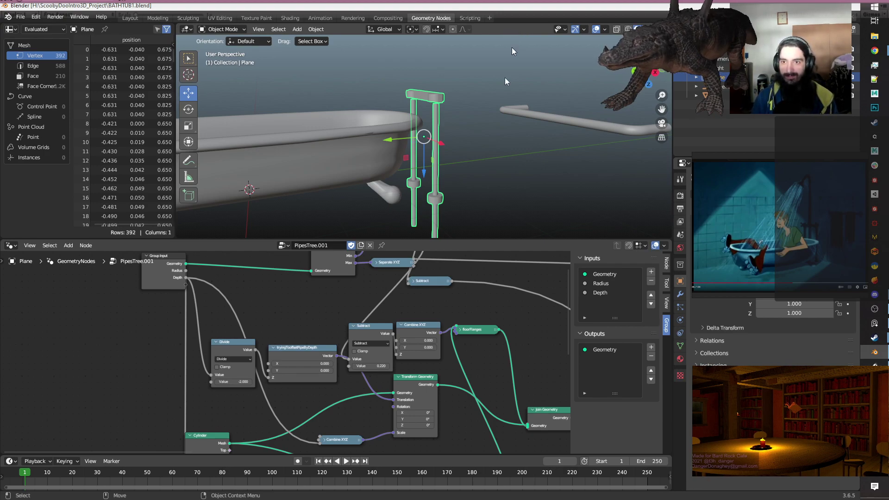
Save the bathtub scene as a new file named BATHTUB2.blend in the same project folder.
middle_click_drag(480, 182, 325, 144)
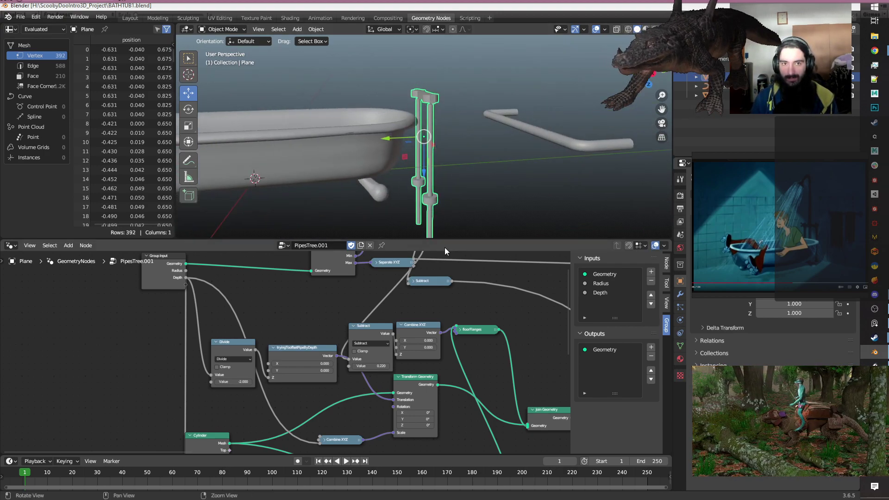
left_click(19, 22)
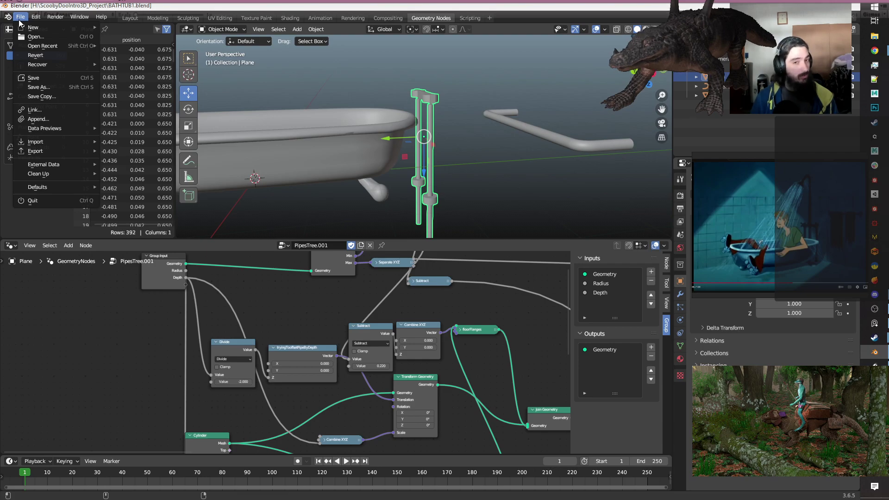
left_click(39, 87)
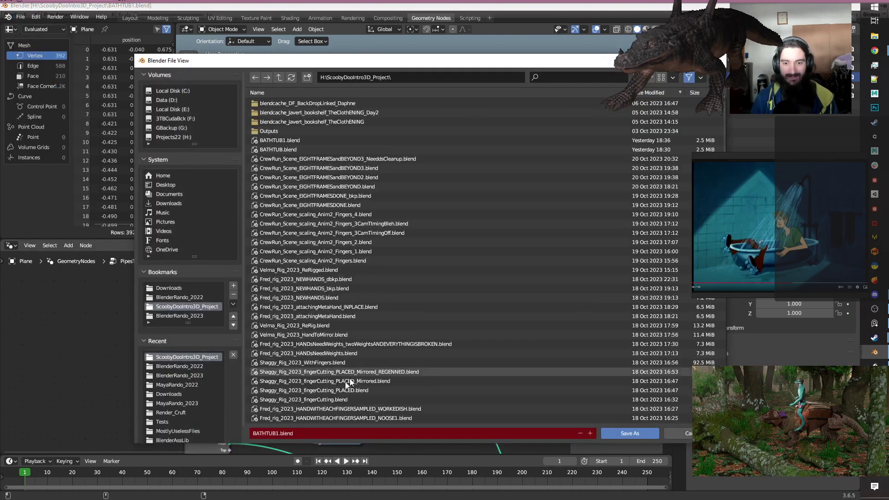
left_click(321, 433)
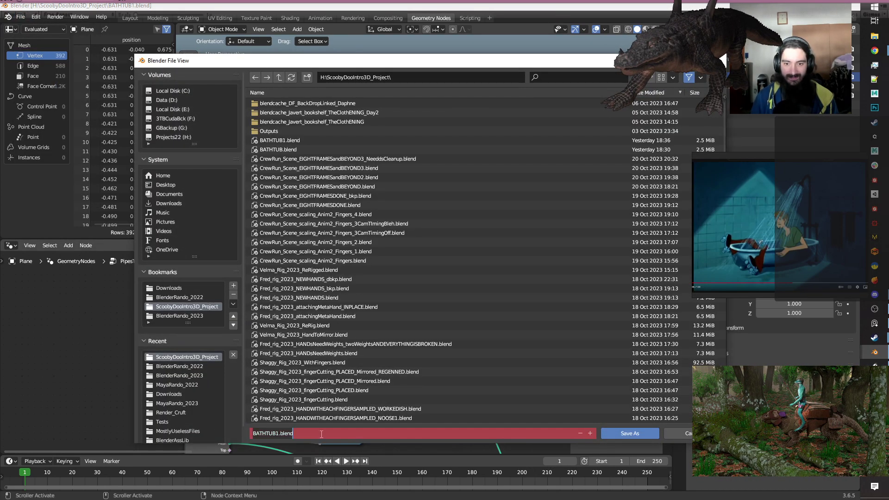
left_click(321, 434)
key("Left")
key("Left")
key("Left")
key("Left")
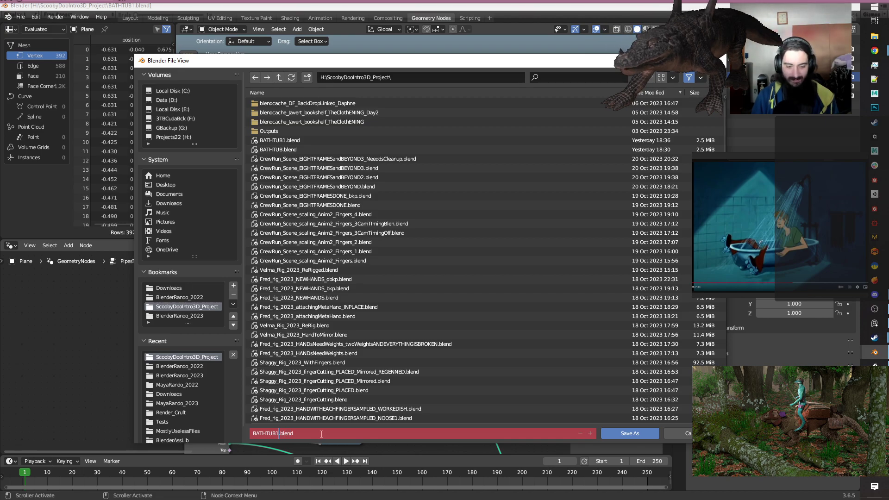
key("BackSpace")
type("2")
key("Return")
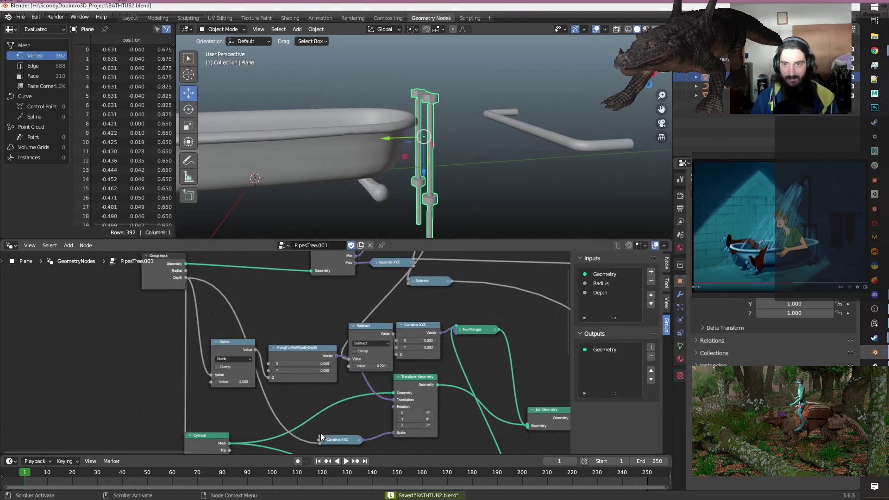
Move the Bounding Box node, both Separate XYZ nodes and the collapsed Subtract node beside them closer to Group Input.
middle_click_drag(529, 124, 426, 119)
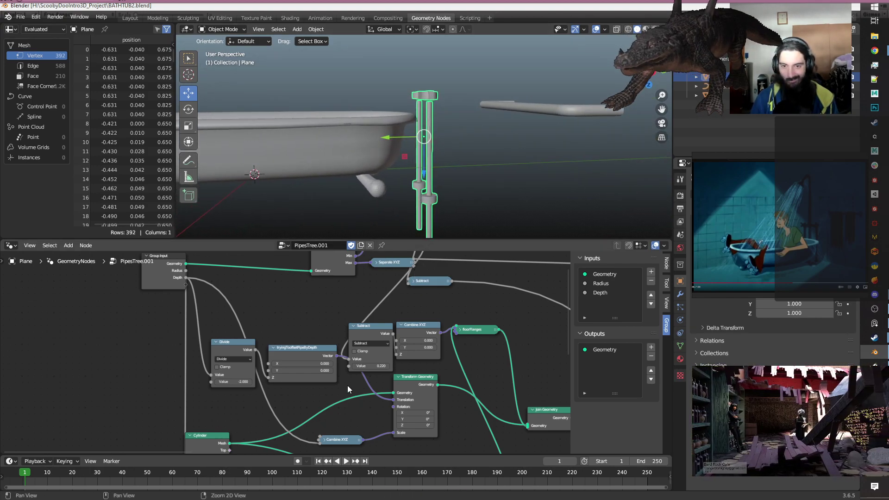
scroll(348, 389, "down", 3)
middle_click_drag(464, 380, 355, 319)
scroll(356, 320, "down", 2)
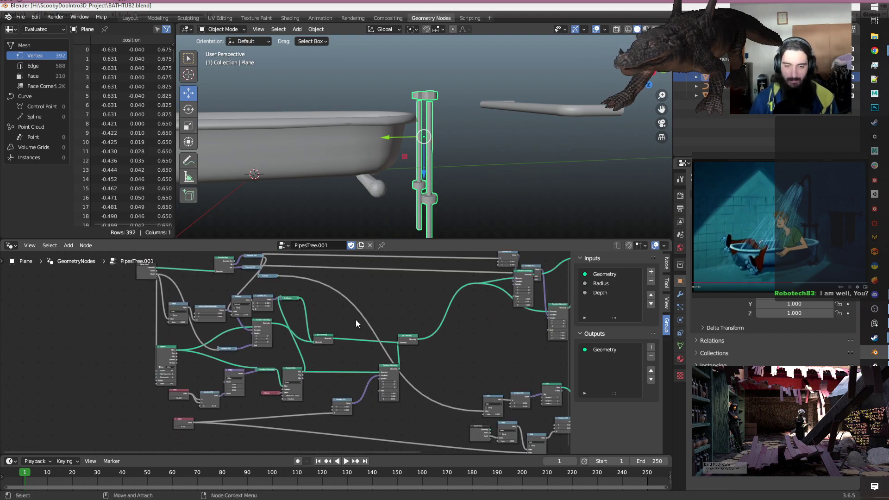
scroll(356, 319, "up", 2)
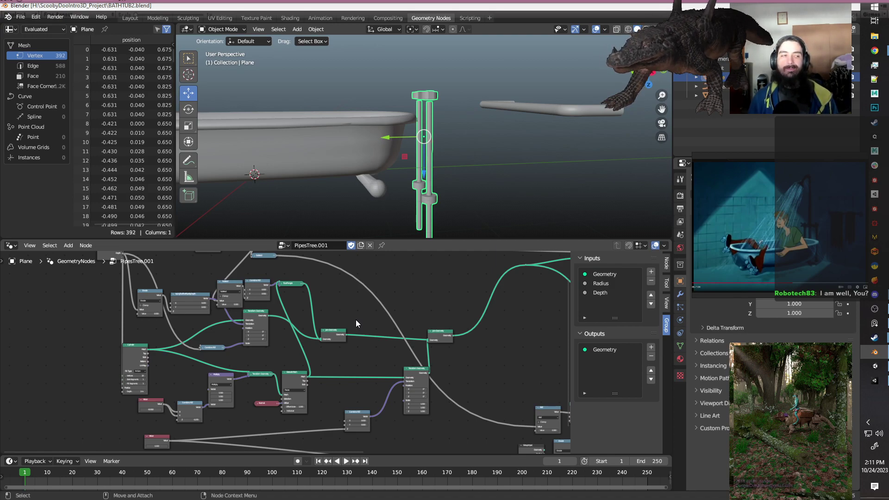
scroll(356, 320, "up", 2)
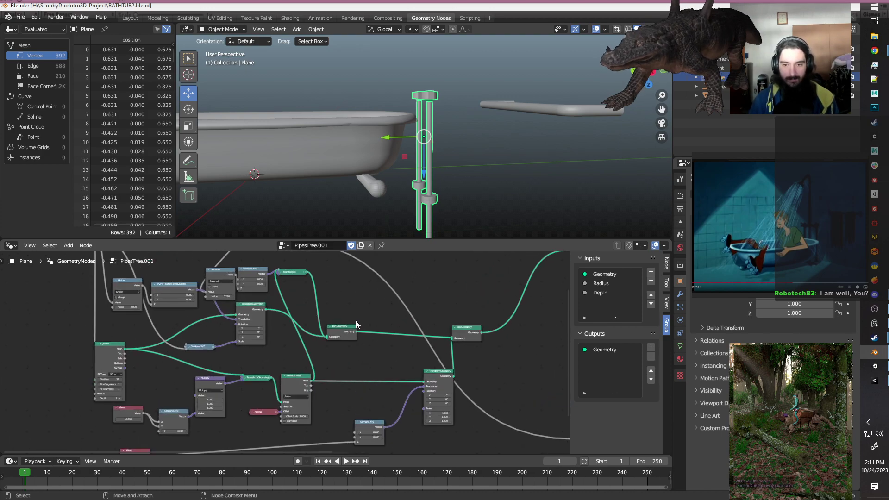
middle_click_drag(356, 318, 387, 399)
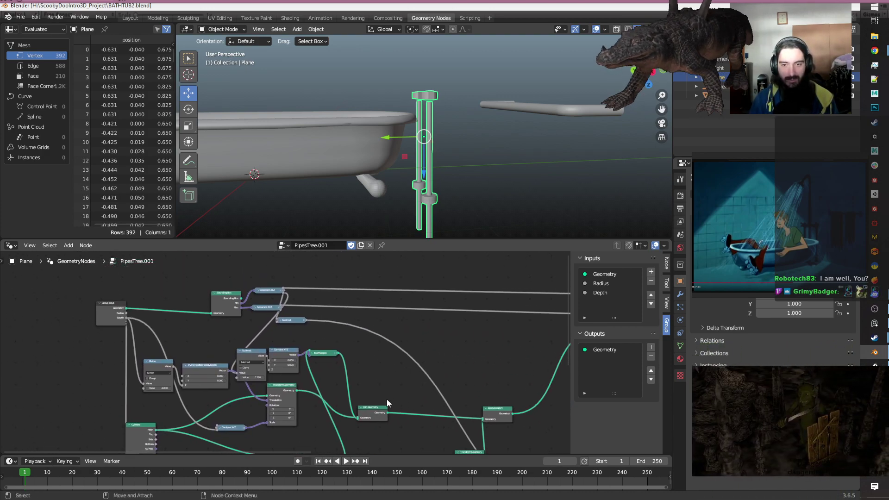
scroll(387, 398, "up", 1)
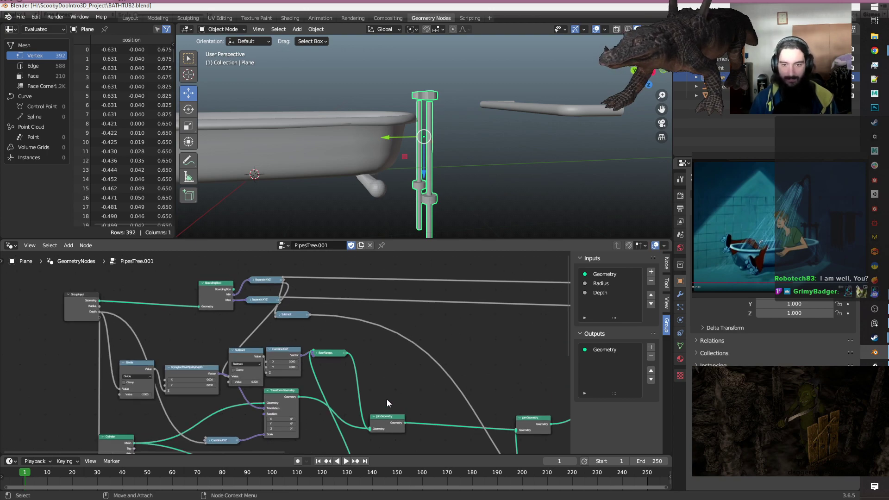
left_click_drag(313, 332, 165, 265)
left_click_drag(209, 283, 148, 280)
Examine the overall PipesTree.001 network, including the Cube branch and its Transform Geometry node, against the pipes in the 3D view.
scroll(431, 326, "down", 3)
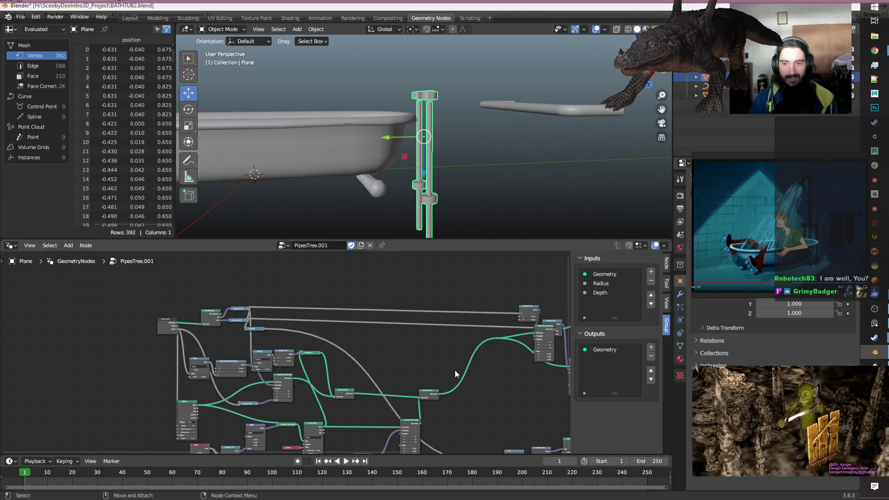
middle_click_drag(453, 373, 361, 335)
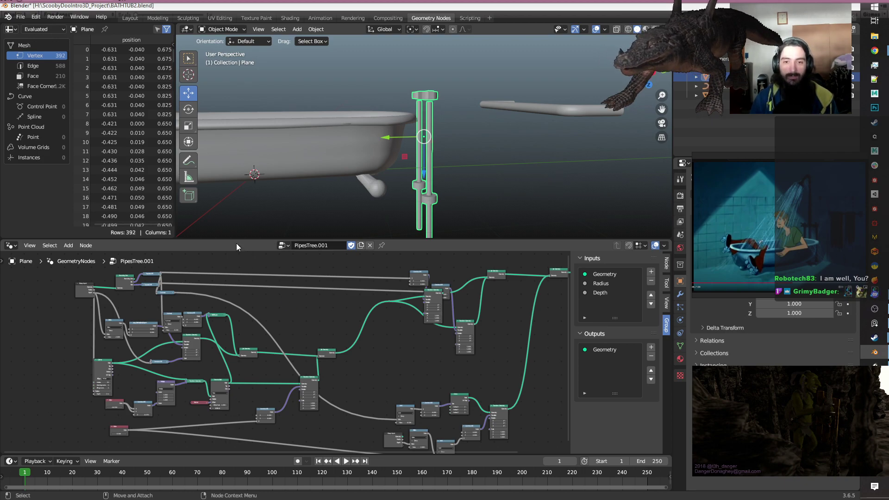
scroll(278, 319, "up", 2)
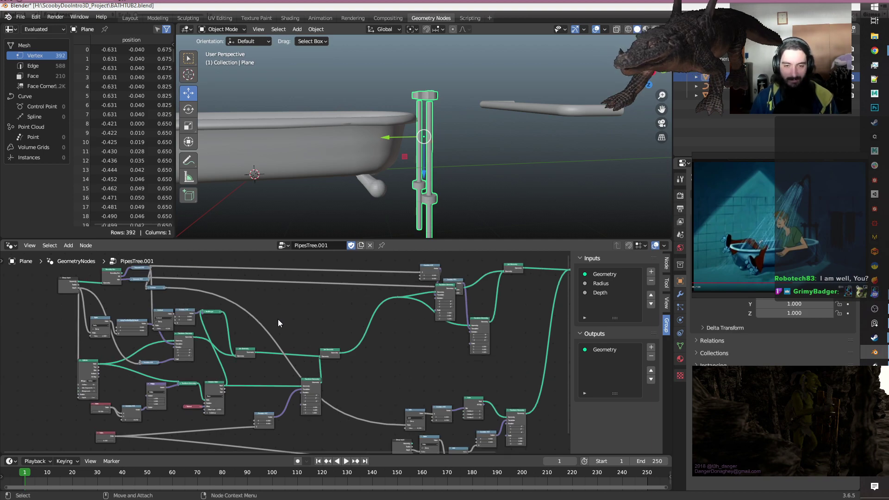
scroll(278, 318, "down", 1)
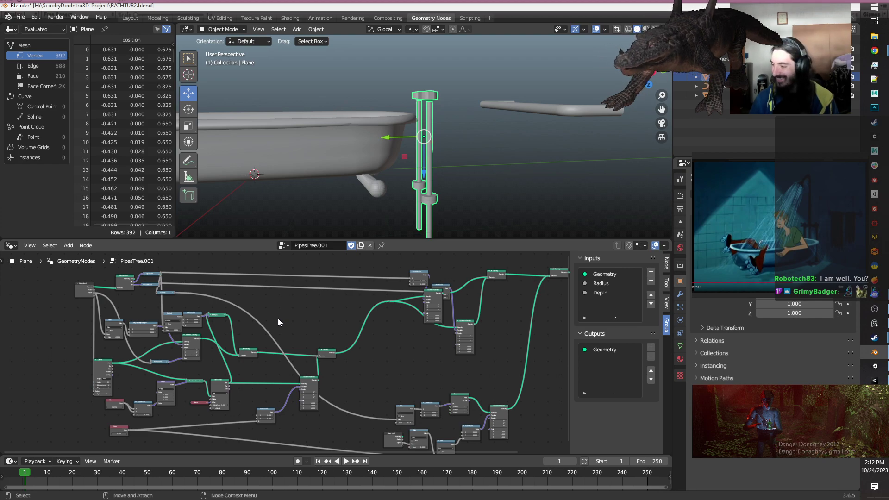
scroll(278, 318, "down", 1)
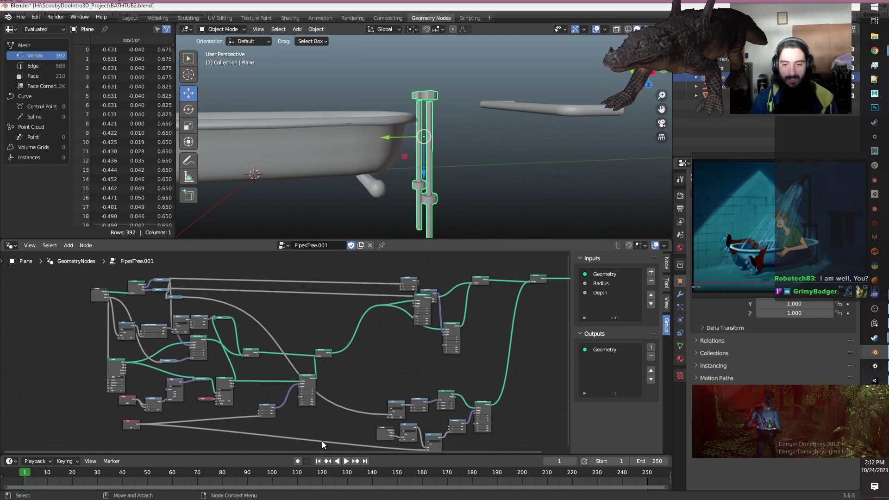
scroll(348, 370, "up", 3)
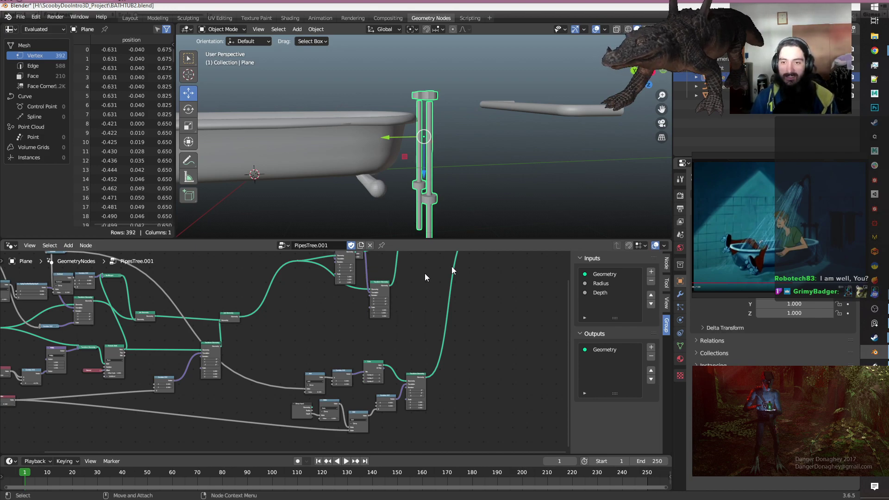
scroll(405, 384, "up", 3)
middle_click_drag(404, 388, 304, 359)
middle_click_drag(436, 165, 475, 172)
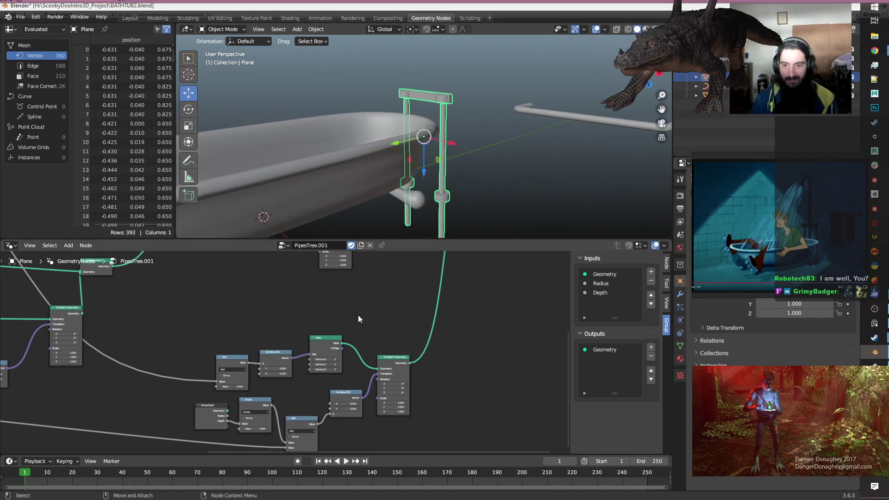
Shorten the two vertical pipes by lowering the depth value in the pipe object's Geometry Nodes modifier.
scroll(294, 301, "down", 3)
middle_click_drag(228, 301, 448, 361)
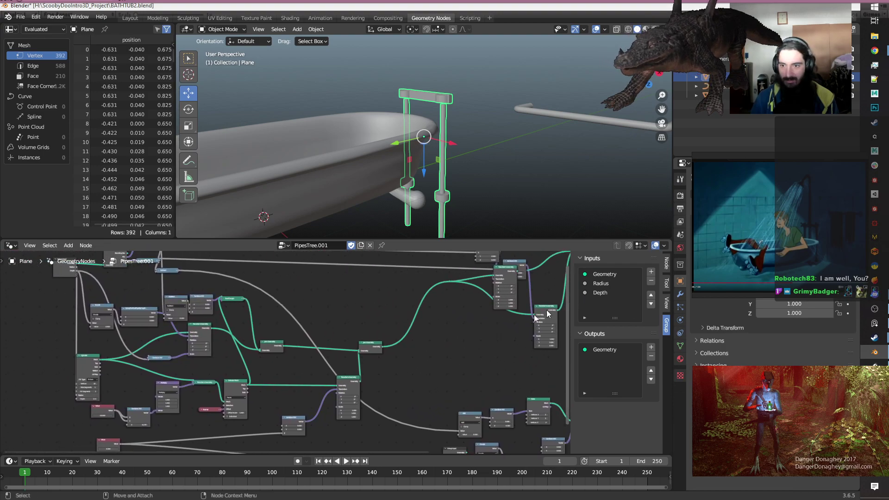
left_click(679, 293)
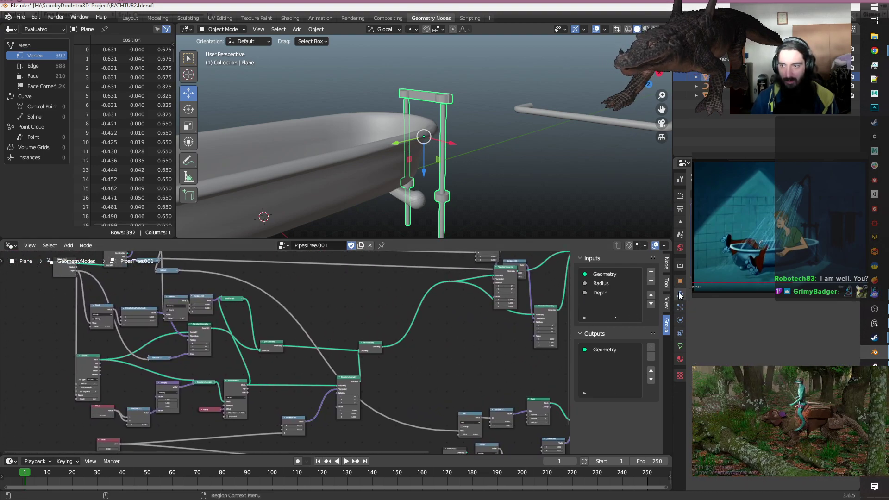
mouse_move(810, 246)
left_mouse_down()
mouse_move(745, 246)
mouse_move(854, 245)
mouse_move(756, 246)
mouse_move(804, 246)
left_mouse_up()
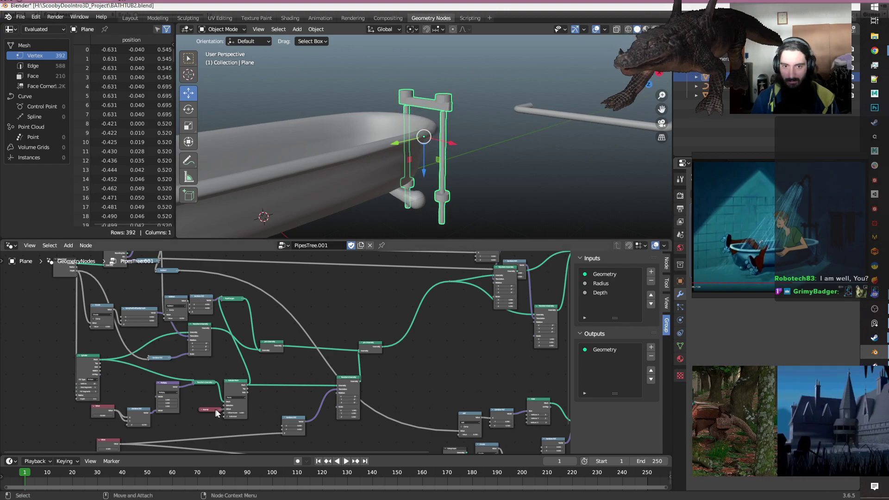
Examine how the Divide, tryingToOffsetPipeByDepth and Subtract nodes position the pipes and feed the floorFlanges node.
scroll(240, 380, "up", 2)
middle_click_drag(285, 396, 322, 357)
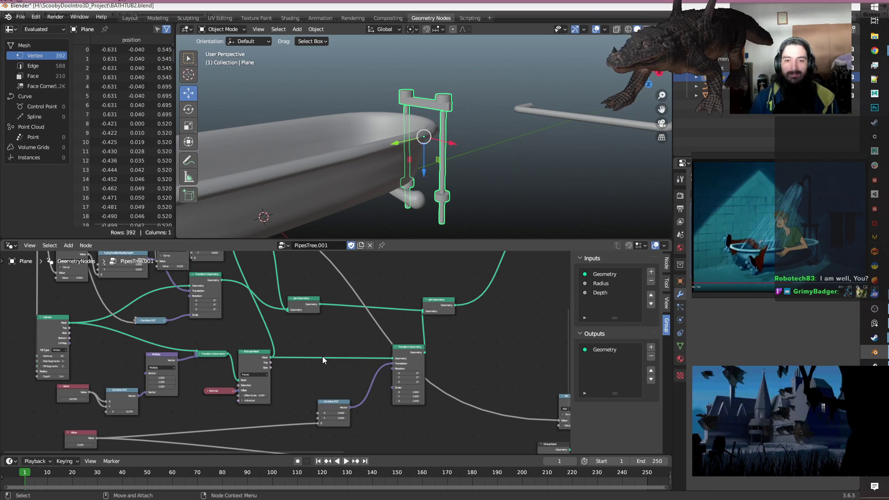
middle_click_drag(315, 287, 379, 399)
scroll(295, 377, "up", 6)
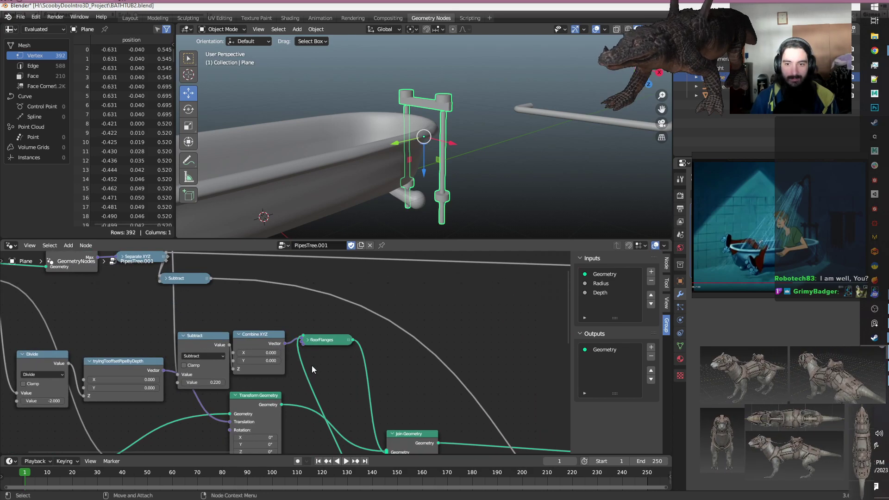
mouse_move(548, 165)
middle_mouse_down()
mouse_move(477, 150)
mouse_move(533, 165)
middle_mouse_up()
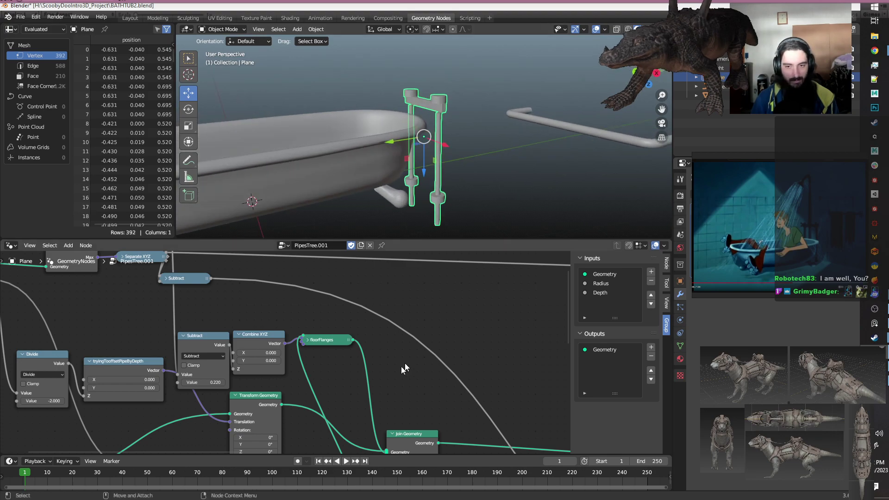
scroll(393, 370, "down", 2)
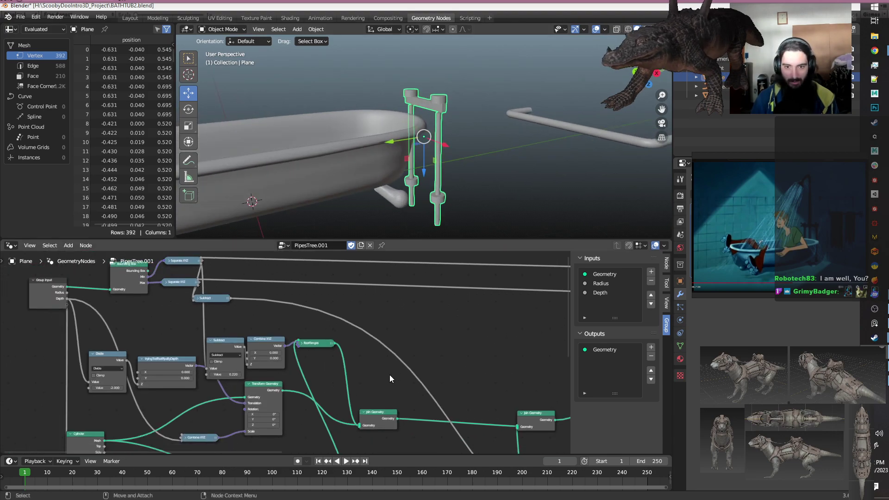
scroll(370, 361, "up", 3)
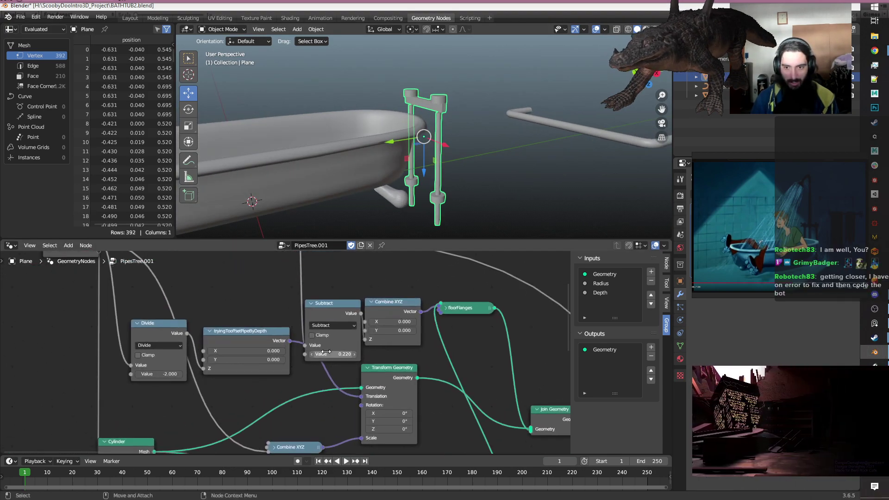
scroll(337, 353, "down", 1)
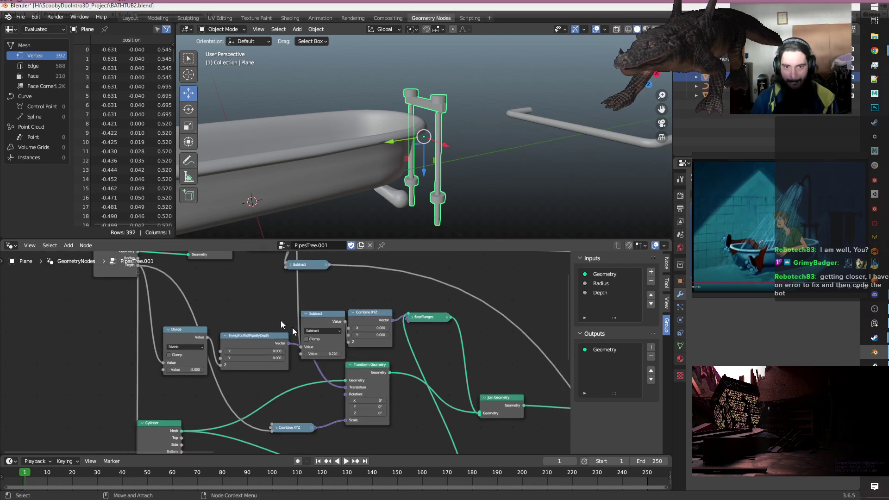
middle_click_drag(218, 284, 213, 307)
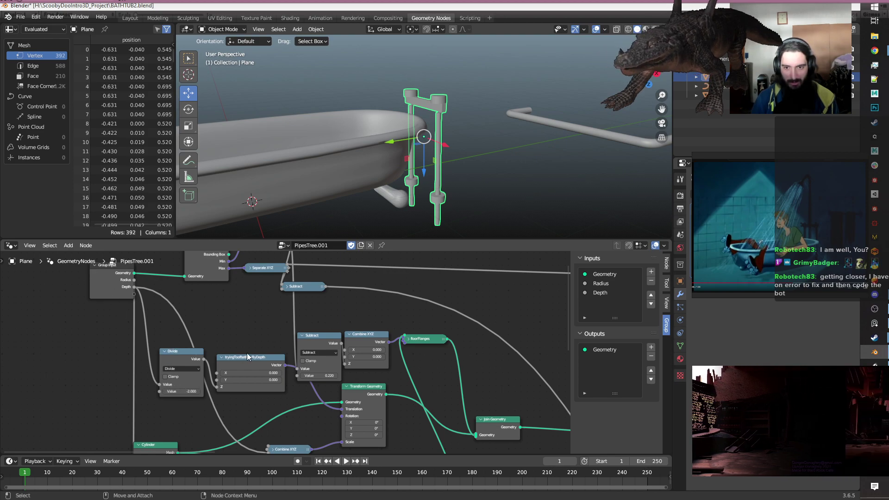
middle_click_drag(476, 375, 396, 341)
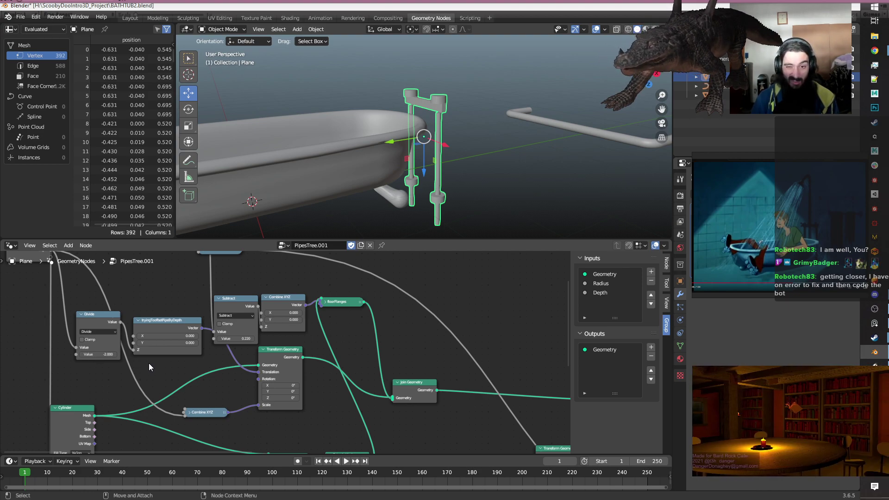
Examine the Cylinder, Extrude Mesh and Join Geometry branches and how they connect to the rest of the node tree.
scroll(302, 418, "down", 3)
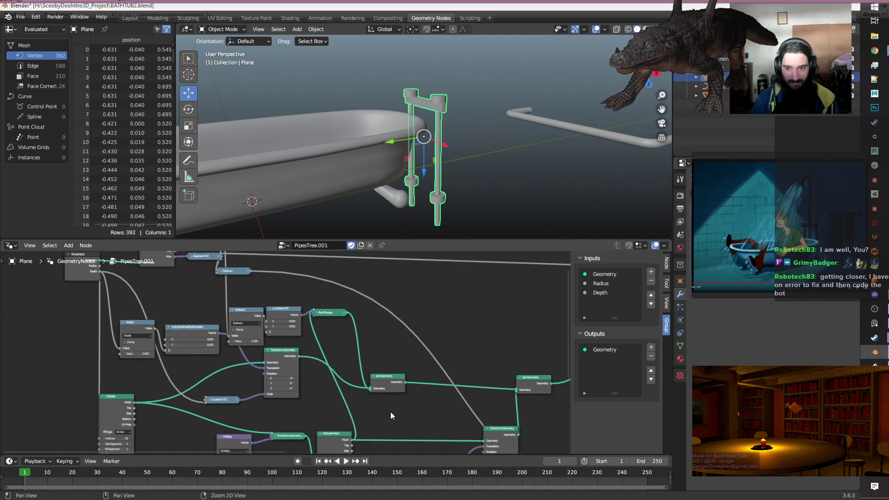
middle_click_drag(390, 412, 324, 375)
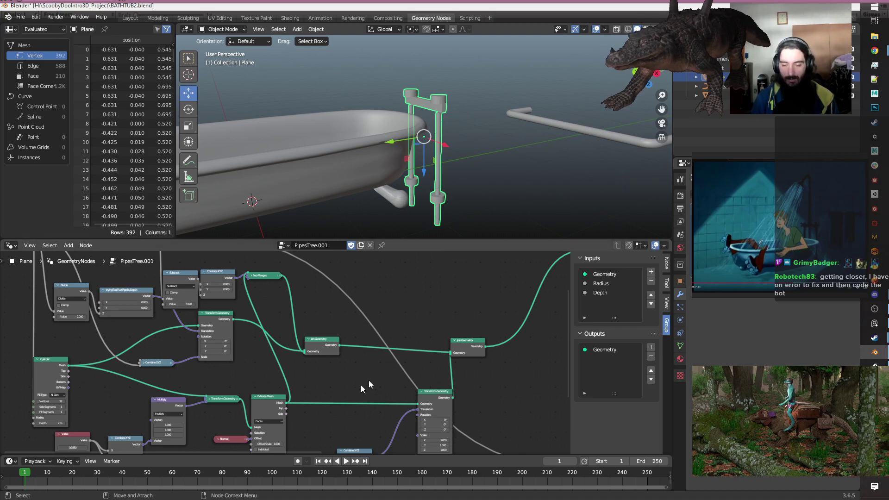
scroll(327, 388, "up", 2)
middle_click_drag(326, 387, 375, 364)
scroll(418, 345, "down", 6)
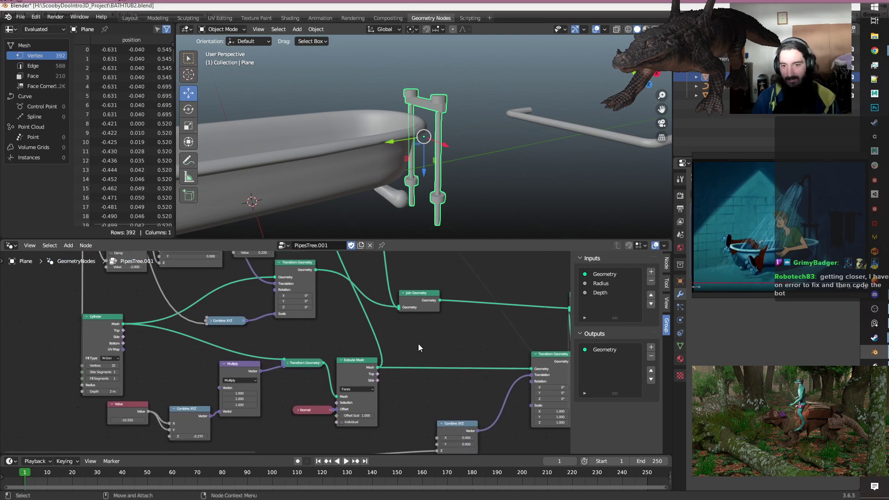
middle_click_drag(452, 342, 332, 368)
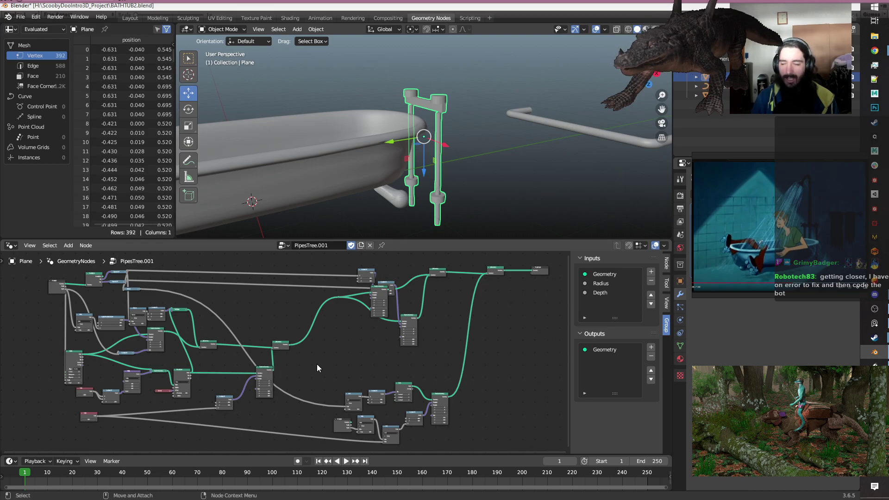
mouse_move(316, 365)
right_mouse_down("ctrl")
mouse_move(305, 365)
mouse_move(254, 295)
right_mouse_up("ctrl")
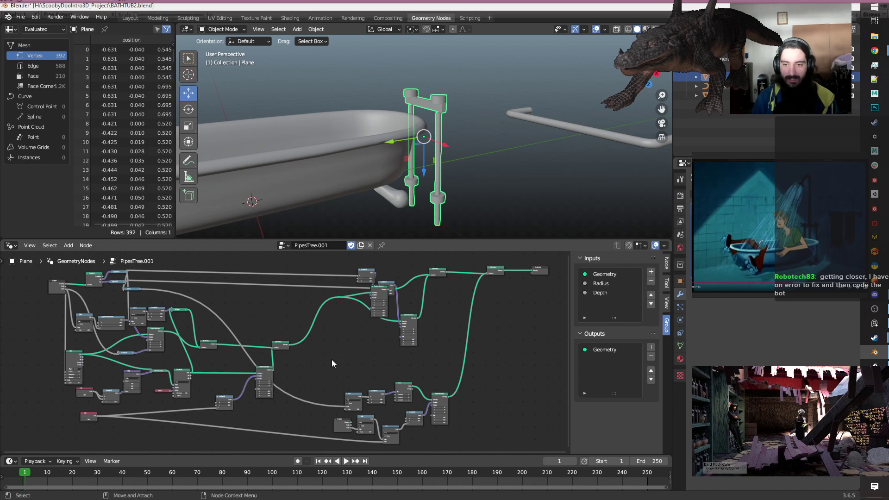
Move the Combine XYZ node out from behind the upper Transform Geometry node and place it below that node.
scroll(332, 359, "up", 2)
middle_click_drag(332, 360, 231, 400)
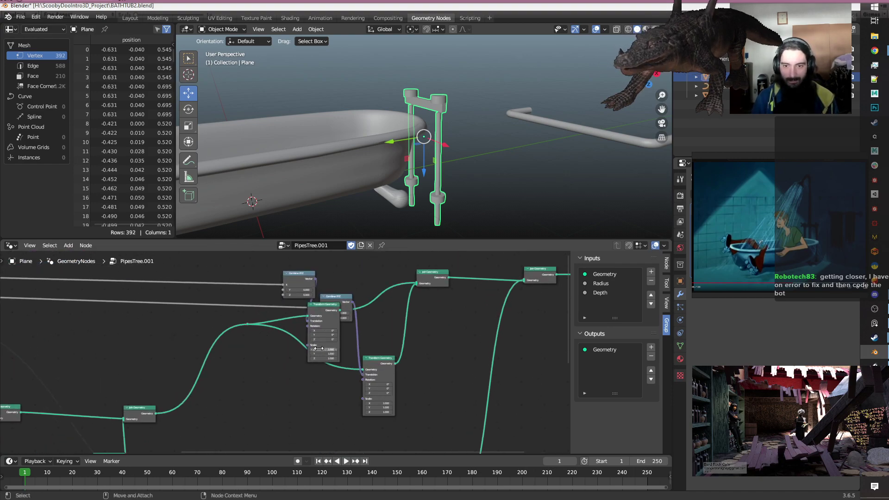
scroll(338, 332, "up", 4)
left_click_drag(336, 331, 310, 411)
scroll(244, 388, "down", 6)
middle_click_drag(244, 387, 419, 341)
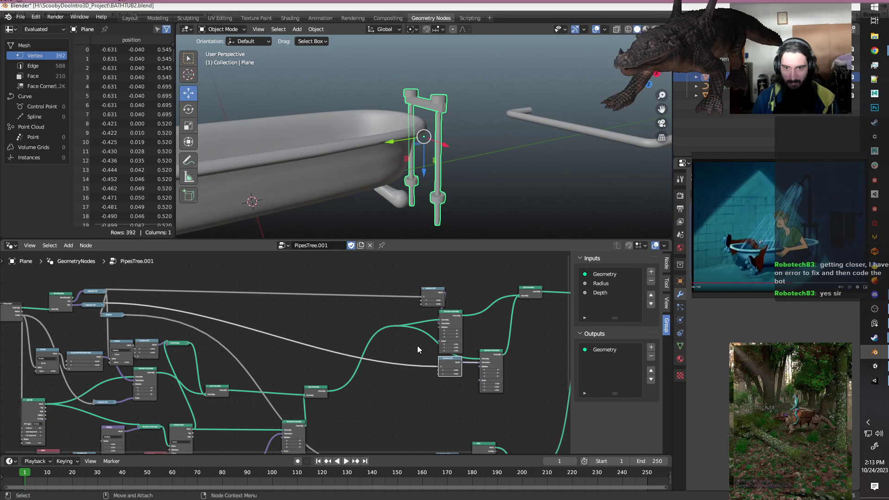
Examine the overall pipe network and the Cube branch with its Add, Divide and Combine XYZ nodes.
scroll(418, 346, "down", 3)
middle_click_drag(380, 403, 354, 384)
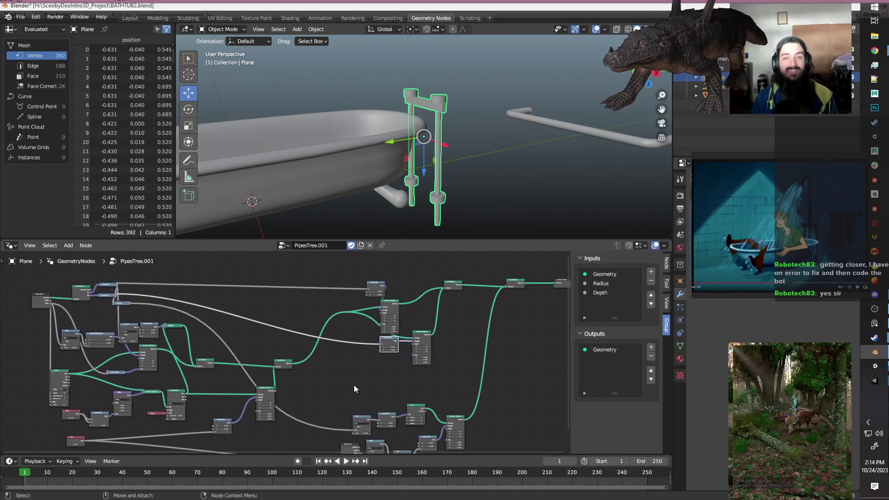
scroll(354, 386, "up", 3)
middle_click_drag(353, 385, 218, 310)
scroll(218, 310, "up", 4)
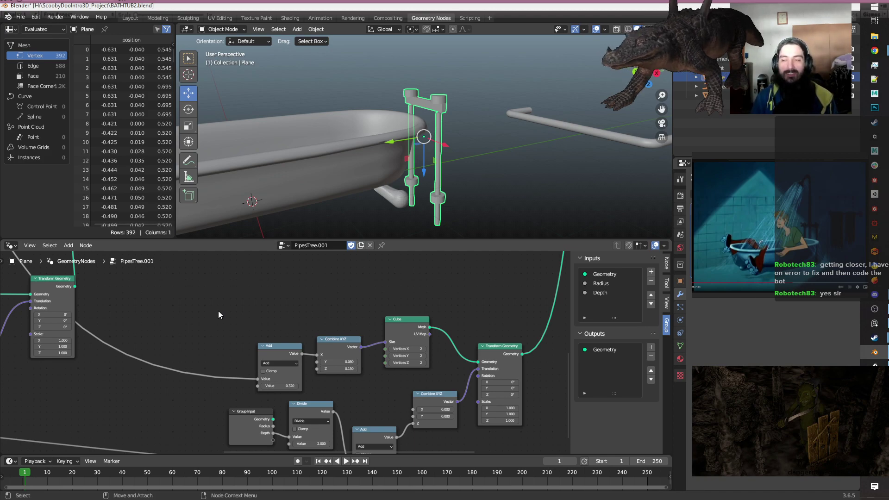
scroll(218, 310, "down", 5)
middle_click_drag(218, 310, 496, 386)
Examine how the floorFlanges, Cylinder and Extrude Mesh branches feed the Join Geometry nodes.
scroll(393, 376, "up", 2)
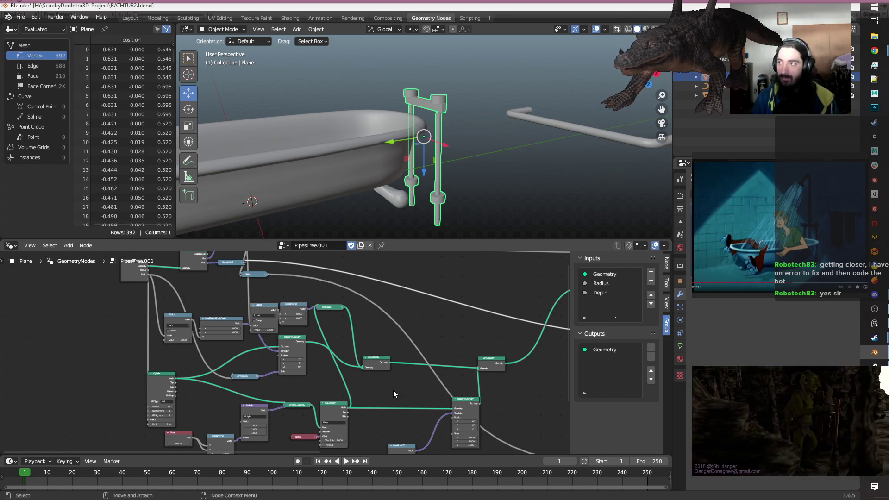
scroll(372, 385, "up", 1)
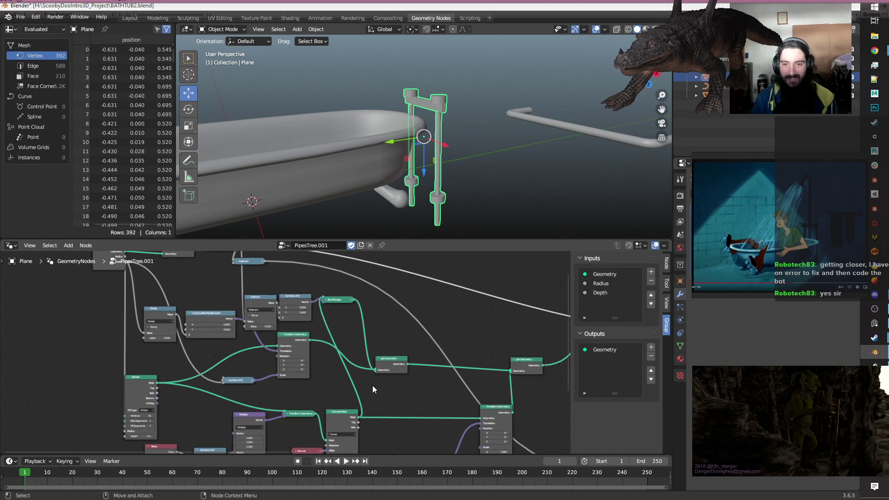
middle_click_drag(418, 388, 392, 432)
middle_click_drag(404, 327, 416, 311)
scroll(394, 332, "up", 1)
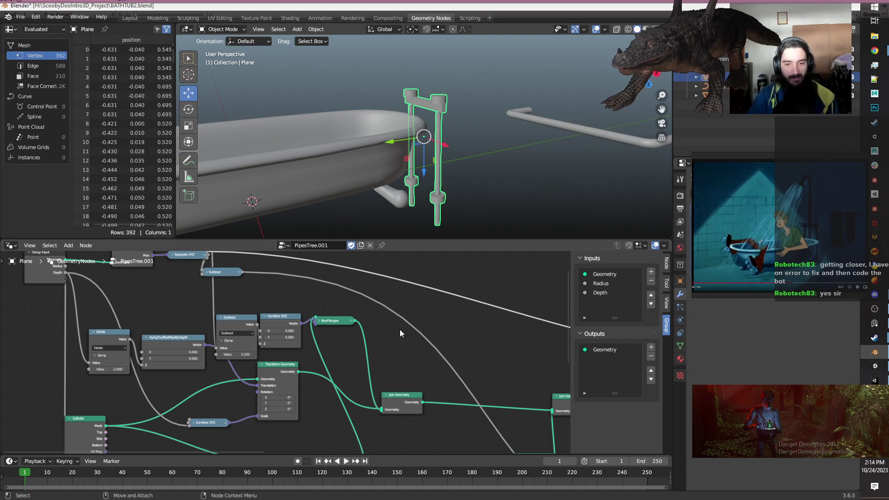
scroll(399, 329, "down", 2)
middle_click_drag(399, 329, 402, 287)
scroll(400, 295, "up", 2)
middle_click_drag(434, 324, 334, 381)
scroll(334, 381, "down", 1)
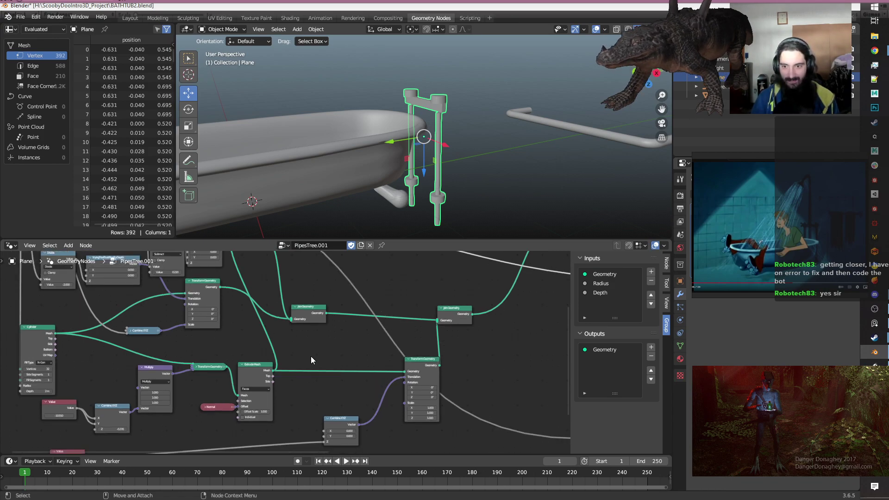
Test the top flanges by cutting and restoring the Extrude Mesh link to Transform Geometry, and by temporarily raising the Value node that offsets them.
right_click_drag(310, 360, 316, 400, "ctrl")
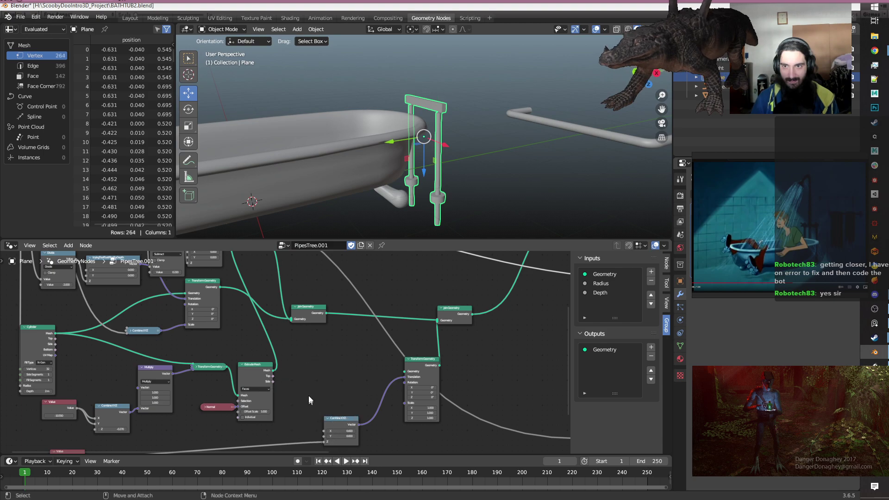
left_click_drag(273, 371, 405, 372)
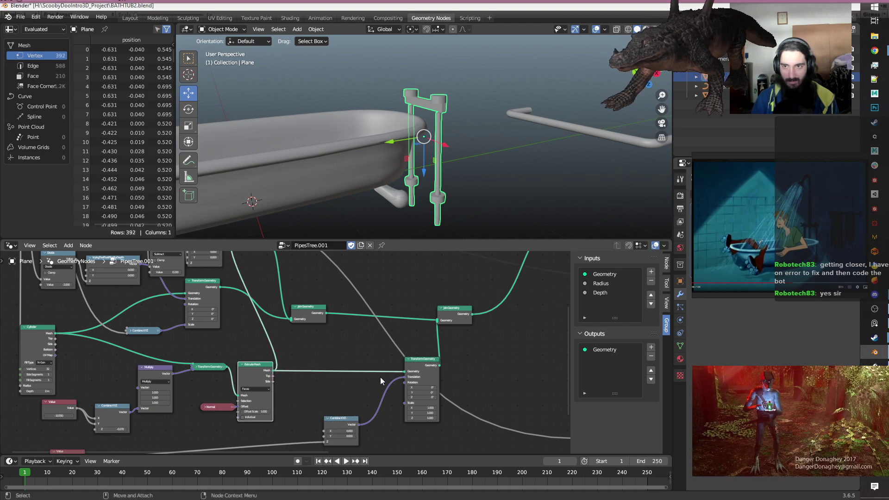
middle_click_drag(390, 441, 415, 358)
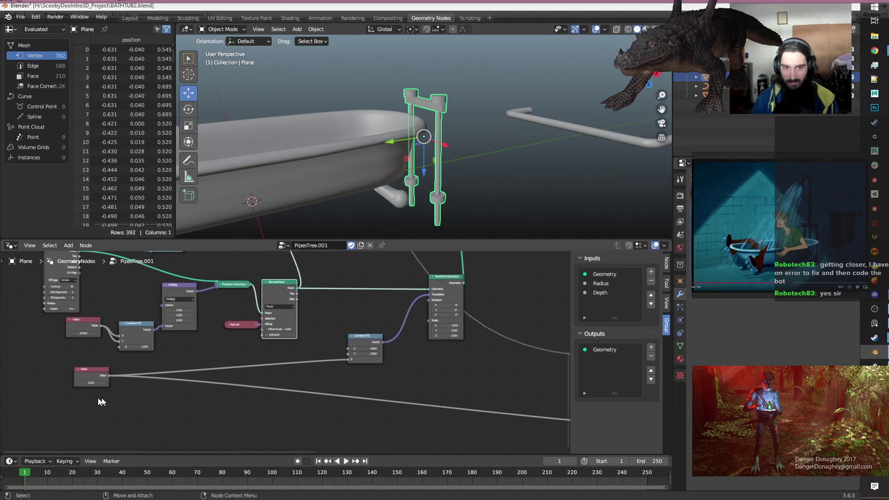
scroll(90, 382, "up", 3, "ctrl")
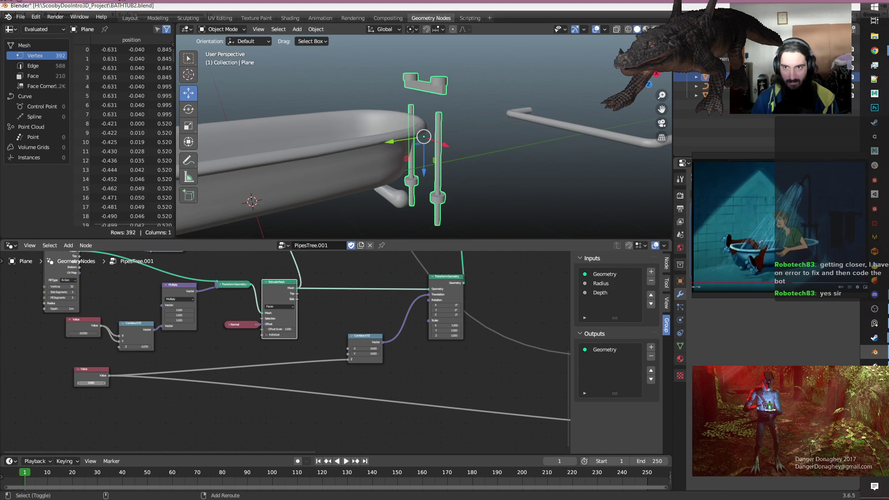
scroll(89, 382, "down", 3, "ctrl")
Duplicate the Add node that feeds the Cube branch's translation and place the copy just below the Combine XYZ node.
scroll(279, 359, "down", 3)
middle_click_drag(442, 365, 334, 377)
scroll(286, 381, "up", 2)
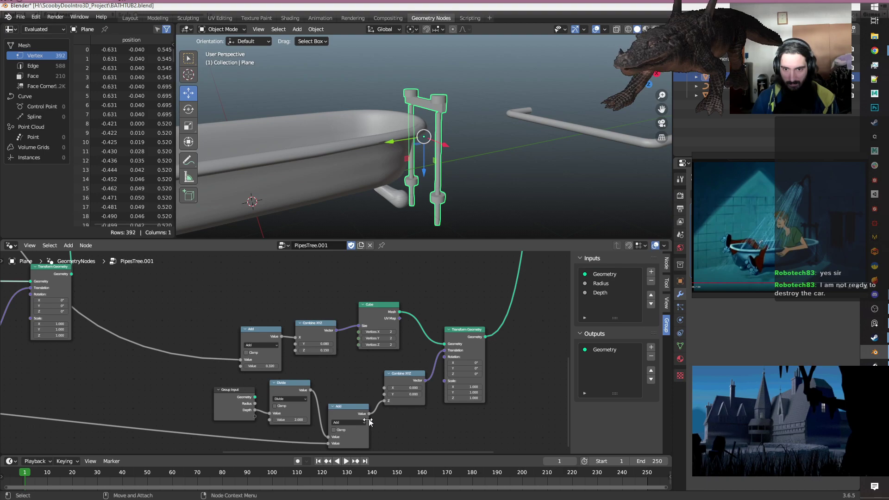
middle_click_drag(413, 433, 533, 405)
scroll(532, 405, "down", 5)
middle_click_drag(284, 418, 377, 410)
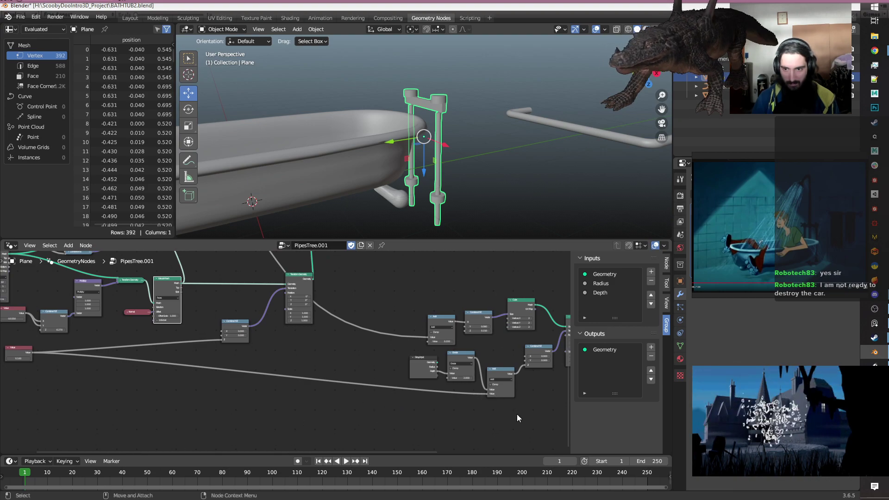
scroll(516, 414, "up", 3)
left_click(452, 388)
key("shift+d")
left_click(505, 400)
middle_click_drag(434, 441, 263, 399)
scroll(263, 399, "up", 3)
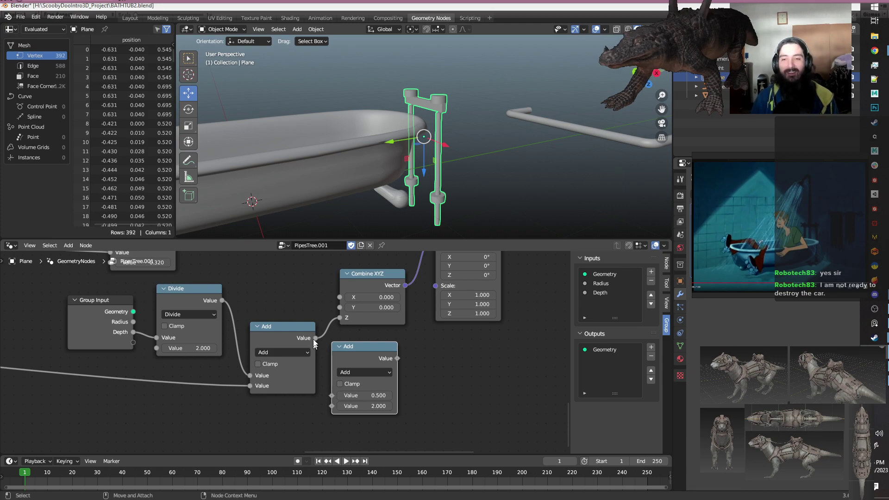
Connect the original Add node's output to the duplicate's first value input and align the duplicate beneath Combine XYZ.
mouse_move(313, 341)
left_click_drag(316, 338, 332, 395)
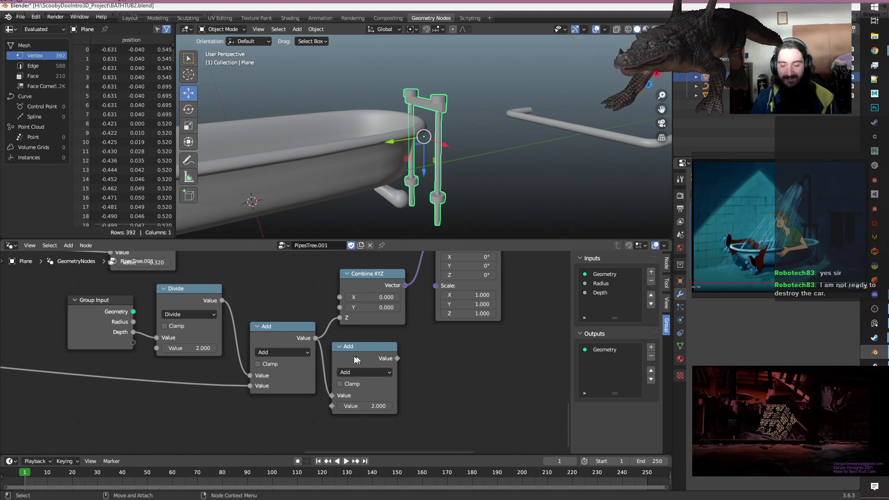
left_click_drag(351, 355, 361, 345)
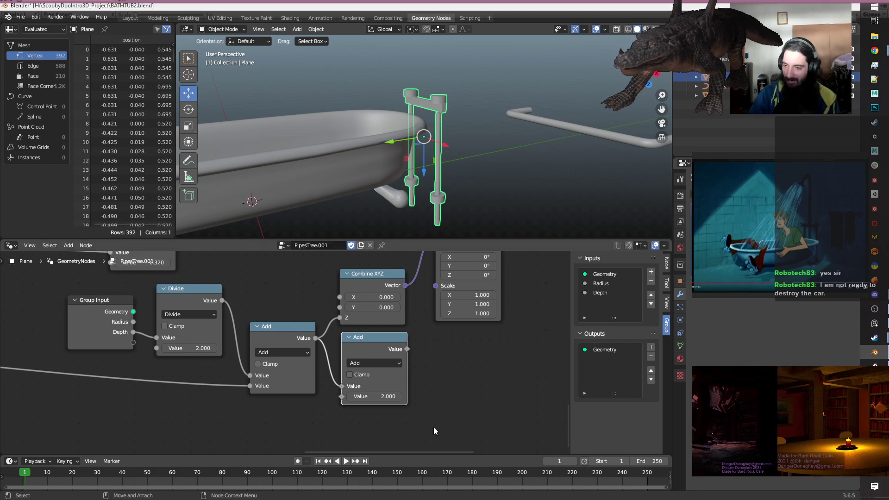
scroll(446, 409, "down", 1)
scroll(447, 409, "down", 1)
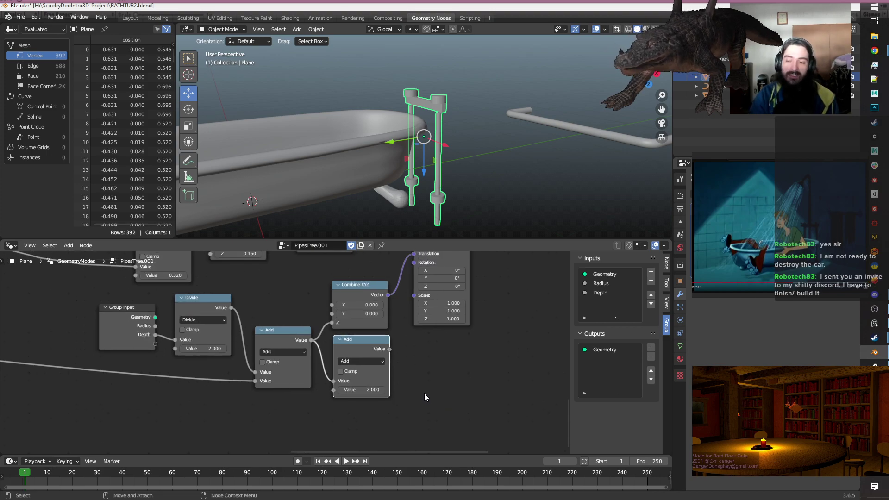
middle_click_drag(425, 397, 486, 361)
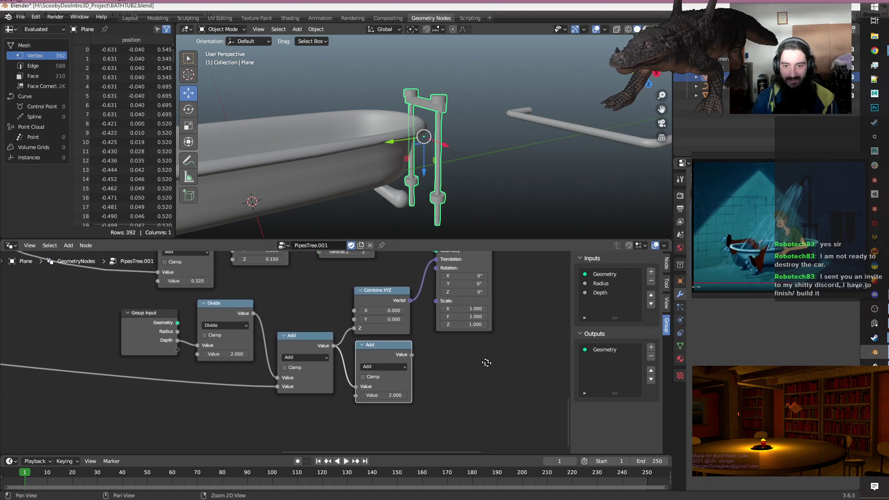
scroll(421, 391, "up", 2)
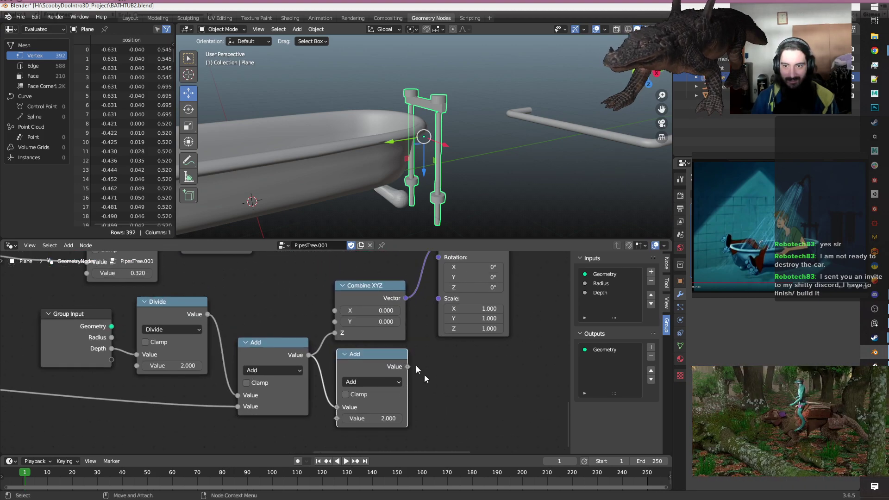
Set the duplicated math node to Subtract with a value of -0.100 and connect its output to the translation Combine XYZ node's Z.
left_click(362, 381)
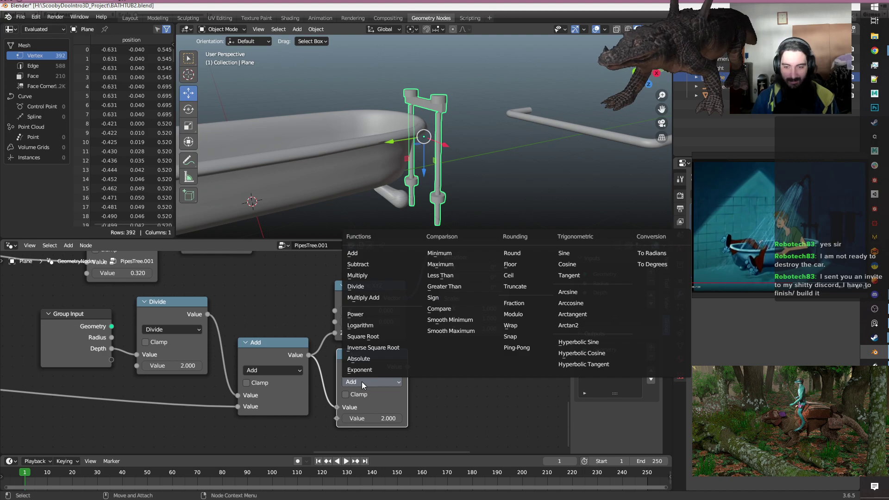
left_click(358, 264)
left_click_drag(407, 367, 335, 333)
left_click_drag(375, 413, 355, 414)
scroll(349, 384, "down", 4)
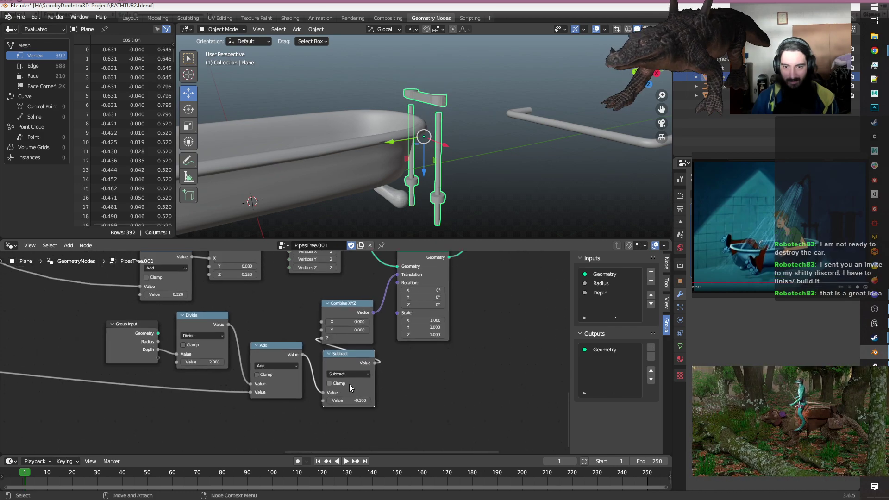
Add a Value node set to 0.15 below the Group Input node of the Cube branch.
middle_click_drag(174, 421, 356, 409)
scroll(372, 411, "down", 6)
middle_click_drag(169, 421, 556, 423, "alt")
scroll(238, 328, "up", 5)
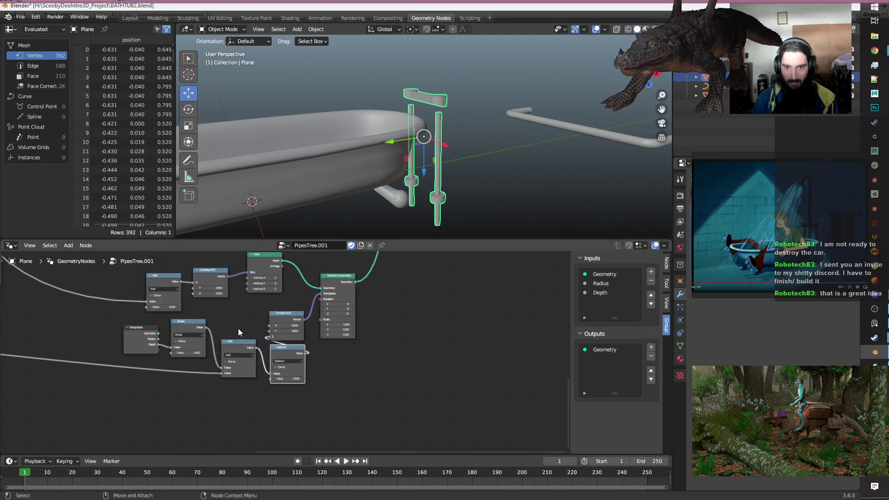
middle_click_drag(414, 373, 480, 405, "alt")
scroll(426, 401, "up", 1)
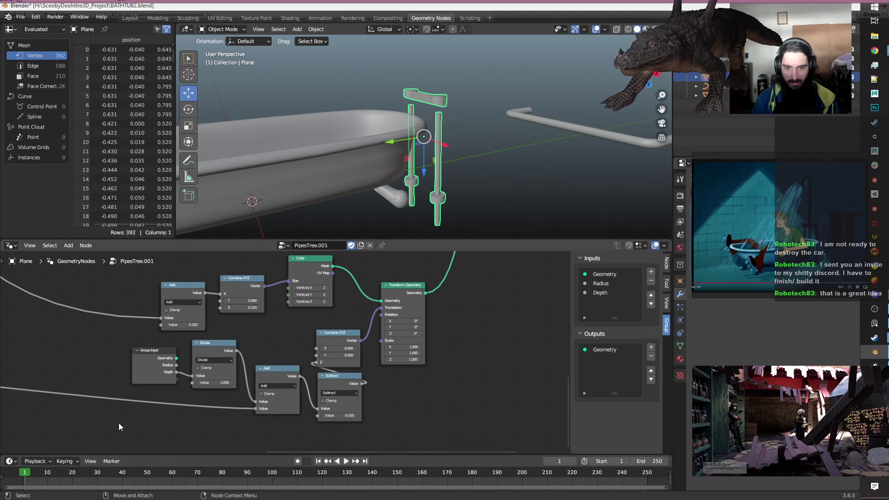
key("shift+a")
type("value")
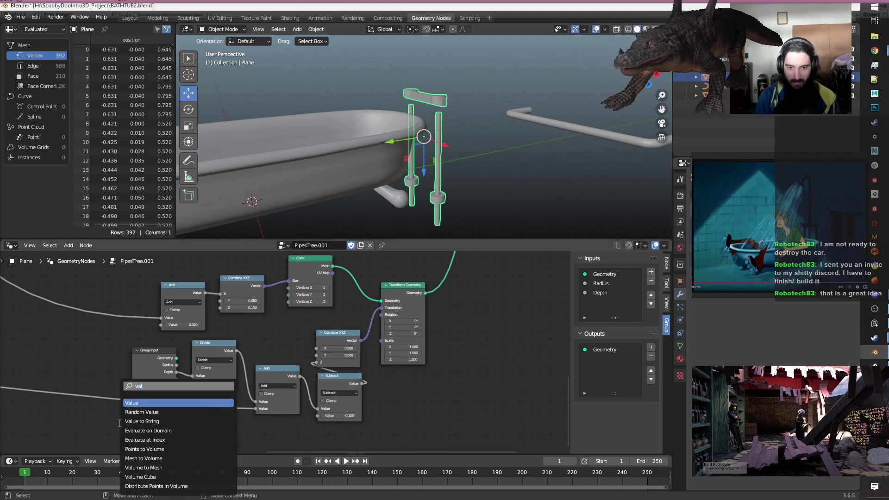
key("Return")
left_click(118, 423)
left_click(145, 436)
type("0.0")
type(".15")
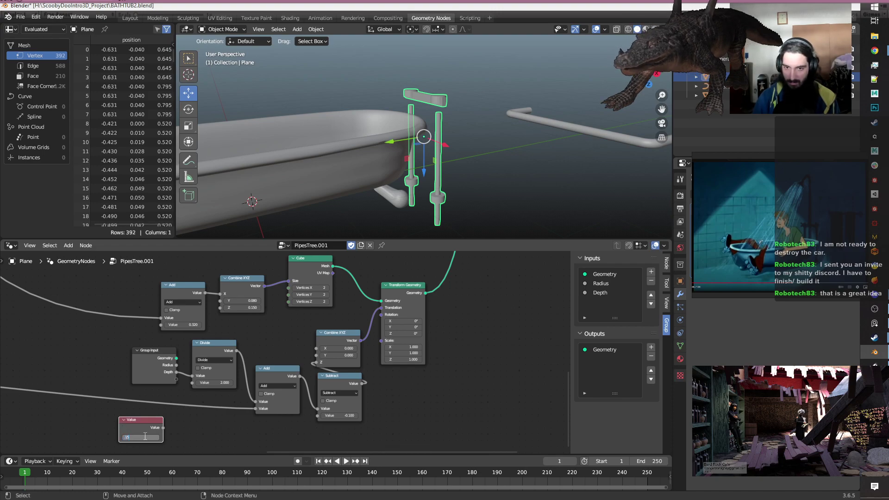
key("Return")
left_click(181, 426)
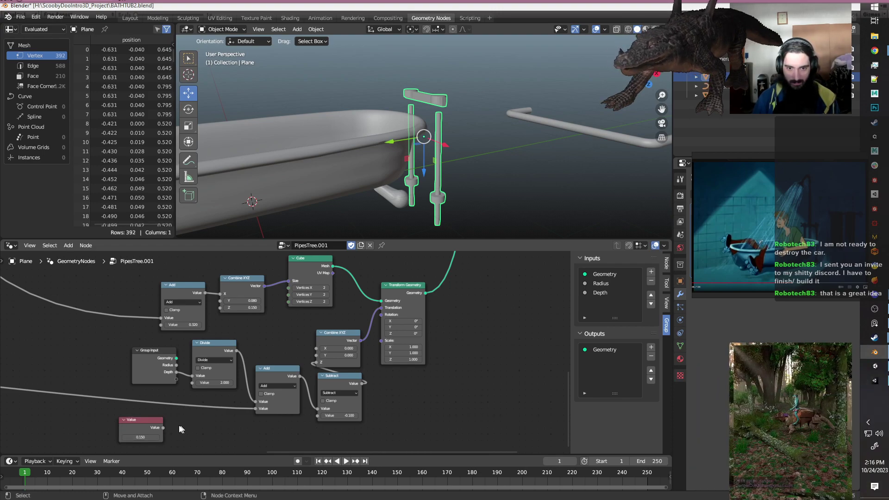
Link the new Value node to the Cube size's Z and the Subtract node's second input, and change that node's operation to Add.
left_click_drag(164, 427, 219, 308)
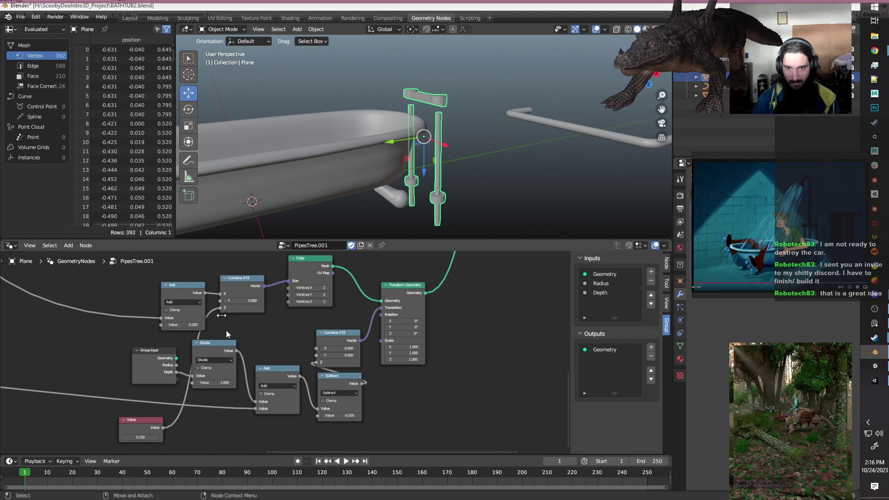
left_click(162, 427)
left_click_drag(163, 426, 321, 417)
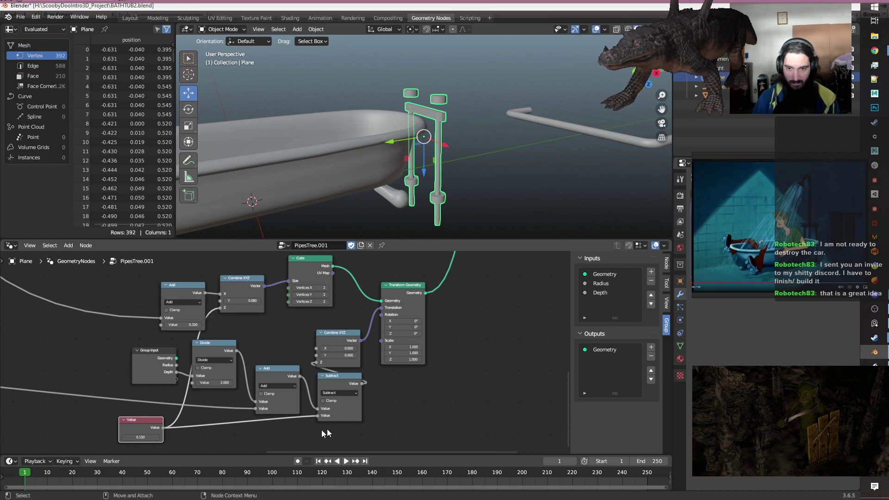
left_click(331, 393)
left_click(331, 394)
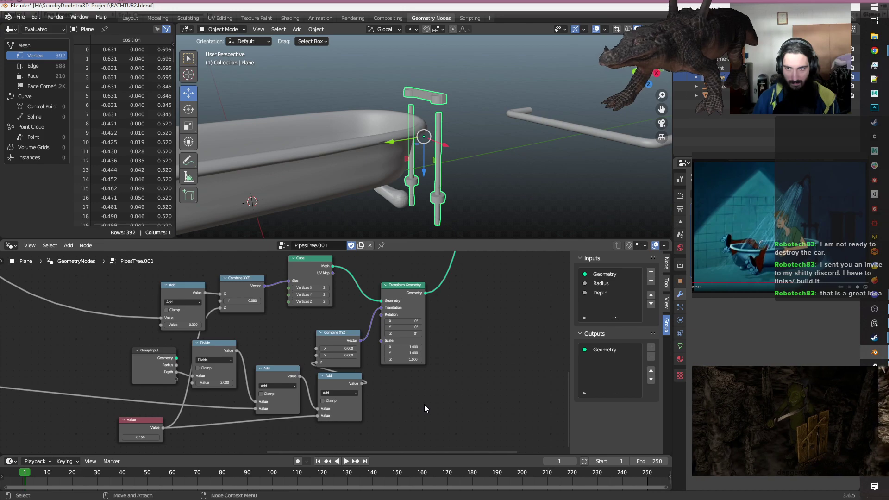
Lower the shared offset Value node until the crossbar and top flanges sit on the ends of the vertical pipes.
scroll(402, 406, "down", 3)
middle_click_drag(310, 420, 441, 429, "alt")
scroll(425, 425, "down", 4)
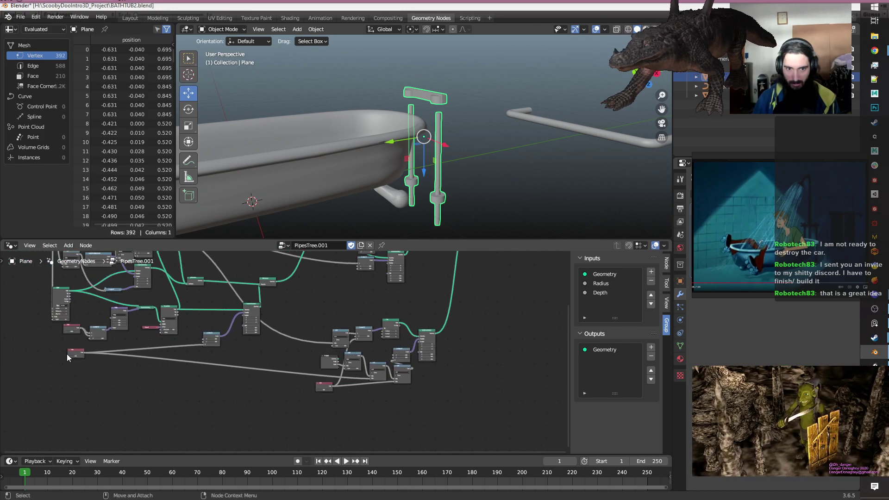
mouse_move(77, 354)
left_mouse_down()
mouse_move(66, 354)
mouse_move(86, 355)
left_mouse_up()
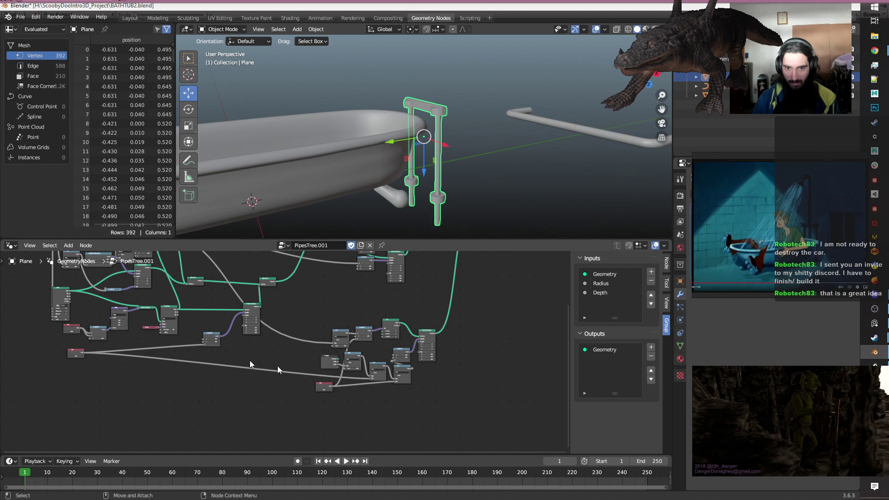
scroll(431, 406, "up", 3)
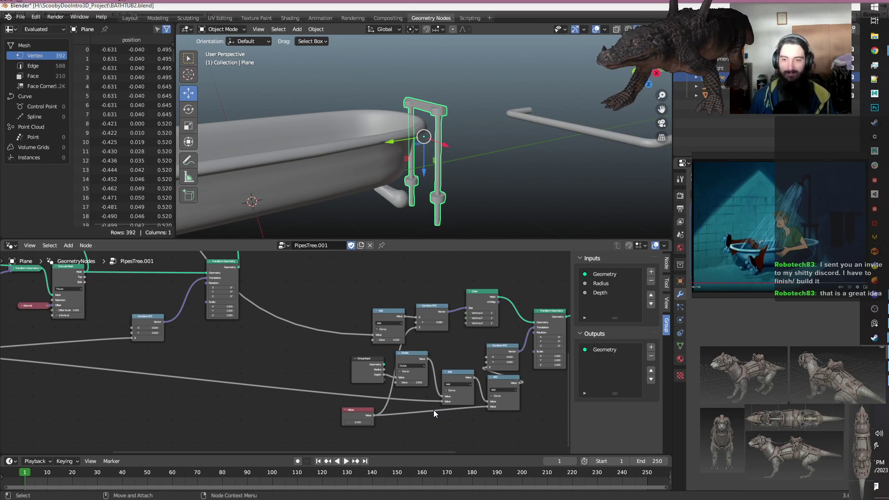
scroll(318, 348, "down", 4)
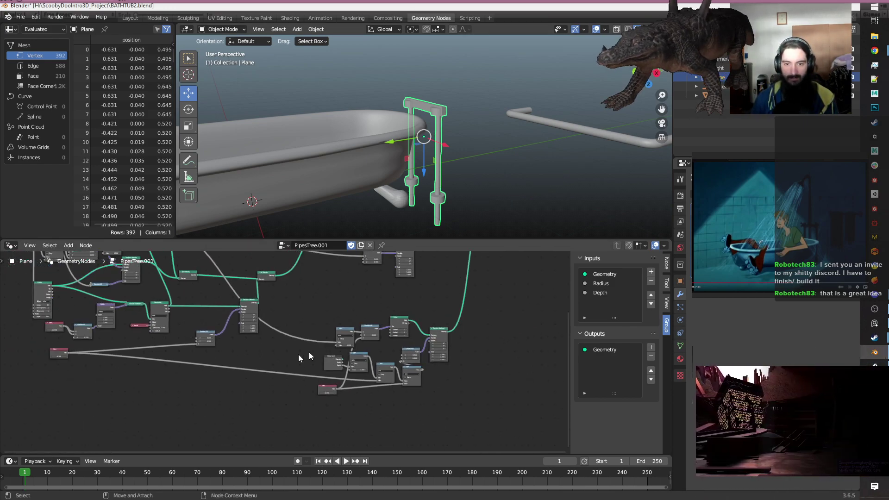
middle_click_drag(267, 293, 371, 364)
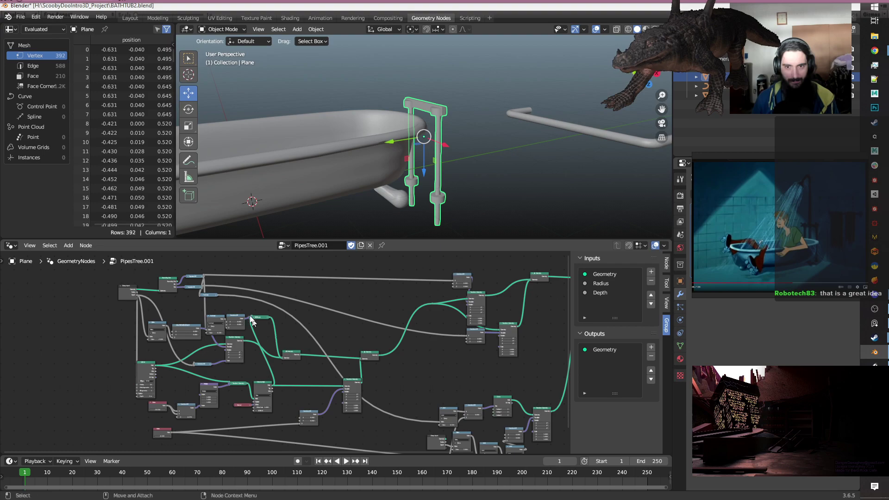
Lower the modifier's Depth value slightly to shorten the vertical pipes.
scroll(246, 313, "up", 5)
middle_click_drag(246, 314, 393, 351)
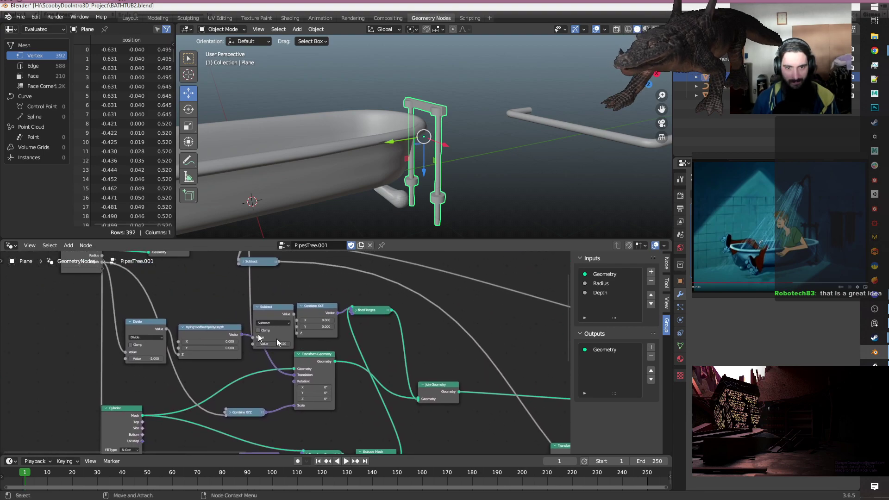
scroll(292, 349, "up", 4)
middle_click_drag(142, 327, 188, 385)
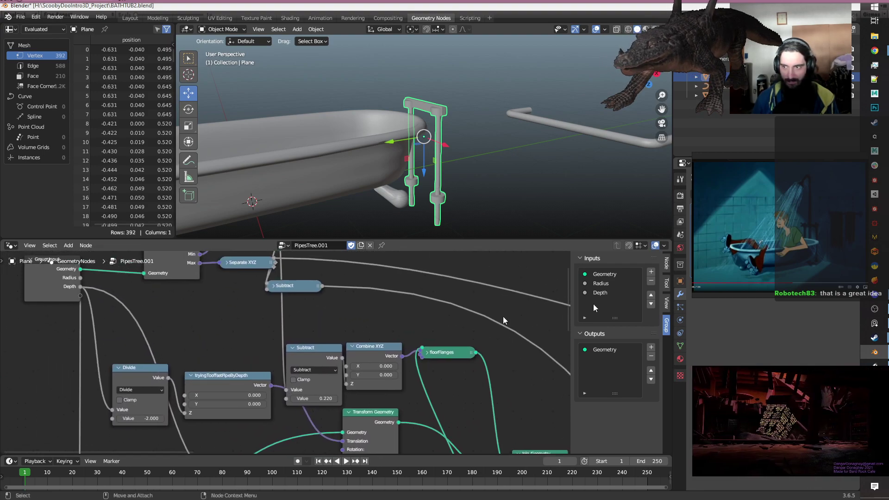
mouse_move(787, 246)
left_mouse_down()
mouse_move(746, 246)
mouse_move(845, 247)
mouse_move(776, 246)
mouse_move(810, 246)
mouse_move(784, 246)
left_mouse_up()
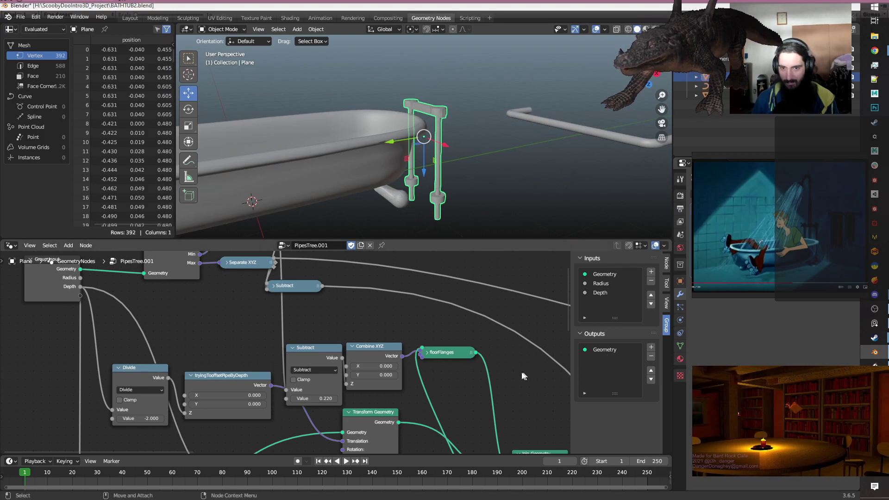
Try a much larger Depth value on the pipes modifier to test the flange and crossbar alignment, and undo it.
scroll(523, 371, "down", 4)
middle_click_drag(453, 383, 421, 331)
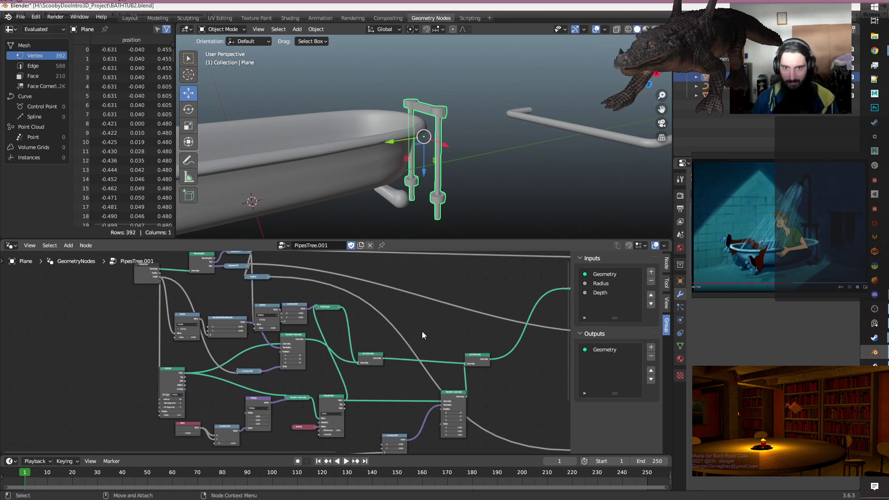
scroll(422, 331, "up", 3)
scroll(421, 332, "down", 2)
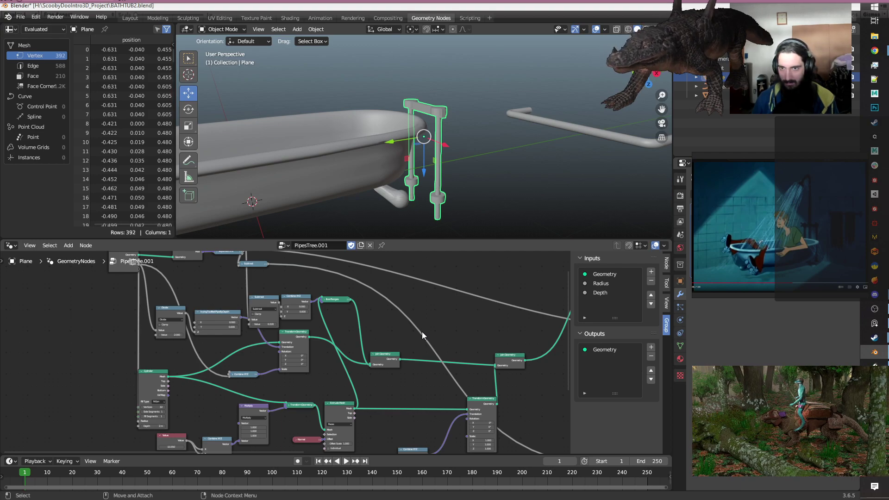
middle_click_drag(508, 195, 481, 172)
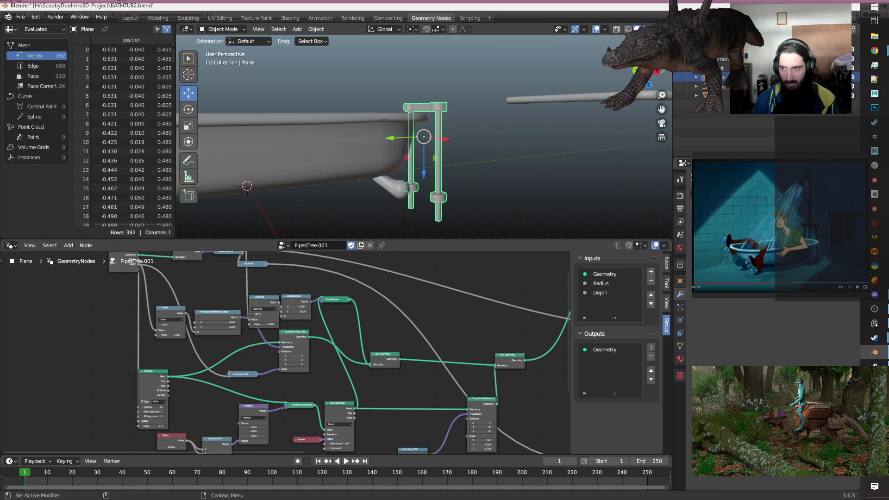
left_click_drag(782, 243, 856, 243)
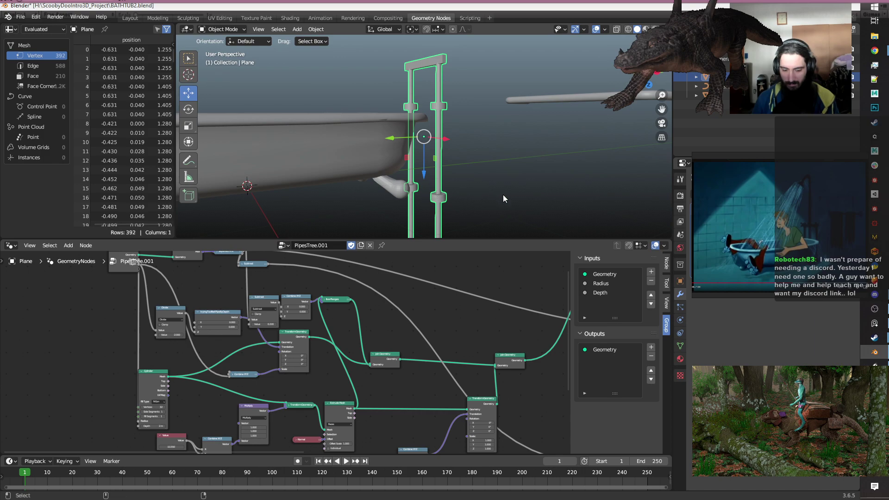
key("ctrl+z")
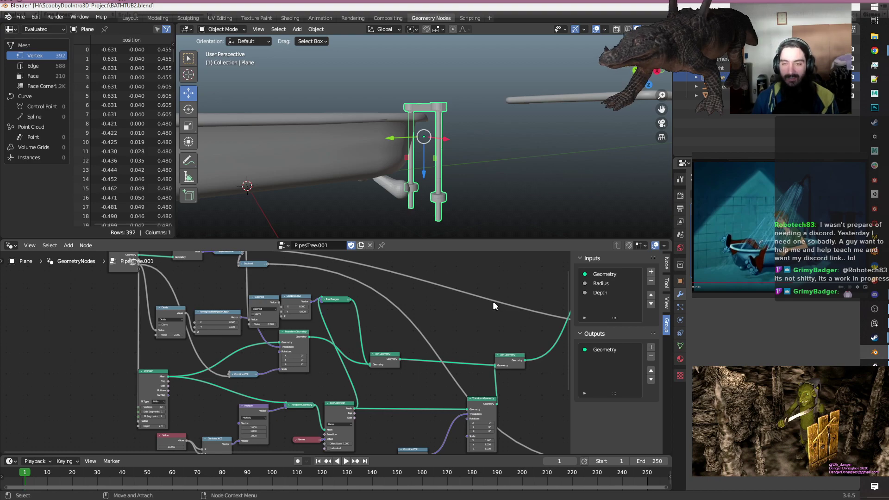
scroll(438, 357, "down", 2)
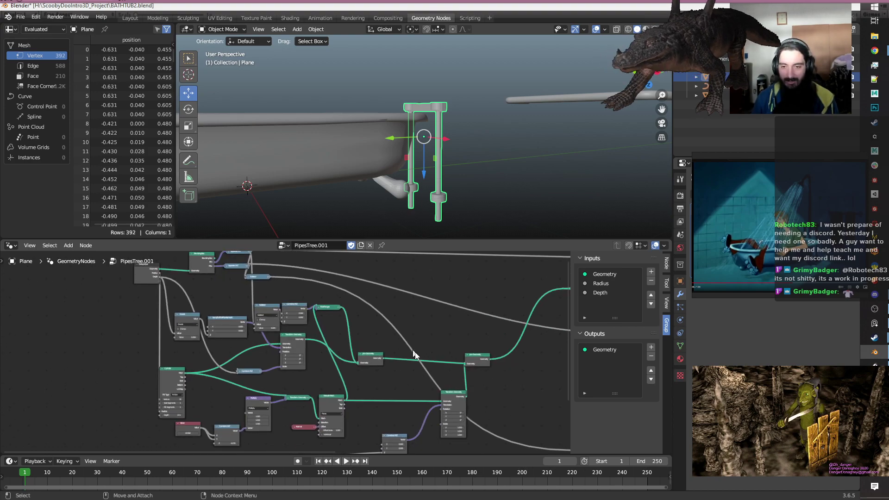
scroll(390, 327, "up", 2)
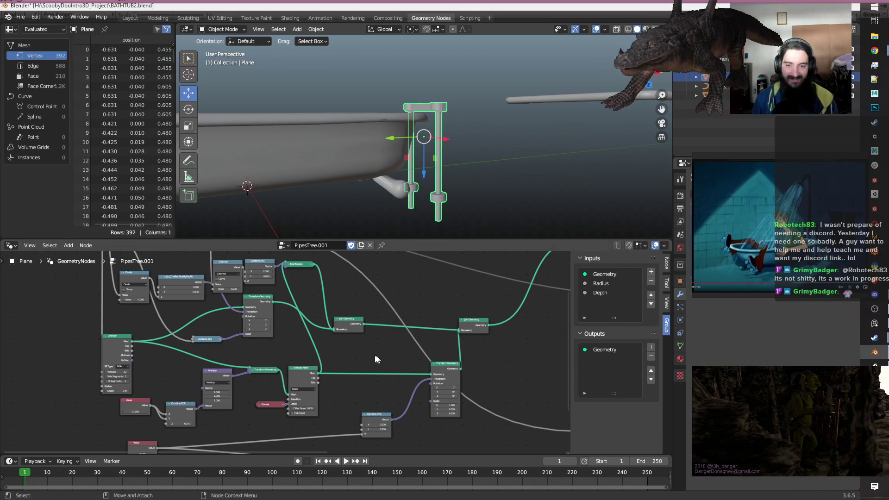
scroll(375, 356, "down", 2)
scroll(375, 356, "up", 1)
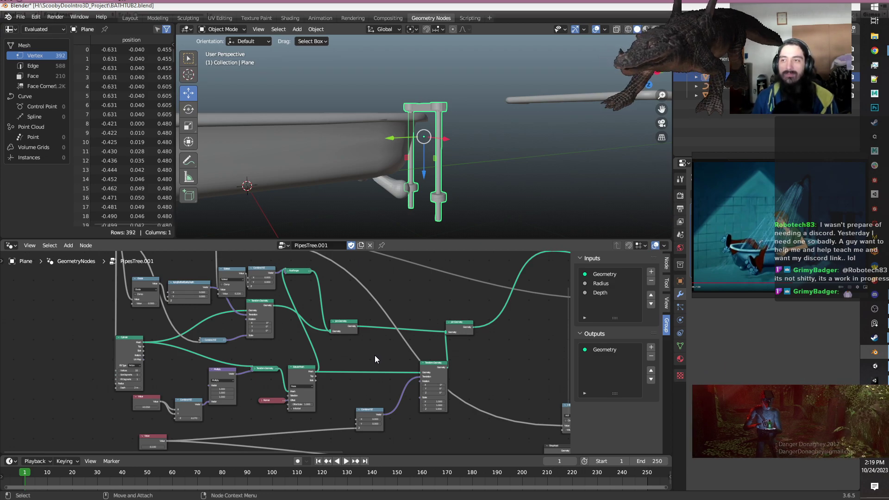
scroll(375, 355, "up", 2)
middle_click_drag(359, 359, 364, 359)
scroll(364, 360, "down", 6)
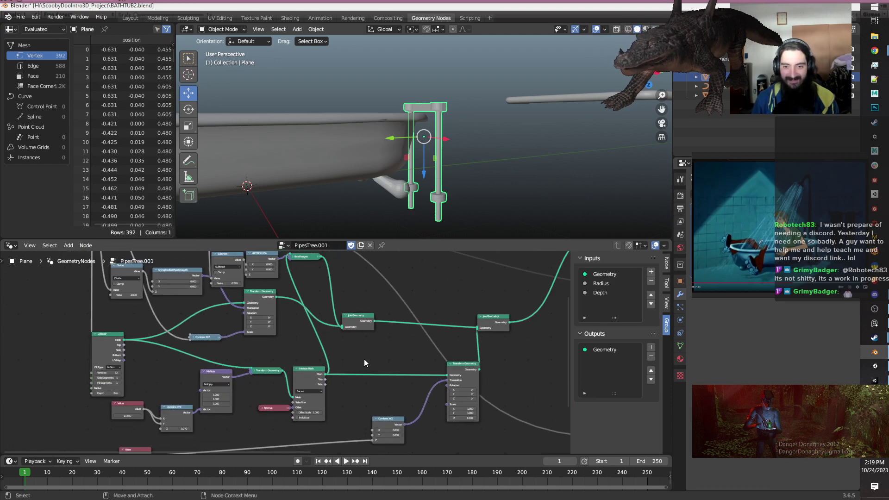
scroll(323, 379, "up", 2)
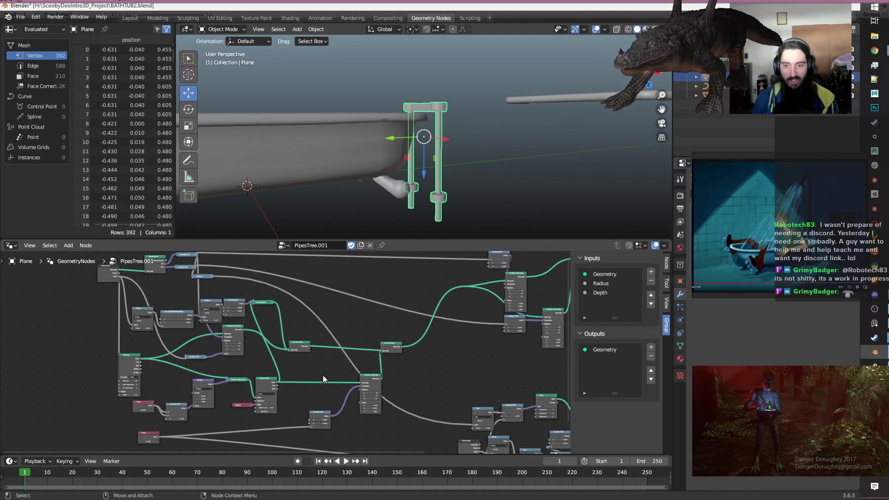
Lower the shared offset Value node to 0.6 so the crossbar and top flanges move down the pipes.
middle_click_drag(440, 377, 418, 345)
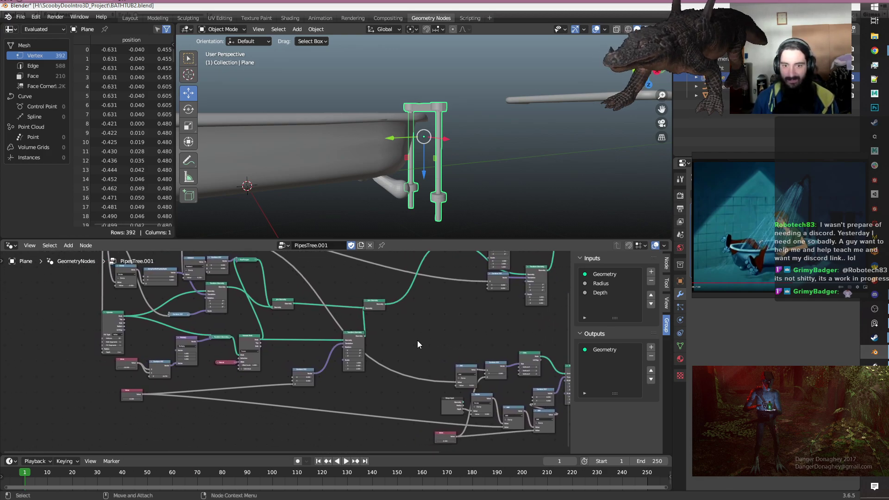
left_click_drag(130, 399, 121, 399)
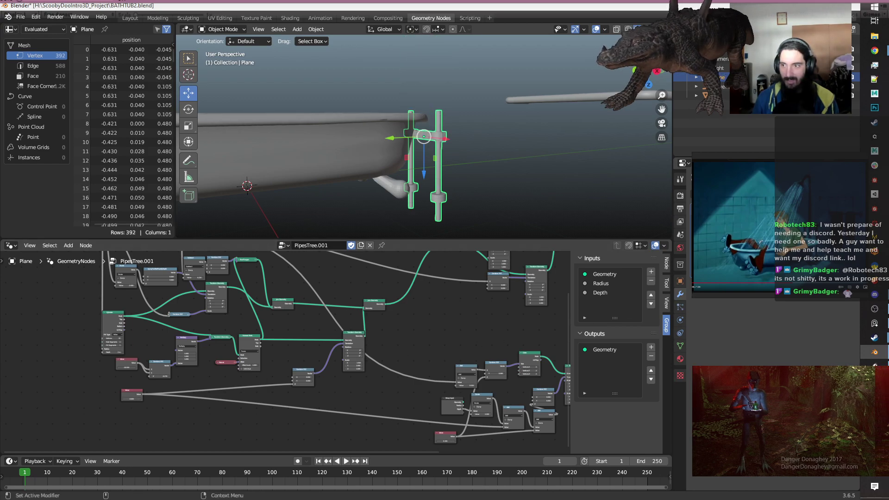
mouse_move(801, 244)
left_mouse_down()
mouse_move(817, 244)
mouse_move(800, 244)
left_mouse_up()
key("ctrl+z")
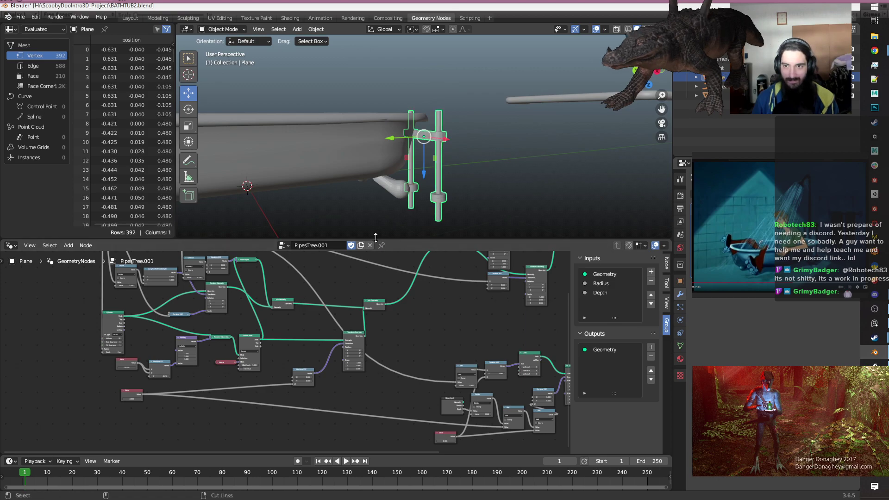
Move the shared offset Value node lower and further left in the node tree, away from its neighbours.
scroll(209, 395, "up", 4)
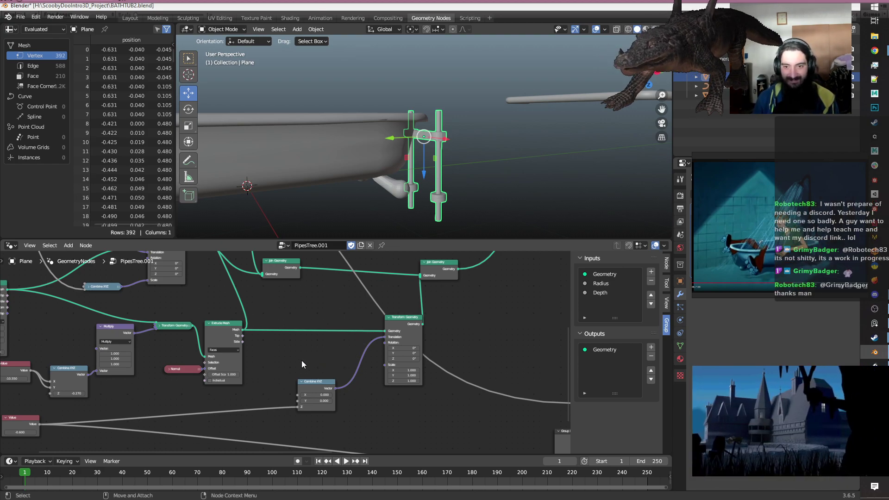
scroll(302, 361, "down", 3)
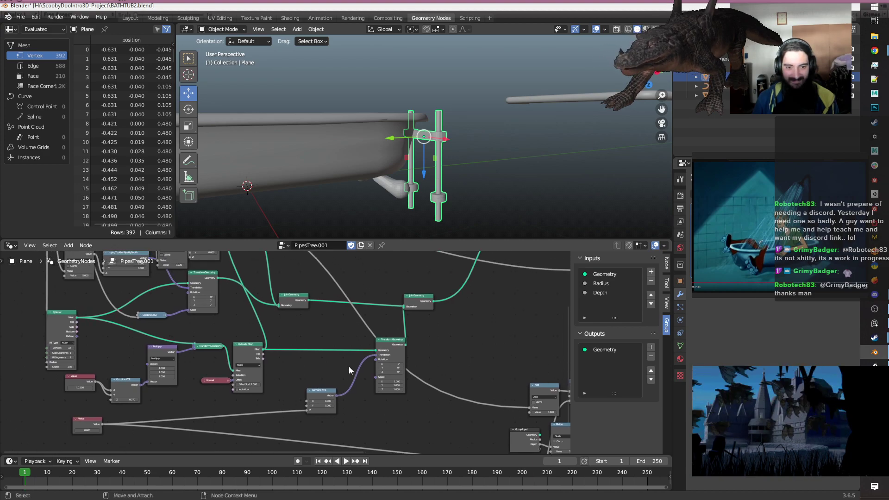
mouse_move(458, 175)
middle_mouse_down()
mouse_move(482, 171)
mouse_move(452, 170)
middle_mouse_up()
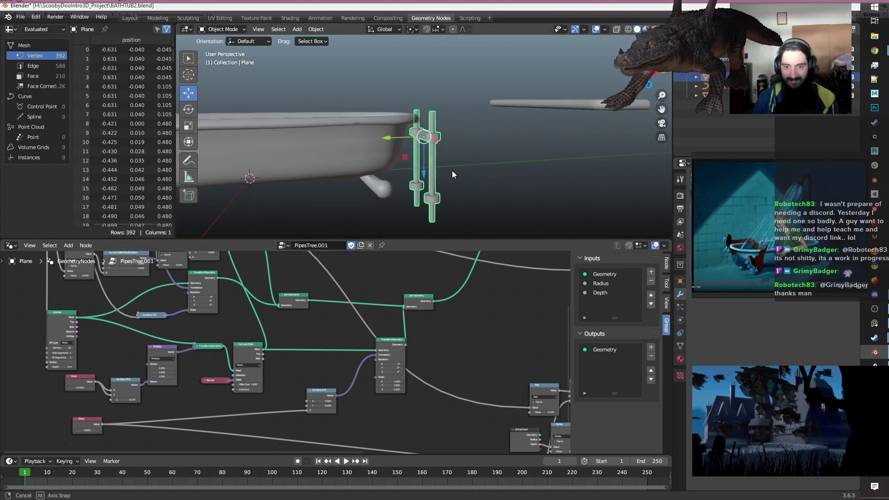
middle_click_drag(305, 345, 355, 313)
scroll(355, 313, "up", 2)
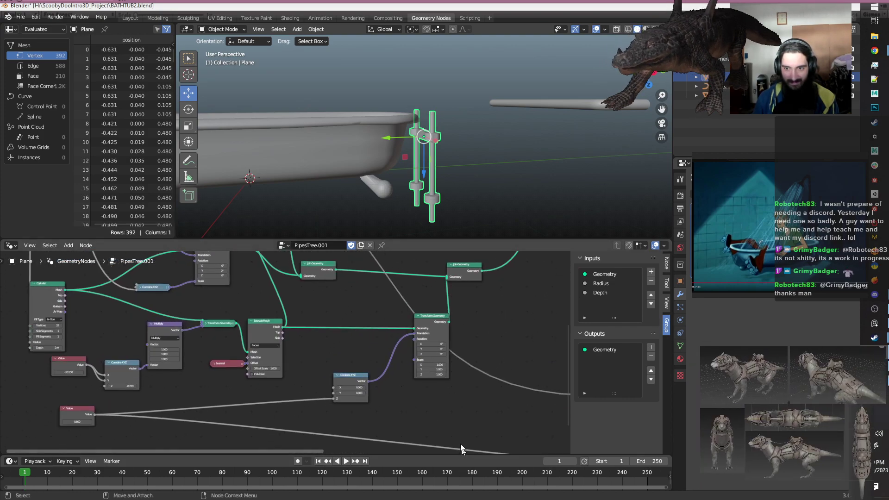
middle_click_drag(387, 402, 447, 363)
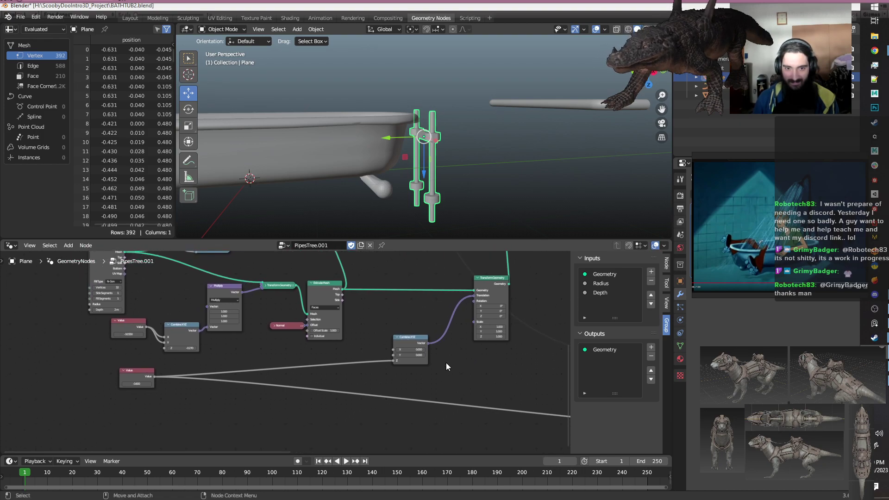
left_click_drag(142, 377, 98, 417)
Try a different number in the shared offset Value node and undo the change.
double_click(99, 418)
type(".9")
key("Return")
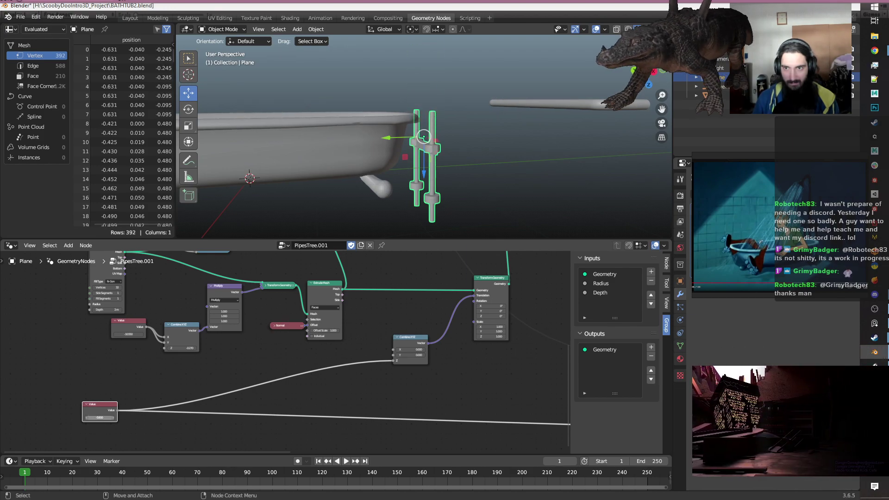
key("ctrl+z")
key("ctrl+z")
Insert a Math node set to Add between the shared Value node and the flange translation's Combine XYZ Z, placed beside Combine XYZ.
left_click(211, 350)
middle_click_drag(249, 353, 193, 389, "alt")
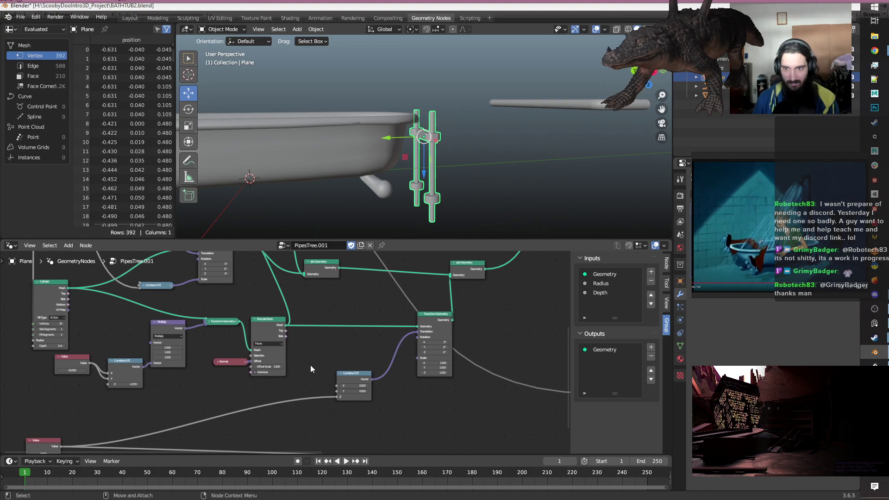
left_click_drag(337, 397, 284, 410)
type("ma")
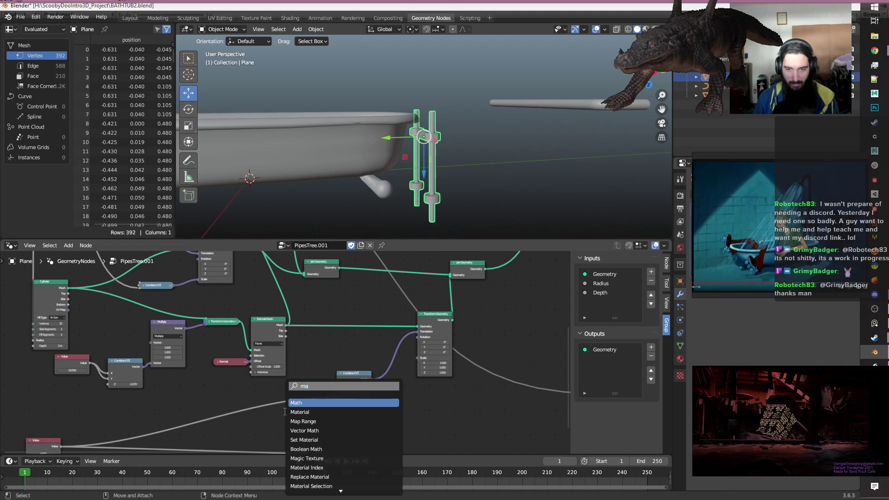
left_click(326, 402)
left_click(272, 408)
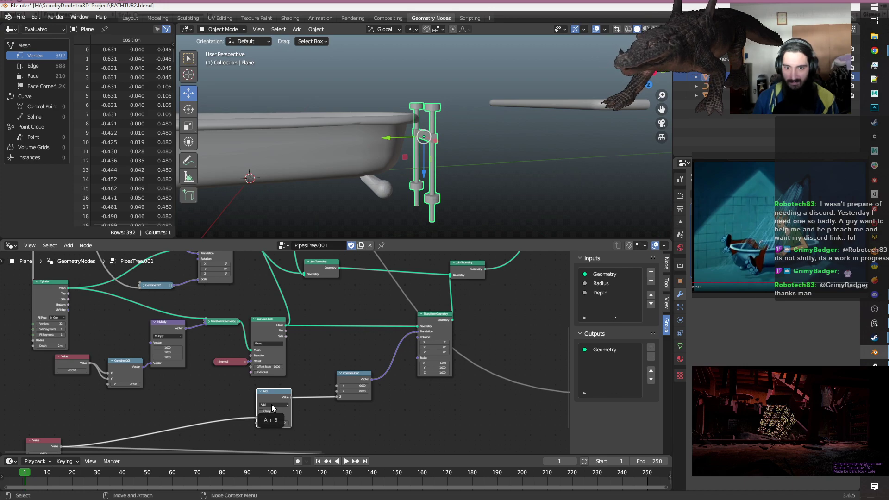
key("g")
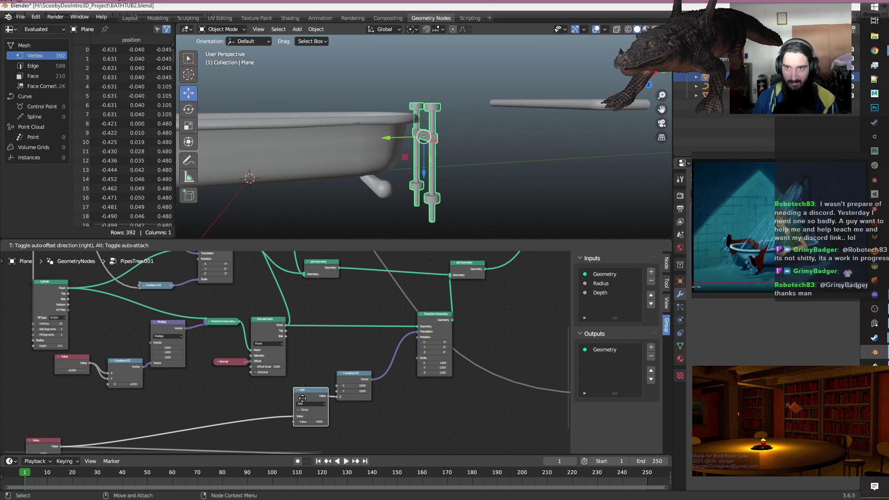
left_click(302, 398)
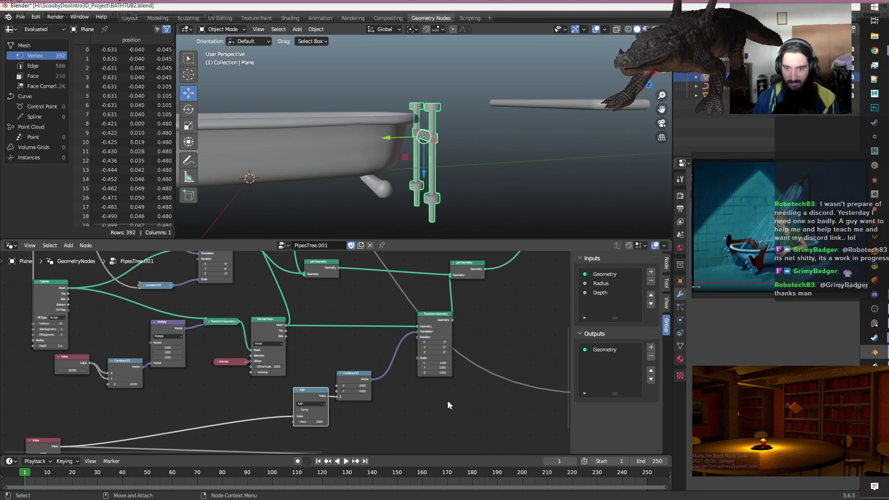
Try a different Depth value to test the new Add node's effect on the top flanges, and undo it.
scroll(355, 429, "up", 1)
scroll(354, 429, "down", 1)
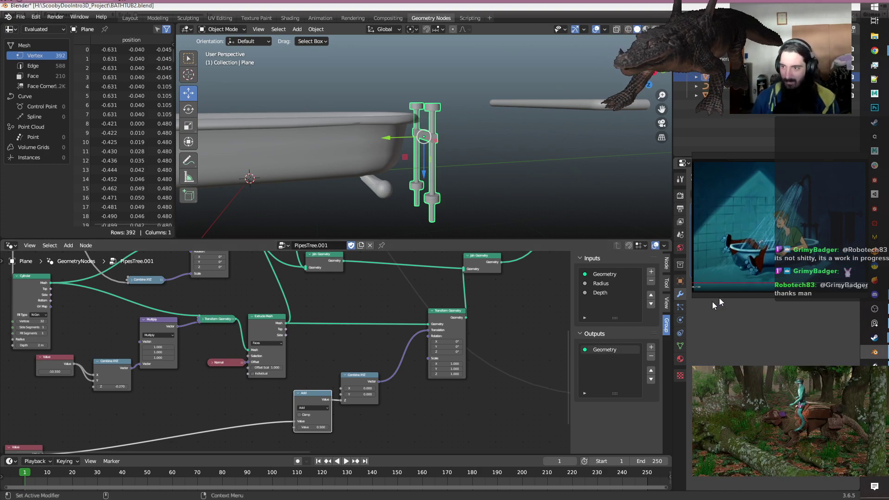
mouse_move(805, 233)
left_mouse_down()
mouse_move(790, 233)
mouse_move(822, 233)
left_mouse_up()
key("ctrl+z")
Try linking the Divide node's output to the Add node's second input, test it with a larger Depth, and undo both changes.
scroll(314, 360, "down", 2)
middle_click_drag(306, 354, 351, 361)
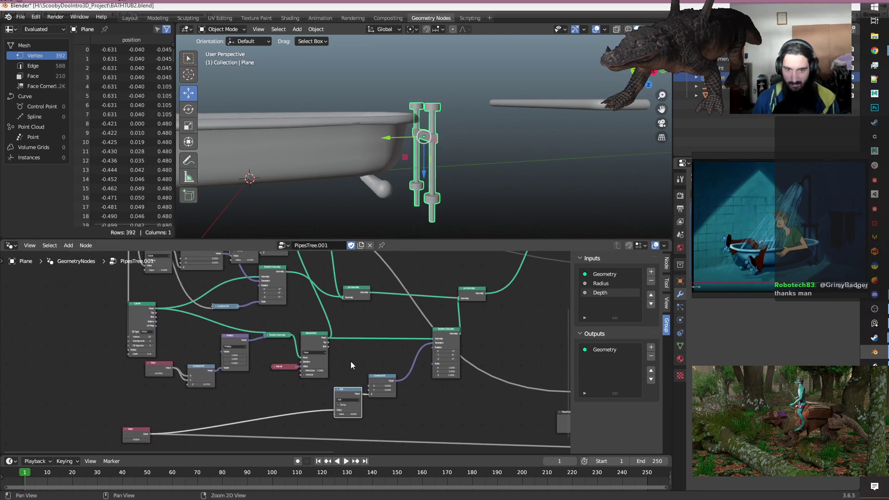
scroll(350, 361, "up", 1)
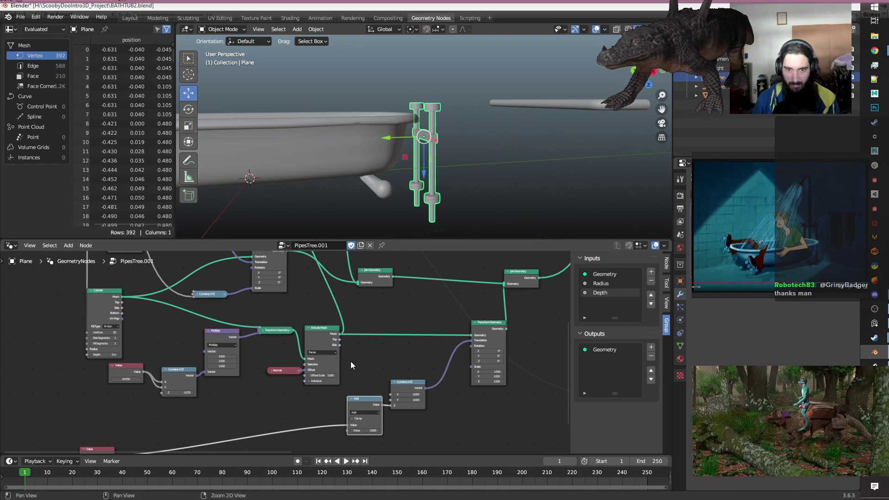
middle_click_drag(375, 318, 380, 354)
scroll(379, 353, "down", 1)
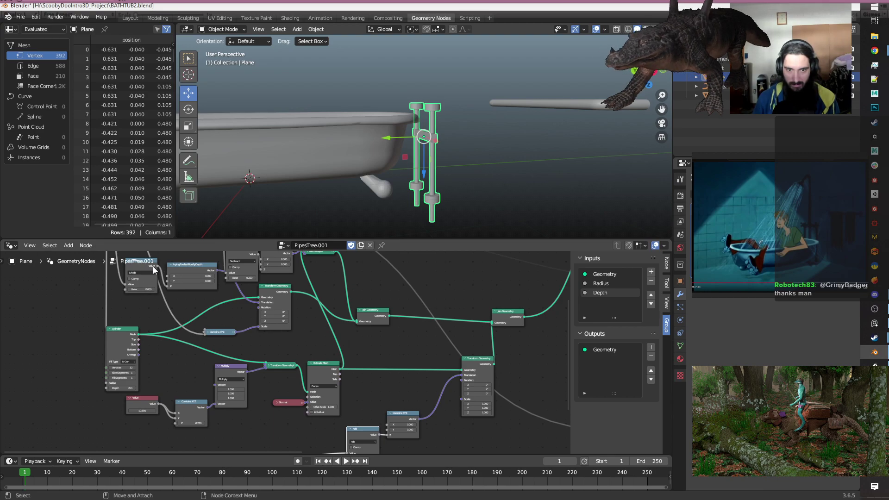
left_click_drag(158, 267, 348, 407)
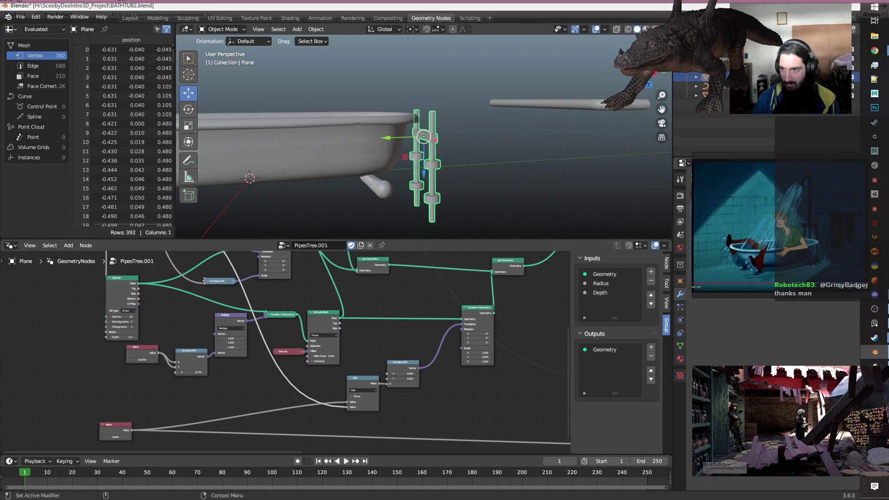
mouse_move(806, 242)
left_mouse_down()
mouse_move(795, 242)
mouse_move(822, 242)
left_mouse_up()
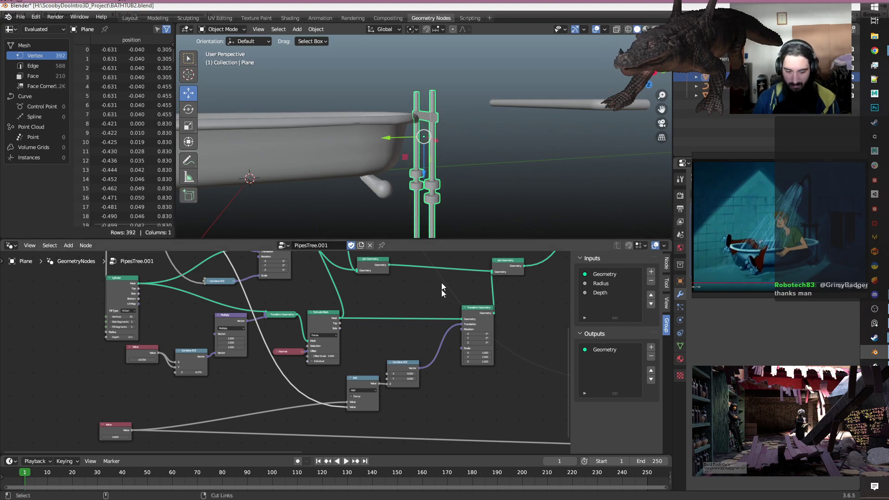
key("ctrl+z")
key("ctrl+z")
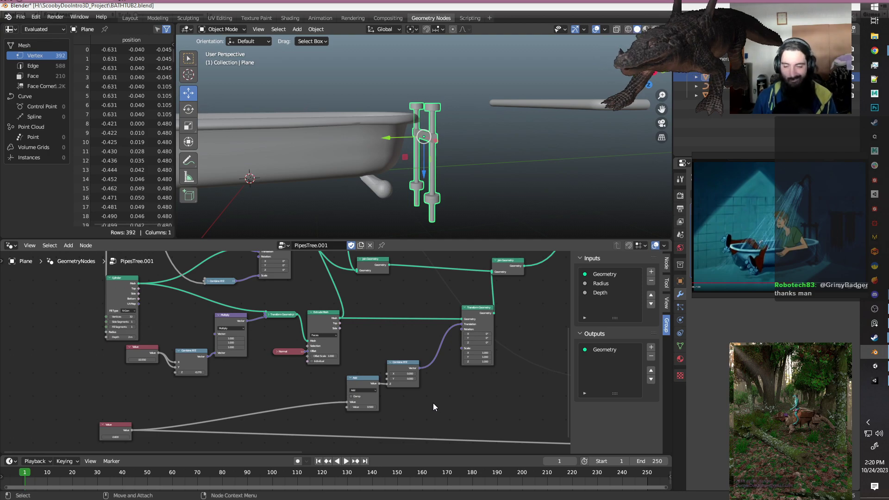
scroll(433, 403, "down", 1)
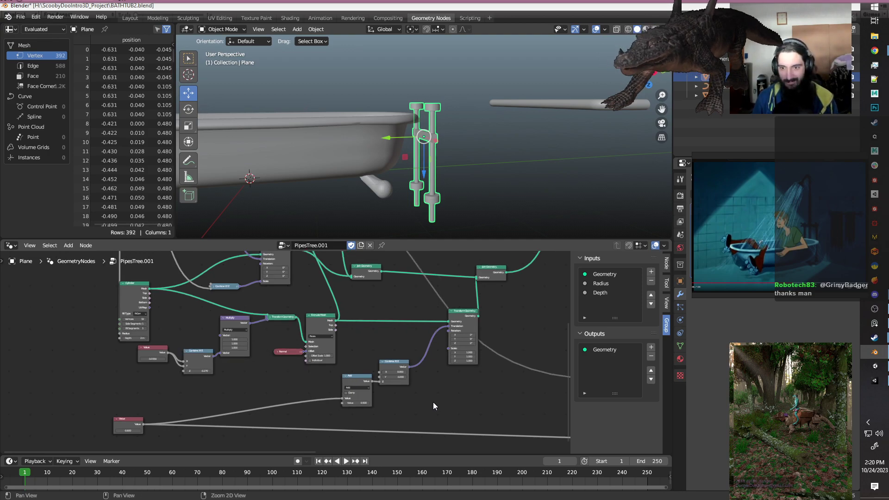
Save the Blender file.
middle_click_drag(431, 374, 425, 409, "alt")
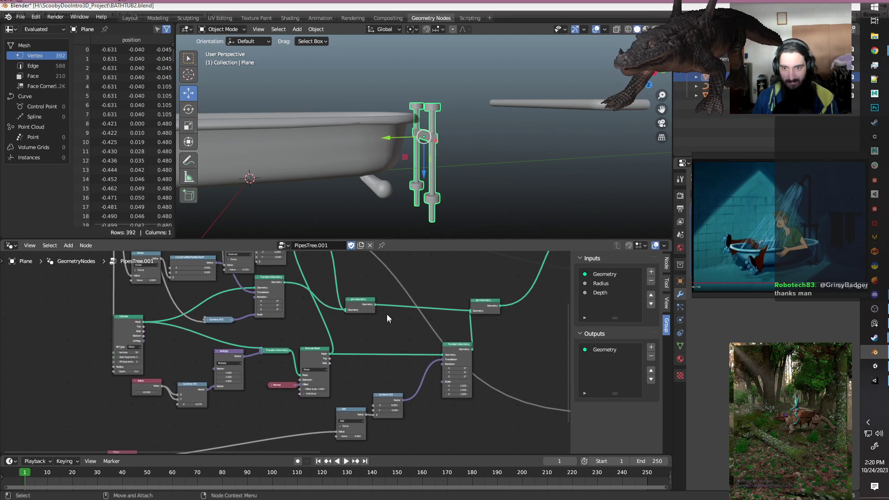
key("ctrl+s")
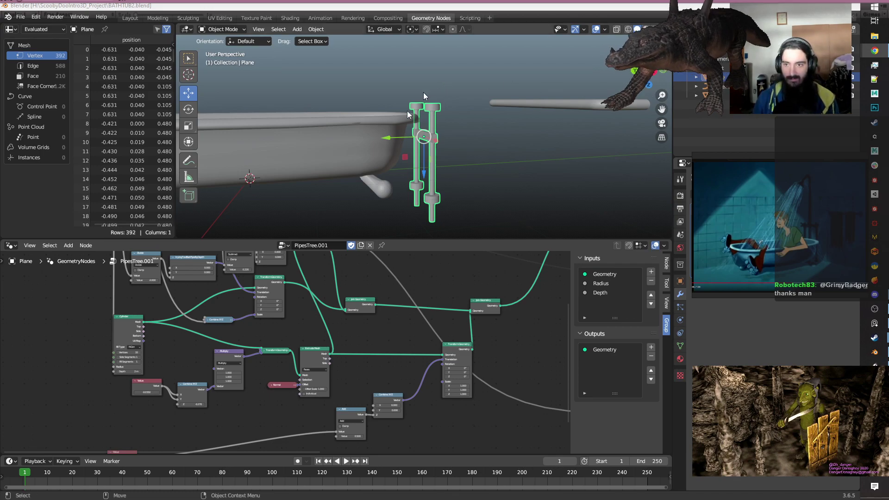
left_click(352, 337)
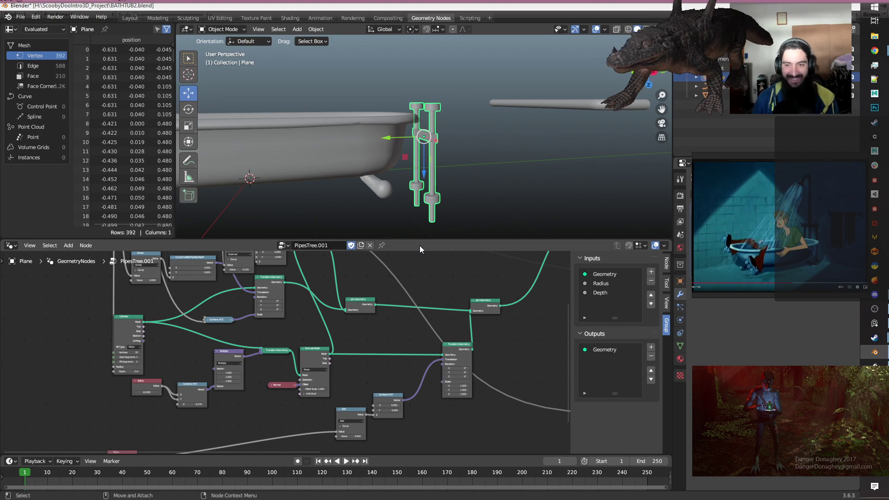
Set the second value of the Add node feeding the flange translation's Combine XYZ to 0.
scroll(432, 407, "down", 3)
scroll(431, 407, "up", 5)
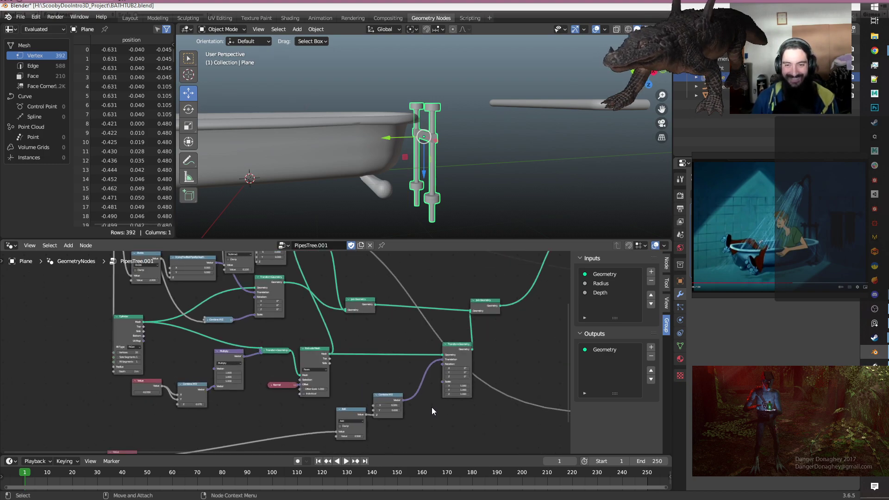
middle_click_drag(410, 328, 373, 356, "alt")
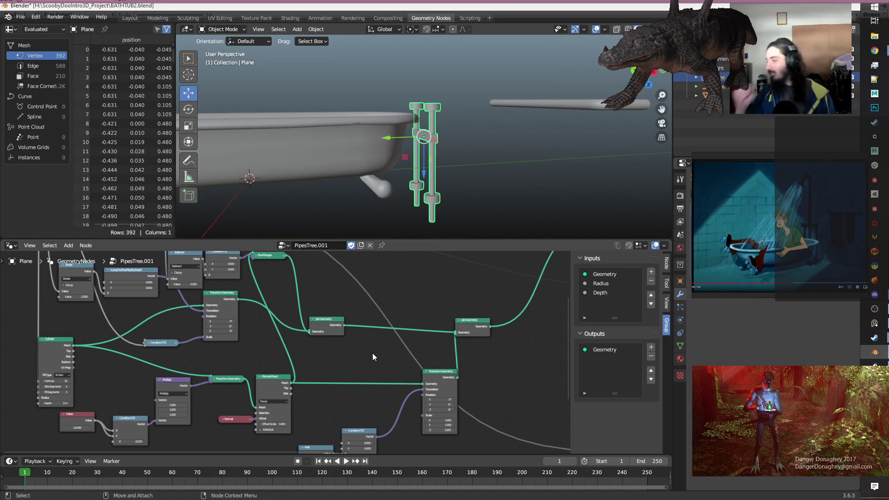
scroll(372, 353, "down", 1)
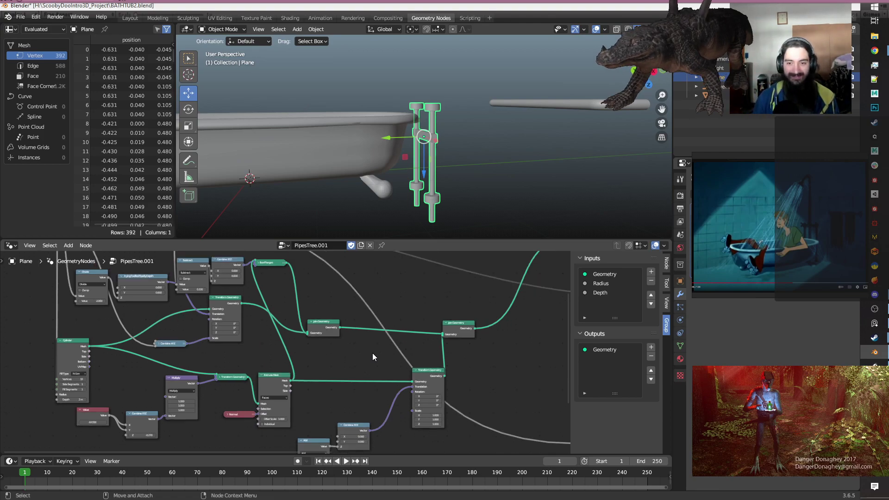
middle_click_drag(372, 353, 373, 334)
scroll(373, 334, "up", 1)
middle_click_drag(490, 172, 532, 185)
middle_click_drag(473, 391, 450, 326)
scroll(342, 357, "up", 2)
middle_click_drag(369, 413, 411, 373)
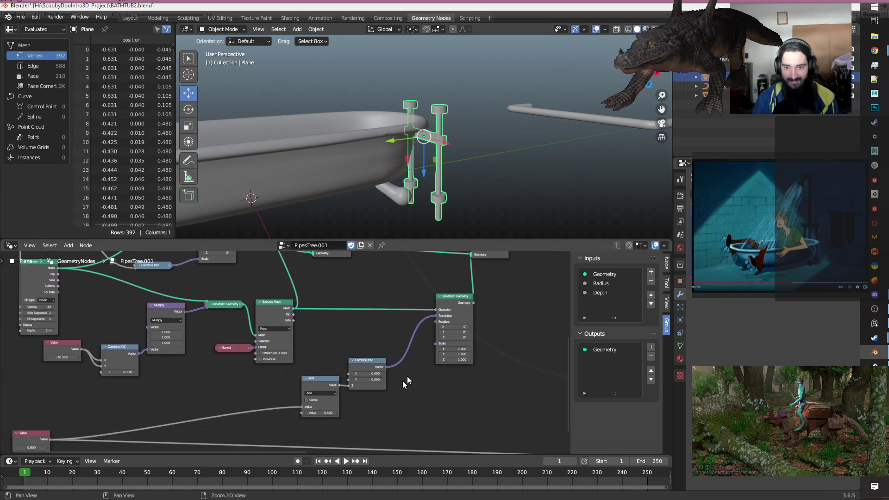
mouse_move(320, 413)
left_mouse_down()
mouse_move(334, 412)
mouse_move(322, 412)
left_mouse_up()
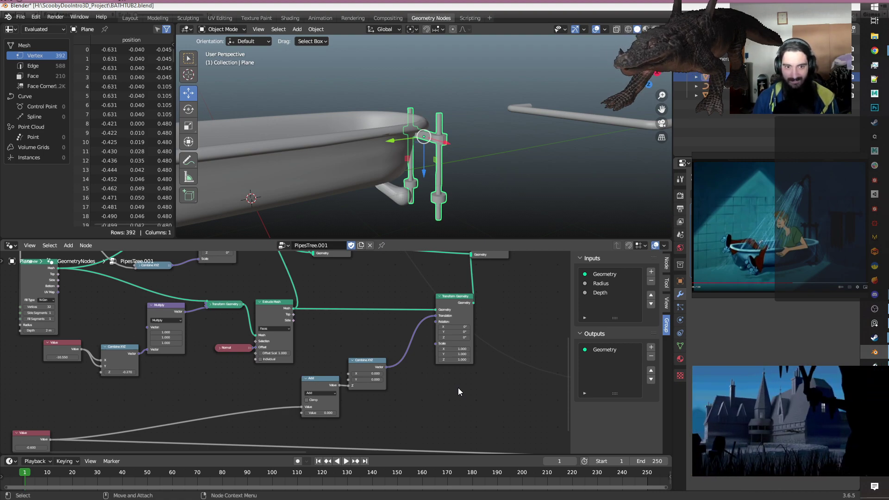
Duplicate the Depth-driven Divide node, keeping its input link, and place the copy below the Extrude Mesh node.
scroll(334, 287, "down", 1)
middle_click_drag(328, 296, 349, 344)
scroll(349, 344, "down", 1)
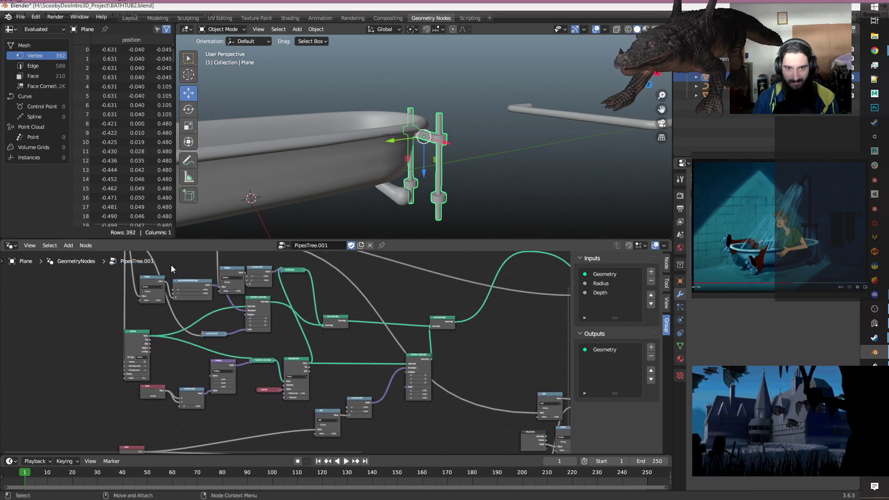
key("shift+d")
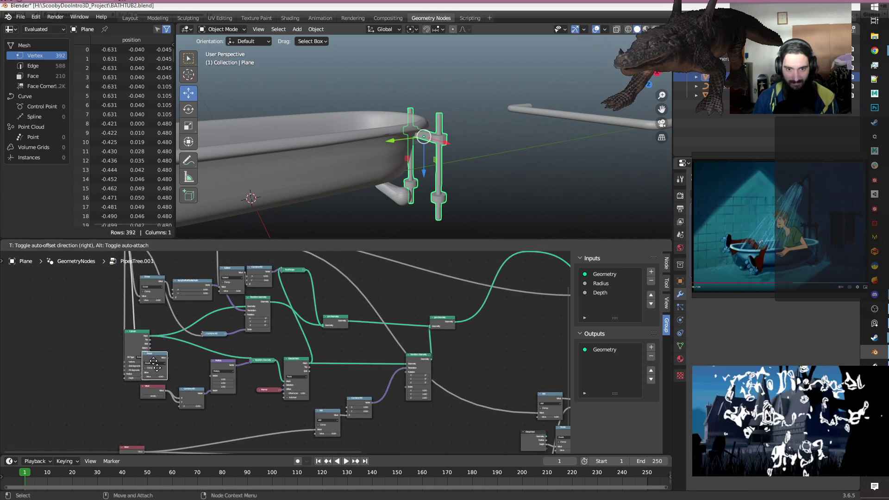
left_click(247, 407)
Set the duplicated Divide node's divisor to 2 and link its output to the Add node's second Value input.
scroll(249, 362, "up", 3)
scroll(200, 385, "up", 2)
left_click(87, 405)
type("2")
key("Return")
left_click_drag(122, 363, 244, 425)
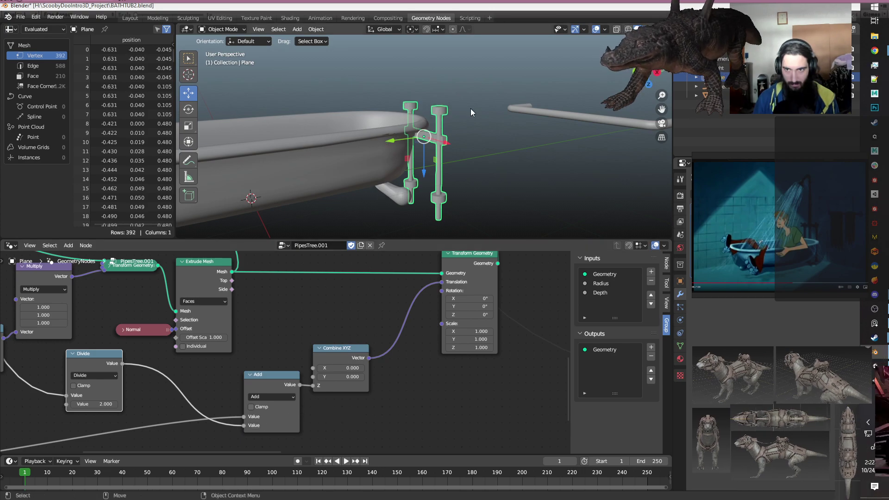
Lower the Depth value in the geometry-nodes modifier to test how the flanges follow the shorter pipes.
middle_click_drag(407, 438, 518, 421)
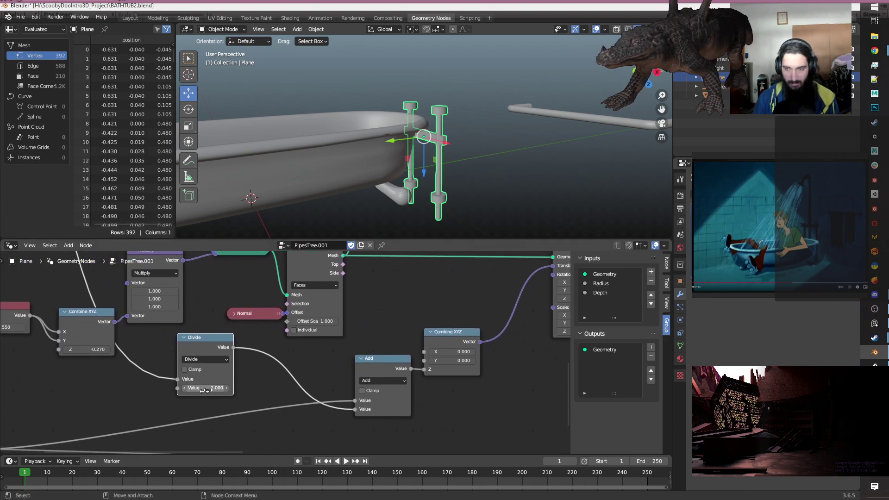
mouse_move(786, 244)
left_mouse_down()
mouse_move(819, 244)
mouse_move(768, 244)
mouse_move(816, 244)
mouse_move(779, 244)
left_mouse_up()
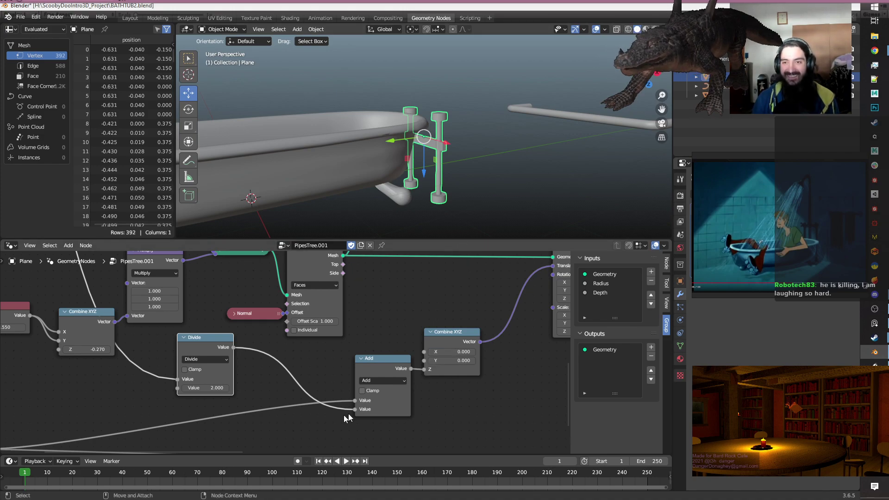
Try a much larger divisor in the duplicated Divide node and undo the change.
scroll(297, 299, "down", 8)
scroll(302, 332, "up", 5)
middle_click_drag(367, 315, 390, 318)
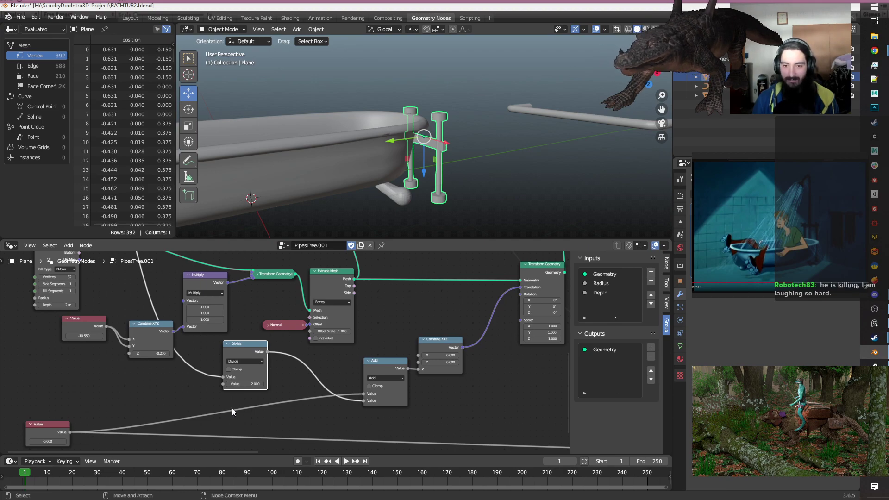
left_click_drag(256, 383, 326, 384)
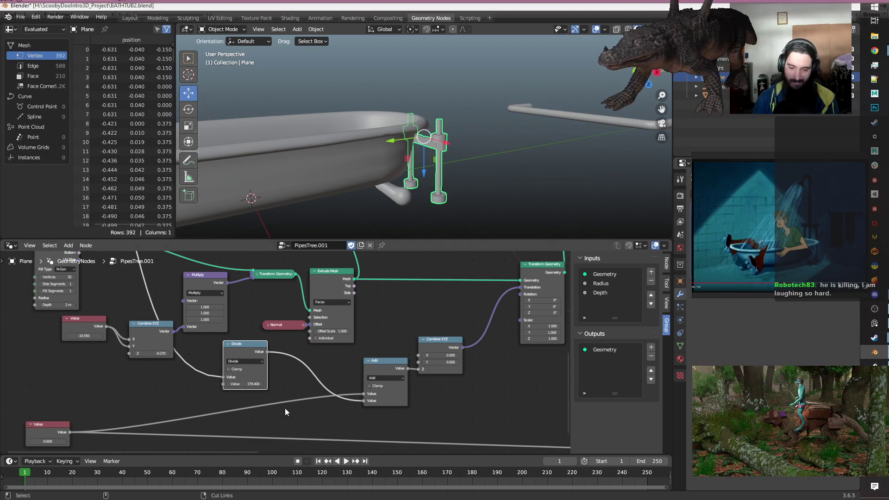
key("ctrl+z")
Move the duplicated Divide node directly beside the Add node and save the file.
left_click_drag(243, 350, 333, 360)
left_click(395, 332)
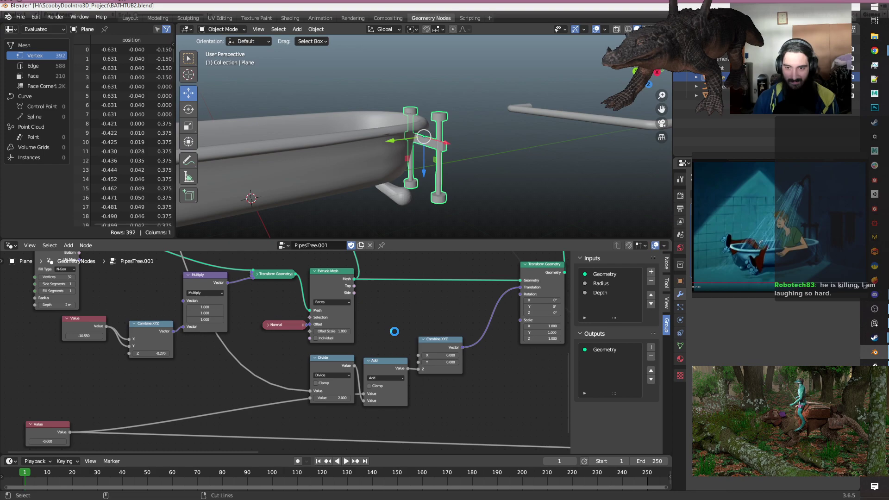
key("ctrl+s")
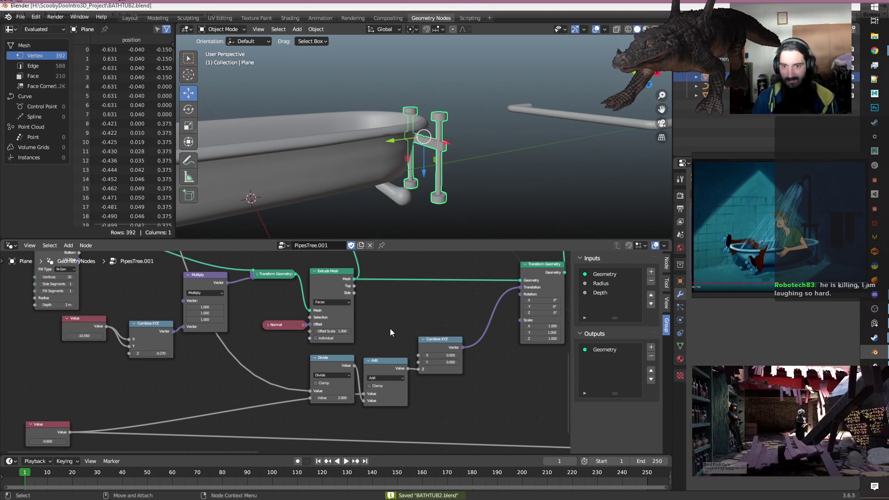
Examine how the Value, Divide, Add and Combine XYZ nodes feed the flange's Transform Geometry node within the tree.
scroll(389, 328, "down", 1)
mouse_move(390, 326)
middle_mouse_down()
mouse_move(339, 344)
mouse_move(390, 339)
middle_mouse_up()
scroll(340, 344, "down", 1)
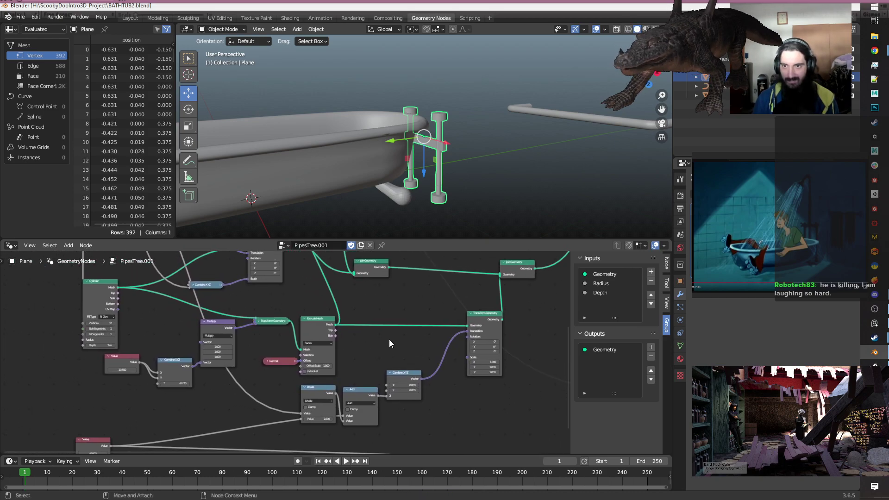
scroll(389, 343, "down", 1)
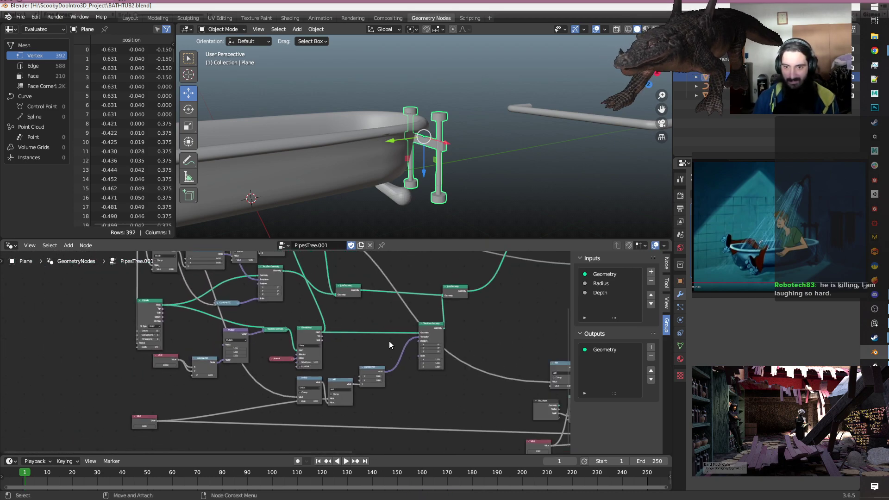
middle_click_drag(474, 381, 460, 346)
scroll(347, 342, "up", 3)
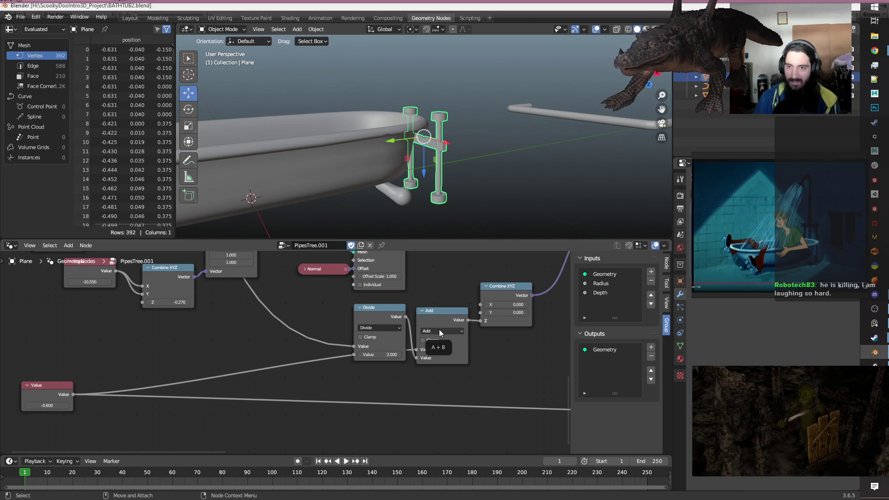
scroll(419, 318, "down", 2)
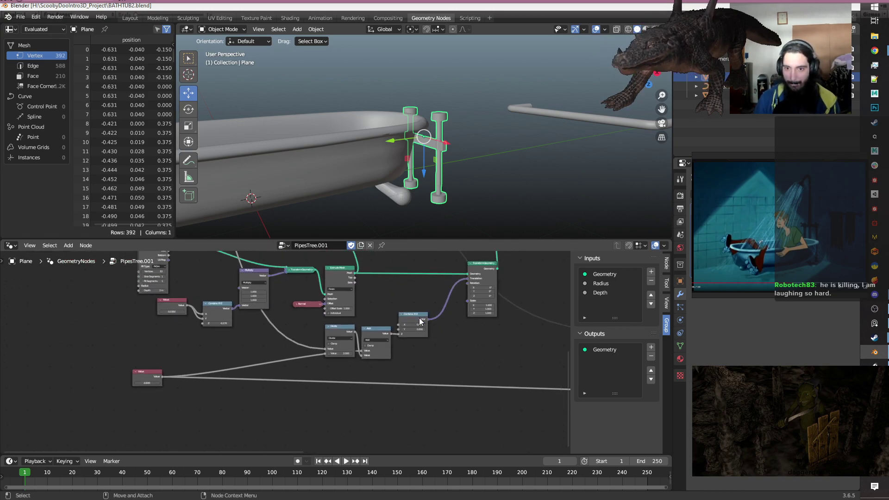
scroll(418, 317, "down", 1)
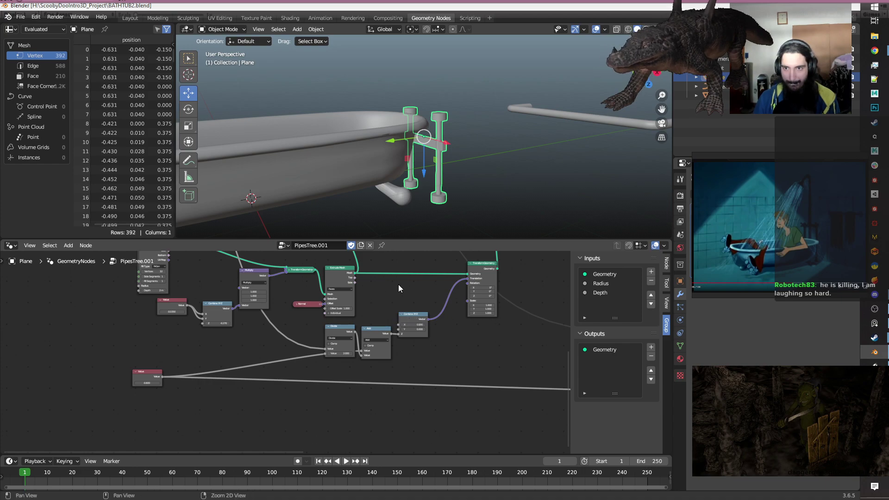
middle_click_drag(398, 285, 379, 308)
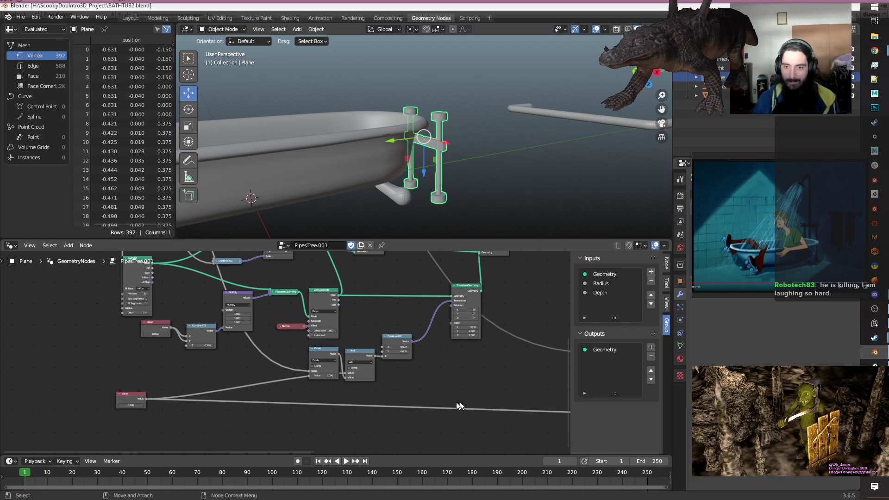
left_click(427, 360)
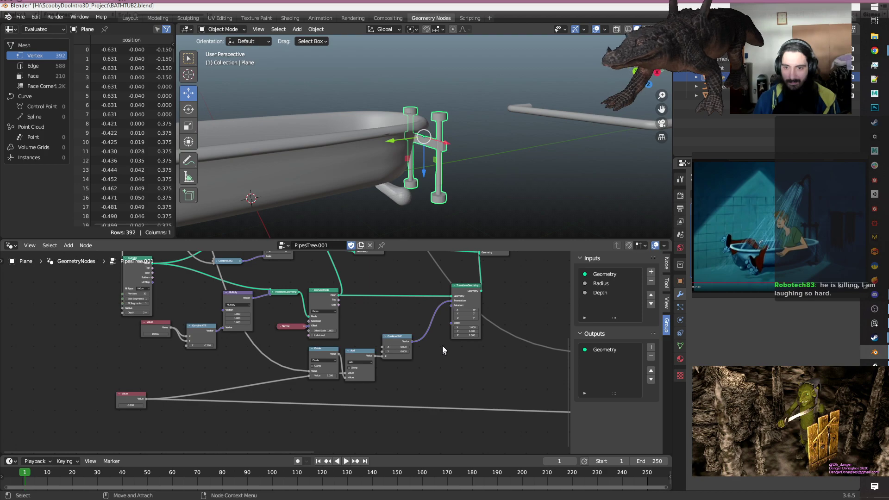
middle_click_drag(442, 351, 403, 375)
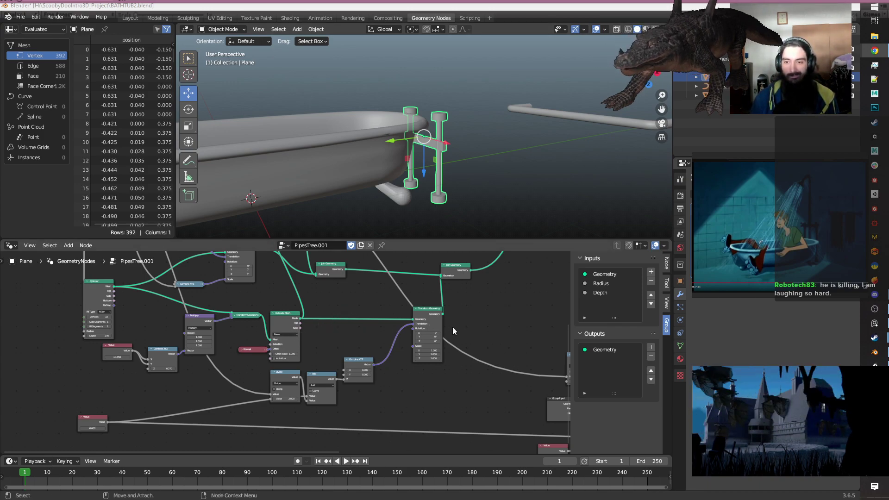
scroll(379, 346, "up", 2)
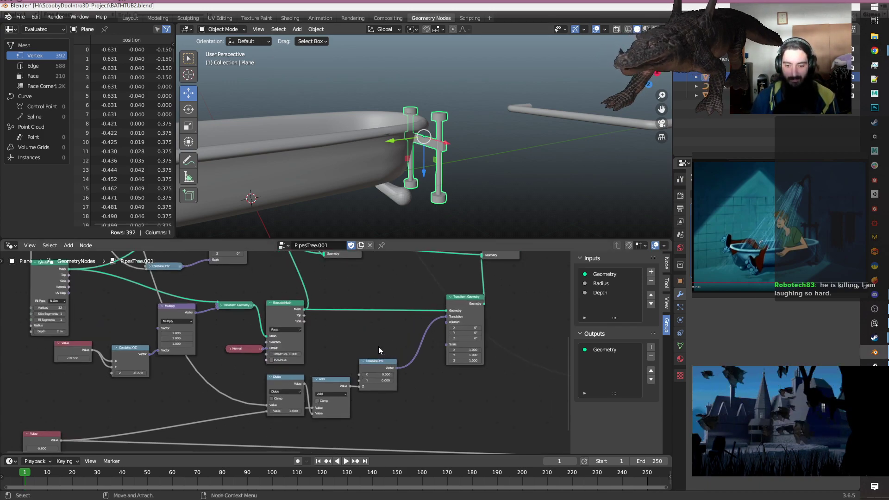
middle_click_drag(348, 337, 329, 381)
scroll(328, 384, "down", 1)
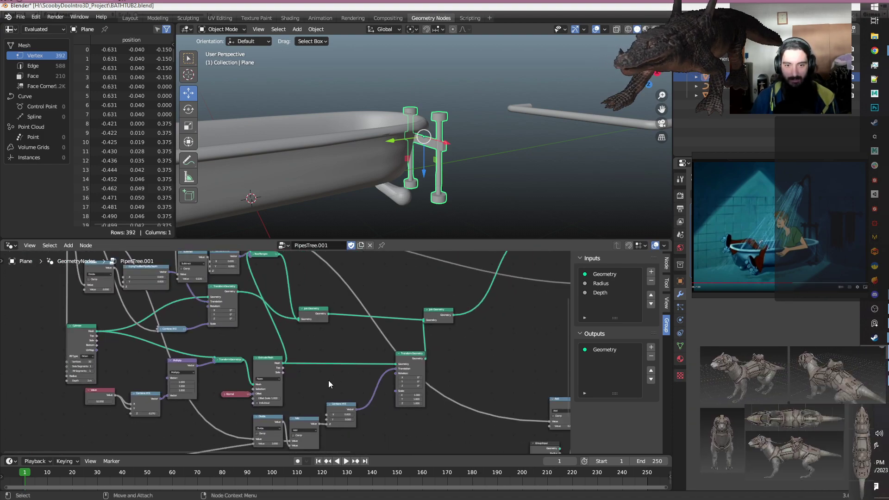
middle_click_drag(329, 384, 372, 345)
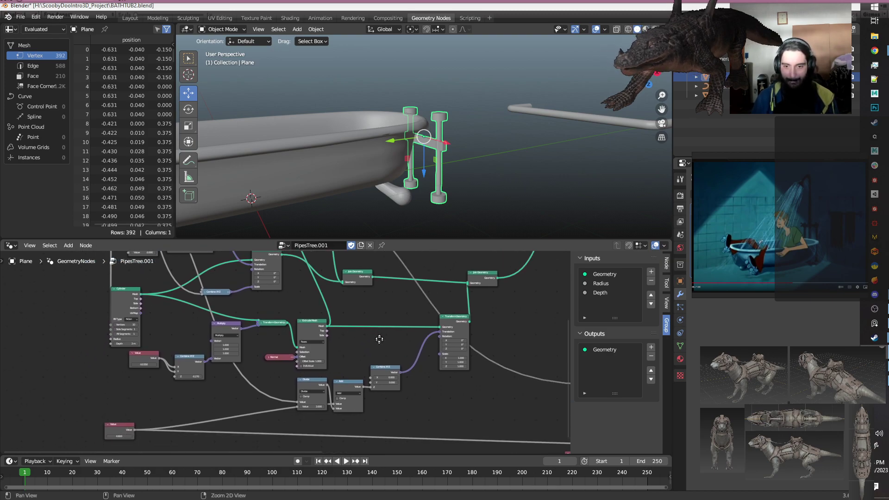
Move the duplicated Divide node below the shared Value link, and shift the Add and Combine XYZ nodes closer to Transform Geometry.
scroll(337, 442, "up", 2)
middle_click_drag(337, 442, 393, 331)
left_click_drag(286, 313, 263, 411)
scroll(263, 410, "down", 3)
middle_click_drag(430, 329, 395, 369)
left_click_drag(331, 405, 340, 371)
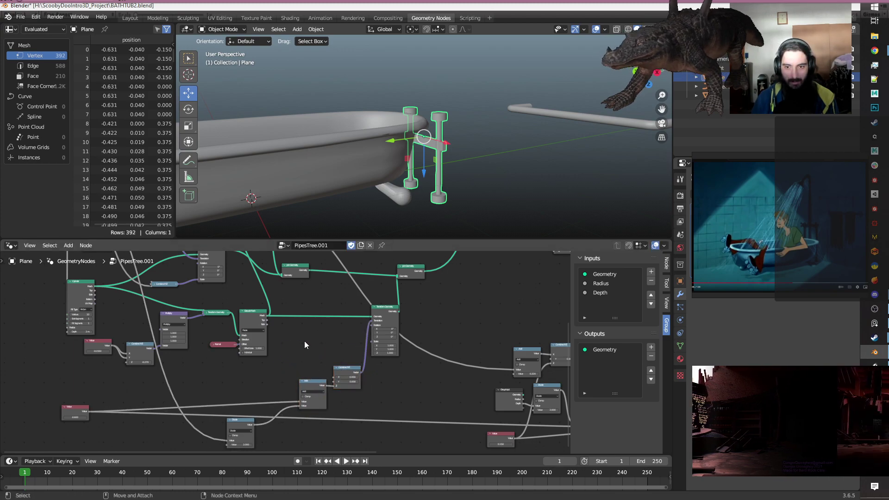
Add a Set Position node in the space between the Extrude Mesh and Transform Geometry nodes, leaving it unlinked.
key("shift+a")
type("set")
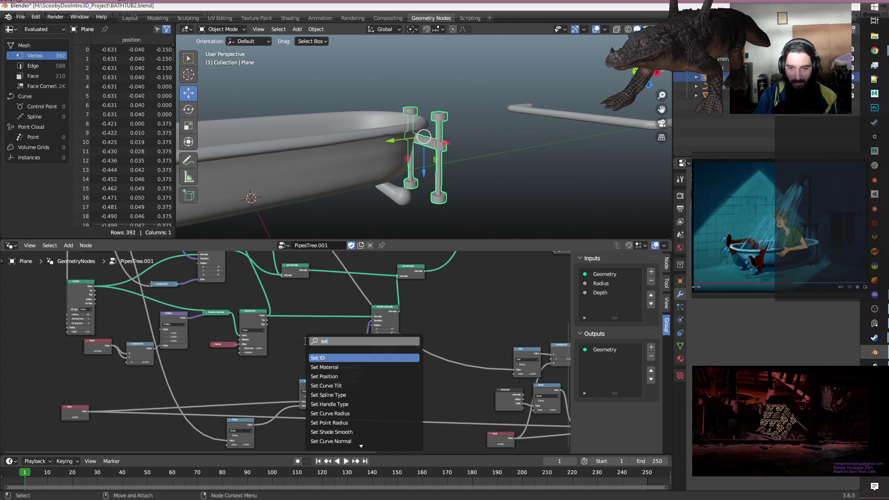
key("Down")
key("Down")
key("Return")
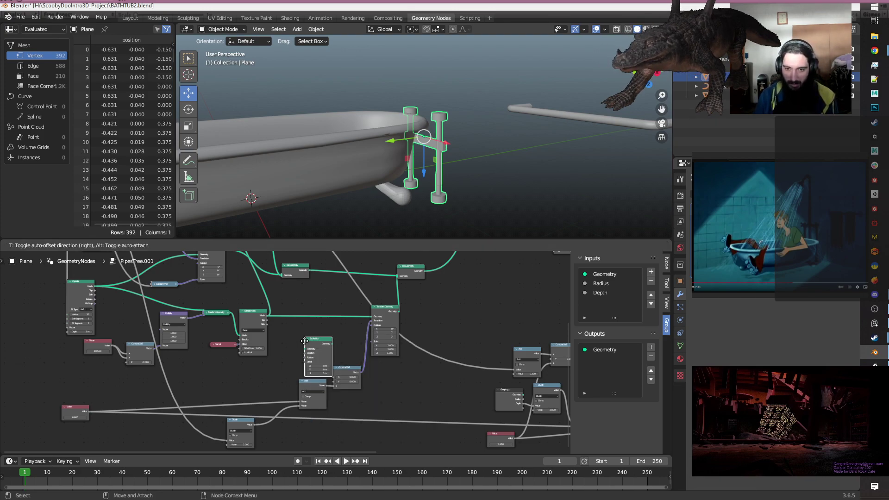
left_click(297, 331)
scroll(299, 331, "up", 3)
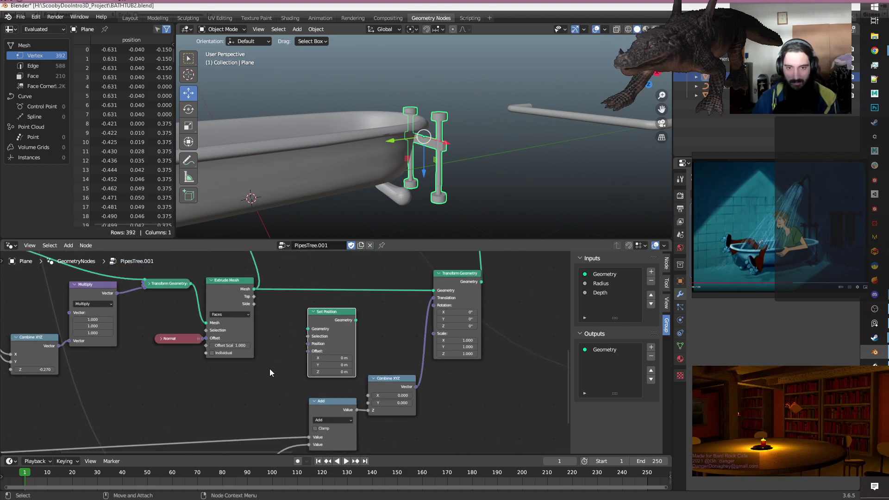
left_click(226, 385)
key("shift+a")
type("s")
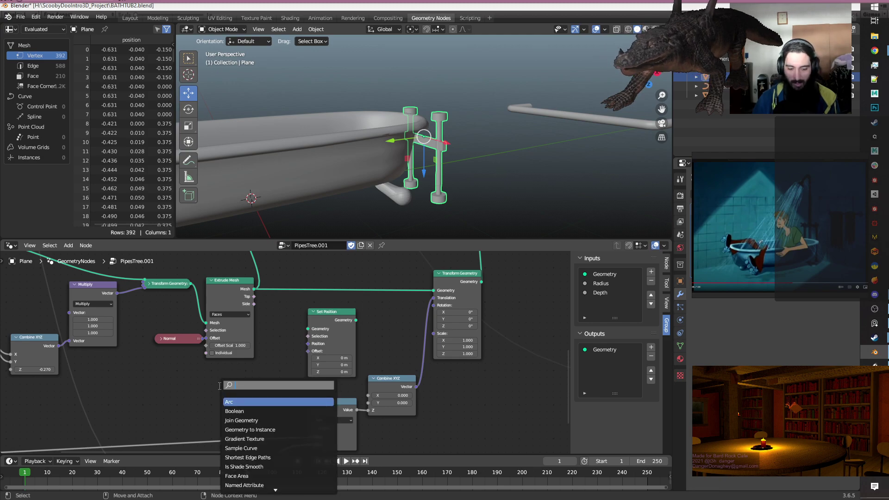
type("bou")
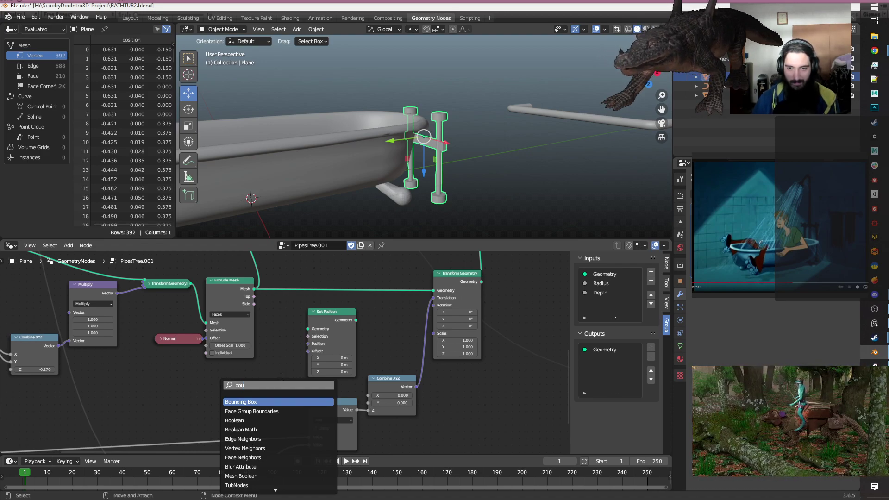
key("Escape")
scroll(218, 372, "down", 3)
middle_click_drag(303, 295, 339, 371)
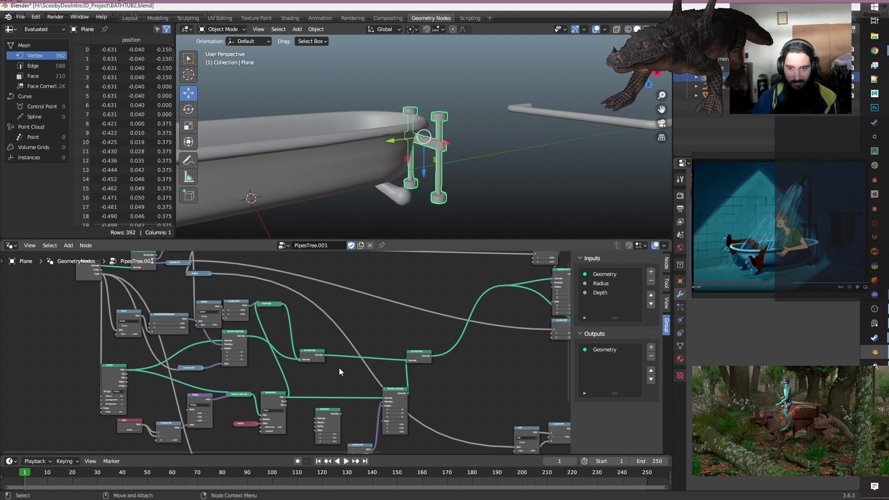
Duplicate the Bounding Box, both Separate XYZ nodes and their Subtract node with the incoming geometry link kept, placing the copies above the originals.
middle_click_drag(300, 296, 405, 377)
scroll(244, 365, "up", 4)
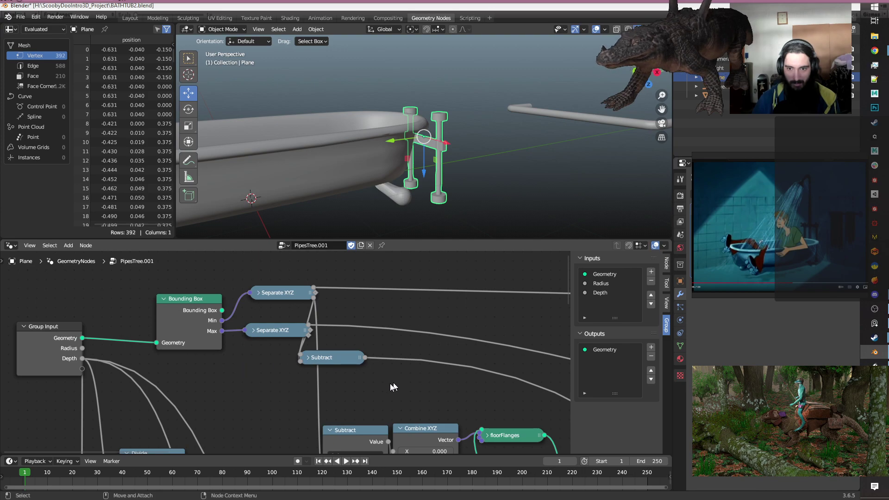
left_click_drag(373, 390, 143, 274)
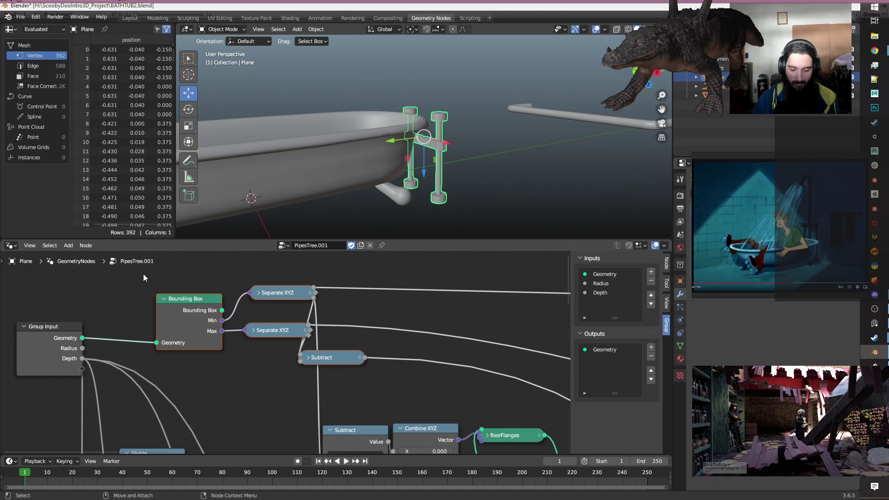
key("ctrl+shift+d")
left_click(146, 362)
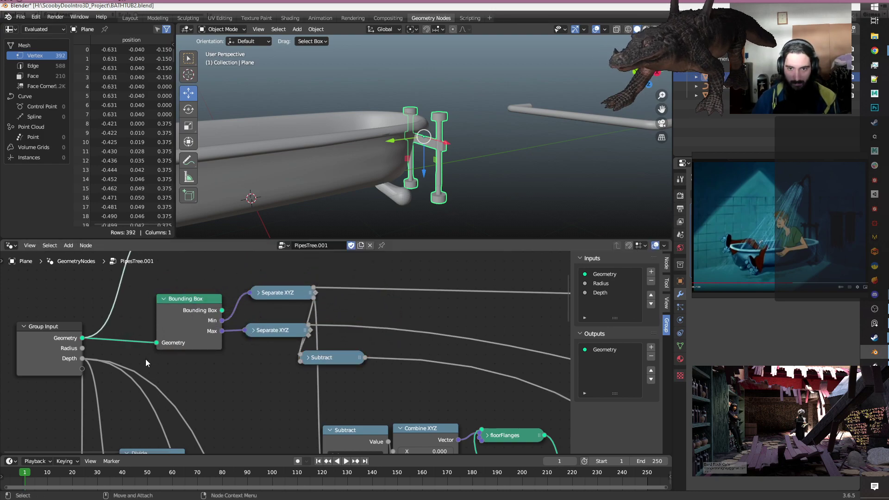
scroll(147, 362, "down", 3)
scroll(353, 357, "up", 2)
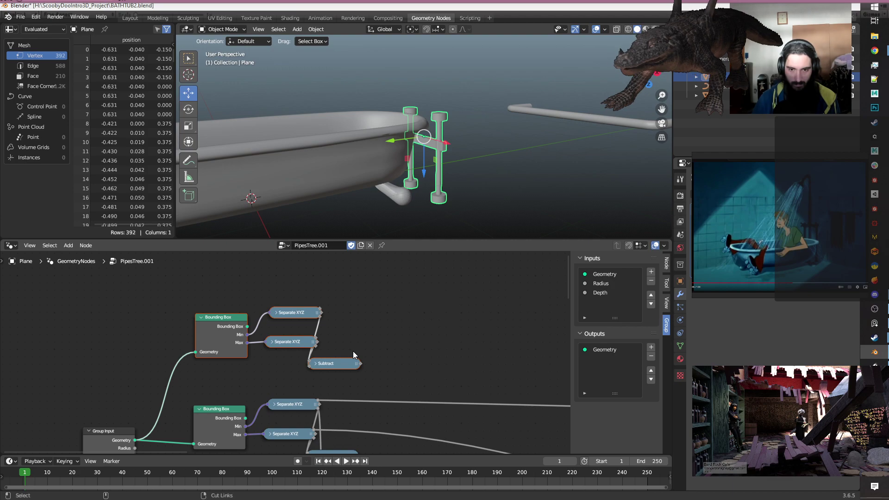
Group the duplicated bounding-box nodes into a new node group and shift its Subtract node closer to Group Output.
key("ctrl+g")
middle_click_drag(392, 399, 321, 416)
scroll(291, 401, "up", 2)
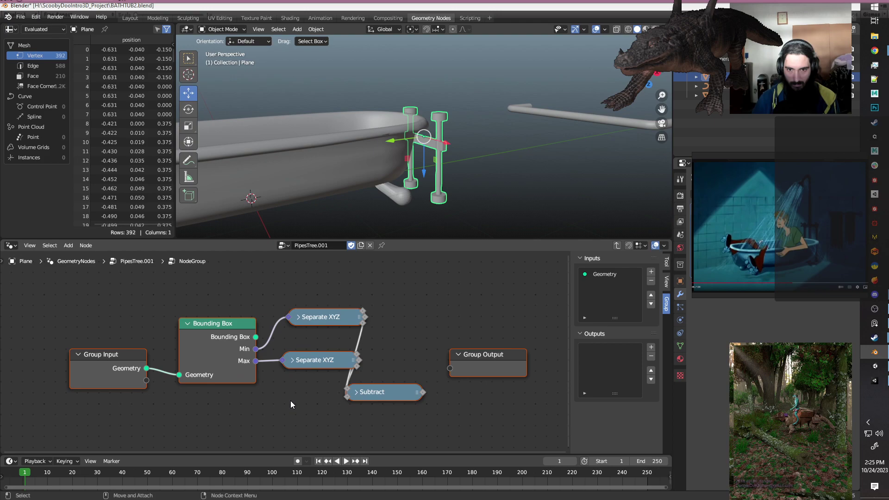
mouse_move(93, 363)
left_mouse_down()
mouse_move(40, 364)
mouse_move(75, 359)
left_mouse_up()
left_click(84, 327)
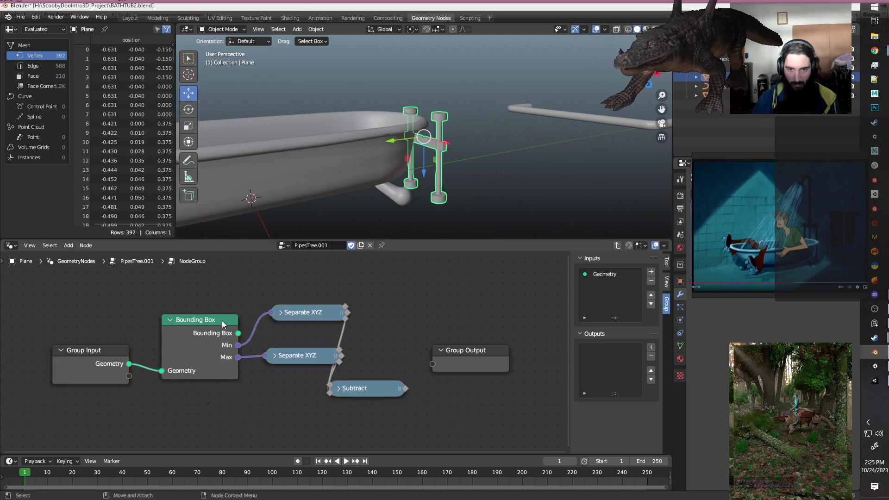
middle_click_drag(319, 418, 217, 402)
left_click_drag(276, 383, 304, 382)
scroll(414, 393, "down", 3)
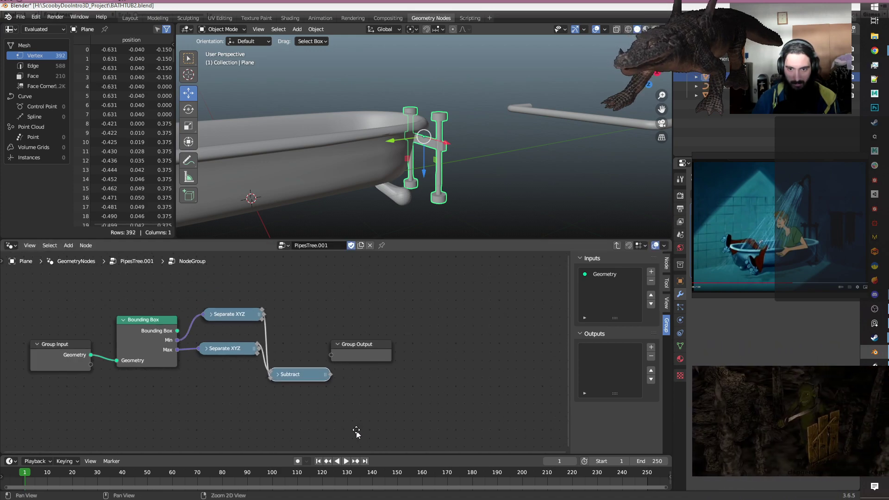
middle_click_drag(357, 431, 365, 418)
scroll(323, 385, "up", 3)
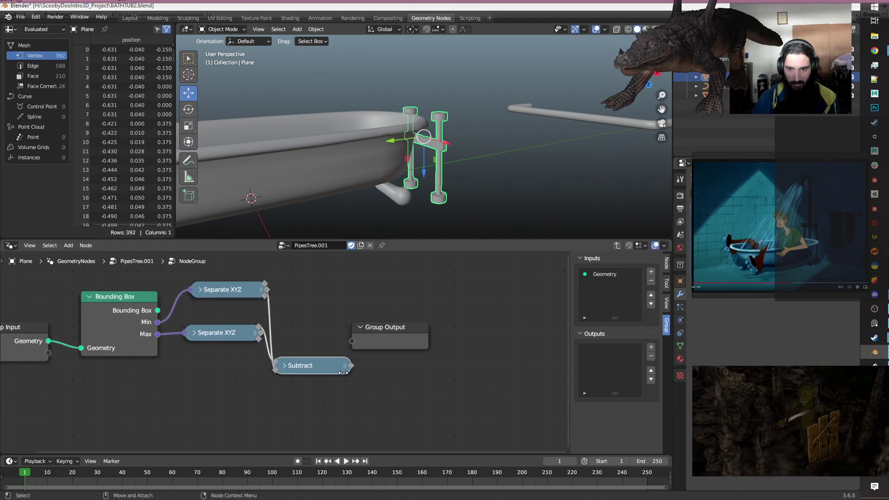
Add a Vector Math node below the existing Subtract node and set its operation to Subtract.
left_click(276, 412)
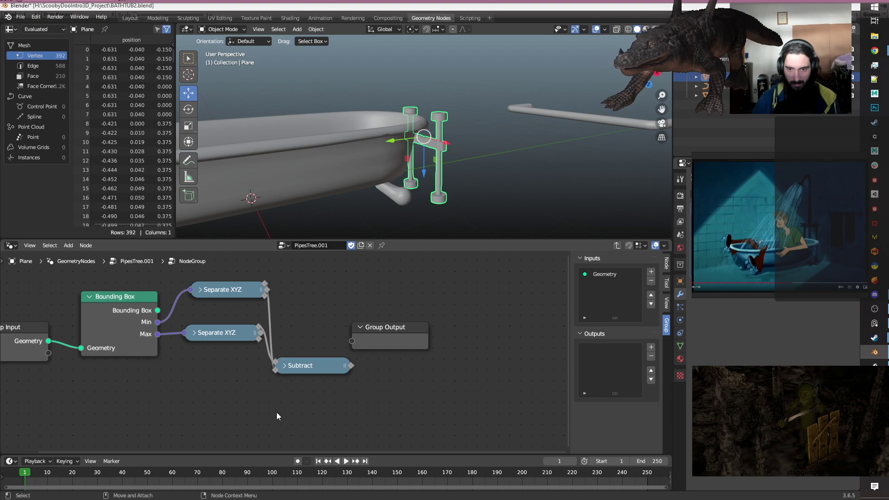
key("shift+a")
type("vect")
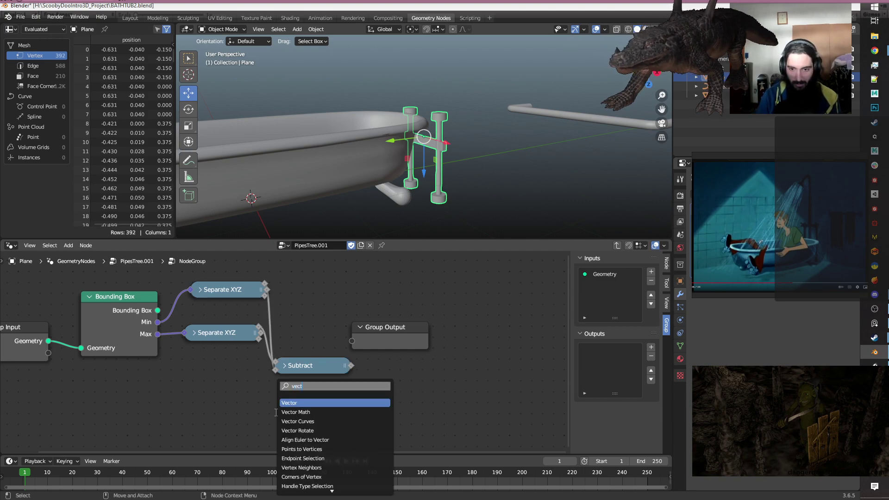
key("Return")
left_click(310, 429)
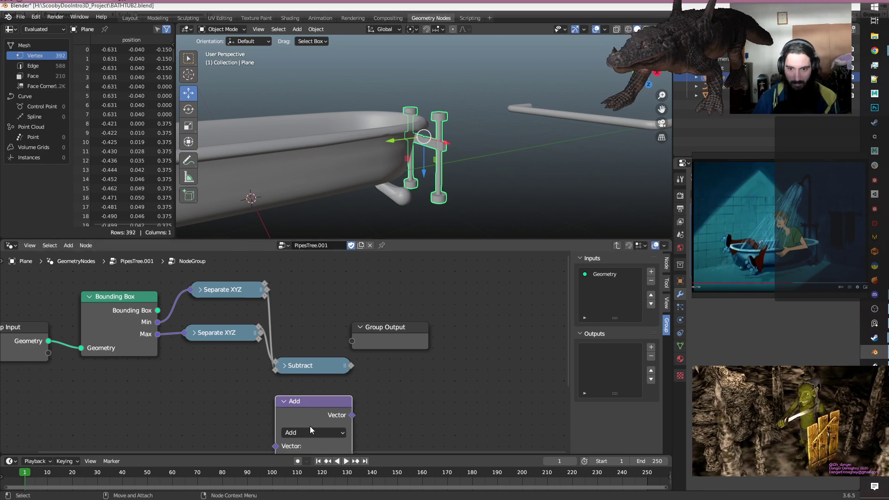
left_click(328, 432)
left_click(315, 421)
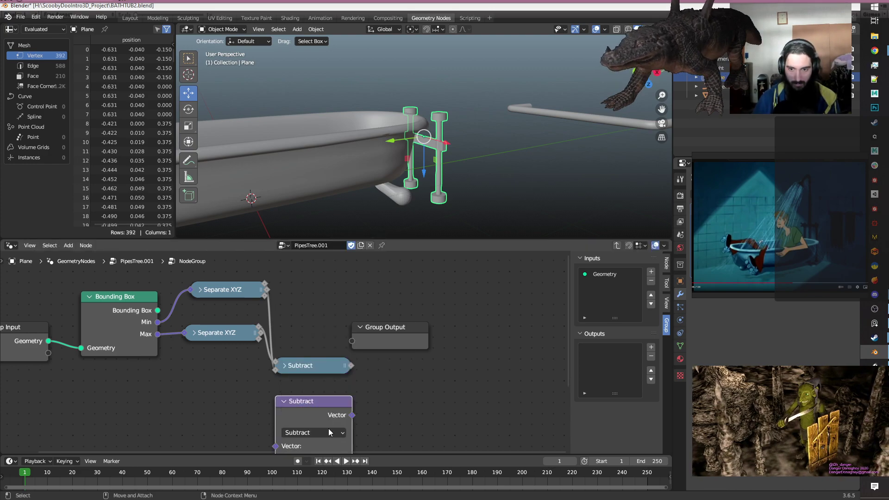
scroll(469, 363, "down", 2)
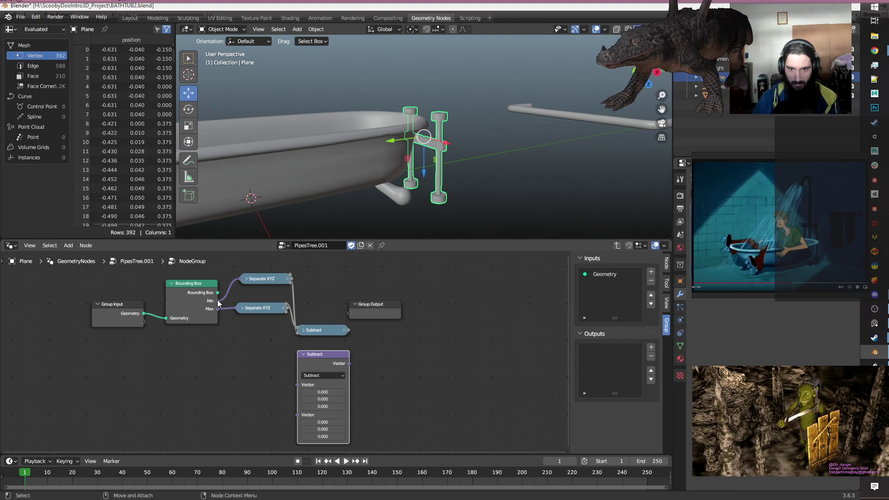
Link the Bounding Box's Min and Max to the vector Subtract node's two inputs, moving the Separate XYZ and Bounding Box nodes for clearance.
left_click_drag(218, 301, 298, 384)
left_click_drag(253, 306, 236, 340)
left_click_drag(267, 279, 234, 364)
left_click_drag(186, 312, 165, 325)
left_click(247, 296)
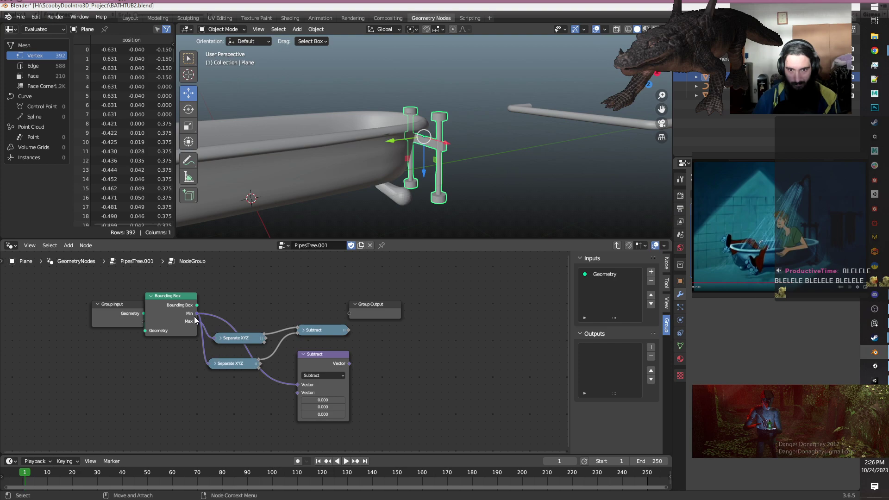
left_click_drag(197, 322, 297, 392)
left_click_drag(197, 322, 297, 384)
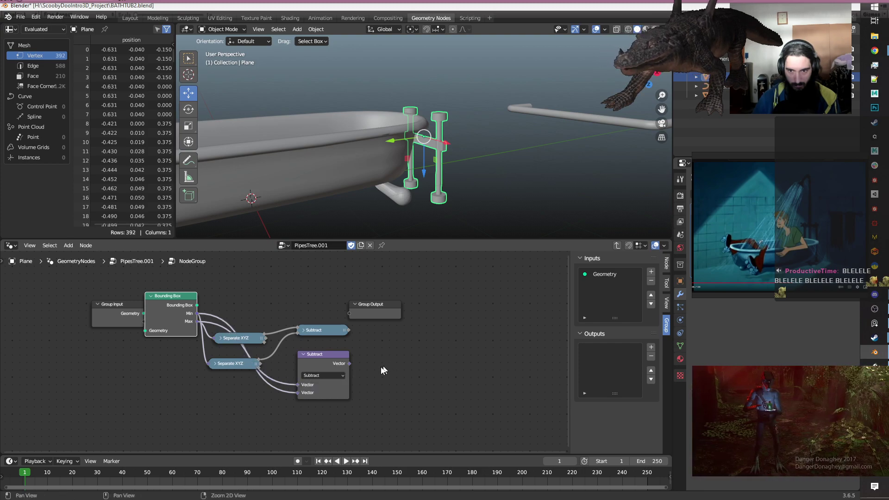
Expose the vector Subtract result as a new group output and rename that output Size.
middle_click_drag(385, 369, 330, 383)
left_click_drag(339, 326, 400, 318)
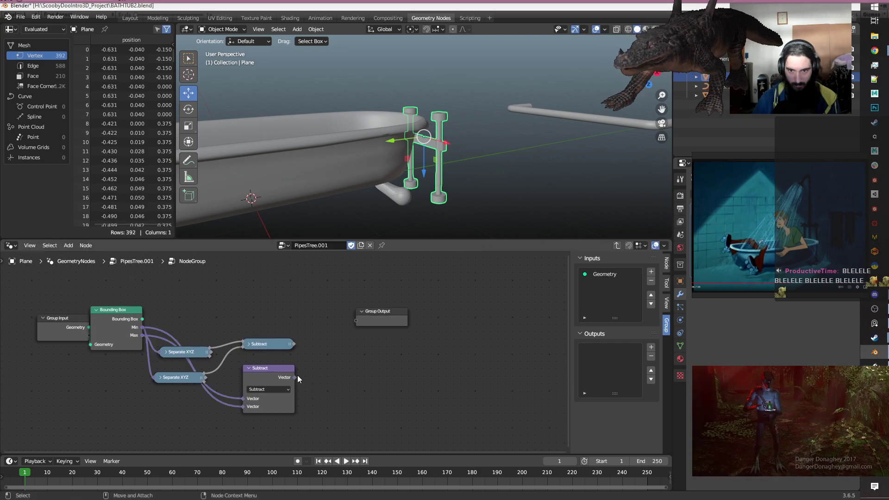
left_click_drag(294, 377, 358, 319)
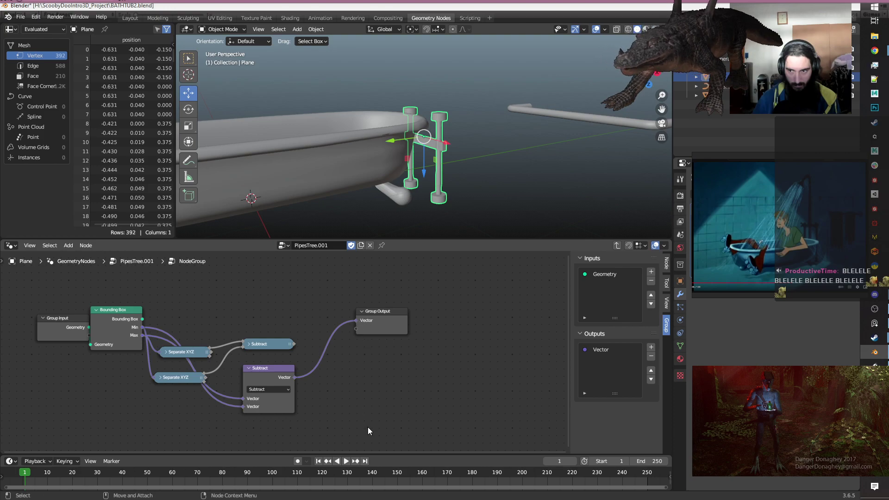
left_click(607, 348)
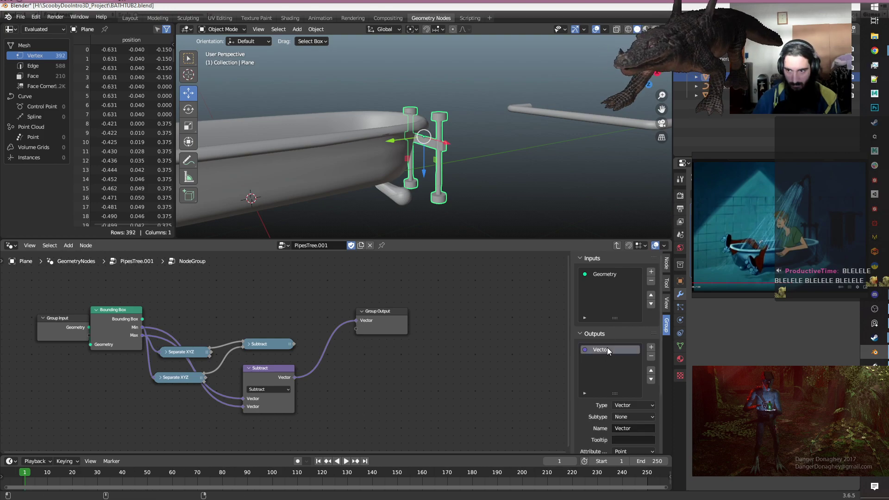
left_click(647, 428)
type("Size")
key("Return")
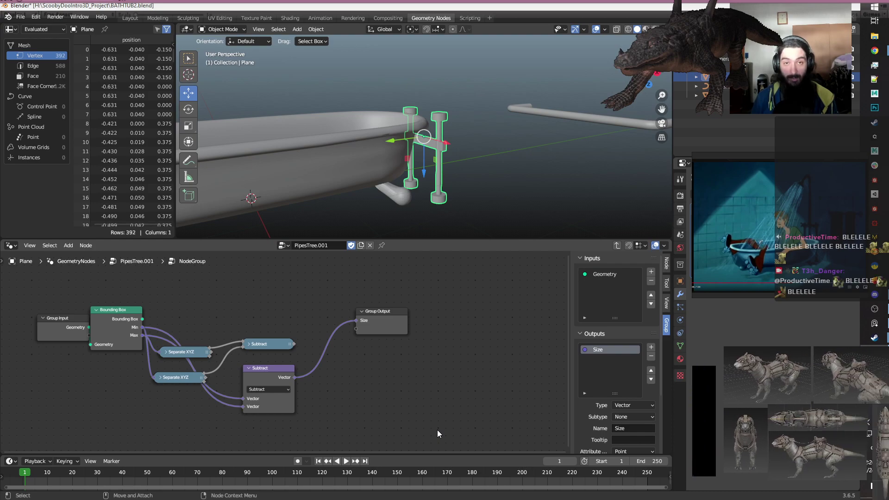
Tidy the group by moving the Separate XYZ and scalar Subtract nodes up and the vector Subtract node just below Bounding Box.
left_click_drag(177, 288, 272, 395)
left_click(271, 366)
left_click_drag(177, 321, 280, 379)
left_click_drag(262, 349, 264, 302)
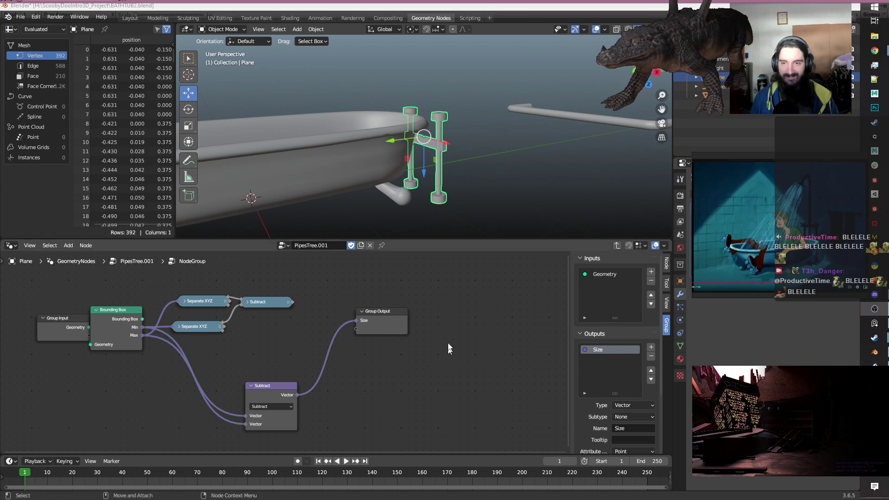
scroll(414, 399, "down", 1)
scroll(398, 378, "up", 1)
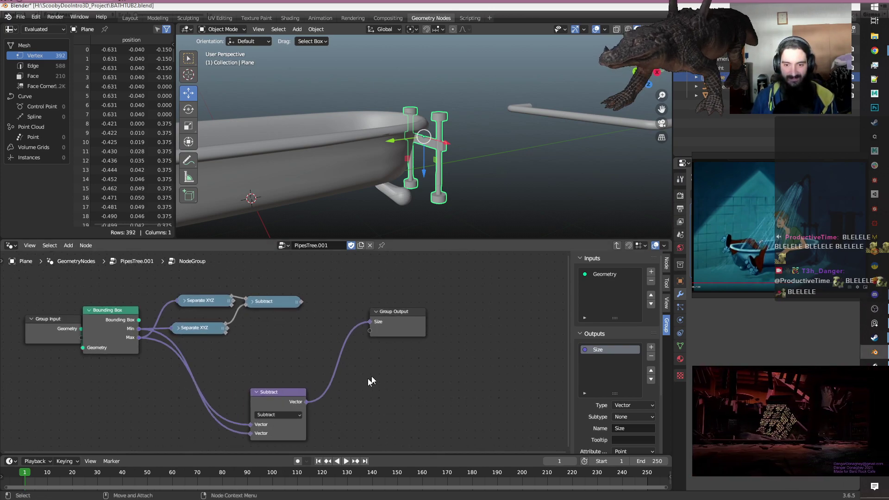
left_click_drag(275, 406, 251, 349)
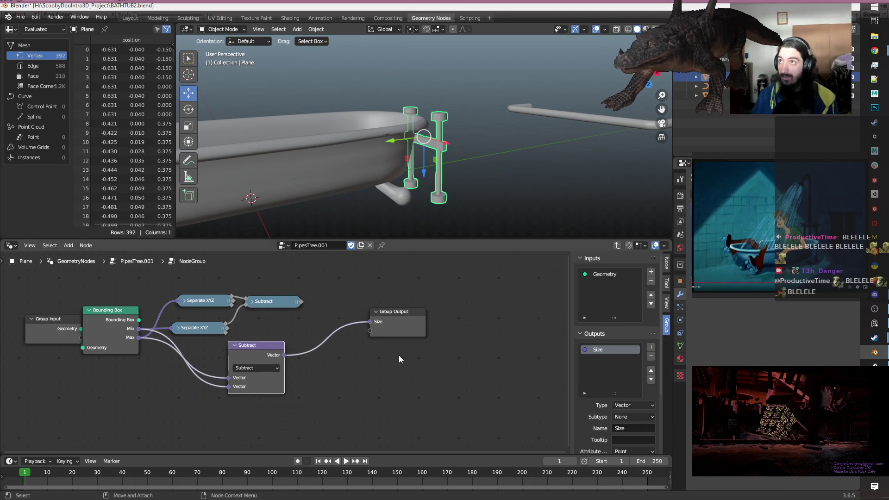
middle_click_drag(360, 382, 393, 333)
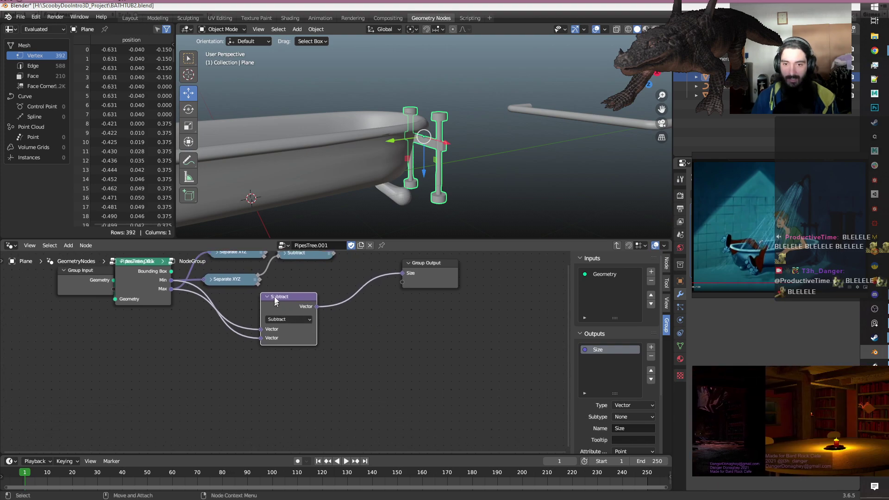
left_click_drag(288, 305, 205, 321)
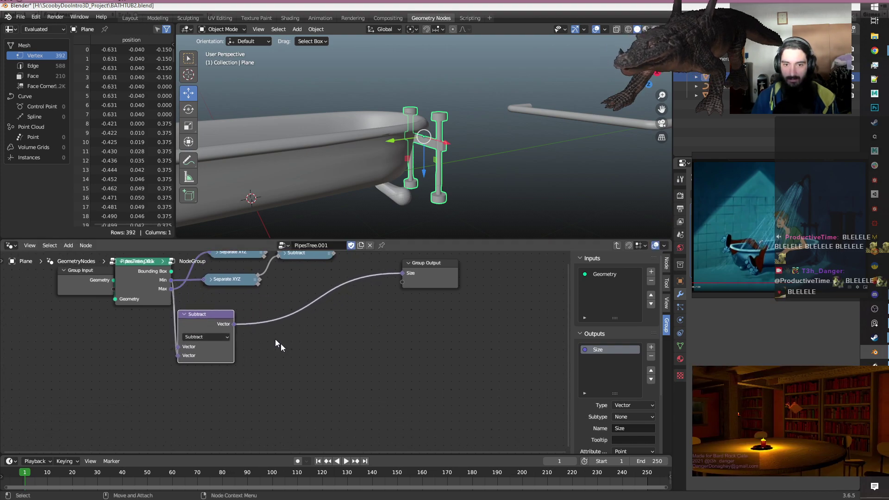
Duplicate the vector Subtract node as a Divide node, feed it the Subtract result, and set all three divisor components to 2.
key("shift+d")
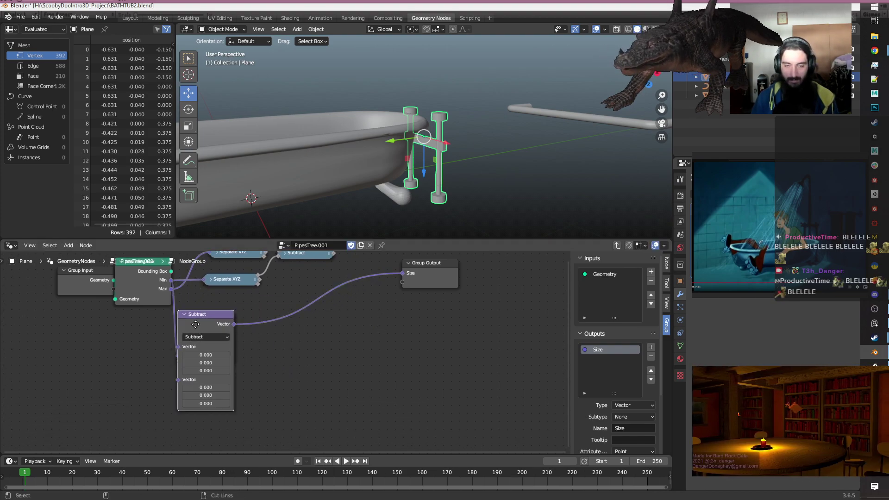
left_click(340, 355)
left_click(340, 354)
left_click(334, 326)
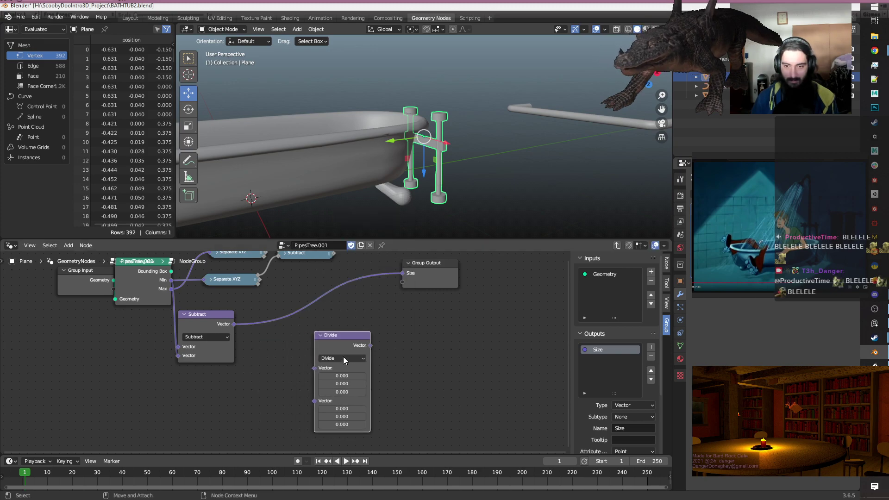
left_click_drag(234, 324, 341, 401)
type("2")
key("Return")
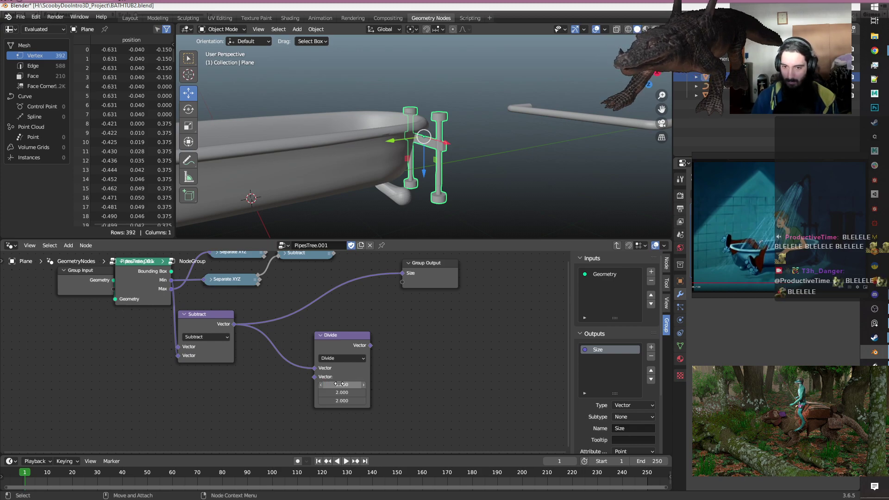
Duplicate the vector Subtract node as an Add node beside Divide, and link Bounding Box Min and the Divide result into it.
left_click_drag(338, 347, 290, 356)
middle_click_drag(374, 332, 350, 343)
left_click(179, 333)
key("shift+d")
left_click(342, 330)
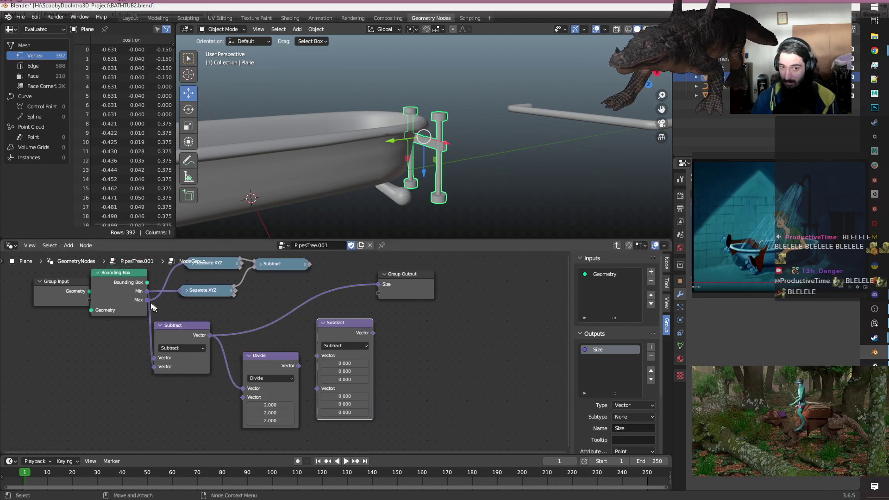
left_click_drag(147, 295, 317, 355)
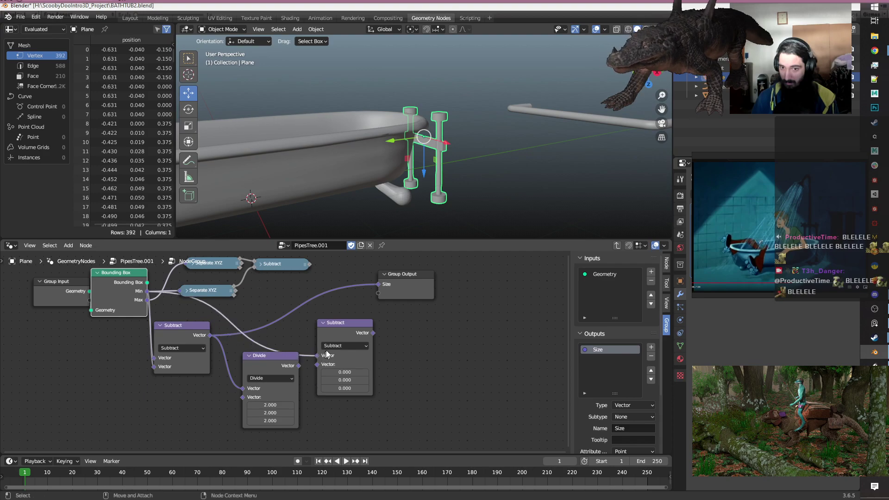
left_click(333, 346)
left_click(340, 353)
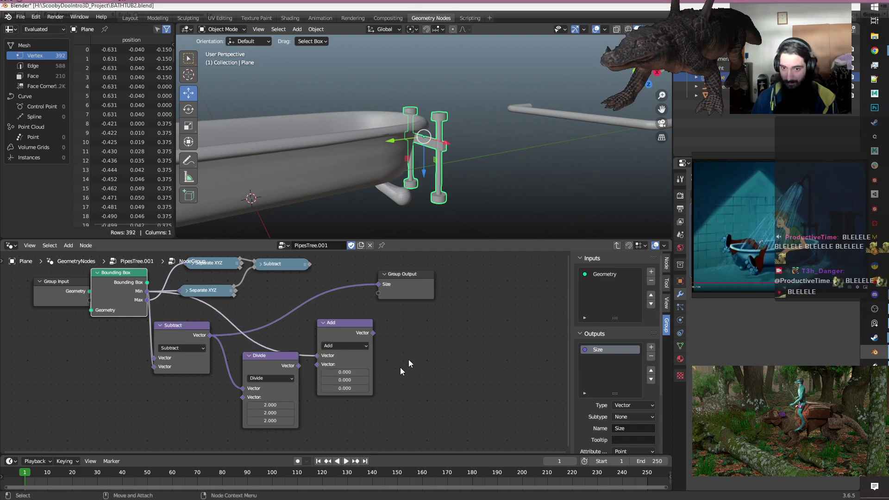
left_click(394, 371)
left_click_drag(299, 366, 265, 370)
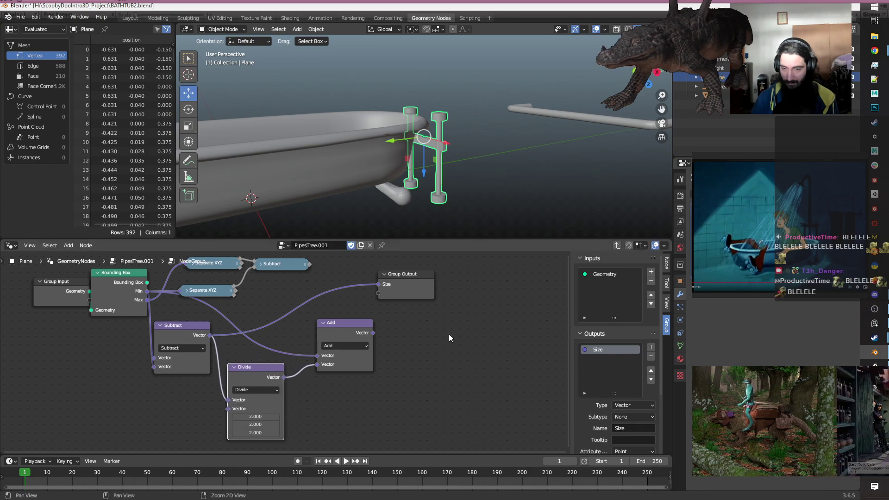
Expose the Add result as a group output named Center, and add the Bounding Box's Min and Max as further group outputs.
middle_click_drag(428, 339, 431, 345)
left_click_drag(375, 339, 380, 301)
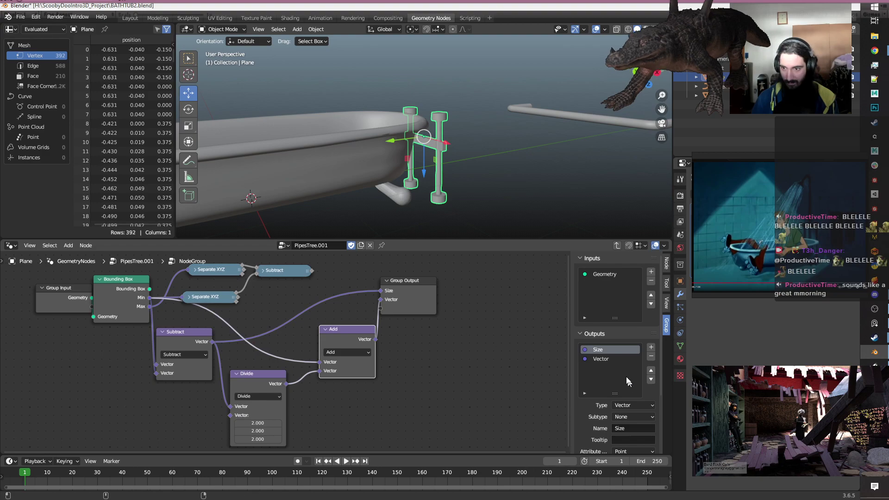
type("Cente")
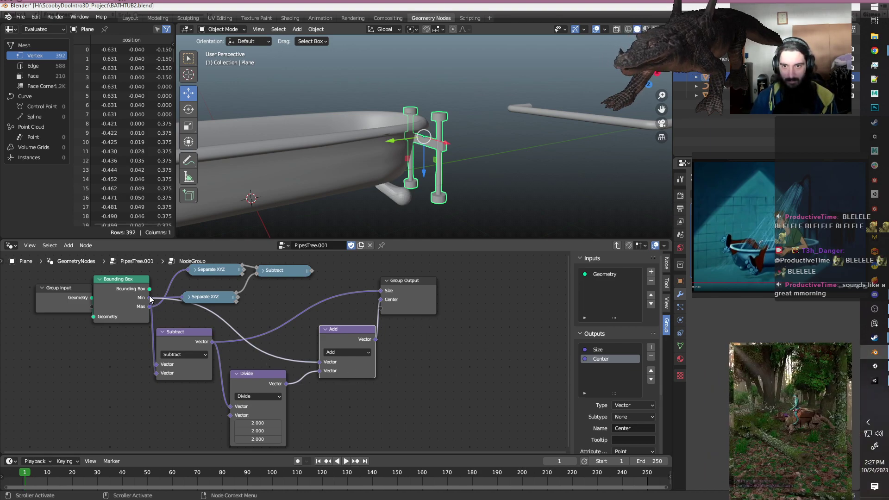
left_click_drag(149, 298, 381, 308)
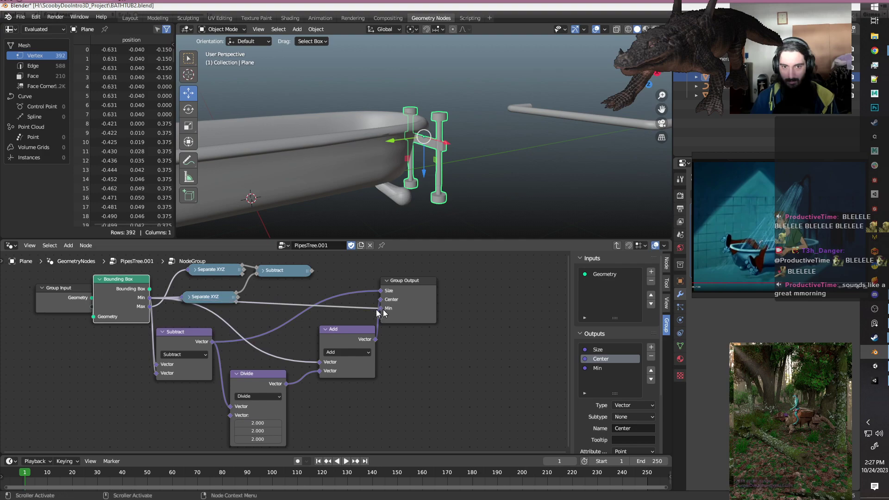
left_click_drag(148, 307, 386, 318)
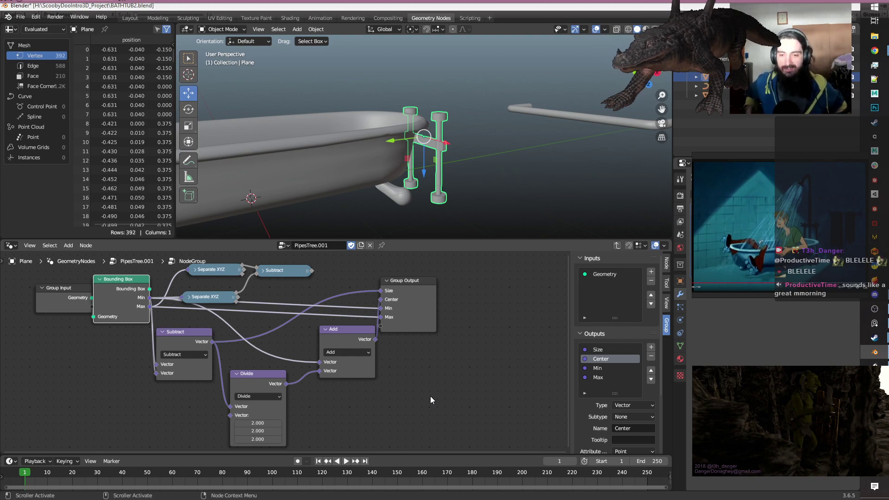
Expose the Divide result as a further group output and name it HalfSize.
left_click(430, 396)
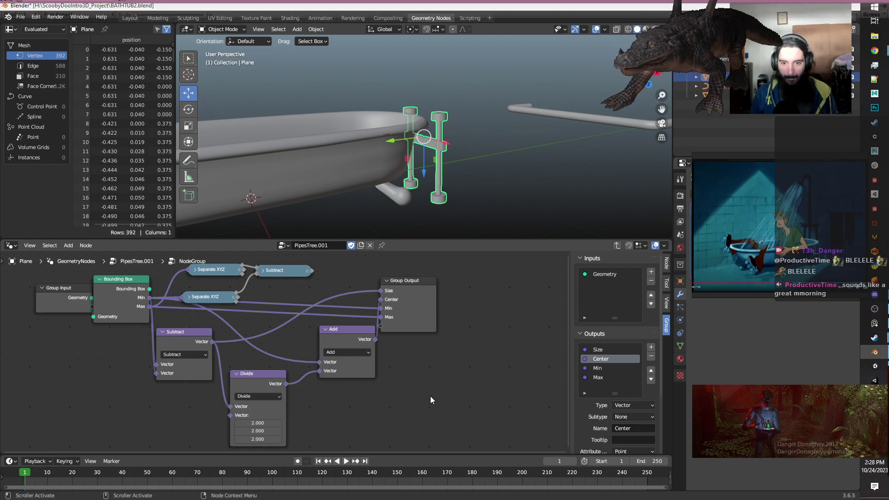
left_click_drag(285, 383, 384, 328)
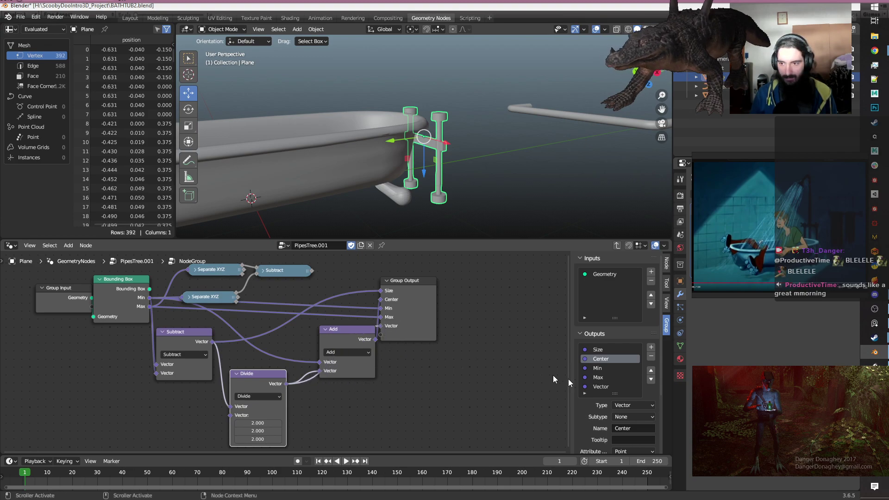
left_click(614, 386)
left_click(638, 427)
type("Half")
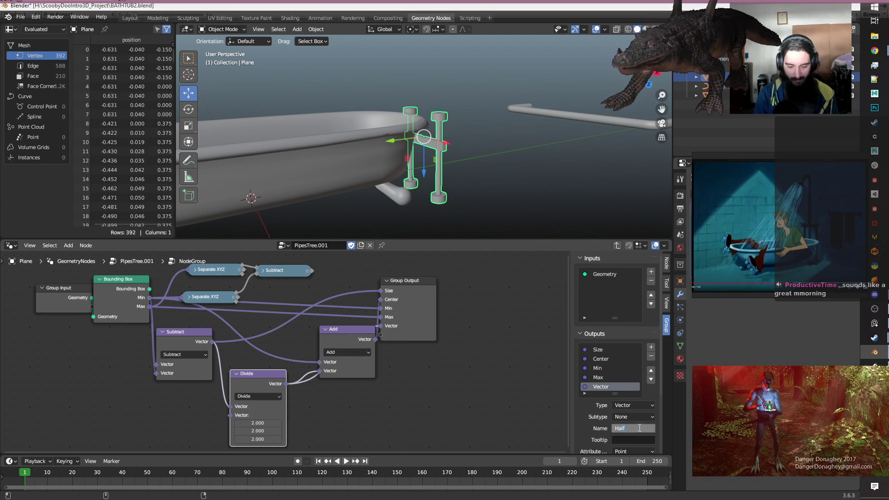
type("Size")
key("Return")
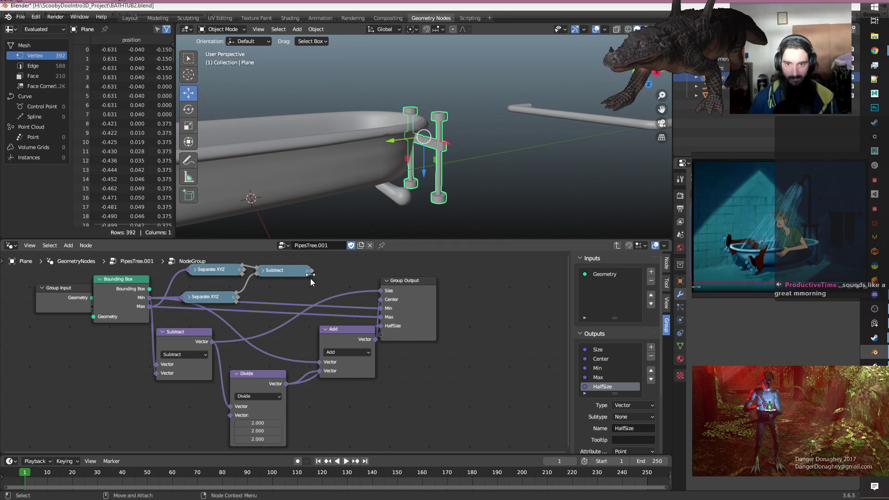
Exit the node group to the PipesTree.001 tree and rename the group DangerBoundingBox.
key("Tab")
left_click_drag(273, 353, 274, 306)
double_click(283, 348)
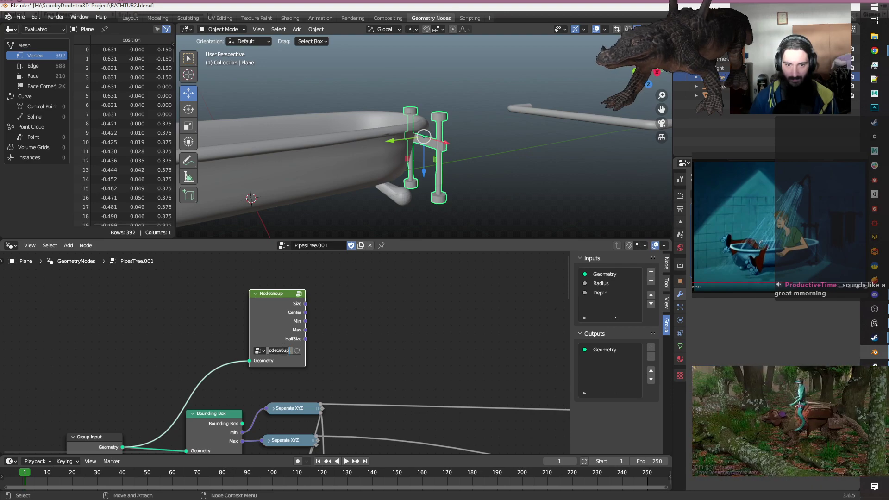
type("Da")
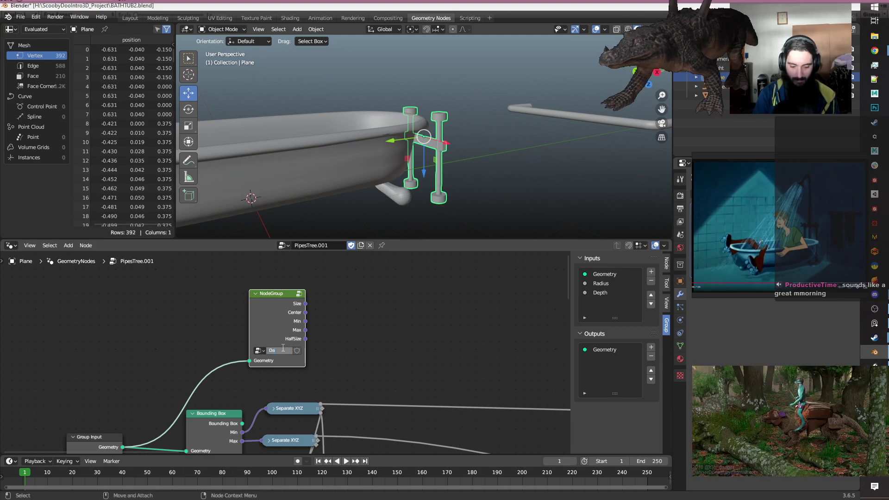
type("ngerBoundingBox")
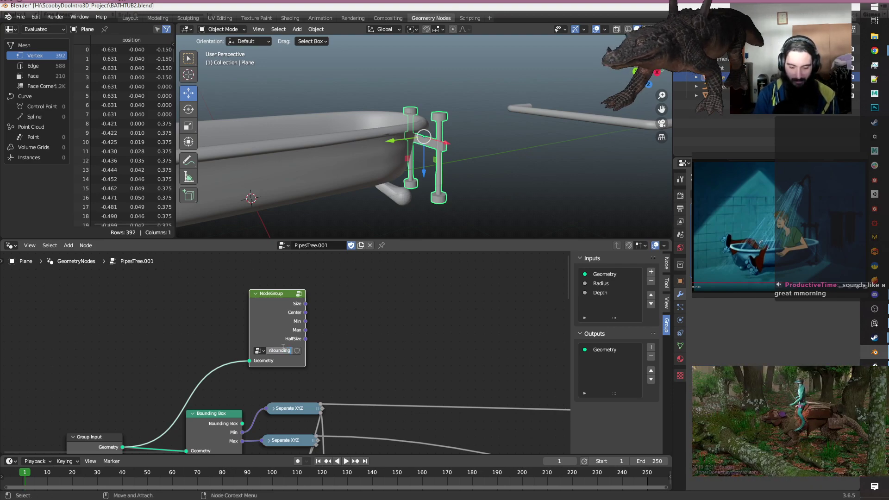
key("Return")
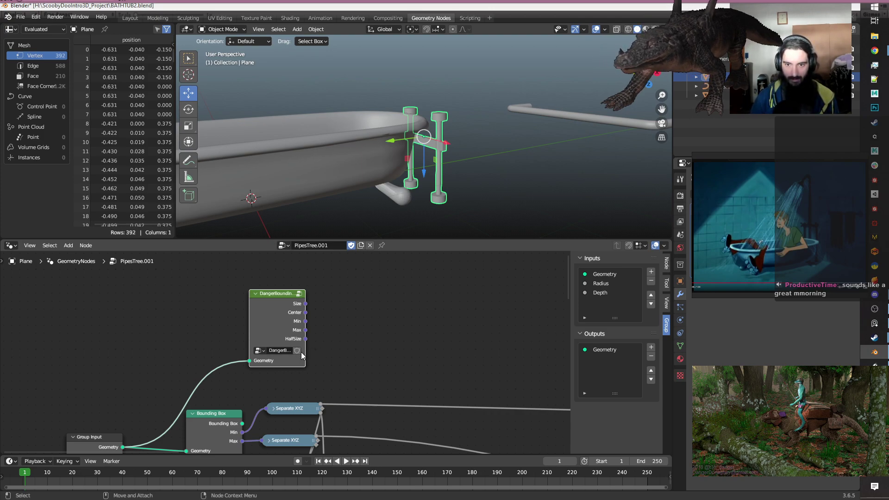
Give the DangerBoundingBox group a fake user and save the file.
left_click(297, 351)
left_click(371, 338)
middle_click_drag(434, 353, 378, 317)
scroll(379, 317, "down", 1)
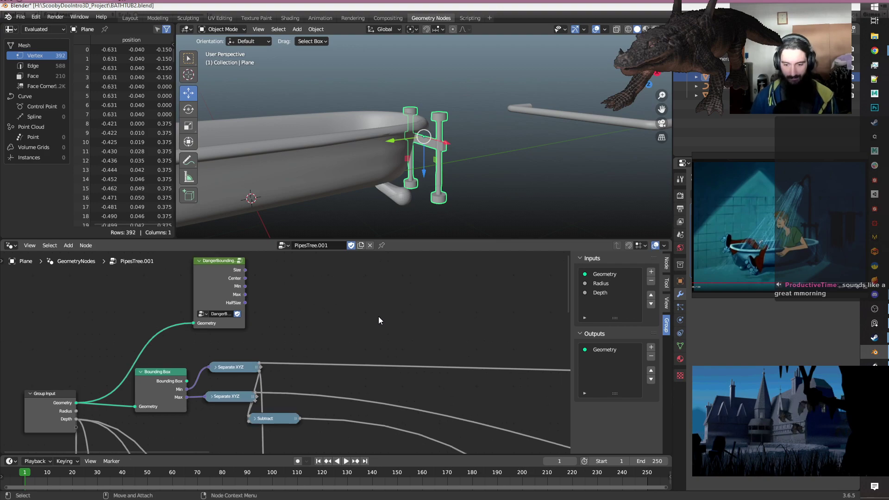
key("ctrl+s")
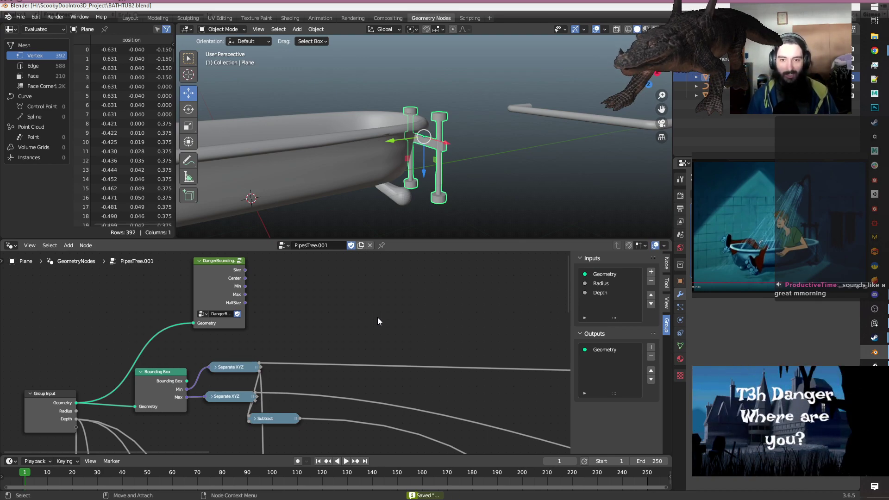
Move the DangerBoundingBox node below the Cylinder node and feed its Geometry input from the Extrude Mesh's Mesh output.
scroll(304, 312, "down", 3)
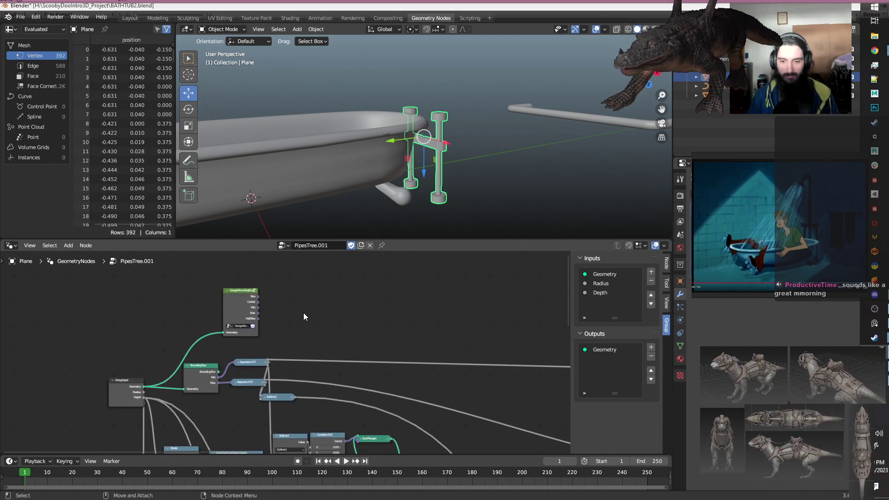
scroll(304, 313, "up", 1)
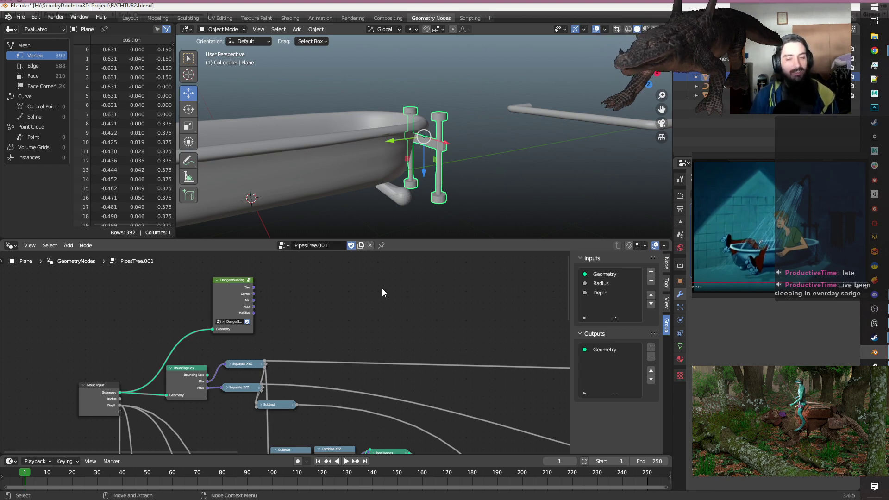
scroll(357, 339, "down", 3)
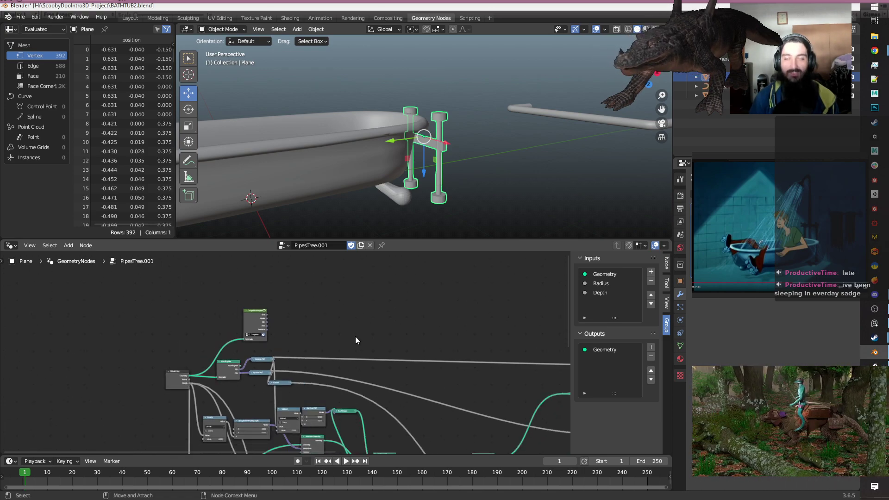
middle_click_drag(434, 380, 377, 307)
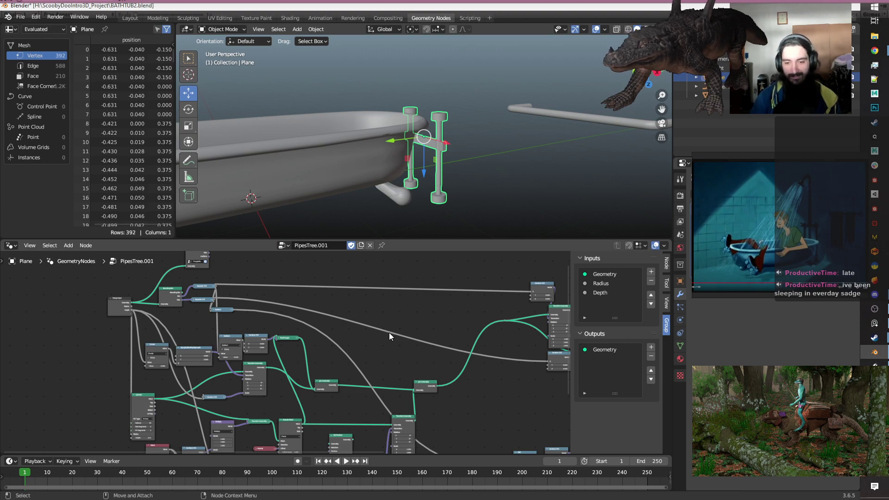
scroll(389, 333, "down", 2)
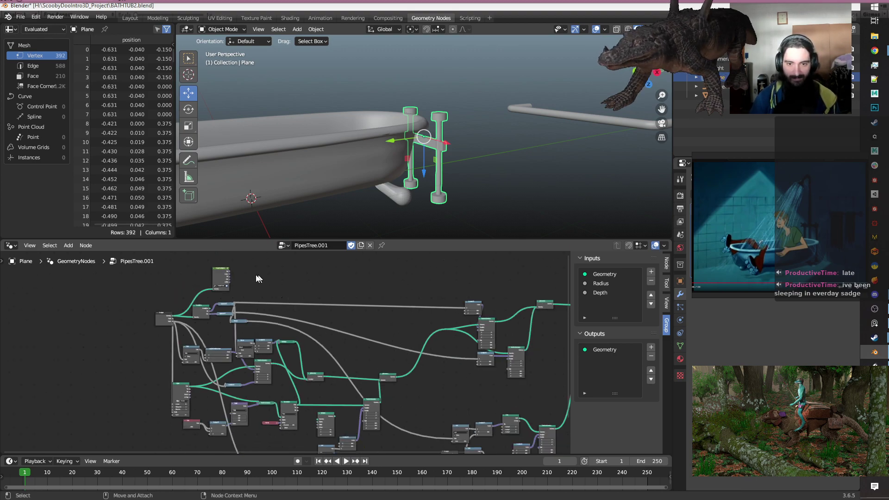
left_click_drag(221, 274, 161, 422)
middle_click_drag(139, 402, 100, 313)
scroll(212, 312, "up", 5)
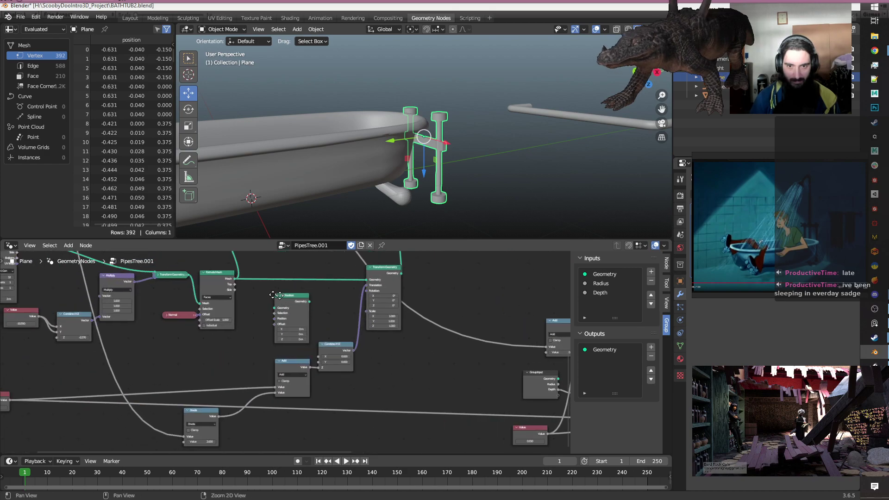
left_click_drag(373, 327, 56, 397)
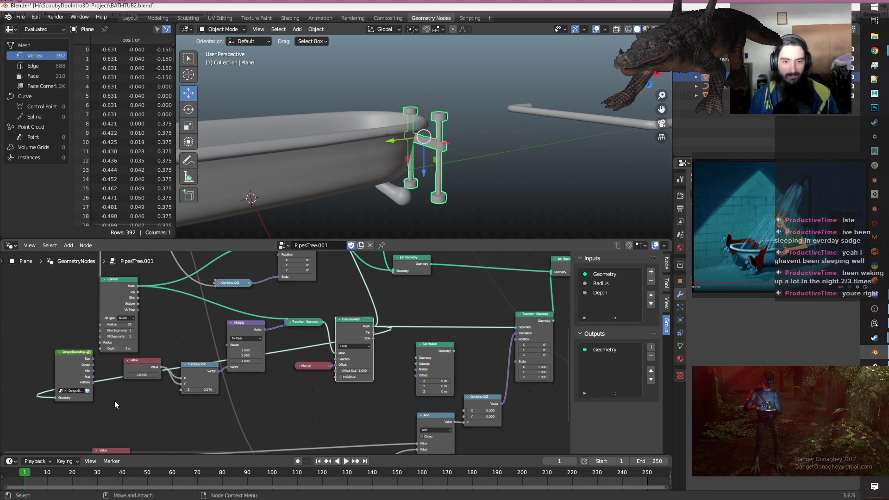
Add a Separate XYZ node beside DangerBoundingBox and link the HalfSize output into its Vector input.
middle_click_drag(257, 425, 224, 412)
middle_click_drag(109, 401, 125, 392)
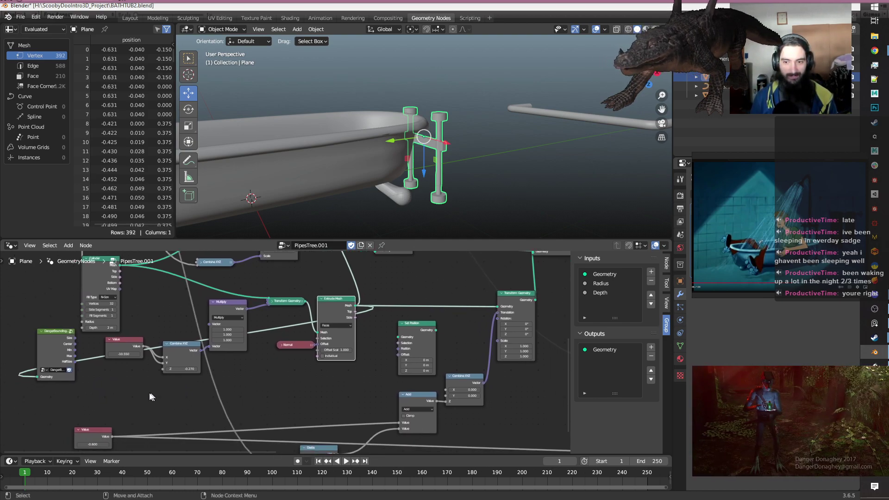
key("shift+a")
type("sep")
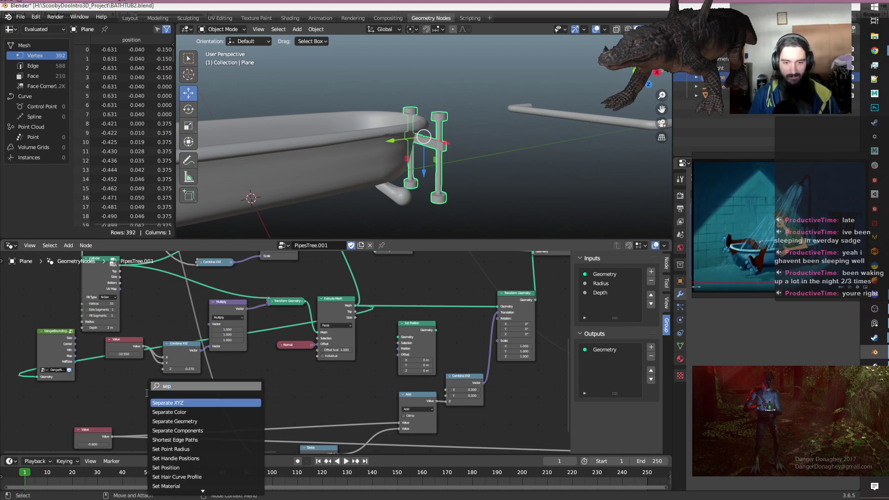
key("Return")
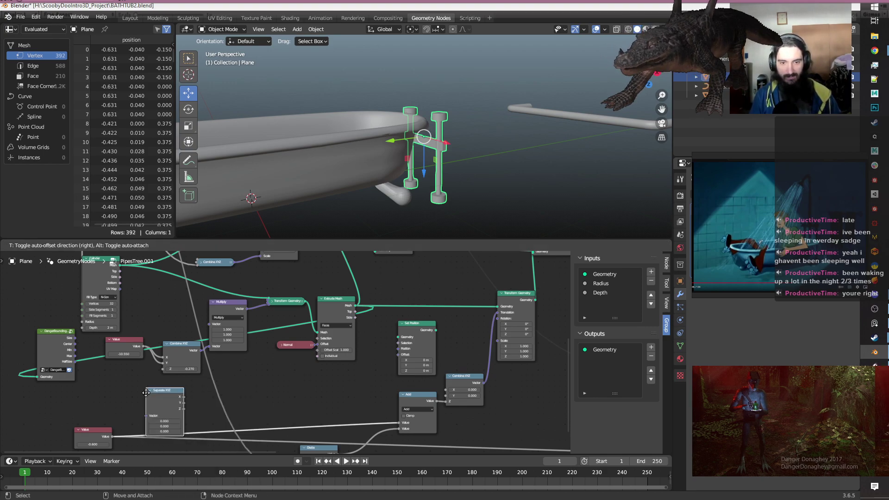
left_click(104, 376)
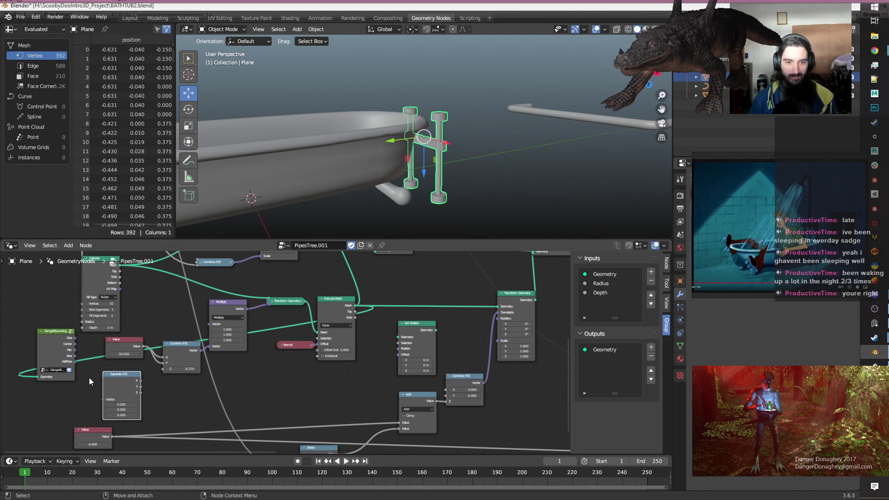
scroll(89, 377, "up", 1)
middle_click_drag(240, 377, 302, 373)
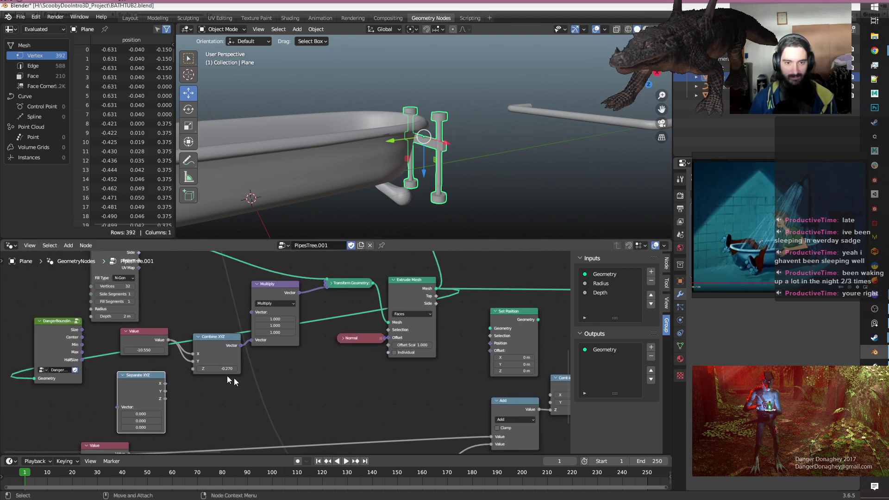
left_click_drag(82, 360, 118, 408)
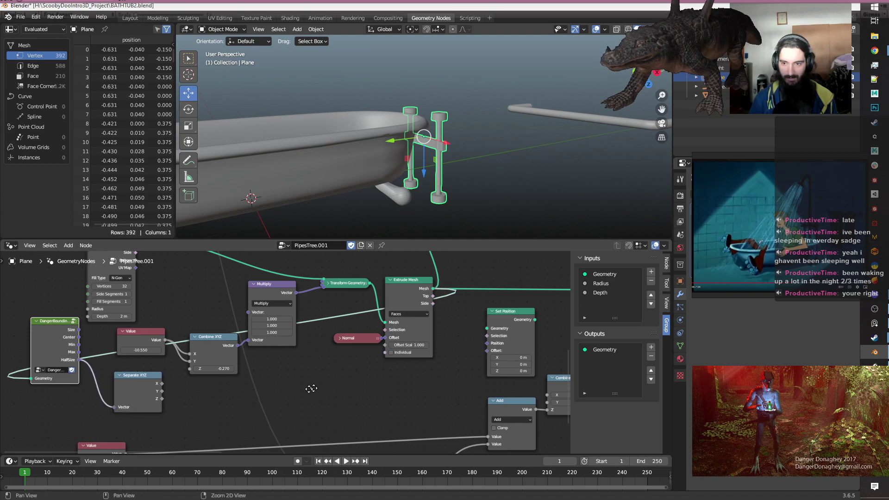
Add a Combine XYZ node, link the Separate XYZ's Z into its Z, and connect its Vector to the Set Position's Offset.
scroll(277, 387, "down", 5, "ctrl")
scroll(295, 398, "down", 2)
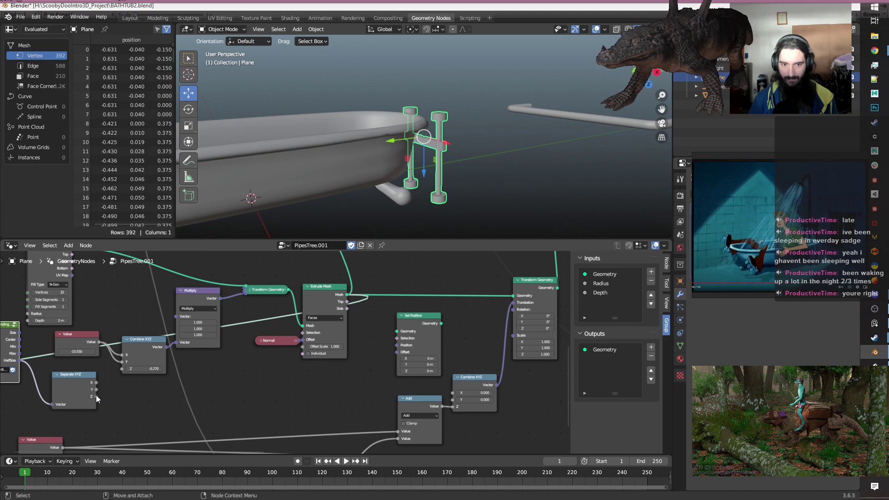
key("shift+a")
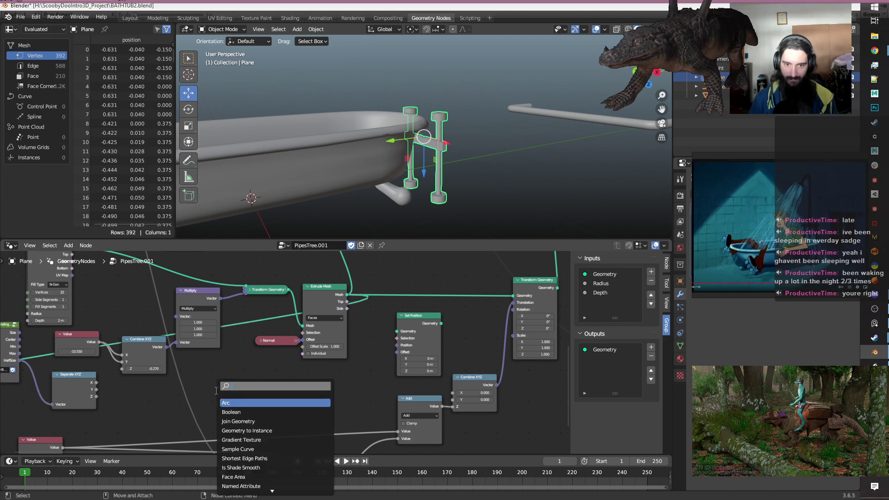
type("com")
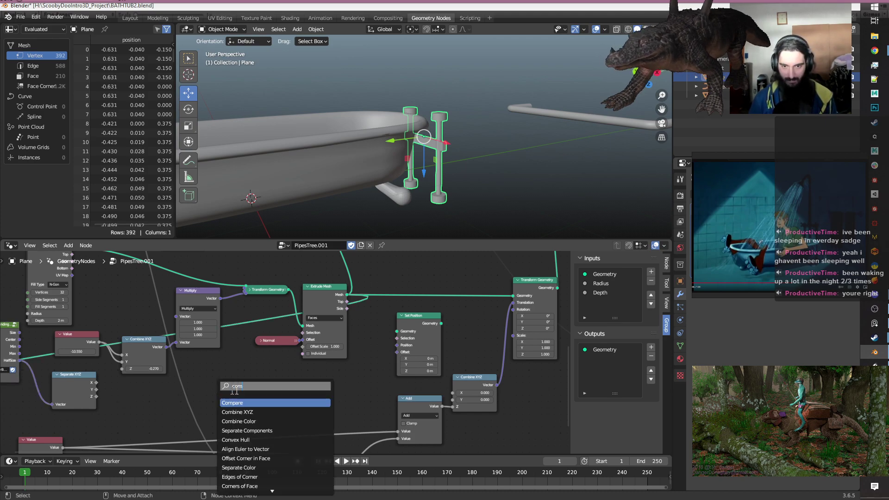
left_click(243, 414)
left_click(243, 413)
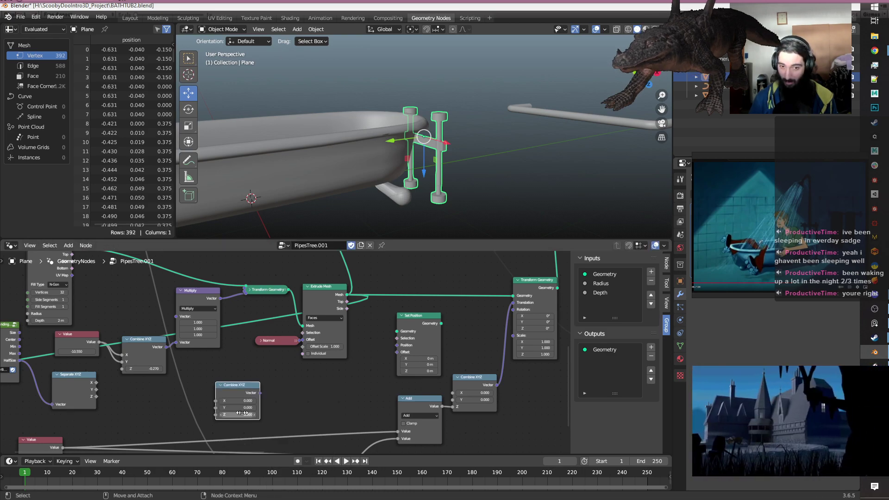
left_click_drag(94, 396, 224, 417)
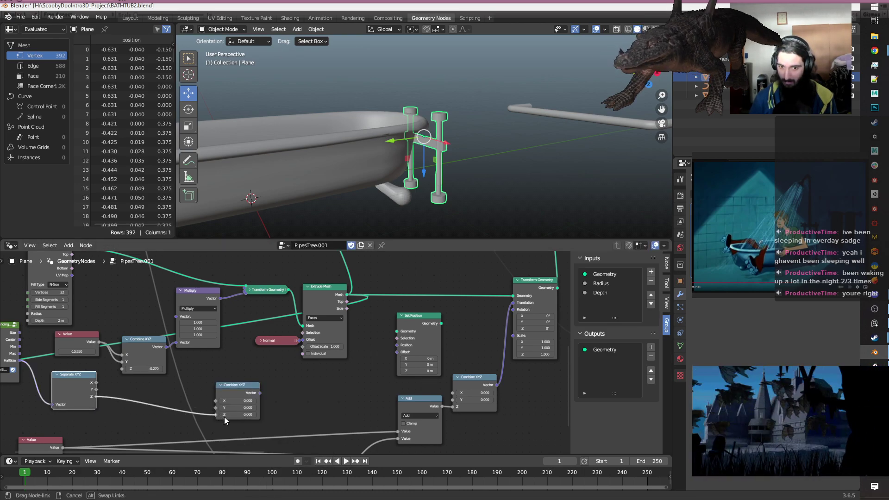
left_click_drag(261, 393, 392, 356)
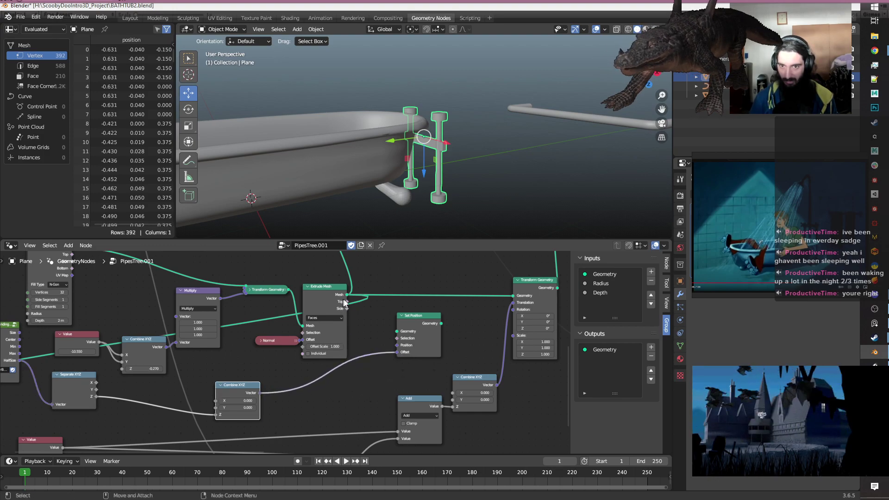
Route the Extrude Mesh's Mesh output through the Set Position node into the Transform Geometry node.
left_click_drag(347, 295, 396, 331)
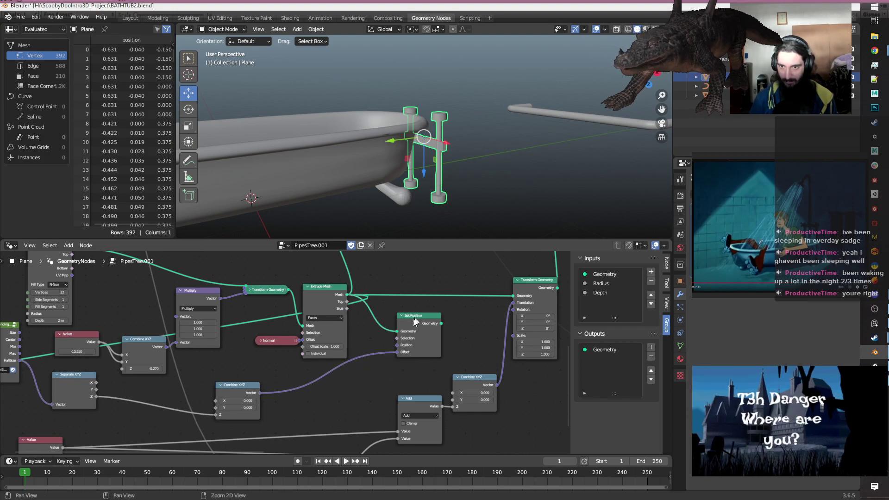
middle_click_drag(415, 315, 385, 340)
left_click_drag(403, 347, 466, 322)
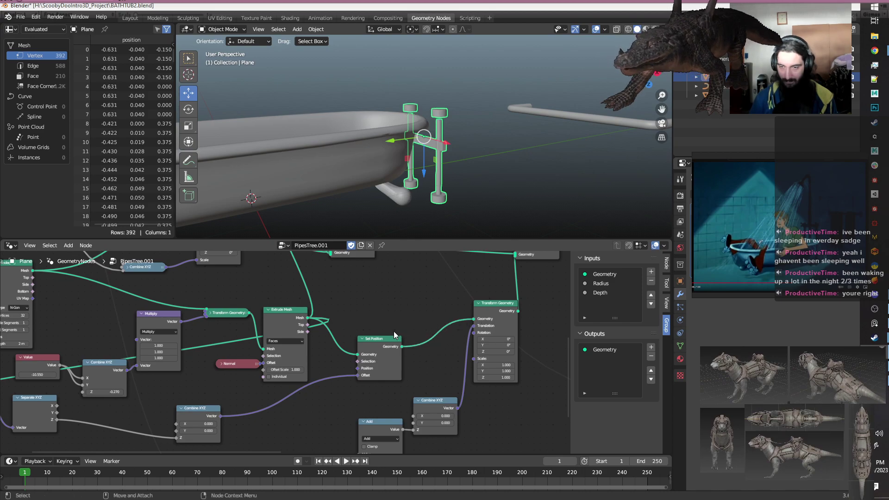
Duplicate the Add math node as a Multiply by -1 on the Z link between the Separate XYZ and Combine XYZ nodes.
middle_click_drag(267, 425, 369, 397)
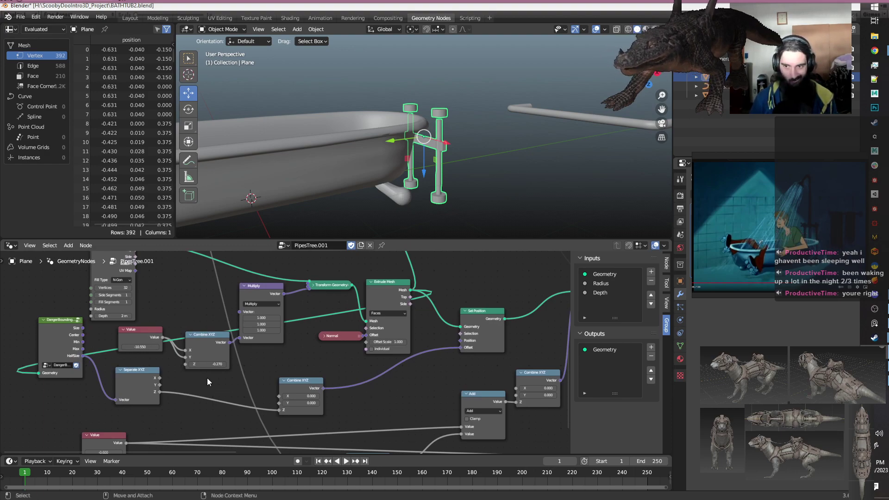
left_click(476, 395)
key("shift+d")
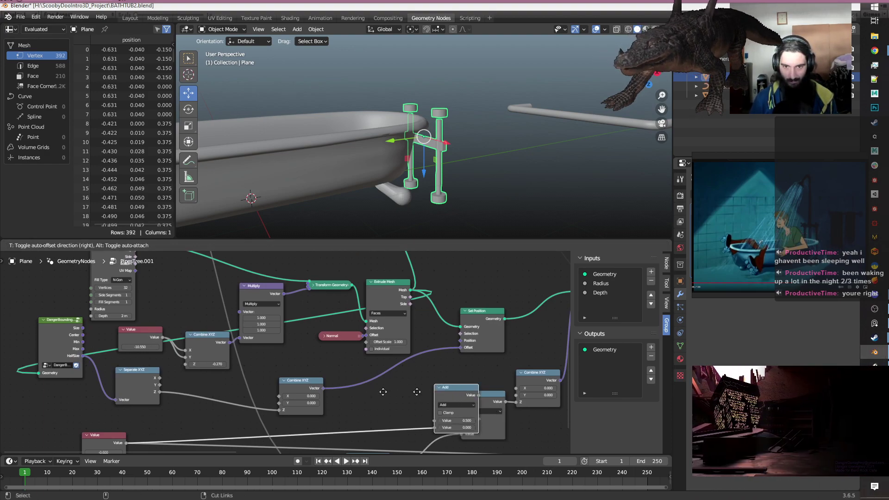
left_click(196, 381)
left_click(202, 395)
left_click(205, 418)
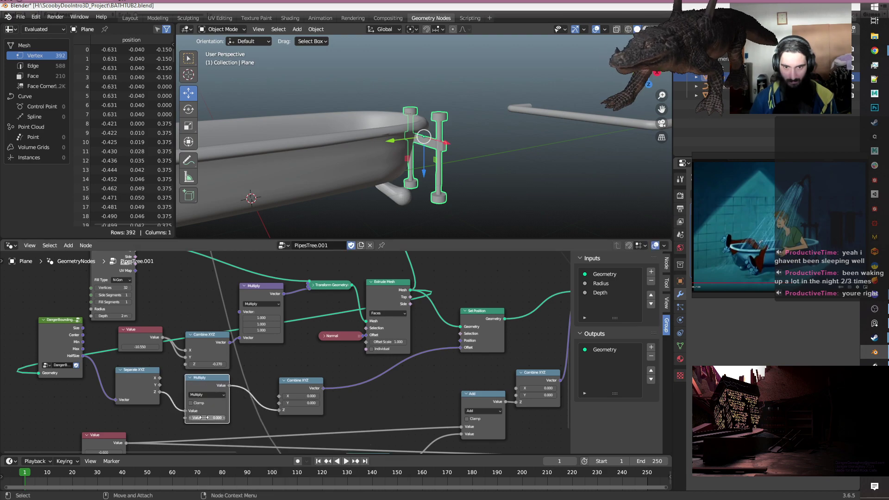
type("-1")
key("Return")
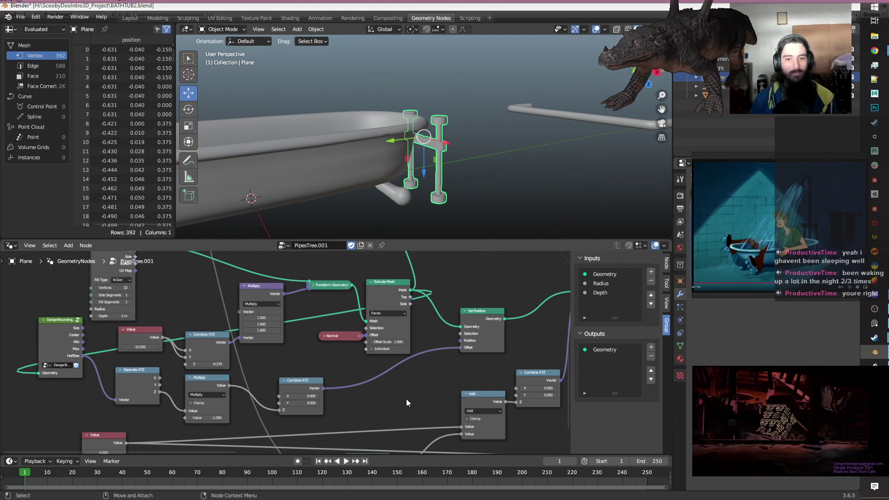
Collapse the Combine XYZ and Multiply nodes feeding Set Position's Offset and line them up just before Set Position.
scroll(406, 398, "down", 1)
left_click(282, 379)
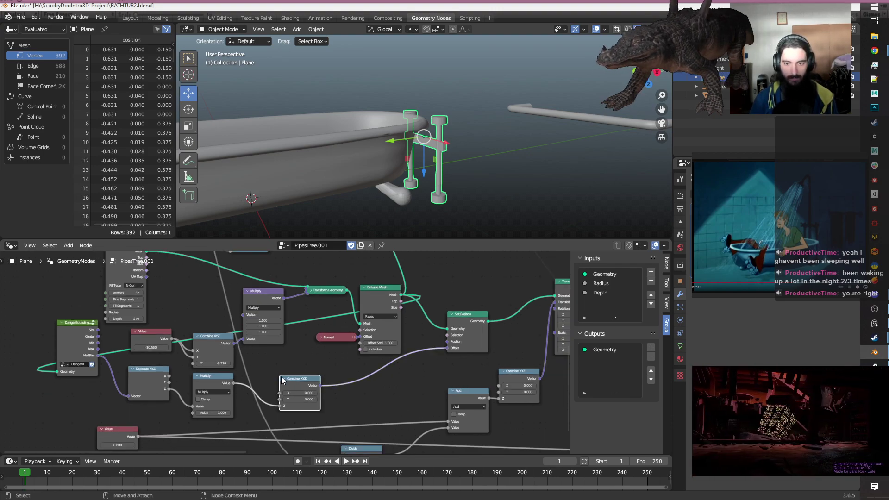
left_click(283, 378)
left_click_drag(296, 378, 412, 361)
left_click(203, 379)
key("h")
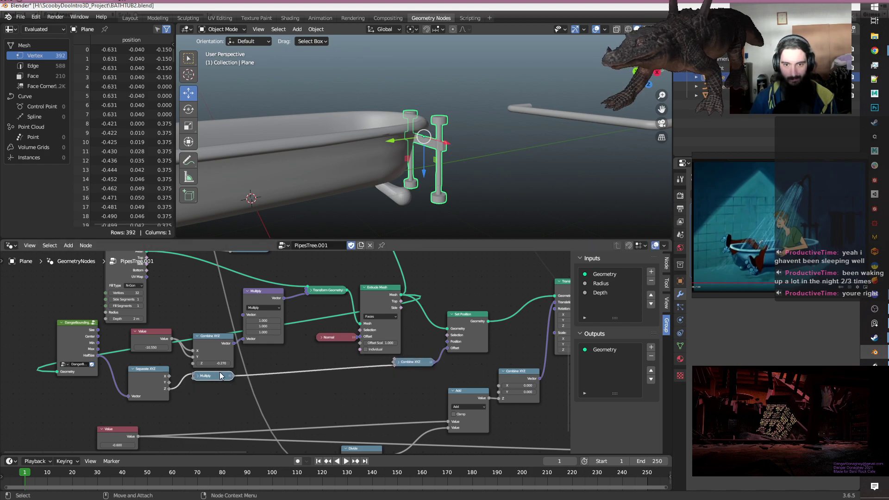
left_click_drag(209, 374, 360, 369)
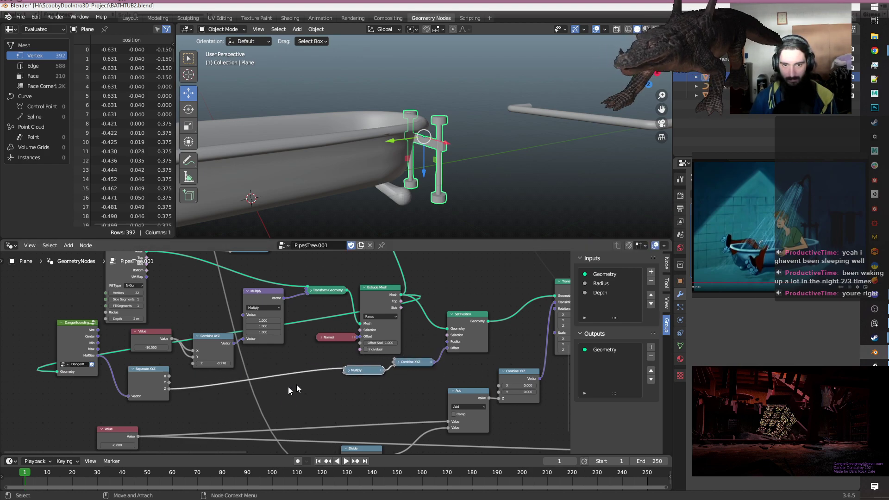
Collapse the Separate XYZ and DangerBoundingBox nodes and line them up directly before the collapsed Multiply node.
left_click(139, 369)
key("h")
left_click_drag(145, 369, 309, 376)
left_click(60, 324)
key("h")
left_click_drag(69, 324, 258, 374)
scroll(412, 390, "down", 2)
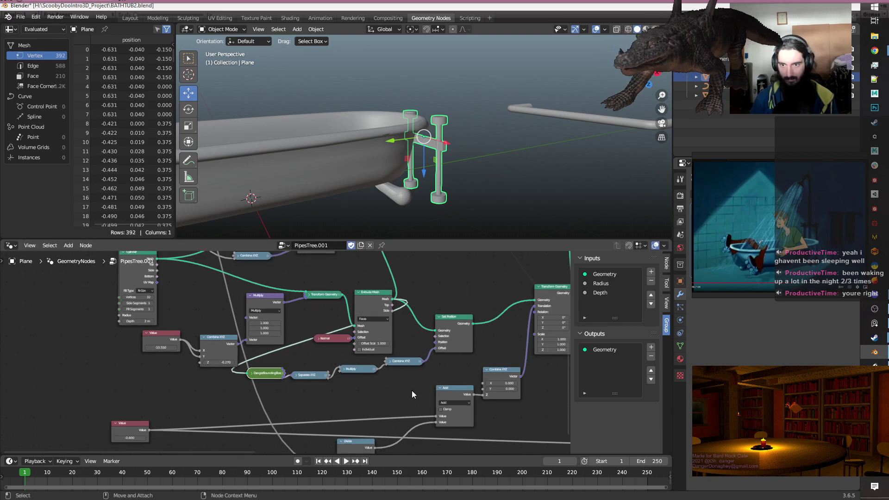
Move the Group Input node and the Cylinder node further left in the tree to free up space before the pipe nodes.
middle_click_drag(440, 349, 399, 358)
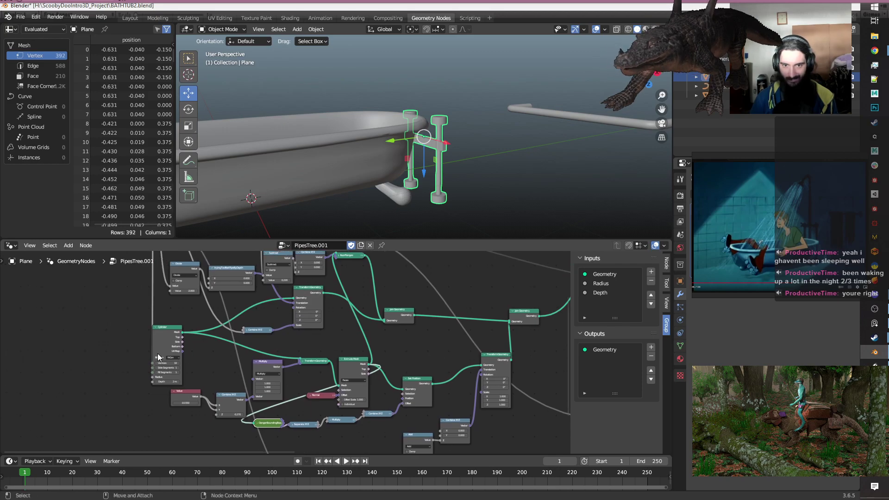
scroll(178, 347, "down", 3)
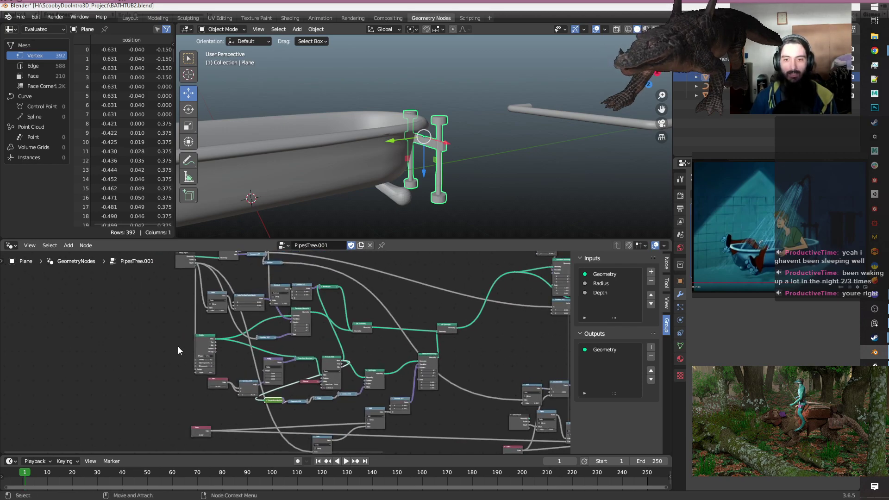
middle_click_drag(165, 341, 179, 356)
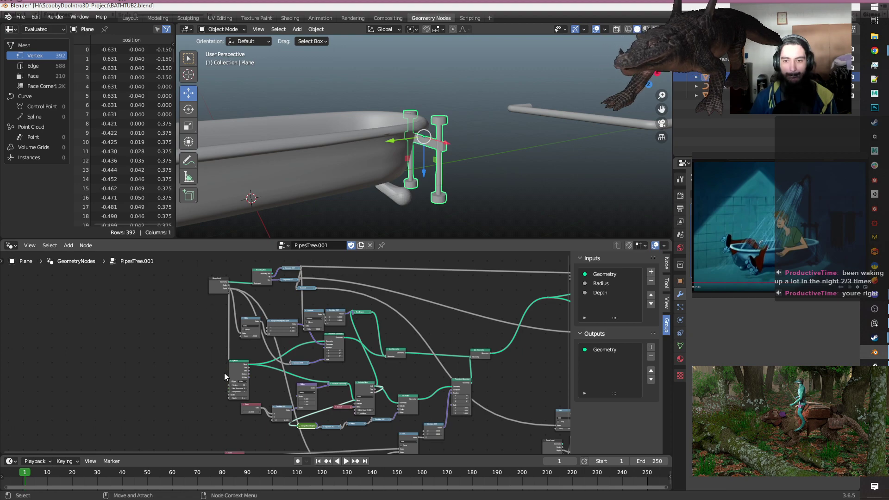
left_click_drag(210, 290, 85, 288)
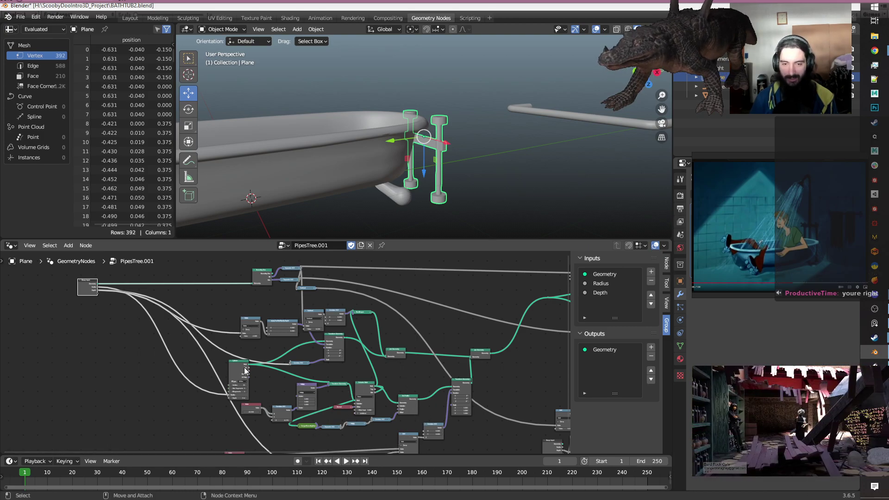
scroll(244, 369, "up", 1)
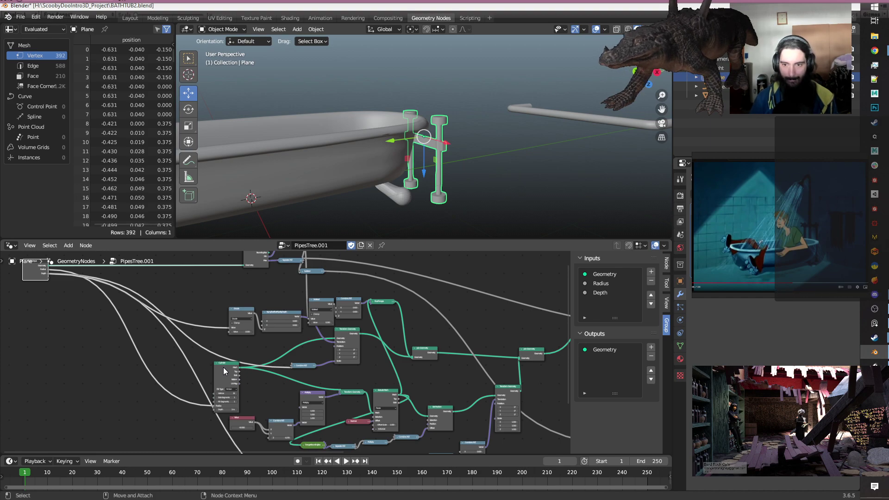
scroll(223, 368, "down", 1)
middle_click_drag(273, 402, 301, 378)
left_click_drag(245, 341, 123, 343)
left_click(196, 390)
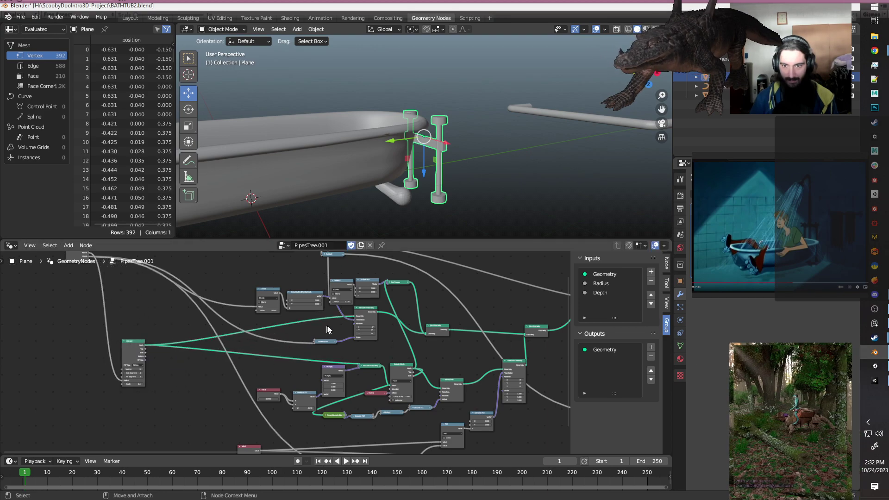
Move the Divide node, its connected vector node, the pipe's Transform Geometry and its collapsed Combine XYZ closer to the Group Input and Cylinder nodes.
left_click_drag(251, 274, 174, 300)
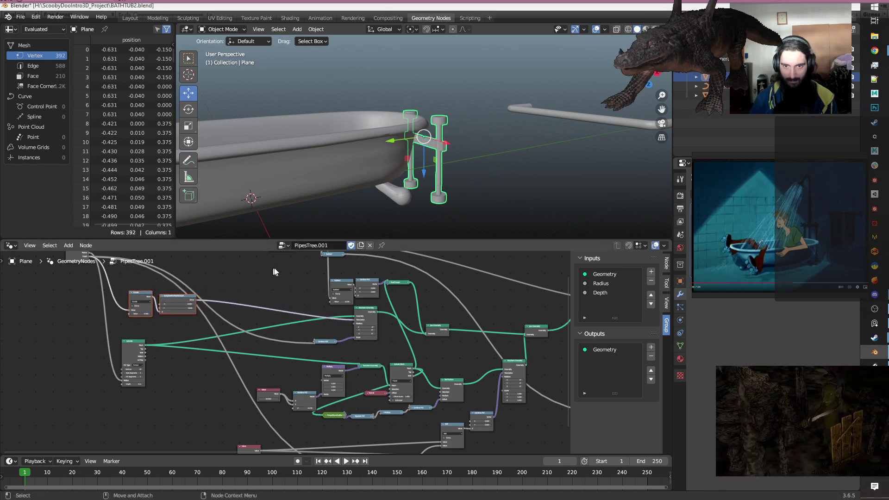
left_click_drag(381, 349, 282, 314)
left_click_drag(367, 313, 244, 311)
scroll(225, 288, "up", 2)
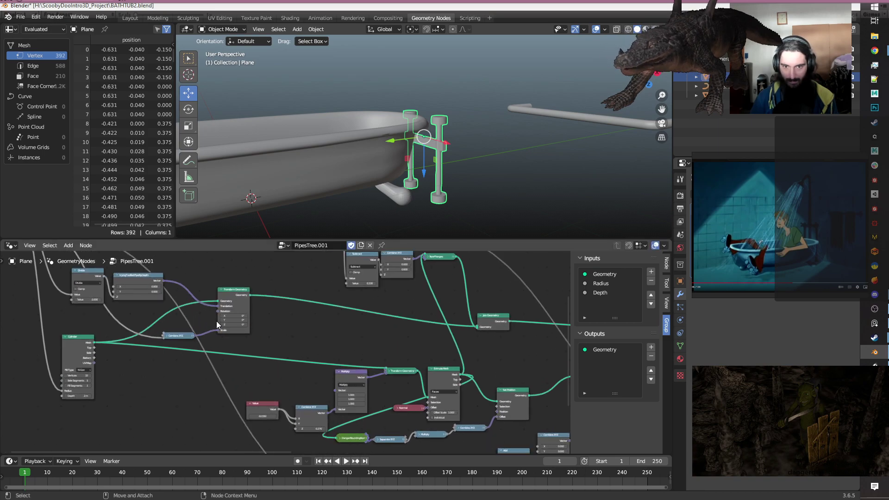
left_click_drag(167, 332, 186, 324)
scroll(315, 319, "down", 2)
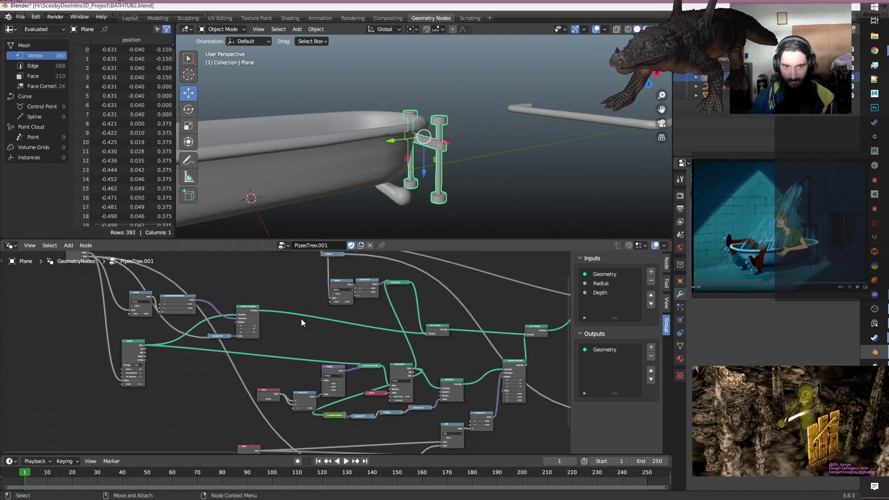
middle_click_drag(313, 329, 274, 315)
mouse_move(207, 443)
left_mouse_down()
mouse_move(223, 443)
mouse_move(198, 443)
left_mouse_up()
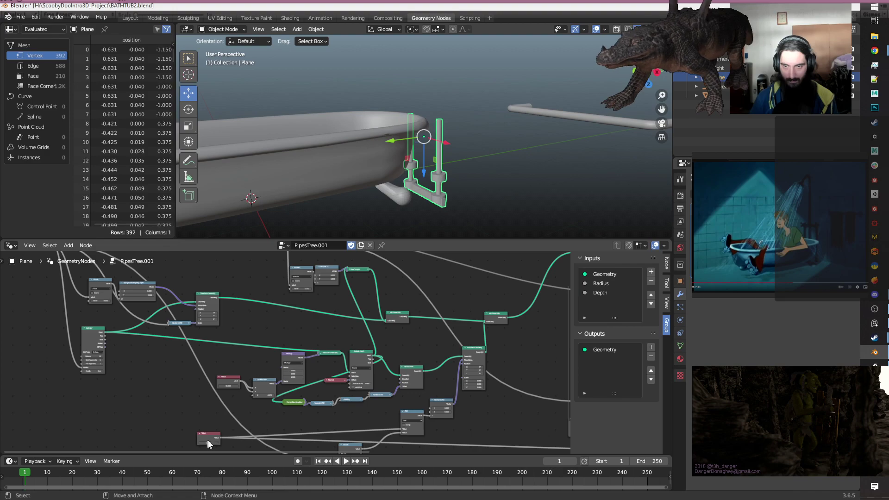
key("ctrl+z")
Duplicate the DangerBoundingBox node, place the copy near the Group Input node, and link the Group Input's Geometry into it.
middle_click_drag(212, 422, 273, 315)
scroll(296, 389, "up", 3)
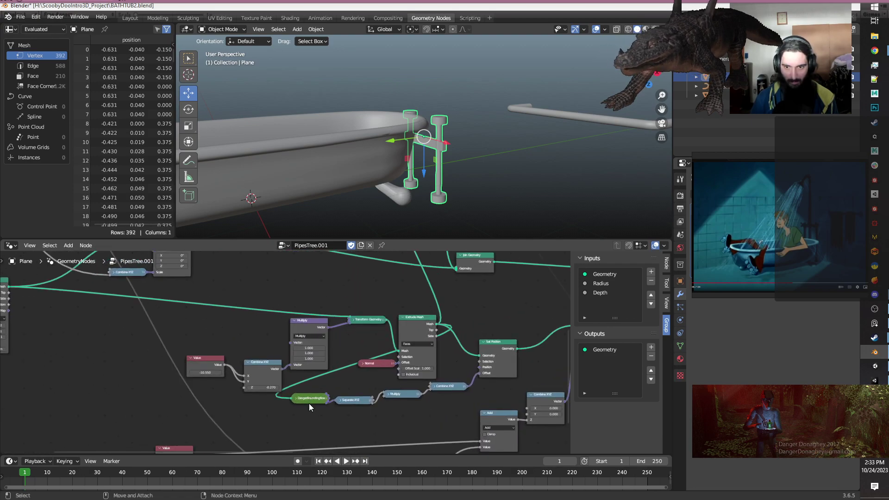
key("shift+d")
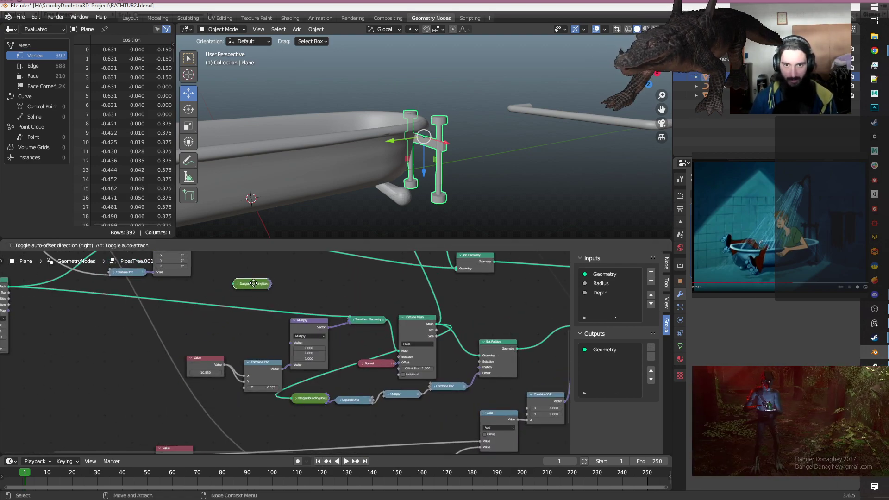
left_click(256, 279)
scroll(318, 386, "down", 3)
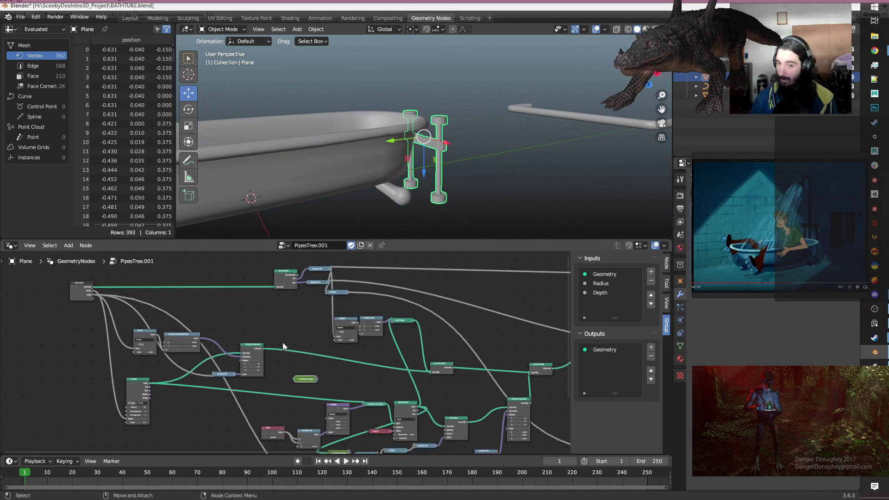
scroll(291, 329, "up", 2)
left_click_drag(317, 408, 187, 267)
left_click_drag(56, 289, 190, 283)
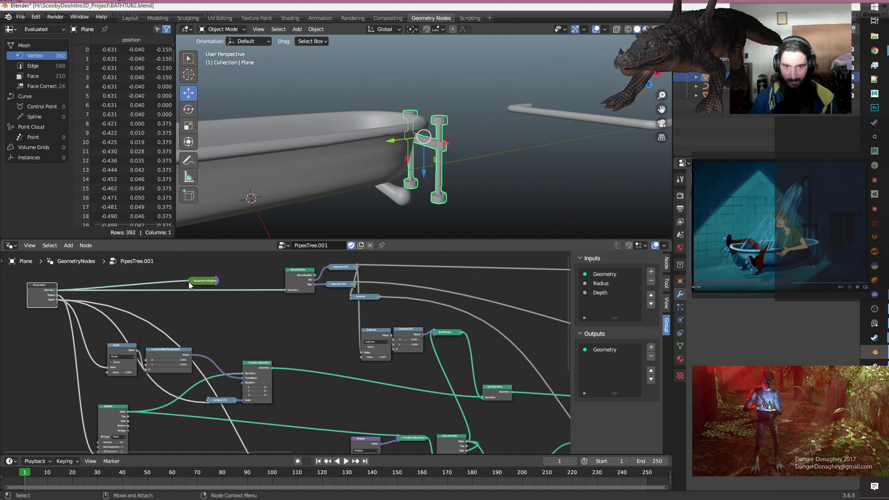
Expand the duplicated DangerBoundingBox node and place it below the Bounding Box node.
left_click(192, 280)
left_click_drag(205, 279, 263, 263)
left_click(311, 322)
middle_click_drag(299, 334, 237, 310, "alt")
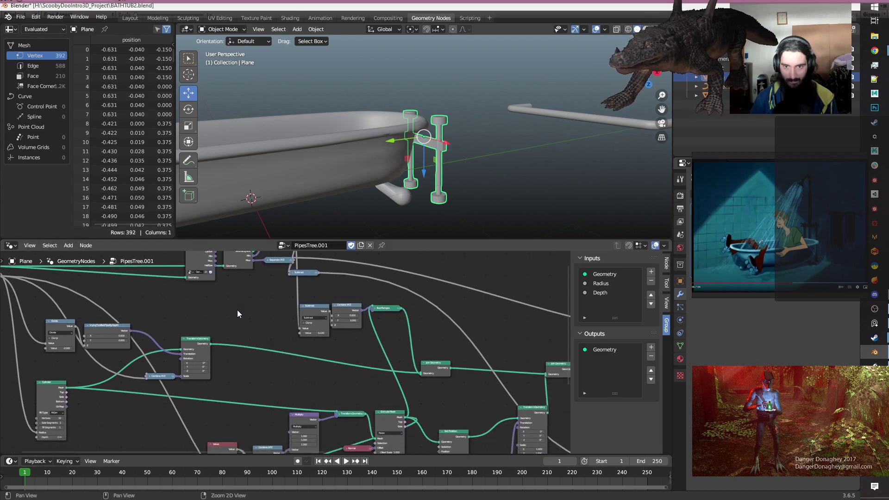
scroll(237, 310, "down", 2)
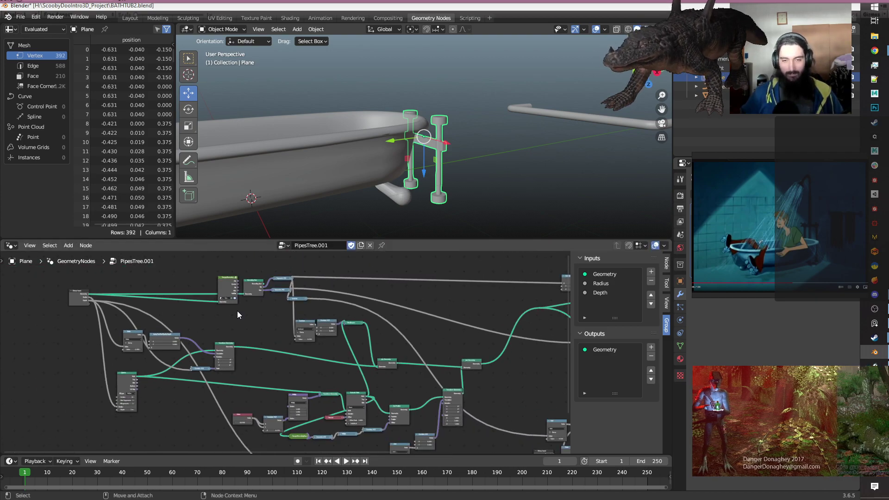
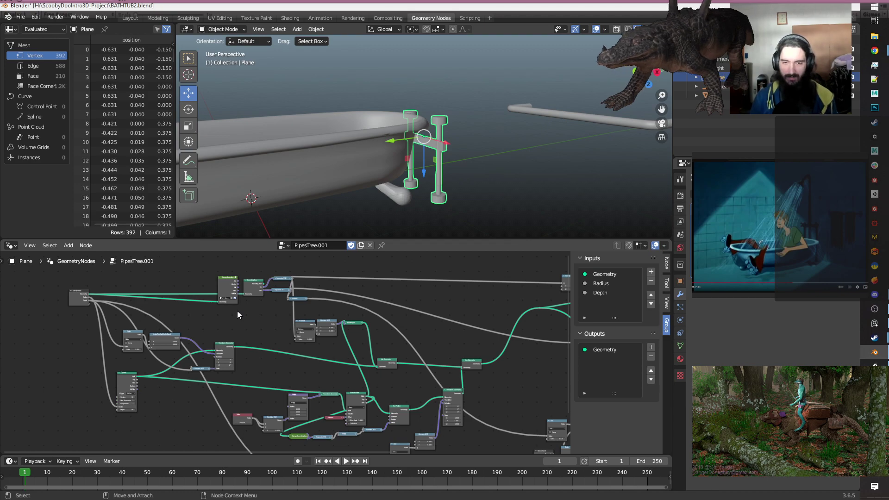
scroll(237, 311, "up", 3)
middle_click_drag(237, 310, 318, 346, "alt")
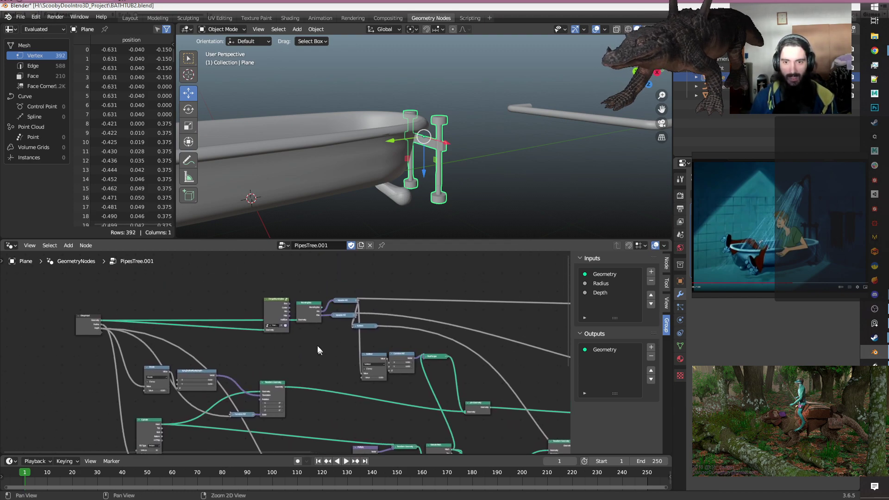
left_click_drag(267, 312, 303, 341)
left_click(345, 379)
middle_click_drag(329, 380, 300, 320, "alt")
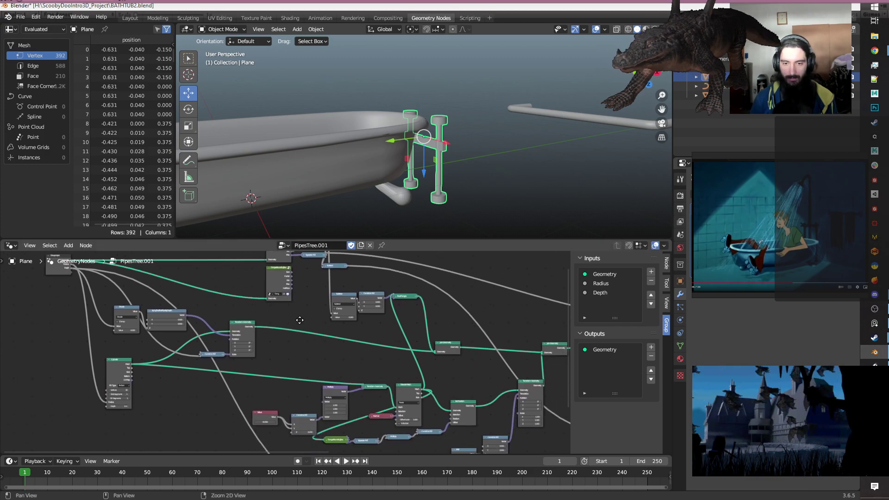
Move the two Join Geometry nodes up so they line up with the pipe's Transform Geometry node.
scroll(300, 320, "down", 5)
middle_click_drag(456, 311, 365, 275, "alt")
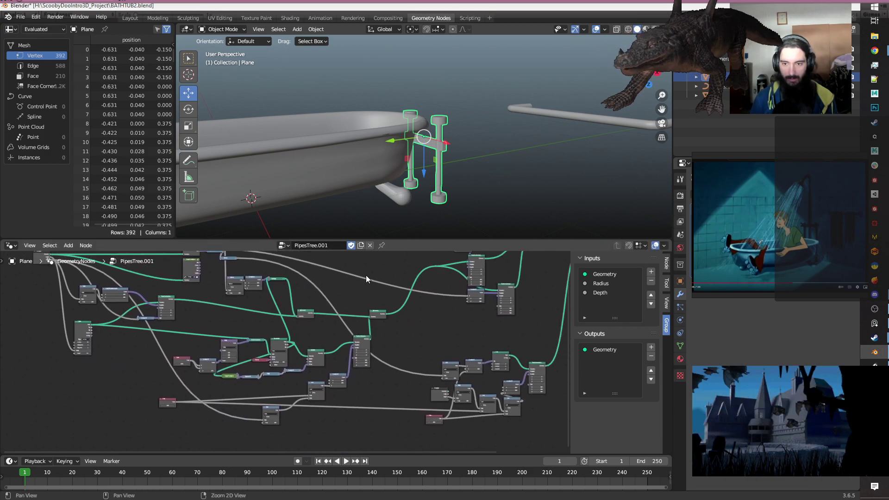
scroll(366, 276, "up", 3)
left_click_drag(345, 352, 344, 331)
left_click_drag(435, 354, 430, 328)
left_click(456, 368)
middle_click_drag(442, 378, 450, 323)
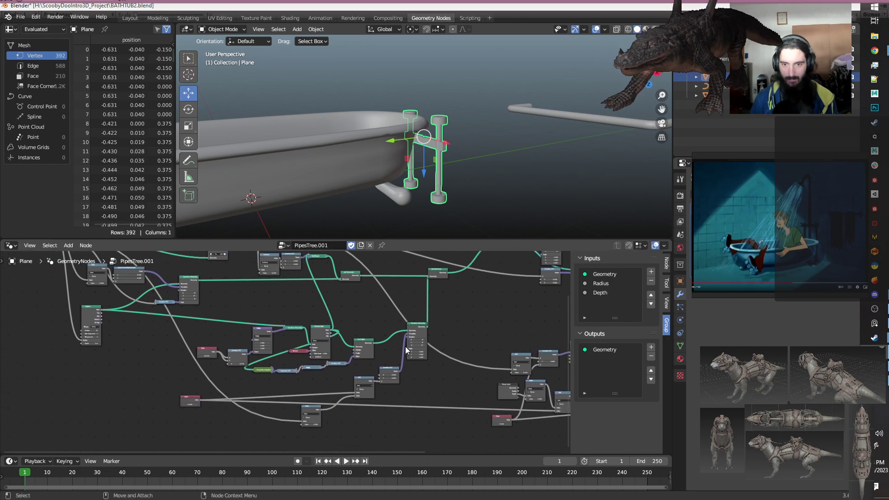
Move the node chain from Value through Extrude Mesh toward the Cylinder node and place its collapsed Transform Geometry just above Normal.
scroll(404, 346, "up", 3)
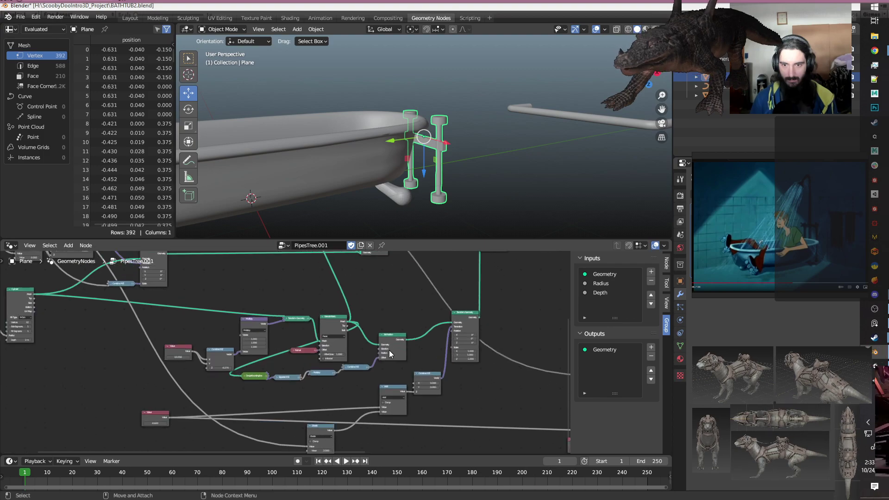
middle_click_drag(271, 288, 349, 328)
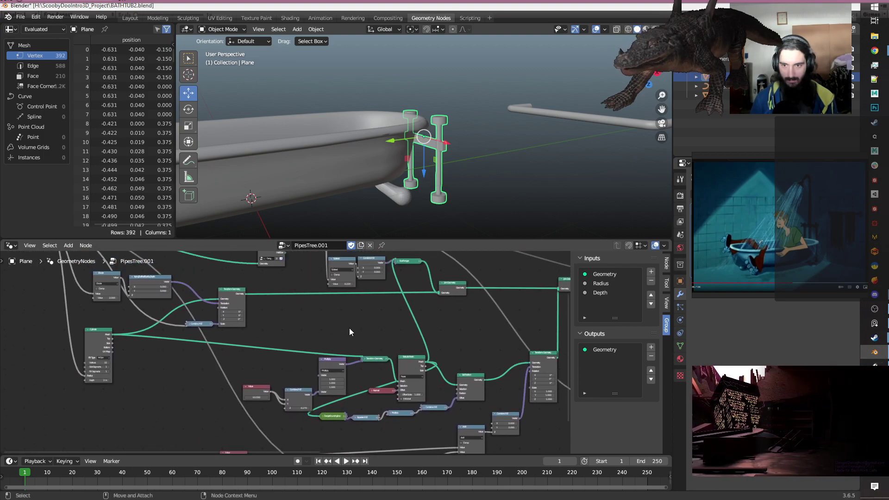
left_click_drag(250, 336, 426, 390)
key("g")
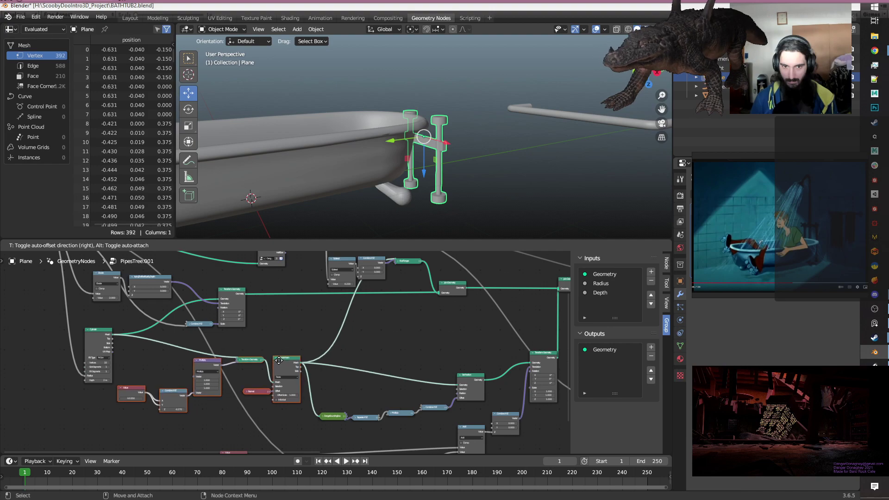
left_click(278, 362)
left_click(271, 327)
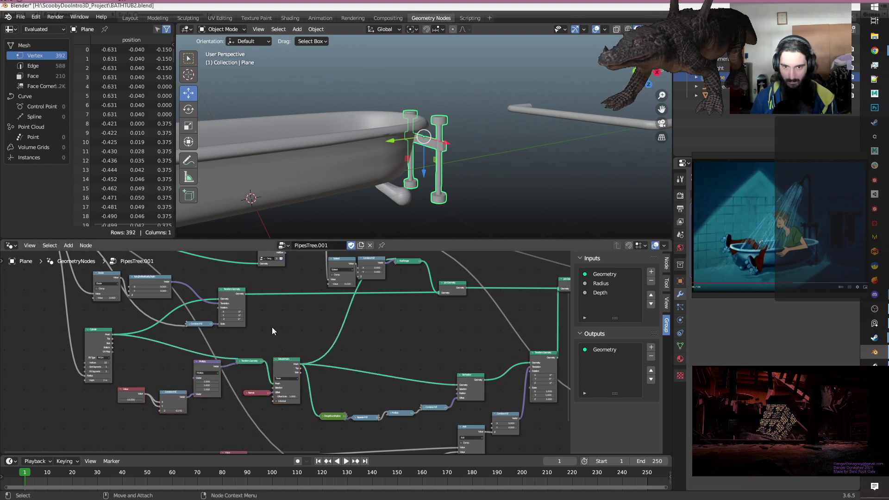
scroll(352, 300, "up", 5)
left_click_drag(366, 320, 371, 368)
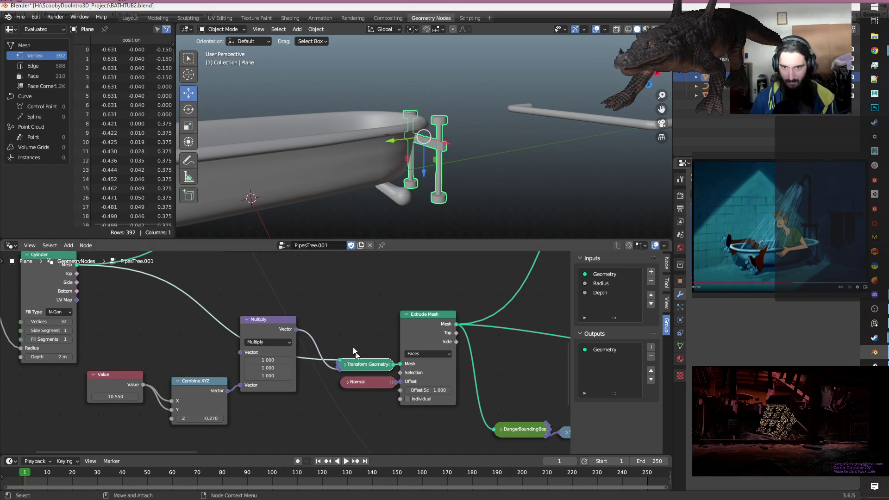
Collapse the vector Multiply node, move it up slightly, and label it "superfluous".
left_click(245, 319)
left_click_drag(274, 320, 289, 307)
key("F2")
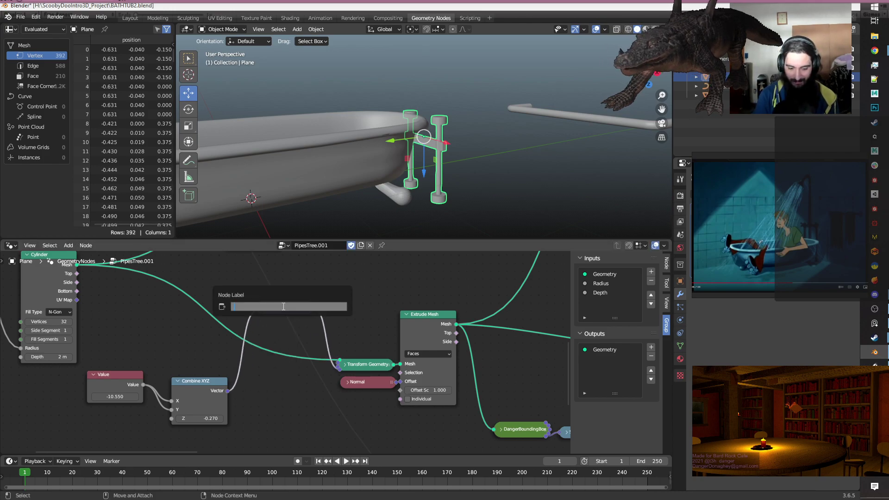
type("super")
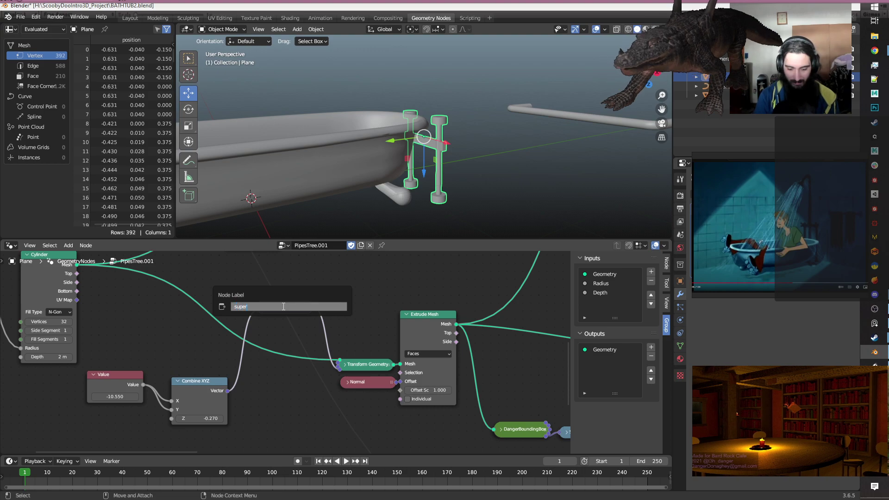
type("fluous")
key("Return")
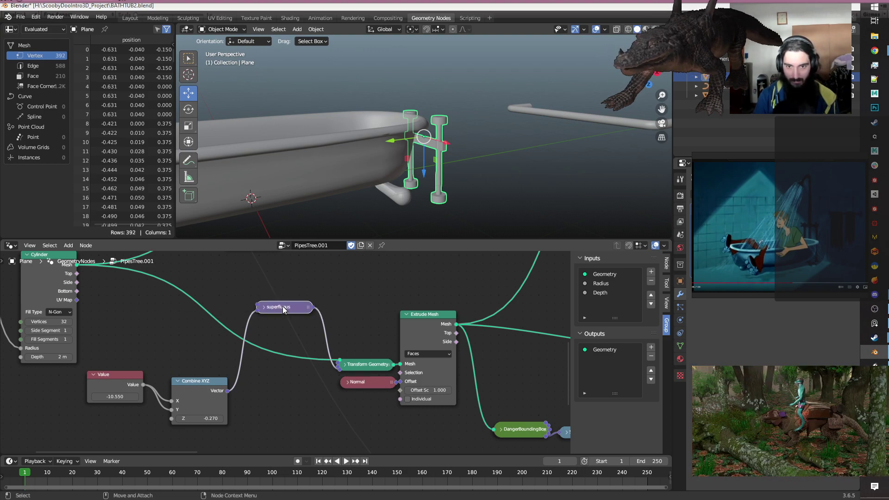
Move the Combine XYZ node that feeds the superfluous node up slightly, beside the Value node.
left_click(255, 383)
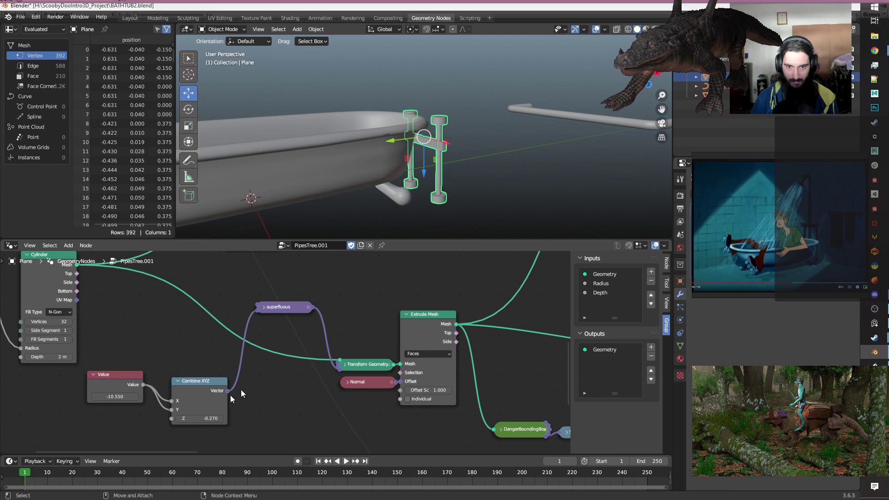
left_click_drag(224, 381, 217, 366)
scroll(258, 409, "down", 3)
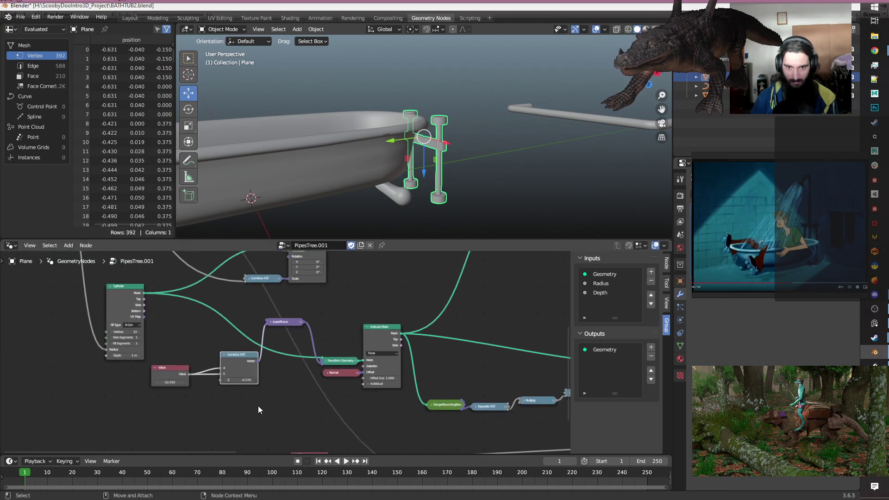
Stack the Combine XYZ node directly below the Value node and move the pair to below the Cylinder node.
left_click_drag(241, 368, 175, 419)
scroll(249, 417, "down", 2)
middle_click_drag(249, 417, 301, 439)
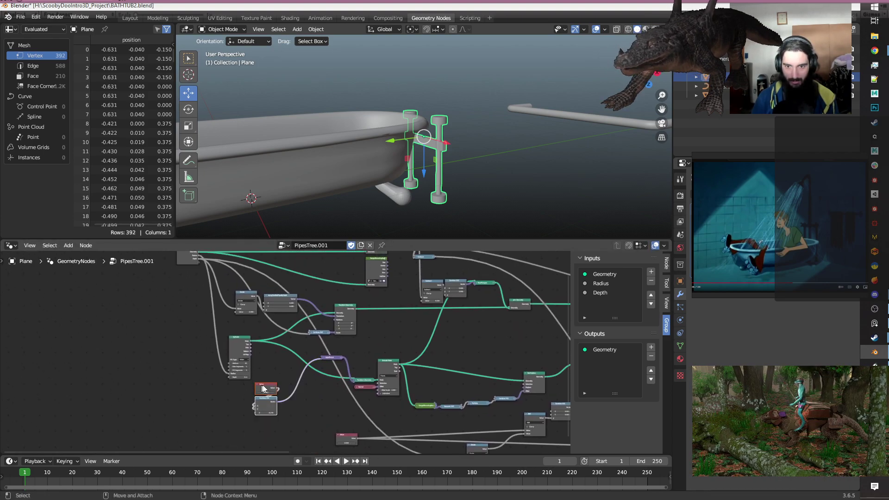
key("g")
left_click(196, 390)
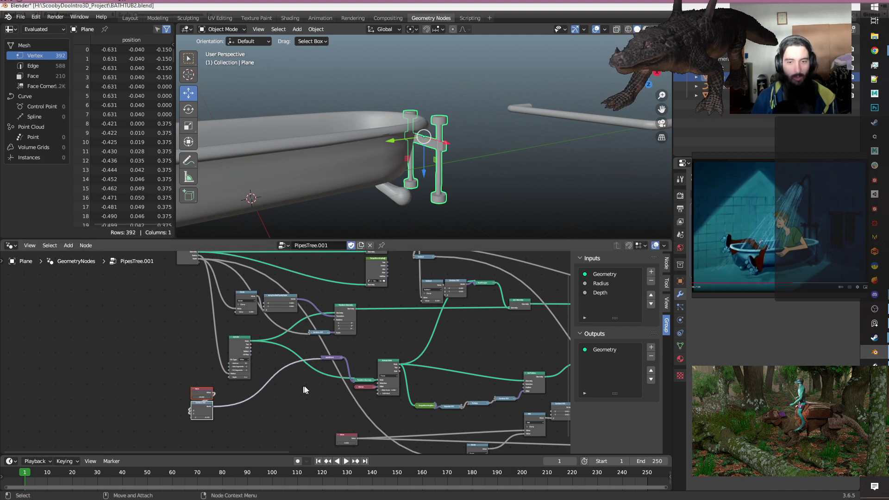
Save the file and move the lower Value node so it sits under the stacked Value and Combine XYZ nodes.
key("ctrl+s")
middle_click_drag(304, 385, 181, 333)
scroll(212, 337, "up", 1)
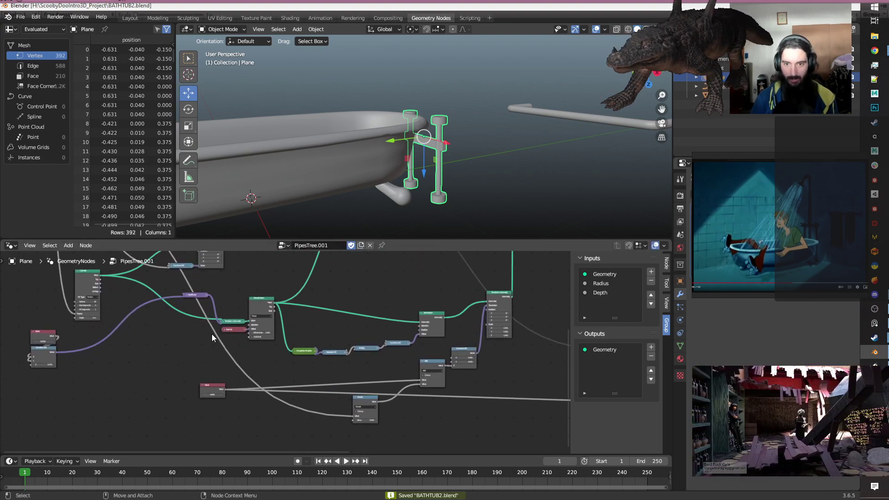
left_click_drag(202, 390, 34, 391)
Examine the Subtract, Combine XYZ and floor flanges nodes, including the floor flanges node's transform settings, alongside the pipe ends in the 3D view.
middle_click_drag(312, 294, 298, 411)
scroll(301, 397, "up", 3)
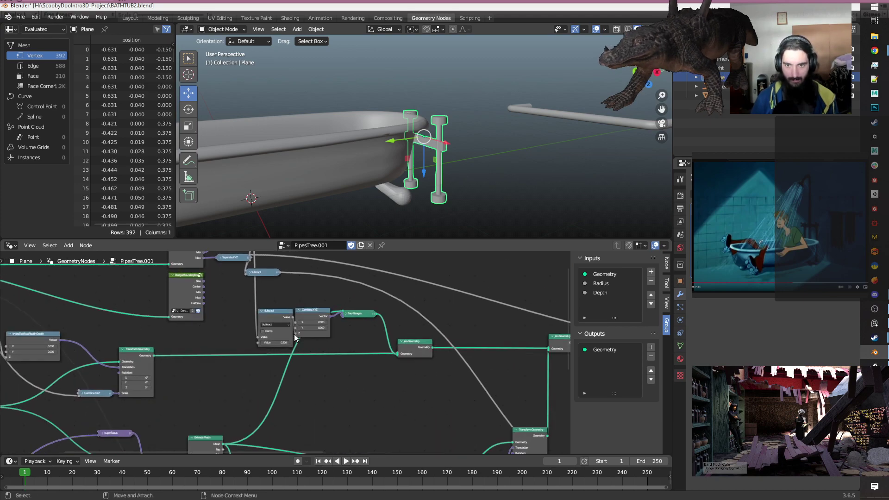
middle_click_drag(361, 385, 383, 428)
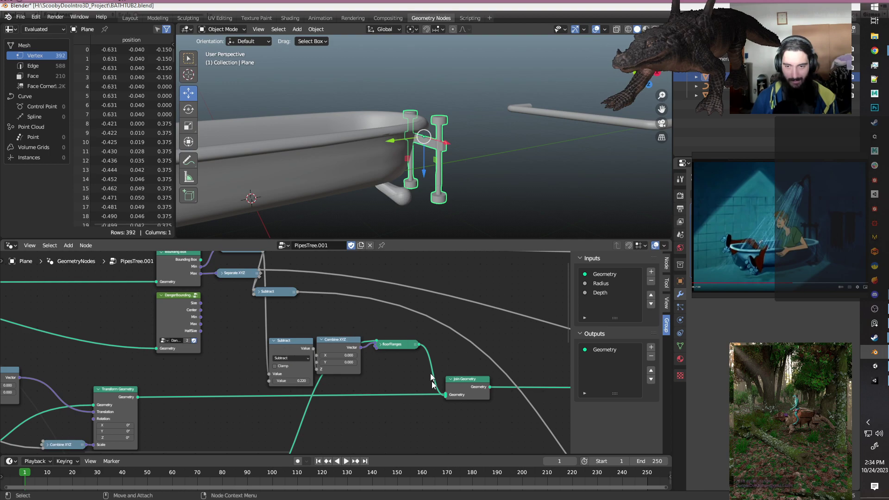
scroll(389, 404, "down", 6)
middle_click_drag(348, 400, 360, 335)
scroll(360, 336, "up", 4)
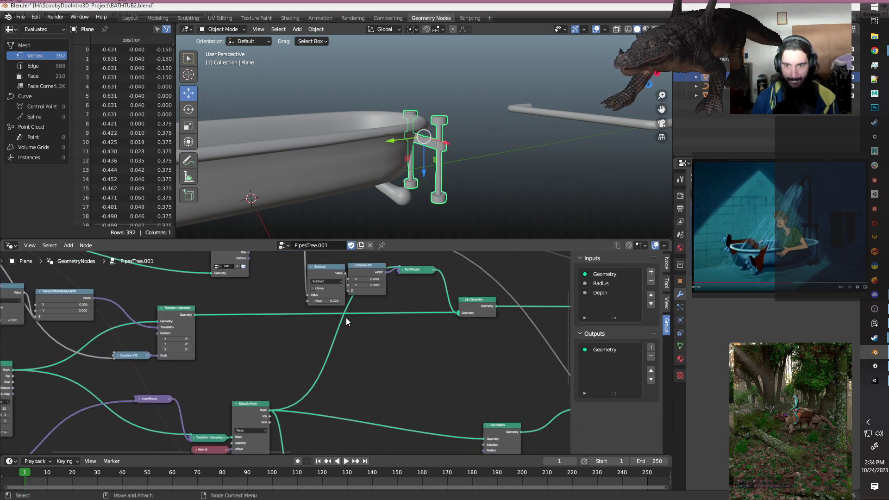
left_click_drag(336, 283, 372, 318)
scroll(399, 378, "down", 4)
mouse_move(387, 374)
middle_mouse_down()
mouse_move(341, 363)
mouse_move(397, 359)
mouse_move(402, 372)
middle_mouse_up()
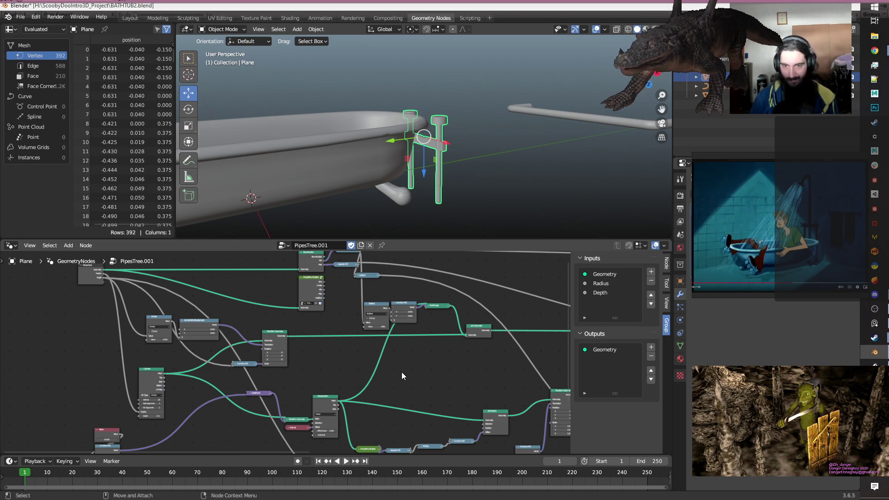
middle_click_drag(438, 222, 482, 187)
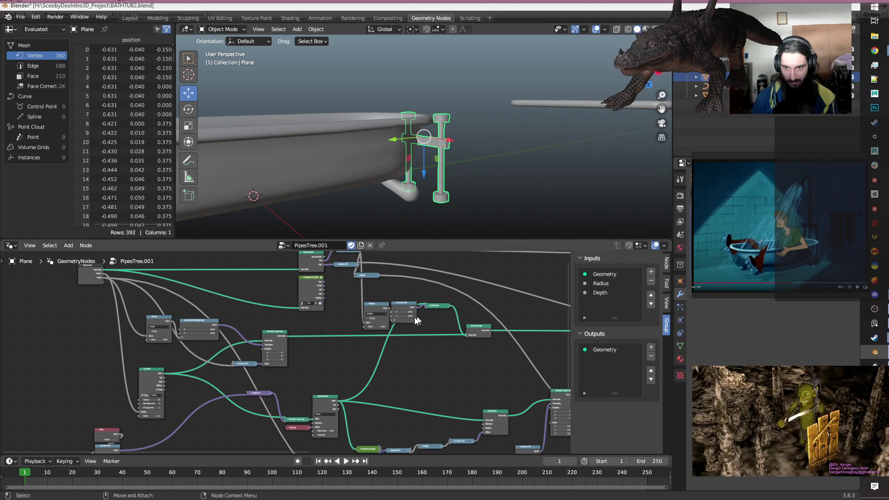
scroll(511, 349, "up", 3)
middle_click_drag(514, 351, 436, 387)
scroll(433, 387, "down", 5)
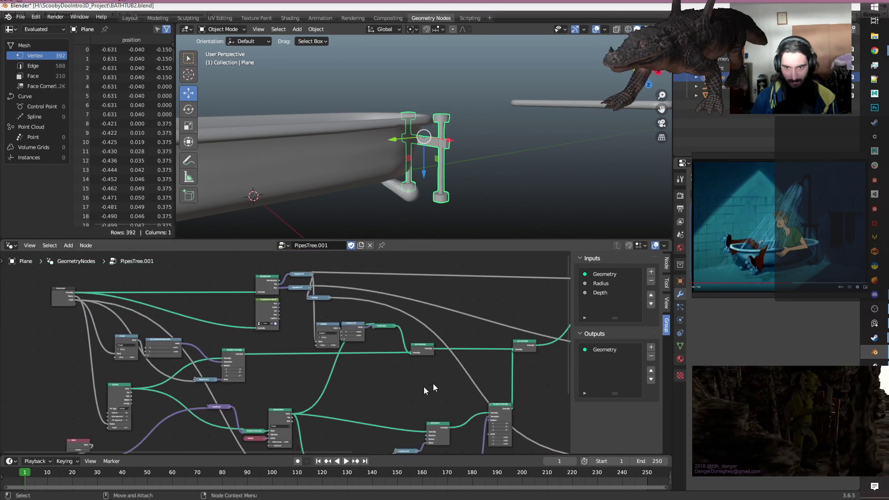
middle_click_drag(360, 370, 361, 396)
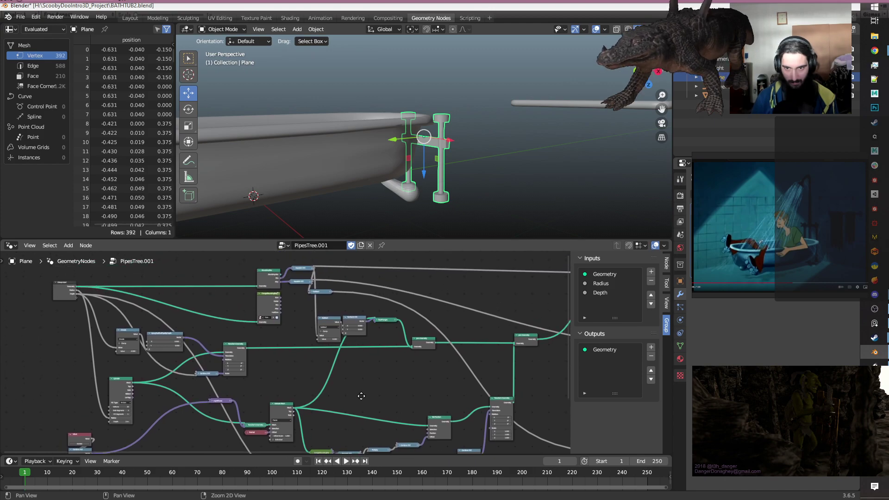
scroll(343, 382, "up", 2)
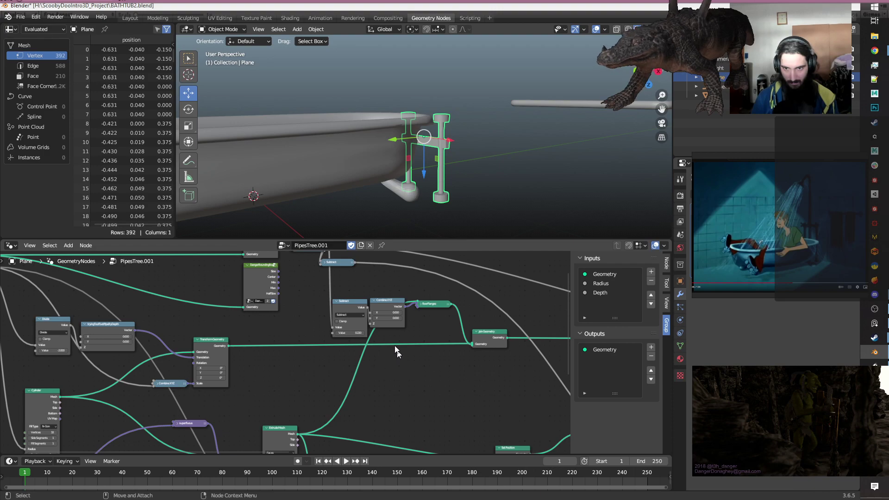
left_click(421, 304)
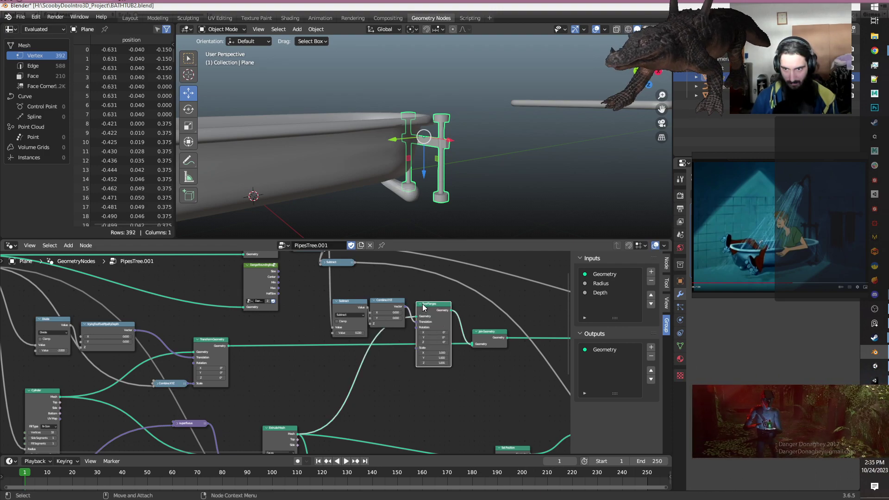
left_click(418, 303)
Connect the Set Position node's Geometry output to the floor flanges node in place of the Extrude Mesh link.
middle_click_drag(413, 413, 347, 402)
scroll(347, 403, "down", 1)
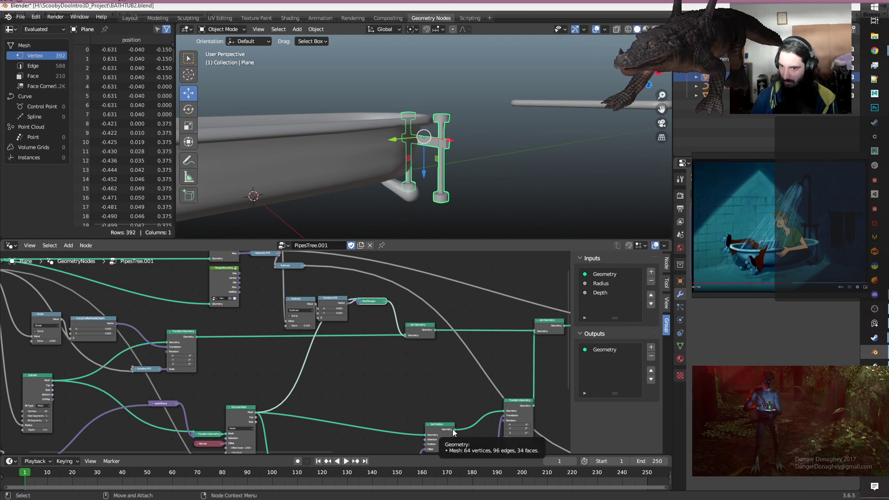
left_click_drag(454, 429, 357, 298)
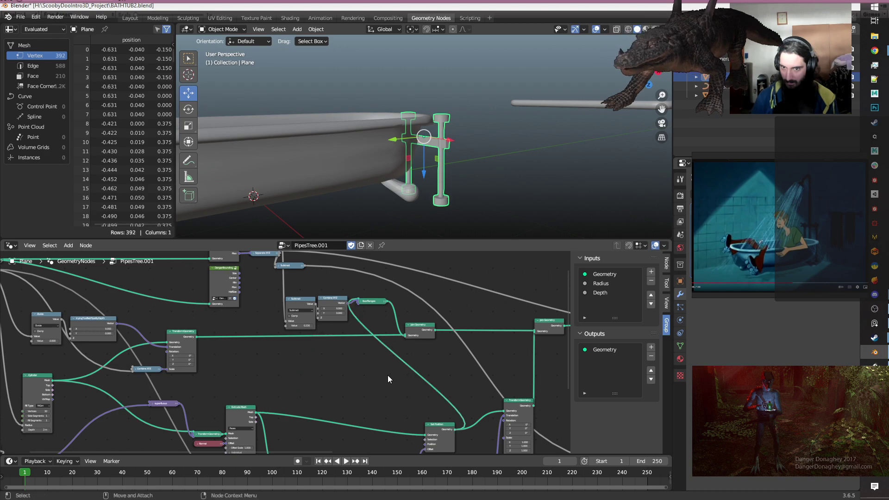
middle_click_drag(463, 153, 483, 174)
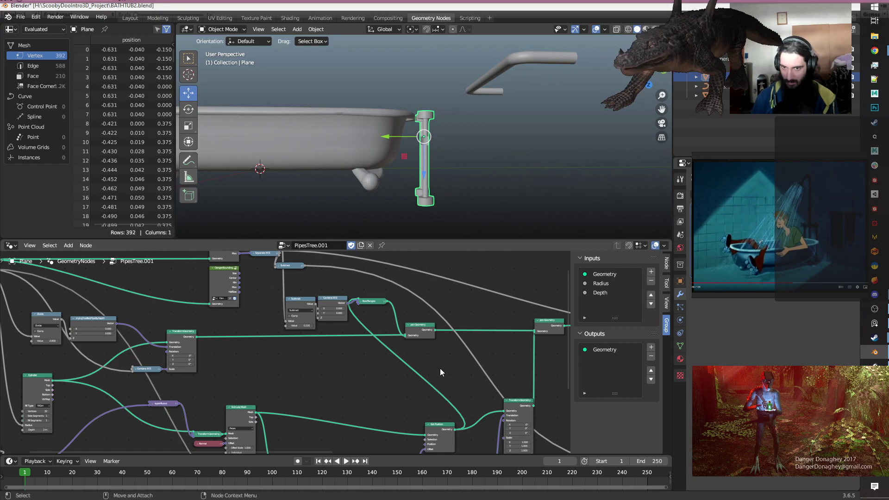
Set the value of the Subtract node that drives the floor flanges' height to 0.120.
scroll(370, 360, "up", 3)
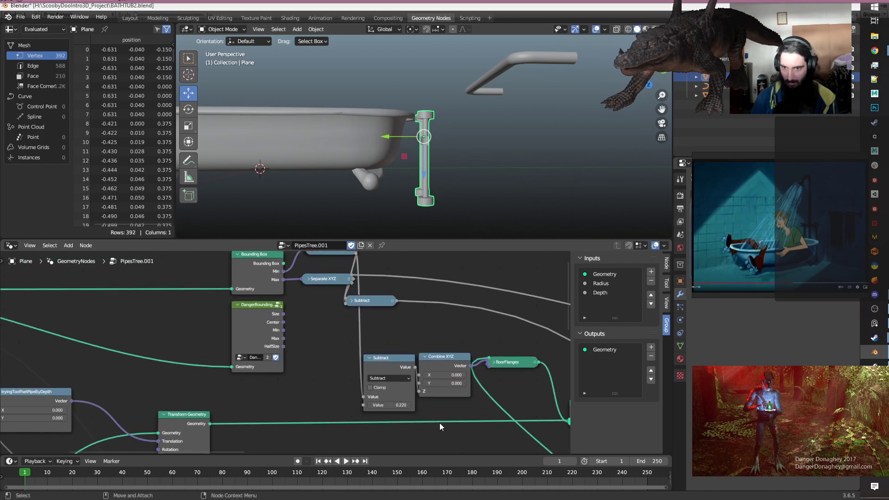
mouse_move(387, 402)
left_mouse_down()
mouse_move(365, 402)
mouse_move(379, 401)
left_mouse_up()
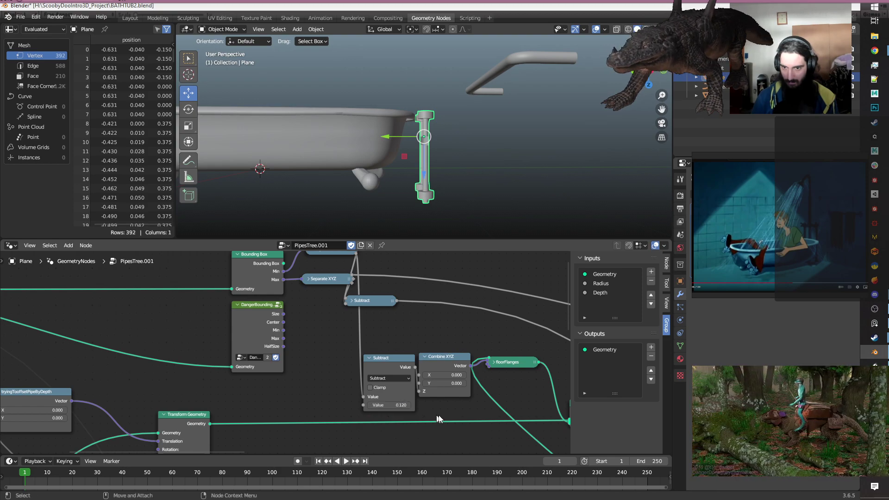
scroll(441, 415, "down", 3)
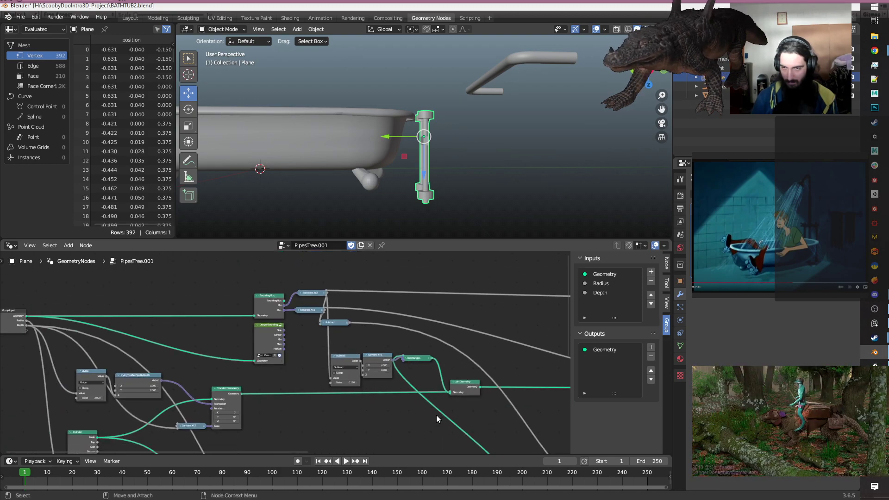
scroll(436, 415, "down", 1)
middle_click_drag(436, 415, 342, 356)
mouse_move(503, 193)
middle_mouse_down()
mouse_move(504, 180)
mouse_move(491, 188)
middle_mouse_up()
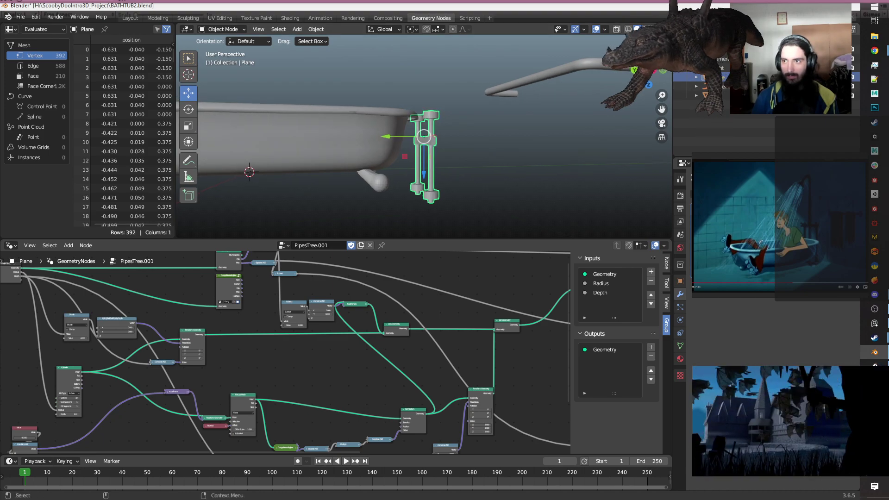
Add a second Group Input node above the final Join Geometry node.
scroll(366, 338, "down", 4)
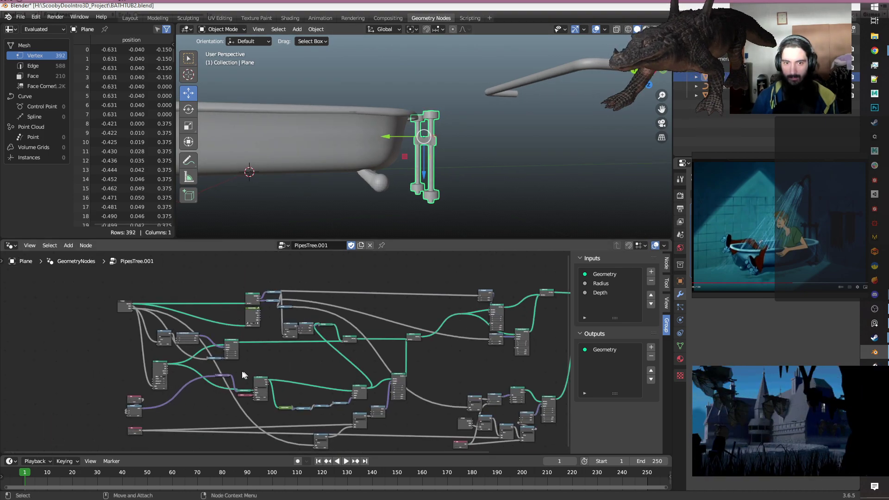
middle_click_drag(203, 407, 99, 413)
middle_click_drag(479, 331, 297, 419)
scroll(366, 394, "up", 5)
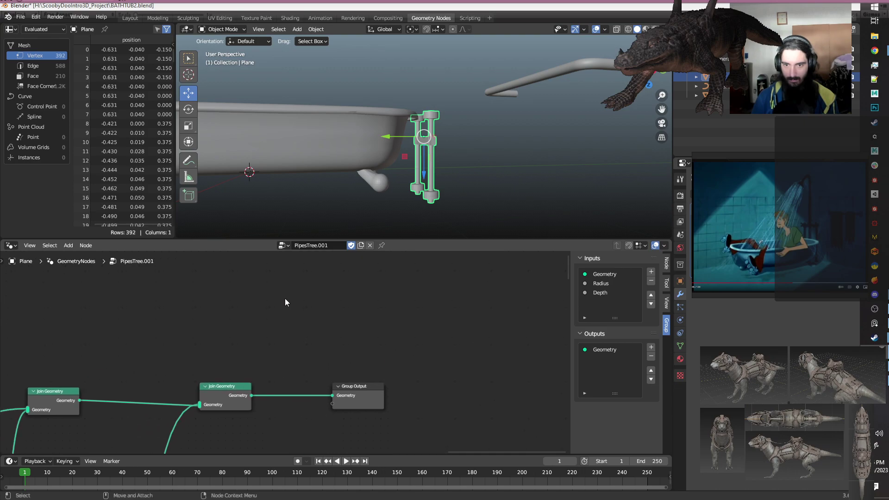
key("shift+a")
key("s")
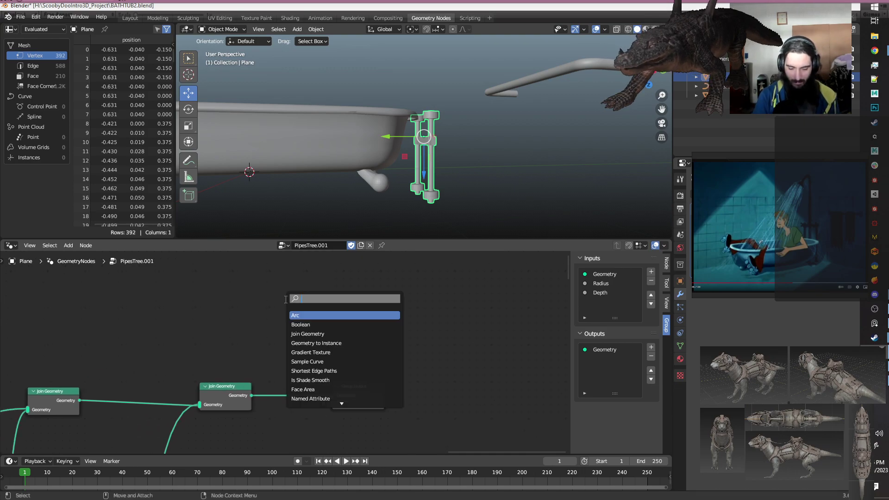
type("inp")
key("Return")
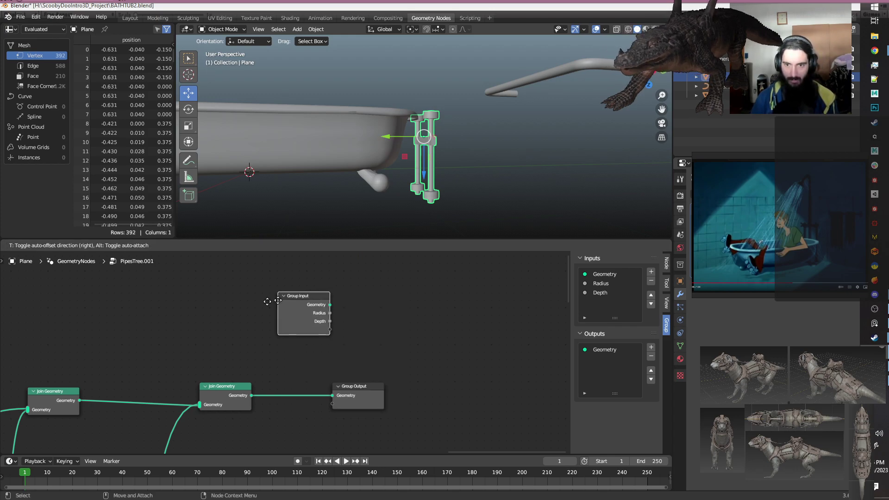
left_click(182, 288)
Make room before the Group Output and add a Switch node with the new Group Input's Geometry wired to its True socket.
left_click_drag(357, 401, 470, 405)
key("shift+a")
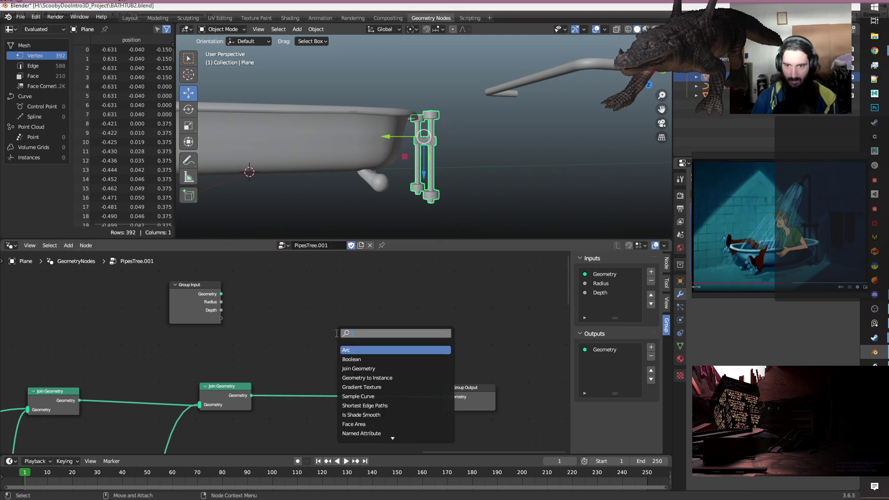
type("switch")
key("Return")
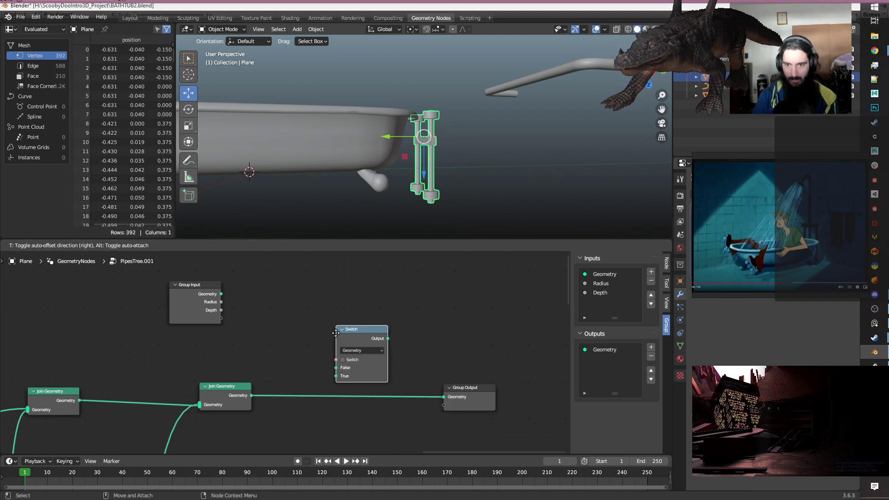
left_click(290, 290)
left_click_drag(221, 291, 292, 332)
Insert a duplicate of the last Join Geometry node into the link to the Group Output.
left_click(222, 387)
key("shift+d")
left_click(325, 386)
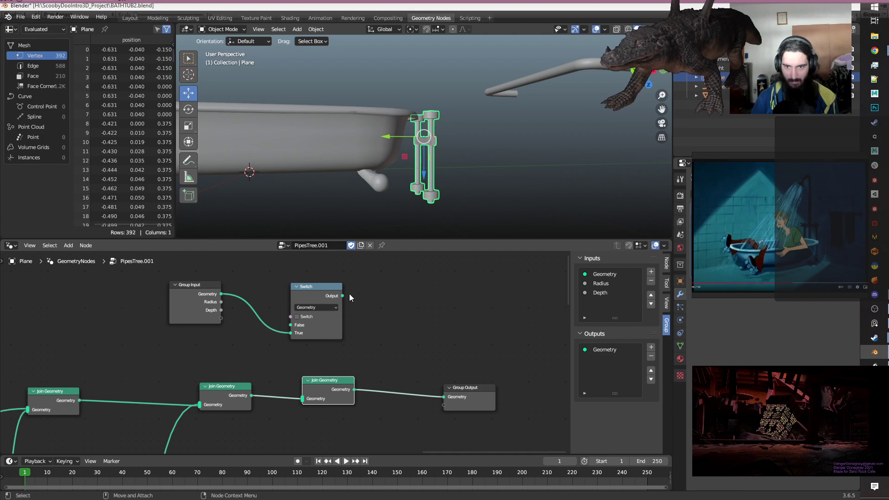
Connect the Switch output to the duplicated Join Geometry node and enable the Switch.
left_click_drag(342, 296, 303, 398)
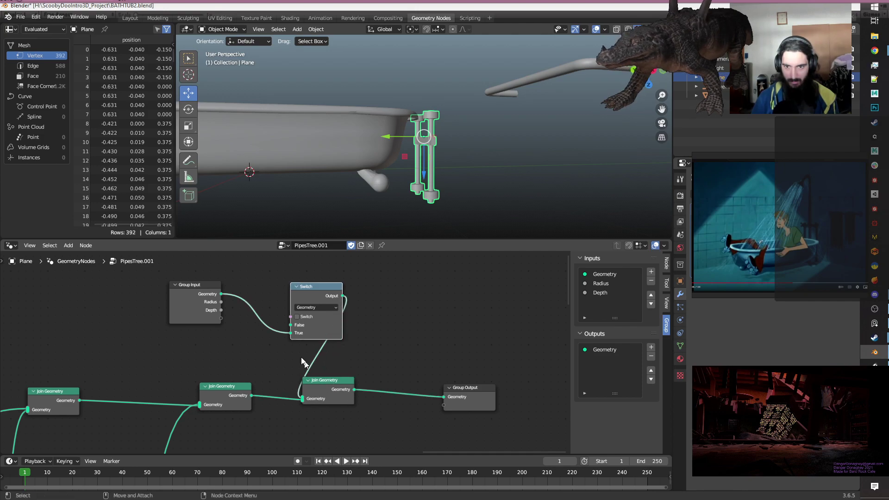
left_click(296, 317)
mouse_move(444, 163)
middle_mouse_down()
mouse_move(455, 160)
mouse_move(458, 173)
mouse_move(434, 165)
middle_mouse_up()
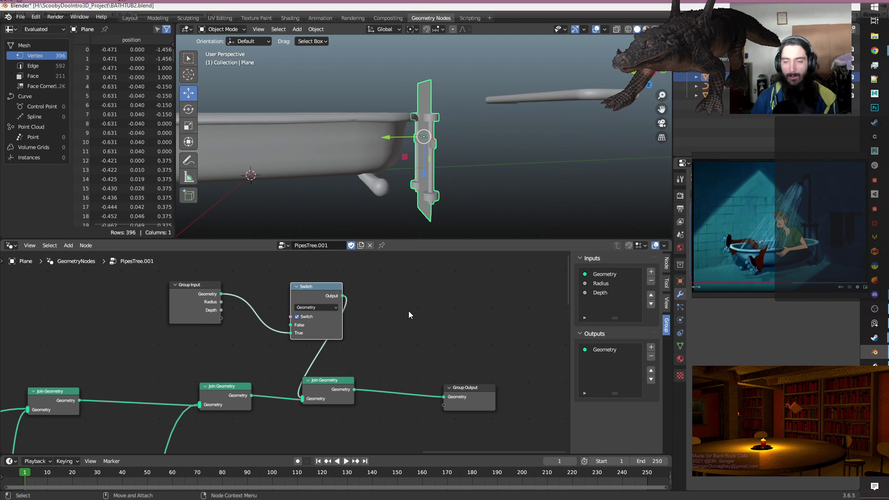
Lower part of the pipe assembly slightly by adjusting the modifier's input value.
scroll(408, 310, "down", 6)
middle_click_drag(343, 373, 498, 334)
scroll(488, 336, "down", 2)
middle_click_drag(185, 319, 246, 292)
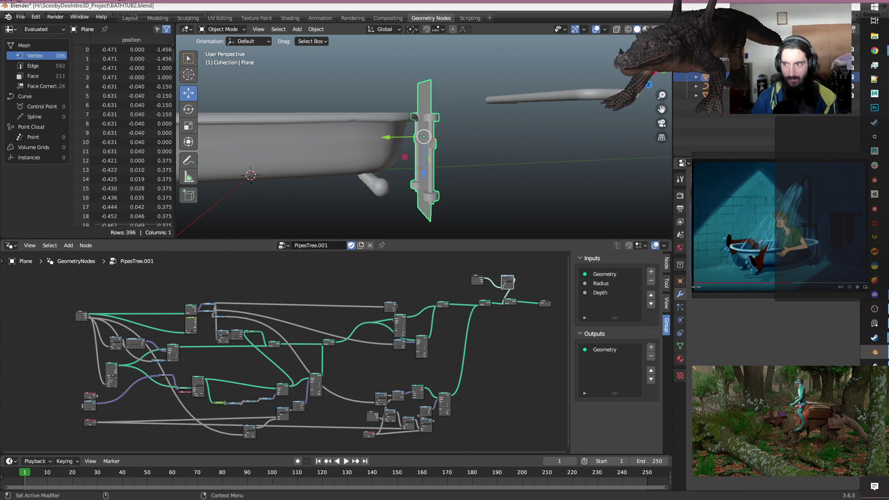
mouse_move(803, 247)
left_mouse_down()
mouse_move(794, 247)
mouse_move(804, 247)
left_mouse_up()
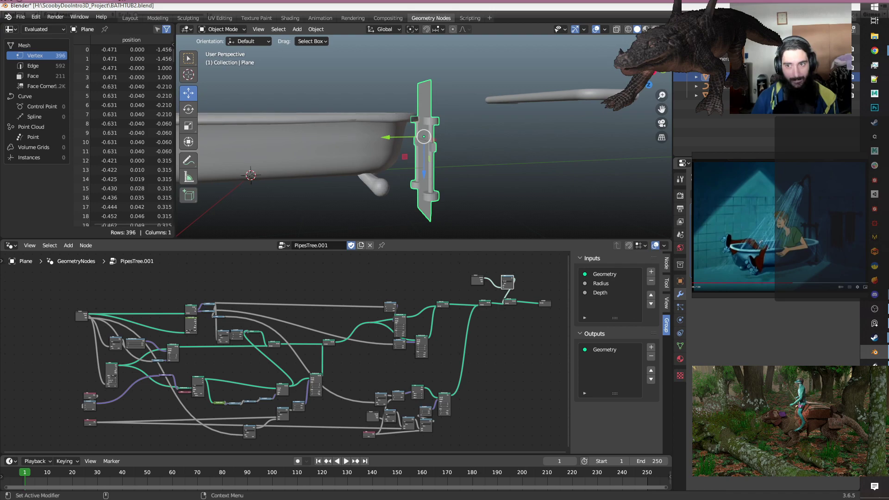
Move the superfluous node down so it sits beside the collapsed Transform Geometry node that feeds Extrude Mesh.
scroll(223, 360, "up", 3)
middle_click_drag(157, 369, 375, 352)
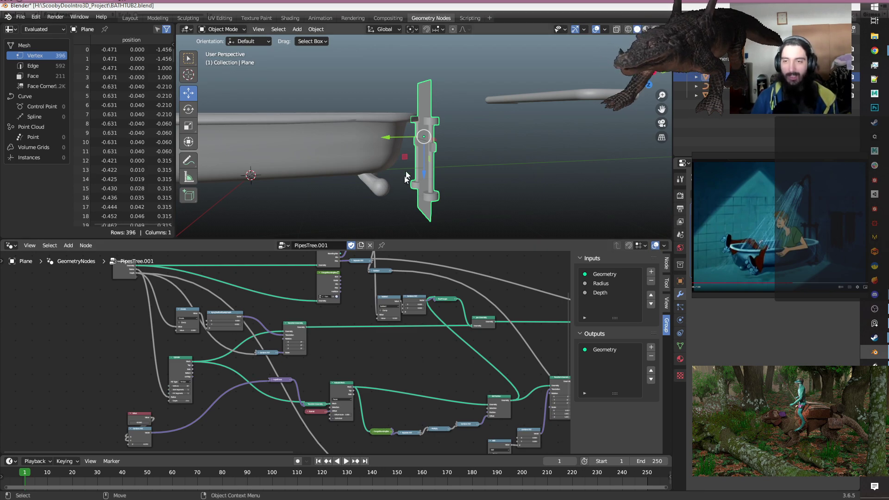
middle_click_drag(412, 157, 445, 205)
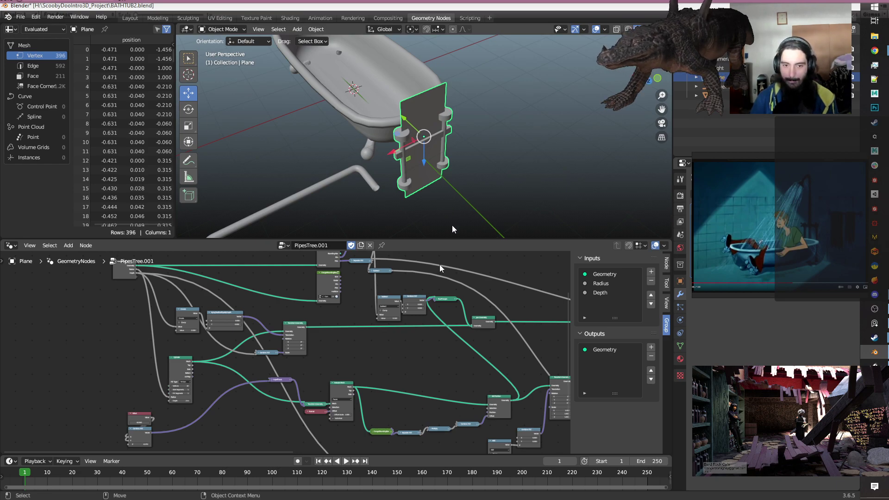
middle_click_drag(341, 340, 306, 365)
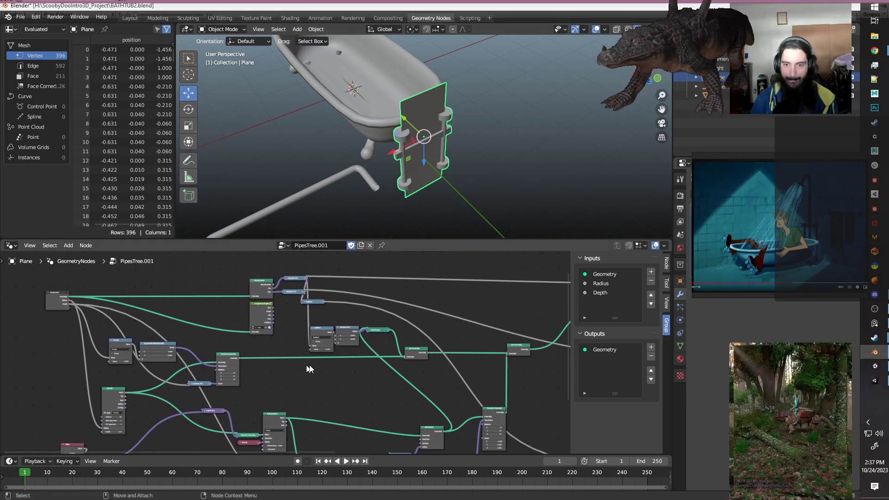
middle_click_drag(468, 176, 455, 150)
scroll(399, 324, "up", 5)
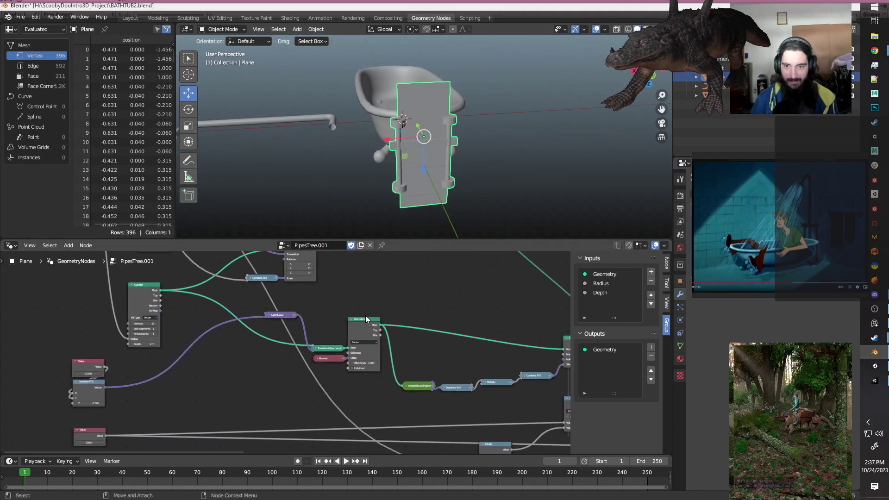
left_click_drag(280, 299, 291, 354)
scroll(290, 365, "down", 3)
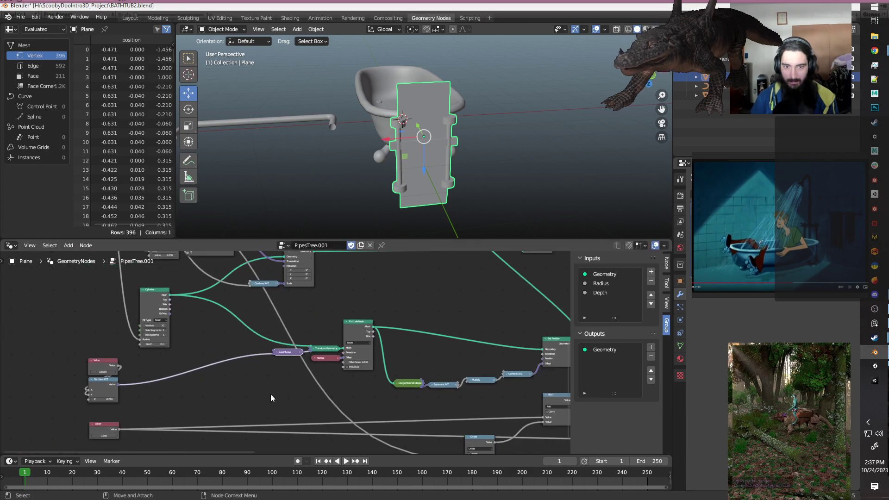
Duplicate the lower Set Position node with its bounding box, Separate XYZ, Multiply and Combine XYZ chain, placing the copy above the original.
middle_click_drag(396, 309, 334, 338)
scroll(334, 337, "up", 2)
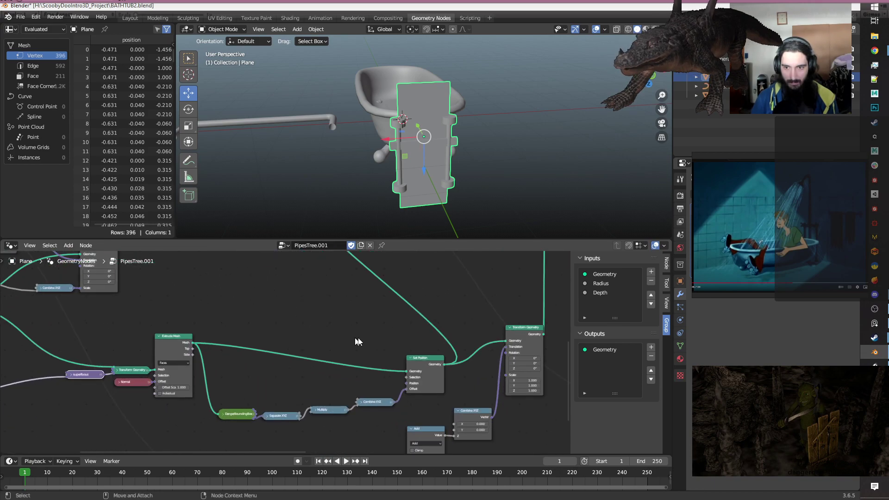
mouse_move(431, 373)
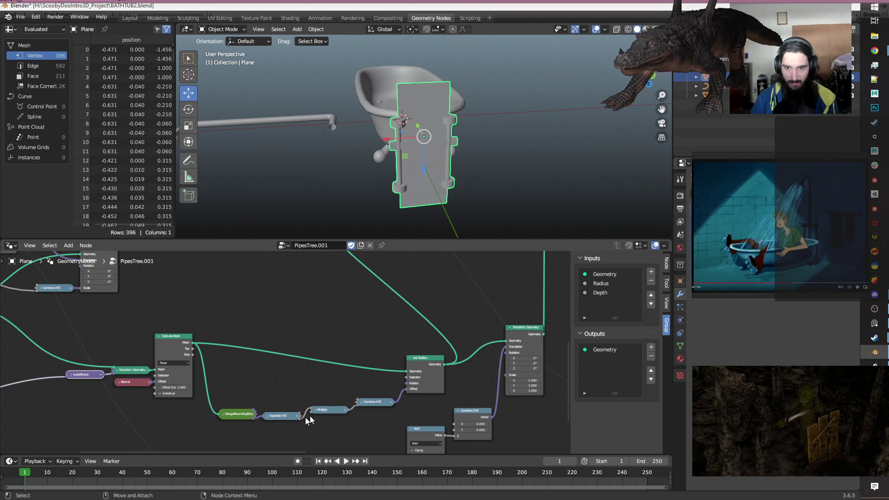
left_click(223, 414)
left_click(223, 415)
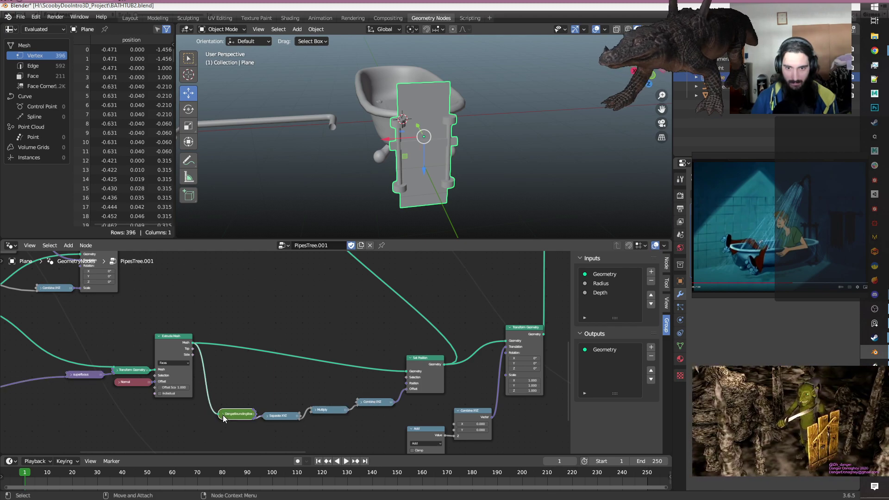
left_click(315, 410)
left_click(315, 409)
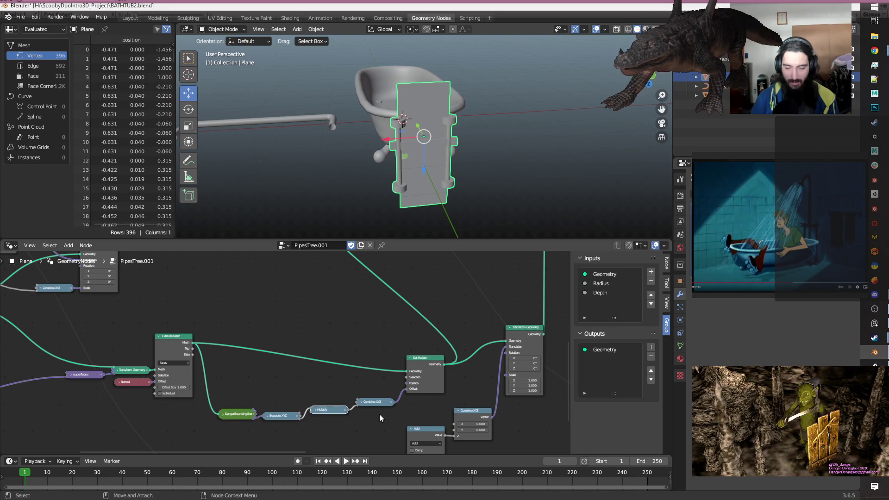
left_click_drag(397, 422, 231, 388)
left_click_drag(437, 421, 232, 362)
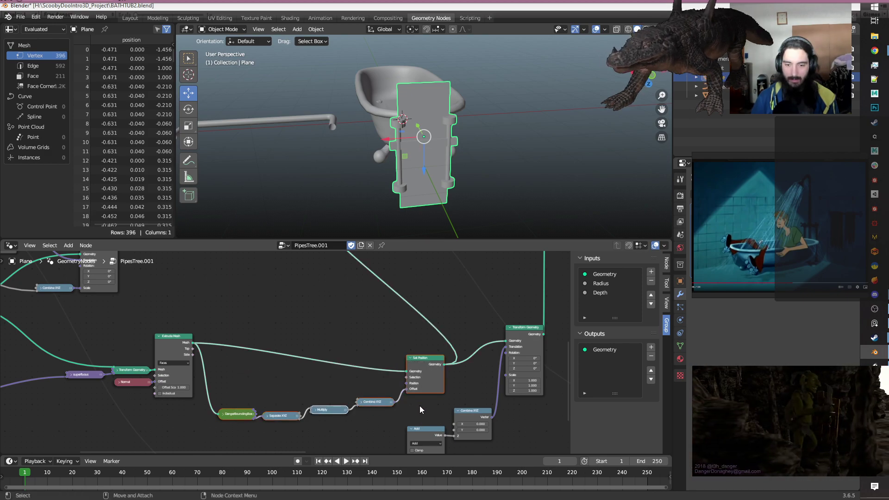
key("shift+d")
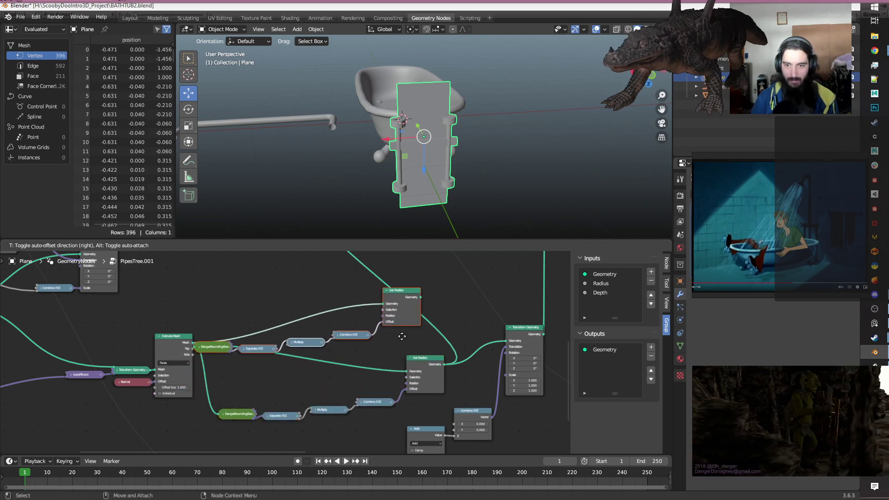
left_click(424, 318)
left_click(459, 320)
middle_click_drag(462, 313, 388, 355)
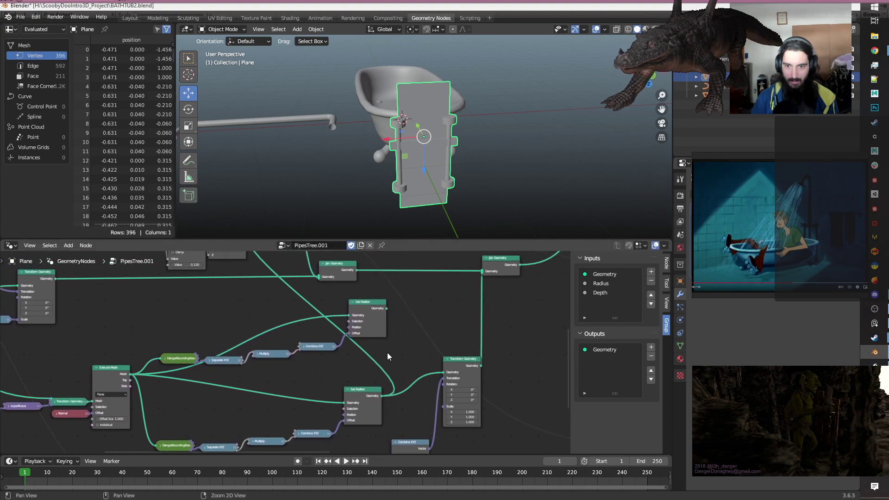
Set the duplicated Multiply node's value to 1 and collapse the node again.
left_click(269, 354)
key("ctrl+h")
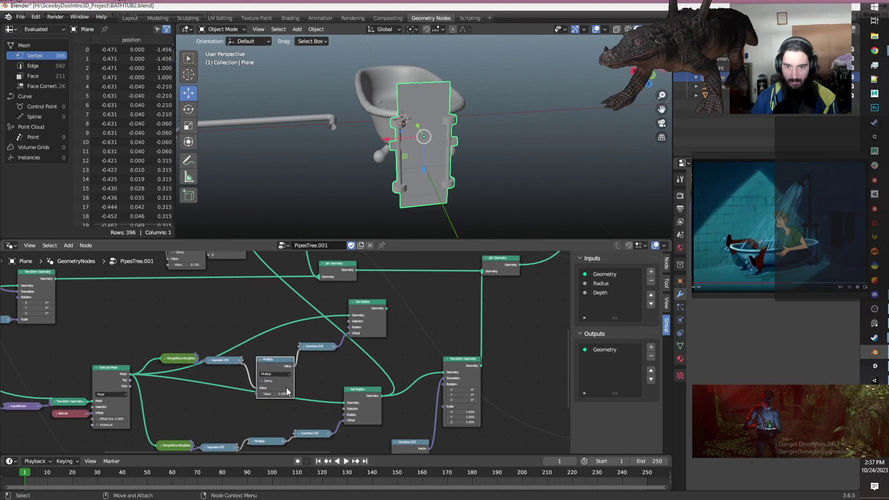
left_click(277, 394)
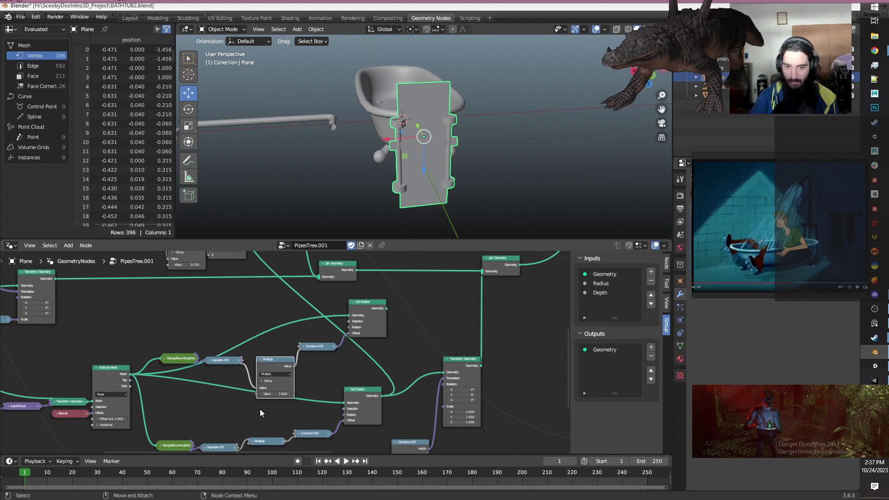
left_click(261, 360)
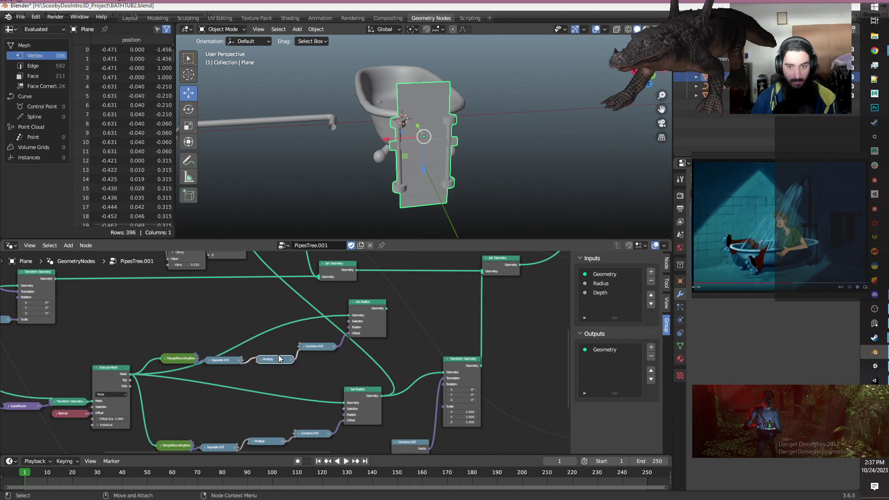
Connect the duplicated Set Position's geometry to the collapsed flange node feeding Join Geometry, replacing the link from the original Set Position.
middle_click_drag(398, 339, 445, 390)
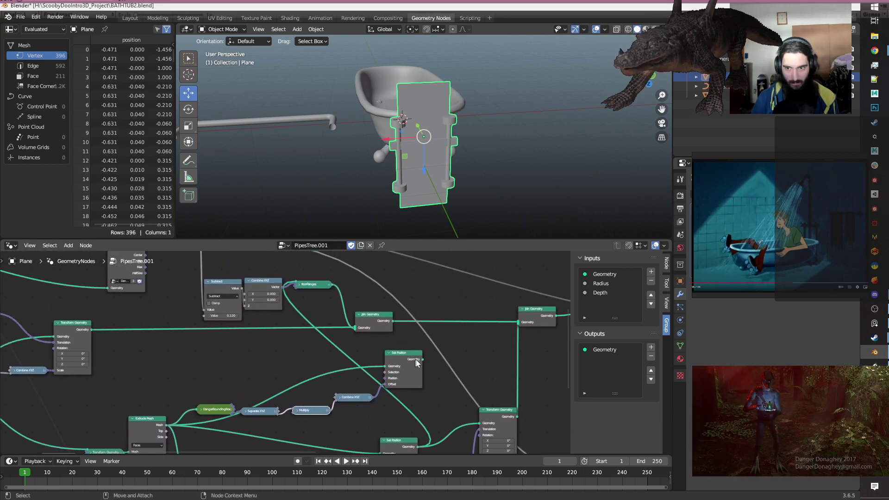
left_click_drag(422, 360, 296, 279)
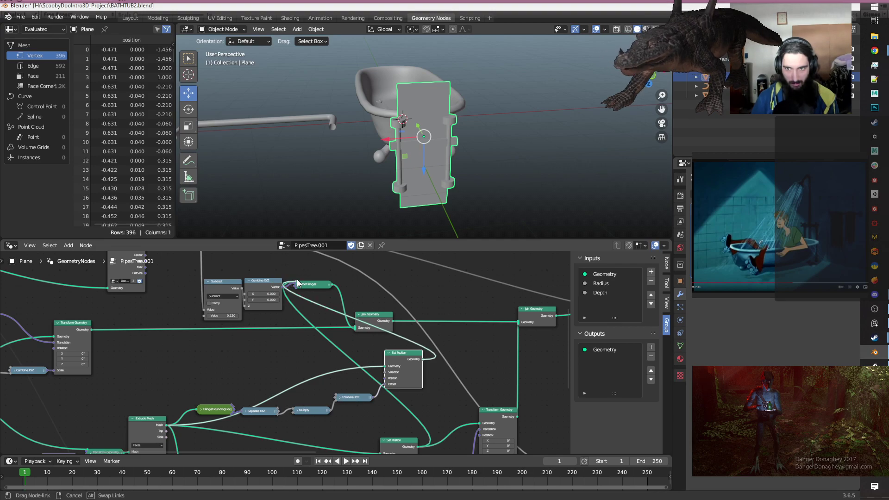
middle_click_drag(474, 200, 518, 138)
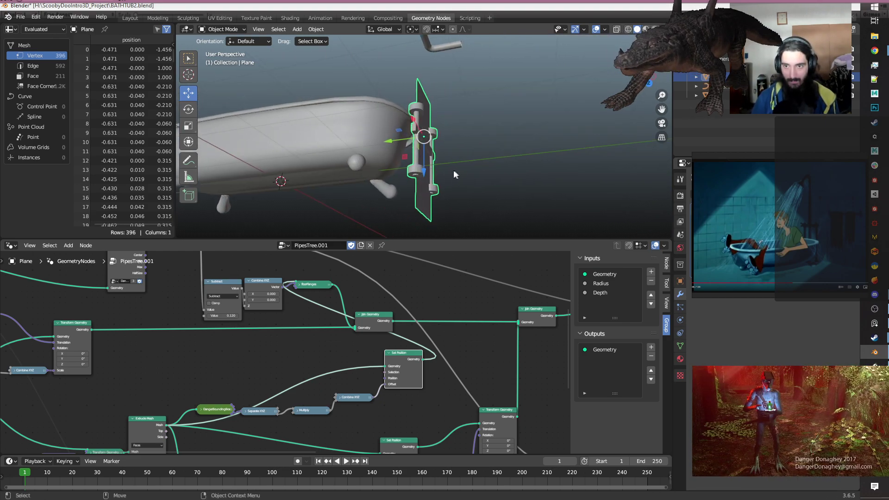
scroll(289, 354, "down", 3)
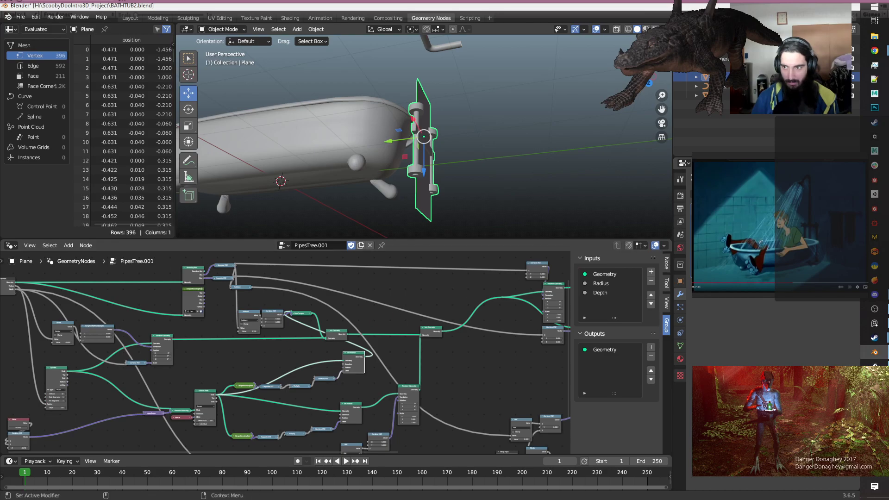
left_click_drag(806, 246, 817, 245)
key("ctrl+z")
scroll(412, 365, "down", 4)
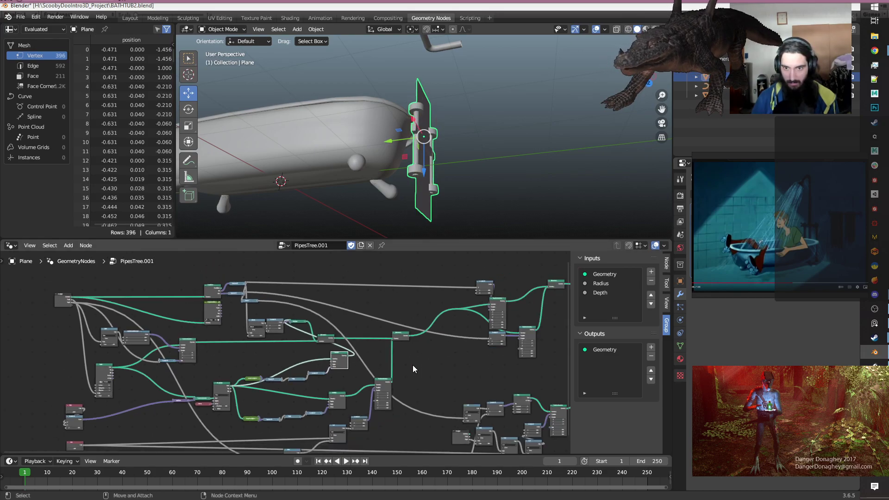
Make a separate copy of the PipesTree.001 node group for the plane's modifier.
middle_click_drag(238, 374, 326, 376, "alt")
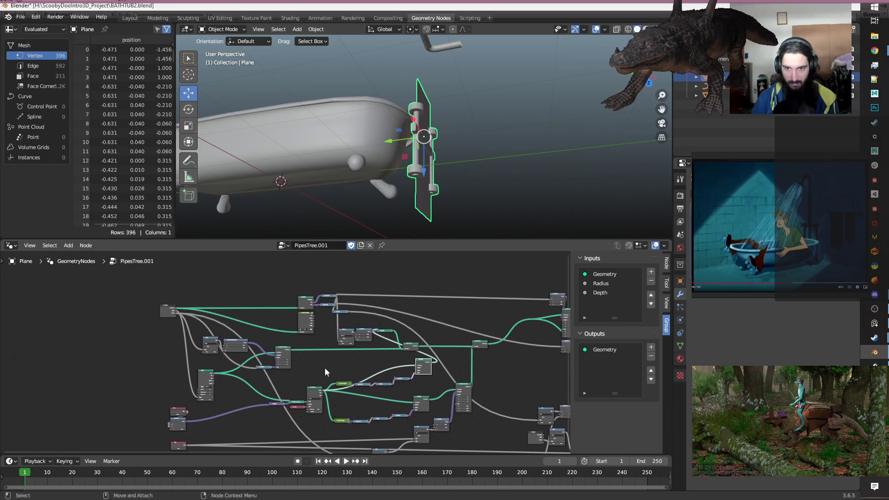
scroll(326, 368, "up", 5)
scroll(326, 368, "up", 2)
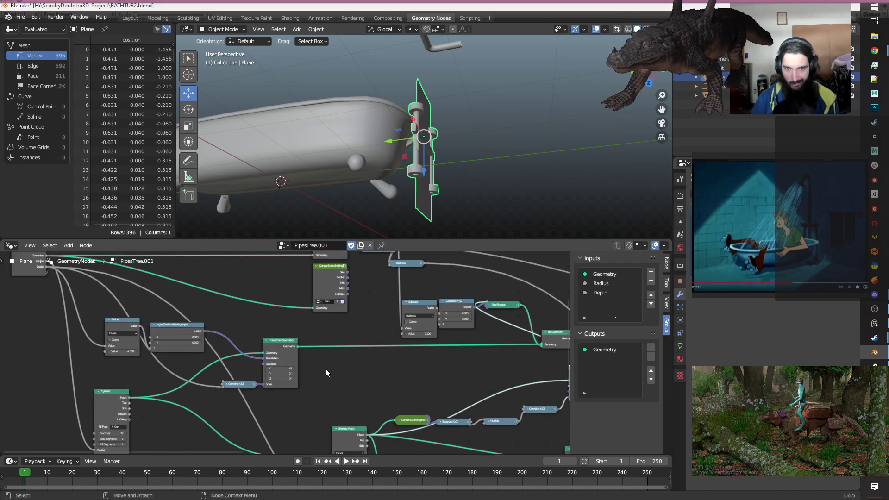
scroll(326, 371, "down", 2)
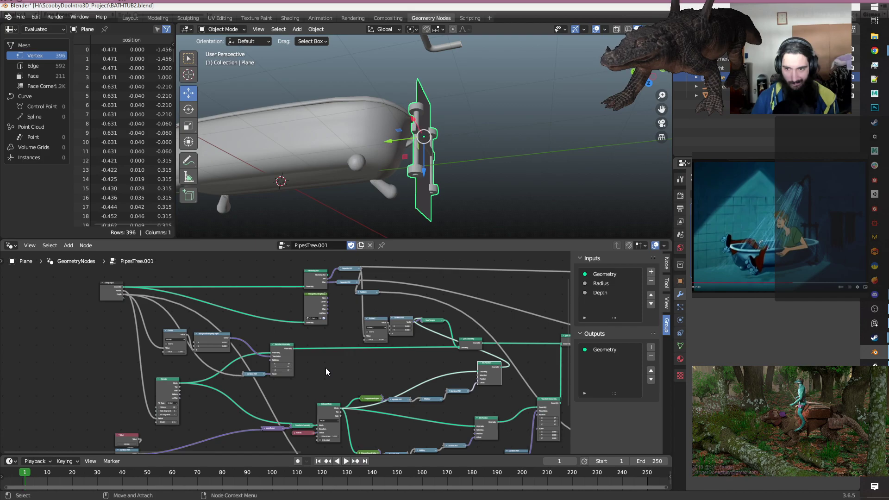
left_click(360, 246)
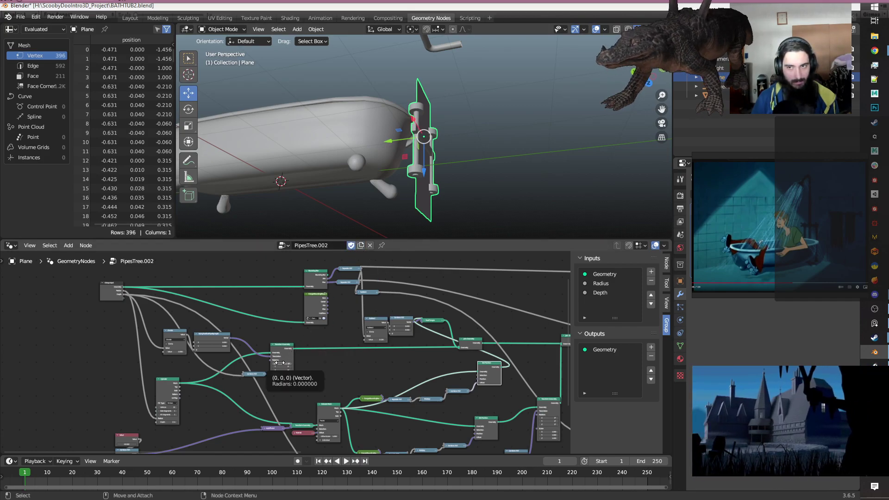
Duplicate the lower Set Position node and its offset chain, placing the copy on the Cylinder node's input side.
middle_click_drag(334, 371, 359, 365)
scroll(197, 359, "up", 4)
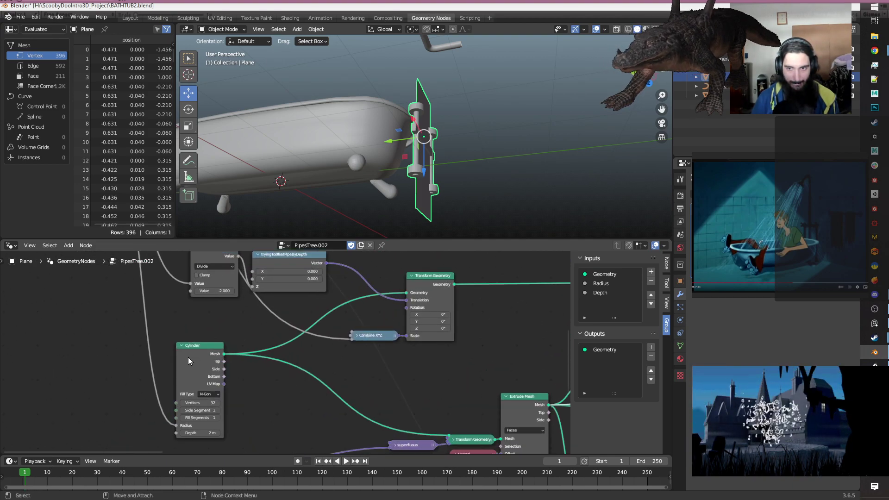
scroll(188, 357, "down", 3)
middle_click_drag(259, 324, 265, 306)
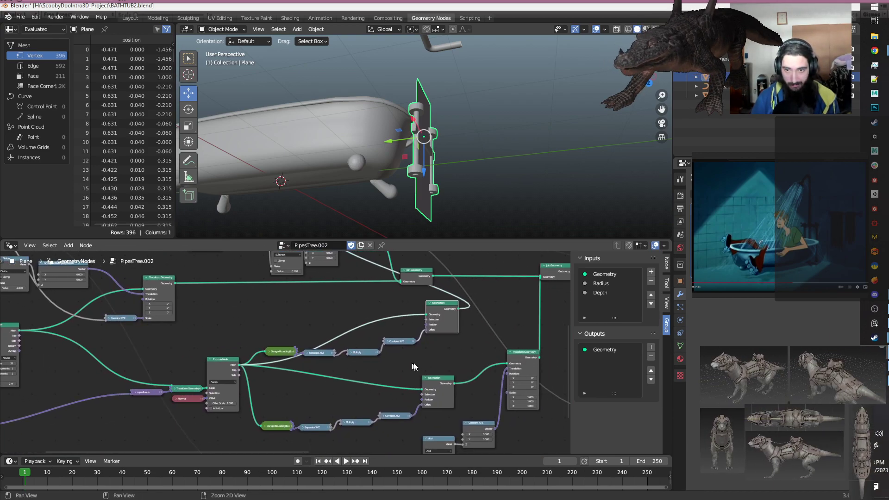
left_click_drag(449, 419, 279, 381)
left_click_drag(452, 431, 276, 369)
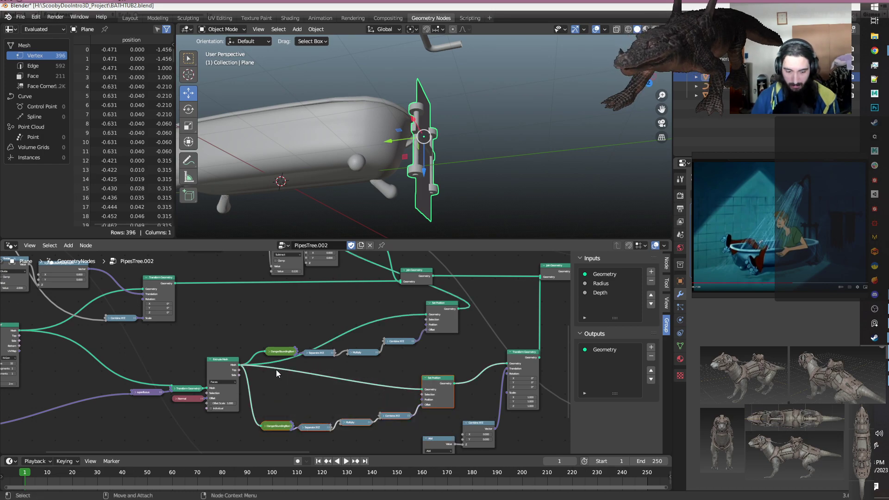
key("g")
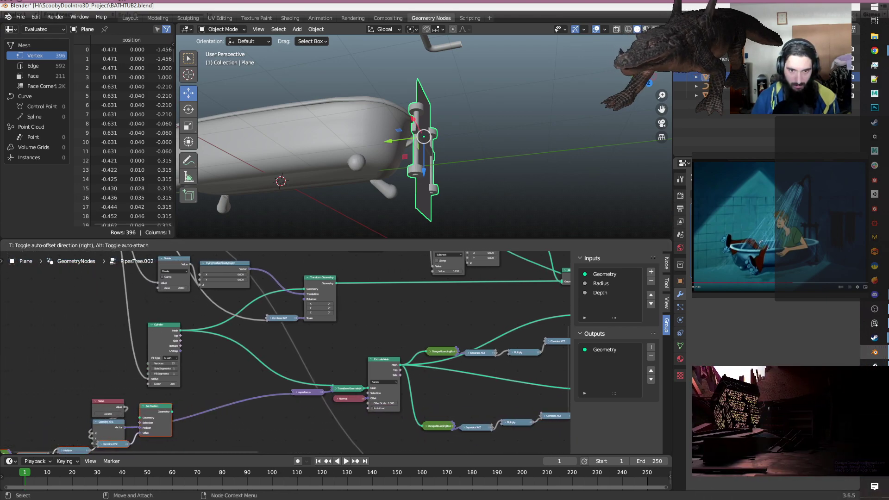
left_click(179, 383)
left_click(323, 372)
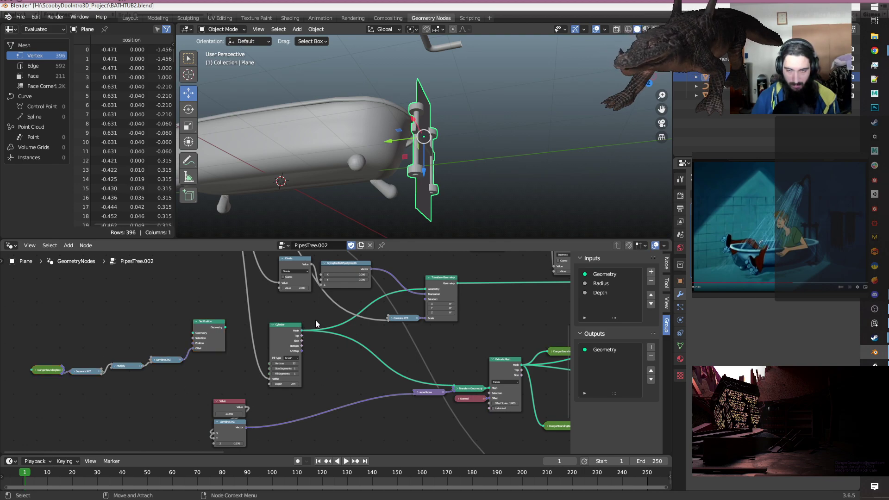
Add a reroute across the Cylinder's mesh links, connecting Cylinder mesh to the new Set Position and Group Input geometry to its bounding box node.
right_click_drag(316, 324, 315, 363, "shift")
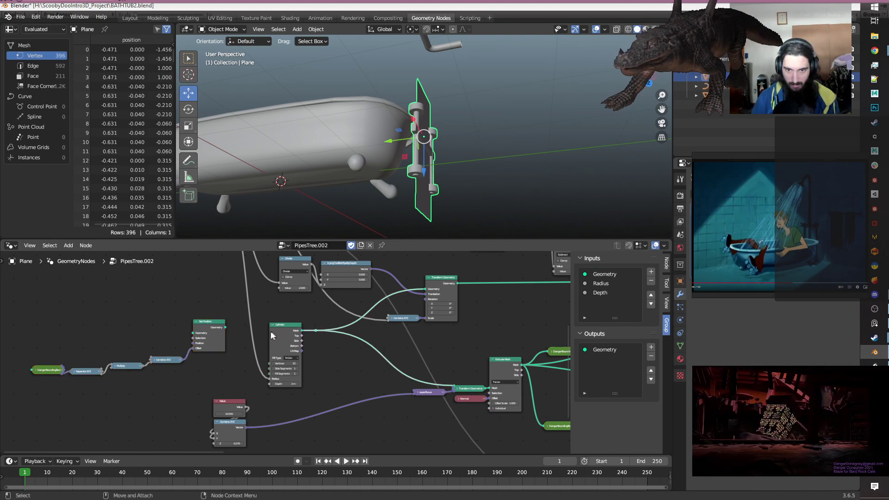
left_click_drag(301, 332, 194, 333)
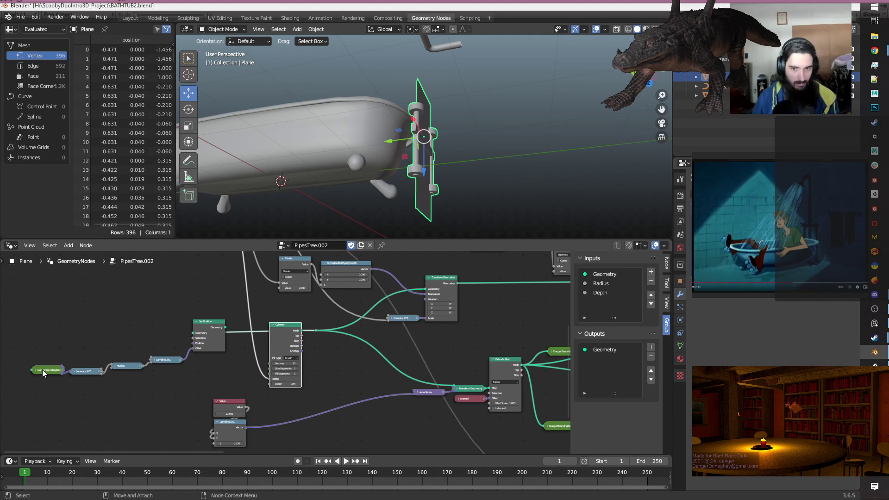
scroll(43, 369, "down", 2)
middle_click_drag(127, 323, 130, 360)
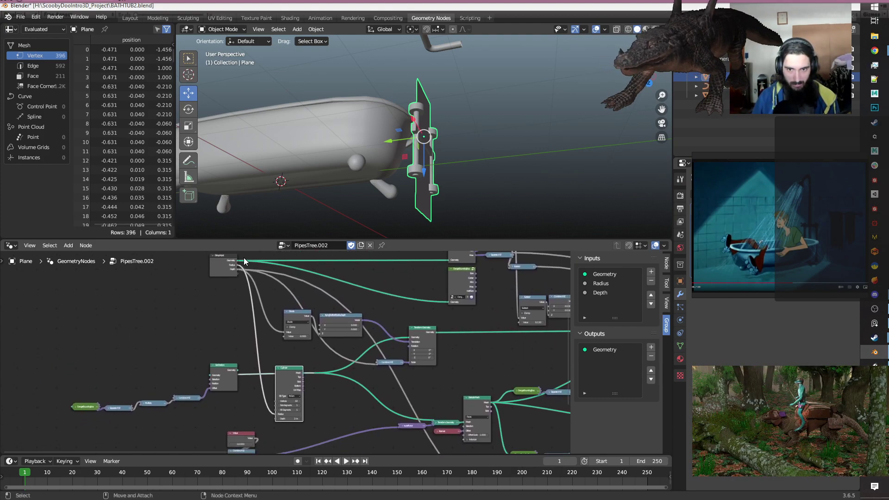
left_click_drag(238, 264, 73, 407)
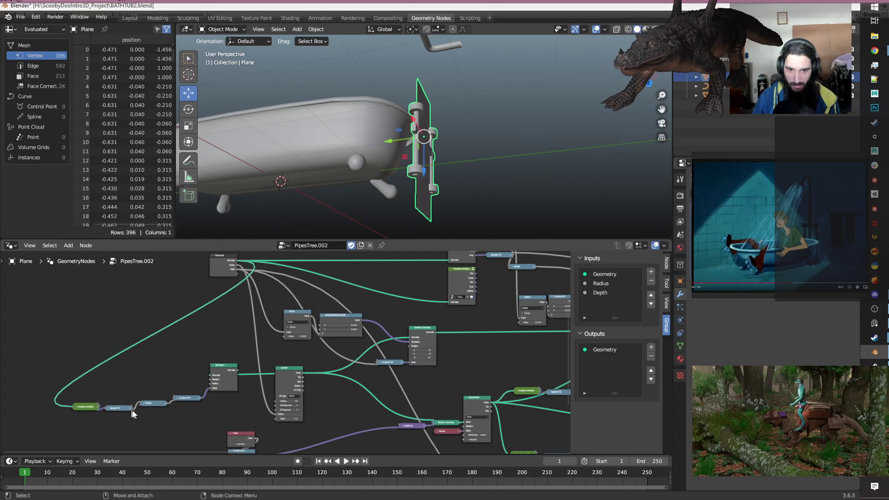
Connect the new Set Position's geometry to the reroute and move the Cylinder node above its bounding box chain.
scroll(177, 389, "up", 2)
middle_click_drag(178, 389, 156, 350)
left_click_drag(145, 345, 278, 354)
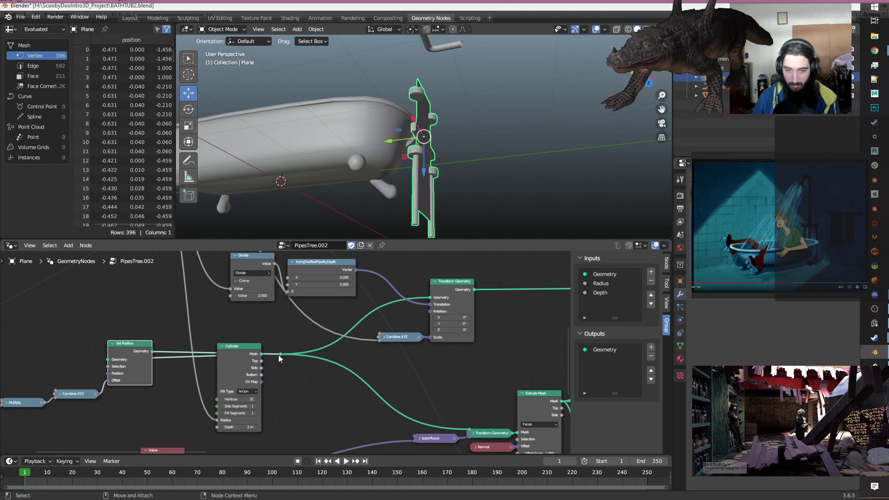
scroll(235, 357, "down", 2)
left_click_drag(240, 356, 32, 291)
scroll(123, 312, "down", 5)
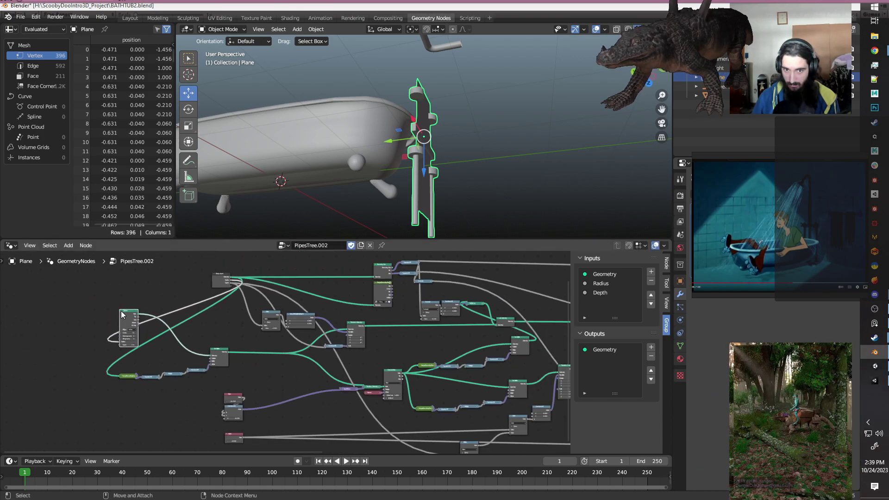
Expand the Multiply node in the Cylinder's offset chain and set its value to 1.
scroll(124, 311, "up", 4)
middle_click_drag(522, 162, 476, 176)
scroll(207, 412, "up", 3)
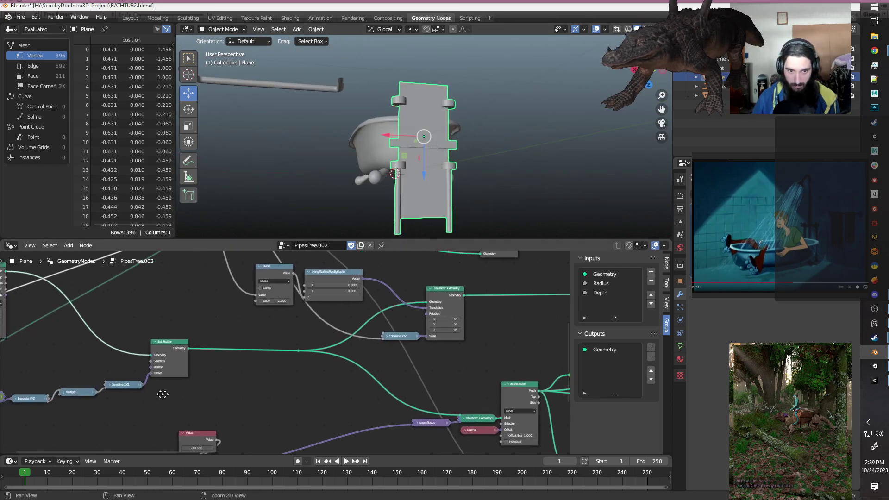
left_click(182, 383)
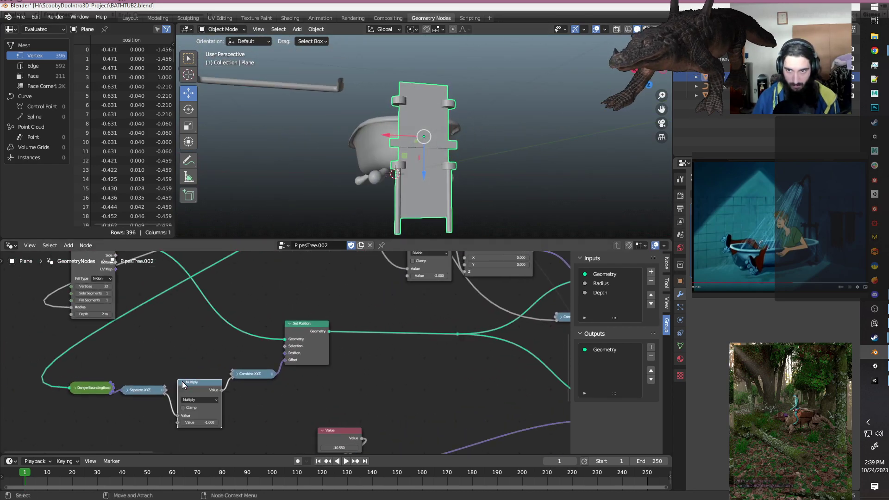
left_click(202, 423)
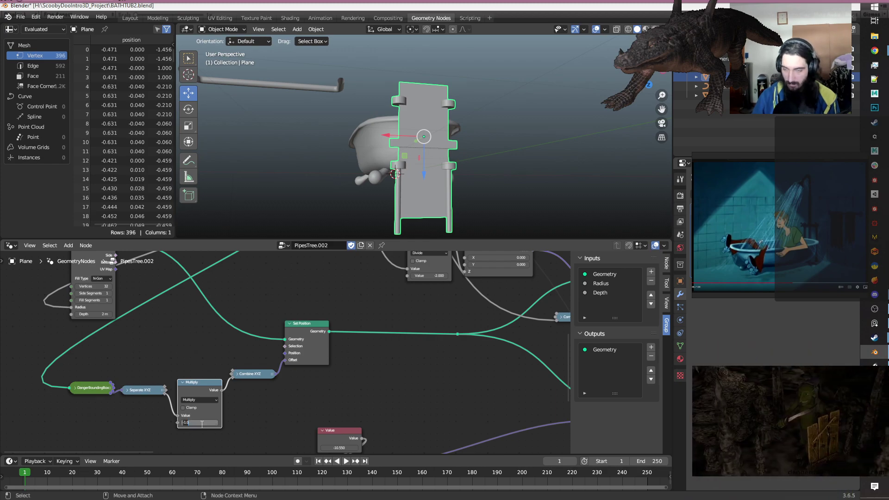
type("1")
key("Return")
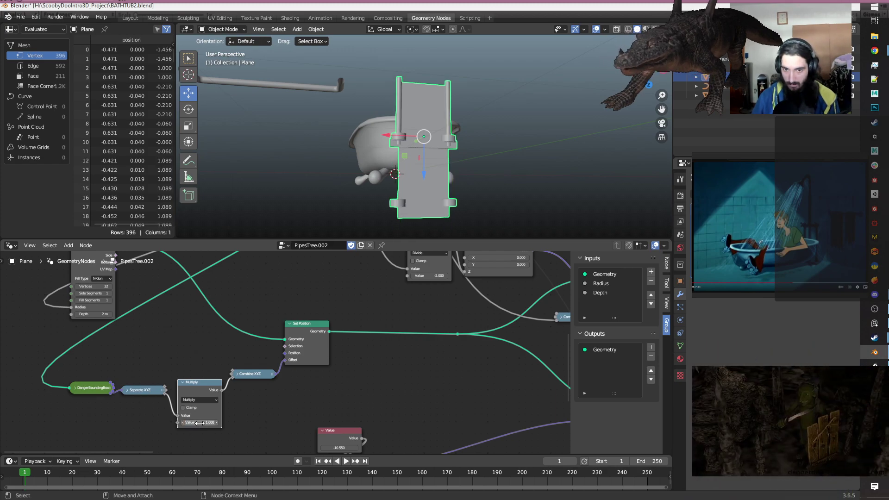
scroll(352, 349, "down", 4)
middle_click_drag(367, 351, 242, 366)
scroll(197, 362, "up", 2)
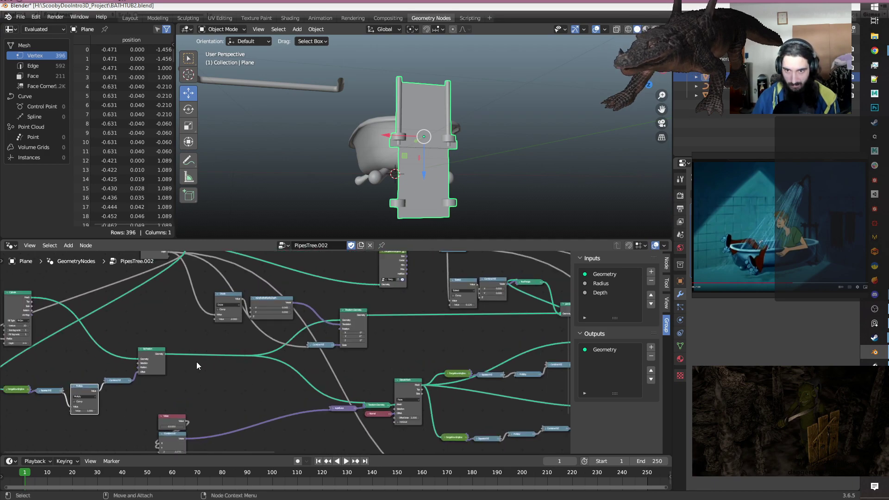
Connect the Cylinder's mesh output directly to the lower Transform Geometry node that feeds Extrude Mesh.
scroll(253, 364, "up", 2)
middle_click_drag(229, 377, 283, 391, "alt")
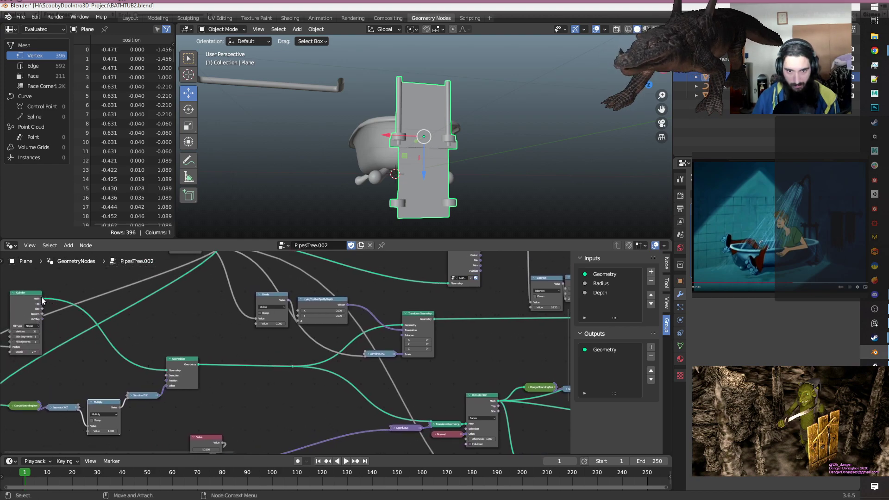
left_click_drag(42, 299, 427, 421)
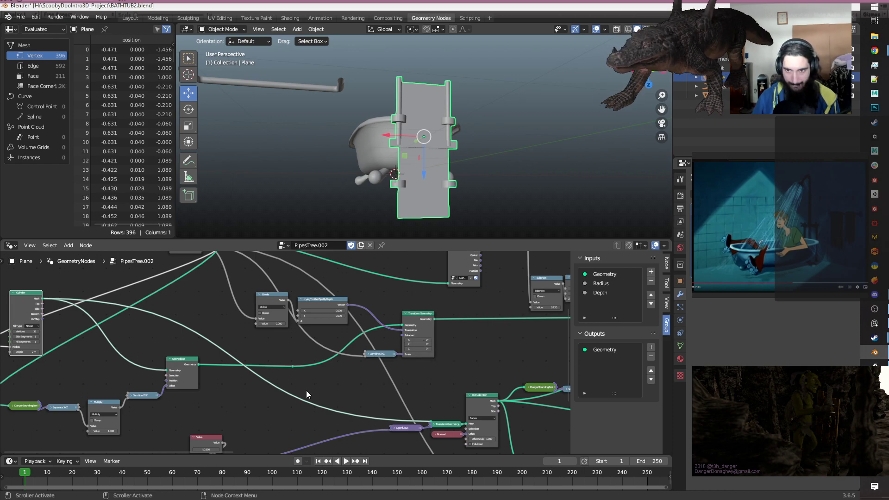
Try a different Depth value on the modifier to test the pipe offset, and undo it.
middle_click_drag(438, 373, 400, 353)
scroll(385, 348, "down", 4)
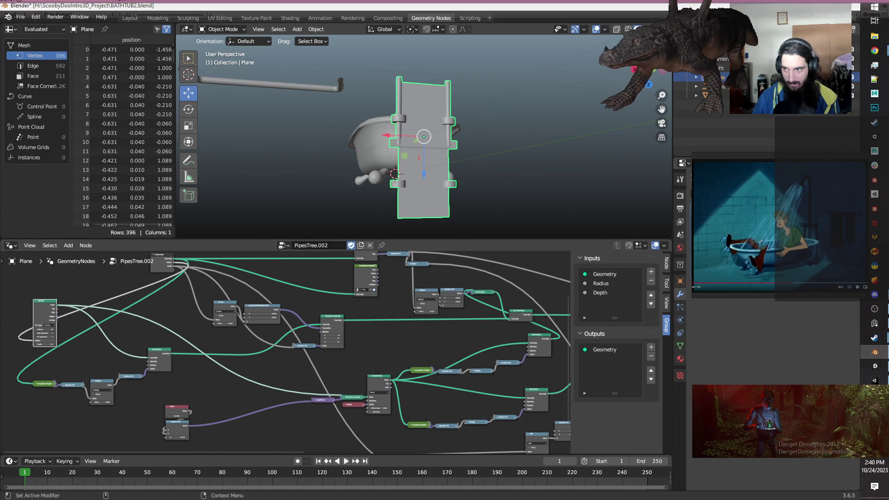
mouse_move(787, 244)
left_mouse_down()
mouse_move(814, 244)
mouse_move(792, 244)
left_mouse_up()
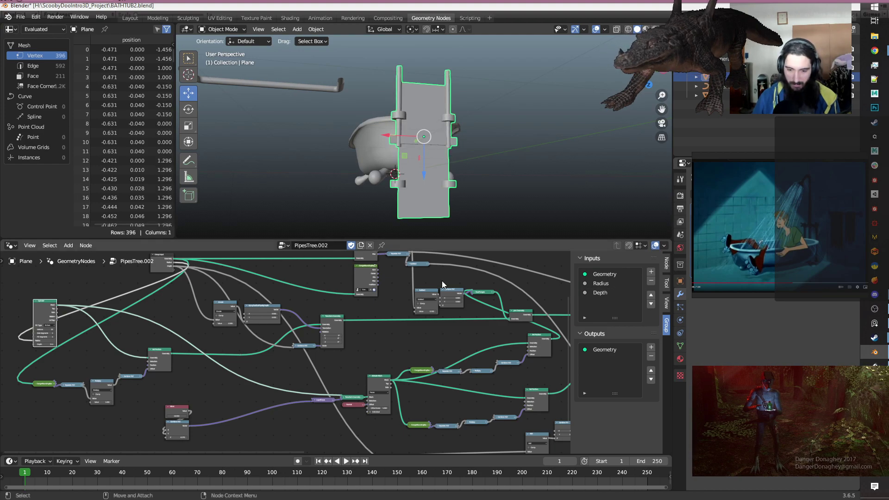
key("ctrl+z")
Connect the Cylinder's mesh to its offset chain's bounding box node and adjust the modifier's Depth to test the offset.
middle_click_drag(205, 387, 277, 402)
scroll(277, 402, "up", 2)
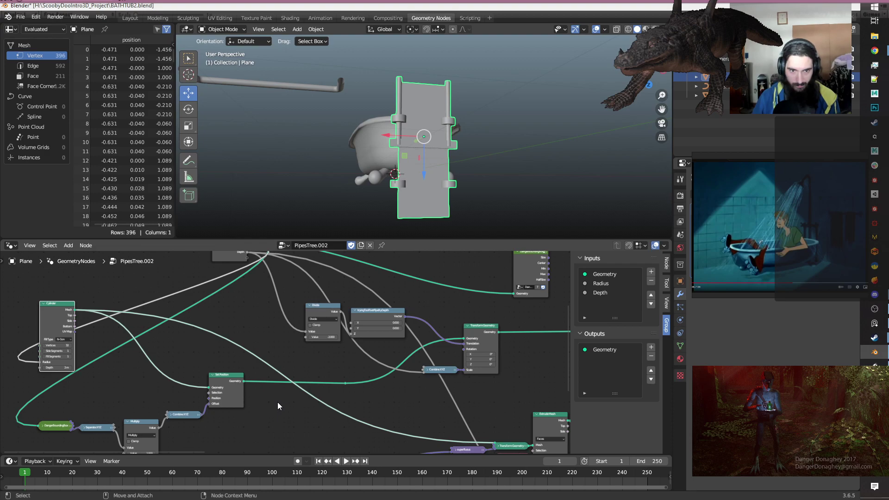
middle_click_drag(255, 424, 312, 418)
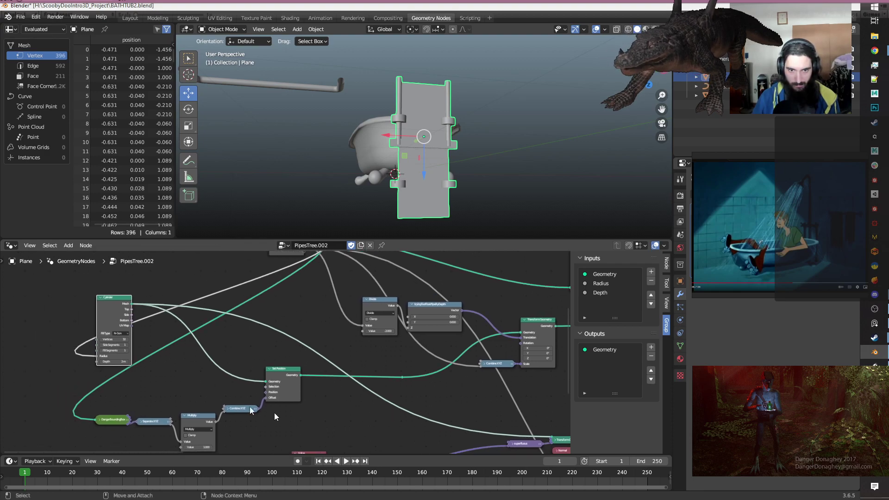
left_click_drag(133, 305, 97, 419)
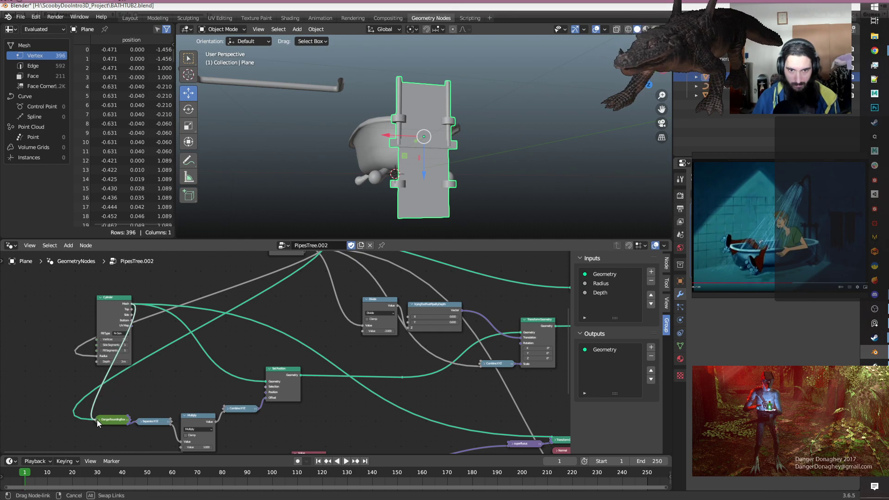
left_click_drag(96, 419, 96, 419)
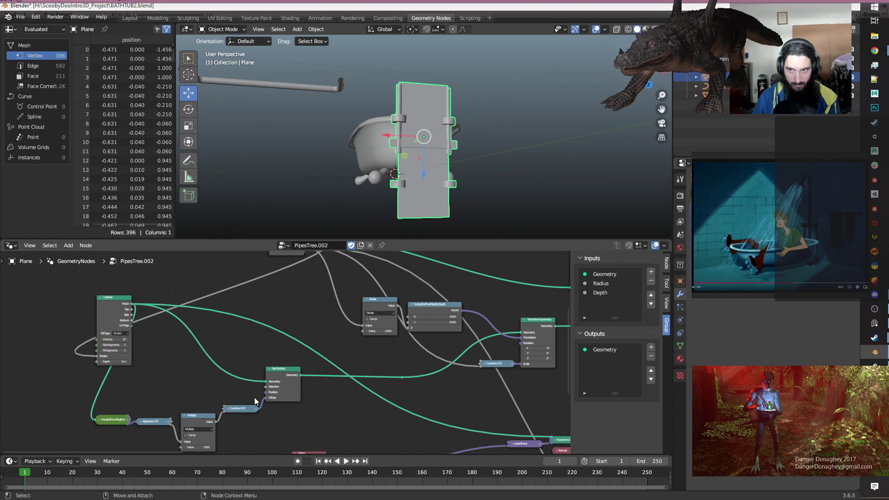
mouse_move(805, 250)
left_mouse_down()
mouse_move(782, 250)
mouse_move(810, 250)
mouse_move(785, 250)
mouse_move(807, 250)
mouse_move(797, 250)
left_mouse_up()
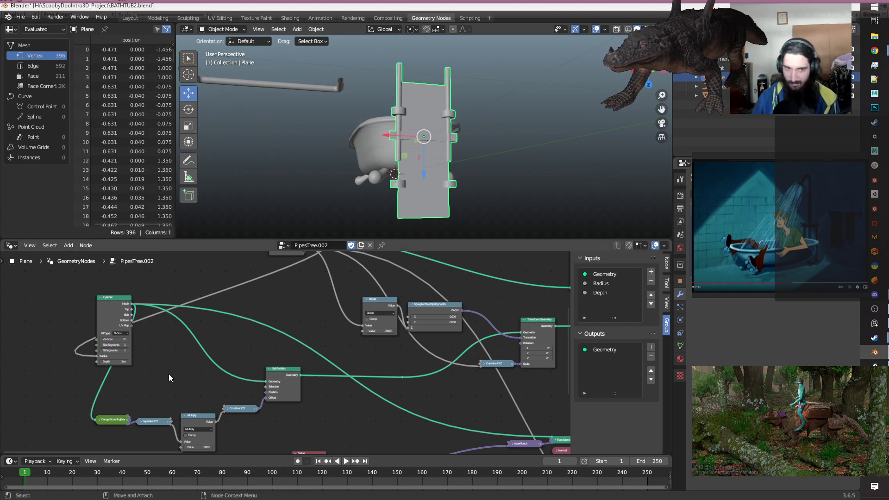
Move the Cylinder node above its Set Position node and connect its mesh directly to the reroute, bypassing Set Position.
scroll(168, 374, "down", 1)
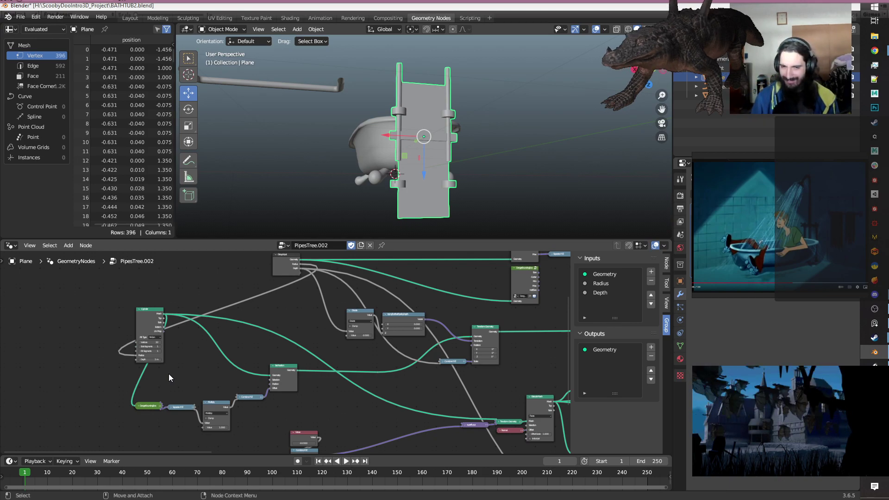
scroll(172, 374, "up", 1)
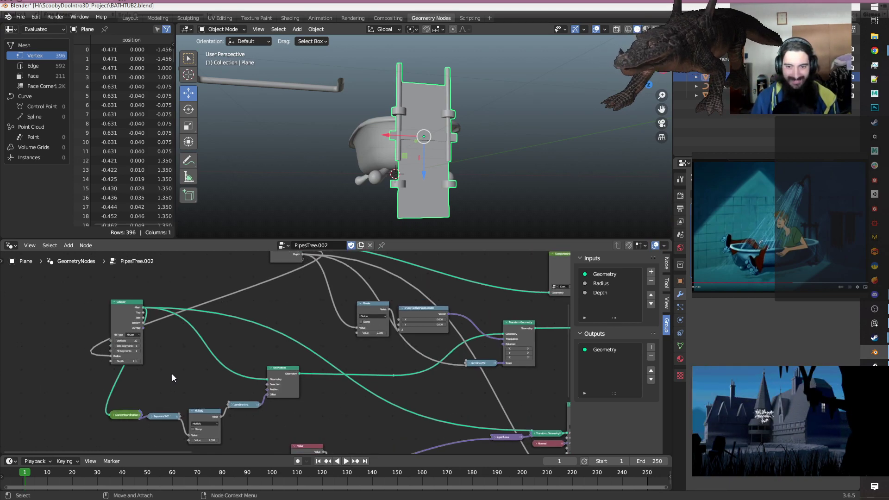
left_click(125, 419)
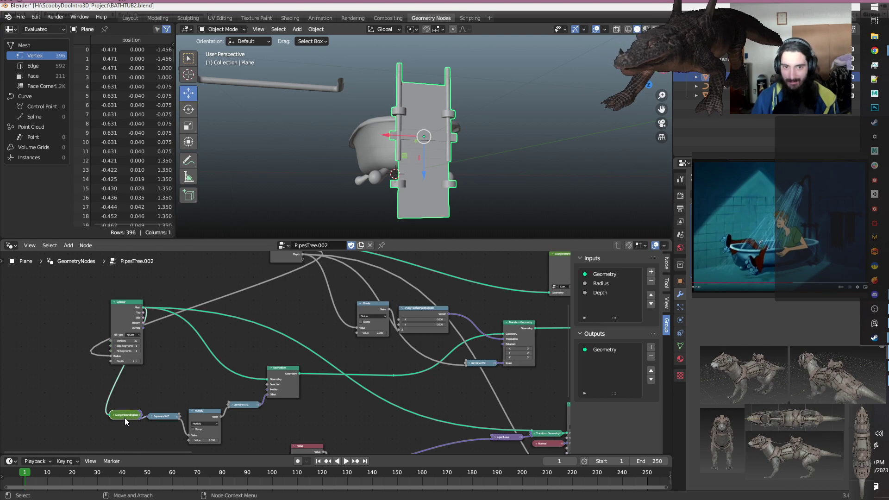
scroll(125, 420, "down", 1)
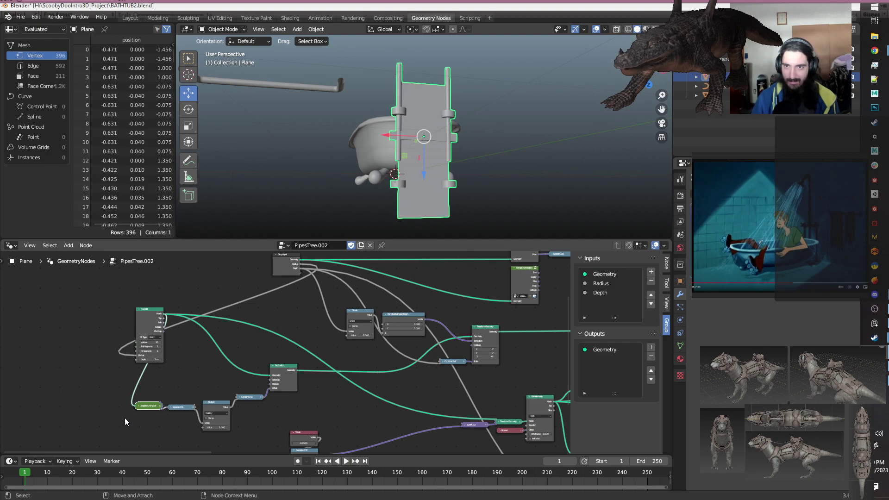
scroll(124, 418, "down", 2)
scroll(124, 418, "up", 3)
left_click_drag(133, 307, 282, 297)
scroll(407, 390, "up", 2)
middle_click_drag(411, 406, 327, 417)
left_click_drag(244, 294, 353, 391)
Make a single-user copy of the PipesTree node tree for the plane.
middle_click_drag(453, 164, 497, 168)
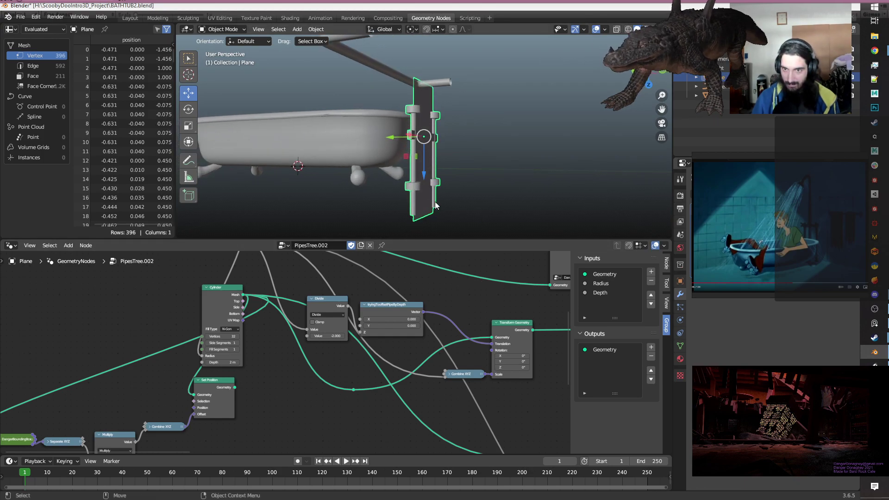
key("Home")
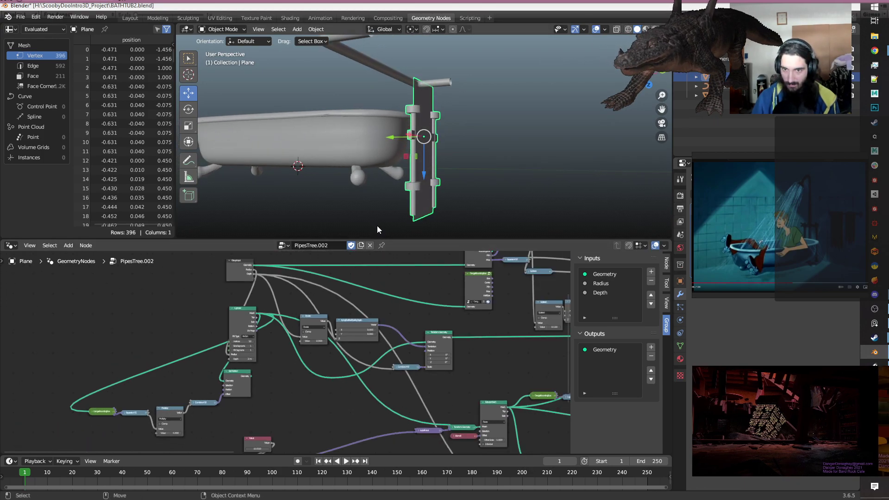
left_click(351, 246)
Move the expanded bounding box group node beside the Group Input and align the Cylinder node beneath the Group Input.
scroll(312, 353, "down", 3)
middle_click_drag(311, 353, 435, 348)
scroll(300, 312, "up", 9)
scroll(296, 303, "down", 2)
middle_click_drag(246, 284, 227, 301)
left_click_drag(474, 311, 271, 453)
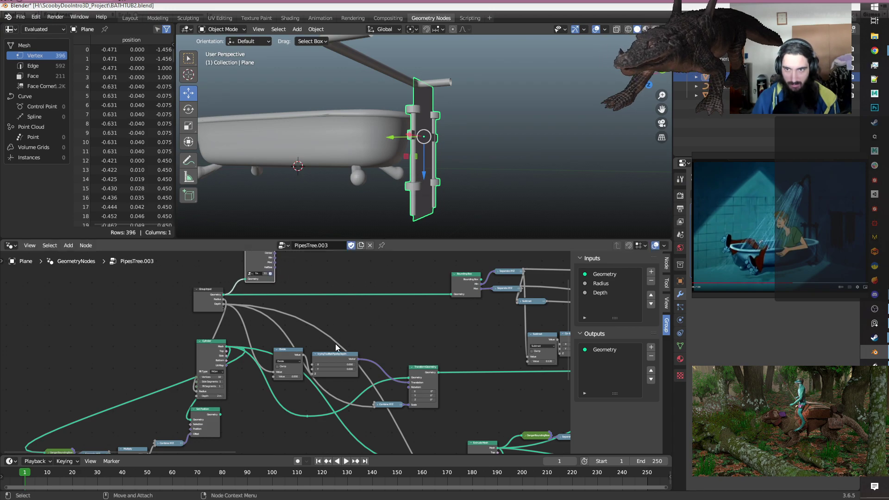
left_click_drag(208, 350, 219, 348)
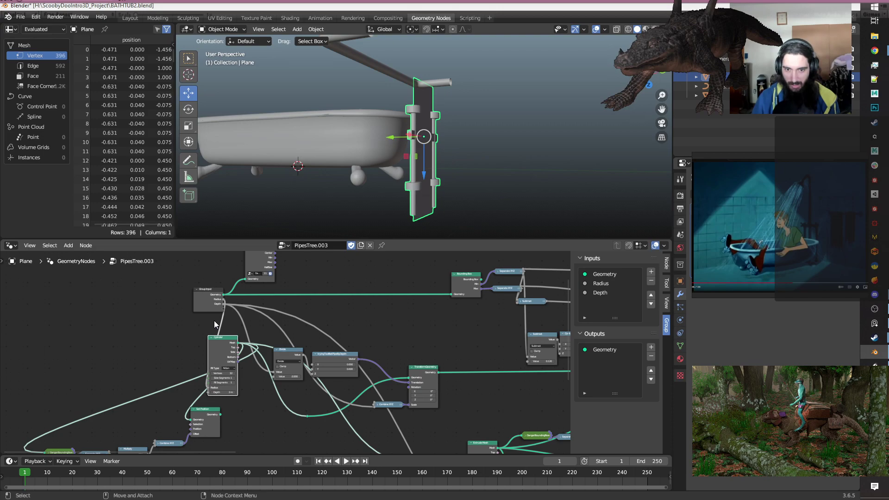
Move the Divide, depth offset, Combine XYZ and upper Transform Geometry nodes with their reroute upward to free space below.
middle_click_drag(421, 354, 367, 319)
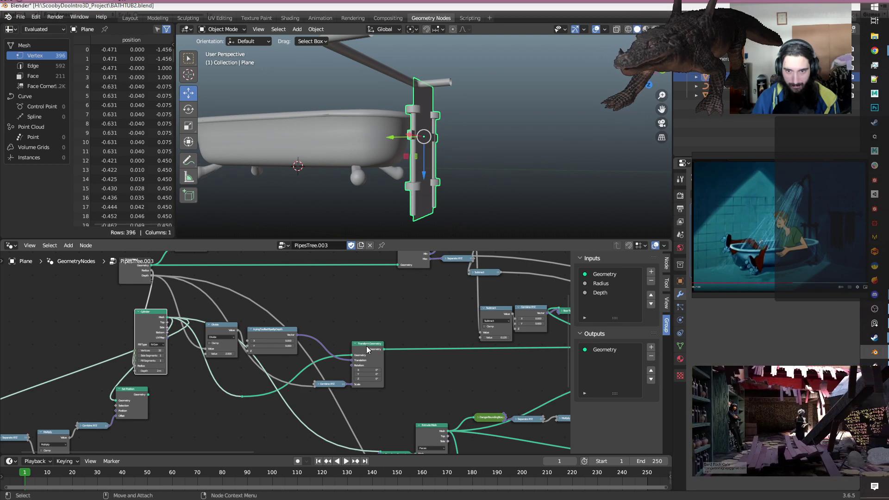
scroll(349, 350, "up", 2)
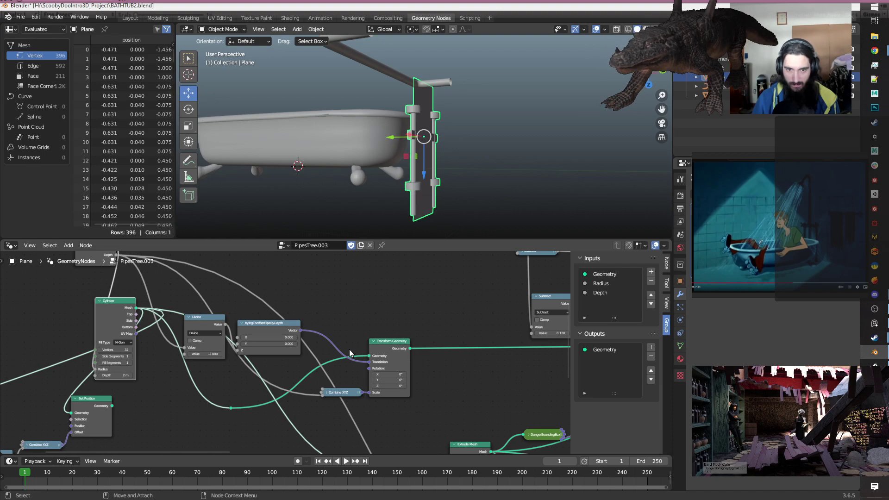
scroll(350, 353, "down", 2)
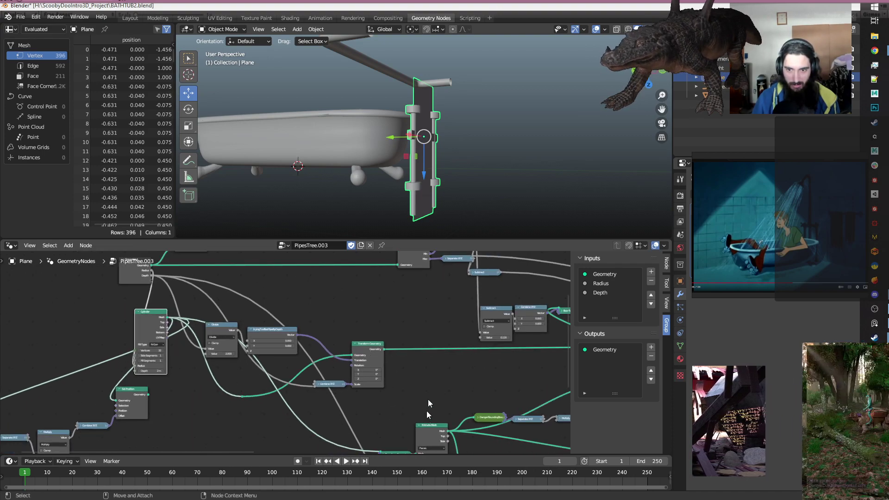
left_click_drag(400, 403, 207, 306)
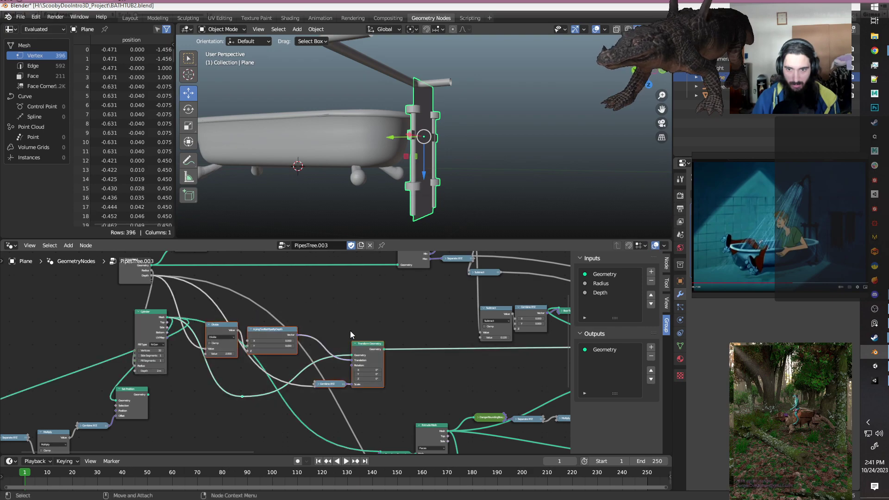
left_click_drag(366, 352, 367, 309)
Duplicate the upper Transform Geometry node with its input links and place the copy below the original.
left_click(372, 302)
left_click(369, 301)
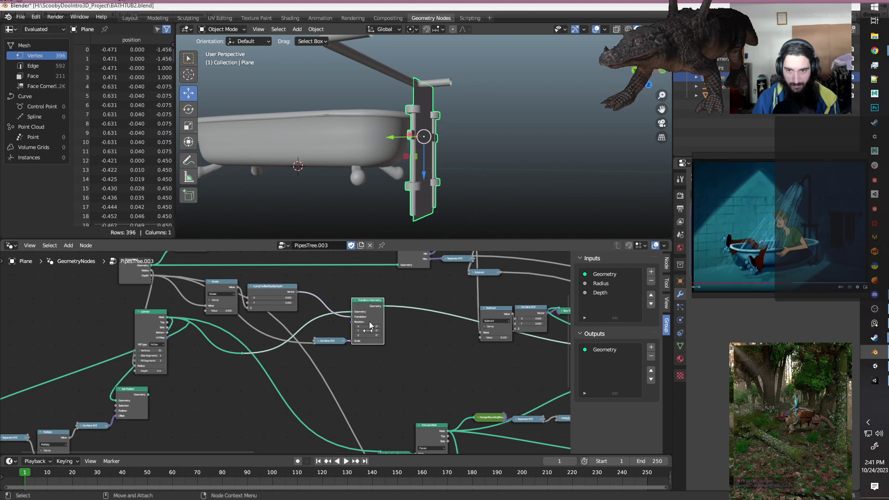
key("ctrl+shift+d")
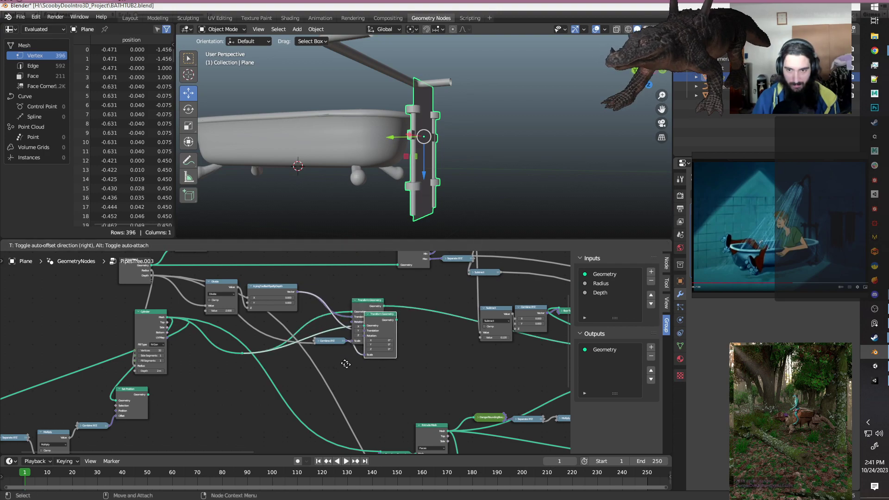
left_click(347, 404)
Move the Combine XYZ scale node down beside the duplicated Transform Geometry and cut the copy's Translation link.
left_click(422, 361)
left_click_drag(327, 342, 325, 396)
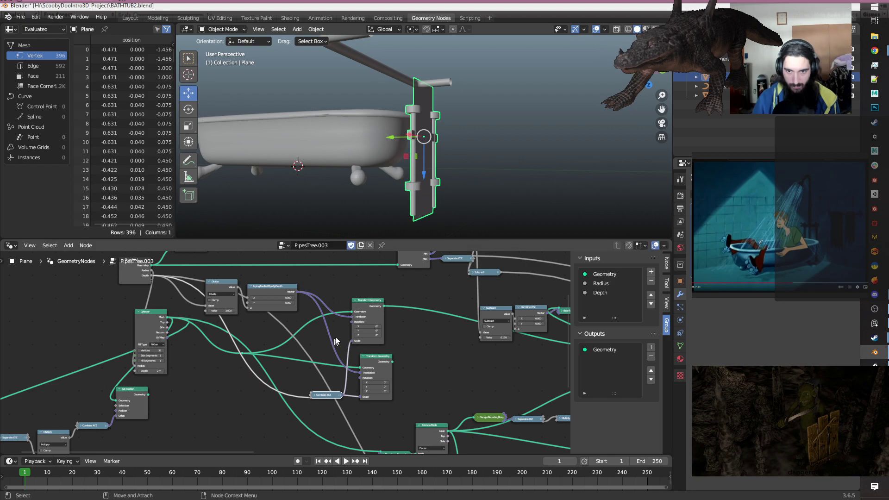
right_click_drag(317, 337, 338, 336, "ctrl")
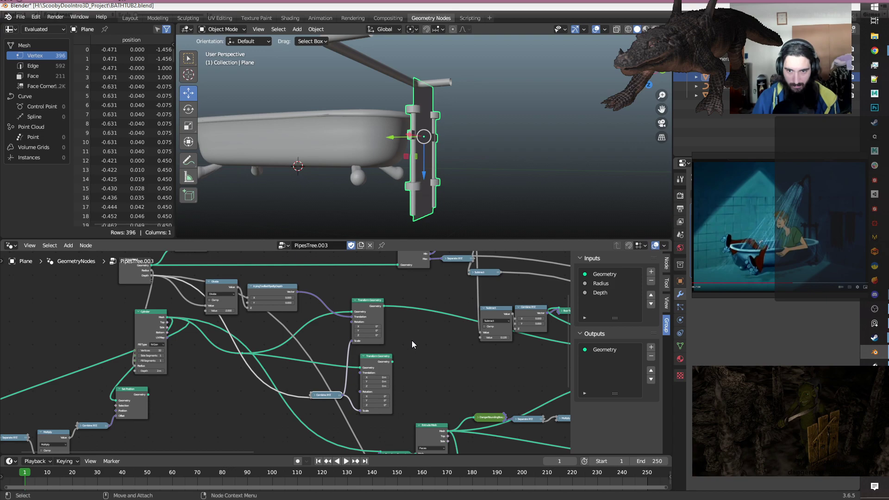
Examine the connections between the Cylinder, its Set Position chain, both Transform Geometry nodes and the Bounding Box branch.
left_click(323, 399)
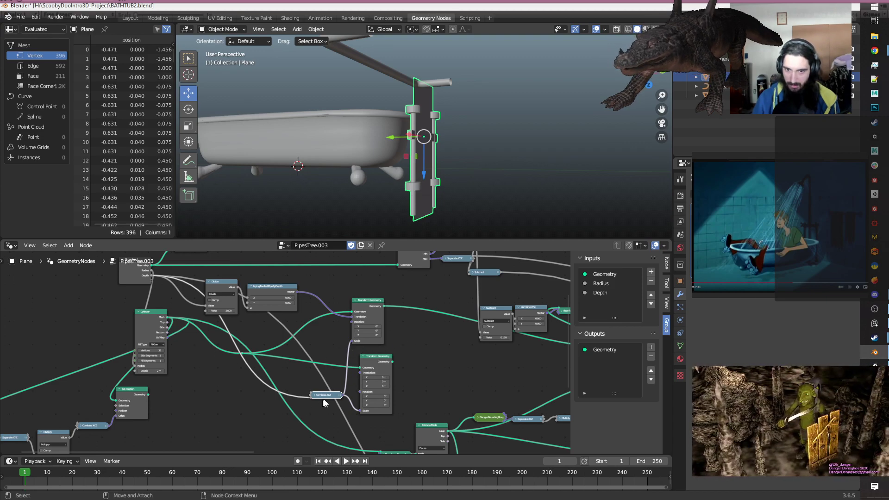
scroll(209, 402, "down", 2)
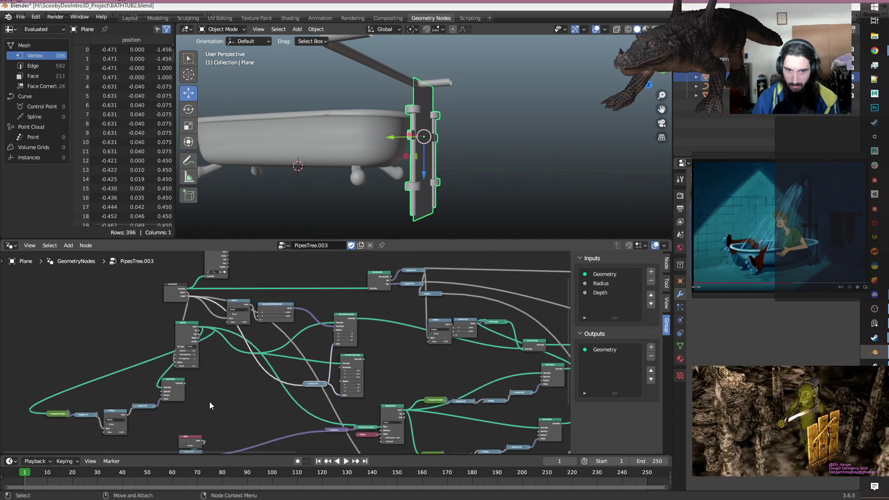
scroll(210, 401, "up", 1)
left_click_drag(168, 389, 216, 406)
left_click(194, 364)
middle_click_drag(224, 377, 293, 355)
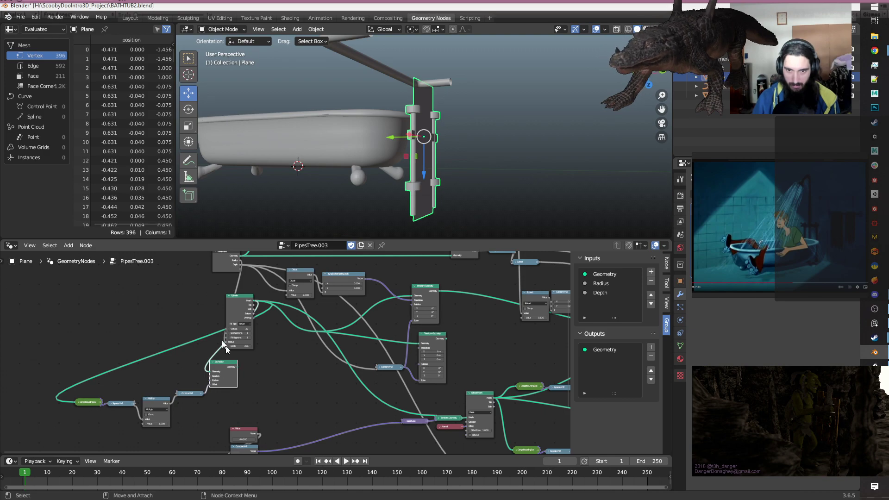
middle_click_drag(274, 345, 269, 382)
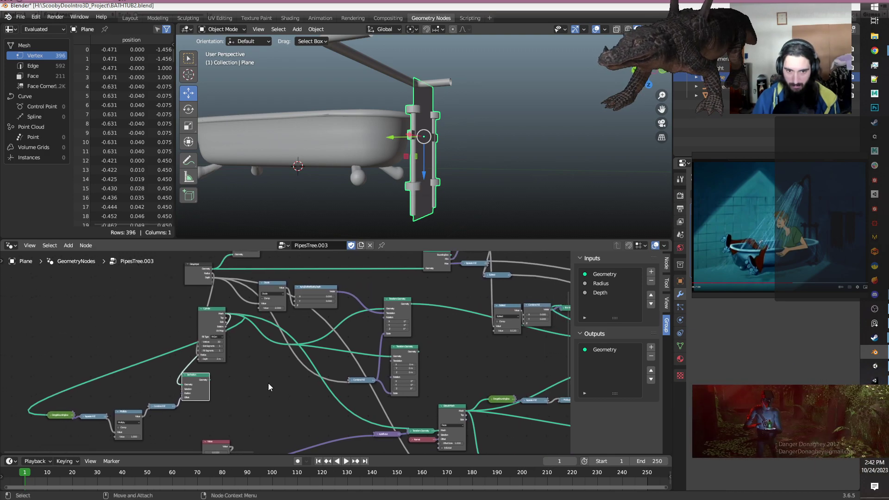
middle_click_drag(280, 408, 178, 413)
scroll(134, 398, "up", 1)
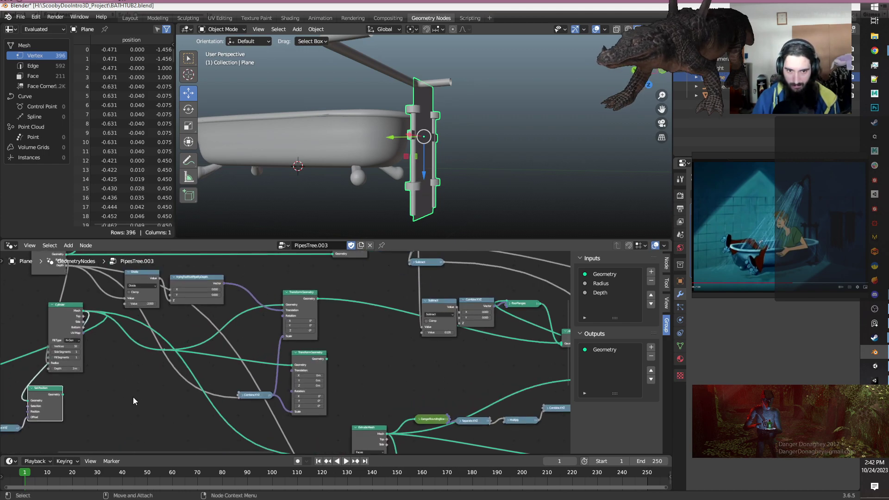
scroll(110, 404, "down", 2)
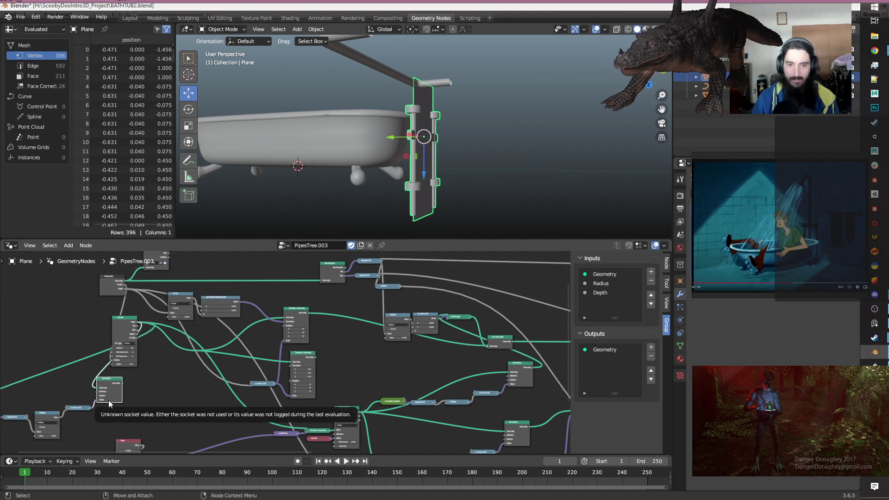
middle_click_drag(185, 379, 218, 416)
scroll(218, 415, "up", 3)
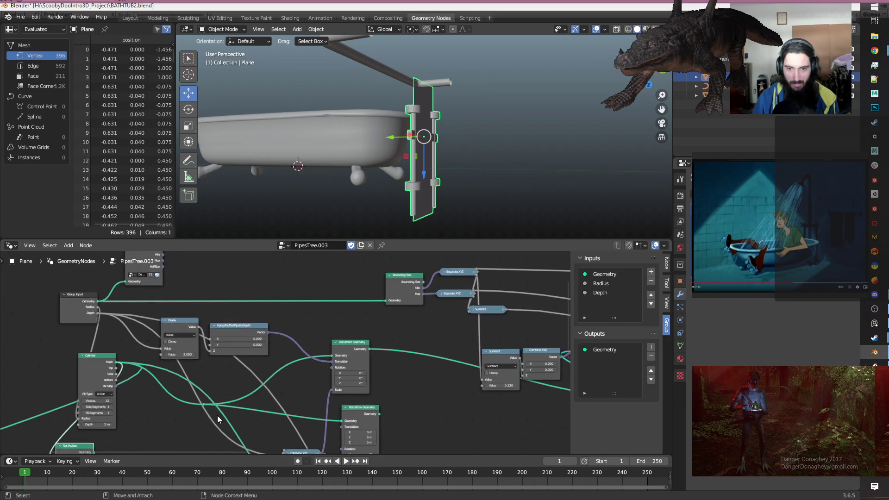
middle_click_drag(301, 348, 353, 331)
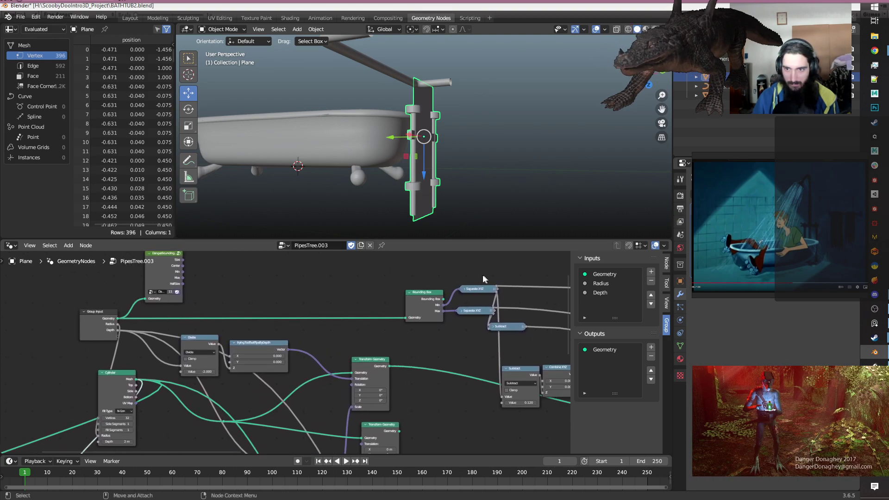
Duplicate a Separate XYZ node beside the expanded bounding box group node and connect the group's Min output to it.
key("shift+d")
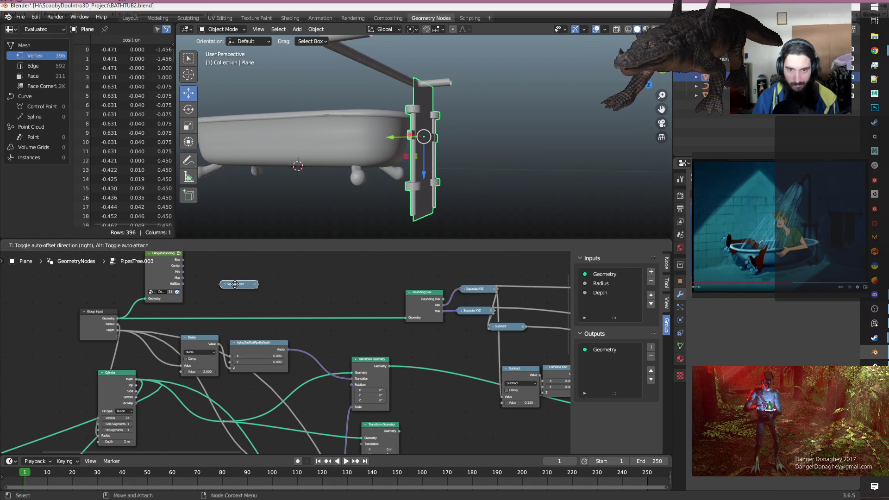
left_click(238, 284)
left_click_drag(182, 271, 233, 270)
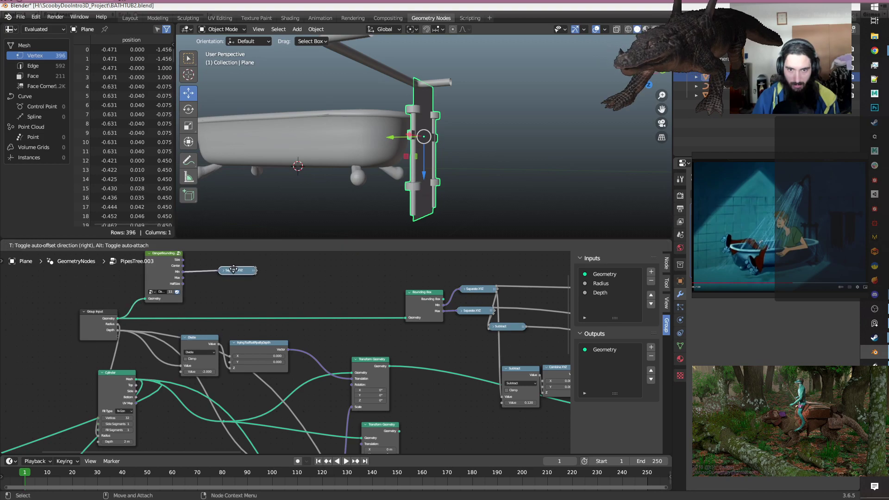
Duplicate the Separate XYZ node below the first one and connect the bounding box group's Max output to it.
key("shift+d")
left_click(241, 288)
left_click_drag(182, 277, 216, 278)
middle_click_drag(306, 285, 326, 278)
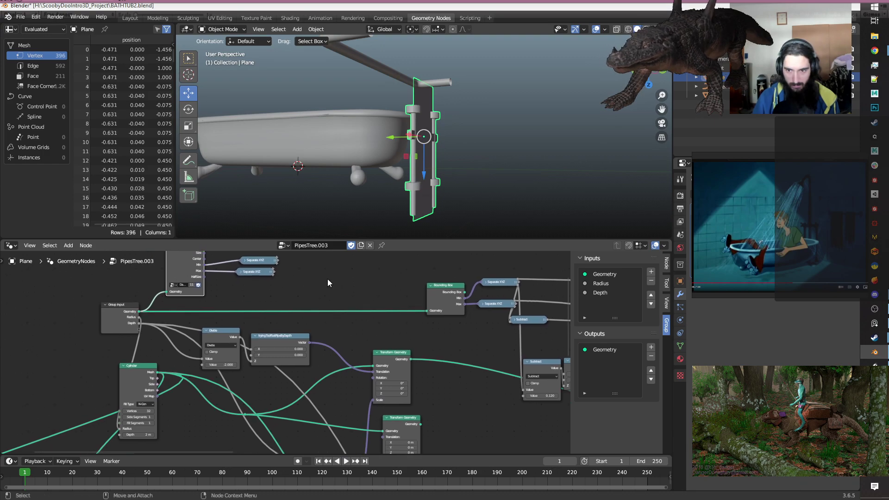
Move the Cylinder node away from the Group Input to clear space around its Set Position chain.
scroll(327, 279, "down", 2)
scroll(327, 283, "up", 1)
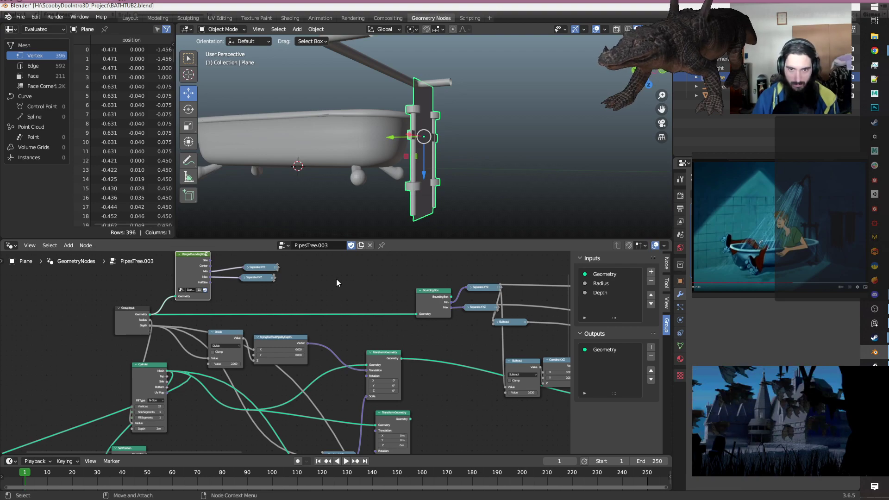
middle_click_drag(433, 411, 409, 388)
scroll(399, 387, "down", 3)
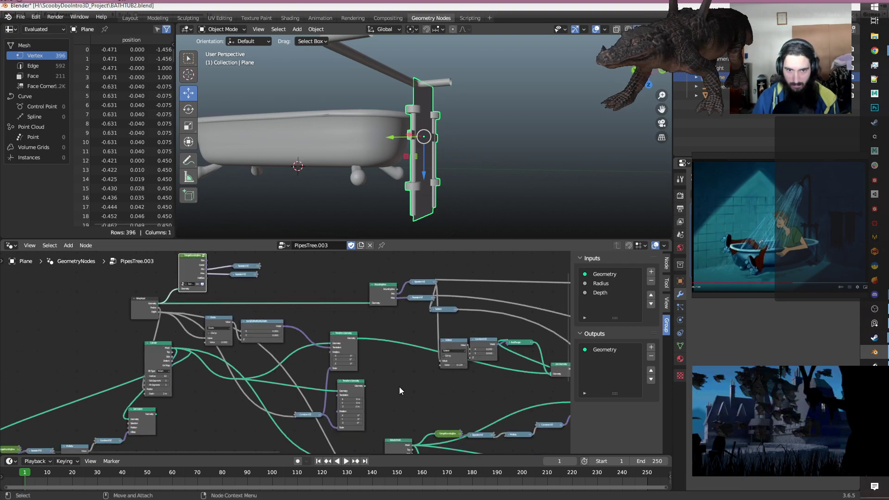
scroll(399, 387, "up", 1)
scroll(399, 387, "up", 1)
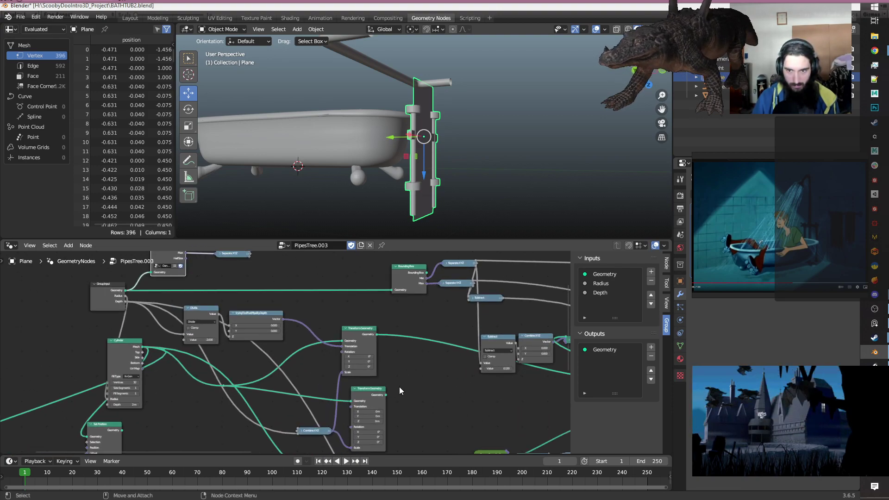
mouse_move(123, 354)
left_mouse_down()
mouse_move(147, 376)
mouse_move(107, 357)
left_mouse_up()
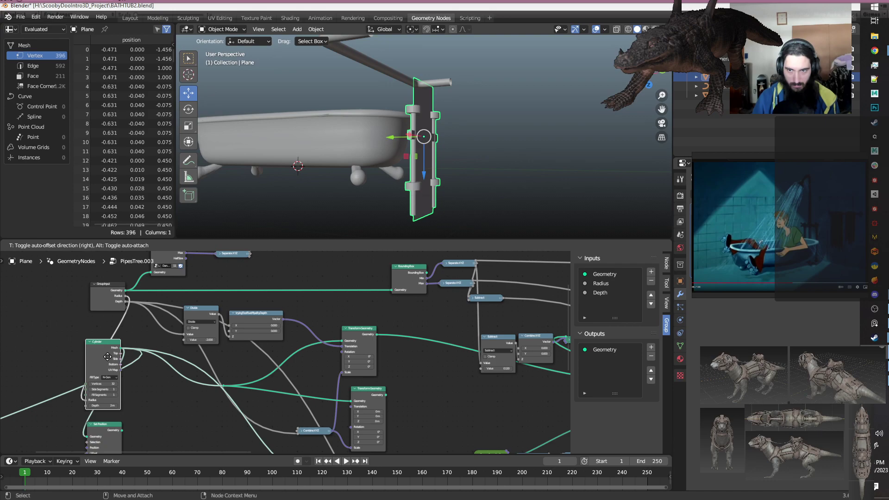
left_click_drag(107, 356, 107, 357)
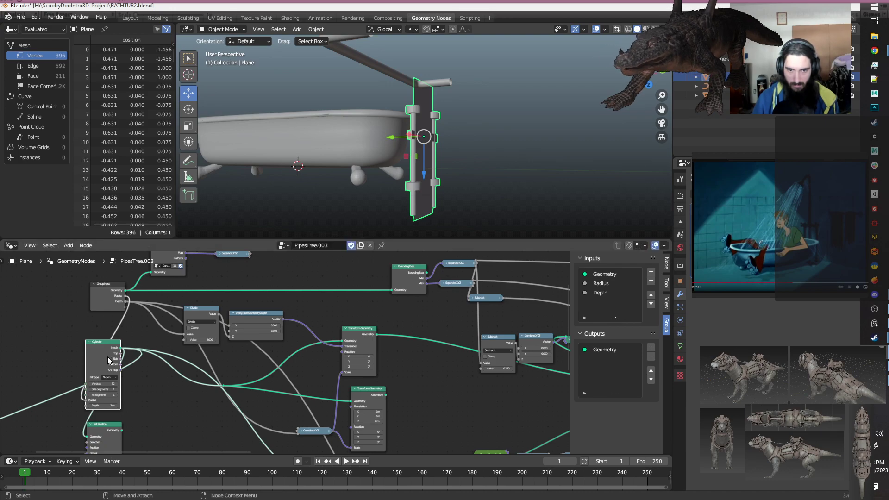
scroll(105, 358, "down", 3)
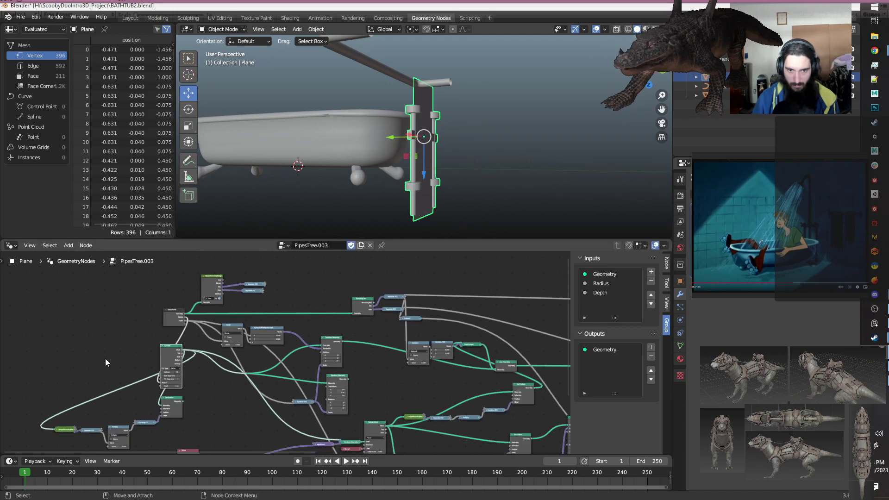
scroll(113, 365, "up", 2)
middle_click_drag(90, 374, 167, 350)
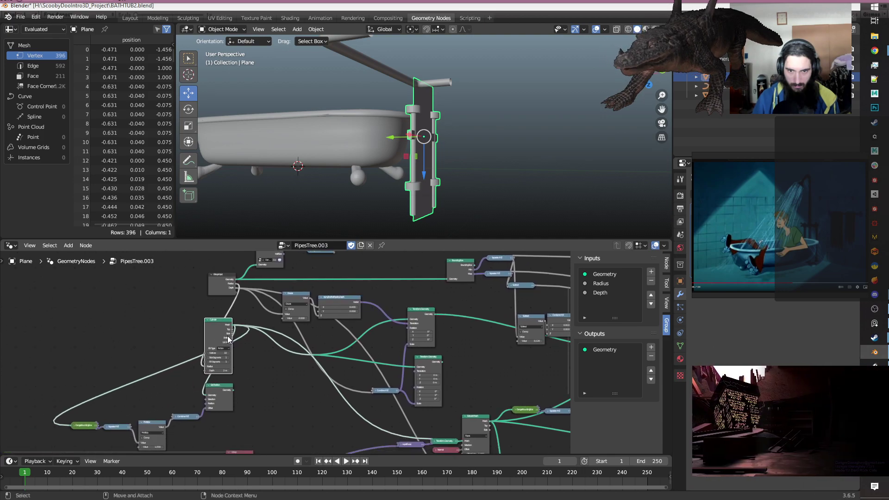
left_click_drag(211, 333, 35, 393)
middle_click_drag(190, 377, 184, 369)
scroll(184, 368, "up", 2)
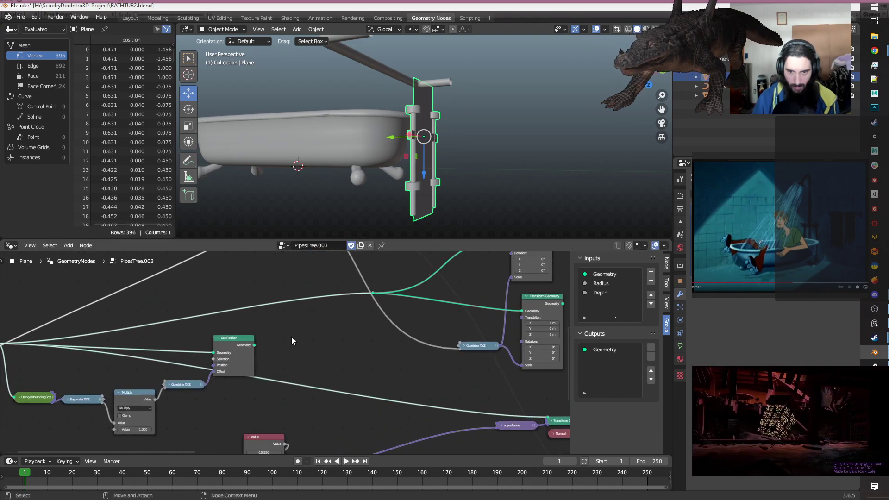
Add a Viewer node beside the Set Position node fed by the Cylinder.
key("shift+a")
type("viewer")
key("Return")
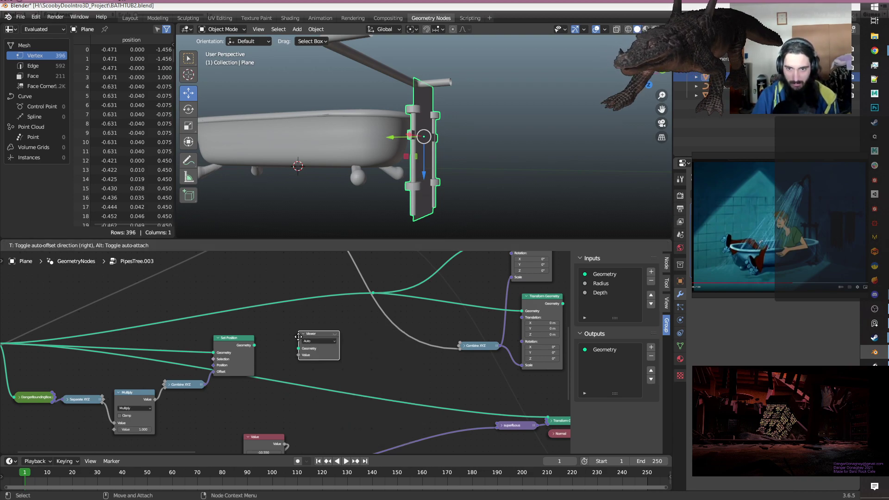
left_click(298, 336)
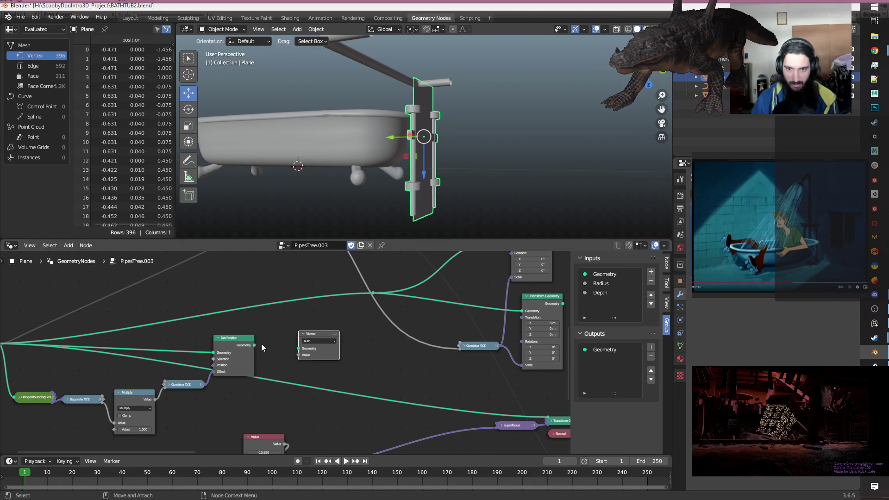
Connect the Set Position node's geometry to the Viewer node and activate the preview of the single pipe.
left_click_drag(254, 345, 297, 348)
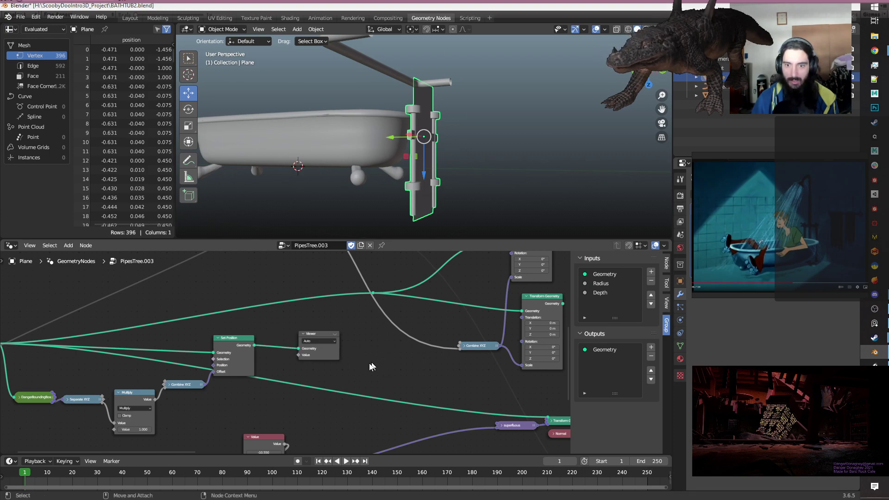
left_click(333, 337)
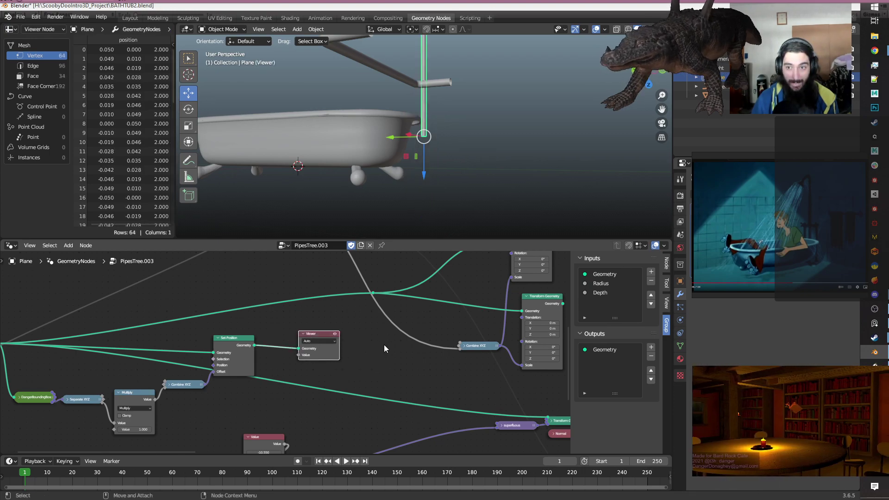
middle_click_drag(532, 139, 576, 127)
left_click_drag(577, 128, 538, 137, "alt")
scroll(337, 374, "down", 3)
middle_click_drag(249, 398, 262, 401, "alt")
scroll(262, 401, "up", 2)
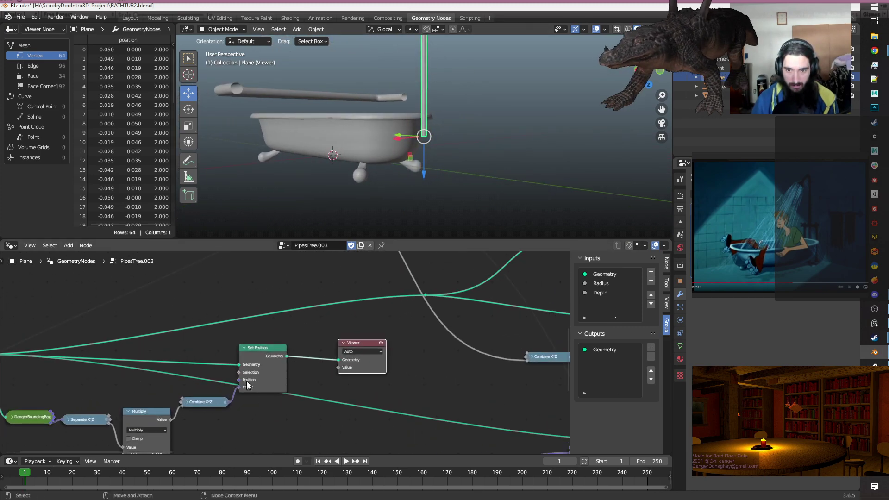
Duplicate the unconnected-output Transform Geometry node and place the copy below the Set Position node.
scroll(287, 414, "down", 2)
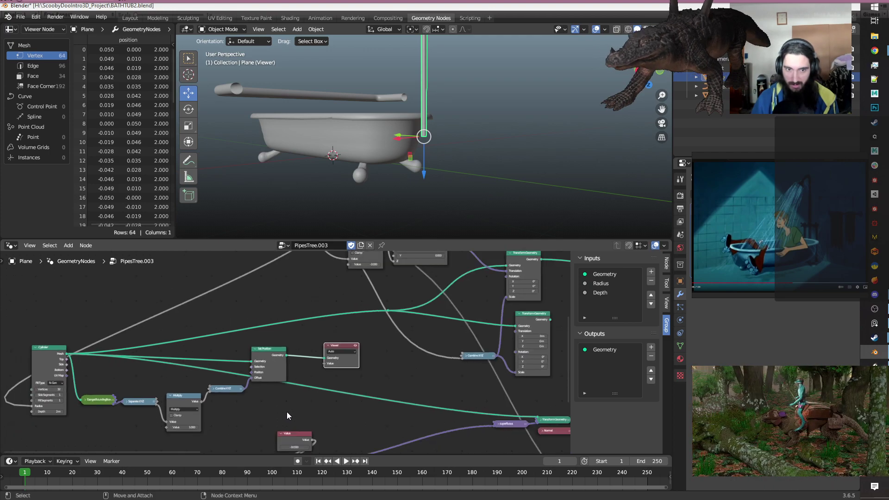
middle_click_drag(391, 356, 297, 381)
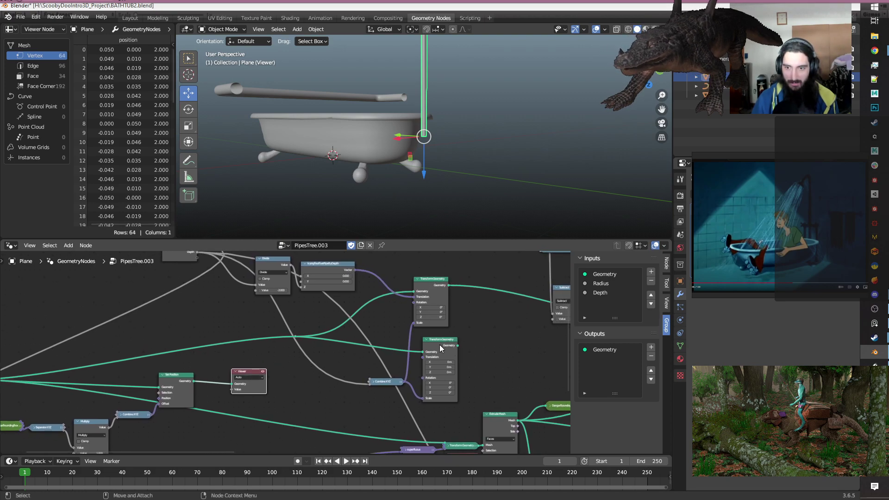
left_click_drag(441, 348, 284, 382)
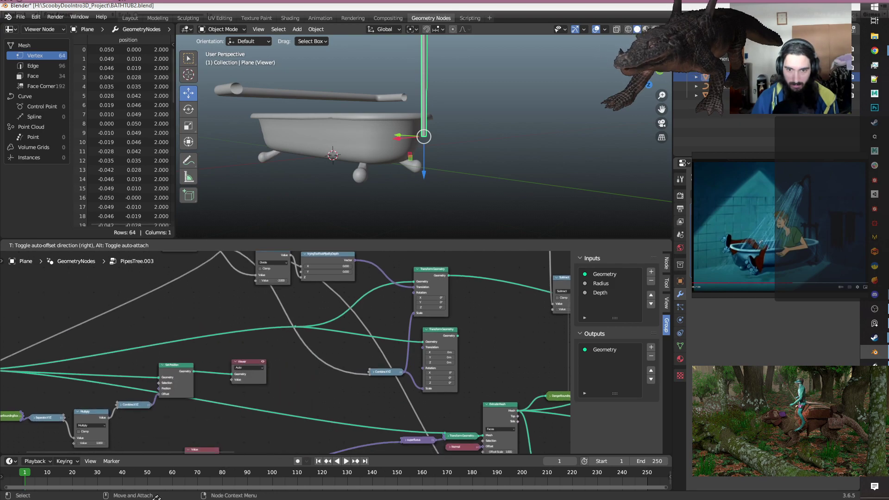
left_click(146, 384)
middle_click_drag(250, 365, 277, 382)
scroll(336, 414, "down", 3)
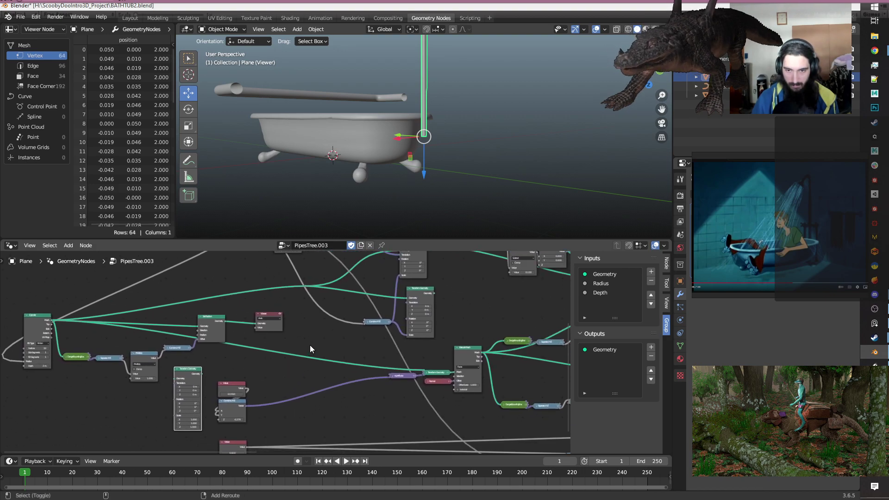
Add a reroute to the long Cylinder mesh link feeding the lower Transform Geometry node and route it beneath the other nodes.
left_click_drag(284, 348, 305, 367)
key("g")
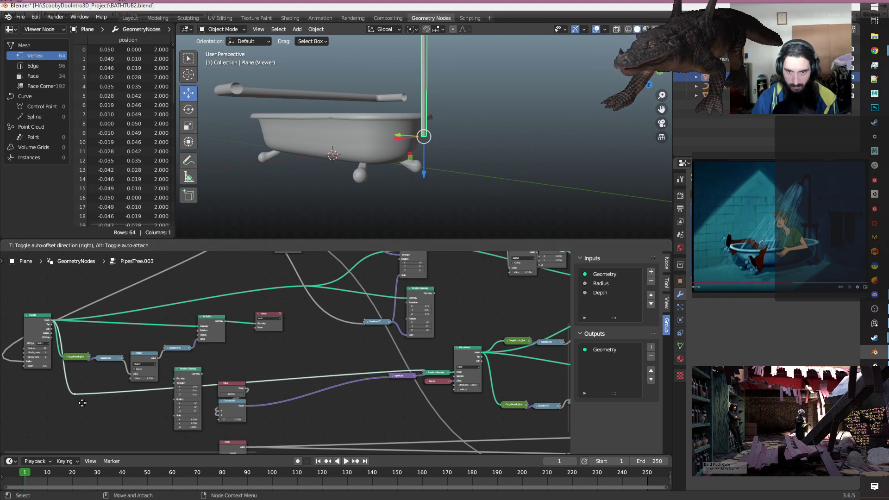
left_click(73, 418)
middle_click_drag(284, 365, 300, 375)
Move the duplicated Transform Geometry node to the free space just after the Viewer node.
left_click(277, 368)
left_click_drag(203, 380, 266, 317)
scroll(303, 331, "up", 3)
scroll(303, 330, "down", 2)
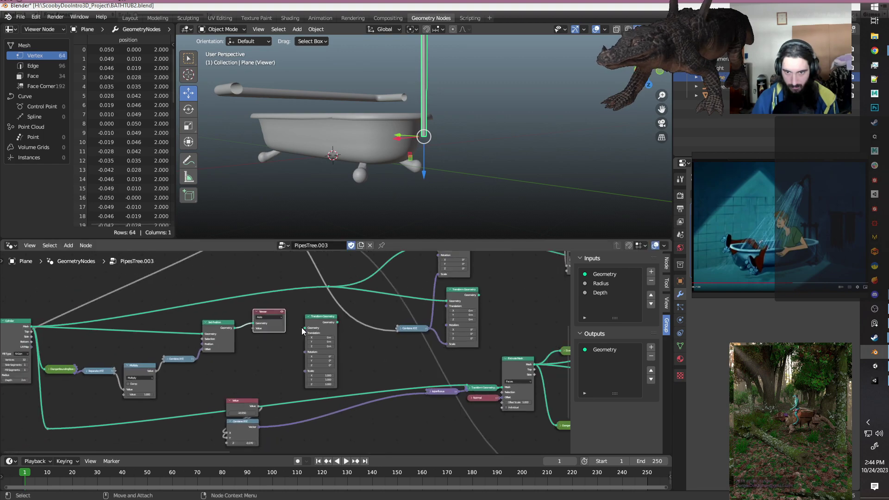
middle_click_drag(378, 347, 379, 370)
scroll(379, 372, "down", 1)
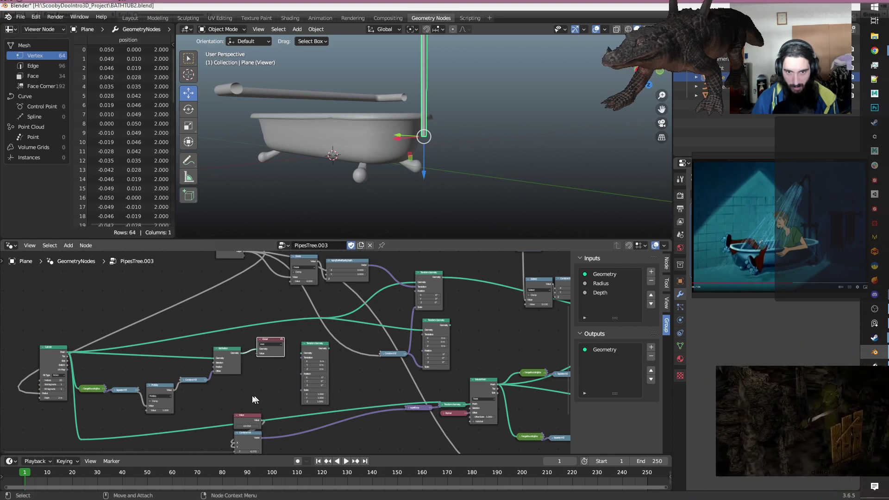
Make two copies of the Combine XYZ node and place them beside the Separate XYZ nodes of the bounding box group.
left_click(190, 380)
key("shift+d")
left_click(240, 302)
middle_click_drag(288, 314, 257, 358)
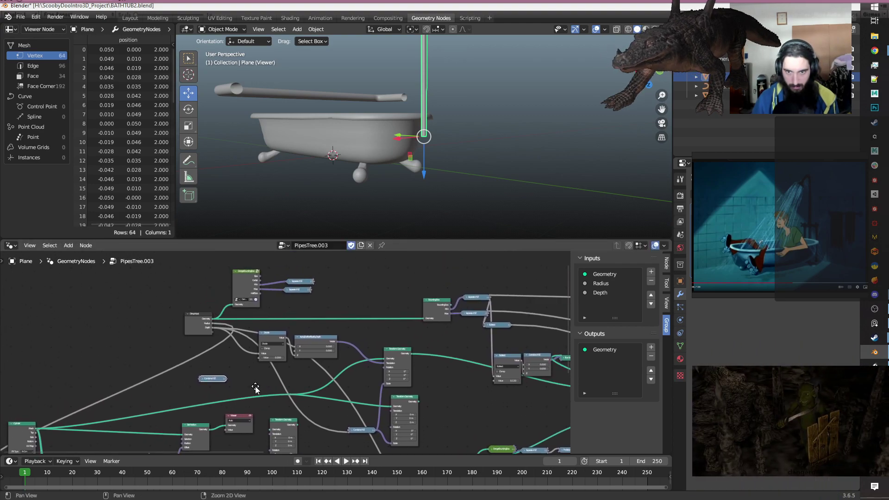
scroll(256, 345, "up", 2)
left_click_drag(192, 391, 388, 279)
middle_click_drag(352, 274, 297, 341)
scroll(291, 341, "up", 3)
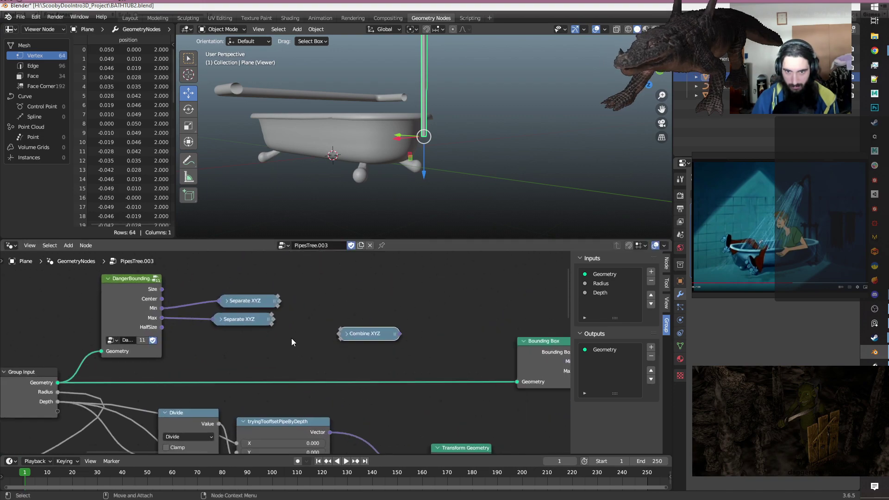
left_click_drag(363, 359, 367, 300)
left_click(362, 356)
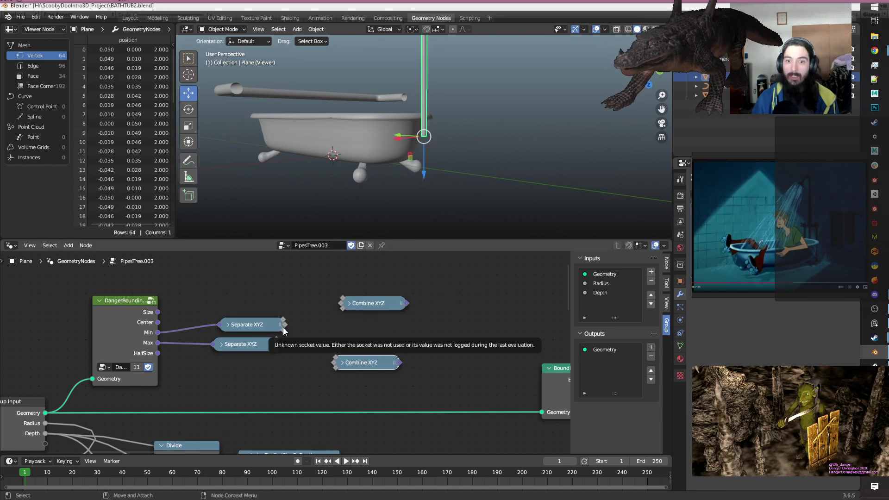
Wire the Min Z value into both Combine XYZ nodes, with Min X feeding the upper node and Max X the lower.
left_click_drag(284, 330, 342, 306)
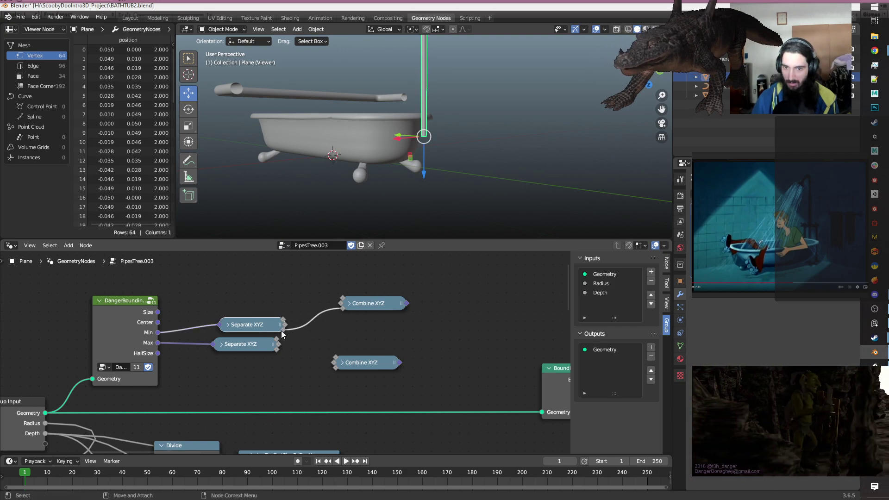
left_click_drag(284, 330, 336, 370)
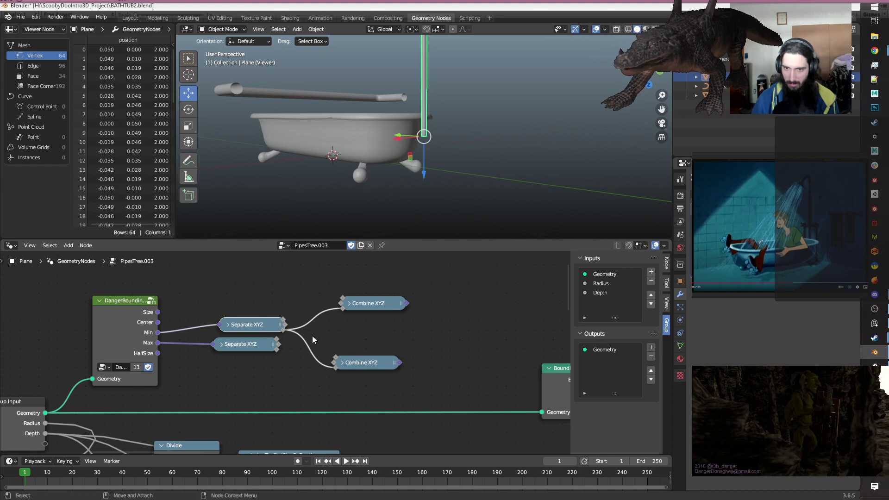
left_click_drag(277, 342, 339, 316)
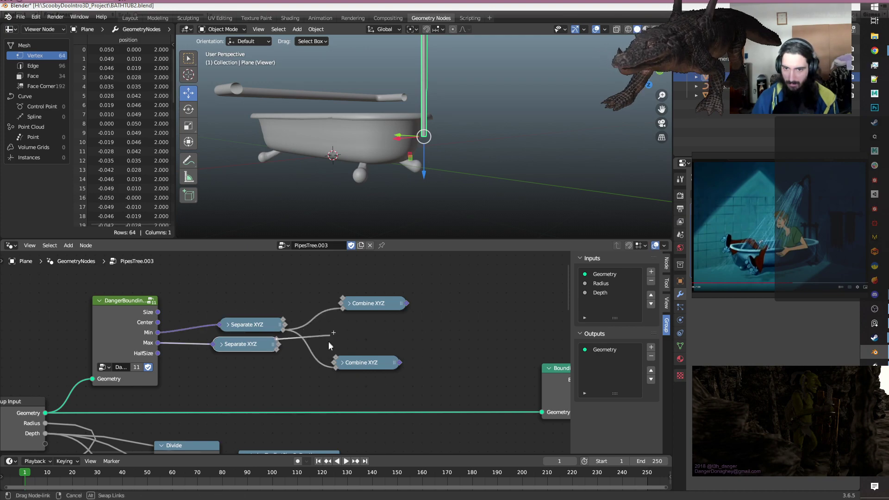
left_click_drag(337, 361, 345, 299)
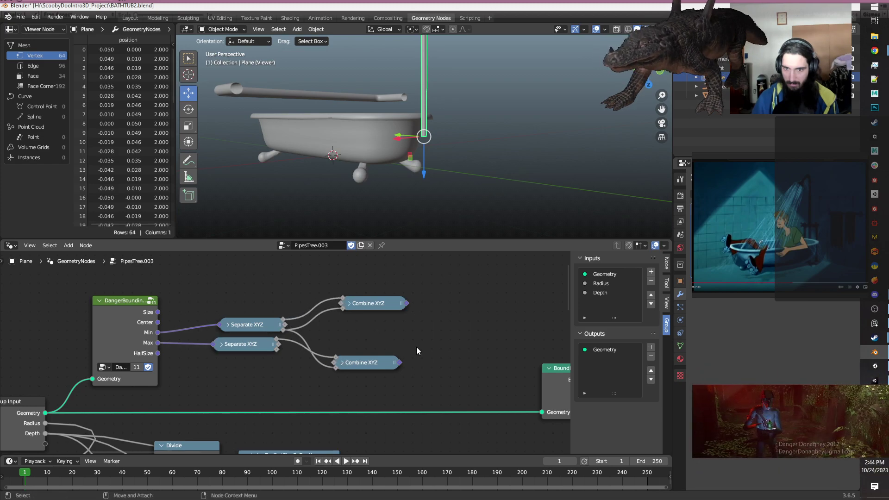
Move both new Combine XYZ nodes down between the Cylinder and Set Position nodes.
left_click_drag(439, 376, 337, 278)
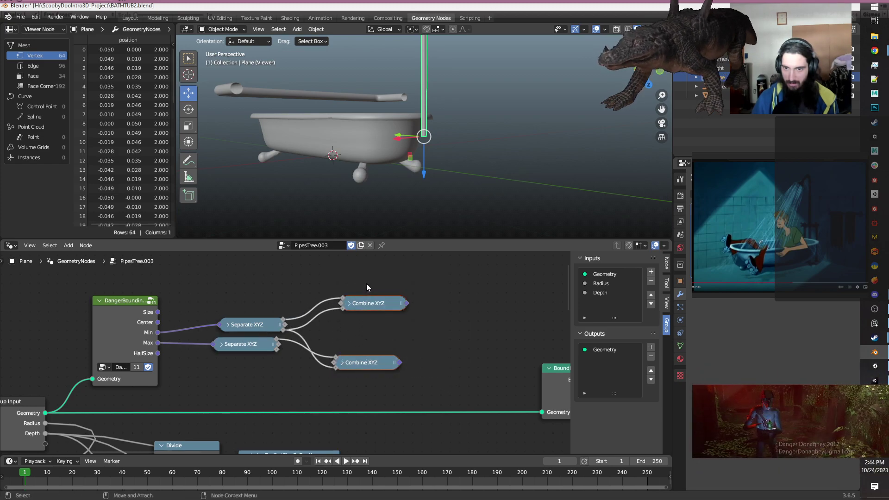
scroll(366, 284, "down", 4)
middle_click_drag(344, 345, 416, 291)
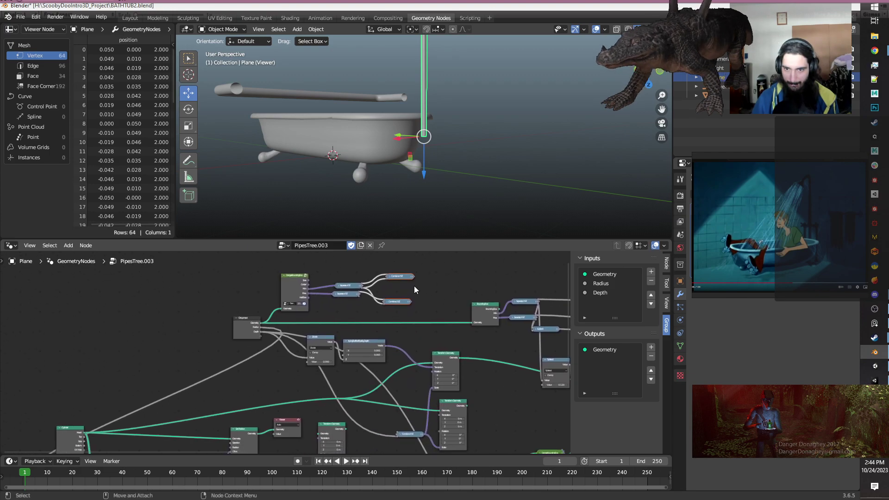
left_click_drag(400, 280, 182, 425)
middle_click_drag(216, 406, 284, 339)
scroll(282, 350, "up", 7)
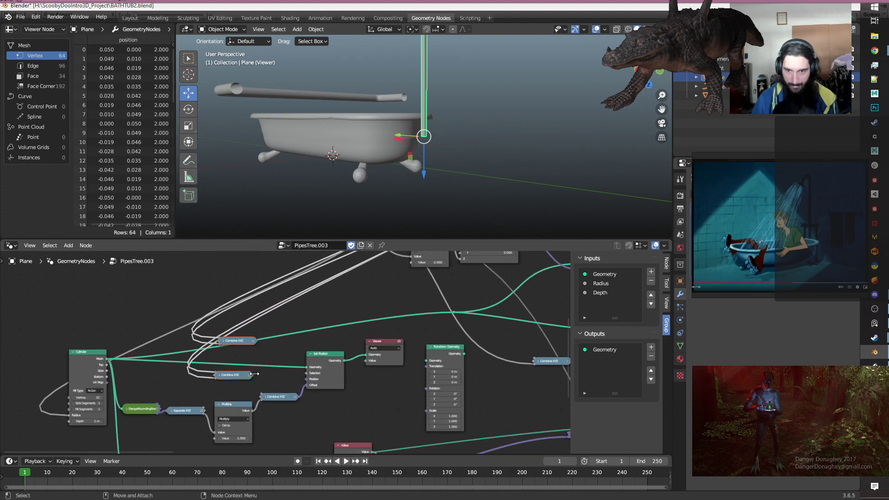
middle_click_drag(361, 412, 344, 395)
left_click(376, 394)
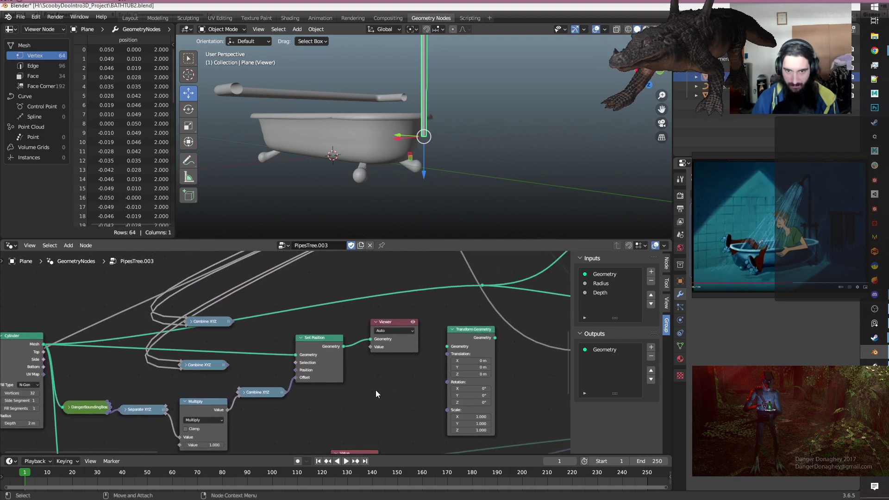
Try to drive the Set Position node's Position with the upper Combine XYZ vector.
left_click_drag(233, 324, 296, 370)
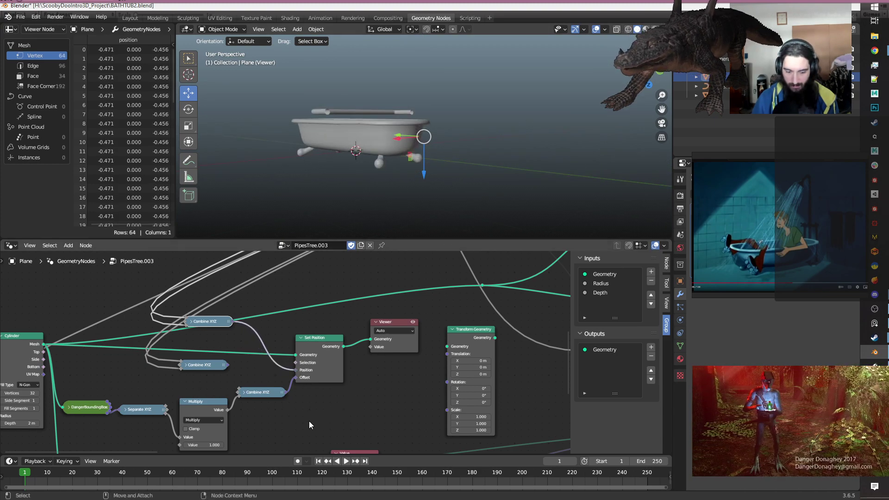
key("ctrl+z")
middle_click_drag(365, 381, 301, 385)
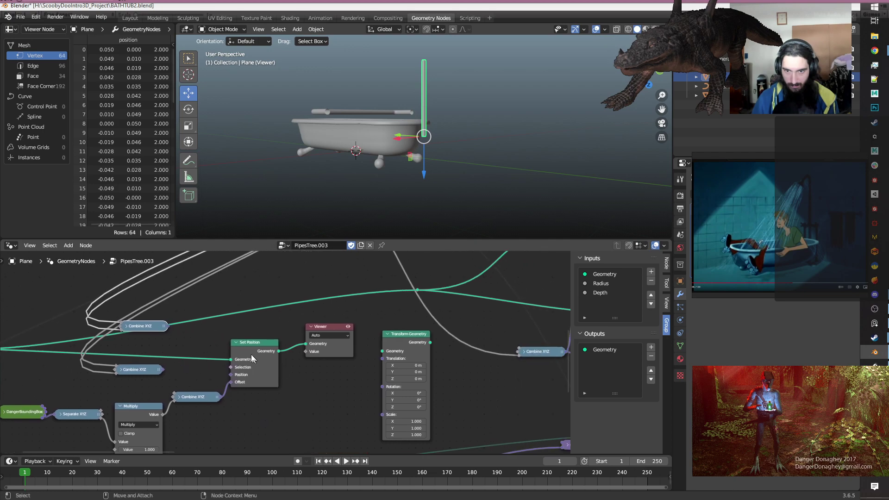
left_click_drag(260, 347, 260, 345)
left_click(291, 329)
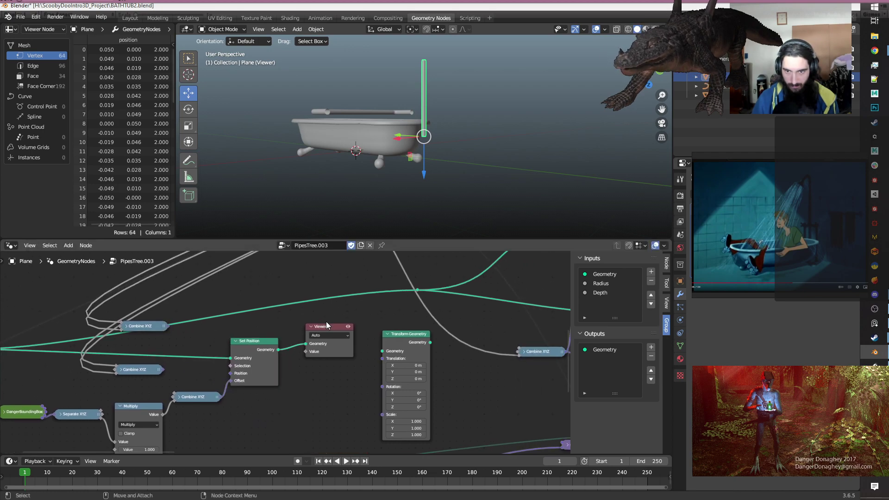
Insert the Transform Geometry node between Set Position and the Viewer, using the upper Combine XYZ vector as its Translation.
left_click_drag(167, 326, 381, 359)
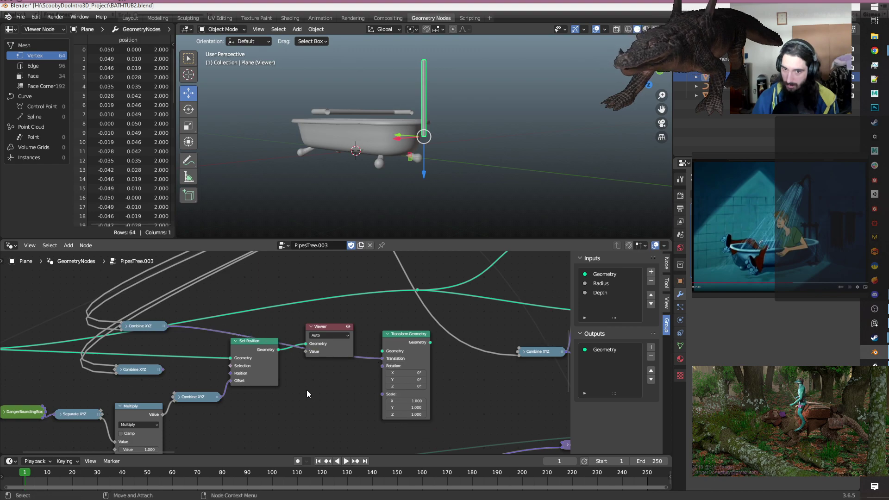
left_click_drag(278, 350, 306, 344)
middle_click_drag(430, 194, 483, 154)
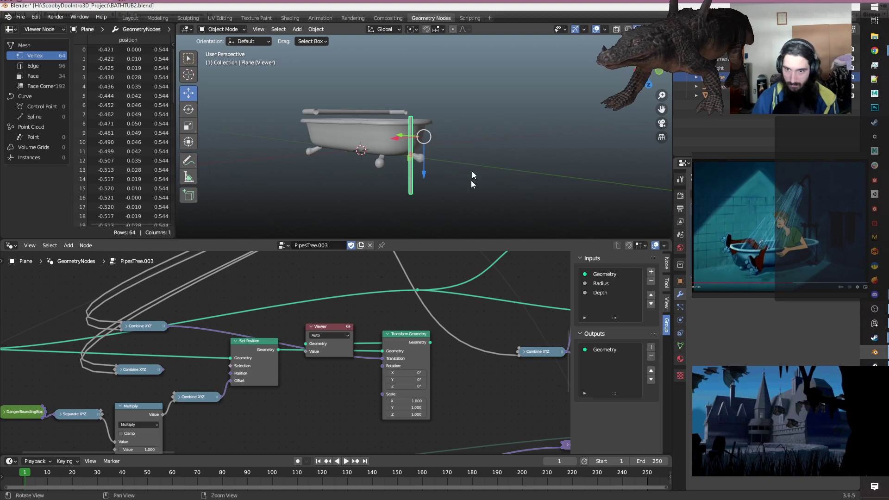
Switch the Viewer preview off and on to compare the translated pipe with the complete pipe assembly.
left_click(348, 327)
mouse_move(484, 169)
middle_mouse_down()
mouse_move(504, 145)
mouse_move(523, 146)
mouse_move(481, 159)
middle_mouse_up()
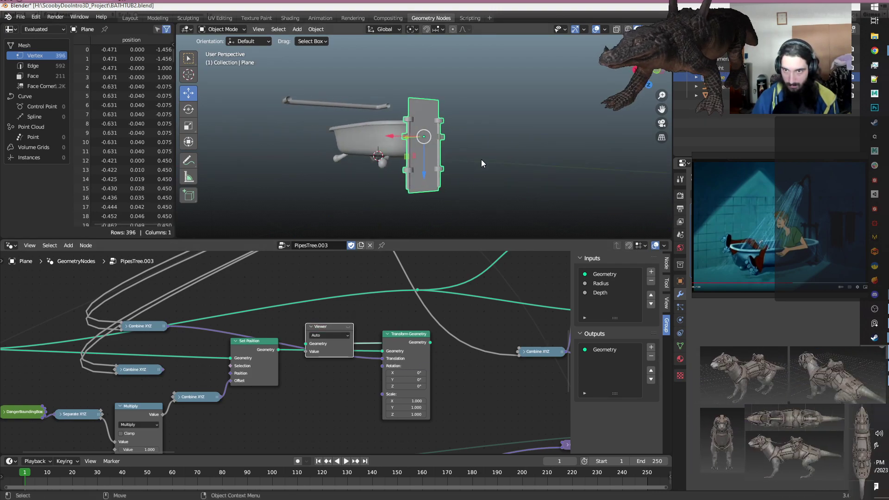
key("KP_Decimal")
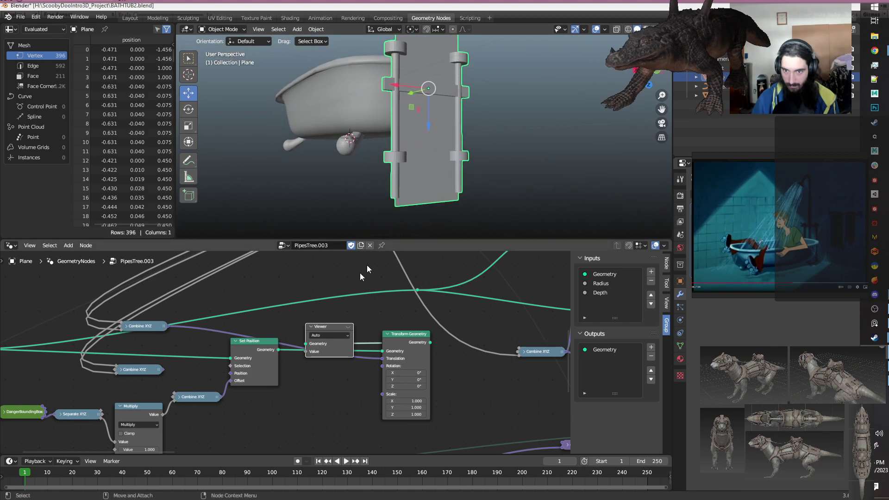
left_click(348, 327)
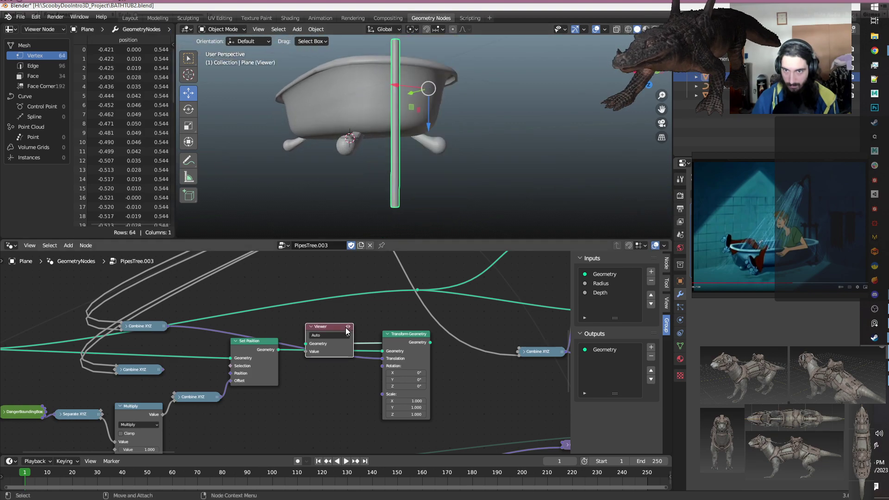
left_click(348, 327)
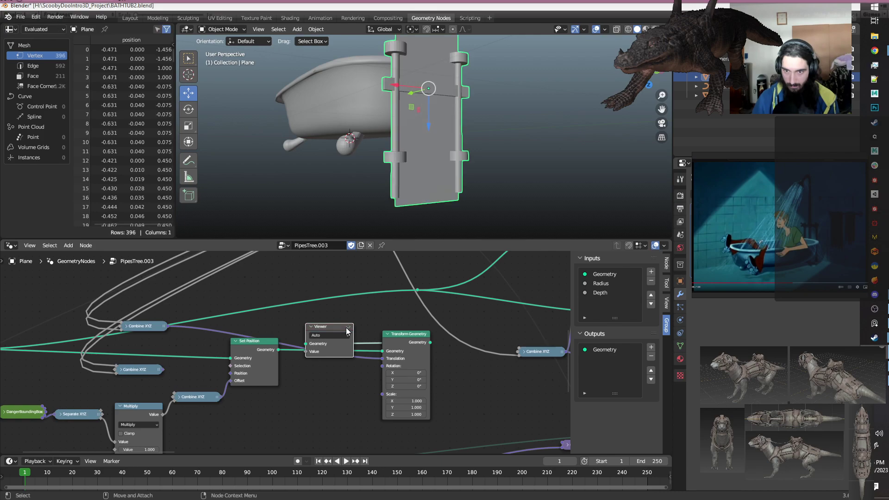
Move the Viewer node past the Transform Geometry node so it follows it in the chain.
scroll(349, 329, "down", 7)
scroll(348, 330, "up", 5)
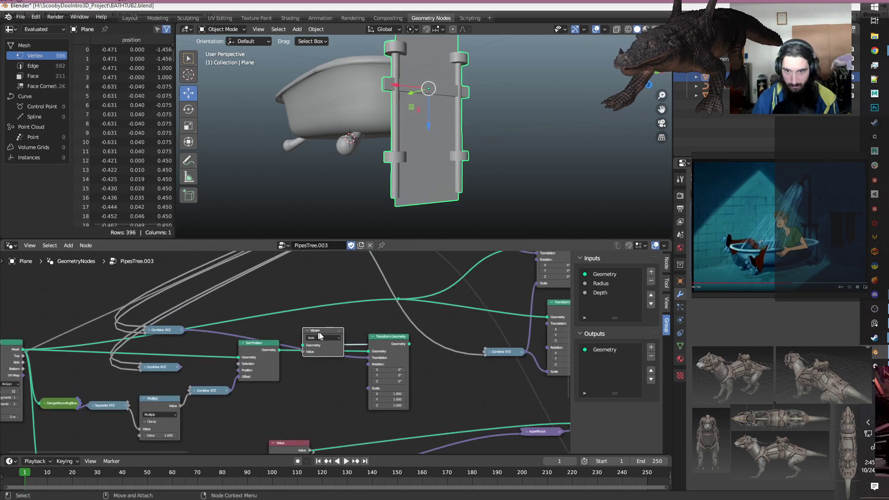
left_click_drag(315, 330, 433, 364)
scroll(324, 370, "down", 1)
scroll(301, 378, "down", 1)
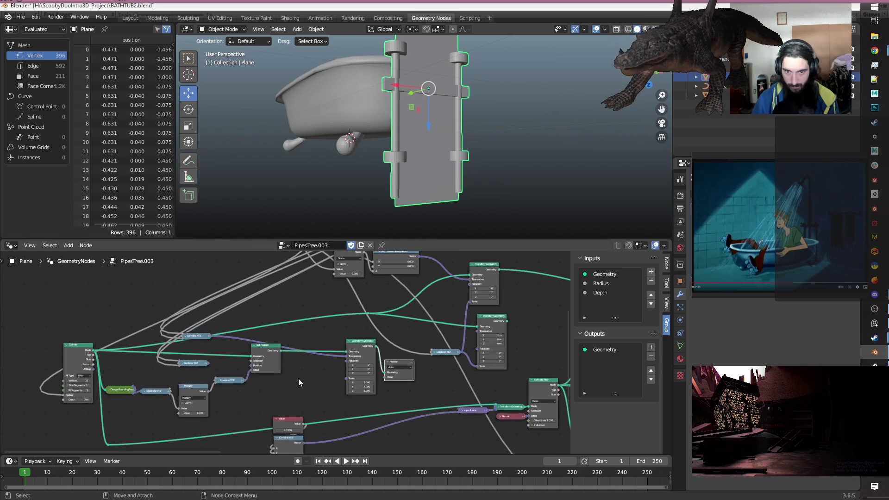
Move the Transform Geometry node up beside Set Position and collapse it.
middle_click_drag(298, 378, 323, 343)
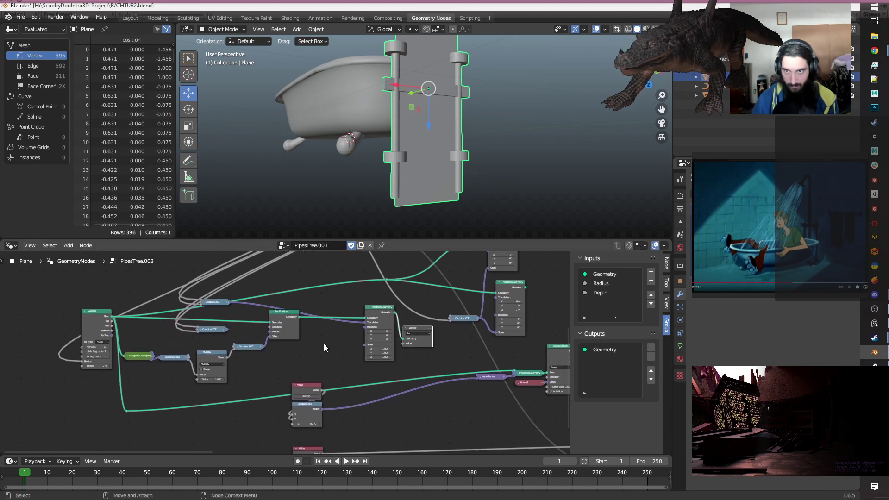
scroll(323, 344, "up", 1)
left_click_drag(393, 309, 360, 292)
left_click(360, 285)
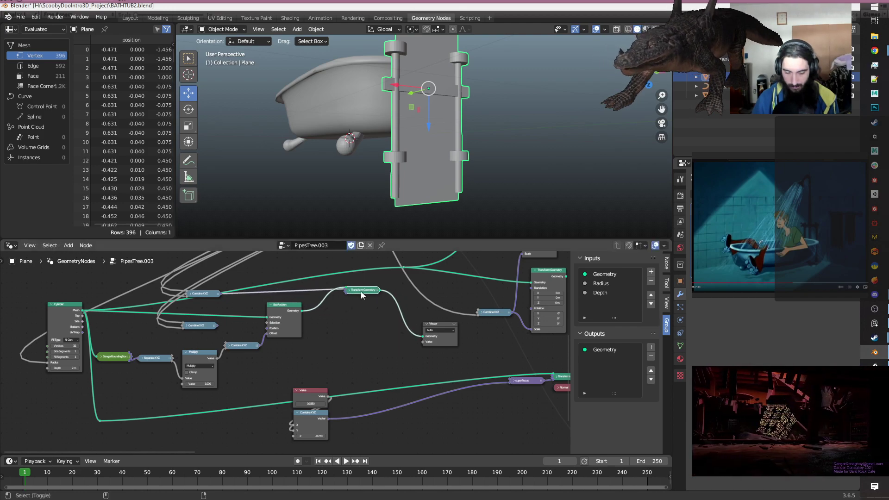
Duplicate the collapsed Transform Geometry node with its geometry input and connect the lower Combine XYZ vector to the copy's Translation.
key("shift+d")
left_click(366, 345)
left_click(299, 365)
left_click_drag(217, 327, 349, 345)
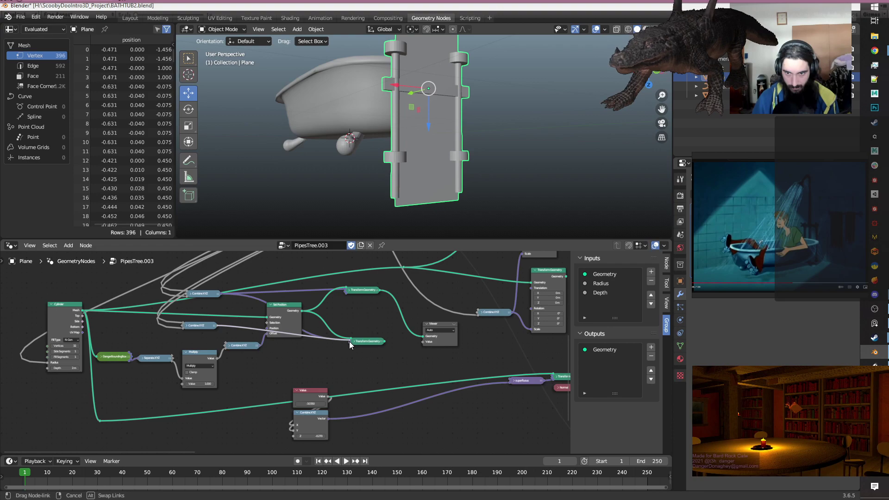
Cut the Translation link into the upper full-size Transform Geometry node and feed its geometry from the upper collapsed Transform Geometry node.
scroll(324, 366, "down", 4)
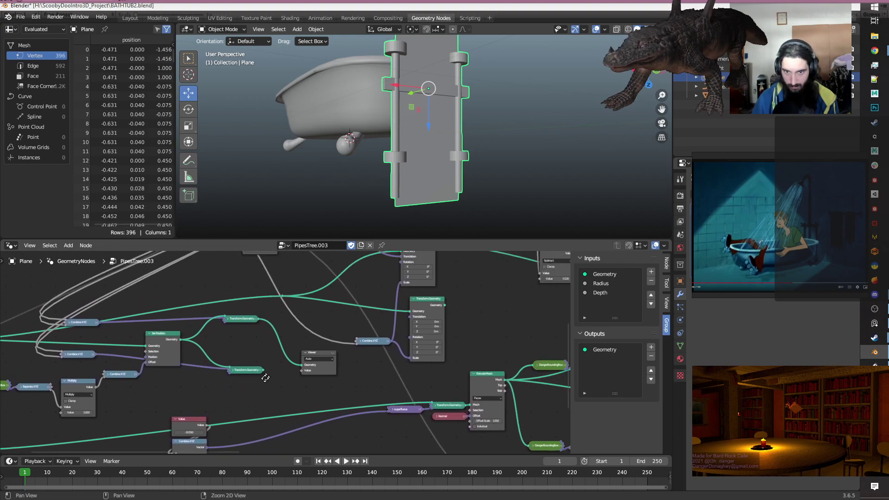
scroll(257, 386, "up", 4)
middle_click_drag(257, 387, 223, 383)
scroll(223, 383, "down", 4)
scroll(223, 384, "up", 3)
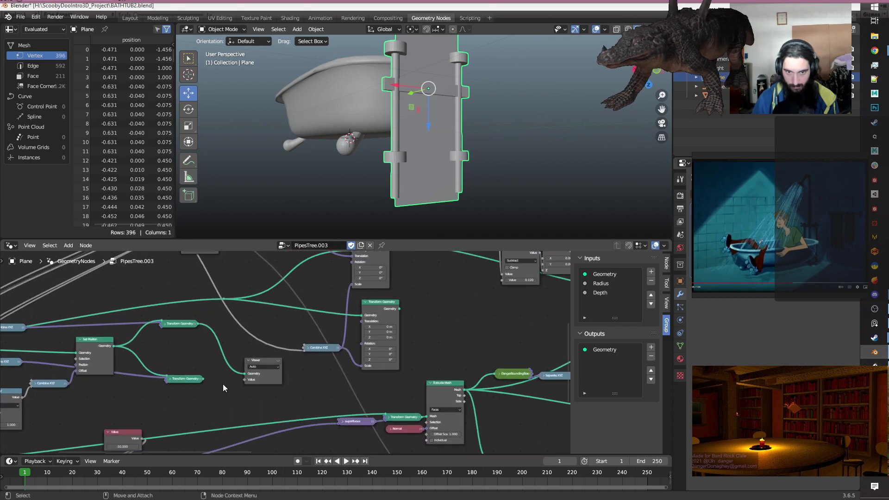
middle_click_drag(218, 387, 132, 411)
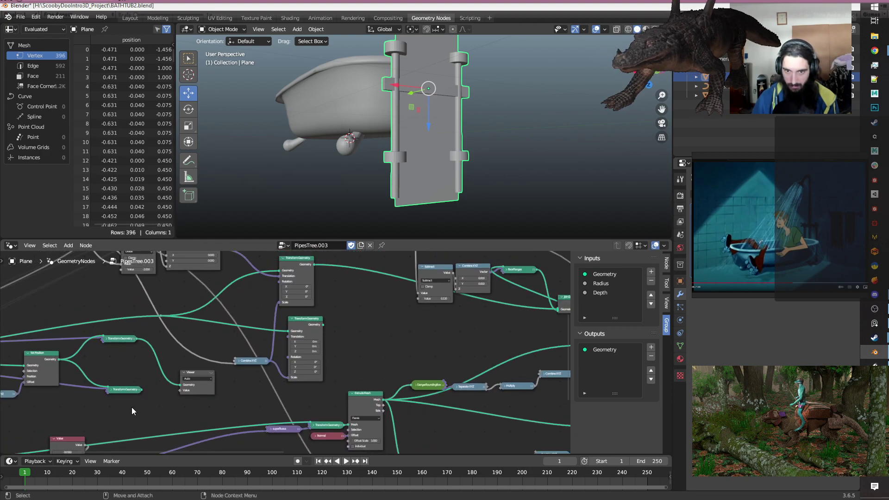
middle_click_drag(245, 399, 279, 421)
scroll(280, 421, "up", 2)
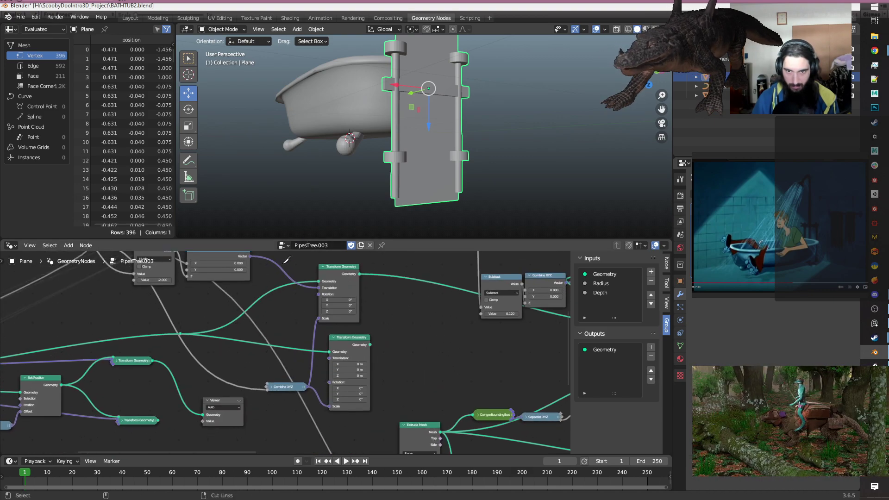
right_click_drag(285, 267, 270, 269, "ctrl")
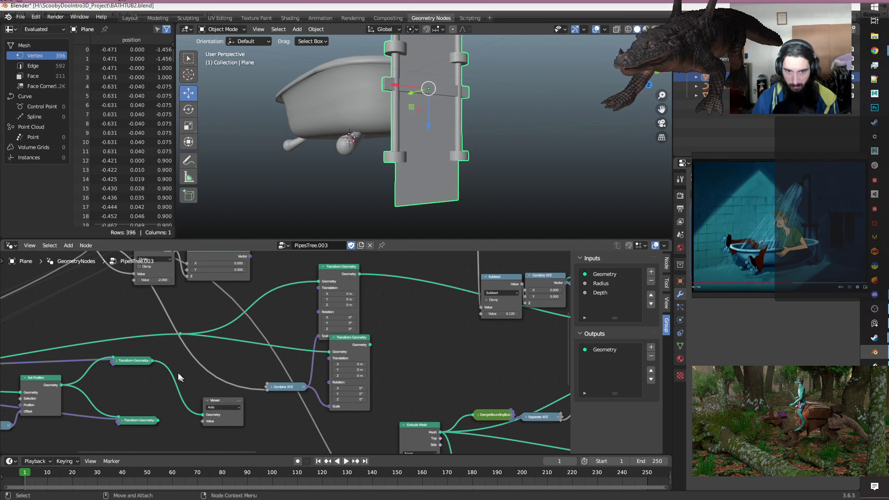
left_click_drag(151, 361, 322, 282)
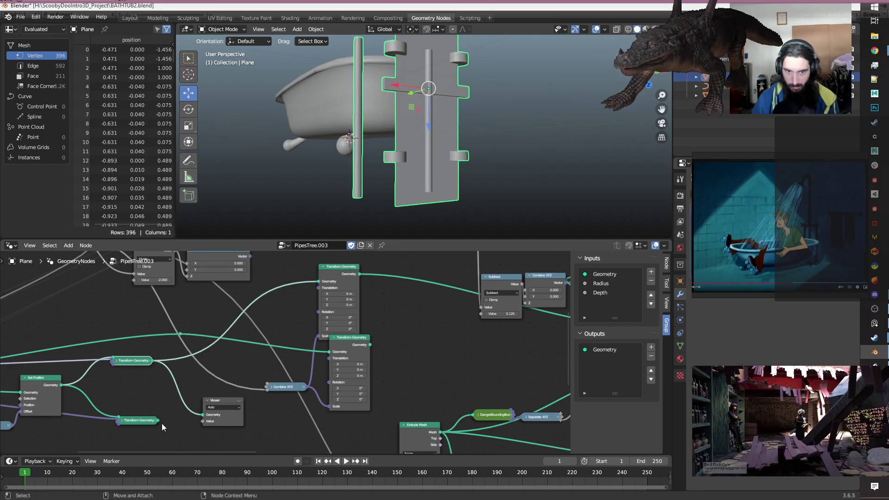
Connect the lower collapsed Transform Geometry node to the lower full-size Transform Geometry node's geometry input and delete the leftover reroute.
left_click_drag(158, 421, 329, 353)
middle_click_drag(142, 338, 215, 322)
left_click_drag(240, 306, 284, 321)
key("x")
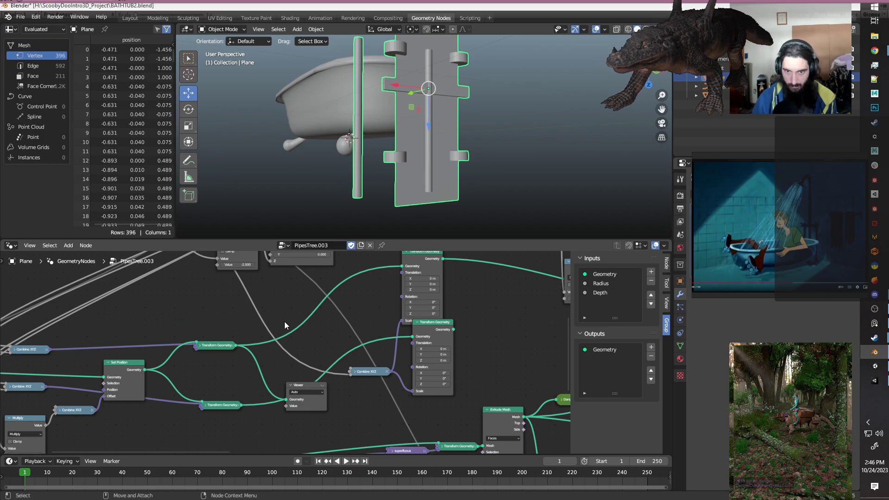
Move the collapsed Combine XYZ node that drives both Scale inputs to just below the Viewer node.
middle_click_drag(319, 343, 209, 360)
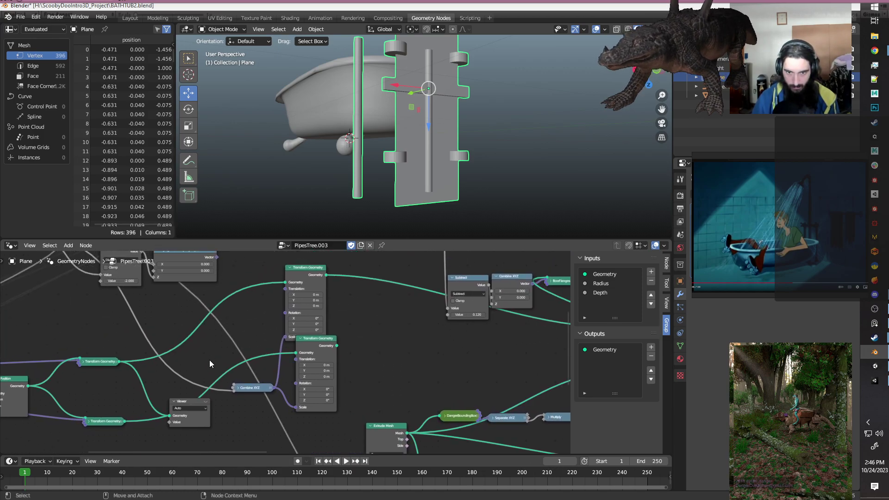
scroll(210, 360, "down", 6)
scroll(209, 359, "up", 2)
middle_click_drag(214, 357, 293, 352)
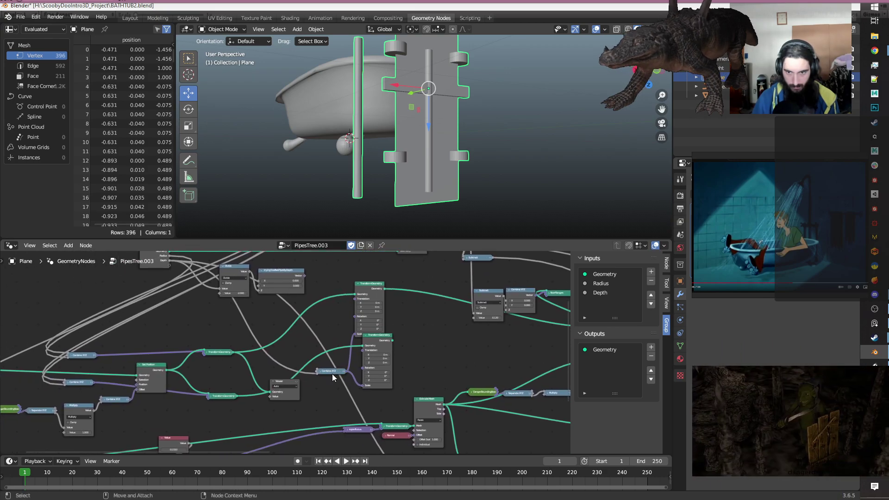
left_click_drag(336, 374, 282, 416)
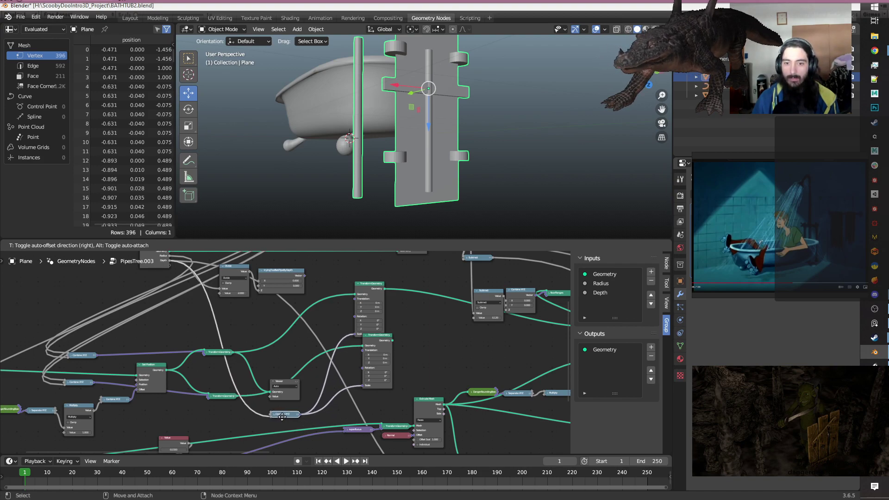
Select the lower branch of nodes around Extrude Mesh and move it well clear of the pipe nodes.
left_click_drag(489, 119, 455, 115, "alt")
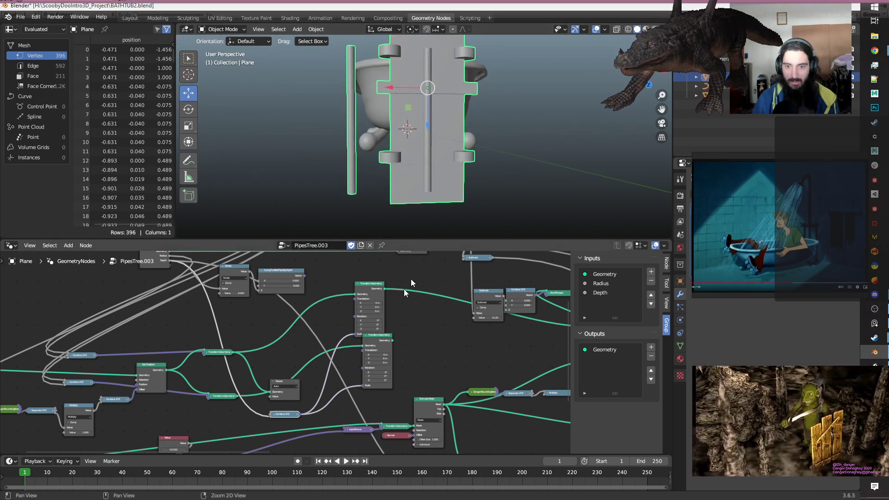
middle_click_drag(425, 359, 284, 358)
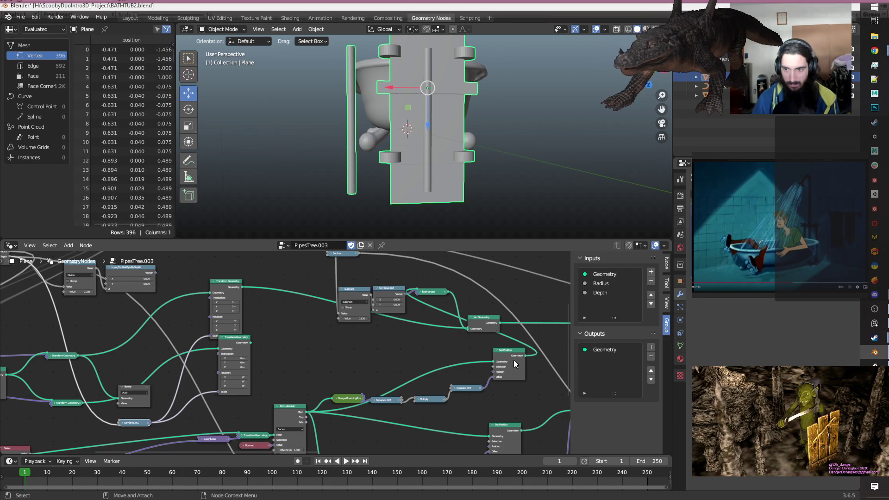
scroll(410, 385, "down", 2)
scroll(388, 393, "up", 2)
middle_click_drag(387, 393, 490, 383)
scroll(364, 403, "down", 3)
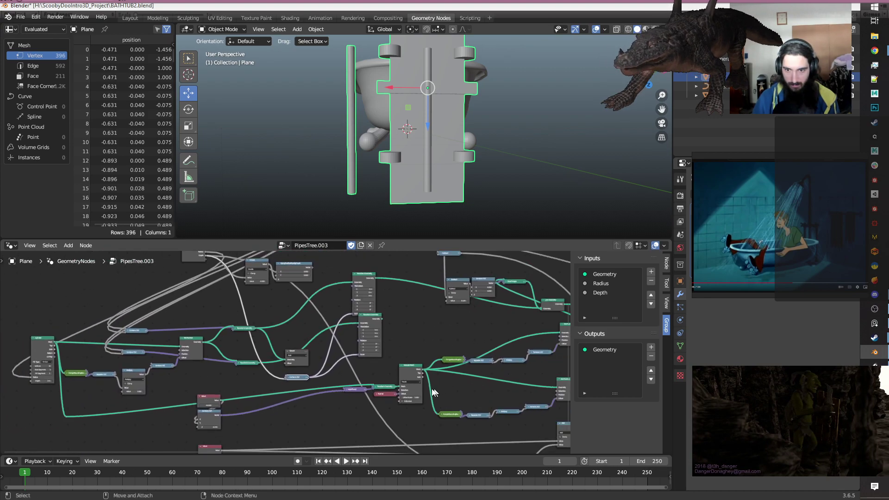
middle_click_drag(322, 405, 307, 361)
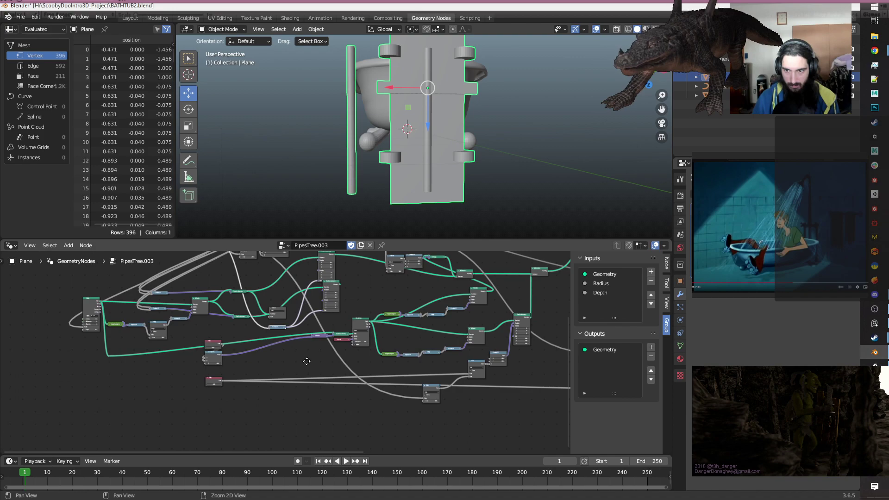
left_click_drag(551, 435, 193, 332)
left_click_drag(380, 291, 509, 396)
Move the lower full-size Transform Geometry node clear of the upper one and connect its output to the Join Geometry node.
middle_click_drag(395, 347, 359, 372)
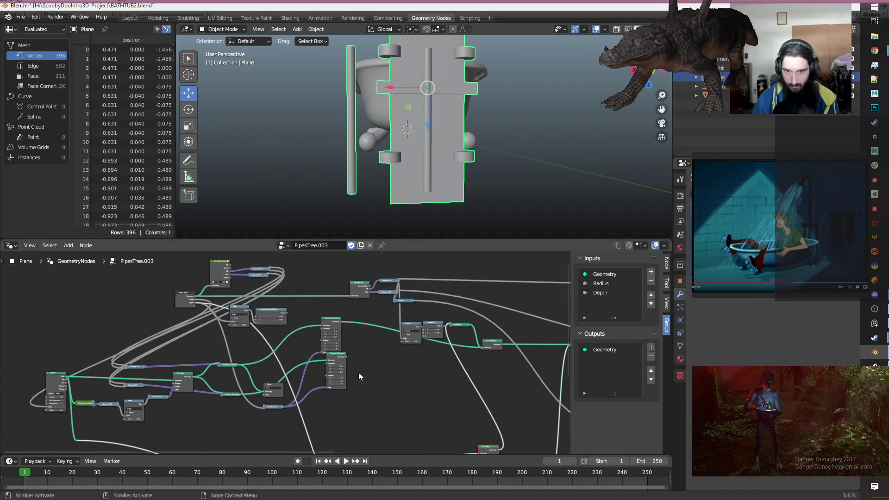
scroll(366, 376, "up", 4)
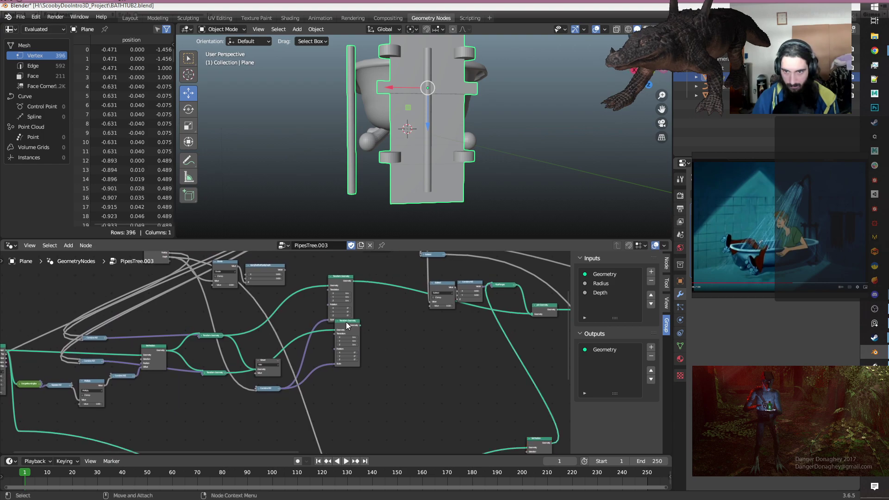
left_click_drag(349, 330, 344, 339)
middle_click_drag(412, 353, 318, 359)
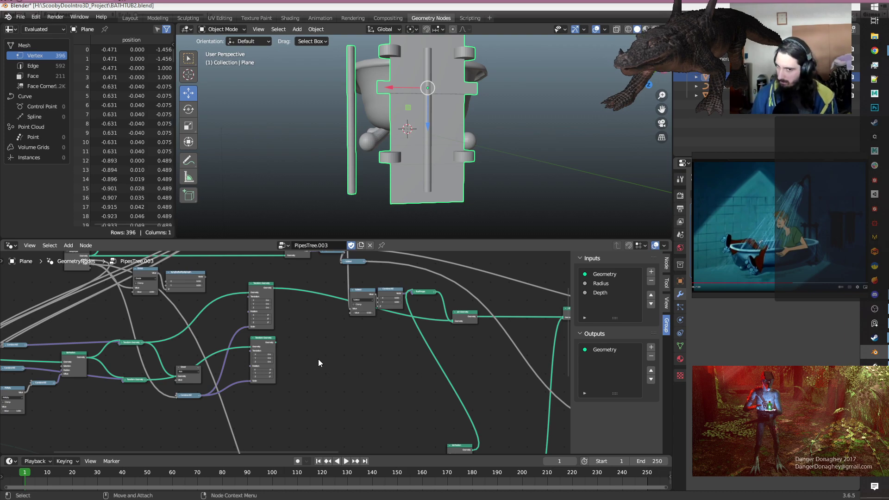
scroll(318, 359, "up", 2)
middle_click_drag(318, 359, 252, 387)
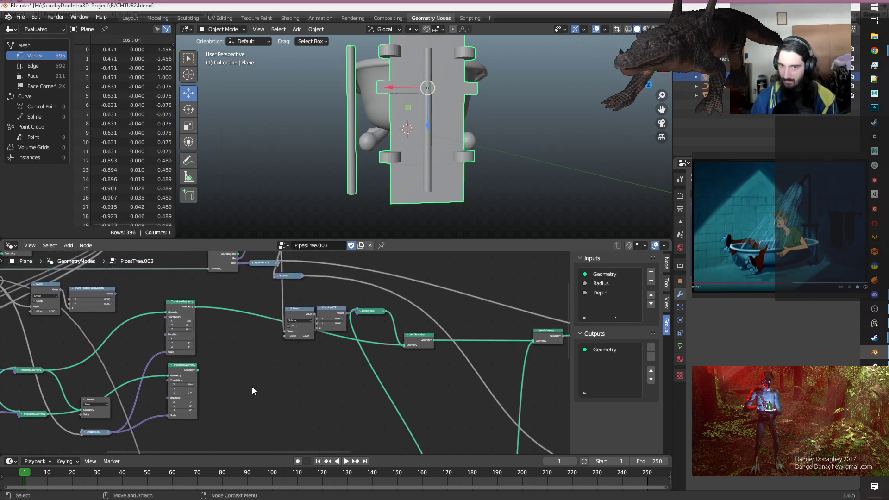
left_click_drag(198, 370, 401, 350)
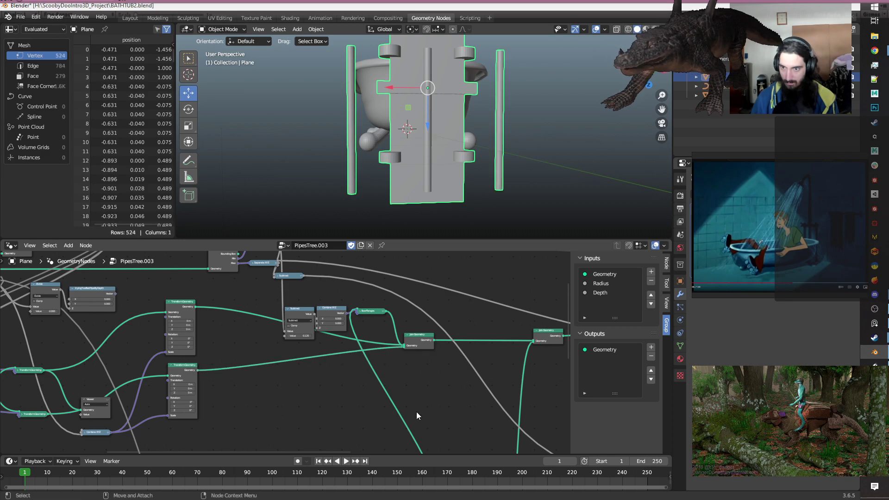
Select the Combine XYZ node that drives Scale and slightly increase the modifier's depth value to lengthen the pipes.
middle_click_drag(407, 133, 398, 194)
scroll(282, 355, "down", 3)
middle_click_drag(261, 368, 377, 345)
scroll(358, 357, "up", 5)
middle_click_drag(389, 291, 390, 328)
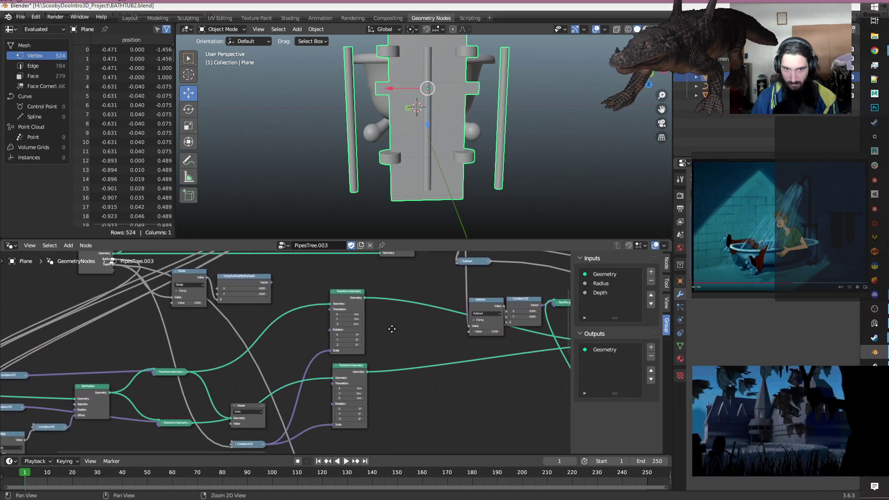
left_click(242, 444)
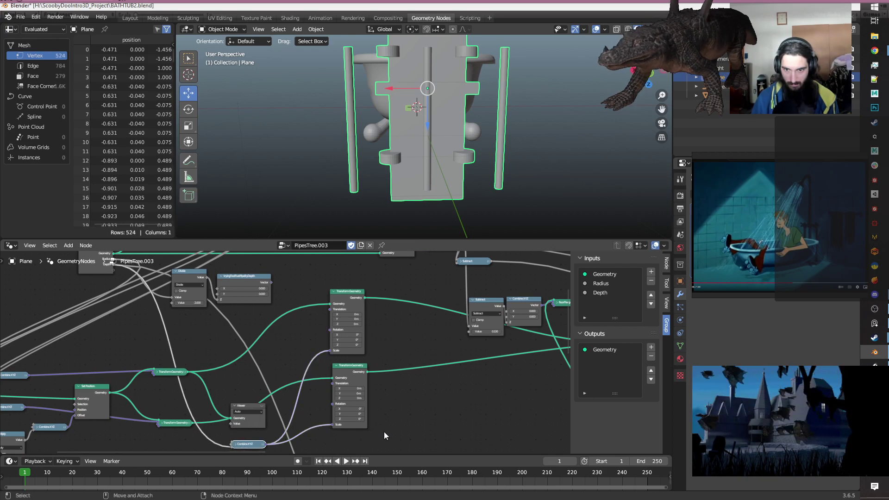
mouse_move(805, 246)
left_mouse_down()
mouse_move(782, 246)
mouse_move(815, 246)
left_mouse_up()
Duplicate a Separate XYZ node beside the bounding box group, connect the Size output to its Vector input and expand it.
middle_click_drag(417, 411, 523, 341)
middle_click_drag(299, 398, 271, 434, "alt")
scroll(270, 432, "down", 3)
middle_click_drag(400, 403, 431, 454)
scroll(351, 420, "up", 4)
scroll(288, 277, "up", 4)
scroll(365, 283, "up", 3)
middle_click_drag(372, 315, 401, 327)
scroll(352, 320, "up", 2)
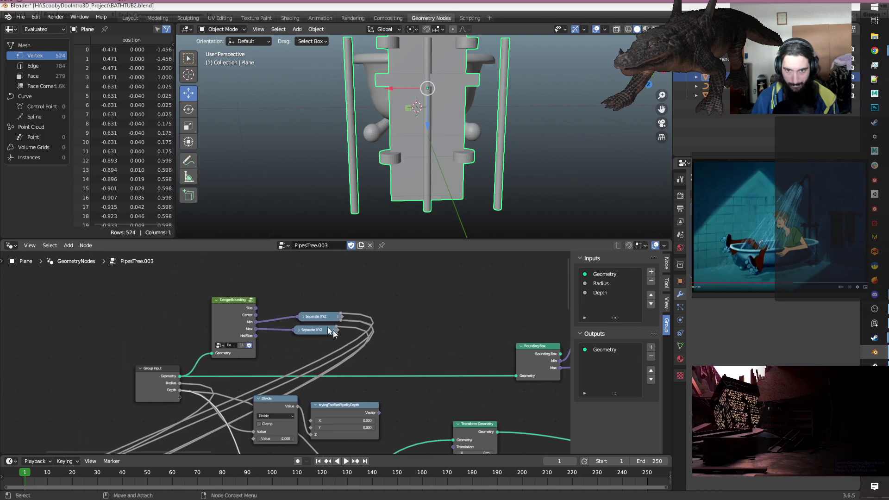
left_click_drag(328, 310, 323, 288)
left_click_drag(249, 296, 298, 286)
left_click(302, 286)
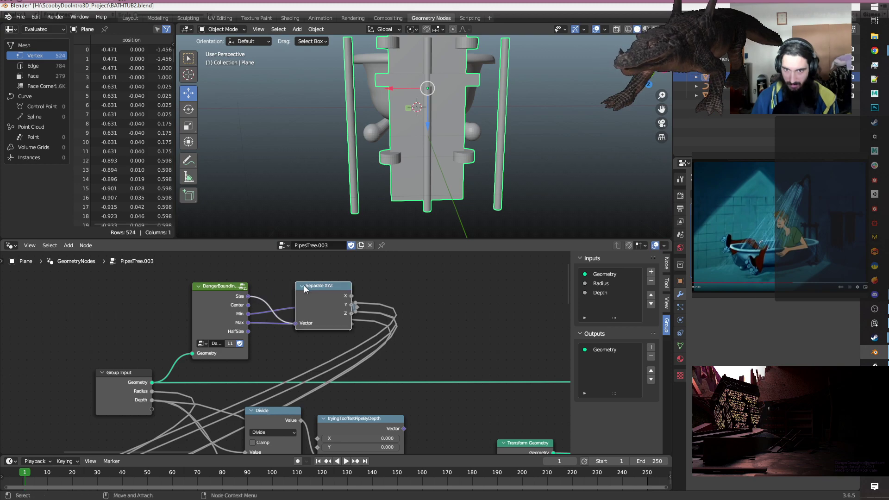
Move the new Separate XYZ node down beside the Combine XYZ node that drives Scale.
scroll(304, 287, "down", 5)
left_click_drag(307, 323, 117, 404)
middle_click_drag(399, 407, 436, 445)
left_click_drag(141, 270, 305, 442)
middle_click_drag(304, 439, 320, 364, "alt")
scroll(270, 355, "up", 4)
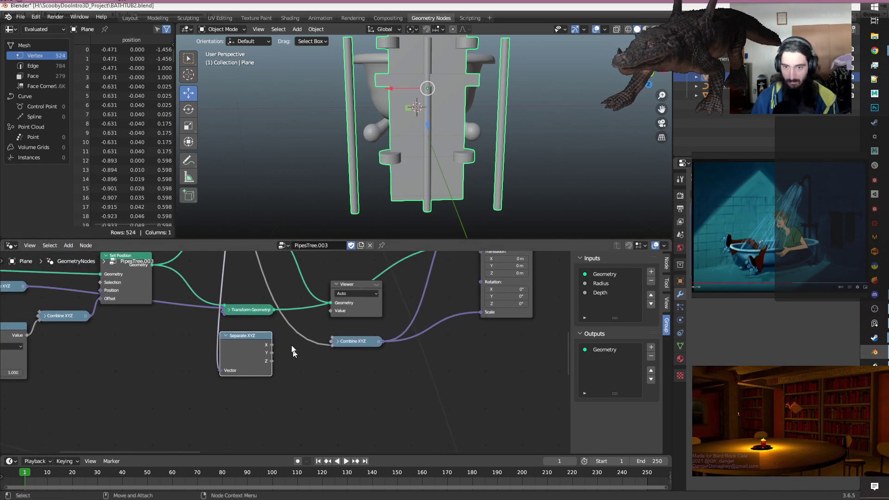
Try to drive the scale Combine XYZ node from the Z output of the bounding box size's Separate XYZ node.
scroll(292, 351, "up", 4)
left_click(302, 398)
scroll(301, 397, "down", 4)
middle_click_drag(318, 392, 311, 411, "alt")
left_click_drag(263, 380, 324, 366)
scroll(559, 137, "up", 2)
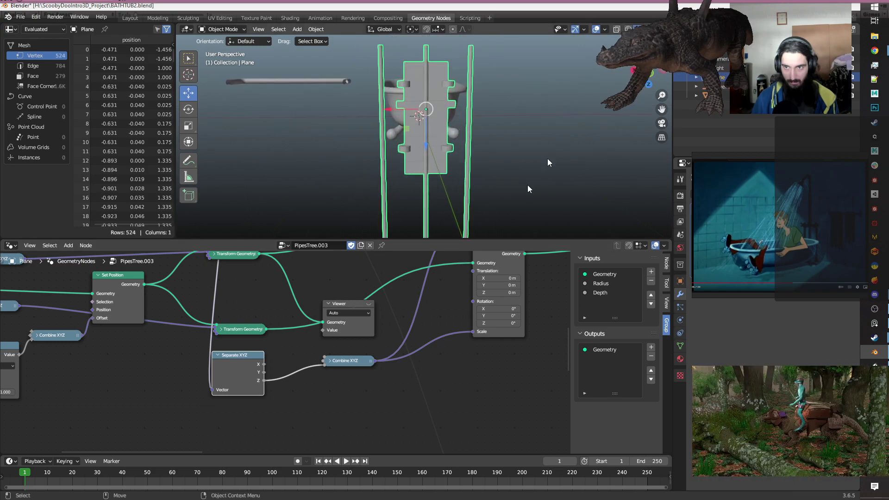
Switch the Viewer preview on and off to compare the single translated pipe with the whole assembly.
scroll(371, 428, "down", 2)
middle_click_drag(512, 299, 515, 362)
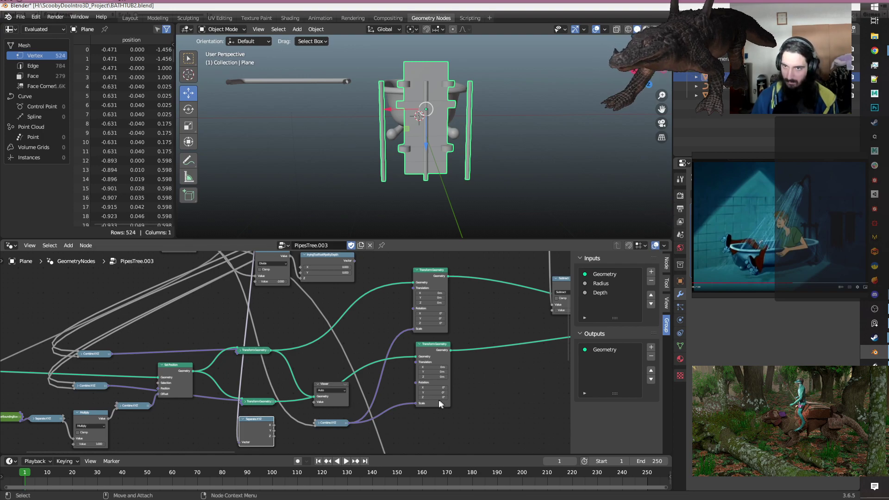
left_click(344, 384)
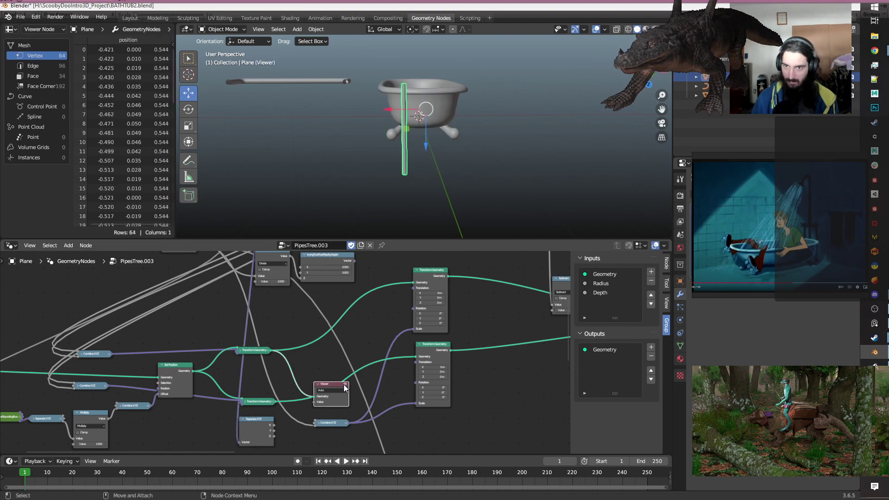
left_click(344, 384)
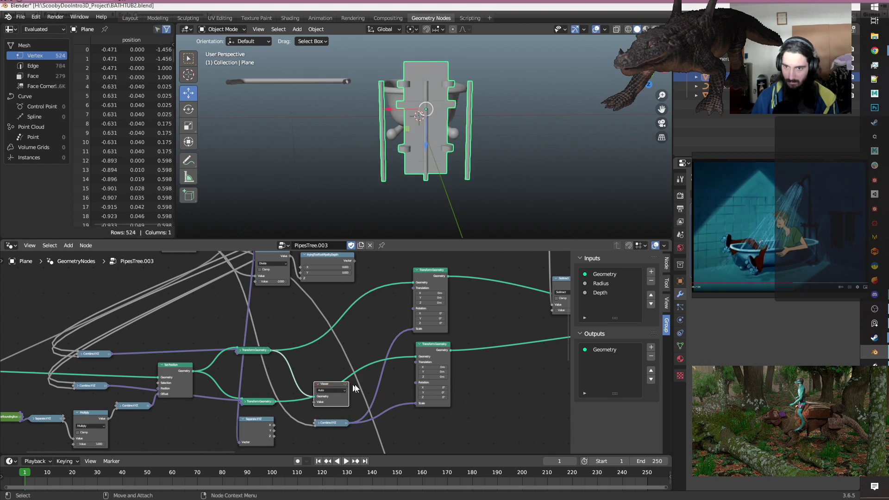
Move the Viewer node below the Join Geometry node and connect it to the joined geometry.
scroll(375, 390, "down", 4)
middle_click_drag(467, 387, 337, 388)
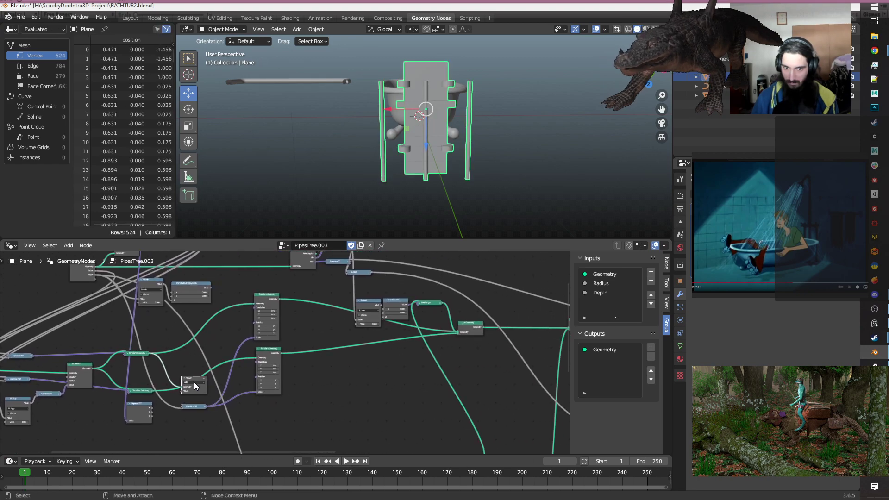
left_click_drag(192, 382, 485, 359)
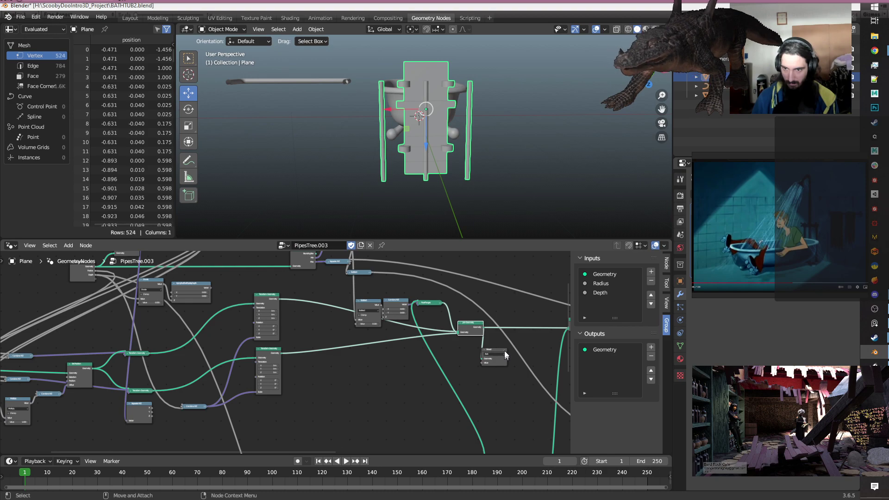
Toggle the Viewer preview repeatedly to compare the joined pipe geometry with the full assembly.
left_click(504, 351)
left_click(505, 350)
left_click(505, 350)
left_click(505, 351)
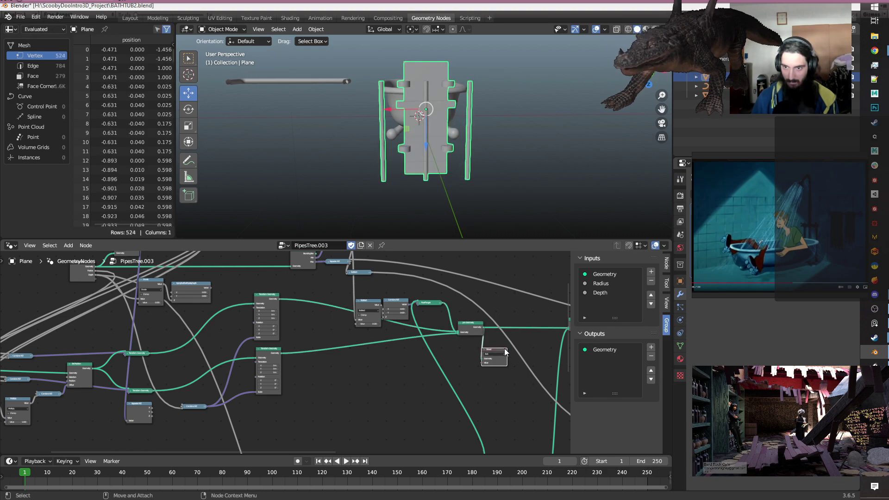
left_click(504, 350)
left_click(505, 351)
Move the downstream pair of Combine XYZ and Transform Geometry nodes, with their Join Geometry node, up out of the main chain.
scroll(498, 351, "down", 3)
middle_click_drag(498, 351, 381, 307)
scroll(313, 370, "up", 4)
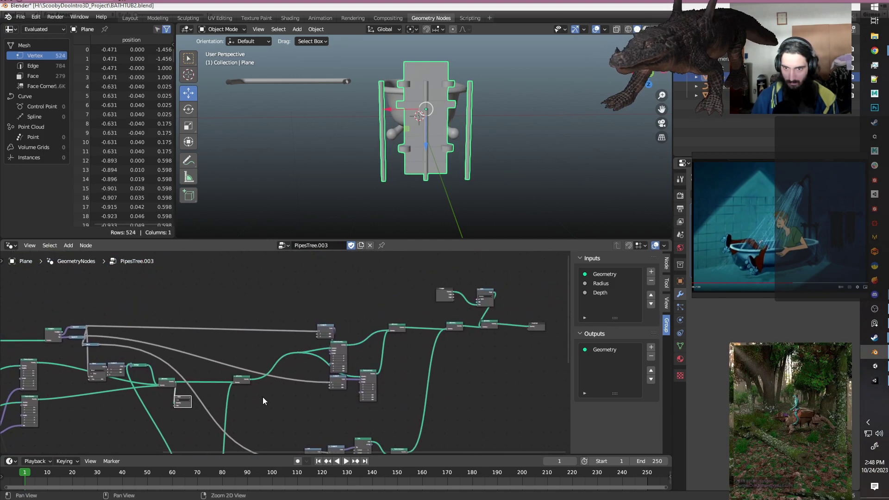
scroll(311, 396, "up", 1)
scroll(467, 386, "down", 2)
middle_click_drag(467, 387, 401, 362)
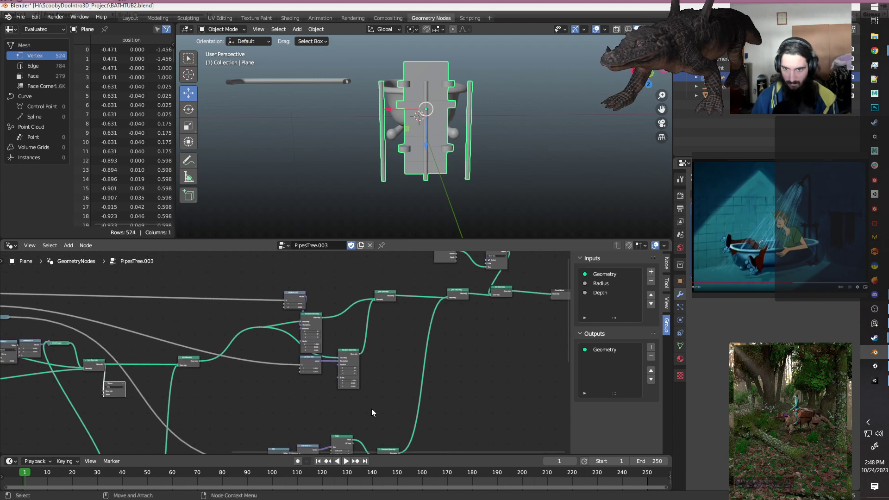
scroll(378, 299, "up", 2)
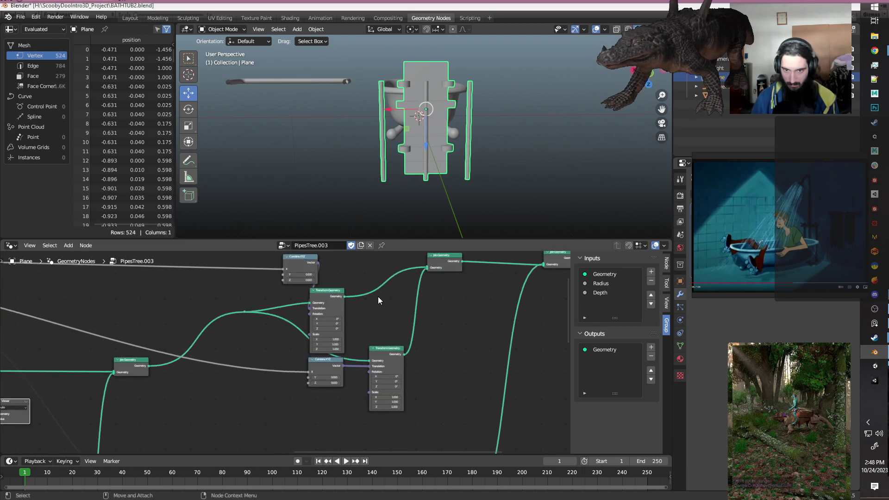
scroll(377, 300, "down", 2)
left_click_drag(360, 400, 247, 276)
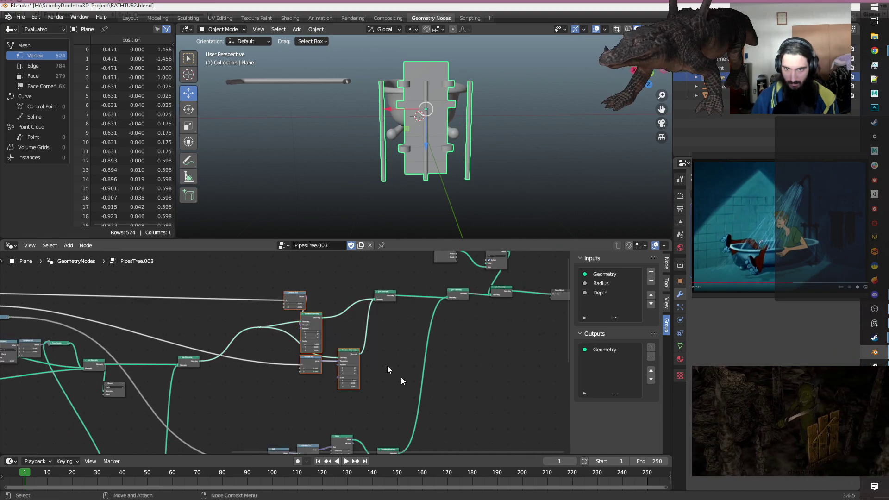
left_click_drag(383, 404, 260, 278)
left_click_drag(379, 294, 366, 254)
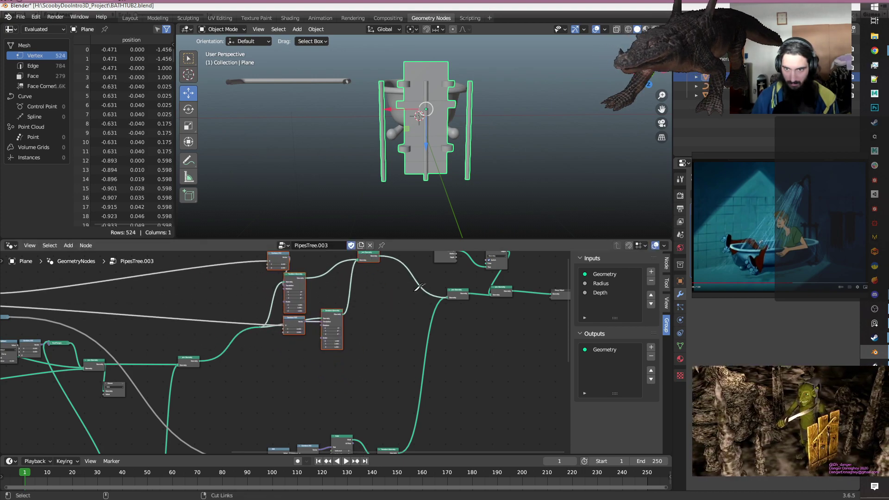
Link the combined pipe Join Geometry directly into the later Join Geometry, and move the bypassed Transform Geometry branch farther from the chain.
left_click_drag(199, 361, 444, 297)
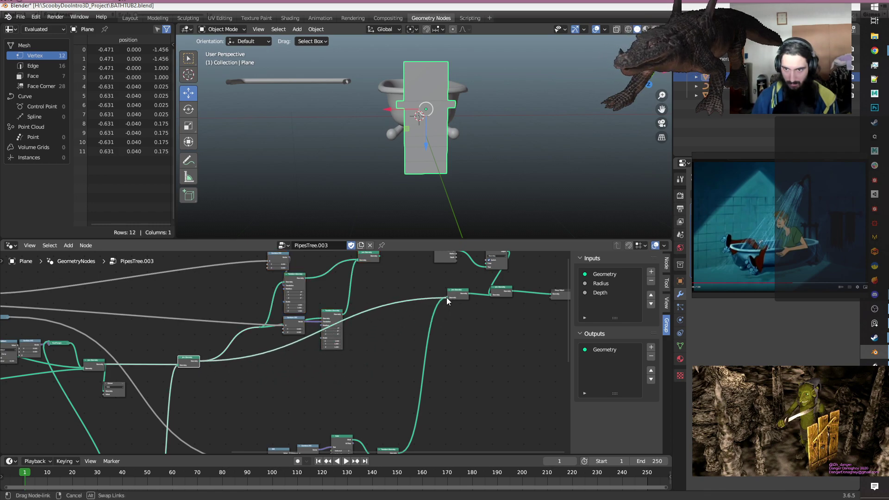
middle_click_drag(419, 148, 348, 145)
scroll(361, 362, "down", 5)
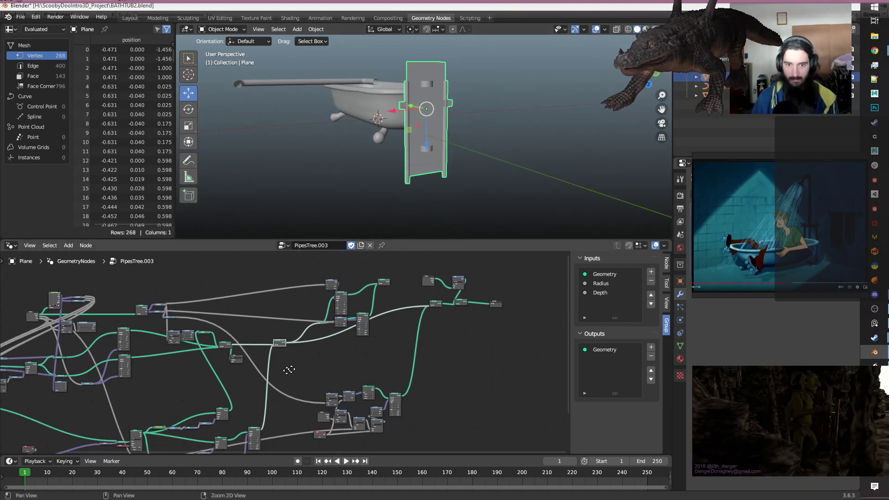
left_click_drag(335, 352, 271, 285)
left_click_drag(344, 299, 339, 251)
Examine the node network from the cylinder and bounding box inputs through to the joined pipe geometry.
middle_click_drag(287, 365, 334, 334)
scroll(449, 338, "down", 1)
scroll(371, 402, "up", 3)
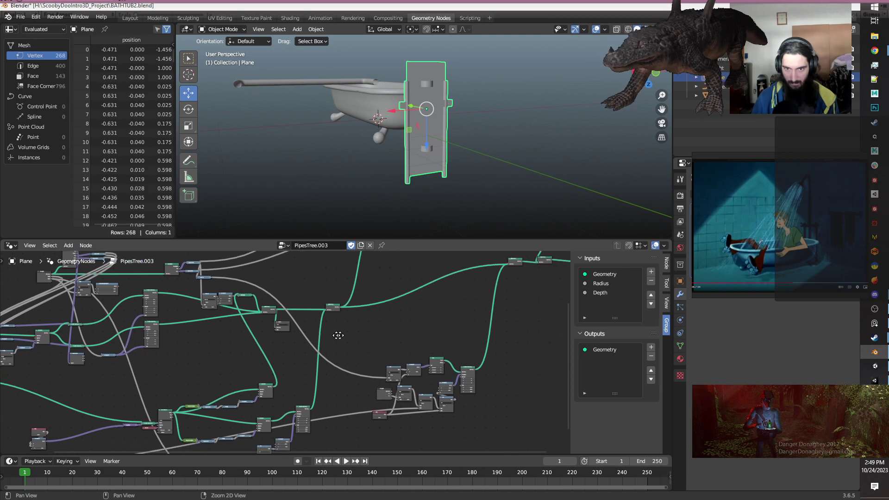
scroll(333, 333, "up", 4)
scroll(319, 330, "down", 2)
middle_click_drag(387, 422, 381, 391)
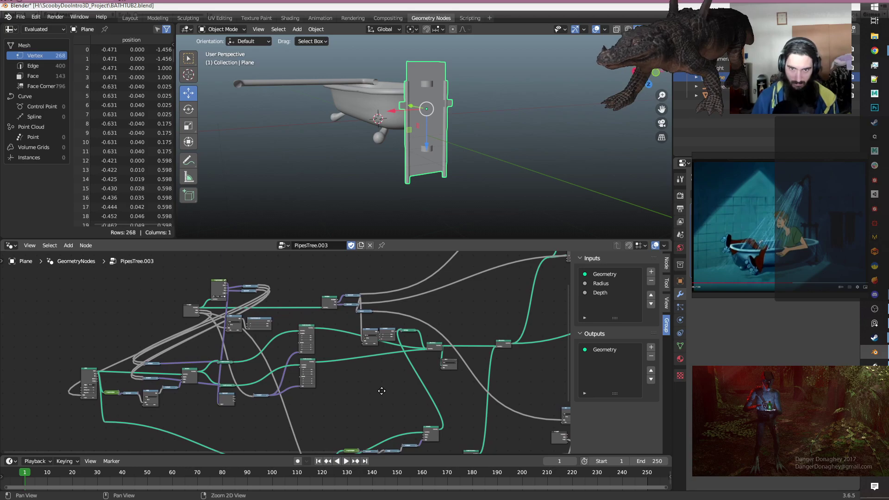
scroll(381, 391, "up", 2)
scroll(252, 451, "up", 2)
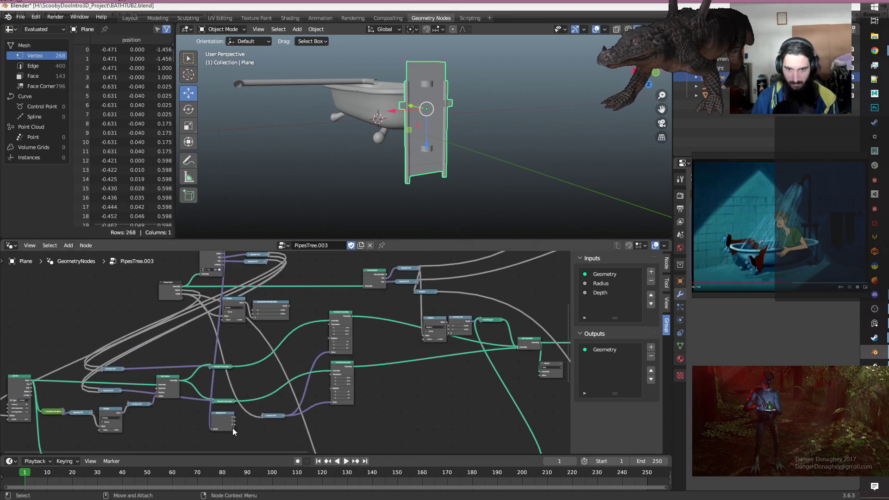
mouse_move(233, 428)
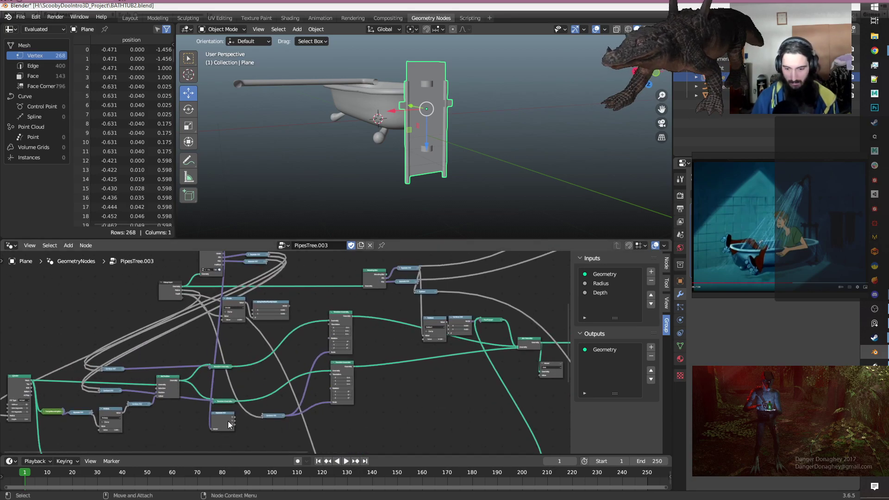
scroll(228, 421, "down", 6)
middle_click_drag(351, 426, 256, 374)
scroll(256, 372, "up", 4)
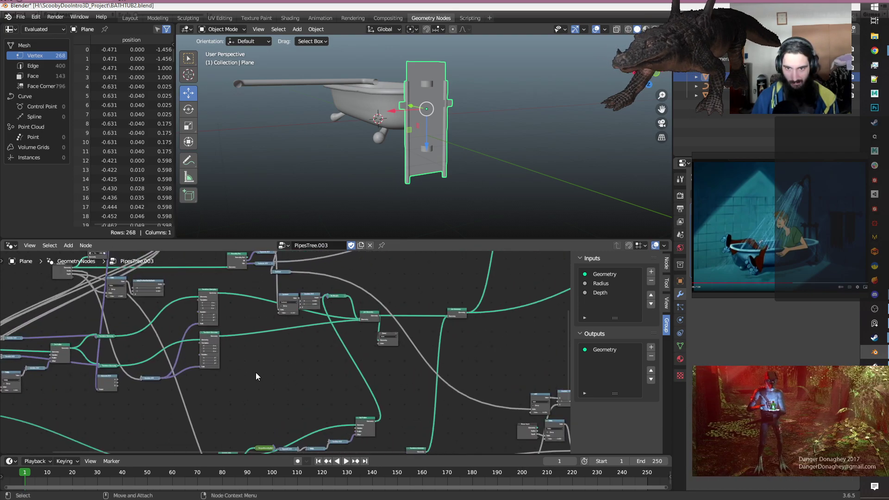
Toggle the Viewer preview on the joined pipes and compare them with the full assembly from the front.
scroll(256, 372, "up", 3)
middle_click_drag(311, 355, 220, 383)
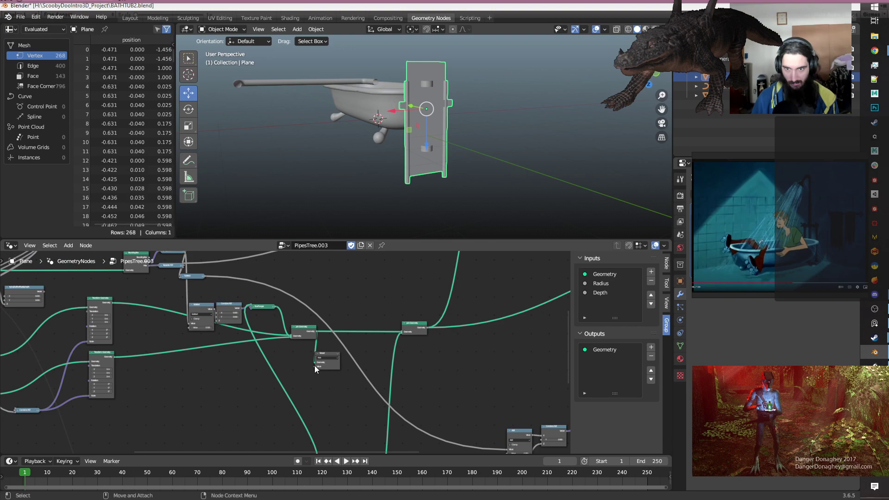
scroll(358, 357, "up", 2)
left_click(356, 354)
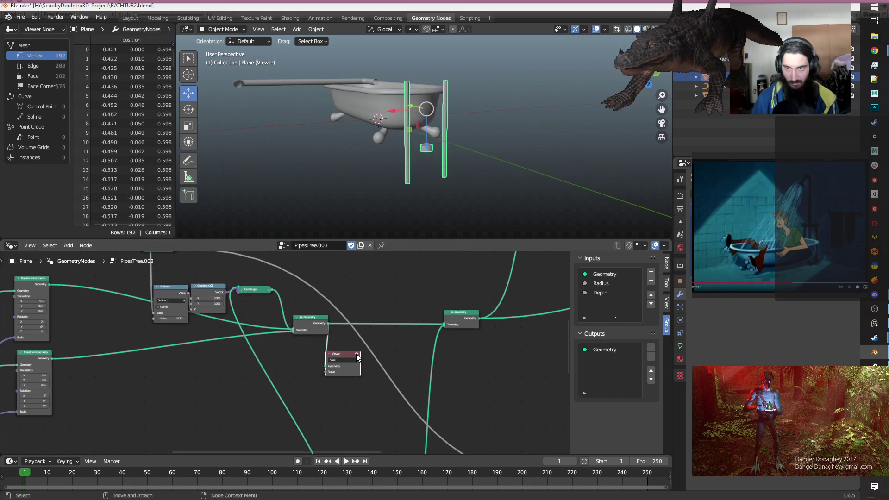
left_click(356, 354)
left_click(357, 355)
left_click(357, 355)
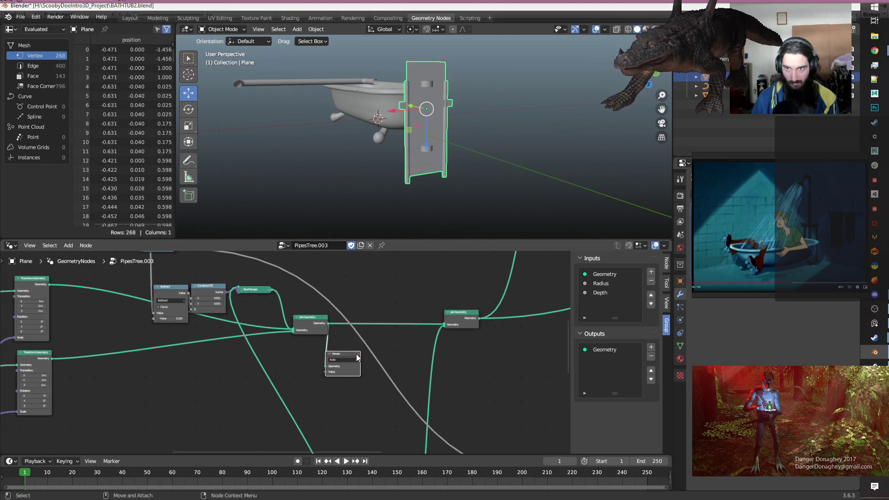
middle_click_drag(473, 187, 417, 183)
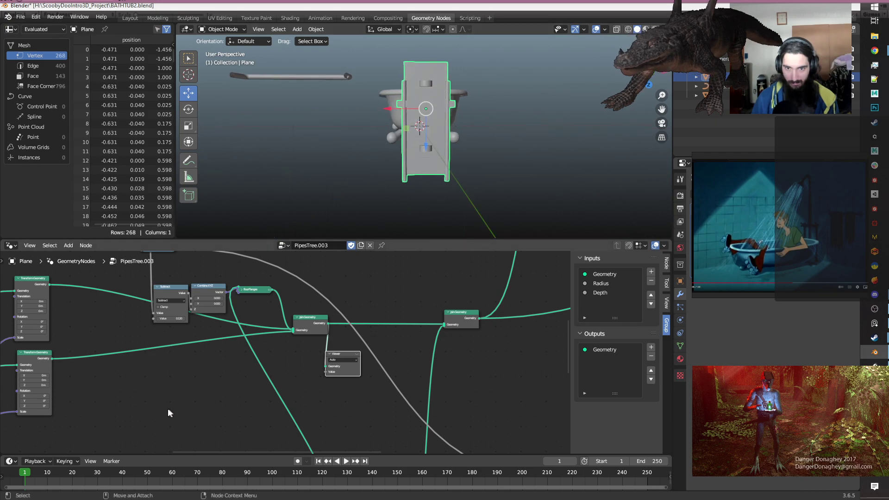
Increase the Depth value in the geometry nodes modifier to test the pipe scaling.
scroll(162, 408, "down", 2)
middle_click_drag(155, 405, 404, 406)
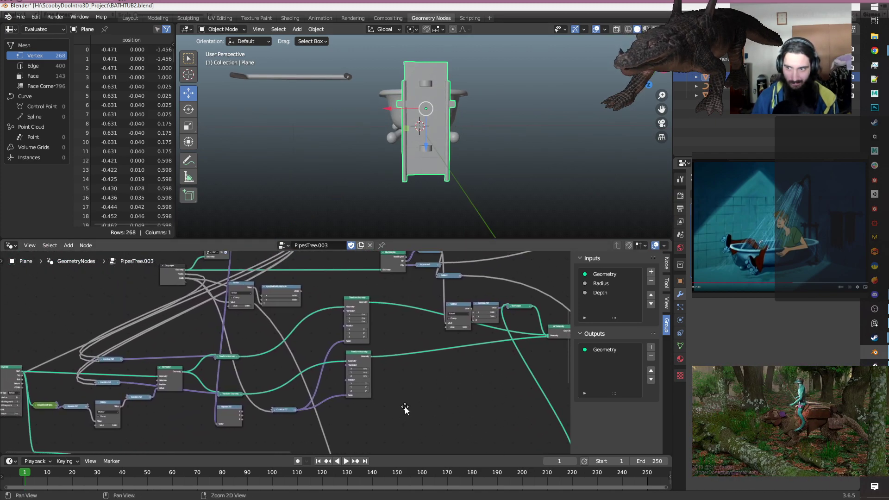
left_click_drag(796, 245, 805, 245)
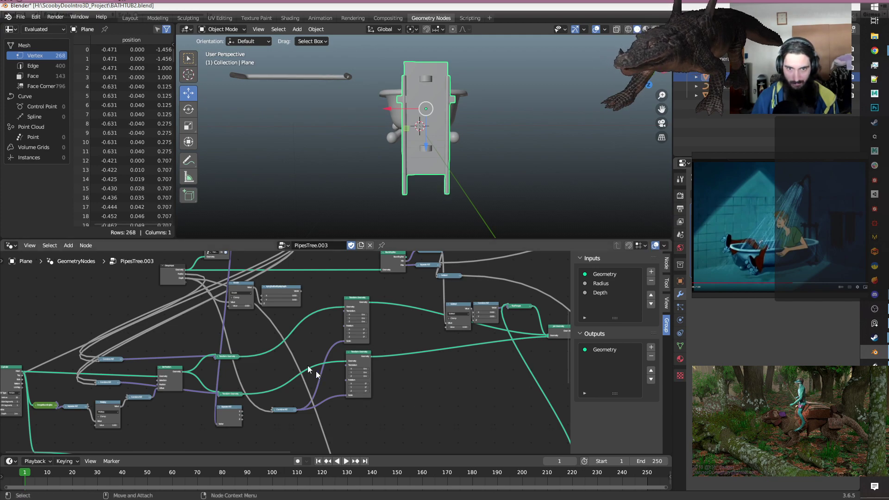
Delete the leftover vector node near the Group Input and the Divide node that fed it.
scroll(162, 282, "up", 2)
middle_click_drag(278, 315, 360, 409)
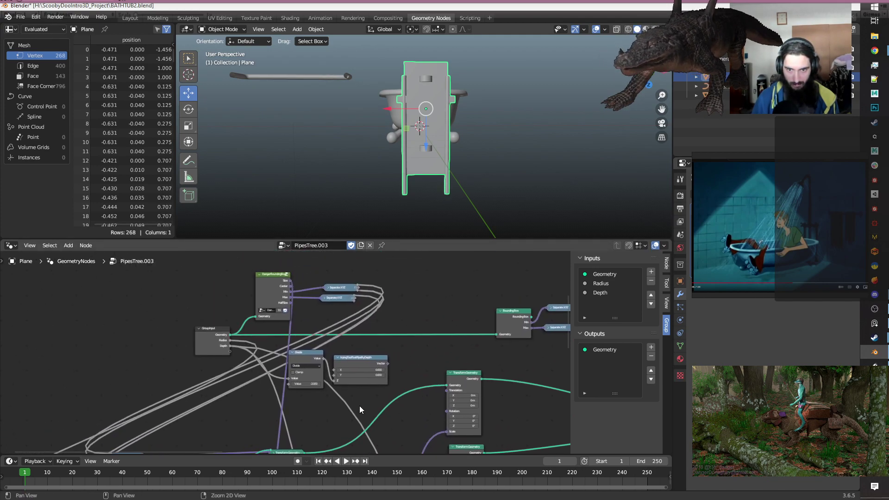
middle_click_drag(401, 377, 323, 320)
left_click(284, 310)
key("x")
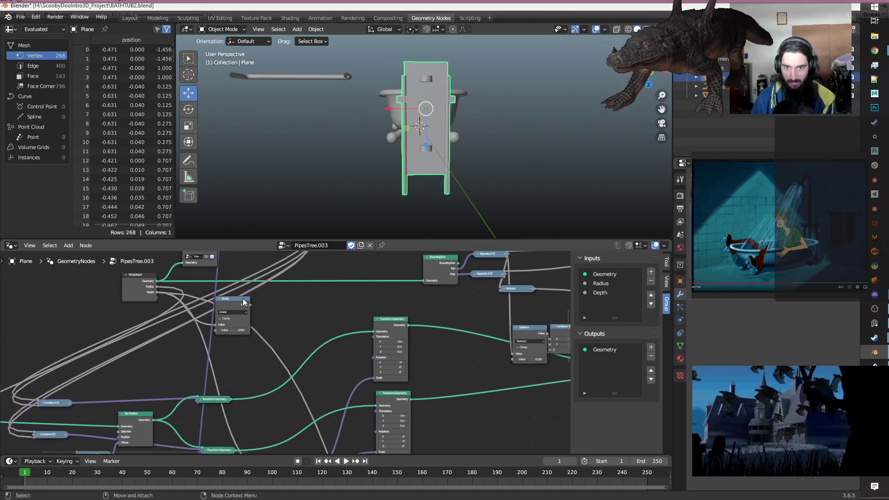
left_click(238, 304)
key("x")
Save the Blender file.
scroll(310, 302, "down", 2)
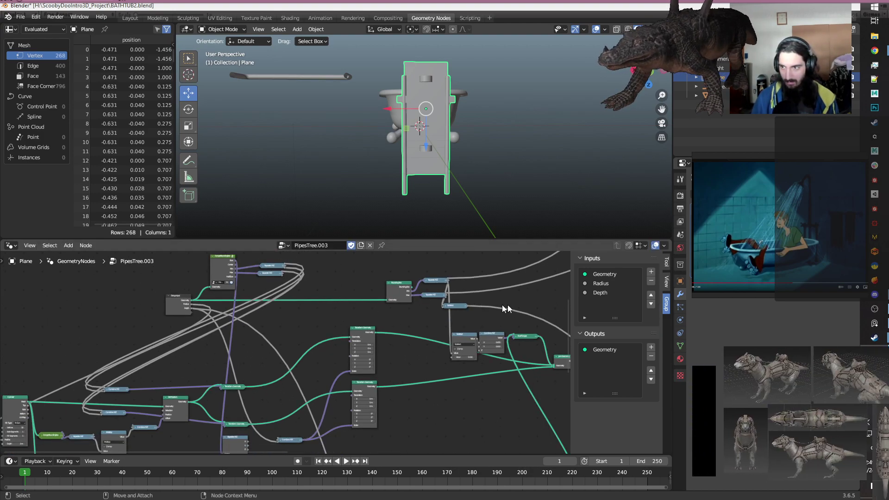
middle_click_drag(414, 407, 413, 327)
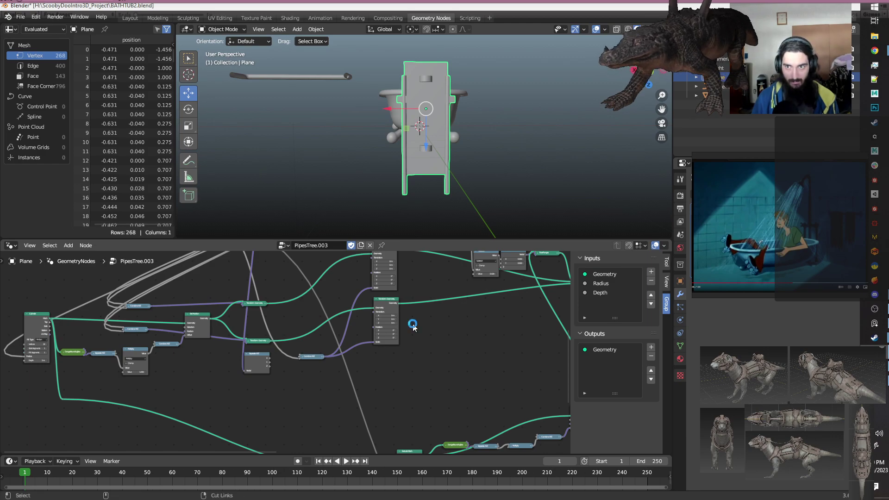
key("ctrl+s")
middle_click_drag(446, 334, 418, 399)
scroll(419, 399, "down", 2)
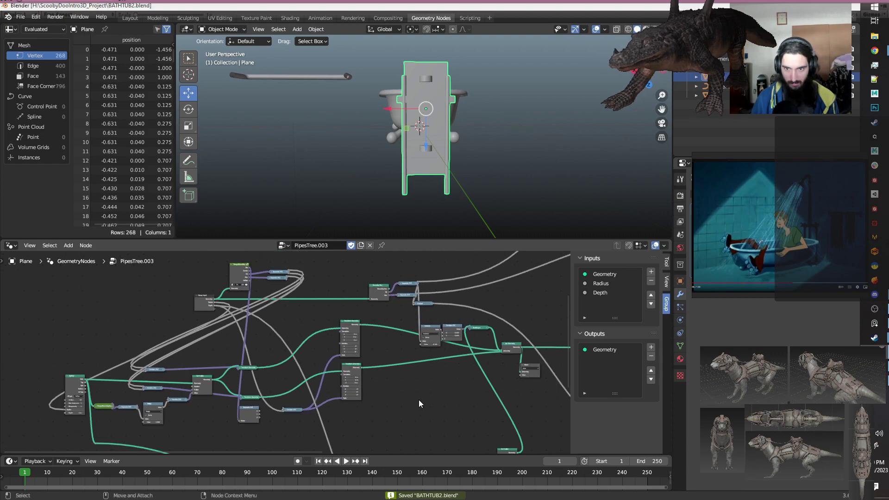
Lower the Value node that feeds the Add node of the lower branch to move the crosspiece down.
scroll(419, 399, "up", 1)
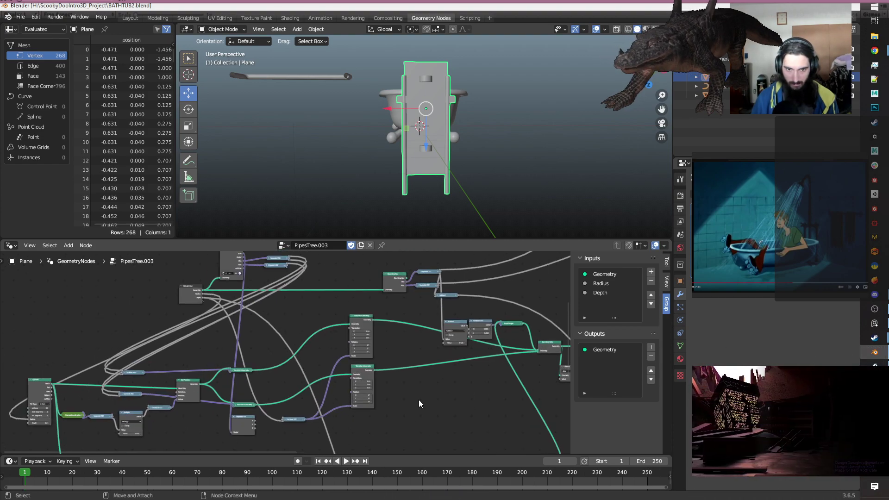
middle_click_drag(419, 404, 409, 390)
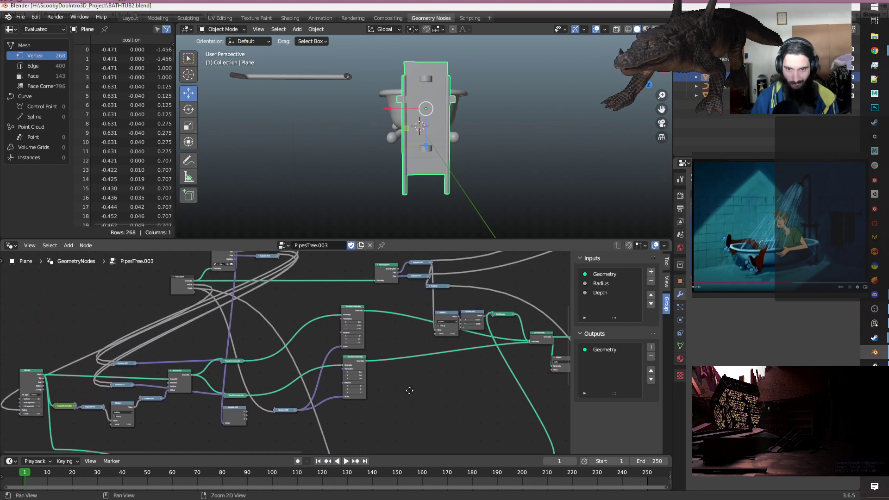
scroll(332, 404, "up", 2)
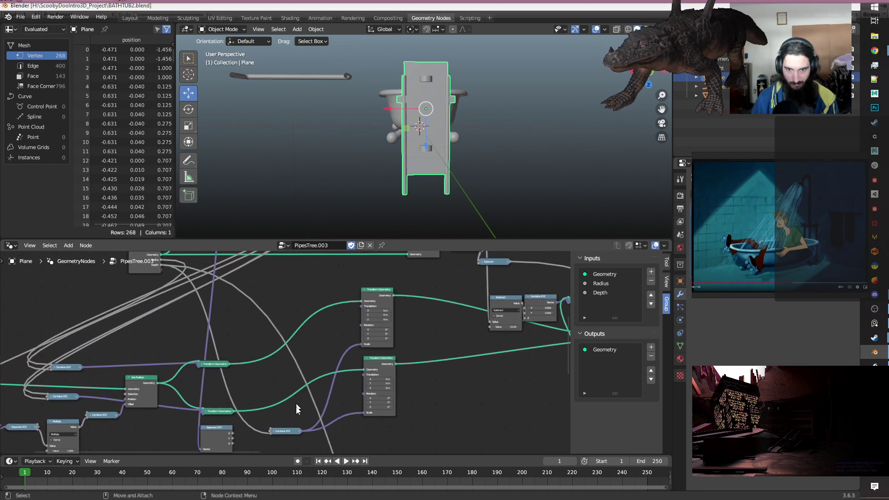
left_click(284, 430)
scroll(288, 362, "down", 3)
middle_click_drag(397, 346, 297, 298)
scroll(300, 298, "down", 4)
middle_click_drag(451, 345, 448, 322)
scroll(351, 385, "up", 5)
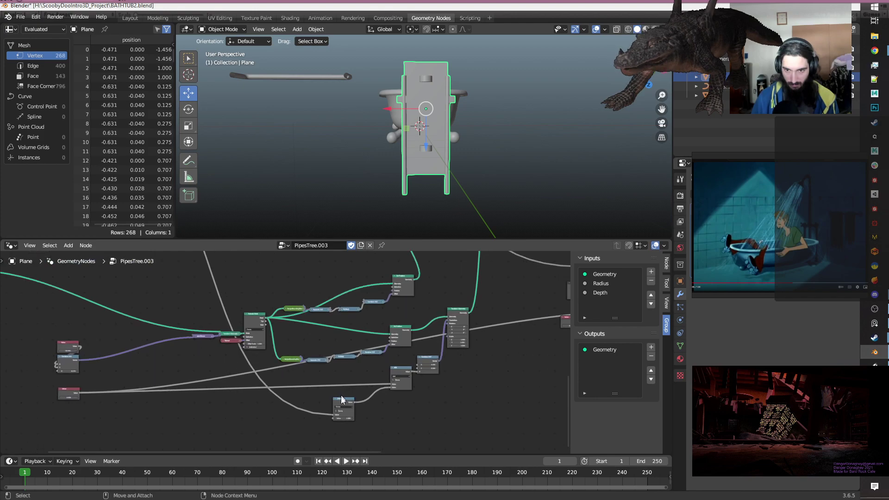
left_click(343, 401)
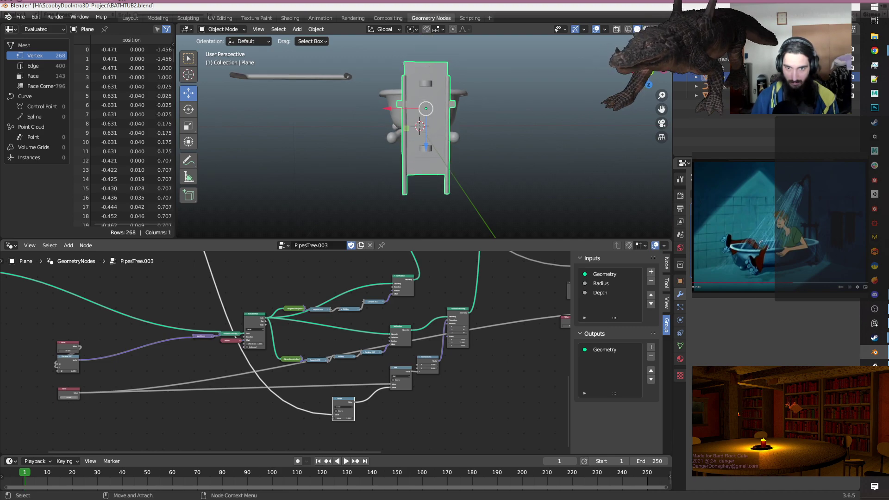
left_click_drag(68, 398, 45, 397)
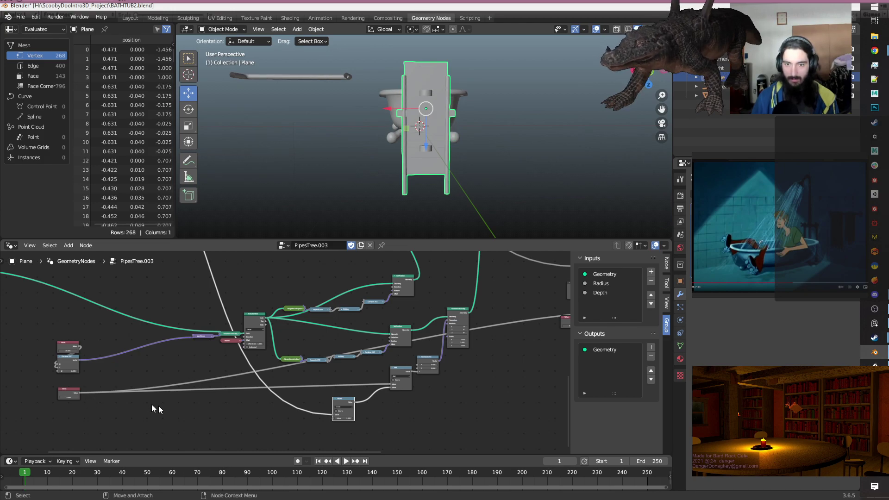
Try cutting the links from the Group Input's Depth output, and undo the cut.
scroll(182, 411, "down", 4)
middle_click_drag(252, 299, 388, 422, "alt")
scroll(290, 287, "up", 9)
middle_click_drag(289, 288, 278, 390, "alt")
scroll(278, 390, "up", 7)
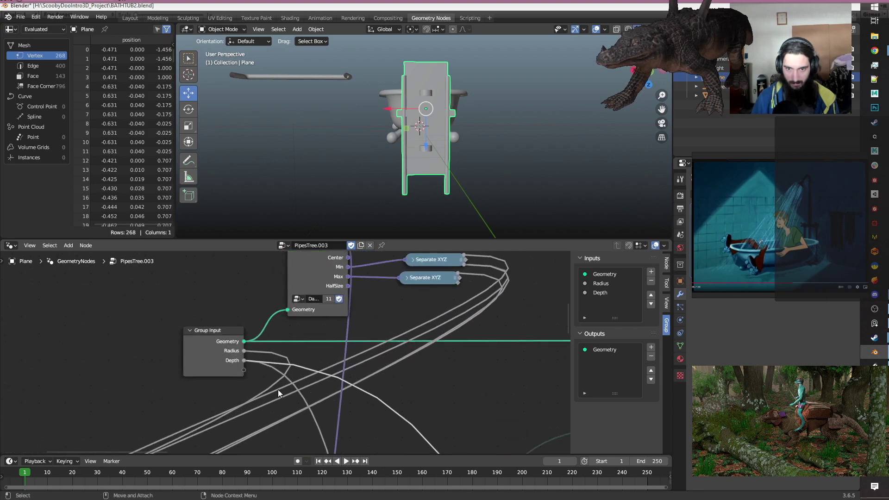
right_click_drag(257, 356, 250, 373, "ctrl")
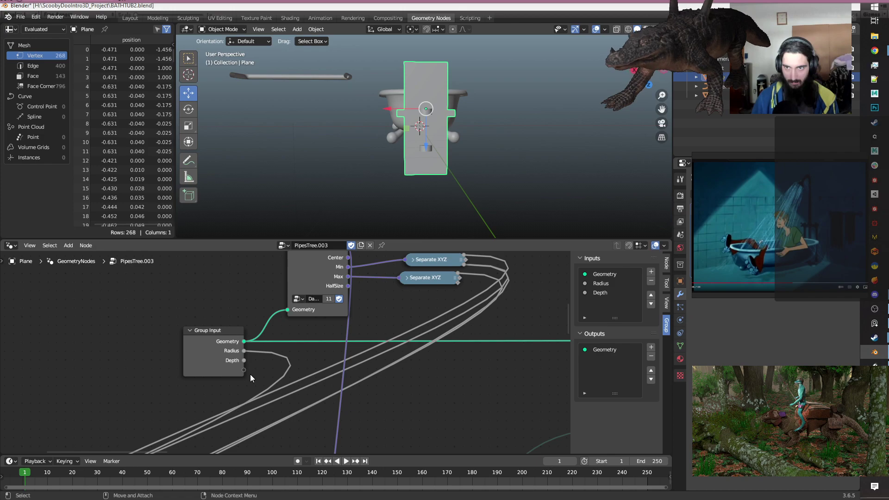
scroll(250, 374, "down", 4)
middle_click_drag(353, 381, 323, 274, "alt")
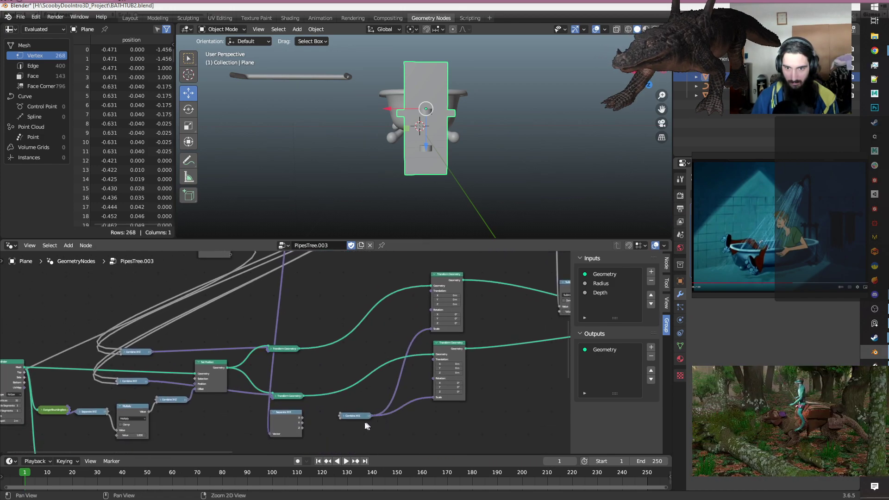
middle_click_drag(332, 430, 308, 366)
key("ctrl+z")
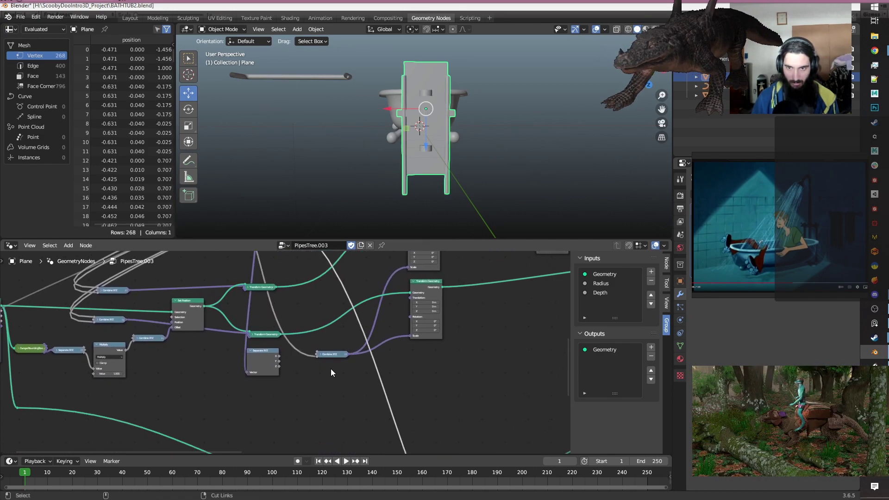
Connect the Z output of the bounding box Separate XYZ node to the Combine XYZ that scales both pipes, replacing the Depth link.
middle_click_drag(436, 394, 490, 262)
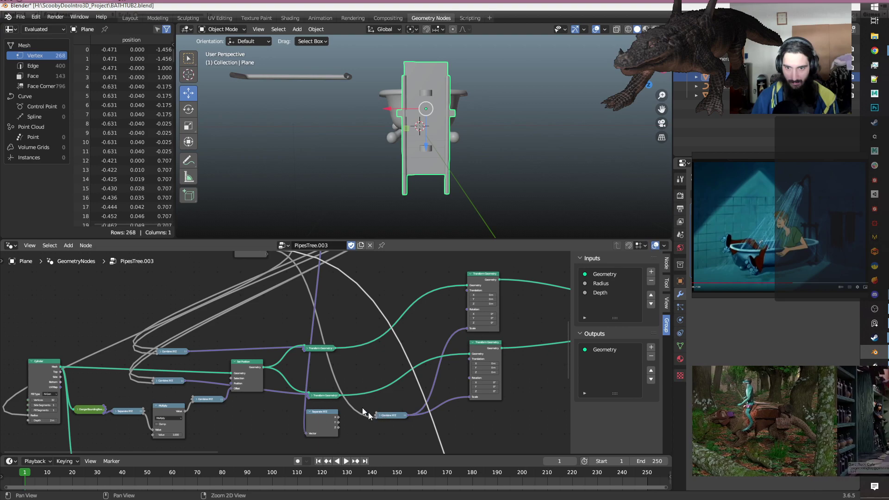
scroll(328, 334, "up", 2)
left_click_drag(305, 355, 363, 341)
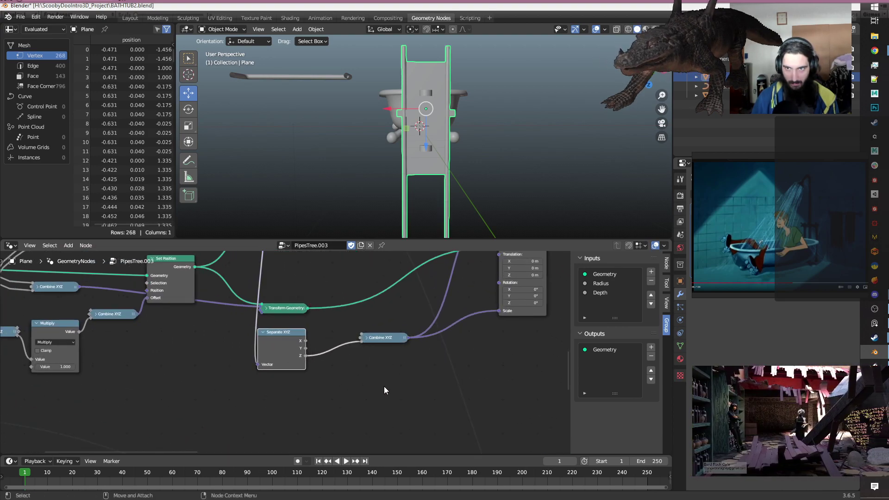
Cut the Separate XYZ link into the Combine XYZ that scales both pipes, and set that node's Z to 1.
scroll(384, 390, "down", 6)
middle_click_drag(389, 388, 358, 401)
scroll(318, 381, "up", 2)
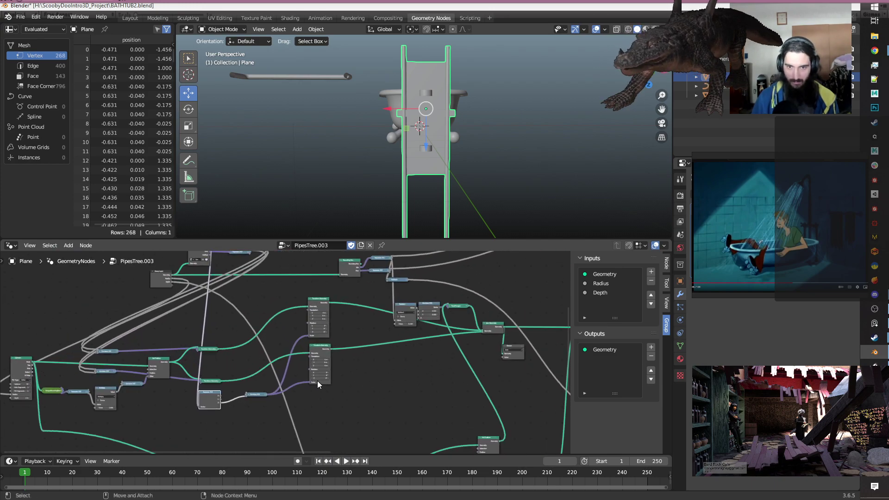
scroll(318, 381, "down", 1)
scroll(370, 376, "up", 3)
scroll(450, 123, "down", 3)
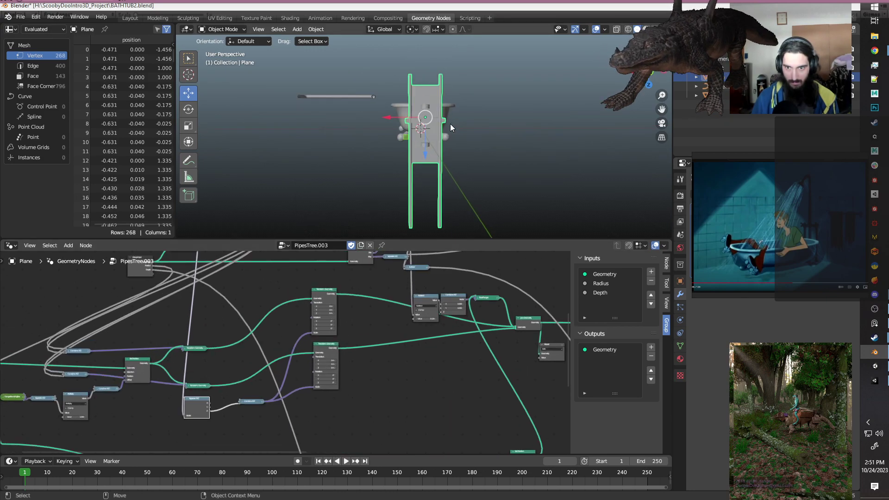
scroll(224, 416, "up", 3)
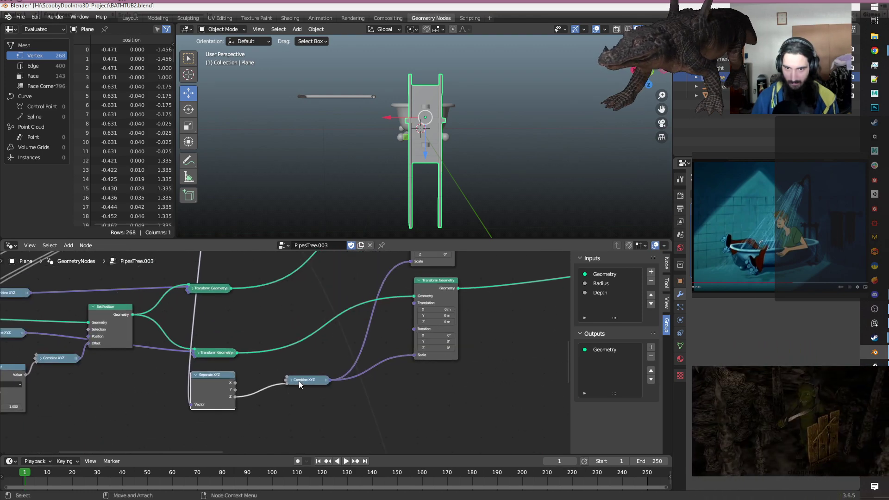
left_click(291, 380)
right_click_drag(257, 392, 250, 414, "ctrl")
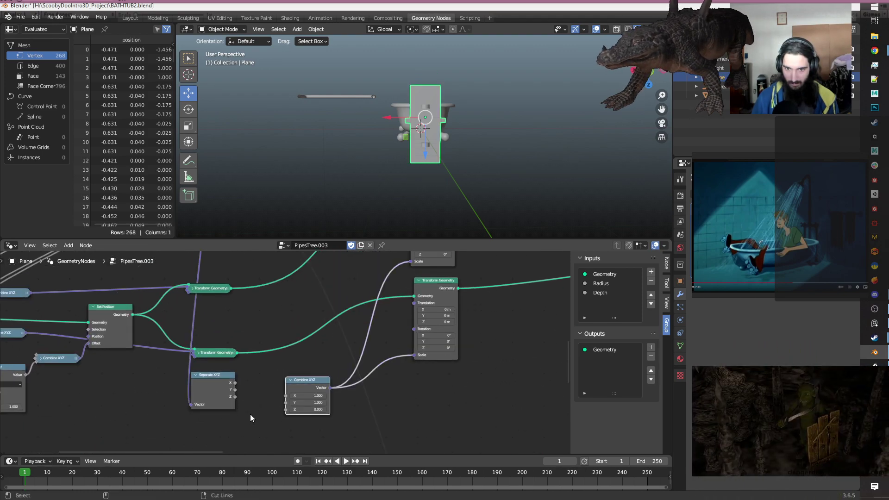
type("1")
key("Return")
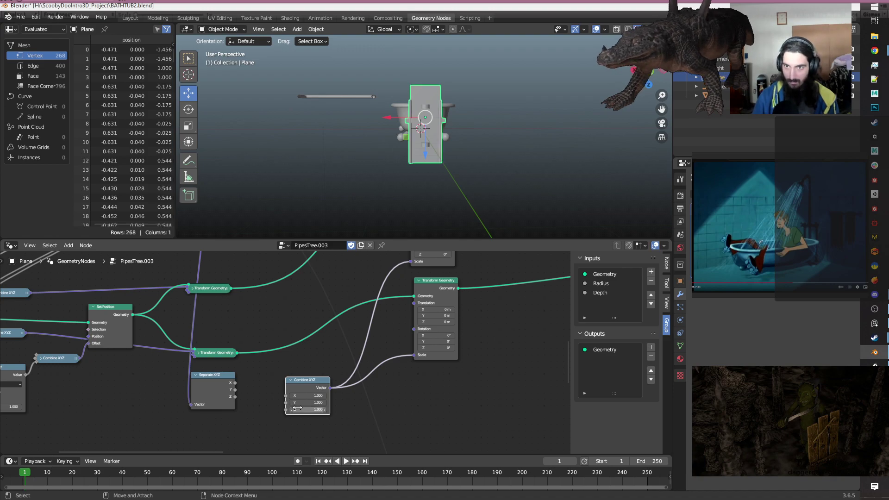
left_click(381, 422)
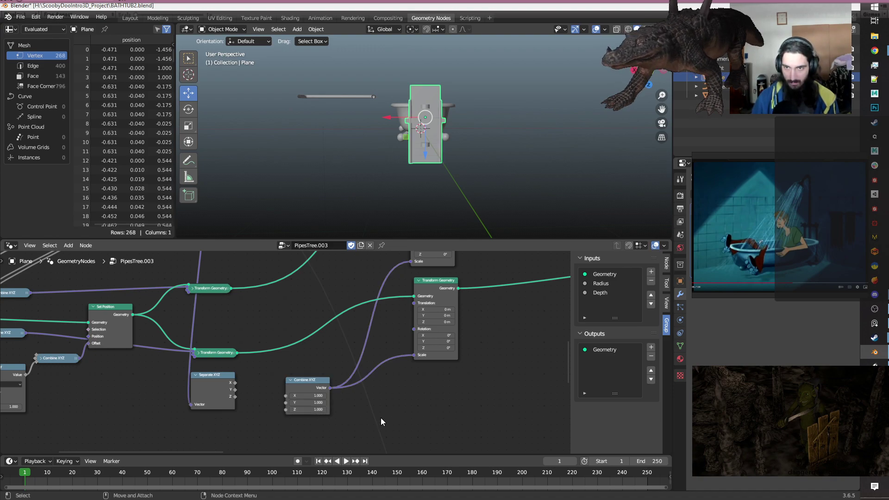
Examine the pipes in the viewport and the settings of the lower Transform Geometry node that places one of them.
middle_click_drag(420, 163, 446, 179)
scroll(452, 153, "up", 4)
scroll(382, 357, "down", 2)
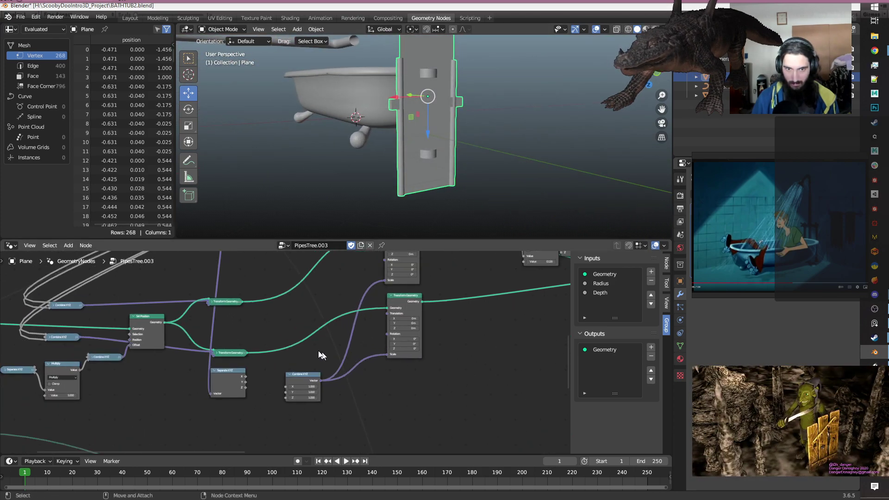
scroll(415, 368, "down", 2)
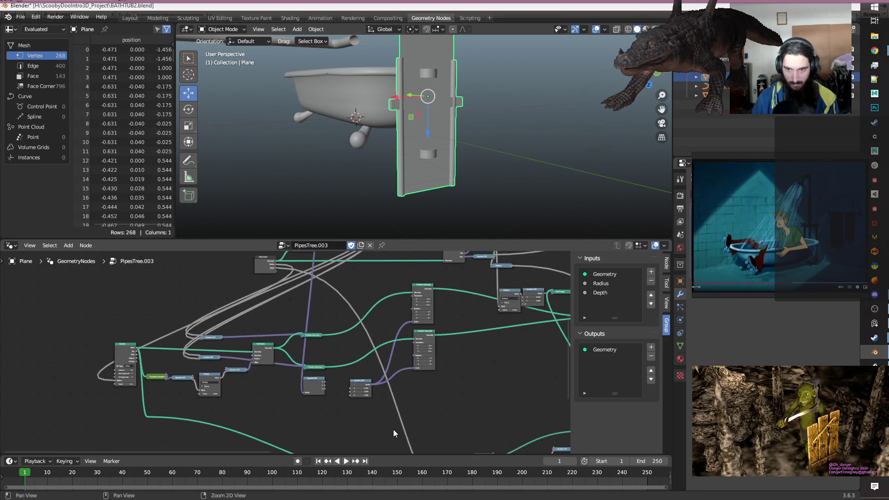
scroll(388, 429, "up", 4)
scroll(387, 428, "down", 4)
middle_click_drag(363, 296, 345, 274)
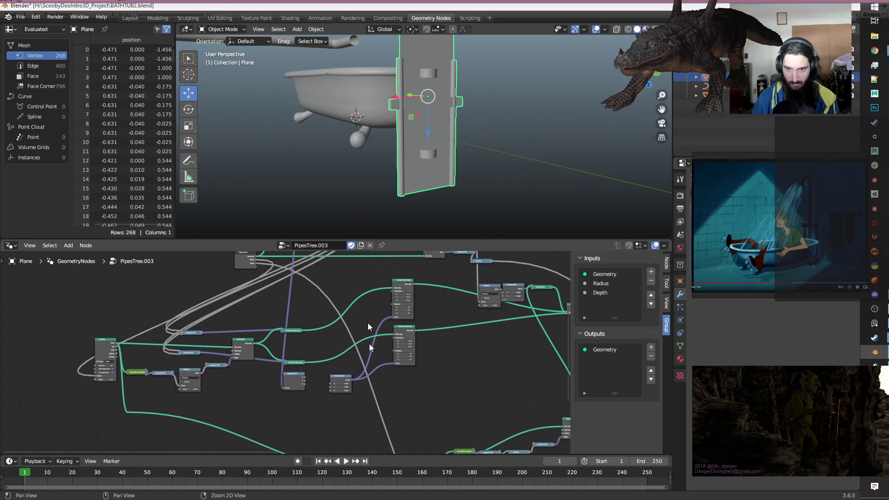
scroll(343, 394, "up", 3)
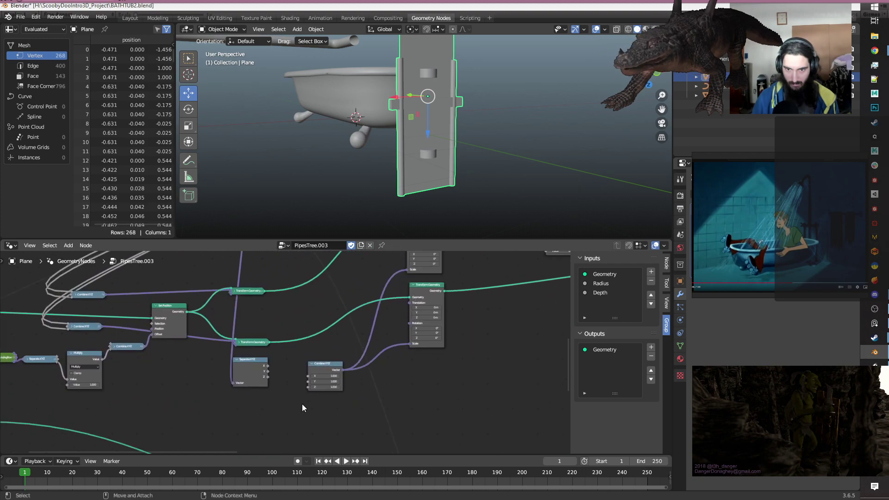
scroll(304, 408, "up", 1)
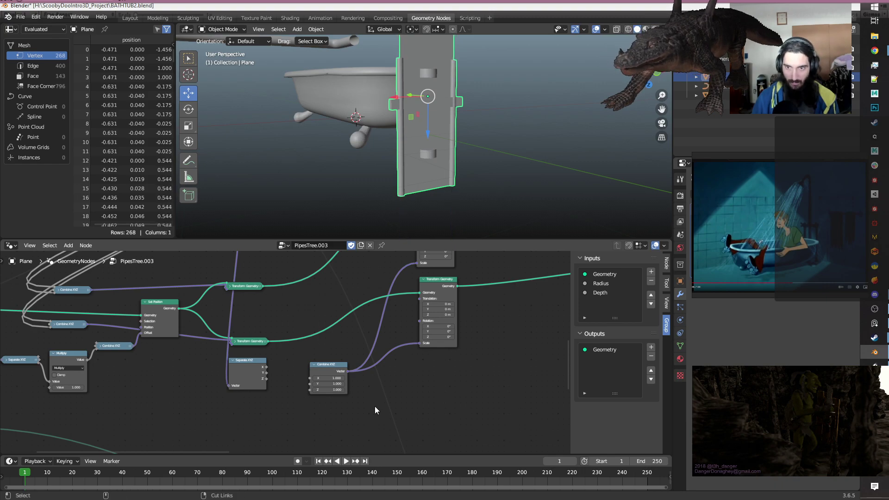
scroll(410, 406, "down", 4)
scroll(275, 325, "up", 5)
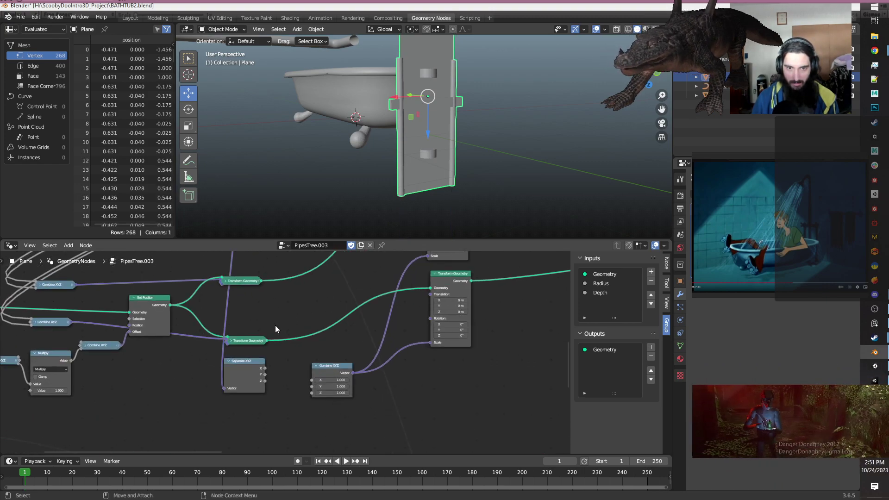
left_click(232, 341)
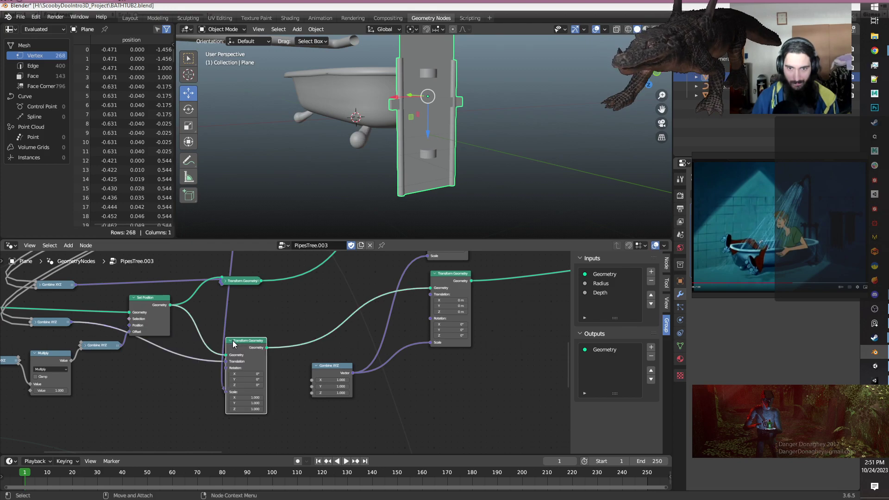
left_click(233, 341)
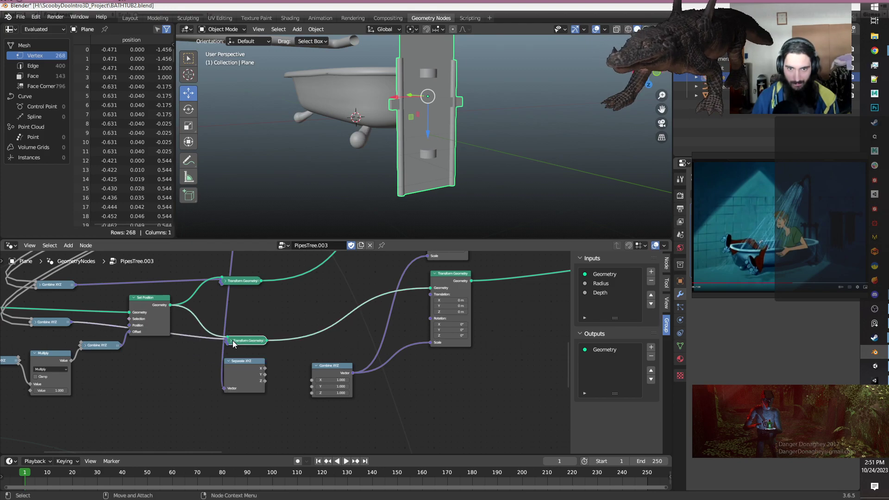
Move the two Combine XYZ nodes beside the Transform Geometry nodes they feed, and save the Blender file.
middle_click_drag(156, 303, 239, 326)
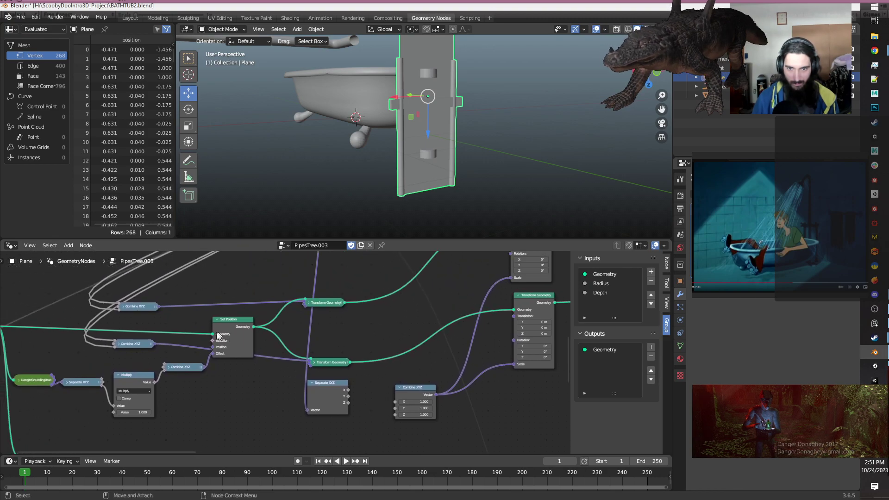
left_click(229, 327)
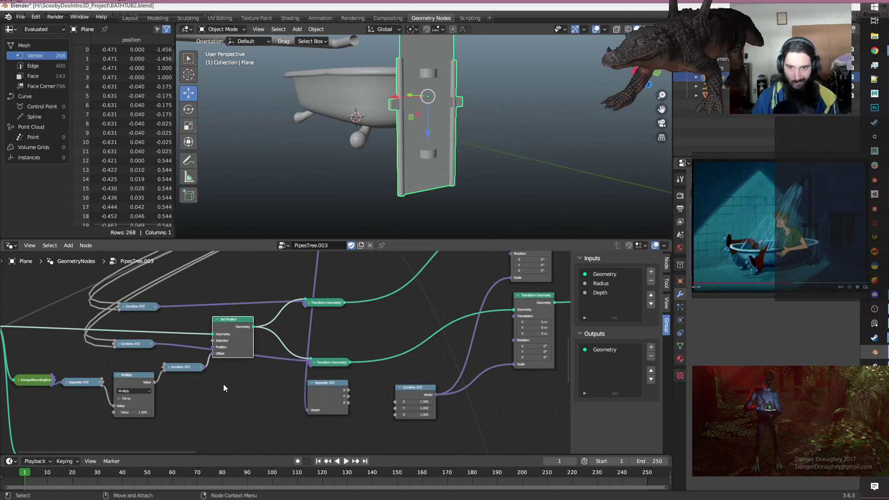
left_click_drag(144, 298, 268, 370)
left_click(266, 387)
left_click_drag(275, 322, 273, 297)
middle_click_drag(204, 302, 238, 323)
scroll(238, 323, "down", 2)
middle_click_drag(391, 295, 354, 332)
key("ctrl+s")
Preview the Join Geometry output of the pipes and flange by activating its Viewer node.
scroll(297, 354, "up", 2)
scroll(297, 353, "up", 1)
scroll(308, 357, "down", 1)
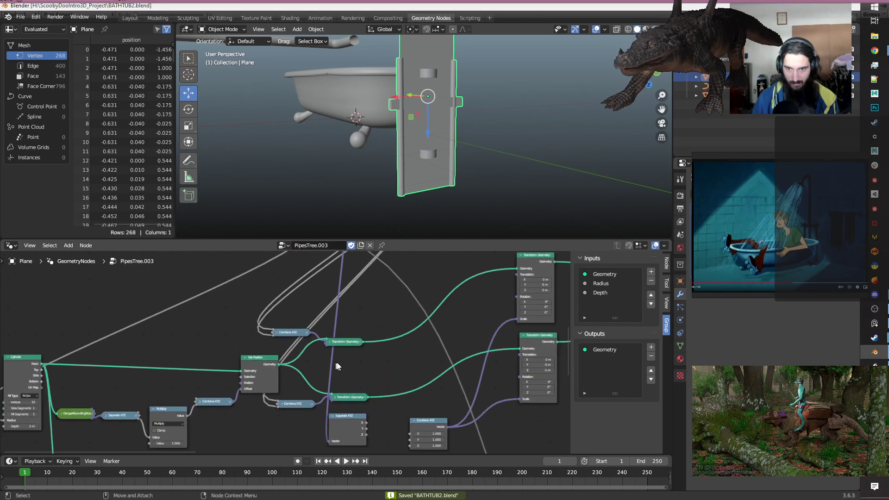
middle_click_drag(415, 365, 362, 311)
scroll(362, 311, "up", 1)
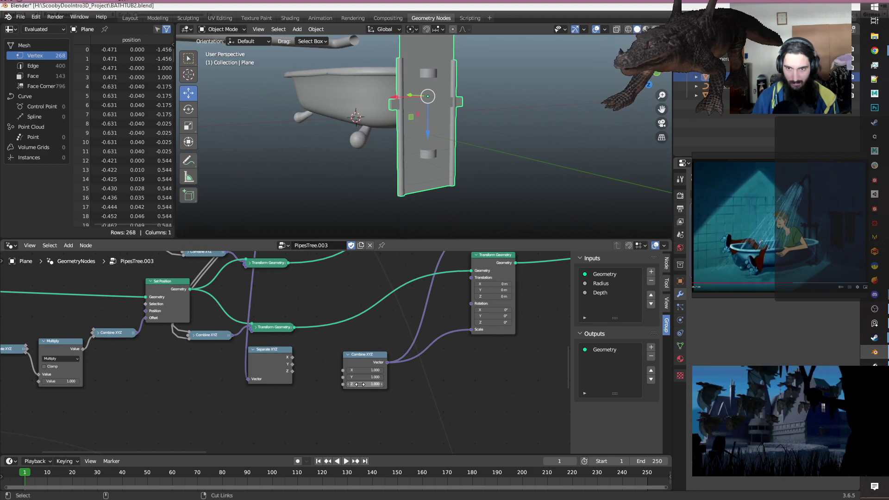
scroll(345, 375, "down", 2)
middle_click_drag(315, 380, 299, 423)
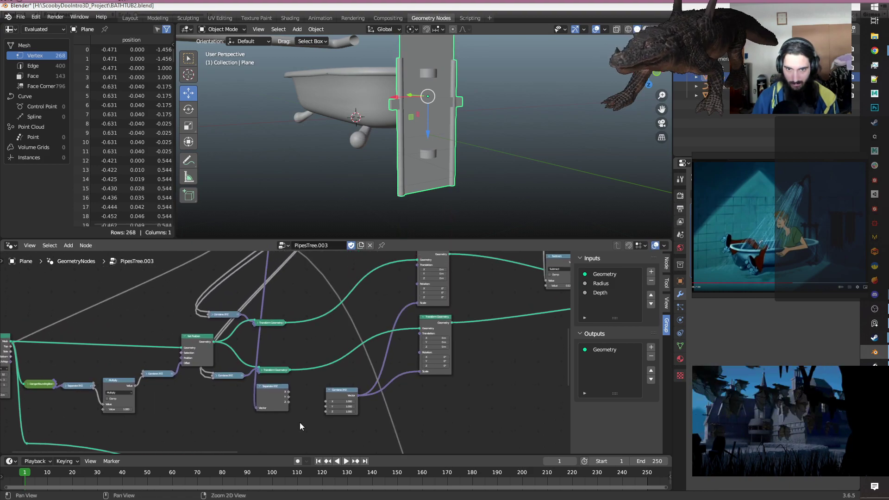
middle_click_drag(463, 359, 312, 377)
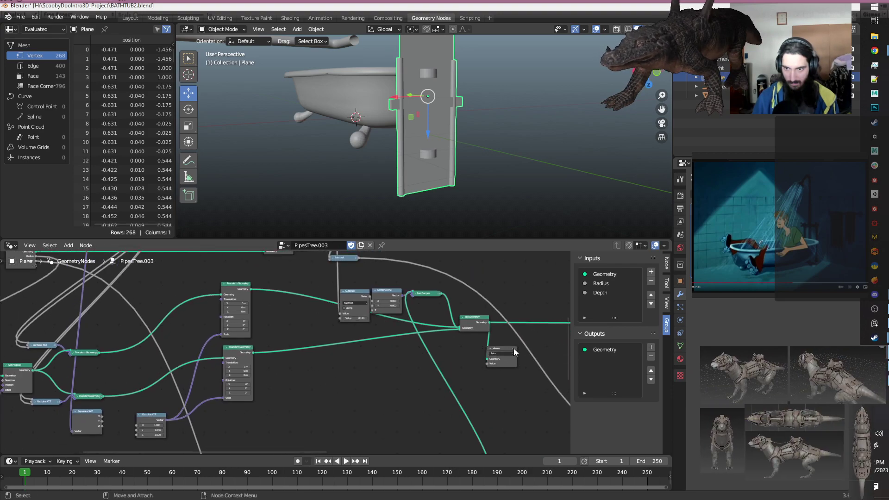
left_click(515, 350)
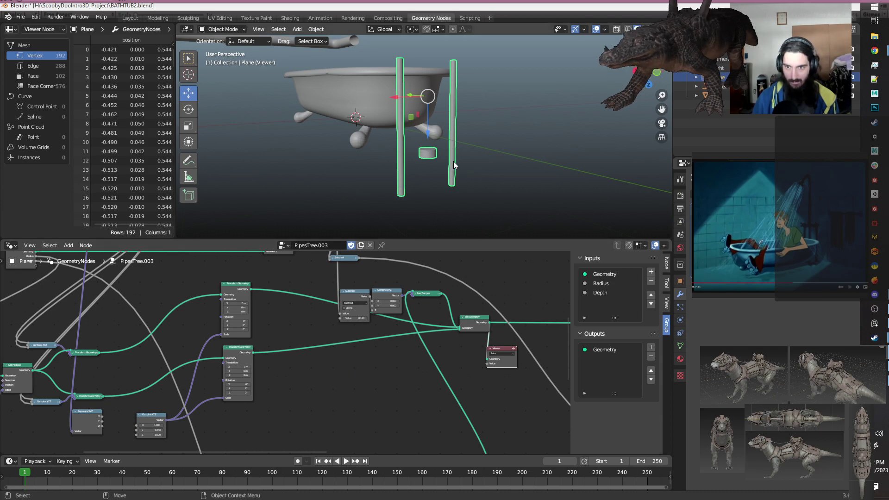
Examine the flange transform node and the Join Geometry node that combines it with both pipe branches.
scroll(446, 326, "up", 1)
middle_click_drag(452, 364, 410, 380)
scroll(408, 383, "down", 1)
middle_click_drag(329, 383, 410, 368)
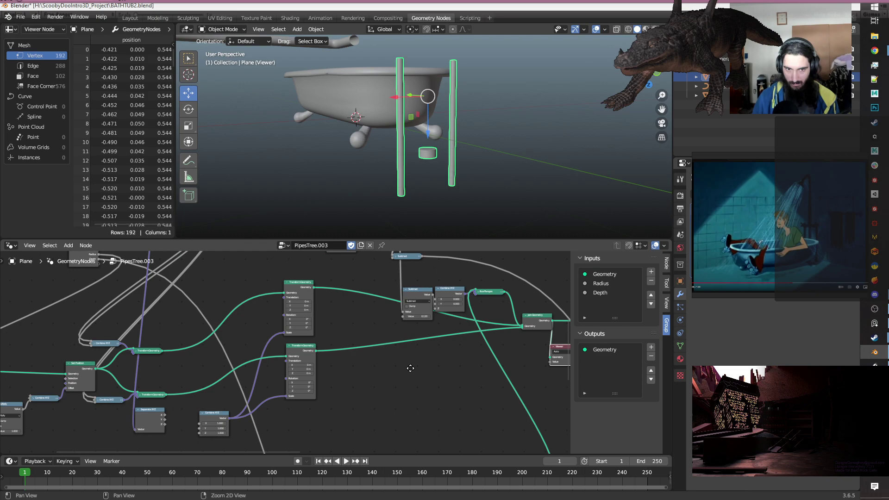
middle_click_drag(410, 368, 396, 375)
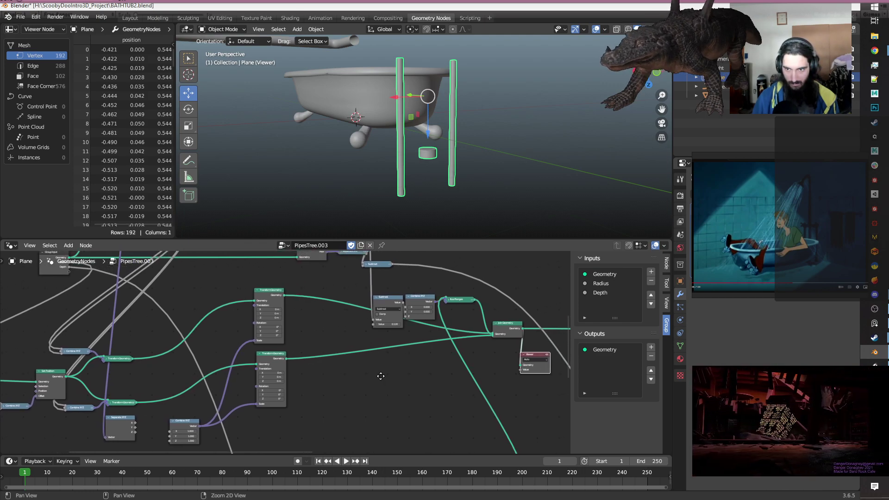
left_click(449, 300)
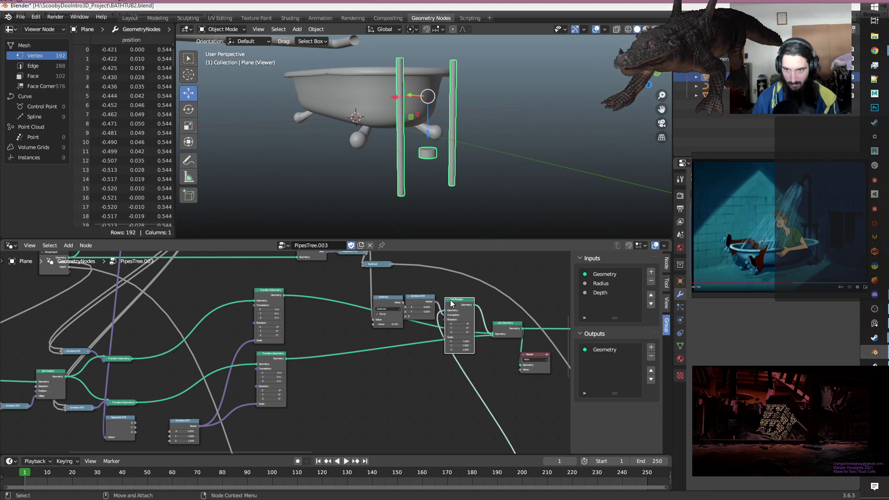
left_click(448, 300)
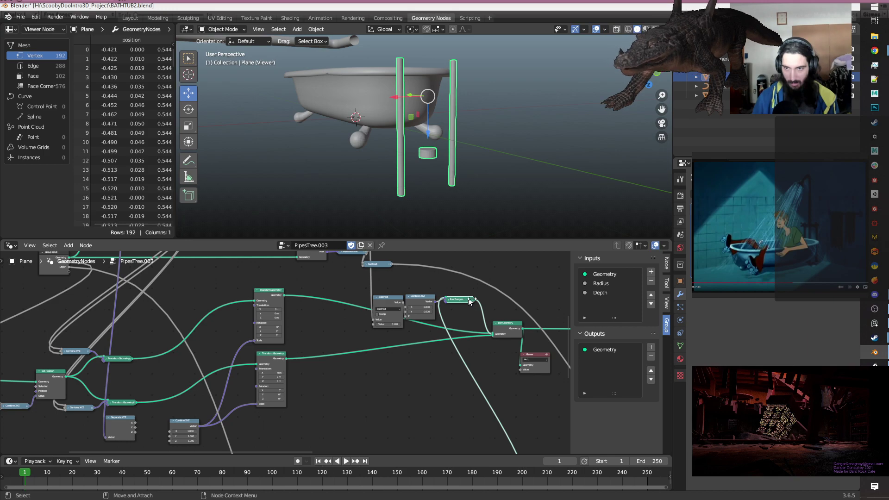
left_click(509, 330)
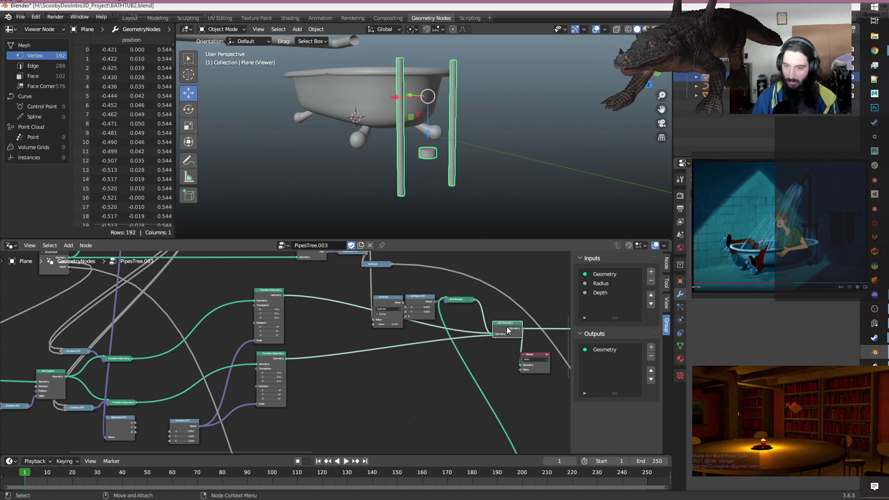
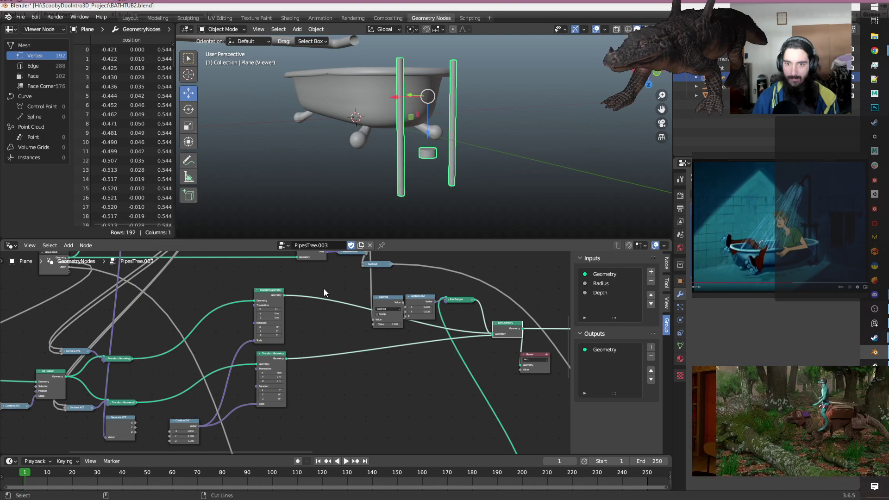
Cut both scaling Transform Geometry links into Join Geometry and connect the Set Position geometry directly to Join Geometry instead.
right_click_drag(323, 288, 345, 364, "ctrl")
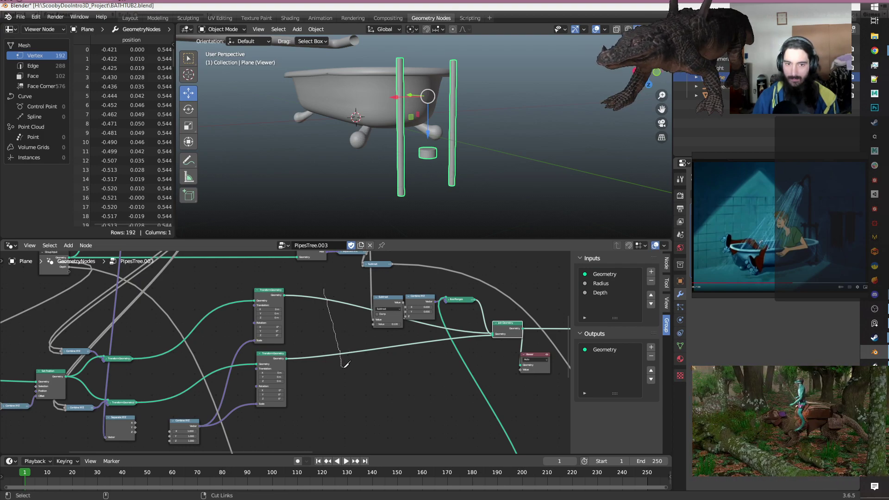
right_click_drag(346, 365, 343, 367, "ctrl")
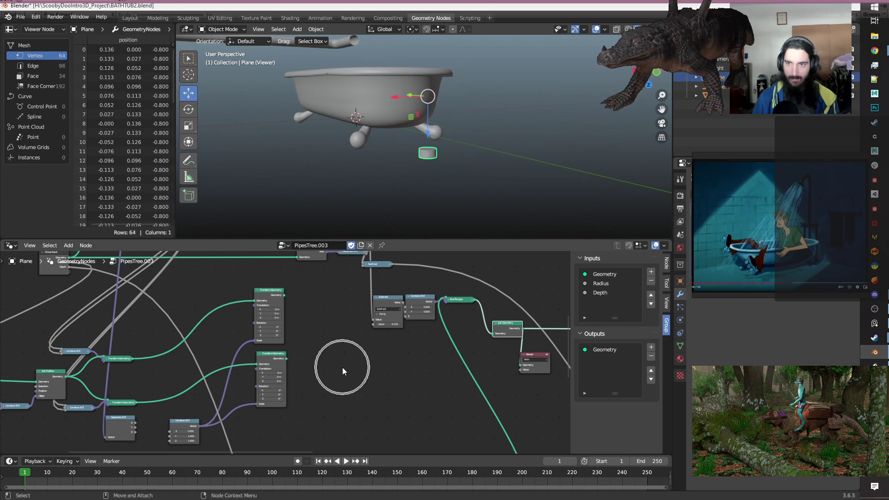
left_click_drag(65, 378, 492, 335)
Connect the bounding box group's Separate XYZ output to Z of the flange's Combine XYZ, replacing the Subtract link, and move the Subtract node aside.
scroll(416, 355, "down", 3)
middle_click_drag(416, 355, 364, 384)
scroll(359, 309, "up", 2)
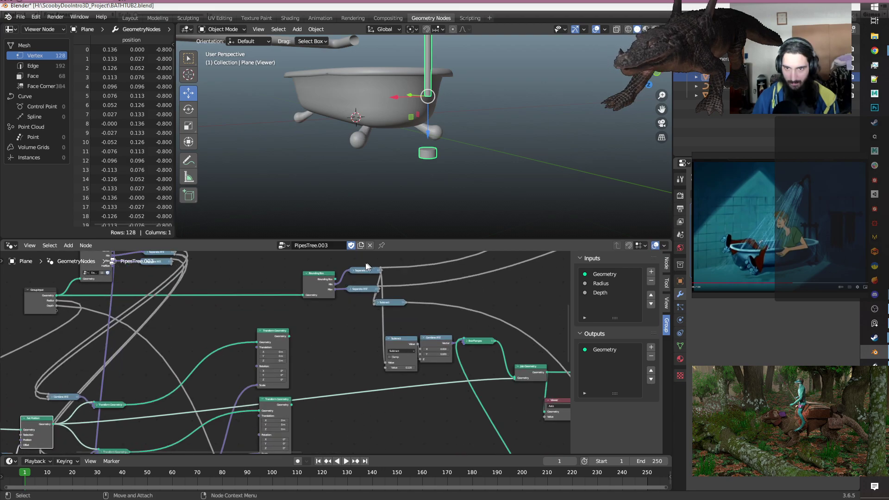
scroll(402, 366, "up", 2)
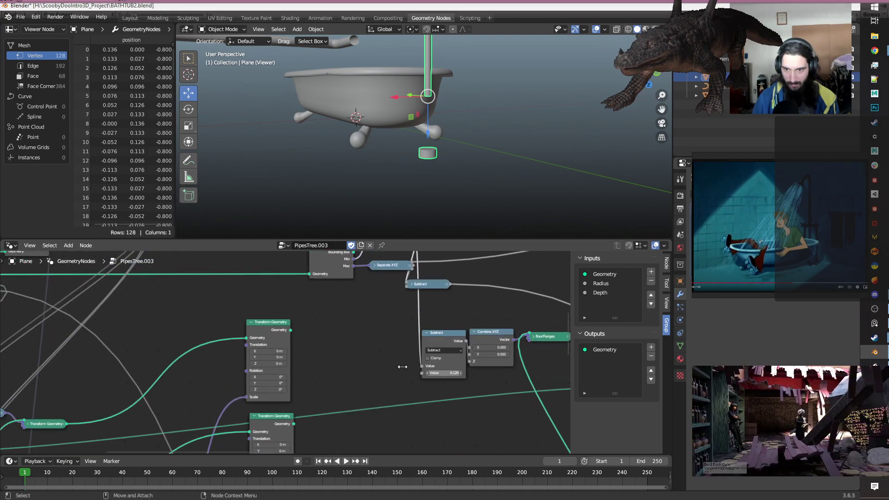
scroll(360, 379, "down", 2)
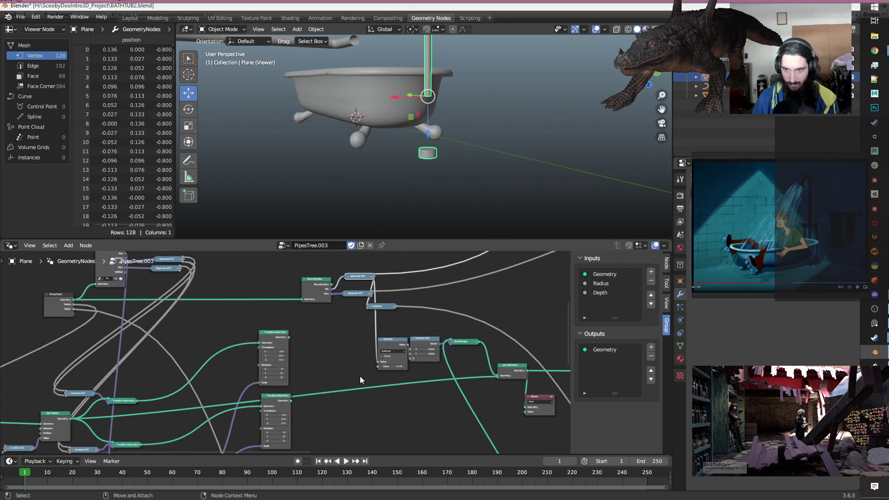
scroll(357, 375, "down", 1)
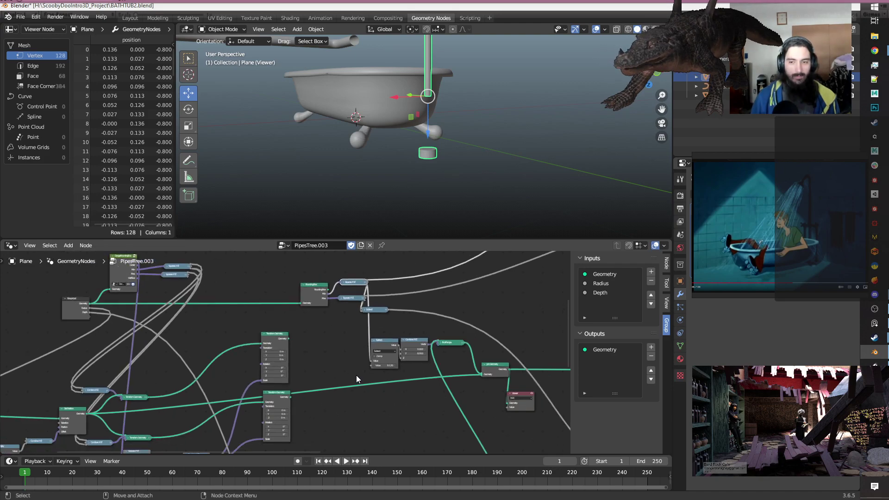
middle_click_drag(356, 375, 331, 408)
scroll(329, 407, "up", 1)
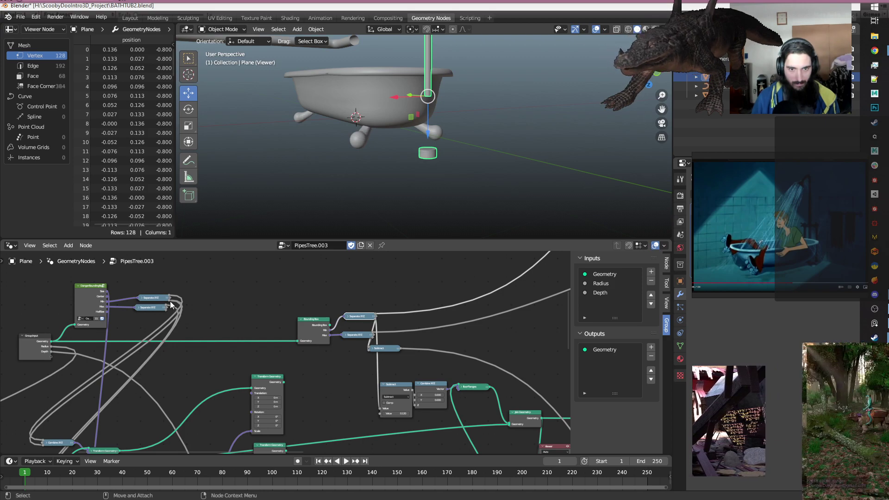
left_click_drag(170, 304, 387, 366)
left_click(391, 392)
scroll(390, 408, "down", 2)
middle_click_drag(384, 402, 236, 360)
scroll(340, 354, "up", 5)
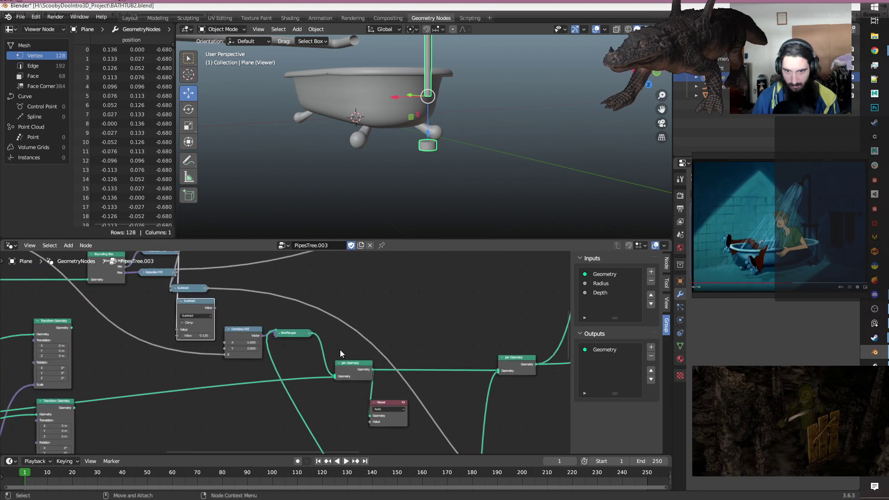
Examine the transform settings of the floorFlanges node and the Combine XYZ and Join Geometry nodes around it.
left_click(279, 333)
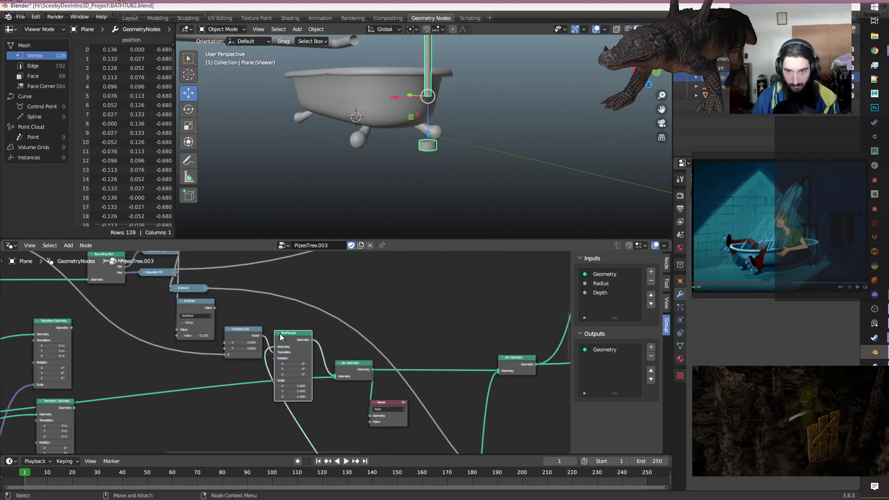
left_click(279, 334)
scroll(335, 405, "down", 2)
middle_click_drag(272, 408, 451, 382)
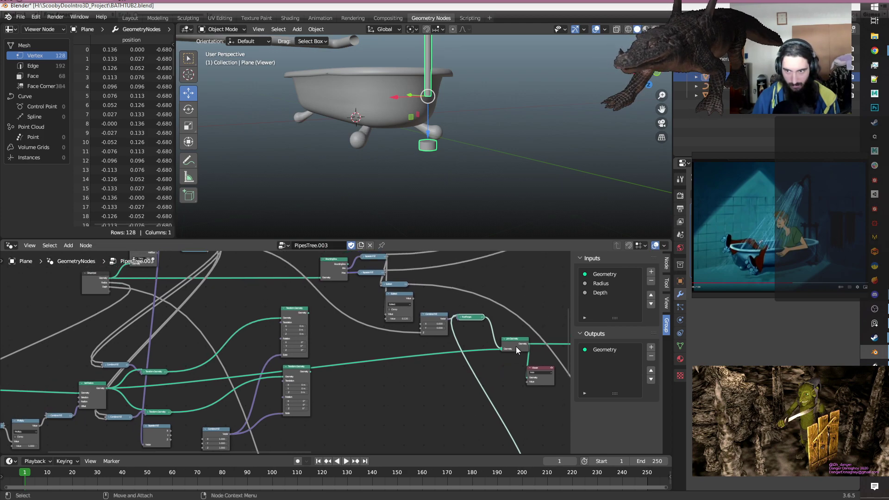
middle_click_drag(495, 362, 370, 384)
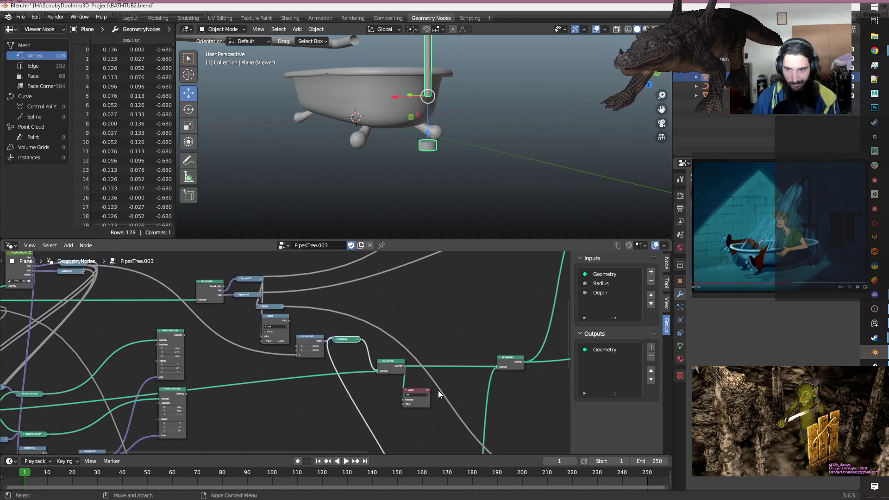
left_click(428, 394)
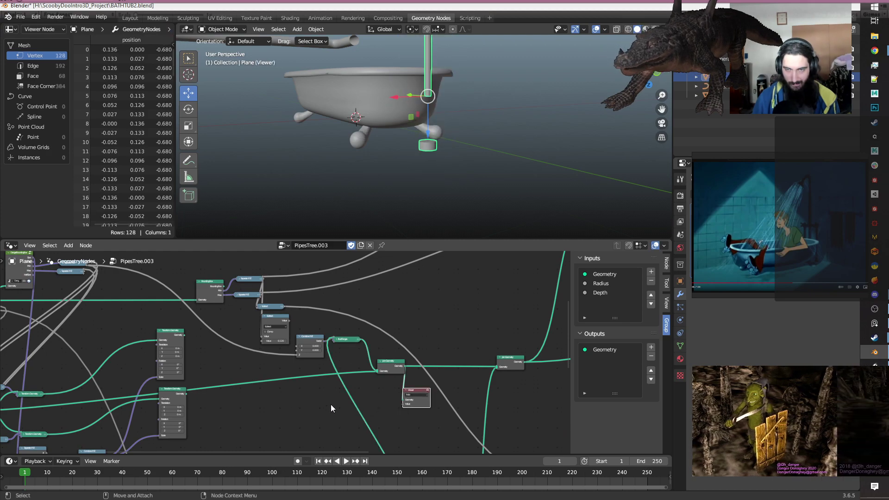
scroll(303, 321, "up", 3)
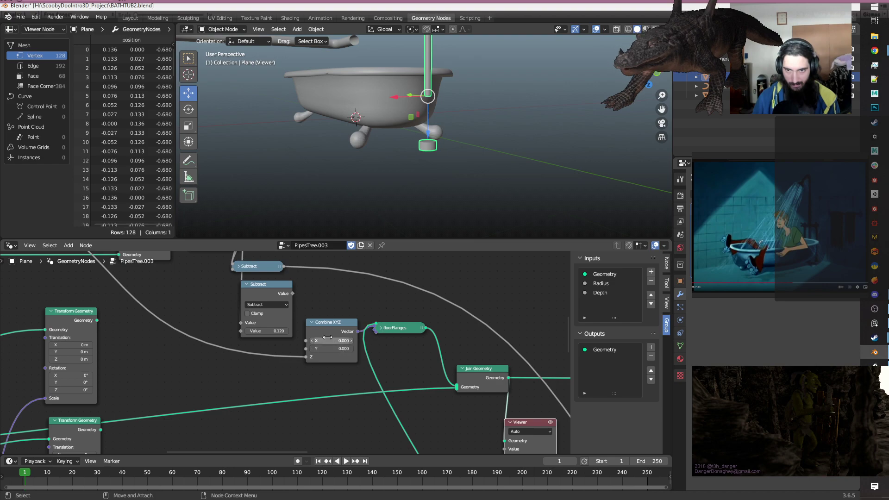
Duplicate the Subtract node into the link feeding Z of Combine XYZ and change the copy to Multiply with a value of -1.
middle_click_drag(254, 311, 316, 338)
left_click(336, 316)
key("shift+d")
left_click(249, 339)
double_click(244, 383)
type("-1")
key("Return")
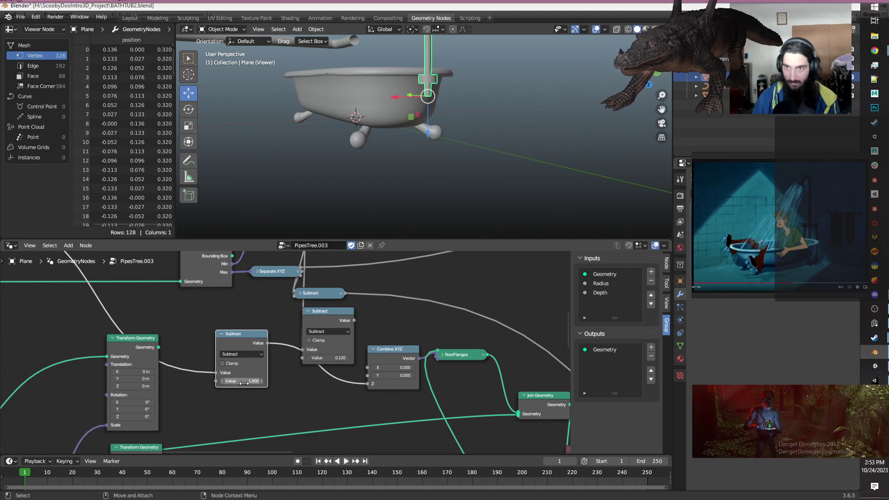
left_click(247, 354)
left_click(237, 378)
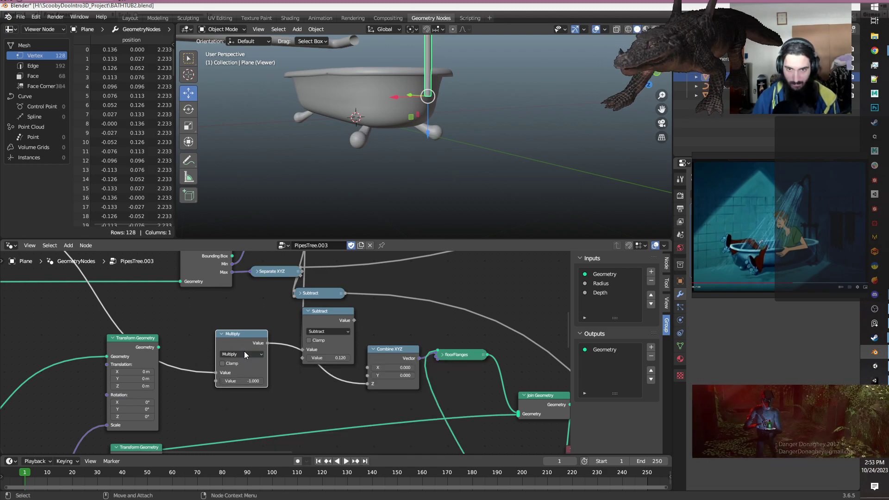
Move the Multiply node closer to the flange's Combine XYZ and select the floorFlanges node.
mouse_move(478, 161)
middle_mouse_down()
mouse_move(472, 139)
mouse_move(470, 163)
middle_mouse_up()
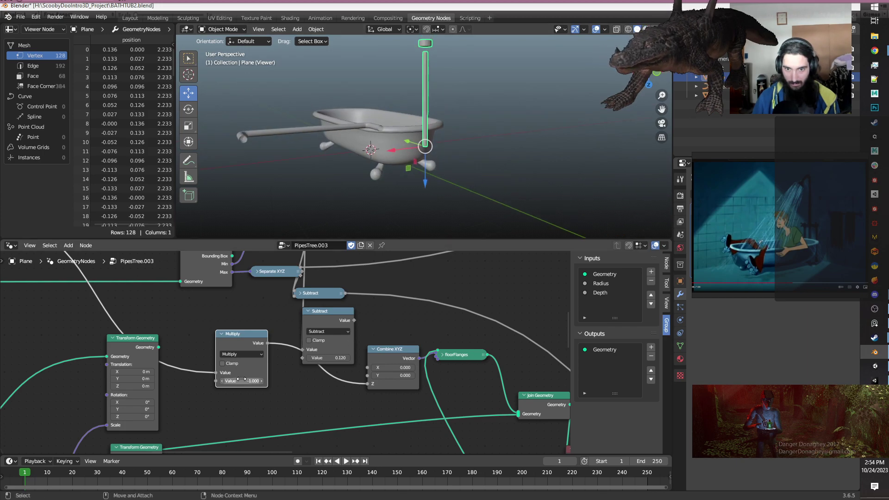
scroll(285, 352, "down", 1)
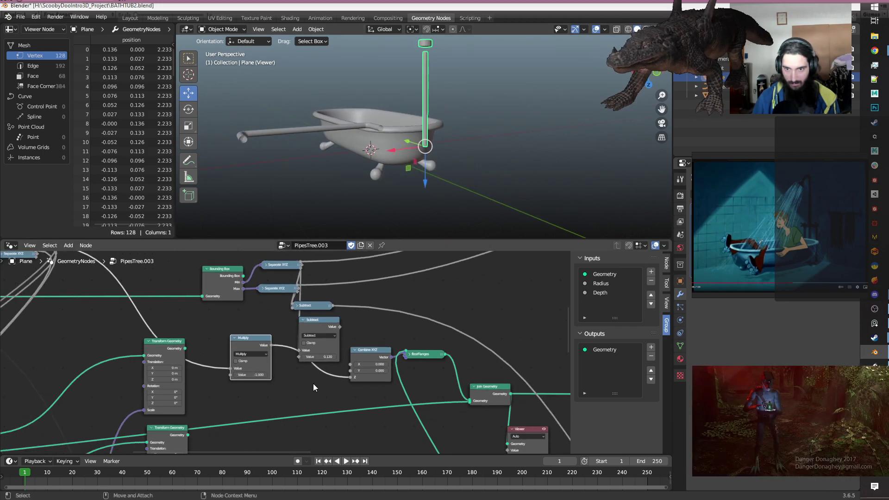
left_click_drag(242, 343, 262, 352)
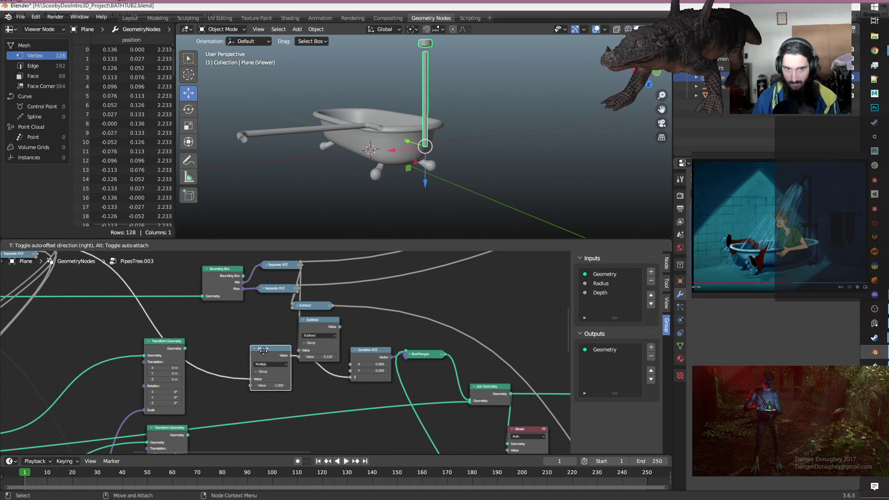
scroll(195, 325, "down", 1)
middle_click_drag(234, 330, 262, 340)
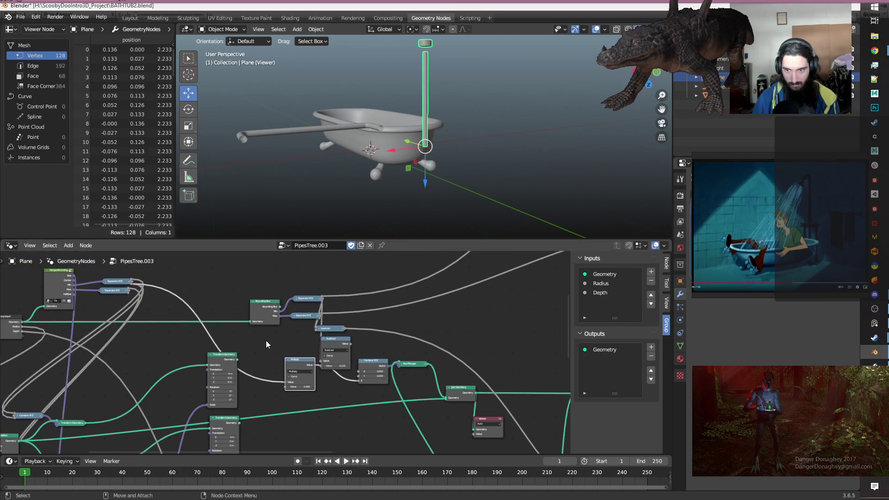
scroll(433, 389, "up", 1)
middle_click_drag(431, 390, 324, 369)
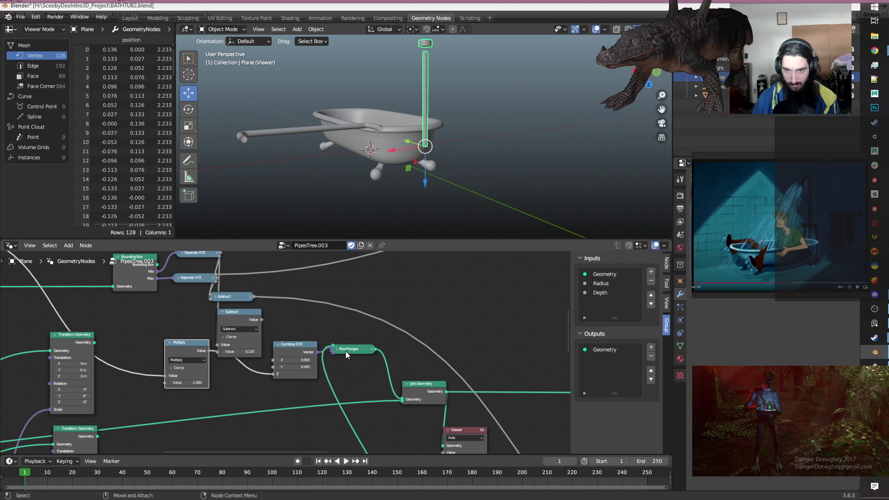
left_click(338, 349)
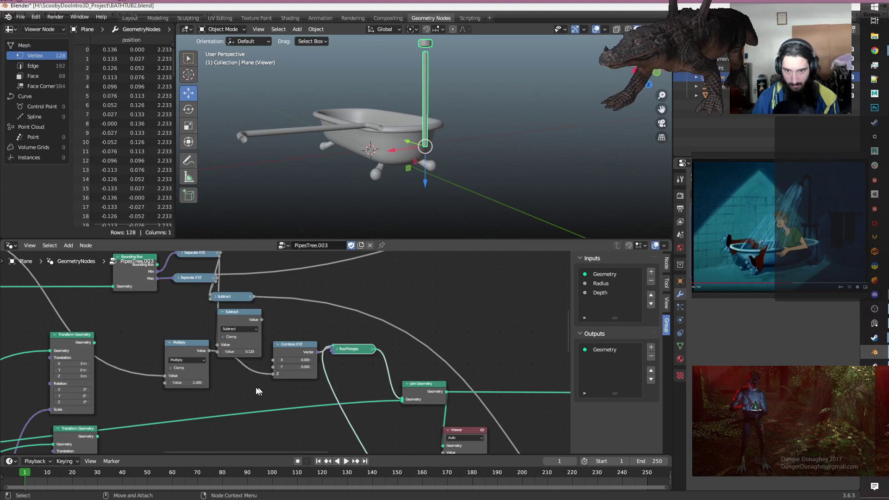
Try a slightly smaller negative factor on the Multiply node driving the flange height, and undo it.
scroll(259, 390, "down", 3)
middle_click_drag(238, 387, 374, 413)
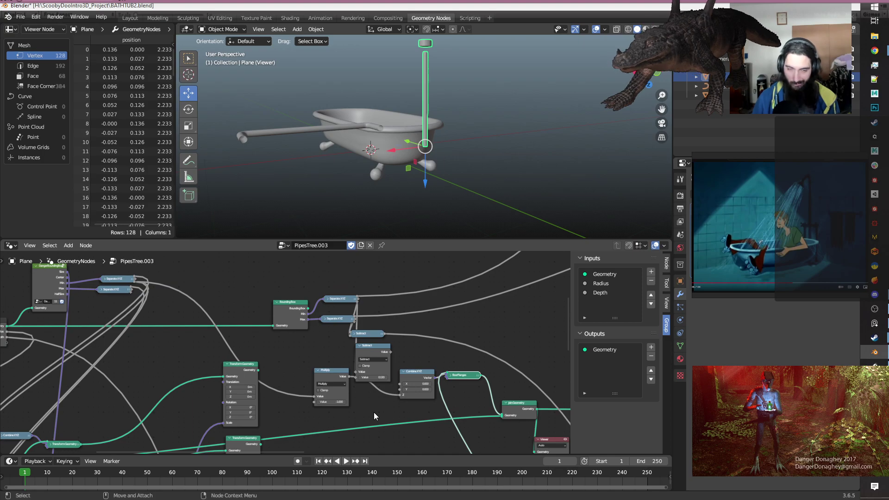
middle_click_drag(374, 412, 340, 384)
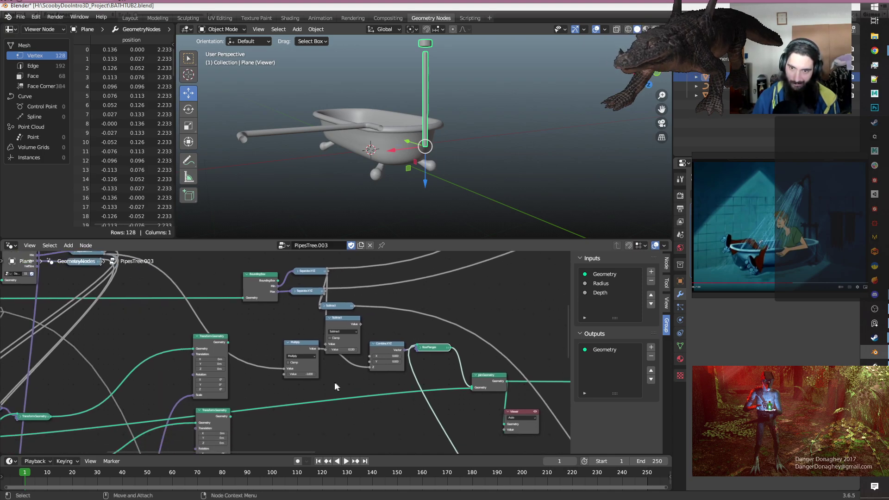
scroll(333, 384, "up", 3)
left_click_drag(305, 377, 371, 388, "shift")
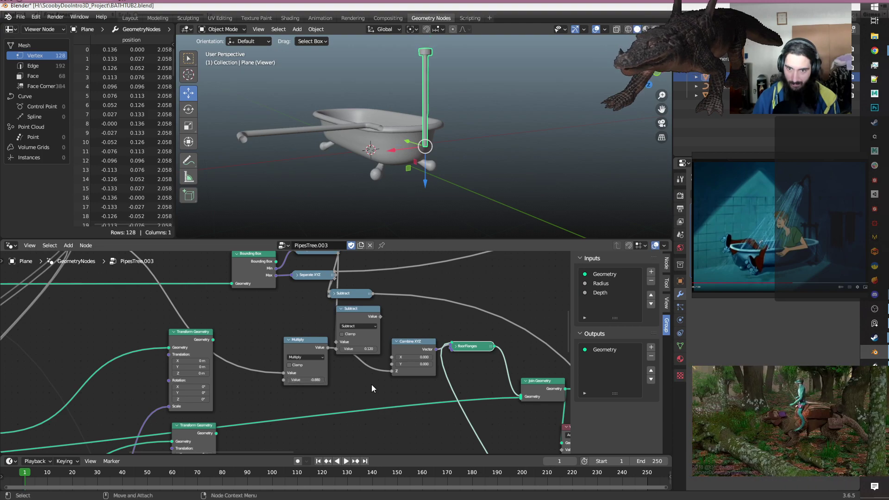
key("ctrl+z")
Move the Viewer below the pipe branches and feed it the Set Position geometry to preview the pipe.
scroll(371, 388, "down", 3)
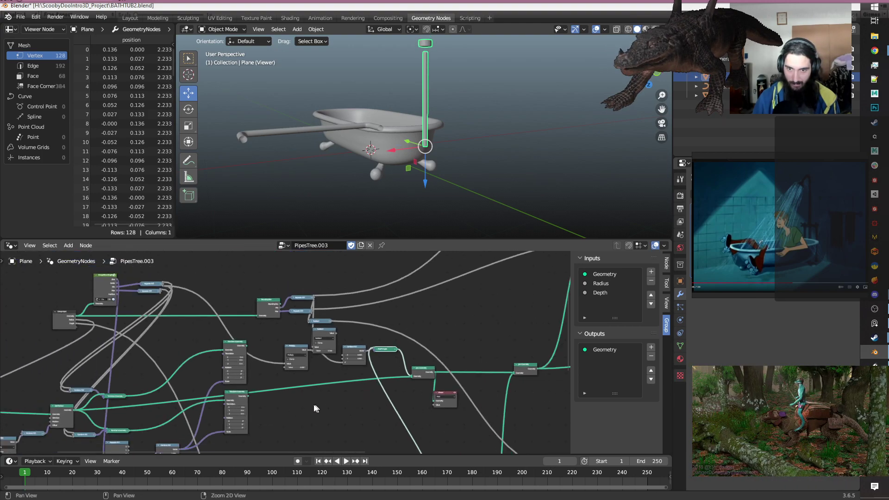
middle_click_drag(371, 388, 350, 380)
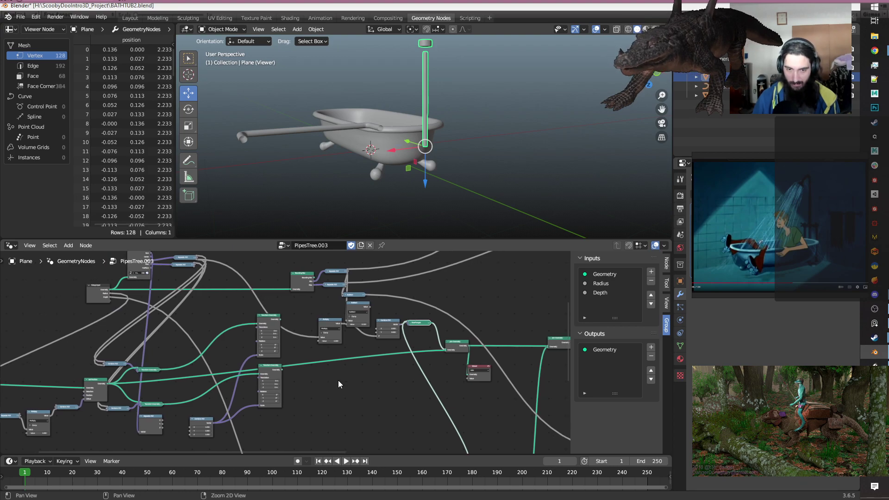
mouse_move(339, 381)
middle_mouse_down()
mouse_move(349, 372)
mouse_move(338, 381)
middle_mouse_up()
scroll(414, 371, "up", 3)
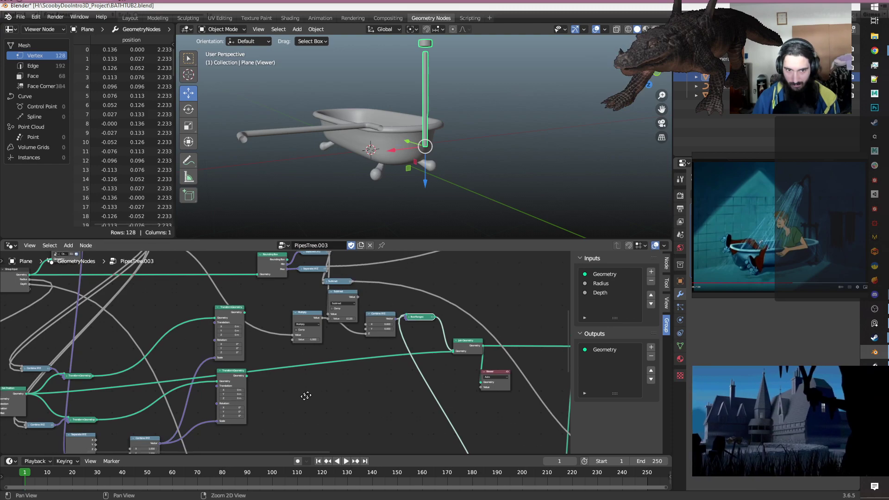
middle_click_drag(284, 402, 329, 373)
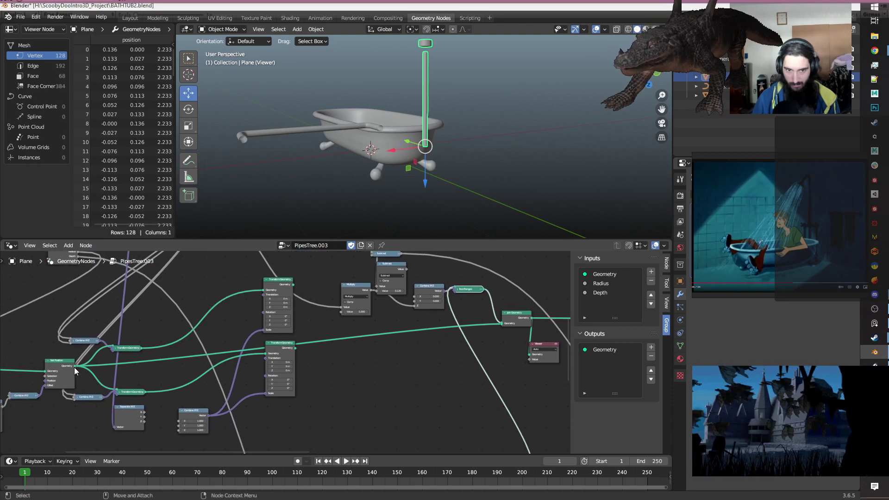
left_click_drag(74, 366, 348, 416)
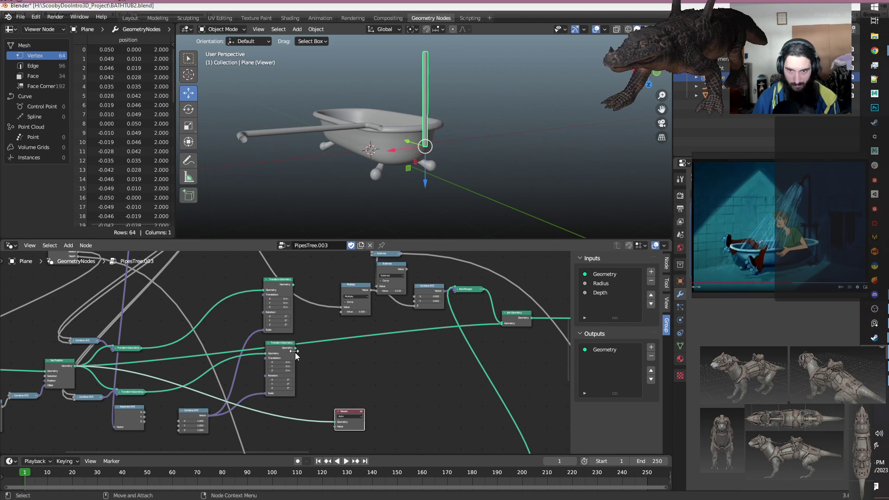
Preview the lower collapsed Transform Geometry of the pipe by linking its output to the Viewer.
middle_click_drag(356, 383, 411, 363)
left_click_drag(198, 371, 397, 405)
middle_click_drag(518, 163, 485, 147)
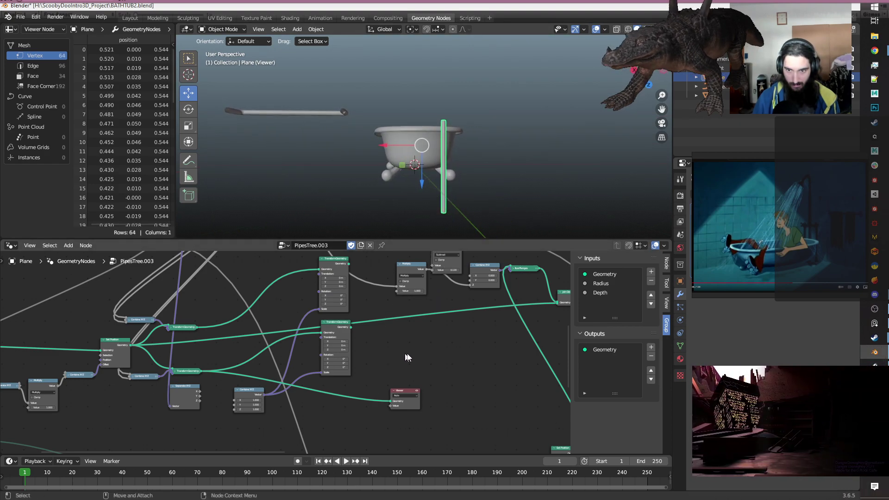
Try to link the pipe's Set Position geometry to the collapsed Transform Geometry ahead of Extrude Mesh, and undo it.
middle_click_drag(409, 351, 373, 309)
scroll(349, 377, "down", 3)
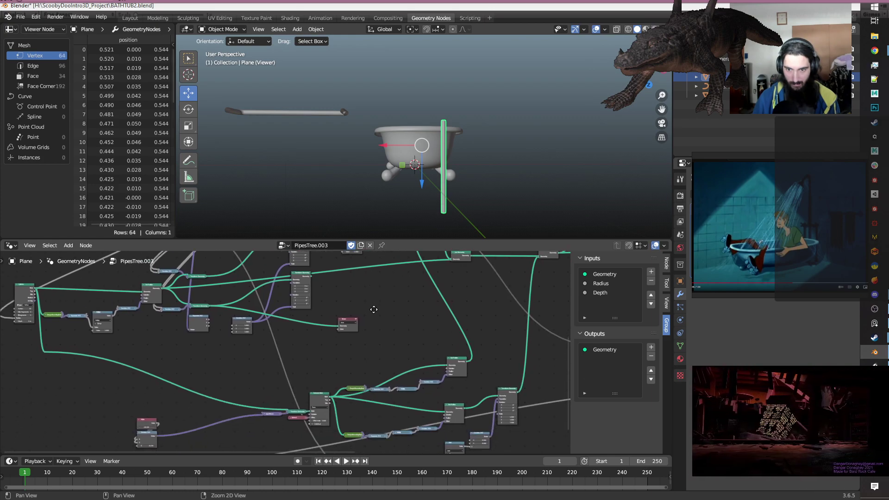
scroll(393, 416, "up", 2)
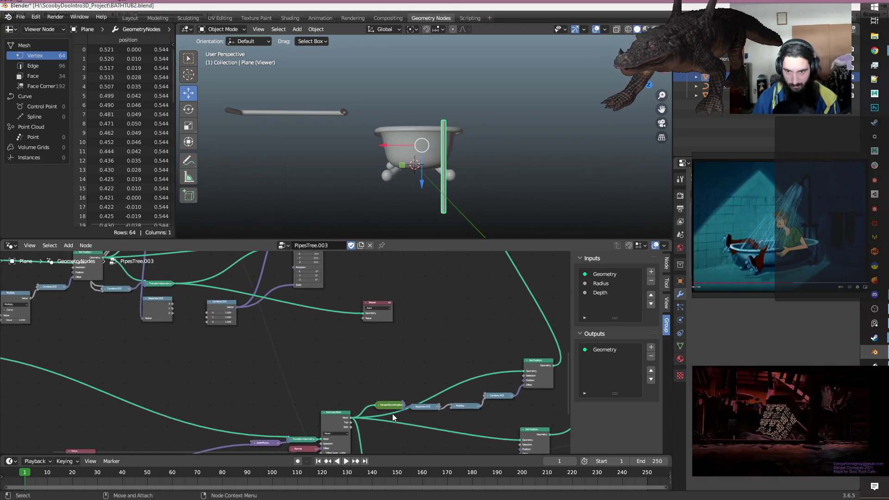
middle_click_drag(296, 356, 369, 353)
scroll(436, 367, "down", 2)
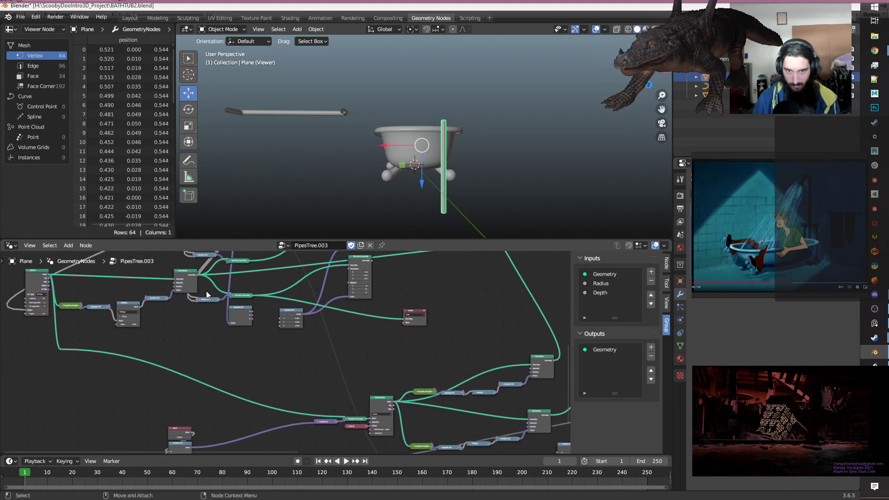
left_click_drag(196, 274, 373, 420)
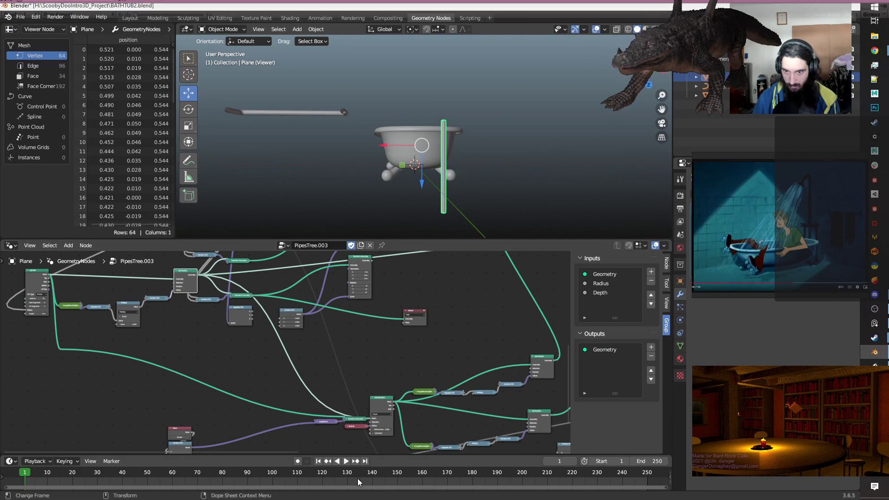
key("ctrl+z")
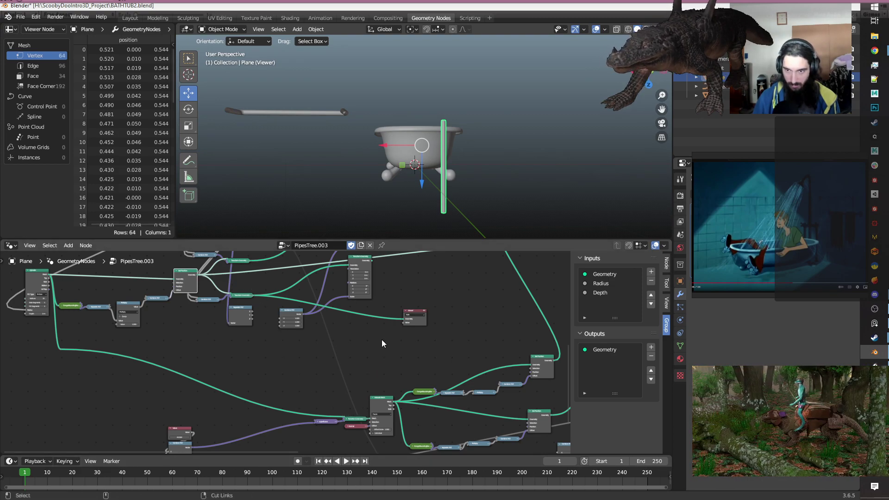
left_click(368, 343)
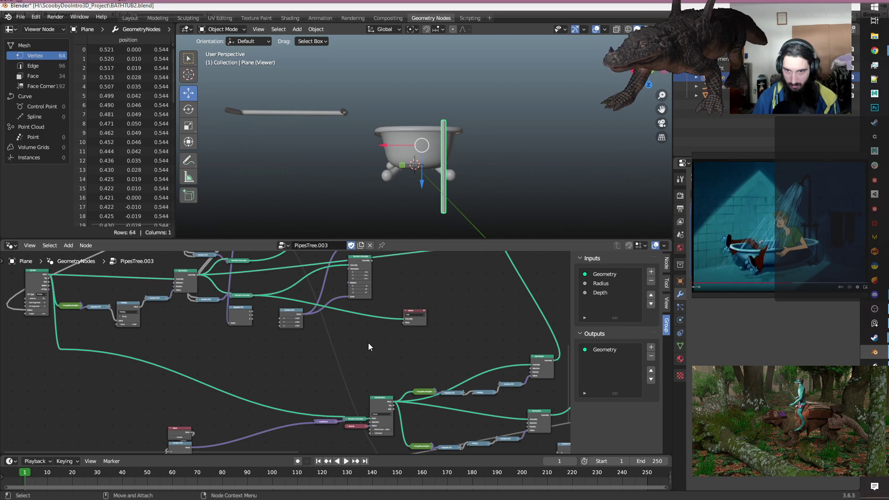
Duplicate the Viewer node and place the copy above the flange's Extrude Mesh node.
middle_click_drag(368, 343, 329, 298)
scroll(353, 333, "up", 1)
scroll(342, 278, "up", 1)
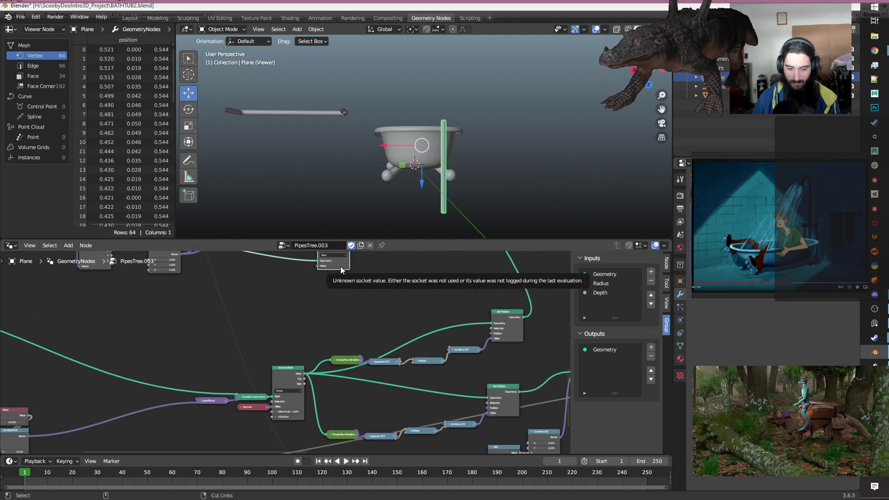
key("shift+d")
left_click(324, 341)
scroll(323, 373, "up", 2)
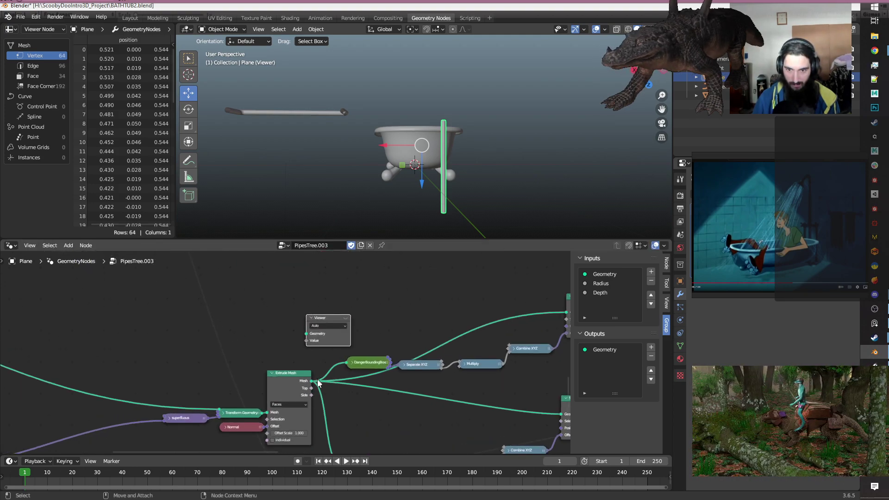
Connect the Extrude Mesh node's Mesh output to the duplicated Viewer's Geometry and activate that Viewer.
left_click_drag(311, 381, 321, 333)
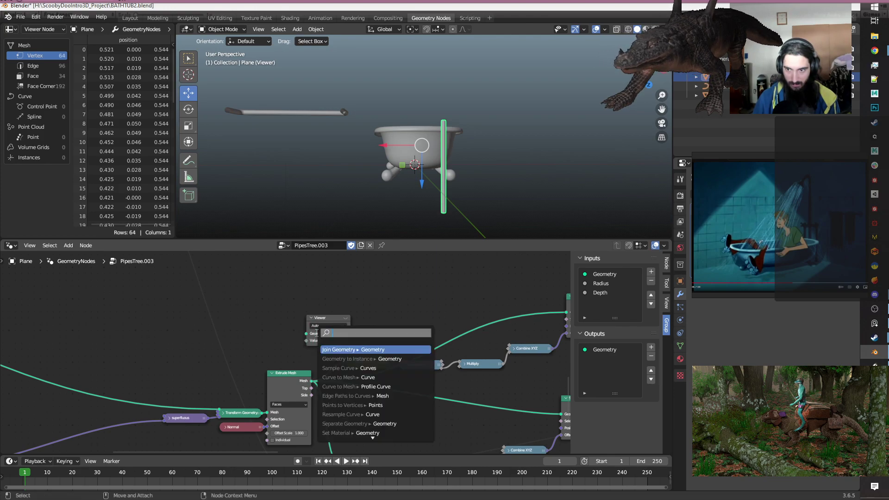
left_click(300, 350)
left_click_drag(311, 381, 307, 334)
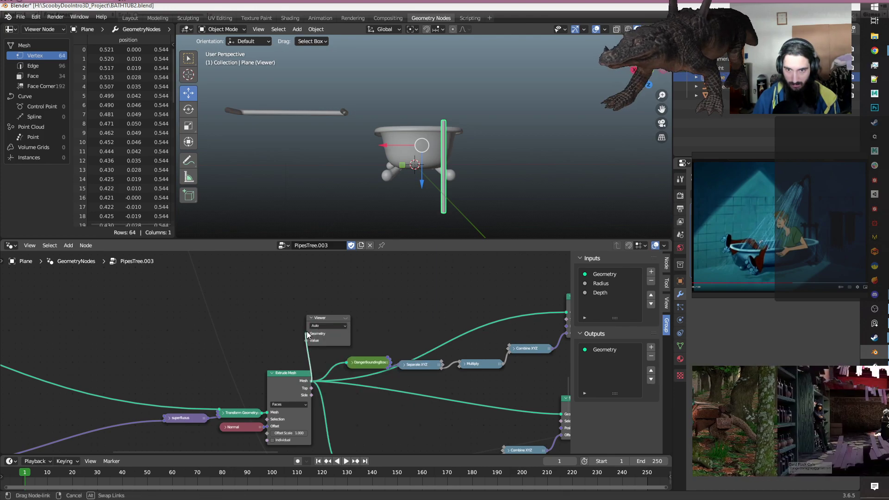
left_click(337, 321)
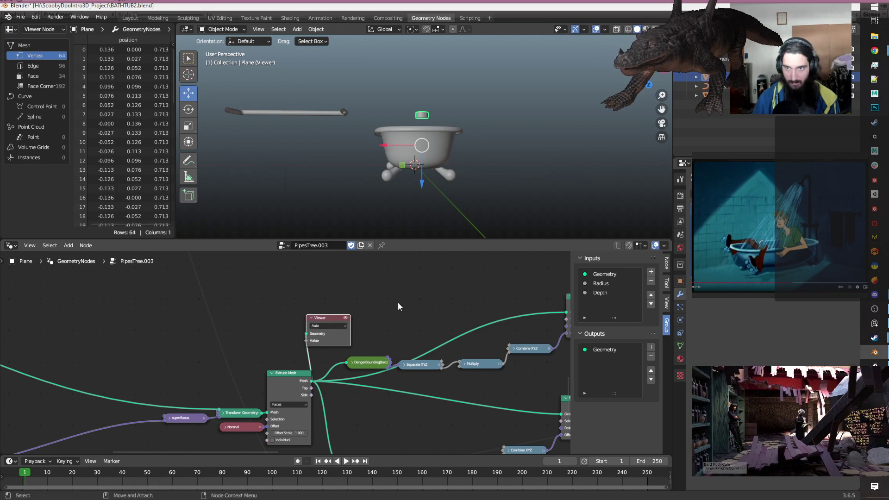
Examine the previewed flange's placement against the bathtub and the pipe and flange node branches.
middle_click_drag(430, 194, 467, 185)
scroll(287, 331, "down", 3)
mouse_move(283, 330)
middle_mouse_down()
mouse_move(321, 331)
mouse_move(274, 331)
middle_mouse_up()
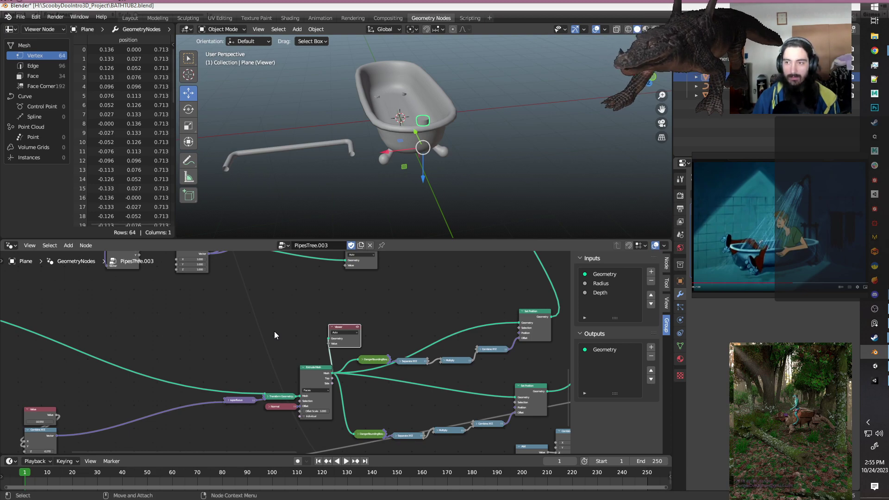
scroll(274, 331, "down", 3)
middle_click_drag(274, 329, 301, 366)
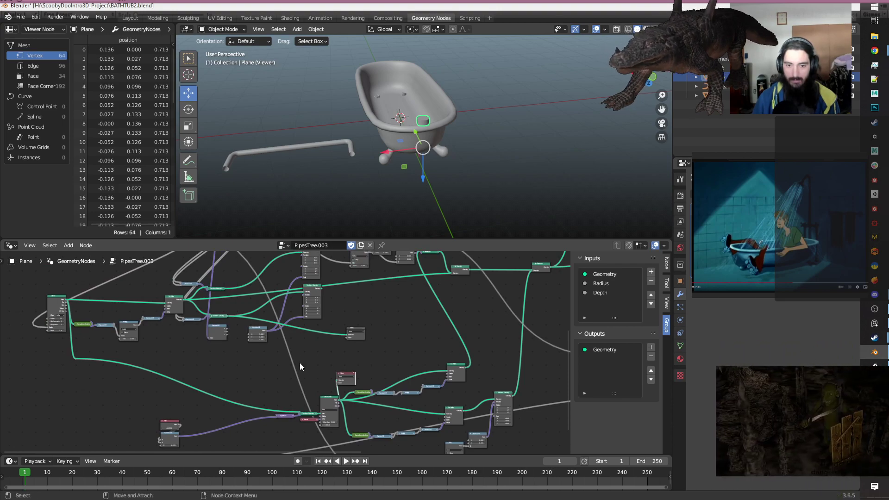
Add a Mesh Island node below the pipe's Separate XYZ node and delete it again.
middle_click_drag(299, 363, 400, 315)
scroll(376, 405, "up", 1)
scroll(376, 402, "up", 1)
scroll(232, 385, "up", 2)
middle_click_drag(217, 393, 285, 368)
key("shift+a")
type("mesh")
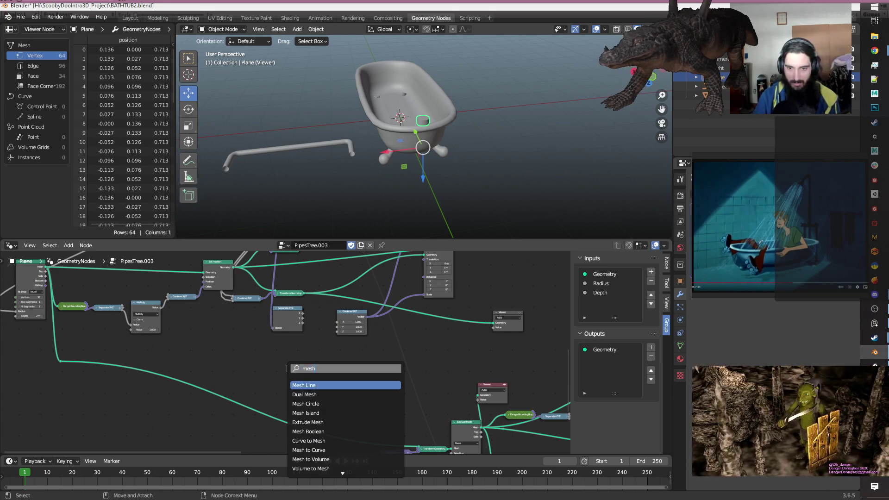
key("Down")
key("Down")
key("Down")
key("Return")
left_click(285, 368)
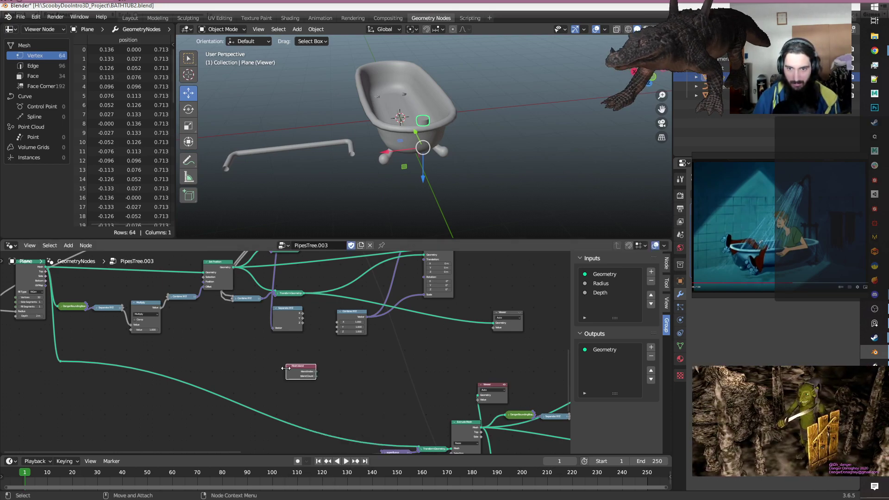
scroll(287, 368, "up", 4)
left_click_drag(316, 404, 259, 395)
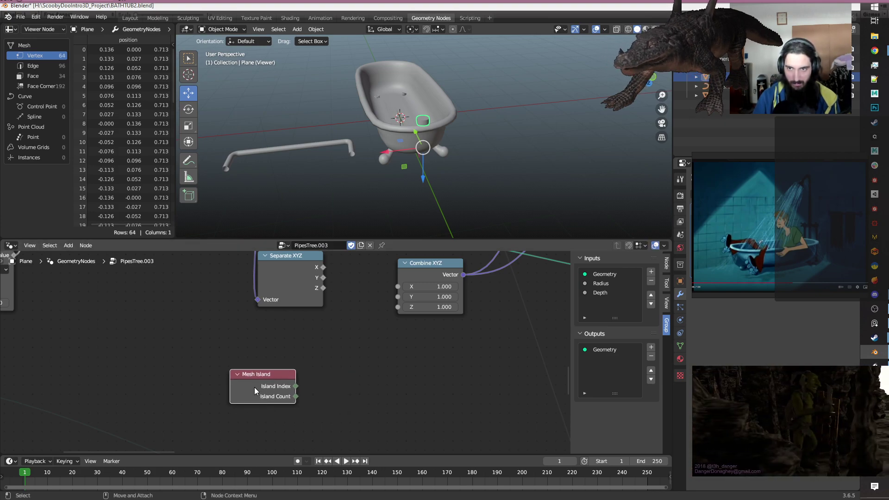
key("x")
scroll(236, 391, "down", 6)
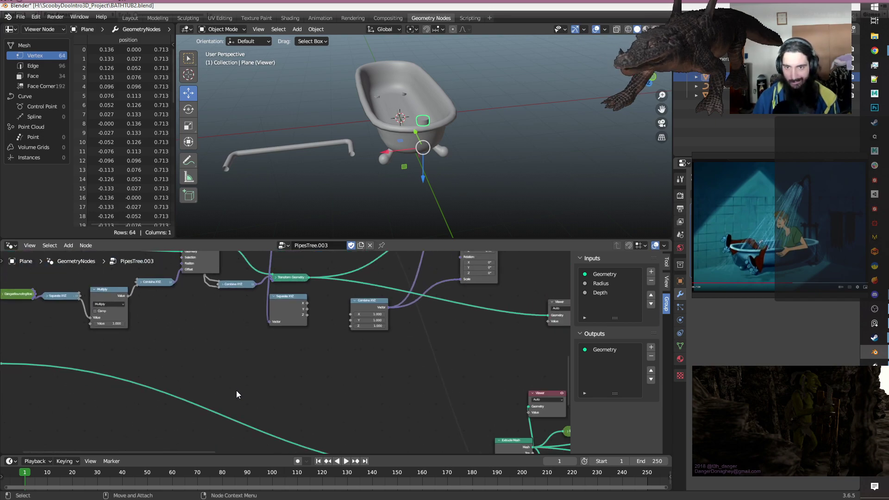
Duplicate the Join Geometry node beside the two expanded Transform Geometry nodes and connect both their Geometry outputs to the copy.
scroll(232, 394, "up", 1)
middle_click_drag(407, 342, 300, 430)
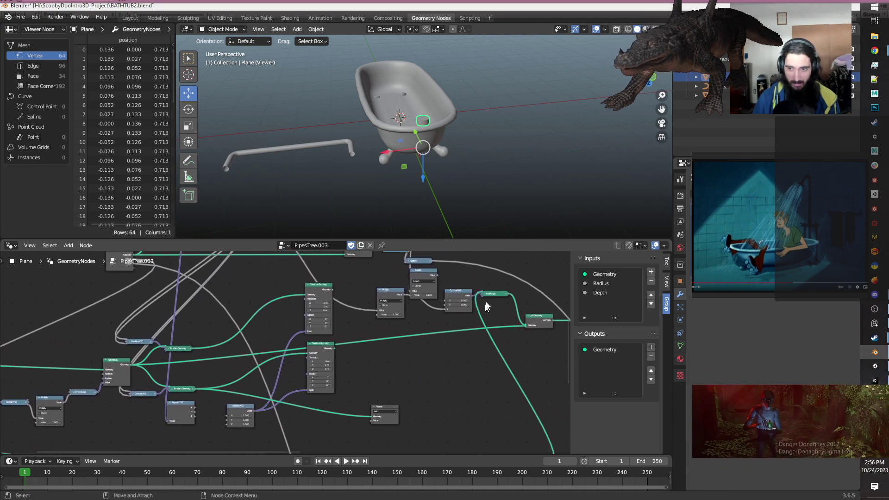
scroll(432, 368, "down", 6)
scroll(388, 374, "up", 6)
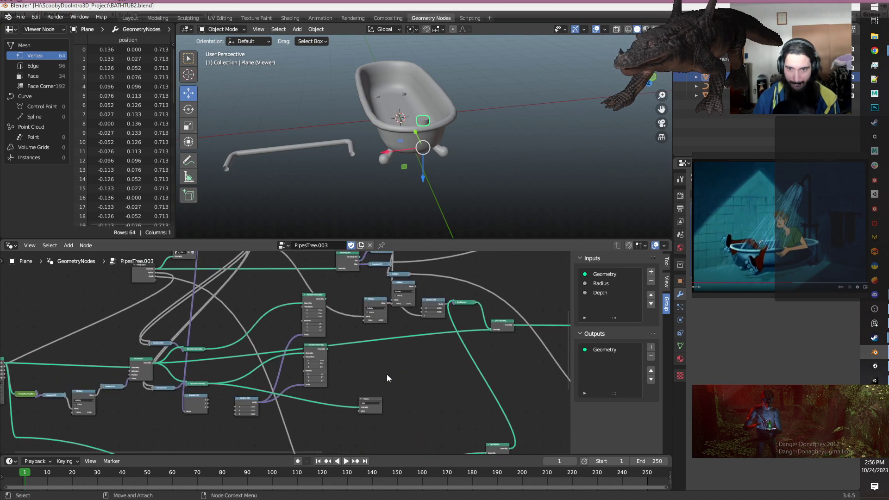
middle_click_drag(386, 374, 301, 363)
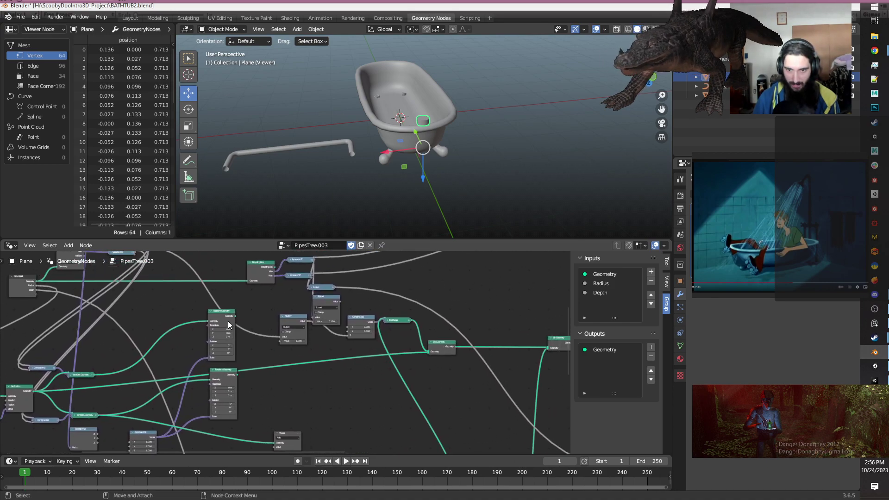
left_click_drag(442, 347, 287, 387)
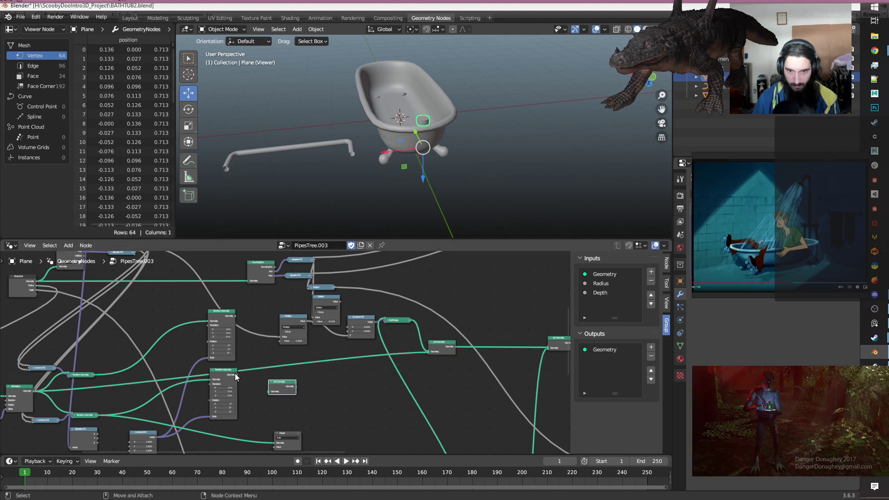
left_click_drag(237, 374, 268, 393)
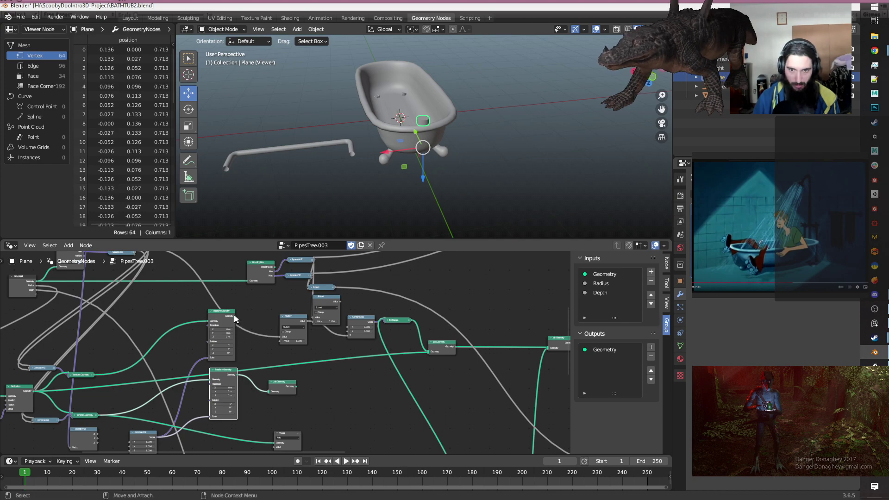
left_click_drag(236, 317, 271, 391)
middle_click_drag(371, 372, 371, 330)
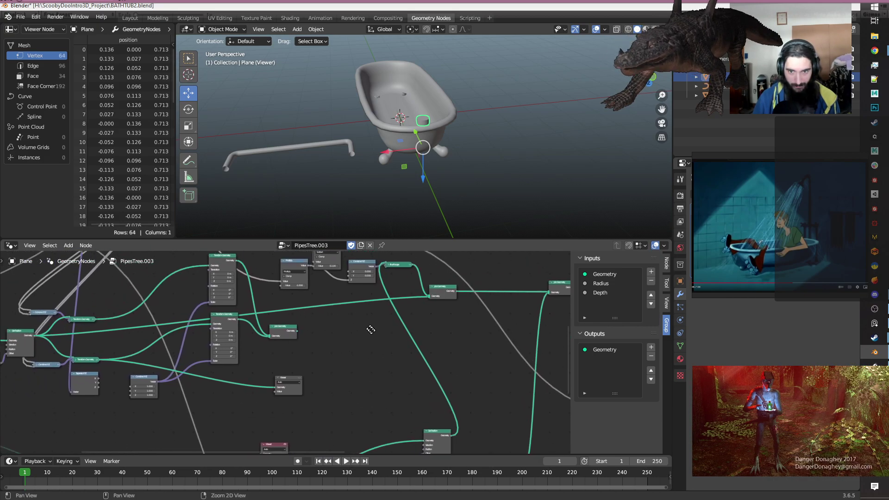
Connect the duplicated Join Geometry's output to the pipe branch's Viewer and activate that Viewer.
left_click(300, 337)
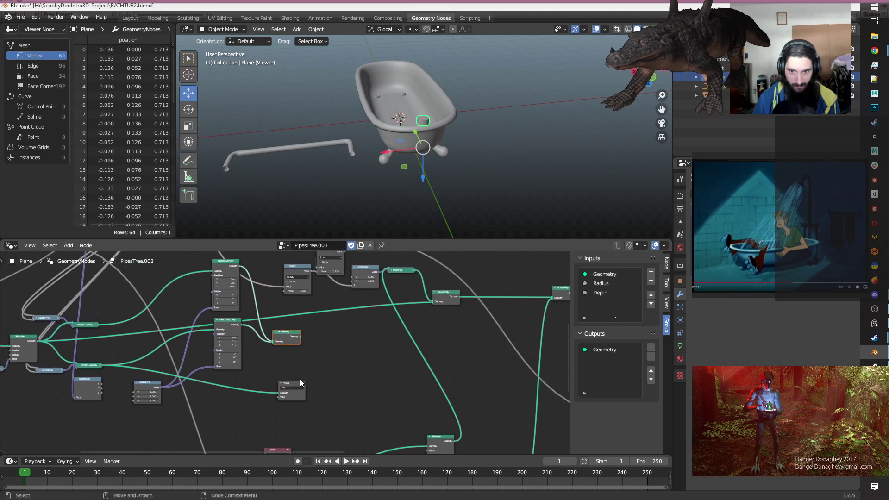
left_click_drag(302, 339, 280, 393)
middle_click_drag(335, 379, 381, 377)
left_click(346, 381)
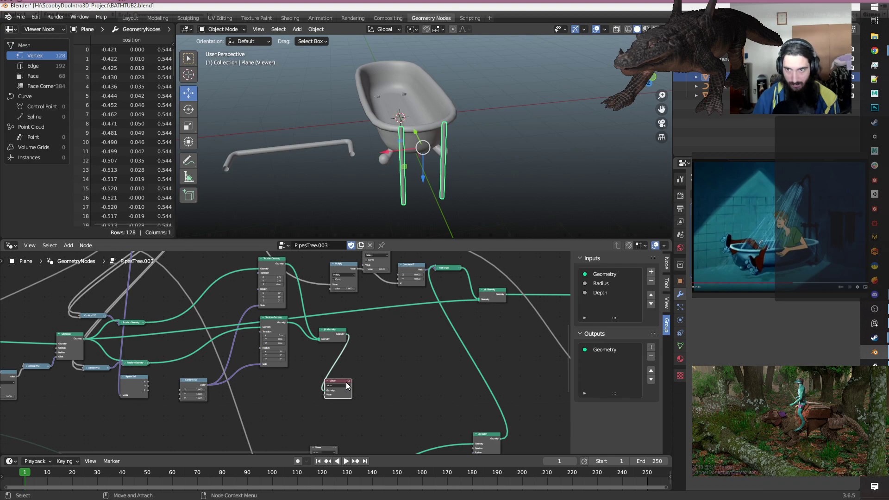
Toggle the Viewer on and off to compare the two joined pipes with the full node tree output.
mouse_move(456, 153)
middle_mouse_down()
mouse_move(472, 143)
mouse_move(460, 140)
middle_mouse_up()
left_click(349, 381)
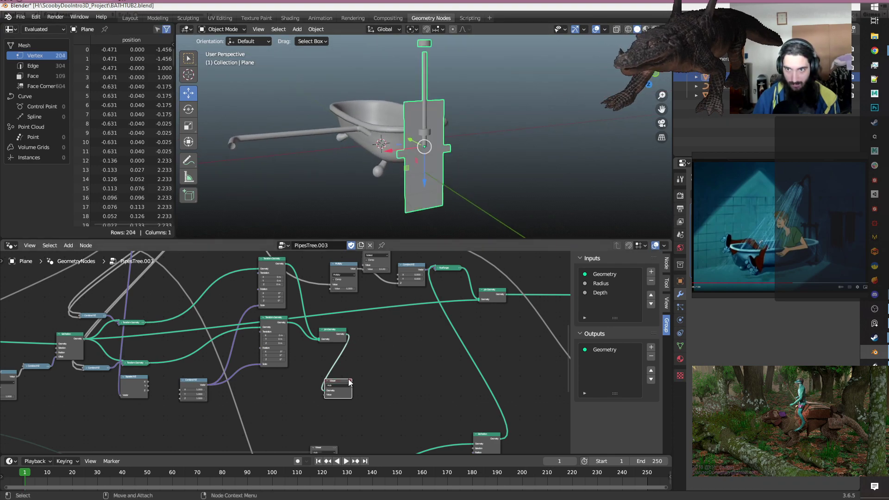
left_click(349, 379)
left_click(349, 379)
left_click(349, 380)
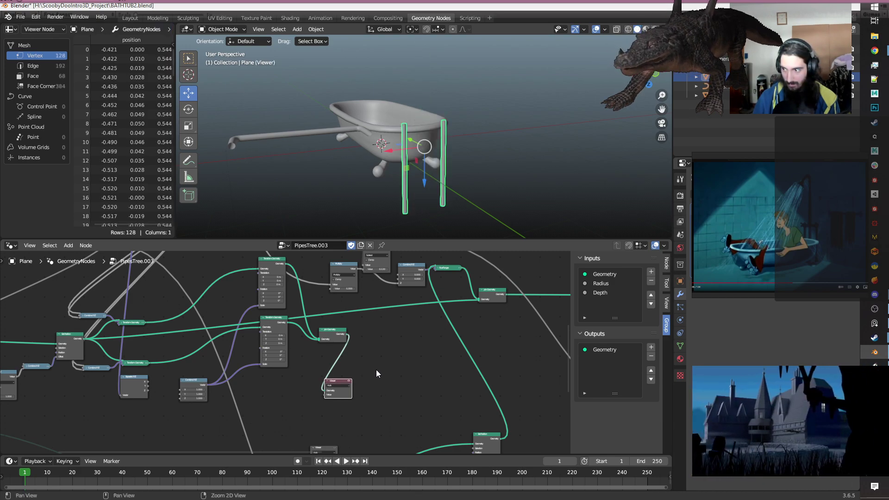
Connect the Separate XYZ node's Z output to the Z input of the Combine XYZ driving the pipes' scale.
middle_click_drag(368, 352, 412, 383)
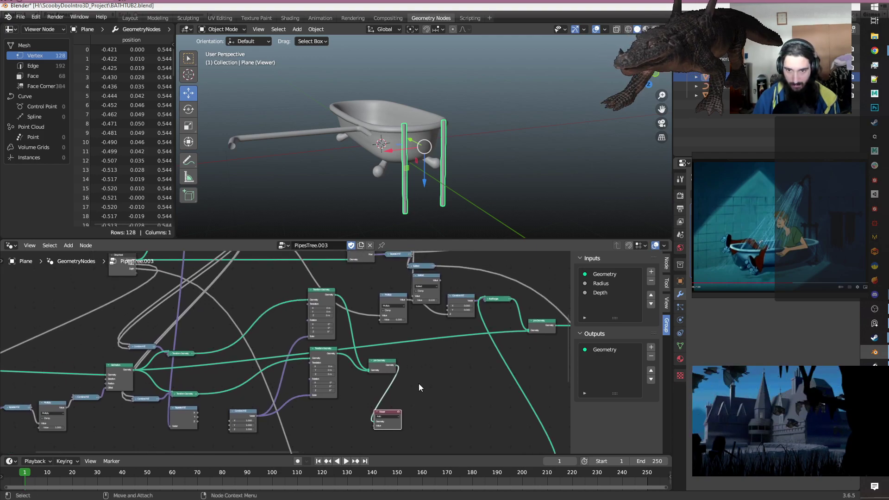
middle_click_drag(418, 384, 469, 354)
scroll(284, 352, "up", 3)
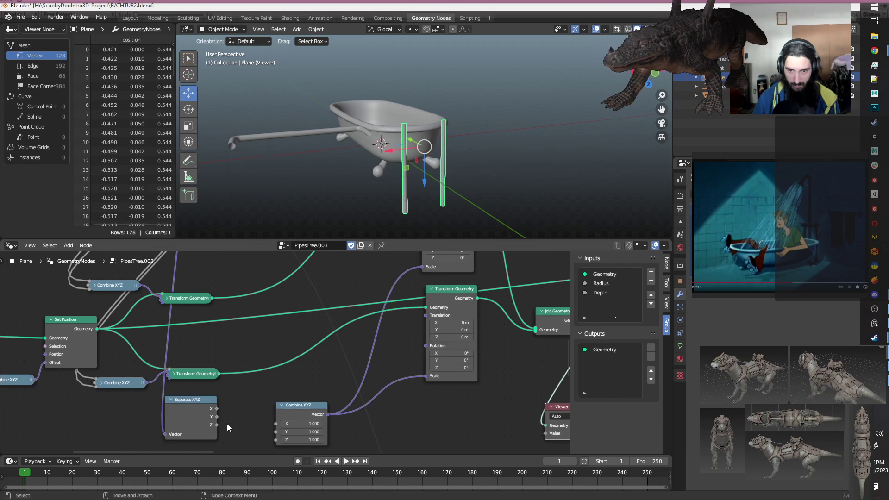
left_click_drag(215, 425, 273, 389)
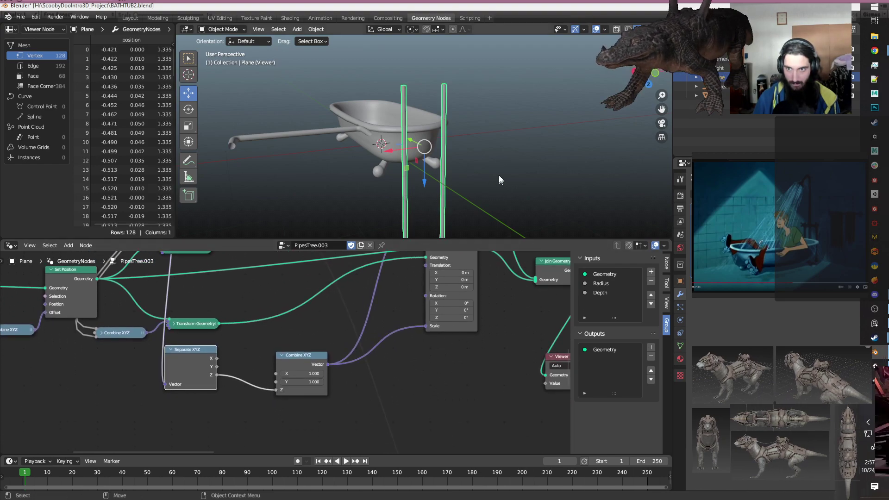
Feed the Separate XYZ node's Vector input from a different vector output of the upper bounding box group node.
scroll(498, 178, "down", 3)
scroll(498, 179, "up", 2)
scroll(415, 356, "down", 5)
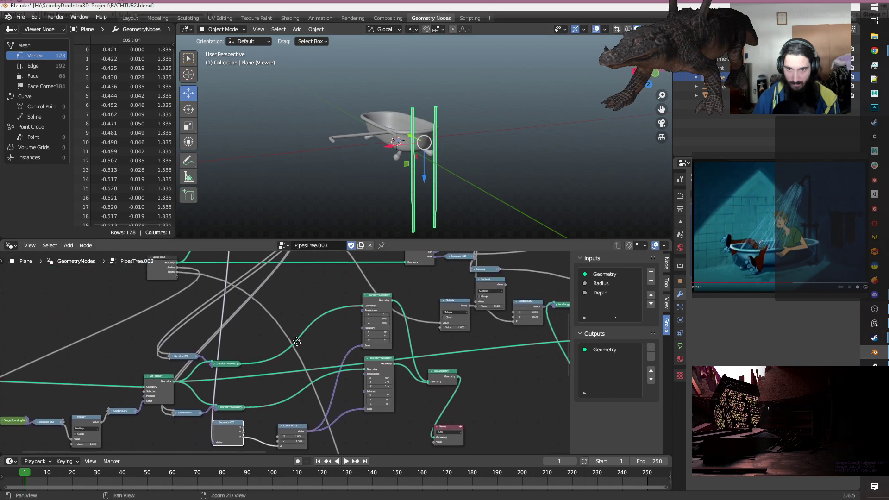
middle_click_drag(294, 335, 290, 336)
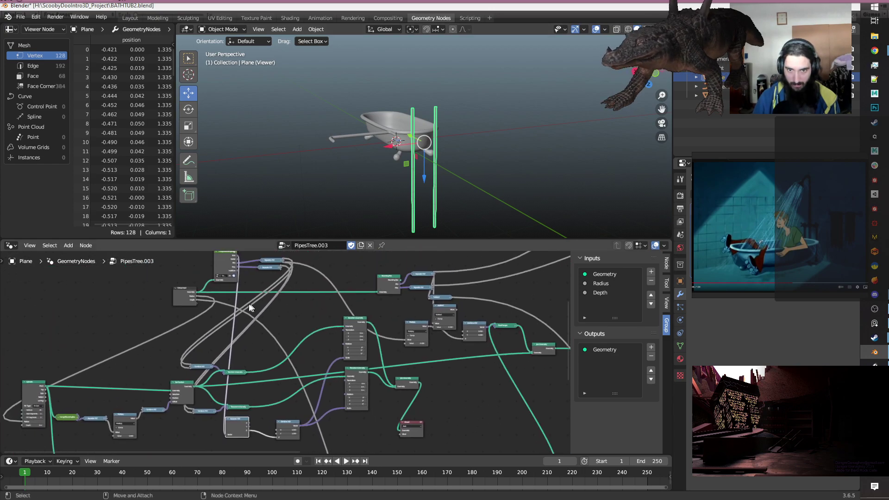
scroll(241, 283, "up", 1)
left_click_drag(235, 263, 242, 272)
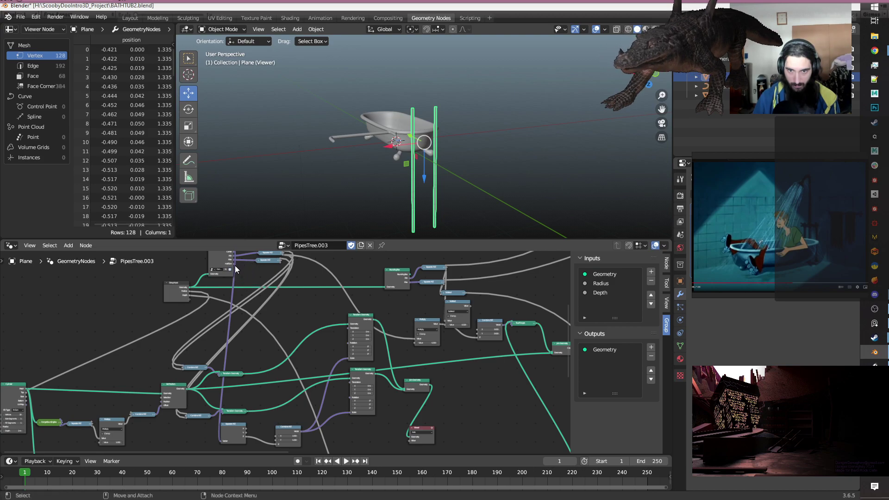
left_click_drag(233, 265, 222, 400)
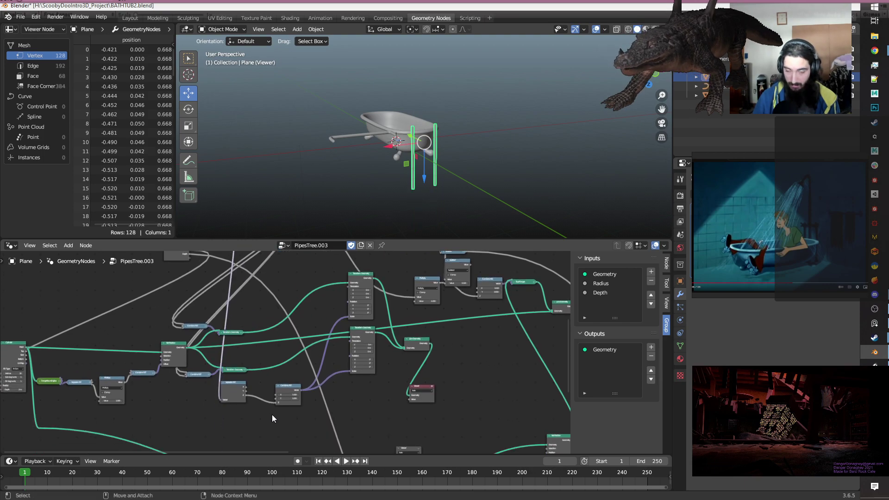
Toggle the Viewer to compare the rescaled pipes' height with the full node tree output from another angle.
scroll(338, 417, "up", 3)
middle_click_drag(437, 419, 343, 420)
scroll(386, 417, "up", 3)
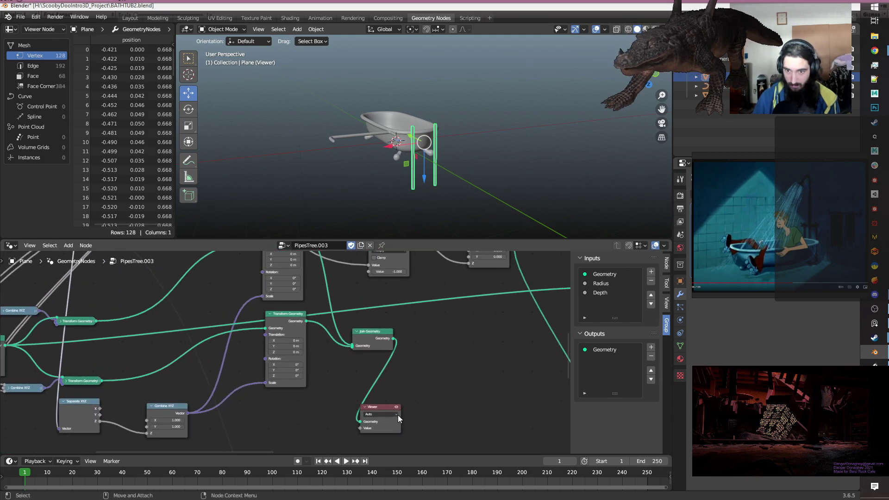
left_click(397, 407)
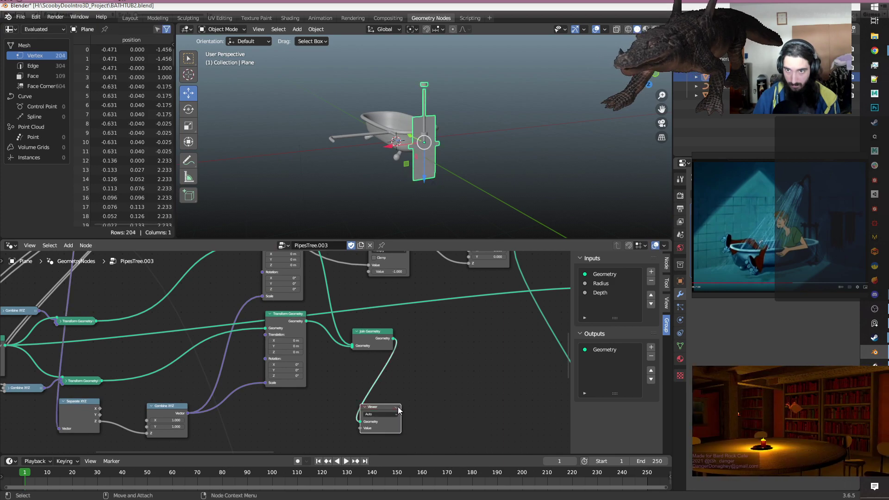
left_click(397, 407)
middle_click_drag(476, 199, 444, 176)
left_click(398, 408)
left_click(397, 407)
left_click(397, 407)
left_click(397, 407)
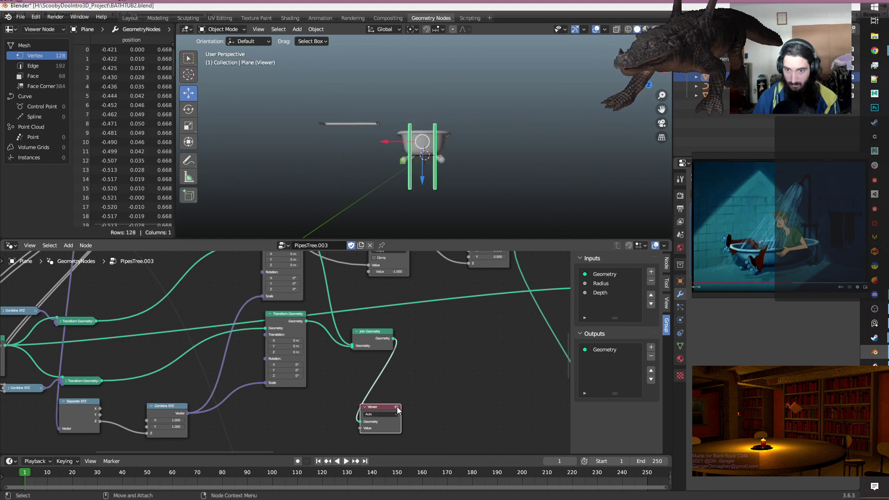
Connect the duplicated Join Geometry's output to the downstream Join Geometry in place of the Set Position's direct link.
scroll(397, 388, "down", 2)
middle_click_drag(405, 357, 309, 374)
scroll(318, 376, "up", 2)
scroll(324, 369, "down", 4)
scroll(310, 368, "up", 1)
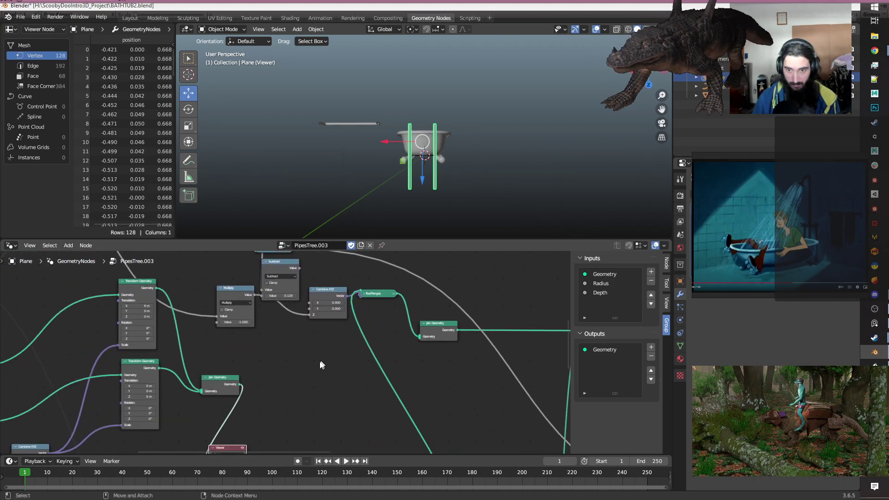
left_click_drag(239, 384, 417, 334)
scroll(311, 371, "down", 3)
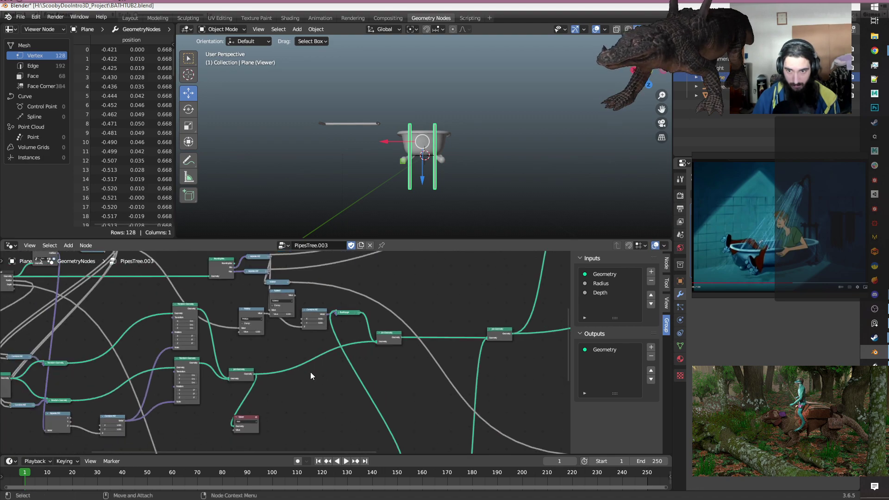
Preview a single pipe by connecting the lower expanded Transform Geometry's output to the Viewer.
middle_click_drag(275, 375, 386, 384)
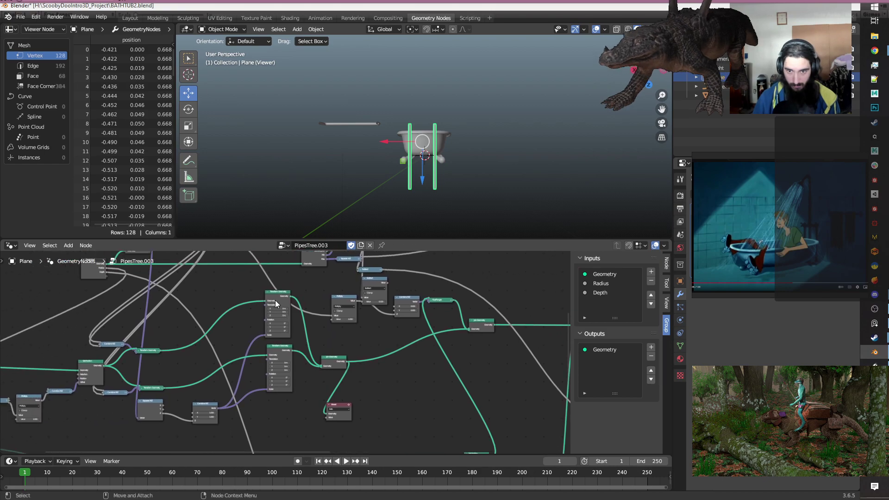
scroll(277, 403, "down", 2)
middle_click_drag(276, 408, 302, 401)
middle_click_drag(371, 386, 353, 422)
scroll(387, 407, "up", 2)
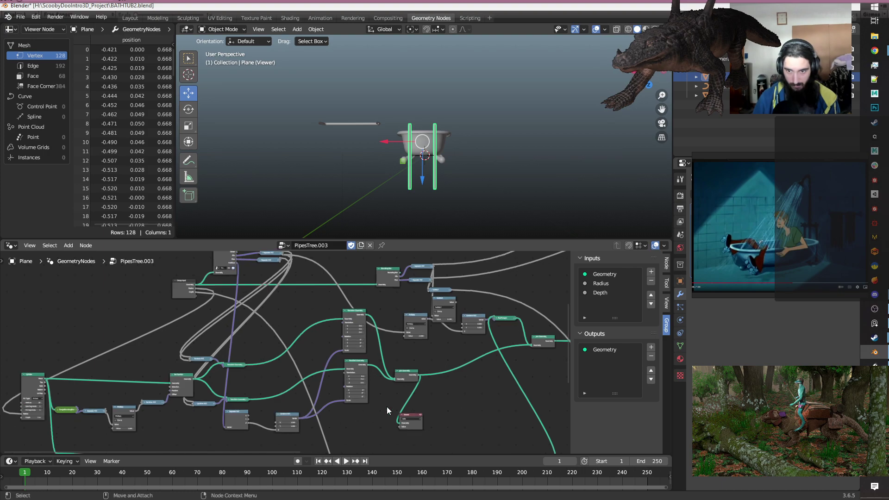
middle_click_drag(415, 404, 307, 386)
scroll(297, 386, "up", 2)
left_click_drag(270, 346, 317, 433)
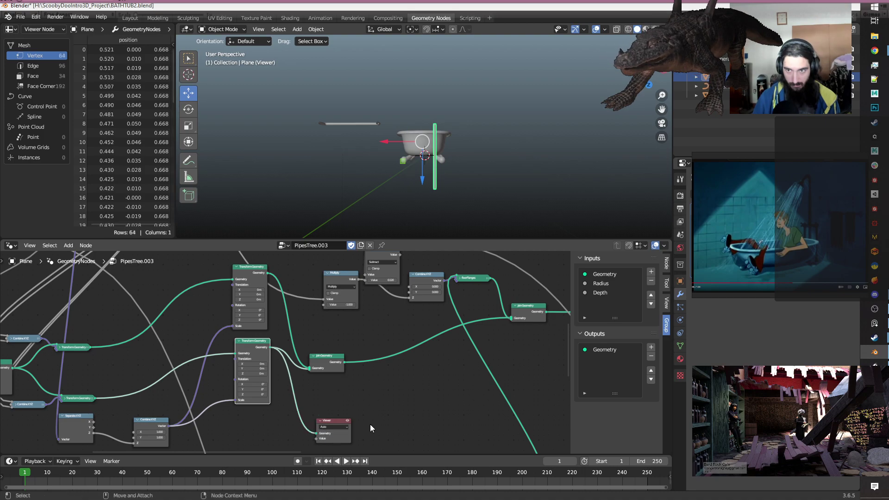
scroll(371, 423, "down", 2)
scroll(338, 394, "up", 2)
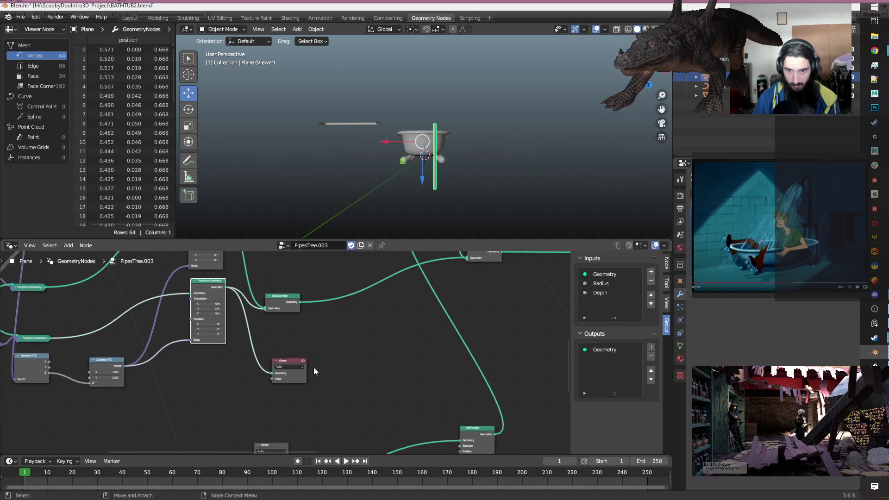
Connect the Group Input's Geometry to the duplicated Join Geometry and preview that joined geometry through the Viewer.
scroll(340, 347, "down", 3)
middle_click_drag(304, 327, 358, 396)
scroll(358, 397, "down", 2)
scroll(358, 397, "up", 2)
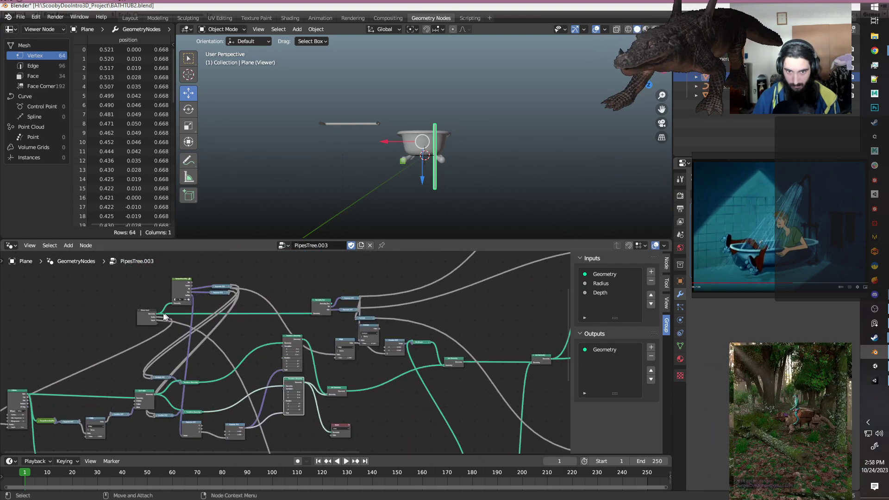
left_click_drag(156, 314, 326, 428)
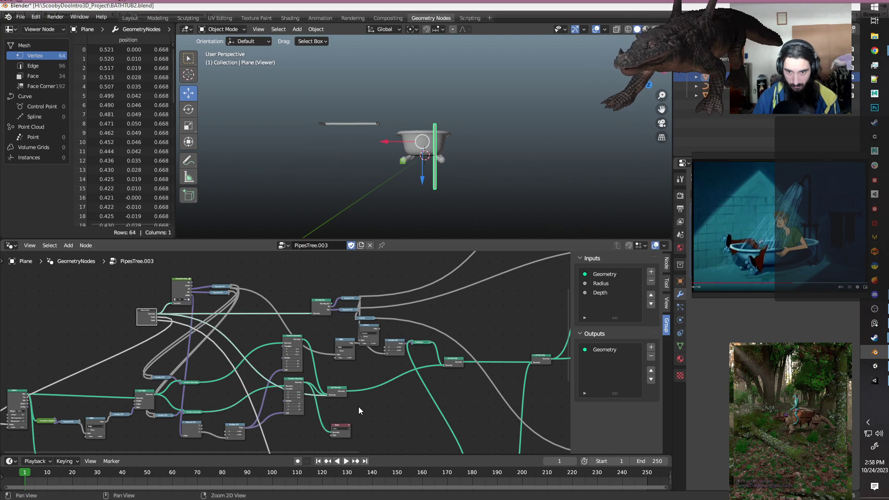
scroll(299, 338, "up", 4)
left_click_drag(305, 299, 341, 327)
left_click_drag(457, 147, 421, 148)
scroll(446, 149, "up", 4)
middle_click_drag(488, 157, 462, 160)
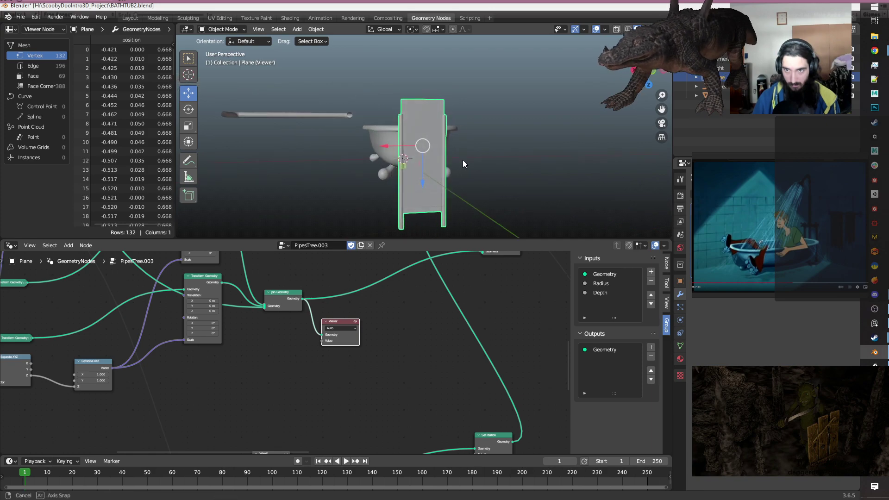
Try factors of 1.2 and 1.5 in the Multiply node that drives the cylinder's Set Position offset.
scroll(414, 348, "down", 4)
middle_click_drag(356, 352, 407, 382)
scroll(218, 369, "up", 2)
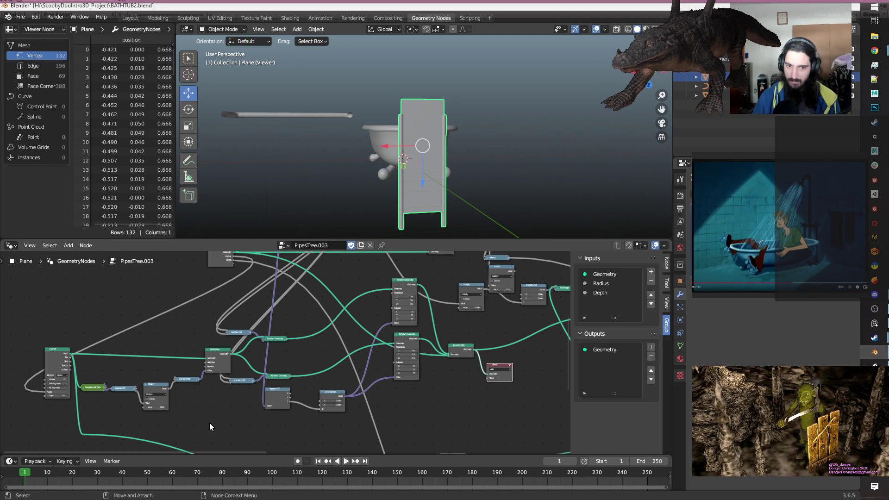
middle_click_drag(108, 417, 215, 403)
scroll(163, 395, "up", 2)
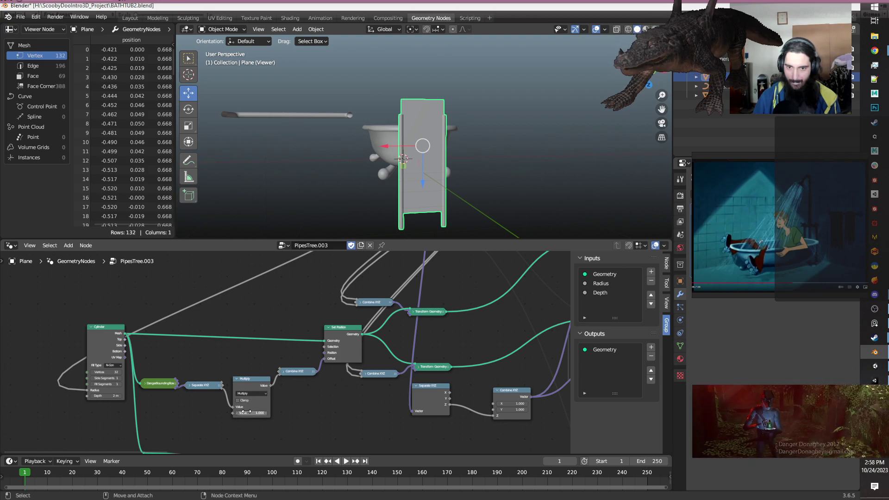
left_click_drag(251, 413, 254, 413)
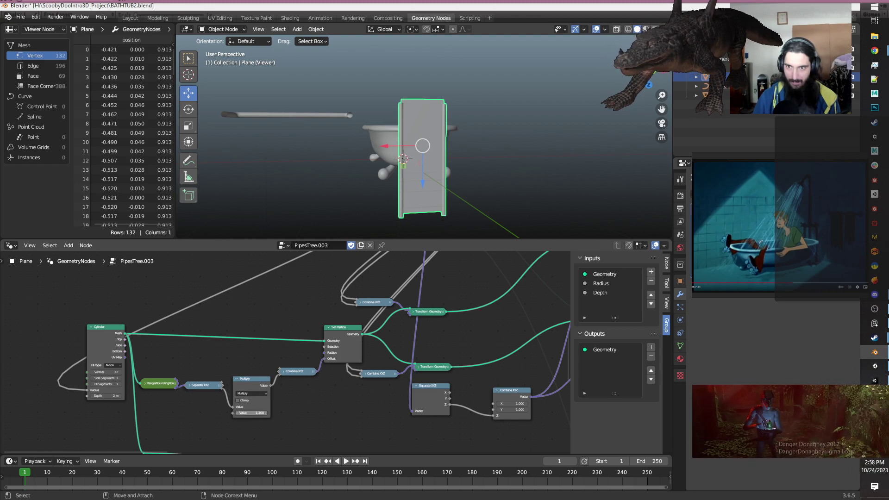
left_click(254, 413)
type("1.5")
key("Return")
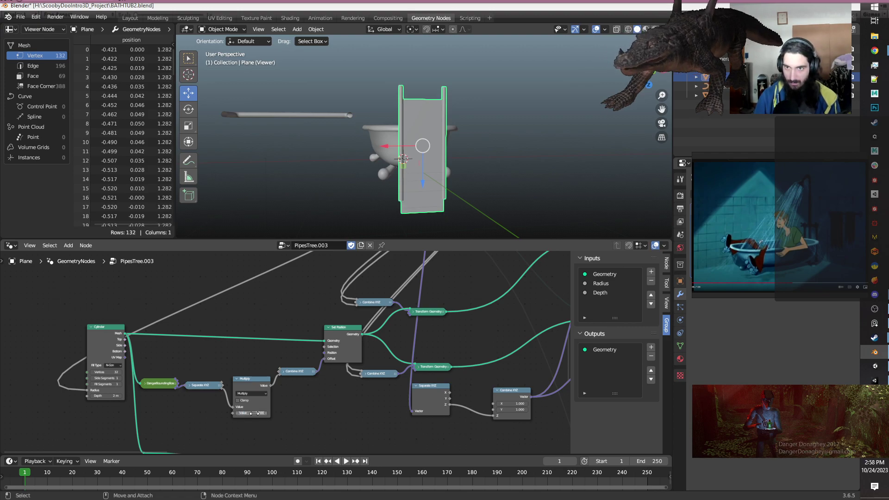
Try Multiply factors of 1.25 and 1.3 for the pipes' offset, and return to 1.25.
type("1.25")
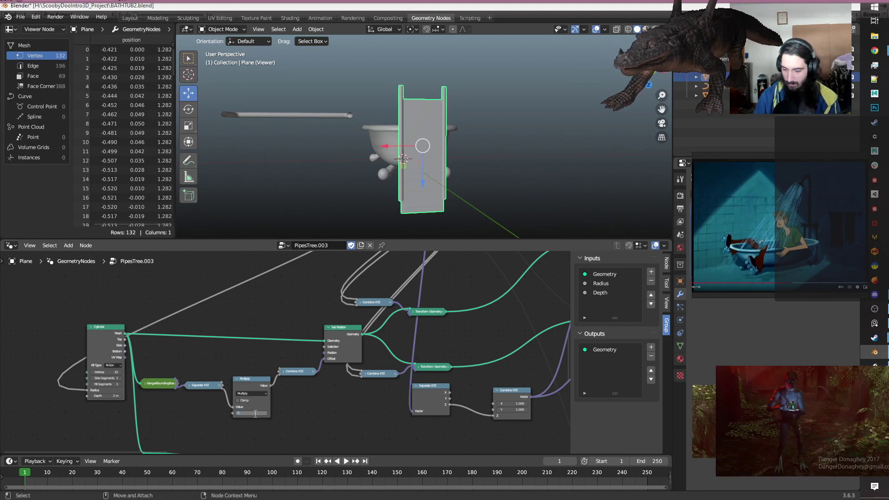
key("Return")
left_click(254, 413)
type("1.")
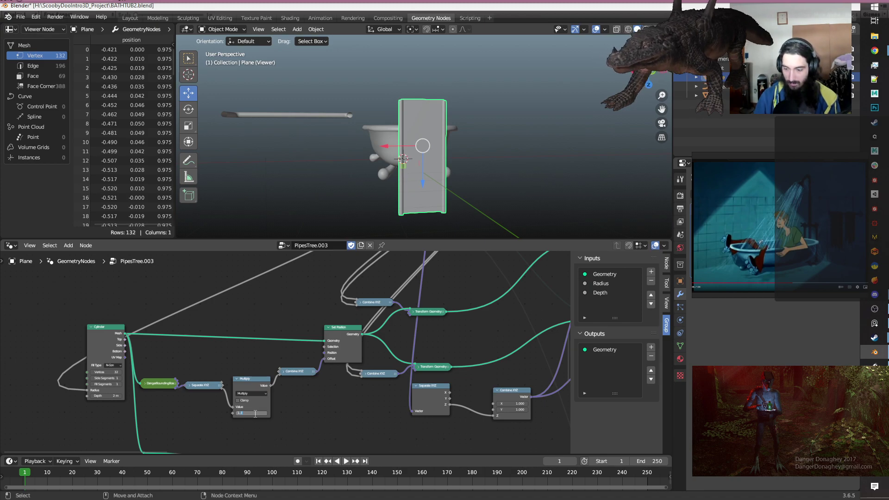
type("3")
key("Return")
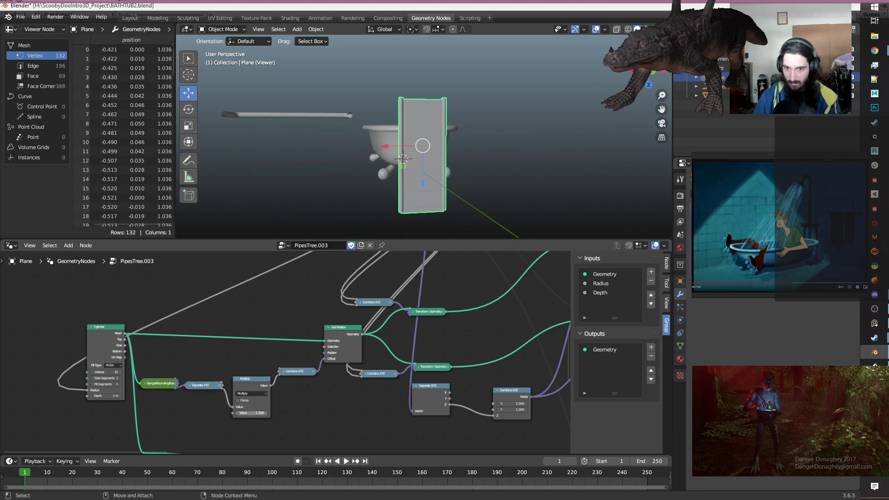
left_click(254, 413)
type("1.25")
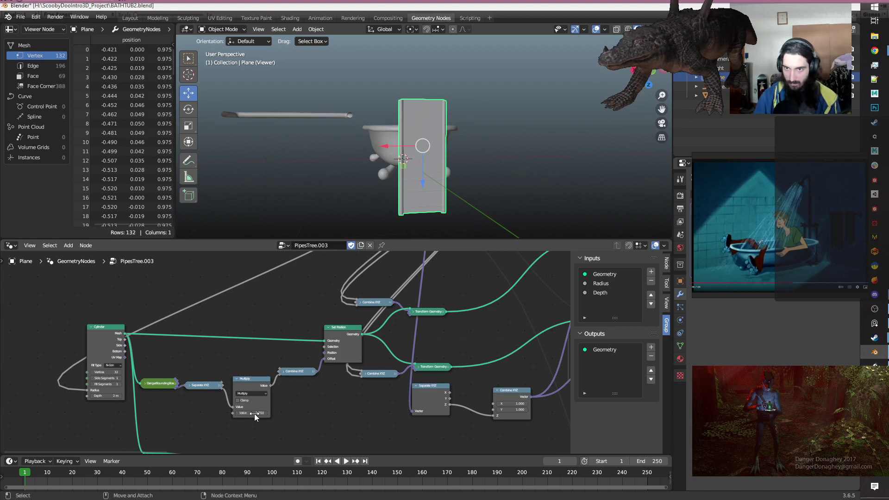
key("Return")
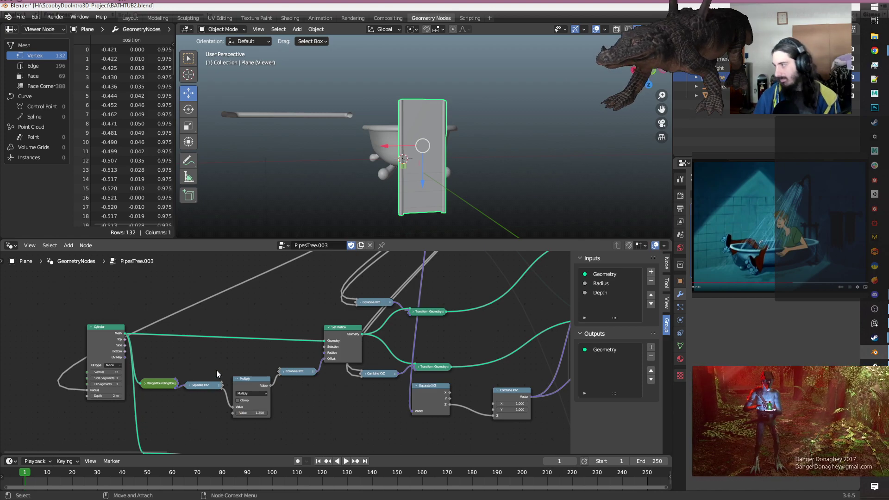
Test the pipes' fit by moving the plane's upper edge -1.661 m along Z in Edit Mode, and undo the move.
middle_click_drag(498, 126, 560, 156)
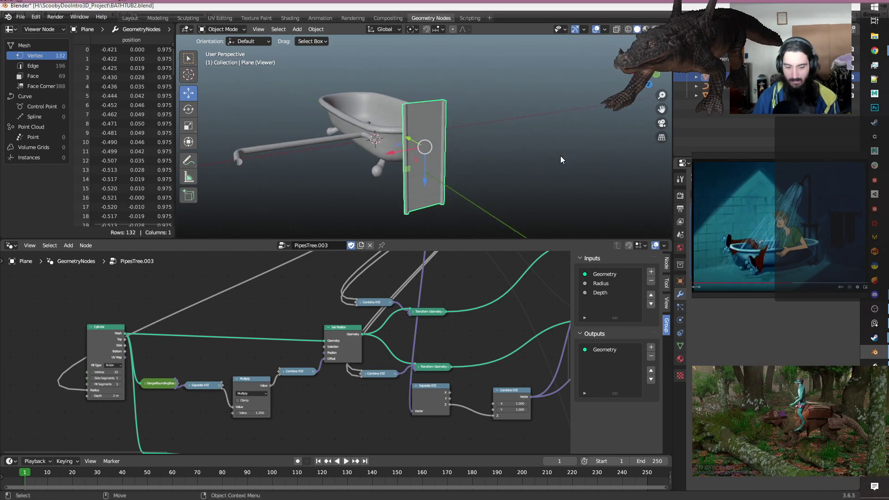
key("Tab")
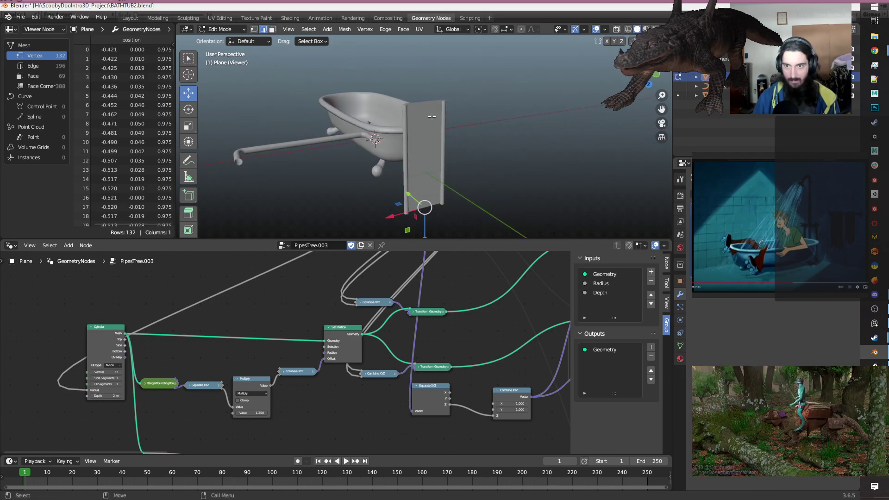
mouse_move(431, 116)
middle_mouse_down()
mouse_move(322, 142)
mouse_move(426, 102)
middle_mouse_up()
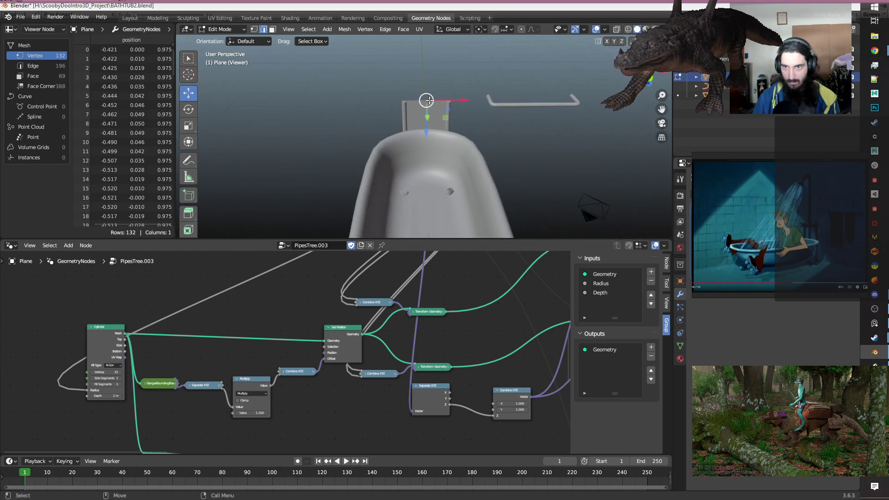
left_click_drag(426, 133, 417, 47)
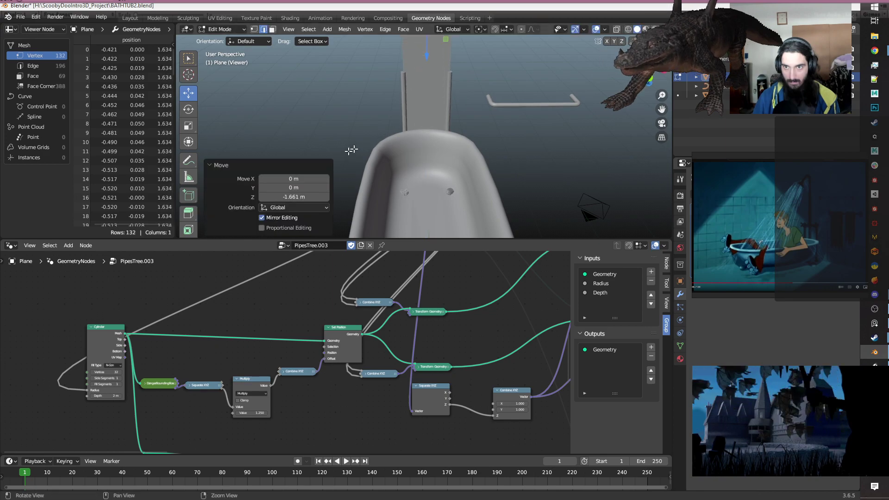
middle_click_drag(414, 128, 465, 129)
key("ctrl+z")
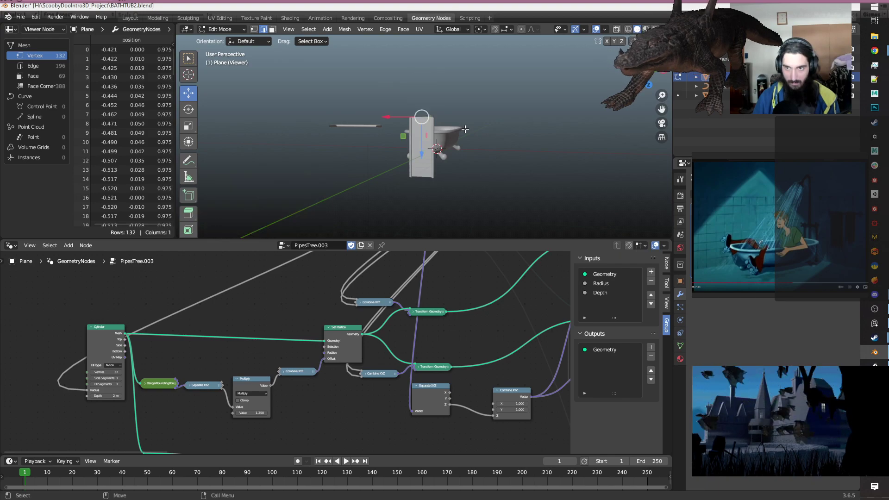
Set the factor of the Multiply node before the Set Position offset to 1.
middle_click_drag(315, 392, 293, 391)
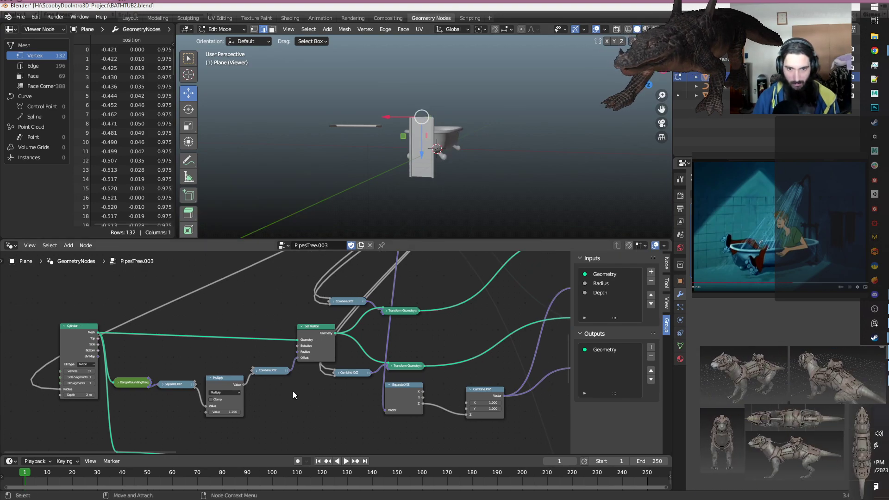
scroll(306, 385, "down", 5)
scroll(307, 385, "up", 5)
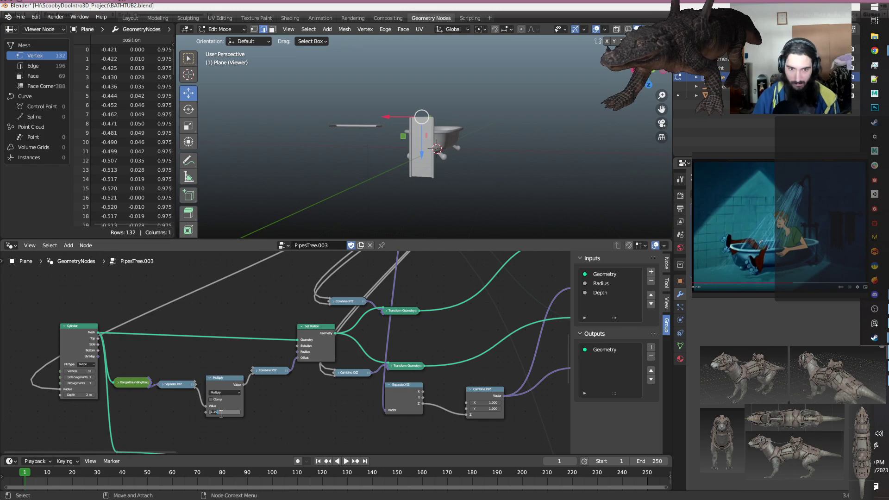
key("Return")
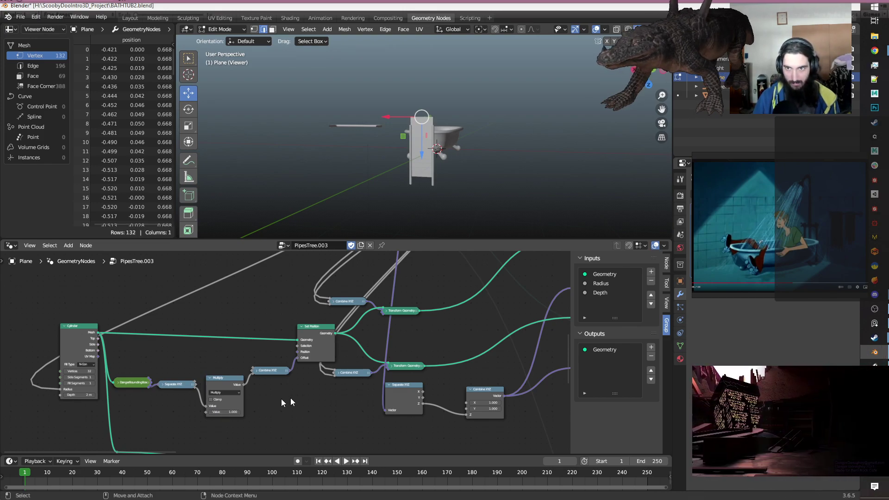
Trace the pipe nodes through the tree and preview the Set Position's geometry by connecting it to the Viewer.
scroll(267, 412, "down", 1)
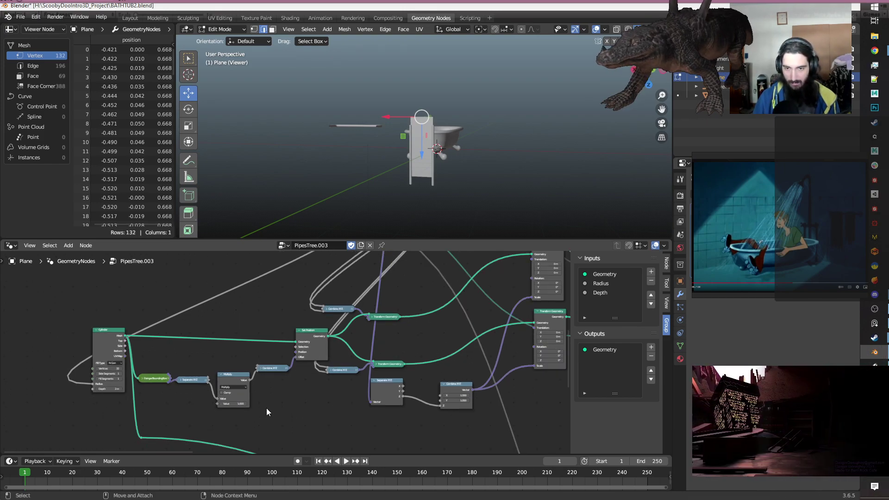
scroll(297, 371, "down", 2)
middle_click_drag(419, 273, 364, 329)
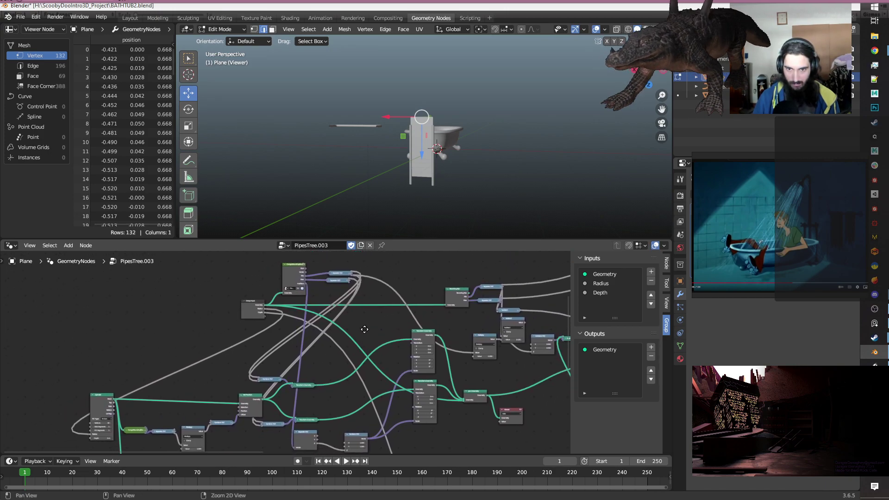
scroll(293, 319, "up", 4)
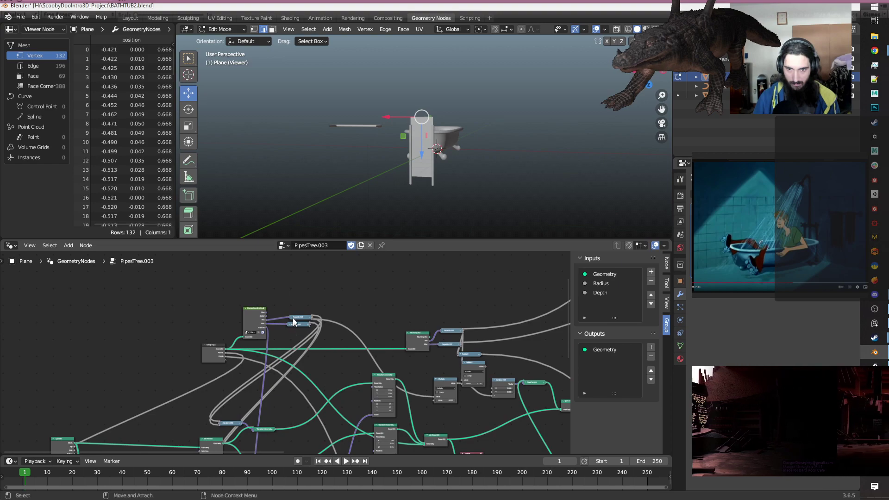
scroll(293, 321, "down", 3)
middle_click_drag(322, 370, 361, 305)
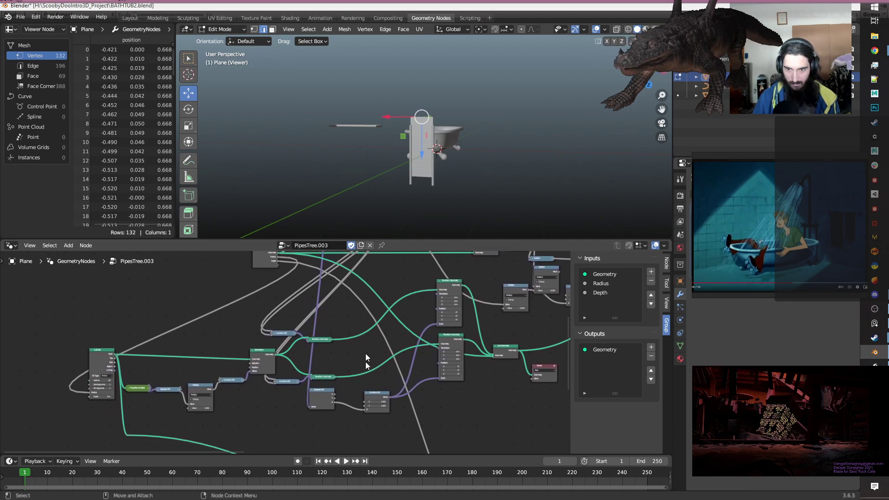
scroll(310, 427, "up", 1)
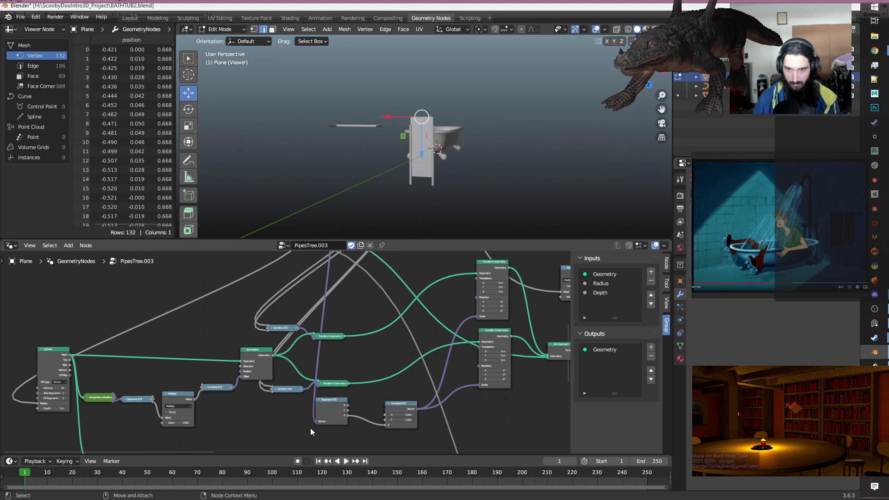
middle_click_drag(363, 357, 234, 348)
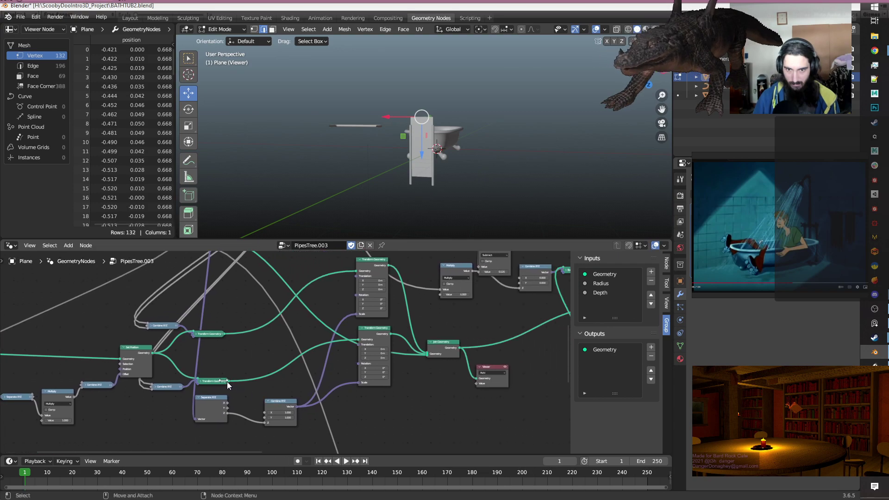
left_click_drag(152, 353, 480, 380)
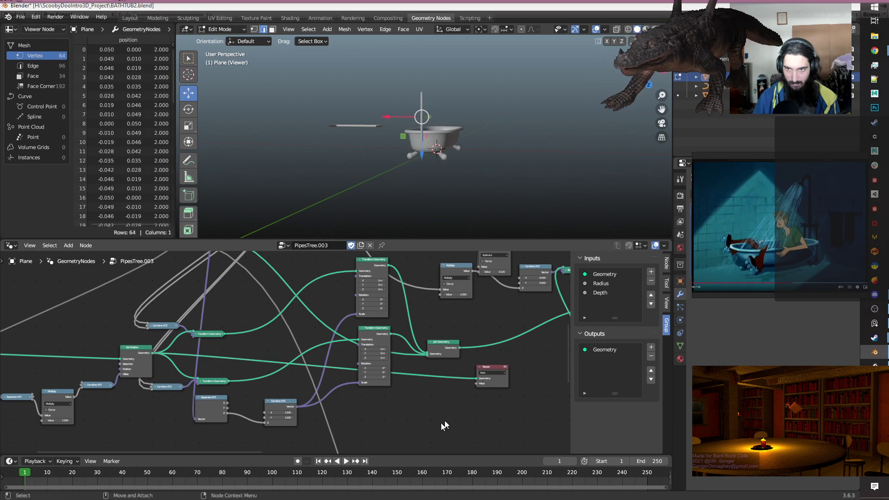
middle_click_drag(417, 146, 452, 161)
Move the Viewer near the Set Position and insert a duplicated Transform Geometry node on the link between them.
middle_click_drag(493, 379, 525, 343)
left_click_drag(524, 330, 244, 412)
middle_click_drag(387, 404, 449, 394)
left_click(462, 287)
key("shift+d")
left_click(258, 363)
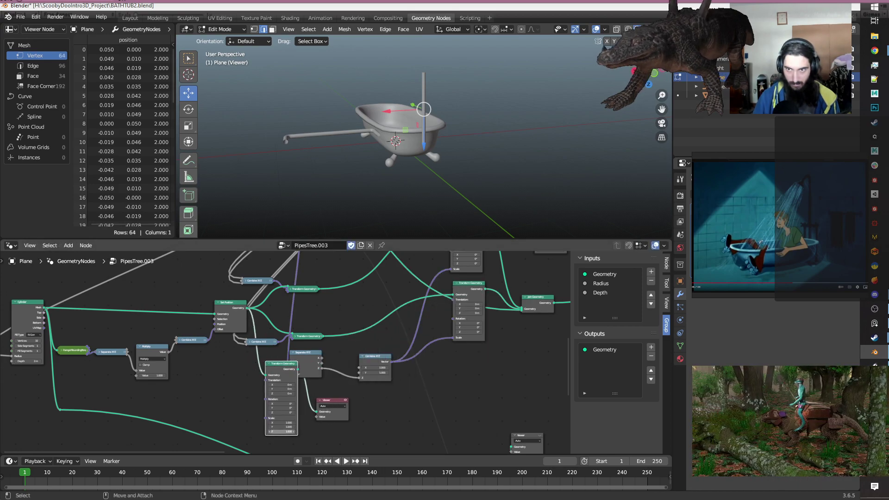
Test different Z scales on the duplicated Transform Geometry, bringing the previewed pipe's Z scale down to about 0.08.
left_click_drag(282, 431, 275, 432)
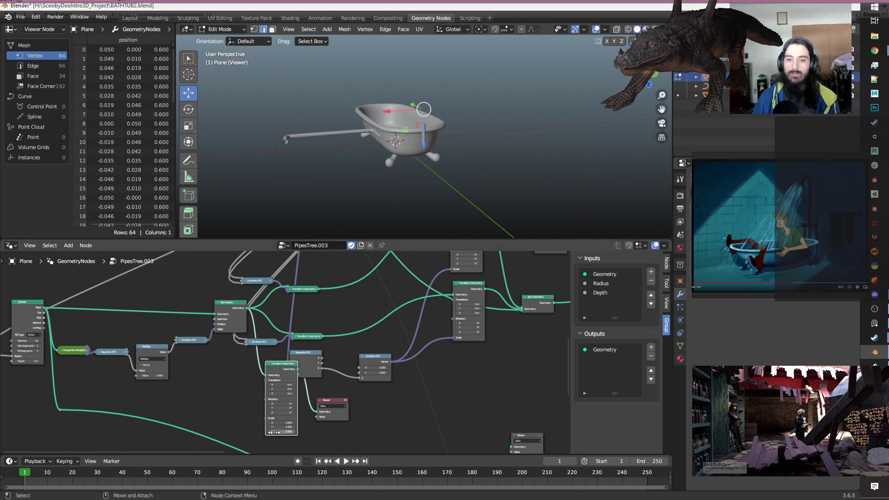
scroll(282, 432, "up", 5, "ctrl")
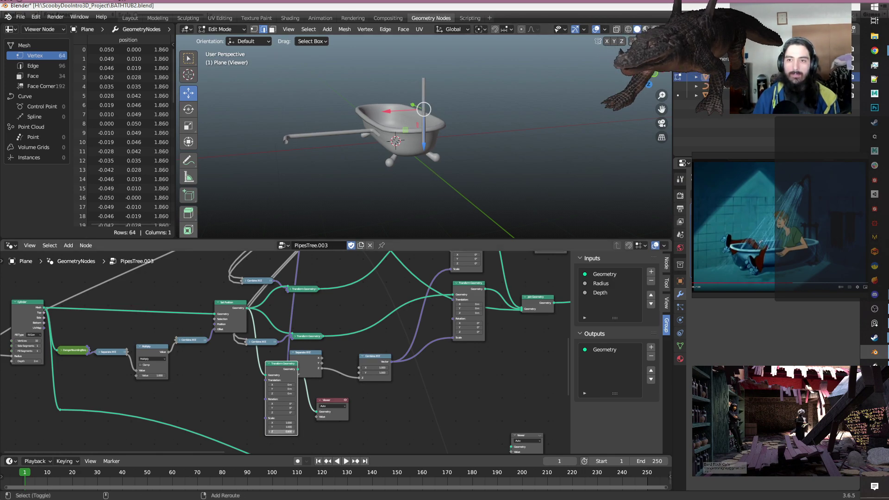
scroll(282, 432, "down", 10, "ctrl")
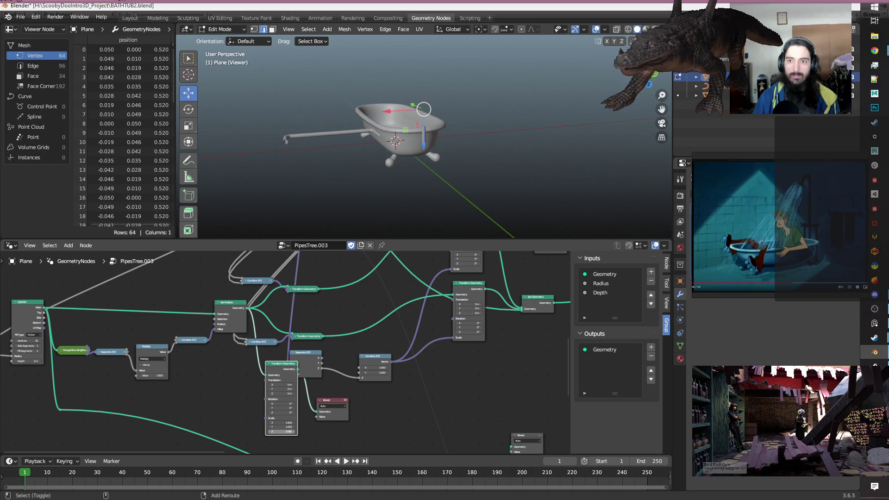
middle_click_drag(432, 189, 411, 185)
scroll(471, 171, "up", 3)
scroll(471, 173, "up", 1)
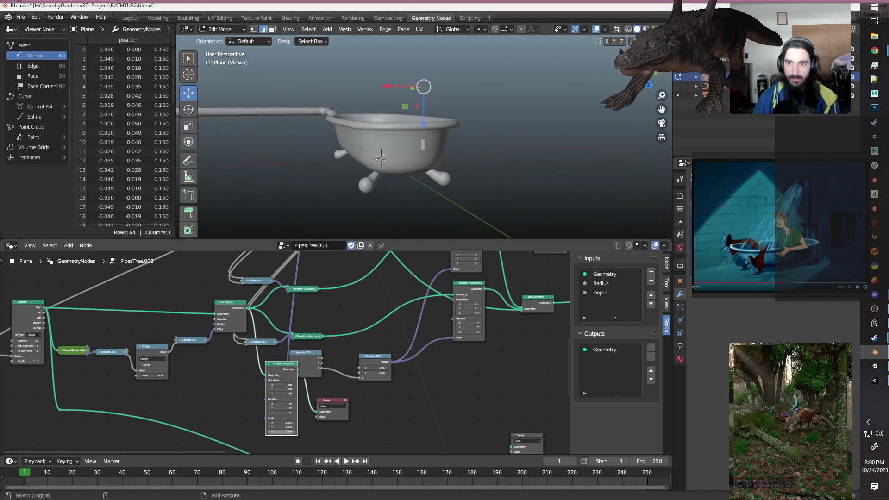
mouse_move(282, 432)
left_mouse_down()
mouse_move(352, 431)
mouse_move(283, 432)
left_mouse_up()
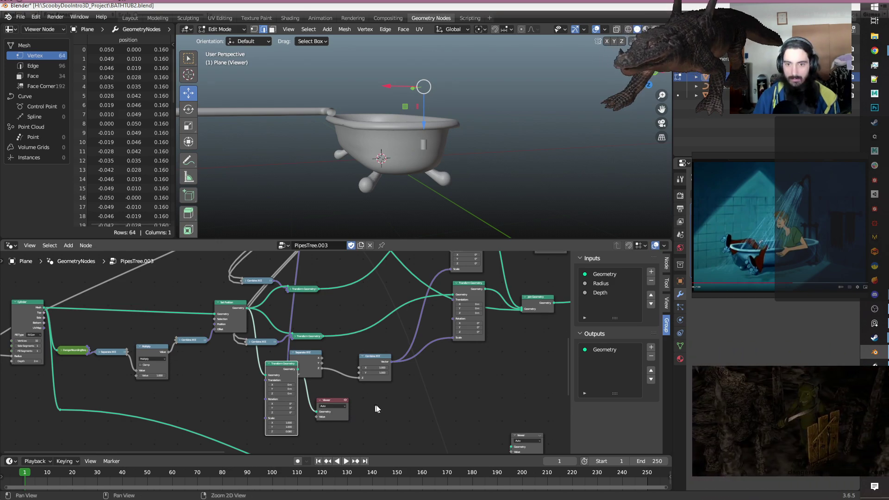
Move the duplicated Transform Geometry beneath the Set Position and turn off the Viewer to show the full node tree output.
middle_click_drag(347, 414, 417, 408)
left_click_drag(343, 363, 315, 368)
left_click(415, 396)
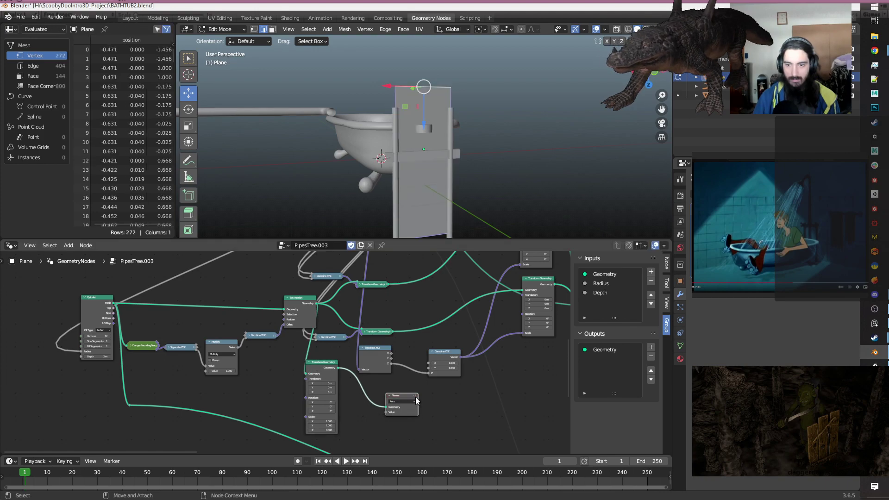
middle_click_drag(506, 146, 518, 119, "shift")
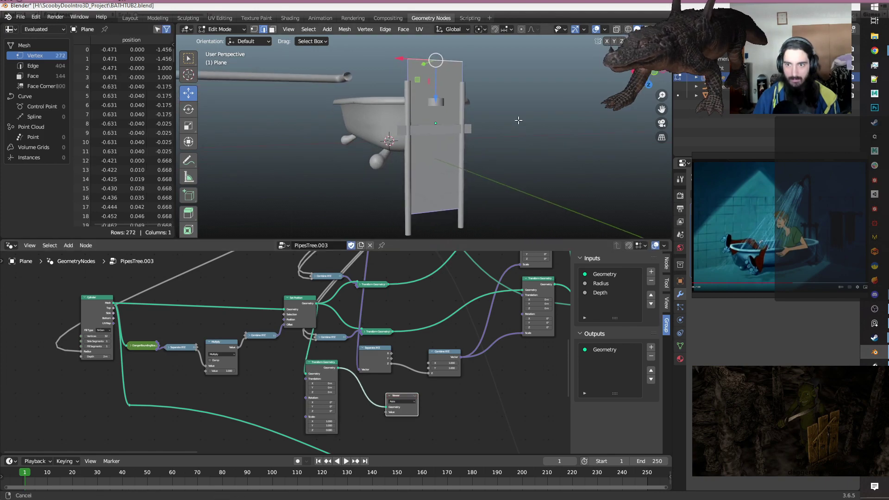
scroll(208, 379, "up", 2)
Try a factor of -1 in the Multiply node that drives the pipes' offset, and return it to 1.
left_click(200, 378)
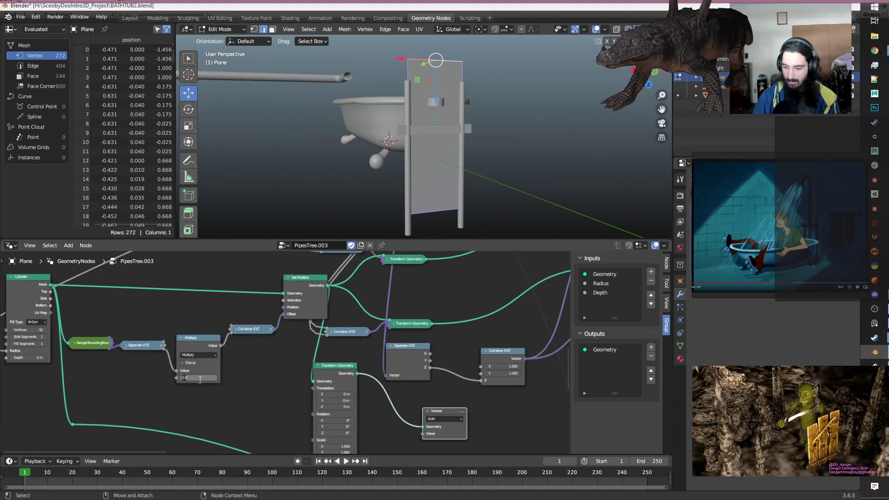
key("Return")
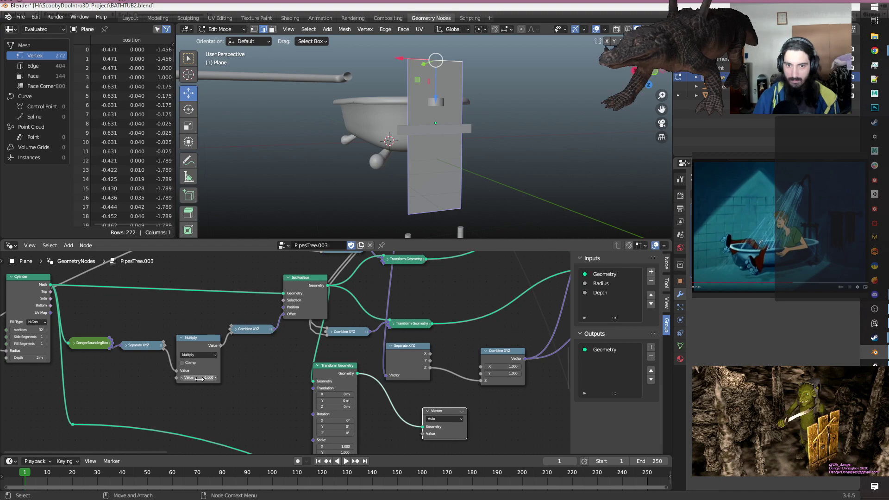
key("Return")
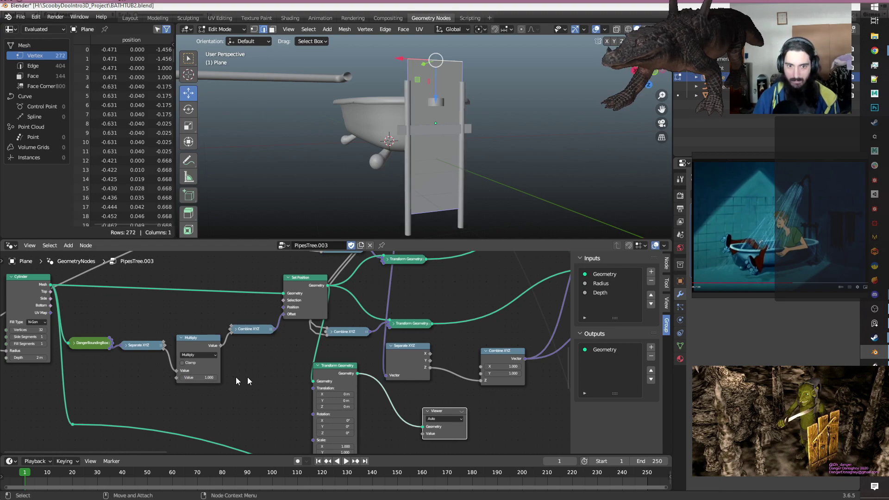
Trace the DangerBoundingBox, Separate XYZ and Multiply chain that feeds the Set Position offset, along with its surrounding connections.
scroll(274, 377, "down", 2)
middle_click_drag(238, 310, 279, 336)
scroll(274, 342, "up", 4)
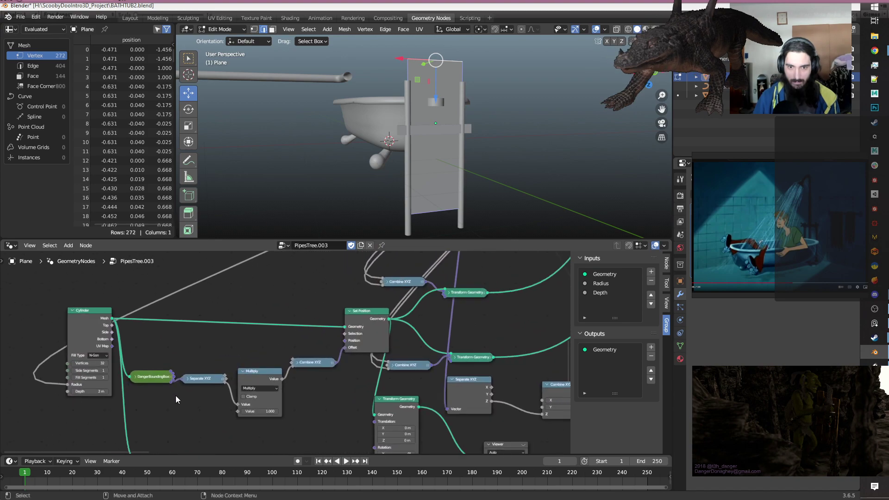
left_click(137, 378)
left_click(137, 379)
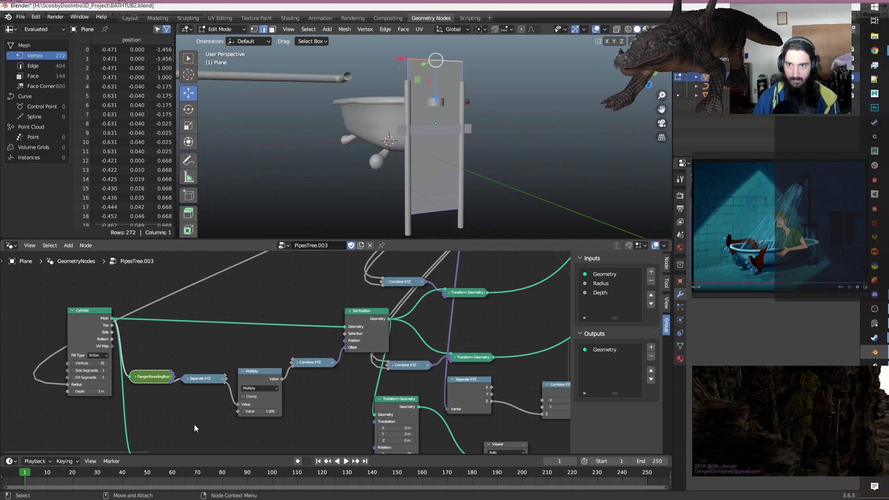
scroll(194, 424, "down", 2)
middle_click_drag(317, 303, 247, 385)
middle_click_drag(433, 294, 357, 407)
scroll(307, 353, "up", 2)
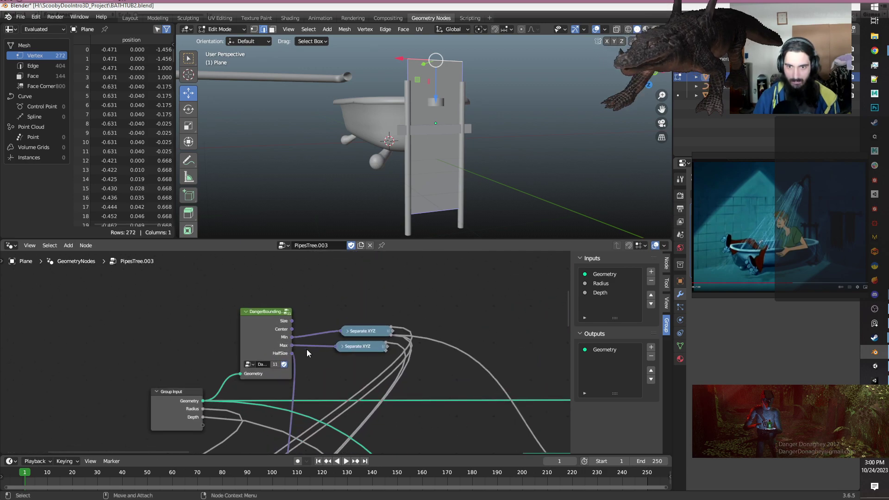
scroll(306, 353, "down", 3)
middle_click_drag(335, 386, 398, 278)
scroll(429, 399, "up", 3)
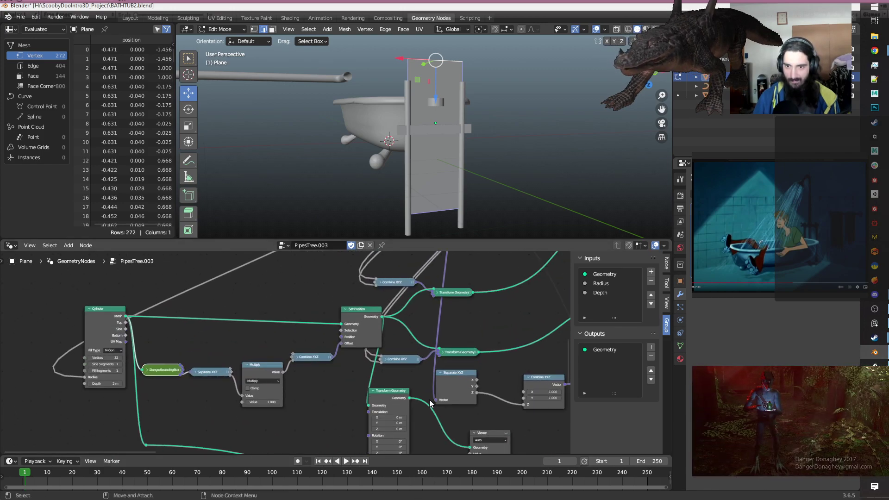
middle_click_drag(337, 399, 306, 394)
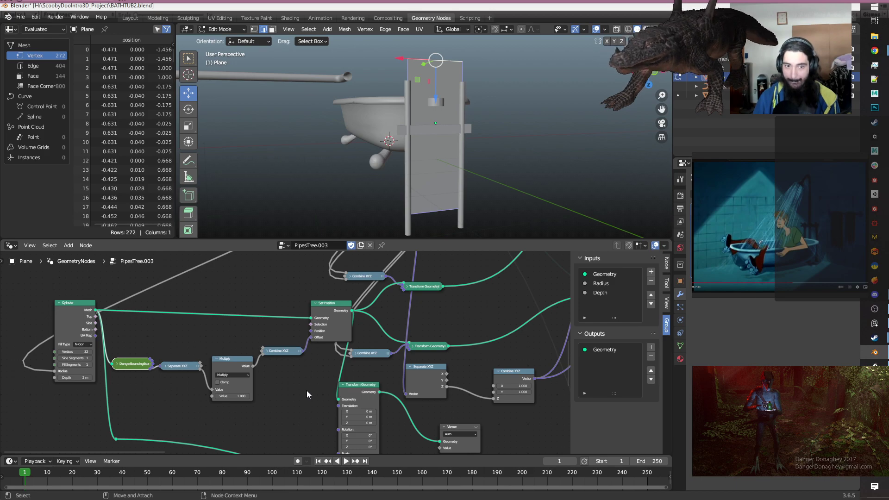
middle_click_drag(438, 408, 359, 398)
scroll(359, 399, "down", 2)
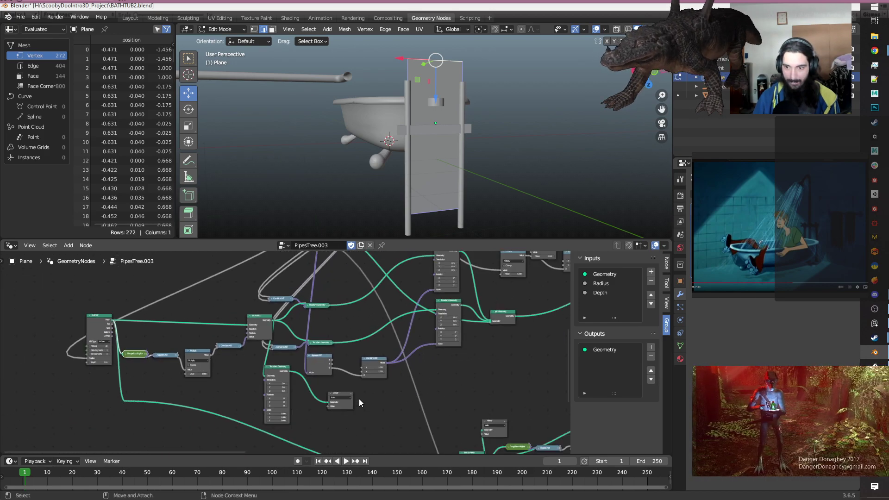
middle_click_drag(512, 351, 481, 286)
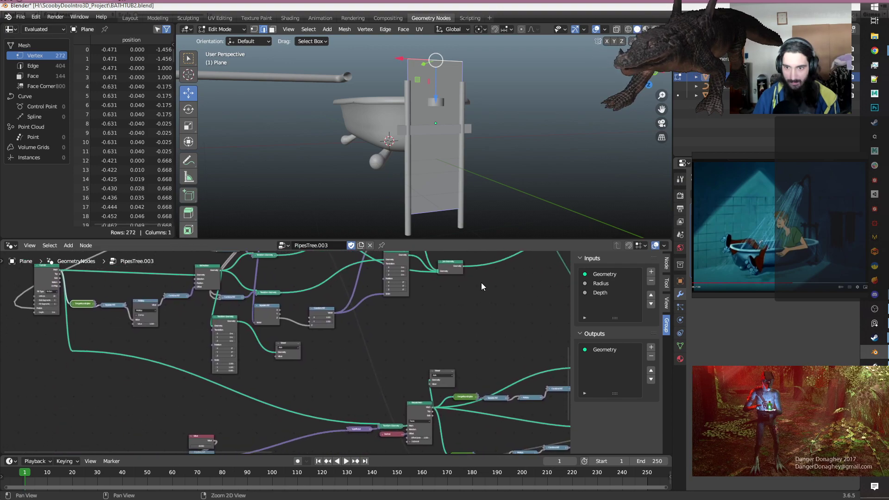
Toggle the Viewer preview on and off to compare it with the full tree output, and inspect the neighbouring Transform Geometry nodes.
left_click(452, 371)
left_click(453, 371)
left_click(452, 372)
middle_click_drag(337, 369, 393, 391)
scroll(319, 350, "up", 5)
left_click(379, 369)
left_click(379, 369)
left_click(379, 369)
left_click(380, 369)
middle_click_drag(441, 368, 444, 408)
scroll(444, 408, "down", 3)
middle_click_drag(488, 376, 205, 268)
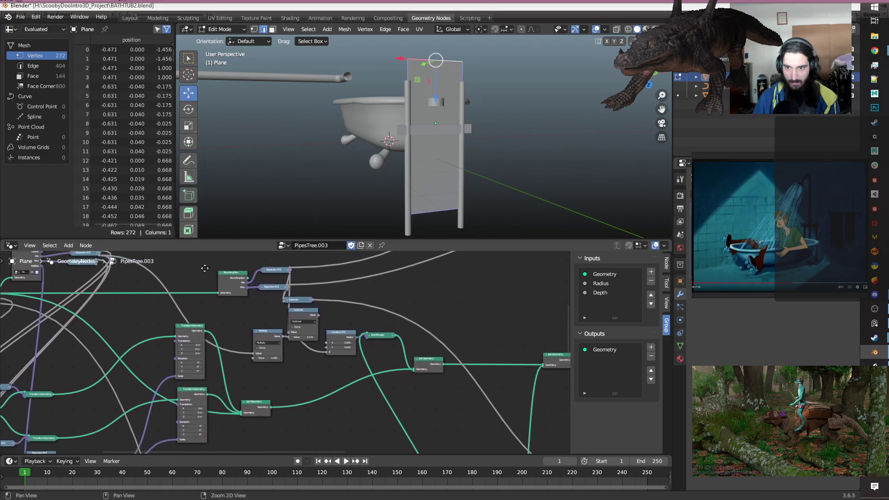
middle_click_drag(348, 278, 118, 379)
Turn on the Viewer beside the duplicated Transform Geometry and set that node's Z scale to 1.
scroll(284, 370, "up", 4)
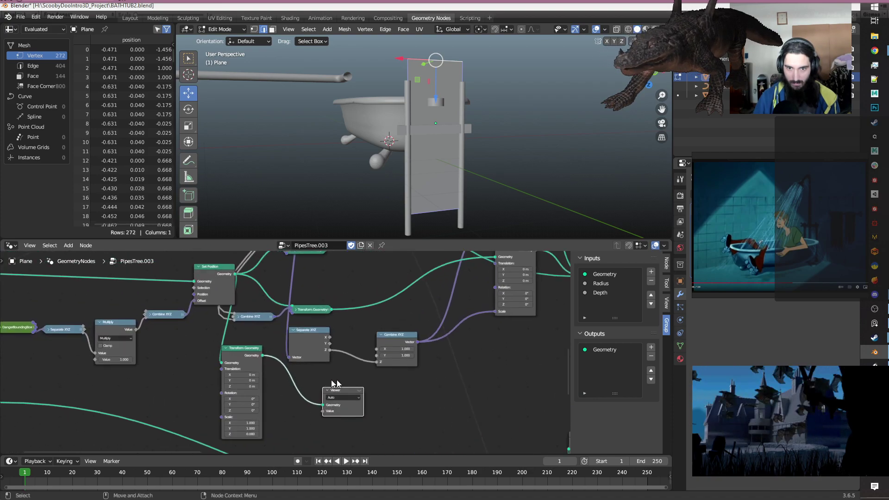
left_click(358, 391)
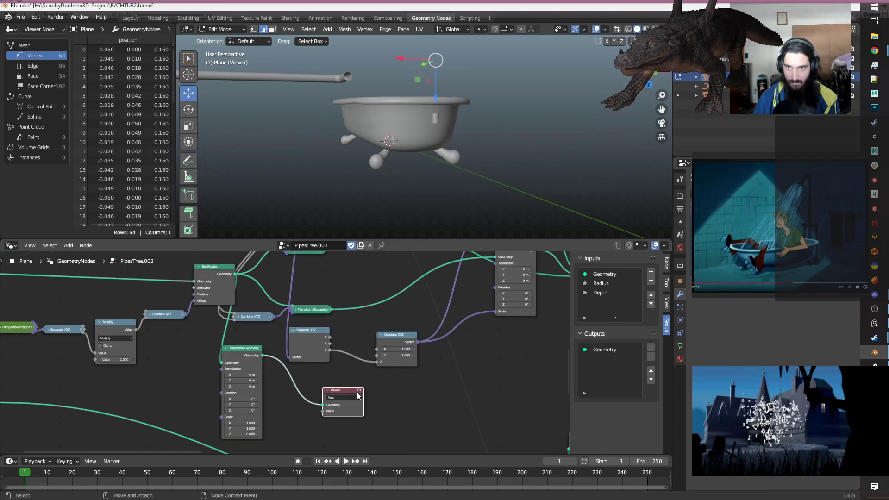
middle_click_drag(155, 372, 242, 370)
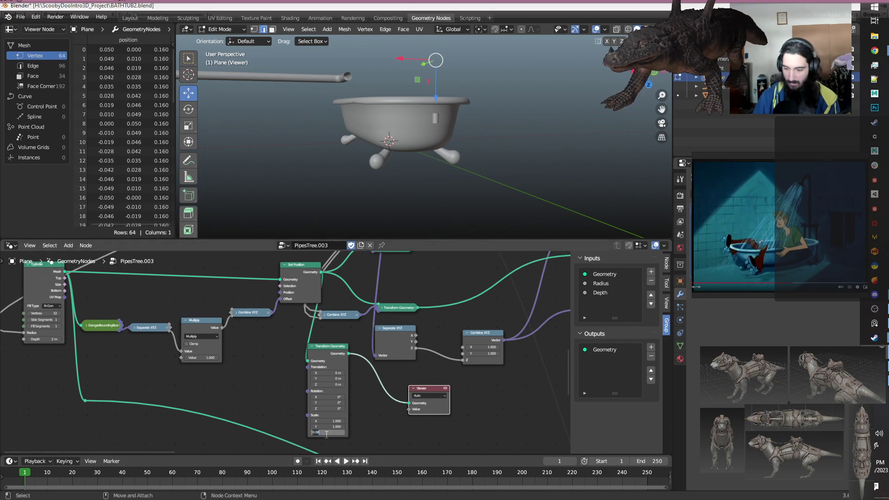
type("1")
key("Return")
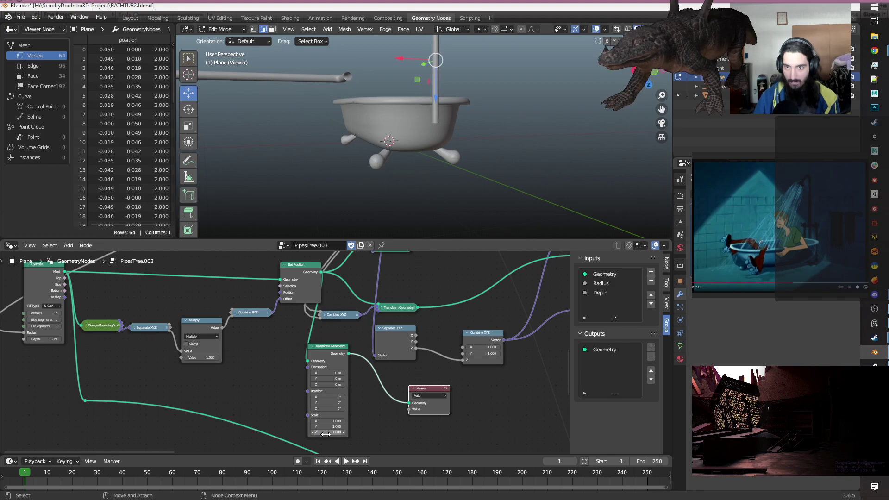
Compare the previewed pipe with the full tree output from a frontal view by switching the Viewer off and on.
scroll(456, 125, "down", 3)
left_click_drag(486, 103, 466, 163, "alt")
scroll(462, 152, "up", 2)
scroll(287, 357, "down", 2)
left_click_drag(281, 347, 292, 369, "alt")
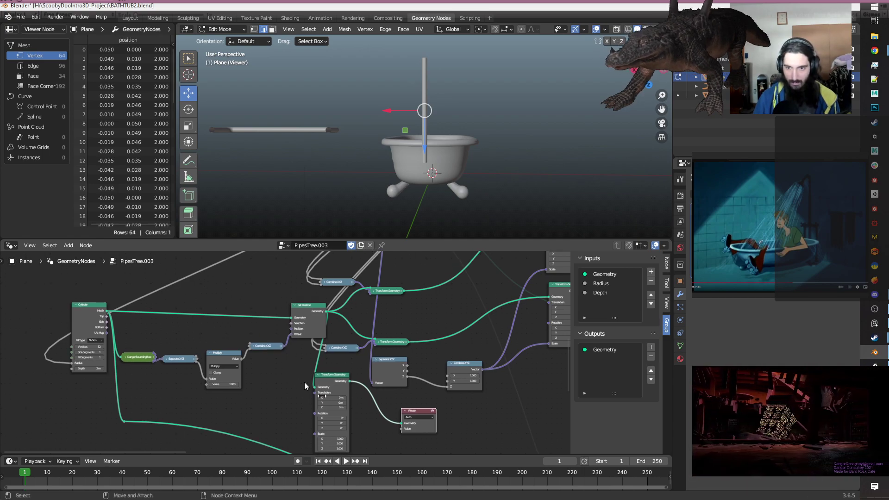
left_click(433, 410)
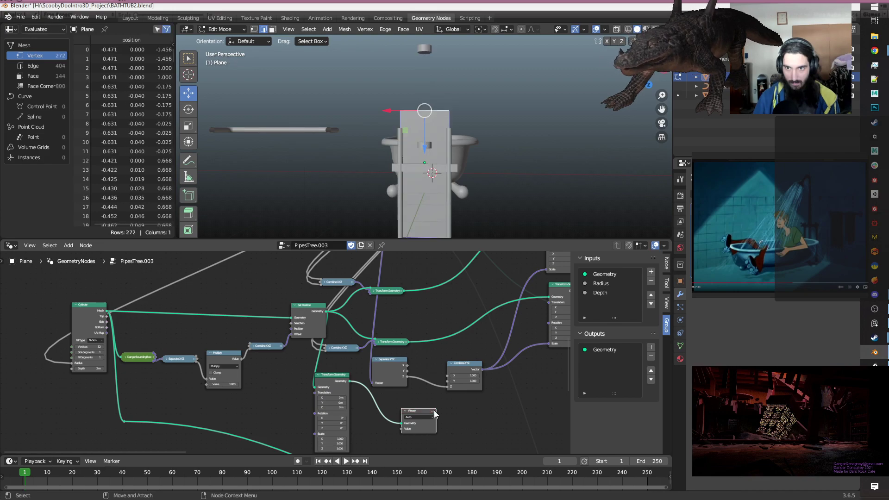
left_click(433, 411)
Inspect the upper collapsed Transform Geometry's settings and trace the Combine XYZ links feeding it back to the bounding box values.
middle_click_drag(429, 326, 327, 347)
left_click(313, 337)
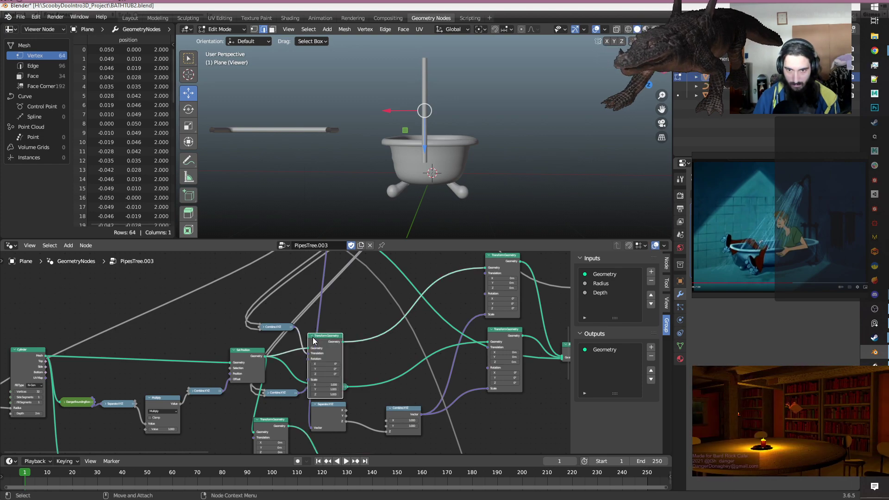
left_click(313, 338)
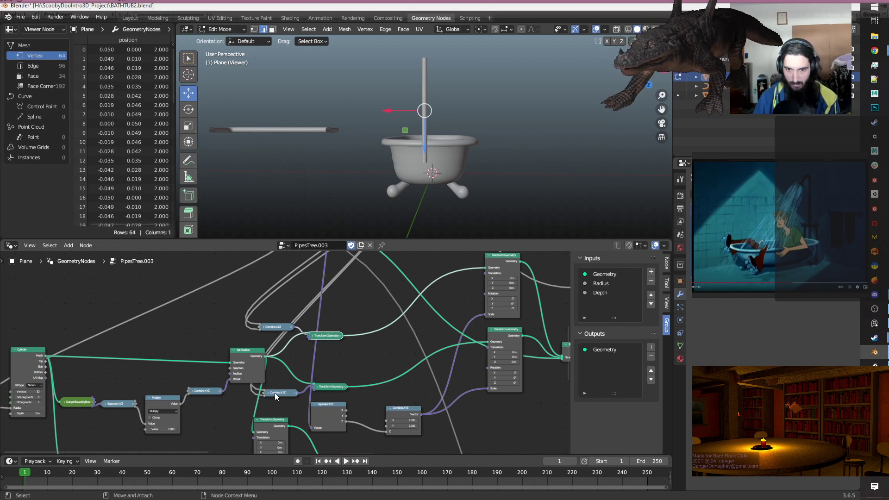
scroll(359, 340, "down", 5)
middle_click_drag(391, 275, 360, 321)
left_click(245, 384)
scroll(277, 364, "up", 2)
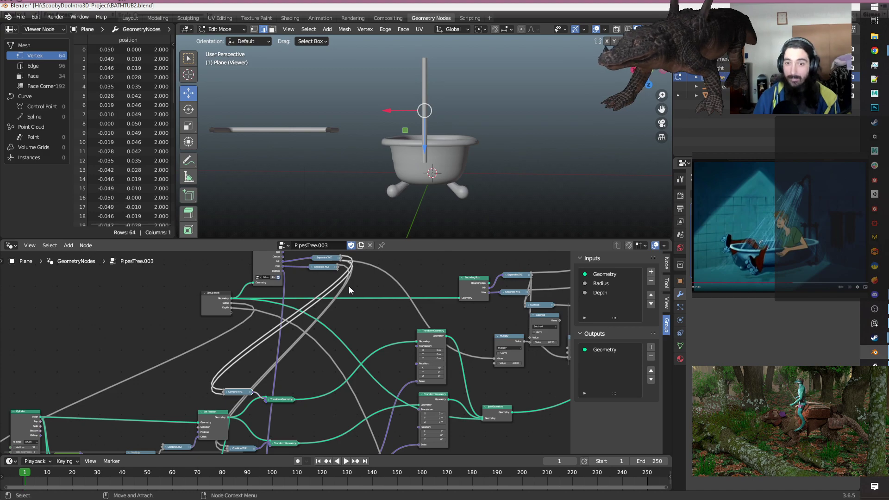
scroll(348, 286, "down", 1)
scroll(348, 286, "down", 1)
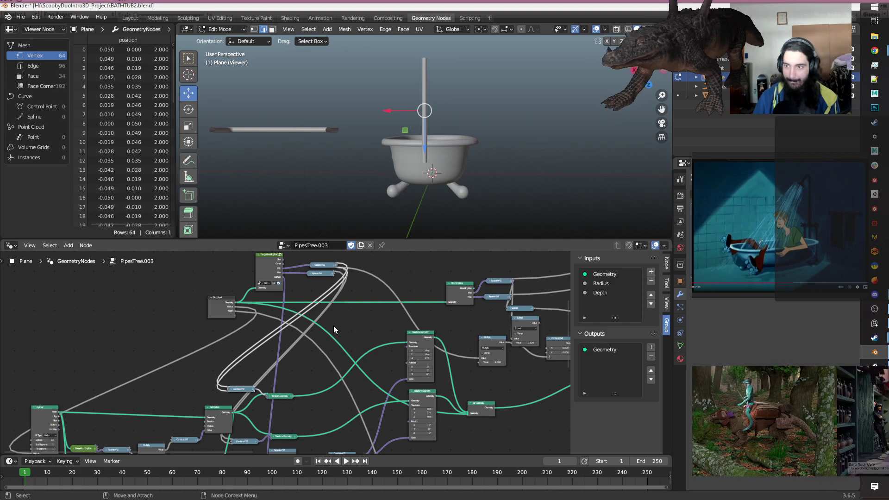
middle_click_drag(343, 380, 359, 272)
scroll(283, 346, "up", 3)
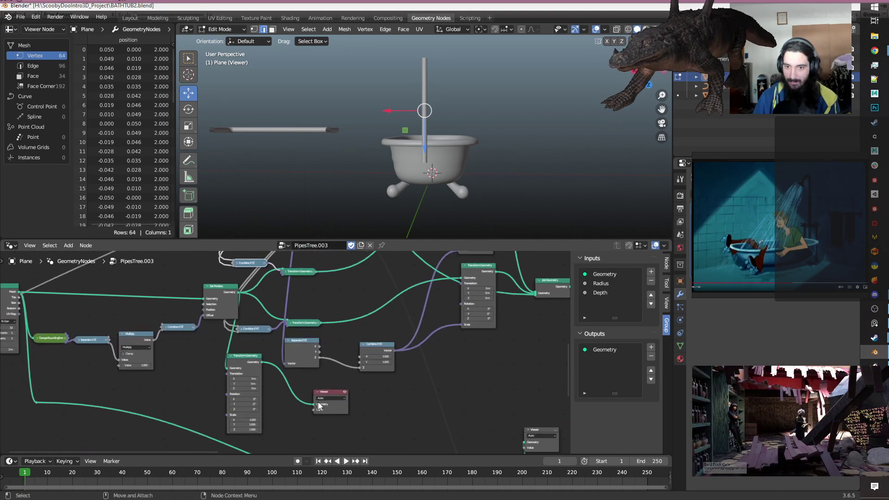
Turn off the Viewer and check the full pipe assembly from an angled view.
left_click(367, 406)
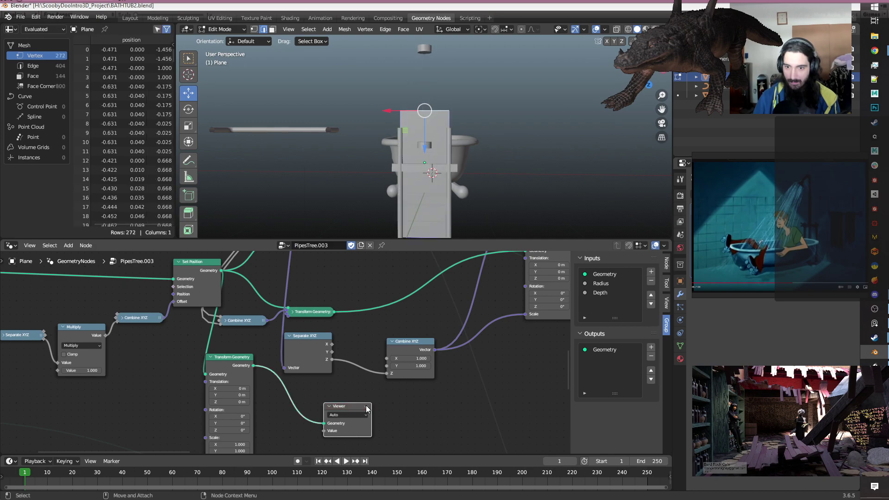
scroll(460, 197, "down", 2)
middle_click_drag(461, 196, 495, 201)
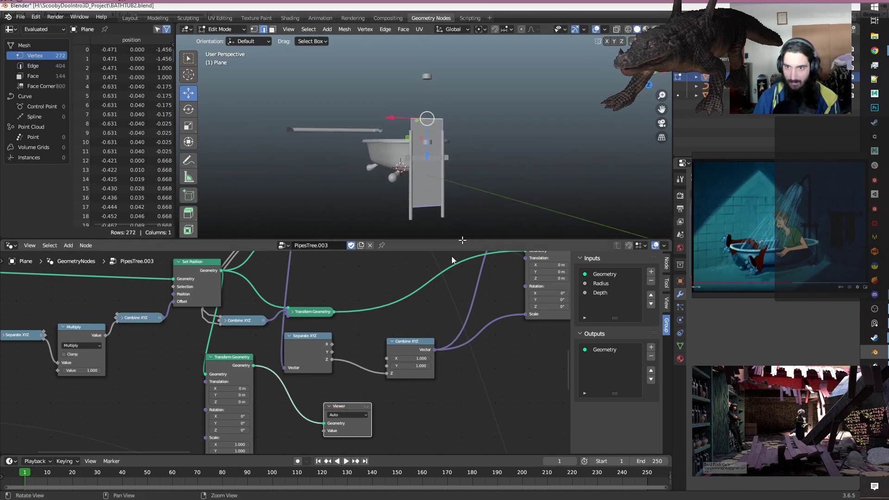
Trace where the outputs of the Separate XYZ node on the DangerBoundingBox Min socket lead in the tree.
scroll(353, 364, "down", 4)
middle_click_drag(337, 298, 331, 259)
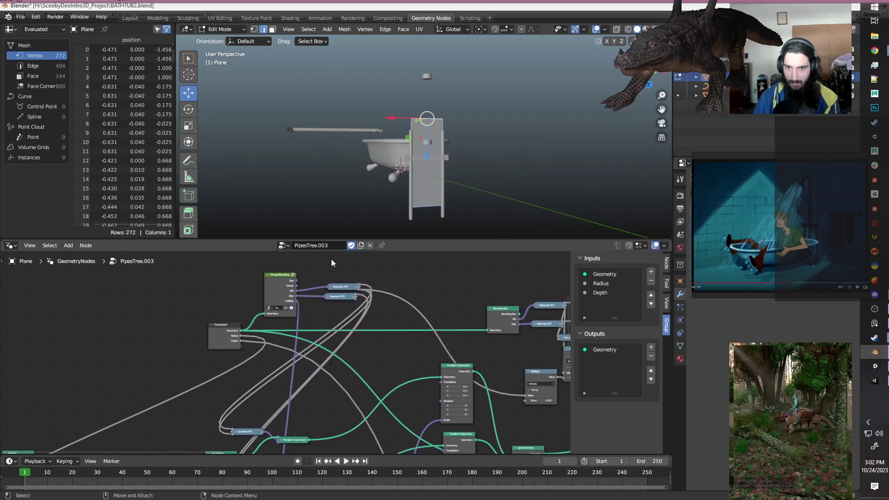
scroll(332, 259, "down", 3)
middle_click_drag(328, 384, 308, 325)
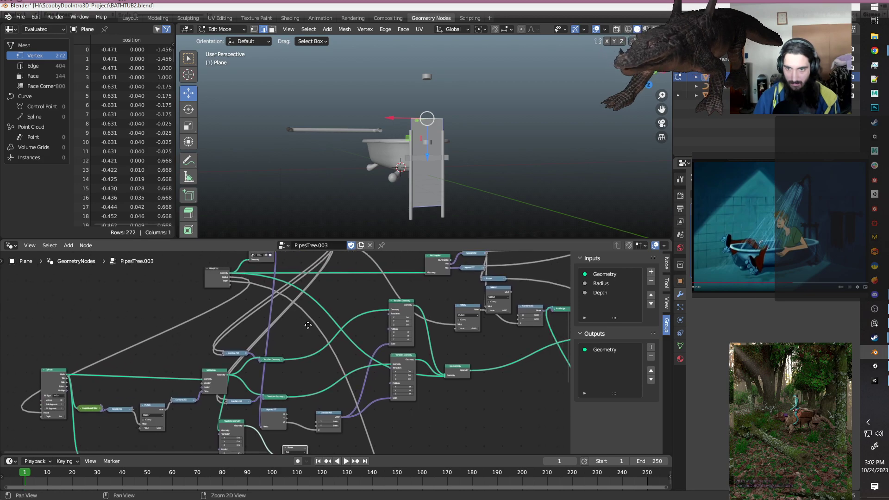
scroll(307, 388, "up", 4)
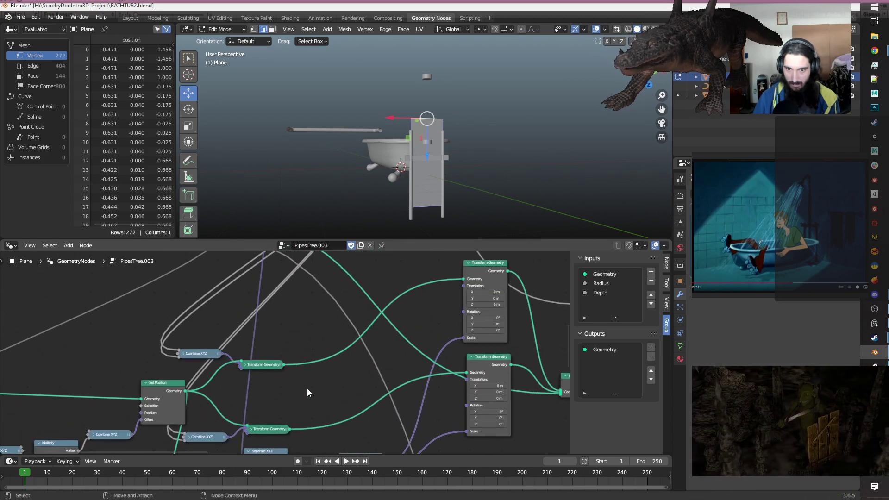
middle_click_drag(294, 299, 250, 409)
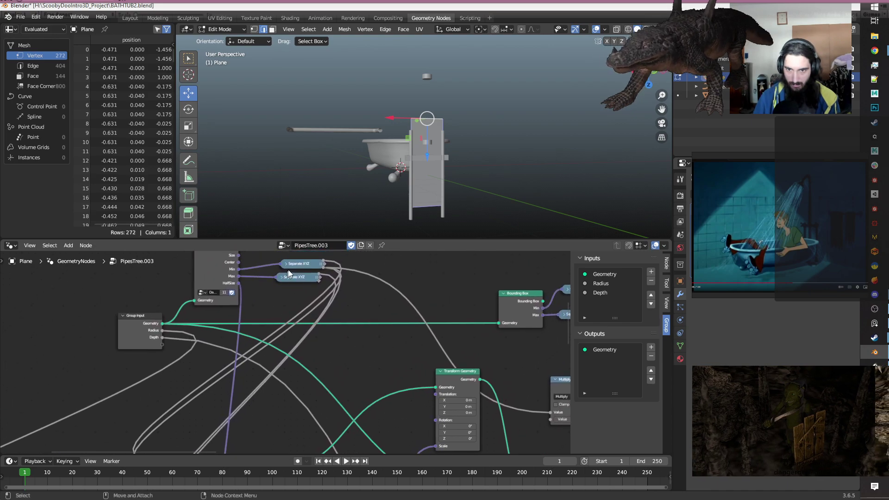
left_click(301, 265)
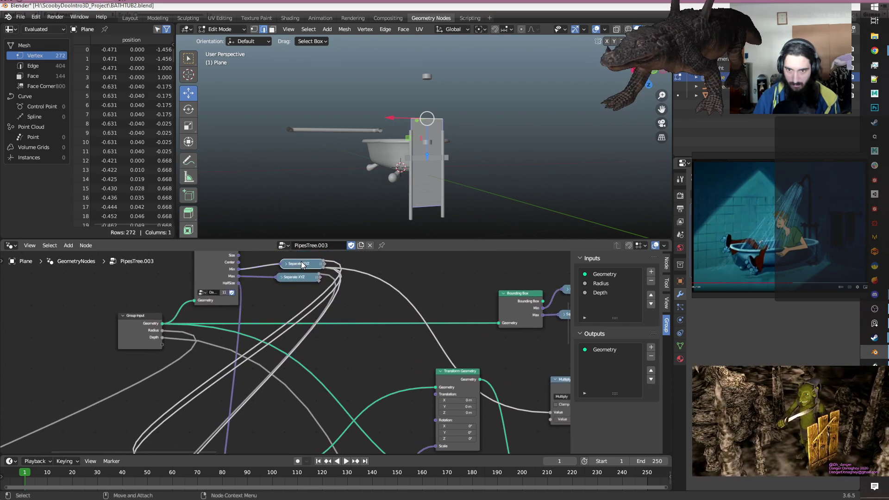
scroll(311, 352, "down", 2)
middle_click_drag(288, 391, 321, 325)
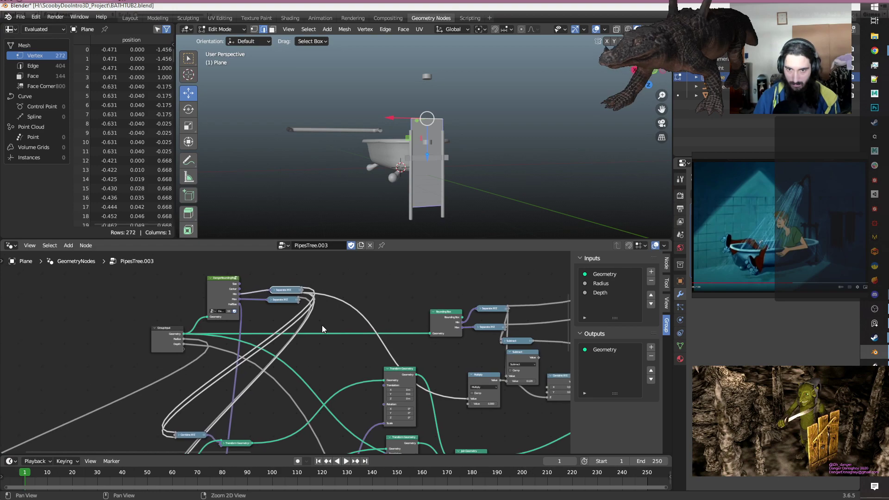
scroll(321, 324, "up", 3)
middle_click_drag(338, 290, 307, 357)
scroll(311, 354, "up", 4)
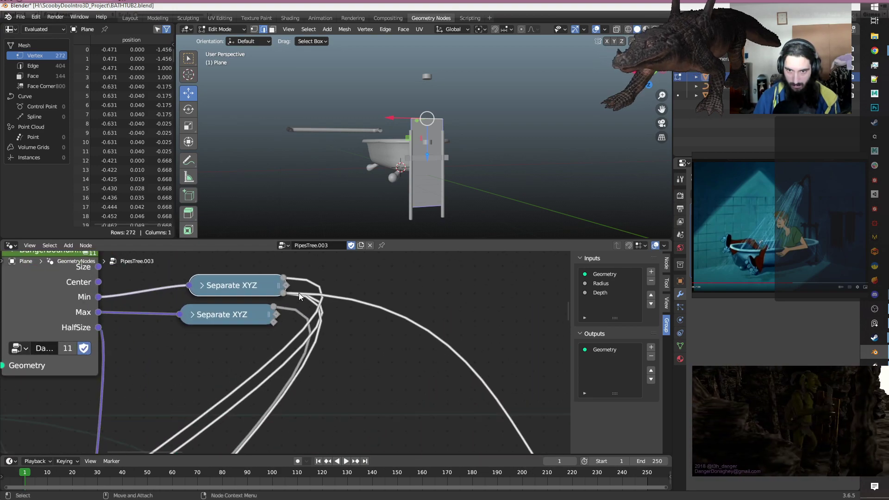
scroll(301, 291, "down", 5)
middle_click_drag(335, 349, 202, 325)
scroll(208, 326, "down", 7)
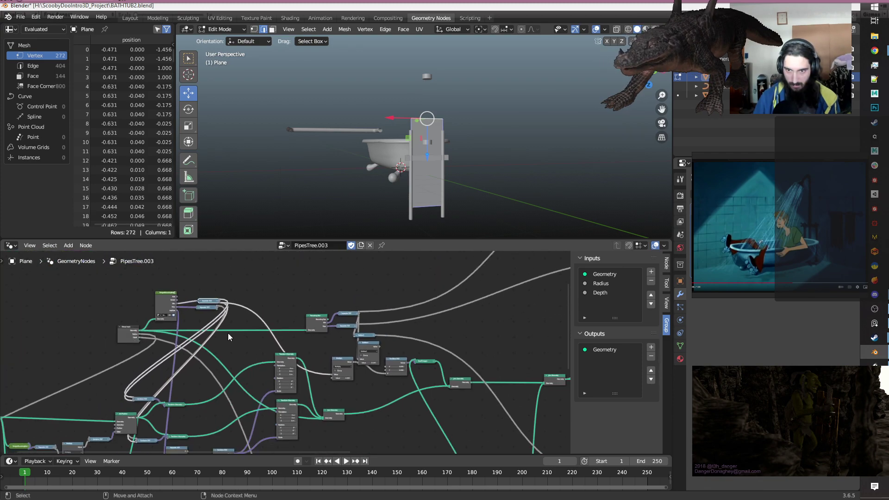
scroll(248, 338, "up", 3)
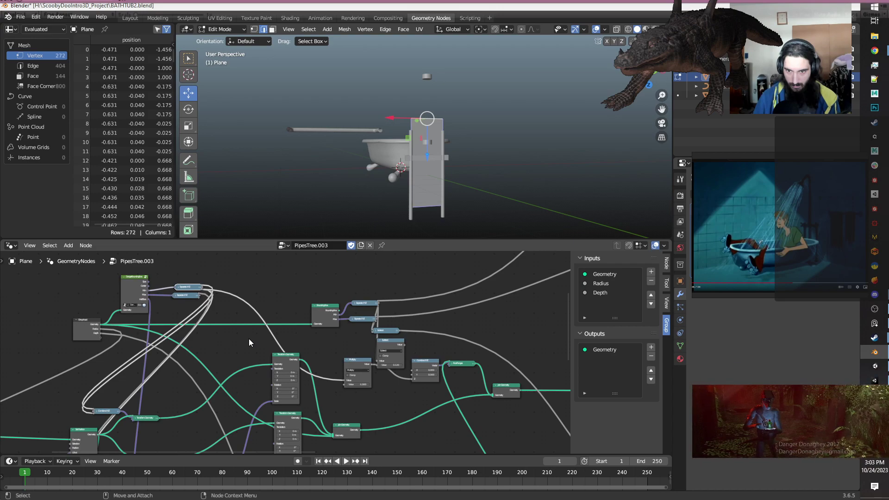
Add a reroute on the links leaving the Z output of the Min Separate XYZ node and move it away from the node.
middle_click_drag(389, 409, 448, 421)
scroll(322, 323, "up", 1)
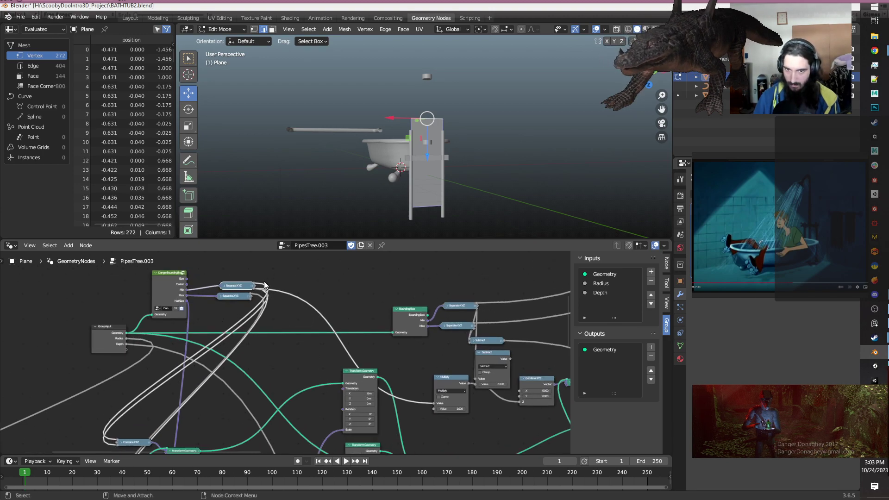
scroll(264, 281, "up", 6)
middle_click_drag(275, 300, 325, 379)
scroll(307, 321, "up", 2)
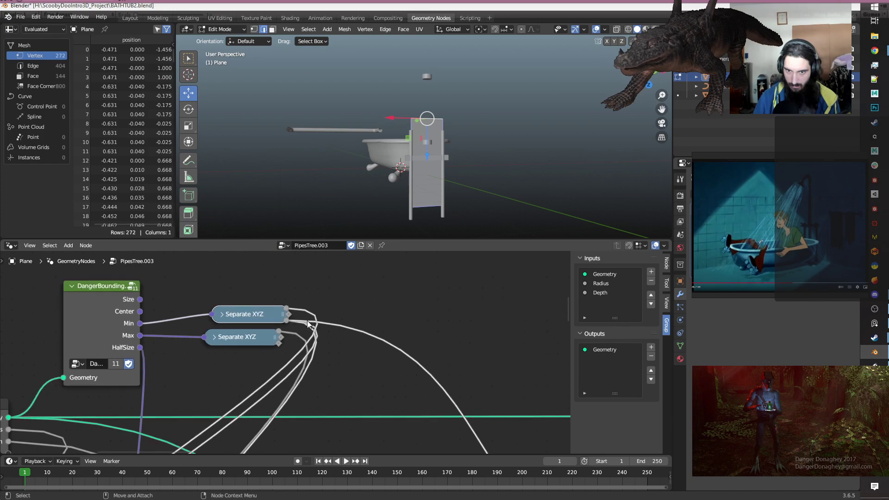
right_click_drag(303, 328, 303, 329, "shift")
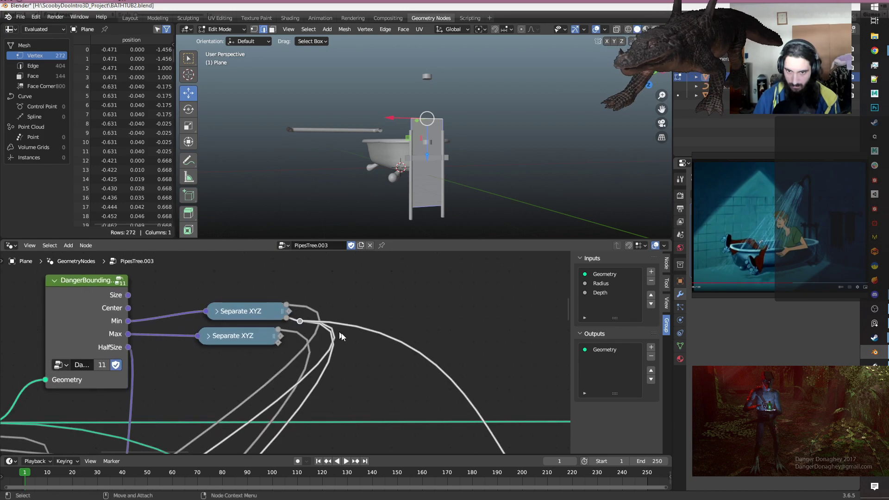
key("g")
left_click(504, 378)
left_click(386, 365)
Duplicate the Multiply node with the -1 factor and insert it between the Min Separate XYZ and the reroute.
scroll(387, 365, "down", 3)
middle_click_drag(382, 366, 327, 339)
left_click(500, 428)
key("shift+d")
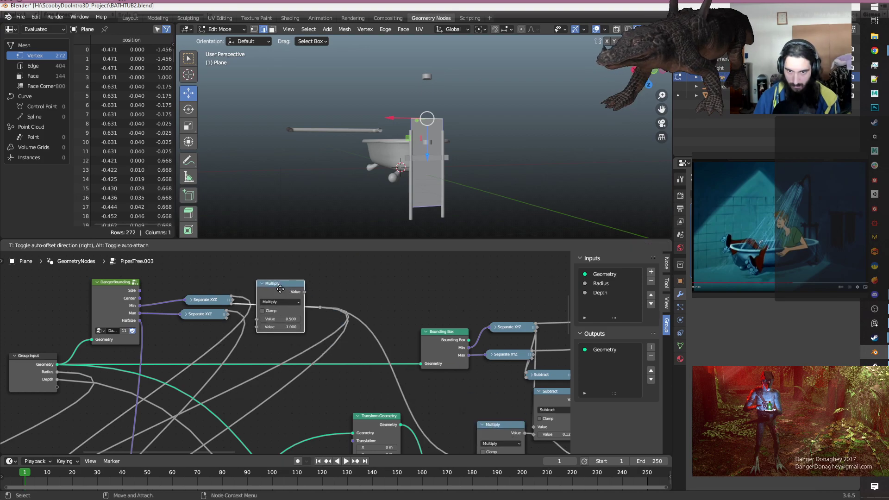
left_click(285, 287)
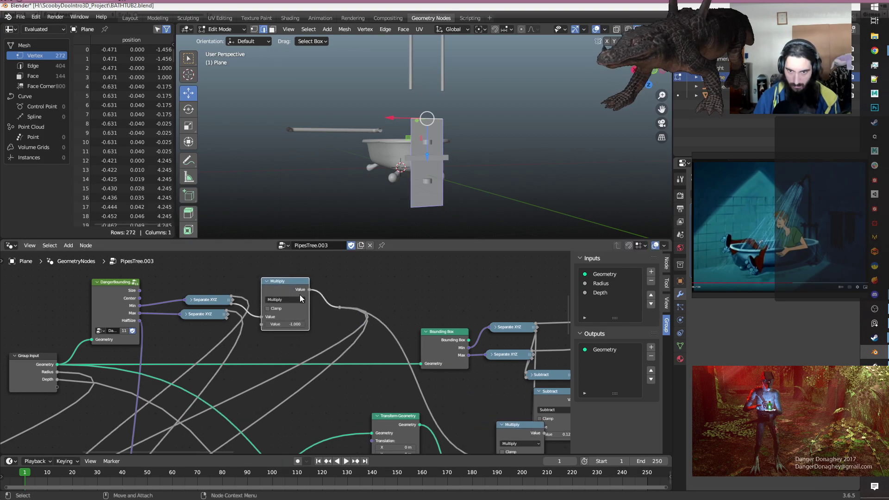
Switch the inserted Multiply node to Add and set its second value to 0.280.
left_click(298, 302)
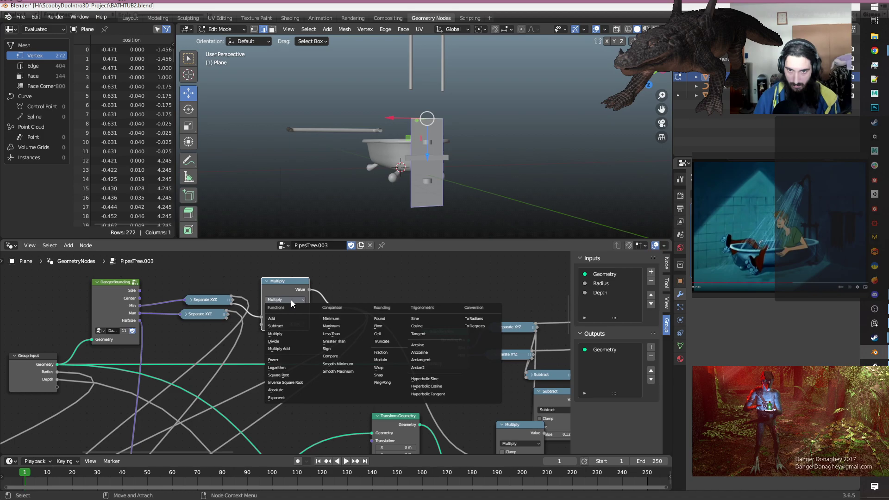
left_click(276, 319)
key("Return")
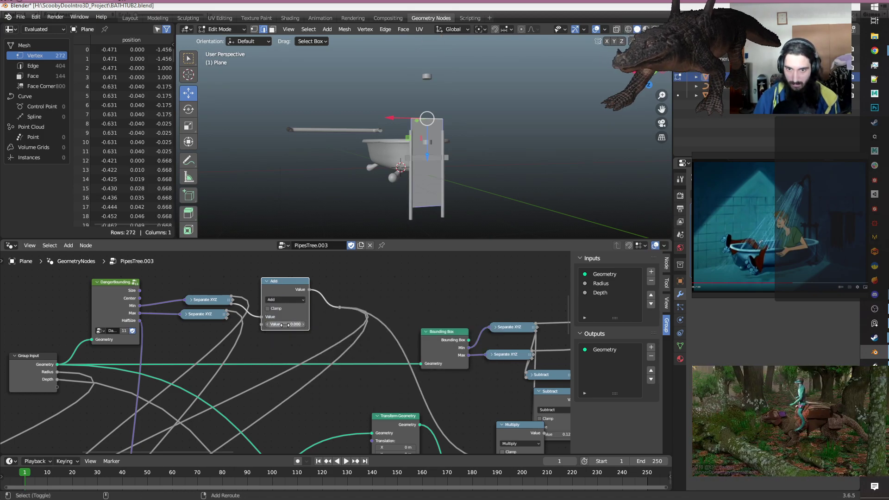
left_click(304, 324)
left_click(303, 324)
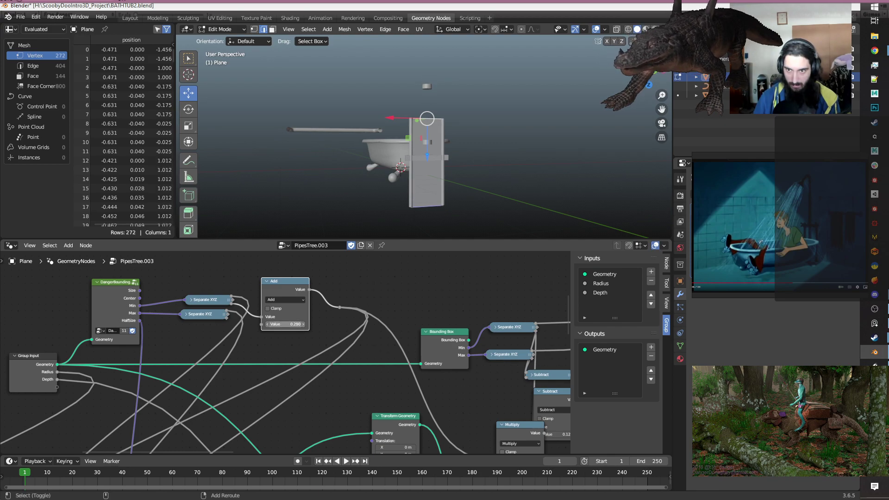
Move the Add node and its reroute down next to the Combine XYZ nodes that feed the side-pipe Transform Geometry nodes.
scroll(324, 364, "down", 4)
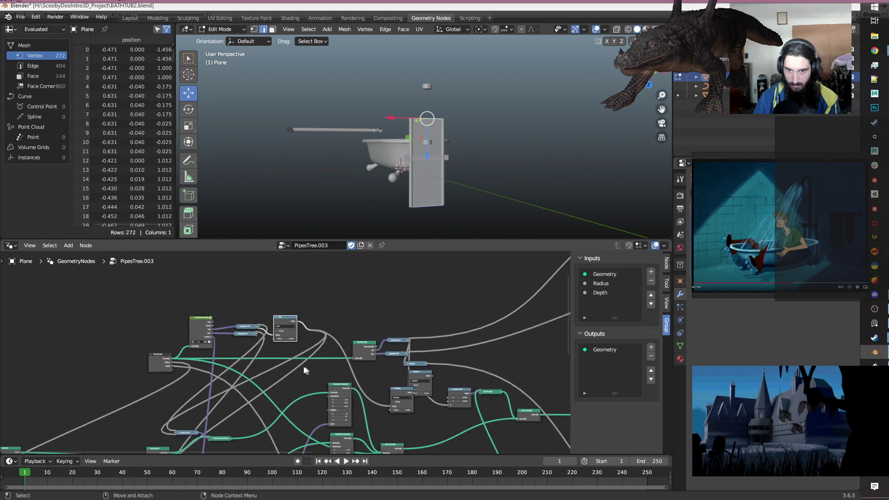
scroll(296, 370, "up", 3)
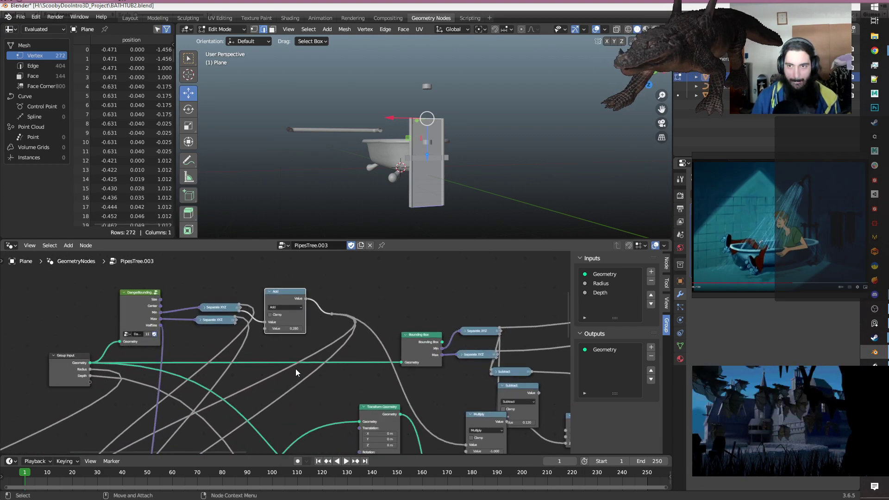
scroll(296, 372, "down", 3)
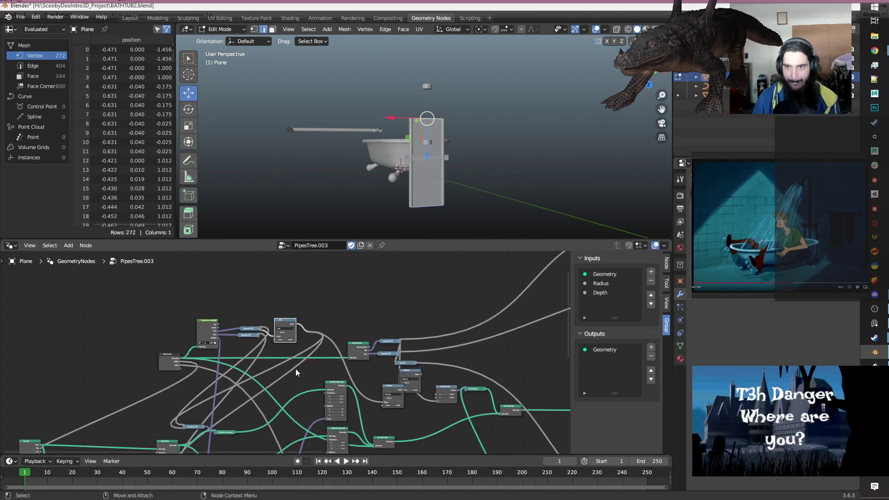
scroll(295, 369, "up", 7)
scroll(296, 369, "down", 7)
middle_click_drag(259, 394, 312, 337, "alt")
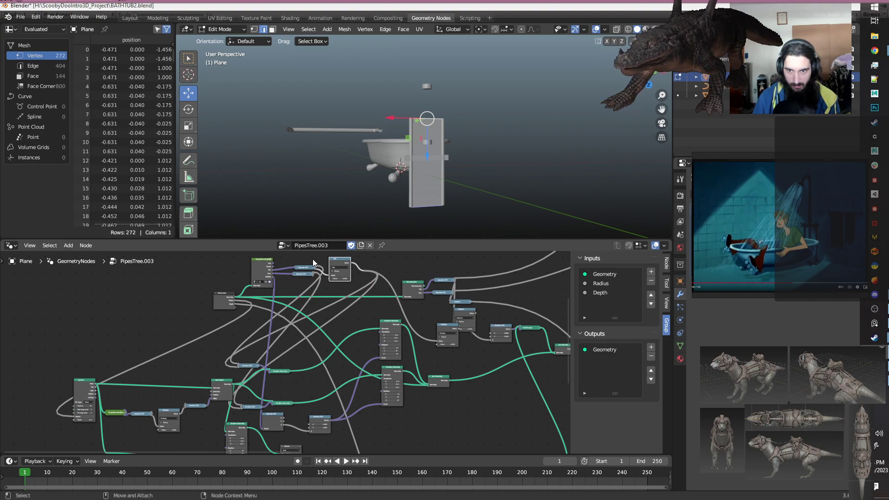
mouse_move(338, 265)
left_mouse_down()
mouse_move(282, 319)
mouse_move(207, 345)
mouse_move(345, 265)
left_mouse_up()
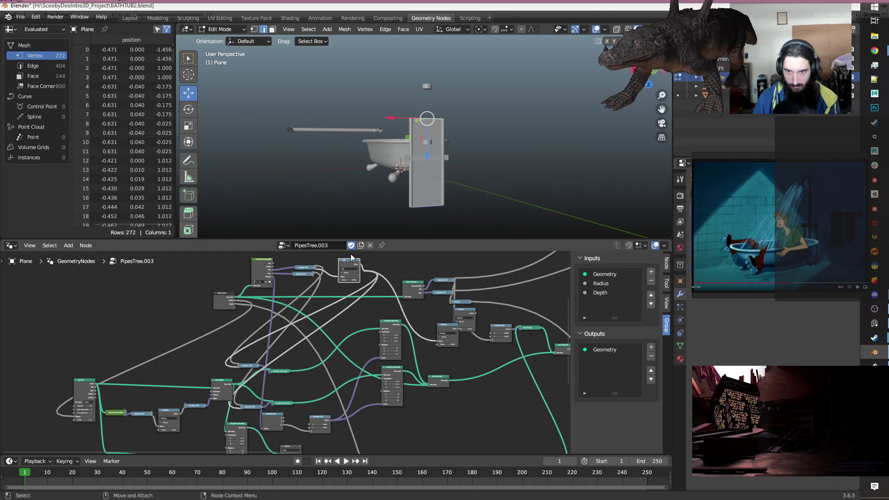
left_click_drag(348, 267, 201, 352)
scroll(201, 352, "up", 1)
middle_click_drag(159, 308, 194, 331)
scroll(194, 330, "up", 1)
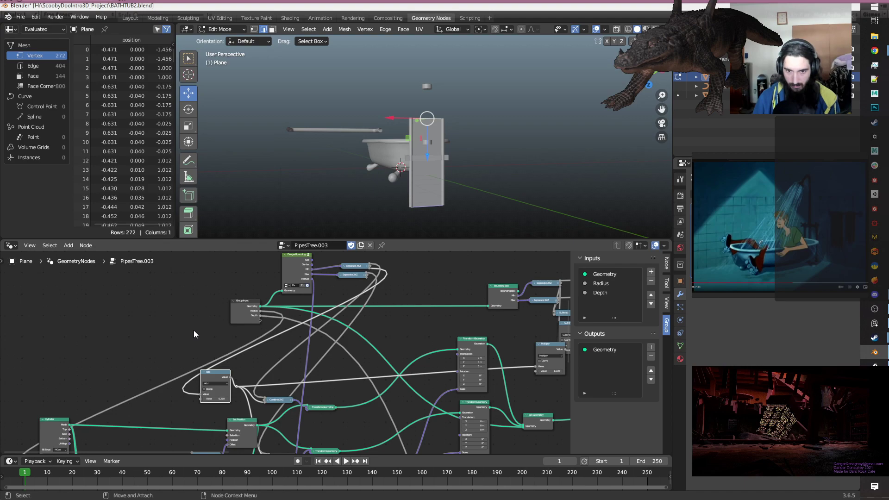
Examine the Add node's links and the Cylinder's DangerBoundingBox, Separate XYZ and Multiply chain into Set Position.
scroll(196, 419, "up", 1)
middle_click_drag(196, 420, 158, 417)
scroll(157, 418, "down", 2)
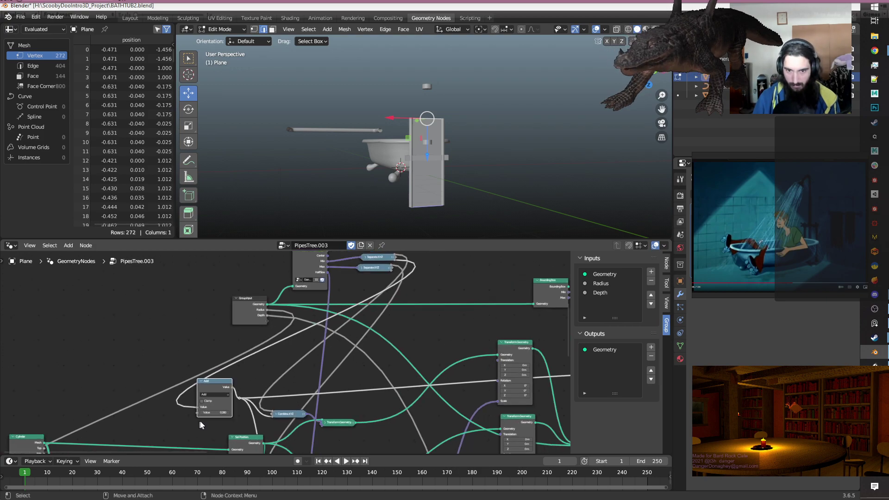
middle_click_drag(163, 421, 184, 373)
scroll(233, 353, "up", 1)
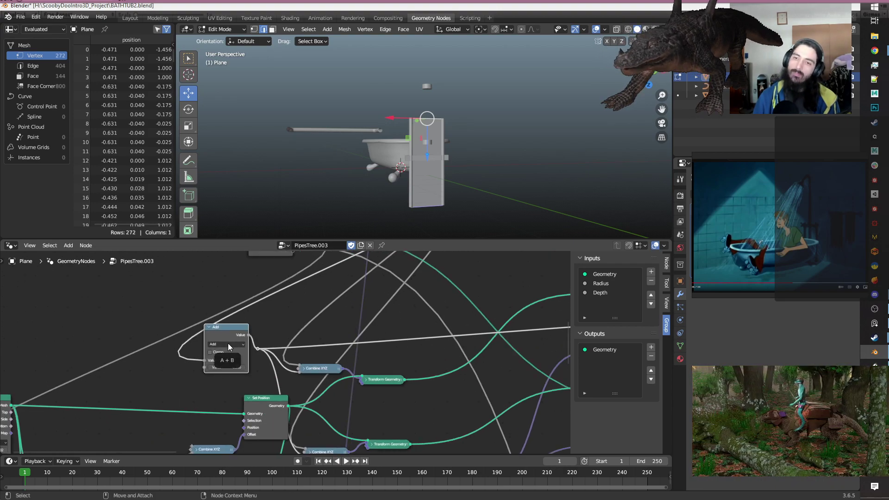
scroll(228, 343, "down", 3)
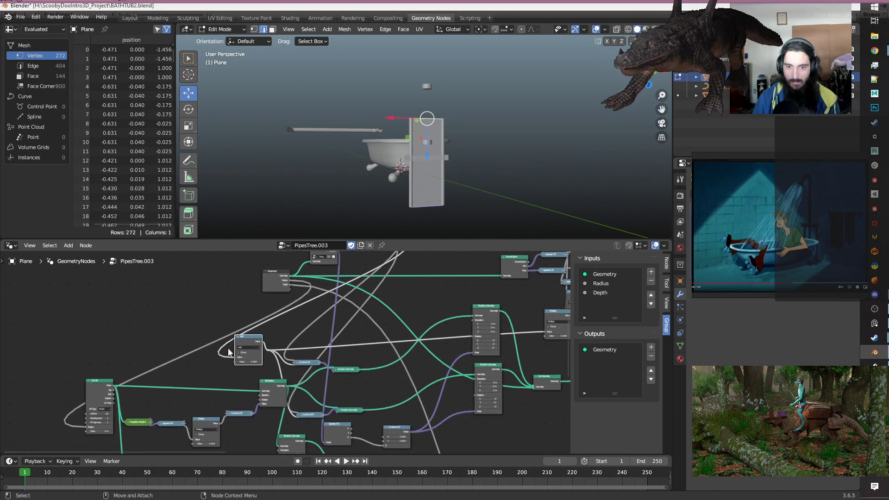
middle_click_drag(210, 373, 284, 310)
scroll(284, 310, "up", 4)
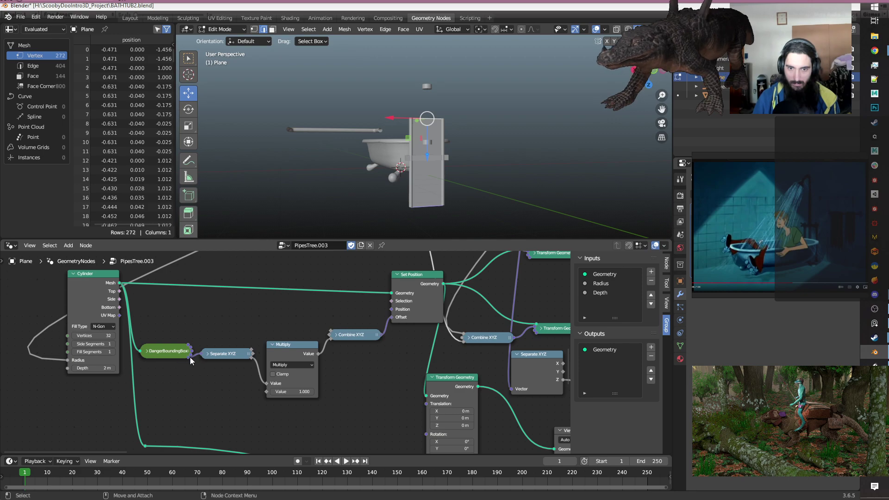
mouse_move(187, 357)
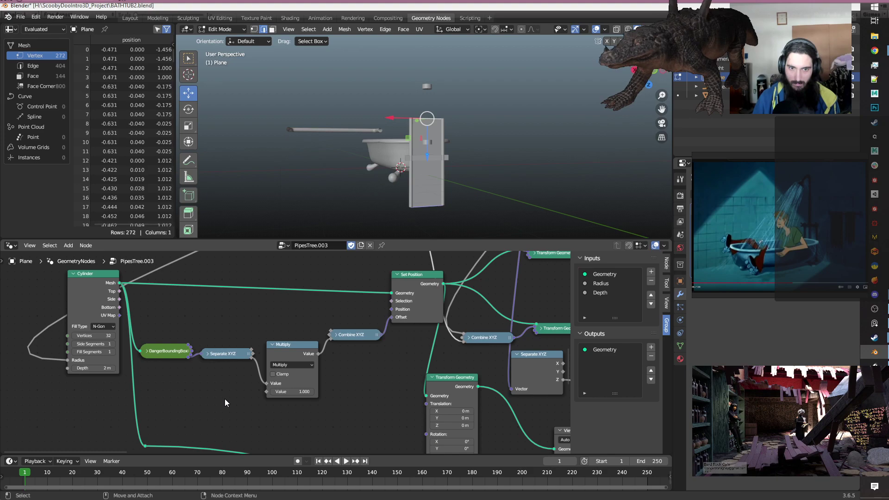
scroll(225, 402, "down", 2)
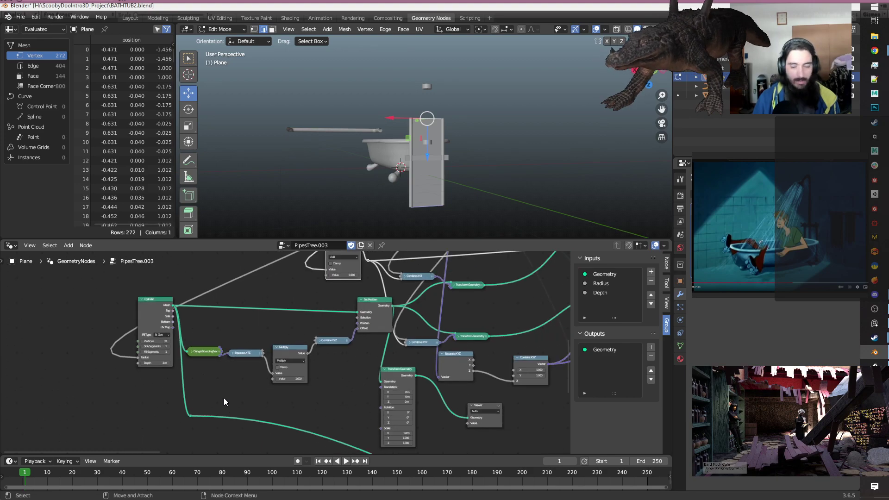
Inspect the Z output value of the Separate XYZ node on the group input's DangerBoundingBox Min socket.
scroll(224, 398, "down", 6)
middle_click_drag(240, 304, 177, 417)
scroll(354, 343, "up", 10)
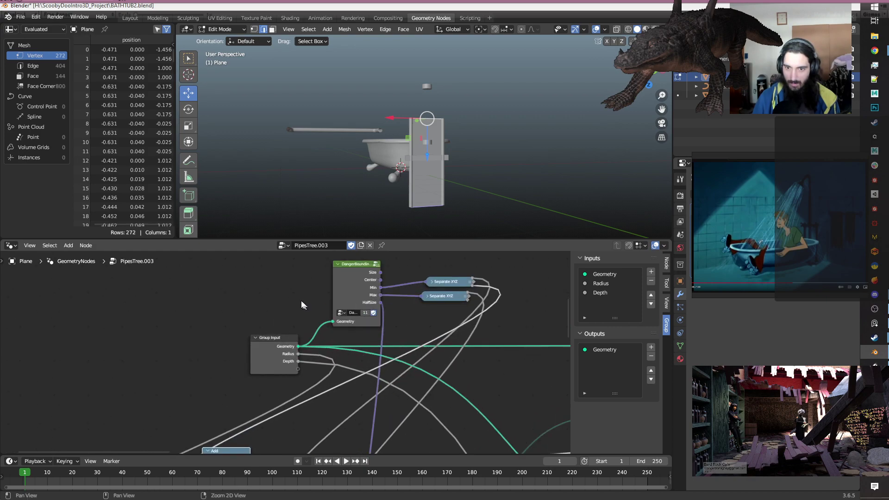
left_click_drag(307, 305, 201, 336)
scroll(296, 309, "up", 5)
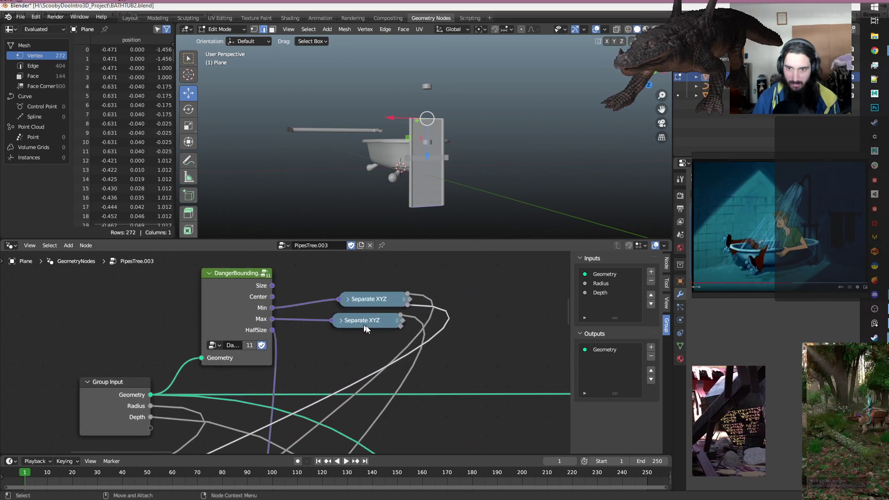
mouse_move(406, 305)
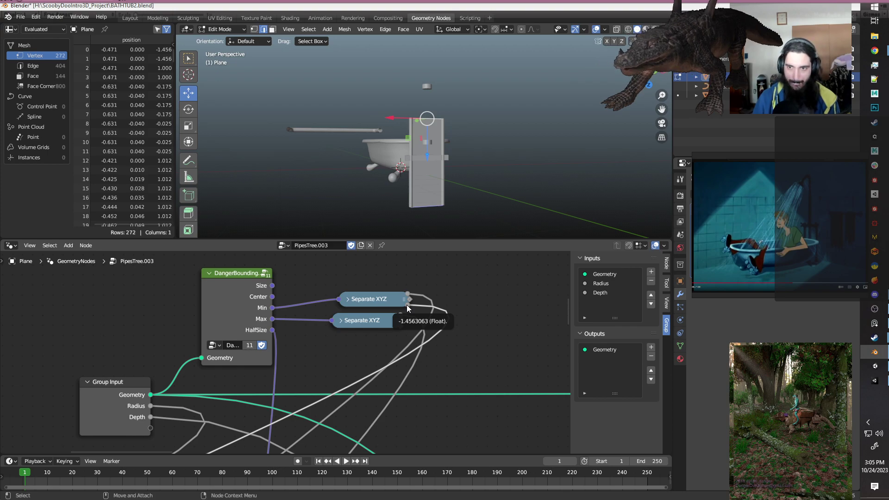
scroll(406, 305, "down", 3)
middle_click_drag(375, 357, 398, 324)
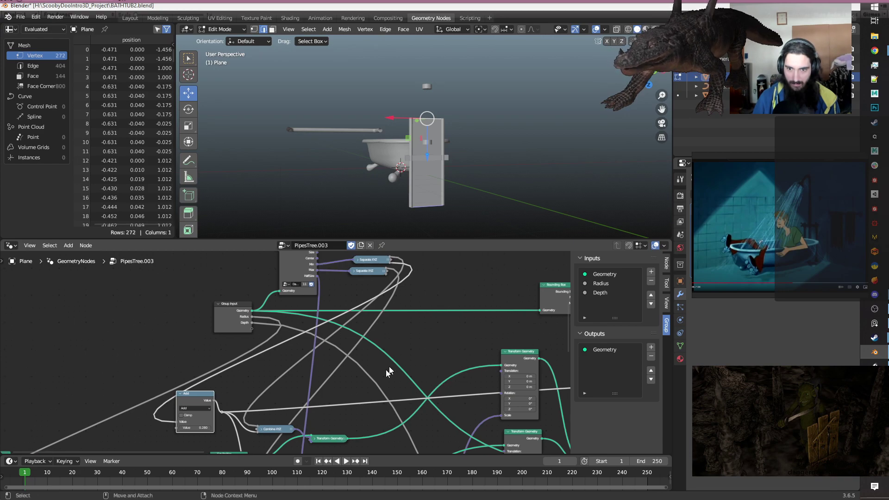
Trace the link between the Add node and the Min Separate XYZ node and recheck its Z output socket.
middle_click_drag(138, 374, 110, 338)
scroll(140, 431, "up", 2)
middle_click_drag(144, 430, 155, 430)
scroll(173, 396, "down", 2)
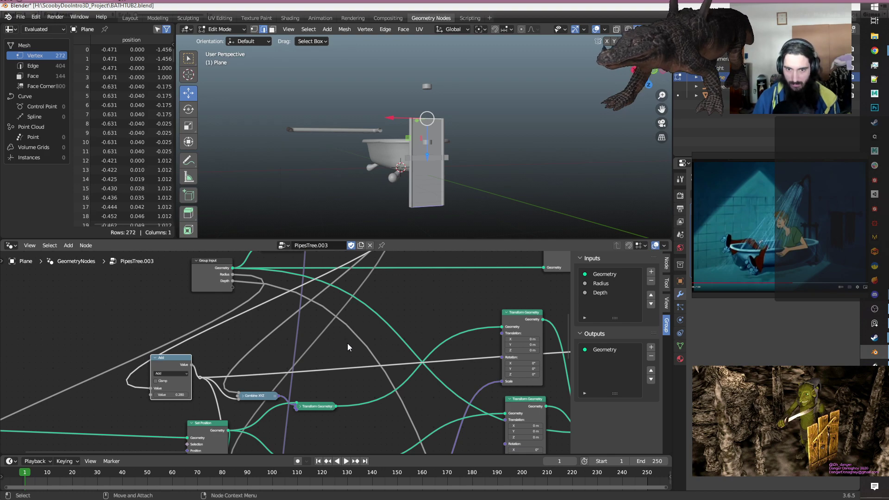
scroll(347, 343, "down", 2)
scroll(347, 343, "up", 2)
scroll(347, 343, "down", 2)
mouse_move(347, 343)
middle_mouse_down()
mouse_move(334, 416)
mouse_move(347, 330)
middle_mouse_up()
scroll(347, 330, "up", 4)
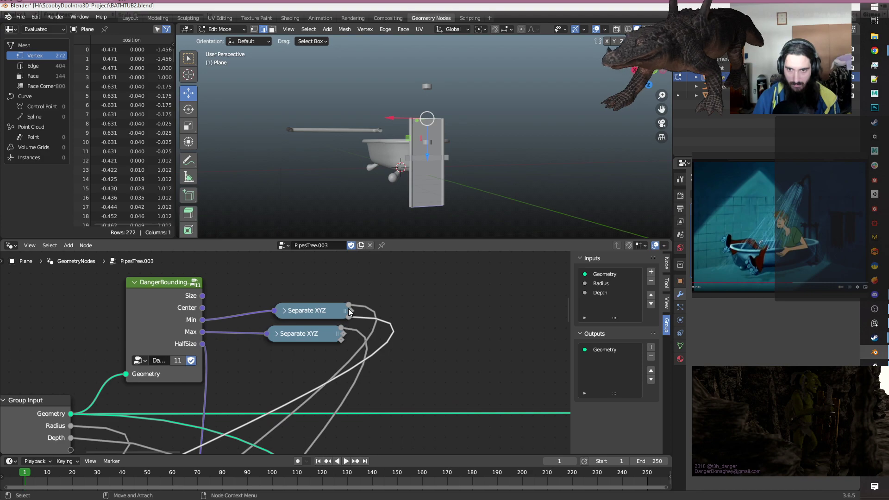
mouse_move(348, 318)
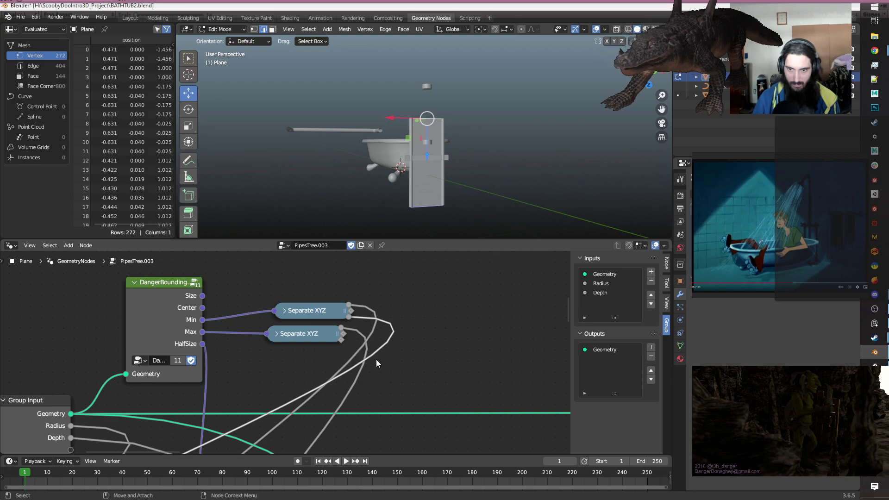
scroll(353, 358, "down", 3)
middle_click_drag(301, 383, 353, 304)
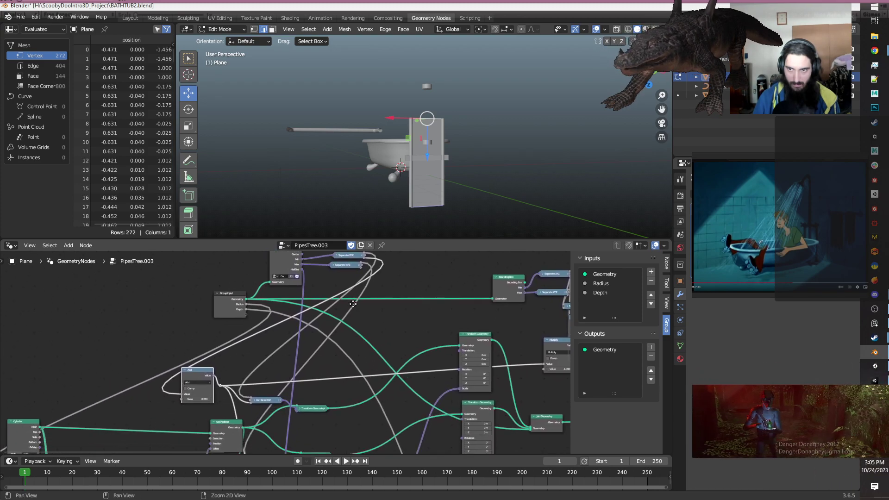
Test how the pipes follow the plane by moving its selected edge about 0.75 m along Z, and undo the moves.
middle_click_drag(450, 158, 486, 162)
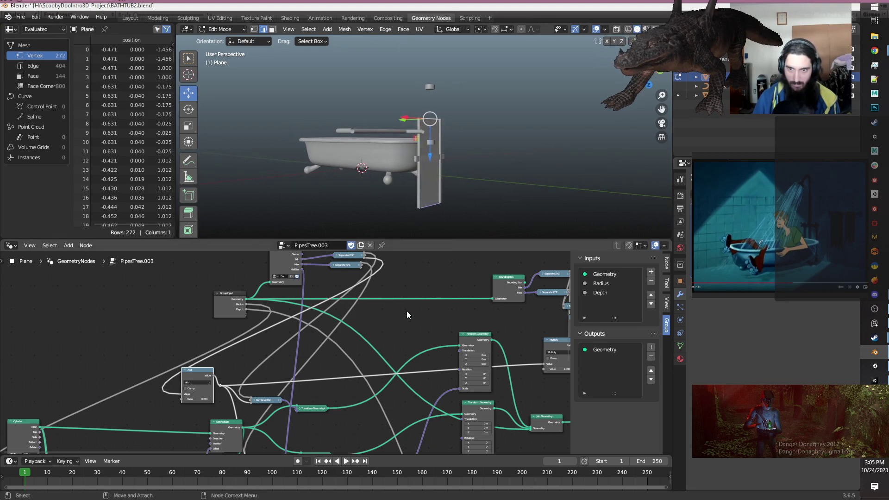
scroll(406, 313, "down", 1)
middle_click_drag(481, 155, 430, 147)
left_click_drag(430, 147, 417, 105)
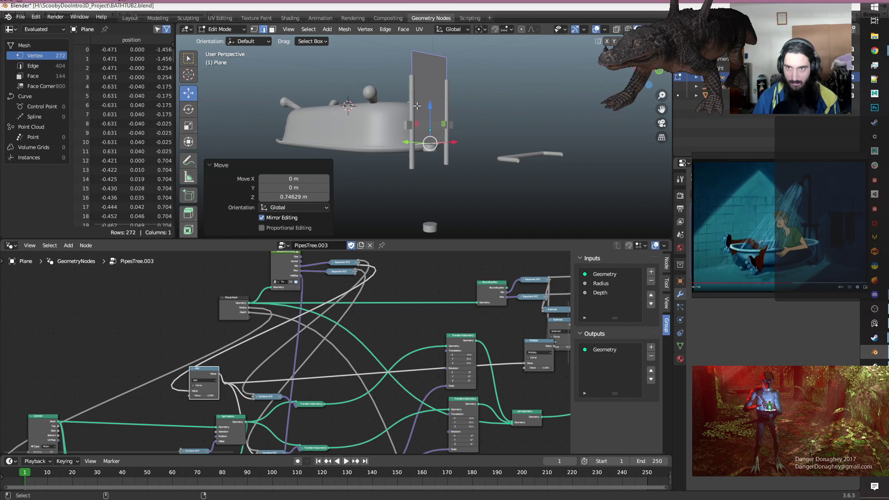
key("ctrl+z")
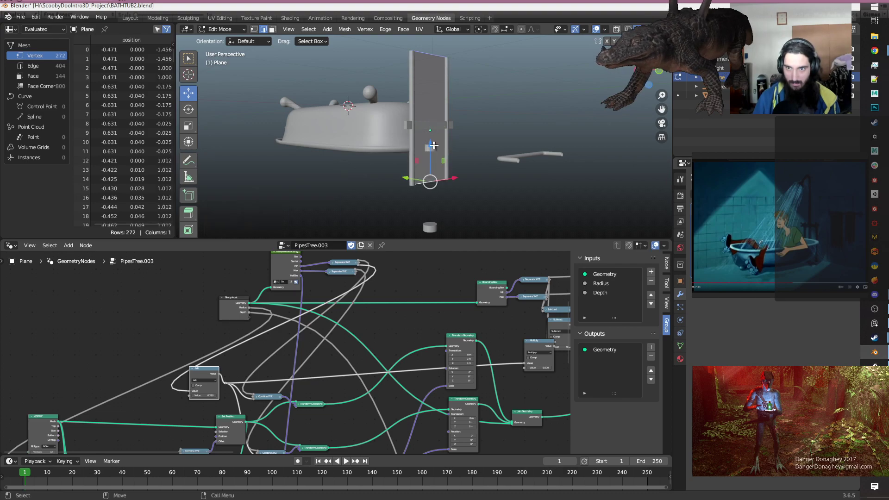
left_click_drag(433, 146, 421, 109)
key("ctrl+z")
Set the Cylinder node's Depth to 1 m.
scroll(324, 361, "down", 2)
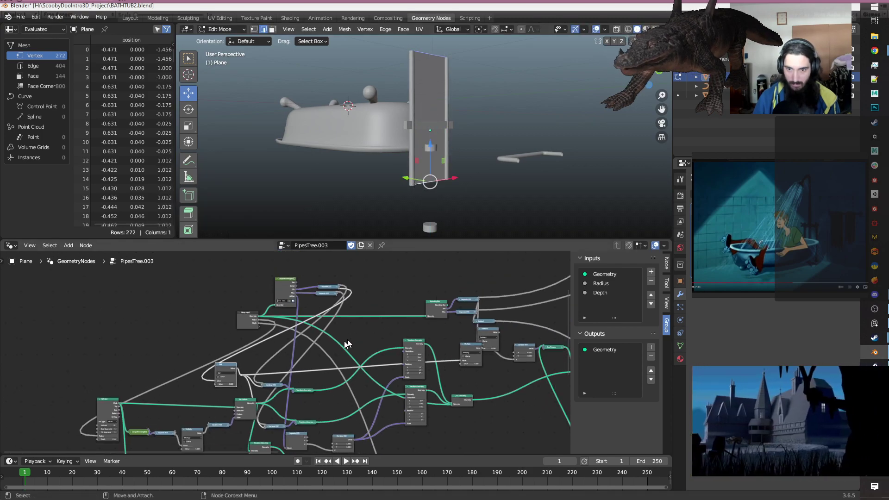
middle_click_drag(336, 393, 382, 354)
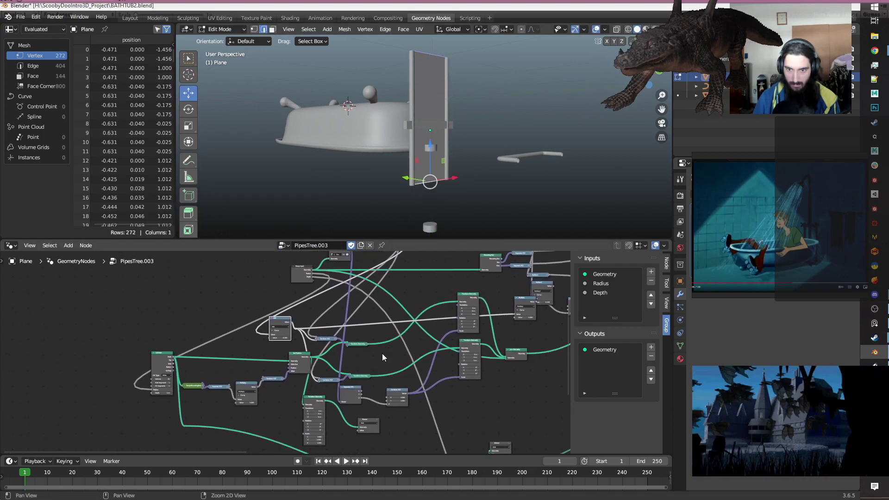
scroll(379, 353, "up", 2)
scroll(379, 354, "up", 1)
scroll(379, 355, "down", 2)
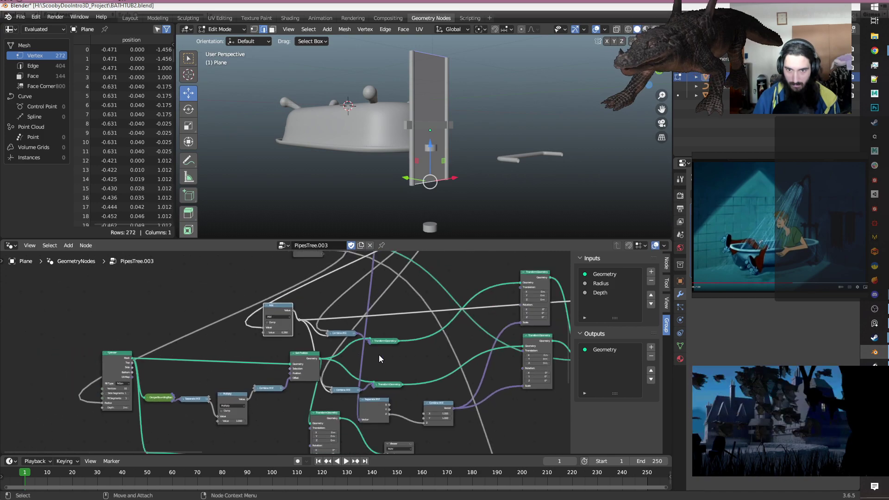
middle_click_drag(435, 280, 372, 363)
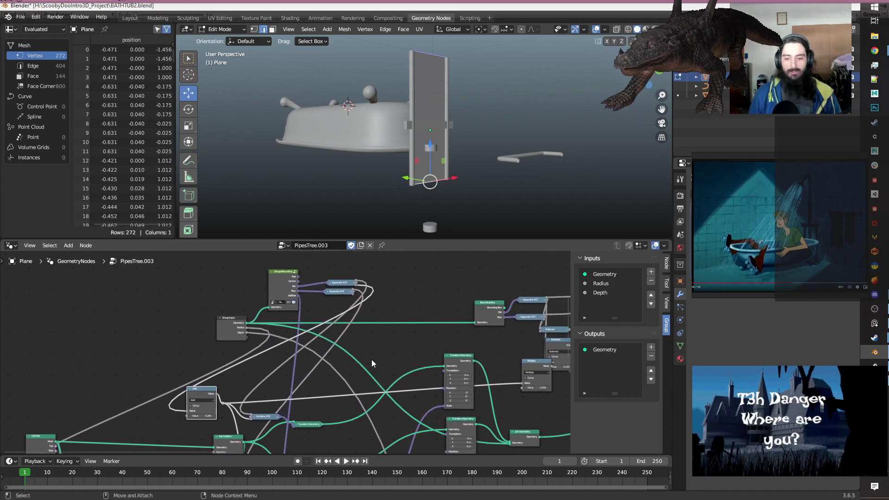
scroll(371, 359, "up", 2)
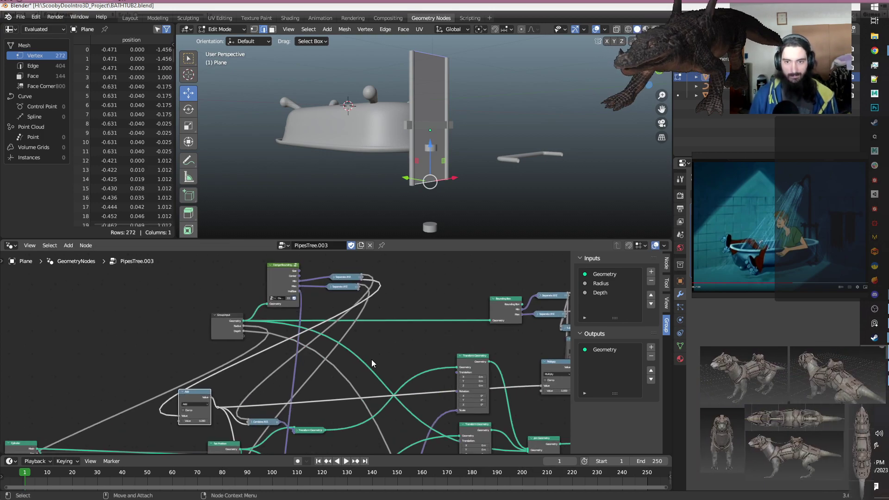
middle_click_drag(368, 360, 454, 284)
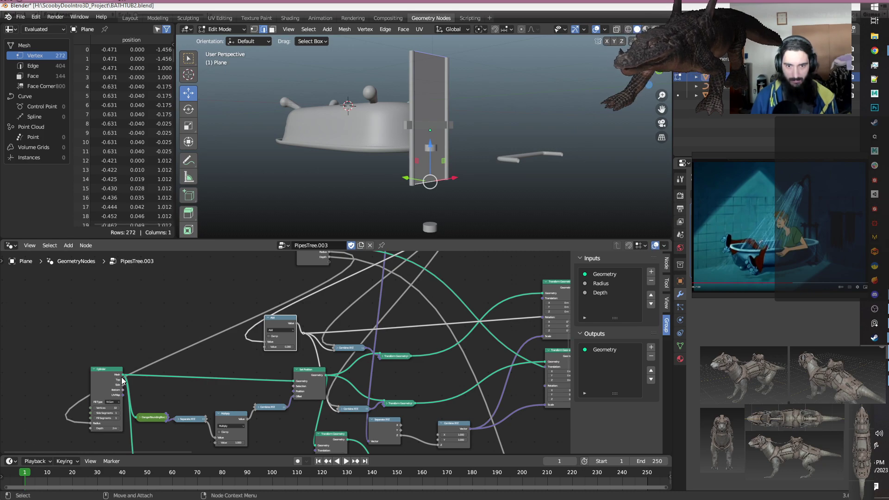
middle_click_drag(231, 379, 195, 344)
left_click(70, 393)
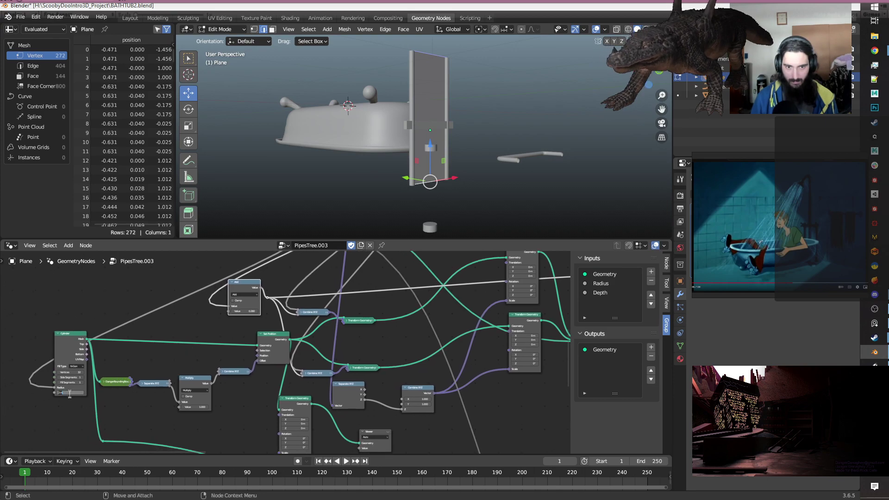
type("1")
key("Return")
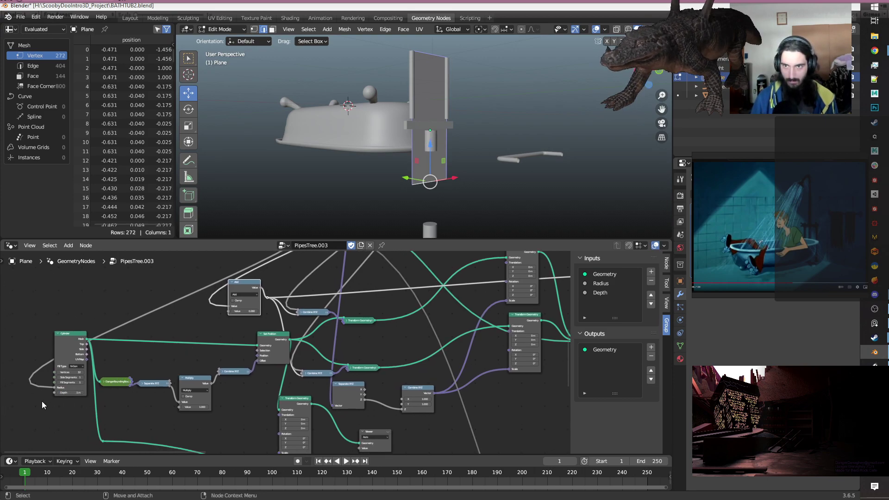
Test how the pipes respond by moving the plane's upper edge along Z, and undo the move.
middle_click_drag(559, 143, 521, 158)
left_click(430, 81)
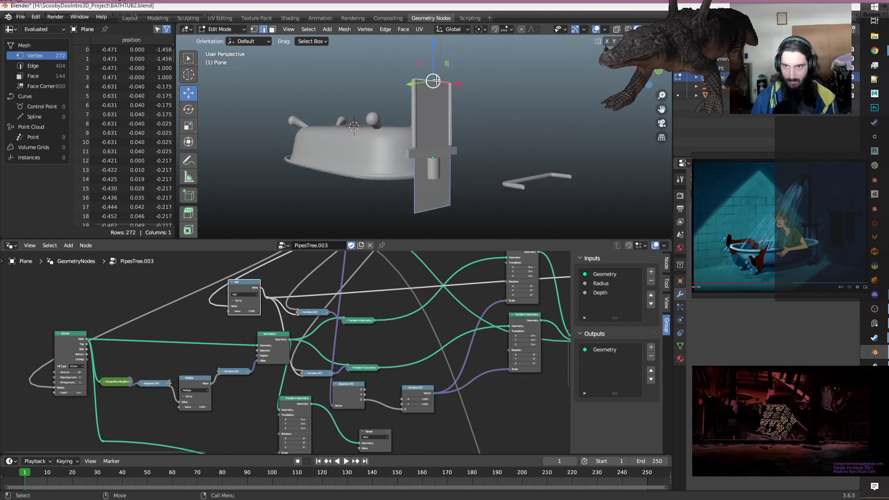
left_click_drag(430, 45, 443, 96)
key("ctrl+z")
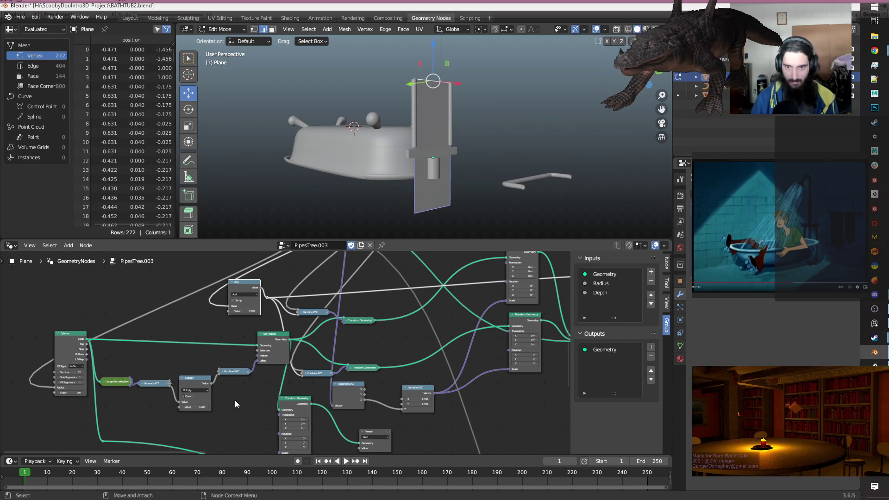
Inspect the value the Separate XYZ node passes to the Multiply node ahead of the Set Position offset.
scroll(234, 400, "up", 2)
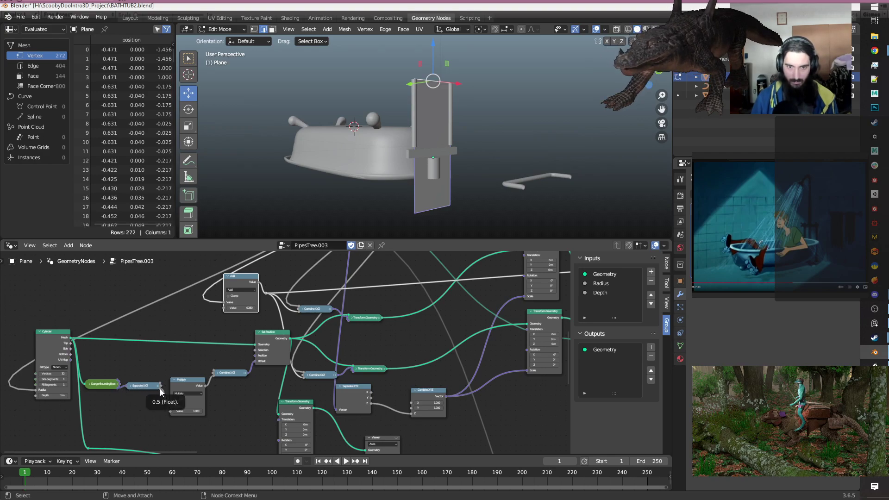
left_click_drag(160, 388, 171, 406)
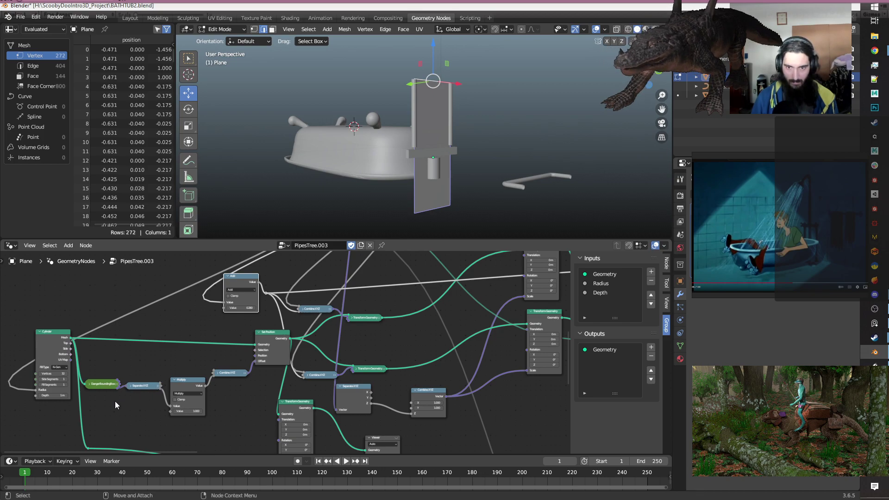
scroll(115, 401, "up", 2)
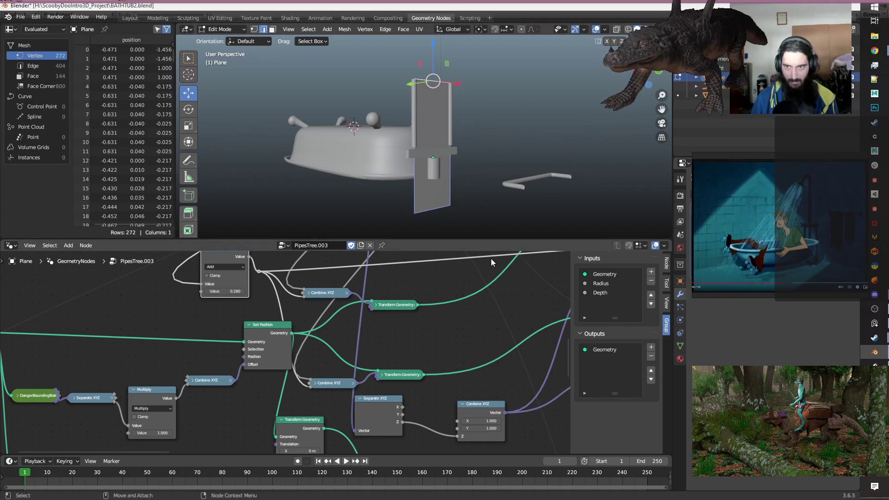
scroll(198, 353, "down", 2)
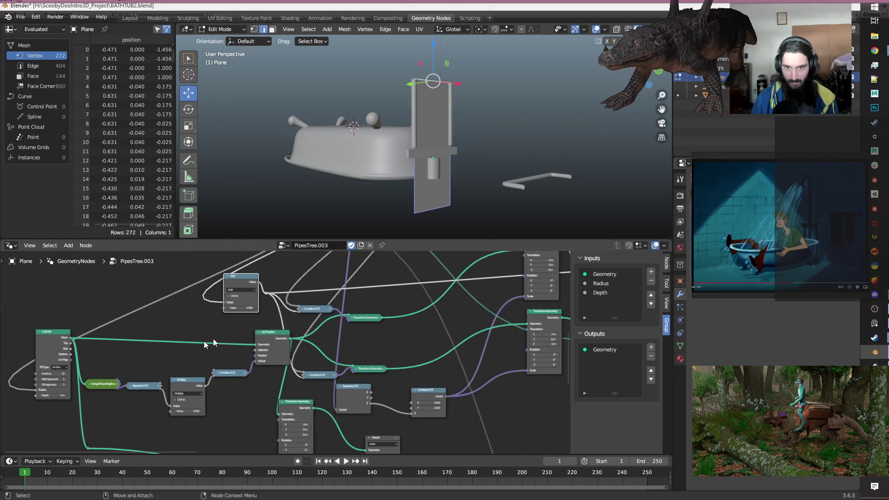
Link a different vector output of the DangerBoundingBox node to the Separate XYZ node that drives the pipes' scale.
middle_click_drag(379, 291, 407, 305)
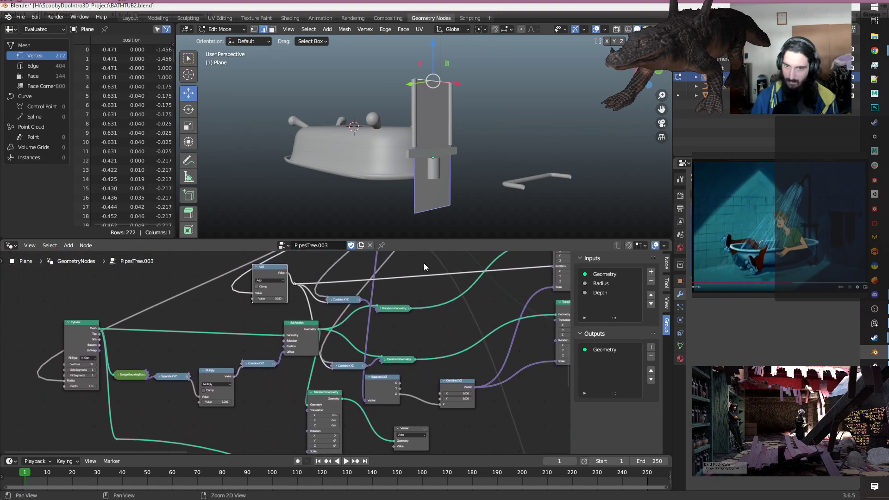
middle_click_drag(412, 350, 337, 413)
scroll(338, 398, "down", 2)
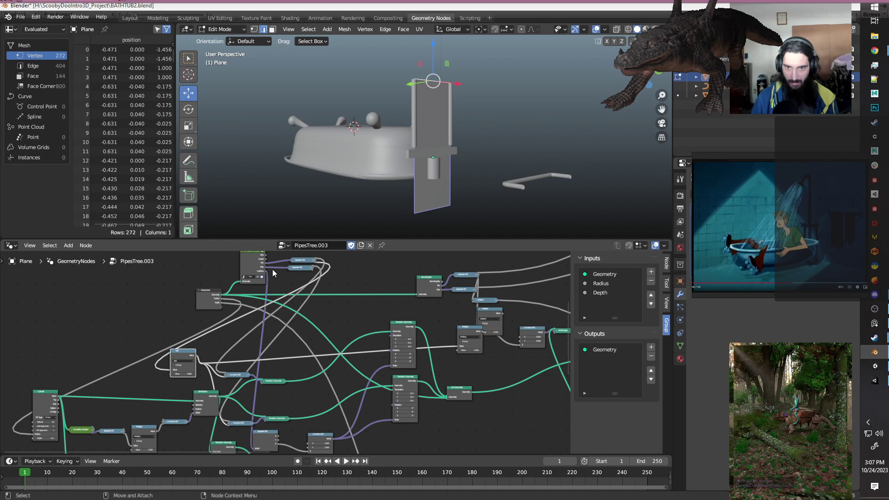
left_click_drag(267, 259, 252, 404)
middle_click_drag(487, 175, 440, 183)
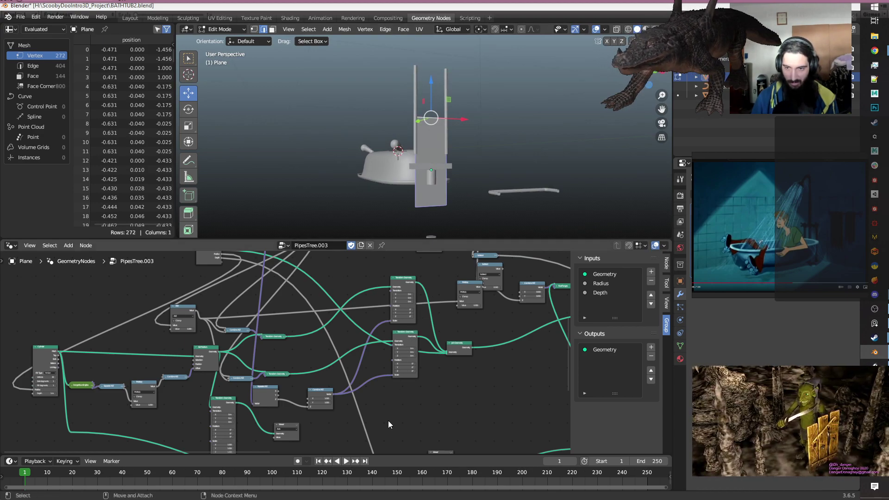
Set the Add node's unlinked value to 0 to remove the minimum Z offset.
scroll(388, 420, "up", 2)
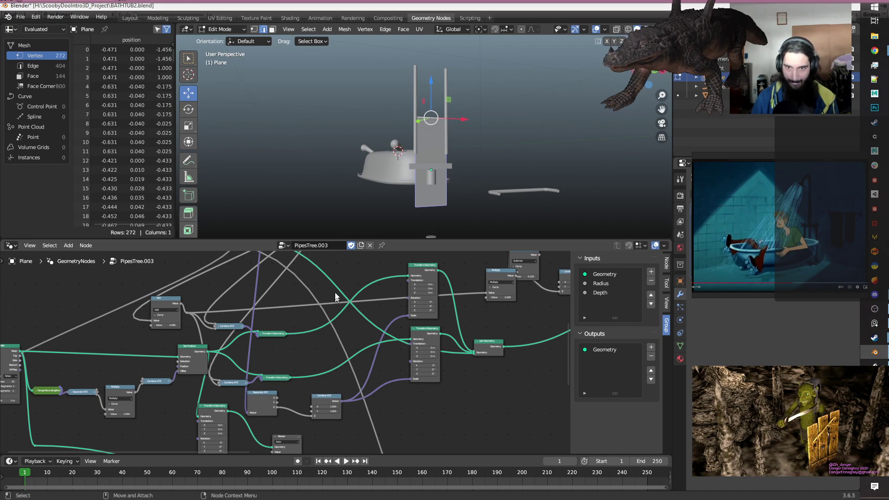
middle_click_drag(343, 266, 349, 357)
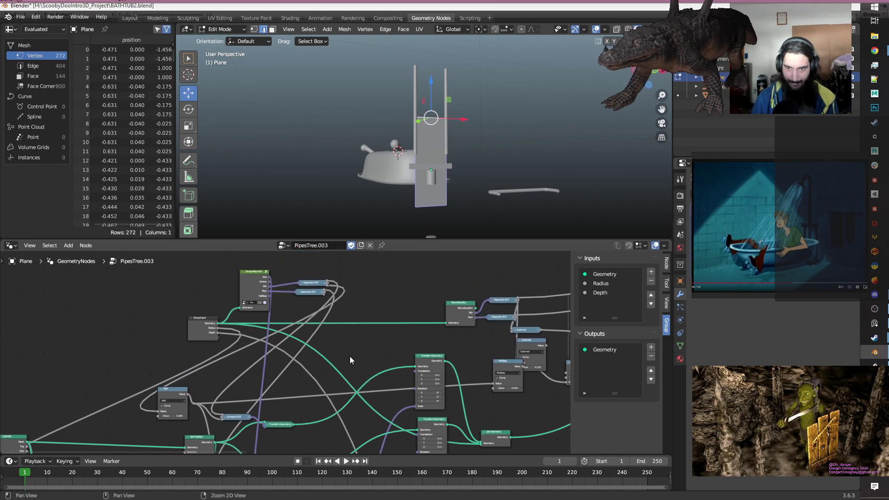
middle_click_drag(139, 363, 170, 305)
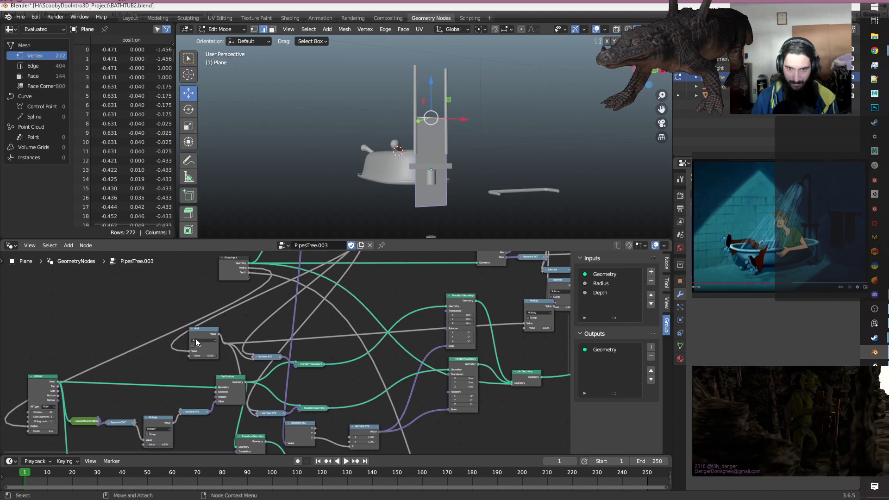
left_click(209, 334)
scroll(215, 352, "up", 2)
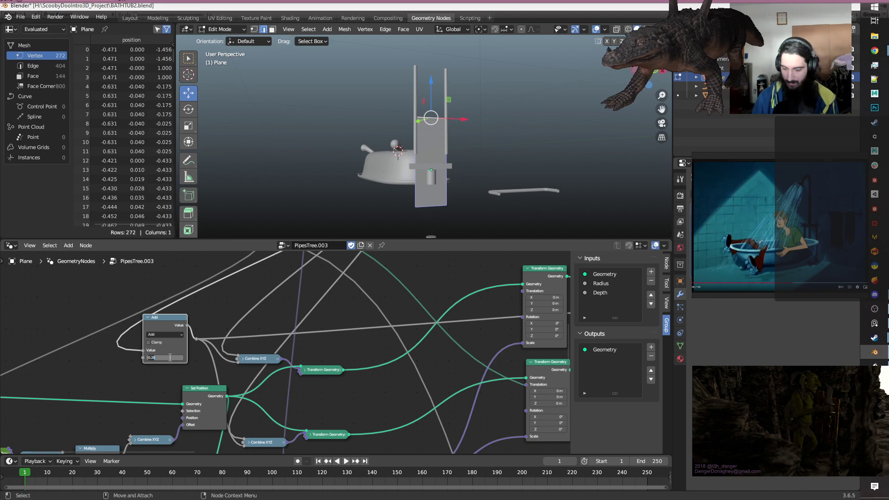
key("Return")
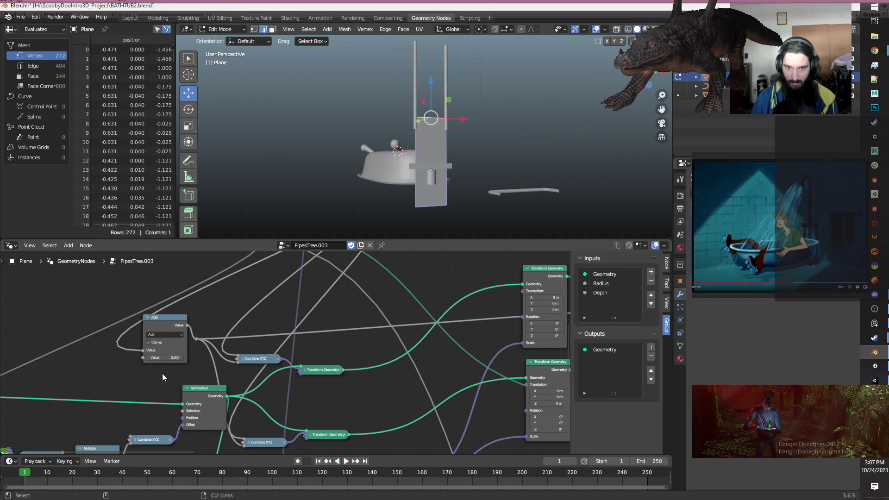
key("ctrl+z")
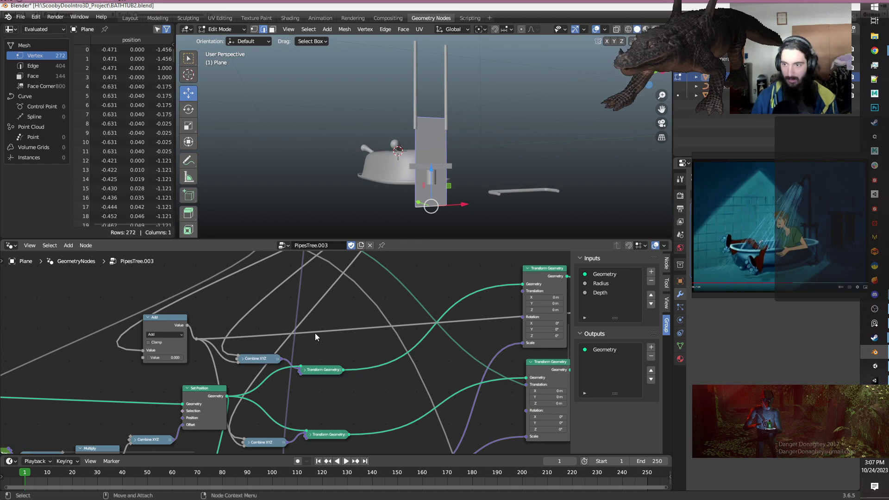
Preview the Transform Geometry result through the Viewer node, examine the pipe from the side, and turn the preview off.
scroll(314, 332, "down", 4)
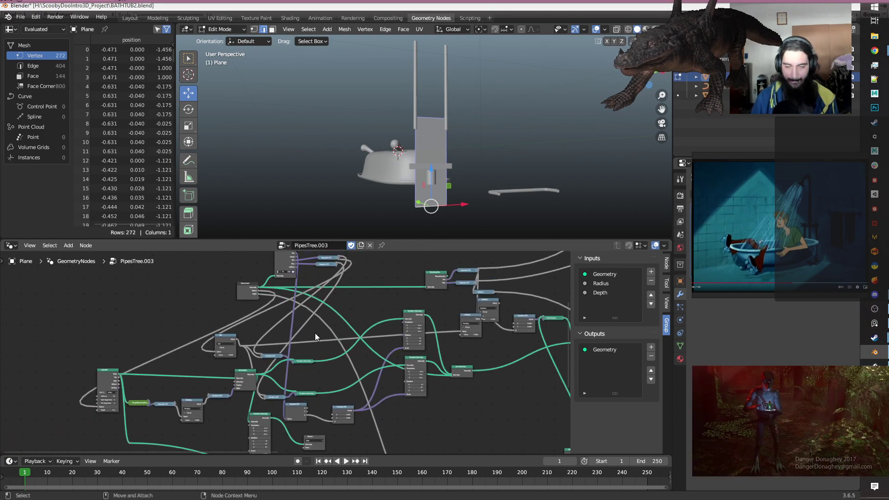
scroll(314, 332, "up", 3)
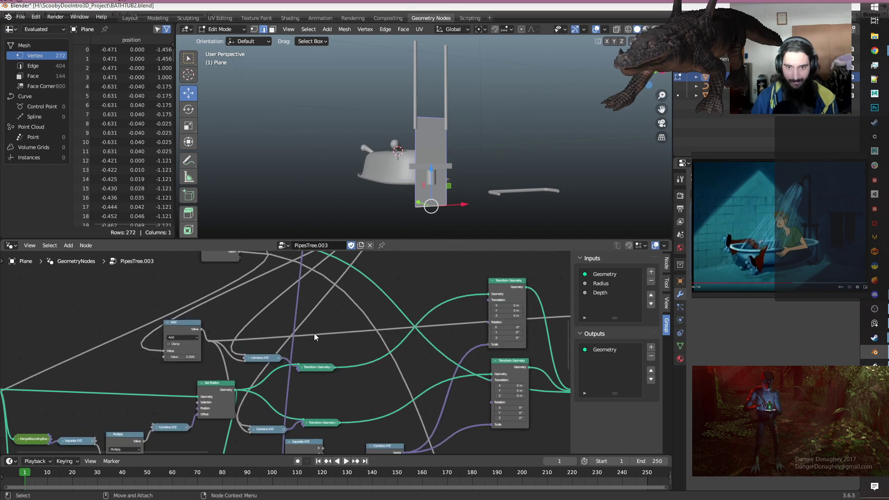
scroll(314, 337, "down", 2)
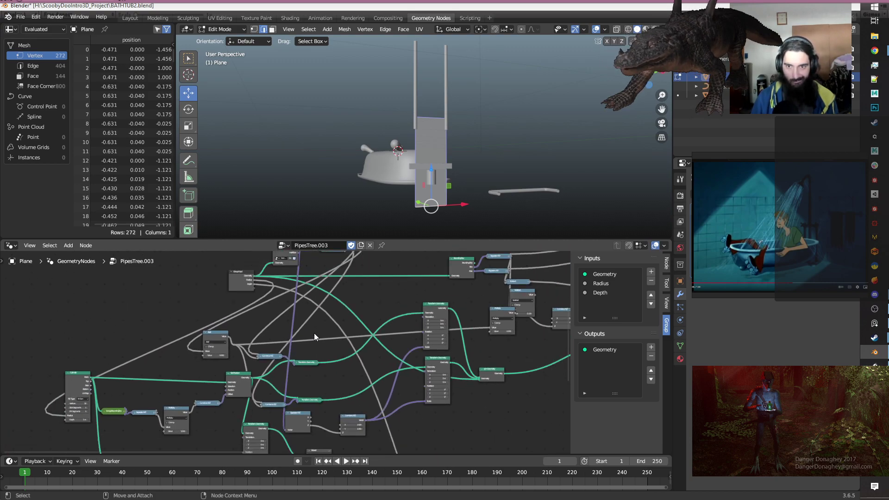
scroll(307, 384, "up", 1)
middle_click_drag(307, 382, 317, 336)
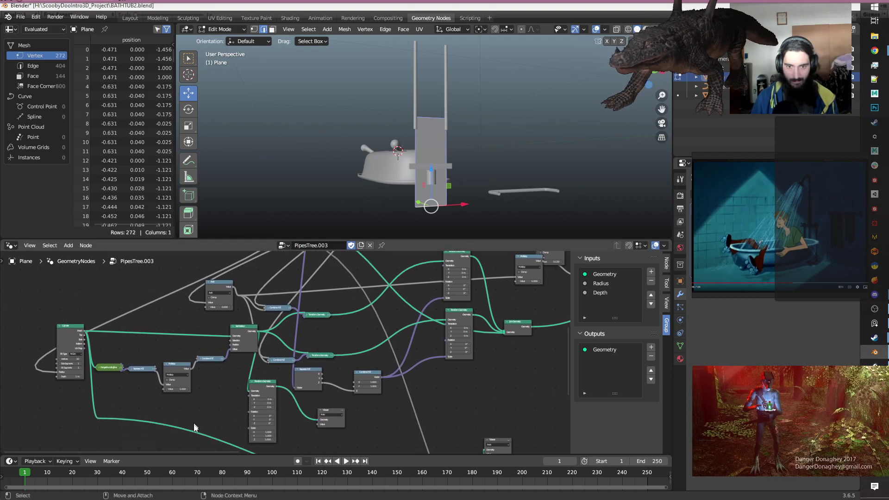
mouse_move(195, 420)
middle_mouse_down()
mouse_move(213, 361)
mouse_move(205, 336)
mouse_move(177, 406)
mouse_move(204, 408)
middle_mouse_up()
scroll(301, 400, "up", 1)
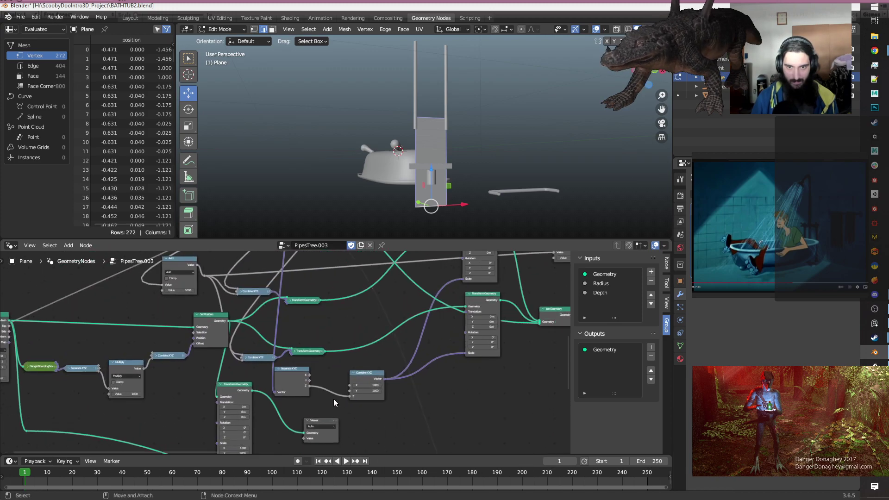
left_click(332, 422)
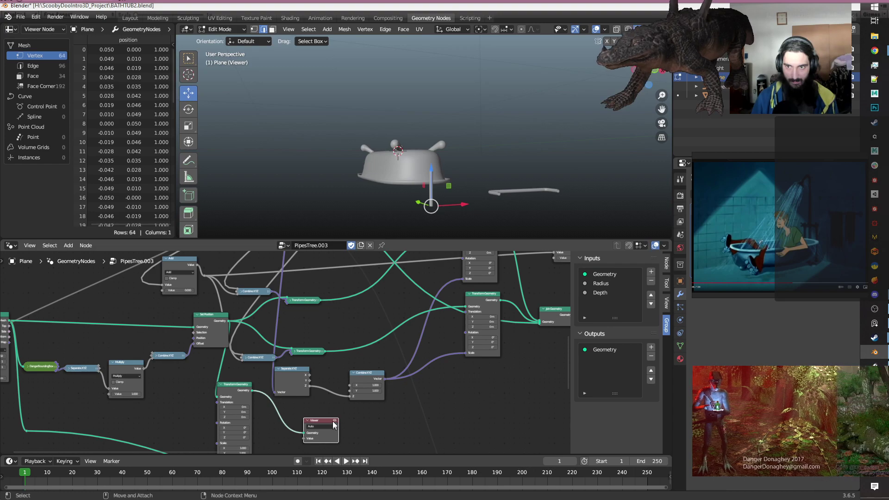
middle_click_drag(490, 163, 555, 160)
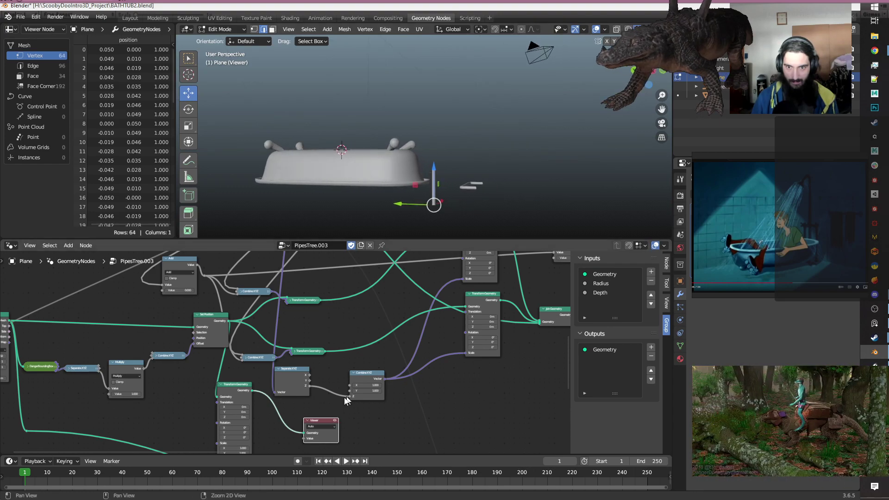
scroll(312, 371, "down", 1)
middle_click_drag(342, 302, 343, 338)
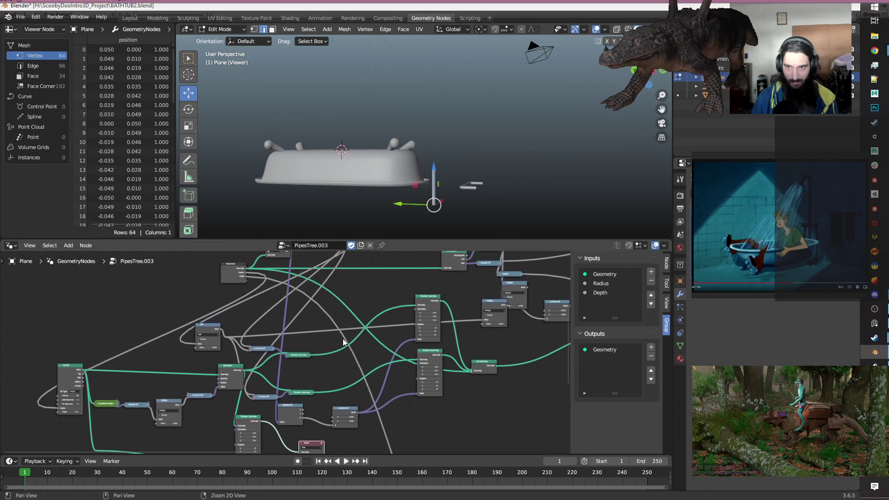
scroll(342, 338, "down", 1)
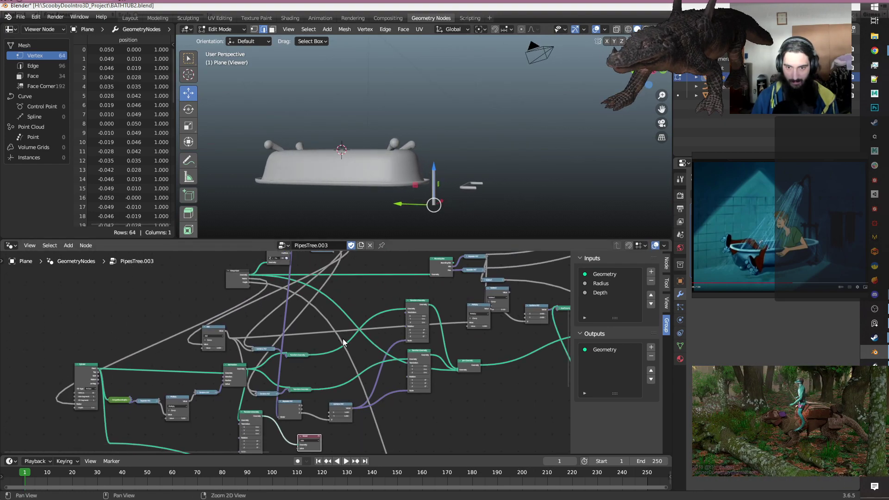
left_click(318, 437)
Connect the Group Output node directly to the Join Geometry node that merges the side pipes, bypassing the remaining joins.
middle_click_drag(479, 395, 152, 396)
scroll(216, 378, "down", 5)
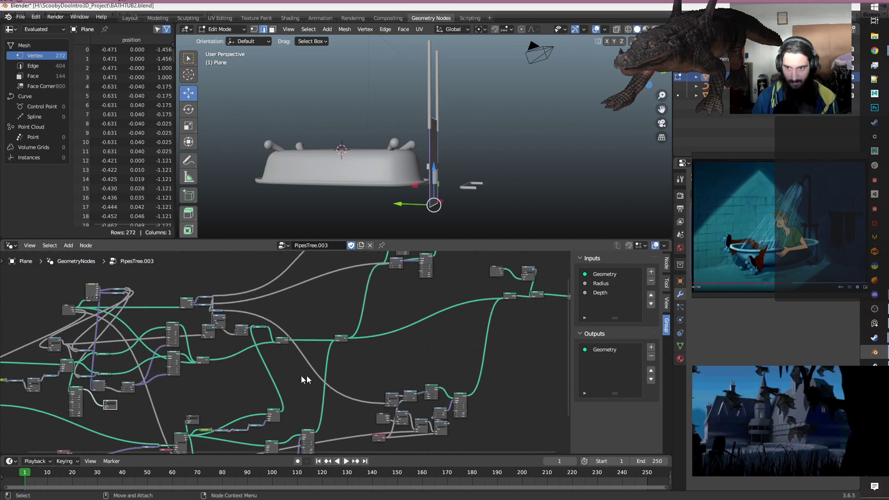
scroll(293, 376, "up", 5)
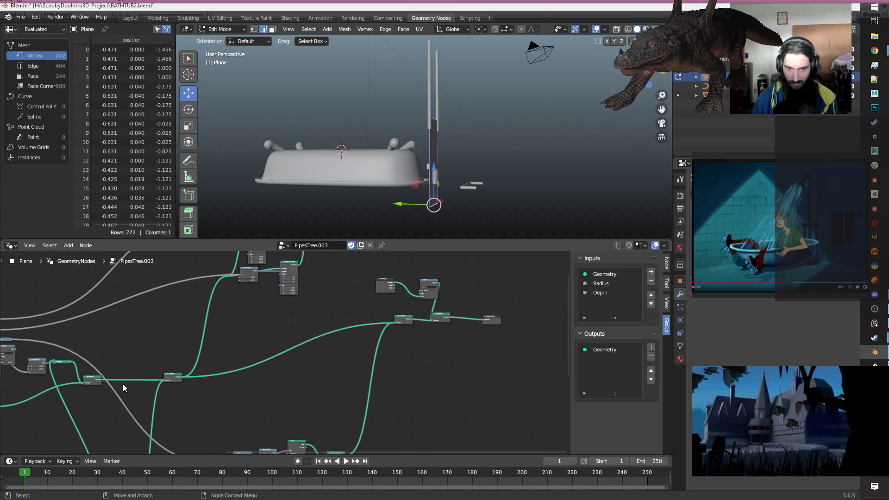
left_click_drag(102, 379, 446, 387)
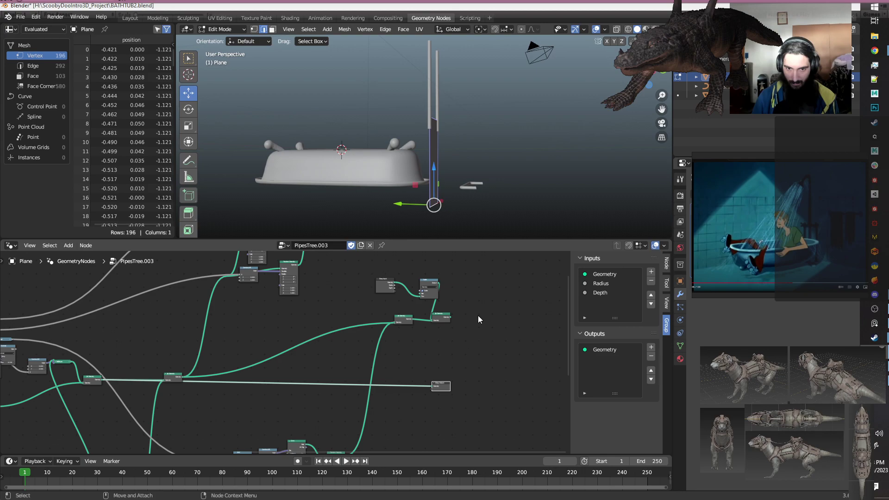
Try -1 as the Multiply node's value feeding the Set Position offset, and set it back to 1.
middle_click_drag(104, 442, 423, 347)
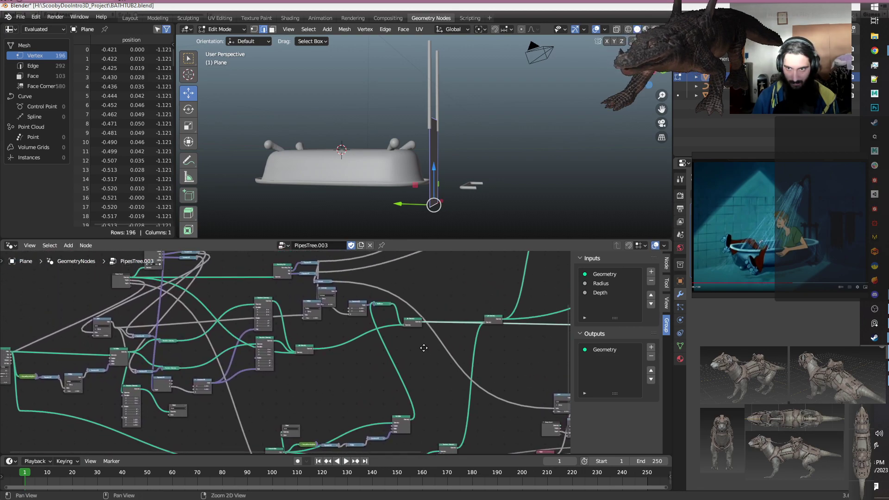
middle_click_drag(564, 109, 532, 115)
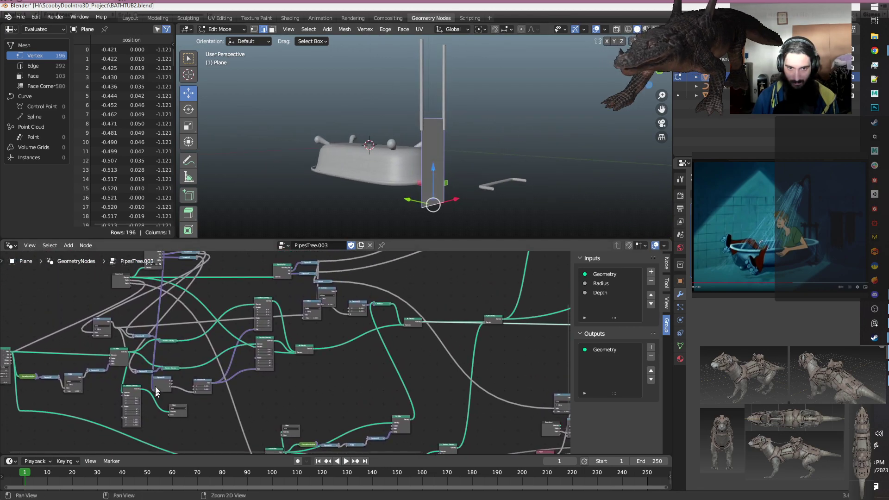
middle_click_drag(157, 398, 334, 362)
scroll(223, 343, "up", 5)
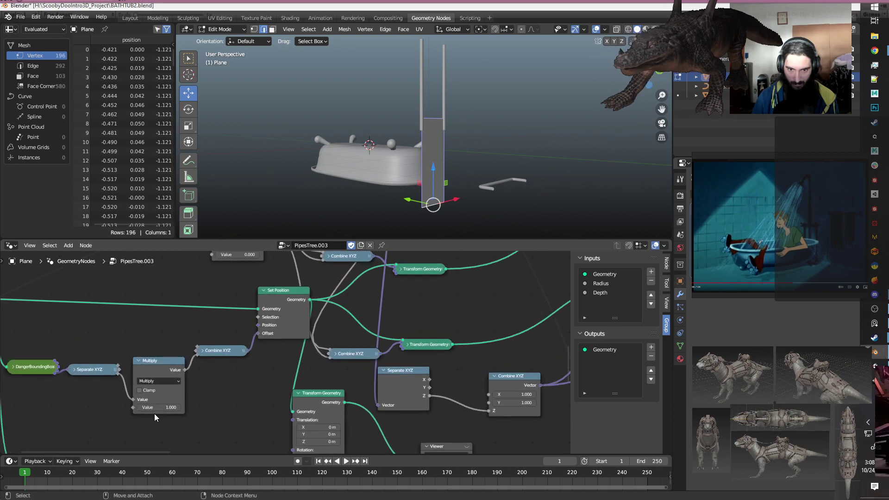
double_click(151, 407)
type("-1")
key("Return")
double_click(157, 408)
type("1")
key("Return")
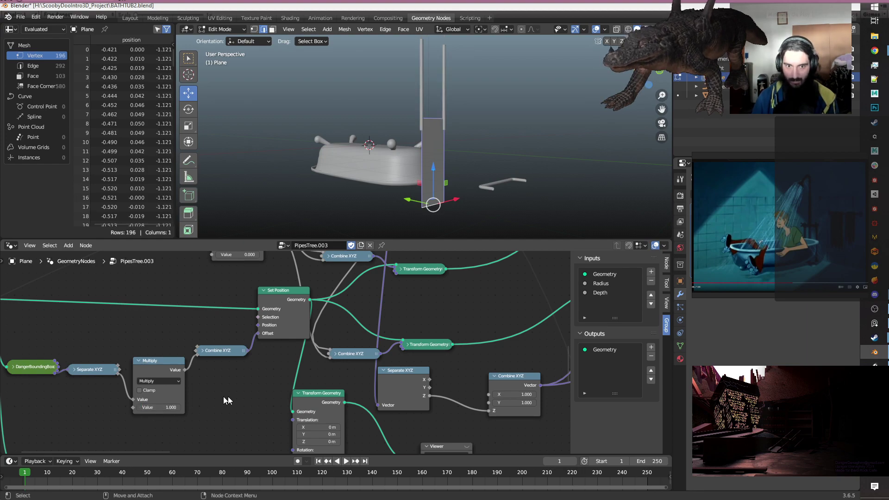
Inspect the vector output of the DangerBoundingBox node connected to the Cylinder's mesh.
scroll(289, 372, "down", 4)
scroll(135, 362, "up", 3)
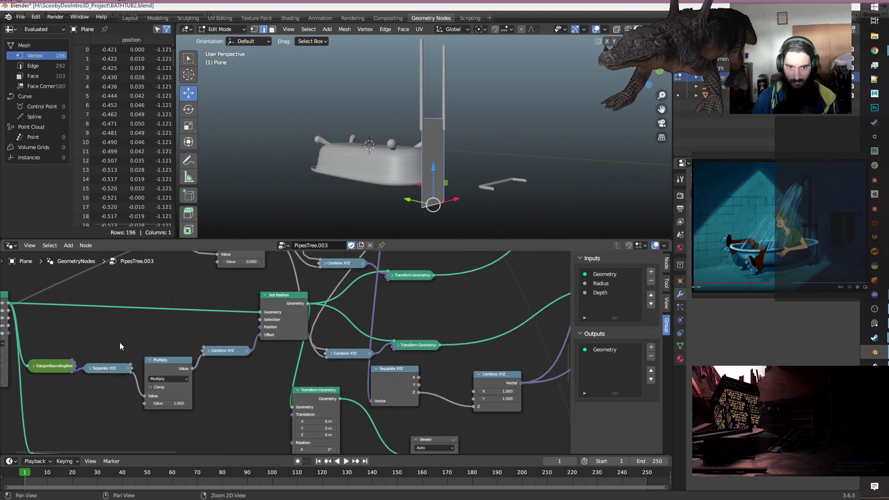
middle_click_drag(120, 347, 180, 353)
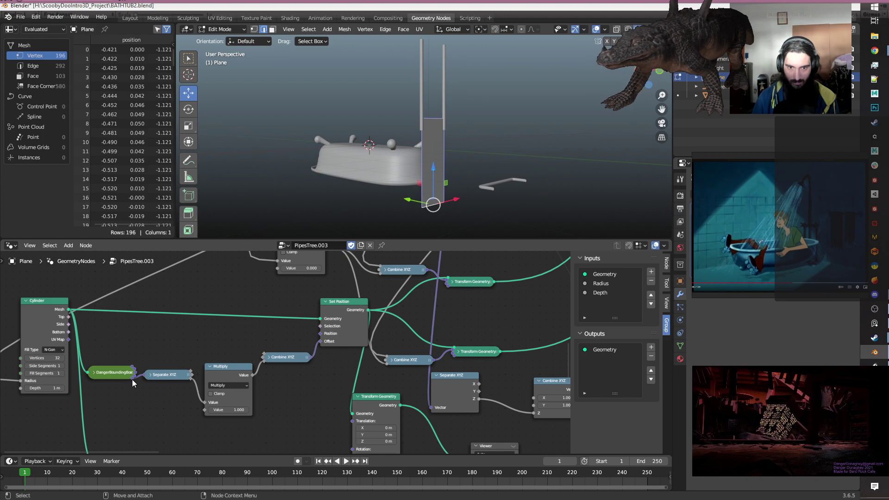
mouse_move(132, 377)
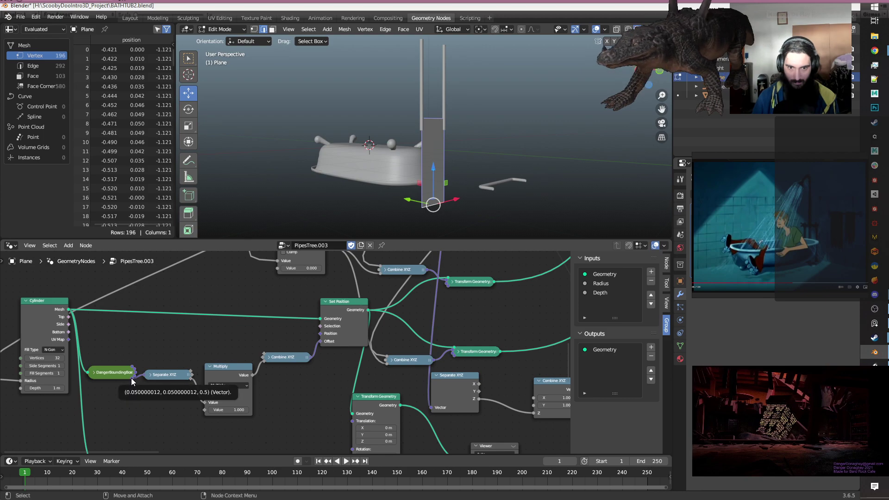
scroll(131, 378, "up", 2)
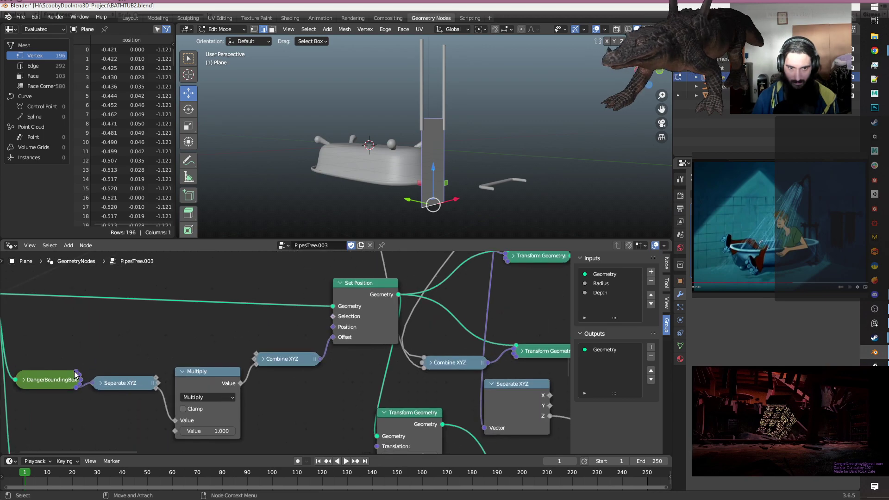
Connect the Size output of the cylinder's DangerBoundingBox node to the Separate XYZ node that feeds the Multiply node.
mouse_move(75, 374)
left_click_drag(76, 374, 93, 385)
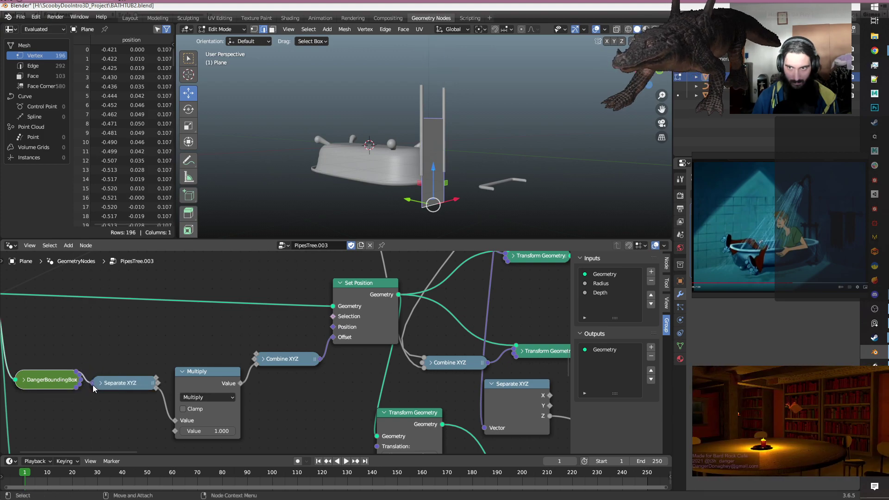
scroll(126, 418, "down", 2)
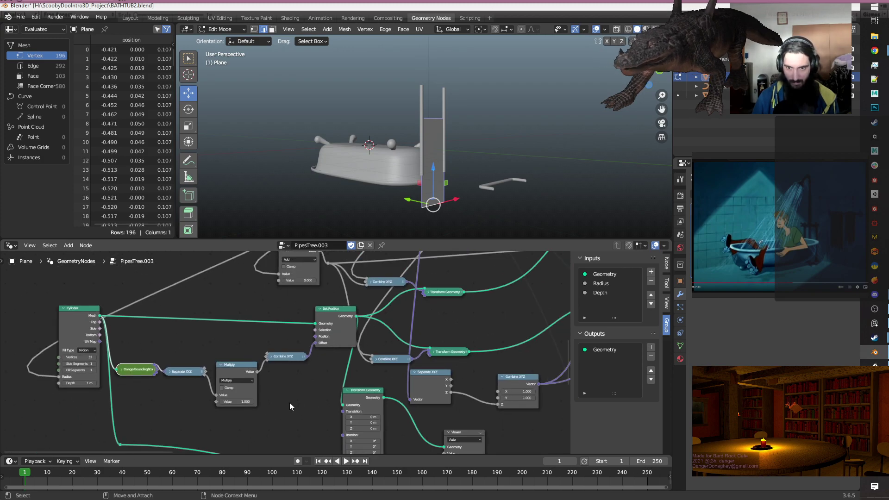
scroll(290, 403, "up", 2)
middle_click_drag(289, 402, 336, 383)
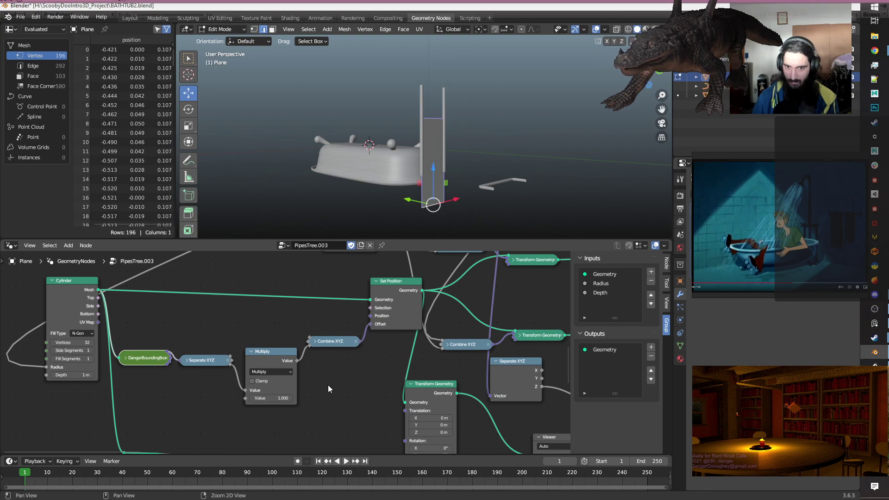
Lower the plane's top edge by about 0.68 m along Z and set the Multiply value feeding the pipe offset to 0.5.
left_click(430, 118)
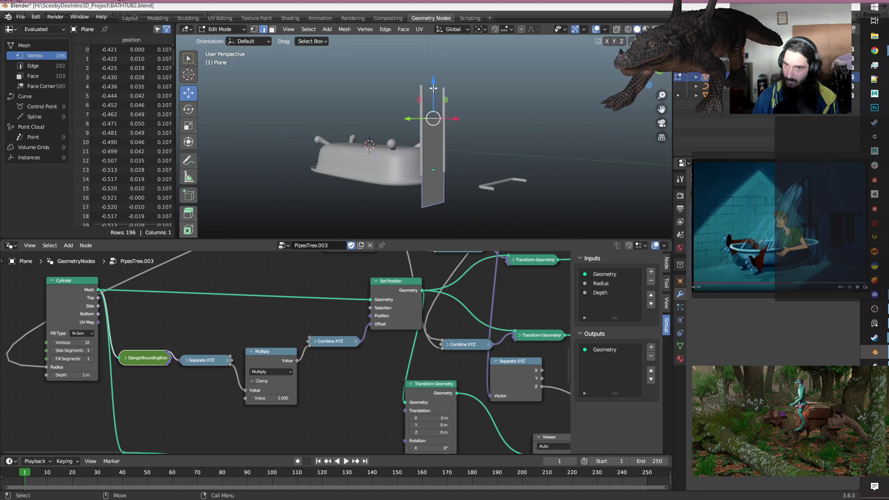
left_click_drag(433, 82, 435, 108)
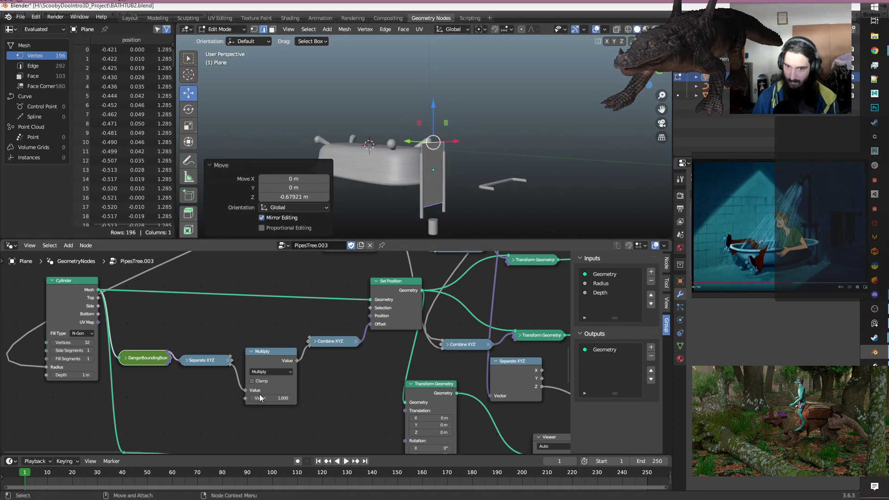
left_click(276, 398)
type("0.5")
key("Return")
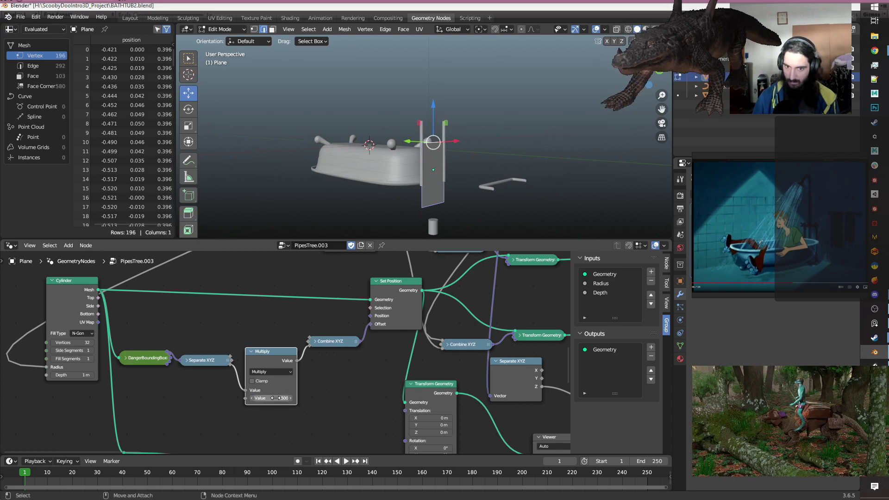
Inspect the settings of the lower Transform Geometry node after Set Position and the Combine XYZ node driving it.
scroll(358, 377, "down", 3)
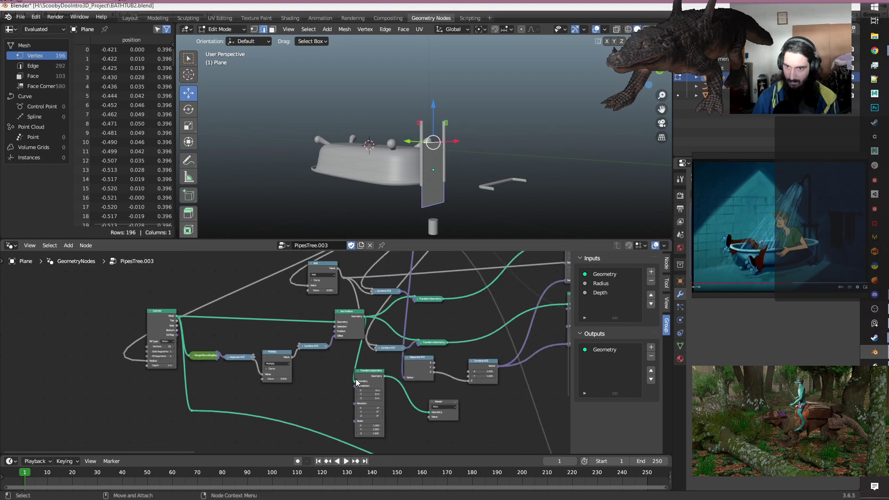
middle_click_drag(455, 309, 520, 348)
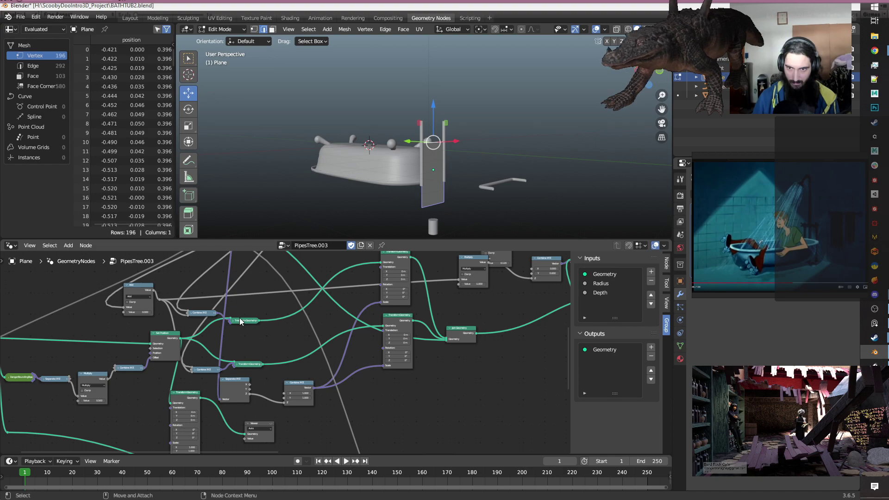
middle_click_drag(73, 359, 324, 350)
scroll(295, 344, "up", 5)
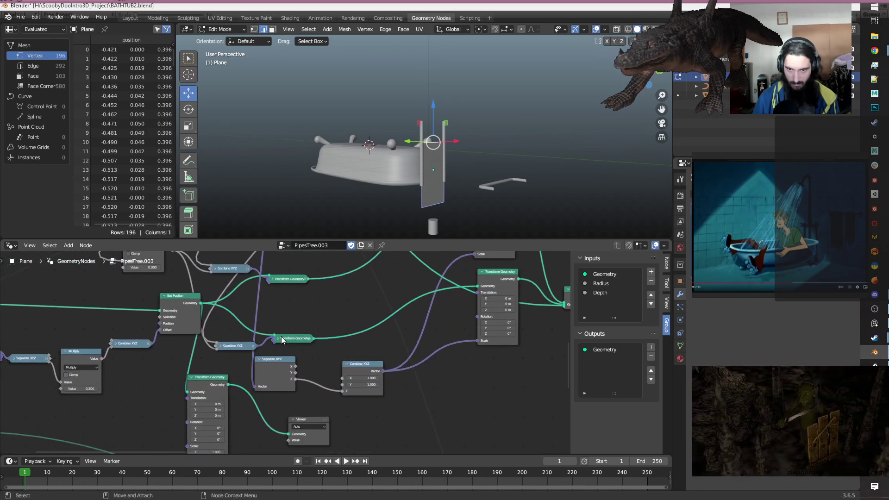
left_click(276, 338)
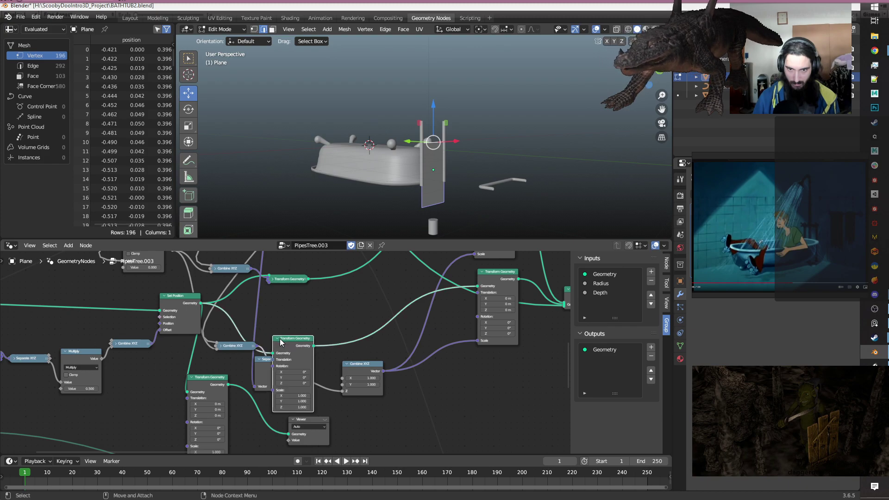
left_click(276, 339)
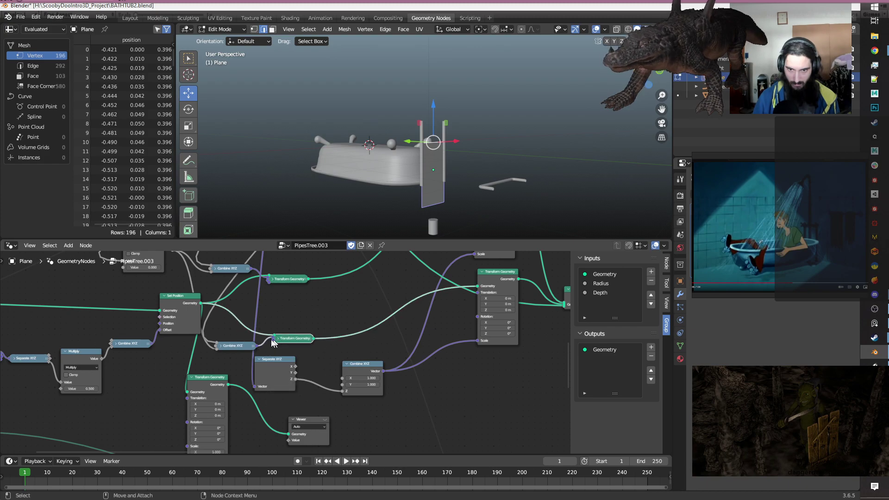
left_click(221, 346)
left_click(221, 345)
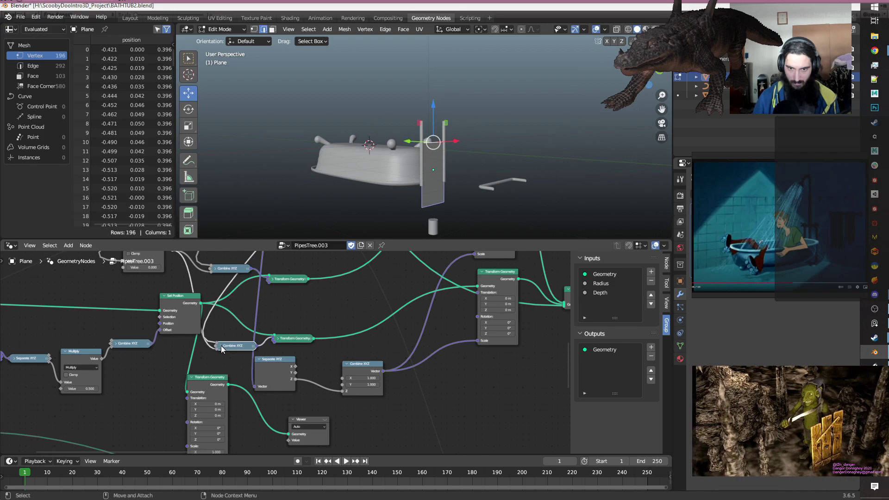
Trace the lower Combine XYZ node's links back to the Separate XYZ nodes on the main DangerBoundingBox's Min and Max outputs.
scroll(281, 328, "down", 1)
middle_click_drag(282, 332, 285, 417)
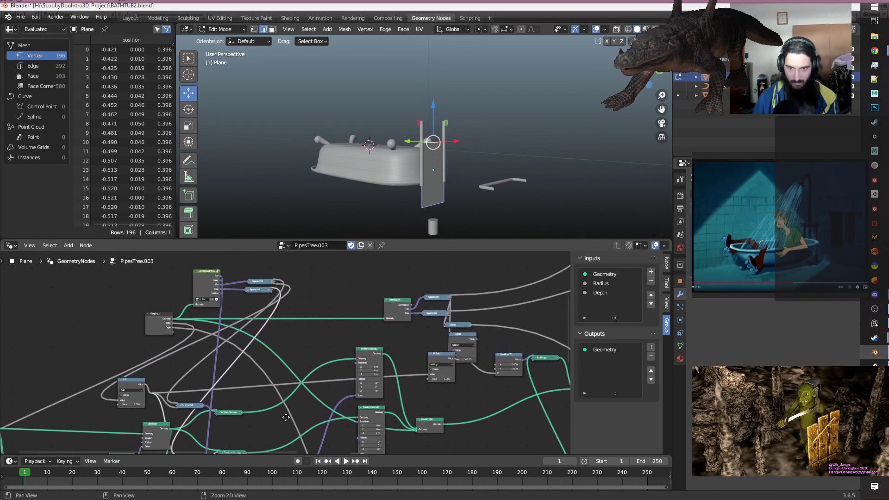
scroll(285, 350, "up", 2)
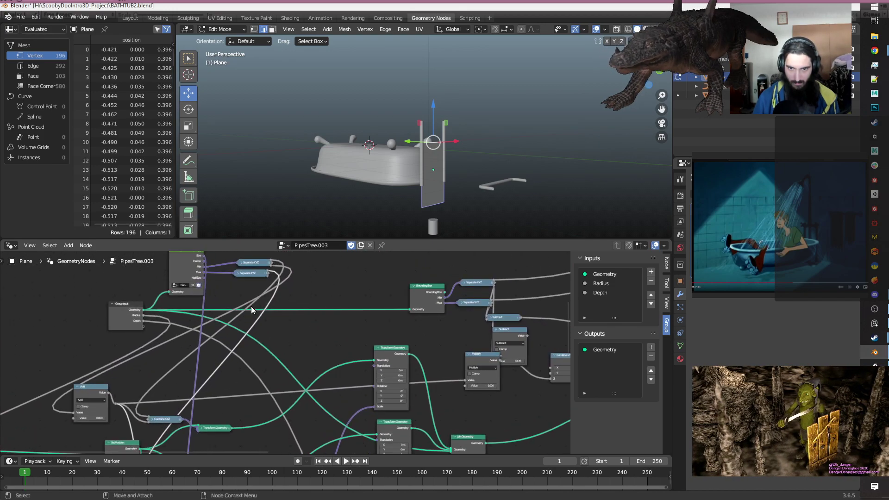
middle_click_drag(337, 328, 355, 405)
scroll(244, 337, "up", 2)
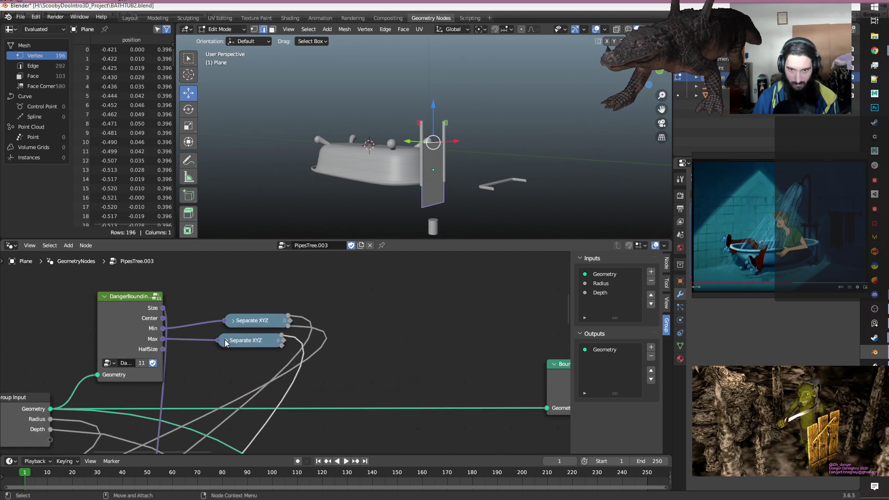
scroll(291, 360, "down", 2)
scroll(292, 359, "down", 4)
middle_click_drag(299, 384, 356, 426)
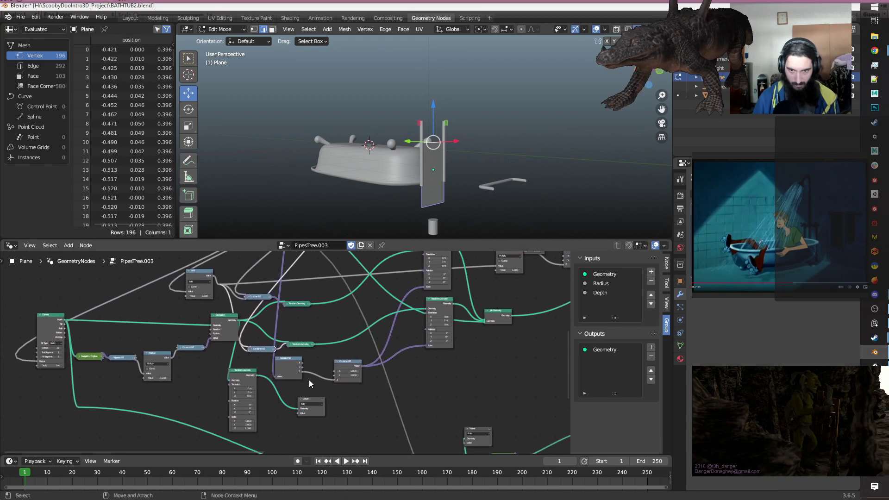
scroll(282, 347, "up", 4)
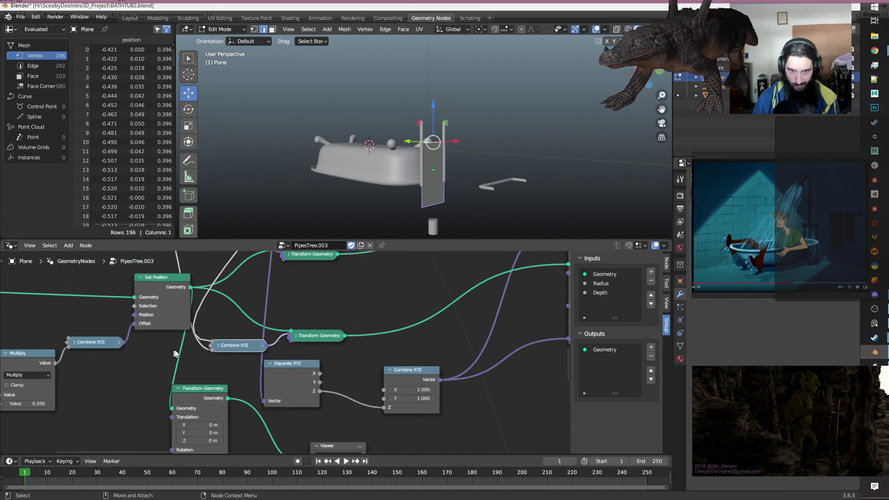
middle_click_drag(369, 298, 383, 397)
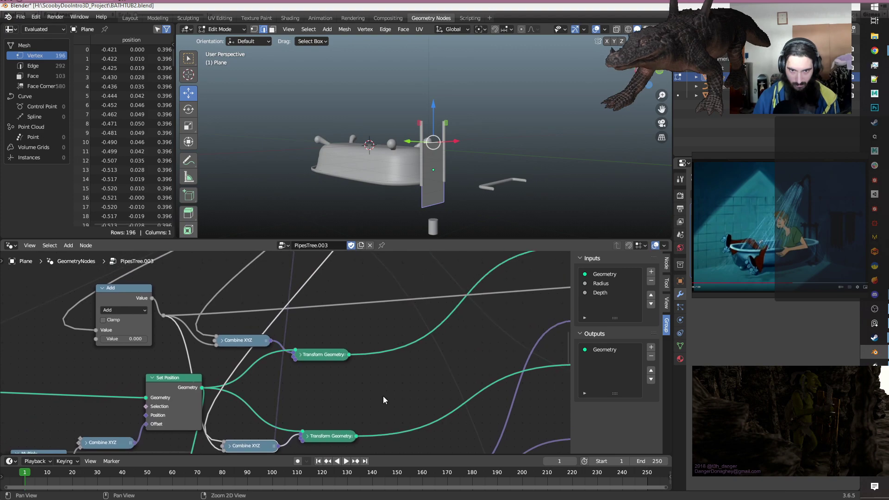
scroll(383, 398, "down", 7)
scroll(399, 350, "up", 1)
middle_click_drag(431, 306, 401, 378)
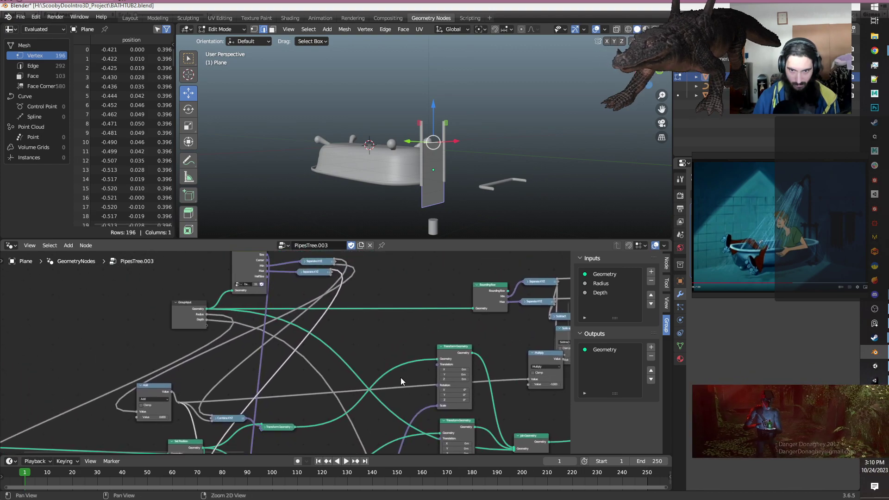
Disconnect the Combine XYZ node from the Offset input of the cylinder's Set Position node.
left_click(143, 392)
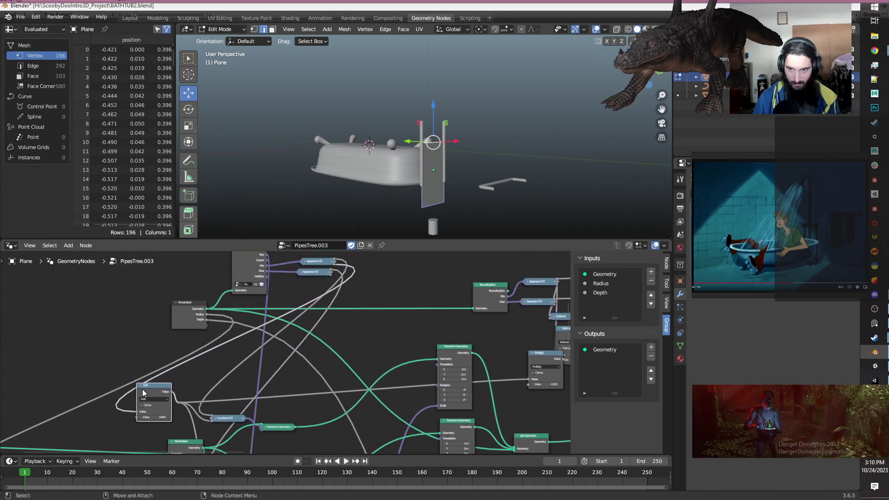
middle_click_drag(260, 376, 448, 302)
scroll(291, 352, "up", 4)
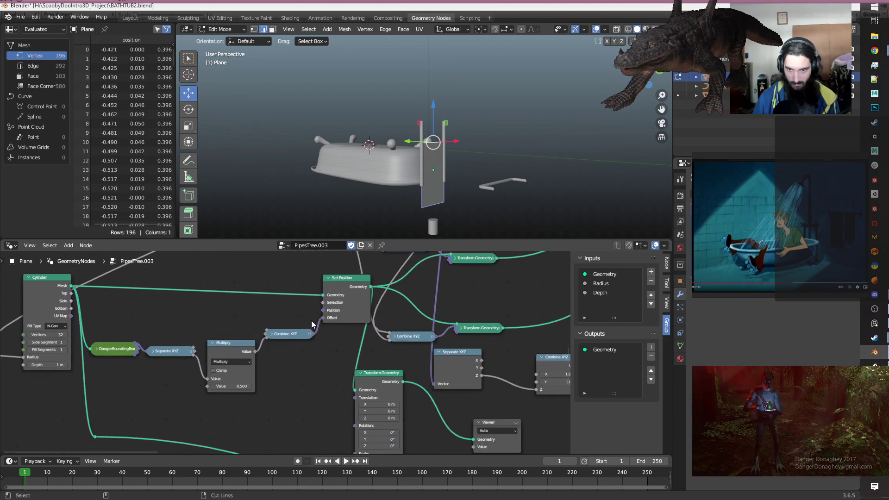
right_click_drag(336, 326, 337, 327, "ctrl")
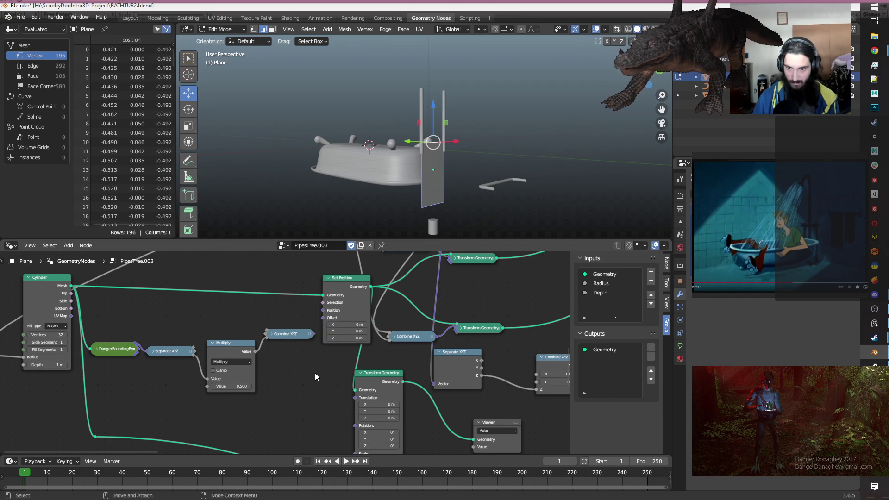
mouse_move(505, 185)
middle_mouse_down()
mouse_move(467, 185)
mouse_move(493, 185)
middle_mouse_up()
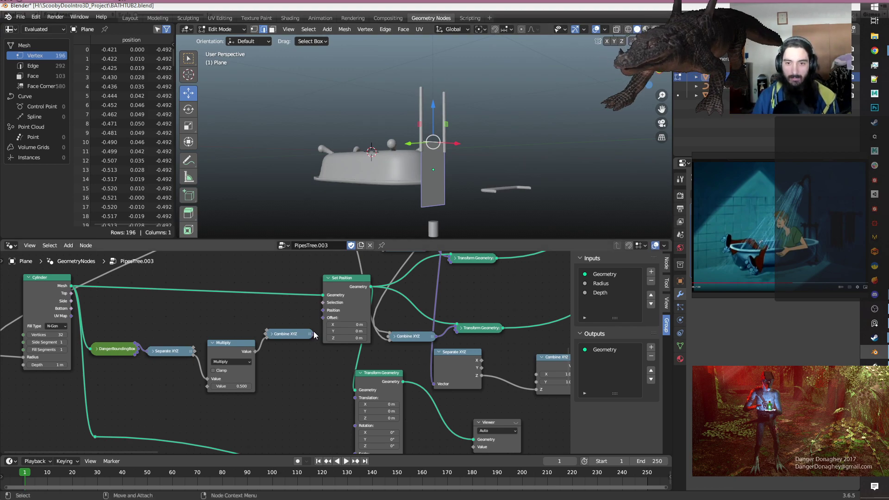
Duplicate the Join Geometry node that merges the pipe transforms and place the copy in the empty area below the Multiply node.
scroll(316, 358, "down", 3)
middle_click_drag(416, 312, 341, 306)
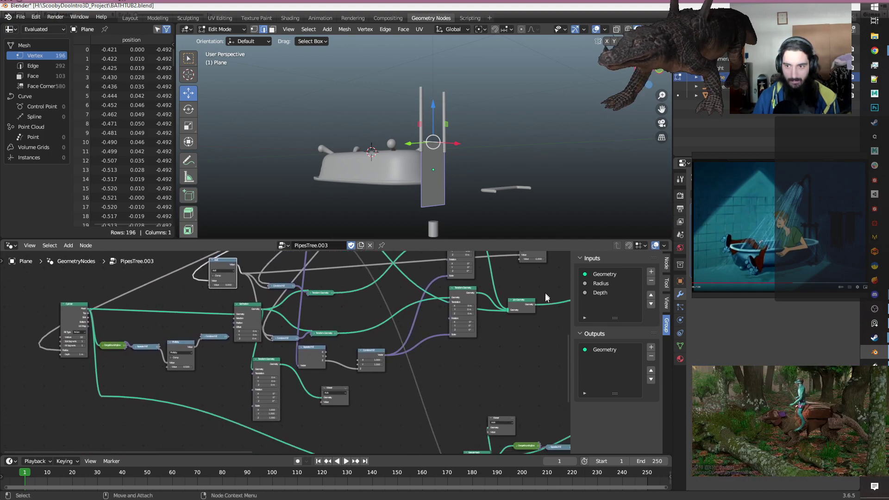
left_click_drag(522, 306, 176, 412)
scroll(249, 340, "up", 2)
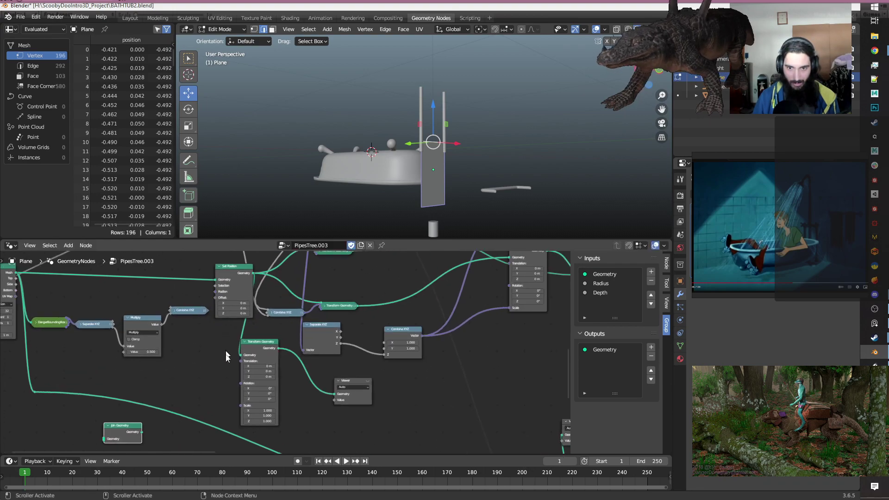
Reconnect Combine XYZ to Set Position's Offset and link Set Position's geometry output to the new Join Geometry node.
left_click_drag(207, 310, 216, 297)
scroll(217, 297, "down", 2)
middle_click_drag(190, 383, 293, 389)
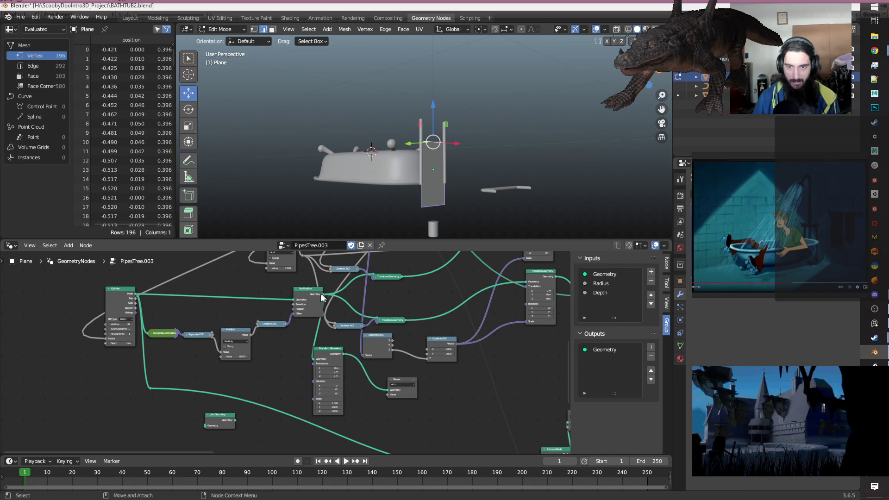
left_click_drag(321, 297, 204, 425)
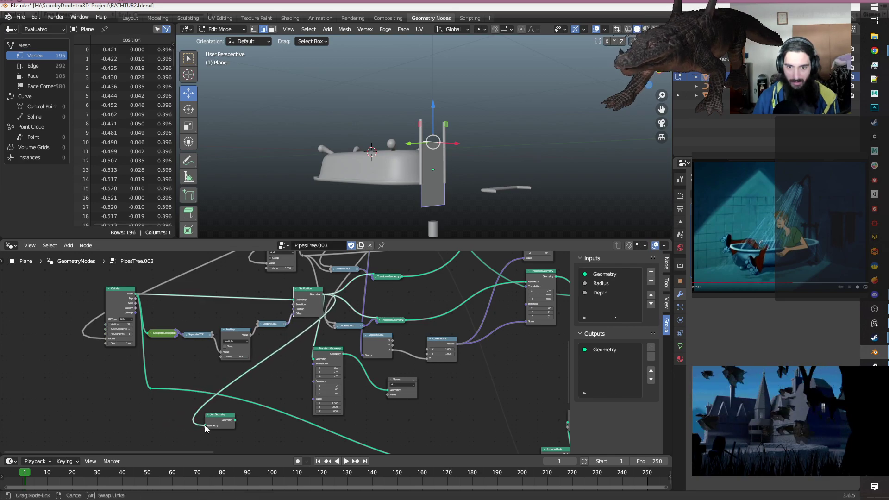
Move the new Join Geometry node beside Group Input and connect Group Input's Geometry output to it.
scroll(205, 425, "down", 2)
middle_click_drag(189, 404, 176, 423)
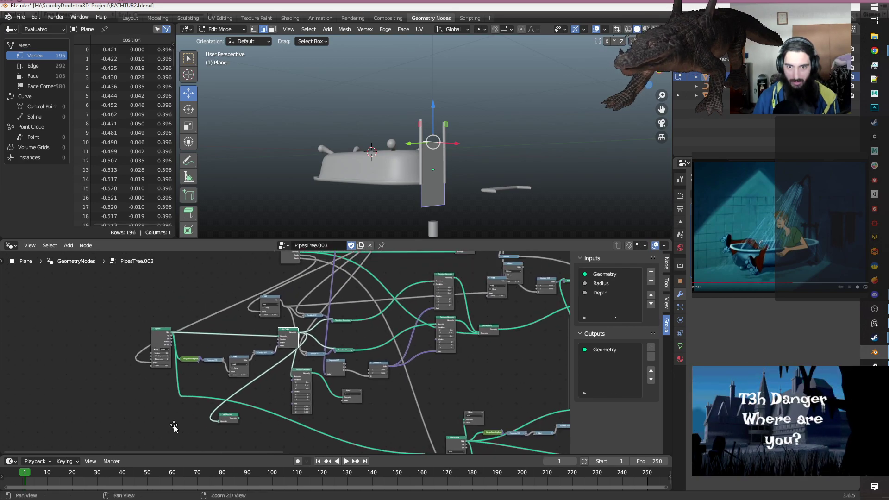
left_click_drag(224, 415, 253, 259)
middle_click_drag(264, 262, 245, 349)
scroll(298, 292, "up", 7)
scroll(298, 292, "up", 1)
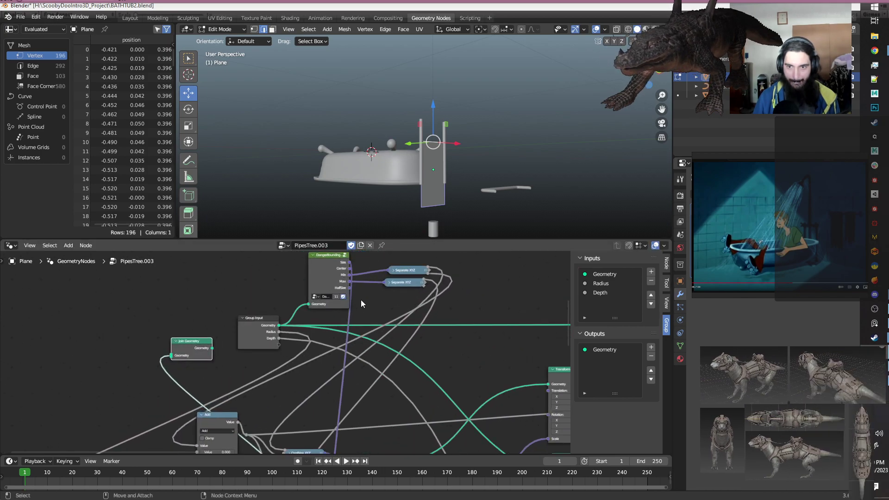
left_click_drag(280, 326, 172, 355)
Move the new Join Geometry node near the Viewer and connect its output to the Viewer's Geometry input to preview the result.
scroll(174, 355, "down", 3)
scroll(175, 356, "down", 1)
middle_click_drag(179, 353, 172, 277)
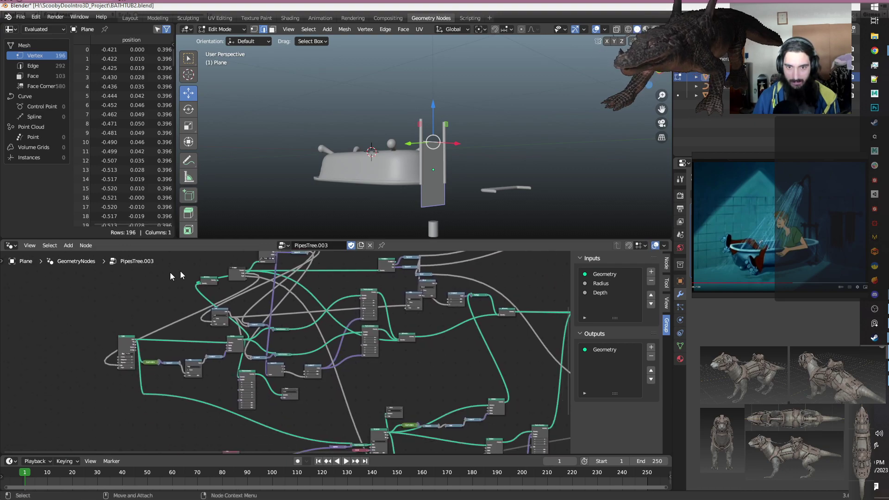
left_click_drag(208, 284, 283, 408)
scroll(282, 408, "up", 5)
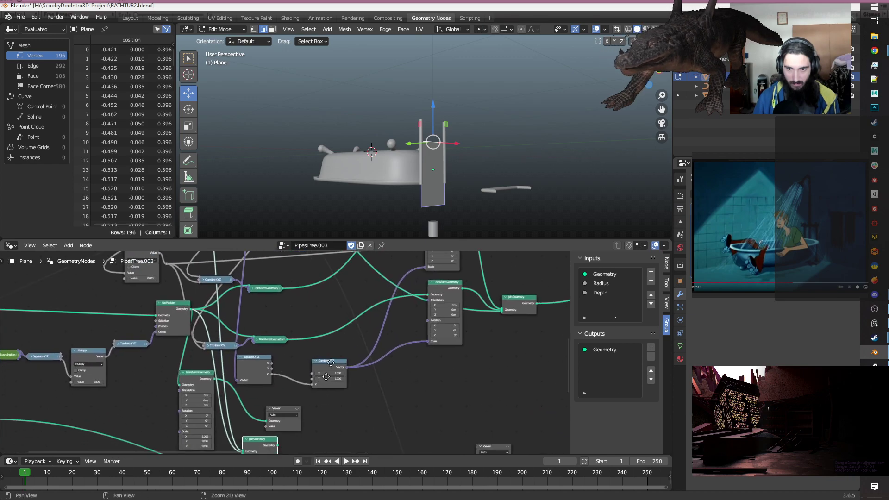
scroll(340, 343, "up", 2)
left_click_drag(336, 351, 318, 315)
left_click_drag(360, 296, 389, 336)
middle_click_drag(496, 165, 506, 190)
scroll(506, 191, "up", 4)
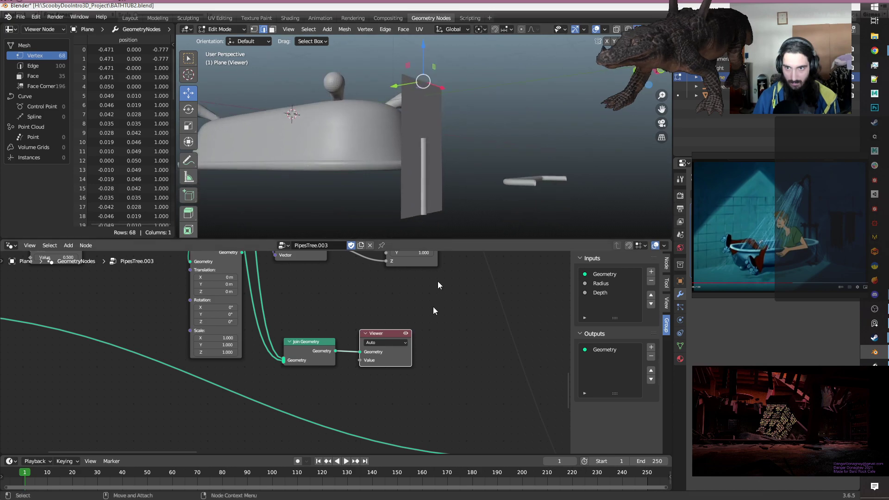
Set the Multiply factor feeding the cylinder's Set Position offset to 1.
scroll(405, 319, "down", 6)
middle_click_drag(404, 315, 386, 360)
scroll(267, 348, "up", 3)
scroll(222, 380, "up", 1)
middle_click_drag(166, 406, 346, 380)
scroll(346, 380, "up", 6)
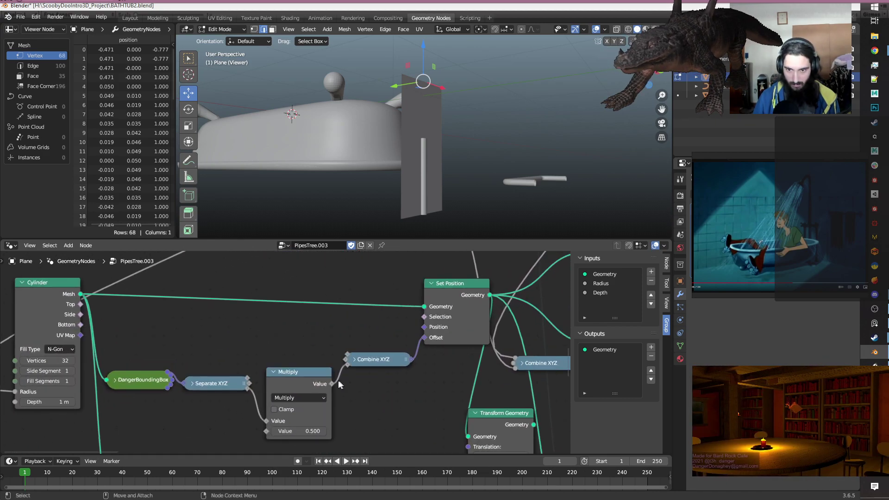
left_click(285, 432)
type("1")
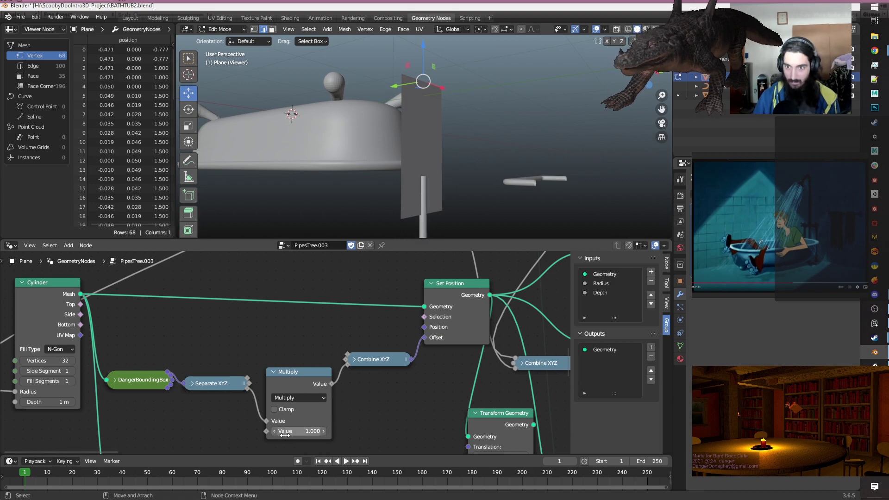
key("Return")
scroll(507, 169, "down", 3)
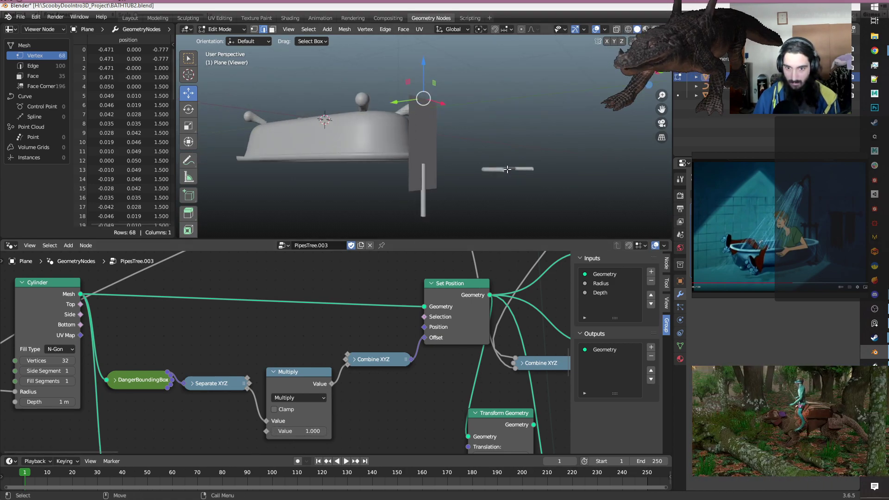
scroll(397, 391, "down", 4)
scroll(391, 389, "up", 3)
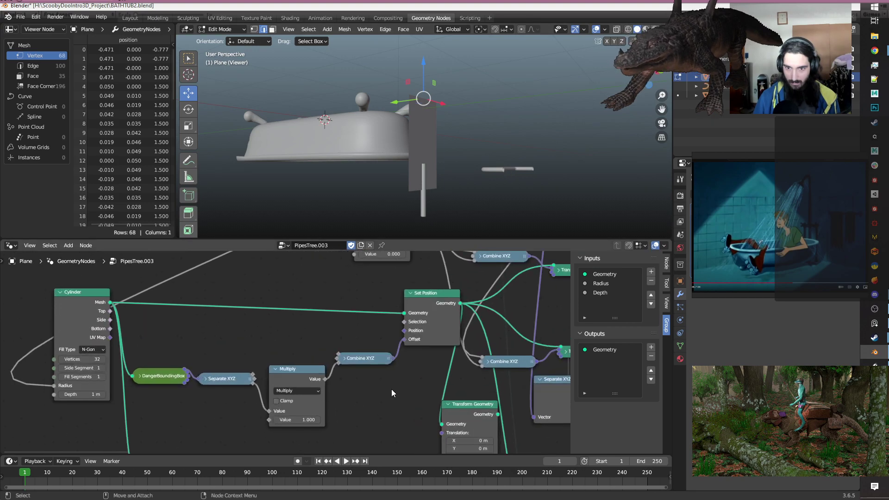
Set the offset's Multiply factor to 0.5.
left_click(301, 419)
type("1.0")
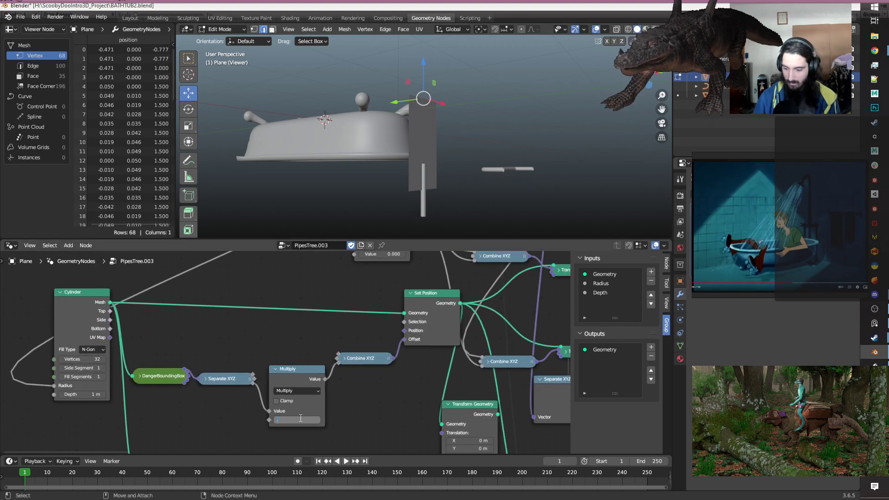
type(".5")
key("Return")
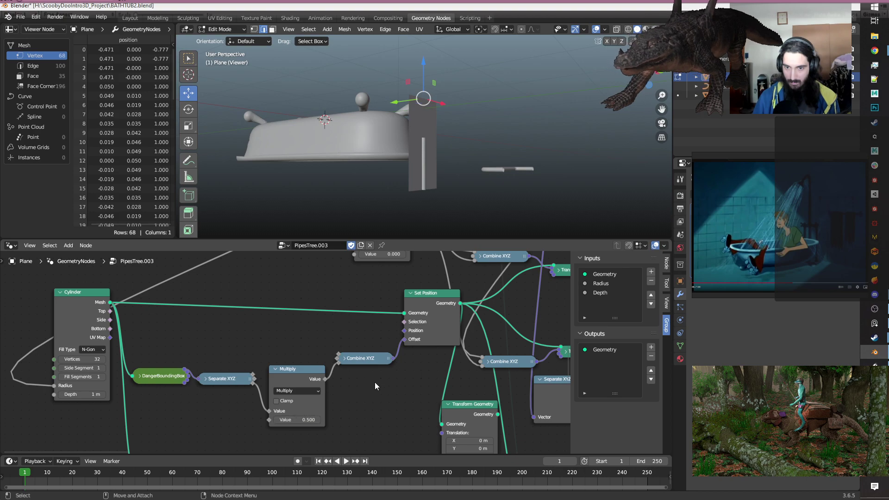
Link the lower collapsed Transform Geometry to the preview Join Geometry and inspect the Combine XYZ node feeding its translation.
scroll(370, 383, "down", 3)
middle_click_drag(367, 384, 250, 368)
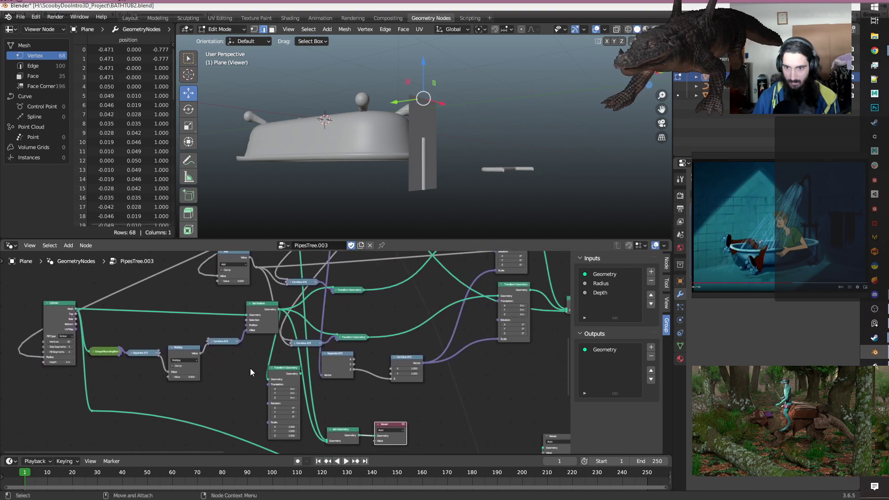
middle_click_drag(468, 384, 422, 406)
middle_click_drag(371, 284, 381, 334)
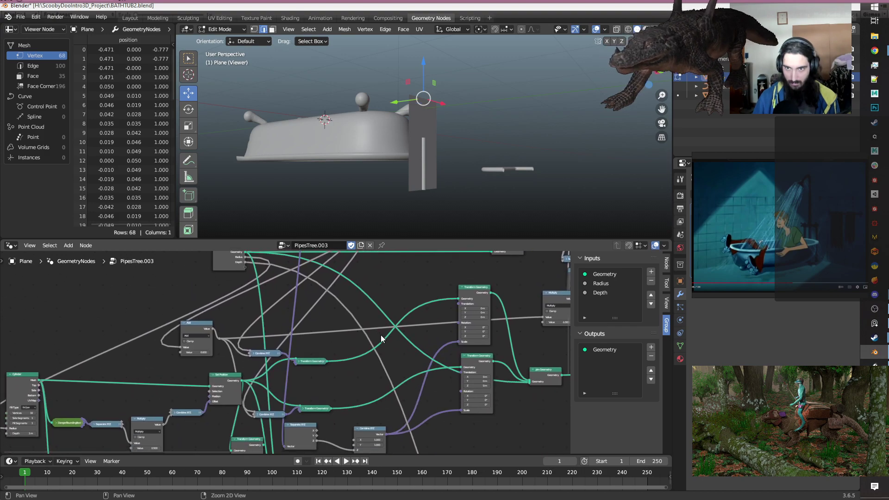
scroll(381, 335, "down", 2)
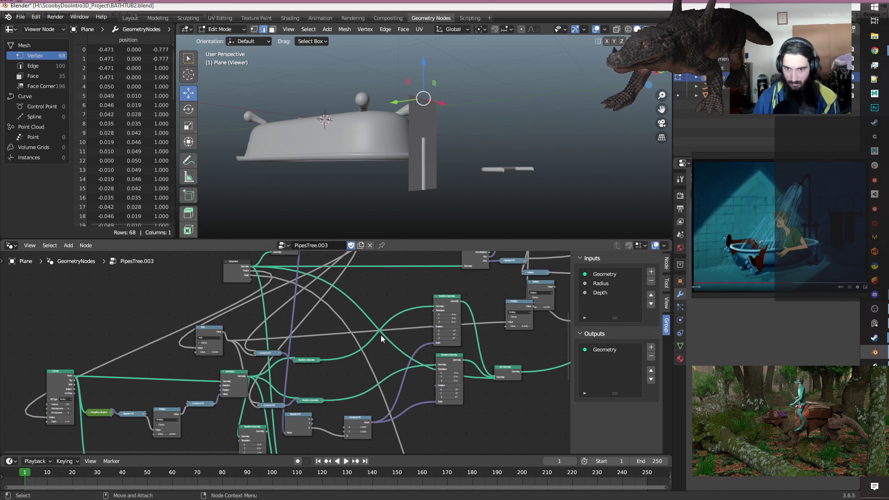
scroll(381, 335, "up", 1)
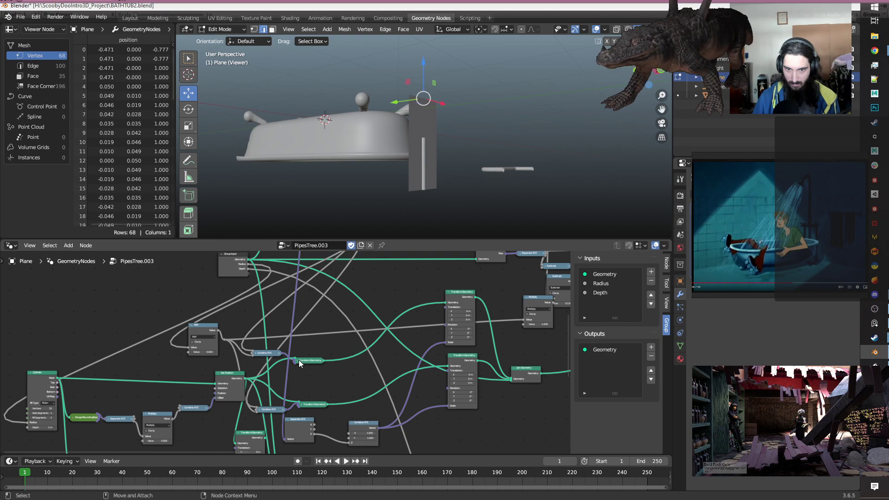
scroll(324, 360, "down", 2)
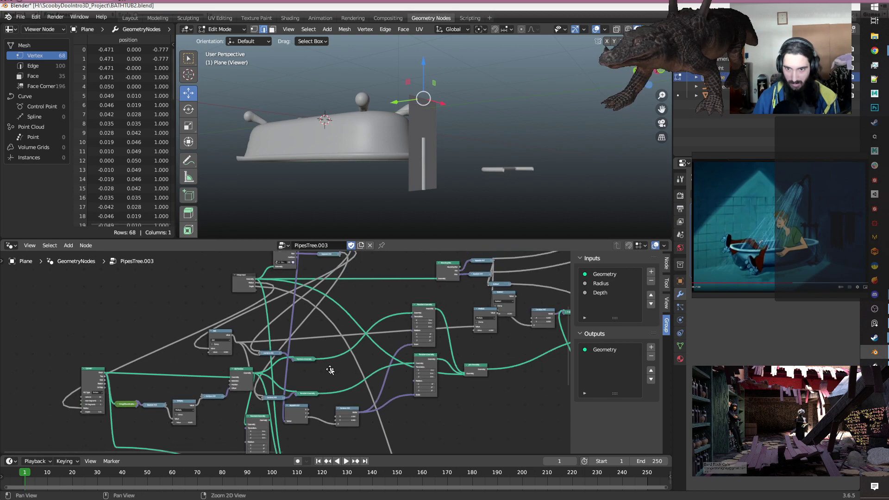
middle_click_drag(455, 427, 453, 327)
scroll(298, 346, "up", 5)
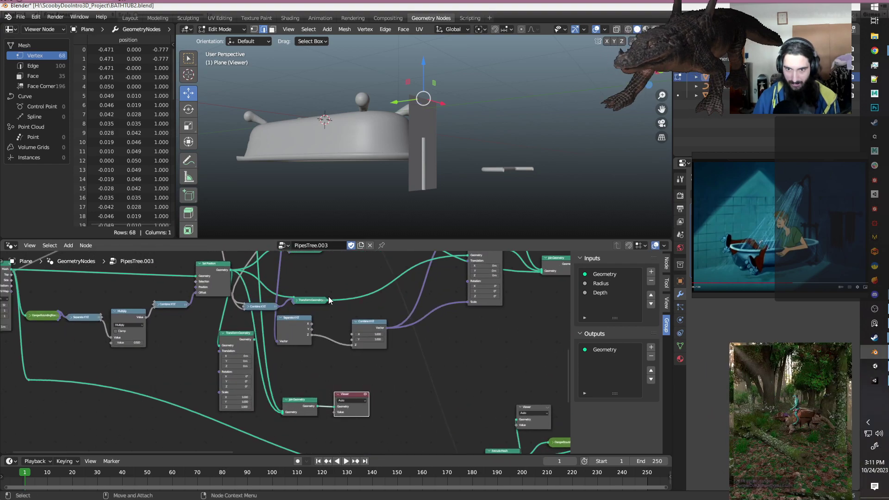
left_click_drag(327, 299, 282, 415)
mouse_move(442, 194)
middle_mouse_down()
mouse_move(444, 176)
mouse_move(453, 185)
middle_mouse_up()
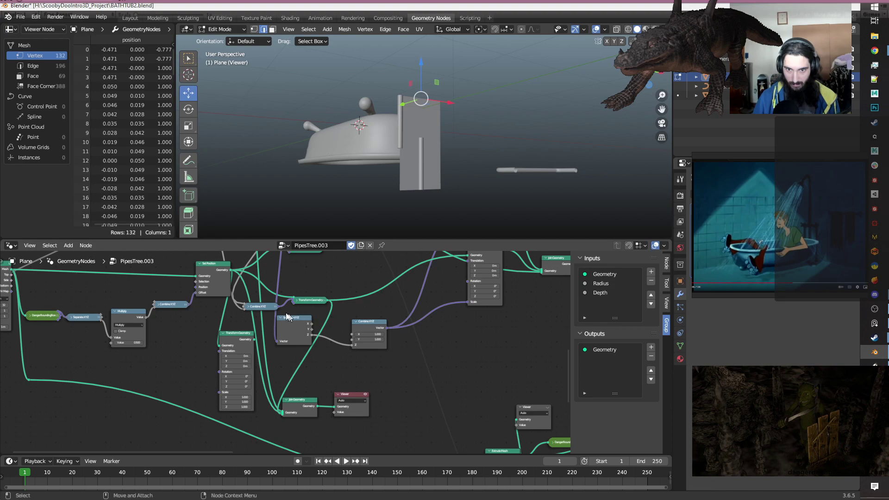
left_click(249, 309)
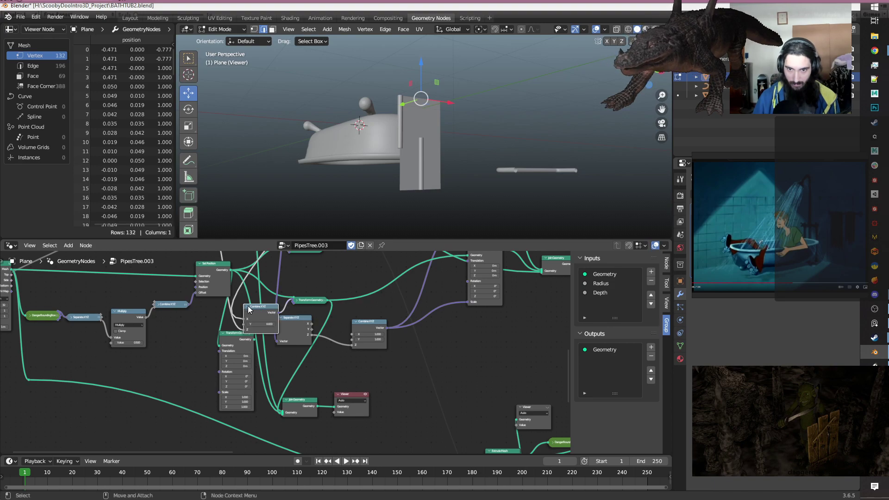
left_click(249, 308)
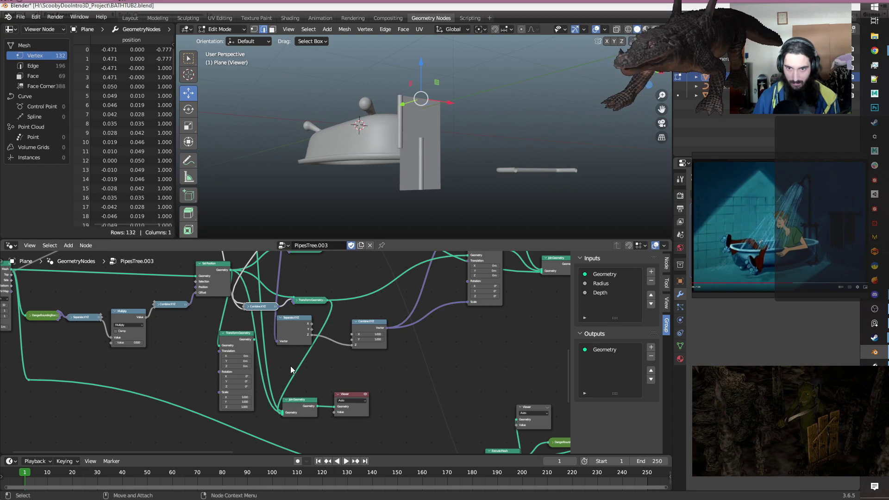
Link the lower scaled Transform Geometry output to the preview Join Geometry node.
middle_click_drag(439, 354, 392, 391)
scroll(448, 305, "down", 1)
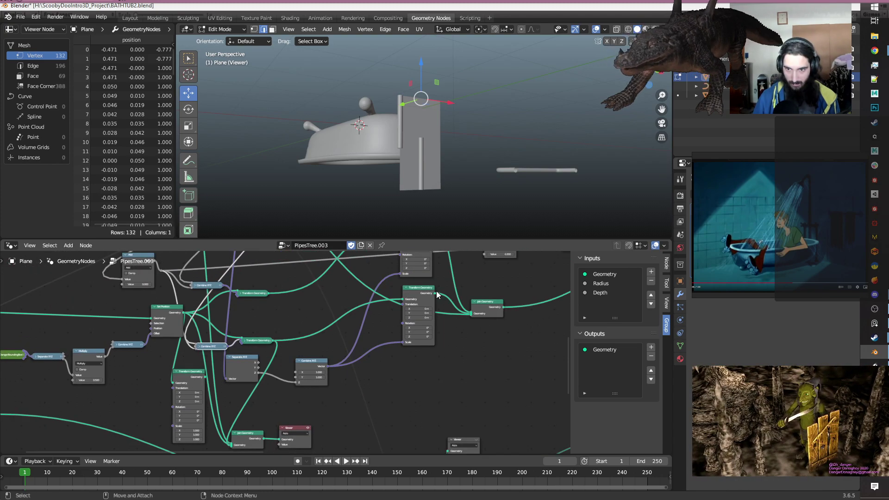
left_click_drag(435, 294, 232, 422)
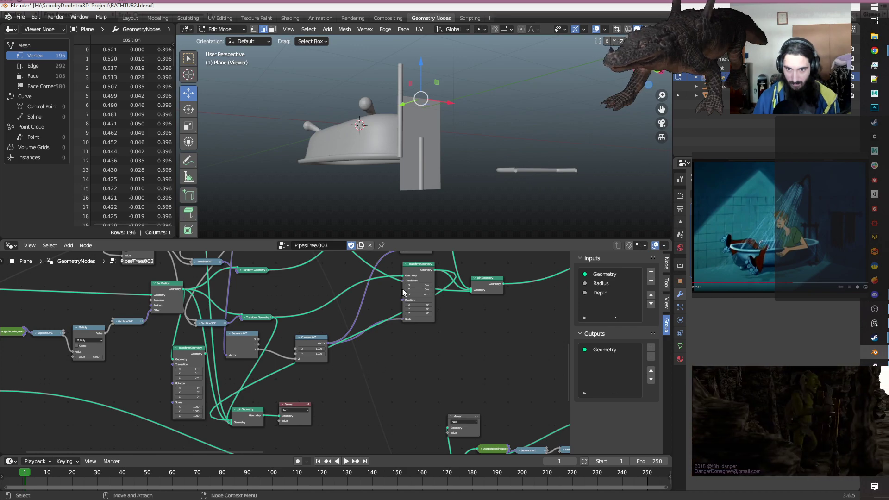
Add reroute pairs on the X links into the two translation Combine XYZ nodes and break each link between its reroutes.
middle_click_drag(361, 352, 457, 439)
scroll(281, 361, "up", 3)
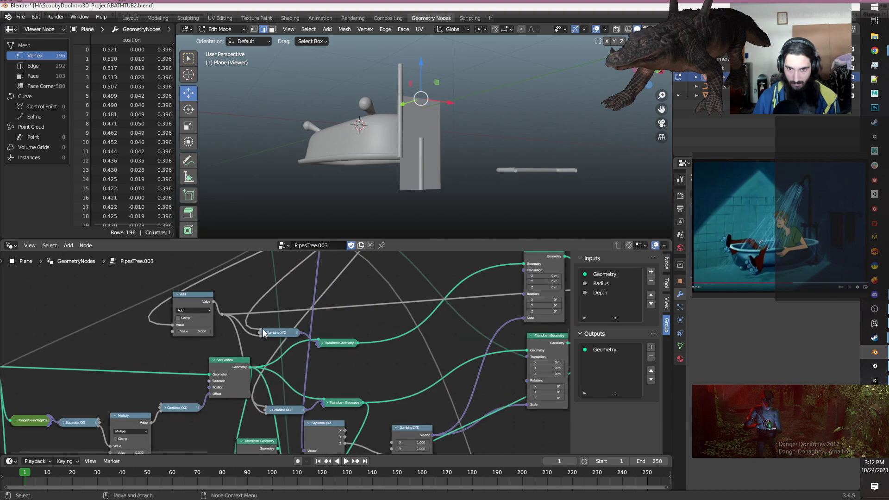
right_click_drag(250, 292, 270, 303, "shift")
middle_click_drag(293, 394, 315, 351)
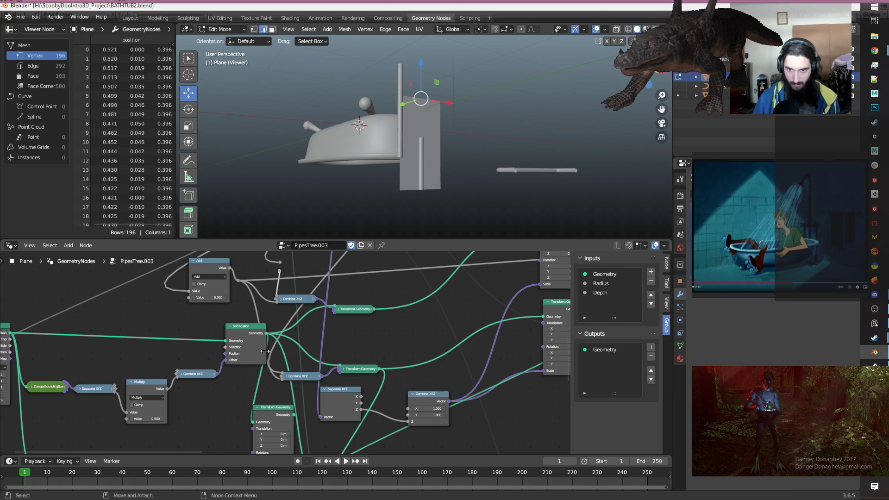
middle_click_drag(339, 304, 318, 366)
mouse_move(328, 299)
right_mouse_down("shift")
mouse_move(356, 311)
mouse_move(352, 298)
right_mouse_up("shift")
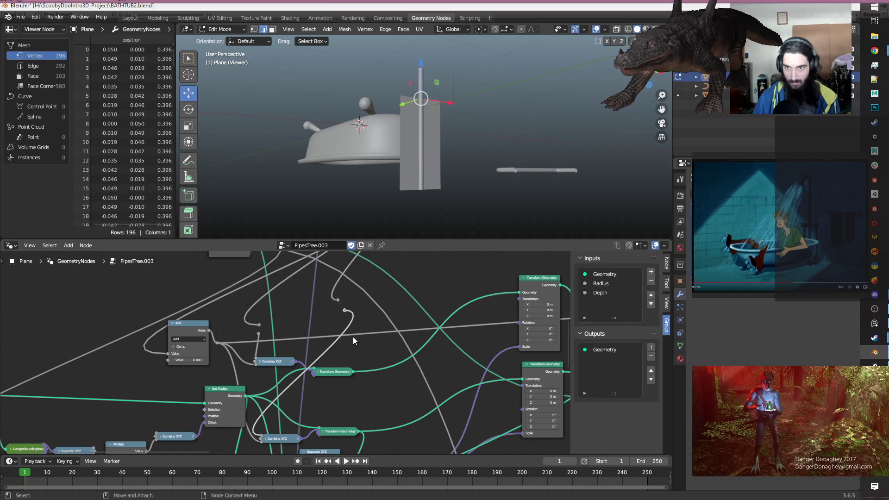
Cut the link from the scaled Transform Geometry to the preview Join Geometry node.
scroll(352, 337, "down", 3)
middle_click_drag(368, 397, 357, 282)
scroll(333, 353, "up", 3)
middle_click_drag(360, 351, 307, 381)
right_click_drag(290, 382, 306, 393, "ctrl")
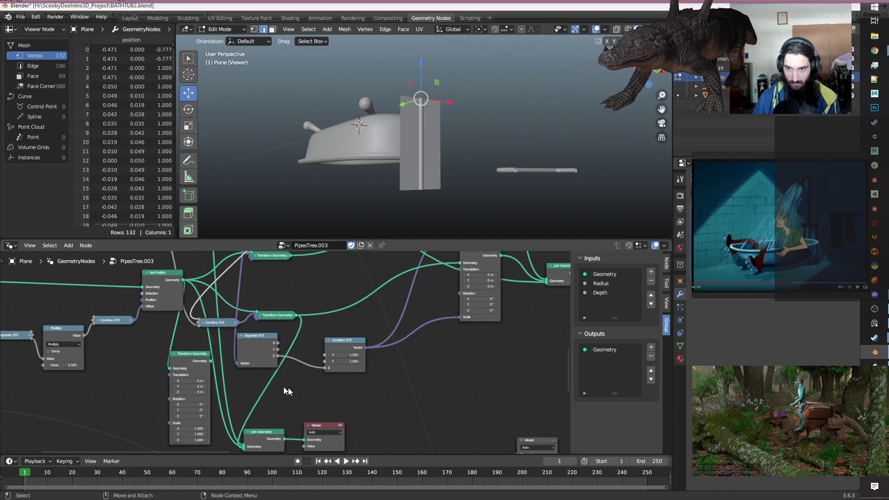
scroll(283, 387, "down", 2)
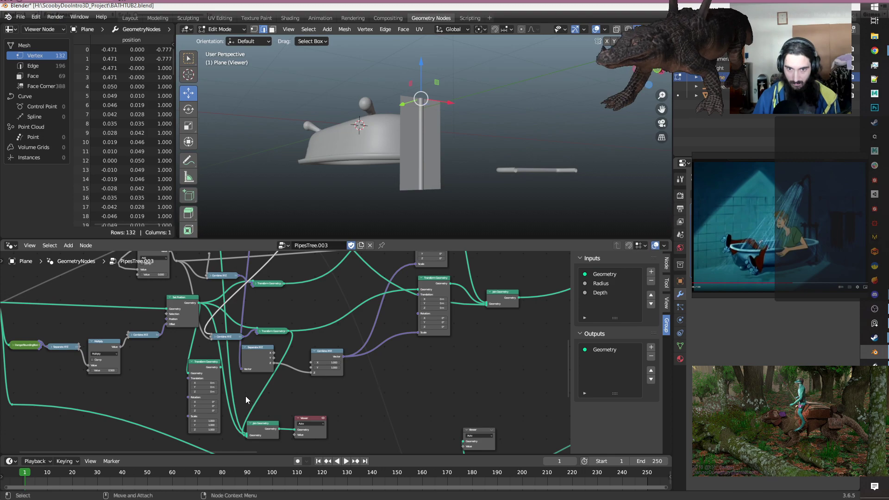
Cut the link from the lower collapsed Transform Geometry to the preview Join Geometry node and reconnect it.
right_click_drag(245, 396, 276, 394, "ctrl")
scroll(277, 395, "down", 1)
scroll(277, 394, "up", 2)
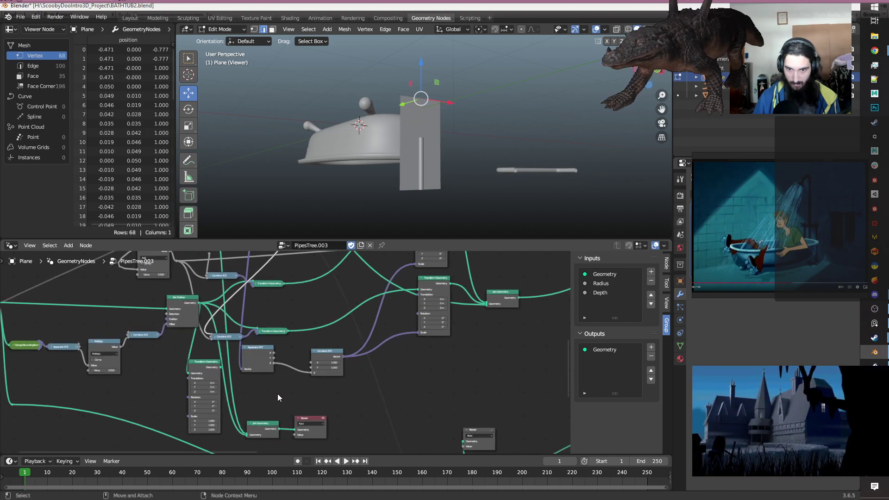
middle_click_drag(284, 394, 278, 390)
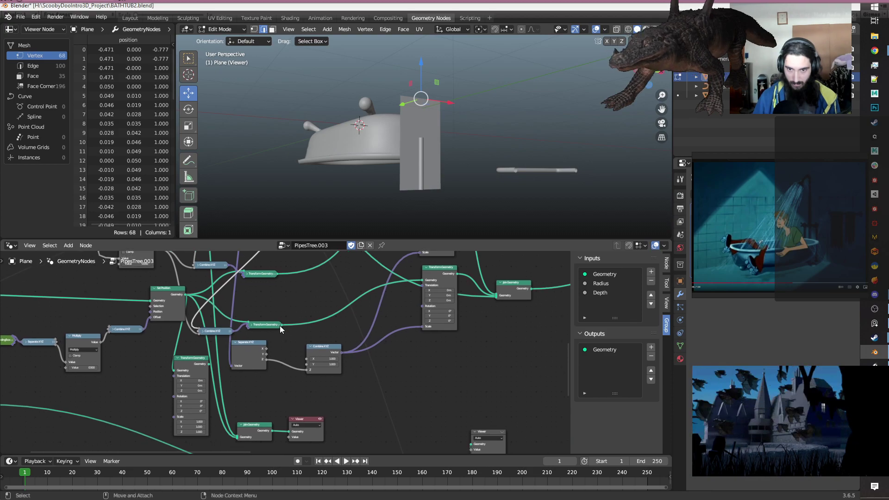
left_click_drag(281, 325, 236, 422)
Examine how the collapsed and scaled Transform Geometry nodes feed the preview and the downstream Join Geometry nodes.
scroll(491, 342, "down", 2)
middle_click_drag(491, 342, 455, 377)
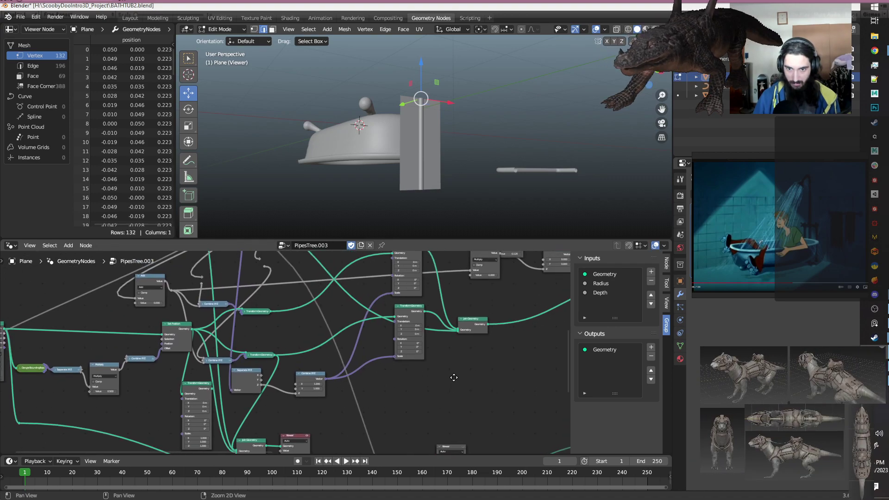
middle_click_drag(373, 410, 393, 396)
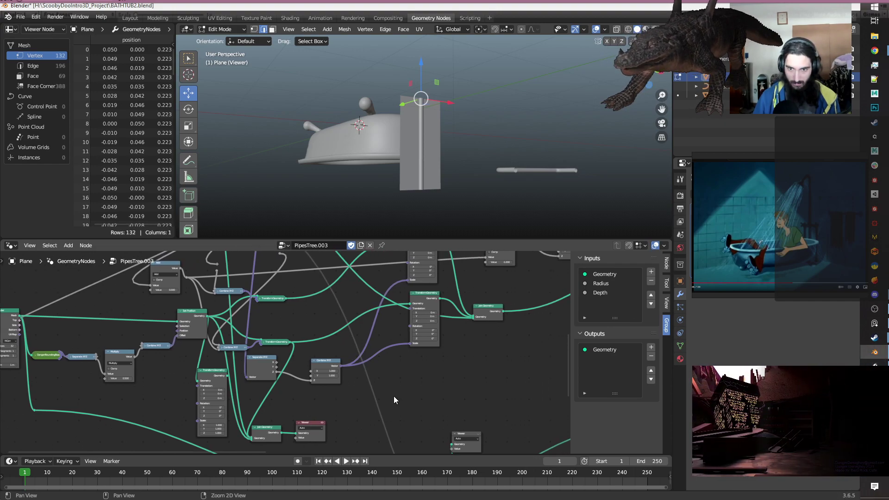
scroll(268, 348, "up", 2)
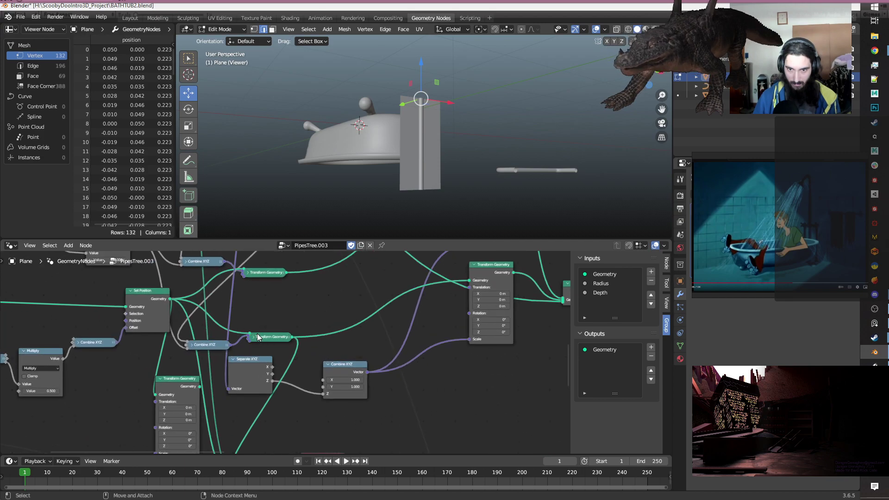
scroll(257, 333, "down", 3)
middle_click_drag(381, 350, 323, 382)
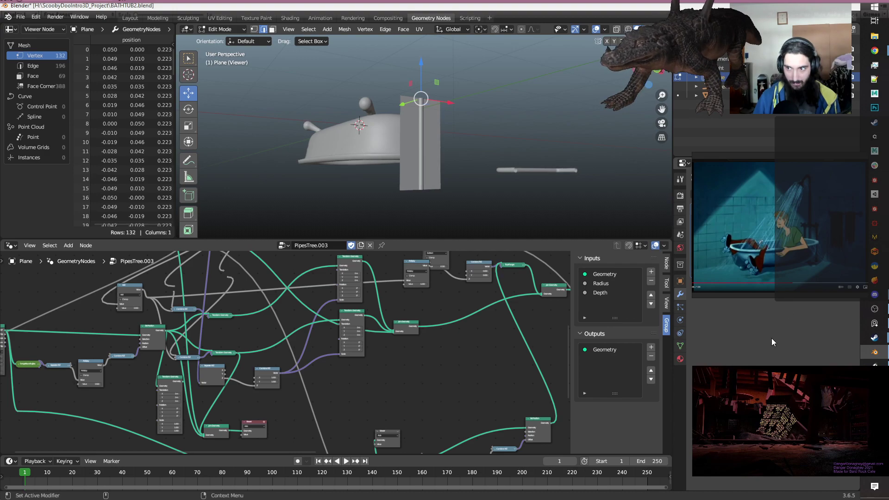
scroll(292, 421, "up", 2)
middle_click_drag(292, 422, 313, 408)
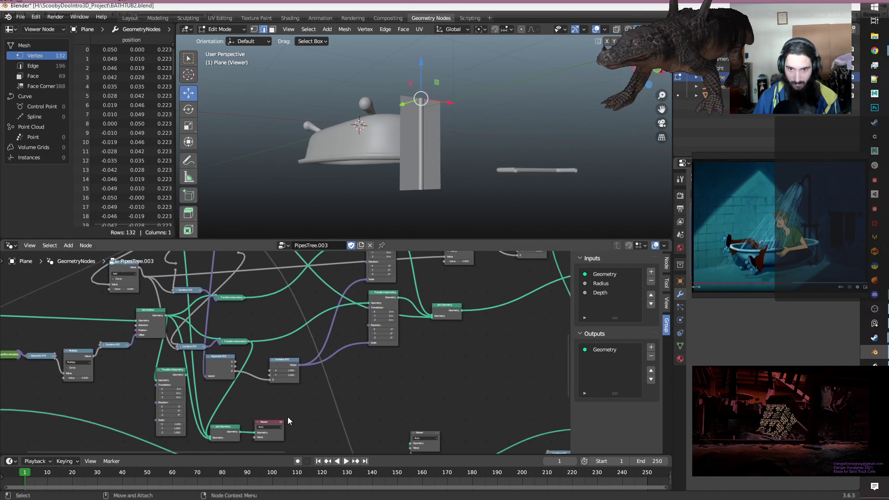
middle_click_drag(375, 377, 330, 385)
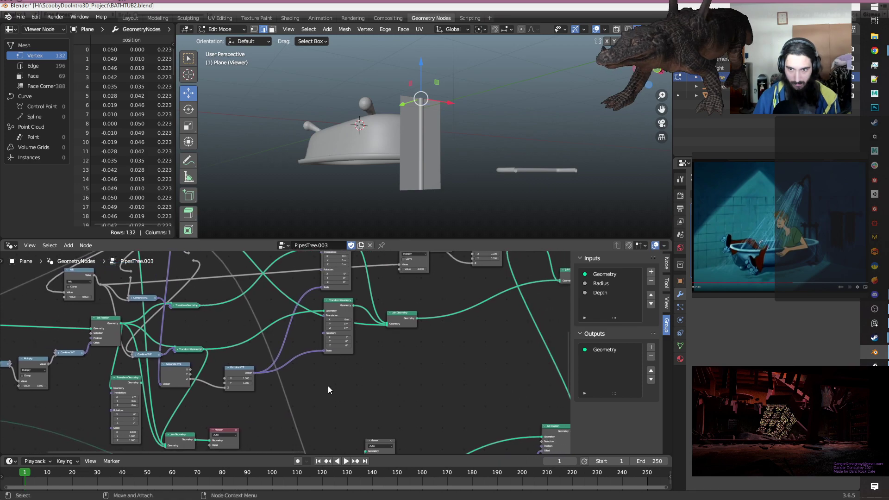
Duplicate the Join Geometry node after the scaled Transform Geometry nodes with its input links, and move the original below the copy.
middle_click_drag(377, 343, 364, 372)
mouse_move(389, 352)
left_mouse_down()
mouse_move(389, 394)
mouse_move(394, 344)
left_mouse_up()
key("ctrl+shift+d")
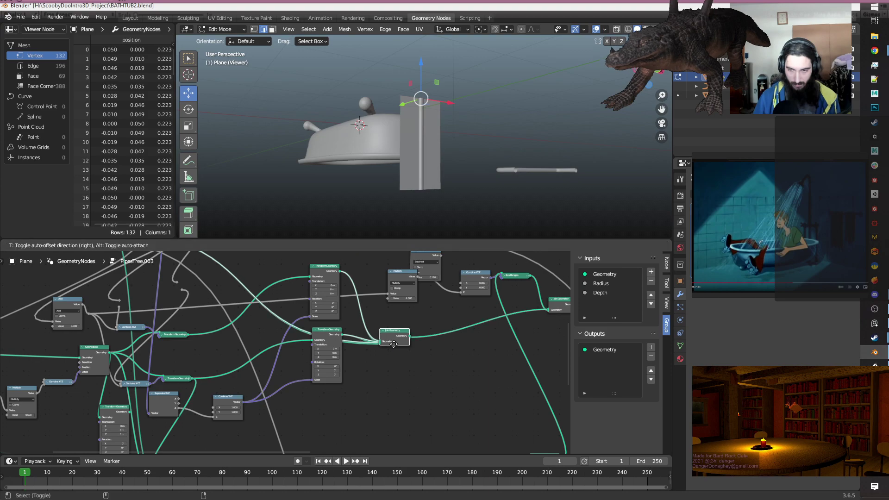
left_click(396, 328)
left_click_drag(393, 341, 400, 375)
left_click(407, 429)
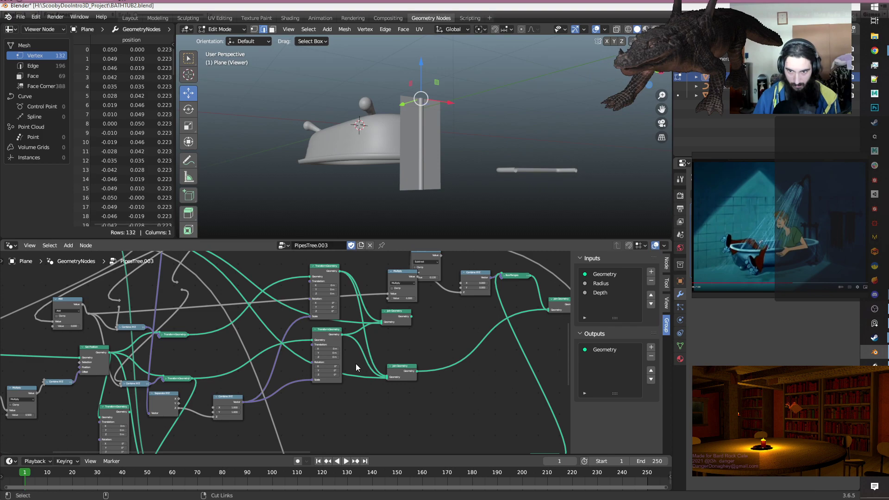
Replace the lower Join Geometry's links from the scaled Transform Geometry nodes with one from the upper collapsed Transform Geometry.
right_click_drag(356, 362, 388, 352, "ctrl")
scroll(381, 367, "down", 2)
mouse_move(376, 370)
middle_mouse_down()
mouse_move(359, 412)
mouse_move(363, 367)
middle_mouse_up()
scroll(277, 380, "up", 2)
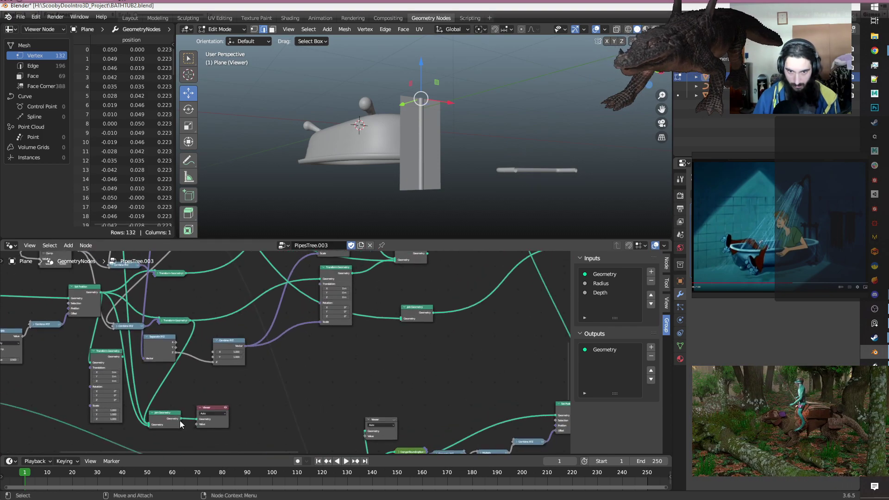
middle_click_drag(284, 389, 258, 432)
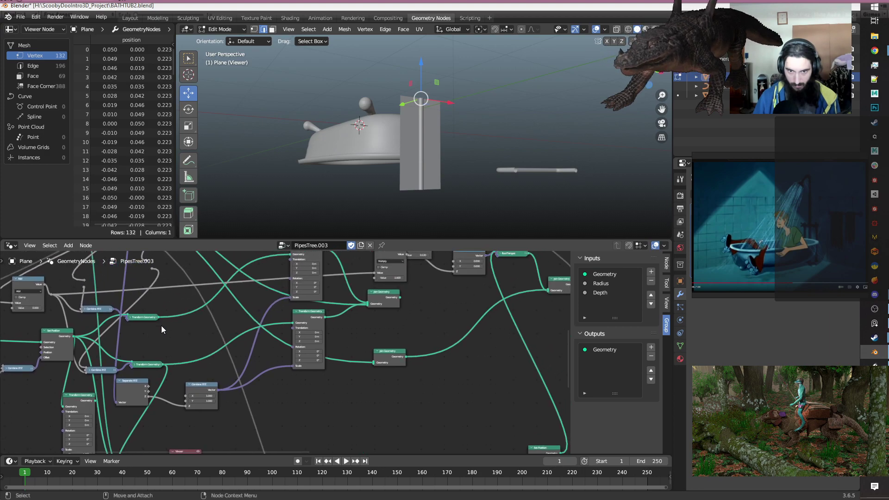
left_click_drag(158, 317, 373, 362)
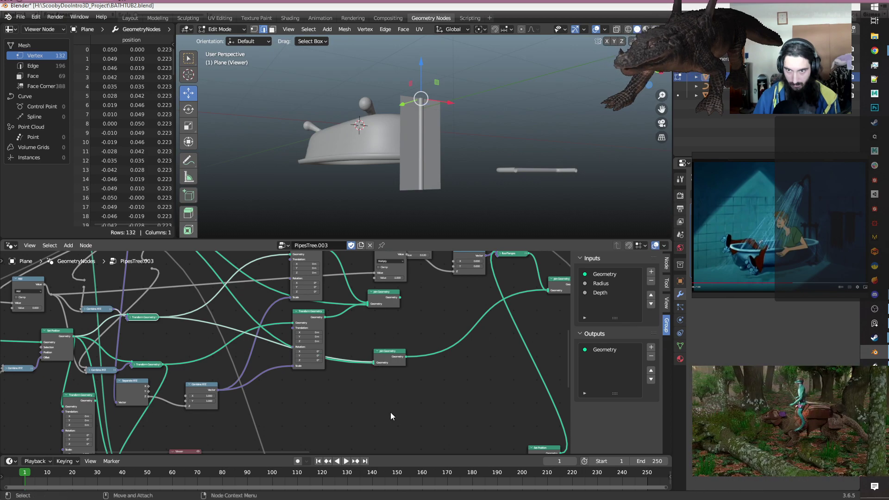
Toggle the Viewer node to compare the previewed pipes with the node group's actual output.
scroll(391, 411, "down", 1)
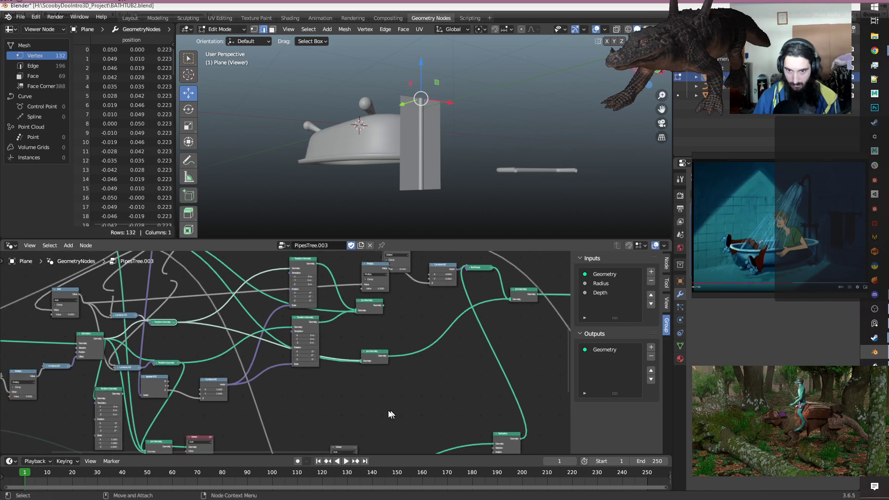
left_click(211, 437)
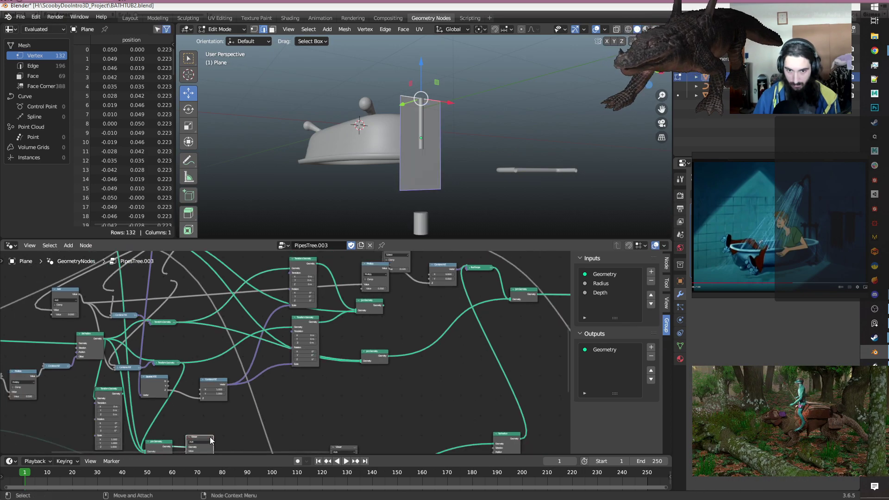
left_click(211, 438)
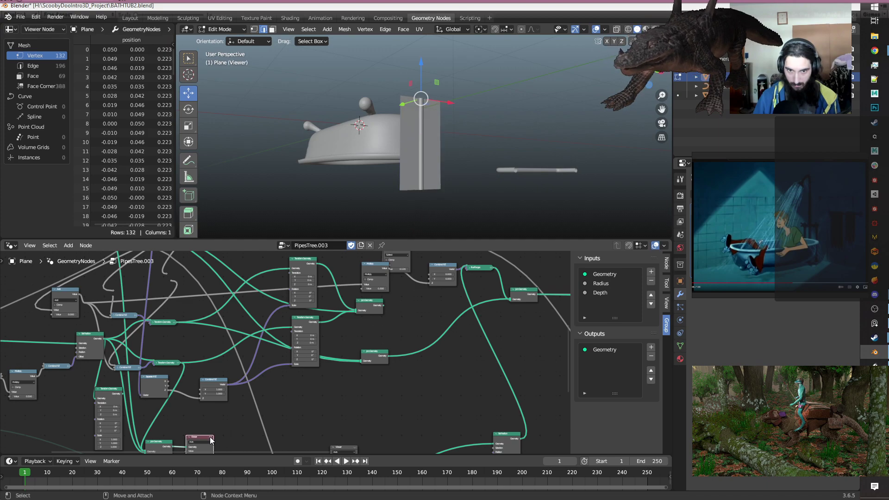
left_click(210, 438)
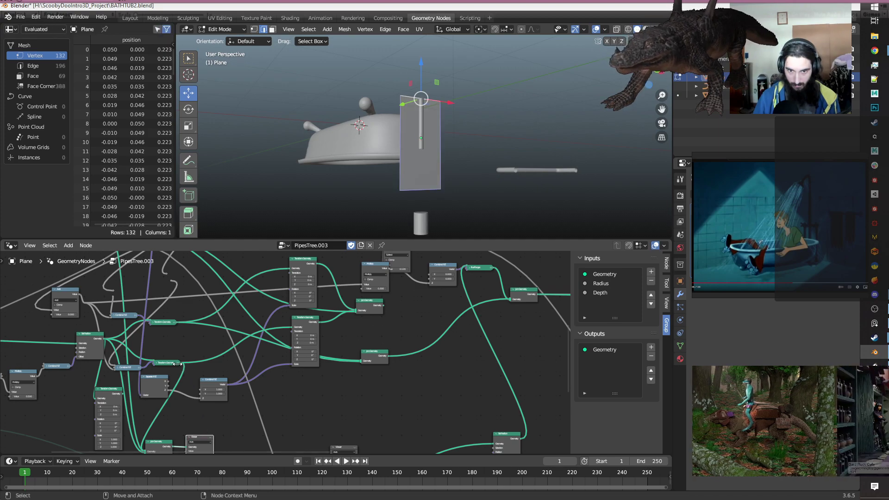
Link the lower collapsed Transform Geometry to the lower Join Geometry node and adjust that Join node's placement.
left_click_drag(180, 362, 357, 362)
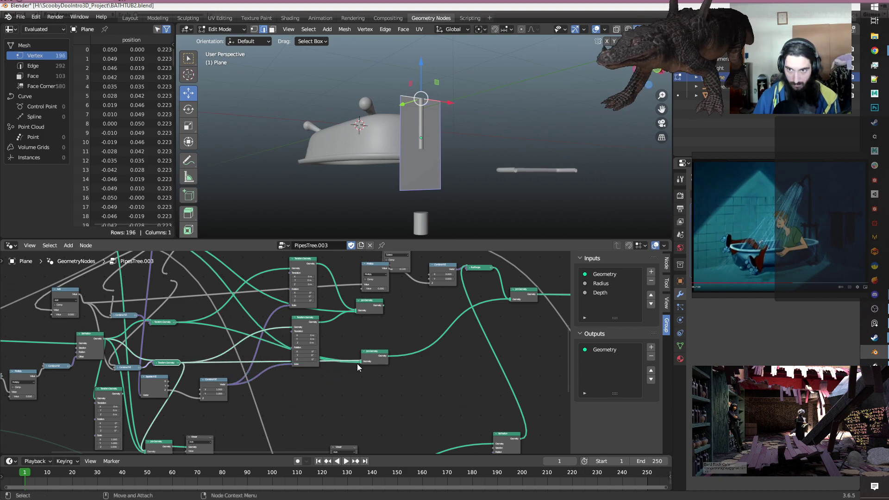
mouse_move(365, 403)
middle_mouse_down()
mouse_move(312, 407)
mouse_move(360, 440)
mouse_move(371, 391)
middle_mouse_up()
scroll(271, 423, "up", 1)
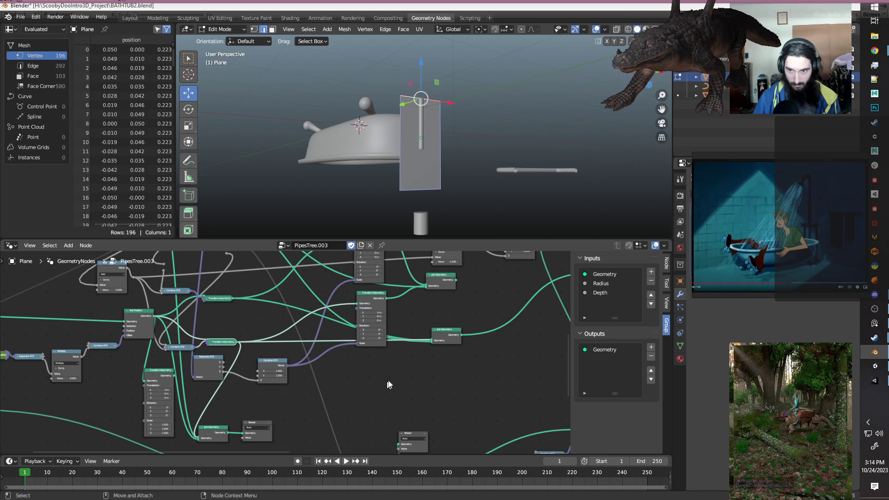
left_click(447, 338)
left_click_drag(446, 337, 441, 332)
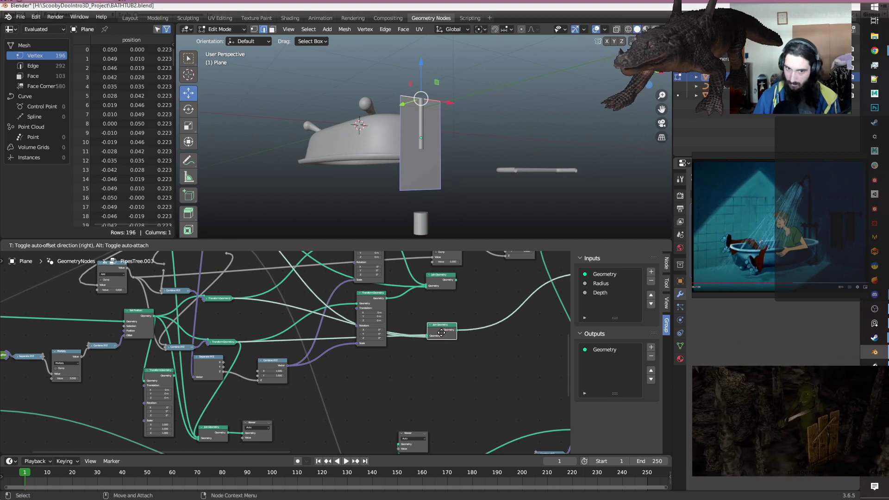
left_click_drag(441, 332, 451, 330)
left_click_drag(435, 333, 442, 334)
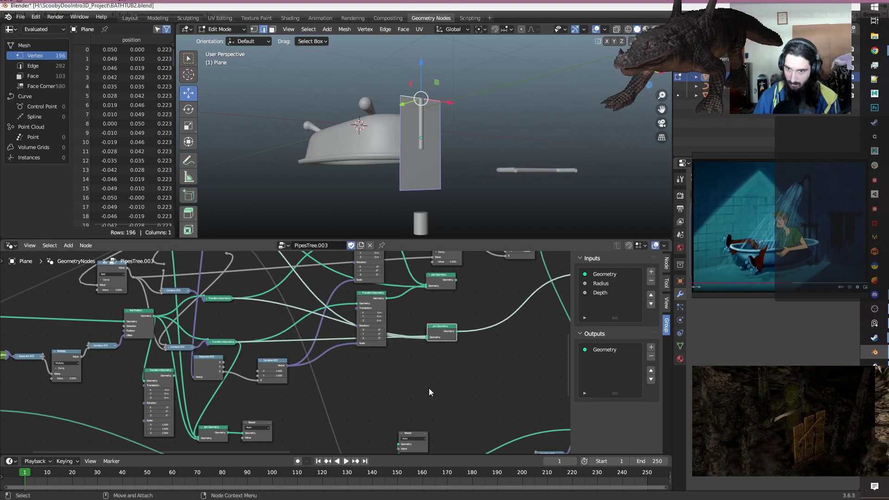
Switch the Viewer preview on and off to check the newly joined pipes against the final output.
left_click(269, 423)
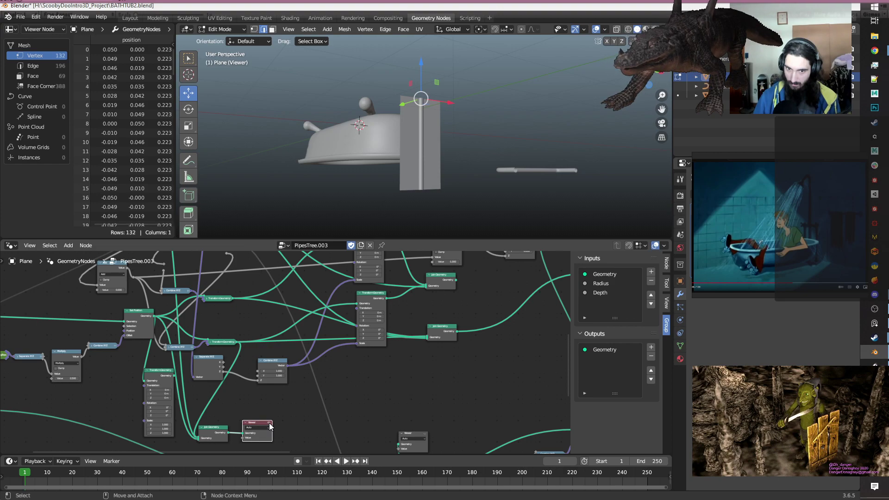
left_click(269, 423)
left_click(269, 423)
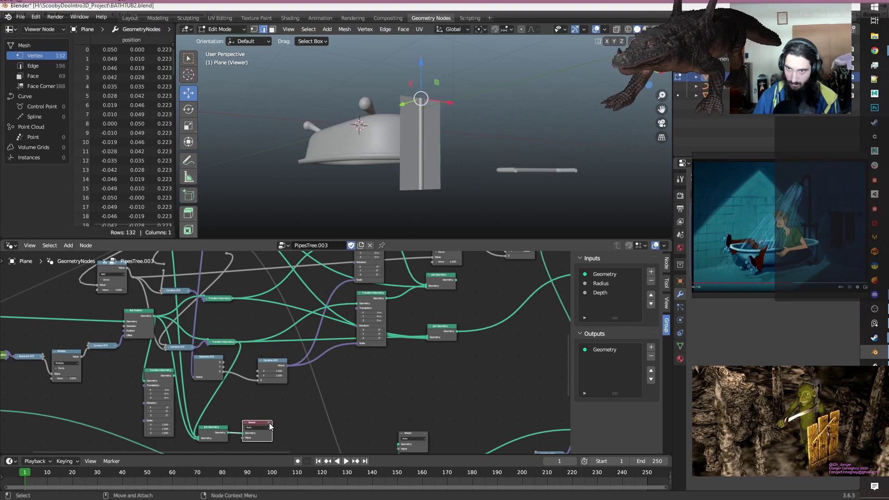
left_click(269, 423)
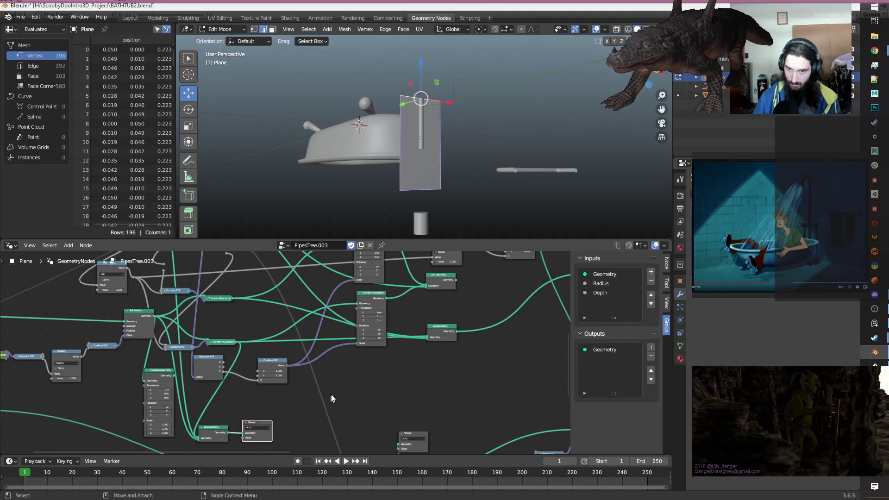
Nudge the lower Join Geometry node and trace its output link to the next Join Geometry downstream.
mouse_move(439, 338)
left_mouse_down()
mouse_move(393, 391)
mouse_move(427, 342)
left_mouse_up()
middle_click_drag(391, 359, 245, 376)
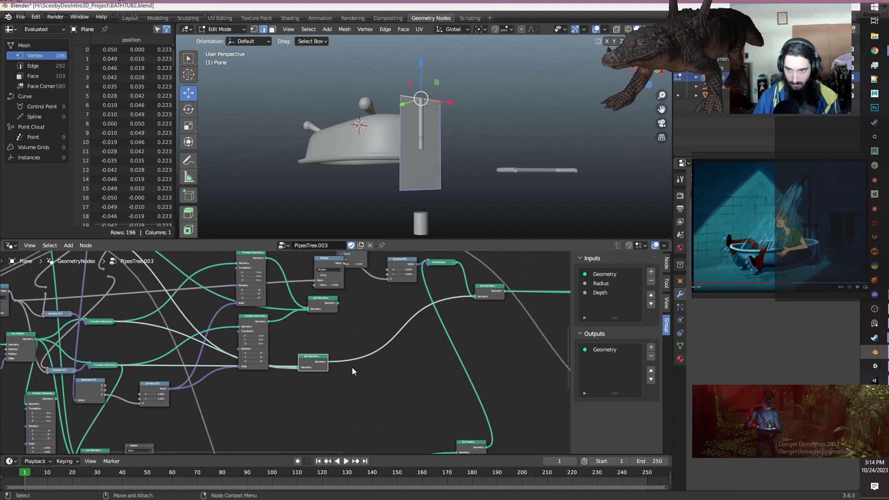
scroll(352, 367, "down", 2)
middle_click_drag(439, 367, 462, 324)
middle_click_drag(251, 375, 320, 391)
scroll(297, 386, "up", 4)
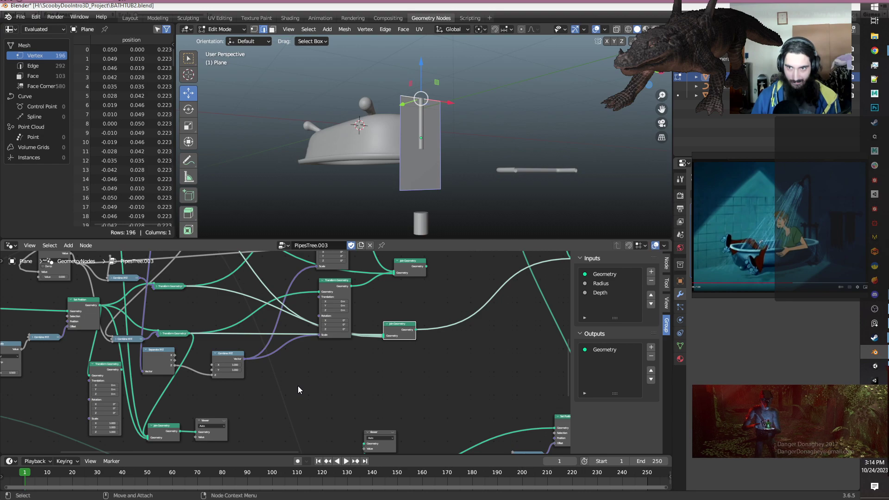
Compare the Viewer preview with the final output again and inspect the two collapsed Transform Geometry nodes.
left_click(224, 421)
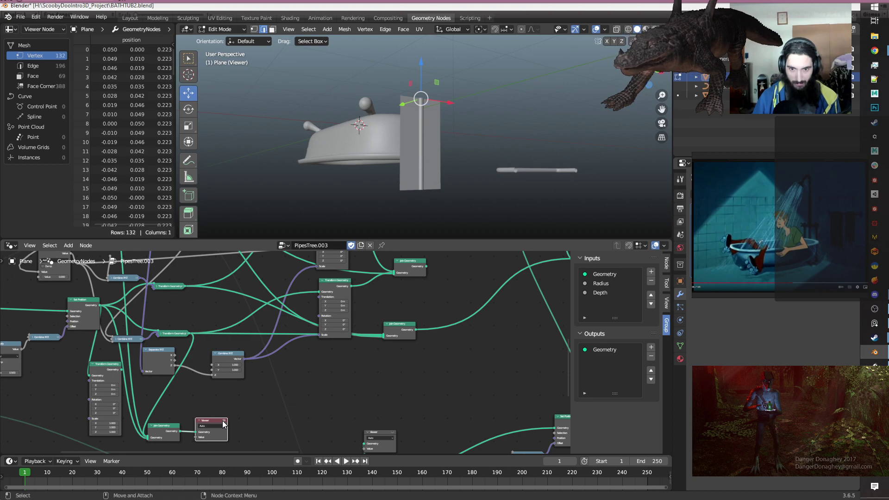
left_click(224, 422)
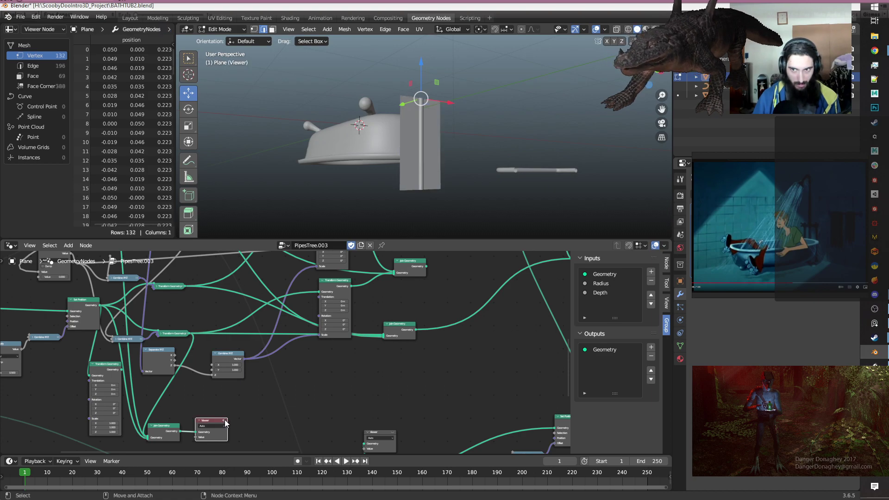
middle_click_drag(391, 377, 381, 393)
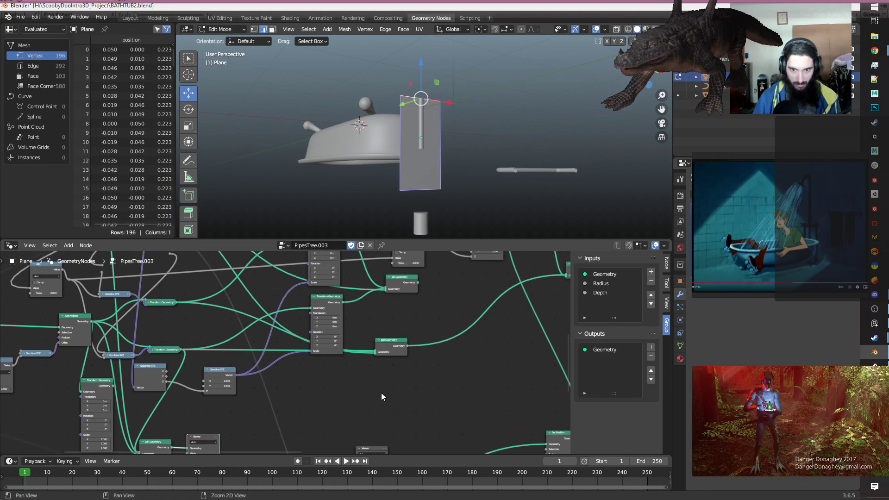
middle_click_drag(171, 327, 201, 347)
scroll(201, 347, "up", 1)
scroll(201, 350, "up", 1)
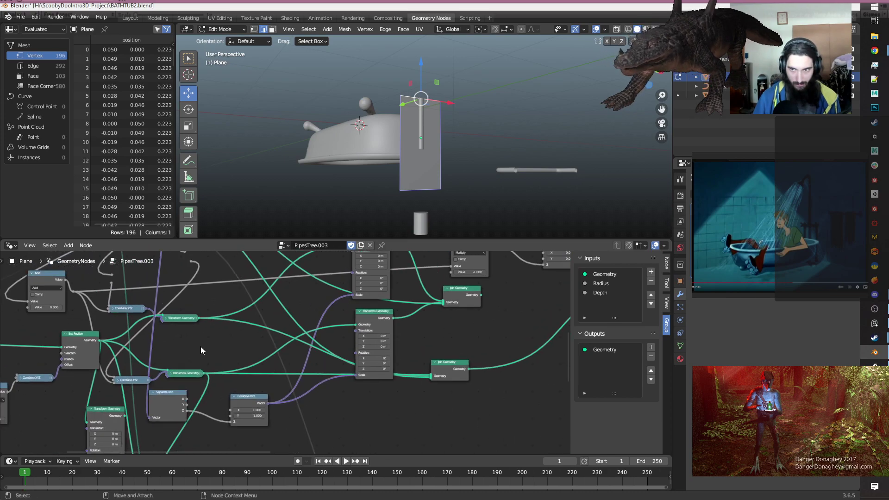
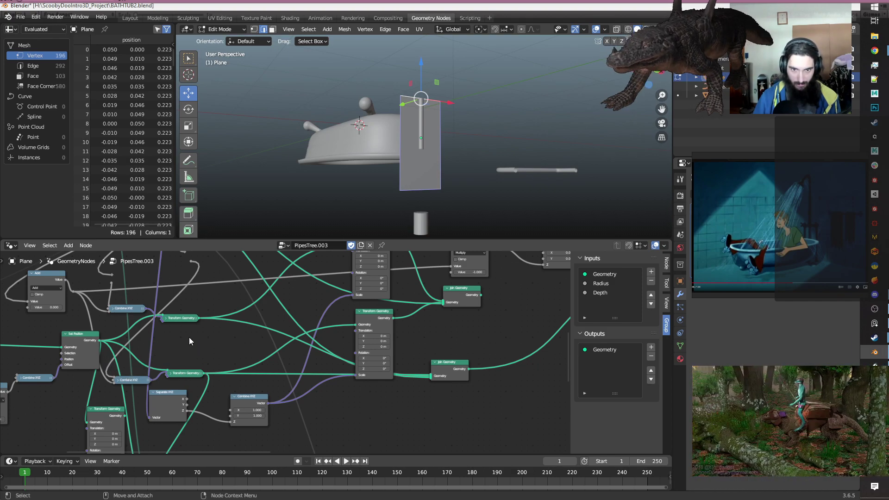
Reactivate the Viewer preview and move the lower Join Geometry node beside the two collapsed Transform Geometry nodes.
scroll(190, 341, "down", 1)
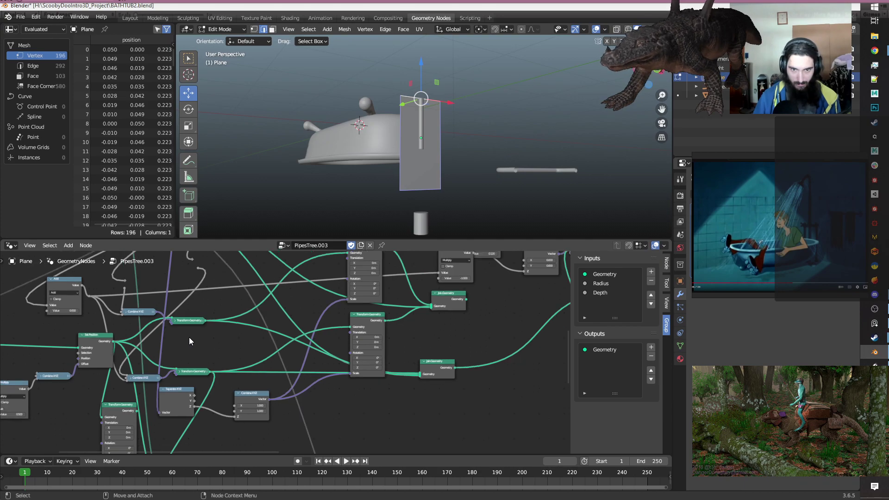
scroll(406, 375, "down", 4, "shift")
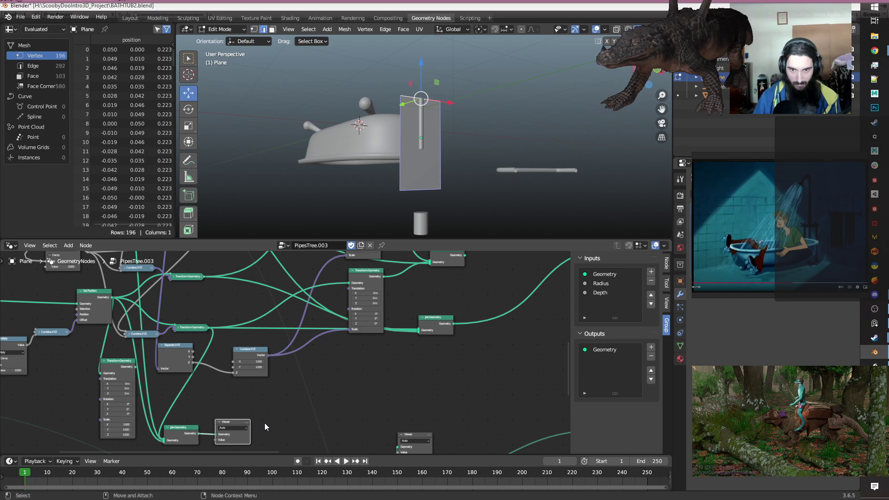
left_click(246, 422)
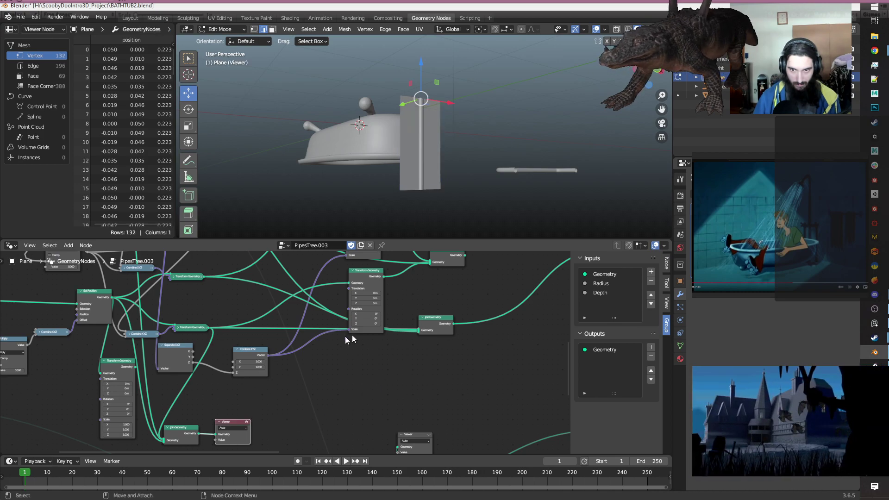
left_click_drag(432, 315, 246, 301)
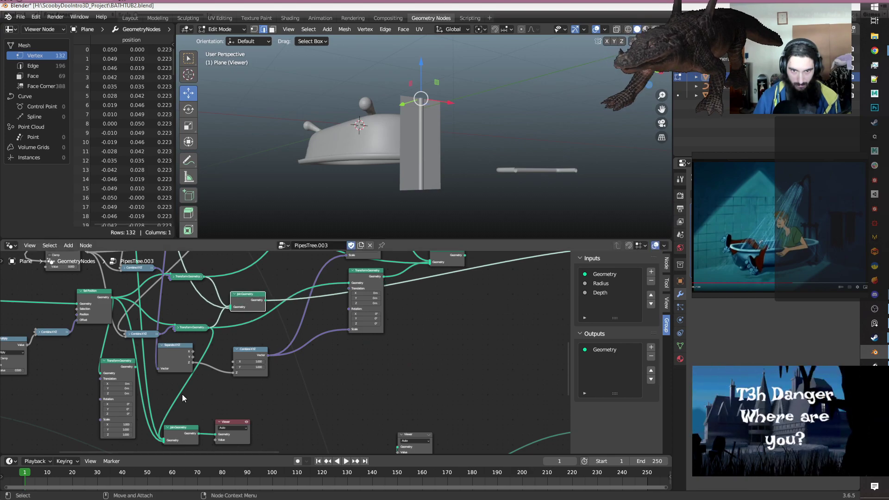
Unlink the lower collapsed Transform Geometry from the Viewer's Join Geometry to isolate the other pipe, and reconnect it.
scroll(259, 305, "down", 2)
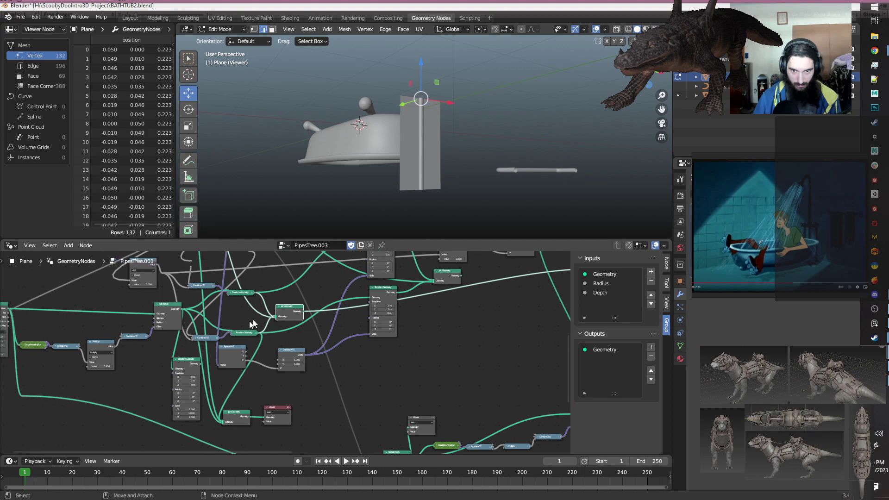
scroll(260, 319, "up", 2)
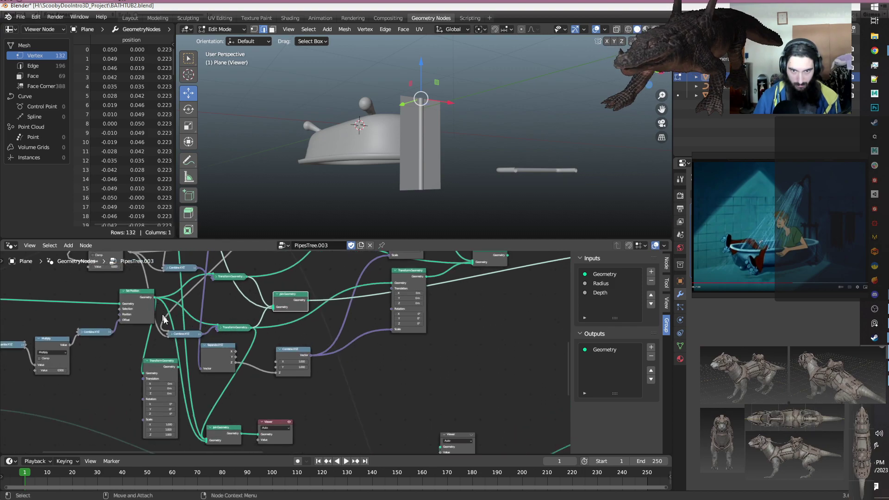
right_click_drag(210, 392, 236, 395, "ctrl")
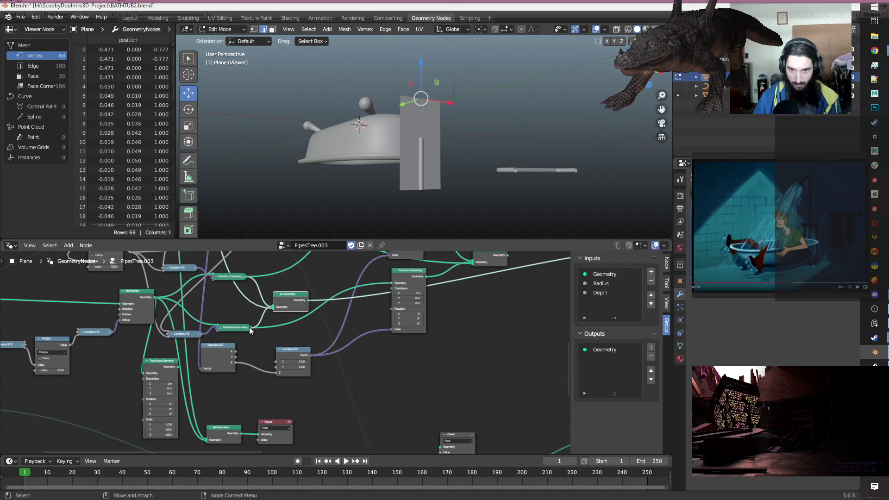
left_click_drag(250, 327, 206, 435)
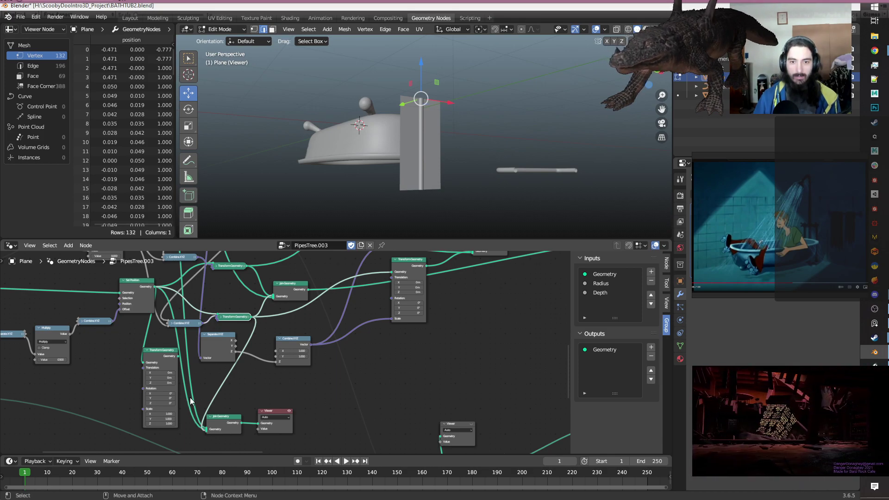
Cut the Set Position link to the Viewer's Join Geometry to isolate the transformed pipe, and restore the link.
right_click_drag(190, 397, 229, 397, "ctrl")
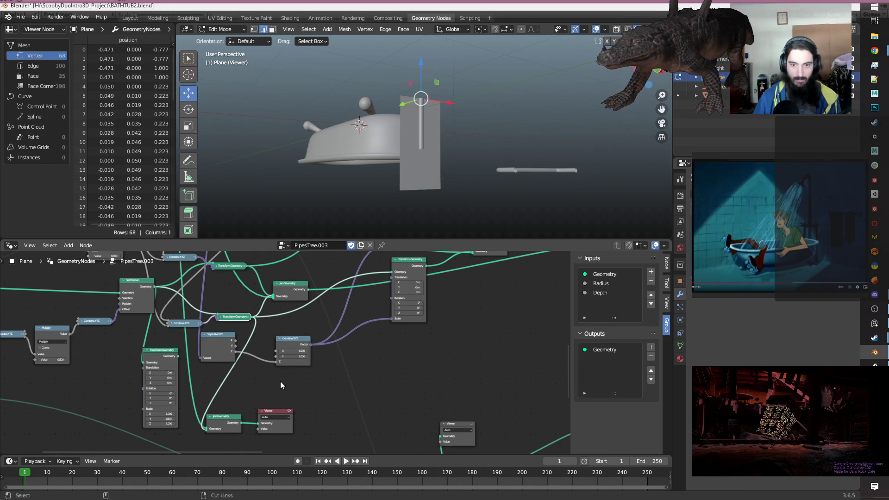
scroll(230, 387, "up", 1)
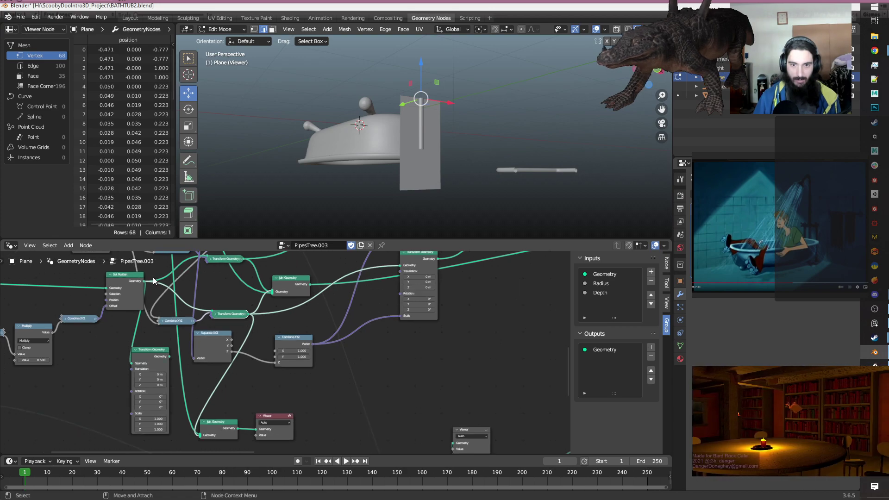
left_click_drag(143, 280, 200, 436)
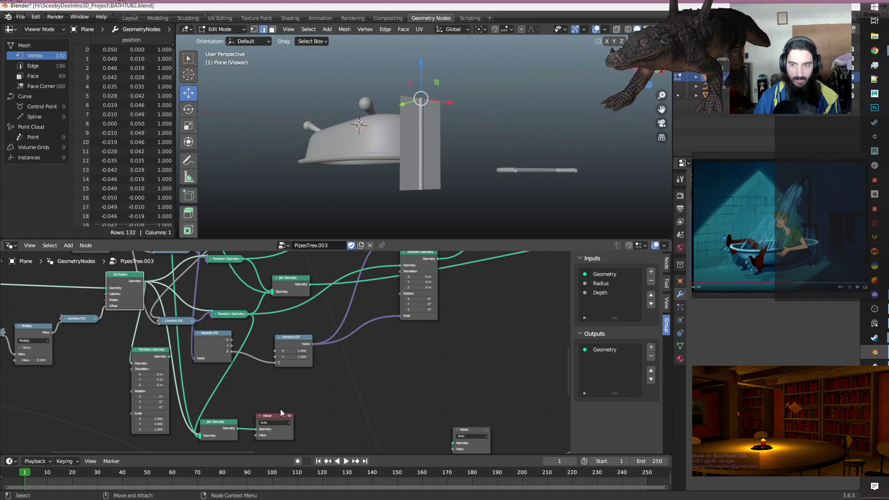
Enable the wireframe overlay in the viewport and lower its opacity.
left_click(604, 29)
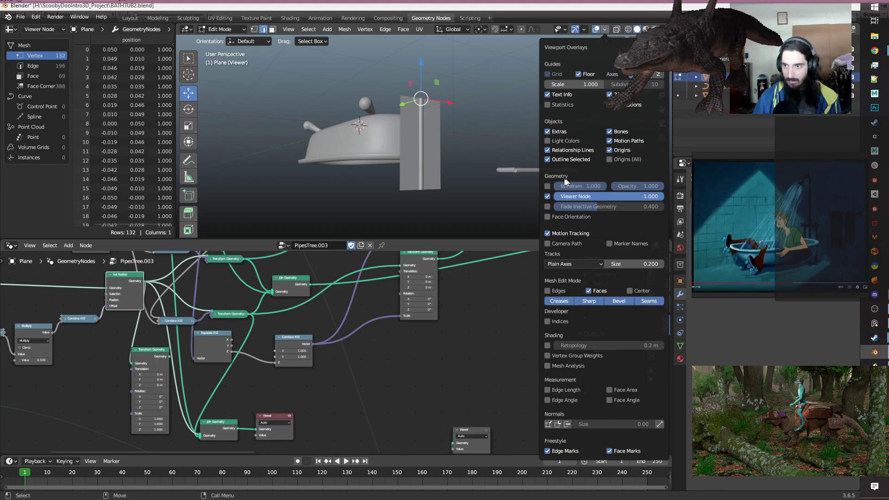
left_click(547, 185)
left_click_drag(649, 187, 635, 187)
scroll(477, 162, "up", 1)
scroll(478, 162, "up", 2)
middle_click_drag(508, 172, 500, 161, "shift")
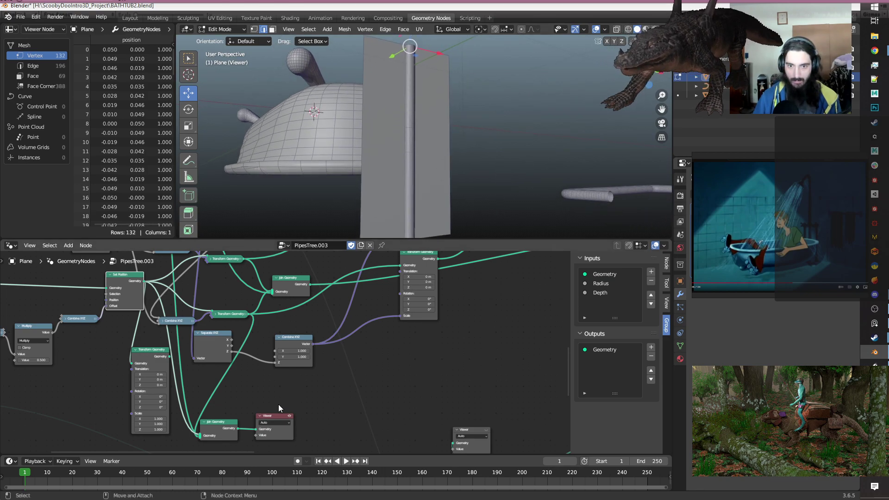
Disconnect the lower collapsed Transform Geometry from the Viewer's Join Geometry so only the Set Position pipe is previewed.
mouse_move(269, 370)
middle_mouse_down()
mouse_move(328, 379)
mouse_move(271, 385)
middle_mouse_up()
scroll(330, 379, "down", 1)
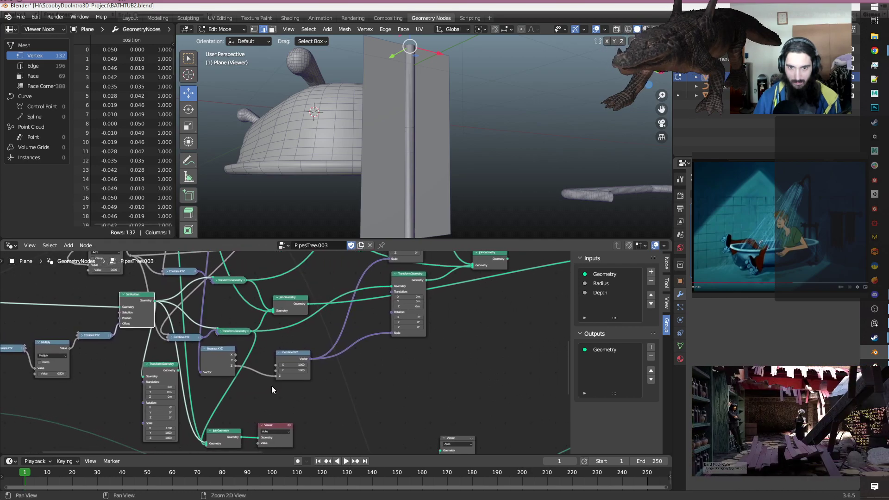
scroll(272, 389, "down", 1)
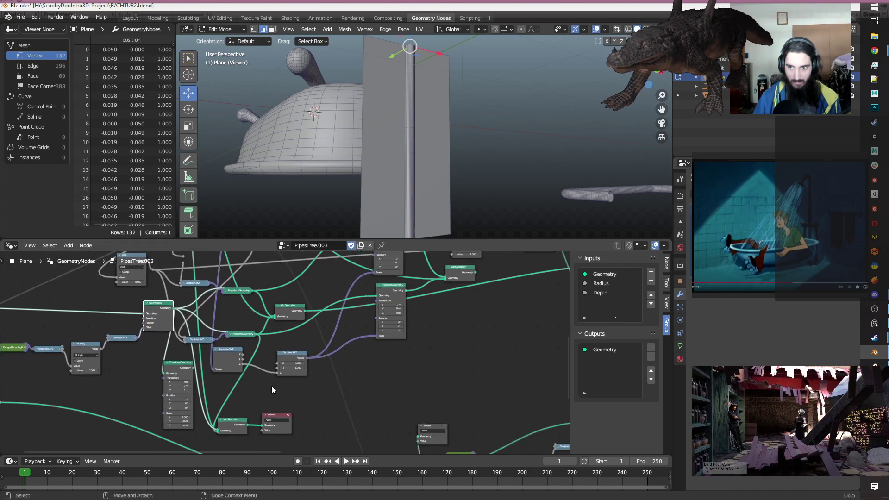
mouse_move(480, 153)
middle_mouse_down()
mouse_move(492, 138)
mouse_move(489, 153)
middle_mouse_up()
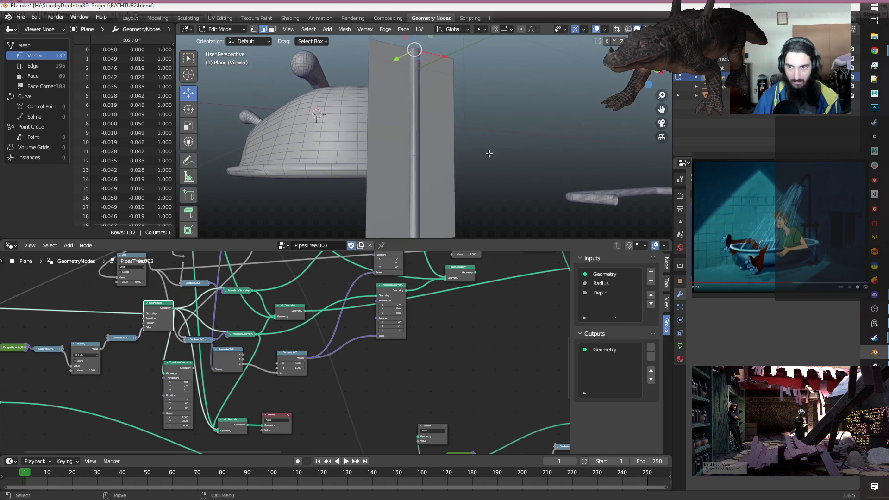
scroll(229, 359, "up", 1)
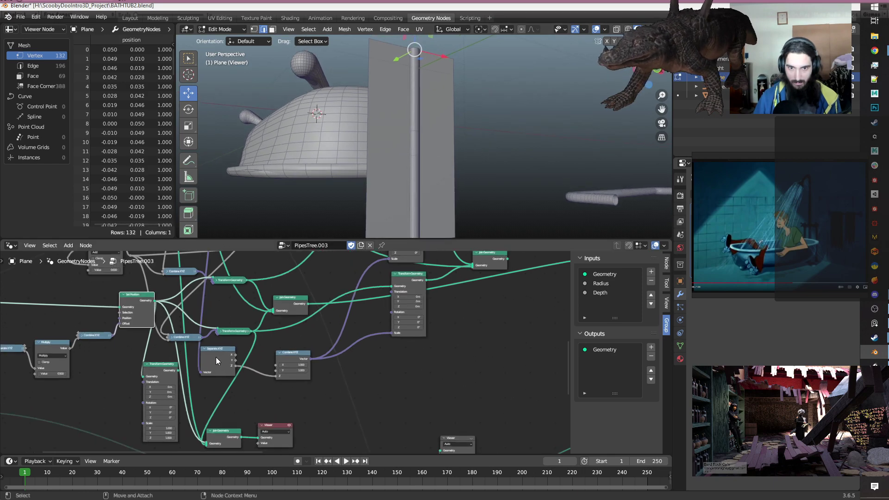
right_click_drag(211, 397, 232, 399, "ctrl")
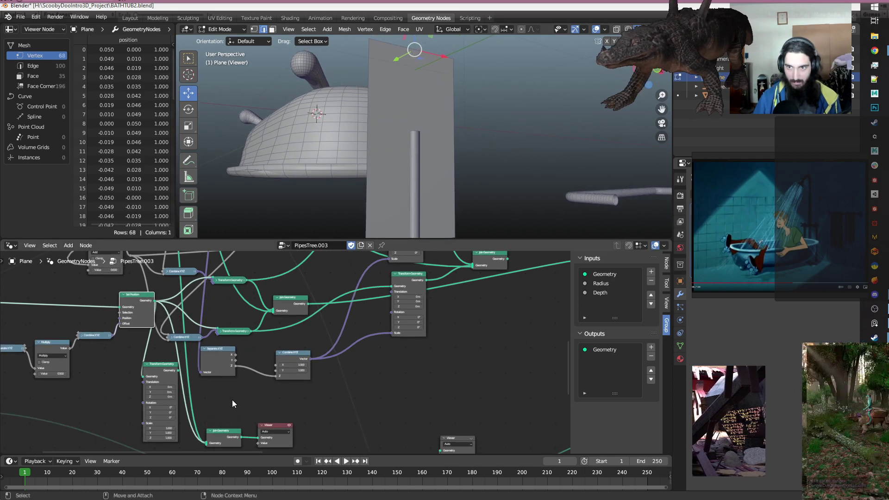
Try lowering the plane's upper edge by about 0.565 m along Z to test the previewed pipe, and undo the move.
scroll(469, 141, "down", 2)
scroll(468, 141, "up", 1)
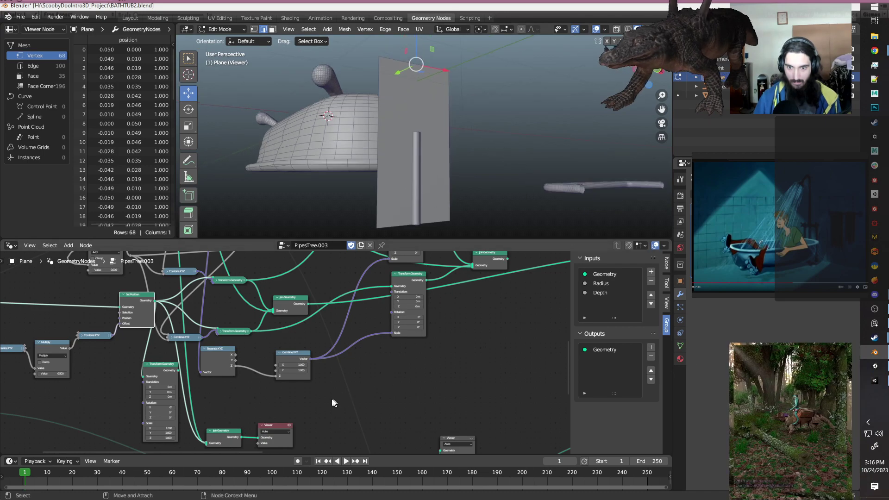
middle_click_drag(408, 212, 464, 167)
scroll(268, 407, "down", 2)
scroll(256, 406, "up", 1)
middle_click_drag(256, 406, 299, 397)
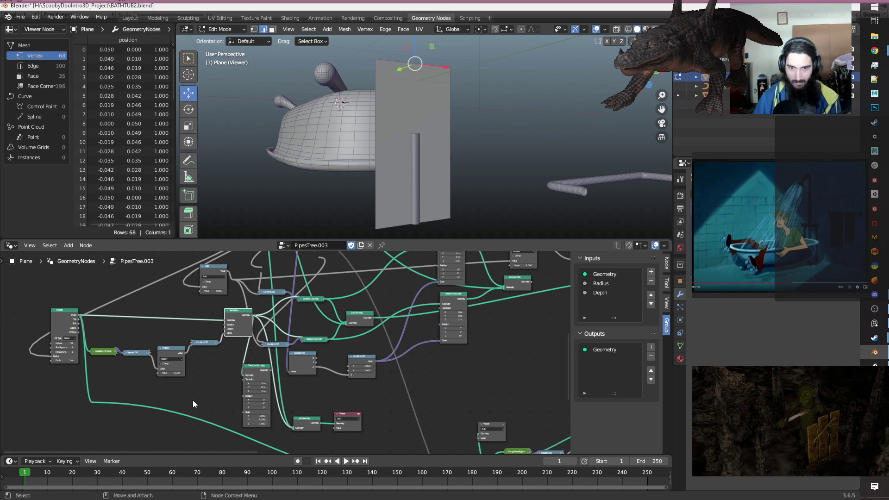
scroll(192, 402, "up", 1)
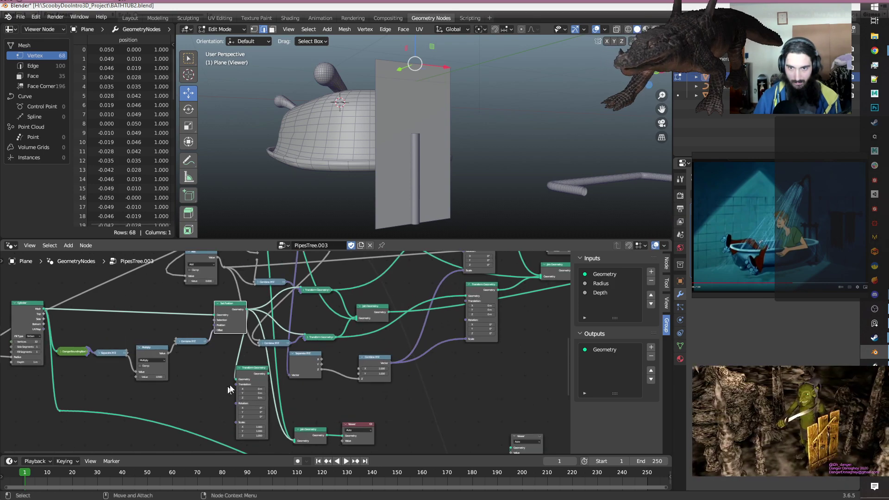
middle_click_drag(503, 127, 502, 147)
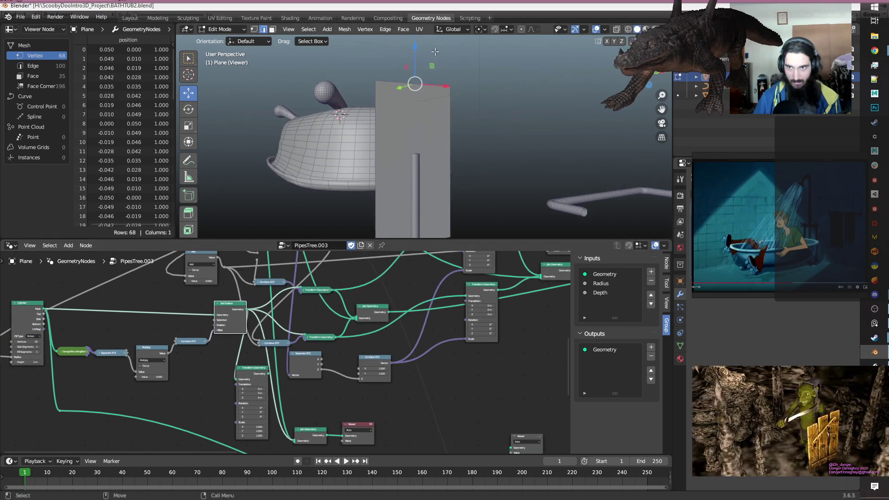
left_click_drag(413, 52, 429, 110)
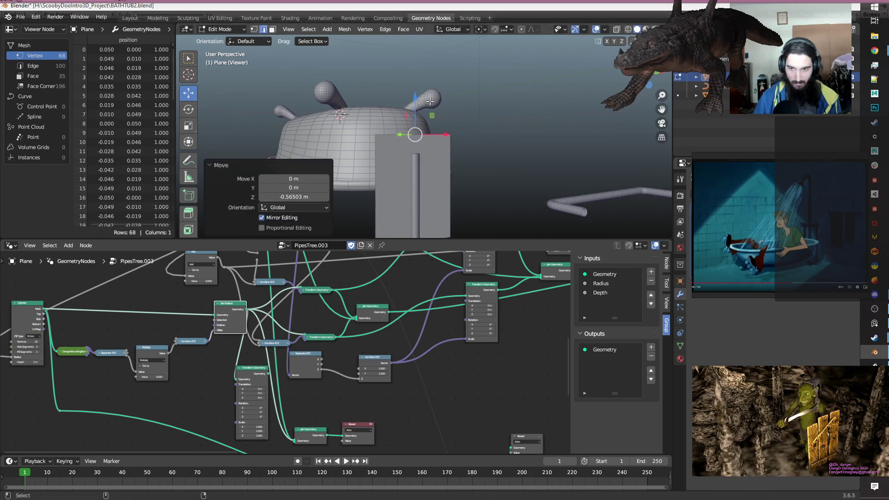
key("ctrl+z")
Pack the Separate XYZ, Multiply, Combine XYZ and Set Position nodes closer together beside the Cylinder and bounding box nodes.
middle_click_drag(410, 363, 396, 360)
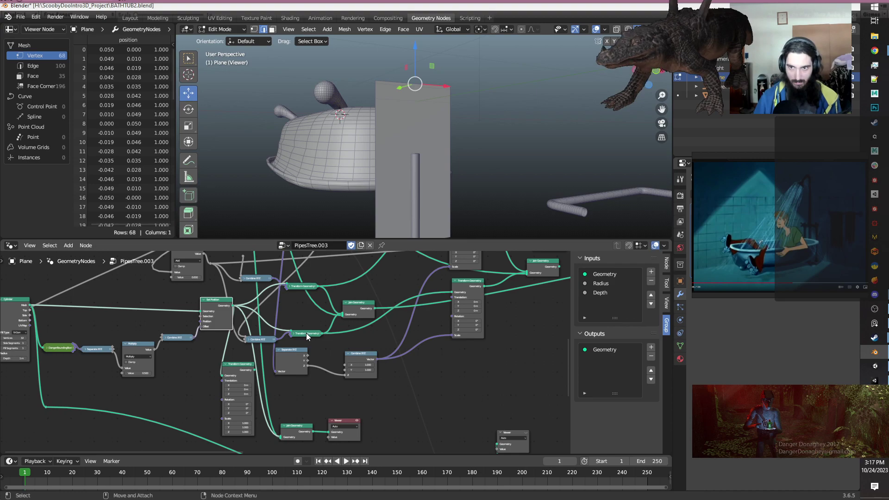
middle_click_drag(377, 392, 419, 413)
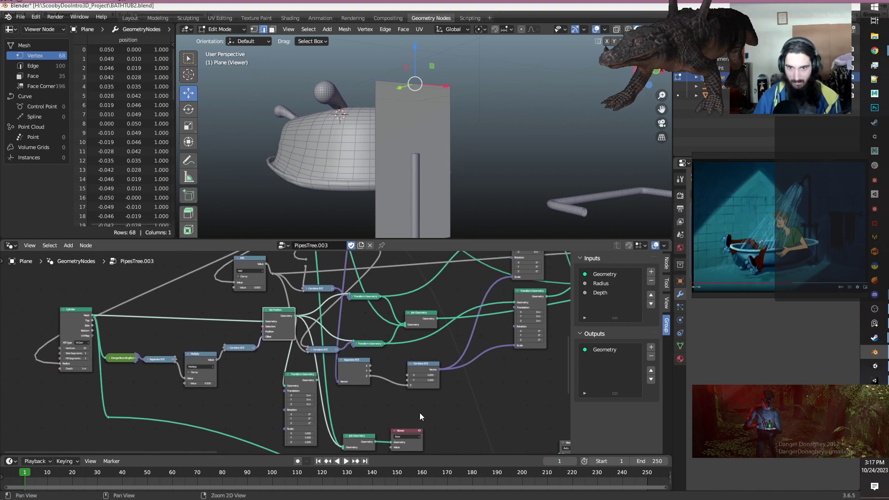
middle_click_drag(230, 369, 303, 383)
scroll(251, 351, "up", 4)
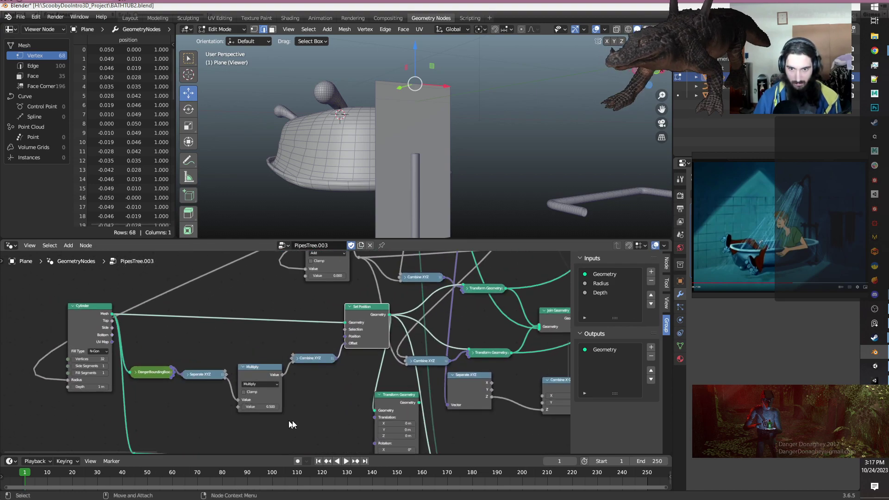
scroll(297, 419, "down", 1)
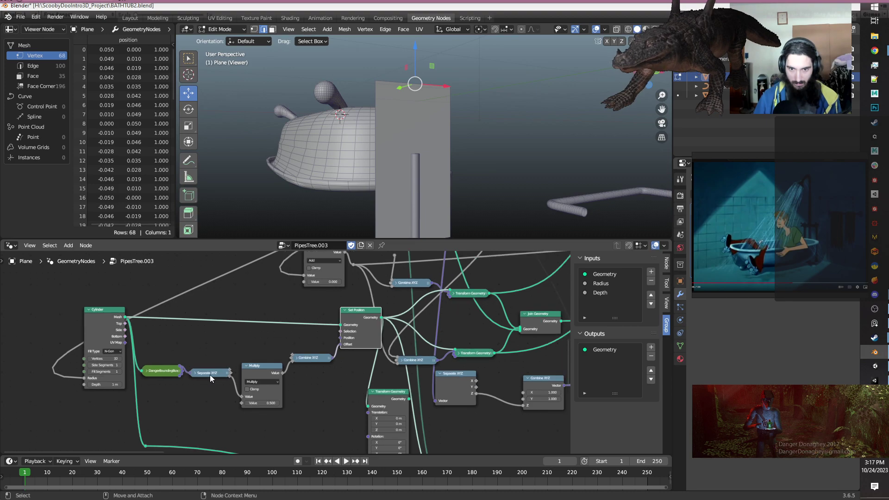
left_click_drag(204, 371, 203, 363)
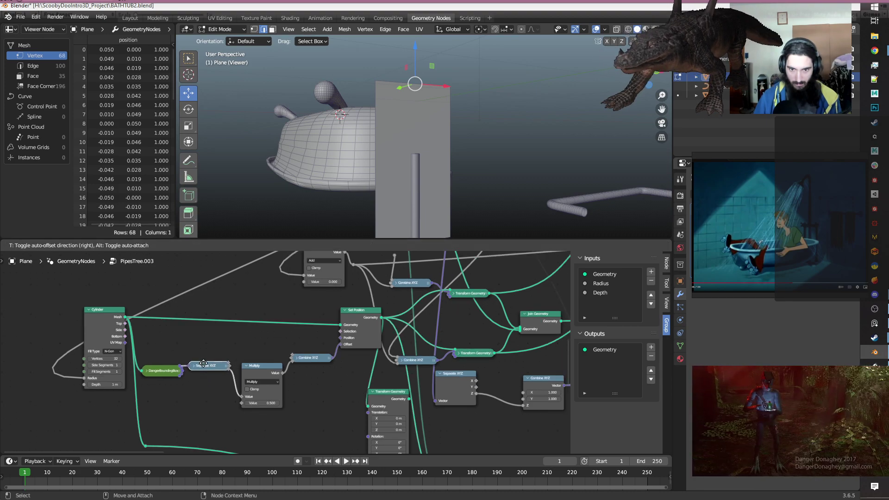
left_click_drag(258, 366, 207, 380)
left_click_drag(309, 357, 257, 366)
left_click_drag(357, 313, 254, 326)
middle_click_drag(283, 401, 183, 399)
scroll(181, 400, "down", 2)
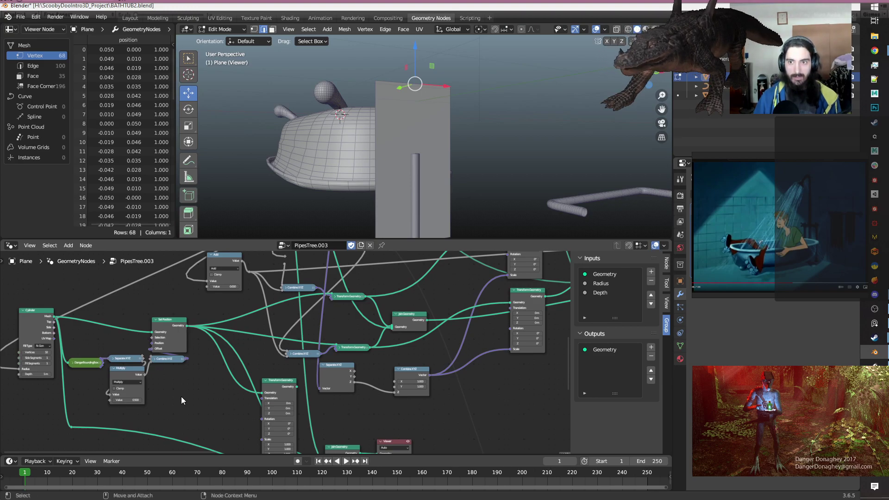
Detach the Combine XYZ from the Set Position's Offset input and move it beside the Multiply node.
scroll(459, 186, "down", 3)
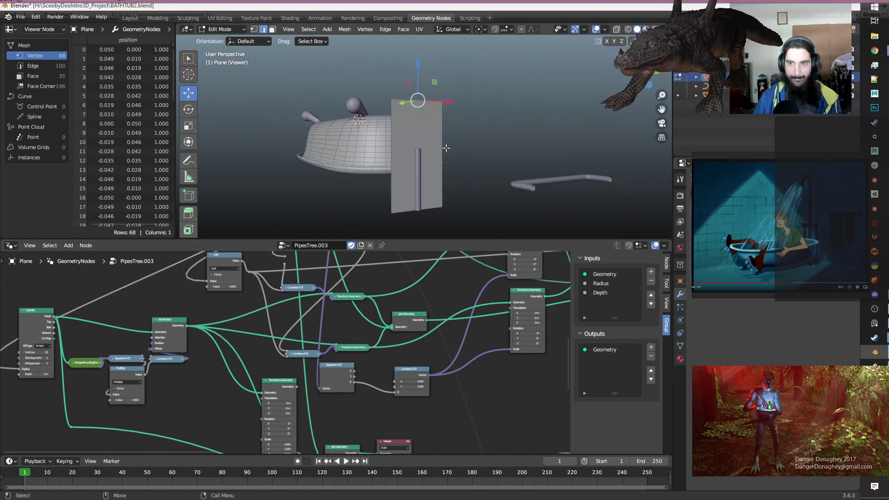
scroll(459, 185, "up", 1)
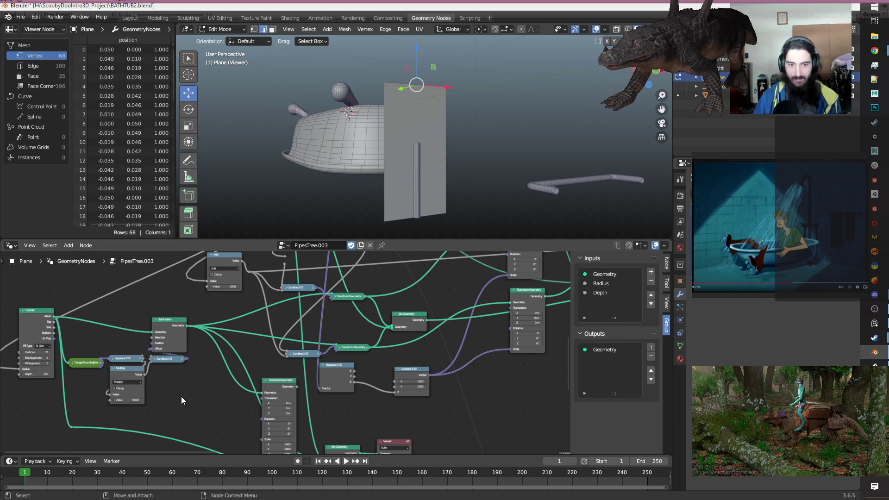
scroll(181, 394, "up", 2)
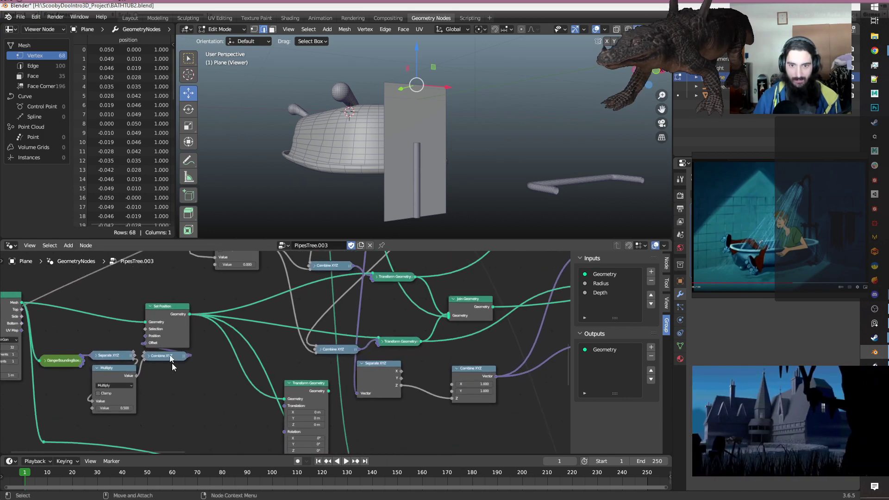
left_click_drag(166, 357, 176, 382, "alt")
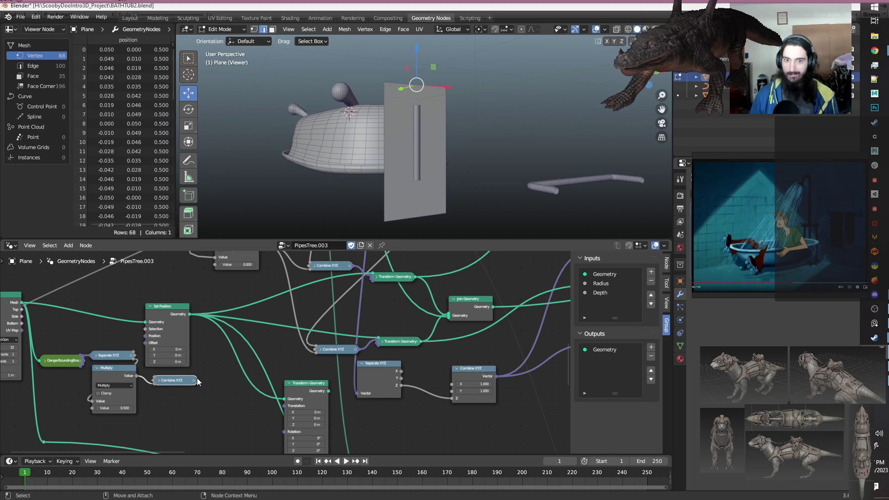
Add a Vector Math node in Add mode and place it beside the bounding box group node, above the Group Input.
scroll(196, 378, "down", 2)
scroll(196, 379, "down", 3)
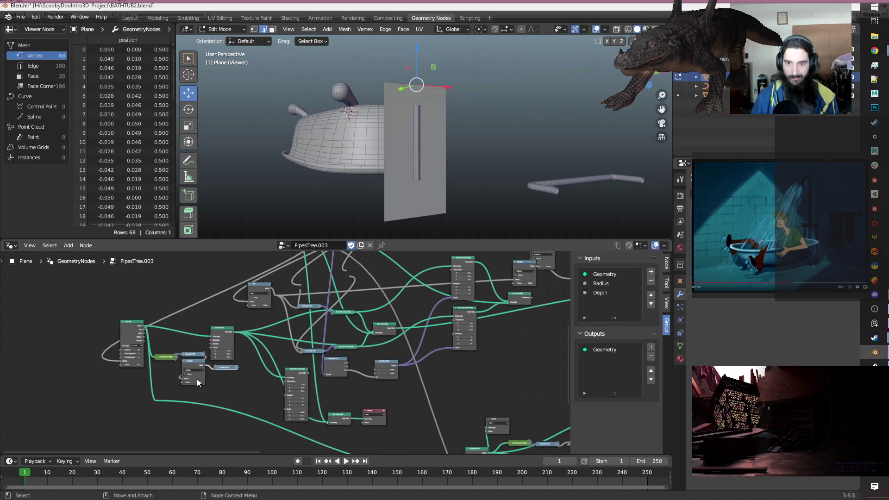
scroll(224, 384, "up", 1)
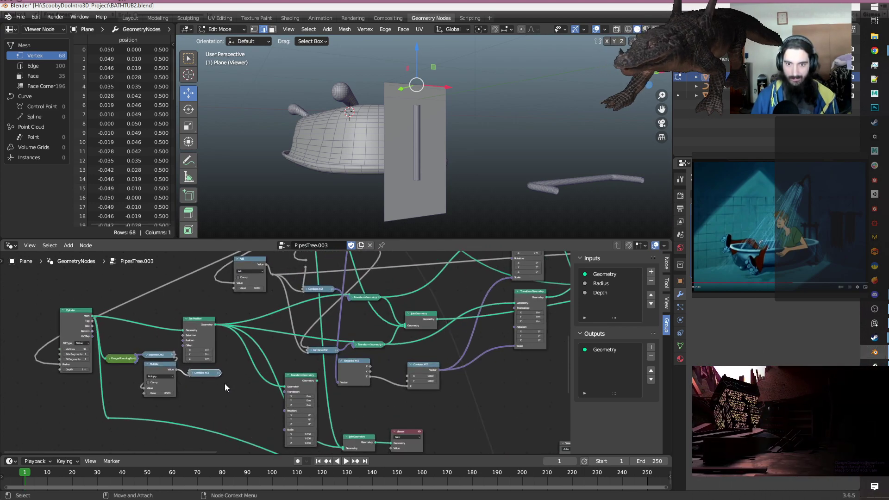
scroll(224, 383, "up", 1)
middle_click_drag(235, 380, 302, 352)
left_click(249, 372)
key("shift+a")
type("s")
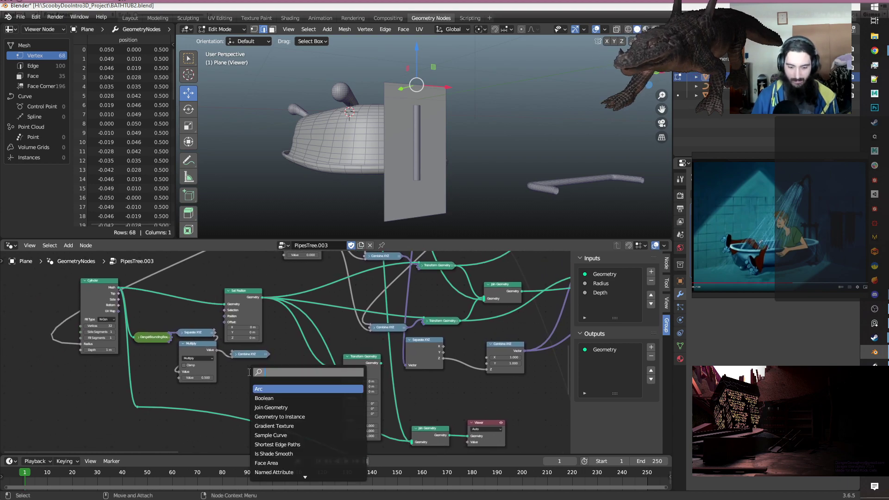
type("vect")
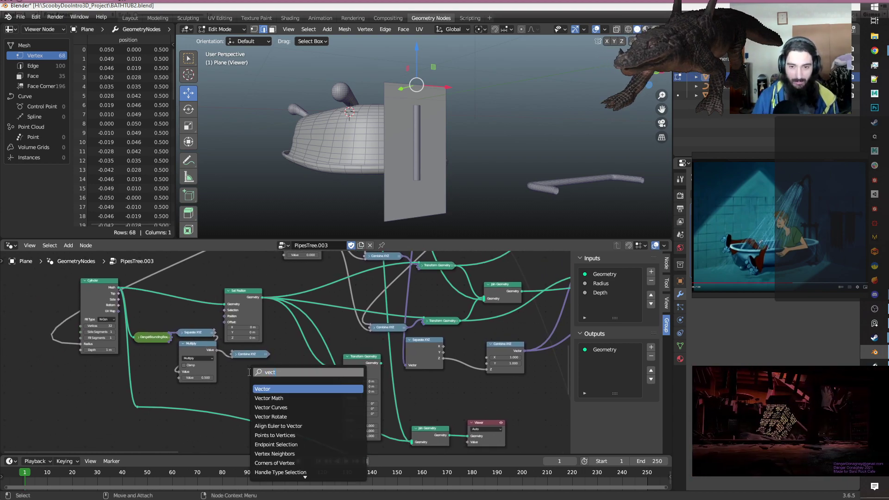
left_click(284, 398)
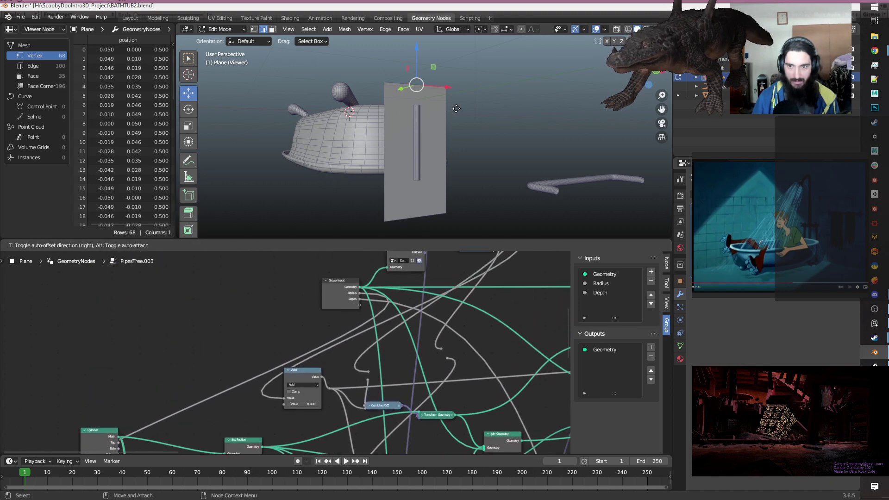
left_click(265, 343)
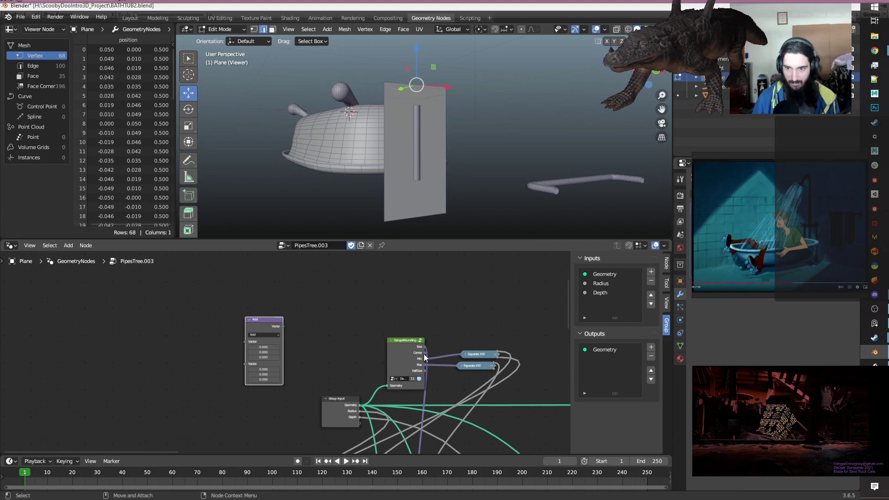
Link the bounding box group's Center output to the Vector Math node's second vector input and set its operation to Subtract.
left_click_drag(424, 353, 246, 363)
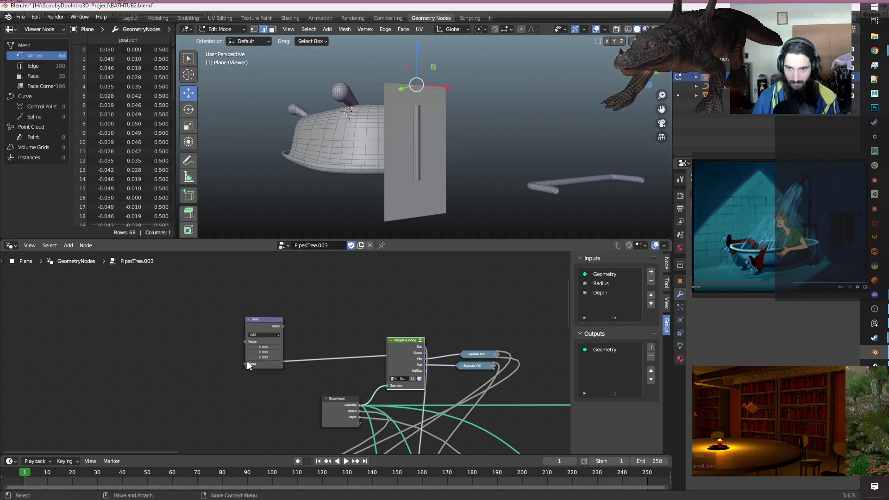
left_click(262, 334)
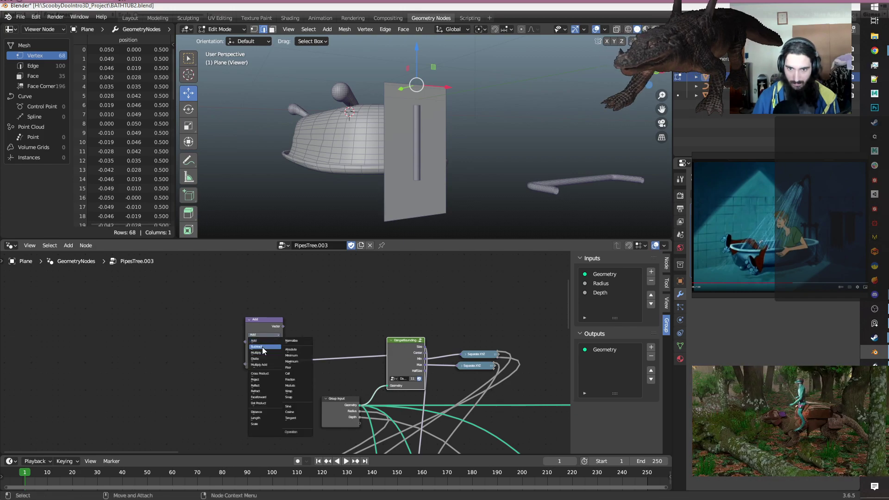
left_click(257, 346)
Move the Subtract vector node down to sit above the Cylinder node.
scroll(249, 397, "down", 1)
middle_click_drag(249, 396, 276, 312)
scroll(259, 280, "down", 3)
left_click_drag(277, 260, 221, 341)
middle_click_drag(221, 341, 236, 285)
scroll(245, 292, "up", 6)
middle_click_drag(275, 322, 346, 353)
left_click_drag(281, 273, 210, 274)
Duplicate the Subtract vector node, place the copy beside it and set the copy's operation to Add.
key("shift+d")
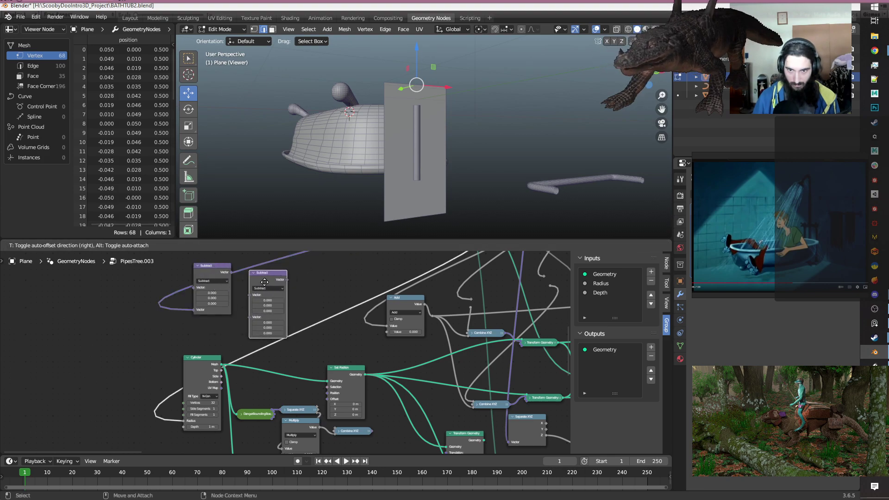
left_click(256, 280)
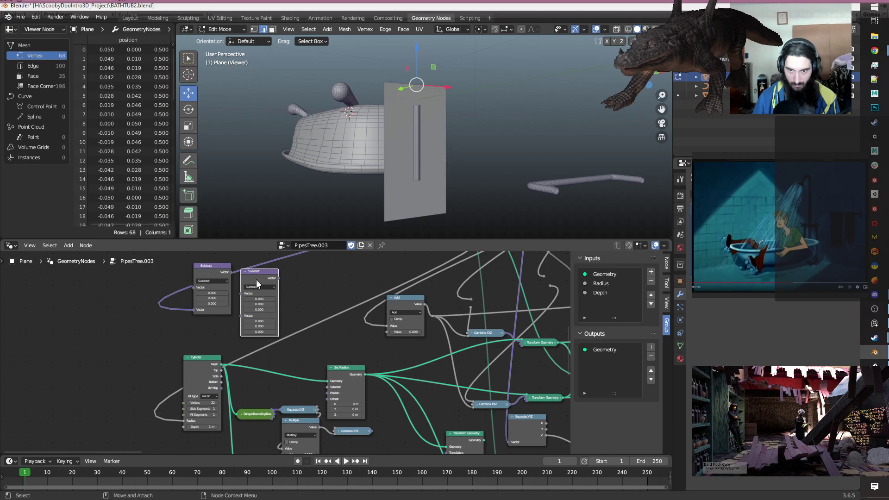
left_click(258, 287)
left_click(258, 292)
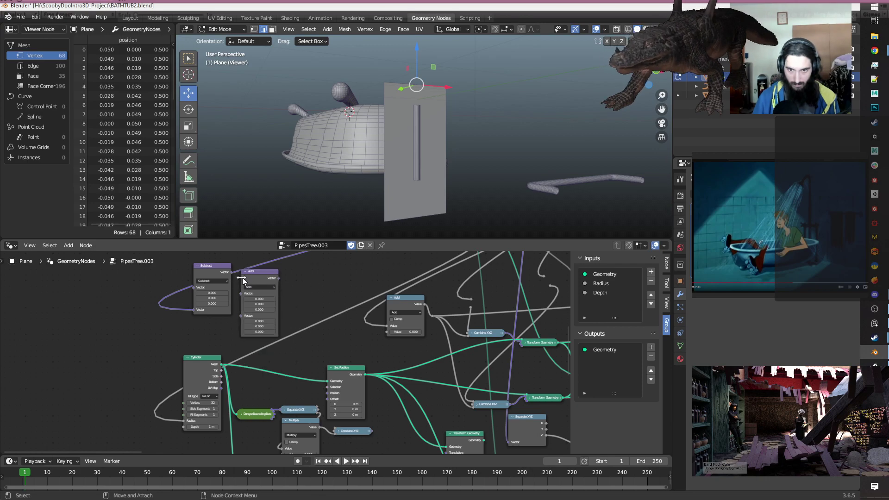
Feed the Subtract and Combine XYZ vectors into the new Add node, link its result to Set Position's Offset, and space it from Subtract.
left_click_drag(231, 273, 242, 296)
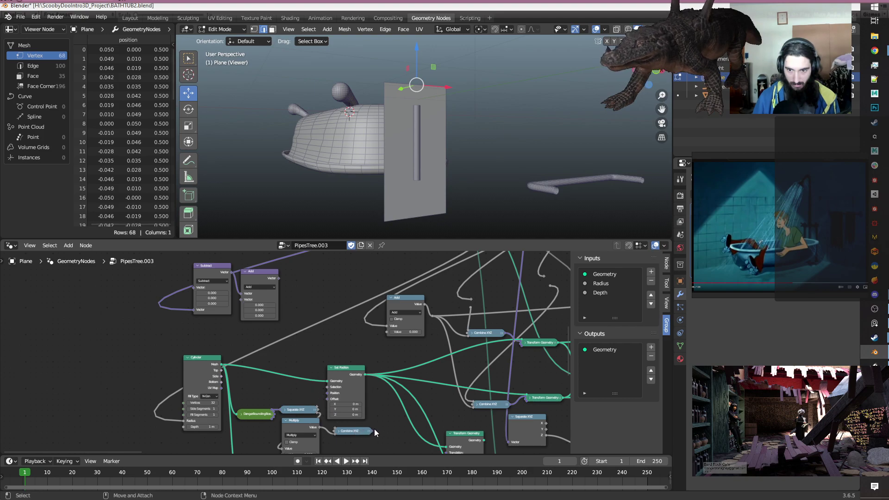
left_click_drag(371, 430, 333, 400)
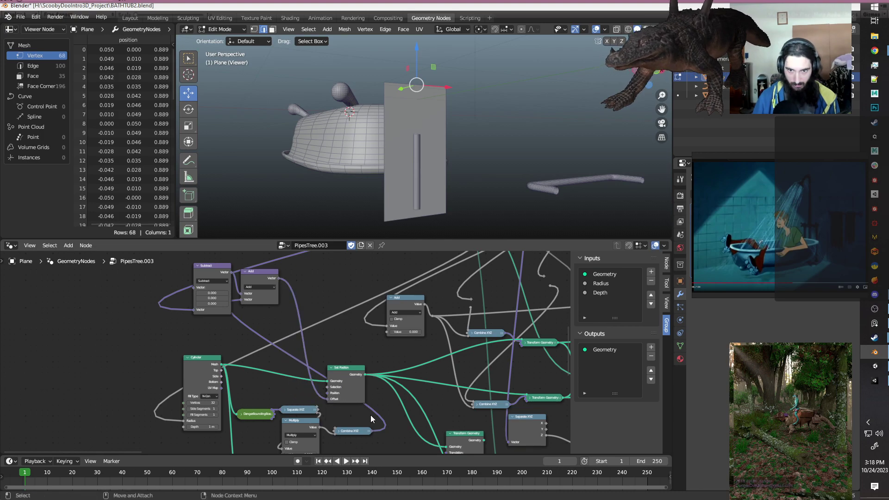
middle_click_drag(308, 292, 265, 364)
left_click_drag(211, 353, 239, 353)
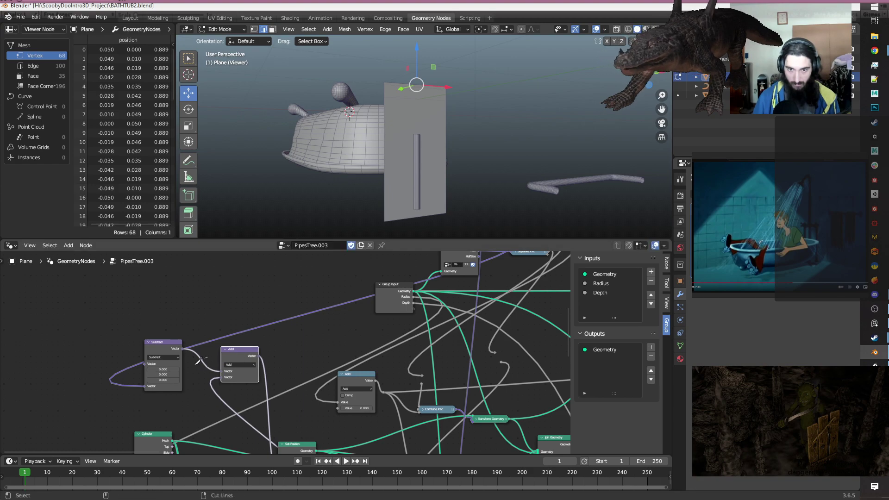
Cut the link from Subtract to the vector Add node to test its effect on the pipe, and reconnect it.
right_click_drag(200, 360, 194, 365, "ctrl")
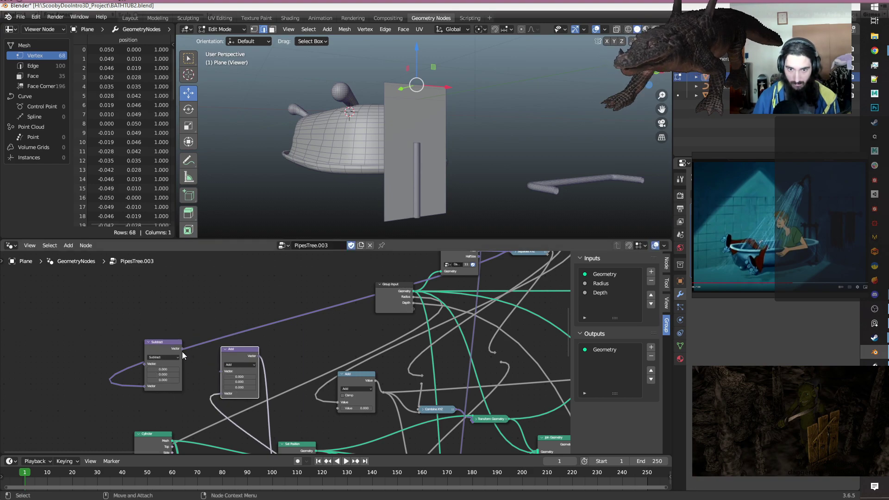
left_click_drag(182, 349, 221, 370)
scroll(221, 371, "down", 1)
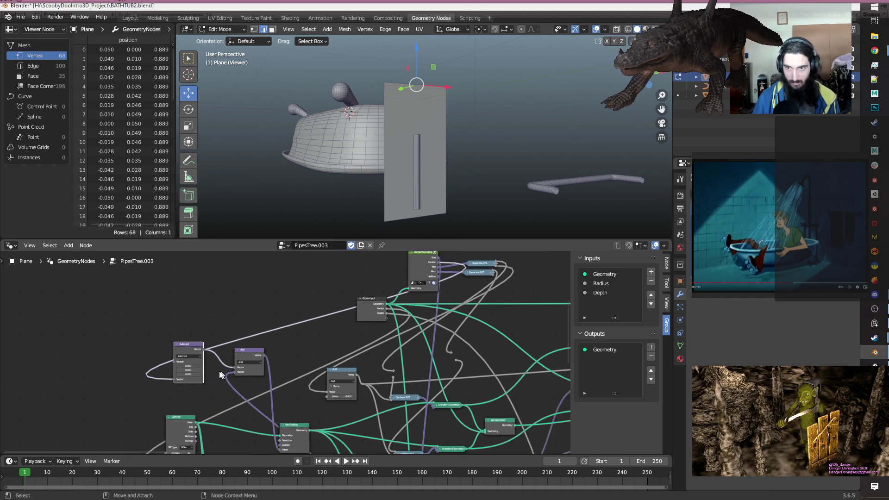
mouse_move(476, 151)
middle_mouse_down()
mouse_move(451, 152)
mouse_move(468, 151)
middle_mouse_up()
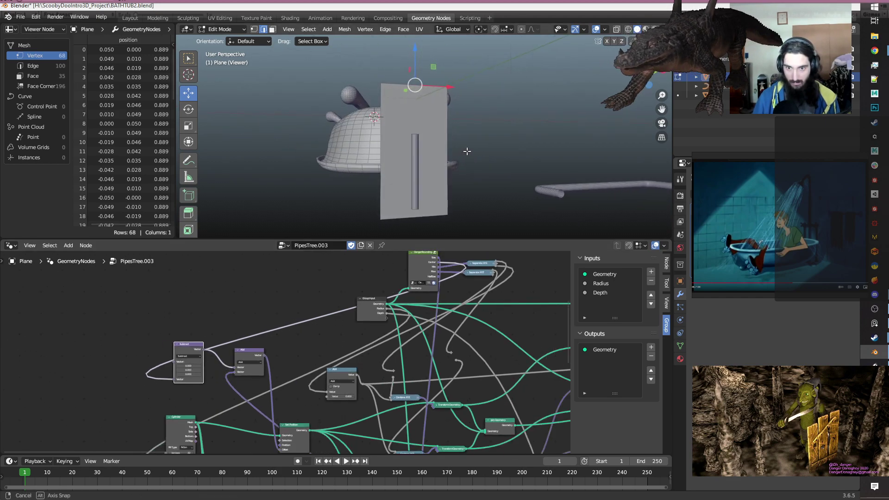
Try Subtract mode on the vector Add node, with Combine XYZ as its first input and the other Subtract node's result as second.
middle_click_drag(145, 388, 110, 337)
scroll(201, 319, "up", 1)
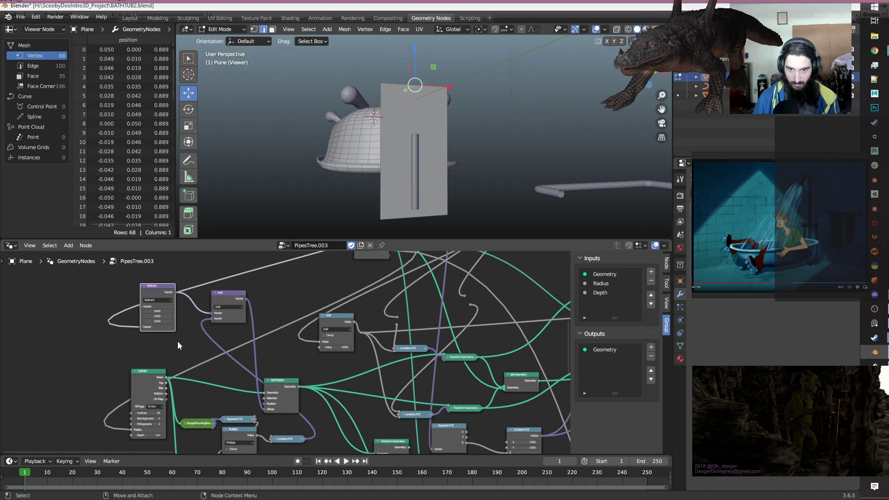
middle_click_drag(187, 342, 199, 342)
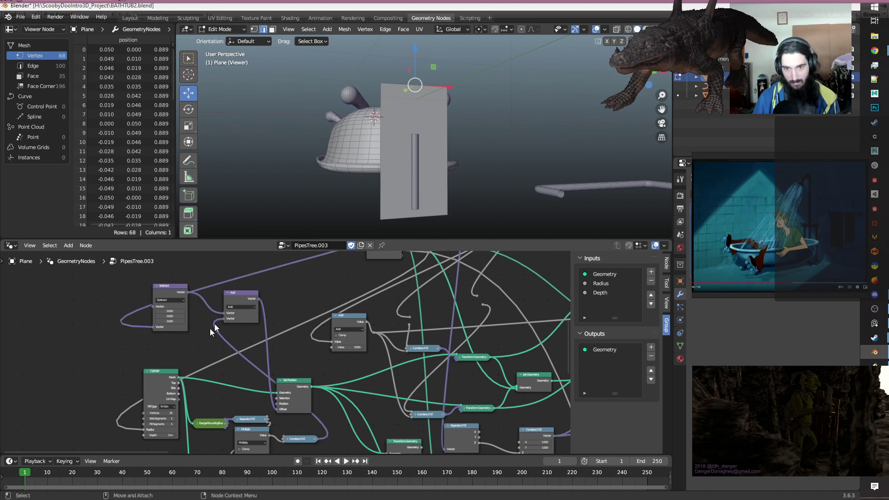
left_click(240, 307)
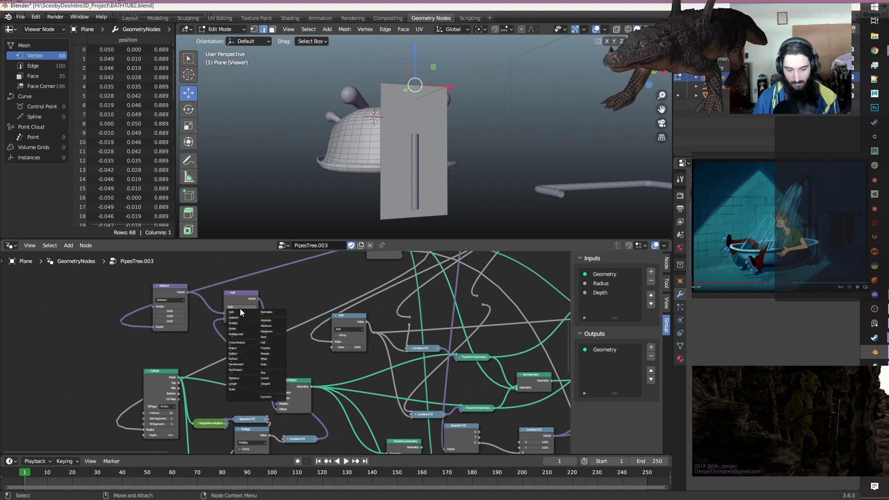
key("s")
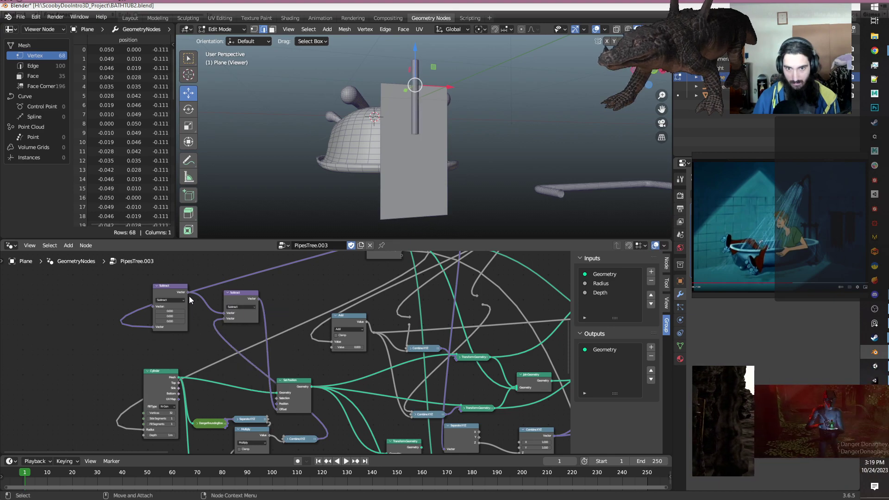
left_click_drag(187, 293, 223, 319)
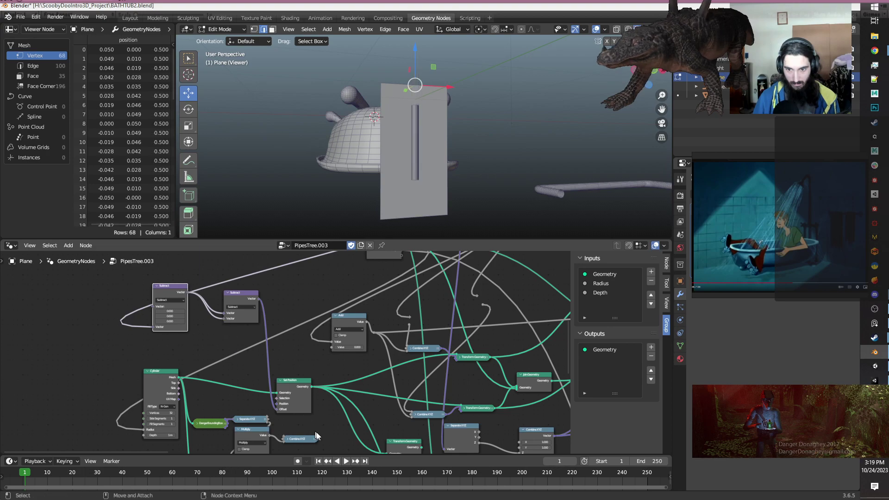
left_click_drag(317, 439, 226, 312)
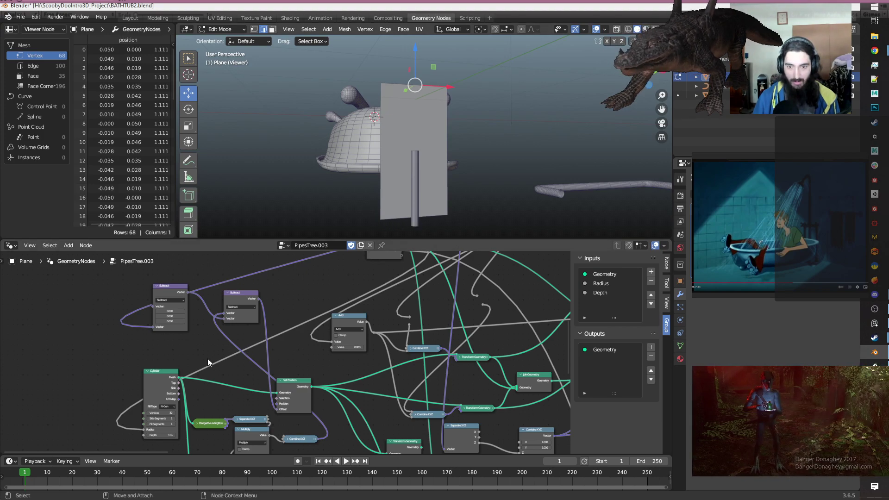
Switch the vector node feeding Set Position's Offset back to Add mode.
scroll(208, 358, "down", 2)
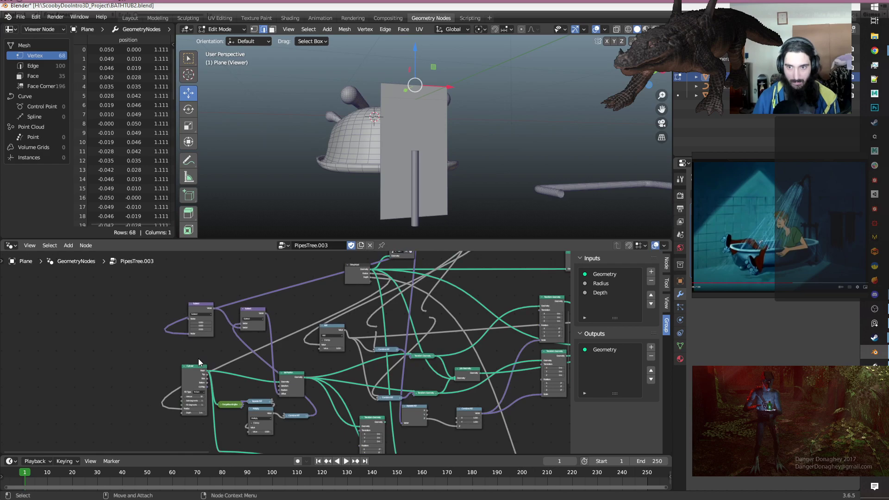
scroll(256, 312, "up", 3)
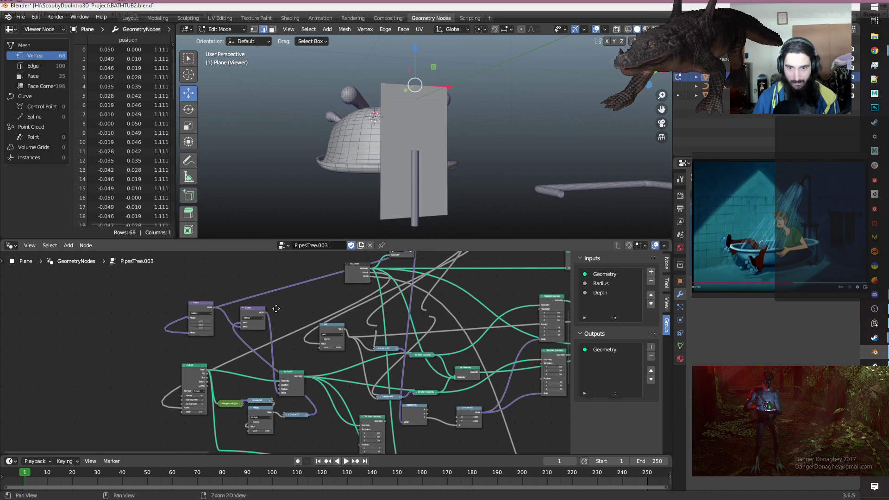
left_click(242, 298)
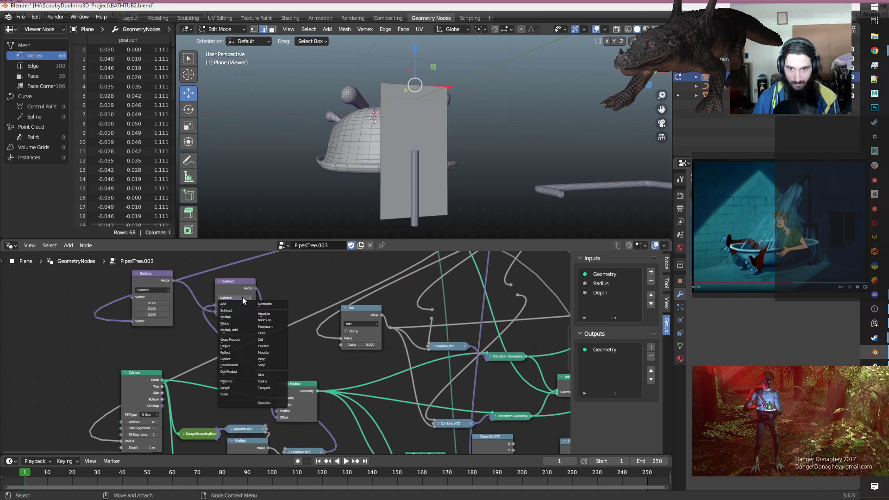
key("a")
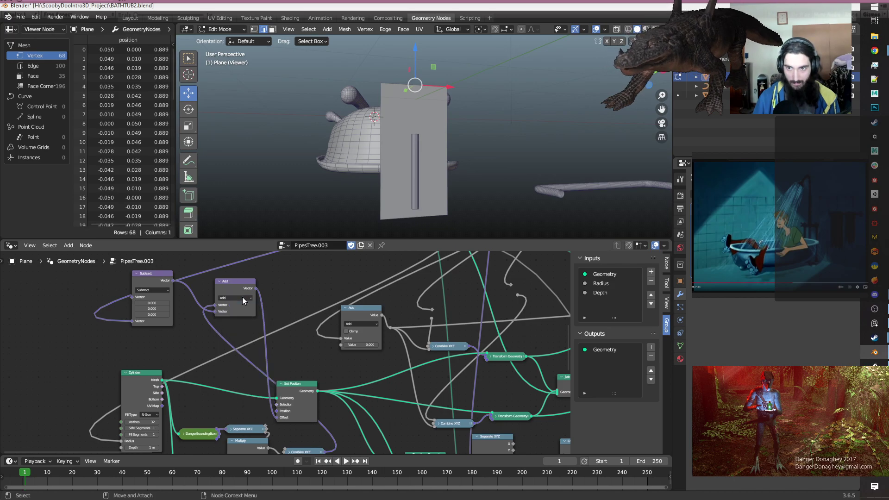
Add a Cube mesh node and place it above the bounding box group's Separate XYZ nodes.
scroll(291, 289, "down", 2)
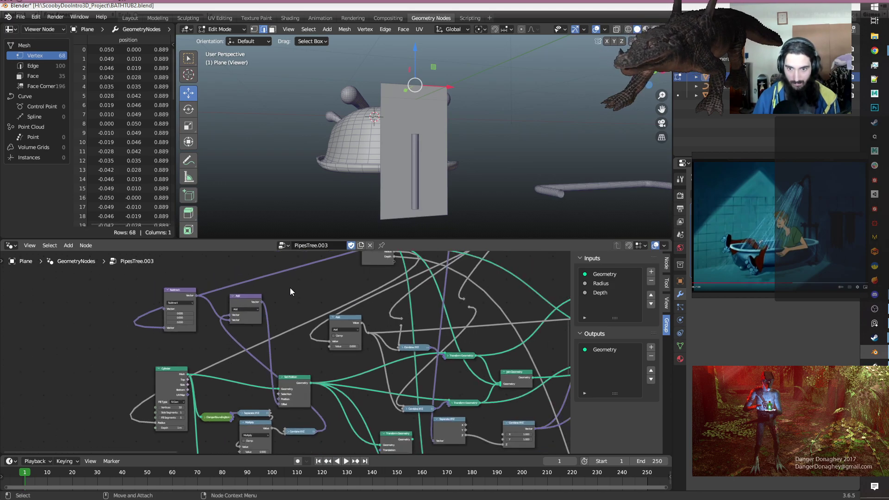
middle_click_drag(290, 291, 287, 300)
scroll(286, 301, "down", 3)
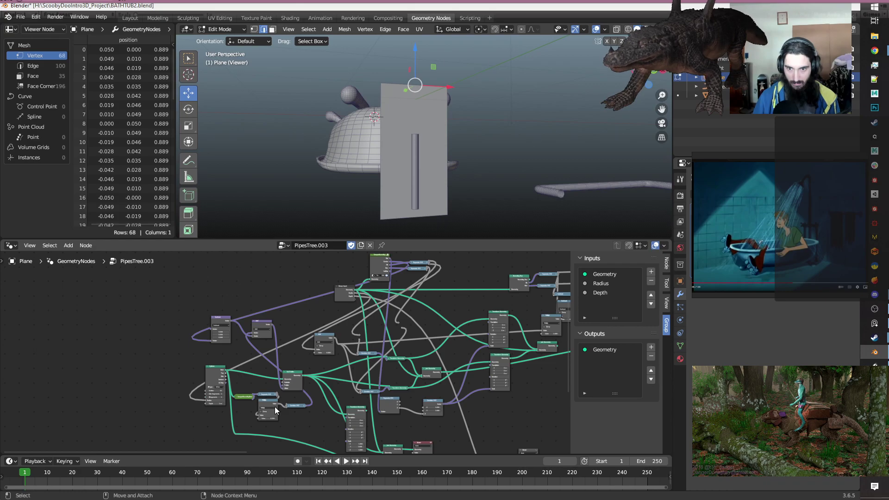
scroll(270, 407, "up", 10)
scroll(270, 406, "down", 8)
middle_click_drag(300, 299, 157, 393)
scroll(248, 366, "up", 5)
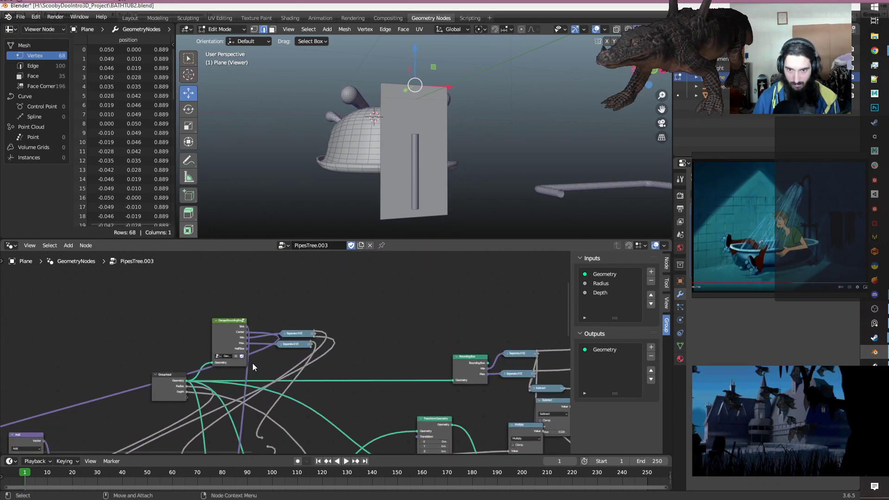
scroll(282, 354, "up", 3)
middle_click_drag(337, 304, 330, 334, "alt")
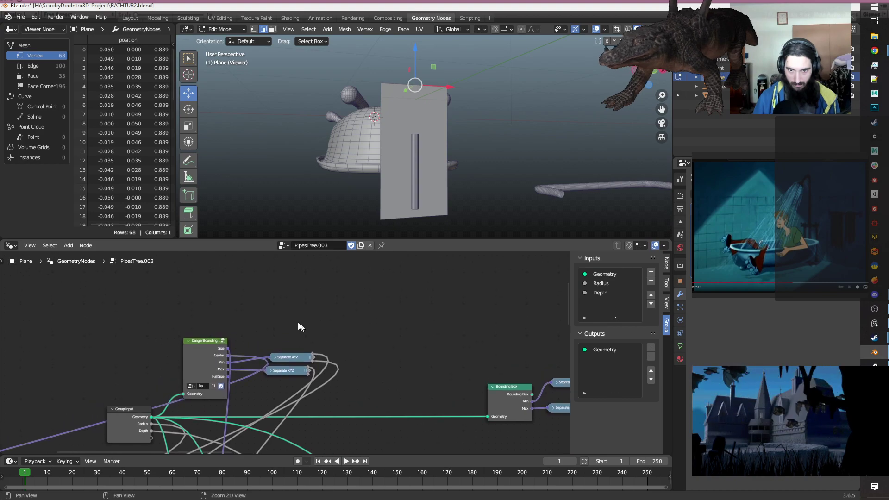
key("shift+a")
type("cub")
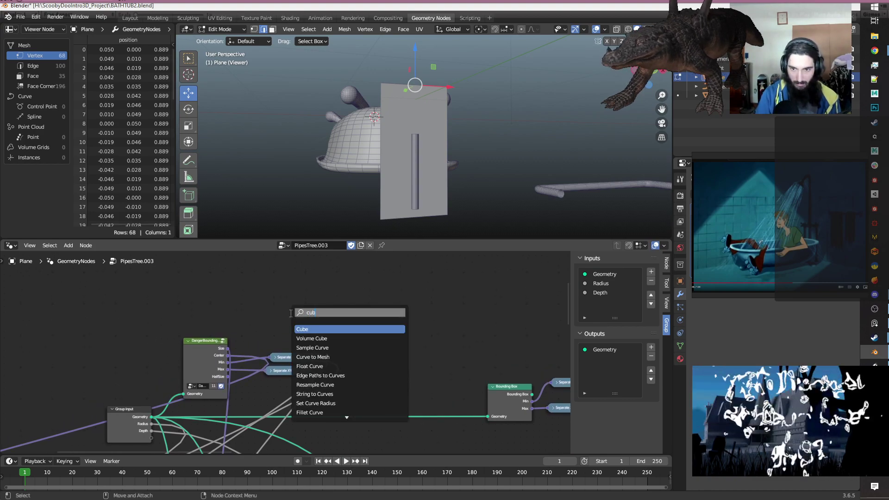
key("Return")
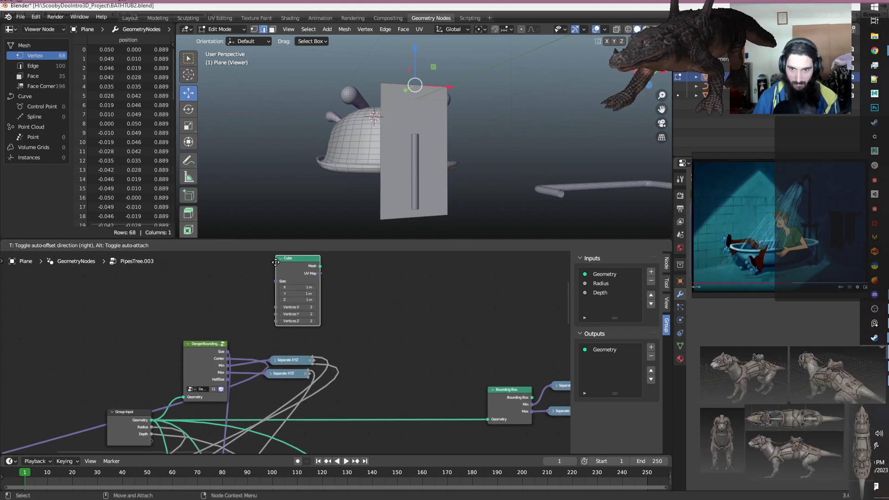
left_click(276, 272)
Add a Join Geometry node beside the Cube and a Viewer node next to it.
key("shift+a")
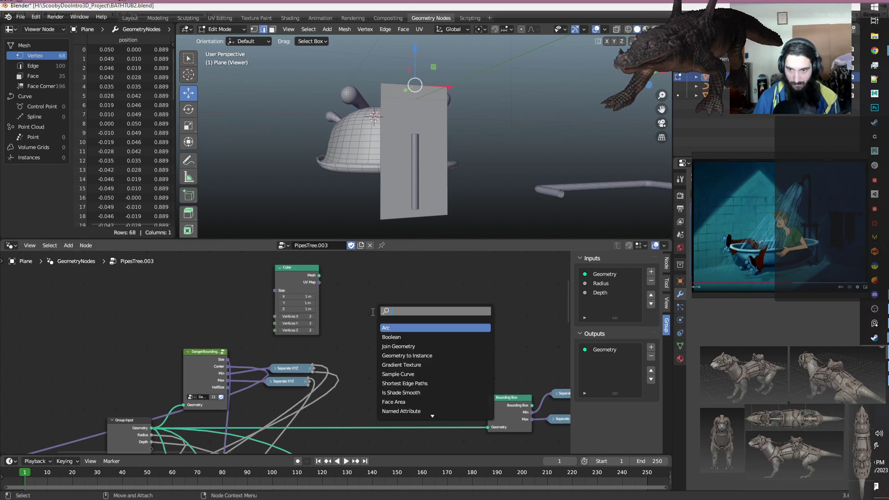
type("joi")
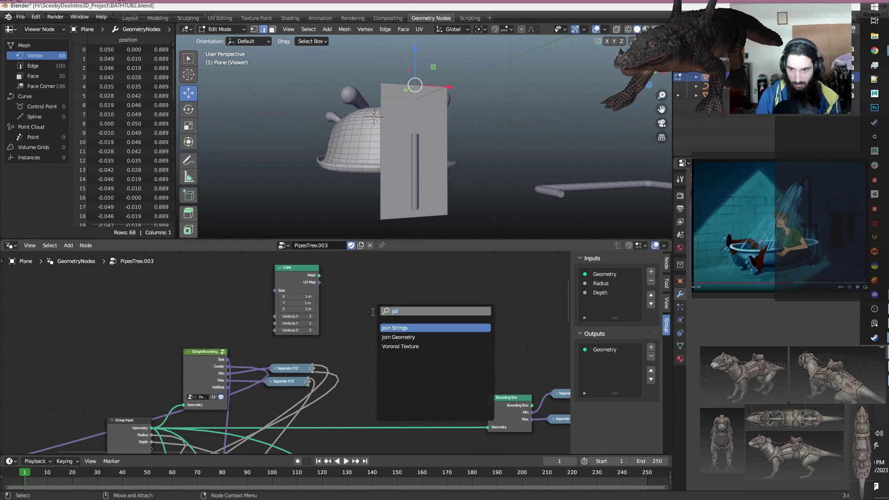
key("Down")
key("Return")
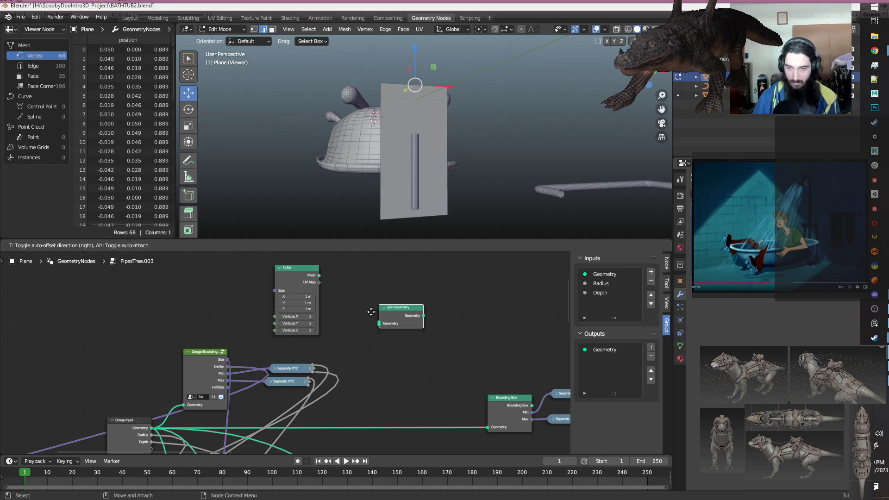
left_click(339, 308)
key("shift+a")
type("view")
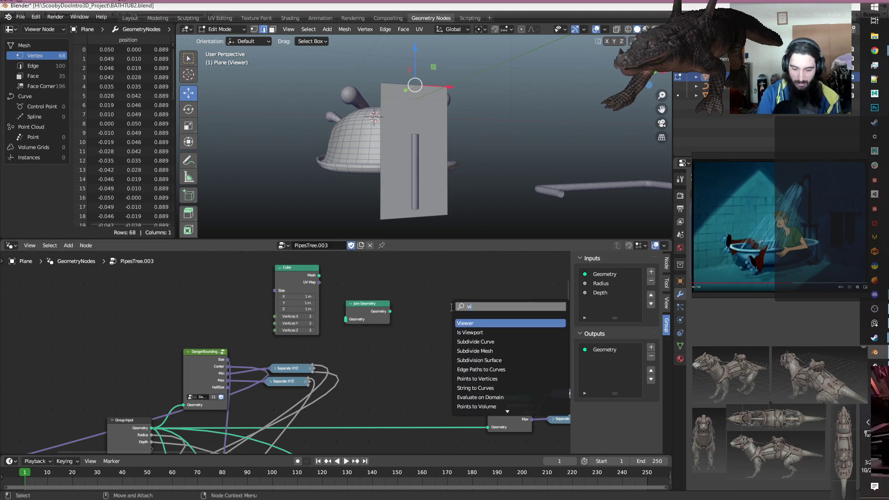
key("Return")
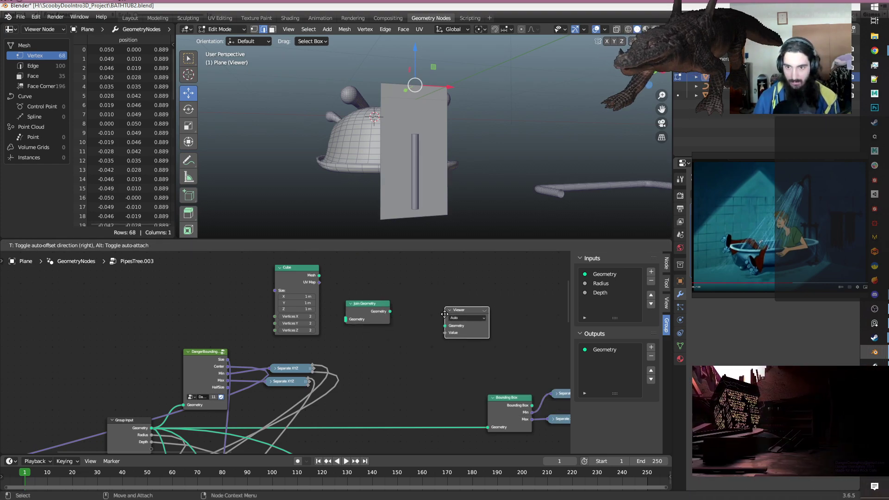
left_click(420, 314)
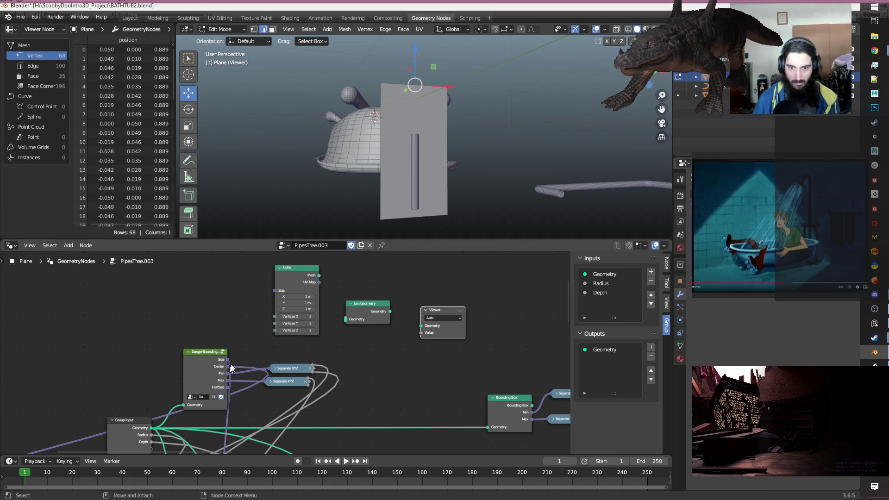
Drive the Cube's Size from the bounding box group's Size, and link the Cube mesh and Group Input geometry into Join Geometry.
left_click_drag(227, 360, 276, 291)
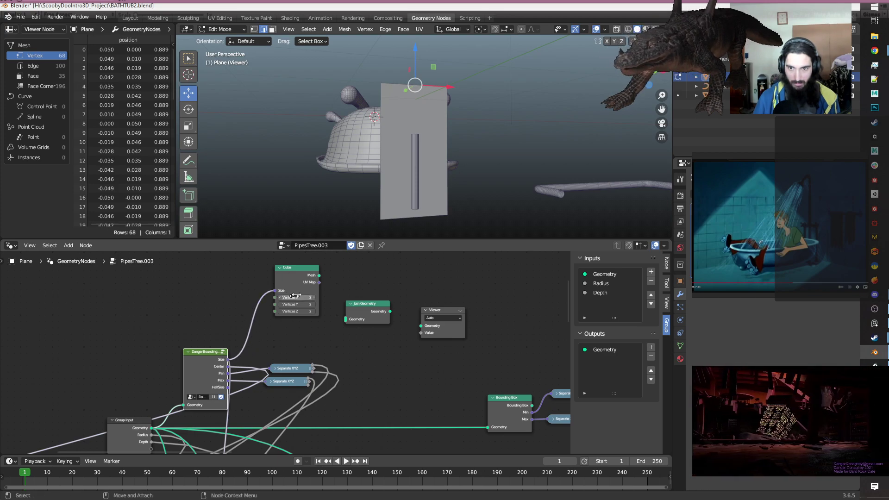
left_click_drag(319, 275, 345, 325)
left_click_drag(153, 427, 345, 319)
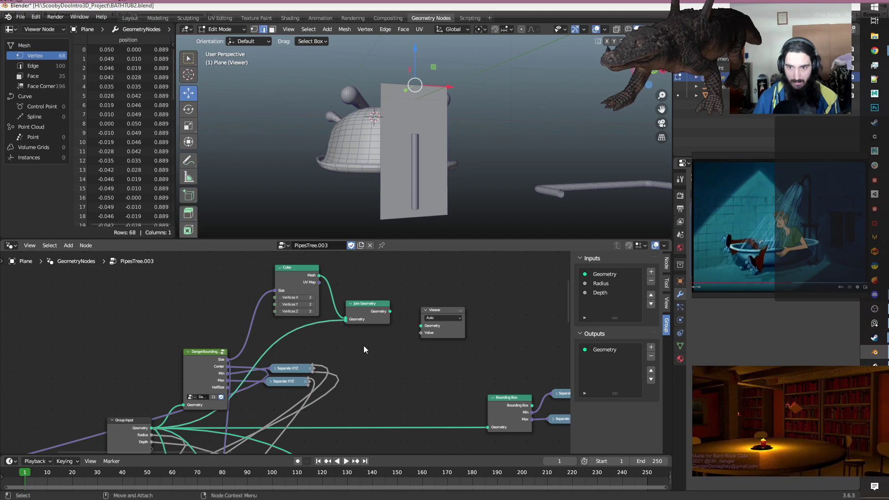
Link Join Geometry's output to the Viewer's Geometry input and activate the Viewer to preview the bounding box cube.
middle_click_drag(364, 350, 301, 372)
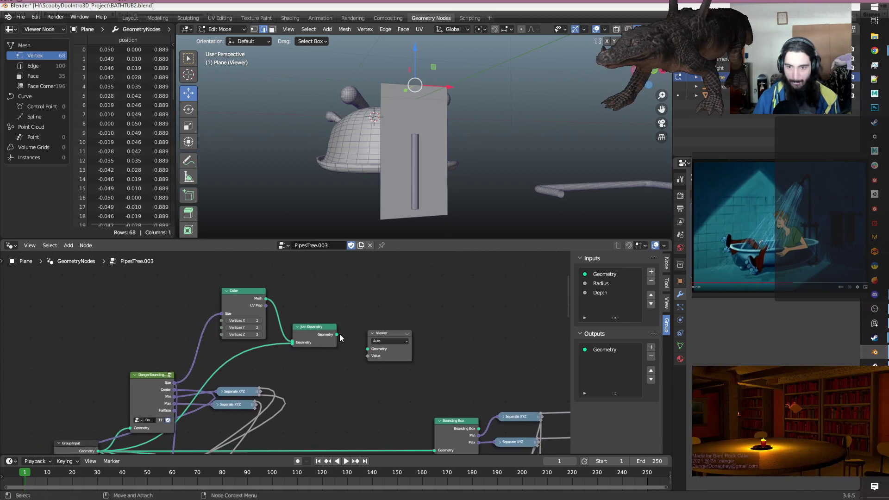
left_click_drag(337, 334, 367, 349)
left_click(405, 333)
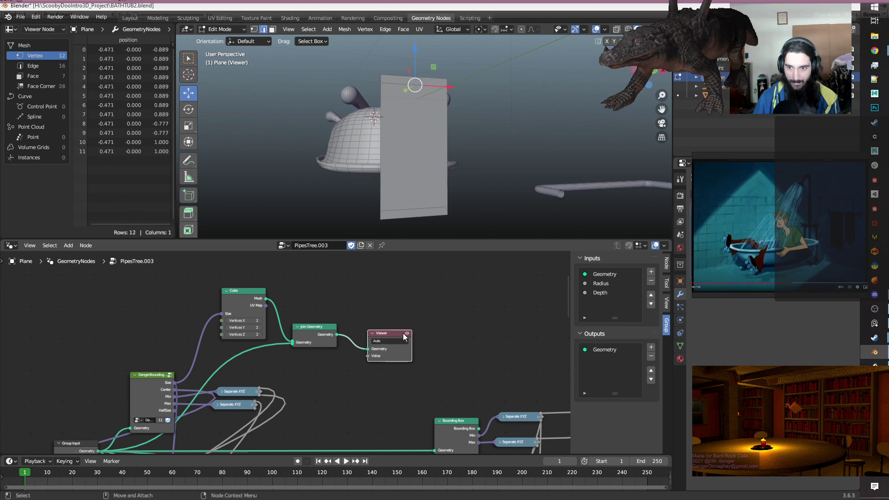
middle_click_drag(389, 218, 380, 164)
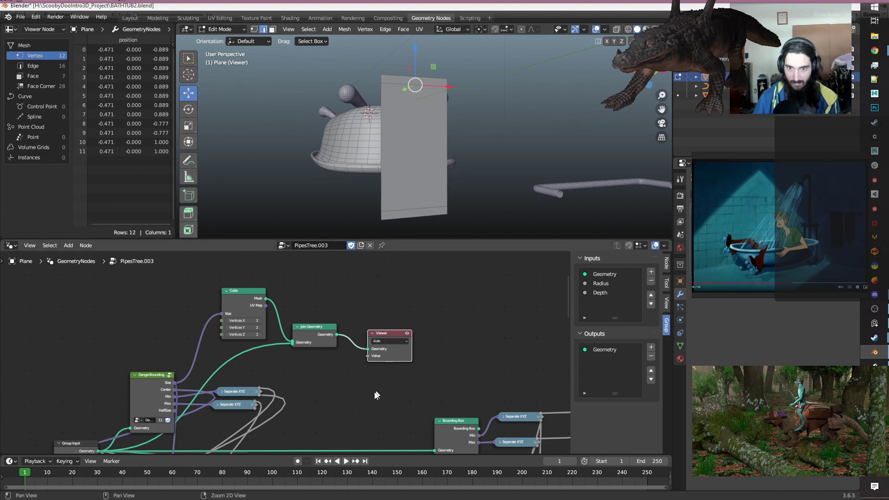
Insert a Vector Math node in Add mode between the bounding box group's Size output and the Cube's Size input.
middle_click_drag(295, 352, 349, 339)
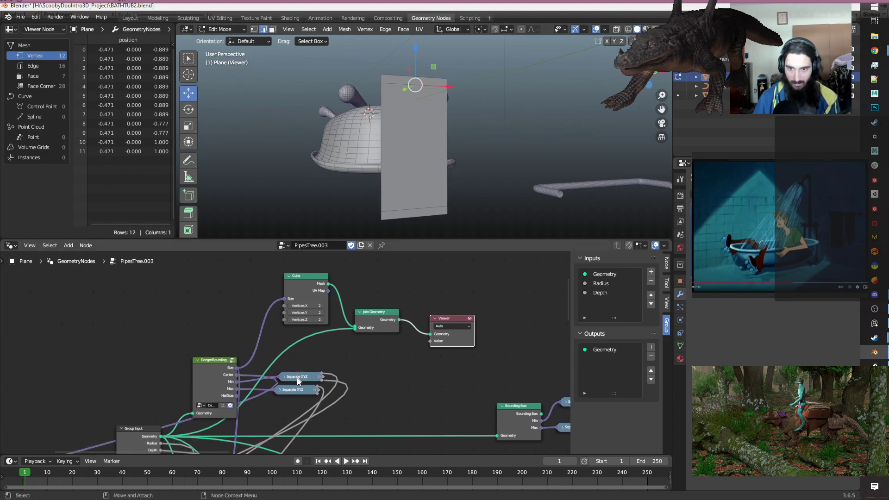
scroll(295, 376, "down", 2)
scroll(326, 368, "up", 1)
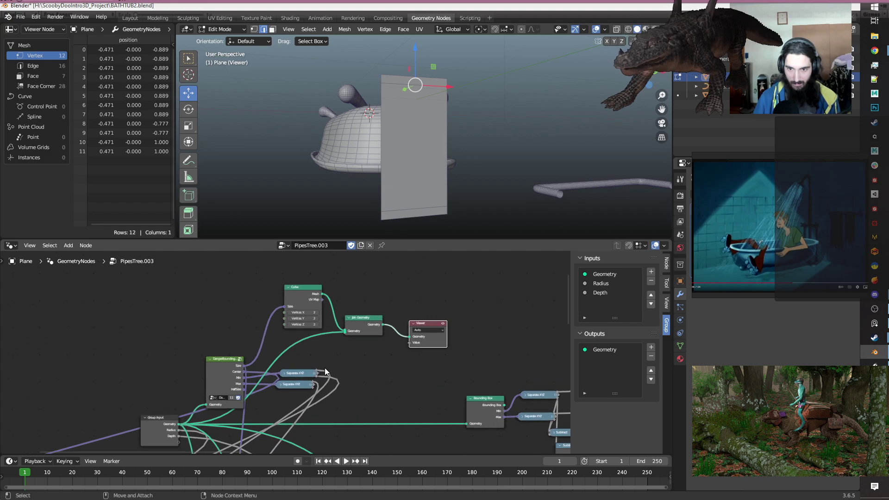
left_click(225, 304)
key("shift+a")
type("ve")
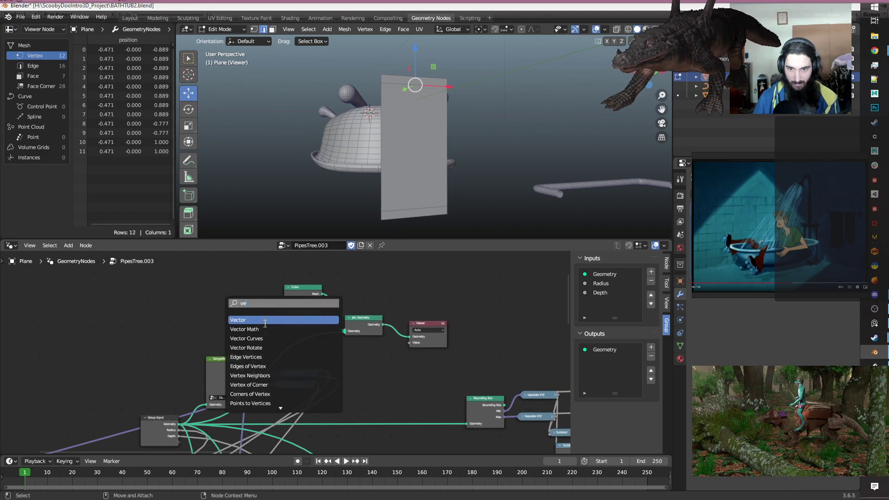
left_click(265, 329)
left_click(292, 306)
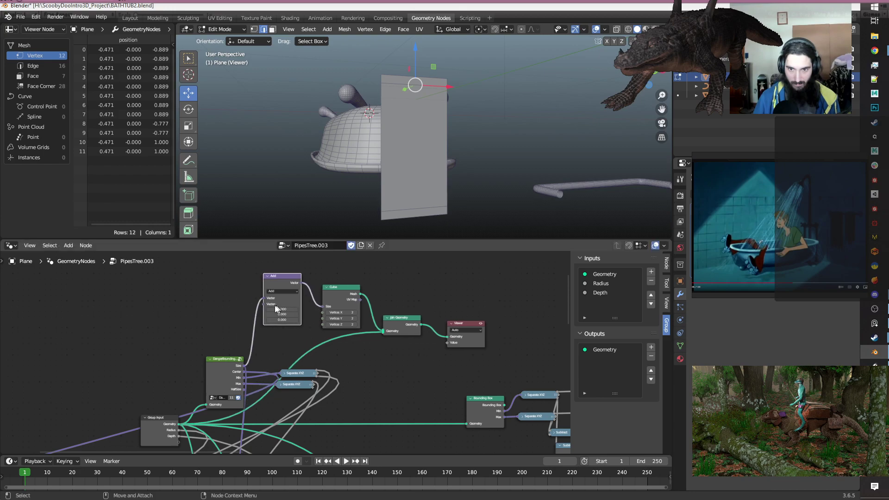
Set the Add node's second vector to 0, 1, 0 so the preview cube gains thickness only along Y.
left_click(296, 308)
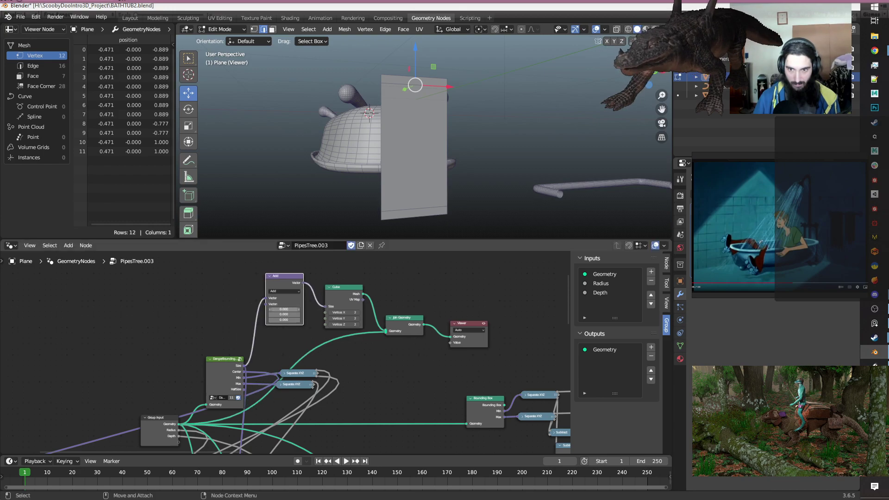
type("1")
key("Return")
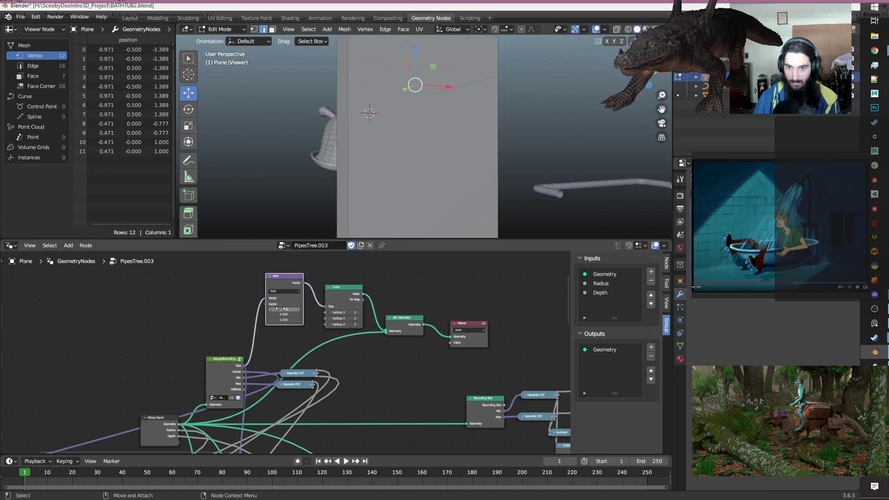
left_click(234, 304)
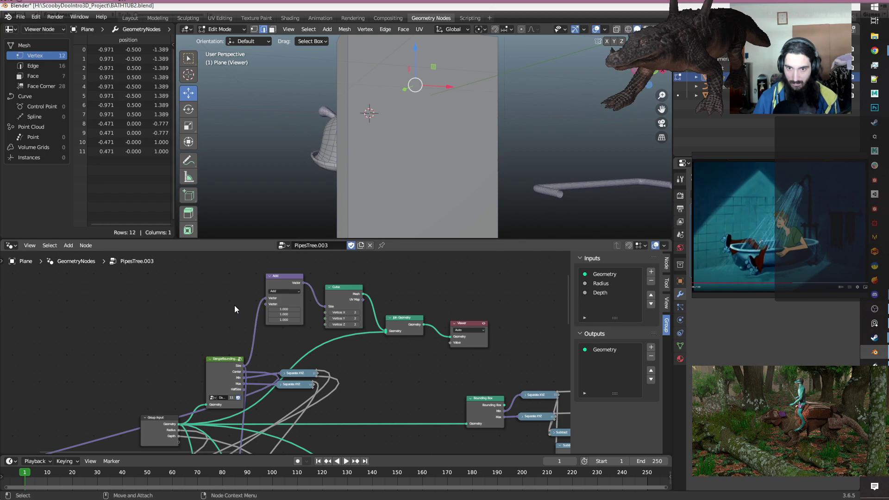
left_click(293, 309)
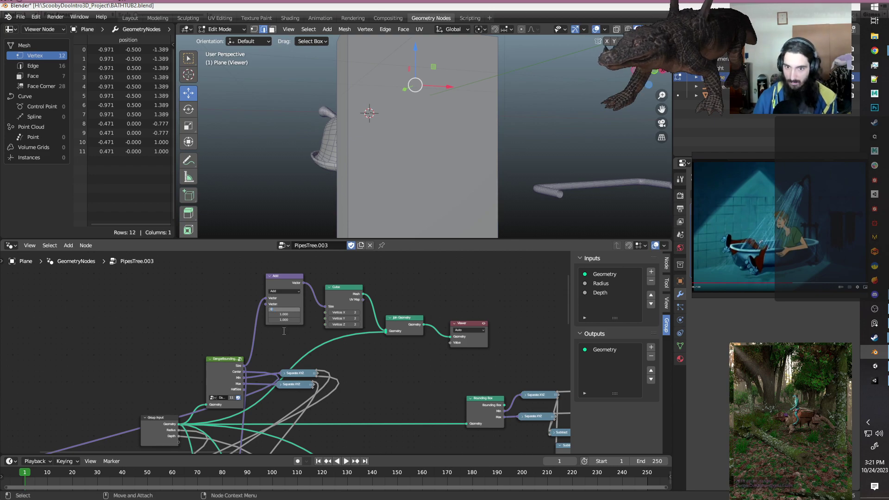
type("0")
key("Return")
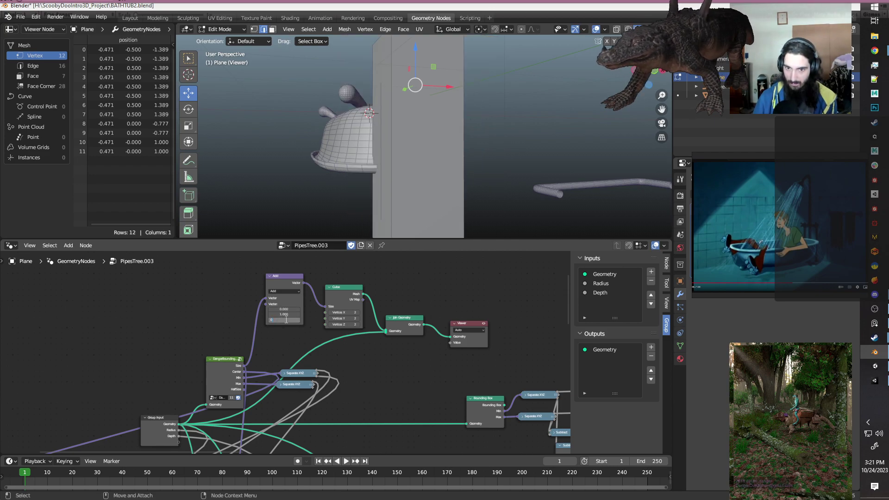
middle_click_drag(374, 166, 456, 169)
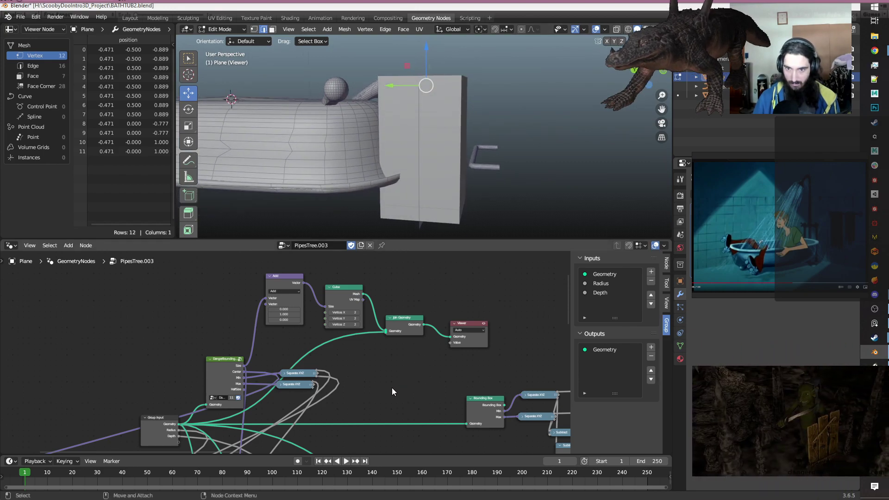
Shift the Add and Cube nodes aside and insert a Transform Geometry node between Cube and Join Geometry.
left_click_drag(236, 271, 293, 291)
left_click(349, 286)
key("shift+a")
type("s")
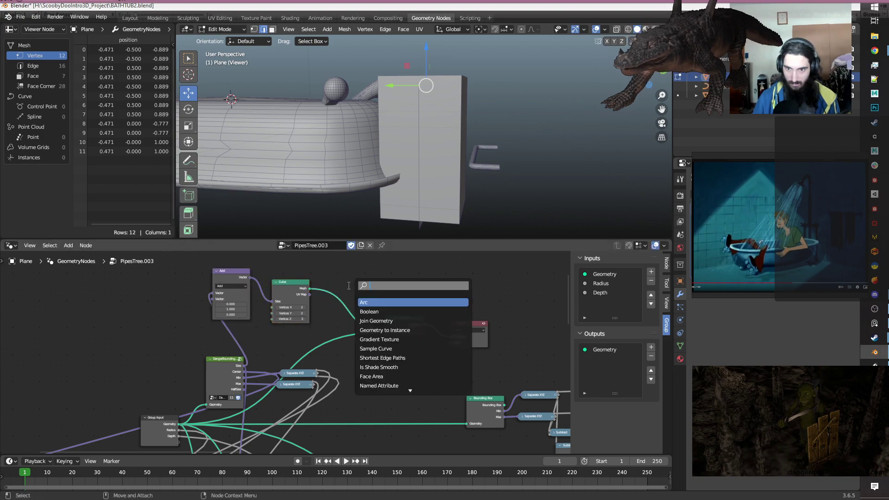
type("tr")
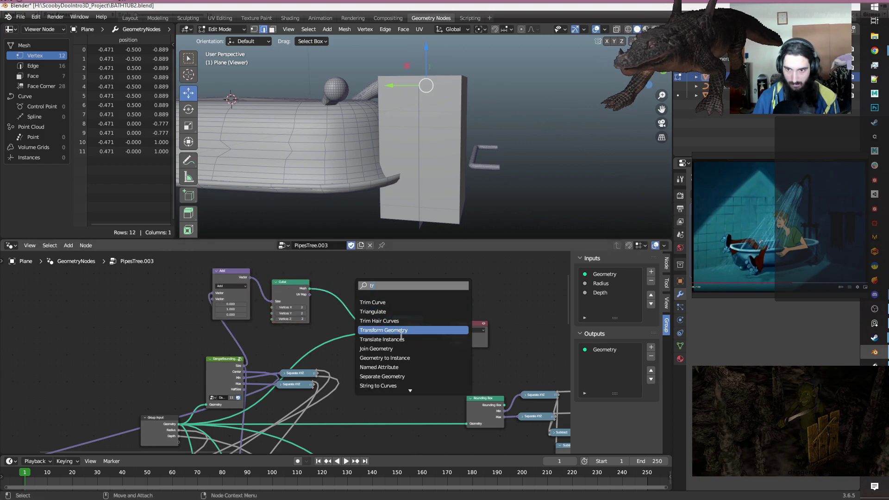
left_click(390, 331)
left_click(354, 291)
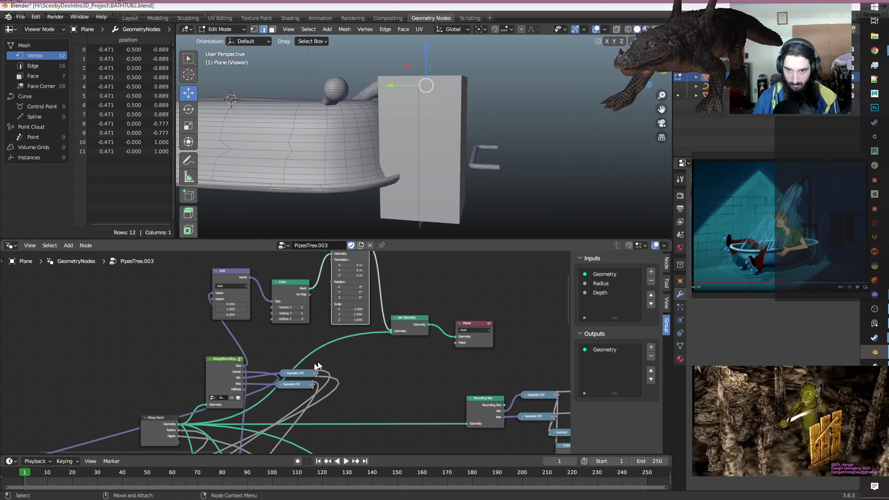
Drive Transform Geometry's Translation from the bounding box group's Center output.
middle_click_drag(246, 373, 229, 401)
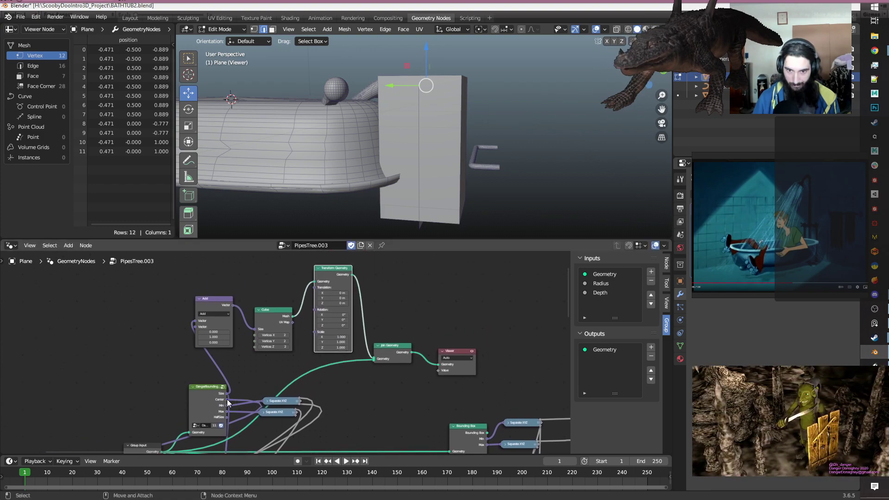
left_click_drag(226, 399, 316, 287)
middle_click_drag(564, 200, 400, 185)
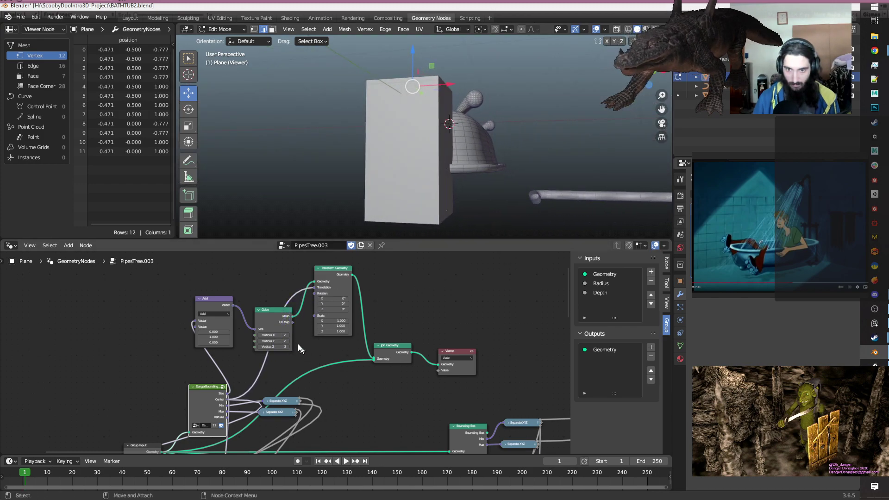
Cut the Add node's link to the Cube's Size and connect its Vector to Transform Geometry's Scale instead.
left_click_drag(274, 316, 262, 273)
left_click_drag(214, 304, 182, 302)
right_click_drag(214, 296, 216, 310, "ctrl")
left_click_drag(204, 303, 314, 317)
middle_click_drag(486, 182, 511, 219)
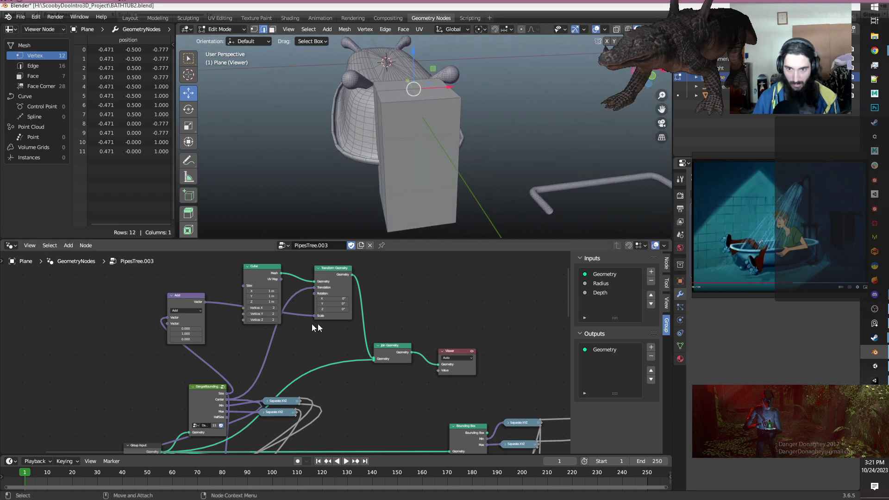
Arrange the Cube, Add, Join Geometry and Viewer nodes compactly around Transform Geometry and save the file.
left_click_drag(253, 266, 231, 253)
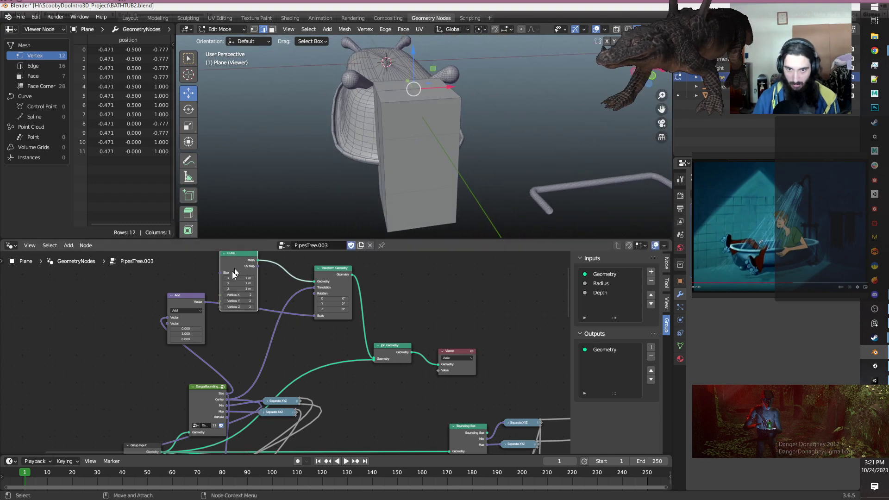
left_click_drag(186, 307, 277, 322)
middle_click_drag(439, 157, 419, 165)
scroll(288, 375, "down", 2)
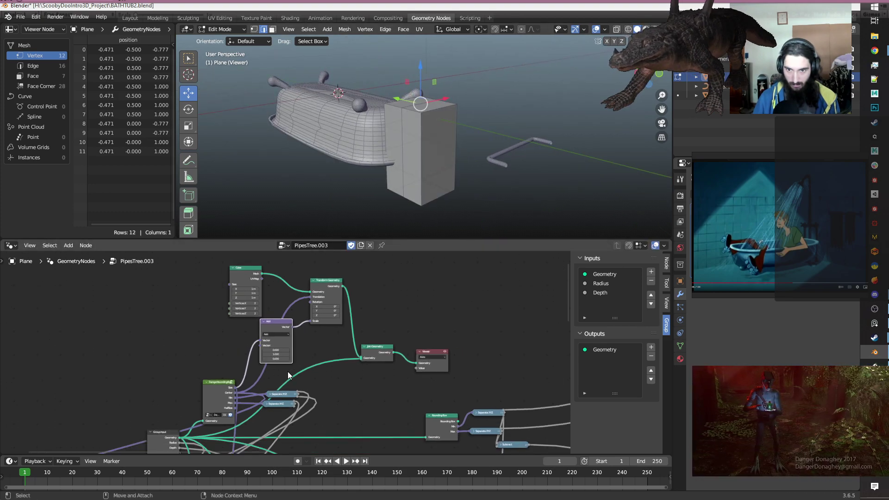
scroll(288, 374, "up", 1)
left_click_drag(233, 266, 266, 258)
left_click_drag(390, 357, 378, 344)
left_click_drag(456, 354, 375, 302)
scroll(436, 327, "down", 1)
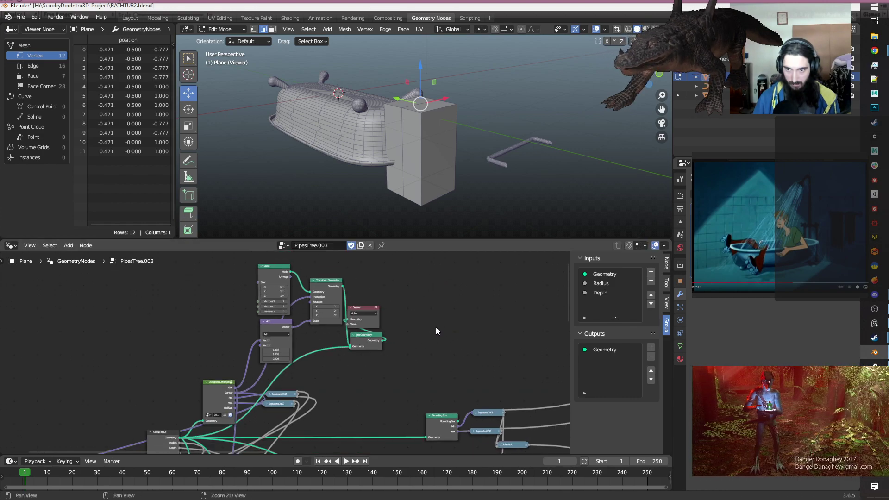
middle_click_drag(418, 328, 396, 326)
key("ctrl+s")
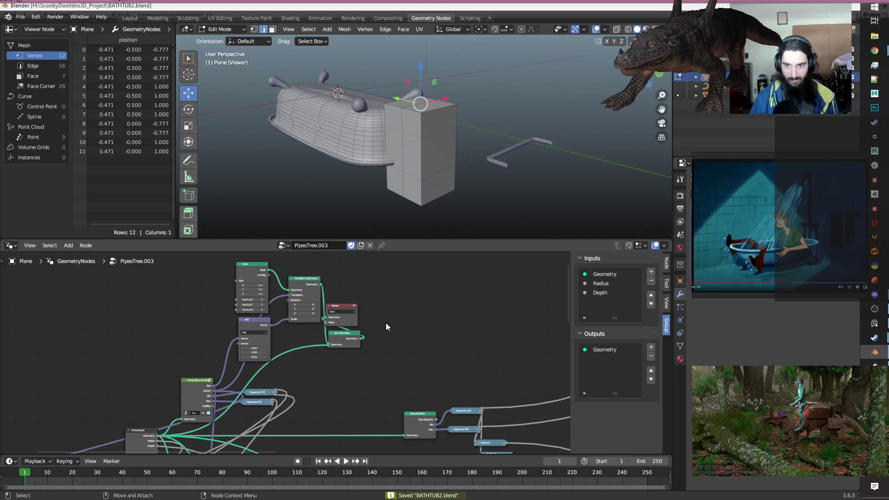
Duplicate the whole cube preview node setup with its incoming links and place the copy beside the original.
scroll(387, 327, "down", 1)
middle_click_drag(337, 397, 363, 385)
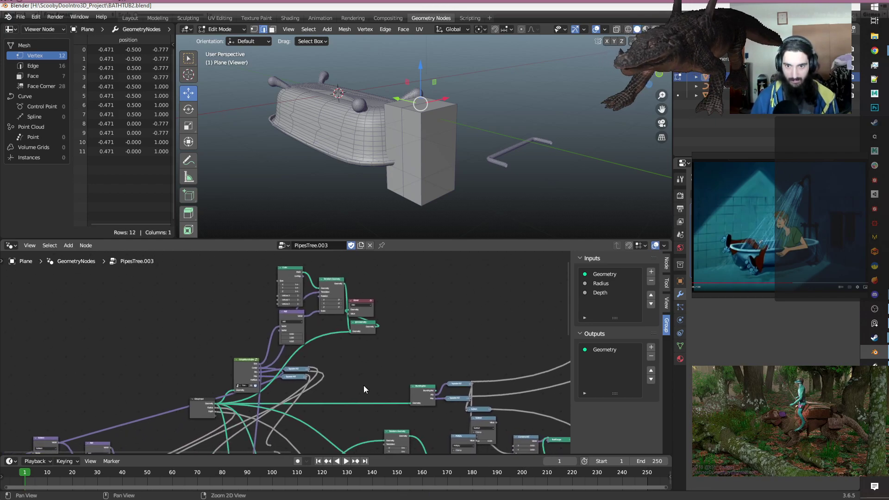
scroll(354, 391, "up", 2)
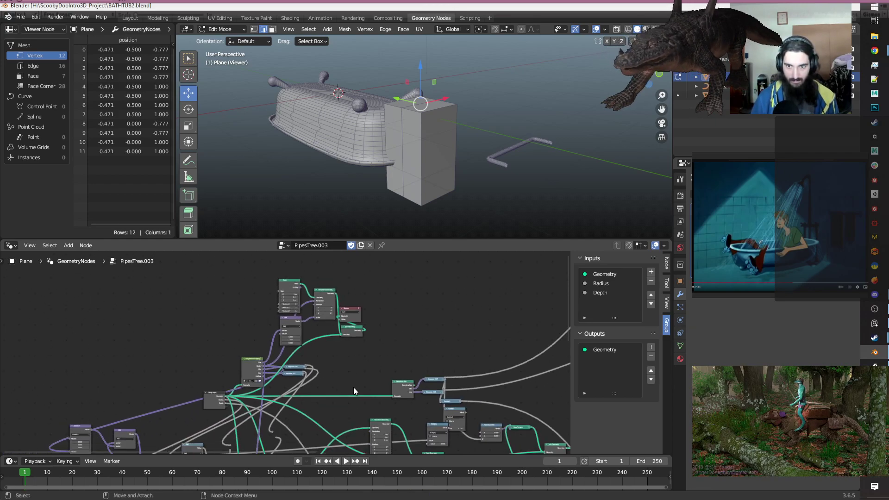
middle_click_drag(382, 367, 343, 407)
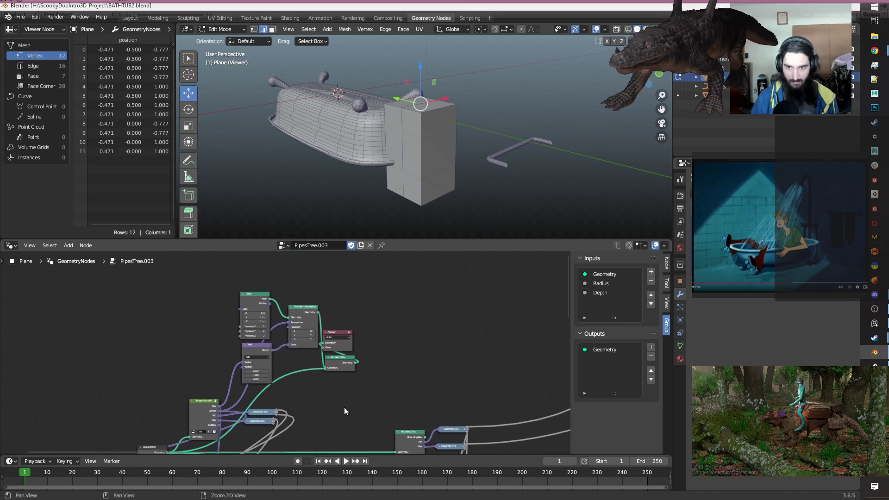
left_click_drag(399, 371, 229, 287)
key("shift+d")
left_click(381, 276)
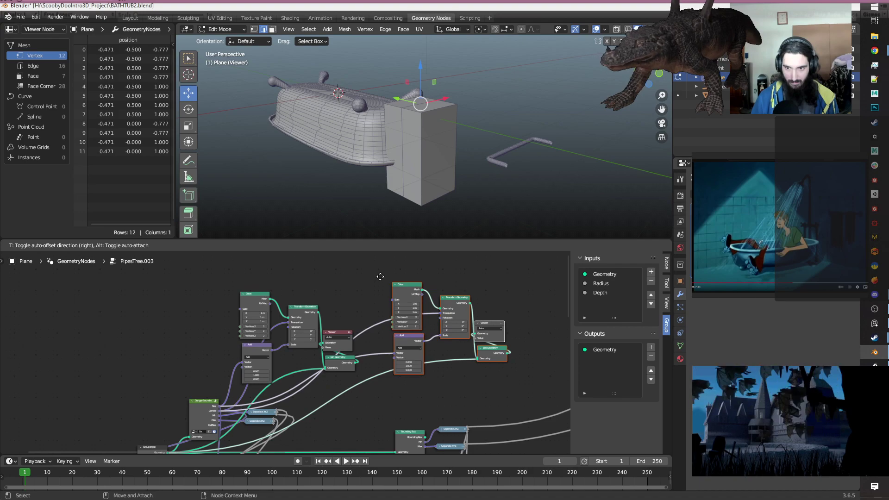
middle_click_drag(444, 381, 360, 388)
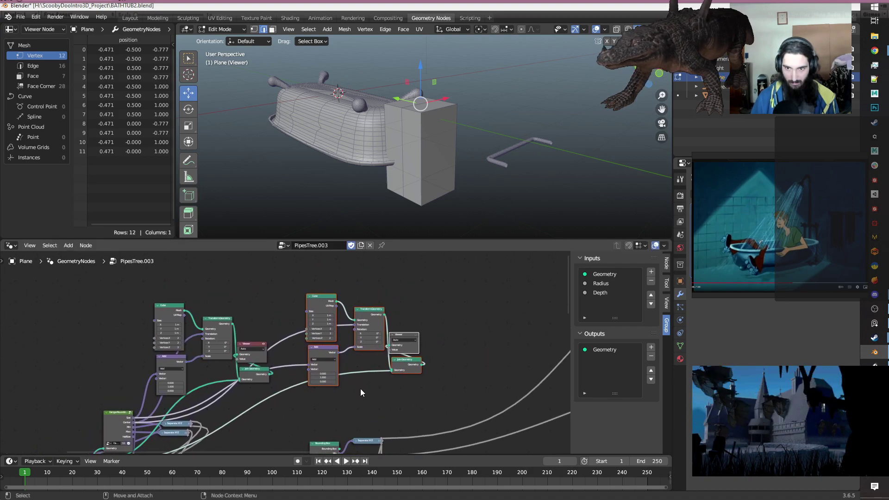
Add a Cylinder mesh node above the duplicated Cube node.
scroll(361, 388, "up", 2)
middle_click_drag(434, 286, 438, 315, "alt")
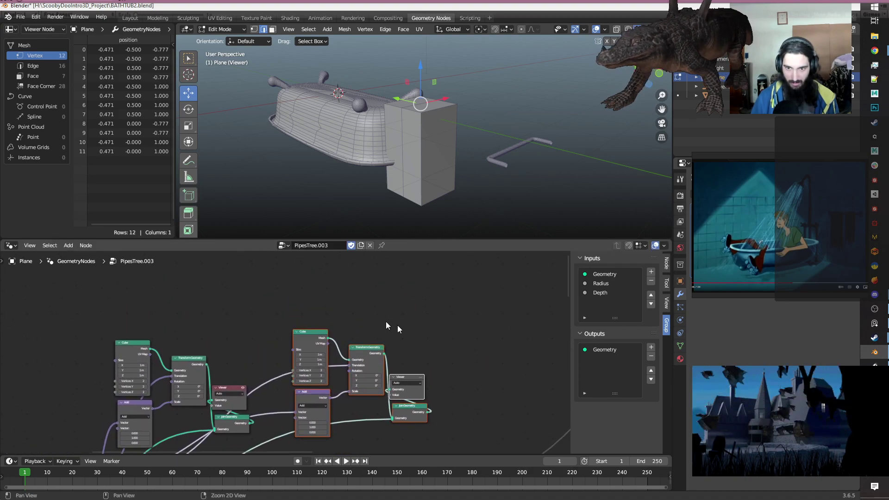
scroll(364, 311, "up", 3)
left_click(305, 280)
key("Tab")
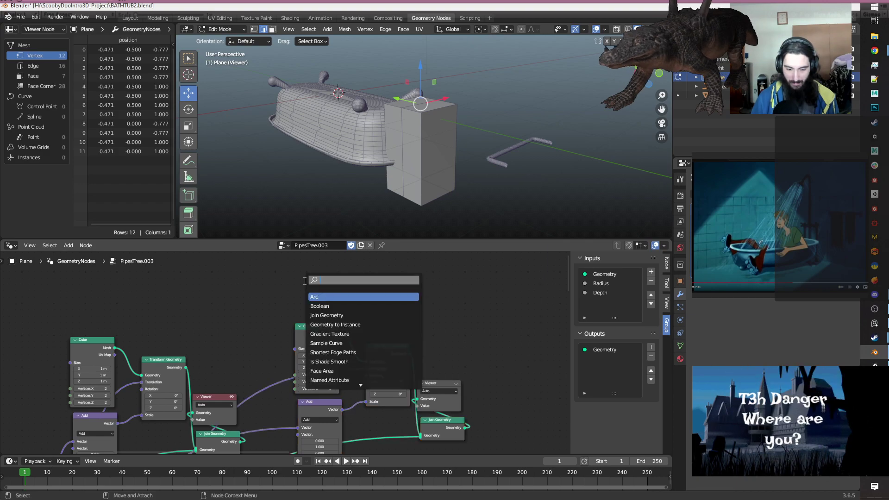
type("cy")
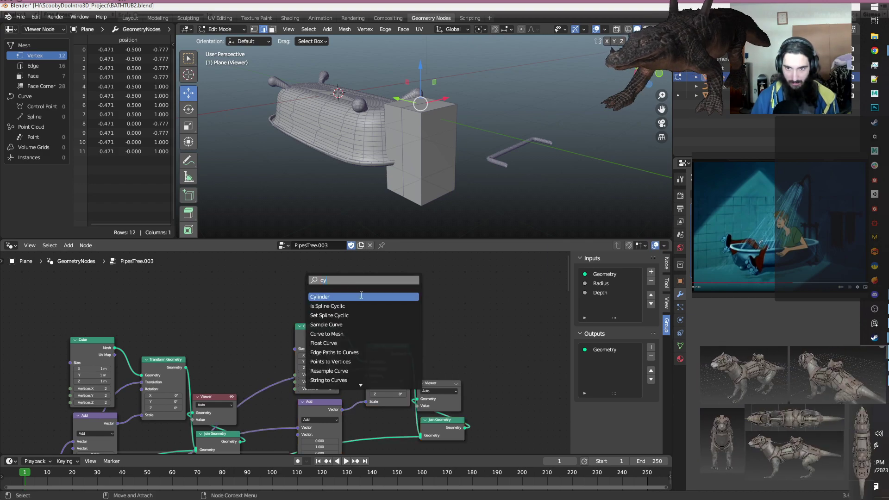
left_click(361, 297)
left_click(282, 283)
Replace the duplicated Cube's link into Transform Geometry with the Cylinder's Mesh and activate the duplicated Viewer.
left_click_drag(277, 276, 366, 362)
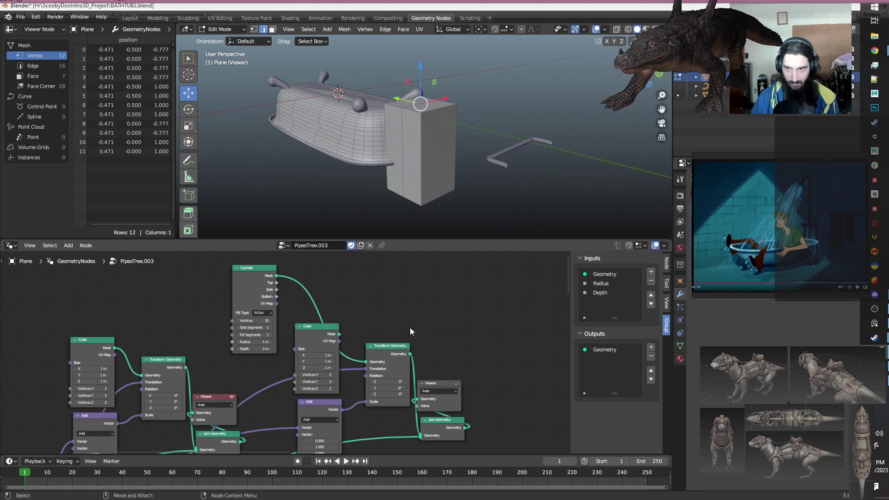
left_click(452, 384)
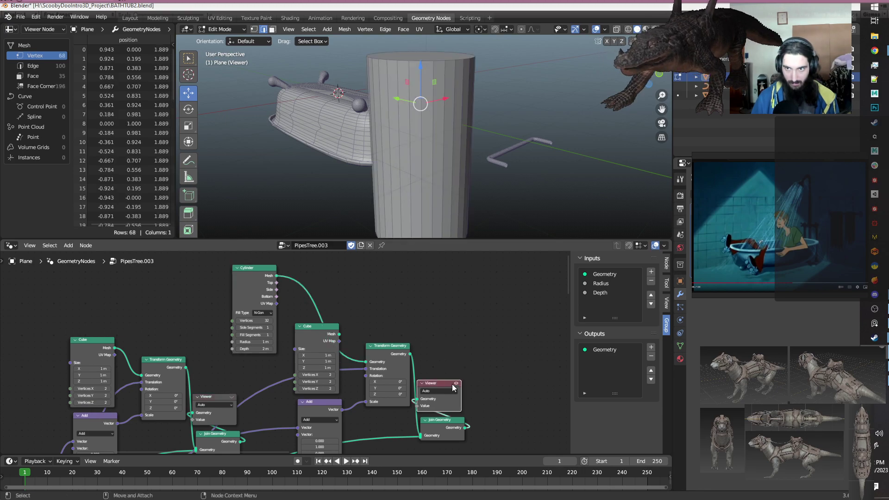
Set the Cylinder node's Depth to 1 m and inspect the preview from above.
middle_click_drag(440, 323, 425, 320)
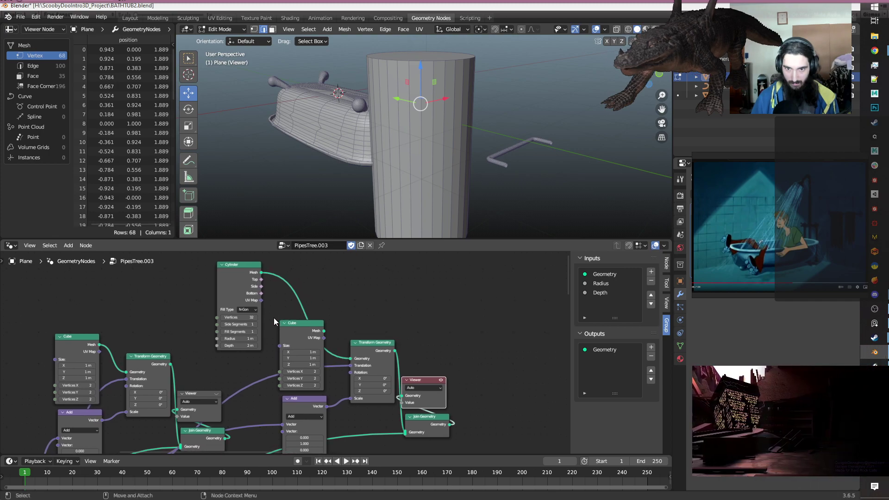
left_click(240, 344)
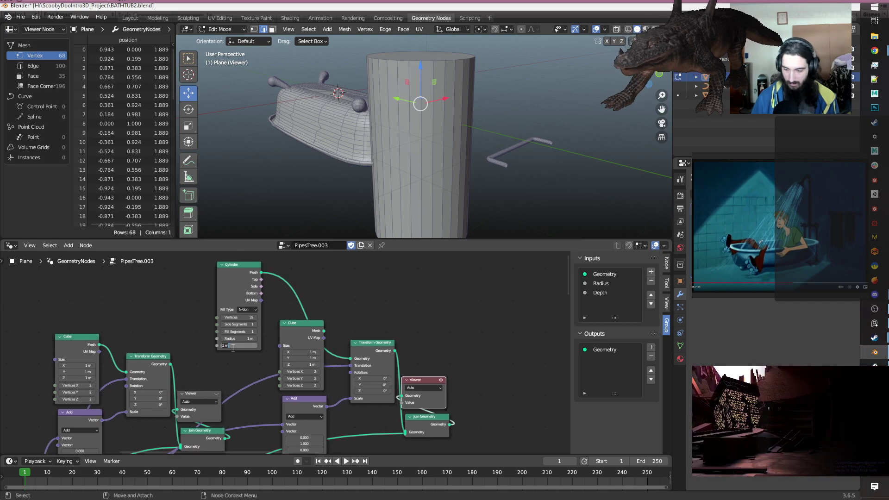
type("1")
key("Return")
middle_click_drag(440, 153, 403, 186)
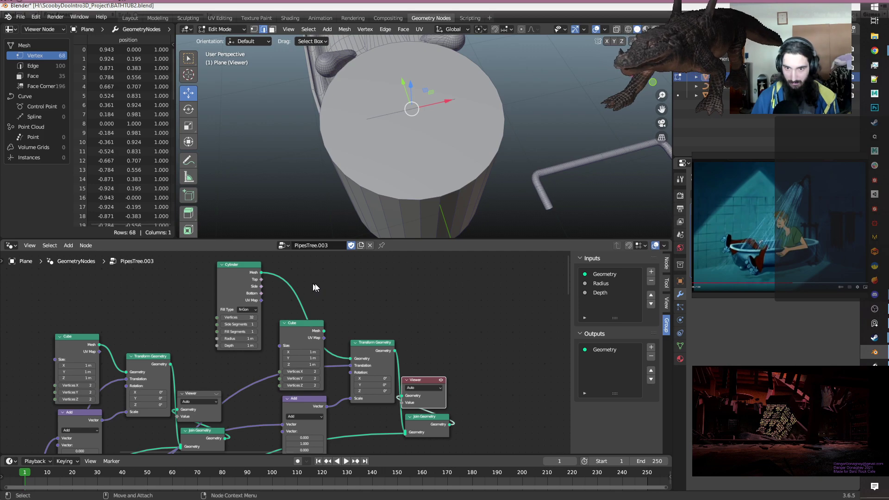
Delete the duplicated Cube node and place the Cylinder node in its spot beside Transform Geometry.
left_click(296, 324)
key("ctrl+x")
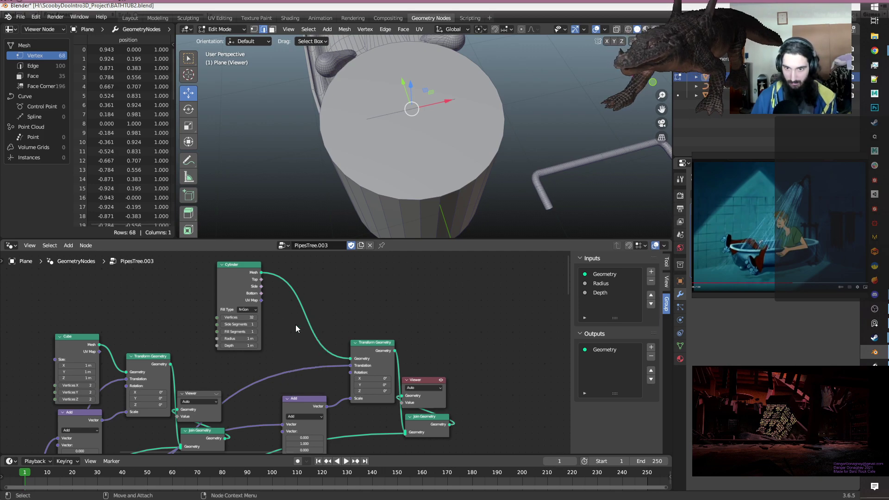
left_click_drag(222, 266, 295, 315)
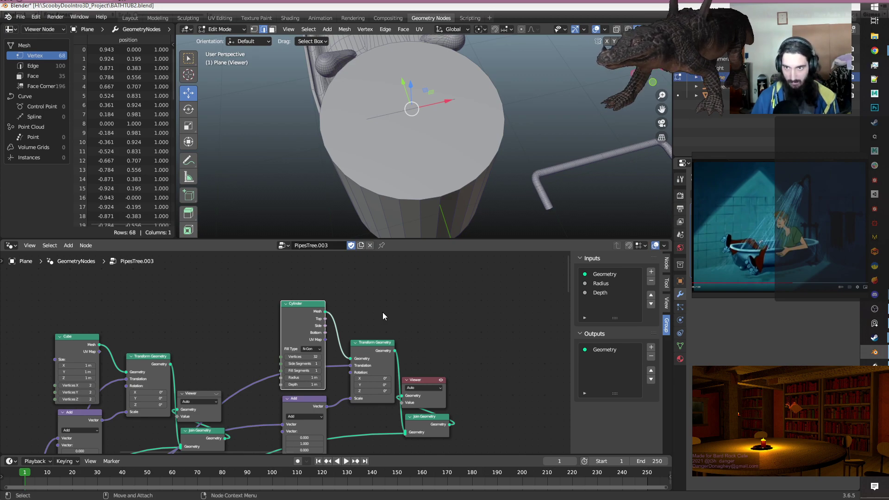
Move the plane's selected edge up about 0.125 m along Z.
scroll(382, 312, "down", 1)
middle_click_drag(461, 135, 460, 123)
mouse_move(416, 62)
left_mouse_down()
mouse_move(422, 52)
mouse_move(424, 81)
mouse_move(430, 54)
left_mouse_up()
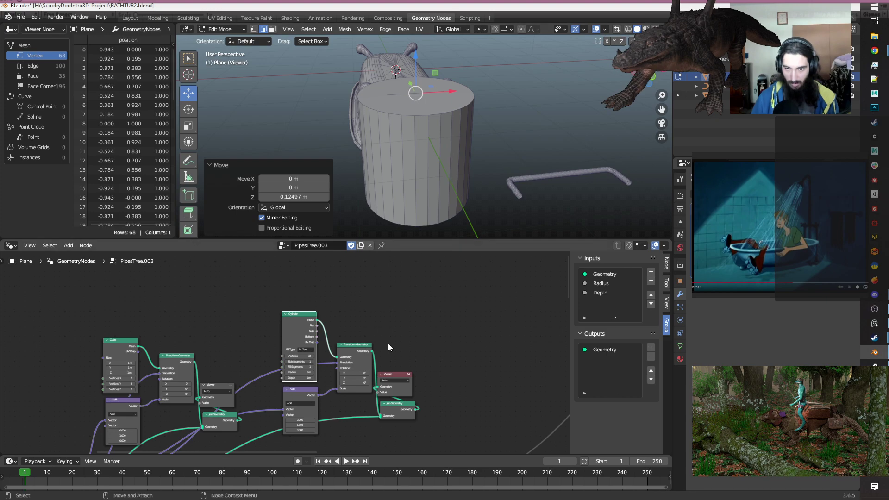
Deactivate the cylinder setup's Viewer node to show the evaluated pipe geometry.
left_click(412, 330)
middle_click_drag(447, 405, 460, 362)
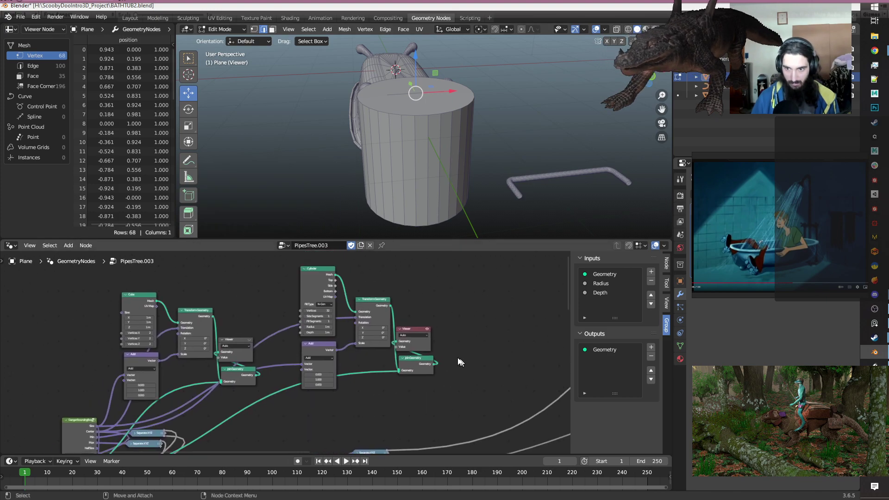
left_click(427, 328)
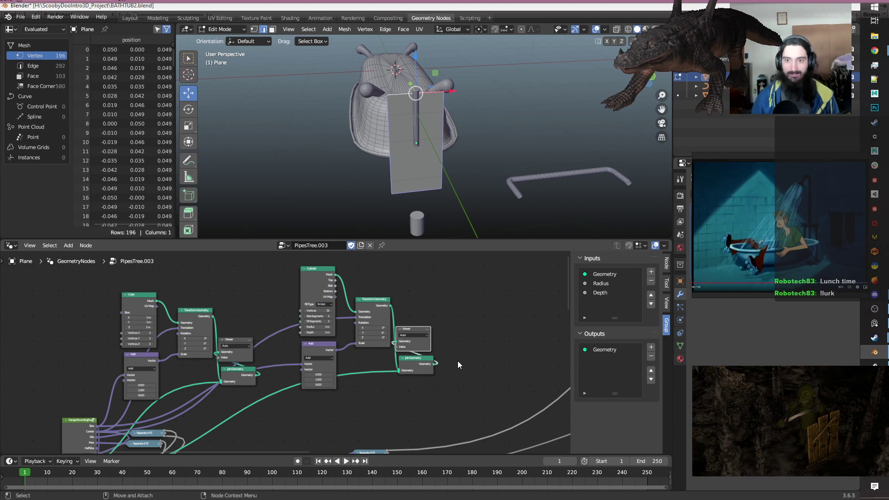
Make a separate copy of the node tree as PipesTree.004 and give it a fake user.
scroll(457, 361, "down", 4)
middle_click_drag(345, 403, 387, 343)
scroll(369, 321, "up", 2)
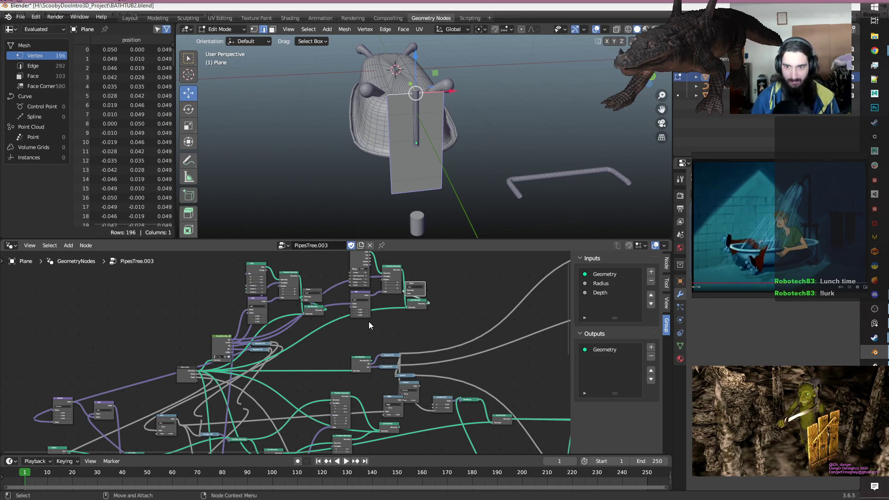
scroll(369, 325, "down", 2)
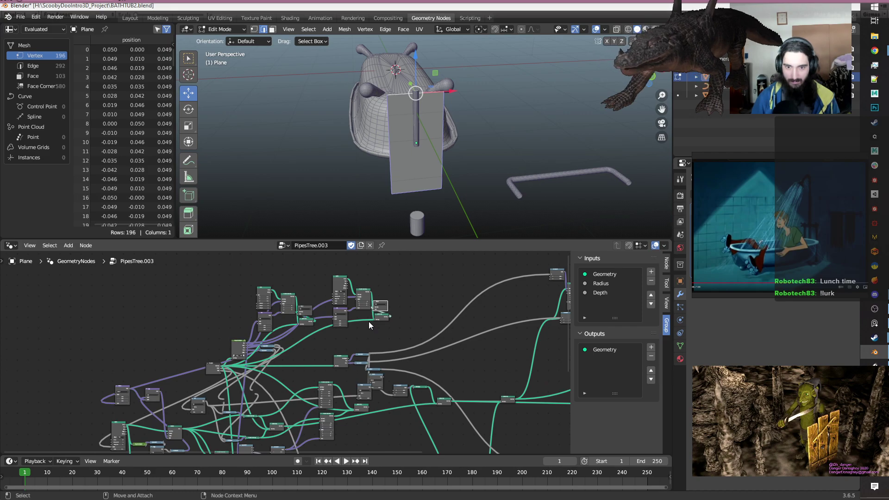
left_click(360, 245)
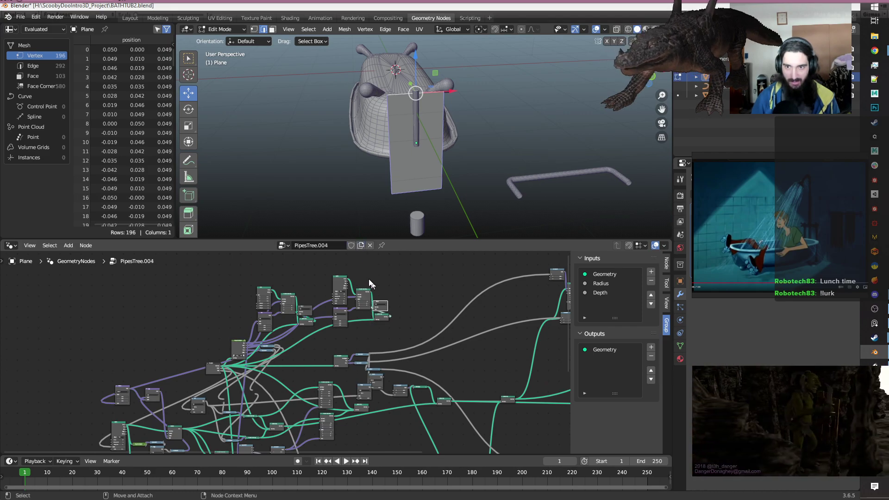
left_click(350, 246)
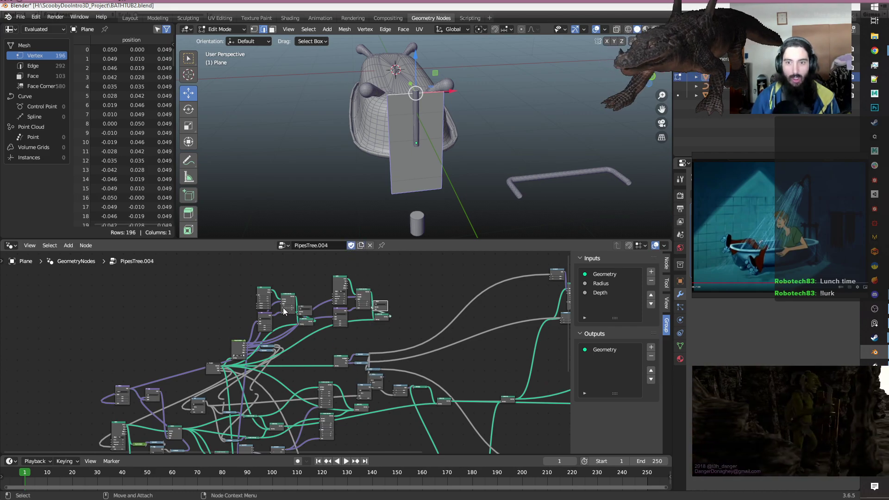
Examine the overall layout and links of the PipesTree.004 node network.
scroll(287, 312, "up", 2)
middle_click_drag(378, 334, 364, 357)
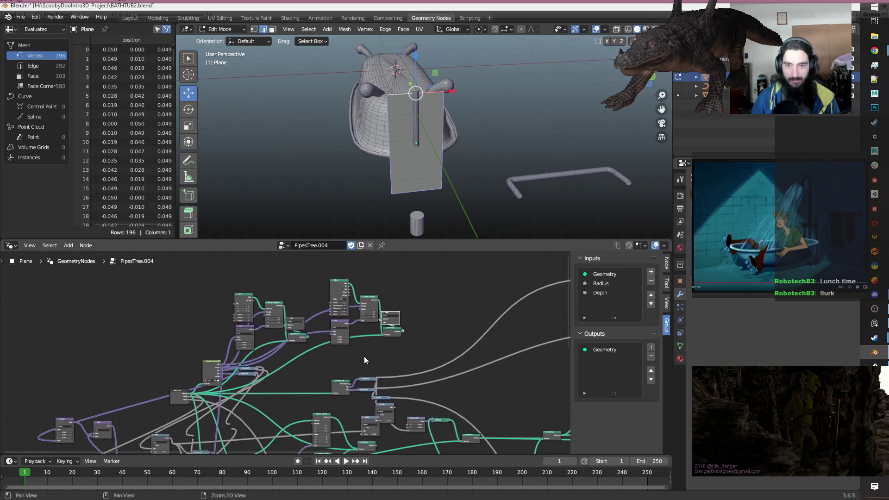
scroll(278, 336, "up", 1)
scroll(178, 278, "down", 4)
middle_click_drag(173, 365, 253, 281)
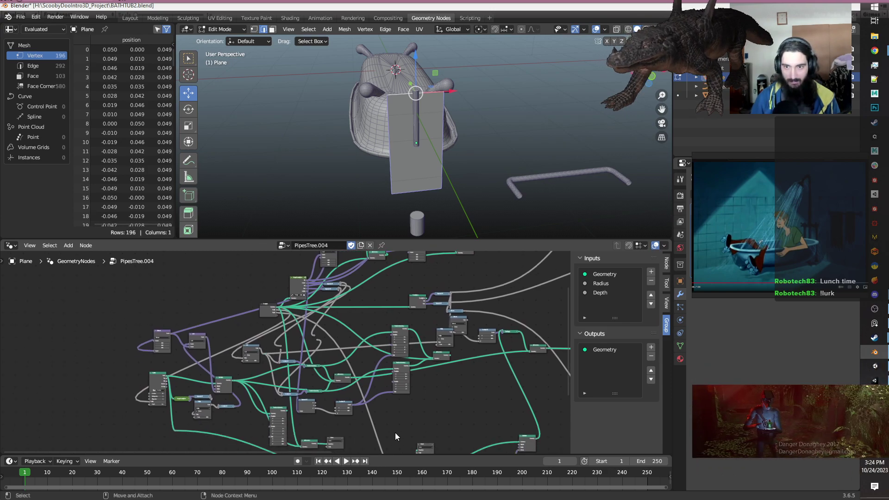
scroll(402, 378, "down", 3)
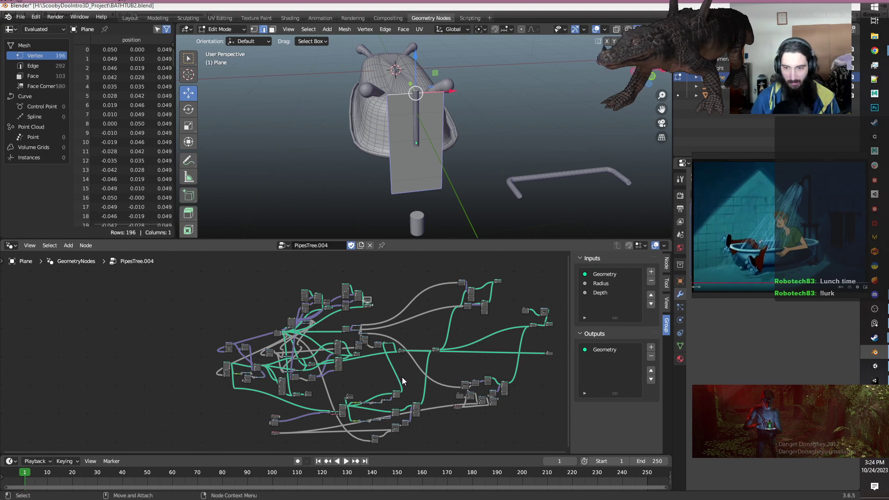
scroll(402, 376, "up", 3)
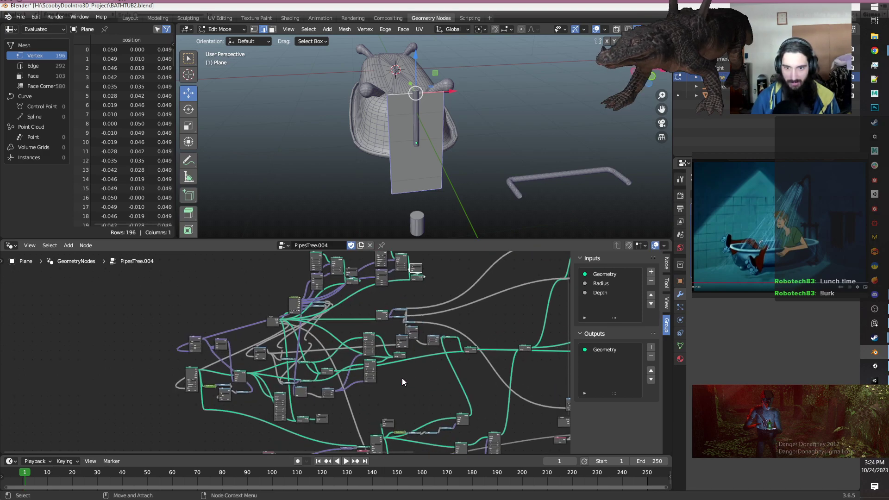
scroll(402, 378, "up", 1)
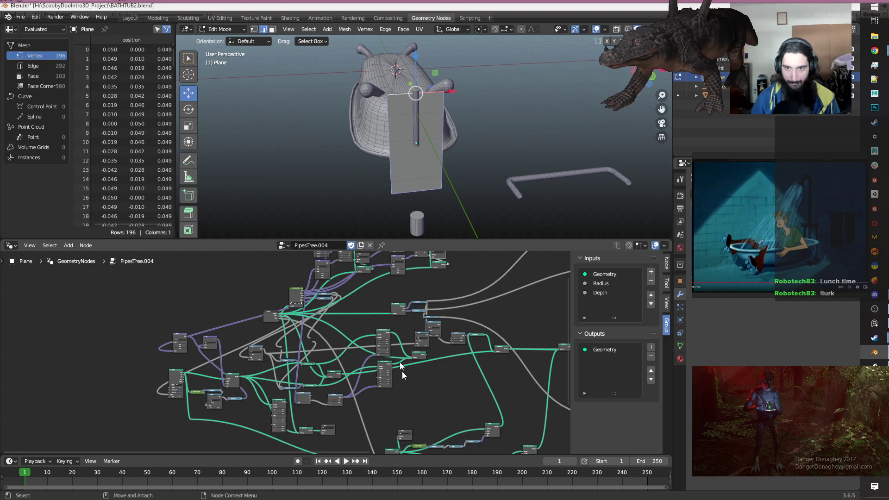
Move the cube preview node group up, away from the cylinder preview setup.
middle_click_drag(382, 285, 326, 346)
left_click_drag(230, 283, 320, 342)
key("g")
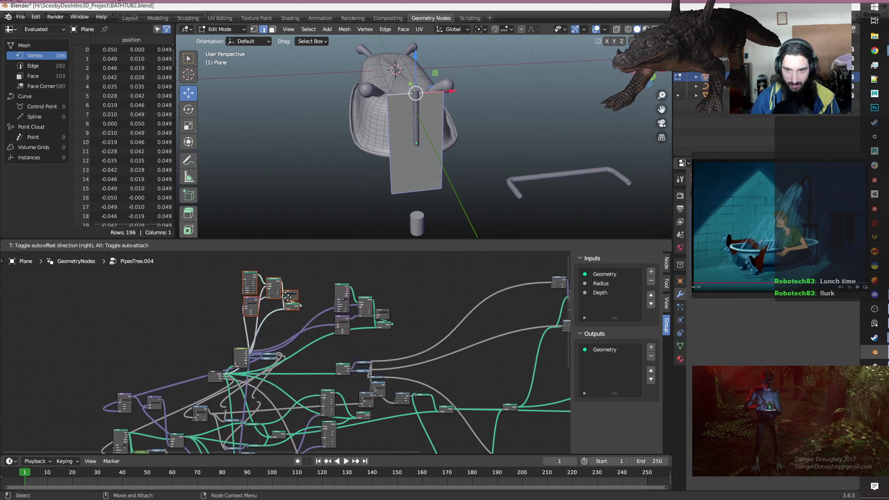
left_click(277, 256)
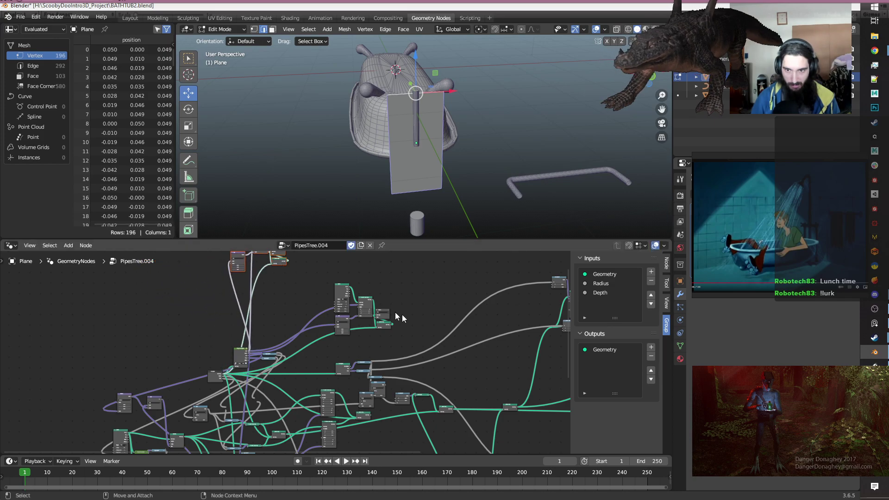
Move the cylinder setup's Viewer node higher above Join Geometry and activate it.
scroll(393, 315, "up", 1)
left_click_drag(423, 337, 288, 284)
scroll(402, 293, "up", 3)
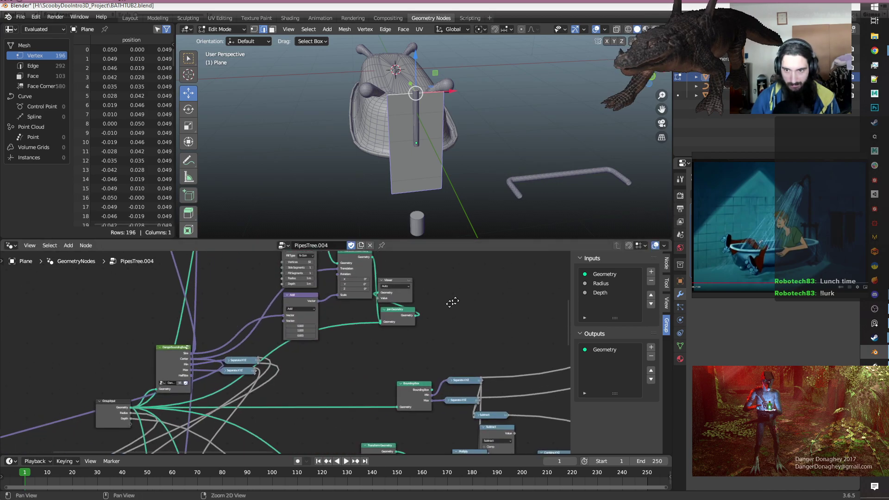
middle_click_drag(402, 319, 395, 355)
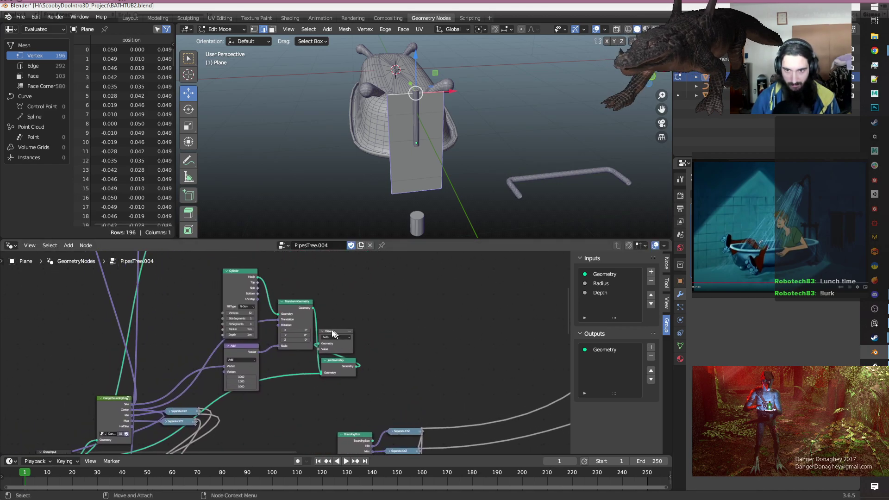
left_click_drag(335, 331, 343, 304)
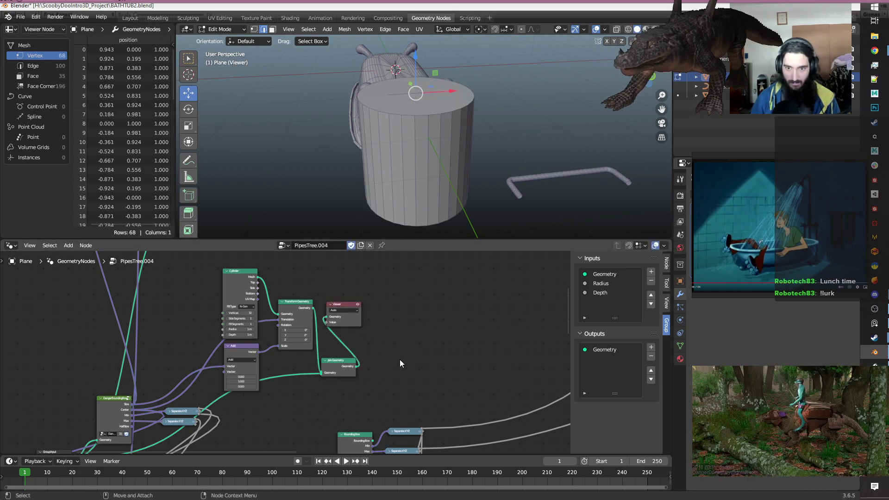
Add a Combine XYZ node below the cylinder setup's Join Geometry node.
middle_click_drag(339, 381, 351, 374)
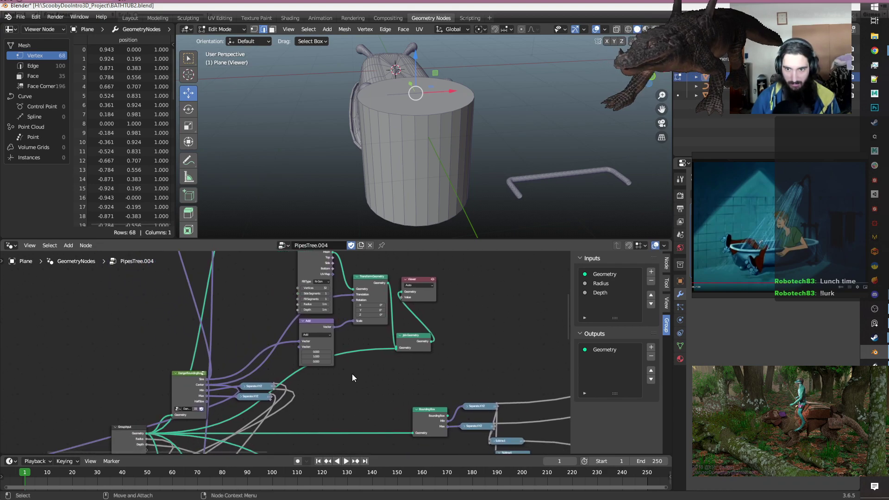
key("shift+a")
type("comb")
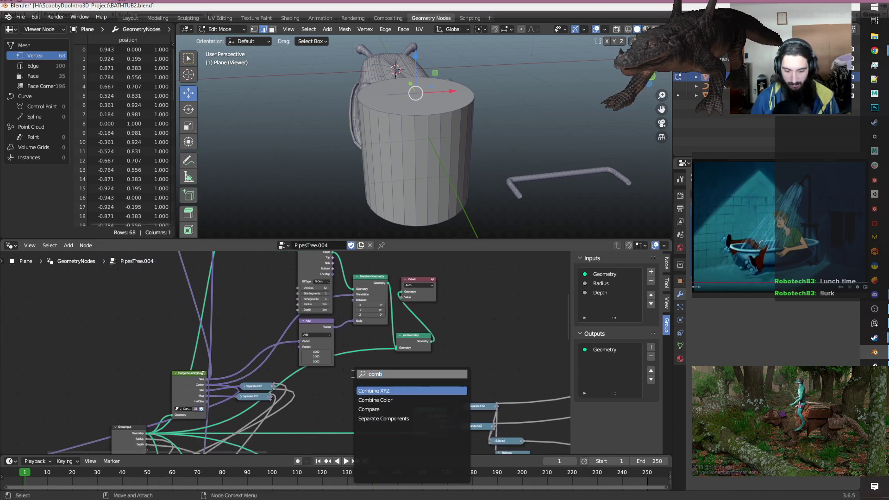
left_click(379, 390)
left_click(384, 391)
middle_click_drag(393, 378, 418, 373)
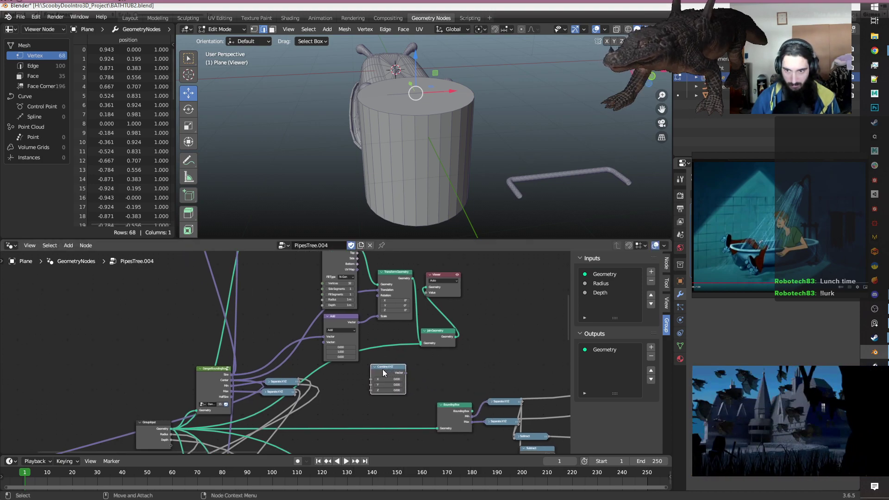
left_click_drag(383, 369, 389, 366)
Duplicate a collapsed Separate XYZ node beside Combine XYZ, link and expand it, and feed it the bounding box node's Size.
left_click(277, 382)
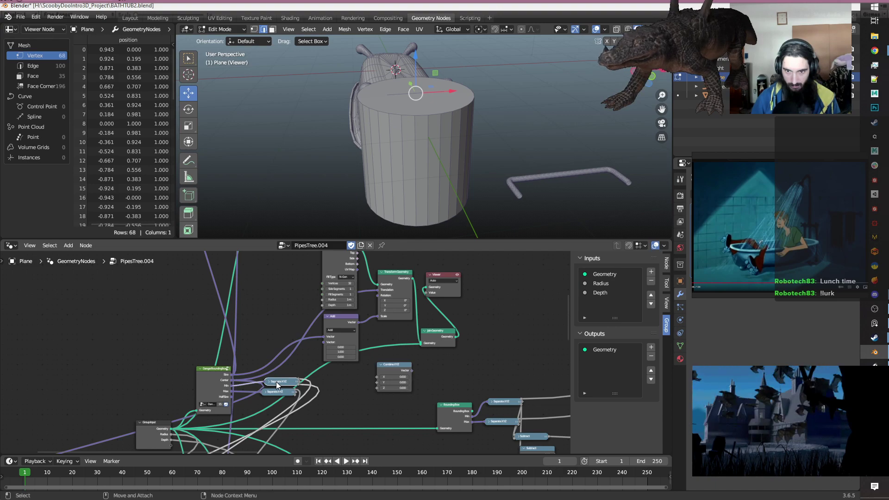
key("shift+d")
left_click(347, 384)
left_click_drag(369, 381, 381, 377)
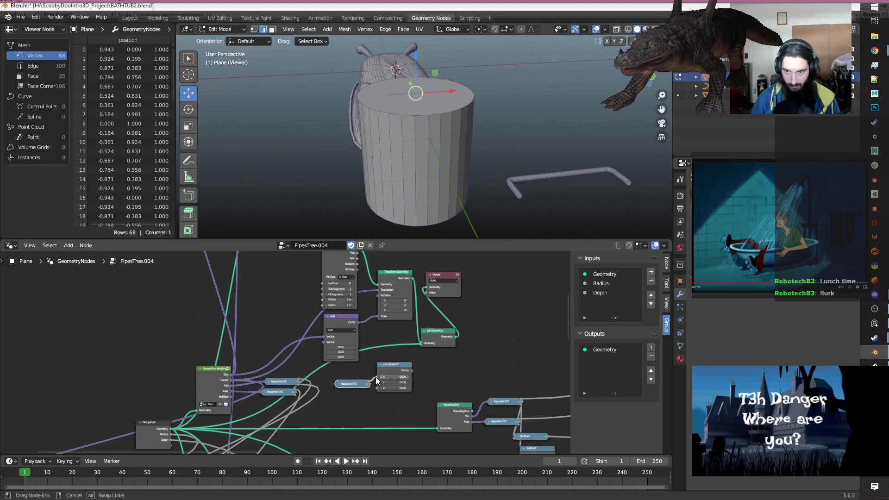
left_click(340, 385)
left_click_drag(346, 385, 343, 372)
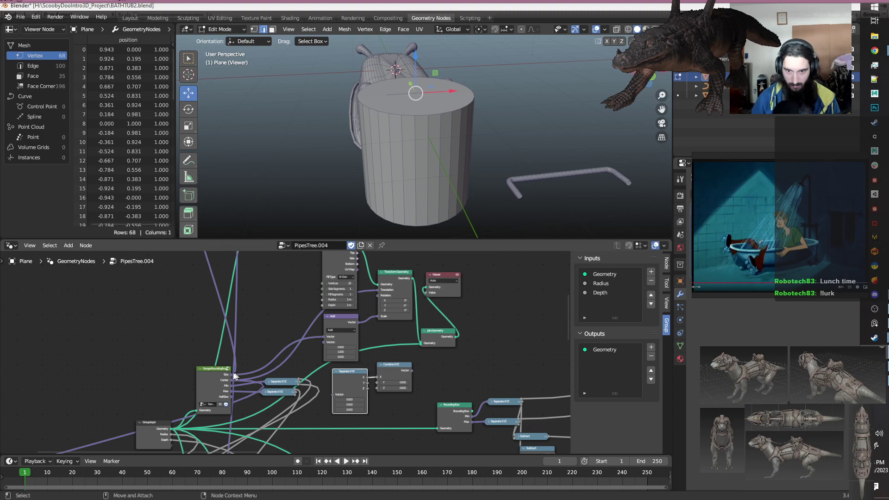
left_click_drag(231, 374, 332, 394)
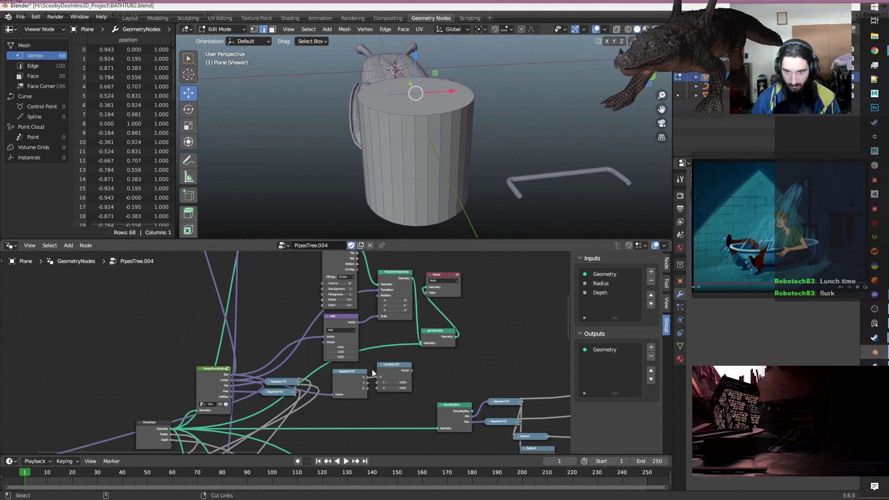
Replace the link into Combine XYZ's X with one from Separate XYZ's Z to Combine XYZ's Z.
right_click_drag(374, 386, 373, 387, "ctrl")
left_click_drag(367, 389, 374, 388)
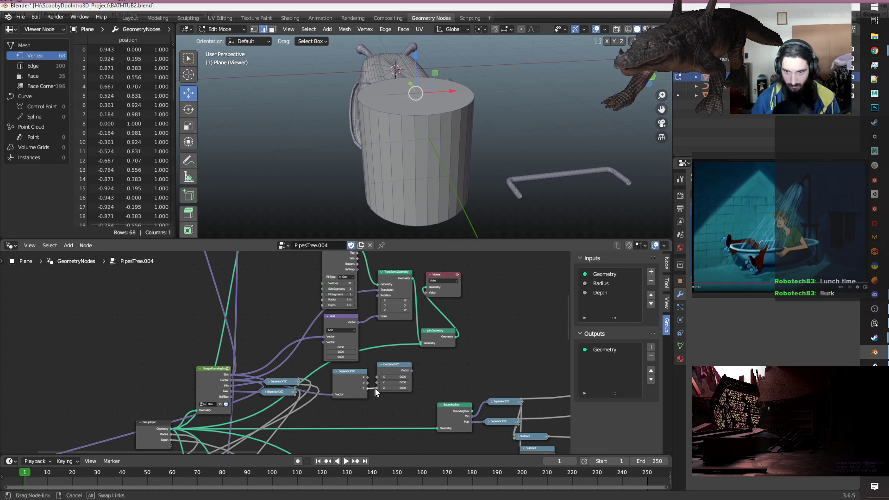
middle_click_drag(452, 379, 469, 397)
scroll(410, 391, "up", 2)
scroll(449, 409, "up", 1)
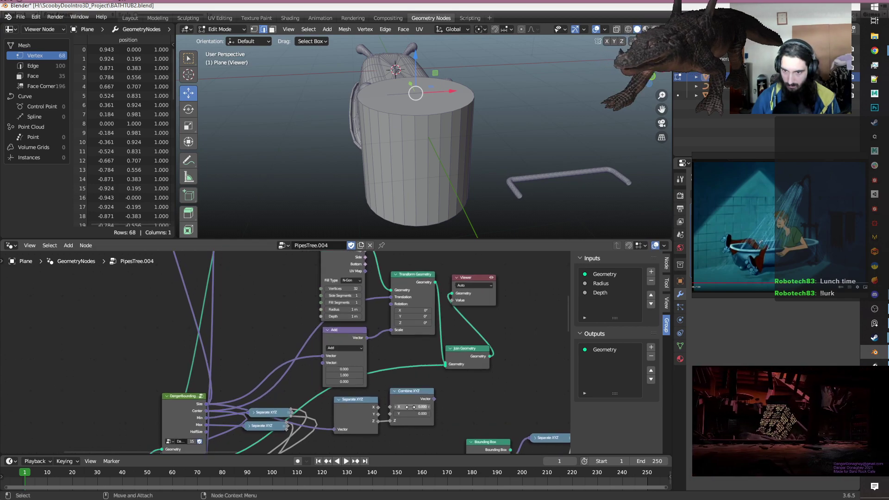
scroll(401, 414, "down", 2)
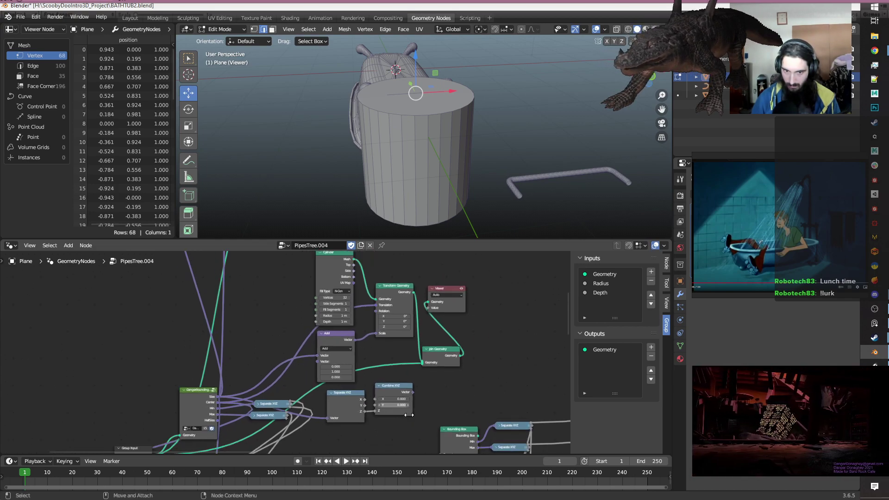
Link the Group Input's Radius to both the X and Y inputs of Combine XYZ.
middle_click_drag(401, 415, 427, 368)
scroll(245, 384, "up", 1)
left_click_drag(214, 404, 435, 342)
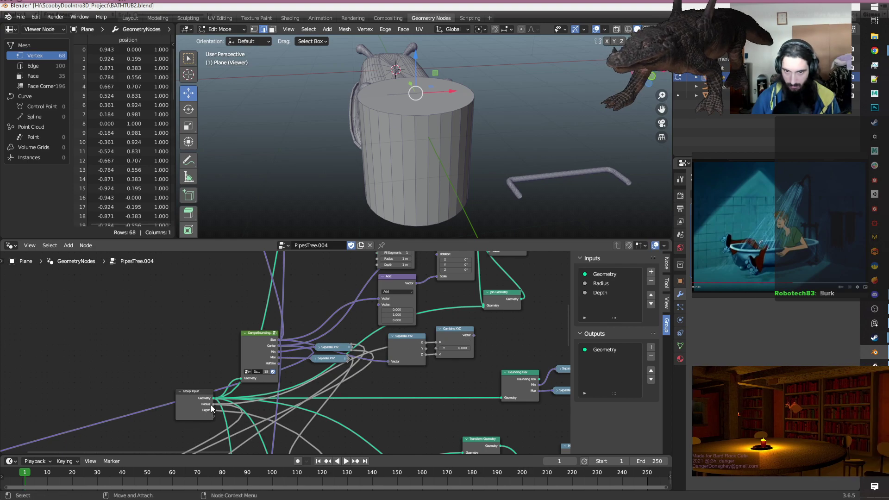
left_click_drag(213, 409, 436, 347)
Replace the Add node's link into Transform Geometry's Scale with the Combine XYZ vector and check the thin cylinder preview.
middle_click_drag(462, 368, 382, 421)
left_click_drag(379, 394, 343, 336)
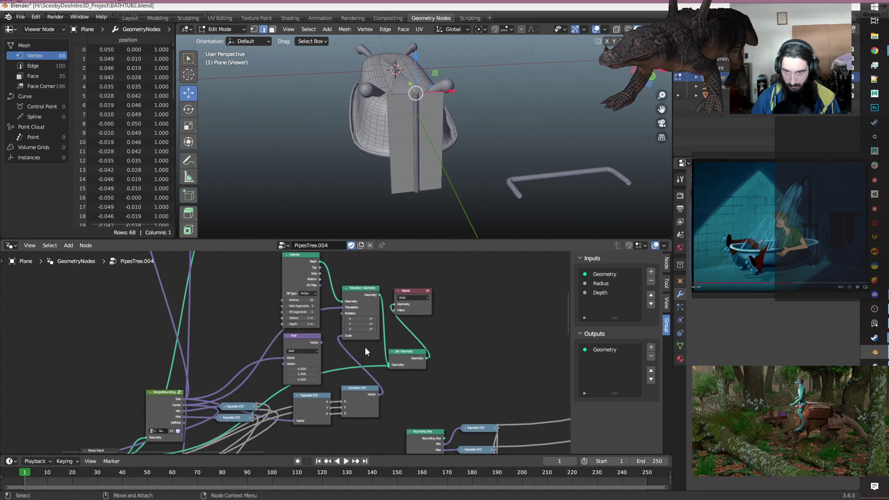
middle_click_drag(482, 189, 496, 176)
scroll(390, 362, "down", 3)
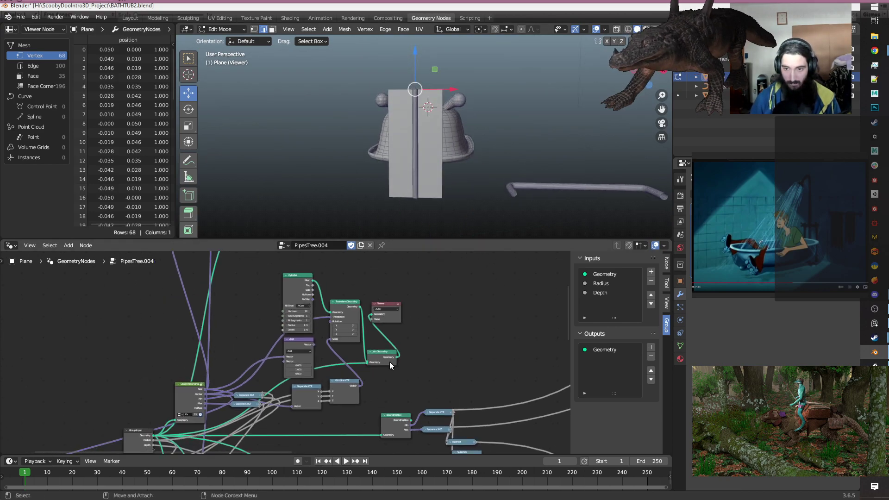
Duplicate the cylinder's Transform Geometry node to its right and link the original's Geometry output into the copy.
scroll(390, 362, "down", 5)
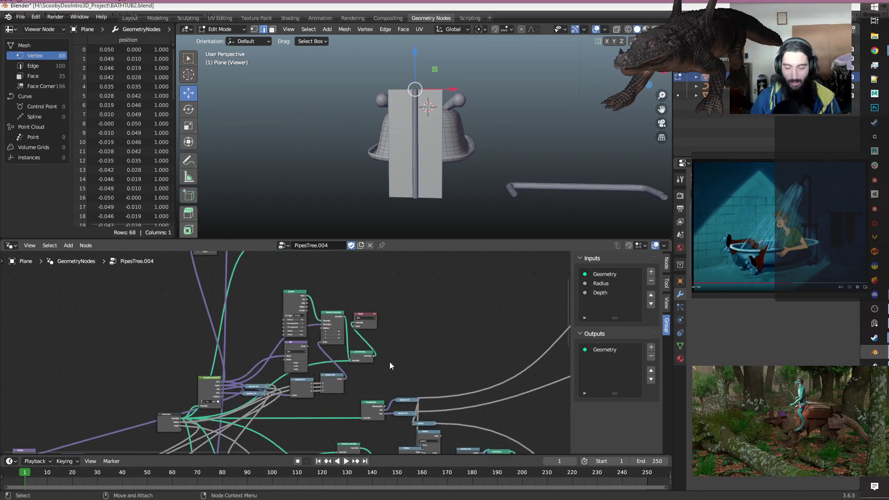
scroll(390, 366, "up", 3)
middle_click_drag(390, 362, 324, 344)
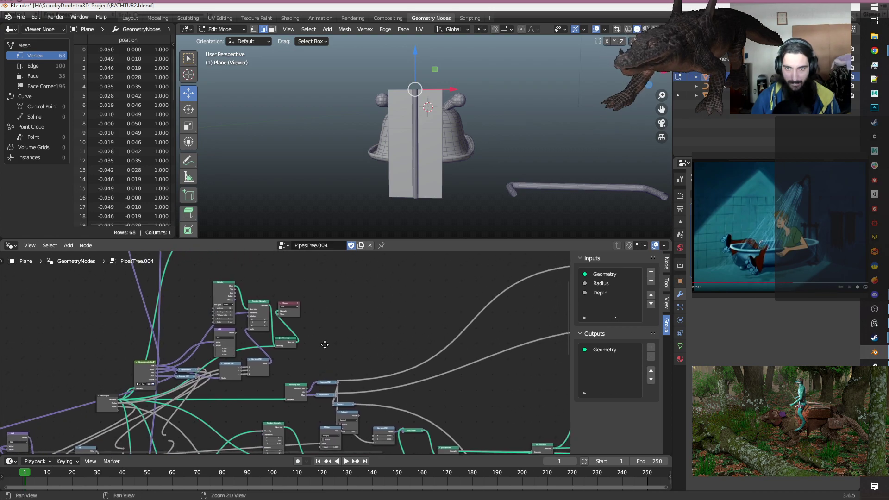
scroll(276, 309, "up", 2)
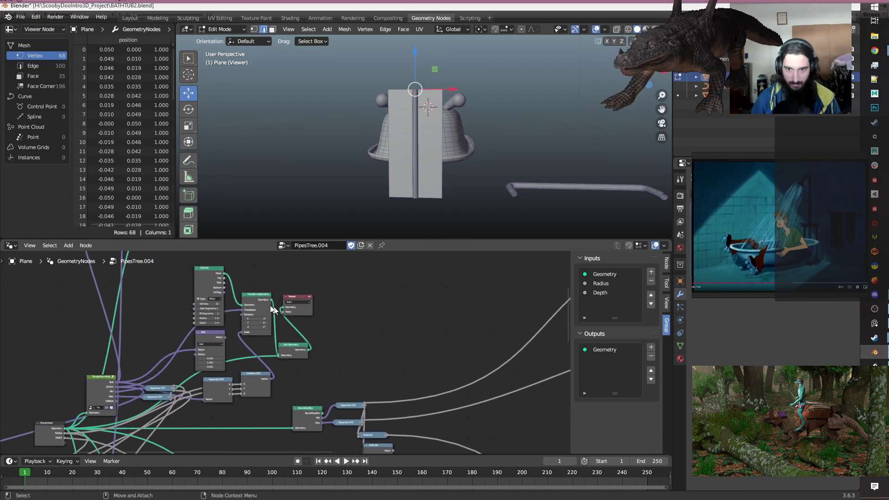
left_click(253, 302)
key("shift+d")
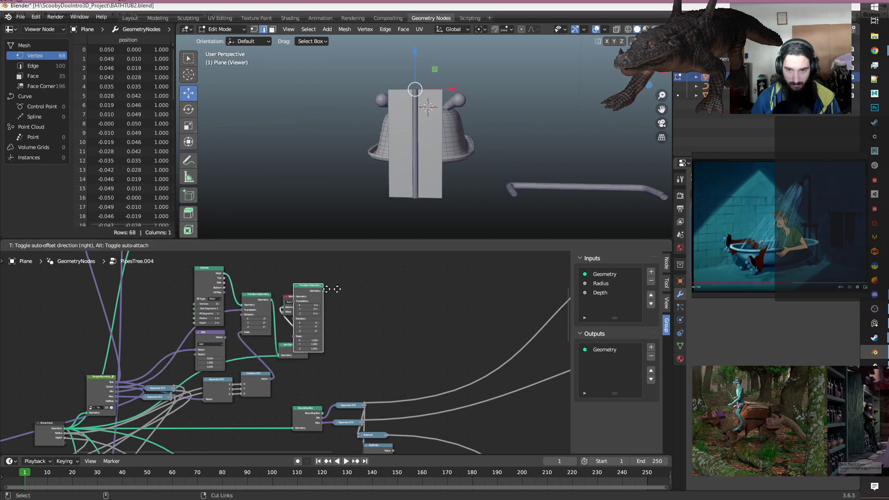
left_click(376, 312)
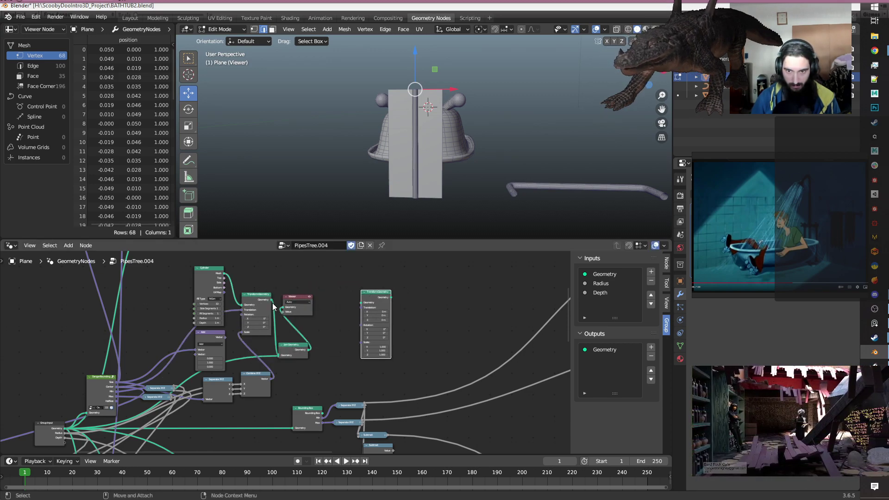
left_click_drag(272, 300, 380, 267)
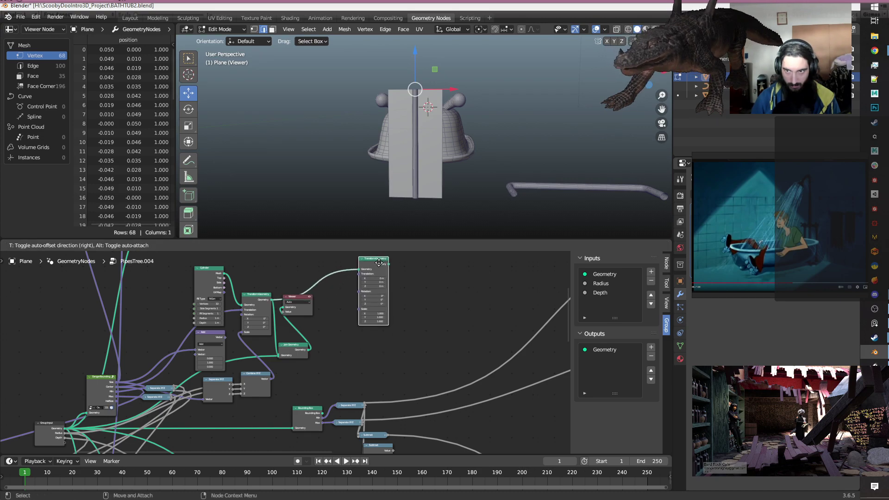
Collapse the Size Separate XYZ node beside the other collapsed ones, then duplicate a collapsed Separate XYZ and feed it HalfSize.
scroll(352, 353, "up", 2)
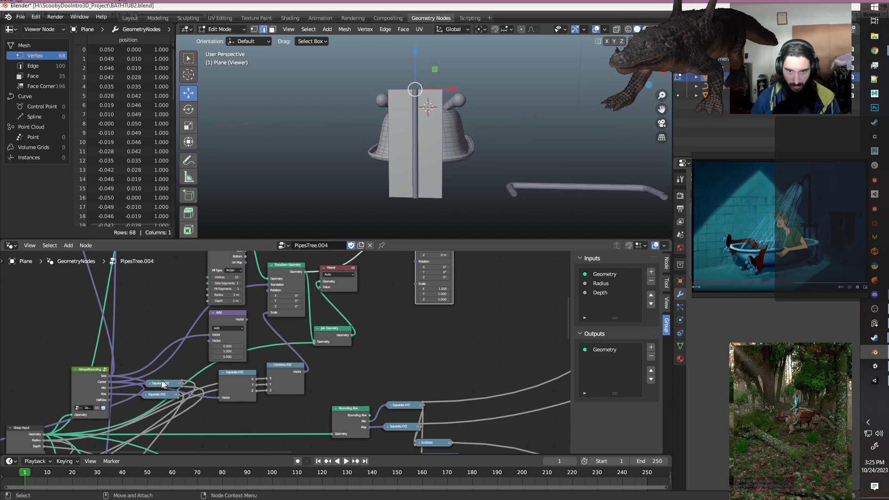
left_click(236, 395)
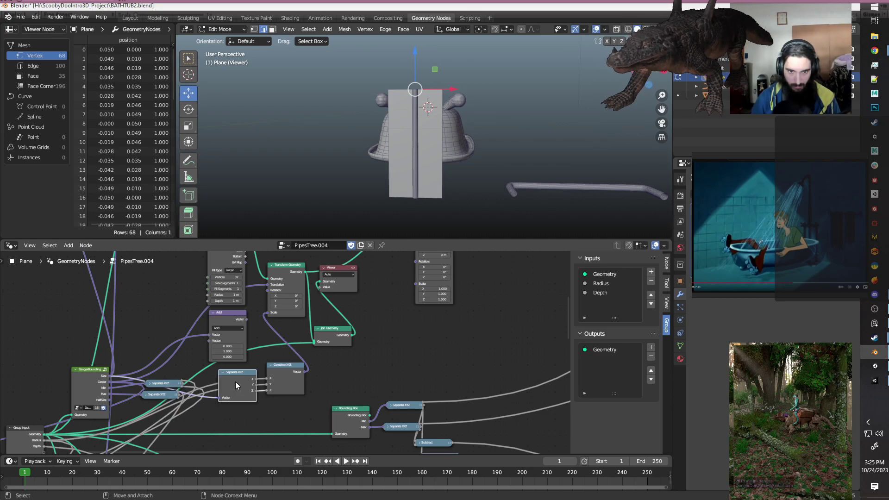
left_click(221, 372)
left_click_drag(237, 373, 156, 368)
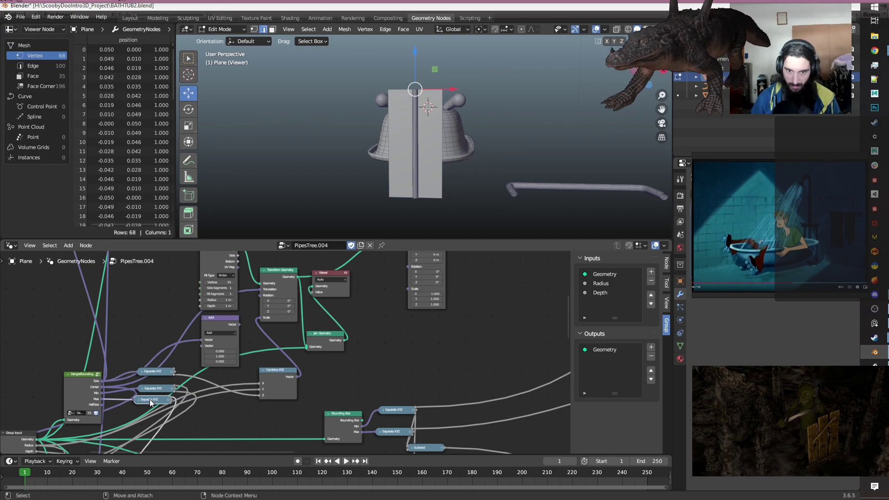
key("shift+d")
left_click(231, 425)
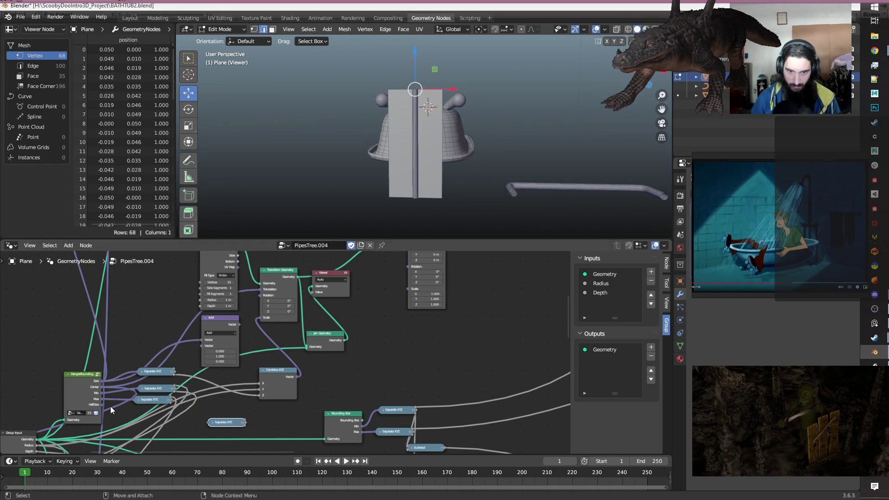
left_click_drag(102, 405, 208, 422)
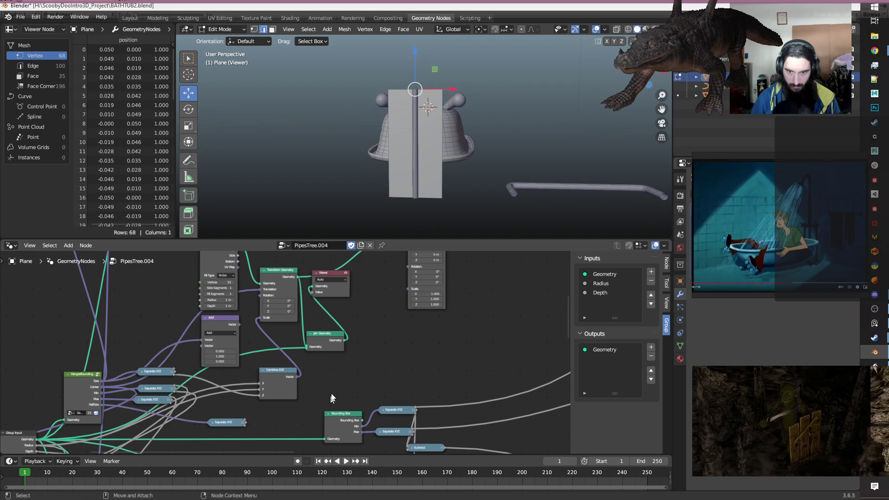
Duplicate Combine XYZ, link the HalfSize X value to its X, and feed its vector into the copied Transform Geometry's Translation.
middle_click_drag(330, 399, 304, 409)
scroll(279, 399, "down", 1)
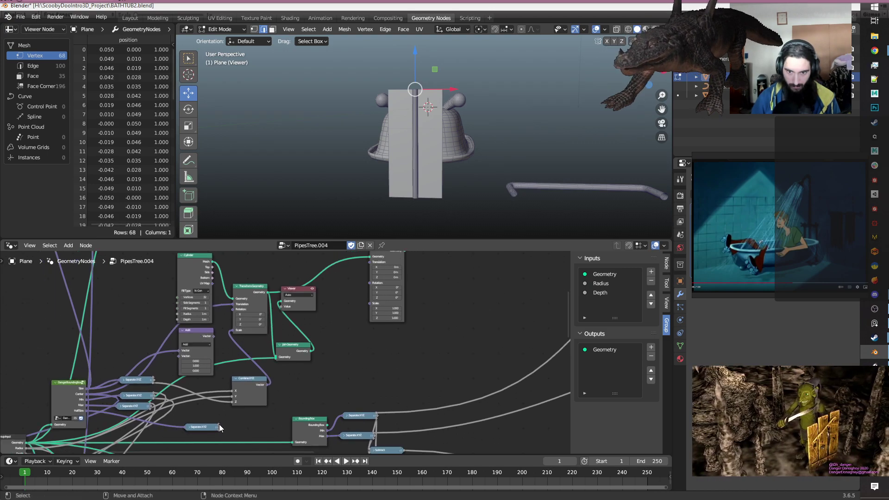
left_click(257, 400)
key("shift+d")
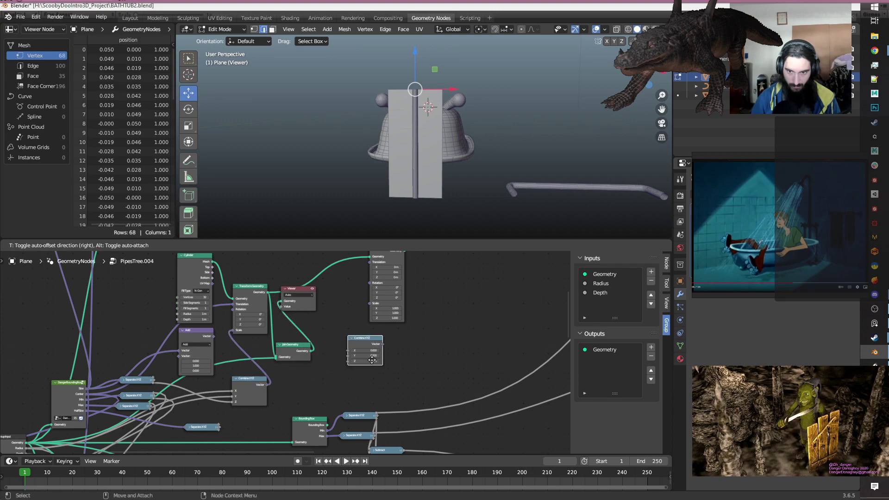
left_click(368, 361)
left_click_drag(218, 424, 344, 354)
middle_click_drag(410, 351, 407, 381)
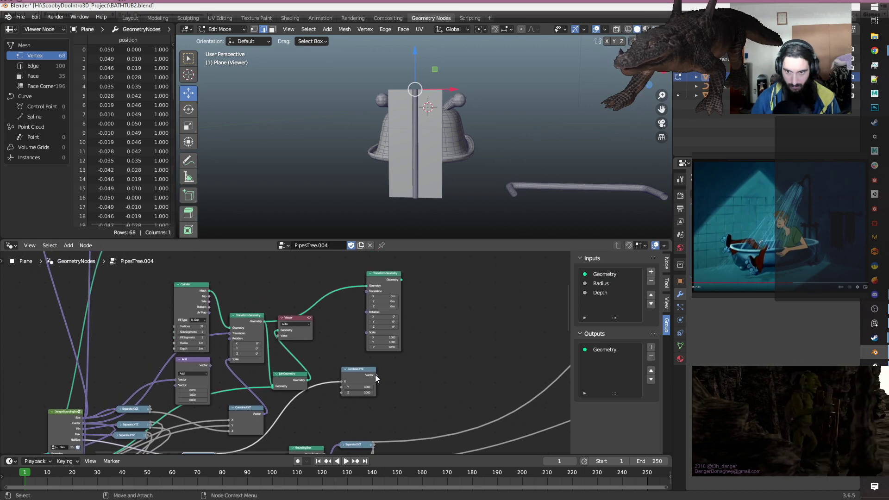
left_click_drag(376, 374, 367, 291)
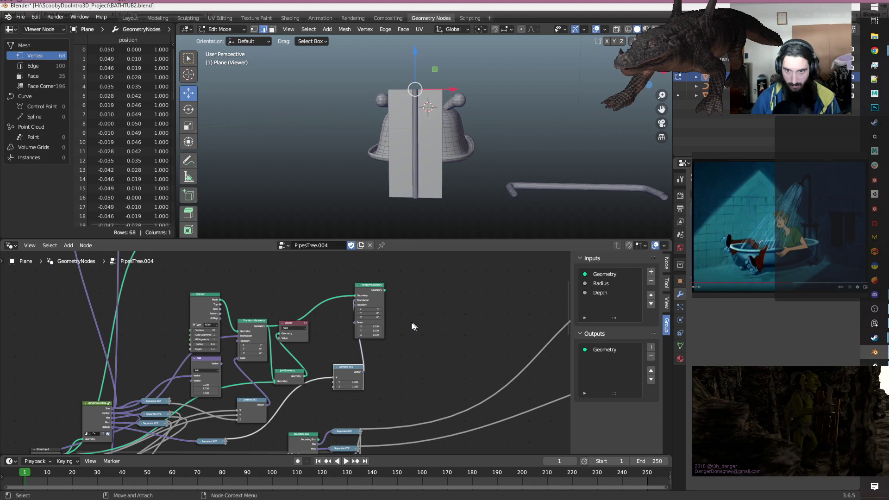
Space the copied Transform Geometry and Combine XYZ nodes apart to make room between them.
middle_click_drag(424, 349, 396, 350)
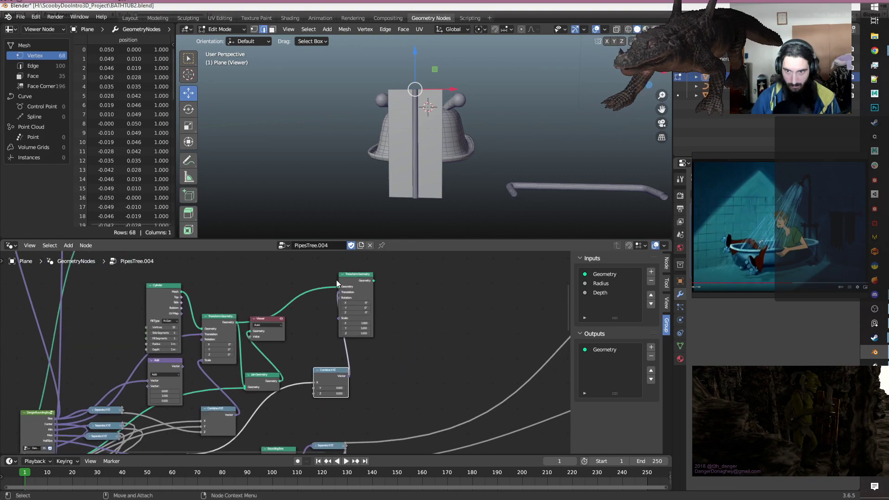
left_click_drag(352, 283, 374, 284)
left_click_drag(336, 368, 319, 389)
middle_click_drag(391, 383, 386, 360)
Add a Vector Math node set to Multiply with -1 on all axes and link the HalfSize Combine XYZ vector into its second input.
key("shift+a")
type("s")
type("ve")
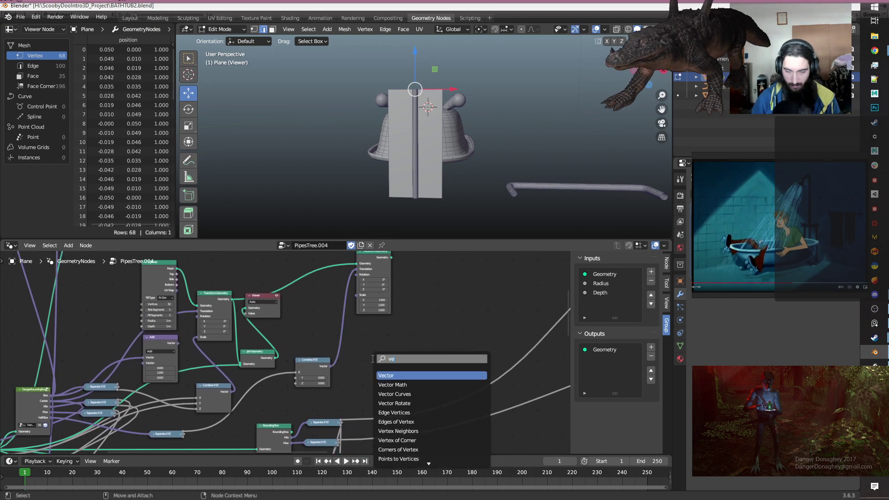
left_click(409, 386)
left_click(376, 351)
left_click(376, 350)
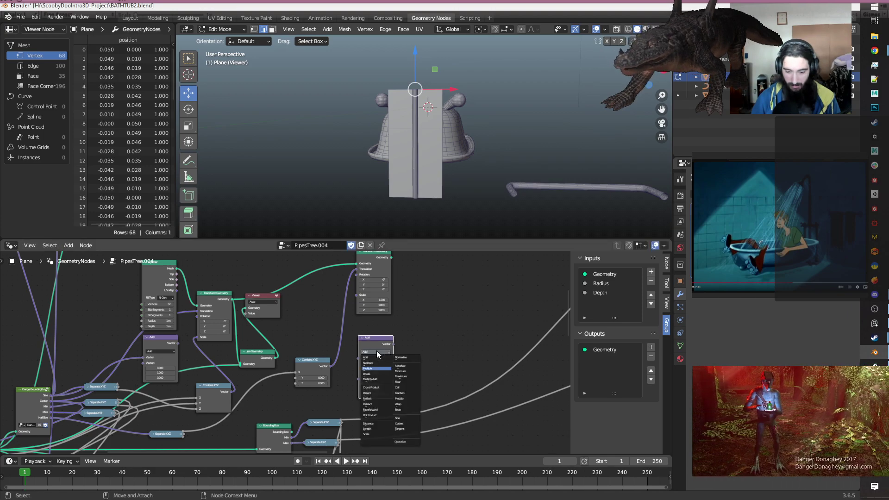
left_click(372, 369)
left_click(378, 363)
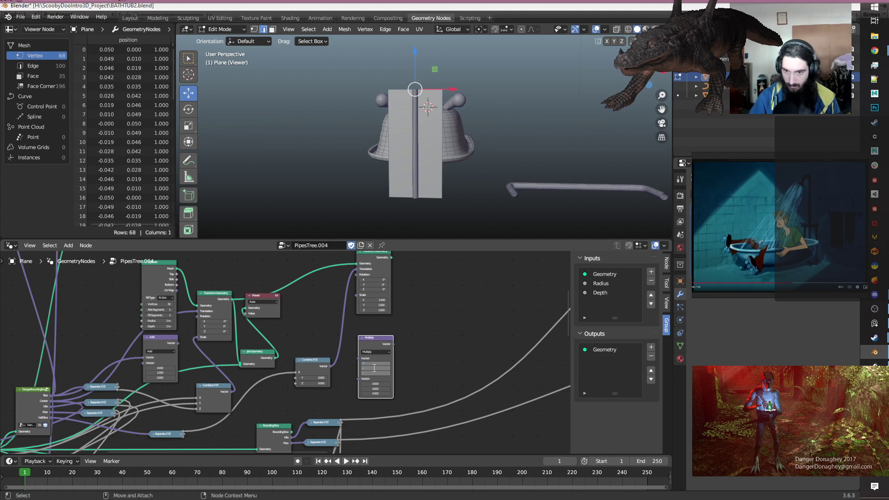
left_click(423, 353)
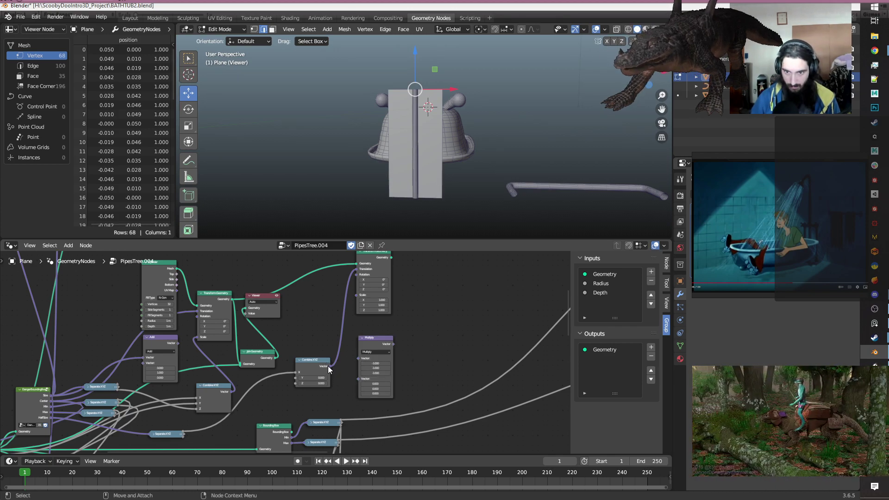
left_click_drag(327, 366, 358, 379)
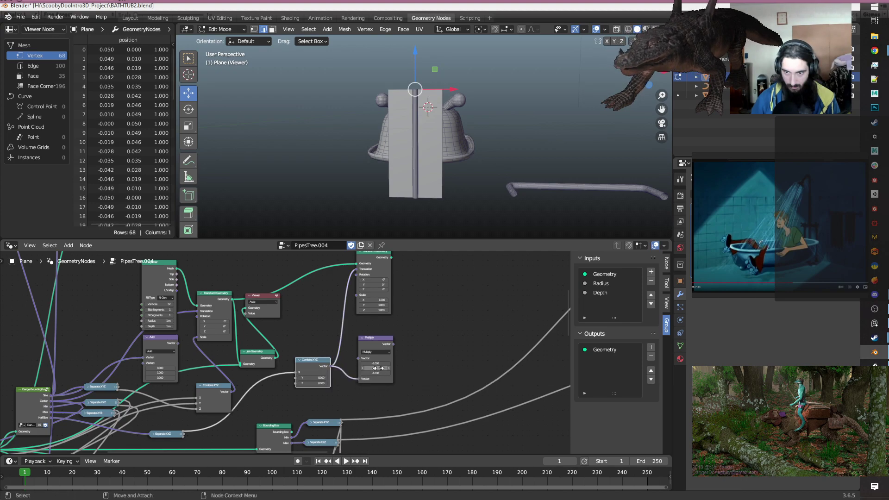
Duplicate the offset Transform Geometry node, feed it the cylinder geometry, and link the Multiply vector to its Translation.
middle_click_drag(450, 327, 425, 358)
left_click(351, 292)
key("shift+d")
left_click(415, 326)
left_click_drag(367, 377, 397, 308)
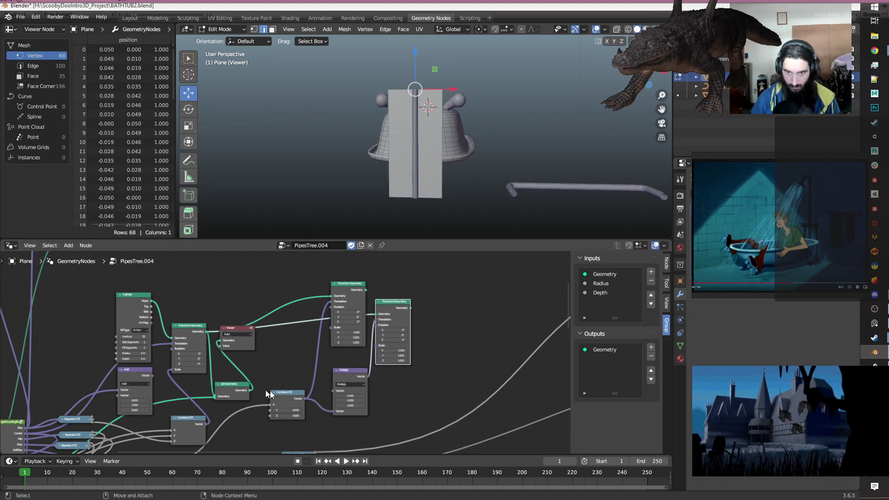
Duplicate the Join Geometry and Viewer pair, feed the negatively offset Transform Geometry into the join, and preview it through the new Viewer.
left_click(244, 390)
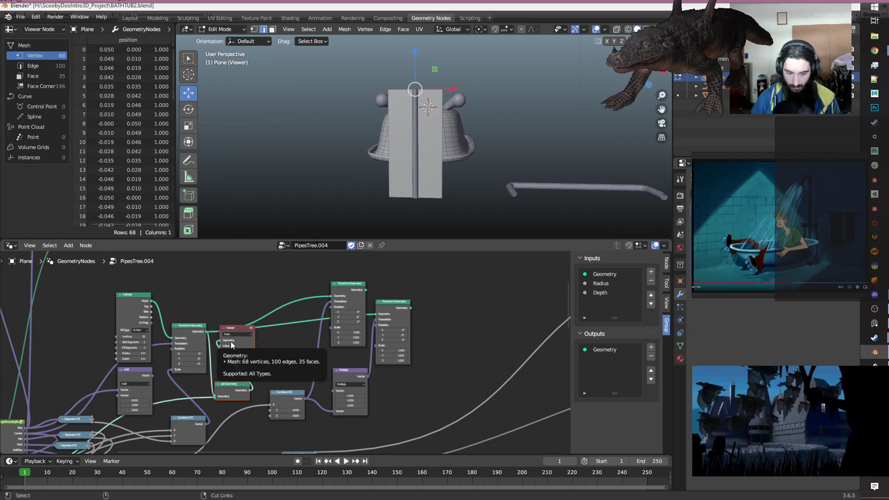
key("shift+d")
left_click(414, 317)
left_click_drag(410, 308, 426, 374)
left_click(463, 306)
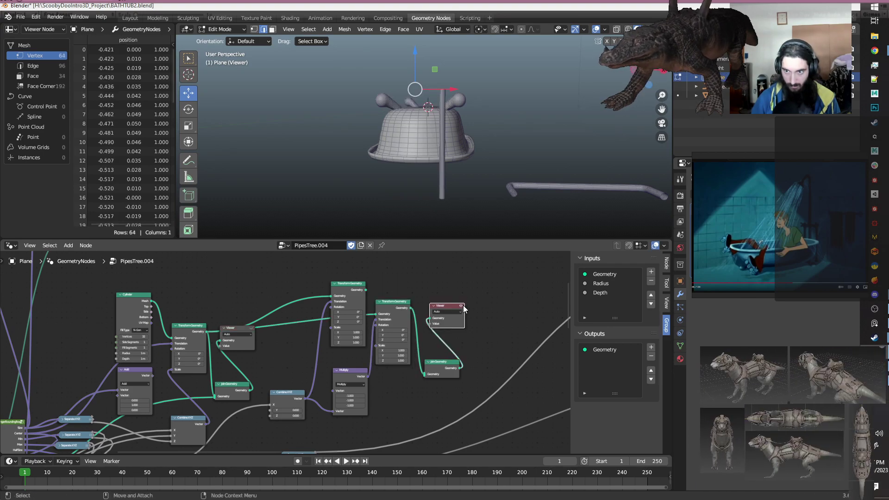
Link the positively offset Transform Geometry's output into the new Join Geometry node as well.
scroll(463, 306, "up", 1)
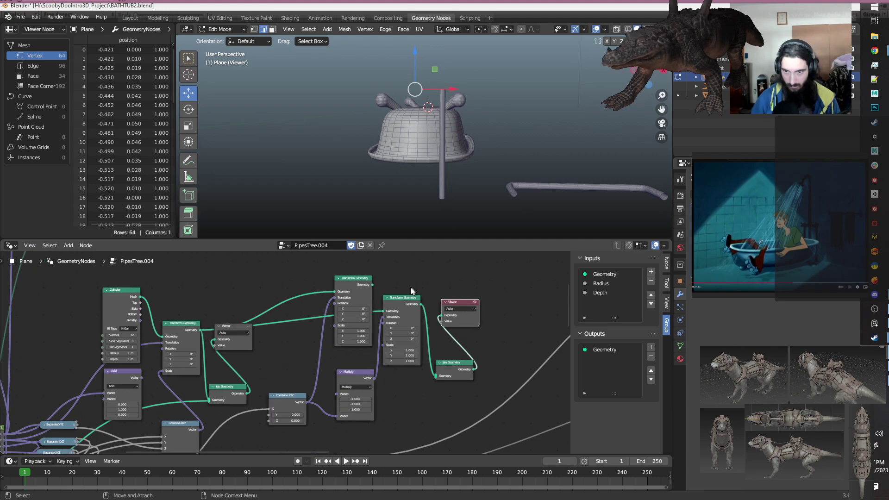
left_click_drag(371, 284, 436, 376)
scroll(407, 394, "down", 1)
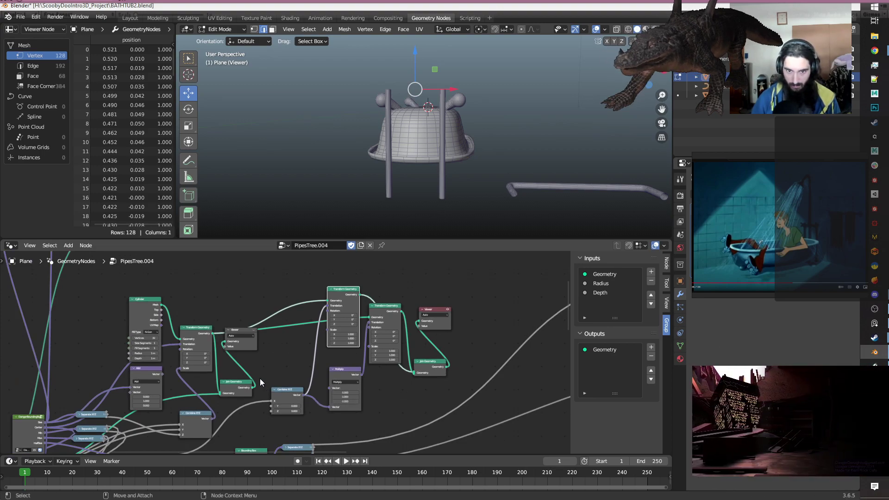
Link the Group Input's Geometry into the new Join Geometry node and check the plane with its side pipes in the viewport.
scroll(260, 376, "down", 1)
middle_click_drag(242, 290, 261, 256)
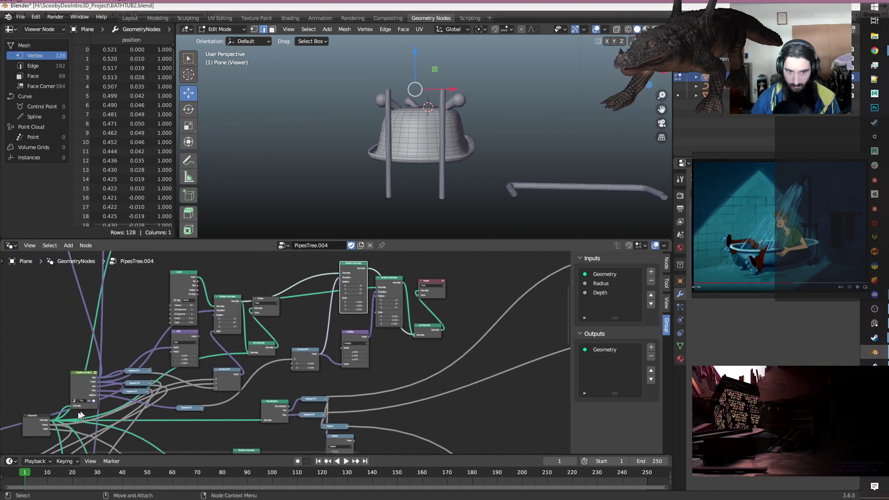
left_click_drag(50, 423, 415, 336)
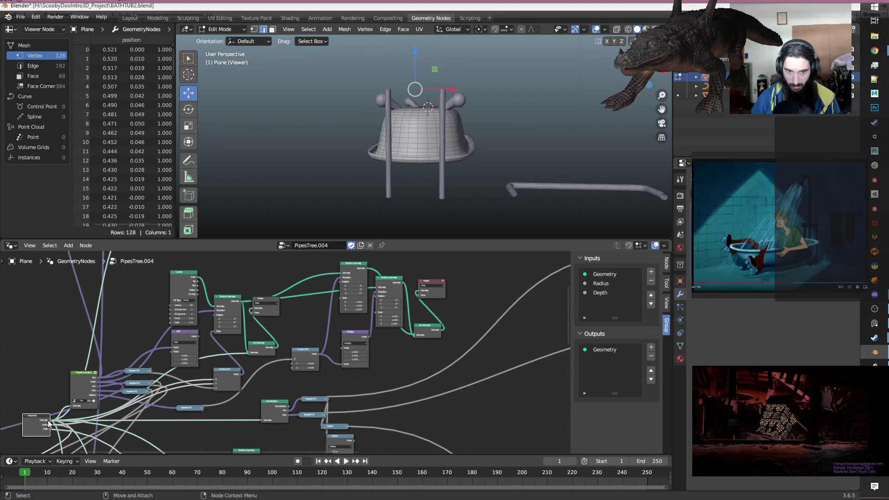
left_click_drag(50, 421, 410, 333)
left_click(39, 386)
left_click_drag(411, 372, 411, 373)
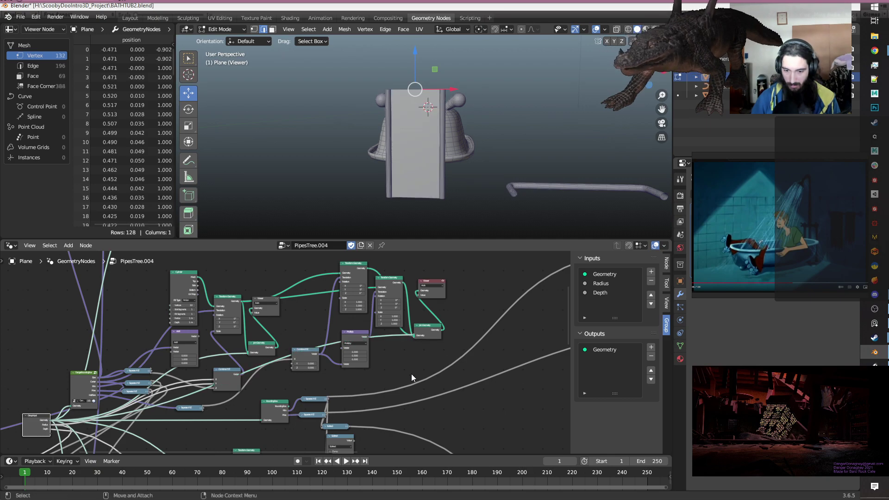
middle_click_drag(466, 198, 426, 199)
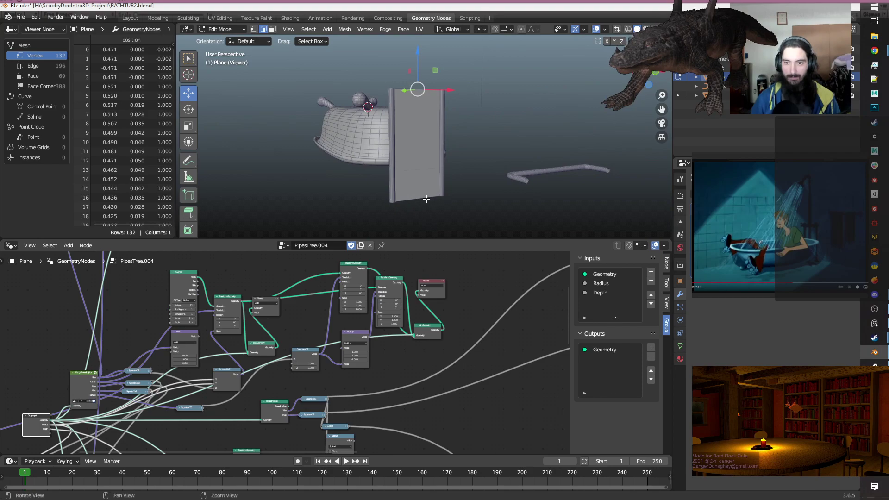
scroll(418, 353, "up", 1)
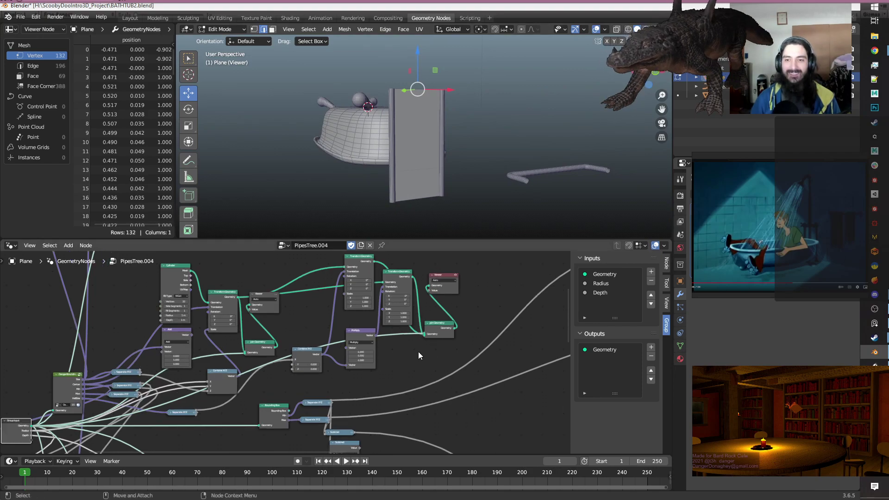
scroll(417, 355, "down", 1)
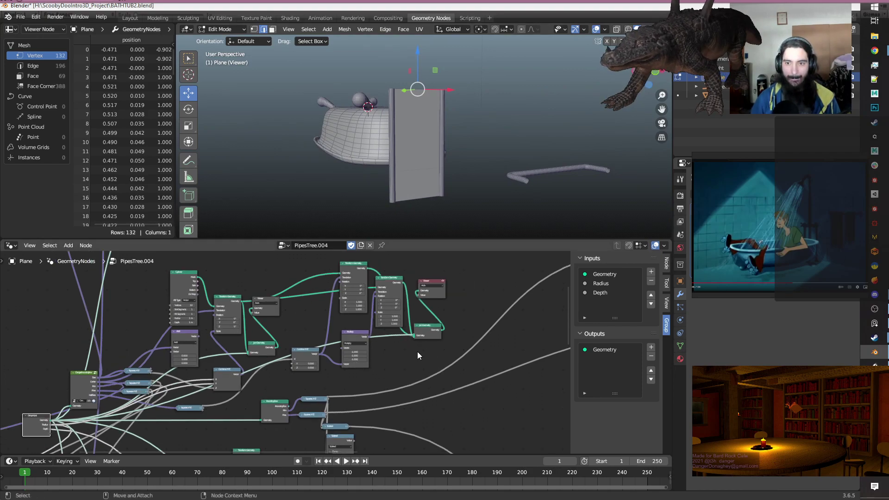
left_click(418, 353)
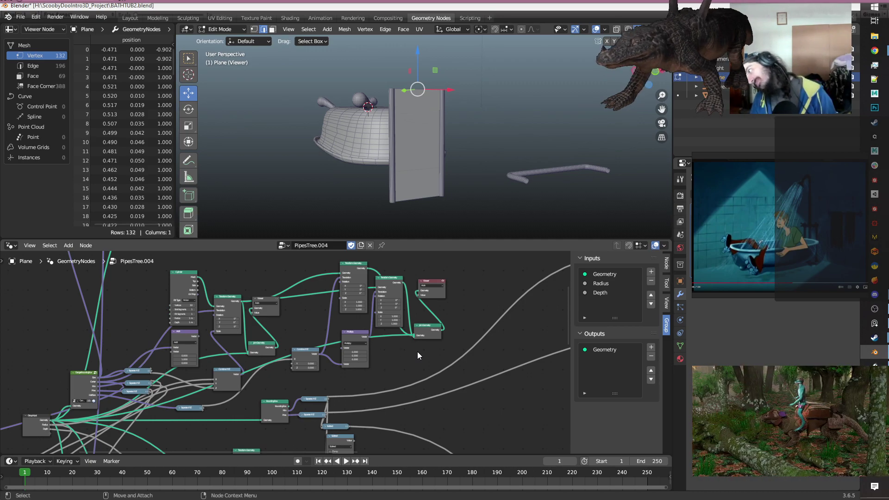
scroll(382, 358, "down", 1)
scroll(381, 358, "up", 1)
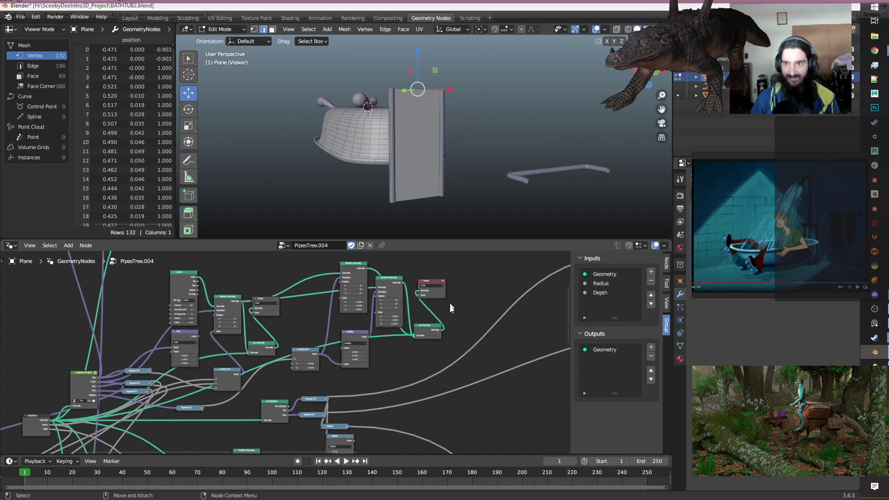
scroll(415, 373, "down", 2)
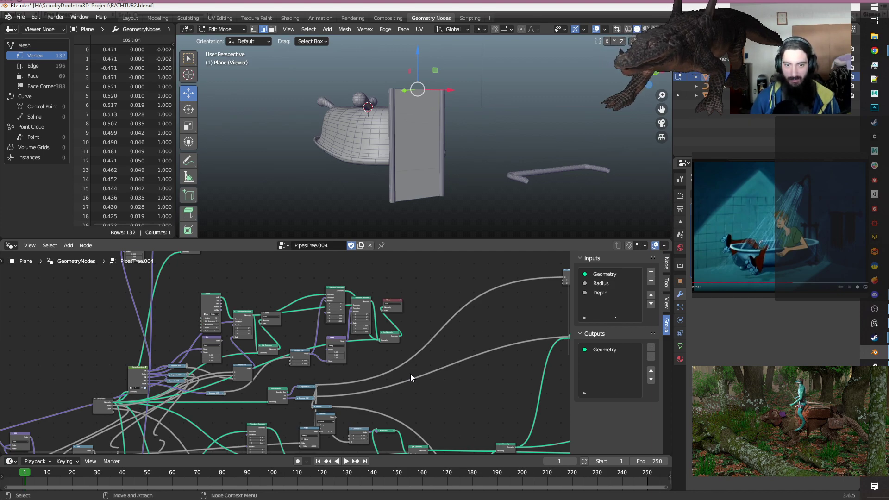
Move the bounding-box group node upward and stack the stray Separate XYZ node beneath the other three beside it.
scroll(411, 377, "down", 2)
mouse_move(411, 377)
middle_mouse_down()
mouse_move(414, 305)
mouse_move(407, 377)
middle_mouse_up()
scroll(430, 385, "up", 4)
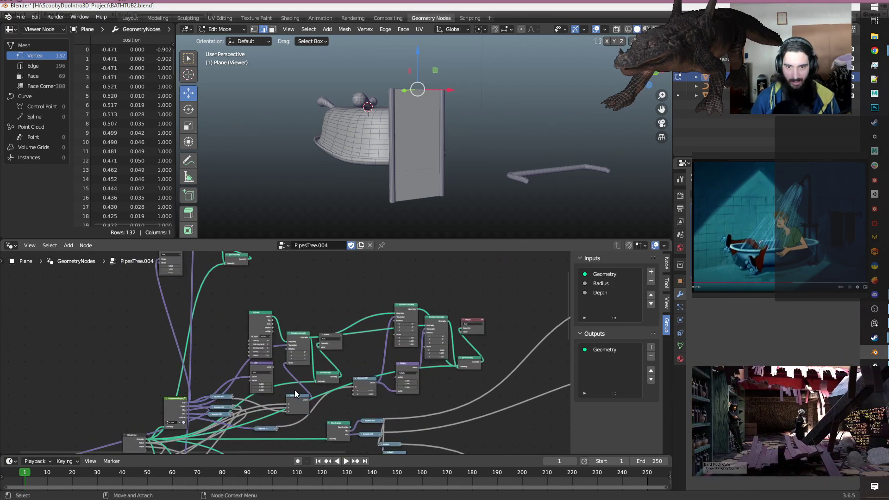
middle_click_drag(204, 340, 271, 301)
scroll(272, 304, "up", 1)
left_click_drag(198, 326, 192, 288)
scroll(292, 357, "down", 2)
scroll(304, 403, "up", 2)
left_click_drag(313, 398, 157, 321)
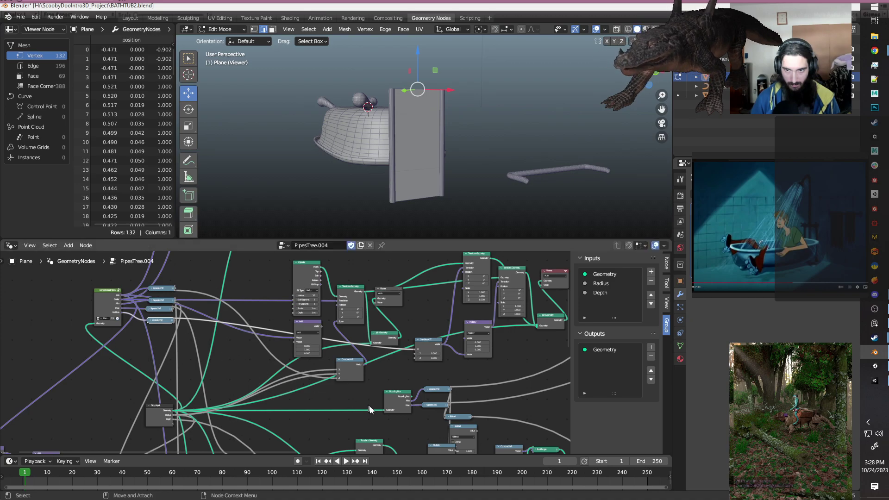
Collapse the Combine XYZ node, tuck it under the Add node, and move the Group Input next to the bounding-box group node.
left_click(340, 360)
mouse_move(349, 361)
left_mouse_down()
mouse_move(348, 339)
mouse_move(348, 353)
left_mouse_up()
scroll(342, 358, "down", 1)
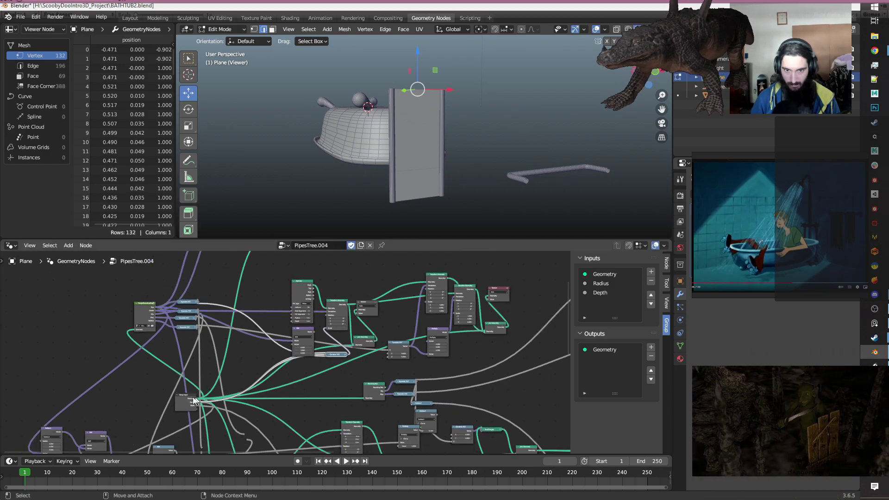
left_click_drag(179, 399, 101, 345)
scroll(278, 352, "down", 2)
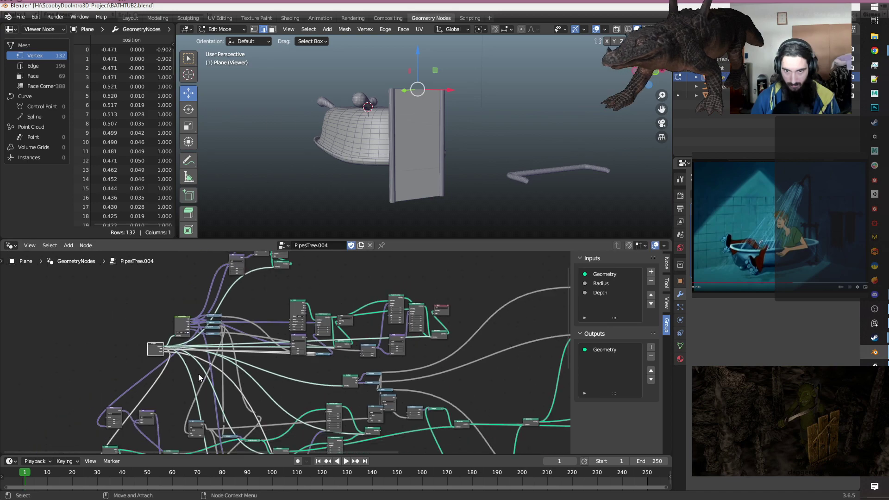
Move the Group Output beside the newest Viewer and link the final Join Geometry's output into its Geometry input.
middle_click_drag(334, 388, 282, 370)
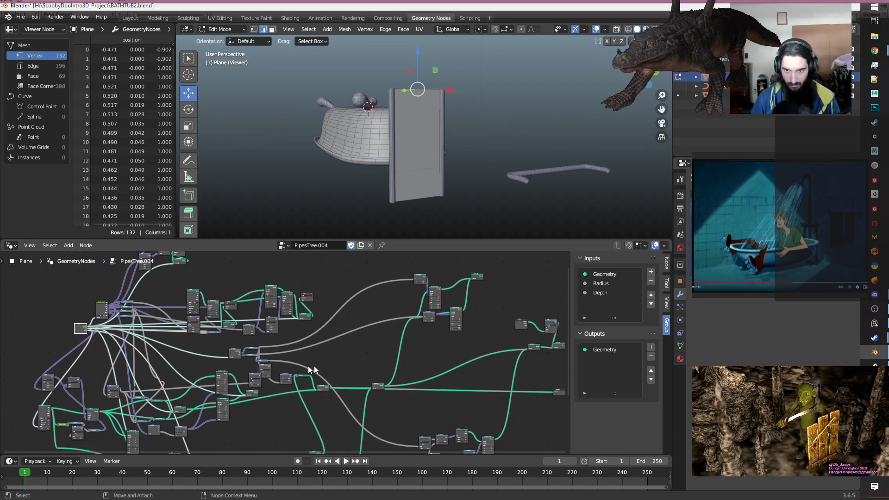
middle_click_drag(402, 379, 379, 369)
left_click_drag(540, 382, 306, 284)
scroll(294, 289, "up", 3)
middle_click_drag(346, 329, 414, 380)
scroll(397, 357, "up", 4)
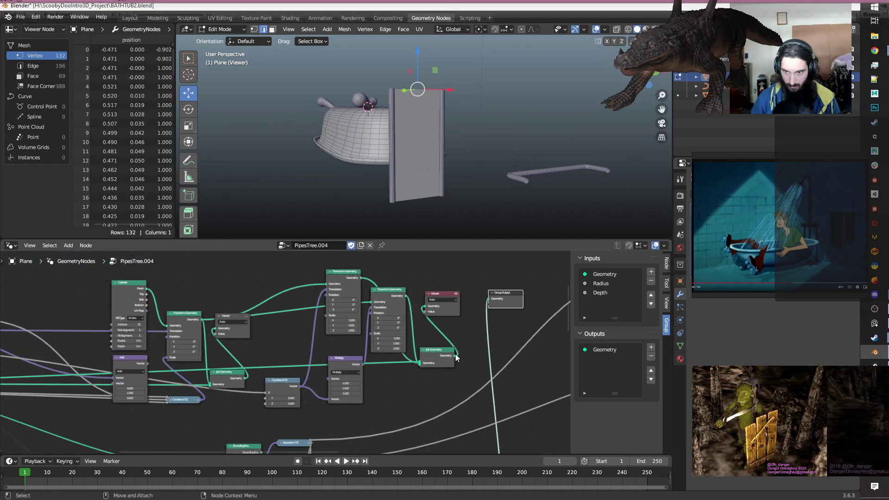
left_click_drag(454, 356, 472, 341)
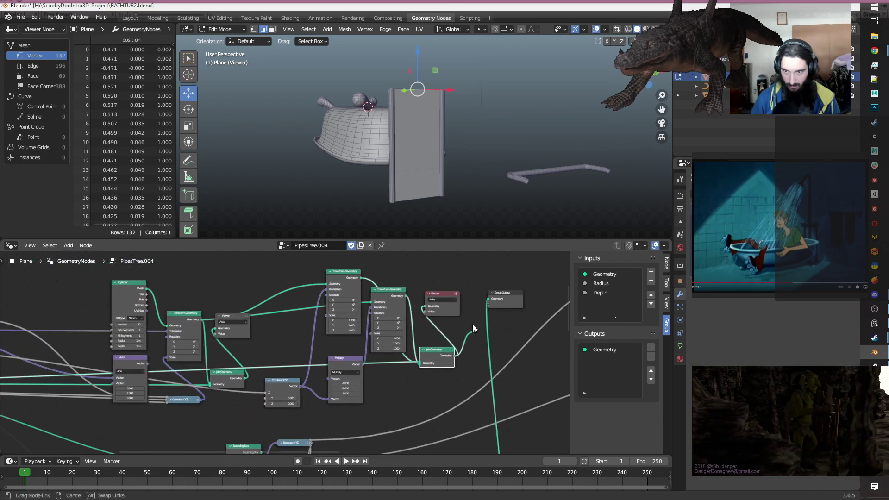
left_click_drag(486, 302, 486, 302)
Select the whole new pipe network and move it up, well clear of the old pipe nodes.
scroll(476, 330, "down", 4)
middle_click_drag(476, 330, 439, 396)
scroll(313, 363, "down", 2)
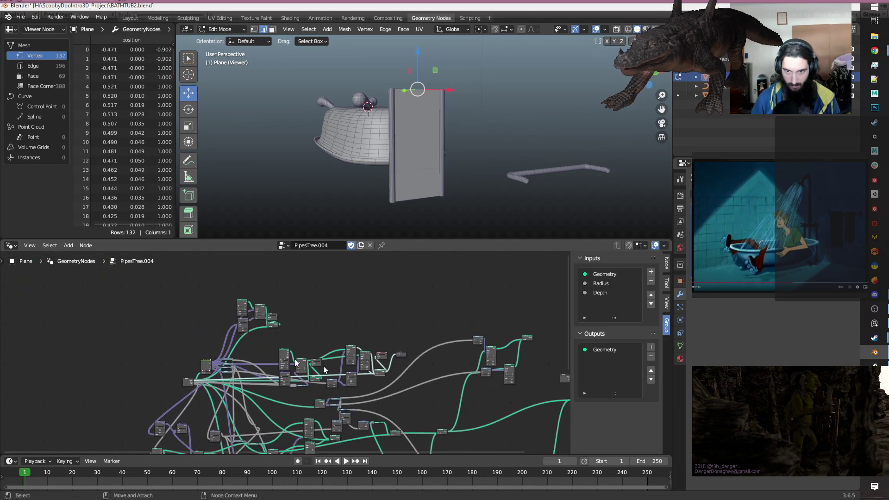
left_click_drag(145, 274, 423, 391)
left_click_drag(402, 353, 404, 262)
left_click(383, 336)
Insert reroute points across the links running from the new network down to the old pipe nodes.
scroll(380, 338, "down", 1)
scroll(380, 337, "down", 3)
middle_click_drag(370, 367, 354, 342, "alt")
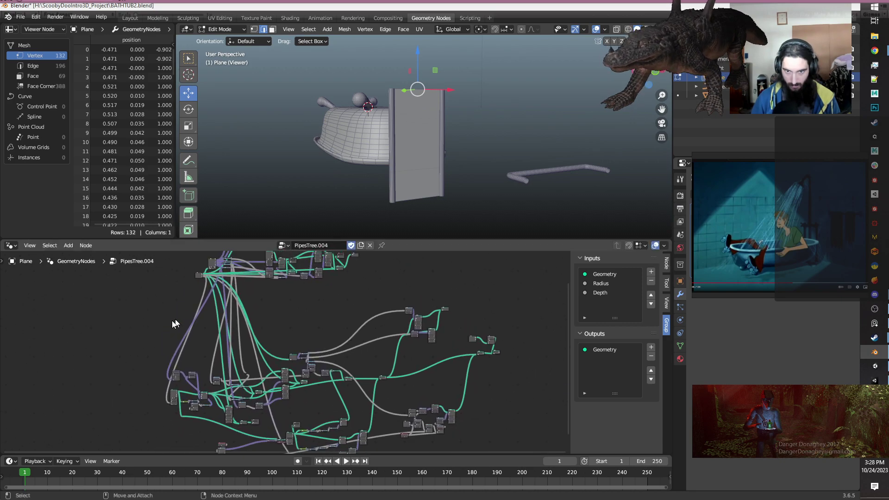
right_click_drag(289, 311, 290, 311, "shift")
scroll(290, 311, "down", 4)
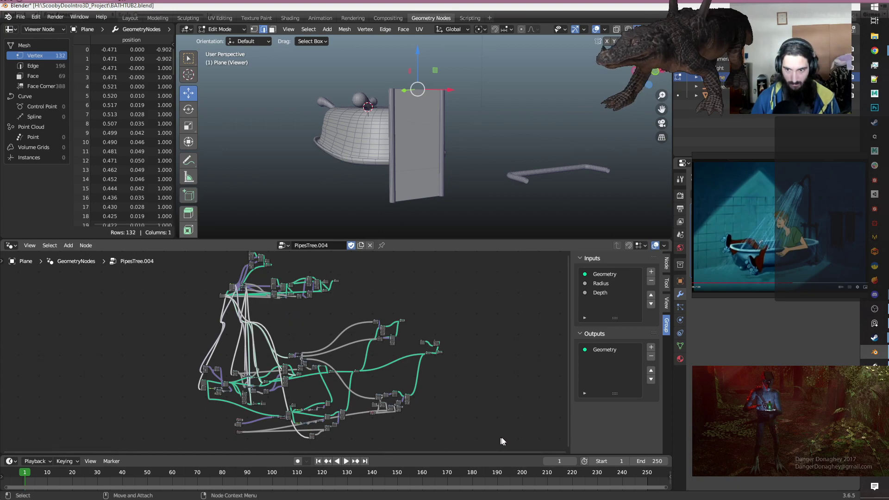
Make a separate copy of the PipesTree.004 node tree for the plane's modifier.
middle_click_drag(493, 437, 500, 397)
left_click_drag(526, 435, 165, 282)
scroll(373, 354, "up", 5)
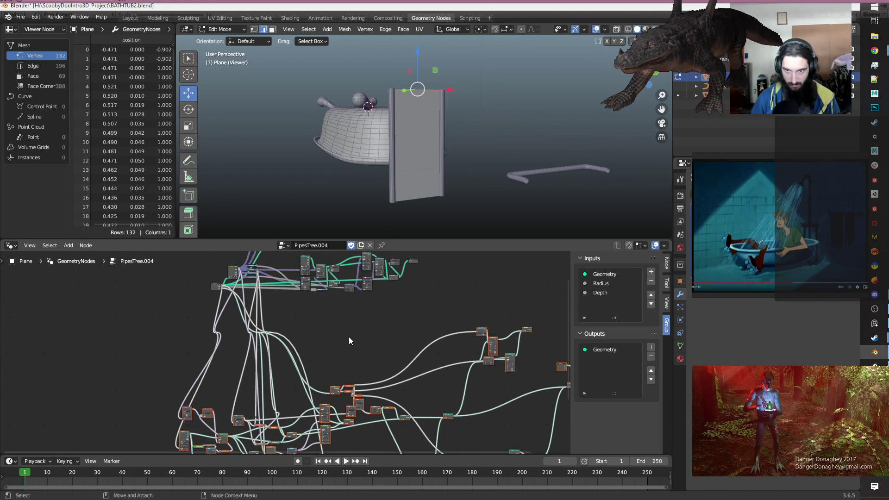
middle_click_drag(349, 337, 323, 378)
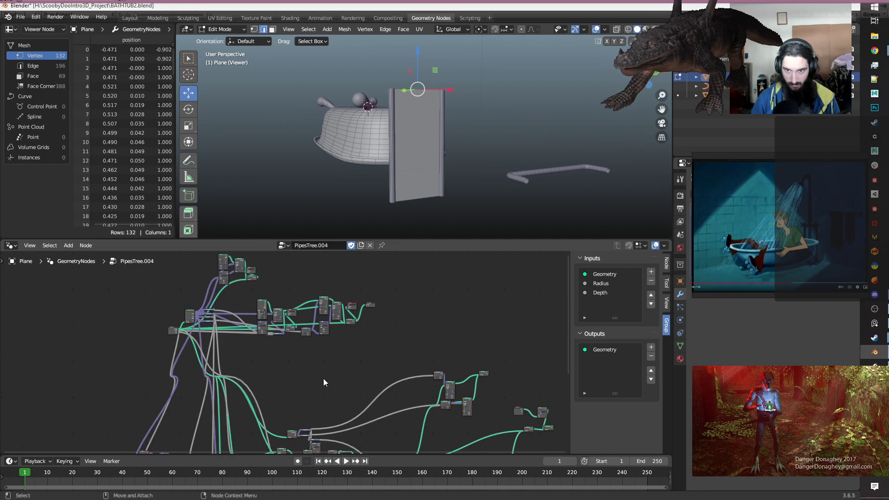
left_click(361, 245)
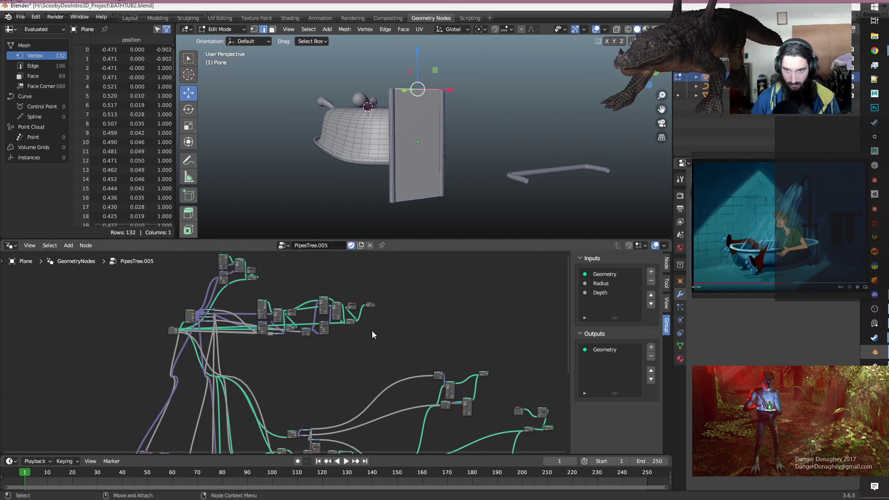
Delete all the old pipe nodes and reroutes below the new network in the copied tree.
scroll(374, 343, "down", 2)
middle_click_drag(374, 364, 366, 291)
scroll(364, 302, "down", 2)
left_click_drag(491, 436, 157, 290)
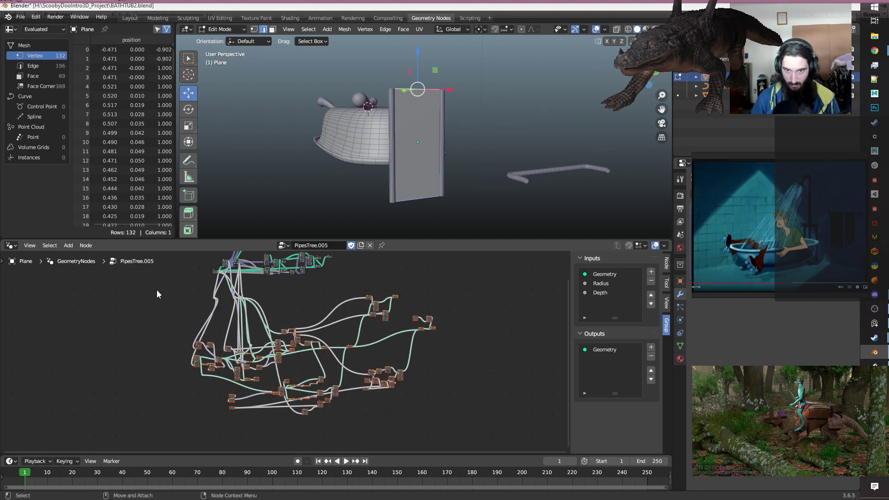
scroll(156, 291, "down", 5)
middle_click_drag(319, 307, 312, 440)
scroll(357, 402, "up", 5)
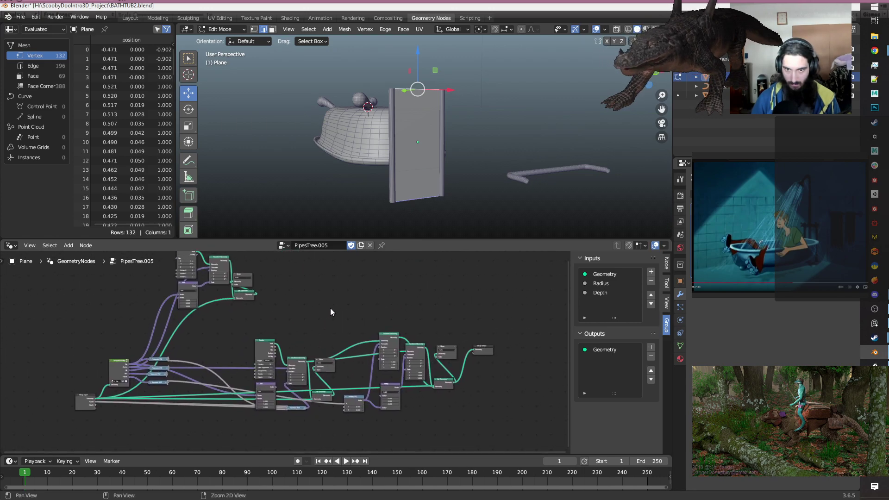
scroll(317, 309, "up", 2)
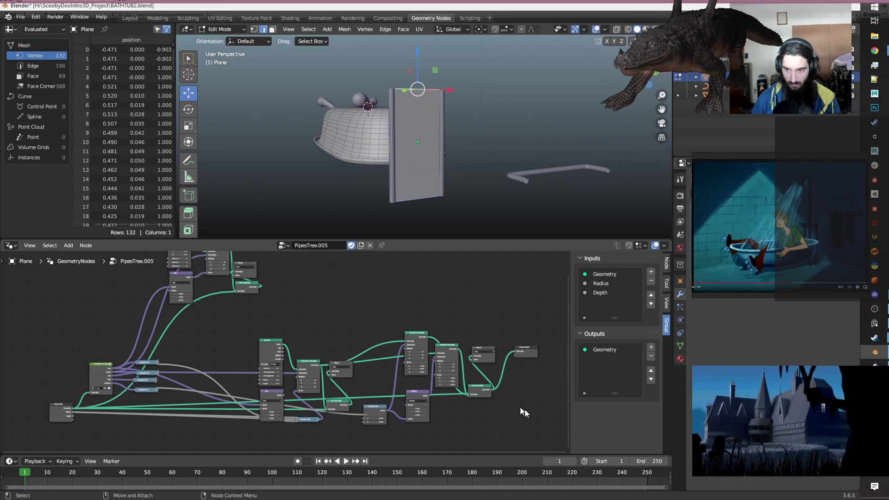
Move the Group Output node far beyond the final Join Geometry node to leave room for more nodes.
left_click_drag(550, 430, 190, 351)
left_click(259, 326)
middle_click_drag(467, 383, 367, 352)
left_click_drag(357, 322, 554, 359)
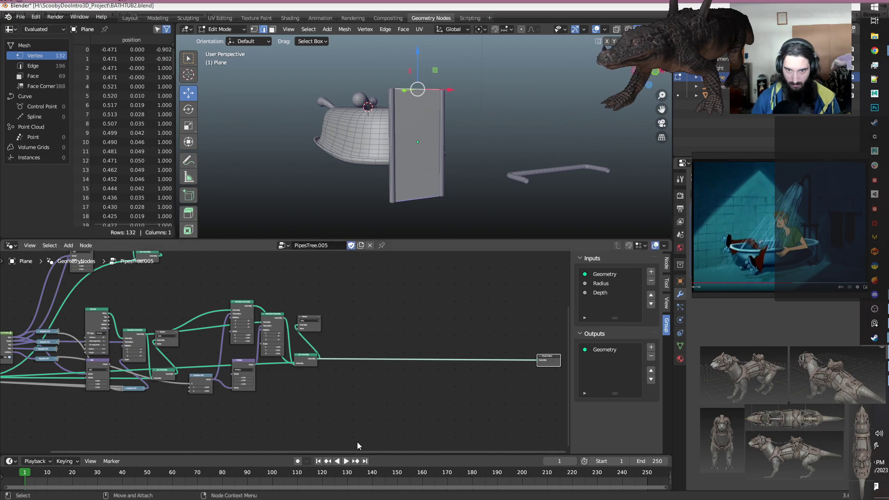
Collapse the Multiply node and both offset Transform Geometry nodes, and line them up between Combine XYZ and the final Join Geometry.
scroll(343, 407, "up", 4)
middle_click_drag(362, 407, 396, 399)
scroll(393, 400, "down", 3)
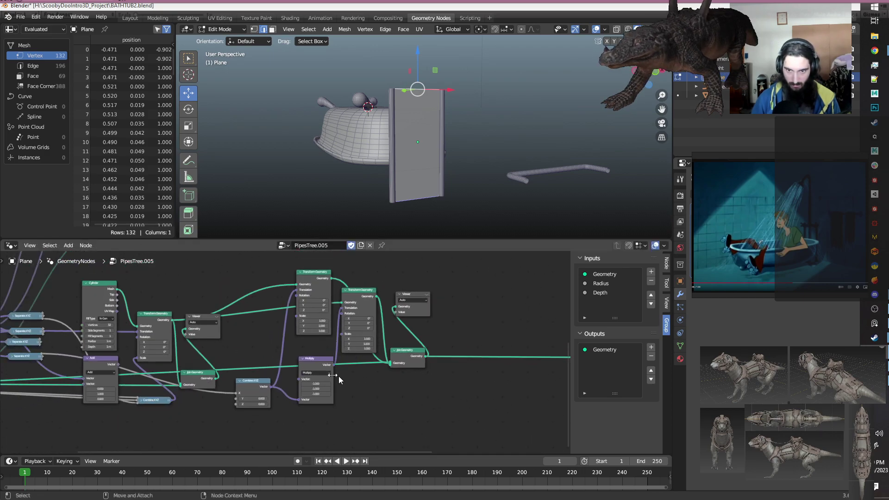
left_click(302, 360)
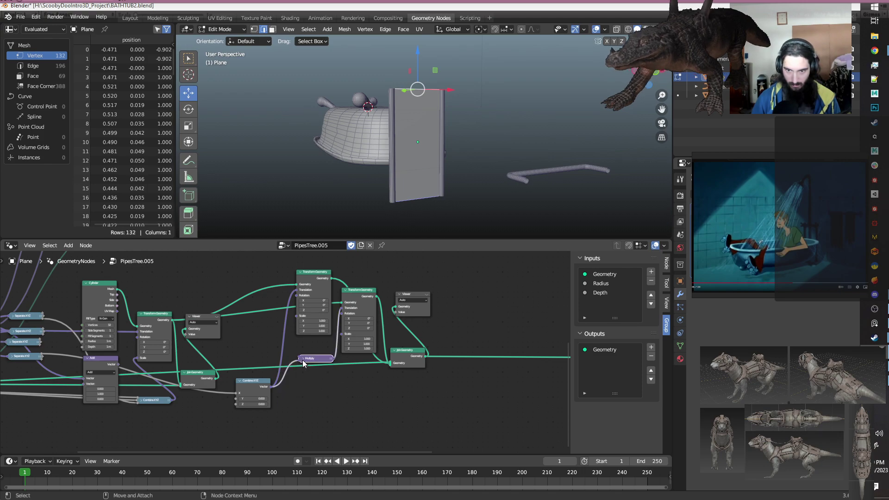
left_click_drag(310, 364, 292, 393)
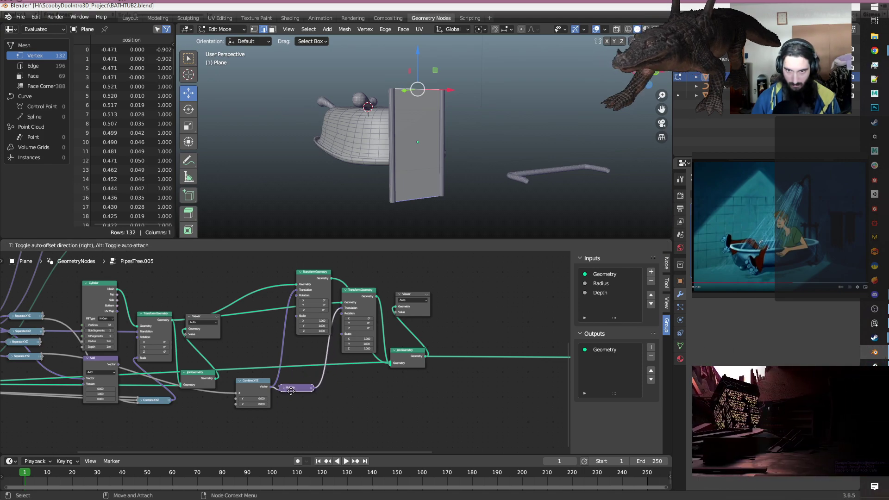
left_click(346, 291)
left_click_drag(358, 292, 348, 387)
left_click(299, 273)
left_click_drag(311, 273, 352, 353)
scroll(420, 420, "down", 2)
middle_click_drag(353, 411, 395, 402)
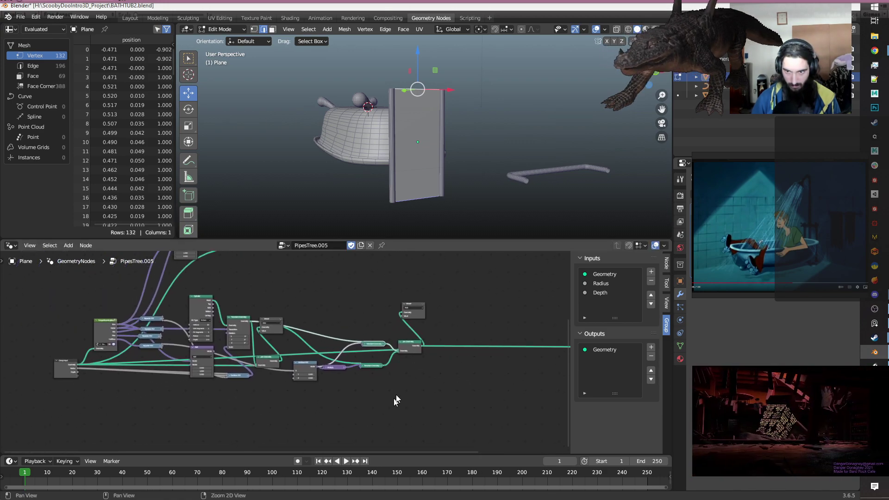
Lower the final Join Geometry, Group Input and Group Output nodes so their geometry links run straight beneath the network.
left_click_drag(408, 352, 410, 370)
left_click_drag(62, 370, 65, 394)
left_click_drag(411, 370, 406, 387)
left_click(448, 422)
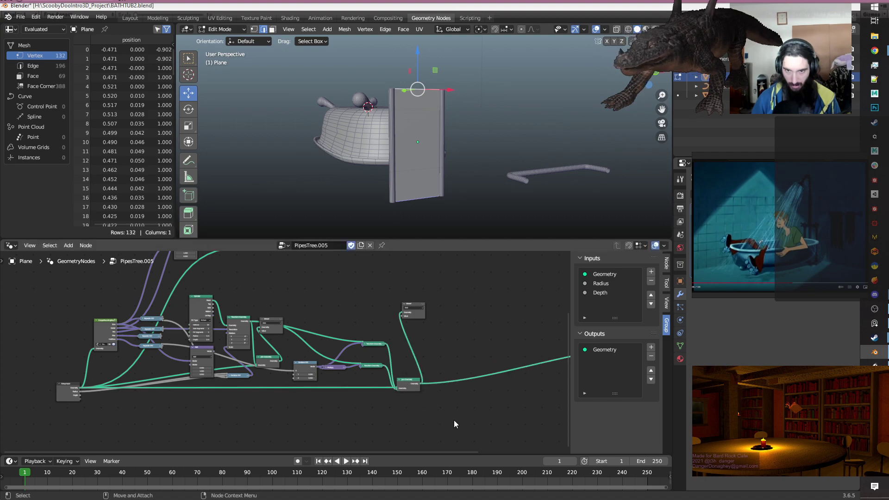
scroll(456, 420, "down", 3)
middle_click_drag(458, 420, 404, 411)
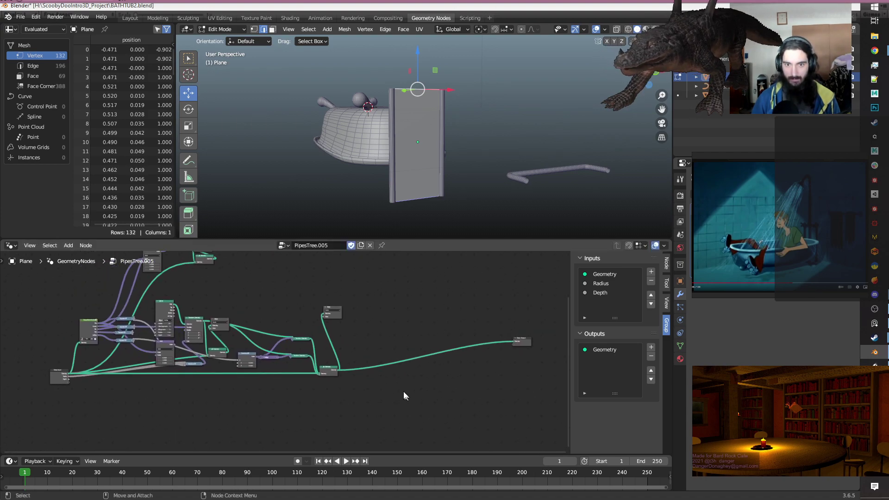
left_click_drag(526, 343, 522, 372)
left_click(374, 395)
Review the tidied node network from Group Input to Group Output and save the file.
middle_click_drag(404, 287, 484, 332)
scroll(467, 336, "up", 1)
middle_click_drag(476, 379, 495, 348)
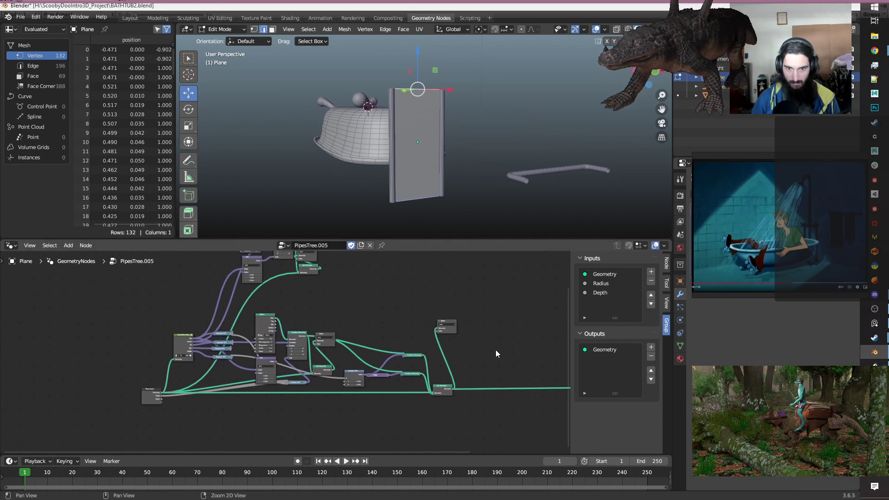
scroll(191, 413, "up", 5)
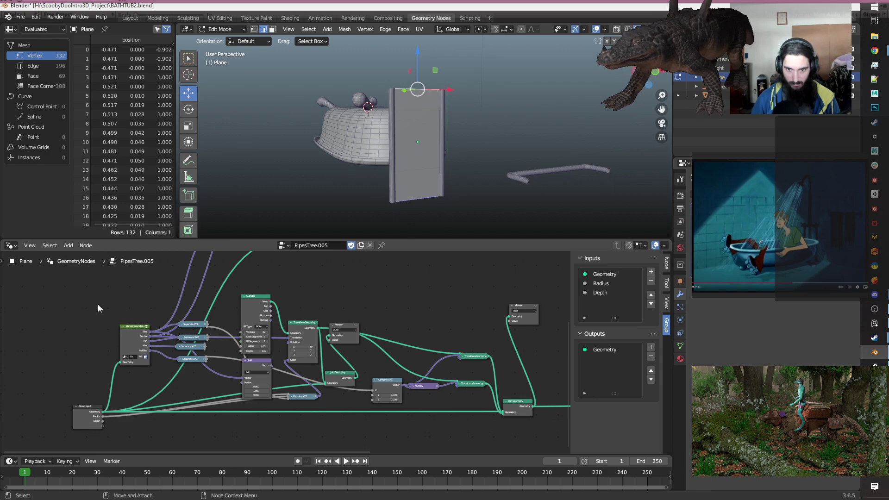
scroll(98, 306, "down", 4)
mouse_move(373, 284)
middle_mouse_down()
mouse_move(364, 326)
mouse_move(362, 282)
middle_mouse_up()
scroll(305, 401, "up", 2)
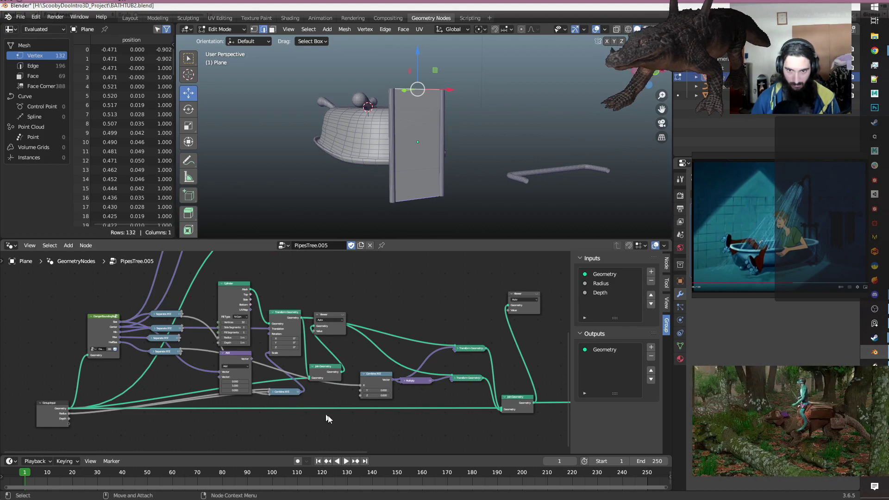
scroll(342, 423, "down", 2)
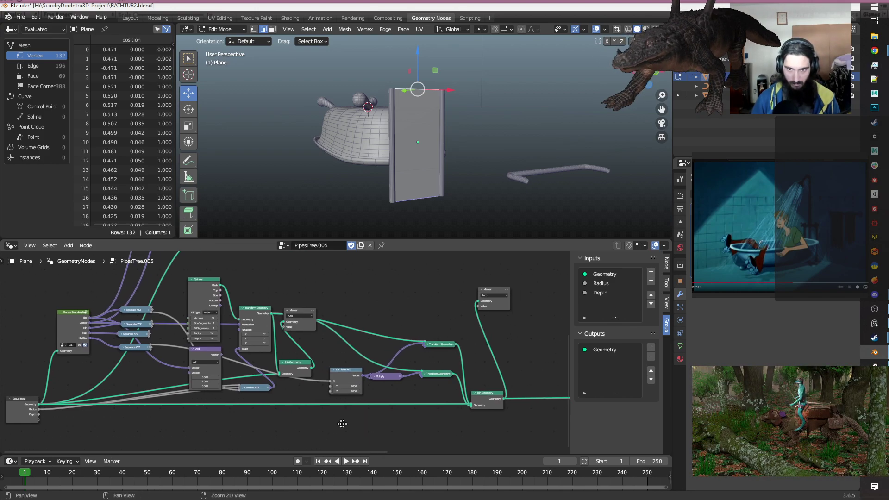
middle_click_drag(322, 422, 210, 422)
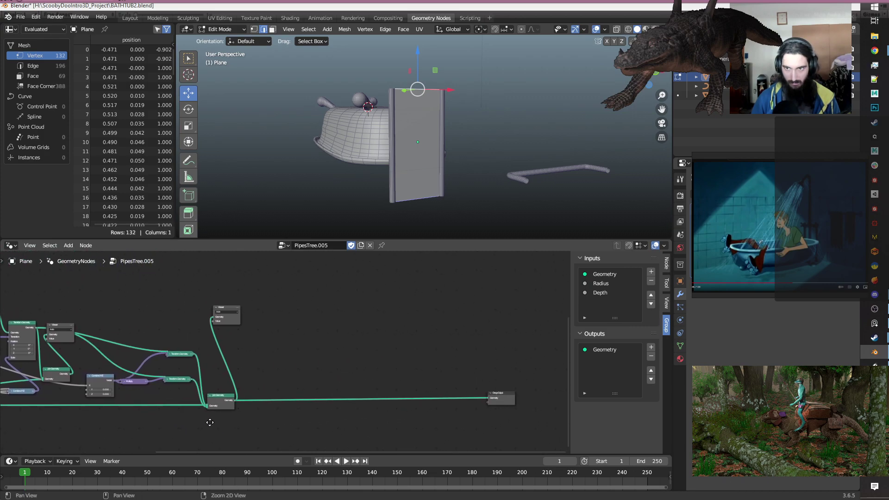
key("ctrl+s")
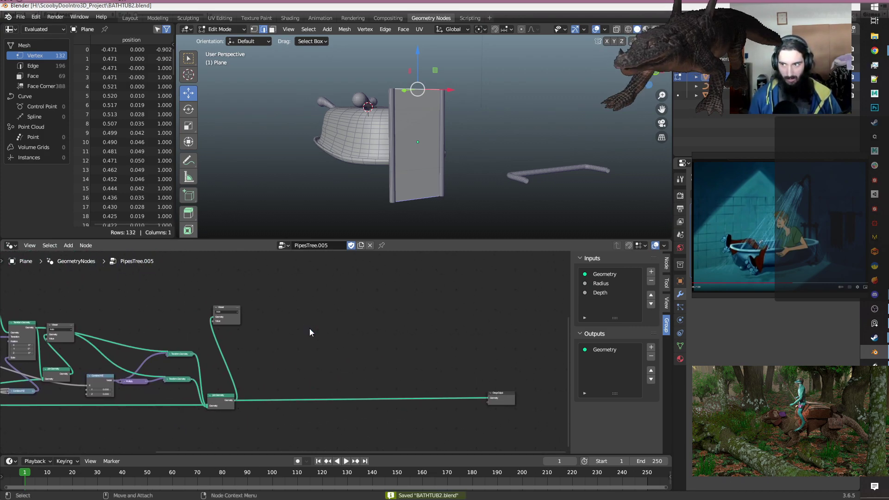
left_click(310, 329)
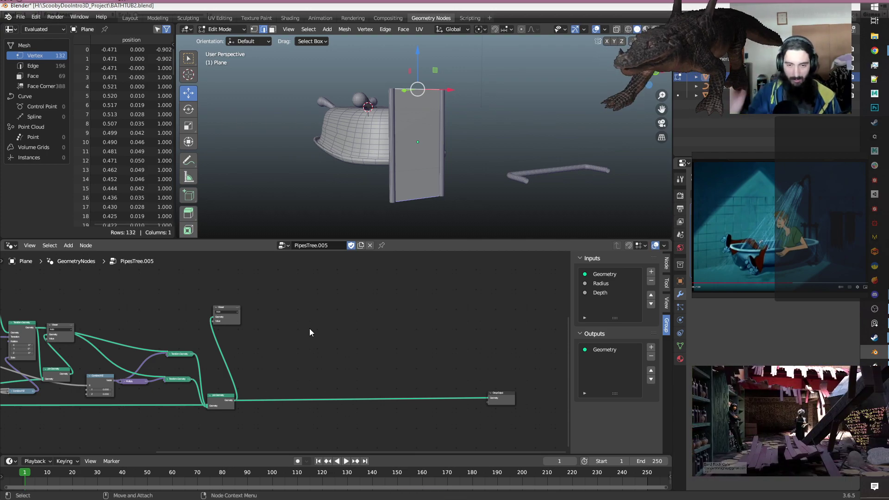
Raise the plane's top edge along Z by about 0.3 units to test how the side pipes follow.
scroll(309, 330, "down", 2)
middle_click_drag(313, 332, 437, 329)
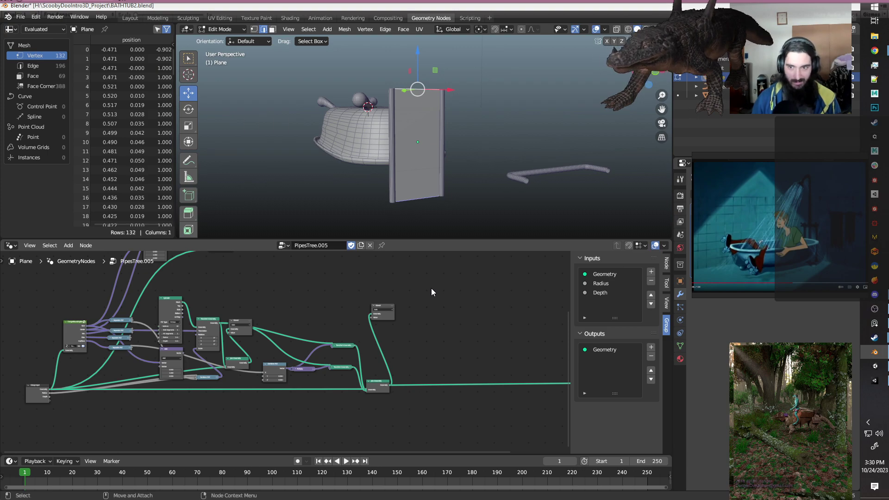
middle_click_drag(389, 284, 407, 288)
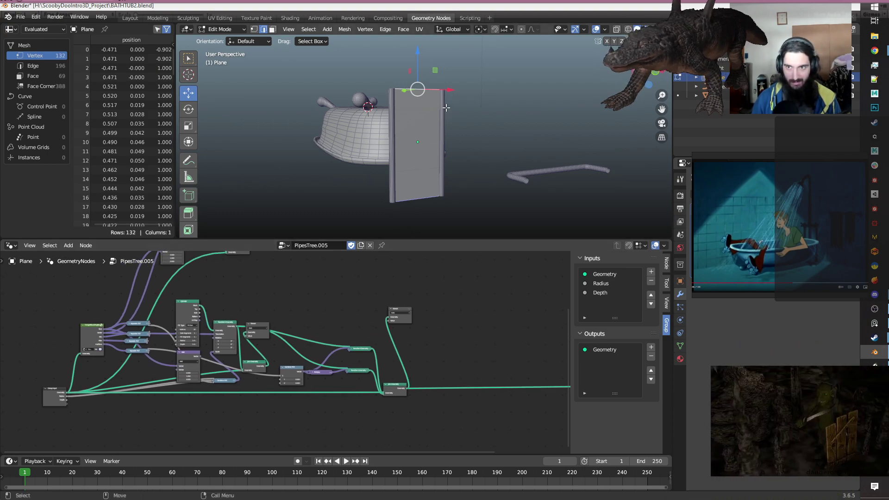
left_click_drag(418, 50, 418, 28)
left_click(296, 290)
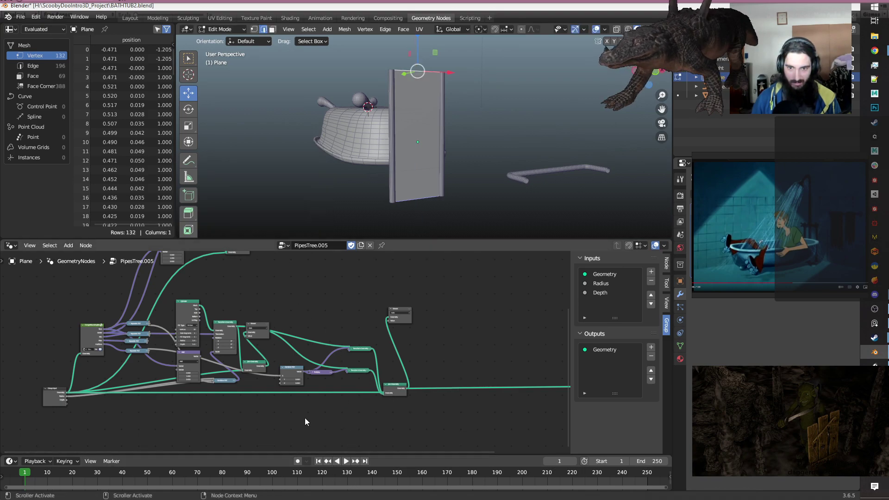
Duplicate the side-pipe nodes, from Combine XYZ and Transform Geometry through both offset Transform Geometry nodes, with their incoming links, and place the copy below the network.
scroll(243, 329, "up", 3)
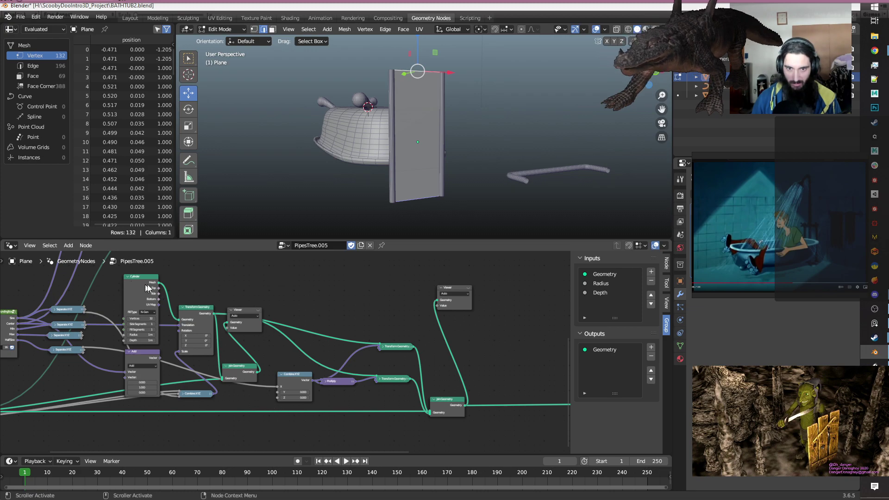
left_click_drag(173, 289, 407, 429)
scroll(386, 438, "down", 2)
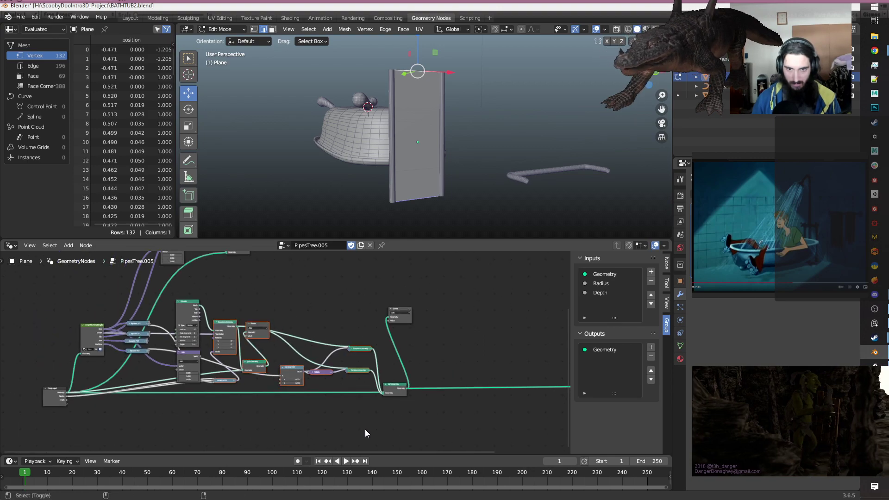
key("g")
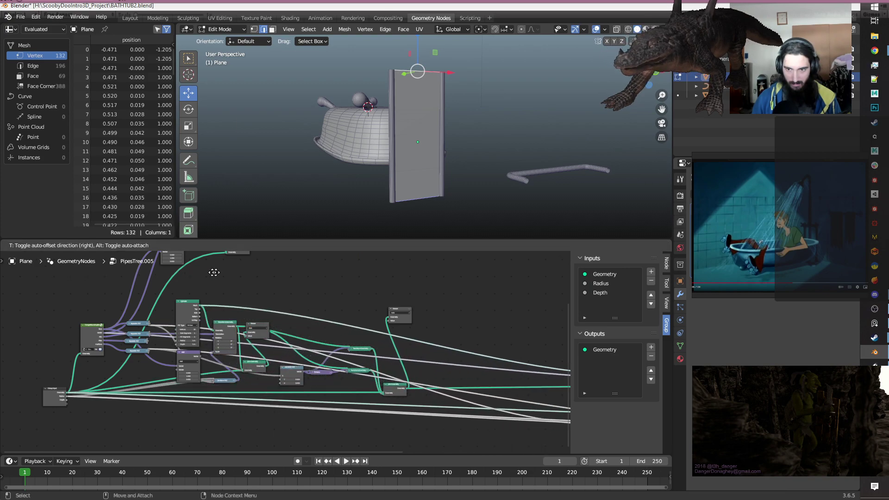
left_click(140, 379)
scroll(141, 379, "down", 4)
middle_click_drag(398, 400, 261, 366)
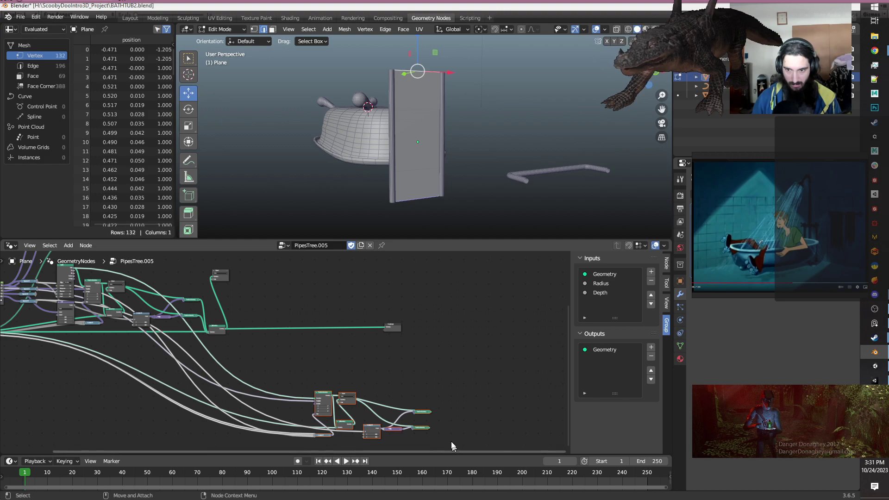
left_click_drag(323, 395, 241, 361)
scroll(307, 387, "up", 2)
scroll(307, 383, "up", 2)
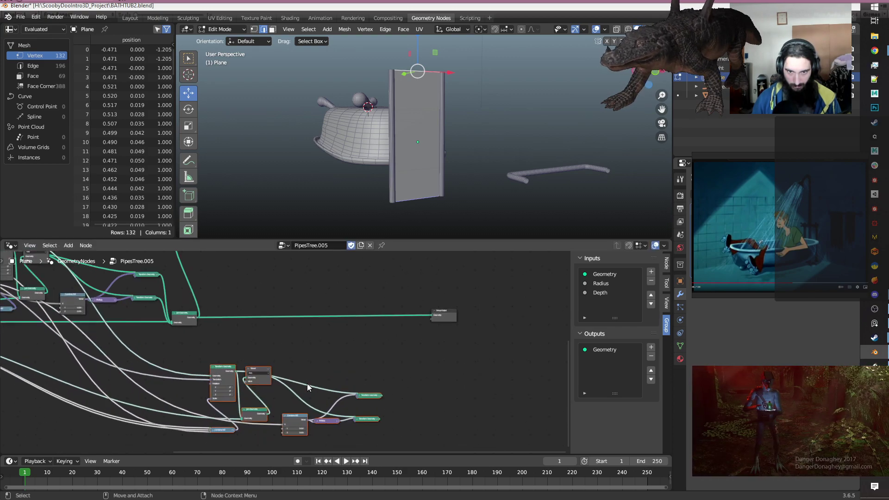
Duplicate the final Join Geometry node and insert the copy in the link just before Group Output.
middle_click_drag(303, 341, 271, 351)
scroll(258, 335, "up", 2)
left_click(155, 320)
key("shift+d")
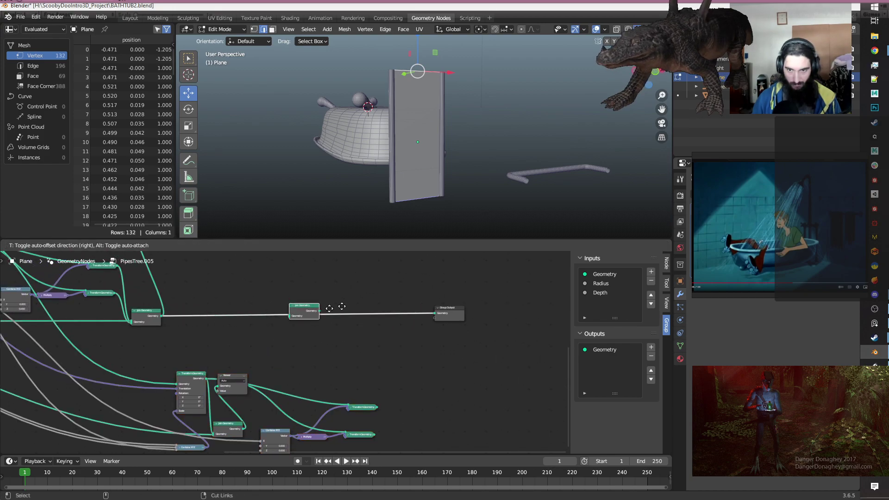
left_click(352, 317)
middle_click_drag(376, 364, 385, 341)
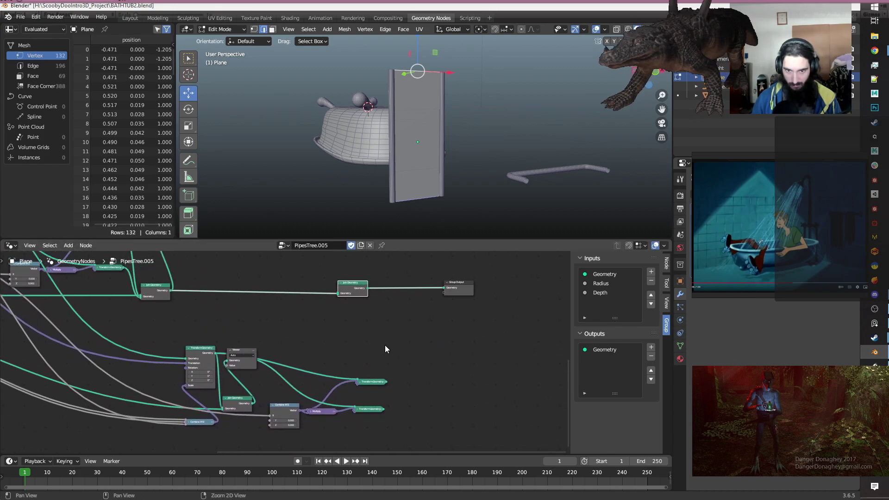
Connect both duplicated offset Transform Geometry nodes to the new Join Geometry before Group Output.
scroll(402, 370, "up", 3)
left_click_drag(413, 390, 417, 389)
left_click_drag(338, 280, 353, 279)
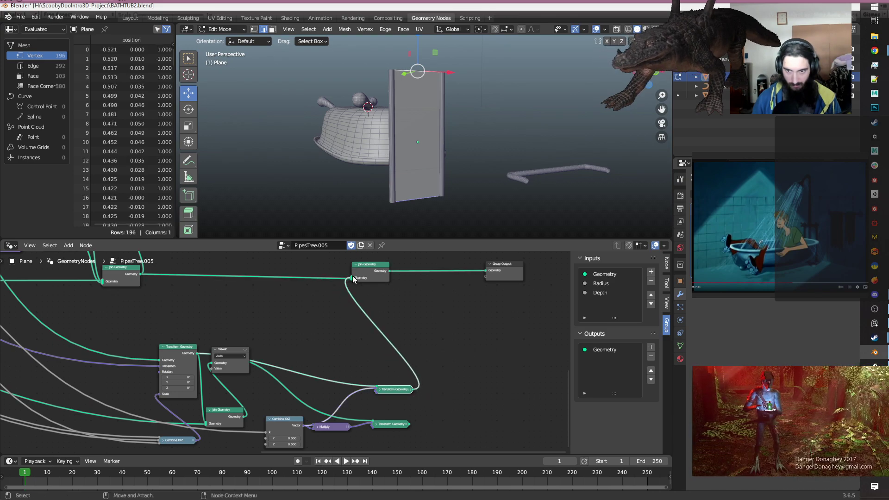
left_click_drag(410, 423, 348, 284)
middle_click_drag(305, 341, 293, 315)
scroll(331, 327, "down", 2)
Merge the Radius links feeding the duplicated scale Combine XYZ through a single reroute point.
left_click(418, 391)
middle_click_drag(252, 412, 249, 388)
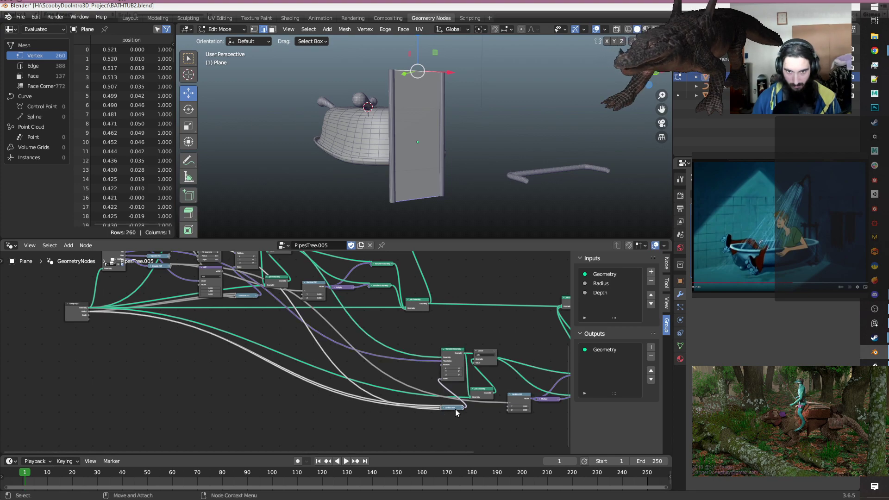
scroll(76, 326, "up", 2)
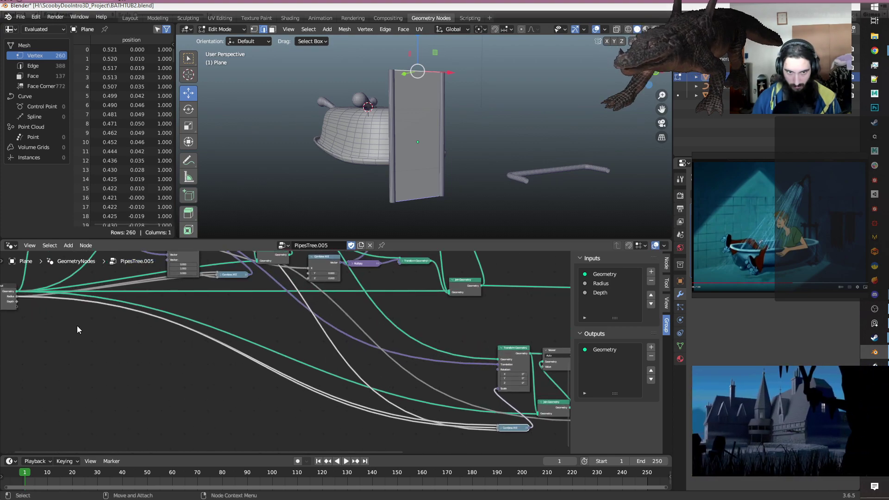
middle_click_drag(288, 402, 73, 357)
scroll(340, 407, "up", 2)
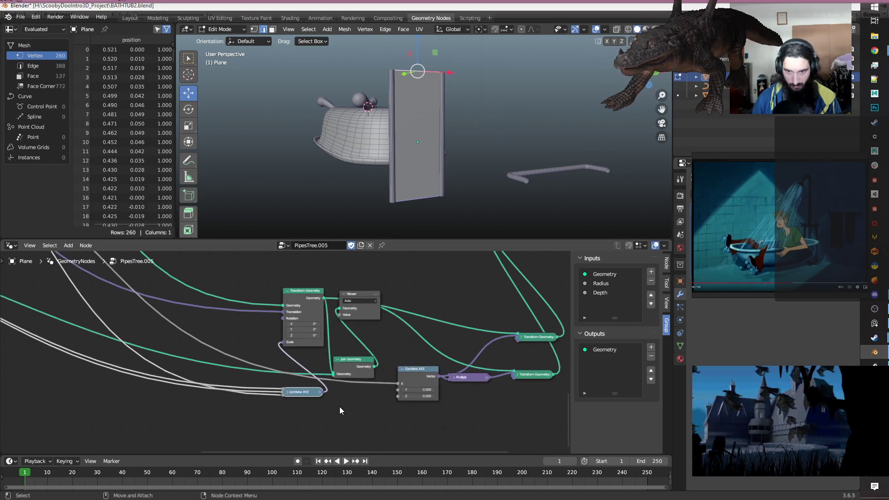
middle_click_drag(250, 398, 409, 417)
right_click_drag(247, 363, 253, 390, "shift")
Insert a Math node set to Add in the duplicated branch's Radius link and set its value to 0.2.
scroll(192, 397, "down", 3)
middle_click_drag(187, 397, 227, 374)
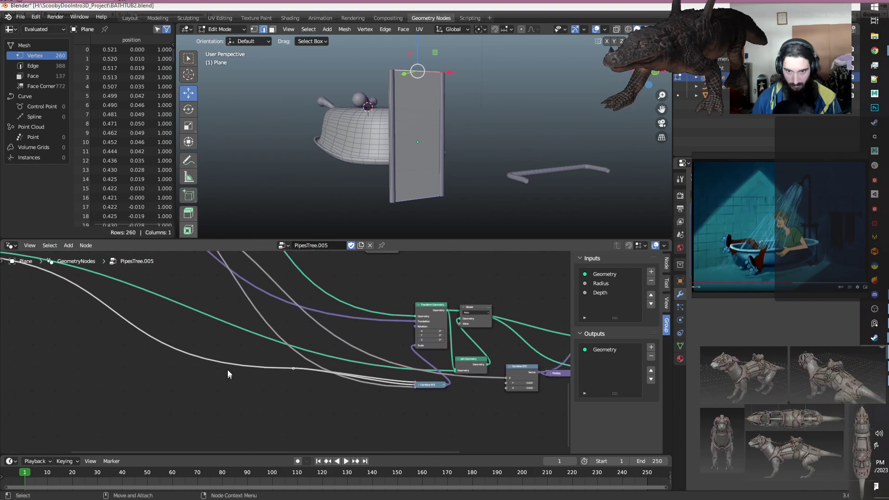
left_click(219, 385)
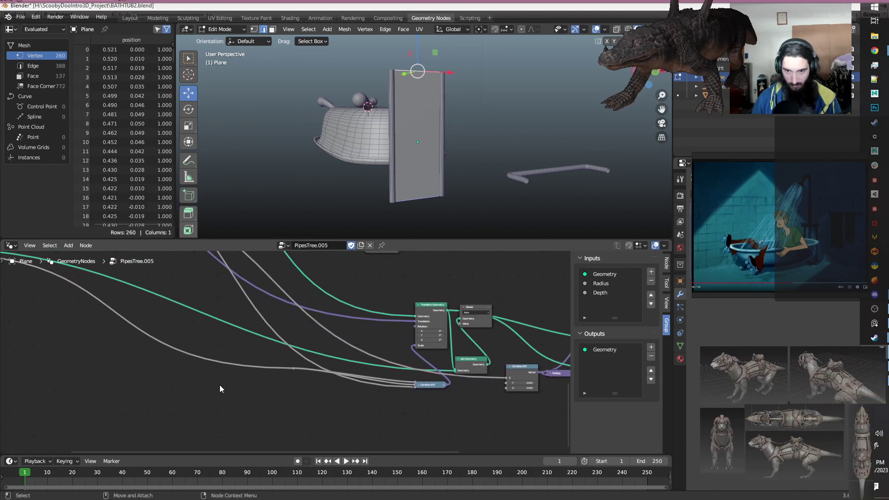
key("shift+a")
type("sadd")
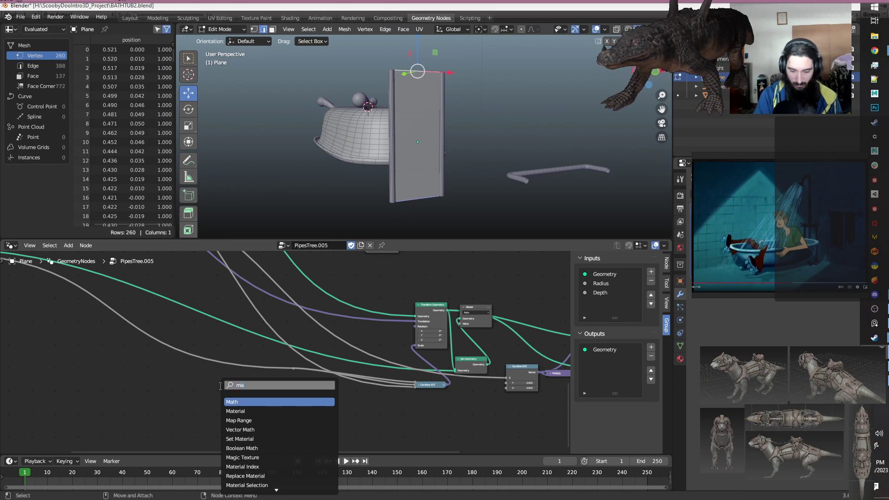
key("Return")
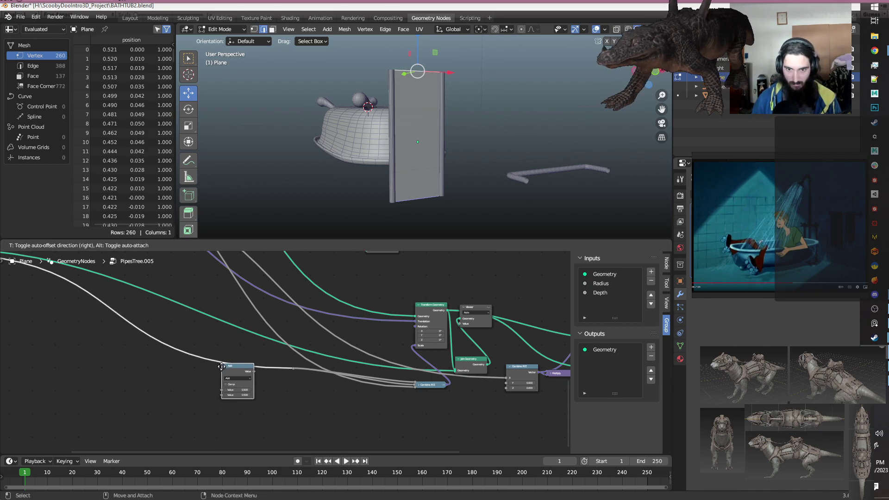
left_click(221, 366)
middle_click_drag(250, 401, 292, 407)
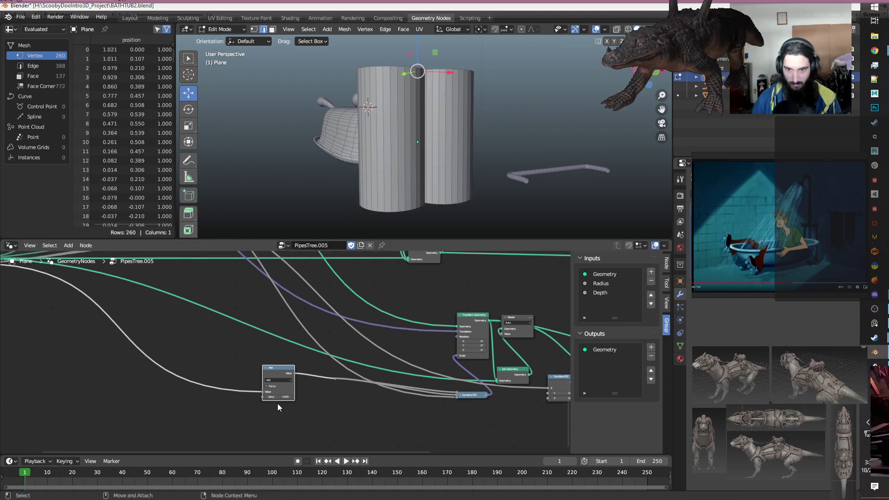
mouse_move(279, 396)
left_mouse_down()
mouse_move(265, 396)
mouse_move(284, 405)
left_mouse_up()
Lower the Add node with its Radius reroute, and route the duplicated Combine XYZ's Z link through a reroute beneath them.
left_click_drag(325, 374, 343, 396)
key("g")
left_click(323, 433)
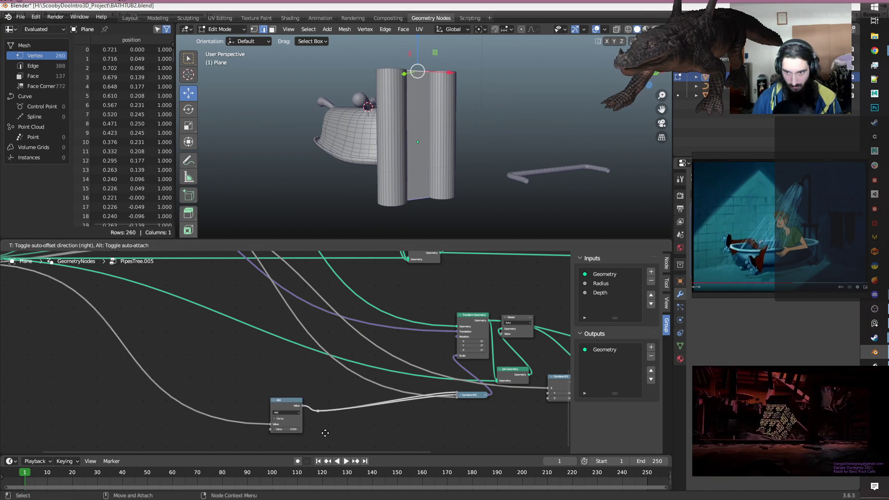
left_click(353, 371)
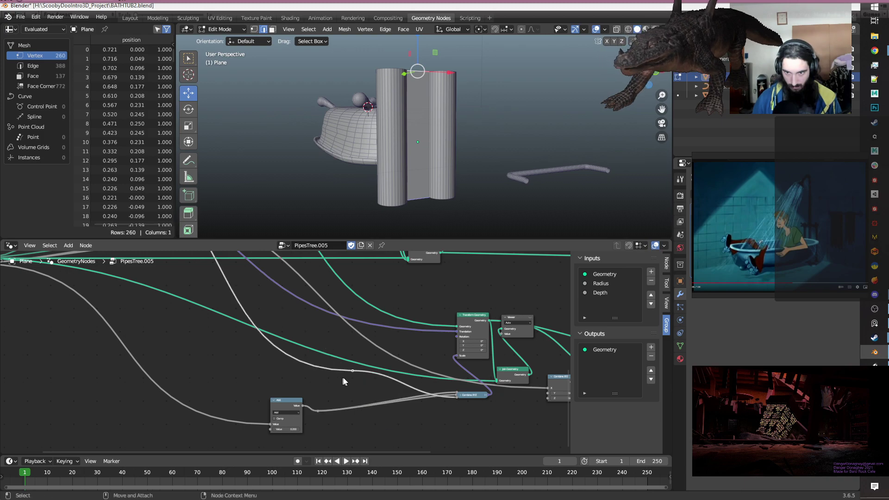
key("g")
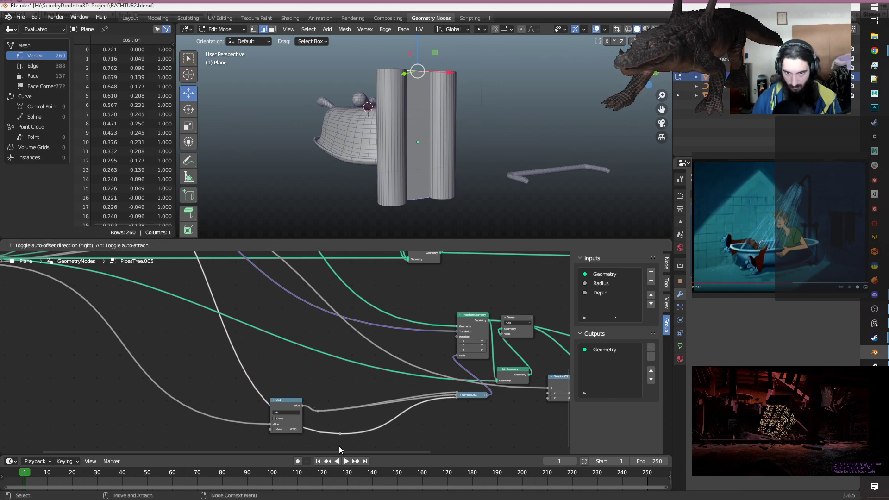
left_click(339, 446)
Line up the Add node and its Radius reroute with the duplicated Combine XYZ, keeping the Z reroute just below.
left_click_drag(268, 390, 321, 437)
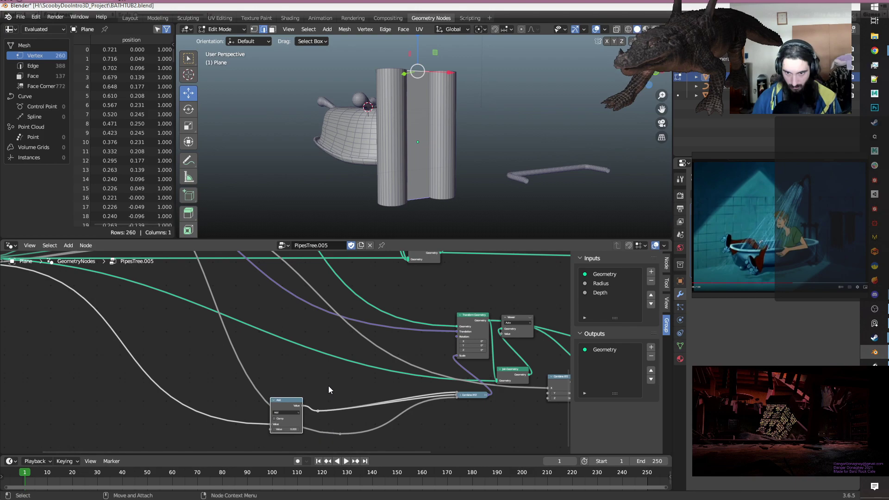
key("g")
left_click(363, 373)
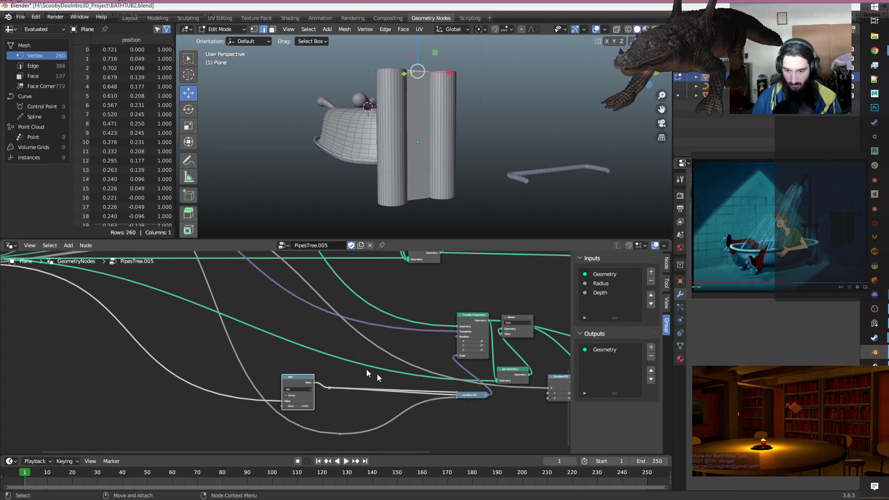
middle_click_drag(426, 415, 475, 393)
mouse_move(412, 427)
left_mouse_down()
mouse_move(377, 398)
mouse_move(409, 435)
left_mouse_up()
key("g")
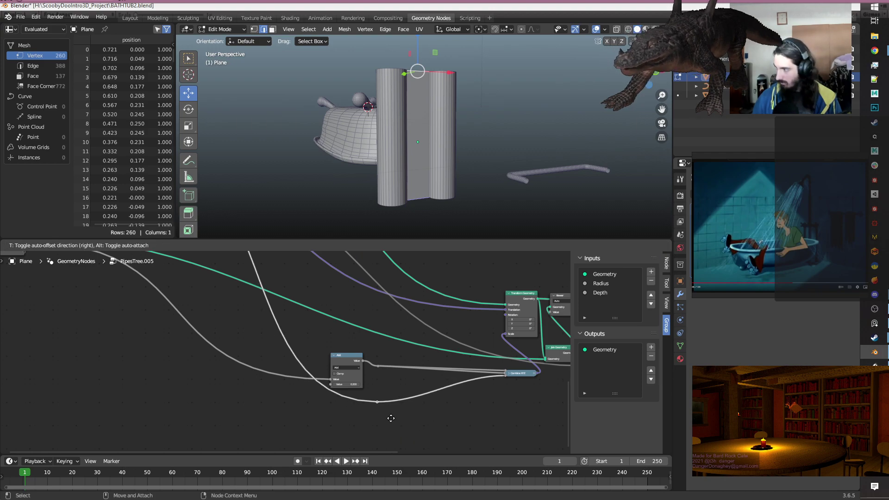
left_click(391, 418)
Duplicate the Math Add node into the duplicated Combine XYZ's Z link and set the copy's value to -2.3.
middle_click_drag(456, 413, 414, 407)
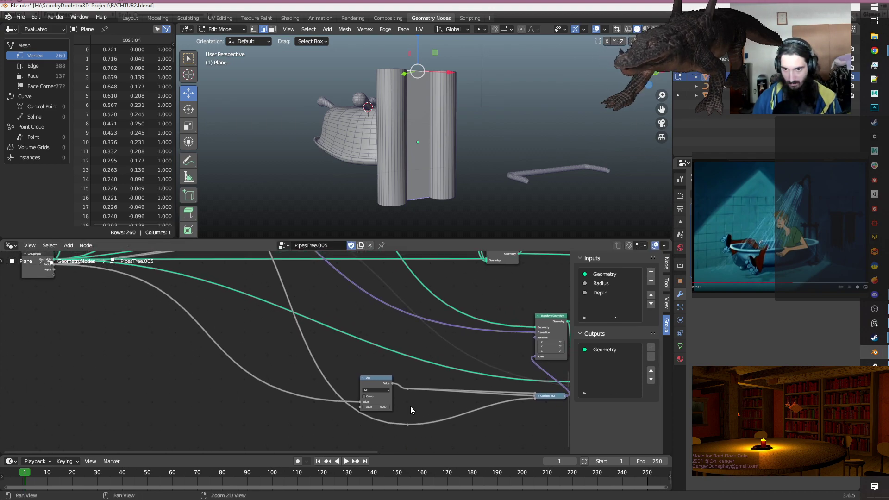
scroll(383, 380, "down", 1)
left_click(371, 379)
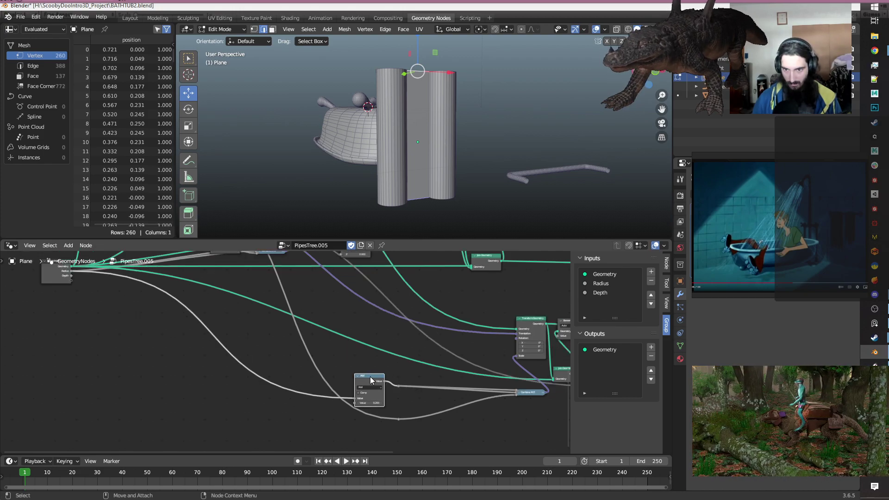
key("shift+d")
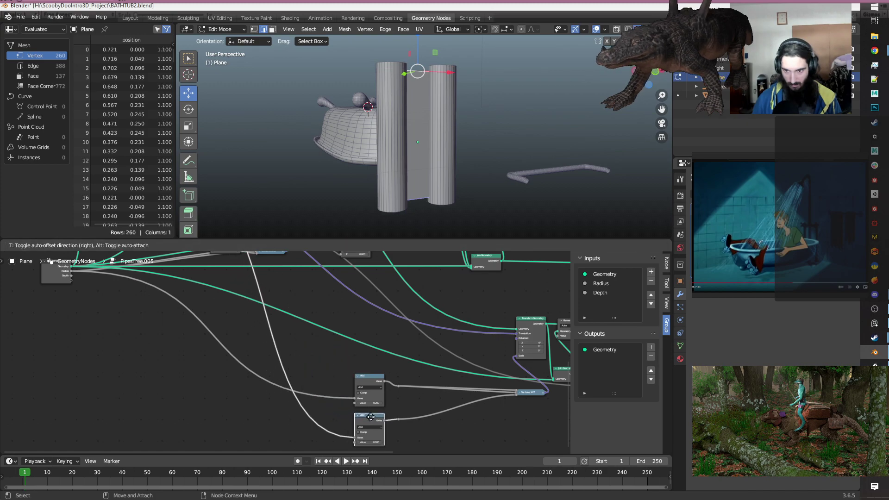
left_click(374, 419)
middle_click_drag(379, 444, 353, 402)
scroll(353, 403, "up", 2)
middle_click_drag(397, 422, 343, 417)
left_click_drag(342, 417, 294, 417)
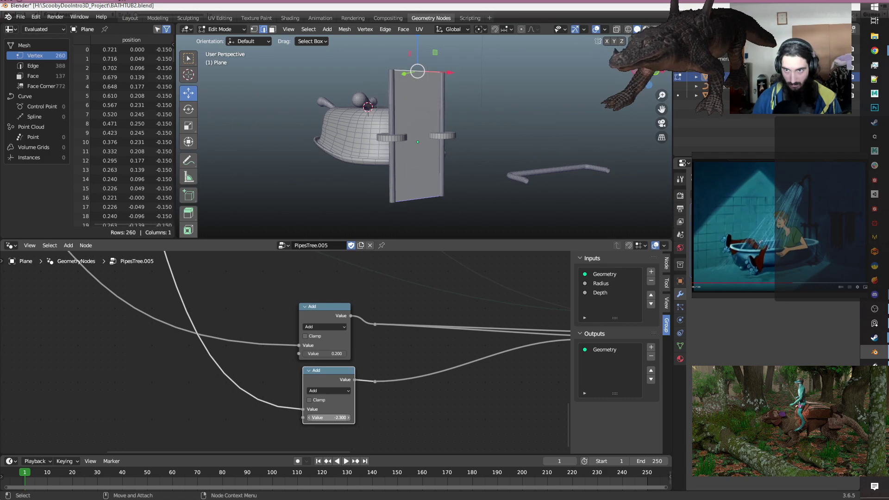
Insert a Vector Math Add node in the duplicated Transform Geometry's Translation link, above the two Math nodes, and set its Z to -0.7.
scroll(440, 412, "down", 2)
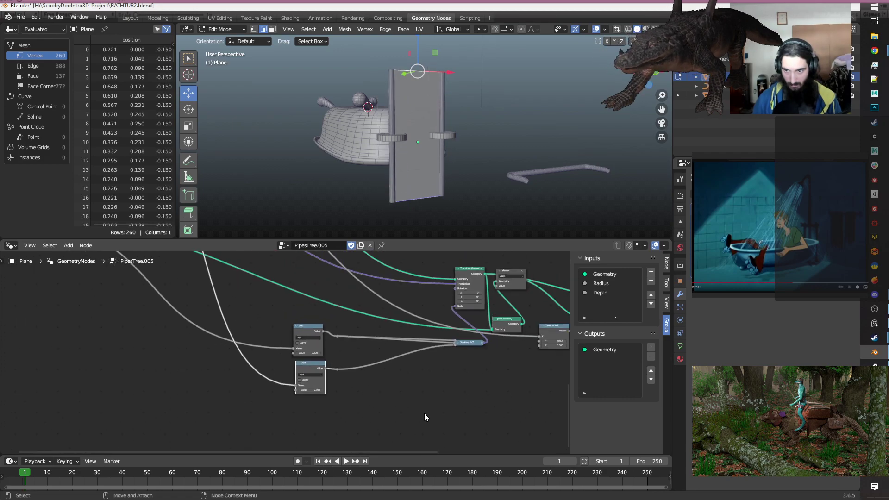
middle_click_drag(464, 394, 496, 424)
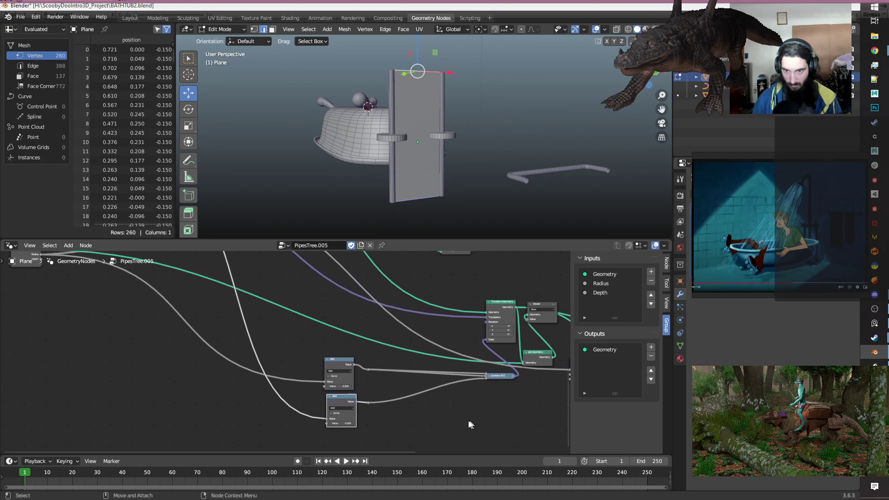
scroll(446, 417, "down", 1)
key("shift+a")
type("ve")
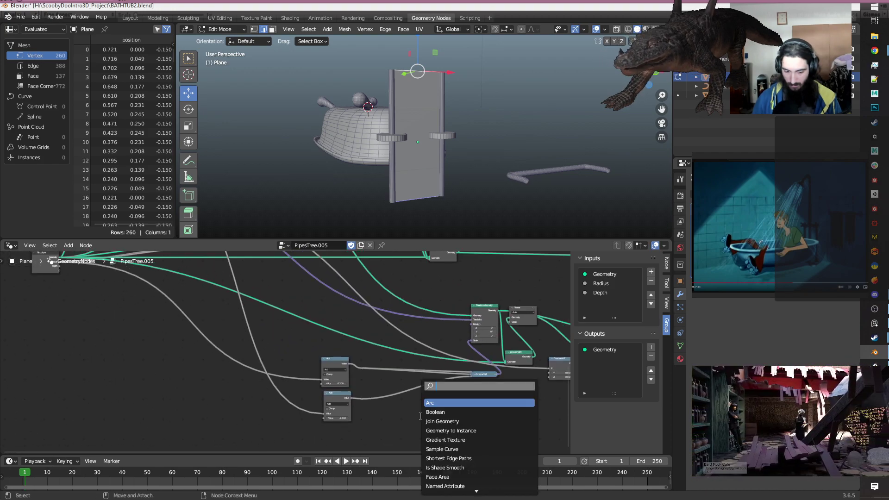
left_click(457, 407)
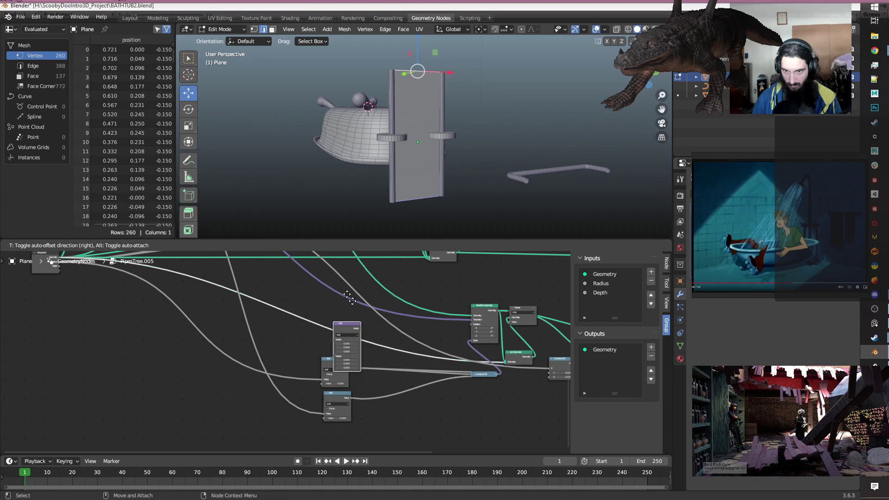
left_click(329, 291)
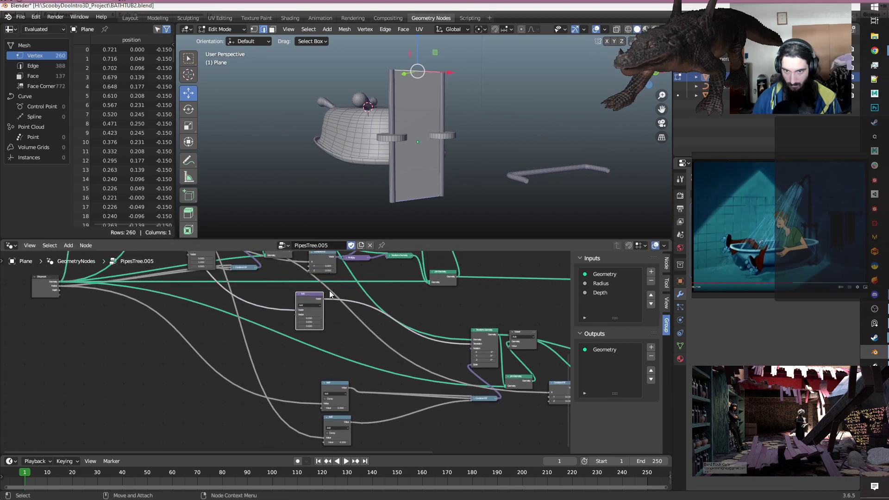
left_click_drag(308, 298, 334, 343)
scroll(336, 385, "up", 2)
scroll(335, 384, "up", 1)
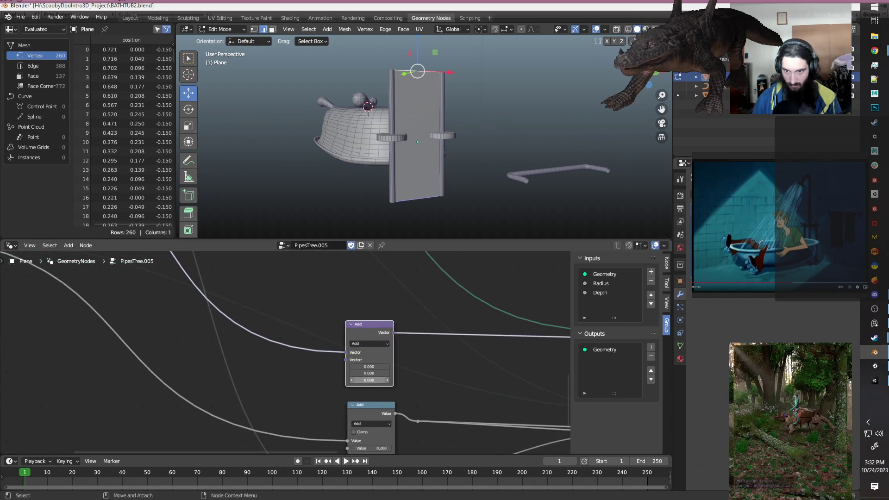
left_click_drag(369, 380, 322, 380)
Add a Combine XYZ node in the empty area below Group Input, before the Add nodes.
scroll(365, 379, "down", 2)
middle_click_drag(299, 390, 358, 379)
key("shift+a")
key("s")
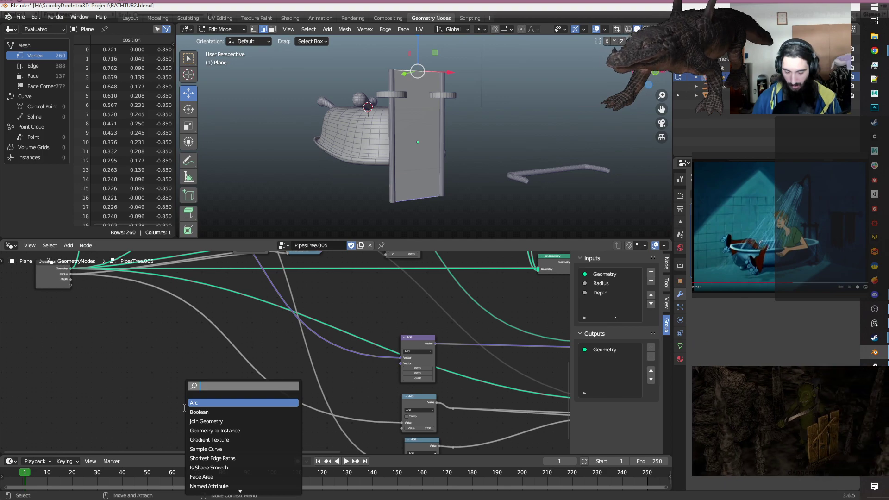
type("comb")
key("Return")
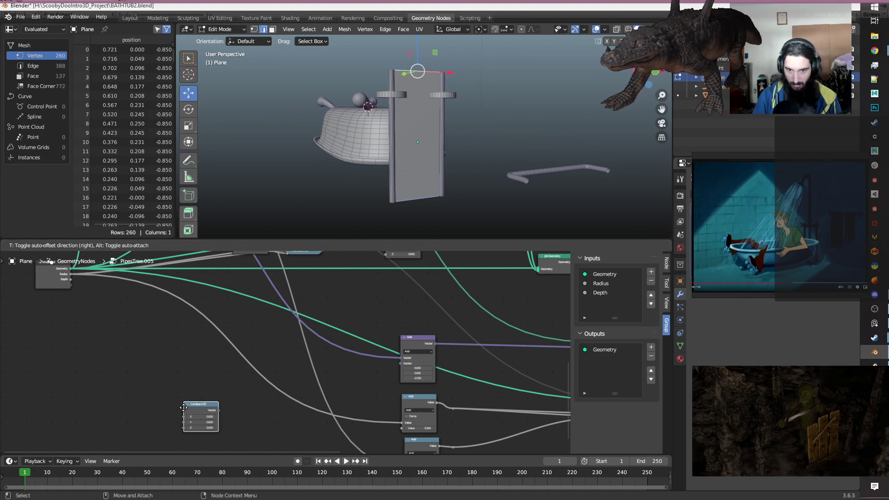
left_click(198, 402)
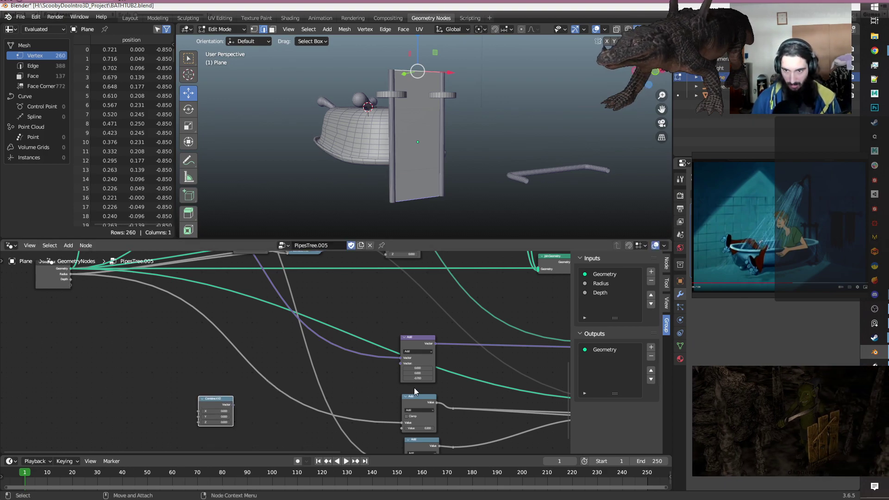
Duplicate the Math Add node, switch the copy to Multiply and place it in front of the unconnected Combine XYZ node.
key("shift+a")
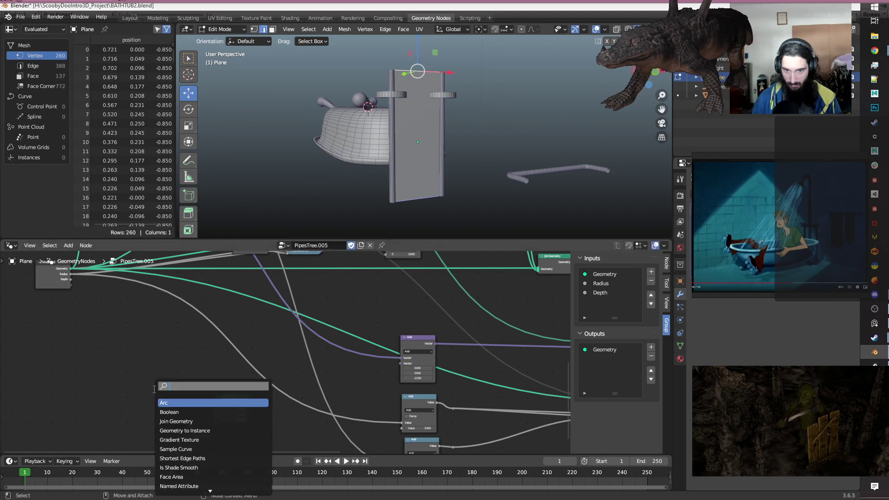
key("Escape")
left_click(422, 406)
key("shift+d")
left_click(65, 369)
left_click(108, 379)
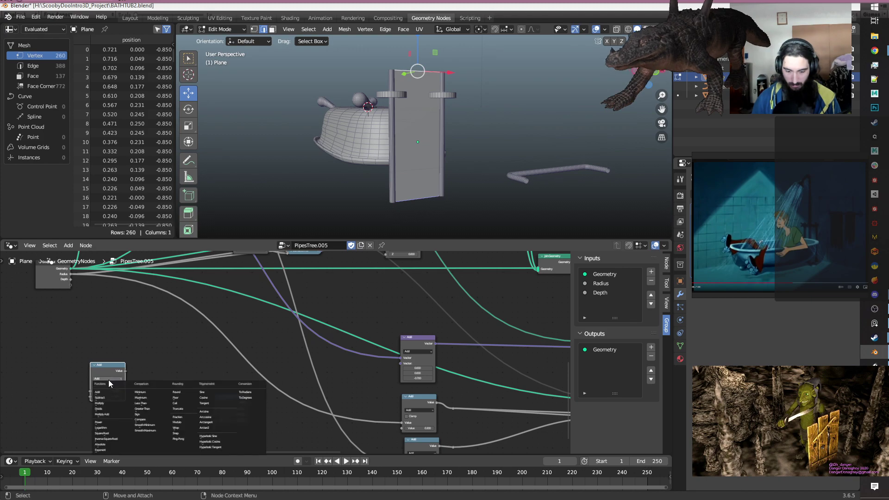
left_click(108, 397)
left_click_drag(106, 372, 188, 399)
Link the Multiply's Value to the new Combine XYZ's Z, and its Vector to the Vector Math Add node's second input.
scroll(239, 357, "up", 3)
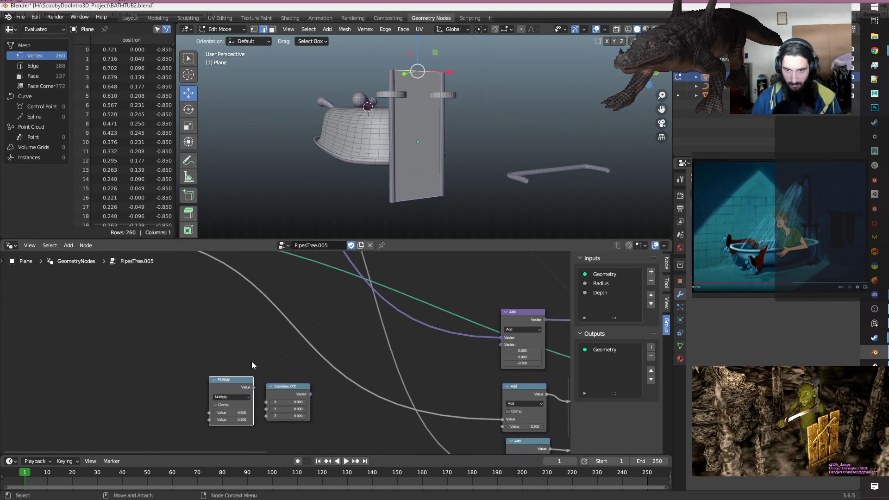
scroll(251, 366, "up", 2)
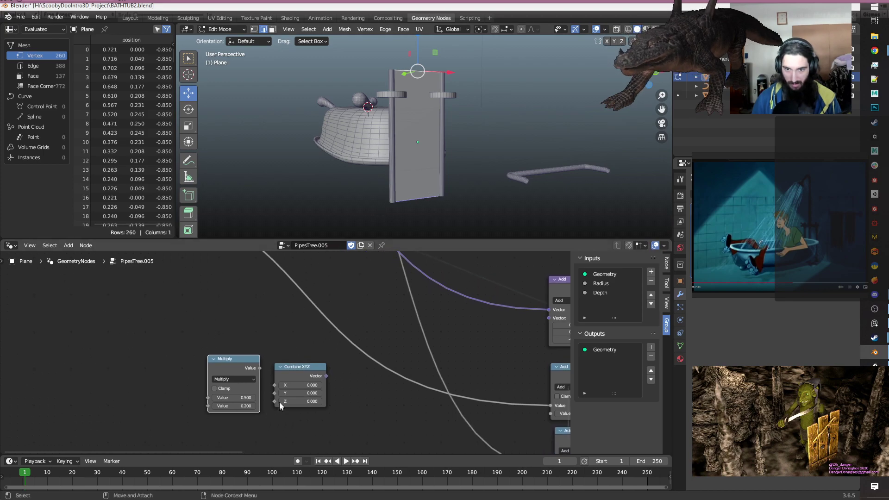
left_click_drag(250, 374, 273, 418)
scroll(274, 419, "down", 1)
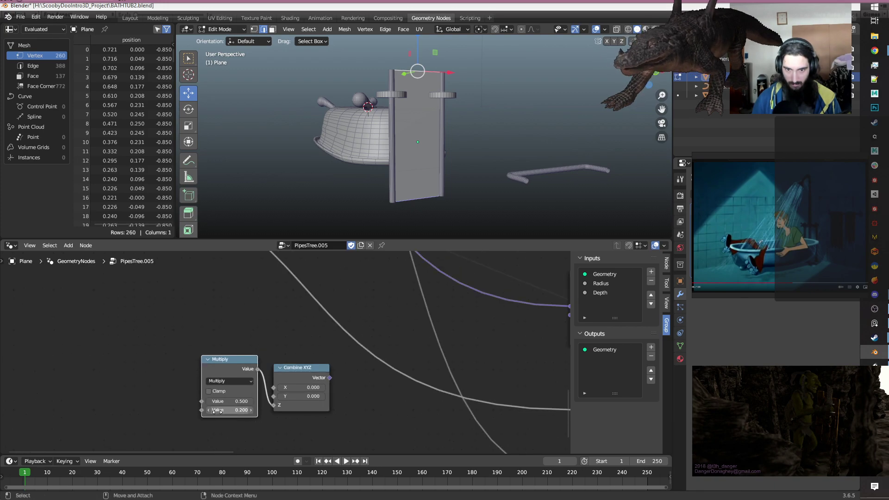
scroll(217, 410, "down", 4)
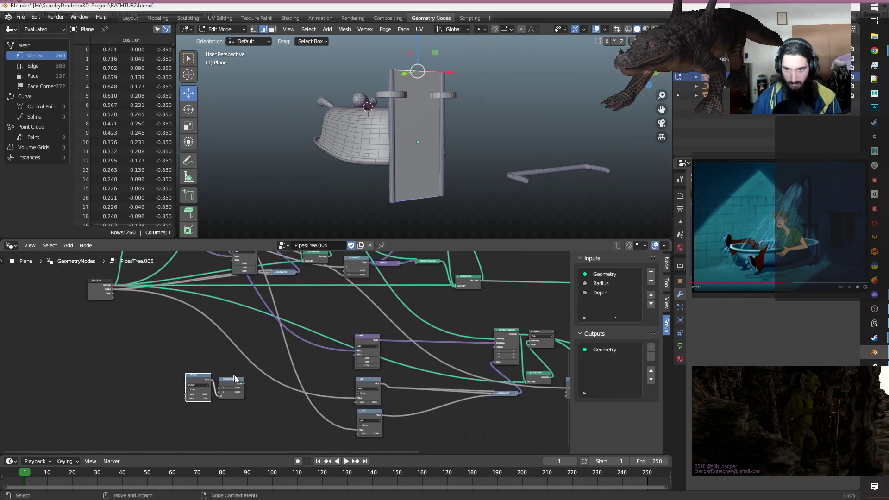
scroll(231, 375, "up", 2)
left_click_drag(233, 391, 377, 358)
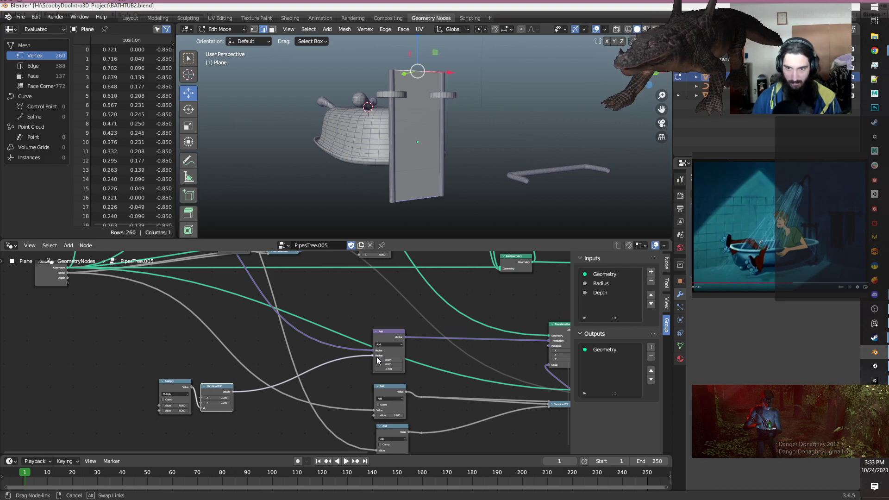
left_click_drag(377, 360, 373, 361)
Move the Multiply and Combine XYZ pair up close to the Group Input node.
scroll(226, 397, "down", 1)
middle_click_drag(135, 367, 215, 376)
scroll(268, 413, "down", 1)
left_click_drag(305, 434, 260, 374)
scroll(263, 373, "down", 1)
middle_click_drag(236, 354, 244, 383)
left_click_drag(271, 418, 225, 362)
Link the lowest collapsed Separate XYZ's Z output into the Multiply's second Value and set its first Value to -1.
scroll(217, 306, "up", 4)
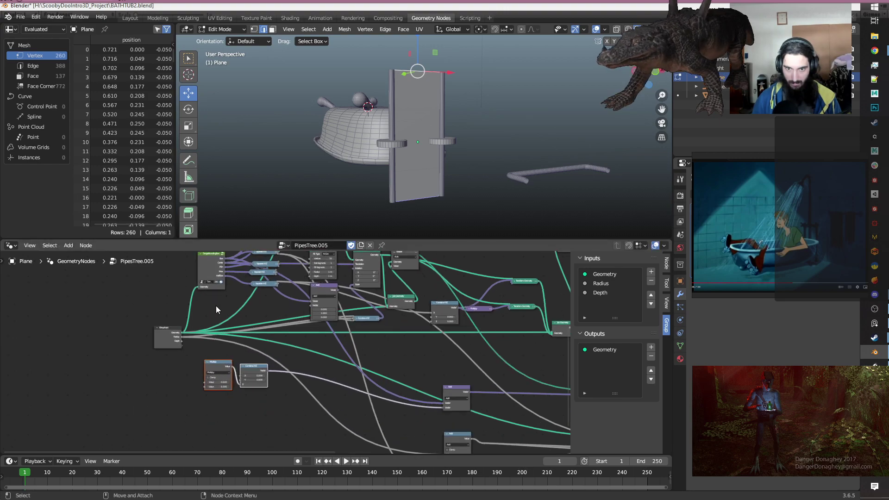
middle_click_drag(222, 308, 252, 324)
scroll(257, 347, "up", 2)
left_click(253, 321)
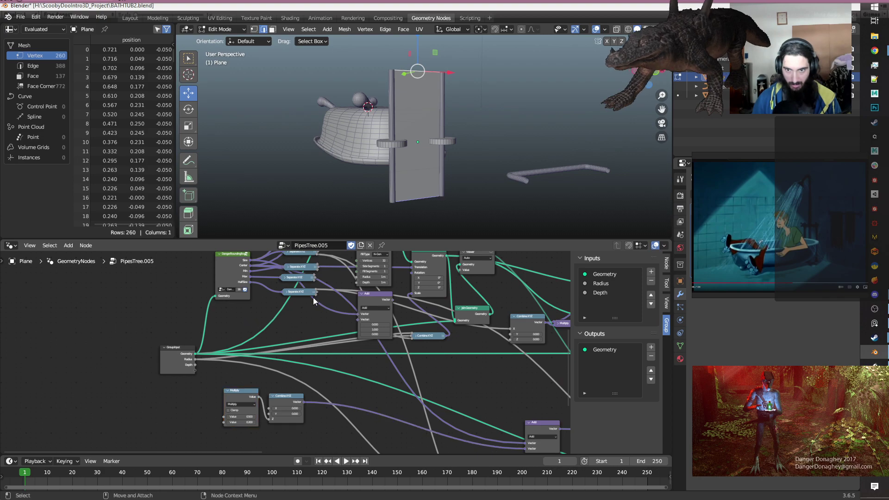
left_click_drag(315, 295, 224, 424)
left_click(241, 416)
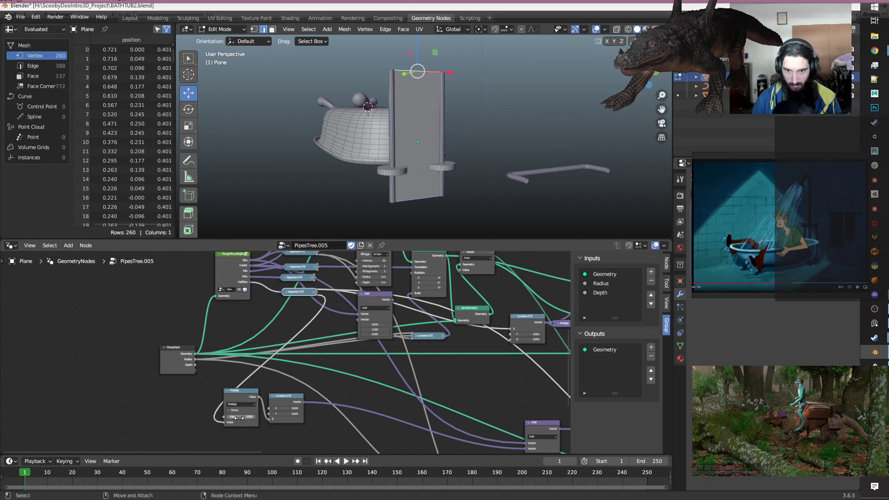
key("Return")
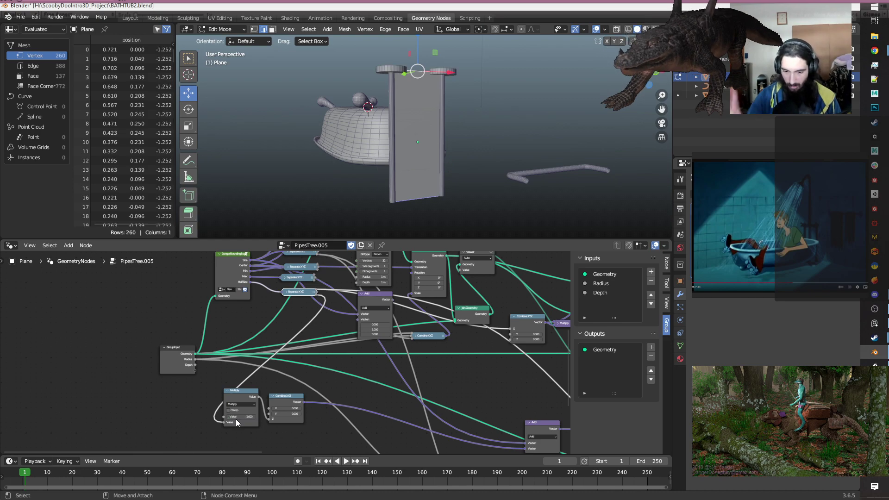
Move the Multiply and Combine XYZ pair right in front of the Vector Math Add node and save the file.
scroll(287, 402, "down", 2)
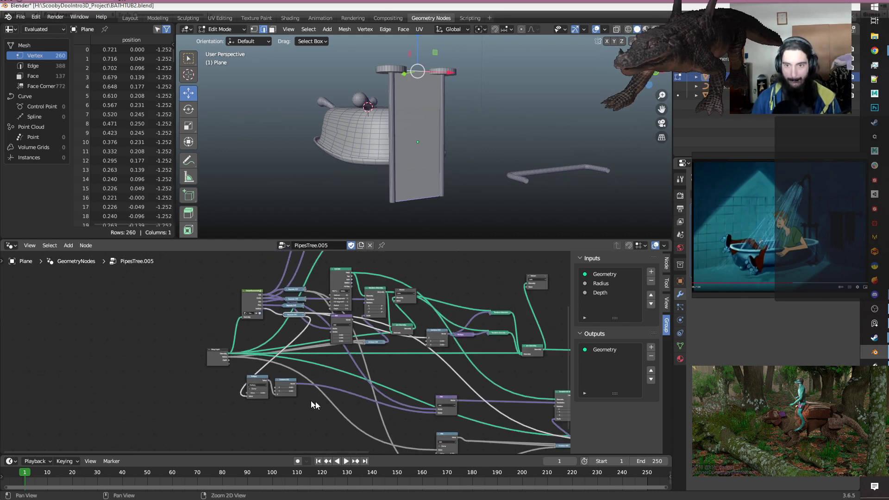
middle_click_drag(297, 430, 272, 395)
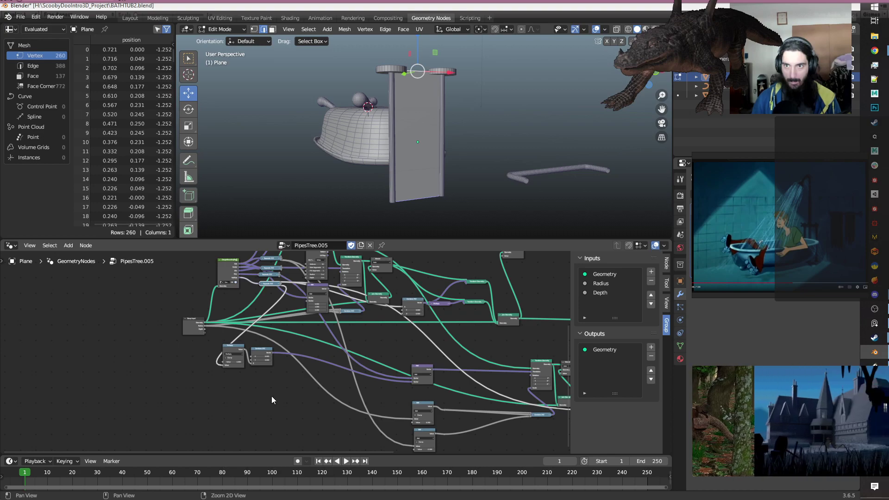
left_click_drag(277, 387, 206, 340)
left_click_drag(267, 357, 327, 380)
scroll(323, 408, "up", 3)
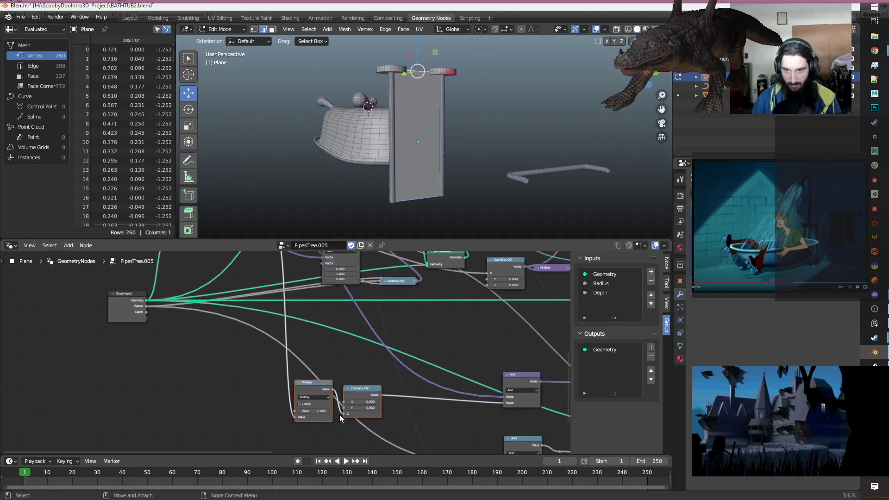
scroll(340, 421, "down", 3)
middle_click_drag(500, 420, 398, 417)
scroll(254, 417, "up", 3)
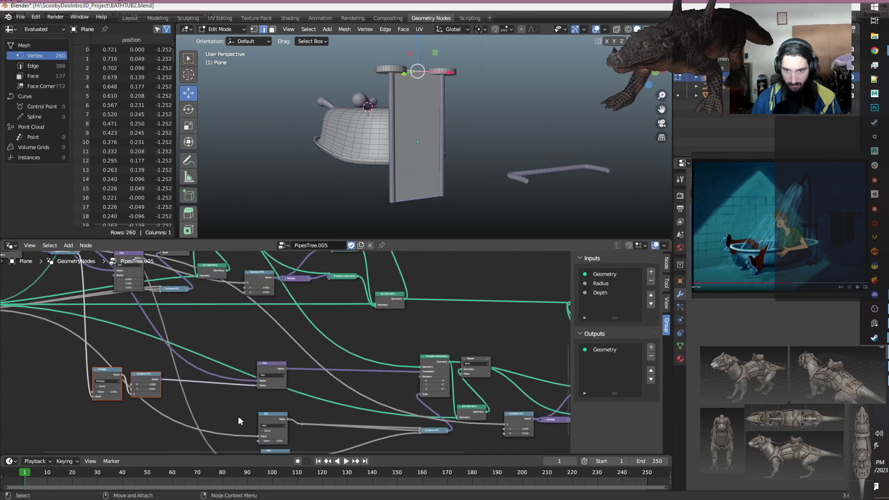
middle_click_drag(225, 400, 243, 383)
left_click_drag(327, 435, 160, 332)
left_click_drag(291, 343, 358, 352)
left_click_drag(291, 426, 214, 351)
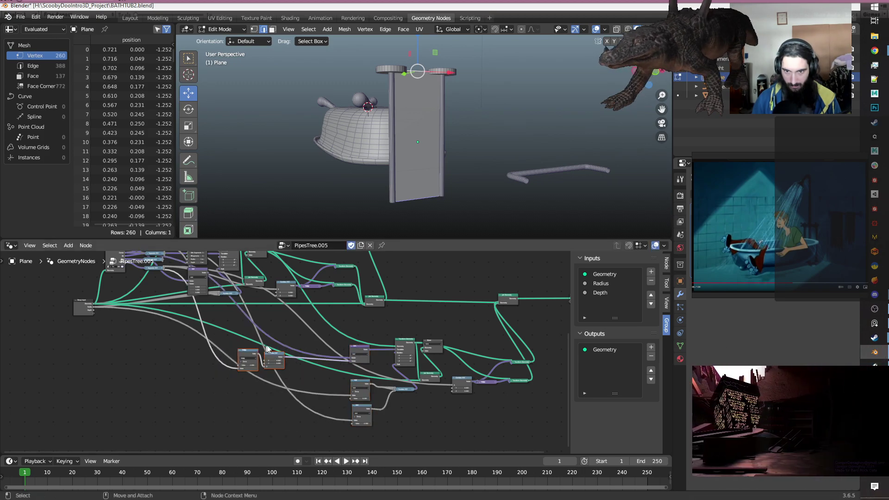
left_click_drag(273, 359, 336, 363)
left_click(295, 337)
middle_click_drag(453, 424, 357, 428)
scroll(440, 363, "down", 3)
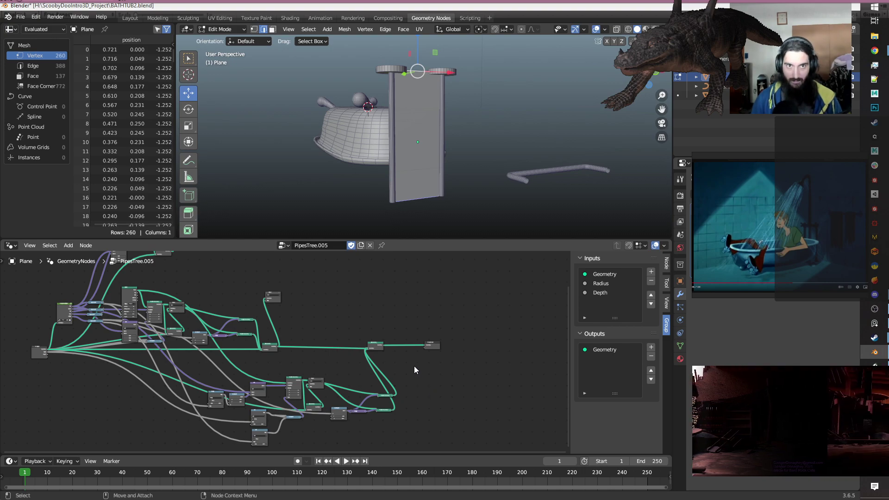
key("ctrl+s")
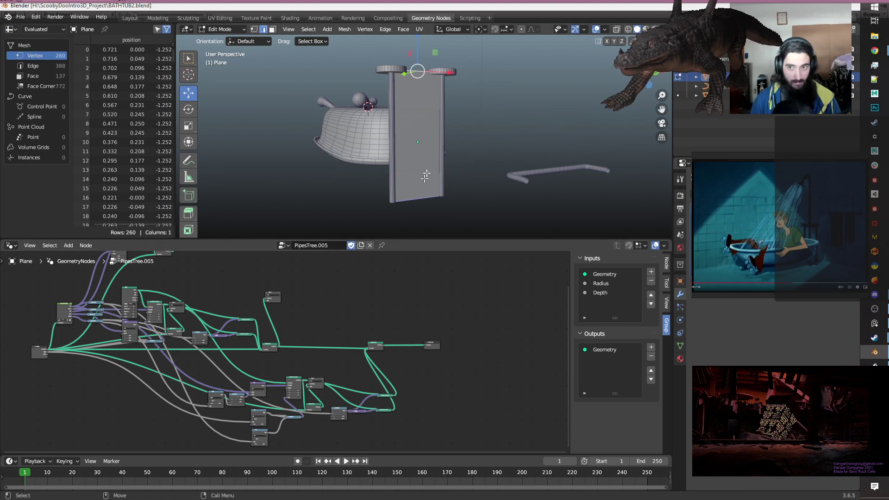
Move the Group Output node far to the right of the last Join Geometry, leaving room for another branch.
middle_click_drag(419, 401, 418, 342)
scroll(333, 343, "up", 5)
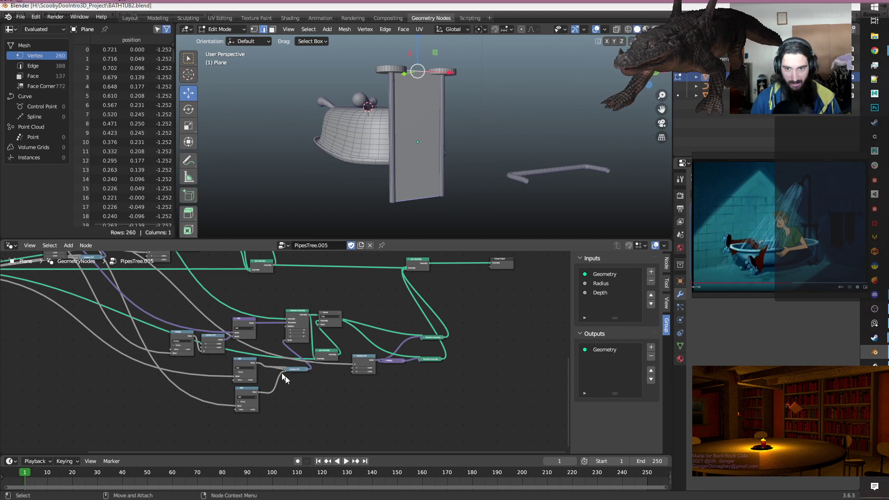
scroll(318, 415, "down", 1)
middle_click_drag(418, 375, 393, 381)
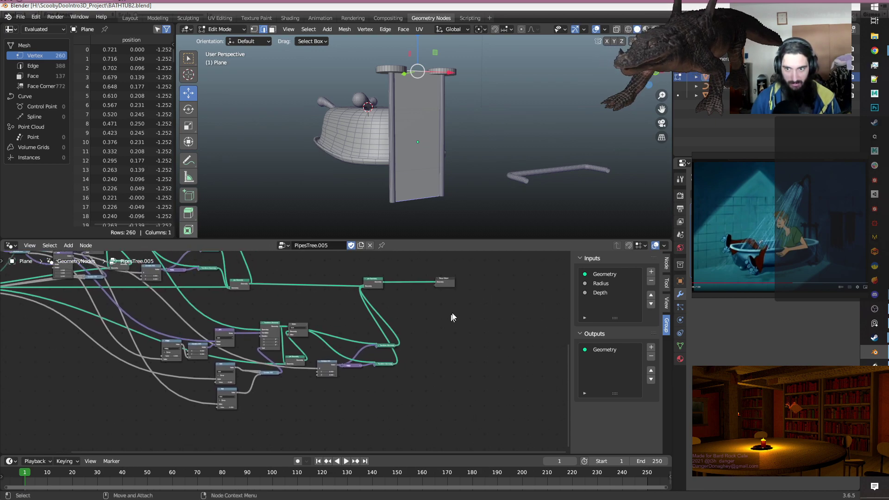
left_click_drag(446, 284, 40, 288)
middle_click_drag(313, 418, 393, 419, "alt")
left_click(333, 415)
Duplicate the entire lower collar branch with its incoming links and place the copy above the main Geometry link, before Group Output.
scroll(333, 417, "up", 1)
scroll(386, 420, "down", 4)
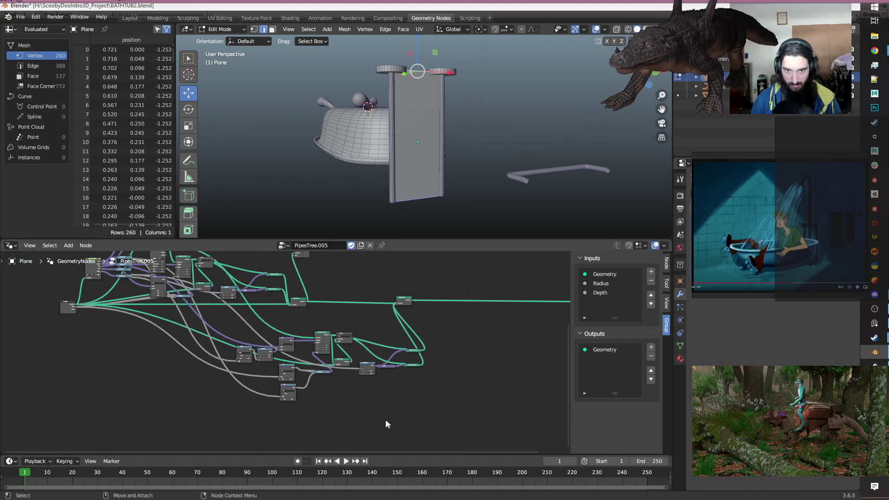
middle_click_drag(143, 383, 88, 372, "alt")
scroll(193, 376, "up", 4)
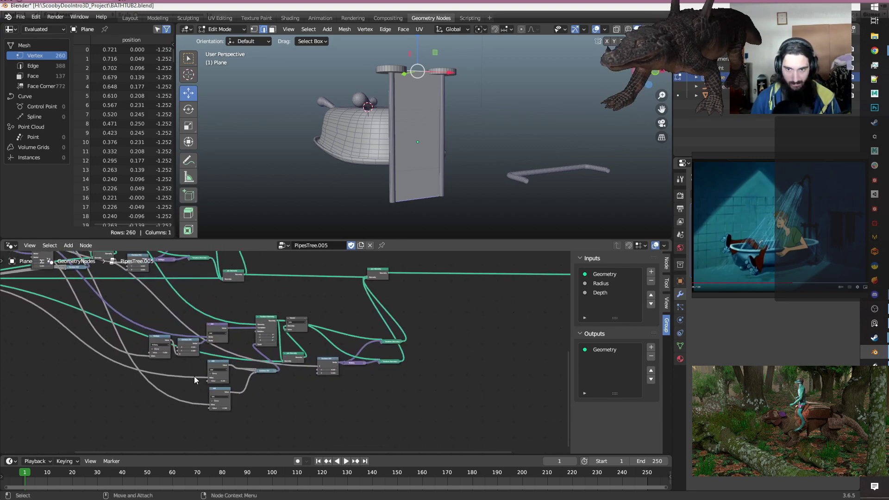
middle_click_drag(348, 396, 364, 391, "alt")
left_click_drag(412, 424, 143, 312)
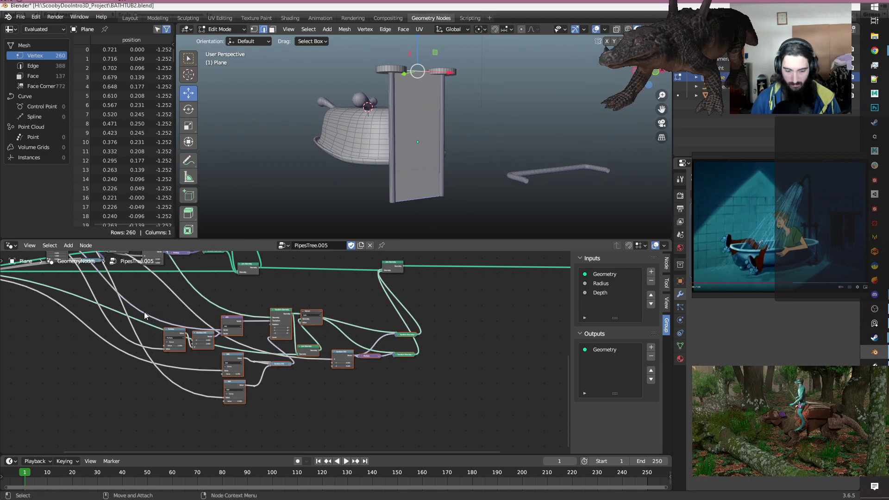
key("shift+d")
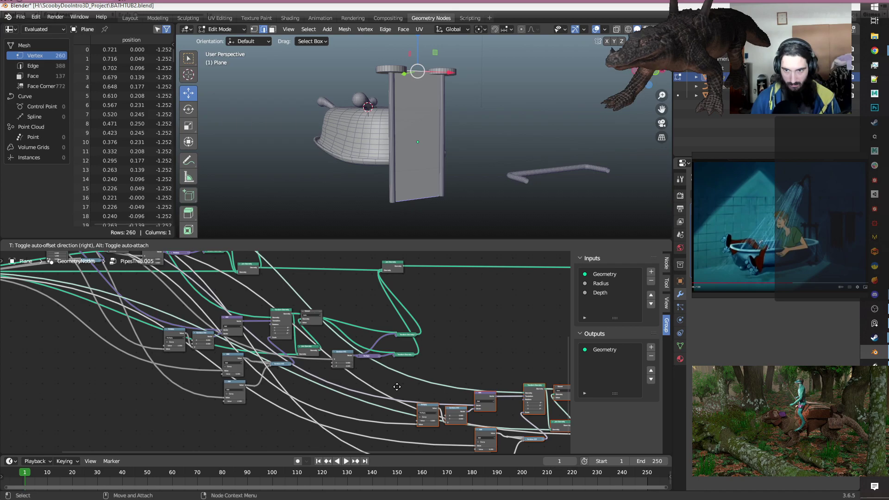
left_click(539, 295)
middle_click_drag(539, 295, 363, 253)
left_click_drag(509, 310, 502, 341)
middle_click_drag(431, 384, 344, 355)
left_click(344, 355)
left_click_drag(413, 391, 561, 394)
left_click(432, 422)
middle_click_drag(360, 426, 371, 384)
Insert a Join Geometry node before Group Output and link both Transform Geometry outputs of the copied branch into it.
key("shift+a")
type("s")
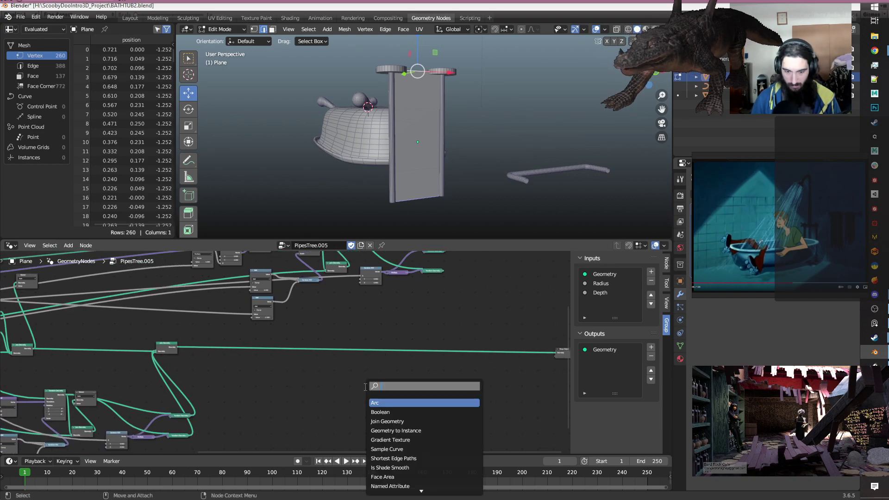
type("joi")
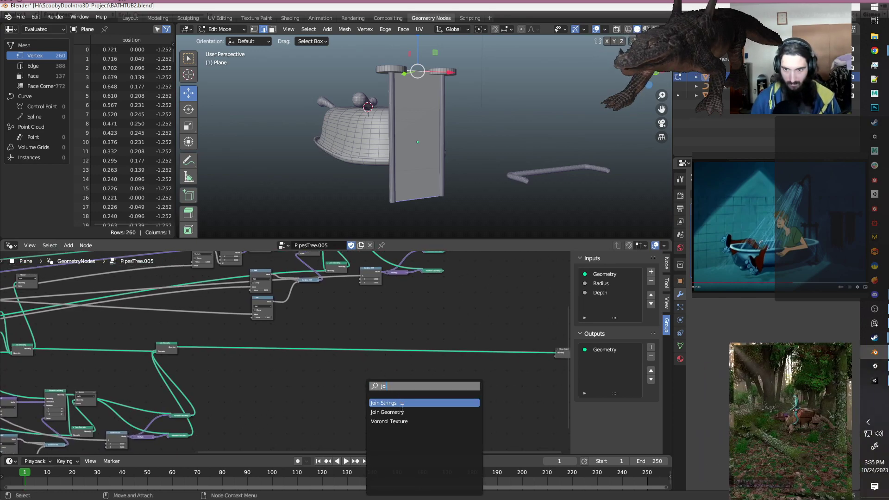
left_click(404, 411)
left_click(375, 354)
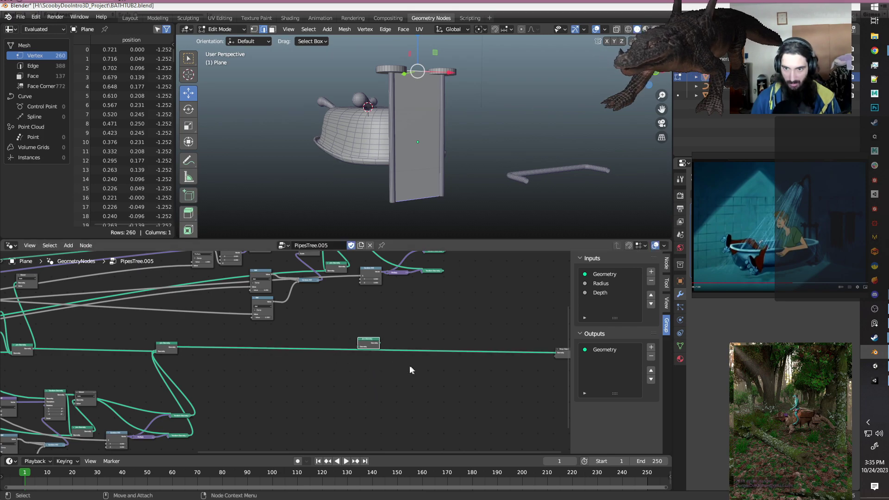
middle_click_drag(398, 333, 324, 383)
scroll(343, 388, "up", 3)
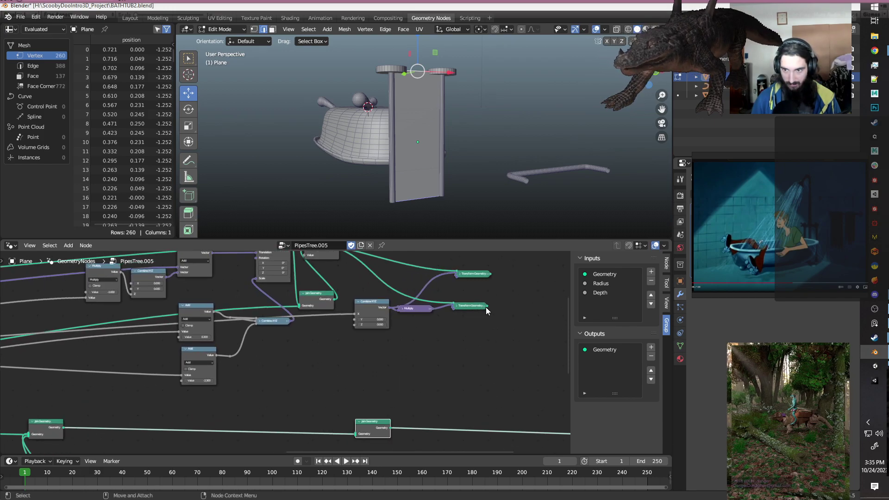
left_click_drag(487, 305, 354, 432)
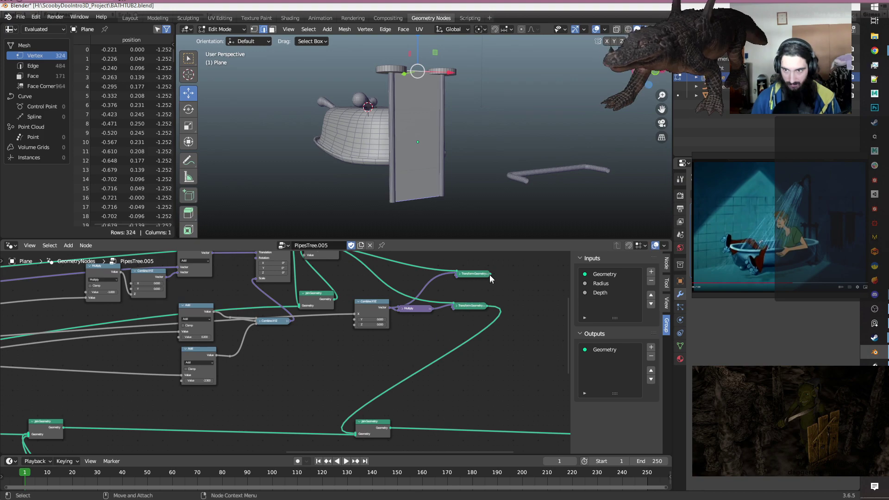
left_click_drag(489, 273, 355, 429)
Set the first Value of the copied branch's Multiply node to 0.5.
middle_click_drag(458, 352, 375, 397)
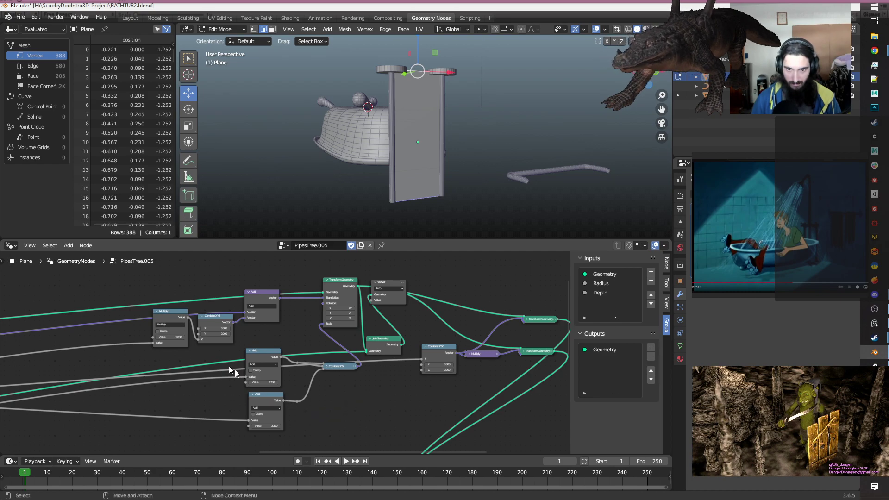
left_click_drag(170, 337, 183, 337)
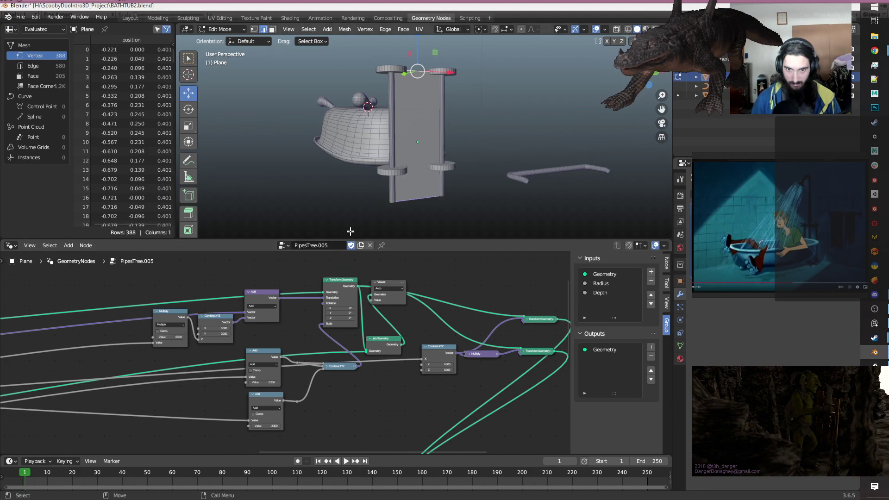
scroll(147, 361, "up", 2)
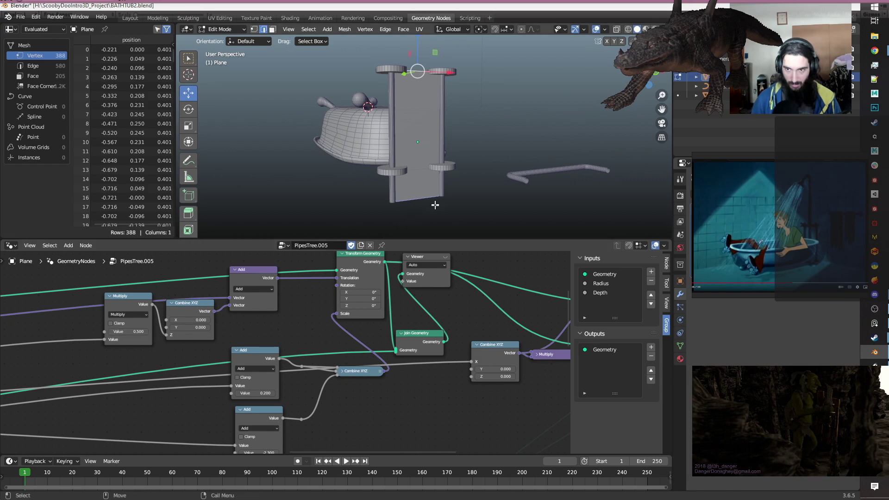
Test the collars by moving the plane's bottom edge down about 0.45 m along Z, and undo the move.
left_click(417, 200)
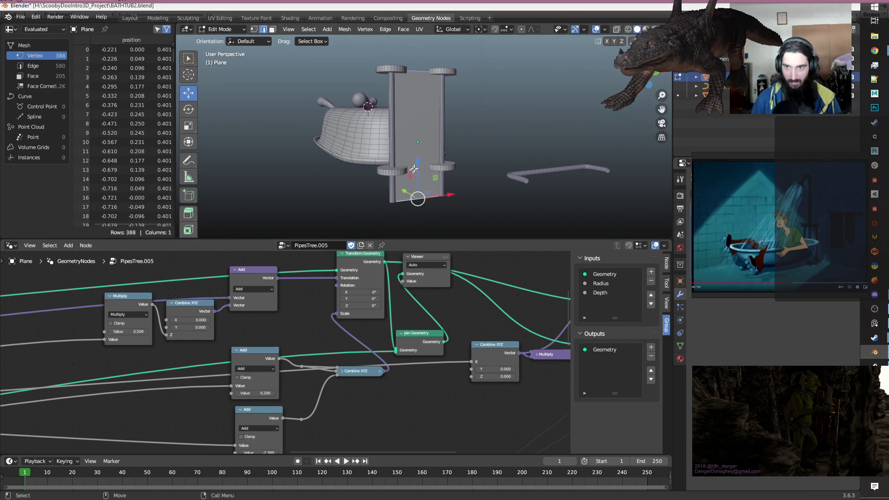
key("g")
key("z")
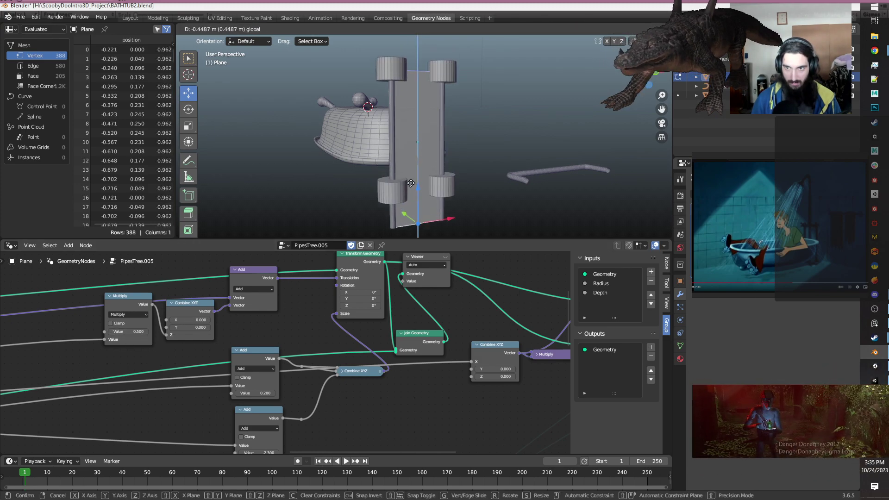
left_click(411, 183)
key("ctrl+z")
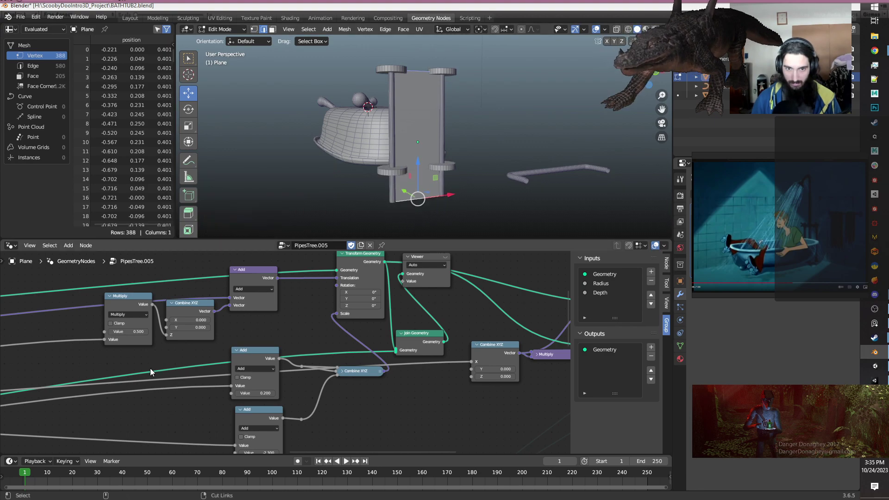
Duplicate the collapsed Combine XYZ node in the branch below the main Geometry link, and cut the copy's incoming links.
scroll(266, 370, "down", 3)
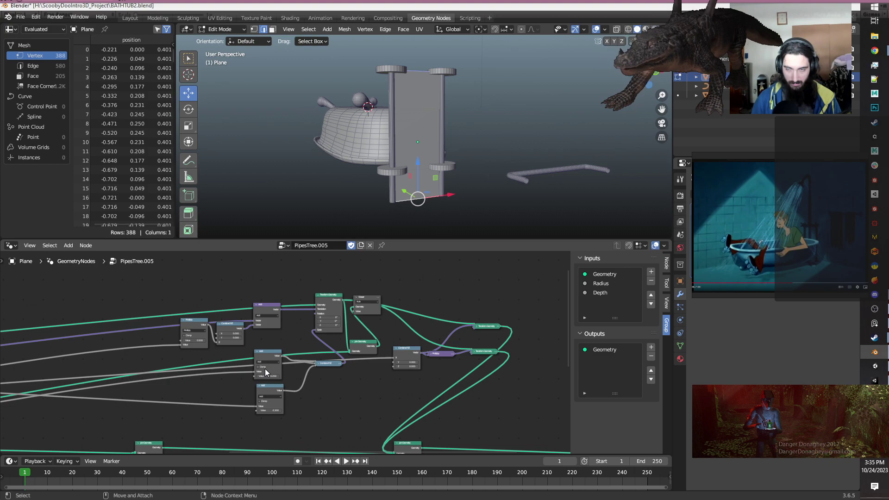
scroll(263, 369, "down", 3)
middle_click_drag(262, 369, 484, 291)
scroll(273, 383, "up", 3)
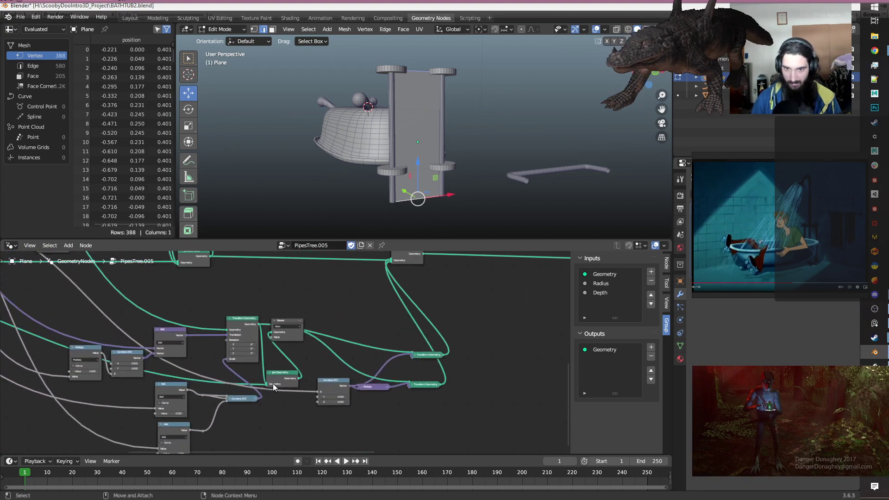
scroll(273, 383, "up", 1)
middle_click_drag(297, 352, 429, 322)
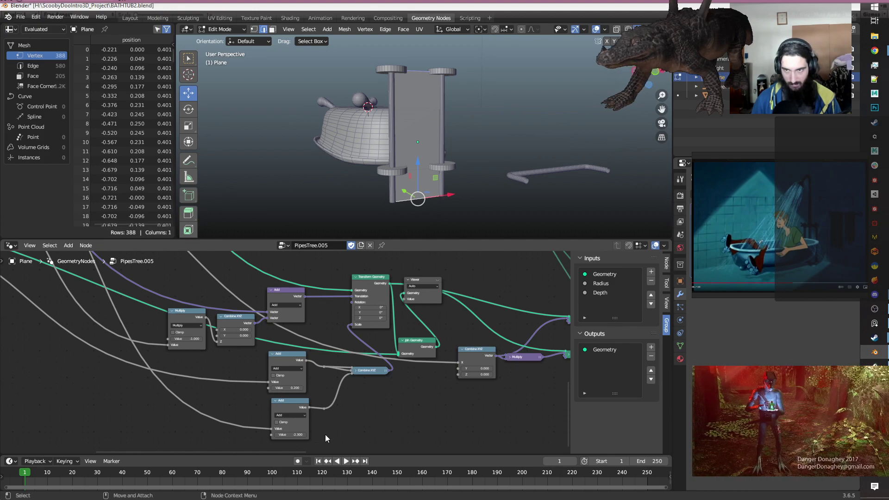
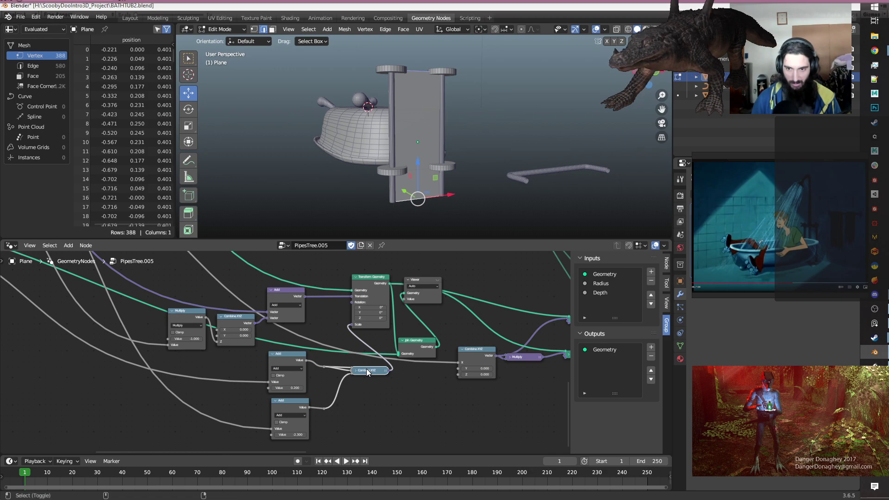
key("ctrl+shift+d")
left_click(363, 400)
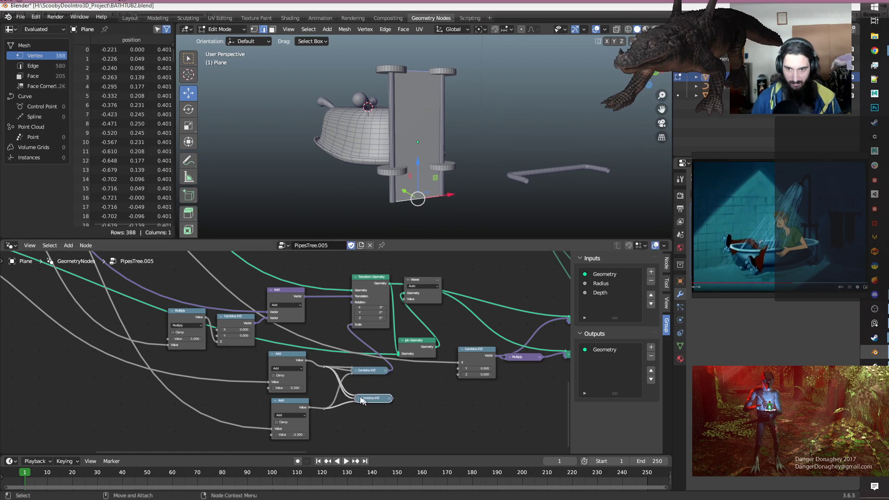
right_click_drag(354, 388, 346, 424, "ctrl")
Link the copied Combine XYZ node's Vector to the Transform Geometry node's Scale, and set its X and Y to 1.1.
left_click_drag(391, 398, 352, 326)
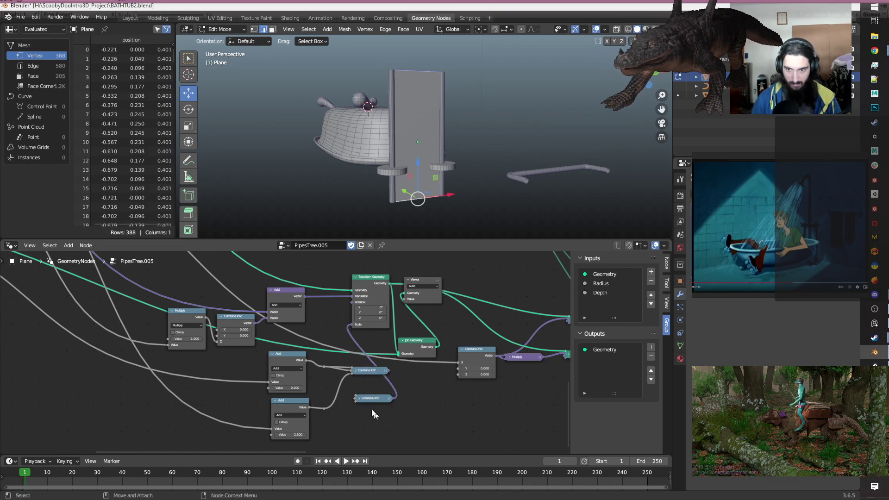
left_click(359, 398)
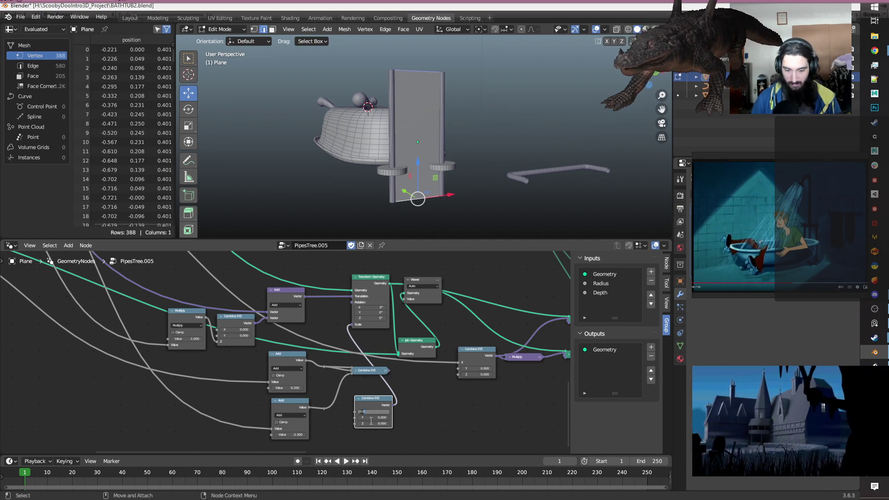
type("1.1")
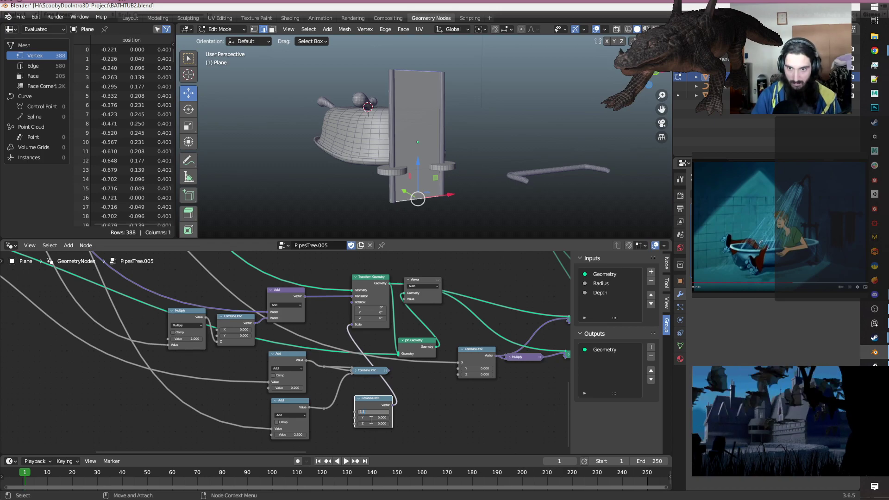
key("Tab")
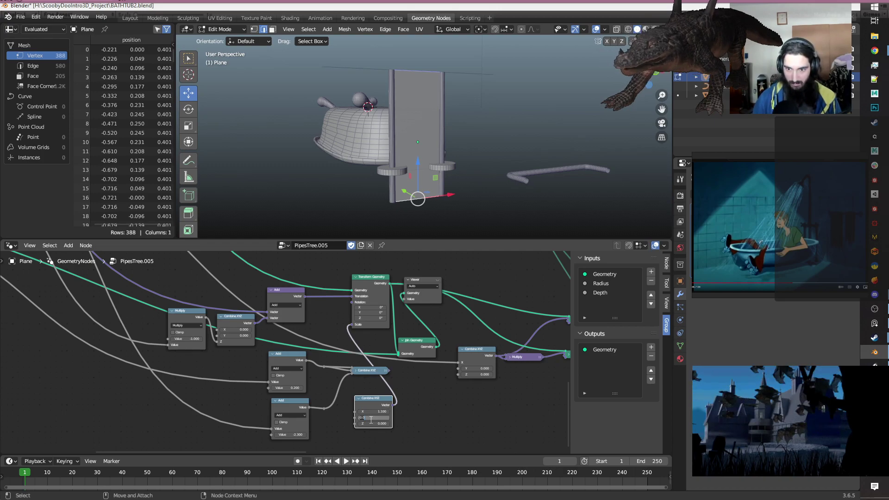
type("1.1")
key("Return")
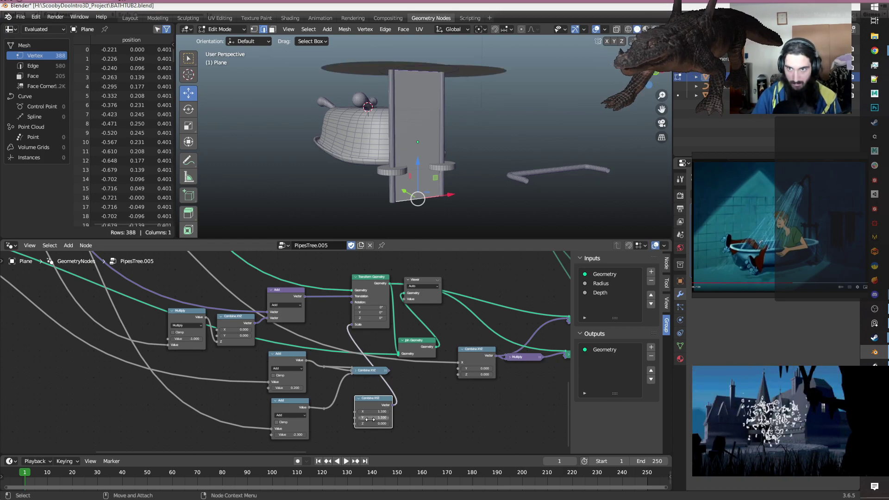
Set the copied Combine XYZ node's X and Y to 0.1 and its Z to 1.
left_click(370, 419)
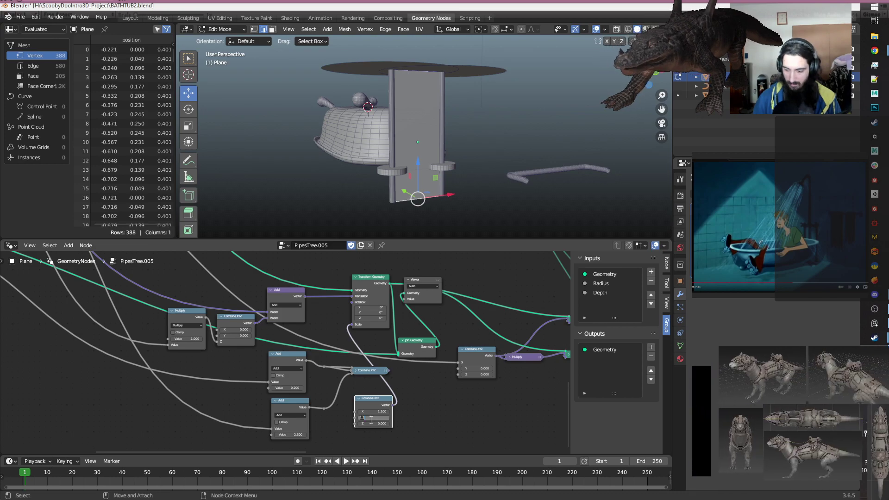
type("0.1")
key("Return")
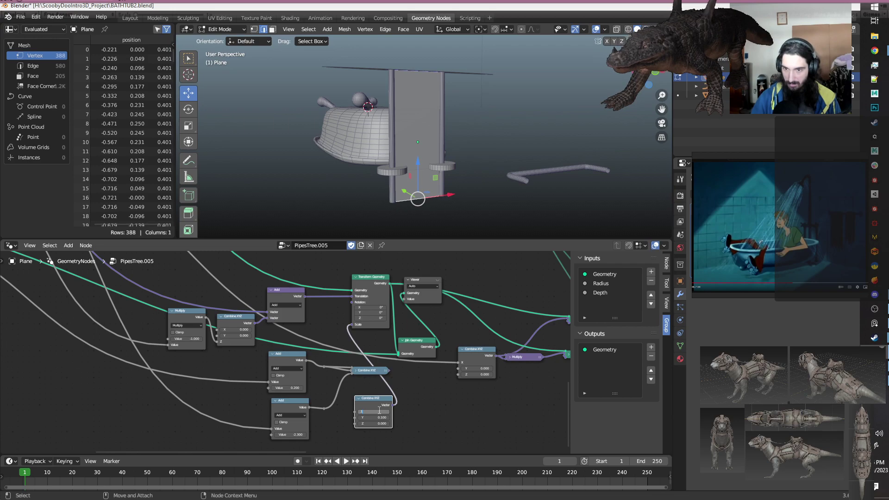
key("Return")
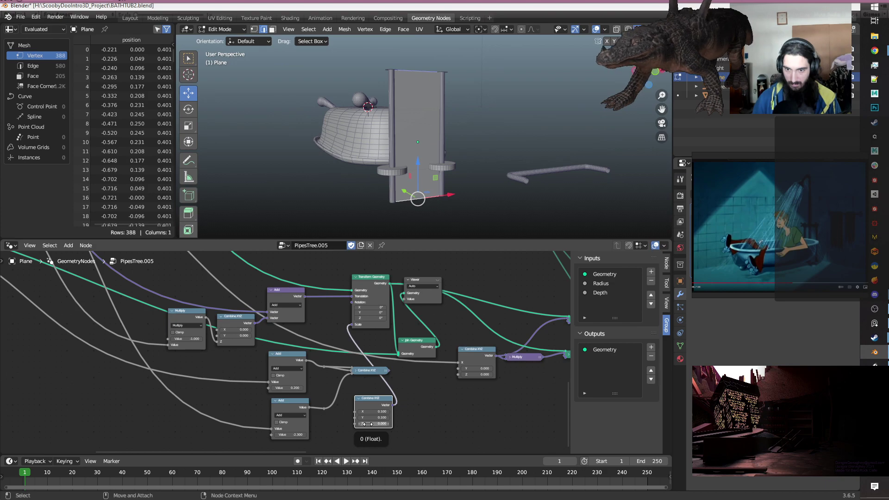
left_click(367, 424)
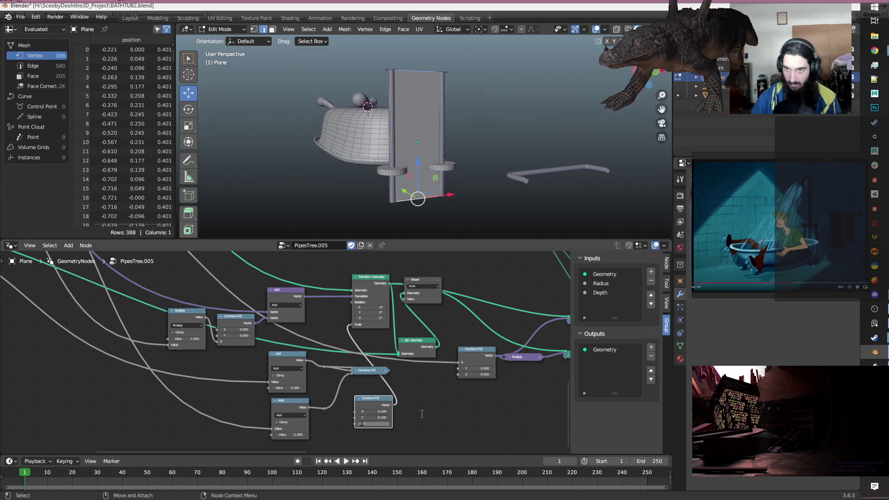
type("1")
key("Return")
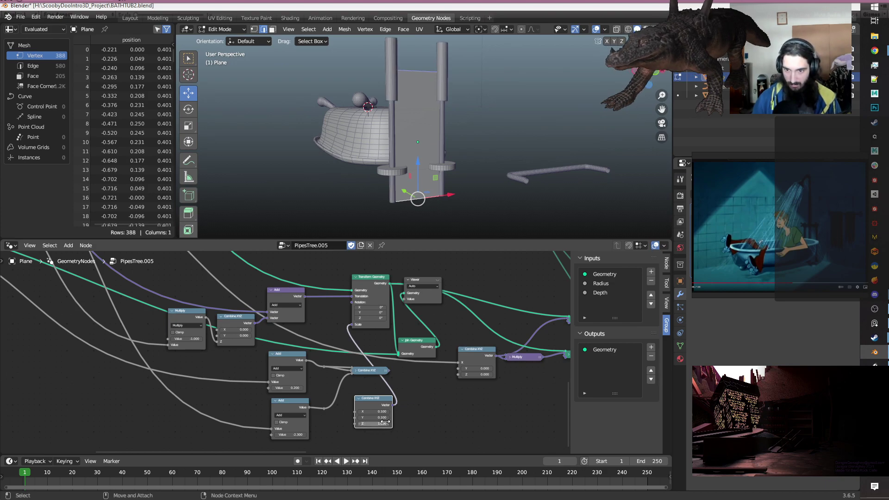
Set the Z value of the Combine XYZ node feeding the Transform Geometry scale to 0.1.
left_click(369, 424)
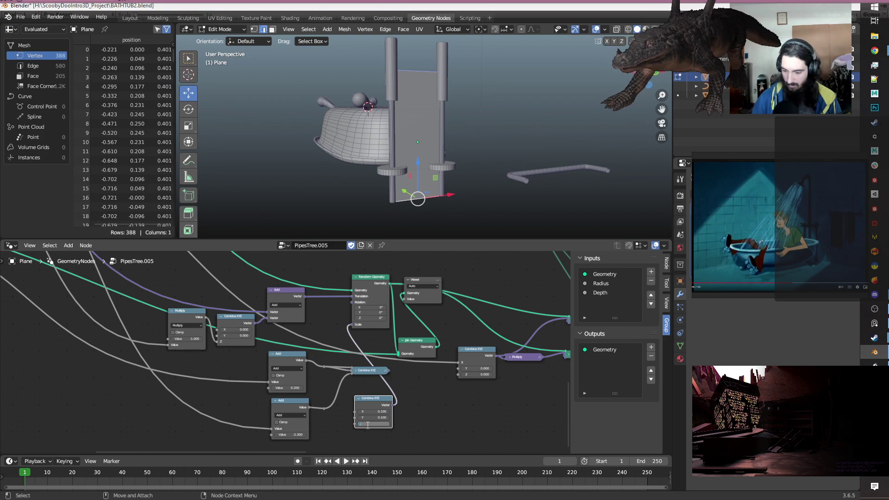
type("0.1")
key("Return")
middle_click_drag(440, 402, 475, 372)
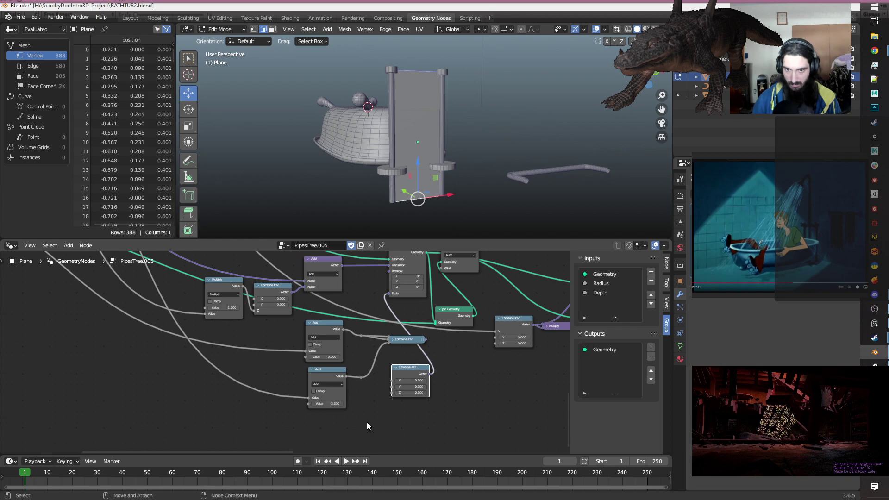
middle_click_drag(368, 422, 442, 378)
scroll(365, 399, "down", 5)
scroll(380, 393, "up", 2)
middle_click_drag(380, 393, 345, 377)
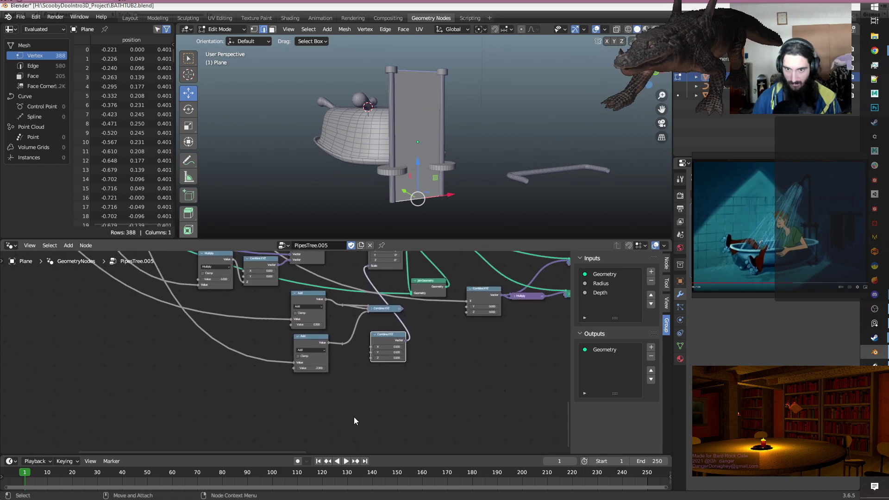
Duplicate the Group Input node and place the copy below the Add and Combine XYZ nodes.
scroll(354, 417, "down", 5)
middle_click_drag(185, 370, 311, 407)
left_click(102, 273)
key("shift+d")
left_click(443, 438)
middle_click_drag(428, 391, 238, 299, "alt")
scroll(284, 272, "up", 11)
middle_click_drag(303, 290, 351, 386)
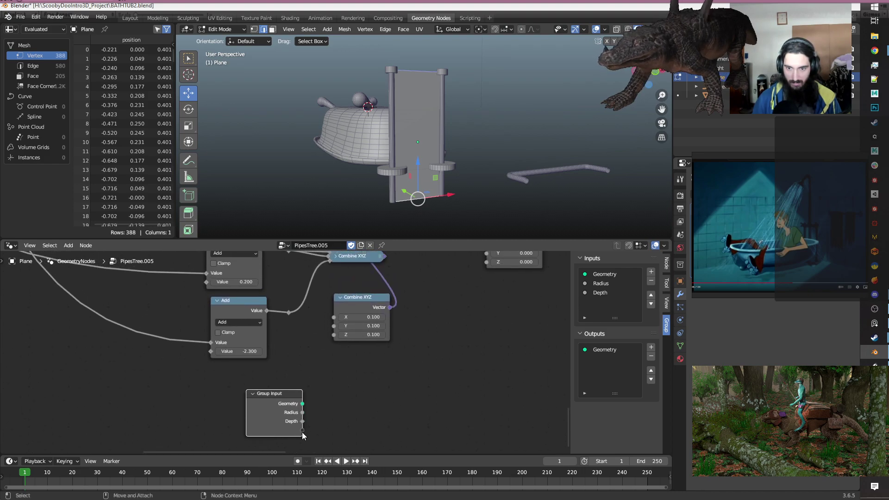
Expose the Combine XYZ node's X and Y values as one new group input and name it FlangeWidth.
left_click_drag(302, 430, 335, 326)
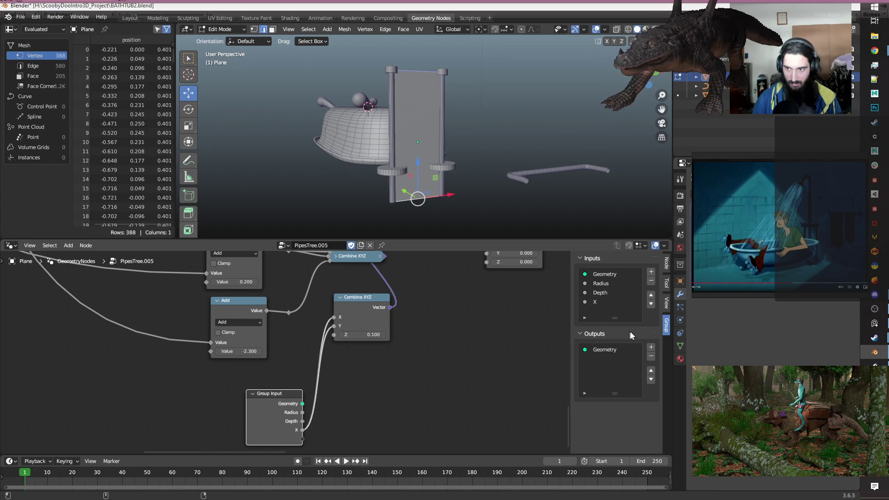
left_click(594, 303)
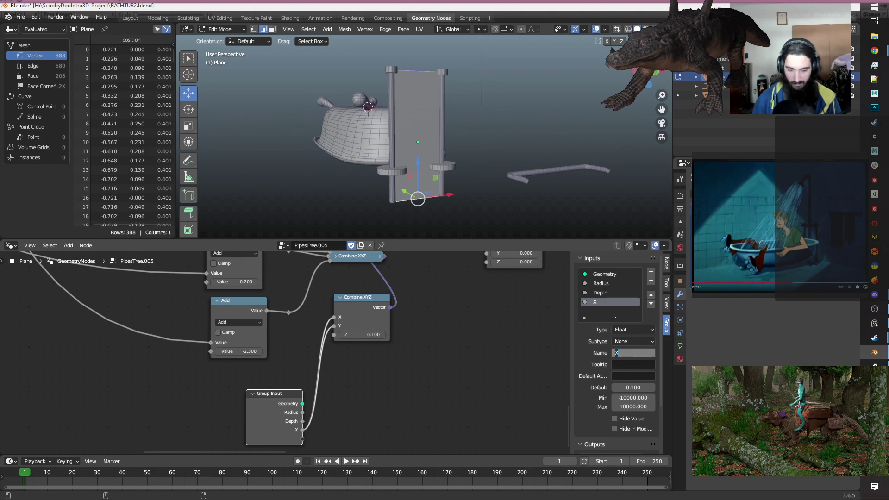
left_click(635, 354)
type("FlangeWidth")
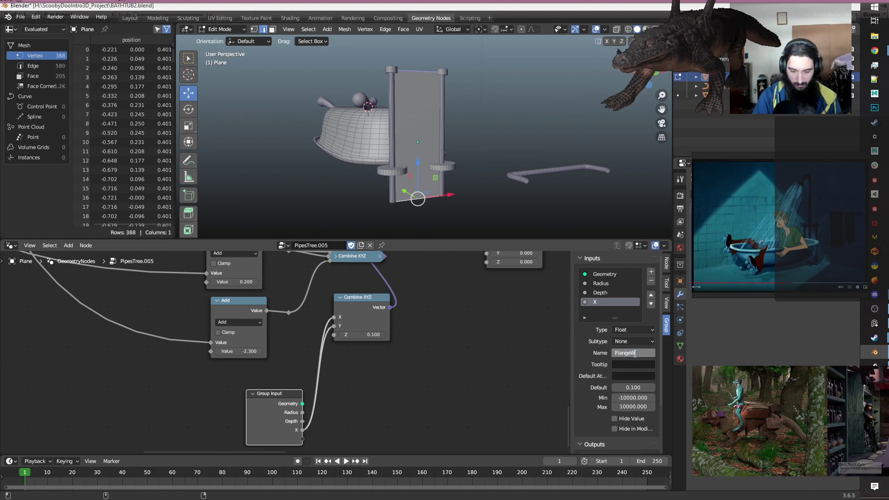
key("Return")
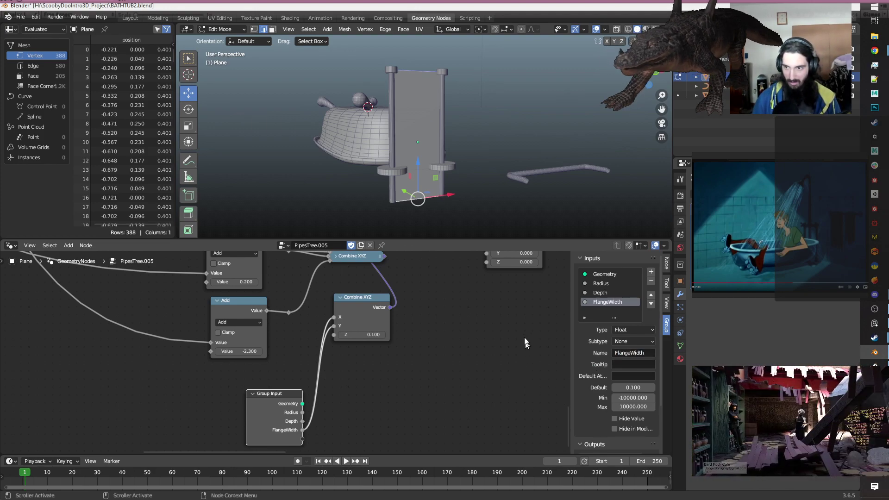
Expose the Combine XYZ node's Z value as a new group input and name it FlangeHeight.
left_click_drag(302, 439, 334, 334)
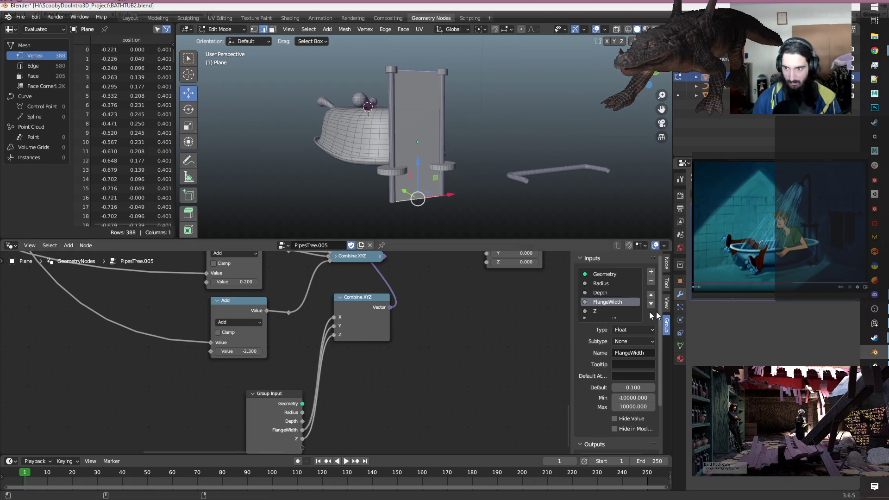
left_click(596, 312)
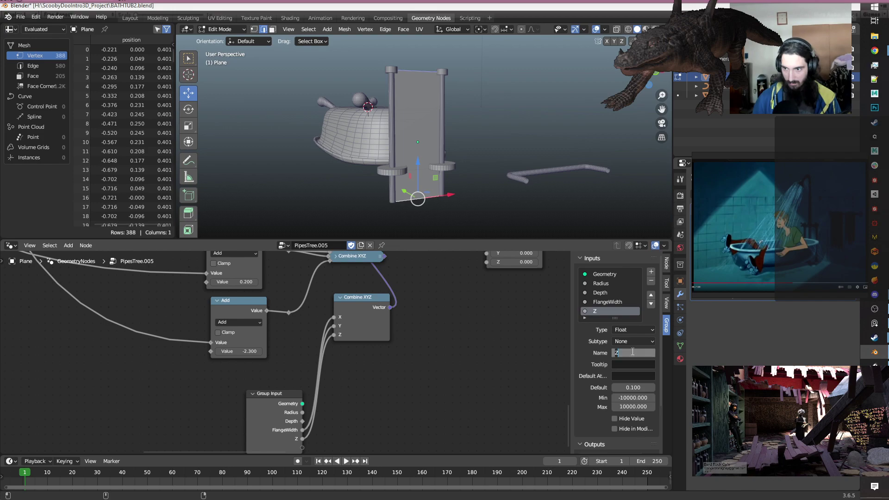
left_click(631, 353)
type("Flange")
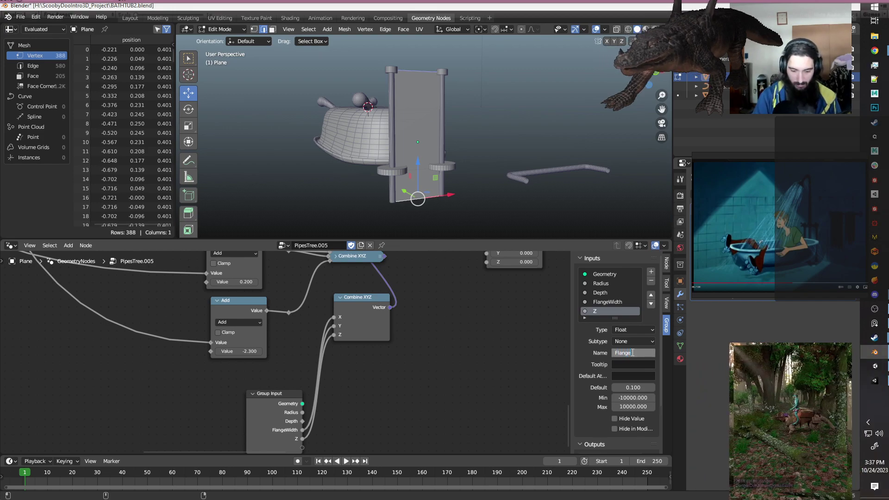
type("Height")
key("Return")
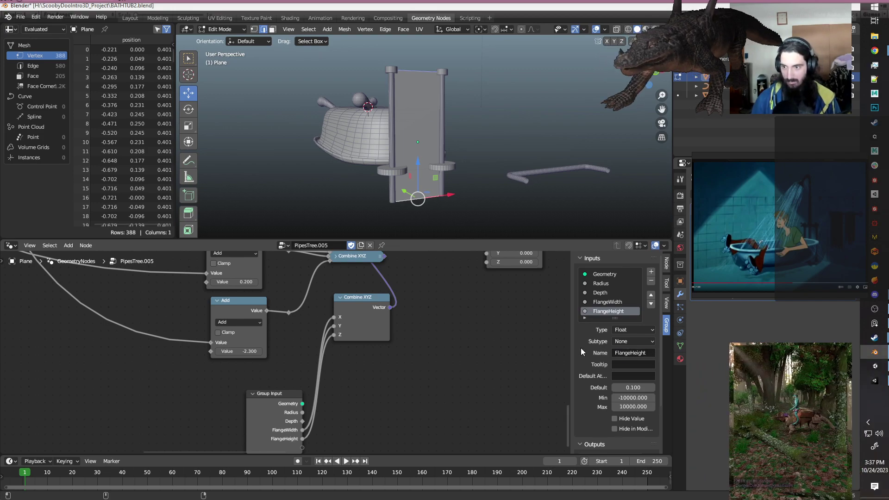
Save the Blender file.
scroll(402, 409, "down", 5)
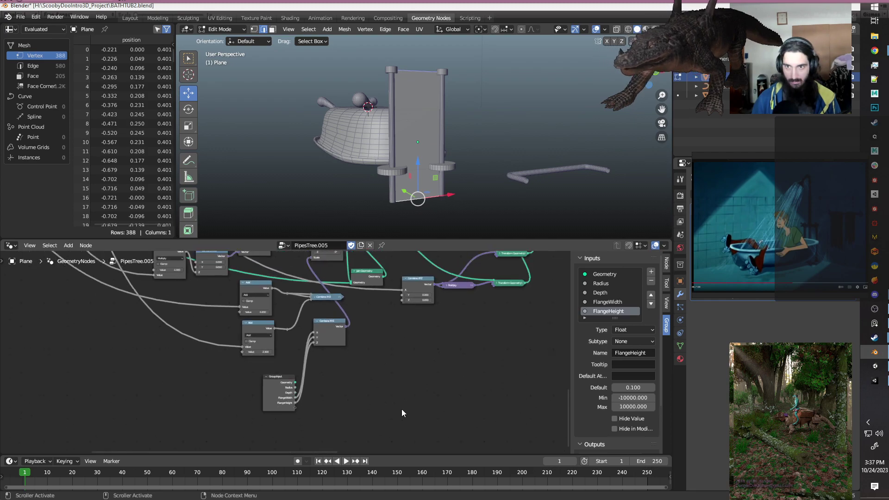
middle_click_drag(345, 378, 381, 406)
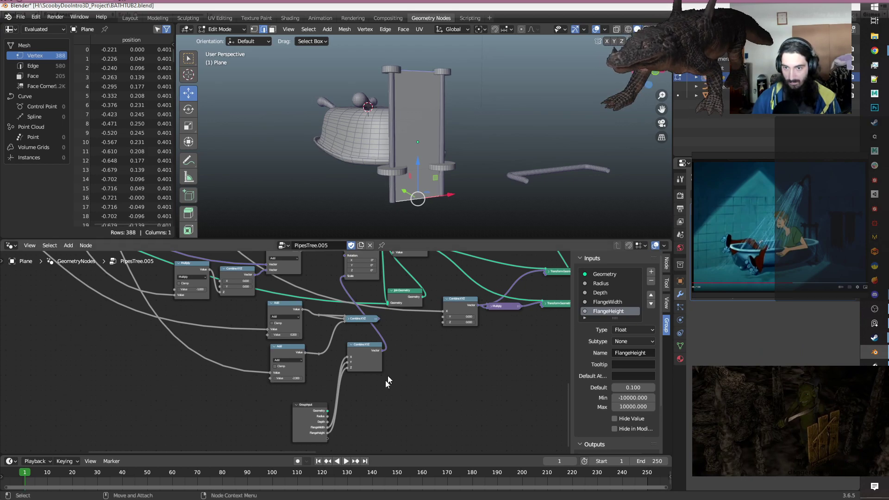
key("ctrl+s")
In the other pipe branch, cut the Transform Geometry node's Scale link and feed Scale from a duplicate of the collapsed Combine XYZ node.
scroll(385, 411, "down", 5)
middle_click_drag(461, 337, 342, 385)
scroll(340, 303, "up", 9)
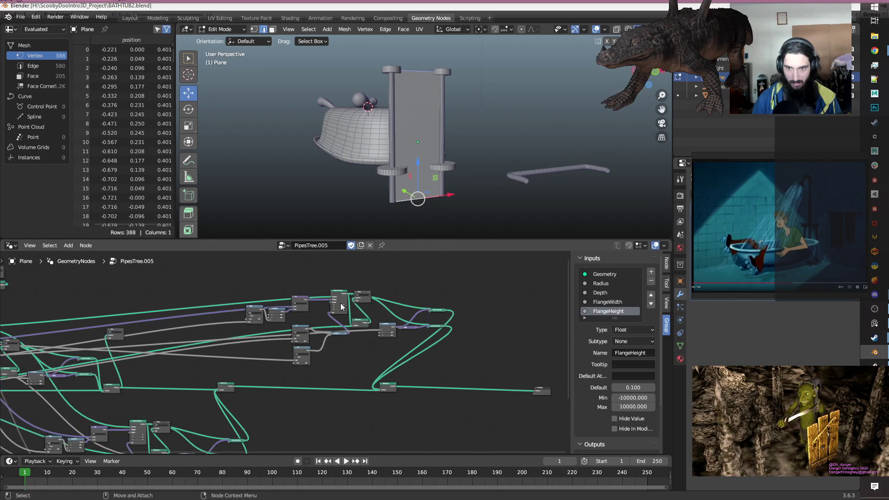
middle_click_drag(393, 343, 368, 365)
scroll(319, 337, "up", 4)
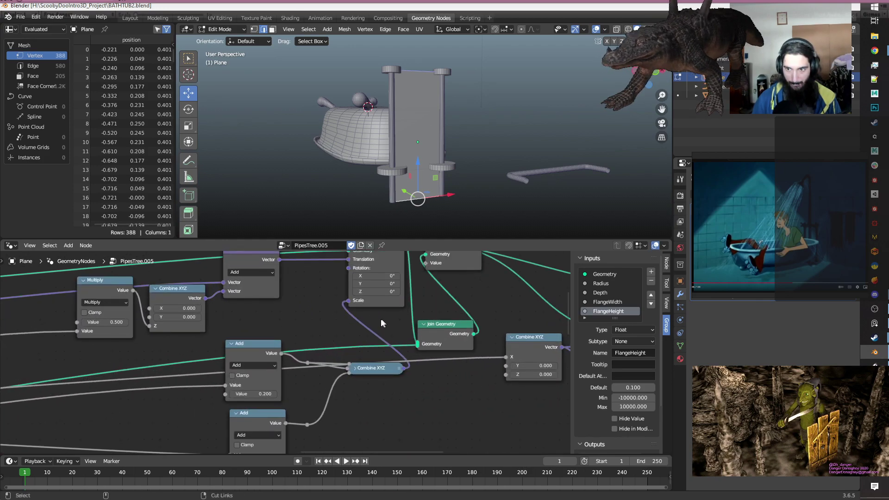
right_click_drag(382, 319, 346, 321, "ctrl")
key("shift+d")
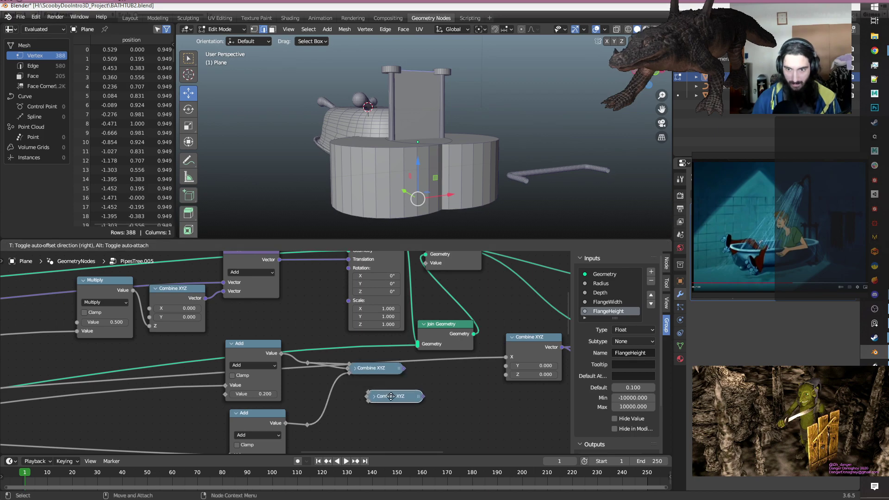
left_click_drag(404, 399, 349, 301)
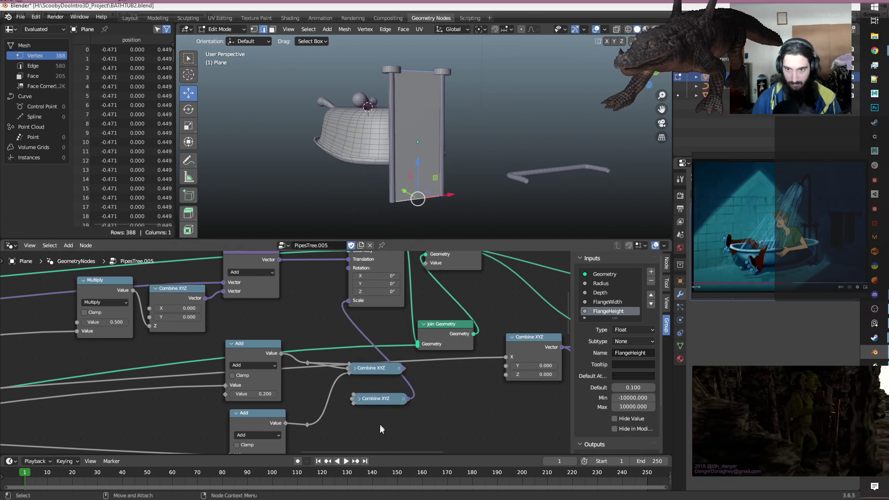
Expand the duplicated Combine XYZ node and set its X to 0.150, Y to 0.120 and Z to 0.150.
left_click(359, 398)
middle_click_drag(463, 411, 463, 363)
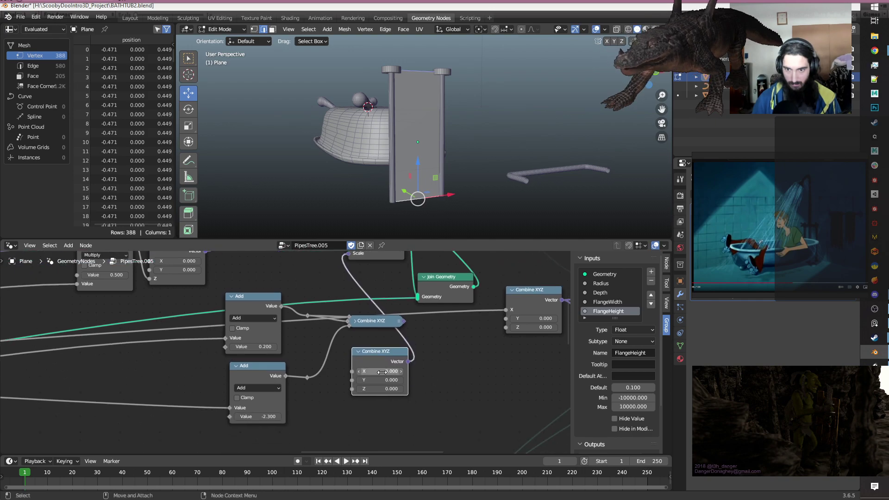
left_click_drag(379, 372, 440, 371, "shift")
left_click_drag(380, 380, 435, 388, "shift")
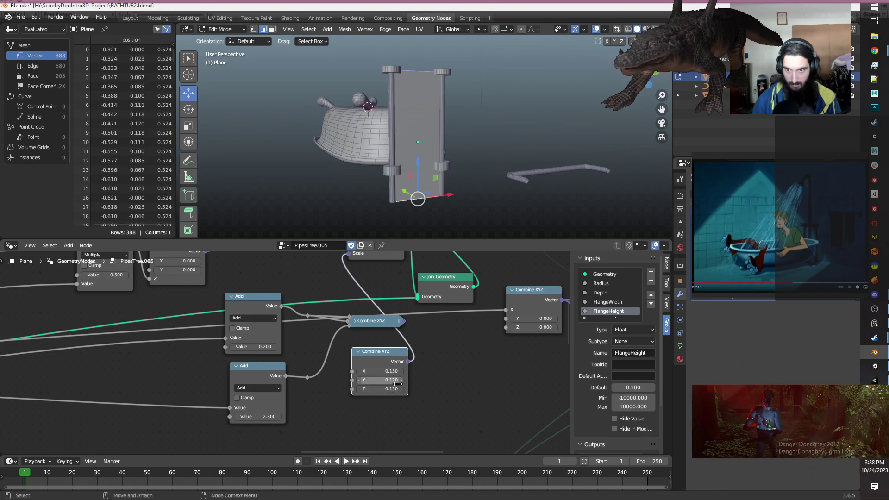
Add a Group Input node and place it above the Multiply and Add nodes of this branch.
scroll(395, 385, "down", 5)
scroll(351, 400, "down", 3)
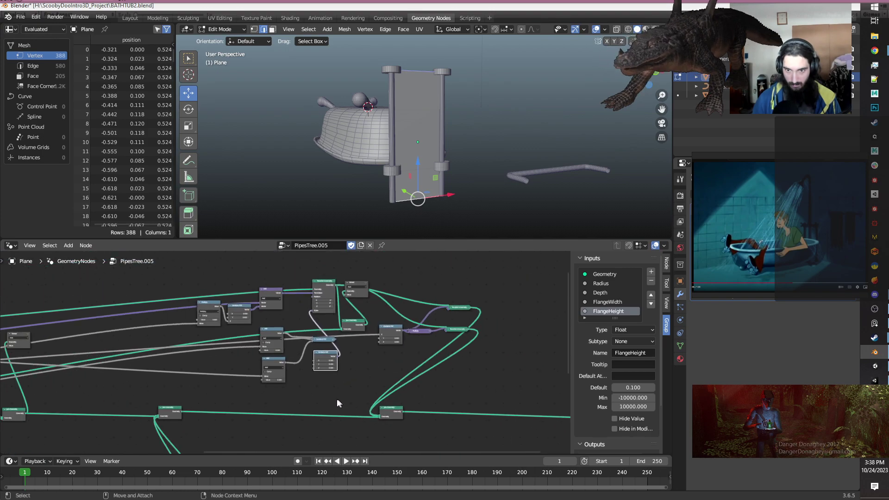
middle_click_drag(311, 397, 318, 415)
scroll(322, 407, "up", 2)
middle_click_drag(399, 367, 406, 398)
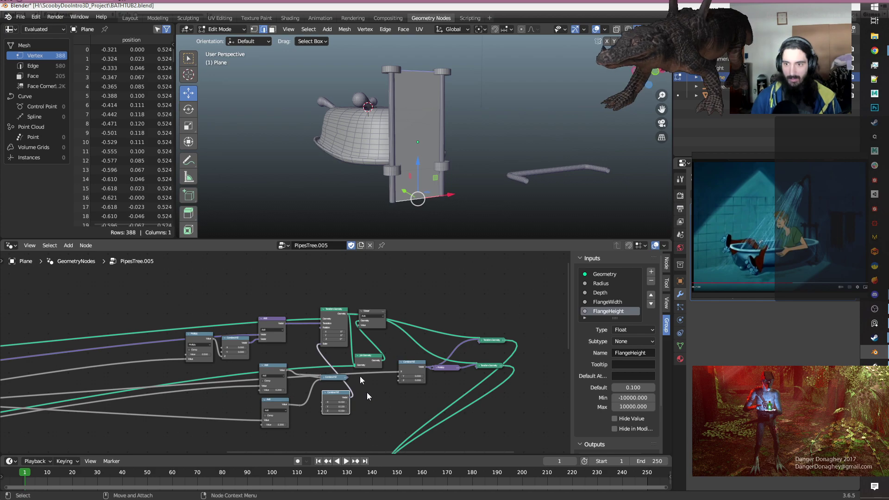
key("shift+a")
type("inp")
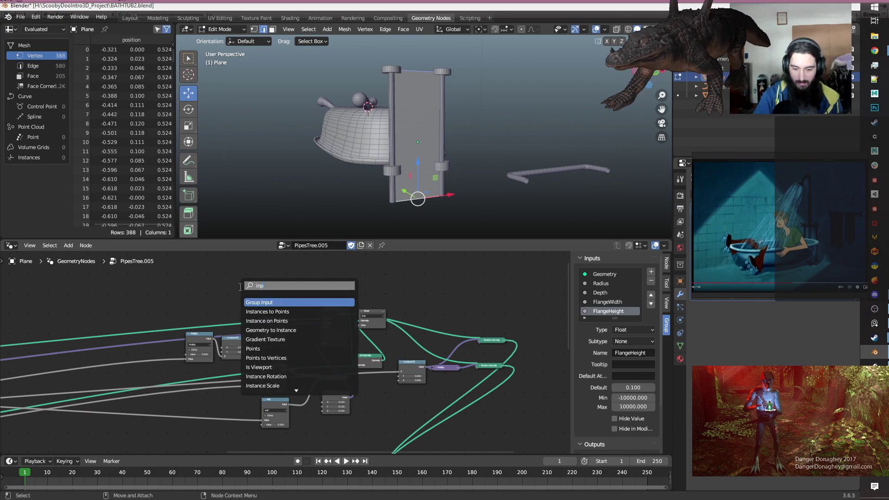
key("Return")
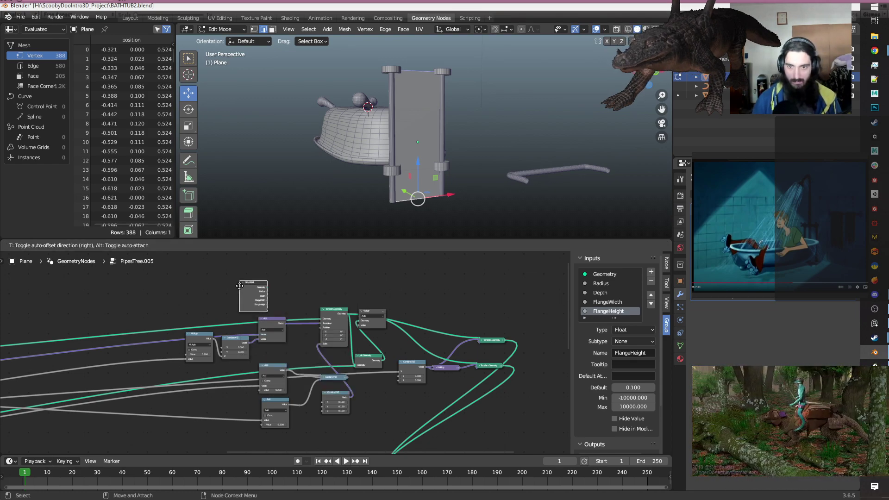
left_click(209, 280)
scroll(282, 303, "up", 1)
left_click(246, 283)
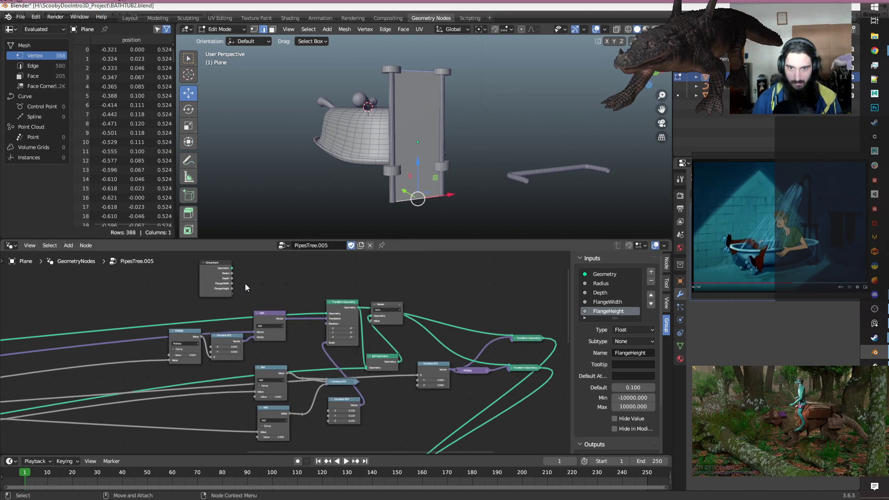
left_click(212, 292)
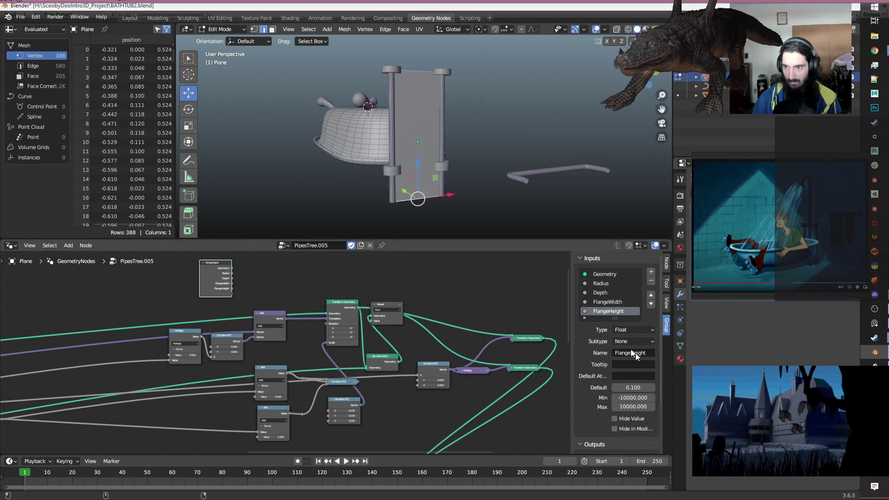
Link the duplicated Combine XYZ node's X and Y to one new socket on the added Group Input node.
scroll(612, 293, "down", 3)
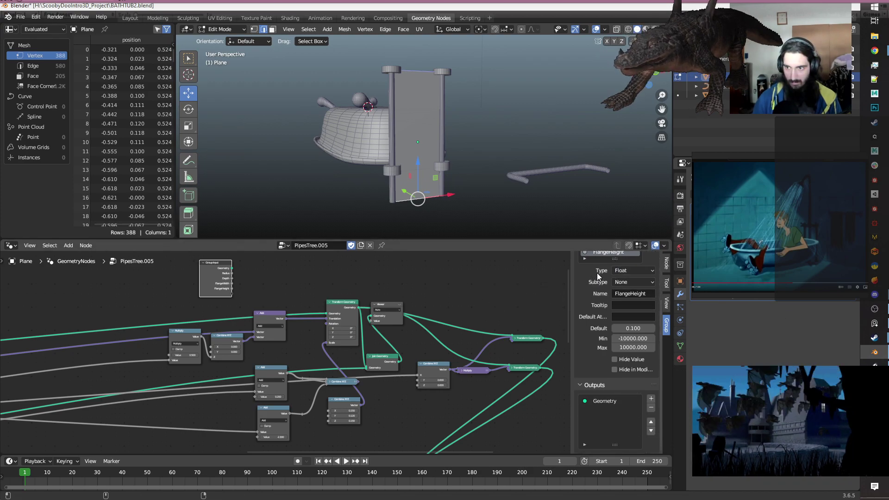
scroll(464, 291, "up", 1)
left_click_drag(369, 409, 227, 289)
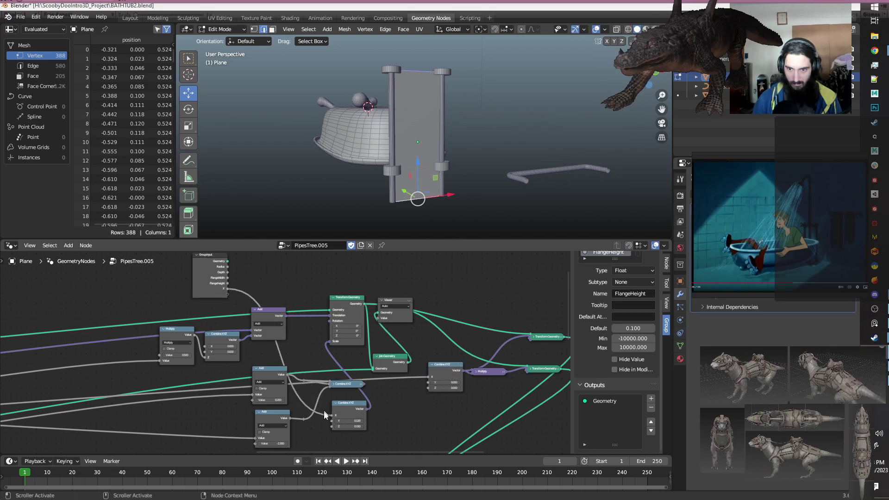
left_click_drag(333, 421, 227, 288)
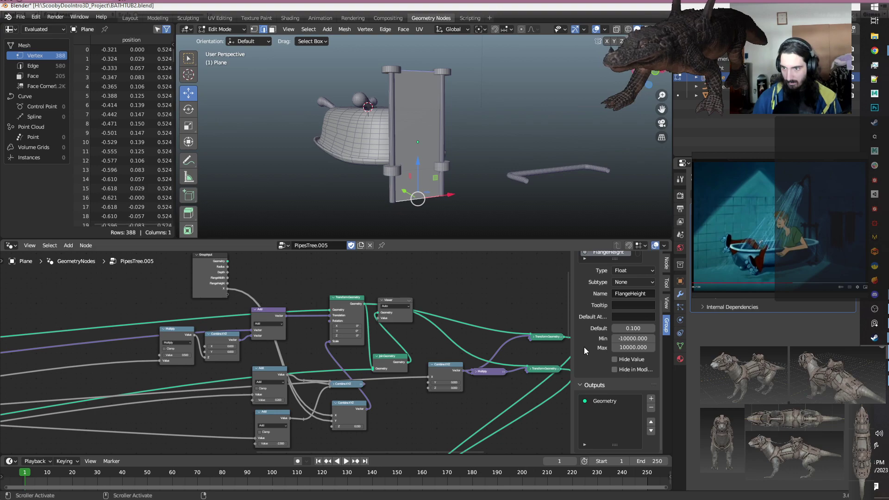
Rename the group input X as FaucetpipeWidth.
scroll(584, 346, "up", 3)
left_click(598, 307)
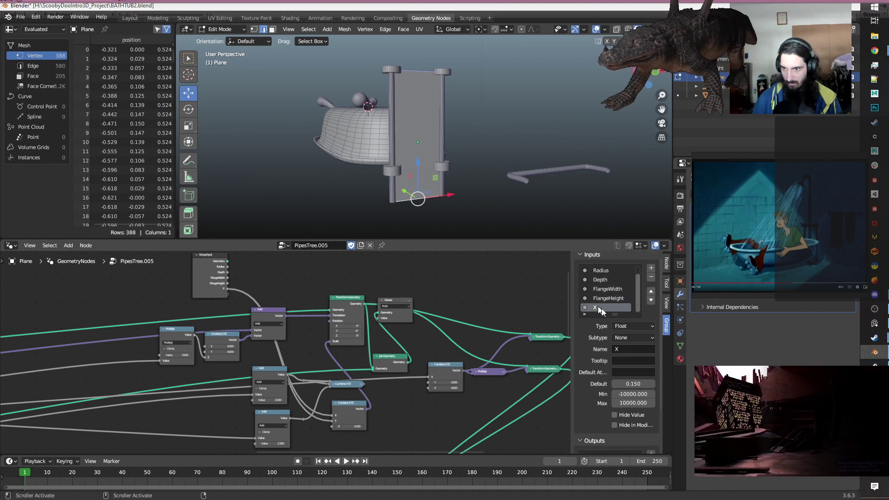
left_click(642, 349)
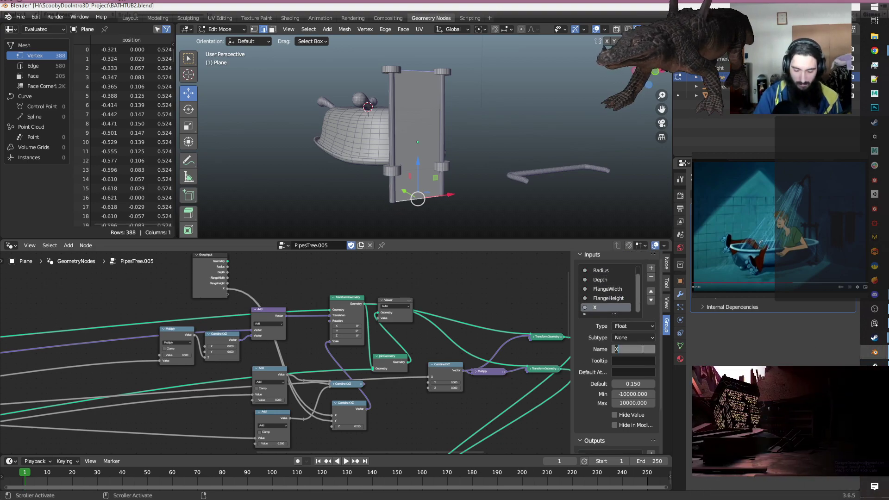
type("FaucetBpi")
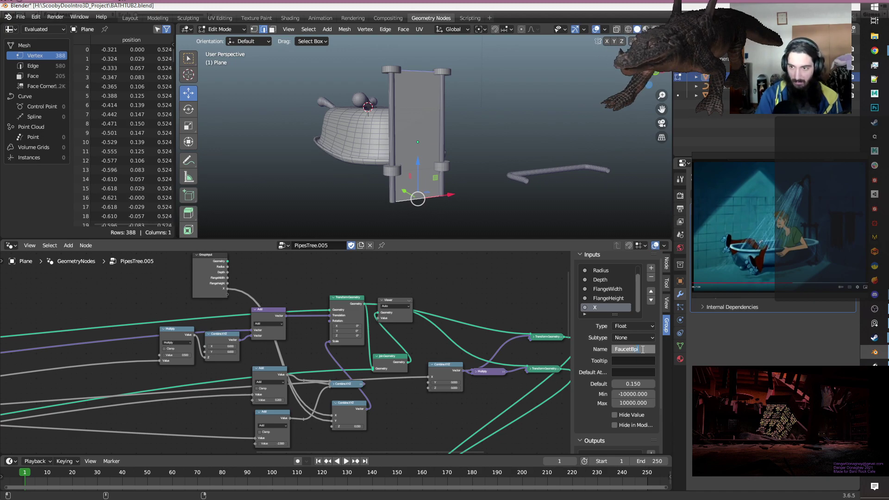
type("pe")
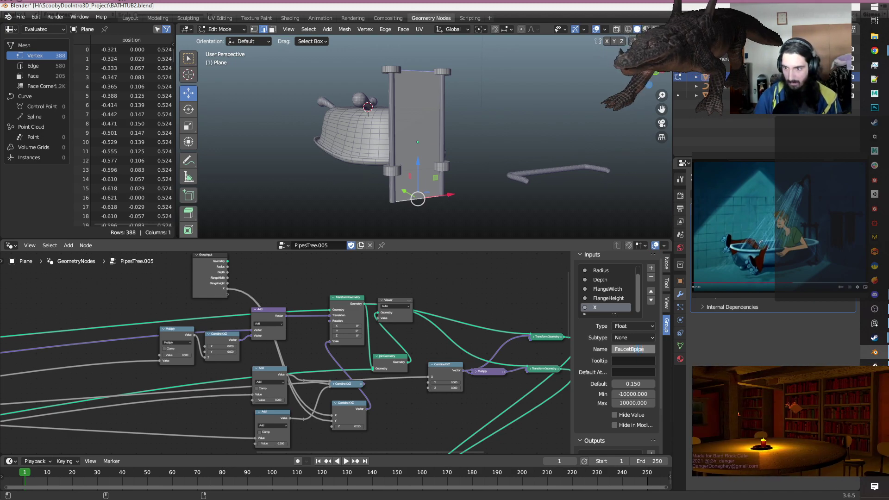
key("Left")
key("Left")
key("Left")
key("Left")
key("BackSpace")
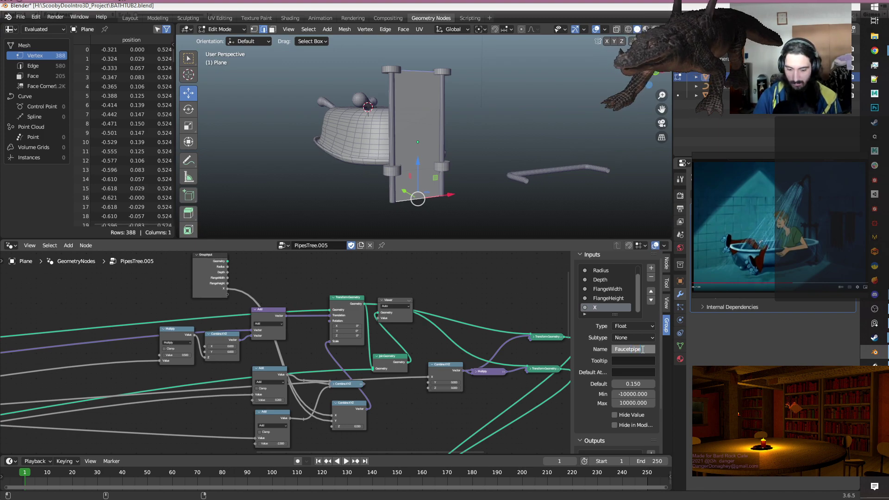
type("Widt")
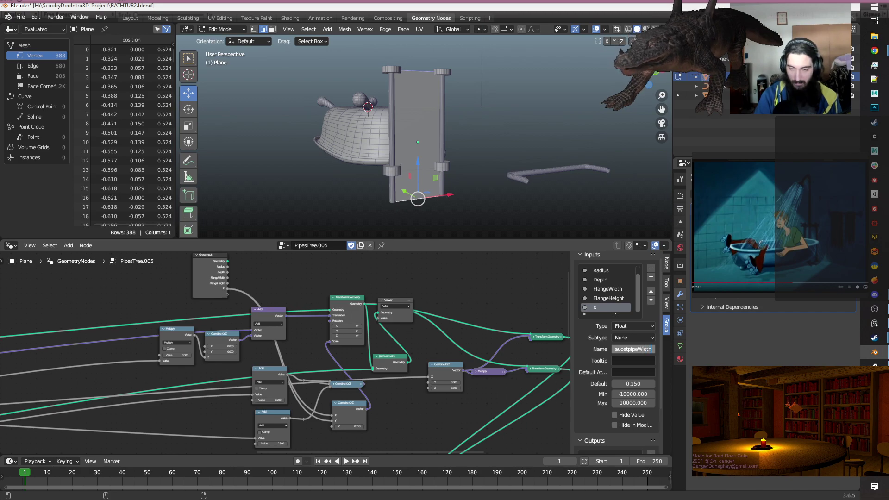
type("h")
key("Return")
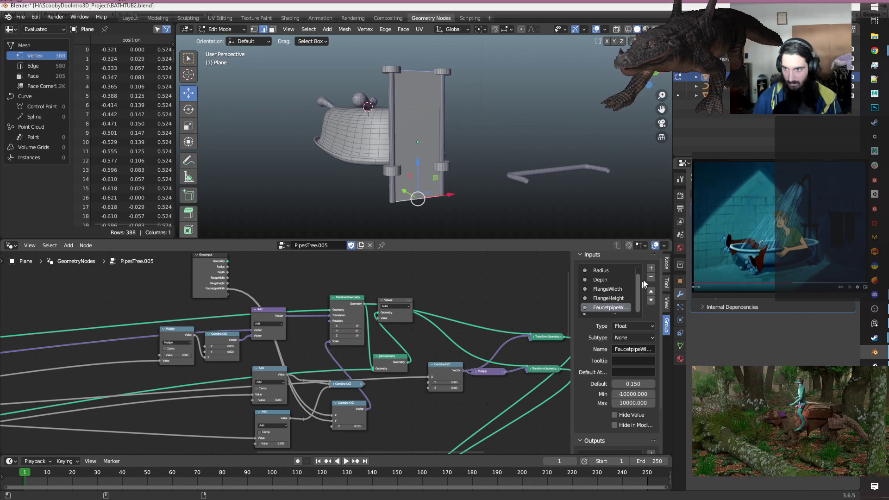
Add a group input named FaucetpipeHeight and link it to the duplicated Combine XYZ node's Z.
left_click(651, 268)
left_click(652, 349)
key("BackSpace")
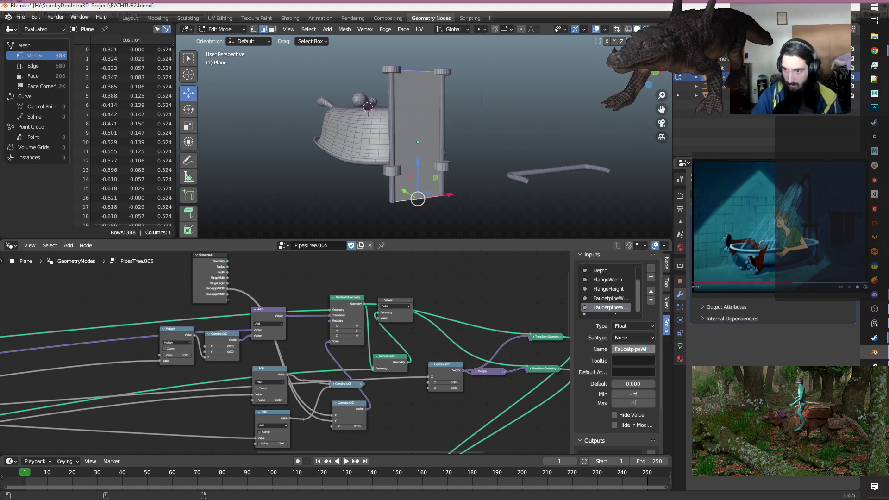
type("Height")
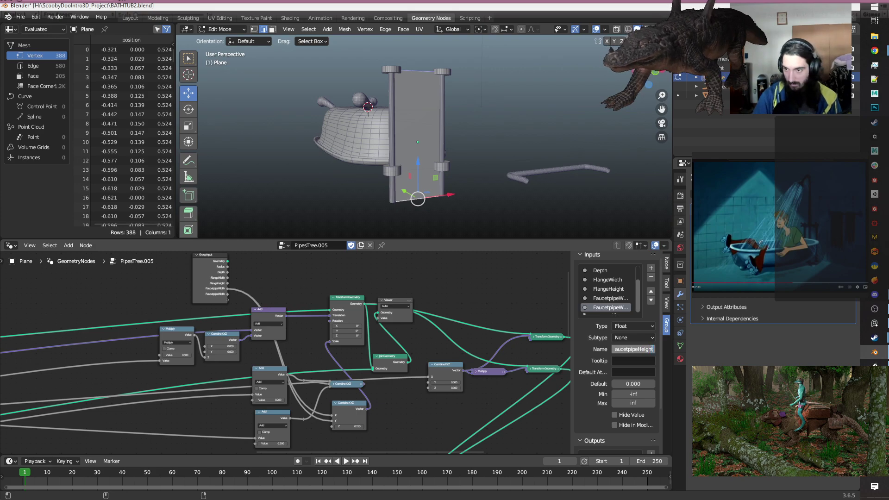
key("Return")
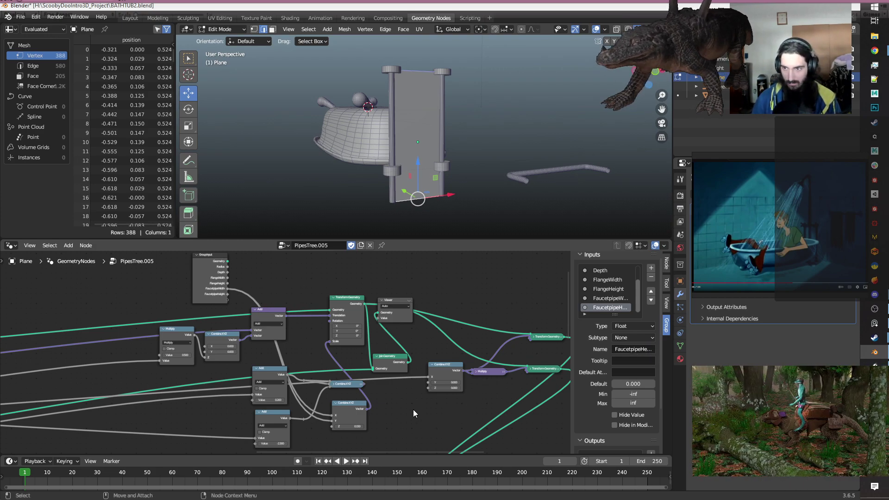
left_click_drag(228, 294, 333, 426)
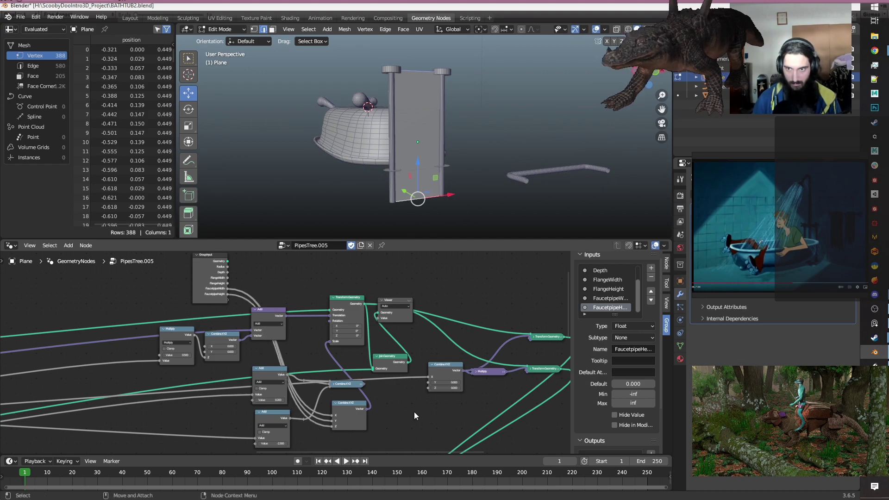
Set FaucetpipeHeight's default to 0.1, raise the faucet pipe's height and reduce its width in the modifier, and save the file.
left_click_drag(804, 295, 819, 296)
left_click(635, 384)
key("BackSpace")
type("0.1")
key("Return")
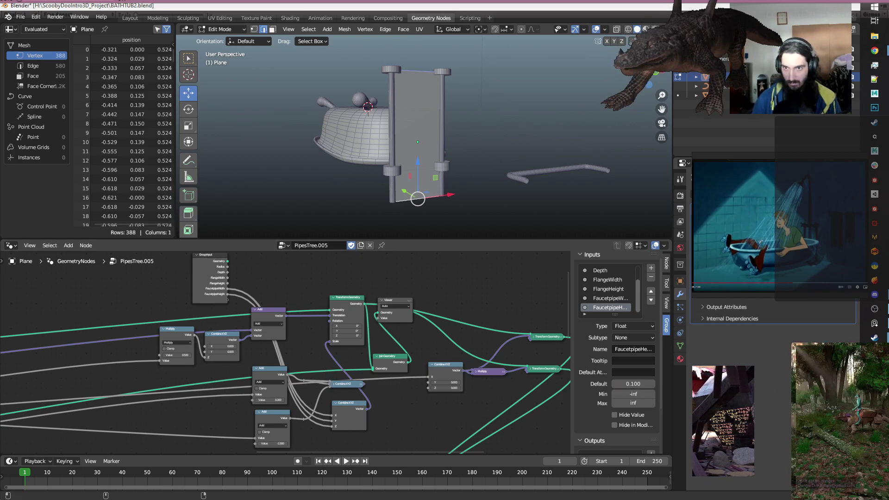
left_click_drag(810, 264, 797, 264)
key("ctrl+s")
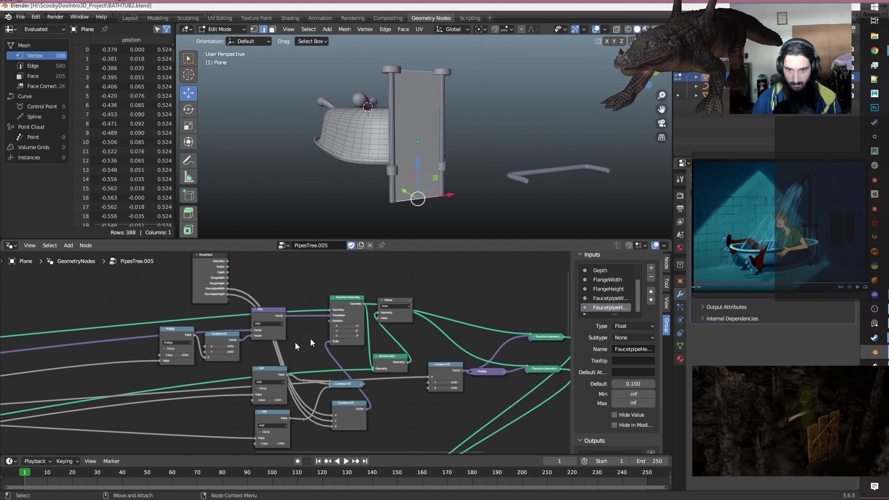
Raise the Multiply node's factor to about 0.930 and link that value to a new socket on the Group Input node.
mouse_move(175, 355)
left_mouse_down()
mouse_move(134, 354)
mouse_move(187, 354)
left_mouse_up()
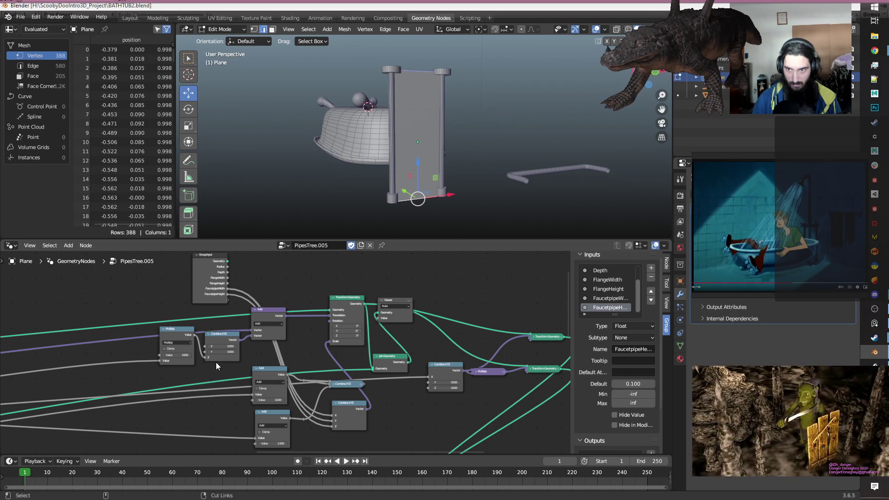
middle_click_drag(430, 290, 454, 298, "alt")
left_click(297, 280)
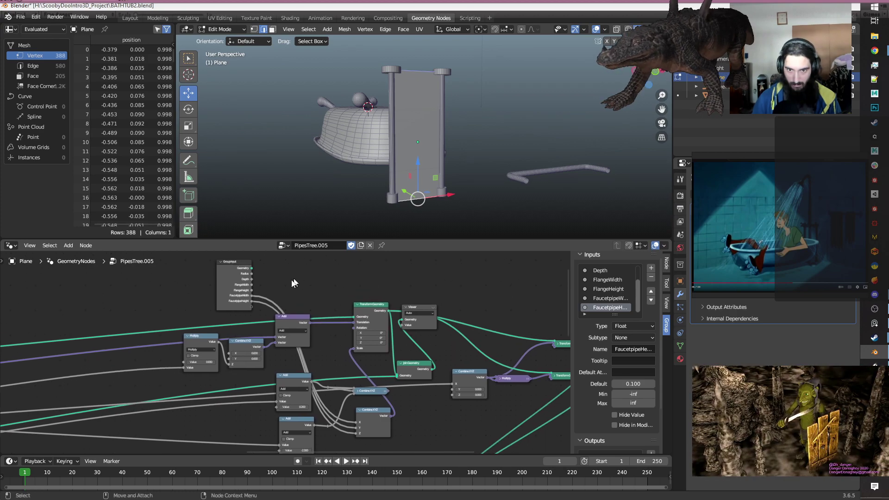
scroll(257, 306, "up", 3)
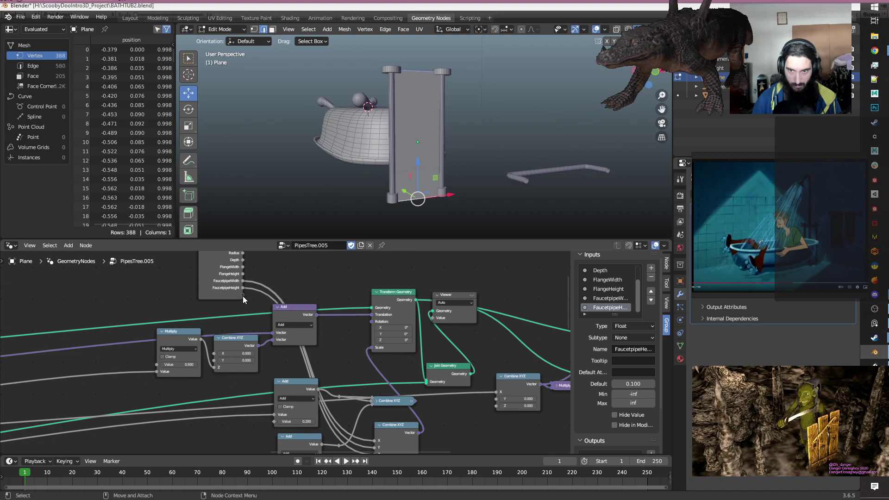
left_click_drag(242, 296, 155, 362)
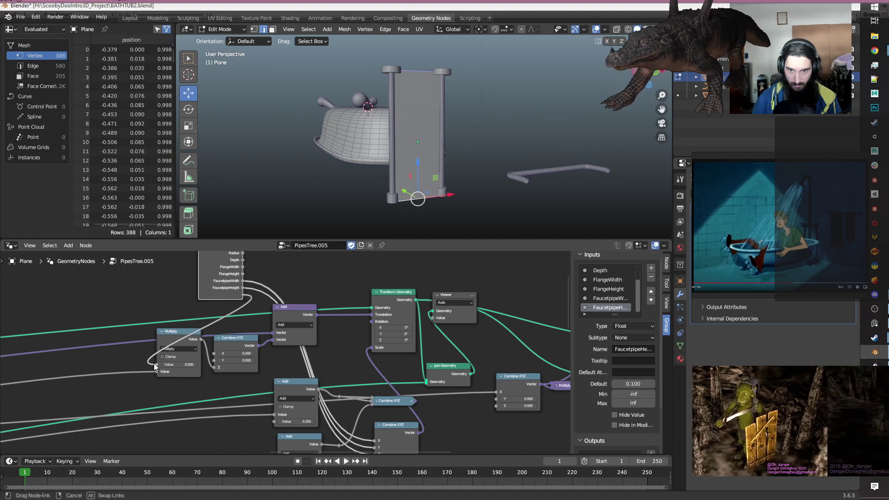
left_click_drag(154, 363, 154, 363)
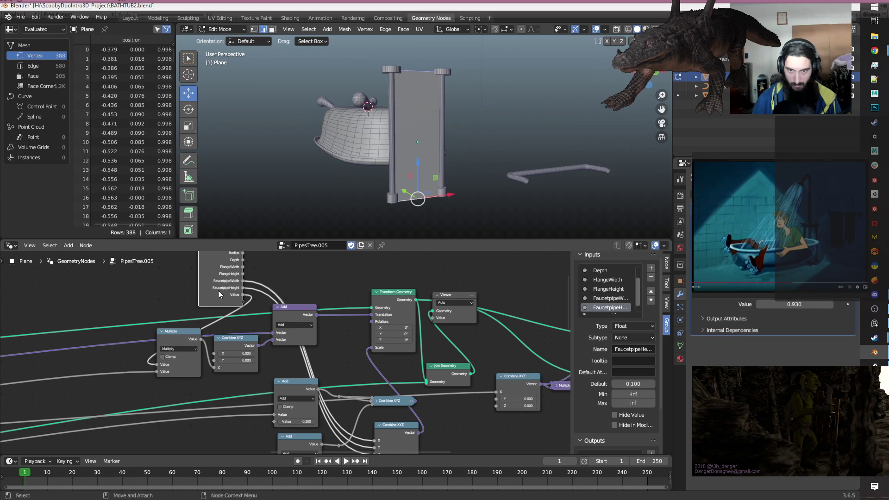
Rename the new group input Value as ValveHeight.
scroll(612, 296, "down", 1)
left_click(611, 307)
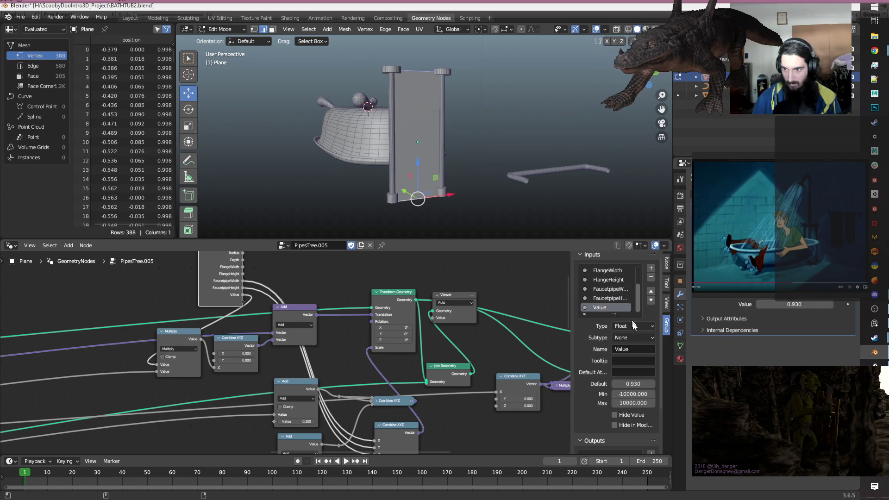
left_click(639, 350)
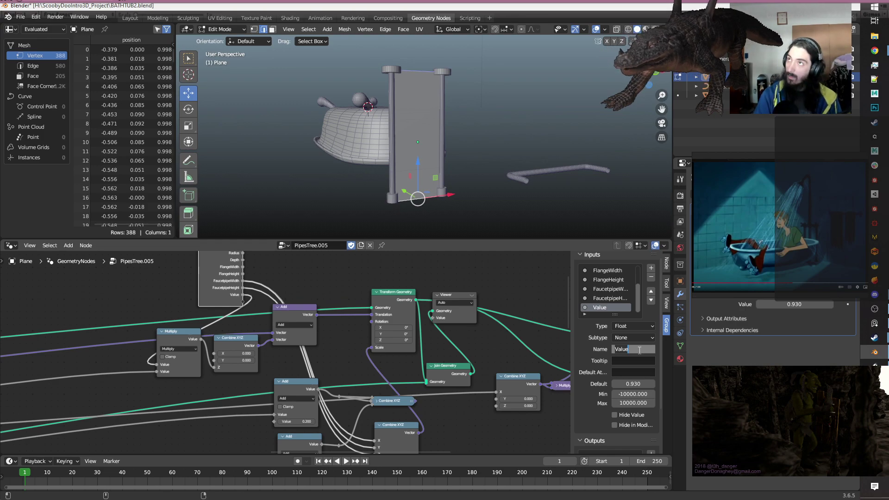
type("ValveHeight")
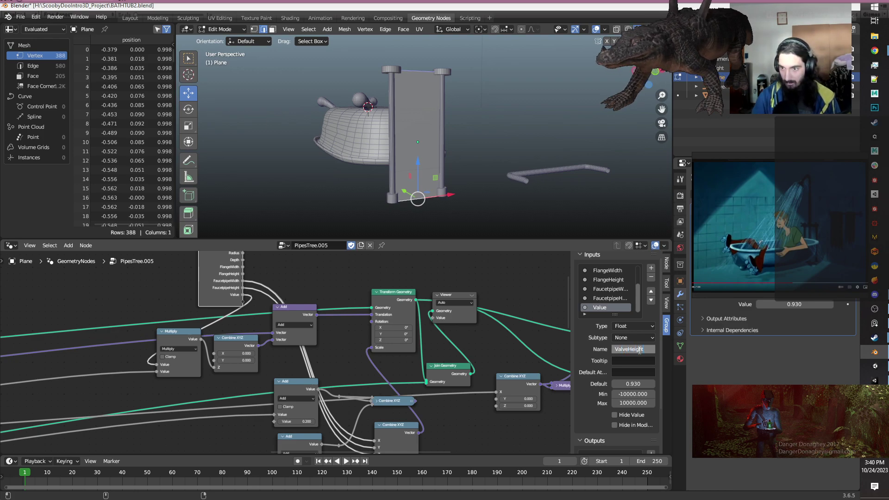
key("Return")
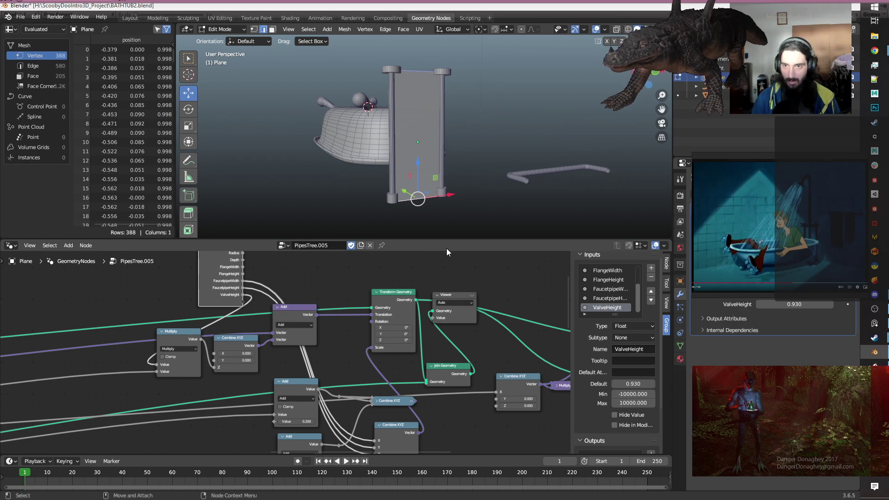
Lower ValveHeight in the modifier to 0.532, check the pipes against the bathtub, and save the file.
middle_click_drag(463, 153, 408, 172)
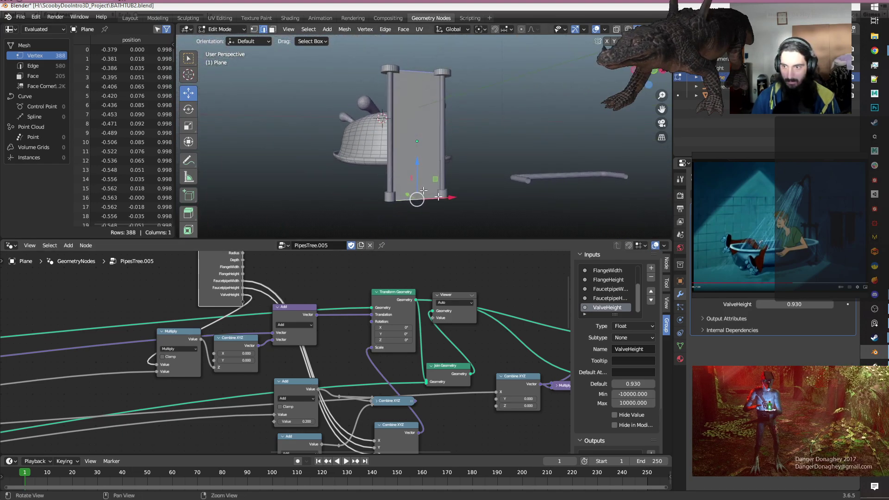
left_click_drag(793, 304, 757, 304)
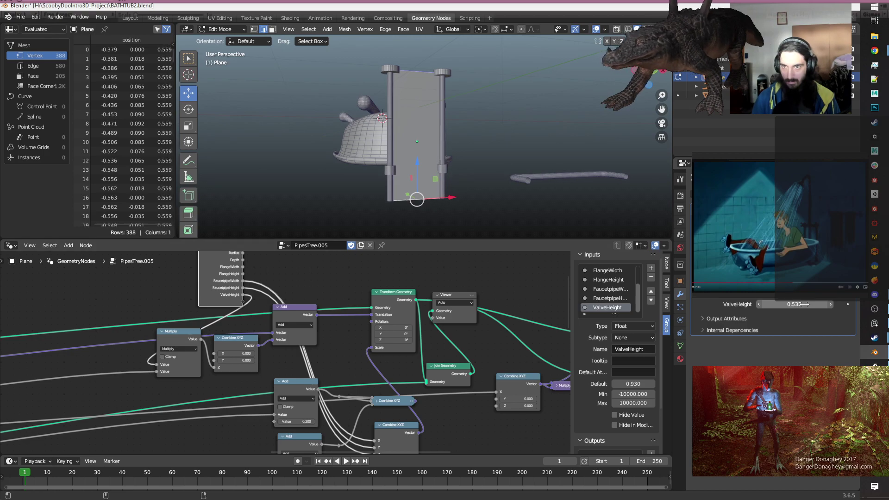
middle_click_drag(516, 205, 439, 208)
scroll(437, 357, "down", 1)
scroll(438, 354, "down", 3)
scroll(438, 355, "down", 2)
middle_click_drag(469, 411, 407, 383)
scroll(352, 381, "up", 1)
left_click_drag(325, 401, 374, 404)
middle_click_drag(463, 371, 381, 374)
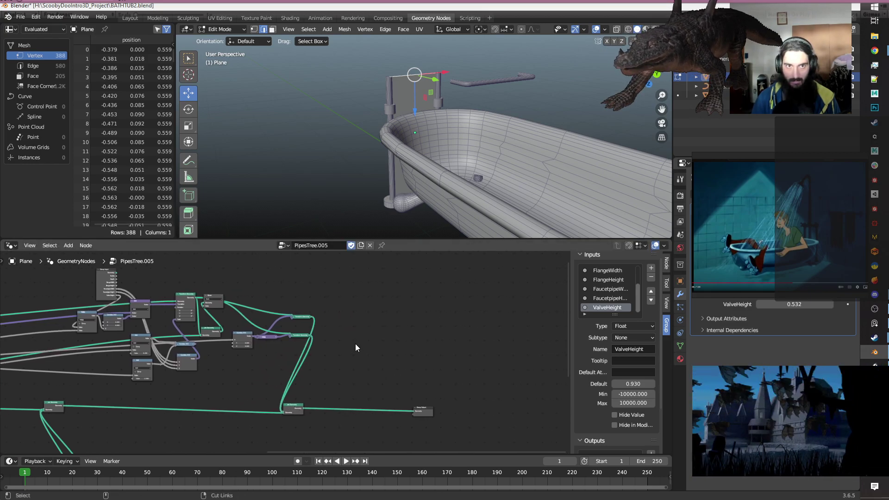
key("ctrl+s")
Rename the plane object that carries the pipes tree as PipesNodes and save the file.
middle_click_drag(355, 344, 408, 348)
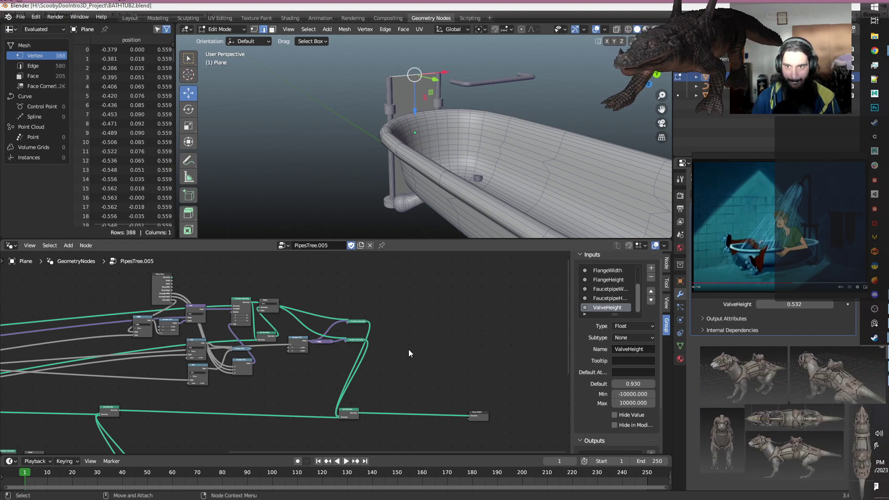
middle_click_drag(409, 351, 291, 358)
scroll(346, 354, "up", 1)
key("ctrl+s")
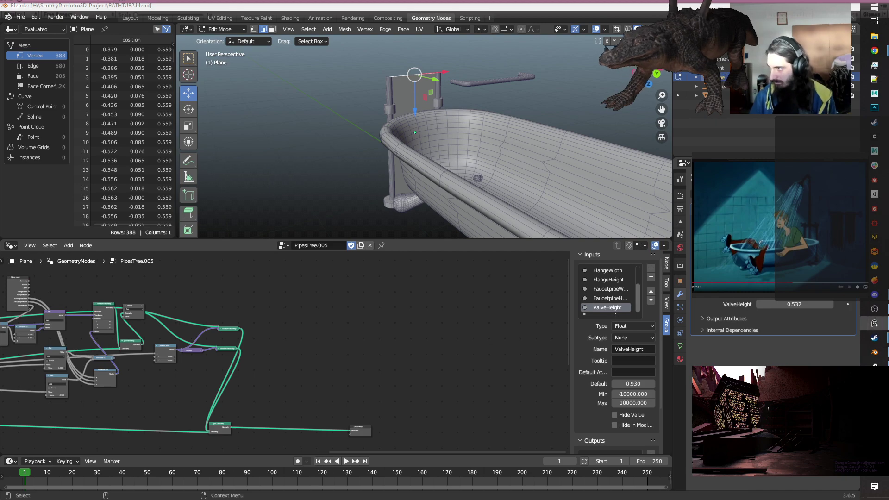
left_click(320, 340)
key("ctrl+s")
left_click(282, 292)
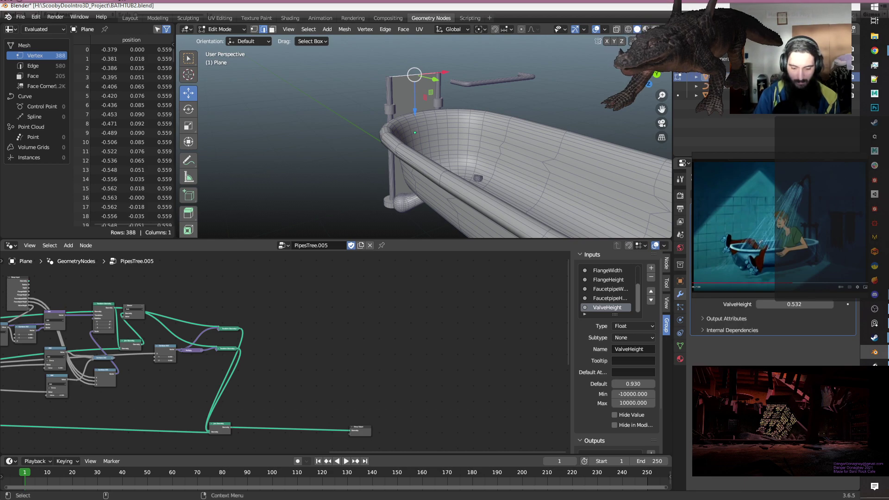
type("PipesNodes")
key("Return")
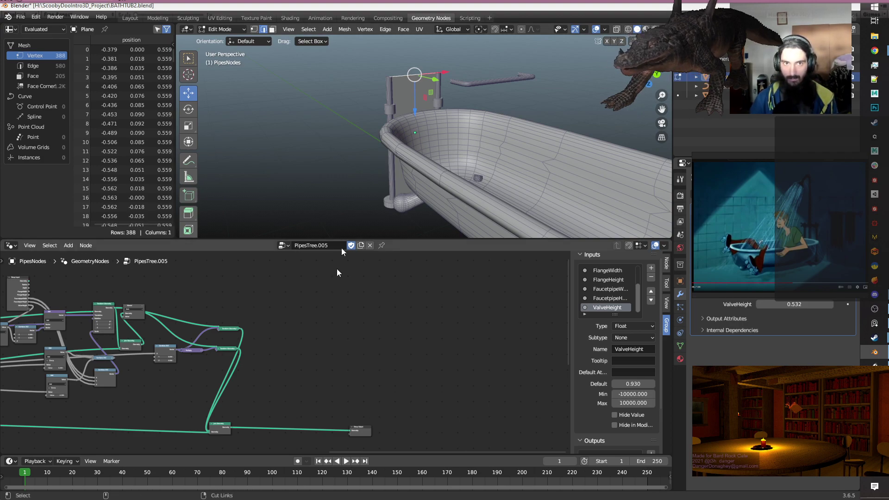
key("ctrl+s")
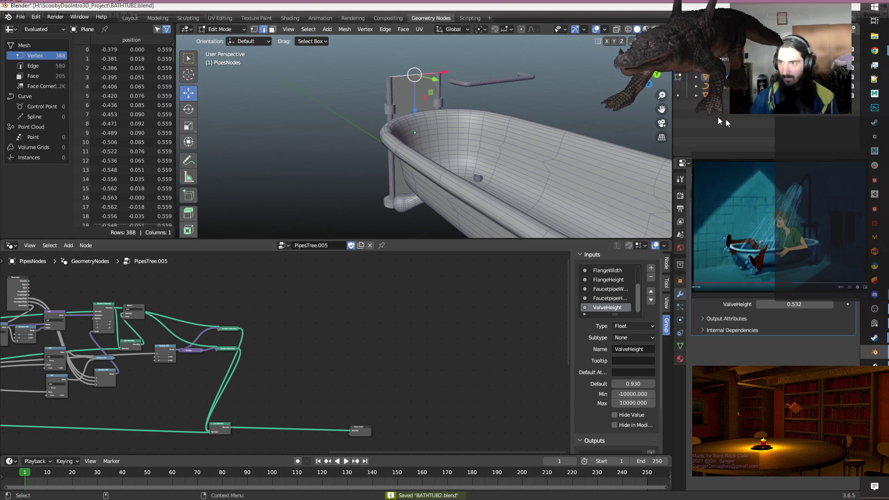
In Object Mode, add a UV Sphere and give it a new geometry node tree.
right_click(696, 113)
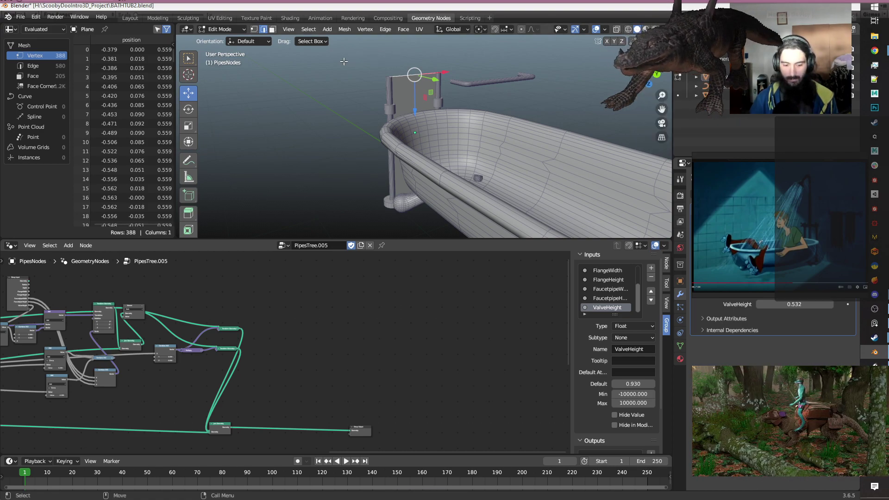
key("Tab")
left_click(298, 29)
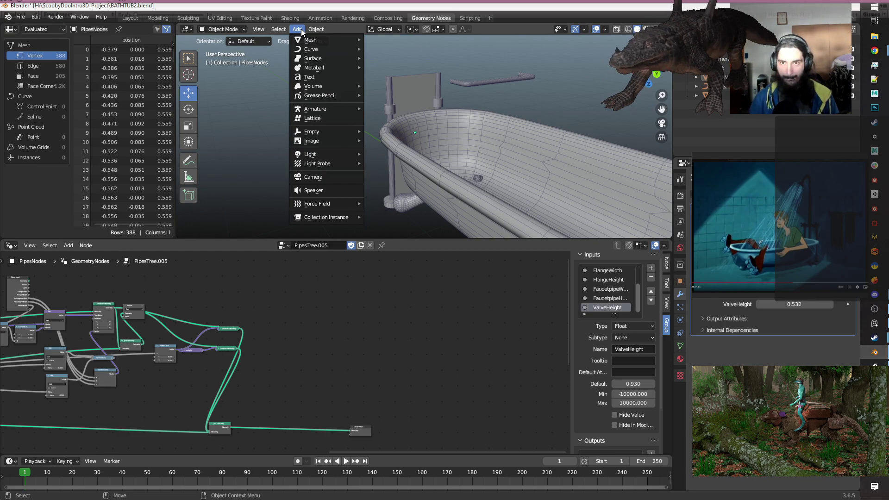
mouse_move(318, 50)
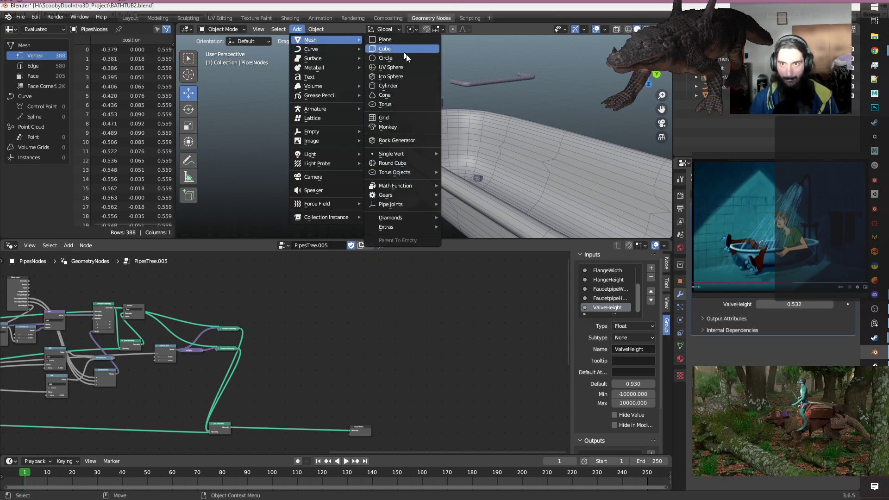
left_click(388, 69)
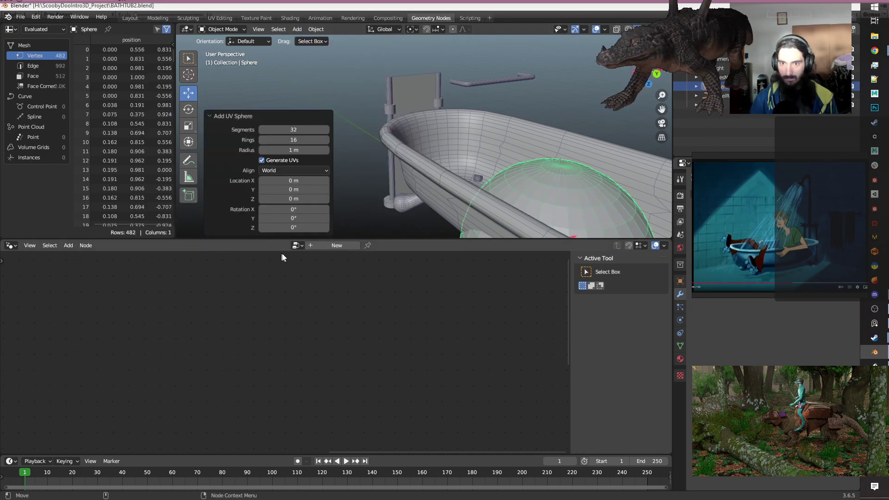
left_click(324, 245)
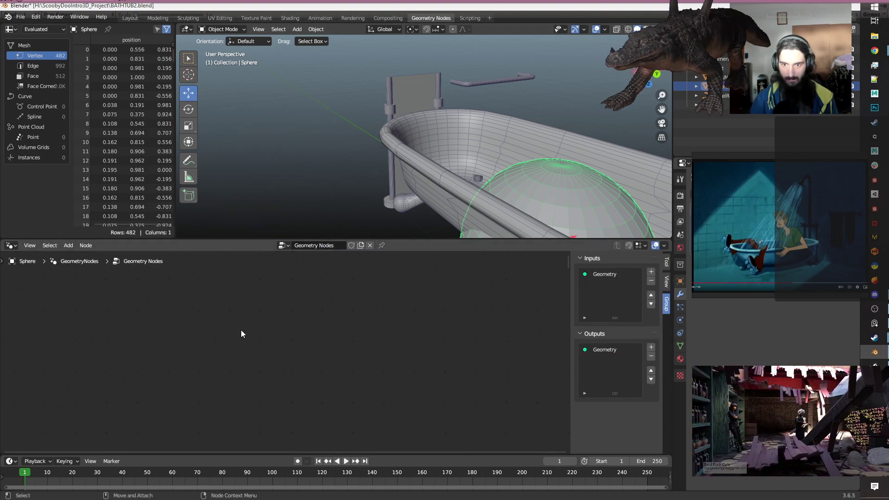
Move the Group Input node farther away from Group Output to make room in the new tree.
key("Home")
scroll(264, 361, "down", 5)
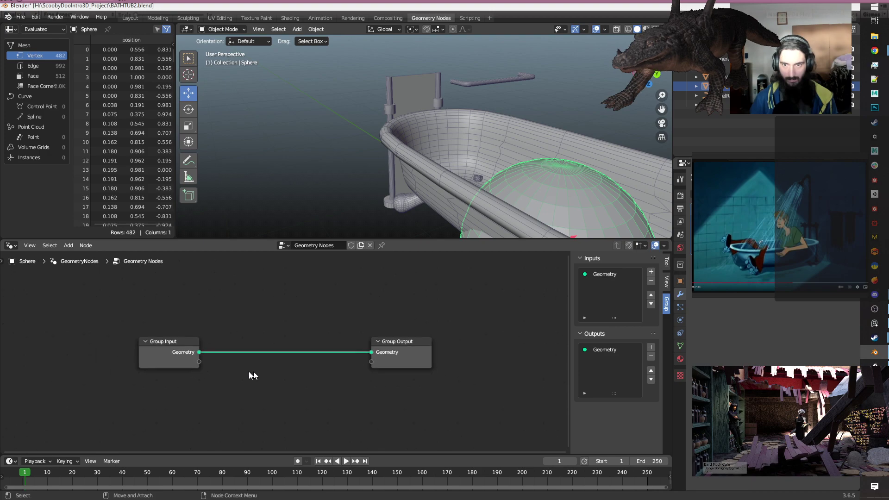
middle_click_drag(302, 307, 318, 385)
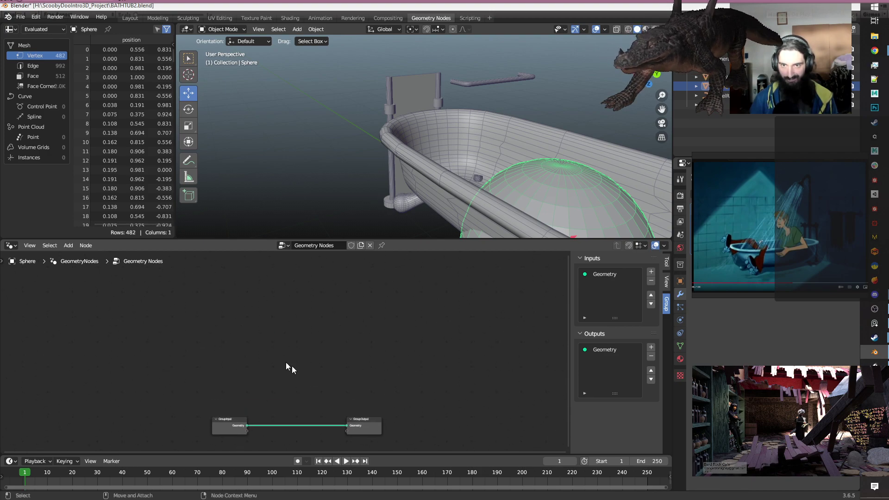
left_click_drag(231, 428, 130, 422)
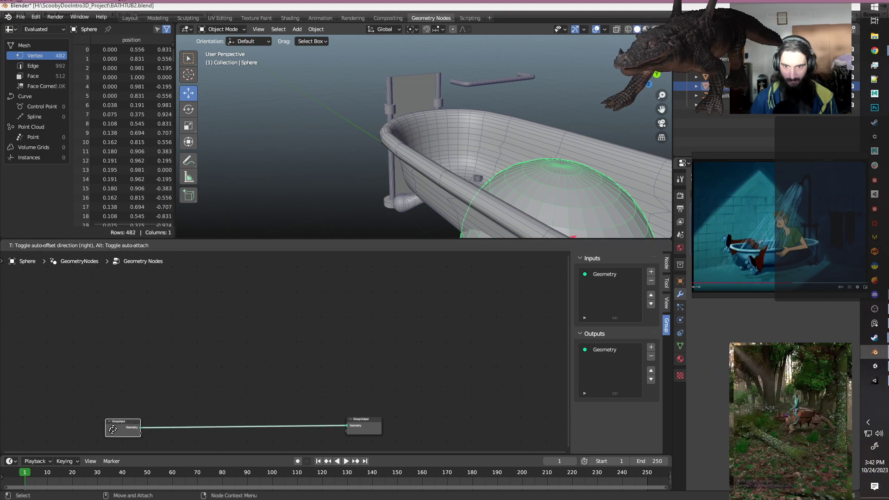
Add an Ico Sphere node above the Group Input node.
left_click(174, 295)
key("shift+a")
type("sph")
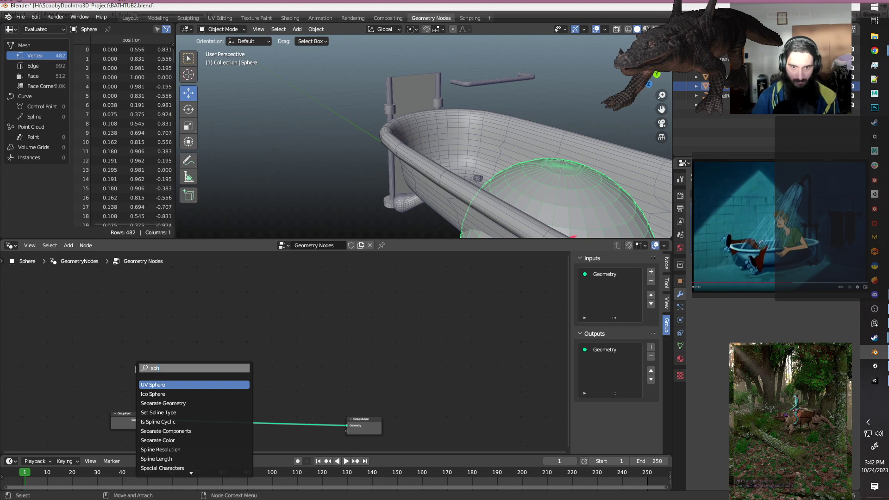
key("Down")
key("Up")
key("Down")
key("Return")
left_click(136, 294)
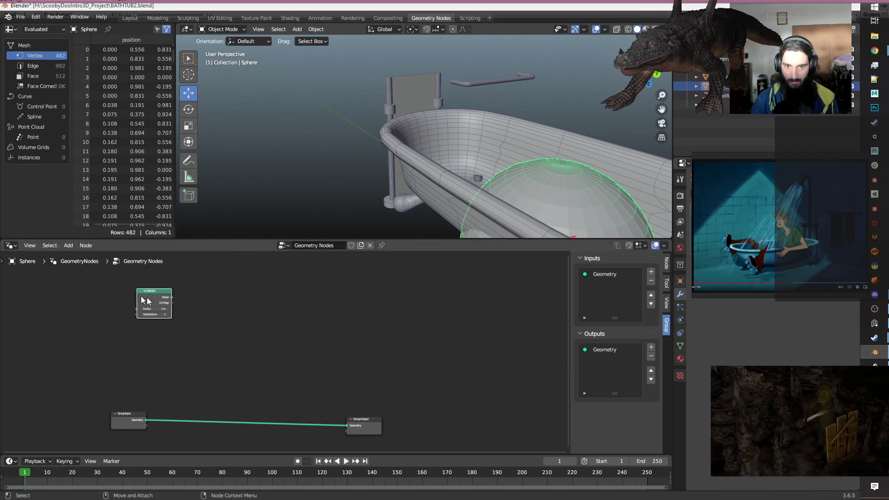
Add a Points node and place it just below the Ico Sphere node.
scroll(184, 317, "up", 1)
middle_click_drag(184, 318, 201, 324)
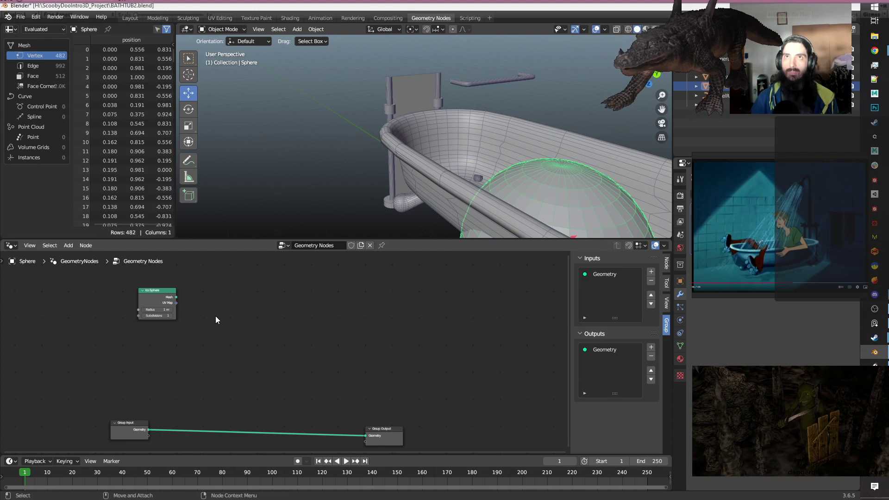
key("shift+a")
type("points")
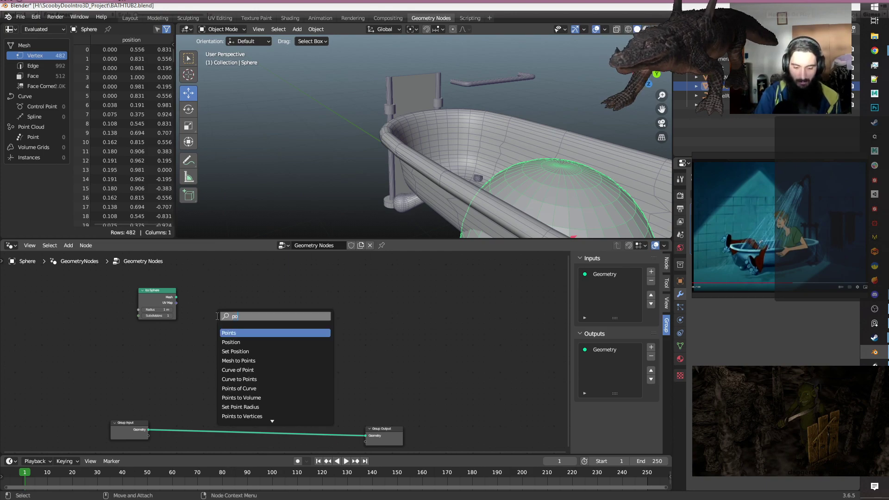
key("Return")
left_click(216, 316)
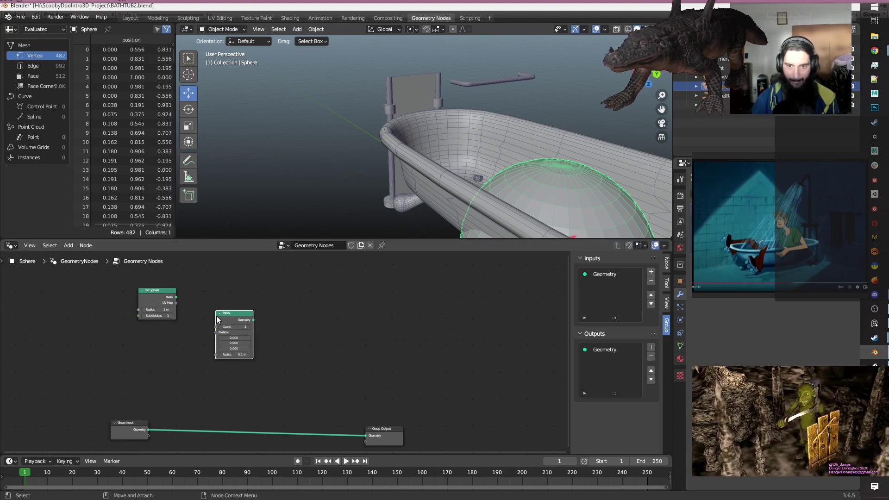
scroll(216, 315, "up", 2)
middle_click_drag(278, 320, 328, 320)
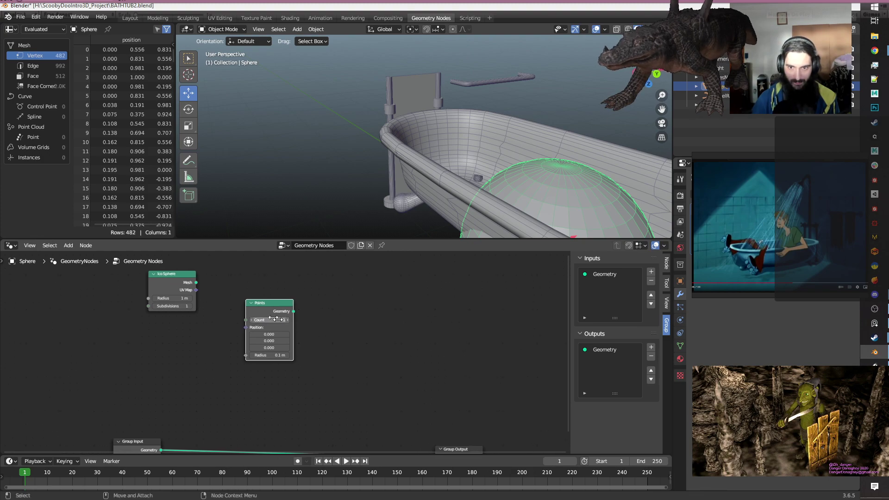
left_click_drag(266, 309, 203, 327)
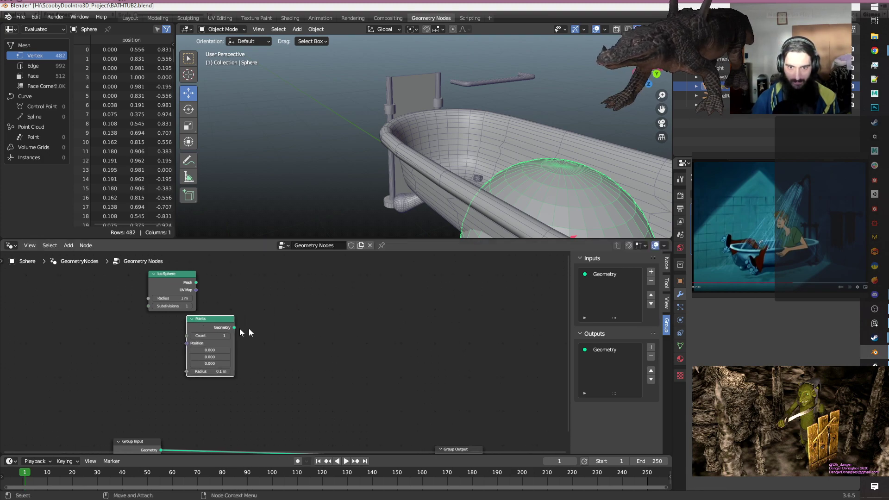
Add a Math node set to Add in the empty area beside the Points node.
key("shift+a")
key("s")
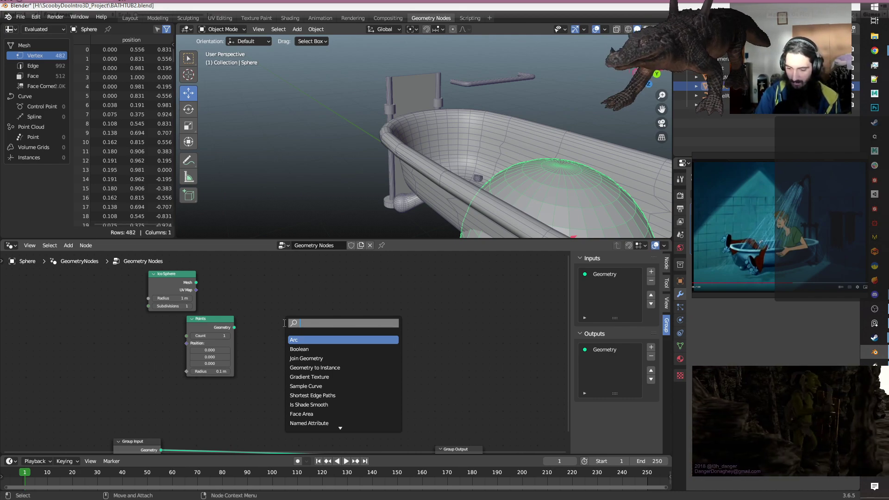
type("add")
key("Return")
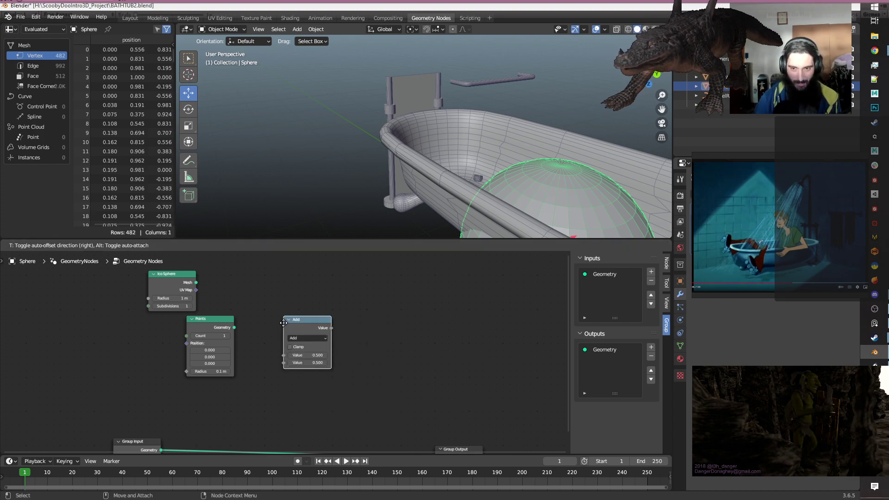
left_click(282, 341)
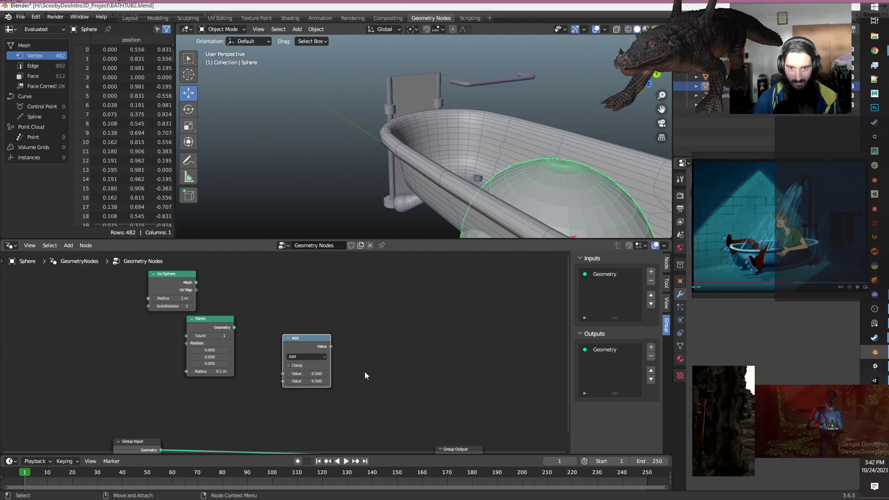
Add a Set Position node next to the Add node.
key("shift+a")
type("se")
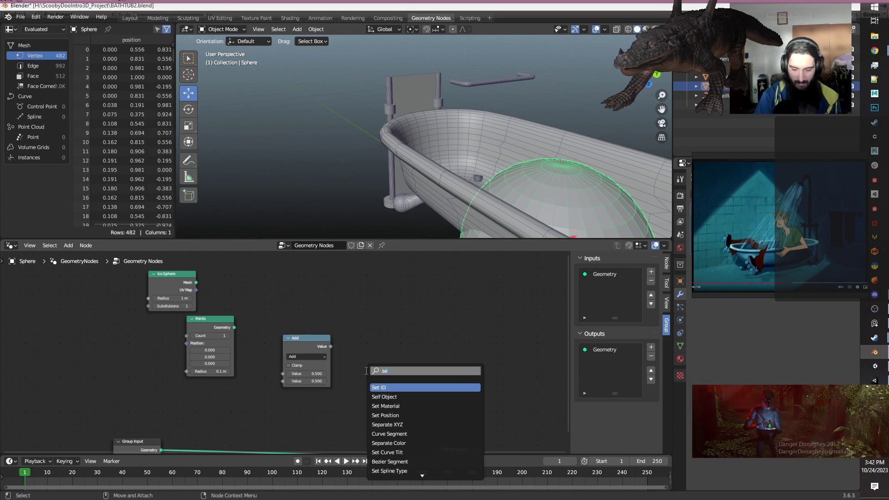
type("y")
key("Down")
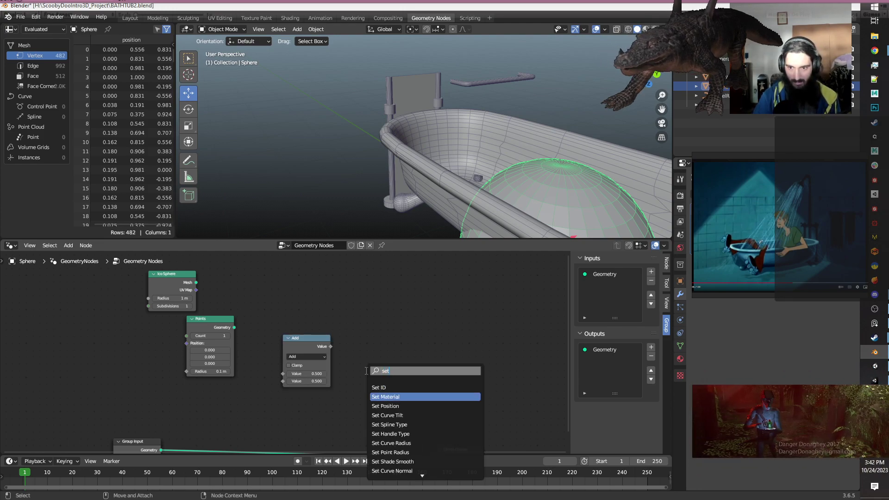
key("Down")
key("Return")
left_click(366, 370)
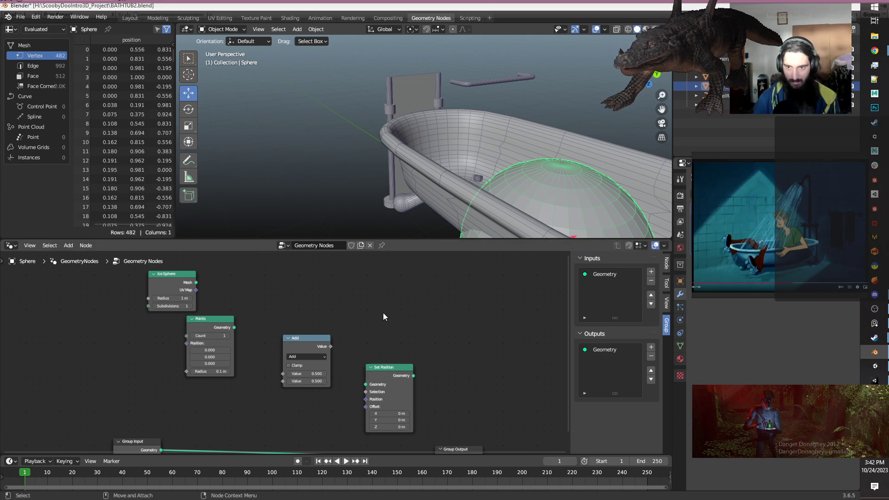
Add a Mesh to Points node above the Set Position node.
key("shift+a")
type("mesh")
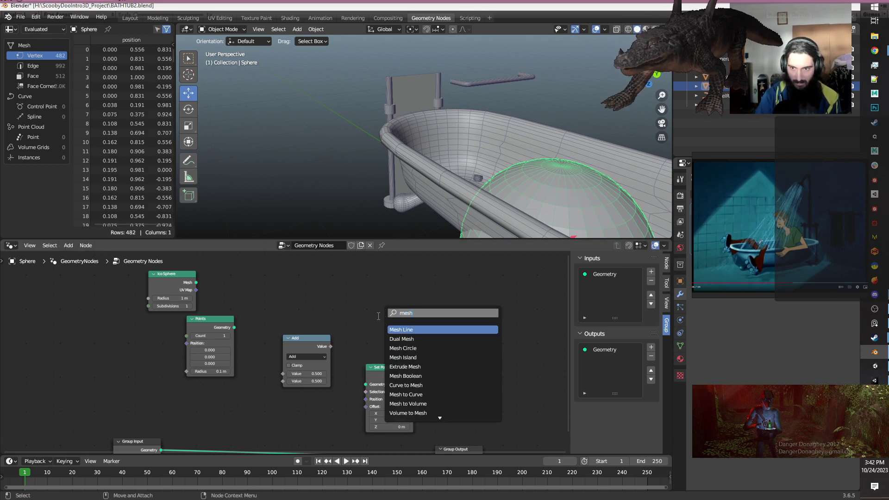
key("BackSpace")
key("BackSpace")
key("BackSpace")
key("BackSpace")
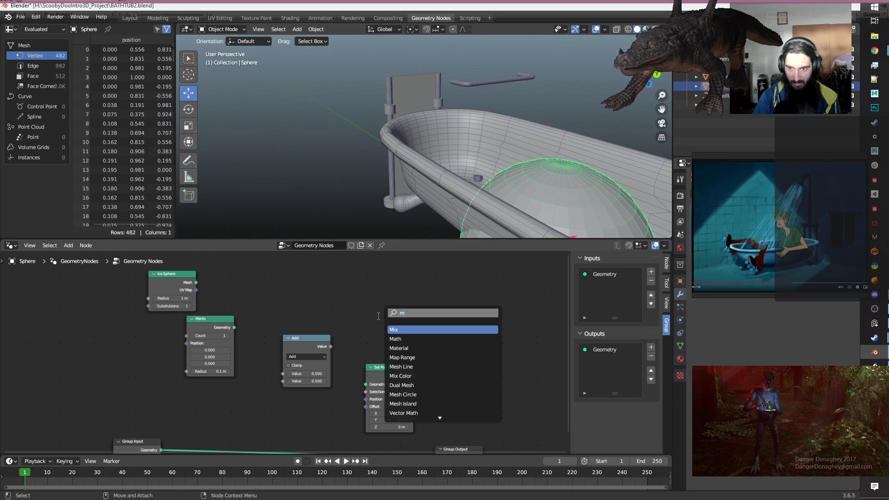
type("poi")
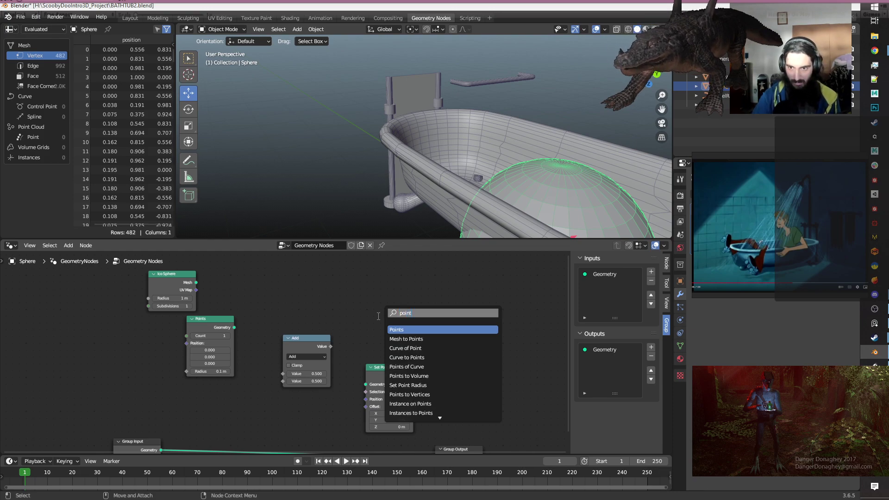
type("nt")
key("Down")
key("Return")
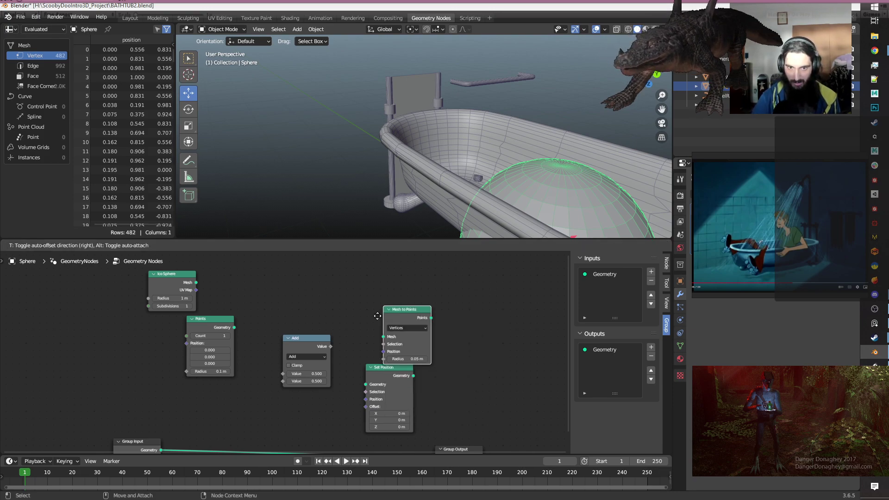
left_click(365, 288)
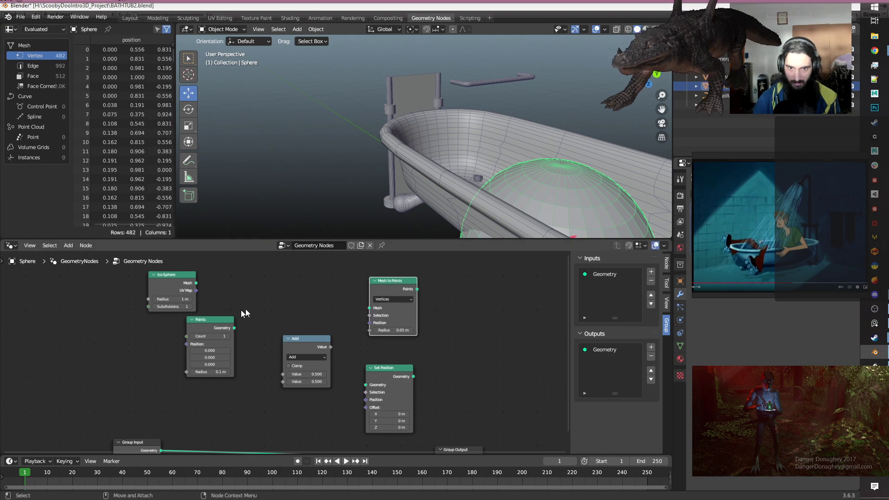
Delete the Points node and add a Mesh Circle node in its place.
left_click(202, 324)
key("x")
key("shift+a")
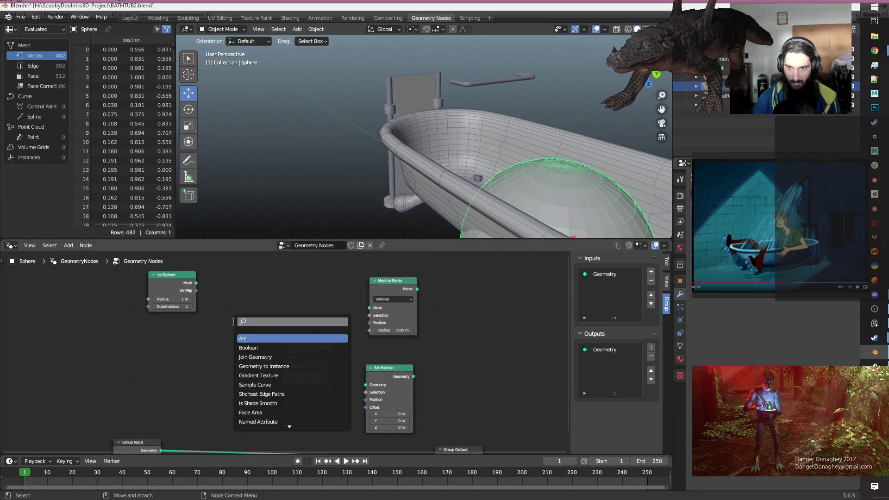
type("meshc")
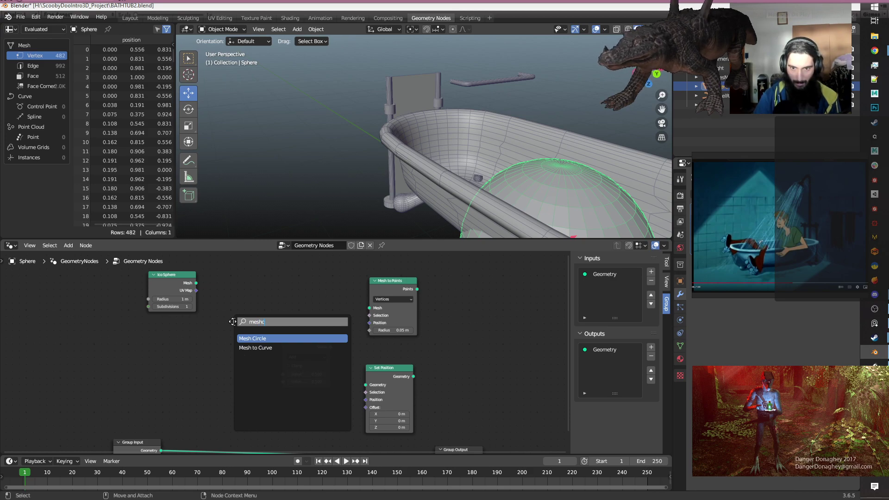
key("Return")
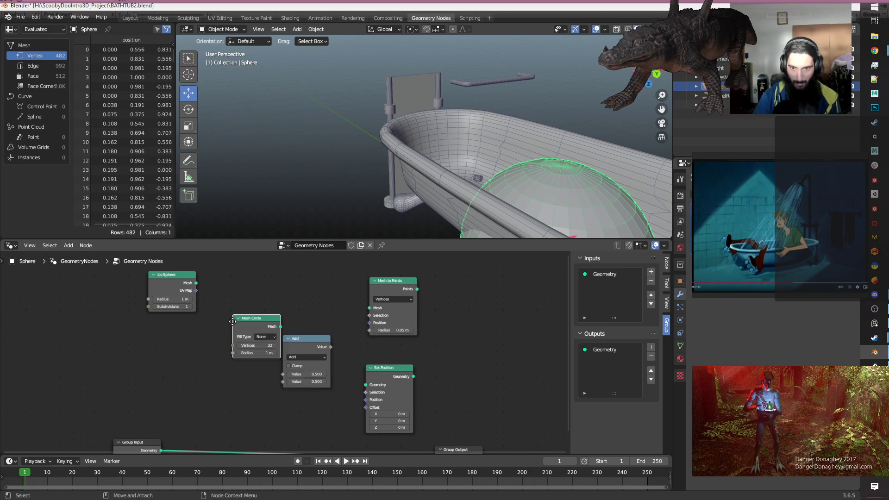
left_click(233, 321)
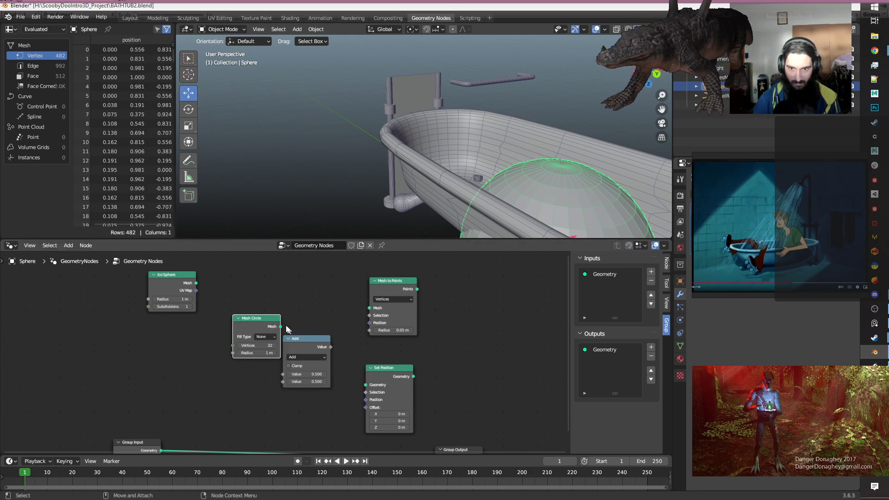
Feed Mesh Circle into Mesh to Points, group both below the Ico Sphere, and set the circle's vertices to 4.
left_click_drag(280, 326, 370, 307)
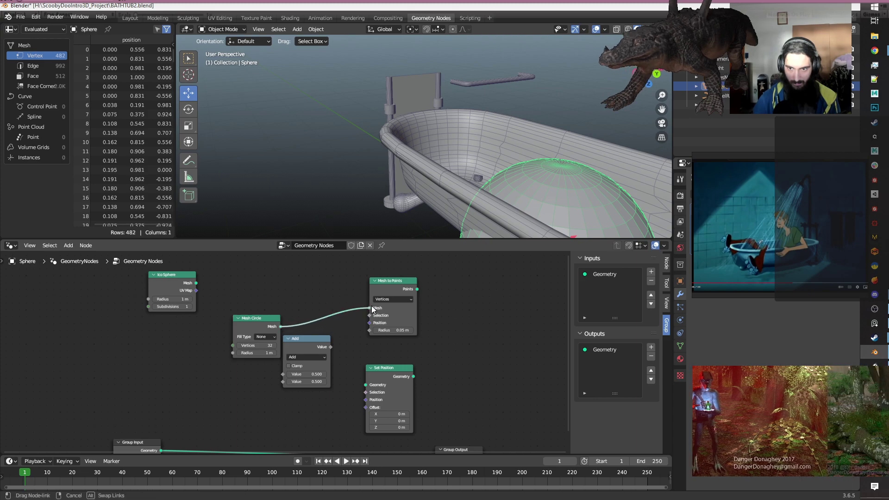
left_click_drag(306, 348, 320, 386)
left_click_drag(388, 290, 305, 318)
left_click_drag(254, 290, 210, 327)
double_click(148, 360)
type("4")
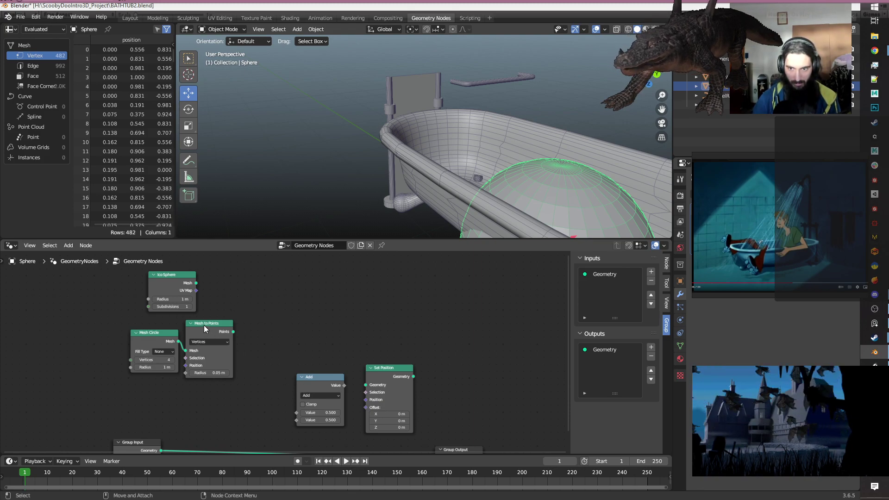
Add an Instance on Points node, taking its Points from Mesh to Points and its Instance from the Ico Sphere.
key("shift+a")
type("instan")
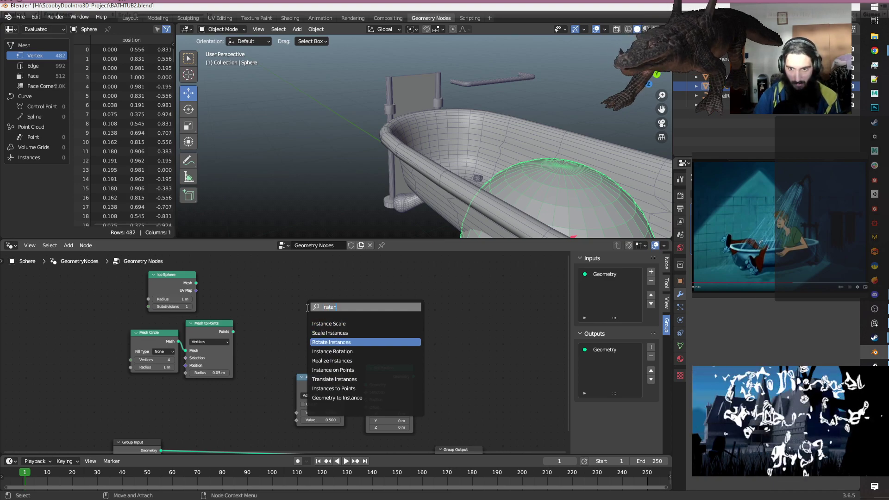
key("Down")
key("Down")
key("Down")
key("Return")
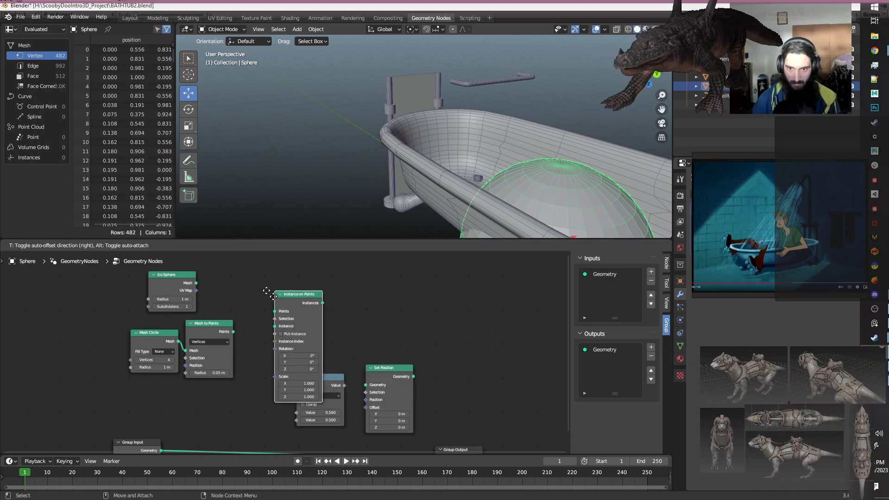
left_click(281, 279)
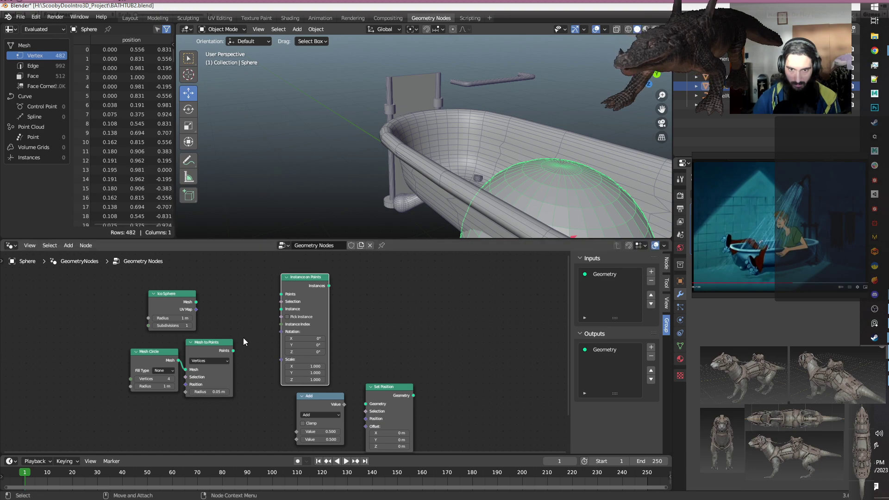
left_click_drag(233, 351, 281, 295)
left_click_drag(196, 302, 277, 311)
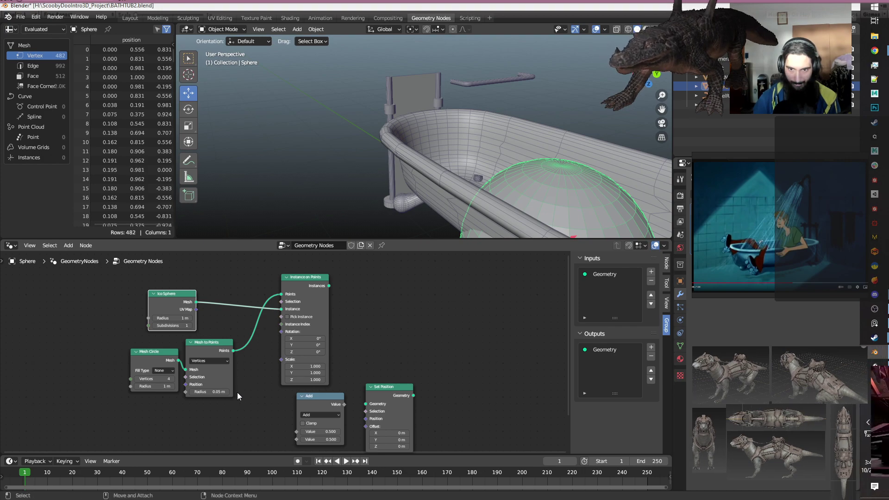
Connect the Instances output to the Group Output geometry and check the instanced spheres in the bathtub.
middle_click_drag(411, 341, 406, 329)
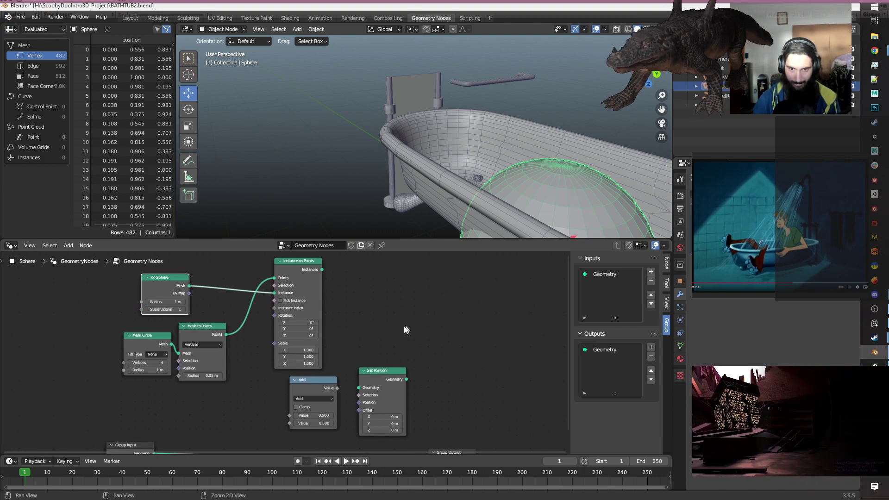
scroll(196, 404, "down", 3)
mouse_move(196, 404)
middle_mouse_down()
mouse_move(224, 357)
mouse_move(199, 396)
middle_mouse_up()
scroll(225, 357, "up", 2)
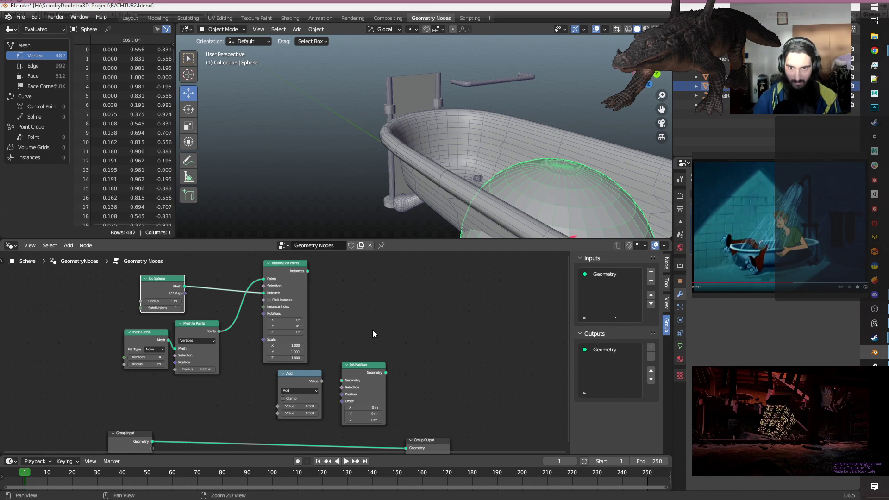
scroll(363, 327, "down", 1)
left_click_drag(292, 271, 384, 434)
middle_click_drag(540, 135, 489, 148)
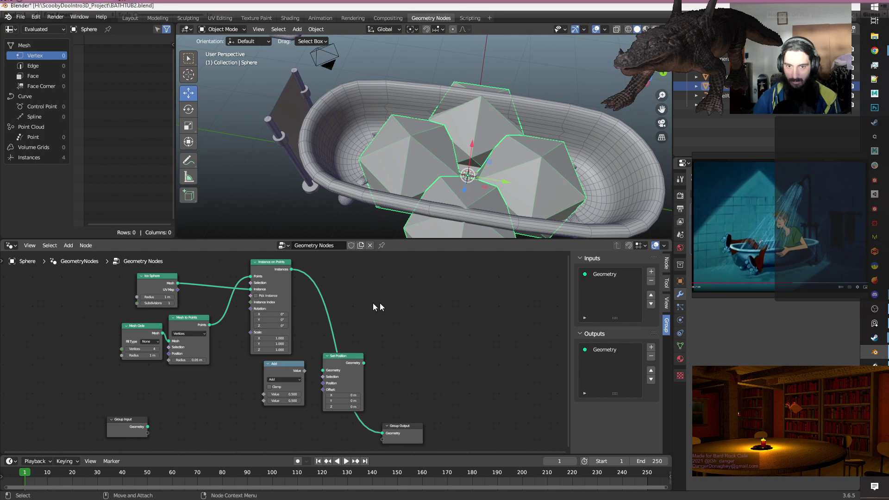
scroll(195, 367, "up", 2)
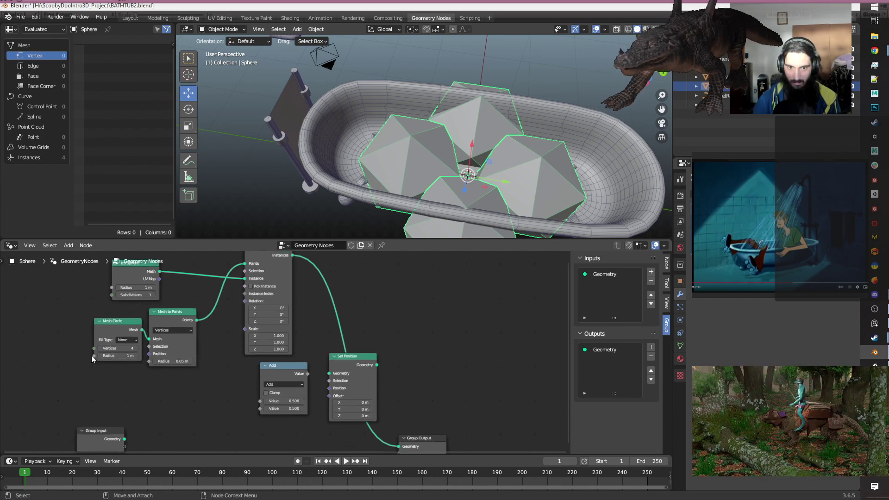
Expose the Mesh Circle's Radius and Vertices and the Ico Sphere's Radius as inputs on the Group Input node.
left_click_drag(94, 355, 126, 419)
mouse_move(147, 390)
middle_mouse_down()
mouse_move(162, 410)
mouse_move(158, 394)
middle_mouse_up()
left_click_drag(128, 284, 117, 403)
left_click_drag(147, 440, 141, 432)
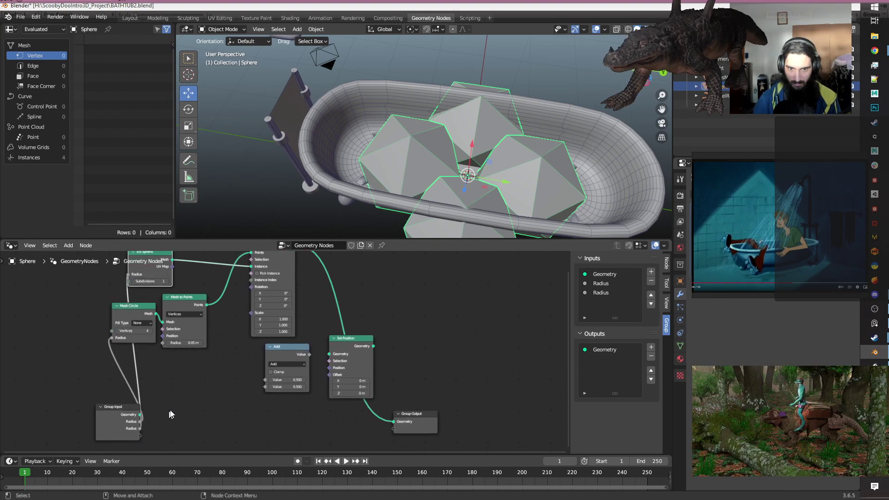
middle_click_drag(167, 404, 158, 402)
scroll(149, 370, "down", 1)
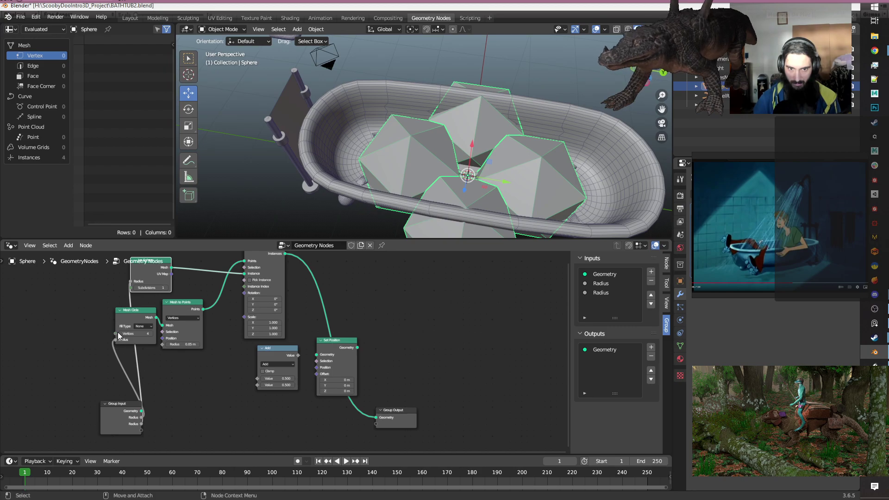
left_click_drag(114, 333, 140, 431)
middle_click_drag(199, 387, 174, 387)
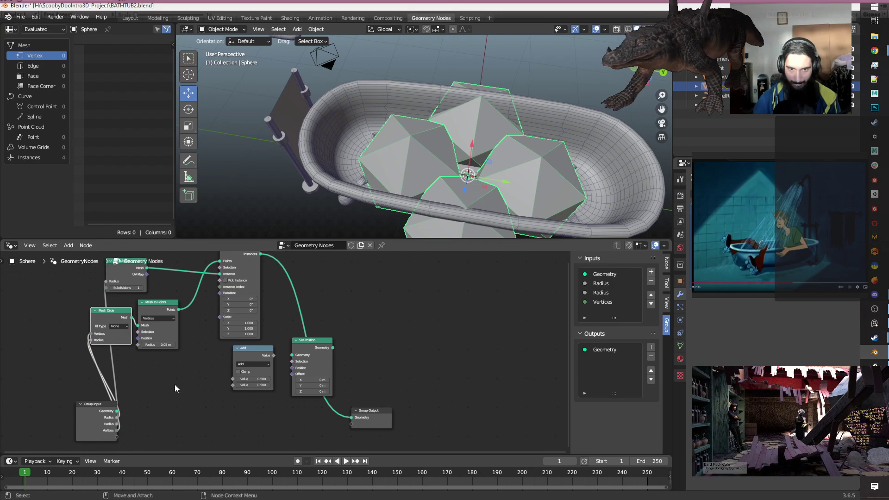
Collapse the Mesh to Points node and tidy its placement beside the Mesh Circle.
left_click(142, 303)
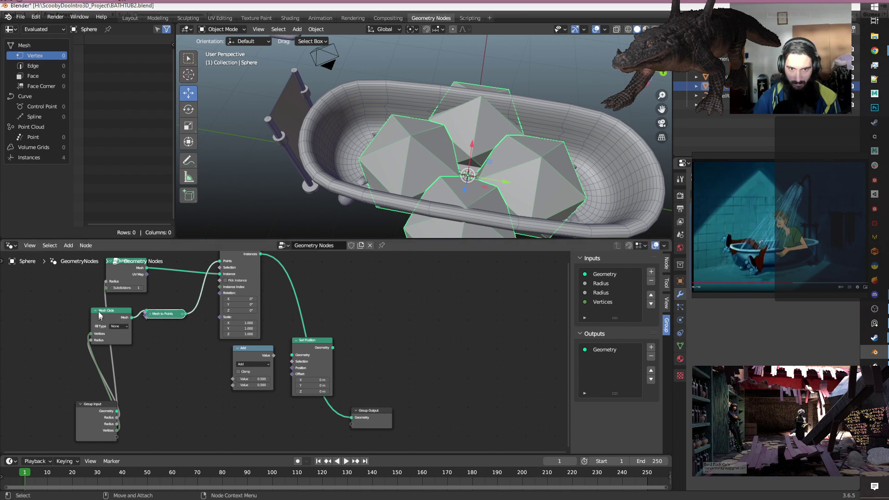
left_click_drag(117, 313, 121, 306)
left_click(189, 392)
middle_click_drag(177, 368, 167, 385)
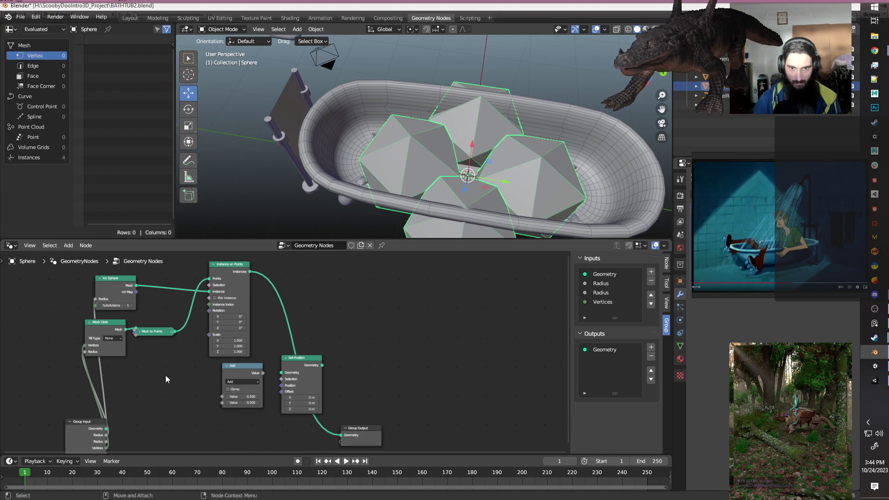
middle_click_drag(178, 373, 167, 354)
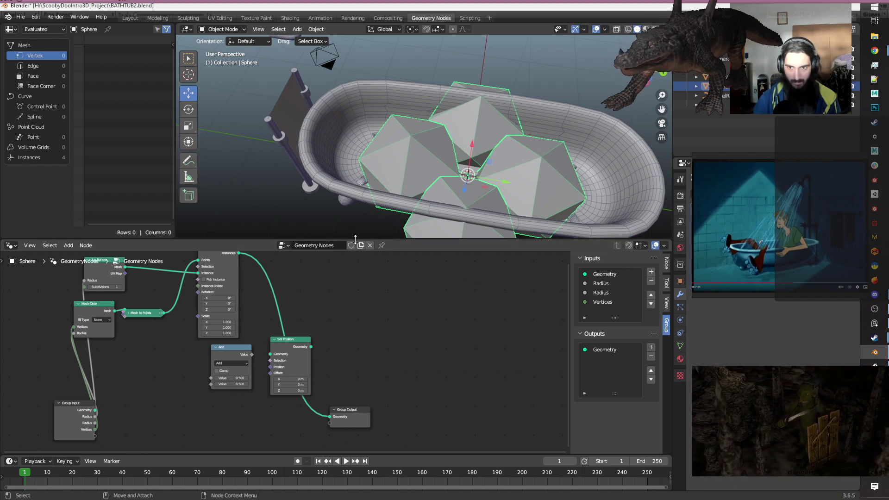
Rename the node tree as ValveBlurBall and save the file.
left_click(326, 245)
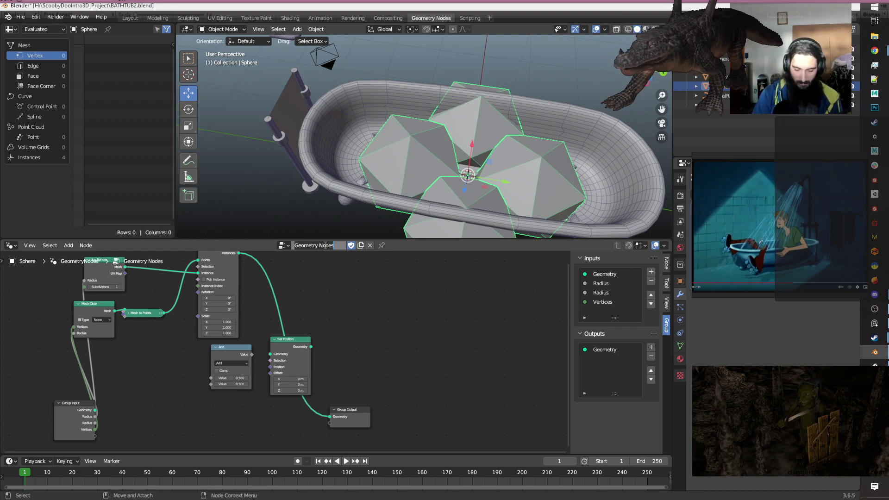
type("ValveBlurBal")
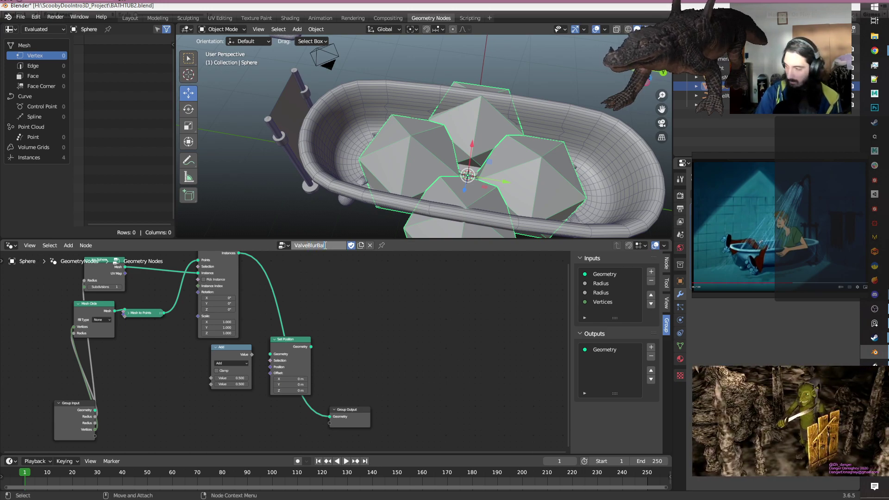
type("l")
key("Return")
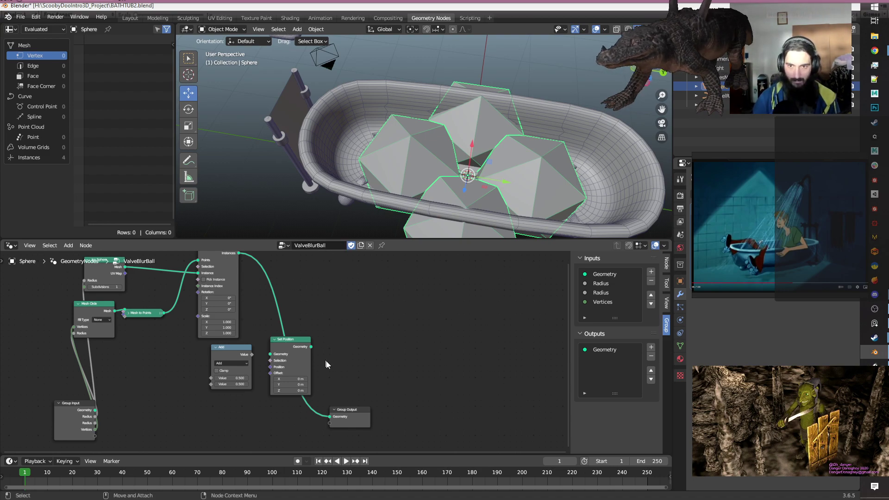
key("ctrl+s")
Move the Set Position node clear of the output link and add a Blur Attribute node next to it.
scroll(369, 341, "down", 1)
scroll(368, 341, "up", 1)
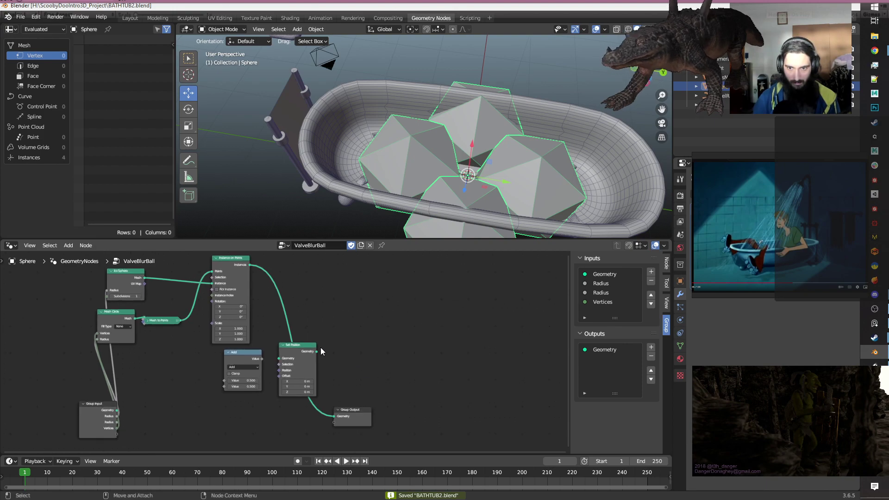
left_click_drag(308, 346, 372, 308, "alt")
left_click(424, 337)
key("shift+a")
type("s")
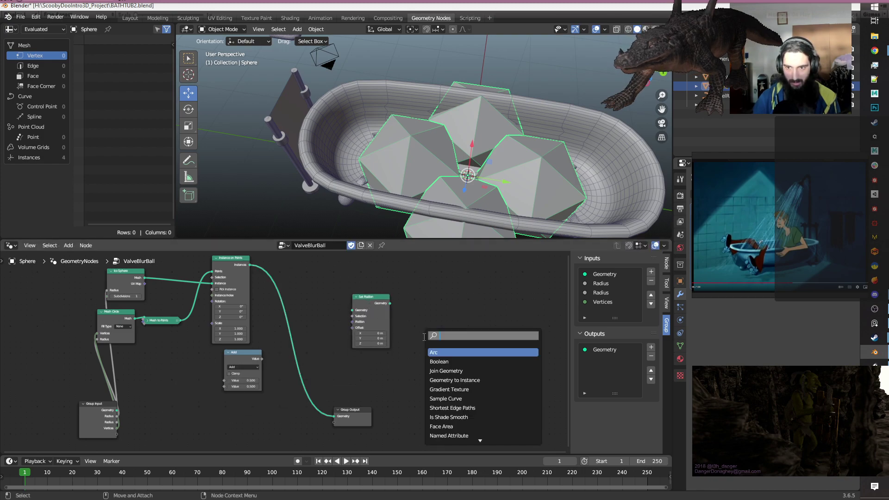
type("blu")
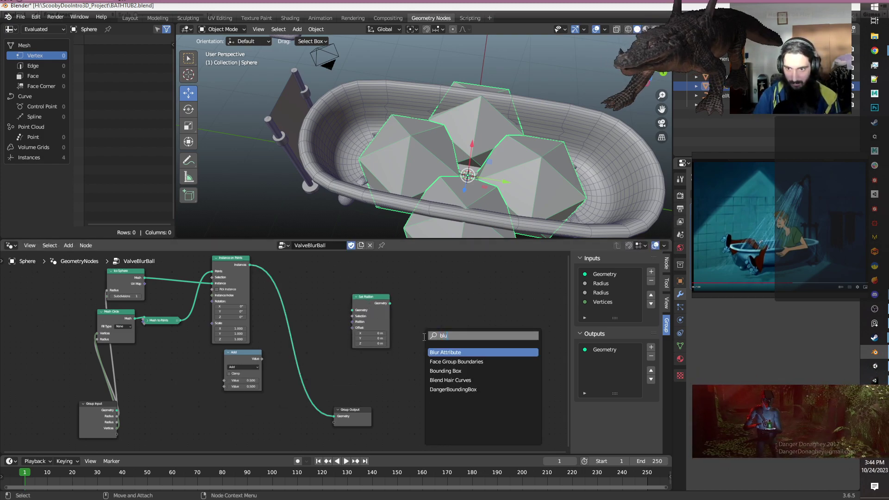
key("Return")
left_click(312, 281)
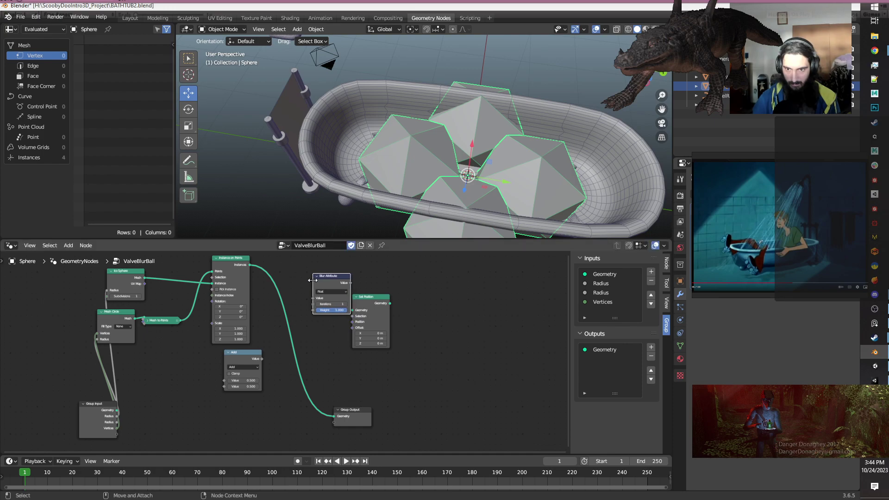
Set Blur Attribute's data type to Vector and connect its Value to Set Position's Position input, moving both nodes aside.
left_click(332, 292)
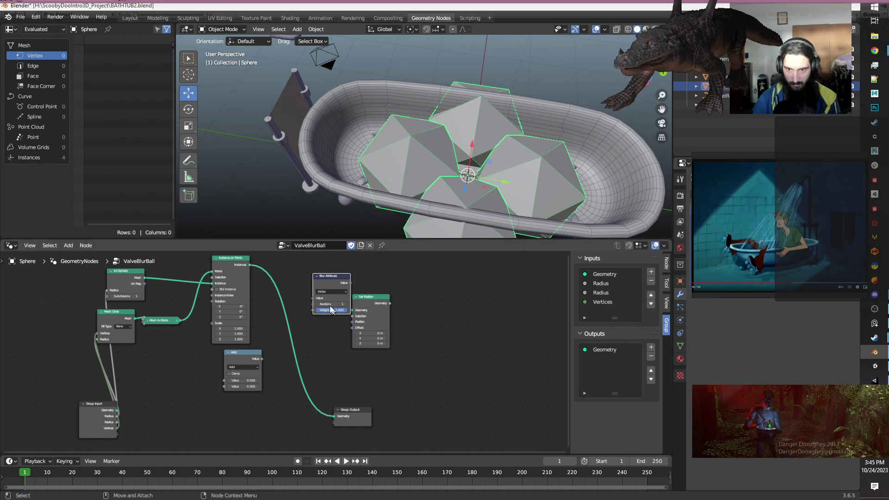
left_click_drag(318, 284, 354, 327)
left_click_drag(370, 297, 372, 273)
left_click_drag(423, 340, 388, 288)
Add a Position node and connect it to Blur Attribute's Value input.
left_click(328, 281)
key("shift+a")
type("s")
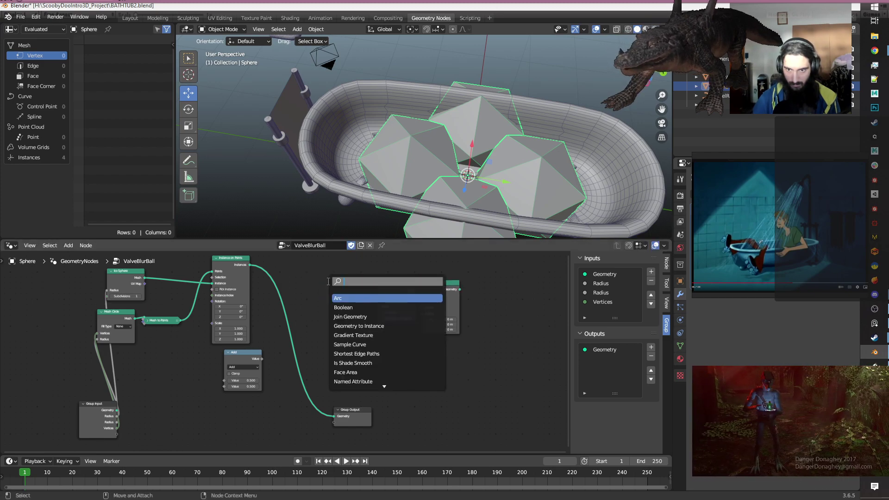
type("position")
key("Return")
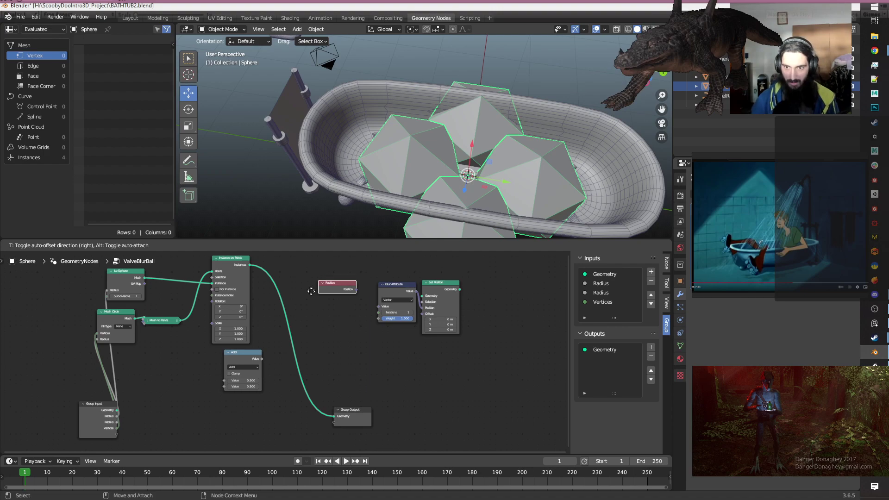
left_click(311, 292)
mouse_move(353, 288)
left_mouse_down()
mouse_move(357, 302)
mouse_move(380, 307)
mouse_move(344, 302)
mouse_move(353, 305)
left_mouse_up()
left_click(433, 369)
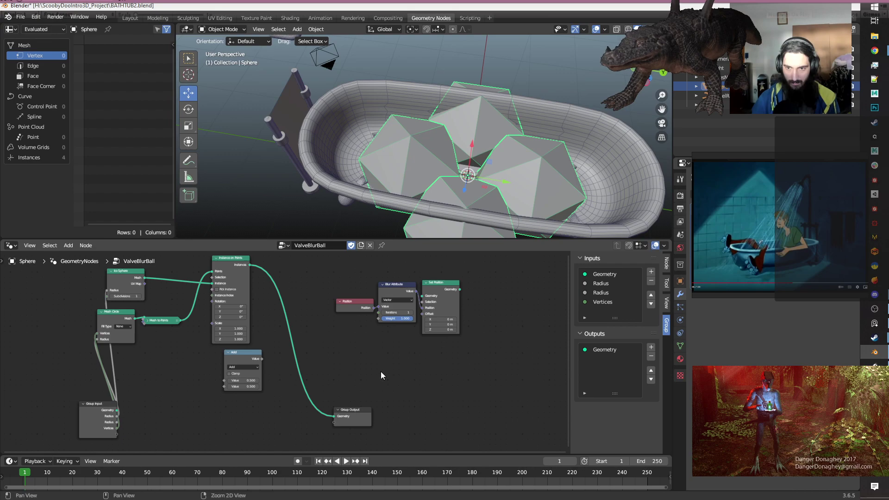
Add a Mesh Boolean node and place it below the Position node.
middle_click_drag(380, 375, 365, 368)
key("shift+a")
type("me")
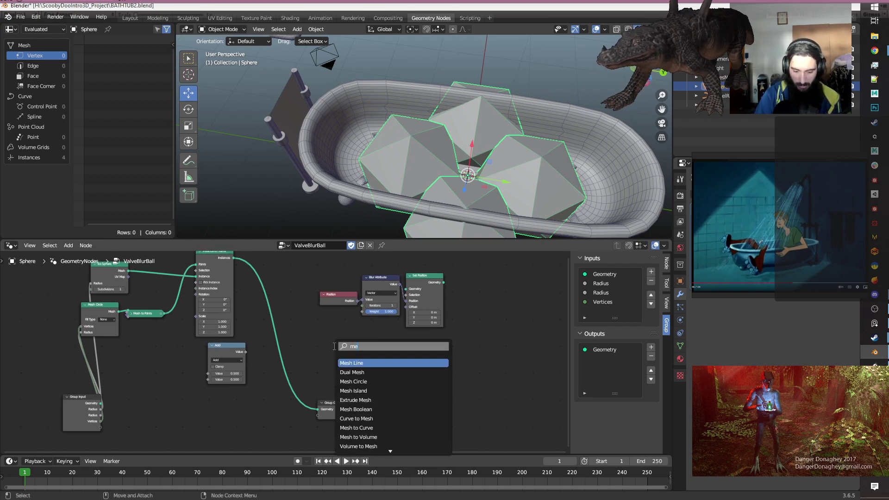
type("sh")
key("Down")
key("Down")
key("Down")
key("Down")
key("Down")
key("Down")
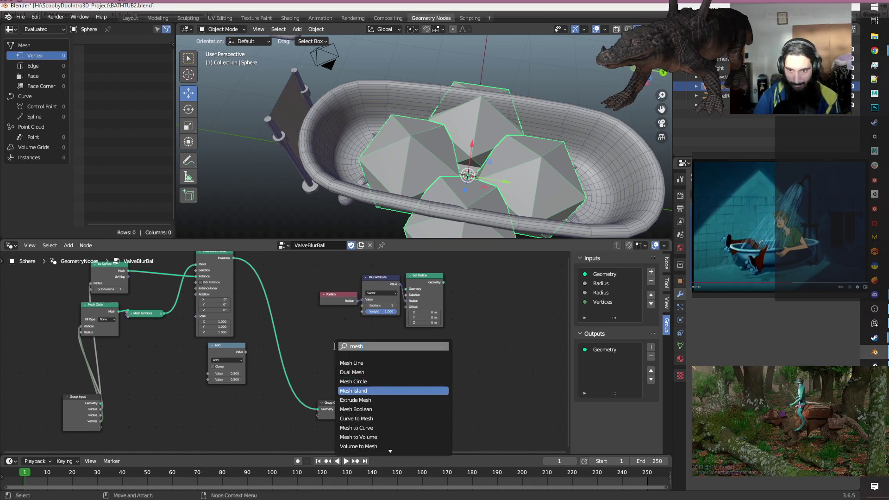
key("Up")
key("Return")
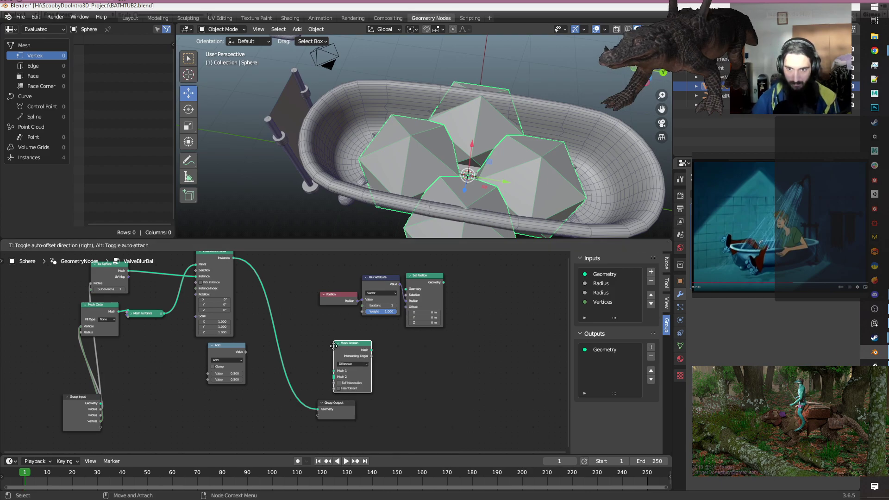
left_click(309, 328)
scroll(358, 333, "down", 1)
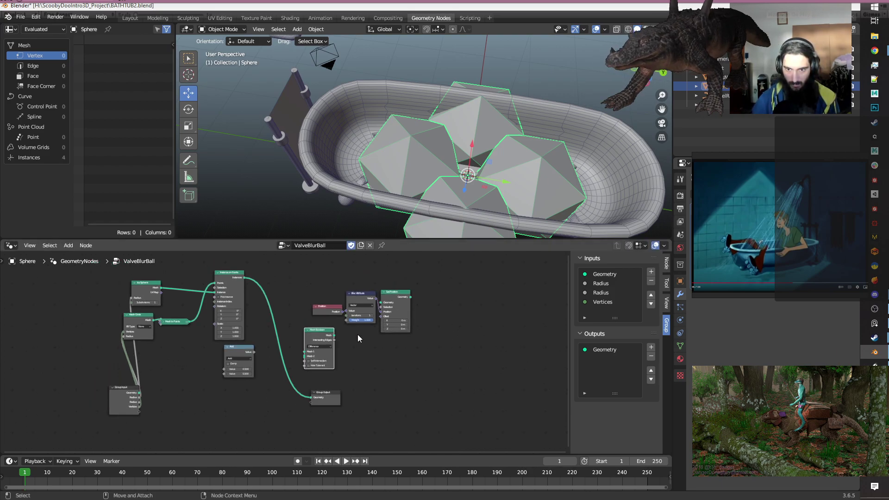
Spread the Group Input and Group Output nodes to opposite ends of the tree and delete the unused Add node.
left_click_drag(328, 399, 491, 415)
left_click(240, 417)
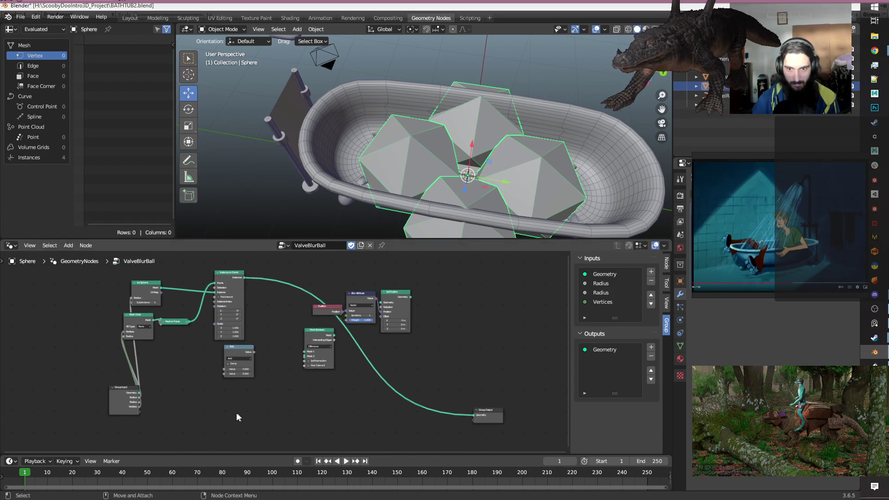
left_click_drag(118, 394, 65, 324)
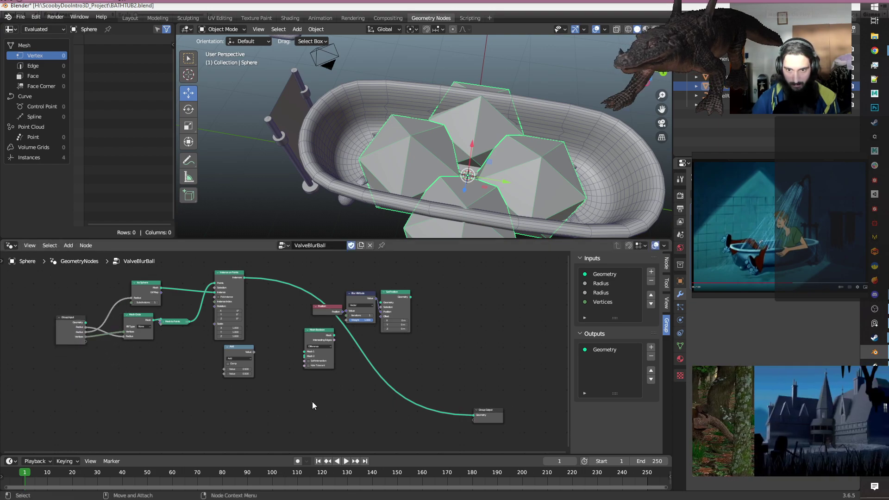
left_click(239, 352)
key("Delete")
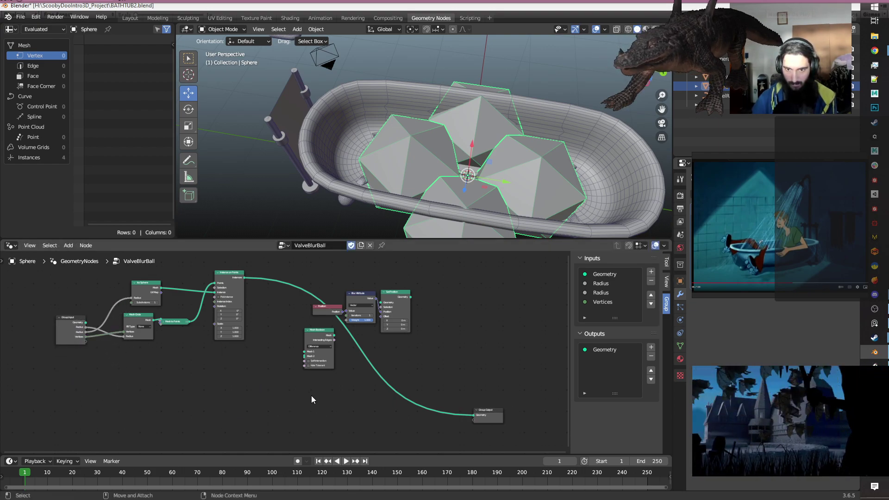
Insert a Realize Instances node on the link directly after Instance on Points.
middle_click_drag(253, 375, 240, 389)
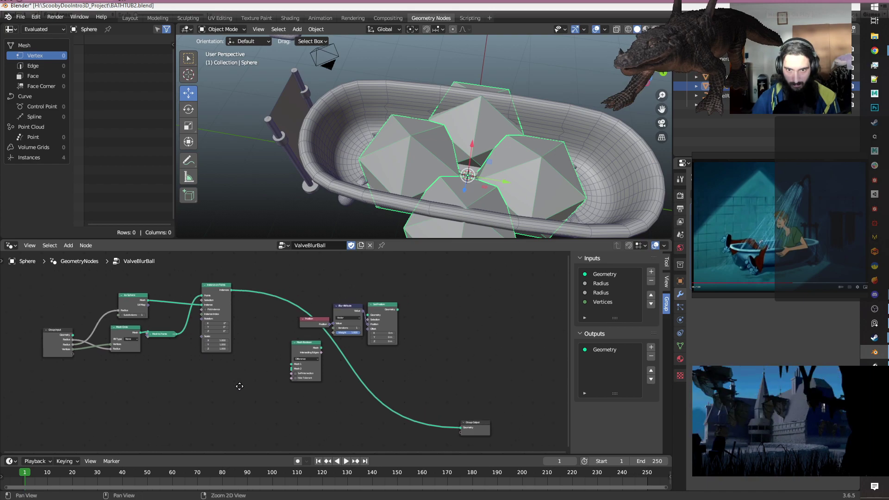
left_click_drag(222, 288, 254, 324)
key("shift+a")
type("real")
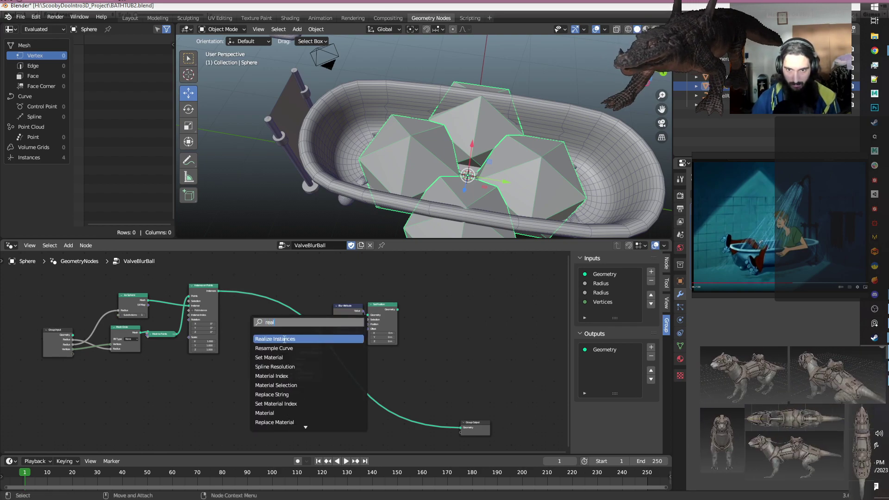
left_click(284, 339)
left_click(238, 286)
Add a mesh Cylinder node and place it below the Instance on Points node.
middle_click_drag(245, 368, 271, 363)
scroll(212, 374, "up", 1)
key("shift+a")
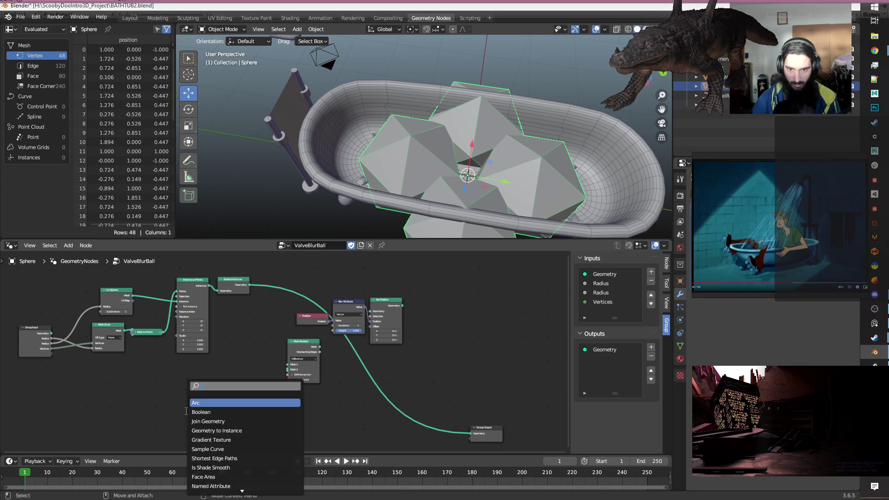
type("cy")
key("Return")
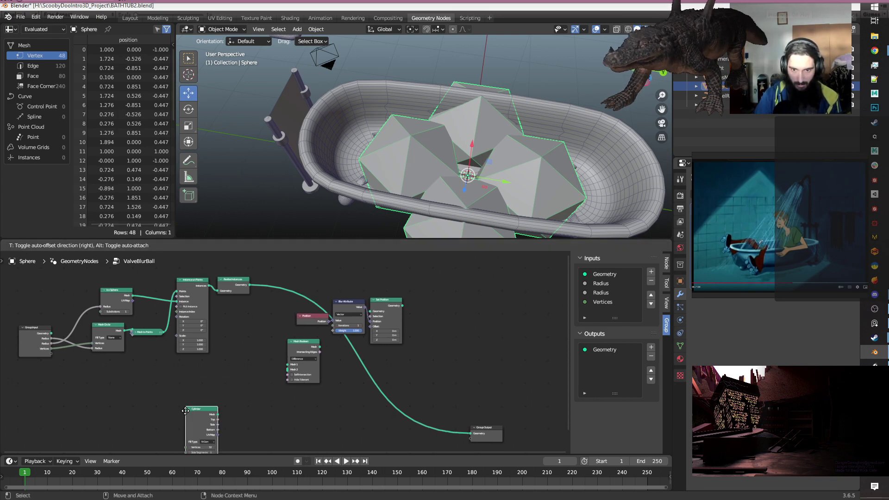
left_click(231, 377)
middle_click_drag(275, 399, 301, 366)
scroll(252, 382, "up", 3)
left_click_drag(250, 341, 224, 341)
Add a Transform Geometry node and feed the Cylinder's Mesh output into it.
left_click(284, 379)
key("shift+a")
type("str")
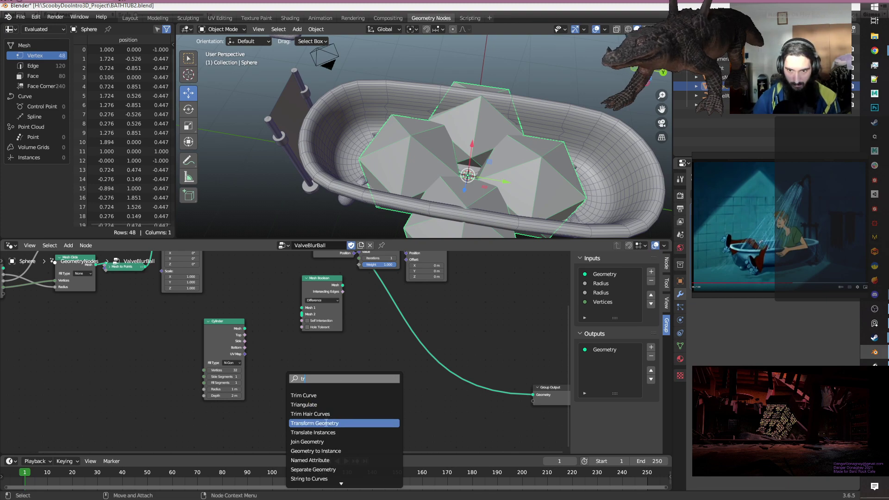
left_click(326, 423)
left_click(327, 415)
left_click(245, 330)
left_click_drag(244, 329, 285, 360)
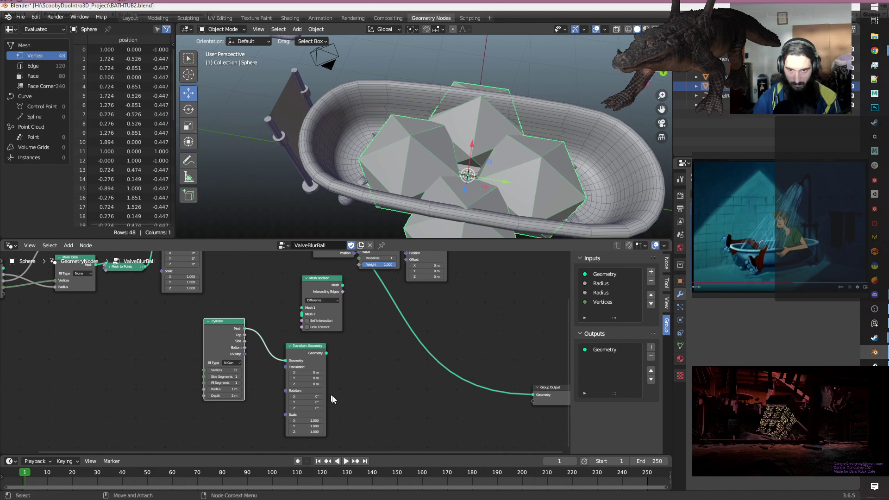
Set Transform Geometry's Z rotation to 90°, then connect the Cylinder to Mesh Boolean's Mesh 1 and the transformed copy to Mesh 2.
left_click(304, 408)
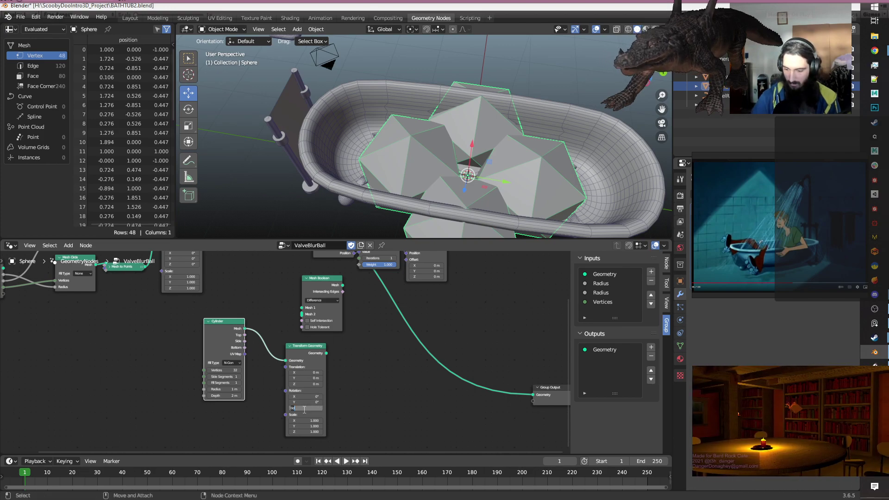
key("Return")
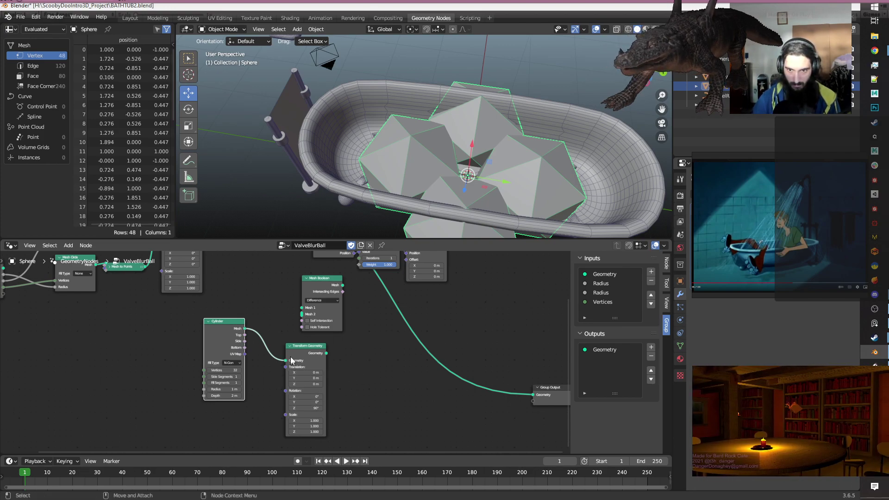
left_click_drag(327, 353, 301, 315)
left_click_drag(244, 329, 301, 308)
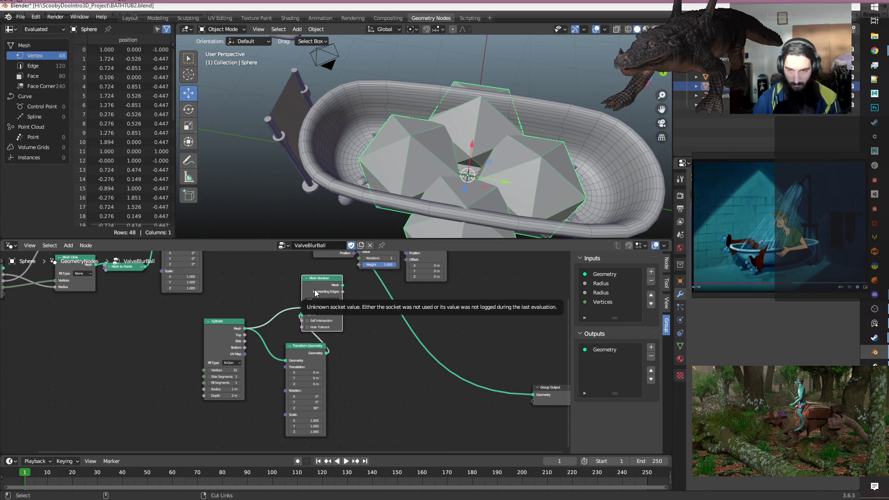
Duplicate the Mesh Boolean node, feeding Realize Instances into the copy's Mesh 1 and the first Boolean's Mesh into its Mesh 2.
left_click(314, 292)
key("shift+d")
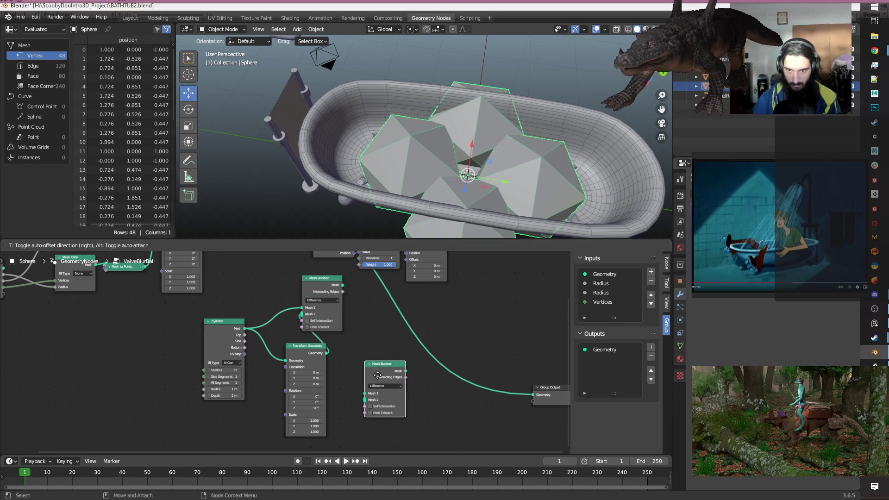
left_click(377, 375)
scroll(397, 399, "down", 1)
middle_click_drag(490, 287, 483, 326)
left_click_drag(250, 266, 347, 426)
left_click_drag(326, 333, 343, 436)
Switch the first Mesh Boolean to Union and reconnect the Cylinder's Mesh output to its Mesh input.
left_click(306, 345)
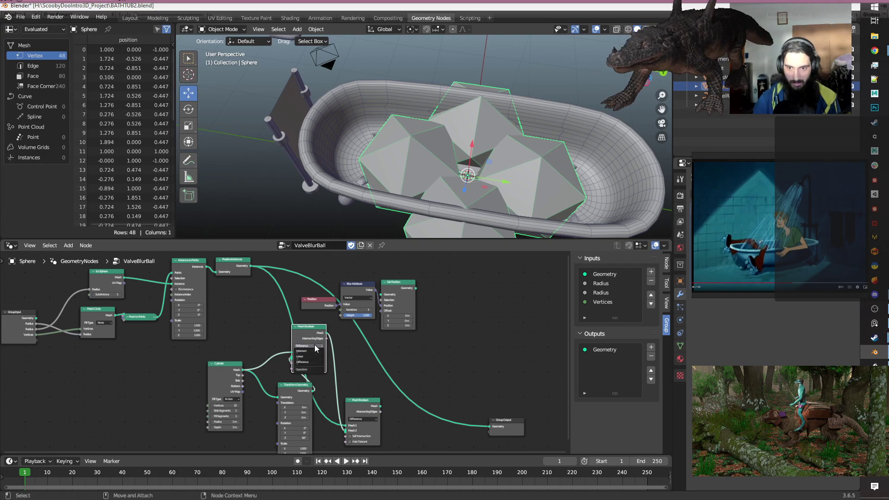
left_click(309, 352)
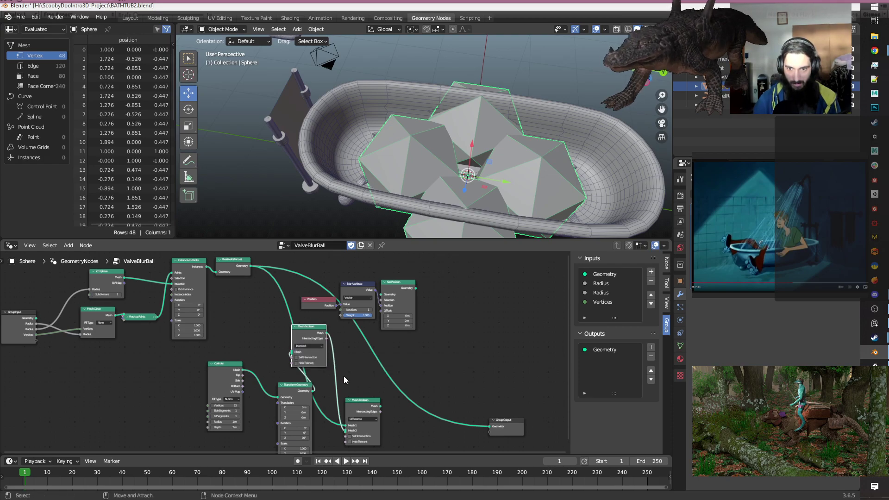
scroll(309, 362, "up", 3)
left_click(328, 342)
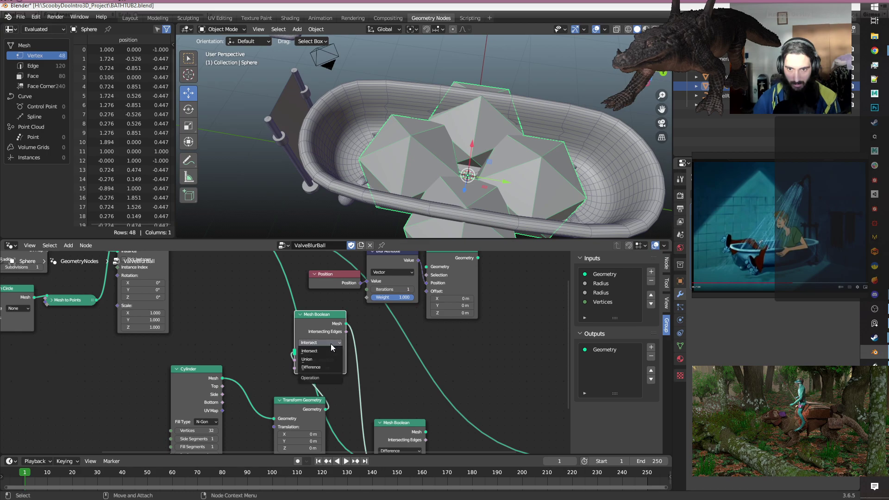
left_click(318, 365)
left_click_drag(224, 381, 293, 353)
scroll(270, 362, "down", 2)
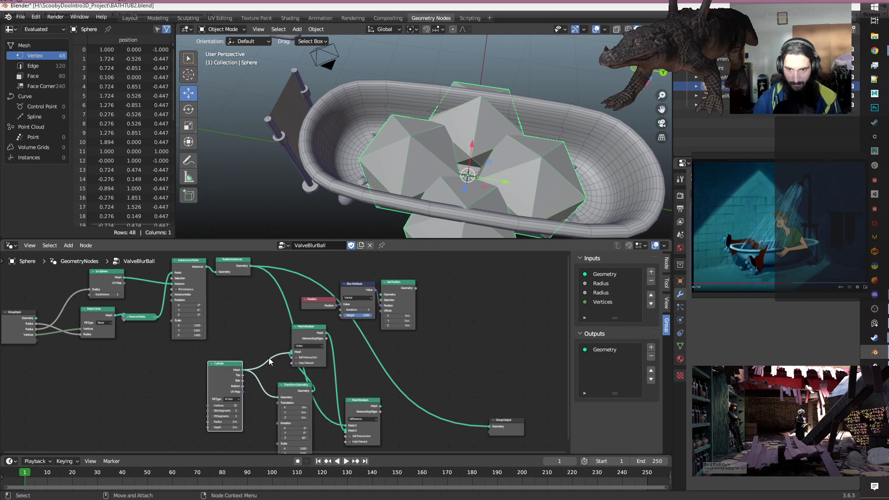
Tidy the node layout by moving Transform Geometry toward the Cylinder and the second Mesh Boolean up toward the first.
left_click_drag(305, 399, 279, 392)
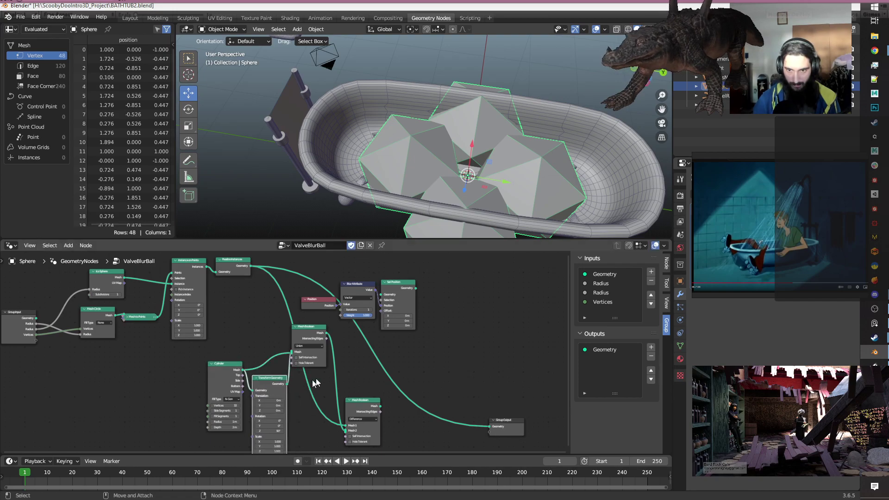
middle_click_drag(357, 370, 307, 371)
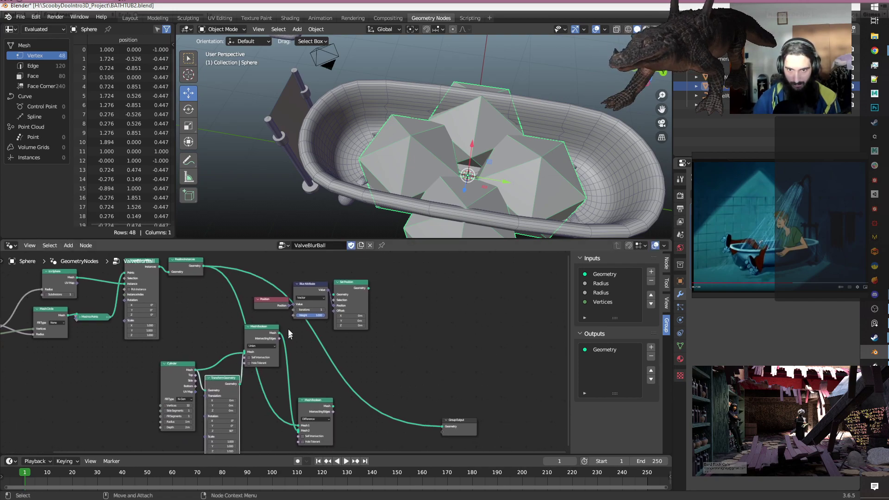
left_click_drag(311, 399, 307, 380)
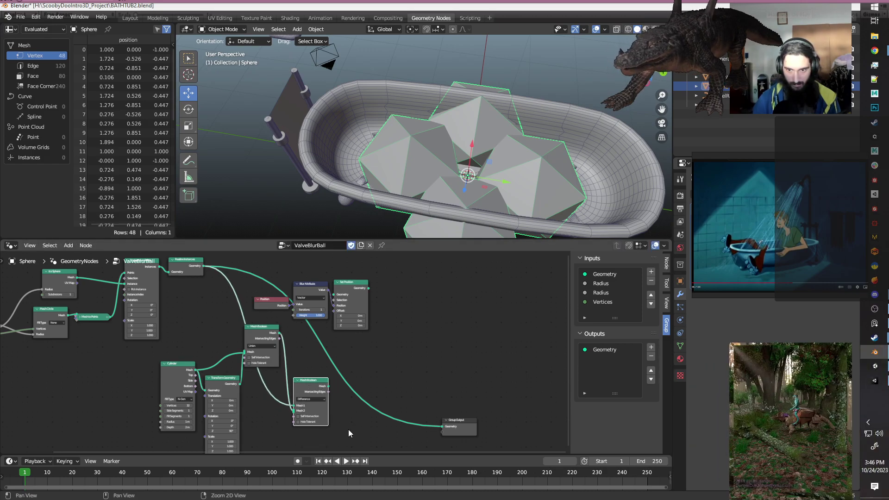
middle_click_drag(348, 429, 325, 433)
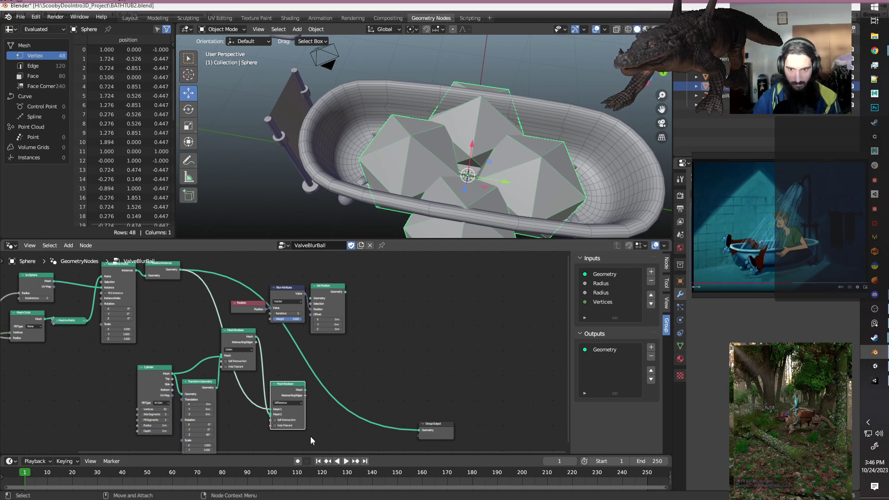
Switch the second Mesh Boolean to Union and reconnect the Realize Instances geometry to its Mesh input.
scroll(320, 418, "up", 2)
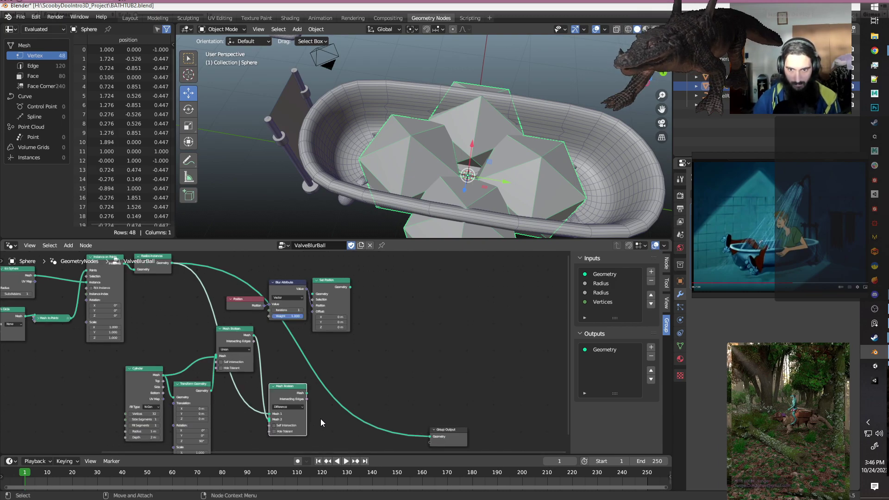
left_click(290, 411)
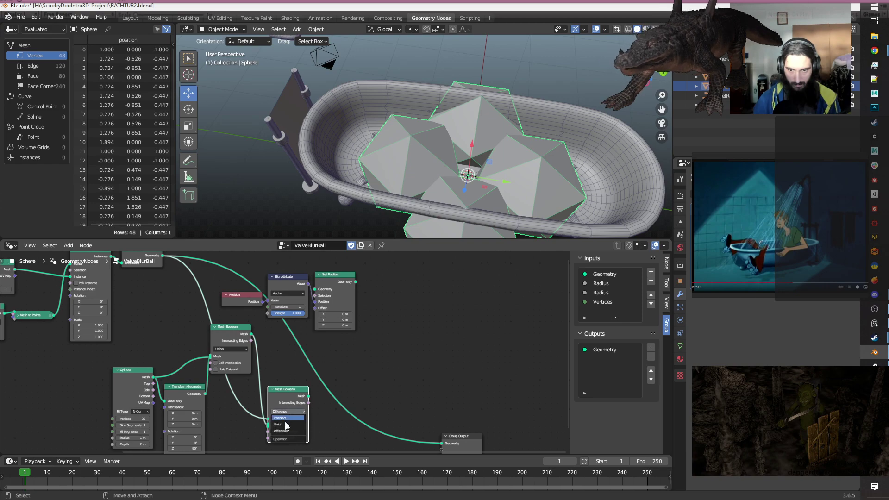
left_click(284, 425)
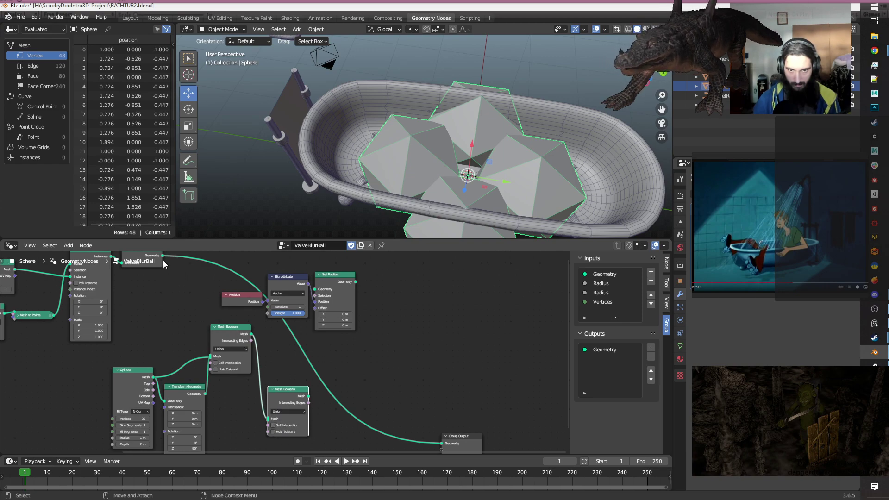
left_click_drag(162, 256, 269, 419)
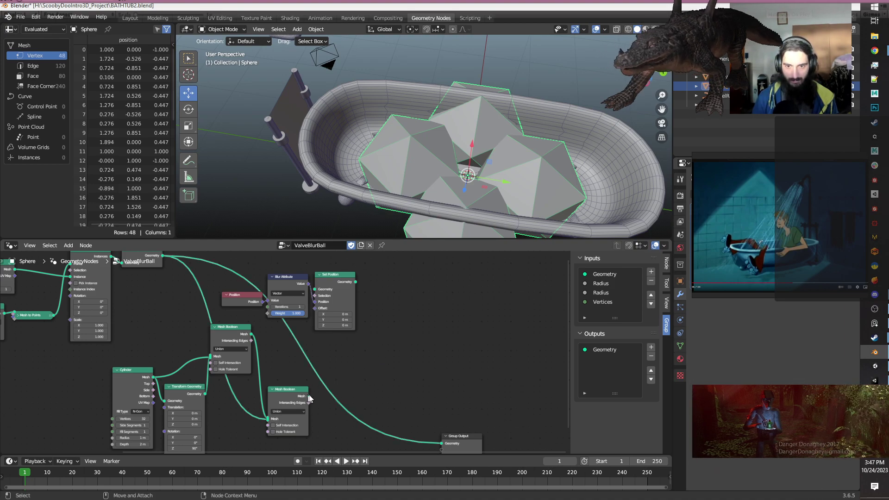
Feed the second Mesh Boolean's Mesh into Set Position's Geometry and connect Set Position to the Group Output.
left_click_drag(309, 396, 441, 437)
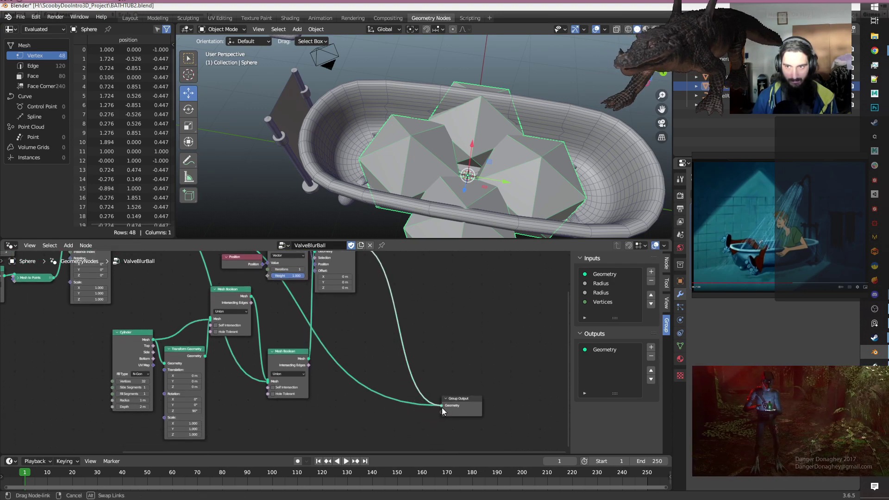
middle_click_drag(410, 189, 424, 165)
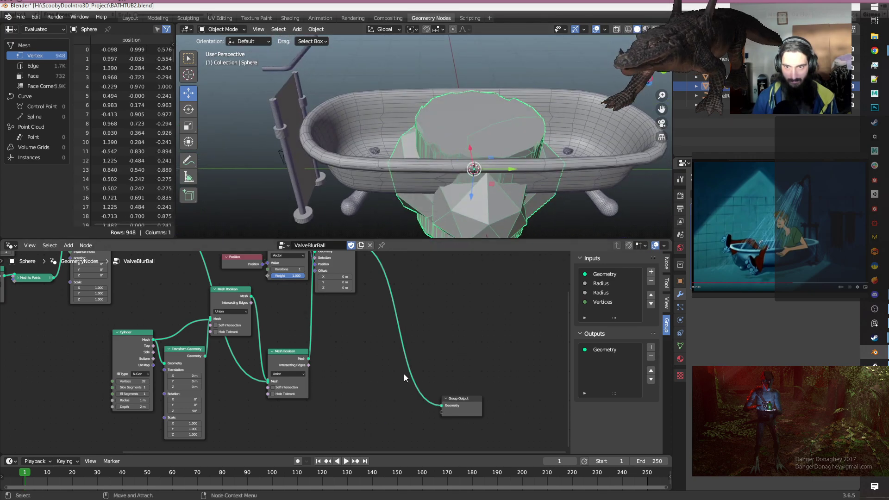
Cut the link into Group Output, then add a Viewer node fed by the first Mesh Boolean's Mesh.
right_click_drag(379, 351, 485, 320, "ctrl")
middle_click_drag(395, 335, 430, 364)
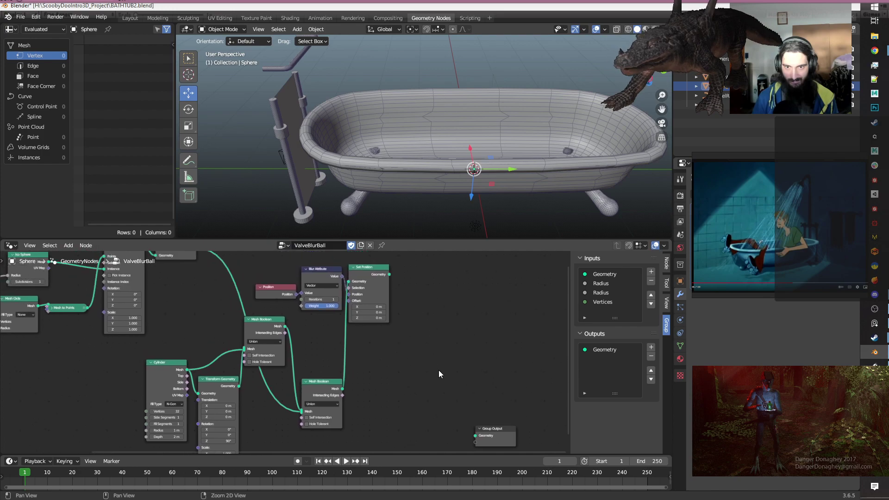
key("shift+a")
type("vie")
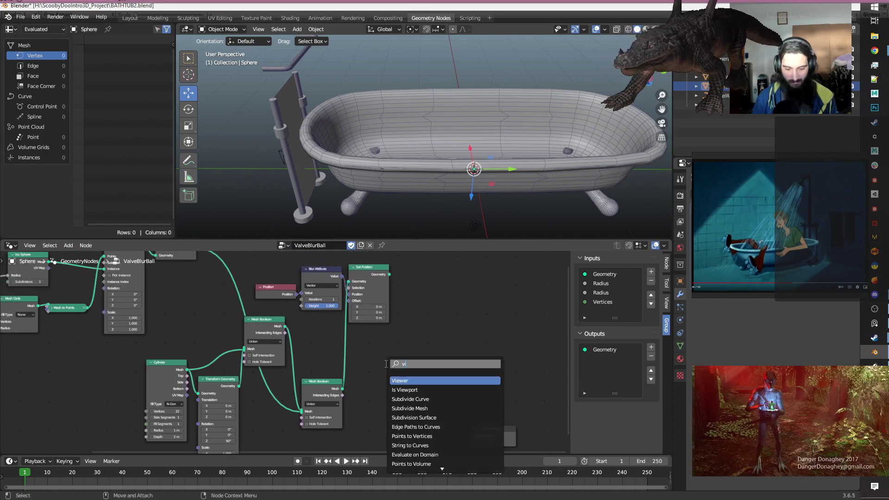
left_click(412, 380)
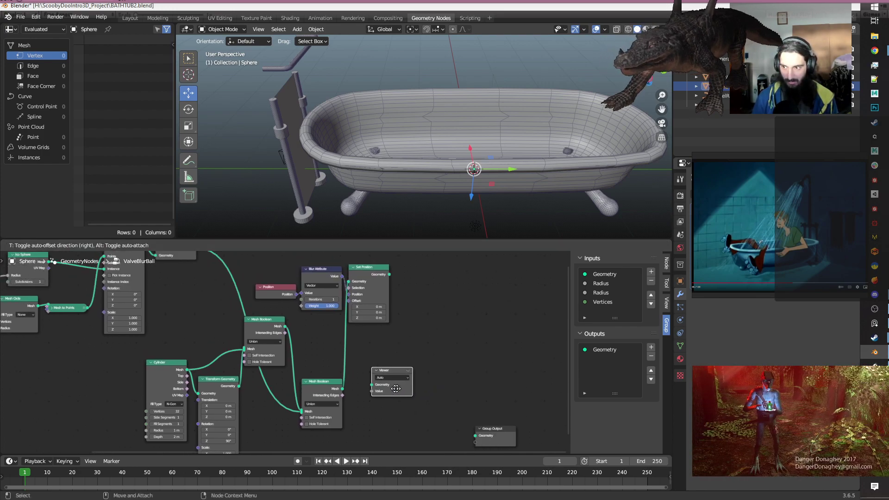
left_click(403, 401)
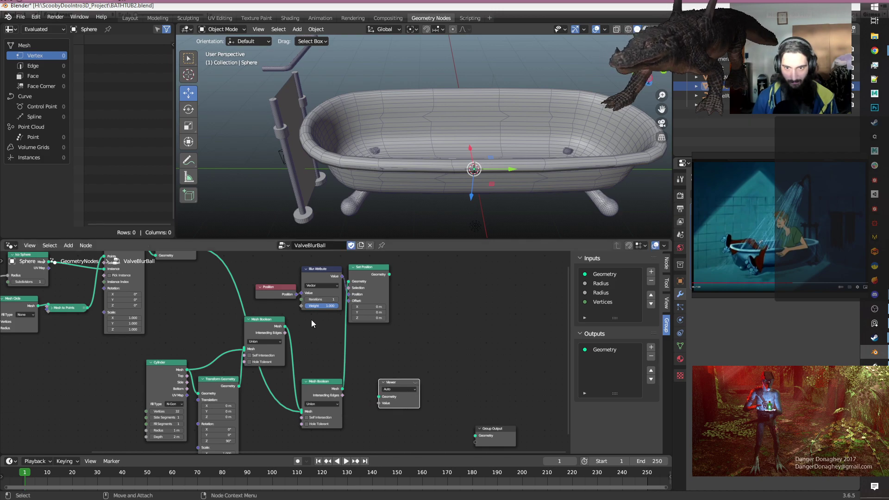
left_click_drag(285, 326, 379, 396)
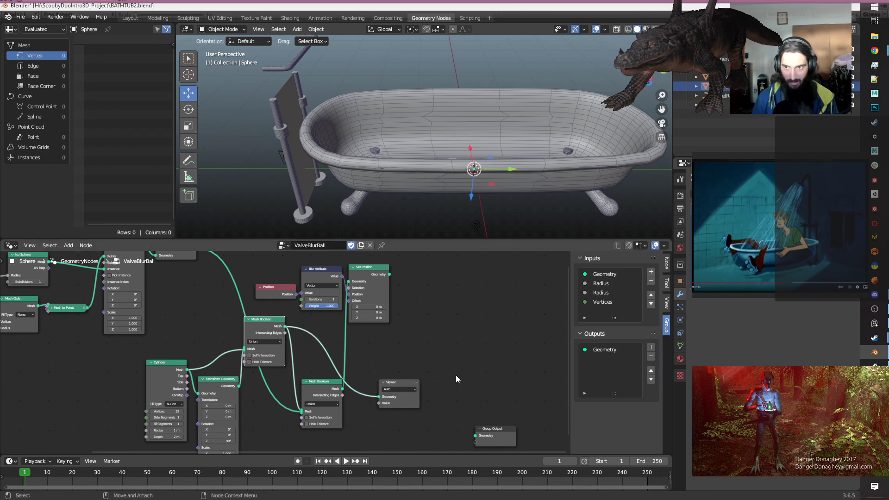
left_click(414, 384)
Duplicate Transform Geometry and insert the copy right after the Cylinder so it feeds the existing Transform Geometry and the first Mesh Boolean.
middle_click_drag(264, 415, 321, 358)
middle_click_drag(332, 397, 380, 407)
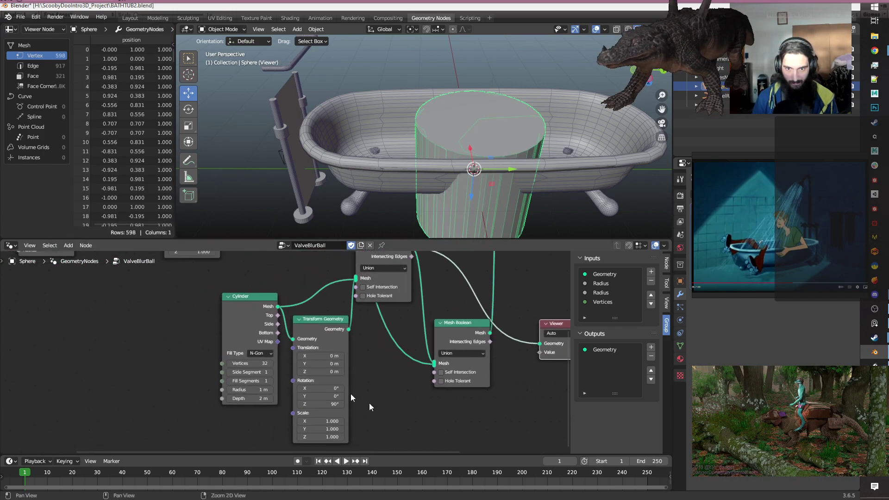
left_click_drag(249, 297, 160, 295)
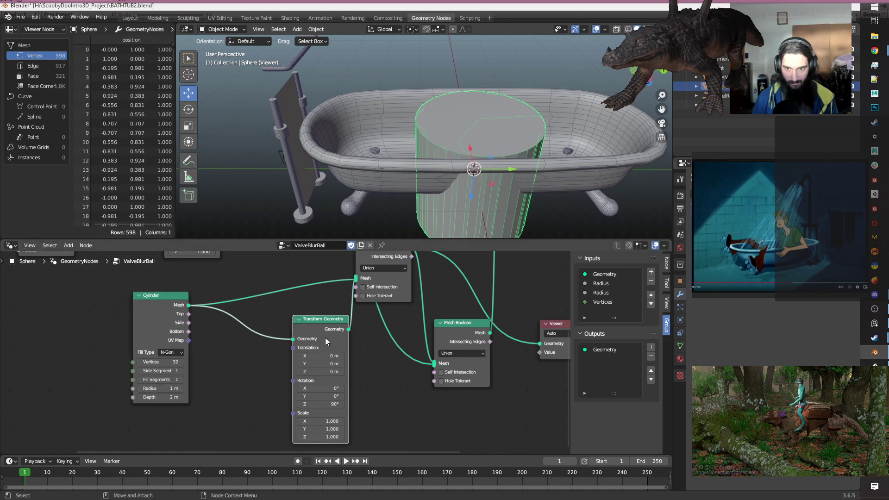
left_click(325, 337)
key("shift+d")
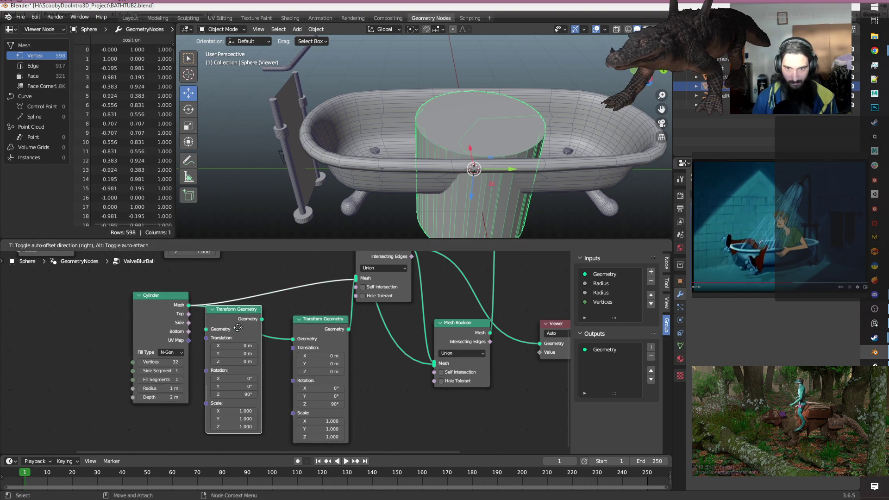
left_click(253, 325)
left_click_drag(275, 315, 293, 338)
Set the new Transform Geometry's rotation to Z 0° and X 90°.
double_click(250, 390)
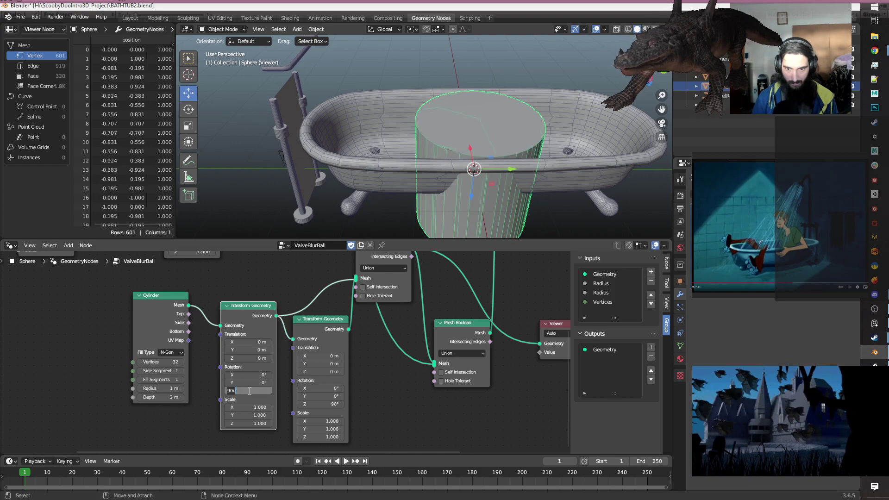
type("0")
key("Return")
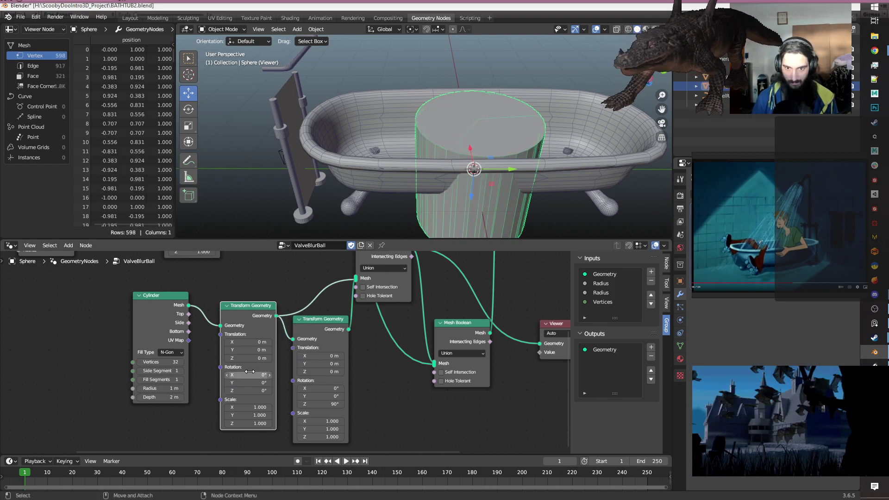
double_click(245, 375)
type("90")
key("Return")
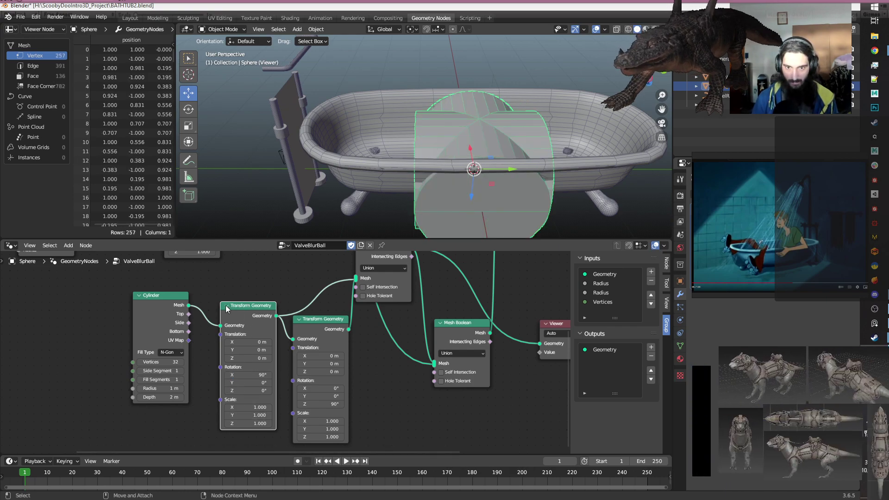
Set the Cylinder's radius to 0.47 m.
left_click_drag(163, 391, 138, 391, "shift")
scroll(214, 373, "down", 4)
middle_click_drag(367, 412, 300, 438)
scroll(324, 380, "up", 2)
middle_click_drag(425, 303, 393, 331)
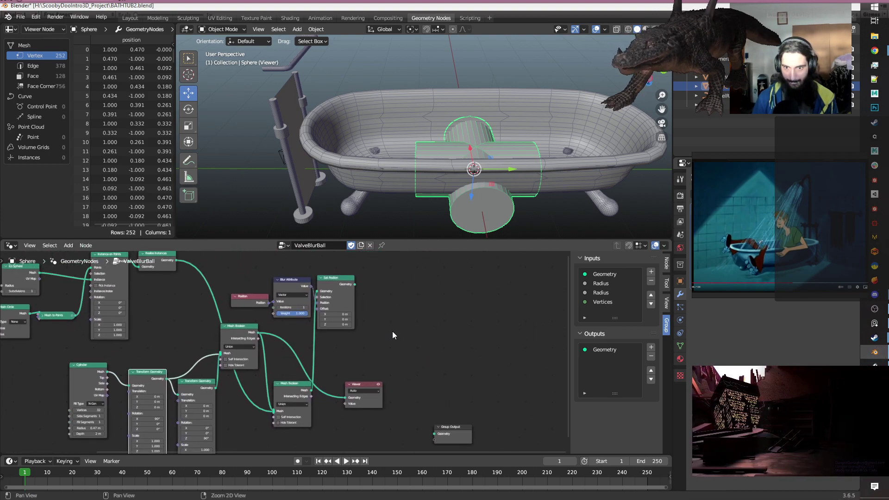
Feed the second Mesh Boolean's Mesh into the Viewer and enable Self Intersection on that Boolean.
left_click_drag(367, 382, 412, 360)
left_click_drag(354, 284, 396, 371)
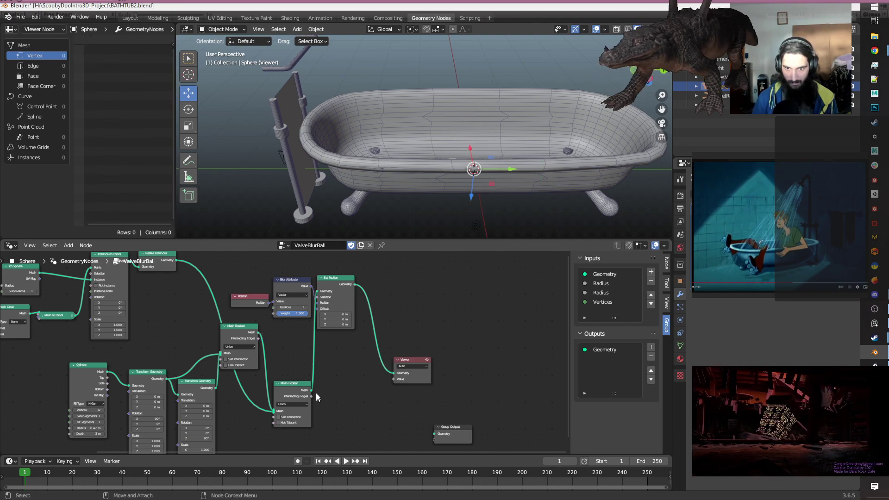
left_click_drag(311, 391, 394, 374)
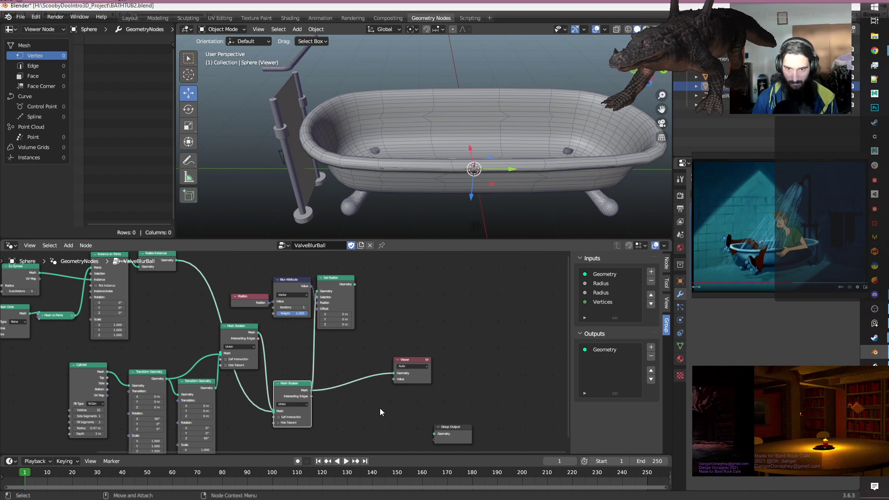
left_click(285, 422)
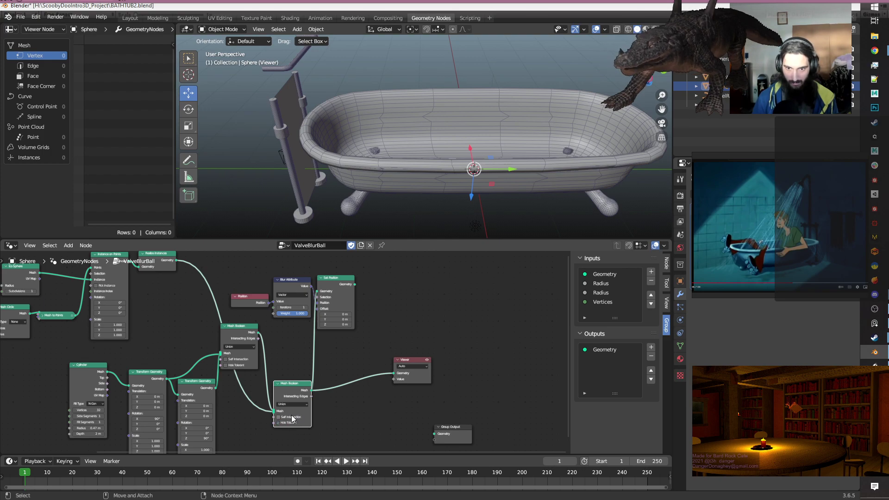
left_click(290, 417)
mouse_move(430, 194)
middle_mouse_down()
mouse_move(469, 169)
mouse_move(462, 201)
mouse_move(360, 154)
mouse_move(391, 185)
mouse_move(428, 189)
middle_mouse_up()
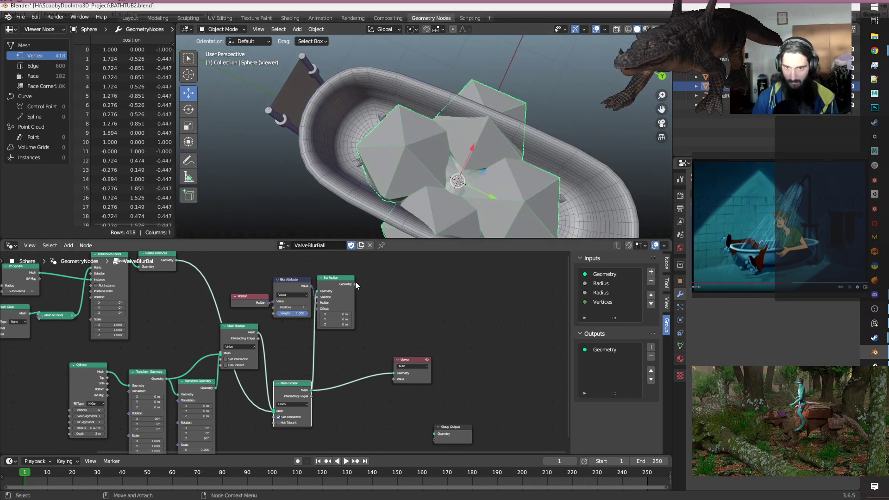
Connect Set Position's Geometry to the Viewer and slightly adjust an input value of the ball's Geometry Nodes modifier.
left_click_drag(355, 283, 396, 371)
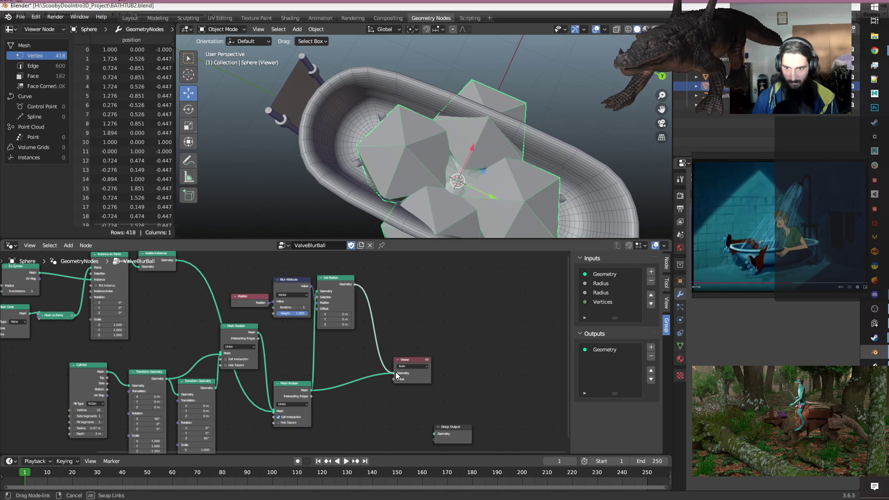
middle_click_drag(508, 154, 426, 135)
scroll(326, 134, "up", 2)
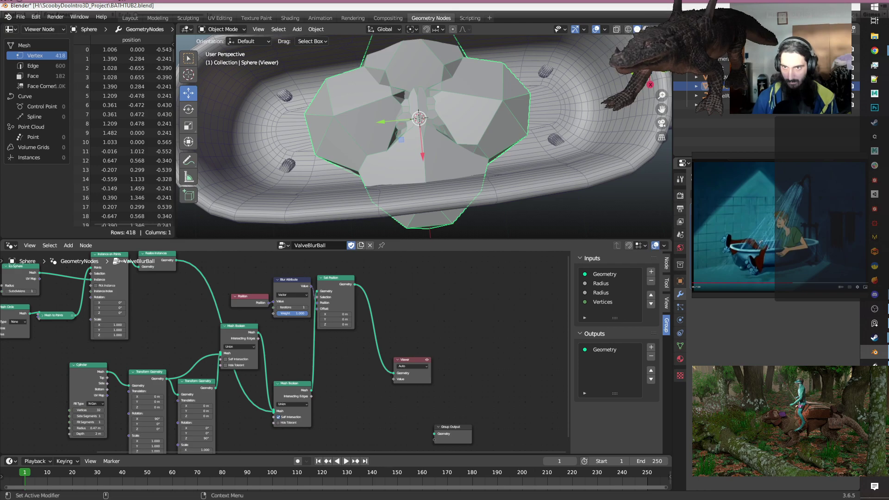
mouse_move(806, 231)
left_mouse_down()
mouse_move(785, 232)
mouse_move(809, 232)
left_mouse_up()
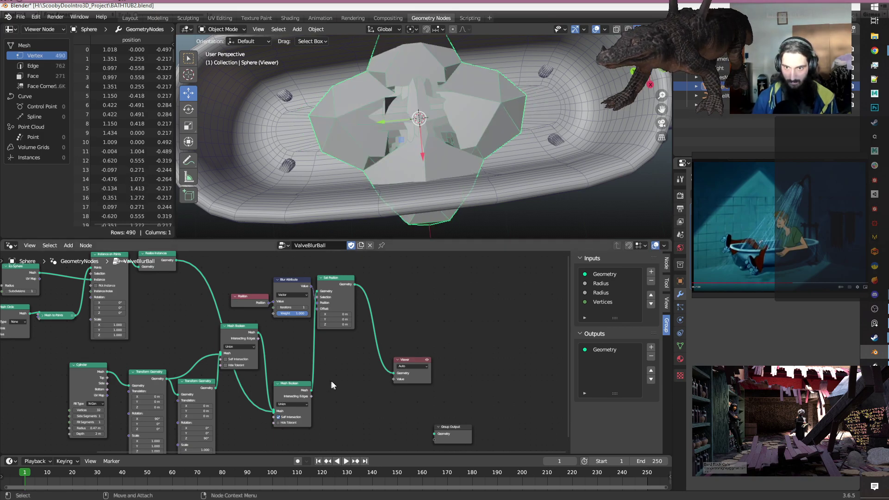
scroll(298, 393, "down", 1)
middle_click_drag(298, 393, 412, 359)
scroll(384, 361, "up", 4)
scroll(274, 418, "up", 2)
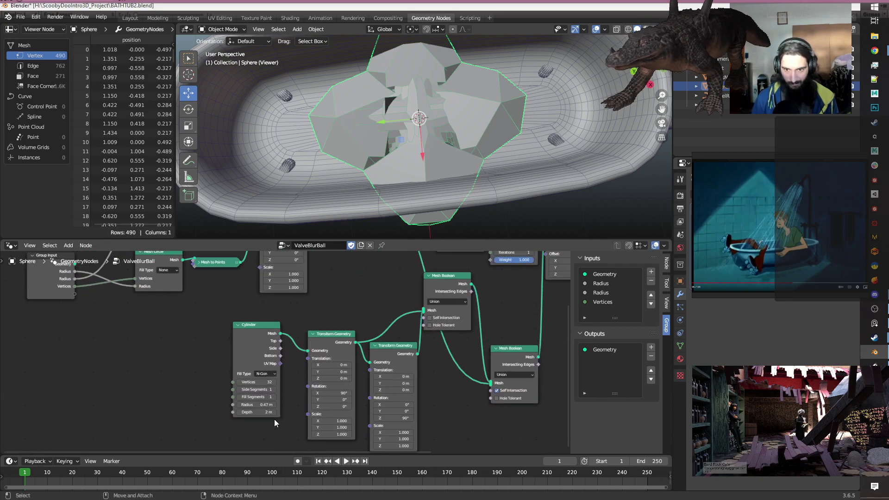
scroll(274, 418, "down", 1)
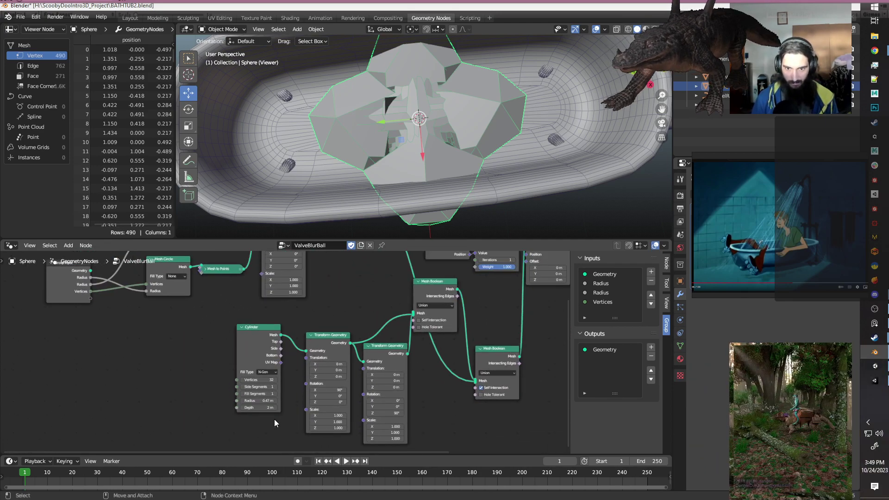
middle_click_drag(246, 423, 289, 436)
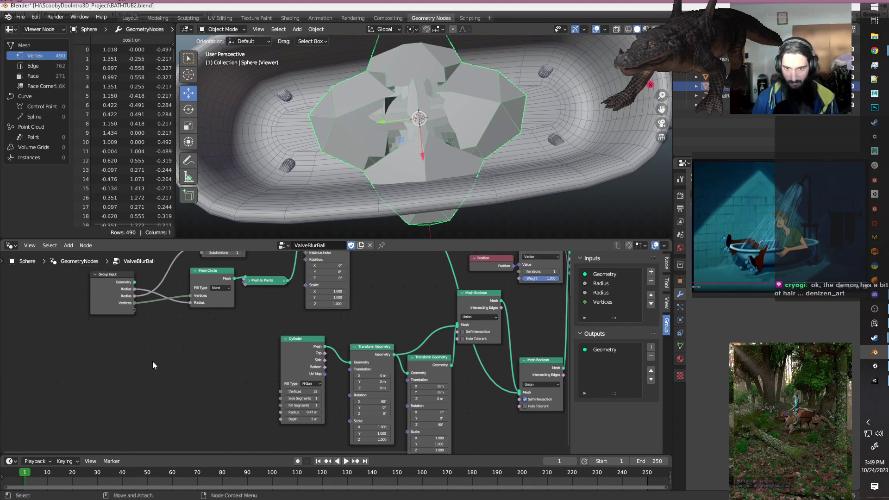
key("shift+a")
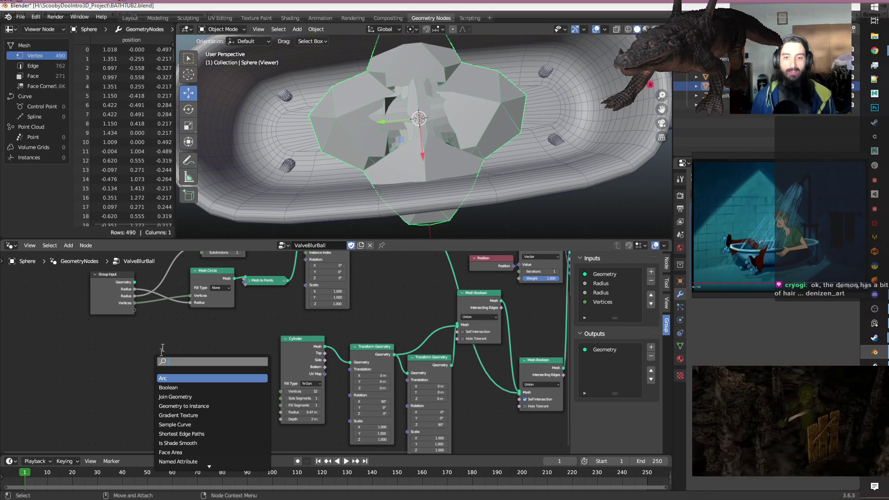
left_click(259, 316)
key("ctrl")
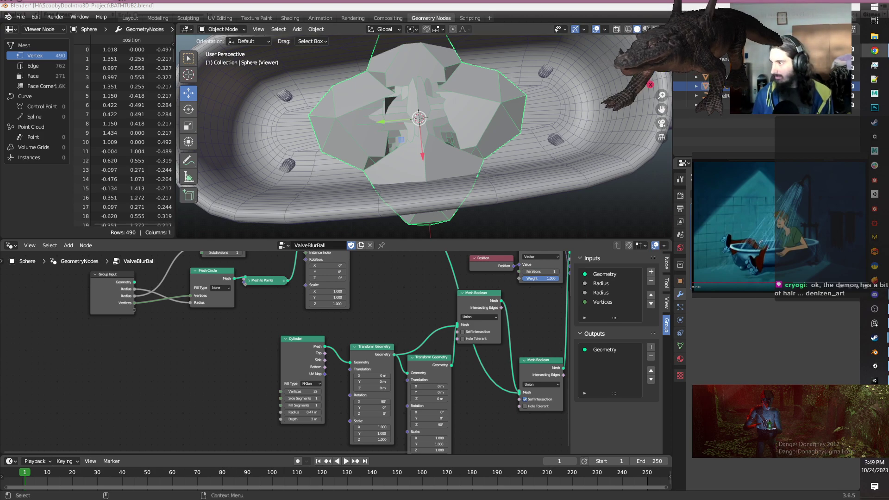
left_click_drag(888, 51, 497, 18)
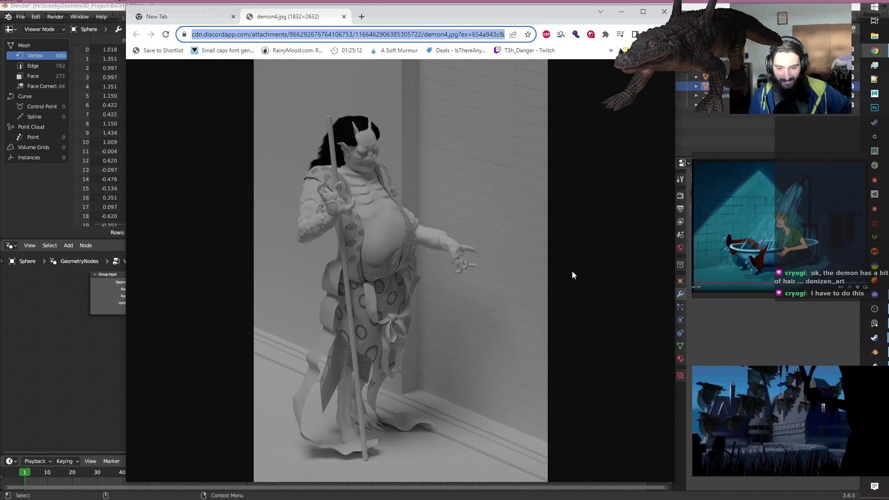
left_click_drag(532, 19, 0, 24)
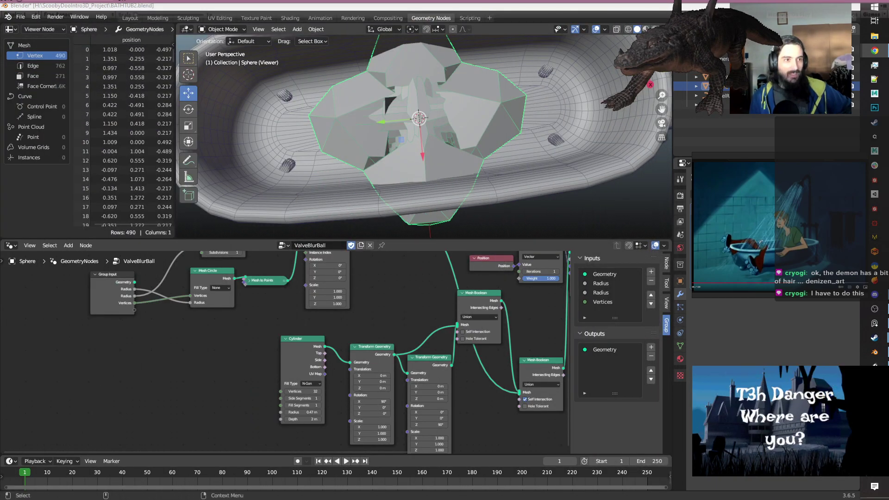
left_click_drag(0, 124, 888, 111)
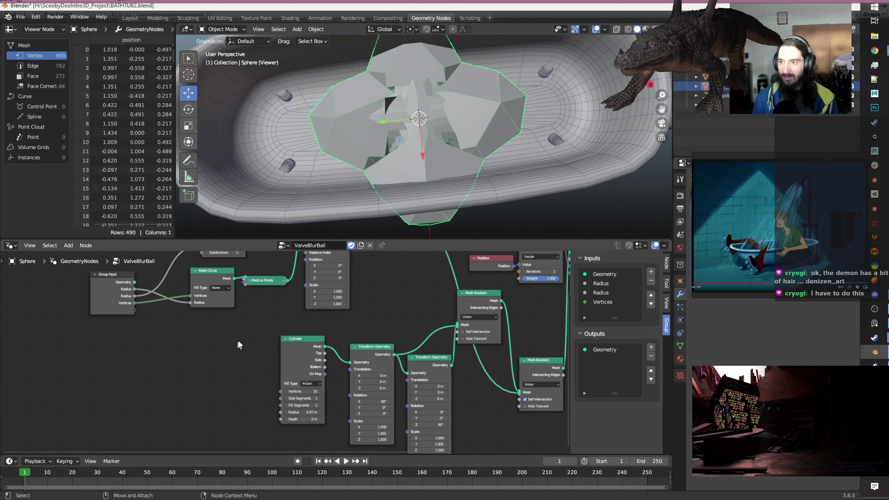
Expose the Ico Sphere's Subdivisions as a new input of the node group.
scroll(237, 340, "down", 3)
scroll(249, 338, "up", 2)
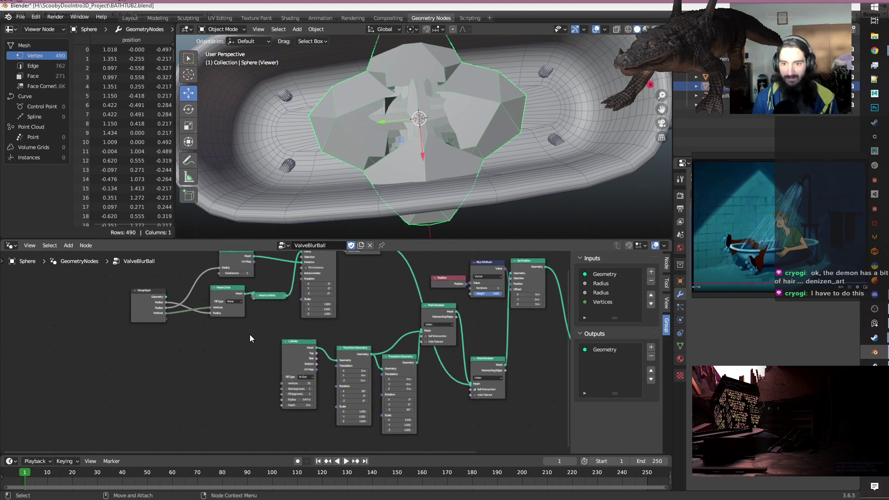
middle_click_drag(371, 310, 373, 392)
scroll(359, 314, "up", 4)
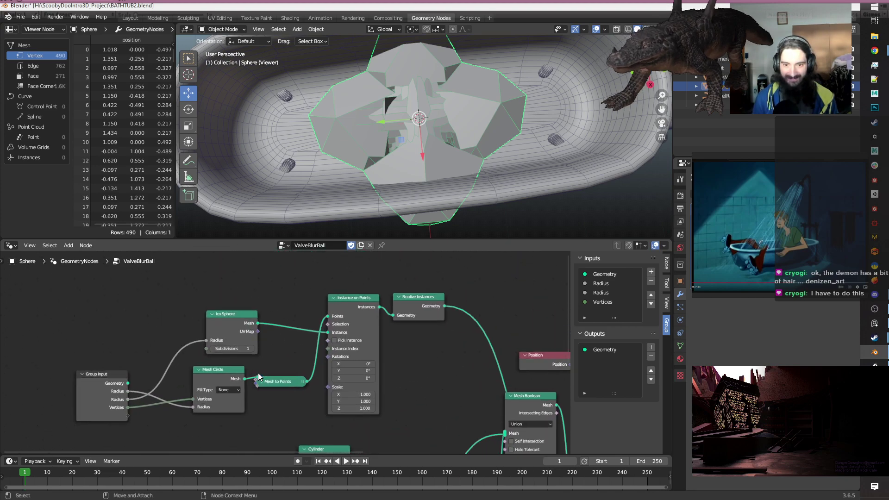
scroll(310, 334, "up", 1)
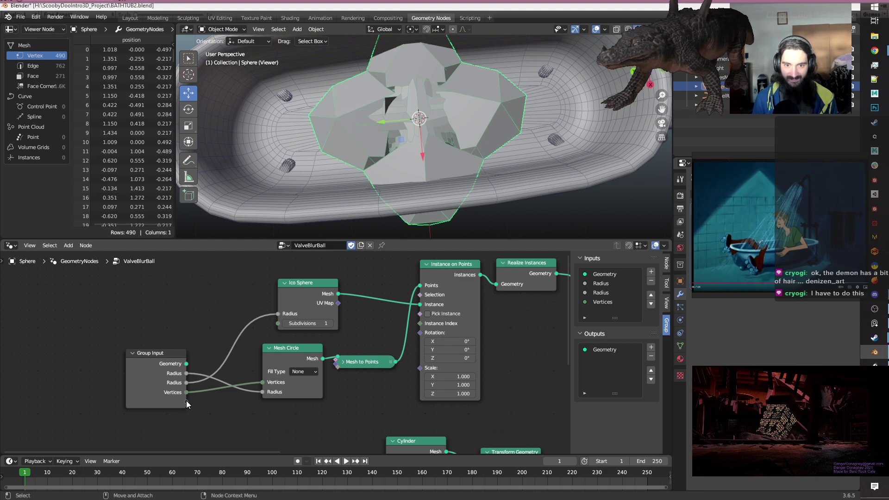
left_click_drag(186, 401, 276, 321)
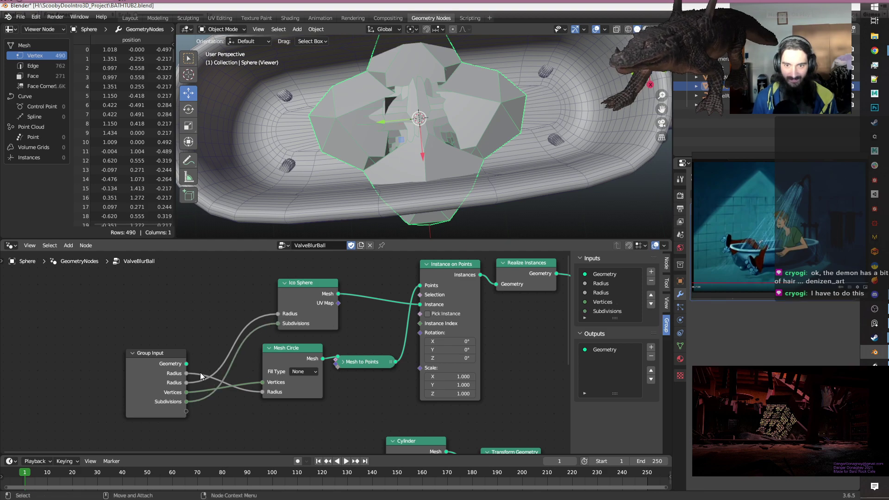
Reorder the group inputs to Geometry, the Ico Sphere's Radius, Subdivisions, the Mesh Circle's Radius and Vertices.
left_click(650, 296)
left_click(650, 296)
left_click(651, 296)
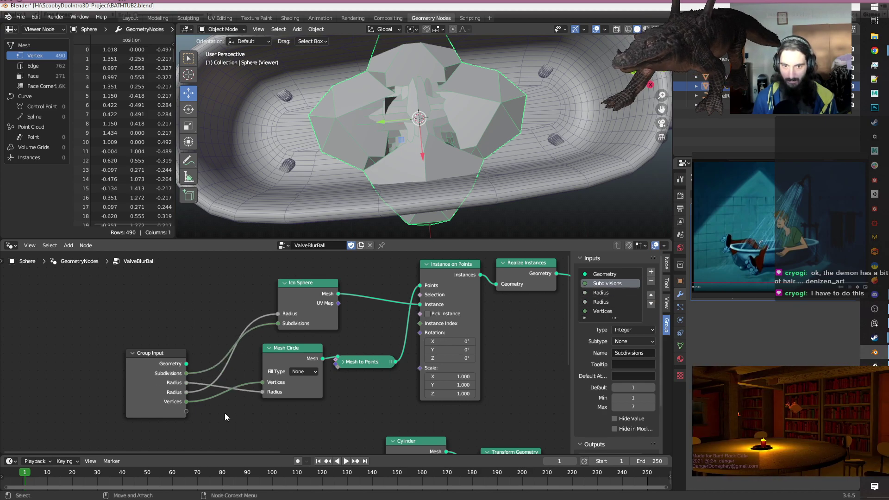
left_click(651, 304)
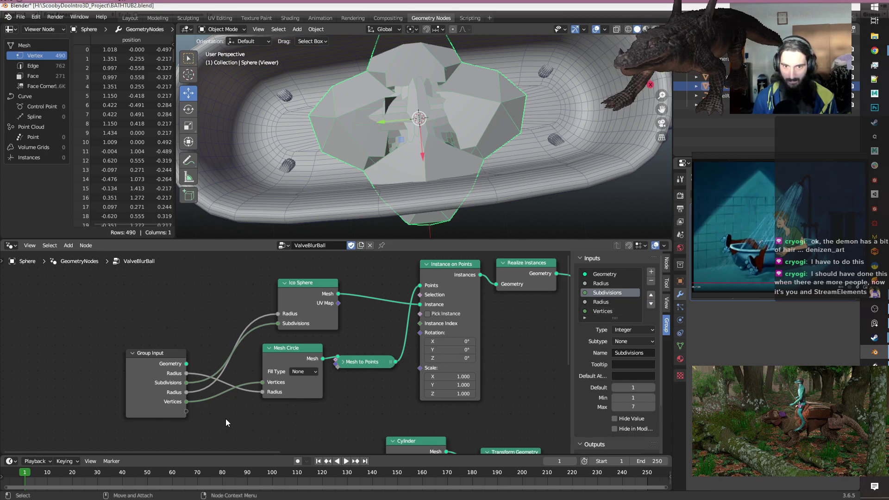
left_click(611, 283)
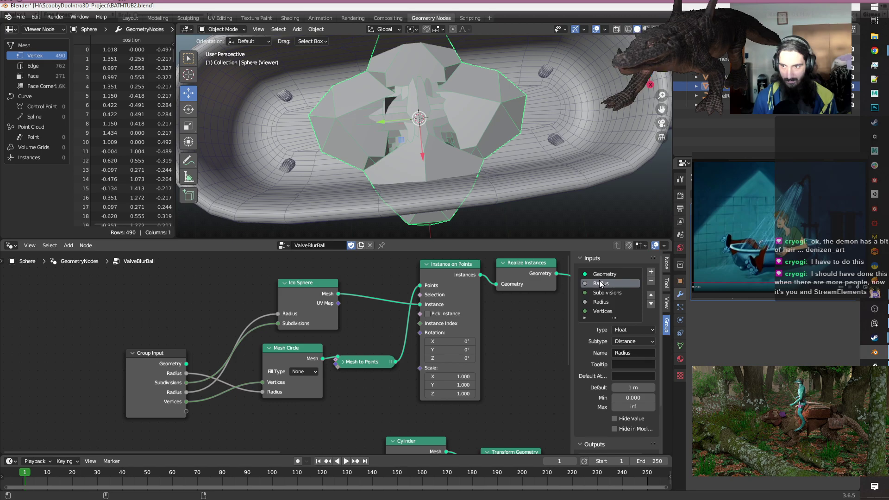
left_click(650, 305)
left_click(650, 305)
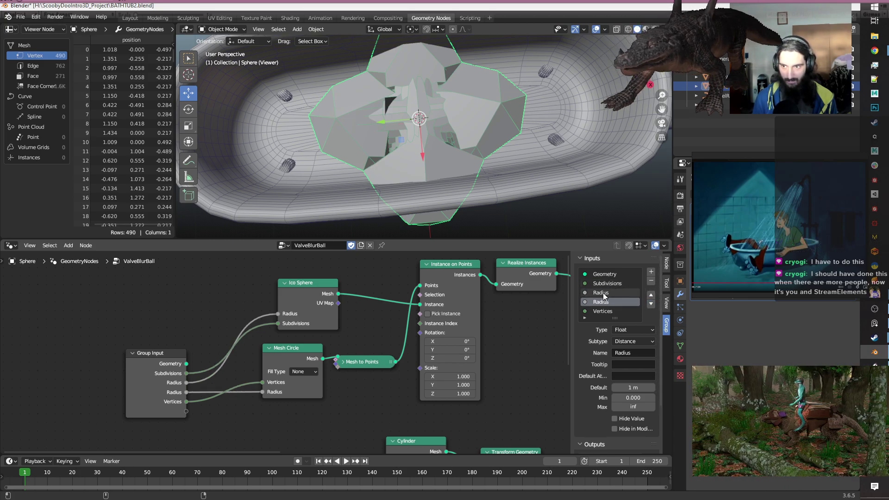
left_click(603, 294)
left_click(651, 295)
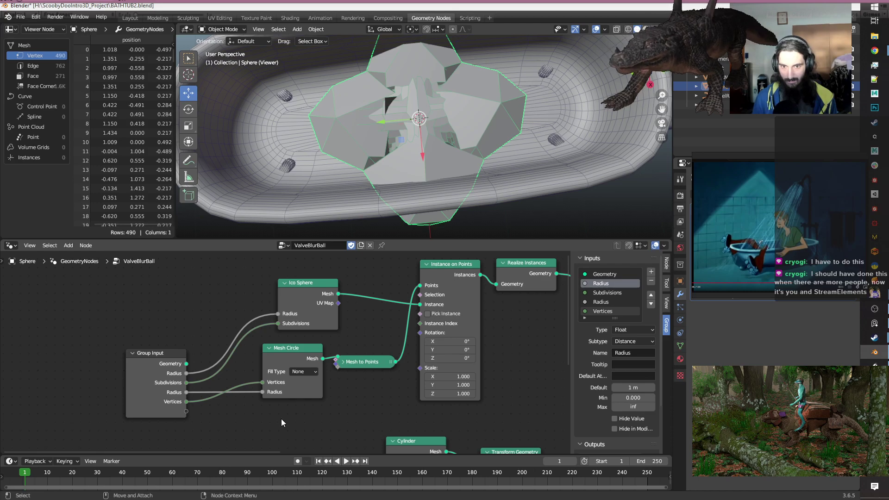
Examine the node tree's layout from the Group Input through the cylinder branch to the Mesh Booleans.
scroll(282, 418, "down", 2)
middle_click_drag(282, 418, 190, 333)
scroll(195, 332, "down", 2)
scroll(200, 332, "up", 1)
scroll(200, 332, "down", 2)
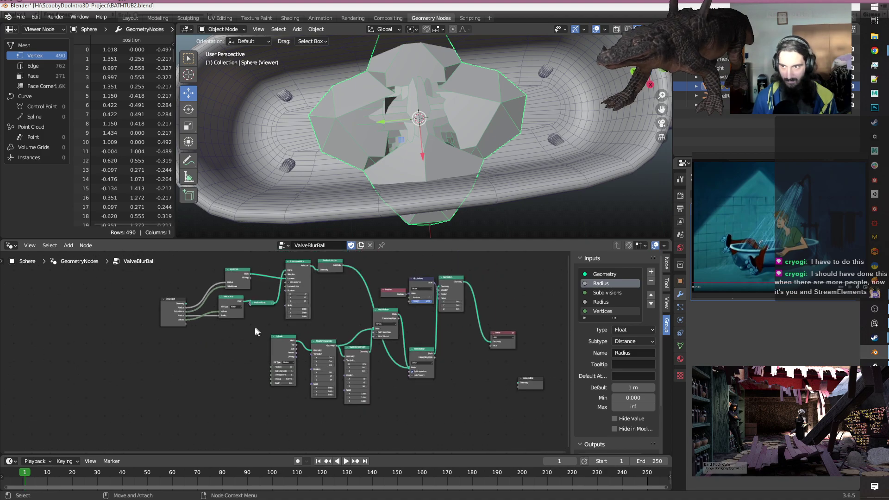
scroll(252, 326, "up", 1)
middle_click_drag(251, 323, 213, 355)
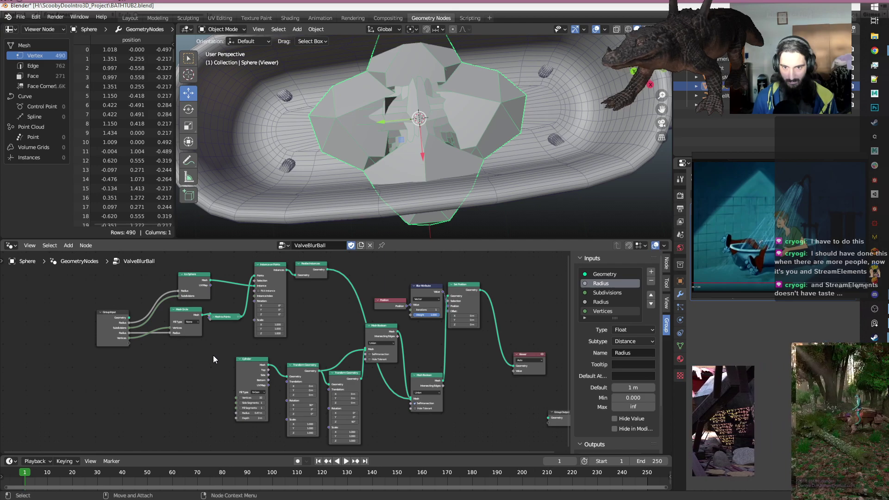
scroll(213, 355, "up", 1)
middle_click_drag(316, 354, 366, 356)
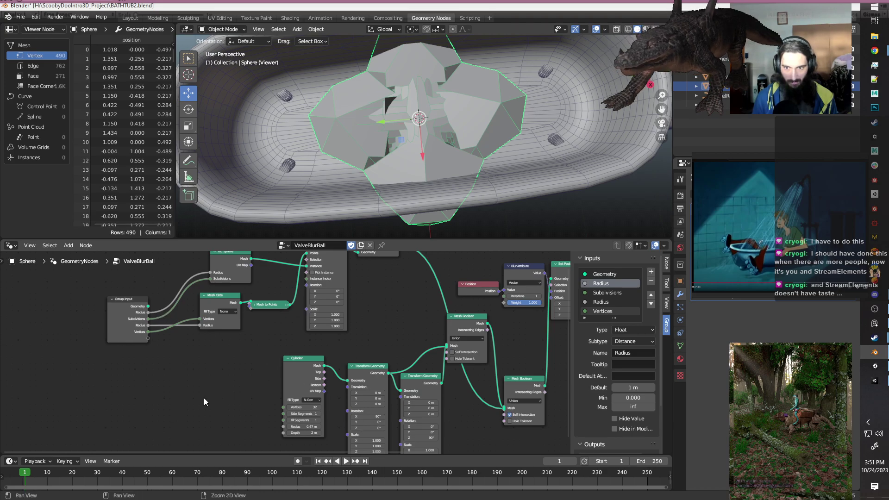
middle_click_drag(203, 398, 214, 388)
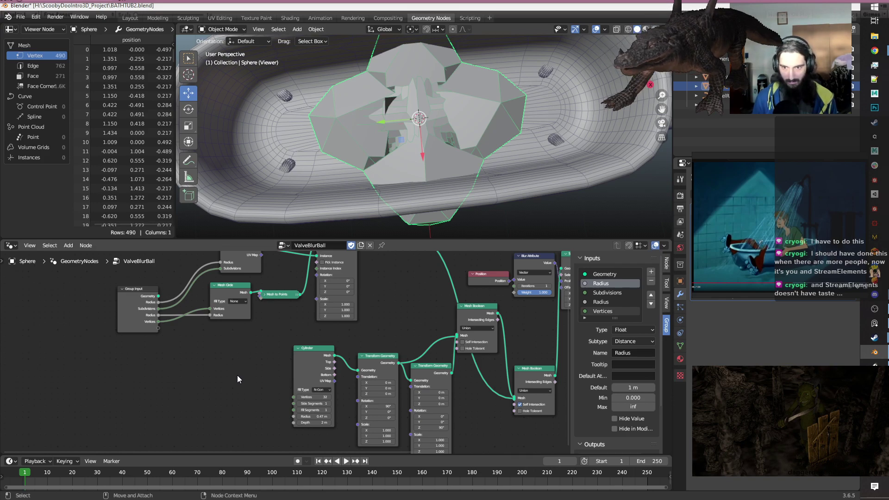
Try raising the first Transform Geometry's Z scale to 3.1 and undo the trial changes.
scroll(374, 430, "up", 18, "ctrl")
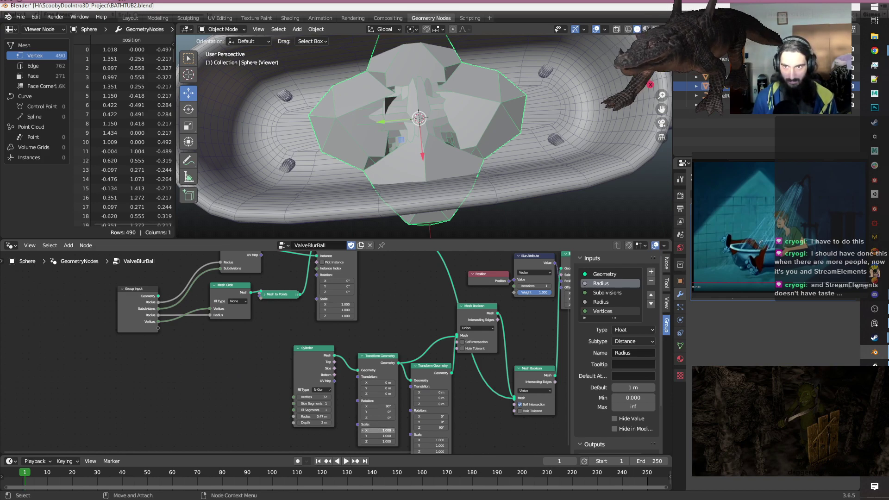
key("ctrl+z")
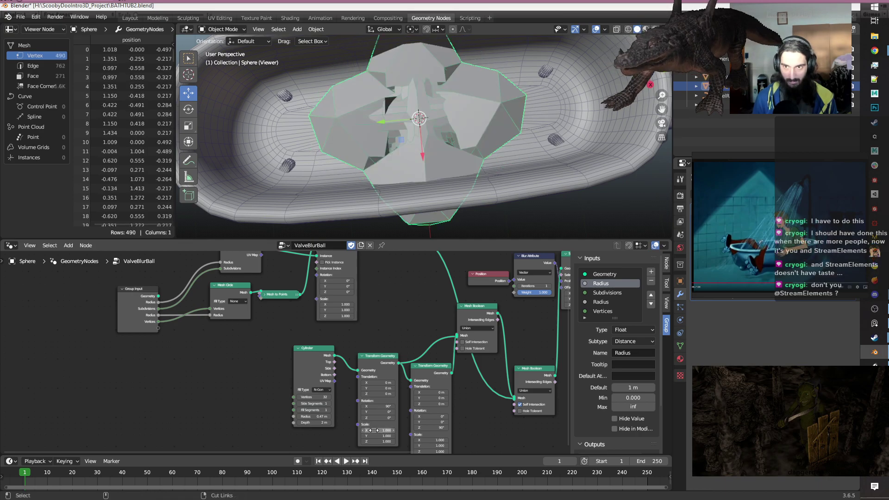
left_click_drag(372, 436, 391, 442)
key("ctrl+z")
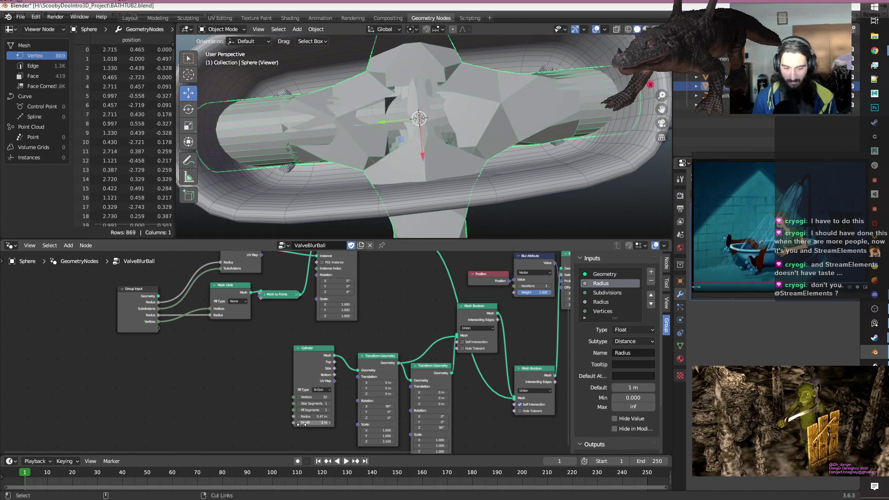
key("ctrl+z")
Add a Combine XYZ node beside the Cylinder node and set its X and Y to 1.
middle_click_drag(220, 380, 241, 372)
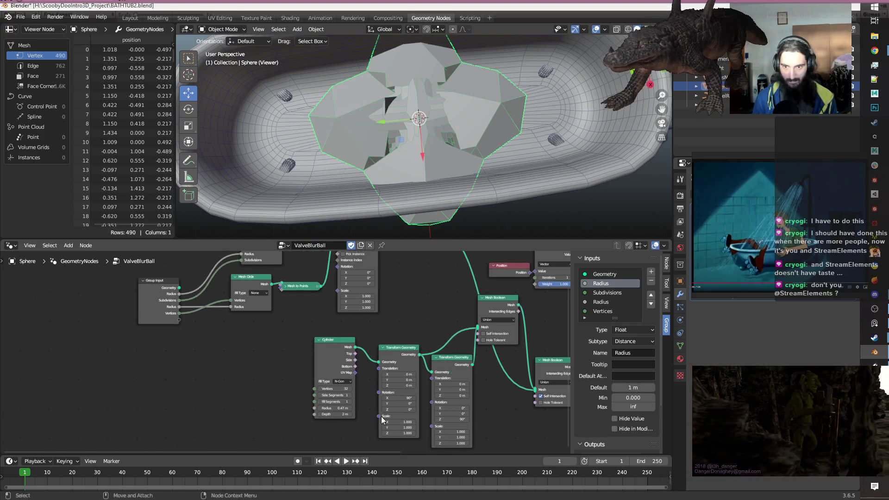
key("shift+a")
type("comb")
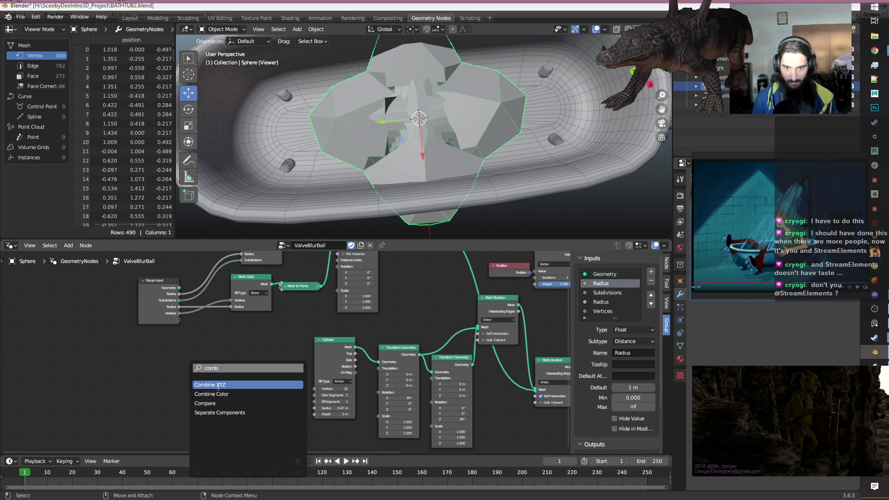
left_click(219, 385)
left_click(280, 427)
left_click(274, 421)
type("1")
key("Tab")
type("1")
key("Return")
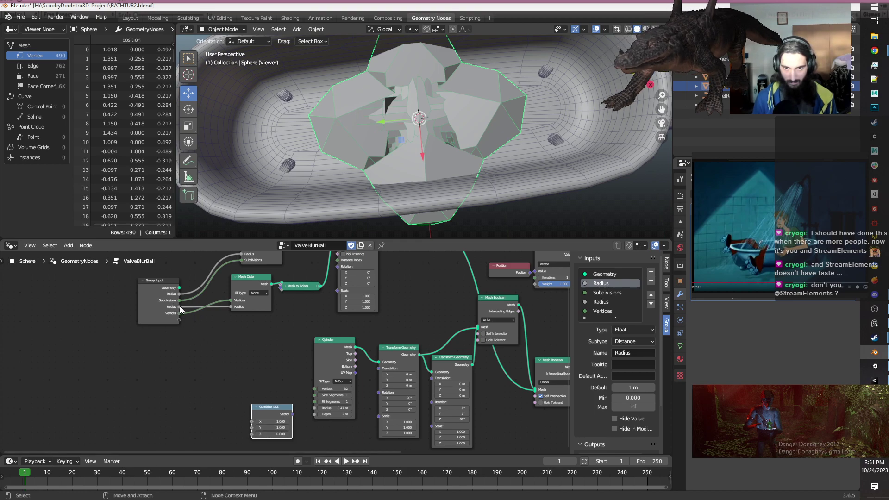
Wire the Mesh Circle's Radius input through Combine XYZ's Z into the first Transform Geometry's Scale, and place Combine XYZ below the Cylinder.
left_click_drag(180, 306, 382, 373)
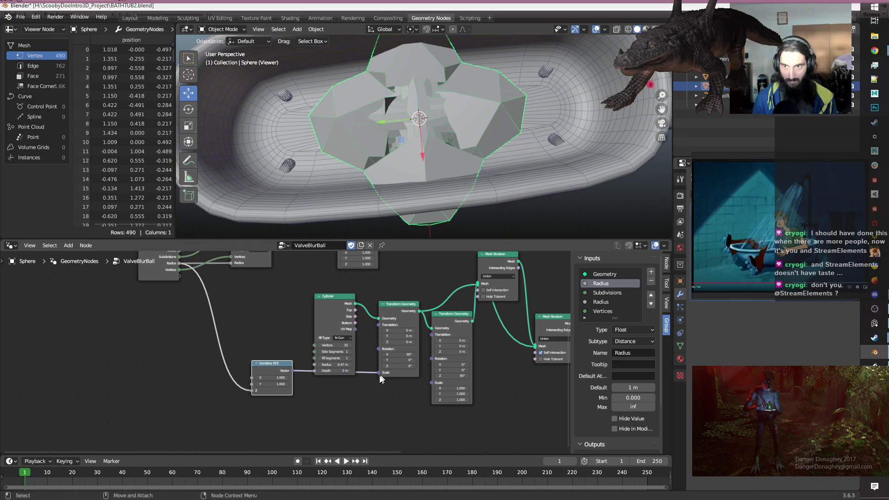
left_click_drag(268, 362, 331, 387)
middle_click_drag(250, 330, 244, 366)
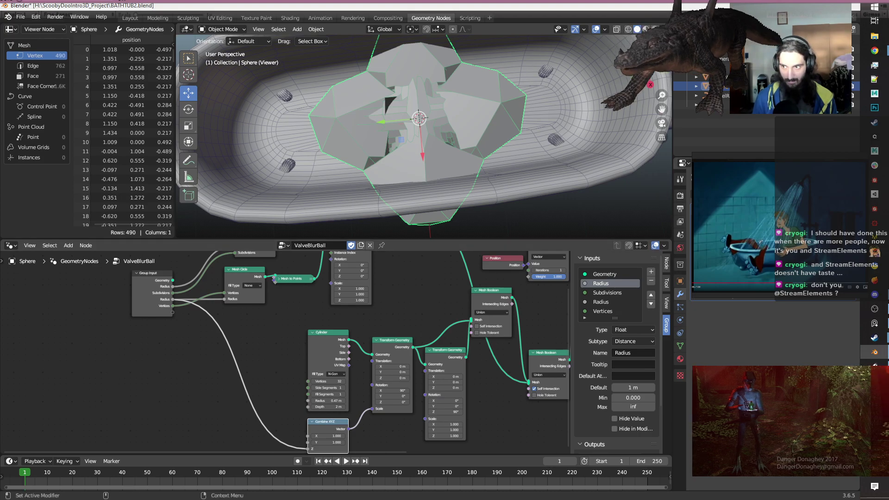
mouse_move(803, 260)
left_mouse_down()
mouse_move(827, 259)
mouse_move(817, 259)
left_mouse_up()
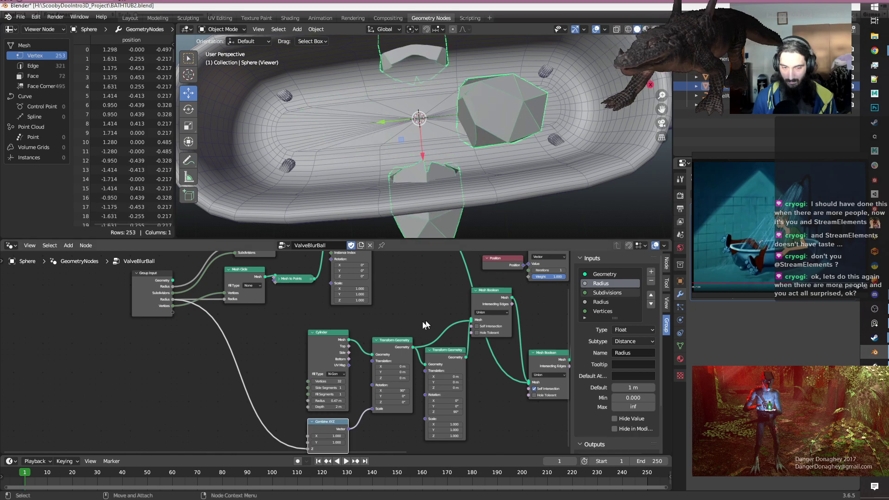
key("ctrl+z")
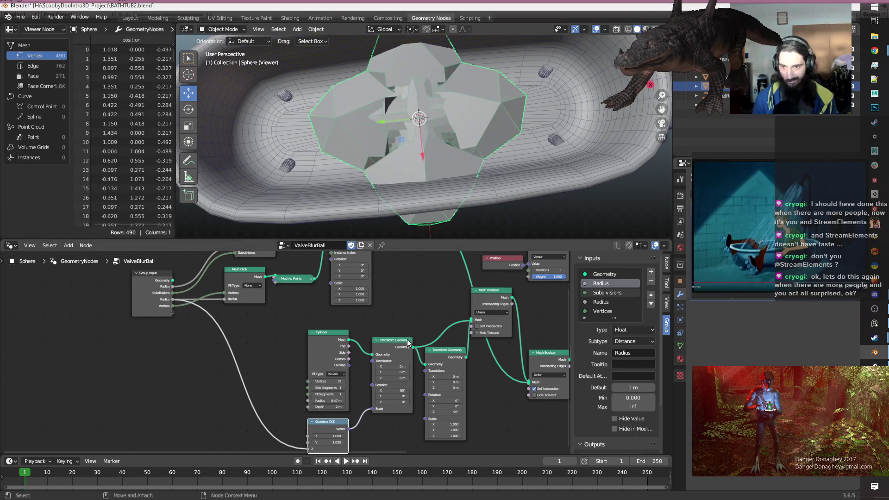
Move the Position, Blur Attribute, Set Position, Viewer and Group Output nodes farther from the second Mesh Boolean to free up space.
scroll(399, 302, "down", 2)
middle_click_drag(399, 302, 301, 321)
scroll(340, 322, "up", 1)
middle_click_drag(417, 385, 361, 402)
left_click_drag(300, 283, 426, 332)
left_click_drag(371, 315, 443, 314)
left_click(444, 380)
left_click_drag(441, 387, 514, 380)
left_click(468, 429)
left_click_drag(469, 429, 504, 410)
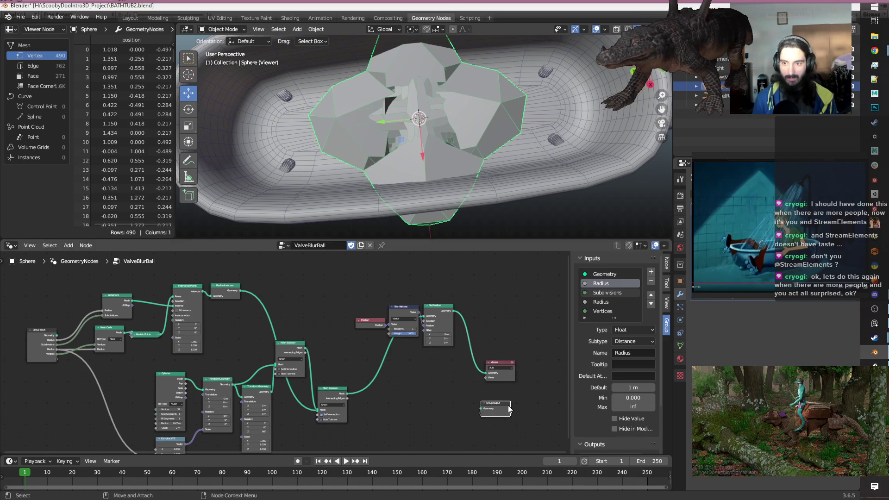
Duplicate the Viewer, connect the second Mesh Boolean's Mesh to the copy, and activate it to inspect the unblurred union up close.
left_click(500, 369)
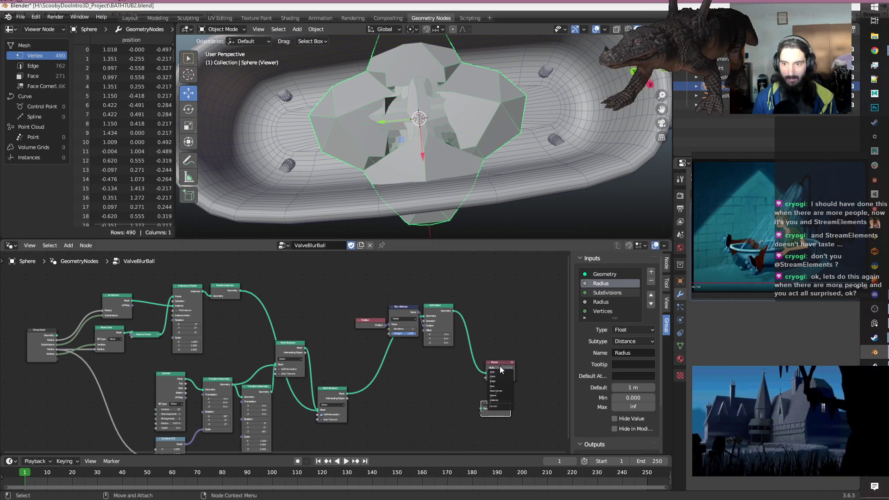
key("shift+d")
left_click(404, 410)
scroll(389, 412, "up", 4)
left_click_drag(370, 408, 421, 425)
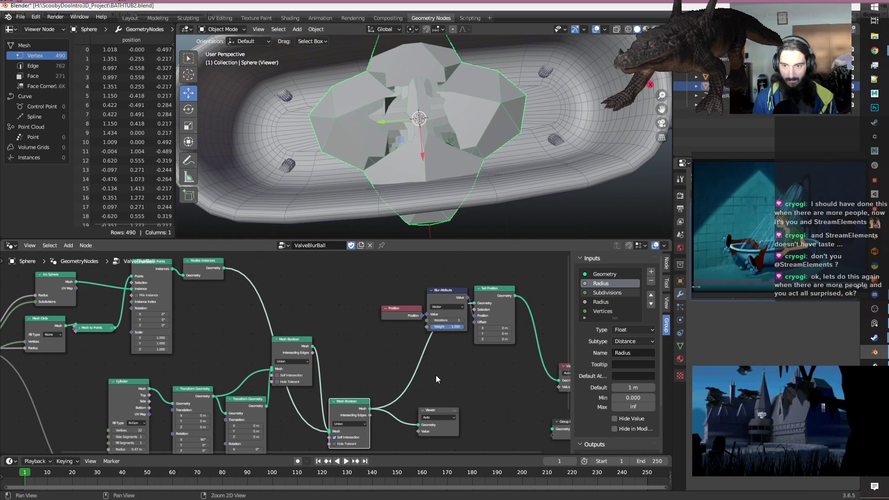
middle_click_drag(455, 413, 422, 384)
left_click(421, 383)
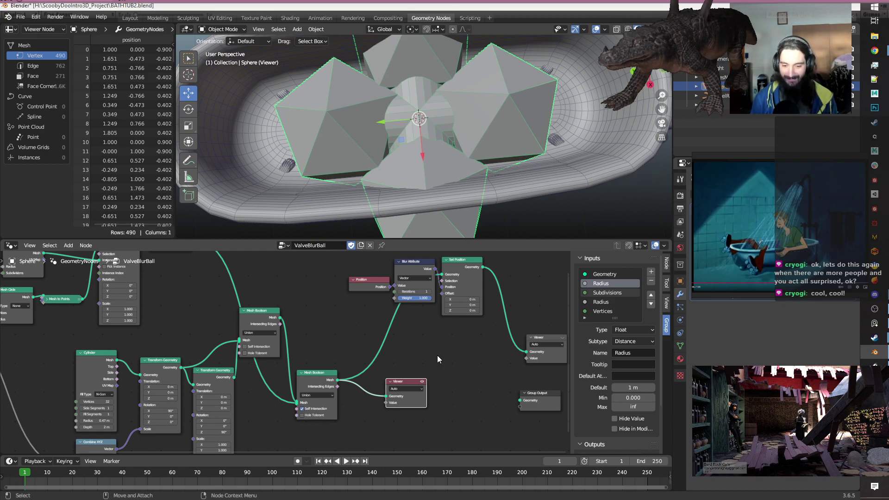
middle_click_drag(417, 353, 379, 359)
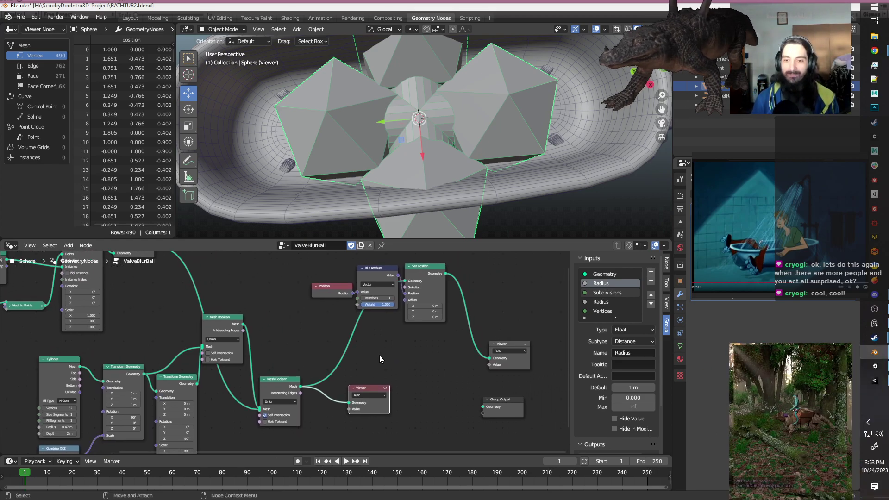
middle_click_drag(366, 139, 331, 208)
scroll(268, 331, "down", 2)
middle_click_drag(267, 331, 310, 331)
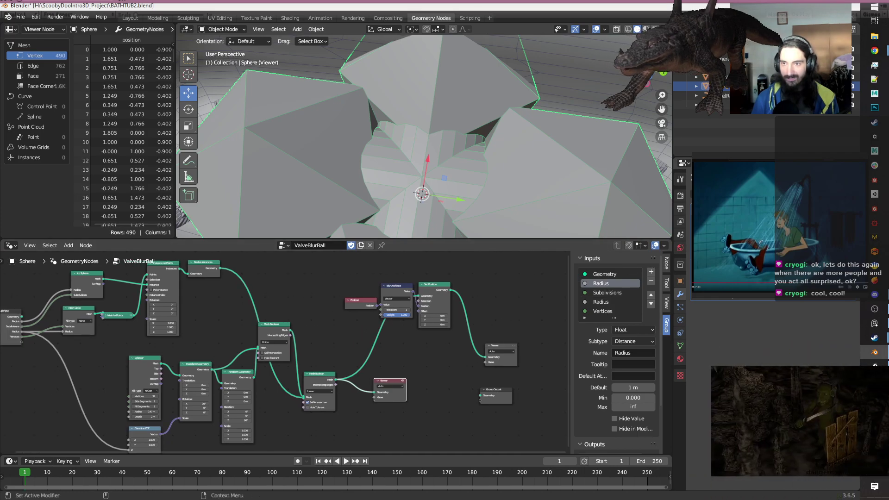
Raise the modifier's Subdivisions input for the ico spheres, comparing a coarser setting before returning to the finer one.
left_click(836, 245)
left_click(836, 245)
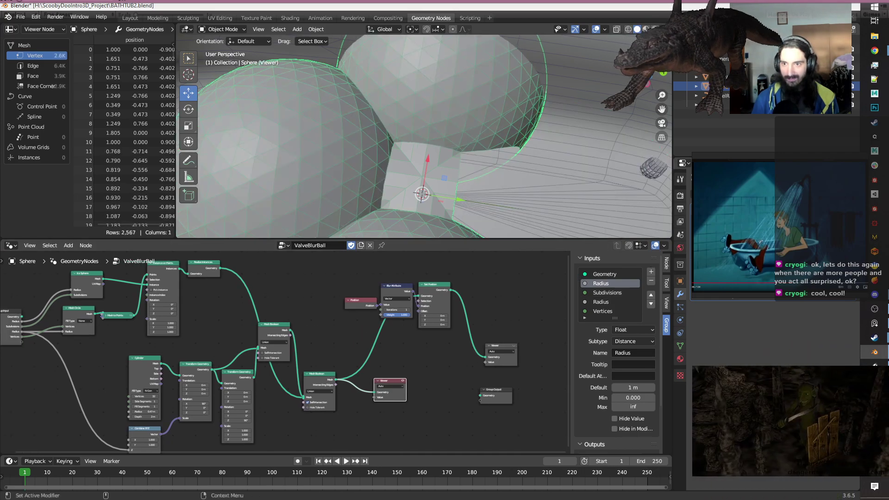
left_click(767, 246)
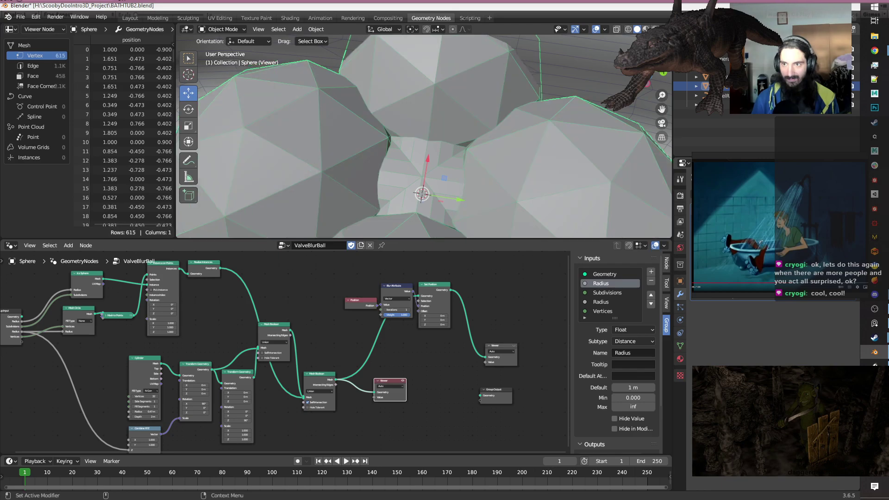
scroll(433, 194, "down", 4)
scroll(433, 195, "up", 2)
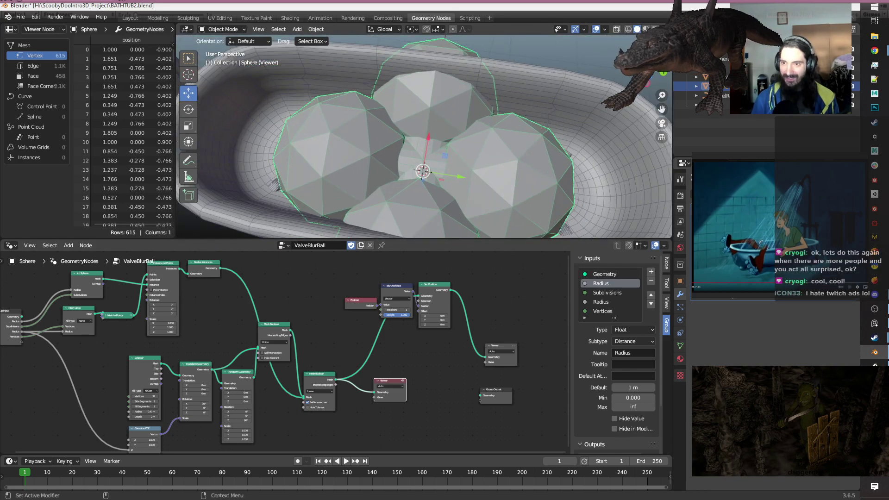
left_click(840, 245)
left_click(840, 245)
Switch between the Viewer after Set Position and the one after the second Mesh Boolean to compare blurred and unblurred geometry, ending on the unblurred union.
middle_click_drag(529, 177, 451, 62)
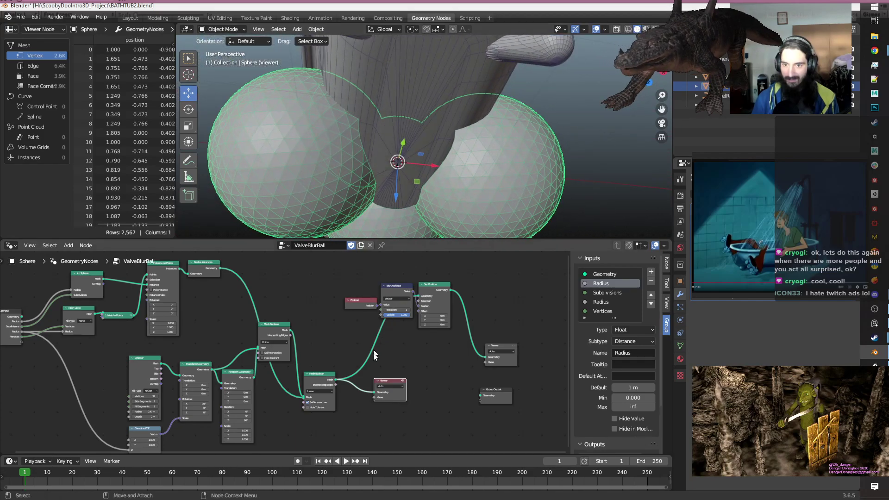
scroll(359, 370, "up", 2)
middle_click_drag(466, 382, 370, 382)
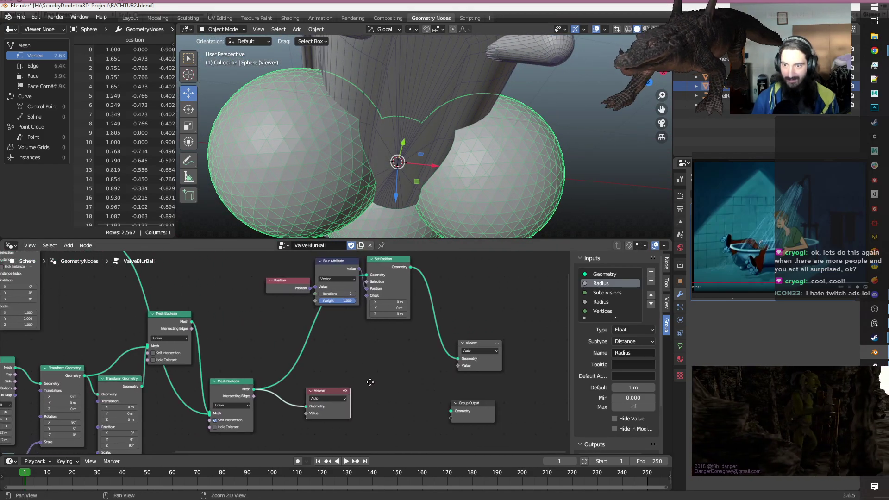
left_click(495, 343)
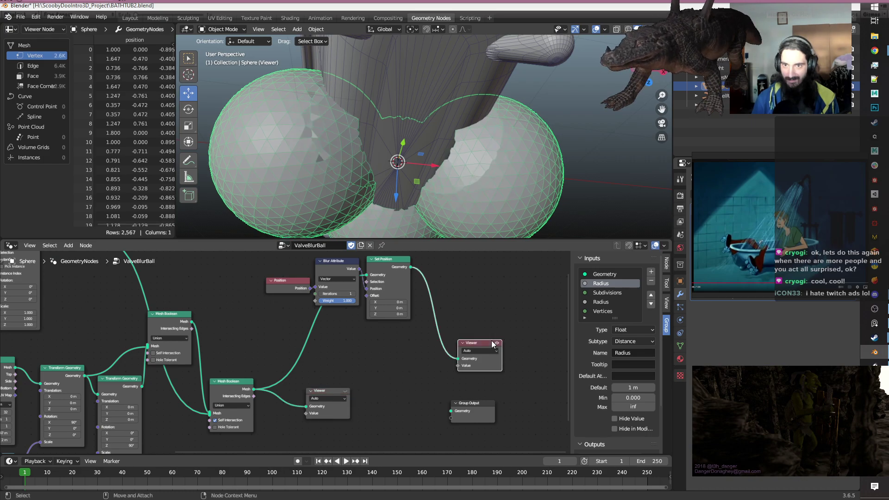
middle_click_drag(379, 111, 404, 184)
scroll(392, 179, "up", 4)
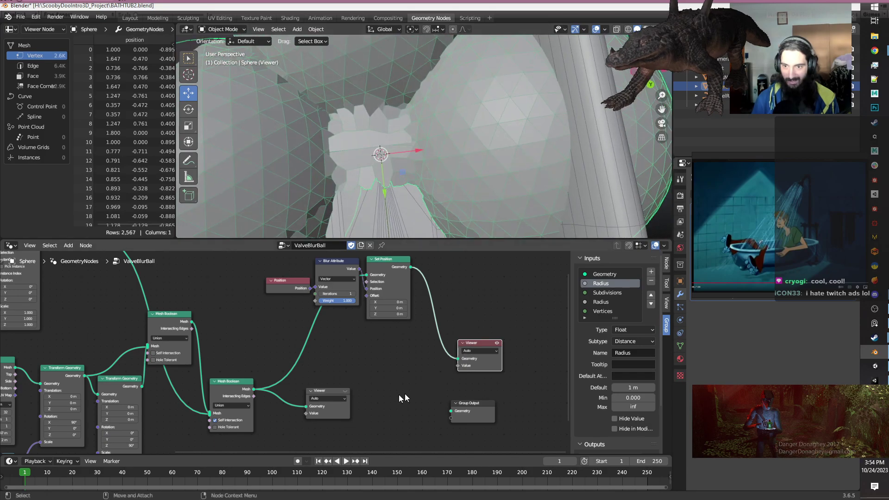
left_click(348, 390)
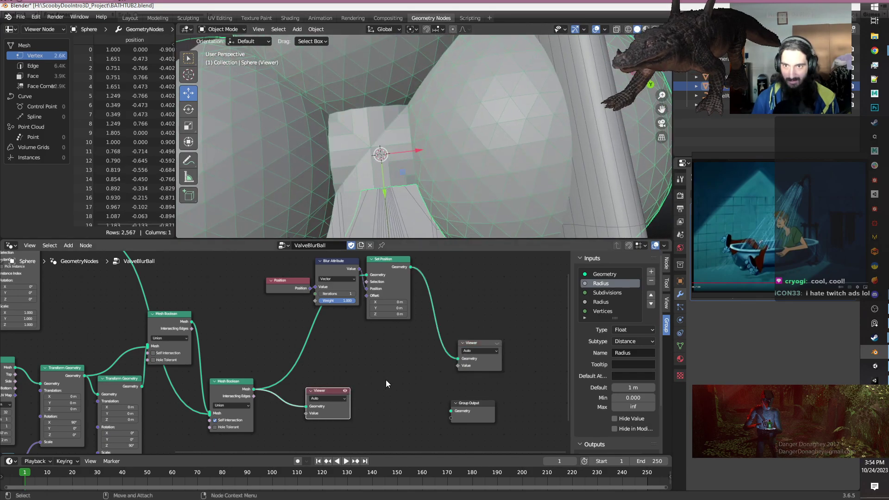
key("Home")
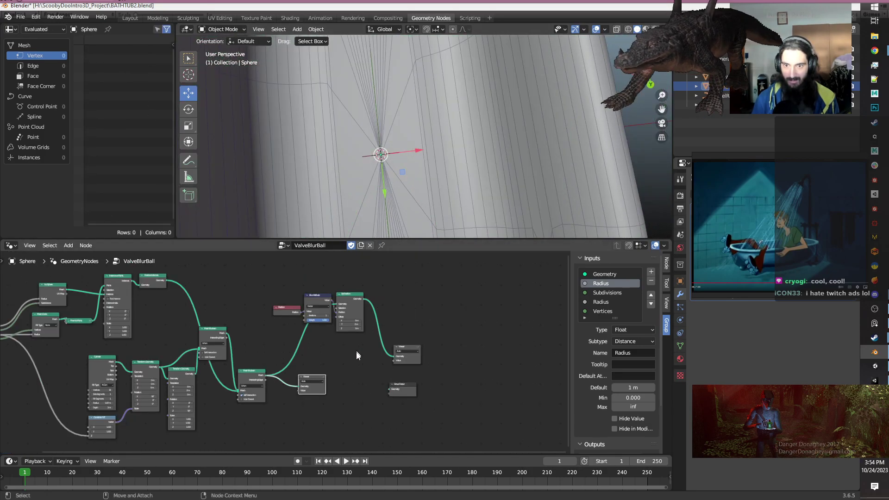
left_click(324, 377)
Lower the modifier's ico sphere Radius input so the balls shrink around the crossed cylinders.
middle_click_drag(379, 215, 446, 135)
middle_click_drag(272, 279, 468, 294)
scroll(266, 336, "up", 5)
scroll(262, 337, "up", 1)
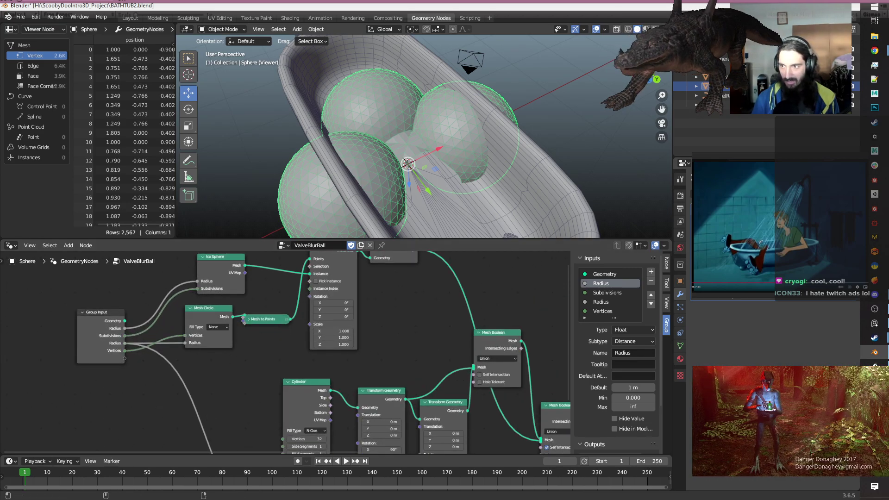
left_click_drag(805, 237, 792, 237)
mouse_move(426, 156)
middle_mouse_down()
mouse_move(422, 184)
mouse_move(449, 190)
mouse_move(484, 146)
mouse_move(432, 126)
mouse_move(416, 160)
middle_mouse_up()
scroll(449, 176, "up", 3)
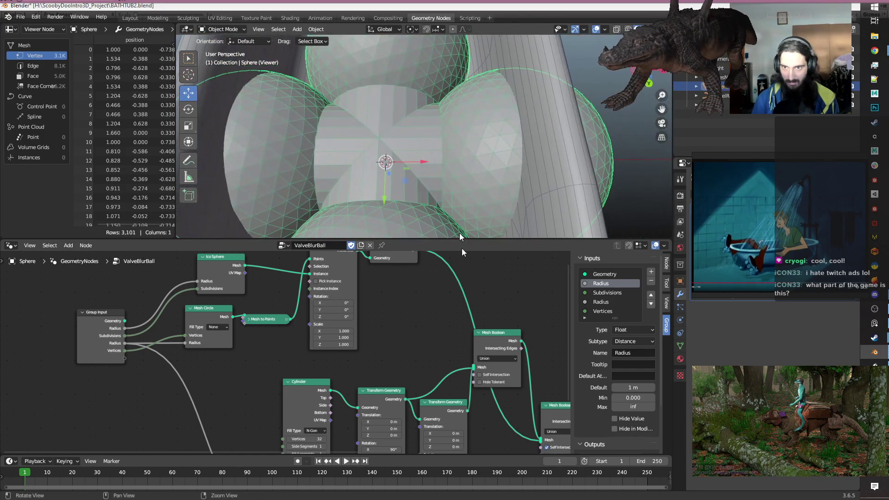
Insert a Subdivide Mesh node between the second Mesh Boolean and Set Position, and activate the Viewer connected to Set Position.
scroll(465, 319, "down", 2)
middle_click_drag(496, 396, 222, 383)
scroll(280, 355, "up", 1)
middle_click_drag(290, 352, 346, 360)
scroll(327, 363, "up", 1)
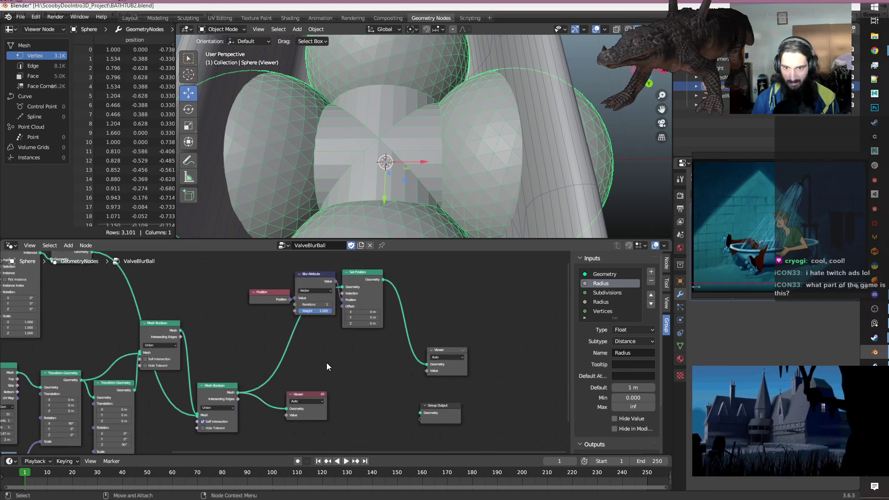
key("shift+a")
type("subd")
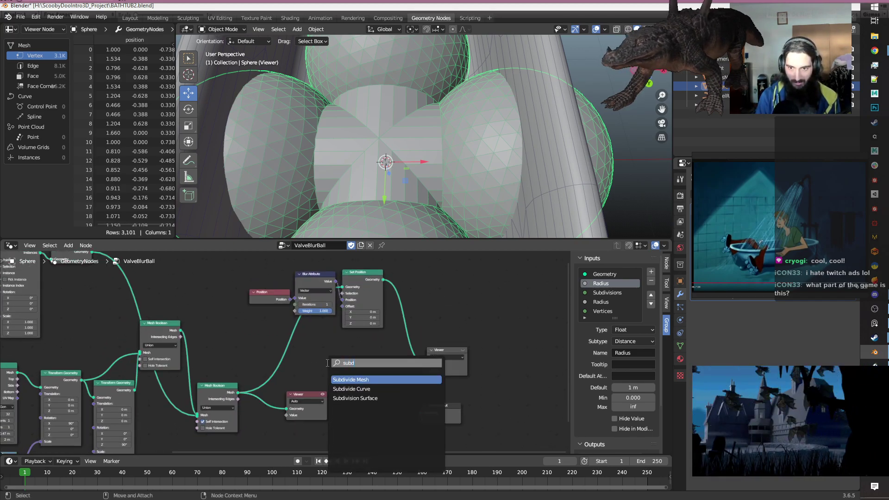
key("Return")
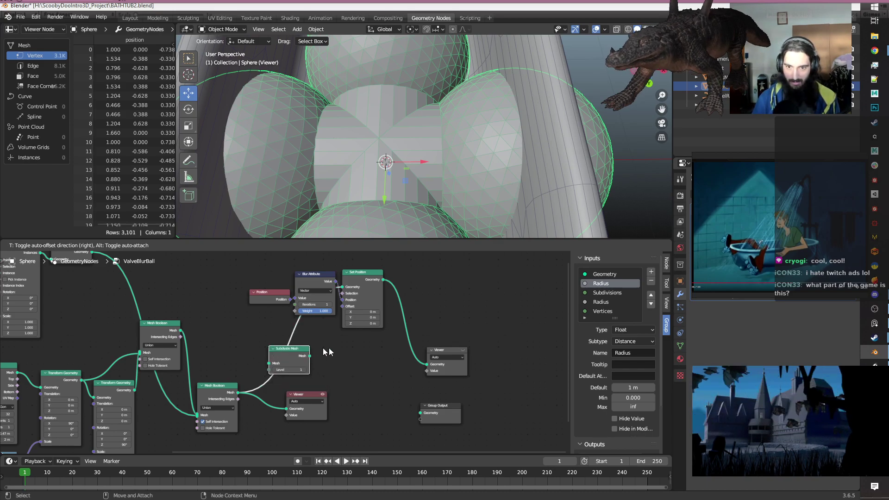
left_click(269, 352)
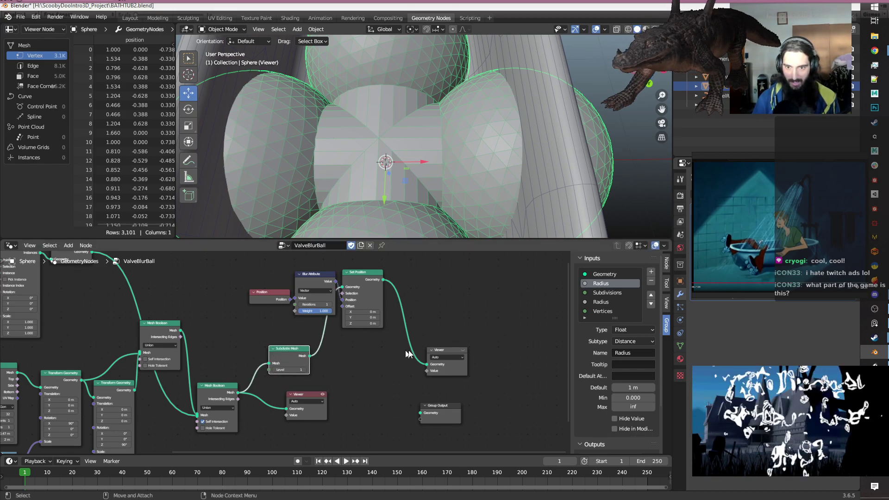
left_click(464, 351)
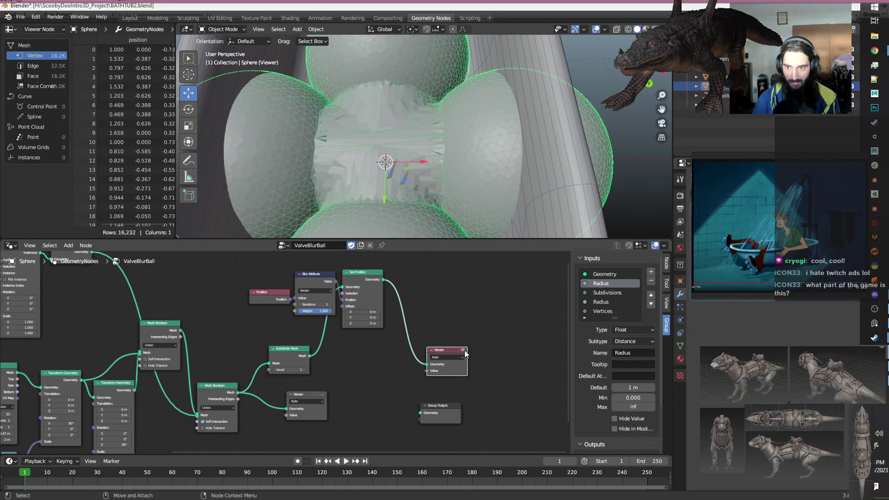
Set the Subdivide Mesh node's Level to 2 and inspect the blurred joints between the balls and cylinders.
middle_click_drag(431, 109, 454, 133)
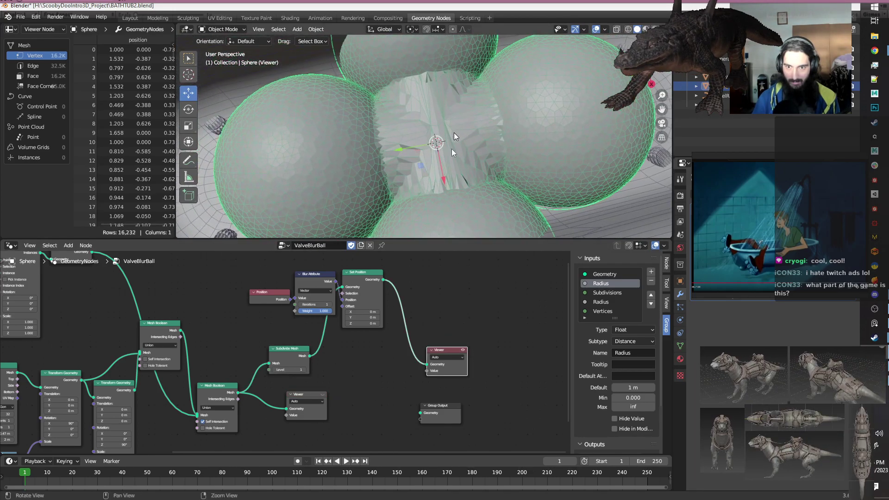
left_click(290, 369)
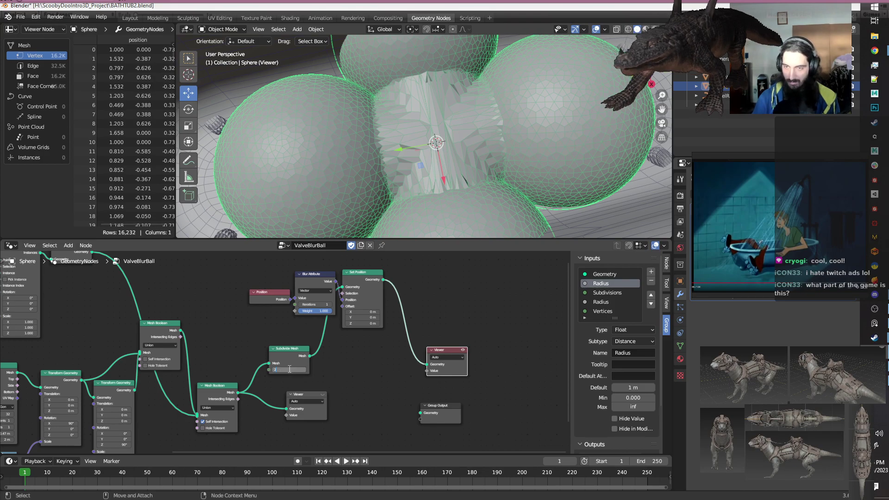
key("Return")
scroll(289, 369, "down", 1)
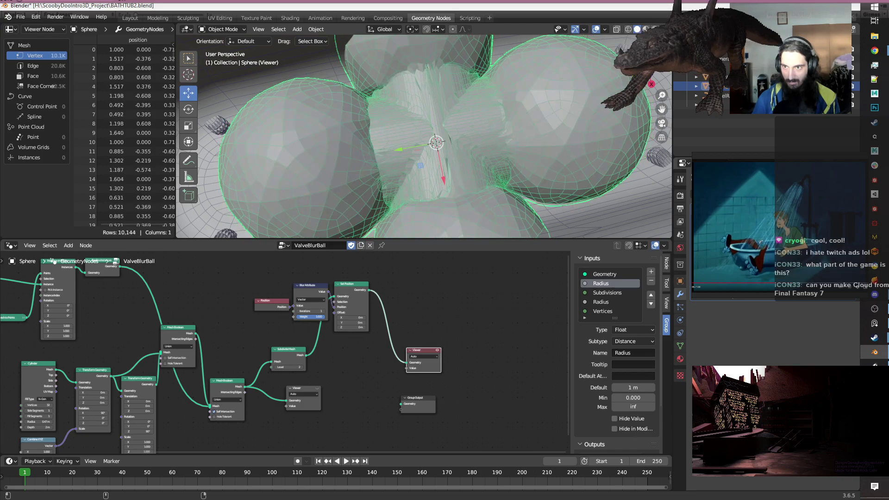
middle_click_drag(486, 125, 427, 131)
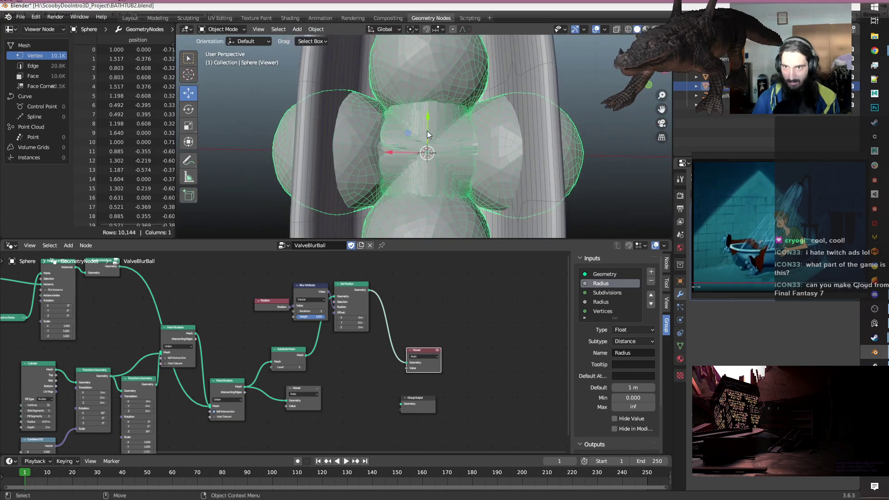
scroll(427, 130, "up", 4)
middle_click_drag(339, 126, 448, 57)
scroll(432, 93, "down", 5)
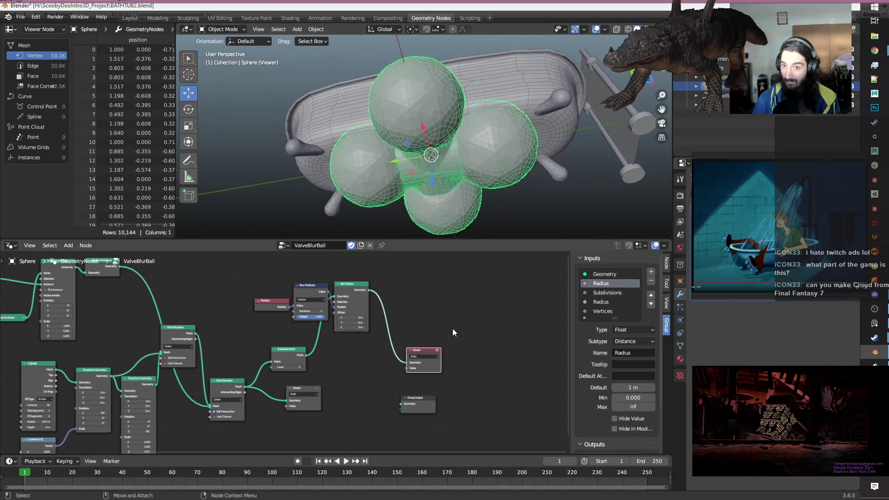
Insert a Set Shade Smooth node between Set Position and the Viewer, and connect its Geometry to the Group Output as well.
key("shift+a")
type("sm")
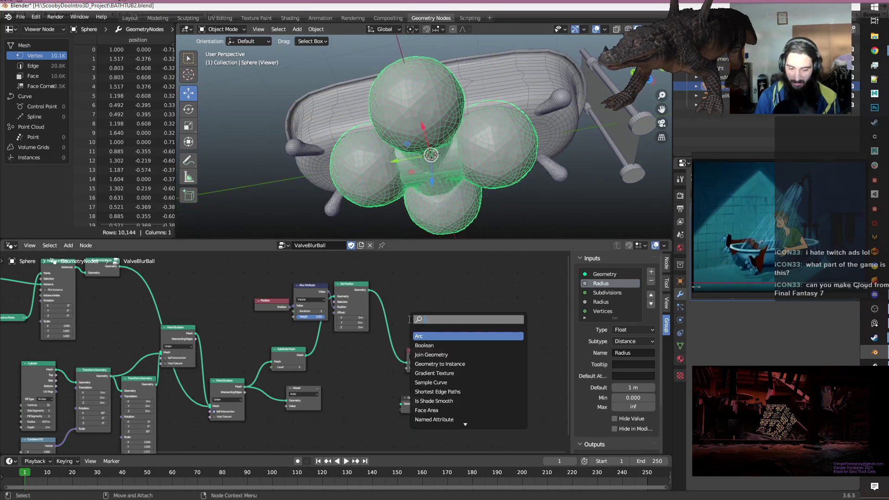
type("oo")
key("Down")
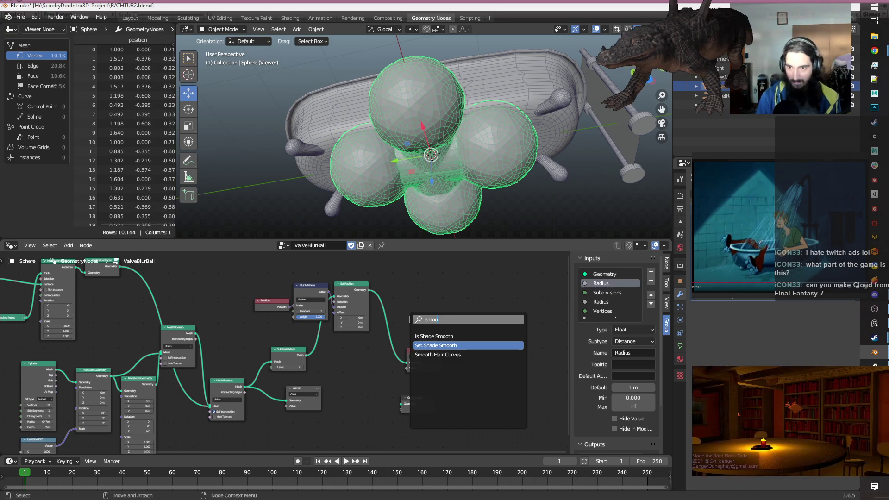
key("Return")
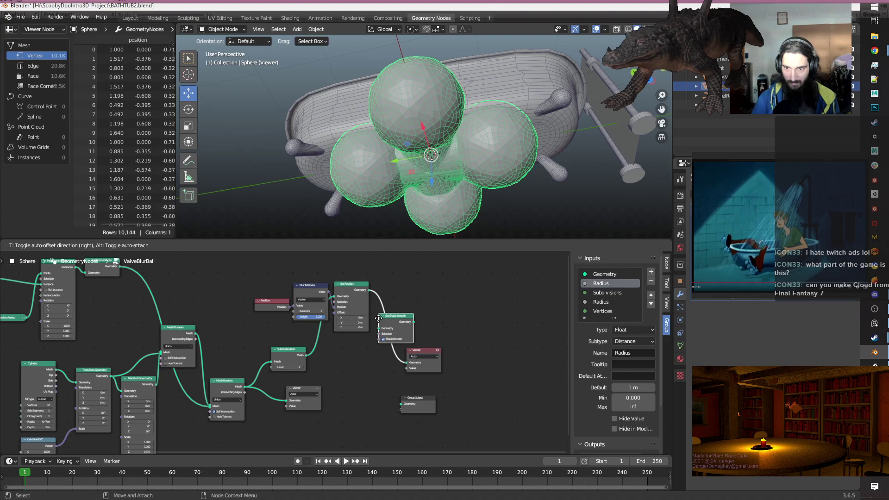
left_click(389, 318)
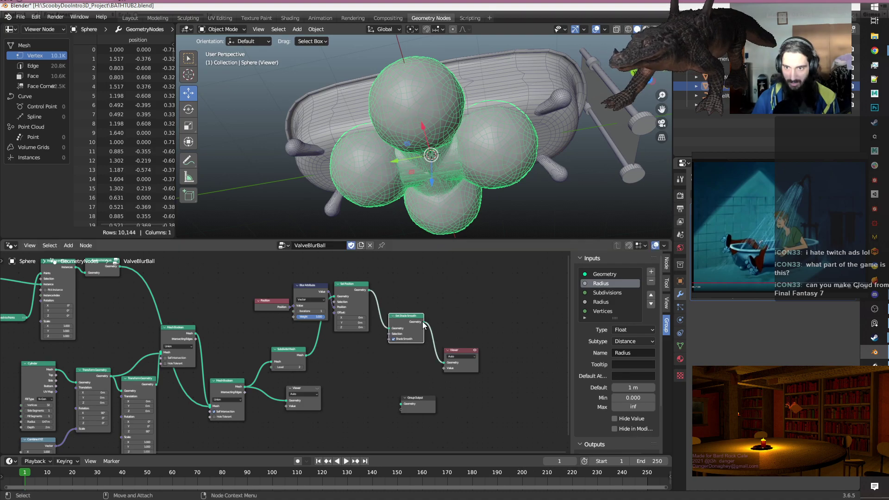
left_click_drag(422, 323, 401, 404)
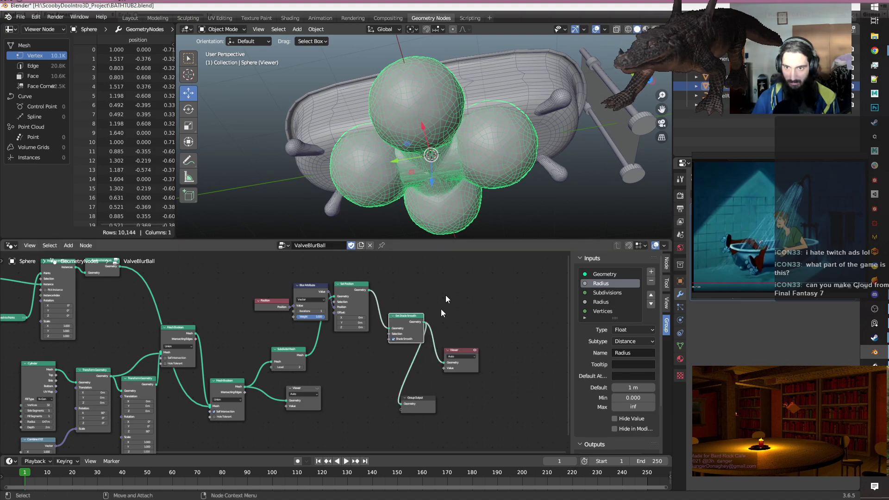
Hide the wireframe overlay briefly to check the smooth shading, restore it, and examine the joints around the crossed cylinders.
middle_click_drag(466, 121, 477, 157)
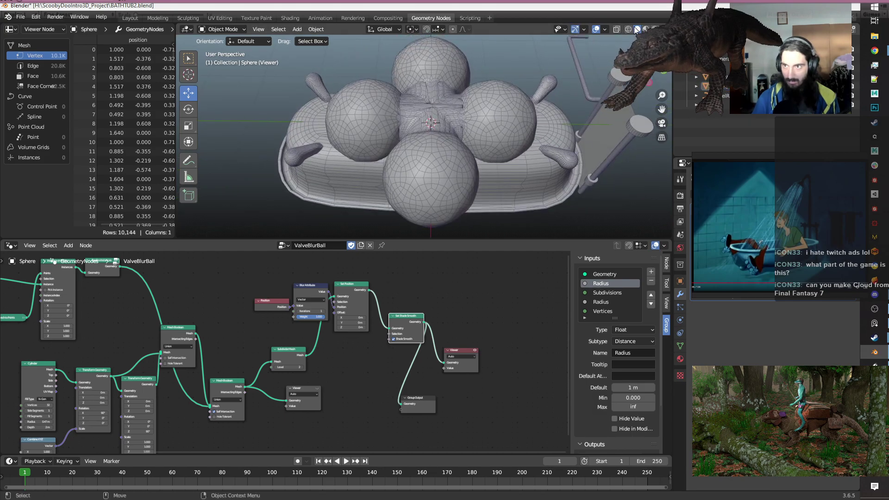
left_click(604, 29)
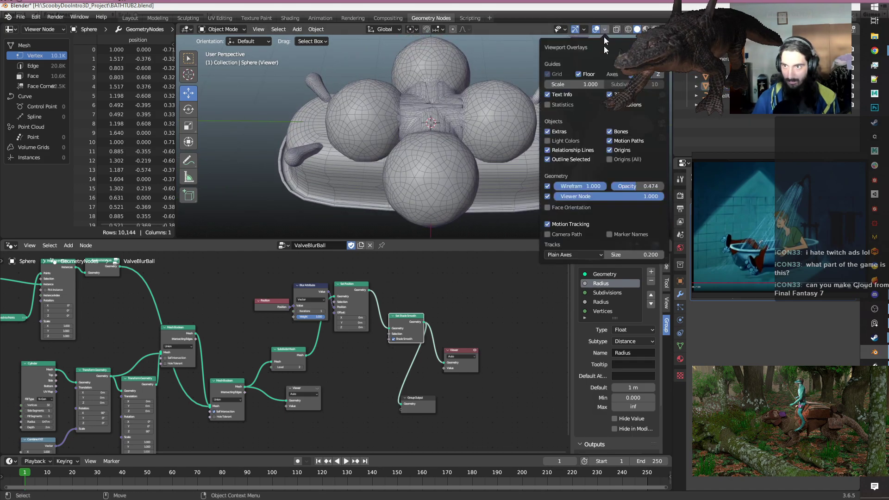
left_click(547, 186)
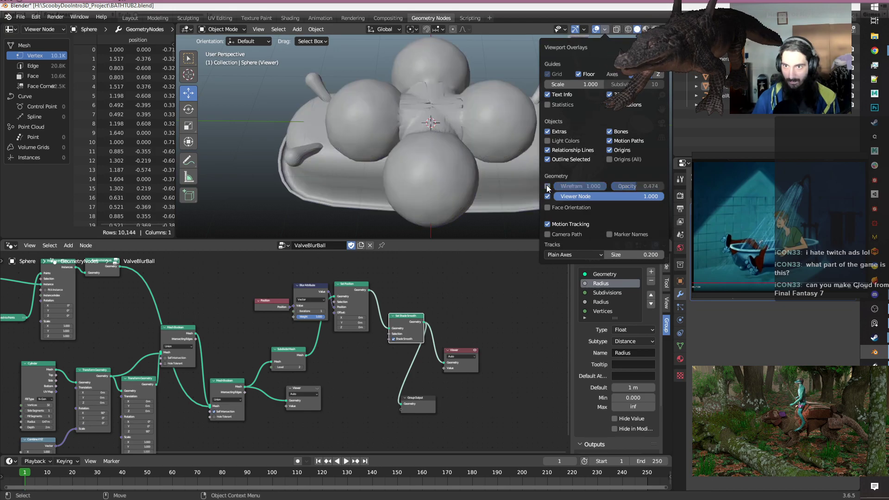
left_click(548, 187)
middle_click_drag(432, 101, 429, 151)
scroll(446, 151, "up", 4)
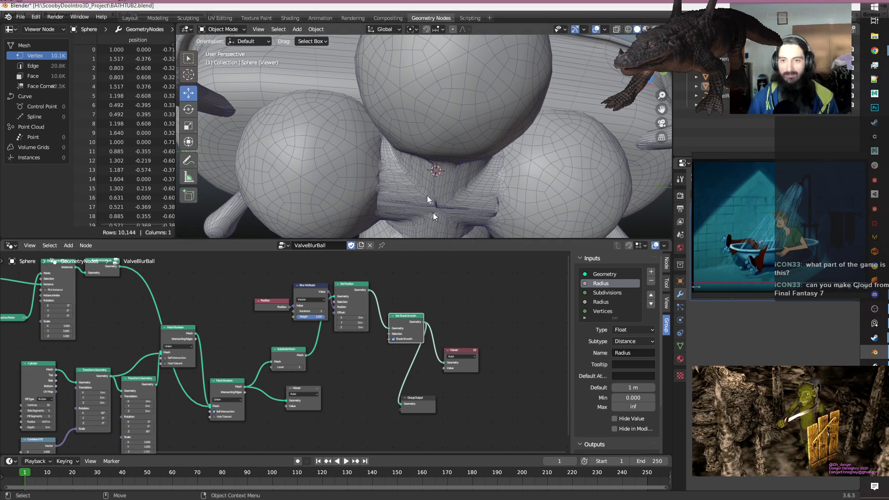
scroll(408, 154, "down", 5)
scroll(408, 156, "up", 2)
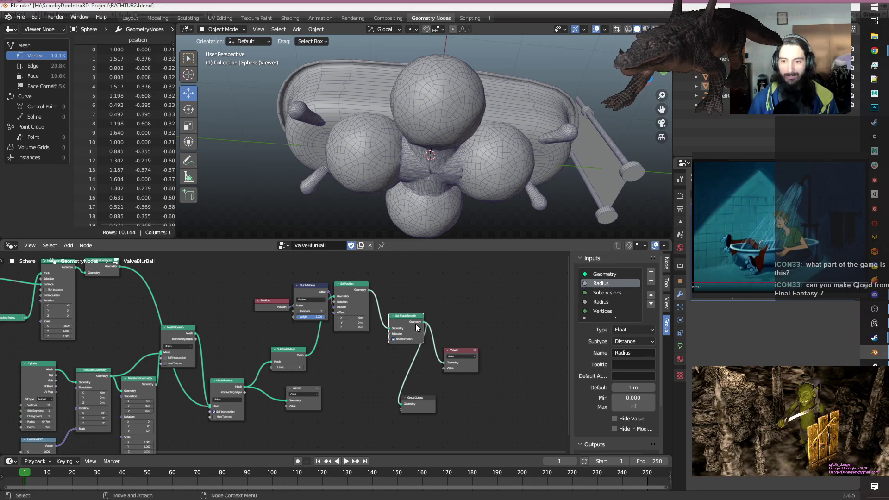
Raise the Blur Attribute node's Iterations, trying 2 before setting 3.
scroll(365, 351, "up", 1)
middle_click_drag(337, 343, 307, 354, "alt")
scroll(287, 354, "up", 1)
double_click(288, 310)
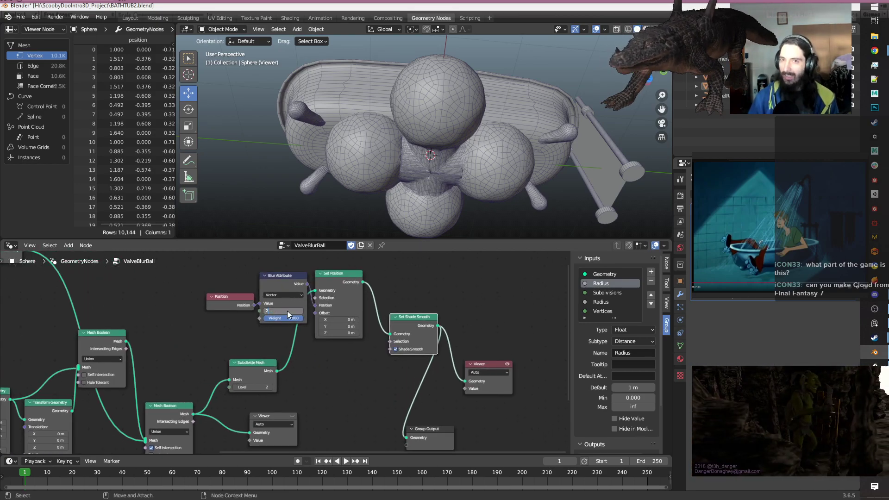
type("2")
key("Return")
scroll(287, 324, "up", 1)
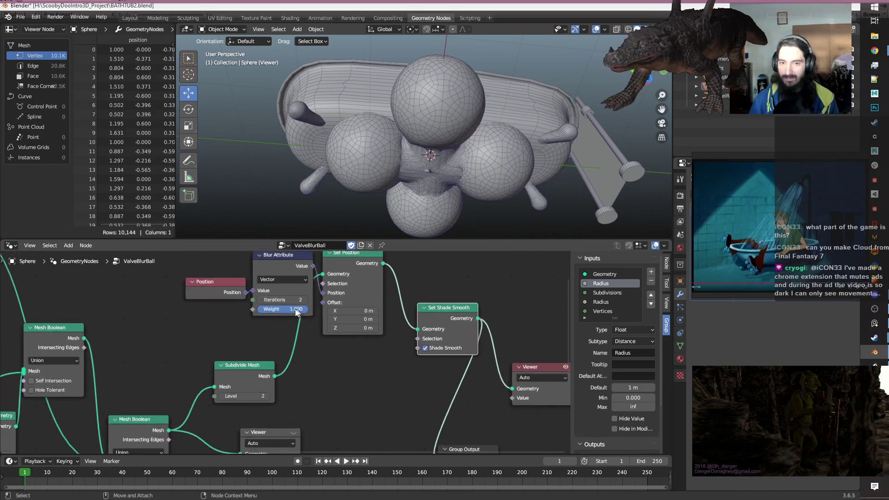
double_click(285, 300)
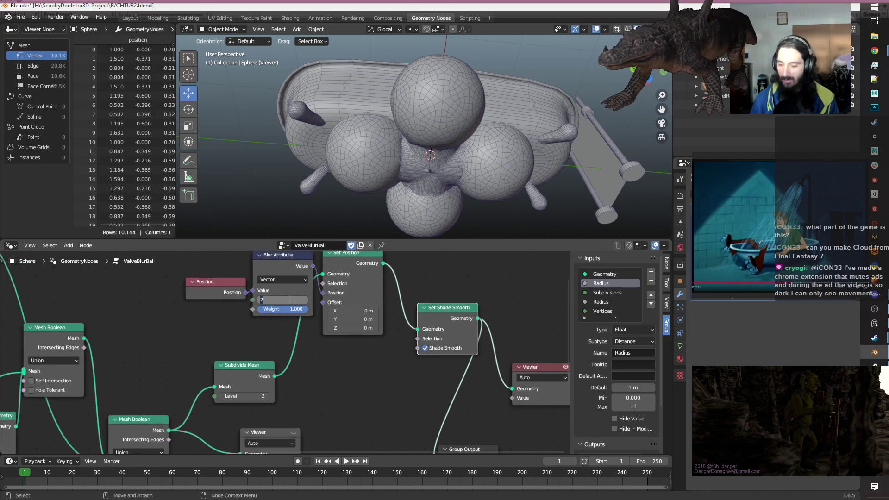
type("3")
key("Return")
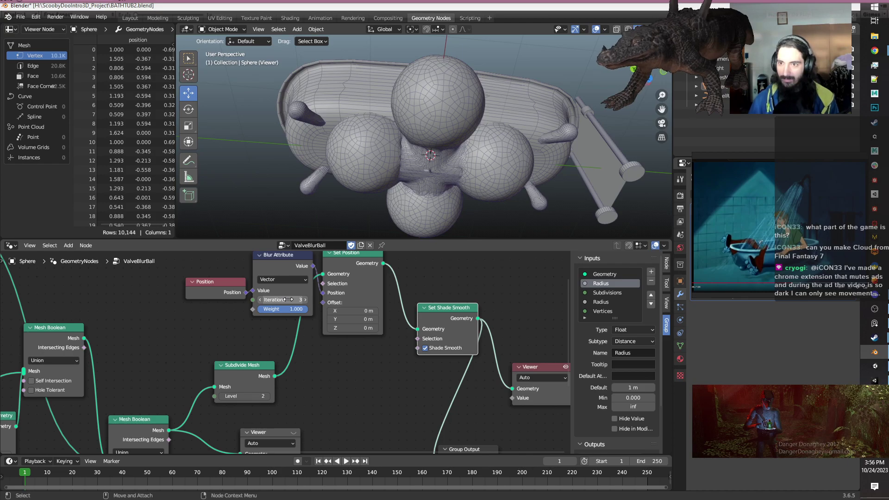
Insert a Math node set to Add in the link between the Group Input and the Combine XYZ node's Z input.
scroll(349, 376, "down", 2)
left_click_drag(518, 143, 511, 118, "alt")
scroll(511, 118, "up", 4)
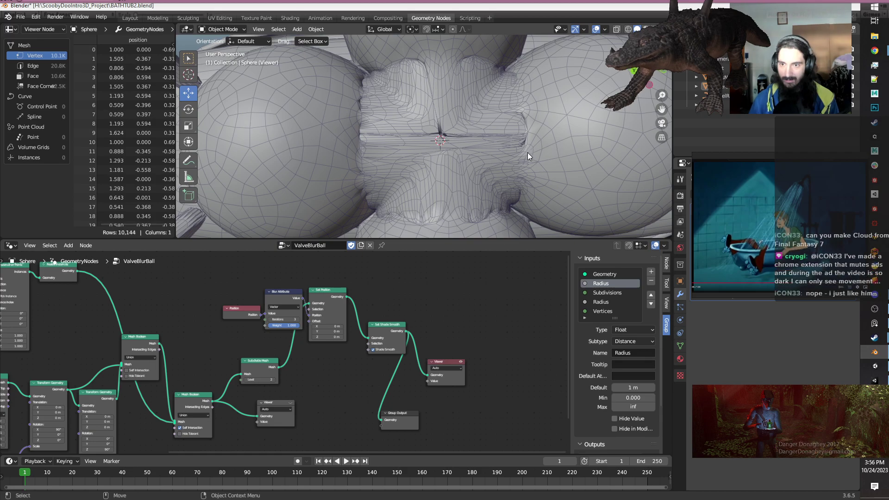
middle_click_drag(518, 168, 495, 159)
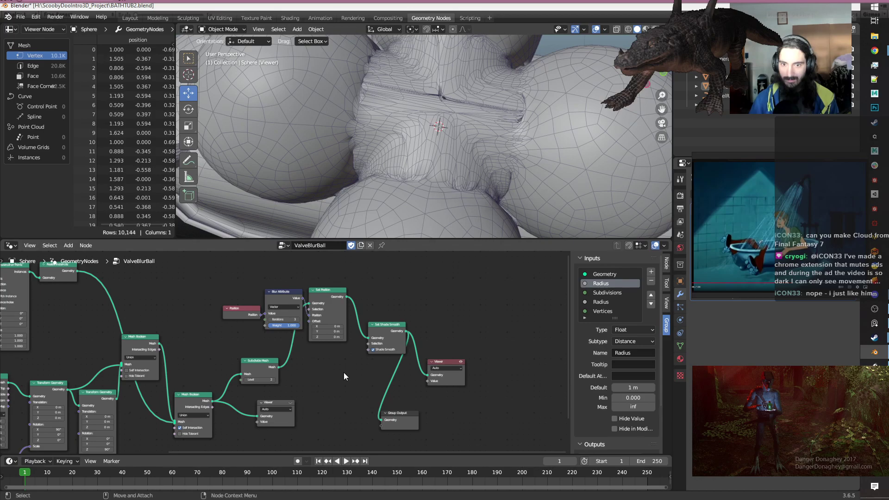
scroll(239, 399, "down", 3)
middle_click_drag(240, 399, 305, 400)
scroll(260, 429, "up", 3)
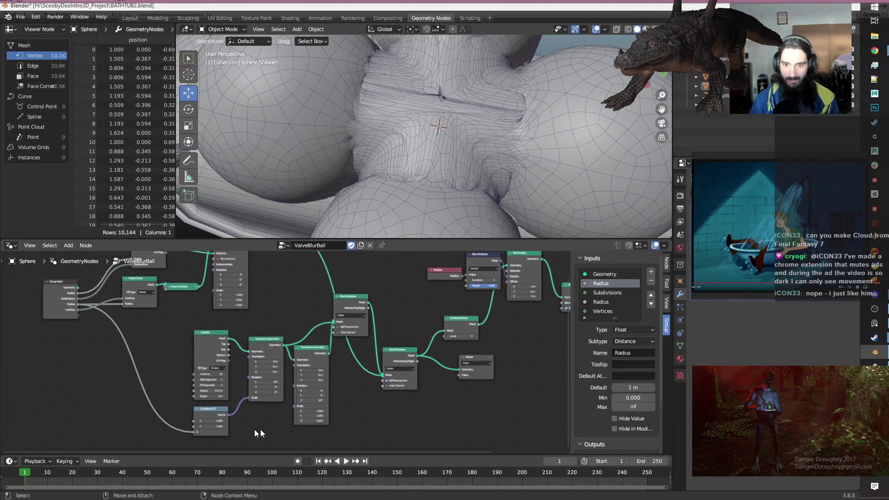
middle_click_drag(261, 434, 343, 398)
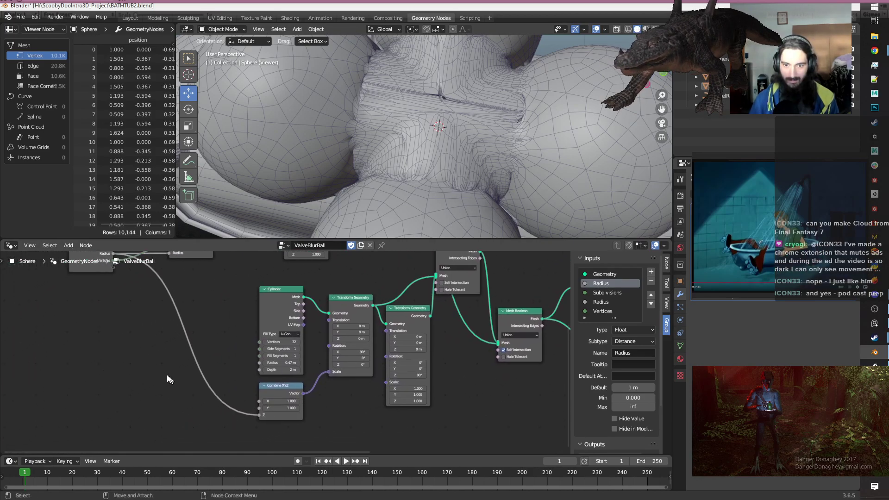
key("shift+a")
key("s")
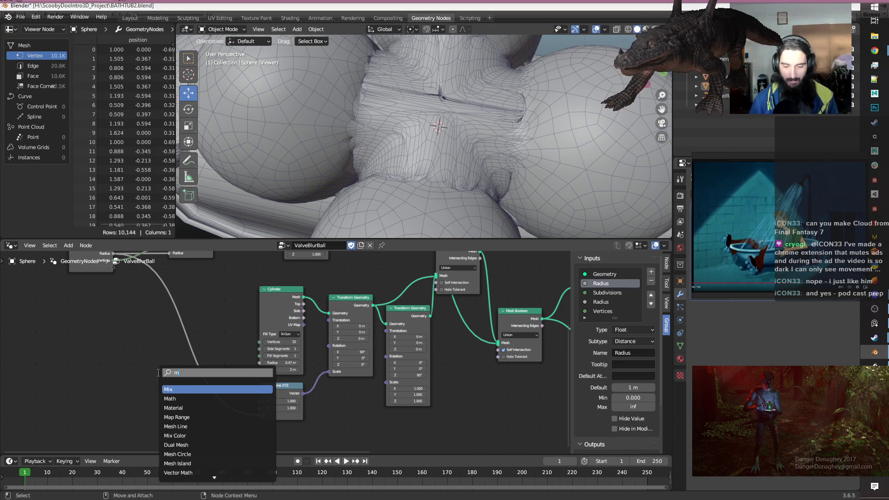
type("m")
left_click(171, 398)
left_click(198, 388)
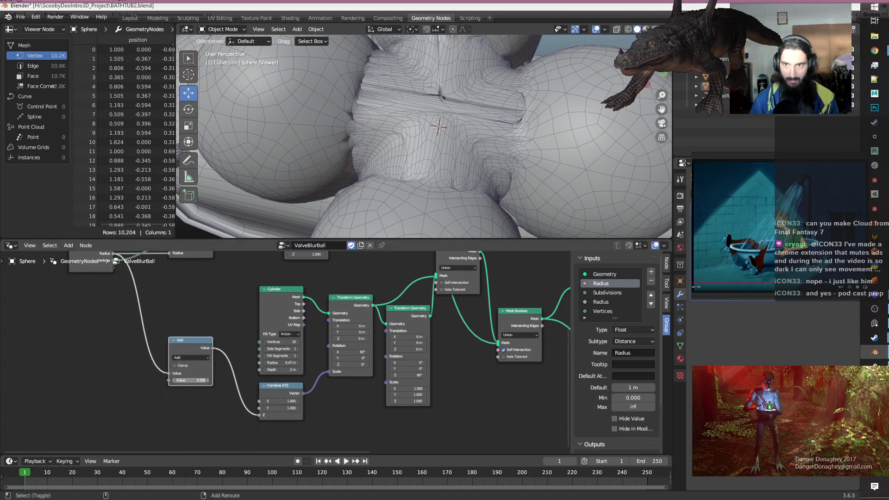
left_click_drag(191, 380, 207, 372, "shift")
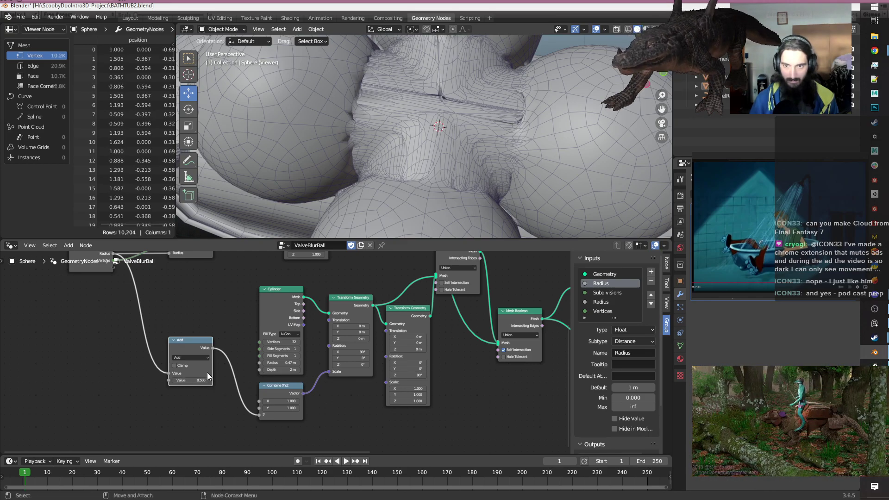
Preview the output of the final Mesh Boolean through its attached Viewer node.
scroll(207, 372, "down", 3)
middle_click_drag(348, 302, 243, 360)
scroll(279, 340, "up", 2)
middle_click_drag(388, 427, 374, 424)
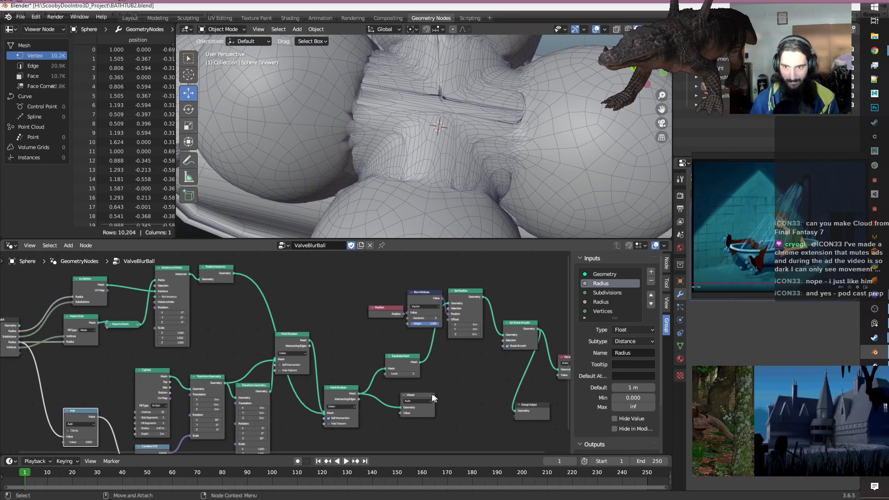
left_click(430, 396)
left_click(417, 401)
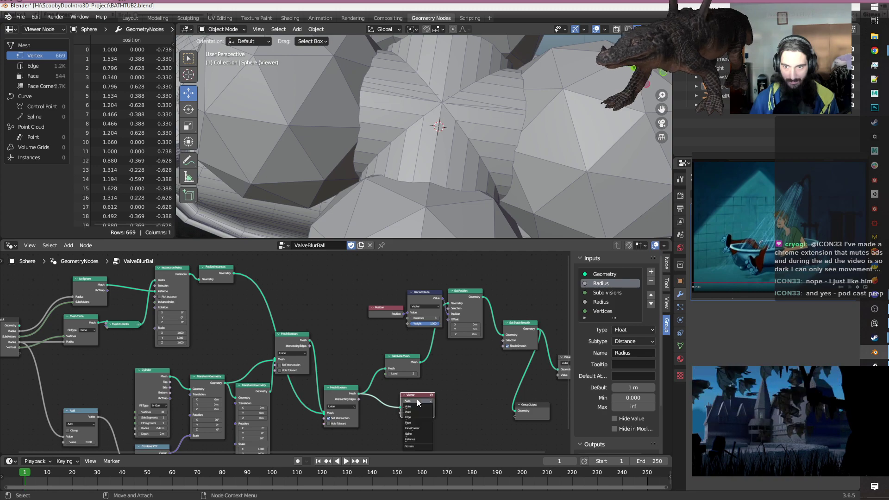
left_click(417, 401)
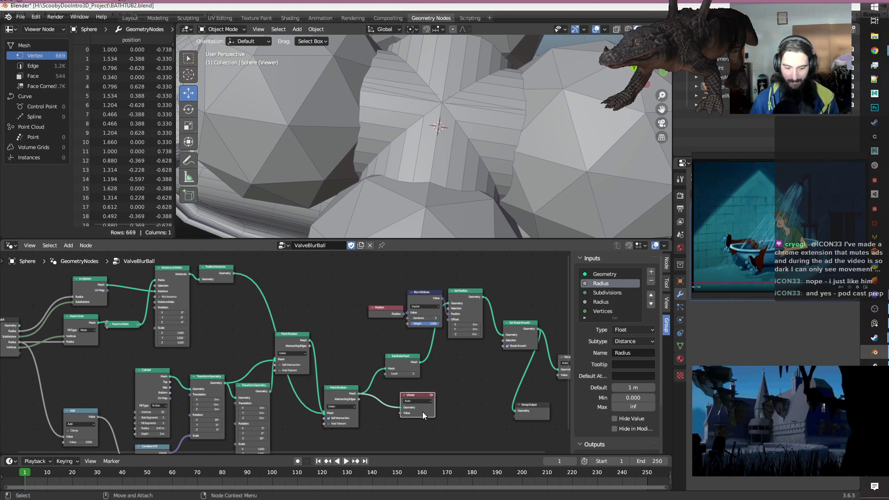
Duplicate the Viewer, place it above the cylinders' Mesh Boolean, and connect that boolean's Mesh output to preview the crossed cylinders.
key("shift+d")
left_click(327, 295)
left_click_drag(310, 340, 337, 288)
left_click(336, 278)
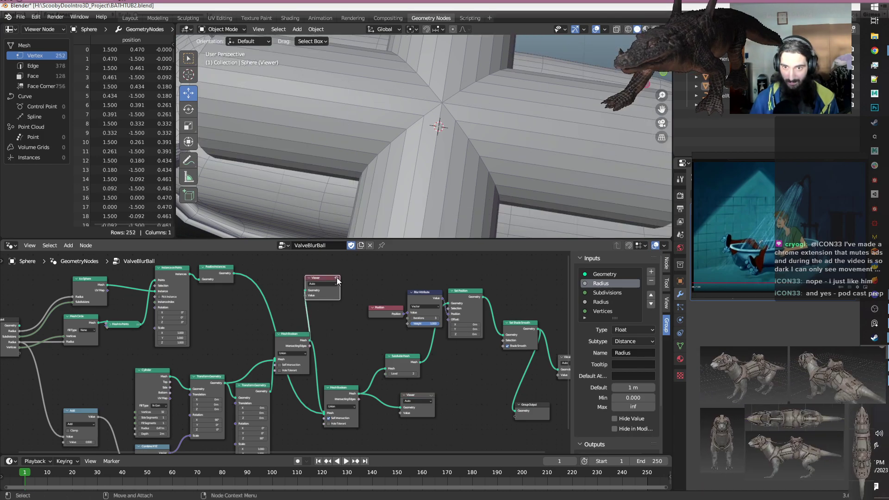
scroll(477, 133, "down", 7)
scroll(476, 132, "up", 4)
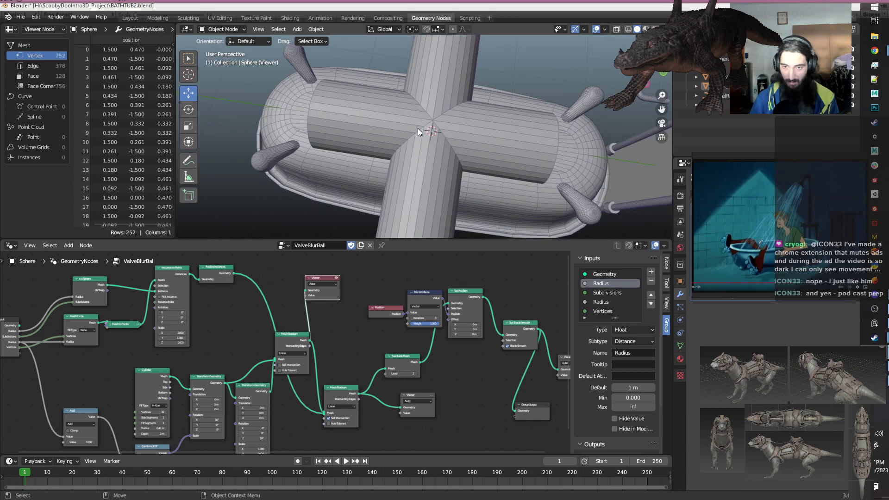
left_click(321, 328)
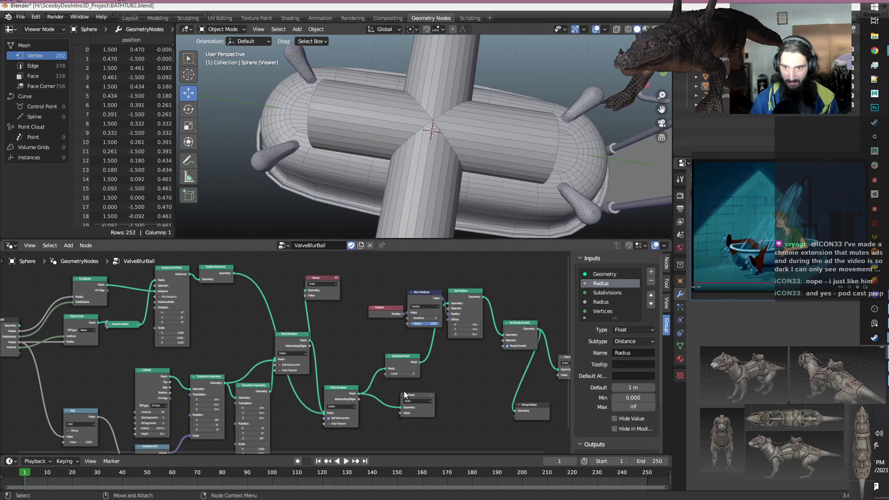
Move the final Mesh Boolean and all nodes after it to the right, leaving a gap behind the cylinders' Mesh Boolean.
scroll(476, 434, "down", 3)
left_click_drag(506, 421, 310, 319)
left_click_drag(390, 318, 485, 318)
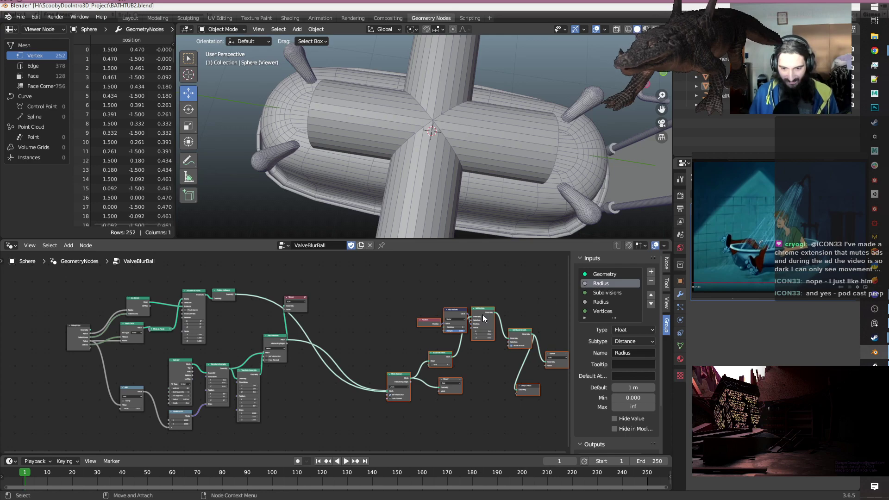
left_click(407, 318)
middle_click_drag(375, 316, 327, 318)
Shift the final Mesh Boolean and its downstream nodes up level with the cylinders' Mesh Boolean, and save the file.
left_click_drag(332, 282, 532, 426)
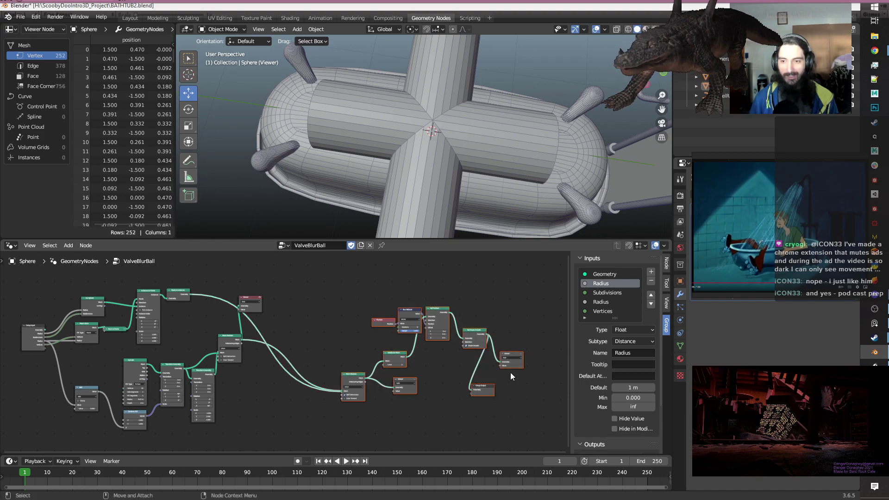
left_click_drag(470, 330, 465, 311)
left_click(446, 397)
left_click_drag(337, 355, 343, 332)
left_click(341, 397)
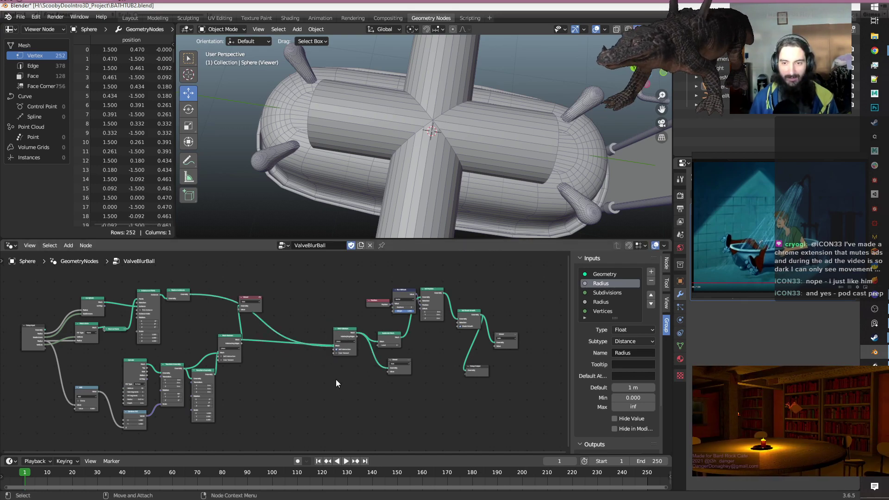
key("ctrl+s")
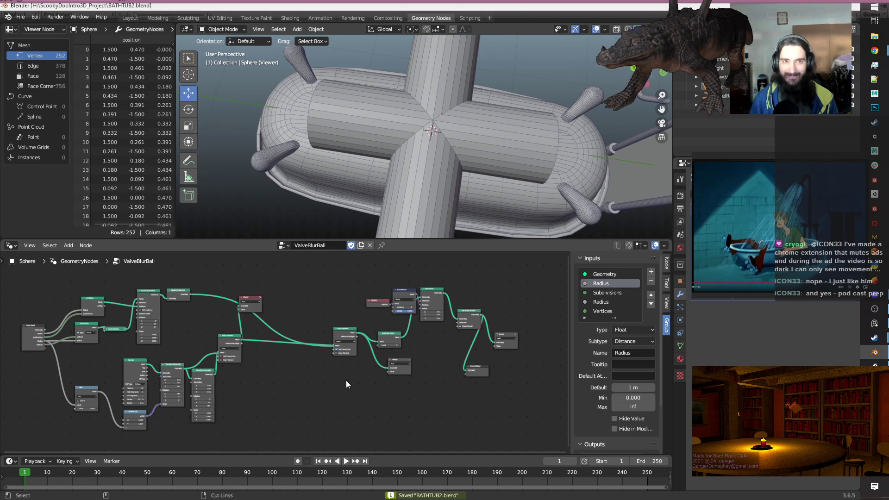
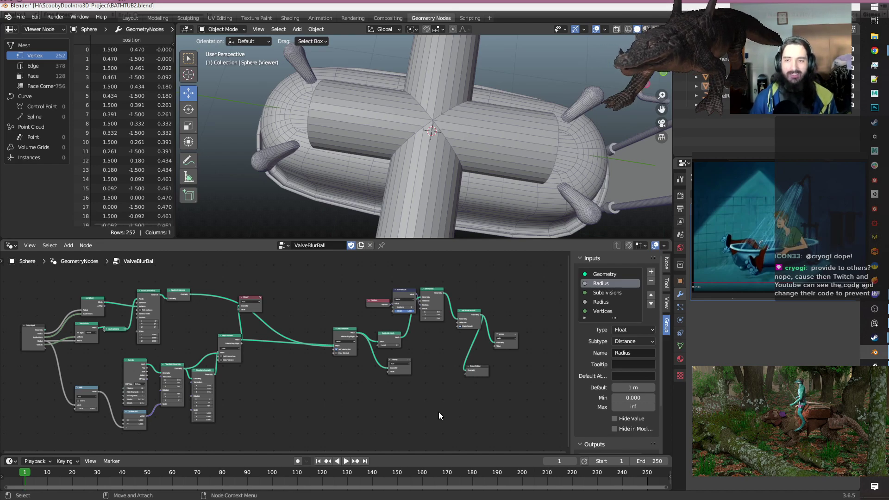
Move the Group Output far to the right of Set Shade Smooth, and nudge the downstream nodes into line.
middle_click_drag(460, 388, 333, 416)
scroll(366, 398, "up", 1)
left_click_drag(361, 404, 491, 344)
left_click(364, 421)
scroll(363, 421, "down", 2)
middle_click_drag(341, 415, 385, 413)
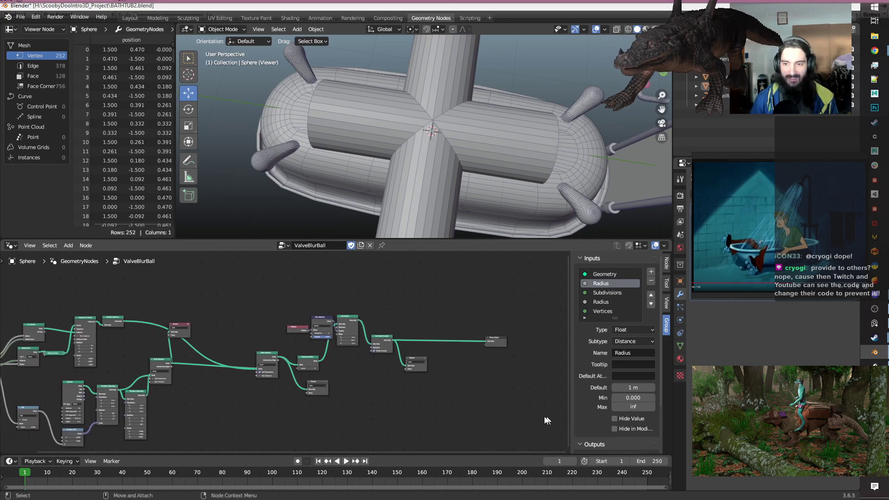
left_click_drag(553, 439, 237, 291)
left_click_drag(495, 343, 495, 336)
left_click(472, 368)
middle_click_drag(471, 382, 387, 403)
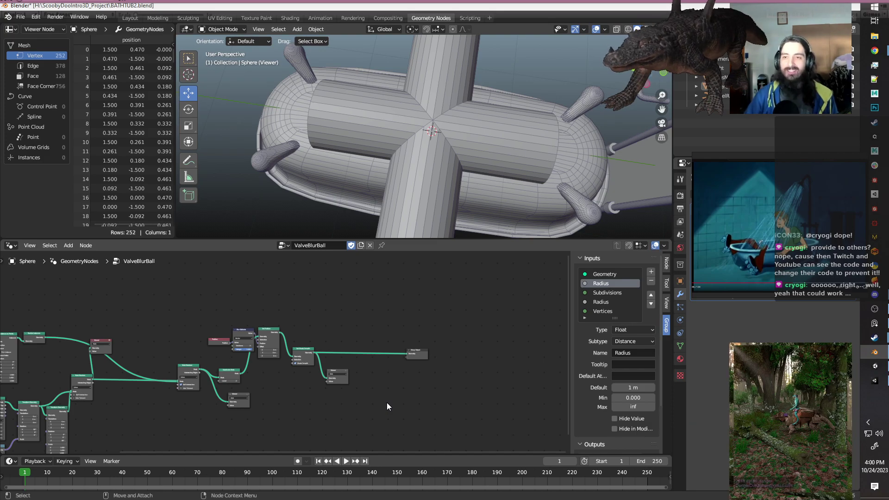
Preview the smooth-shaded result through the Viewer after Set Shade Smooth, and turn that Viewer off again.
scroll(386, 402, "up", 3)
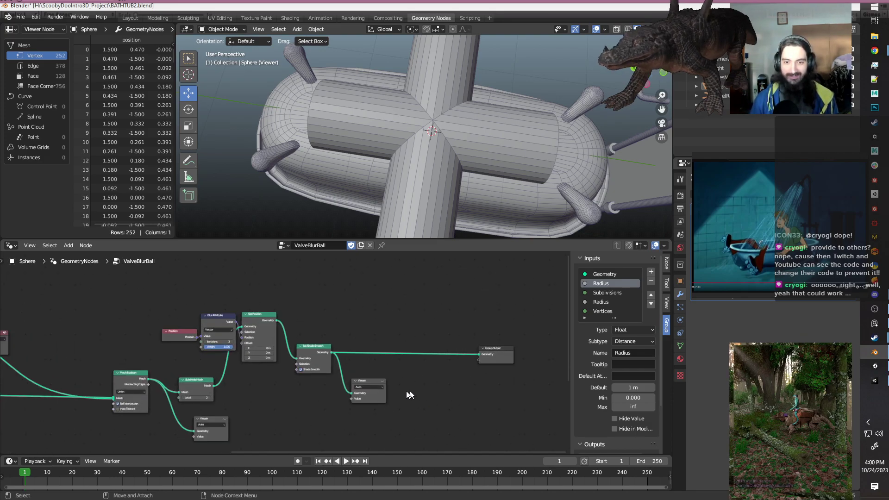
left_click(383, 380)
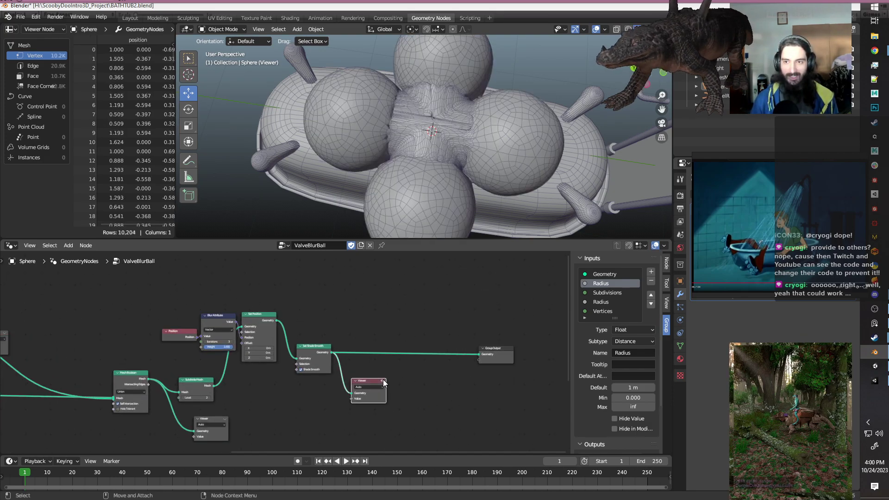
left_click(383, 381)
Activate the Viewer attached to the cylinders' Mesh Boolean and move it farther right to free space beside the boolean.
scroll(274, 419, "down", 1)
middle_click_drag(274, 419, 442, 351)
scroll(260, 326, "up", 1)
middle_click_drag(254, 324, 323, 395)
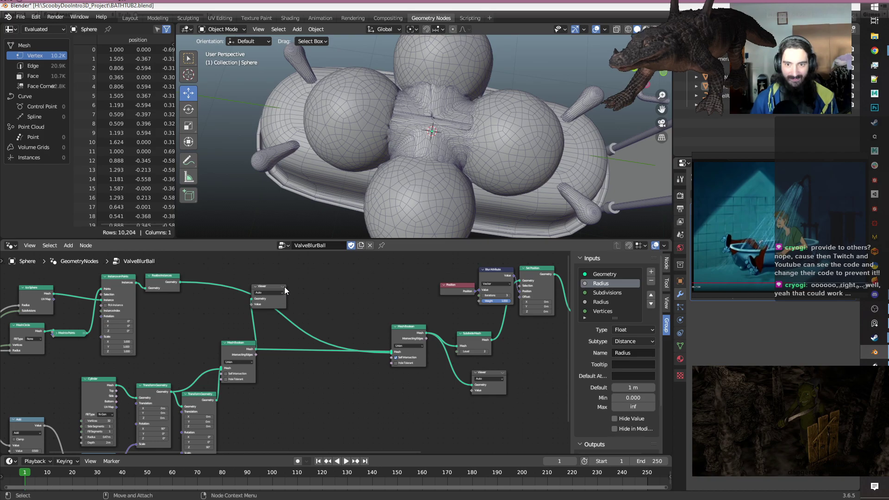
left_click(283, 287)
left_click_drag(268, 290, 359, 292)
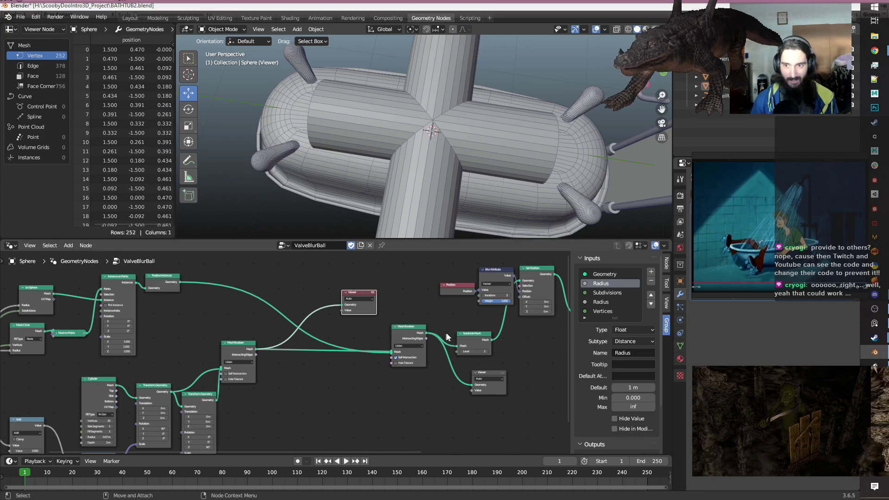
Duplicate the Subdivide Mesh node into the link between the two Mesh Booleans and connect its output to the crossed cylinders' Viewer.
middle_click_drag(437, 329, 347, 367)
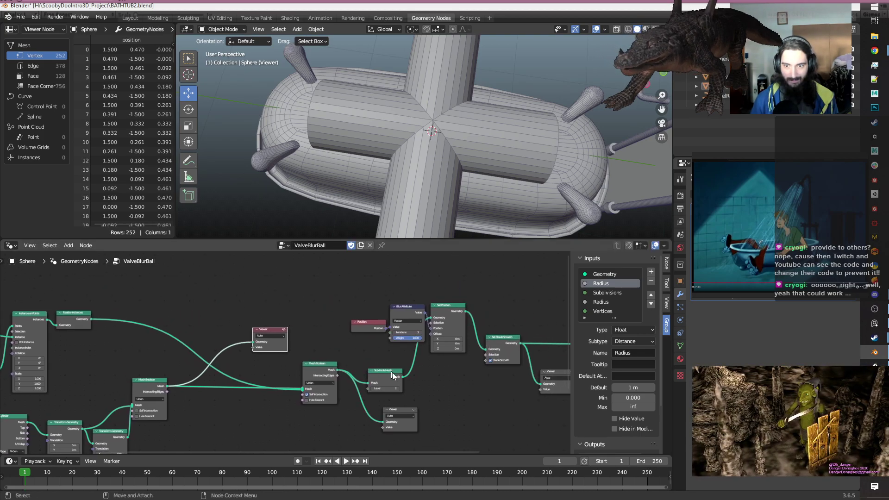
left_click(388, 379)
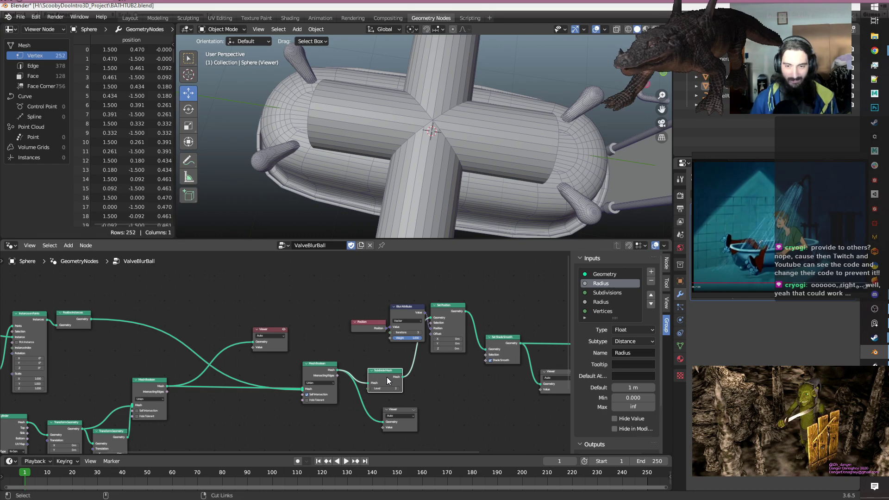
key("shift+d")
left_click(211, 393)
left_click_drag(226, 389, 254, 341)
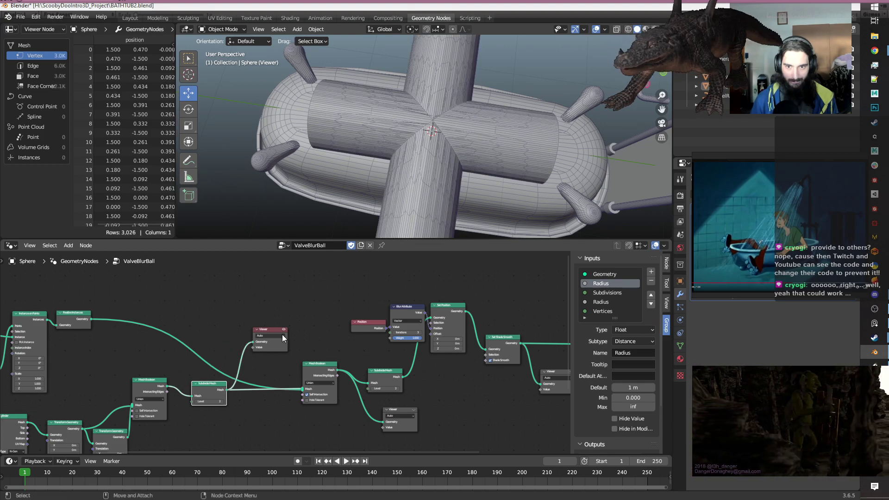
Move the Viewer clear of the new Subdivide Mesh node and set that node's Level to 1.
middle_click_drag(450, 165, 349, 91)
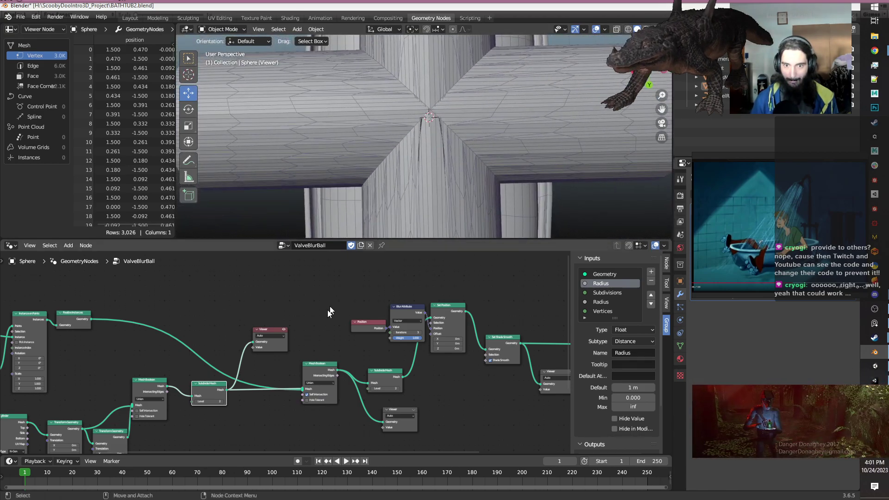
middle_click_drag(301, 284, 319, 283)
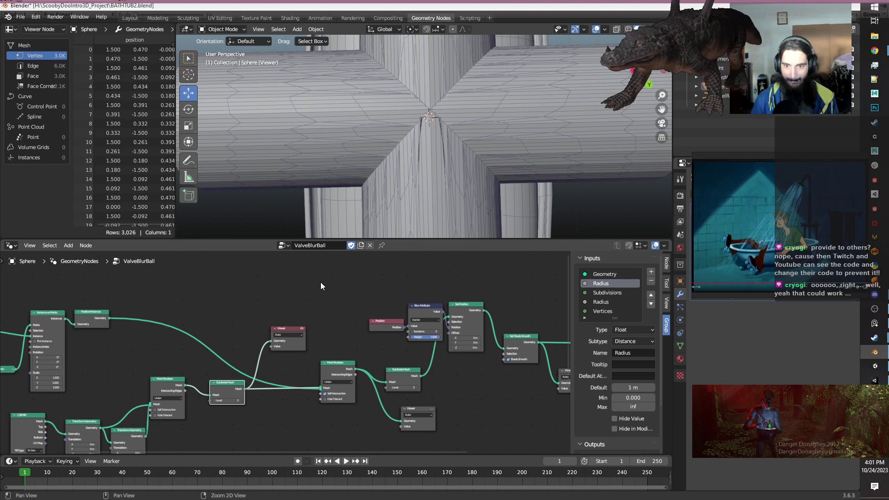
middle_click_drag(337, 326, 319, 358)
left_click_drag(271, 345, 336, 305)
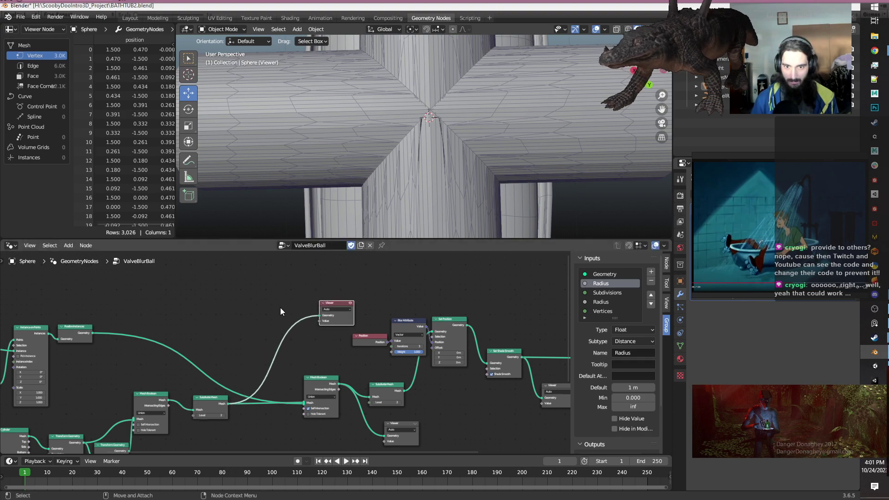
left_click(210, 416)
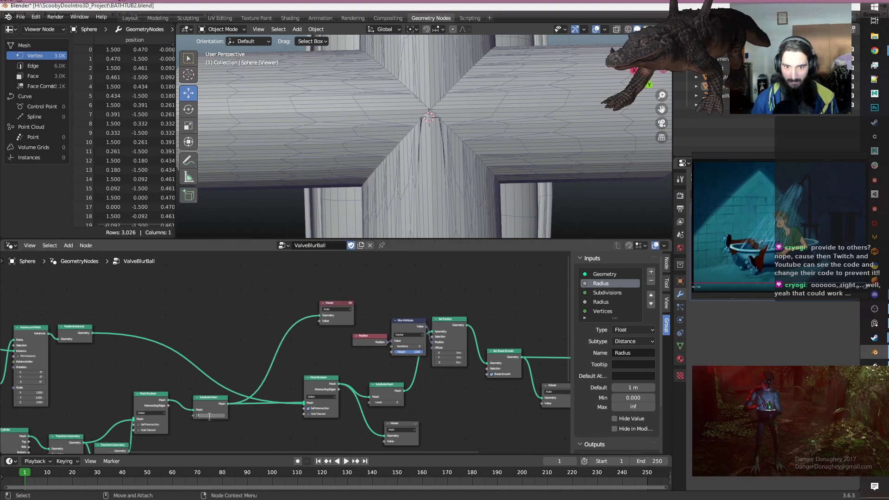
type("1")
key("Return")
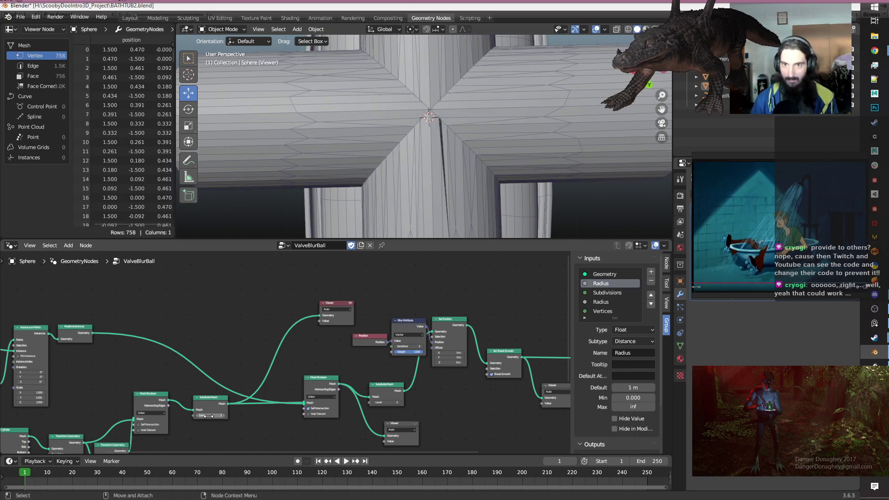
Preview the union of the balls and subdivided cylinders through the final Mesh Boolean's Viewer.
middle_click_drag(388, 296, 366, 288)
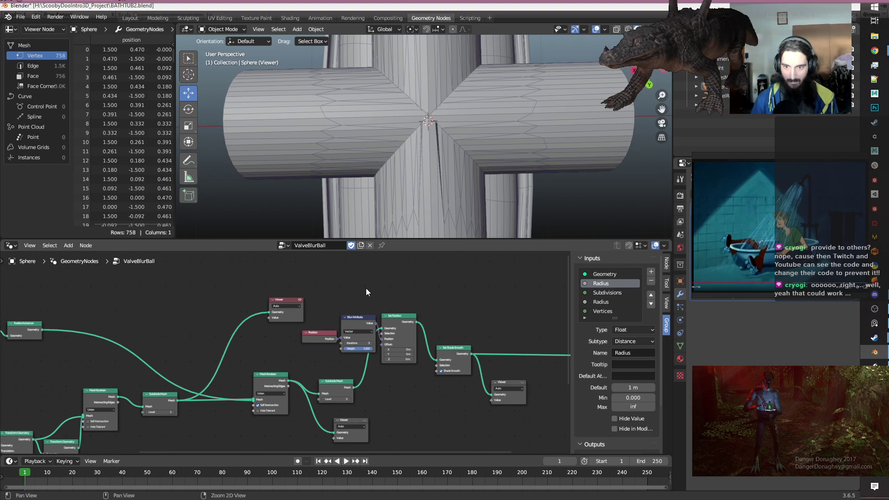
left_click(365, 420)
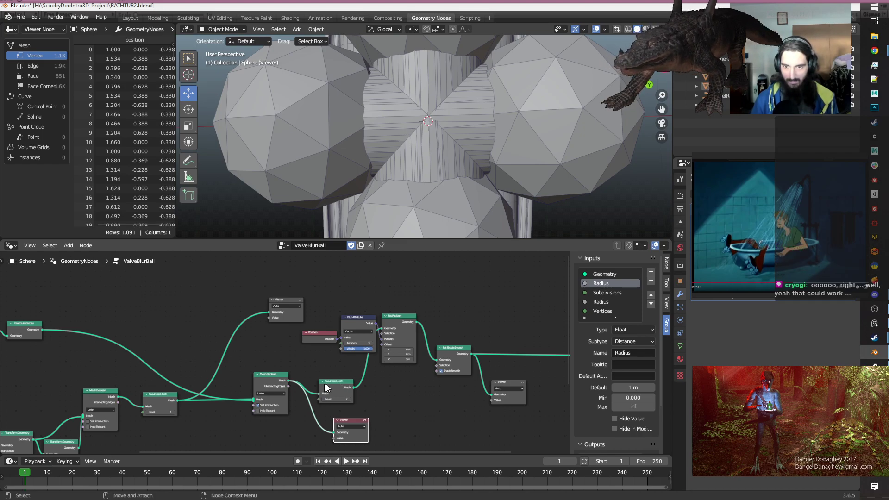
middle_click_drag(386, 391, 302, 393)
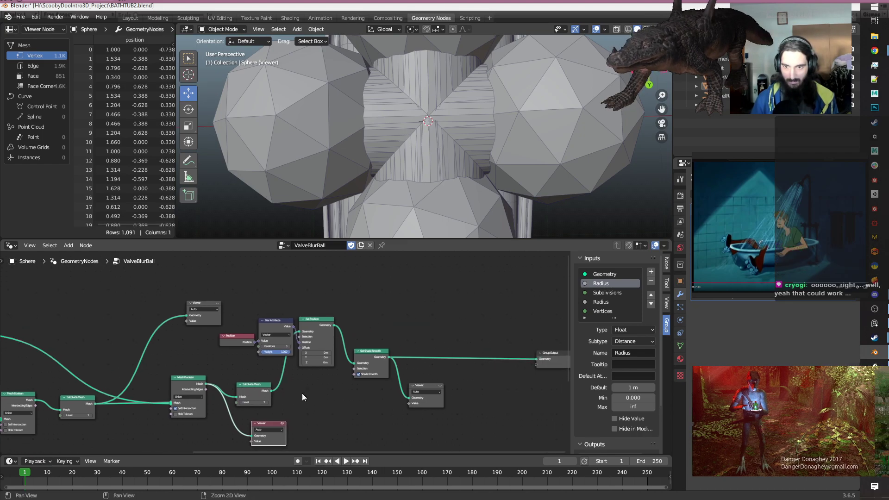
Preview the Set Shade Smooth result through its Viewer and hide the wireframe overlay to examine where the cylinders meet the balls.
left_click(437, 387)
middle_click_drag(467, 208, 412, 163)
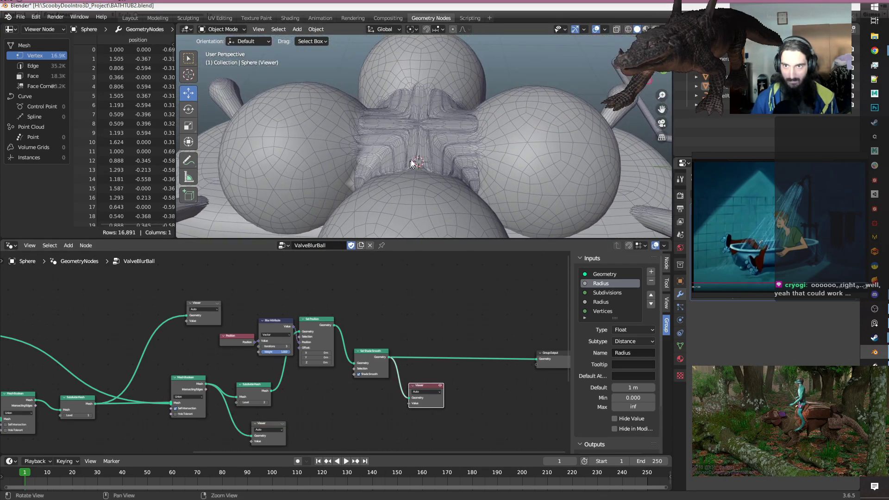
left_click(604, 29)
left_click(548, 185)
middle_click_drag(484, 132, 443, 148)
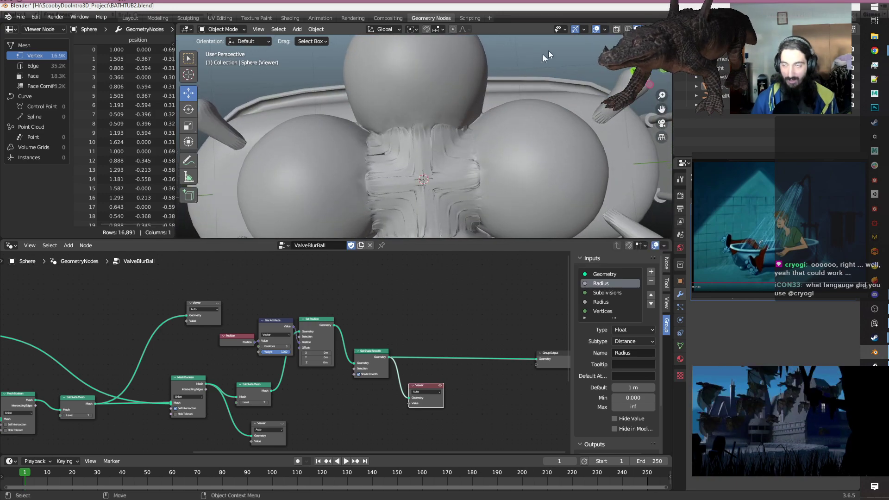
Turn the viewport's wireframe overlay back on.
left_click(604, 29)
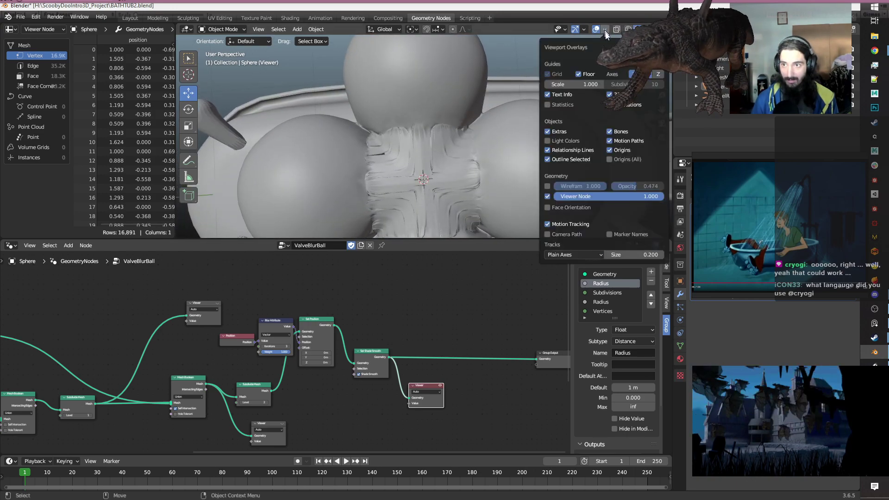
left_click(605, 28)
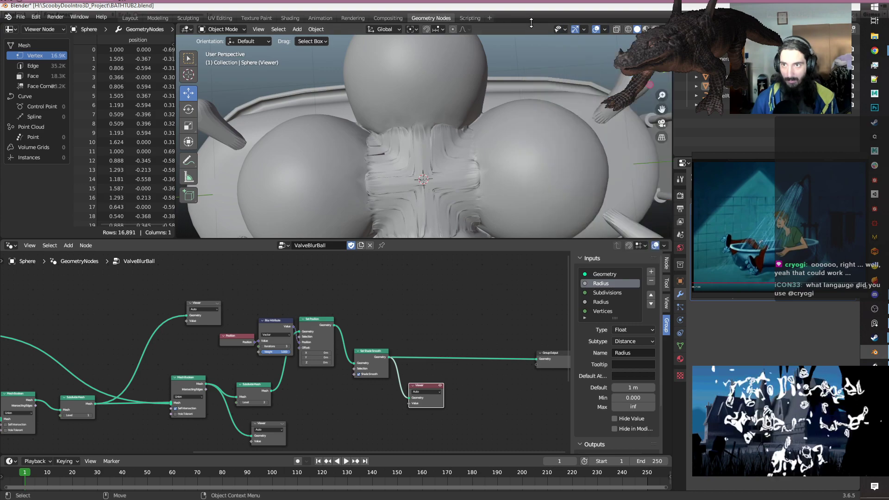
left_click(605, 29)
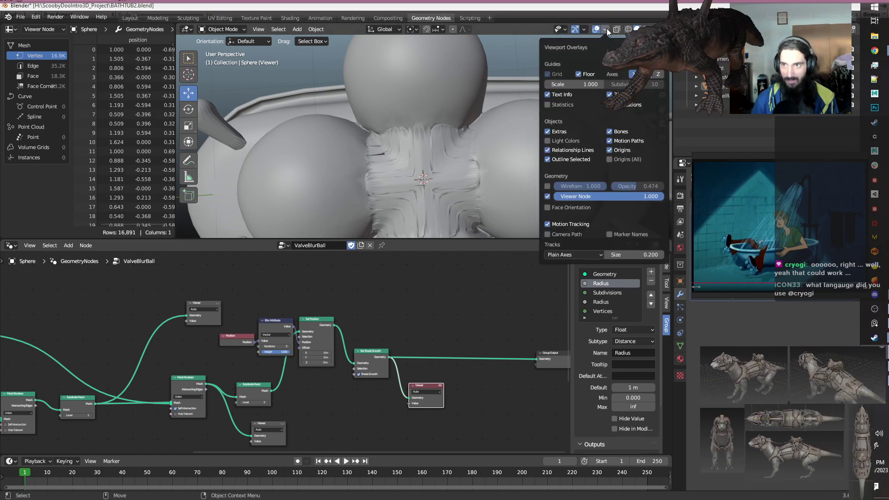
left_click(547, 186)
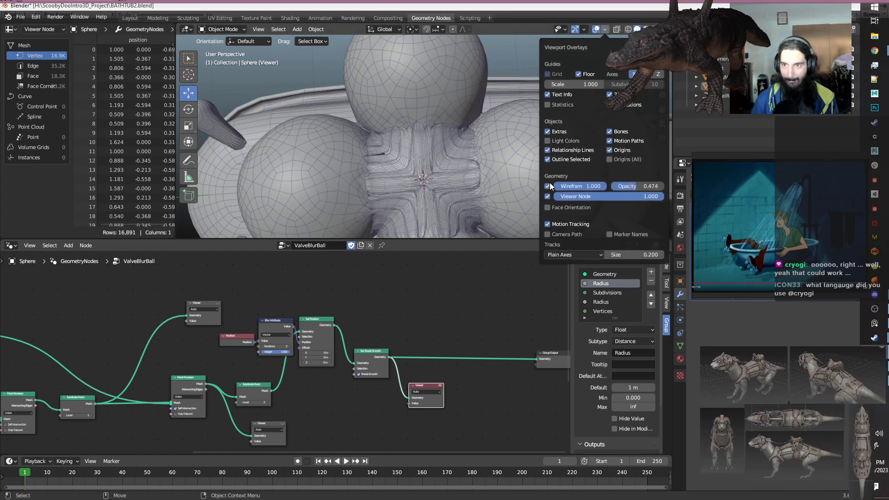
Activate the Viewer of the cylinders' Subdivide Mesh node and move it into the gap before the final Mesh Boolean.
scroll(320, 419, "down", 1)
scroll(318, 415, "down", 1)
middle_click_drag(165, 408, 313, 371)
scroll(316, 367, "up", 2)
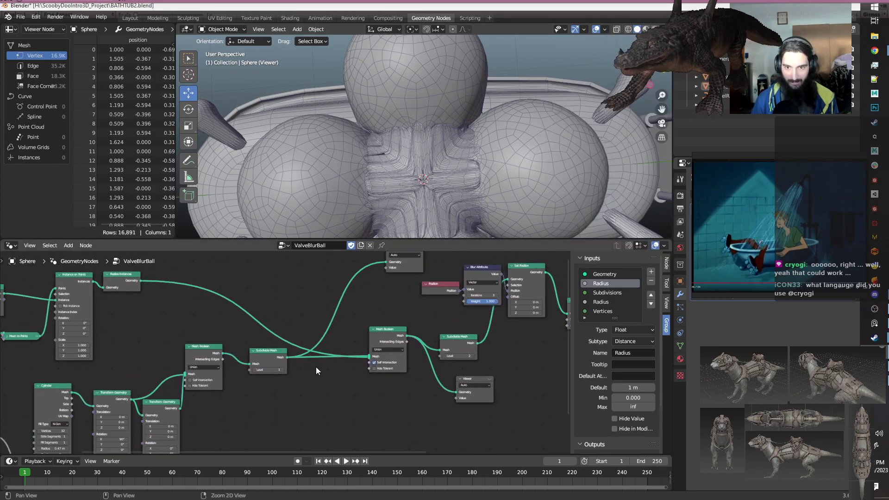
middle_click_drag(364, 306, 393, 355)
left_click(405, 299)
key("g")
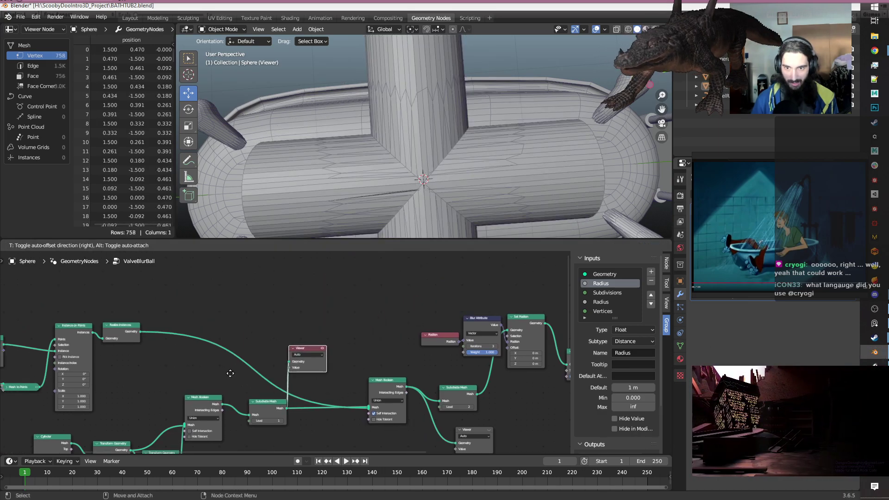
left_click(246, 391)
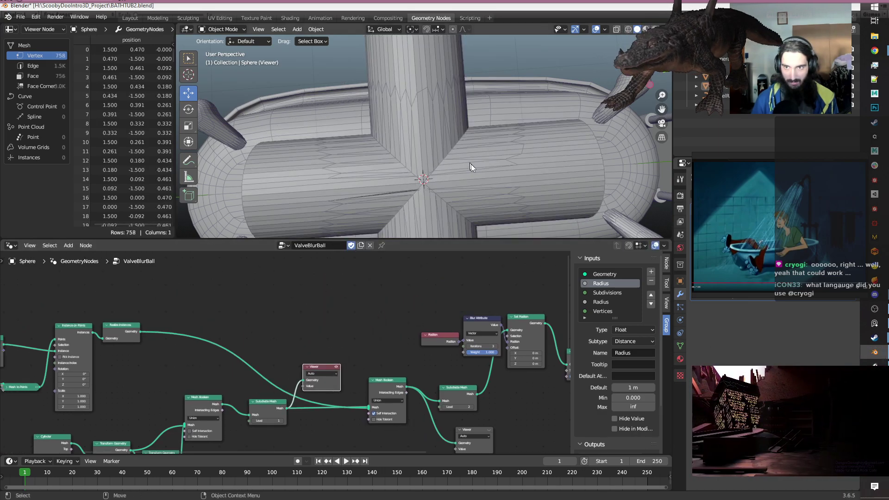
left_click(322, 324)
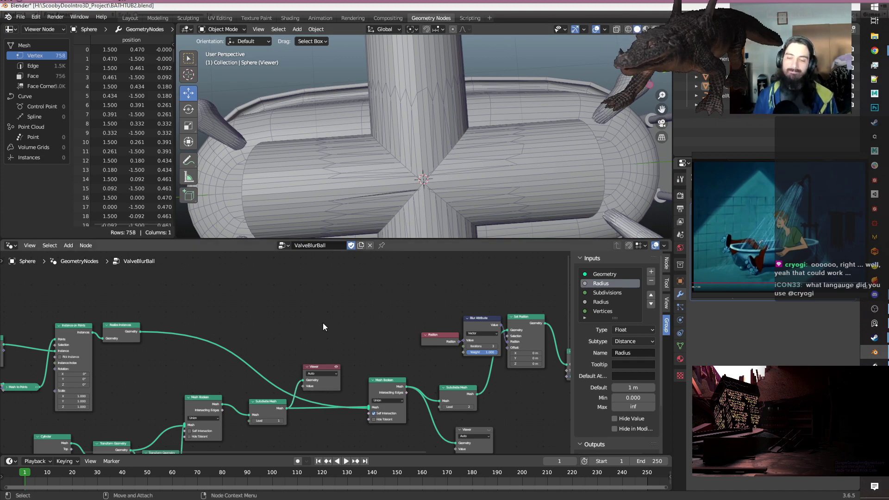
Set the Cylinder node's Side Segments to 3.
scroll(273, 350, "down", 1)
middle_click_drag(270, 347, 398, 327)
scroll(266, 378, "up", 4)
middle_click_drag(301, 375, 354, 255)
scroll(278, 334, "up", 3)
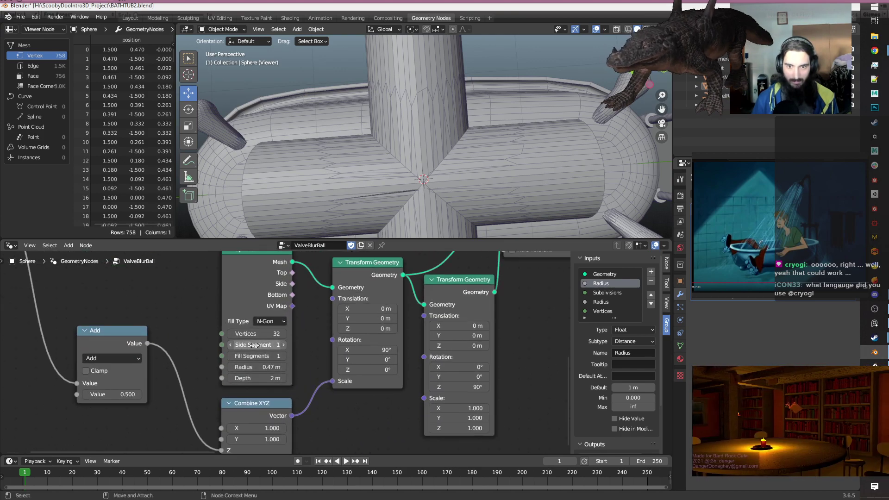
key("Return")
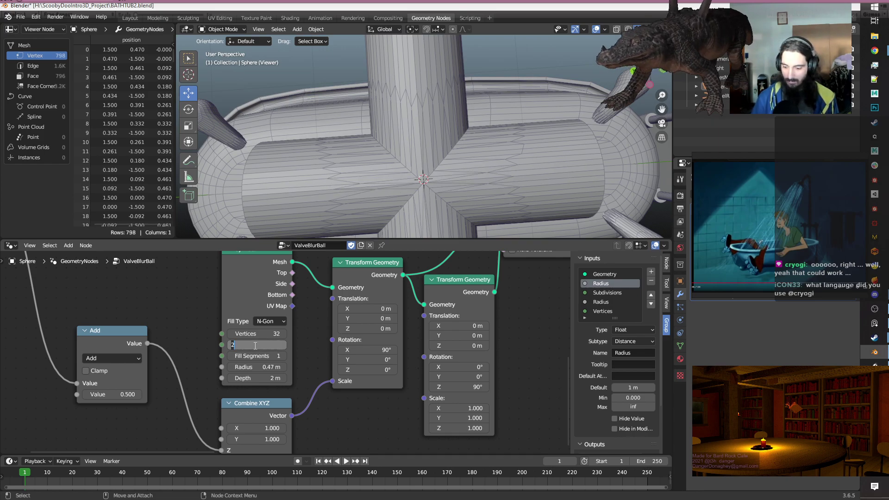
key("Return")
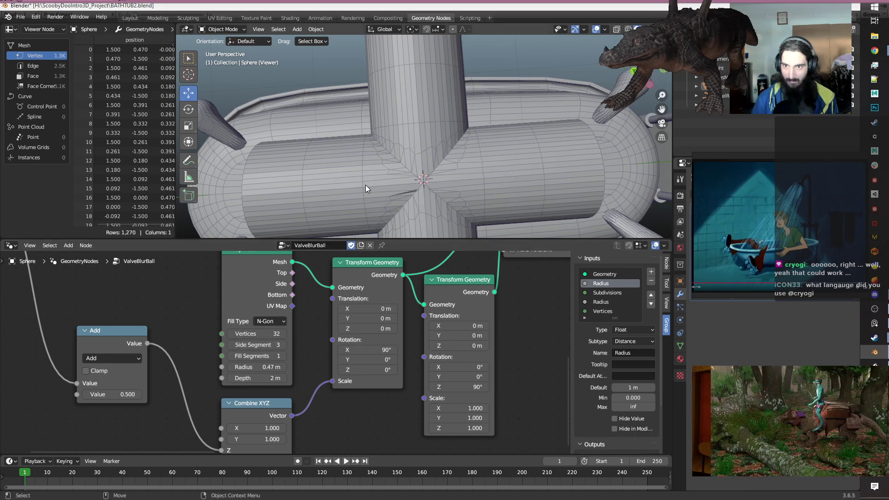
Examine the topology at the junction of the crossed, subdivided cylinders up close and from several angles.
scroll(365, 188, "down", 2)
scroll(365, 185, "up", 3)
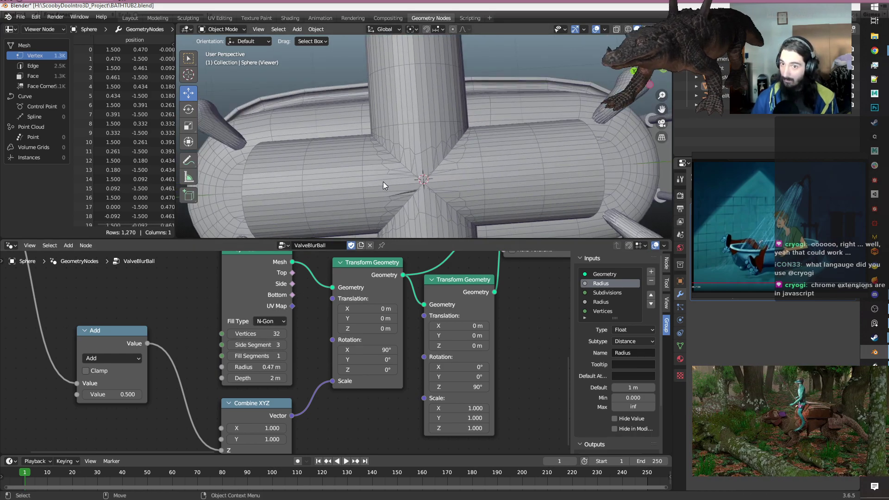
middle_click_drag(480, 167, 452, 113)
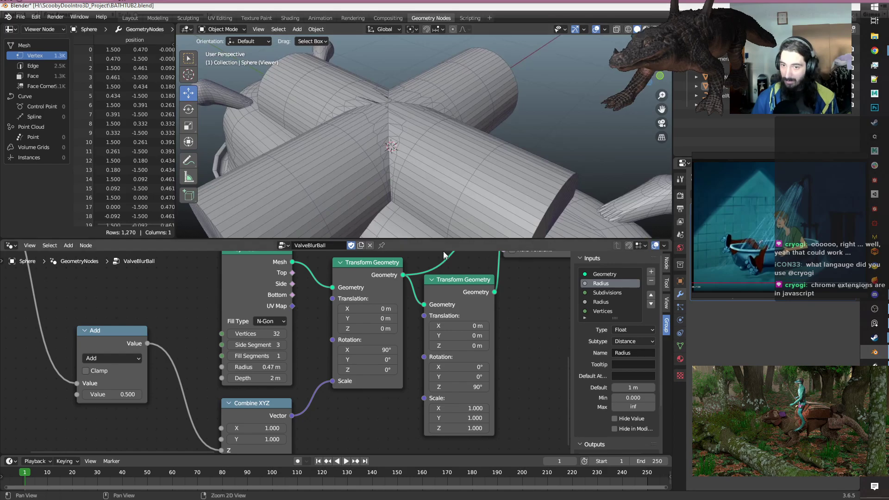
scroll(443, 141, "up", 4)
middle_click_drag(381, 141, 498, 102)
middle_click_drag(524, 132, 470, 163)
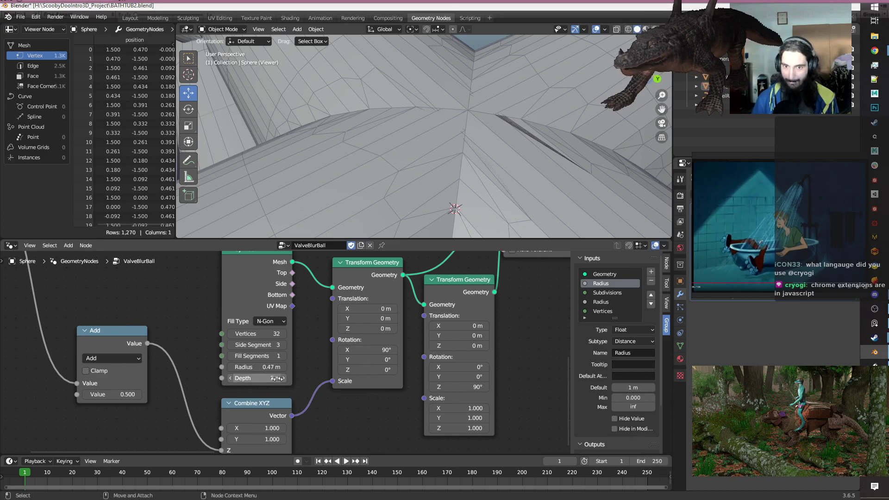
scroll(363, 421, "down", 2)
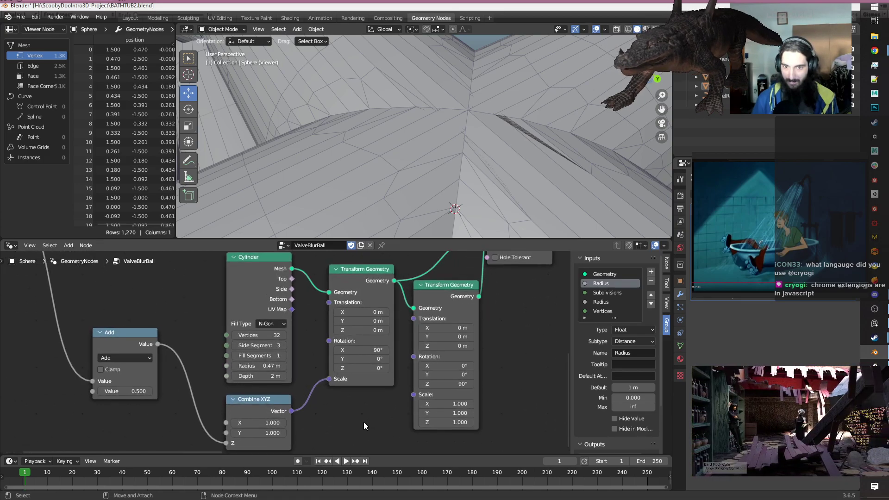
scroll(362, 425, "down", 4)
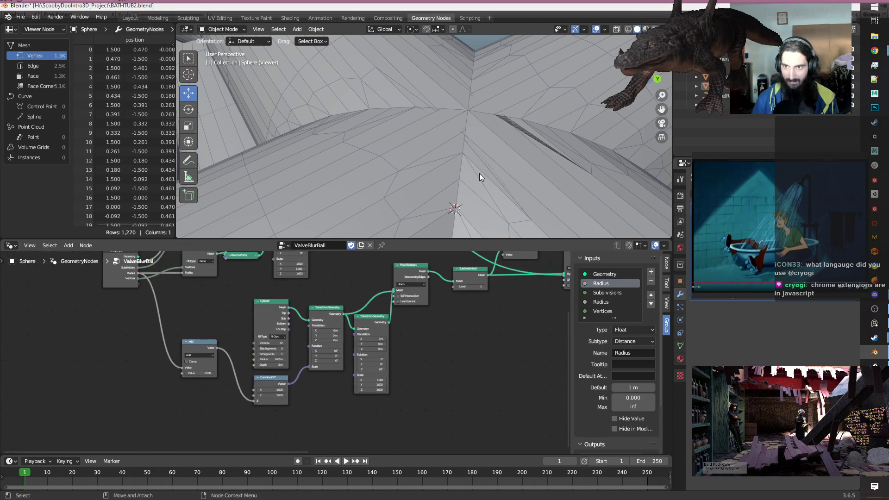
scroll(479, 177, "down", 4)
scroll(479, 174, "up", 2)
scroll(444, 350, "down", 3)
Preview the union of the balls and resegmented cylinders through the final Mesh Boolean's Viewer and inspect the centre.
middle_click_drag(443, 350, 185, 418)
scroll(260, 353, "up", 2)
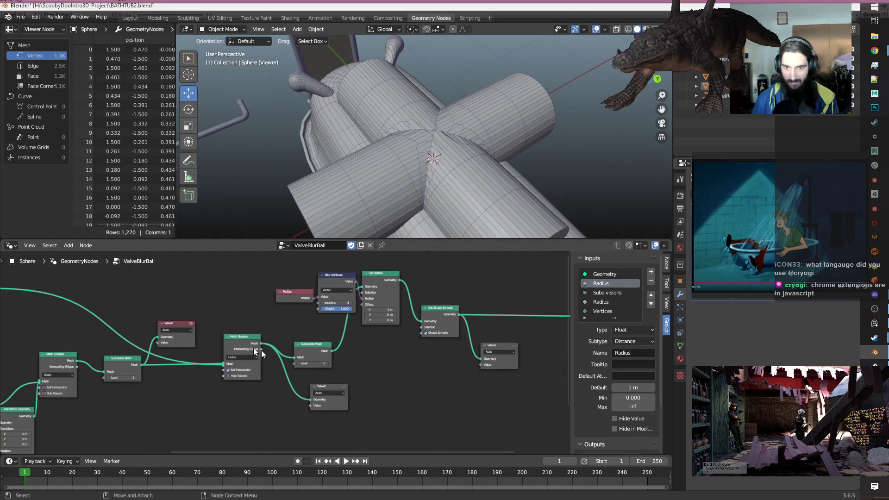
left_click(343, 386)
mouse_move(481, 158)
middle_mouse_down()
mouse_move(493, 151)
mouse_move(469, 163)
middle_mouse_up()
scroll(469, 163, "up", 4)
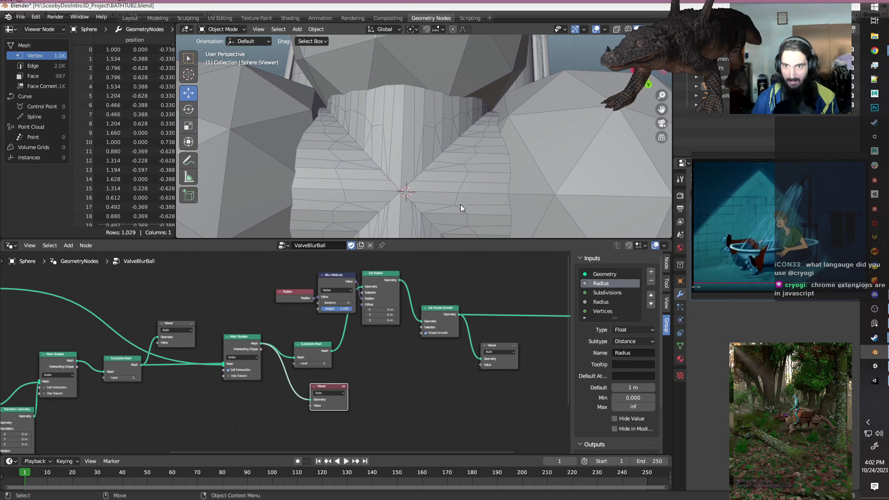
scroll(460, 204, "down", 4)
scroll(451, 182, "up", 4)
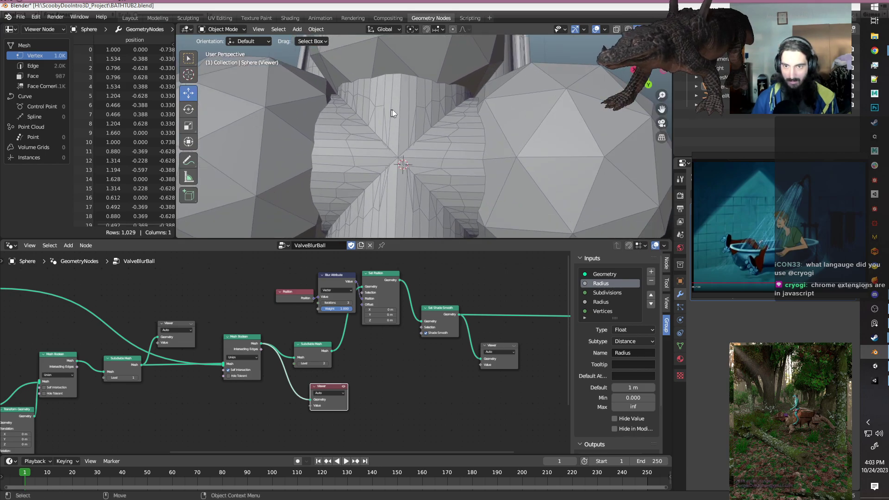
Preview the subdivided cylinders again and duplicate the Position, Blur Attribute and Set Position nodes to the space below the final Mesh Boolean.
left_click(192, 323)
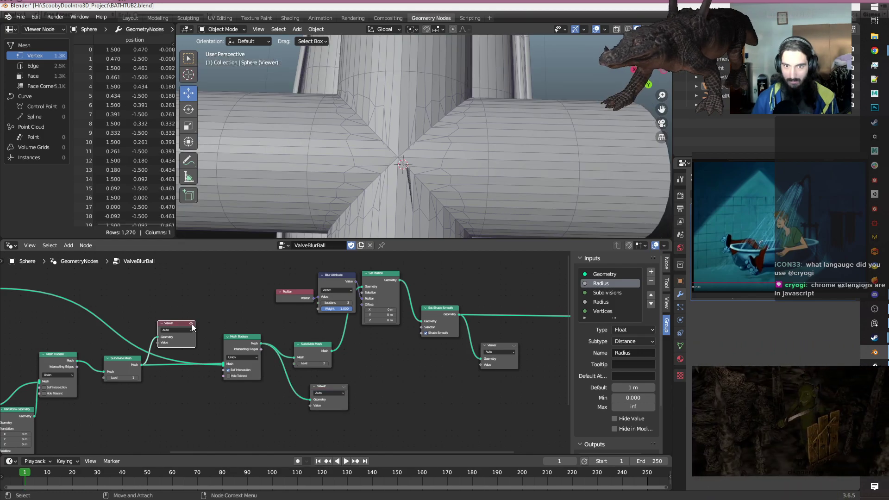
middle_click_drag(445, 153, 493, 153)
left_click_drag(281, 279, 393, 303)
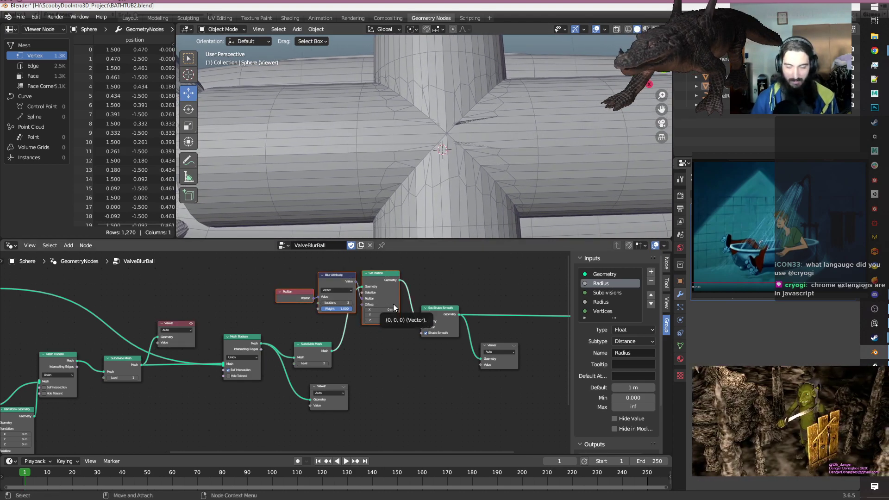
key("shift+d")
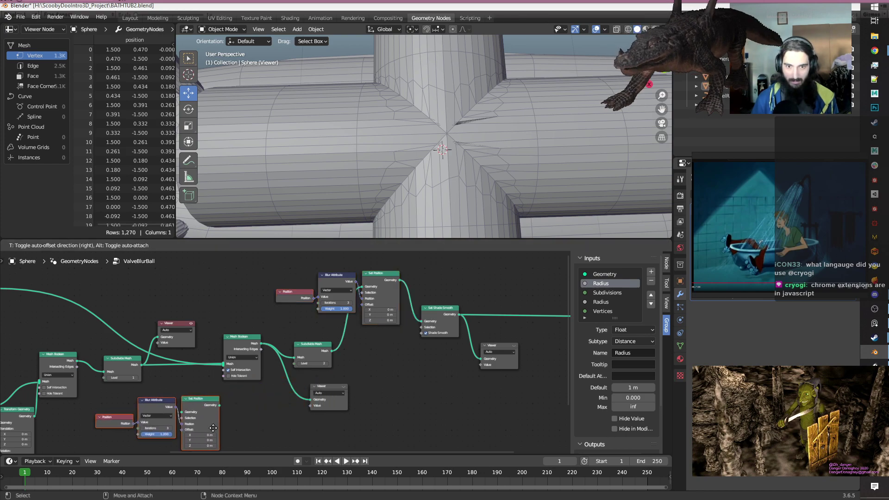
left_click(229, 419)
scroll(343, 374, "up", 3)
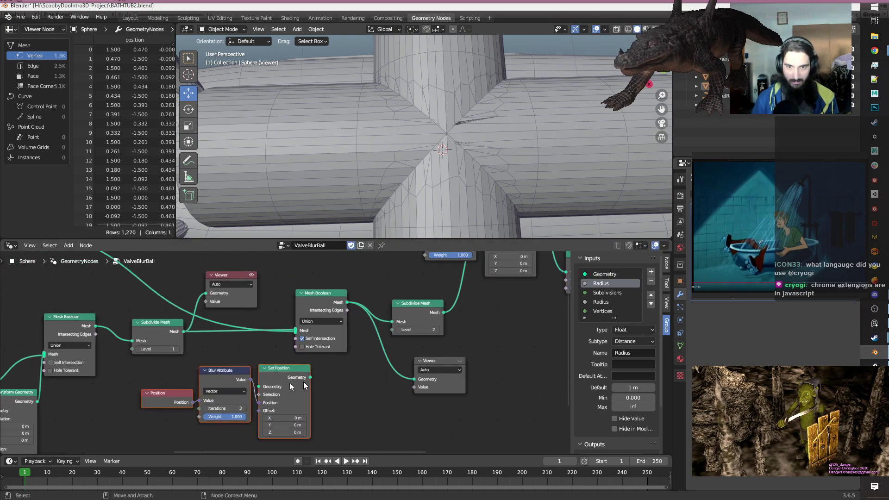
Connect the cylinders' Subdivide Mesh output to the duplicated Set Position's Geometry, link its output to the cylinders' Viewer and inspect the blurred cross.
left_click_drag(184, 332, 261, 387)
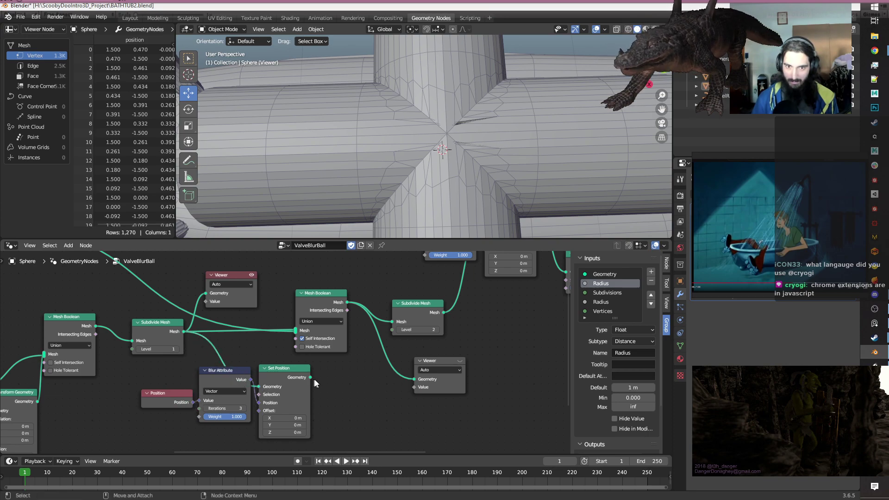
left_click_drag(310, 377, 306, 376)
left_click_drag(212, 293, 213, 293)
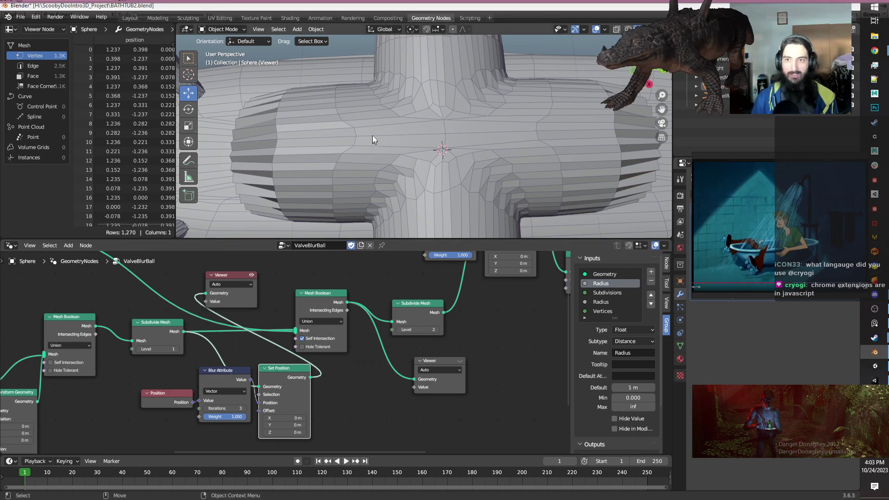
scroll(400, 110, "down", 3)
middle_click_drag(465, 124, 457, 164)
scroll(436, 157, "up", 2)
Preview the final Mesh Boolean through its Viewer, then deactivate that Viewer and inspect the actual group output around the centre.
middle_click_drag(348, 393, 302, 397)
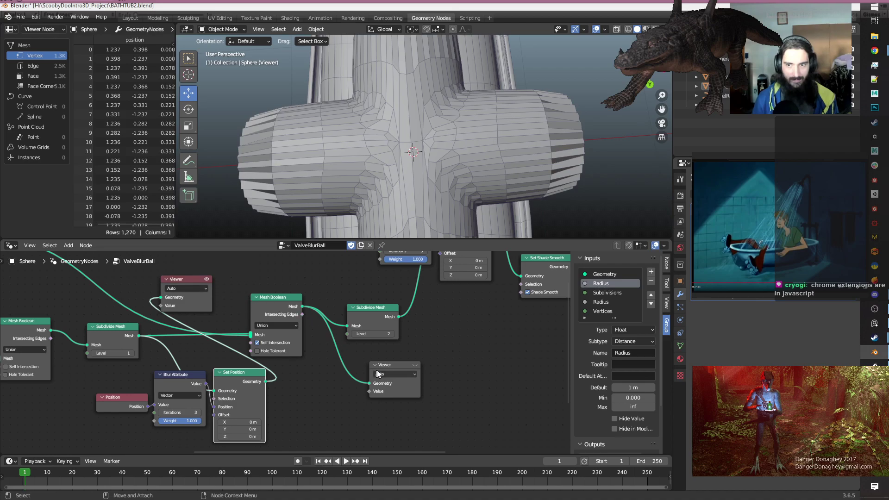
left_click(414, 366)
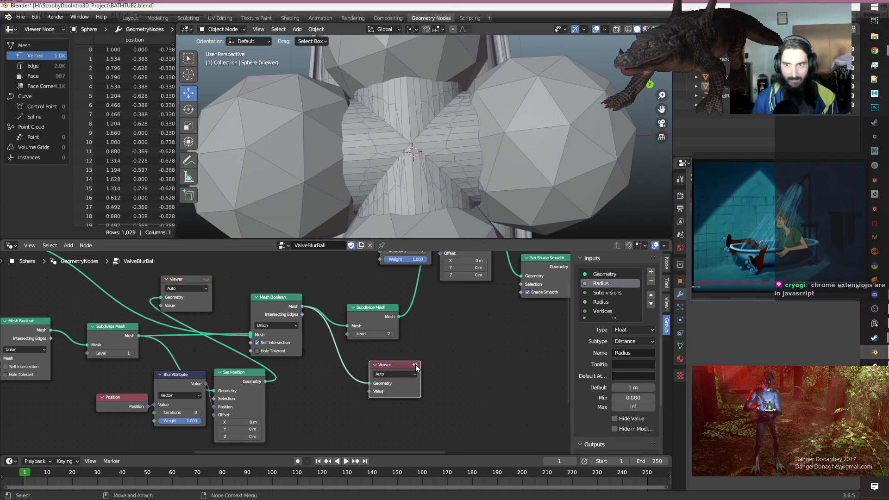
left_click(415, 366)
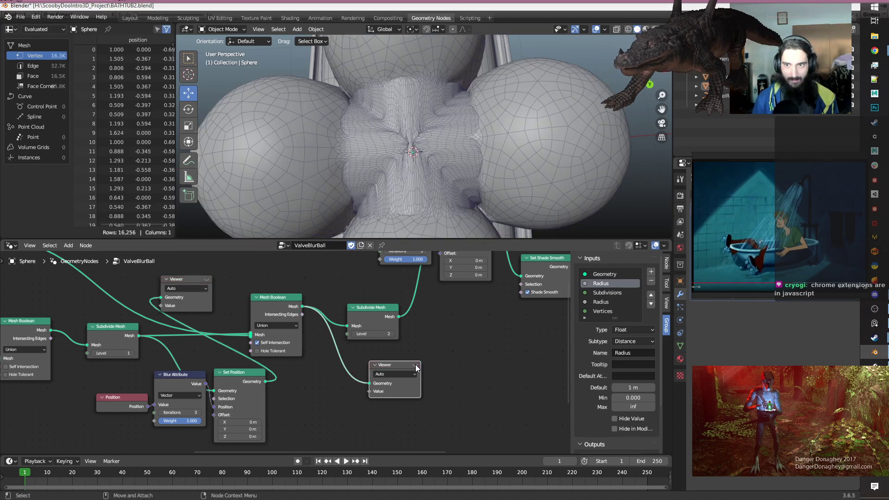
middle_click_drag(520, 166, 453, 162)
scroll(452, 162, "up", 2)
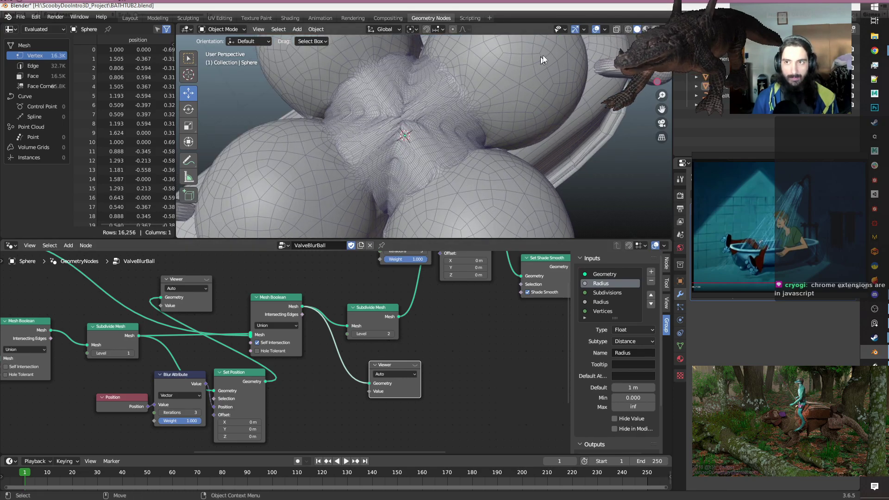
Hide the wireframe overlay and examine the smooth-shaded valve shape from a distance above the bathtub.
left_click(605, 29)
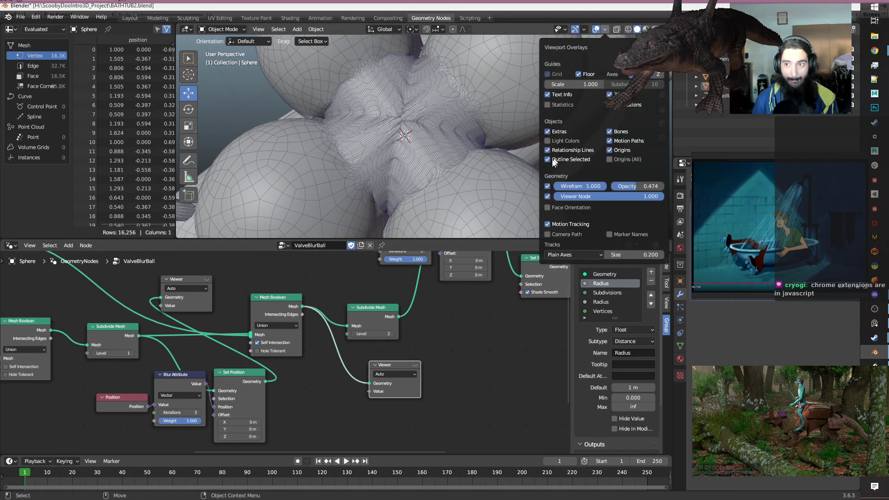
left_click(547, 187)
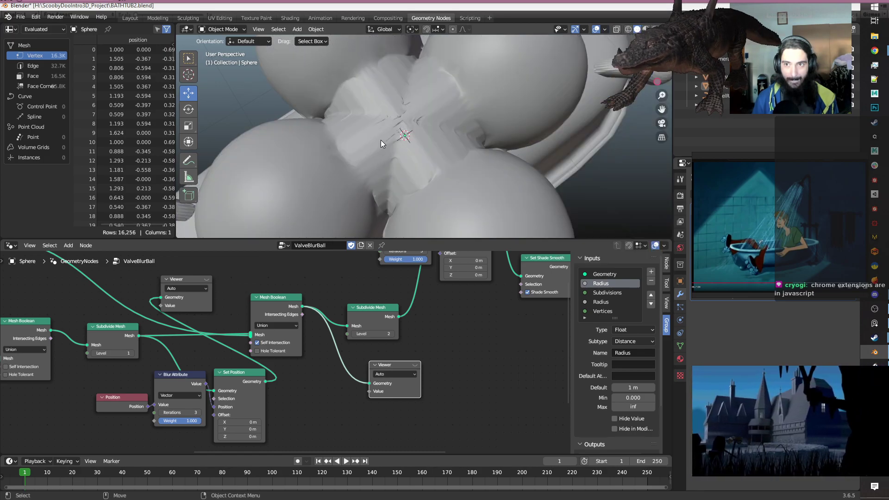
scroll(381, 140, "down", 6)
scroll(382, 140, "up", 1)
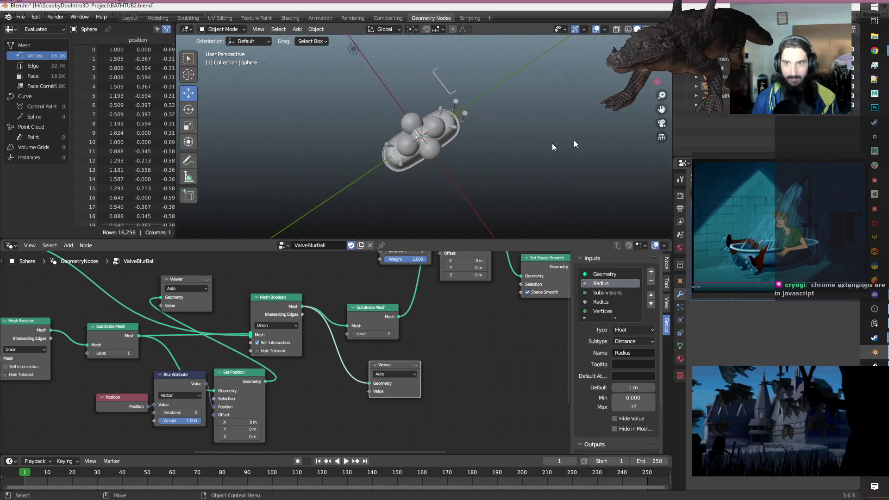
scroll(480, 136, "up", 8)
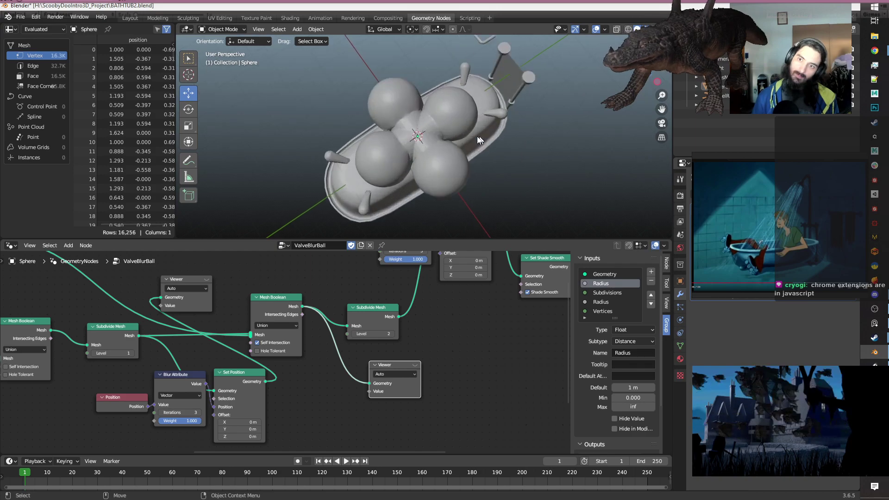
Show the wireframe overlay, try 4 iterations on the cylinders' Blur Attribute while examining the centre, and restore 3 iterations.
left_click(605, 31)
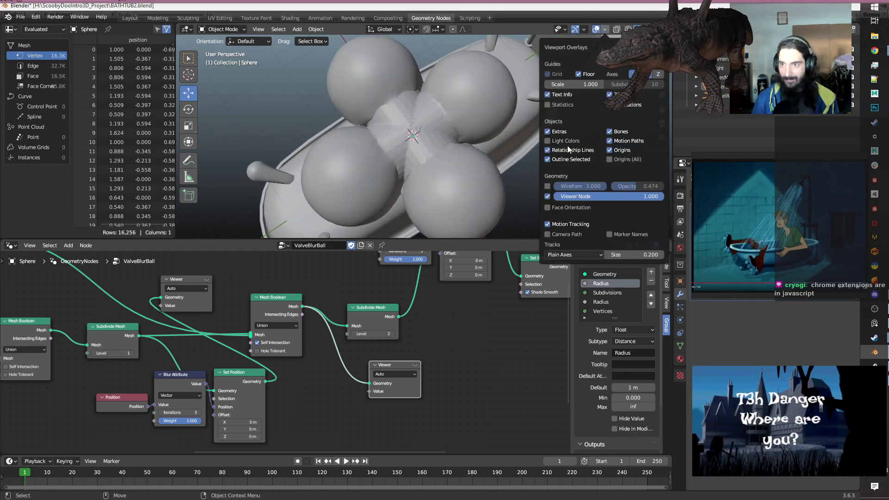
left_click(548, 186)
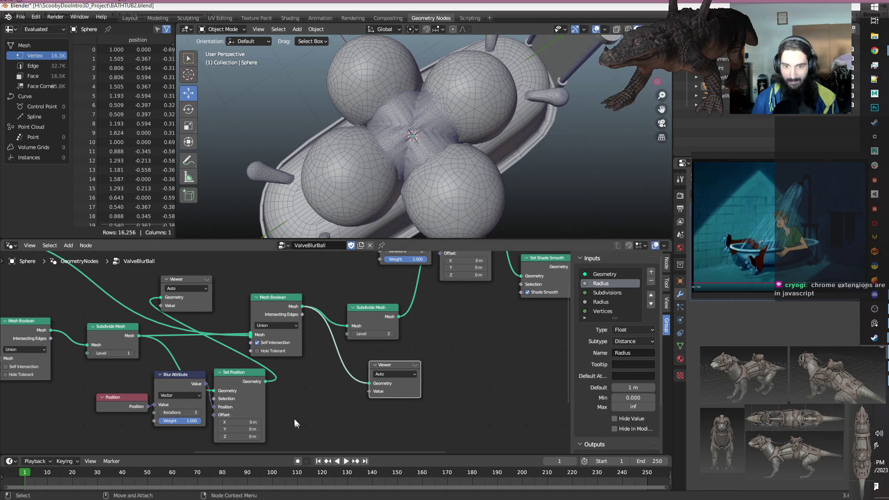
scroll(277, 418, "up", 2)
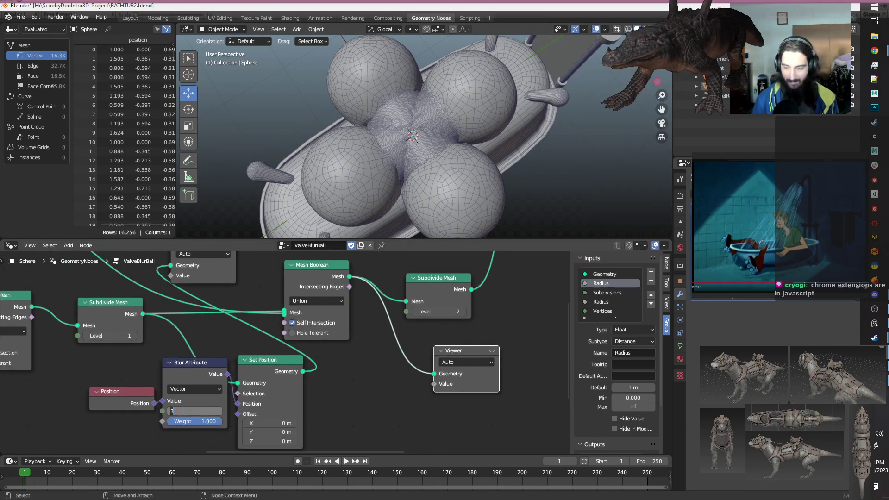
scroll(185, 409, "up", 1, "ctrl")
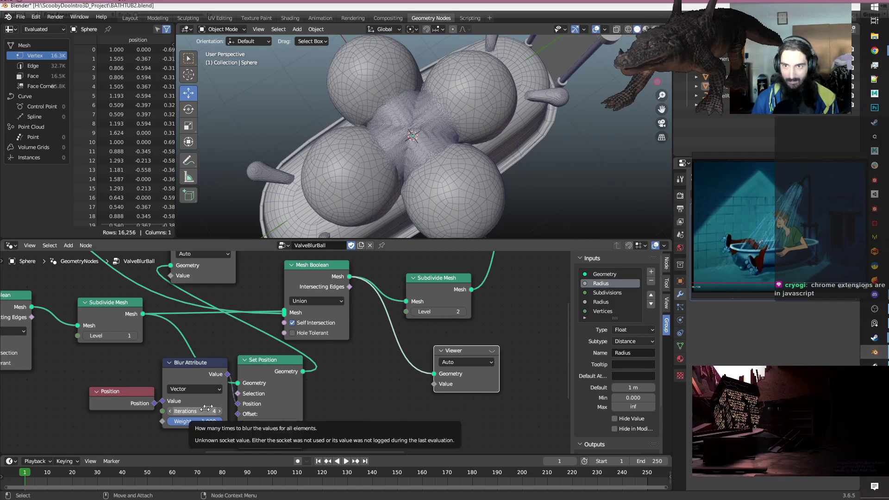
scroll(394, 163, "up", 5)
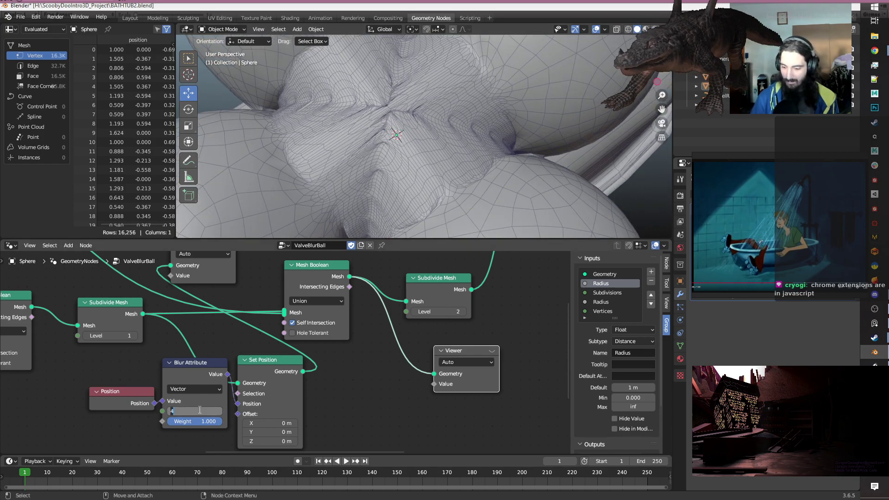
key("Return")
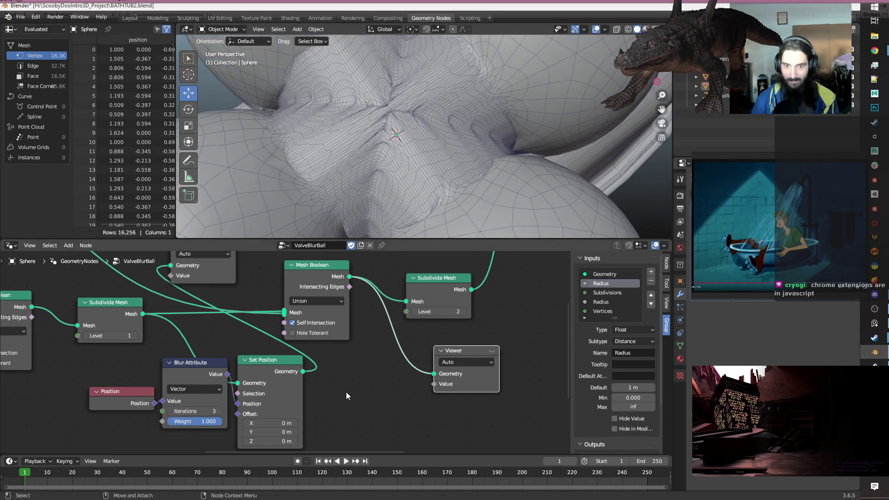
Preview the cylinders through their Viewer and replace the Subdivide Mesh link into the final Mesh Boolean with the blurred Set Position output.
scroll(346, 392, "down", 2)
middle_click_drag(346, 391, 397, 385)
scroll(345, 355, "up", 4)
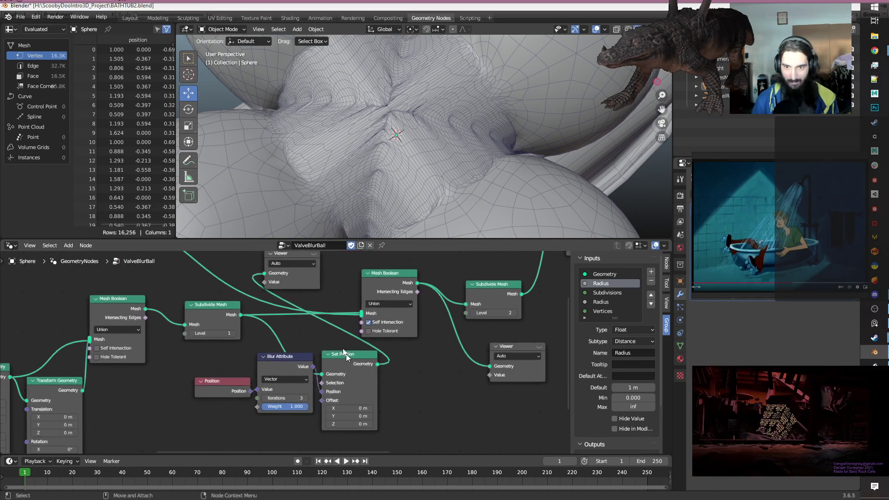
left_click(302, 257)
left_click_drag(377, 365, 308, 336)
key("Escape")
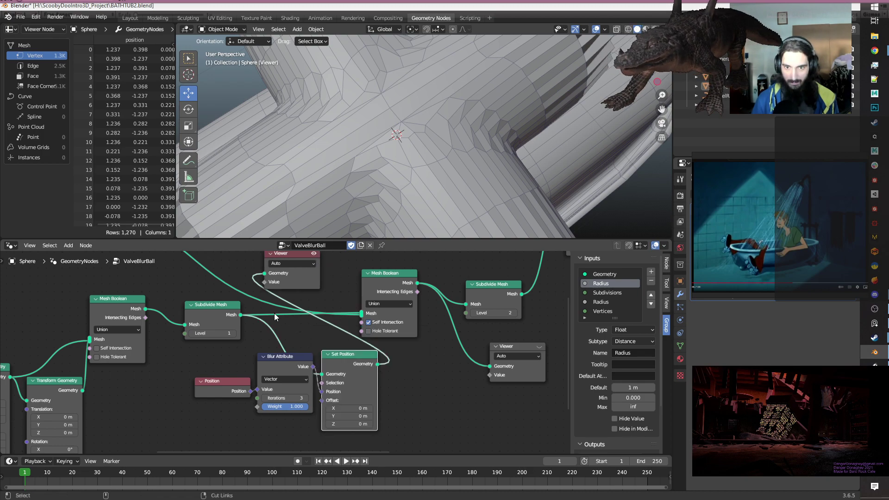
right_click_drag(271, 311, 287, 322, "ctrl")
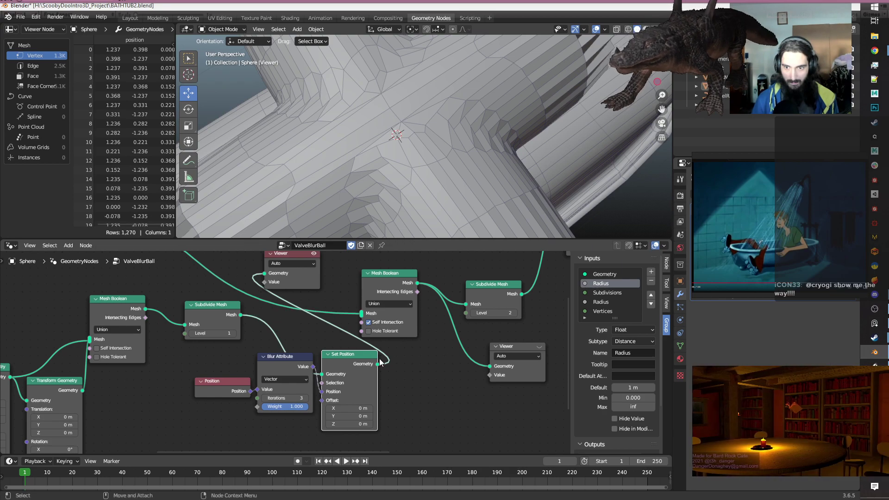
left_click_drag(378, 364, 362, 316)
Preview the final Mesh Boolean through its Viewer, deactivate that Viewer and inspect the centre of the actual output up close.
scroll(330, 355, "down", 1)
scroll(331, 355, "down", 1)
middle_click_drag(423, 418, 398, 421)
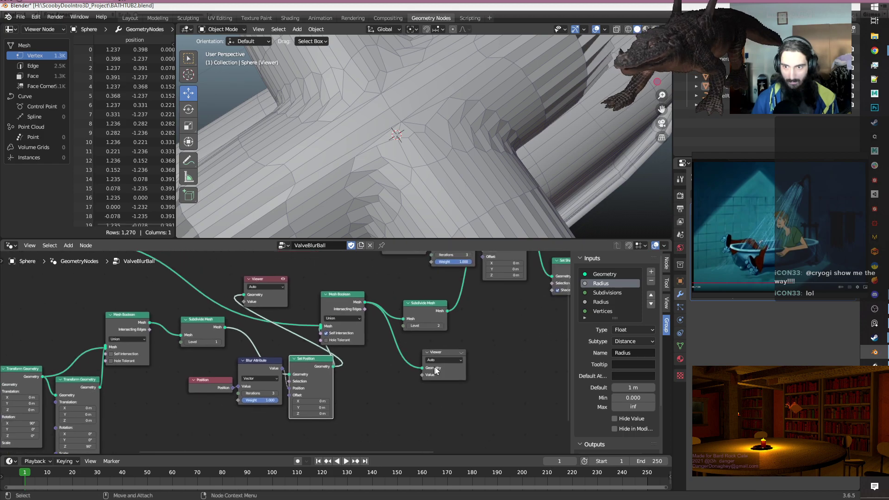
left_click(462, 353)
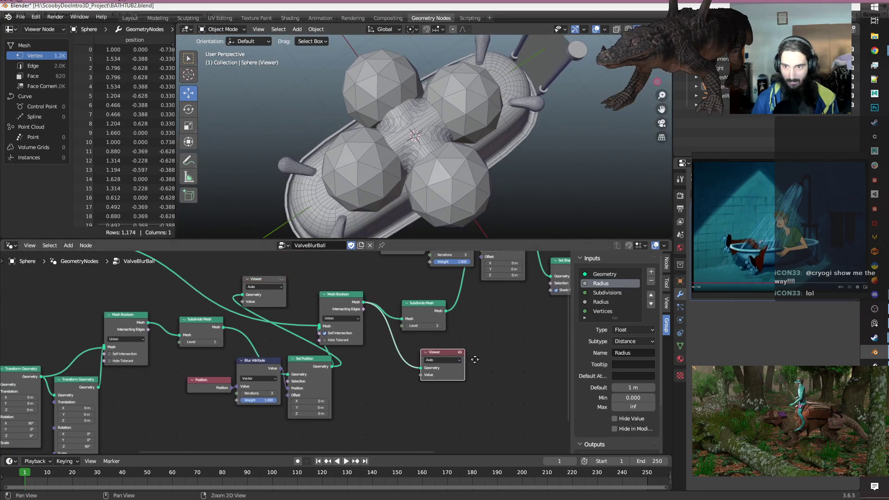
middle_click_drag(479, 363, 302, 398)
left_click(286, 393)
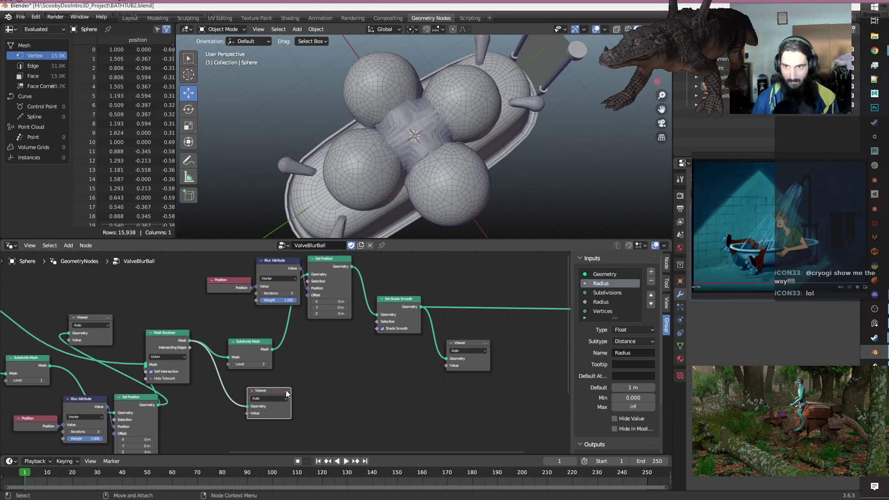
scroll(456, 132, "up", 3)
middle_click_drag(456, 132, 339, 160)
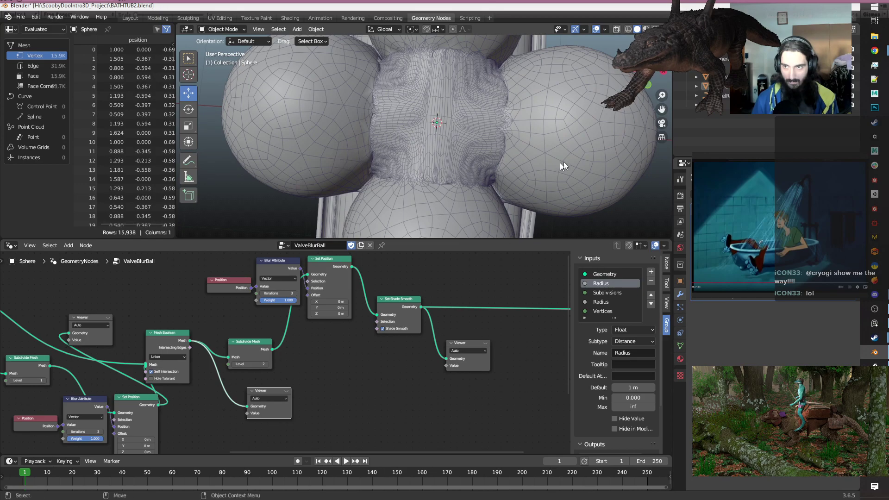
Hide the wireframe overlay and examine the smooth-shaded valve above the bathtub from farther away.
left_click(604, 29)
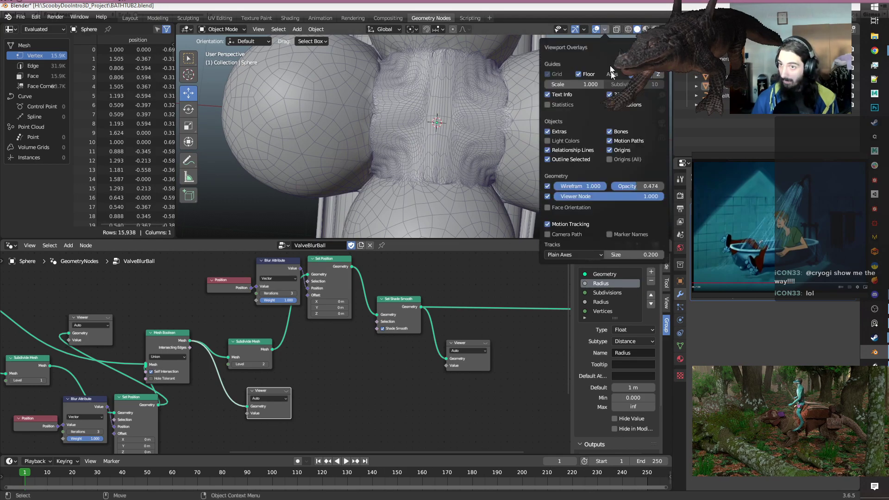
left_click(547, 185)
scroll(390, 145, "down", 6)
middle_click_drag(476, 179, 423, 140)
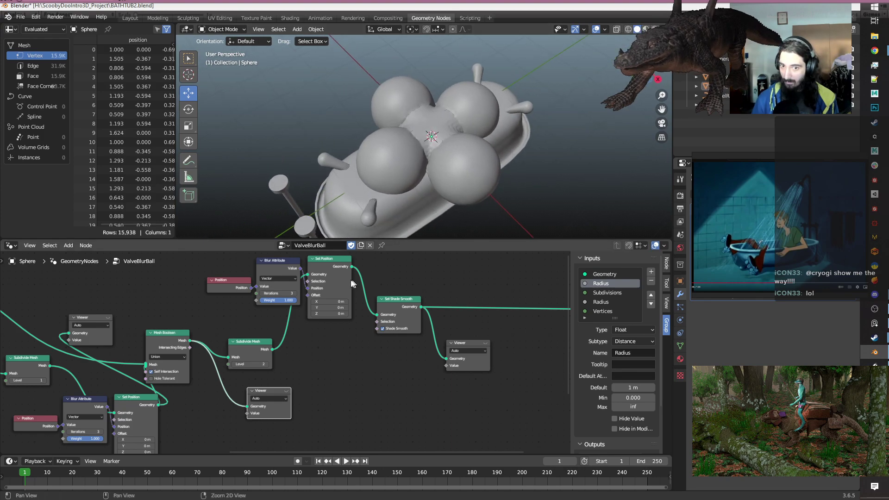
Try other iteration counts, including 4, on the cylinders' Blur Attribute and return it to 3.
middle_click_drag(326, 363, 448, 340)
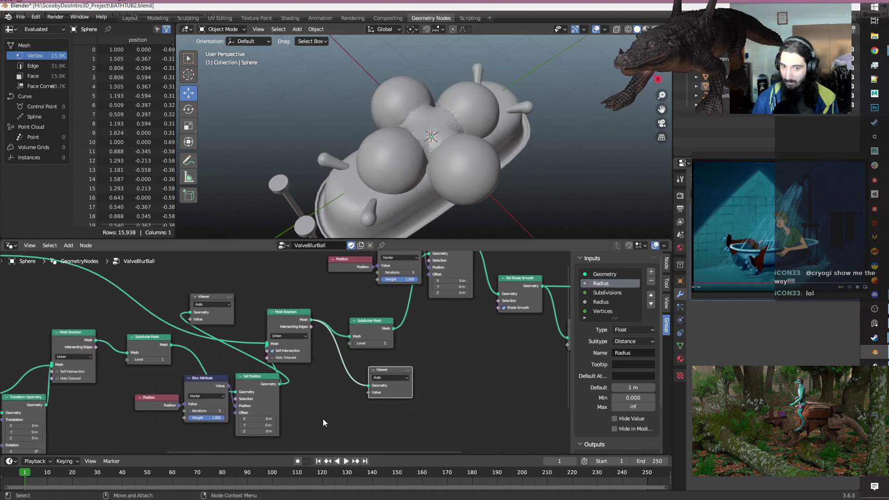
scroll(323, 418, "up", 1)
middle_click_drag(323, 418, 343, 407)
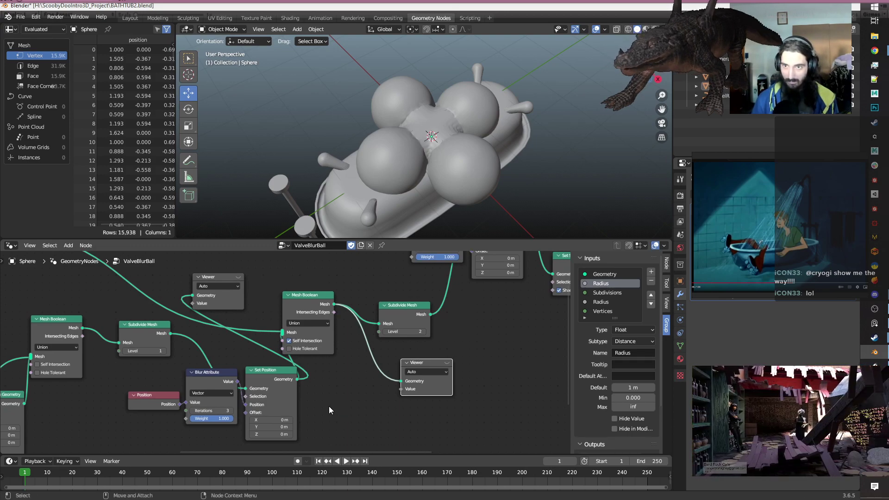
left_click(212, 412)
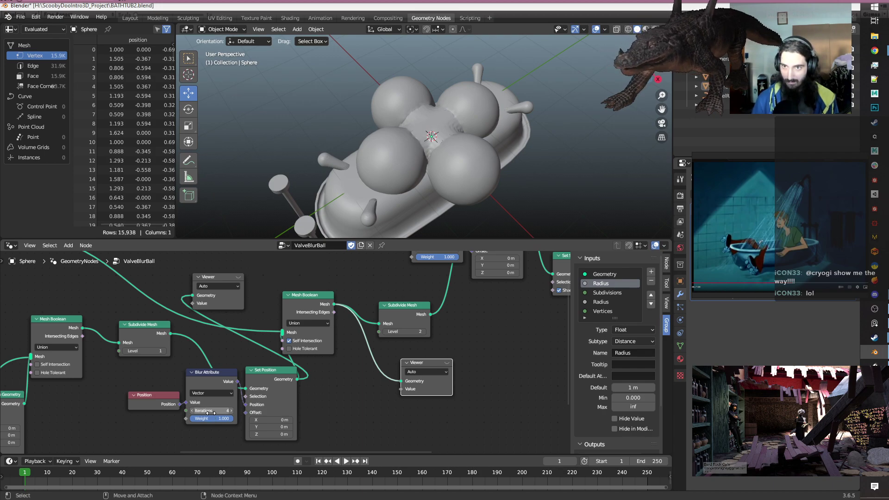
left_click(211, 411)
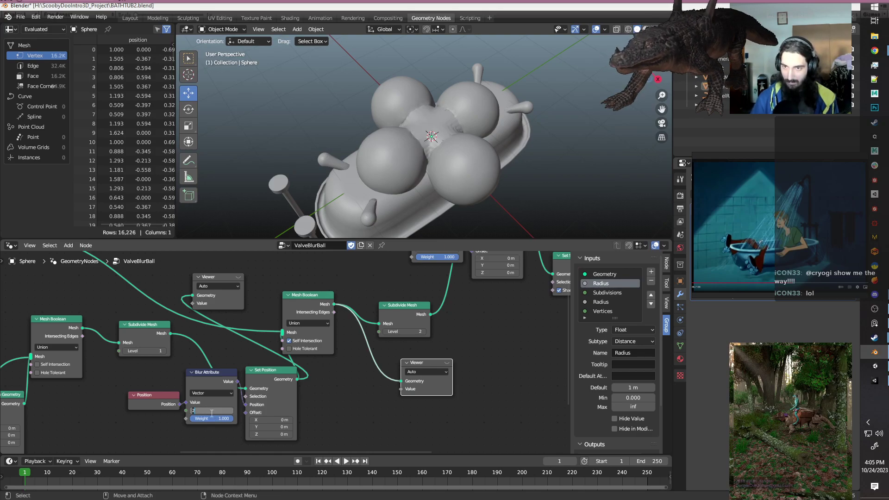
key("BackSpace")
type("3")
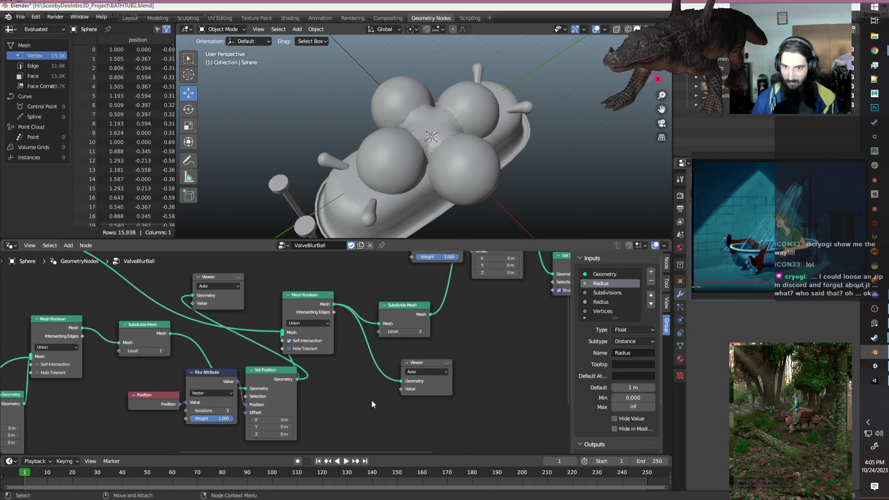
Try 6 iterations on the Blur Attribute before Set Shade Smooth, inspect the joints between cylinders and spheres, and undo the change.
scroll(372, 402, "down", 3)
middle_click_drag(478, 350, 362, 410)
scroll(302, 346, "up", 4)
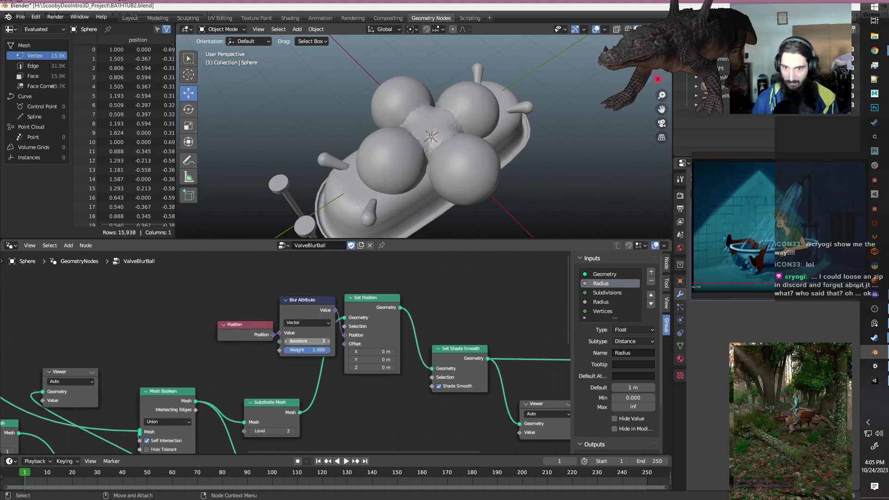
left_click(309, 340)
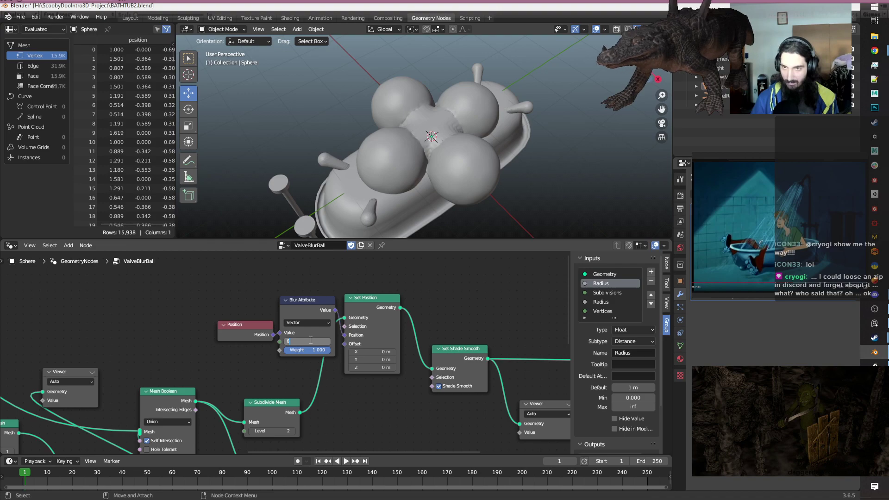
middle_click_drag(543, 129, 455, 165)
scroll(455, 165, "up", 4)
middle_click_drag(511, 190, 443, 163)
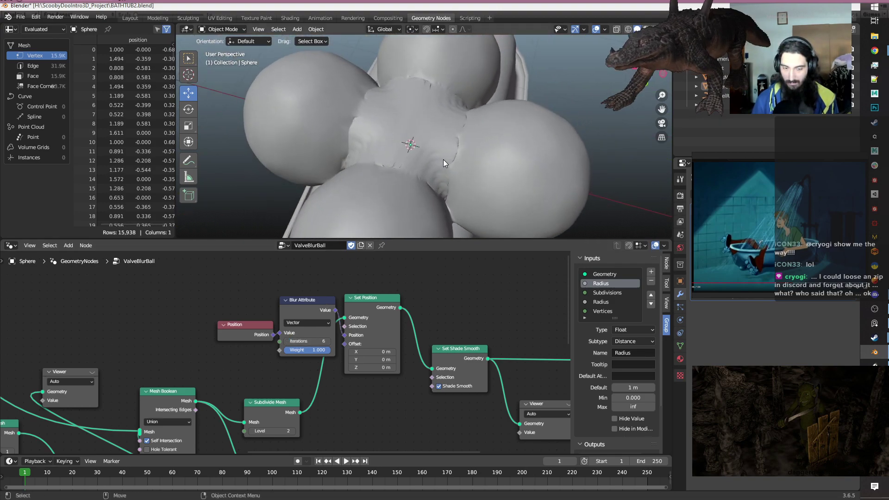
key("ctrl+z")
key("ctrl+z")
Activate the final Mesh Boolean's Viewer and examine the faceted spheres and crossed centre from above.
scroll(366, 417, "down", 3)
middle_click_drag(367, 418, 456, 363)
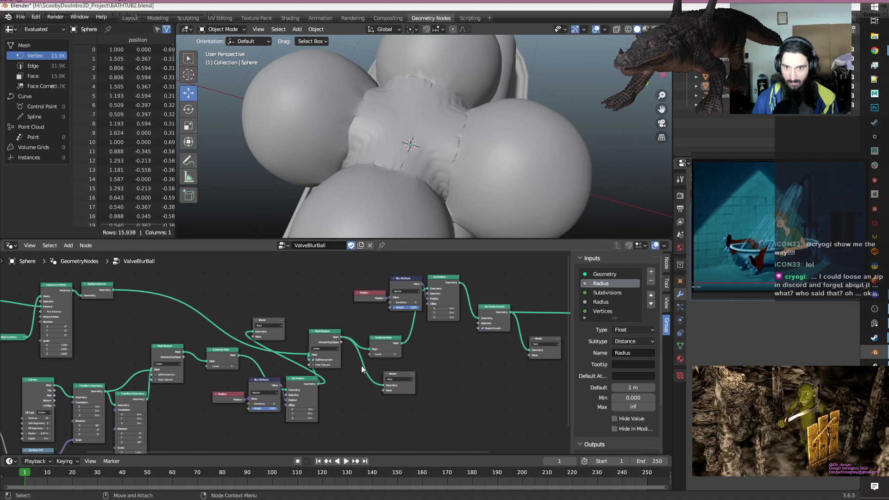
scroll(362, 368, "up", 1)
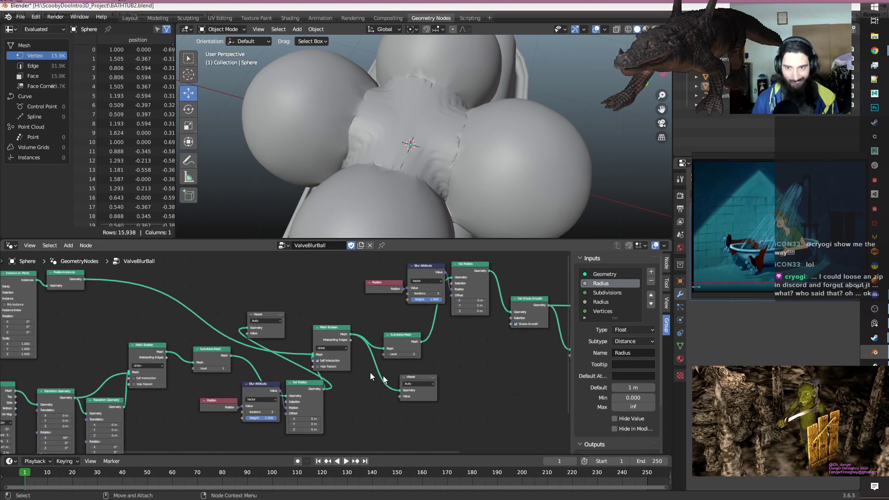
left_click(432, 378)
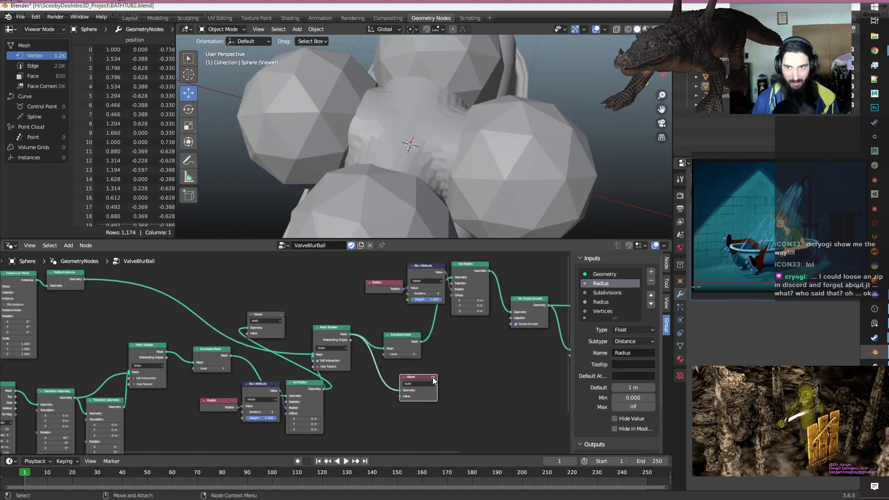
middle_click_drag(468, 179, 422, 213)
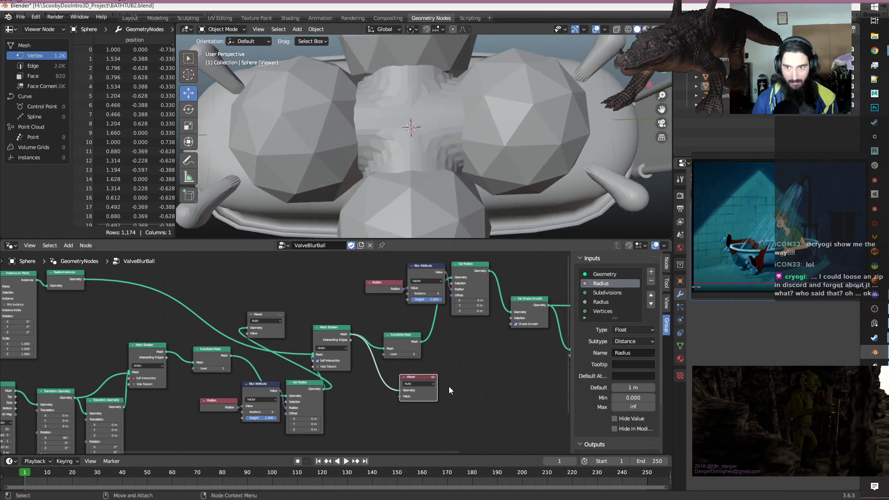
Link the final Subdivide Mesh output to the Viewer after Set Shade Smooth, activate that Viewer and inspect the subdivided union.
scroll(449, 386, "down", 1)
middle_click_drag(455, 387, 355, 394)
scroll(356, 393, "up", 1)
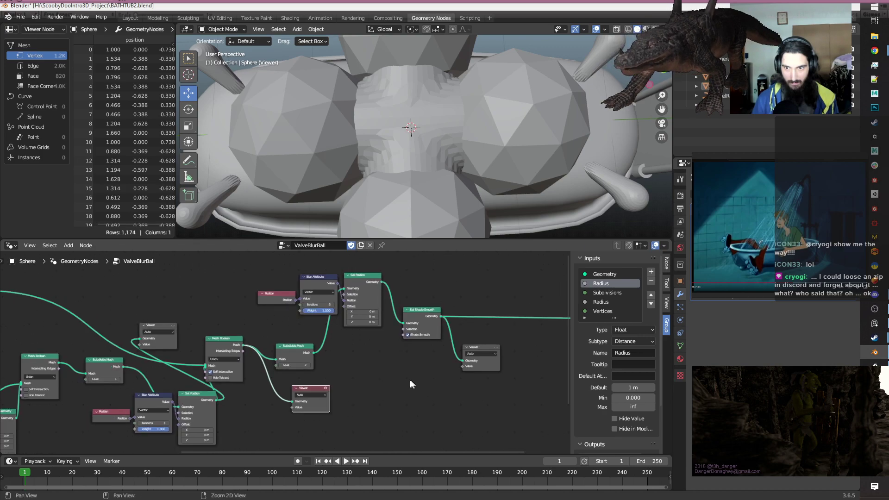
middle_click_drag(413, 382, 383, 386)
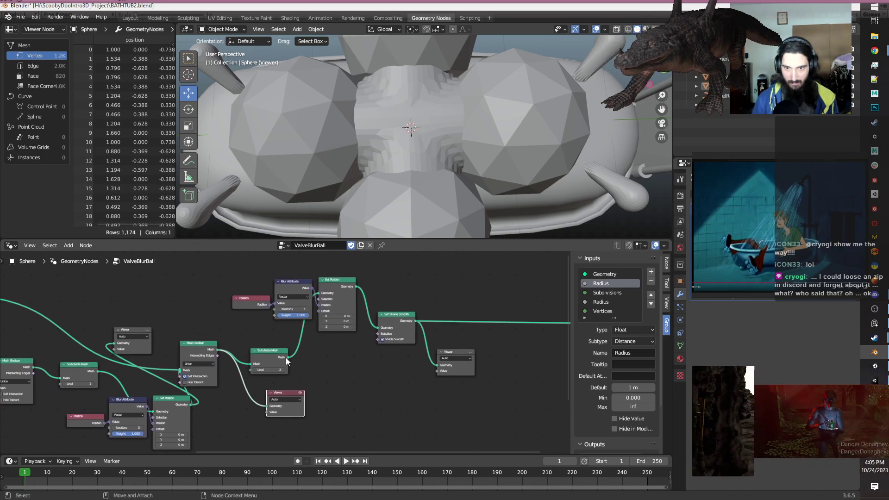
left_click_drag(288, 358, 437, 364)
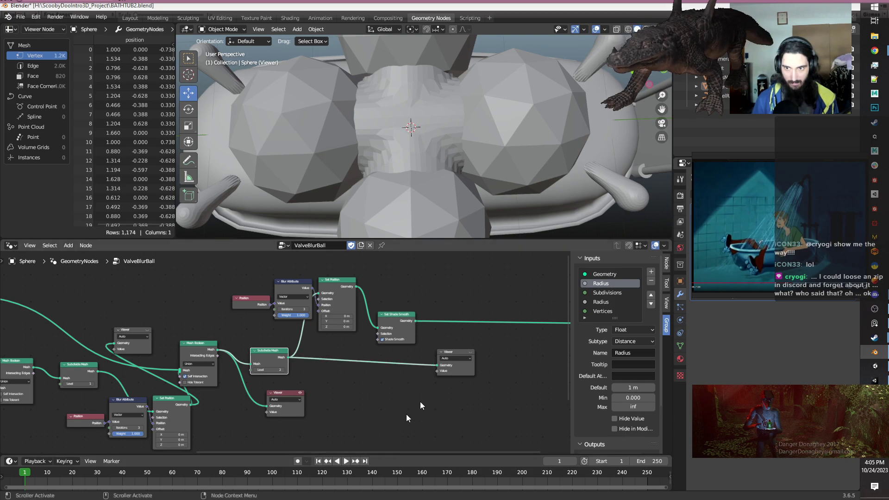
left_click(469, 352)
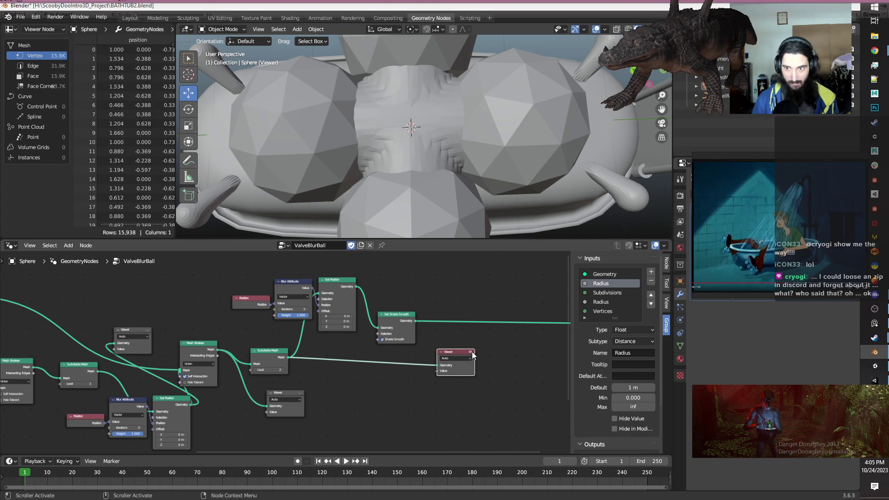
left_click(471, 351)
left_click(471, 352)
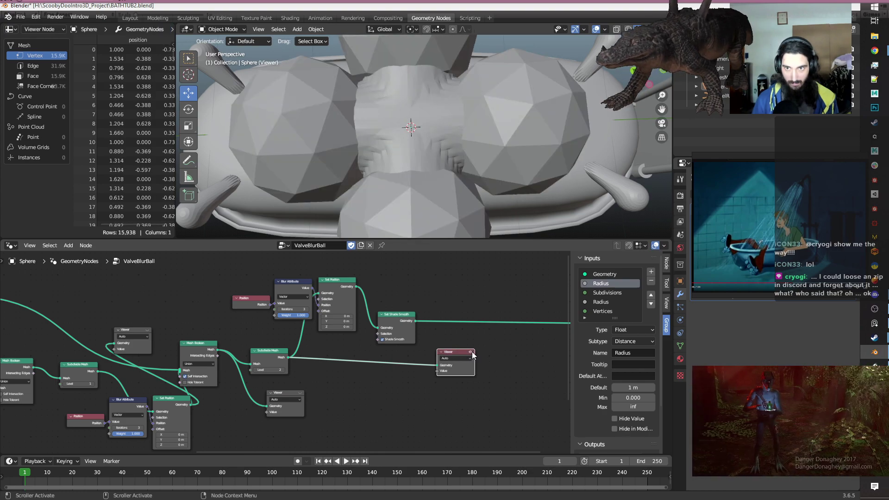
middle_click_drag(488, 142, 348, 157)
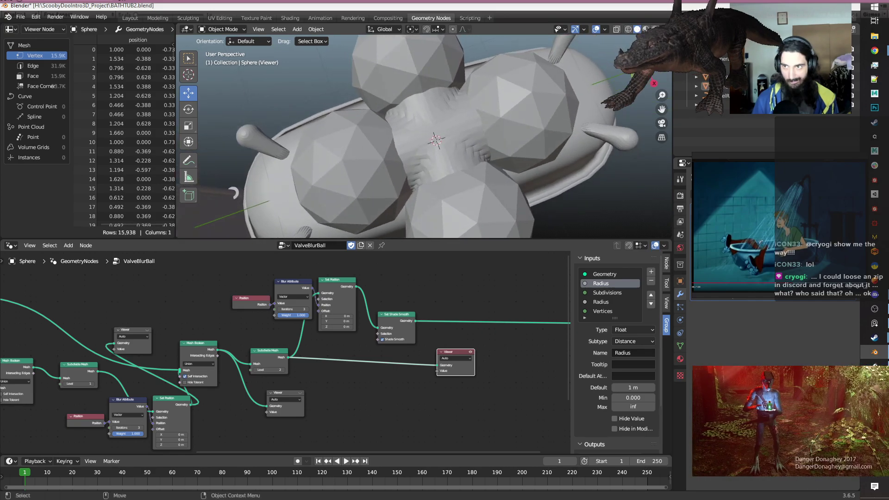
Show the wireframe overlay and examine the subdivided topology around the centre up close.
left_click(605, 29)
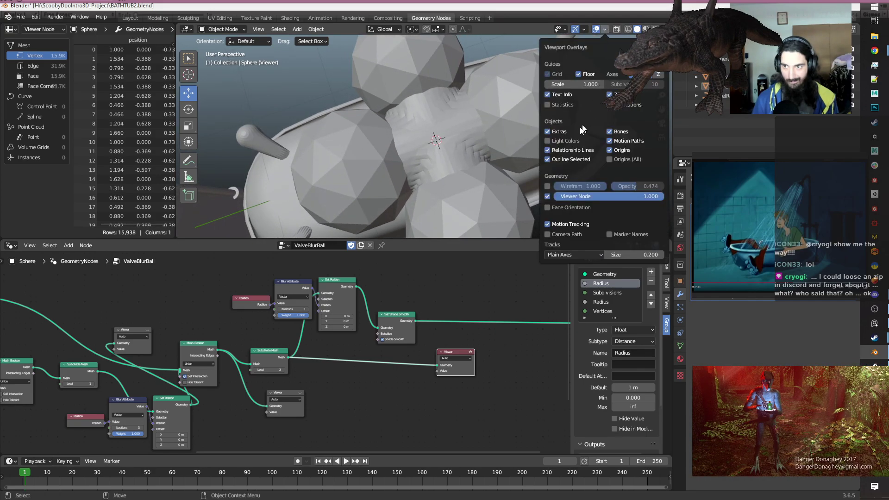
left_click(548, 185)
scroll(431, 160, "up", 6)
middle_click_drag(448, 164, 466, 193)
middle_click_drag(374, 397, 454, 373)
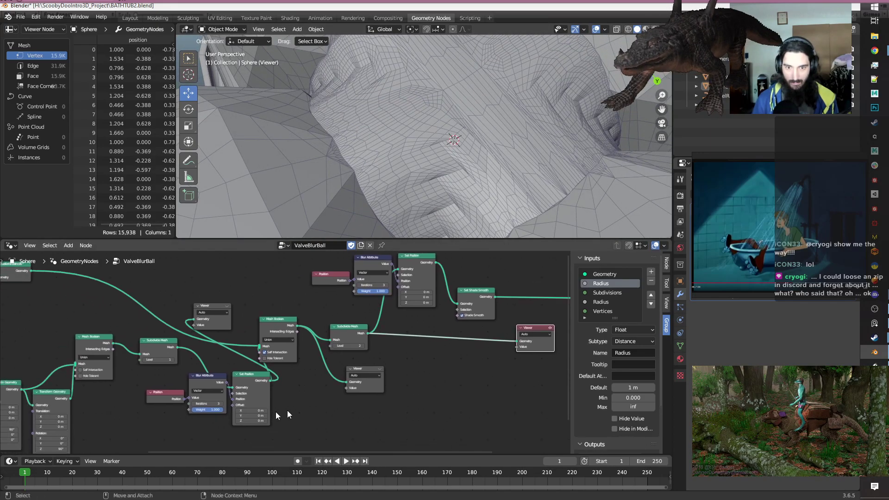
Set the iterations of the crossed cylinders' Blur Attribute, before the final Mesh Boolean, to 4 and inspect the centre.
scroll(297, 410, "up", 2)
left_click(179, 422)
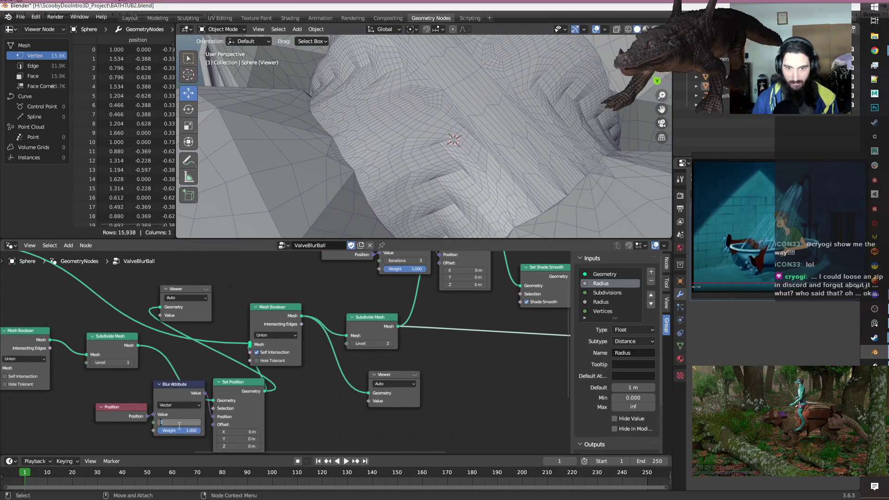
type("4")
key("Return")
scroll(393, 155, "down", 3)
middle_click_drag(393, 155, 455, 185)
Try 16 iterations on the crossed cylinders' Blur Attribute and check the shape of the centre between the spheres.
double_click(179, 422)
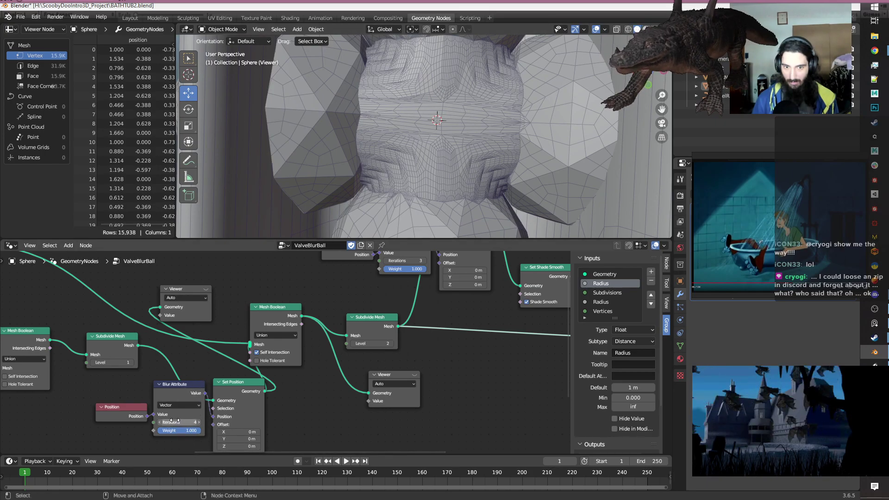
type("16")
key("Return")
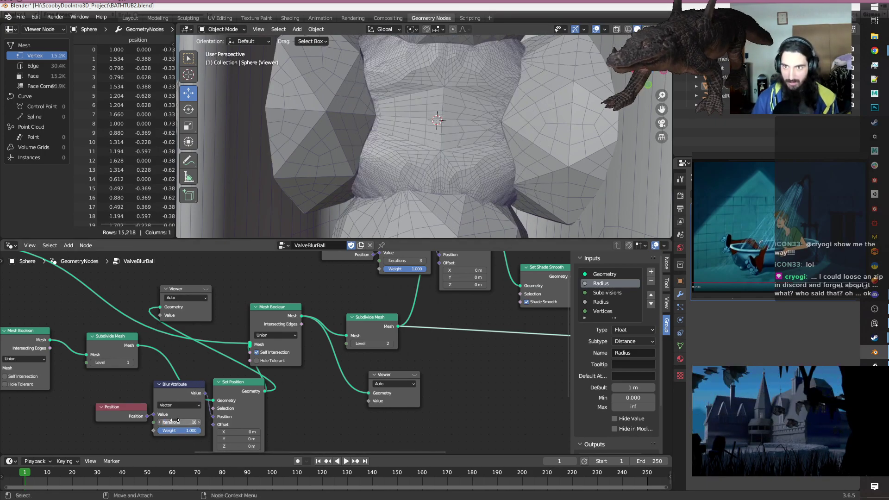
middle_click_drag(418, 81, 477, 90)
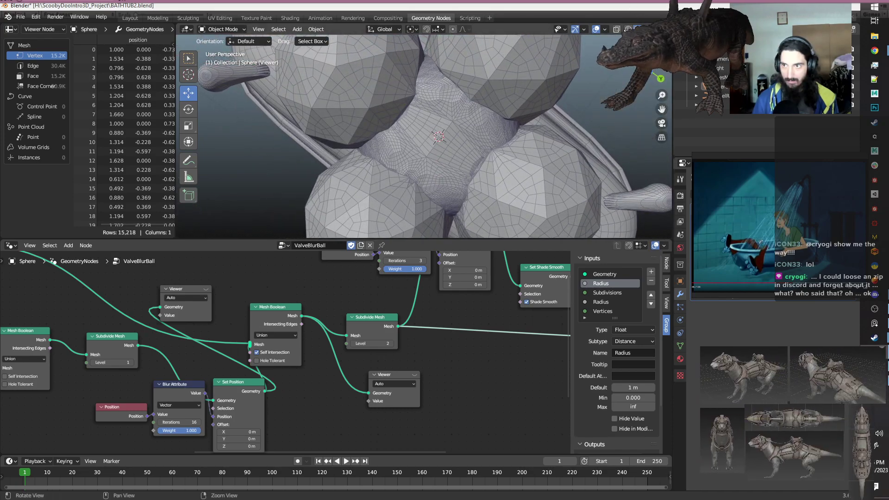
Examine the blurred centre in wireframe shading, return to solid shading and inspect the joints with the spheres.
left_click(630, 28)
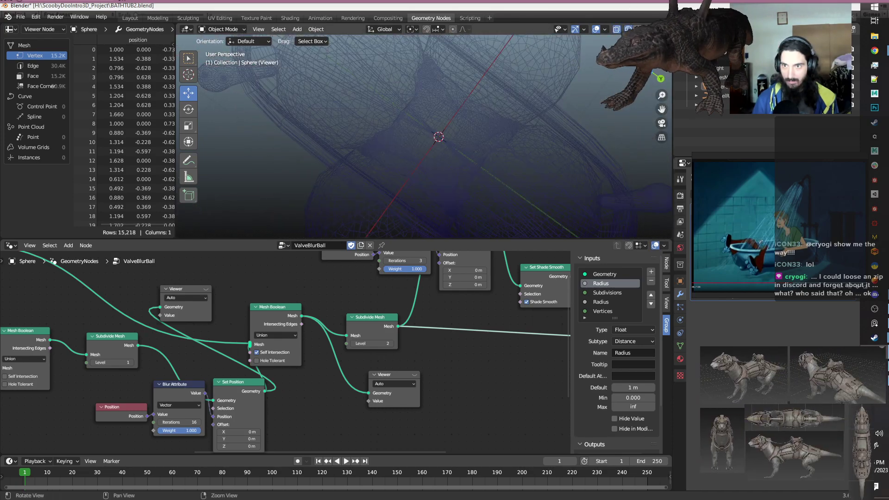
mouse_move(434, 140)
middle_mouse_down()
mouse_move(422, 135)
mouse_move(465, 143)
mouse_move(457, 122)
mouse_move(482, 164)
mouse_move(519, 148)
middle_mouse_up()
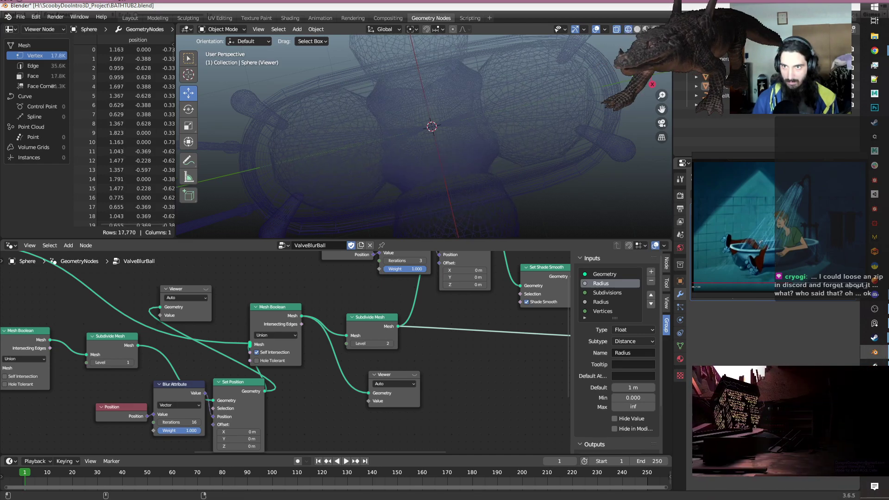
left_click(636, 29)
mouse_move(467, 191)
middle_mouse_down()
mouse_move(439, 147)
mouse_move(352, 138)
middle_mouse_up()
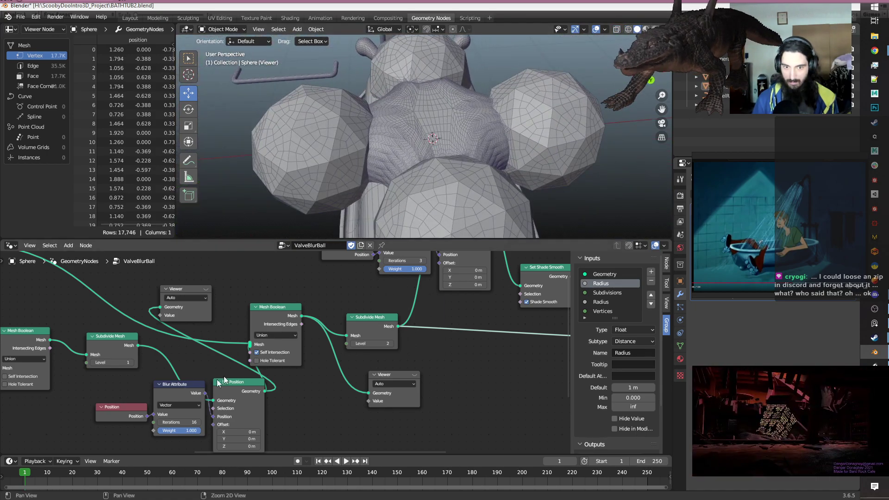
Set the iterations of the crossed cylinders' Blur Attribute back to 4 and look over the cross from above.
double_click(172, 421)
type("4")
key("Return")
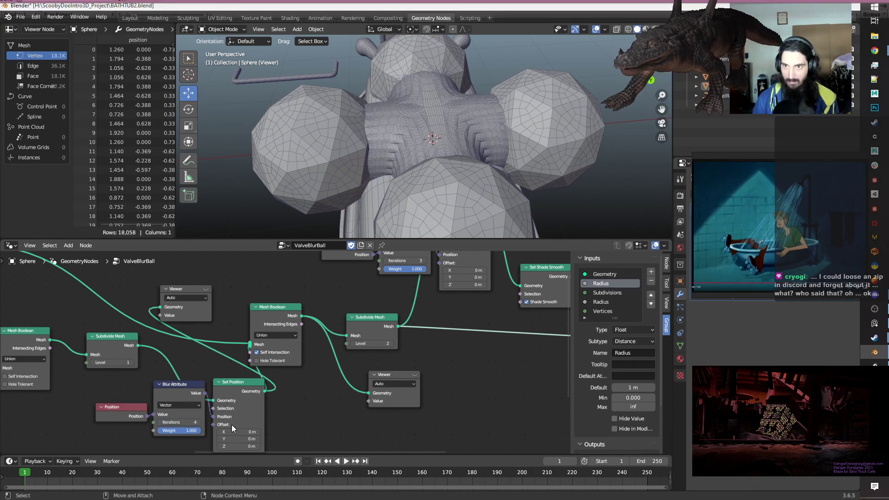
middle_click_drag(376, 153, 388, 169)
scroll(477, 363, "down", 1)
Deactivate the Viewer linked to the final Subdivide Mesh and hide the wireframe overlay to show the smooth-shaded result.
middle_click_drag(477, 362, 383, 391)
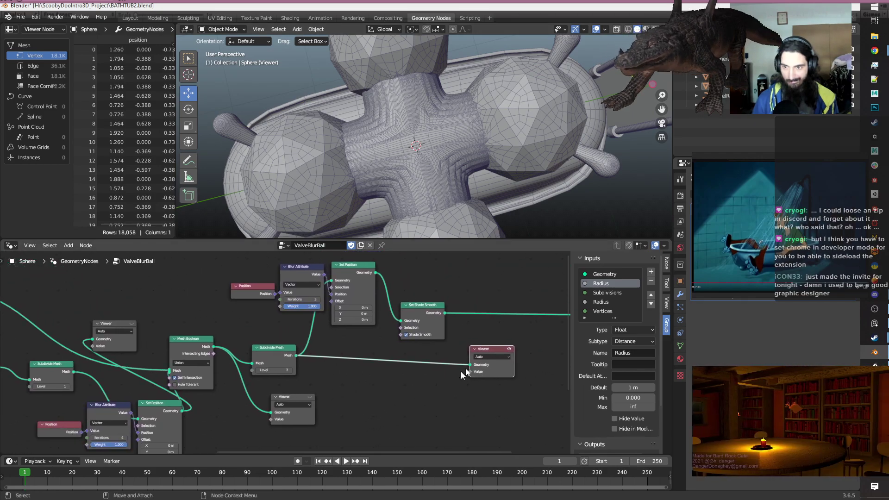
left_click(510, 349)
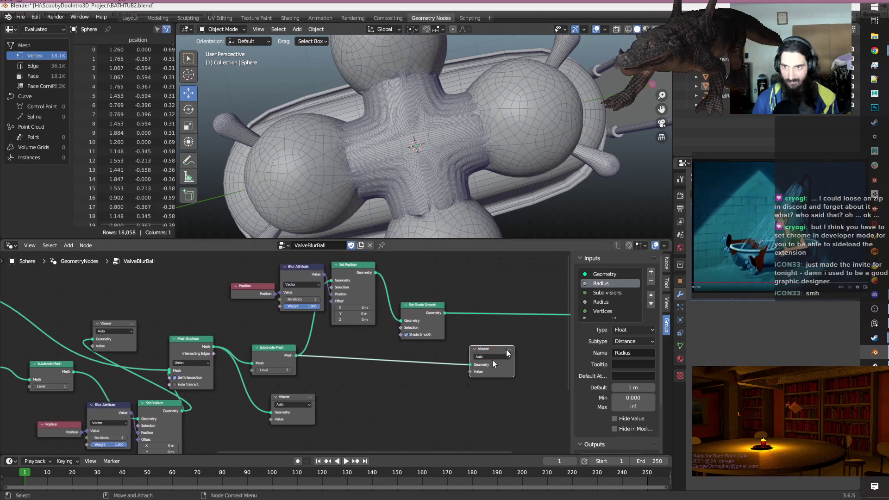
left_click(605, 29)
left_click(548, 186)
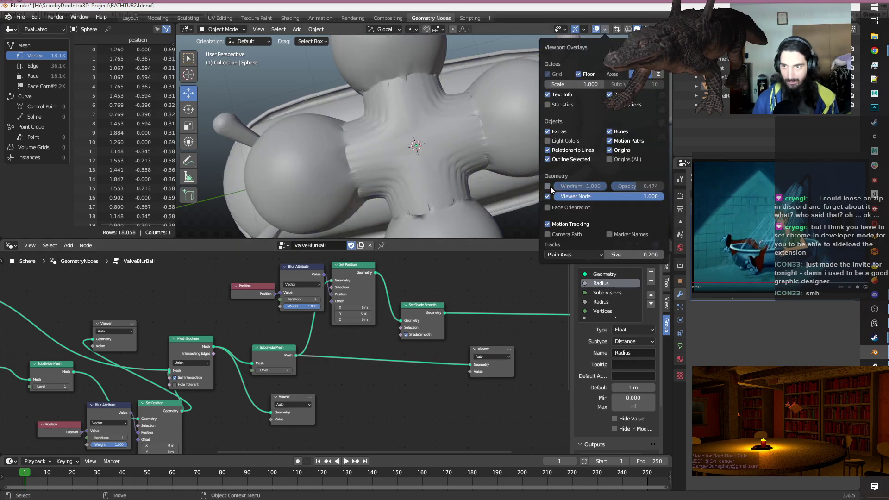
Check the whole valve shape against the bathtub and save the blend file.
scroll(471, 146, "down", 8)
middle_click_drag(476, 159, 388, 218)
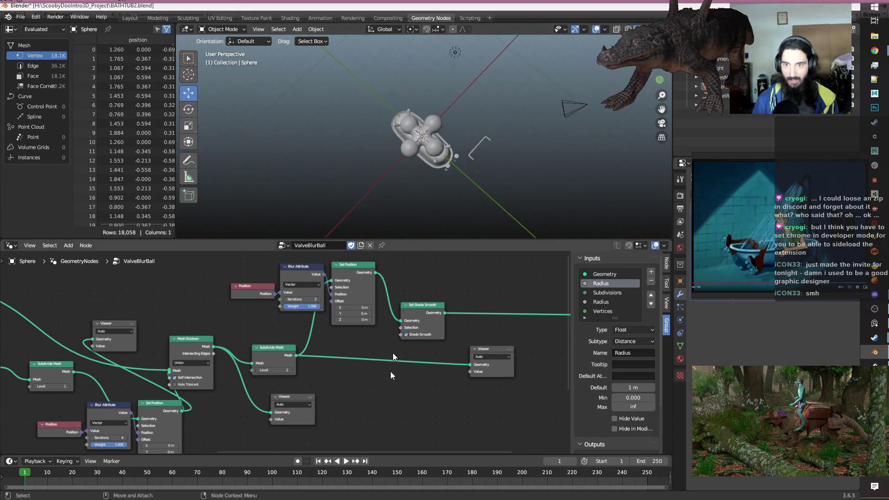
key("ctrl+s")
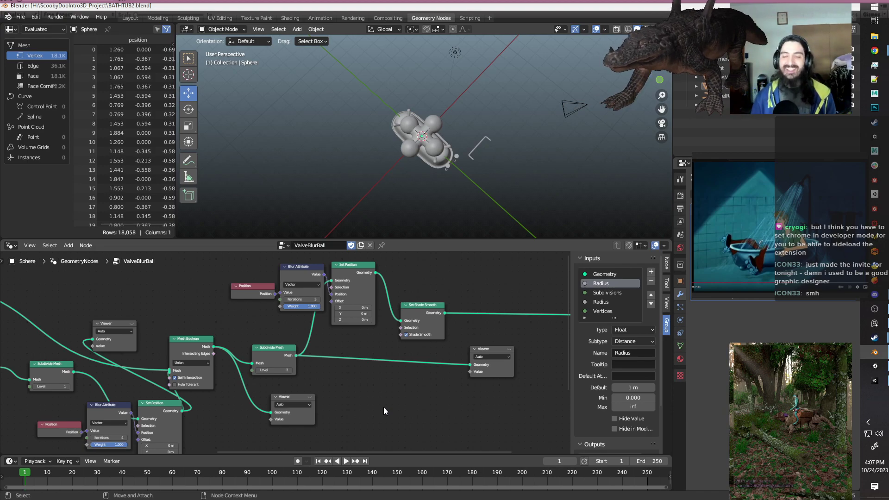
left_click(407, 396)
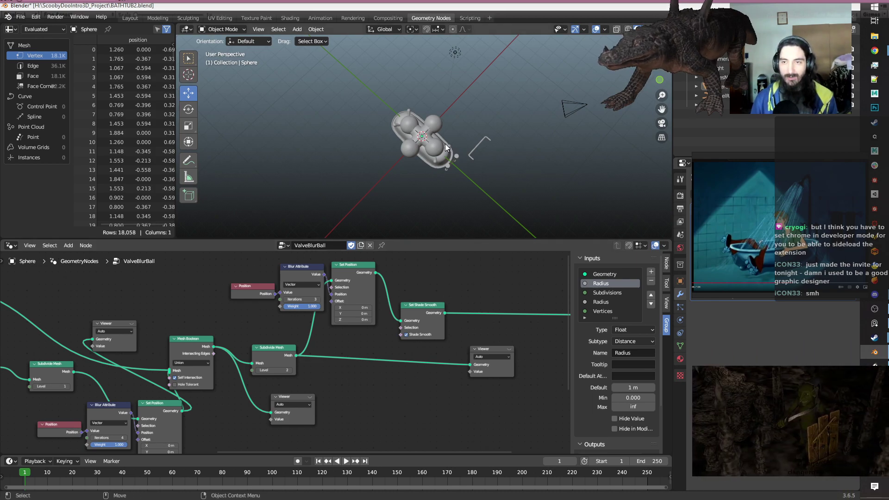
Show the wireframe overlay again and examine the topology of the cylinder arms and their sphere joints up close.
scroll(445, 143, "up", 10)
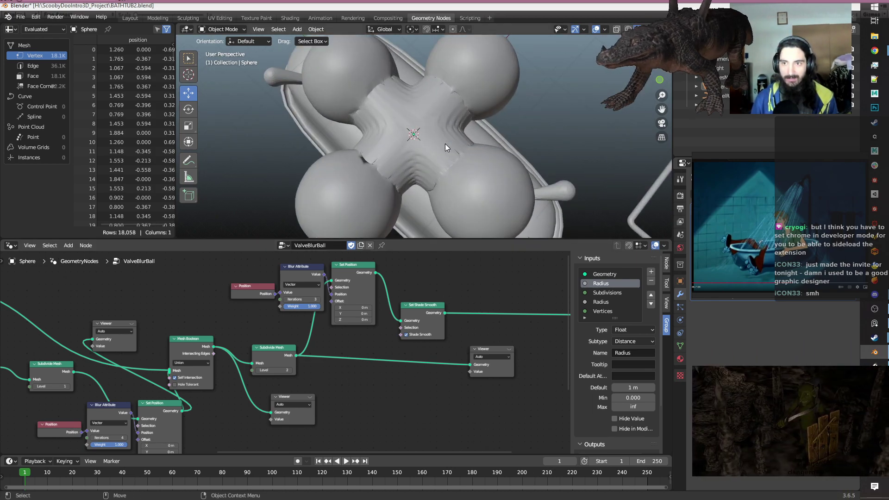
left_click(604, 32)
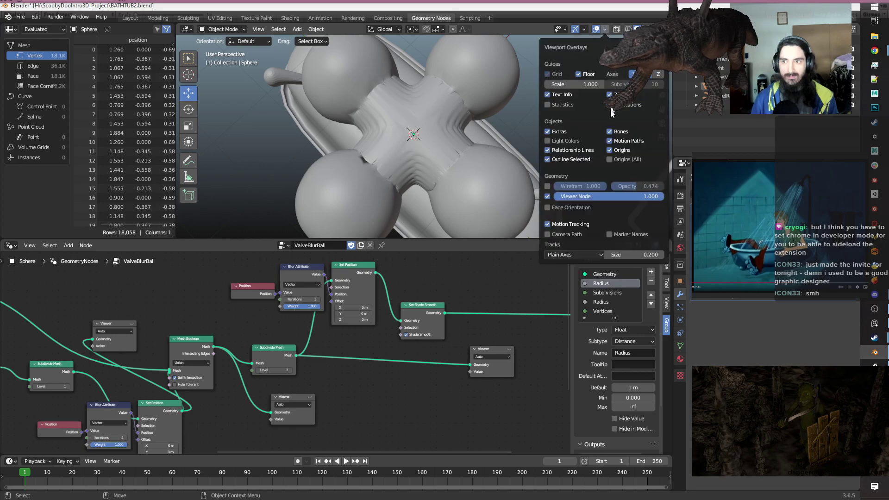
left_click(547, 185)
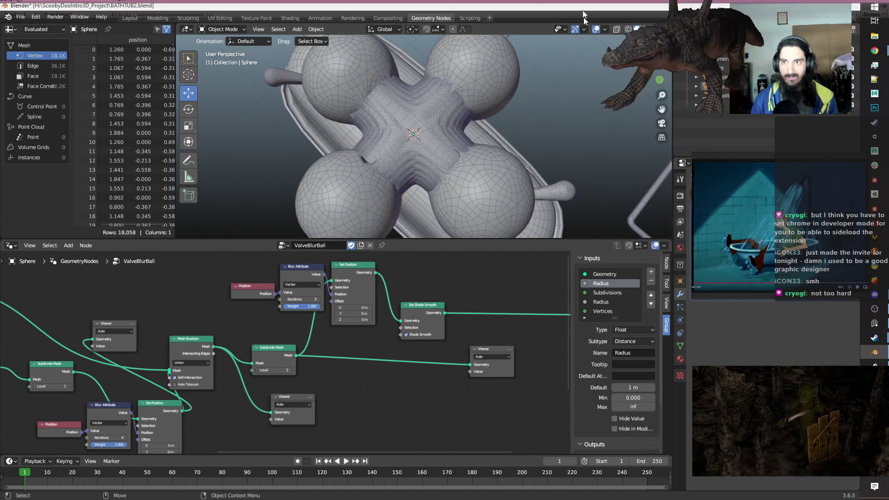
right_click_drag(445, 126, 512, 146, "alt")
left_click_drag(512, 147, 406, 129, "alt")
middle_click_drag(407, 128, 398, 153)
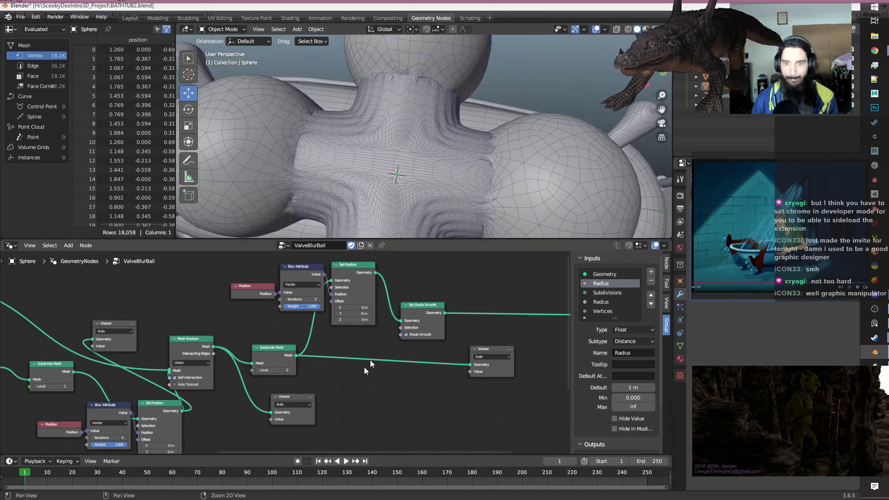
Connect the Intersecting Edges output of the cylinders' Mesh Boolean to the Selection input of the first Set Position node, and inspect the valve mesh.
middle_click_drag(345, 400, 524, 353)
middle_click_drag(204, 427, 250, 401)
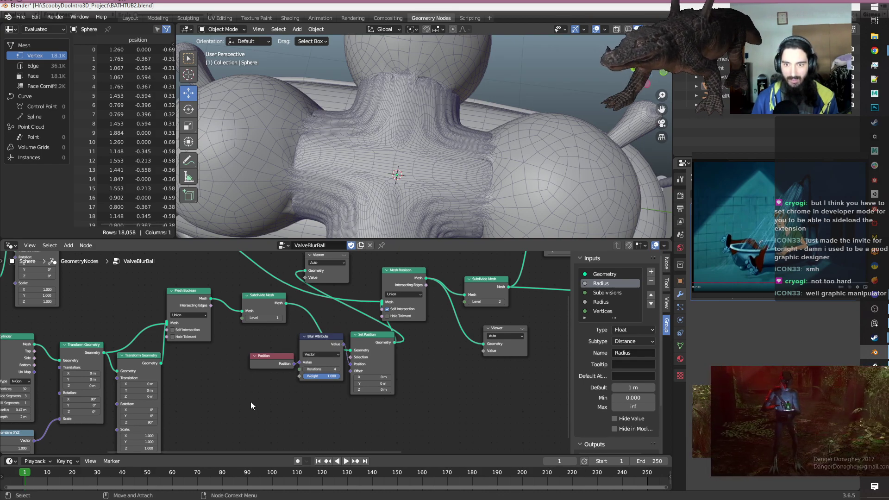
left_click_drag(211, 306, 354, 372)
scroll(473, 132, "down", 3)
left_click_drag(505, 146, 418, 156, "alt")
right_click_drag(419, 156, 459, 185, "alt")
left_click_drag(458, 185, 420, 145, "alt")
middle_click_drag(420, 147, 448, 169)
middle_click_drag(465, 370, 276, 432)
middle_click_drag(355, 396, 472, 374)
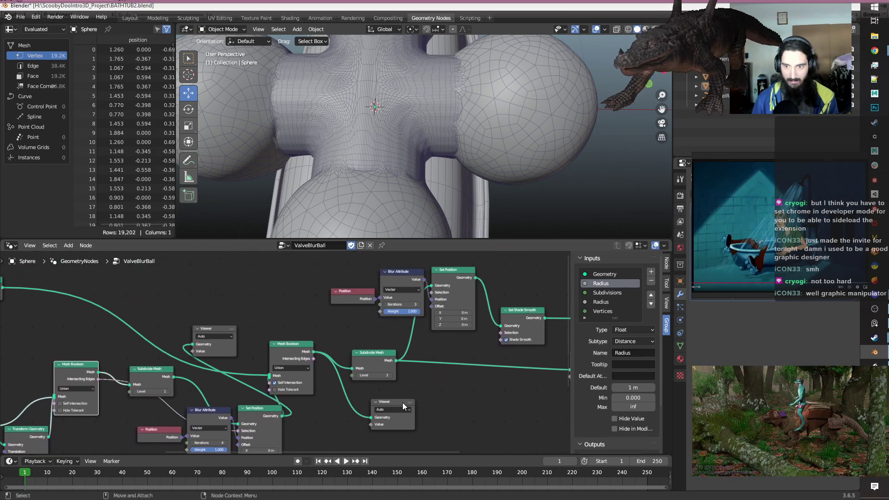
Preview the second Mesh Boolean's output through its Viewer node, and return to the final valve mesh.
left_click(403, 403)
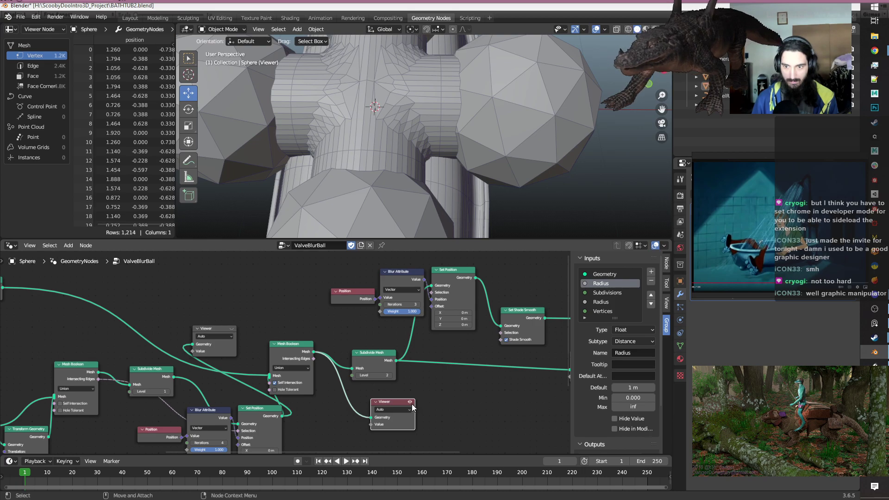
left_click(409, 402)
scroll(412, 144, "down", 4)
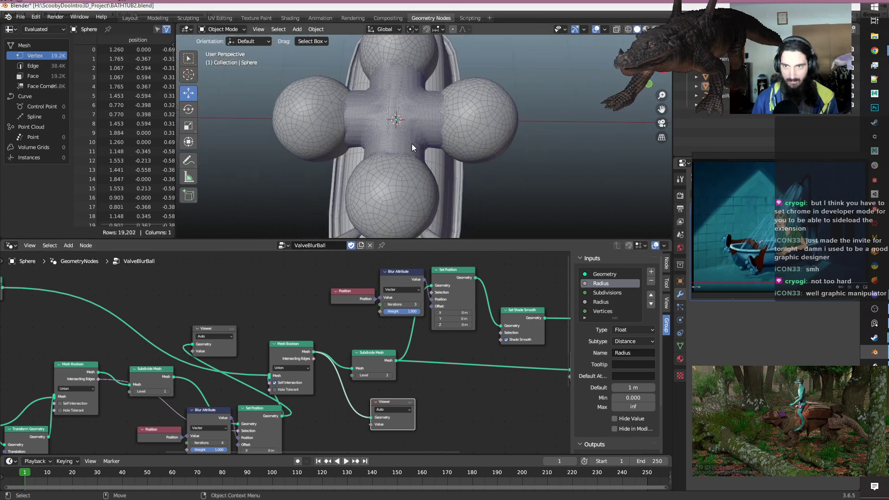
Hide the wireframe overlay to examine the valve's surface shading, and turn the wireframe back on.
left_click(605, 29)
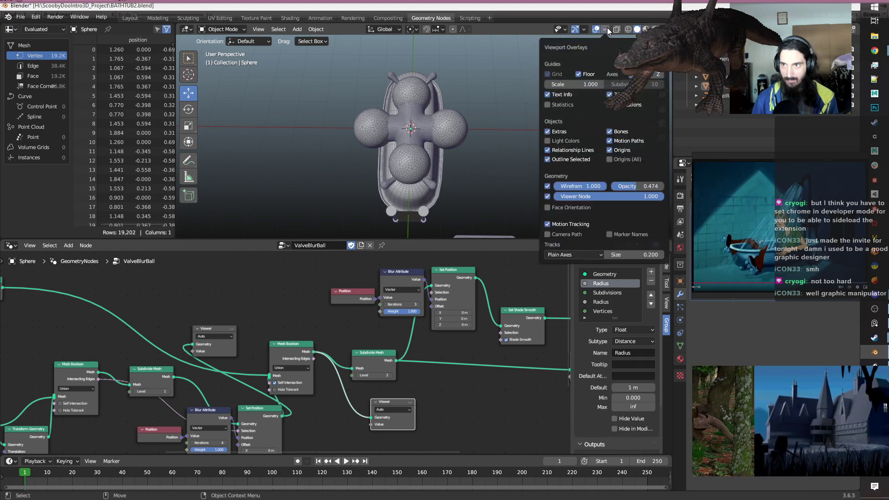
left_click(547, 186)
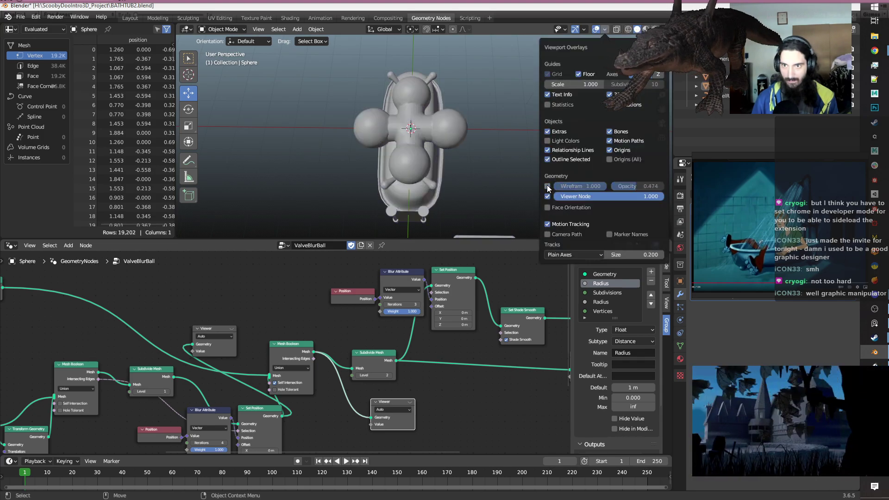
scroll(440, 122, "up", 5)
middle_click_drag(454, 124, 544, 123)
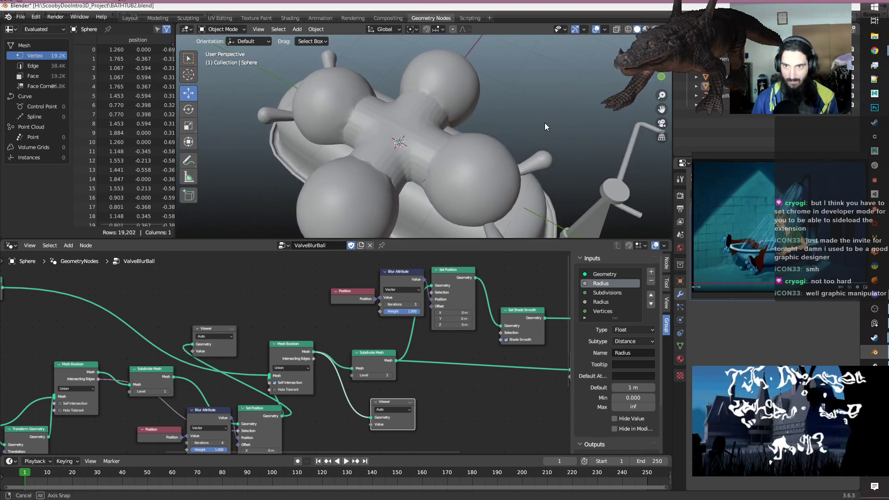
left_click(605, 29)
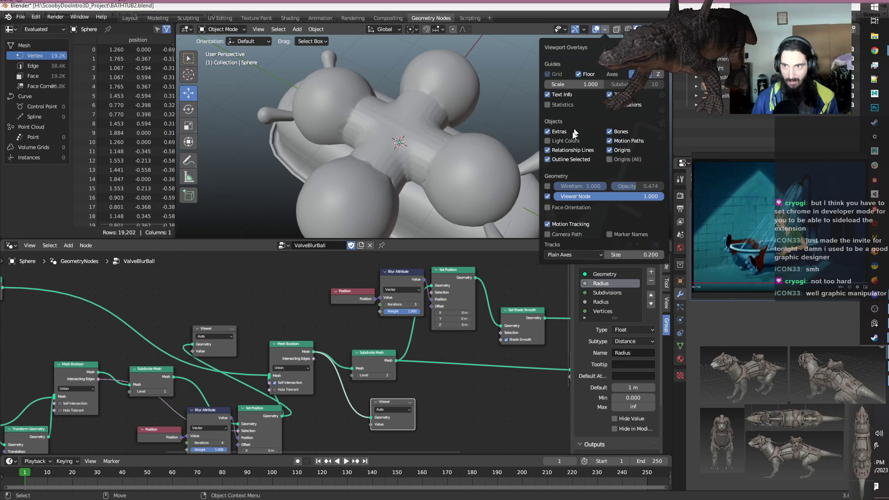
left_click(548, 185)
scroll(462, 148, "up", 3)
mouse_move(462, 148)
middle_mouse_down()
mouse_move(499, 162)
mouse_move(505, 133)
mouse_move(452, 158)
middle_mouse_up()
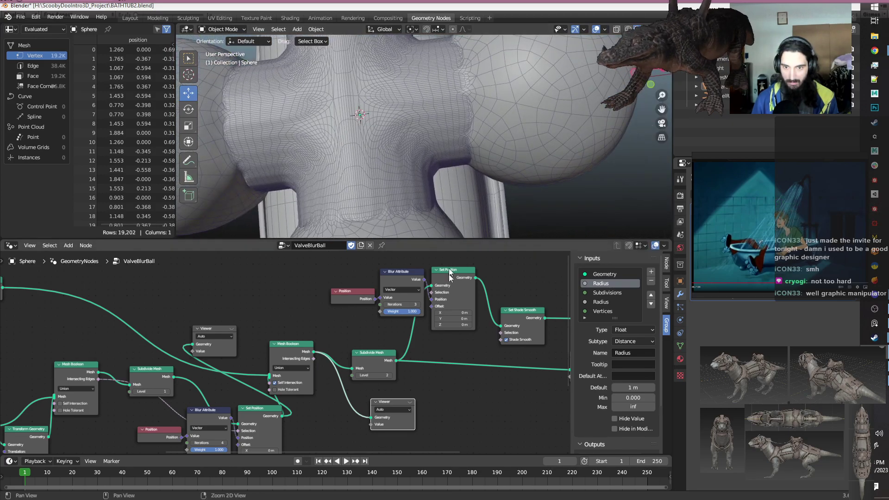
Preview the first Set Position node's output through its Viewer and examine where the cylinders intersect.
scroll(454, 377, "down", 4)
middle_click_drag(453, 382, 522, 366)
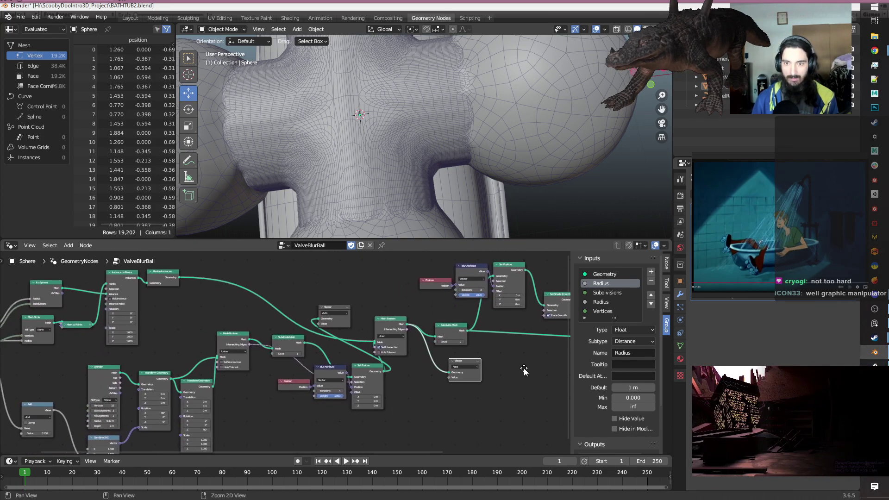
scroll(379, 385, "up", 1)
scroll(379, 386, "up", 1)
middle_click_drag(449, 390, 386, 401)
left_click(305, 305)
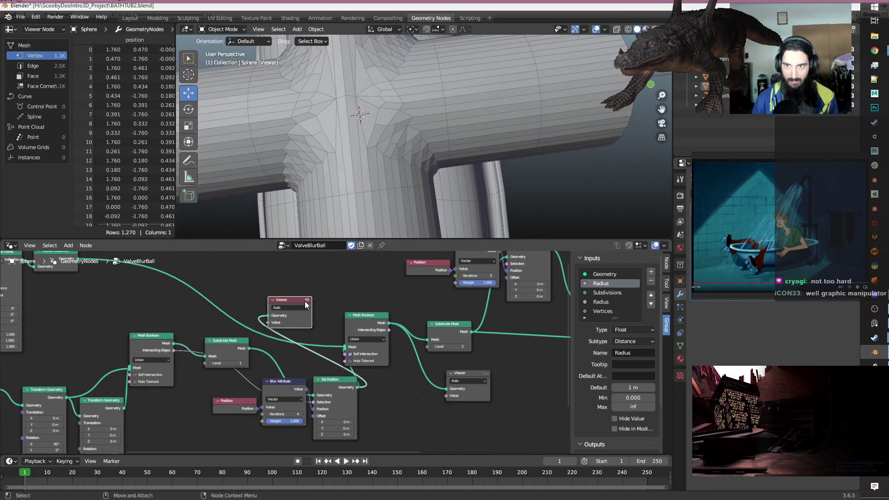
middle_click_drag(504, 163, 290, 127)
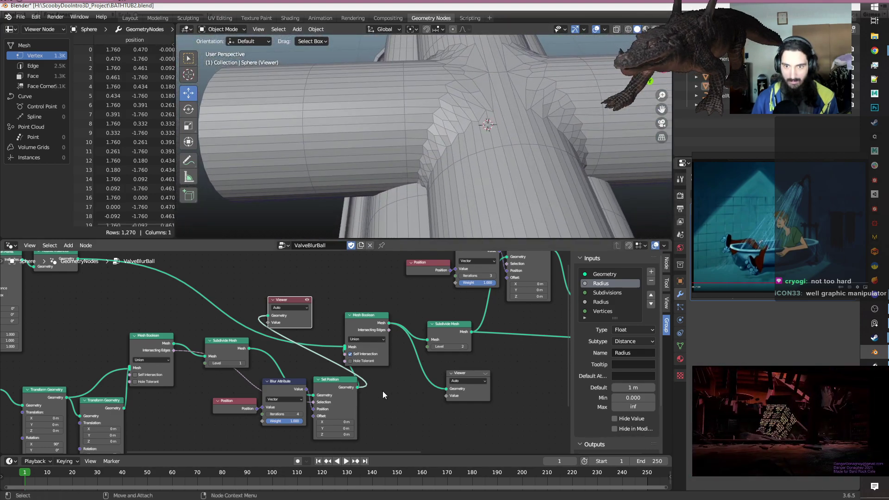
Move the second Mesh Boolean and its downstream processing nodes away from the first Set Position node to make room.
scroll(382, 391, "down", 8)
middle_click_drag(430, 386, 350, 384)
scroll(385, 383, "down", 2)
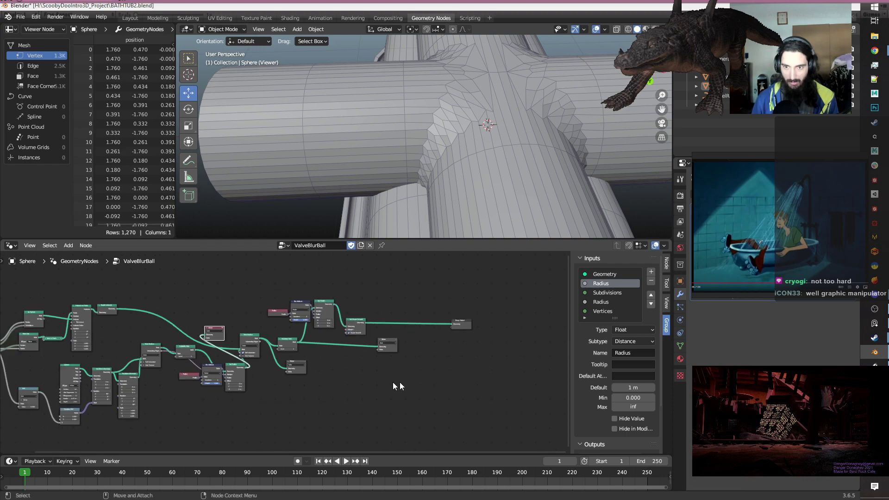
left_click_drag(493, 412, 249, 270)
left_click_drag(246, 341, 309, 343)
scroll(428, 346, "up", 1)
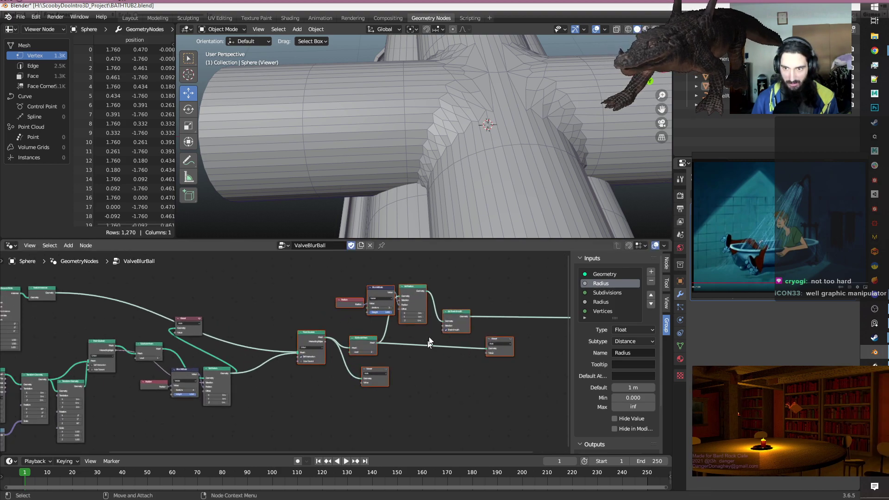
Duplicate the Set Shade Smooth node and insert the copy between the first Subdivide Mesh and Set Position nodes.
left_click(455, 311)
key("shift+d")
left_click(262, 391)
scroll(242, 385, "up", 2)
middle_click_drag(243, 385, 359, 378)
scroll(319, 388, "up", 1)
scroll(319, 388, "down", 1)
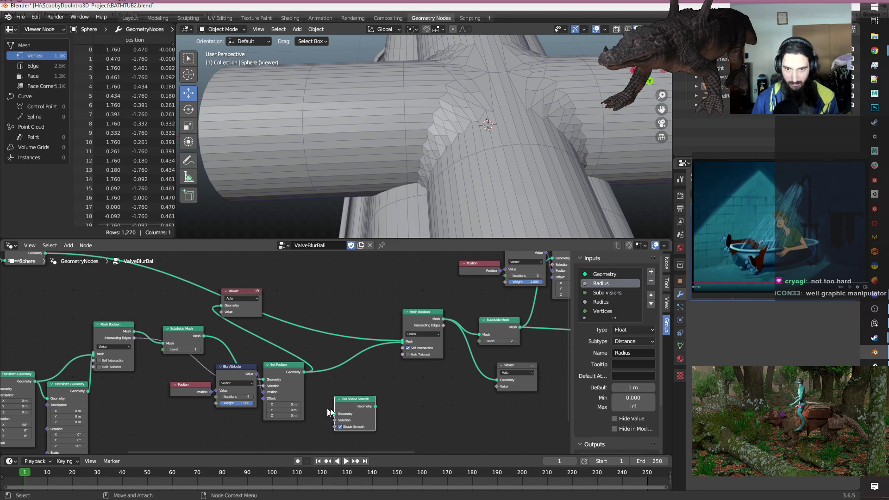
left_click_drag(359, 405, 230, 336)
middle_click_drag(375, 403, 217, 408)
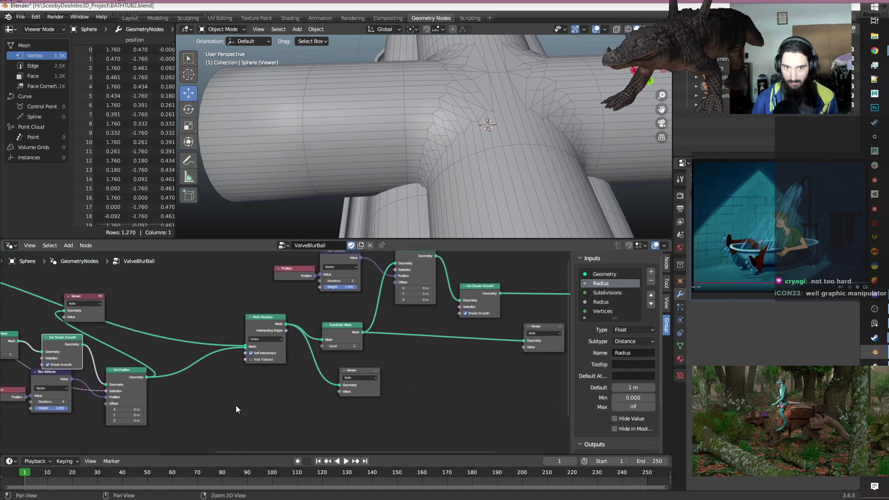
Compare the final mesh with the first Set Position preview, and move that Viewer node above the Set Position node.
left_click(100, 297)
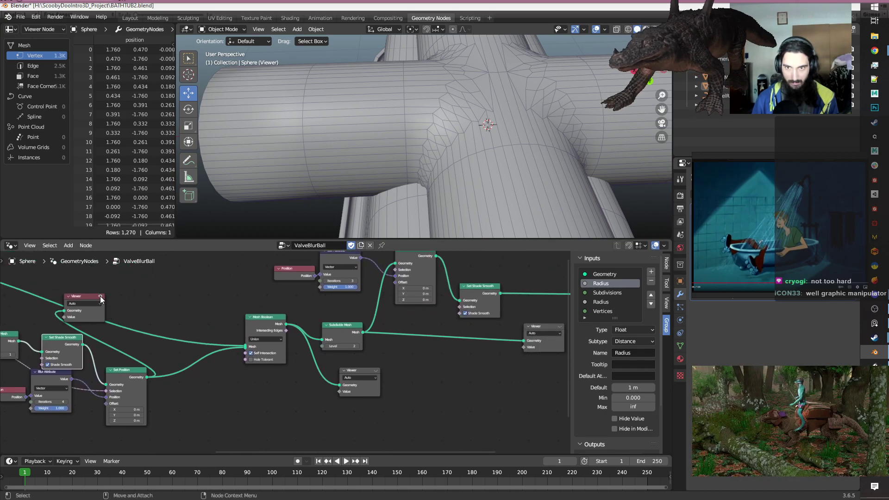
middle_click_drag(508, 104, 364, 148)
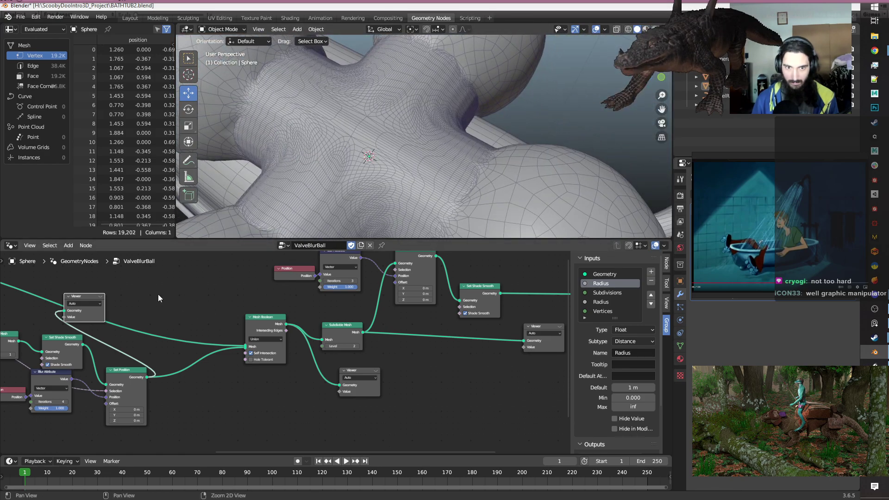
middle_click_drag(161, 296, 239, 295)
left_click_drag(158, 295, 206, 279)
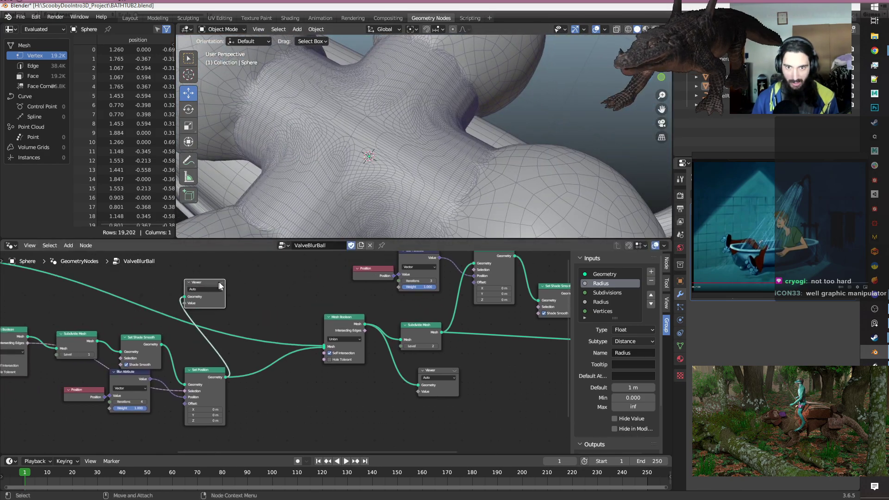
left_click(221, 283)
middle_click_drag(435, 174, 320, 194)
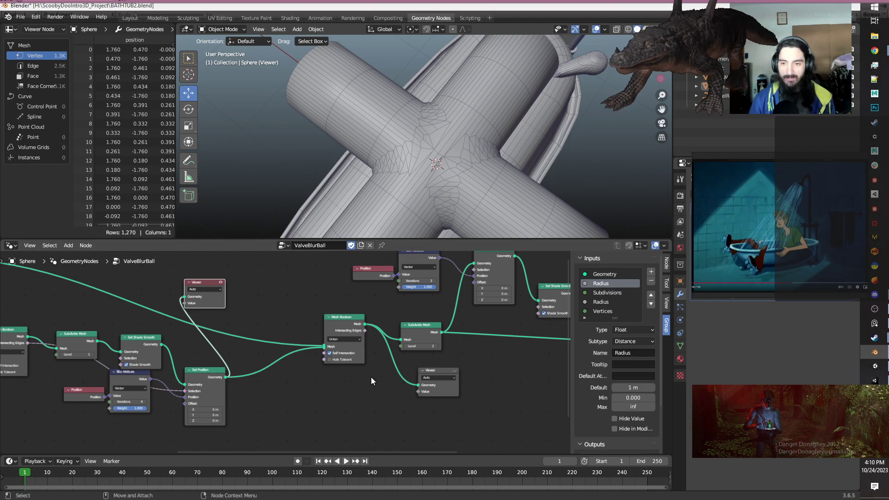
scroll(459, 141, "down", 3)
scroll(460, 141, "up", 3)
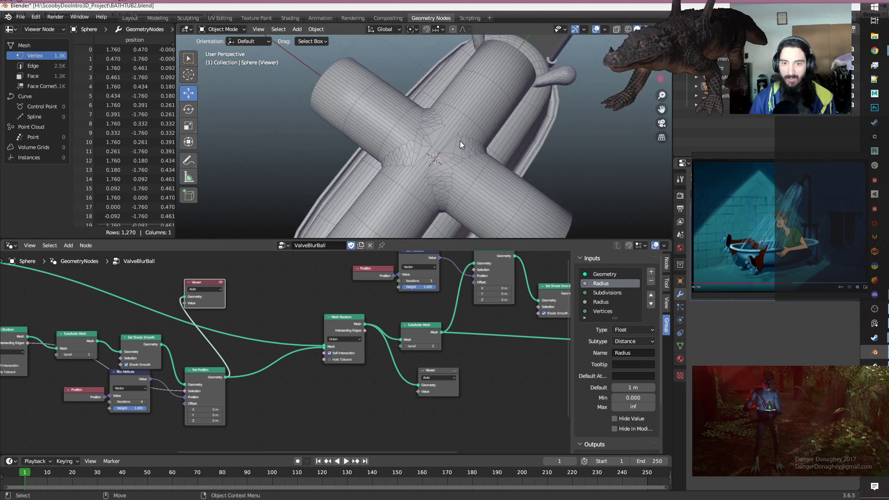
Preview the union of the balls and cylinders through the Viewer attached to the second Mesh Boolean.
scroll(284, 403, "down", 3)
middle_click_drag(344, 388, 278, 390)
scroll(316, 369, "up", 1)
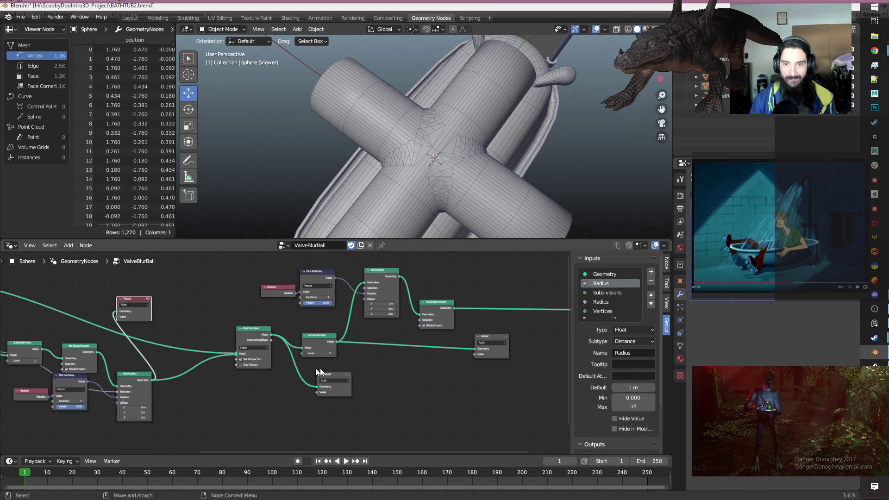
left_click(348, 374)
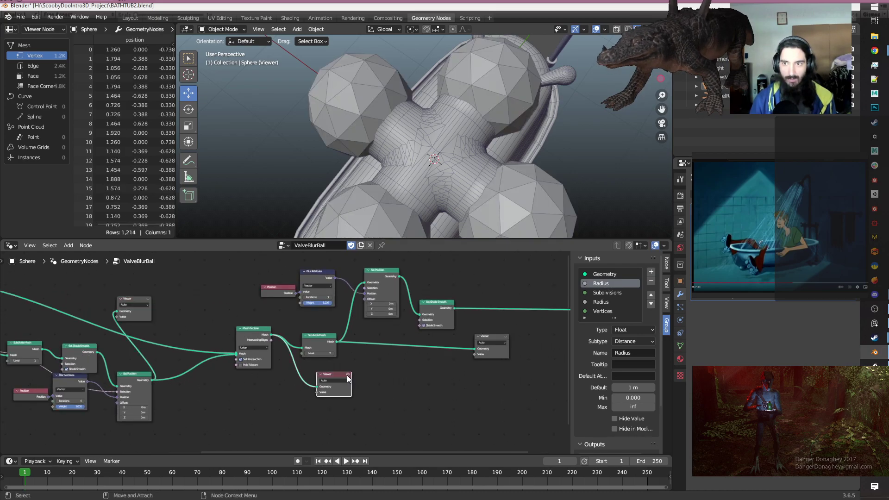
mouse_move(452, 187)
middle_mouse_down()
mouse_move(527, 181)
mouse_move(457, 185)
middle_mouse_up()
middle_click_drag(375, 387, 341, 385)
scroll(348, 395, "up", 1)
Shift the second Subdivide Mesh node slightly and preview its output through its Viewer to examine the joints.
left_click_drag(264, 359, 279, 351)
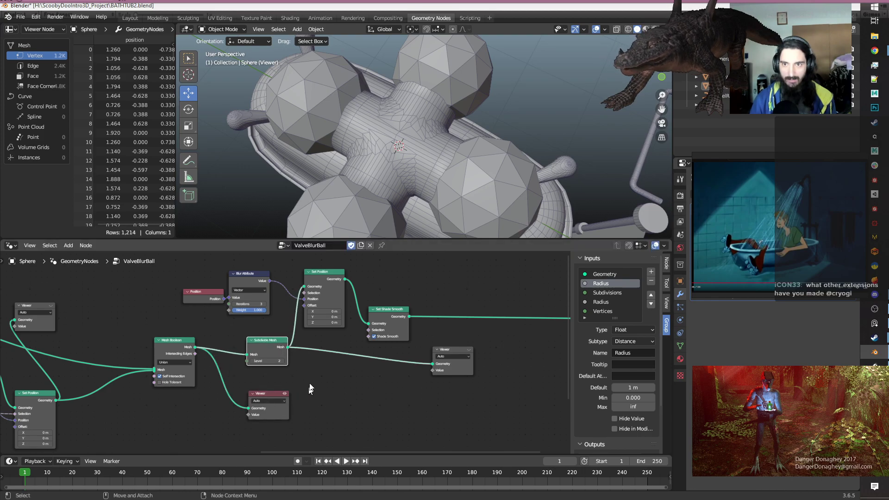
middle_click_drag(541, 206, 520, 209)
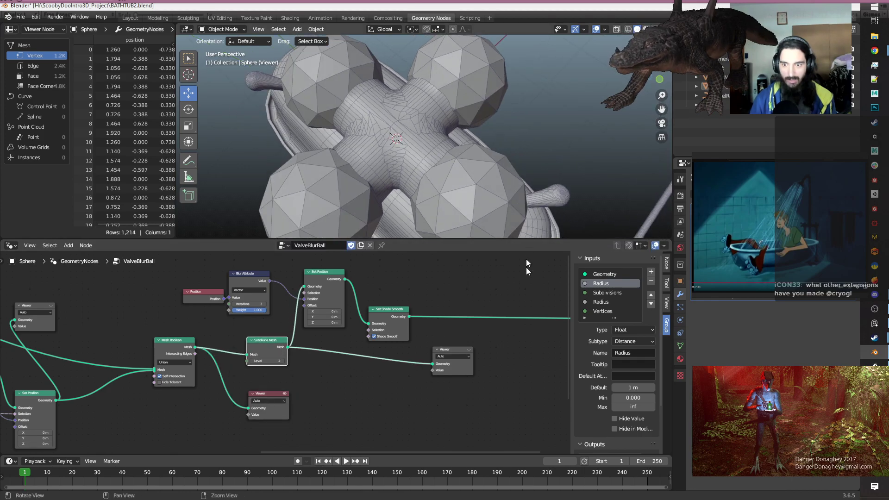
left_click(470, 351)
left_click_drag(492, 182, 432, 193, "alt")
right_click_drag(395, 125, 425, 119, "alt")
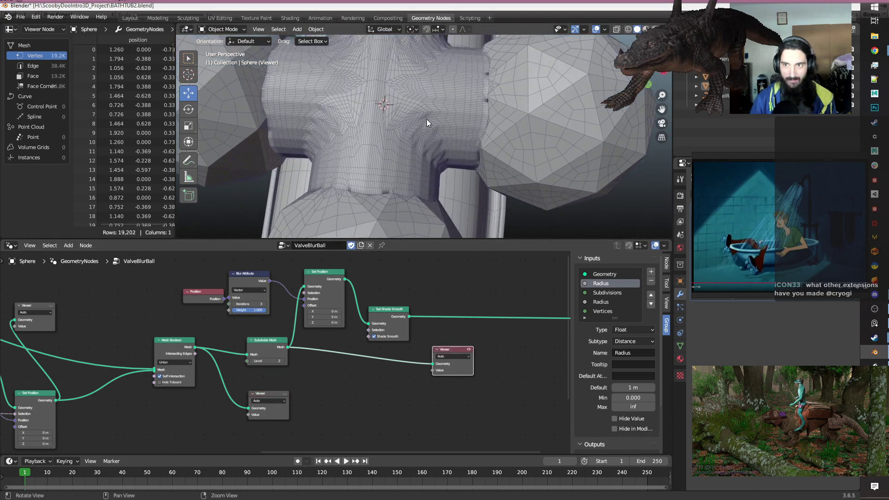
left_click_drag(426, 122, 439, 140, "alt")
Bypass the second Subdivide Mesh by linking the Mesh Boolean's Mesh output directly to the second Set Position node and the last Viewer.
left_click_drag(268, 346, 265, 357)
left_click_drag(195, 348, 306, 288)
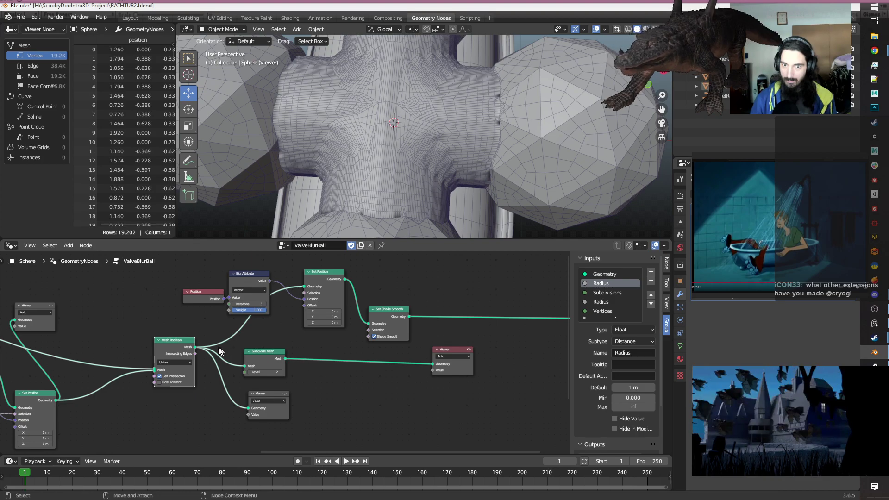
left_click_drag(194, 346, 432, 364)
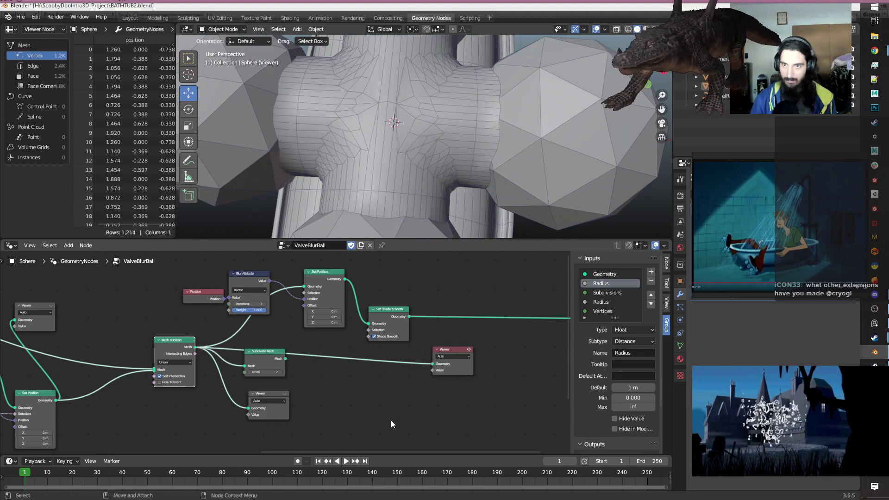
middle_click_drag(393, 394, 340, 412)
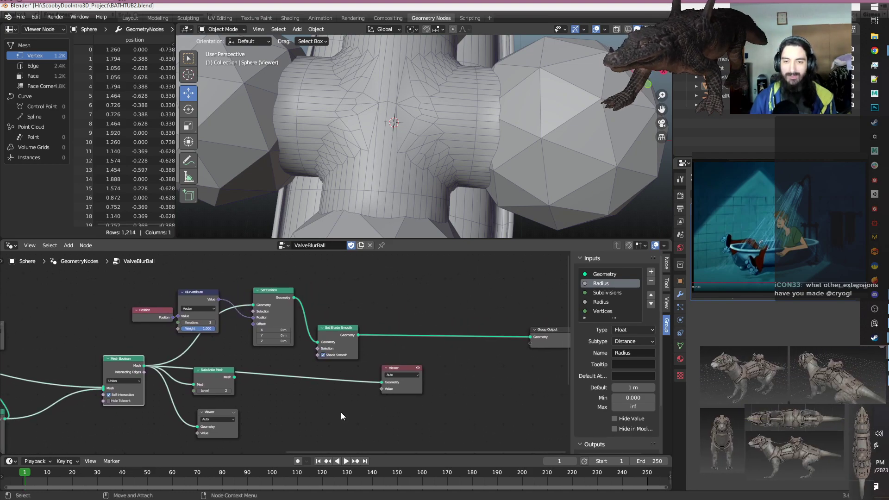
Turn off the Viewer preview and examine the final blurred valve mesh without the second subdivision.
left_click(418, 368)
scroll(485, 161, "down", 2)
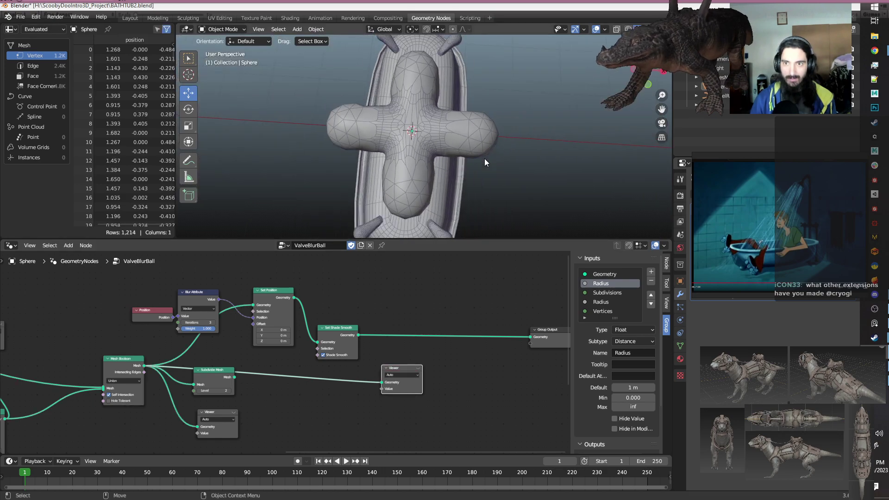
scroll(484, 159, "up", 2)
middle_click_drag(520, 160, 477, 165)
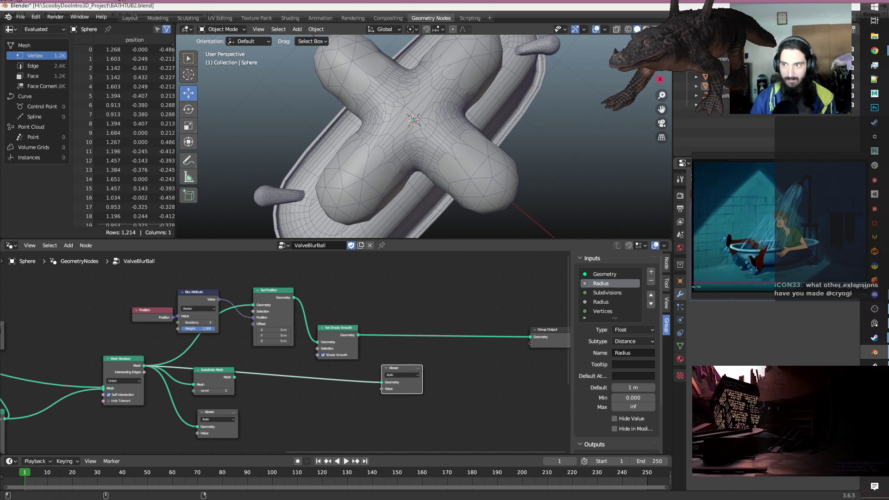
Try a larger size for the balls at the ends of the cross, and undo the change.
left_click_drag(803, 234, 821, 234)
scroll(488, 166, "down", 5)
scroll(489, 166, "up", 3)
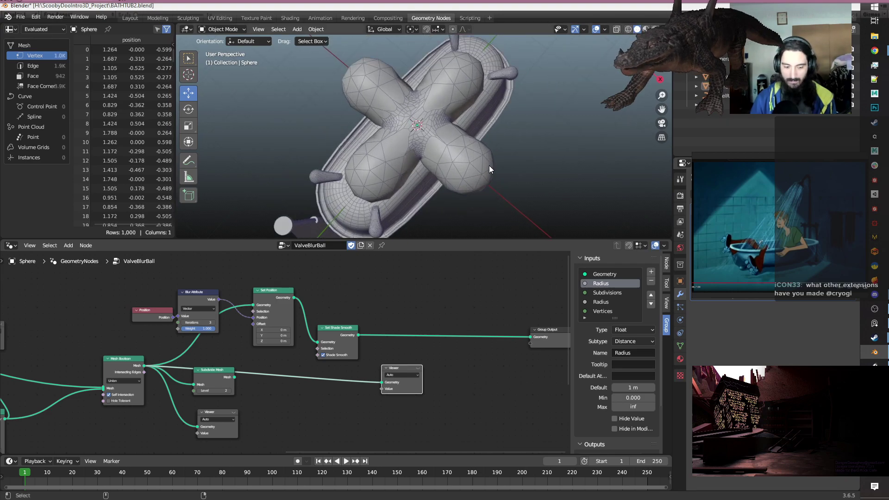
key("ctrl+z")
Set the level of the bypassed Subdivide Mesh node to 1.
scroll(290, 356, "up", 1)
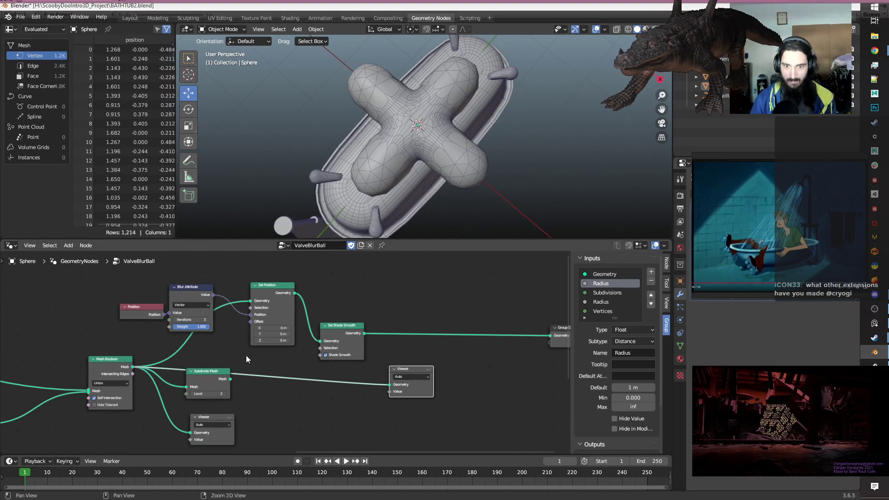
middle_click_drag(247, 359, 312, 360)
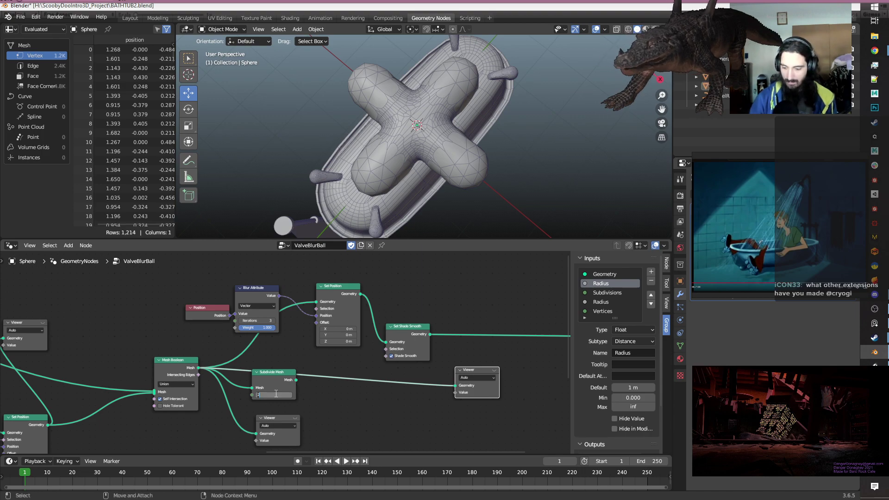
scroll(275, 394, "up", 1)
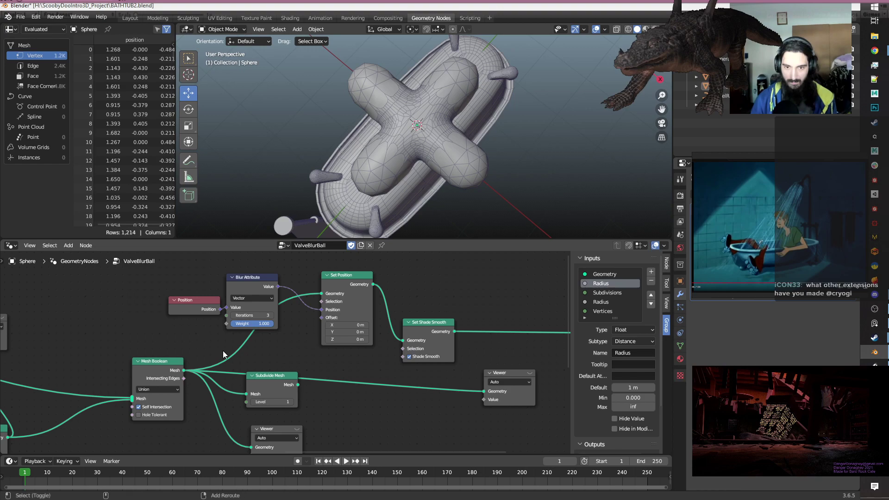
Add a reroute point to the Mesh Boolean links feeding Set Position and the Viewer, and link the Subdivide Mesh output to it.
right_click_drag(230, 375, 229, 376, "shift")
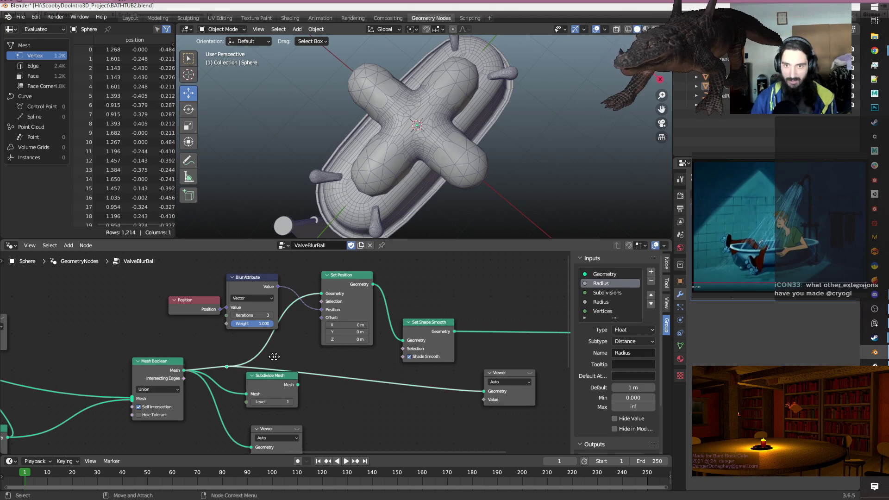
key("g")
left_click(348, 367)
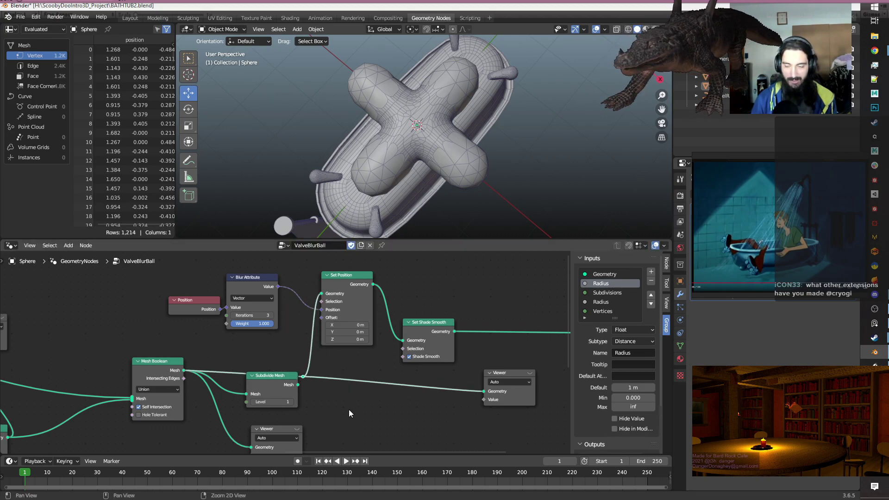
middle_click_drag(349, 409, 412, 410)
scroll(413, 410, "up", 1)
left_click_drag(346, 387, 379, 383)
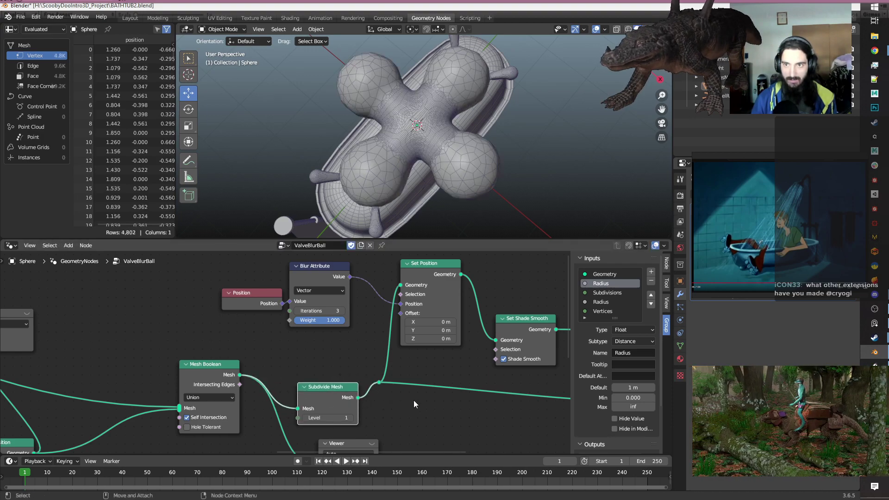
Turn off the wireframe overlay in the viewport and inspect the smoothed valve mesh.
middle_click_drag(444, 138, 407, 143)
scroll(475, 429, "down", 2)
middle_click_drag(474, 428, 356, 408)
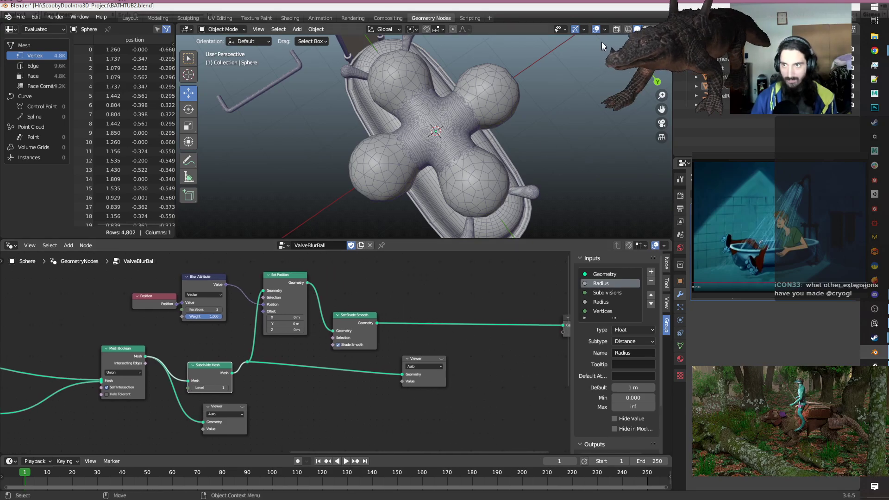
left_click(605, 29)
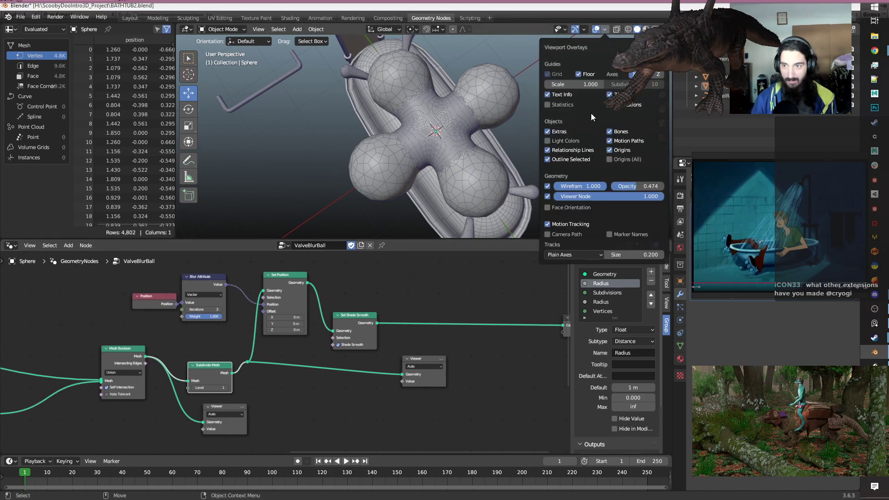
left_click(547, 186)
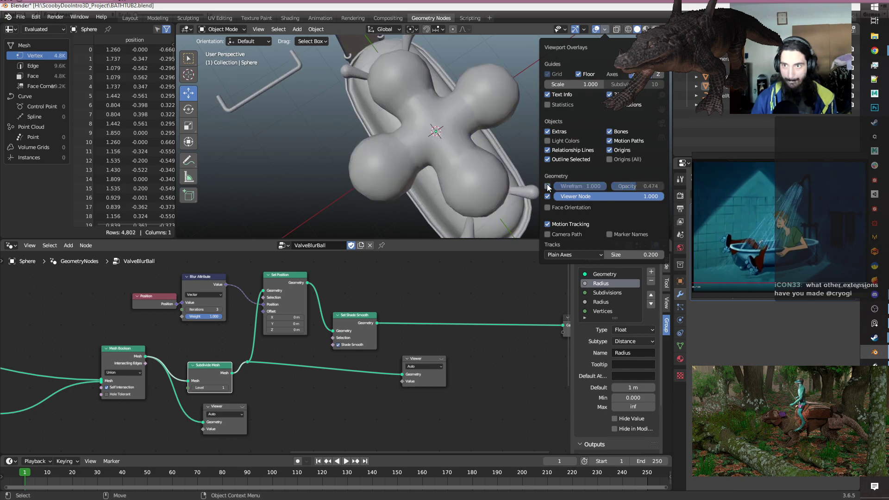
scroll(403, 150, "down", 8)
middle_click_drag(496, 151, 435, 168)
scroll(442, 148, "up", 5)
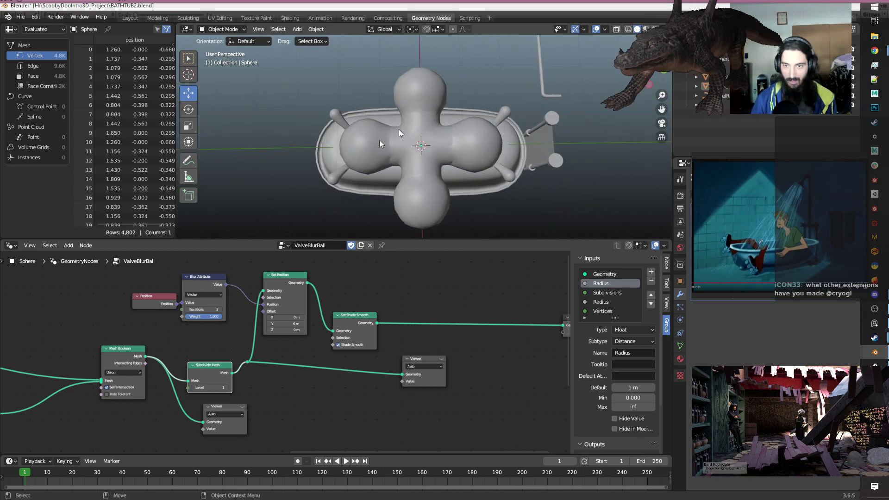
Examine the whole ValveBlurBall node tree from the Group Input to the Group Output.
scroll(421, 333, "down", 2)
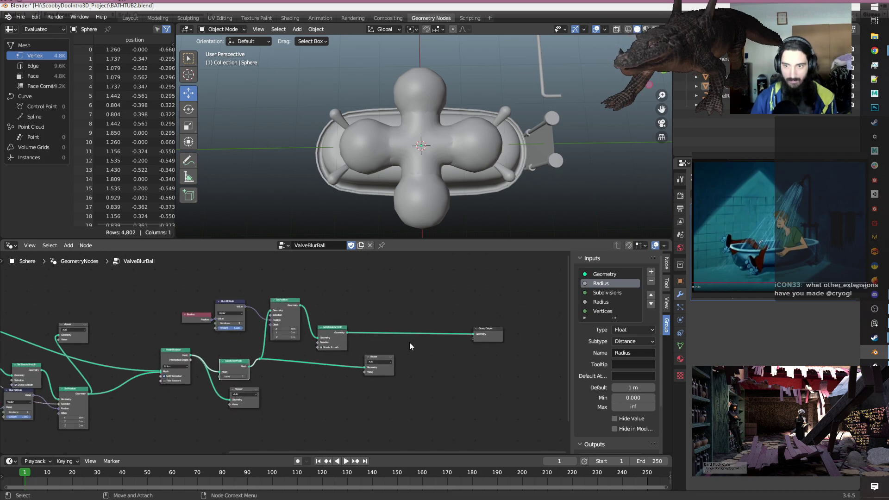
scroll(407, 343, "down", 2)
middle_click_drag(386, 387, 502, 395)
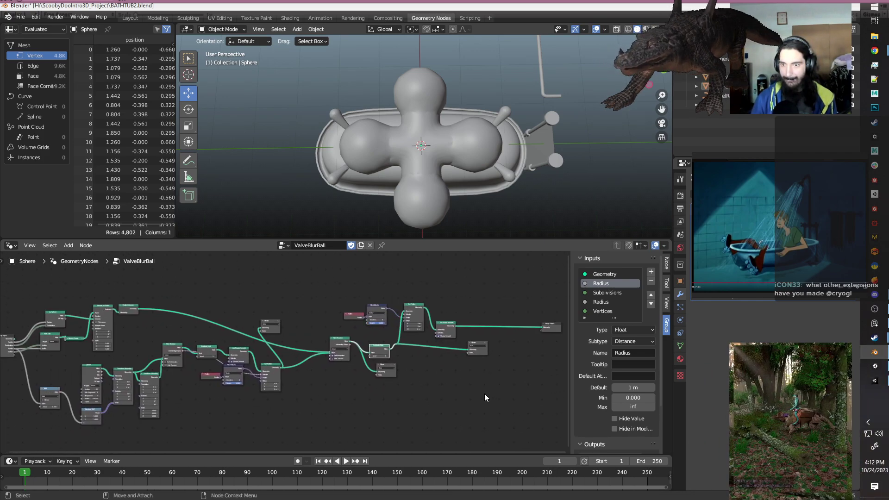
scroll(478, 393, "up", 3)
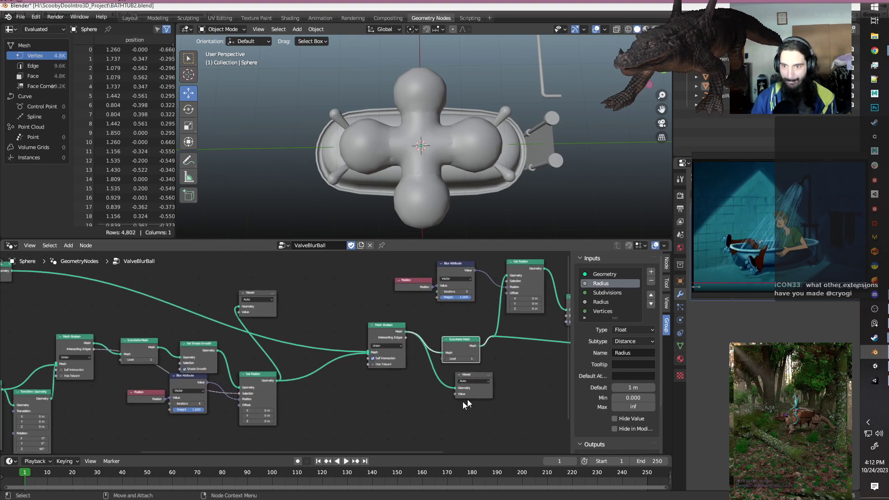
scroll(342, 419, "down", 4)
middle_click_drag(341, 416, 362, 417)
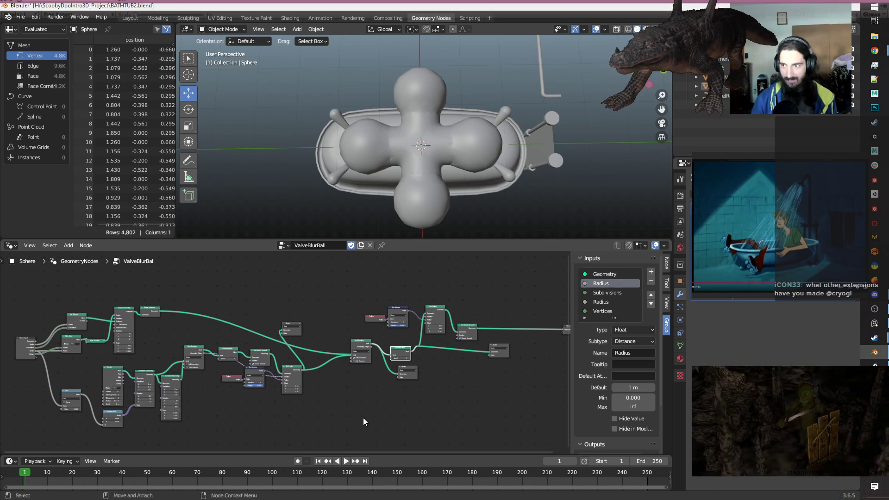
scroll(277, 421, "up", 2)
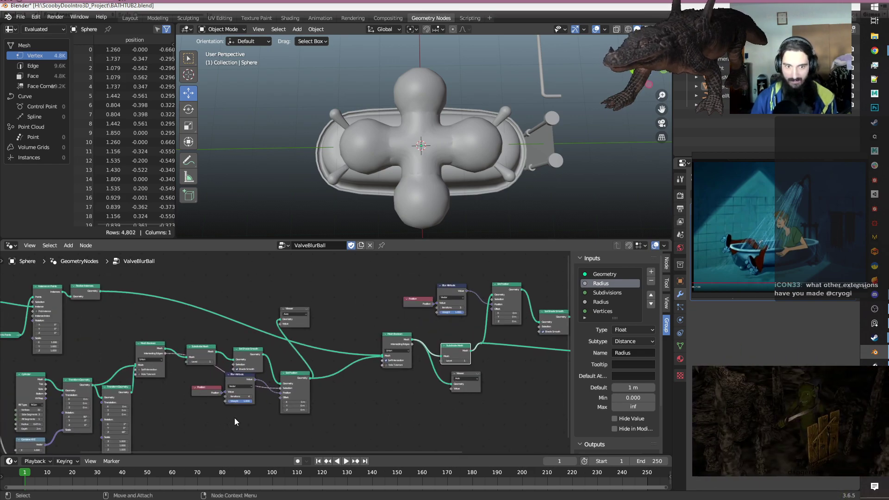
middle_click_drag(235, 417, 414, 391)
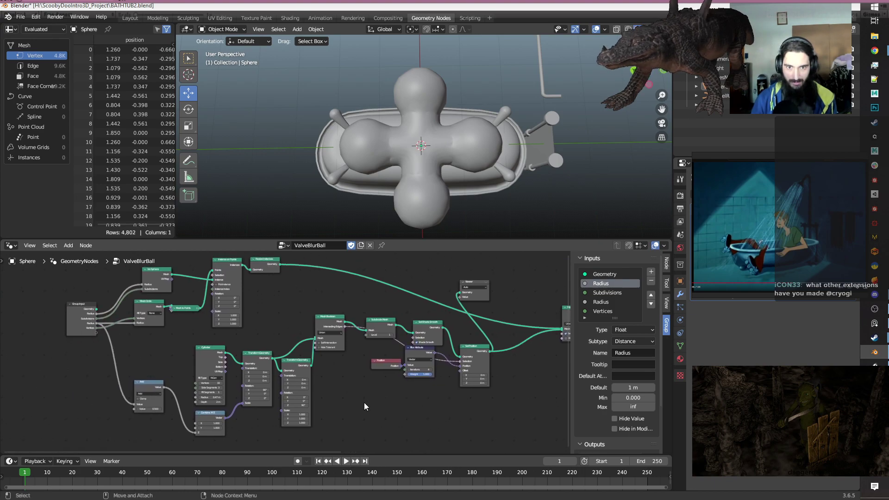
Rename the cross-shaped valve object as Valve and save the file.
key("ctrl+s")
scroll(488, 162, "down", 1)
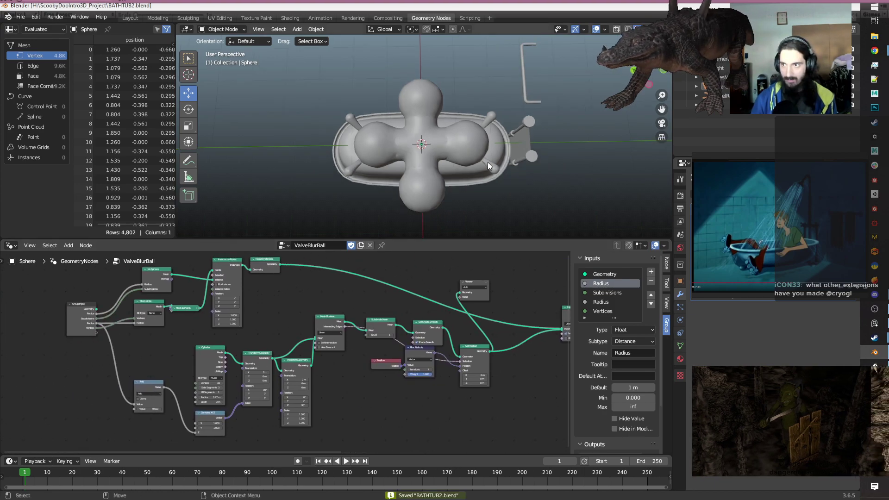
scroll(488, 162, "up", 1)
middle_click_drag(488, 163, 435, 162, "shift")
left_click(435, 162)
type("Valve")
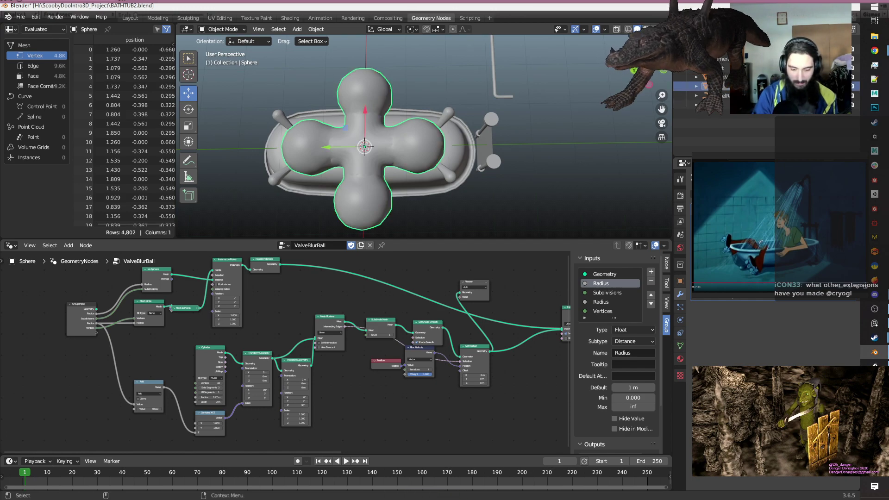
key("Return")
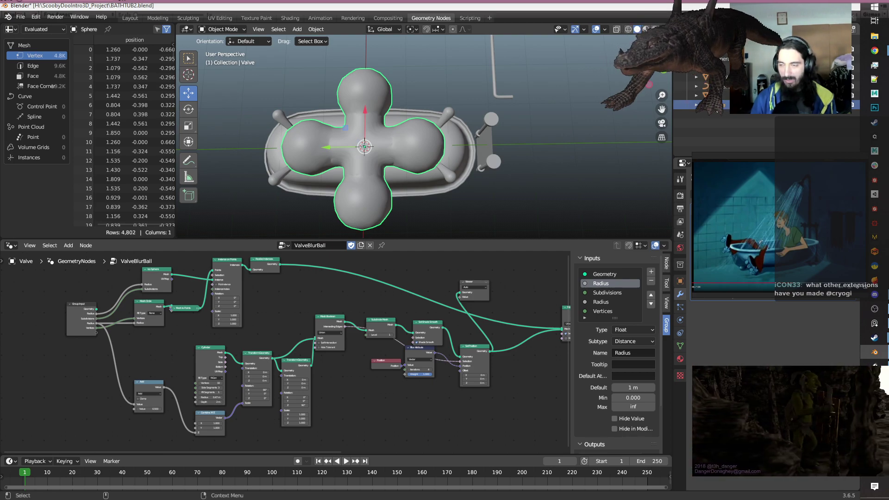
key("ctrl+s")
Select the PipesNodes object to edit the end of its PipesTree.005 node tree.
left_click(734, 77)
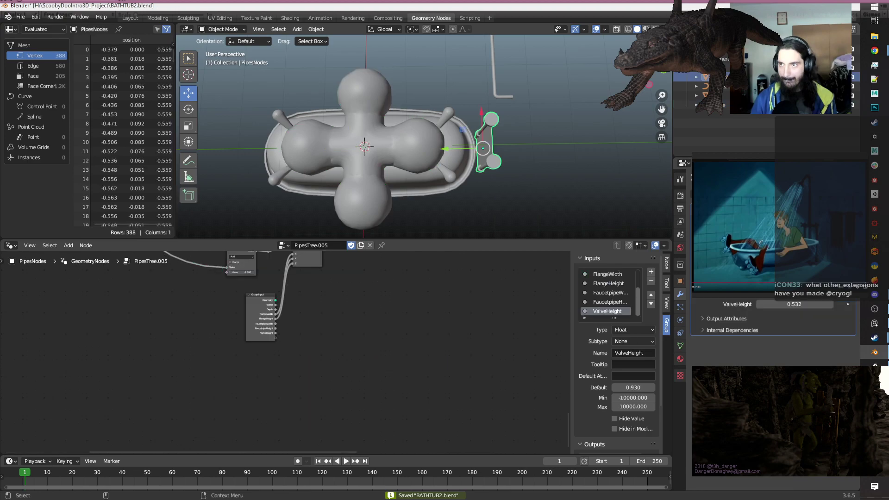
scroll(417, 326, "down", 3)
middle_click_drag(389, 293, 423, 400)
scroll(436, 391, "down", 4)
middle_click_drag(519, 390, 301, 402)
scroll(301, 403, "down", 2)
middle_click_drag(416, 378, 317, 397)
scroll(284, 396, "up", 4)
Add an Object Info node below the link between the final Join Geometry and the Group Output.
key("shift+a")
type("so")
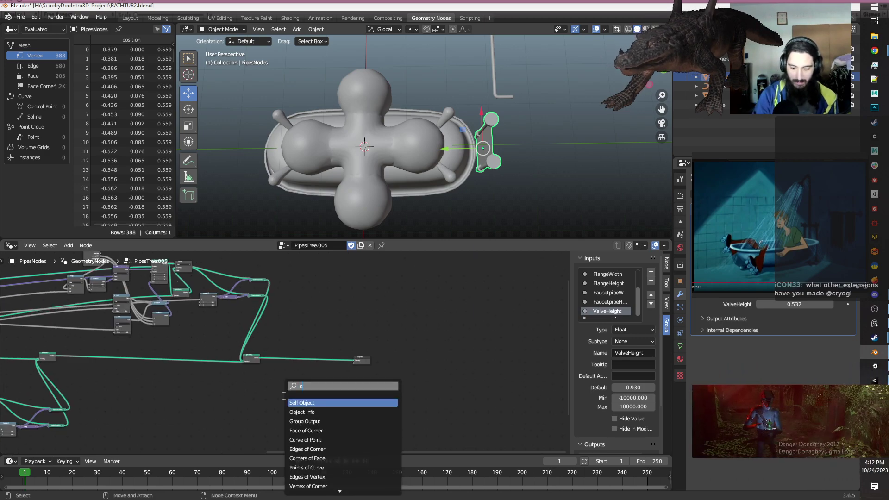
type("bje")
key("Down")
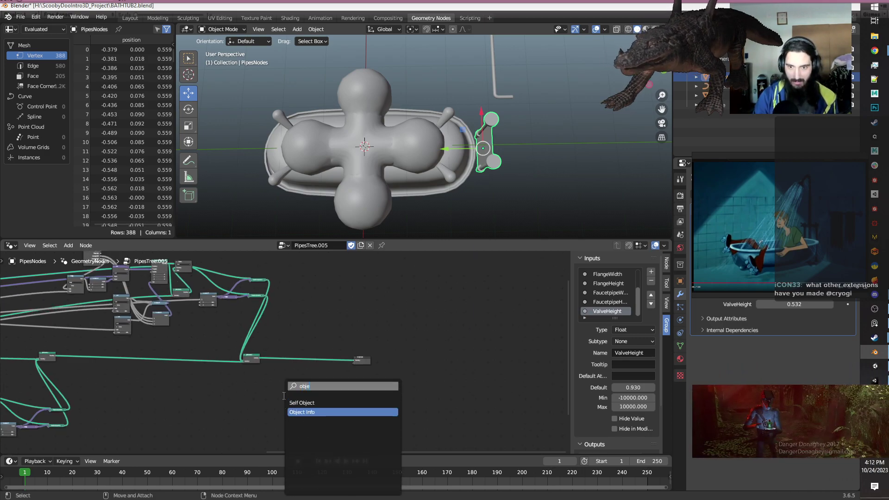
key("Return")
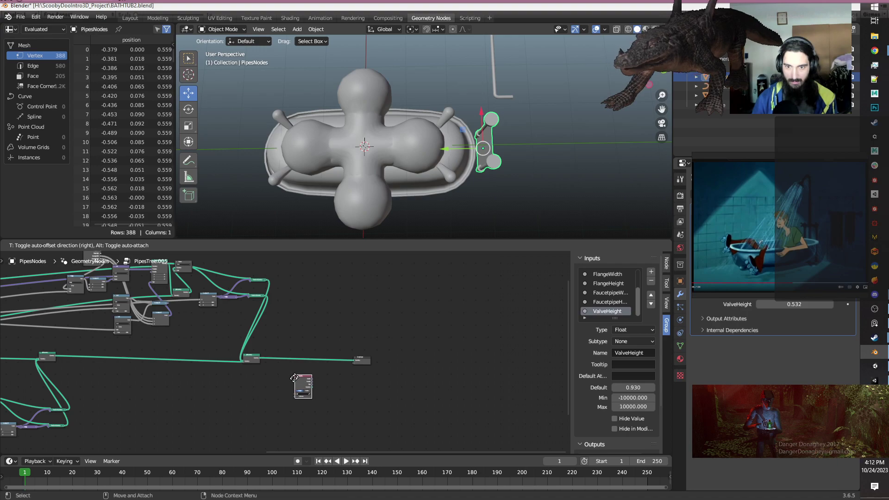
left_click(295, 377)
scroll(345, 393, "up", 3)
middle_click_drag(349, 395, 361, 327)
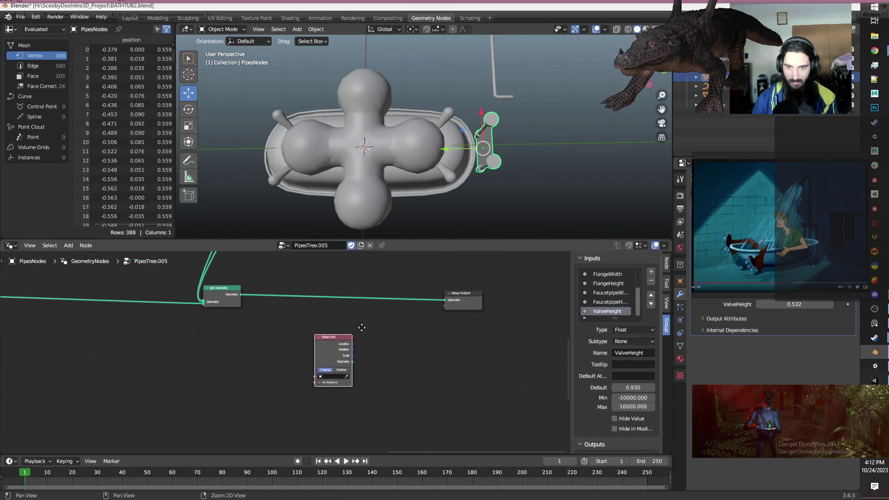
scroll(375, 391, "up", 2)
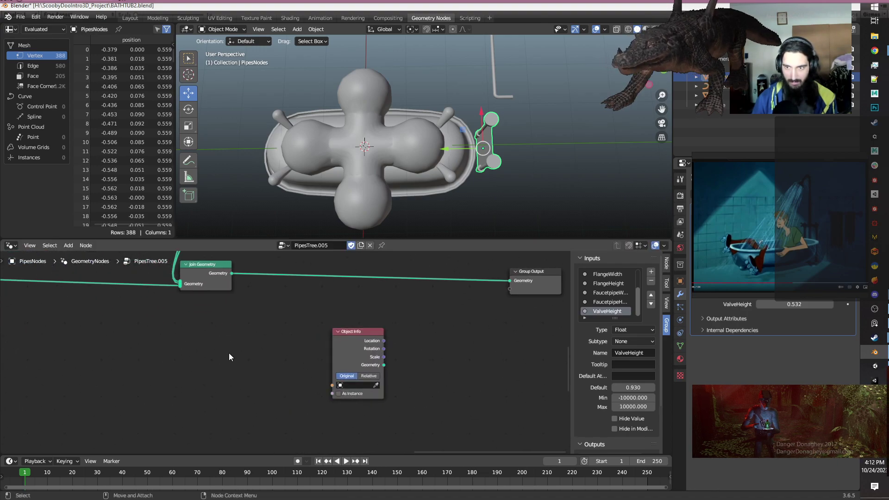
Add a Group Input node and link its empty socket to the Object Info node's Object input.
key("shift+a")
type("input")
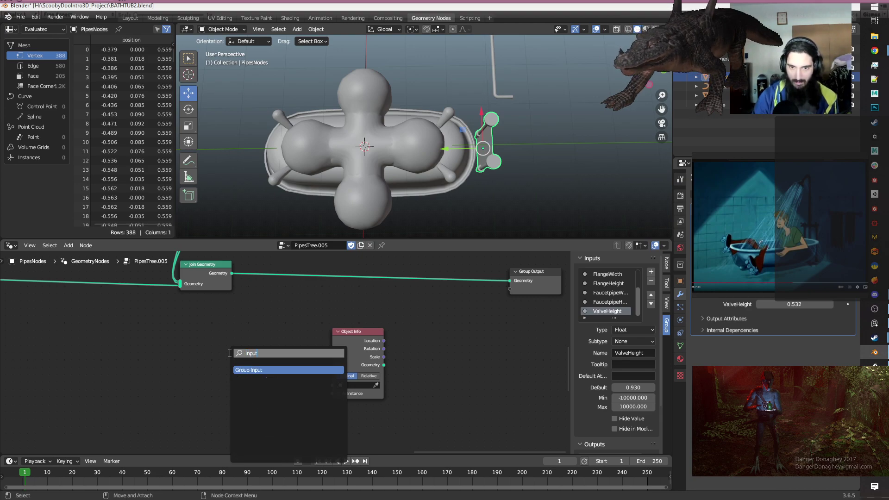
key("Return")
left_click(230, 357)
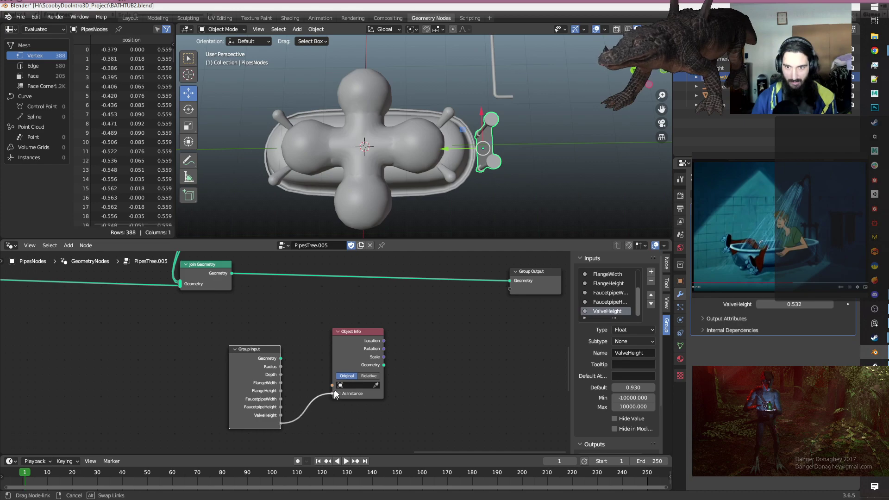
left_click_drag(339, 385, 340, 385)
Rename the new object input of the node group as Valve.
middle_click_drag(413, 363, 387, 371)
scroll(609, 299, "down", 1)
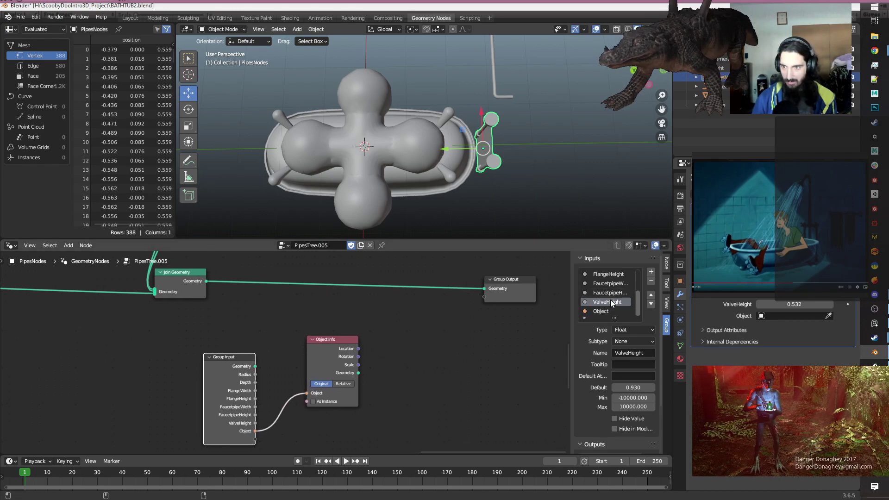
left_click(610, 312)
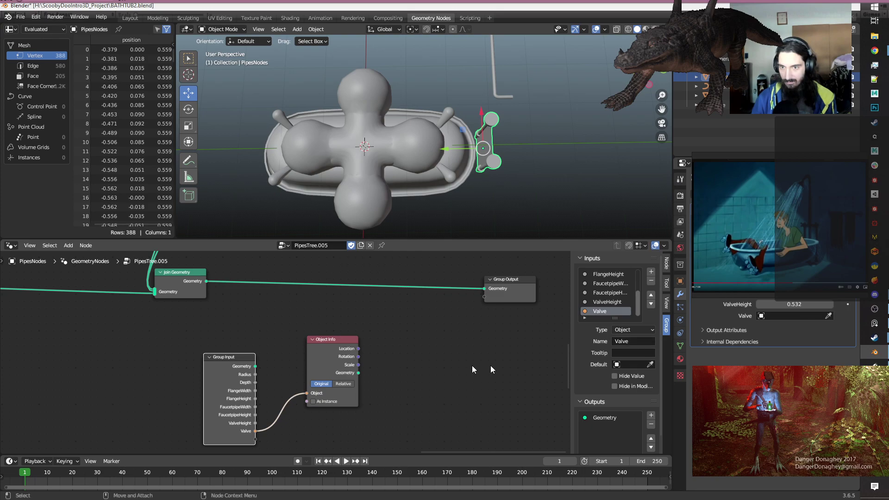
Move the Combine XYZ node that feeds the Transform Geometry's Scale up beside the upper Group Input node.
scroll(393, 373, "down", 7)
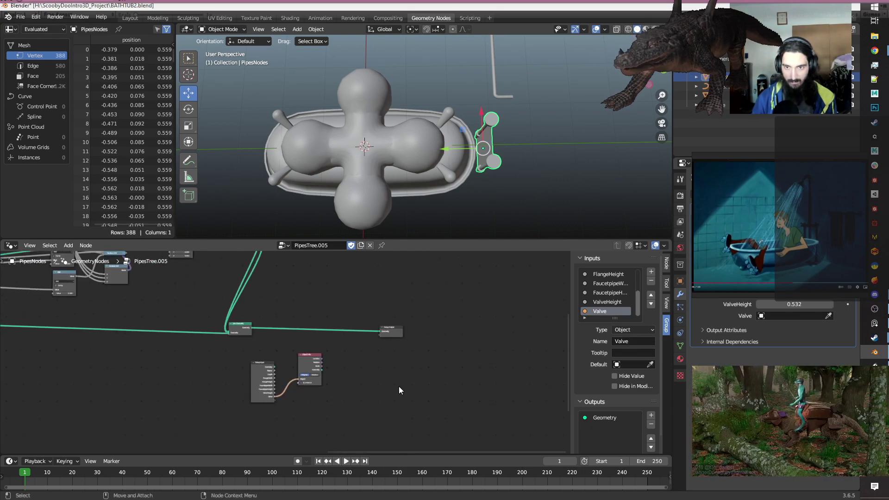
middle_click_drag(362, 391, 495, 397)
middle_click_drag(548, 190, 463, 115)
scroll(415, 321, "up", 5)
middle_click_drag(415, 320, 366, 365)
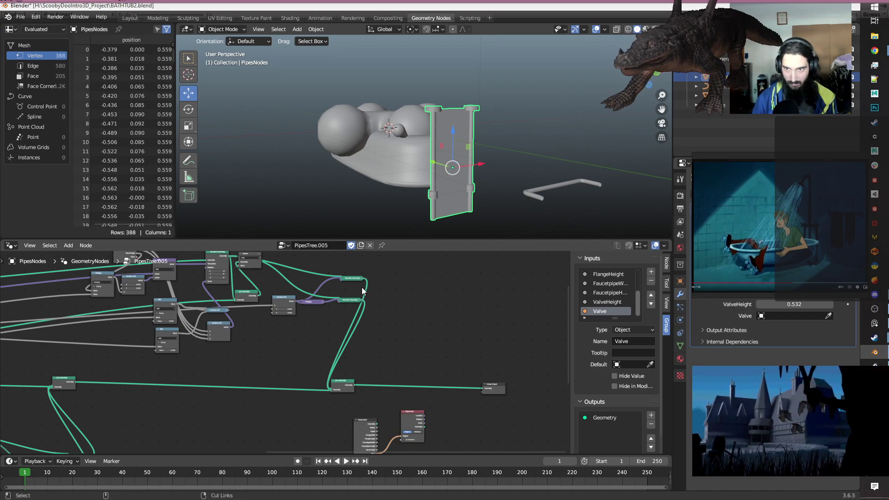
scroll(406, 298, "down", 2)
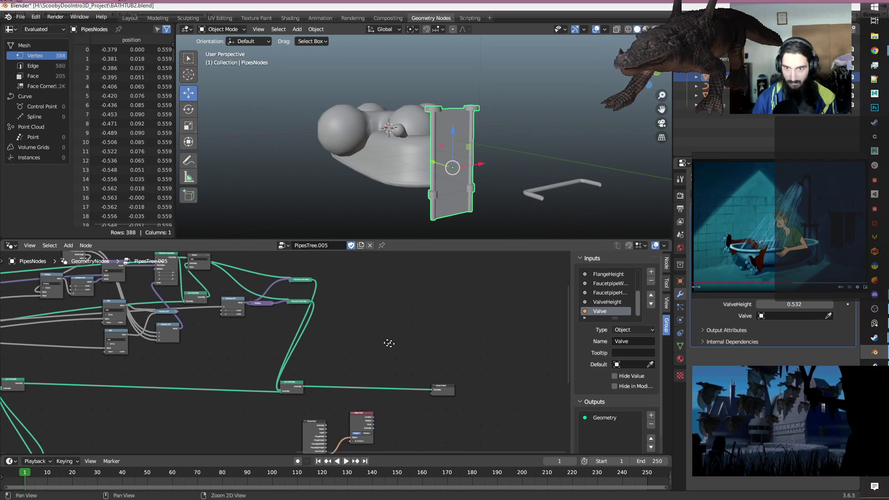
middle_click_drag(367, 377, 426, 399)
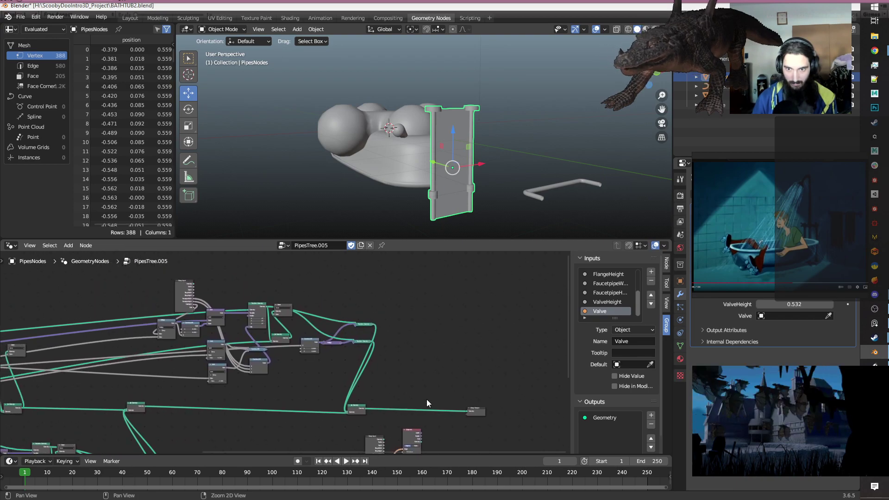
scroll(355, 387, "up", 6)
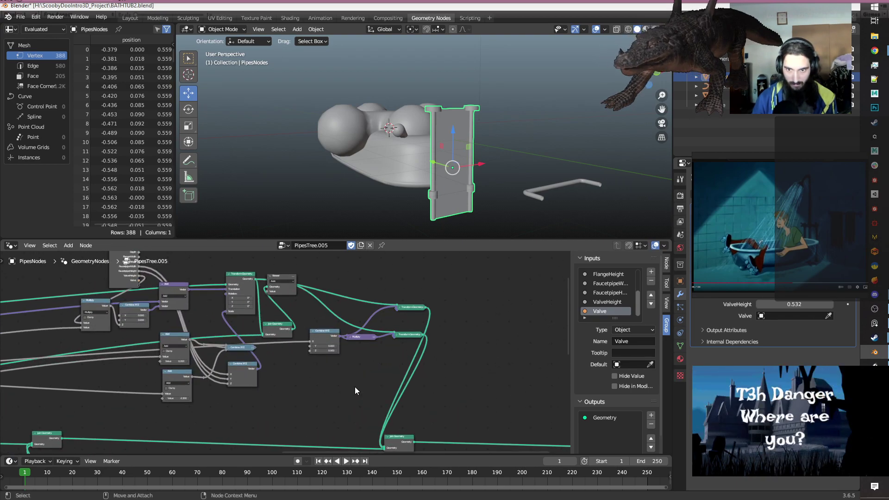
middle_click_drag(340, 387, 411, 417)
scroll(408, 418, "up", 1)
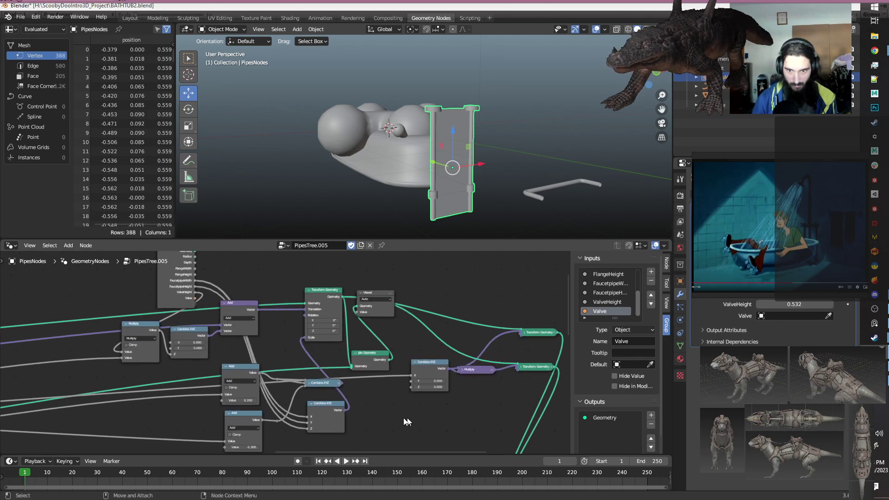
left_click_drag(321, 382, 280, 270)
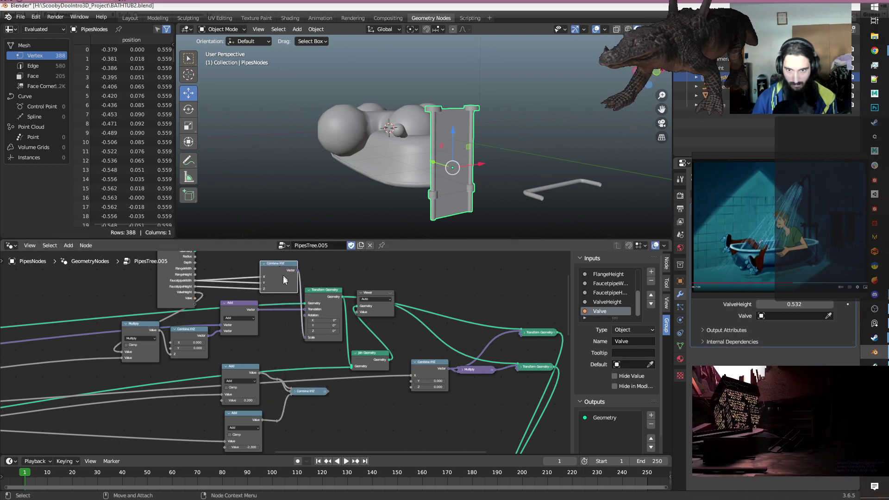
Delete the two leftover Add nodes together with the collapsed Combine XYZ node whose output is unused.
scroll(283, 278, "down", 12)
middle_click_drag(152, 348, 130, 335)
scroll(273, 353, "up", 14)
left_click_drag(321, 413, 227, 317)
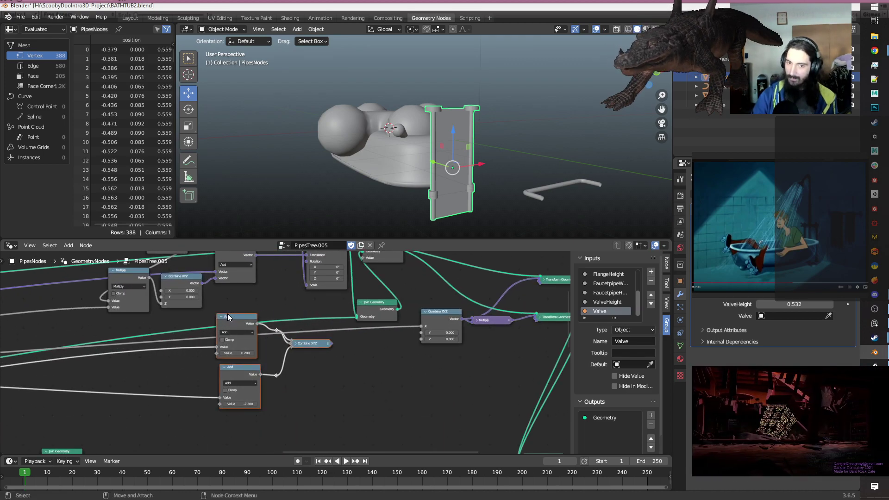
scroll(228, 317, "down", 8)
scroll(273, 345, "up", 3)
middle_click_drag(337, 351, 245, 341)
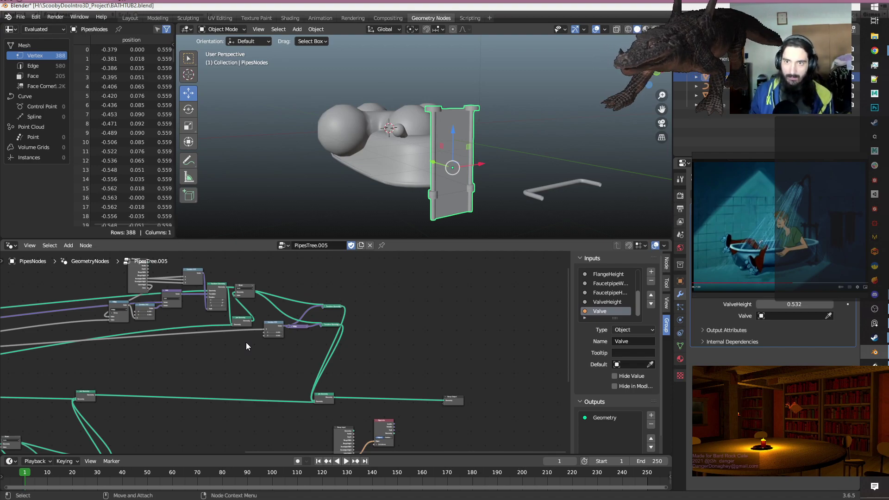
Duplicate the Combine XYZ, Multiply and two collapsed Transform Geometry nodes with their incoming links, placing the copies to the right of the originals.
scroll(281, 357, "up", 1)
middle_click_drag(281, 358, 369, 363)
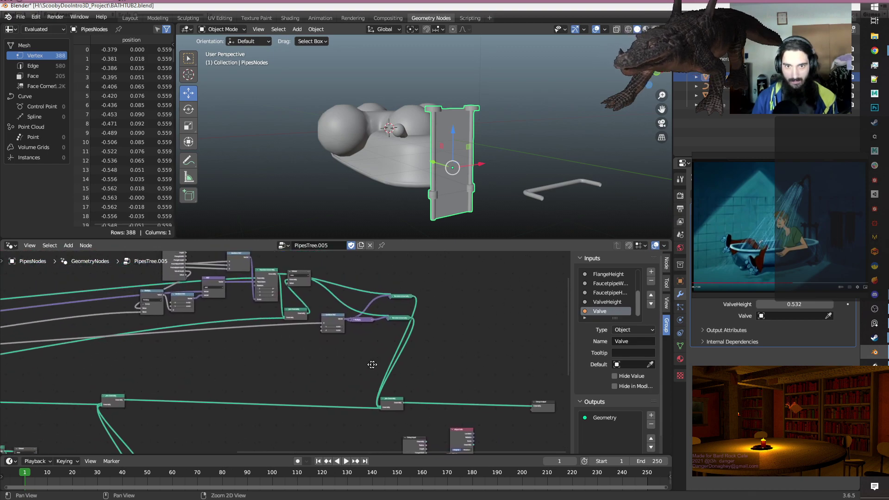
scroll(288, 383, "down", 4)
scroll(287, 383, "up", 3)
middle_click_drag(306, 366, 238, 388)
scroll(281, 343, "up", 1)
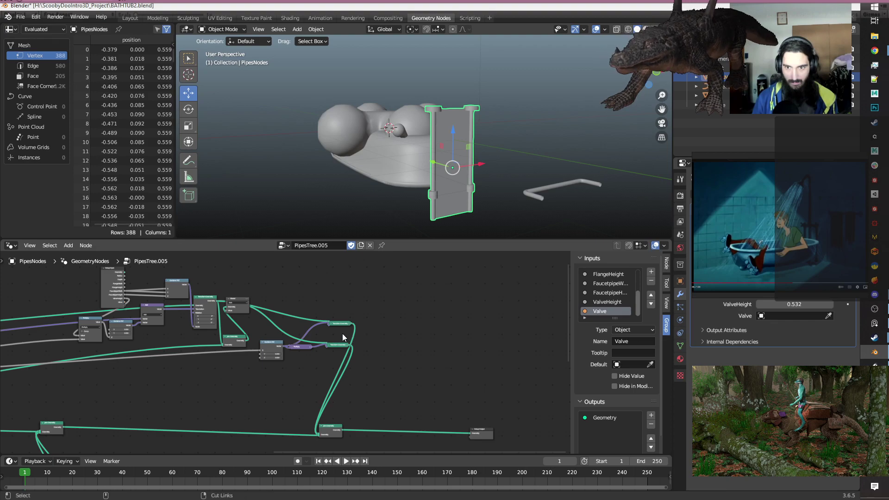
key("ctrl+z")
scroll(385, 332, "down", 1)
middle_click_drag(385, 332, 403, 328)
scroll(318, 356, "up", 3)
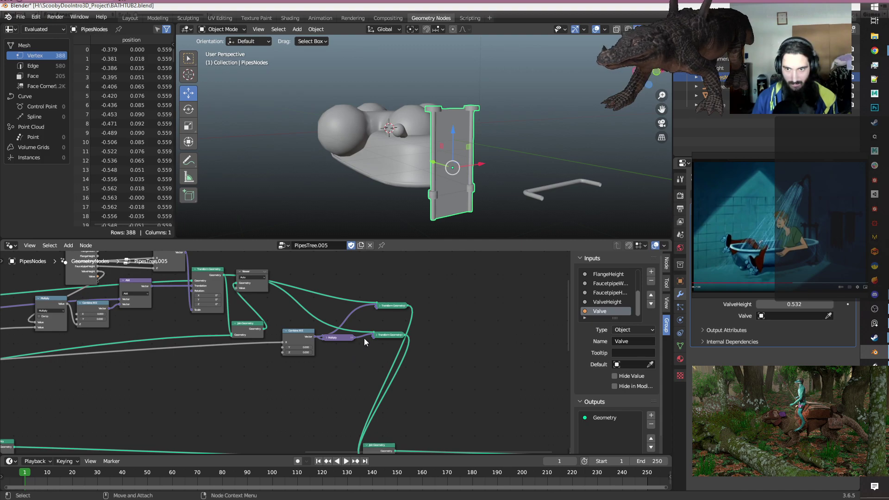
left_click_drag(448, 388, 295, 260)
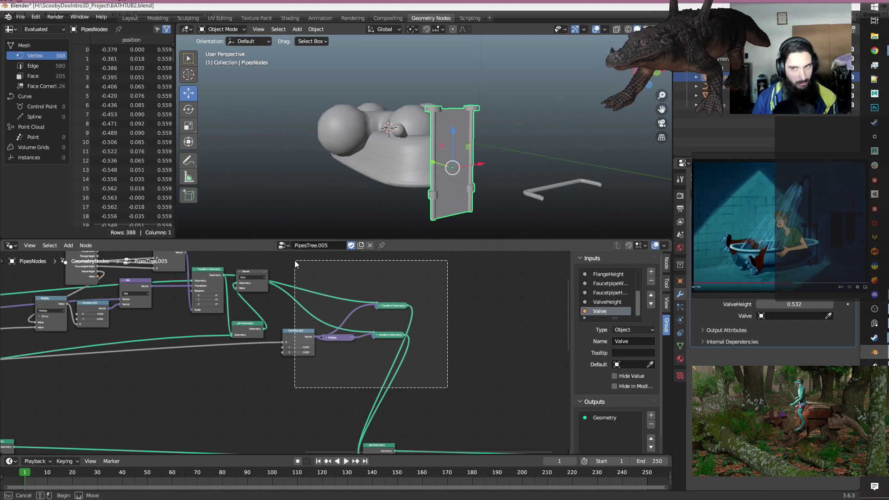
left_click_drag(294, 260, 295, 260)
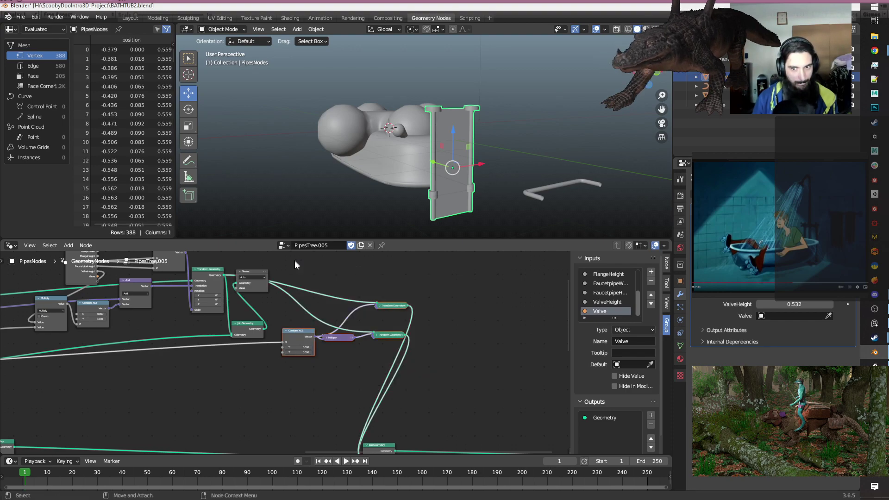
scroll(273, 407, "down", 2)
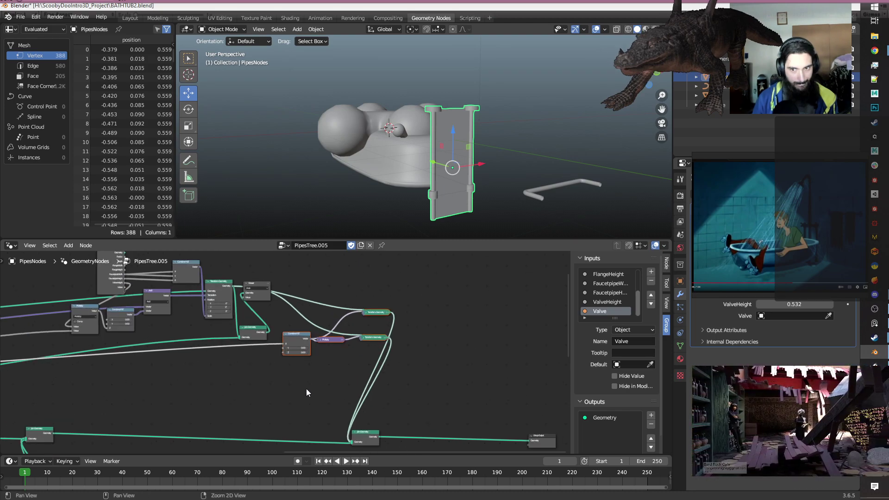
middle_click_drag(307, 390, 188, 364)
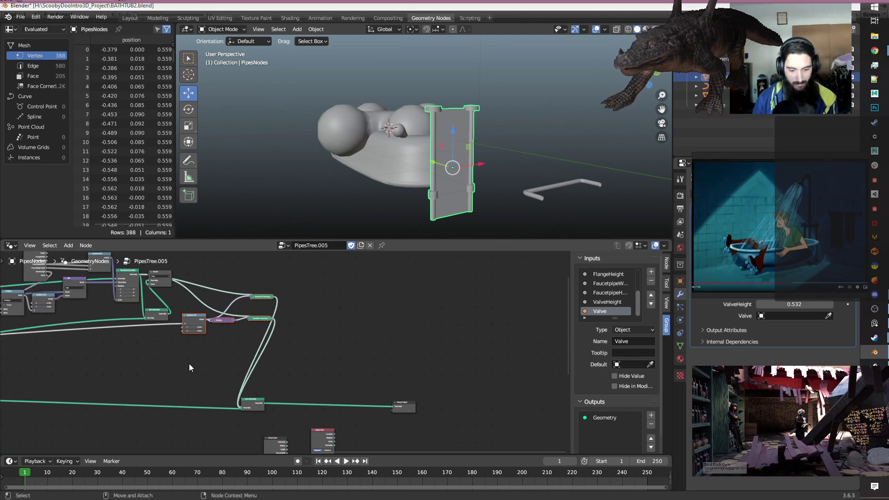
key("shift+d")
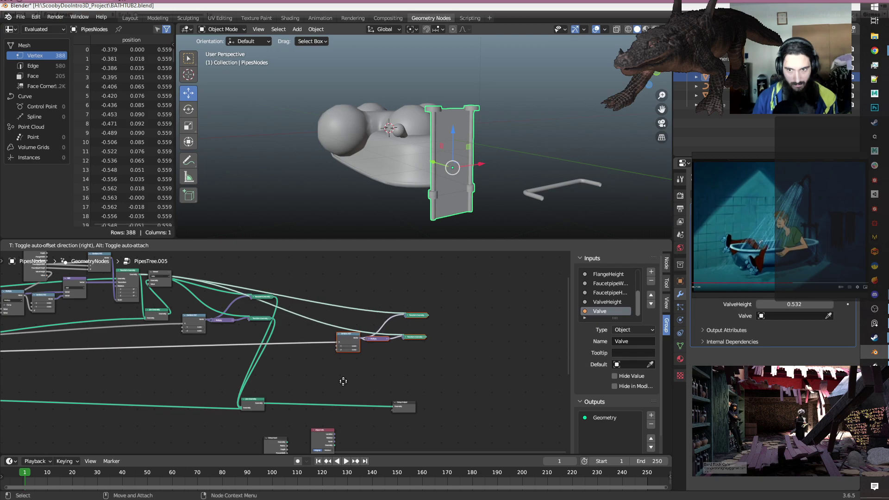
left_click(359, 379)
Link the Object Info node's Geometry output to the Geometry inputs of both duplicated Transform Geometry nodes.
middle_click_drag(450, 369, 382, 348)
scroll(280, 427, "up", 1)
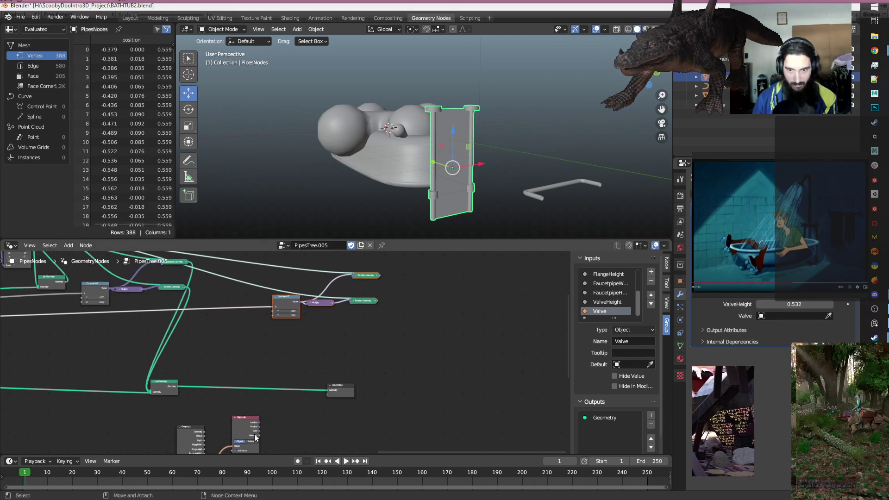
left_click_drag(259, 435, 355, 285)
left_click_drag(260, 447, 350, 310)
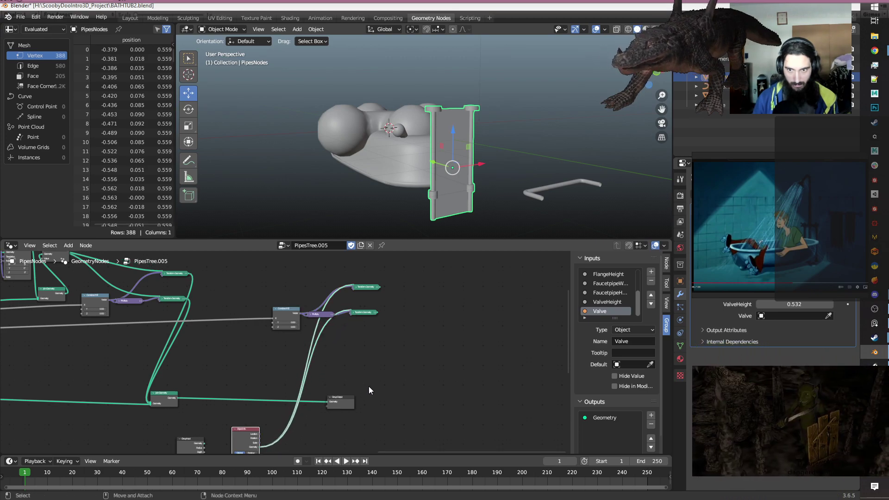
Move the lower Group Input and Object Info nodes nearer the duplicated nodes and shift the Group Output farther right.
middle_click_drag(359, 361, 365, 340)
left_click_drag(284, 445, 267, 407)
left_click(359, 371)
left_click_drag(342, 358, 557, 362)
middle_click_drag(389, 319, 338, 338)
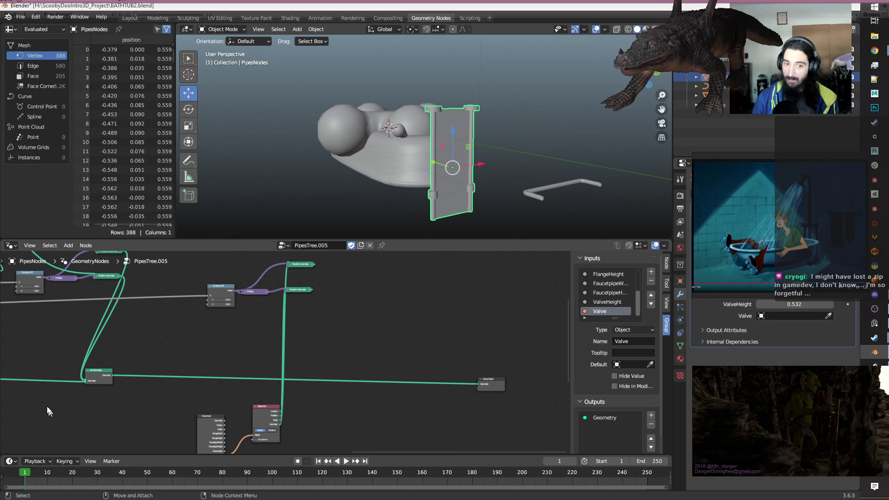
Duplicate the last Join Geometry node and insert the copy into the link leading to the Group Output.
left_click(102, 381)
key("shift+d")
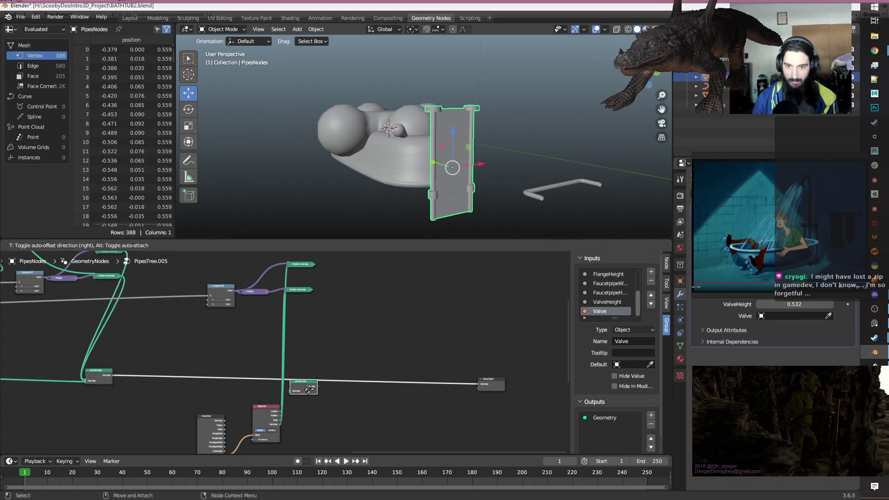
left_click(320, 384)
scroll(327, 319, "up", 3)
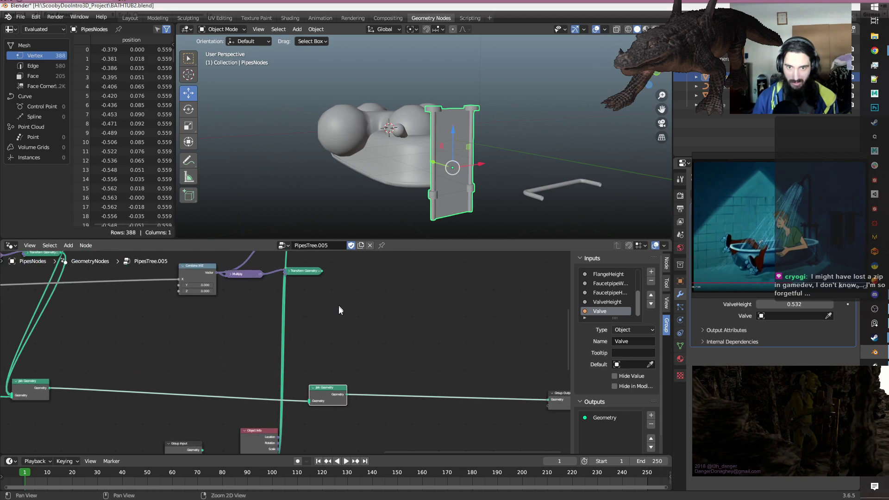
Link the outputs of both duplicated Transform Geometry nodes to the new Join Geometry node.
left_click(369, 314)
left_click_drag(337, 282, 324, 413)
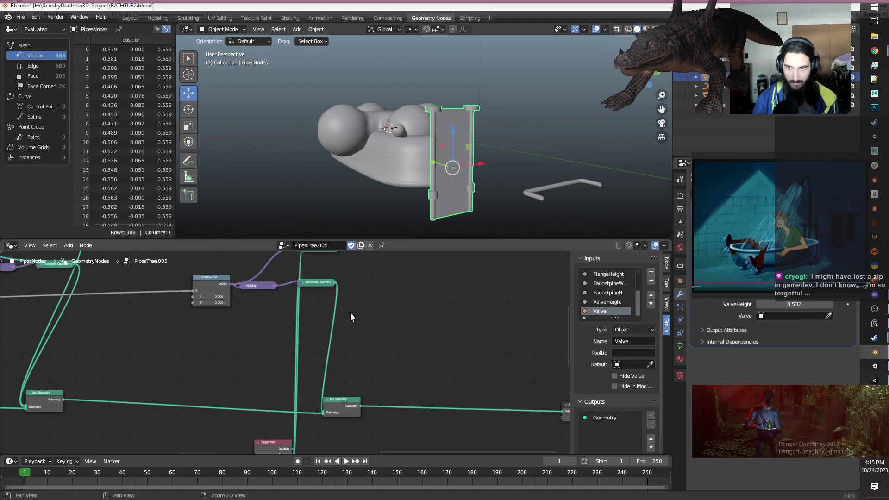
middle_click_drag(360, 285, 351, 311)
left_click_drag(330, 274, 313, 413)
scroll(359, 343, "down", 1)
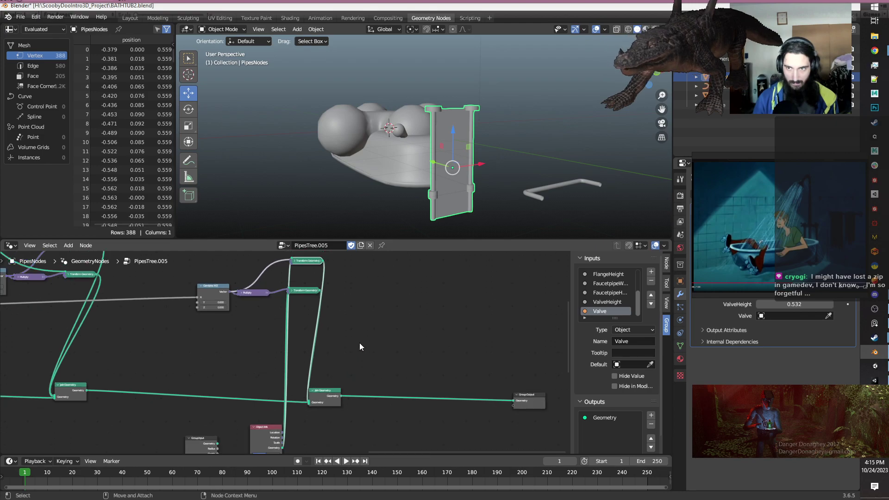
Set the Y value of the duplicated Combine XYZ node to 1.800.
middle_click_drag(463, 139, 517, 138)
middle_click_drag(342, 352, 364, 343)
scroll(293, 347, "up", 3)
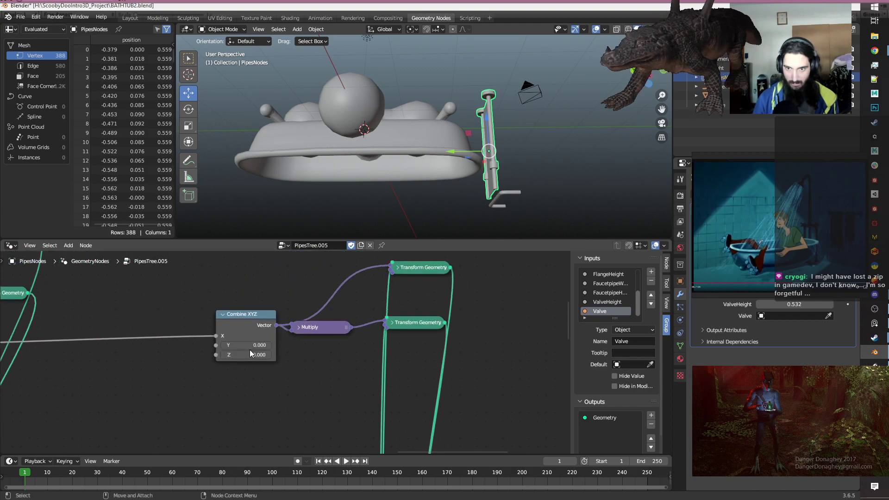
mouse_move(247, 346)
left_mouse_down()
mouse_move(265, 345)
mouse_move(248, 345)
left_mouse_up()
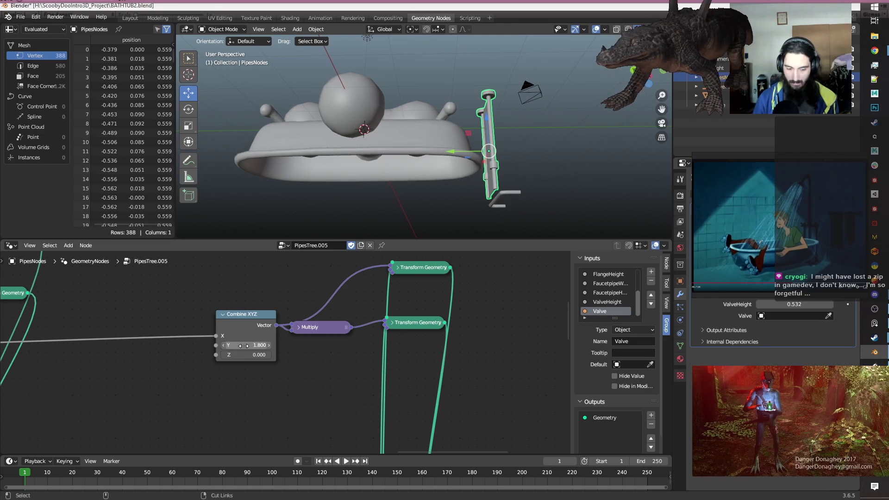
Add a Transform Geometry node beside the Object Info node, below the new Join Geometry node.
scroll(289, 343, "down", 3)
middle_click_drag(290, 346, 389, 310)
scroll(329, 333, "down", 2)
right_click_drag(287, 419, 336, 428, "alt")
middle_click_drag(336, 429, 340, 336, "alt")
right_click_drag(340, 337, 361, 339, "alt")
middle_click_drag(385, 327, 359, 365, "alt")
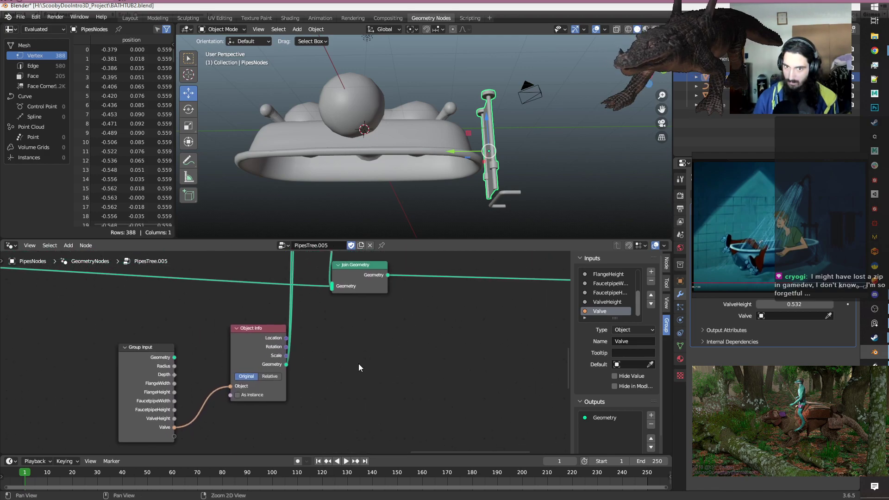
key("Tab")
type("transform")
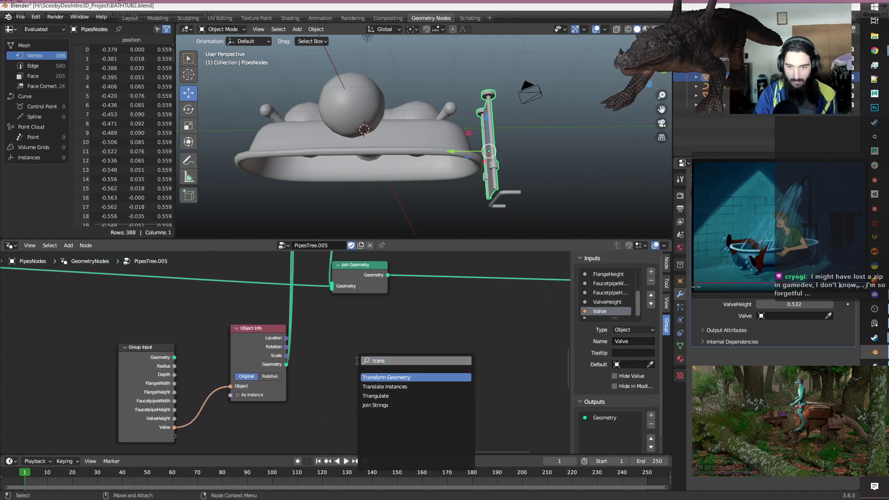
key("Return")
left_click(348, 344)
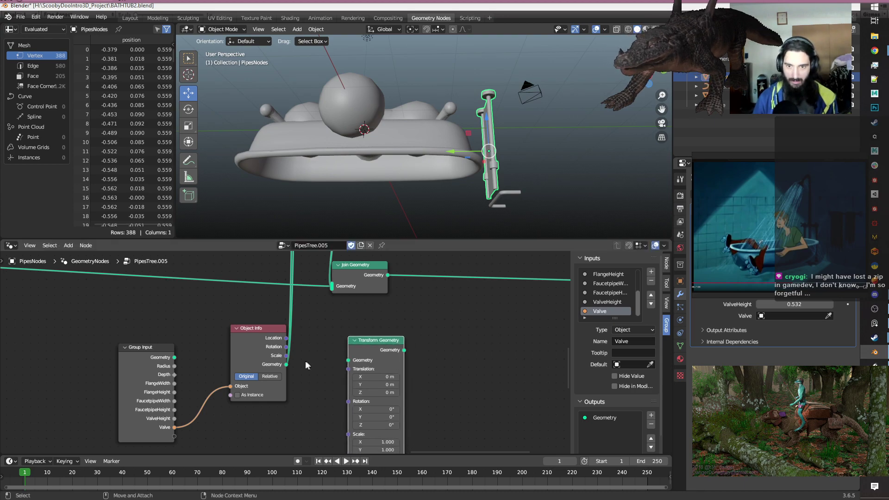
Link the Object Info's Geometry output to the new Transform Geometry node and move that node closer to it.
left_click_drag(286, 365, 348, 360)
scroll(396, 366, "down", 3)
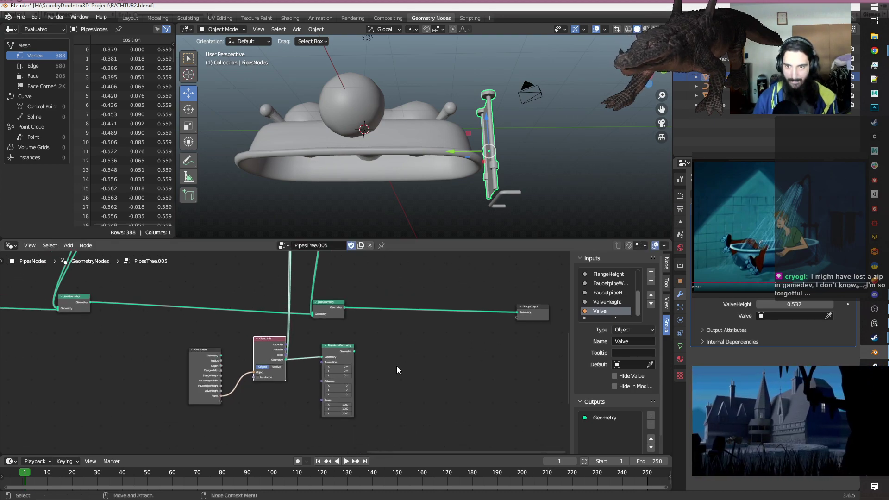
key("g")
left_click(336, 372)
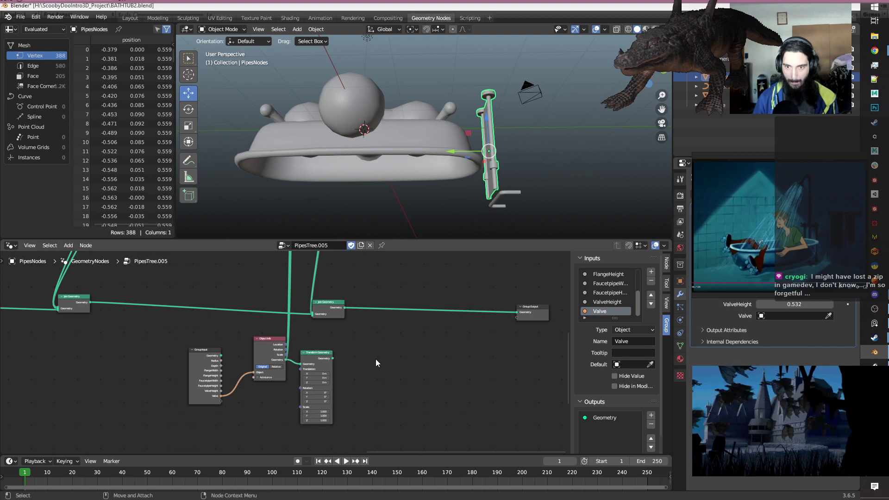
Add a Viewer node, link the new Transform Geometry's output to it and activate its preview.
key("shift+a")
type("viewer")
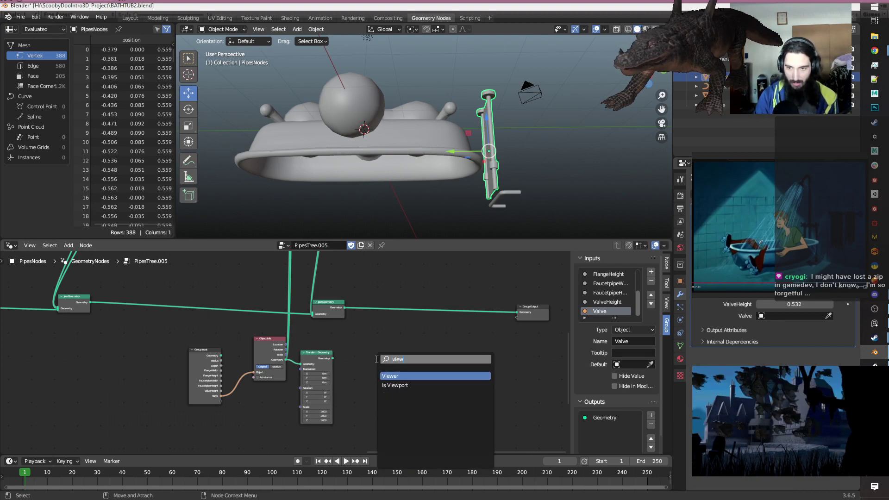
key("Return")
left_click(376, 359)
scroll(376, 360, "up", 3)
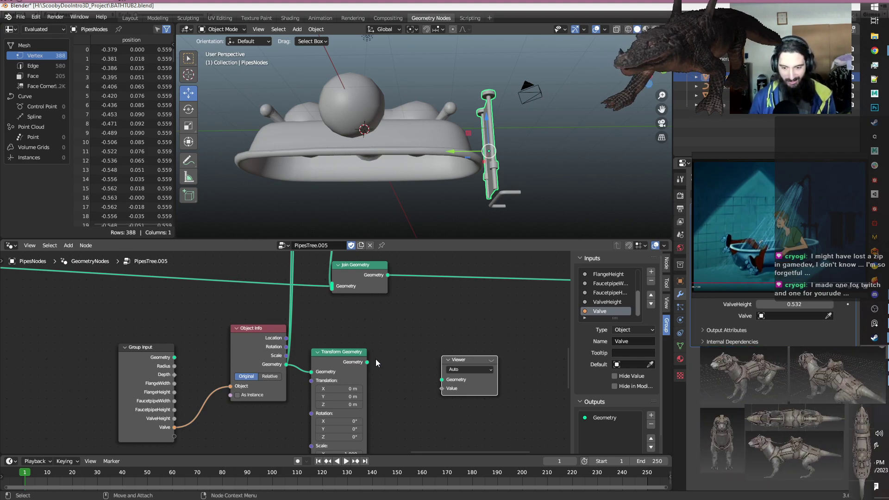
left_click_drag(368, 362, 442, 380)
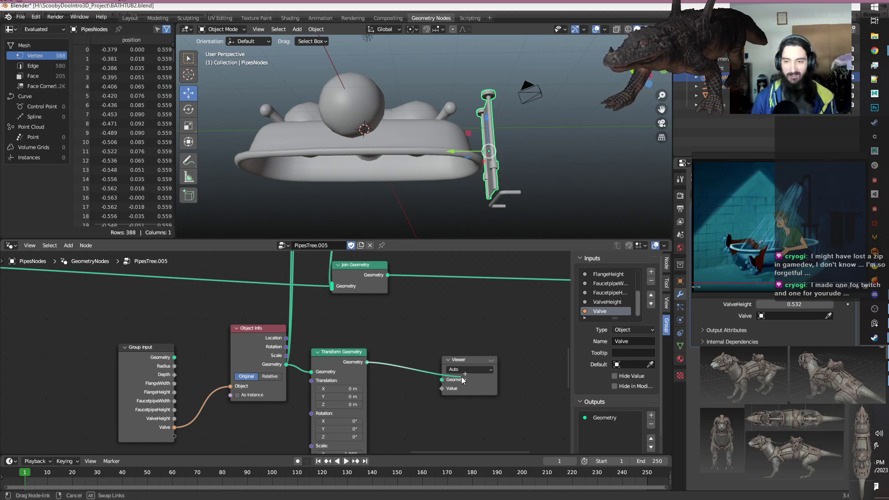
left_click(491, 360)
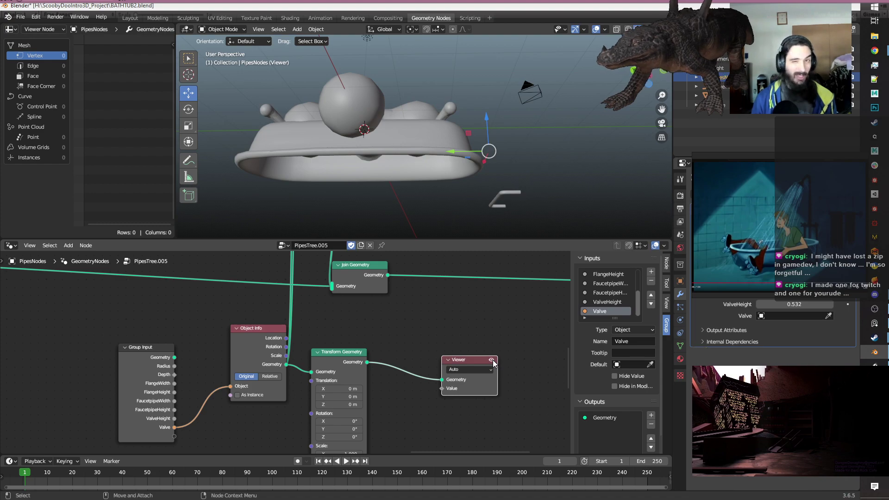
Assign the Valve object to the modifier's Valve input.
scroll(487, 361, "down", 1)
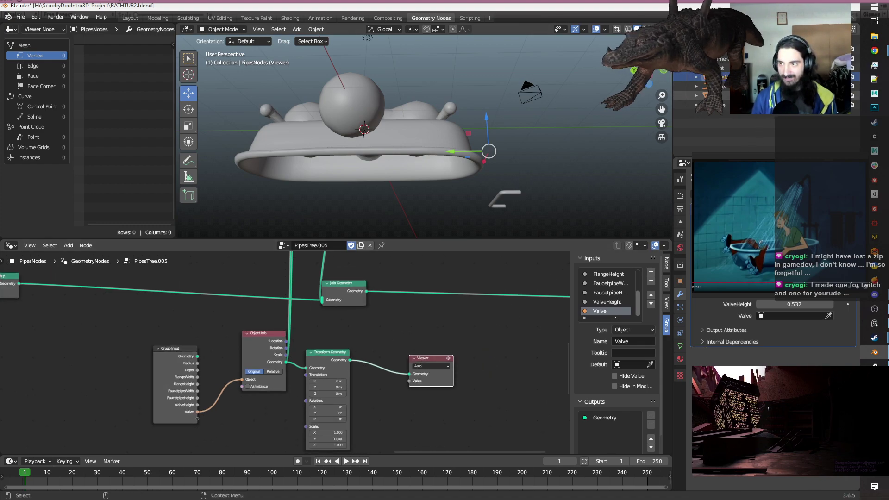
left_click(773, 315)
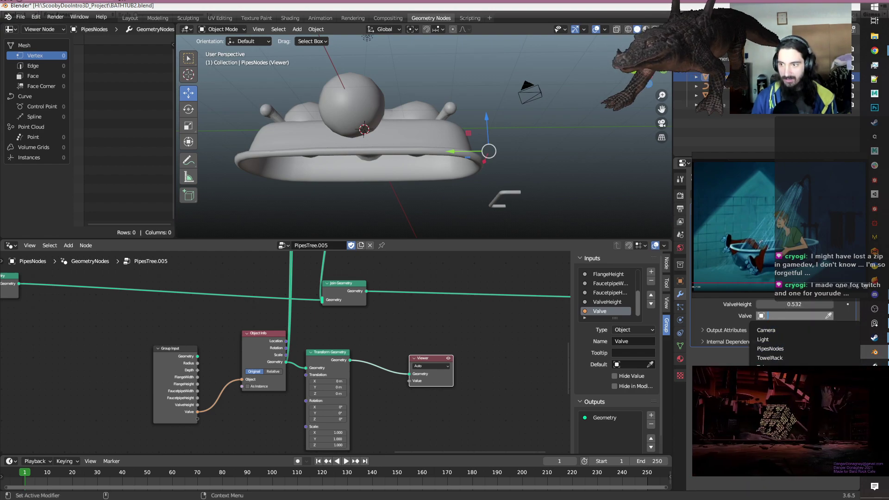
left_click(769, 367)
Turn off the Viewer node's preview to show the full node tree result.
scroll(379, 403, "down", 1)
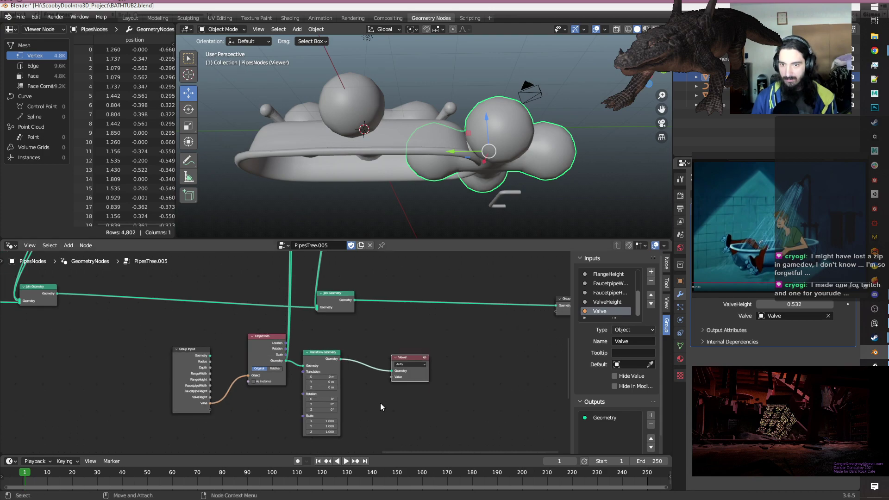
left_click(425, 358)
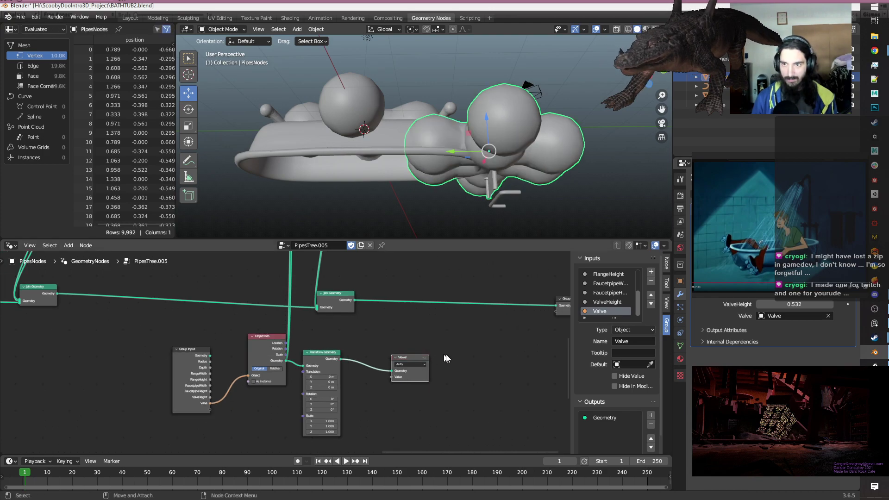
middle_click_drag(518, 138, 538, 81)
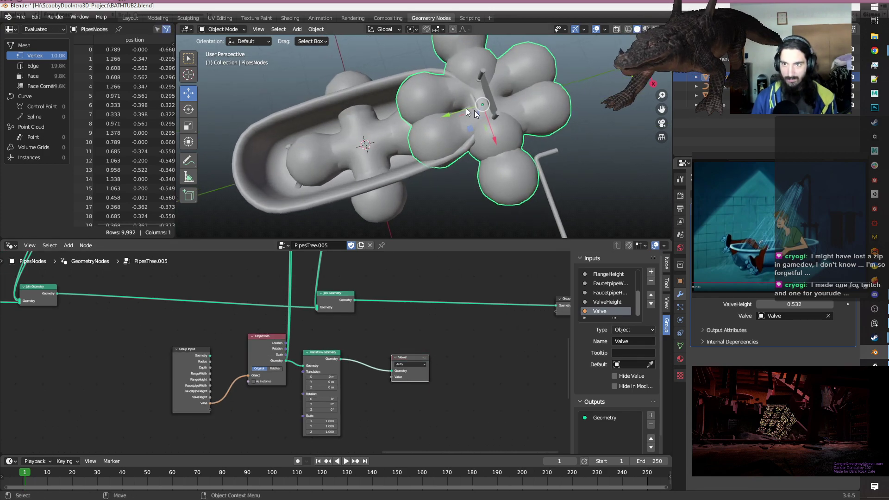
Add a Value node and link it to the Scale input of the Transform Geometry node after the Object Info.
middle_click_drag(354, 407, 415, 360)
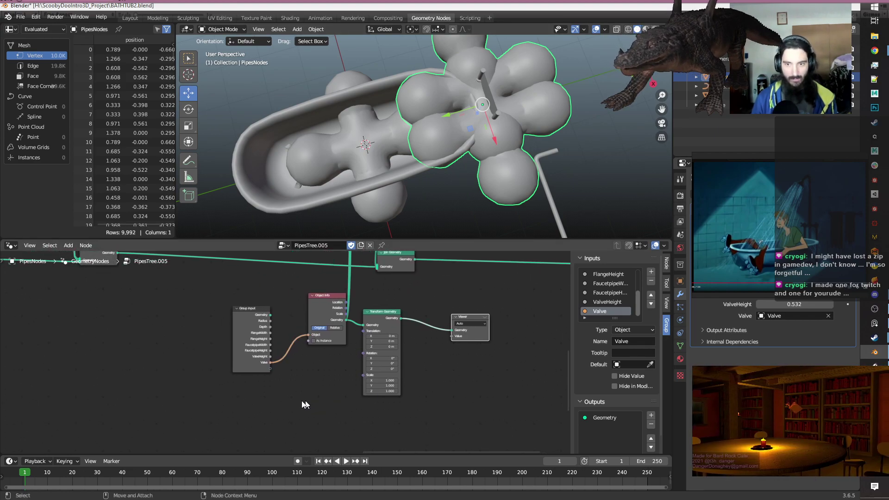
key("shift+a")
type("va")
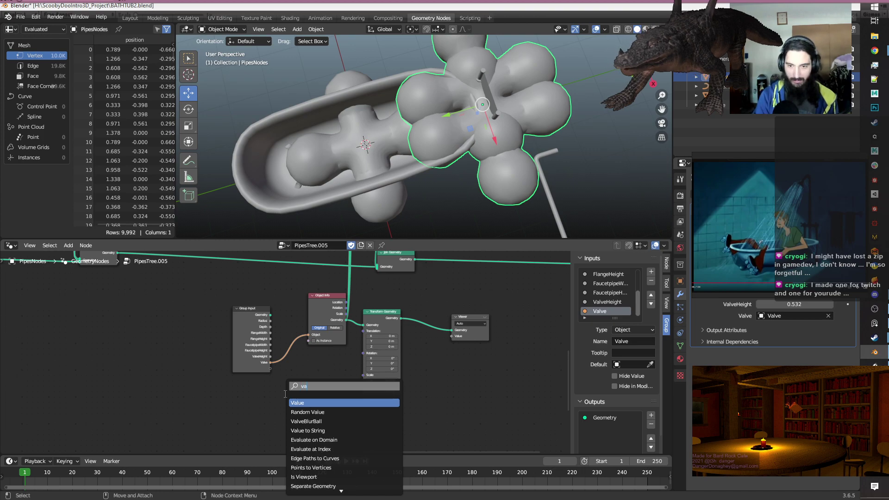
key("Return")
left_click(285, 396)
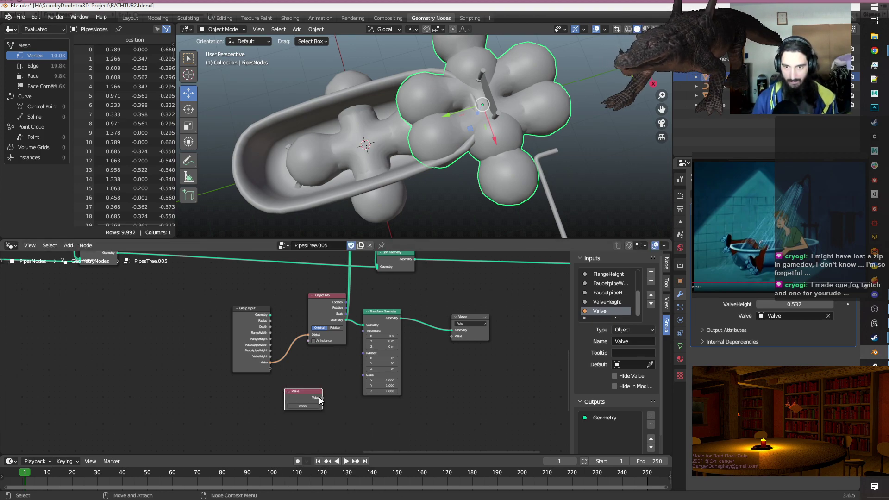
left_click_drag(322, 397, 363, 374)
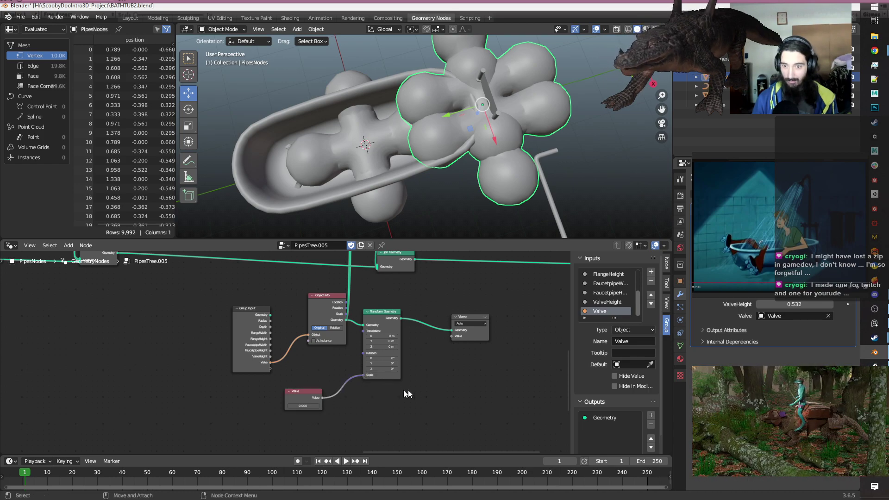
Set the X rotation of the valve's Transform Geometry node to 90°.
left_click(383, 358)
type("90")
key("Return")
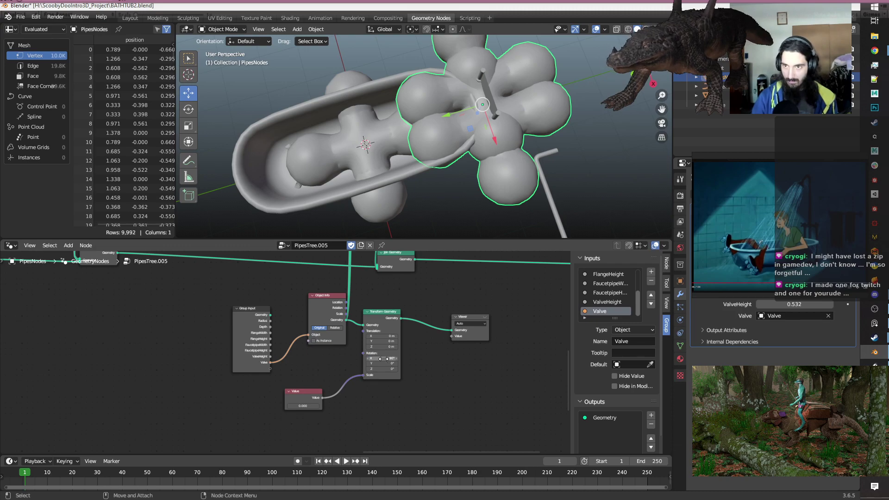
Add a reroute on the Object Info geometry link running to the upper transforms and feed it from the new Transform Geometry's output instead.
middle_click_drag(475, 386, 433, 407)
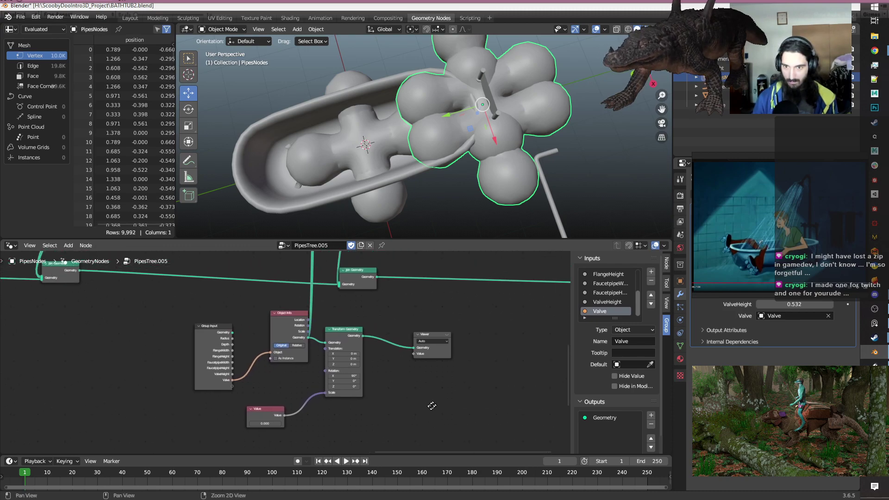
middle_click_drag(374, 316, 386, 382)
scroll(387, 383, "down", 2)
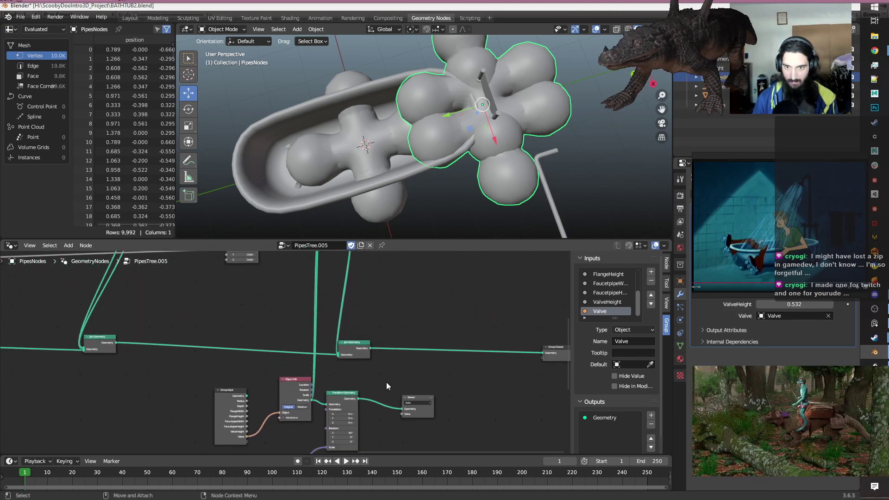
right_click_drag(327, 370, 329, 370, "shift")
middle_click_drag(347, 373, 386, 354)
scroll(411, 369, "up", 2)
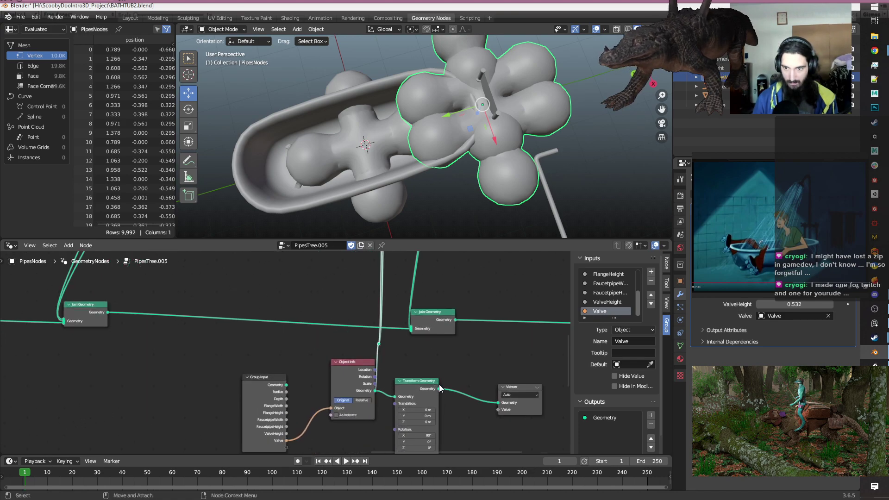
left_click_drag(438, 389, 378, 348)
Set the Value node driving the valve's scale to 0.130, position it beneath the Transform Geometry node and save the file.
middle_click_drag(509, 148, 553, 111)
scroll(446, 377, "down", 1)
scroll(442, 382, "down", 2)
middle_click_drag(416, 413, 402, 355)
scroll(361, 405, "up", 5)
left_click_drag(306, 427, 344, 414)
scroll(406, 409, "down", 1)
scroll(318, 377, "down", 2)
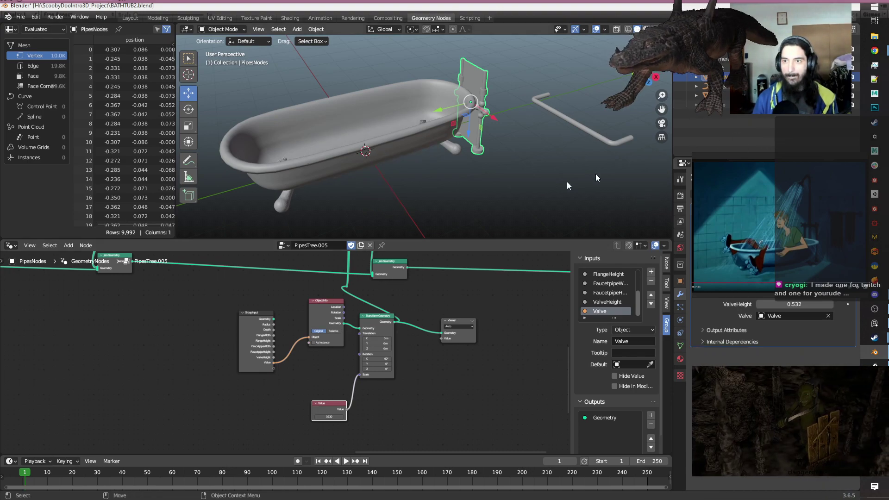
scroll(465, 394, "down", 1)
middle_click_drag(407, 371, 389, 383)
scroll(389, 383, "up", 2)
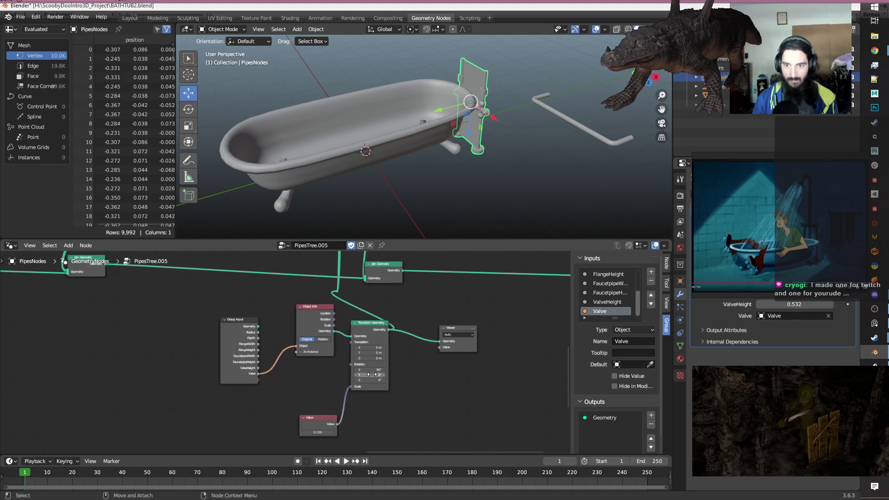
middle_click_drag(411, 411, 433, 388)
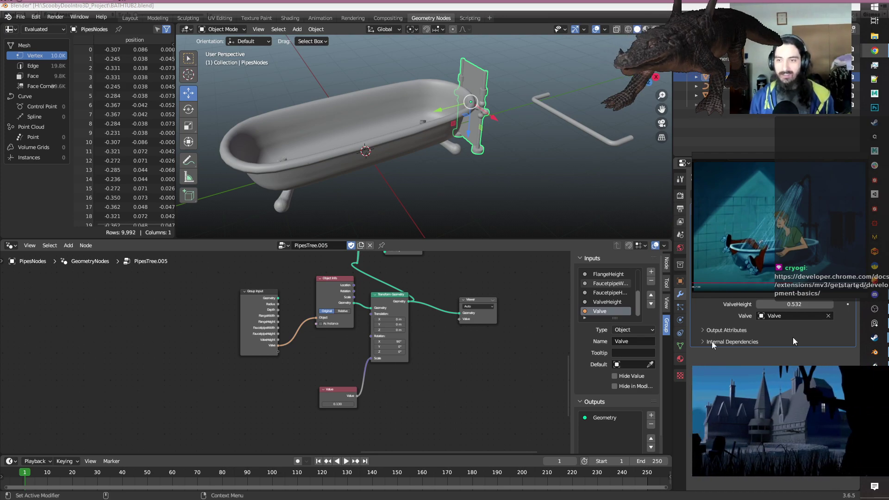
key("ctrl+s")
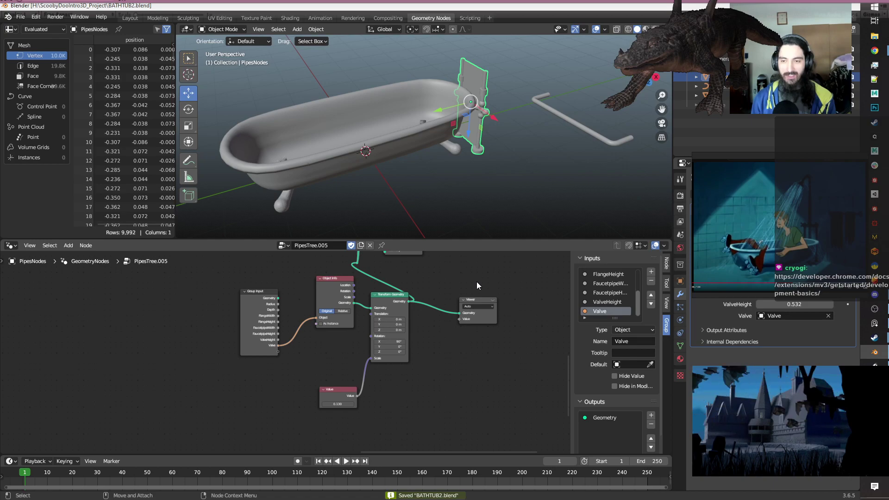
Move the Value node aside, add a Vector node and link it to the Translation input of the valve's Transform Geometry.
scroll(476, 282, "down", 1)
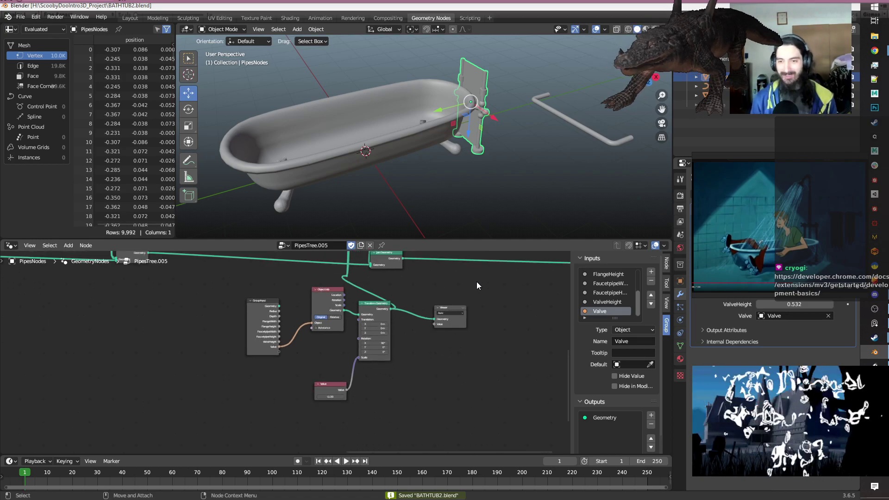
middle_click_drag(476, 281, 437, 303)
scroll(367, 339, "up", 1)
scroll(368, 386, "up", 2)
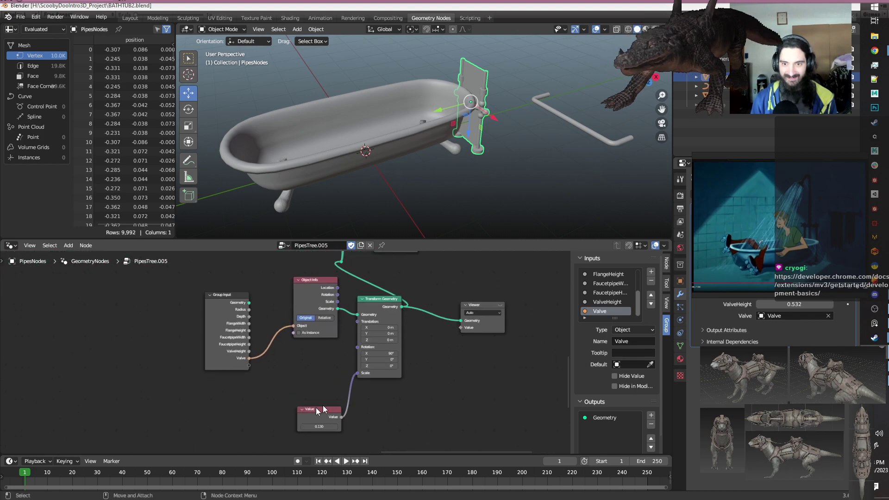
left_click_drag(310, 412, 350, 431)
left_click(281, 417)
key("shift+a")
type("svect")
key("Return")
left_click(253, 408)
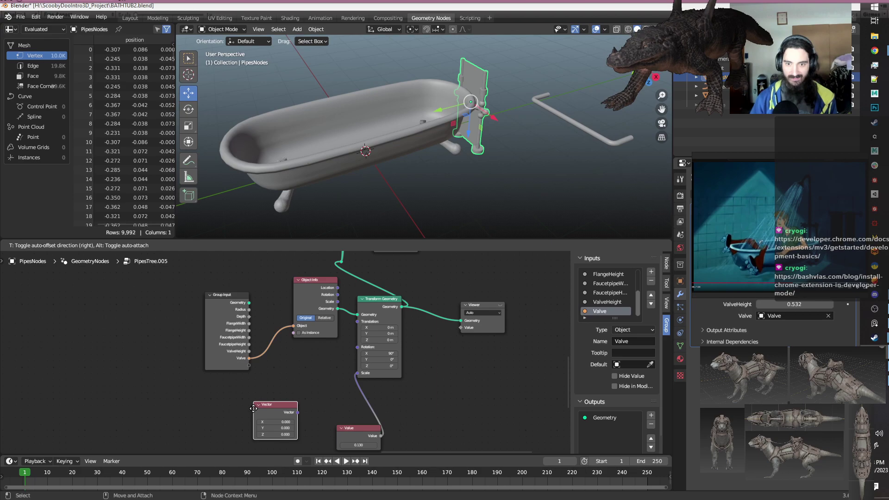
left_click_drag(298, 413, 358, 321)
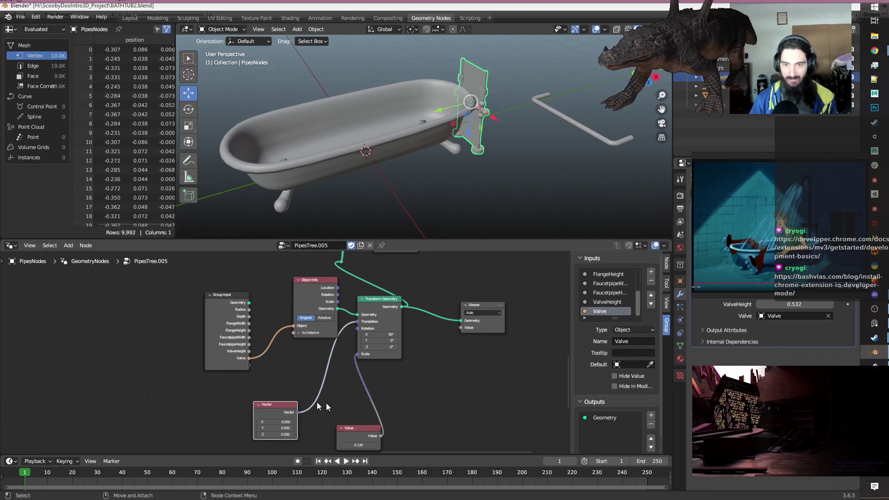
Set the Vector node's Z to 0.430 and Y to 0.130 to shift the valves.
left_click_drag(271, 434, 306, 435)
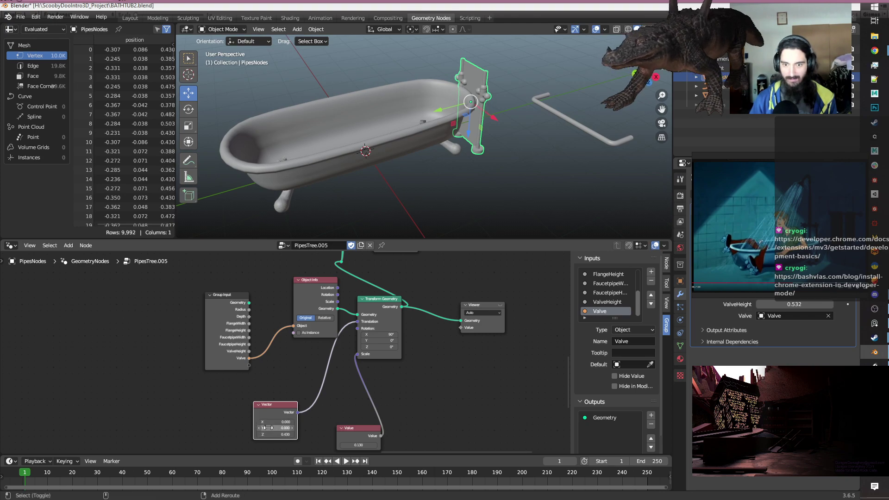
left_click_drag(275, 428, 290, 427)
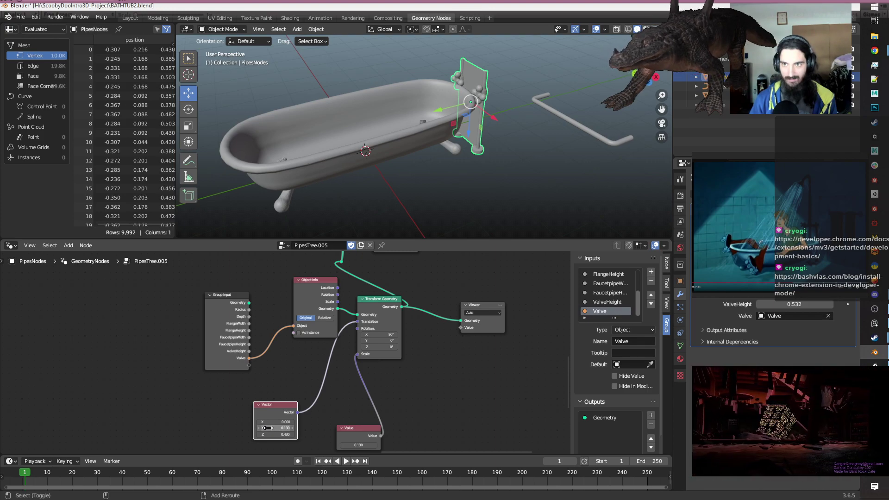
left_click(432, 387)
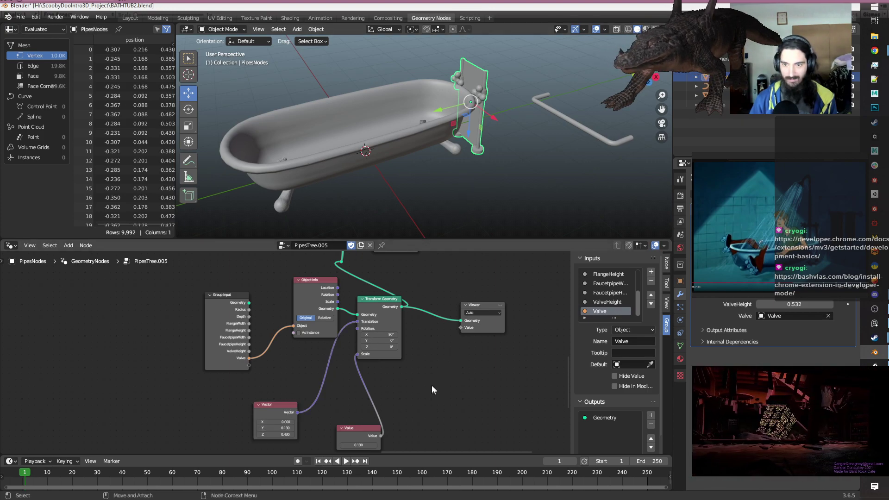
Make room beside the Vector node and insert an Add Vector Math node between it and the Transform Geometry's Translation input.
middle_click_drag(413, 390, 461, 374)
left_click(317, 393)
left_click_drag(318, 392, 235, 405)
key("shift+a")
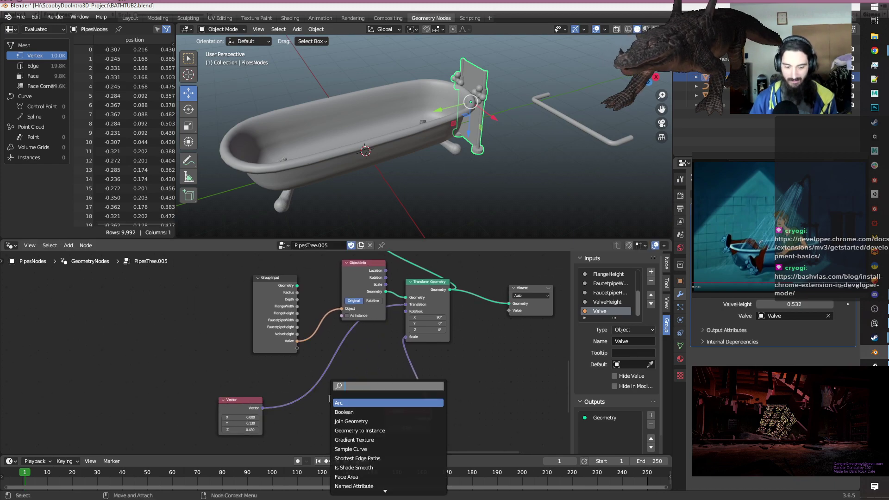
type("ve")
key("Down")
key("Down")
key("Up")
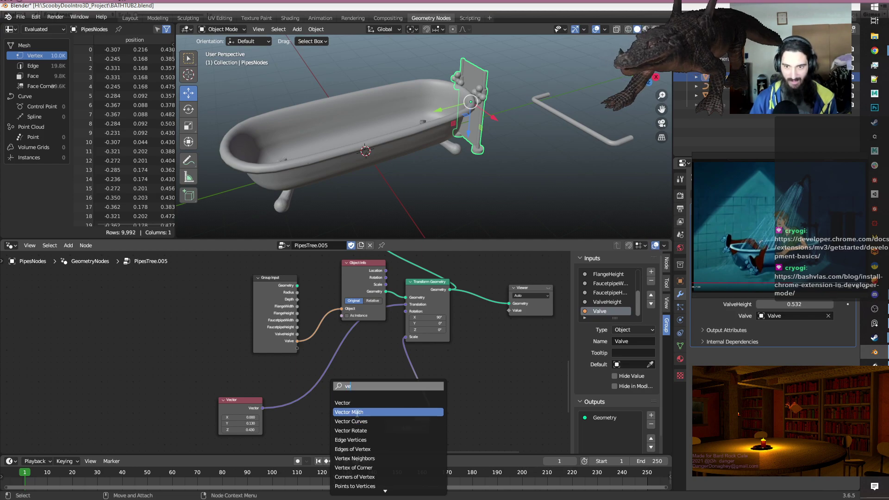
key("Return")
left_click(326, 377)
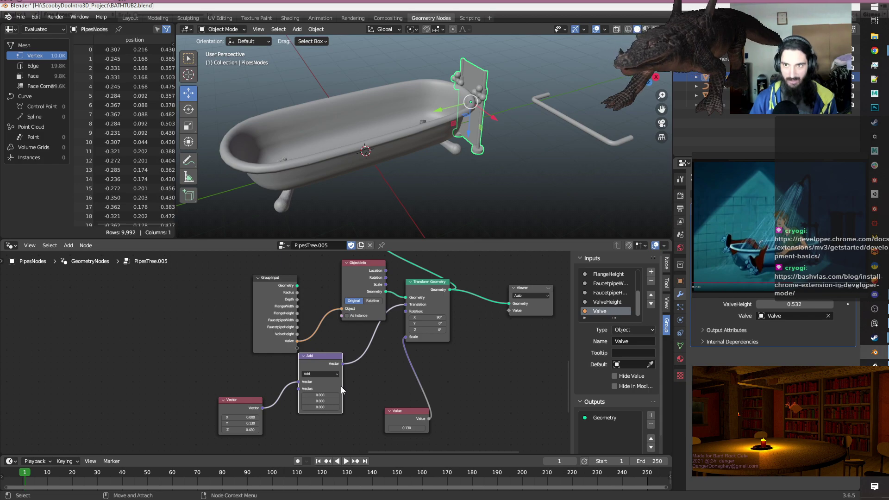
Look over the rest of the pipe node network and save the file.
scroll(339, 386, "down", 4)
middle_click_drag(282, 349, 365, 395)
scroll(241, 370, "down", 3)
scroll(365, 395, "down", 2)
scroll(365, 395, "up", 2)
middle_click_drag(247, 396, 375, 400)
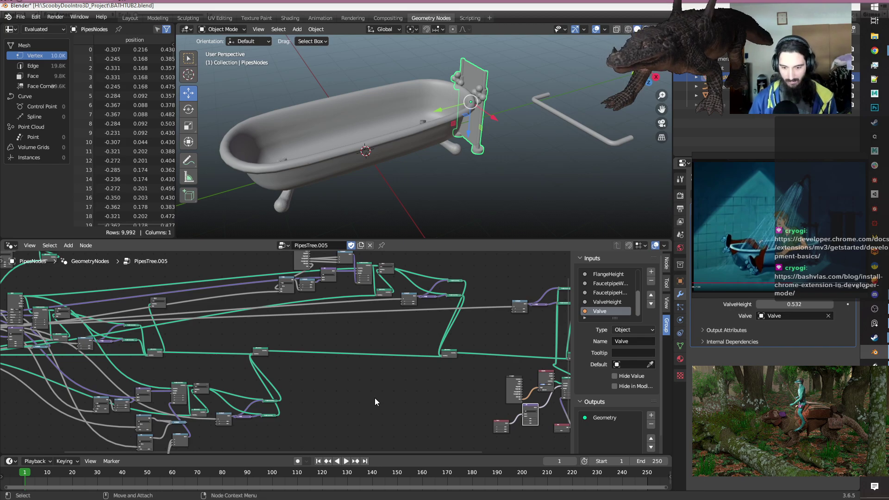
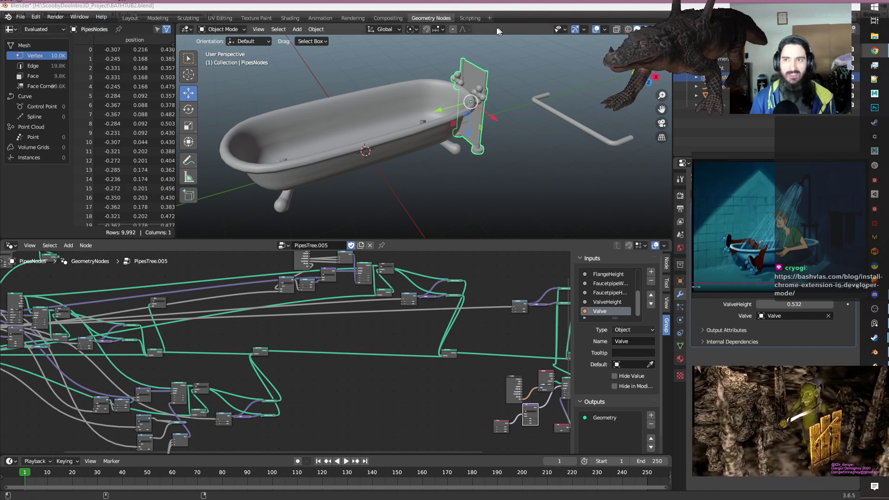
key("ctrl+s")
Place the Vector node directly beside the Add node.
middle_click_drag(529, 175, 406, 179)
scroll(398, 367, "down", 6)
middle_click_drag(407, 367, 297, 365)
scroll(357, 412, "up", 4)
scroll(358, 412, "up", 5)
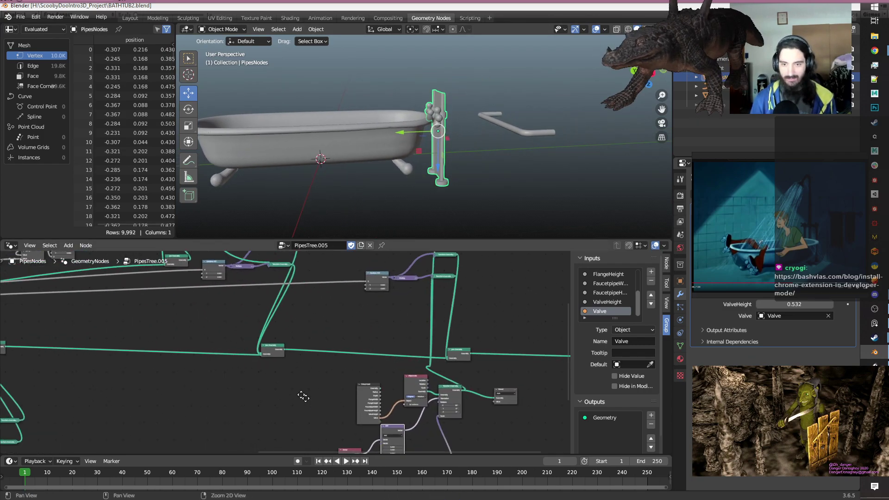
scroll(285, 352, "up", 3)
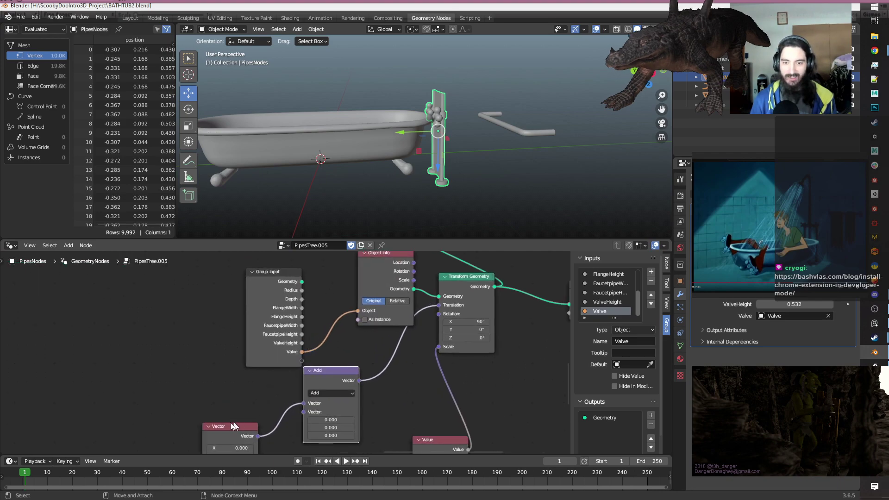
left_click_drag(215, 432, 253, 398)
left_click(185, 373)
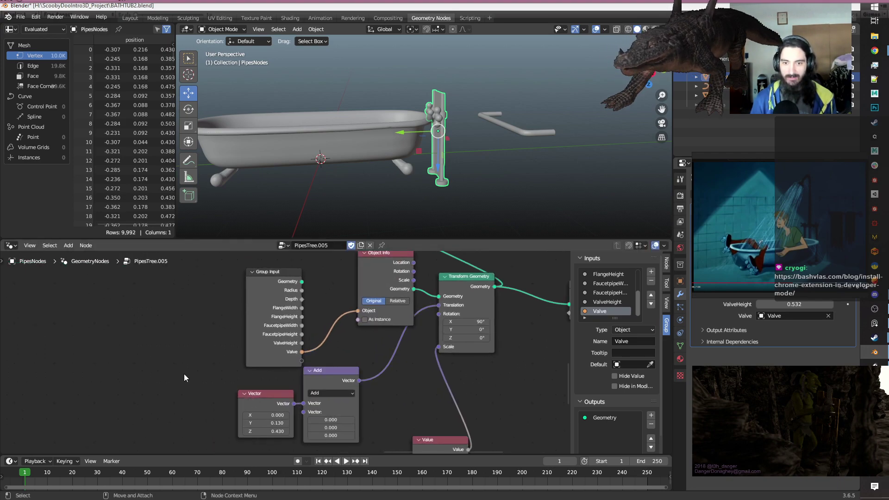
Move the Group Input node right next to the Object Info node and save the file.
scroll(185, 373, "down", 4)
middle_click_drag(168, 342, 130, 380)
scroll(177, 360, "up", 2)
left_click_drag(201, 343, 235, 307)
scroll(159, 339, "down", 5)
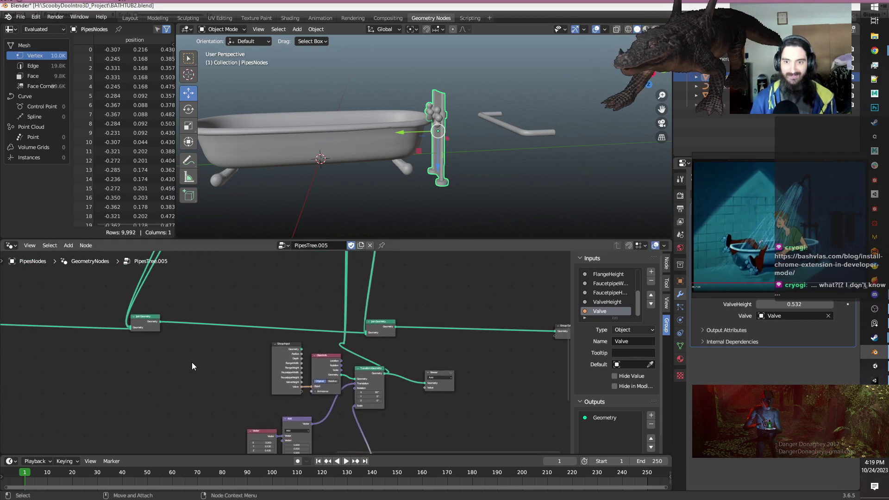
key("ctrl+s")
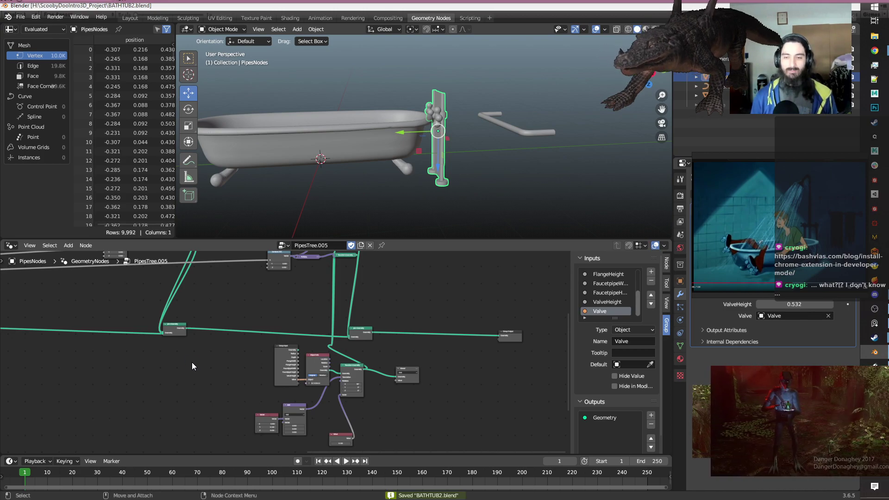
Tuck the Vector, Add and Value nodes compactly beneath the Group Input and Object Info nodes, and save the file.
left_click_drag(252, 409, 315, 393)
left_click(360, 437)
left_click_drag(342, 439, 292, 428)
key("ctrl+s")
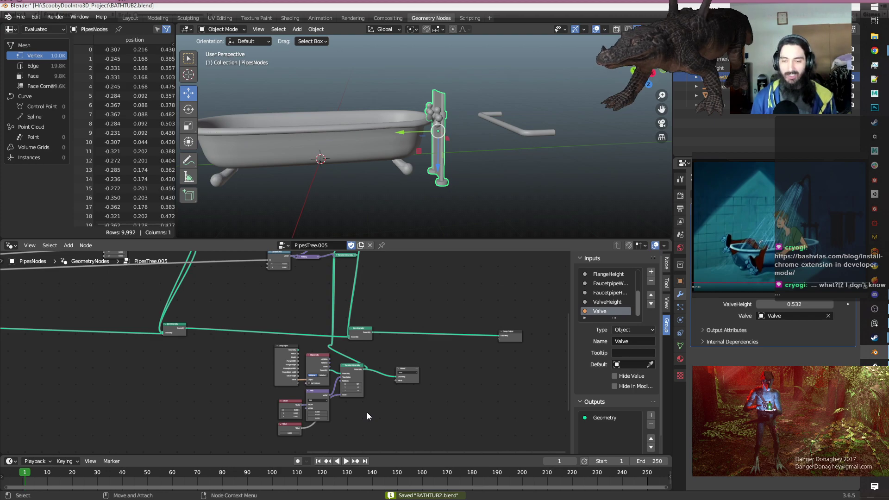
scroll(388, 409, "down", 1)
scroll(413, 393, "up", 3)
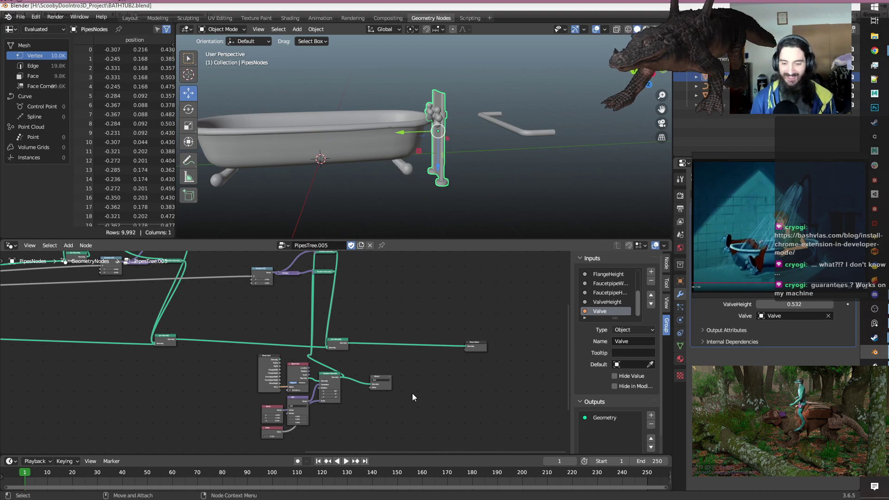
key("ctrl+s")
Try raising the modifier's ValveHeight to 0.542 and undo the change.
scroll(412, 393, "down", 2)
scroll(412, 393, "down", 1)
middle_click_drag(410, 390, 492, 390)
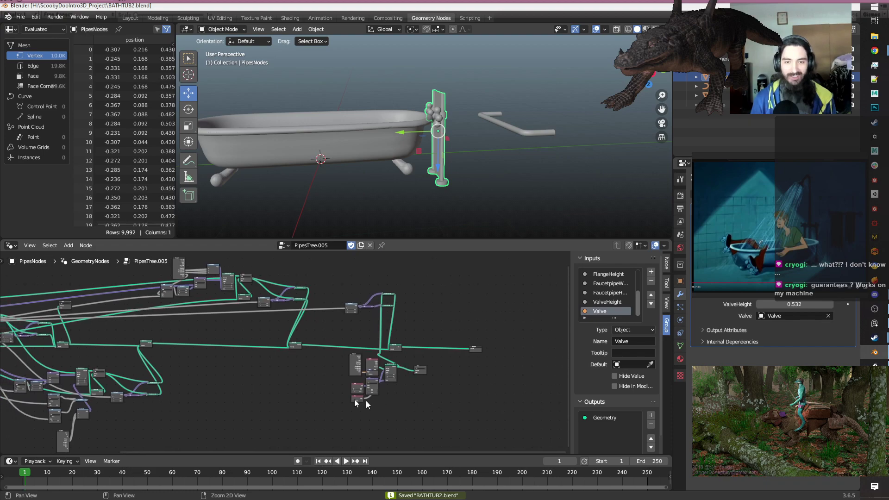
scroll(391, 369, "up", 4)
middle_click_drag(231, 367, 113, 356)
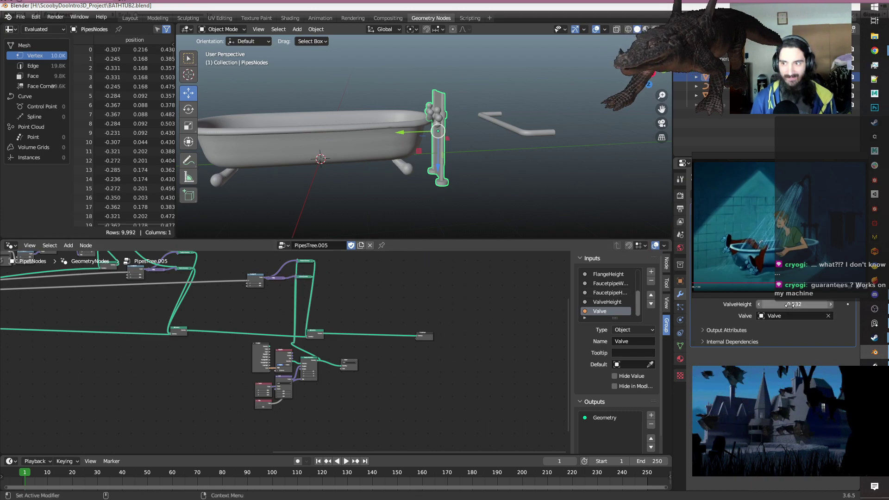
left_click_drag(789, 306, 794, 306)
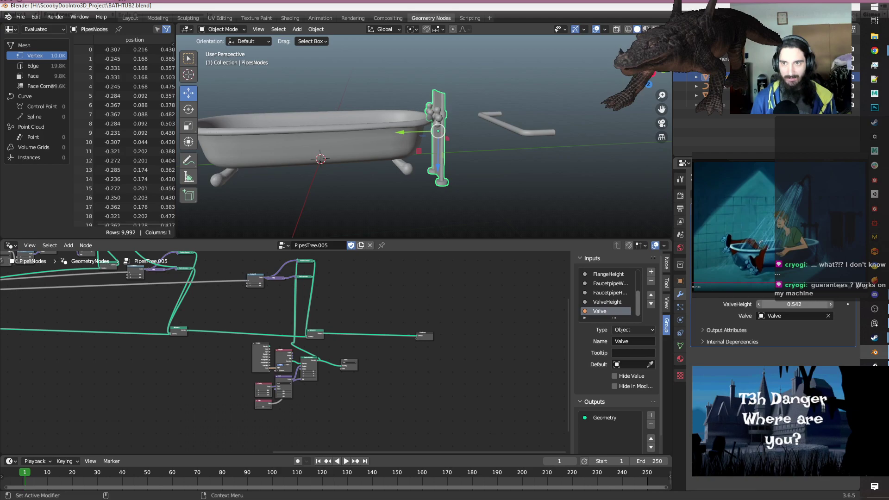
key("ctrl+z")
scroll(198, 382, "down", 1)
middle_click_drag(199, 383, 197, 351)
scroll(282, 382, "up", 5)
scroll(150, 354, "up", 1)
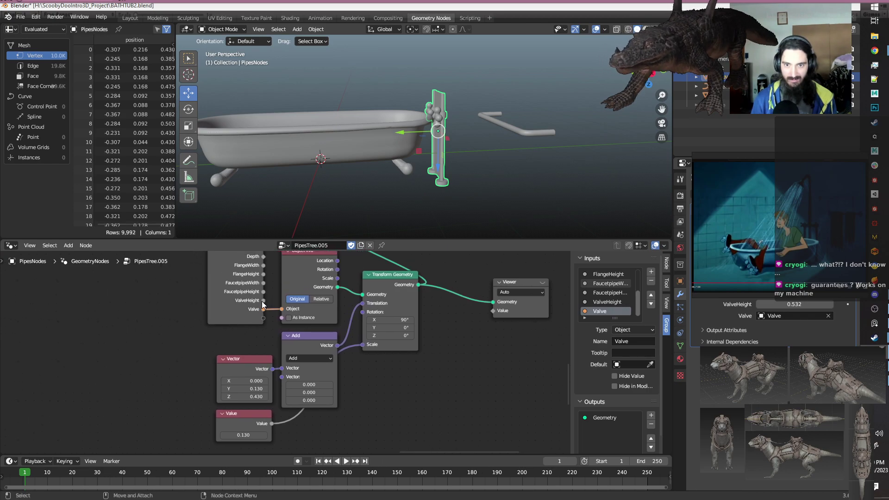
mouse_move(262, 304)
left_click_drag(262, 301, 392, 419)
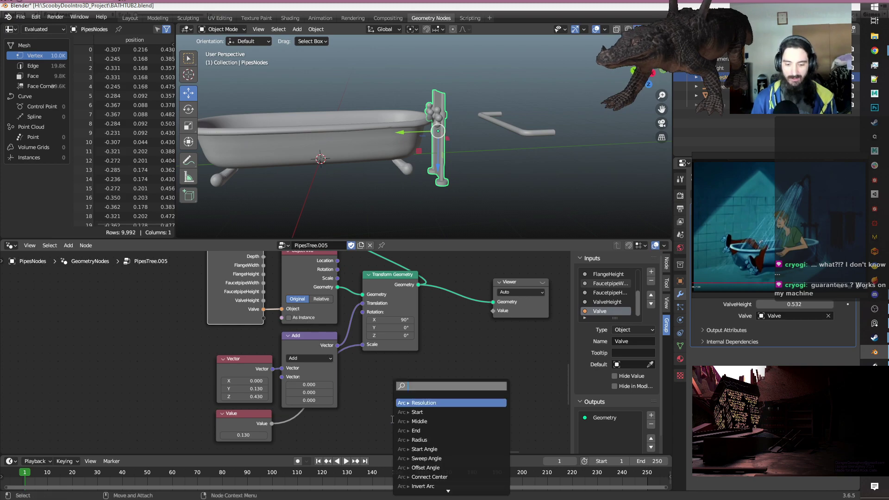
left_click(446, 372)
Add a Combine XYZ node in the free space below the valve's Transform Geometry node.
key("shift+a")
type("s")
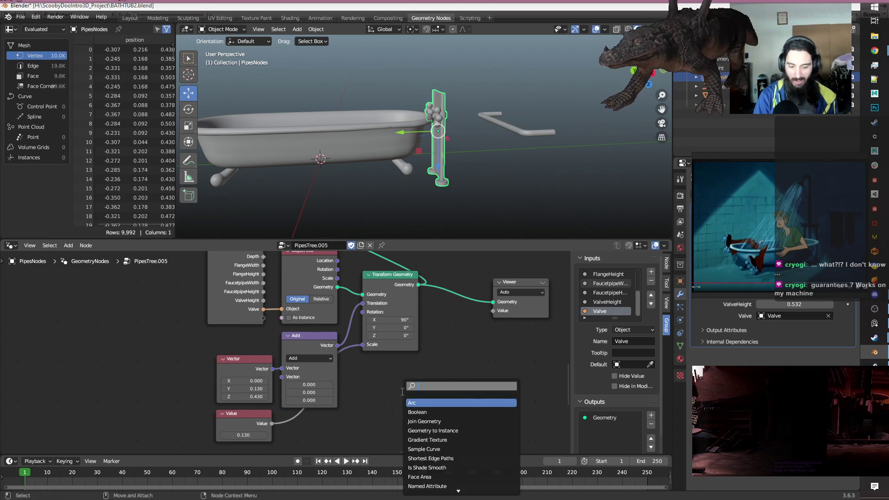
type("combin")
key("Return")
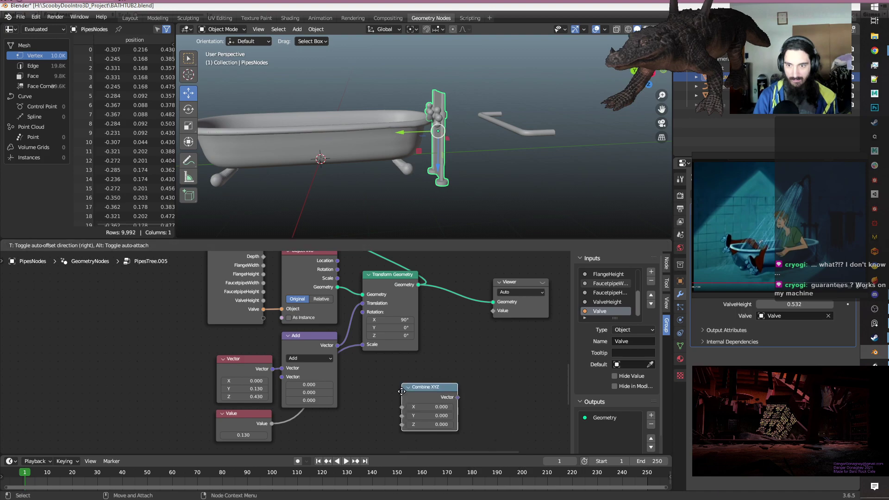
left_click(401, 391)
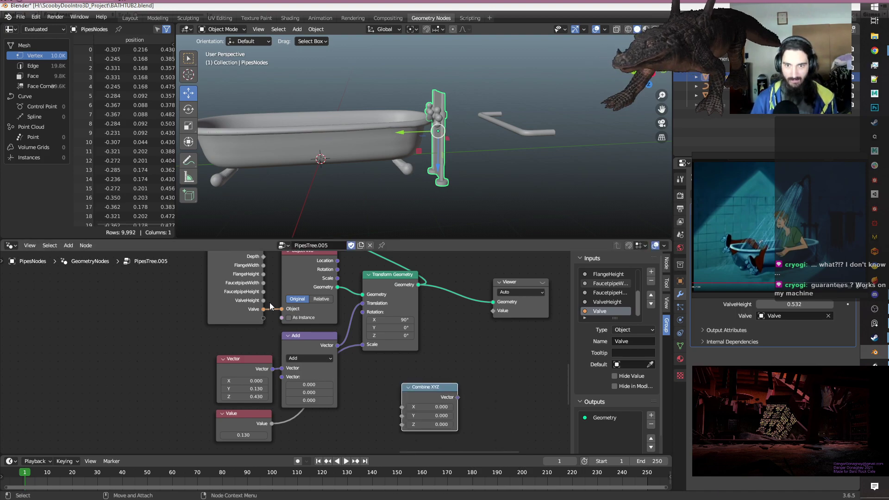
Route ValveHeight through Combine XYZ's Z into the Add node's second vector, and set the Vector node's Z to 0.
left_click_drag(263, 301, 402, 424)
left_click_drag(457, 398, 281, 378)
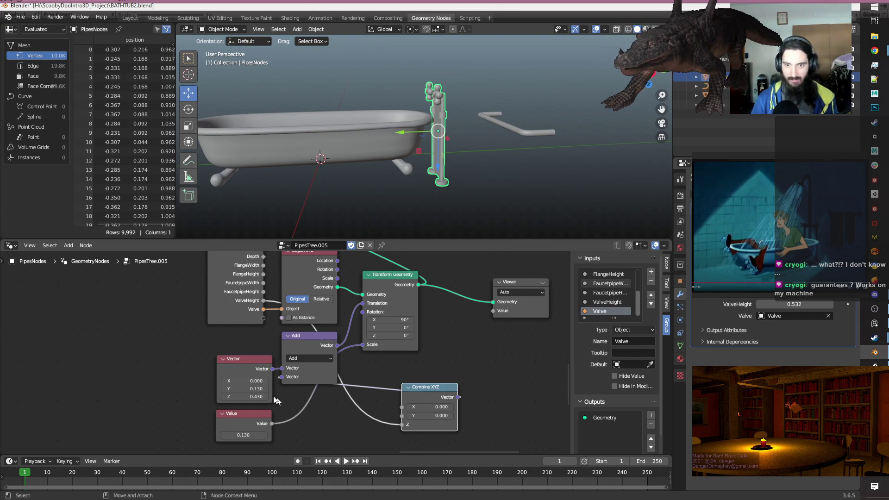
left_click(240, 397)
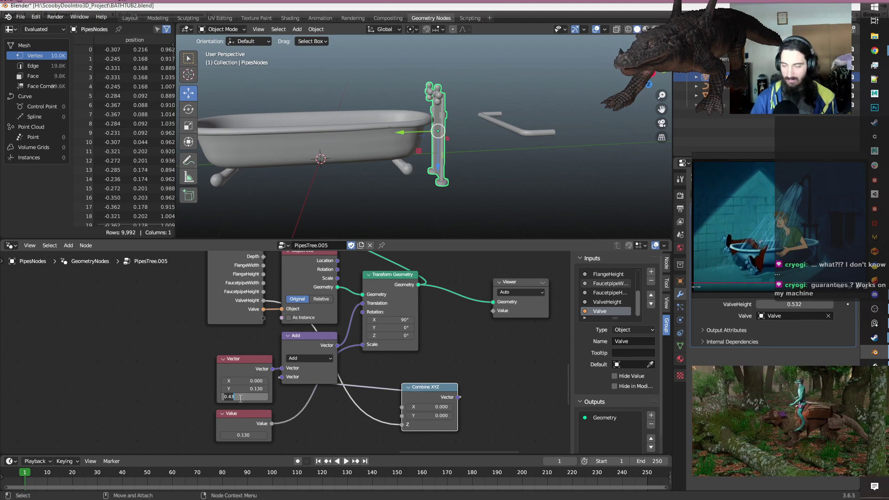
type("0")
key("Return")
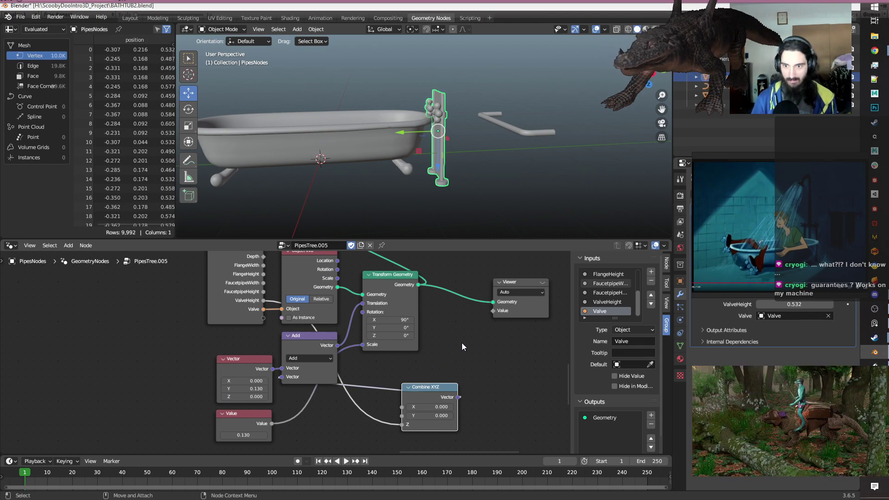
scroll(235, 361, "down", 1)
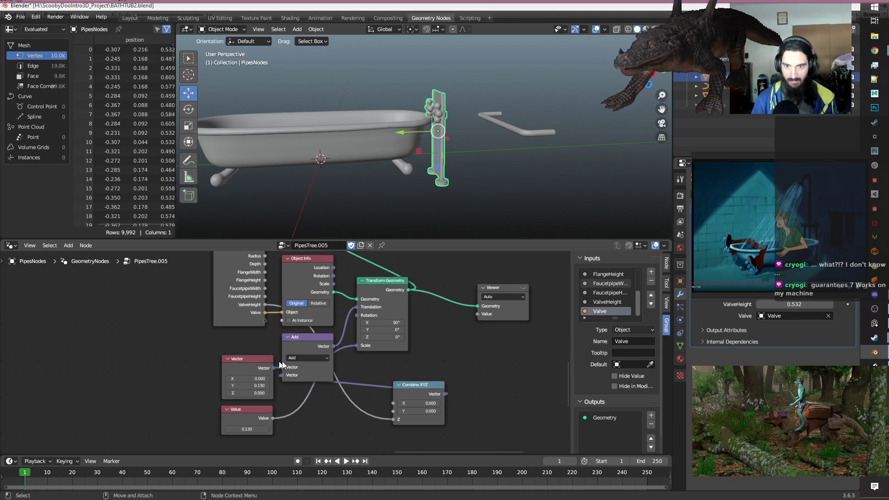
Collapse the Add and Combine XYZ nodes and place Combine XYZ directly beneath the Add node.
left_click(301, 343)
key("h")
left_click(396, 386)
key("h")
left_click_drag(418, 384, 312, 351)
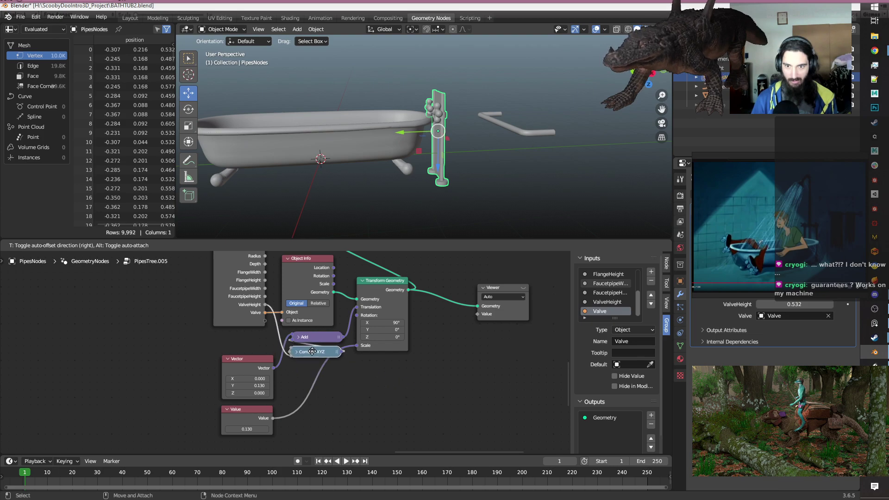
left_click(402, 394)
middle_click_drag(427, 366, 412, 387)
scroll(391, 372, "down", 1)
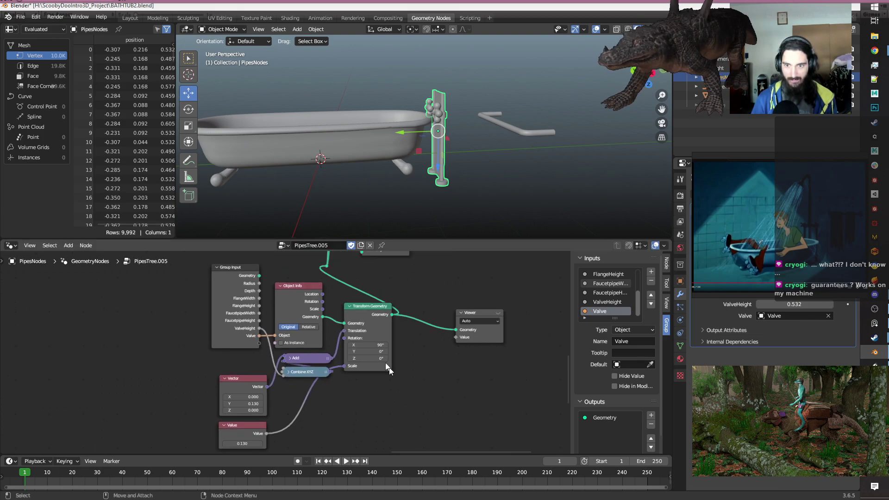
Shift the valve's Transform Geometry node down beside the collapsed nodes and save the file.
left_click_drag(365, 315, 364, 347)
middle_click_drag(448, 379, 377, 410)
key("ctrl+s")
Raise the modifier's ValveHeight to 0.742 to test how the valves travel along the pipes.
scroll(398, 408, "down", 3)
middle_click_drag(445, 204, 466, 216)
left_click_drag(794, 304, 805, 304)
scroll(420, 110, "up", 5)
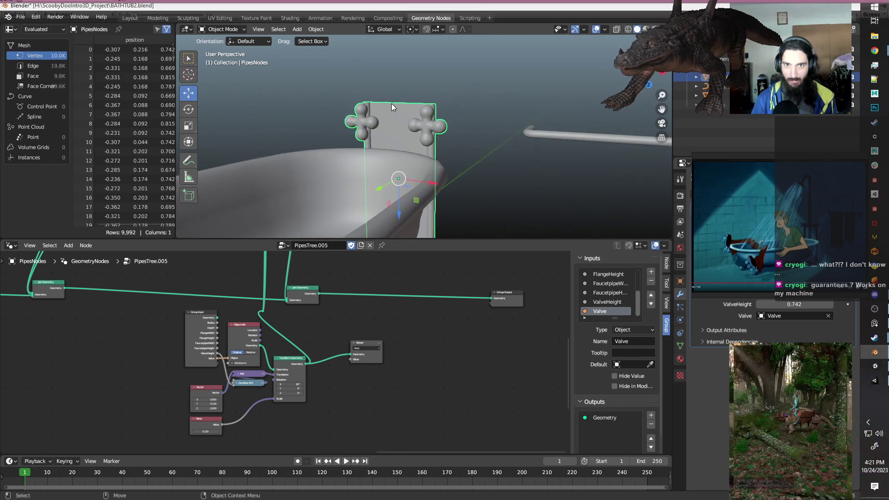
Enter Edit Mode on PipesNodes and extend the top of the pipes mesh upward along Z by about 1.53 m.
key("Tab")
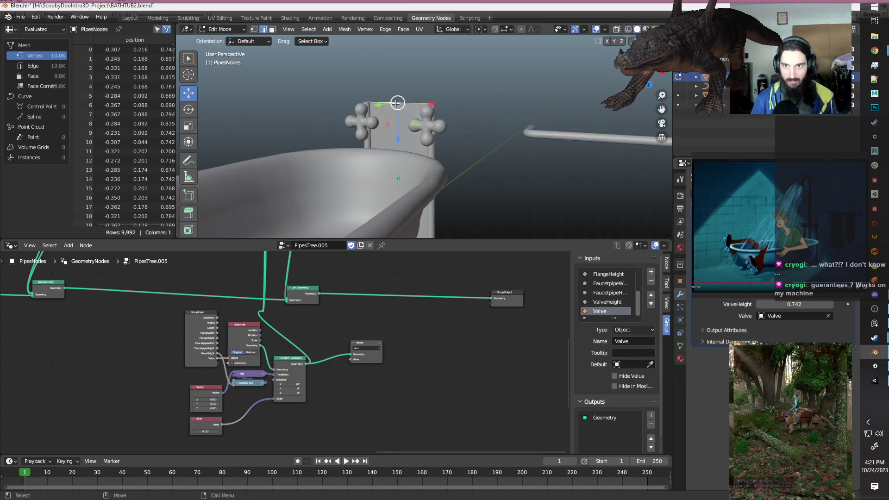
left_click_drag(399, 135, 389, 210)
scroll(476, 171, "down", 3)
mouse_move(480, 171)
middle_mouse_down()
mouse_move(472, 185)
mouse_move(436, 177)
mouse_move(467, 178)
middle_mouse_up()
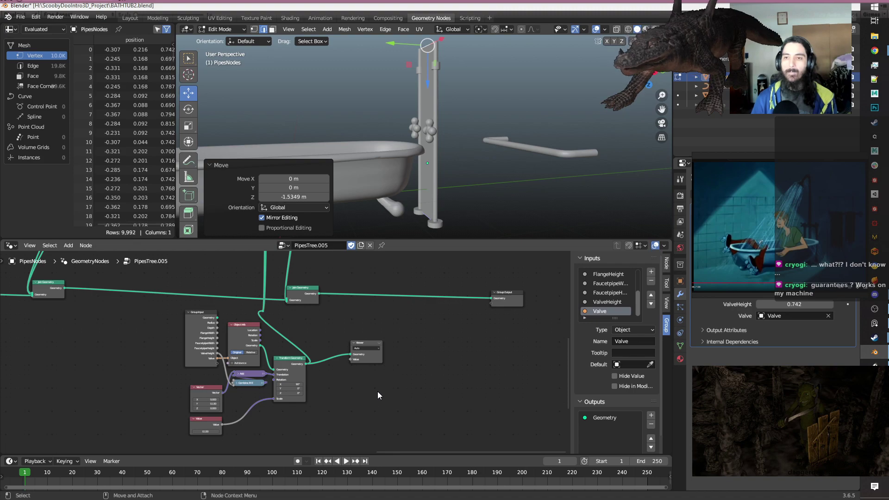
Add a Map Range node in the free space below the valve's Transform Geometry node.
middle_click_drag(345, 412, 422, 343)
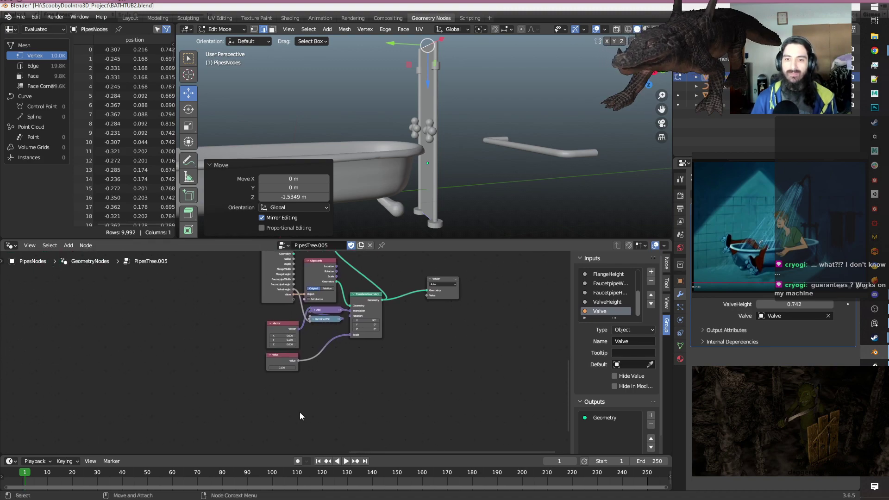
key("shift+a")
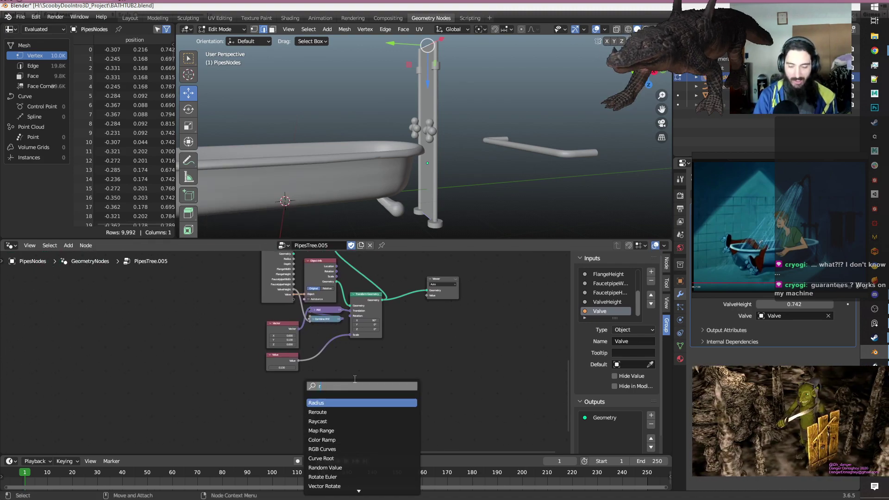
type("map")
key("Return")
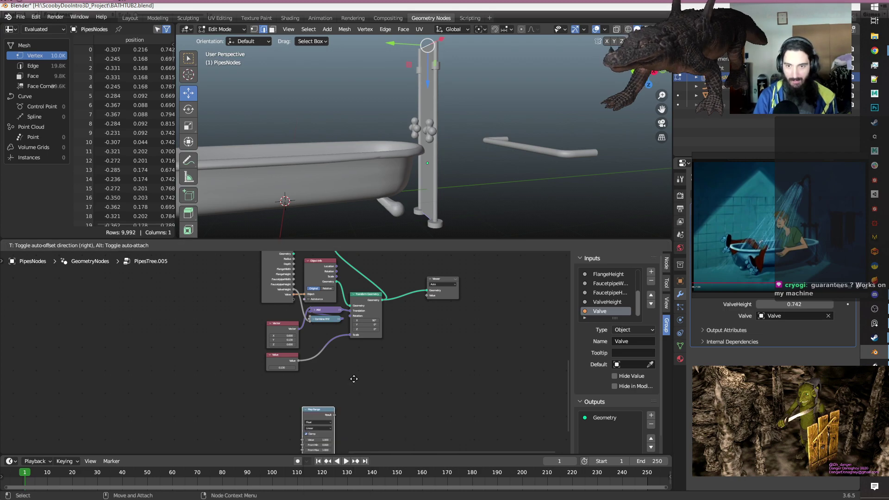
left_click(380, 323)
scroll(412, 332, "up", 2)
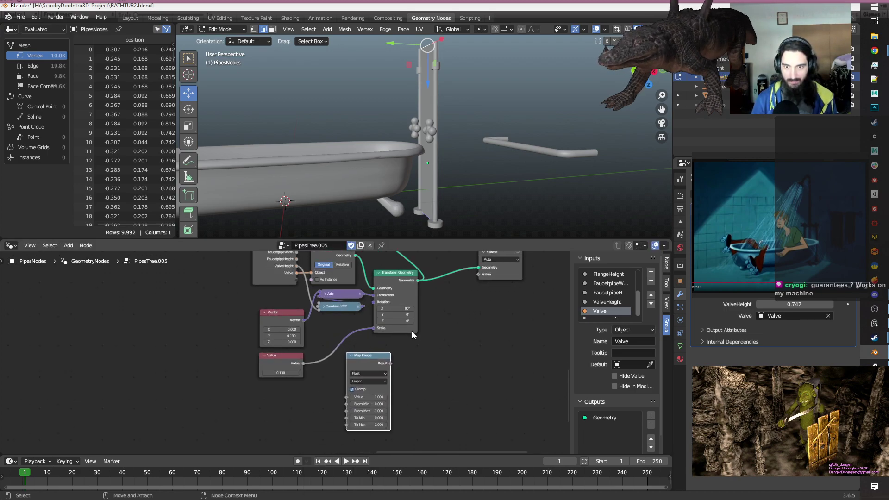
middle_click_drag(455, 343, 444, 349)
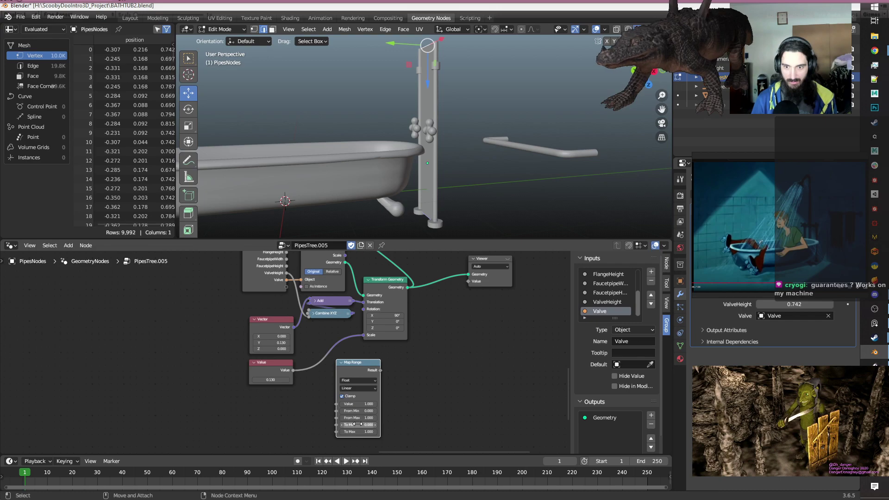
Move the Map Range node across the tree to just above the bounding-box group node and its Separate XYZ nodes.
scroll(293, 390, "down", 5)
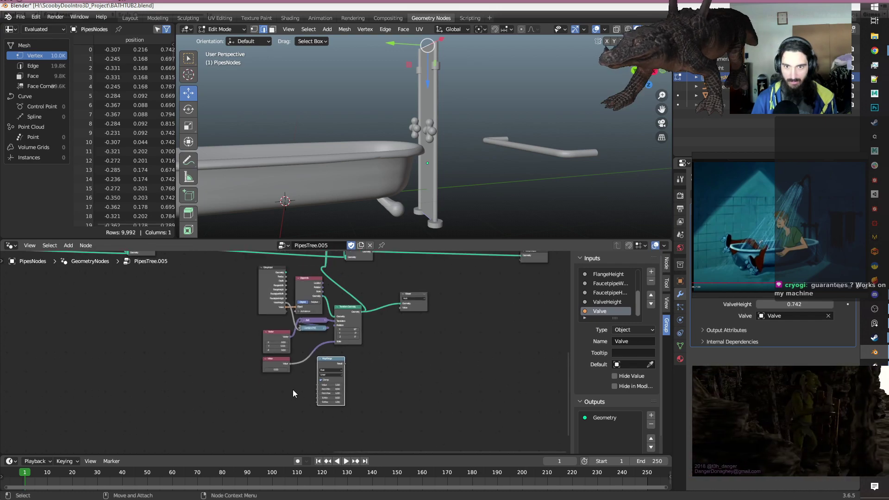
middle_click_drag(369, 376, 411, 365)
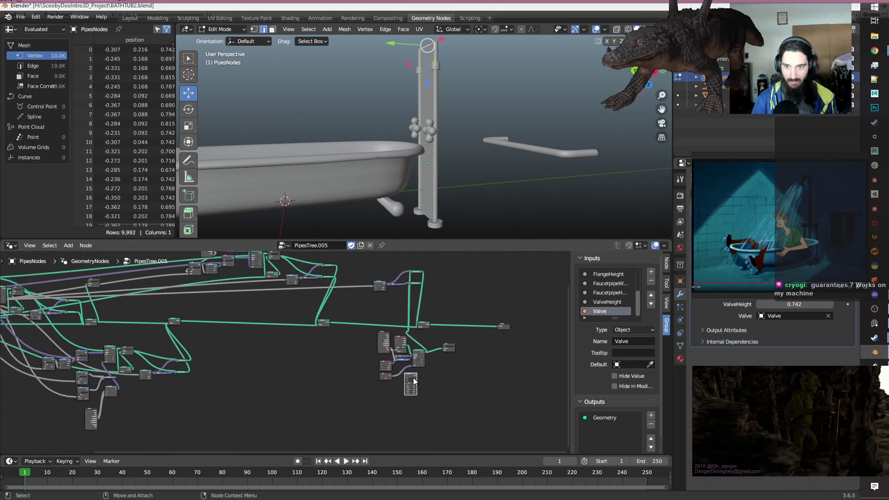
left_click_drag(409, 378, 556, 443)
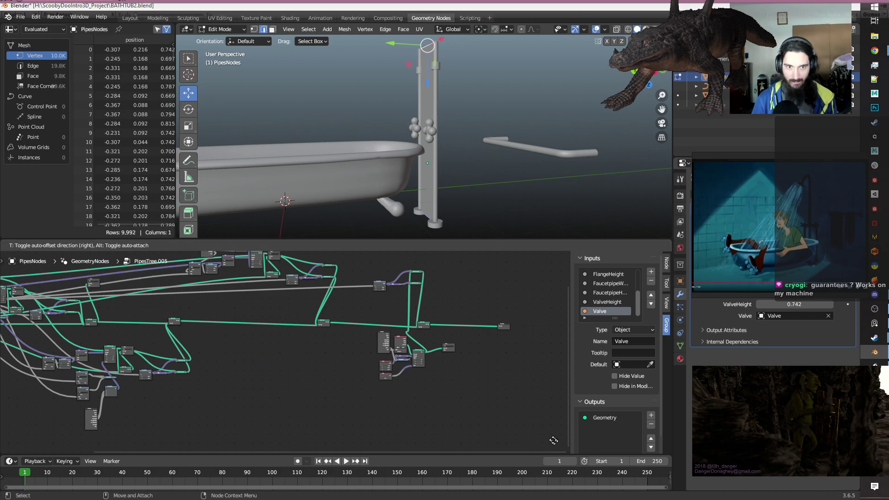
left_click_drag(53, 443, 243, 366)
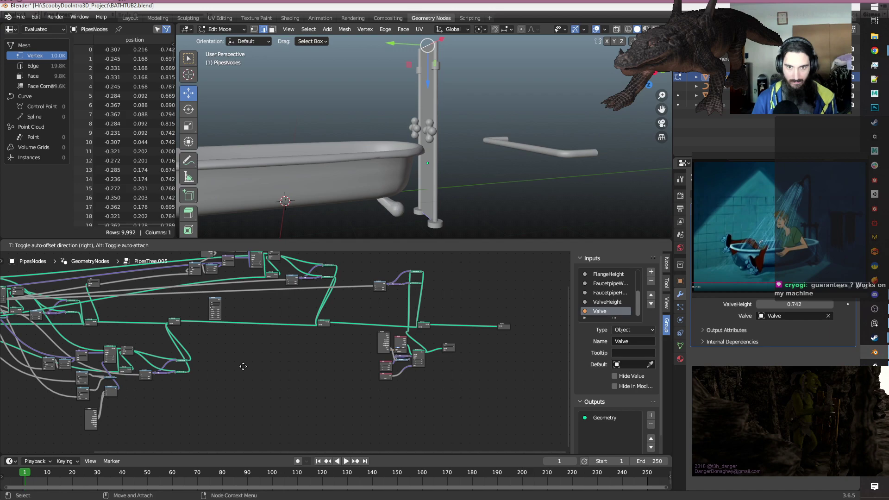
left_click(243, 366)
scroll(204, 343, "down", 1)
scroll(208, 345, "up", 1)
middle_click_drag(224, 350, 413, 405)
scroll(450, 407, "down", 1)
scroll(450, 408, "up", 1)
key("g")
left_click_drag(362, 379, 161, 361)
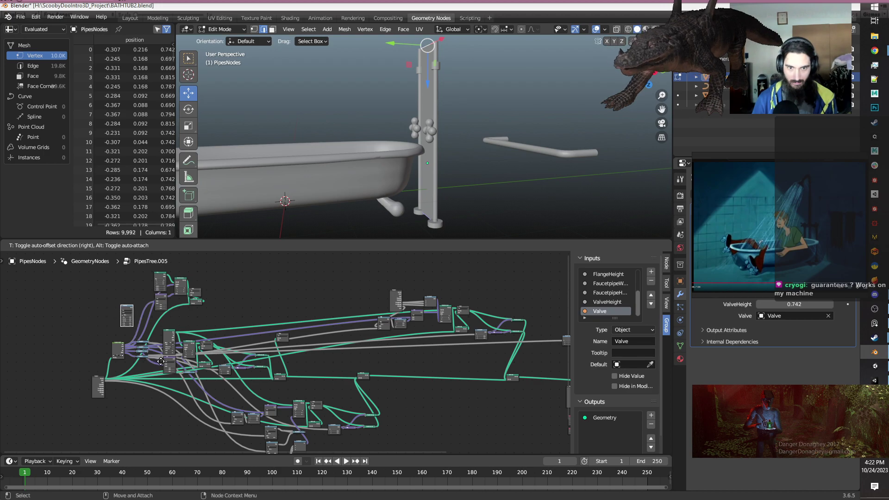
left_click(161, 361)
Connect the Z of the bounding box's Min to Map Range's To Min, and the Z of its Max to To Max.
scroll(81, 324, "up", 4)
middle_click_drag(222, 292, 446, 321)
scroll(275, 370, "up", 5)
middle_click_drag(266, 370, 154, 343)
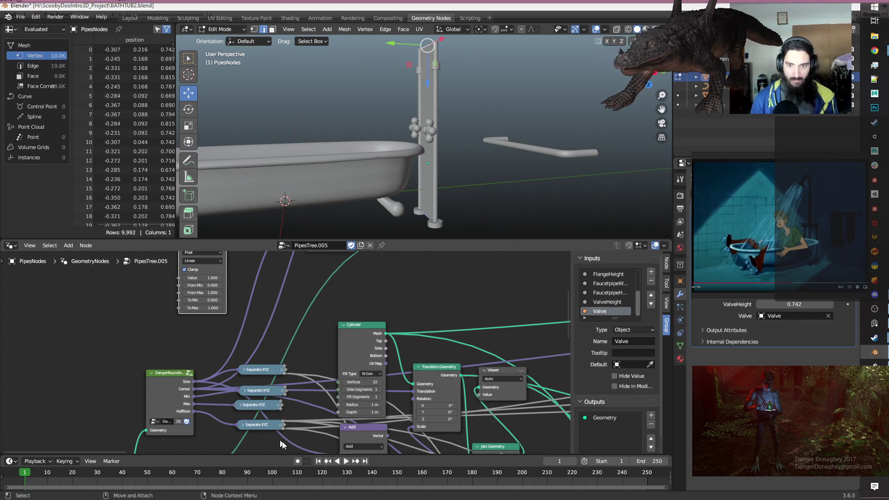
left_click(284, 394)
left_click_drag(285, 396, 180, 305)
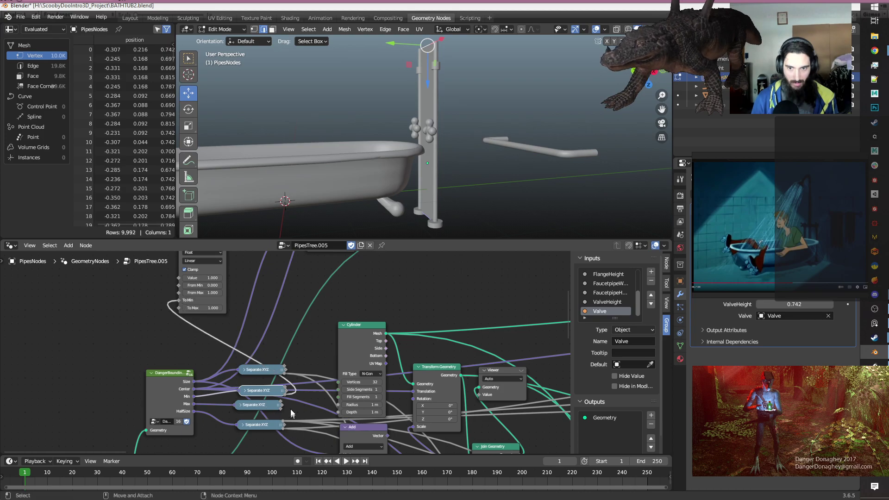
left_click_drag(280, 408, 180, 307)
scroll(180, 308, "down", 3)
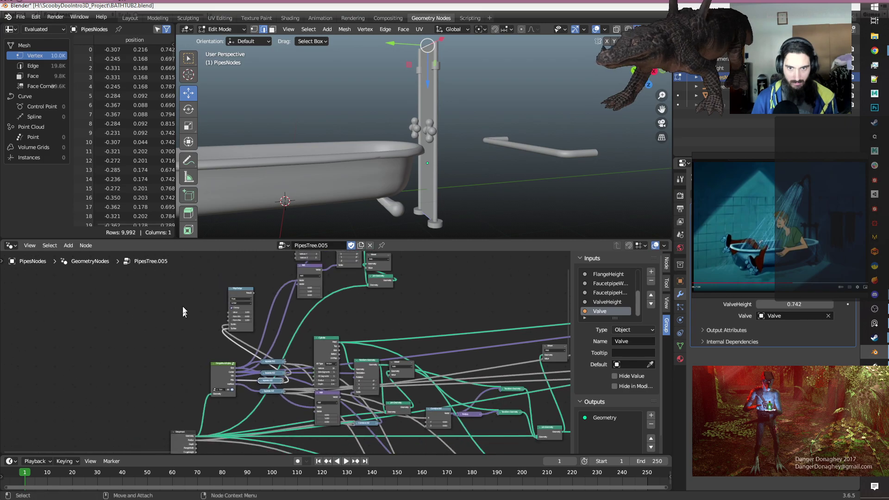
Bring the connected Map Range node back across the tree, beside the valve's Group Input and Vector nodes.
left_click_drag(252, 288, 492, 292)
scroll(449, 303, "down", 2)
left_click_drag(437, 305, 559, 418)
middle_click_drag(559, 418, 207, 292)
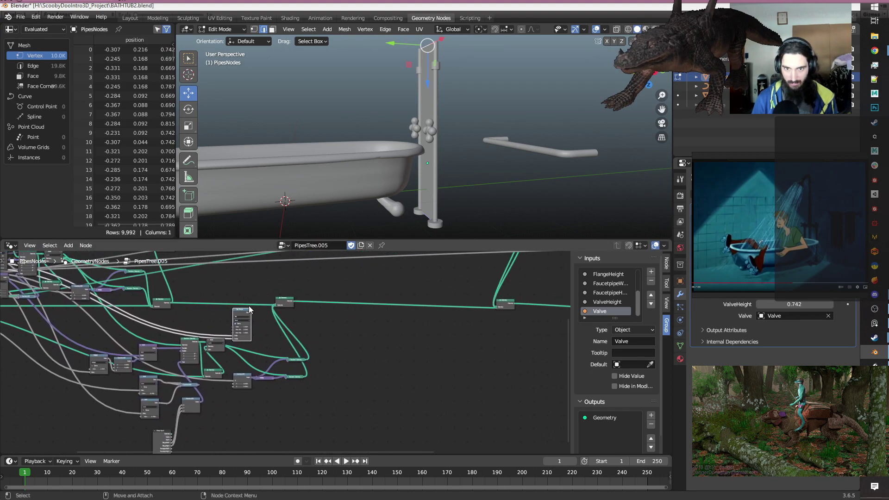
left_click_drag(240, 316, 564, 345)
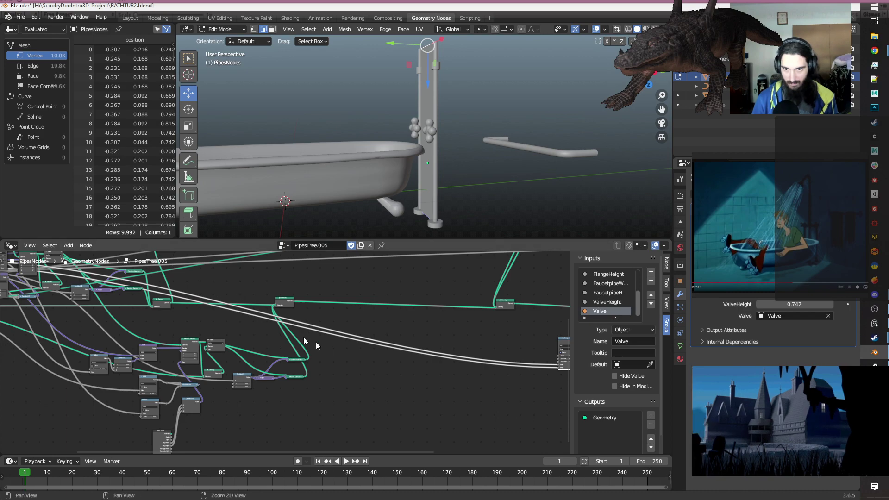
middle_click_drag(533, 343, 177, 357)
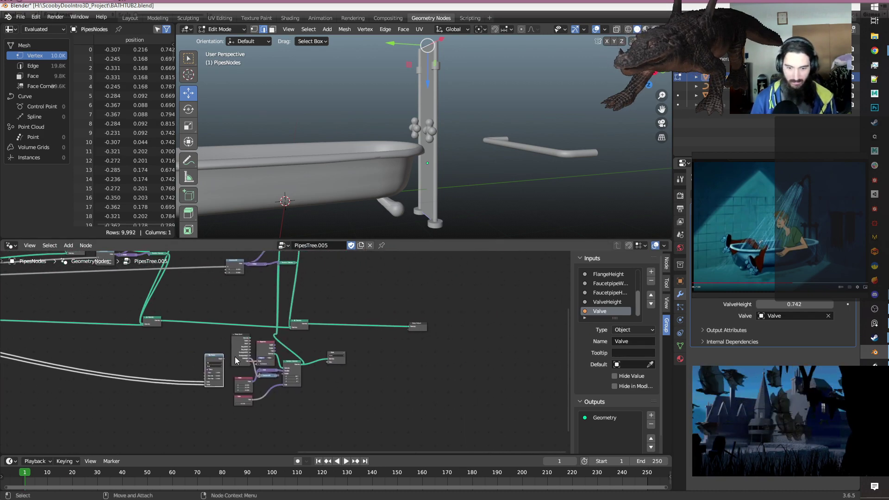
scroll(235, 357, "up", 2)
scroll(234, 356, "up", 2)
middle_click_drag(337, 412, 454, 370)
scroll(411, 379, "up", 2)
left_click_drag(220, 307, 214, 344)
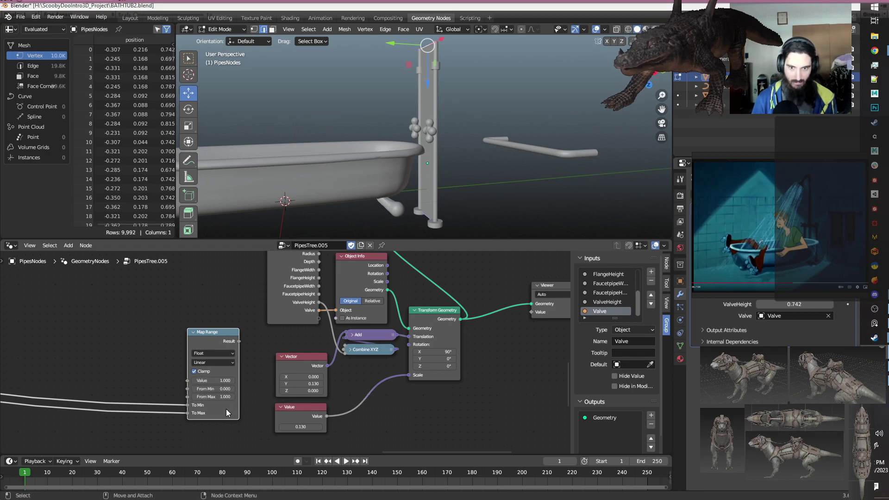
Feed ValveHeight into Map Range's Value and its Result into Combine XYZ's Z, with Clamp turned off.
middle_click_drag(296, 333, 297, 337)
left_click_drag(319, 307, 189, 384)
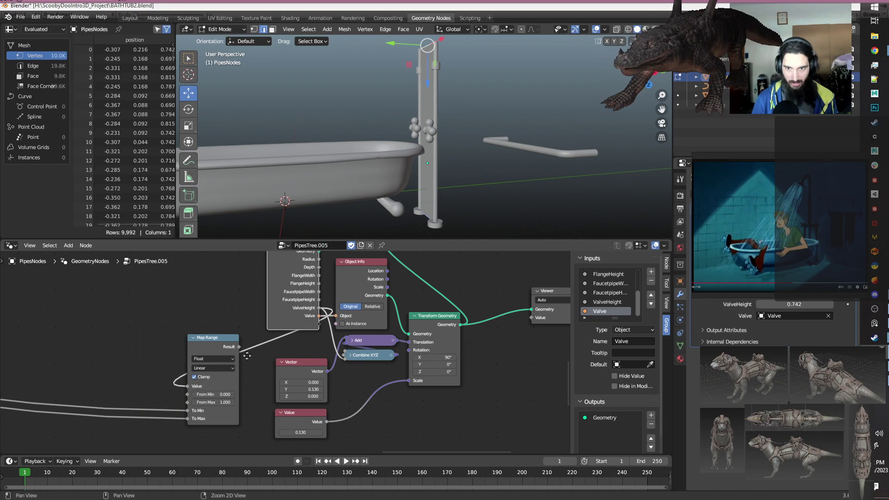
middle_click_drag(251, 354, 217, 361)
left_click_drag(206, 353, 236, 352)
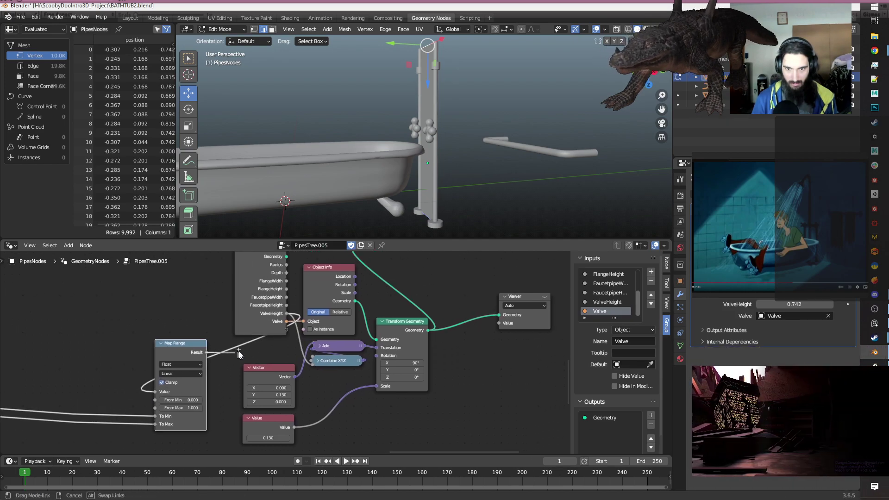
left_click_drag(311, 367, 311, 368)
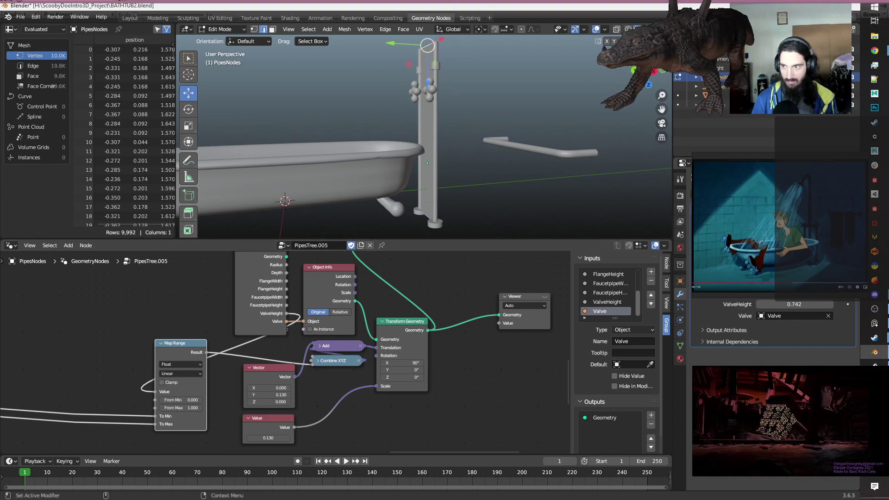
Set the Map Range's From Min to -1 and the modifier's ValveHeight to 0.192.
mouse_move(794, 304)
left_mouse_down()
mouse_move(741, 304)
mouse_move(831, 304)
mouse_move(694, 304)
mouse_move(816, 304)
mouse_move(786, 304)
mouse_move(793, 304)
left_mouse_up()
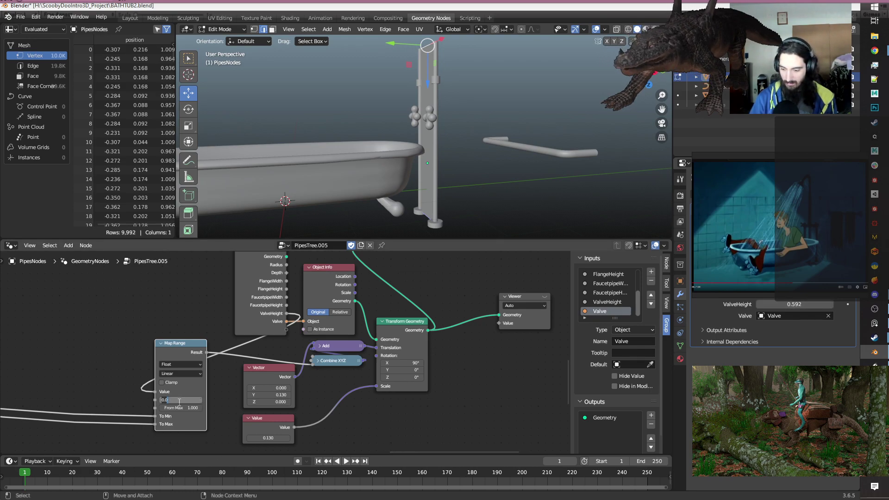
key("Return")
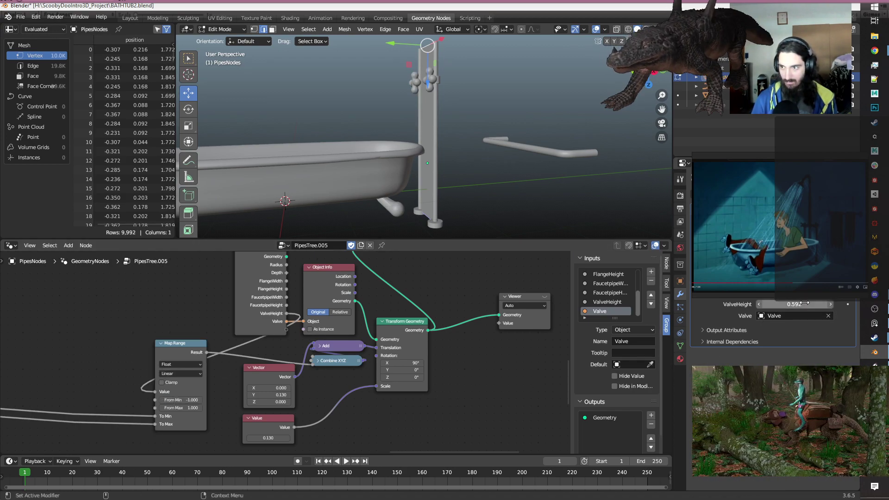
mouse_move(794, 304)
left_mouse_down()
mouse_move(810, 304)
mouse_move(733, 304)
mouse_move(787, 304)
left_mouse_up()
Cut the link carrying the main Group Input's Geometry into the Join Geometry node of the first pipe branch.
scroll(421, 379, "down", 4)
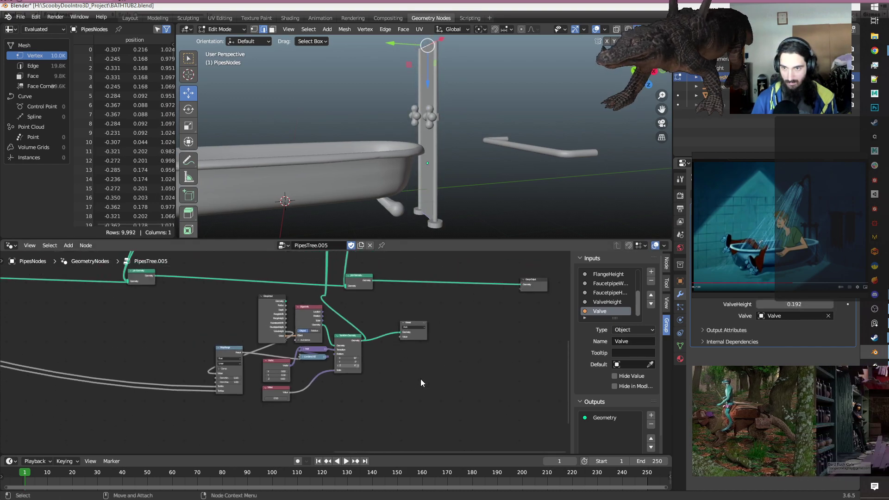
middle_click_drag(440, 341, 448, 399)
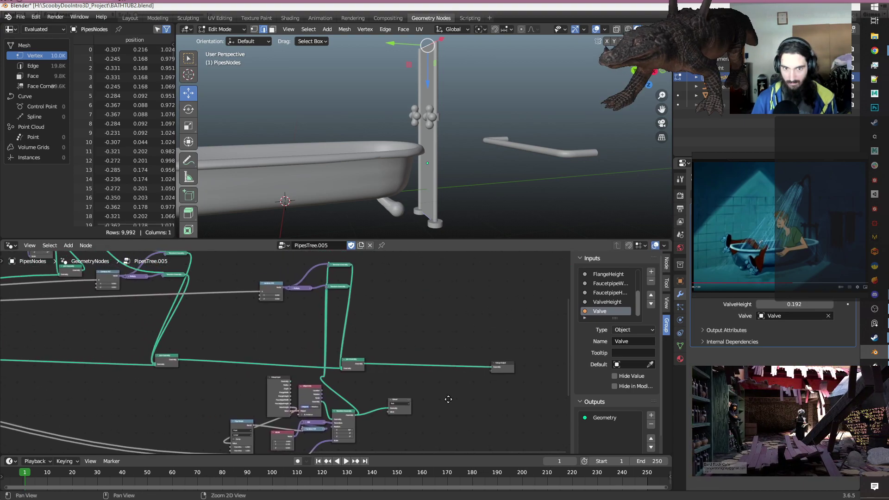
scroll(425, 372, "down", 2)
middle_click_drag(174, 349, 327, 386)
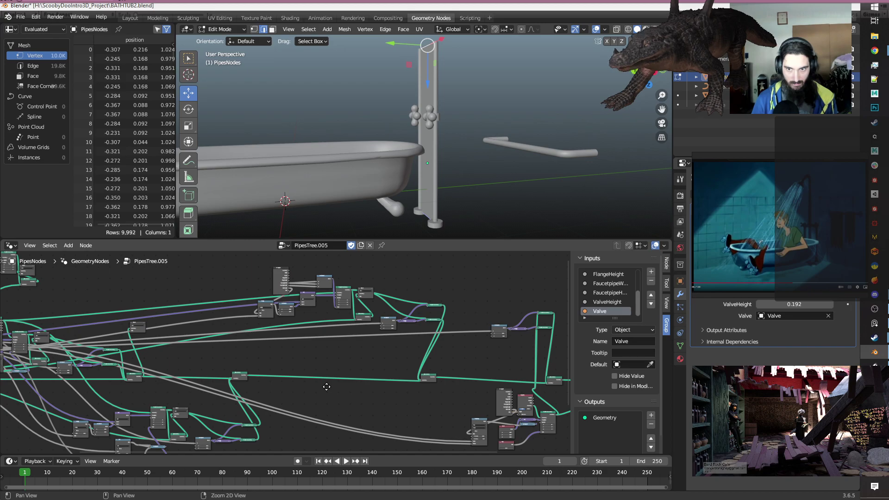
middle_click_drag(326, 386, 500, 345)
scroll(62, 365, "up", 4)
middle_click_drag(62, 366, 195, 395)
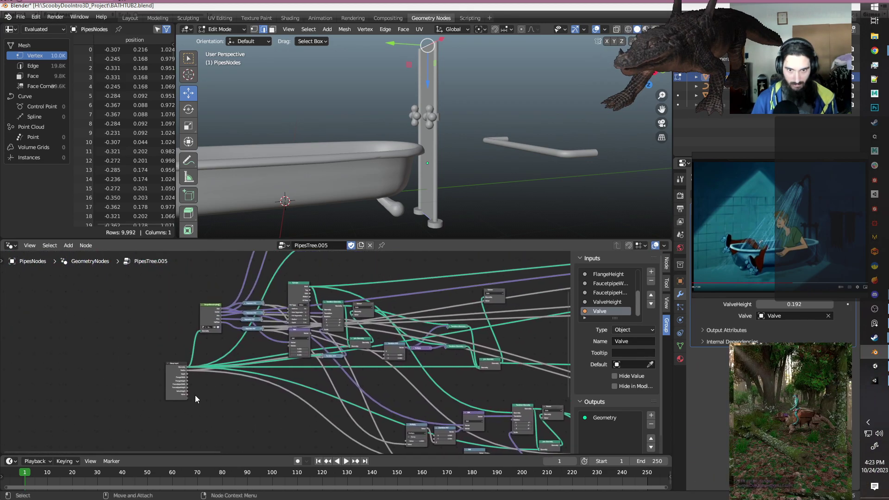
scroll(195, 395, "up", 5)
left_click(116, 388)
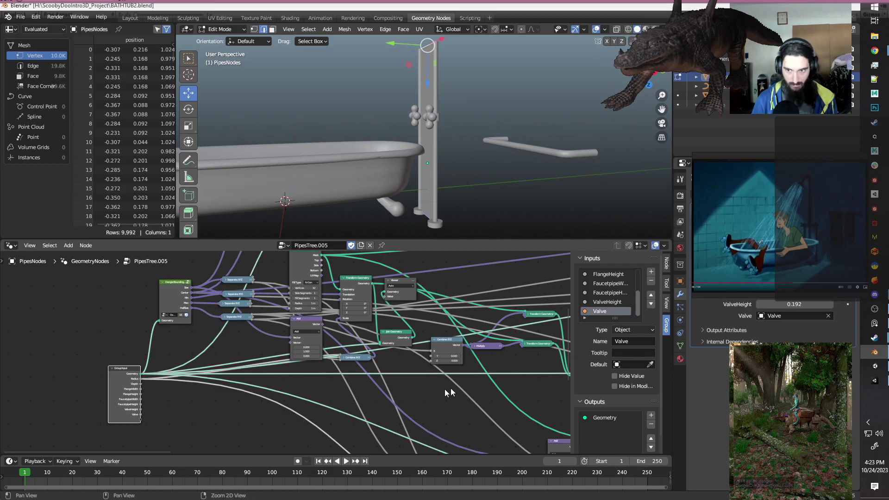
middle_click_drag(462, 412, 159, 397)
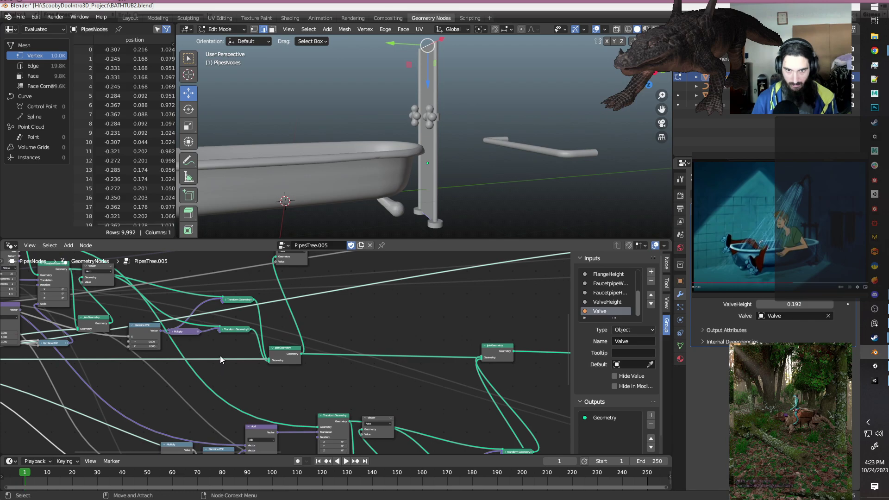
right_click_drag(220, 352, 236, 368, "ctrl")
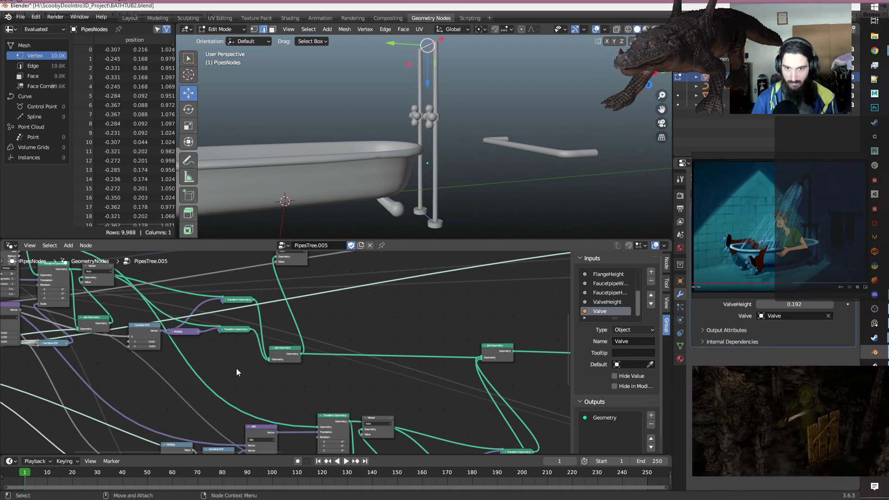
Add a Switch node beside the main Group Input and connect the input's Geometry to the Switch's True.
scroll(236, 368, "down", 4)
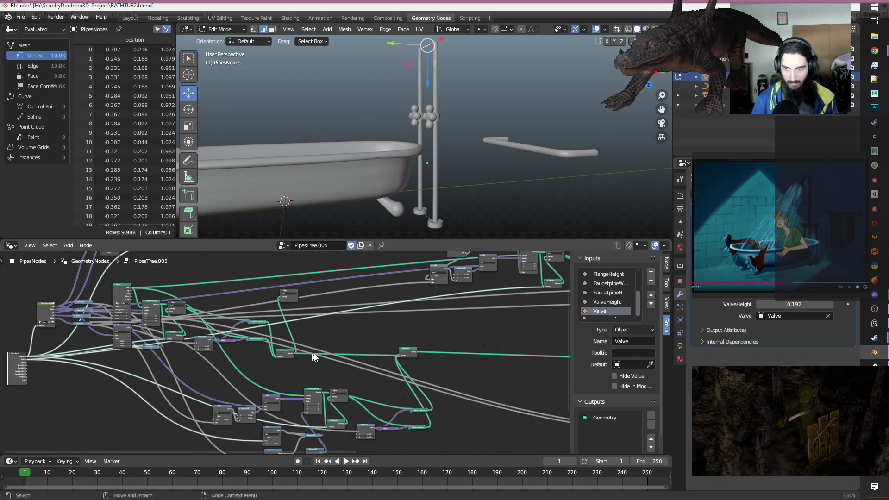
middle_click_drag(463, 338, 168, 385)
scroll(196, 409, "up", 6)
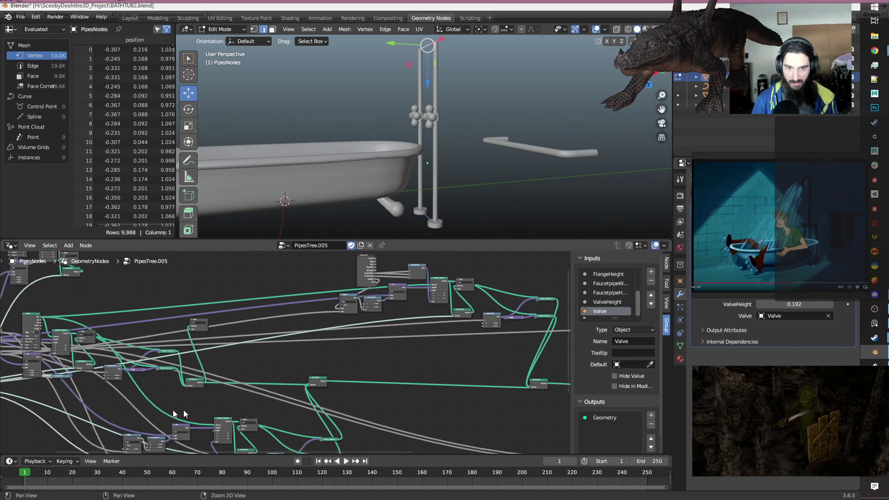
scroll(213, 405, "up", 2)
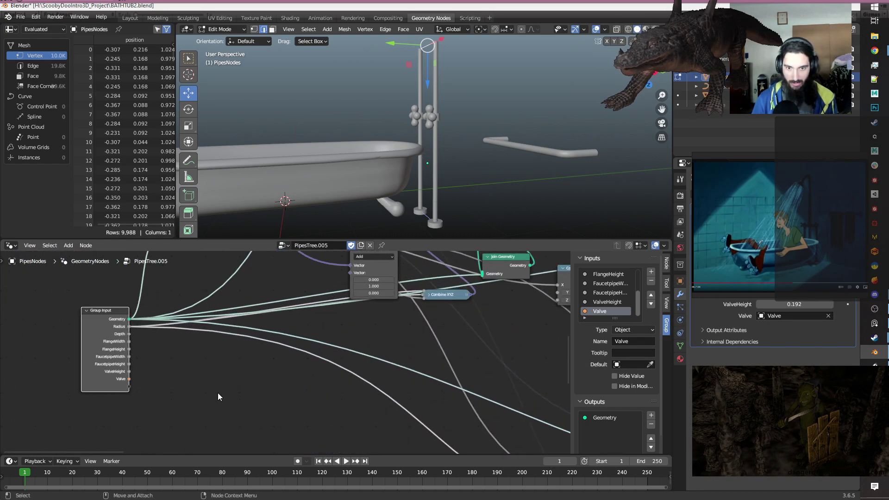
key("shift+a")
type("switch")
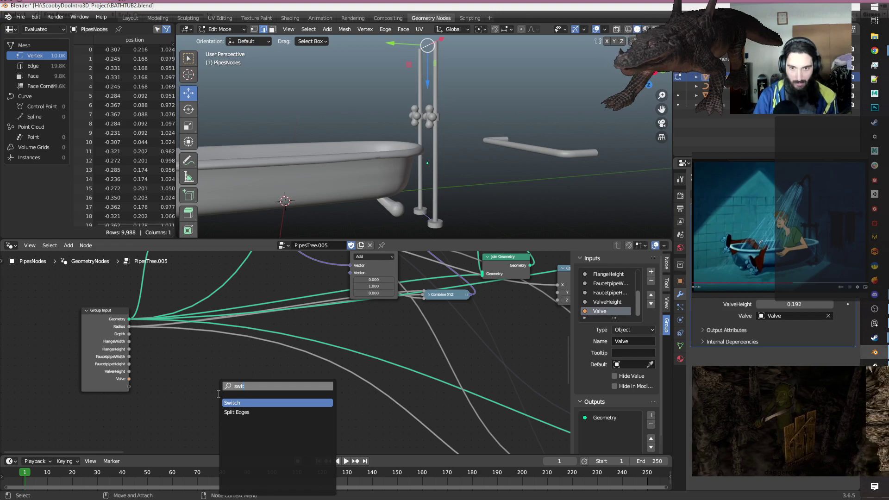
key("Return")
left_click(184, 370)
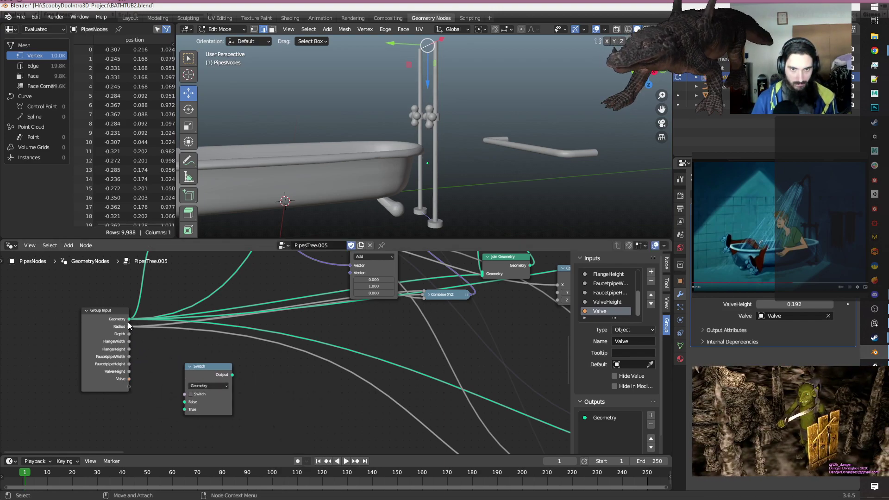
left_click_drag(129, 320, 184, 410)
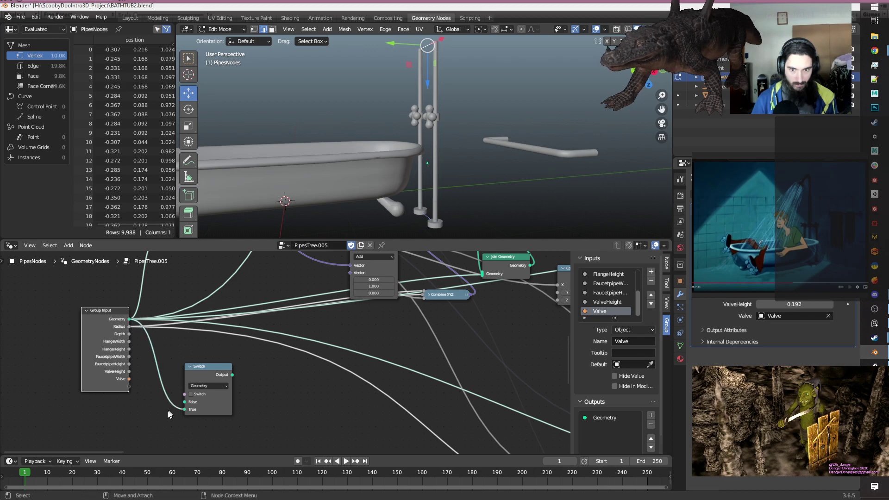
Move the Switch across the tree to below Group Output and feed its True from the valve section's Group Input Geometry.
scroll(170, 411, "down", 12)
middle_click_drag(270, 422, 73, 415)
left_click_drag(59, 362, 539, 428)
middle_click_drag(539, 428, 222, 436)
left_click_drag(206, 439, 64, 430)
middle_click_drag(107, 414, 403, 402)
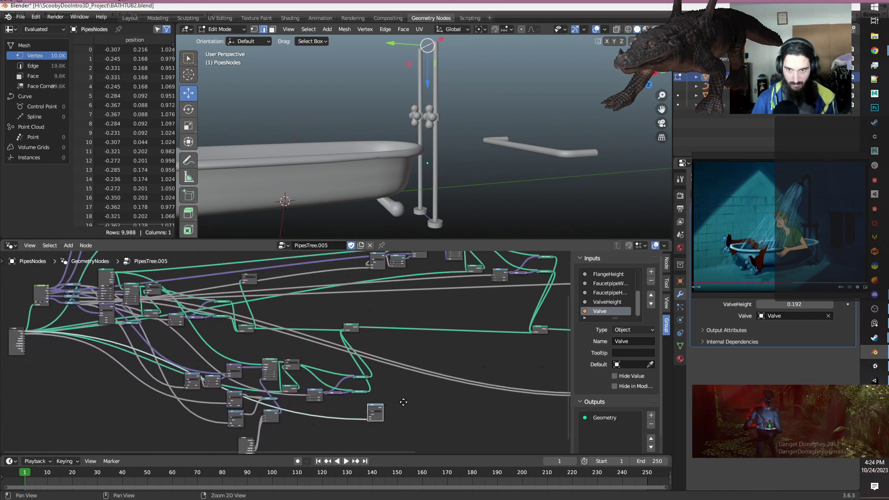
middle_click_drag(402, 400, 158, 394)
left_click_drag(163, 394, 529, 334)
middle_click_drag(485, 360, 247, 396)
scroll(247, 395, "up", 10)
middle_click_drag(363, 383, 446, 344)
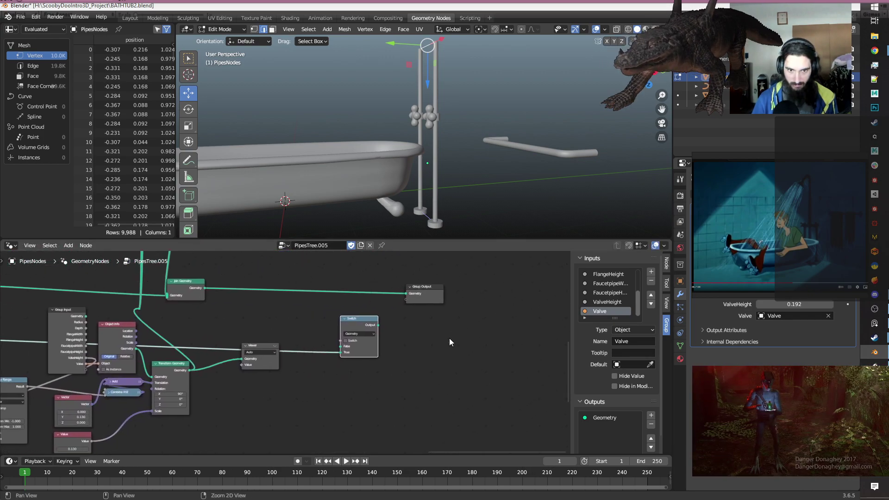
left_click_drag(86, 316, 341, 354)
middle_click_drag(398, 343, 364, 380)
Insert a duplicate Join Geometry node directly before Group Output and connect the Switch's Output to it.
key("shift+d")
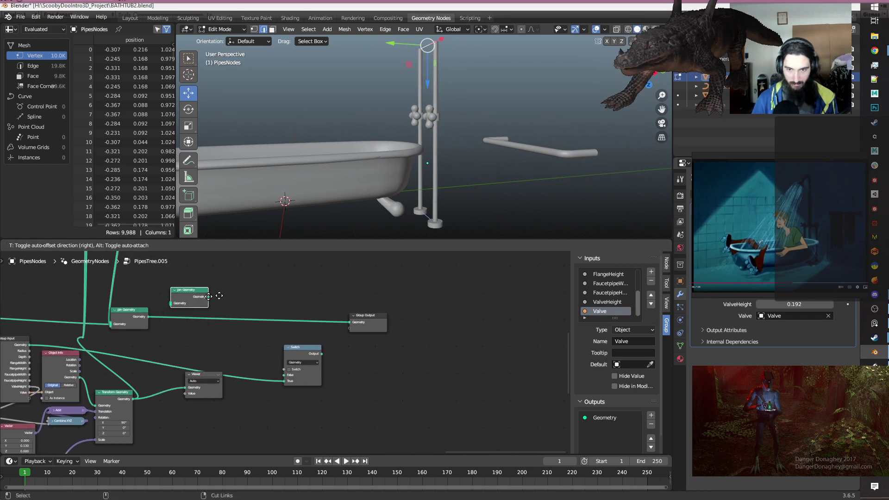
left_click(302, 318)
left_click(321, 356)
left_click_drag(321, 357, 281, 320)
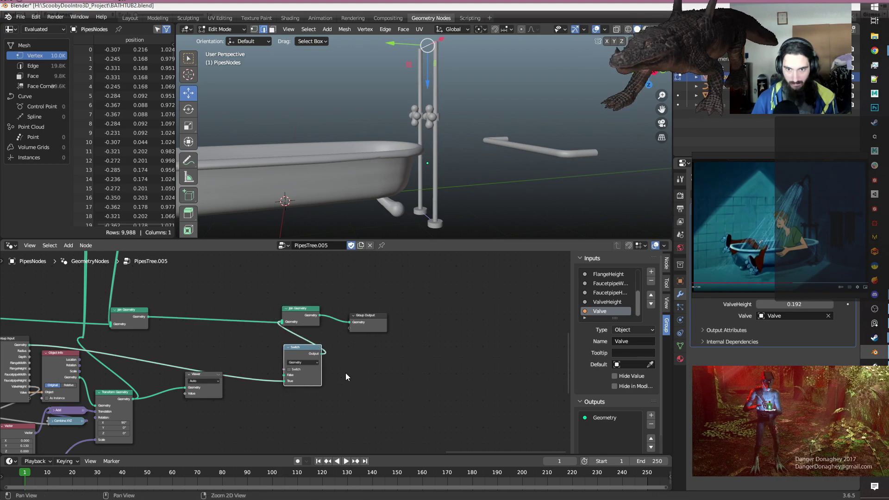
Test the Switch node by turning its Switch option on and back off.
middle_click_drag(314, 372, 341, 377)
scroll(339, 377, "up", 3)
left_click(321, 376)
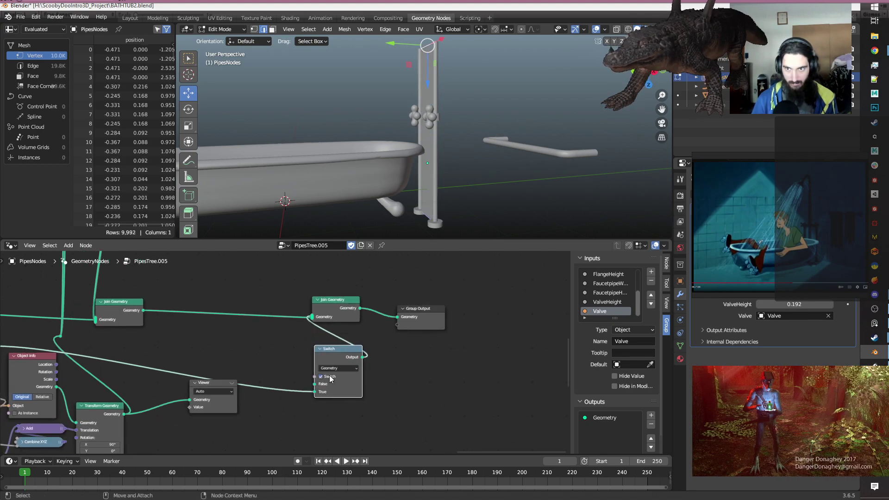
scroll(404, 389, "down", 3)
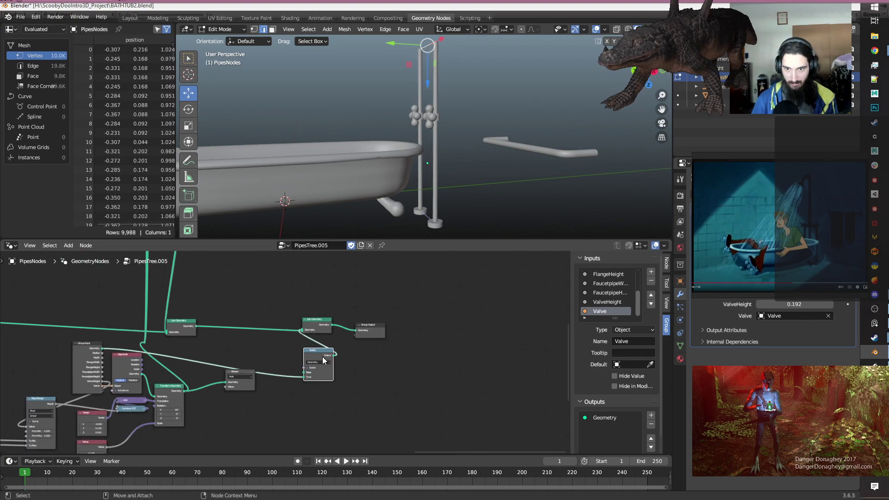
Add a Boolean node above the last Join Geometry and connect its output to the Switch node's Switch input.
mouse_move(323, 357)
left_mouse_down()
mouse_move(339, 361)
mouse_move(330, 363)
left_mouse_up()
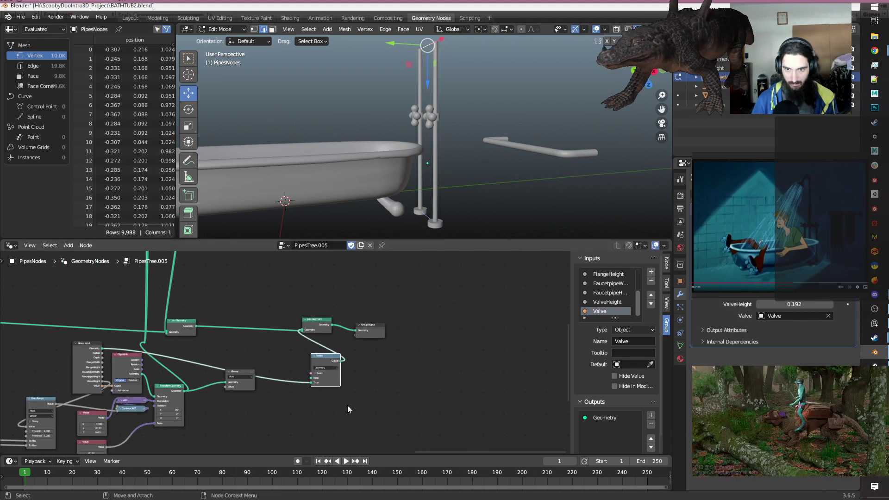
left_click(347, 404)
key("shift+a")
key("s")
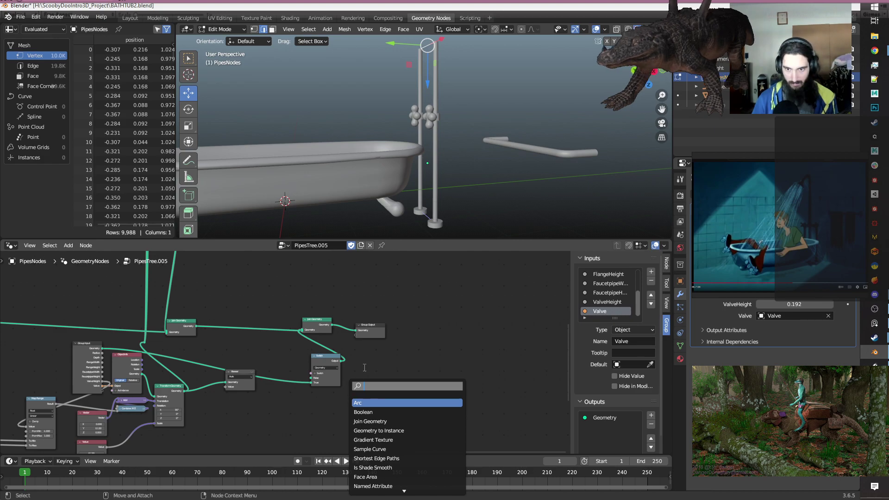
type("boolean")
key("Return")
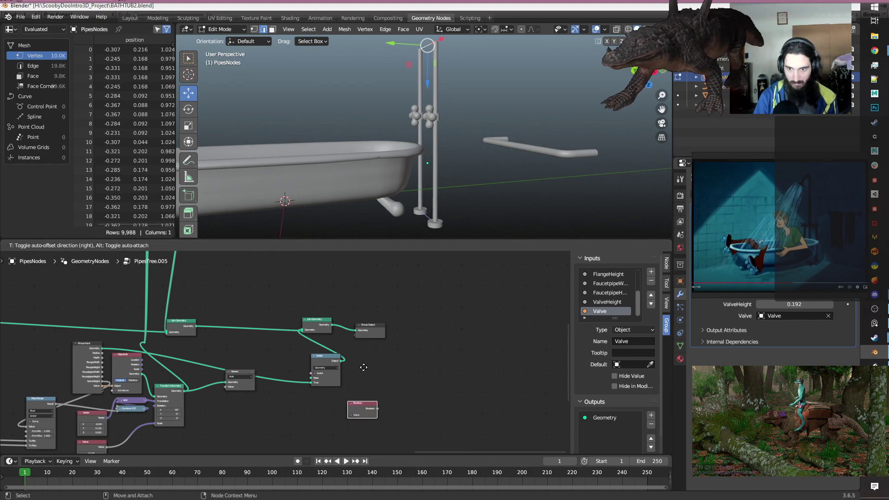
left_click(302, 295)
middle_click_drag(406, 344, 443, 276, "alt")
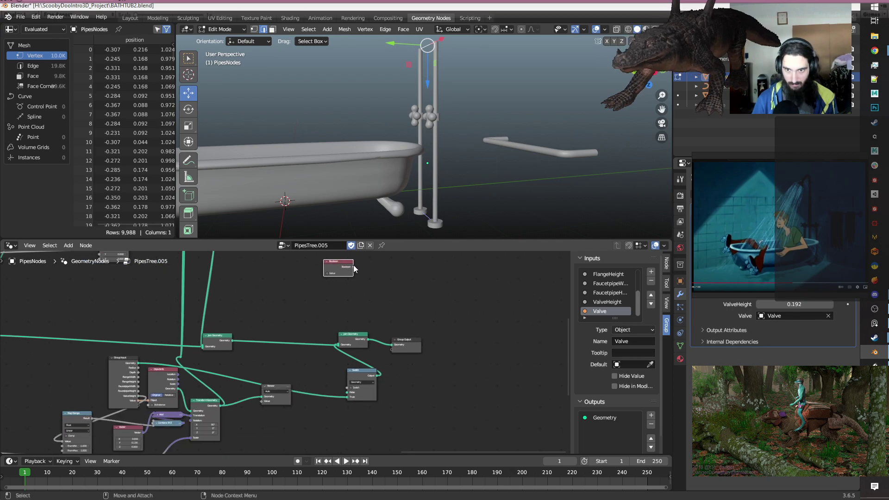
left_click_drag(353, 267, 347, 387)
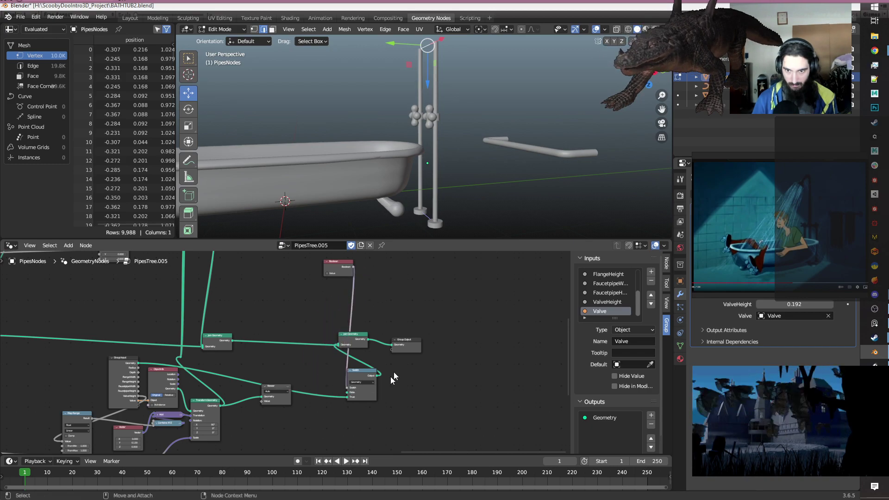
Test the Boolean node's control of the Switch by turning its value on and off again.
middle_click_drag(404, 284, 371, 295)
left_click(294, 283)
left_click(295, 283)
Save the current file, and save it under the new name BATHTUB3PIPESANDVALVES.blend in the same project folder.
middle_click_drag(444, 139, 394, 133)
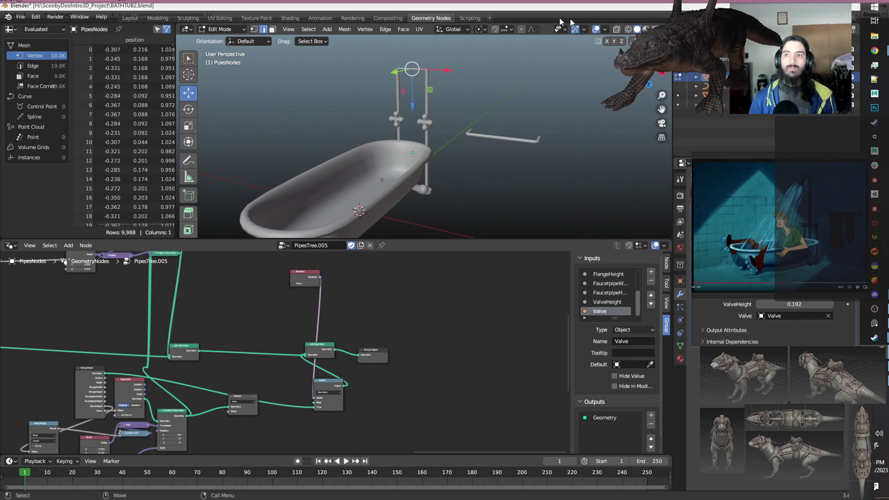
key("ctrl+s")
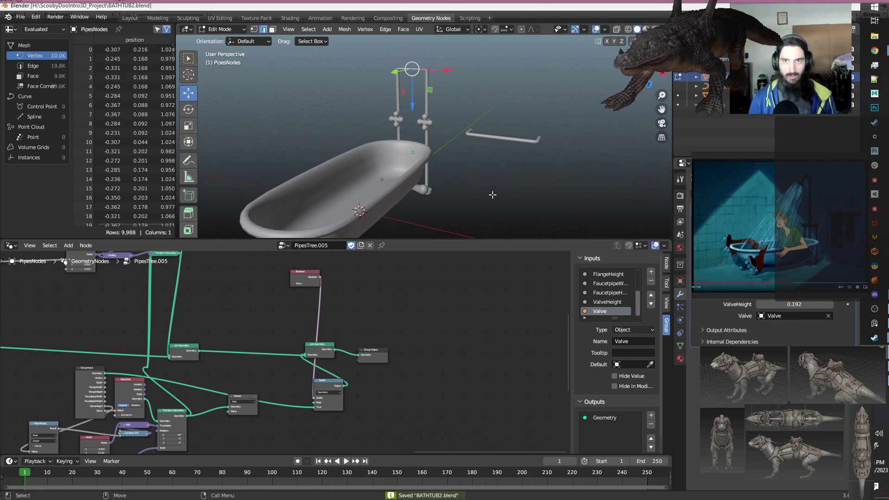
left_click(21, 17)
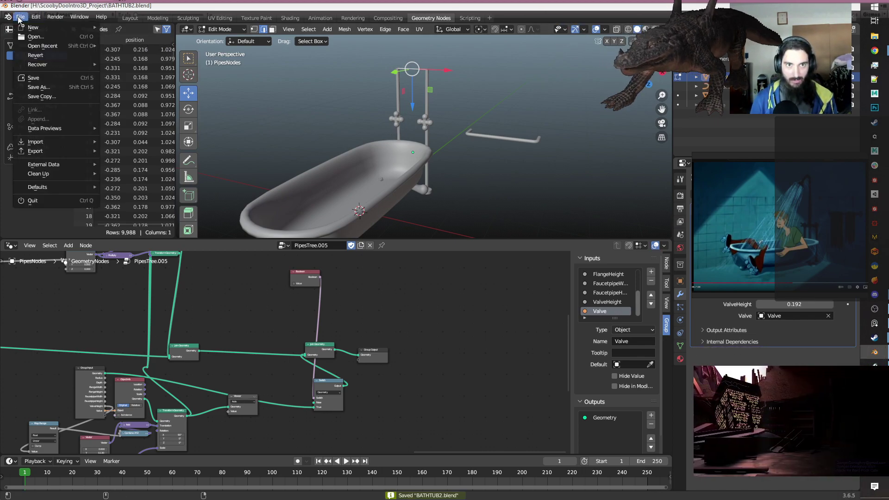
left_click(48, 96)
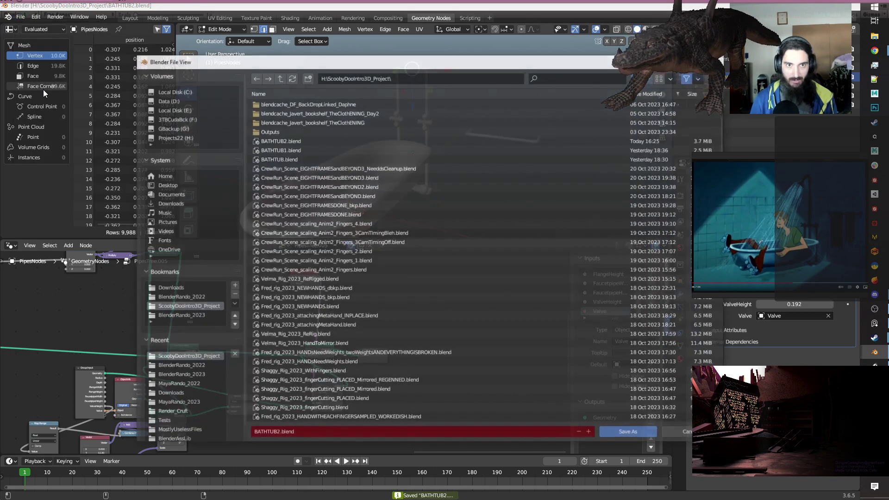
left_click(309, 434)
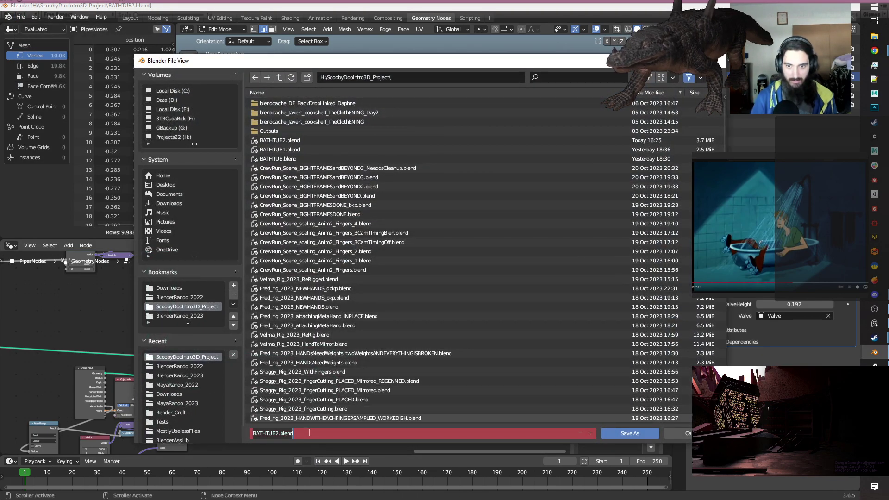
key("Left")
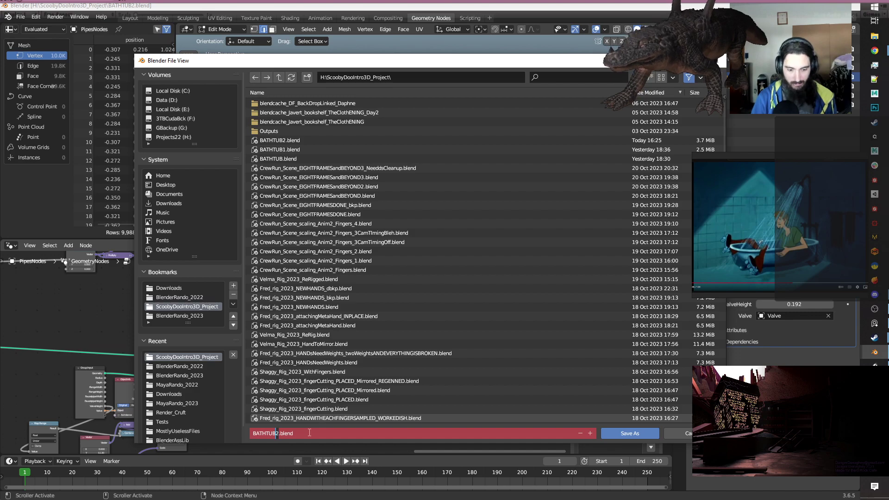
type("3PIPESAND")
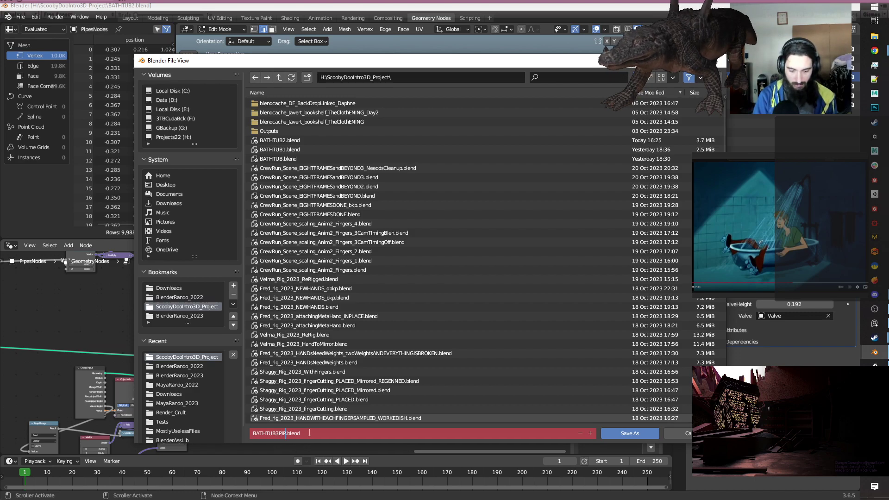
type("VALVES")
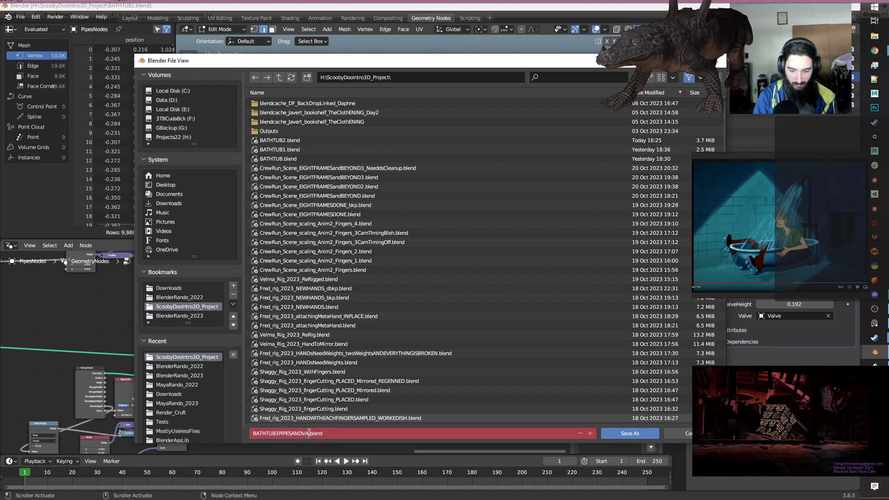
key("Return")
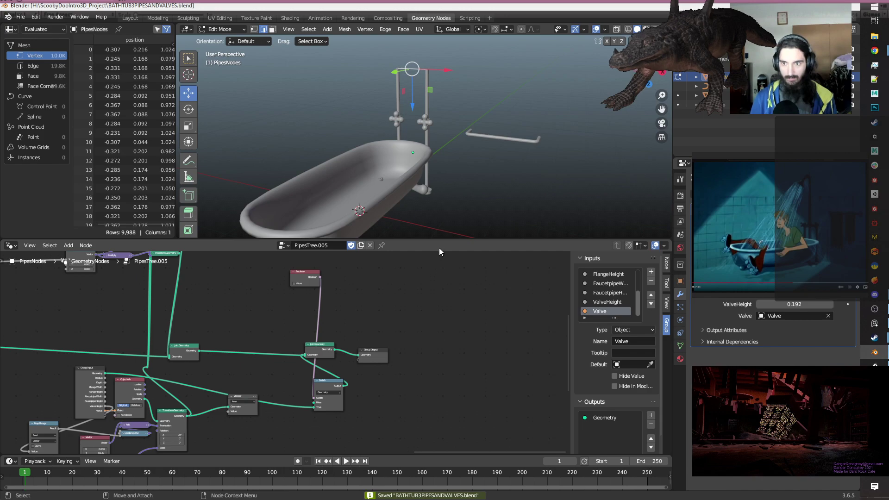
Raise the bottom edge of the PipesNodes guide mesh vertically, deselect it, and view the pipes and valves from another angle.
mouse_move(471, 136)
middle_mouse_down()
mouse_move(520, 158)
mouse_move(492, 144)
mouse_move(477, 153)
middle_mouse_up()
left_click(425, 197)
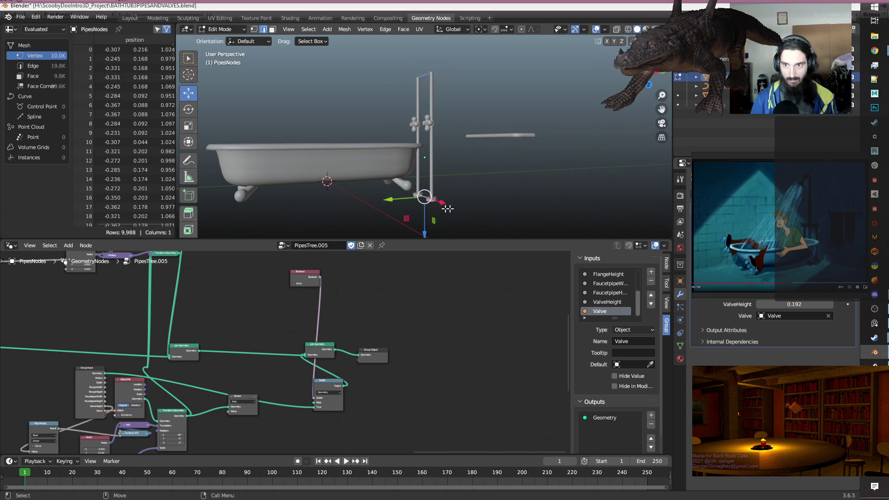
left_click_drag(422, 230, 425, 212)
middle_click_drag(493, 194, 536, 190)
left_click(504, 155)
left_click_drag(504, 155, 484, 161, "alt")
middle_click_drag(484, 161, 454, 196, "alt")
left_click_drag(453, 161, 457, 158, "alt")
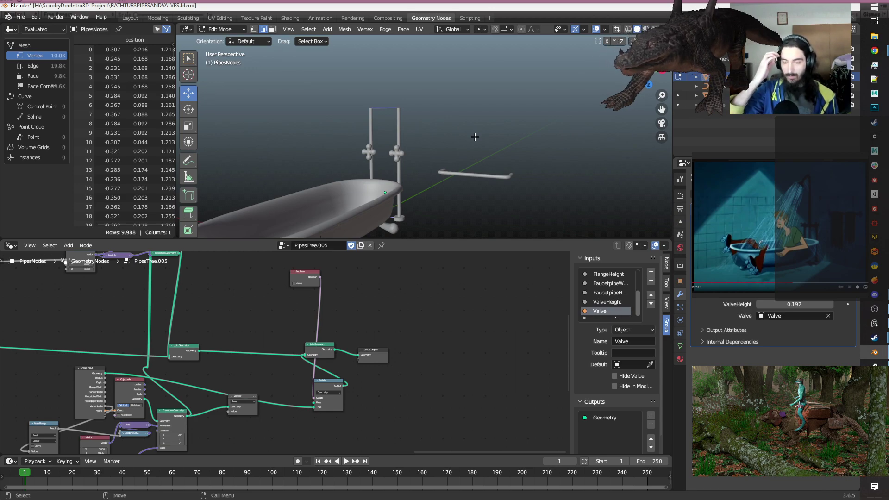
Move the Boolean, last Join Geometry, Switch and Group Output nodes together farther along the tree to free space before them.
key("Tab")
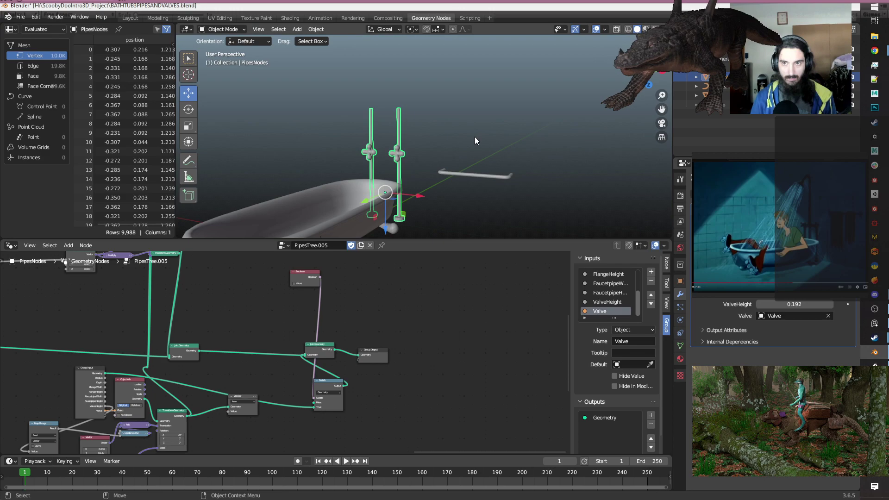
key("Tab")
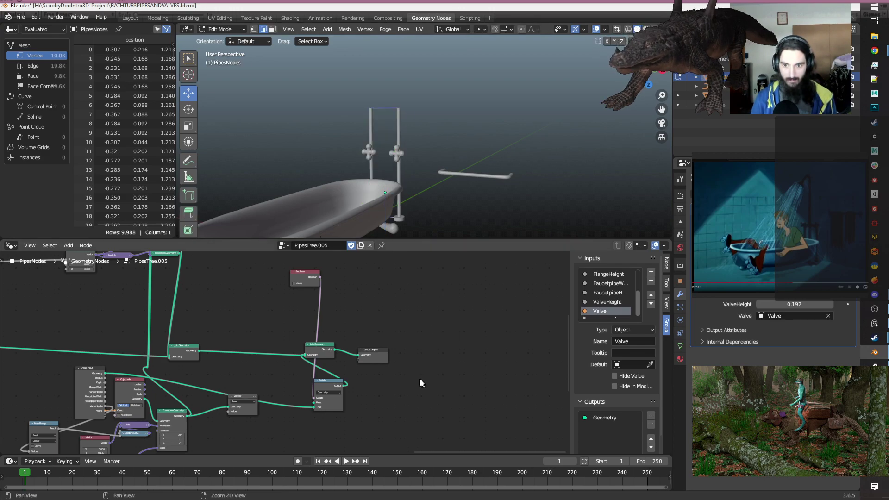
scroll(421, 383, "down", 3)
left_click_drag(459, 414, 350, 265)
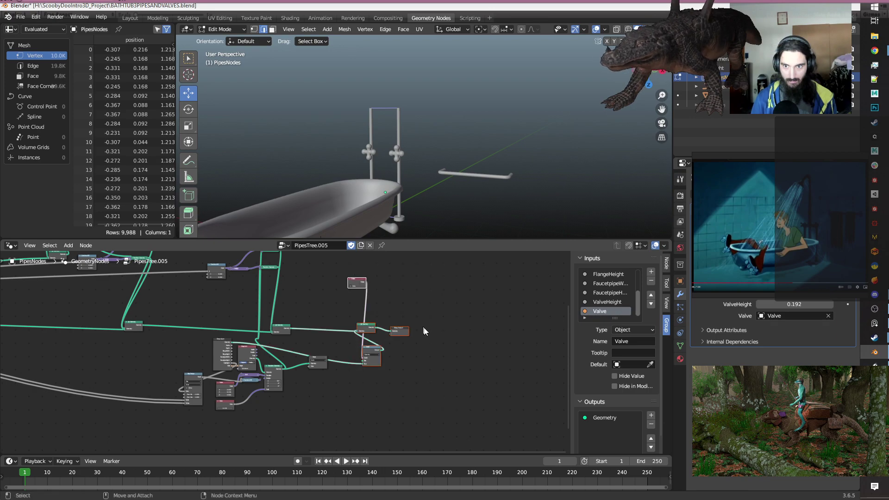
key("g")
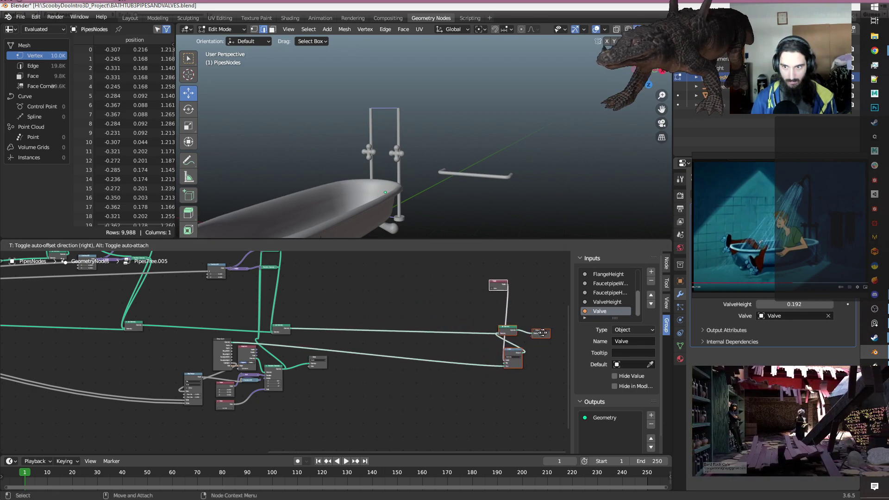
left_click(574, 328)
left_click(432, 428)
Add a Cube mesh node above the long geometry link in the freed space.
scroll(343, 398, "up", 3)
scroll(338, 403, "down", 4)
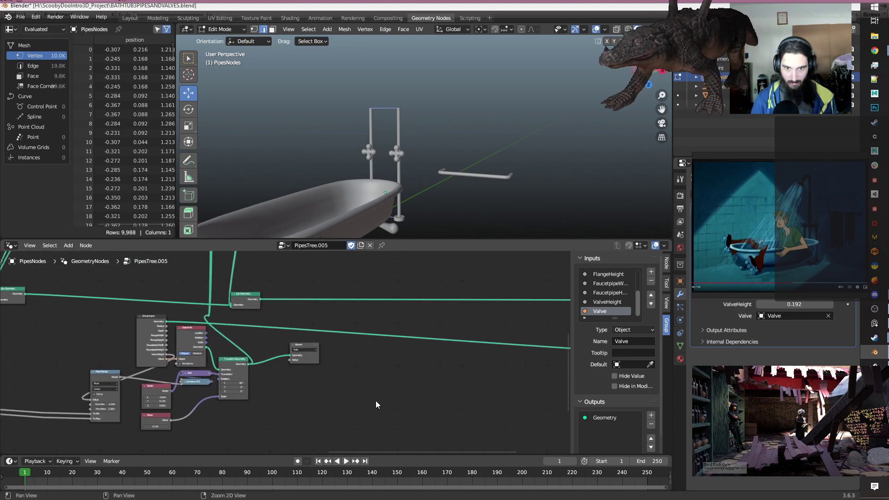
middle_click_drag(323, 294, 311, 335)
key("shift+a")
type("s")
type("cub")
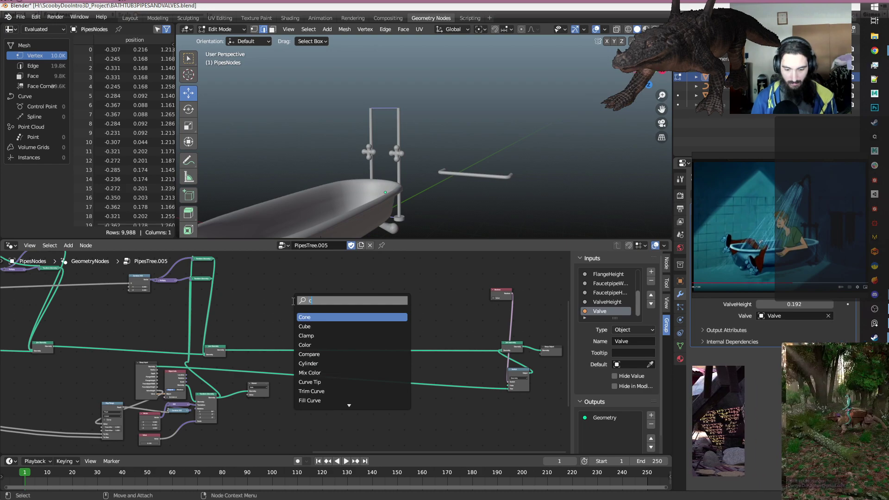
key("Return")
left_click(338, 304)
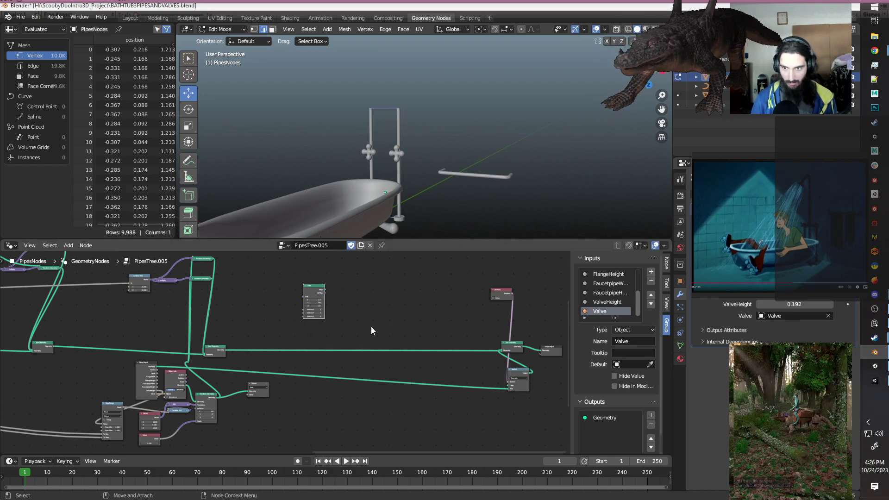
Duplicate the Join Geometry node into the link before the last Join Geometry, and feed the Cube's Mesh into it.
left_click(216, 353)
key("shift+d")
left_click(376, 352)
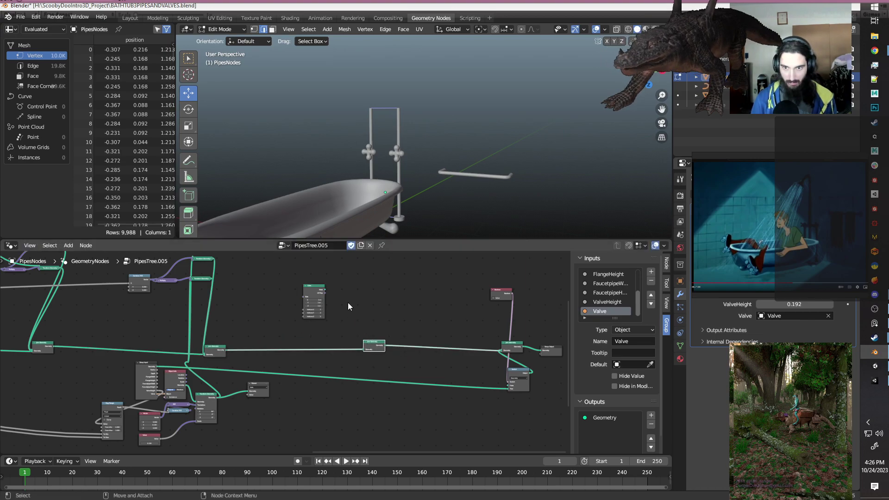
left_click_drag(326, 289, 364, 351)
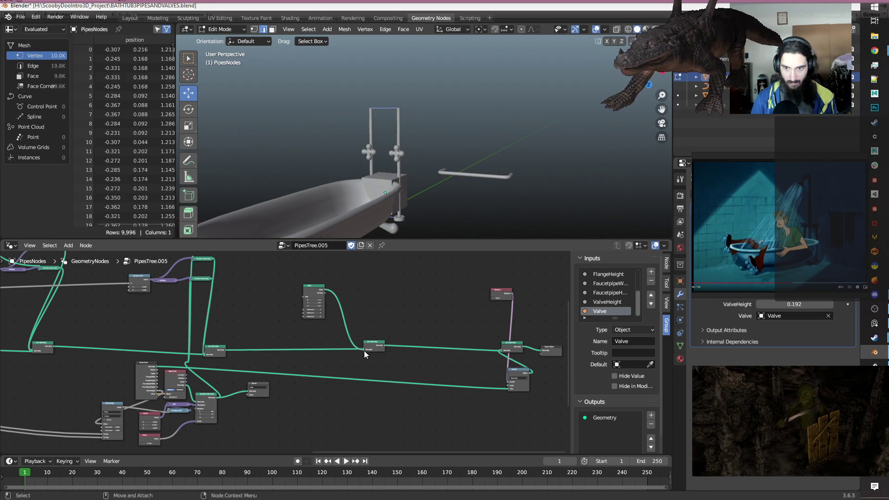
Reposition the Cube node and place a duplicate of the Group Input node just before it.
scroll(340, 361, "up", 1)
scroll(340, 362, "up", 1)
middle_click_drag(340, 361, 295, 397)
scroll(265, 332, "up", 1)
scroll(265, 332, "up", 1)
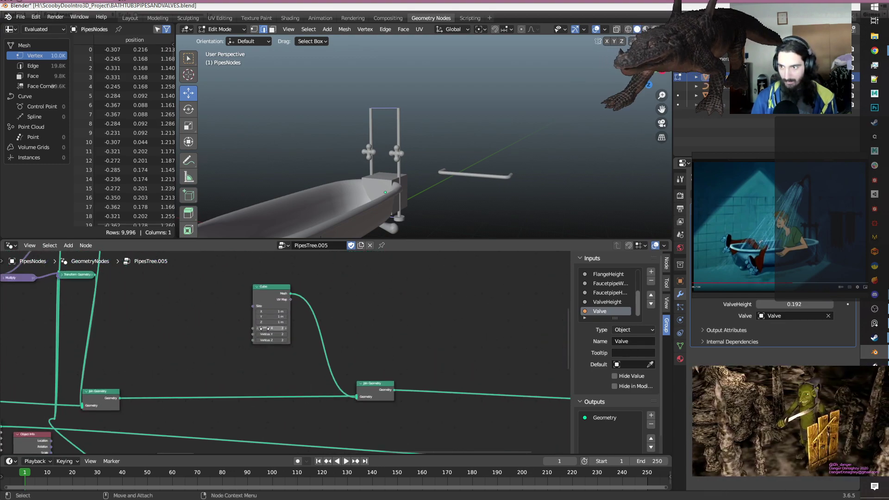
left_click_drag(276, 307, 328, 313)
scroll(205, 366, "down", 1)
middle_click_drag(218, 350, 241, 355)
scroll(234, 321, "up", 4)
left_click(46, 438)
key("shift+d")
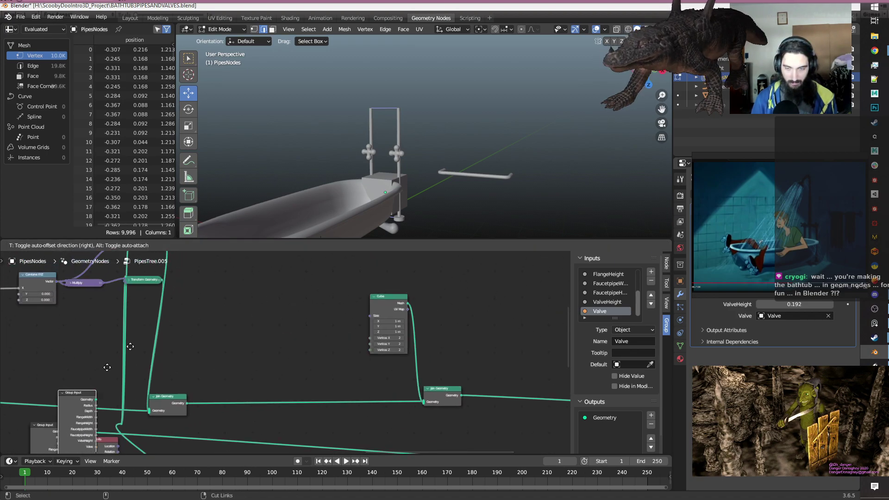
left_click(323, 293)
scroll(278, 301, "up", 1)
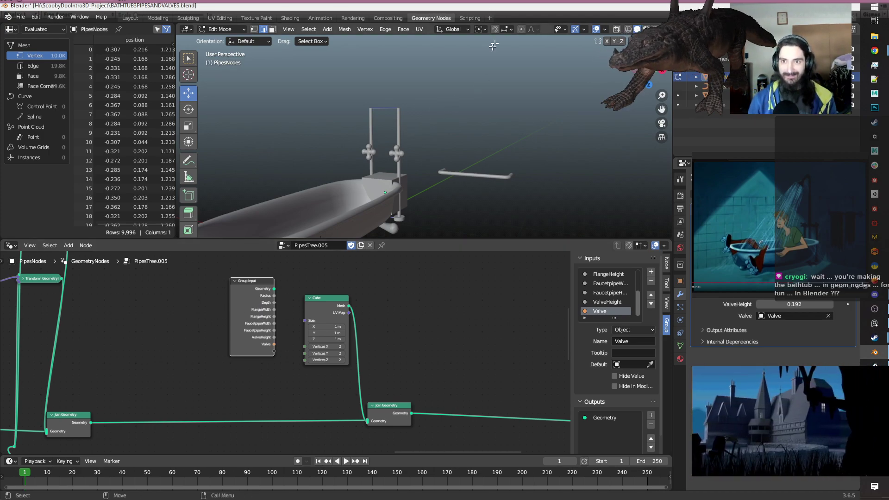
Deselect the new Group Input node and save the file.
mouse_move(391, 344)
middle_mouse_down()
mouse_move(340, 322)
mouse_move(400, 354)
middle_mouse_up()
scroll(400, 355, "up", 1)
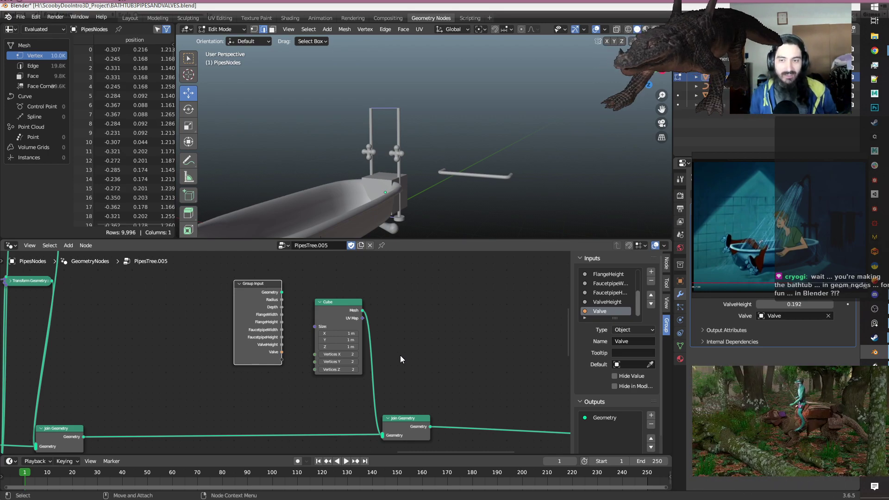
left_click(409, 346)
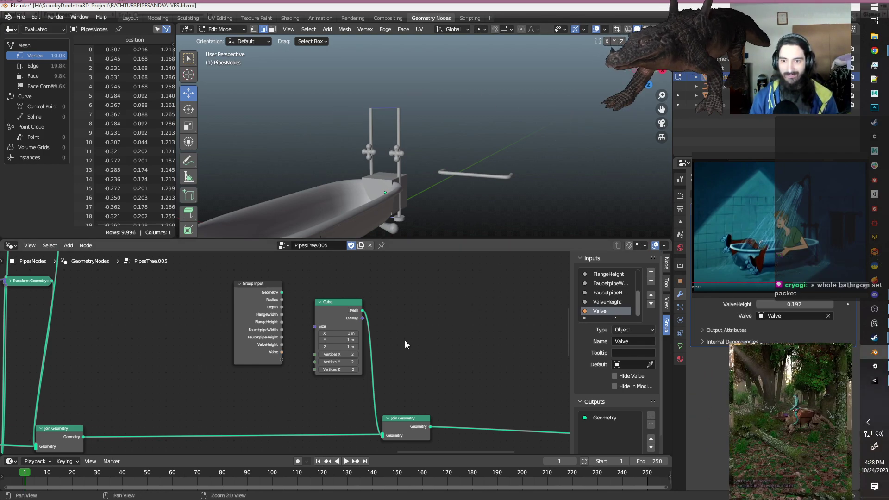
middle_click_drag(405, 341, 374, 320)
key("ctrl+s")
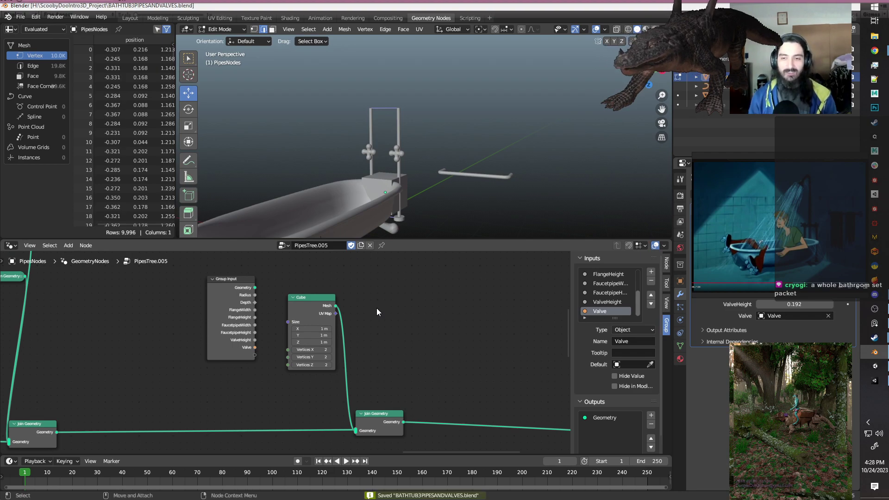
Move the duplicated Group Input away from the Cube node and add a Combine XYZ node between them.
scroll(362, 304, "up", 1)
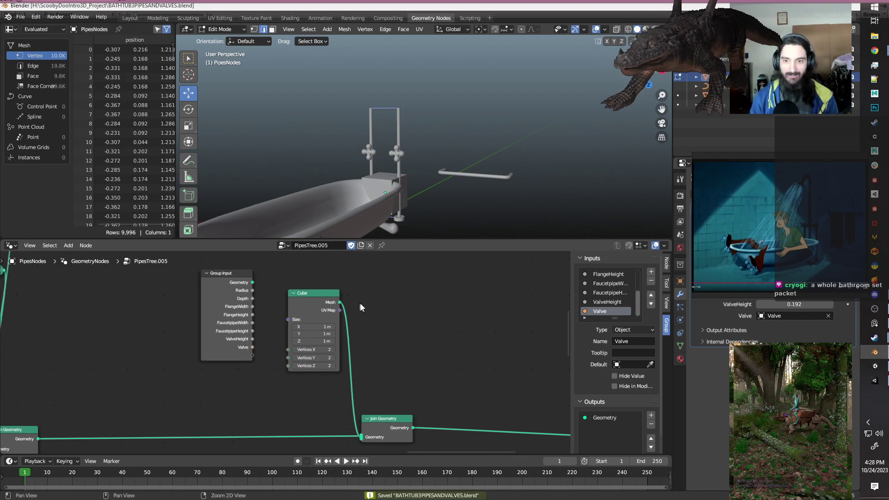
middle_click_drag(359, 303, 463, 313)
left_click_drag(308, 297, 238, 289)
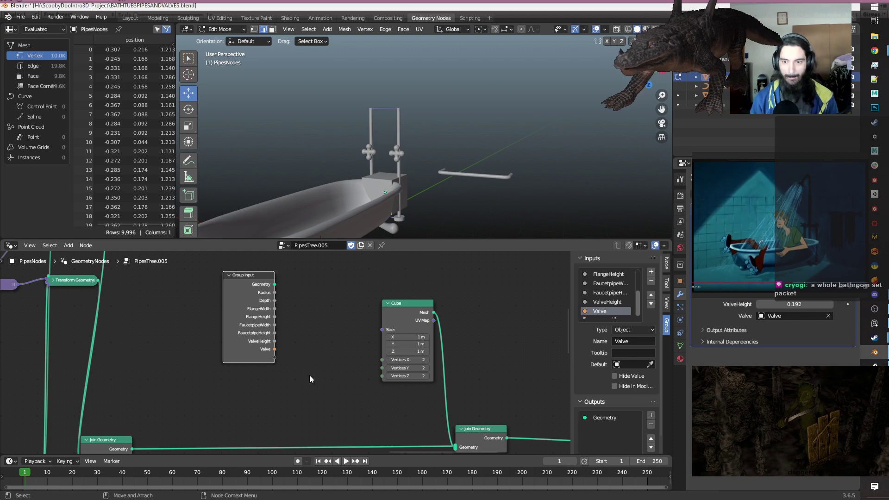
key("shift+a")
type("comb")
key("Return")
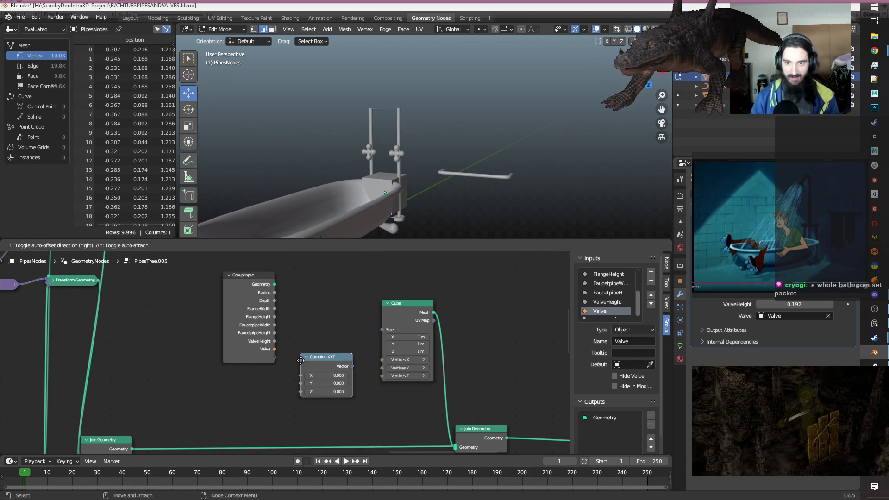
left_click(301, 361)
Move the Combine XYZ node above the DangerBounding group and feed its X input from the uppermost Separate XYZ node.
scroll(296, 351, "down", 3)
scroll(297, 352, "down", 2)
middle_click_drag(255, 377, 354, 369)
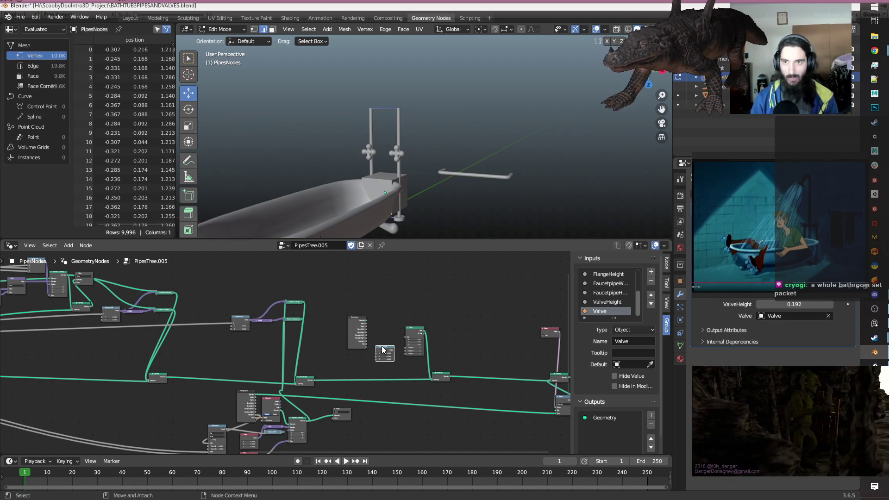
scroll(407, 359, "up", 2)
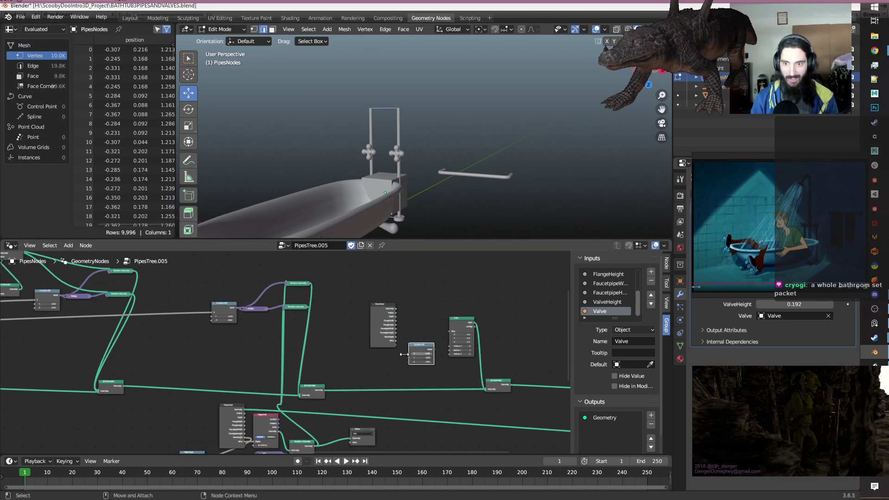
left_click_drag(418, 350, 180, 346)
scroll(180, 345, "down", 2)
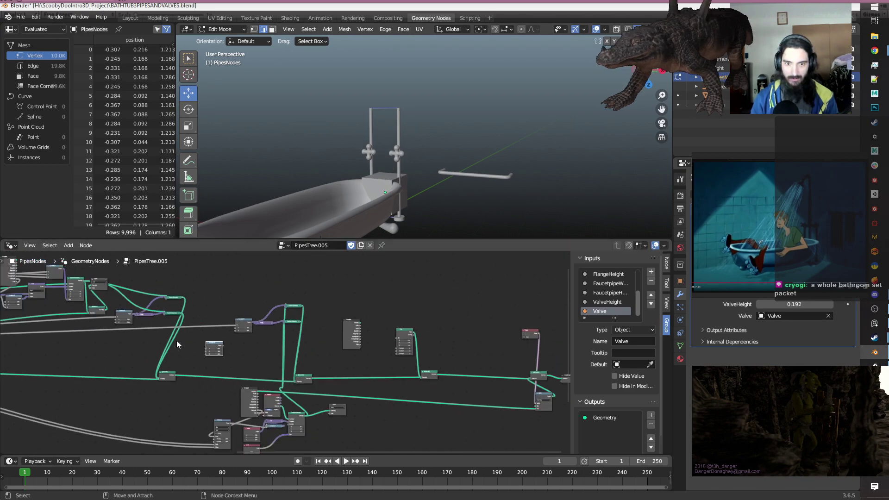
middle_click_drag(179, 346, 461, 384)
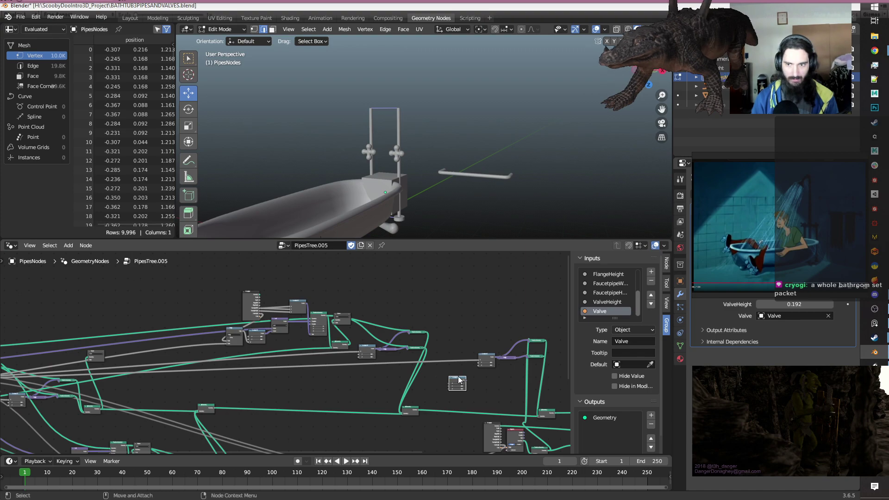
middle_click_drag(86, 320, 396, 323)
scroll(273, 348, "up", 3)
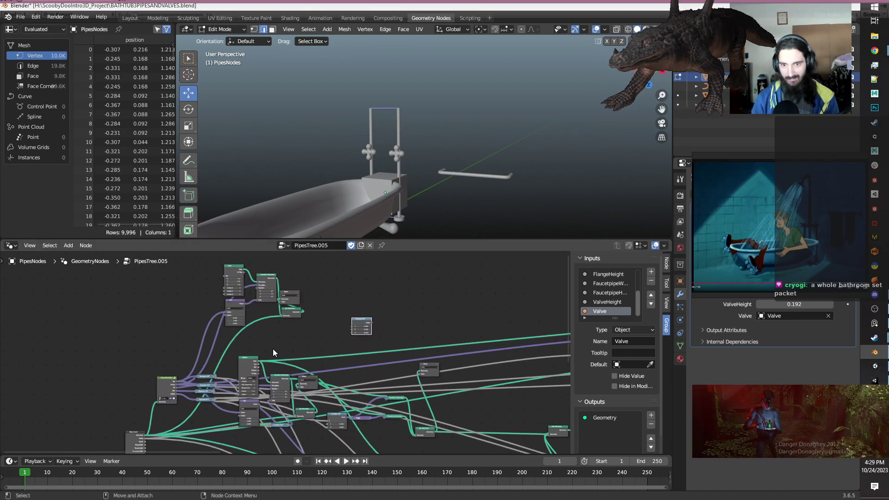
scroll(274, 349, "up", 4)
middle_click_drag(314, 321, 362, 296)
left_click_drag(494, 264, 254, 290)
scroll(262, 364, "up", 2)
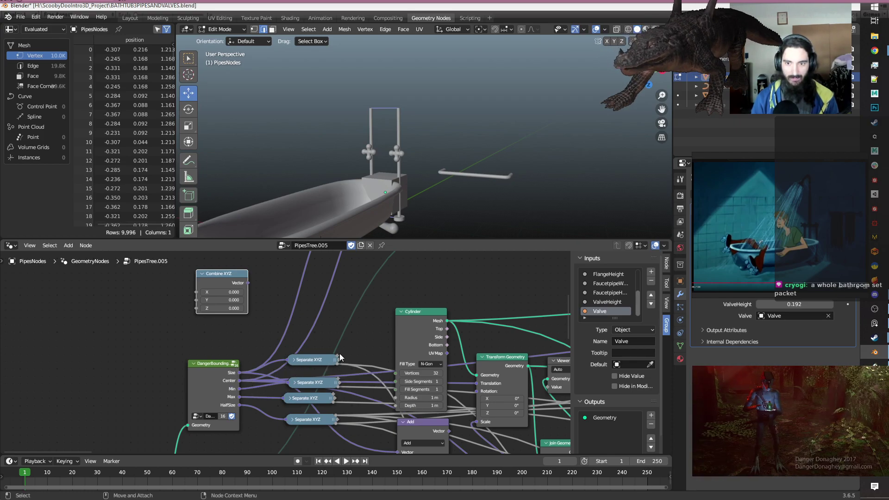
left_click_drag(337, 358, 196, 296)
Bring the linked Combine XYZ node back along the tree, placing it above and between the duplicated Group Input and the Cube.
scroll(190, 315, "down", 5)
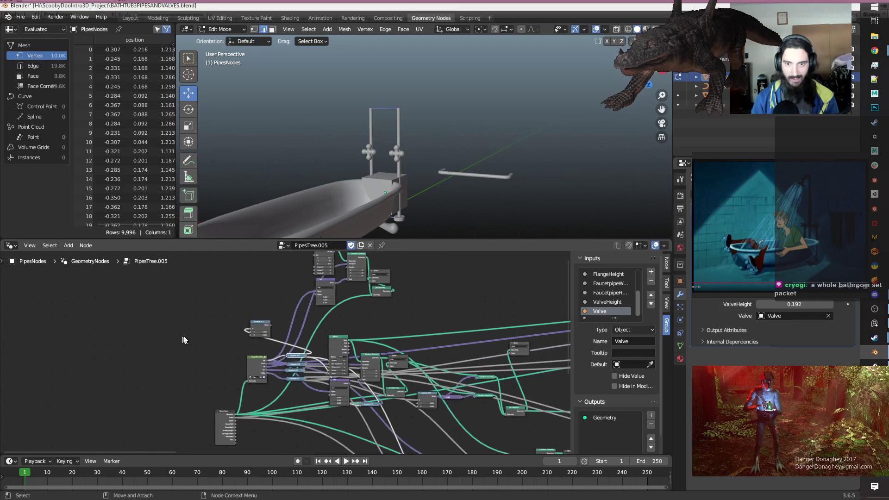
middle_click_drag(192, 339, 96, 332)
left_click(137, 320)
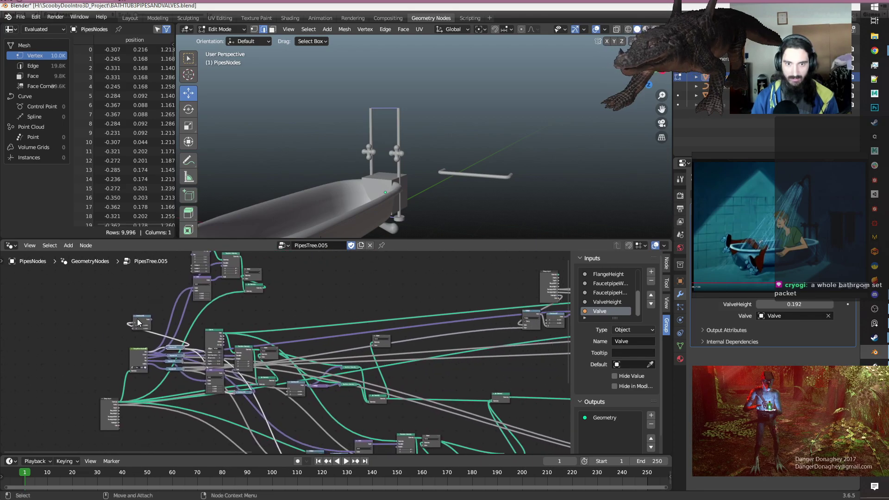
left_click_drag(137, 317, 514, 277)
middle_click_drag(508, 299, 119, 322)
left_click_drag(128, 304, 559, 360)
middle_click_drag(511, 321, 305, 296)
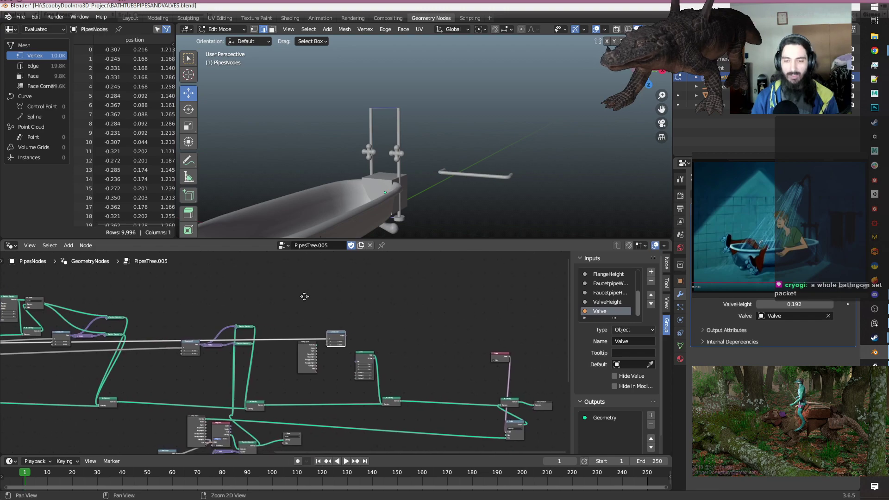
scroll(384, 366, "up", 11)
middle_click_drag(383, 365, 322, 369)
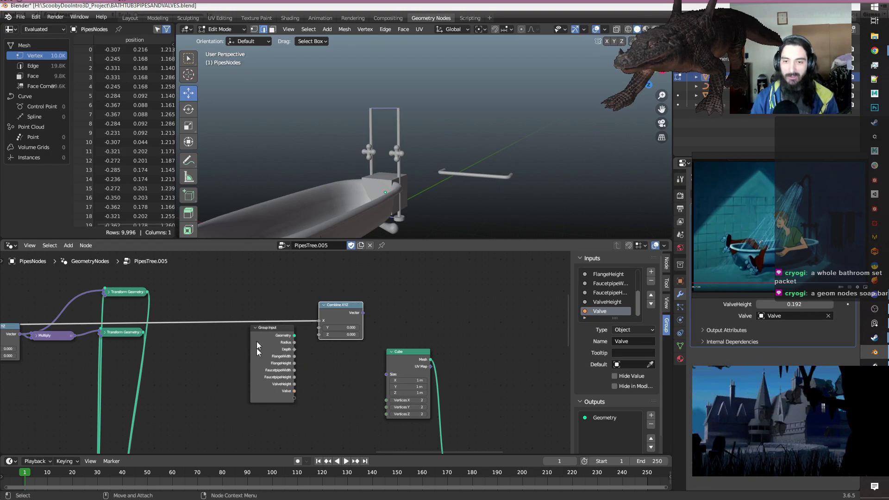
Connect the Group Input's FaucetpipeHeight to the Combine XYZ node's Z input, and set its Y value to 0.1.
scroll(279, 382, "down", 7)
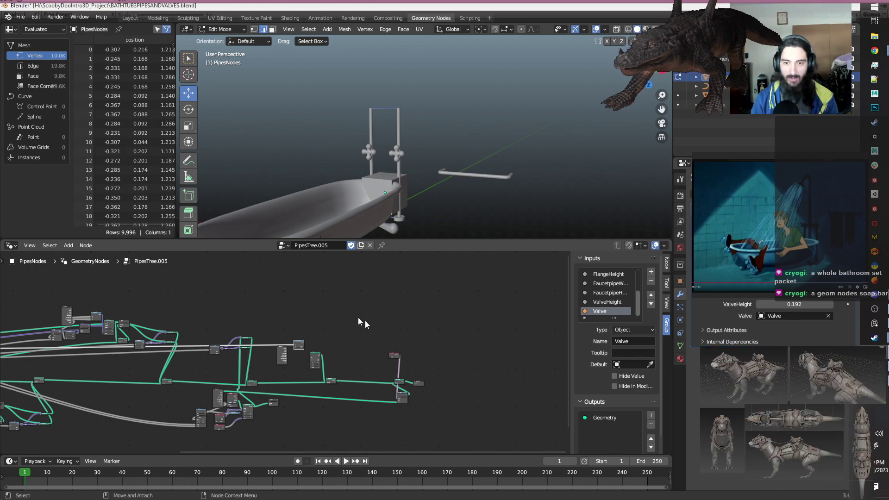
scroll(324, 349, "up", 8)
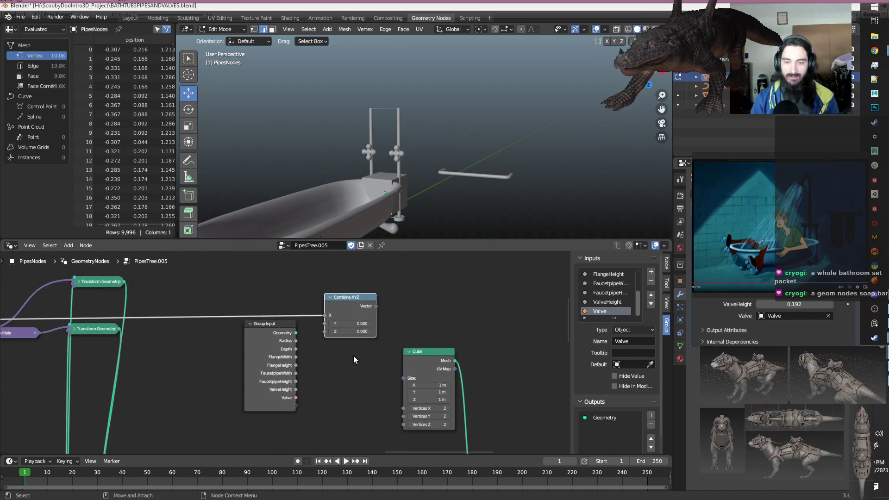
scroll(353, 356, "up", 1)
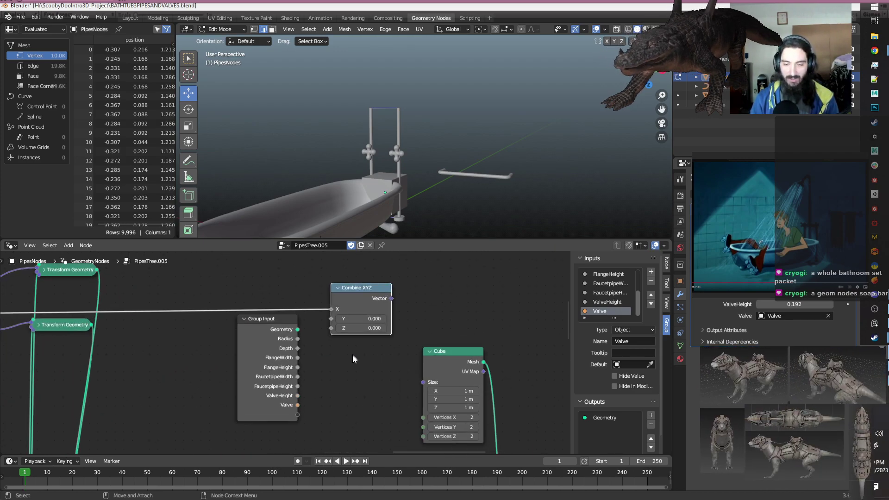
scroll(338, 373, "down", 2)
middle_click_drag(337, 373, 322, 355)
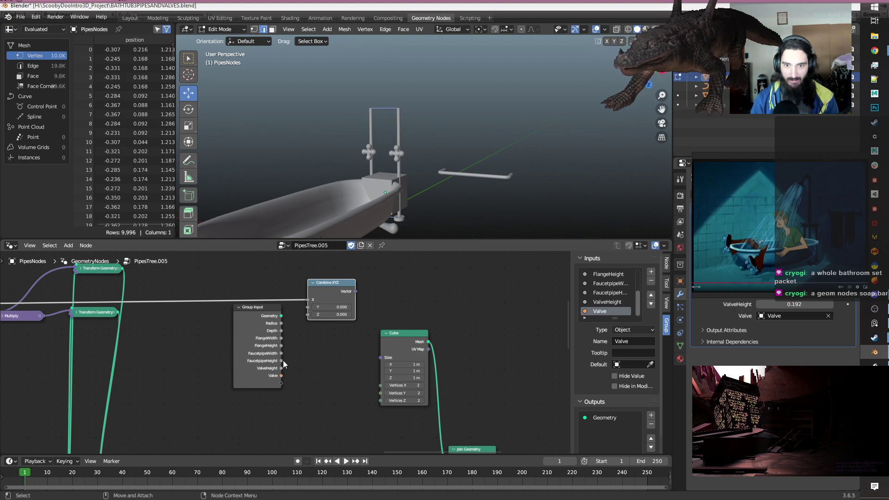
left_click_drag(281, 360, 308, 315)
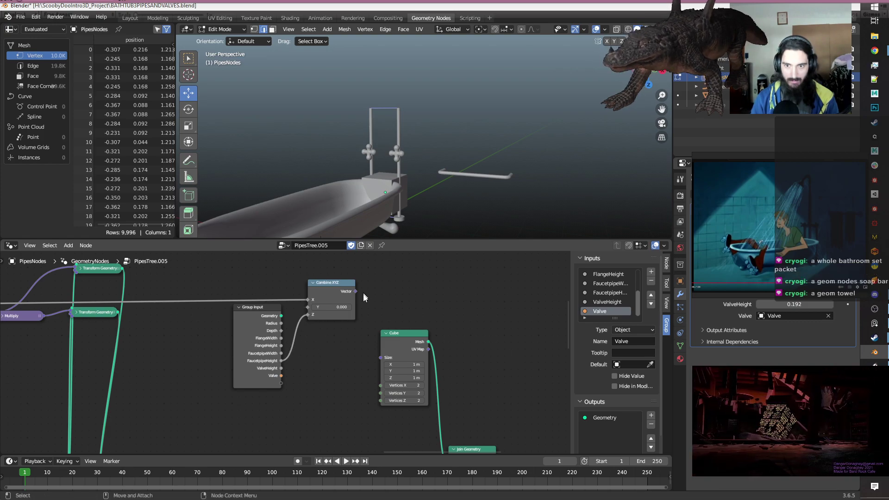
left_click(327, 307)
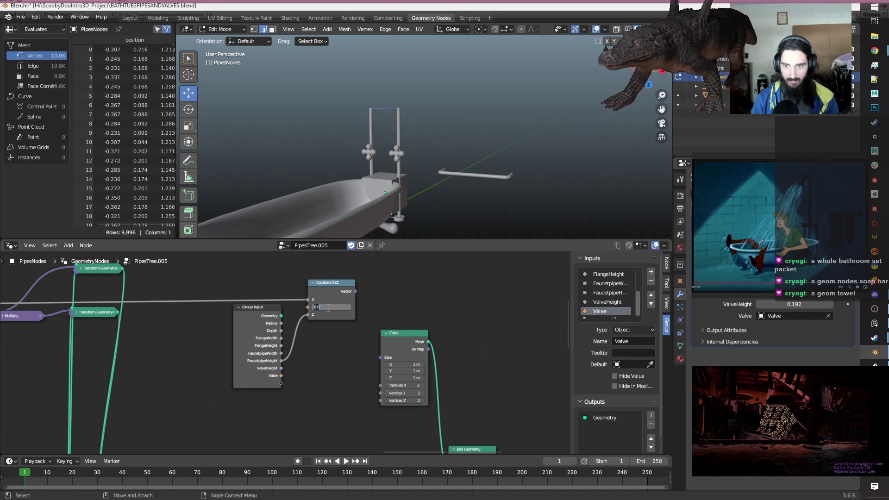
type(".1")
key("Return")
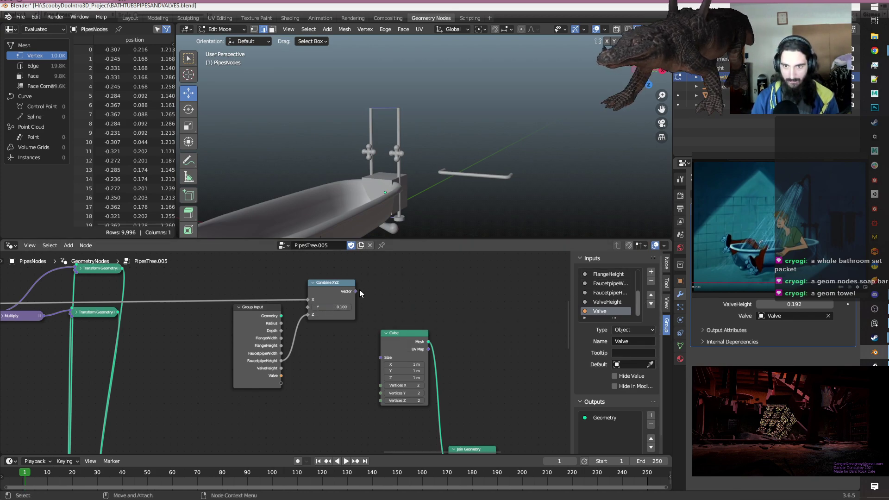
Connect the Combine XYZ vector to the Cube's Size input and place the Cube directly beside the Combine XYZ node.
left_click_drag(355, 291, 381, 357)
middle_click_drag(463, 186, 466, 190)
middle_click_drag(347, 414, 318, 435)
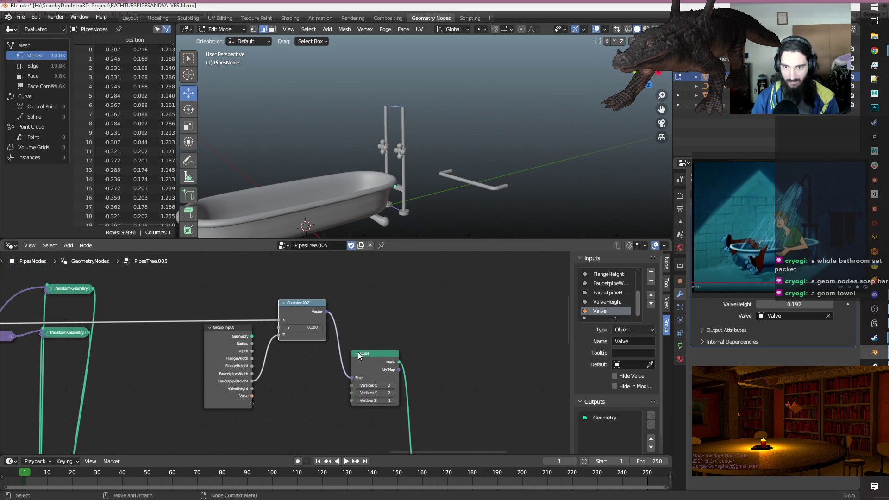
left_click_drag(364, 360, 351, 311)
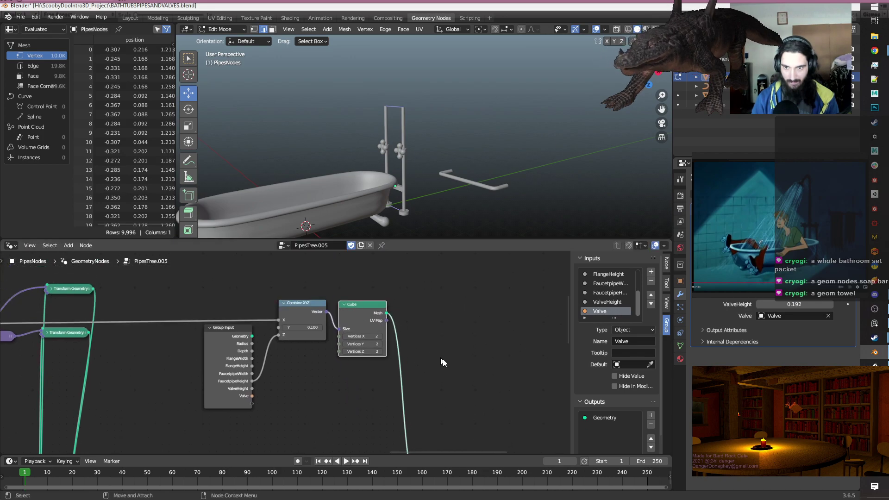
Add a Transform Geometry node and insert it on the link between the Cube and the Join Geometry node.
key("shift+a")
type("tr")
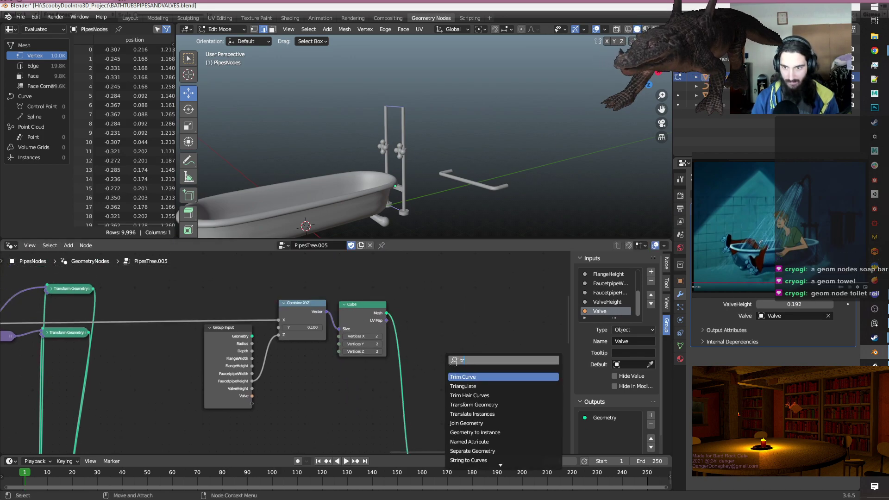
left_click(503, 404)
left_click(489, 380)
middle_click_drag(489, 379, 426, 342)
scroll(415, 332, "down", 4)
scroll(415, 332, "up", 3)
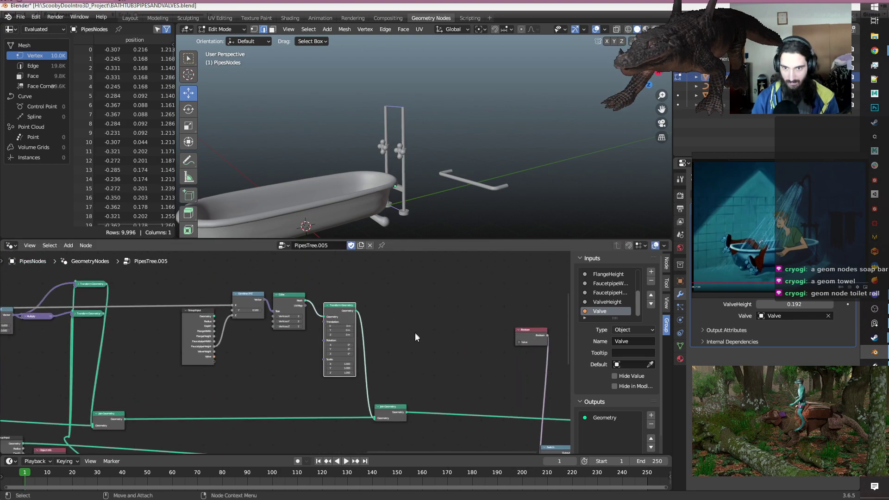
middle_click_drag(415, 333, 443, 353)
scroll(409, 351, "up", 3)
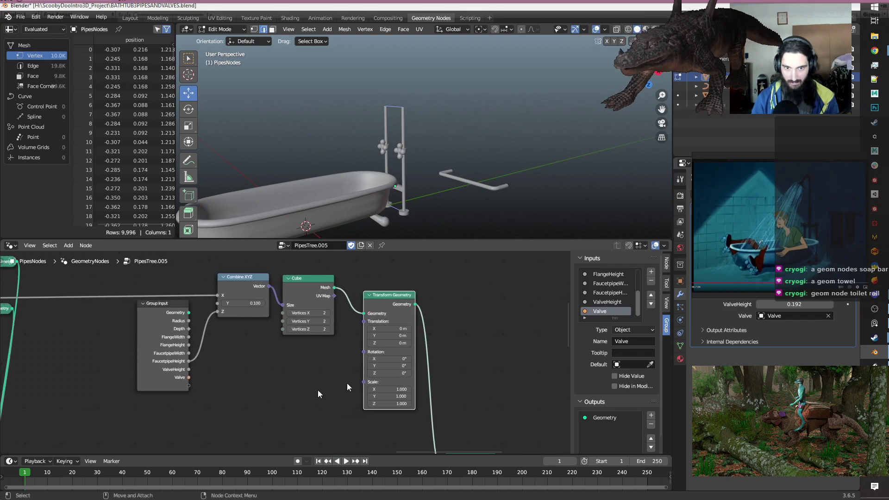
Connect the valve group's existing Add output to the Translation input of the Cube's Transform Geometry node.
scroll(215, 370, "down", 5)
middle_click_drag(223, 369, 313, 373)
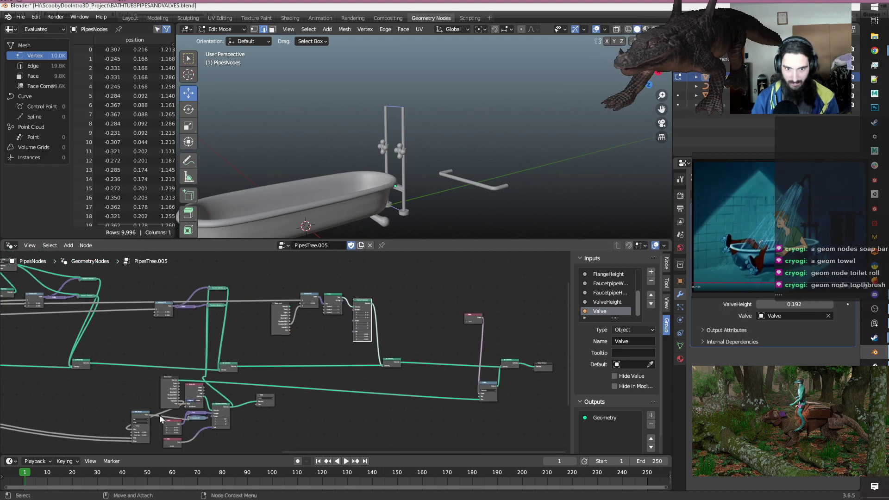
scroll(299, 421, "up", 3)
middle_click_drag(300, 419, 315, 386)
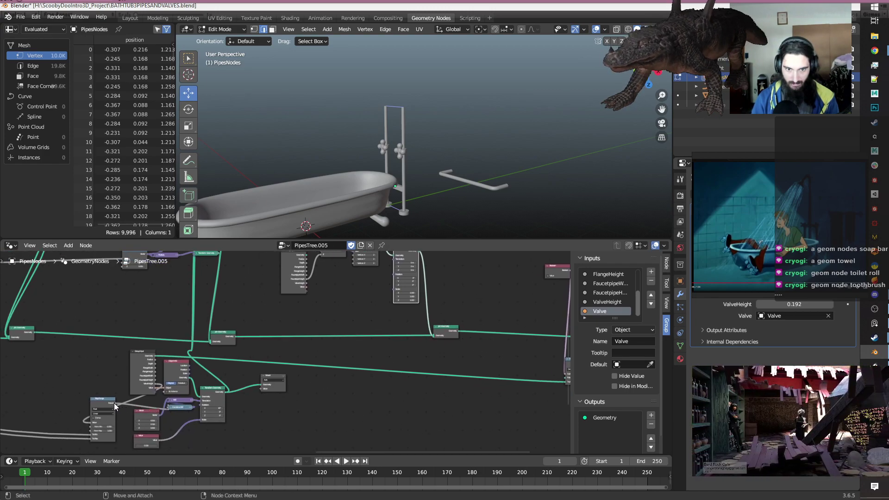
left_click_drag(115, 404, 341, 305)
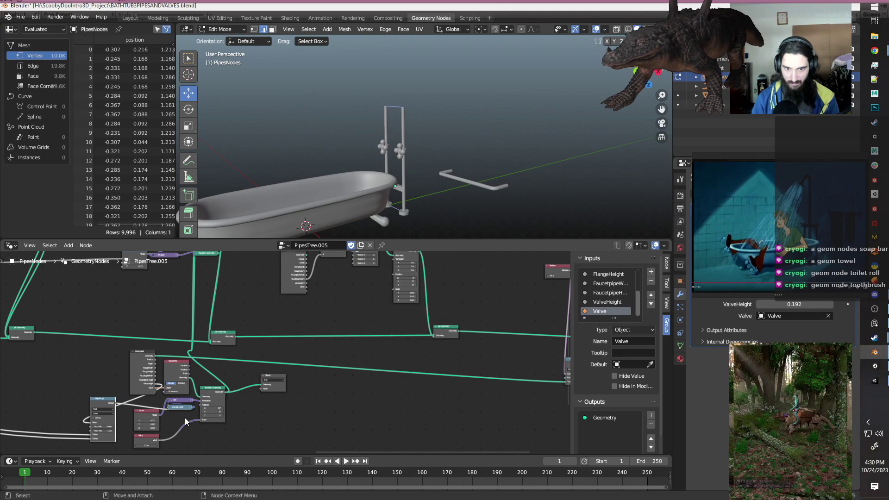
left_click_drag(194, 404, 393, 277)
middle_click_drag(361, 199, 296, 176)
middle_click_drag(336, 420, 378, 352)
scroll(188, 375, "up", 3)
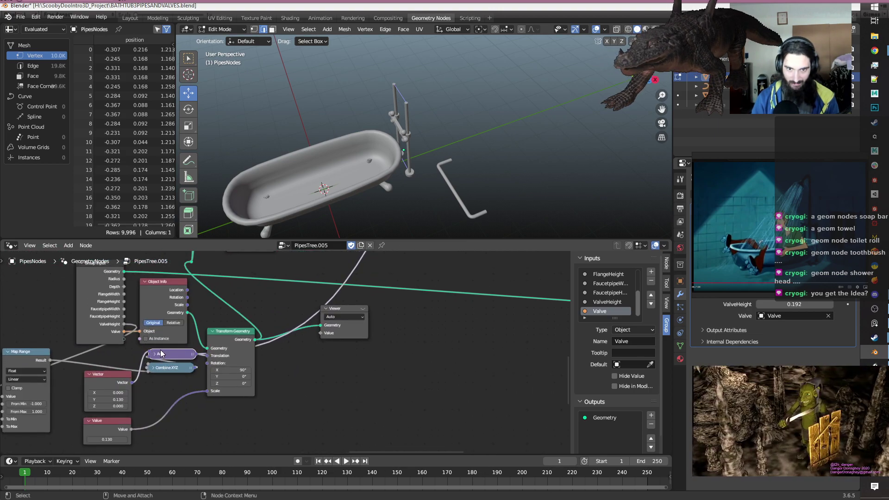
Duplicate the valve's Vector, Add and Combine XYZ nodes with their incoming links and move the copies below the Cube's Transform Geometry node.
left_click(155, 355)
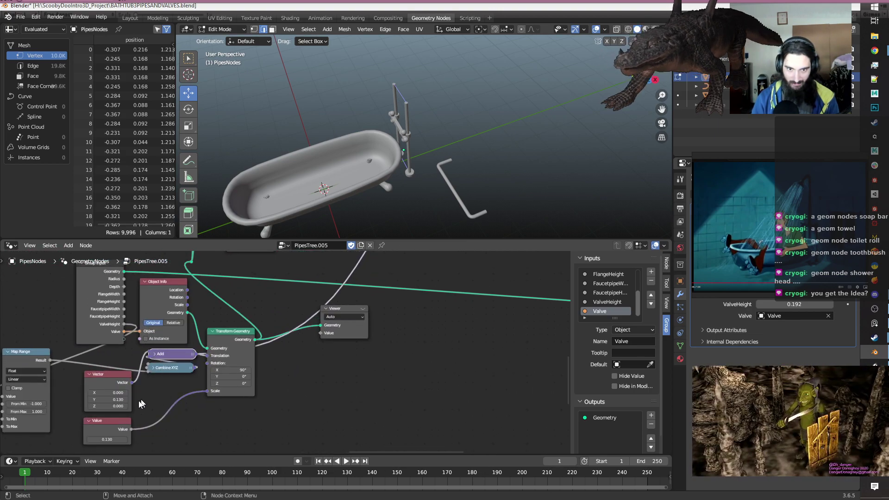
scroll(162, 391, "down", 2)
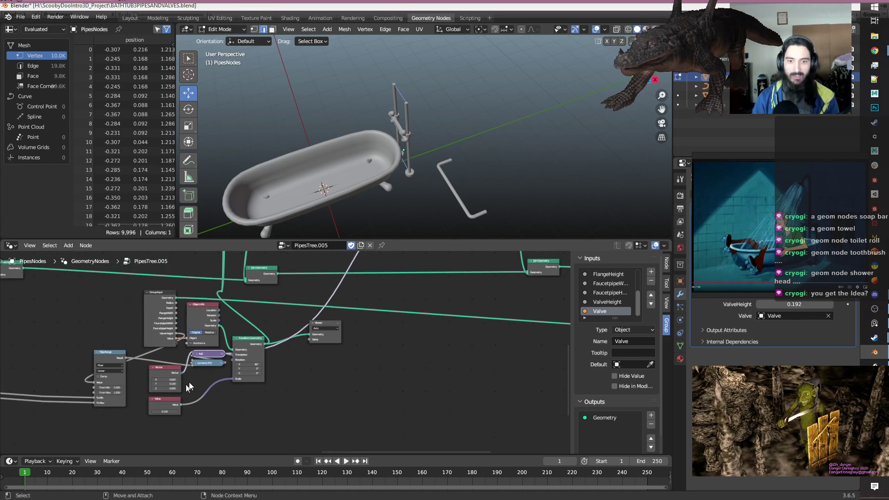
left_click_drag(205, 378, 160, 354)
key("shift+d")
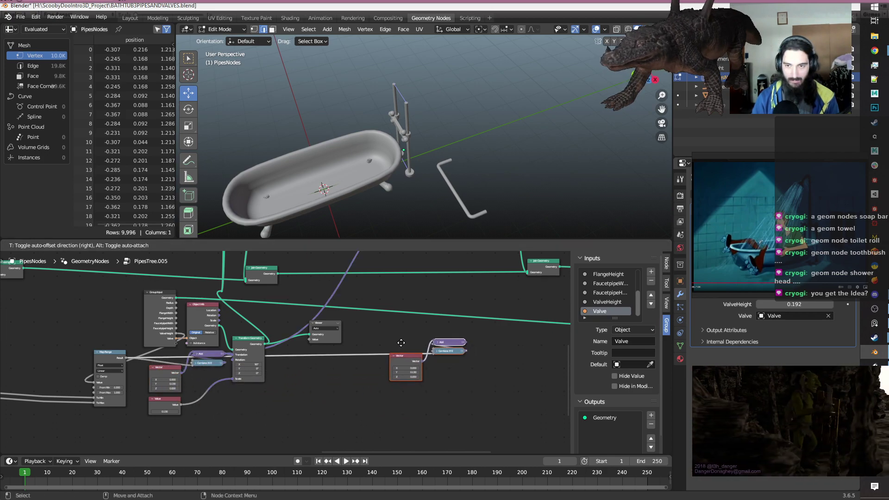
left_click(407, 347)
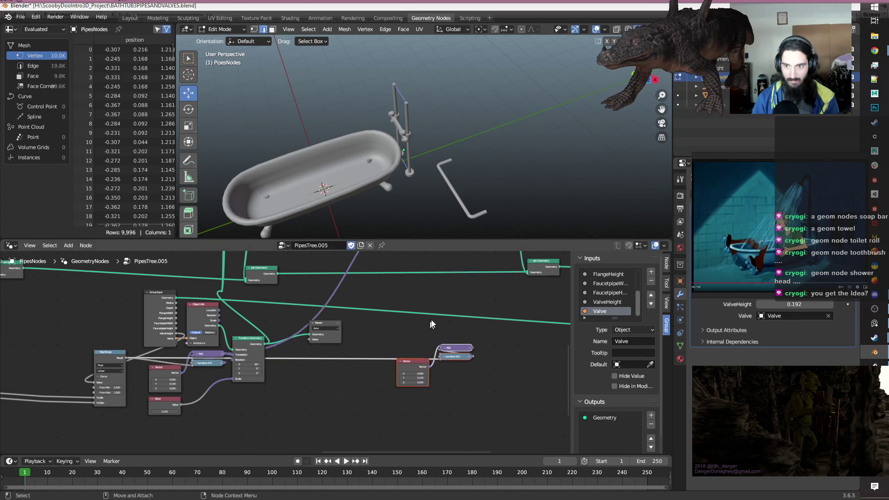
scroll(362, 373, "down", 2)
middle_click_drag(362, 373, 382, 376)
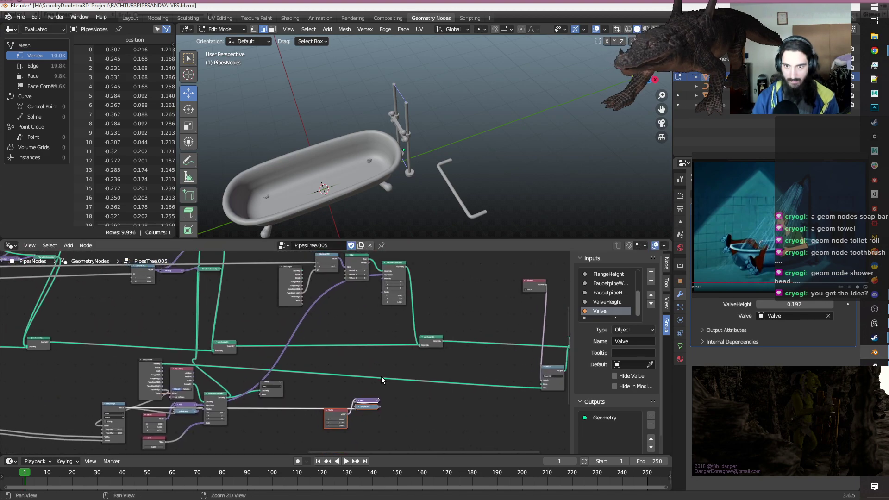
left_click_drag(332, 412, 327, 311)
Connect the duplicated Add node to the Cube's Transform Geometry Translation and set the duplicated Vector's Y value to 0.
scroll(425, 290, "up", 1)
scroll(425, 290, "up", 4)
left_click(340, 414)
left_click_drag(298, 389, 317, 330)
middle_click_drag(267, 430, 376, 369)
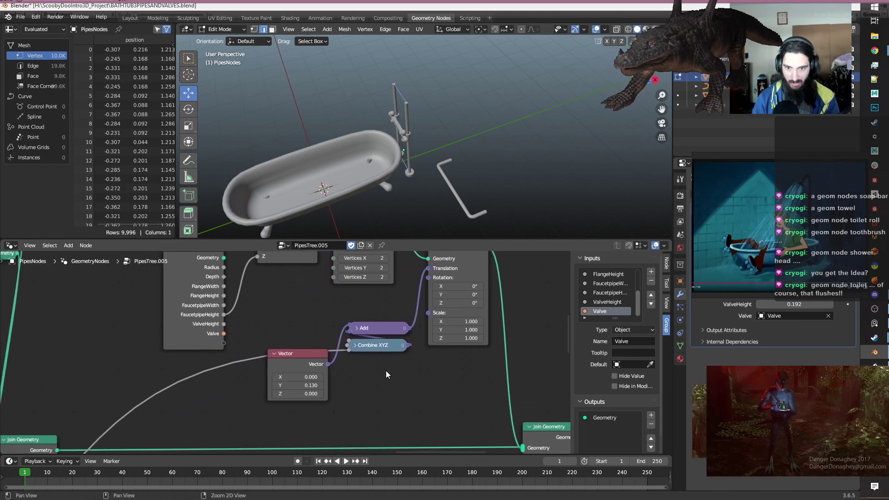
left_click(296, 386)
type("0")
key("Return")
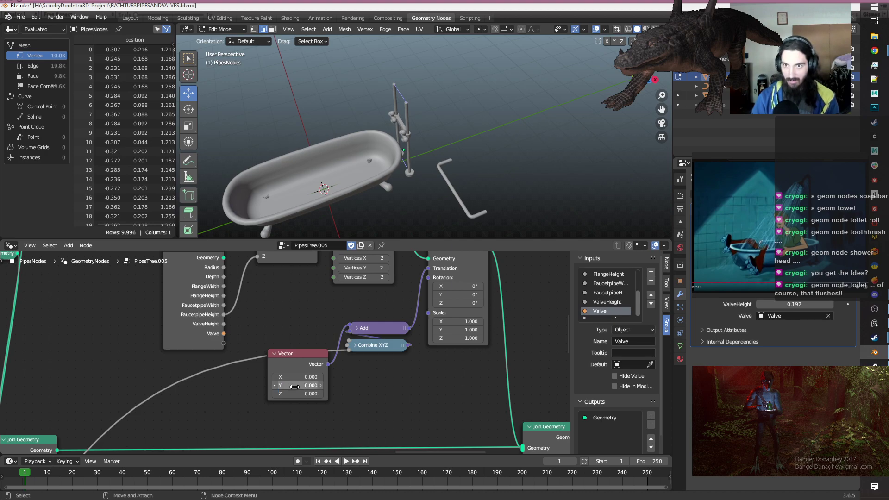
Set the modifier's ValveHeight to 0.212 and save the file.
middle_click_drag(413, 152, 468, 153)
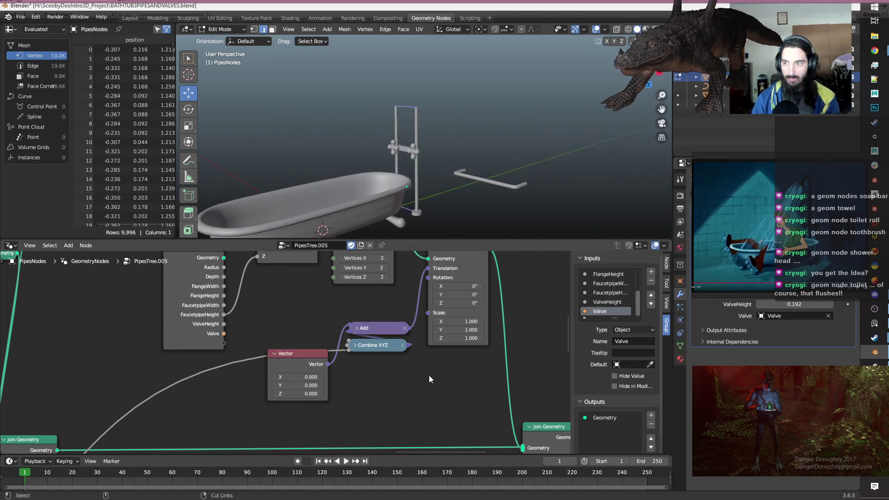
key("ctrl+s")
mouse_move(785, 310)
left_mouse_down()
mouse_move(753, 310)
mouse_move(782, 306)
left_mouse_up()
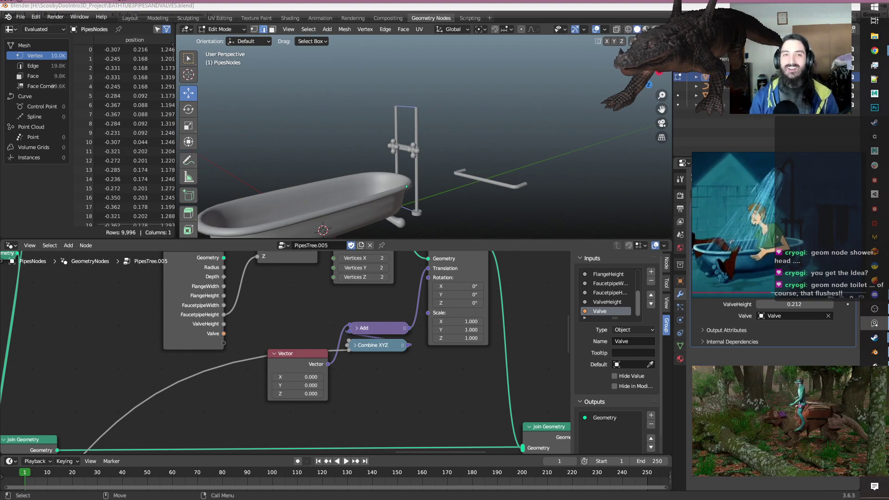
key("ctrl+s")
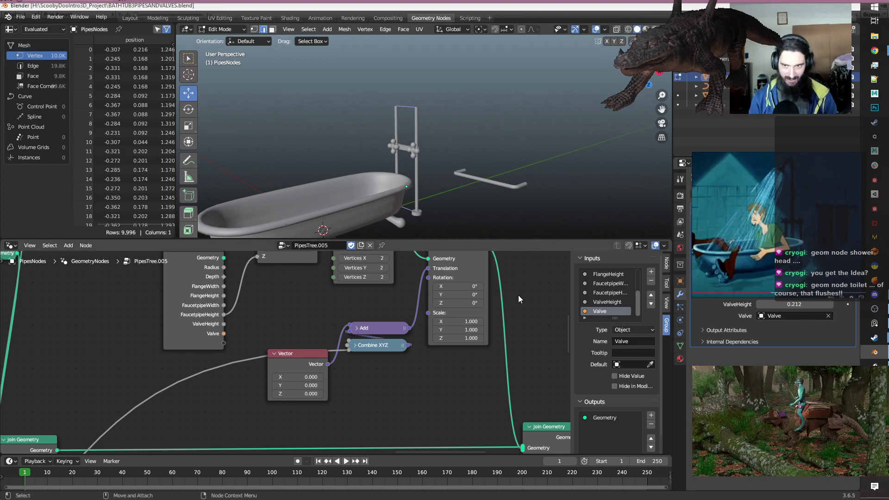
Save the project as a new file named BATHTUB4.blend in the same folder.
left_click(20, 16)
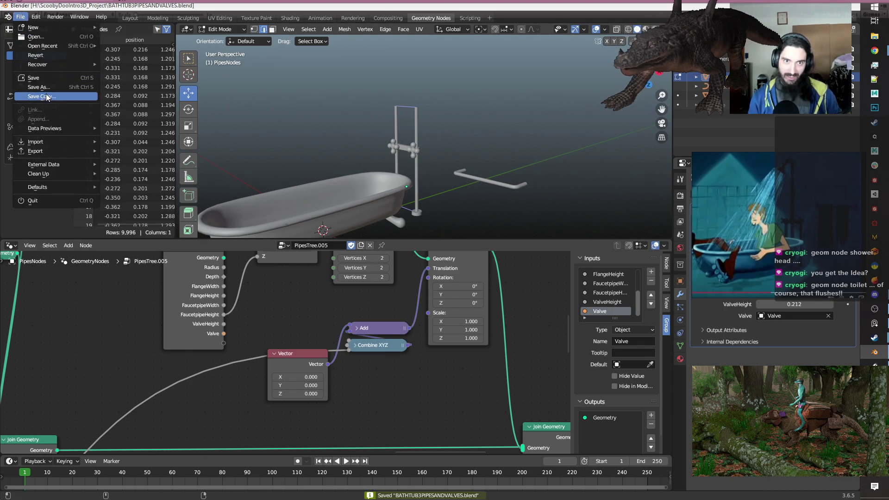
left_click(38, 87)
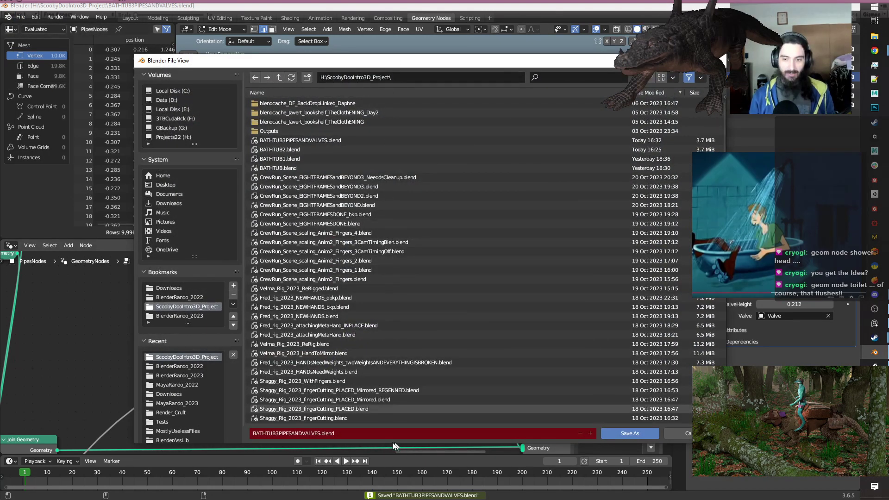
left_click(372, 434)
key("Left")
key("Left")
key("Left")
key("Left")
key("Left")
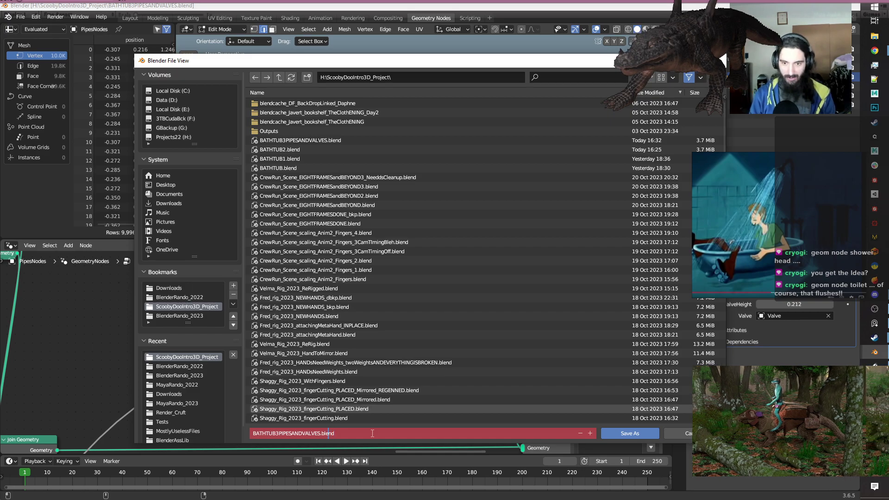
key("shift+Left")
key("shift+Left")
key("shift+Left")
key("shift+Left")
key("shift+Left")
key("shift+Left")
key("shift+Left")
key("shift+Left")
key("shift+Left")
key("shift+Left")
key("shift+Left")
key("shift+Left")
key("shift+Left")
key("shift+Left")
key("shift+Left")
key("shift+Left")
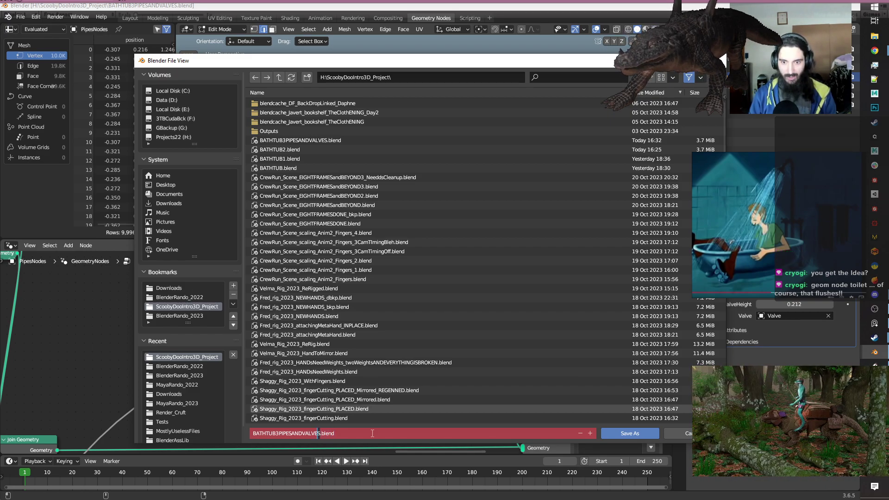
type("4")
key("Return")
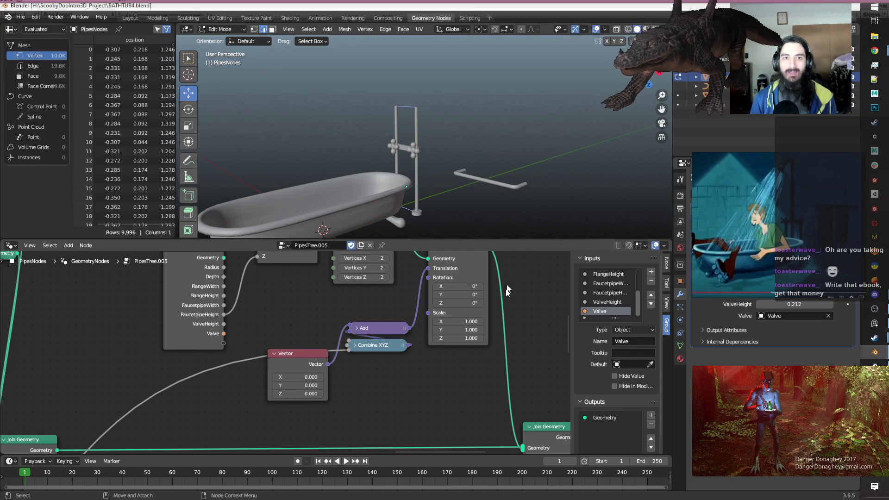
key("ctrl+s")
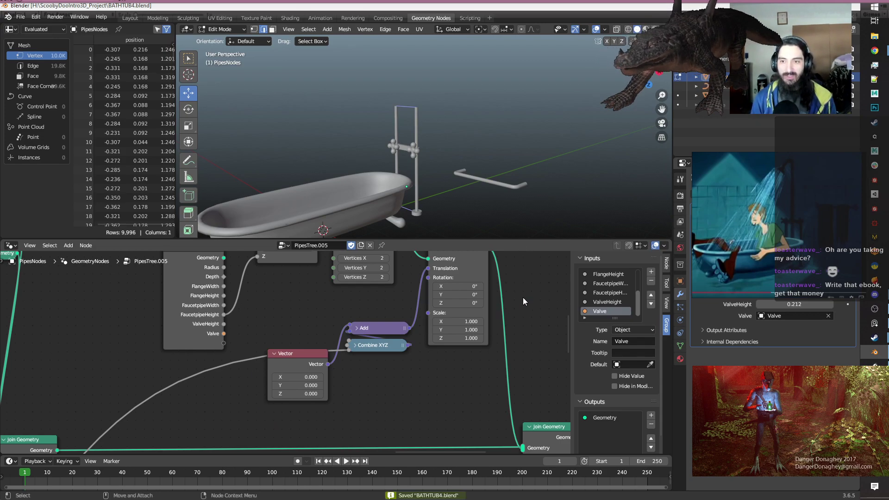
Save the file, and lower the top edge of the PipesNodes mesh by about 1.04 m along Z.
scroll(523, 301, "down", 2)
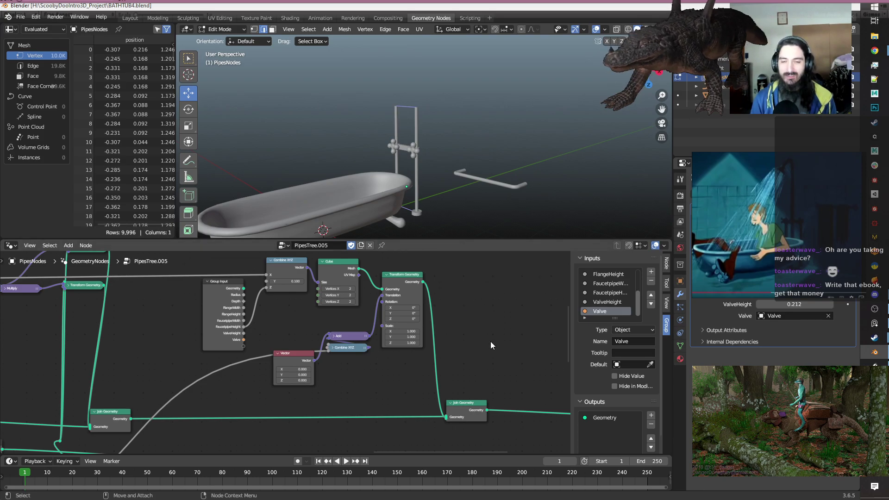
scroll(491, 343, "down", 5)
scroll(487, 351, "up", 3)
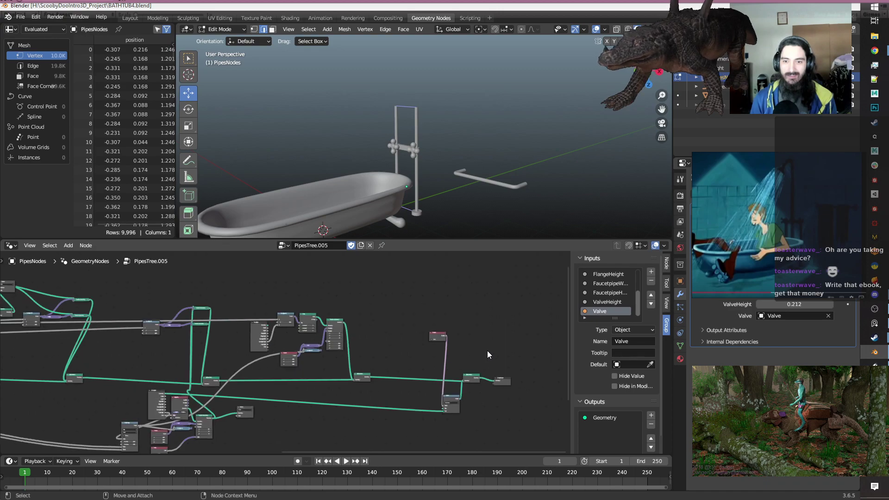
middle_click_drag(406, 358, 359, 355)
key("ctrl+s")
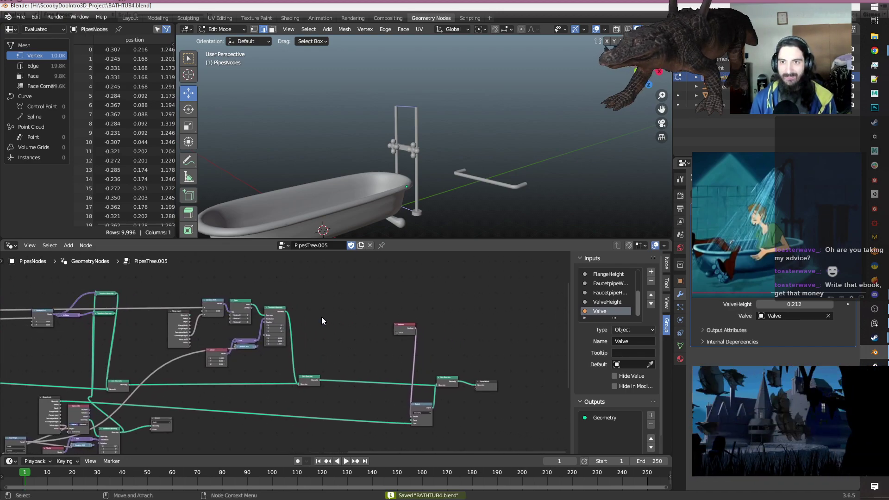
scroll(322, 317, "up", 3)
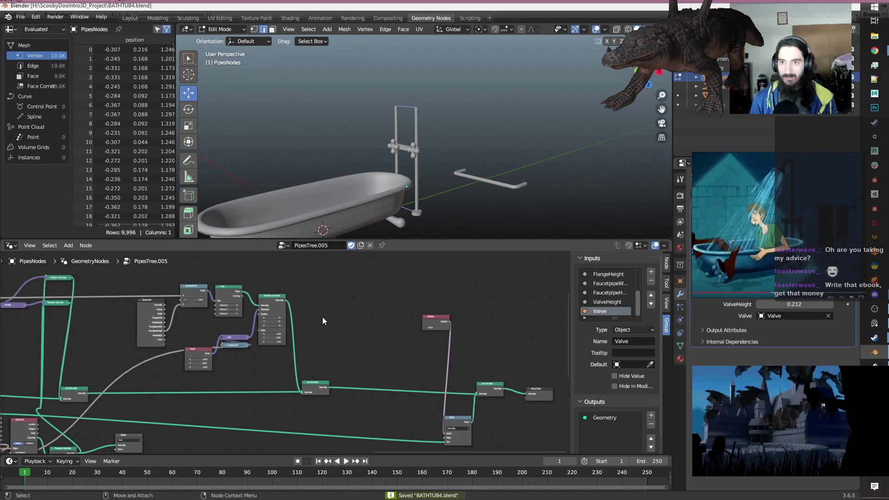
middle_click_drag(323, 317, 355, 323)
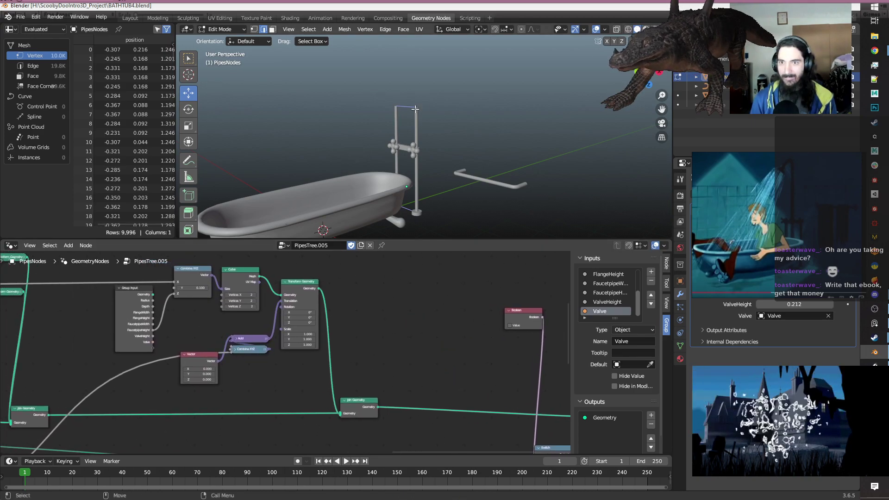
left_click(408, 106)
left_click_drag(405, 141, 406, 174)
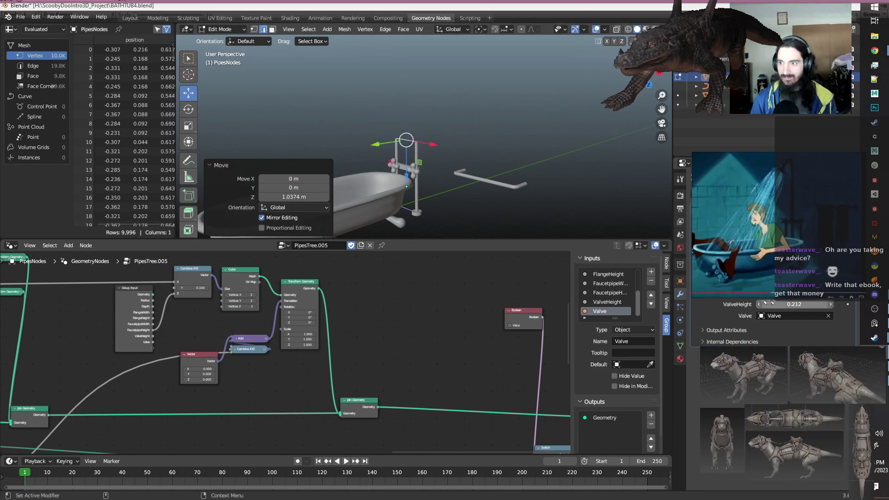
Set ValveHeight to 0.812, deselect the edge, save the file and return to Object Mode.
left_click_drag(764, 301, 831, 302)
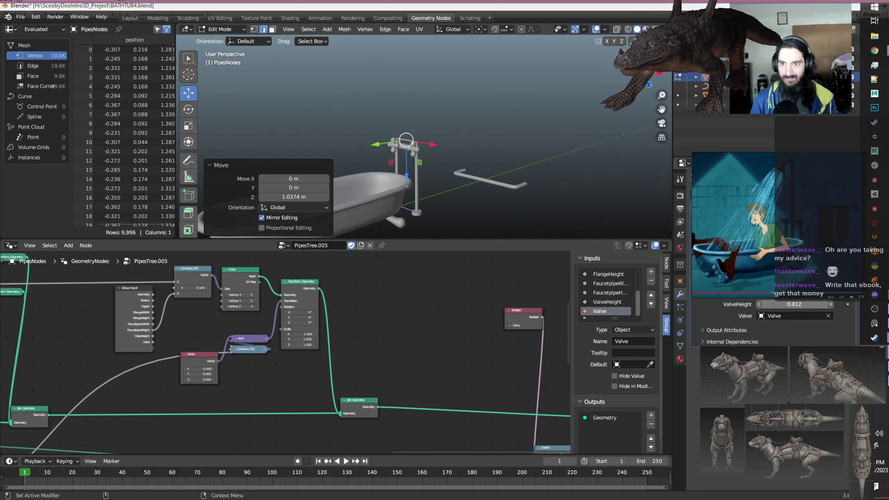
left_click(490, 162)
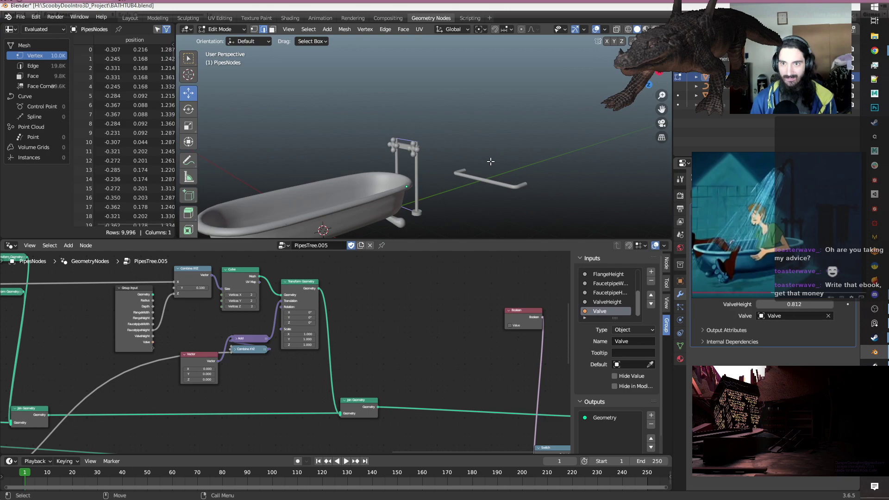
key("ctrl+s")
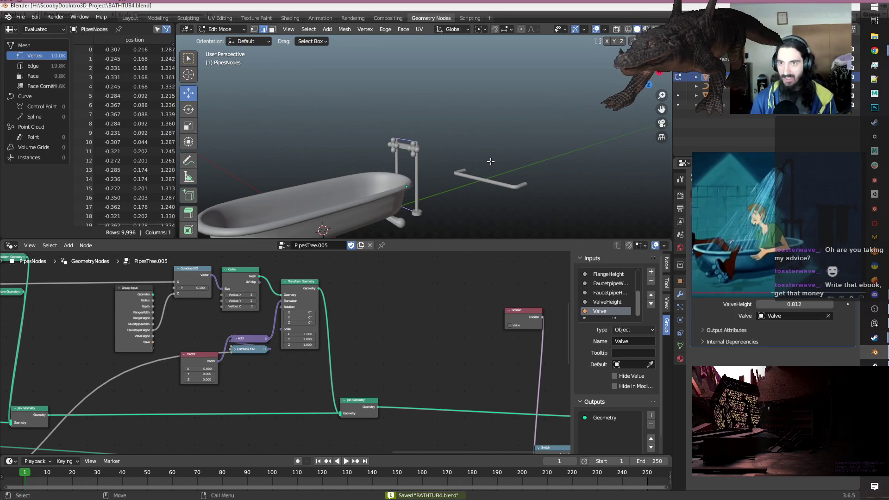
key("Tab")
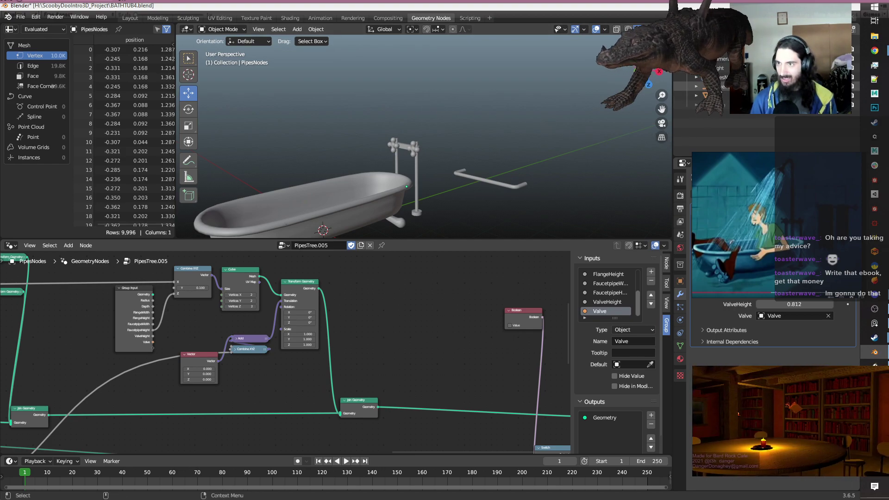
Select the towel rack, move its Curve Circle and Curve to Mesh nodes down nearer the group nodes, and save the file.
left_click(468, 176)
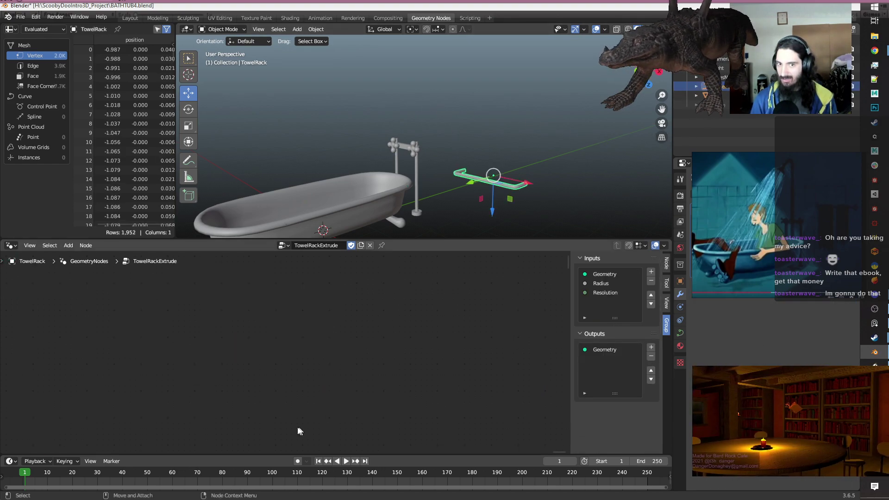
middle_click_drag(219, 397, 478, 343, "alt")
scroll(416, 360, "up", 11)
middle_click_drag(456, 393, 279, 411, "alt")
right_click_drag(304, 398, 411, 402, "alt")
middle_click_drag(407, 404, 318, 393, "alt")
scroll(305, 384, "up", 4)
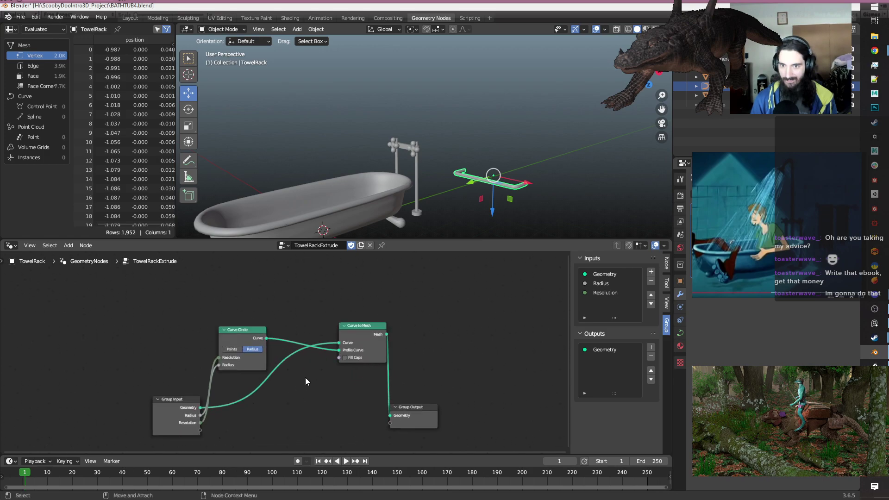
left_click_drag(378, 420, 237, 273)
left_click_drag(380, 324, 366, 355)
left_click(337, 299)
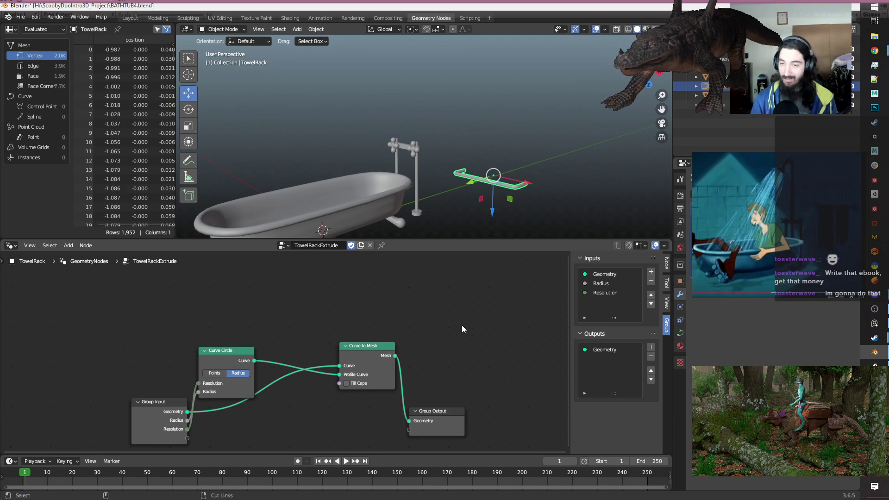
key("ctrl+s")
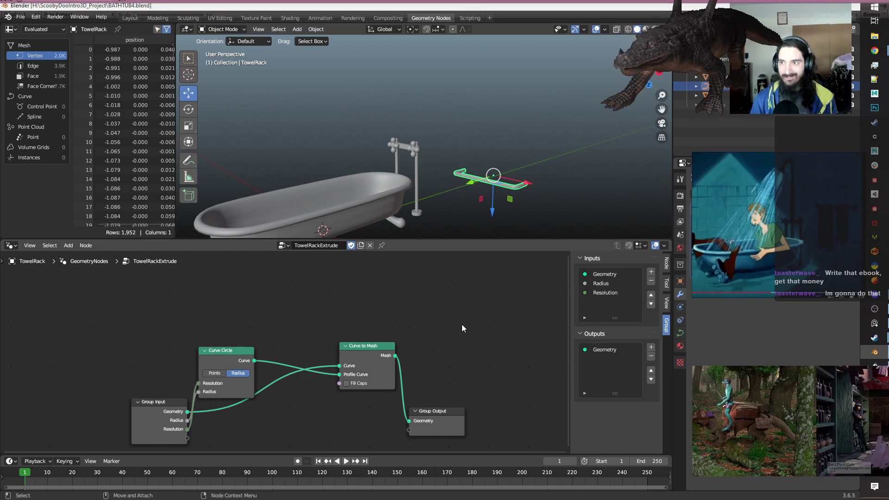
Duplicate the towel rack and move the copy about -3.47 m along X, behind the faucet pipes.
left_click(722, 86)
key("shift+d")
key("Escape")
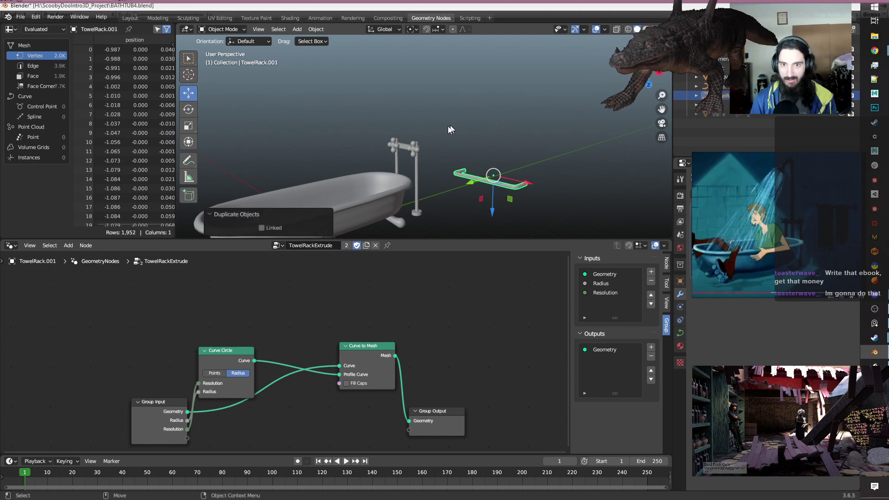
middle_click_drag(352, 139, 508, 198)
left_click_drag(518, 160, 507, 199)
middle_click_drag(507, 199, 423, 191)
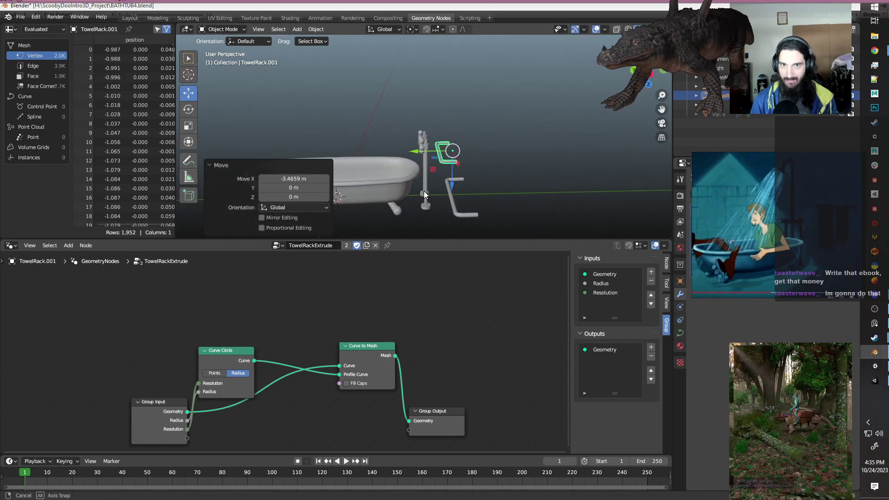
Enter Edit Mode on the copied curve and move its near end point in the YZ plane down to the faucet pipes' base.
key("Tab")
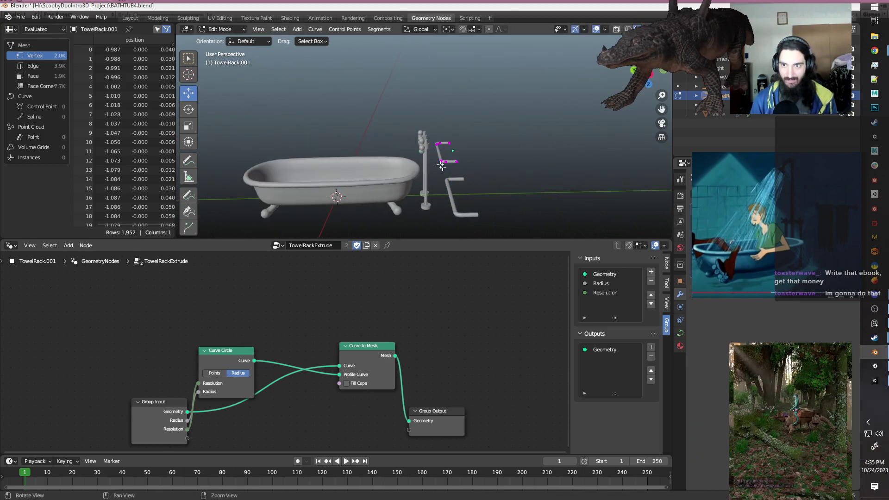
right_click_drag(445, 172, 495, 189, "alt")
left_click_drag(496, 189, 406, 205, "alt")
middle_click_drag(434, 187, 382, 162, "alt")
right_click_drag(382, 162, 364, 149, "alt")
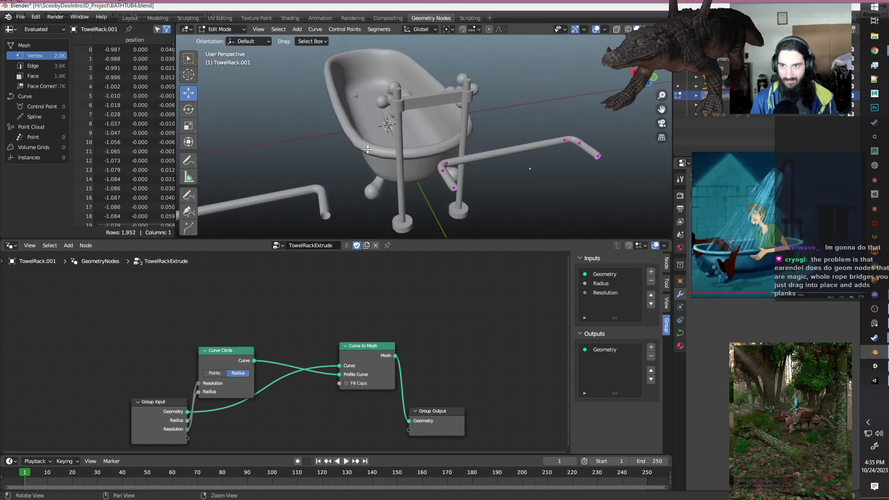
left_click_drag(364, 149, 442, 181, "alt")
left_click_drag(487, 157, 456, 145)
middle_click_drag(456, 144, 490, 164, "alt")
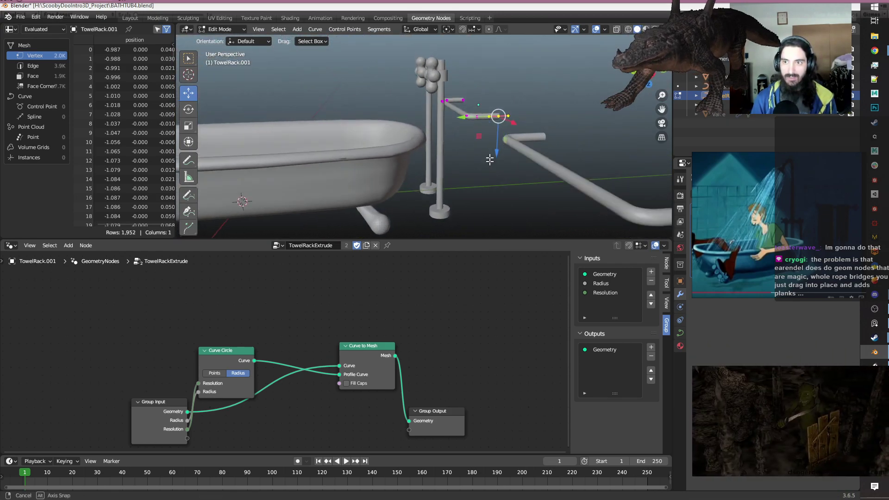
left_click_drag(490, 164, 487, 144, "alt")
key("g")
key("shift+x")
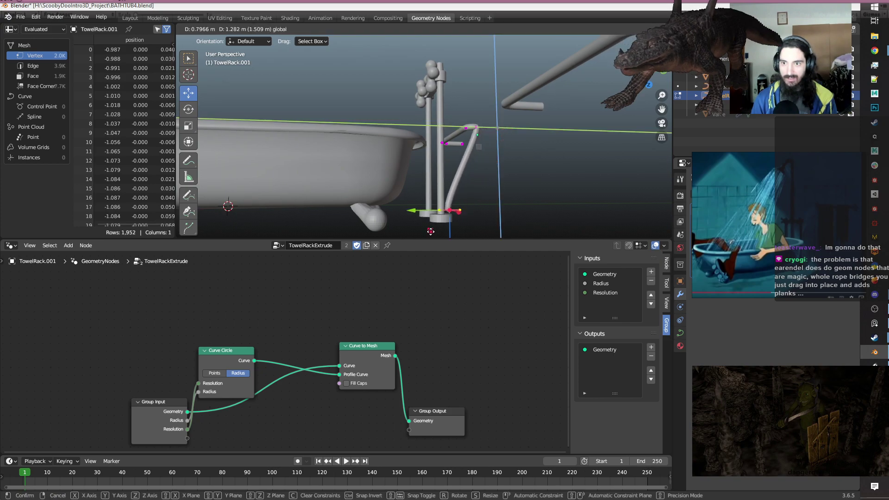
left_click(550, 187)
Reposition the curve's lower end in the YZ plane by about 0.168 m along Y and 0.164 m along Z.
middle_click_drag(549, 187, 556, 158, "shift")
left_click_drag(491, 194, 473, 172)
middle_click_drag(476, 182, 478, 204)
key("g")
key("shift+x")
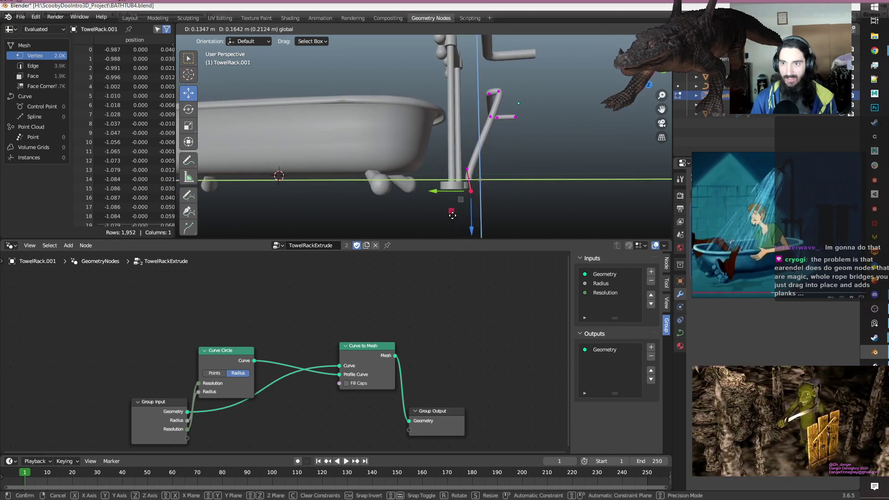
left_click(463, 199)
middle_click_drag(492, 185, 519, 183)
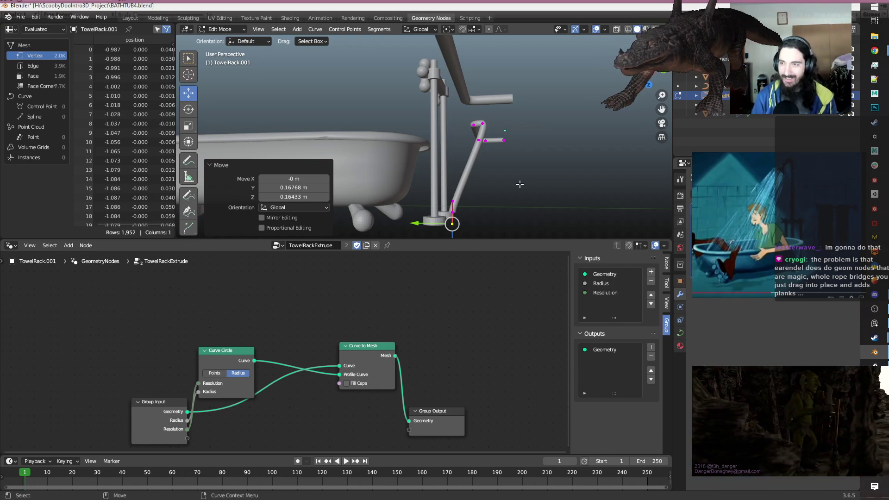
Select the curve's bend point above the lower end and move it about 0.47 m along Y toward the pipes.
middle_click_drag(523, 154, 492, 201)
left_click_drag(504, 172, 469, 149)
middle_click_drag(469, 149, 509, 128)
left_click_drag(469, 101, 417, 102)
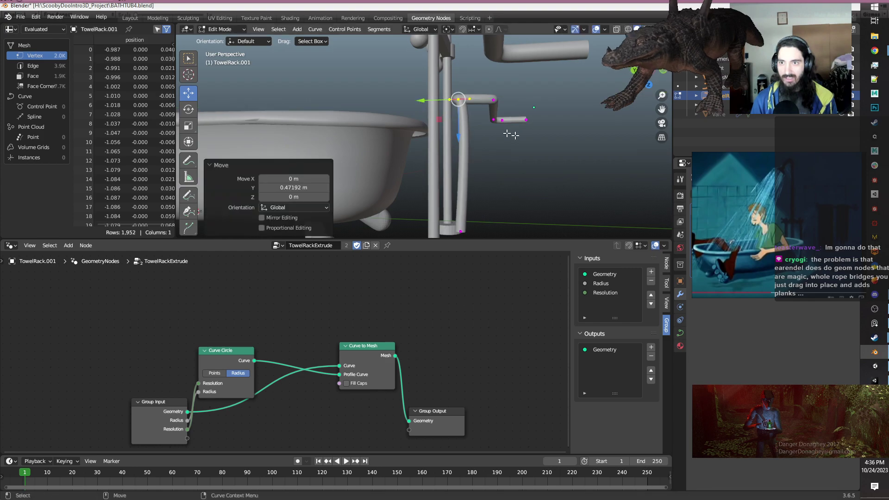
Move the bend point's outer handle about 0.29 m along Z and shift it along Y toward the upright.
middle_click_drag(504, 136, 507, 160)
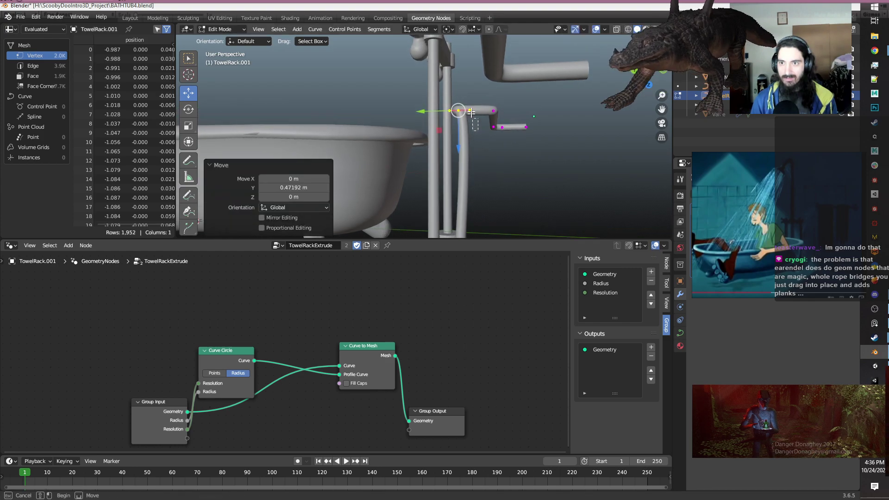
key("ctrl+z")
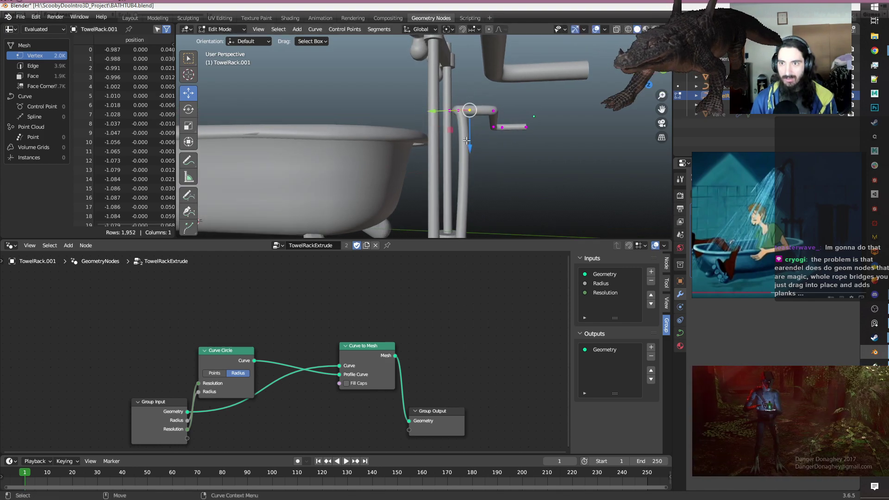
left_click_drag(468, 141, 436, 187)
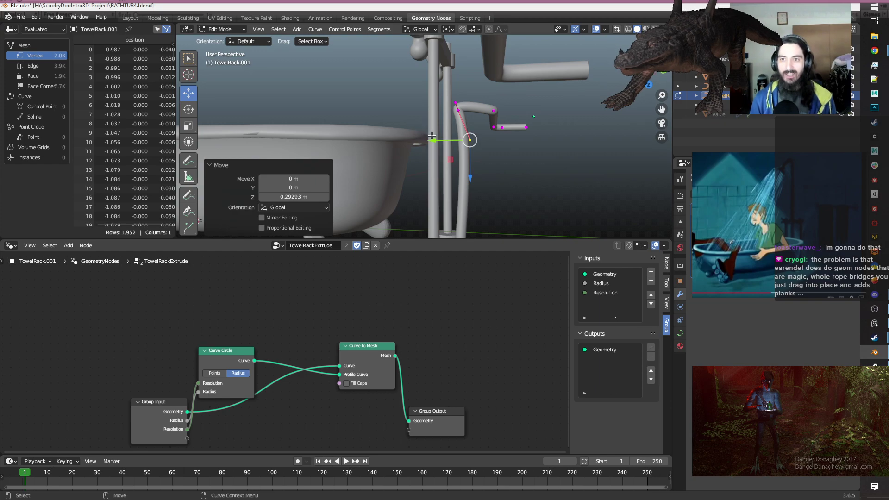
left_click_drag(432, 137, 423, 136)
middle_click_drag(422, 137, 418, 155)
left_click_drag(418, 155, 470, 150, "alt")
Select the next bend point and move it about 0.36 m along Y and -0.40 m along Z, above the upright.
left_click_drag(512, 147, 479, 111)
left_click_drag(478, 141, 521, 170, "alt")
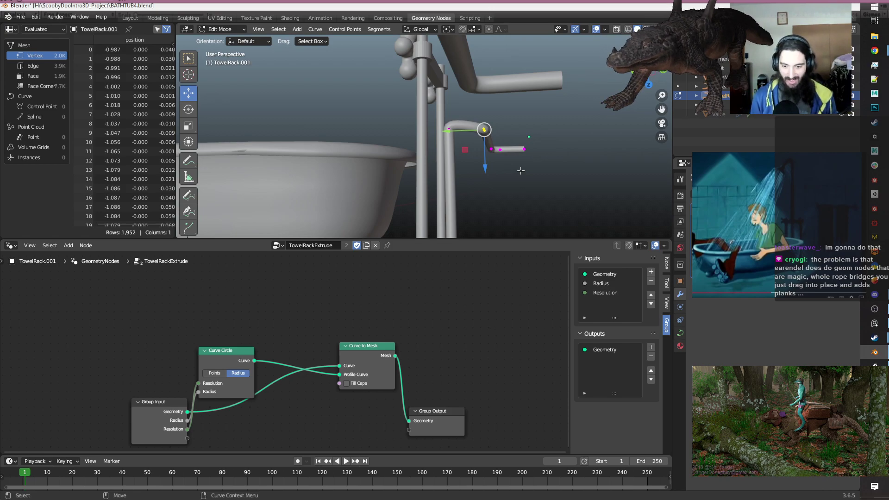
middle_click_drag(507, 148, 452, 190)
key("g")
key("shift+x")
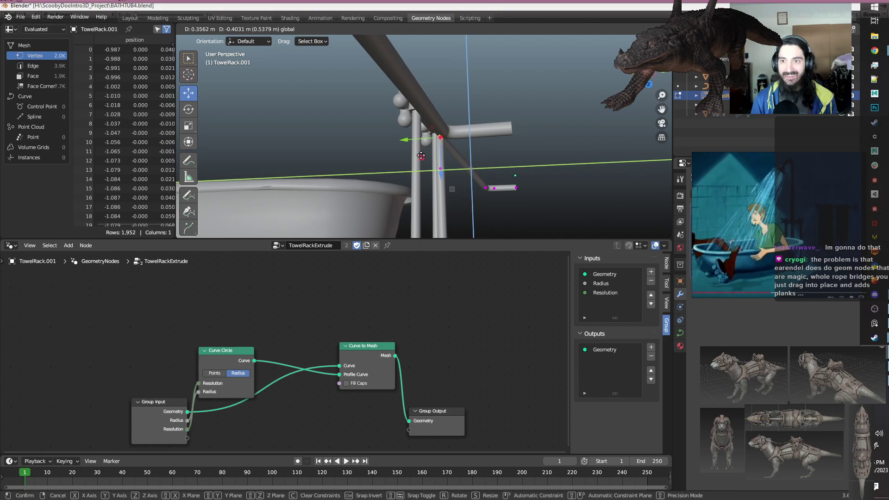
left_click(419, 156)
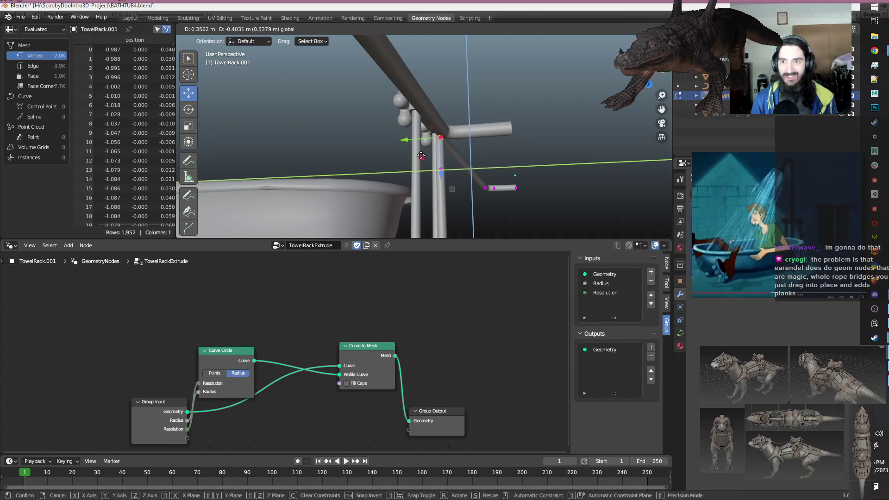
Move the raised bend point about 0.076 m along X to align it with the upright.
middle_click_drag(457, 152, 392, 166)
middle_click_drag(457, 147, 448, 132)
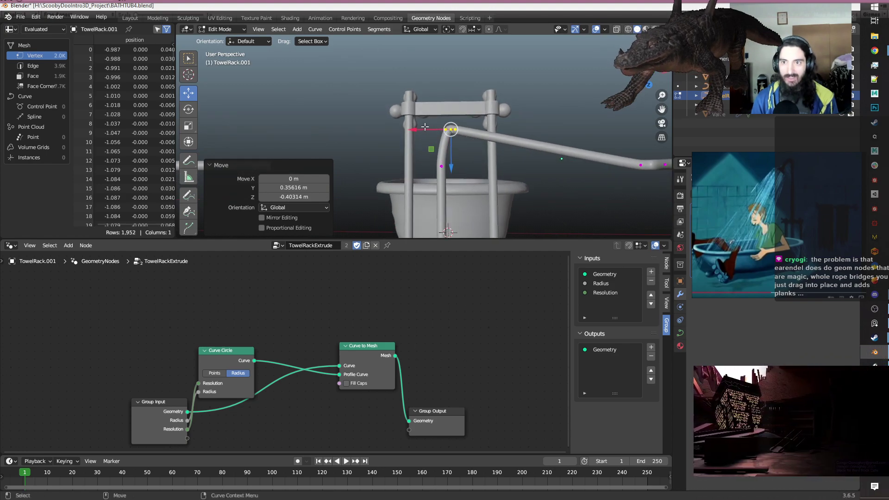
key("g")
left_click(440, 134)
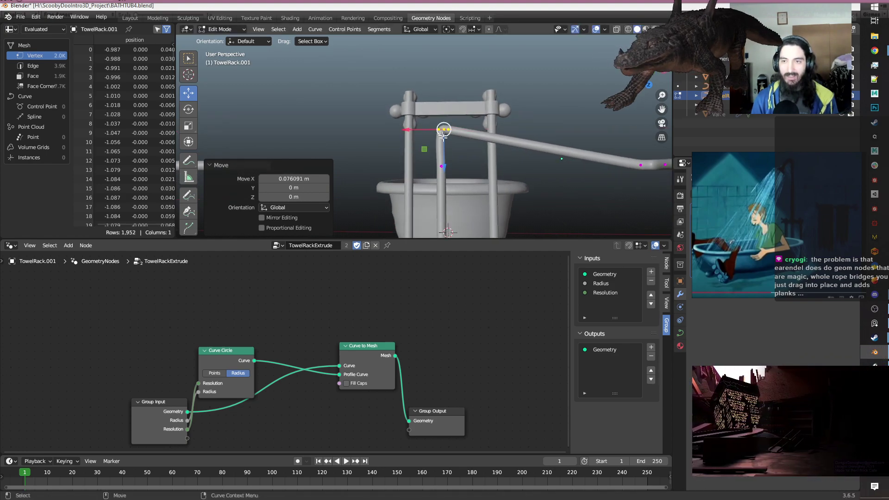
Turn the raised point's handle downward along the upright, and move the whole point about 0.036 m along X.
right_click_drag(394, 95, 418, 130, "alt")
left_click_drag(456, 79, 519, 143)
scroll(519, 142, "down", 5)
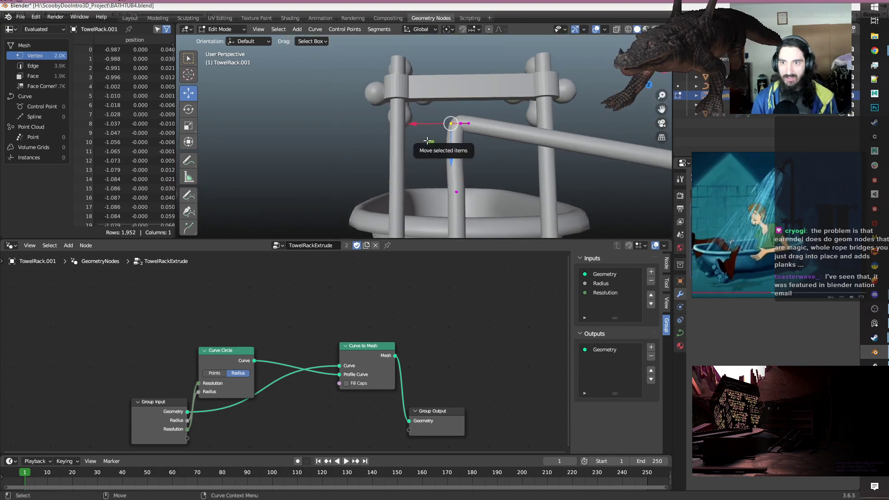
key("g")
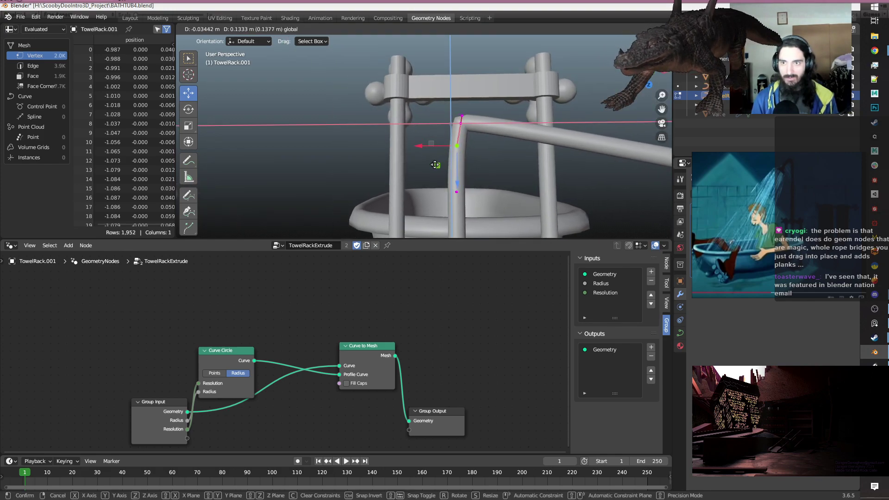
left_click(438, 165)
left_click_drag(436, 104, 494, 156)
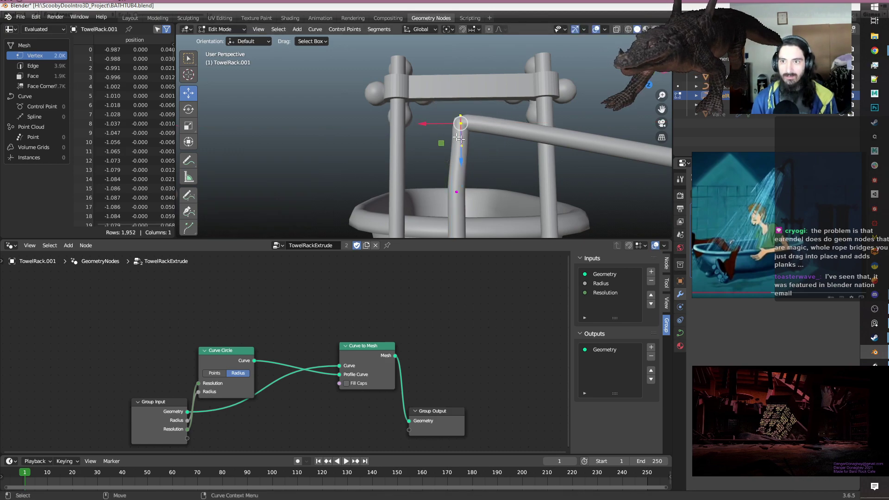
left_click_drag(426, 124, 419, 124)
Select the following curve point at the far bend and move it about 1.86 m along X and -0.76 m along Z.
scroll(532, 159, "down", 3)
middle_click_drag(532, 160, 560, 181)
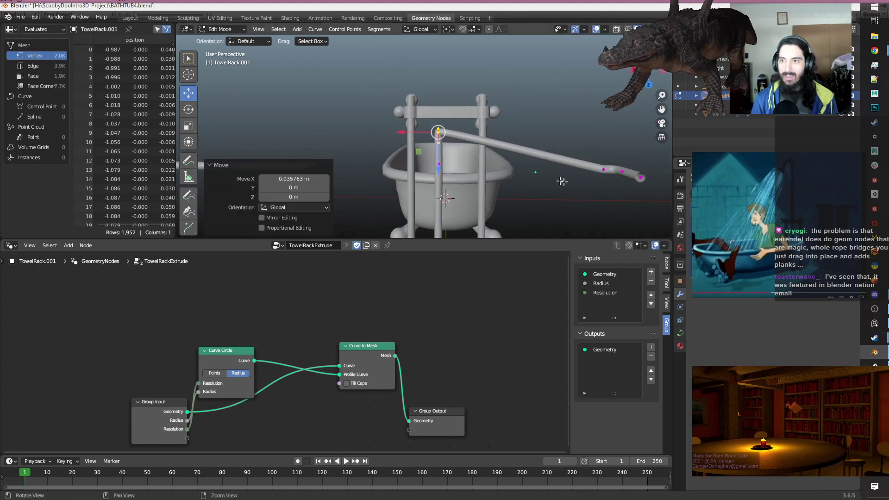
left_click_drag(606, 186, 585, 129)
middle_click_drag(558, 149, 572, 173)
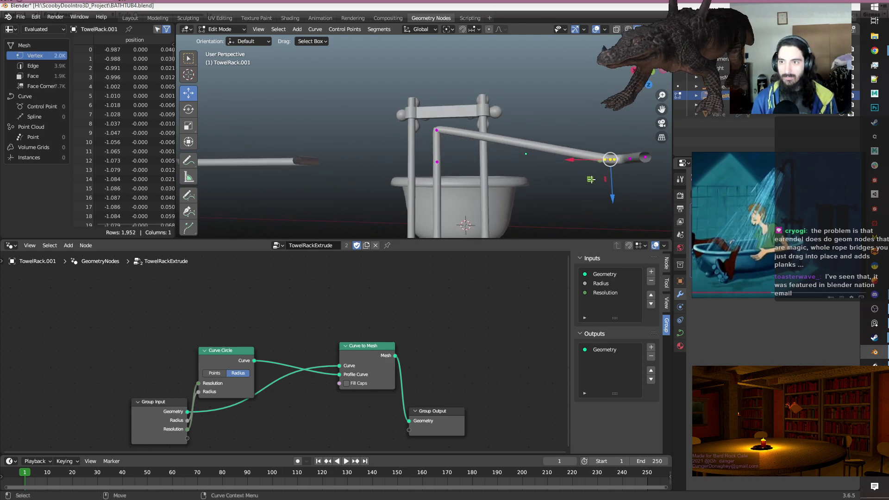
key("g")
key("shift+y")
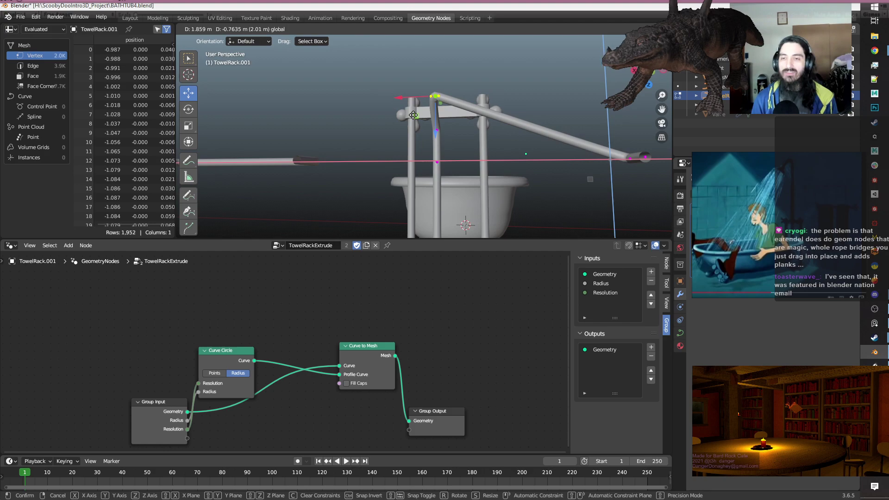
left_click(413, 115)
Move the same point about 0.39 m along Y and -0.34 m along Z, over the upright.
middle_click_drag(413, 115, 468, 122)
key("g")
key("shift+y")
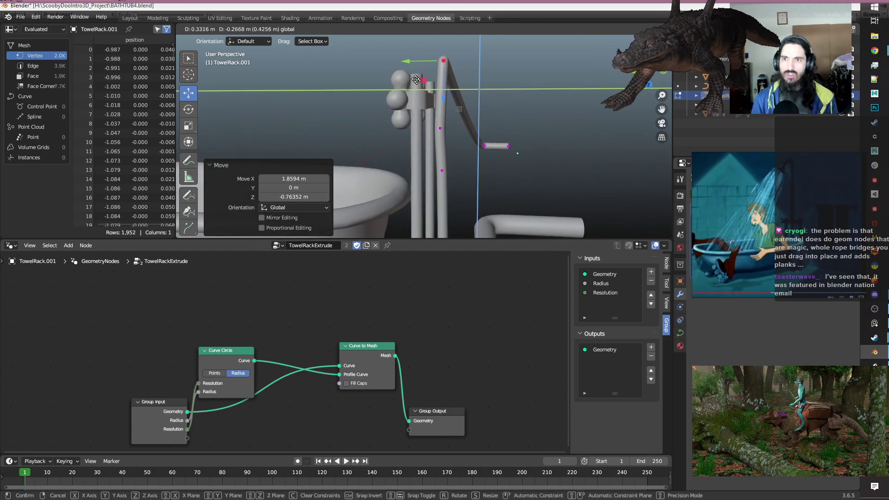
left_click(413, 75)
middle_click_drag(413, 76, 388, 131)
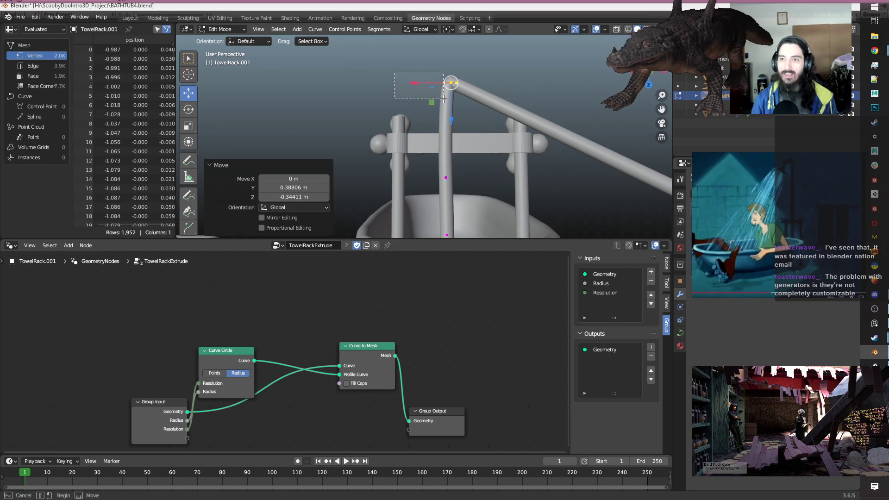
Turn the top point's handle down along the upright, and move the whole point about 0.052 m along X.
key("ctrl+z")
left_click_drag(427, 100, 431, 122)
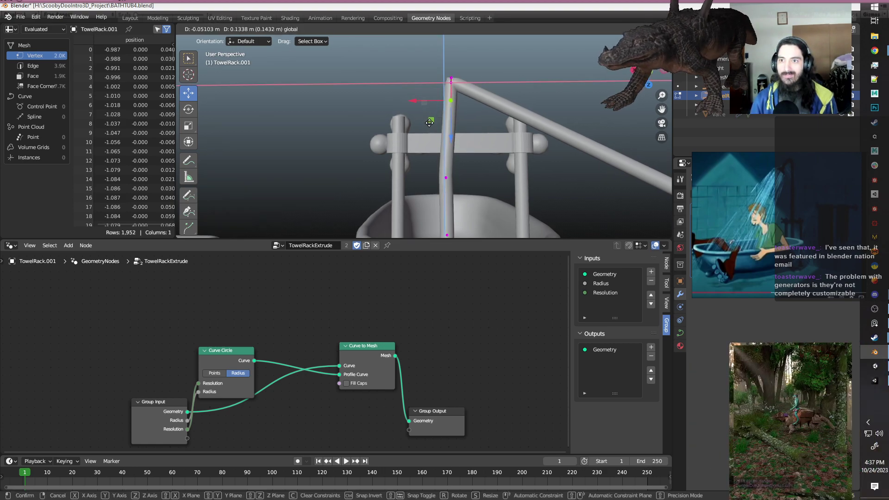
left_click_drag(429, 122, 429, 122)
left_click_drag(399, 61, 479, 124)
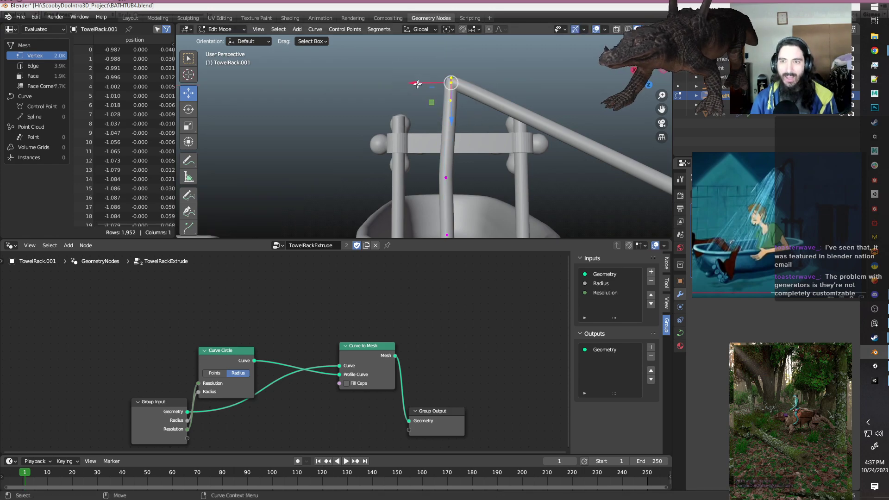
mouse_move(411, 80)
left_mouse_down()
mouse_move(392, 84)
mouse_move(403, 88)
left_mouse_up()
middle_click_drag(404, 88, 470, 121)
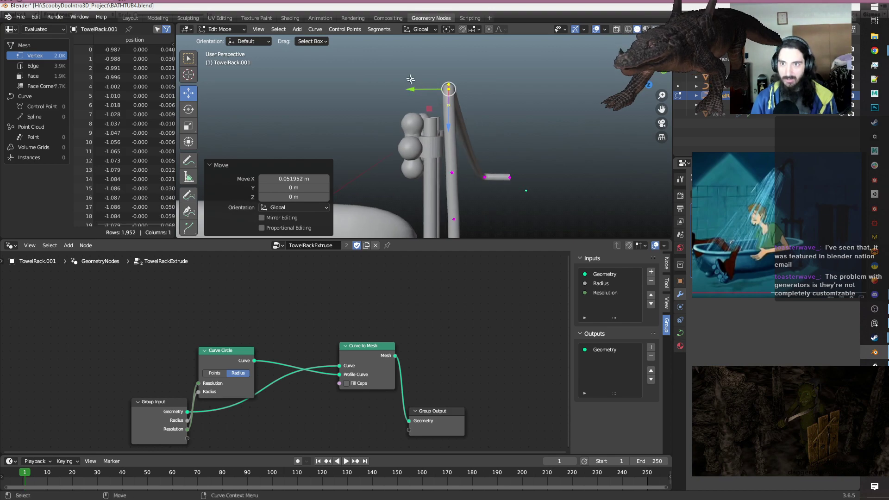
Move the top point about -0.012 m along Y, and shift it together with the point below about -0.019 m along Y.
left_click_drag(409, 90, 414, 91)
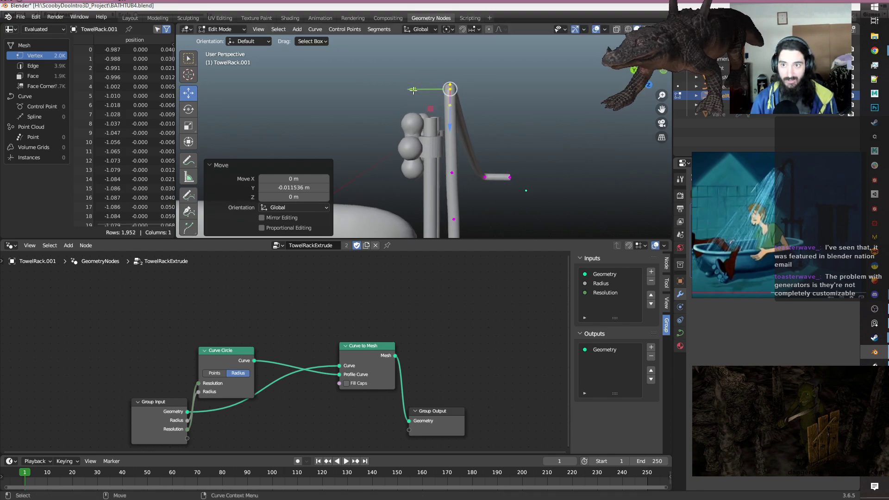
left_click(468, 184, "shift")
left_click_drag(413, 130, 416, 130)
middle_click_drag(415, 130, 461, 143)
Bring the next far-side curve point above the upright's top, shifting it about 0.51 m along Y and -0.17 m along Z.
left_click_drag(503, 150, 516, 159, "alt")
middle_click_drag(516, 160, 465, 141, "alt")
right_click_drag(465, 141, 485, 178, "alt")
middle_click_drag(485, 178, 492, 185)
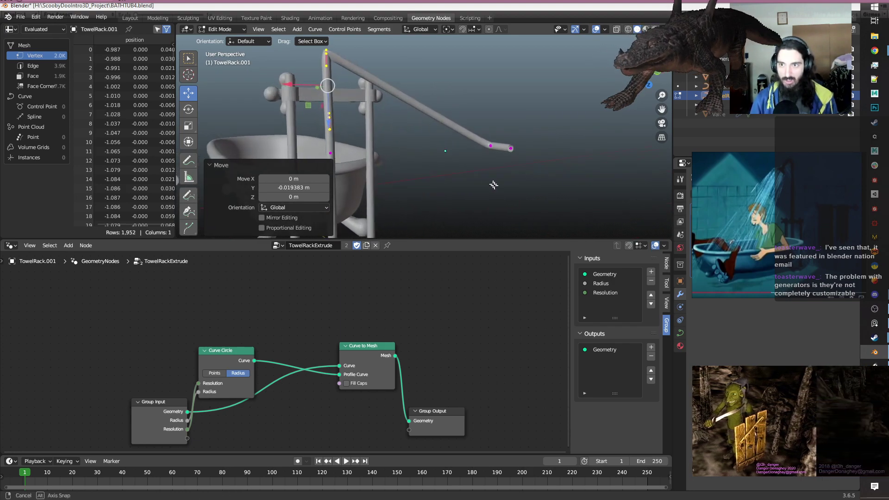
left_click_drag(468, 95, 480, 170)
left_click_drag(519, 190, 337, 58)
left_click_drag(365, 125, 482, 129, "alt")
left_click_drag(437, 96, 380, 79)
left_click_drag(465, 104, 525, 119, "alt")
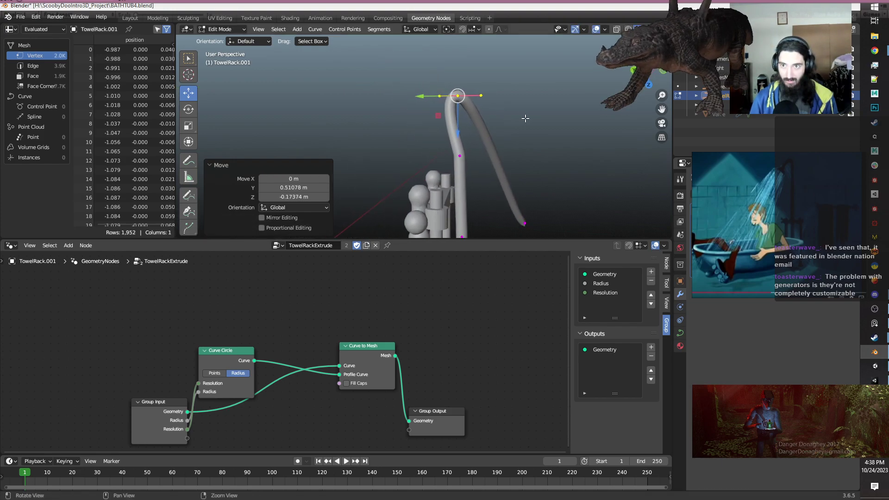
Shift the curve point above the upright's top about 0.045 m along X, in line with the upright.
left_click(484, 84)
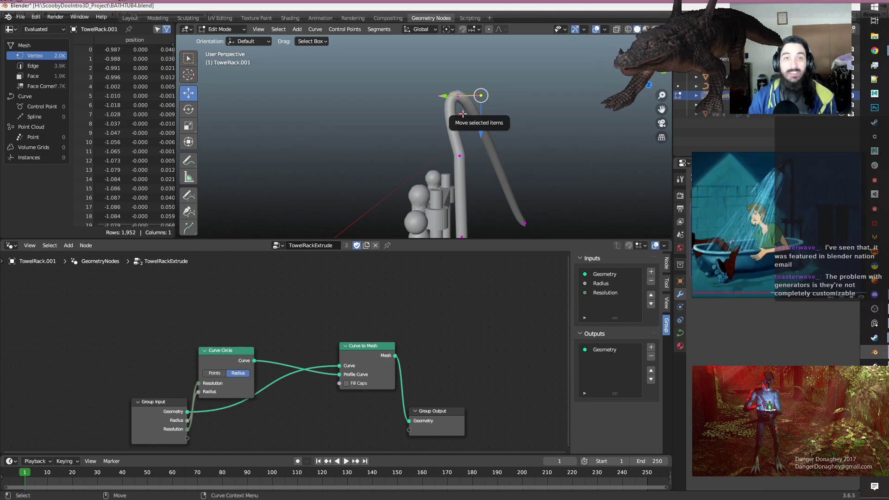
middle_click_drag(542, 111, 498, 160)
left_click_drag(469, 126, 445, 90)
middle_click_drag(446, 90, 466, 145)
left_click_drag(465, 147, 390, 69)
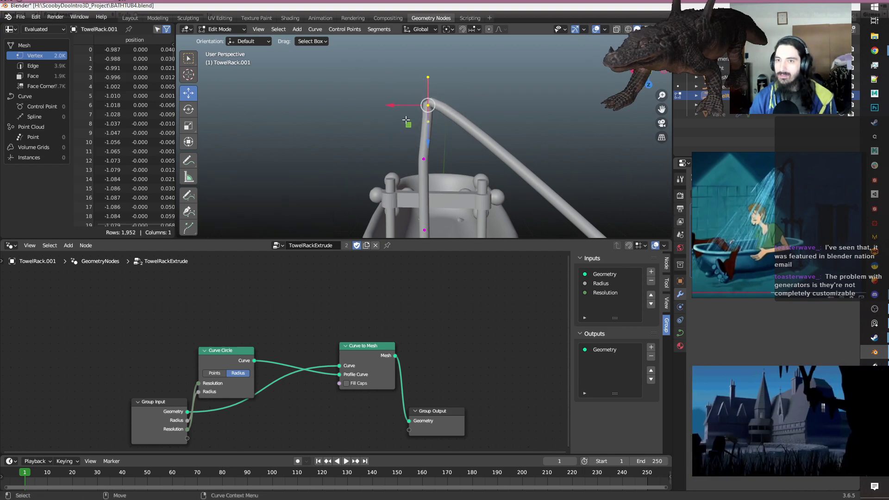
left_click_drag(389, 105, 383, 105)
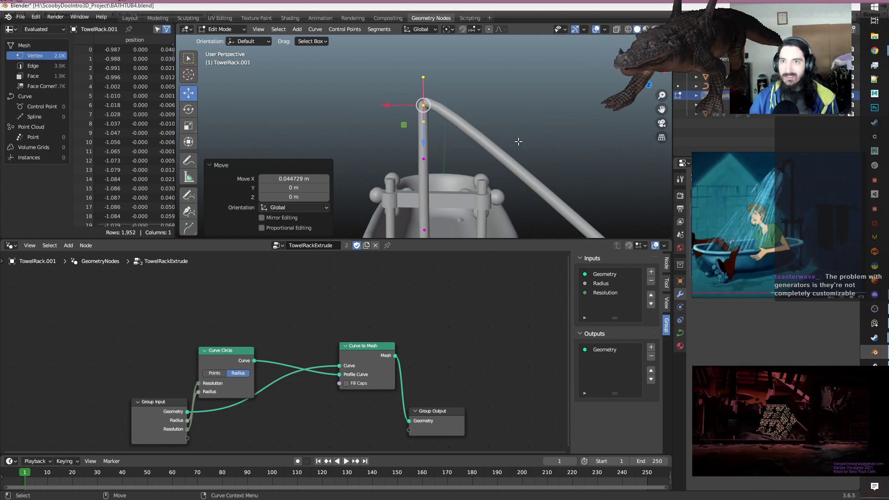
Move the curve's free end point about 2.02 m along X and a further 0.051 m, in line with the upright.
scroll(503, 139, "down", 3)
left_click_drag(490, 135, 511, 128, "alt")
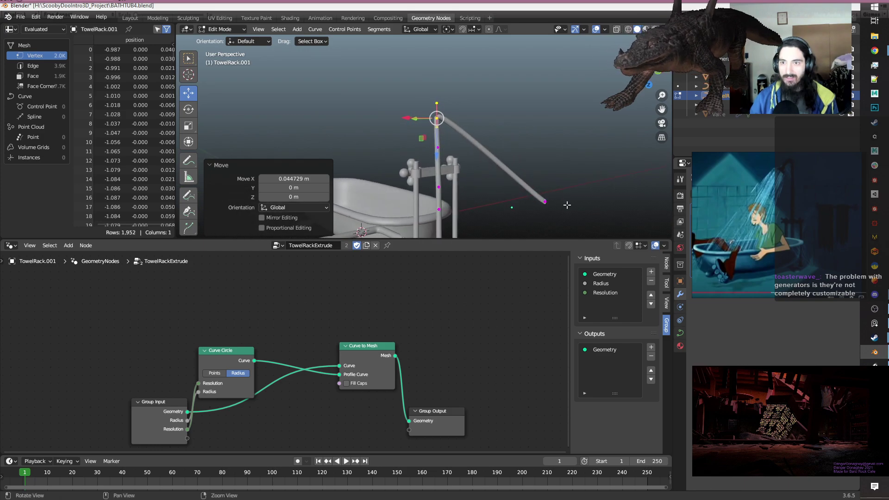
left_click_drag(539, 187, 504, 146, "alt")
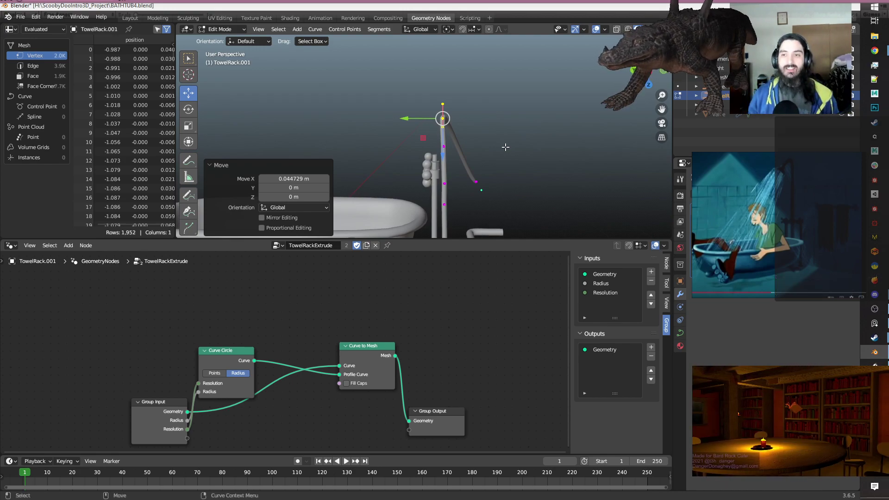
mouse_move(505, 147)
left_mouse_down("alt")
mouse_move(530, 198)
mouse_move(502, 157)
left_mouse_up("alt")
left_click_drag(572, 192, 392, 152, "alt")
left_click_drag(365, 153, 478, 149, "alt")
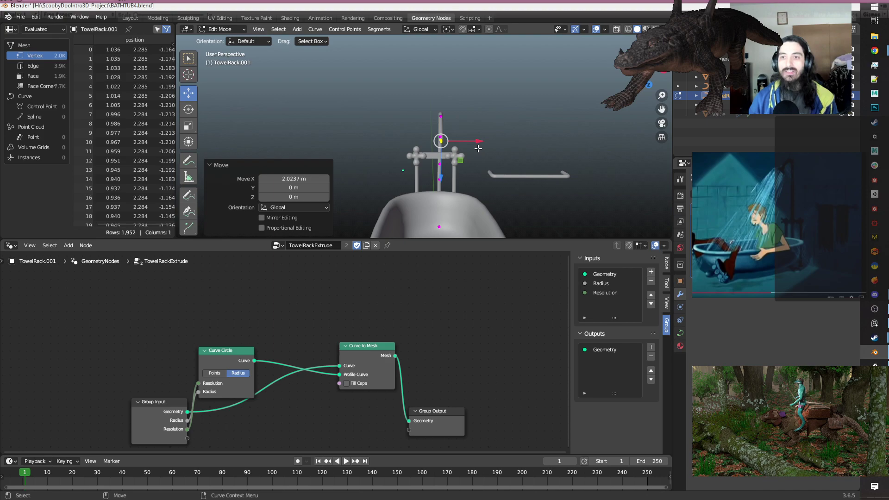
middle_click_drag(477, 148, 471, 192)
scroll(434, 155, "up", 2)
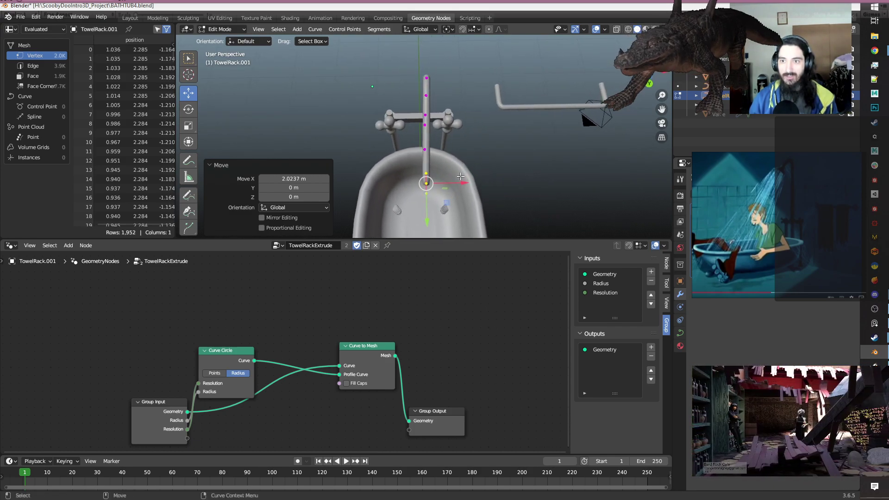
left_click_drag(462, 183, 468, 183)
Move the end point within the YZ plane about -0.96 m along Y and -0.43 m along Z, near the upright's top.
middle_click_drag(469, 183, 524, 181)
key("g")
key("shift+x")
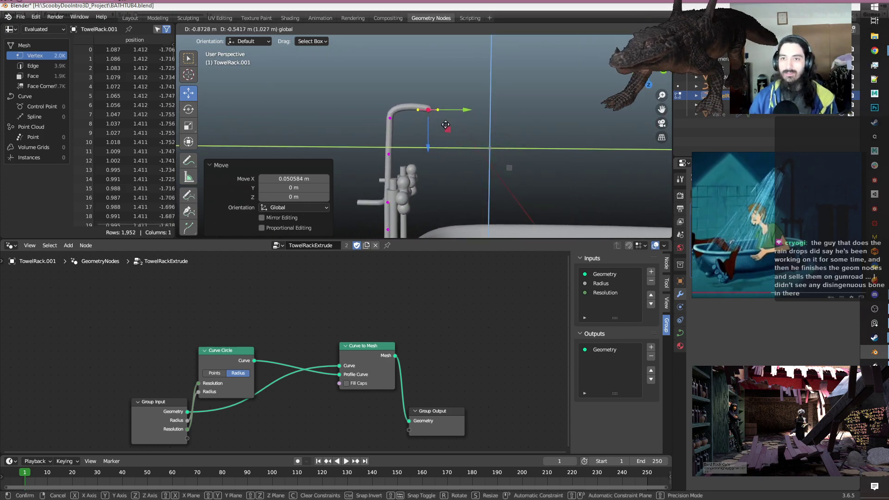
left_click(440, 133)
left_click(477, 144)
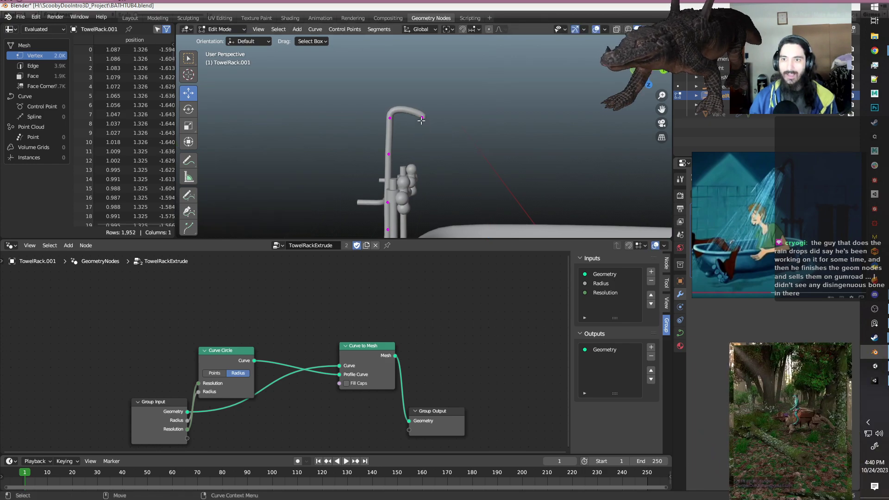
Tilt the end point's handles so the spout slopes downward, and shift the point about 0.21 m along Y.
left_click_drag(465, 158, 403, 101)
left_click_drag(459, 158, 426, 93)
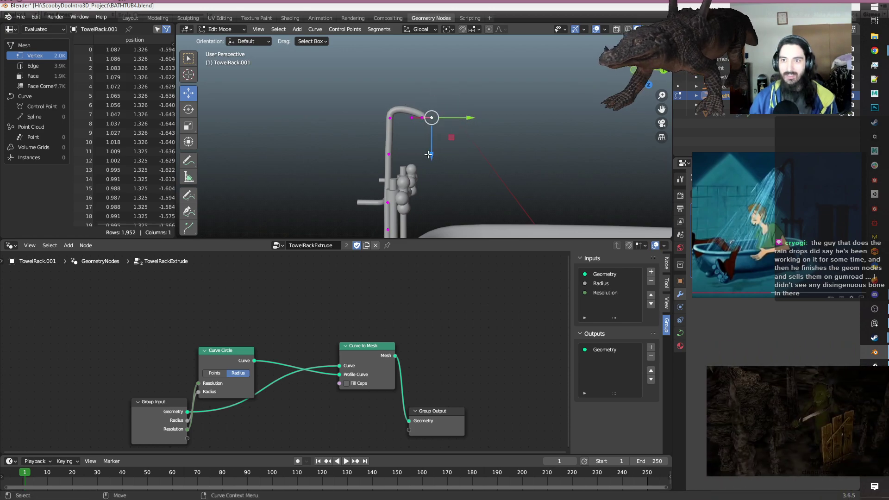
left_click_drag(431, 155, 437, 129)
left_click_drag(467, 92, 432, 95)
left_click_drag(449, 154, 407, 94)
left_click_drag(479, 164, 394, 59)
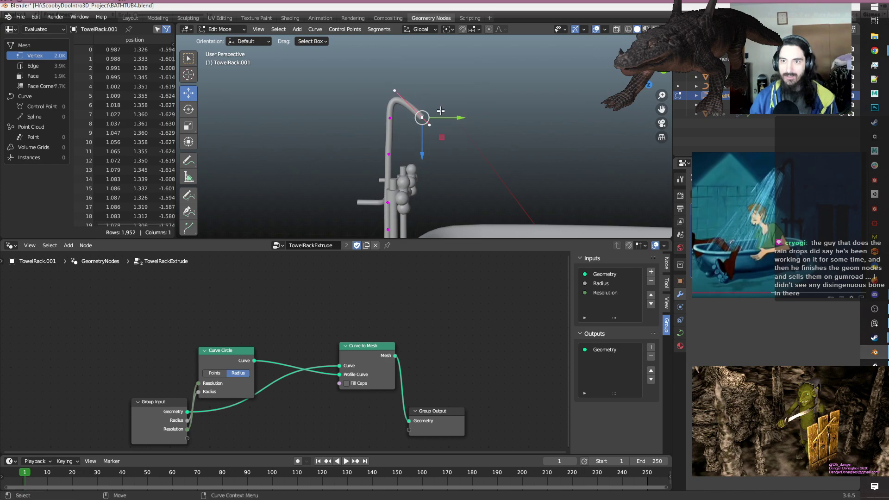
left_click_drag(456, 117, 473, 115)
Select the points of the curved top and raise them together about -1.83 m along Z to lengthen the upright.
middle_click_drag(473, 115, 341, 184)
scroll(341, 184, "down", 3)
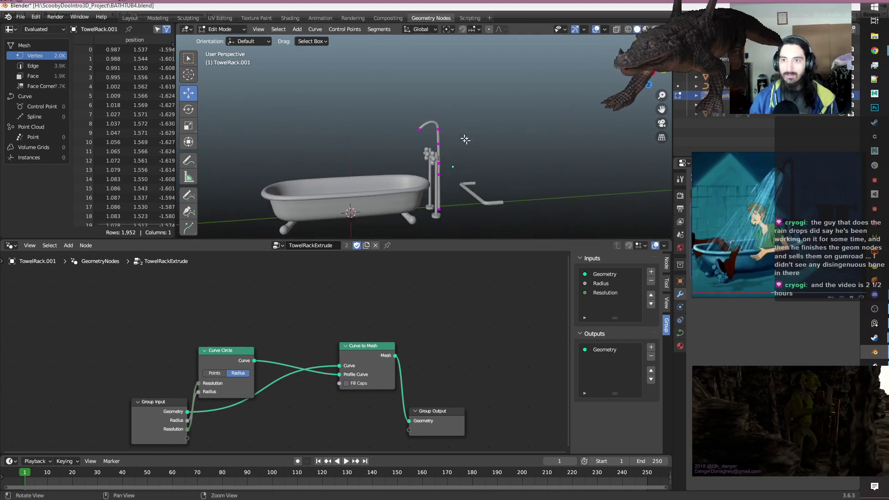
scroll(442, 142, "up", 5)
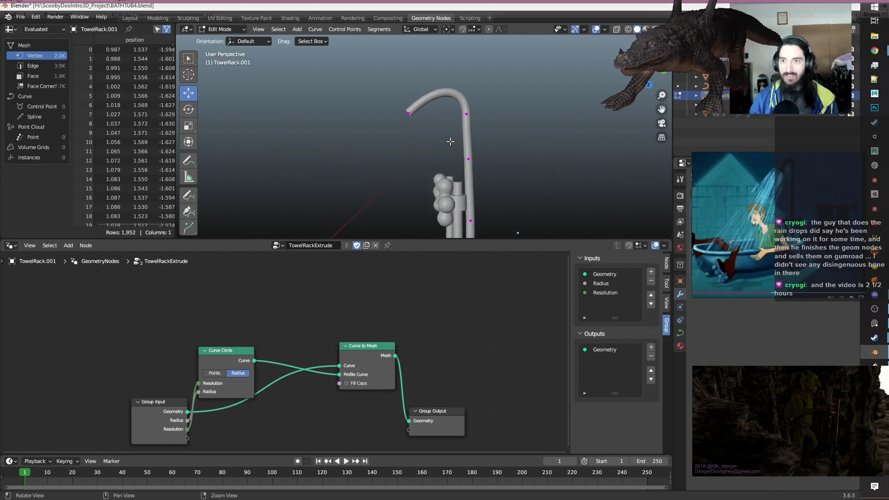
right_click_drag(450, 141, 435, 140, "alt")
middle_click_drag(435, 140, 397, 175, "alt")
left_click_drag(329, 88, 583, 158)
right_click_drag(583, 162, 504, 127, "alt")
left_click_drag(504, 126, 520, 152, "alt")
left_click_drag(456, 171, 448, 102)
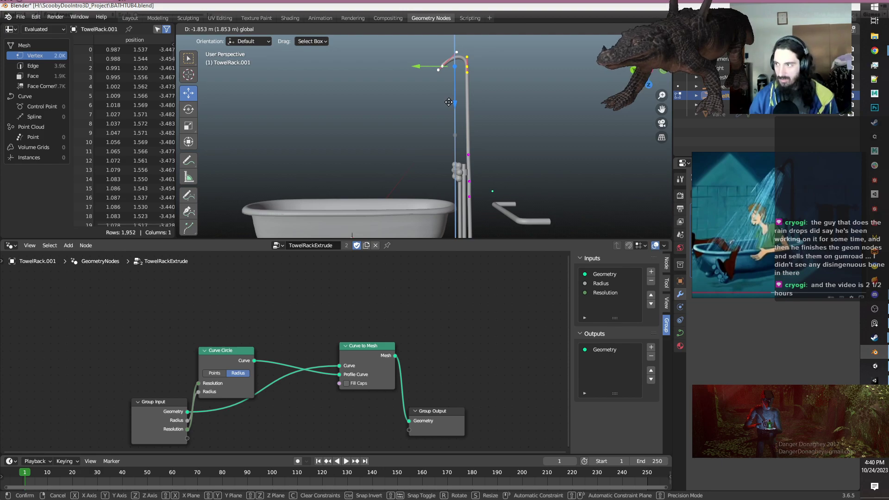
left_click_drag(448, 103, 449, 103)
Return to Object Mode and shift the whole shower pipe about -0.088 m along X behind the faucet.
middle_click_drag(435, 120, 530, 124)
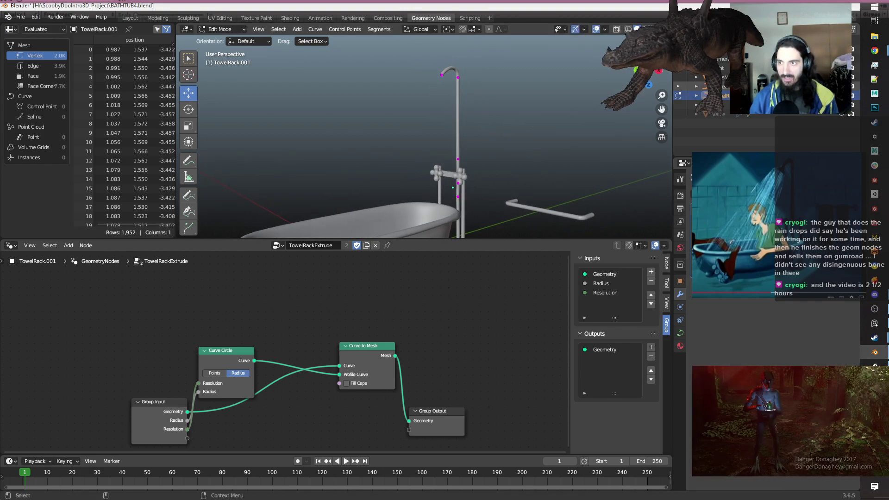
middle_click_drag(560, 171, 503, 222)
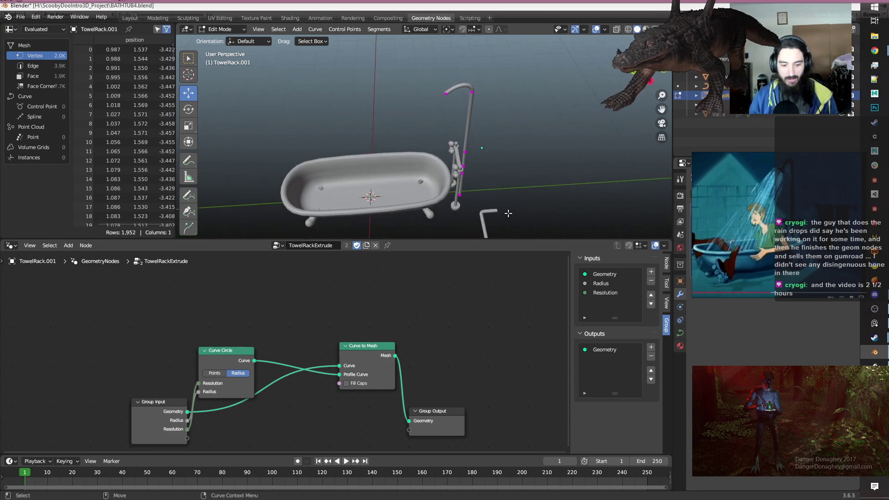
key("Tab")
left_click_drag(447, 152, 438, 149)
mouse_move(521, 179)
middle_mouse_down()
mouse_move(467, 143)
mouse_move(421, 133)
mouse_move(471, 179)
mouse_move(499, 134)
mouse_move(499, 168)
mouse_move(515, 176)
mouse_move(506, 175)
middle_mouse_up()
left_click_drag(449, 180, 455, 179)
middle_click_drag(454, 180, 514, 163)
right_click(521, 163)
middle_click_drag(521, 163, 525, 162)
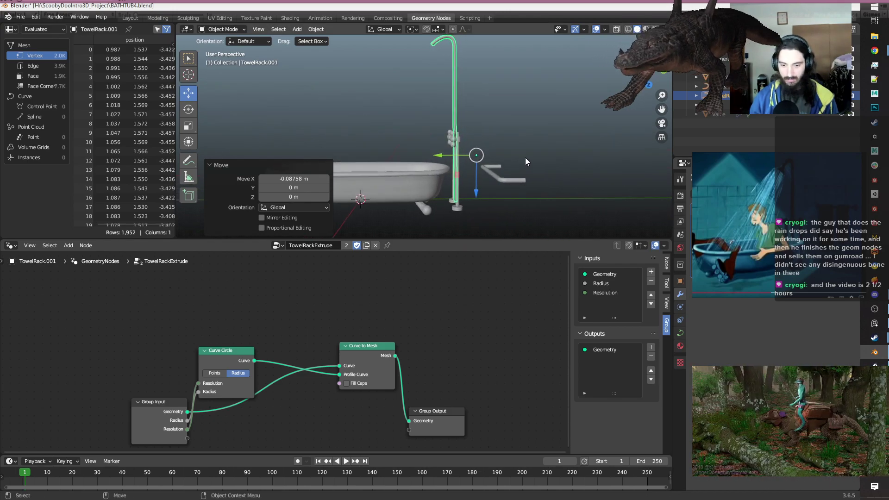
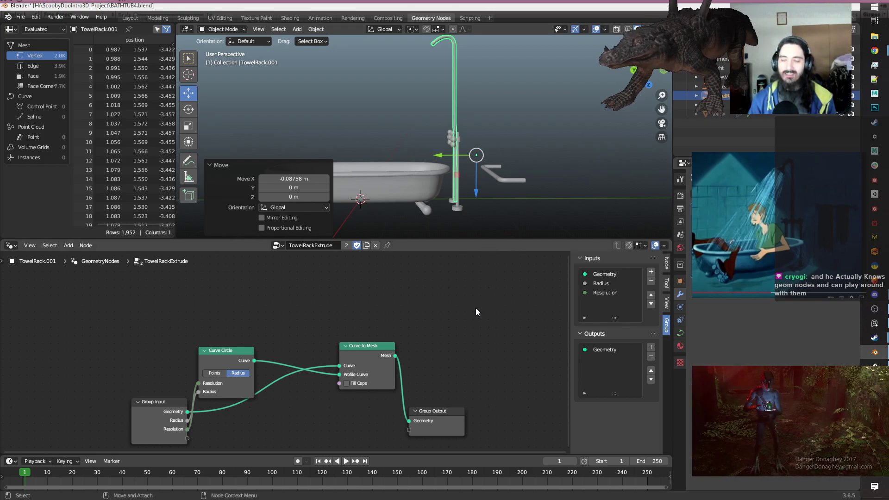
Nudge the shower pipe slightly along X to center it between the faucet uprights, and save the file.
left_click(395, 309)
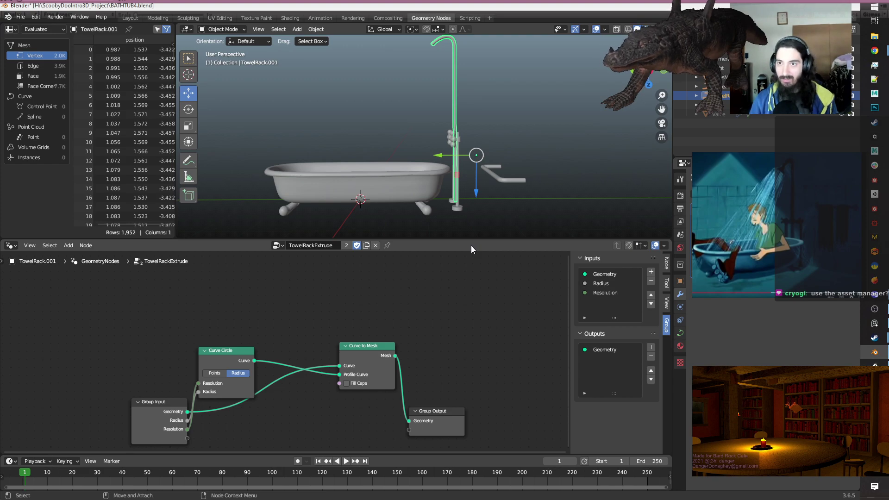
middle_click_drag(424, 184, 465, 186)
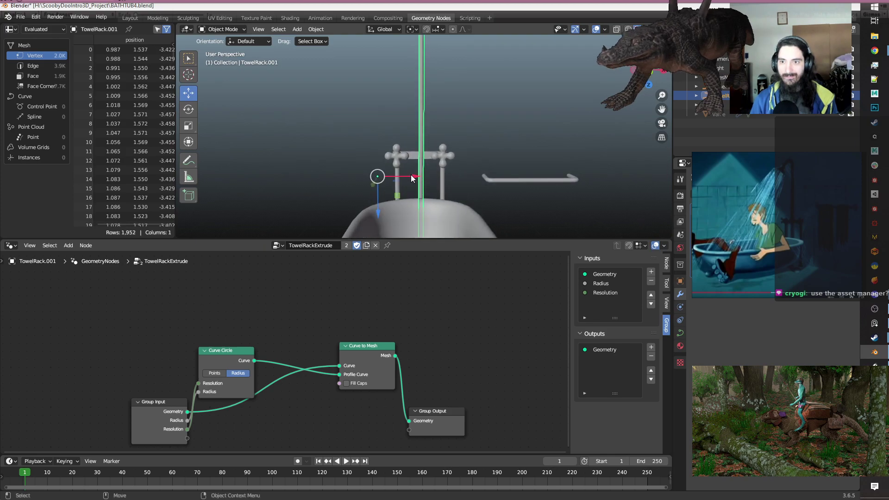
left_click_drag(410, 174, 407, 175)
scroll(530, 160, "down", 5)
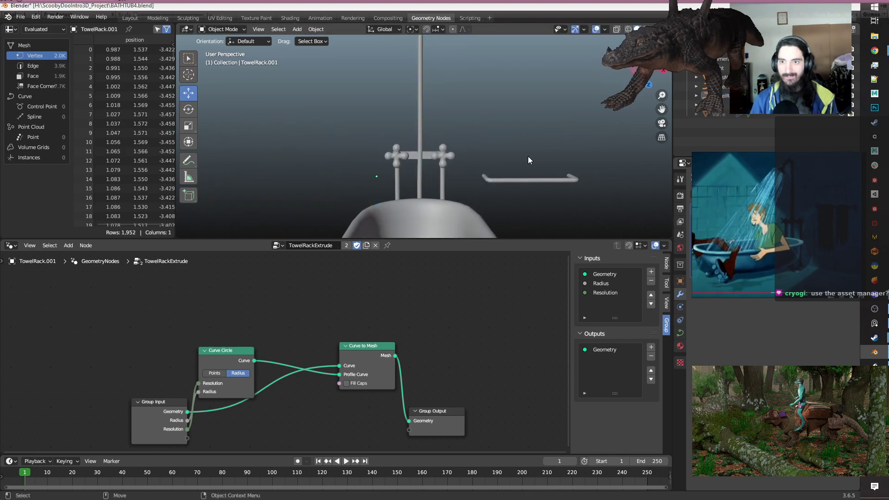
middle_click_drag(527, 159, 512, 134)
scroll(509, 144, "up", 5)
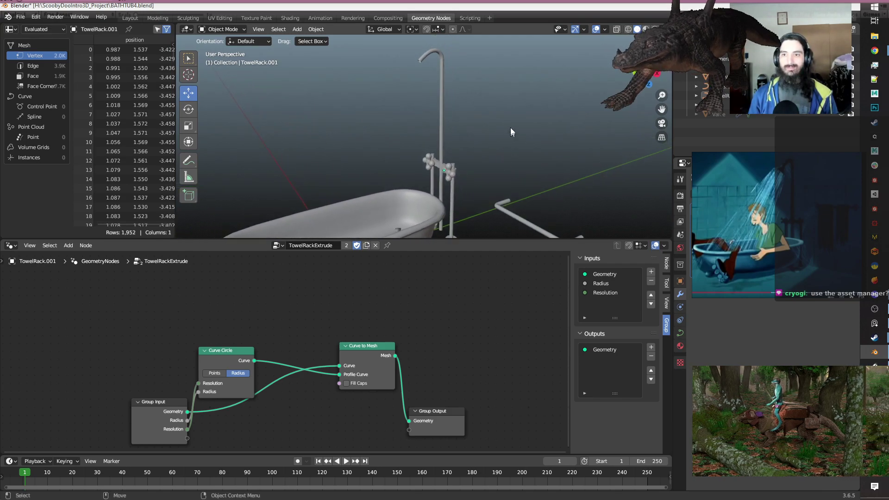
key("ctrl+s")
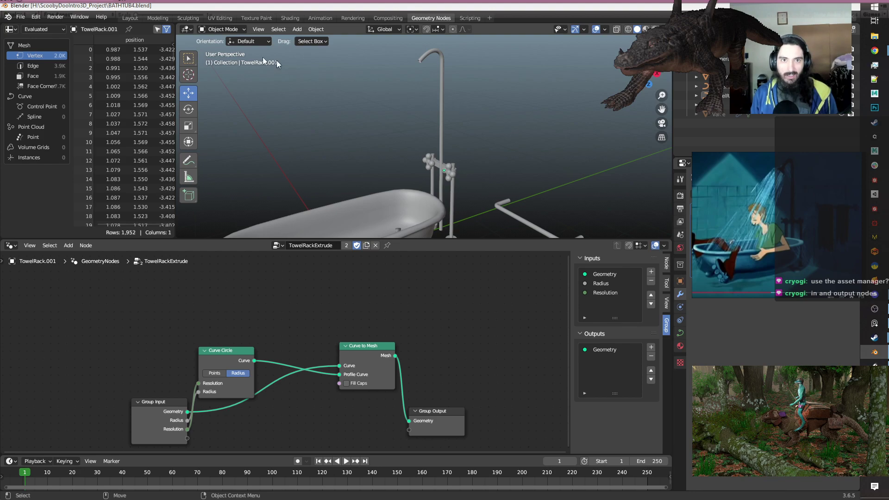
Change the spreadsheet area to the Asset Browser, and enlarge it in width and height.
left_click(16, 31)
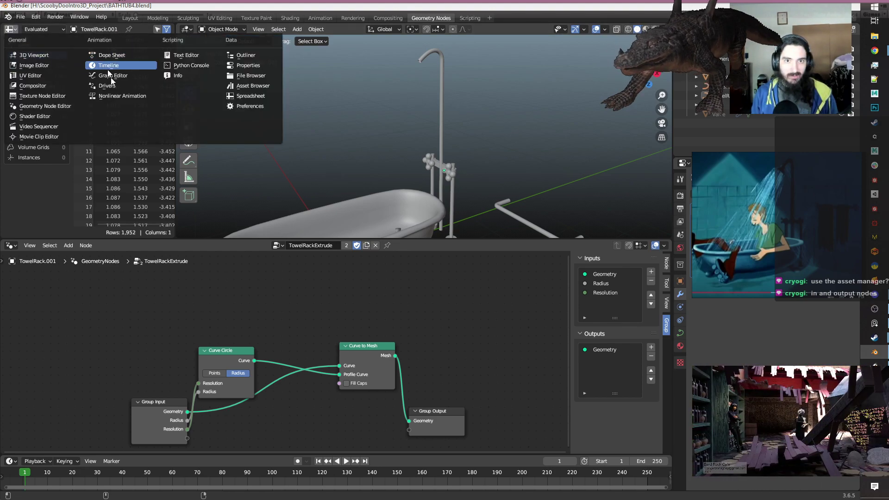
left_click(11, 29)
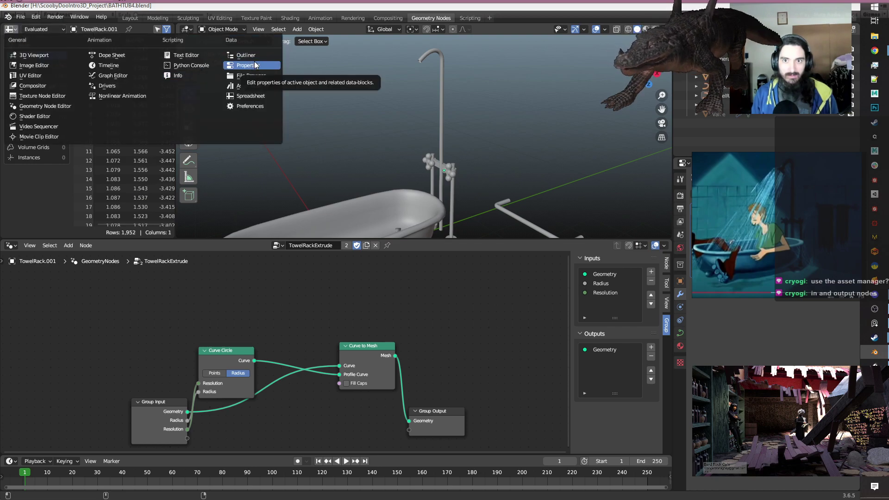
left_click(242, 83)
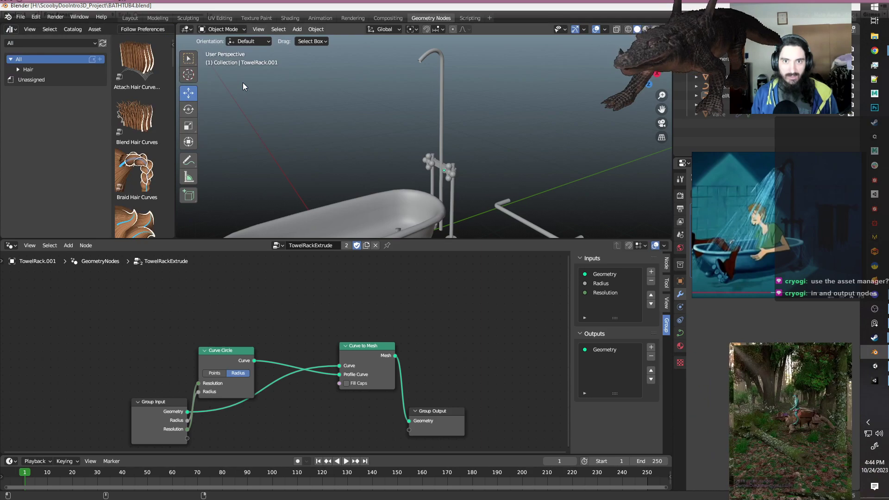
left_click_drag(180, 86, 264, 91)
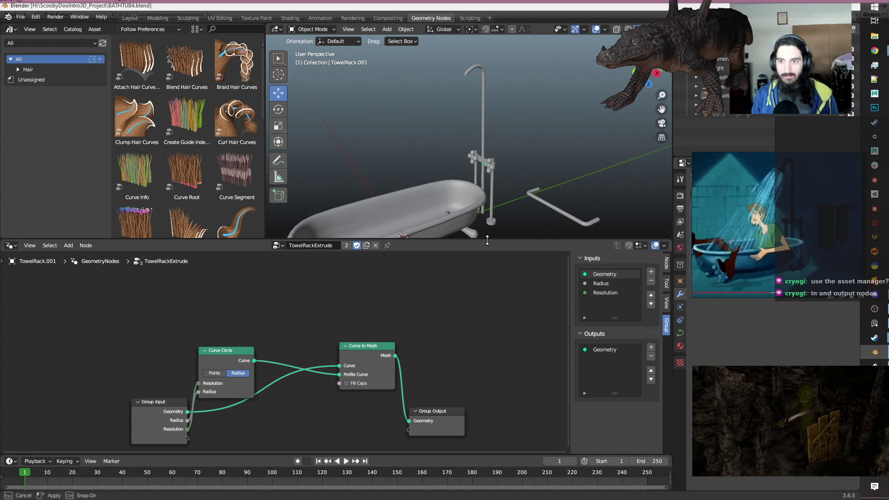
left_click_drag(491, 241, 491, 340)
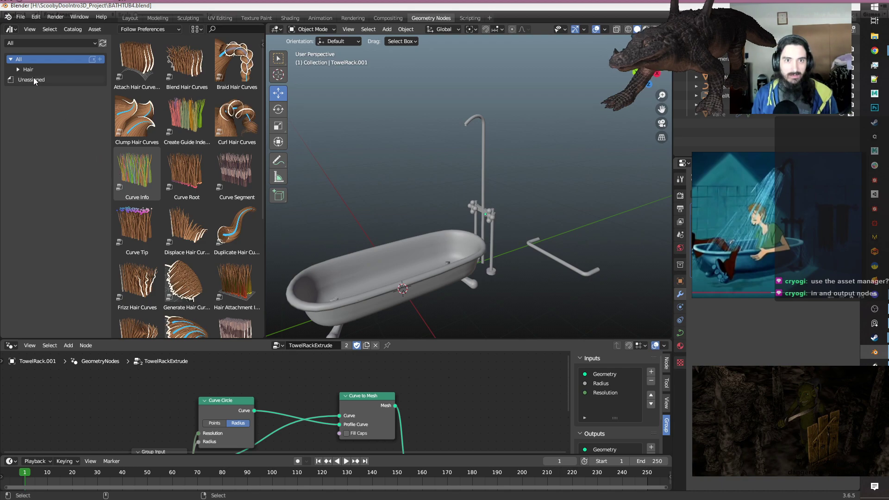
Expand the Hair catalog in the Asset Browser and widen the catalog list.
left_click(29, 70)
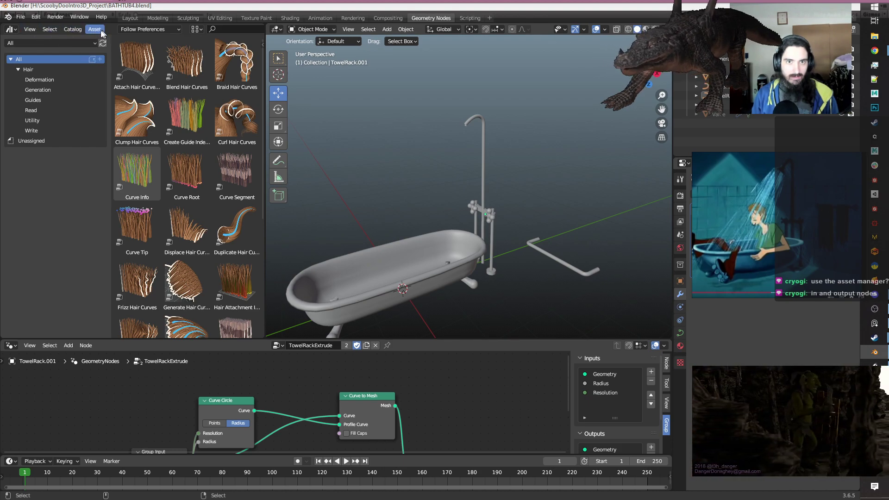
left_click(72, 29)
mouse_move(57, 31)
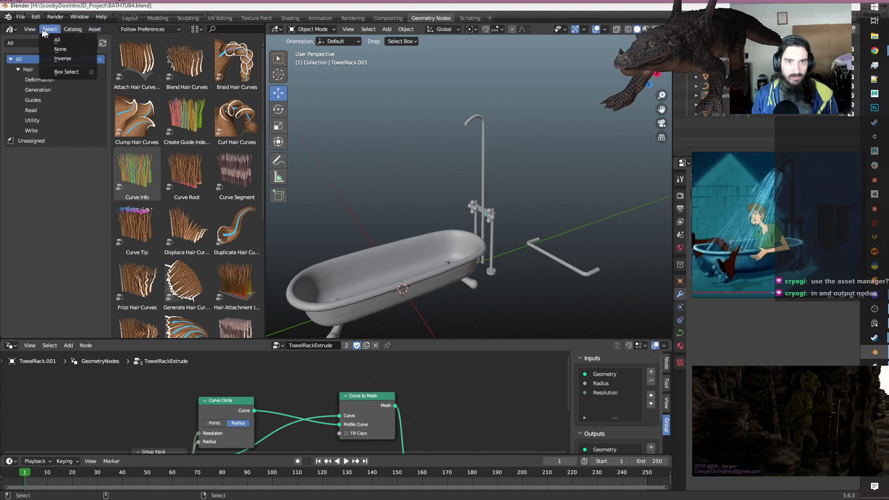
mouse_move(31, 31)
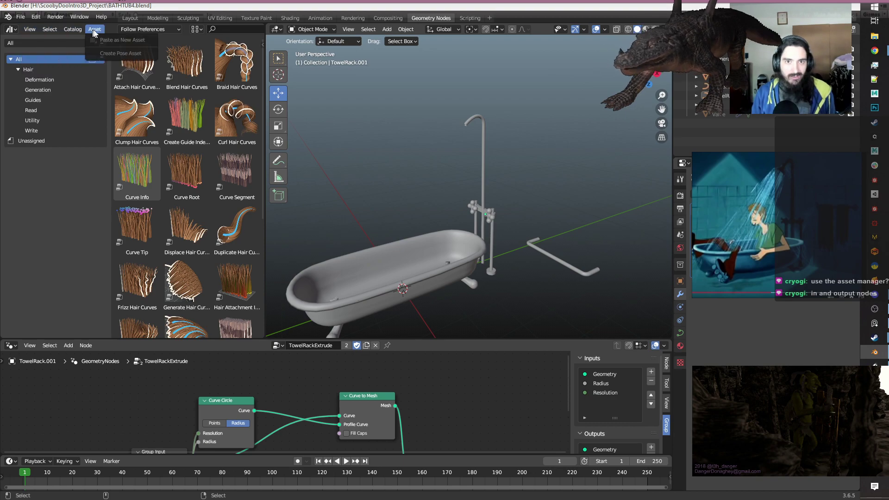
left_click_drag(112, 68, 151, 105)
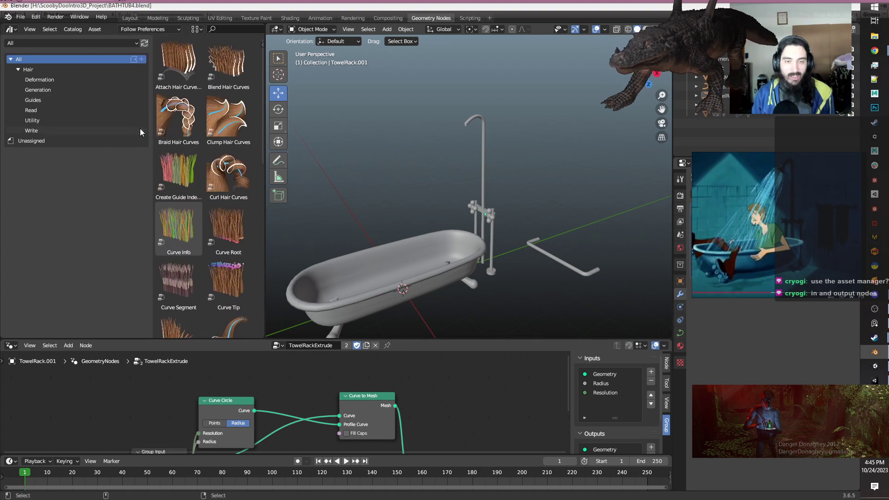
Select all assets shown in the Asset Browser.
left_click(99, 31)
mouse_move(80, 31)
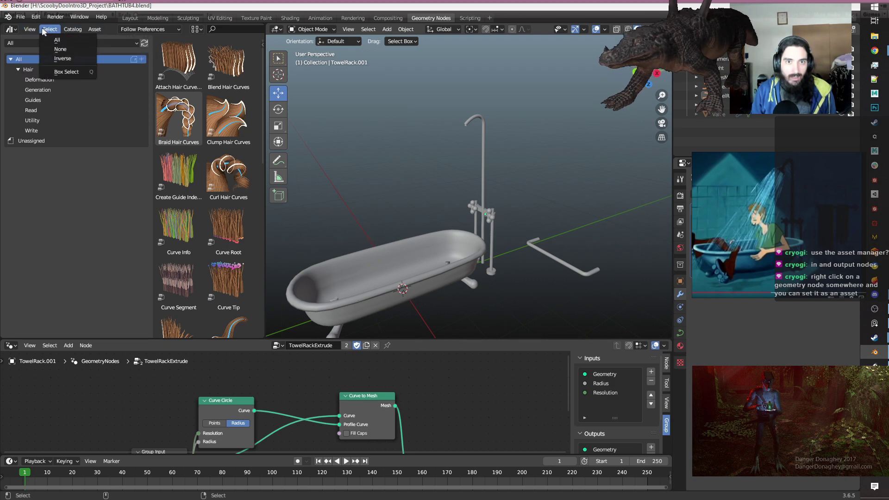
mouse_move(31, 30)
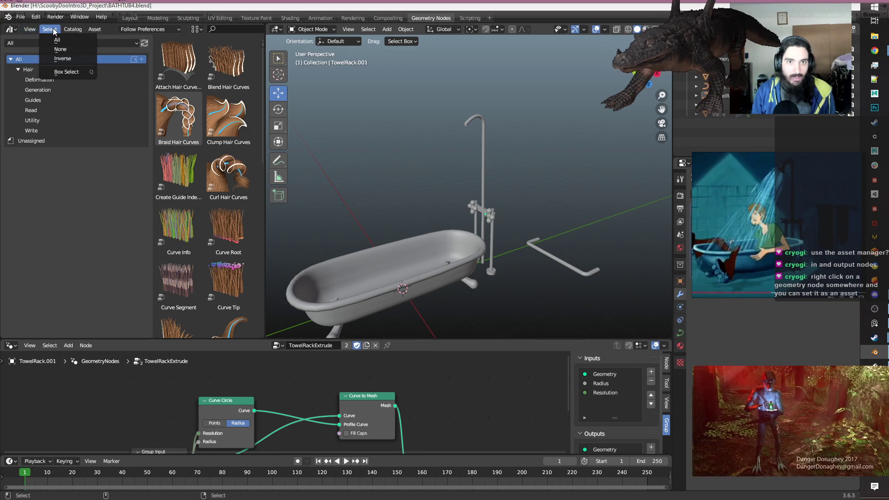
left_click(72, 44)
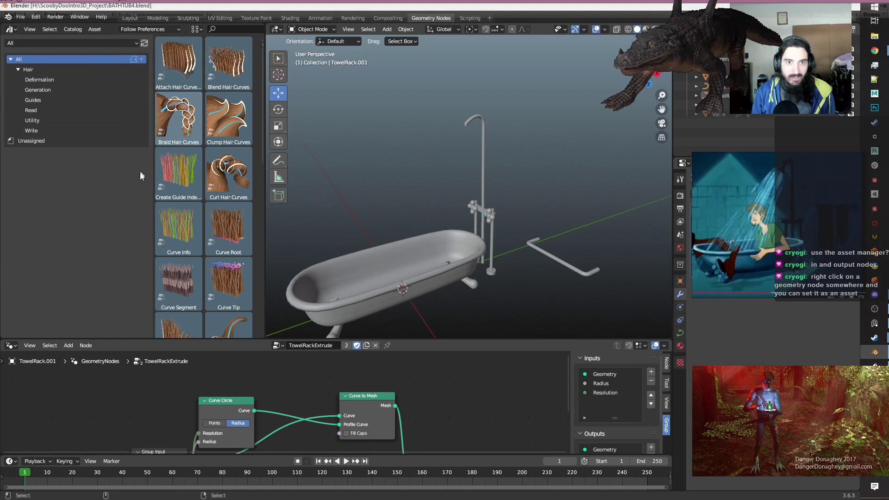
Deselect all assets in the Asset Browser, select Clump Hair Curves, and clear the selection again.
left_click(49, 29)
left_click(59, 49)
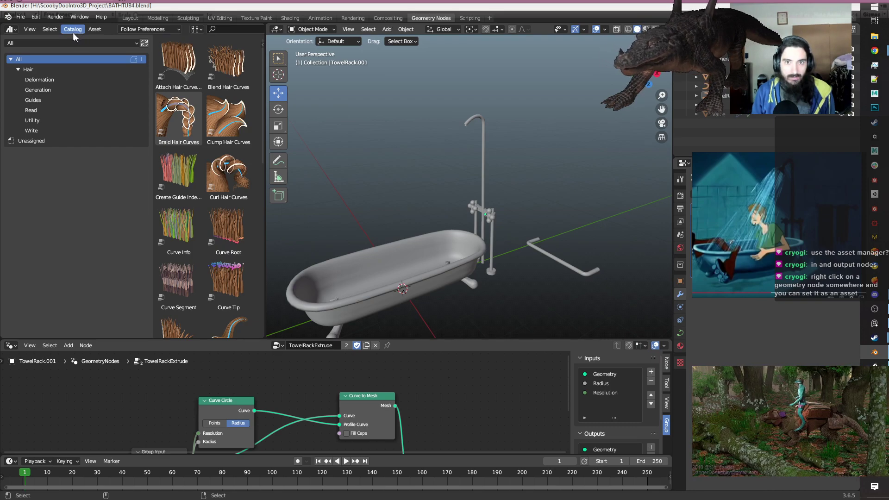
left_click(226, 118)
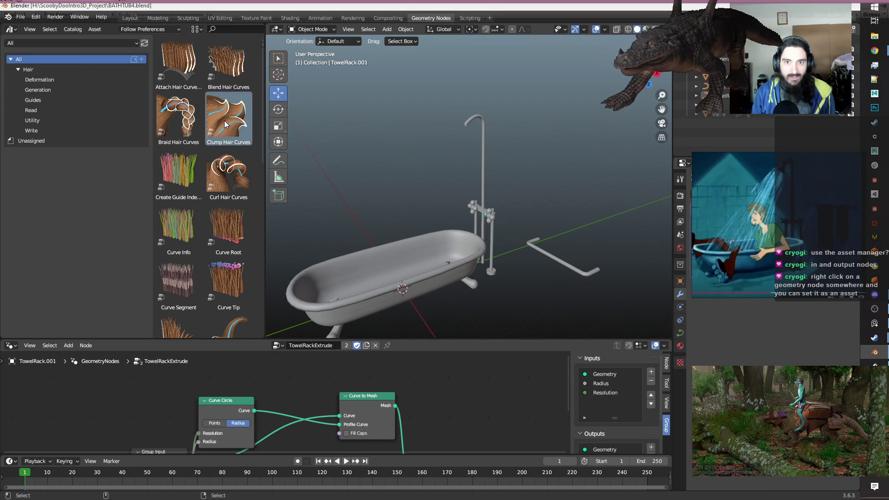
left_click(50, 29)
left_click(59, 50)
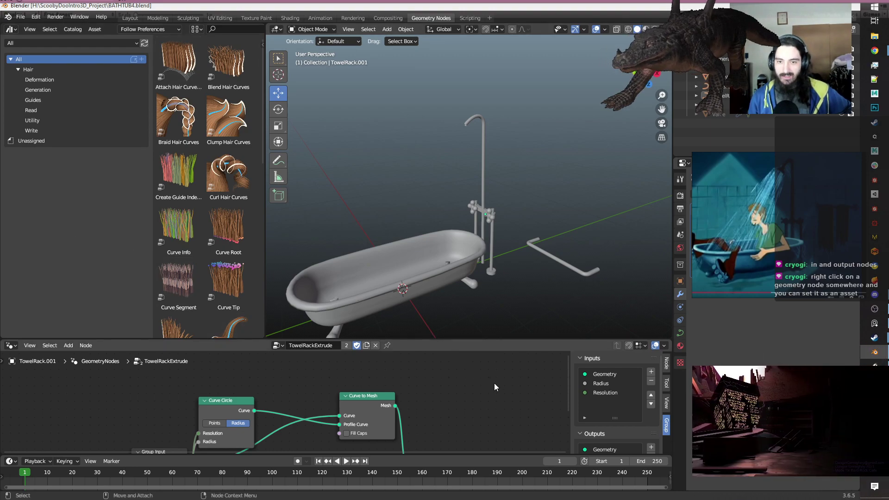
Look through the node editor's context options and addable node categories for a way to mark TowelRackExtrude as an asset.
right_click(407, 382)
mouse_move(407, 382)
mouse_move(463, 383)
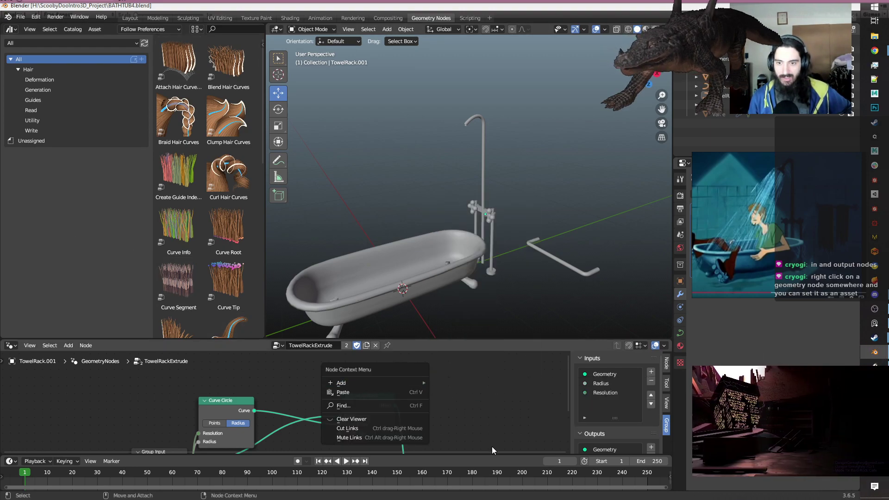
scroll(402, 421, "down", 1)
scroll(402, 421, "down", 1)
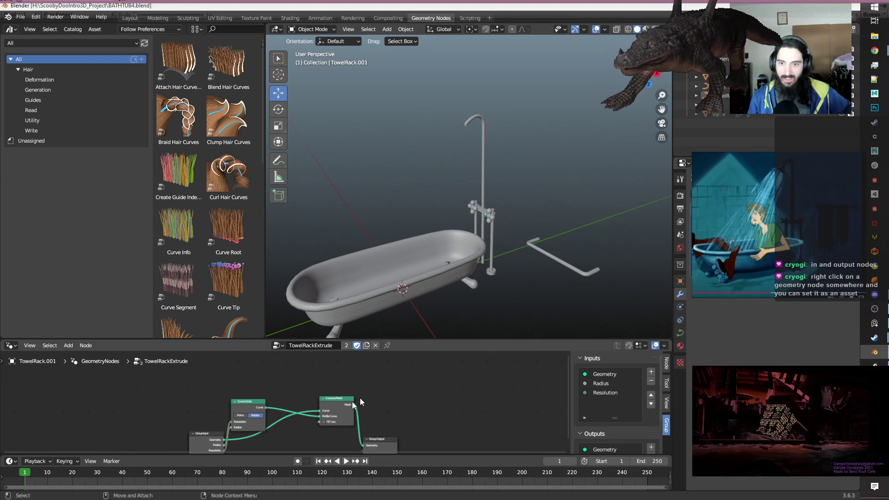
right_click(376, 373)
mouse_move(376, 373)
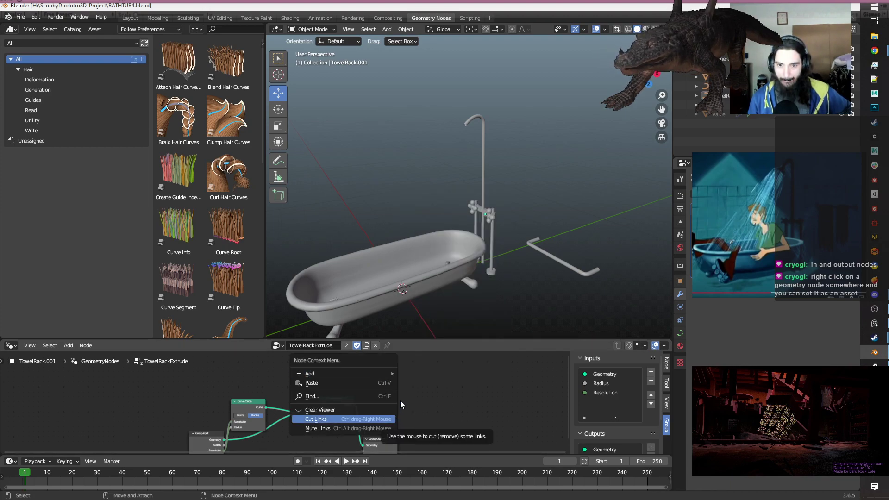
mouse_move(347, 373)
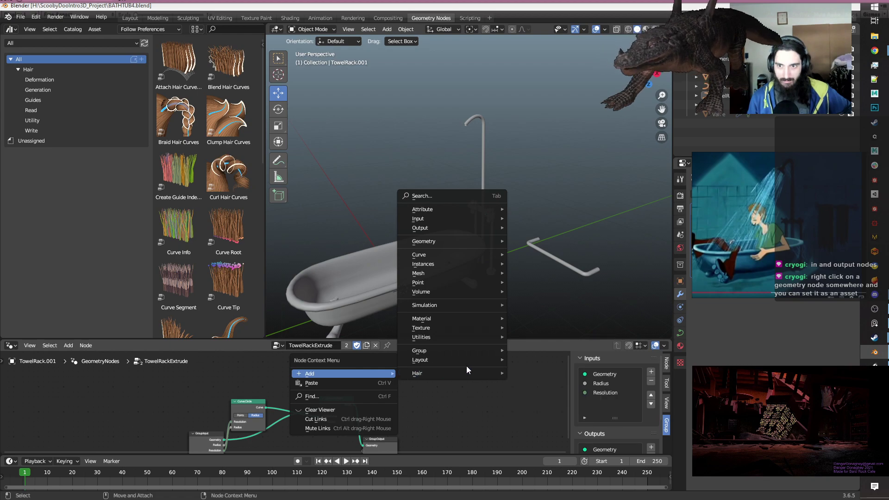
mouse_move(450, 218)
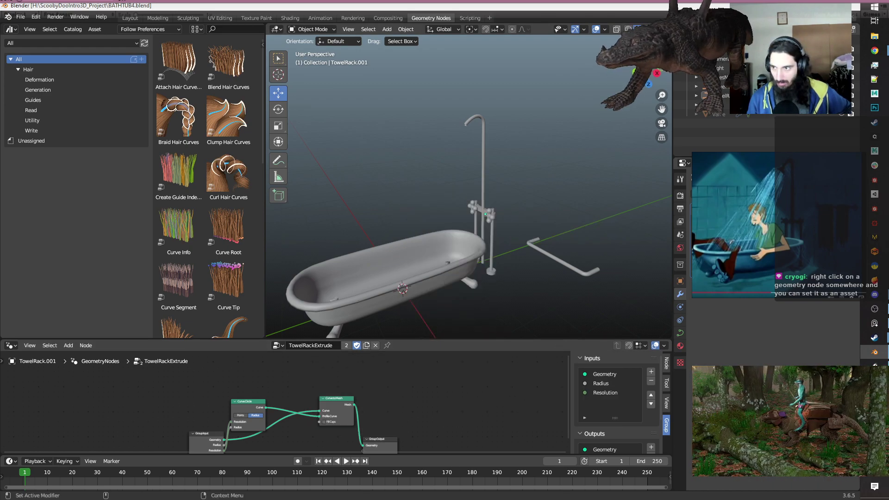
Check the context options in the Properties editor for TowelRack.001 for a way to mark its geometry nodes as an asset.
right_click(702, 232)
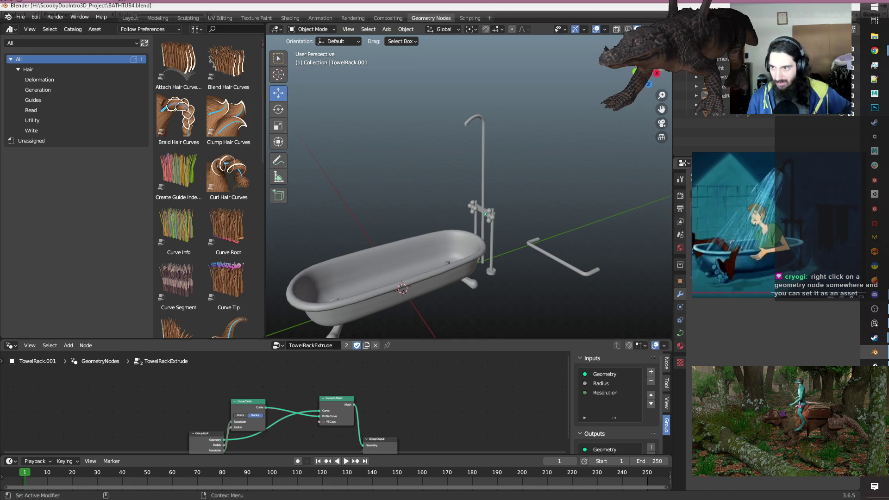
right_click(722, 266)
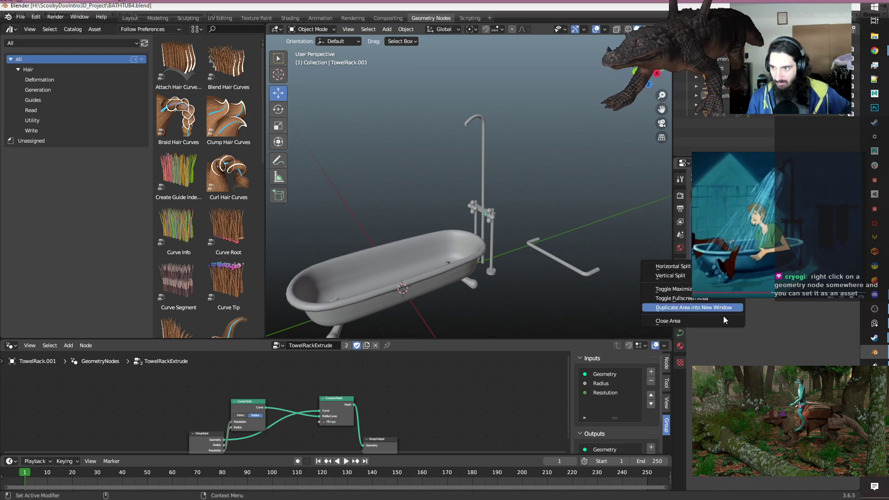
right_click(702, 232)
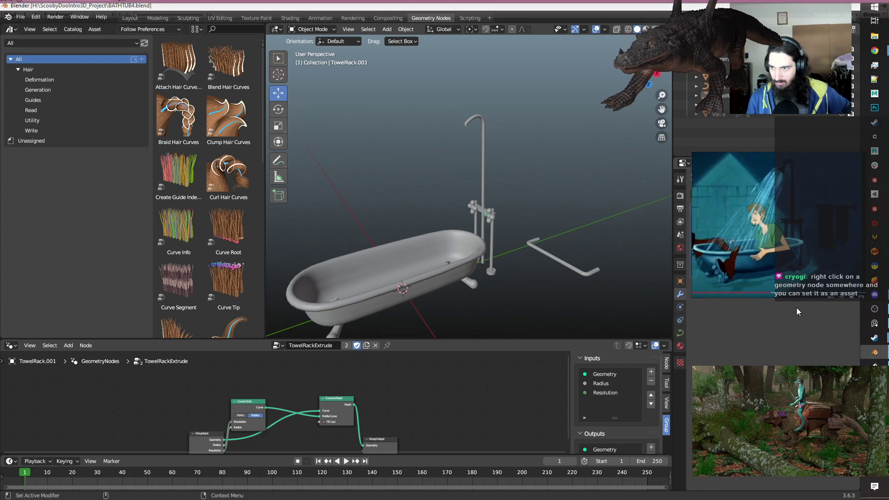
right_click(702, 233)
right_click(673, 266)
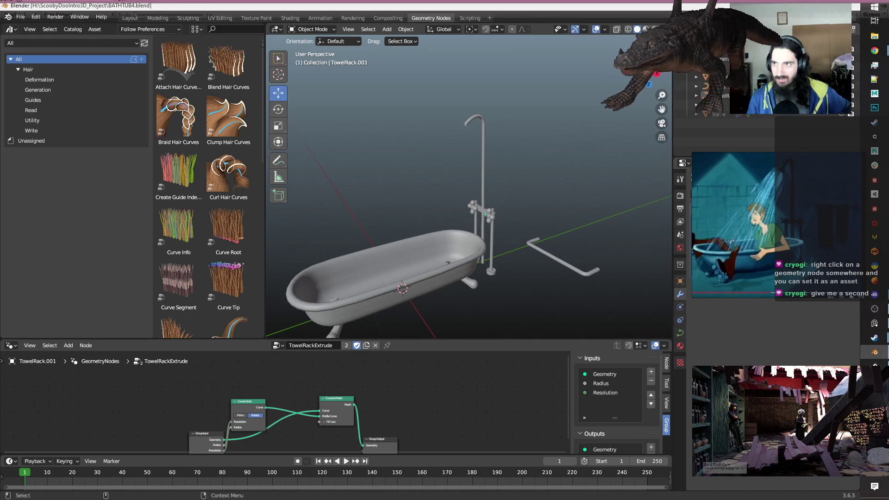
Restore the maximized window to a smaller size and adjust its side edges to fit the Outliner and modifier settings in view.
left_click(827, 6)
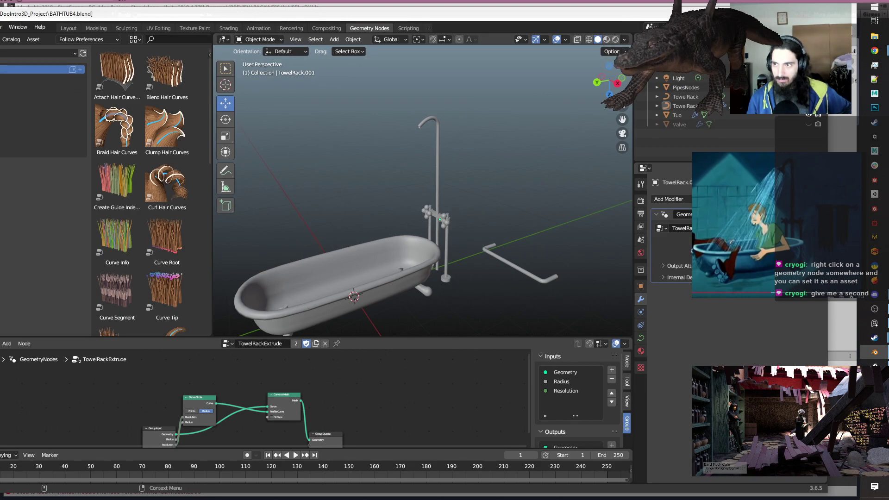
left_click_drag(829, 183, 686, 184)
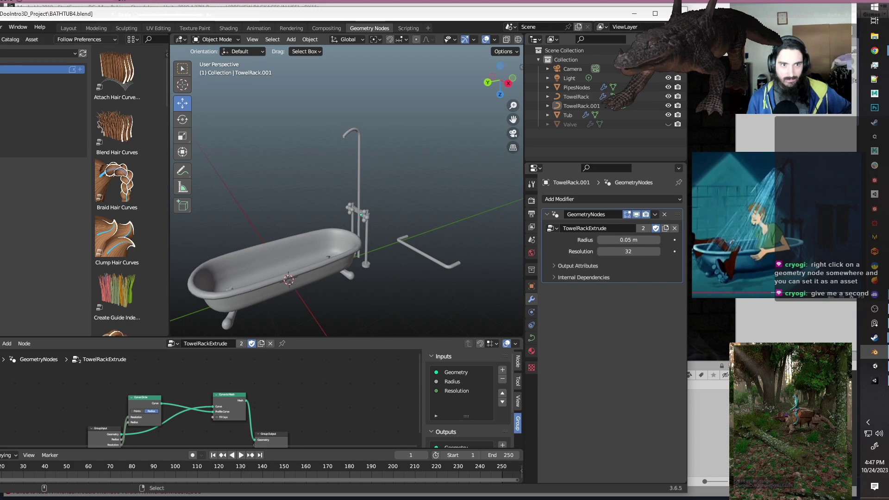
left_click_drag(0, 214, 4, 216)
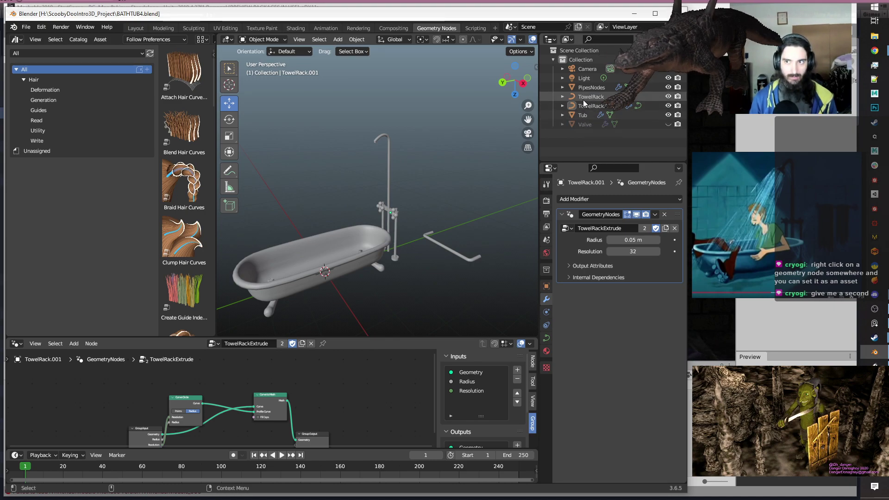
Inspect the context options of the bounding-box group node in the PipesNodes tree, and narrow the asset browser's catalog list.
left_click(592, 88)
middle_click_drag(344, 374, 278, 408)
scroll(200, 392, "up", 4)
scroll(199, 392, "up", 5)
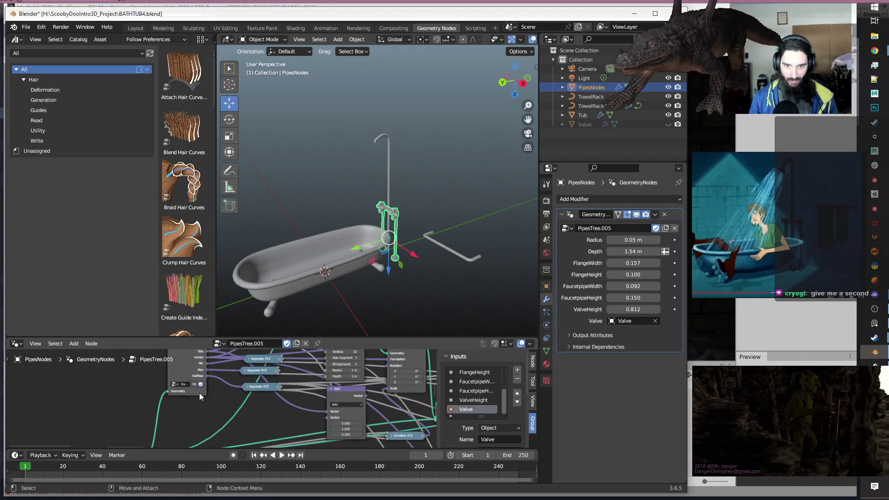
middle_click_drag(119, 397, 162, 416)
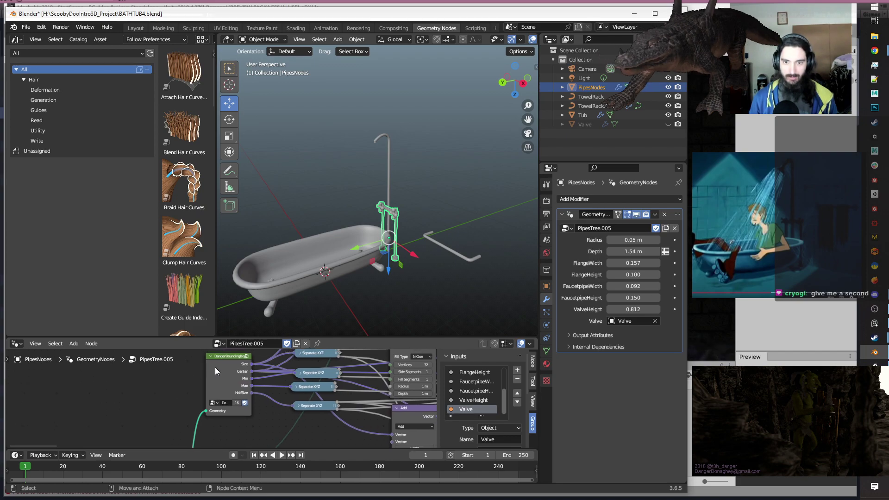
right_click(216, 369)
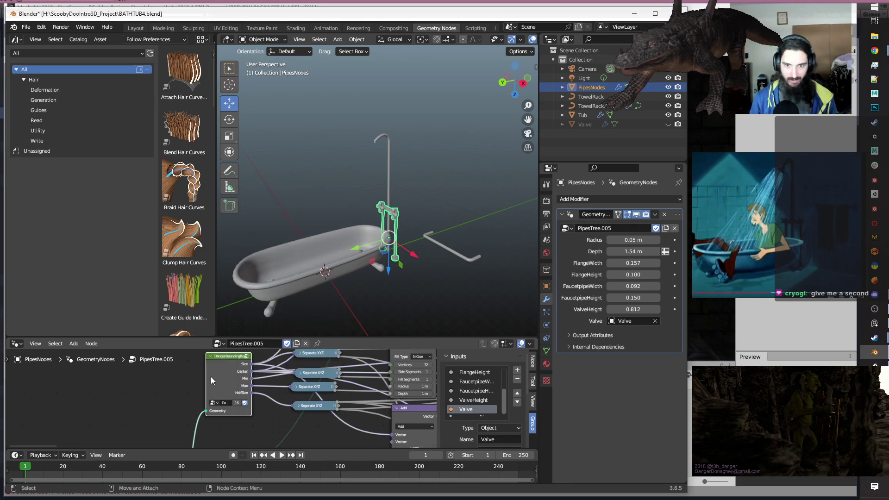
right_click(210, 376)
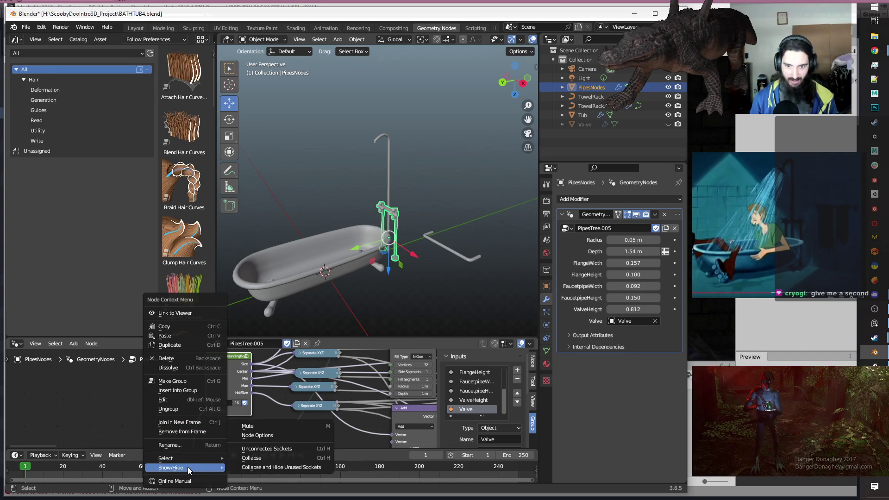
left_click(188, 313)
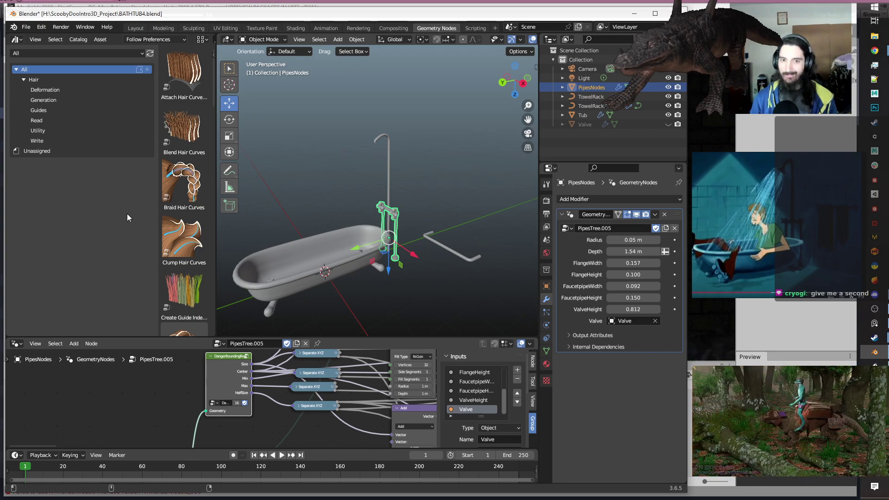
left_click_drag(157, 192, 119, 191)
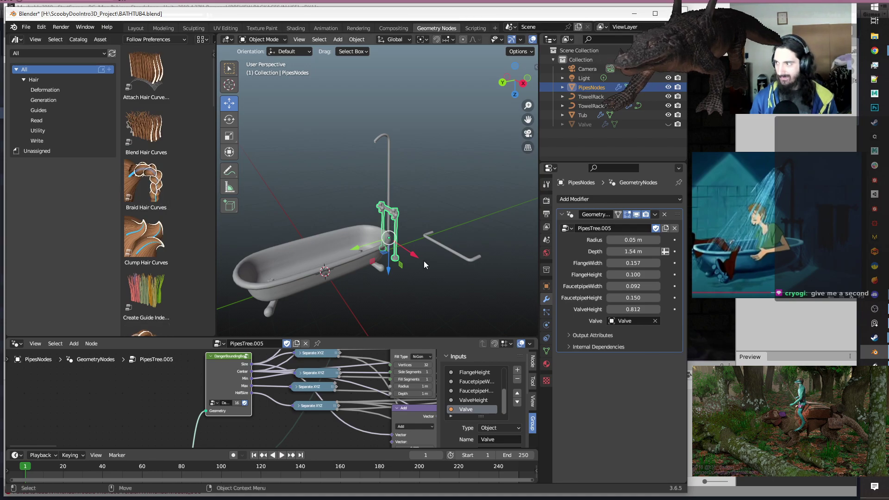
Raise the TowelRack object vertically to well above the tub's rim and deselect it.
middle_click_drag(457, 269, 447, 243)
left_click(445, 237)
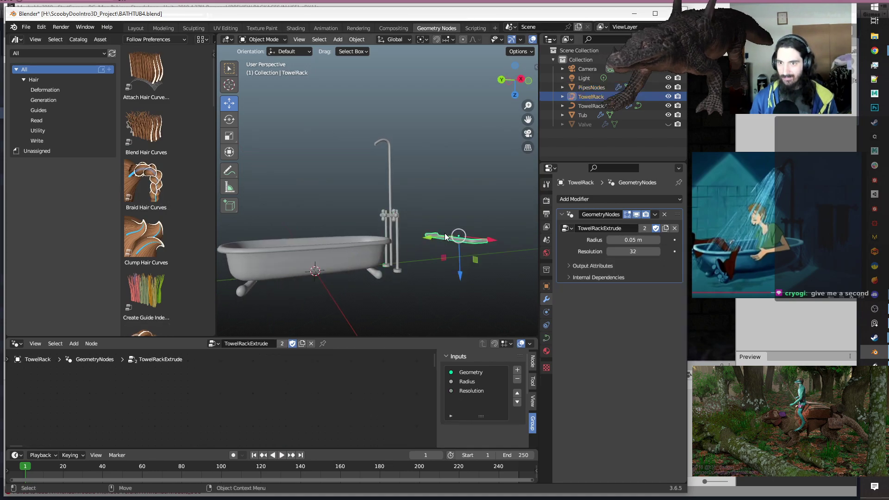
left_click_drag(463, 273, 452, 216)
middle_click_drag(395, 223, 416, 241)
left_click(464, 265)
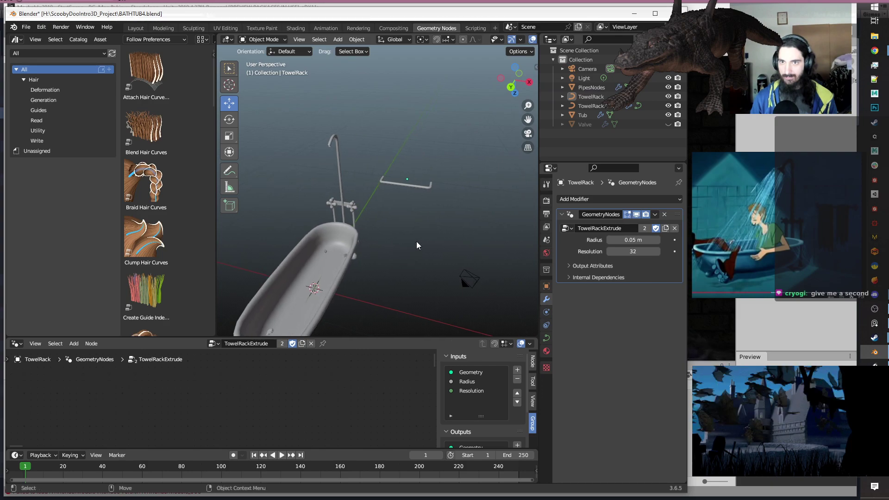
Add a 2 m mesh plane at the world origin with an X rotation of 90°.
left_click(338, 39)
mouse_move(366, 50)
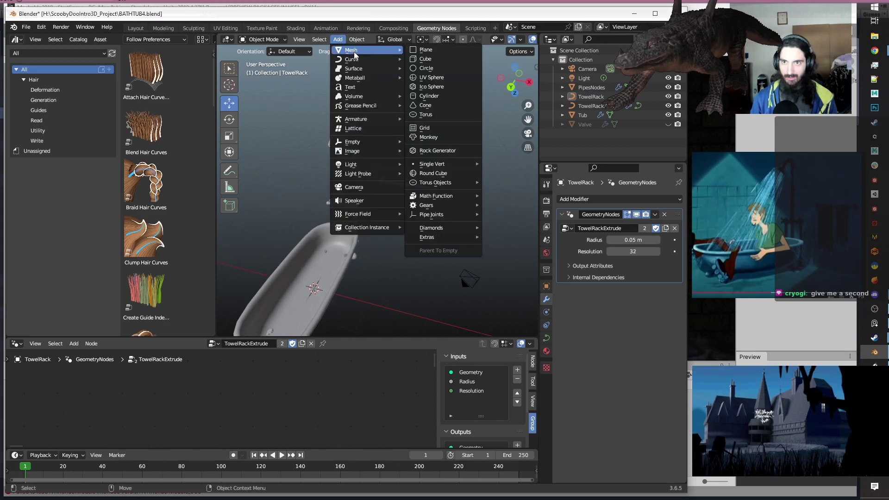
left_click(456, 50)
scroll(429, 203, "down", 3)
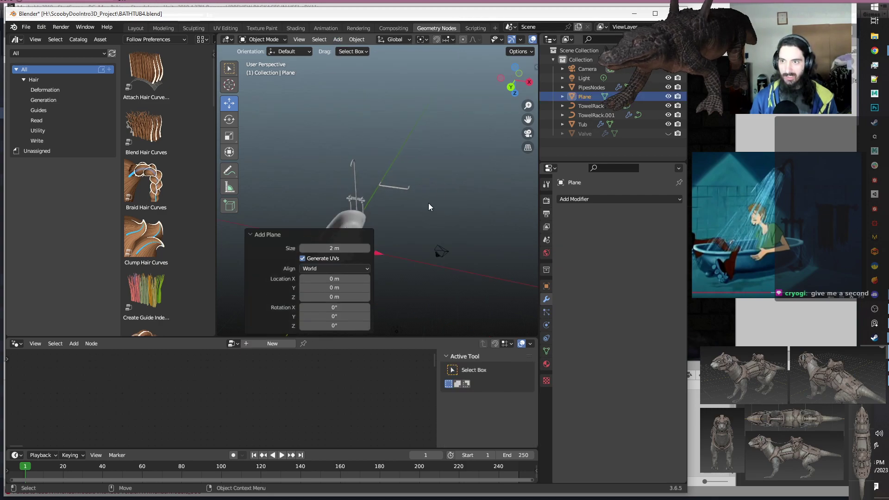
mouse_move(428, 203)
middle_mouse_down()
mouse_move(445, 235)
mouse_move(323, 207)
mouse_move(467, 180)
mouse_move(427, 187)
mouse_move(420, 179)
mouse_move(424, 188)
middle_mouse_up()
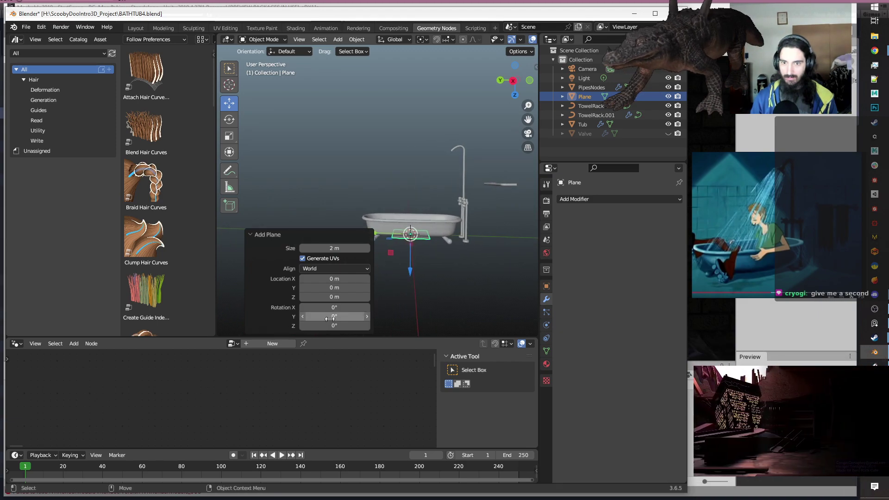
left_click(319, 309)
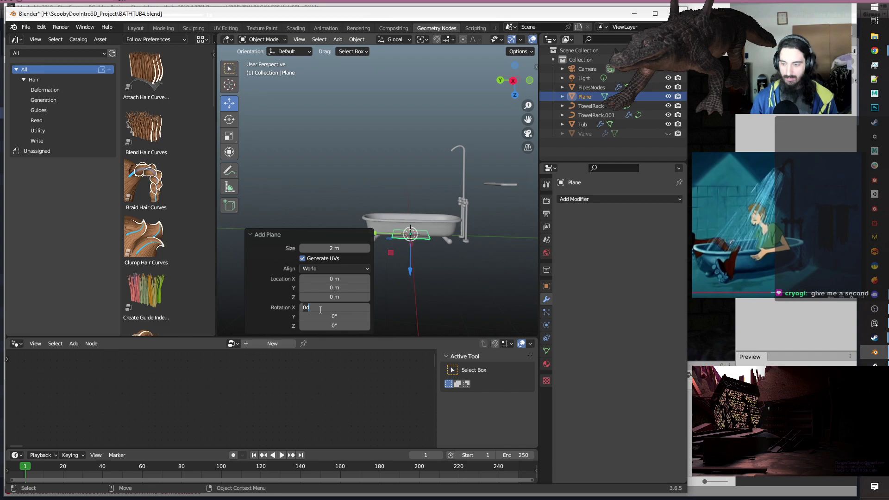
type("90")
key("Return")
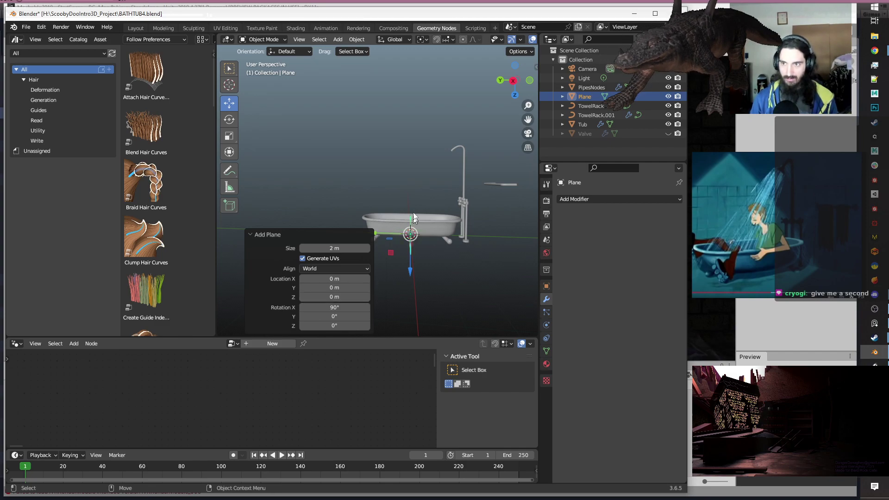
Apply the plane's rotation and place it behind the tub's faucets, with a vertical move of about -2.69 m along Z.
left_click(356, 39)
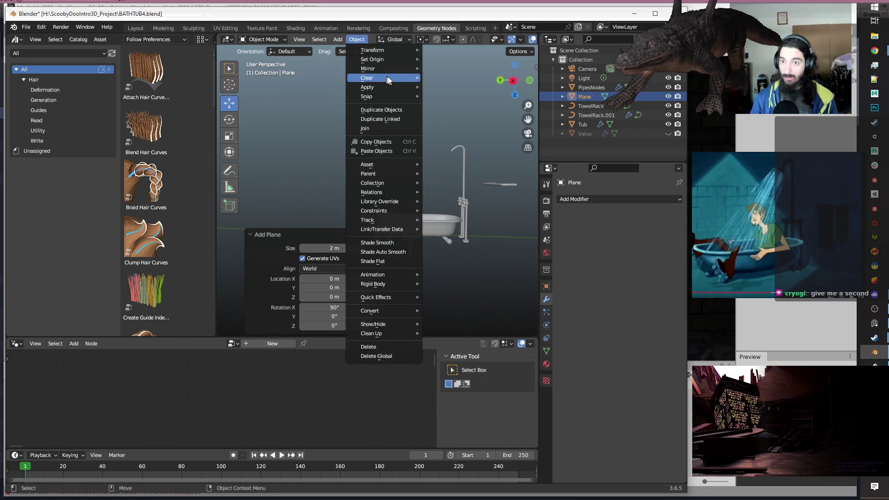
mouse_move(393, 94)
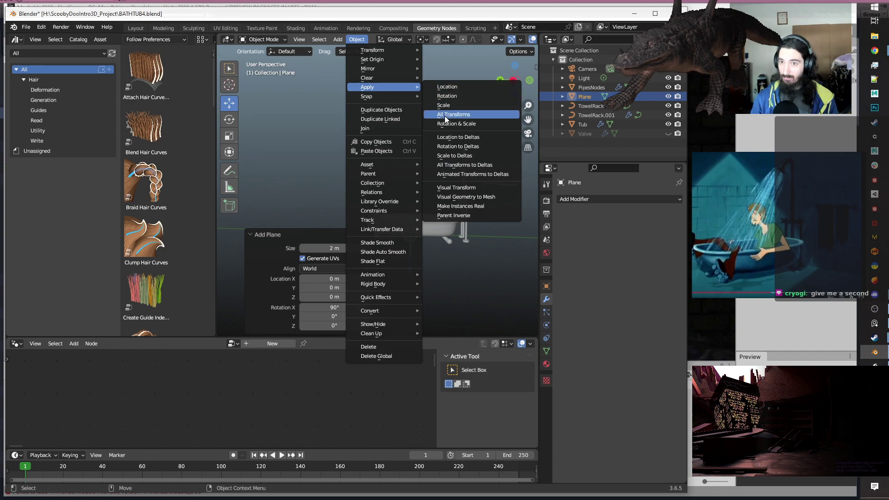
left_click(452, 99)
middle_click_drag(451, 103, 409, 224)
left_click_drag(320, 238, 419, 188)
middle_click_drag(419, 187, 401, 198)
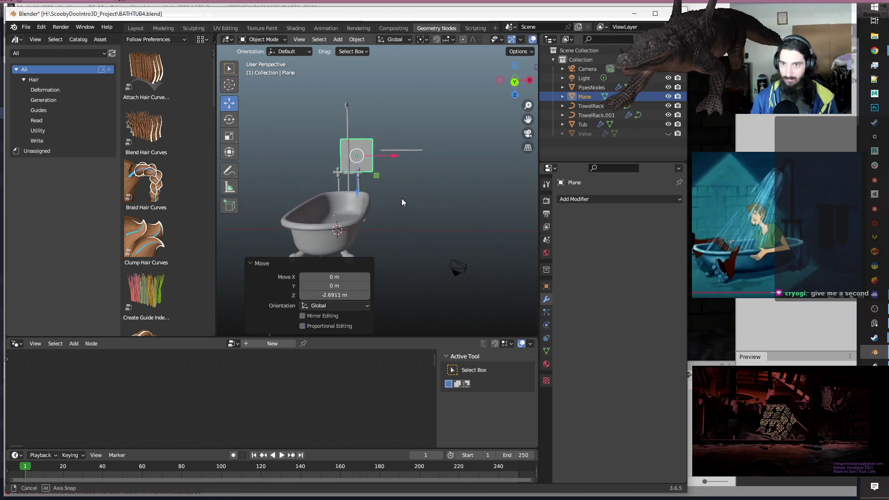
Try to stretch the plane downward with the Scale Cage tool, and undo the change.
key("shift+space")
key("s")
key("shift+space")
key("s")
left_click_drag(355, 170, 360, 225)
key("ctrl+z")
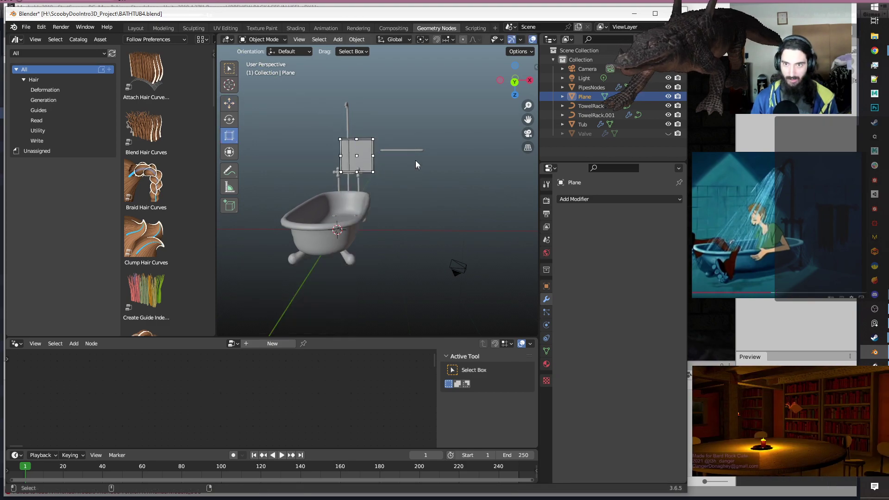
In edit mode, enlarge the plane into a wall behind the towel rack, moving its outer side edge about 4.59 m along X.
key("Tab")
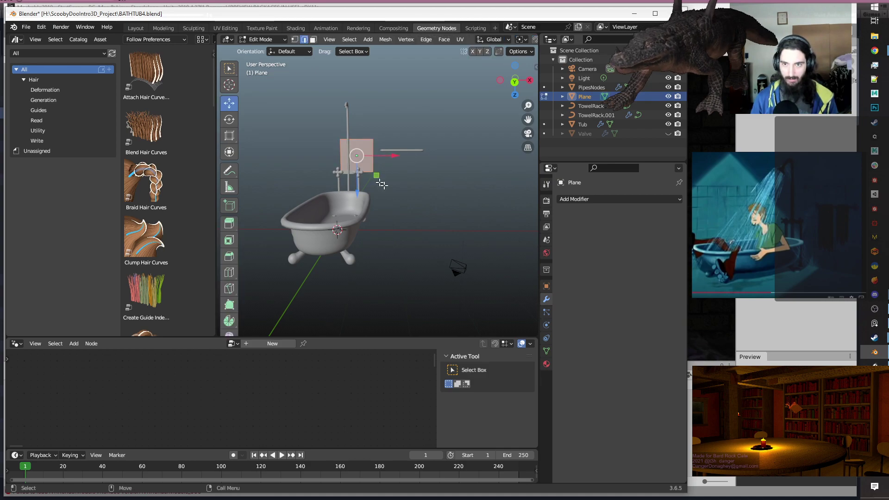
middle_click_drag(372, 174, 432, 219)
left_click_drag(436, 209, 438, 239)
middle_click_drag(445, 172, 425, 173, "shift")
left_click_drag(398, 159, 476, 160)
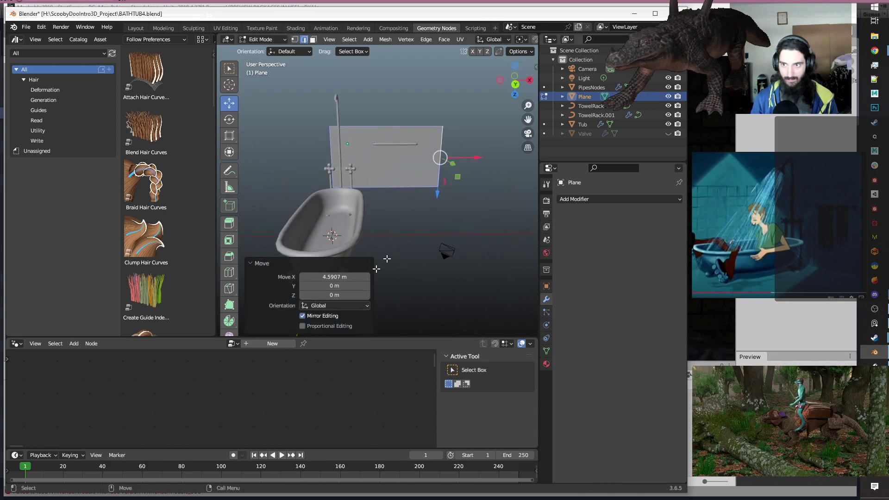
Create a new geometry node tree on the plane, bring its nodes into view, and save the file.
left_click(257, 345)
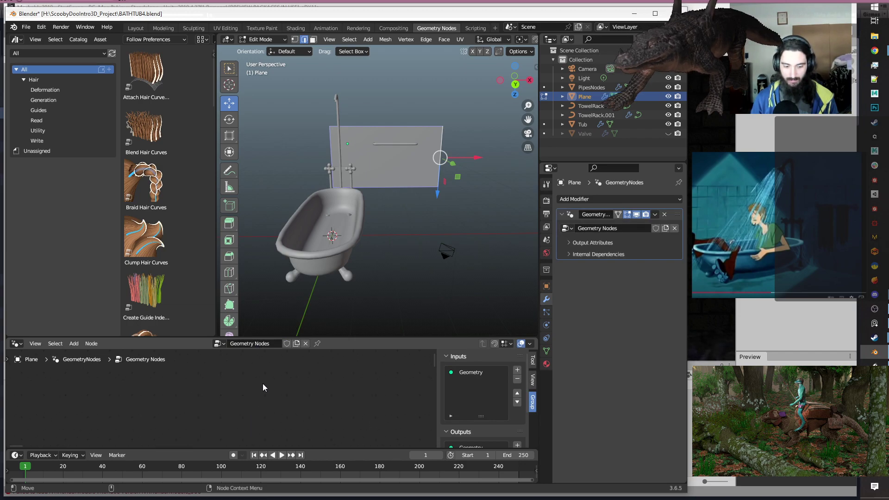
key("Home")
scroll(262, 382, "down", 2)
middle_click_drag(263, 382, 305, 423)
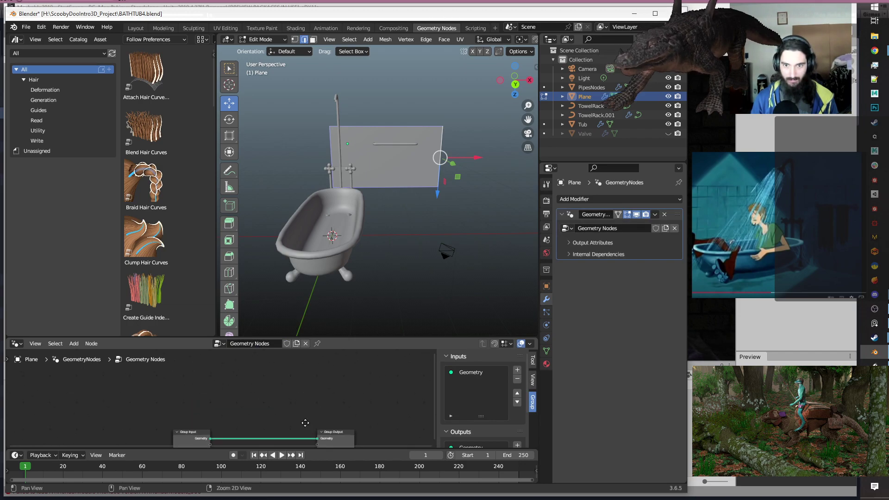
key("shift+a")
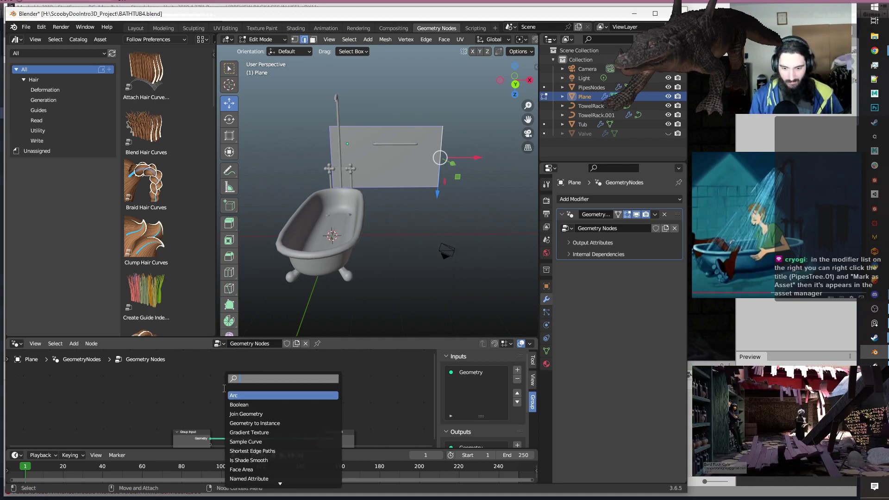
key("Escape")
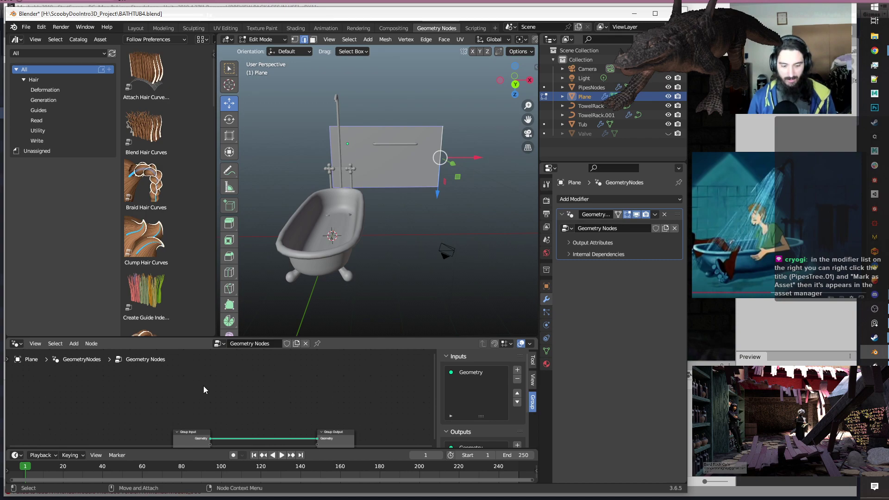
key("ctrl+s")
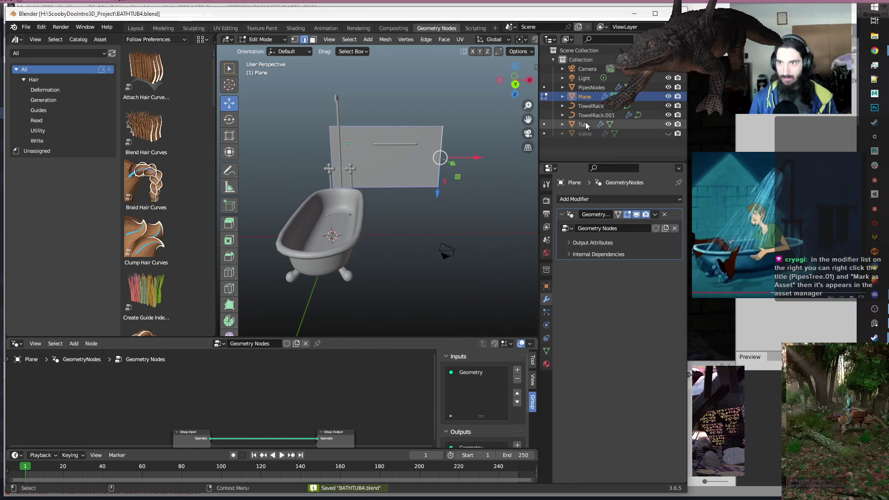
Leave edit mode, make PipesNodes the active object, and check the asset options of its PipesTree.005 node tree.
left_click(599, 88)
key("Tab")
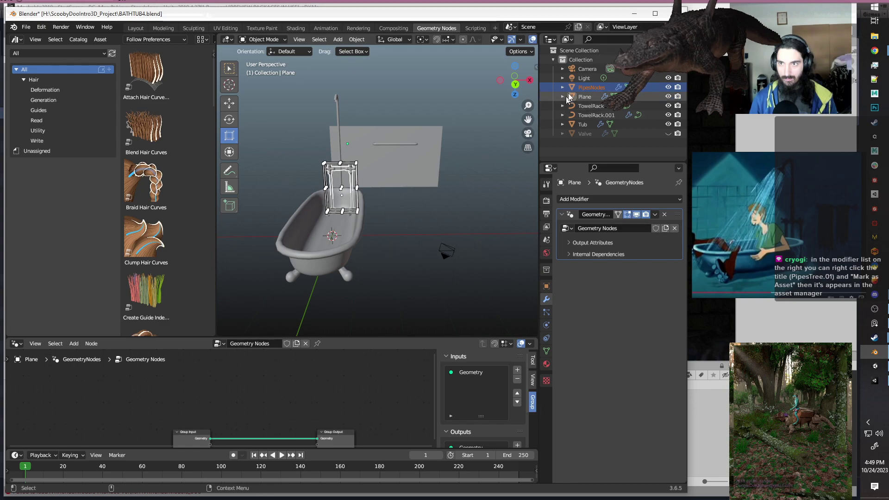
left_click(585, 87)
scroll(272, 432, "down", 5)
middle_click_drag(271, 432, 18, 389, "alt")
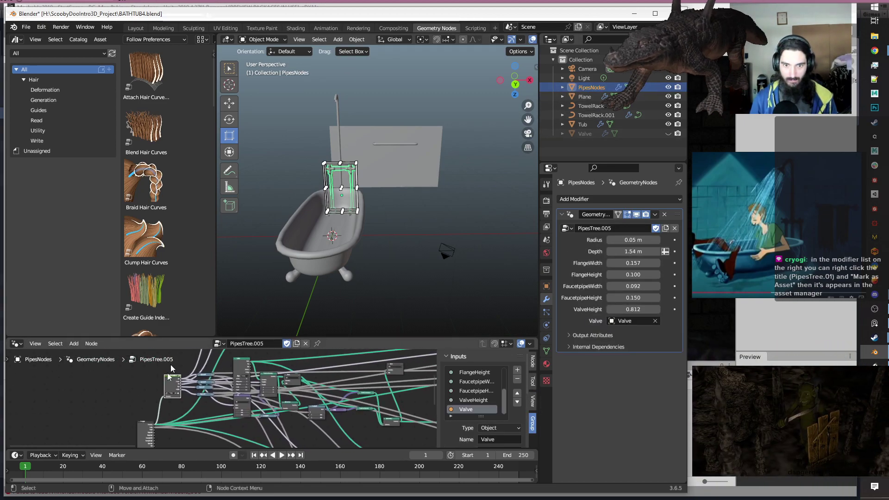
scroll(149, 400, "up", 4)
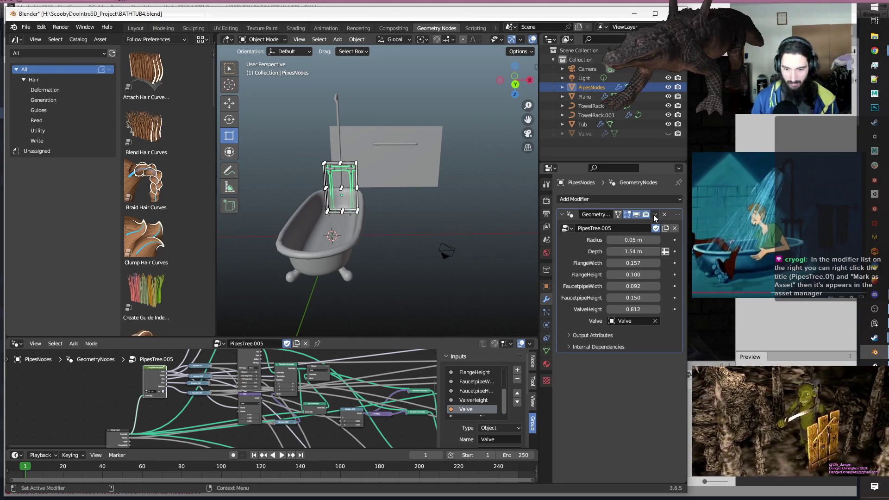
right_click(581, 228)
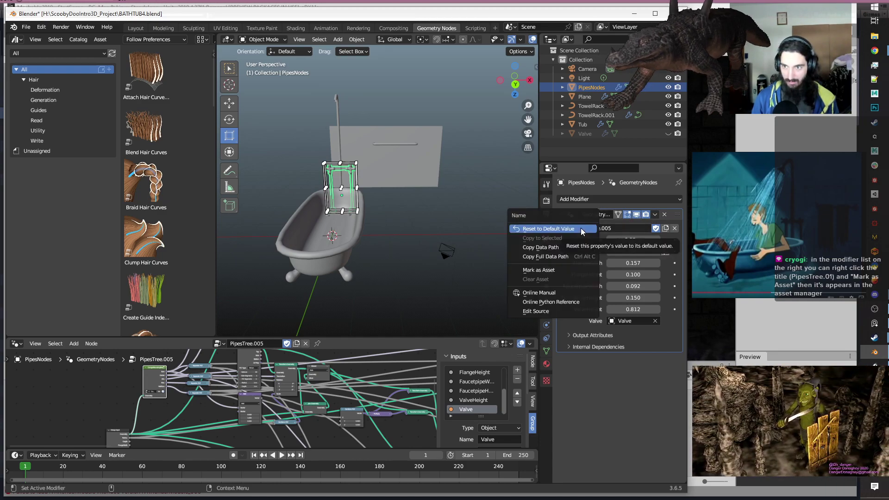
left_click(571, 270)
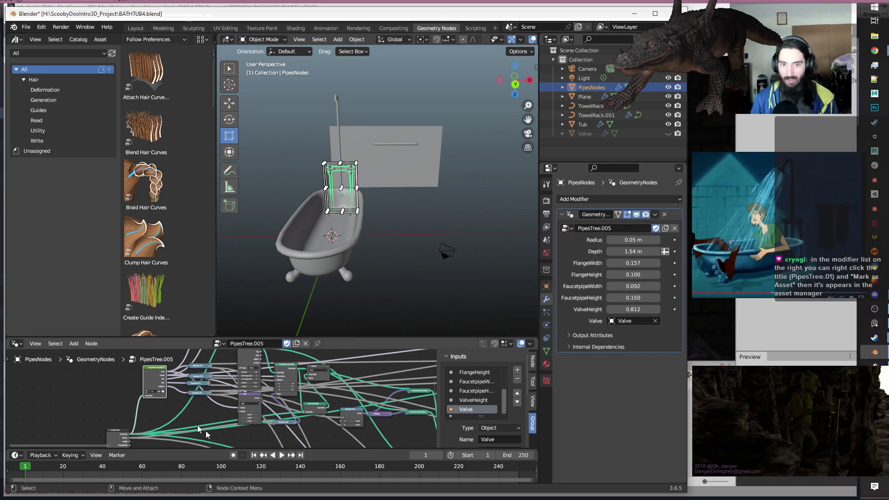
Mark the bounding-box node group used in the PipesTree.005 tree as an asset.
scroll(106, 393, "up", 5)
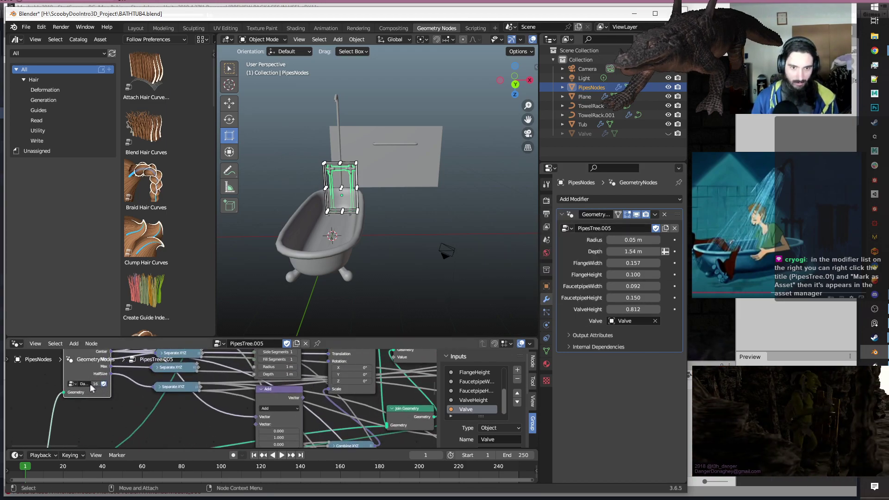
right_click(86, 384)
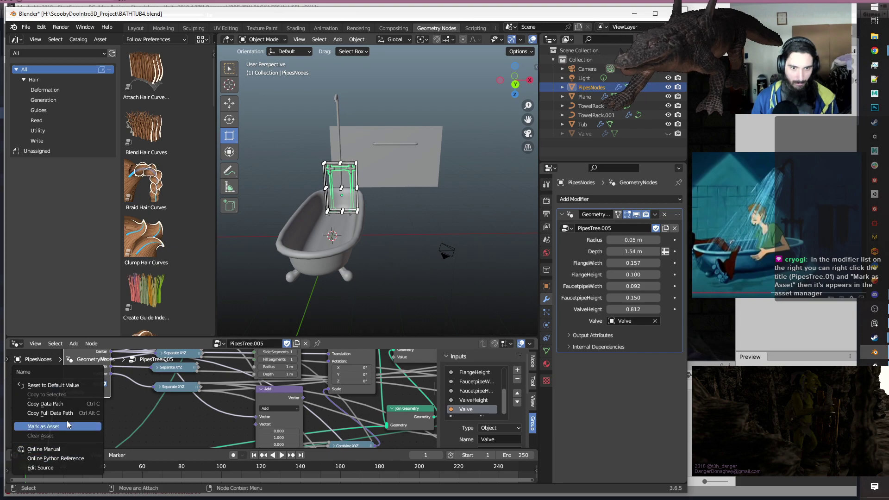
left_click(83, 426)
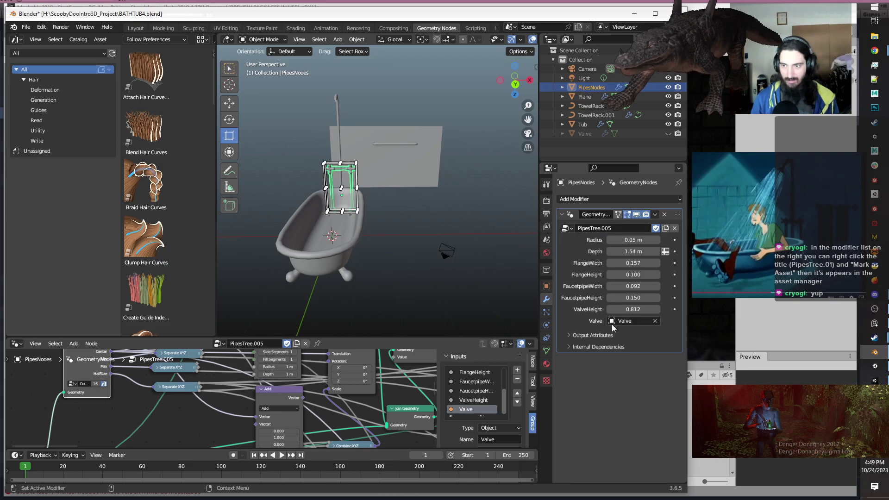
right_click(634, 240)
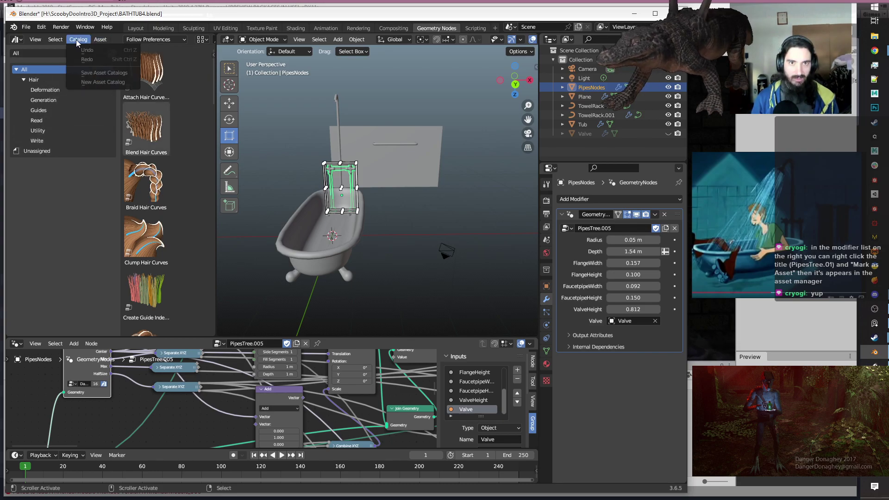
left_click(56, 40)
left_click(34, 39)
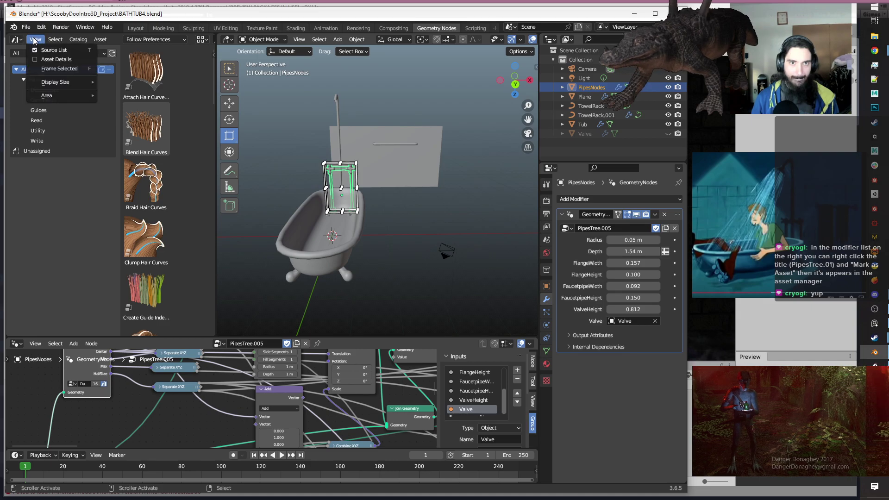
left_click(56, 62)
left_click(41, 40)
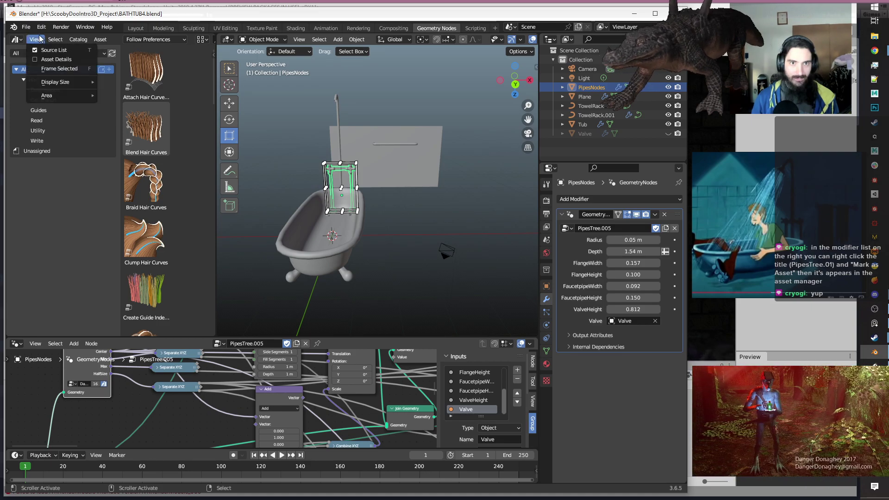
Toggle the asset browser's asset details on and off to check what they show.
left_click(51, 60)
left_click(35, 41)
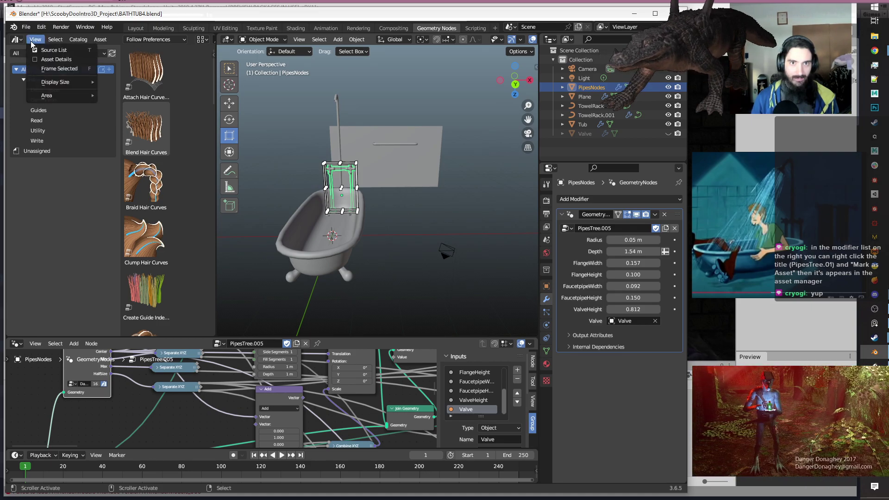
left_click(36, 61)
left_click(35, 40)
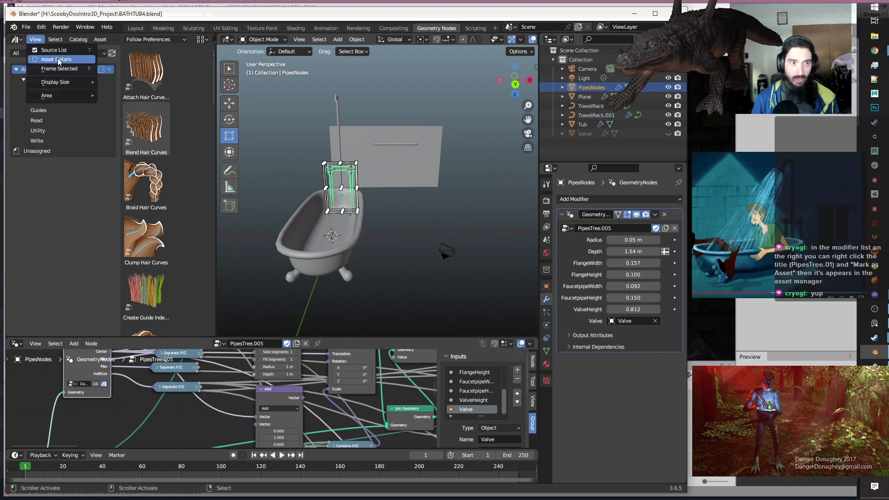
left_click(60, 61)
left_click(35, 40)
left_click(51, 60)
left_click(35, 40)
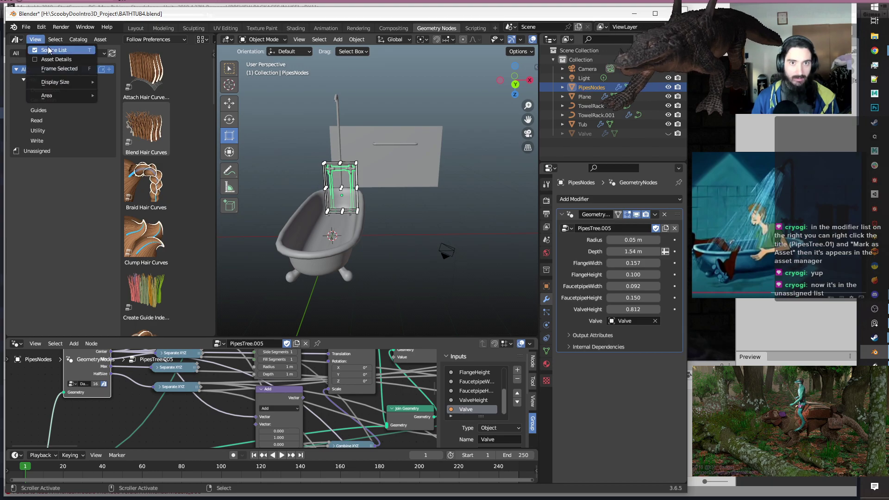
Compare the asset browser with its source list and asset details shown and hidden, leaving only the source list on.
left_click(49, 50)
left_click(37, 40)
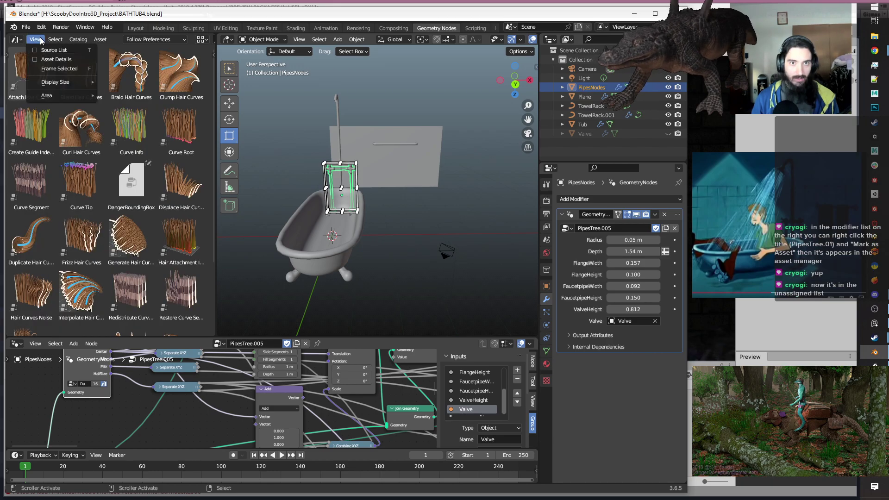
left_click(51, 59)
left_click(36, 40)
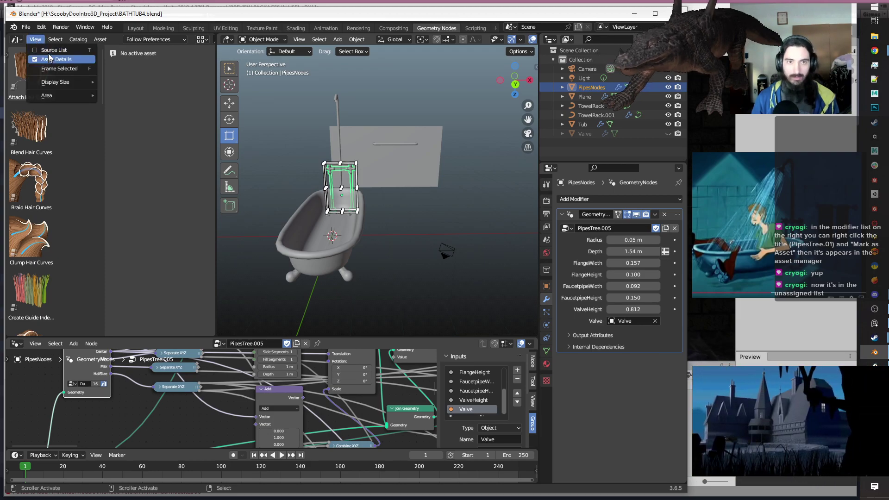
left_click(51, 50)
left_click(36, 40)
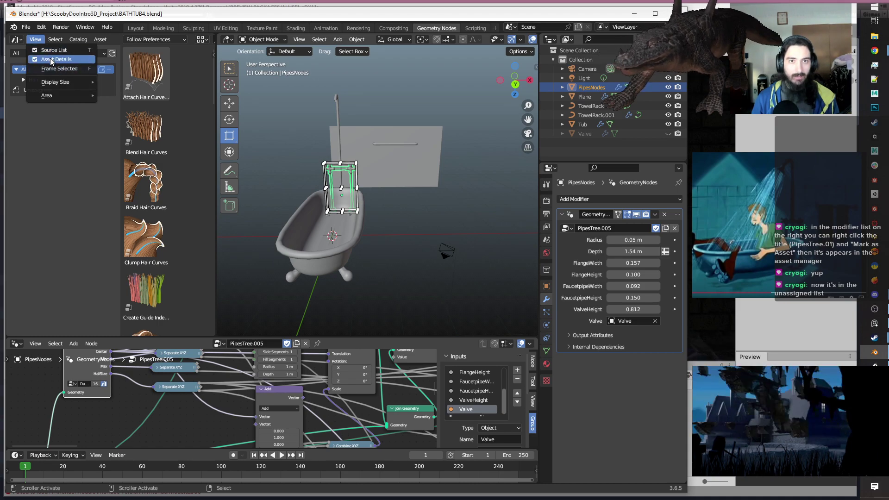
left_click(36, 40)
left_click(36, 40)
left_click(42, 46)
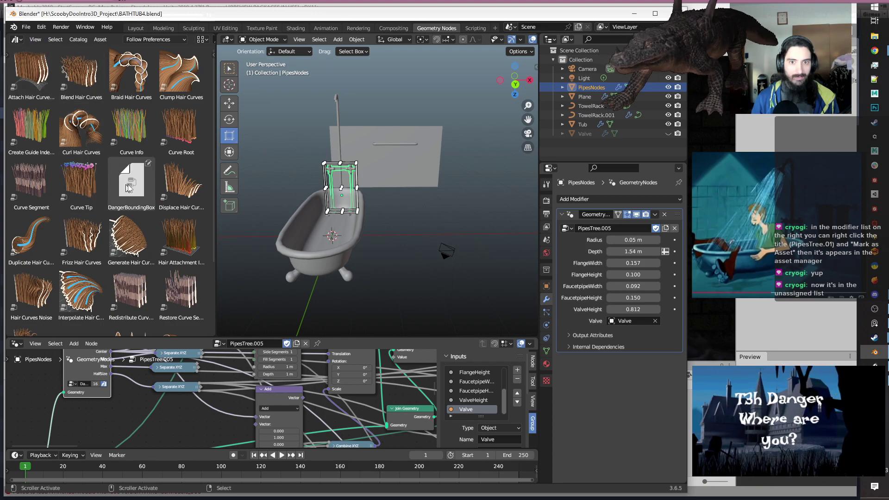
left_click(36, 40)
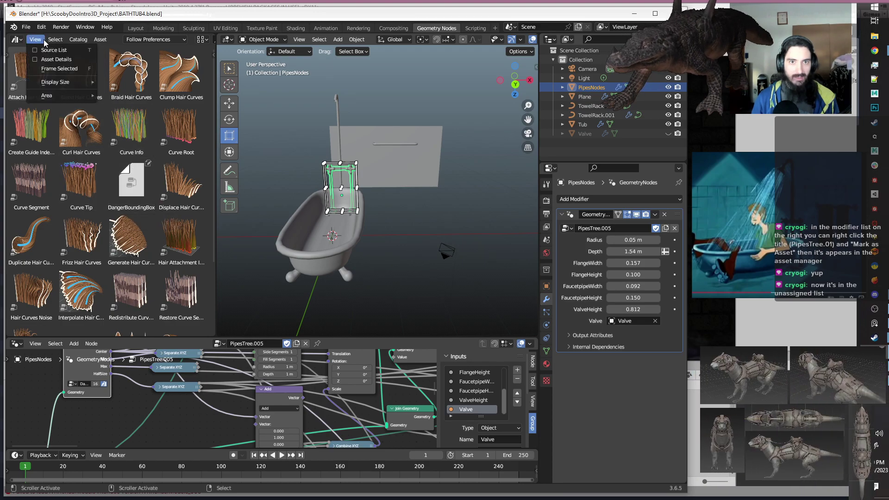
left_click(52, 50)
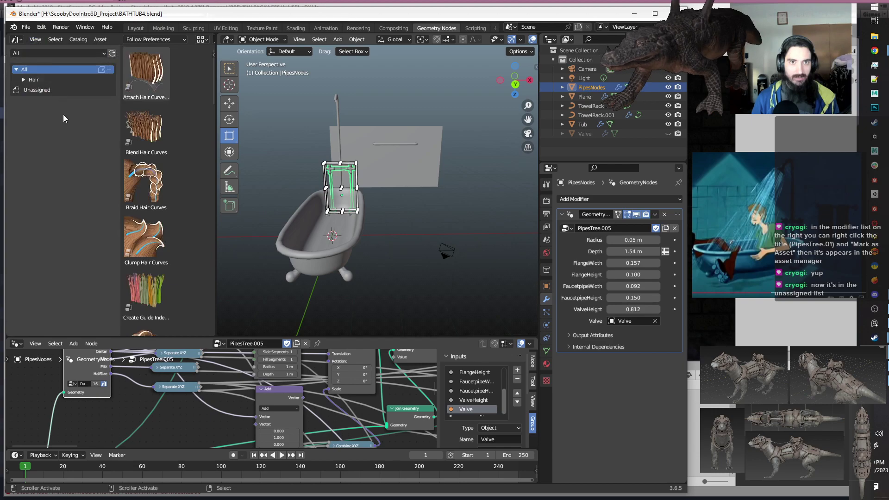
Expand the Hair catalog and browse the assets in its Deformation, Generation, Guides, Read, Utility and Write subcatalogs.
left_click(24, 80)
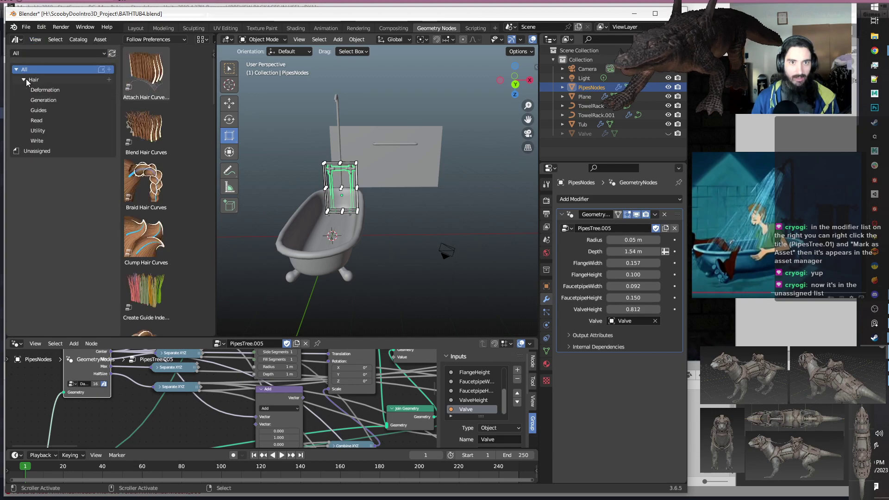
left_click(62, 91)
left_click(48, 99)
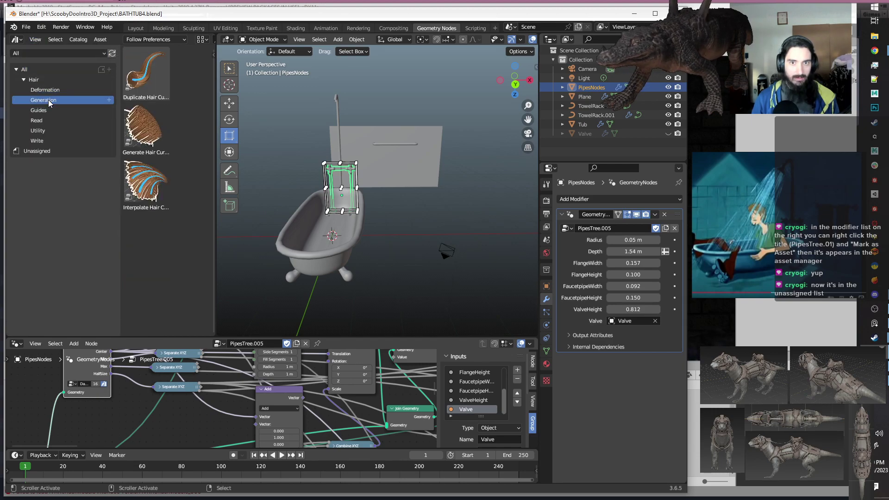
left_click(55, 112)
left_click(44, 122)
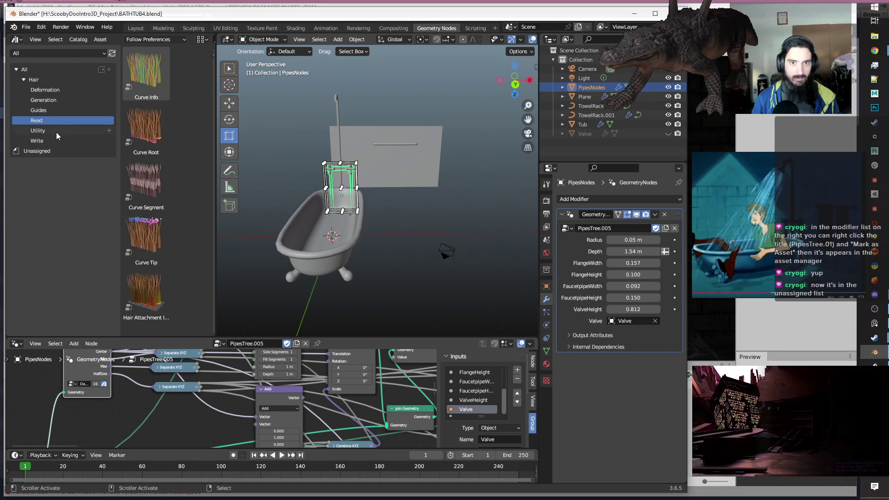
left_click(51, 131)
left_click(43, 141)
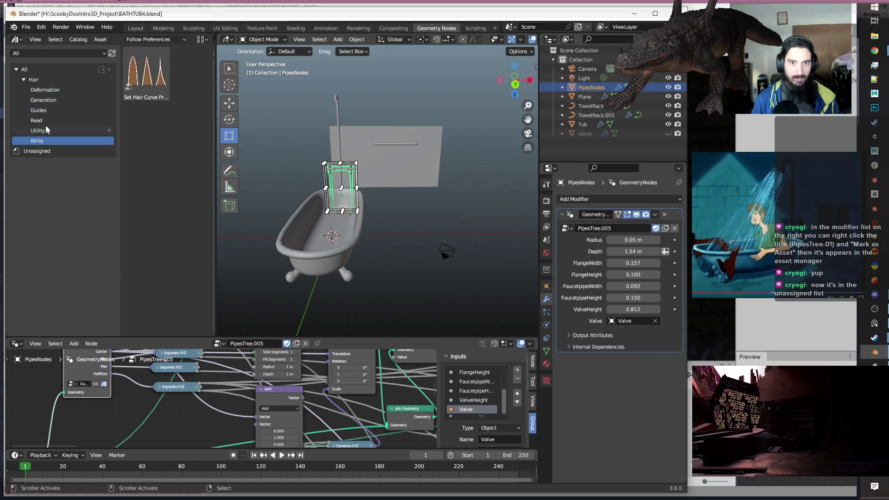
left_click(44, 89)
scroll(150, 154, "down", 8)
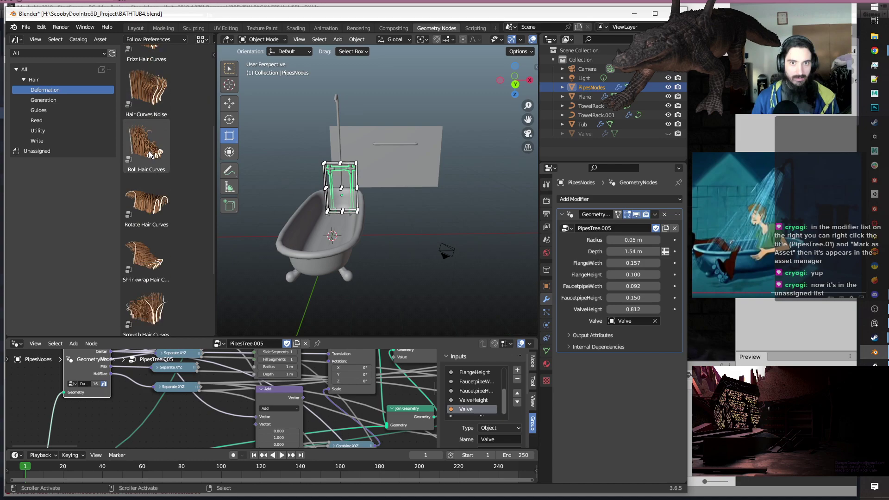
left_click(53, 100)
left_click(65, 111)
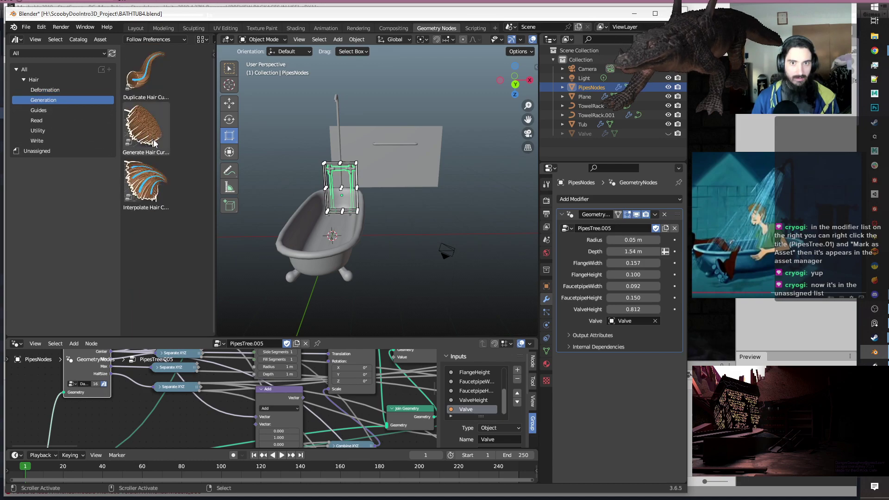
left_click(58, 121)
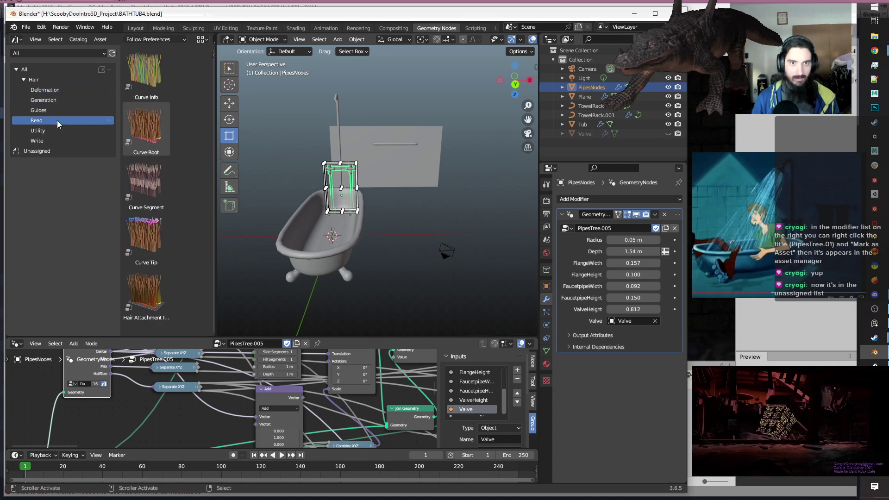
left_click(39, 131)
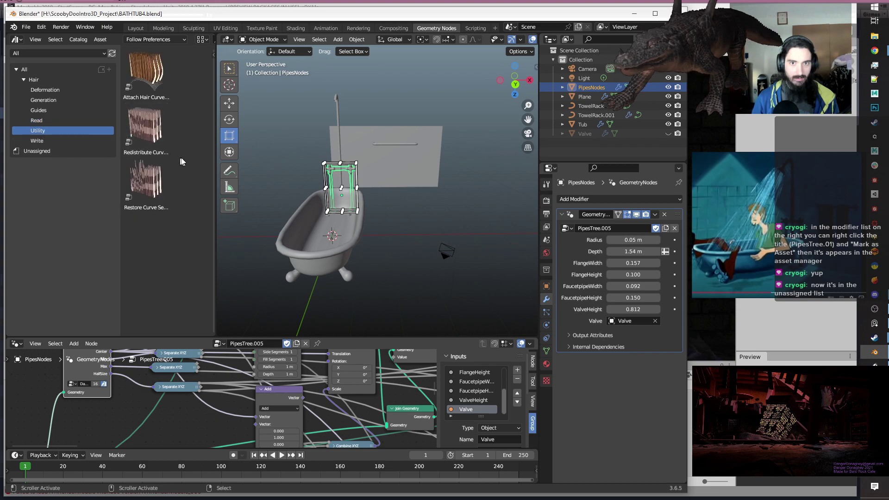
left_click(43, 141)
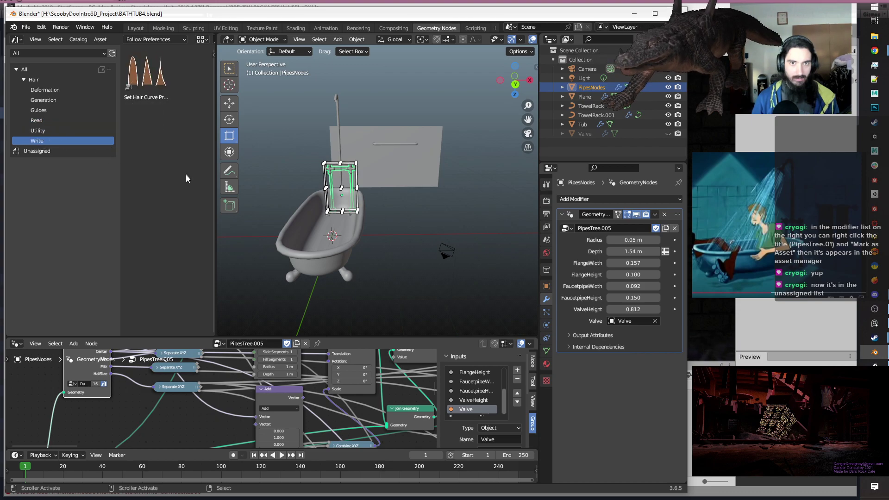
Make the wall plane active and add the unassigned DangerBoundingBox asset to its node tree, above the Group Input and Group Output nodes.
left_click(43, 152)
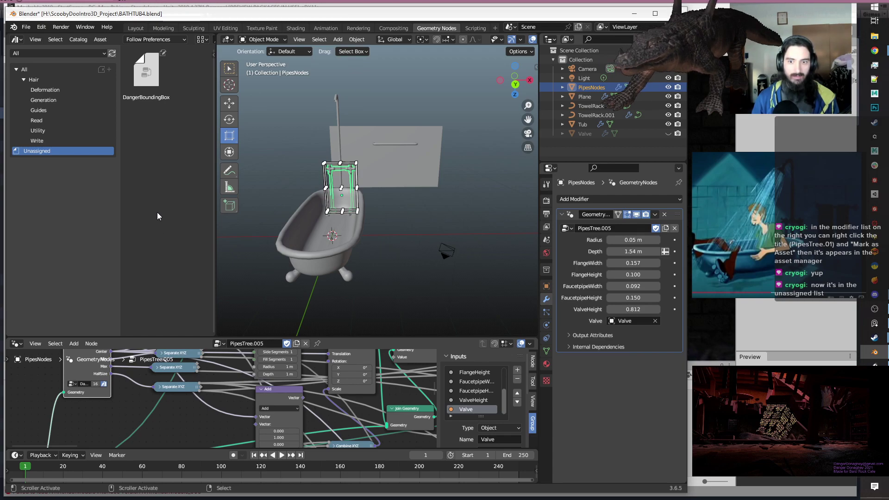
left_click_drag(433, 271, 376, 264, "alt")
middle_click_drag(427, 235, 341, 253, "alt")
left_click(429, 186)
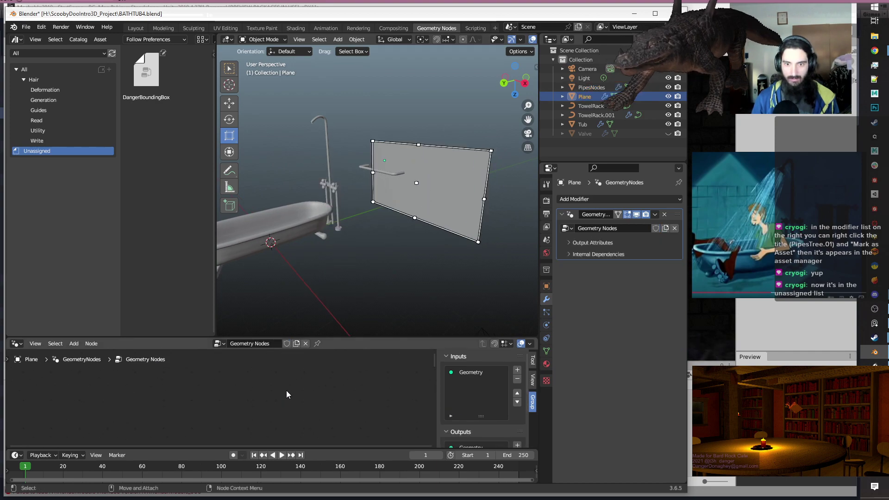
key("Home")
middle_click_drag(286, 395, 299, 425)
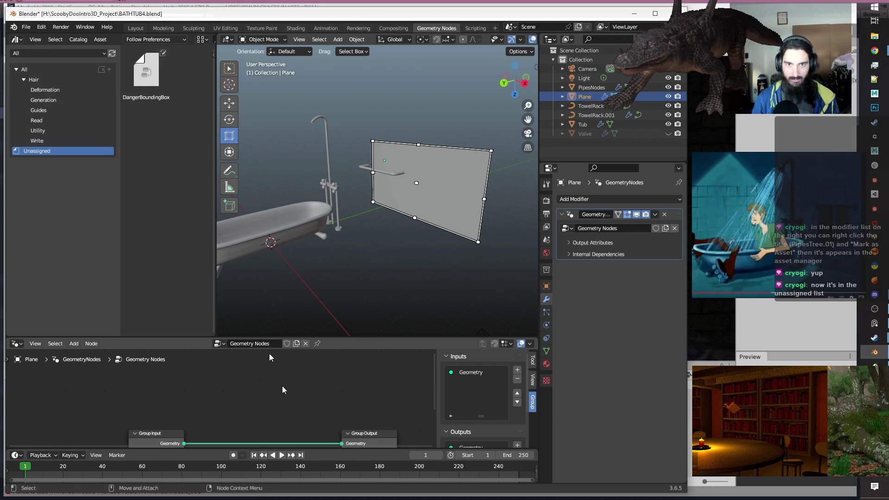
left_click(156, 69)
left_click_drag(156, 68, 218, 343)
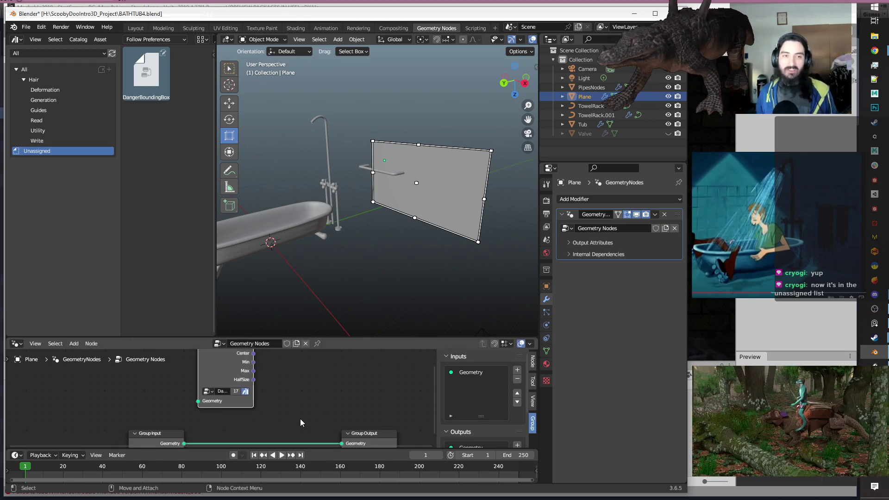
scroll(300, 418, "down", 3)
scroll(287, 403, "up", 2)
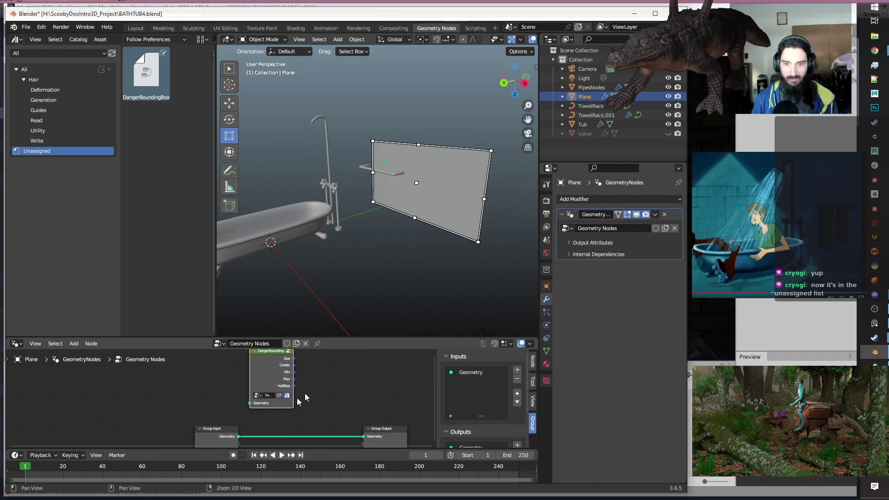
mouse_move(232, 371)
left_mouse_down()
mouse_move(182, 361)
mouse_move(217, 362)
left_mouse_up()
Add a Points node beside the DangerBoundingBox node.
middle_click_drag(288, 371, 273, 374)
key("shift+a")
type("pos")
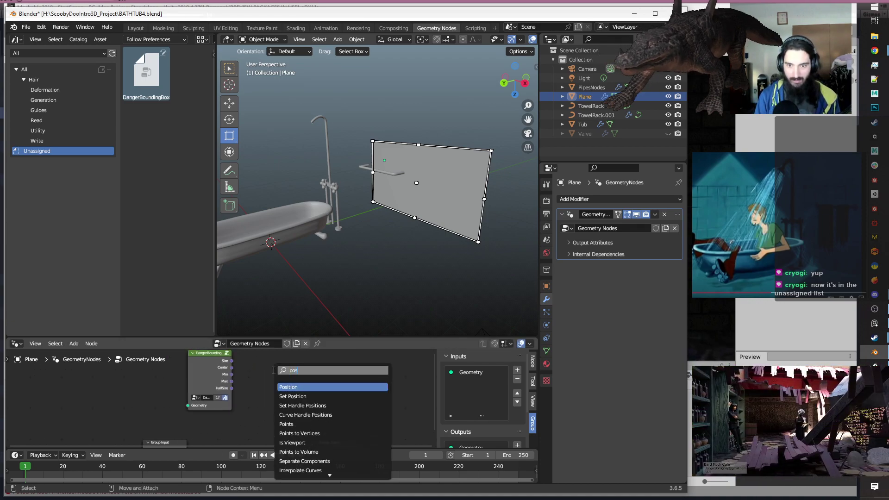
key("Down")
key("Down")
key("Down")
key("Down")
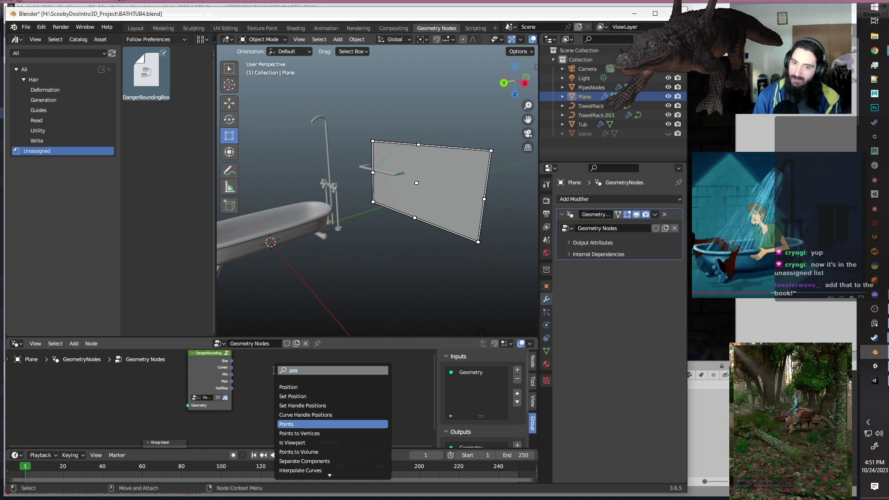
key("Return")
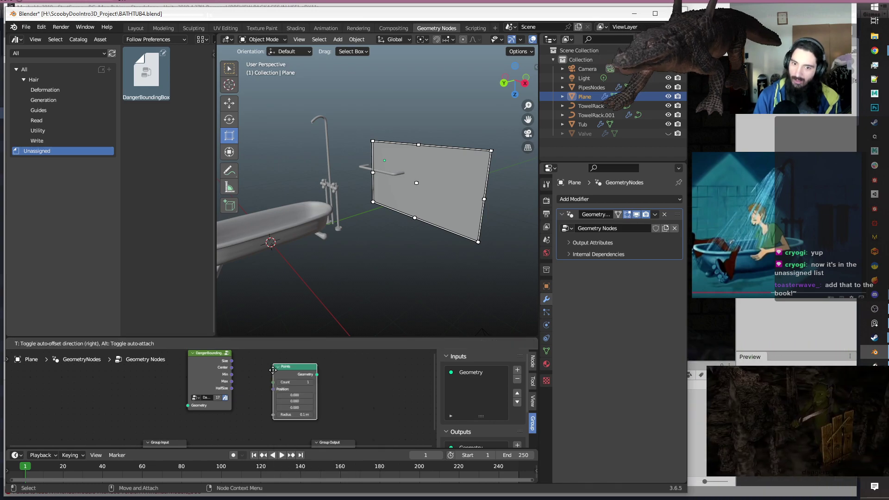
left_click(273, 369)
Enlarge the node editor and connect the Group Input's Geometry output to the DangerBoundingBox node's Geometry input.
middle_click_drag(343, 390, 371, 384)
left_click_drag(384, 338, 381, 251)
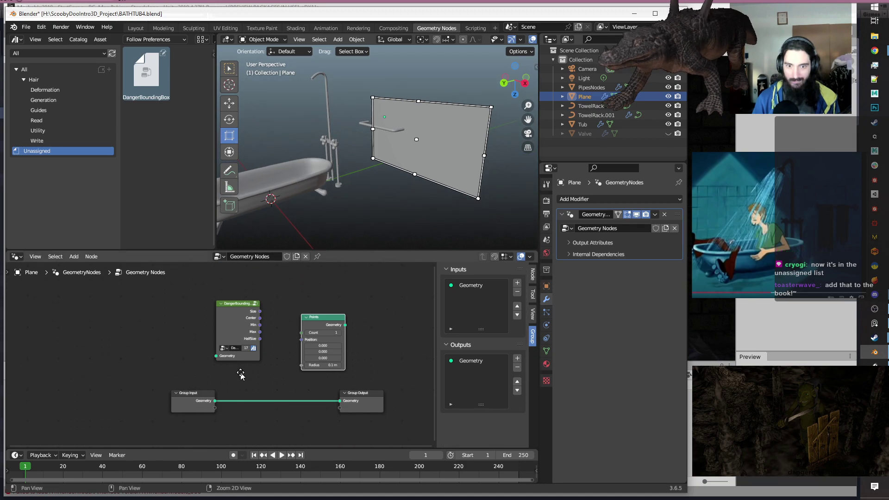
middle_click_drag(240, 374, 225, 387)
left_click_drag(216, 330, 201, 300)
left_click_drag(199, 413, 185, 338)
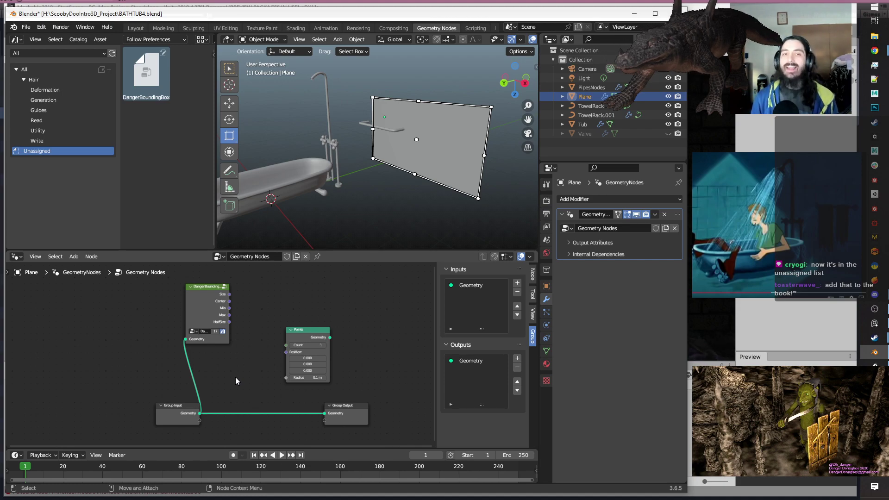
Move the Points node up and away from the DangerBoundingBox node to leave room between them.
middle_click_drag(235, 377, 163, 393)
scroll(162, 393, "down", 1)
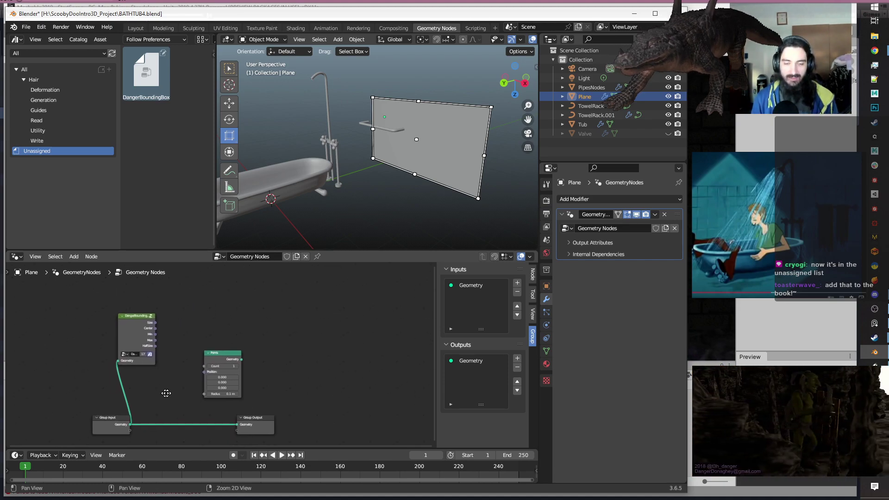
left_click_drag(230, 351, 225, 317)
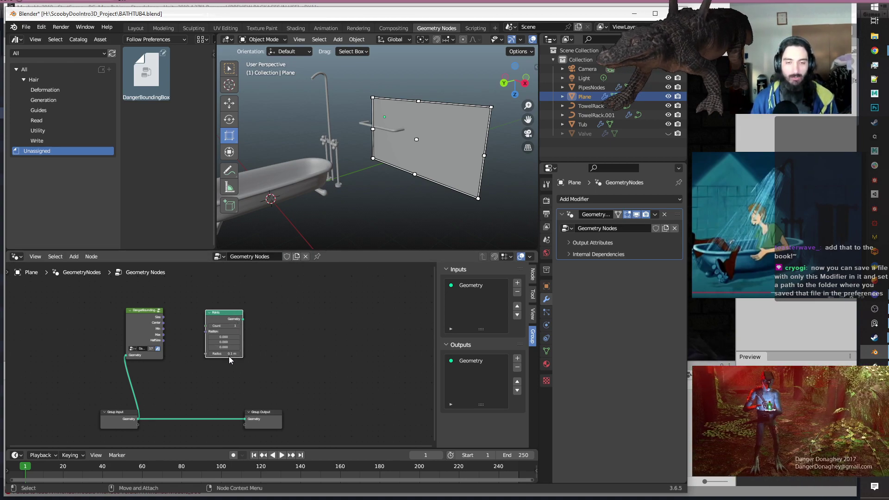
scroll(228, 355, "up", 1)
middle_click_drag(265, 365, 318, 355)
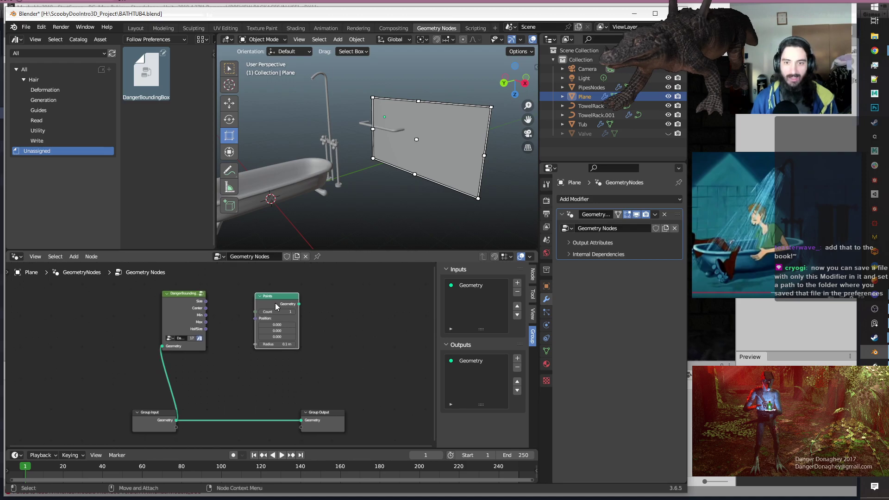
left_click_drag(270, 296, 311, 276)
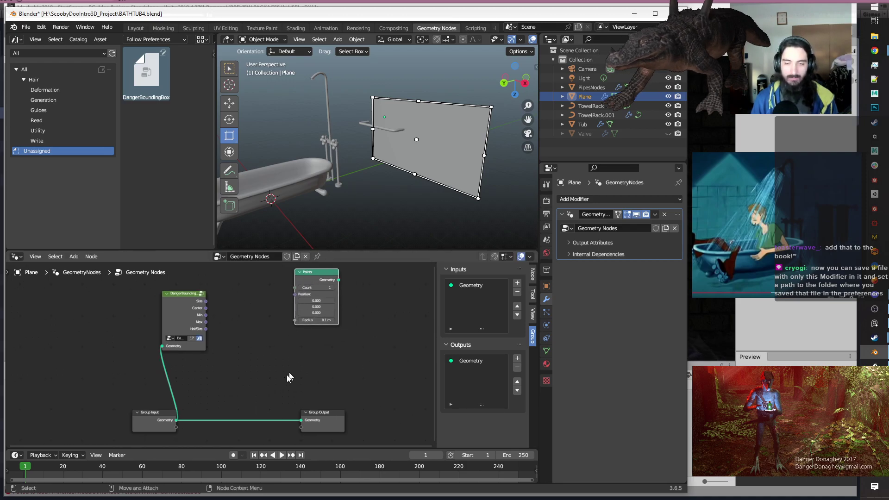
Add a Math node between the DangerBoundingBox and Points nodes and set its operation to Divide.
left_click(249, 325)
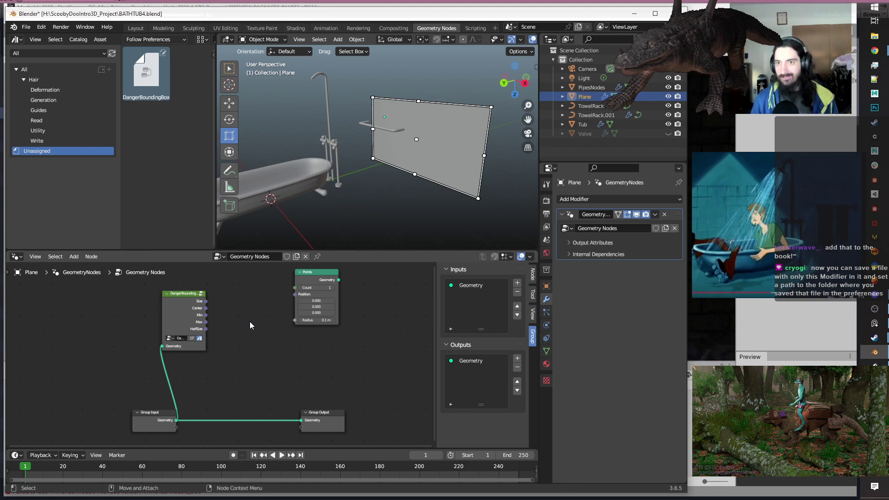
key("shift+a")
key("s")
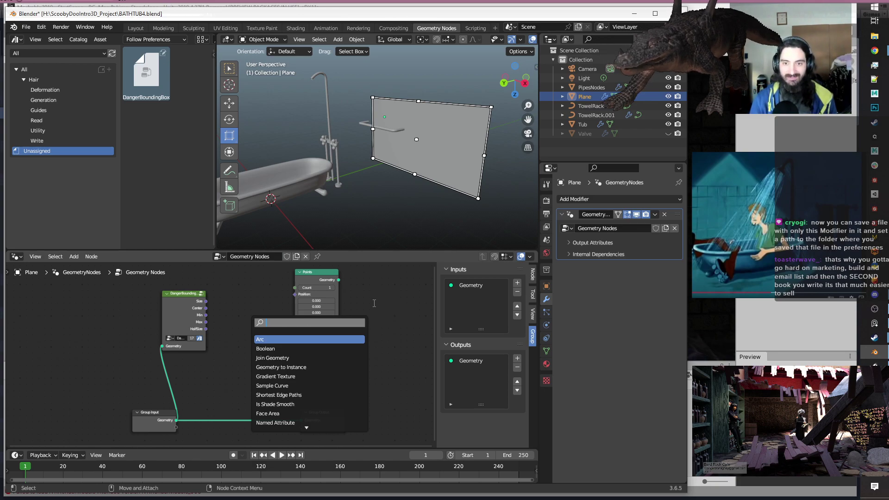
type("mat")
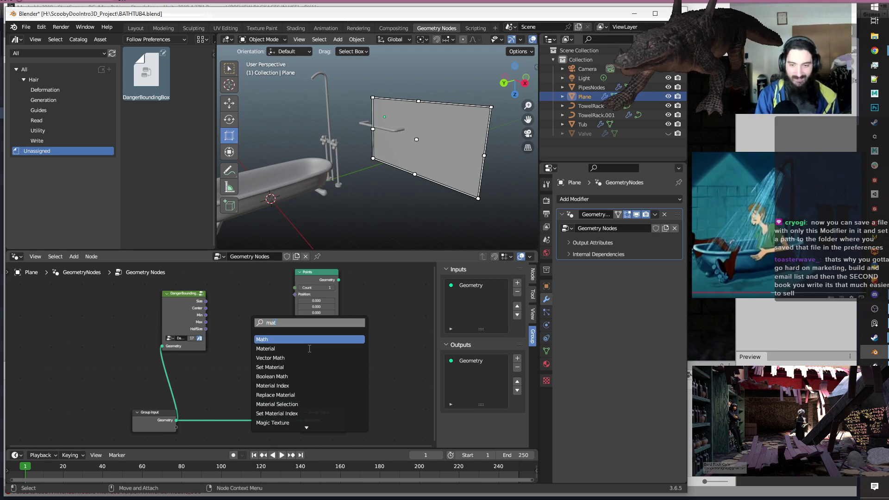
key("Return")
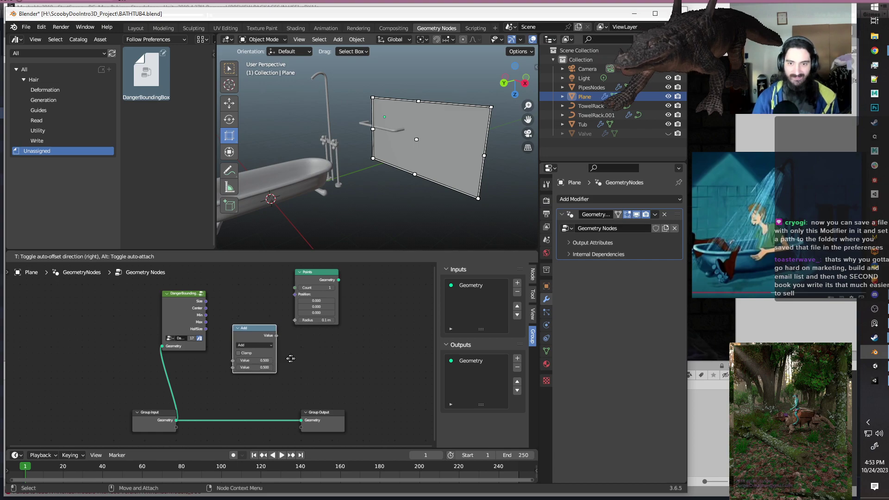
left_click(290, 360)
mouse_move(317, 356)
middle_mouse_down()
mouse_move(343, 349)
mouse_move(331, 359)
middle_mouse_up()
left_click(291, 345)
left_click(277, 373)
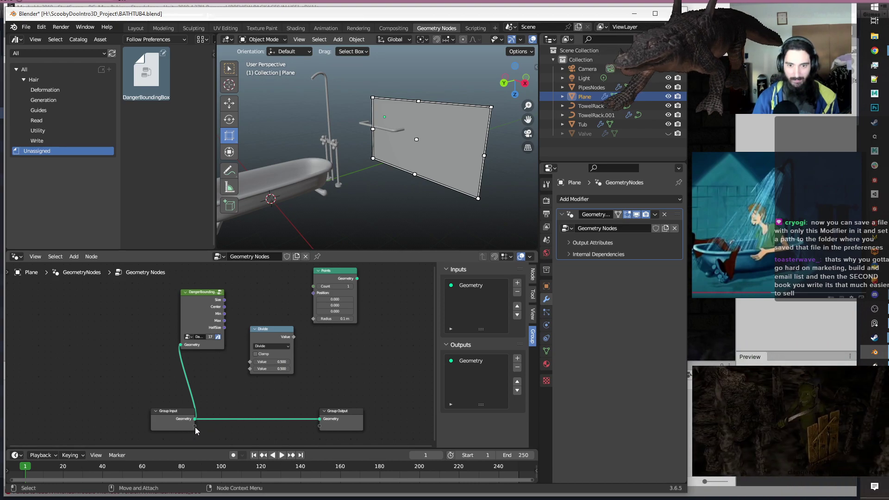
Expose the Divide node's second value as a new Group Input socket, then collapse the node and move it down.
left_click_drag(196, 426, 253, 372)
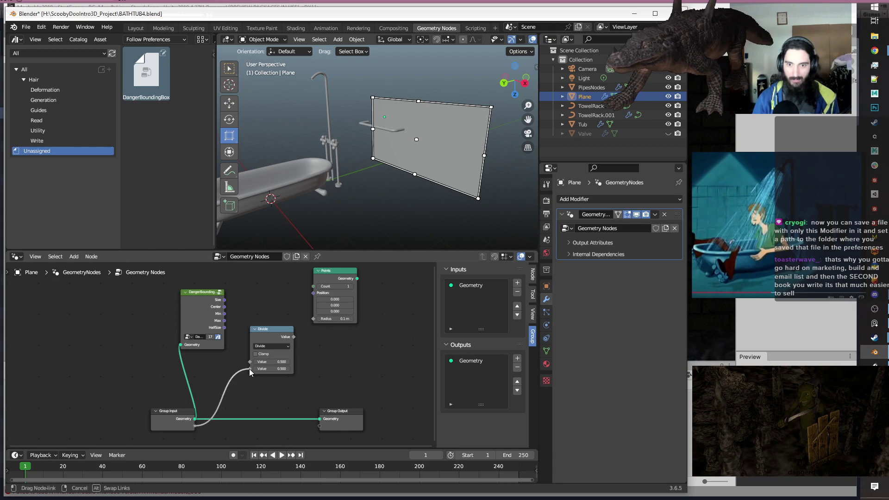
left_click(254, 328)
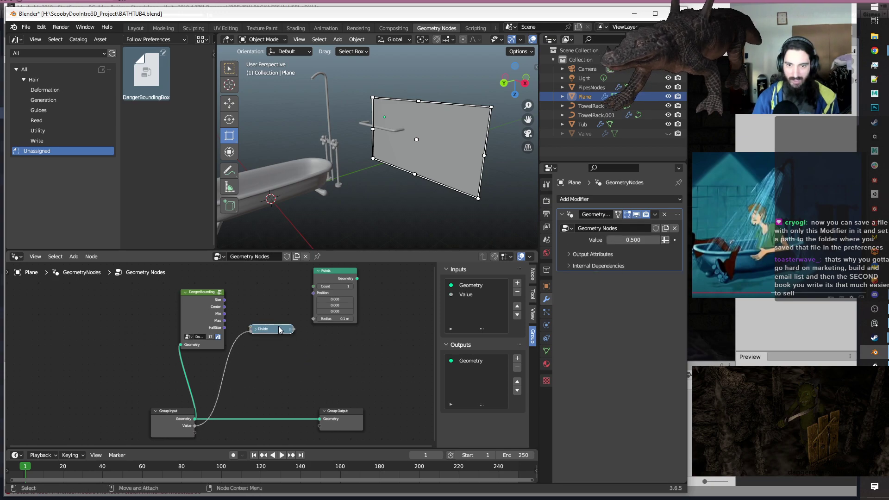
left_click_drag(280, 330, 276, 358)
Duplicate the collapsed Divide node with its Group Input link kept and place the copy just above it.
left_click(276, 358)
key("ctrl+shift+d")
left_click(279, 332)
scroll(257, 301, "up", 2)
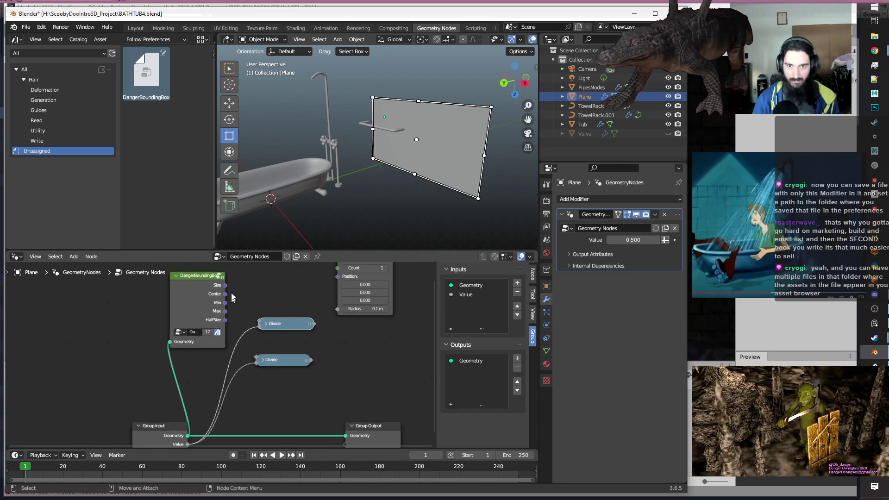
scroll(271, 363, "down", 2)
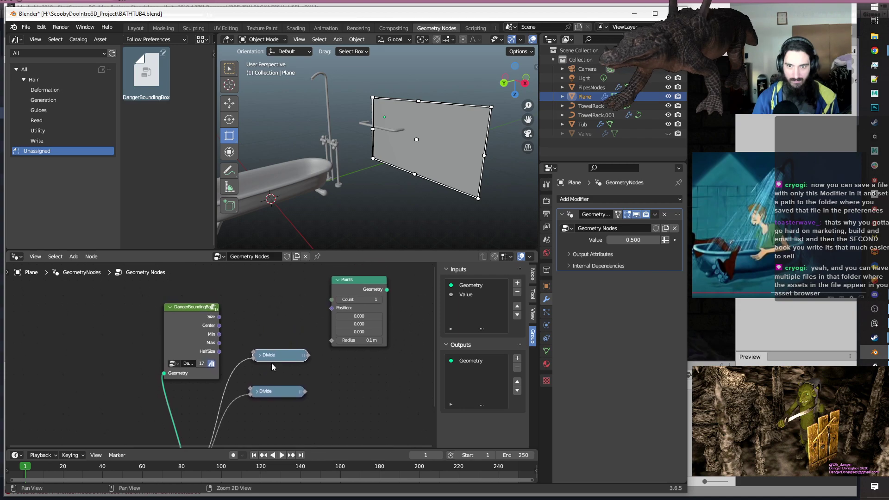
Add a Separate XYZ node above the two Divide nodes, beside the Points node.
key("shift+a")
type("sep")
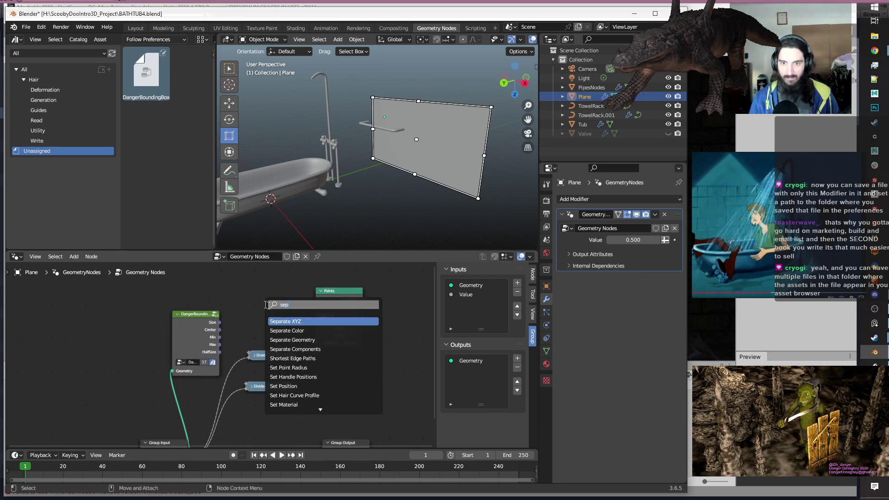
left_click(286, 320)
left_click_drag(284, 301, 283, 299)
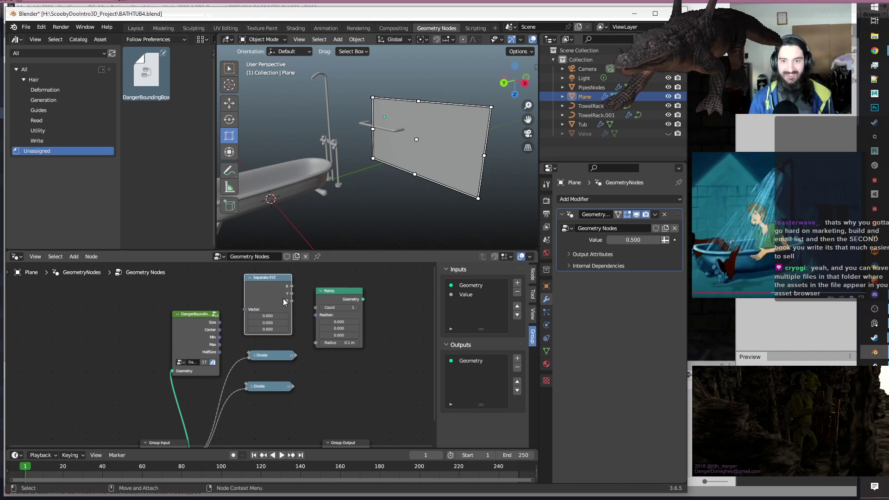
Connect the DangerBoundingBox node's Size output to the Separate XYZ node's Vector input.
scroll(231, 306, "up", 4)
middle_click_drag(231, 307, 199, 340, "alt")
scroll(199, 340, "down", 1)
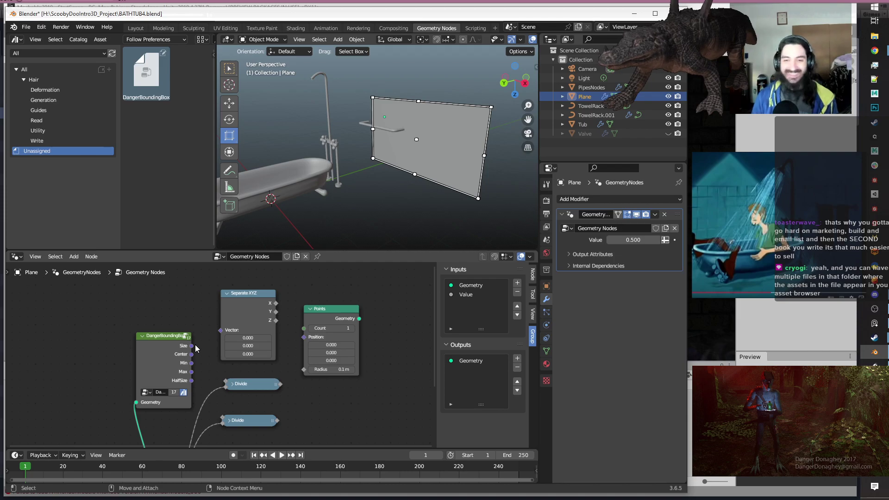
scroll(195, 348, "down", 2)
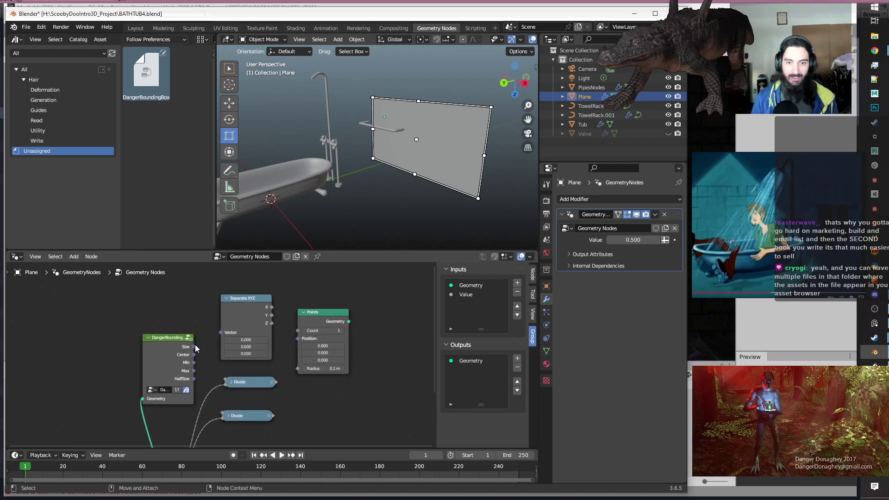
scroll(195, 348, "up", 2)
scroll(195, 348, "down", 1)
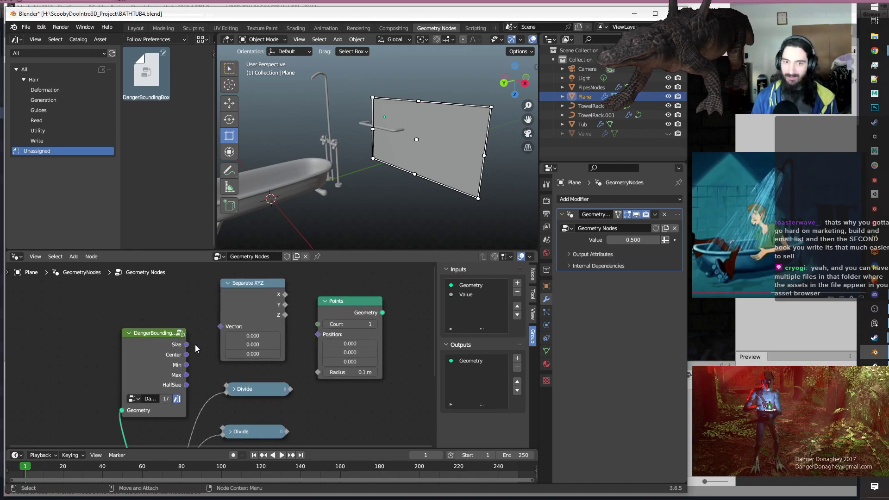
mouse_move(188, 346)
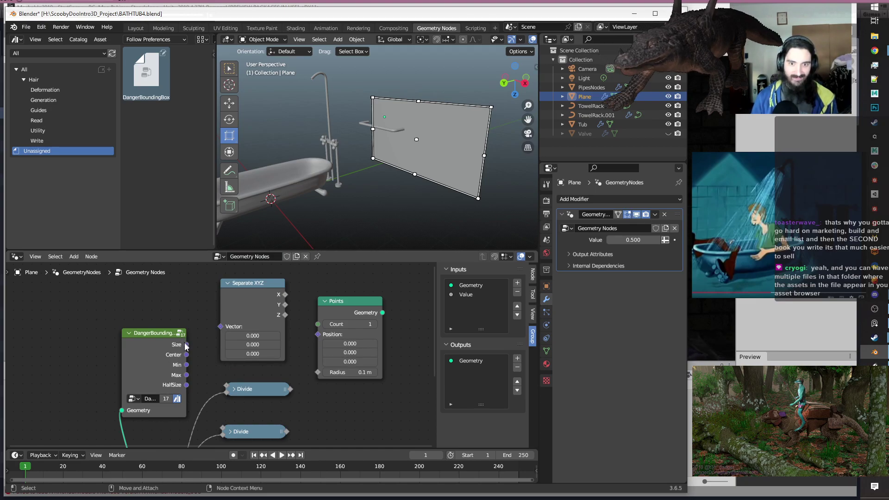
left_click_drag(186, 345, 220, 325)
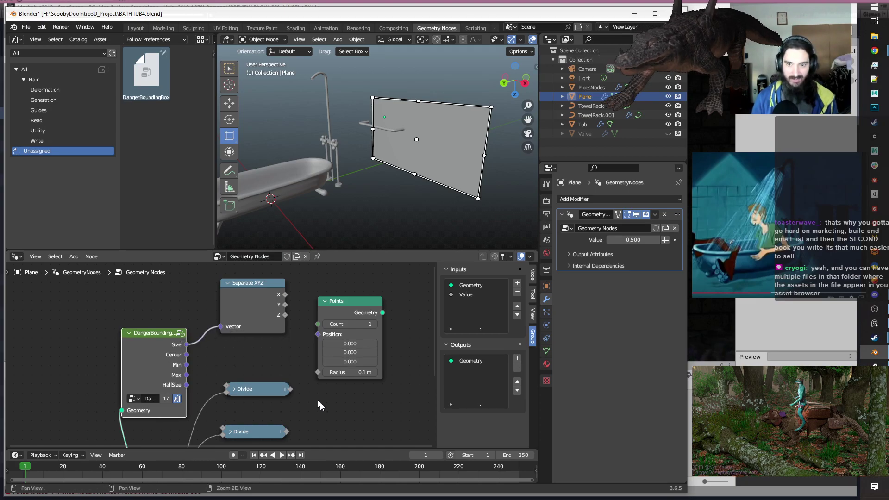
Connect Separate XYZ's X output to the upper Divide node's first value and its Z output to the lower Divide's first value.
middle_click_drag(314, 397, 299, 382)
left_click_drag(271, 281, 212, 374)
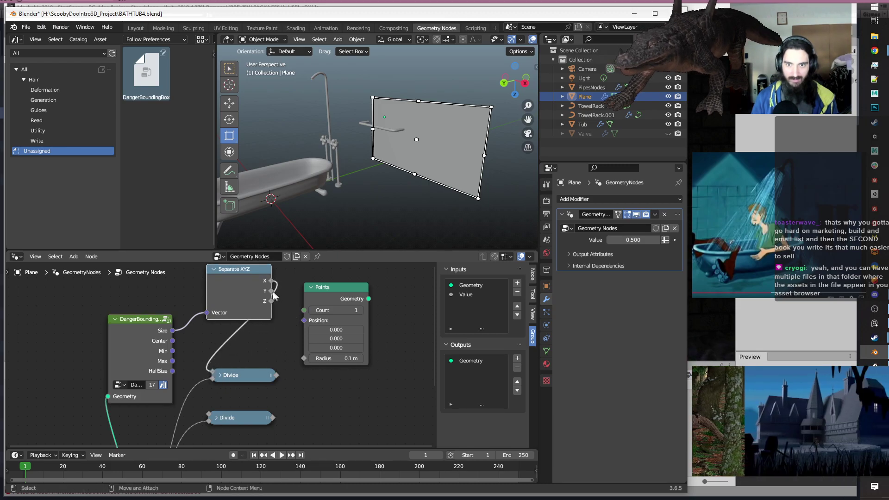
left_click_drag(271, 291, 232, 391)
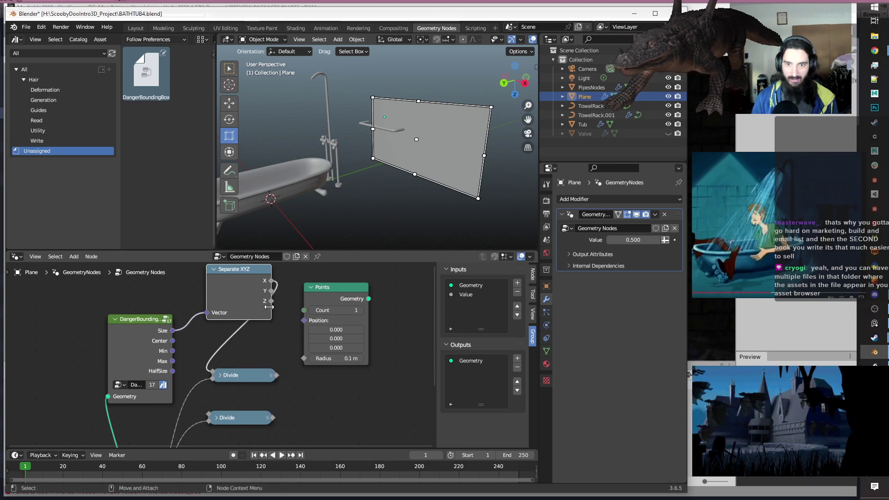
left_click_drag(270, 303, 211, 413)
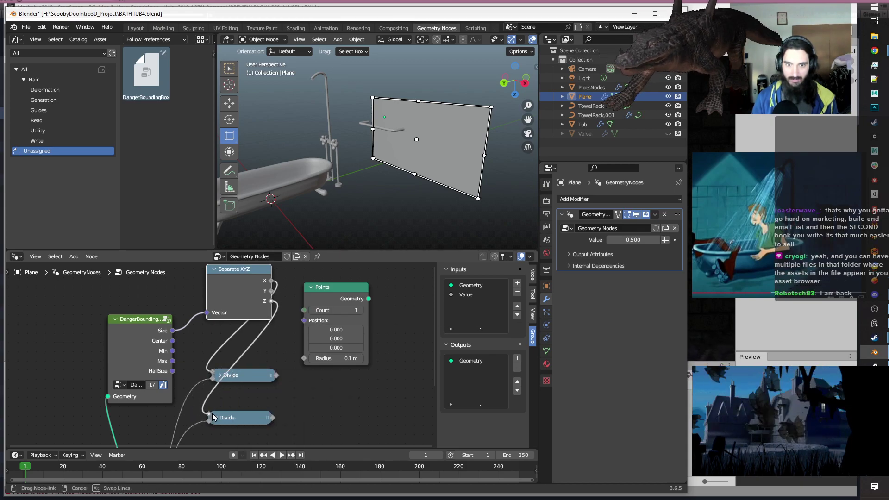
Move the Points node farther from the Divide nodes to make room between them.
scroll(269, 397, "down", 2)
middle_click_drag(276, 398, 254, 394)
left_click_drag(248, 302, 317, 304)
left_click(242, 343)
key("shift+a")
key("s")
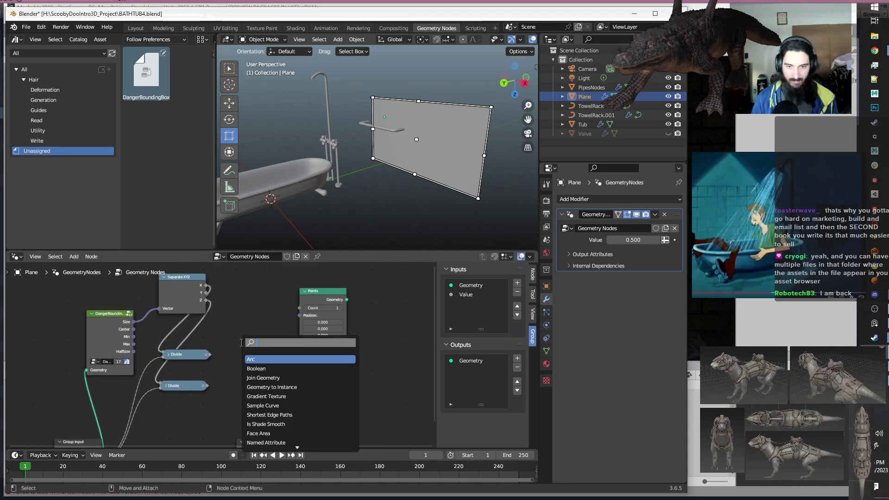
left_click(209, 343)
Duplicate the upper Divide node toward the Points node, expand the copy and set its operation to Multiply.
left_click(180, 356)
key("shift+d")
left_click(259, 353)
left_click(247, 355)
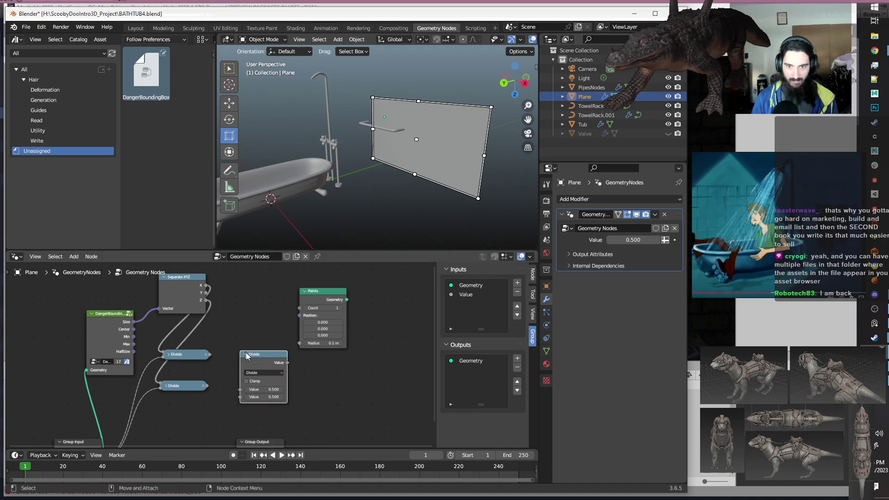
left_click(273, 372)
left_click(259, 393)
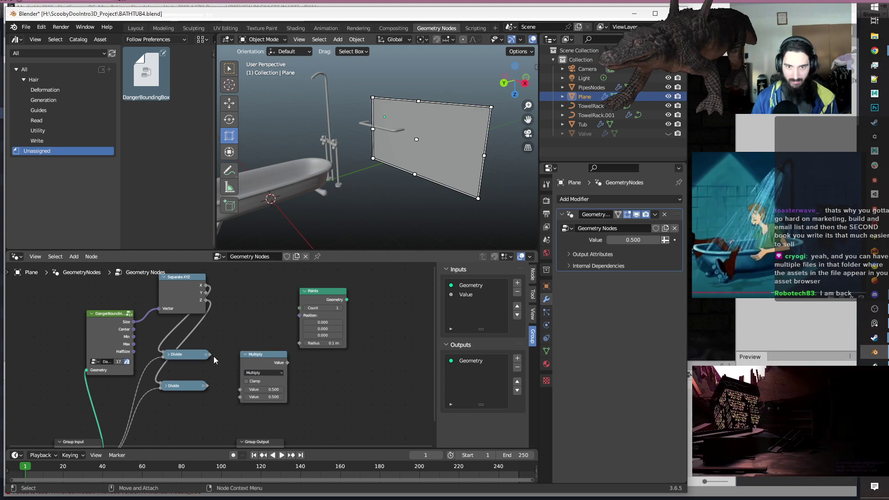
Feed both Divide outputs into the Multiply node's values and connect its result to the Points node's Count.
left_click_drag(211, 354, 244, 396)
left_click_drag(287, 362, 299, 307)
scroll(330, 384, "down", 3)
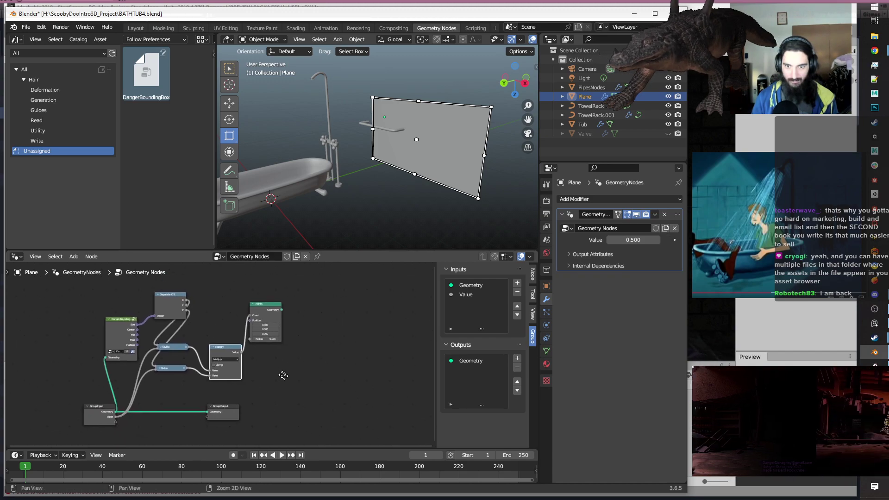
Move the Group Output node farther out and connect the Points node's Geometry output to it in place of the original geometry.
left_click_drag(227, 410, 364, 410)
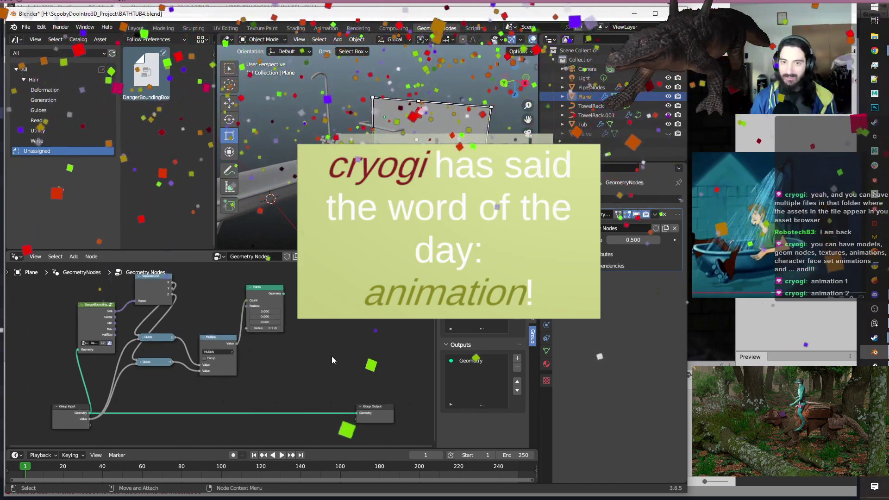
scroll(310, 357, "up", 1)
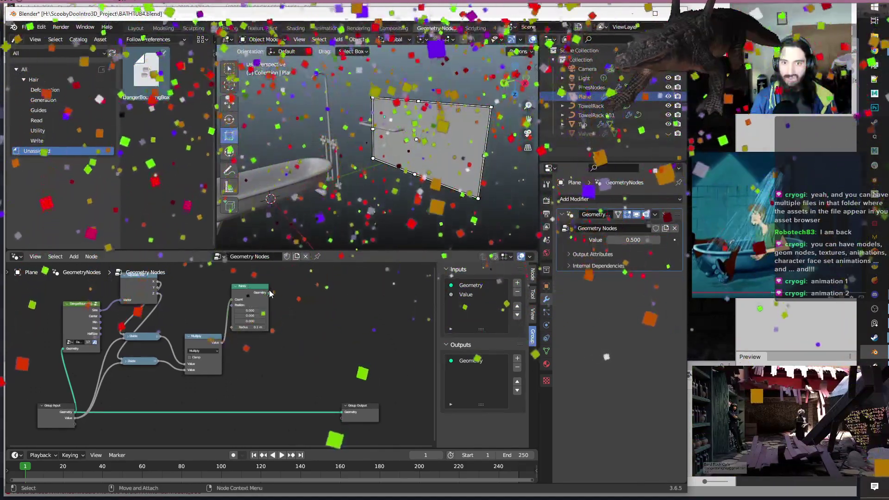
left_click_drag(268, 293, 342, 411)
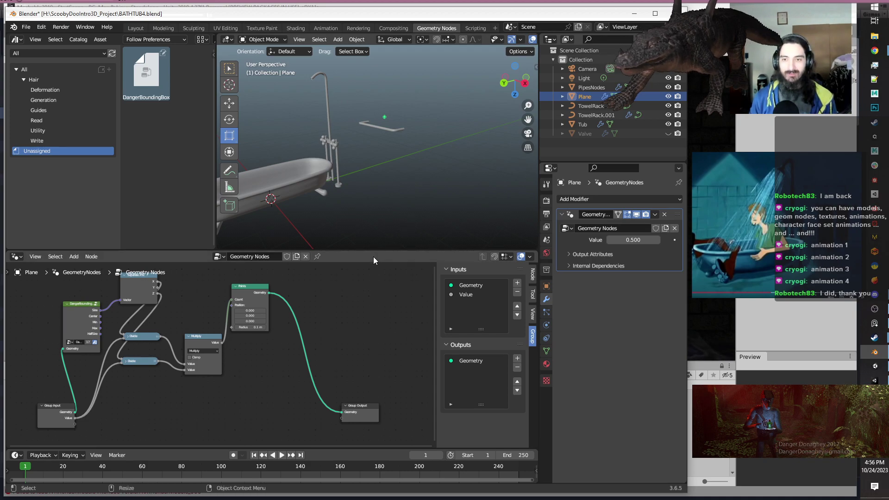
Set the Points node's Radius to 0.5 m.
scroll(328, 382, "down", 1)
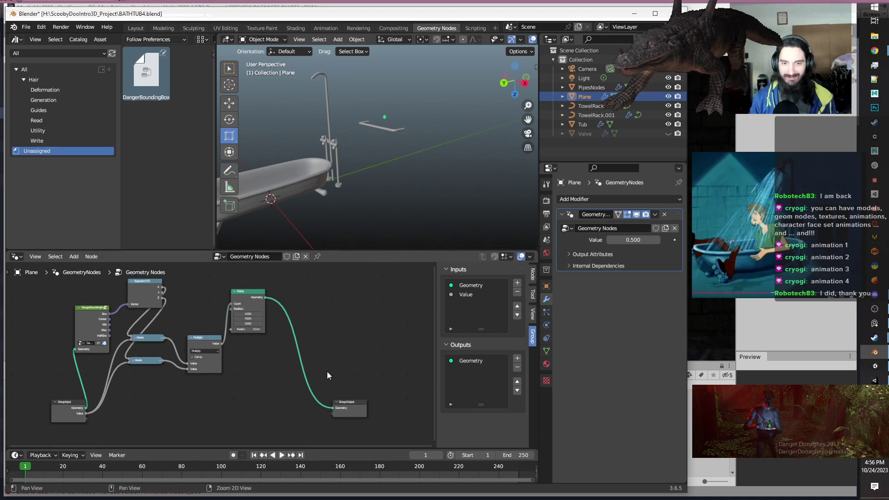
middle_click_drag(327, 371, 342, 376)
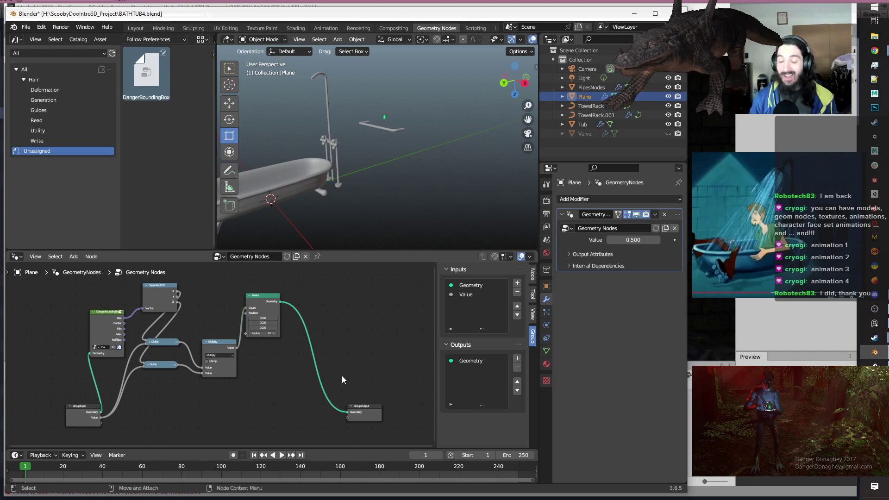
scroll(321, 346, "up", 2)
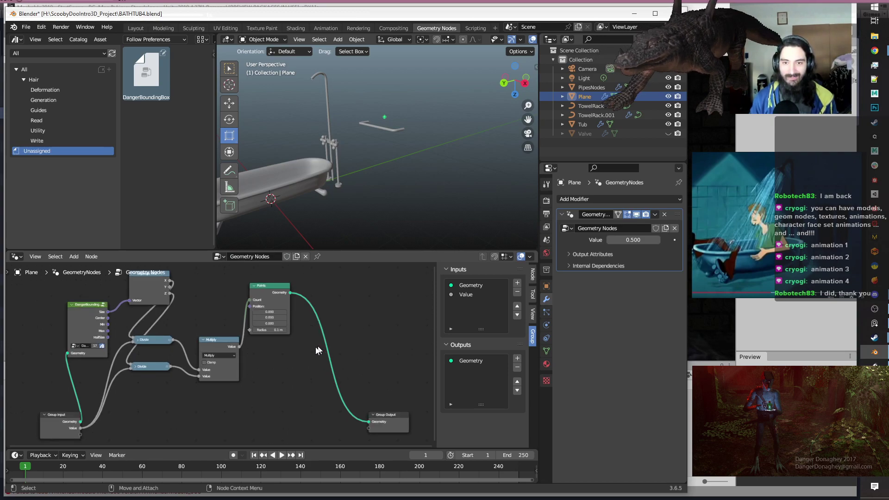
left_click_drag(450, 134, 413, 108, "alt")
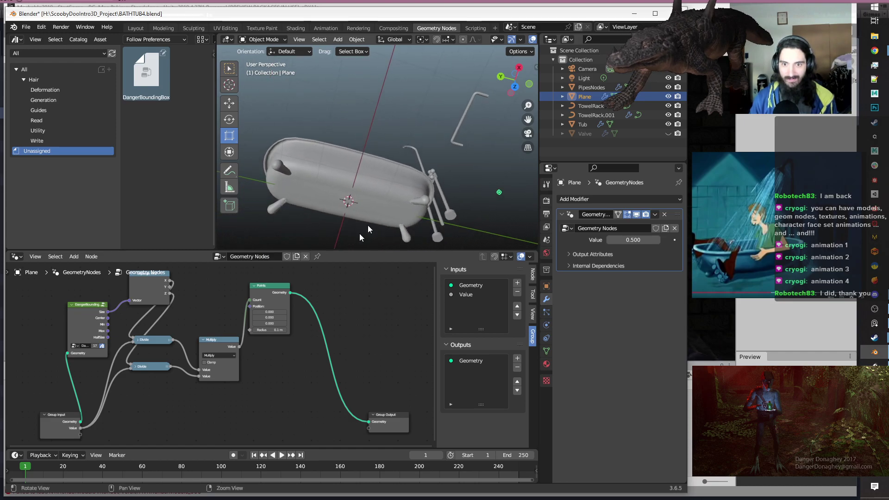
mouse_move(267, 331)
left_mouse_down()
mouse_move(290, 331)
mouse_move(280, 331)
left_mouse_up()
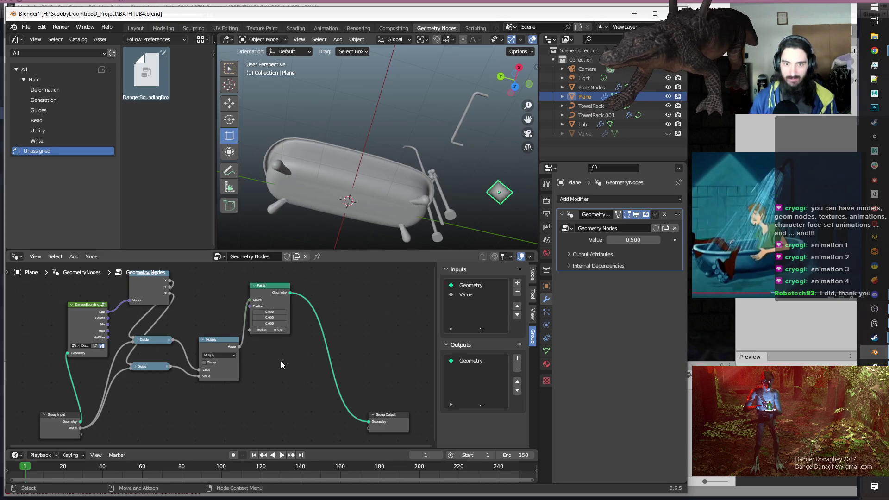
Set the Geometry Nodes modifier's Value input to 0.342.
middle_click_drag(156, 392, 193, 390)
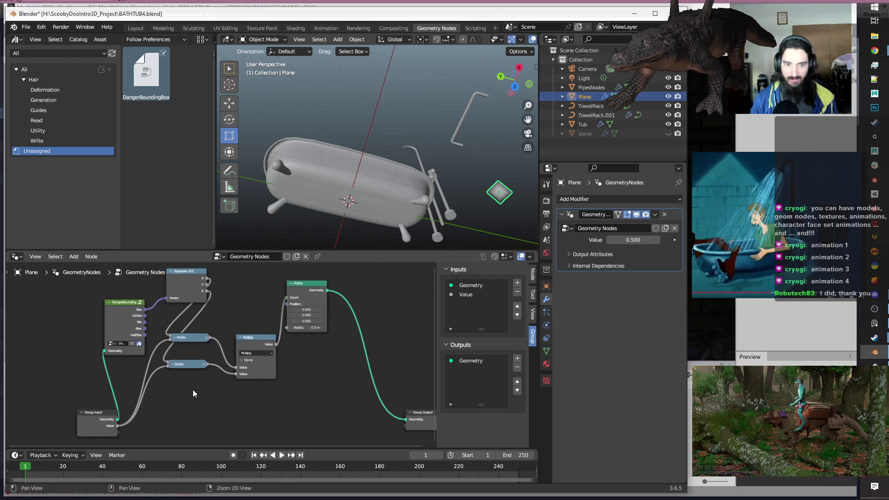
left_click_drag(639, 240, 634, 239)
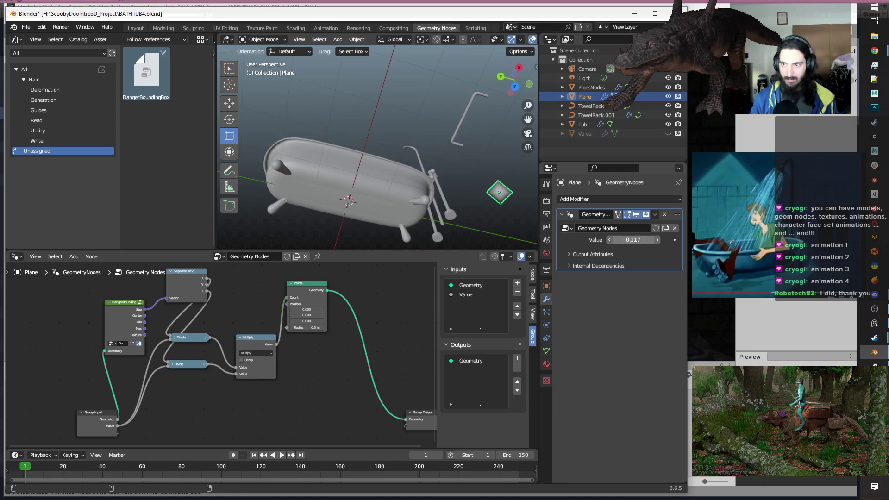
left_click_drag(634, 239, 647, 239)
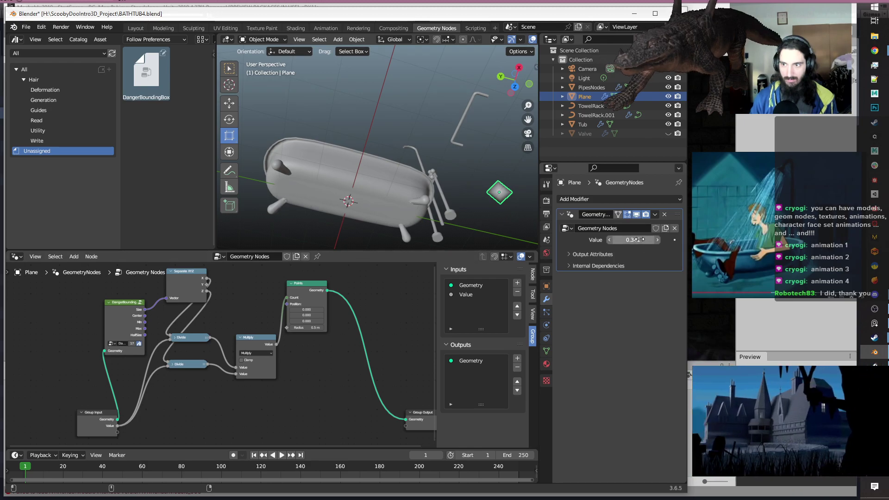
Add a Set Position node above the Group Output node.
middle_click_drag(411, 319, 323, 324)
key("shift+a")
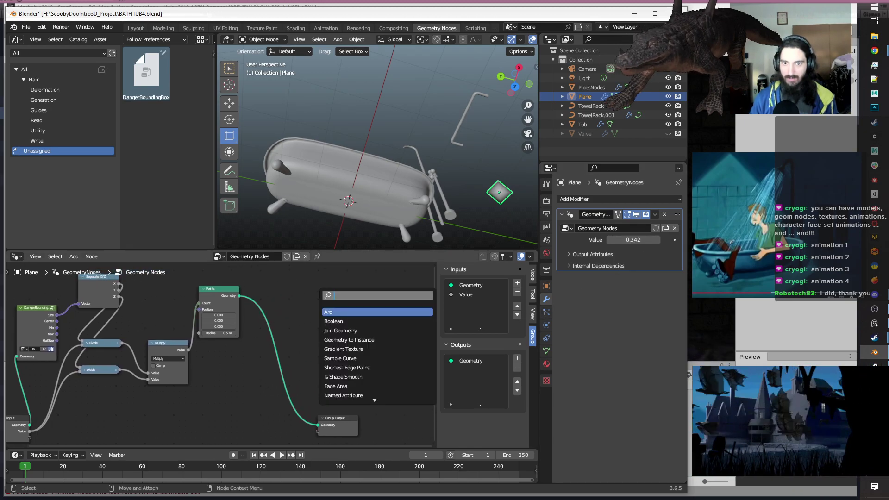
type("set")
key("Down")
key("Down")
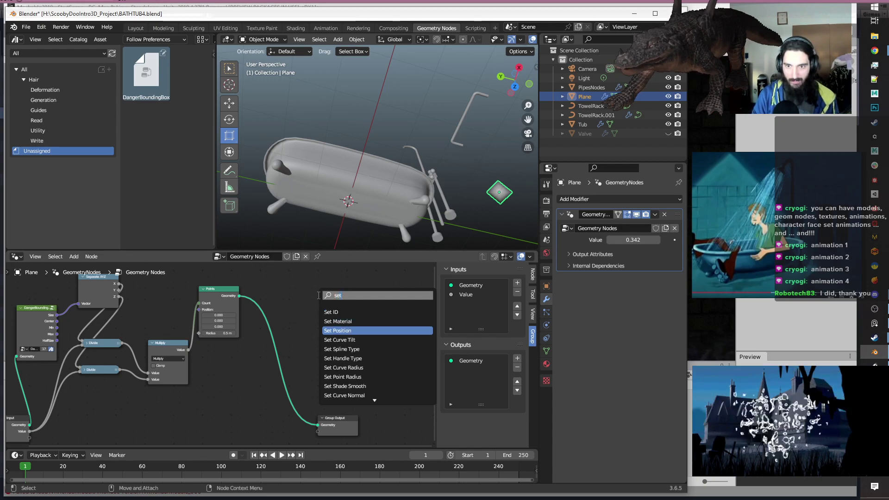
key("Return")
left_click(318, 297)
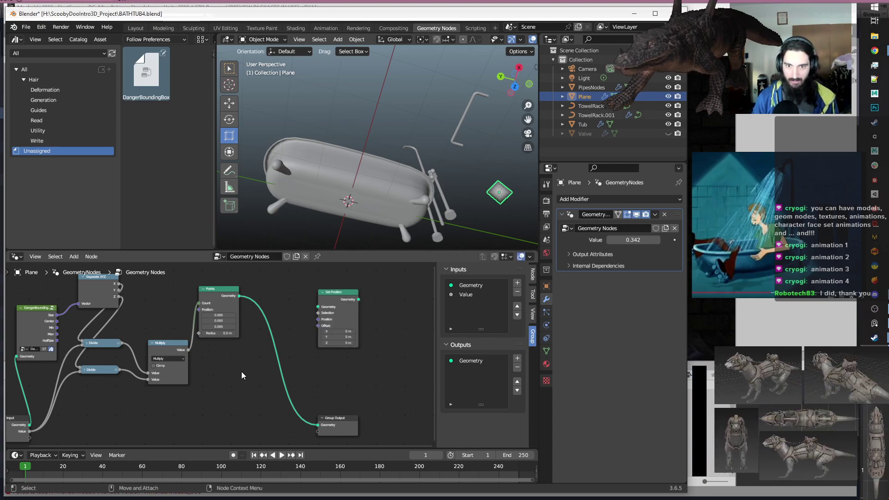
Add an Index node next to the Points node.
key("shift+a")
type("id")
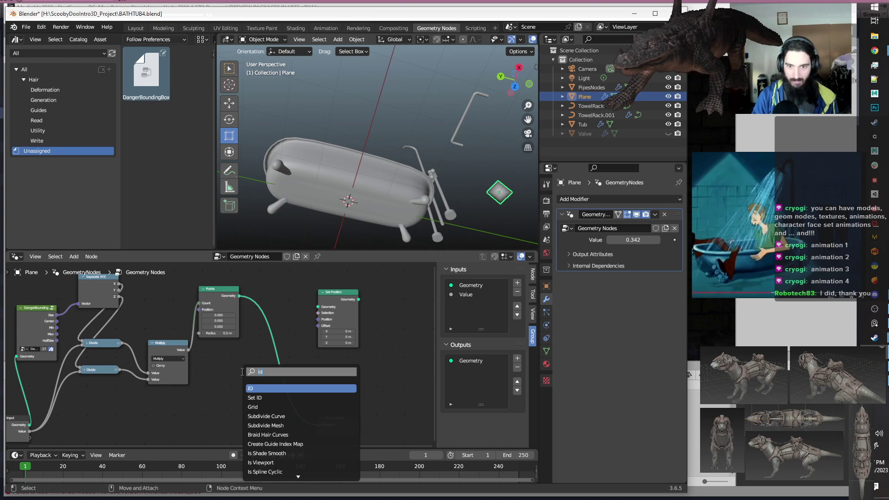
key("BackSpace")
key("BackSpace")
type("ind")
key("Return")
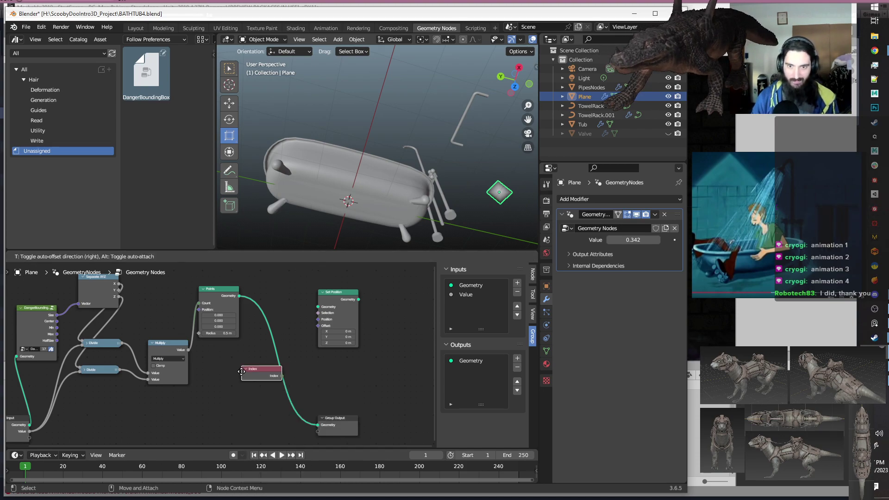
left_click(250, 289)
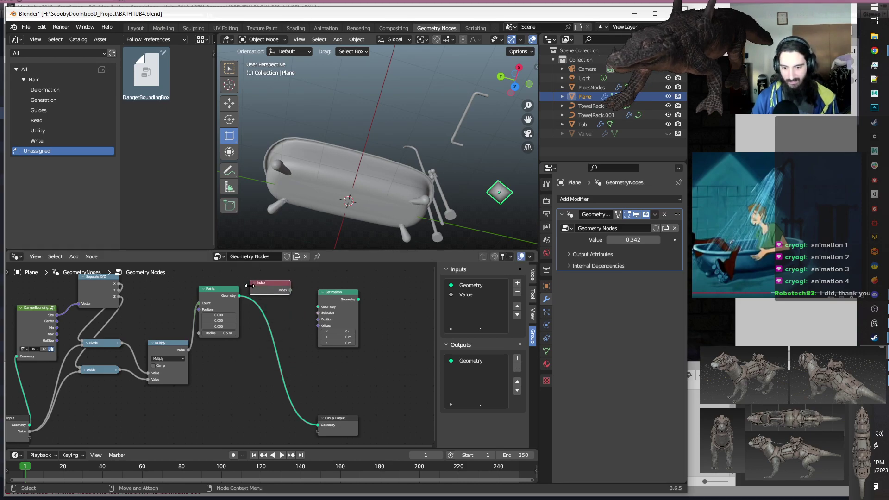
middle_click_drag(307, 340, 301, 347)
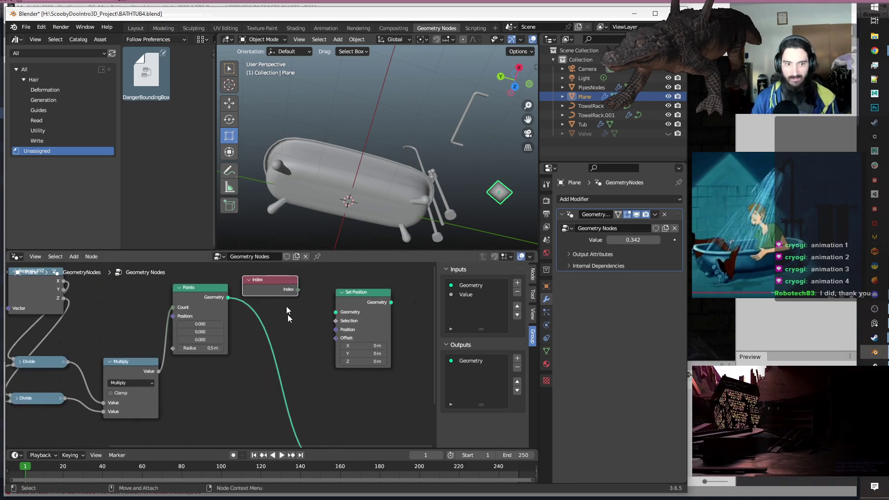
Move the Set Position node farther out and add a Map Range node between it and the Index node.
middle_click_drag(289, 342, 275, 346)
left_click(278, 342)
left_click_drag(282, 294, 404, 302)
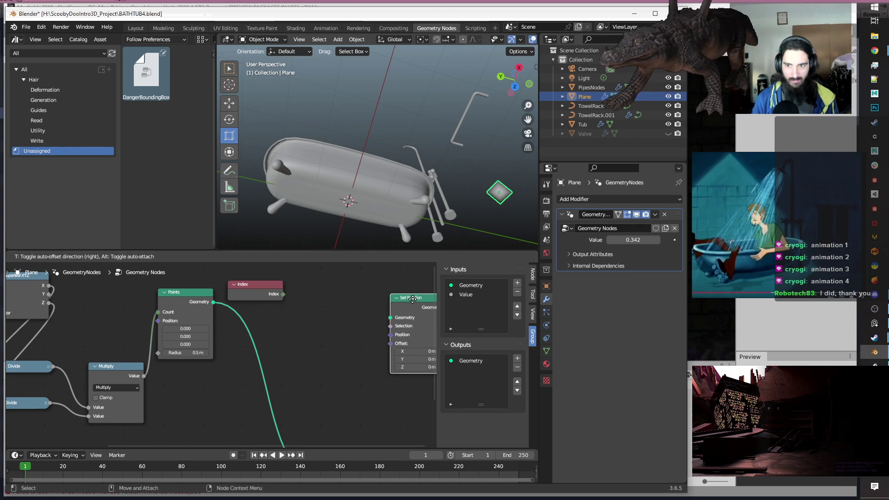
scroll(330, 336, "down", 1)
key("shift+a")
type("map")
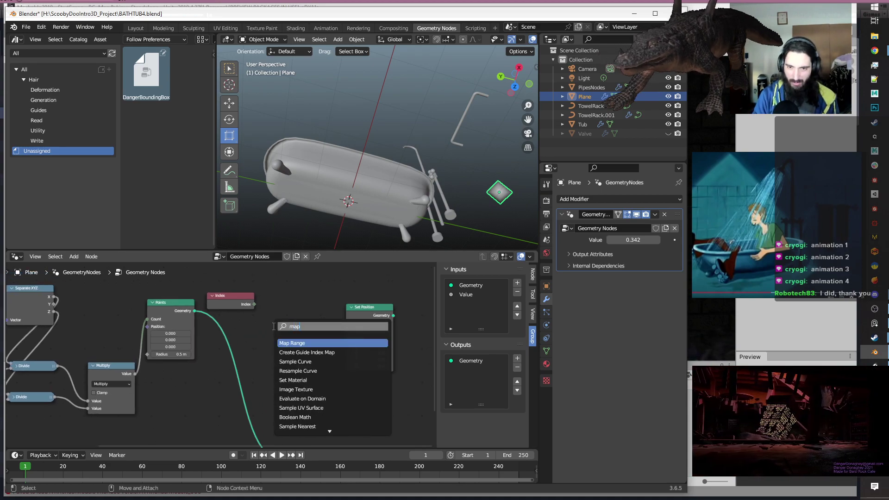
key("Return")
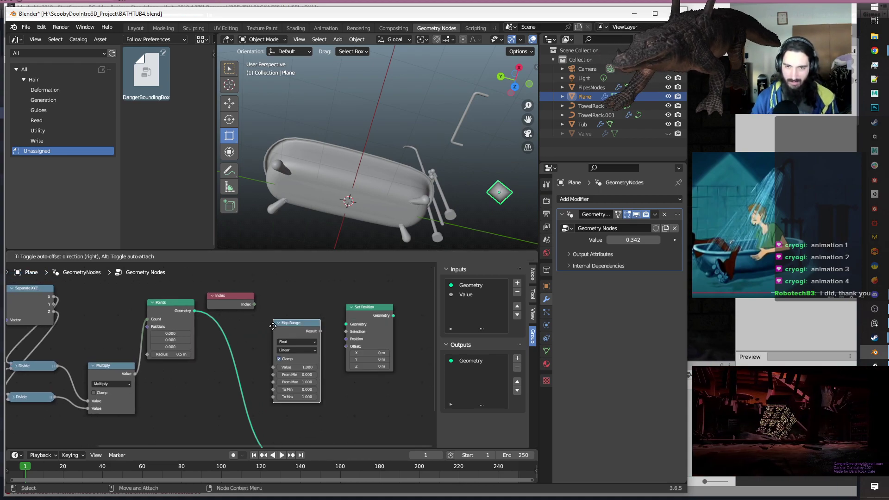
left_click(272, 287)
Connect Index to the Map Range node's Value and the Multiply result to its From Max.
left_click_drag(254, 305, 272, 331)
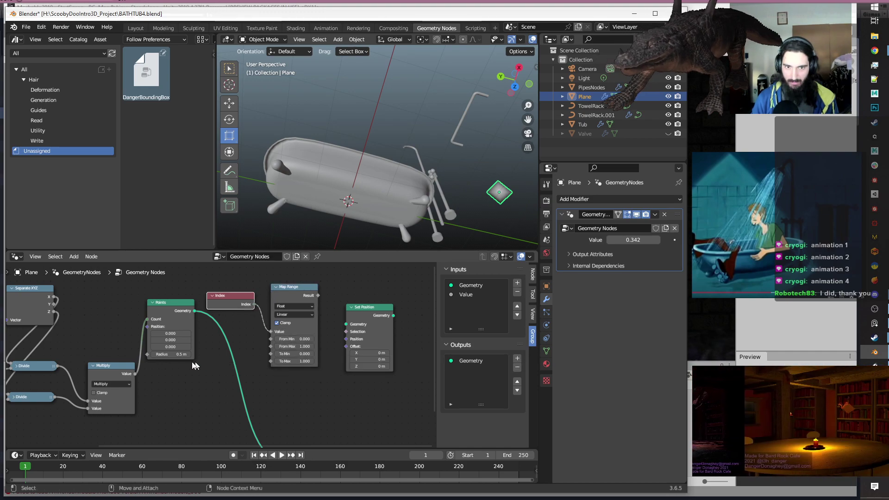
left_click_drag(134, 373, 271, 346)
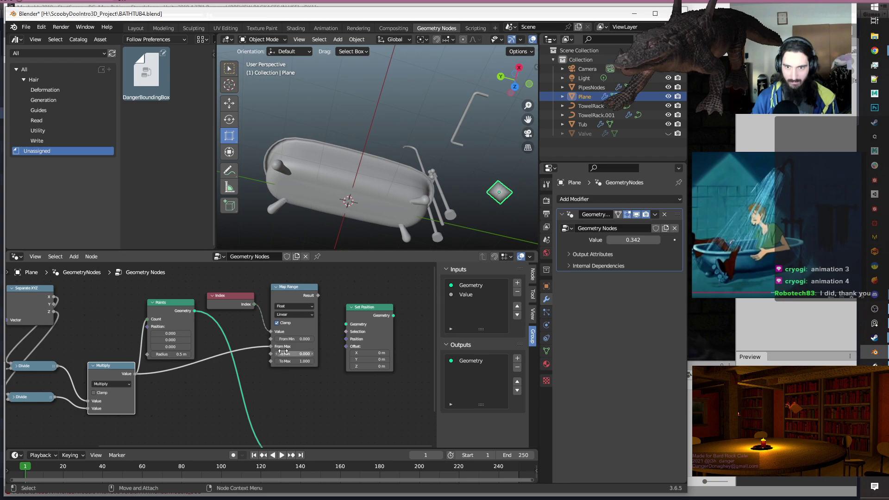
middle_click_drag(283, 404, 332, 398)
scroll(254, 401, "down", 4)
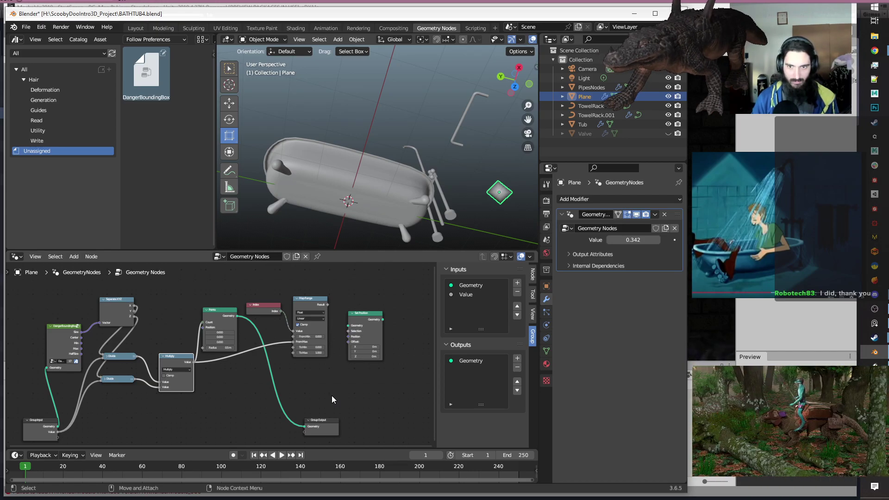
scroll(332, 396, "up", 2)
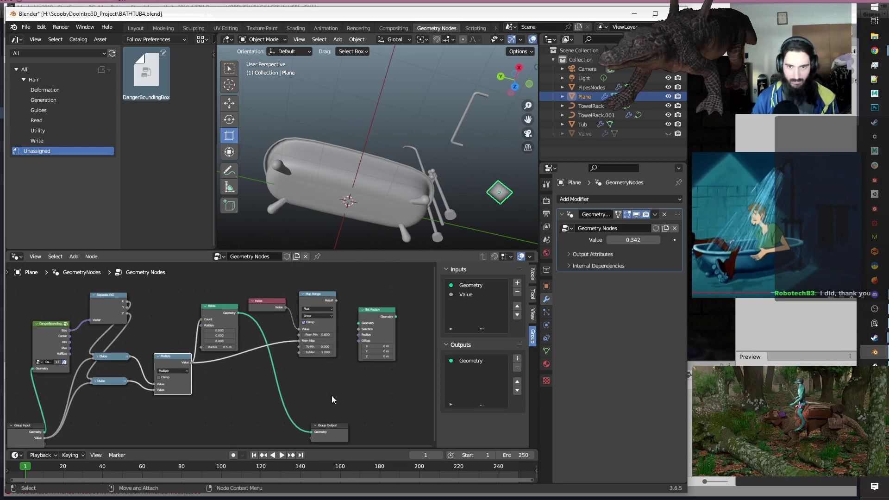
Duplicate the Multiply node below the Map Range node and set the copy's operation to Snap.
middle_click_drag(348, 393, 330, 391)
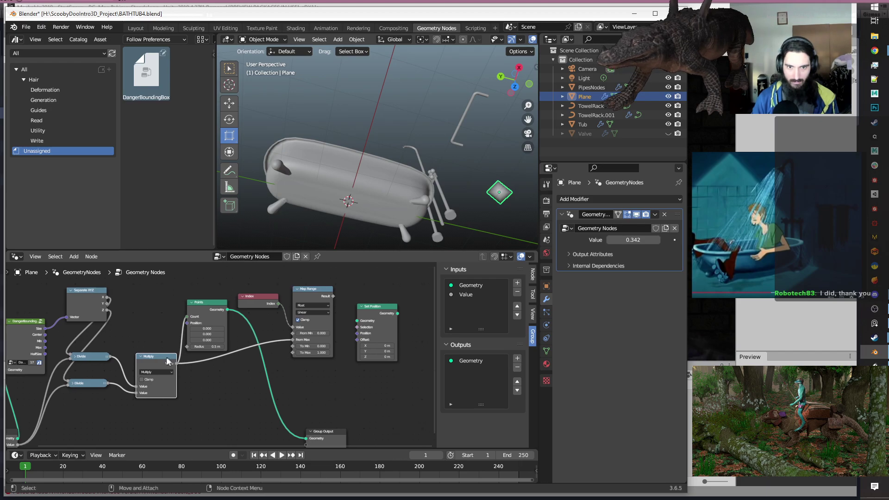
key("shift+d")
left_click(315, 385)
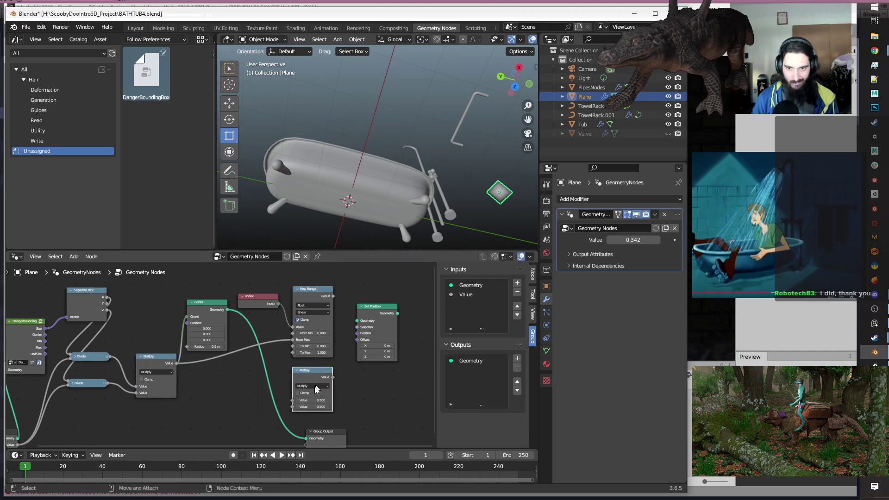
left_click(316, 386)
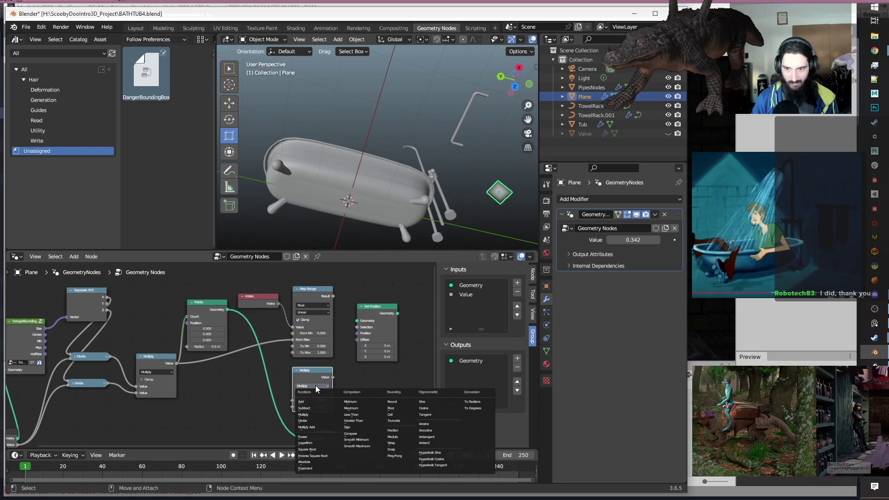
left_click(397, 451)
Duplicate the Snap math node beside itself and set the copy's operation to Divide.
key("shift+d")
left_click(373, 383)
left_click(384, 392)
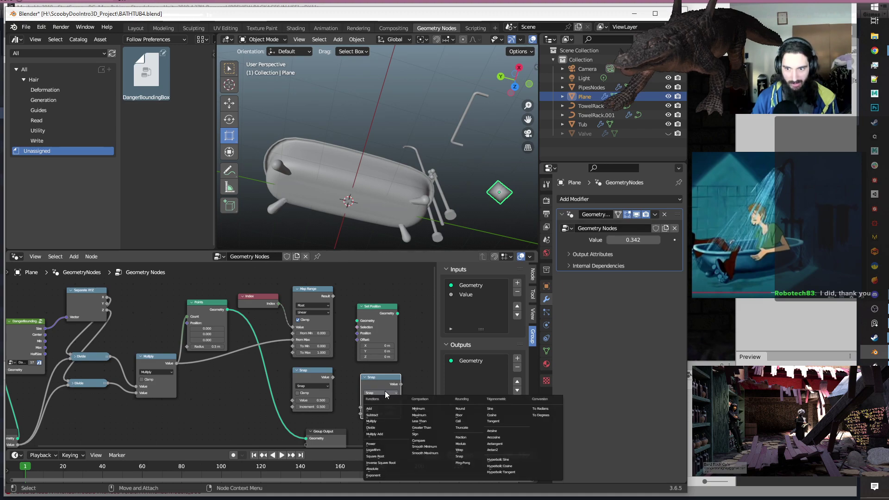
left_click(460, 443)
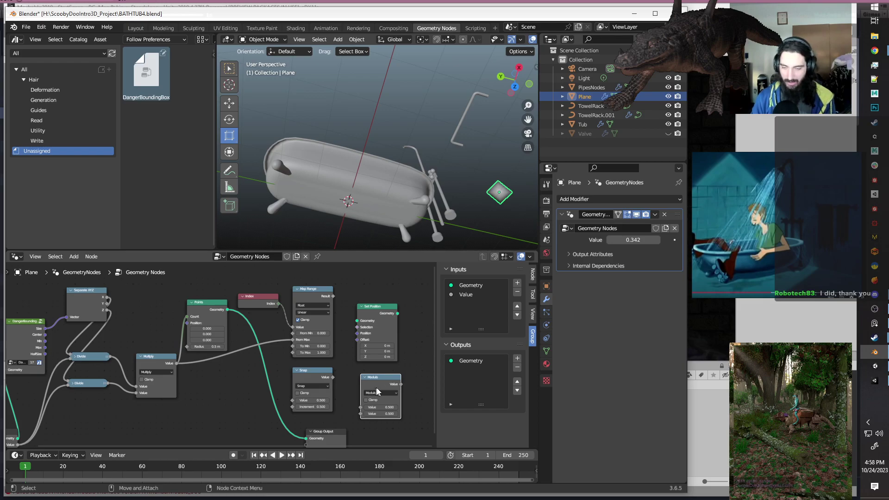
left_click(376, 392)
left_click(382, 425)
left_click(425, 365)
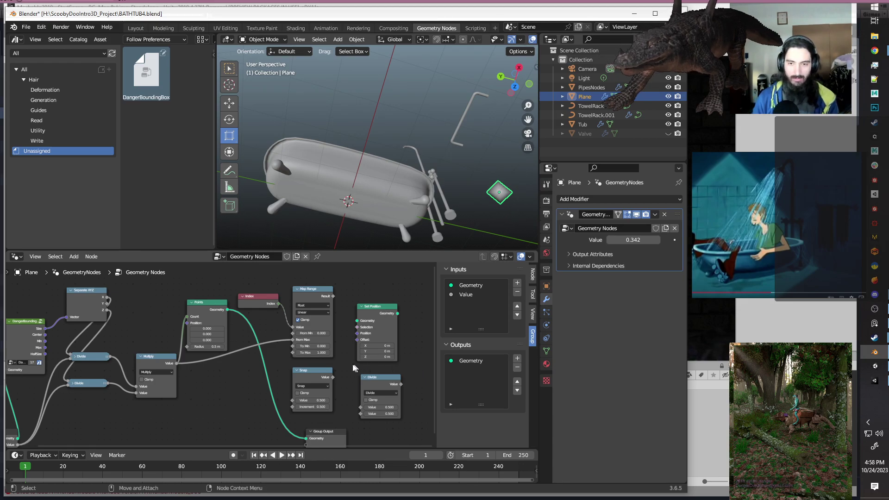
Add a Vector Math node beside the Set Position node and set its operation to Snap.
scroll(347, 364, "down", 1)
middle_click_drag(331, 362, 312, 351)
scroll(337, 359, "up", 2)
left_click(331, 384)
key("Escape")
key("shift+a")
type("vect")
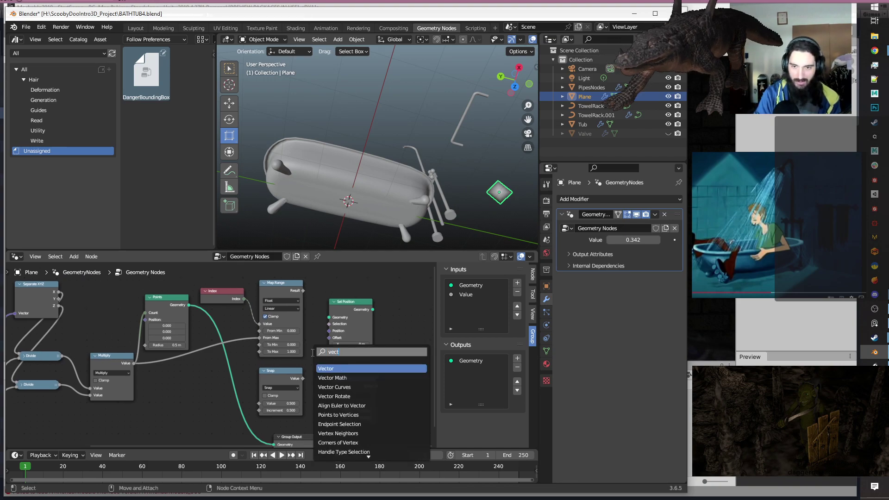
key("Down")
key("Return")
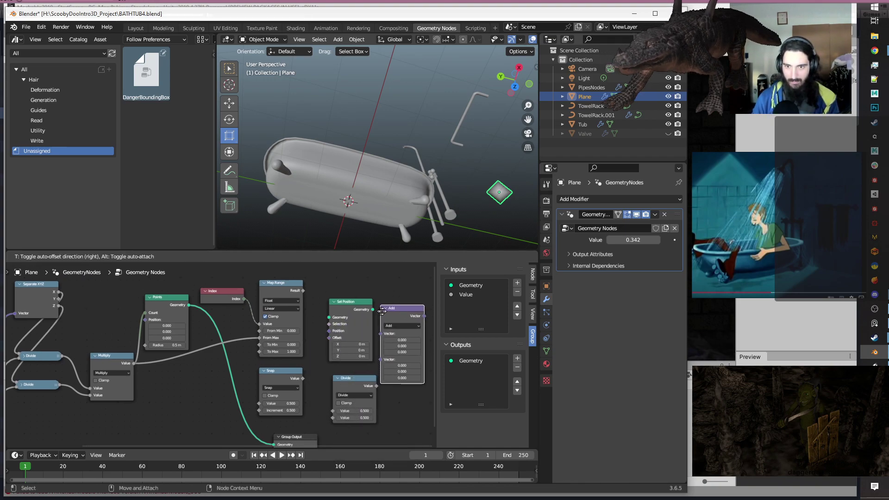
left_click(386, 308)
left_click(408, 323)
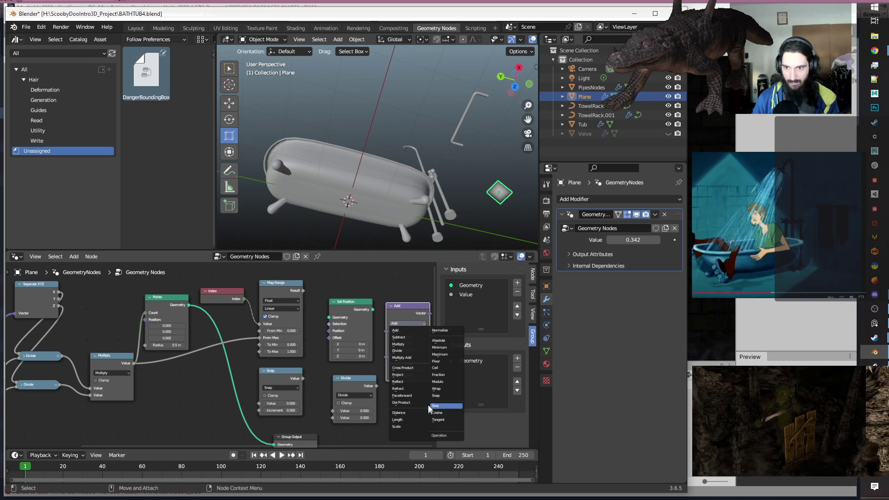
left_click(440, 398)
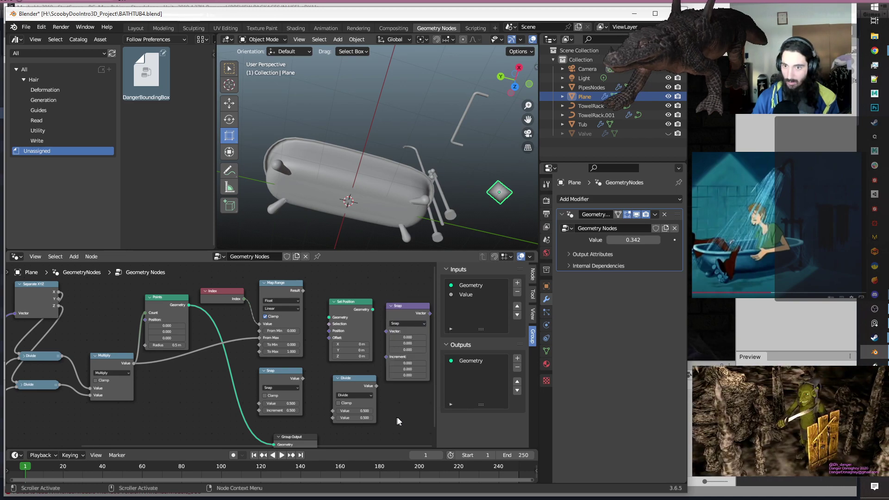
Move the Set Position node farther out and place the vector Snap node between it and the Map Range node.
mouse_move(395, 418)
middle_mouse_down()
mouse_move(355, 408)
mouse_move(392, 415)
mouse_move(385, 424)
middle_mouse_up()
left_click_drag(315, 326, 371, 264)
left_click_drag(376, 344, 324, 322)
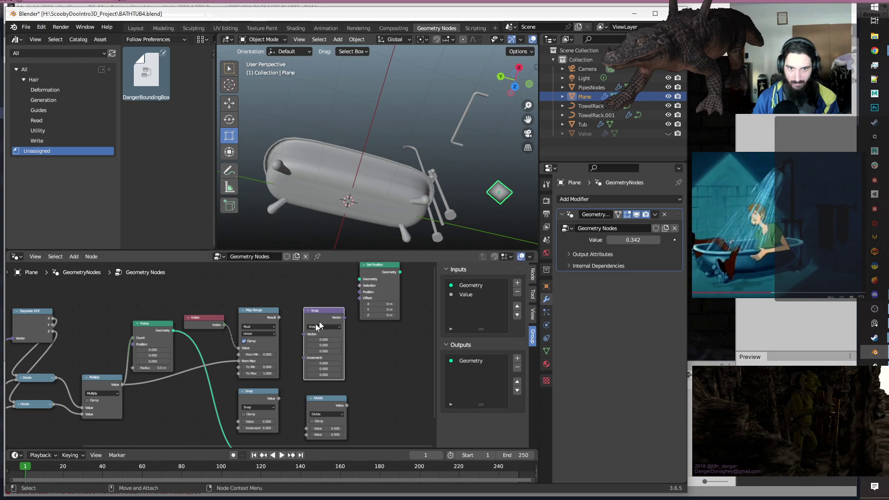
mouse_move(183, 402)
middle_mouse_down()
mouse_move(193, 391)
mouse_move(175, 403)
middle_mouse_up()
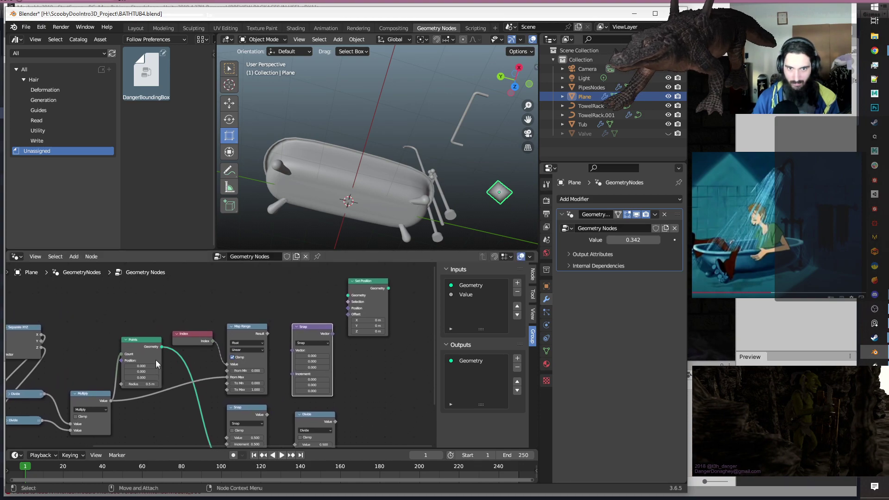
Connect the Points node's Geometry to the Set Position node's Geometry input and align Set Position with the vector Snap node.
left_click_drag(160, 345, 379, 338)
middle_click_drag(318, 283, 197, 332)
scroll(196, 332, "up", 2)
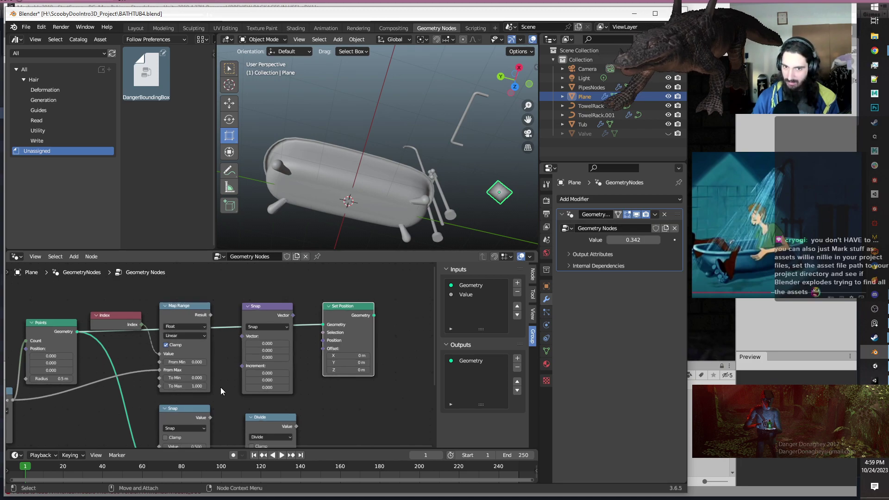
Move the Index and Map Range nodes up, clear of the Points-to-Set Position link.
scroll(219, 387, "down", 1)
left_click_drag(129, 305, 184, 240)
scroll(207, 377, "down", 1)
middle_click_drag(195, 367, 212, 390)
Duplicate the Index node below the Points-to-Set Position link and move the math Snap node aside next to Multiply.
left_click(140, 278)
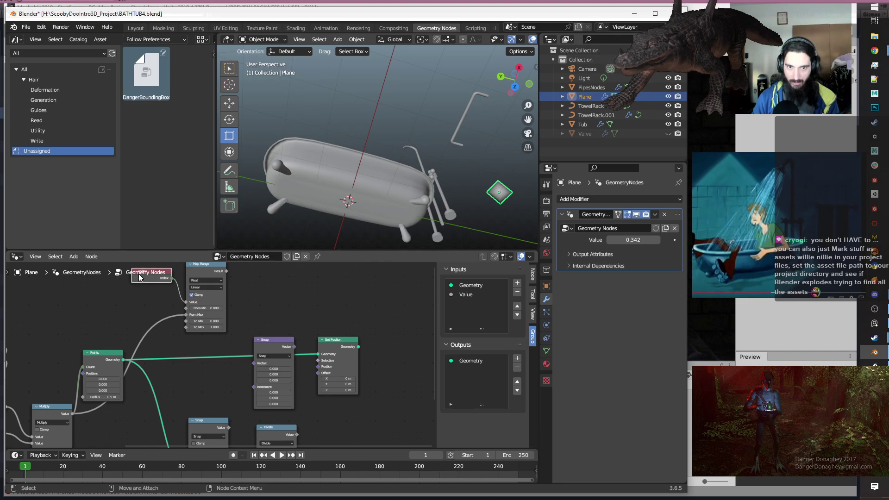
key("shift+d")
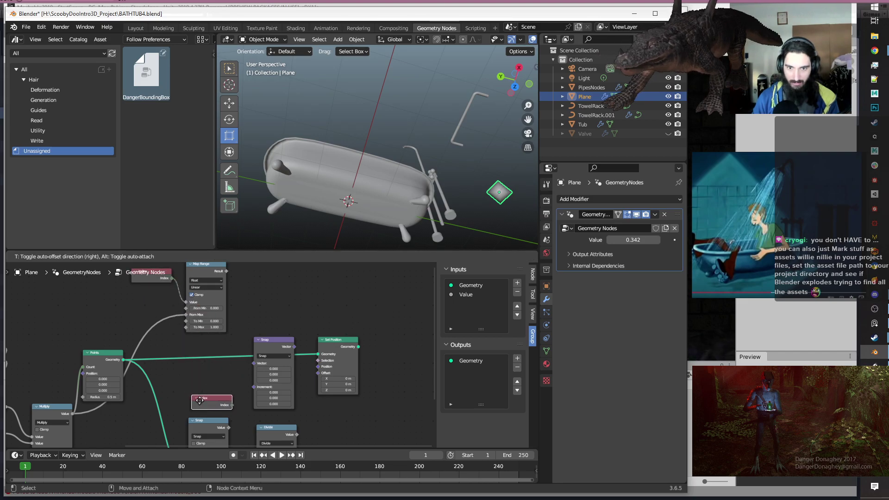
left_click(194, 392)
middle_click_drag(225, 413, 251, 345)
scroll(291, 372, "up", 1)
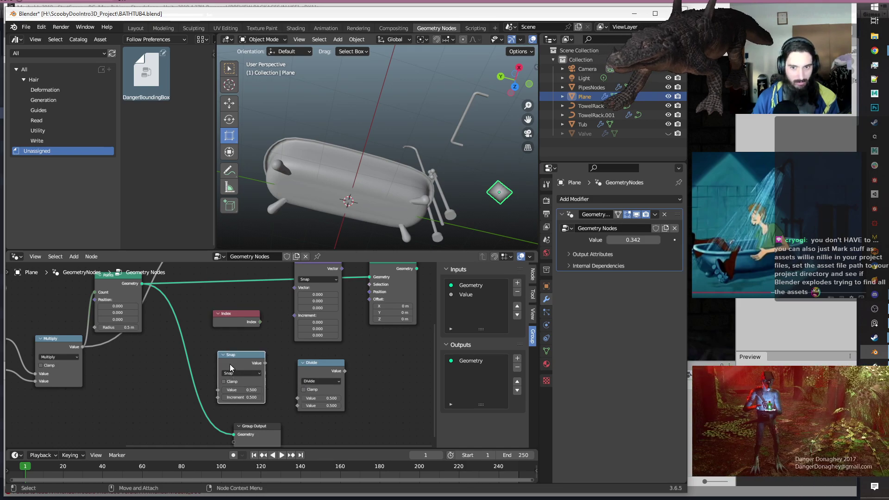
left_click_drag(230, 364, 125, 368)
Duplicate the loose Divide node below the copied Index node and connect Index to the new Divide's first value.
left_click(321, 366)
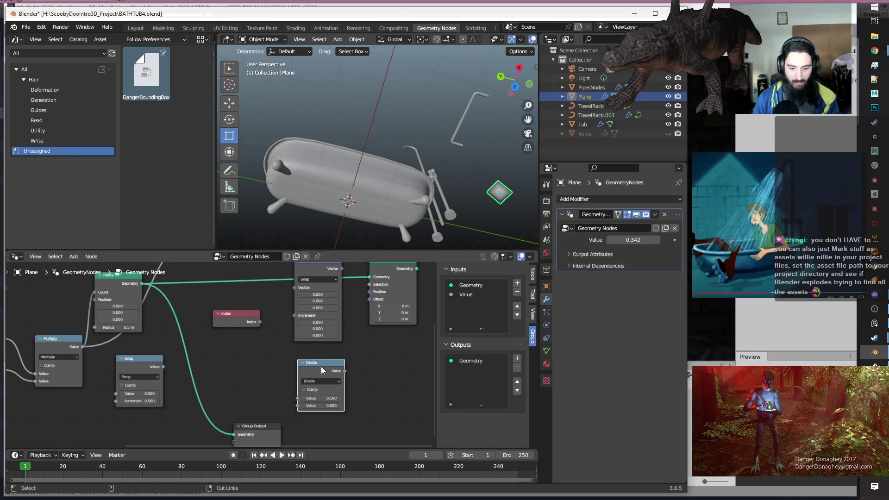
key("shift+d")
left_click(253, 357)
left_click_drag(261, 322, 217, 388)
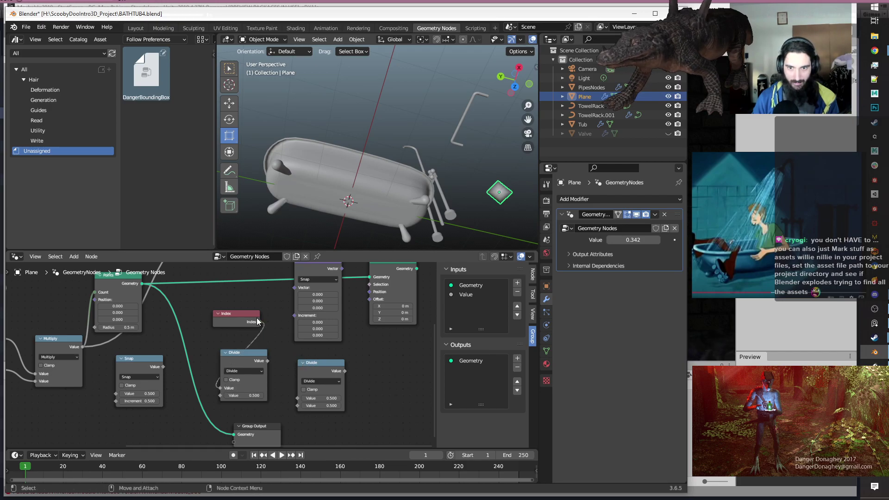
Set the operation of the unconnected Divide node beside the new one to Modulo.
left_click(330, 381)
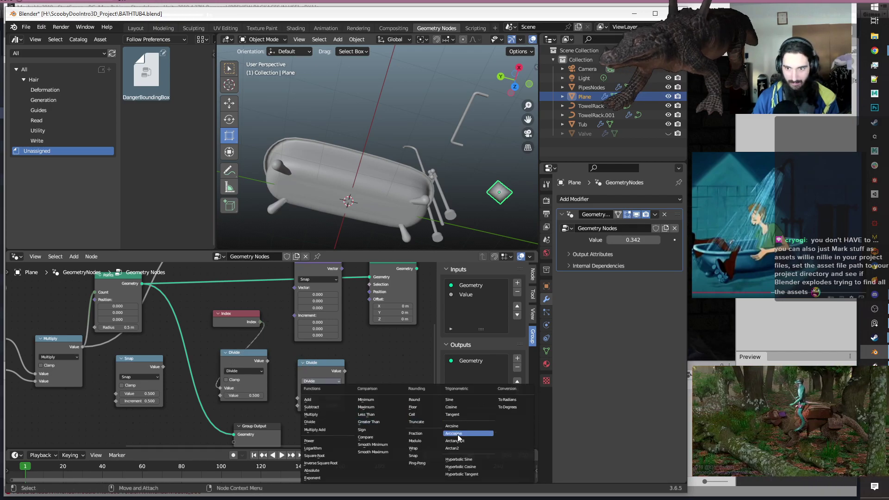
left_click(422, 440)
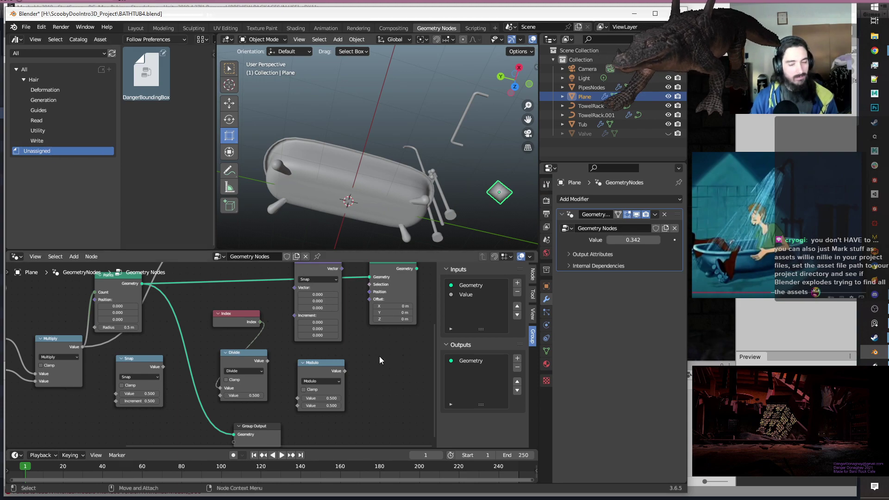
scroll(376, 360, "up", 1)
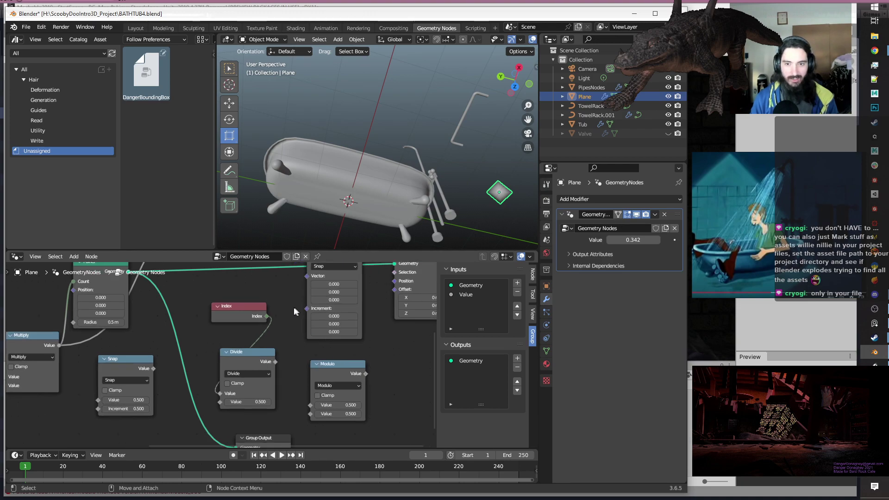
Connect the copied Index node's output to the Modulo node's first value.
left_click_drag(267, 316, 310, 405)
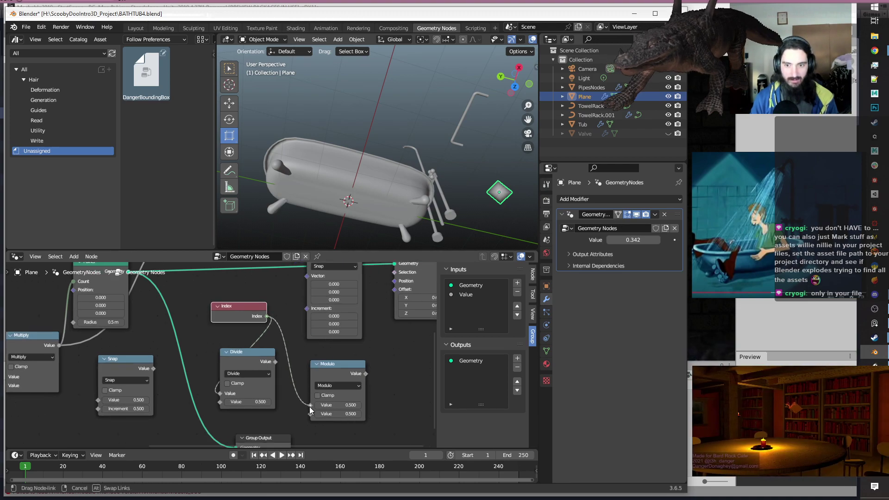
scroll(309, 406, "down", 2)
scroll(309, 405, "down", 3)
middle_click_drag(325, 404, 369, 397, "alt")
scroll(225, 357, "up", 2)
middle_click_drag(151, 418, 167, 418, "alt")
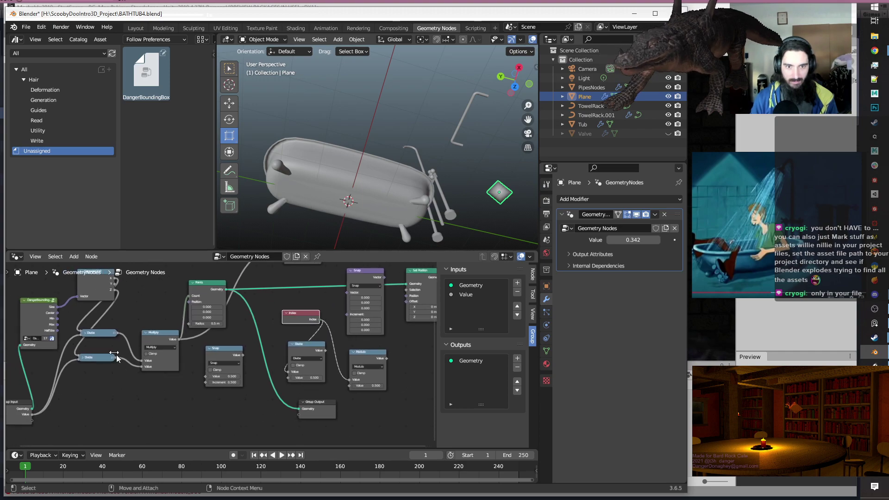
left_click_drag(118, 332, 139, 398)
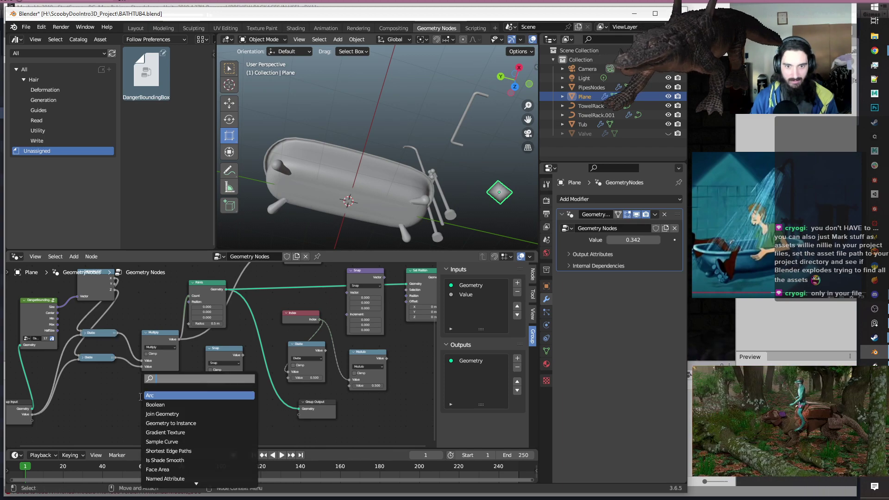
left_click(104, 391)
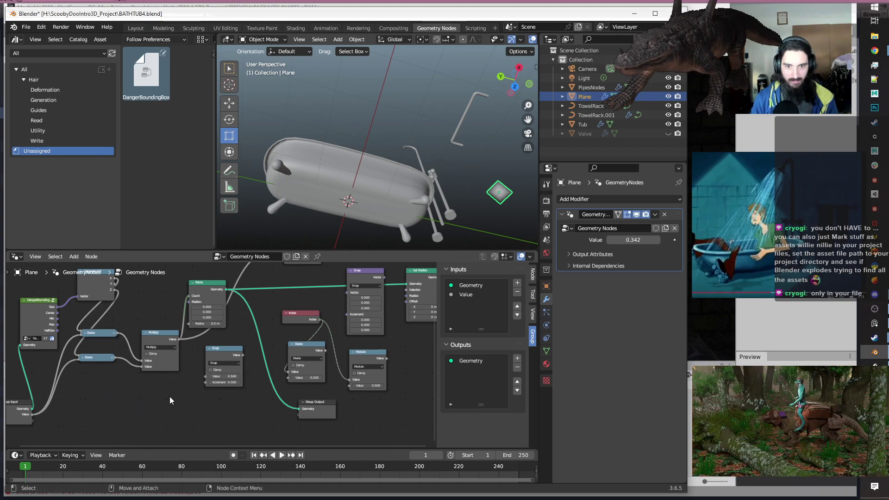
key("shift+a")
type("s")
type("cast")
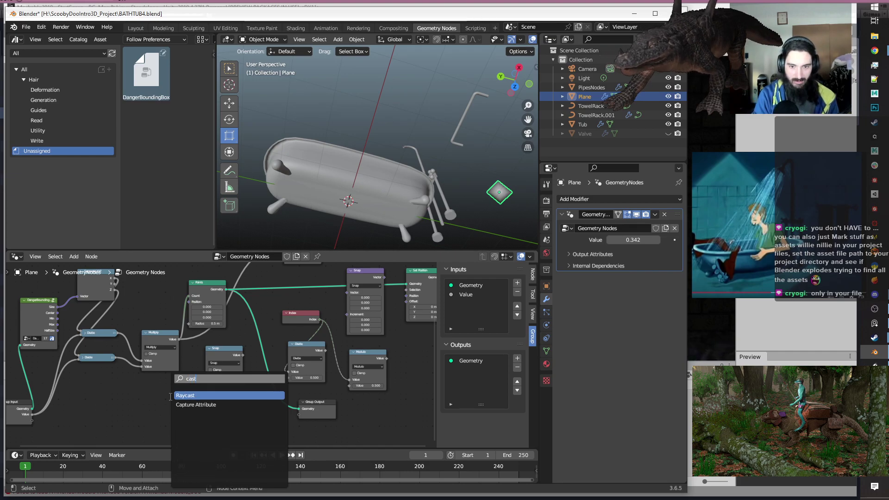
key("BackSpace")
key("BackSpace")
key("BackSpace")
key("BackSpace")
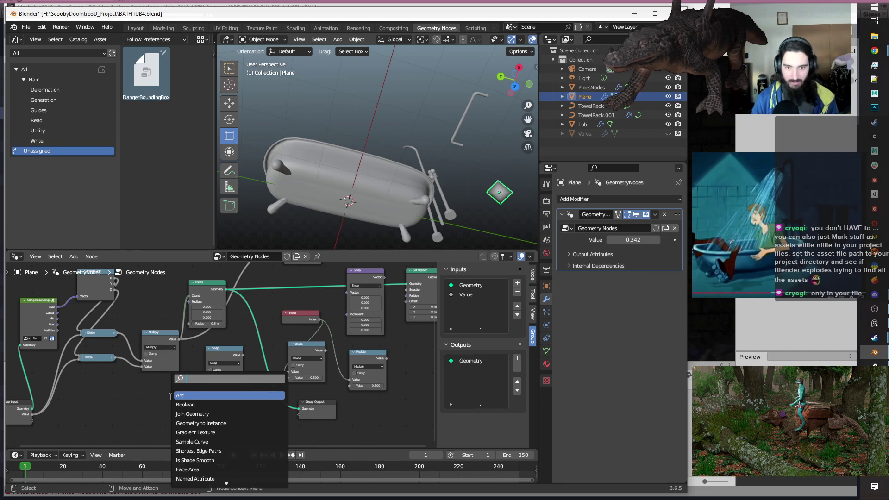
key("Escape")
Duplicate the math Snap node below Multiply and set the copy's operation to Round.
left_click(219, 352)
key("shift+d")
left_click(134, 392)
left_click(140, 398)
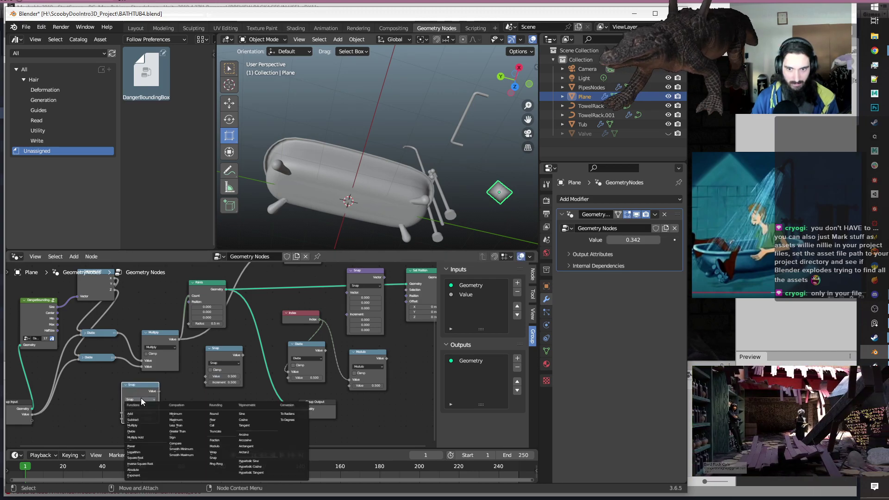
left_click(219, 414)
middle_click_drag(199, 409, 271, 393)
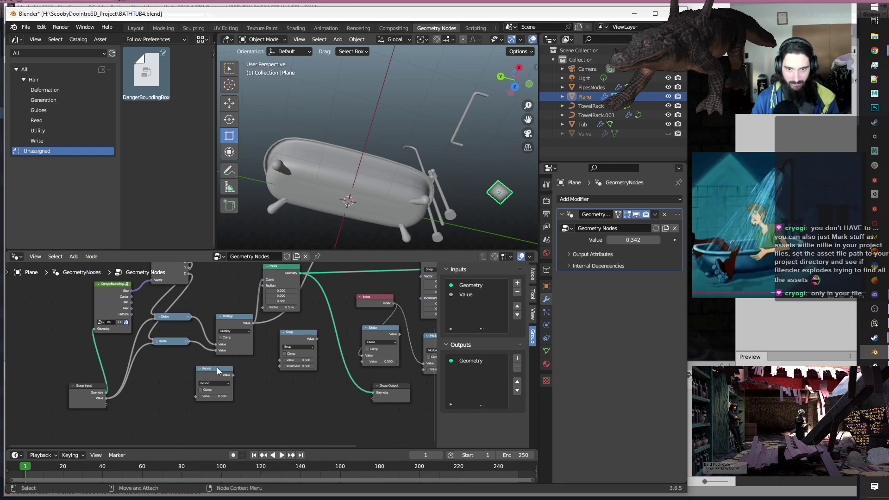
Insert the Round node between the upper Divide and Multiply, and a duplicate of it between the lower Divide and Multiply.
scroll(215, 369, "up", 2)
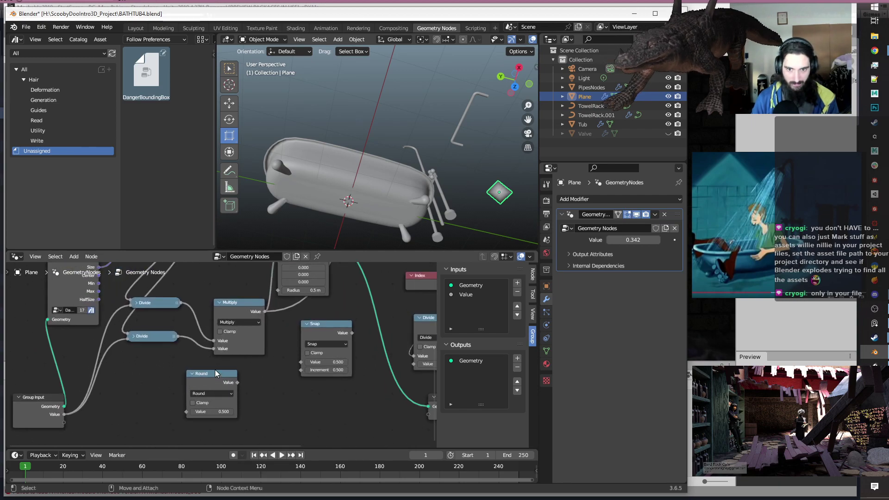
left_click_drag(204, 379, 229, 294)
key("shift+d")
left_click(236, 340)
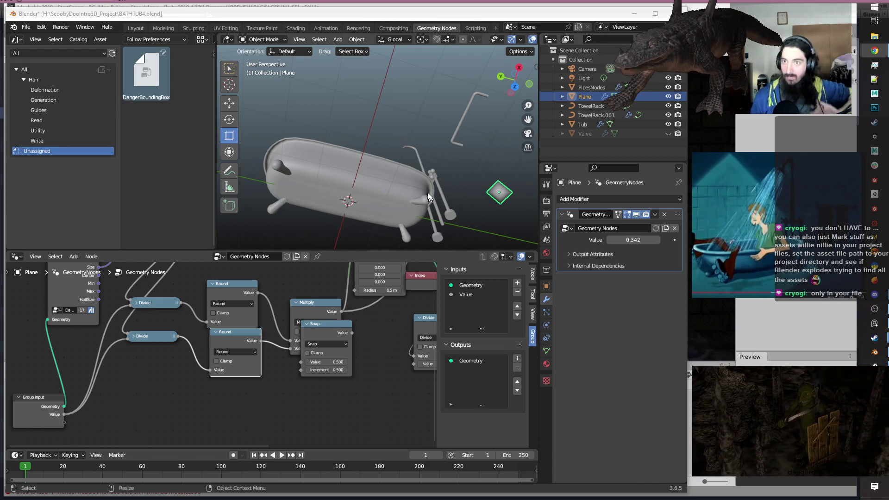
Move the math Snap node down clear of Multiply and the upper Round node up clear of the lower one.
left_click_drag(510, 10, 511, 4)
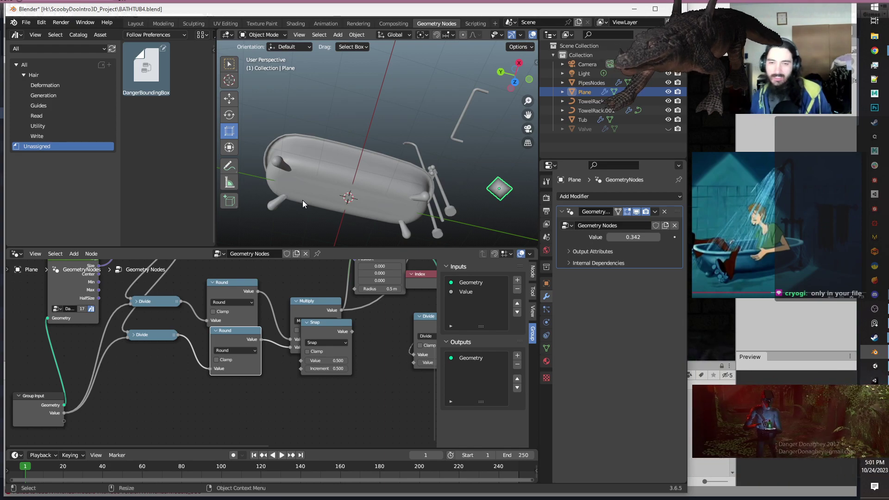
left_click(319, 337)
left_click_drag(319, 336, 315, 380)
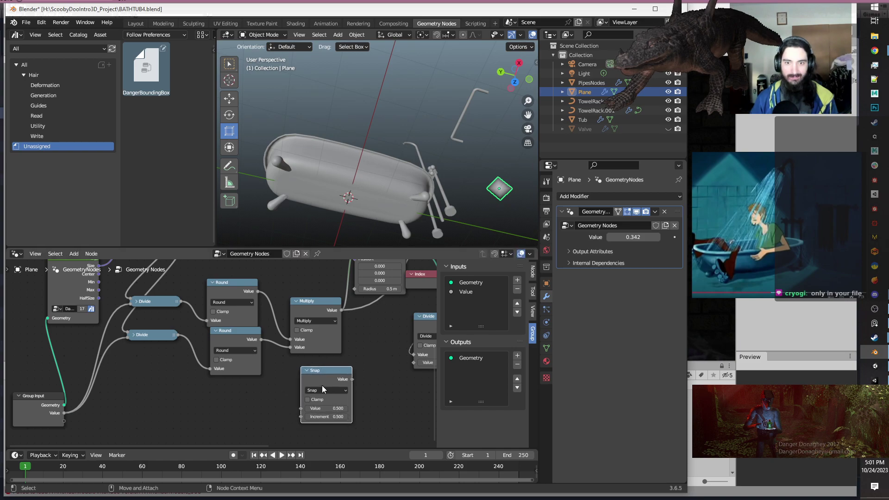
scroll(323, 389, "down", 2)
middle_click_drag(321, 387, 222, 395)
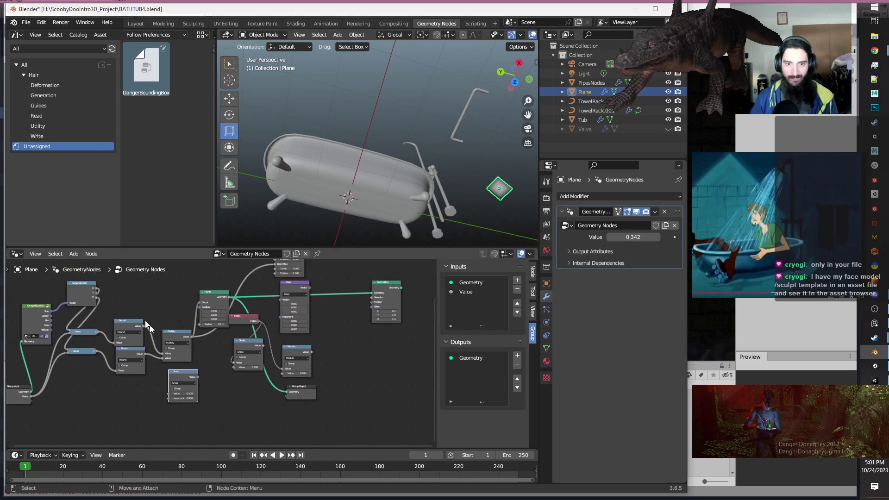
scroll(130, 342, "up", 1)
left_click_drag(101, 315, 107, 296)
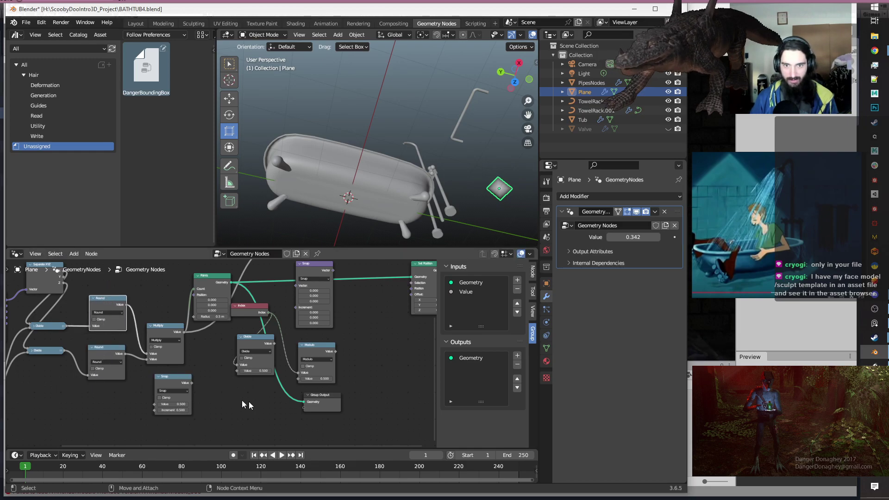
Connect the upper Round output to the second values of the Index-fed Divide and Modulo nodes, and save the file.
scroll(237, 404, "down", 2)
scroll(215, 409, "up", 1)
mouse_move(332, 335)
middle_mouse_down()
mouse_move(309, 355)
mouse_move(344, 330)
middle_mouse_up()
scroll(226, 402, "up", 1)
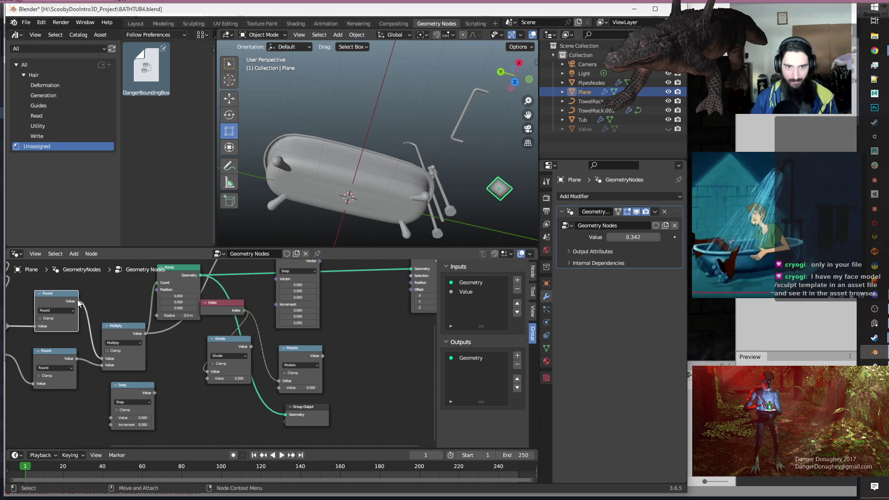
left_click_drag(78, 302, 209, 378)
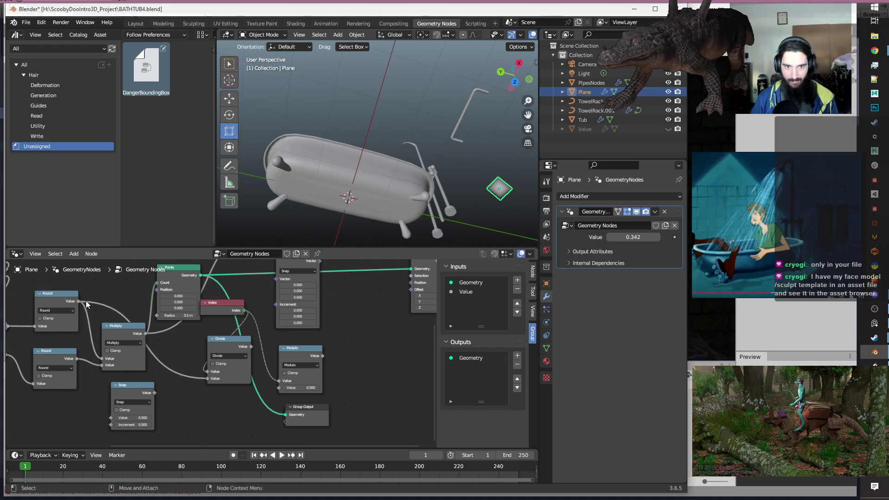
left_click_drag(79, 302, 281, 389)
middle_click_drag(282, 389, 250, 390)
scroll(250, 394, "up", 1)
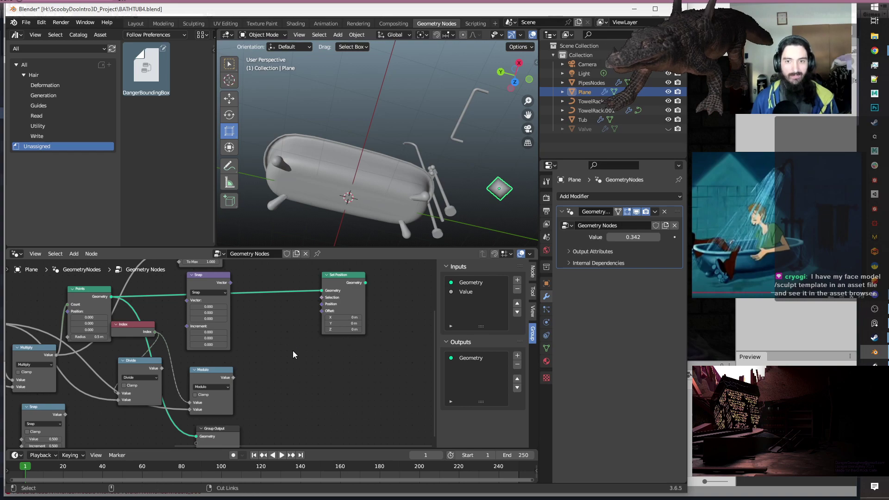
key("ctrl+s")
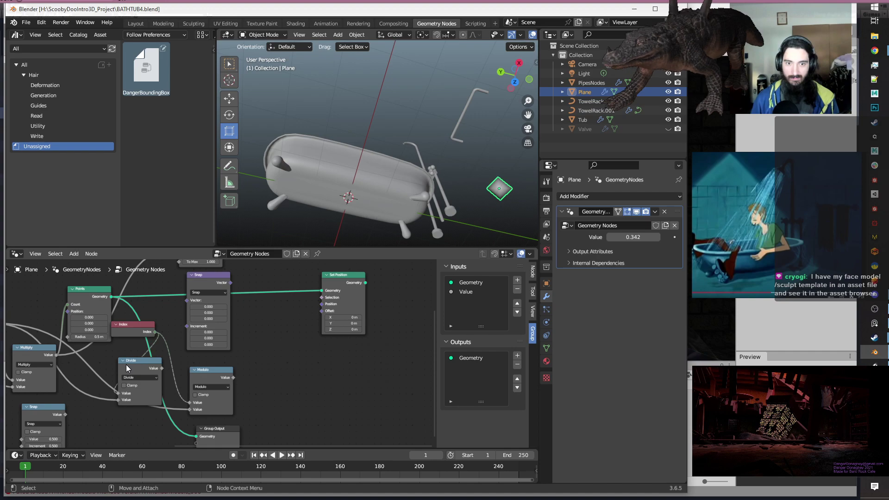
Move the Modulo node directly beneath the Divide node fed by Index.
middle_click_drag(188, 376, 259, 343)
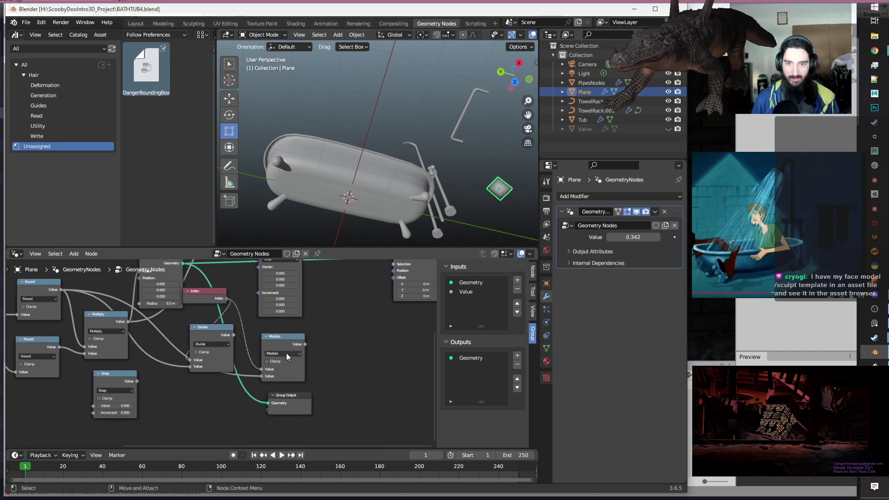
left_click_drag(280, 343, 208, 385)
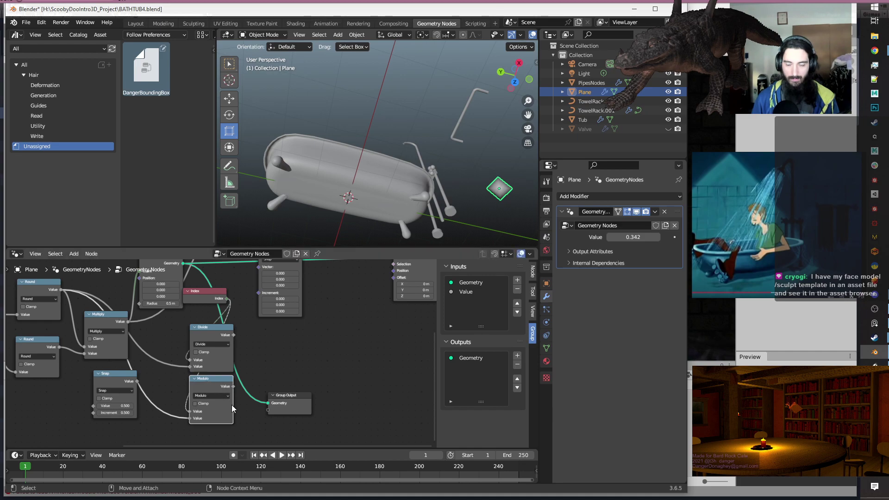
middle_click_drag(301, 366, 224, 390)
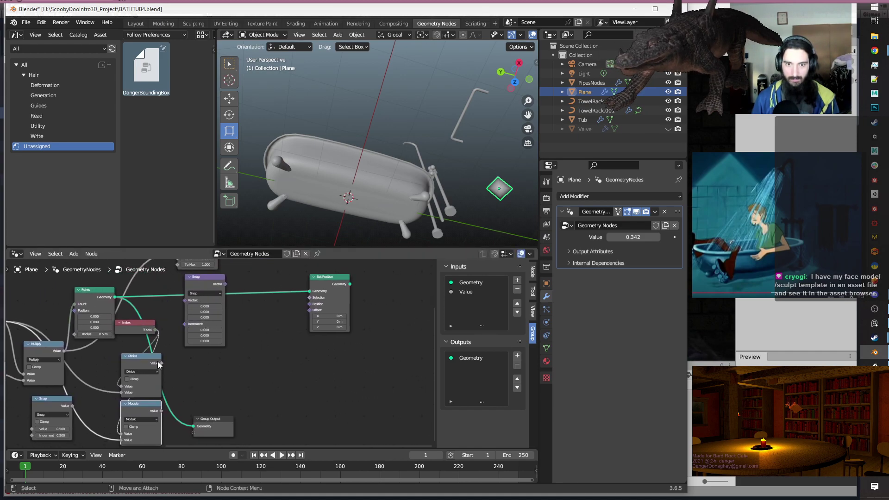
mouse_move(162, 365)
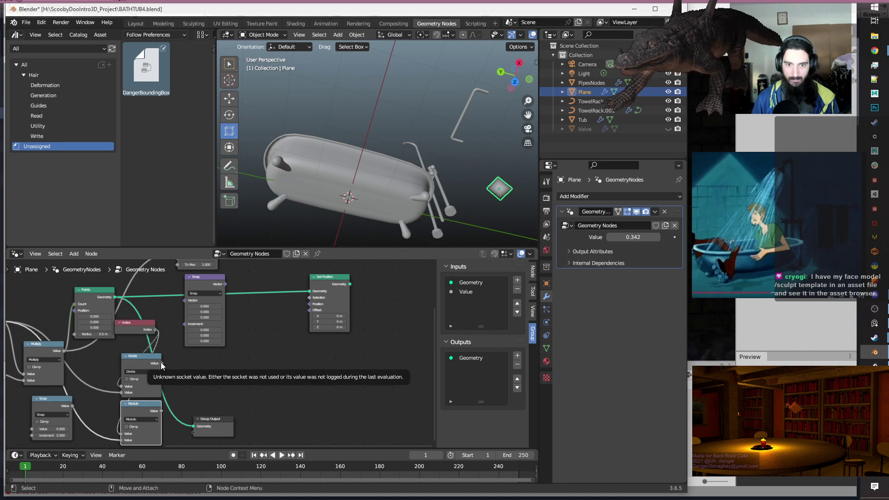
mouse_move(237, 373)
middle_mouse_down()
mouse_move(212, 377)
mouse_move(230, 368)
middle_mouse_up()
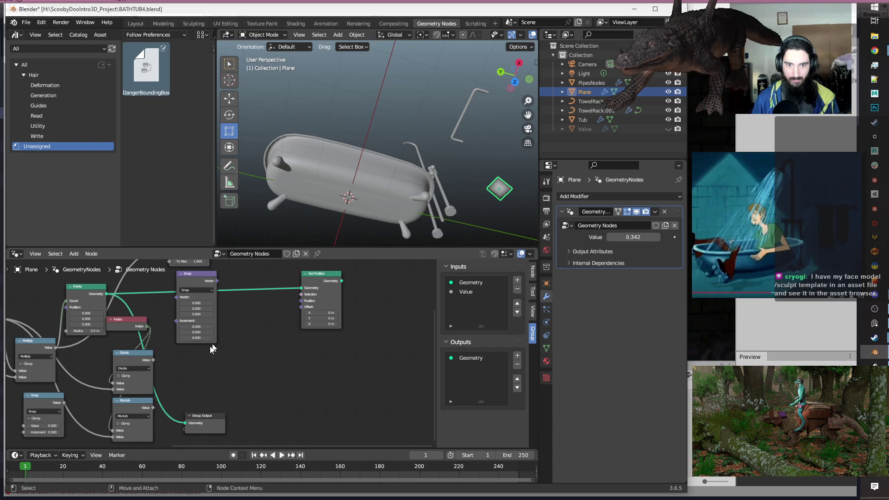
key("shift+a")
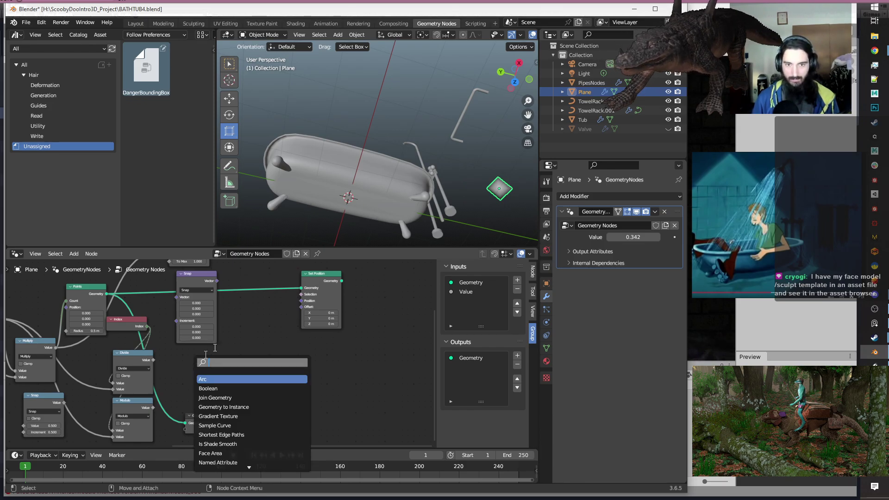
key("Escape")
middle_click_drag(218, 377, 267, 370)
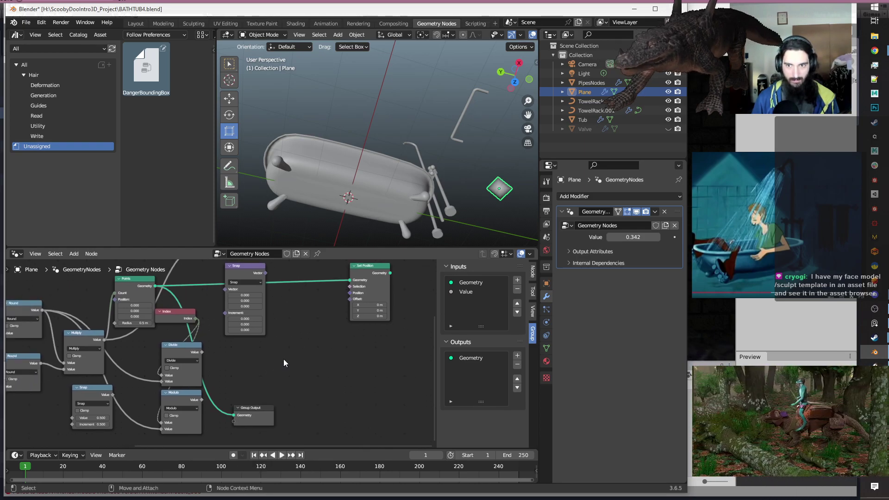
key("shift+a")
type("tr")
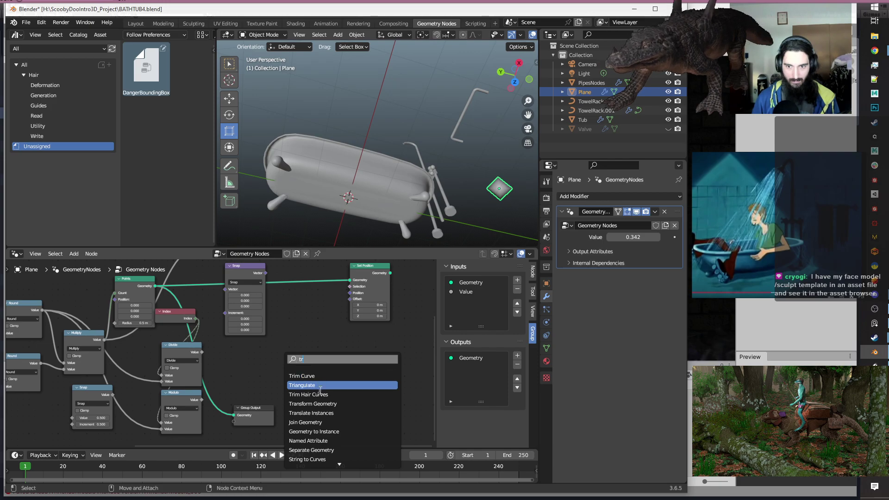
left_click(317, 314)
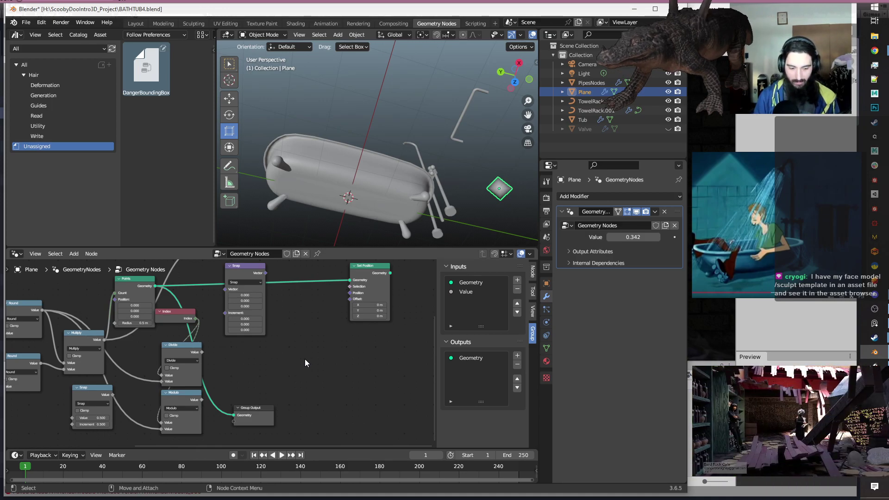
Add a Combine XYZ node taking Divide into X and Modulo into Z, and connect its vector to Set Position's Position.
key("shift+a")
type("combine xyz")
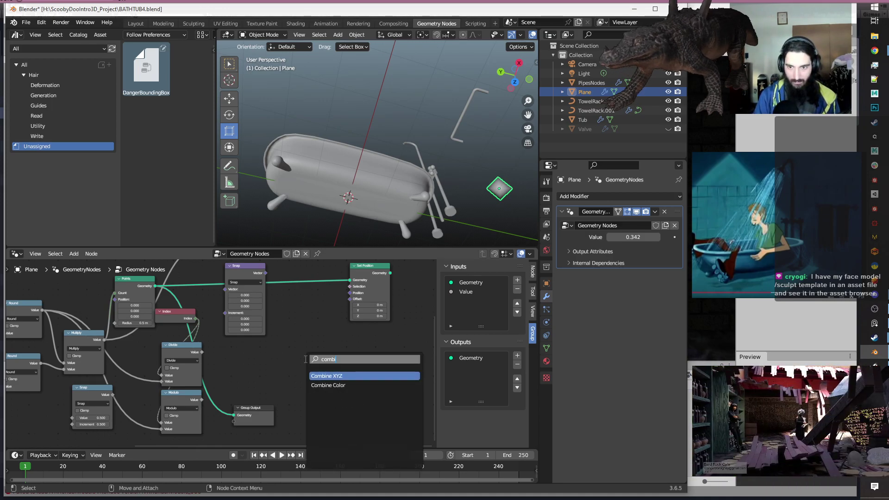
key("Return")
left_click(269, 356)
left_click_drag(202, 351, 271, 369)
left_click_drag(202, 400, 349, 291)
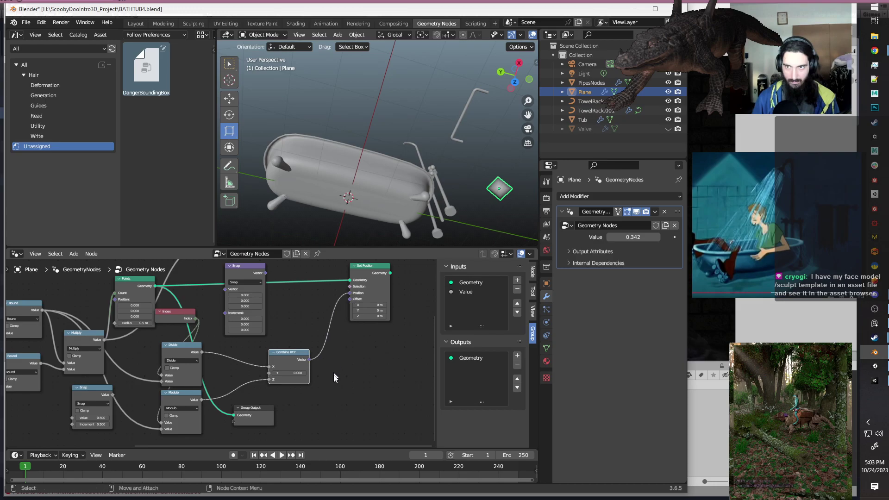
Connect Set Position's geometry to Group Output and move Group Output well clear of the other nodes.
scroll(338, 373, "down", 1)
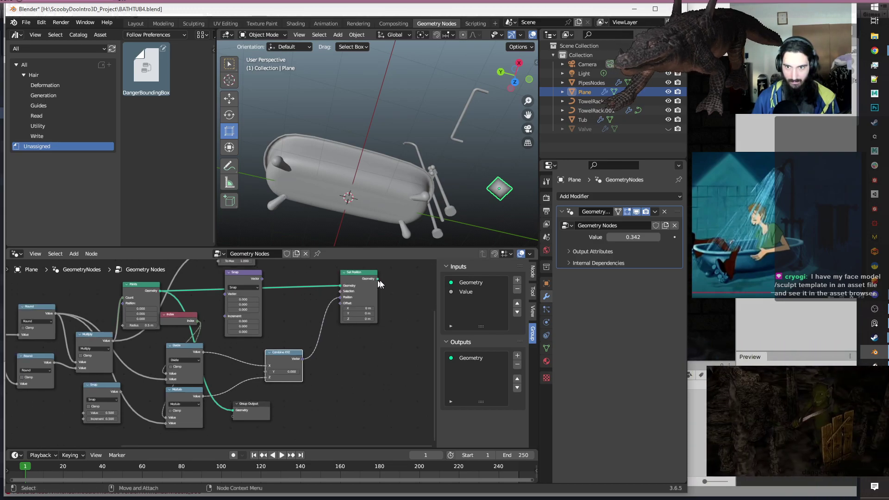
left_click_drag(377, 279, 411, 404)
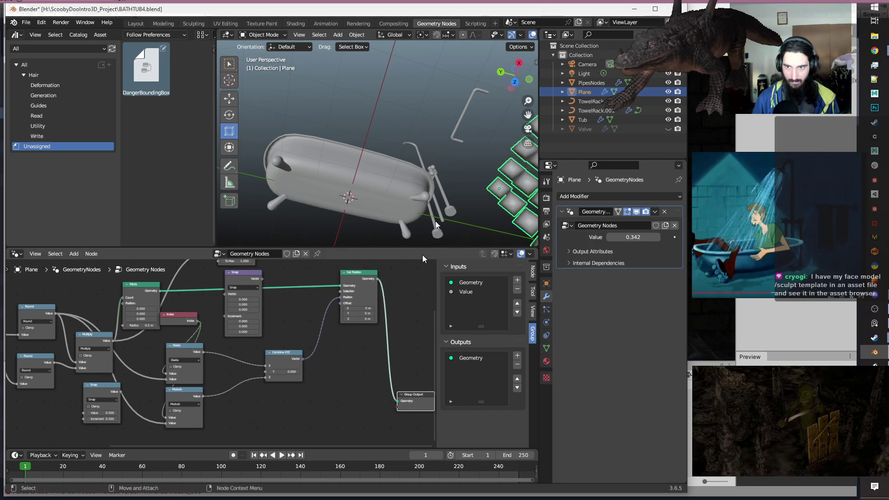
middle_click_drag(470, 124, 486, 190)
scroll(331, 405, "down", 8)
middle_click_drag(301, 404, 254, 411)
left_click_drag(278, 391, 361, 391)
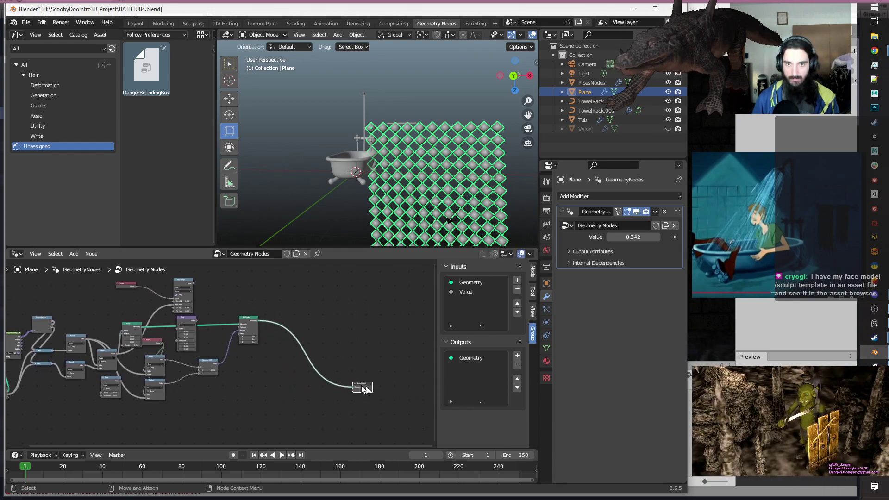
Add a Cube mesh node and place it above the link from Set Position to Group Output.
middle_click_drag(295, 350, 251, 370)
scroll(227, 352, "up", 2)
key("shift+a")
type("cub")
key("Return")
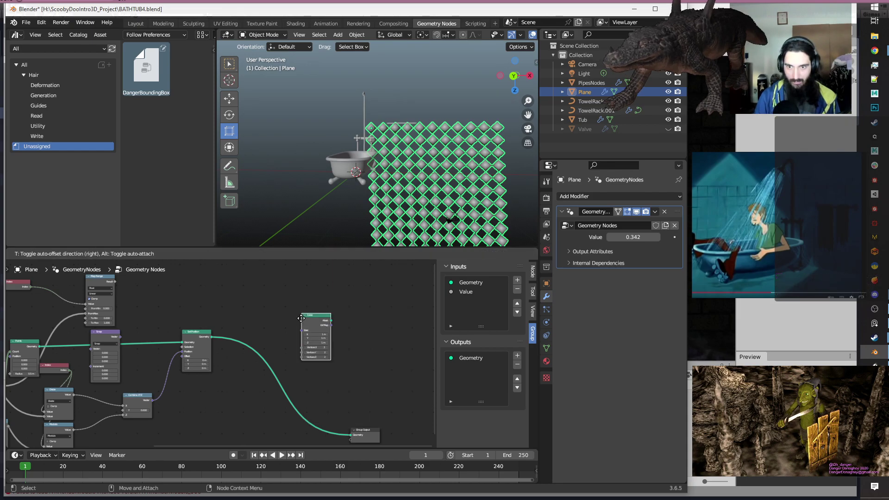
left_click(315, 330)
scroll(316, 328, "up", 1)
scroll(317, 331, "up", 3)
middle_click_drag(349, 380, 283, 399)
left_click_drag(241, 299, 224, 285)
Add a Subdivide Mesh node beside the Cube node and feed it the Cube's mesh.
key("shift+a")
type("ssub")
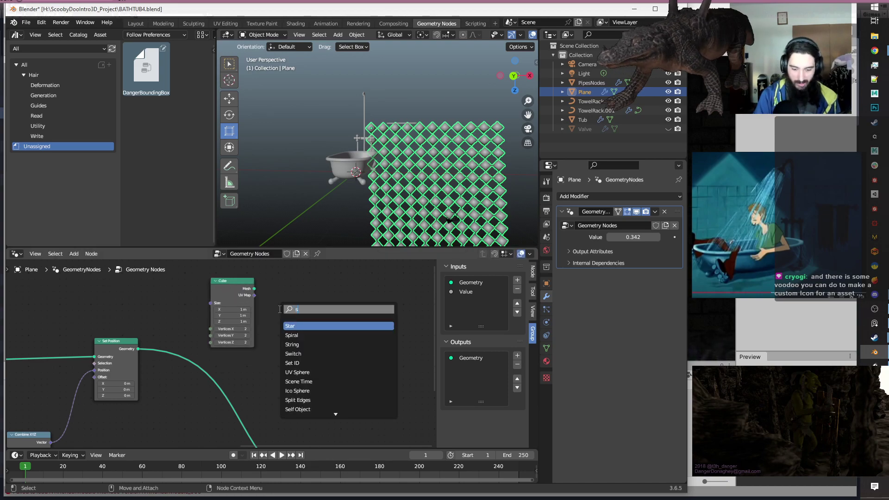
key("Return")
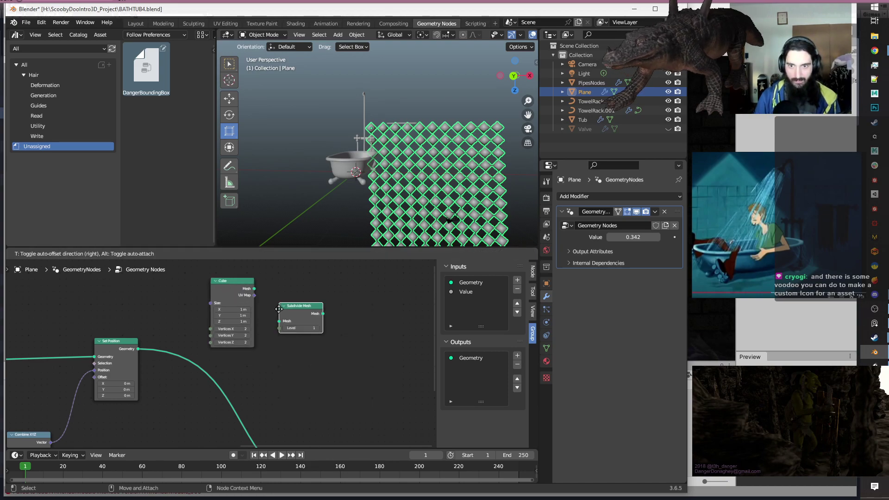
left_click(279, 313)
scroll(280, 313, "up", 2)
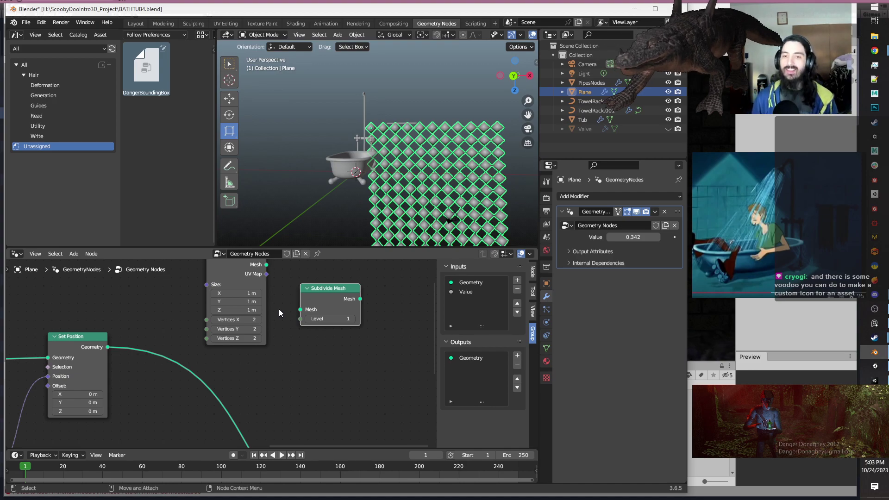
middle_click_drag(319, 335, 324, 376)
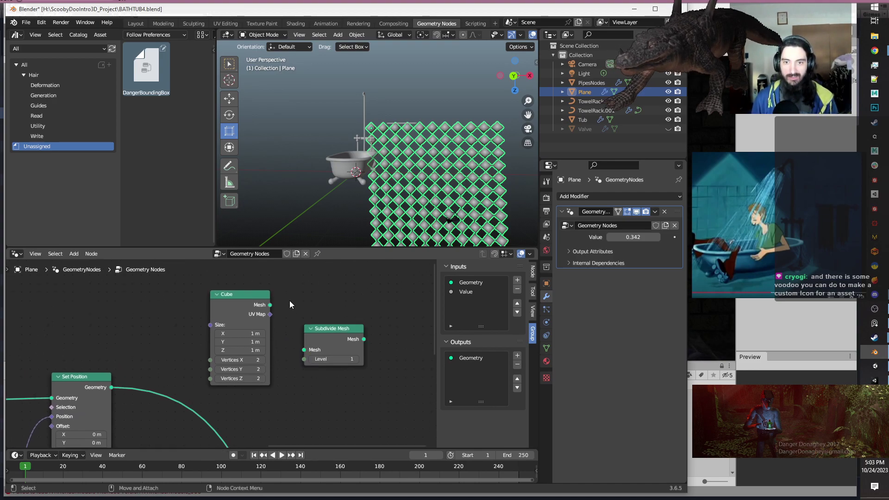
left_click_drag(270, 305, 302, 298)
Raise Group Output level with Set Position, and move Cube and Subdivide Mesh together further above the link.
scroll(318, 377, "down", 2)
scroll(318, 377, "down", 2)
middle_click_drag(294, 399, 283, 342)
left_click_drag(339, 431, 349, 317)
middle_click_drag(295, 346, 242, 417)
scroll(286, 384, "up", 5)
left_click_drag(146, 291, 328, 370)
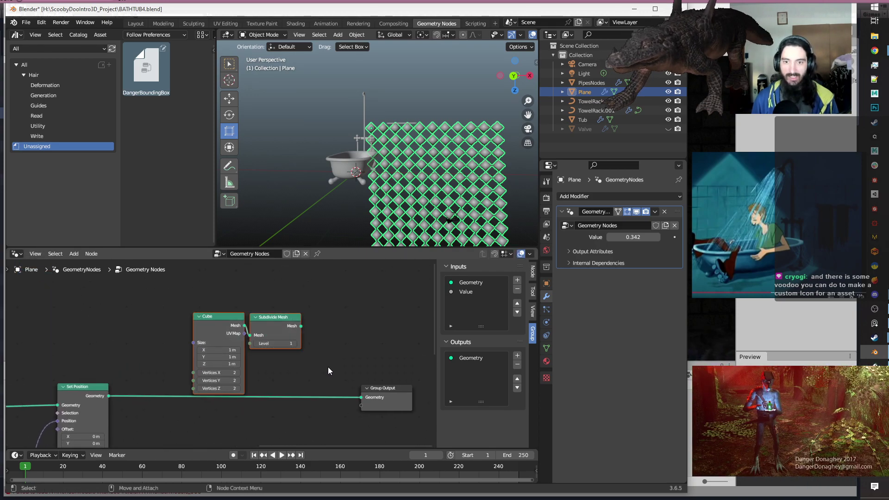
left_click_drag(271, 325, 230, 273)
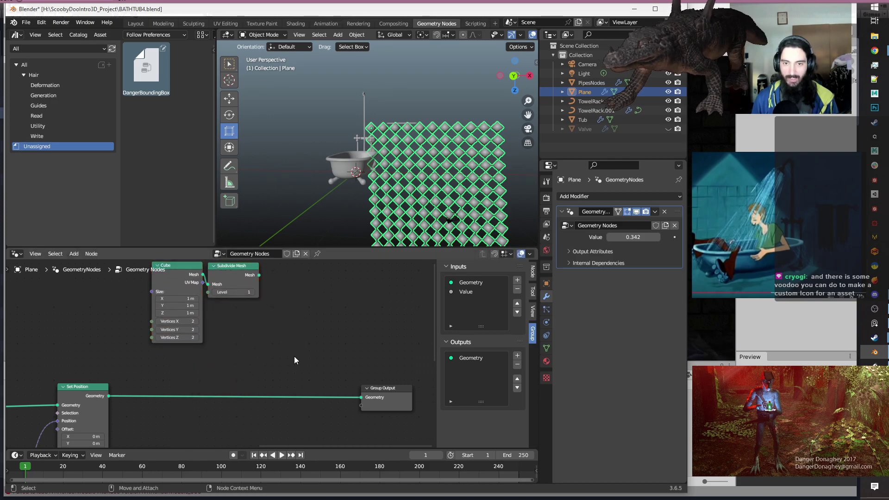
Set the Subdivide Mesh node's level to 3.
scroll(292, 358, "down", 1)
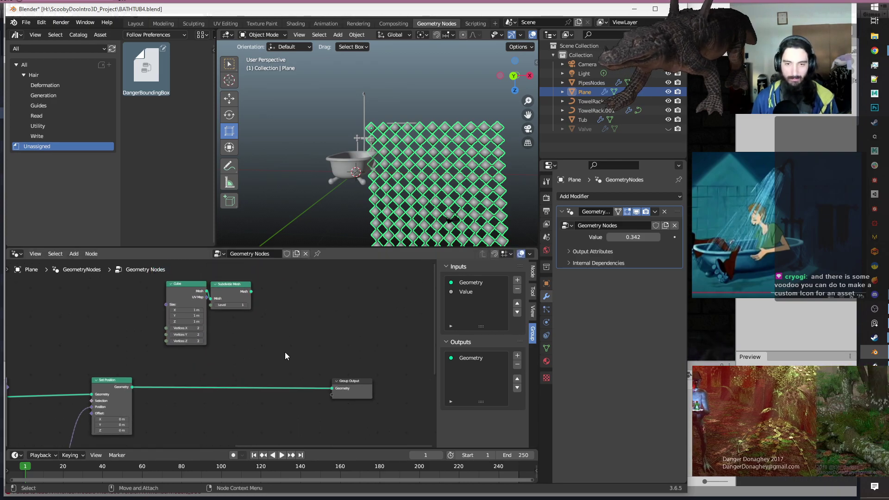
middle_click_drag(285, 357, 312, 346)
left_click(262, 300)
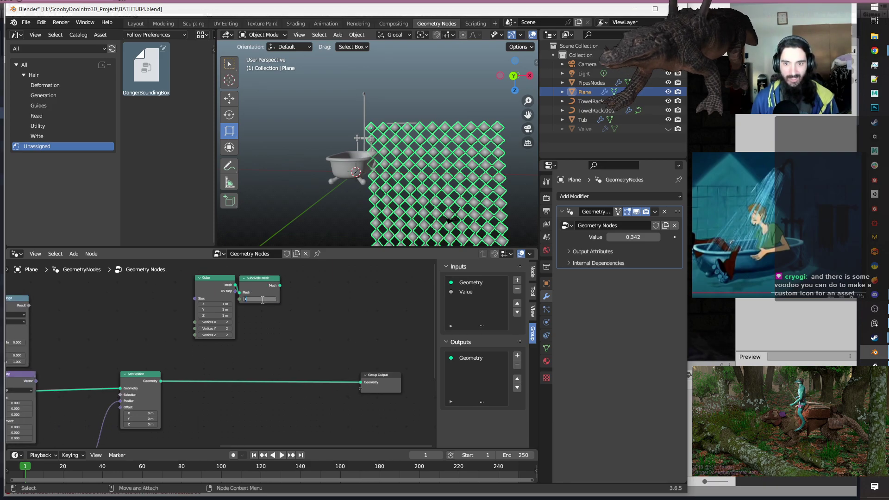
type("3")
key("Return")
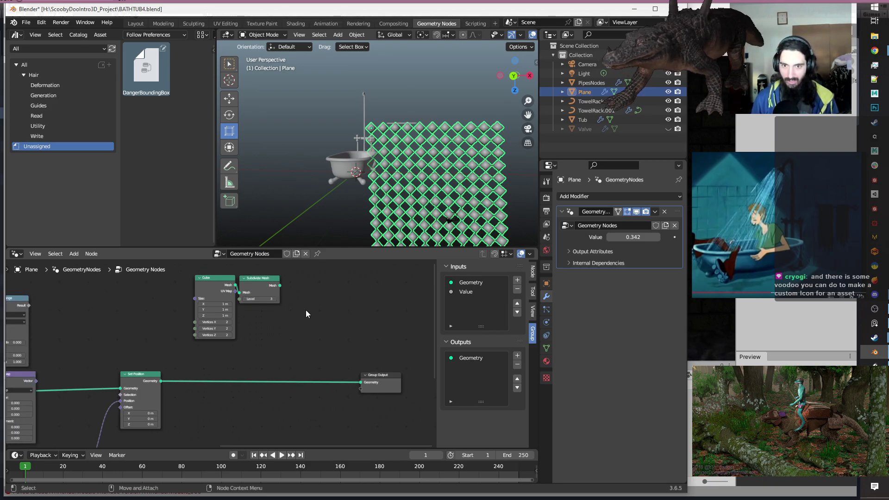
Add a Blur Attribute node below and beyond Subdivide Mesh, and a Position input node just before it.
key("shift+a")
type("blu")
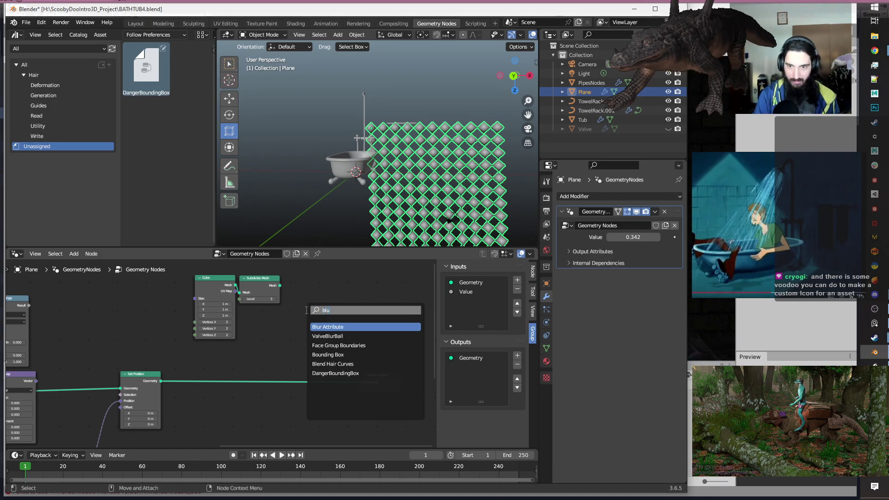
left_click(306, 310)
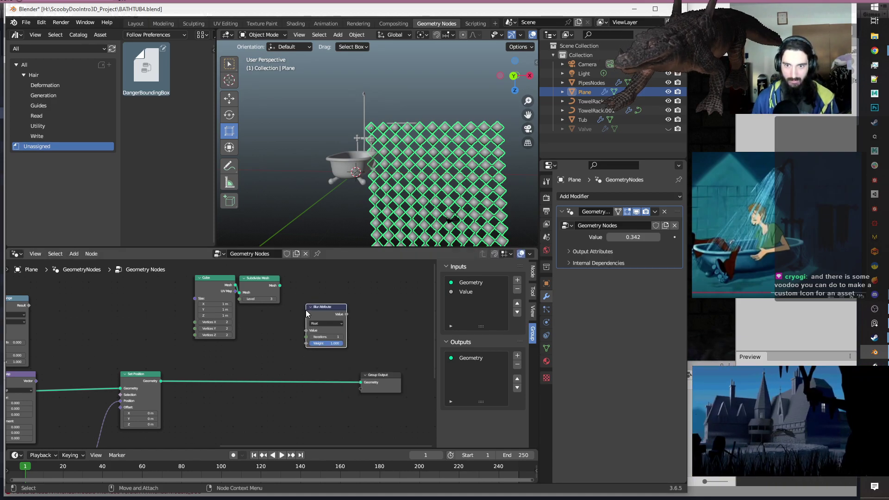
key("shift+a")
type("po")
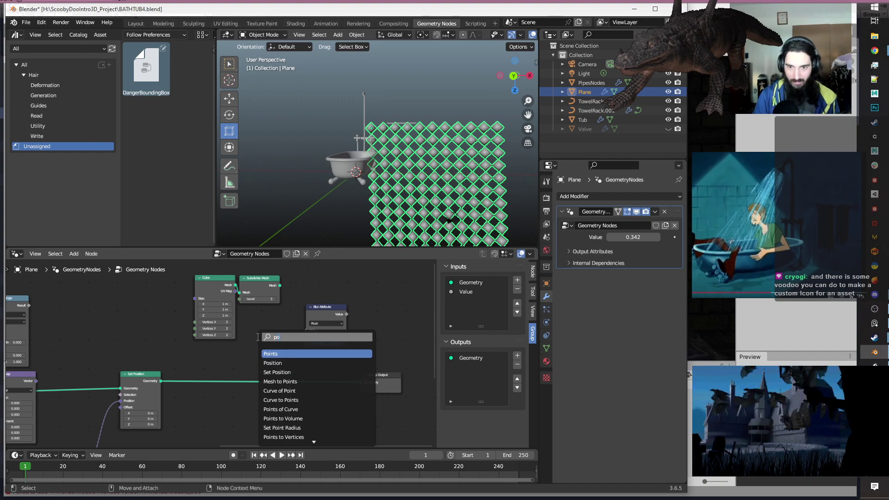
key("Down")
key("Return")
left_click(258, 336)
Set Blur Attribute's data type to Vector and connect Position to its Value input.
scroll(340, 343, "up", 2)
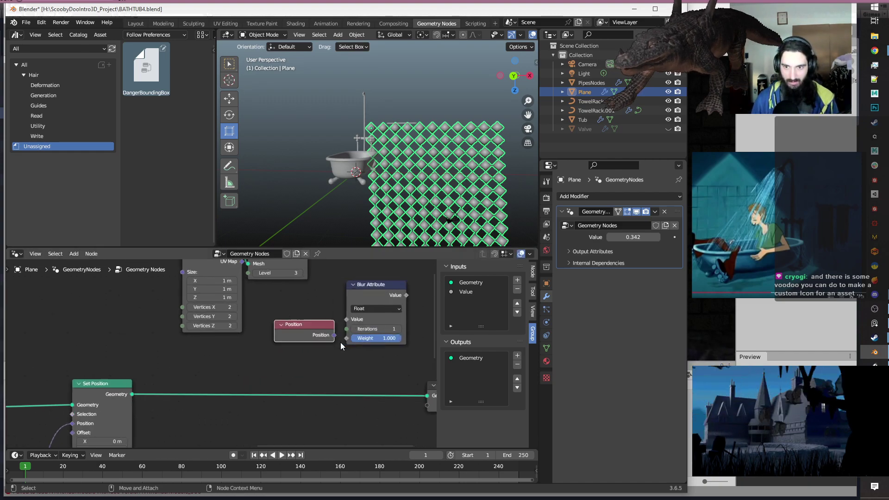
left_click(376, 309)
left_click(375, 338)
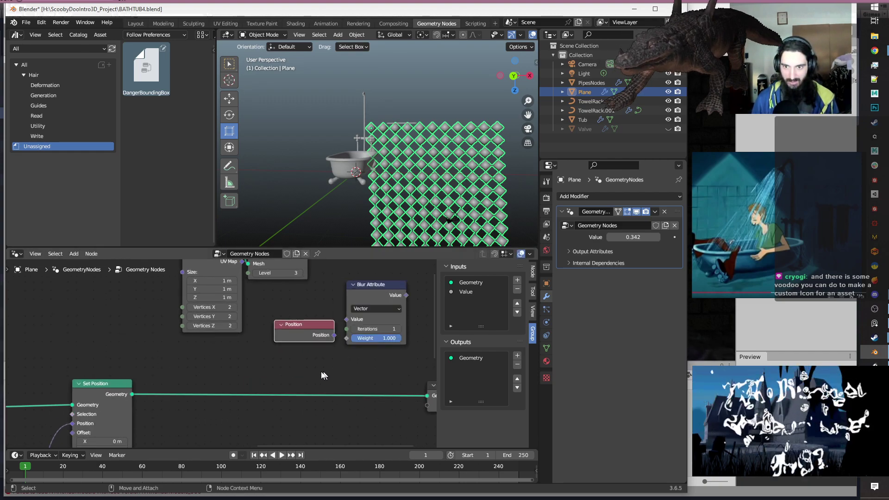
middle_click_drag(312, 357, 264, 367)
left_click_drag(259, 340, 299, 332)
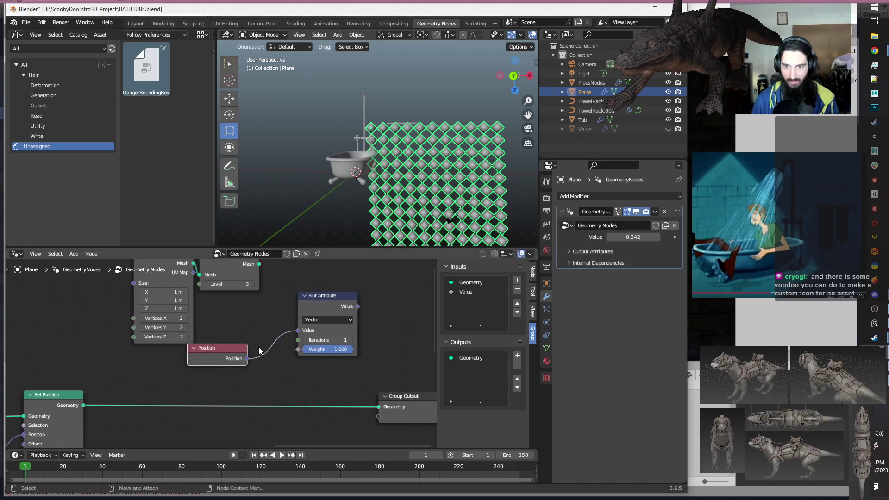
Add a second Set Position node taking Subdivide Mesh as its geometry and the Blur Attribute value as its position.
scroll(258, 347, "down", 2)
key("shift+a")
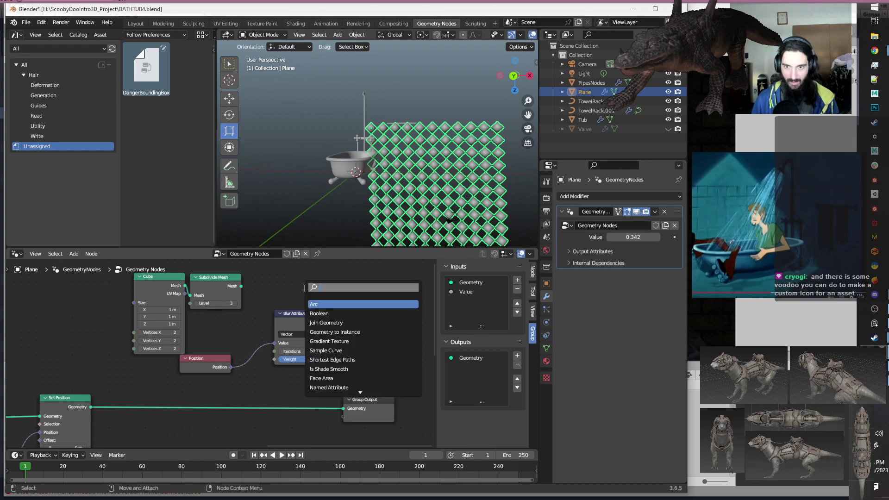
type("set")
key("Down")
key("Down")
key("Return")
left_click(347, 296)
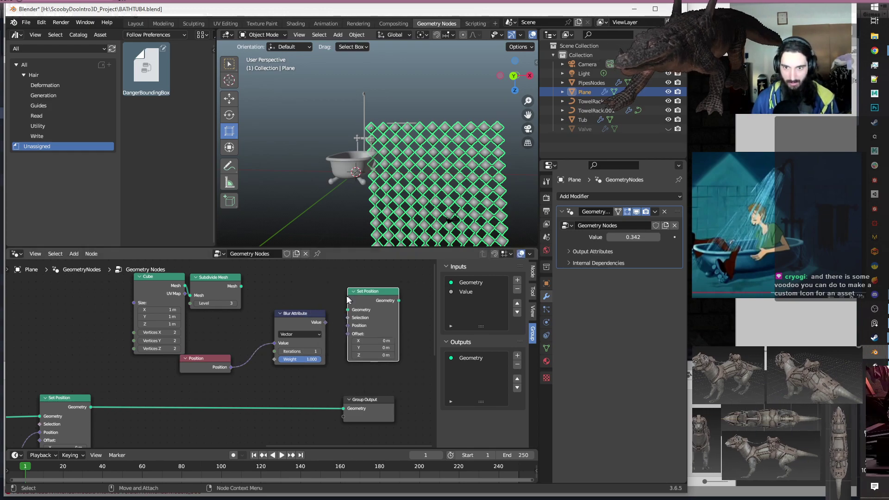
left_click_drag(326, 322, 356, 328)
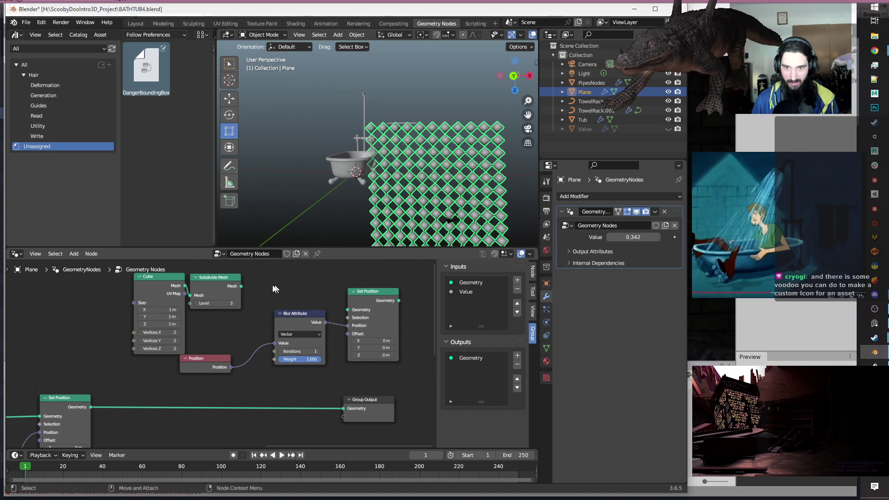
left_click_drag(243, 286, 353, 309)
Connect the new Set Position's geometry to Group Output and view the blurred cube up close in the viewport.
scroll(305, 280, "down", 4)
middle_click_drag(374, 342, 315, 343)
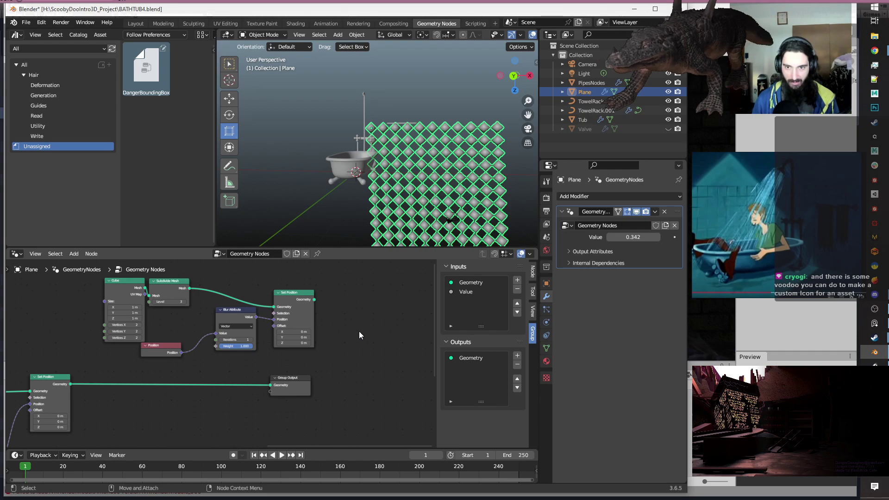
left_click_drag(315, 300, 274, 387)
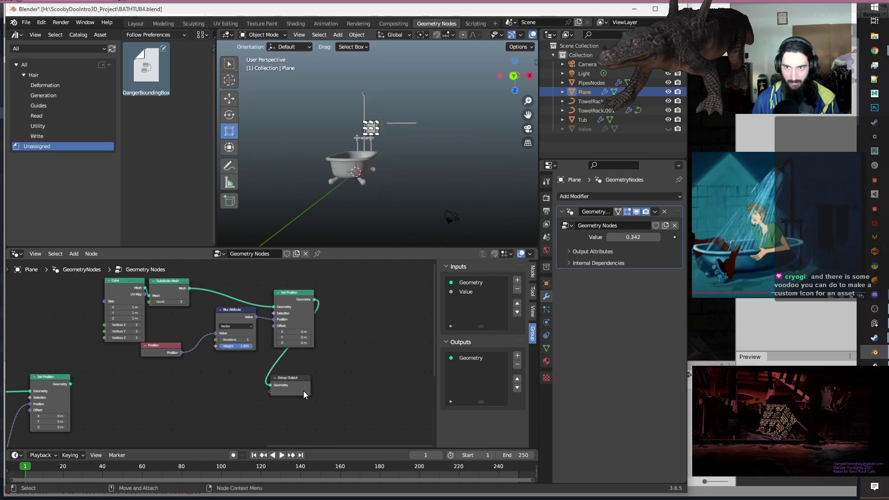
middle_click_drag(484, 119, 407, 118)
scroll(361, 171, "up", 6)
middle_click_drag(370, 170, 465, 114, "shift")
scroll(415, 143, "up", 2)
middle_click_drag(416, 143, 451, 233)
Move Group Output farther from the new Set Position and set Blur Attribute's iterations to 2.
middle_click_drag(343, 381, 281, 393)
left_click_drag(234, 394, 383, 386)
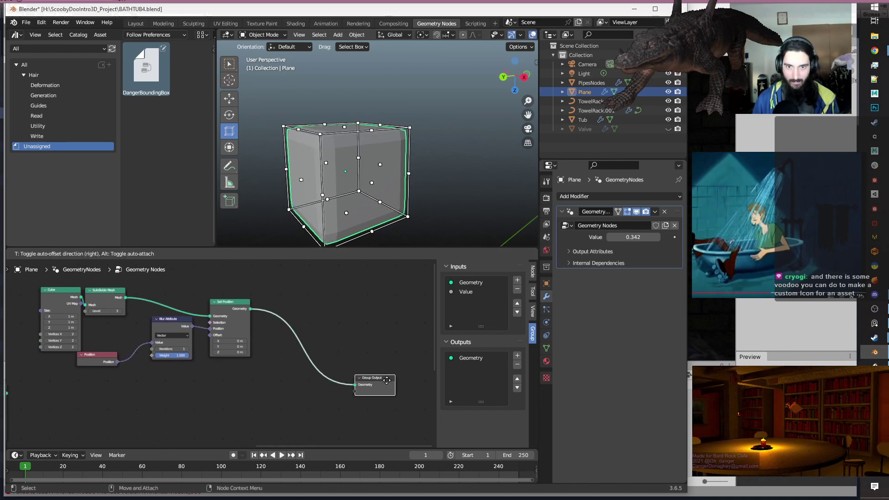
middle_click_drag(256, 397, 287, 406)
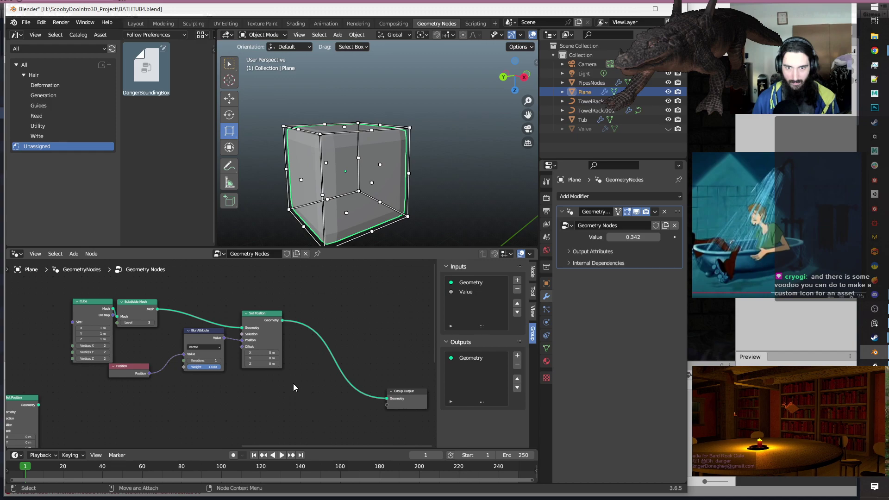
type("2")
key("Return")
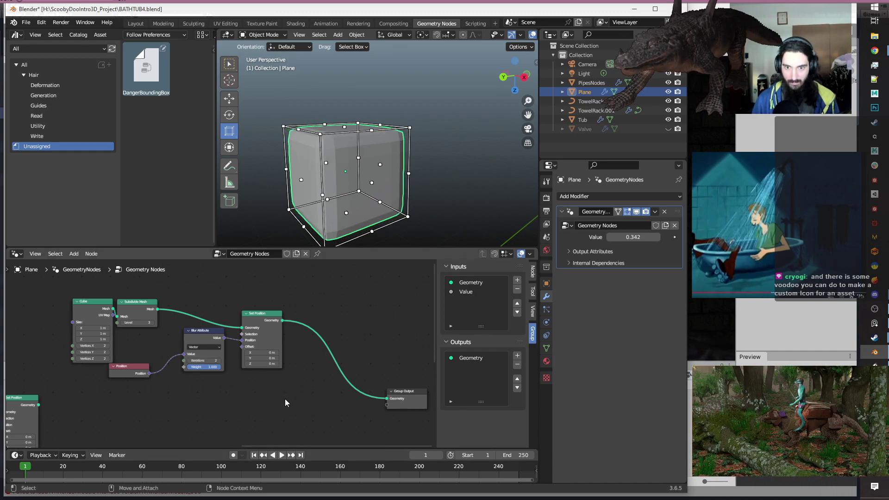
Insert a Set Shade Smooth node between the new Set Position and Group Output, moving Group Output farther away.
key("shift+a")
type("smoo")
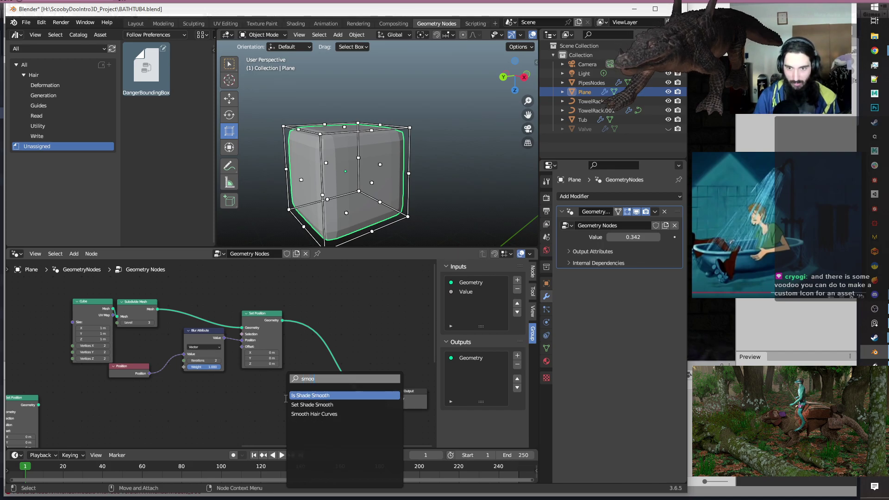
left_click(312, 405)
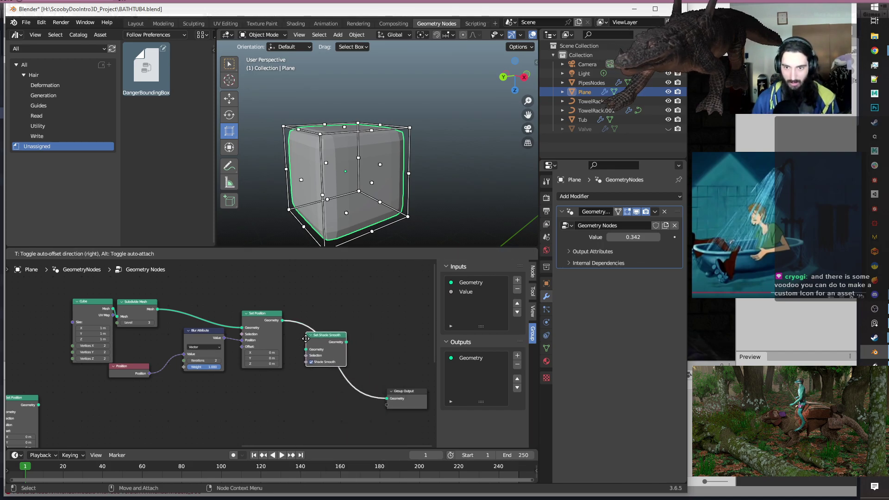
left_click(306, 338)
scroll(309, 389, "down", 1)
middle_click_drag(309, 390, 308, 362)
middle_click_drag(307, 392, 257, 391)
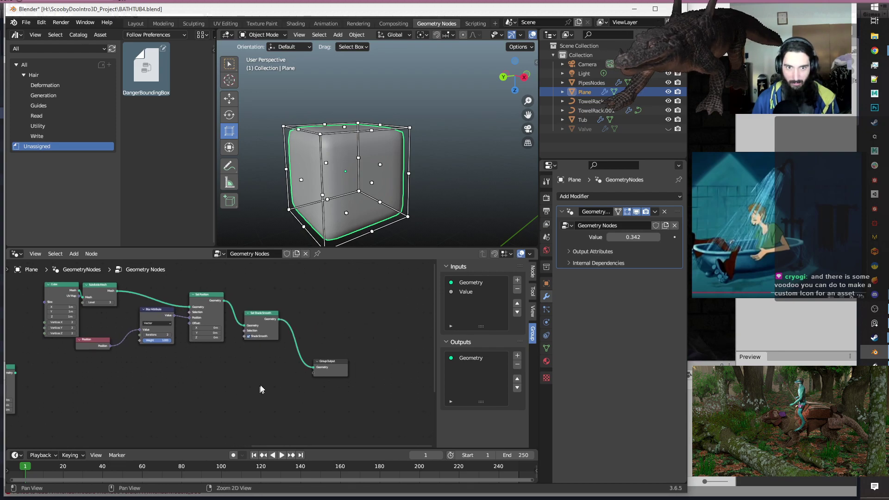
left_click_drag(328, 374, 385, 371)
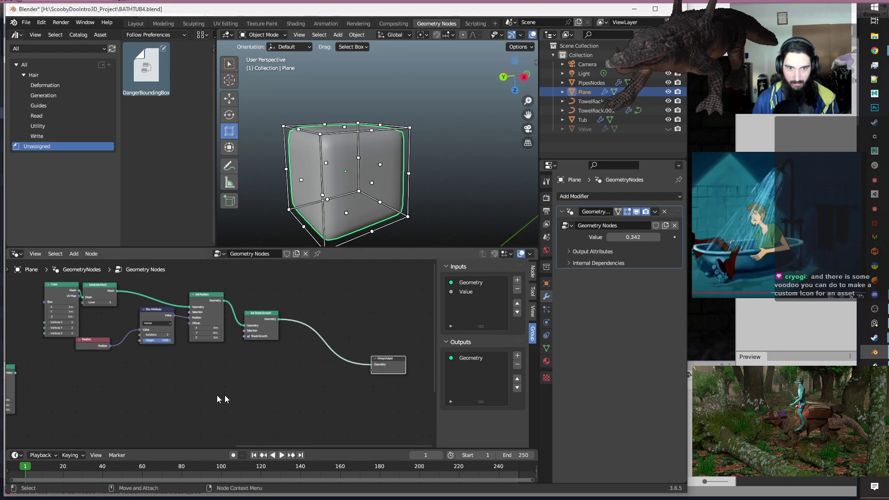
Add a Transform Geometry node below the Blur Attribute node and connect the Cube's mesh to it.
left_click(53, 294)
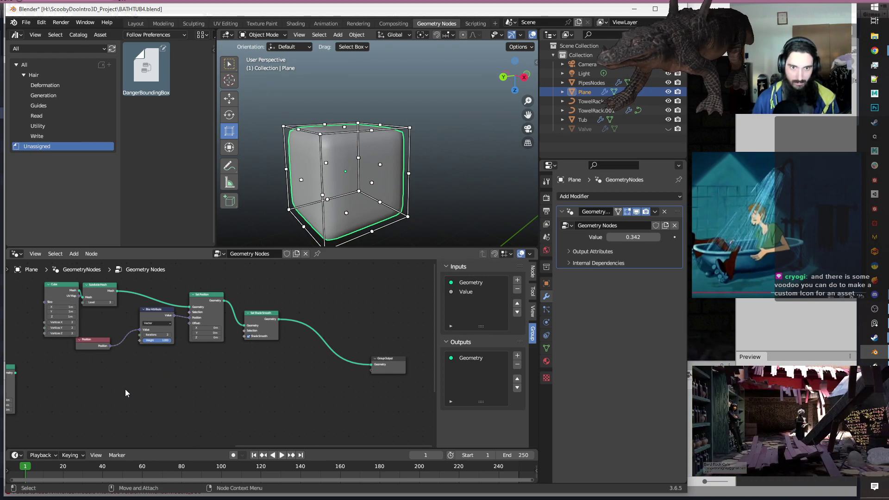
key("shift+a")
type("tr")
left_click(214, 419)
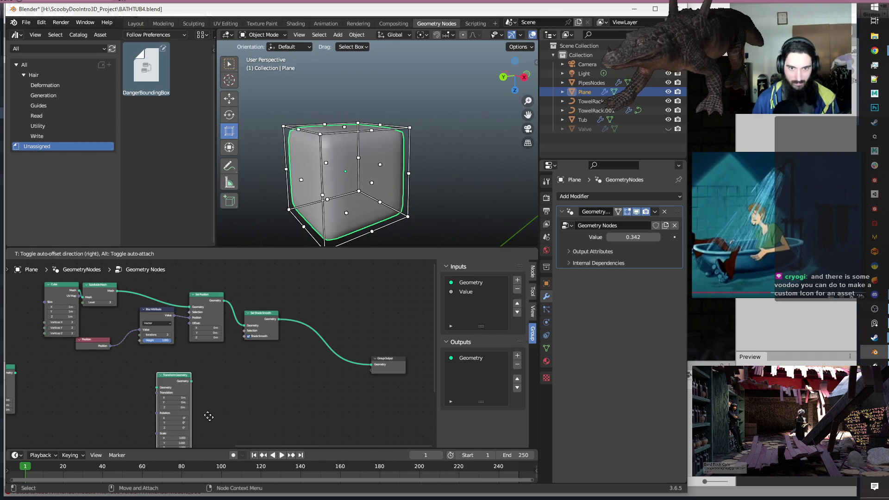
left_click(192, 398)
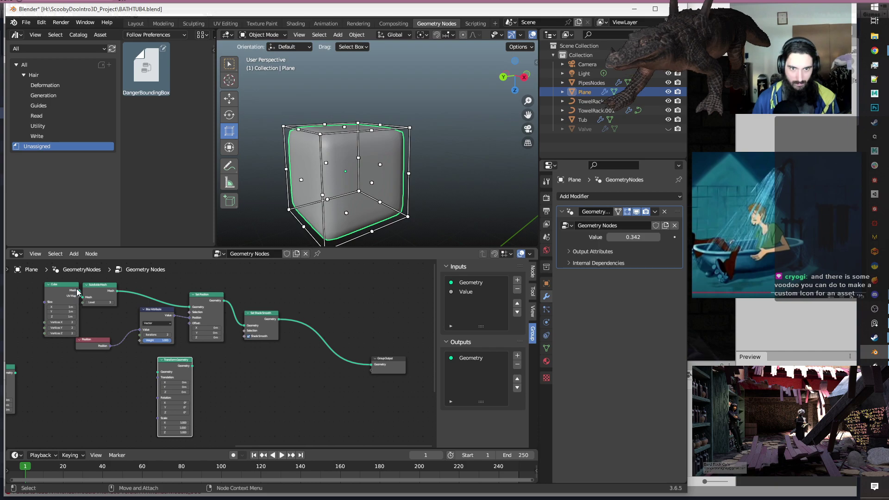
left_click_drag(79, 291, 161, 372)
Set Transform Geometry's X, Y and Z scale to 1.3 and its Y translation to 0.5 m.
middle_click_drag(226, 408, 286, 360, "alt")
scroll(204, 416, "up", 3)
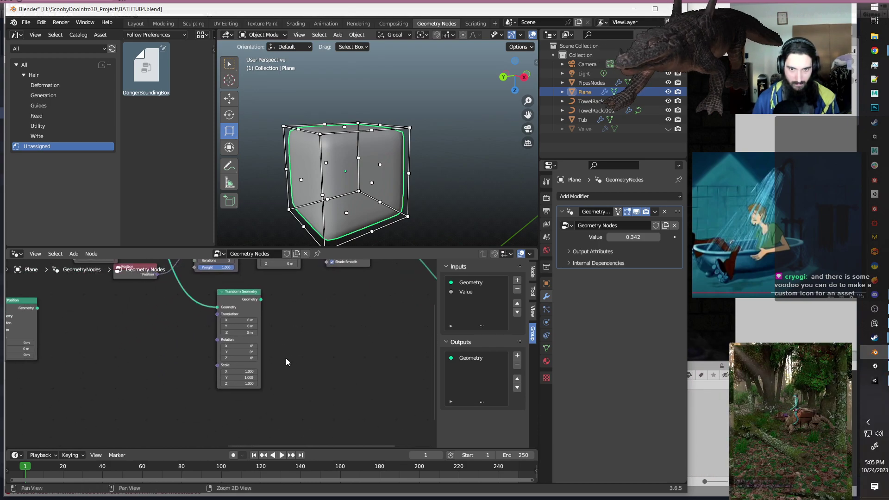
scroll(242, 402, "up", 1)
left_click_drag(238, 376, 259, 391)
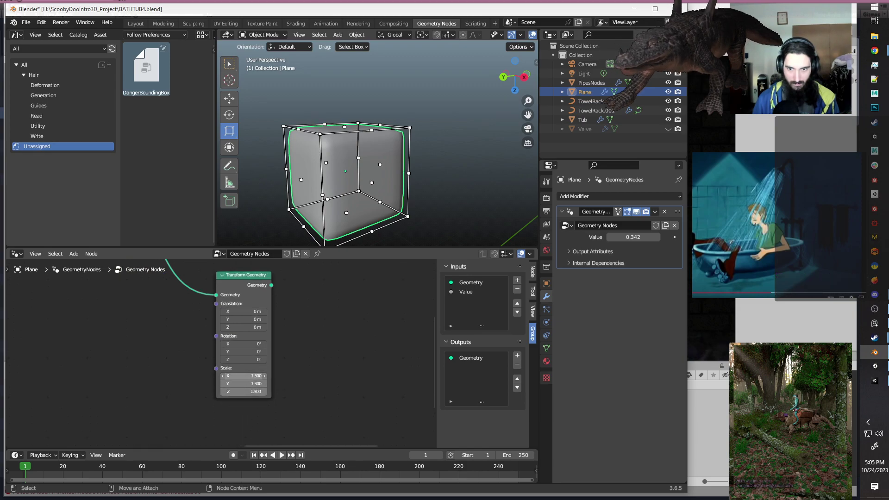
scroll(304, 353, "down", 3)
middle_click_drag(284, 349, 260, 371)
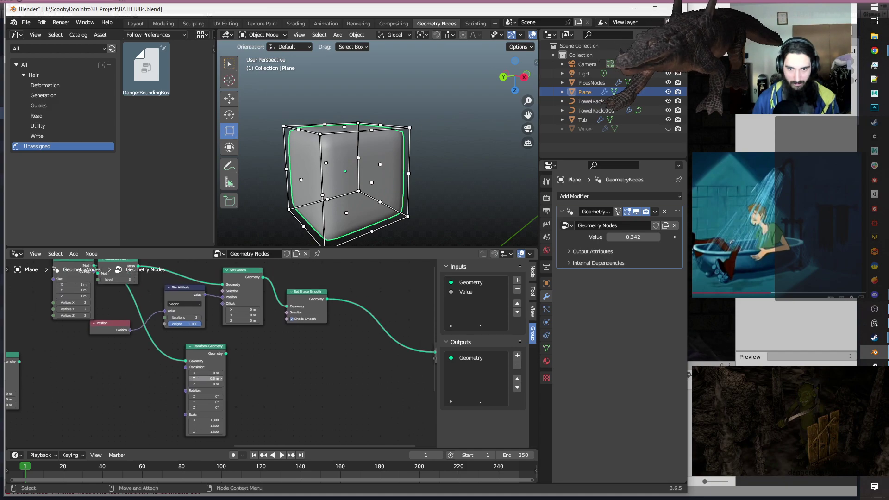
Move the Transform Geometry node beneath Set Shade Smooth.
scroll(258, 386, "down", 2)
middle_click_drag(259, 386, 219, 386)
left_click_drag(169, 361, 245, 375)
Add a Mesh Boolean node set to Difference and insert it between Set Shade Smooth and Group Output.
left_click(291, 376)
key("Tab")
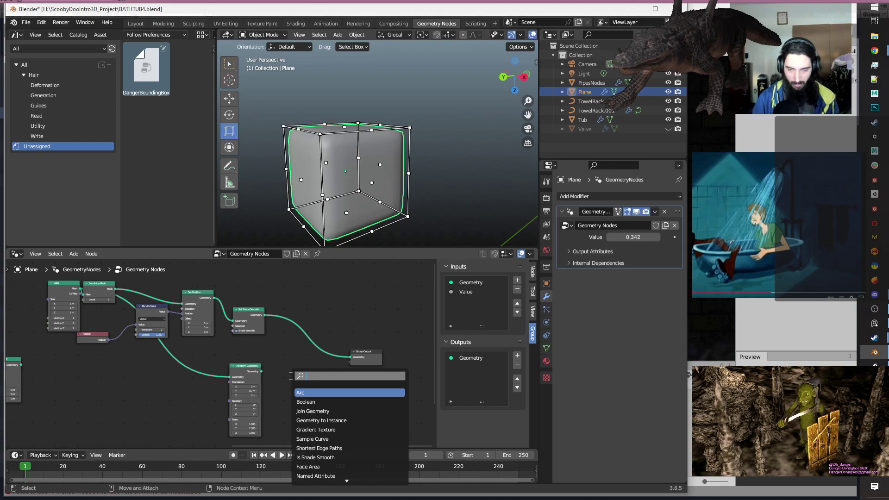
type("mesh")
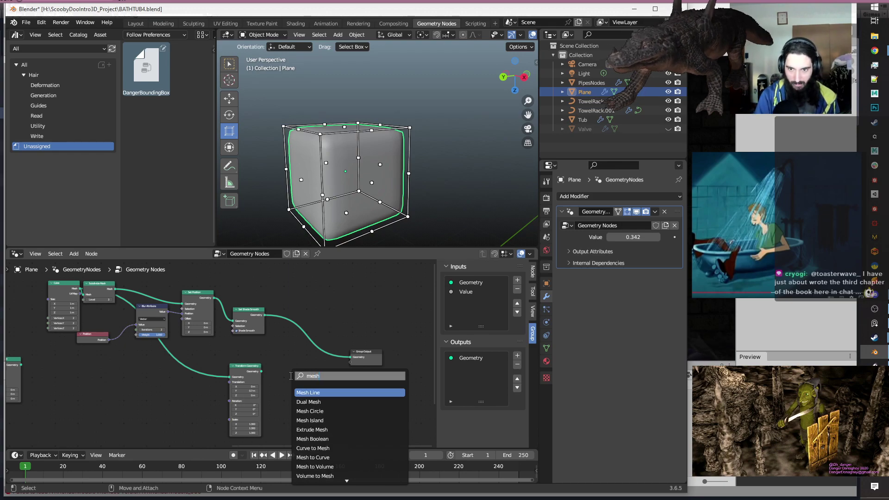
key("Down")
key("Down")
key("Down")
key("Down")
key("Down")
key("Return")
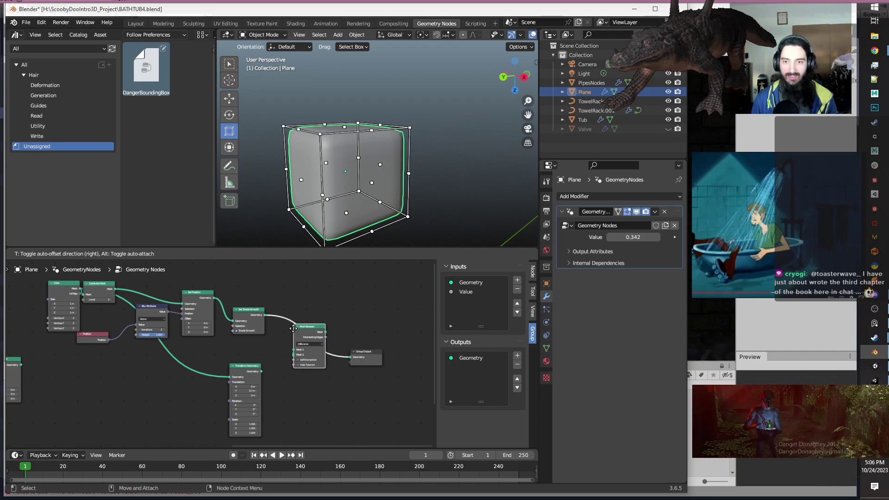
left_click(293, 328)
Connect the Transform Geometry node's geometry output to the Mesh Boolean's Mesh 2 input.
scroll(322, 393, "up", 4)
middle_click_drag(322, 391, 209, 413)
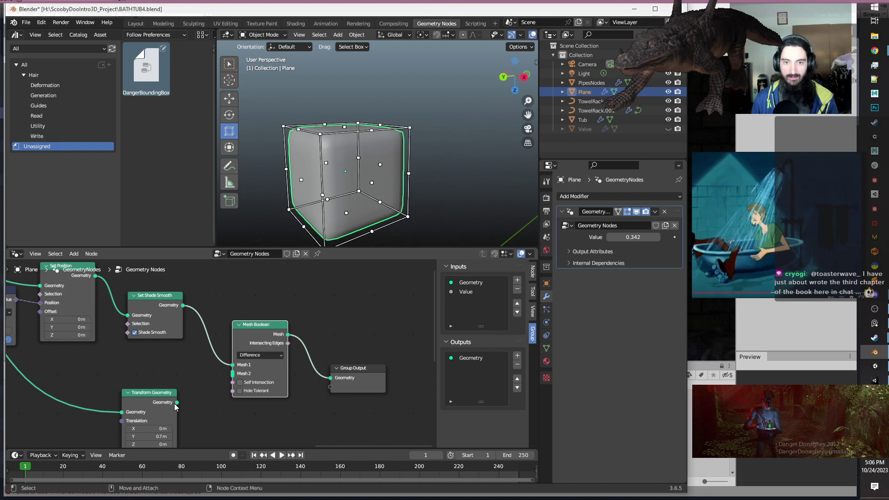
left_click_drag(176, 403, 188, 396)
left_click_drag(236, 376, 237, 374)
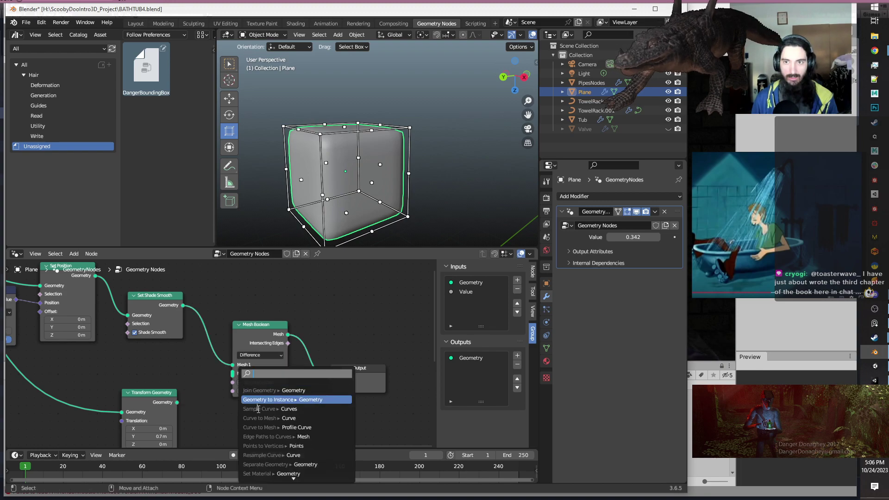
left_click_drag(177, 402, 231, 376)
middle_click_drag(414, 198, 393, 192)
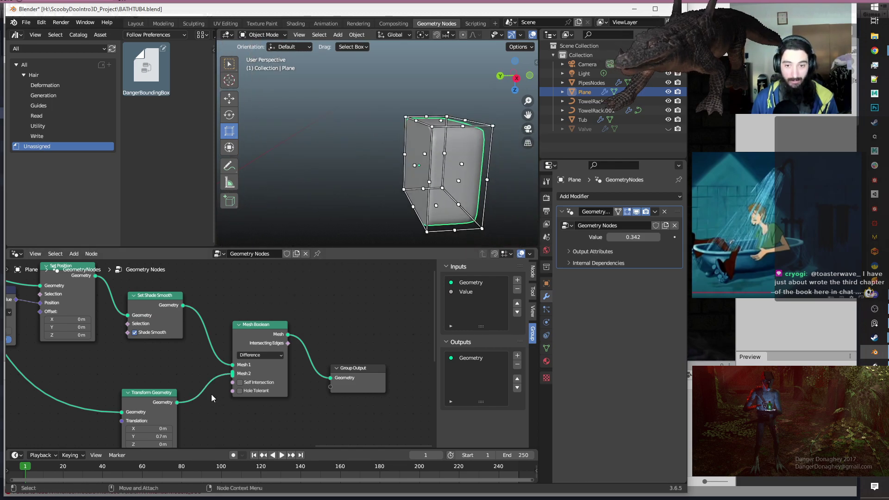
Set Transform Geometry's Y translation to -1 m to cut the cube from the opposite side.
scroll(211, 395, "down", 7)
middle_click_drag(211, 394, 291, 351)
scroll(342, 390, "up", 7)
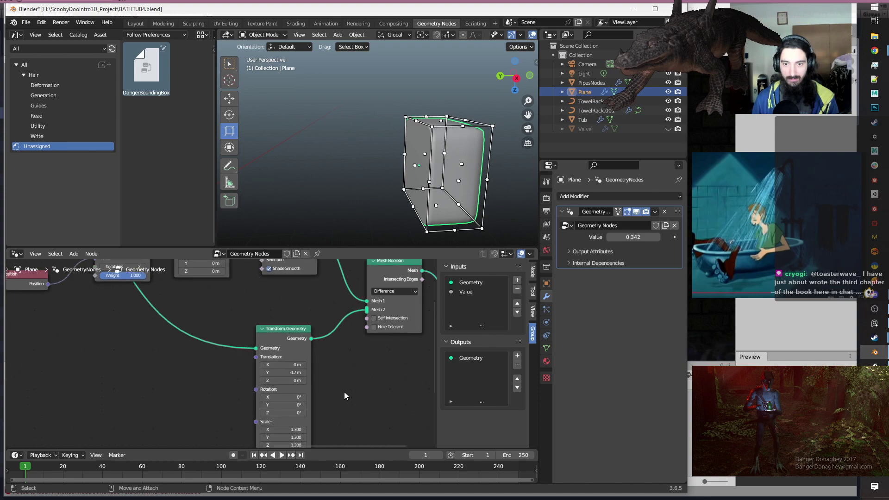
scroll(418, 181, "down", 9)
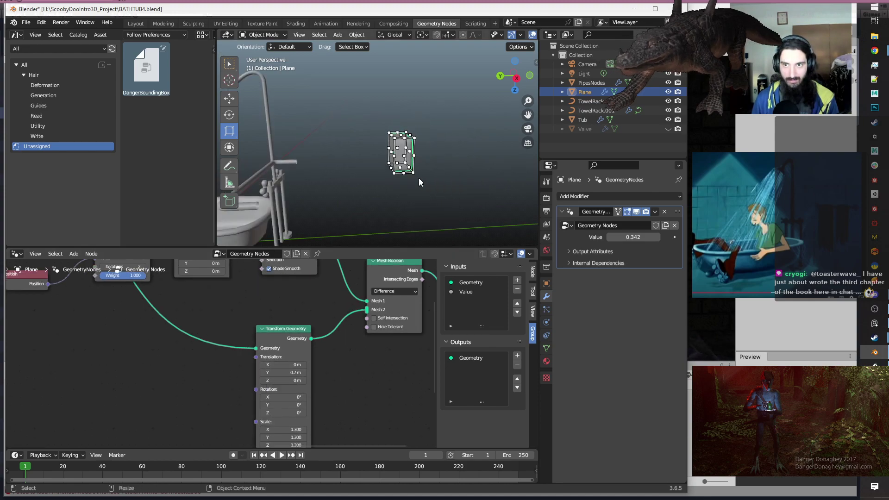
scroll(419, 178, "up", 2)
middle_click_drag(418, 179, 299, 156)
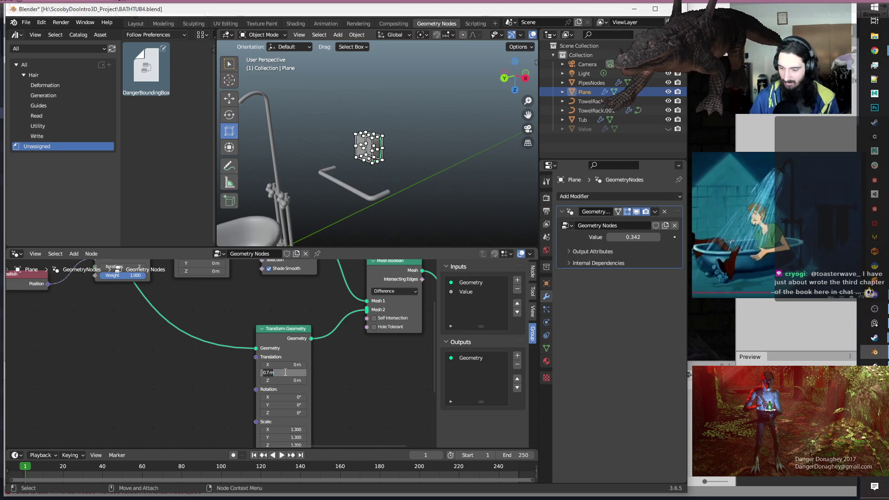
key("Return")
scroll(391, 115, "up", 7)
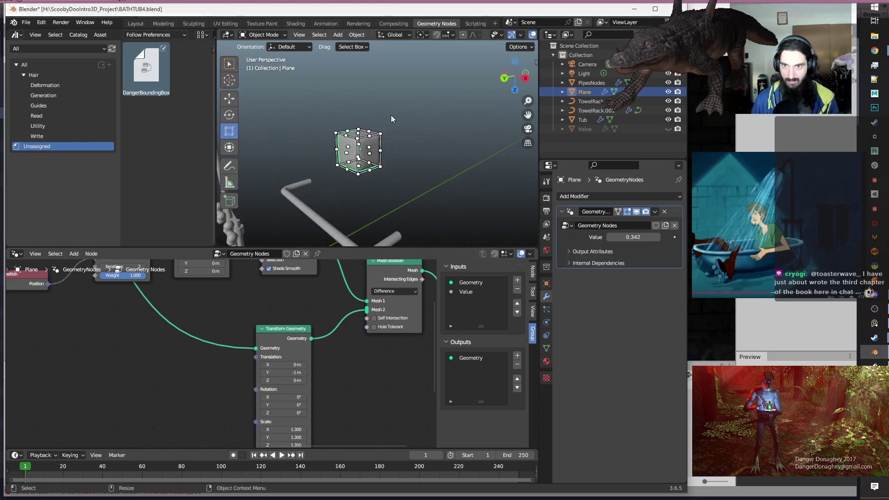
middle_click_drag(350, 141, 370, 133)
Adjust Transform Geometry's Y translation to -0.27 m to cut the cube down to a thin tile.
mouse_move(282, 372)
left_mouse_down()
mouse_move(263, 372)
mouse_move(306, 373)
mouse_move(266, 372)
left_mouse_up()
middle_click_drag(303, 190, 380, 160)
key("KP_Decimal")
scroll(357, 364, "down", 2)
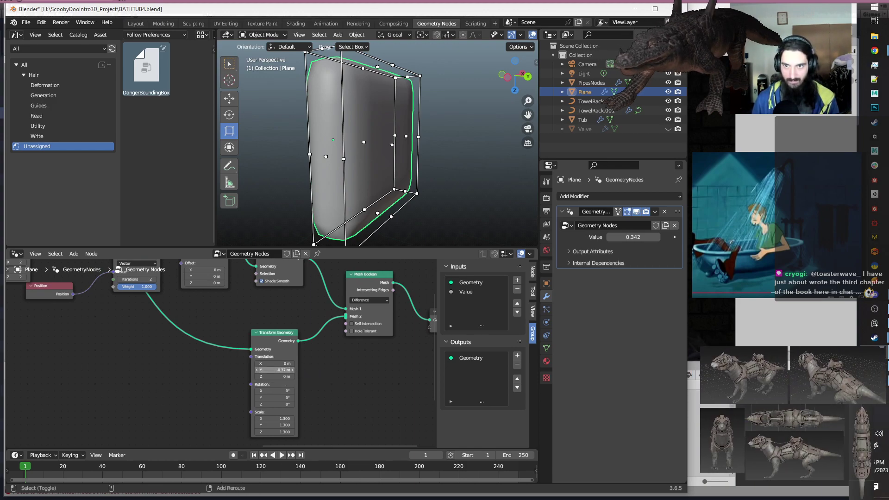
left_click_drag(275, 370, 282, 369)
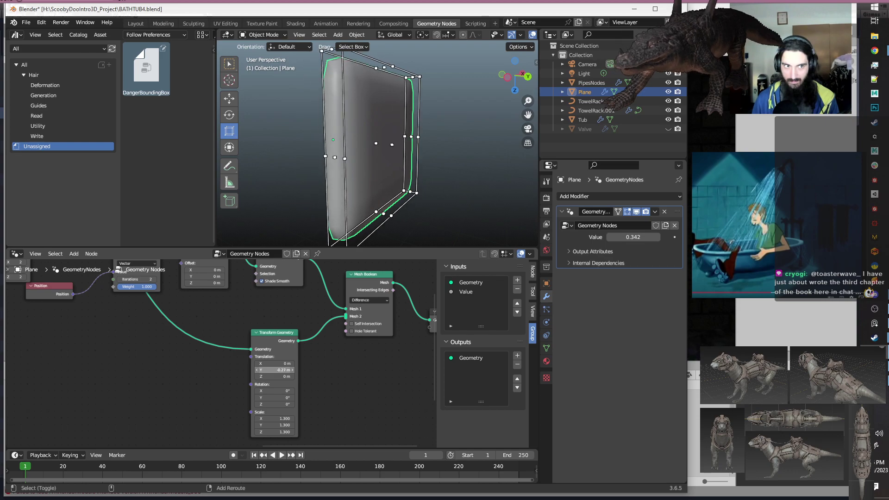
middle_click_drag(430, 125, 444, 114)
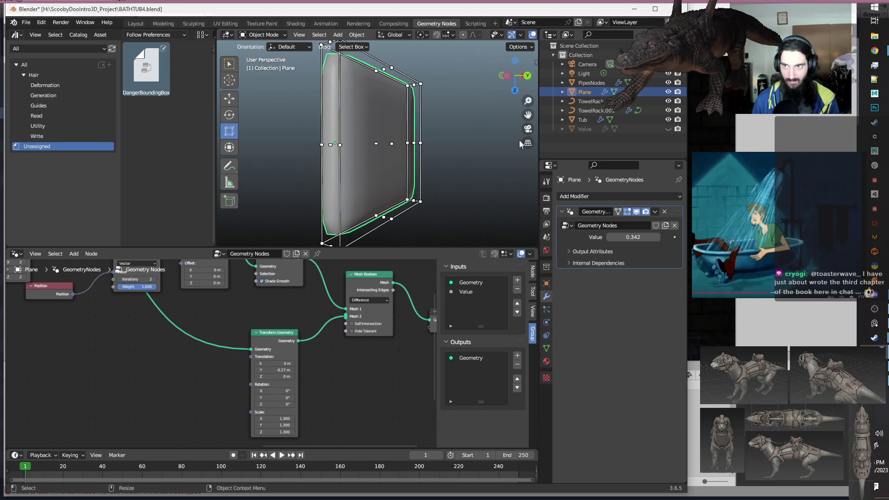
Widen the 3D viewport and enable the wireframe overlay to show the tile's topology.
left_click_drag(217, 153, 134, 154)
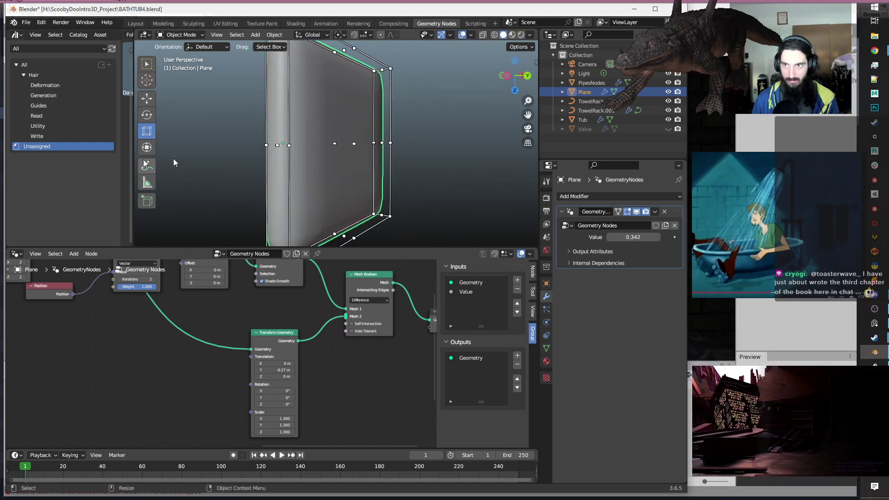
left_click(472, 37)
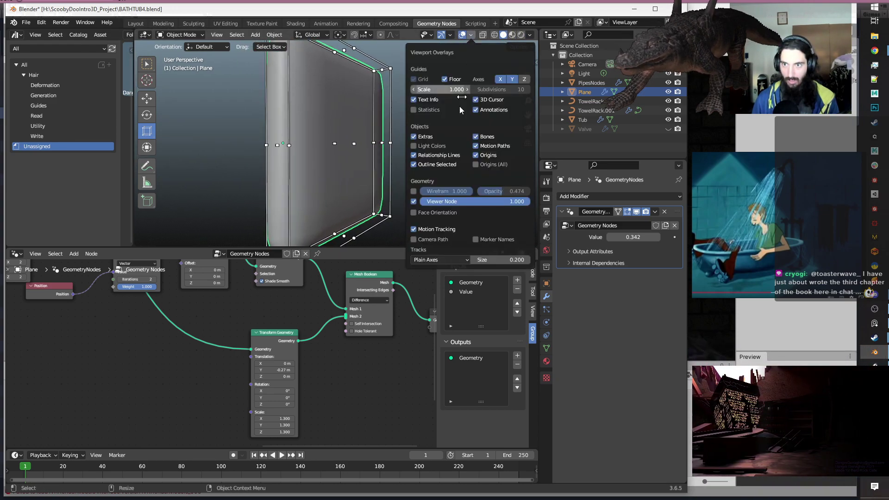
left_click(413, 193)
middle_click_drag(319, 190, 370, 188)
Raise the Subdivide Mesh node's level to make the tile's mesh denser.
middle_click_drag(221, 315, 234, 359)
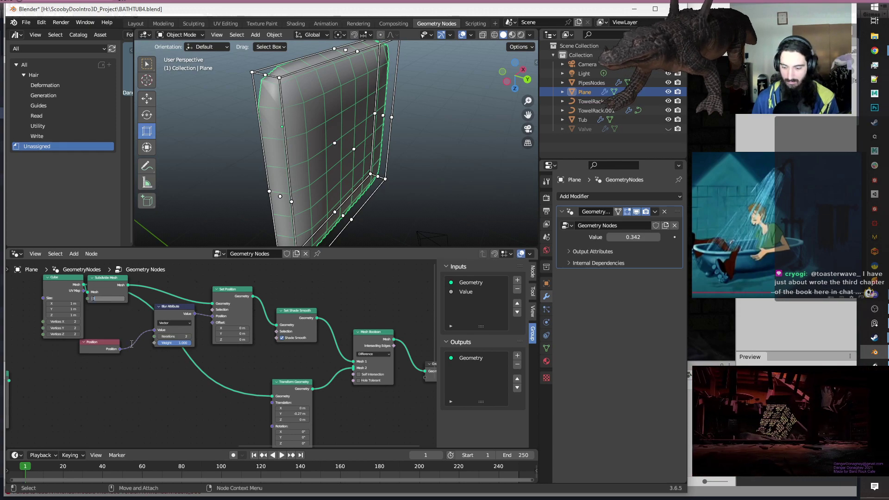
key("Return")
middle_click_drag(284, 180, 387, 157)
Fine-tune Transform Geometry's Y translation to -0.25 m to thin the tile.
scroll(341, 404, "up", 2)
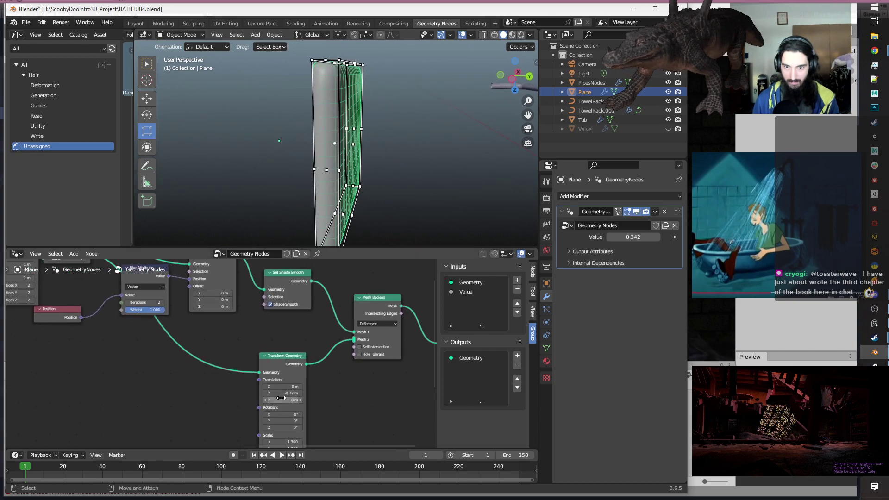
mouse_move(284, 393)
left_mouse_down("shift")
mouse_move(303, 394)
mouse_move(288, 394)
left_mouse_up("shift")
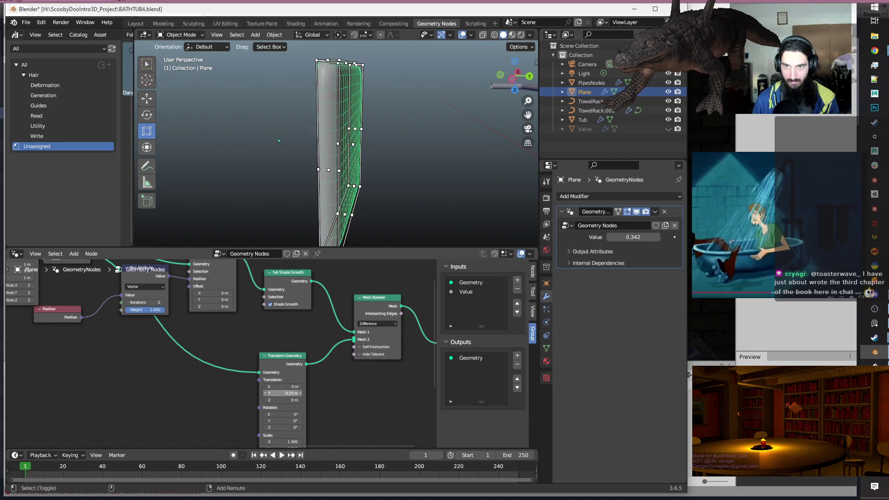
middle_click_drag(366, 174, 310, 146)
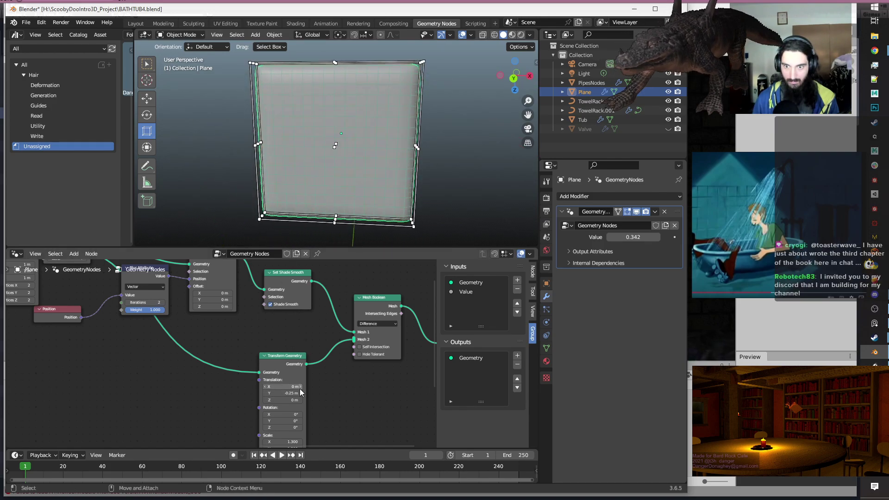
Add an Instance on Points node in the empty area beneath the tile-shaping nodes.
scroll(301, 388, "down", 5)
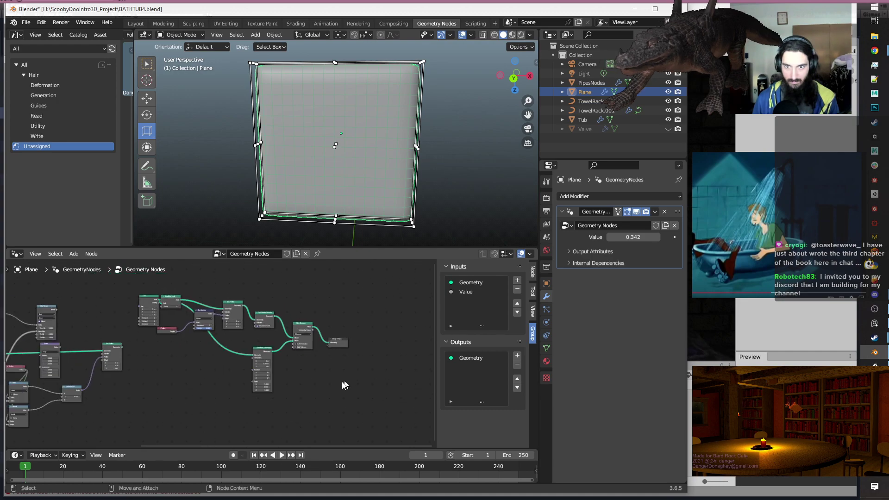
scroll(365, 381, "up", 2)
scroll(282, 389, "up", 3)
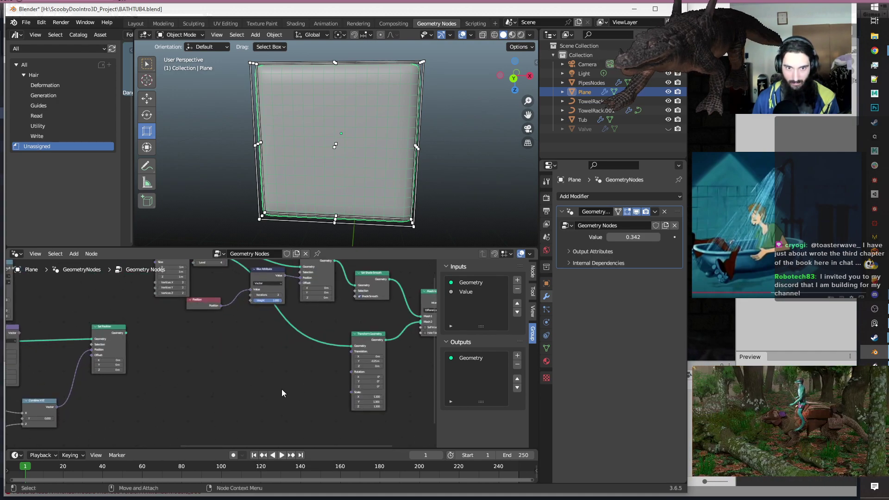
scroll(199, 377, "down", 2)
key("shift+a")
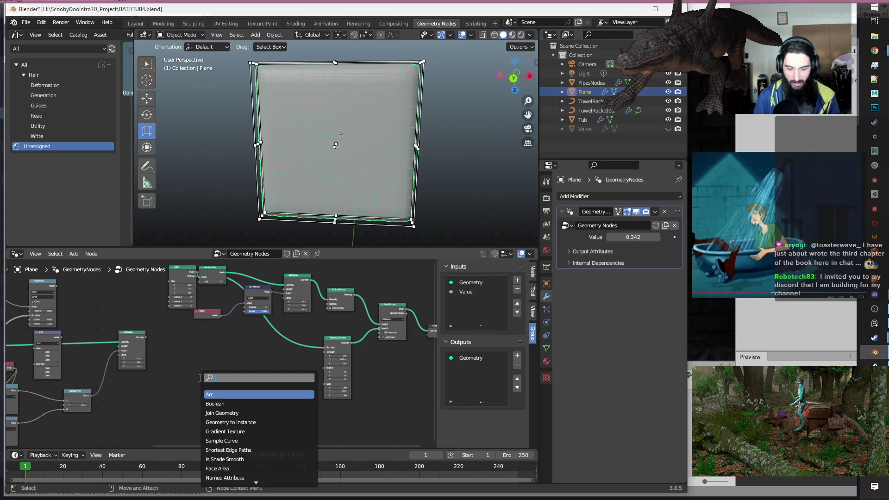
type("ins")
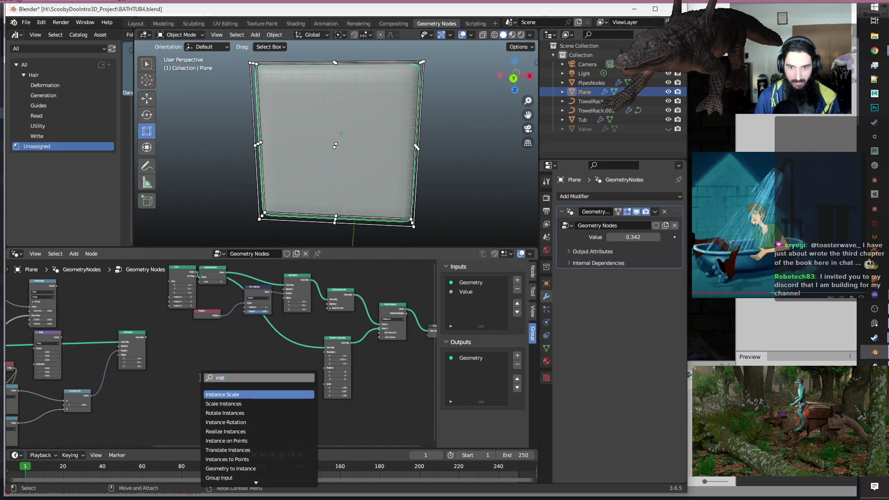
type("t")
key("Down")
key("Down")
key("Down")
key("Down")
key("Down")
key("Return")
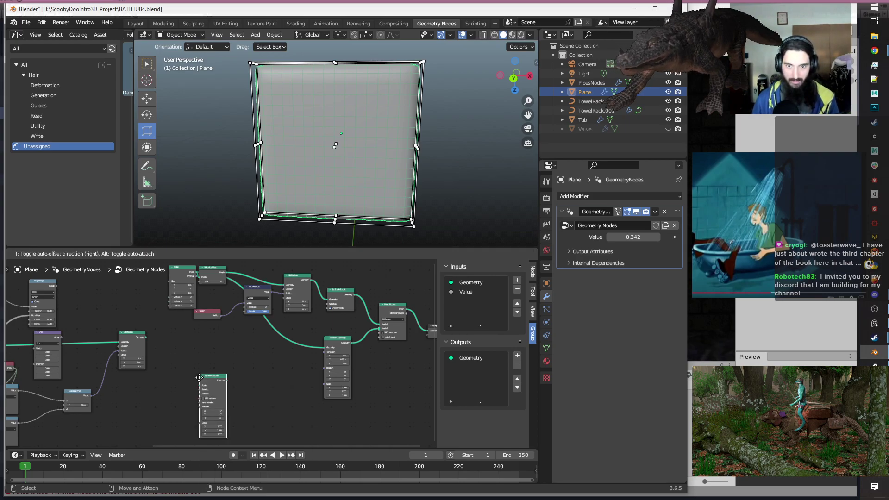
left_click(199, 377)
Connect the point grid's Set Position geometry to the Points input of Instance on Points.
scroll(199, 376, "up", 5)
middle_click_drag(201, 371, 267, 332)
scroll(274, 315, "up", 2)
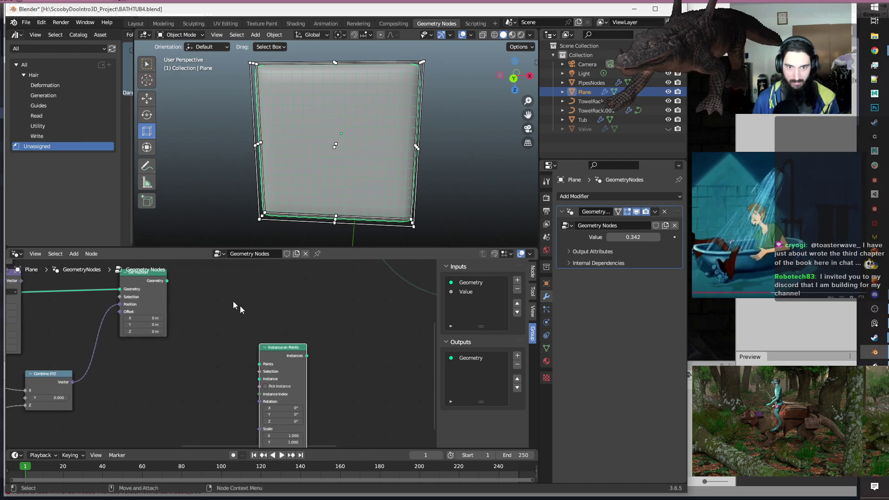
left_click_drag(166, 280, 260, 363)
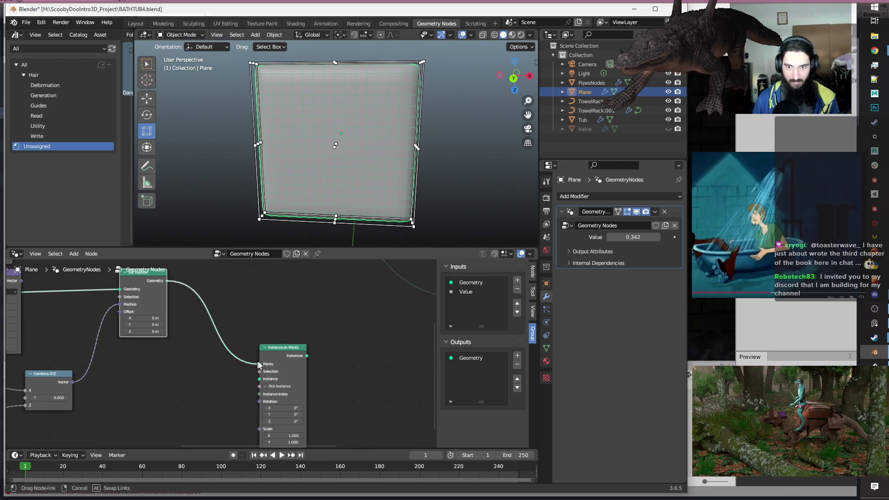
Move Instance on Points beyond the tile-shaping nodes and collapse the Transform Geometry node.
scroll(262, 361, "down", 3)
middle_click_drag(262, 361, 146, 378)
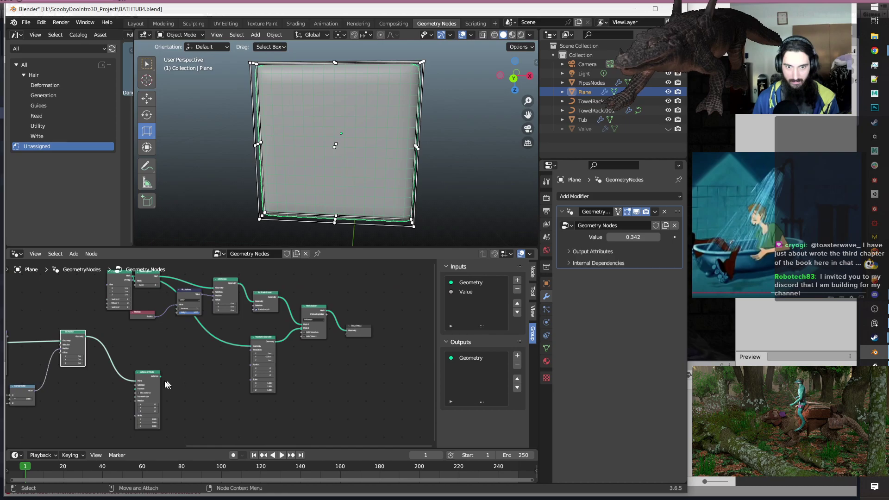
left_click_drag(145, 379, 332, 381)
left_click(255, 339)
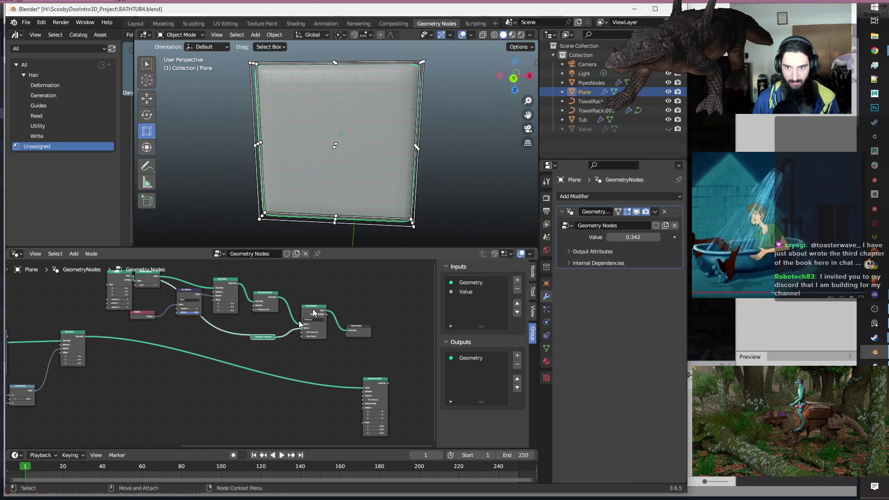
Connect the Mesh Boolean's mesh output to the Instance input of Instance on Points.
left_click_drag(328, 312, 361, 397)
middle_click_drag(316, 399, 220, 396)
scroll(339, 349, "up", 4)
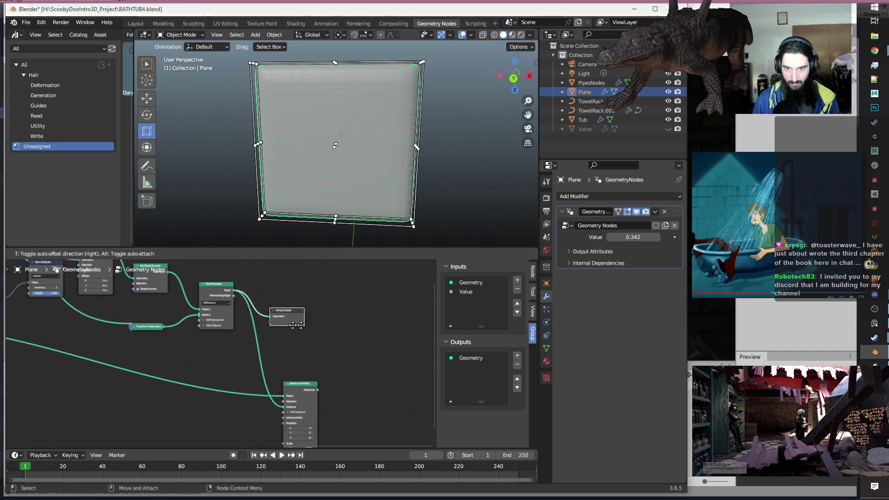
Move Group Output farther away, connect the Instances output to it, and deselect the wall to inspect the tiles.
left_click_drag(290, 308, 410, 325)
left_click_drag(318, 390, 380, 334)
scroll(382, 154, "down", 3)
middle_click_drag(382, 154, 352, 162)
scroll(338, 139, "up", 4)
scroll(338, 137, "down", 4)
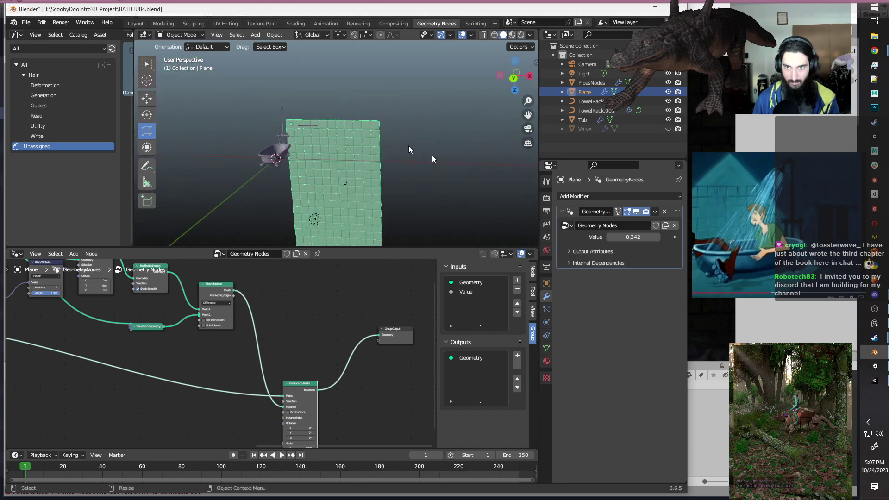
left_click(407, 181)
middle_click_drag(407, 182, 390, 189)
scroll(371, 183, "up", 5)
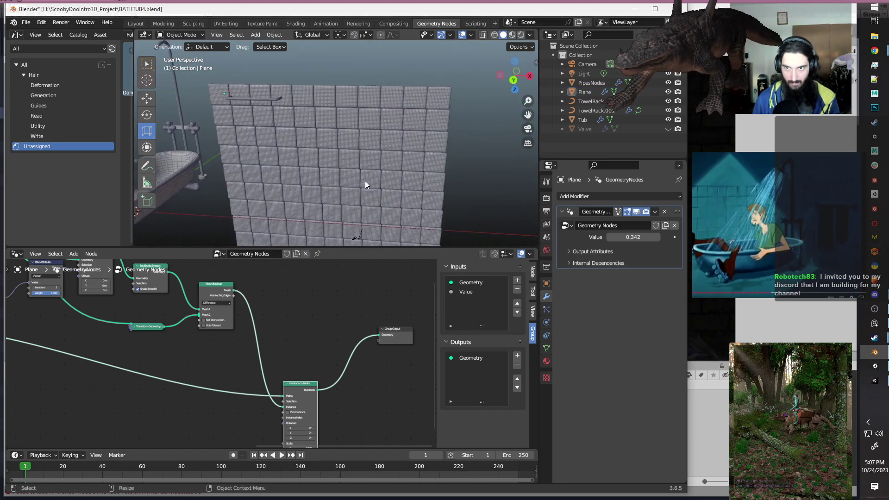
Select the Plane and, in Edit Mode, slide its side edge along X and lower its top edge about 0.25 m.
left_click(584, 92)
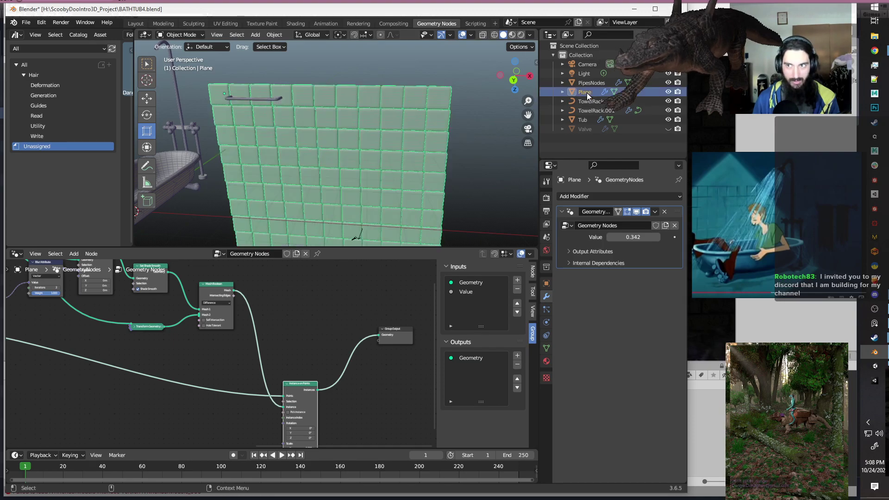
key("Tab")
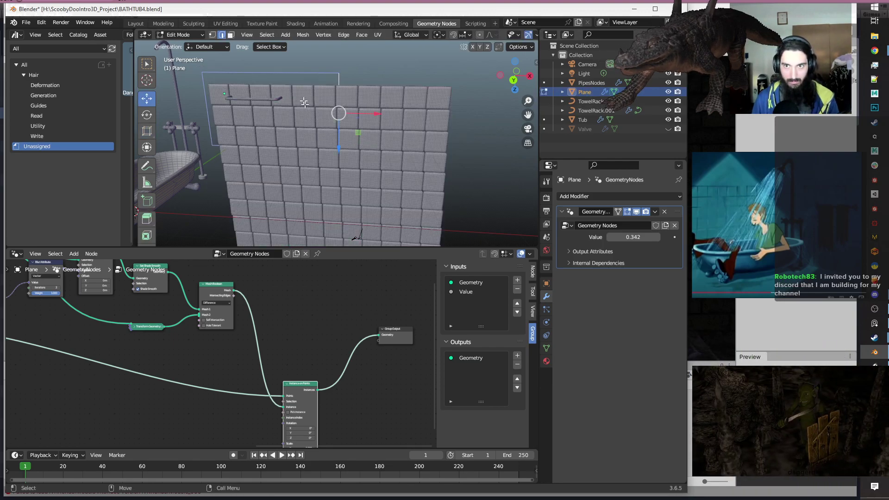
middle_click_drag(408, 166, 347, 77)
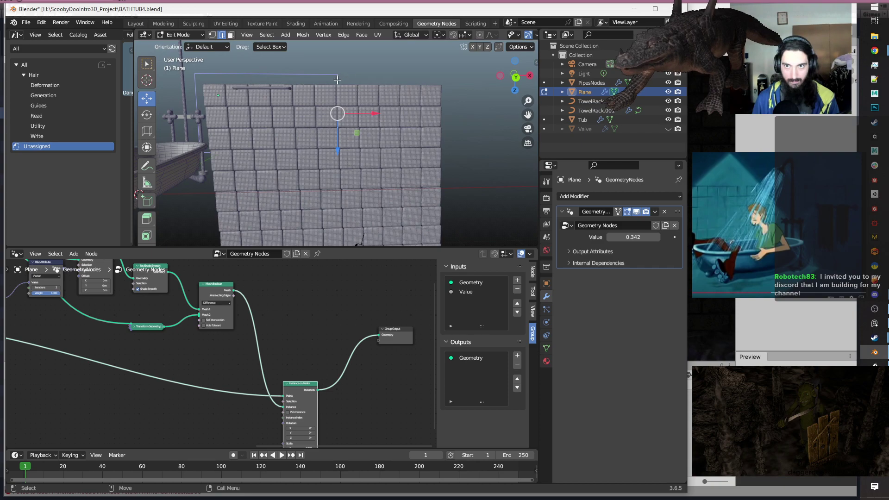
left_click_drag(372, 111, 271, 104)
left_click(262, 76)
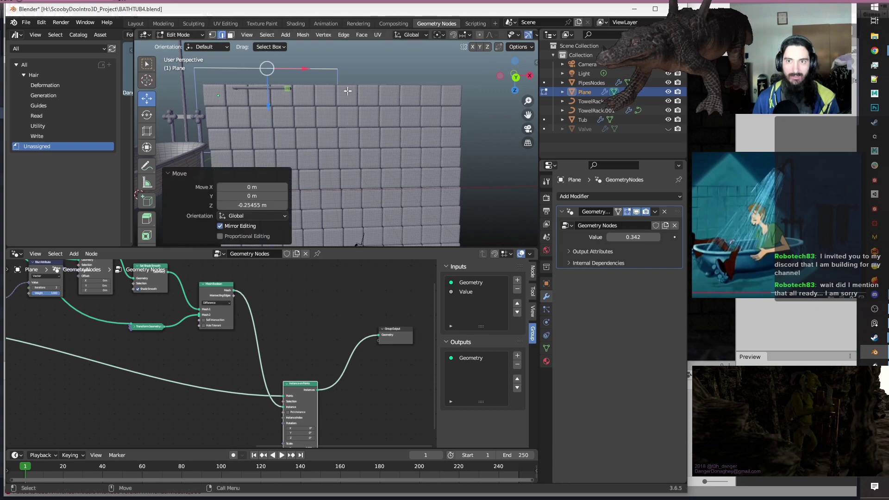
Select the plane's side edge and move it about -0.3 m along X.
left_click(368, 135)
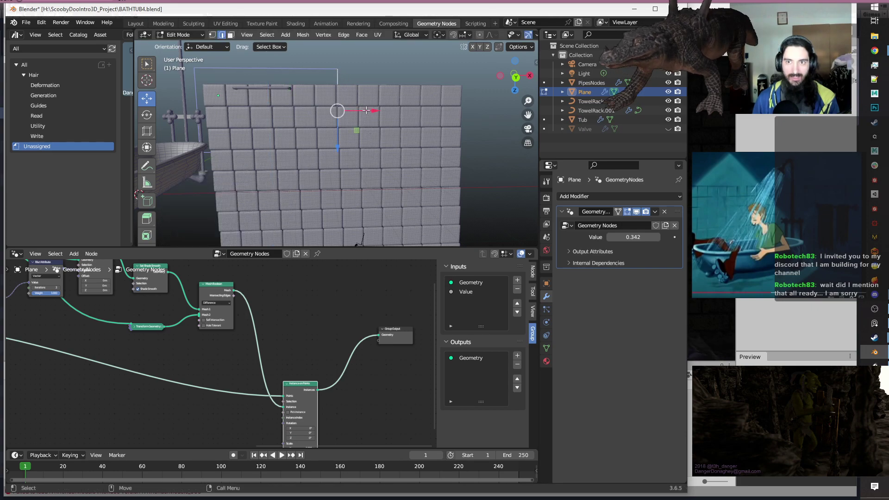
left_click_drag(366, 110, 371, 133)
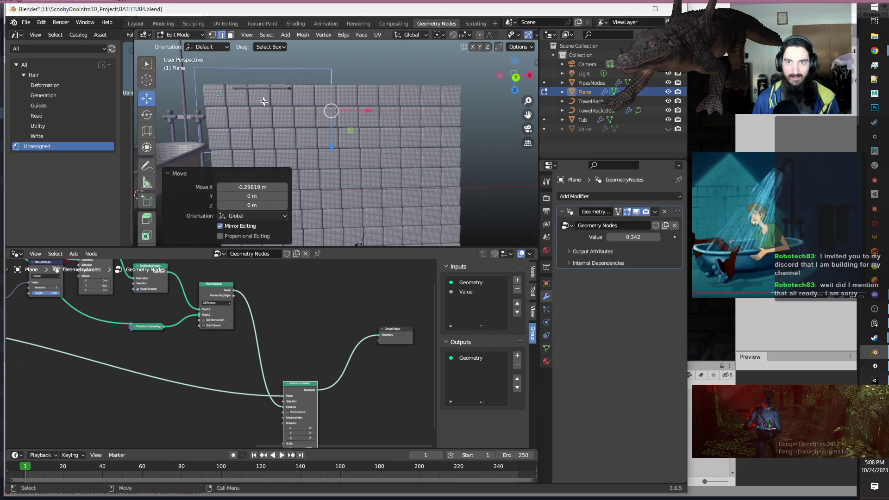
scroll(364, 151, "down", 3)
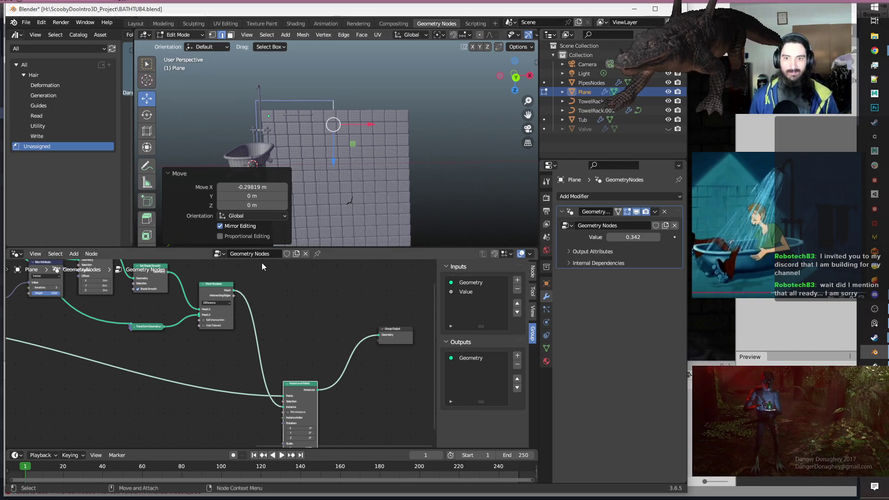
Rename the node group TileWall_Tree and save the file.
double_click(272, 252)
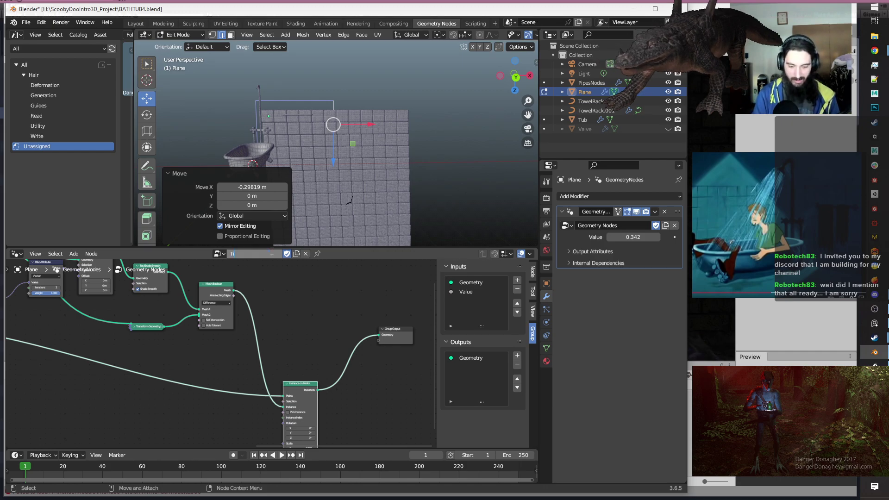
type("TileWall")
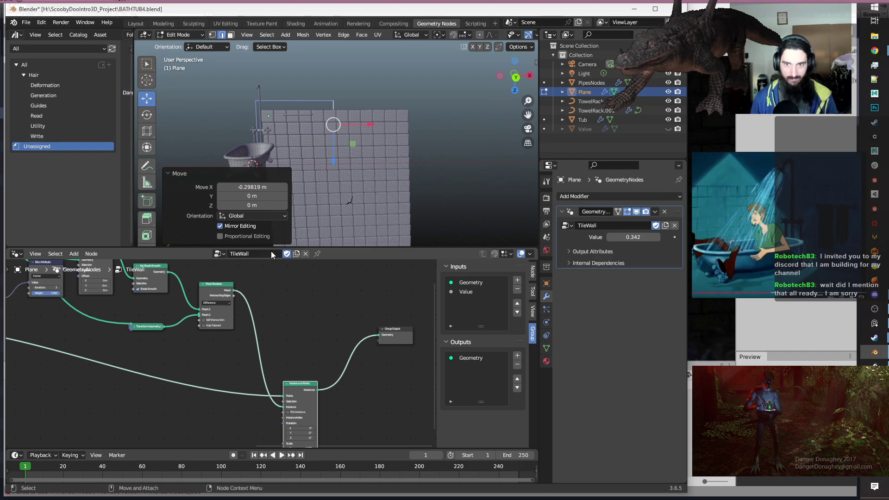
key("Return")
left_click(267, 252)
type("_Tree")
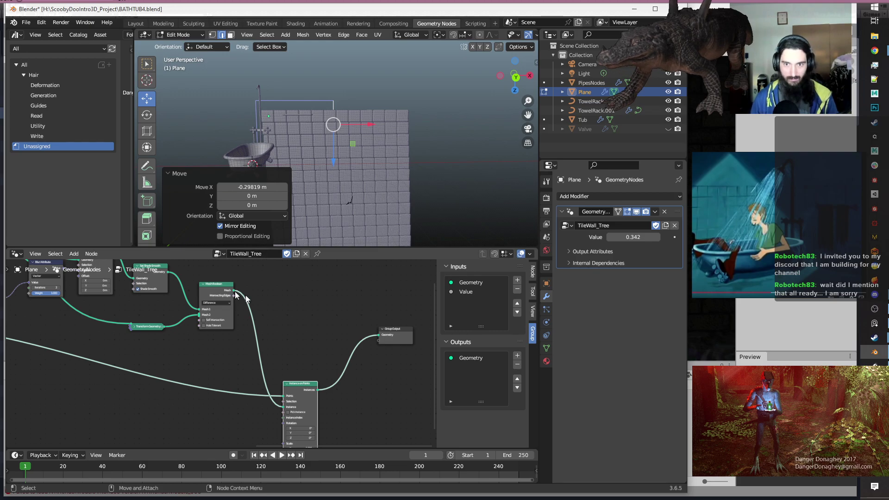
key("ctrl+s")
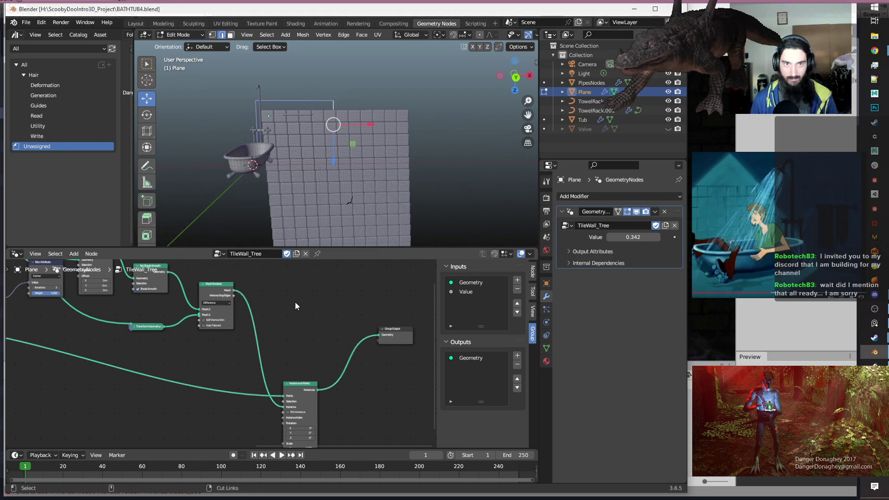
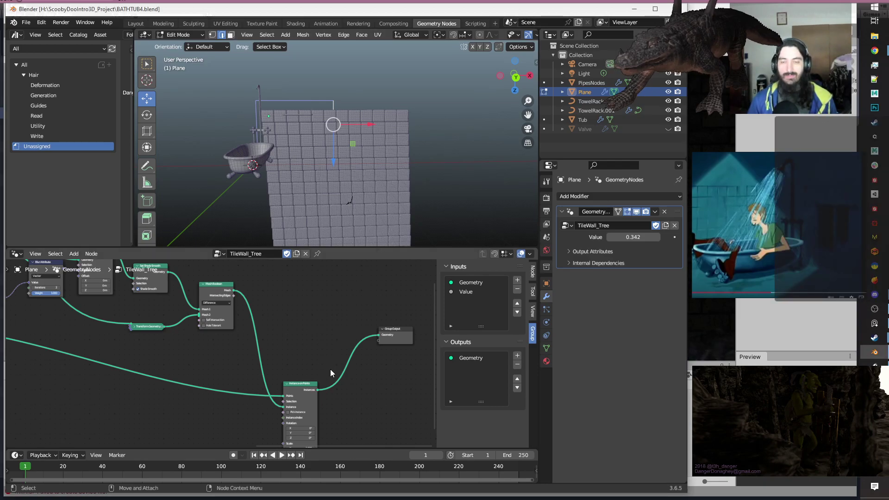
Connect the bounding-box node's HalfSize output to Separate XYZ's Vector input and set the modifier's Value to 0.242.
scroll(330, 329, "down", 7)
scroll(326, 223, "down", 4)
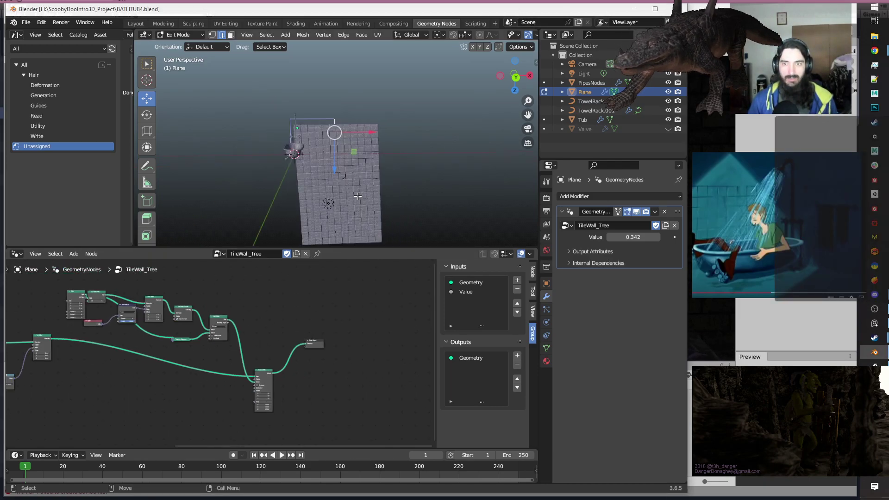
scroll(326, 223, "up", 2)
middle_click_drag(123, 397, 316, 393)
scroll(93, 335, "up", 6)
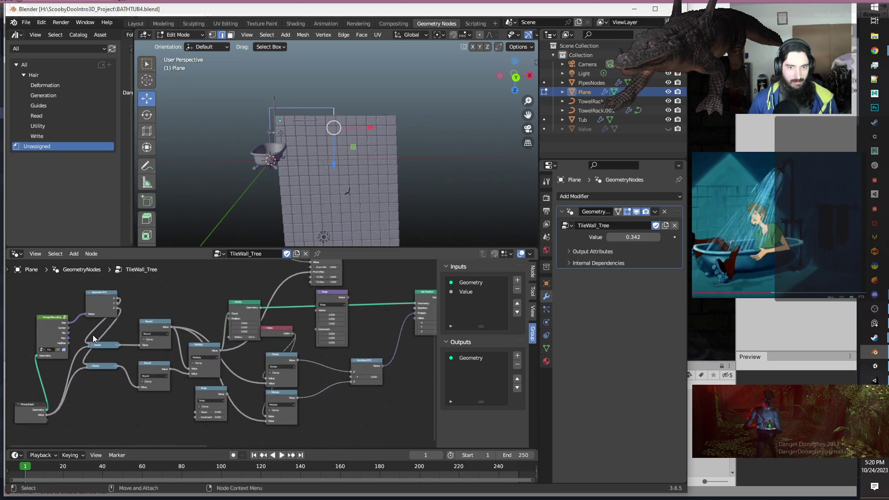
scroll(220, 356, "up", 2)
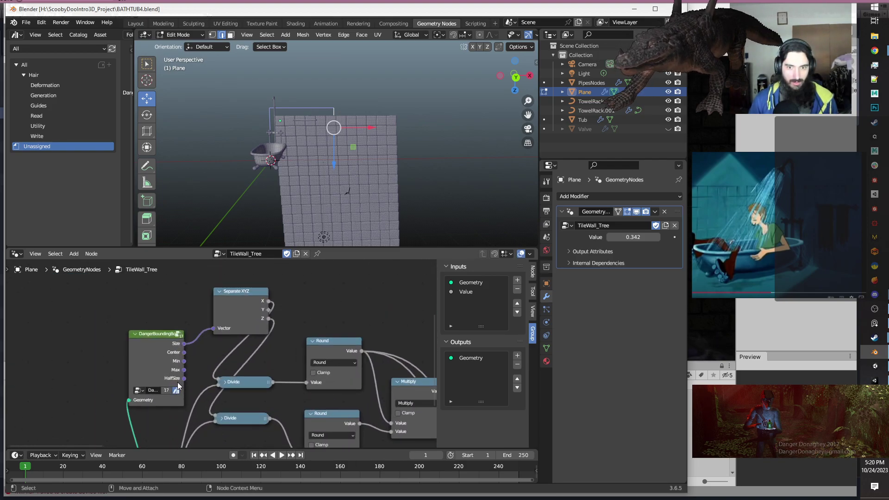
left_click_drag(184, 379, 213, 328)
mouse_move(407, 199)
middle_mouse_down()
mouse_move(396, 188)
mouse_move(411, 192)
mouse_move(403, 193)
middle_mouse_up()
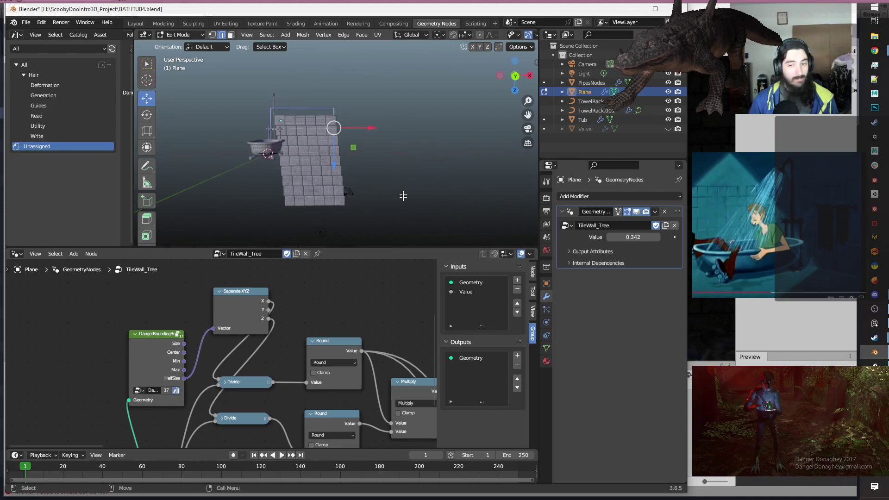
scroll(298, 352, "down", 3)
scroll(265, 361, "up", 2)
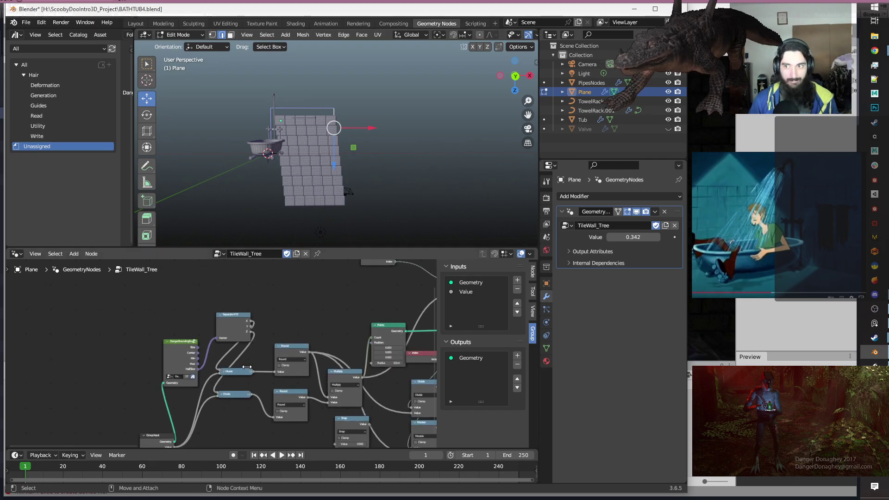
mouse_move(629, 237)
left_mouse_down()
mouse_move(648, 237)
mouse_move(625, 237)
left_mouse_up()
Insert a Transform Geometry node on the link between Mesh Boolean and Instance on Points.
scroll(343, 327, "down", 1)
scroll(342, 327, "down", 1)
middle_click_drag(342, 327, 132, 339)
middle_click_drag(324, 320, 158, 339)
scroll(234, 334, "up", 2)
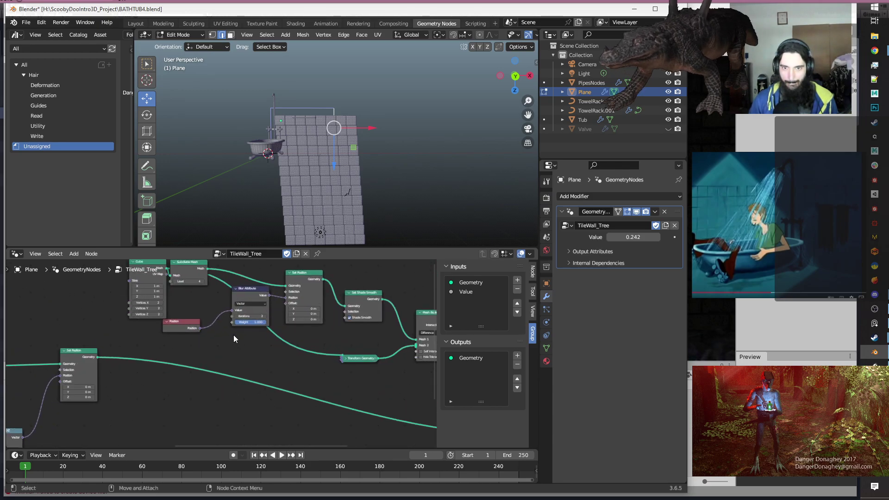
middle_click_drag(219, 347, 302, 426)
scroll(215, 391, "up", 1)
middle_click_drag(338, 312, 218, 312)
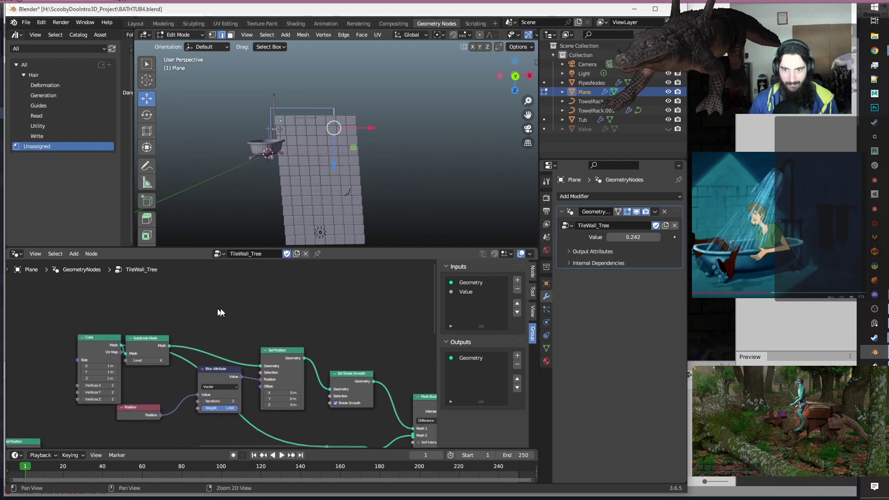
middle_click_drag(368, 341, 323, 328)
scroll(343, 326, "down", 1)
scroll(340, 328, "up", 1)
left_click_drag(255, 315, 224, 291)
key("shift+a")
type("tr")
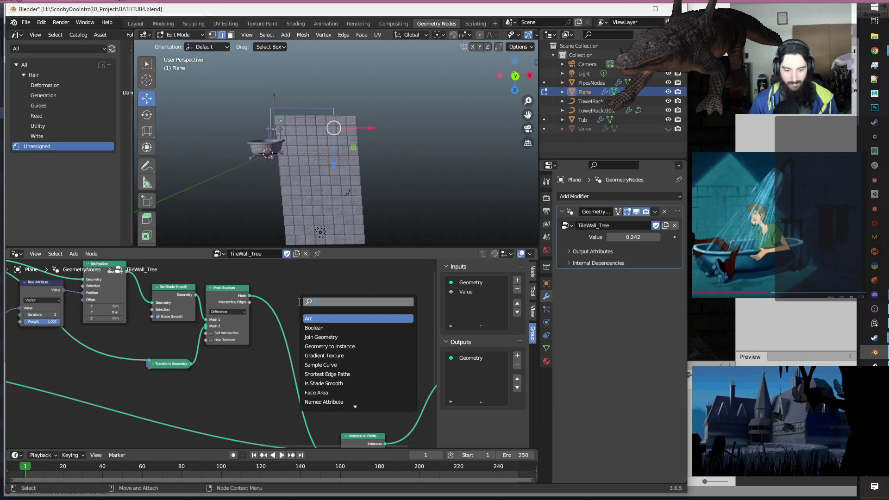
left_click(371, 344)
left_click(347, 346)
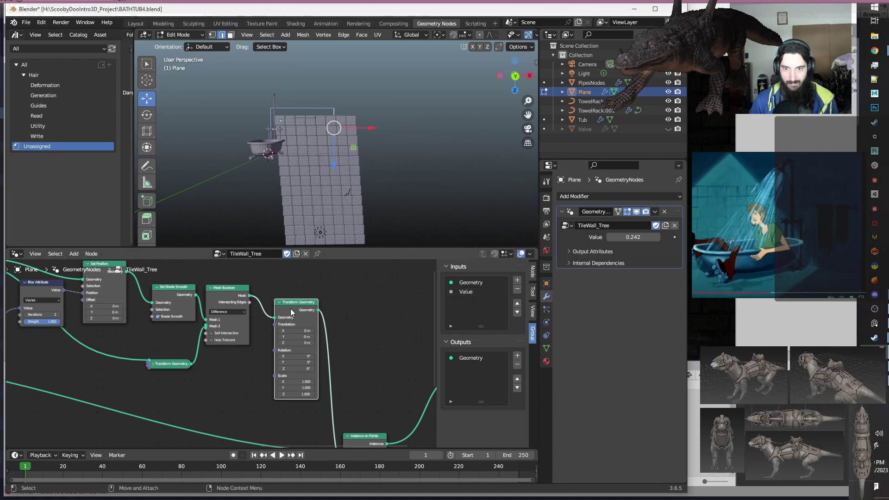
Add a Group Input near the new Transform Geometry, connect its Value to Scale, and move it farther from the node.
middle_click_drag(222, 392, 333, 390)
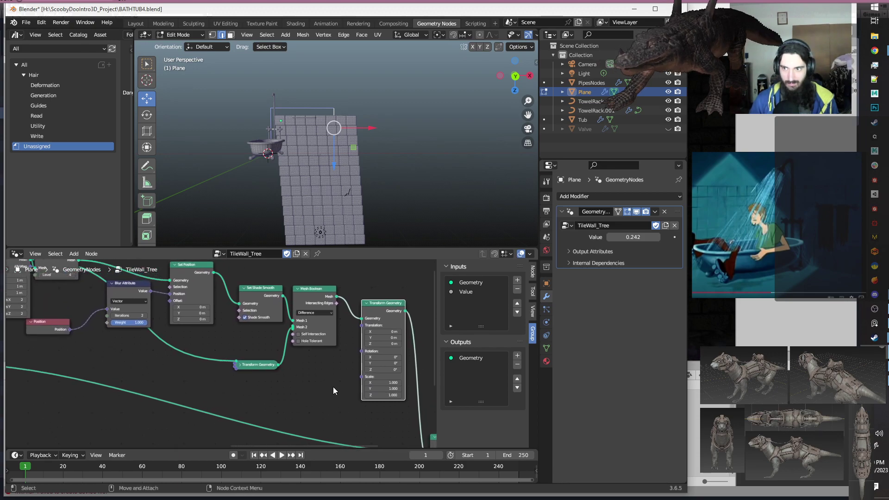
key("shift+a")
type("inp")
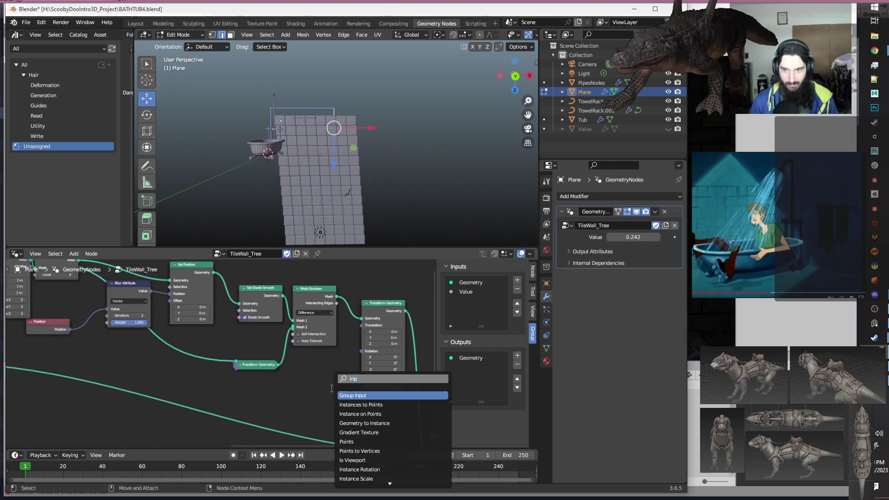
key("Return")
left_click(342, 388)
left_click_drag(343, 387, 362, 377)
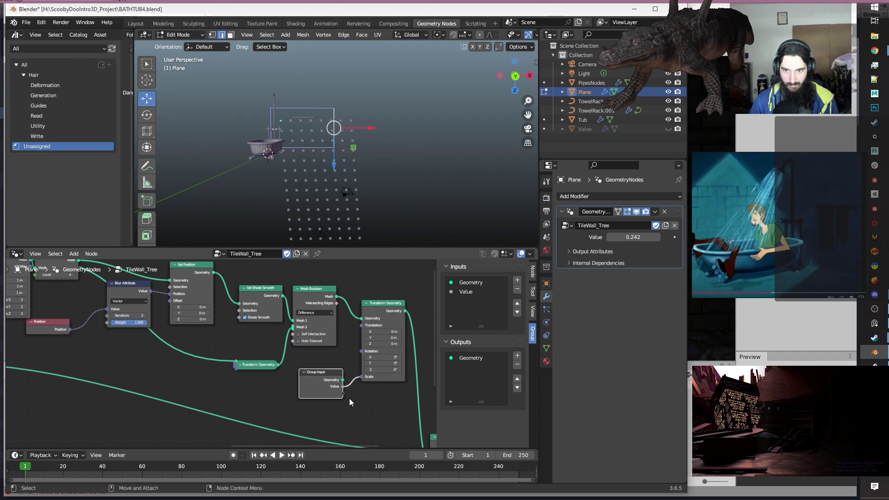
middle_click_drag(351, 399, 401, 372)
left_click_drag(376, 361, 307, 374)
middle_click_drag(354, 391, 283, 391)
Insert a Separate XYZ node on the link between the new Group Input's Value and Transform Geometry's Scale.
left_click(291, 385)
key("shift+a")
type("s")
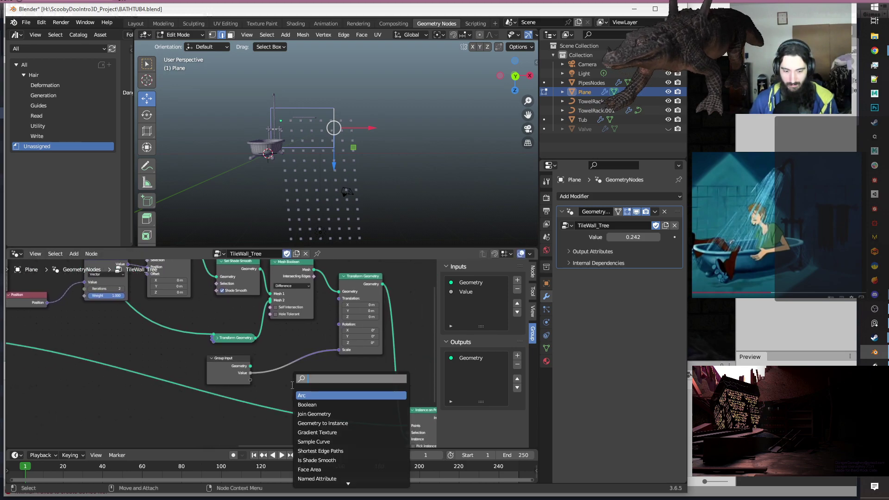
type("se")
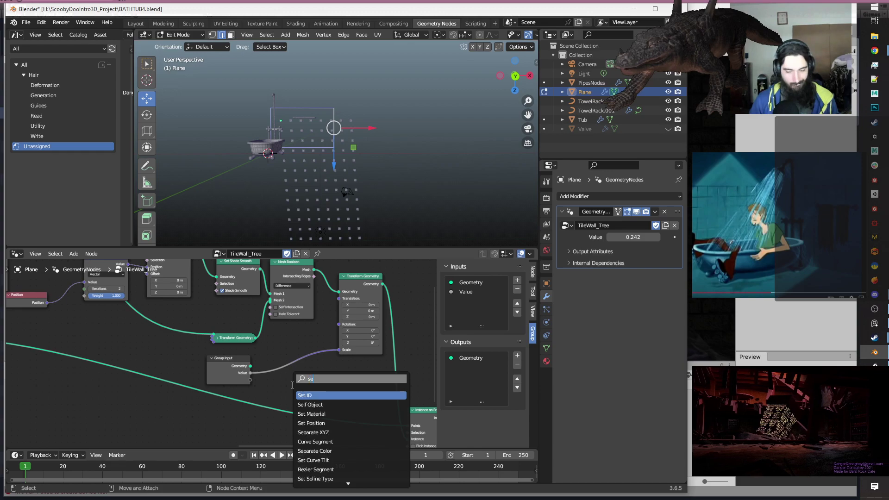
left_click(336, 432)
left_click(321, 382)
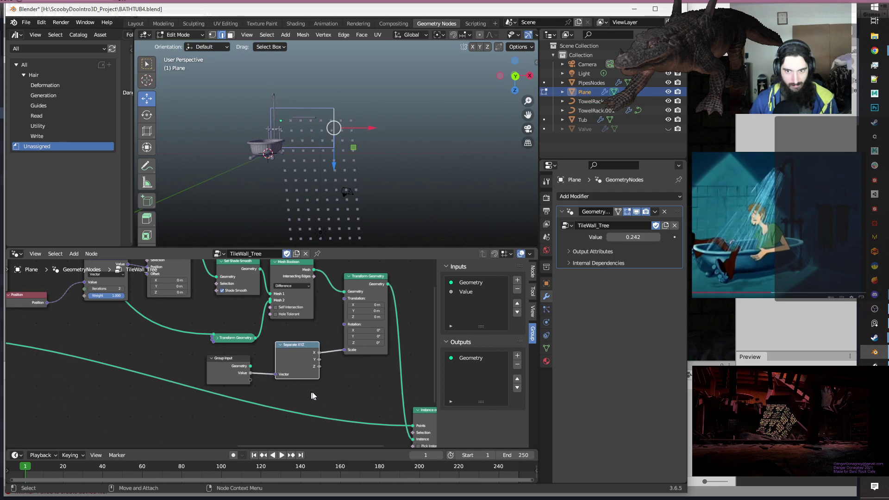
left_click_drag(312, 374, 297, 375)
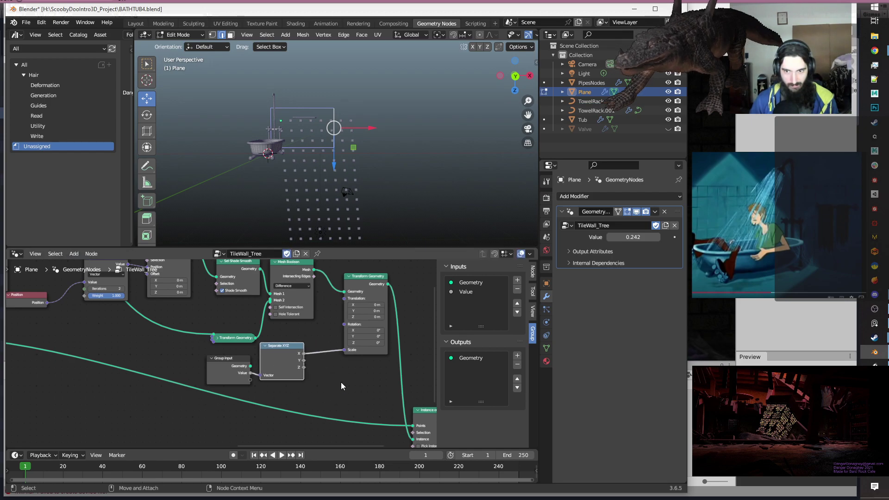
Add a Combine XYZ node between the new Separate XYZ and the Transform Geometry node.
left_click(342, 383)
key("shift+a")
type("s")
type("comb")
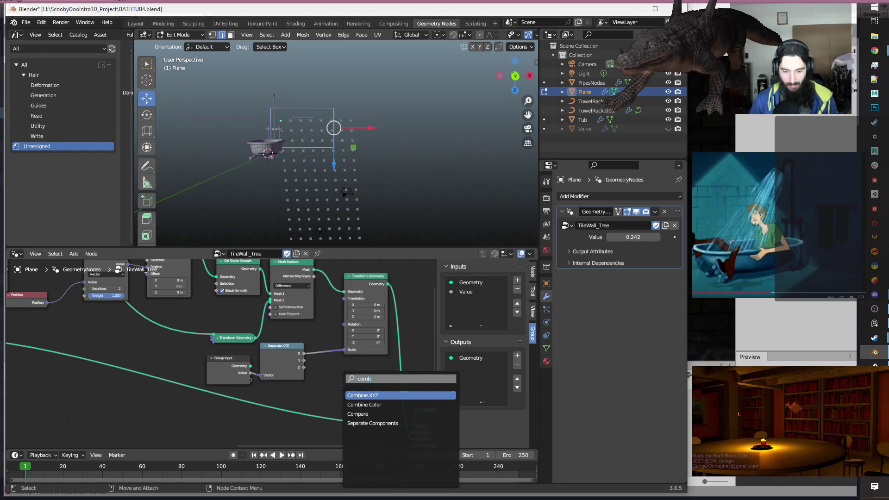
left_click(380, 395)
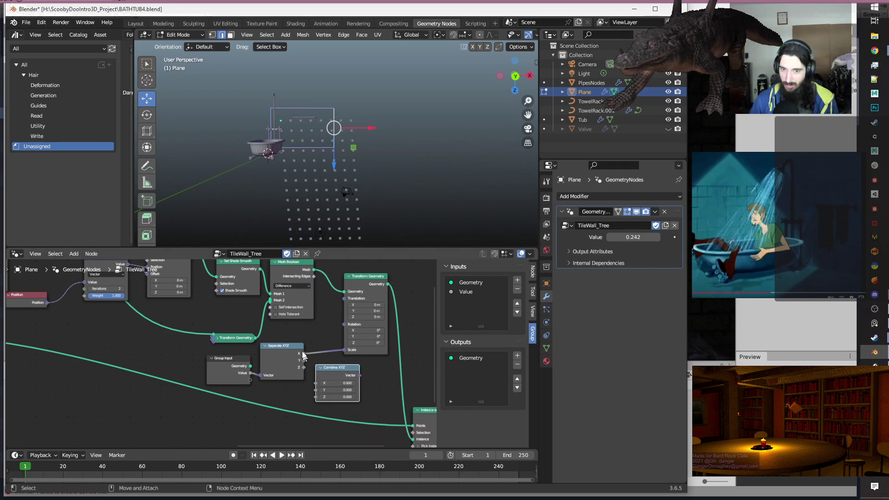
Feed Combine XYZ's X and Z from Separate XYZ, set Y to 1, connect its Vector to Scale, and set the modifier's Value to 0.762.
left_click_drag(305, 354, 316, 397)
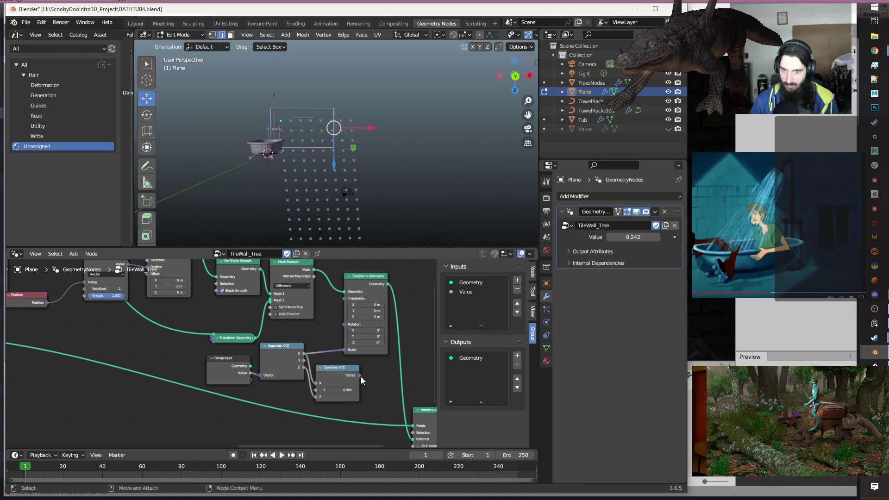
double_click(334, 390)
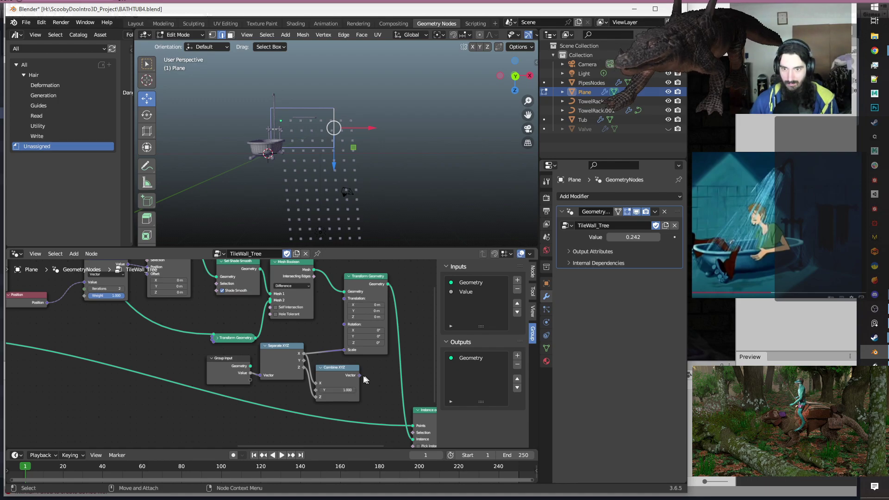
left_click_drag(360, 374, 344, 350)
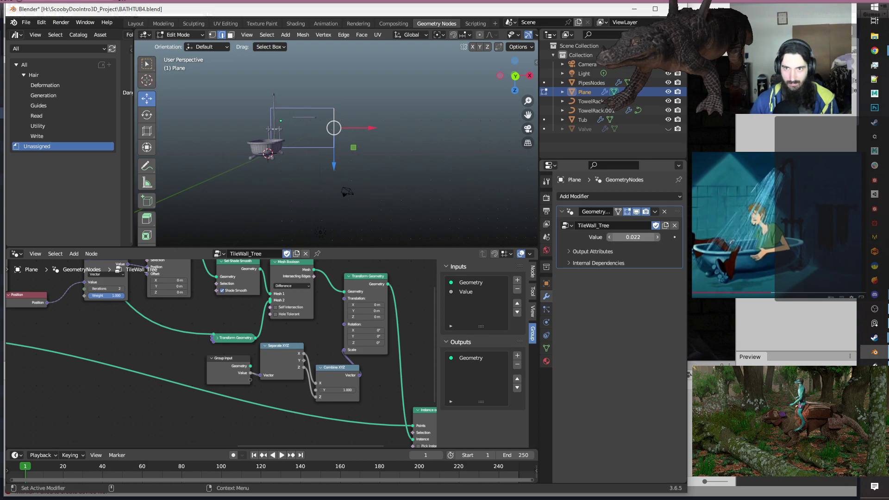
mouse_move(632, 237)
left_mouse_down()
mouse_move(677, 237)
mouse_move(609, 237)
mouse_move(628, 237)
left_mouse_up()
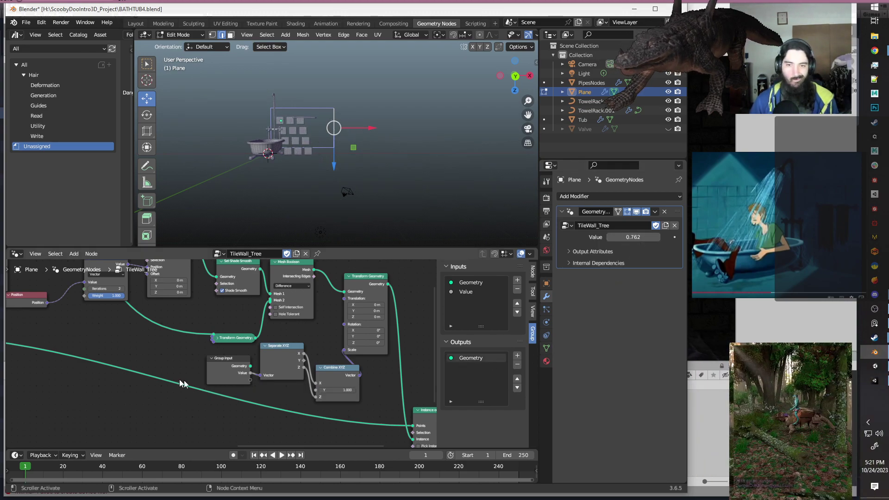
Swap the bounding-box Separate XYZ links so Z feeds the upper Divide node and X feeds the lower one.
scroll(168, 377, "down", 3)
middle_click_drag(144, 387, 402, 338)
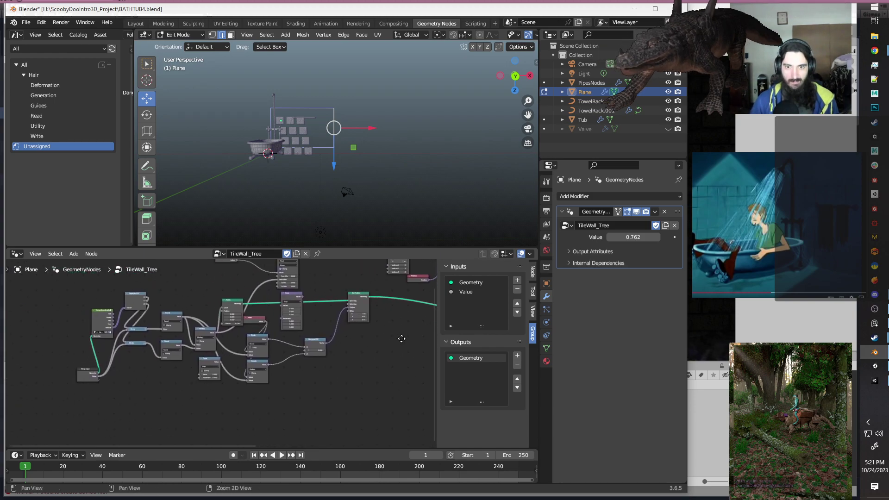
scroll(133, 327, "up", 2)
scroll(132, 327, "up", 4)
middle_click_drag(69, 387, 196, 415, "alt")
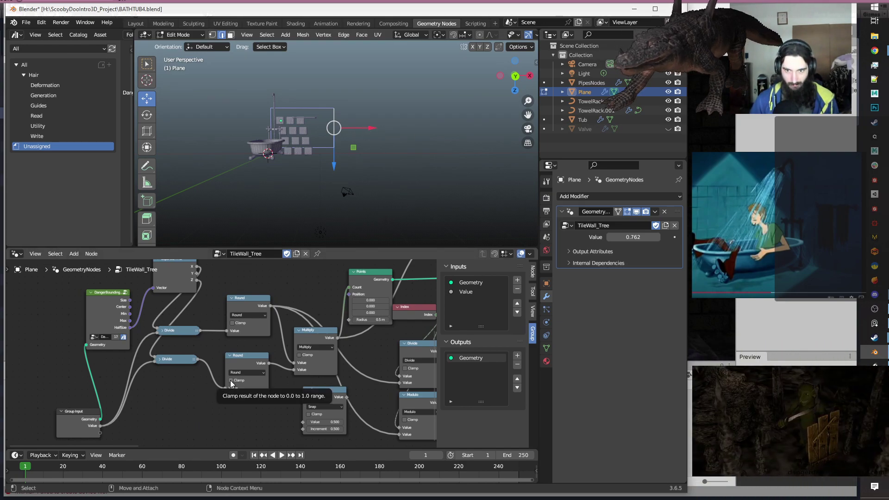
middle_click_drag(184, 382, 203, 398)
scroll(217, 340, "up", 2)
scroll(225, 306, "up", 1)
middle_click_drag(226, 306, 257, 312)
left_click_drag(244, 290, 192, 355)
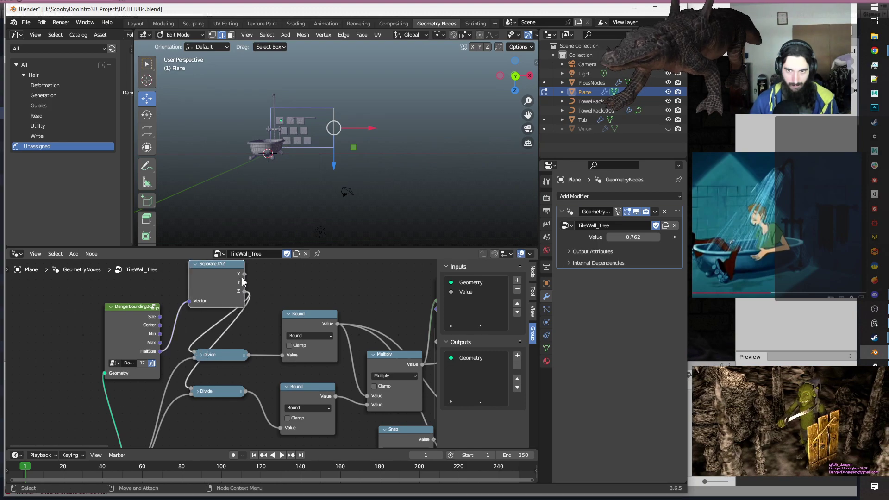
left_click_drag(244, 274, 193, 391)
Set the geometry nodes modifier's Value to 0.432 to test the tile grid.
scroll(205, 401, "down", 4)
middle_click_drag(209, 398, 153, 397)
scroll(179, 391, "down", 1)
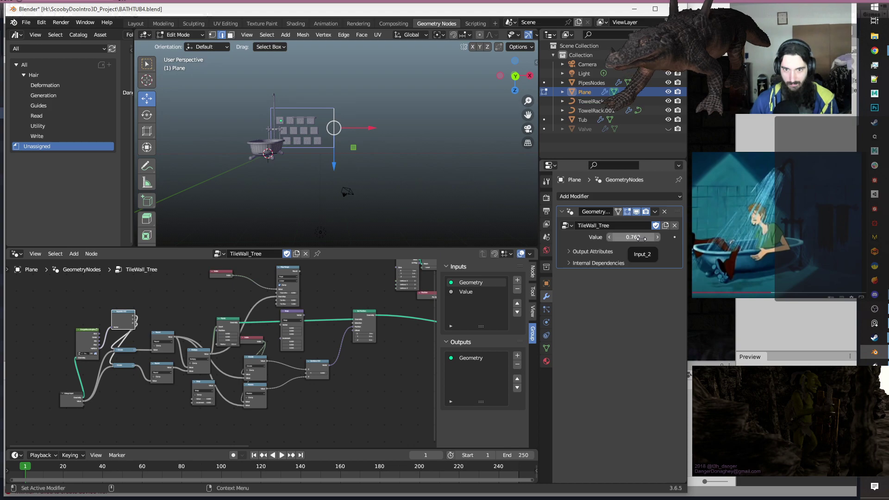
mouse_move(633, 237)
left_mouse_down()
mouse_move(621, 237)
mouse_move(652, 237)
mouse_move(622, 237)
left_mouse_up()
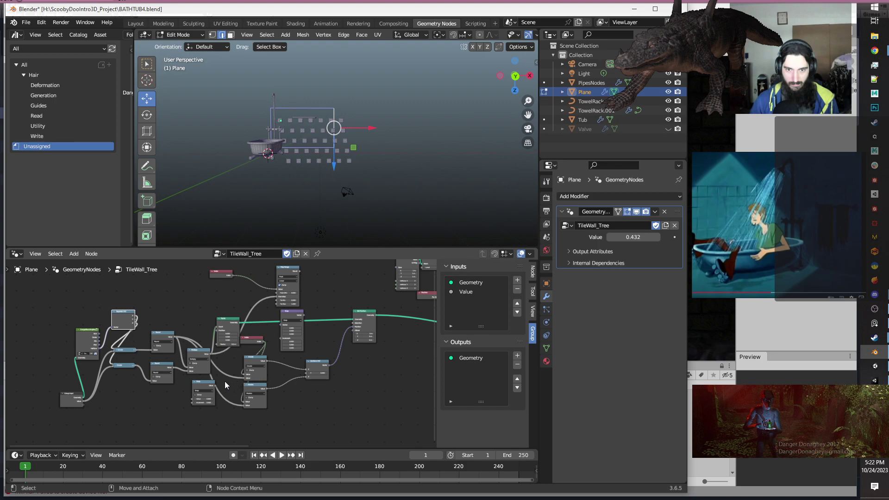
Examine the TileWall_Tree node flow from the bounding-box divides through the index math to the point instancing.
scroll(208, 389, "up", 2)
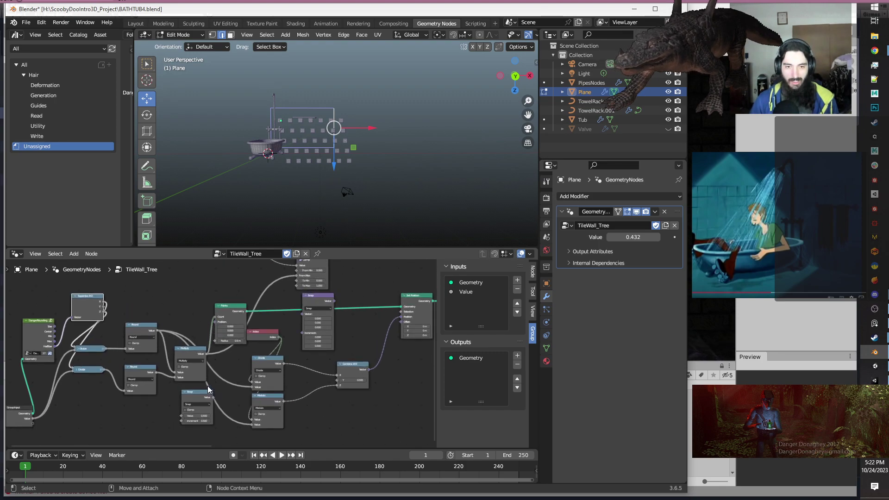
scroll(208, 386, "down", 2)
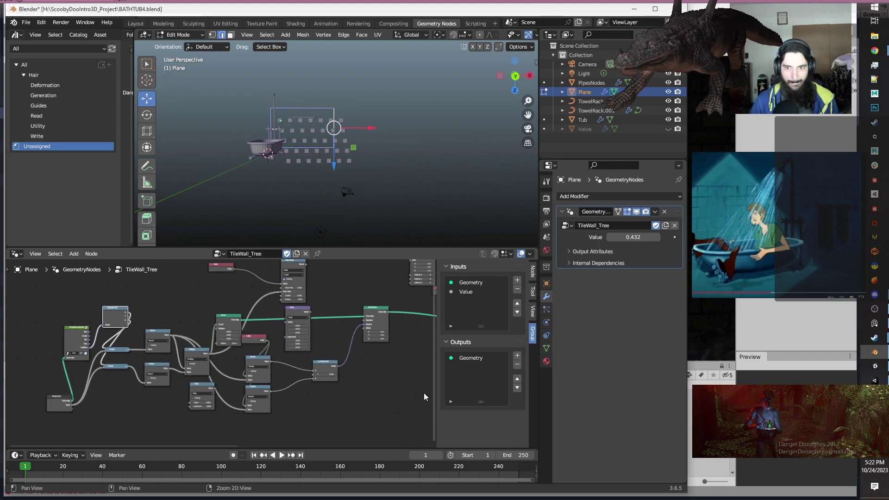
middle_click_drag(395, 376, 265, 393)
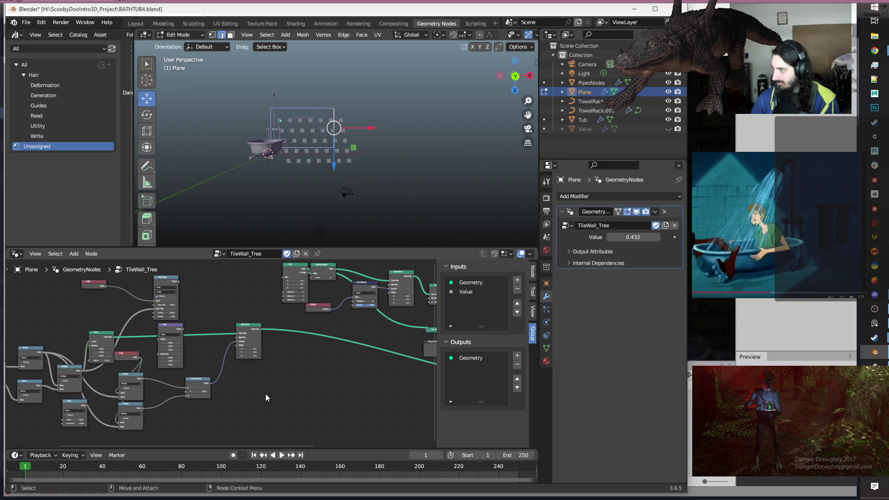
scroll(315, 369, "up", 2)
middle_click_drag(327, 362, 287, 389)
scroll(204, 338, "up", 2)
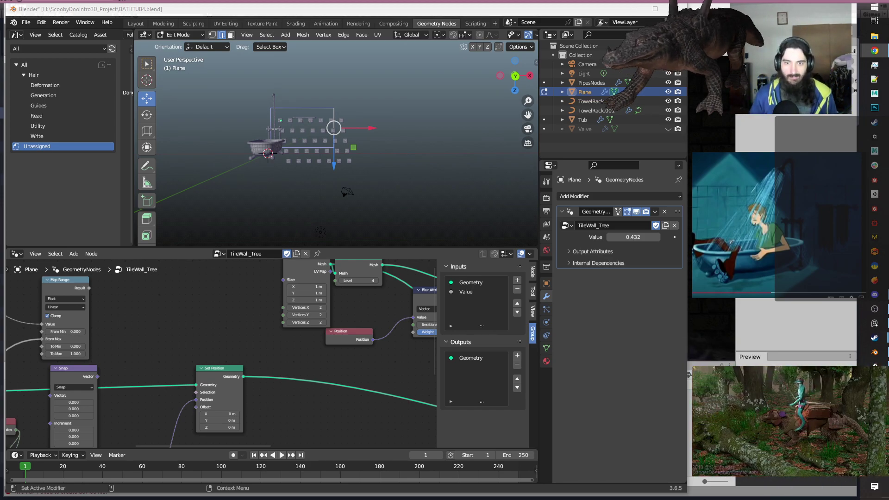
scroll(200, 327, "down", 3)
middle_click_drag(201, 327, 383, 277)
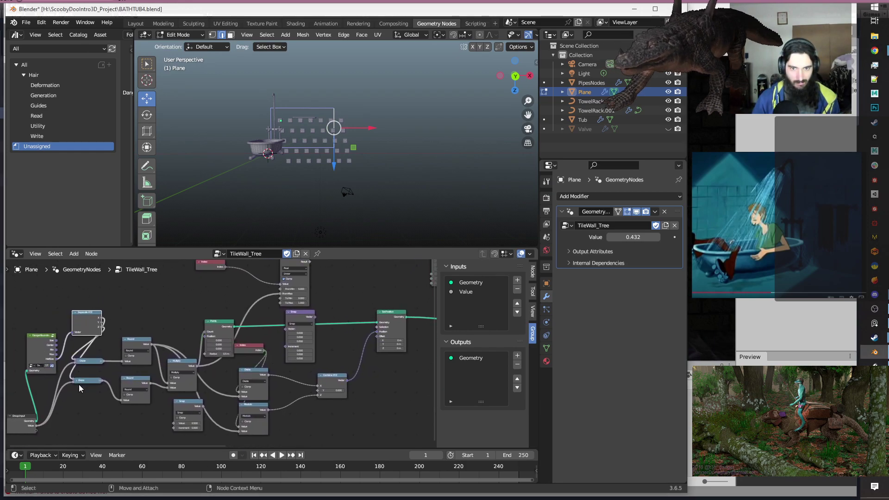
scroll(125, 391, "up", 2)
middle_click_drag(157, 330, 154, 301)
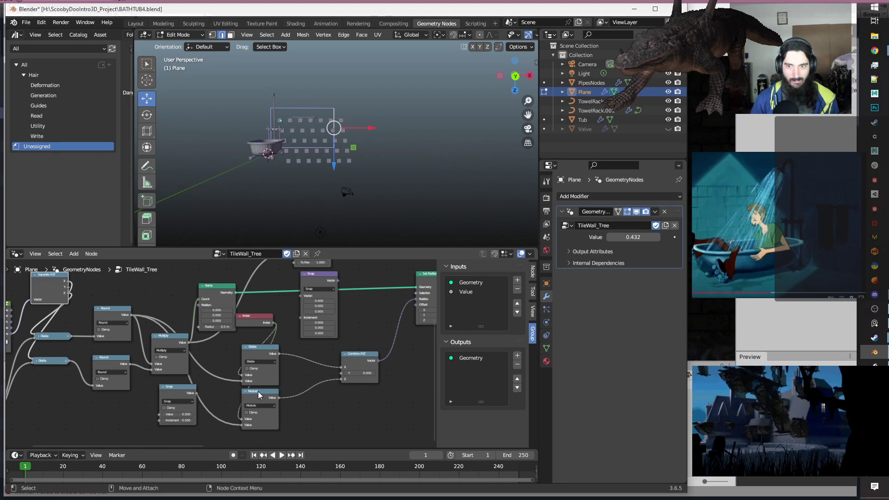
scroll(320, 409, "down", 2)
scroll(323, 405, "up", 3)
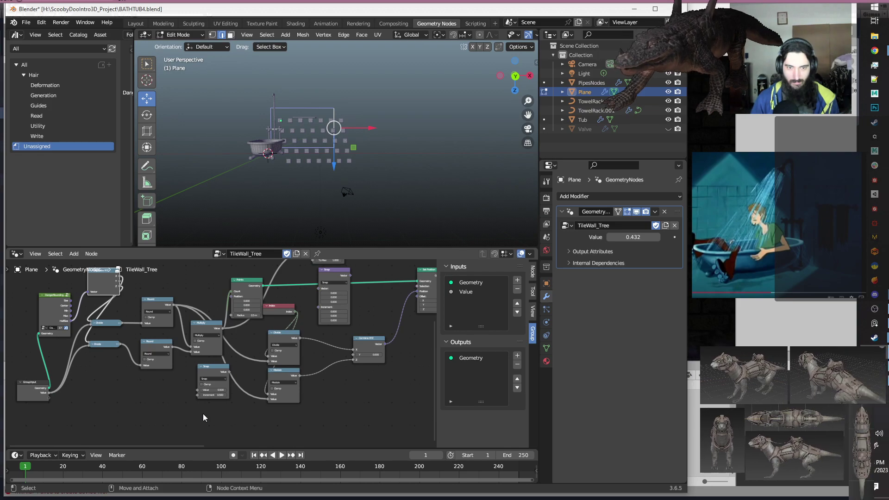
middle_click_drag(161, 401, 207, 407)
scroll(210, 404, "up", 1)
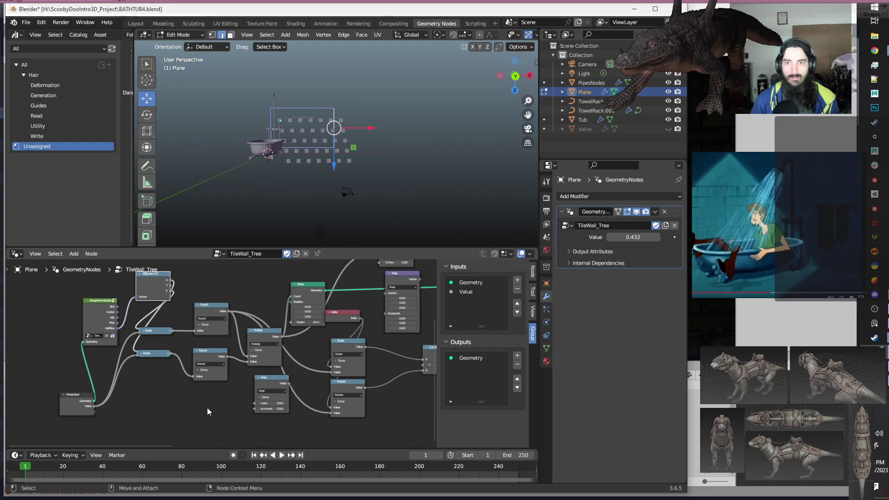
scroll(207, 407, "down", 2)
middle_click_drag(380, 394, 121, 415)
middle_click_drag(282, 371, 225, 392)
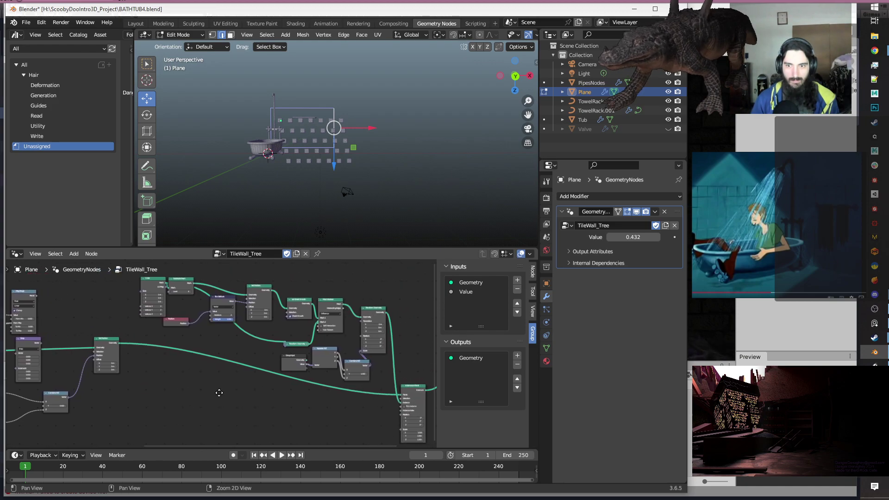
middle_click_drag(225, 393, 184, 386)
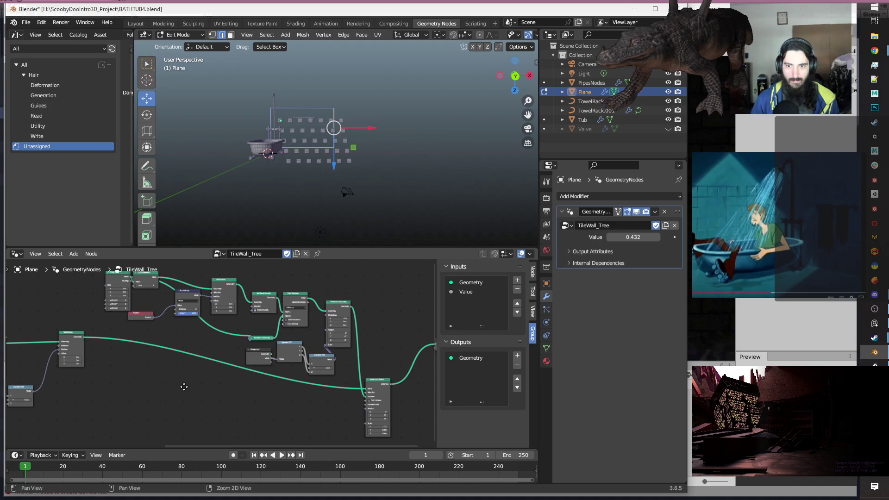
scroll(356, 383, "up", 2)
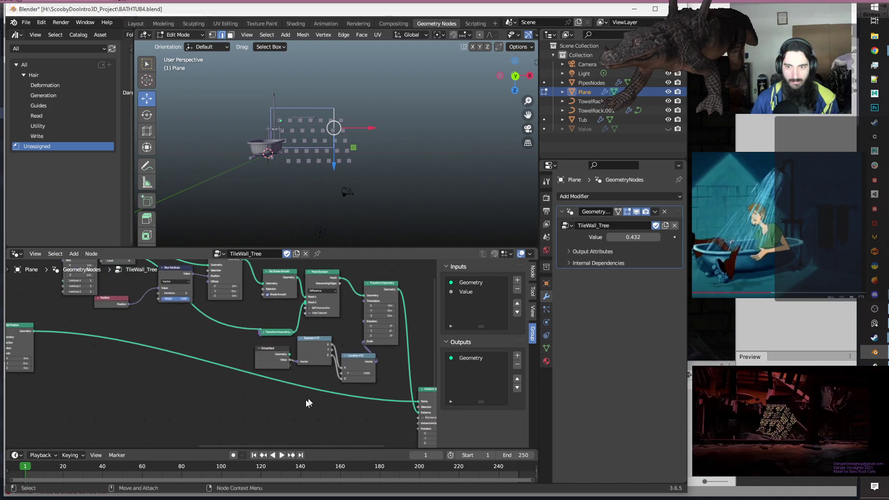
scroll(296, 386, "down", 2)
middle_click_drag(373, 309, 403, 320)
Examine the tile-shape branch of the node tree, from the Cube node through Mesh Boolean to Transform Geometry.
left_click_drag(122, 281, 391, 381)
left_click(122, 348)
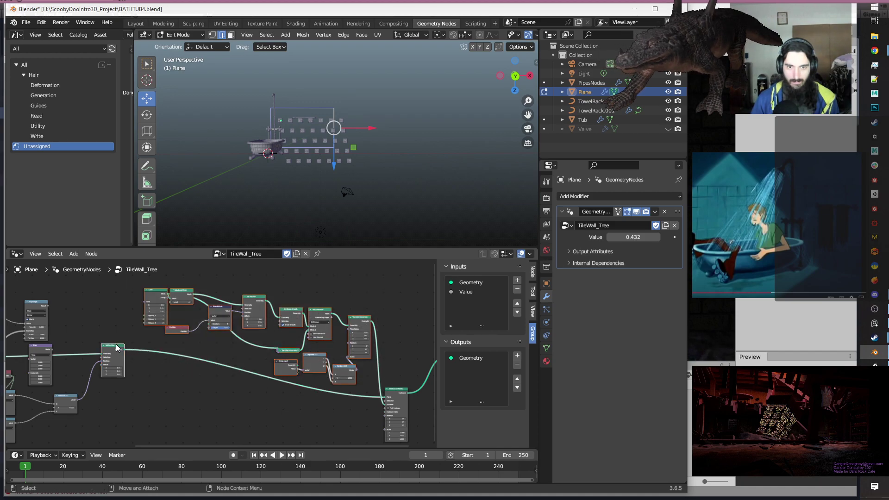
left_click_drag(148, 279, 384, 344)
middle_click_drag(382, 309, 375, 388)
scroll(282, 382, "up", 2)
scroll(220, 394, "up", 1)
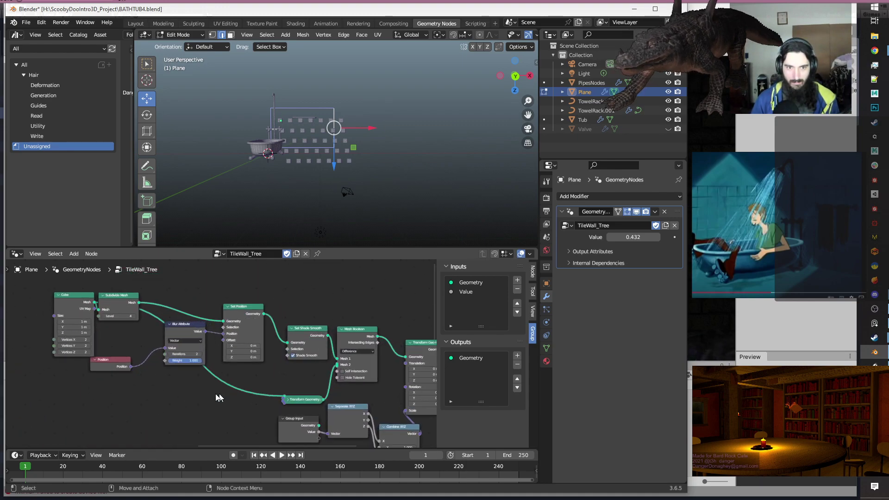
scroll(148, 357, "up", 2)
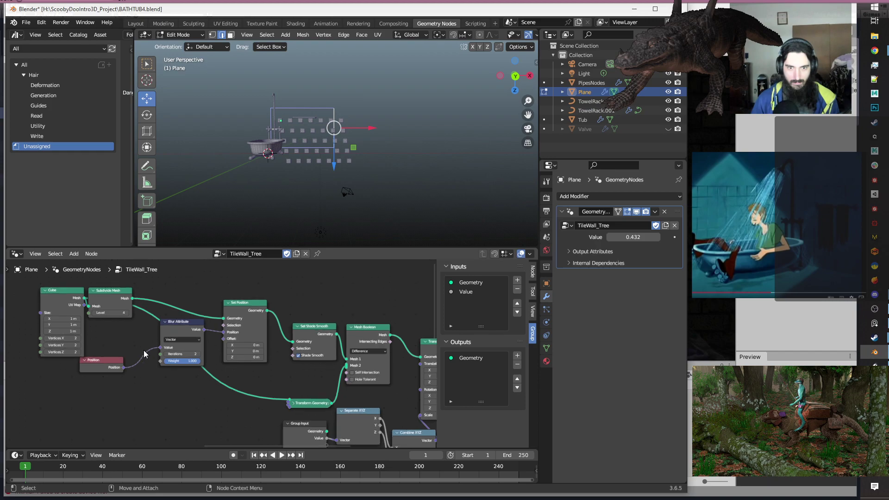
scroll(143, 355, "up", 1)
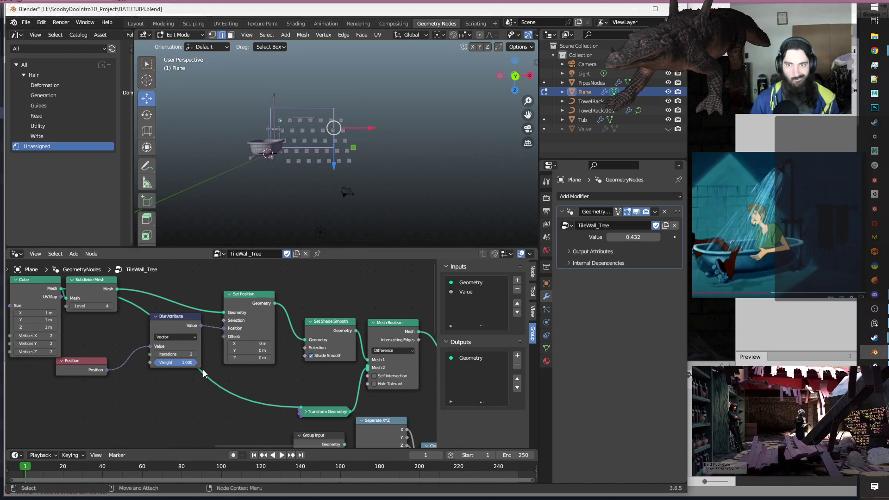
scroll(202, 369, "down", 4)
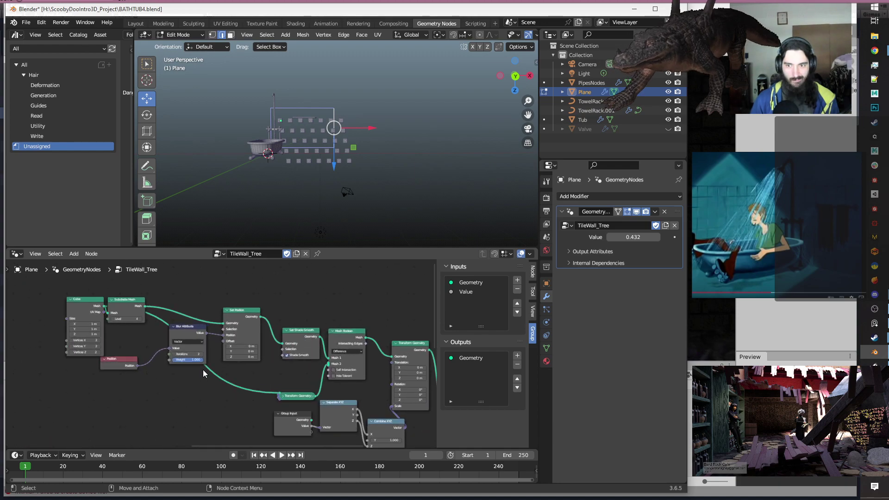
Feed the second inputs of the index Divide and Modulo nodes from the lower Round node instead of the upper one.
middle_click_drag(169, 384, 259, 333)
scroll(241, 343, "up", 3)
scroll(233, 345, "down", 5)
scroll(237, 346, "up", 3)
middle_click_drag(360, 423, 348, 393)
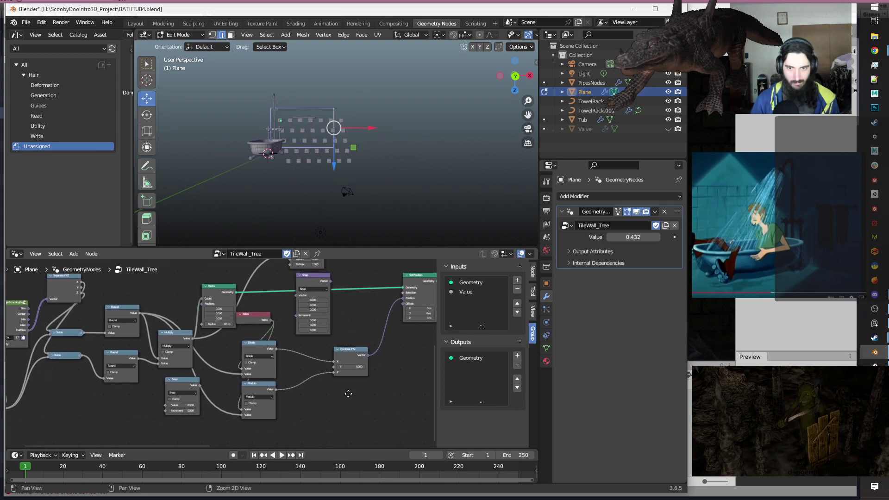
middle_click_drag(349, 393, 286, 400)
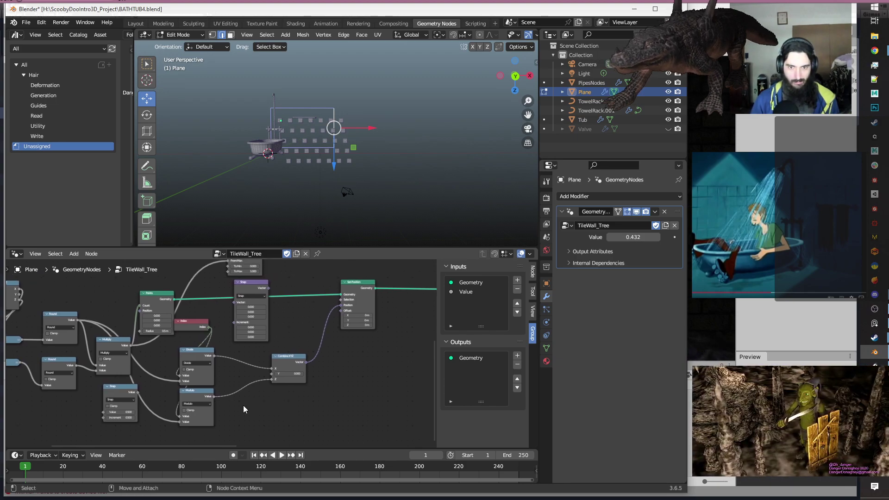
scroll(243, 404, "up", 2)
middle_click_drag(243, 405, 307, 393)
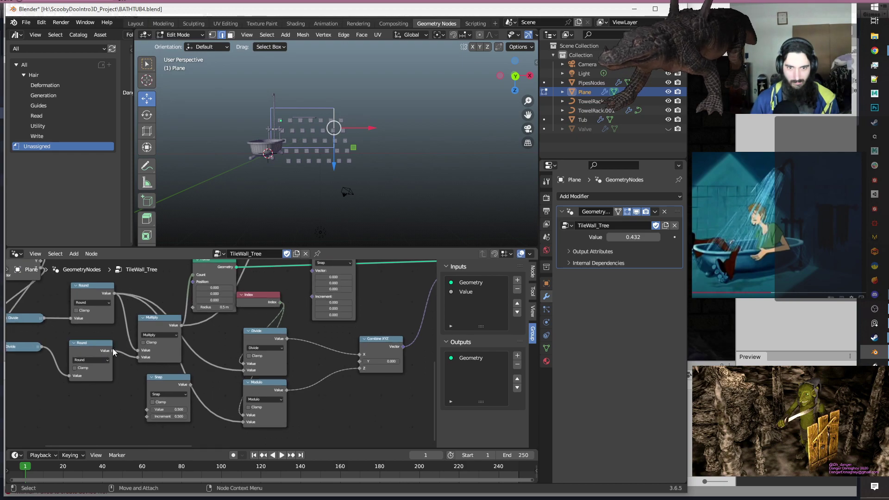
left_click_drag(113, 352, 244, 424)
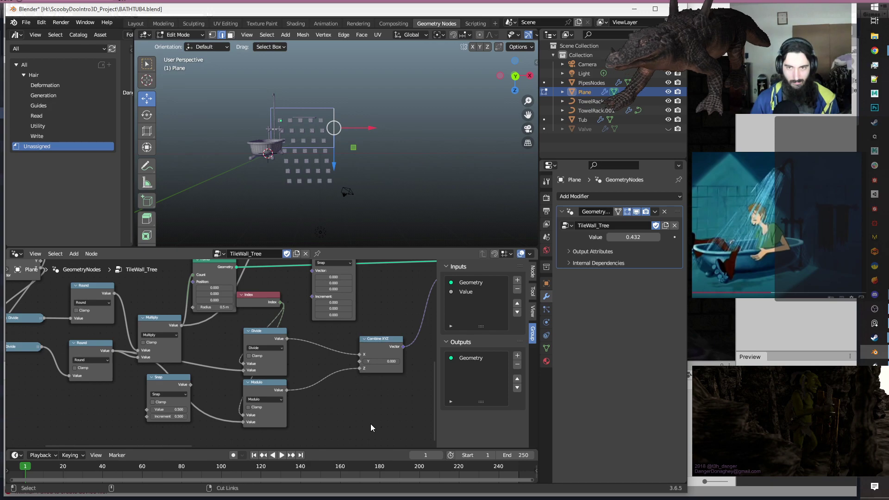
Relink the bounding-box Separate XYZ so X feeds the upper Divide and Z the lower one, and place it between the bounding-box and Divide nodes.
scroll(370, 423, "down", 5)
middle_click_drag(105, 393, 215, 399, "alt")
scroll(182, 382, "up", 3)
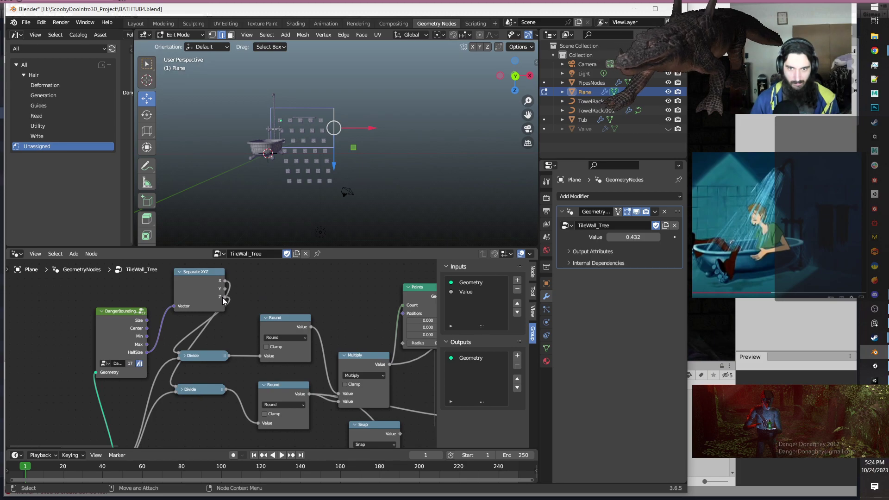
left_click(195, 306)
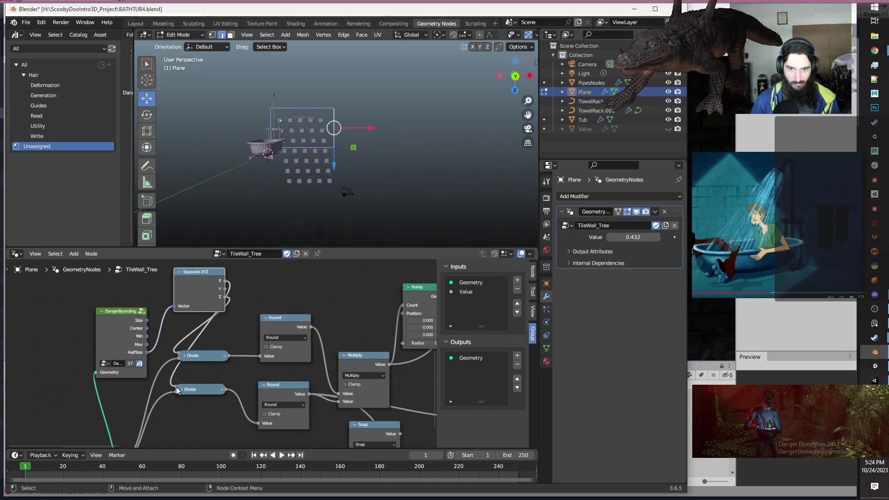
mouse_move(177, 391)
left_click_drag(191, 286, 180, 357)
left_click_drag(151, 397, 176, 385)
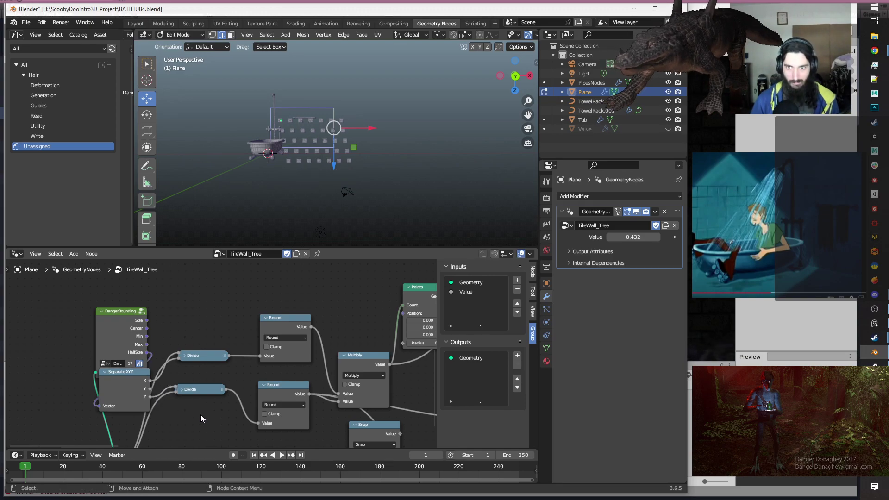
left_click_drag(121, 327, 63, 326)
left_click_drag(125, 379, 128, 345)
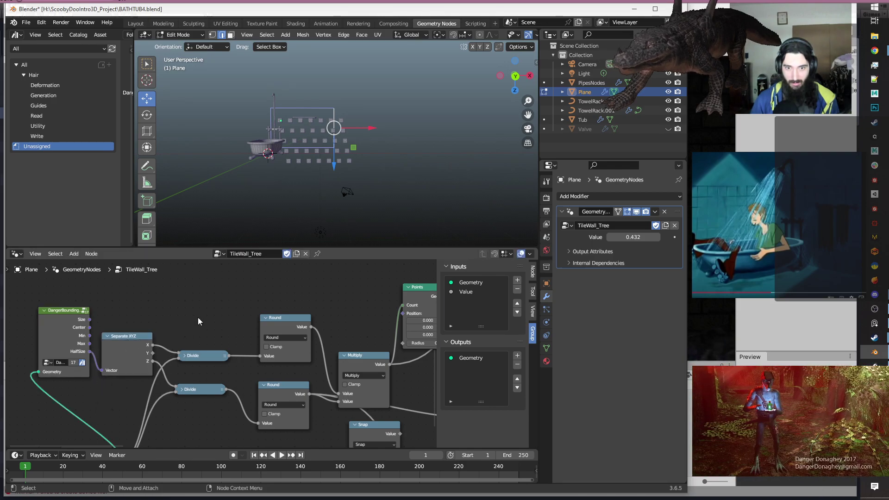
Rearrange the index math so the Index node sits just before the Divide and Modulo nodes it feeds.
scroll(198, 318, "down", 3)
middle_click_drag(262, 421, 93, 419)
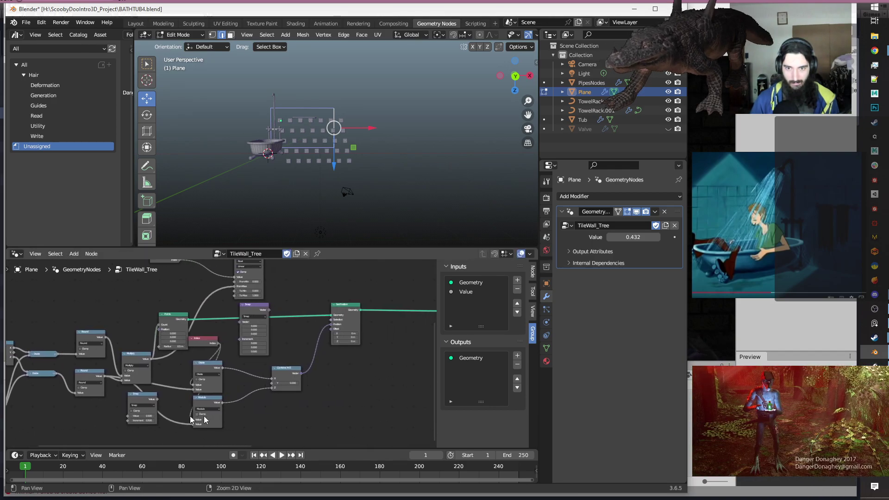
scroll(243, 392, "up", 1)
middle_click_drag(347, 396, 374, 385)
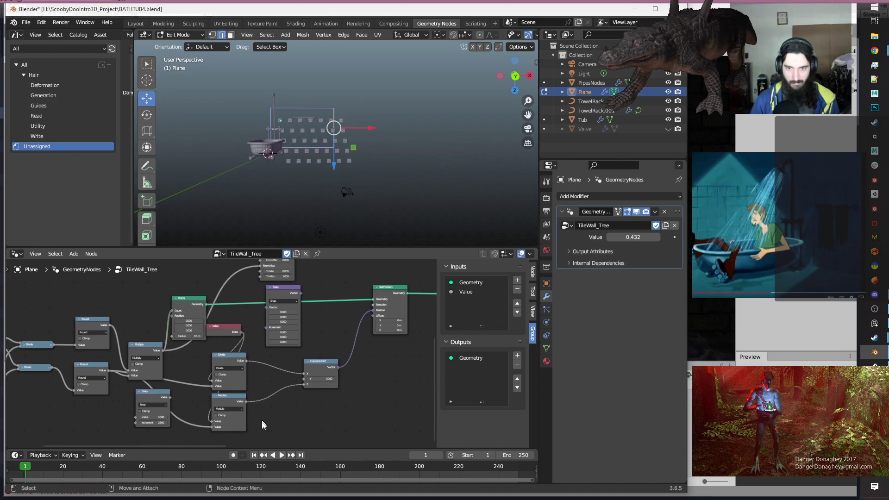
left_click_drag(260, 420, 252, 366)
left_click(359, 412)
left_click_drag(210, 329, 207, 374)
Set the geometry nodes modifier's Value to 0.482 and check the tile grid against the plane's outline.
scroll(360, 405, "down", 2)
middle_click_drag(350, 403, 388, 383)
mouse_move(619, 239)
left_mouse_down()
mouse_move(633, 239)
mouse_move(611, 239)
mouse_move(621, 239)
left_mouse_up()
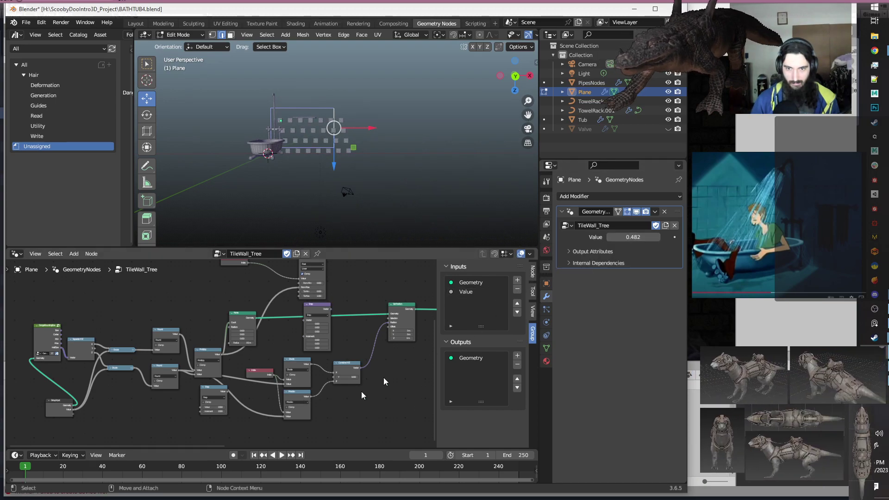
scroll(267, 369, "up", 2)
middle_click_drag(268, 366, 222, 369)
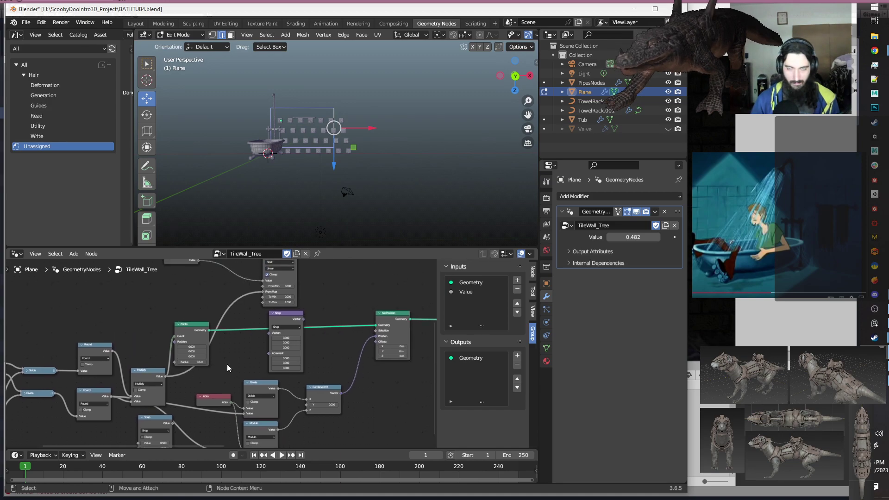
scroll(327, 158, "up", 4)
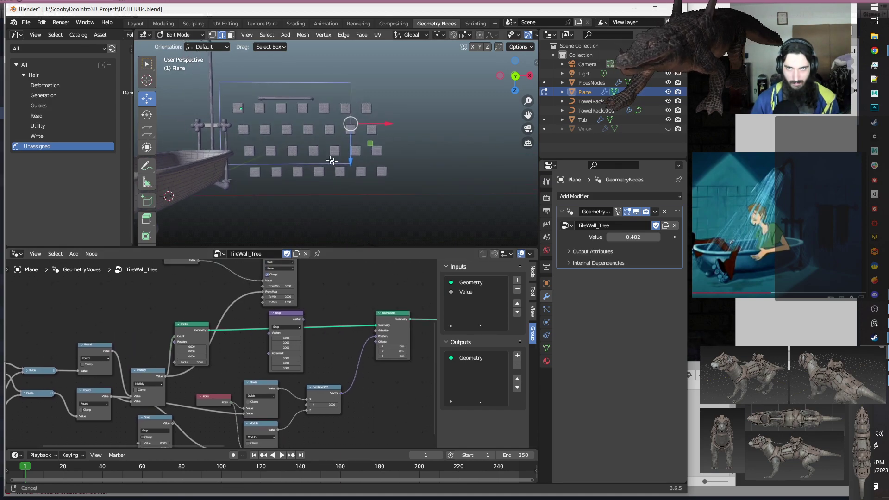
scroll(327, 158, "up", 2)
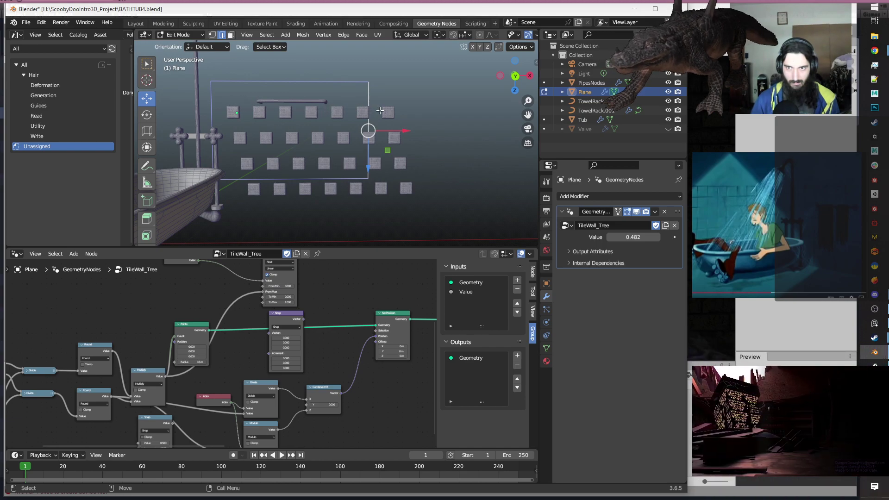
Move the unused Snap math node aside and insert a duplicate of it on the link between the lower Round and Modulo nodes.
scroll(342, 365, "down", 1)
middle_click_drag(356, 415, 352, 358)
scroll(312, 380, "up", 1)
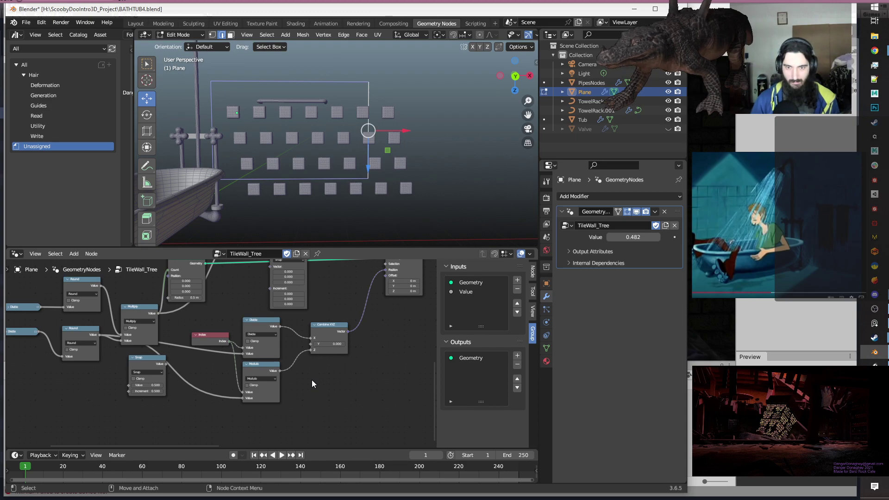
scroll(289, 386, "down", 1)
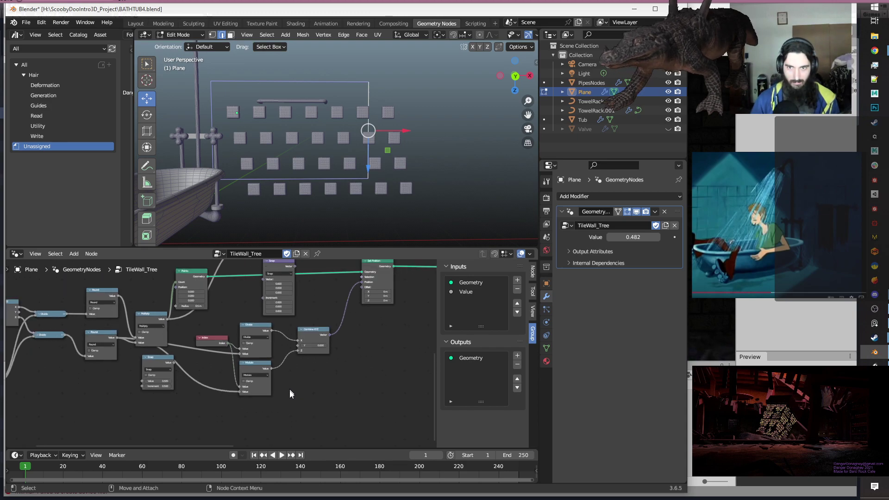
middle_click_drag(301, 403, 378, 394)
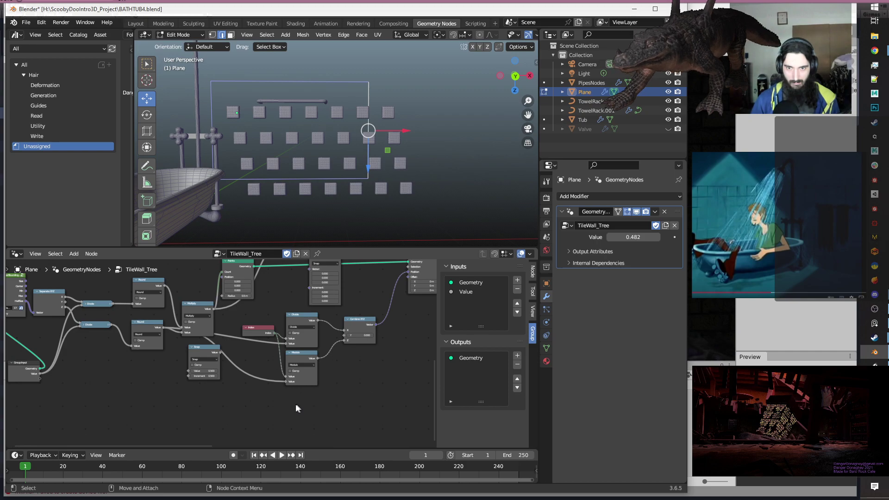
left_click_drag(196, 351, 139, 363)
key("shift+d")
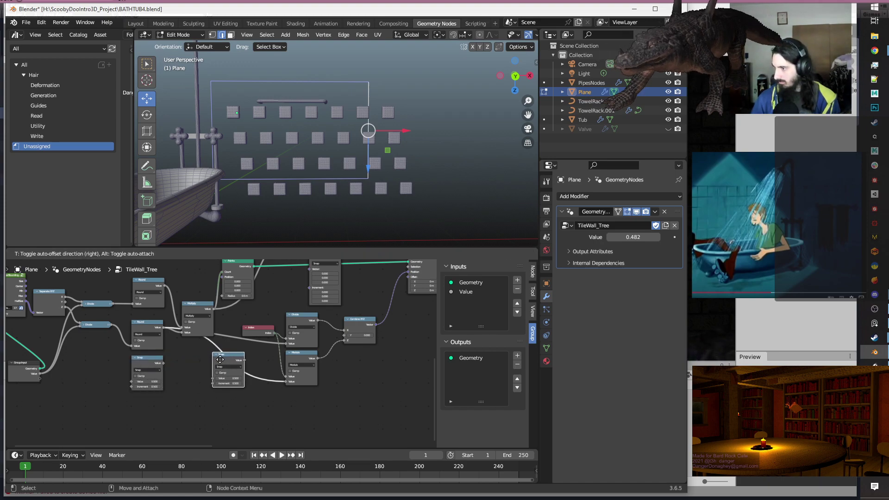
left_click(221, 359)
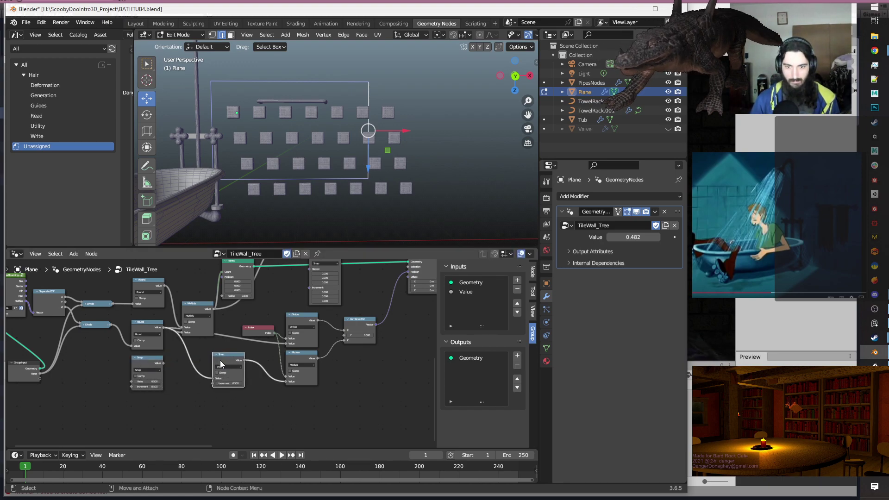
Change the Snap node between the lower Round and Modulo nodes to Subtract with a value of 1.
scroll(221, 361, "up", 2)
scroll(222, 366, "up", 1)
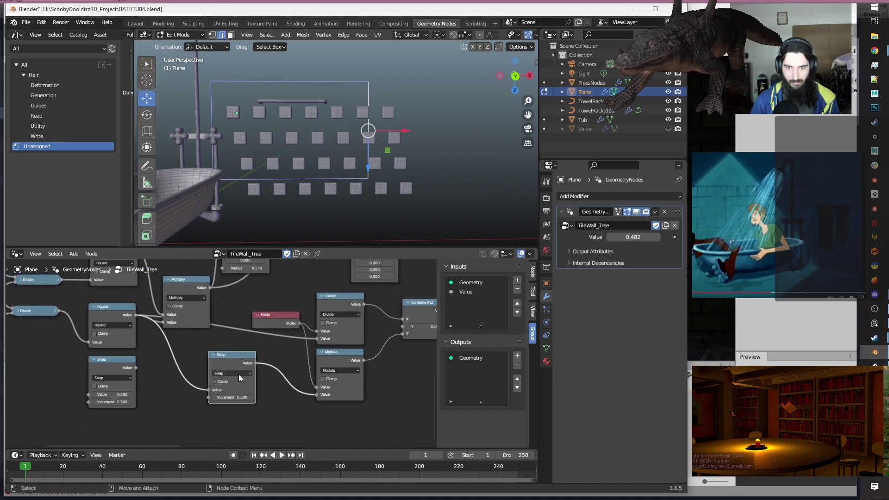
left_click(239, 377)
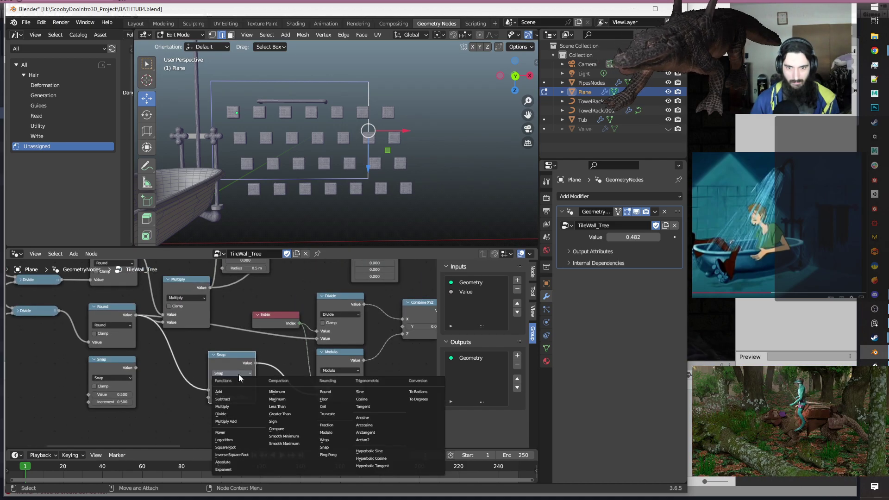
left_click(226, 401)
left_click(229, 397)
type("1")
key("Return")
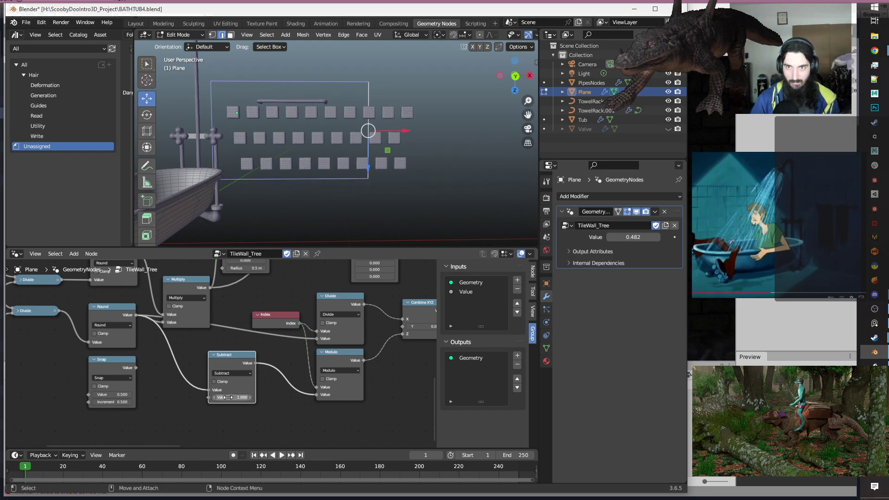
Link the Subtract output to the Divide node's second input too, and test moving the plane's edge about -2.67 m in X, undoing that move.
scroll(257, 429, "down", 3)
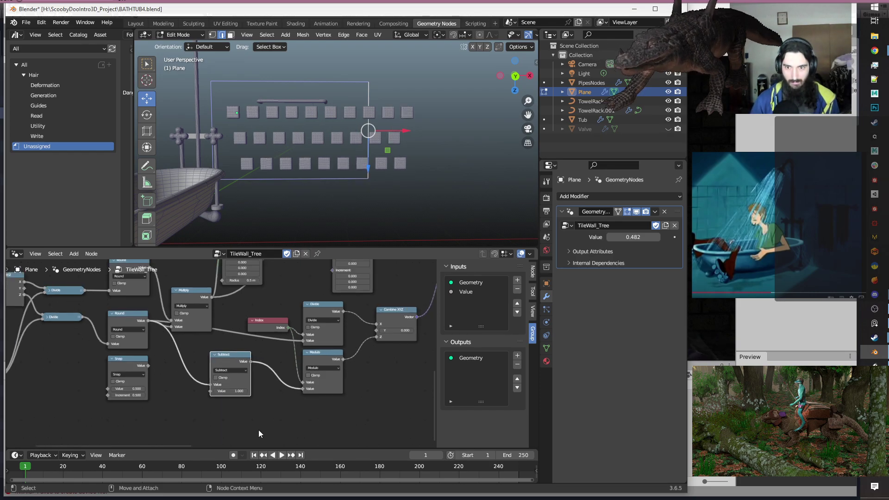
scroll(263, 412, "up", 1)
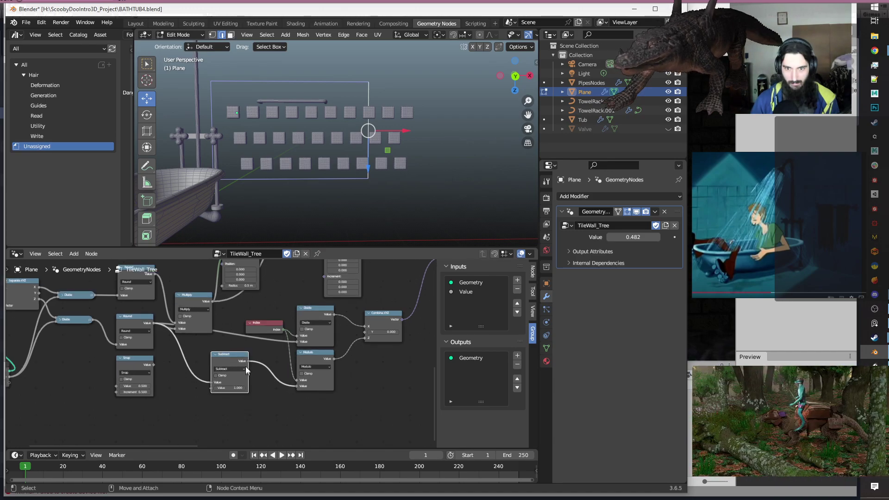
left_click_drag(248, 362, 302, 345)
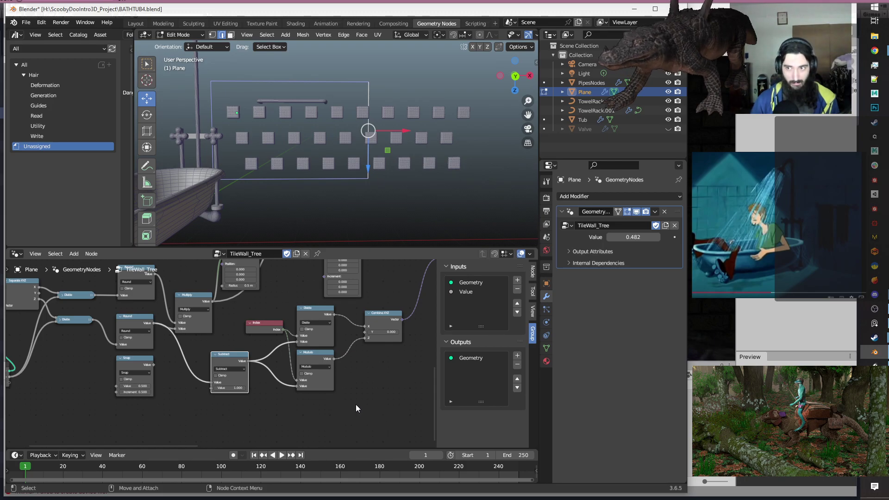
left_click_drag(402, 129, 342, 130)
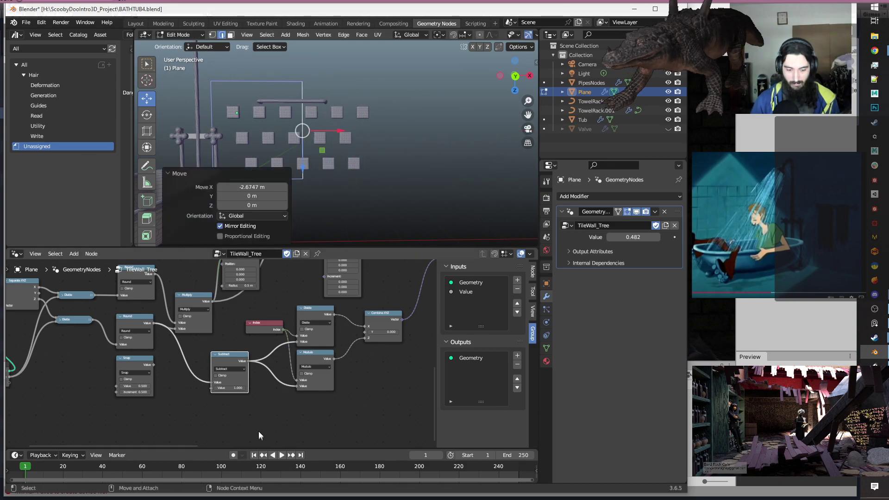
key("ctrl+z")
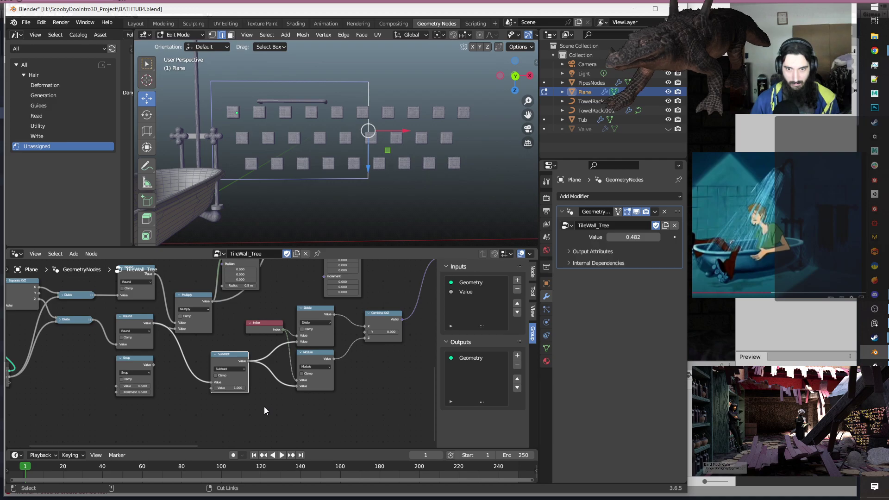
Set the second value of the Subtract node feeding the Divide and Modulo nodes to 0.
left_click(233, 388)
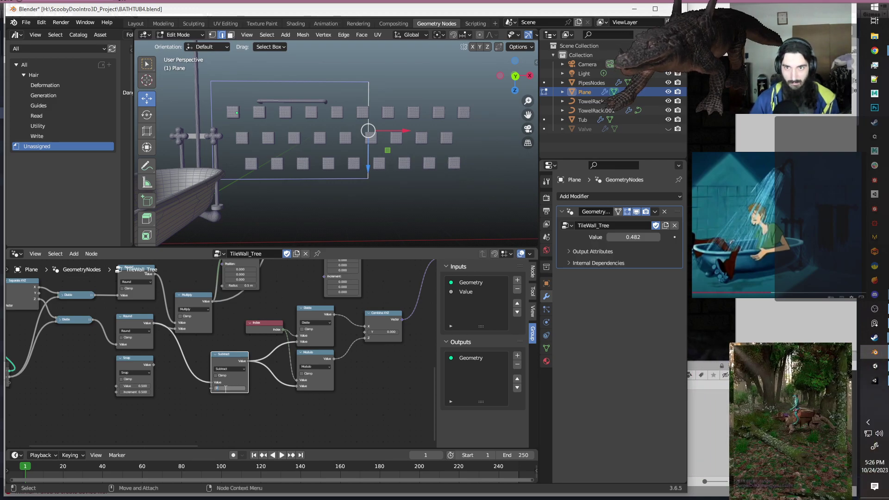
type("0")
key("Return")
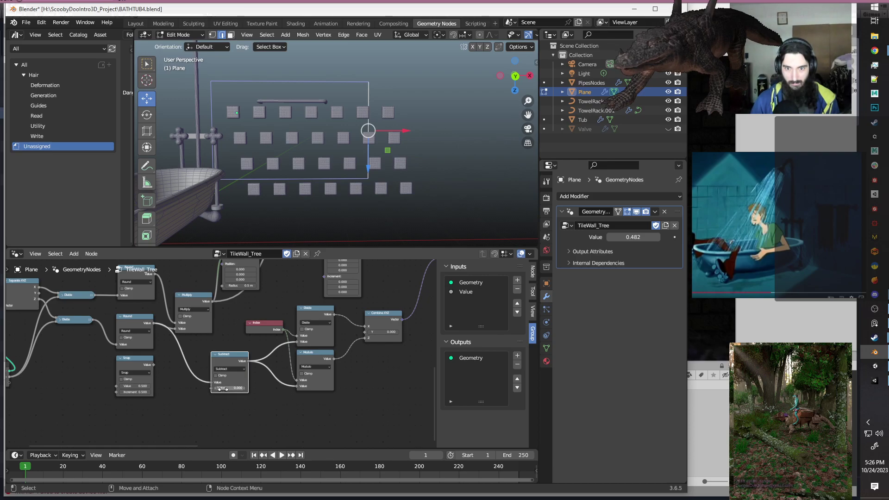
Set the geometry nodes modifier's Value to 0.462.
middle_click_drag(180, 409, 252, 405)
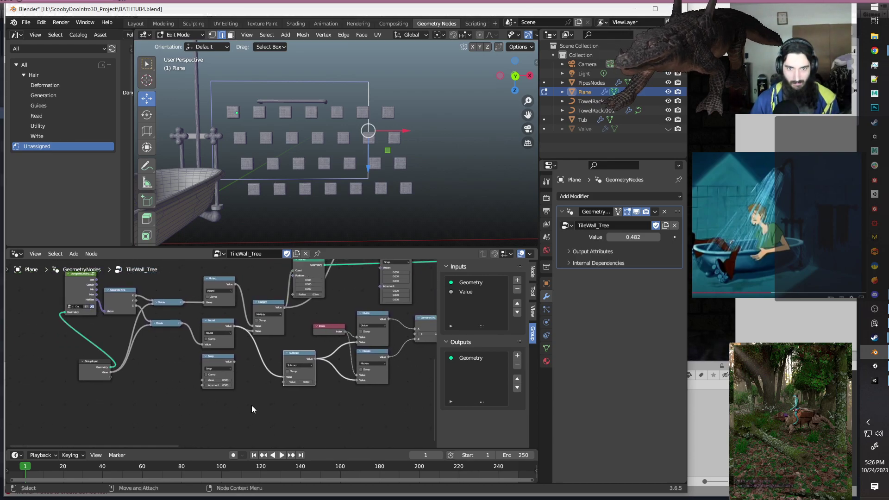
scroll(251, 405, "up", 1)
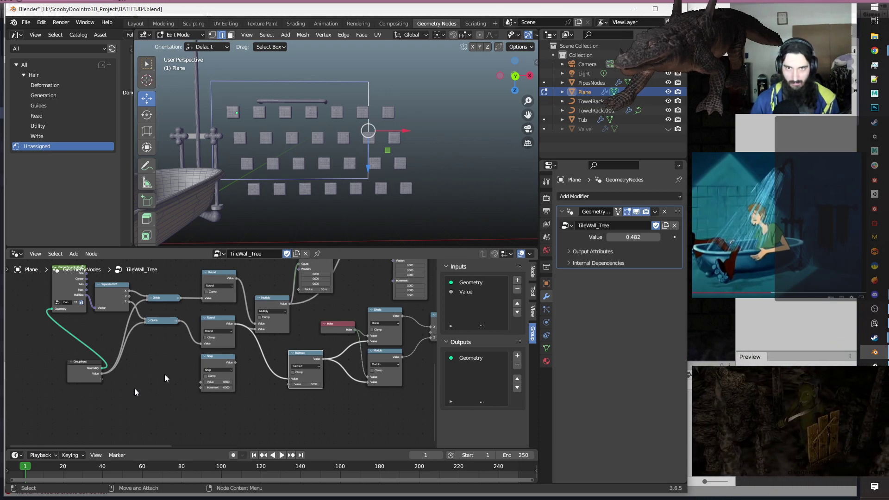
mouse_move(633, 237)
left_mouse_down()
mouse_move(661, 237)
mouse_move(631, 237)
left_mouse_up()
Move the Group Input near the tile's scale nodes aside and insert an Add math node on its Value link to Separate XYZ.
scroll(232, 395, "down", 2)
middle_click_drag(410, 359, 142, 410)
scroll(152, 384, "up", 2)
middle_click_drag(167, 349, 259, 352)
left_click_drag(277, 356, 87, 340)
left_click(192, 371)
key("shift+a")
type("sma")
key("Return")
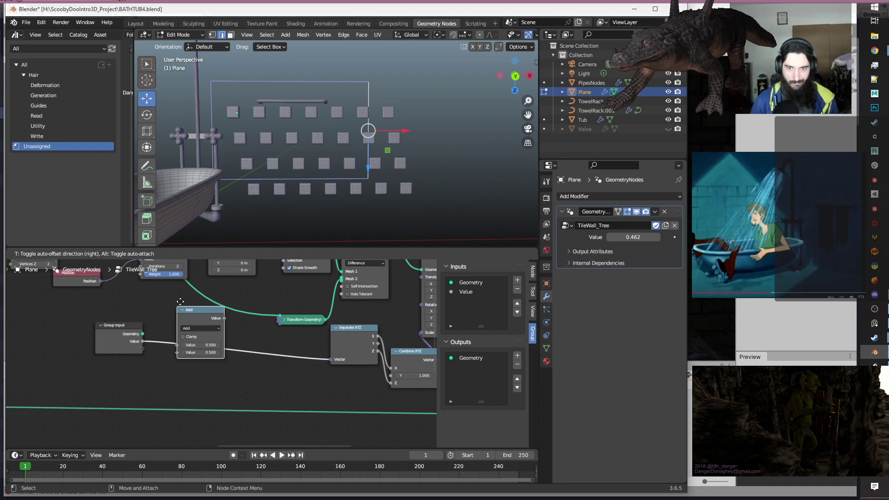
left_click(185, 335)
Set the second value of the newly inserted Add node to -1.
left_click(201, 374)
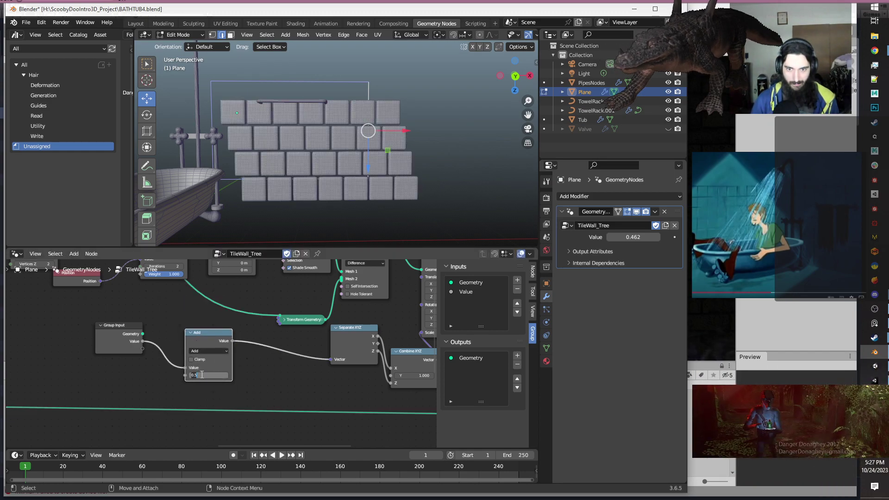
type("-1")
key("Return")
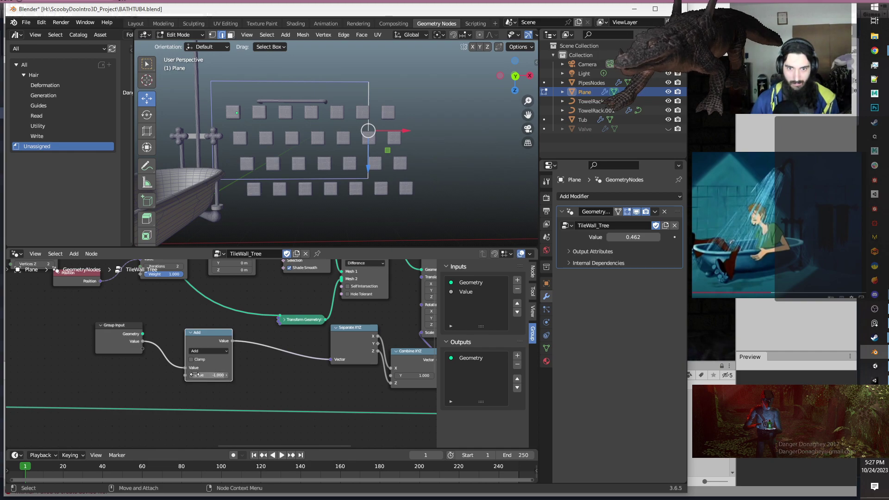
Turn the Add node into a Subtract with 1 as its first value and the Group Input's Value linked as its second.
left_click_drag(118, 344, 104, 345)
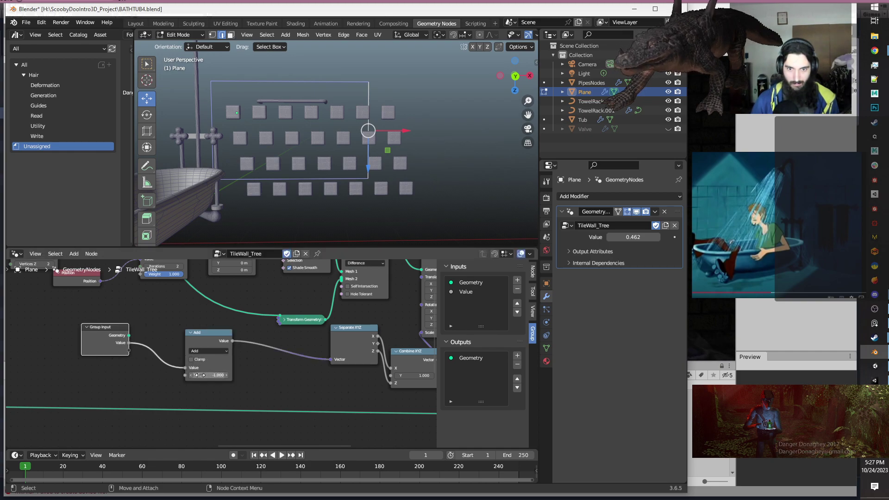
right_click_drag(155, 376, 155, 376, "ctrl")
left_click(205, 367)
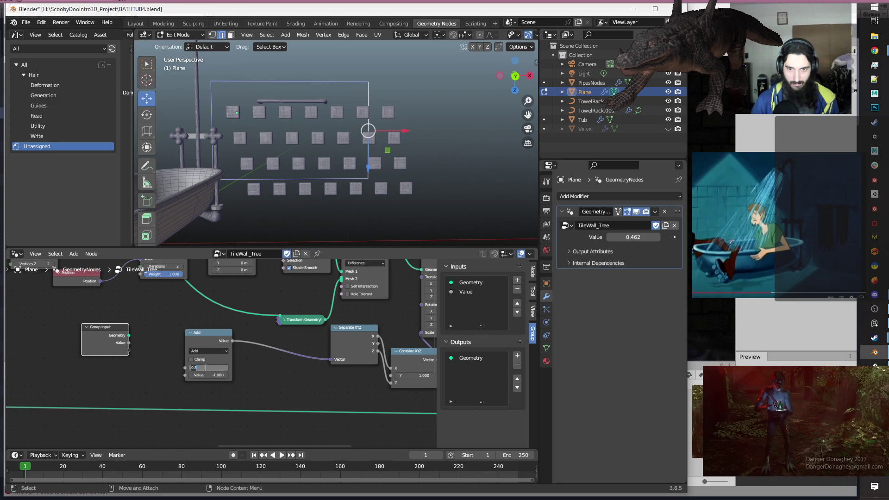
type("1")
key("Return")
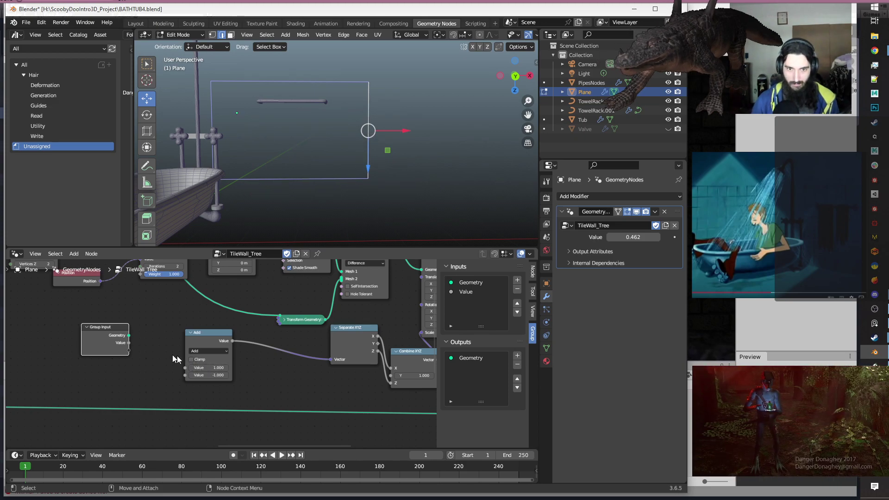
left_click_drag(129, 343, 188, 376)
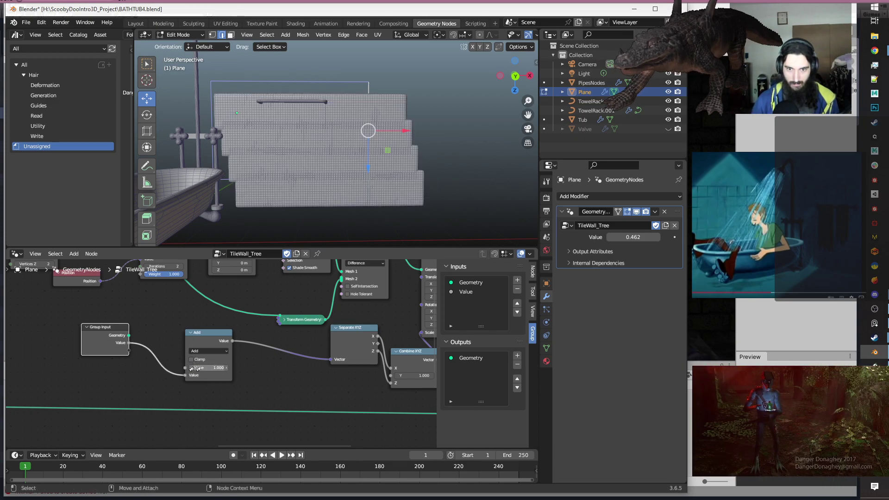
left_click(205, 350)
left_click(203, 365)
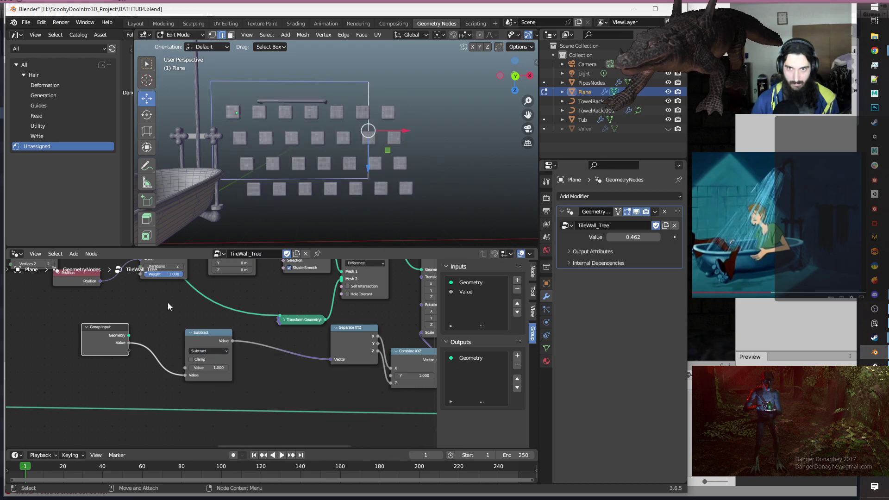
Try -1 and 1.5 as the first value of the tile-scale Subtract node, settling on 1.38.
left_click(197, 368)
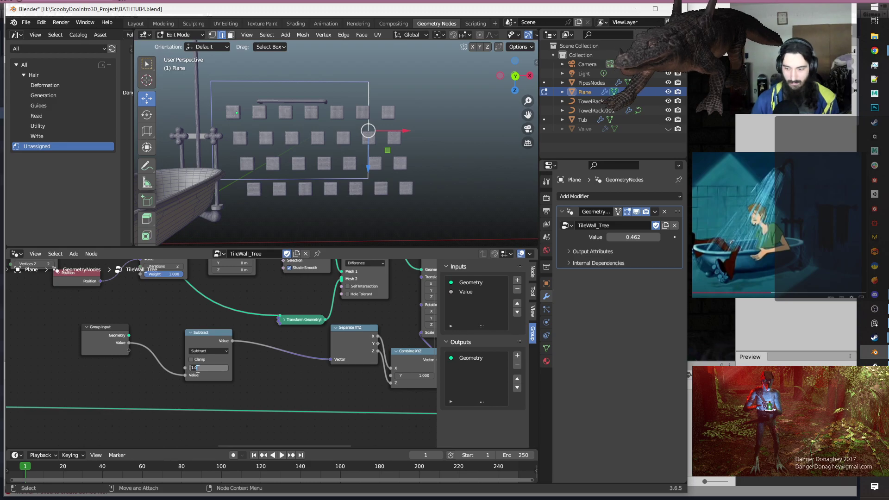
type("-1")
key("Return")
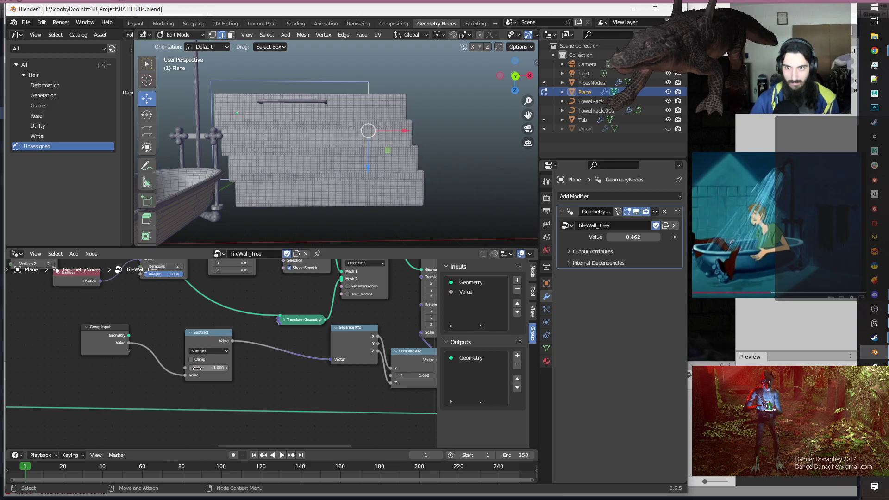
left_click(197, 368)
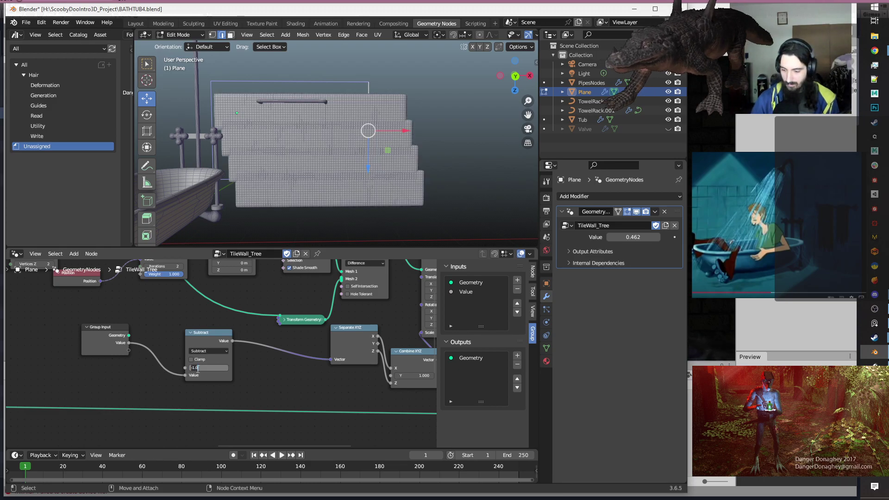
key("Return")
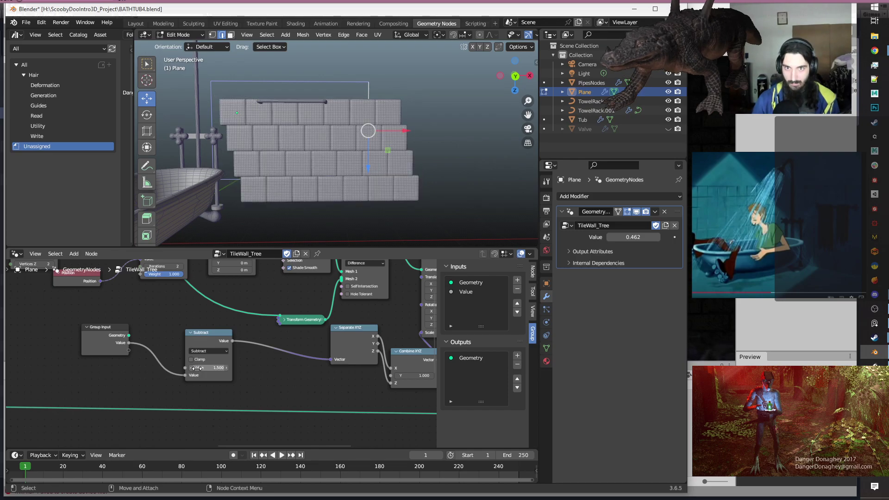
left_click_drag(197, 369, 189, 369, "shift")
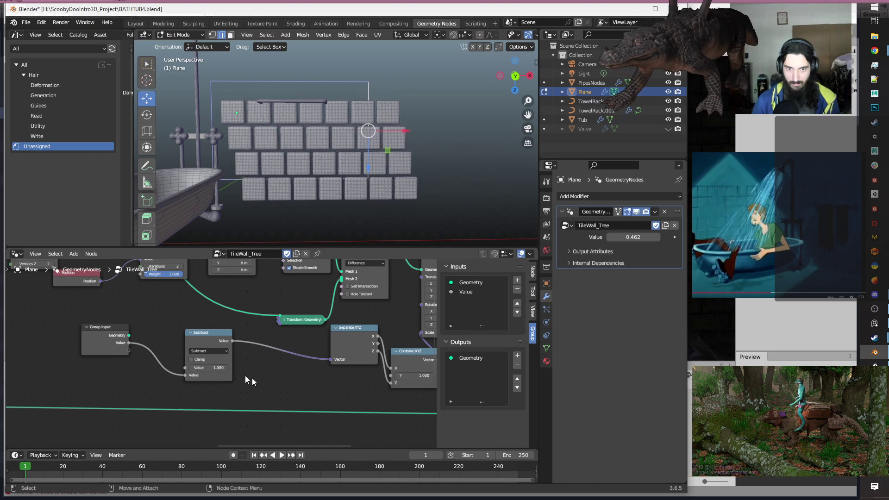
Set the geometry nodes modifier's Value to 0.642 to test how the tiles scale.
mouse_move(632, 237)
left_mouse_down()
mouse_move(653, 237)
mouse_move(622, 236)
mouse_move(645, 236)
left_mouse_up()
scroll(237, 362, "down", 3)
scroll(237, 362, "up", 1)
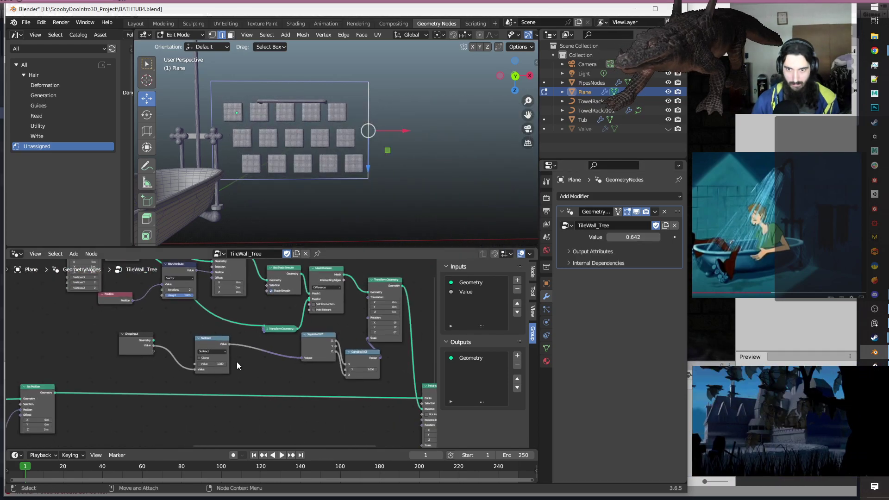
Examine the output values of the upper Divide node and the bounding-box Separate XYZ node that drive the tile count.
scroll(237, 362, "down", 6)
middle_click_drag(234, 374, 313, 348)
scroll(212, 365, "up", 4)
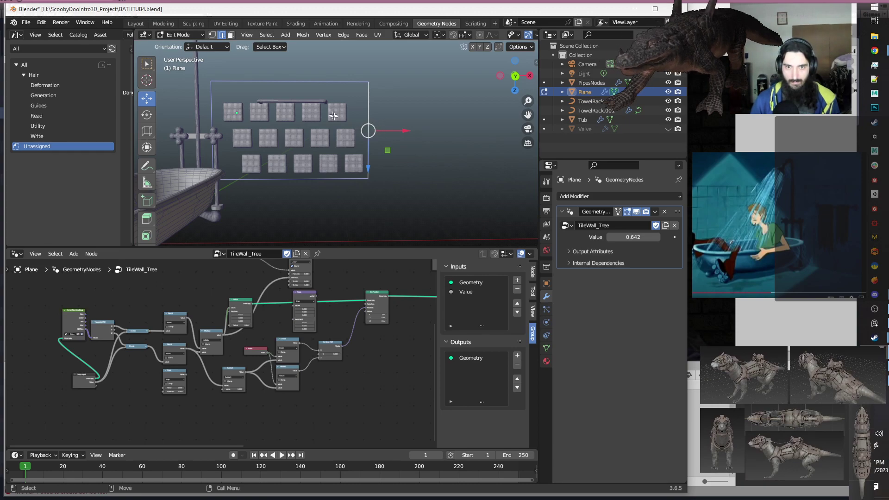
scroll(95, 389, "up", 4)
middle_click_drag(100, 309, 246, 341)
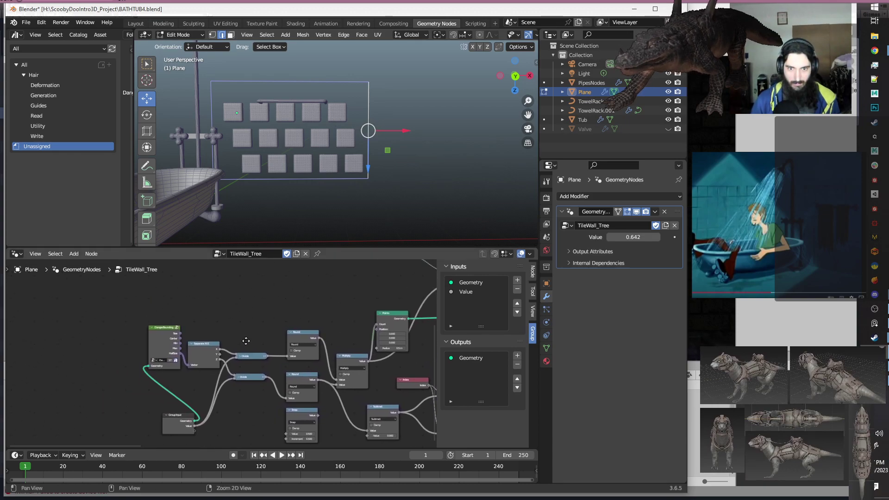
scroll(214, 329, "up", 3)
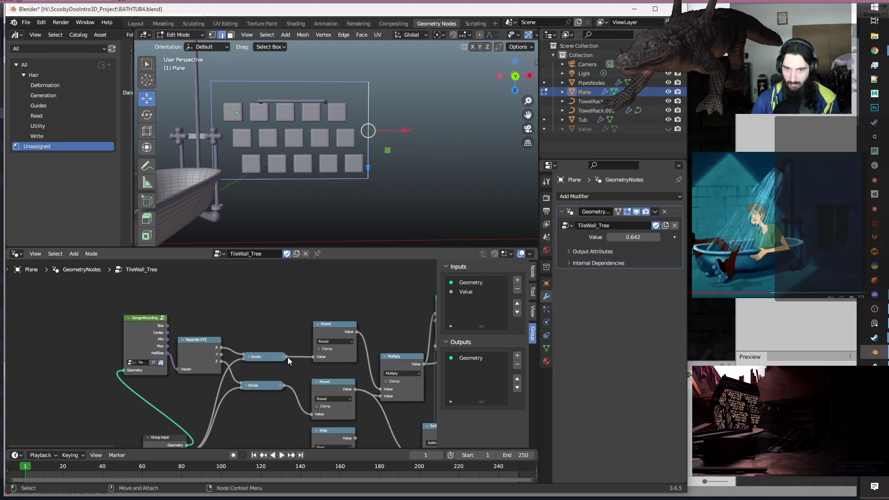
mouse_move(286, 357)
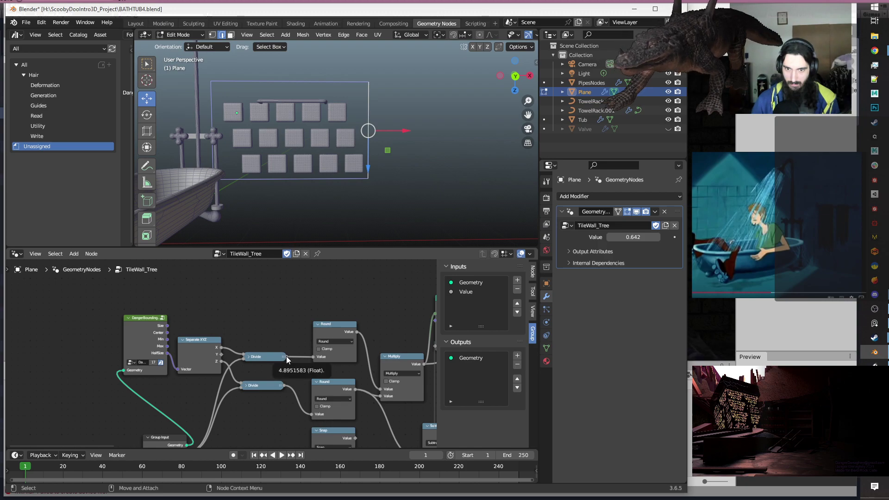
middle_click_drag(273, 315, 191, 312)
scroll(190, 309, "down", 1)
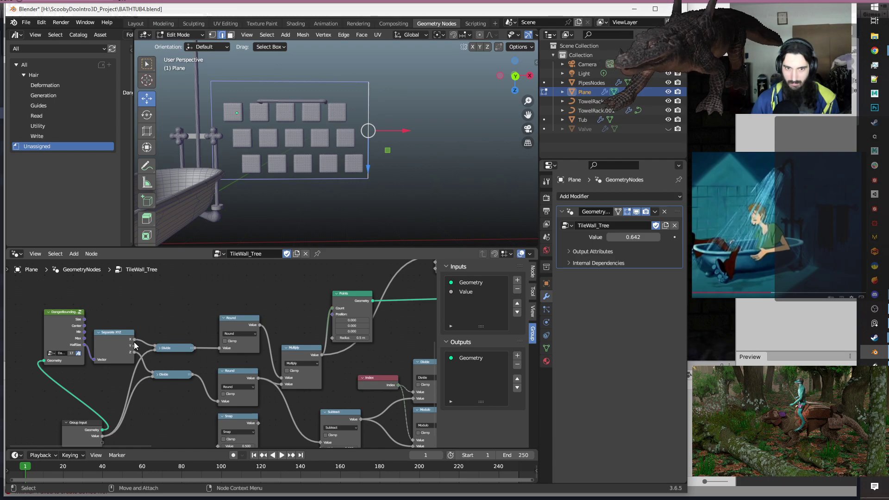
mouse_move(134, 343)
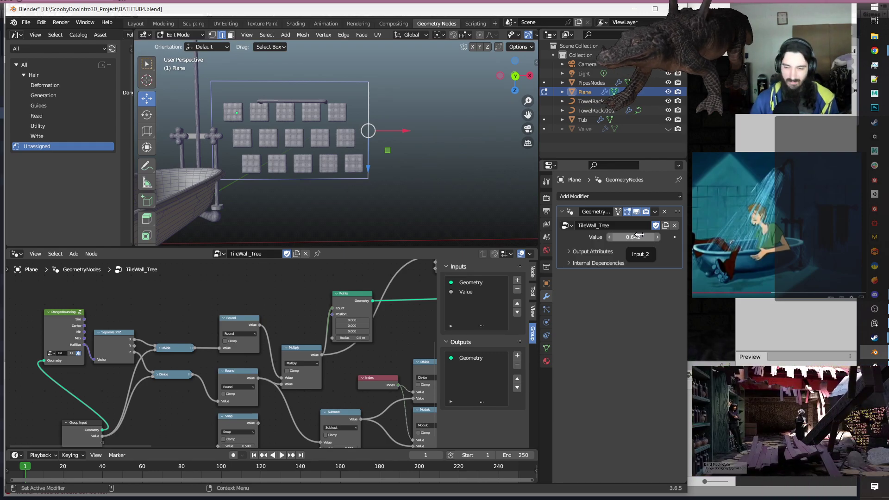
Set the geometry nodes modifier's Value to 0.672 and check the tile-scale nodes.
mouse_move(633, 237)
left_mouse_down()
mouse_move(647, 236)
mouse_move(637, 236)
left_mouse_up()
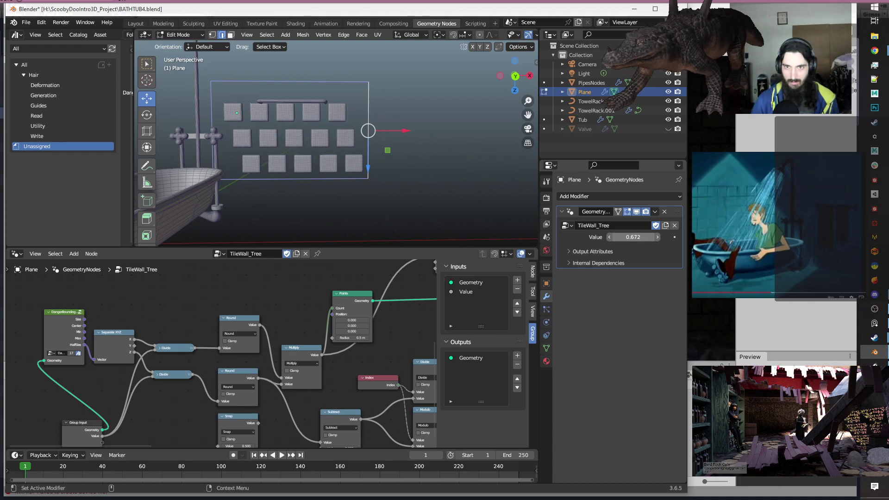
scroll(338, 330, "down", 3)
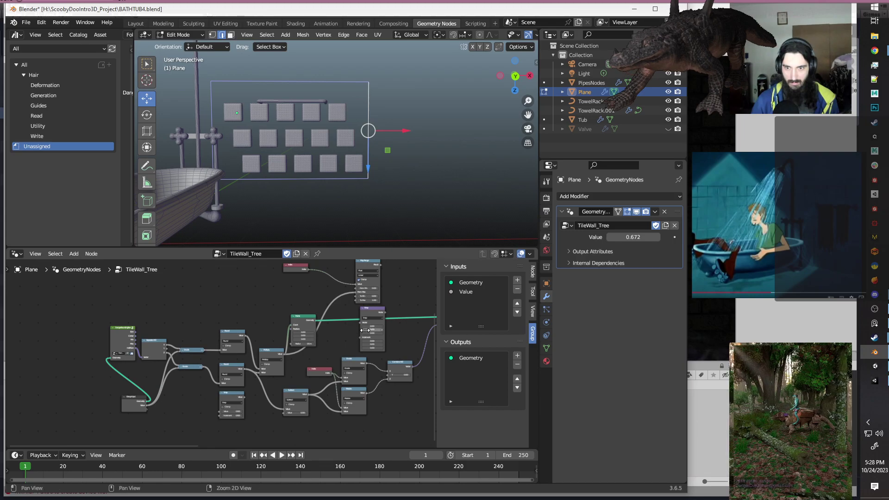
middle_click_drag(399, 303, 168, 327)
scroll(213, 361, "up", 5)
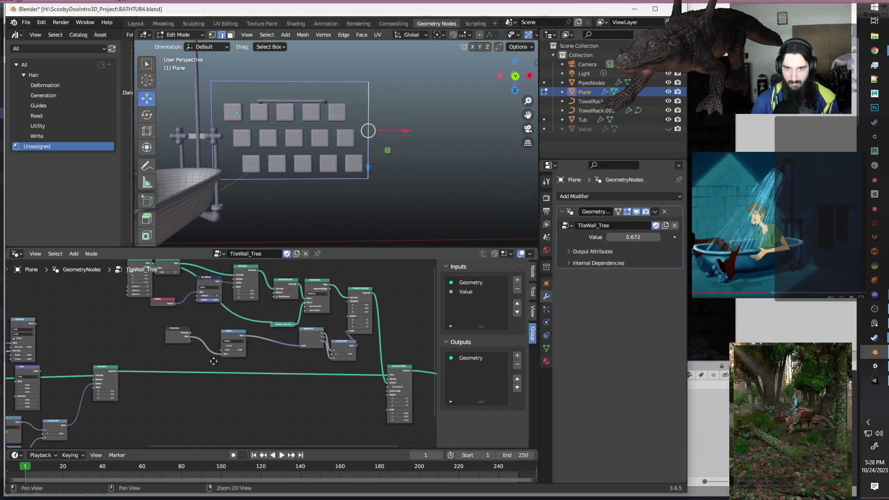
Set the tile-scale Subtract node's first value to 1 and move the Separate XYZ node closer to it.
left_click(246, 351)
type("1")
key("Return")
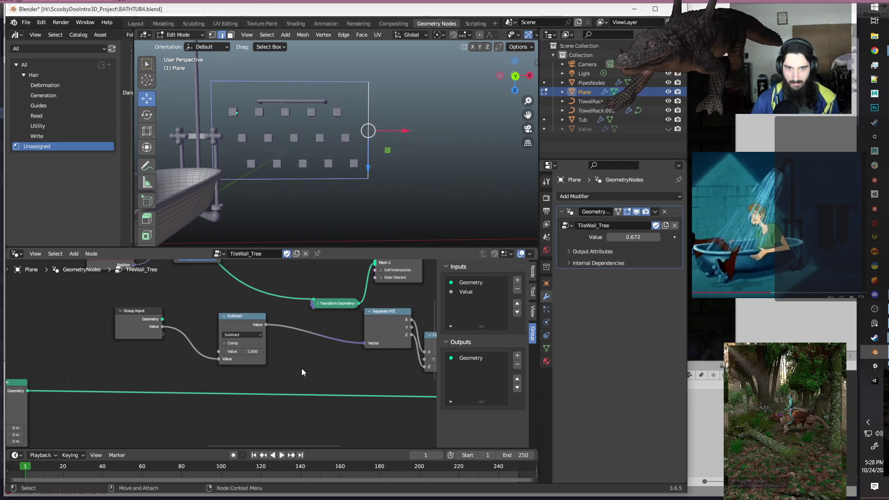
middle_click_drag(301, 369, 179, 396)
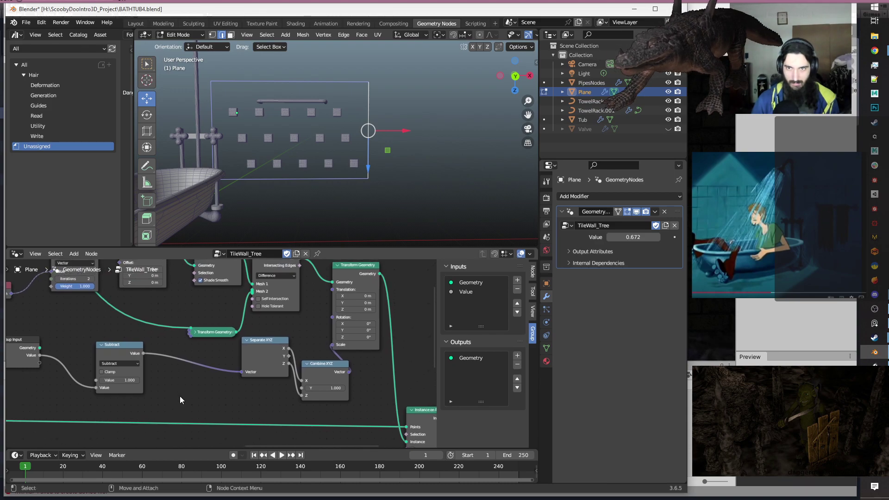
left_click_drag(268, 354, 209, 369)
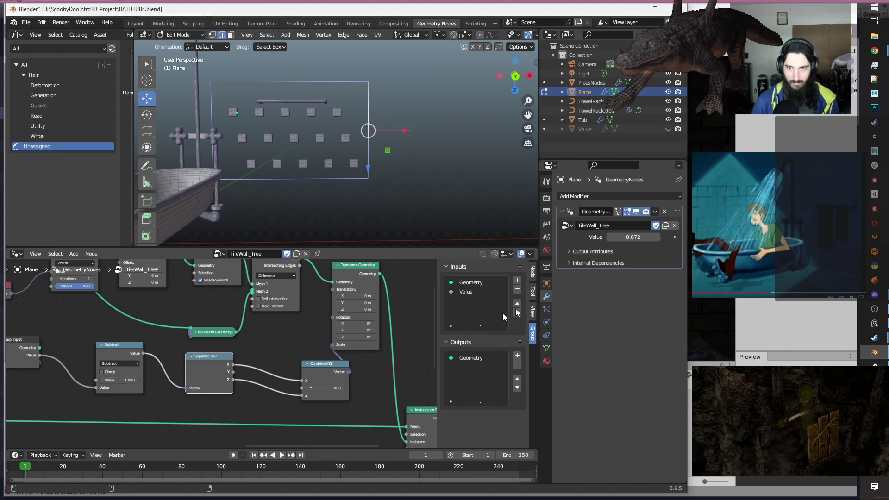
Test the geometry nodes modifier's Value at its low and high ends, settling on 0.365.
left_click_drag(641, 237, 541, 237)
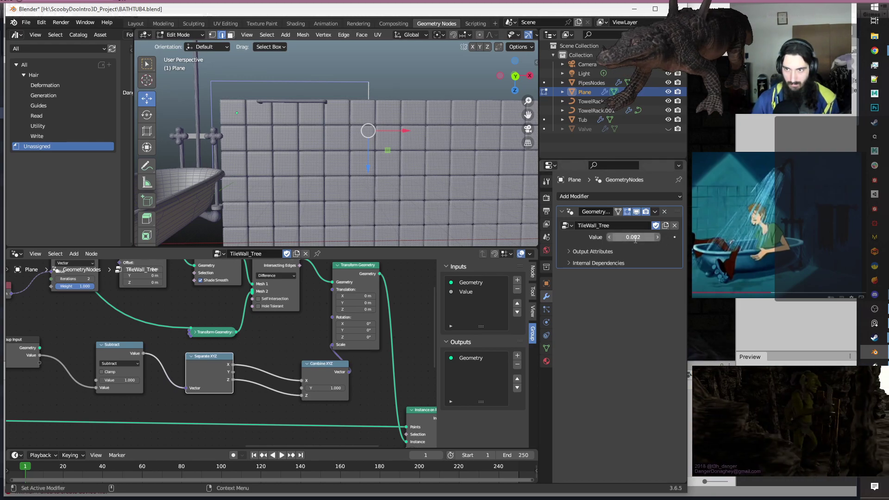
key("BackSpace")
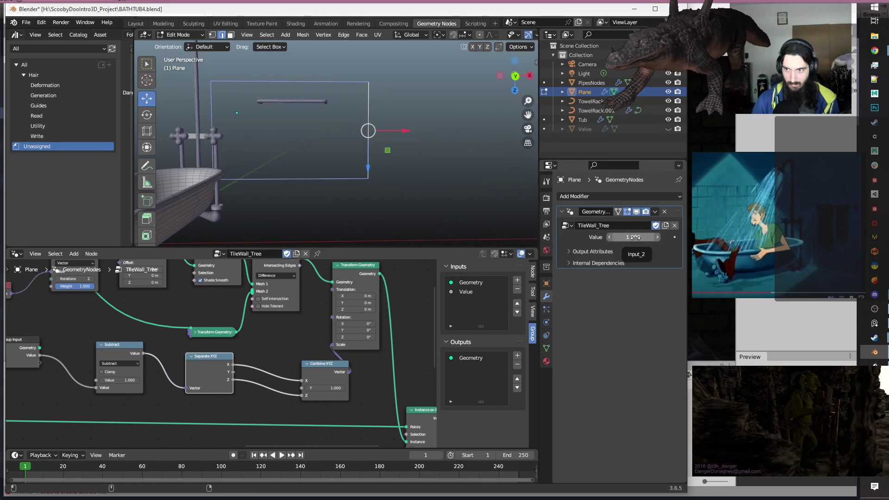
left_click_drag(635, 237, 602, 237)
scroll(347, 161, "down", 2)
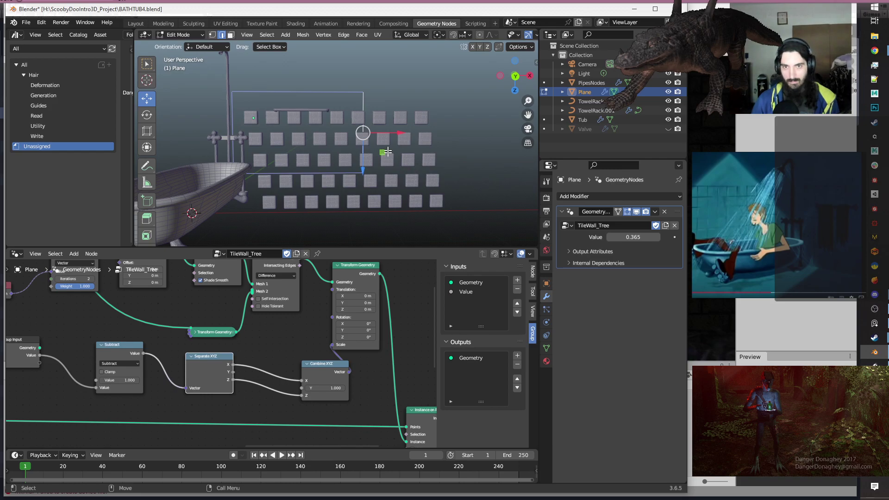
Insert a Vector Math node set to Multiply between the Combine XYZ node and the Set Position node.
scroll(280, 371, "down", 3)
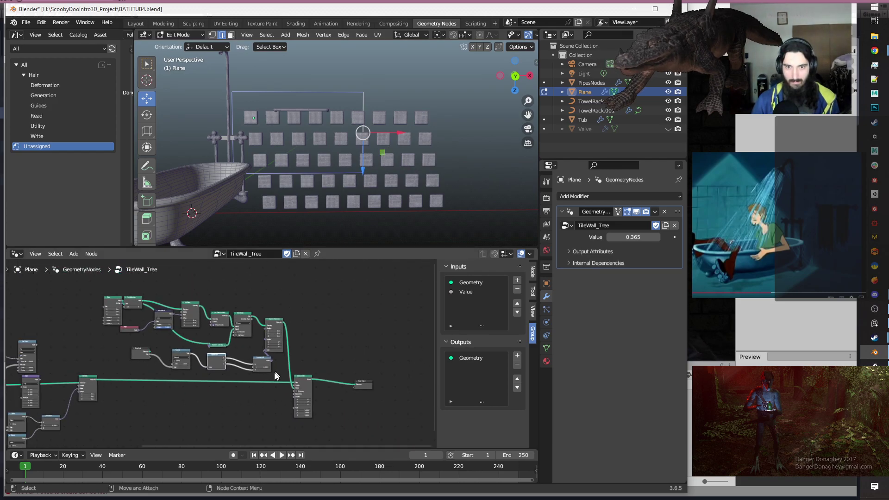
middle_click_drag(175, 402, 256, 335)
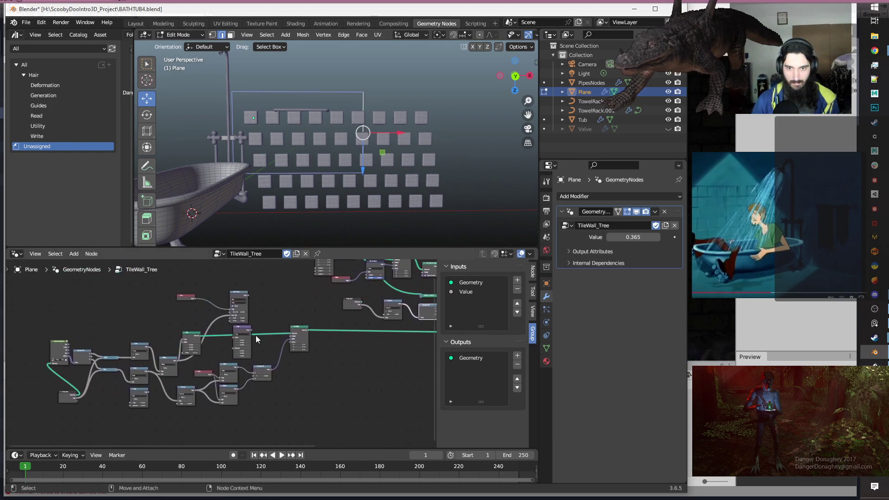
scroll(255, 335, "up", 3)
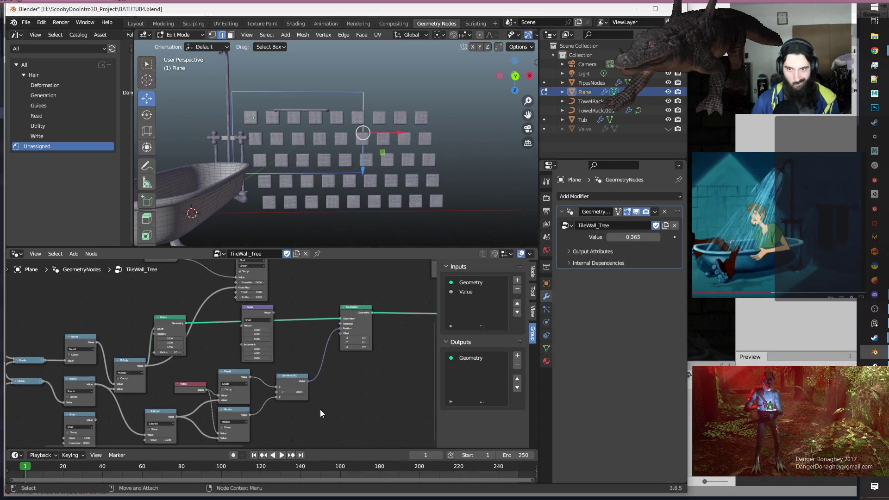
middle_click_drag(346, 402, 305, 354)
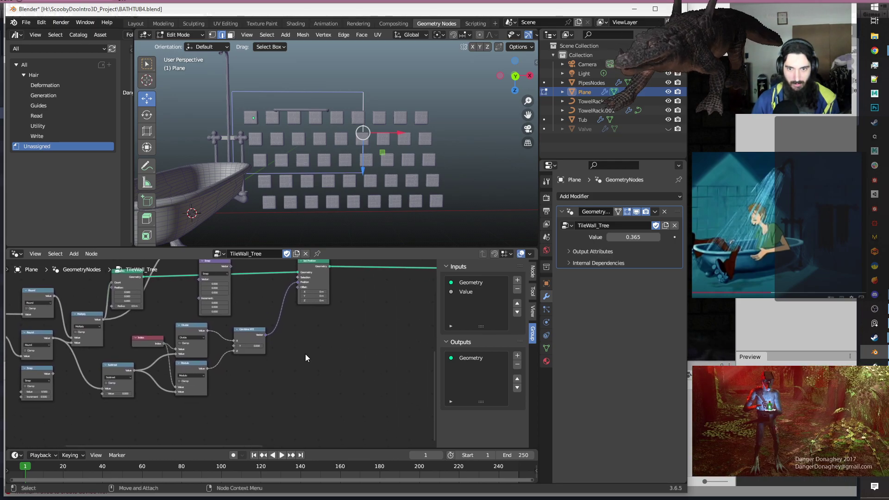
key("shift+a")
type("vect")
key("Down")
key("Return")
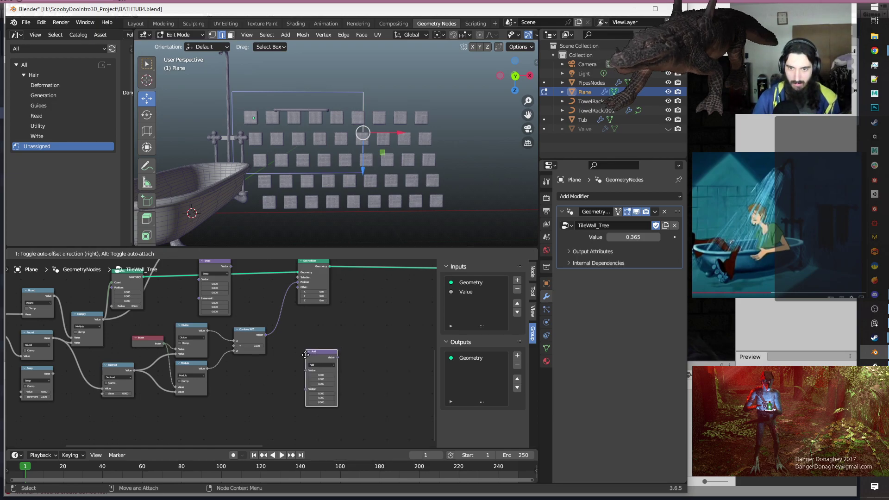
left_click(278, 307)
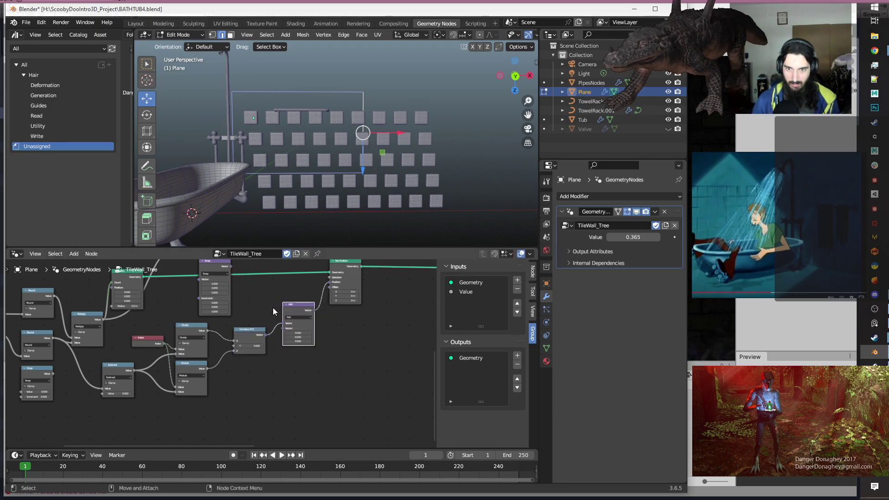
left_click(303, 316)
left_click(293, 333)
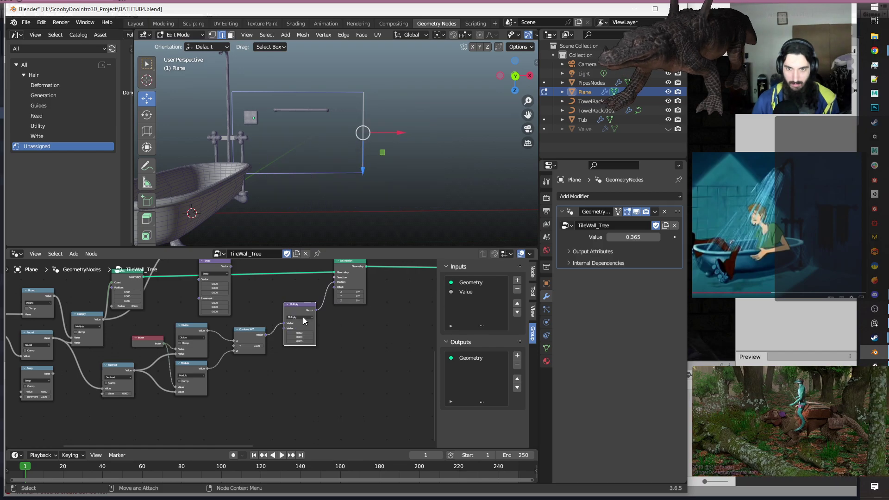
Try 2 for all three components of the Multiply node's second vector, settling on 0.5.
scroll(343, 324, "up", 3)
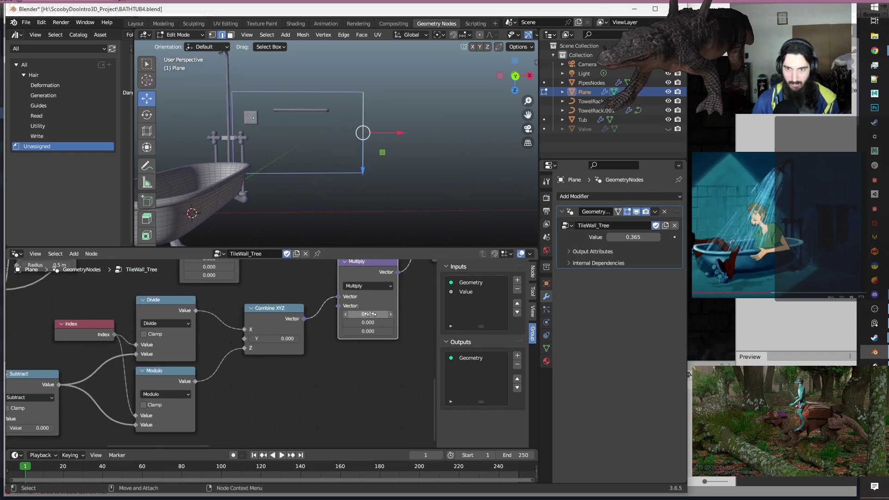
left_click(367, 314)
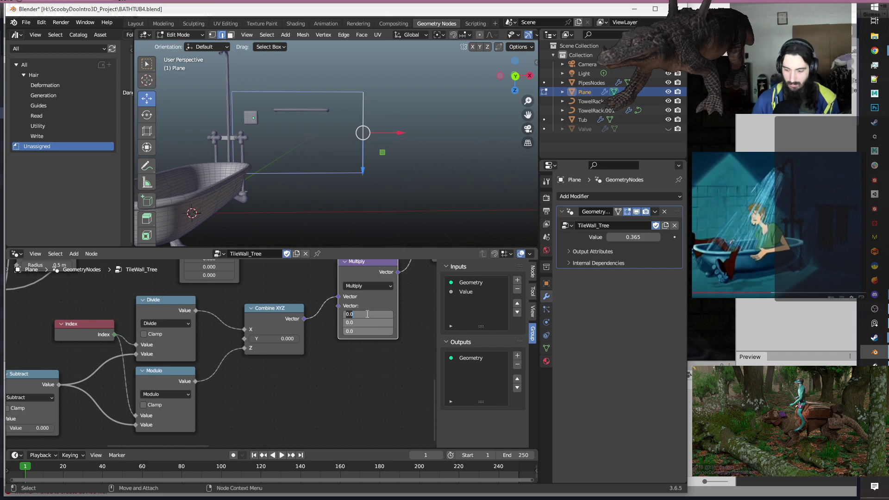
key("Return")
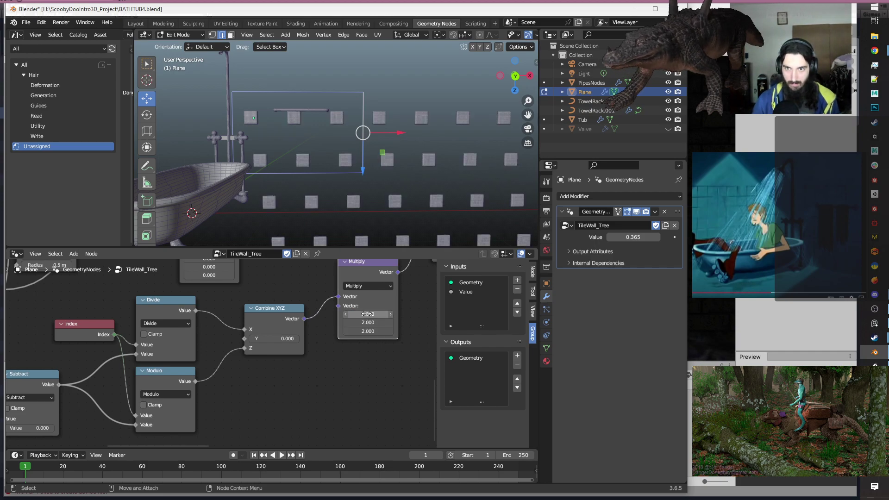
left_click_drag(367, 313, 367, 331)
type(".5")
key("Return")
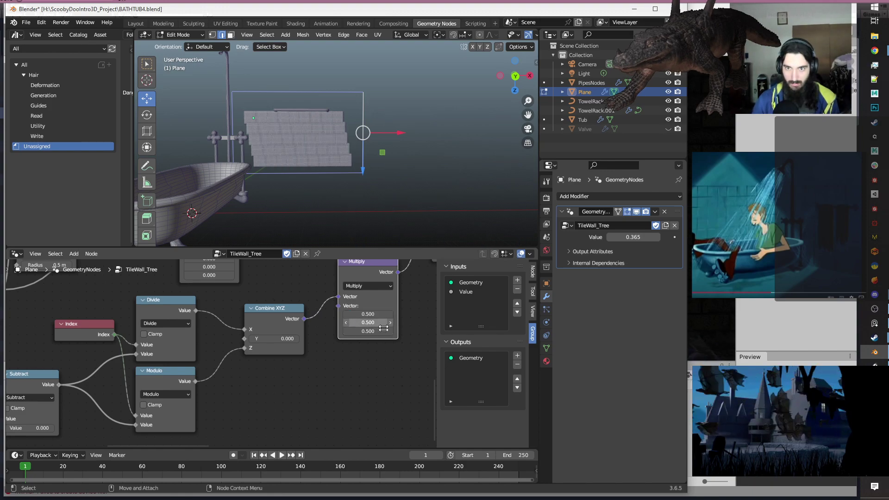
Move the plane's right edge 2.1036 m along X to test the tile layout, and check the offset nodes.
scroll(359, 385, "down", 6)
middle_click_drag(352, 375, 293, 408)
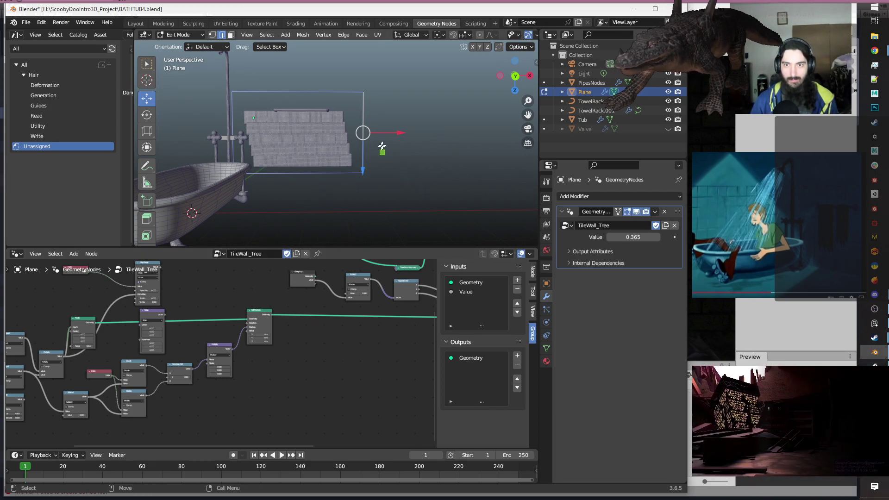
left_click_drag(402, 136, 442, 152)
scroll(343, 389, "down", 3)
middle_click_drag(389, 352, 284, 395)
scroll(262, 340, "up", 13)
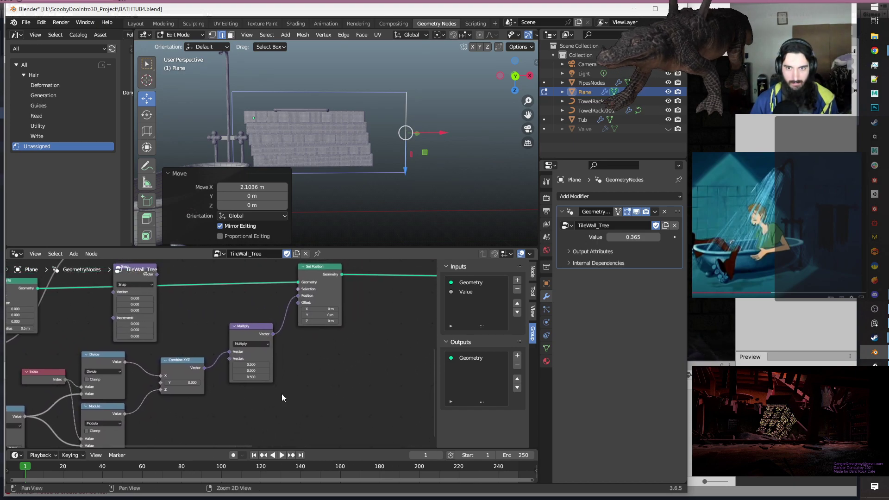
scroll(267, 370, "down", 3)
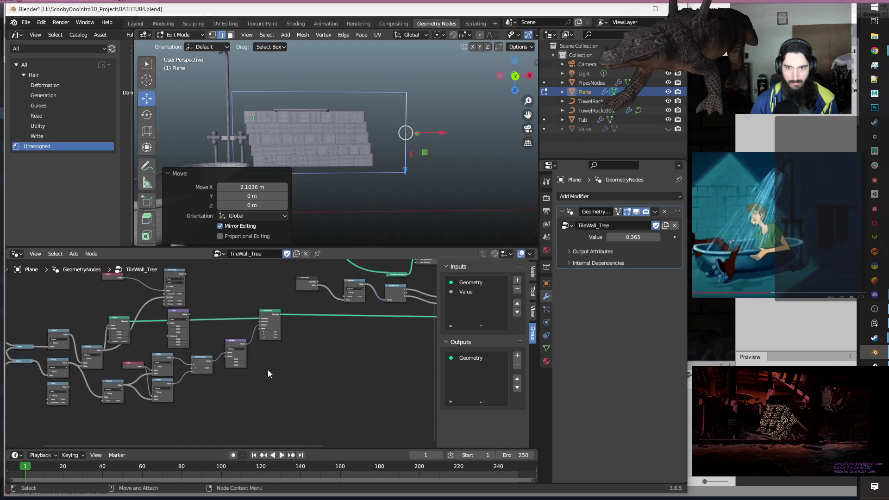
Move the Combine XYZ node right beside the Separate XYZ node in the tile scale chain and save the file.
scroll(182, 410, "down", 2)
scroll(211, 386, "up", 4)
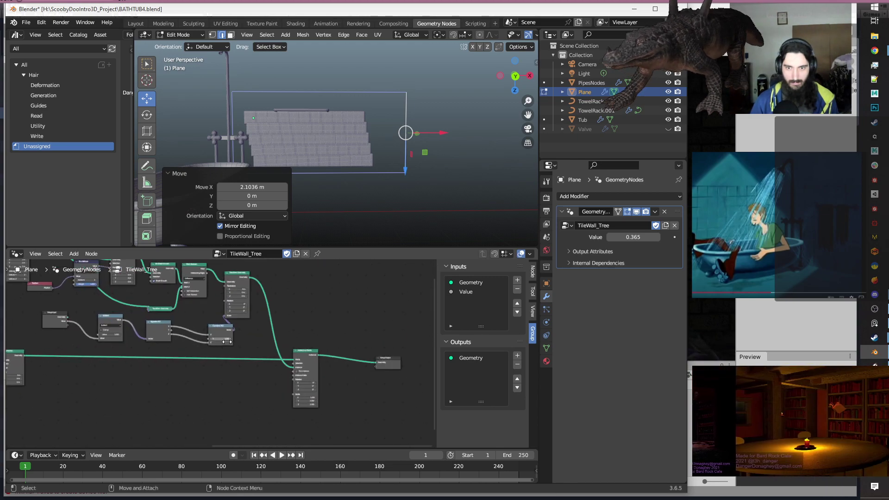
middle_click_drag(249, 335, 388, 401)
scroll(313, 367, "up", 1)
scroll(313, 367, "up", 1)
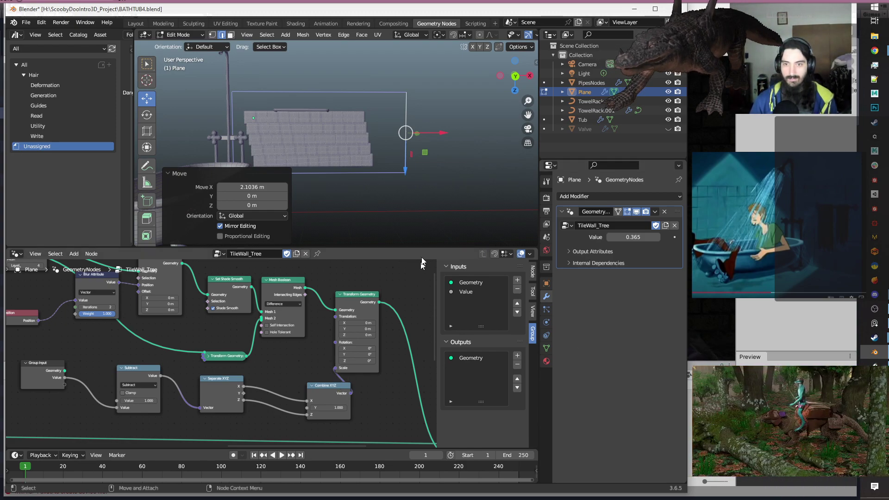
left_click(372, 389)
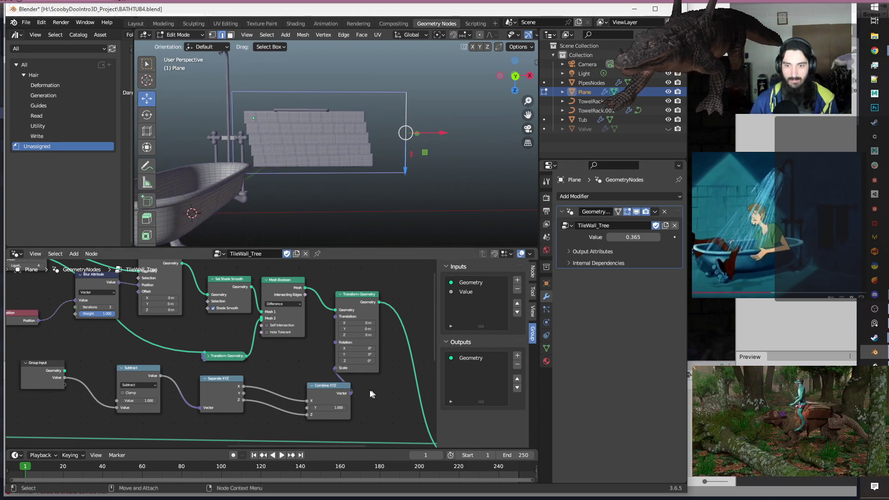
left_click_drag(337, 396, 277, 387)
left_click(329, 403)
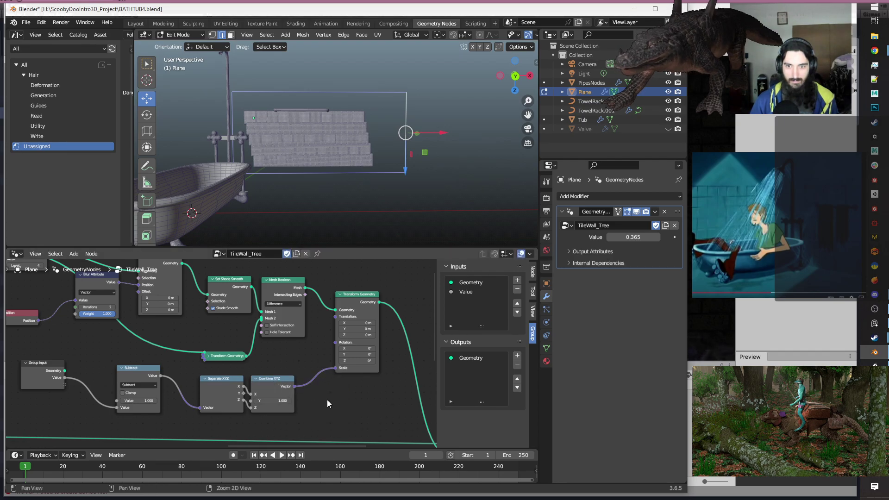
middle_click_drag(335, 399, 341, 400)
key("ctrl+s")
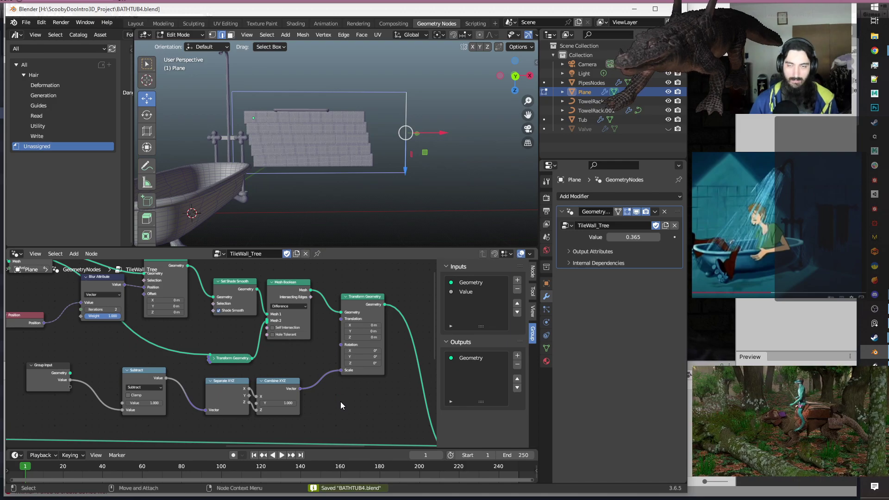
Try linking the group input's Value directly to Separate XYZ at 0.245, and relink the Subtract output with the modifier's Value at 0.575.
middle_click_drag(338, 403, 392, 406)
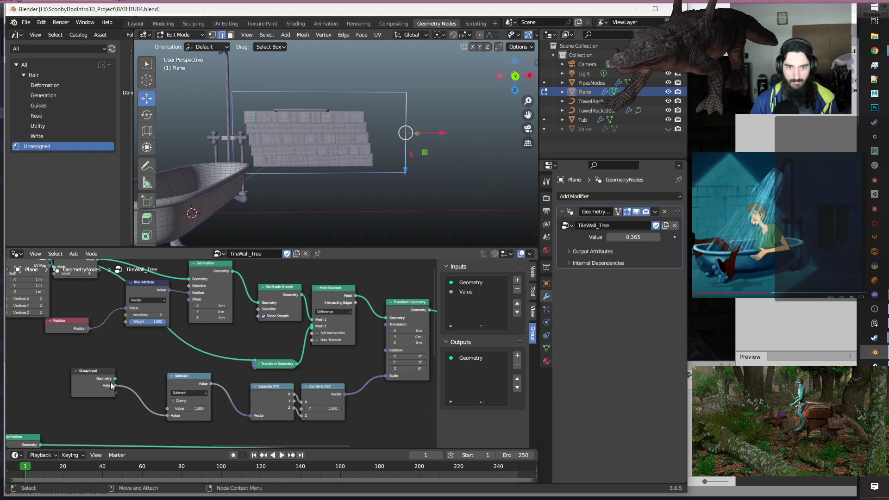
left_click_drag(113, 385, 250, 415)
left_click_drag(633, 238, 606, 238)
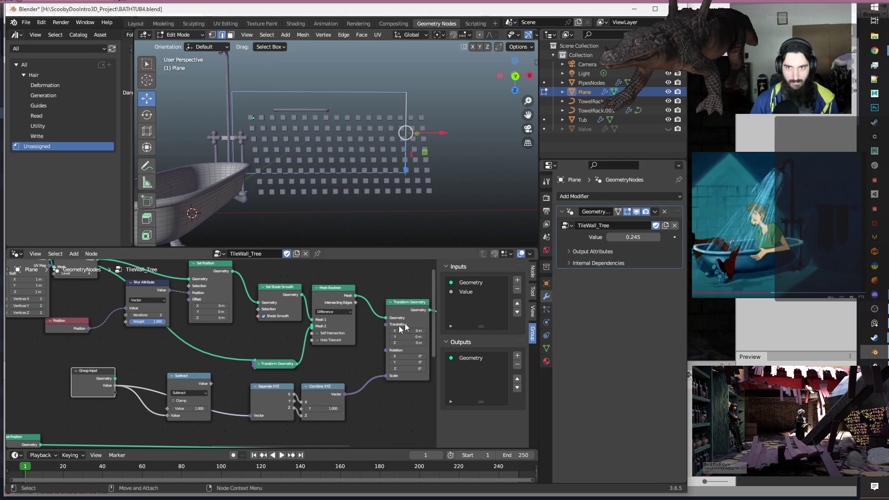
left_click_drag(211, 383, 249, 415)
left_click_drag(633, 237, 648, 237)
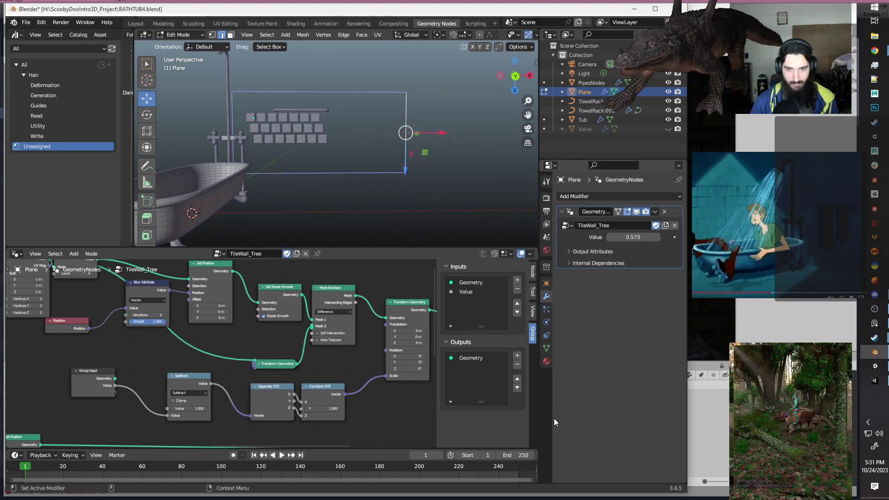
Lower the tile wall modifier's Value to 0.525.
middle_click_drag(212, 402, 243, 397)
scroll(244, 397, "down", 1)
scroll(244, 397, "up", 2)
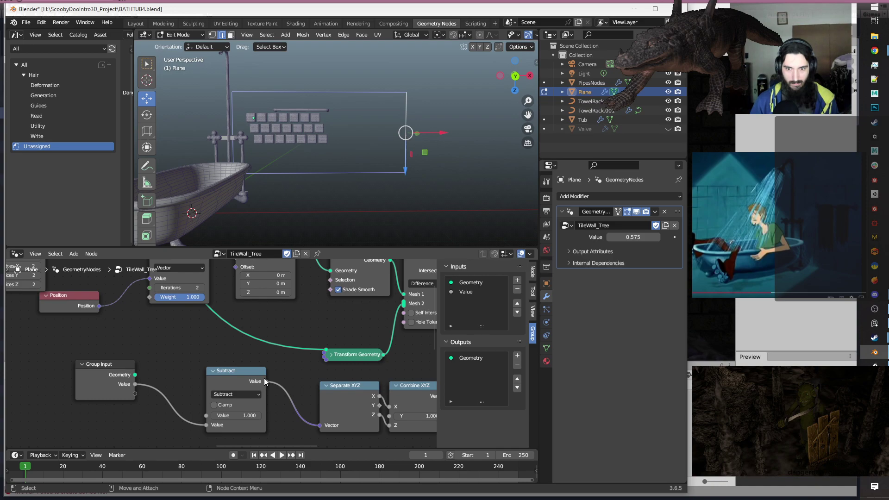
mouse_move(266, 381)
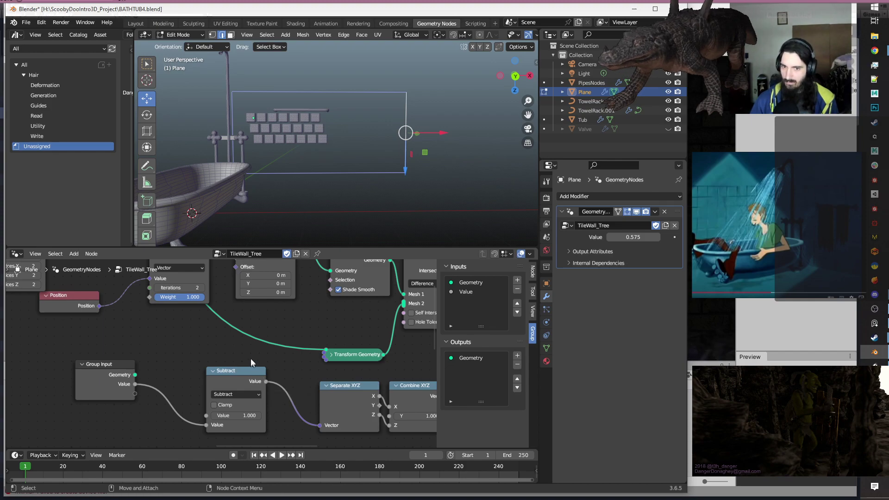
scroll(240, 347, "down", 5)
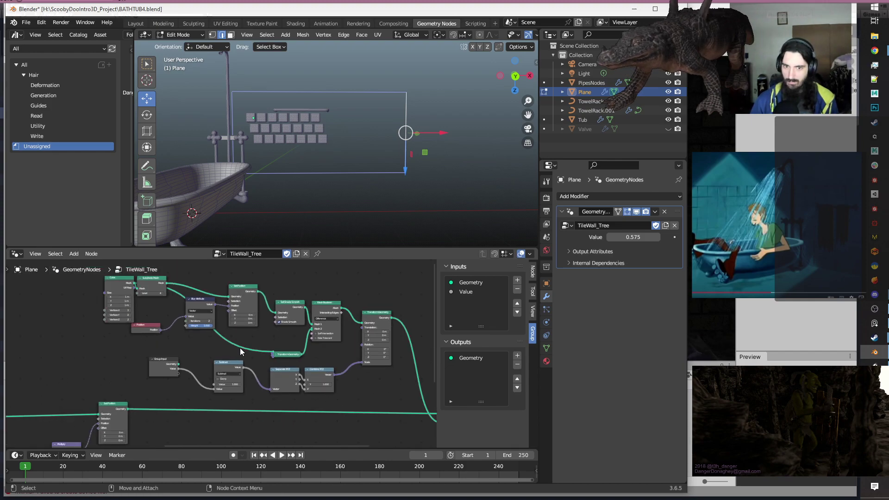
middle_click_drag(285, 356, 255, 341)
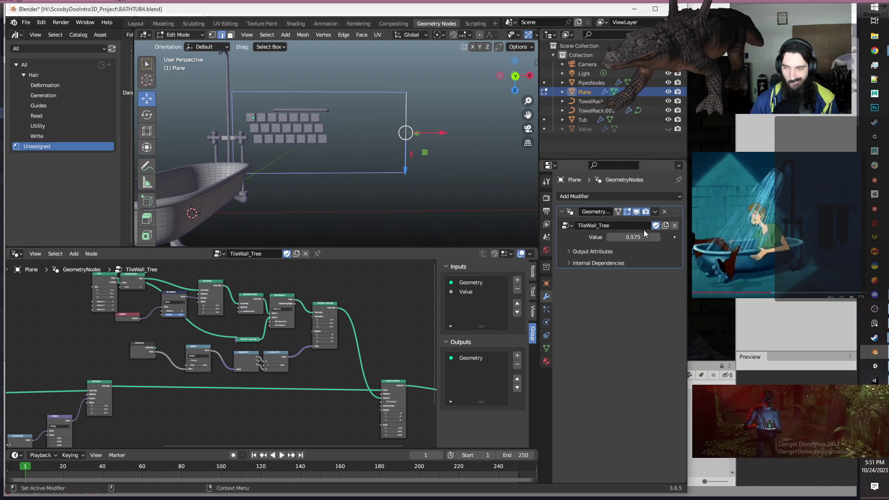
mouse_move(633, 237)
left_mouse_down()
mouse_move(600, 237)
mouse_move(646, 237)
mouse_move(629, 237)
left_mouse_up()
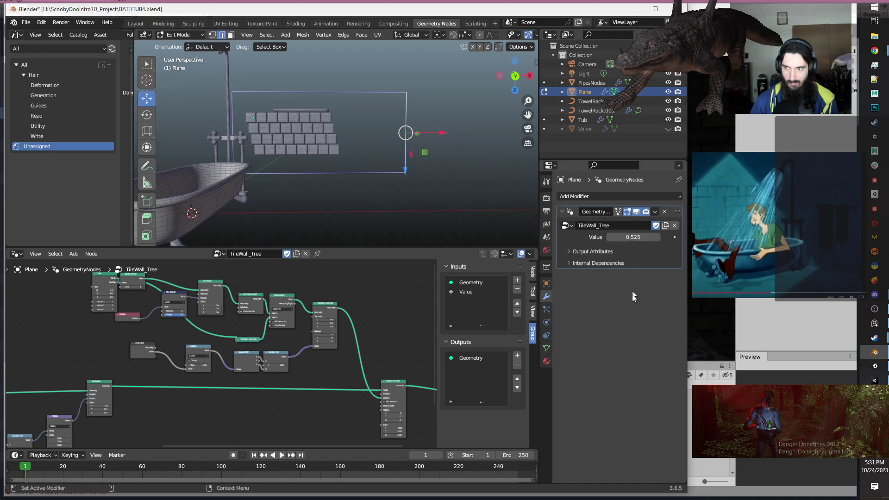
Set the minimum of the node group's Value input to 0.02 and adjust the modifier's Value to 0.494.
left_click(474, 293)
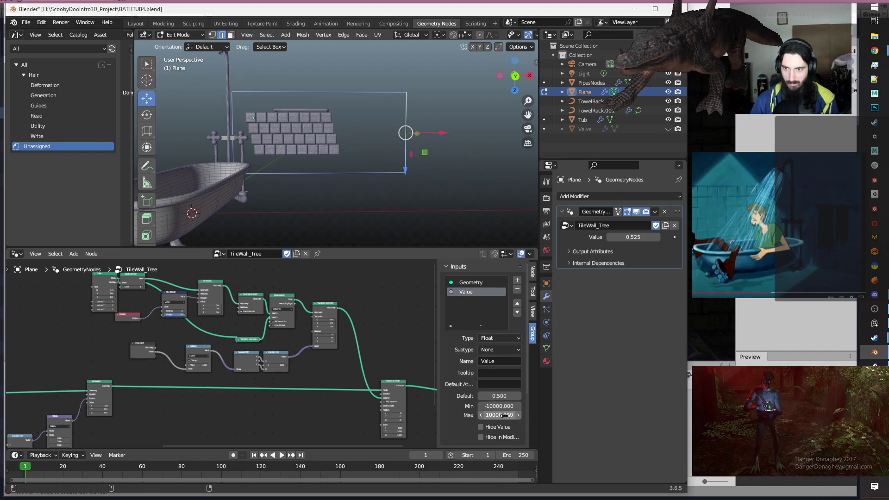
left_click(500, 406)
key("BackSpace")
type(".0")
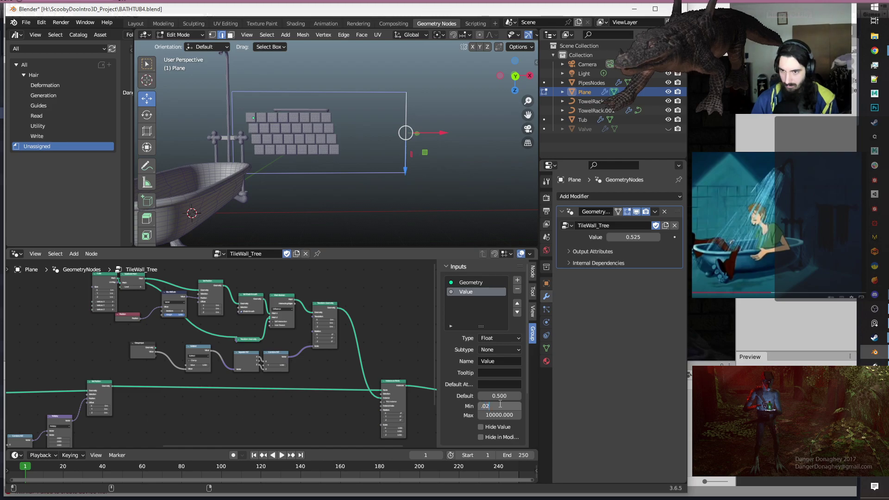
type("2")
key("Return")
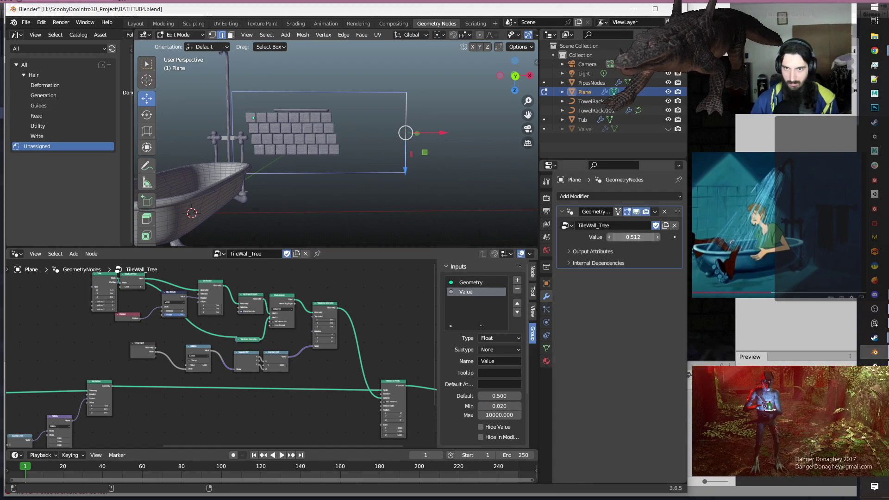
mouse_move(633, 237)
left_mouse_down()
mouse_move(646, 237)
mouse_move(632, 237)
left_mouse_up()
Move the Subtract node beside the Group Input and insert a duplicate of it on the link to Separate XYZ.
scroll(136, 366, "up", 5)
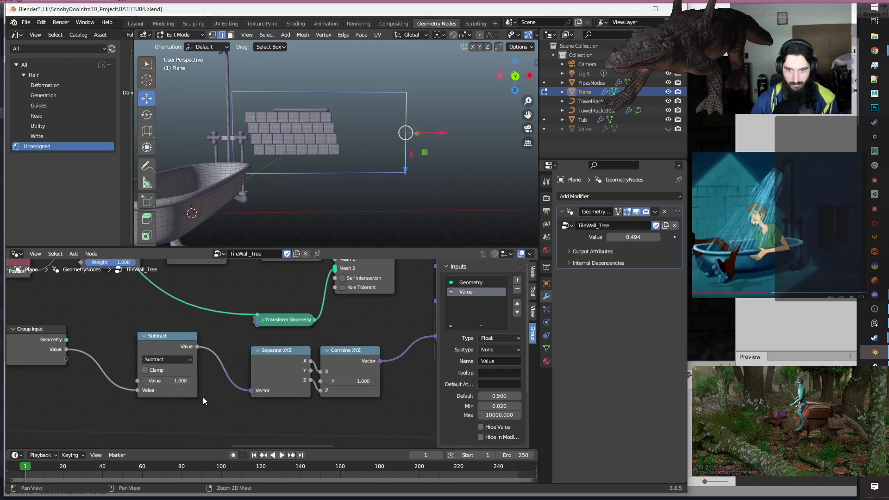
middle_click_drag(203, 396, 265, 401)
left_click_drag(211, 343, 160, 330)
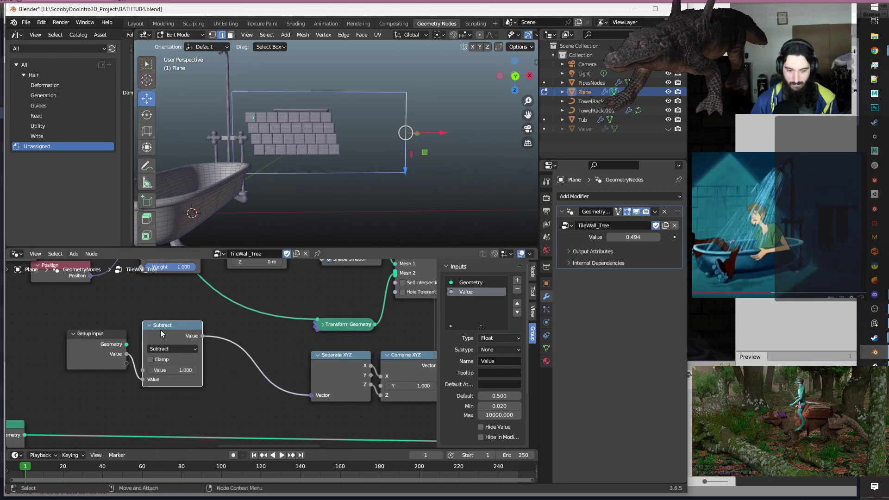
key("shift+d")
left_click(259, 366)
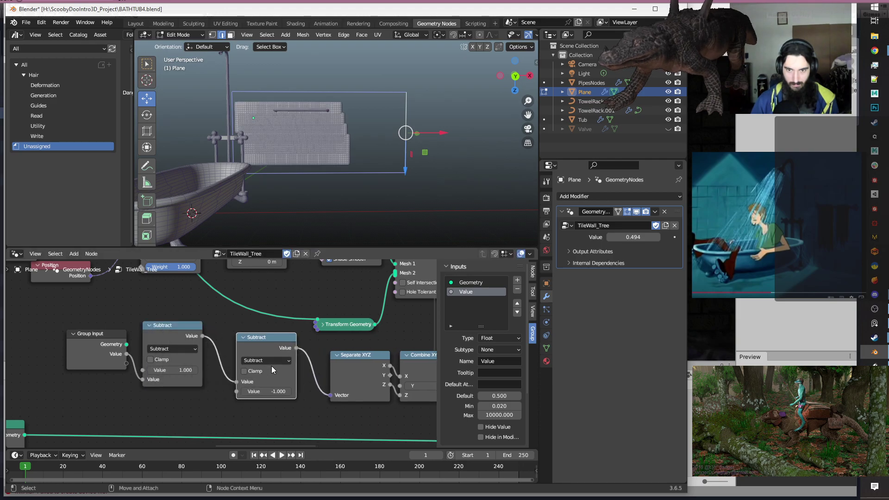
Change the duplicated math node to Multiply by 0.5 and set the tile wall modifier's Value to 0.224.
left_click(272, 363)
left_click(273, 404)
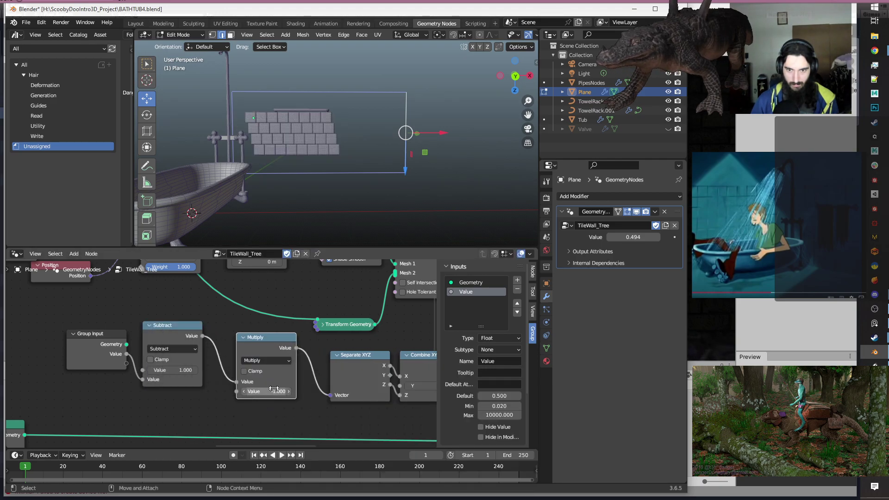
left_click(269, 391)
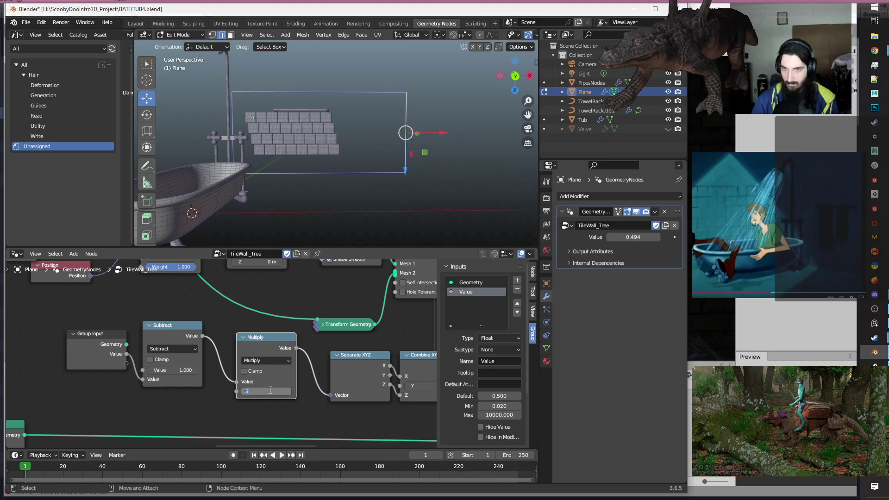
type(".5")
key("Return")
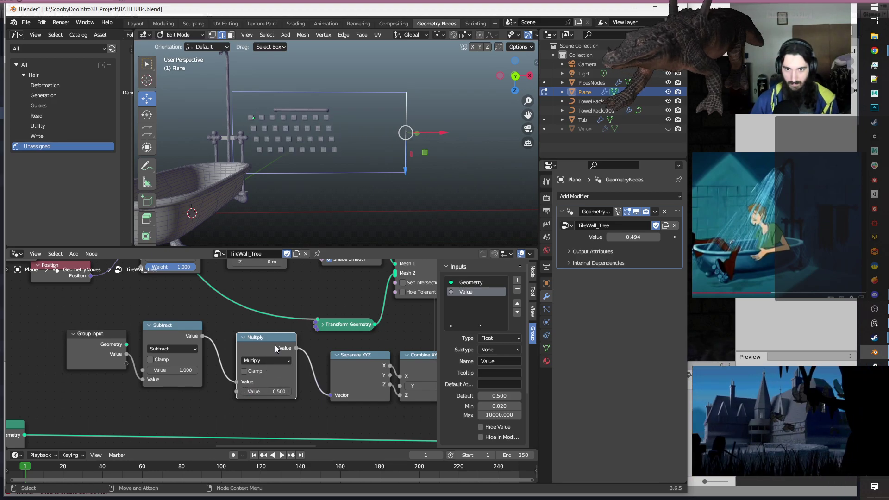
mouse_move(635, 237)
left_mouse_down()
mouse_move(644, 237)
mouse_move(620, 237)
left_mouse_up()
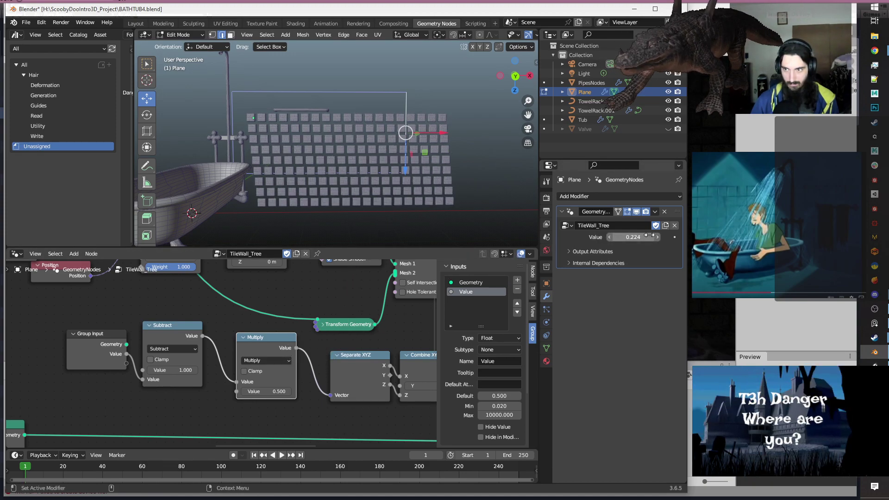
left_click(255, 411)
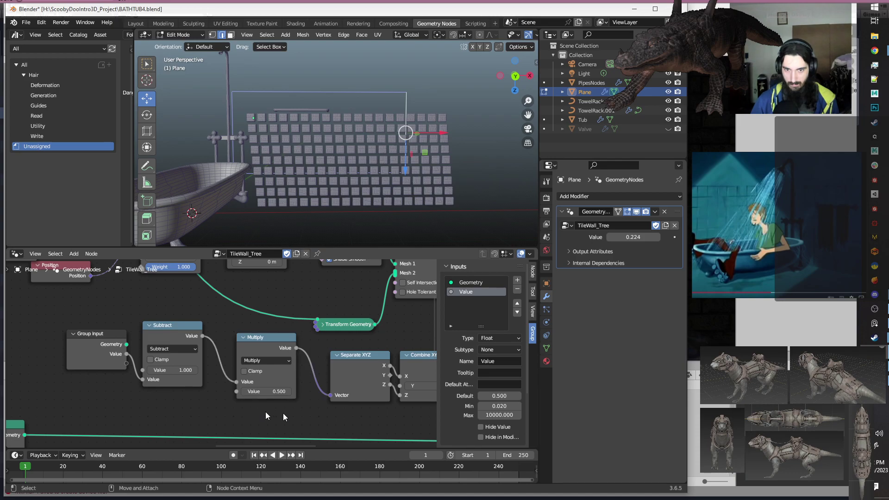
Move the Group Input node of the tile scale chain farther away from the Subtract node to free up space.
scroll(303, 414, "down", 2)
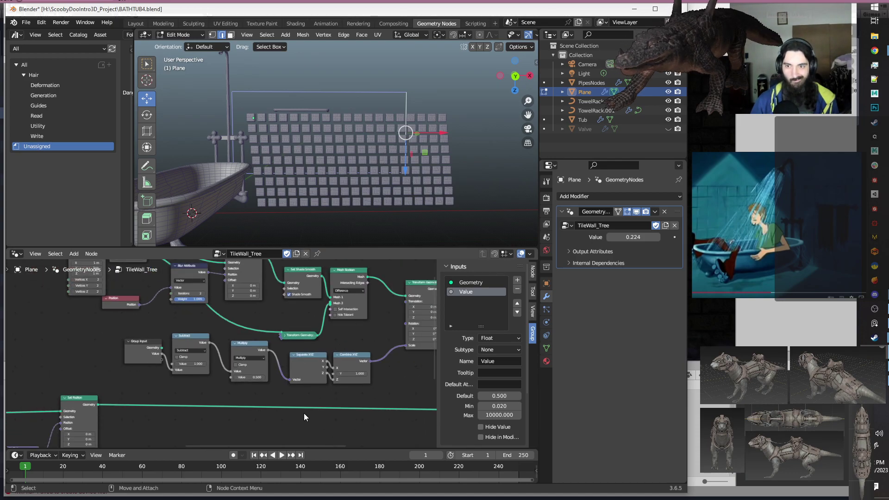
scroll(303, 417, "up", 1)
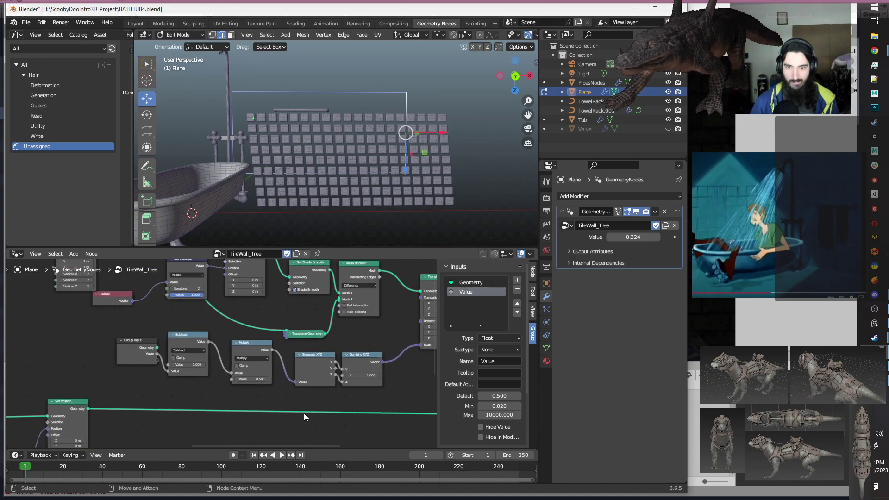
left_click_drag(128, 352, 37, 328)
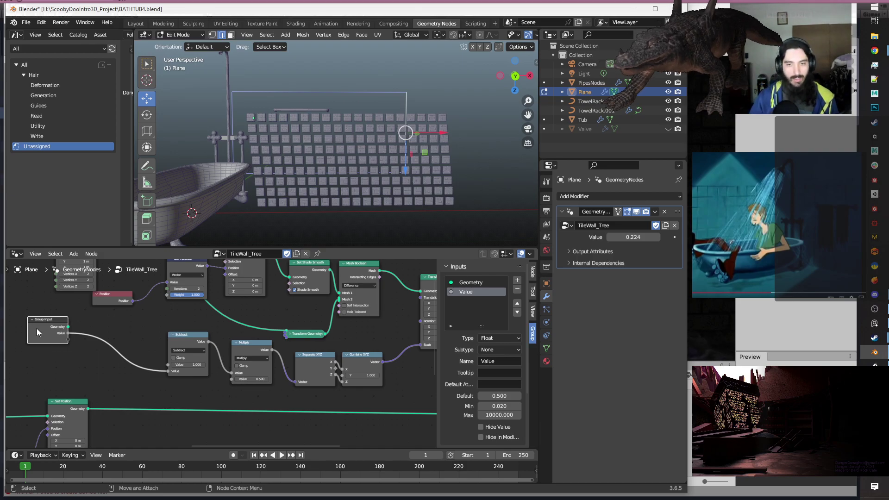
Duplicate the Subtract node that feeds the Divide and Modulo nodes and place the copy below the original.
scroll(37, 329, "down", 3)
middle_click_drag(37, 329, 290, 293)
scroll(60, 353, "up", 4)
middle_click_drag(99, 346, 282, 324)
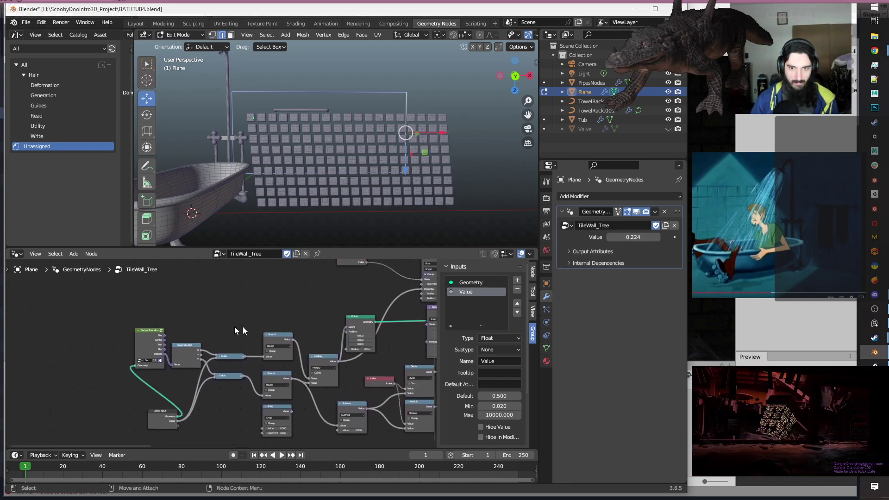
scroll(203, 331, "up", 1)
middle_click_drag(204, 331, 86, 315)
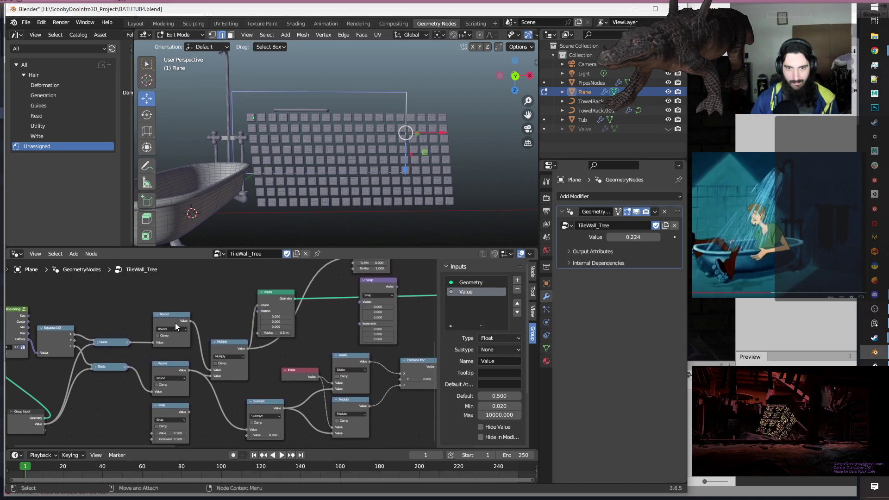
middle_click_drag(265, 384, 276, 340)
left_click(273, 357)
key("shift+d")
left_click(275, 412)
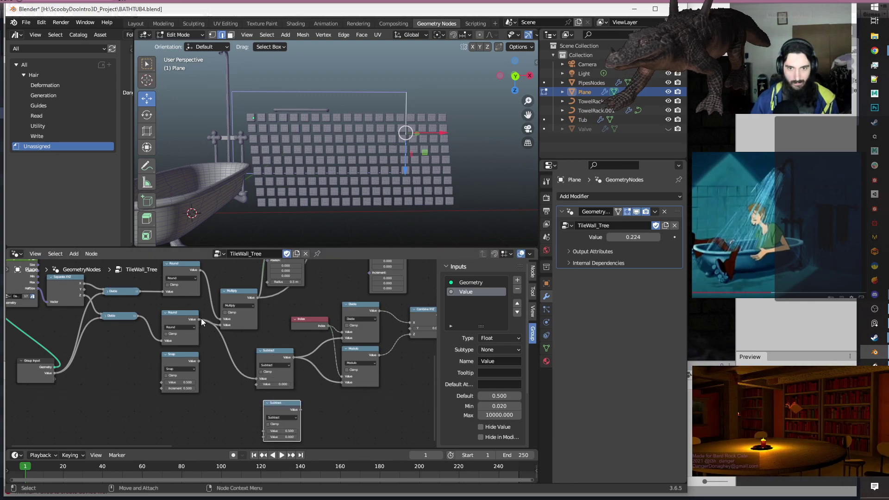
Connect the lower collapsed Divide node to the duplicated Subtract's first input and the lower Round node to its second input.
left_click_drag(198, 318, 262, 428)
middle_click_drag(211, 420, 237, 430)
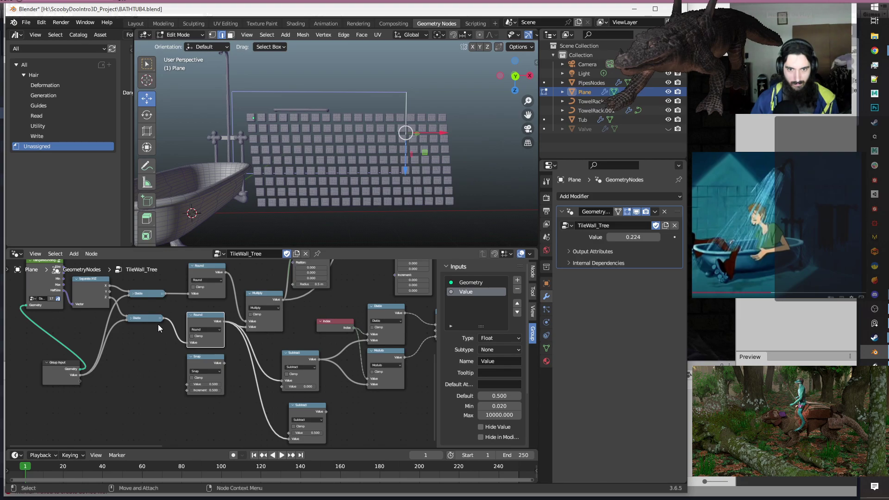
left_click_drag(161, 318, 289, 410)
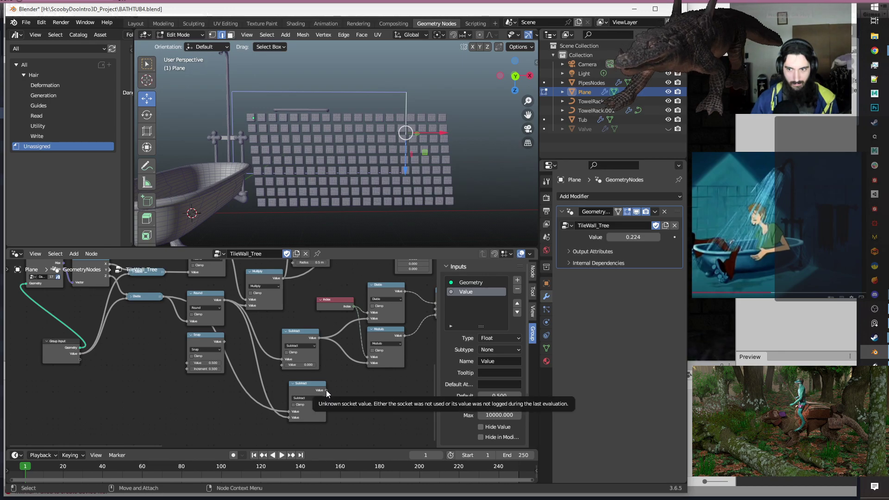
Align the duplicated Subtract node directly beneath the original Subtract node.
middle_click_drag(367, 401, 298, 399)
scroll(227, 363, "up", 5)
left_click_drag(277, 410, 265, 409)
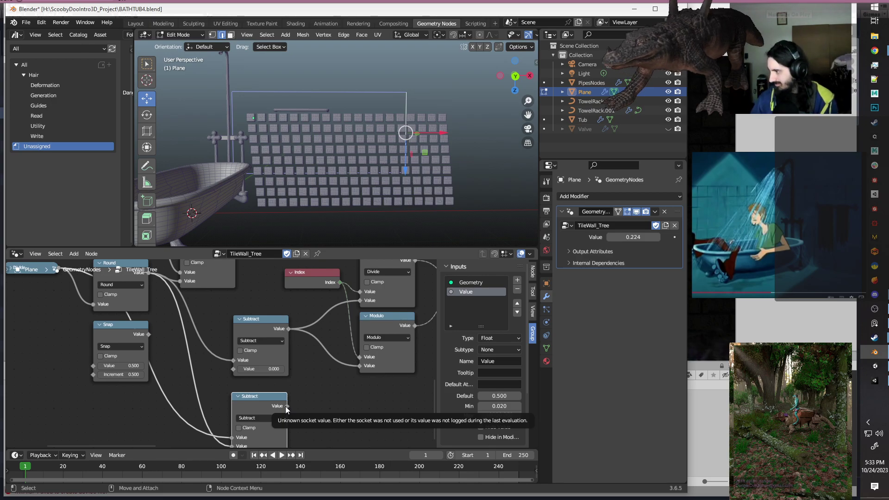
key("Home")
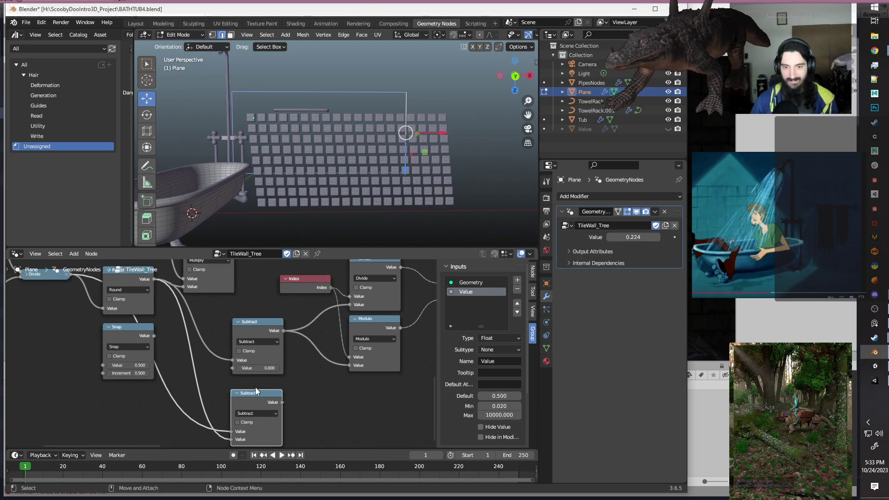
scroll(257, 388, "down", 3)
middle_click_drag(237, 379, 172, 385)
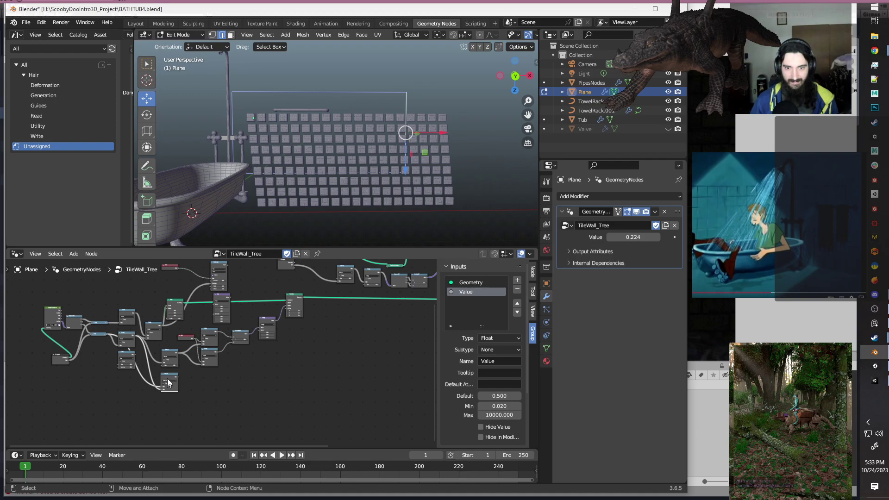
Move the duplicated Subtract node away from the Modulo chain to just beneath the tile scale chain's Multiply node.
left_click_drag(168, 376, 297, 400)
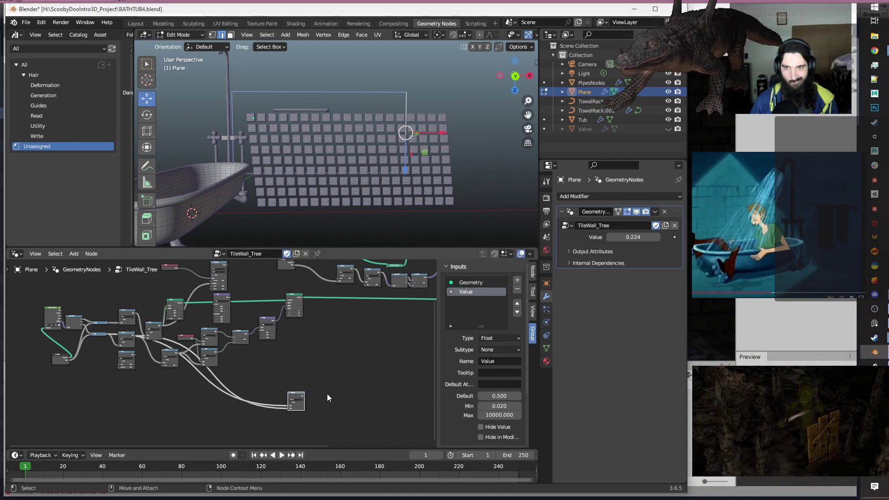
scroll(327, 393, "up", 3)
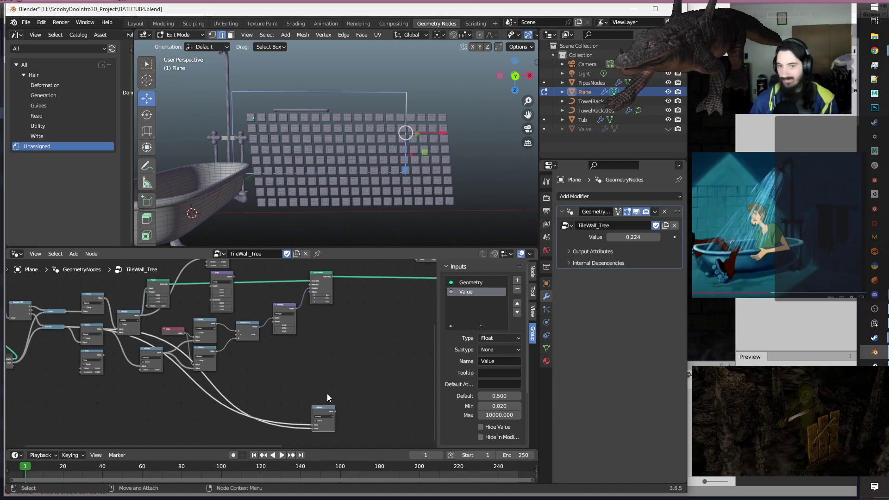
middle_click_drag(327, 393, 238, 348)
scroll(279, 404, "up", 3)
middle_click_drag(279, 403, 228, 394)
scroll(263, 393, "up", 2)
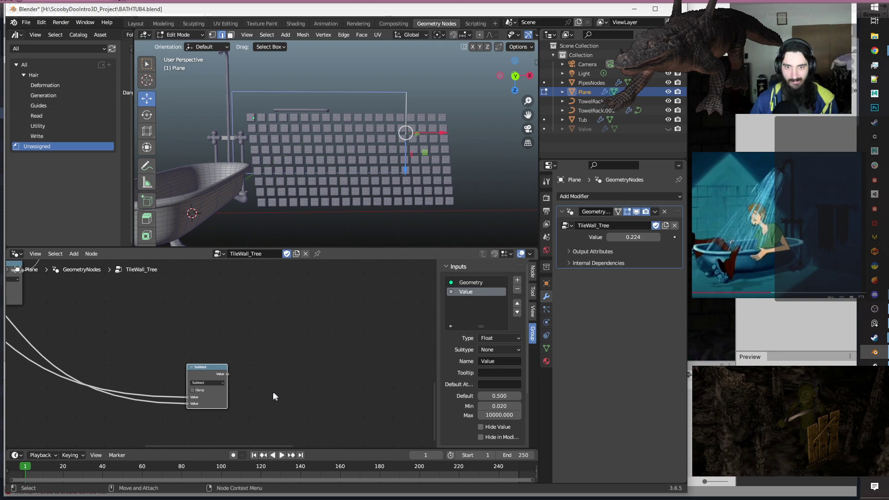
scroll(253, 392, "down", 3)
scroll(248, 392, "down", 3)
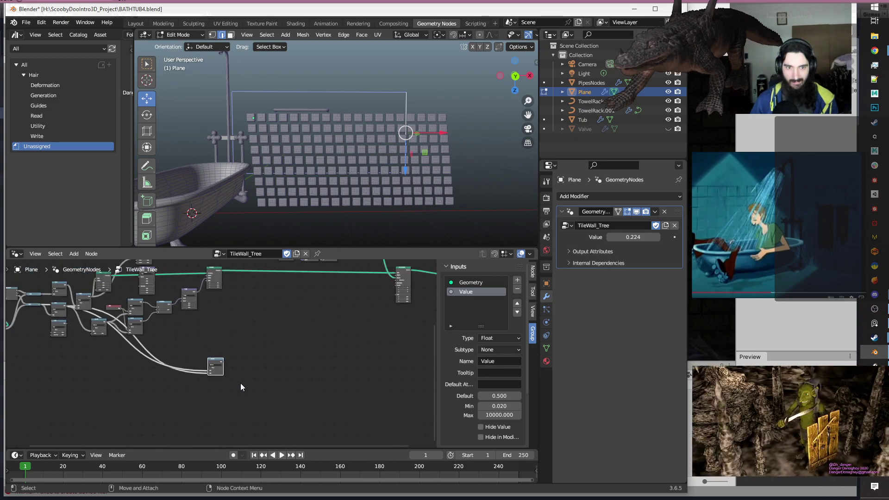
scroll(197, 382, "down", 2)
middle_click_drag(250, 373, 219, 379)
scroll(217, 374, "up", 4)
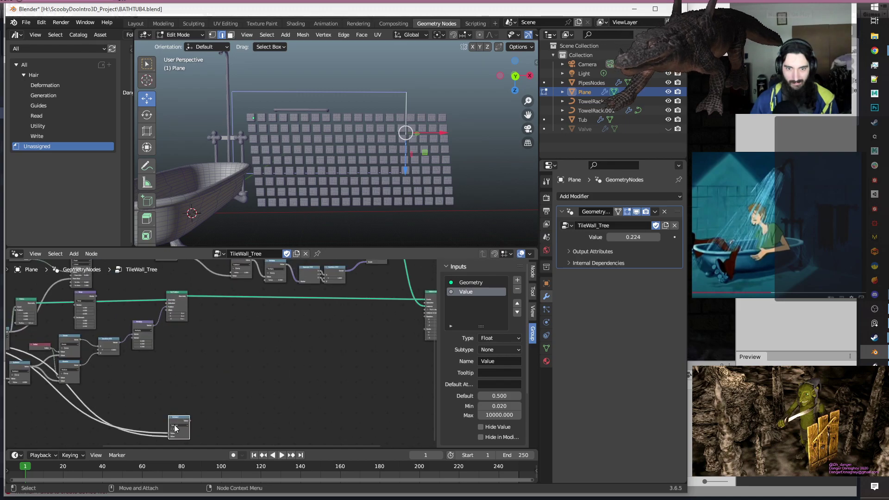
middle_click_drag(175, 422, 321, 365)
scroll(303, 321, "up", 4)
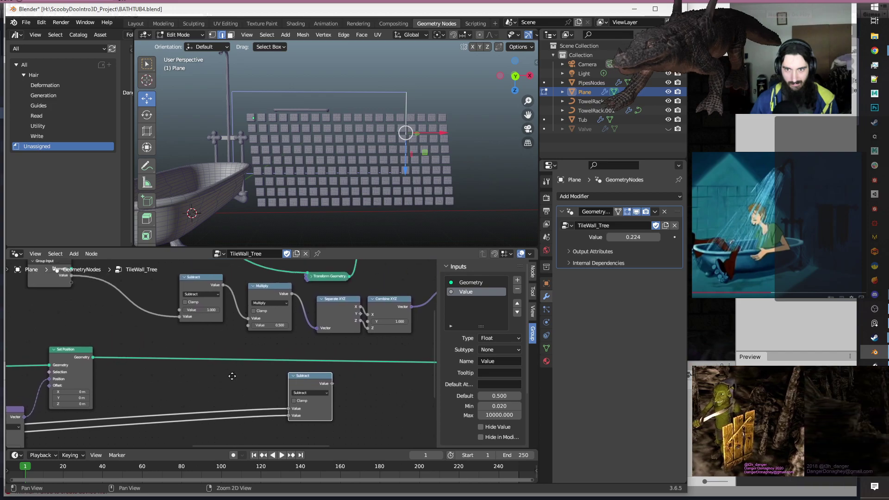
middle_click_drag(249, 380, 249, 387)
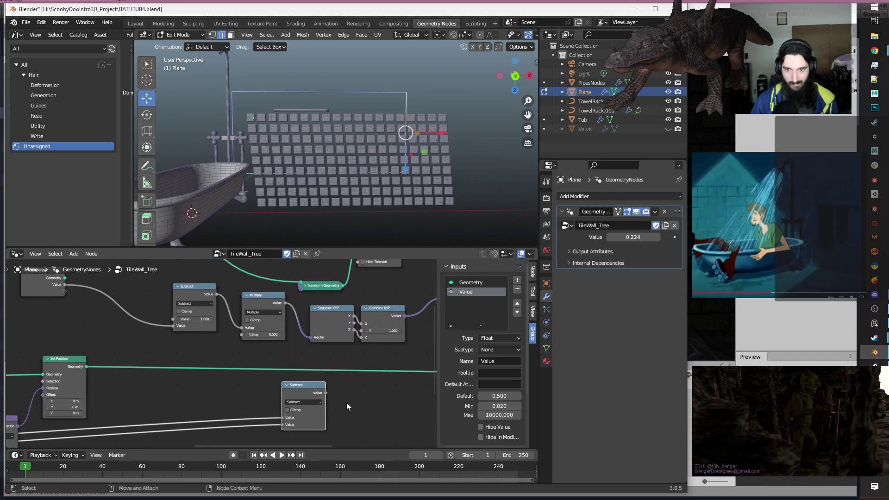
Duplicate the scale chain's Subtract node, insert the copy before Multiply, and link the lower Subtract's output to its second input.
left_click_drag(198, 291, 129, 289)
key("shift+d")
left_click(197, 291)
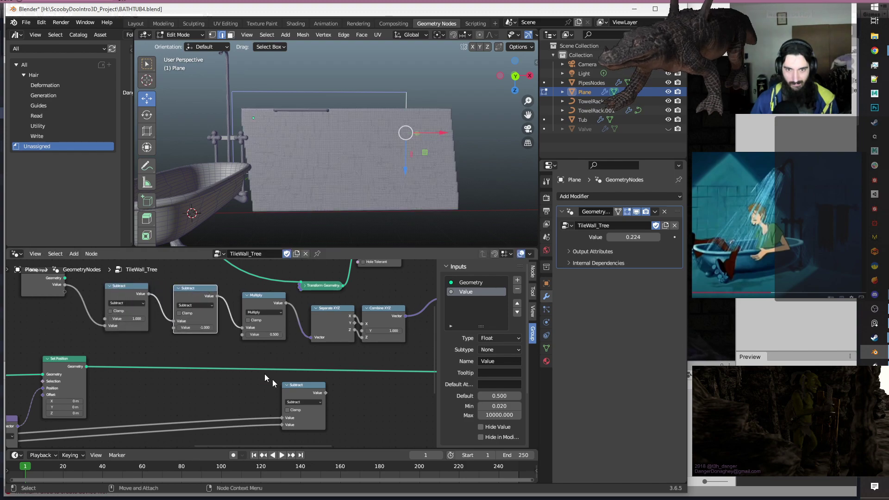
left_click_drag(325, 393, 175, 334)
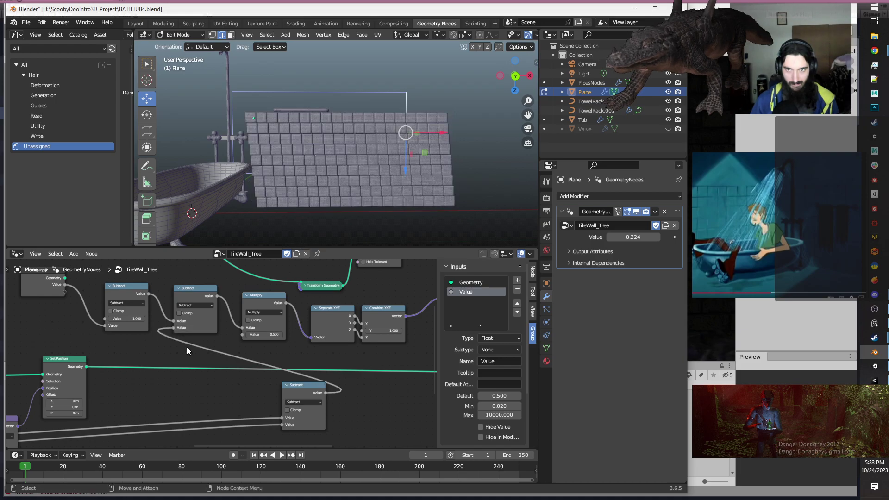
Set the modifier's Value to 0.344 to test the tile size.
left_click(609, 237)
mouse_move(633, 237)
left_mouse_down()
mouse_move(648, 237)
mouse_move(620, 237)
mouse_move(646, 237)
mouse_move(637, 238)
left_mouse_up()
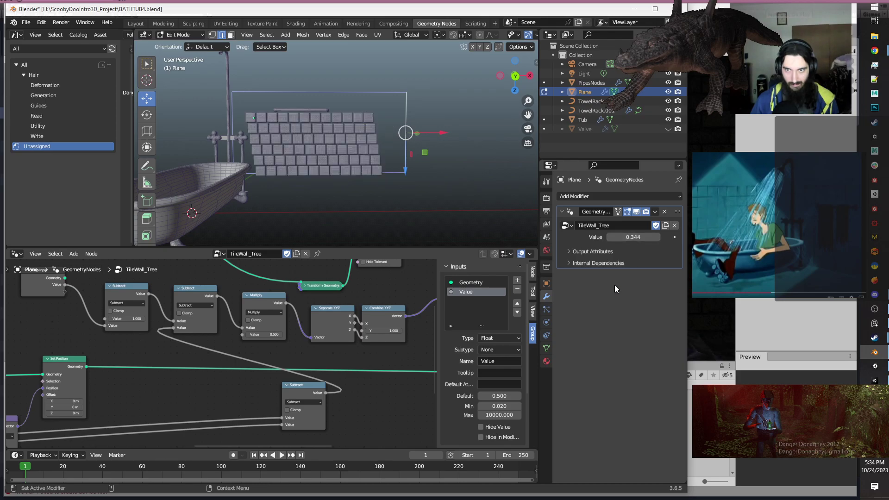
Move the lower Subtract node closer to the Subtract node it feeds.
scroll(259, 384, "down", 3)
scroll(268, 389, "up", 4)
left_click_drag(322, 398, 252, 417)
key("shift+a")
key("s")
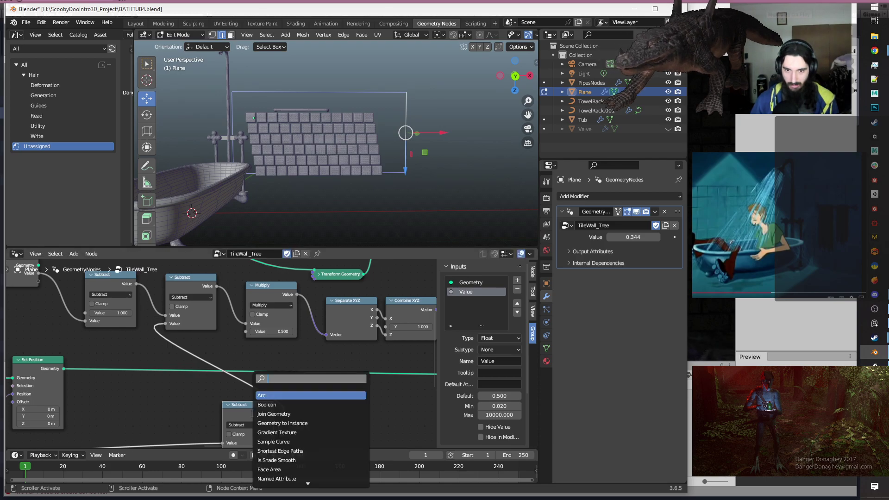
key("Escape")
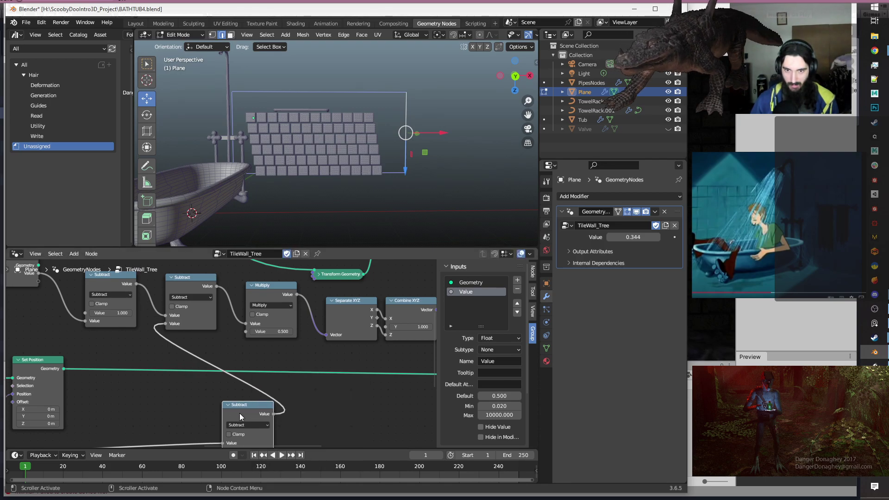
Label the lower Subtract node "RemaingSpace".
key("F2")
type("Rem")
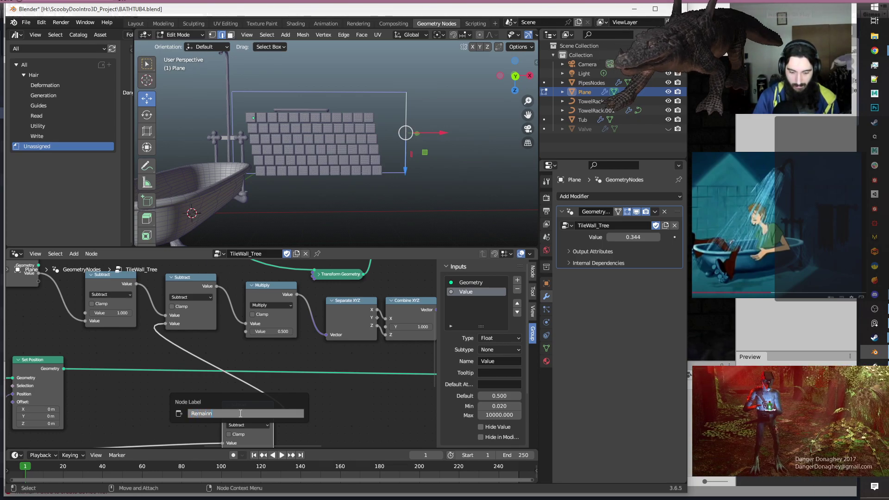
type("ainn")
key("BackSpace")
type("ngSpace")
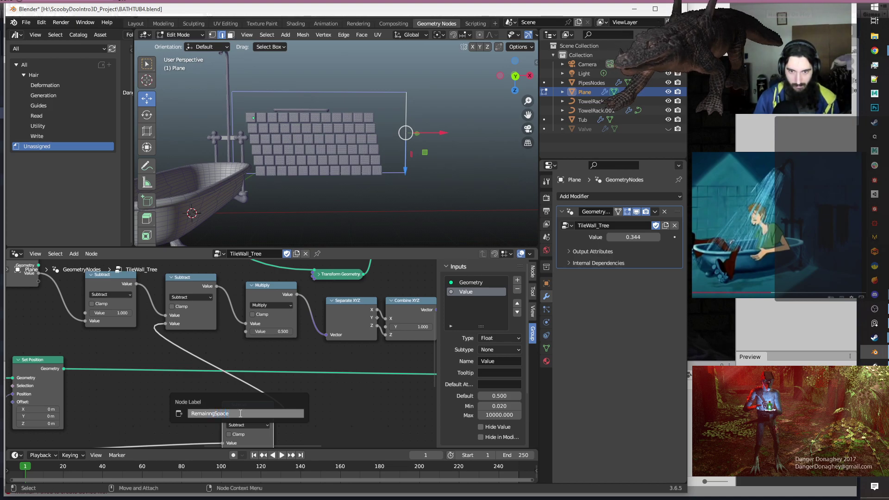
key("Left")
key("Left")
key("Left")
key("Left")
key("Left")
key("Left")
key("BackSpace")
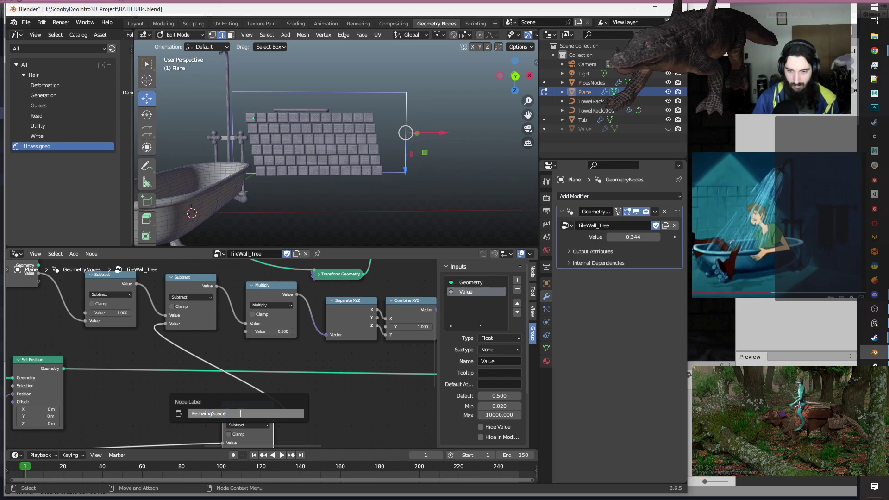
key("Return")
scroll(304, 404, "down", 1)
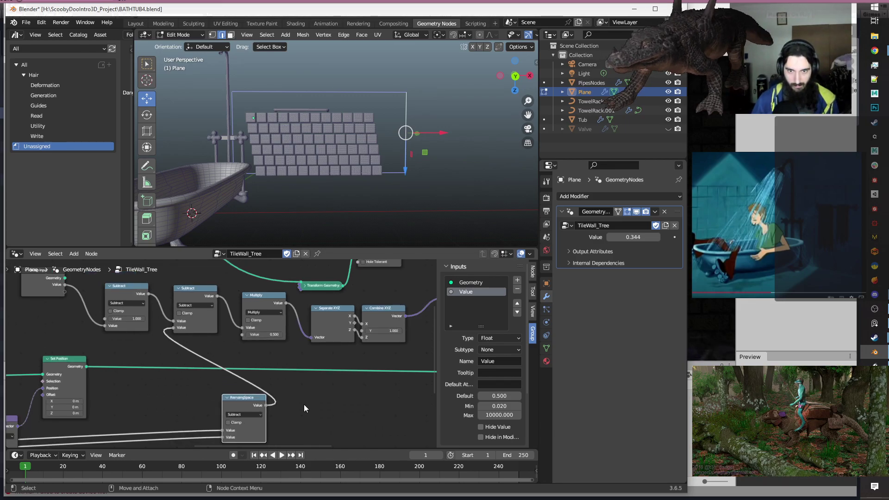
Set the modifier's Value to 0.224 to compare the tile spacing.
middle_click_drag(324, 399, 307, 401)
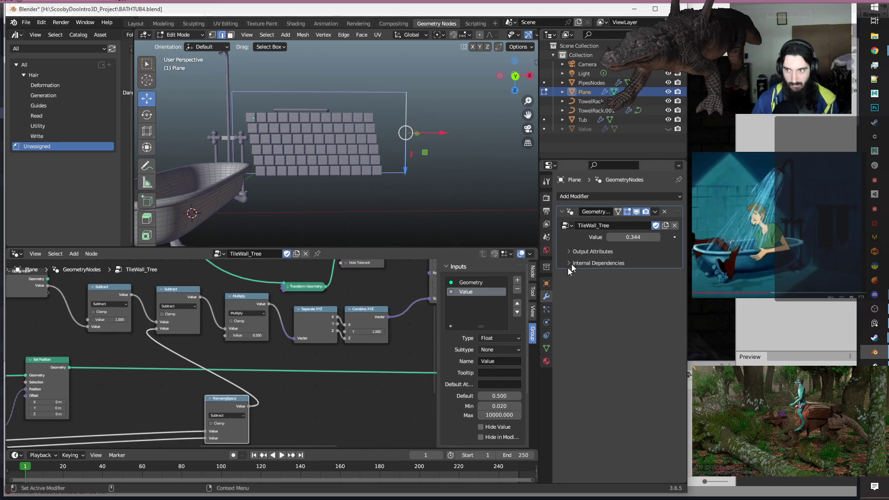
left_click_drag(633, 237, 607, 237)
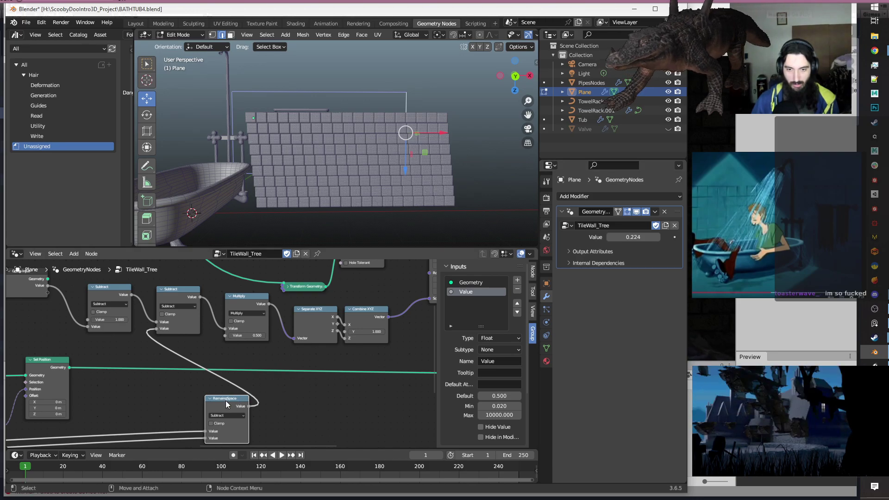
Align the RemaingSpace node directly beneath the inserted Subtract node.
left_click_drag(226, 400, 169, 394)
middle_click_drag(230, 396, 292, 399)
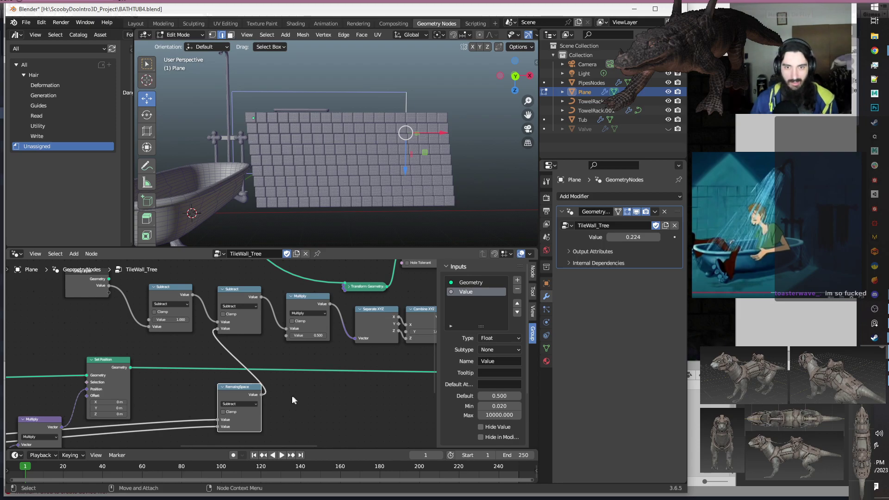
Make a separate copy of the TileWall_Tree node group for the plane's modifier.
left_click(239, 299)
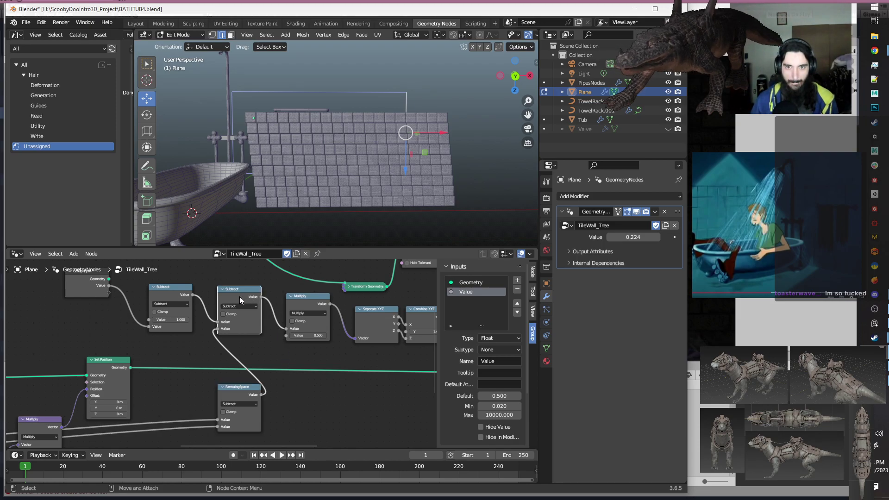
left_click(295, 254)
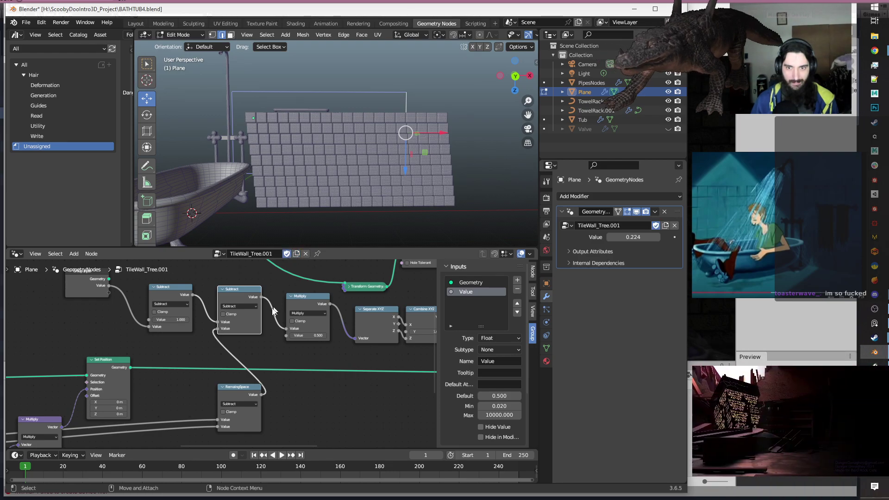
Try Divide as the operation of the node fed by RemaingSpace, testing it with the modifier's Value at 0.724.
left_click(237, 305)
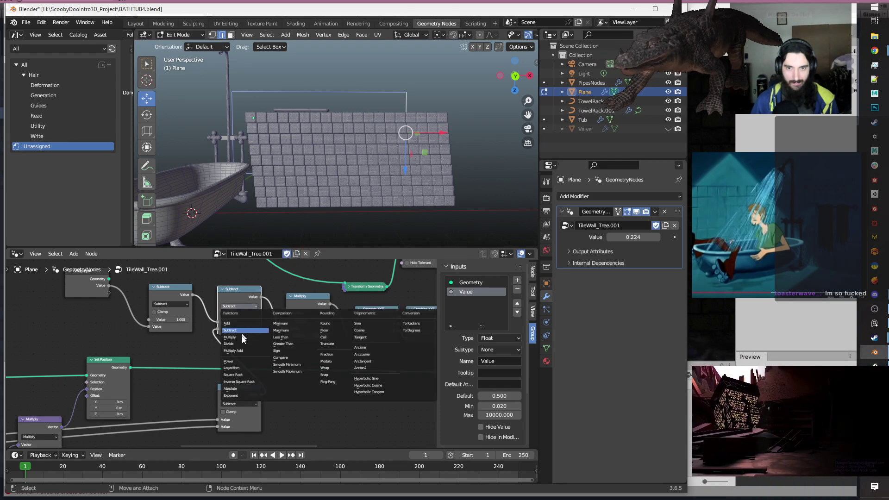
left_click(236, 343)
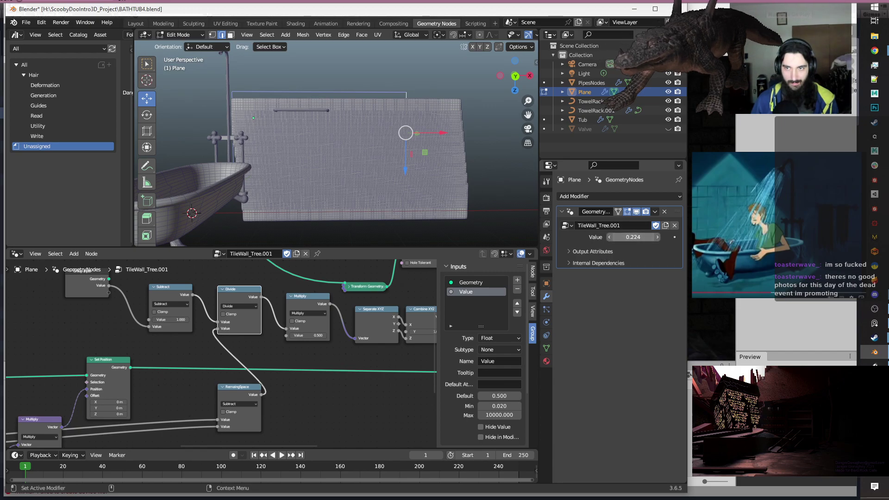
left_click_drag(633, 237, 660, 237)
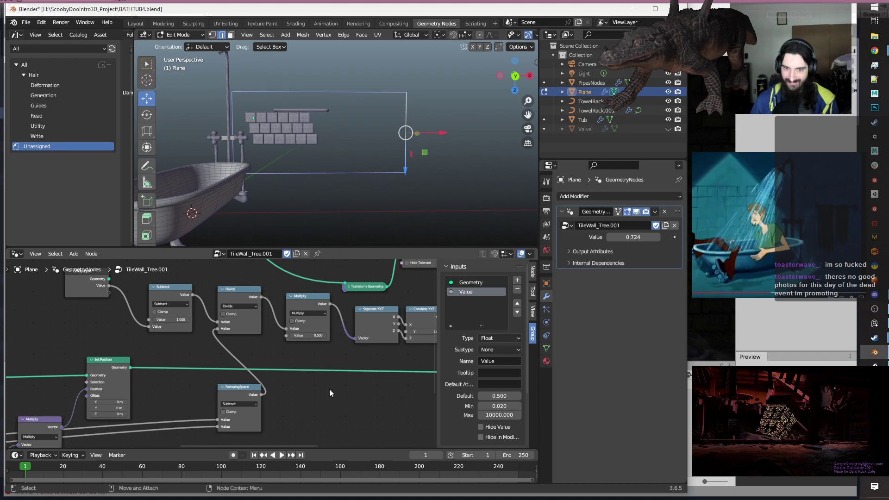
scroll(329, 393, "down", 3)
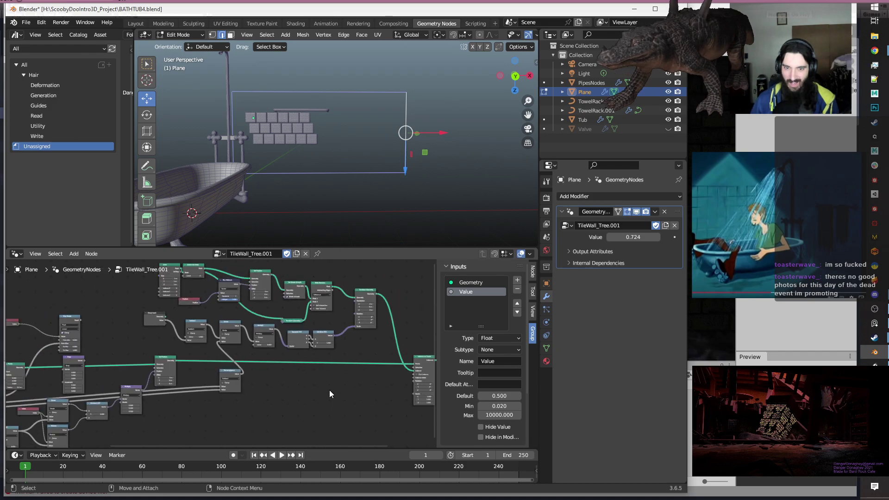
scroll(329, 392, "up", 2)
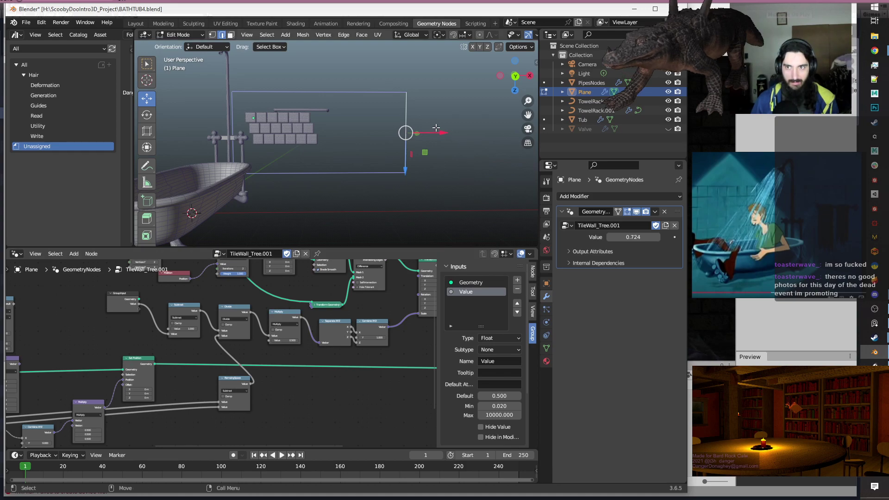
Move the plane's selected side edge about 0.539 m outward along the X axis.
left_click_drag(445, 134, 453, 218)
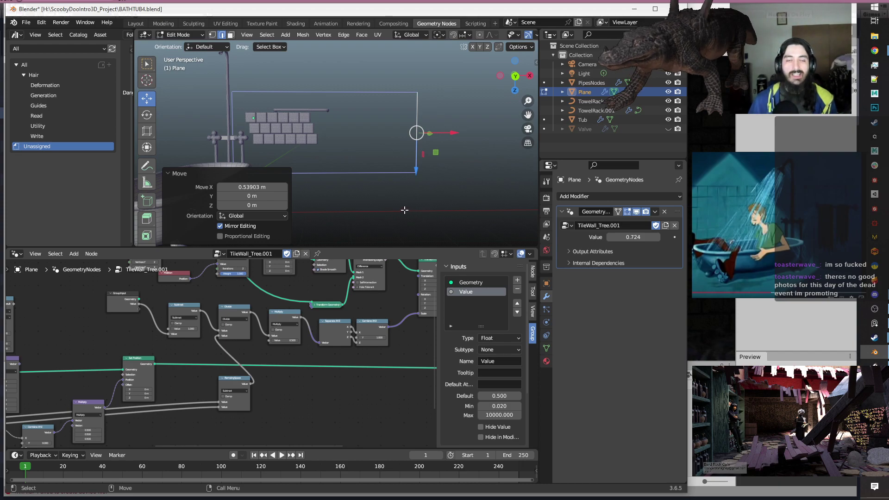
middle_click_drag(404, 208, 369, 157)
Change the operation of the math node fed by RemaingSpace to Add.
middle_click_drag(284, 404, 311, 404, "alt")
scroll(322, 396, "up", 5)
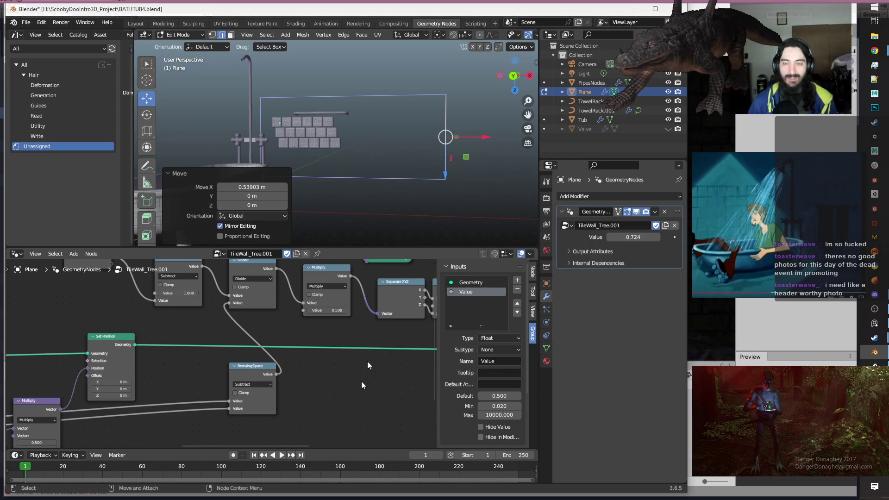
middle_click_drag(295, 391, 310, 409)
scroll(335, 394, "down", 1)
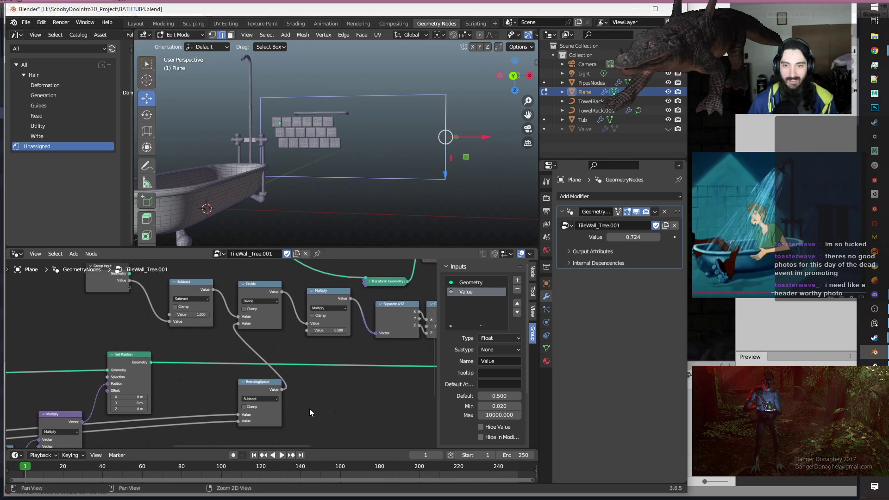
left_click(256, 302)
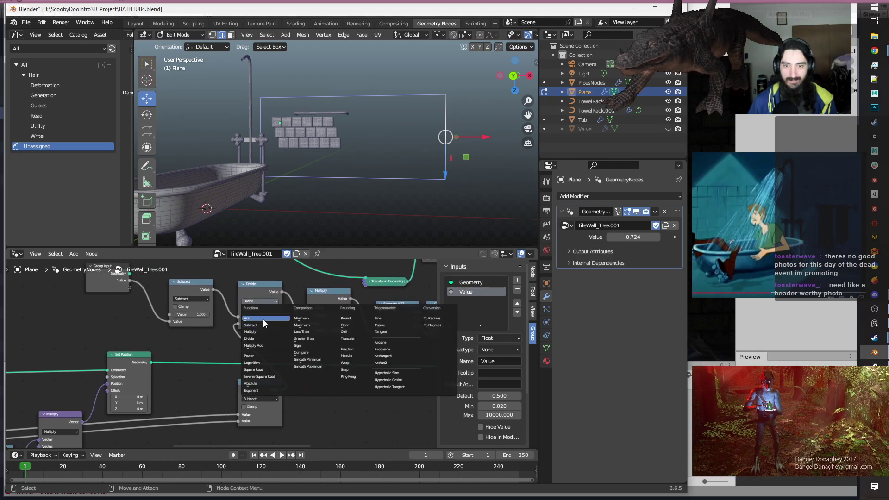
left_click(262, 318)
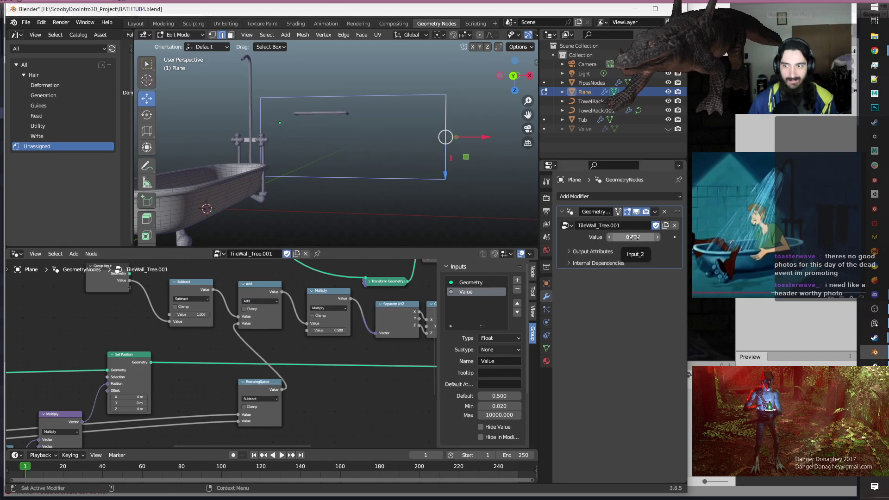
Set the modifier's Value to 0.324 to check the tile spacing with the Add operation.
mouse_move(632, 237)
left_mouse_down()
mouse_move(671, 237)
mouse_move(633, 237)
left_mouse_up()
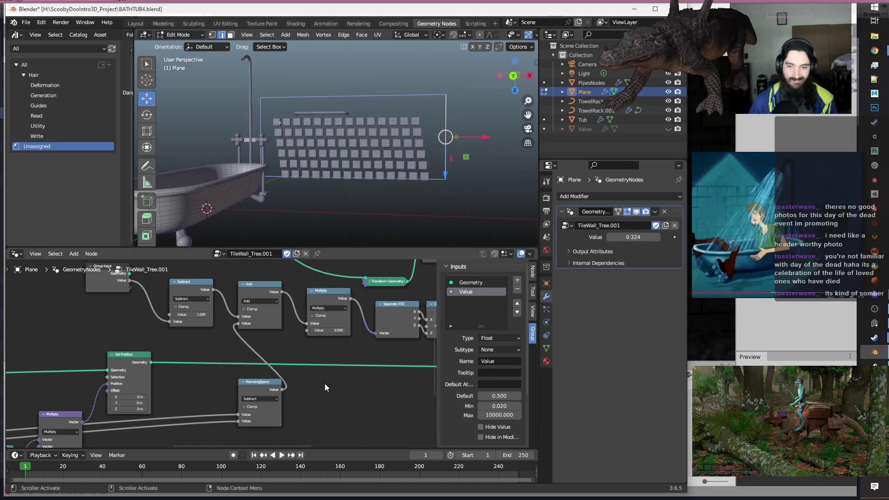
scroll(325, 384, "down", 1)
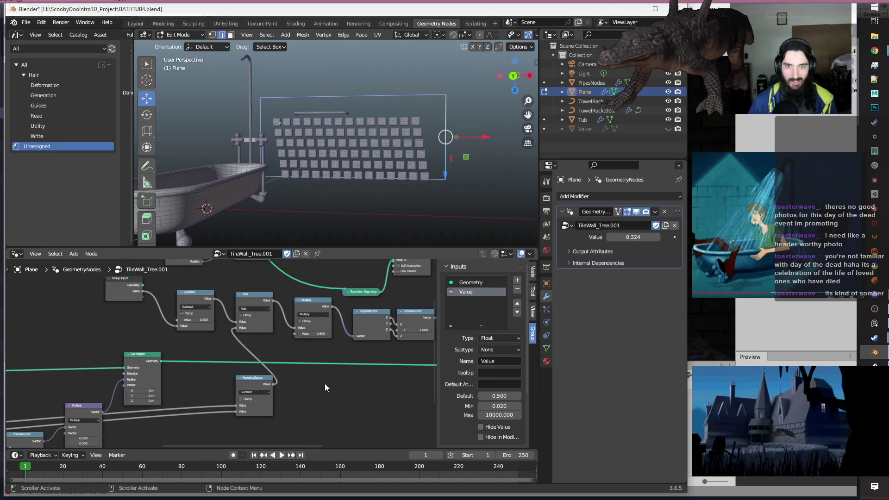
scroll(325, 385, "up", 1)
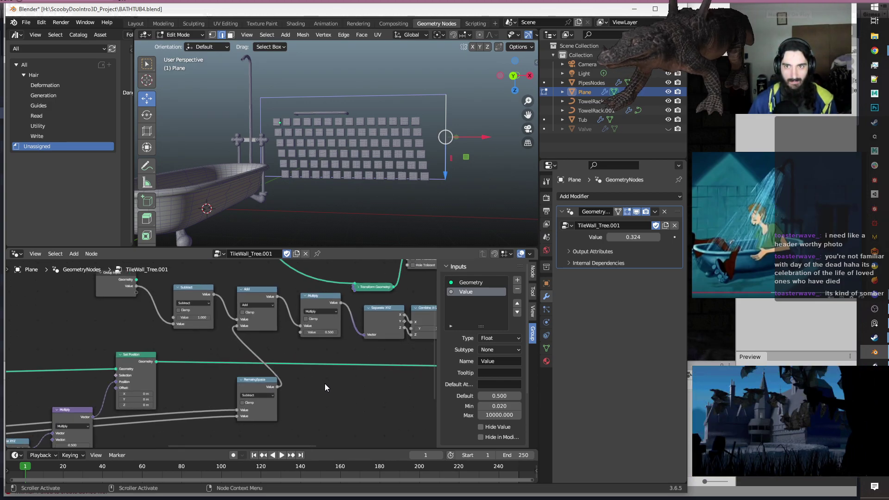
scroll(324, 384, "up", 1)
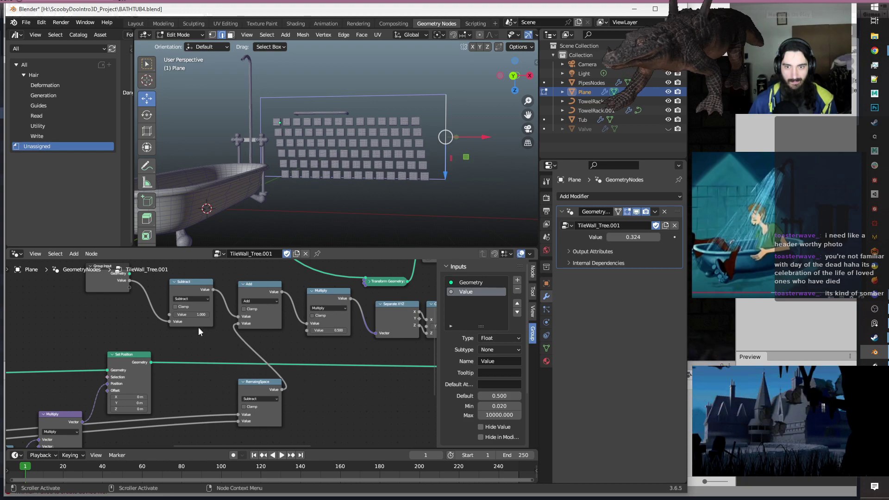
Feed the Group Input's Value directly into the Add node and test the modifier's Value at 0.354.
left_click_drag(129, 280, 243, 315)
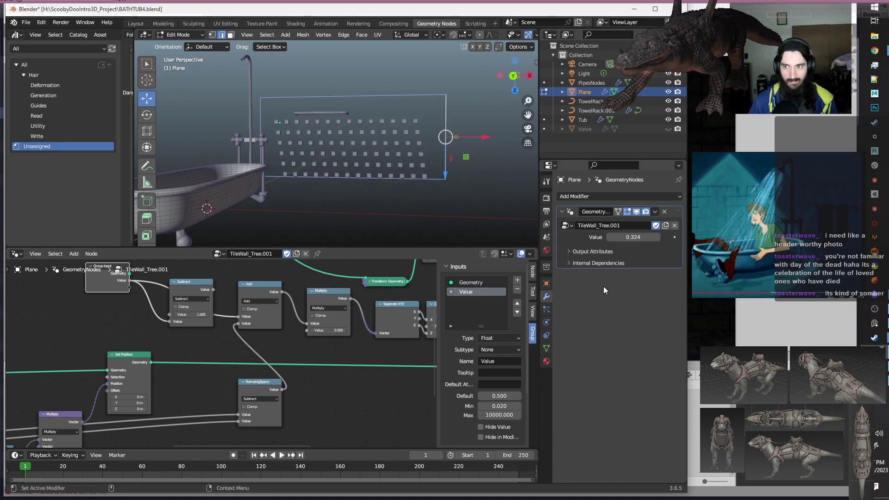
left_click_drag(628, 239, 628, 238)
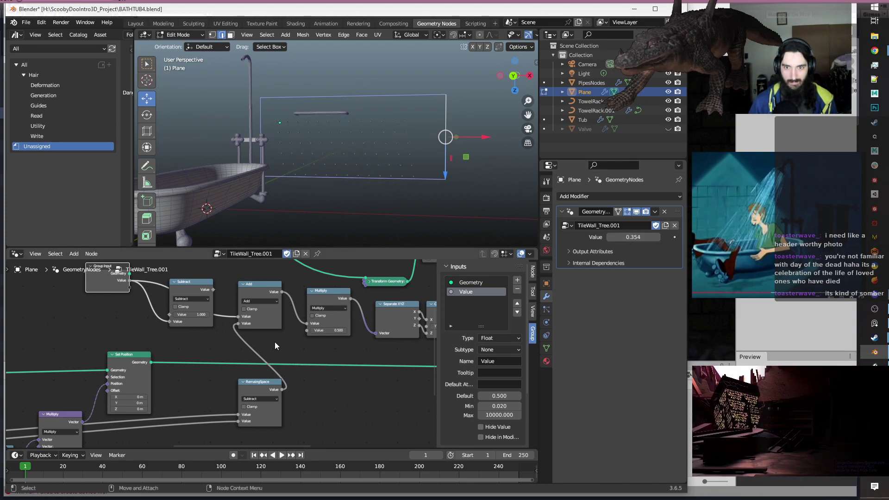
Cut the link between Combine XYZ and the Scale input of the transform node.
scroll(274, 342, "down", 1)
middle_click_drag(349, 371, 284, 402)
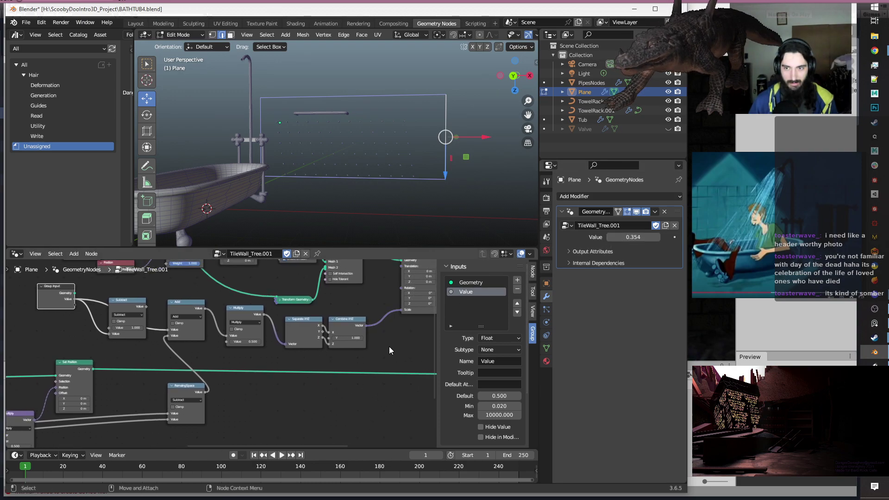
right_click_drag(394, 319, 385, 354, "ctrl")
middle_click_drag(382, 359, 341, 365)
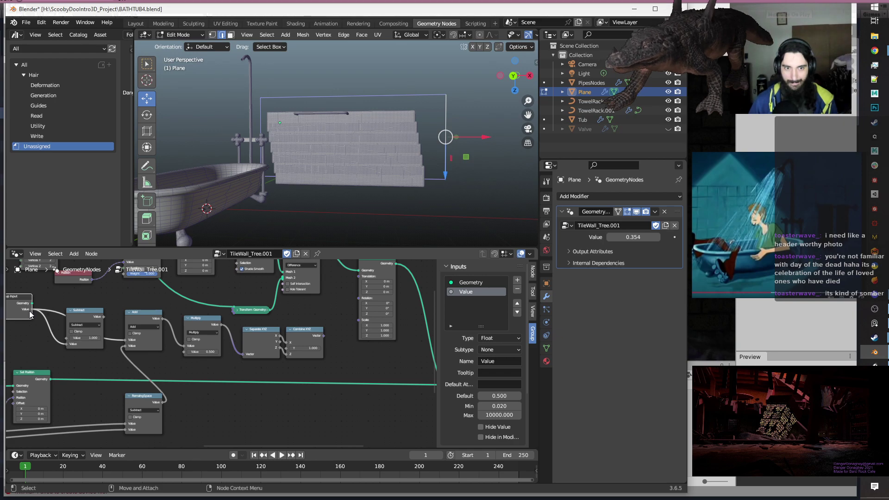
Add a Value node below the Multiply node and connect its output to the Separate XYZ node's Vector input.
mouse_move(32, 311)
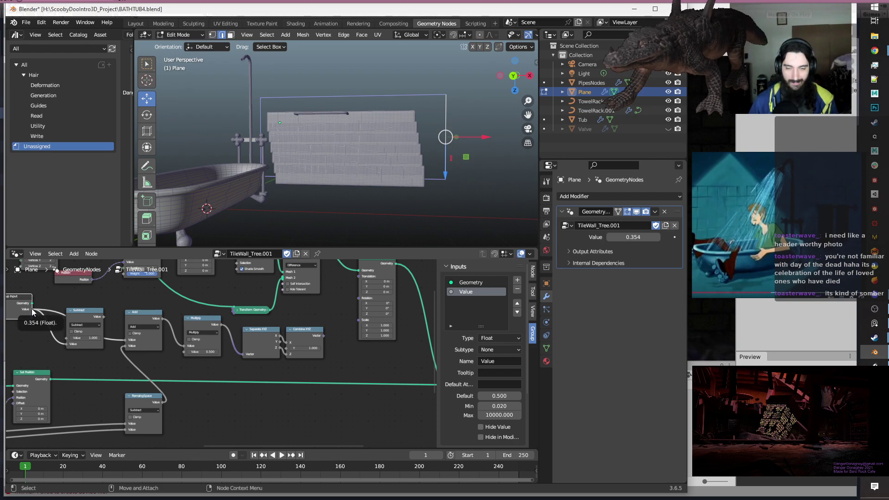
left_click(236, 407)
key("shift+a")
left_click(218, 406)
type("va")
left_click(244, 396)
left_click(217, 398)
left_click_drag(241, 407, 241, 354)
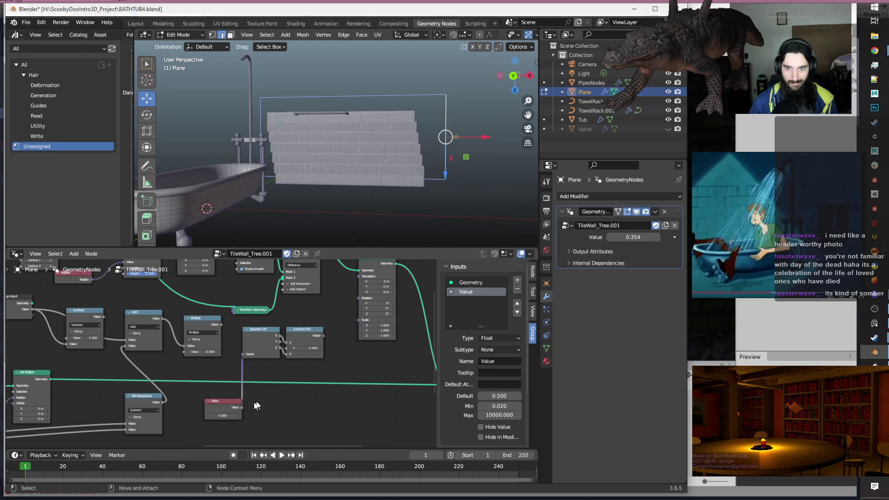
Set the new Value node to 0.5 and reconnect Combine XYZ to the transform node's Scale input.
left_click(222, 416)
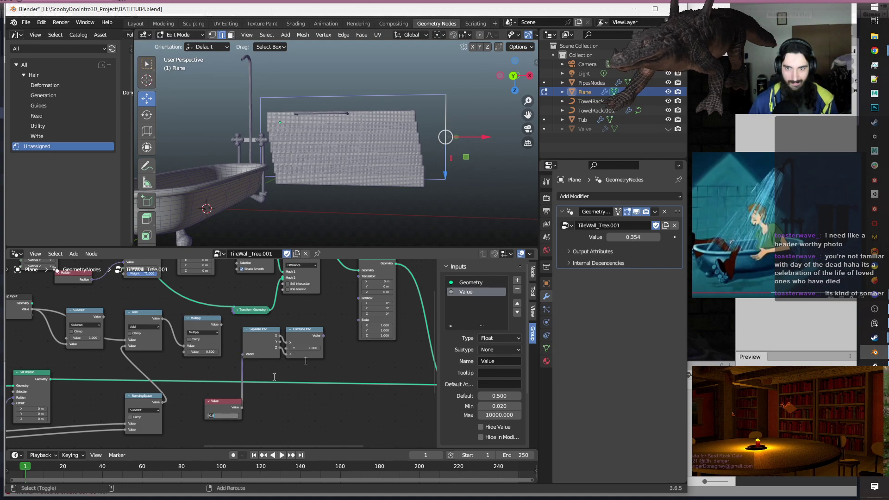
left_click(323, 338)
left_click_drag(323, 335, 361, 324)
left_click_drag(224, 416, 247, 415, "shift")
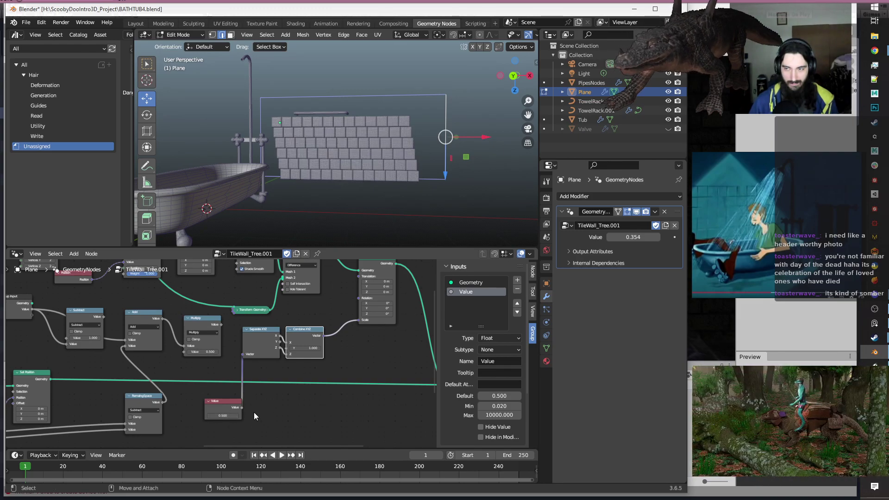
Test the tile spacing with the modifier's Value at 0.5, and leave the Value at 0.322.
scroll(303, 136, "up", 4)
mouse_move(263, 138)
middle_mouse_down()
mouse_move(410, 143)
mouse_move(270, 140)
middle_mouse_up()
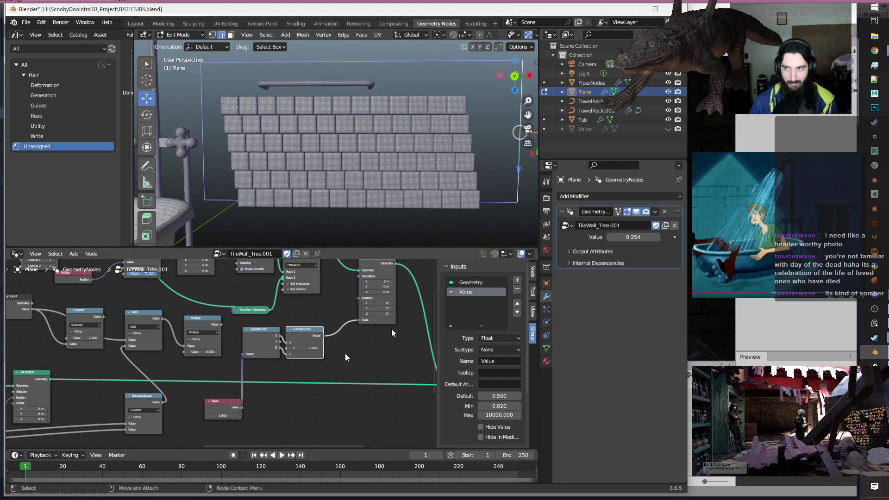
left_click(627, 236)
type("0.5")
key("Return")
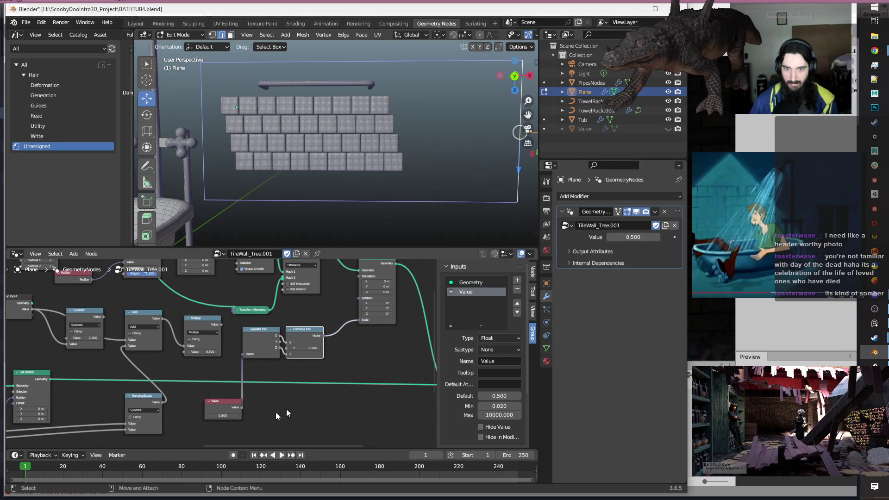
left_click_drag(634, 237, 612, 237)
Duplicate the Round node and insert the copy between Divide and the X input of Combine XYZ.
scroll(267, 401, "down", 6)
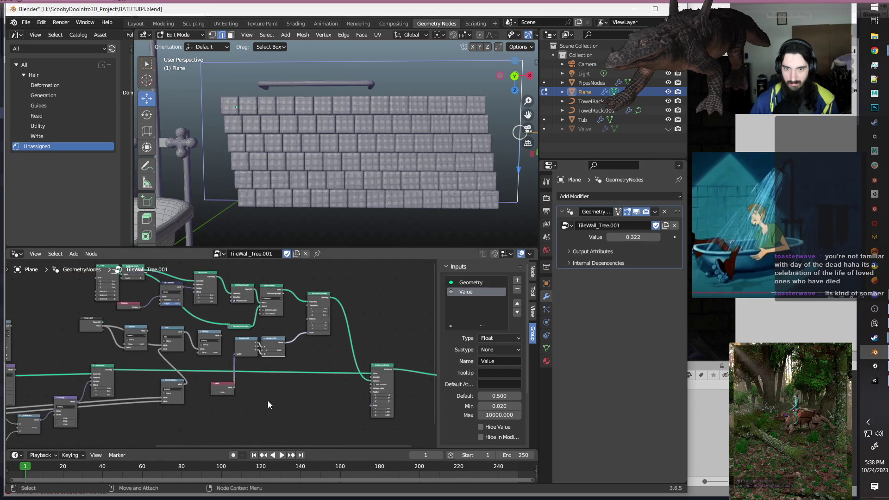
scroll(223, 383, "up", 5)
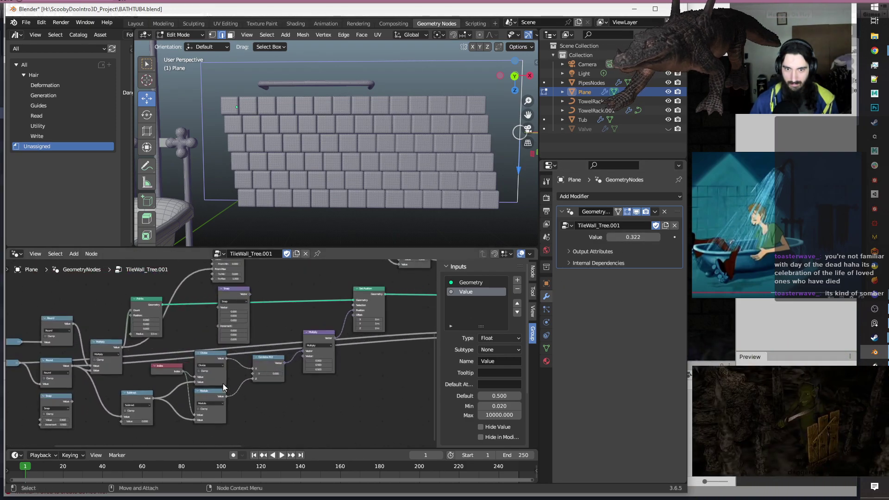
middle_click_drag(287, 411, 329, 385)
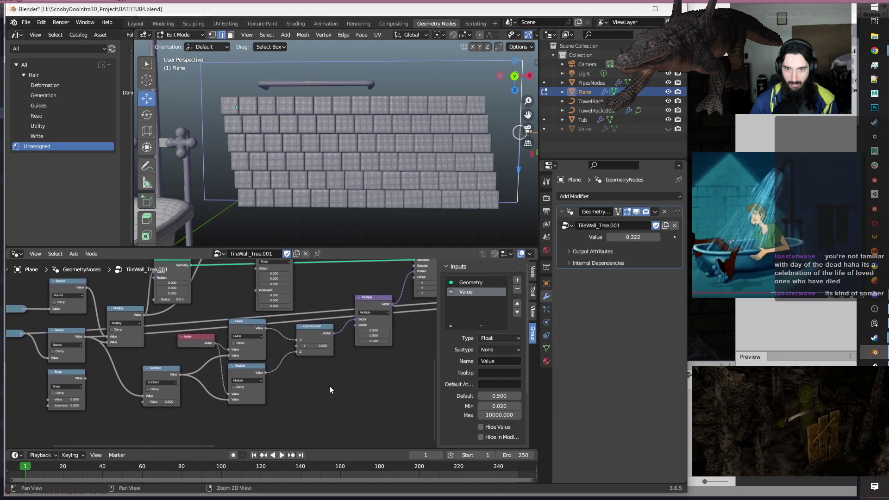
left_click(59, 336)
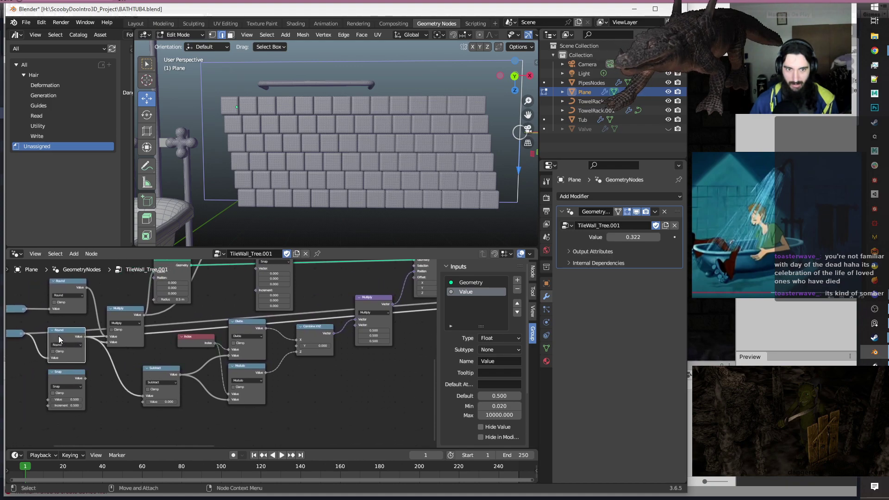
key("shift+d")
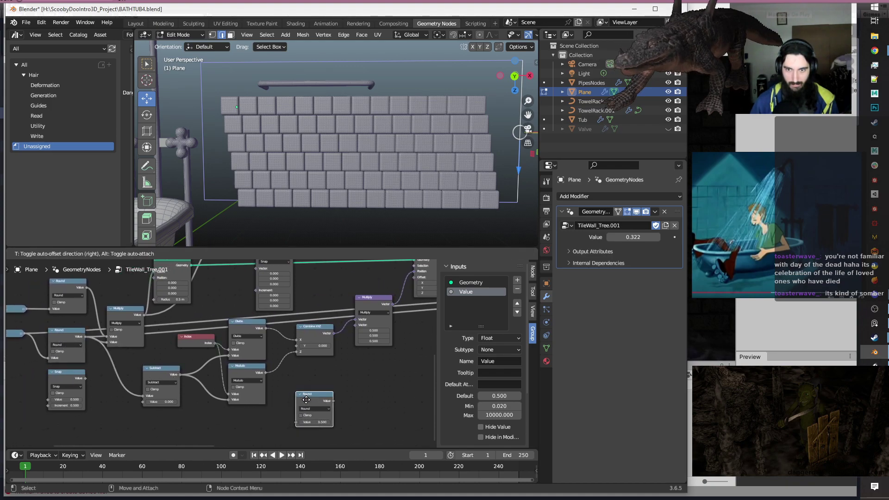
left_click(307, 400)
left_click_drag(332, 341, 354, 342)
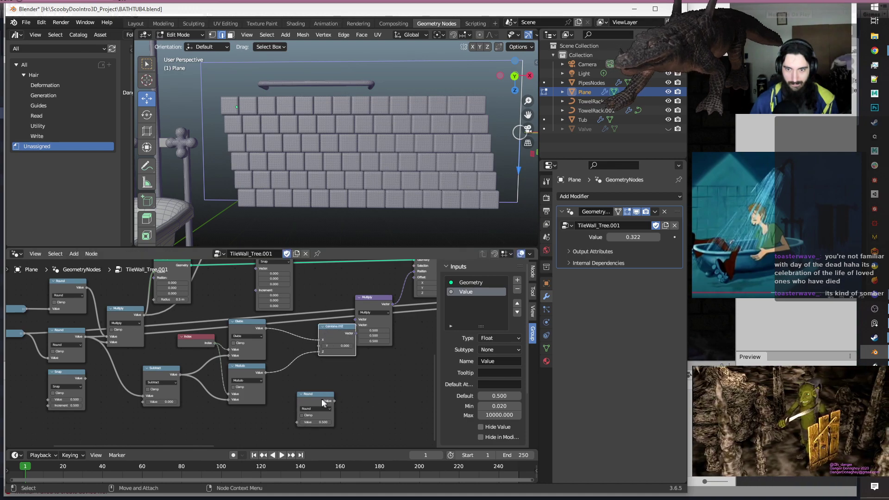
left_click_drag(315, 401, 307, 335)
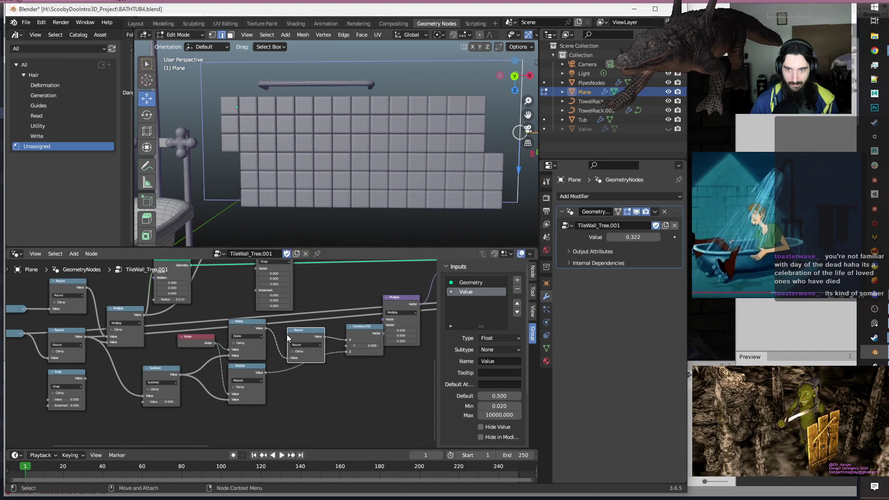
Try the Clamp option on the Round node that follows Divide, and switch it off again.
left_click(332, 411)
left_click(292, 352)
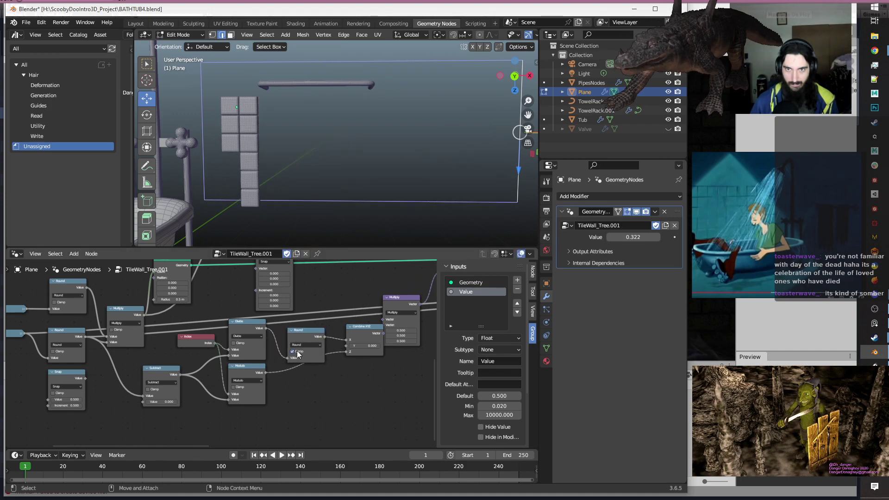
left_click(296, 352)
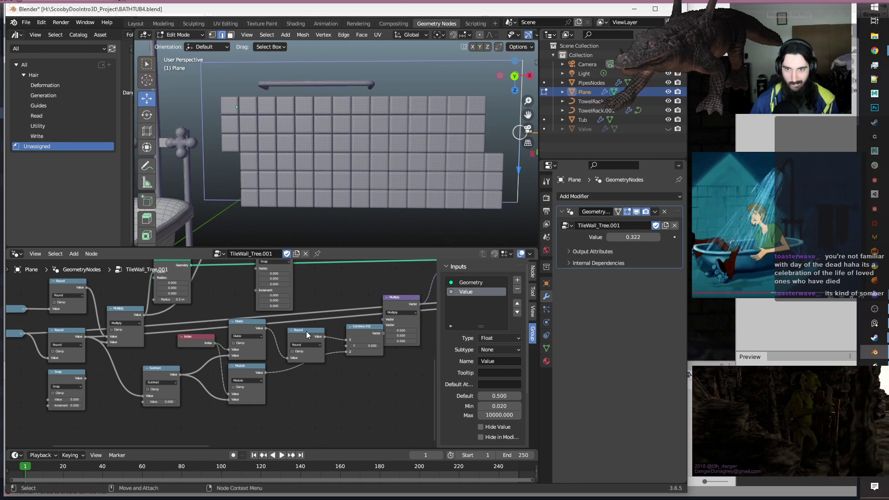
Duplicate the Round node again and insert the copy between Modulo and the Z input of Combine XYZ.
left_click_drag(304, 334, 296, 334)
key("ctrl+d")
left_click(302, 374)
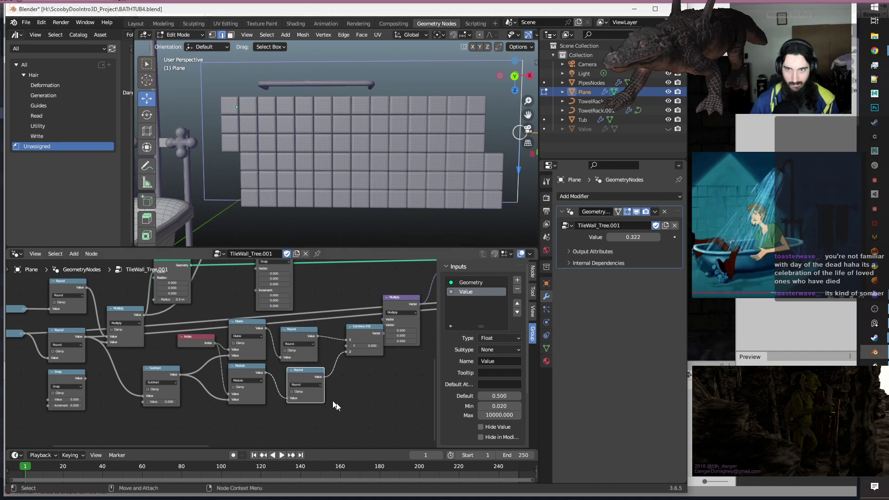
left_click_drag(305, 375, 318, 387)
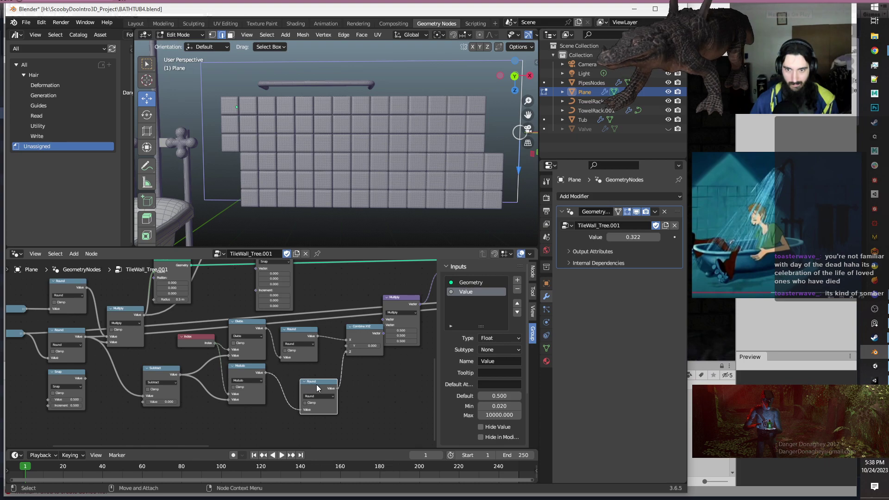
Mute both inserted Round nodes, toggling the one after Divide to compare the tile layout.
key("m")
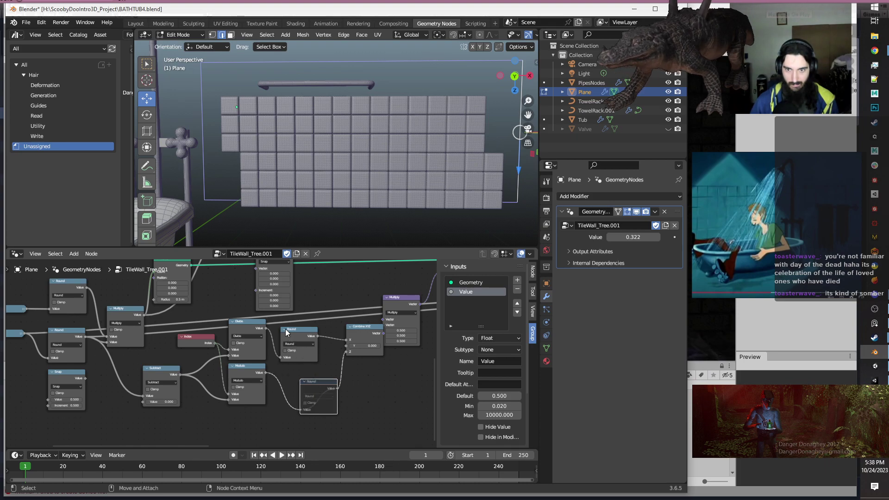
left_click(296, 336)
key("m")
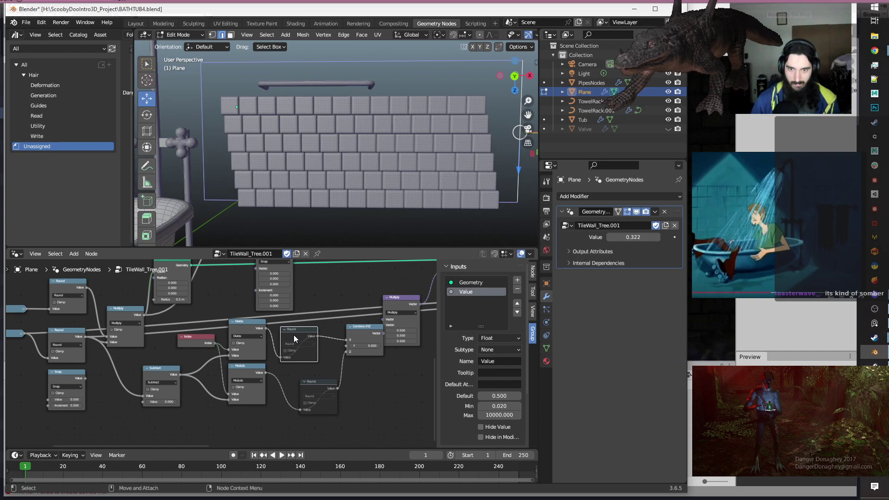
key("m")
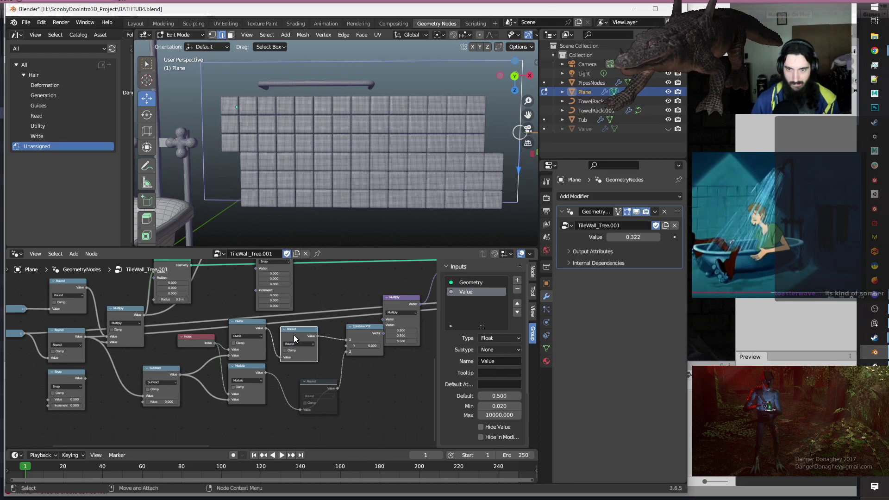
key("m")
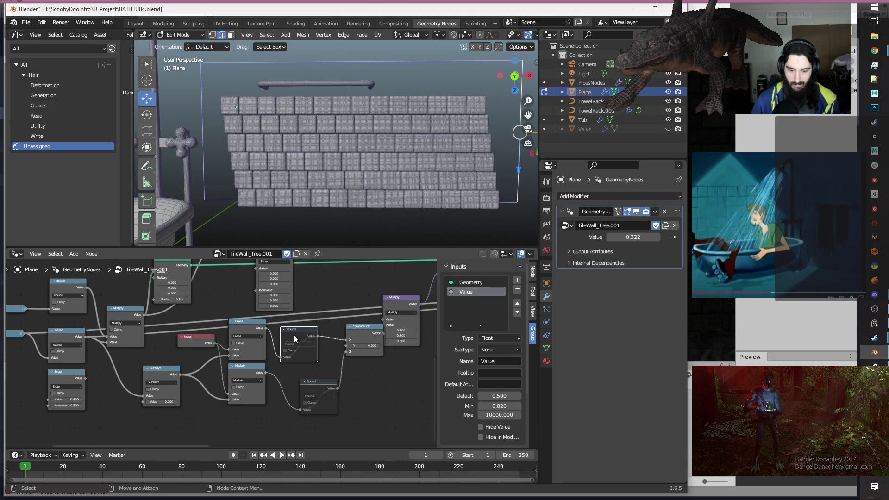
Try a duplicate of the muted Round node between Subtract and Divide, and dissolve it.
key("shift+d")
left_click(218, 367)
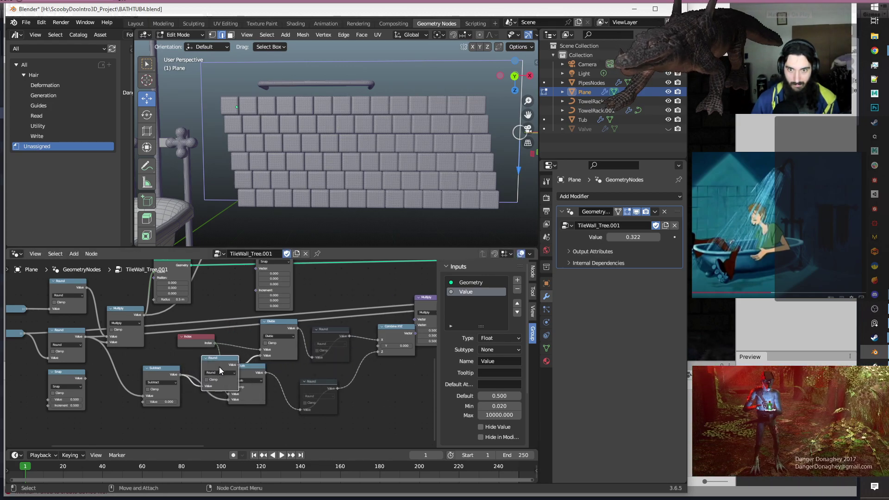
left_click_drag(205, 361, 204, 417)
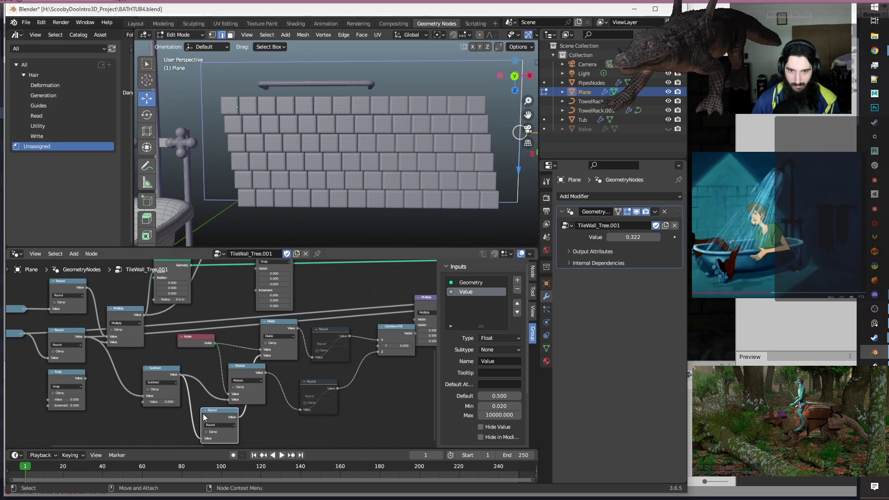
right_click(204, 416)
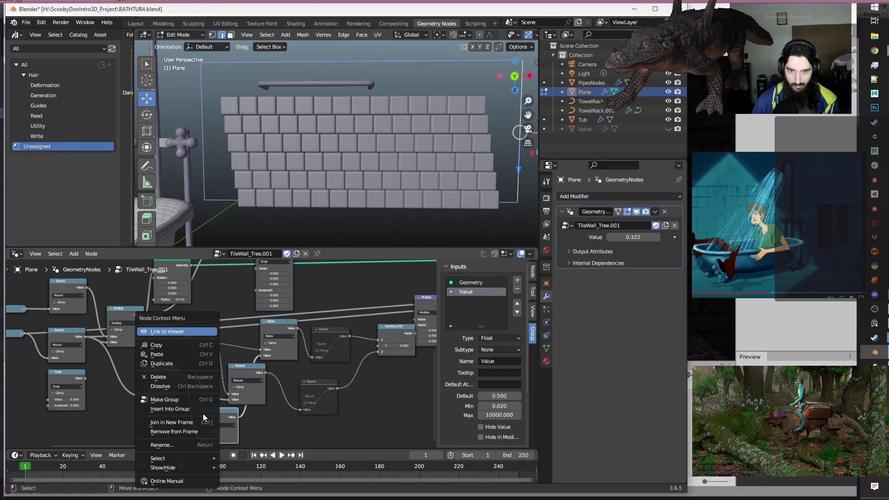
left_click(169, 386)
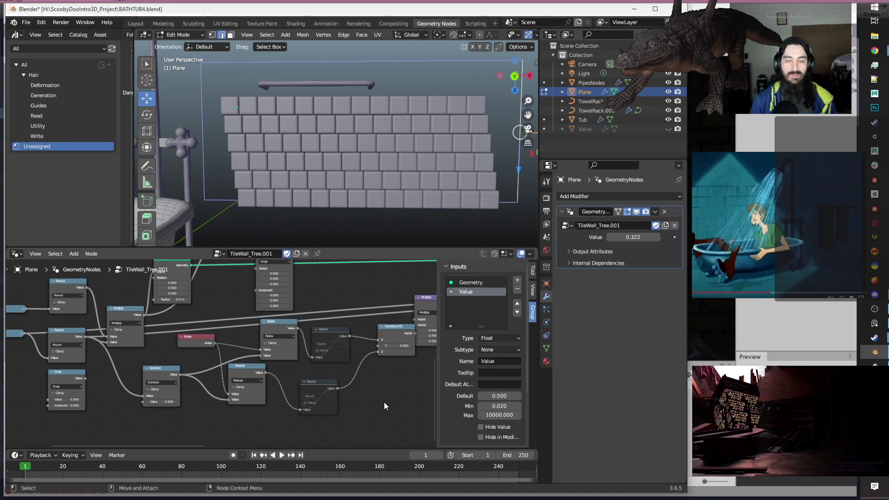
Line up the Modulo node below Divide and the second muted Round node below the first.
scroll(361, 405, "up", 1)
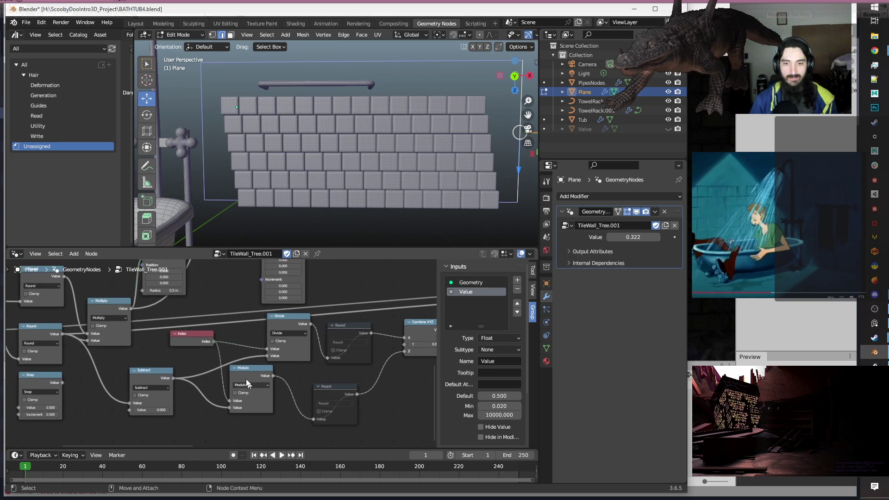
left_click_drag(244, 377, 284, 383)
middle_click_drag(377, 417, 327, 418)
left_click_drag(268, 392, 284, 376)
left_click(342, 393)
middle_click_drag(343, 394, 368, 390)
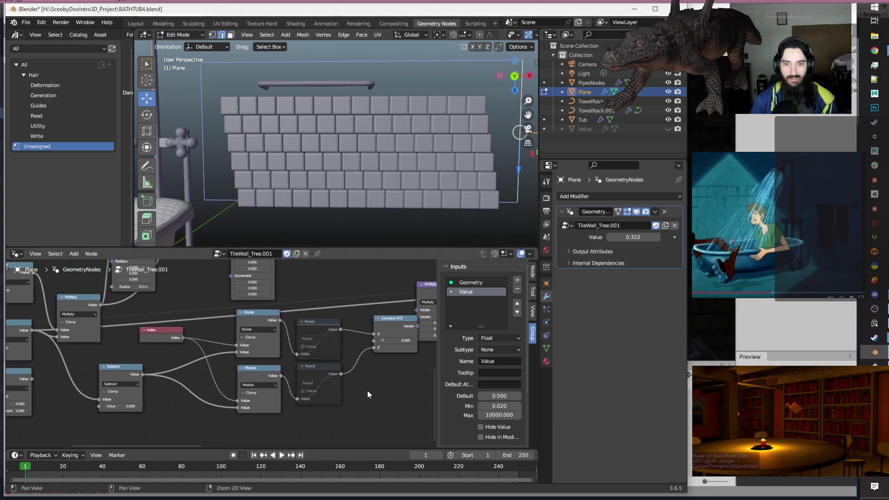
Stack the Index and Subtract nodes closely beside Divide and Modulo, and save the file.
left_click_drag(148, 332, 152, 341)
left_click(172, 425)
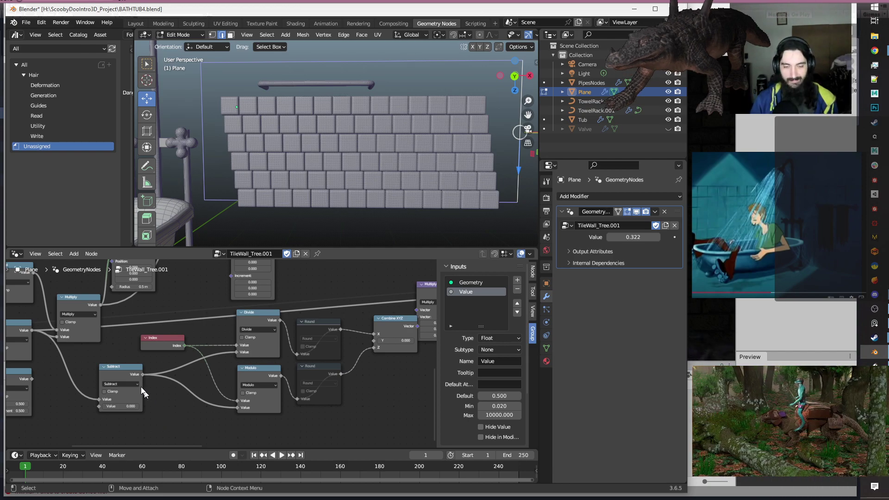
left_click_drag(121, 372, 161, 366)
left_click(213, 438)
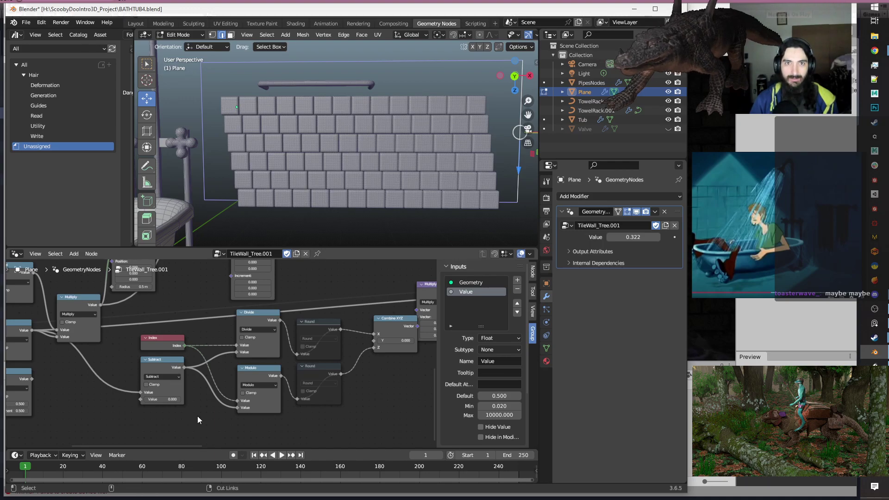
key("ctrl+s")
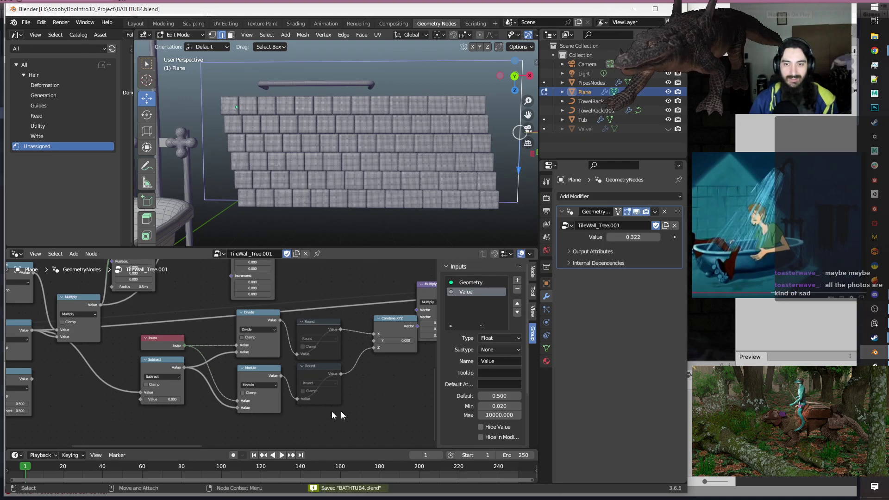
middle_click_drag(381, 404, 324, 401)
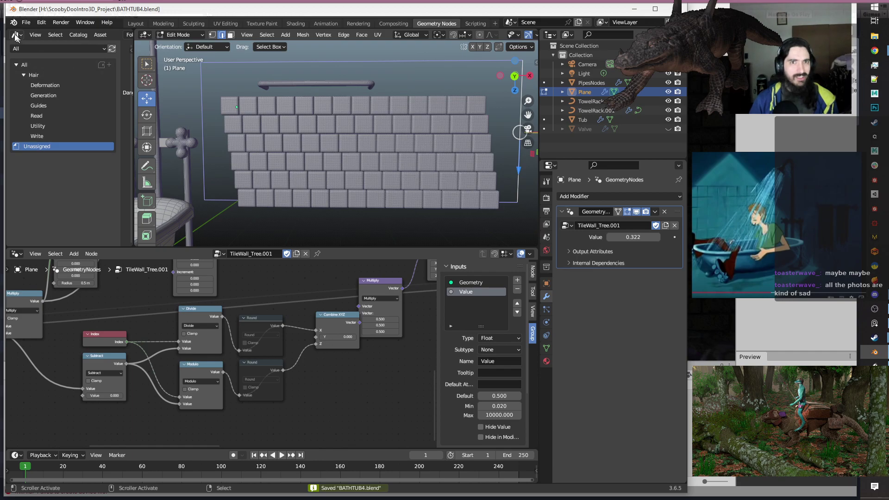
Save the project as a new version named BATHTUB5.blend.
left_click(26, 22)
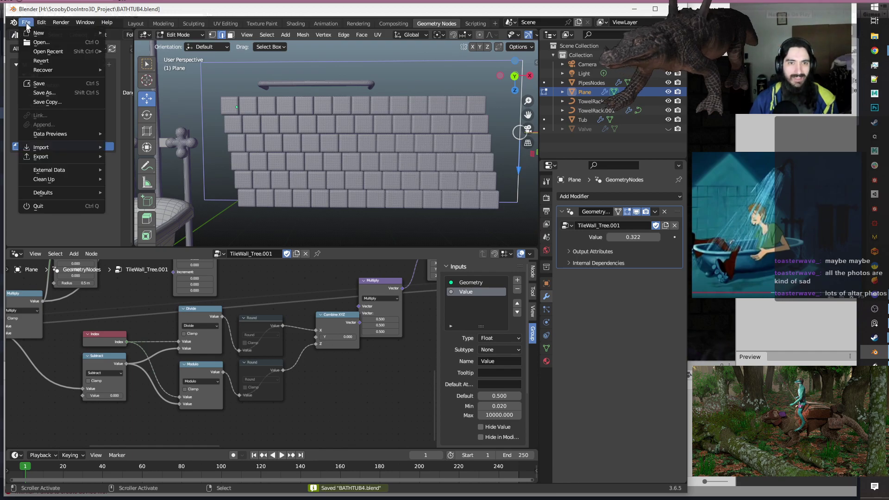
left_click(54, 95)
left_click(220, 433)
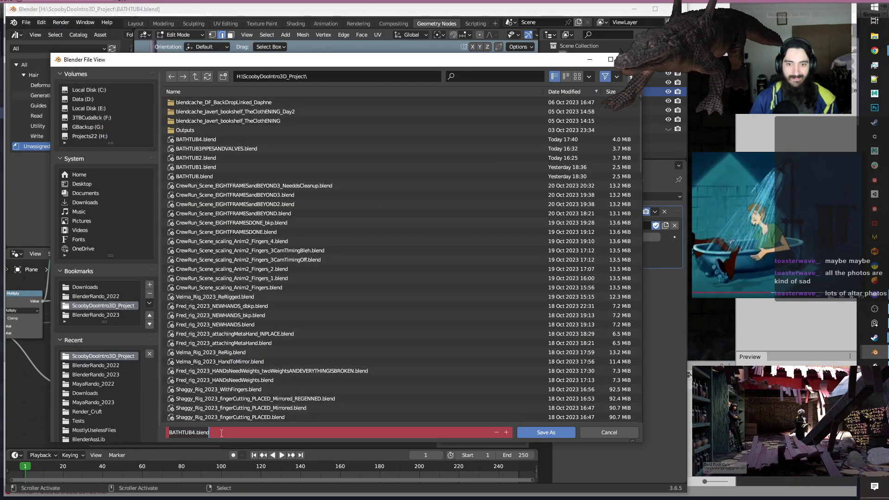
key("Delete")
type("5")
key("Return")
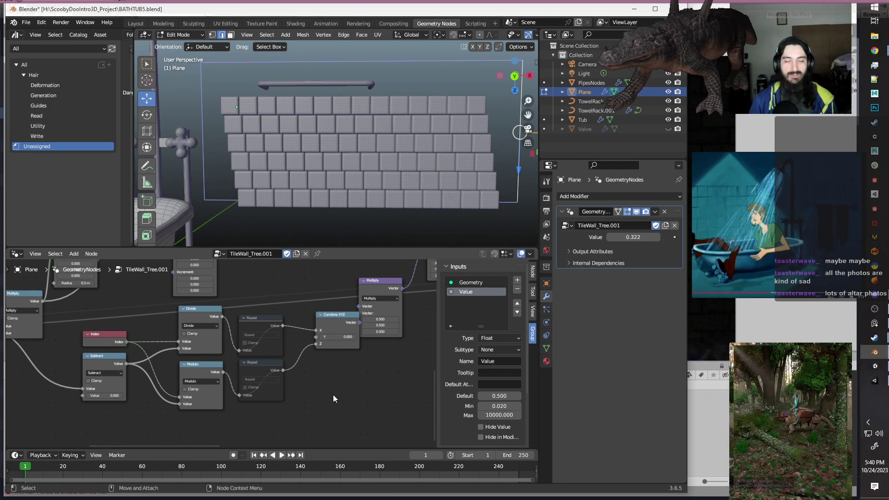
Move the leftover four-node math chain from below the tile geometry nodes to above them and delete it.
middle_click_drag(315, 397, 353, 404)
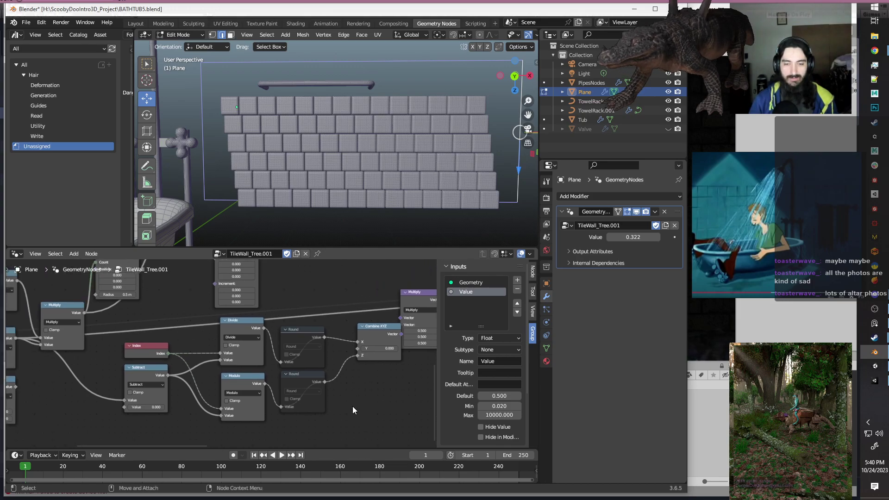
mouse_move(371, 167)
middle_mouse_down()
mouse_move(421, 163)
mouse_move(373, 167)
middle_mouse_up()
scroll(337, 358, "down", 5)
scroll(332, 356, "up", 3)
middle_click_drag(339, 353, 239, 390)
middle_click_drag(321, 402, 321, 417)
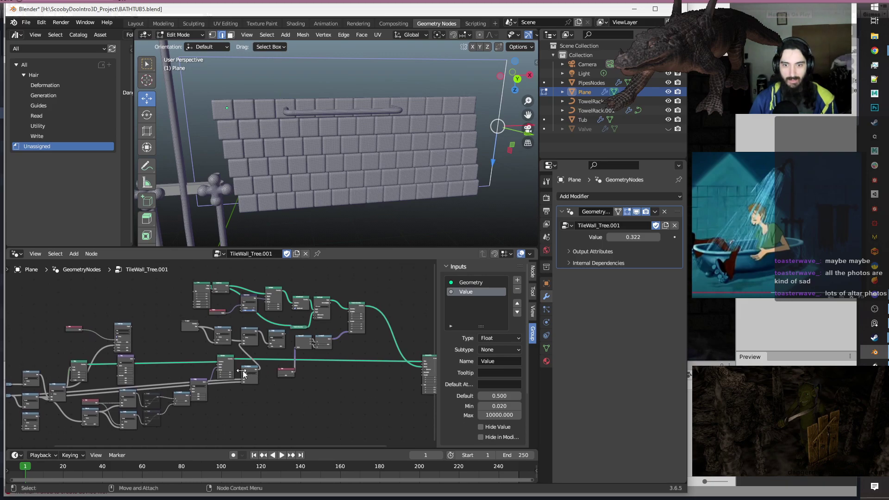
scroll(250, 376, "up", 2)
mouse_move(300, 356)
left_mouse_down()
mouse_move(178, 316)
mouse_move(153, 325)
mouse_move(301, 340)
left_mouse_up()
left_click(160, 345)
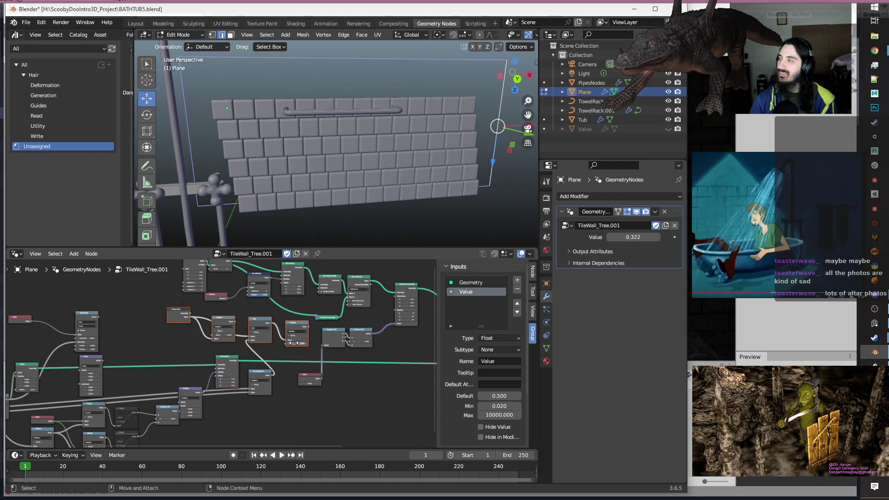
scroll(283, 344, "down", 3)
middle_click_drag(348, 368, 353, 407)
scroll(289, 374, "up", 3)
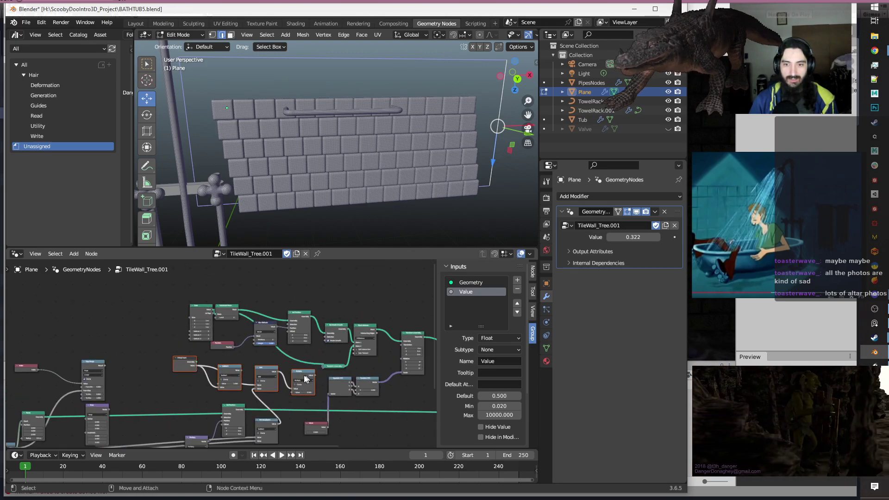
key("g")
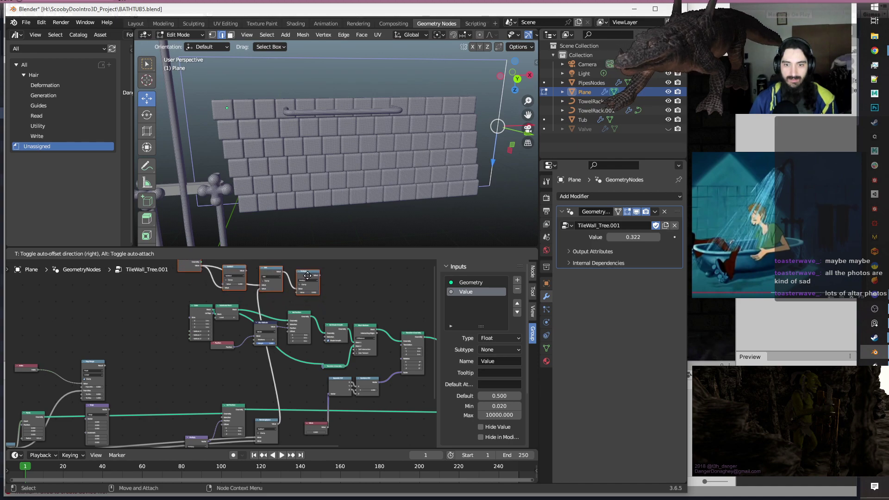
left_click(308, 275)
middle_click_drag(340, 284, 338, 343)
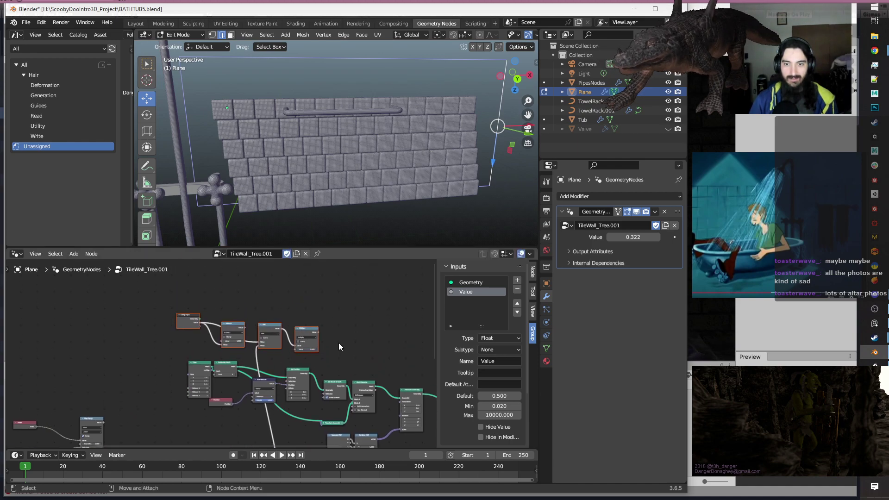
left_click_drag(350, 341, 156, 305)
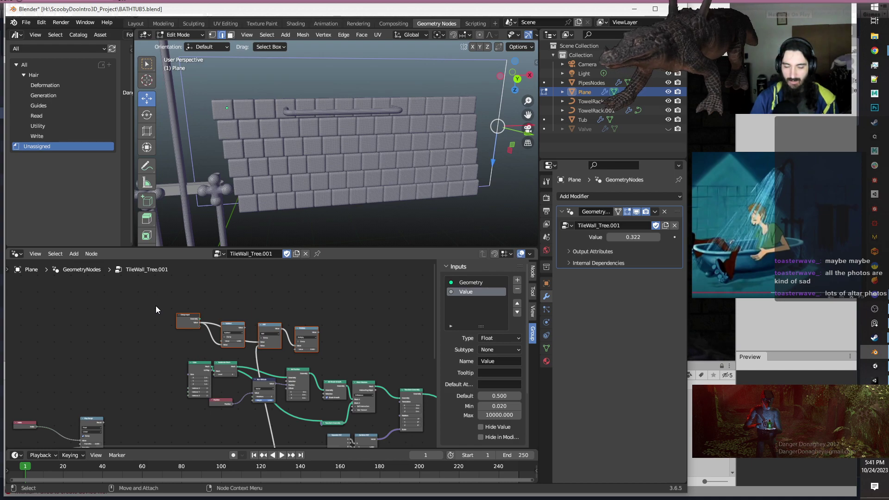
key("x")
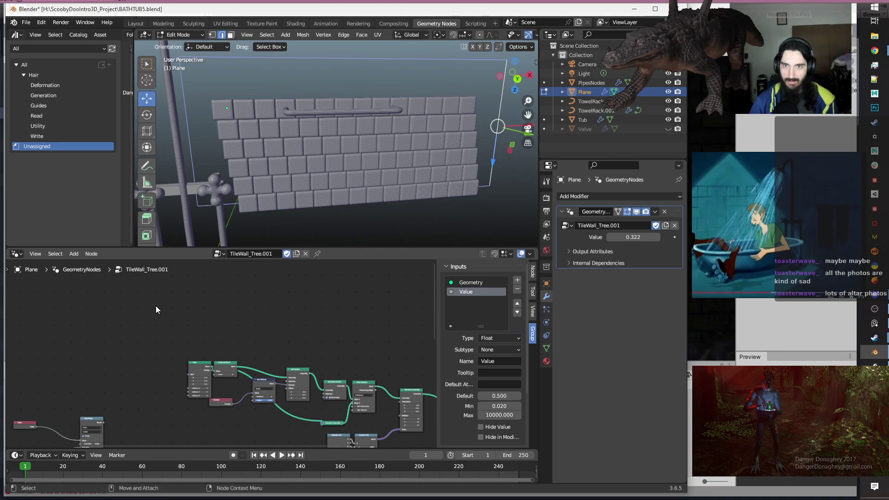
Place the Value node directly beside the Separate XYZ node that it feeds.
scroll(235, 327, "down", 1)
scroll(272, 402, "up", 5)
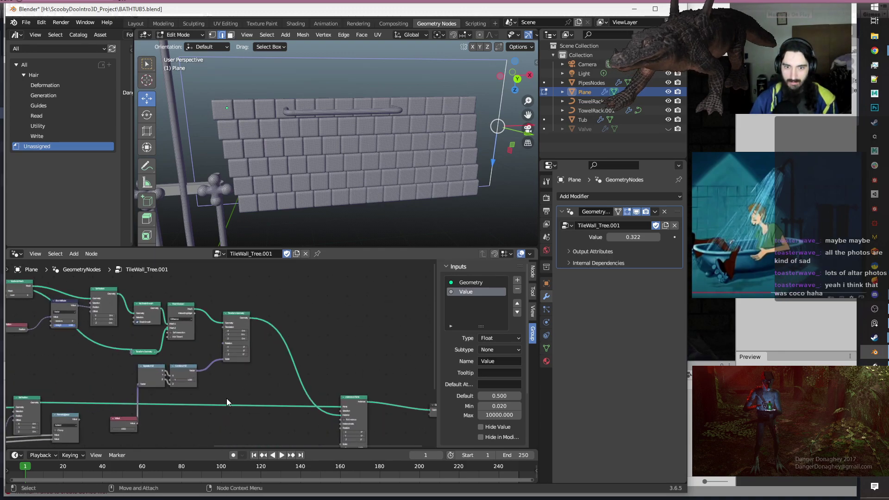
middle_click_drag(227, 402, 331, 360)
left_click_drag(186, 399, 177, 329)
middle_click_drag(350, 341, 342, 378)
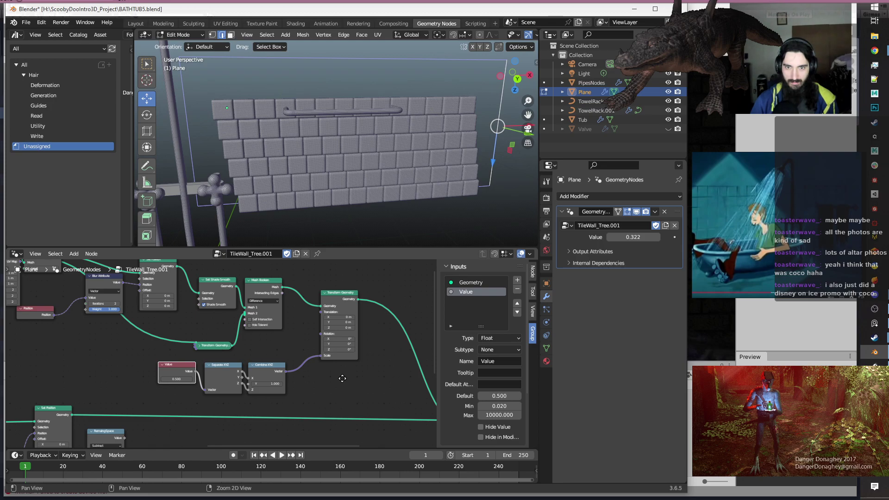
Review the nodes around Instance on Points and Set Position, and test the tile wall with a modifier Value of 0.472.
middle_click_drag(342, 379, 84, 315)
scroll(220, 365, "up", 2)
middle_click_drag(221, 366, 298, 353)
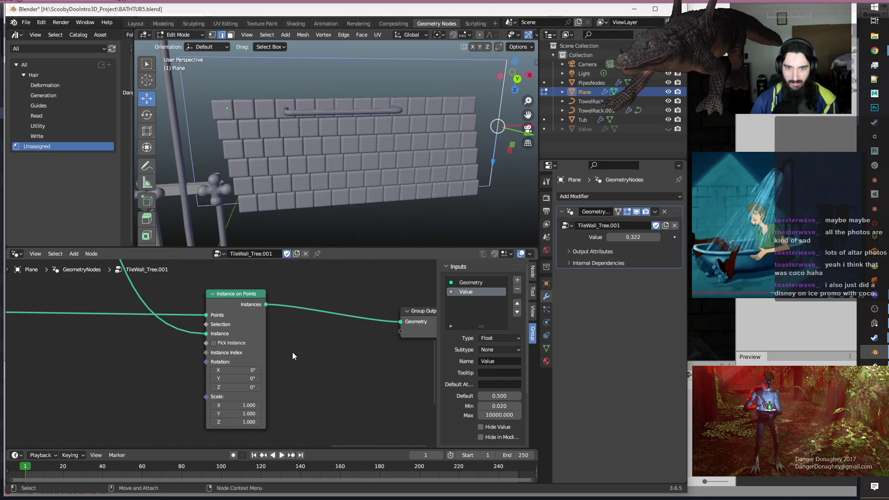
scroll(160, 402, "down", 6)
middle_click_drag(140, 375, 364, 365)
middle_click_drag(96, 365, 225, 355)
scroll(218, 353, "up", 2)
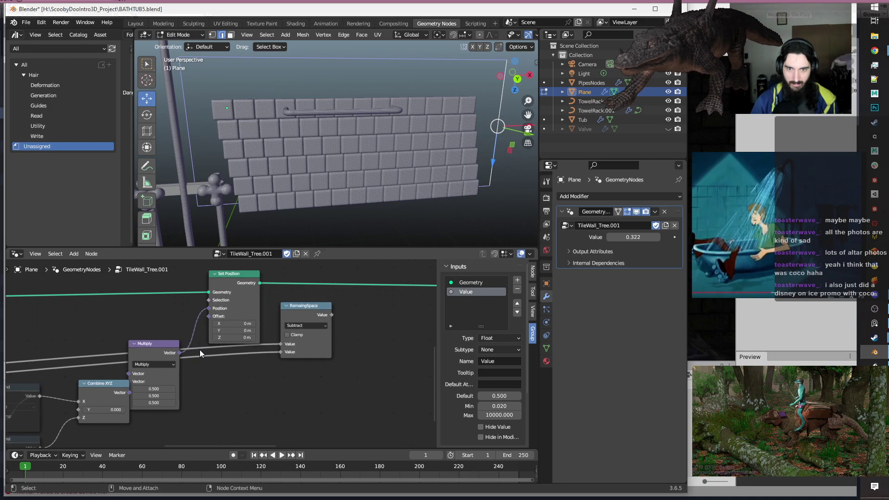
scroll(200, 353, "down", 7)
middle_click_drag(104, 344, 260, 337)
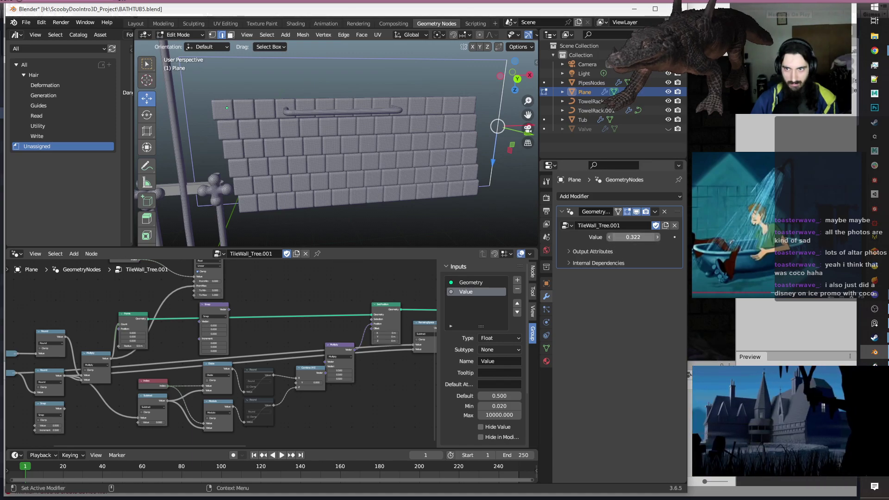
mouse_move(633, 236)
left_mouse_down()
mouse_move(660, 237)
mouse_move(628, 237)
mouse_move(639, 237)
left_mouse_up()
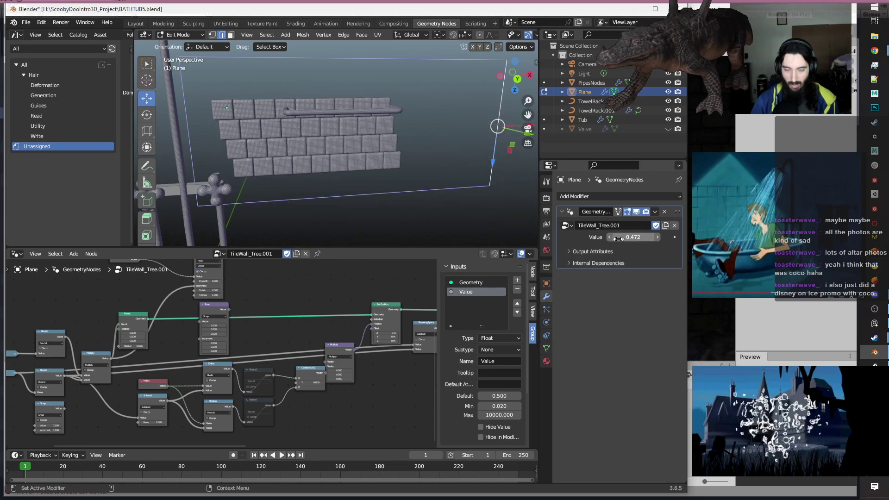
Make a separate copy of the TileWall_Tree.001 node tree for the wall and save the file.
scroll(222, 351, "down", 3)
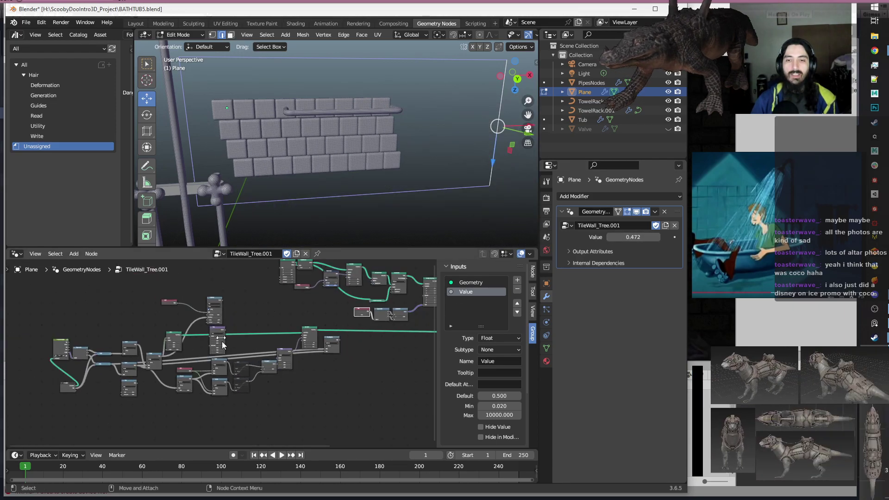
left_click(296, 253)
left_click(343, 440)
middle_click_drag(352, 382, 288, 398)
key("ctrl+s")
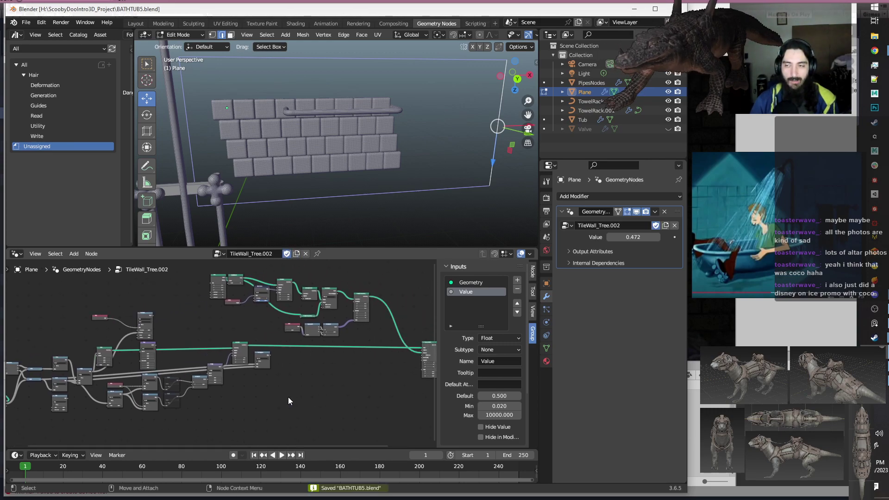
Move the wall plane's selected end edge about -0.52 m along X and set the modifier Value to 0.422.
scroll(288, 398, "up", 7)
middle_click_drag(309, 391, 412, 361)
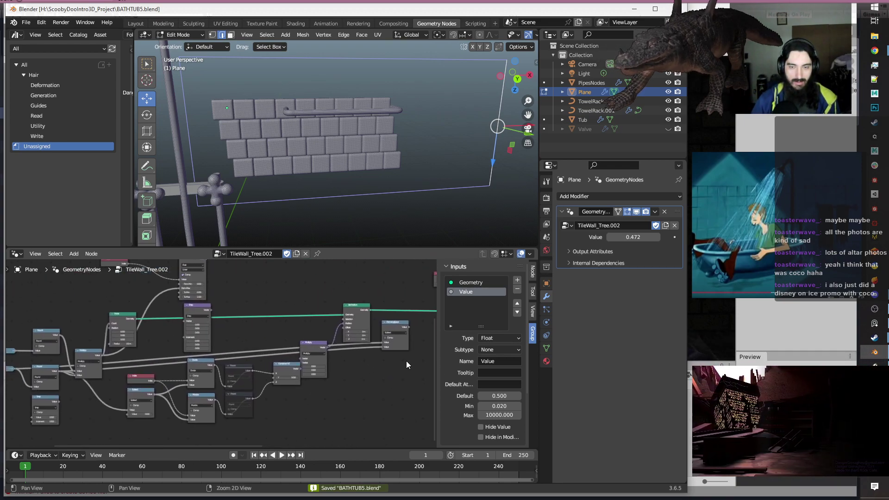
scroll(407, 360, "down", 3)
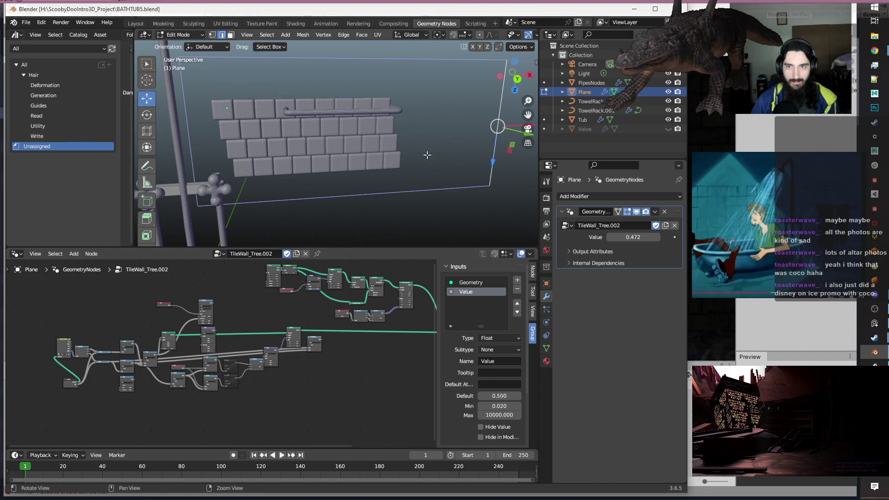
middle_click_drag(427, 155, 430, 160)
left_click_drag(508, 130, 494, 158)
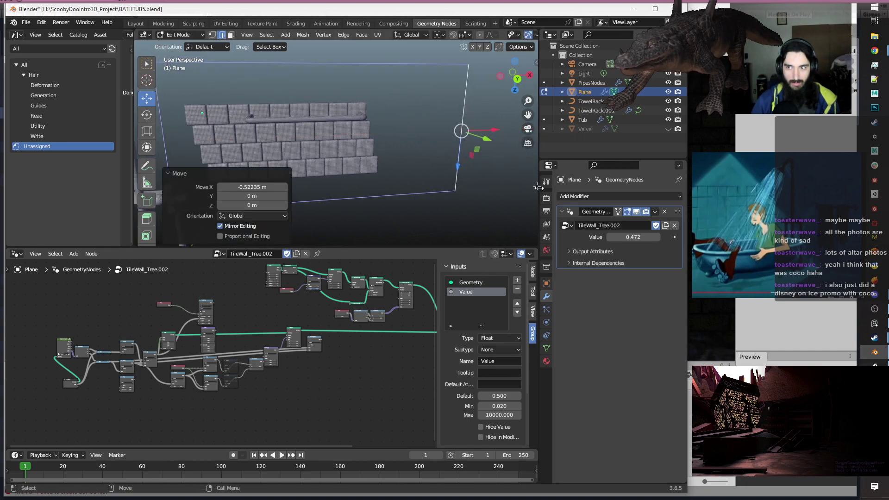
mouse_move(633, 238)
left_mouse_down()
mouse_move(649, 237)
mouse_move(625, 237)
mouse_move(685, 238)
mouse_move(621, 237)
left_mouse_up()
scroll(285, 406, "down", 4)
middle_click_drag(336, 402, 277, 415)
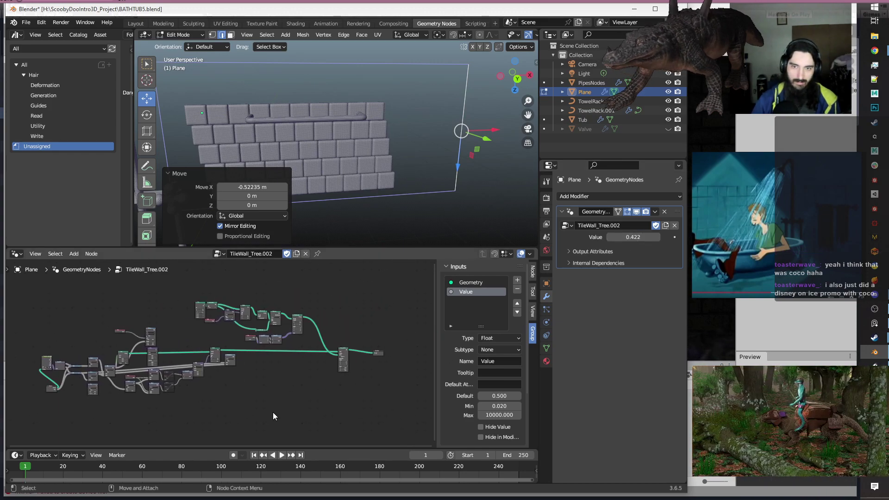
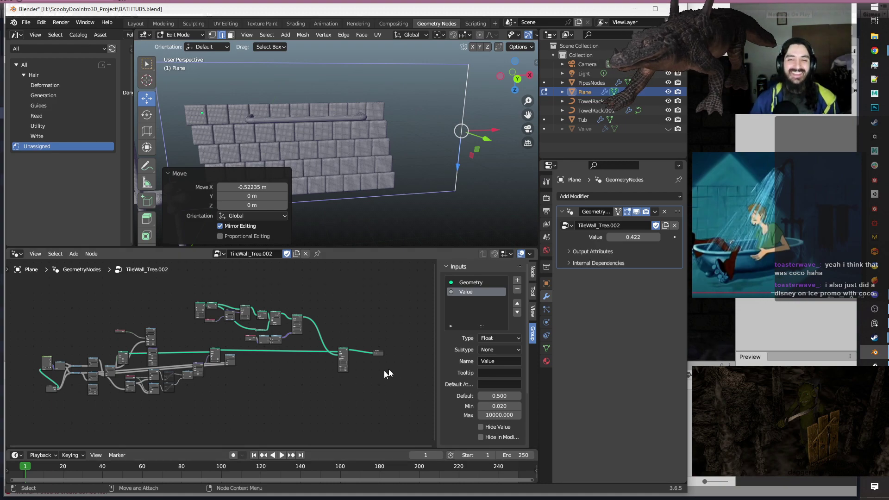
Examine the tile wall from several angles and the nodes feeding Instance on Points.
scroll(312, 366, "up", 5)
middle_click_drag(311, 366, 258, 382)
scroll(290, 373, "up", 4)
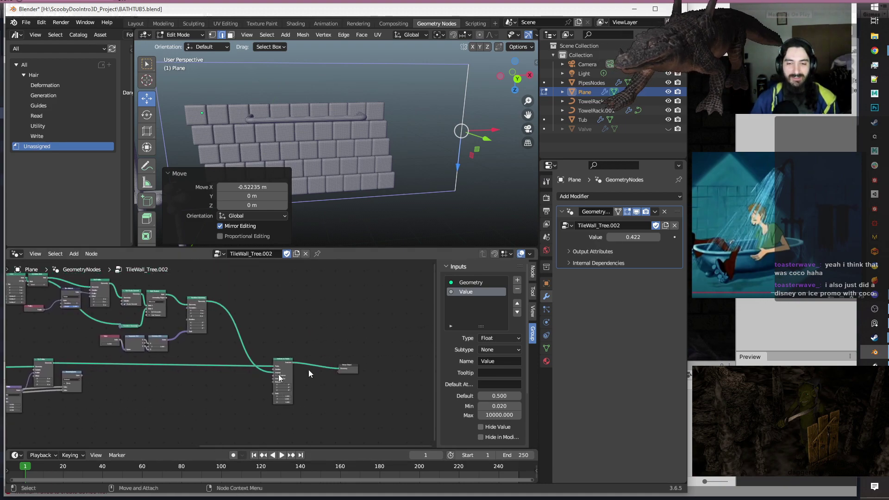
middle_click_drag(306, 192, 346, 139)
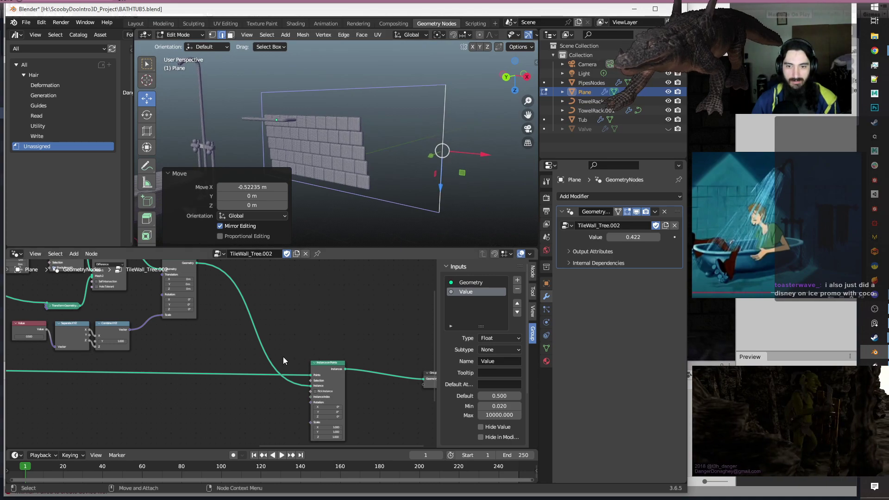
scroll(218, 356, "down", 2)
middle_click_drag(214, 354, 247, 368)
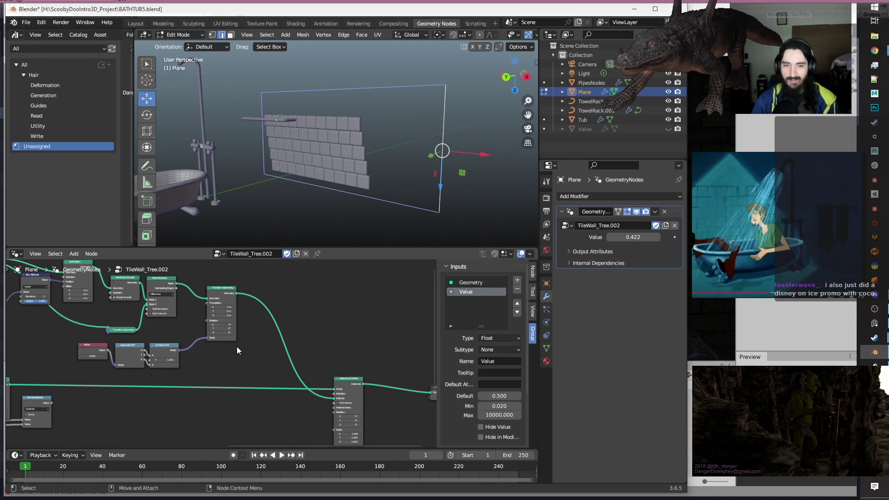
middle_click_drag(324, 204, 340, 212)
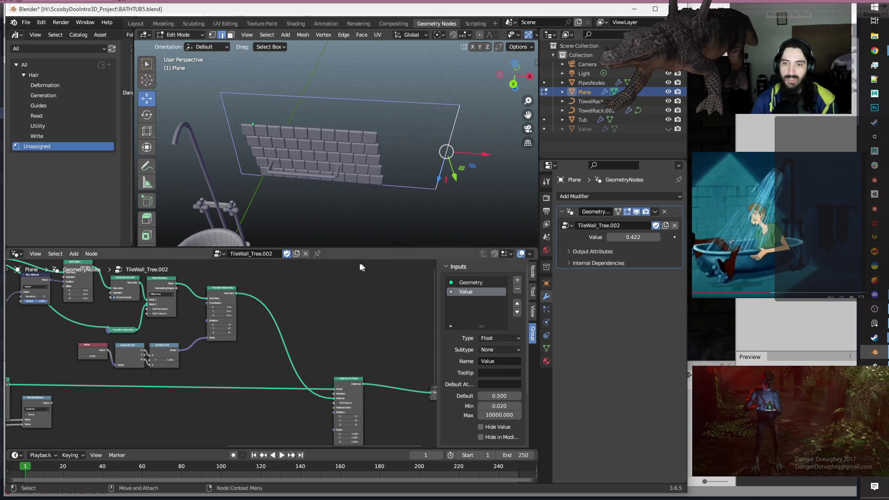
scroll(378, 312, "down", 2)
scroll(379, 319, "down", 3)
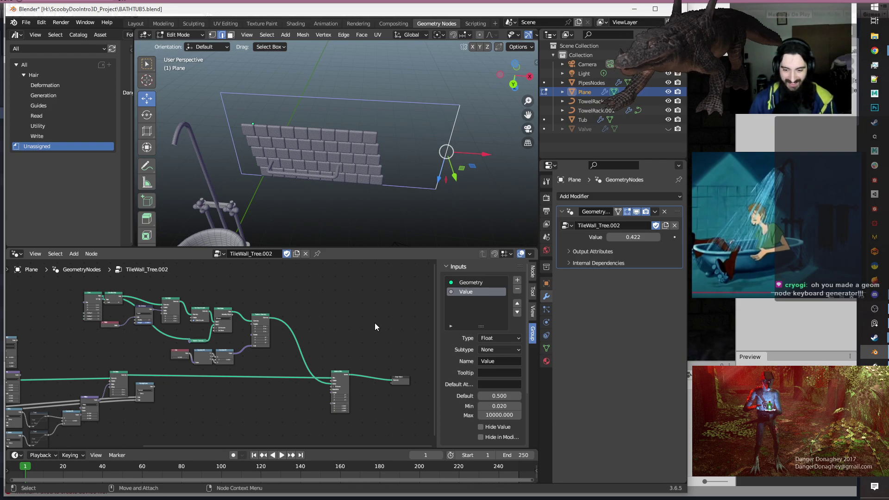
scroll(371, 323, "down", 4)
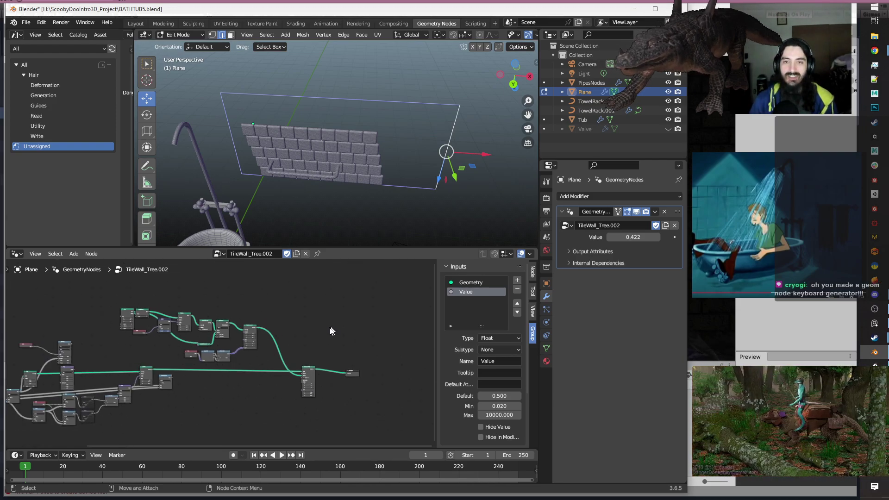
Dissolve the muted Round node after Divide and toggle muting of the Round node after Modulo.
middle_click_drag(206, 401, 348, 368)
scroll(238, 395, "up", 7)
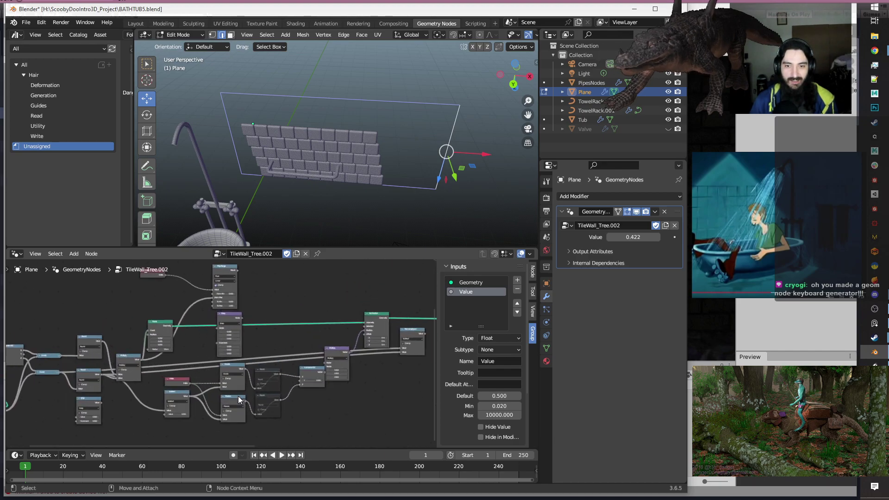
middle_click_drag(362, 429, 280, 396)
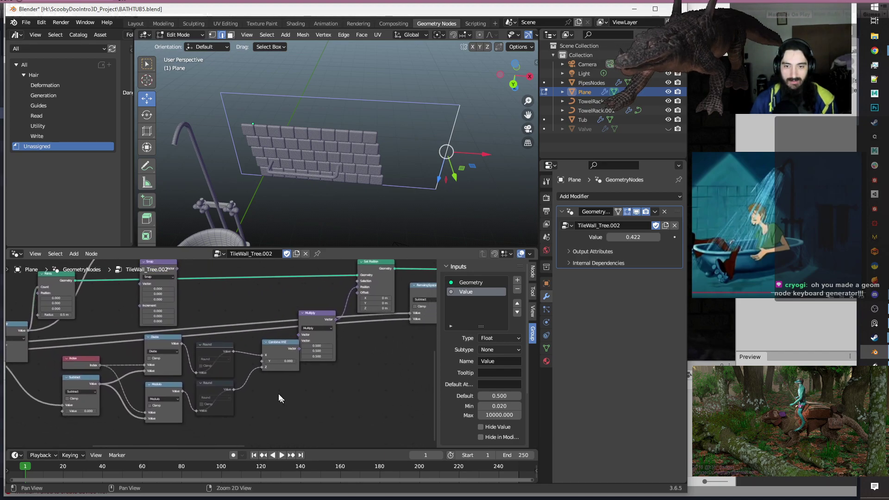
key("ctrl+x")
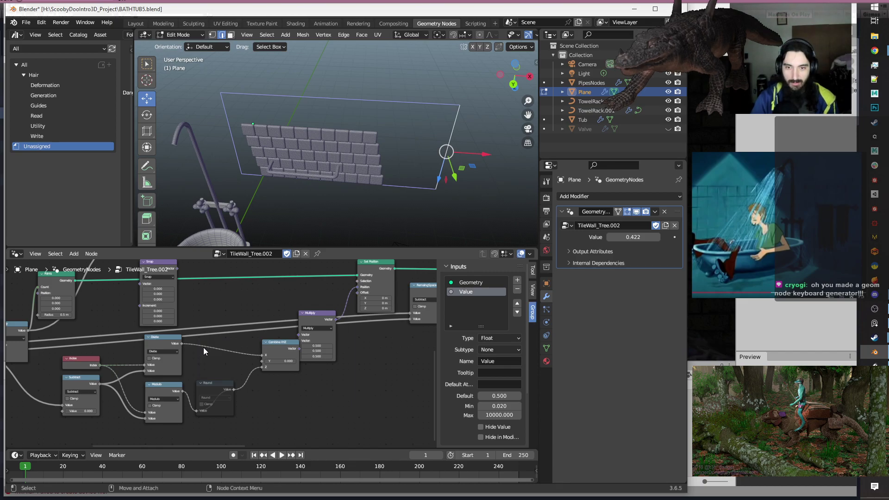
left_click(208, 387)
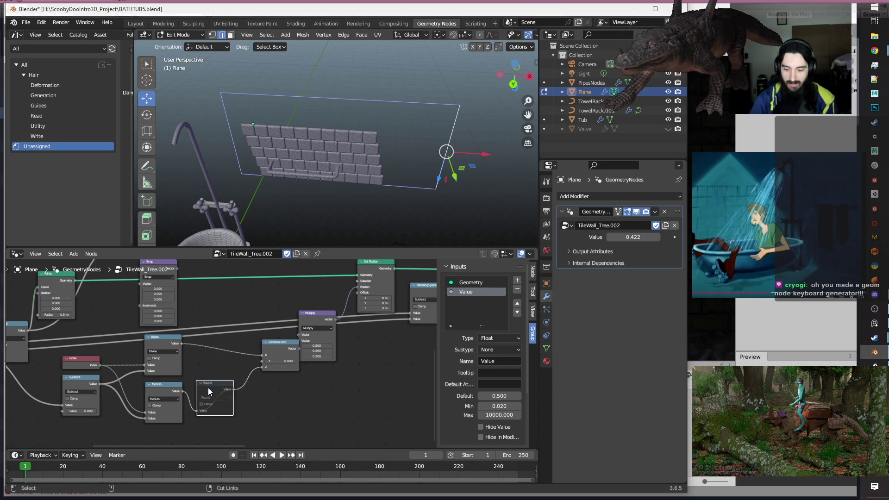
key("m")
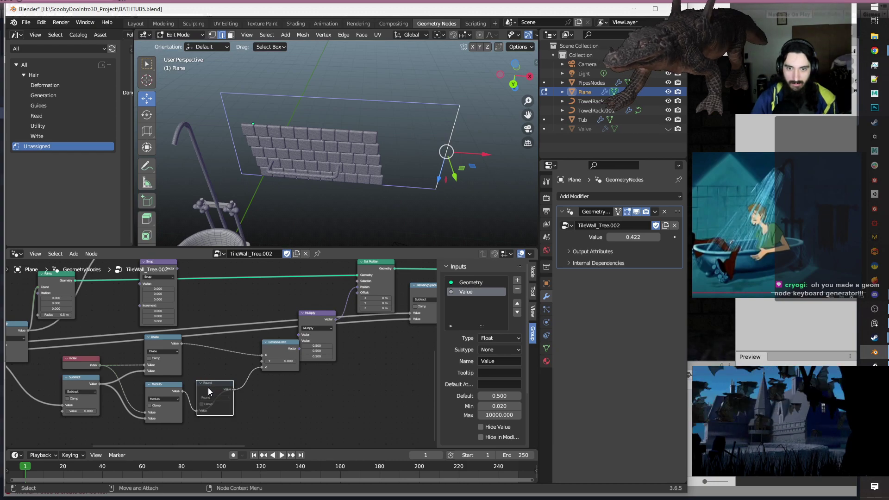
Duplicate the muted Round node onto the link between Divide and Combine XYZ and unmute the copy.
key("m")
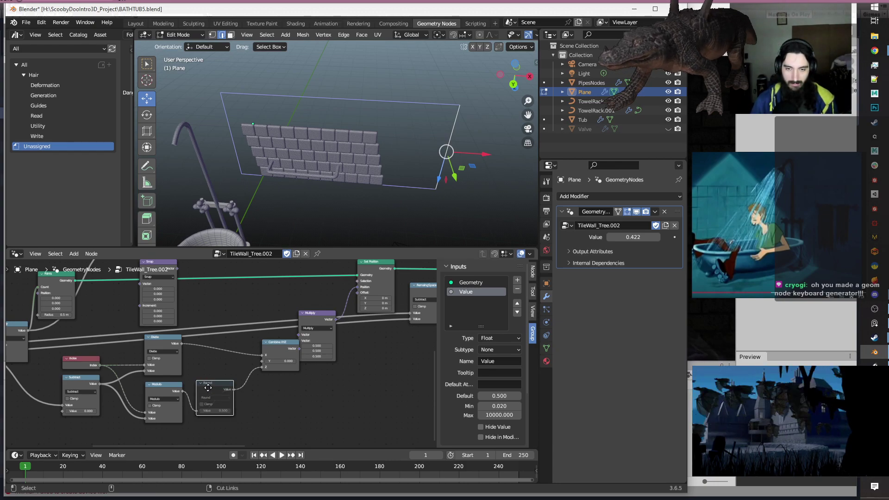
key("shift+d")
left_click(207, 346)
key("m")
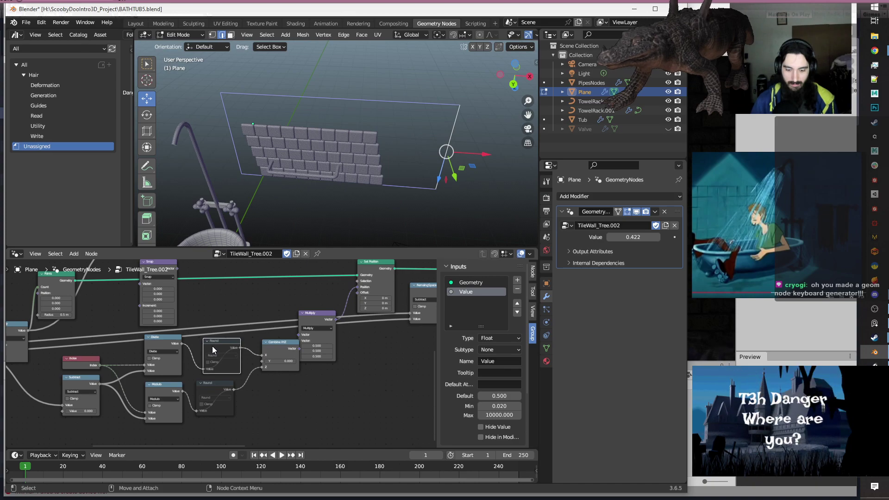
middle_click_drag(384, 199, 395, 157)
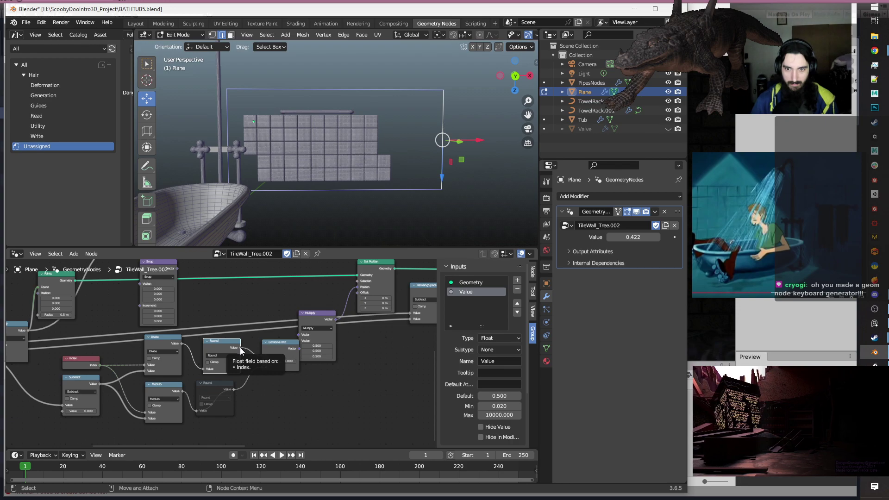
left_click(305, 399)
middle_click_drag(295, 396, 306, 393)
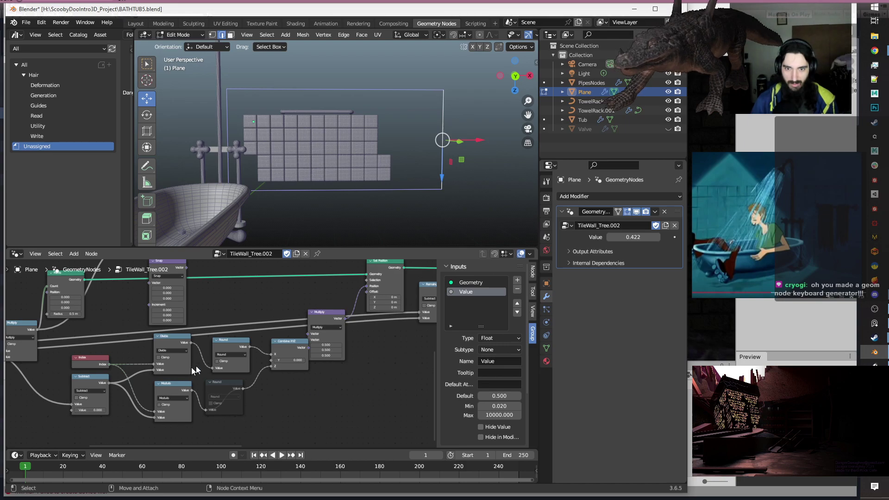
Change the new Round node after Divide to the Snap operation with an increment of 1.000.
left_click_drag(228, 344, 213, 346)
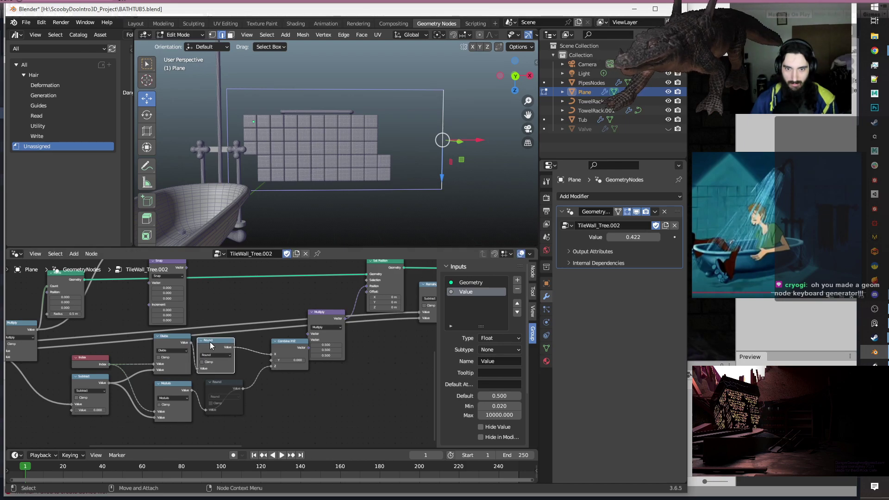
left_click(221, 354)
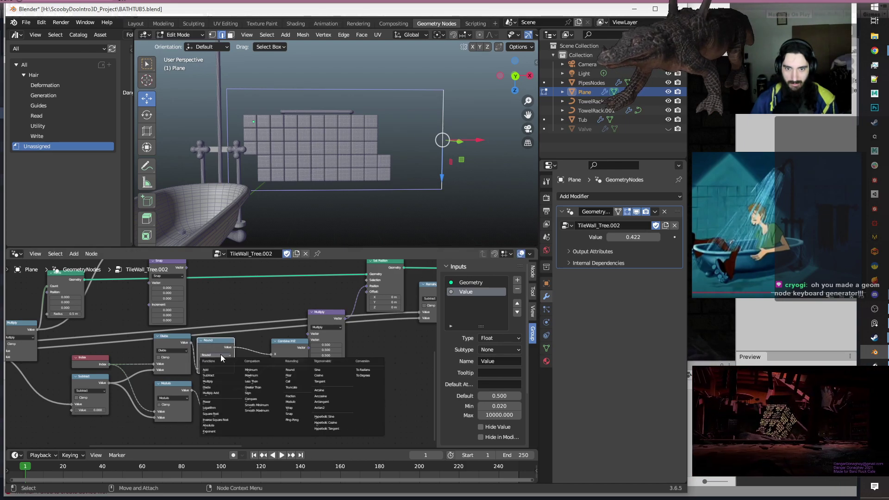
left_click(288, 415)
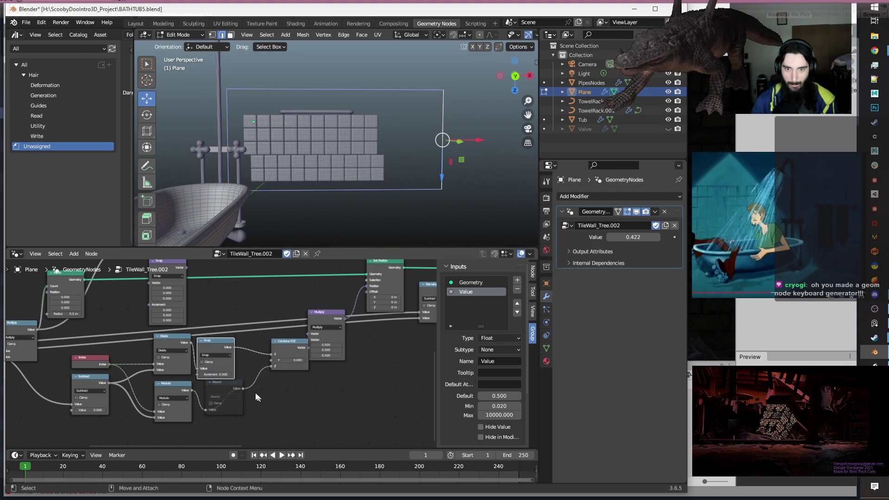
scroll(256, 393, "up", 3)
middle_click_drag(248, 388, 353, 355)
scroll(360, 336, "down", 2)
scroll(353, 354, "down", 3)
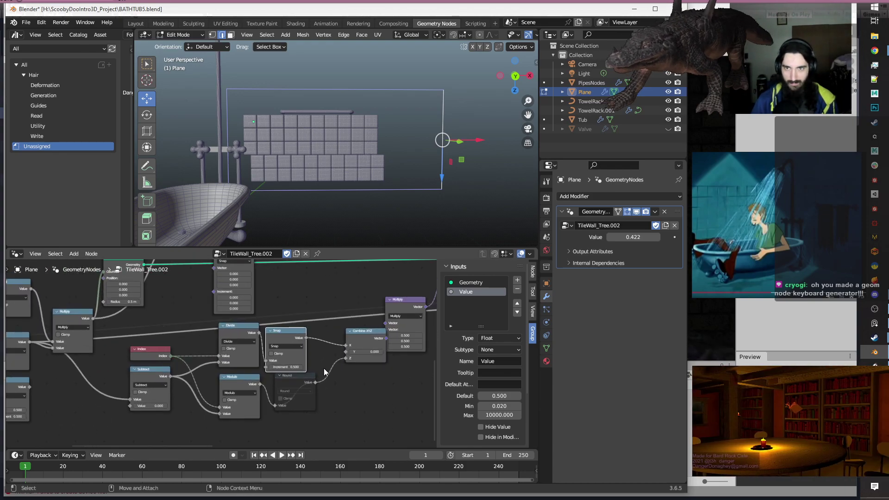
mouse_move(286, 367)
left_mouse_down()
mouse_move(252, 367)
mouse_move(299, 367)
mouse_move(275, 367)
mouse_move(296, 367)
mouse_move(284, 369)
left_mouse_up()
scroll(331, 416, "up", 2)
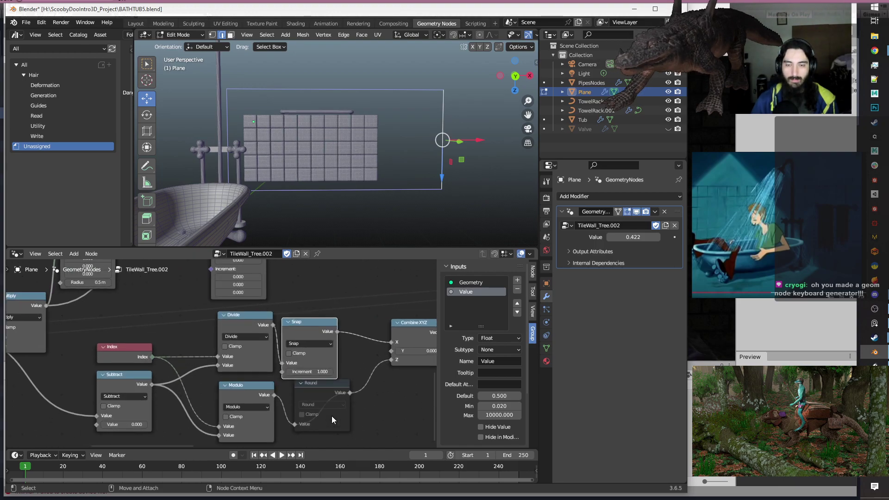
scroll(331, 415, "down", 2)
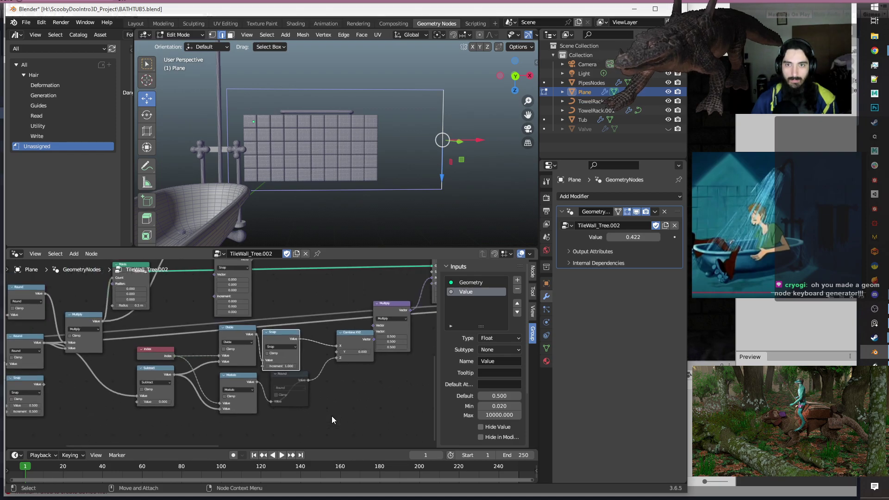
Move the wall plane's end edge slightly outward along X and its lower edge slightly along Z.
left_click_drag(480, 140, 485, 164)
left_click(384, 189)
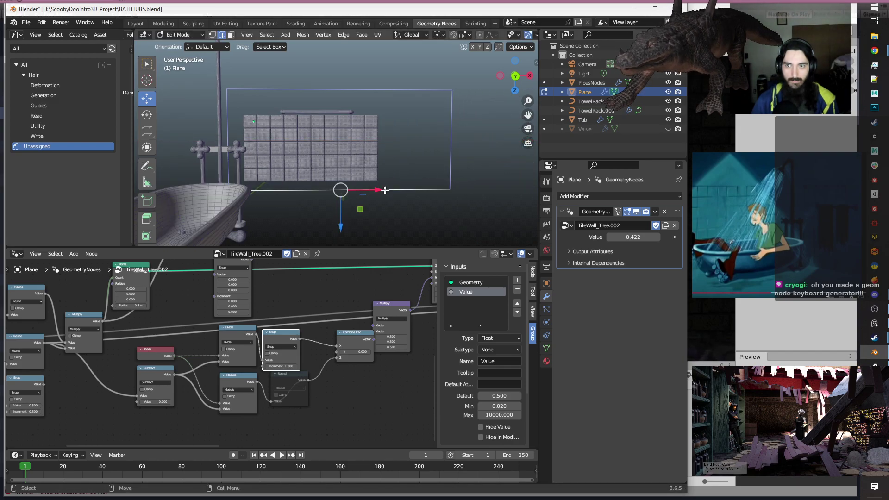
mouse_move(340, 226)
left_mouse_down()
mouse_move(347, 230)
mouse_move(345, 180)
mouse_move(345, 229)
left_mouse_up()
Try moving the wall plane's upper edge about 8.24 m along Z and undo the move.
middle_click_drag(345, 229, 334, 120)
left_click(366, 106)
scroll(393, 122, "up", 3)
left_click_drag(336, 119, 340, 141)
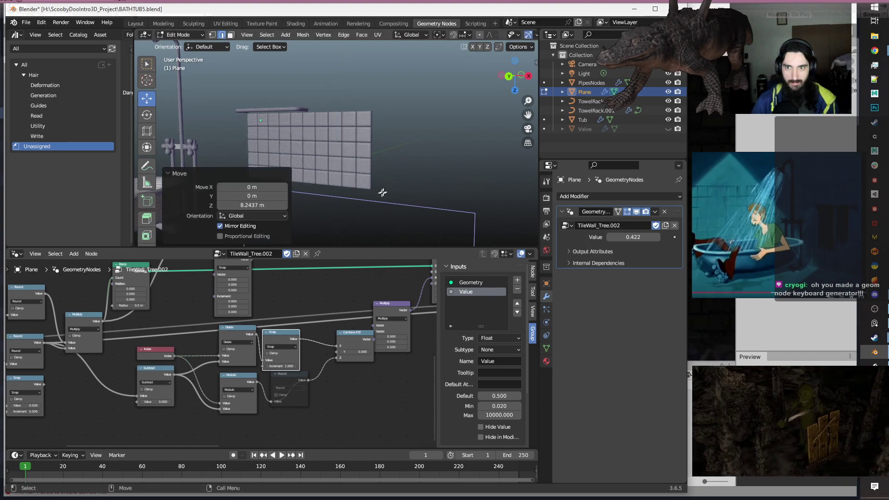
key("ctrl+z")
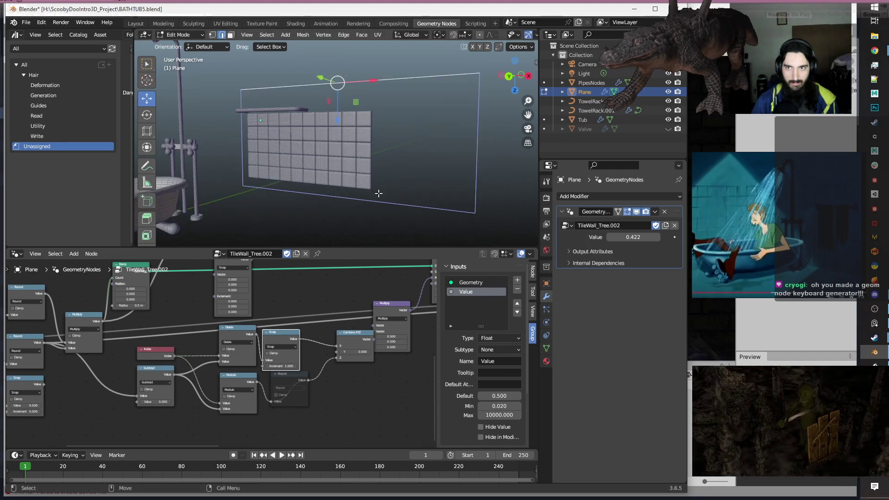
Move the wall plane's lower edge about 0.96 m along Z and set the modifier Value to 0.442.
left_click(361, 197)
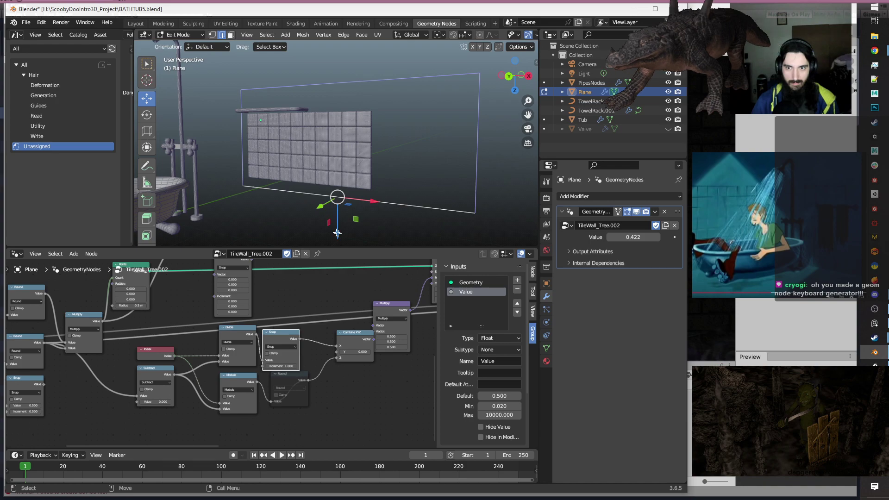
mouse_move(339, 235)
left_mouse_down()
mouse_move(345, 193)
mouse_move(352, 212)
mouse_move(341, 153)
mouse_move(337, 223)
left_mouse_up()
mouse_move(624, 240)
left_mouse_down()
mouse_move(594, 240)
mouse_move(622, 240)
left_mouse_up()
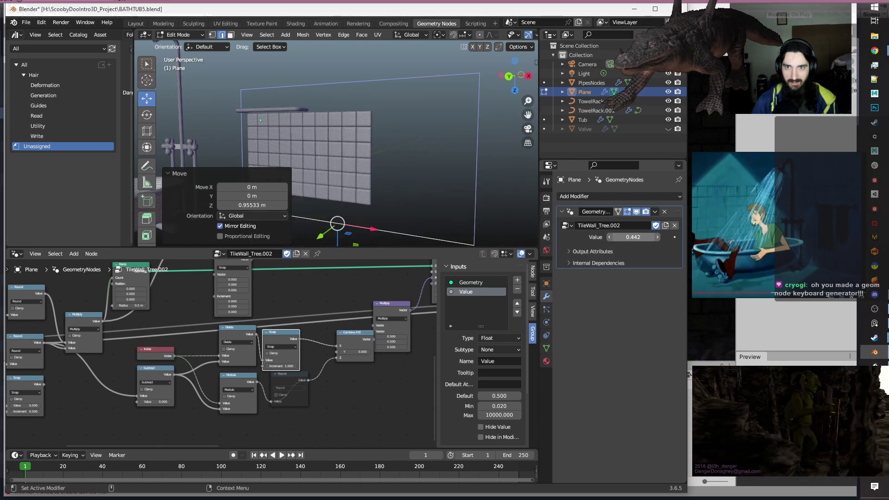
Make a separate copy of the TileWall_Tree.002 node tree with a fake user and save the file.
scroll(335, 391, "down", 2)
scroll(336, 392, "down", 3)
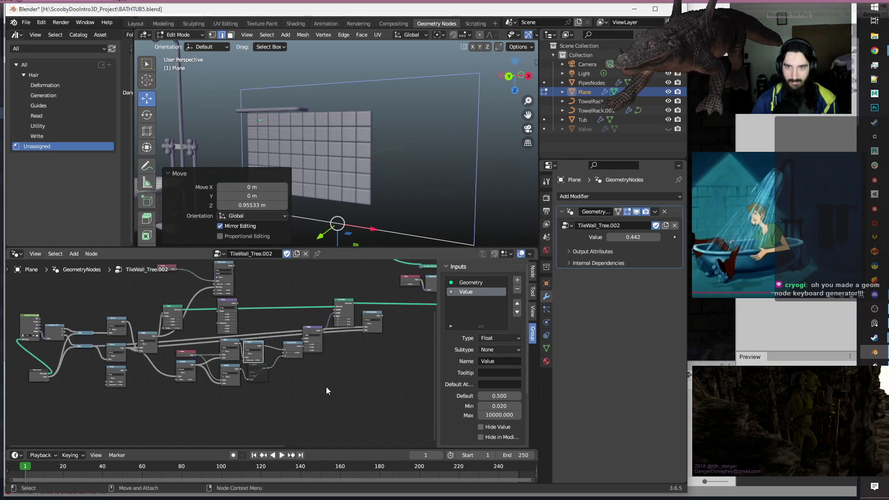
left_click(297, 253)
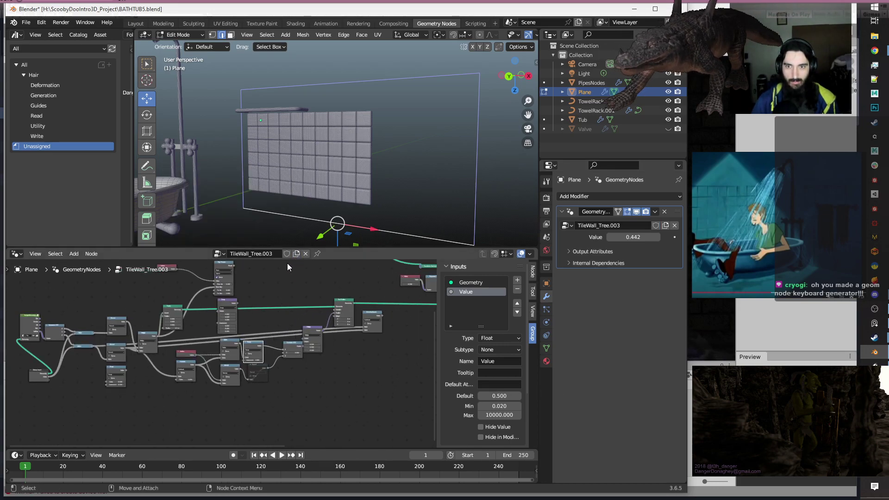
left_click(287, 254)
left_click(357, 390)
key("ctrl+s")
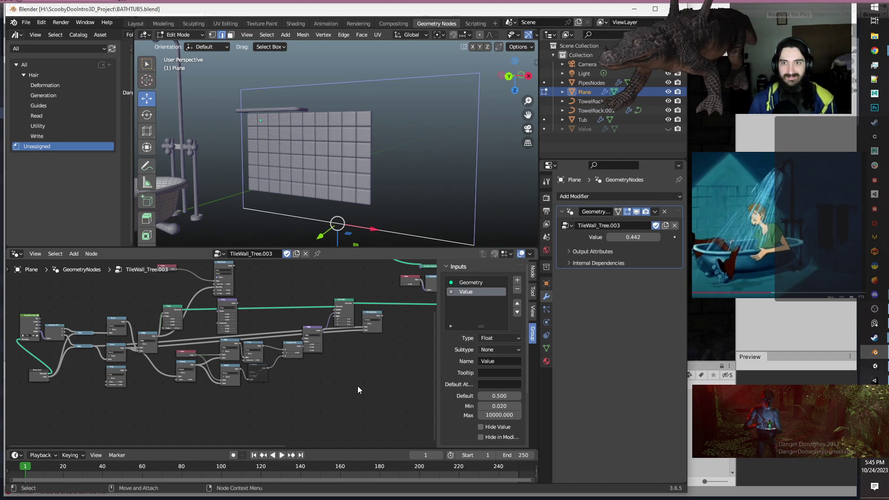
Widen the 3D viewport and node editor by narrowing the properties area, and view the tile wall from several angles.
middle_click_drag(289, 186, 314, 193)
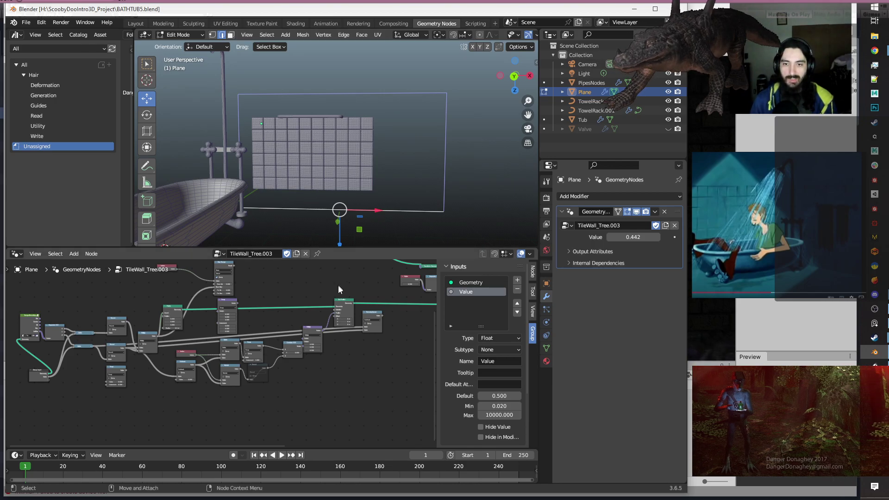
middle_click_drag(331, 375, 348, 393)
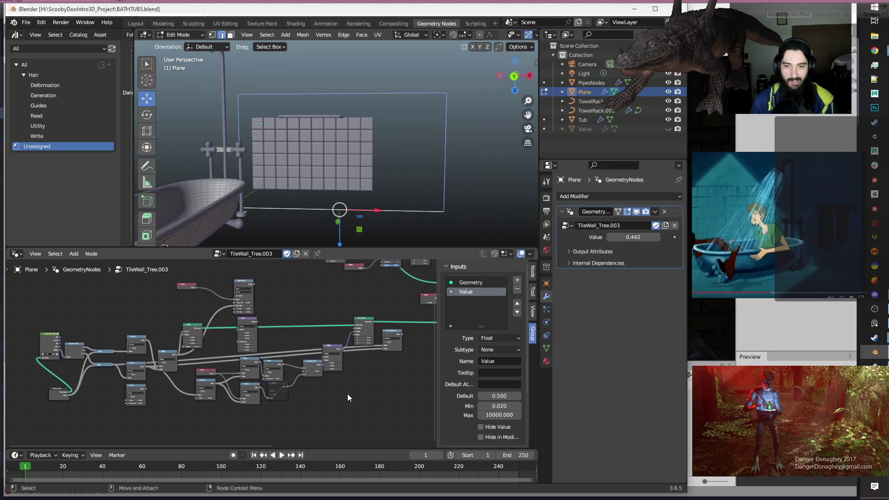
scroll(347, 393, "up", 1)
middle_click_drag(352, 167, 291, 142)
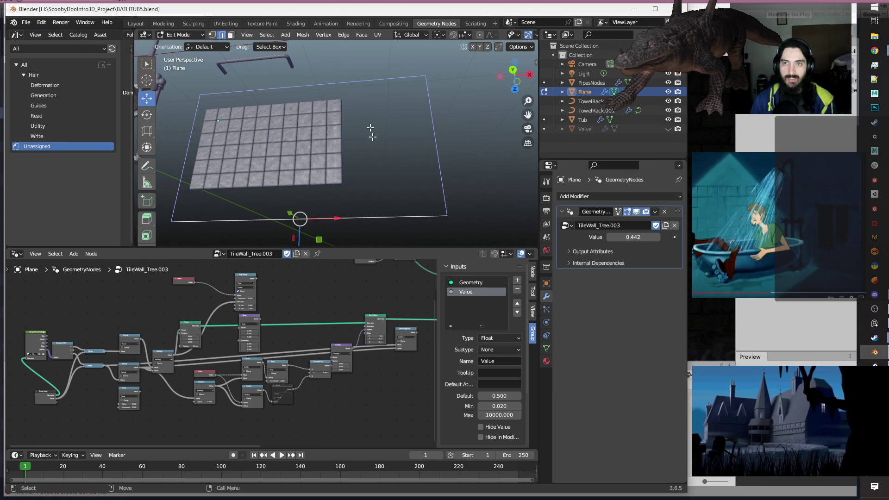
mouse_move(539, 157)
left_mouse_down()
mouse_move(573, 158)
mouse_move(555, 163)
left_mouse_up()
left_click_drag(563, 161, 565, 161)
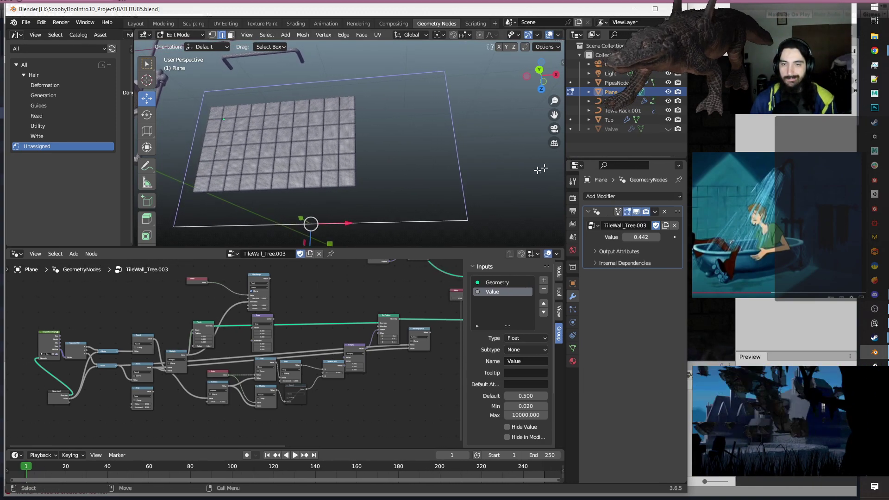
middle_click_drag(397, 155, 381, 171)
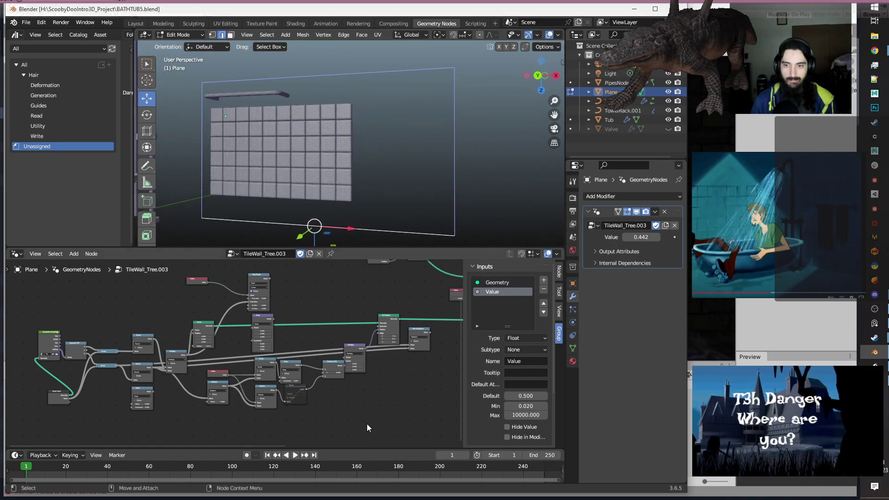
Move the unconnected Snap node slightly toward the Subtract node and deselect it.
middle_click_drag(383, 411, 273, 428)
scroll(343, 357, "up", 3)
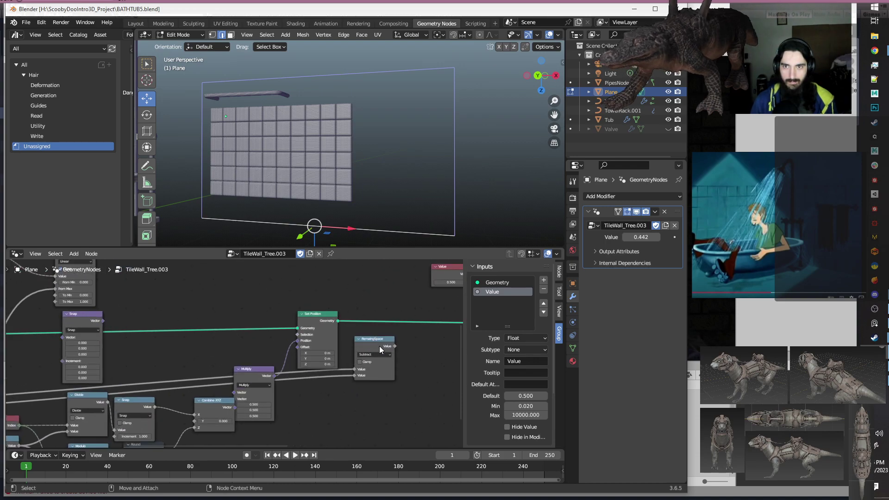
scroll(379, 346, "down", 5)
middle_click_drag(307, 389, 389, 363)
scroll(140, 402, "up", 6)
scroll(140, 402, "up", 1)
left_click_drag(56, 389, 92, 397)
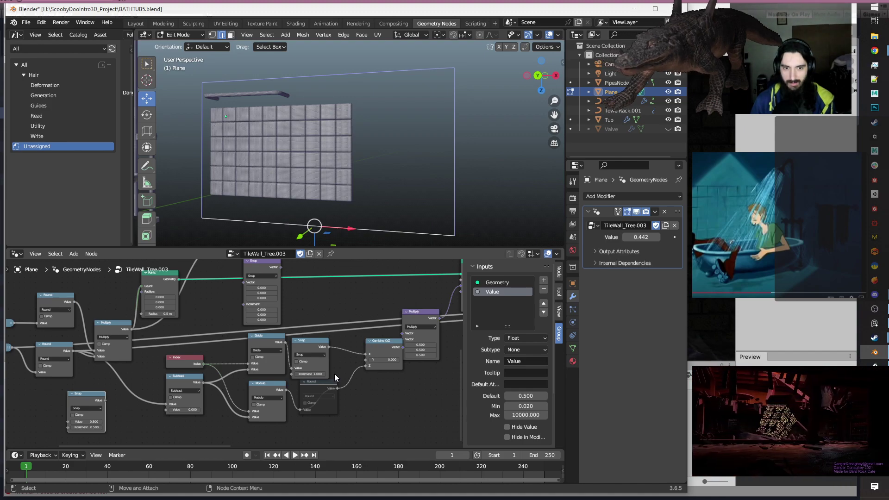
left_click(387, 393)
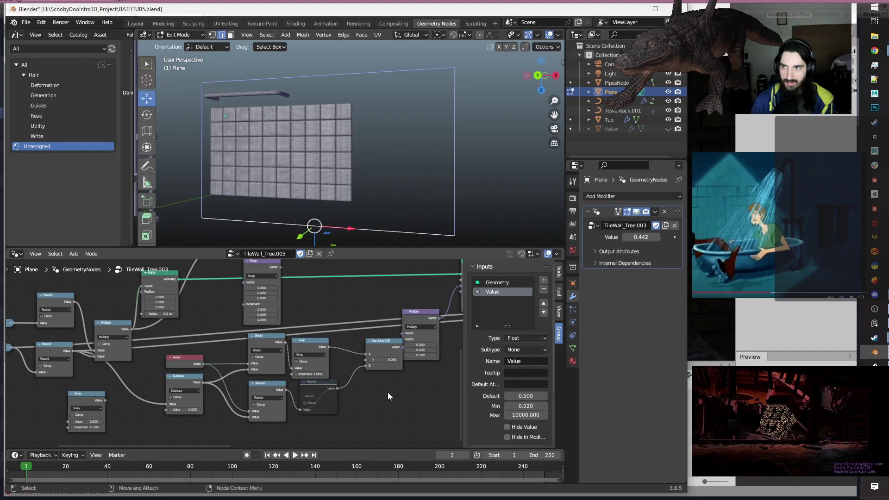
Try driving the connected Snap node's Increment with the output of the lower collapsed Divide node.
scroll(387, 393, "down", 1)
middle_click_drag(151, 412, 232, 416)
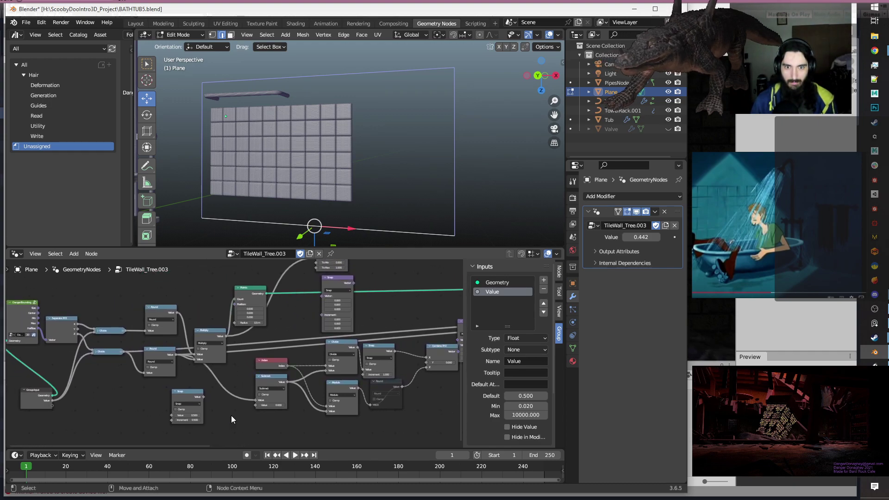
scroll(232, 415, "up", 1)
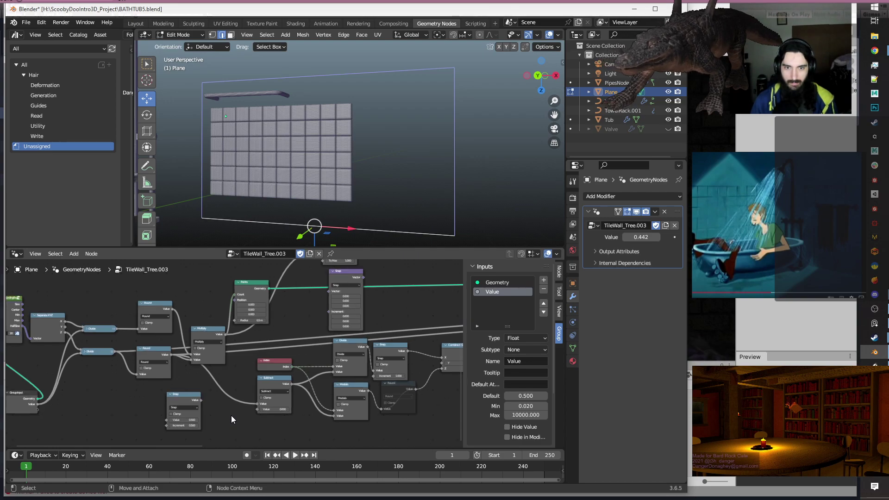
scroll(232, 415, "up", 1)
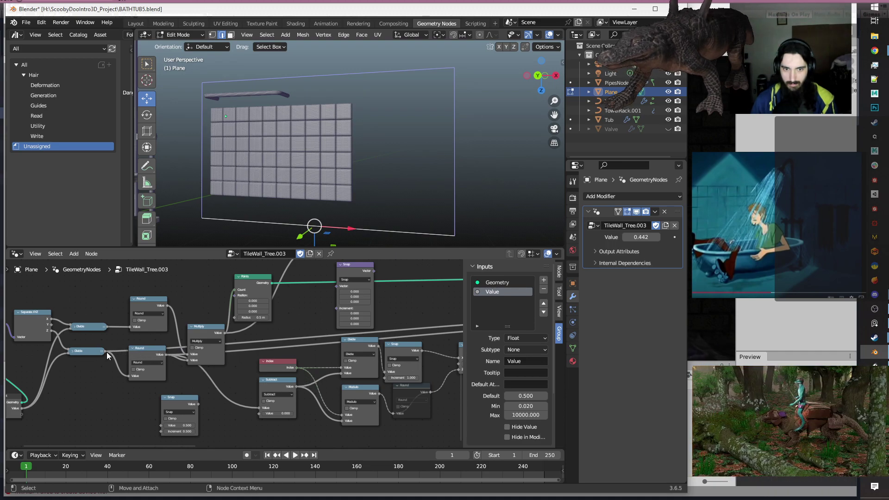
left_click_drag(106, 351, 388, 379)
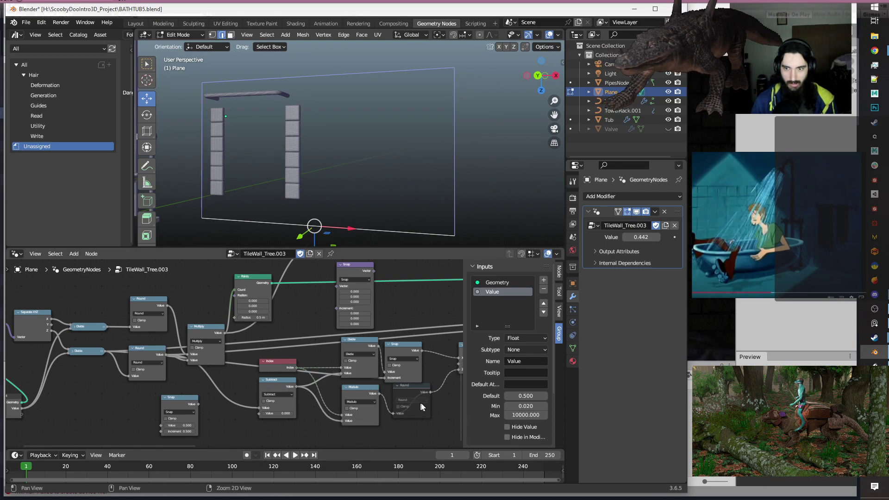
middle_click_drag(438, 424, 392, 407)
Move the connected Snap node closer to Combine XYZ and cut the link into its Increment.
left_click(350, 332)
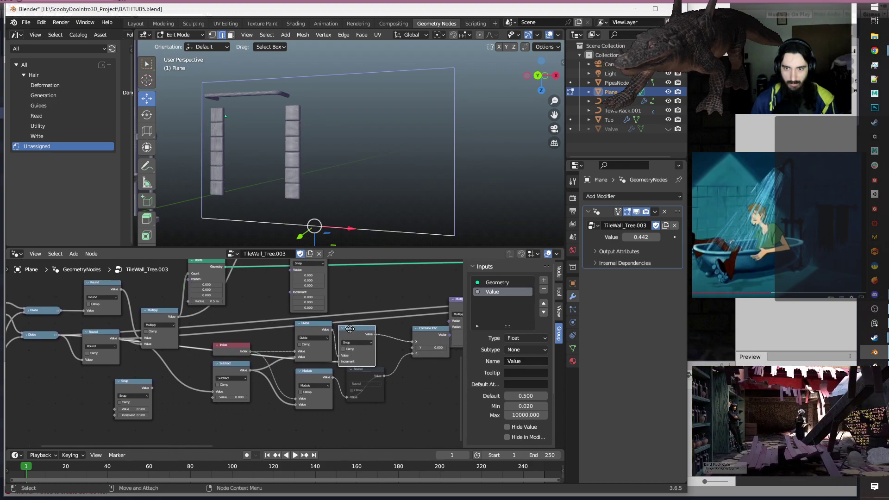
left_click_drag(349, 332, 377, 333)
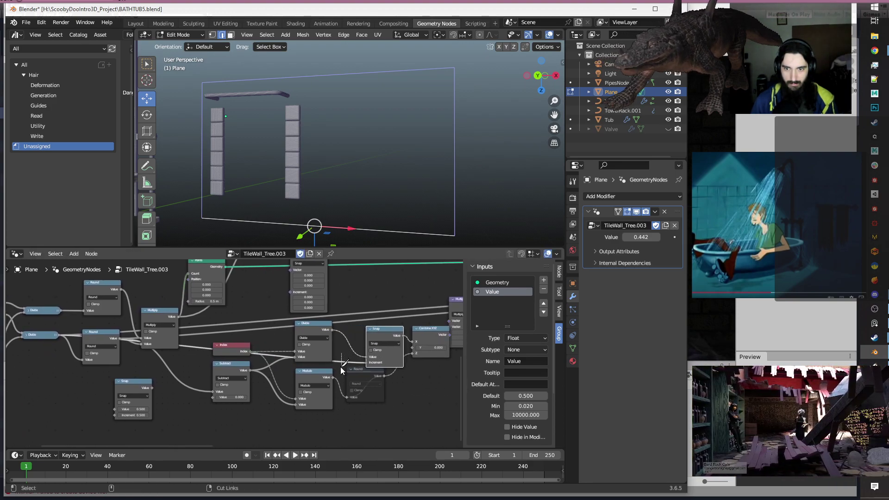
right_click_drag(344, 358, 340, 370, "ctrl")
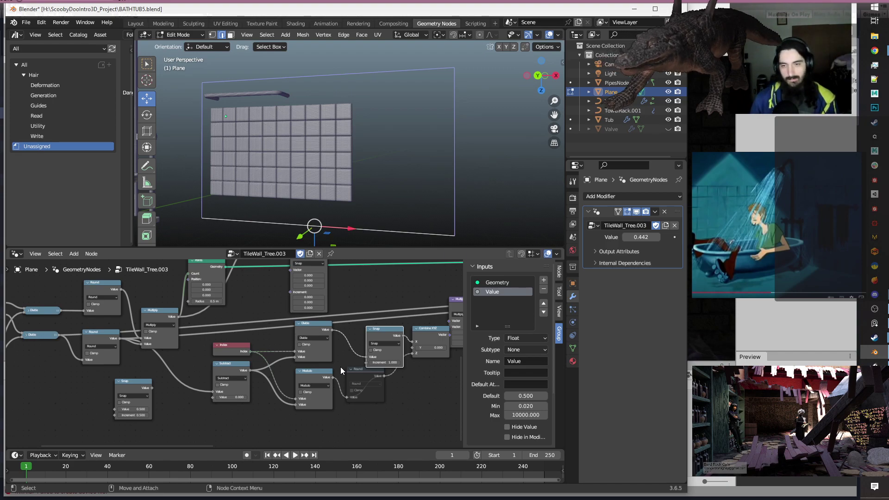
scroll(332, 368, "down", 1)
middle_click_drag(400, 373, 385, 375, "alt")
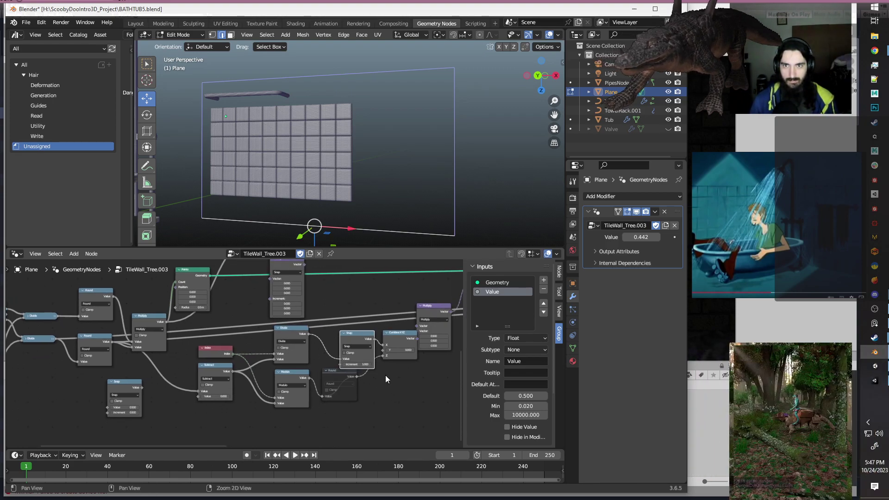
scroll(382, 375, "up", 1)
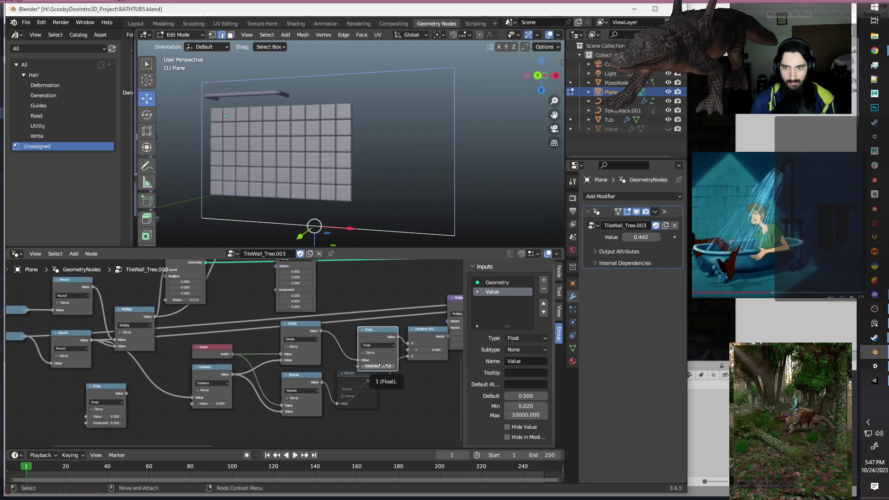
Add a Math node in the empty space below the RemaingSpace node.
scroll(383, 365, "down", 2)
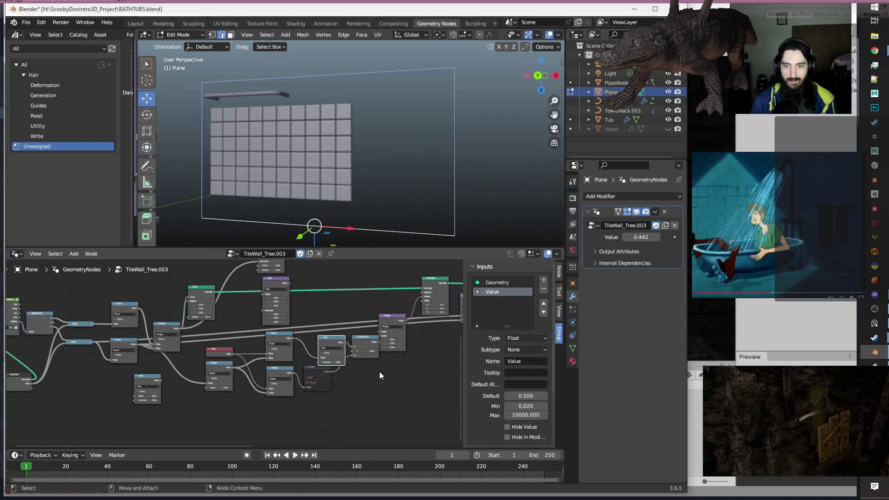
scroll(379, 374, "down", 3)
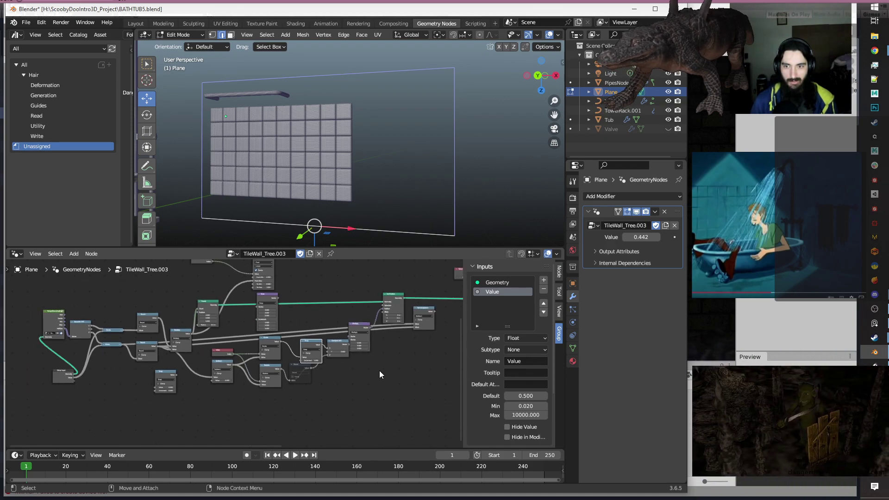
scroll(380, 374, "up", 2)
middle_click_drag(379, 377, 290, 399)
middle_click_drag(380, 360, 299, 377)
scroll(276, 400, "up", 2)
scroll(312, 369, "up", 1)
scroll(311, 369, "up", 1)
key("shift+a")
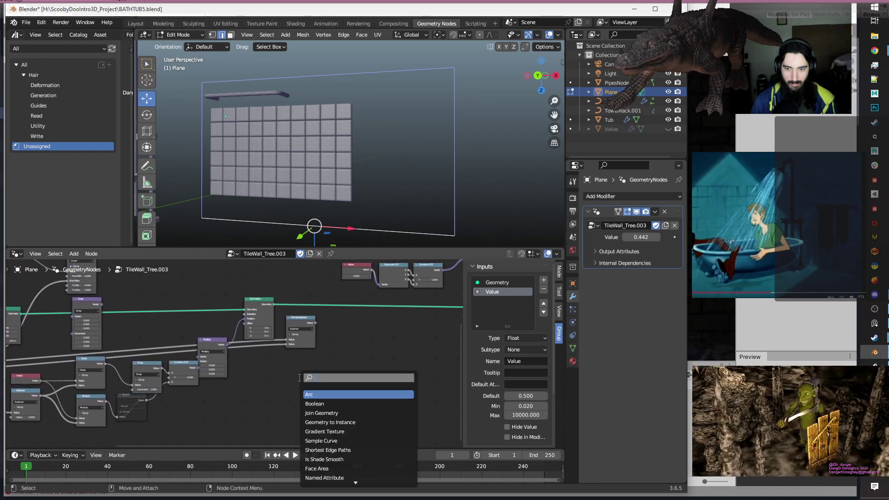
type("ma")
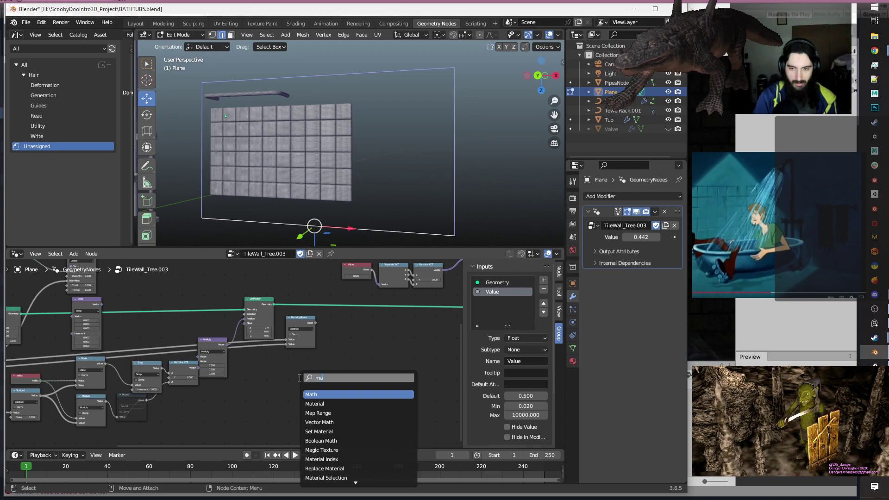
key("Return")
left_click(298, 377)
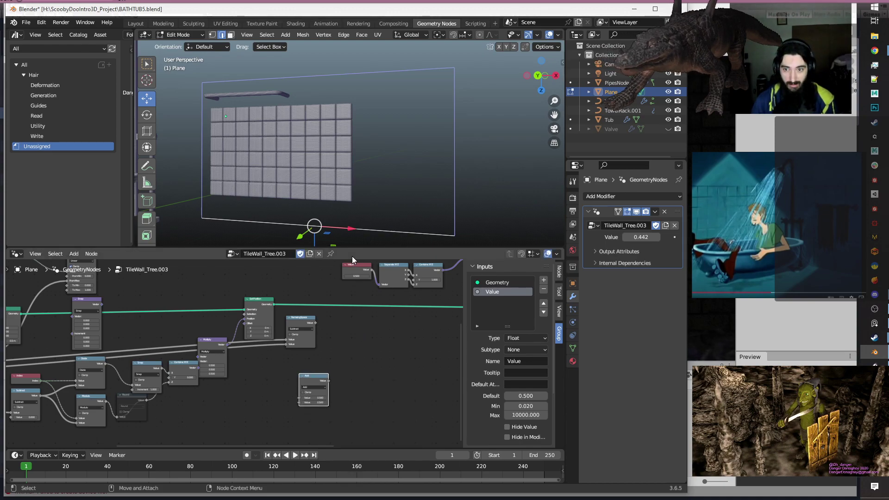
Move the Value node that feeds the upper Separate XYZ beside the new Math node and label it TileScale.
left_click_drag(359, 268, 235, 404)
key("F2")
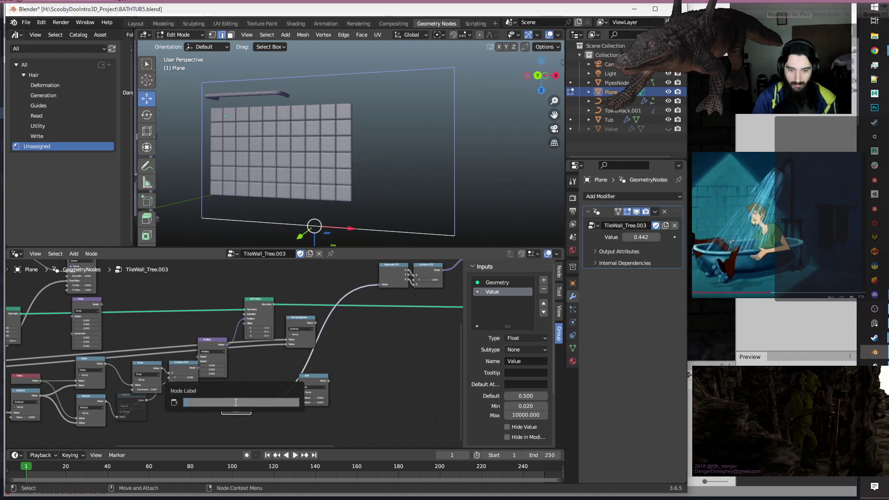
type("TileScale")
key("Return")
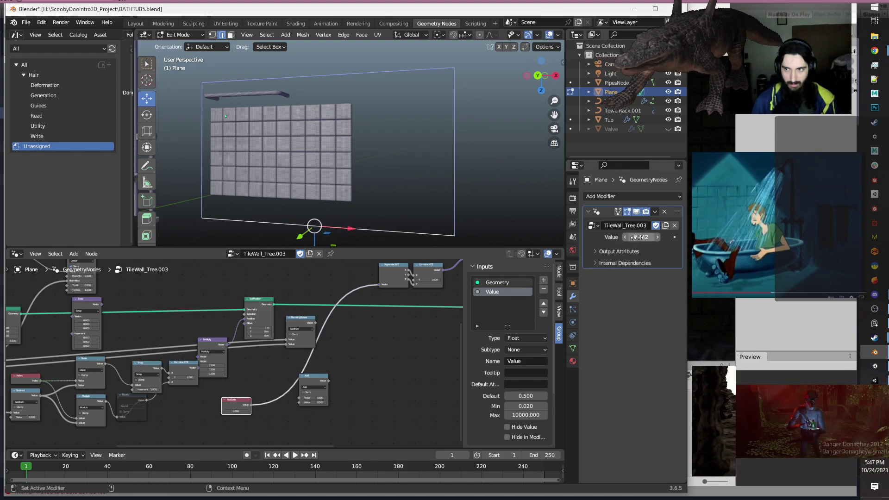
Connect TileScale to the new Math node's second input, switch the operation to Multiply, and set the first value to 2.
scroll(254, 423, "up", 1)
scroll(254, 423, "up", 1)
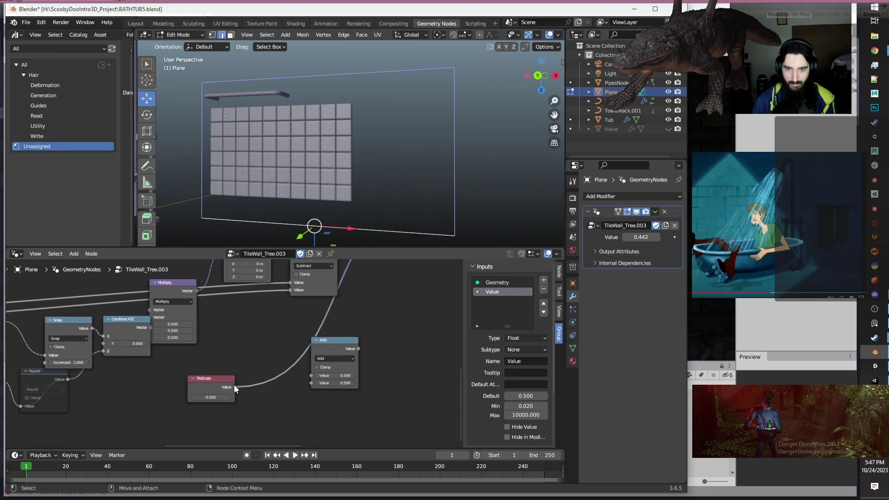
left_click_drag(235, 387, 307, 385)
scroll(271, 399, "down", 3)
middle_click_drag(252, 393, 271, 407)
scroll(288, 393, "up", 2)
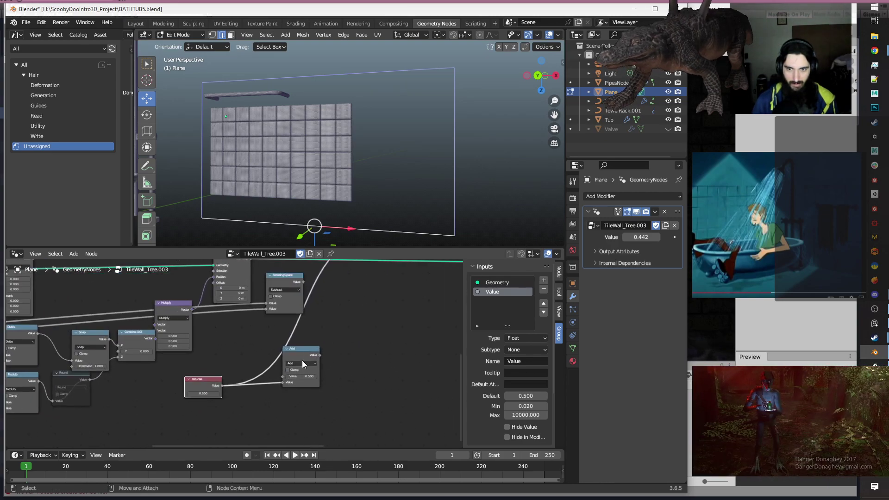
left_click(302, 364)
left_click(303, 374)
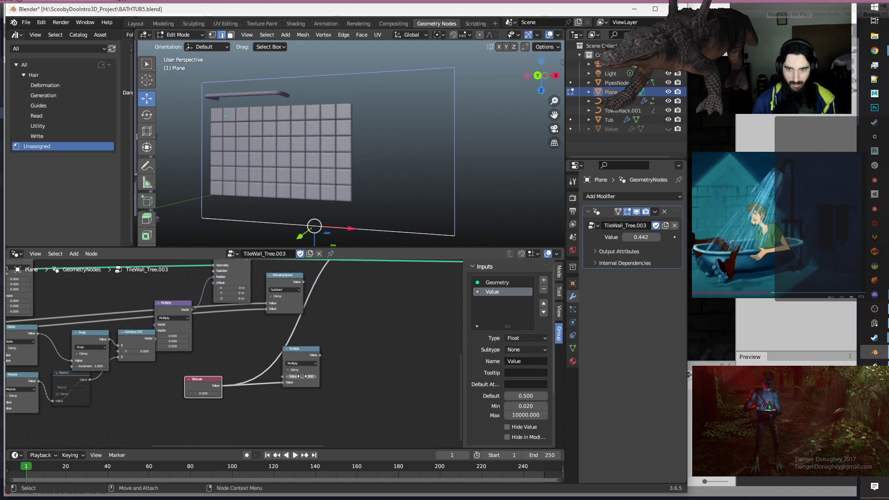
key("Return")
Move TileScale and its Multiply node below the Modulo node and connect the Multiply output to the connected Snap node's Increment.
scroll(238, 411, "down", 1)
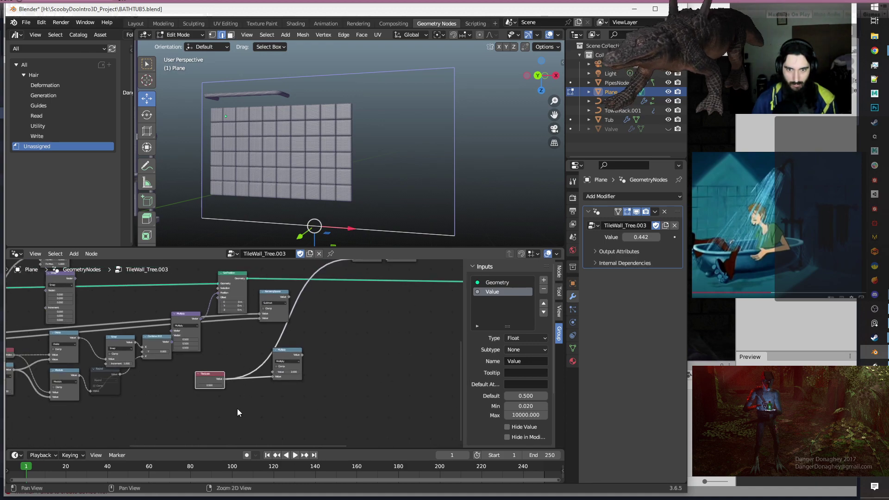
middle_click_drag(238, 410, 310, 369)
left_click_drag(389, 382, 283, 315)
left_click_drag(370, 319, 111, 390)
middle_click_drag(202, 391, 290, 356, "alt")
scroll(337, 330, "up", 4)
left_click(239, 399)
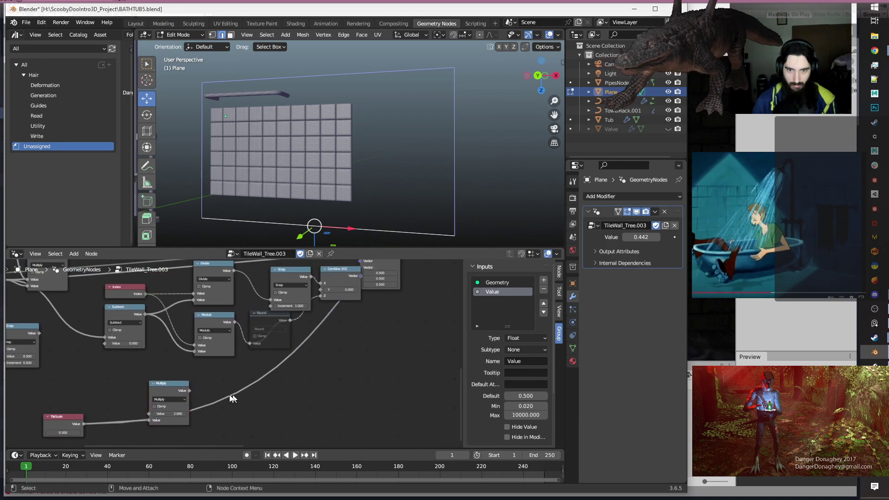
left_click_drag(159, 391, 271, 305)
scroll(262, 423, "down", 1)
middle_click_drag(262, 423, 394, 366)
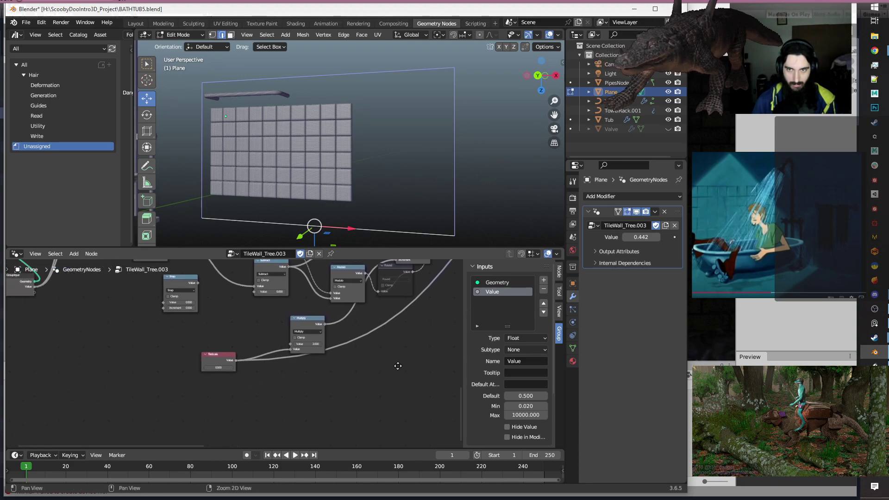
Try a different TileScale value and set it back to 0.5.
scroll(264, 368, "up", 2)
scroll(264, 371, "up", 1)
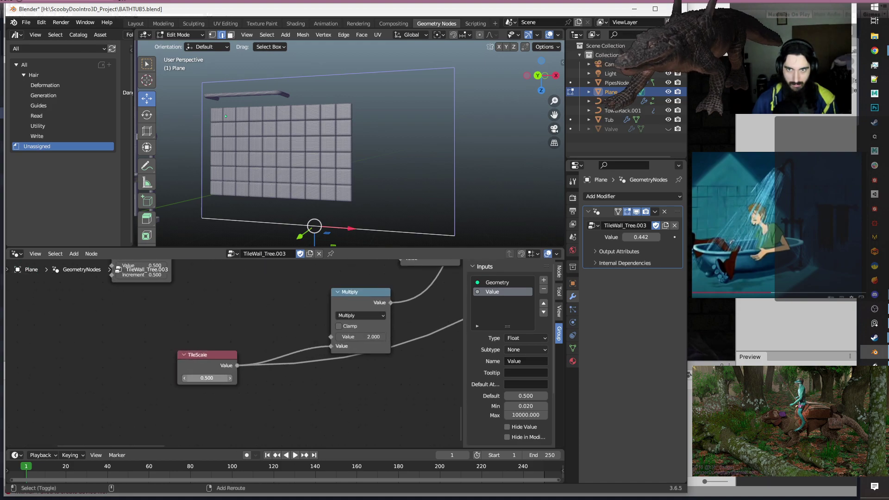
mouse_move(207, 378)
left_mouse_down()
mouse_move(193, 377)
mouse_move(213, 378)
left_mouse_up()
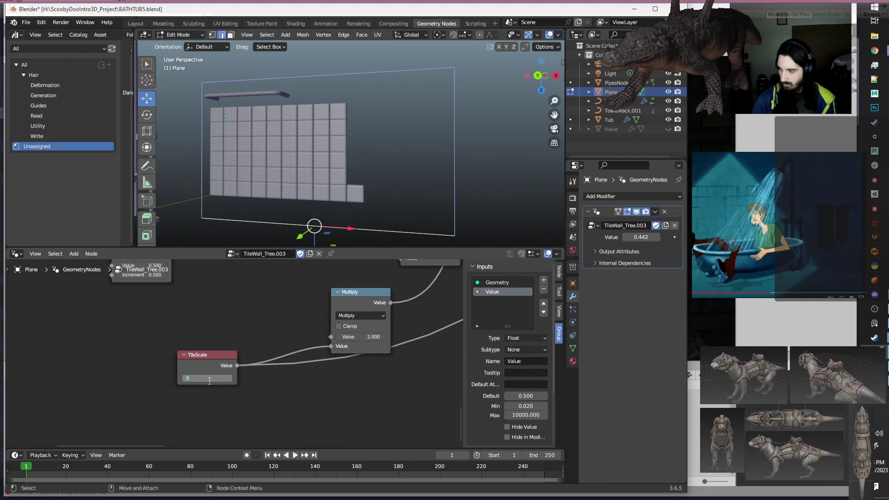
key("BackSpace")
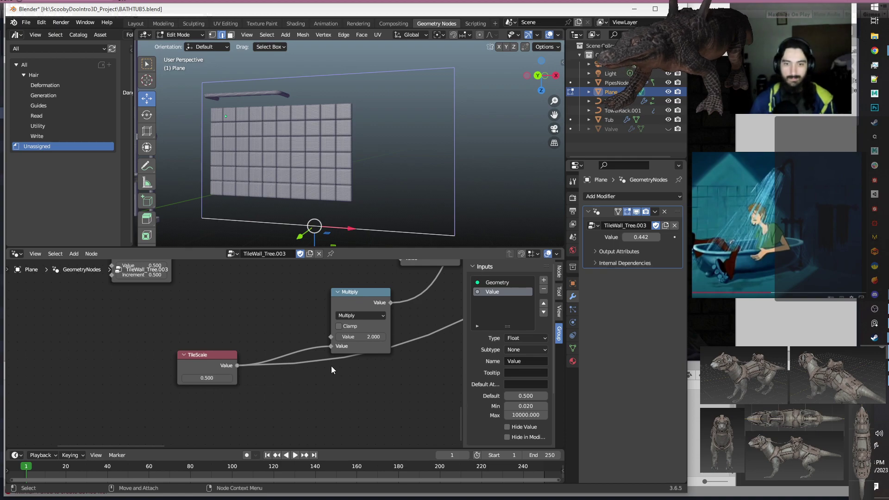
Delete the muted Round node after Modulo while keeping the link from Modulo to Combine XYZ.
scroll(279, 392, "down", 3)
scroll(279, 393, "down", 2)
middle_click_drag(366, 380, 305, 407)
scroll(269, 423, "up", 3)
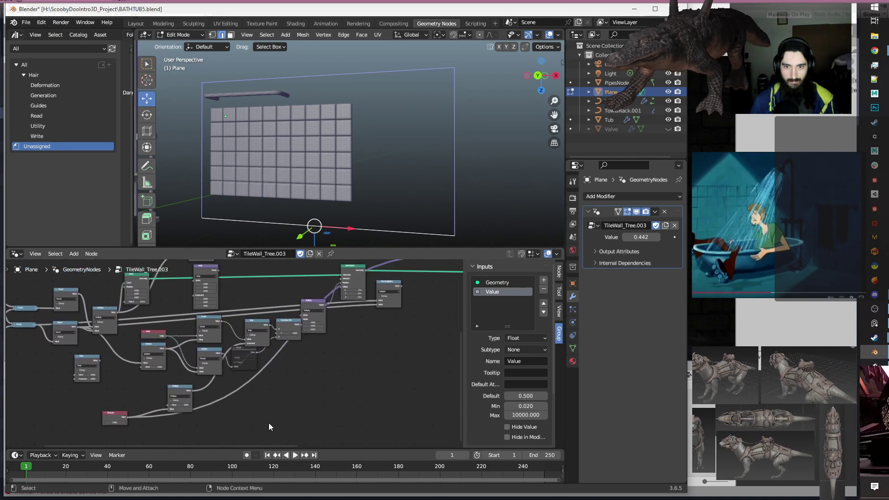
left_click(241, 346)
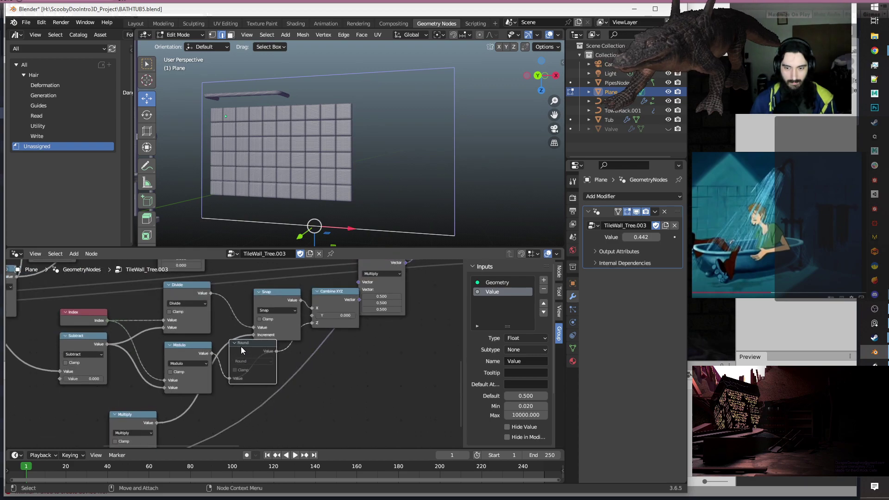
key("ctrl+x")
scroll(242, 347, "down", 3)
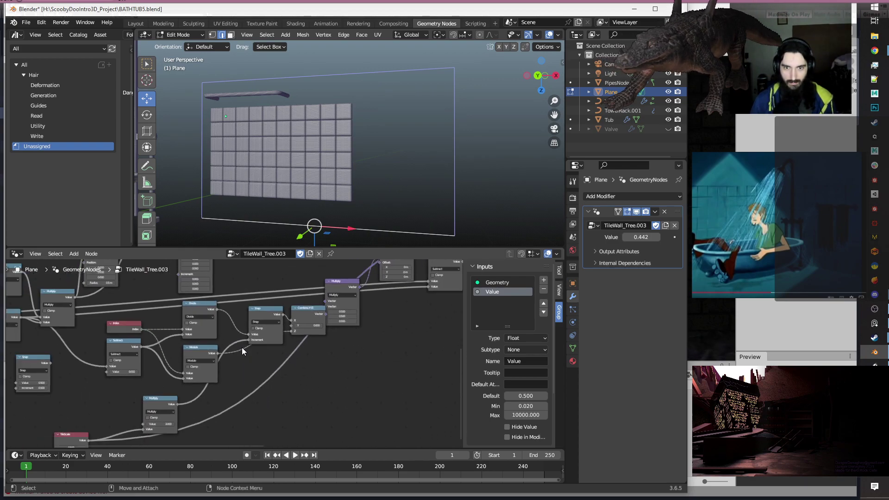
Examine the RemaingSpace node's output and trace the links feeding it back through the node tree.
middle_click_drag(352, 379, 312, 388)
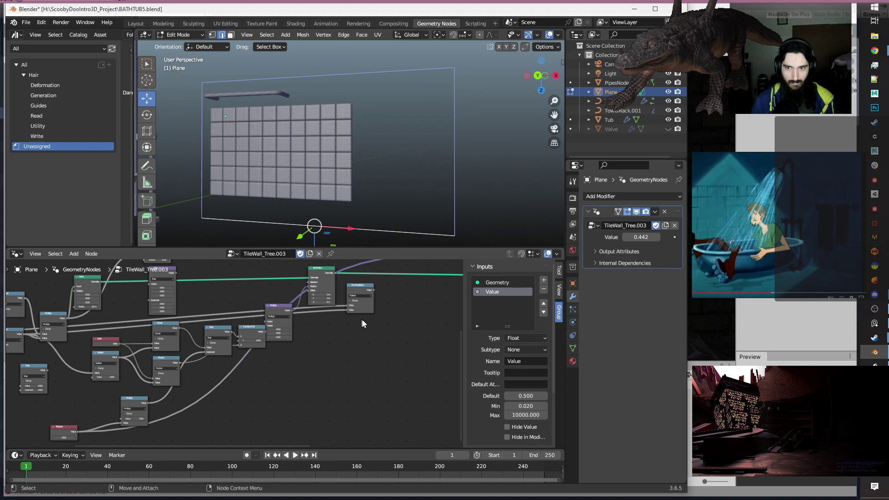
scroll(363, 324, "up", 1)
mouse_move(401, 319)
middle_mouse_down("alt")
mouse_move(382, 326)
mouse_move(413, 317)
middle_mouse_up("alt")
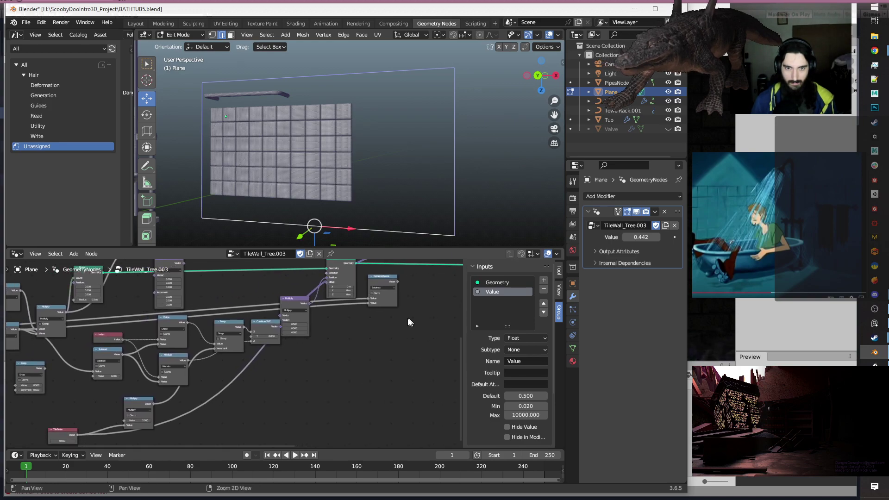
middle_click_drag(323, 379, 342, 370, "alt")
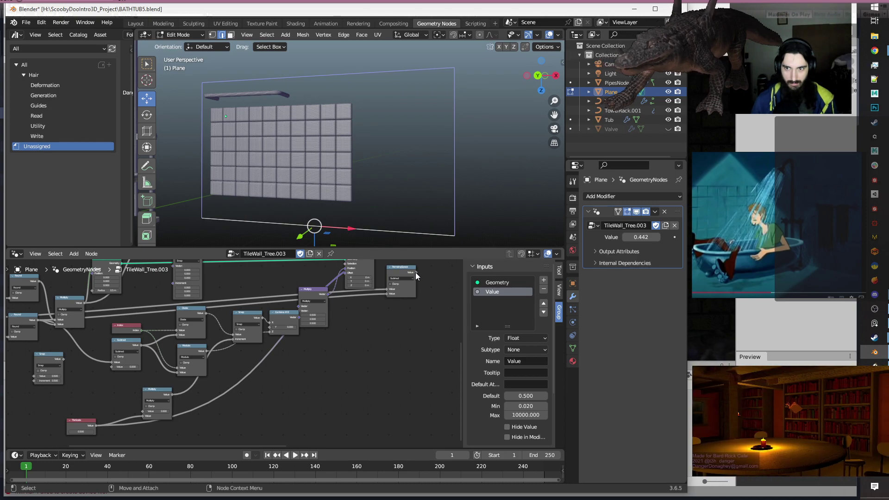
scroll(416, 278, "up", 3)
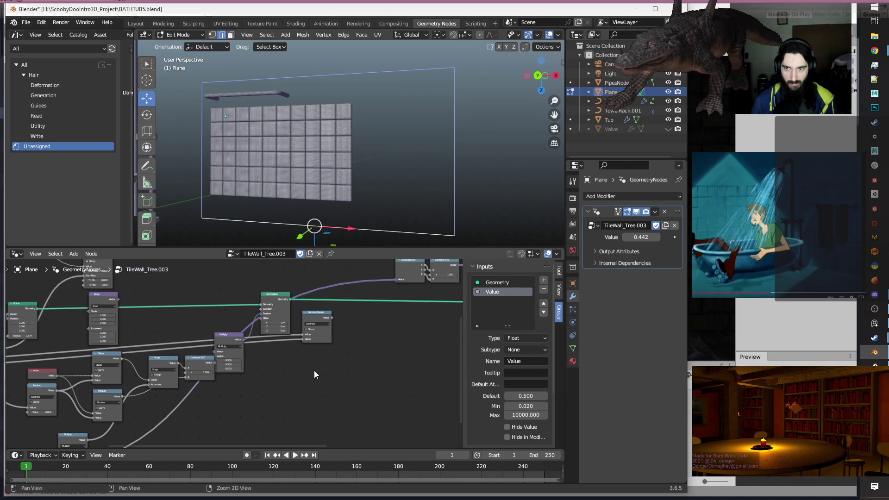
middle_click_drag(399, 350, 303, 408)
scroll(369, 363, "up", 4)
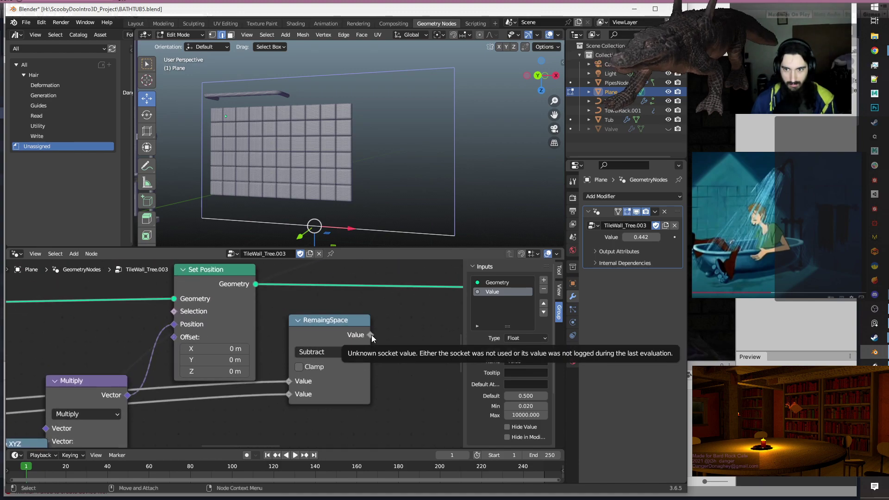
scroll(324, 328, "down", 5)
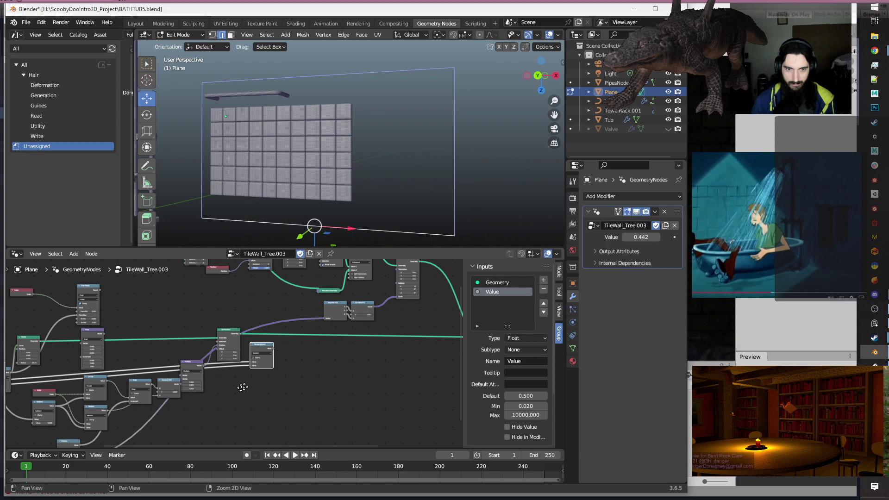
middle_click_drag(385, 336, 429, 344)
scroll(190, 369, "up", 8)
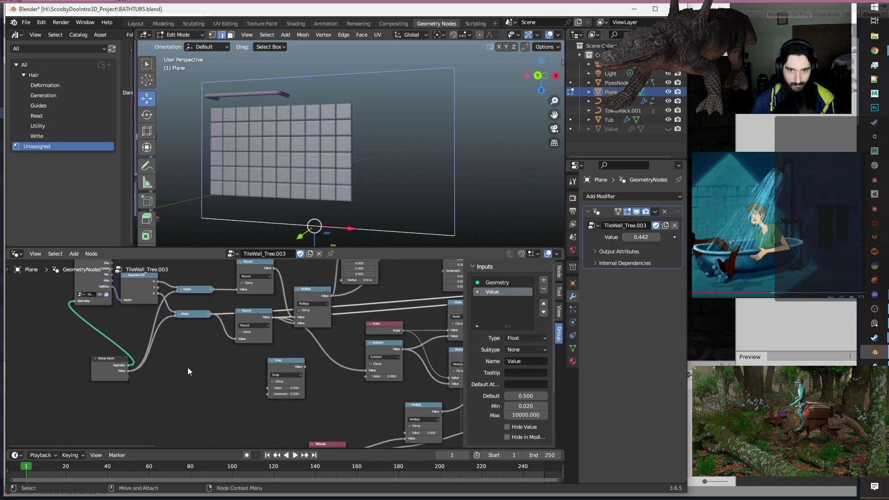
middle_click_drag(187, 367, 220, 390)
scroll(221, 390, "down", 3)
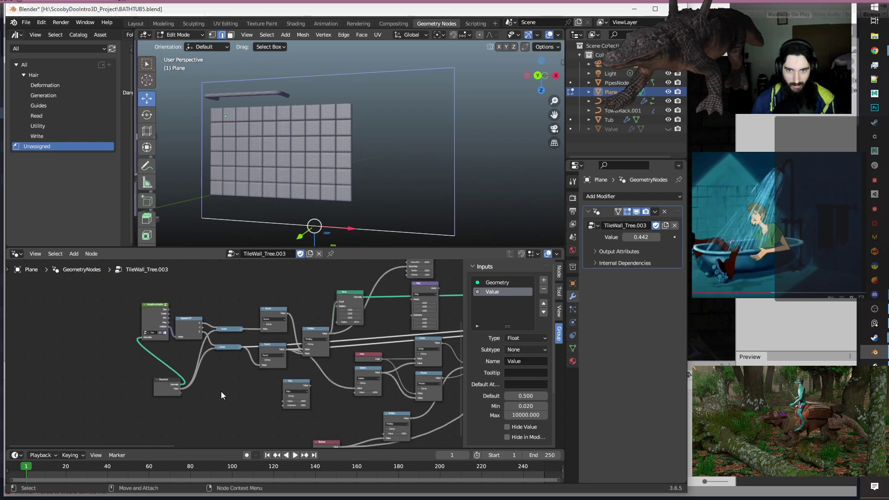
middle_click_drag(326, 396, 126, 393)
middle_click_drag(365, 367, 192, 402)
scroll(248, 350, "up", 2)
scroll(249, 349, "up", 4)
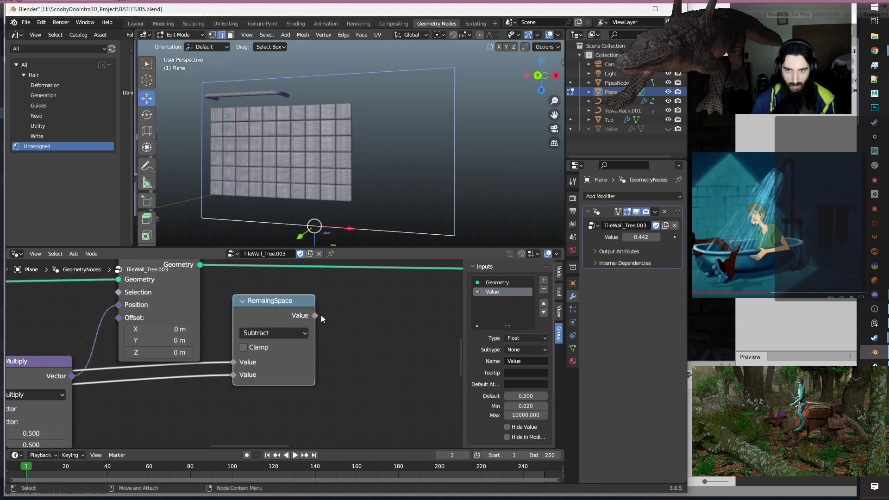
mouse_move(317, 315)
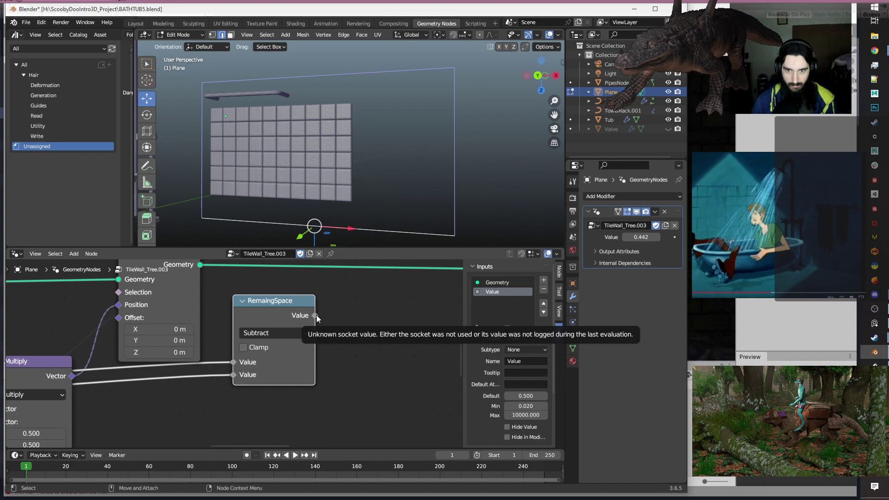
scroll(318, 314, "down", 10)
Examine the outputs of the two collapsed Divide nodes and the Round nodes they feed.
middle_click_drag(179, 412, 425, 356)
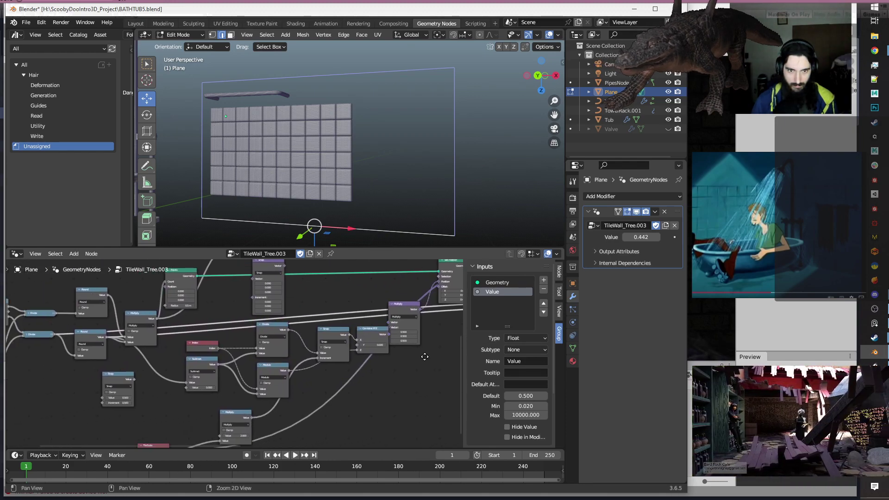
middle_click_drag(308, 410, 410, 392)
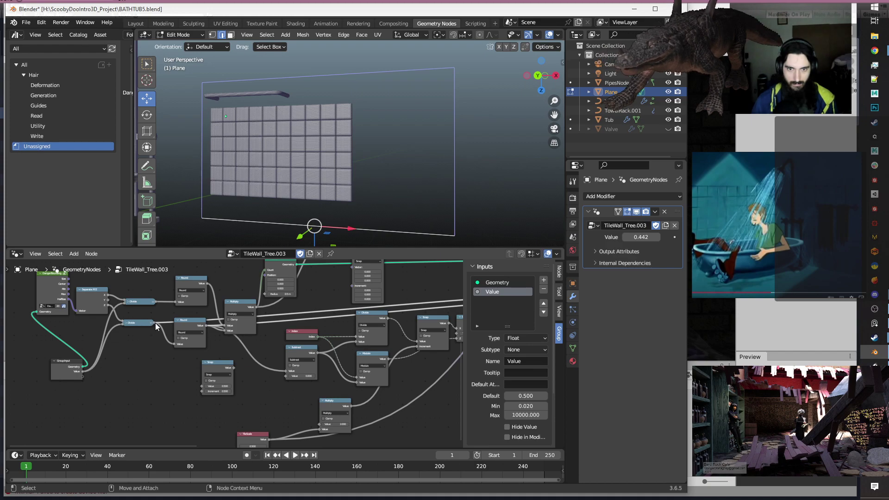
mouse_move(154, 321)
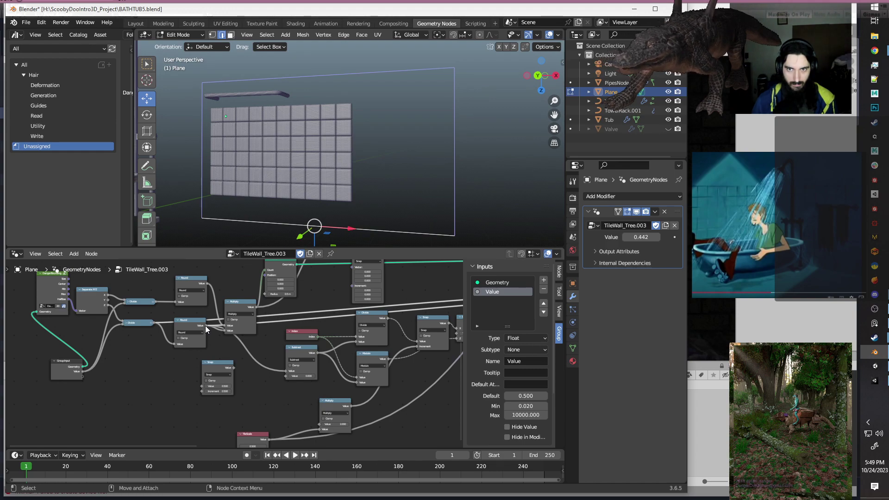
scroll(129, 354, "up", 3)
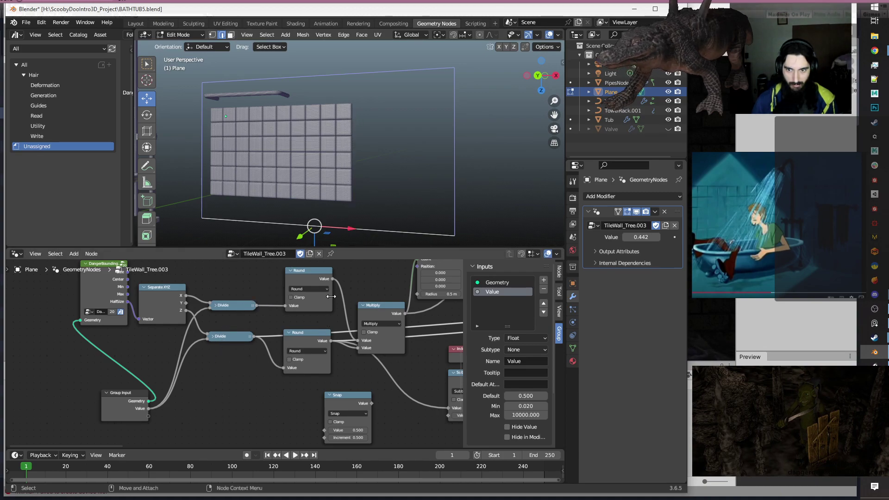
middle_click_drag(265, 401, 206, 399)
scroll(161, 400, "down", 6)
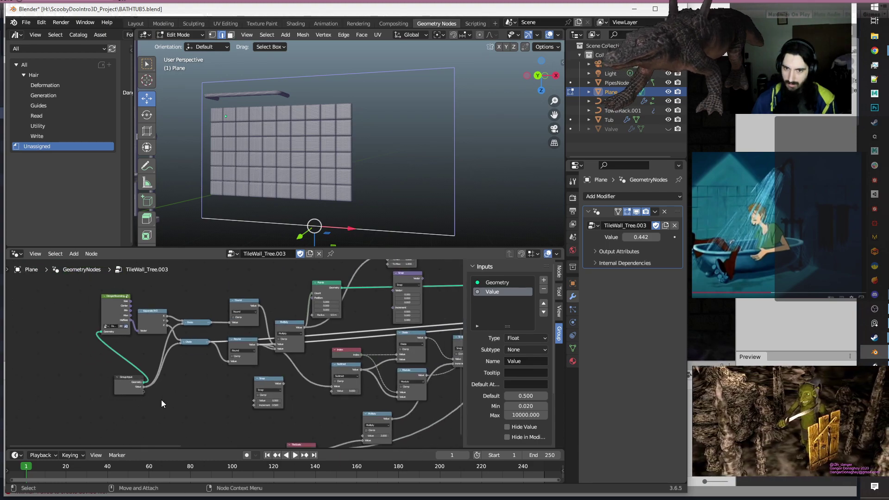
scroll(203, 303, "up", 6)
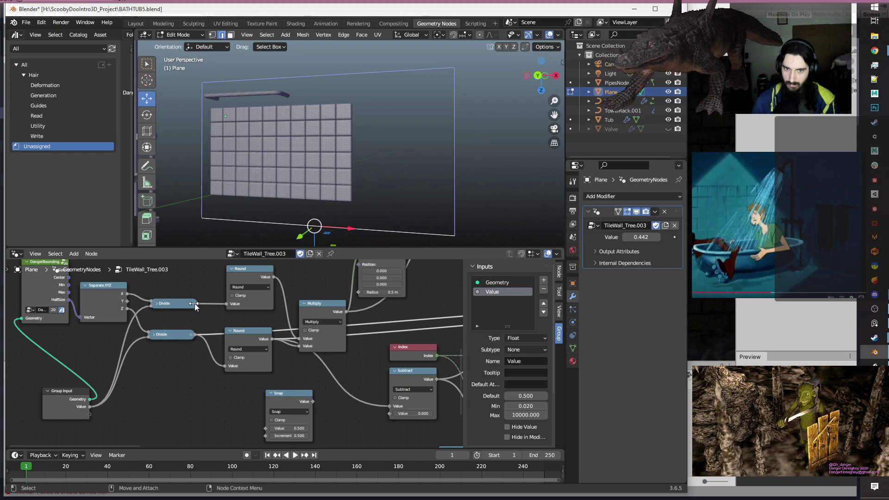
Set the wall modifier's Value to 0.5.
mouse_move(196, 303)
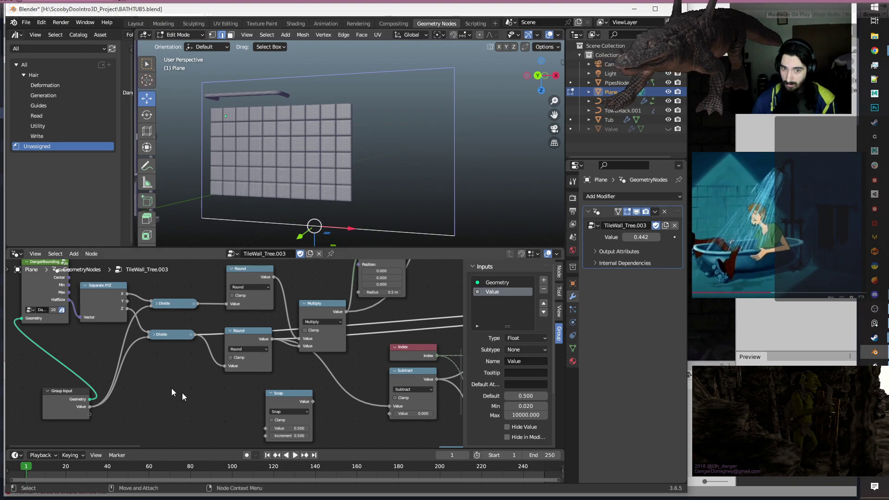
scroll(178, 393, "down", 3)
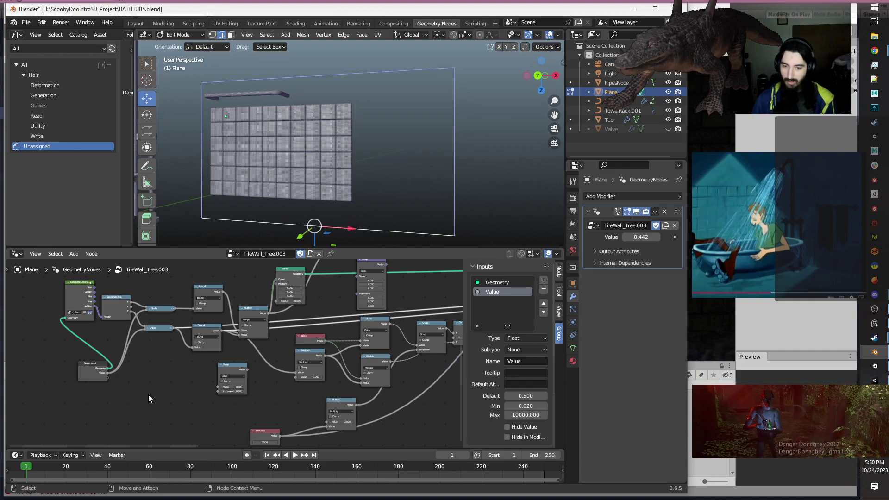
middle_click_drag(148, 394, 174, 355)
scroll(178, 356, "up", 1)
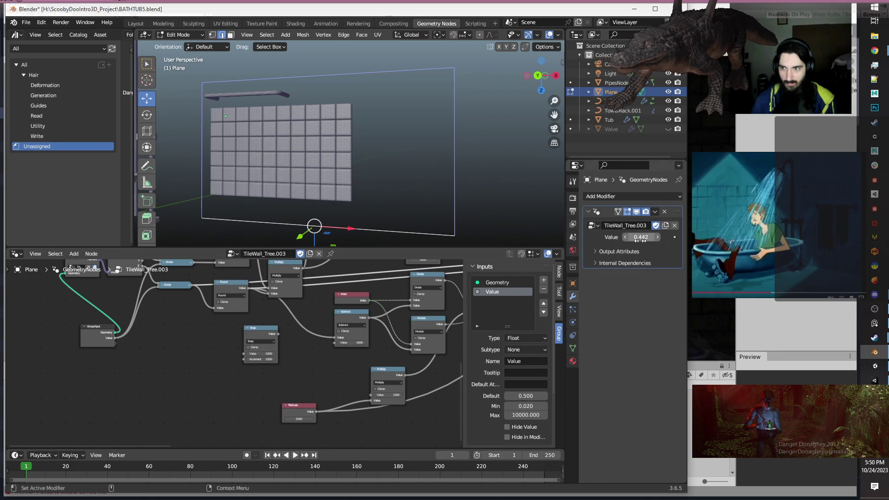
type("0.5")
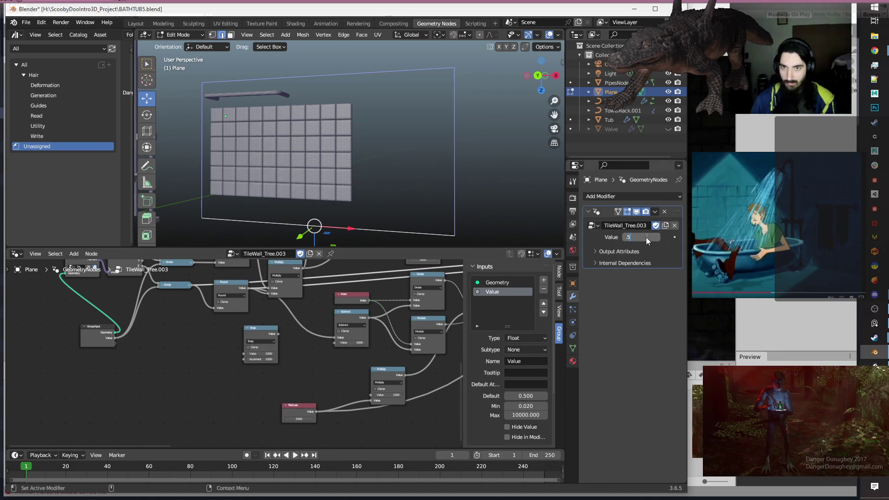
key("Return")
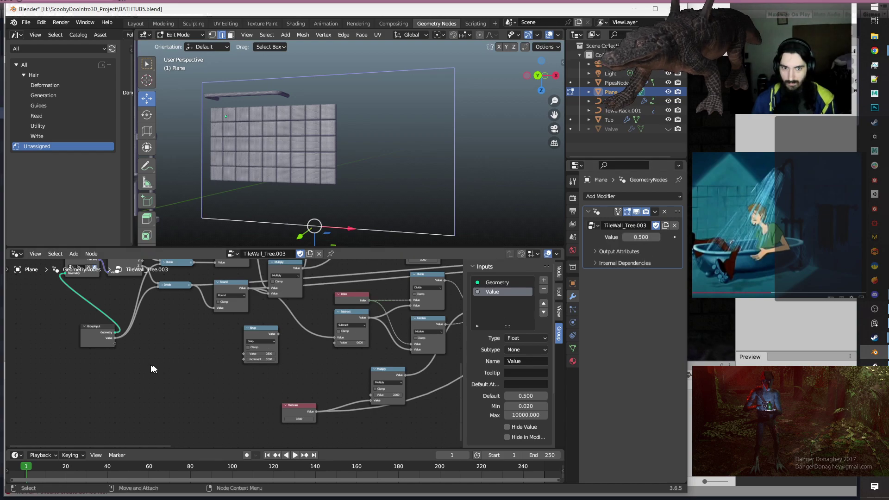
Feed the bounding box node's Size output into Separate XYZ's Vector in place of HalfSize.
middle_click_drag(177, 320, 306, 394)
scroll(245, 382, "up", 5)
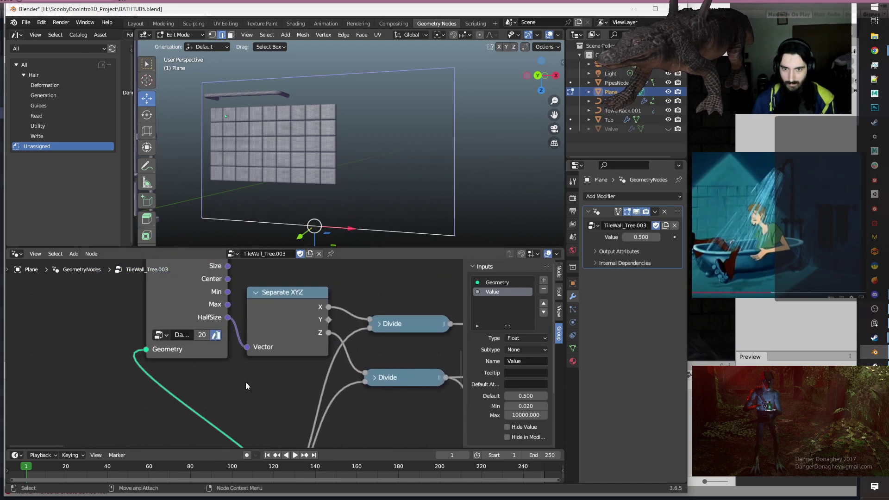
middle_click_drag(375, 122, 412, 149)
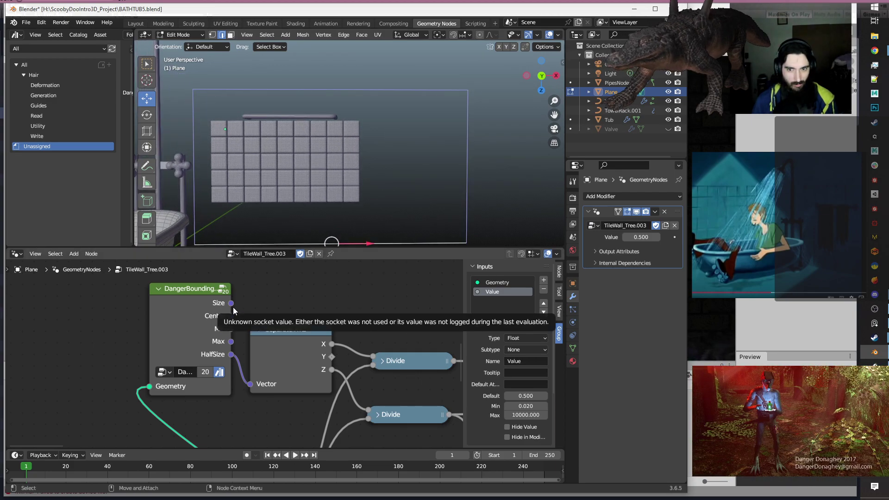
left_click_drag(231, 304, 251, 387)
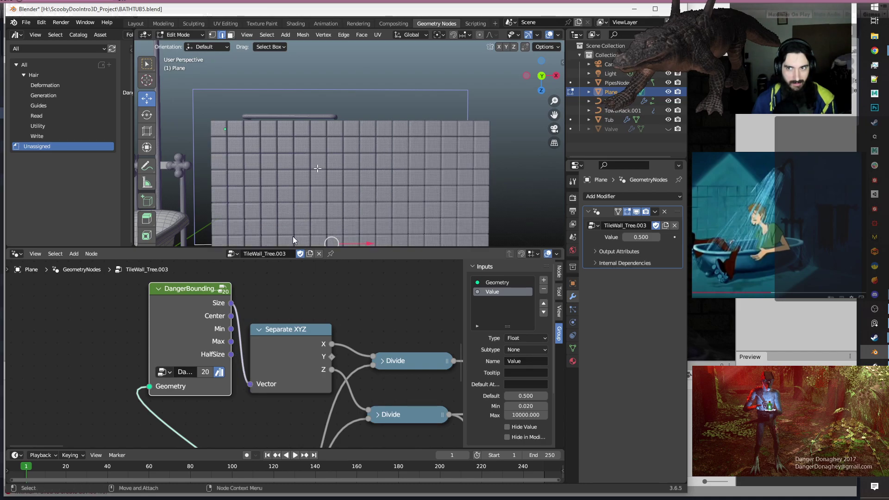
scroll(373, 154, "down", 4)
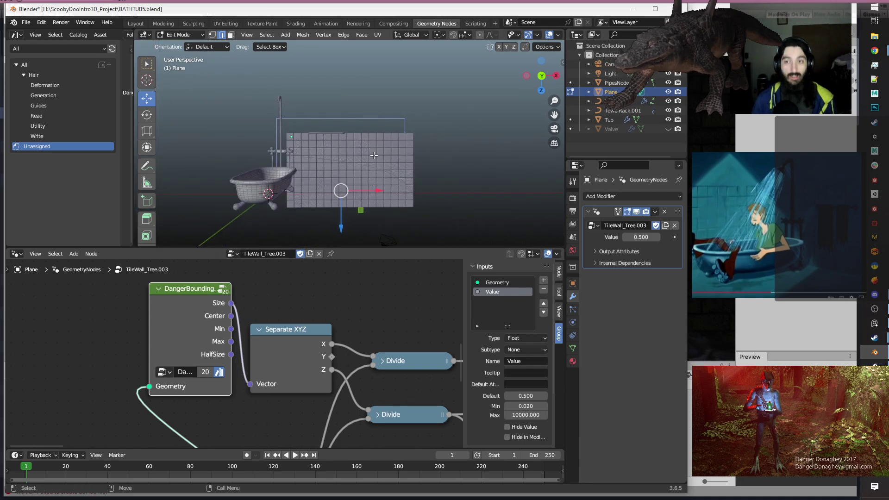
Widen the wall plane by moving its vertical edge farthest from the bathtub 1.1098 m along X.
middle_click_drag(361, 373, 249, 318)
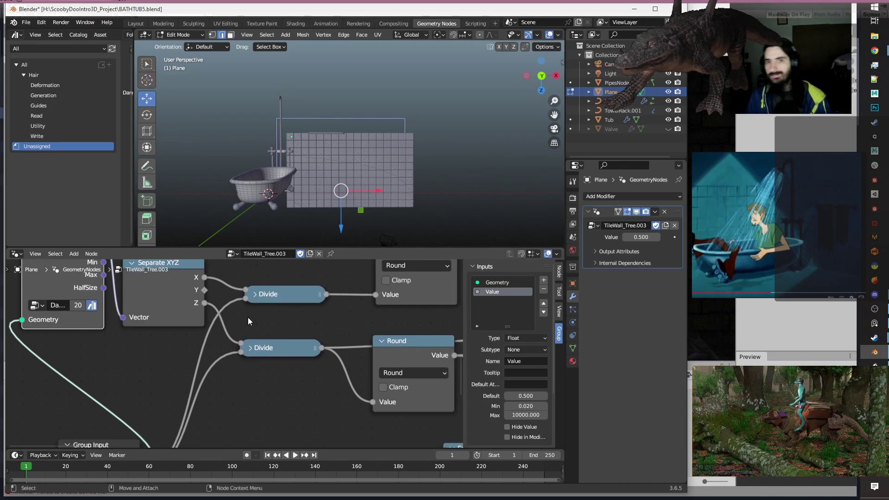
scroll(248, 318, "down", 3)
scroll(248, 319, "down", 4)
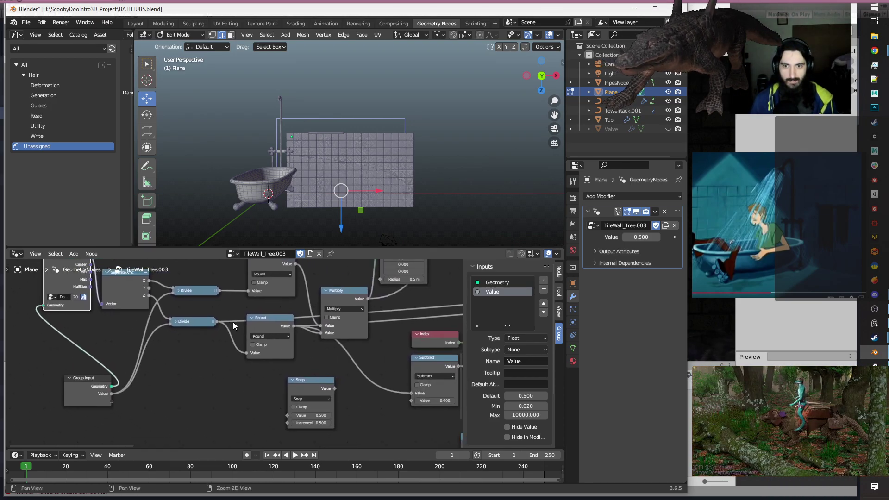
middle_click_drag(231, 323, 230, 359)
scroll(205, 349, "down", 7)
scroll(203, 349, "up", 3)
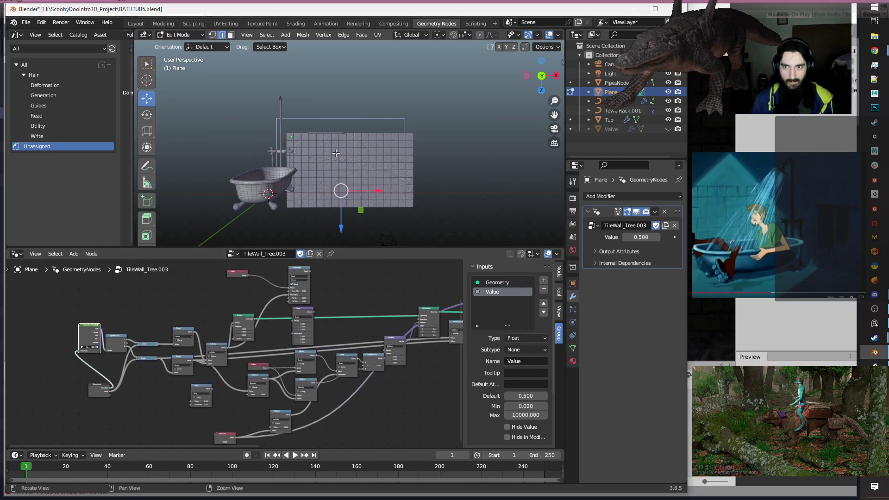
scroll(371, 165, "up", 3)
middle_click_drag(370, 165, 359, 163, "shift")
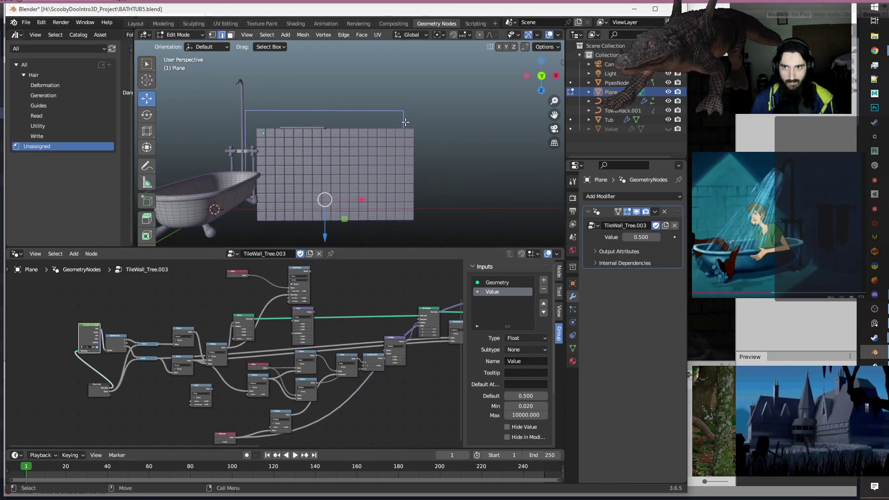
left_click(407, 124)
left_click_drag(440, 157, 463, 168)
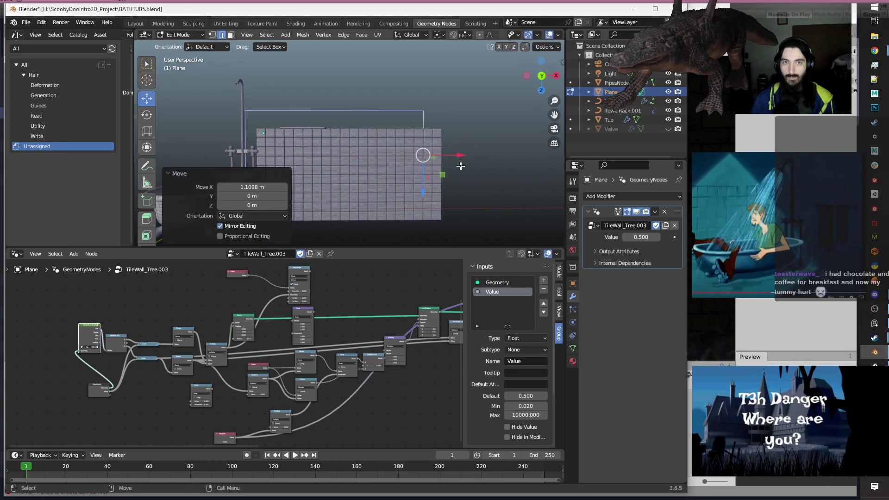
Save the file and make a new copy of the tile wall node tree, protected with a fake user.
key("ctrl+s")
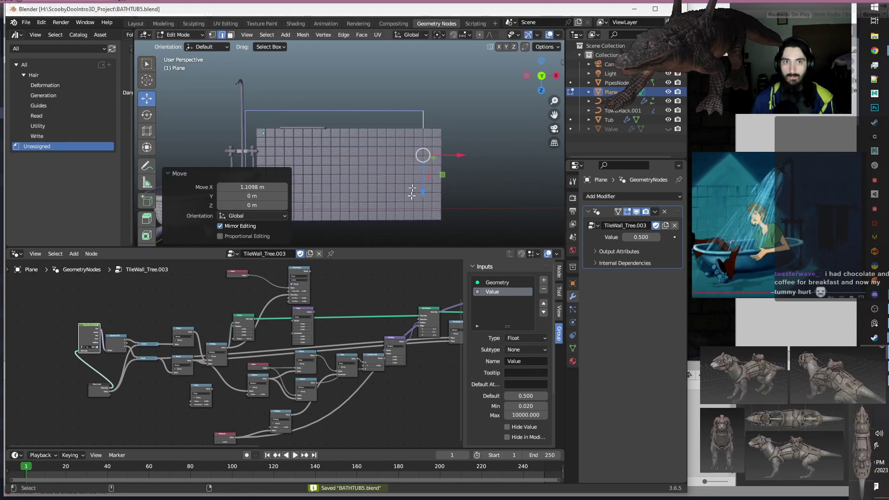
left_click(309, 253)
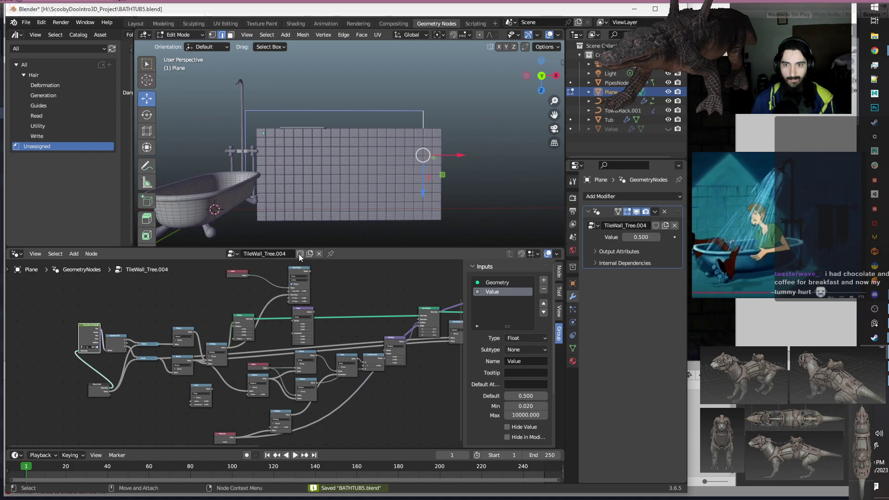
scroll(296, 423, "up", 2)
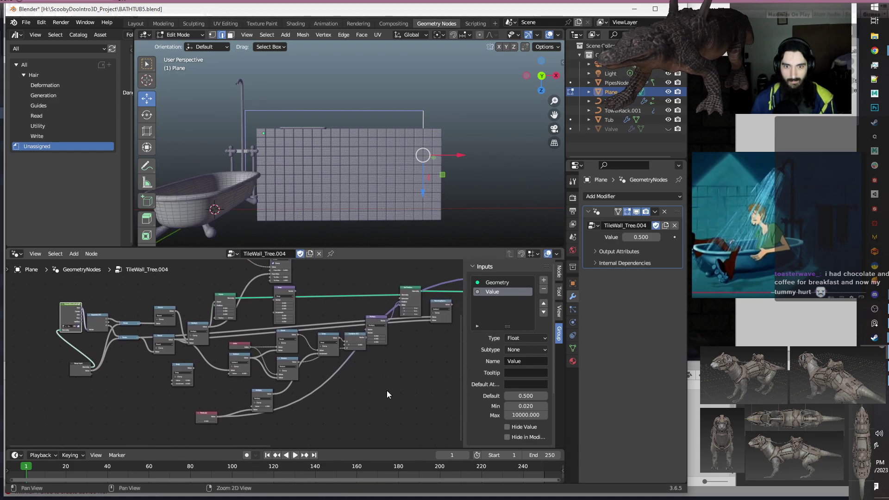
Join the TileScale output links in a reroute and drive it from the Group Input's Value instead of the TileScale node.
middle_click_drag(385, 406, 449, 370)
scroll(218, 390, "up", 3)
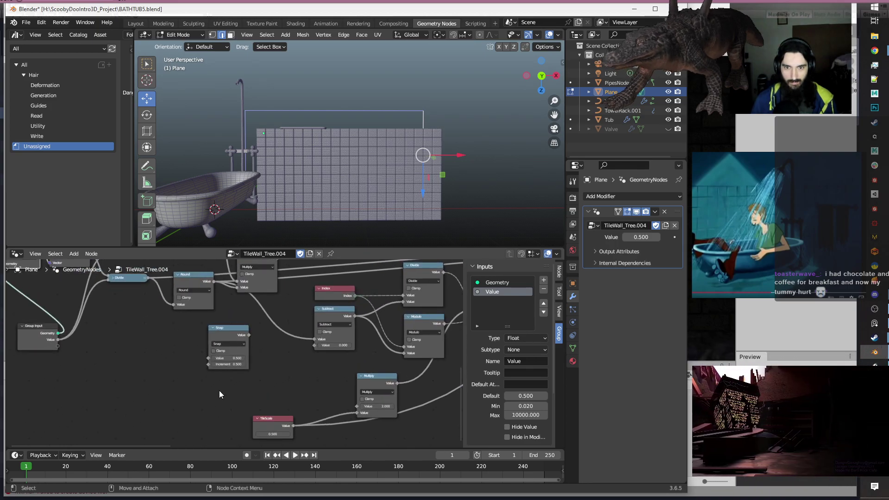
scroll(220, 394, "down", 3)
middle_click_drag(184, 377, 215, 365)
scroll(201, 377, "up", 1)
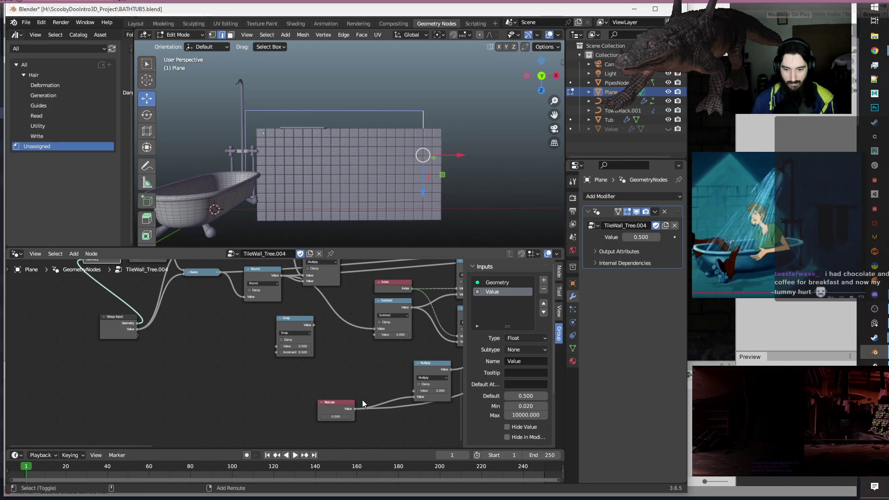
right_click_drag(362, 399, 371, 436, "shift")
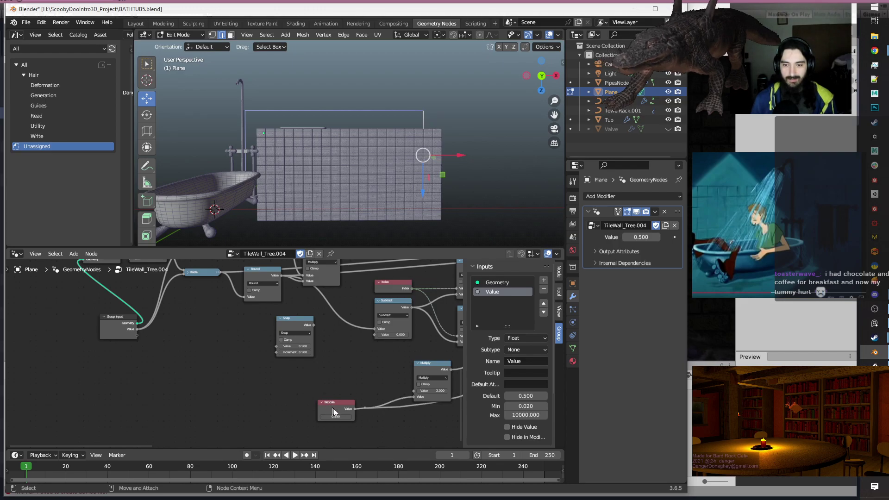
left_click_drag(328, 410, 111, 403)
middle_click_drag(195, 383, 175, 400)
left_click(174, 400)
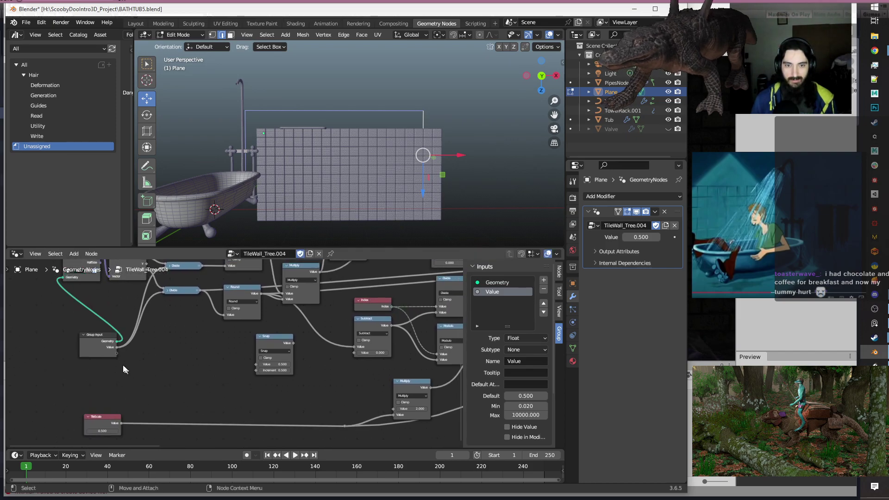
left_click_drag(117, 347, 341, 425)
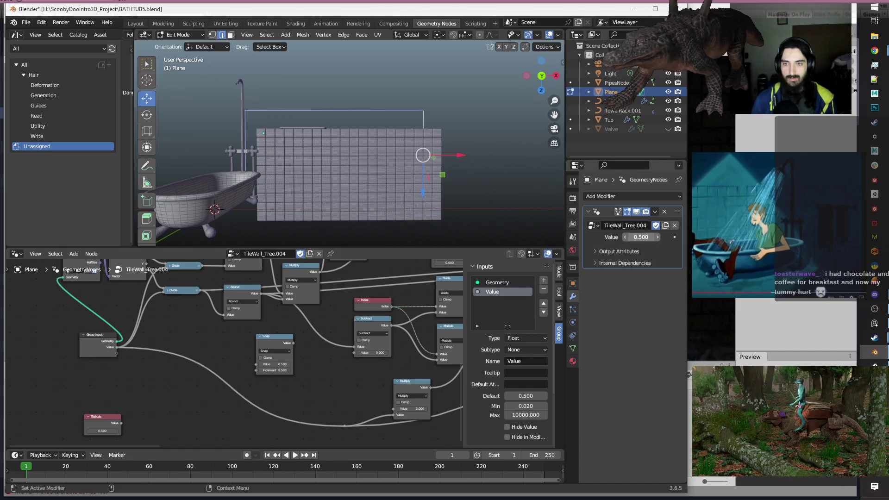
Try a modifier Value of 0.63 and examine the resulting tile layout and the linked nodes.
mouse_move(640, 237)
left_mouse_down()
mouse_move(673, 237)
mouse_move(647, 237)
left_mouse_up()
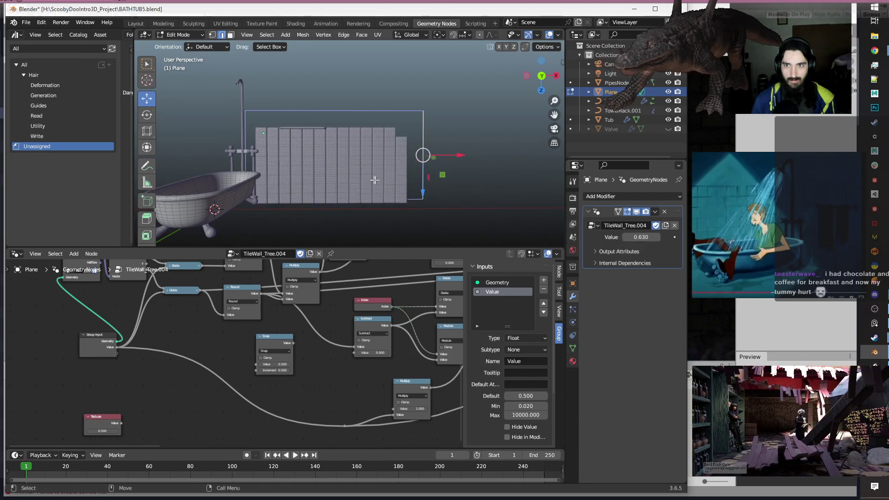
scroll(377, 180, "up", 4)
middle_click_drag(375, 179, 353, 167)
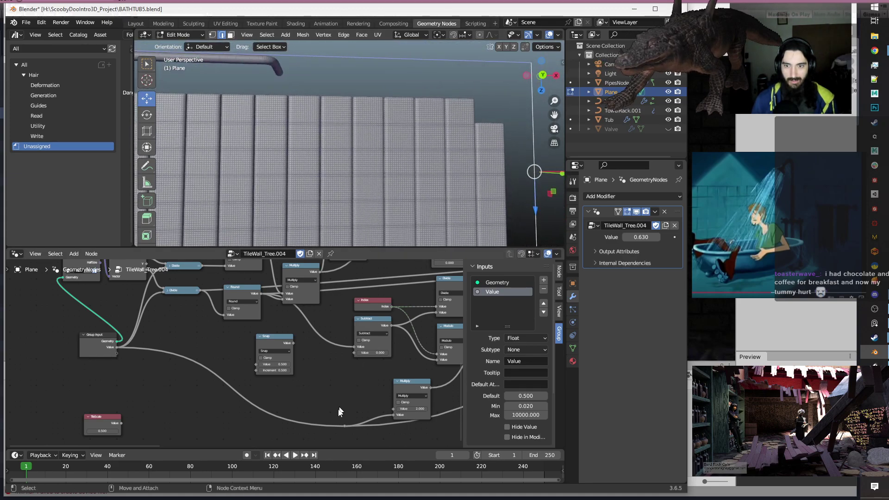
scroll(342, 410, "down", 2)
middle_click_drag(334, 410, 297, 416)
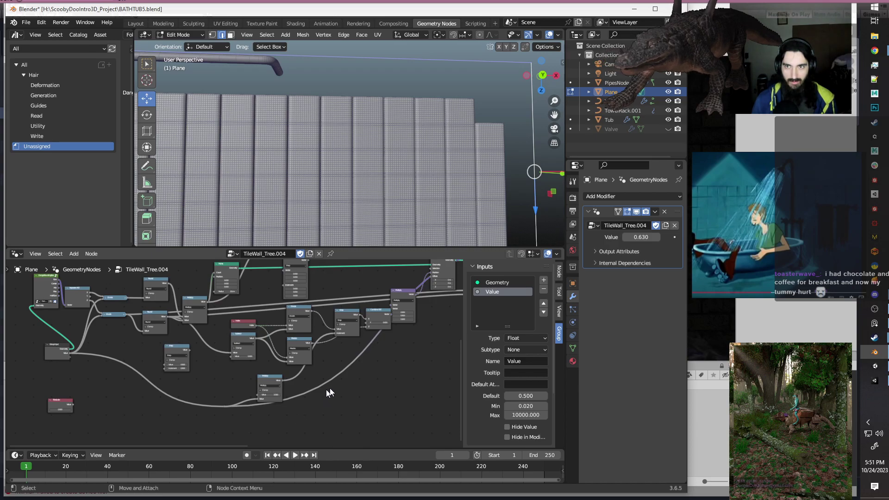
scroll(348, 384, "down", 3)
scroll(348, 384, "up", 2)
scroll(418, 181, "down", 3)
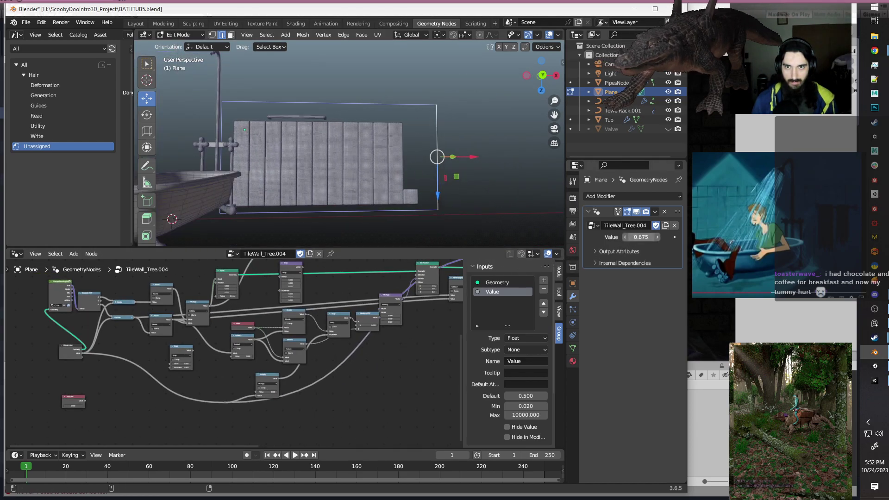
Try lowering the modifier Value to 0.498 and inspect how the tile grid covers the wall.
mouse_move(641, 237)
left_mouse_down()
mouse_move(648, 237)
mouse_move(629, 237)
left_mouse_up()
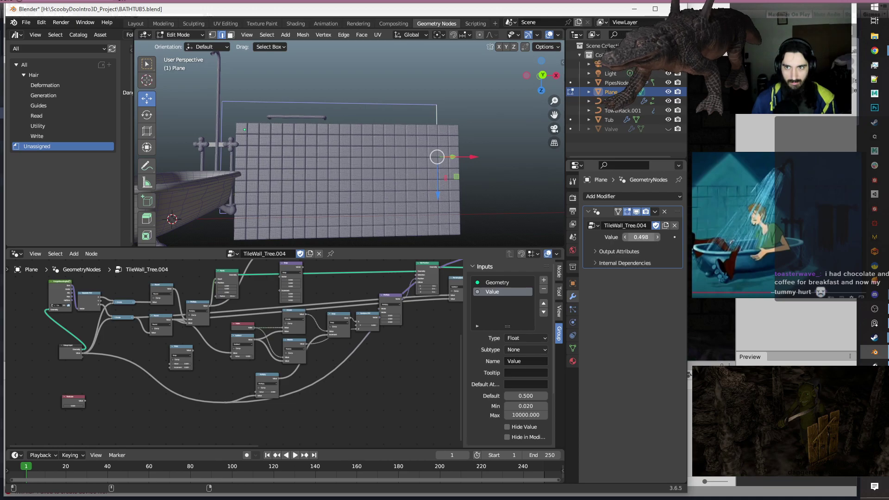
scroll(428, 166, "up", 5)
middle_click_drag(428, 166, 269, 159)
left_click_drag(279, 158, 430, 165, "alt")
right_click_drag(431, 165, 357, 180, "alt")
scroll(356, 179, "up", 3)
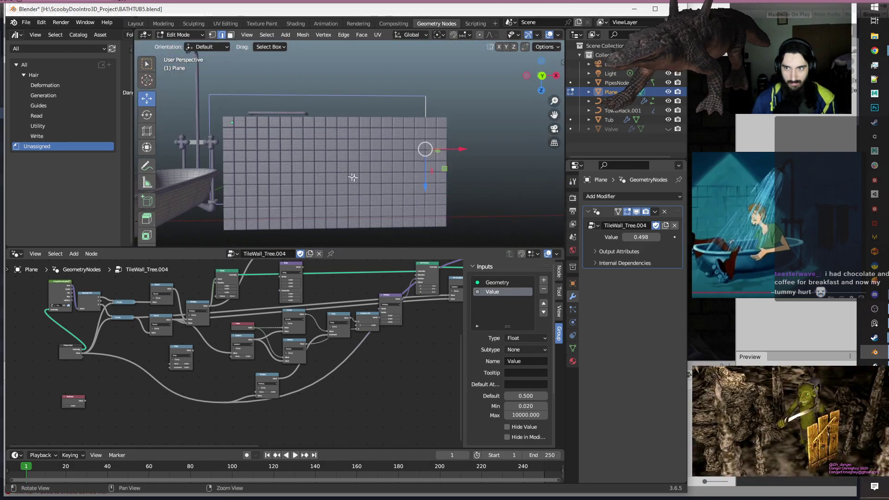
Try the modifier Value at 0.5, set it to 0.63 and inspect the tile columns from several angles.
left_click(647, 238)
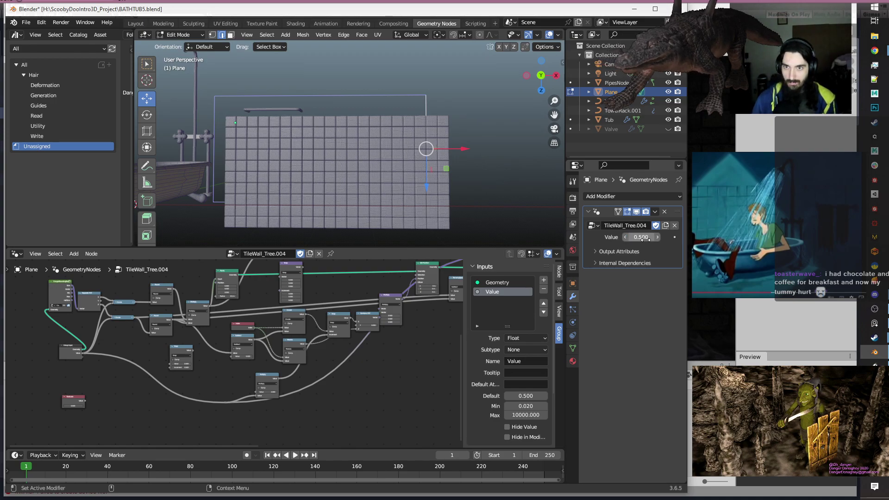
left_click_drag(642, 238, 641, 237)
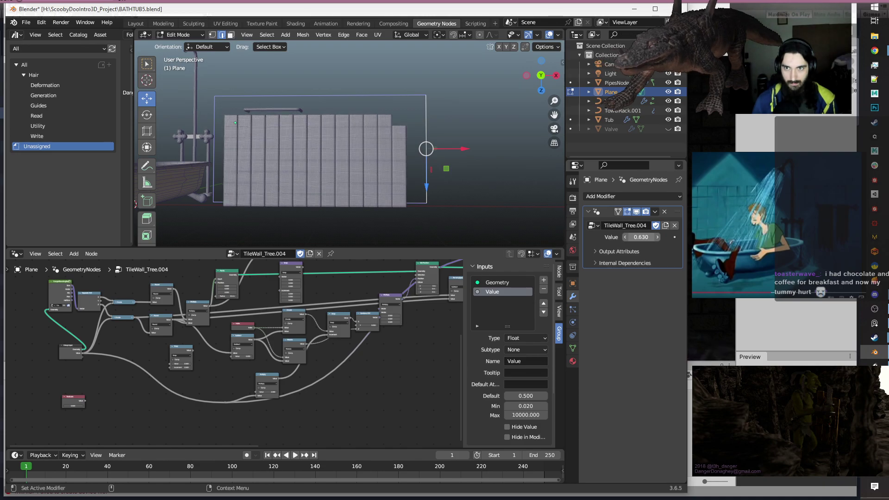
scroll(452, 167, "up", 3)
middle_click_drag(452, 167, 481, 135)
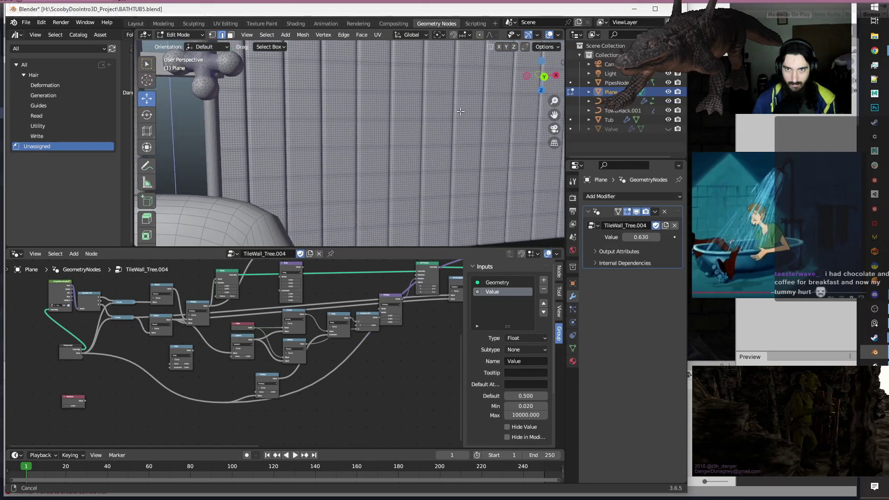
scroll(418, 151, "down", 4)
middle_click_drag(412, 151, 305, 143)
left_click_drag(476, 147, 467, 164)
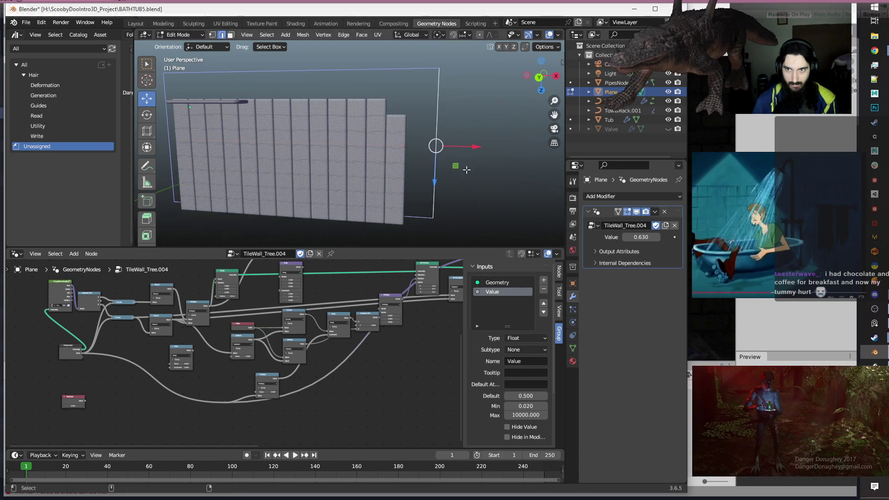
Move the spare Snap node aside, duplicate the lower Round node below the original and set the copy's operation to Wrap.
scroll(241, 363, "up", 2)
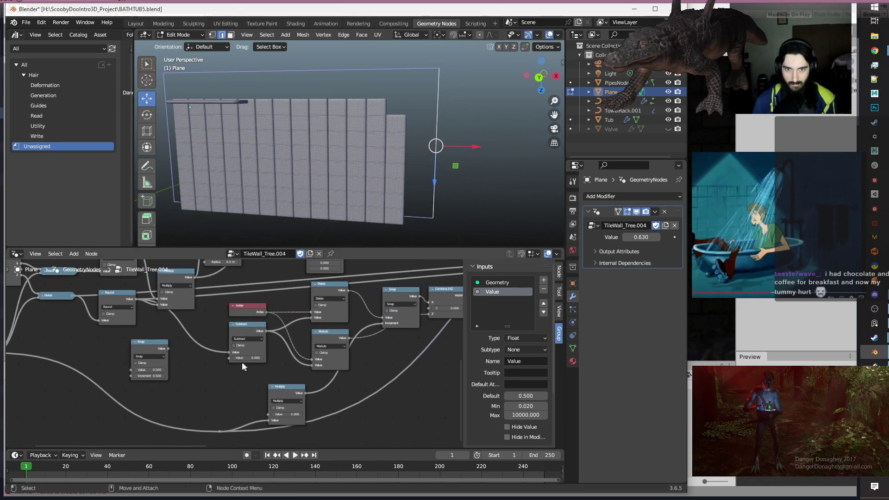
middle_click_drag(206, 357, 285, 402)
left_click_drag(254, 385, 300, 403)
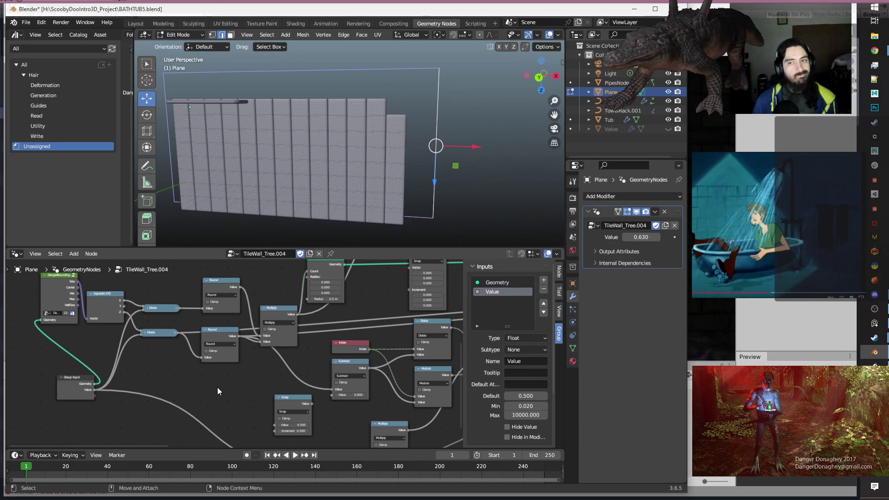
key("shift+a")
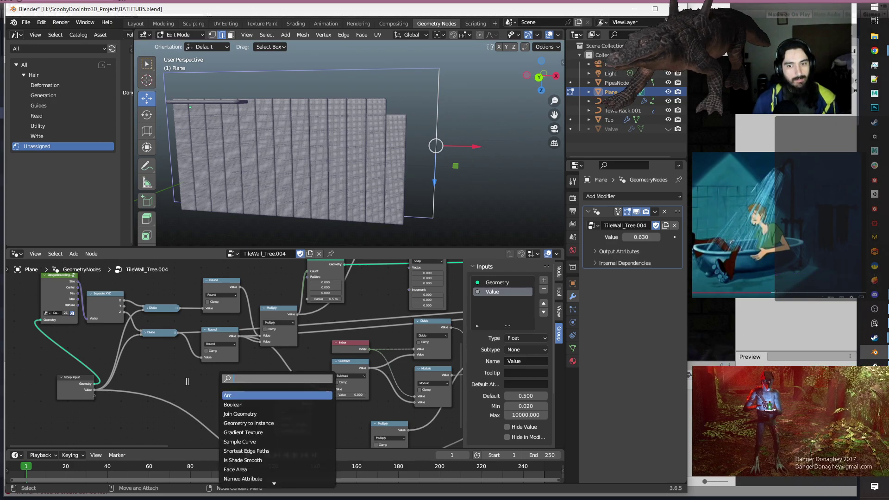
left_click(215, 336)
key("shift+d")
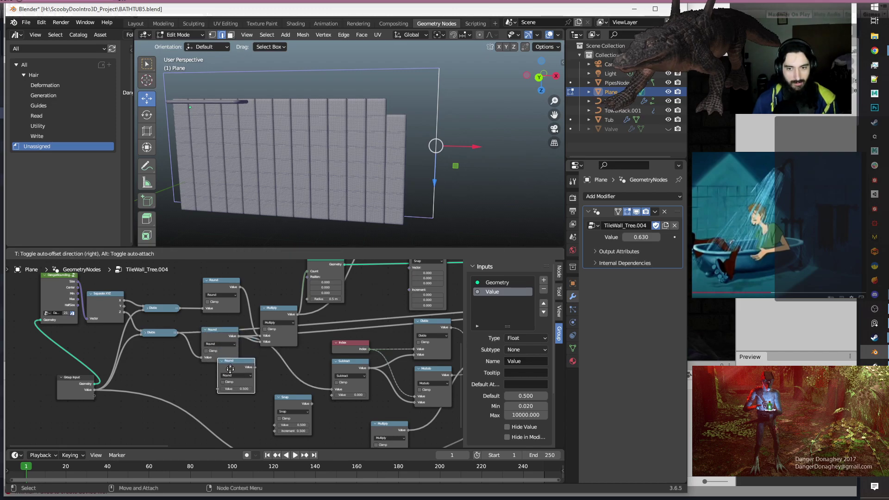
left_click(227, 383)
left_click(227, 389)
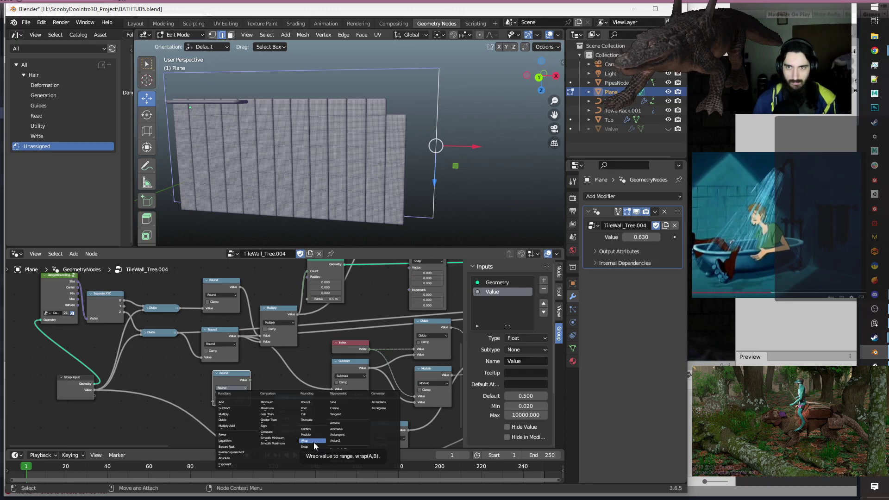
left_click(313, 442)
Set the Wrap node's Min to 0 and link the lower Round node's output to its Max input.
middle_click_drag(268, 375, 223, 343)
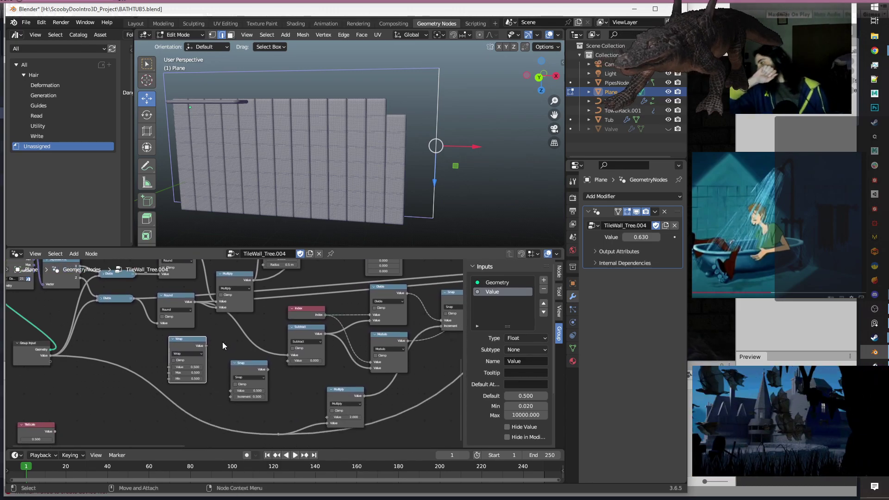
scroll(222, 343, "up", 2)
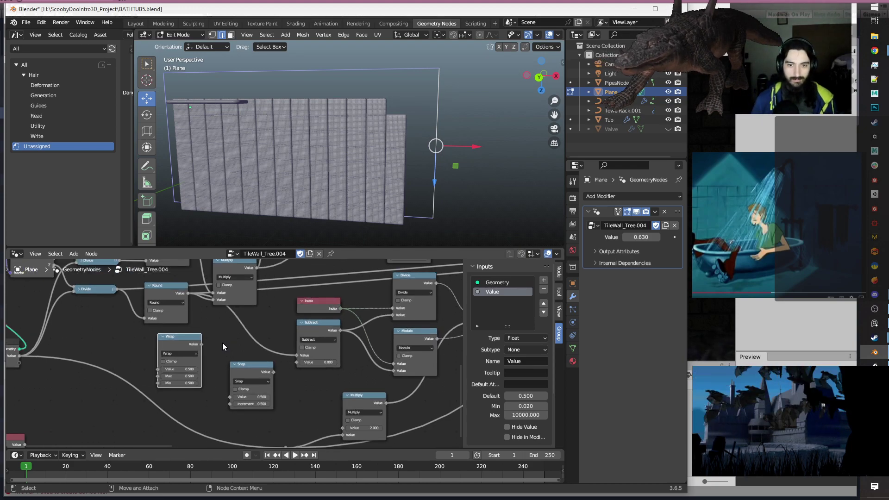
left_click(174, 385)
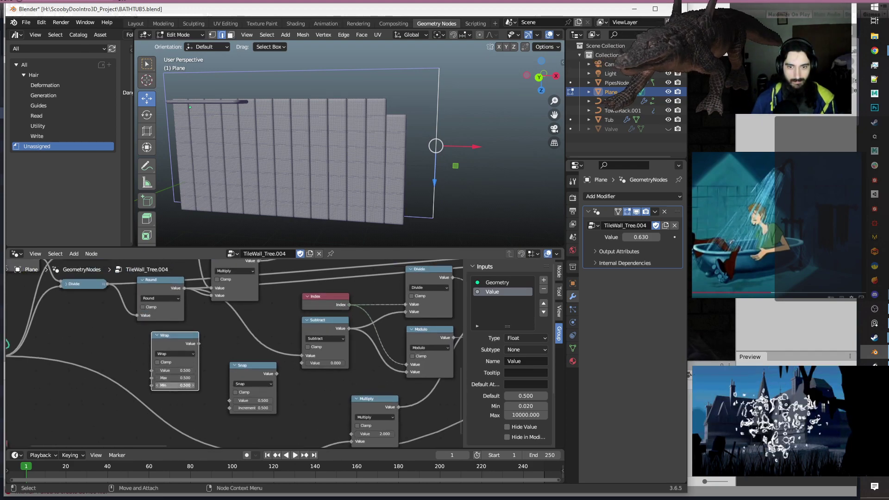
type("0")
key("Return")
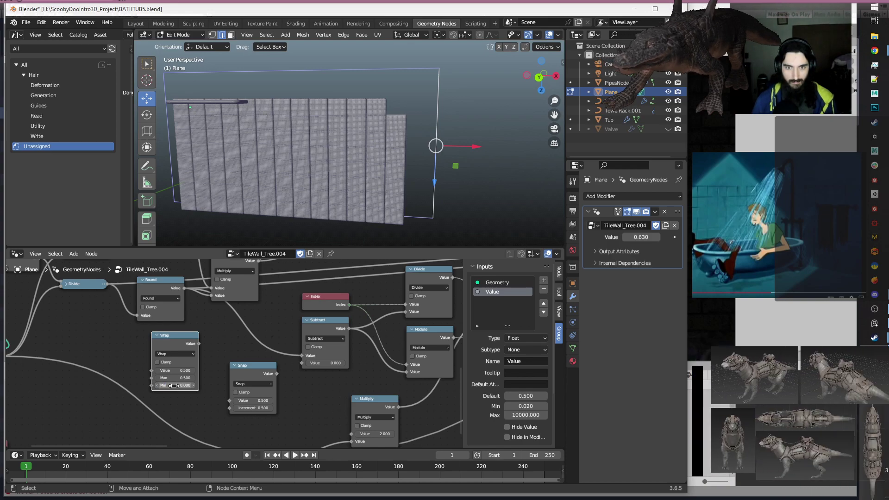
scroll(258, 360, "down", 1)
scroll(264, 362, "up", 2)
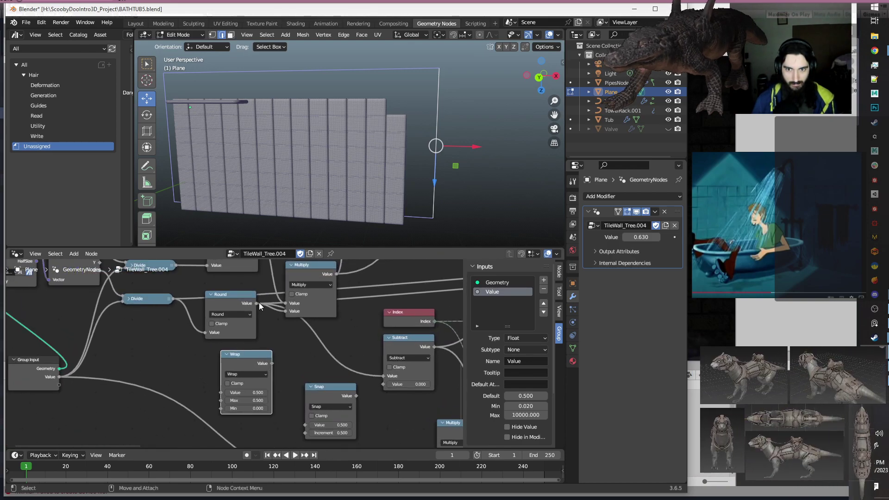
left_click_drag(256, 303, 221, 402)
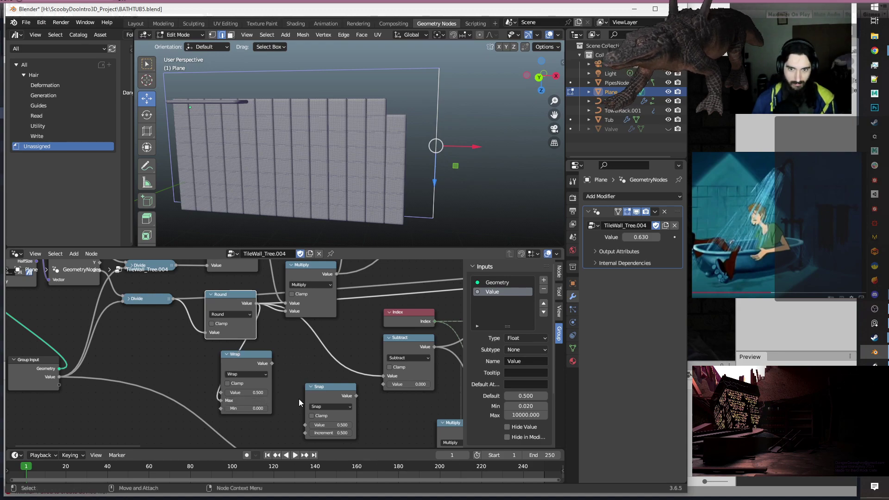
Add an Index node near the Group Input and link it to the Wrap node's Value input.
scroll(282, 391, "down", 2)
scroll(278, 392, "up", 2)
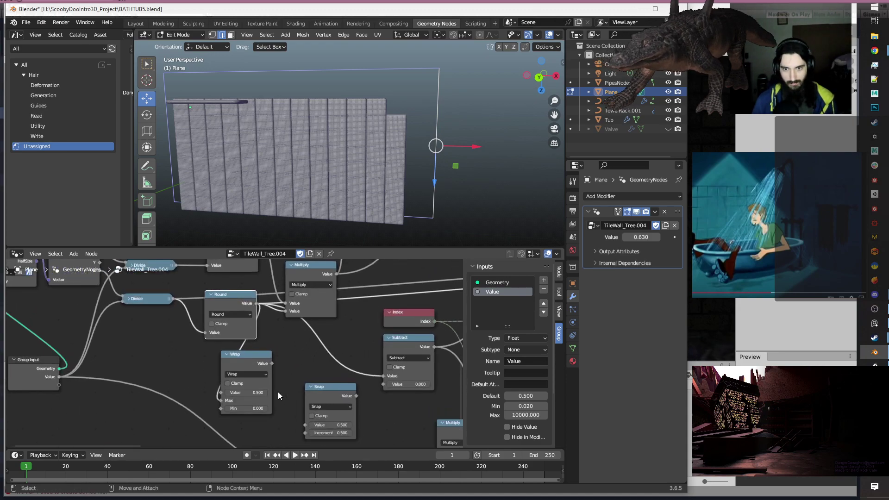
scroll(277, 391, "down", 1)
middle_click_drag(277, 391, 243, 337)
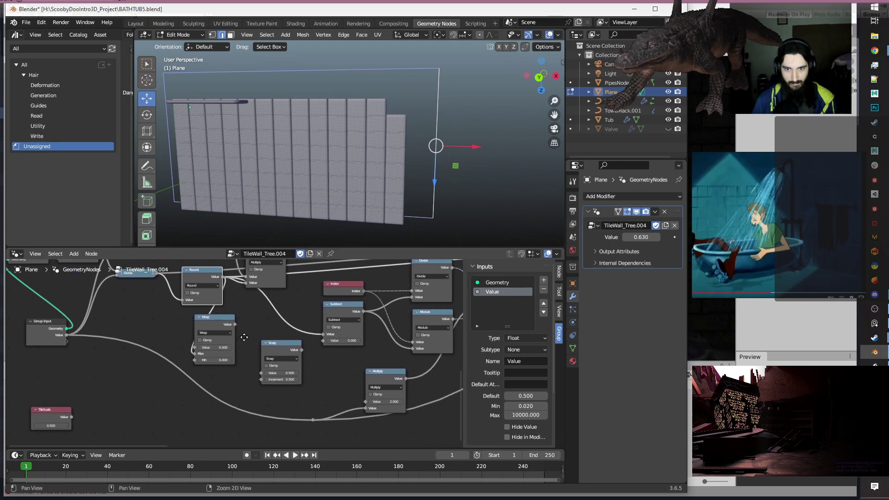
left_click(218, 321)
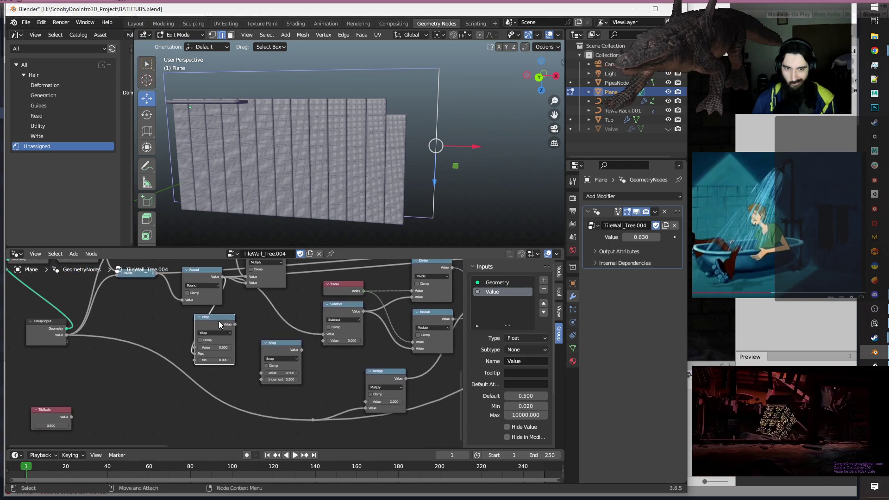
key("shift+a")
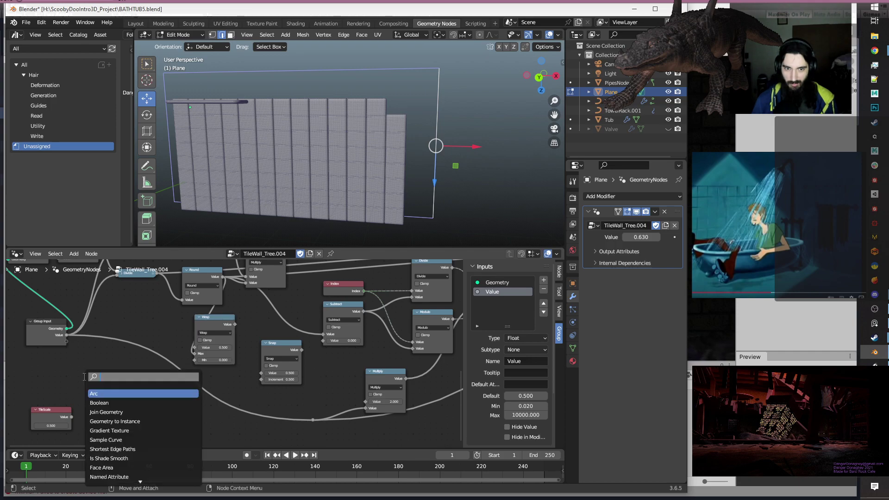
type("index")
key("Return")
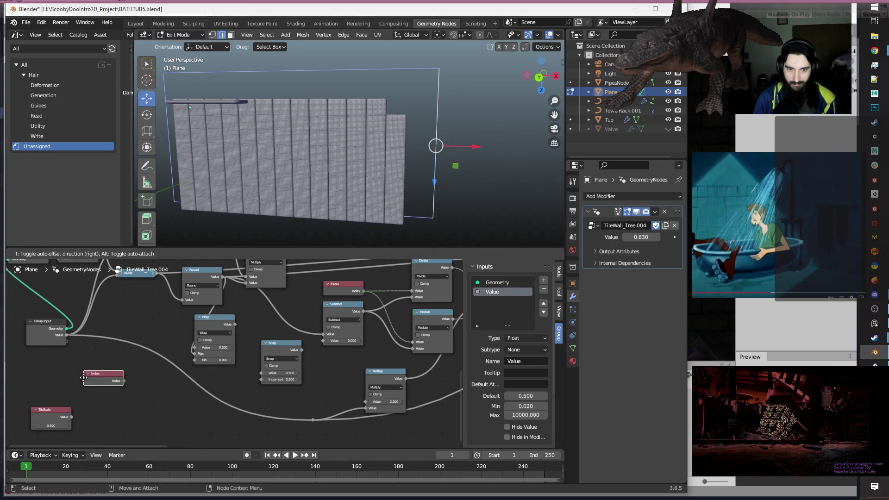
left_click(96, 373)
left_click_drag(136, 376, 200, 350)
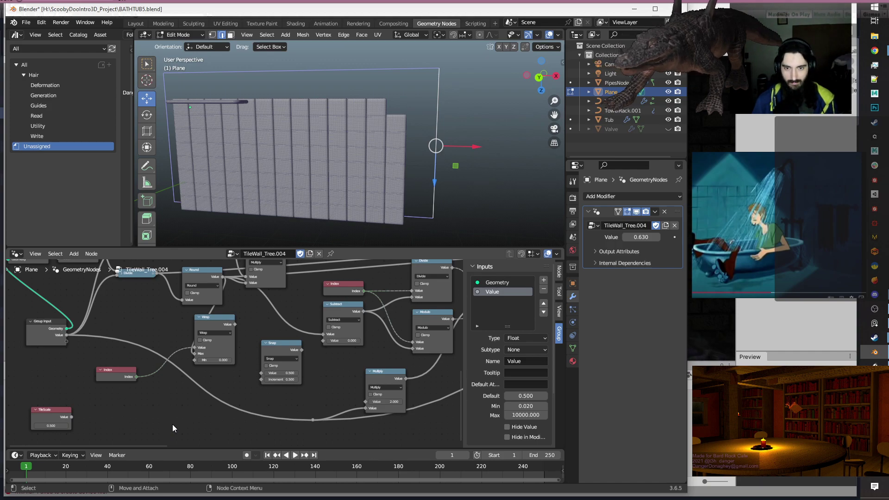
Move the Wrap node beside the Multiply node below Modulo and try linking its output to Combine XYZ's Z input.
scroll(190, 385, "up", 4)
scroll(190, 386, "down", 8)
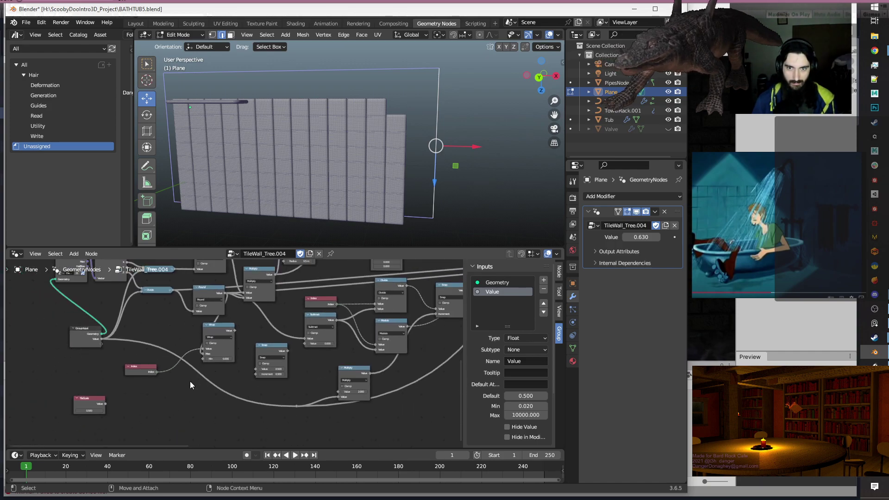
scroll(190, 385, "up", 4)
middle_click_drag(238, 374, 196, 391)
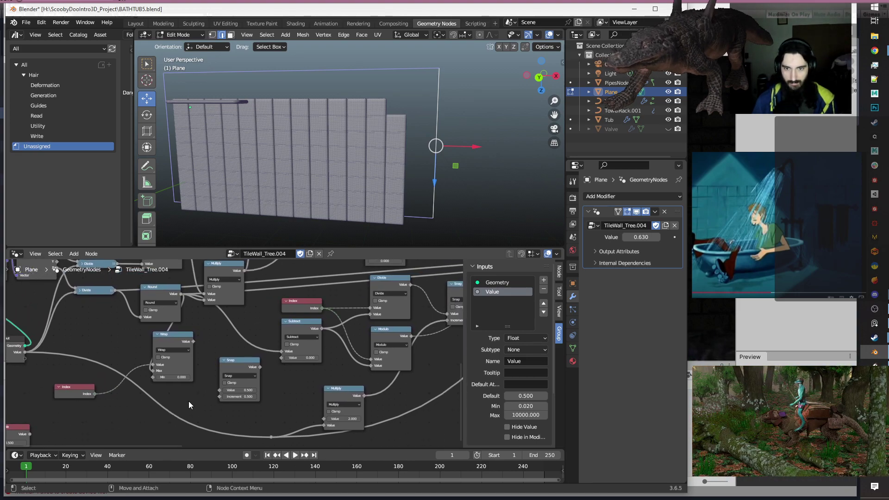
left_click_drag(166, 340, 431, 387)
middle_click_drag(427, 349, 286, 369)
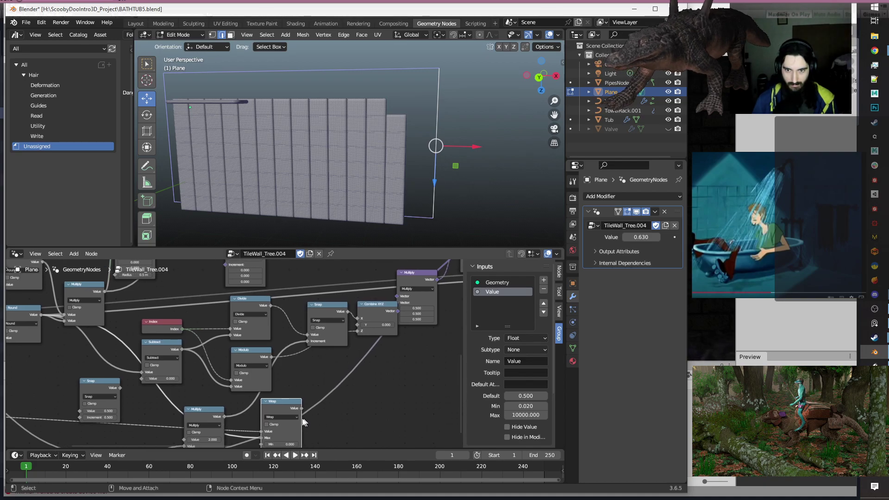
left_click_drag(301, 407, 310, 337)
left_click_drag(271, 306, 312, 334)
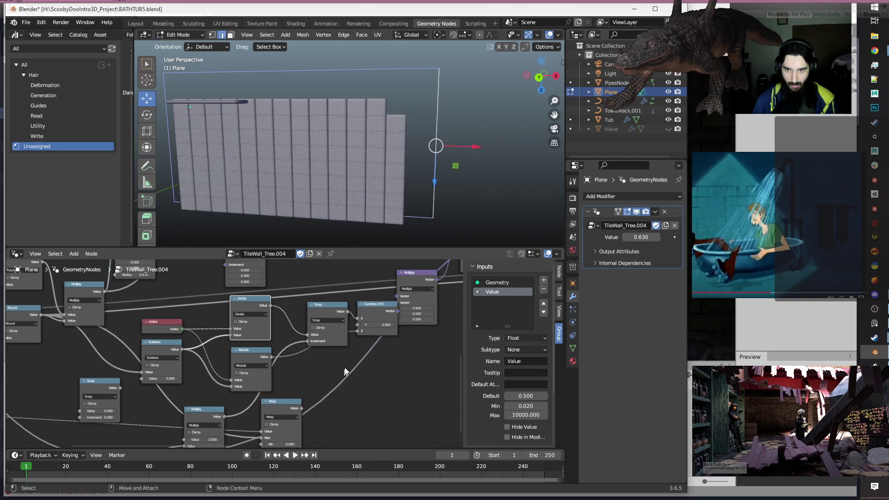
left_click_drag(302, 408, 360, 332)
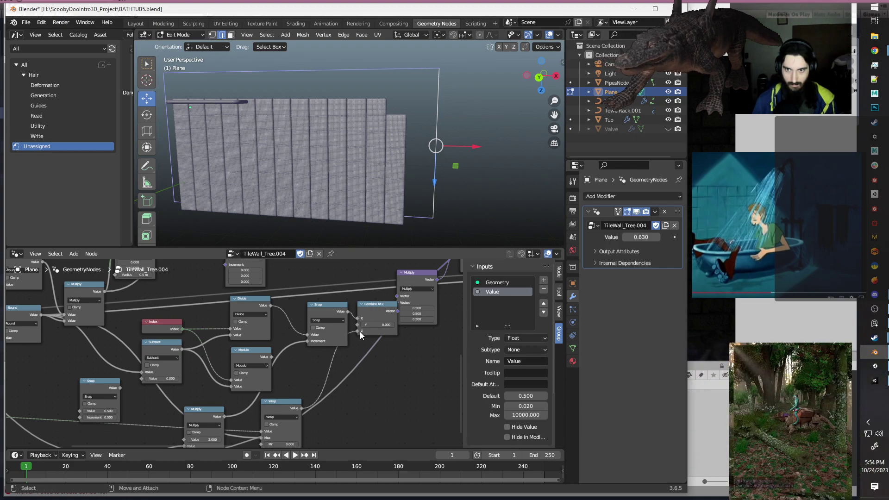
Set the modifier Value to 0.640 and examine the tile grid and the node links around Wrap.
middle_click_drag(354, 429, 402, 400)
mouse_move(641, 237)
left_mouse_down()
mouse_move(659, 236)
mouse_move(634, 236)
mouse_move(642, 236)
left_mouse_up()
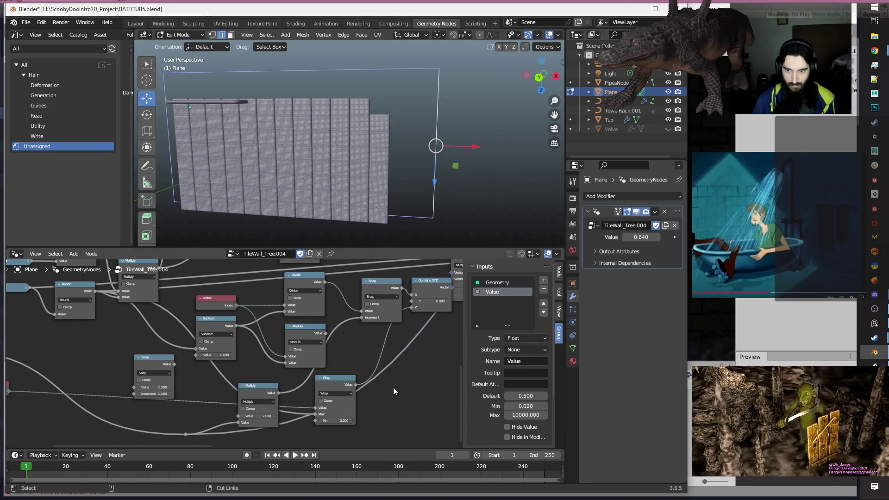
scroll(372, 391, "down", 2)
scroll(371, 390, "up", 1)
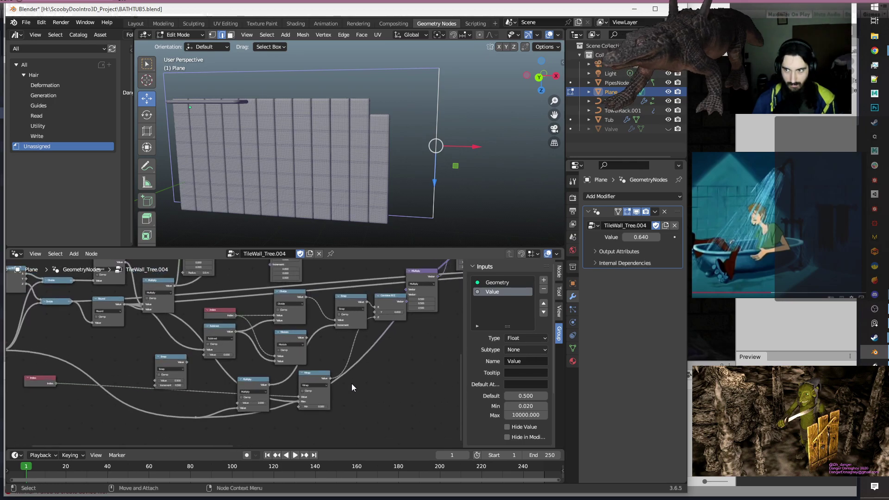
scroll(354, 384, "down", 1)
middle_click_drag(341, 384, 395, 397)
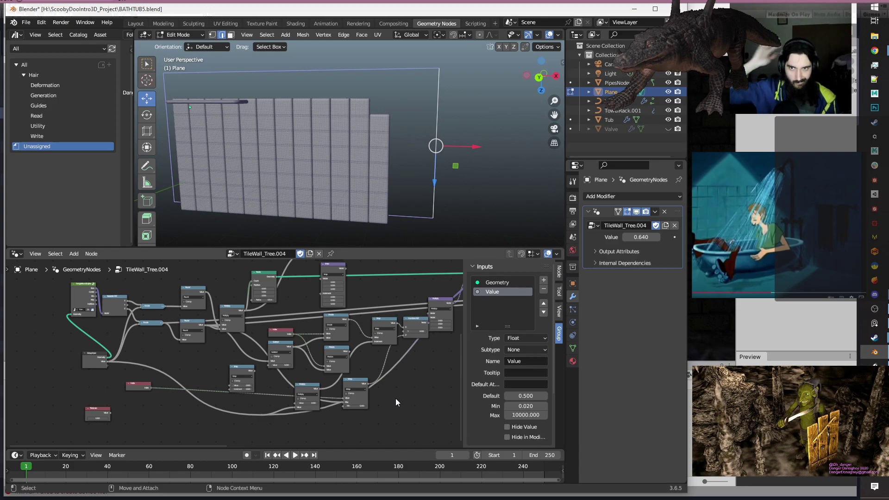
scroll(395, 398, "up", 2)
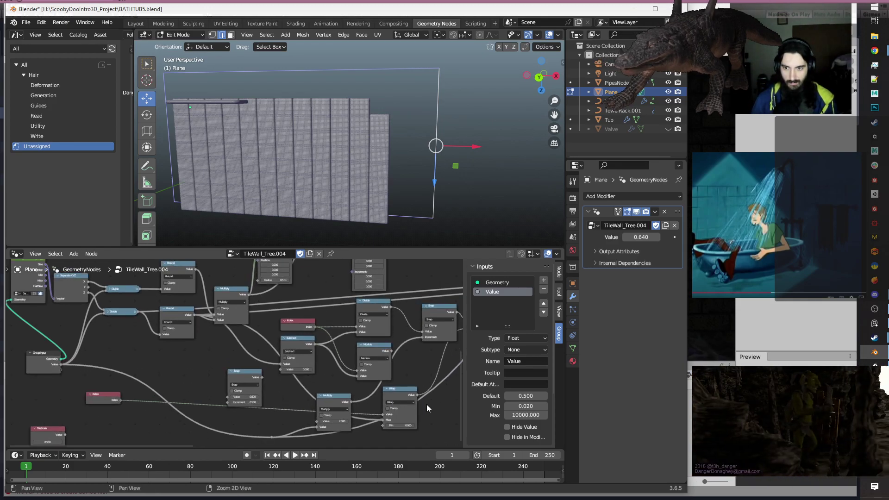
middle_click_drag(427, 405, 310, 360, "alt")
scroll(310, 360, "up", 8)
middle_click_drag(360, 371, 344, 361, "alt")
scroll(277, 356, "down", 3)
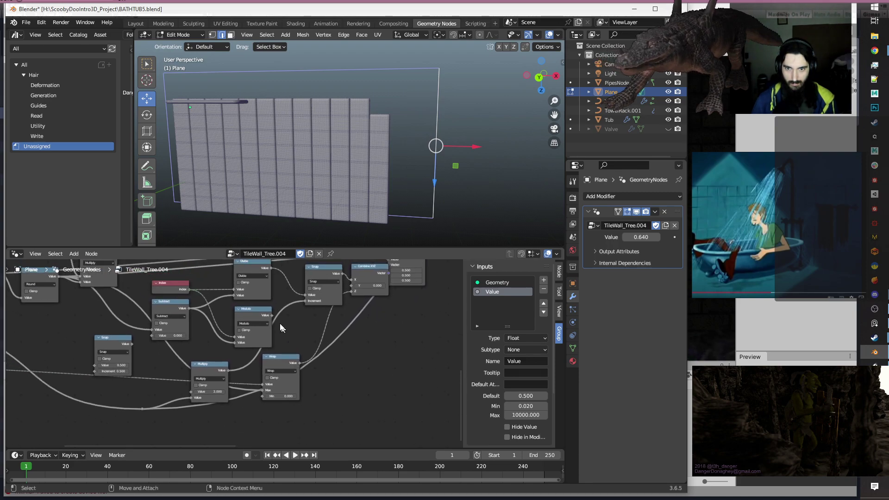
Reconnect the Modulo output to Combine XYZ's Z and park the Wrap and spare Snap nodes below the rest of the tree.
left_click_drag(271, 315, 353, 293)
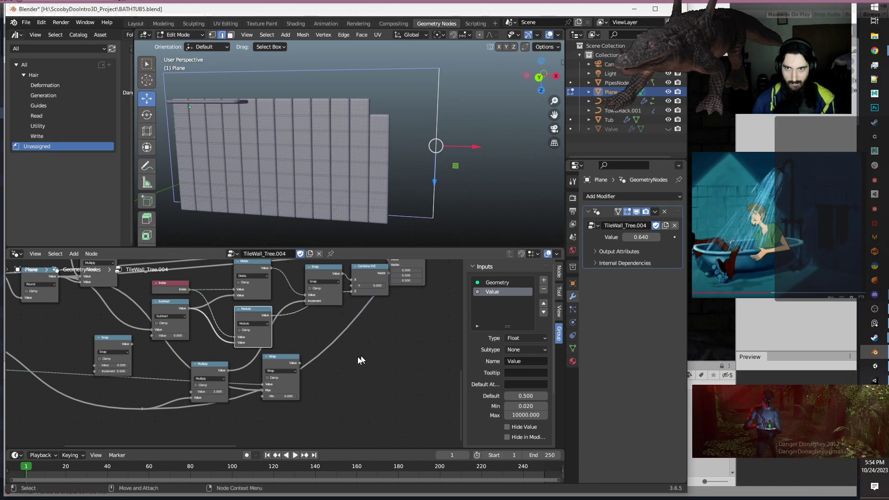
left_click_drag(282, 363, 91, 429)
scroll(225, 419, "down", 3)
middle_click_drag(248, 418, 379, 393)
scroll(288, 391, "up", 1)
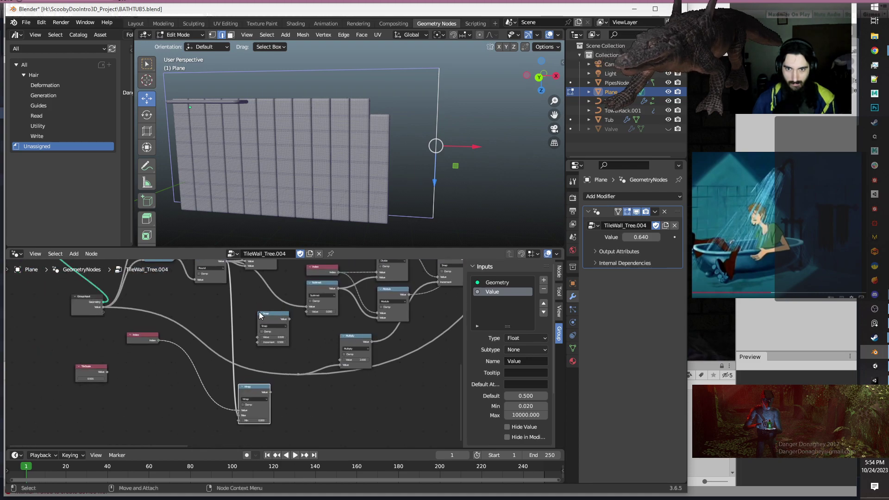
left_click_drag(263, 312, 168, 397)
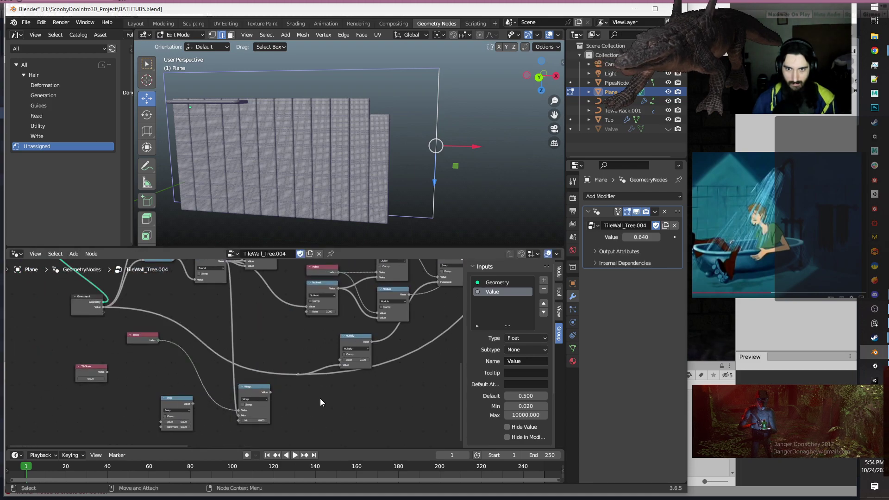
Inspect the Index, Subtract, Divide and Modulo section and check the Subtract node's output value.
middle_click_drag(268, 325, 233, 362)
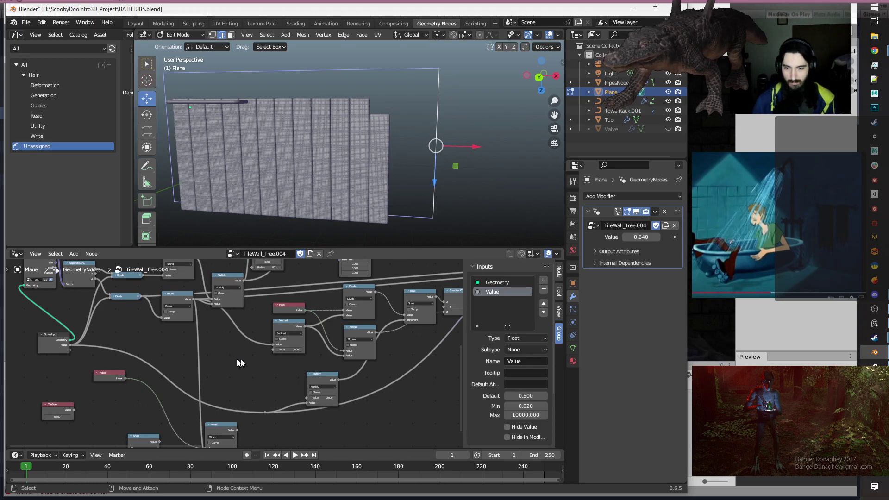
middle_click_drag(399, 366, 362, 384)
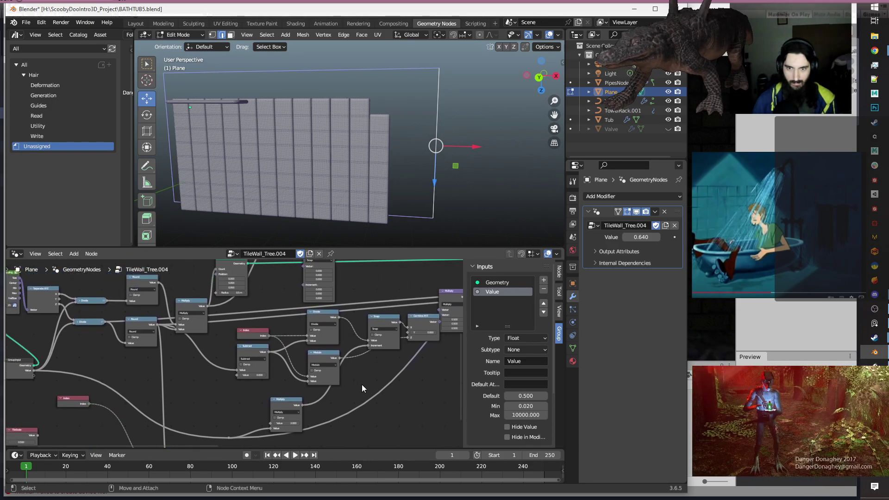
scroll(362, 384, "up", 3)
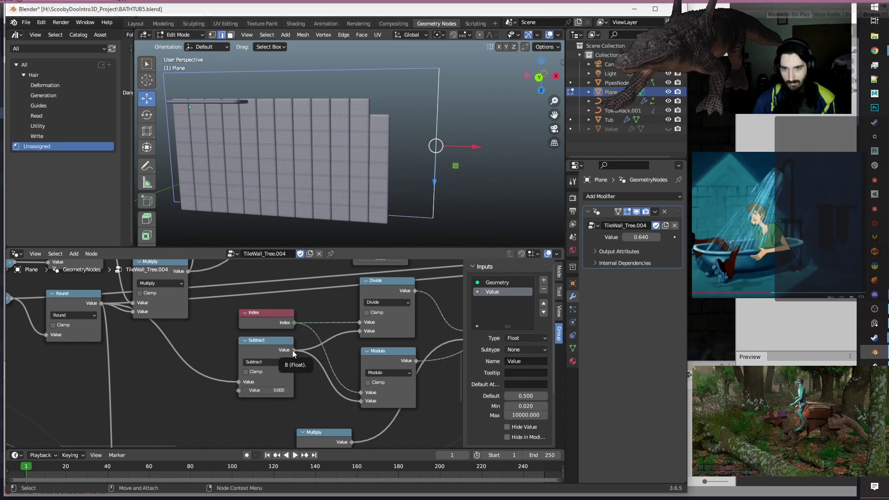
scroll(293, 350, "down", 2)
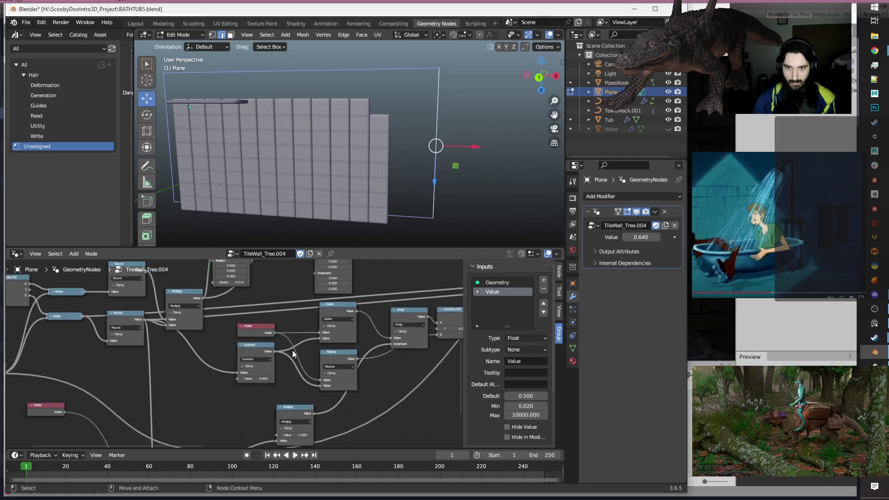
scroll(292, 354, "up", 1)
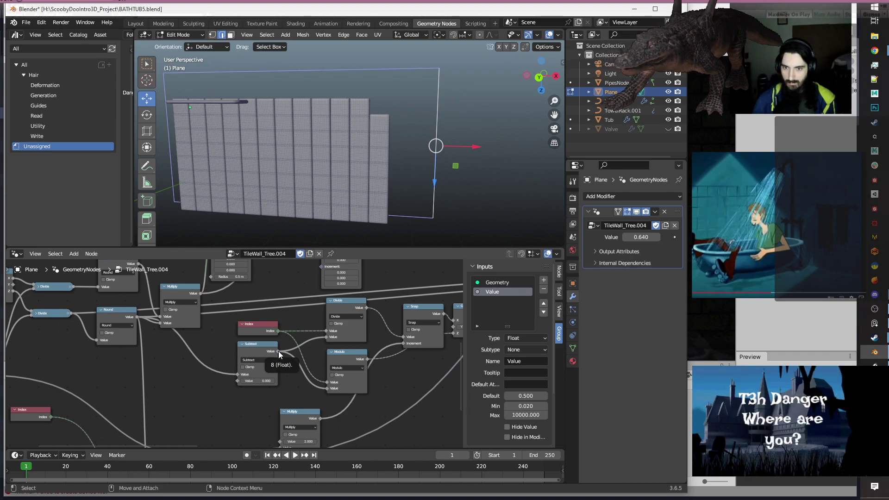
Set the modifier Value to 0.610 and examine the tile grid and the nodes around Index and Subtract.
scroll(279, 351, "down", 2)
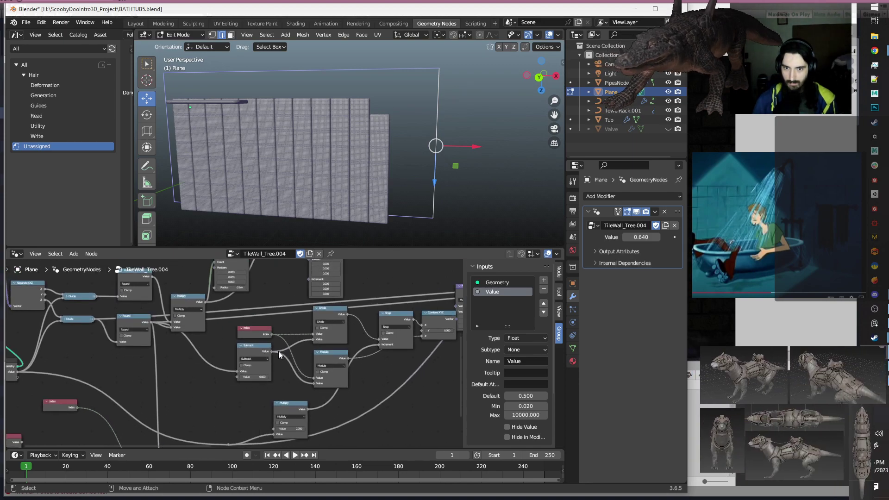
scroll(335, 396, "down", 2)
scroll(291, 157, "down", 3)
scroll(291, 157, "up", 5)
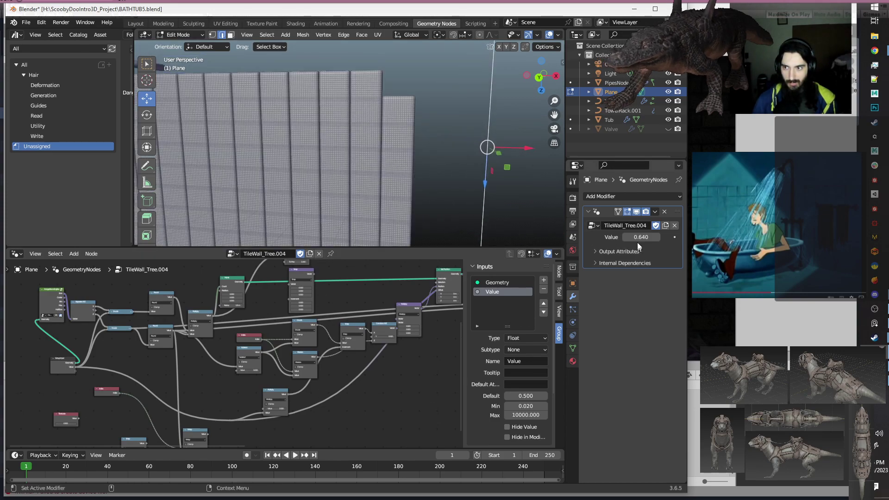
mouse_move(641, 237)
left_mouse_down()
mouse_move(626, 237)
mouse_move(652, 237)
mouse_move(641, 237)
left_mouse_up()
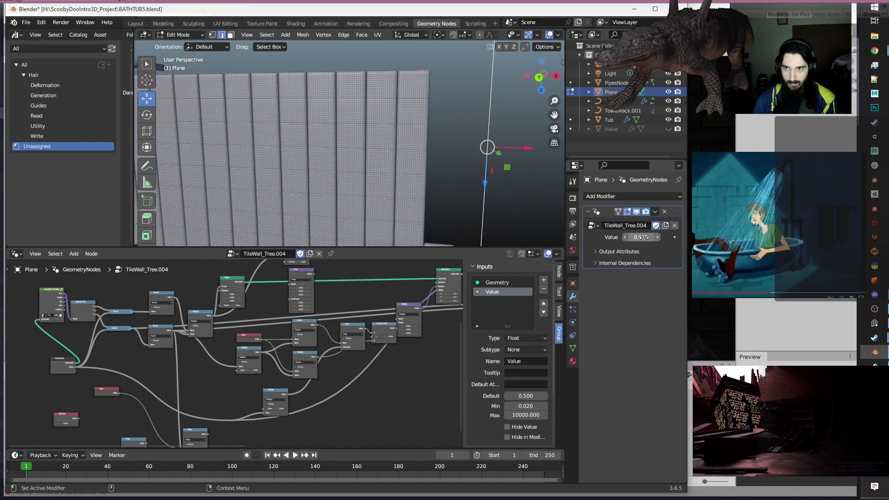
scroll(267, 351, "up", 4)
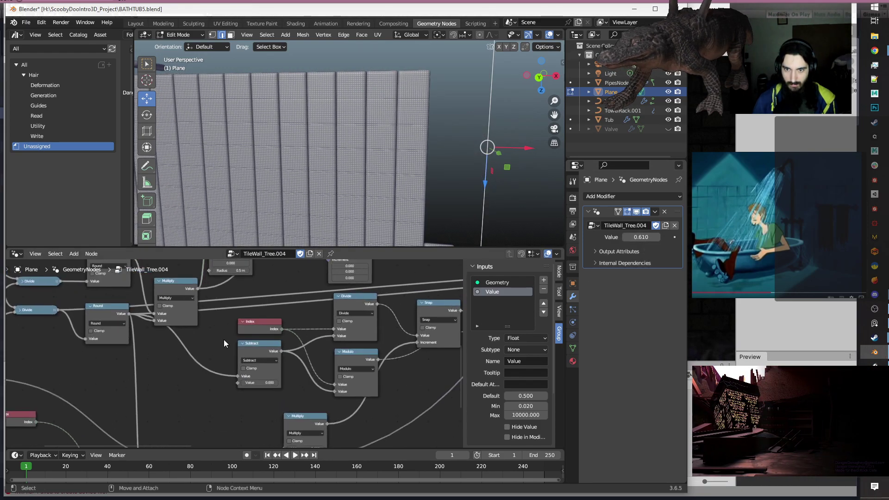
Try feeding the upper Round output into the Subtract node's first input, and relink the lower Round output there.
scroll(224, 343, "down", 1)
middle_click_drag(182, 371, 188, 396)
scroll(192, 374, "up", 1)
left_click_drag(179, 309, 249, 399)
scroll(310, 176, "down", 4)
middle_click_drag(309, 176, 366, 190)
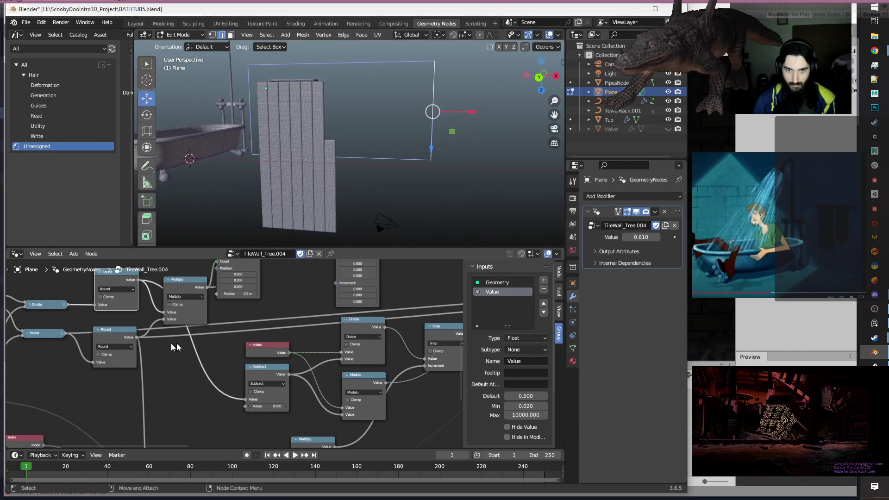
left_click_drag(136, 338, 246, 398)
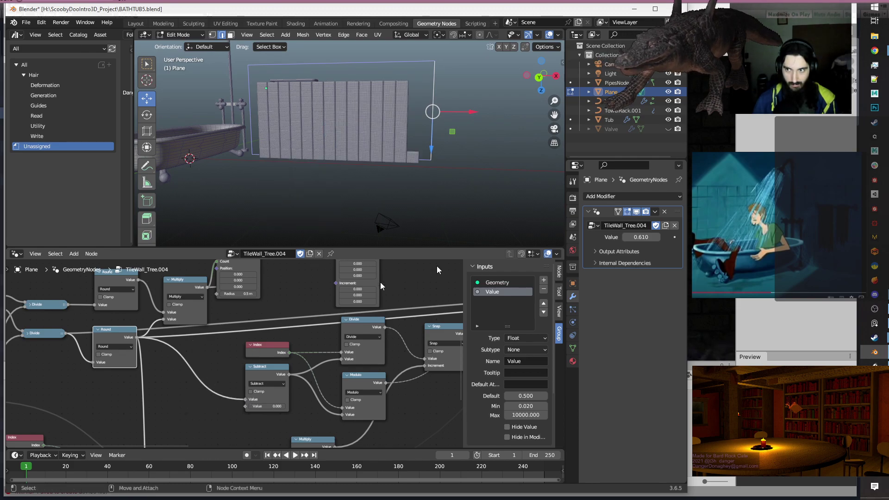
Set the modifier Value to 0.5 and examine the tile wall from the front and the side.
left_click(644, 237)
type(".5")
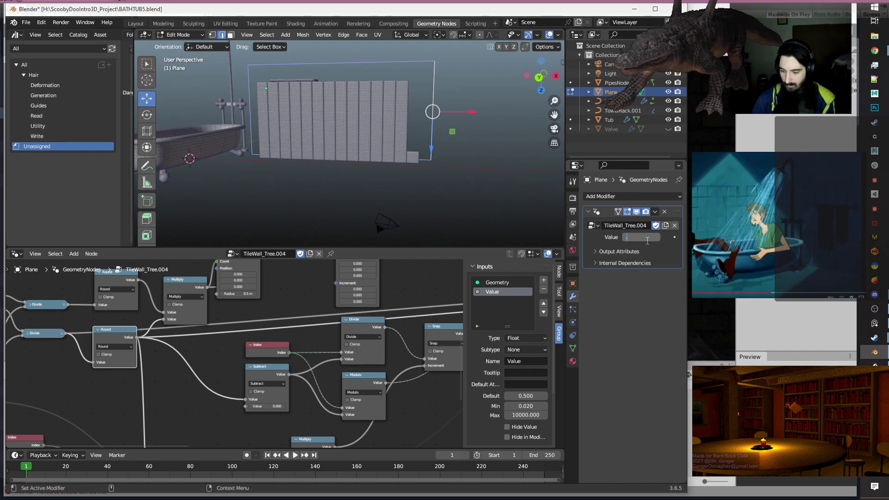
key("Return")
scroll(402, 115, "up", 4)
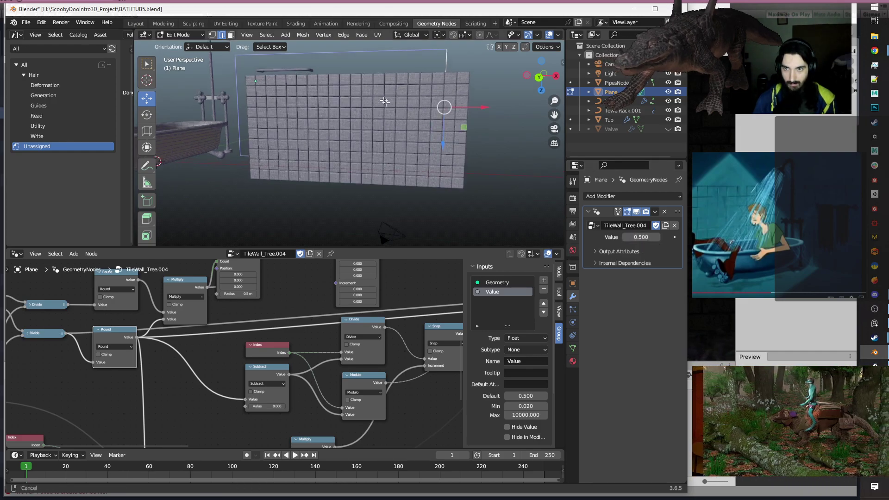
mouse_move(400, 114)
middle_mouse_down()
mouse_move(370, 109)
mouse_move(399, 111)
middle_mouse_up()
scroll(364, 333, "down", 3)
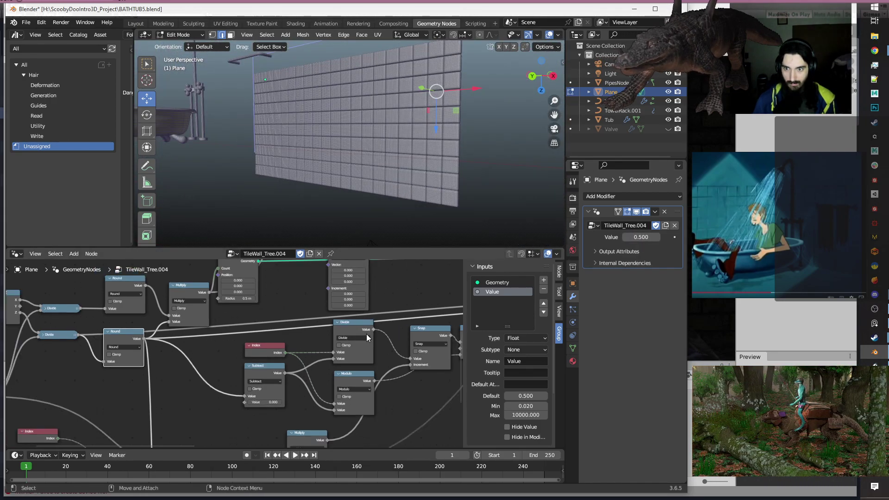
scroll(341, 344, "down", 1)
middle_click_drag(369, 411, 409, 376)
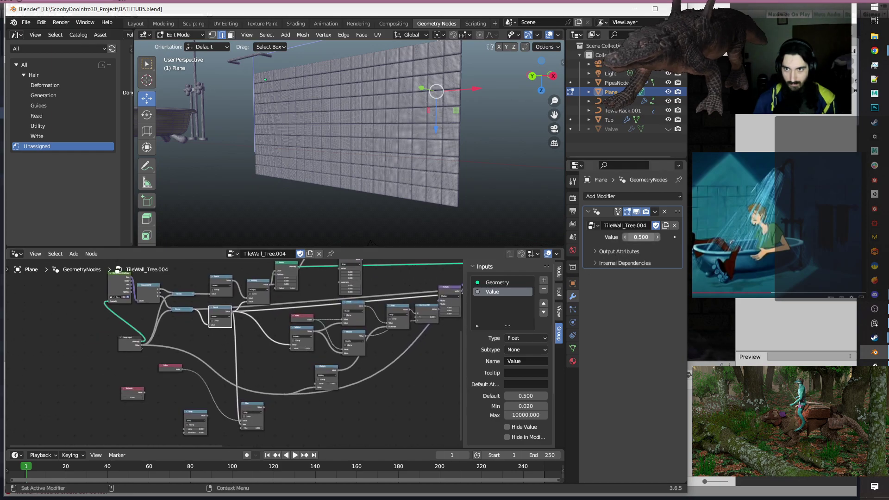
Lower the modifier Value to 0.400 and on to 0.250, and inspect the tile spacing across the wall.
left_click(624, 237)
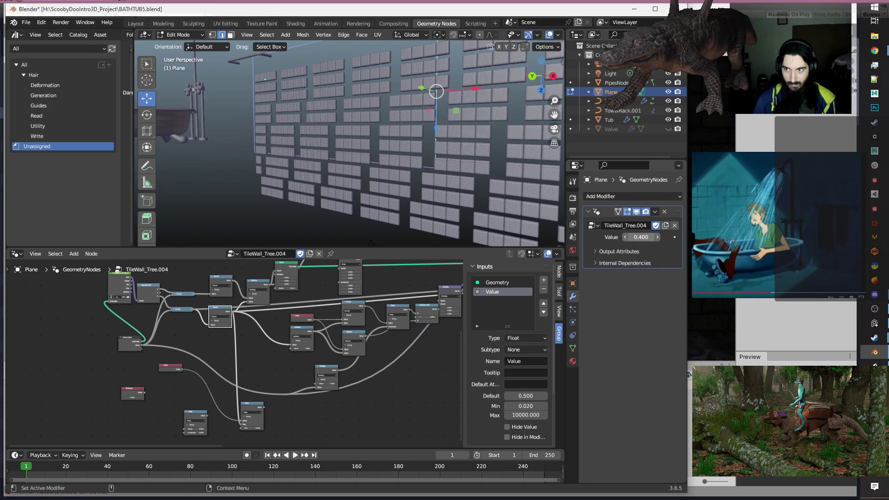
left_click(647, 237)
type("0.2")
key("Return")
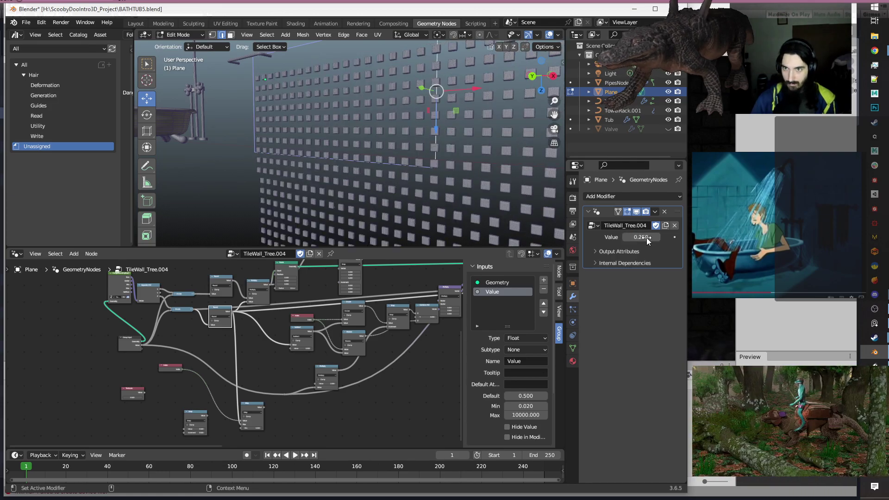
middle_click_drag(416, 162, 354, 141)
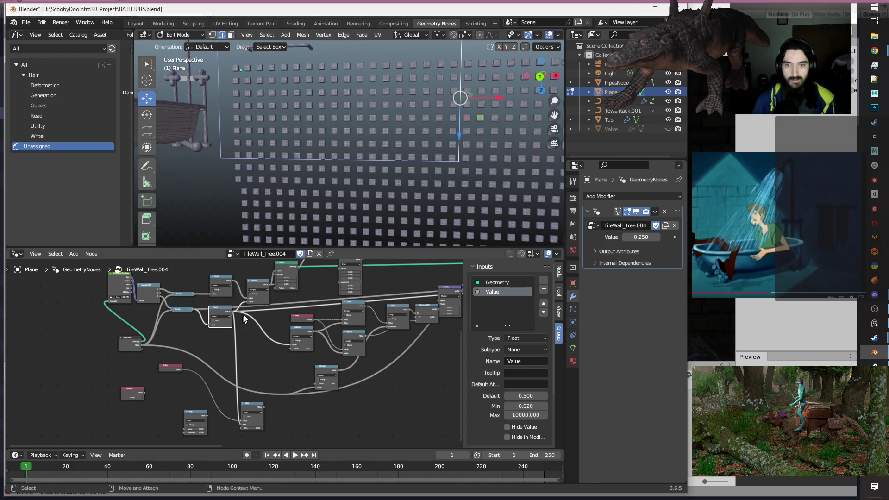
Collapse the Points node and move the unused vector Snap node up beside the Map Range node.
scroll(242, 315, "up", 4)
middle_click_drag(293, 310, 240, 406)
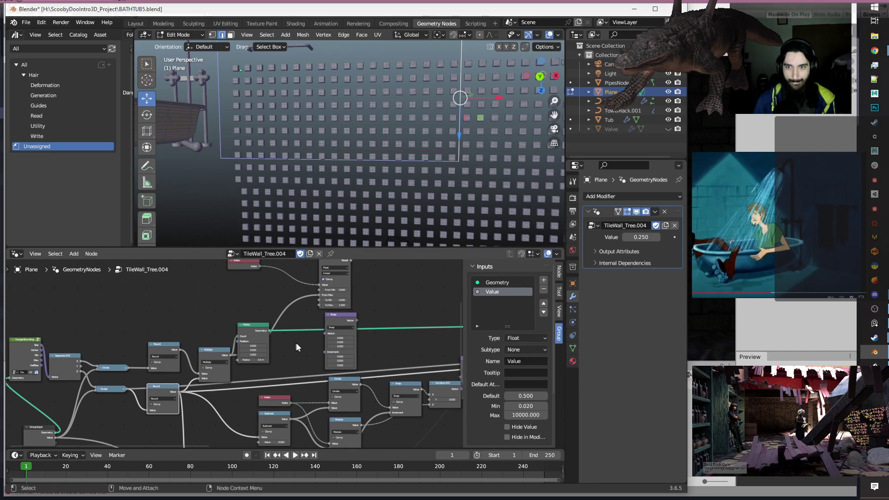
scroll(296, 344, "up", 2)
scroll(296, 343, "down", 1)
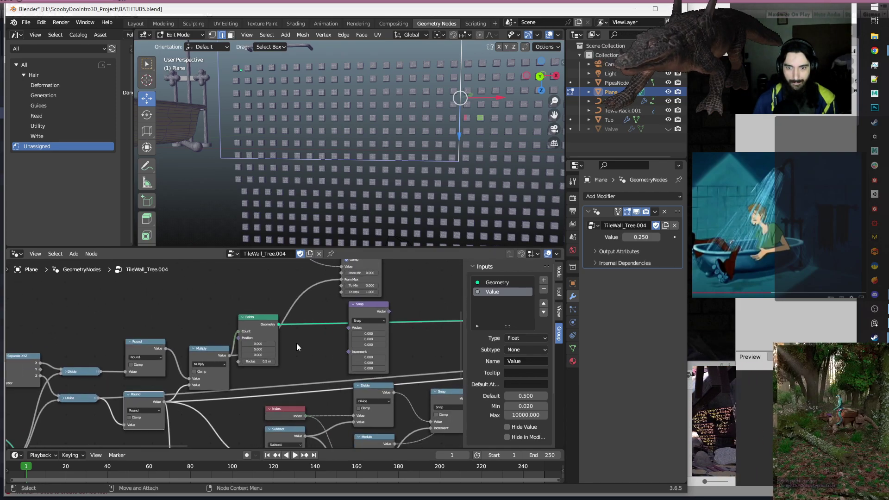
left_click(242, 318)
mouse_move(253, 321)
left_mouse_down()
mouse_move(265, 363)
mouse_move(261, 318)
left_mouse_up()
middle_click_drag(278, 293, 127, 318)
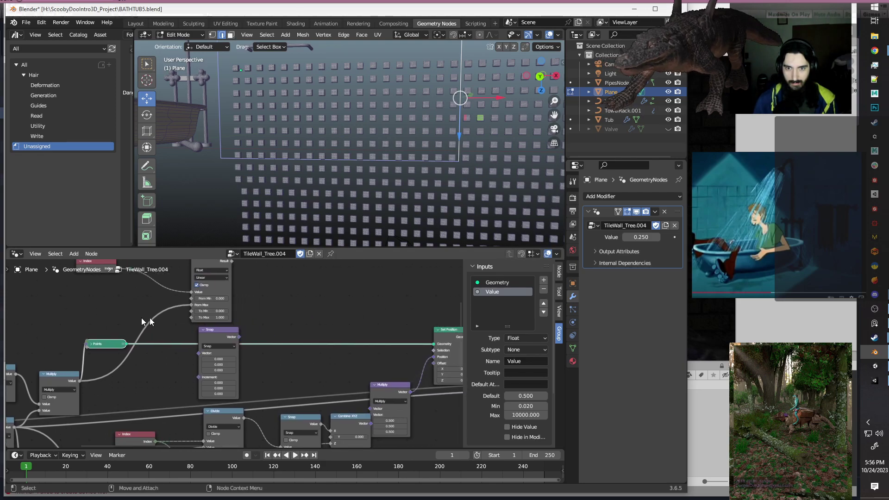
scroll(240, 354, "down", 2)
left_click_drag(224, 337, 286, 271)
Shift the Combine XYZ node slightly away from the vector Multiply node feeding Set Position.
middle_click_drag(374, 297, 252, 285)
scroll(363, 342, "up", 3)
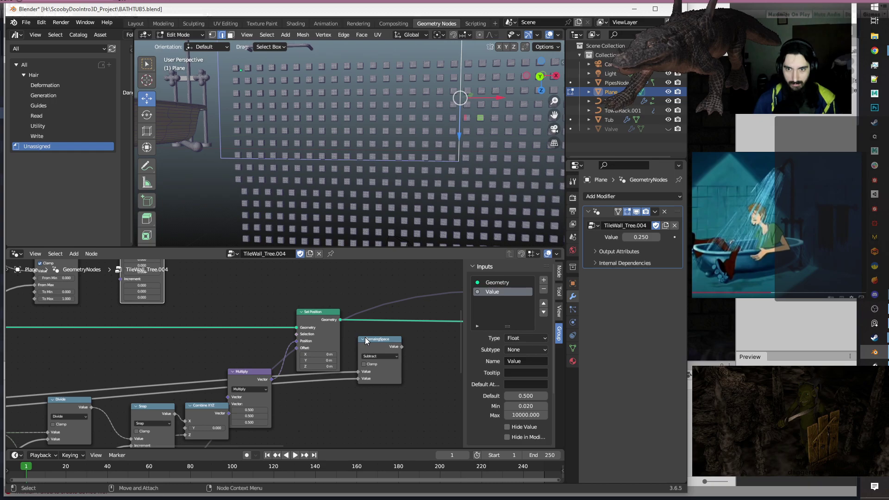
scroll(329, 397, "down", 1)
middle_click_drag(329, 397, 372, 338)
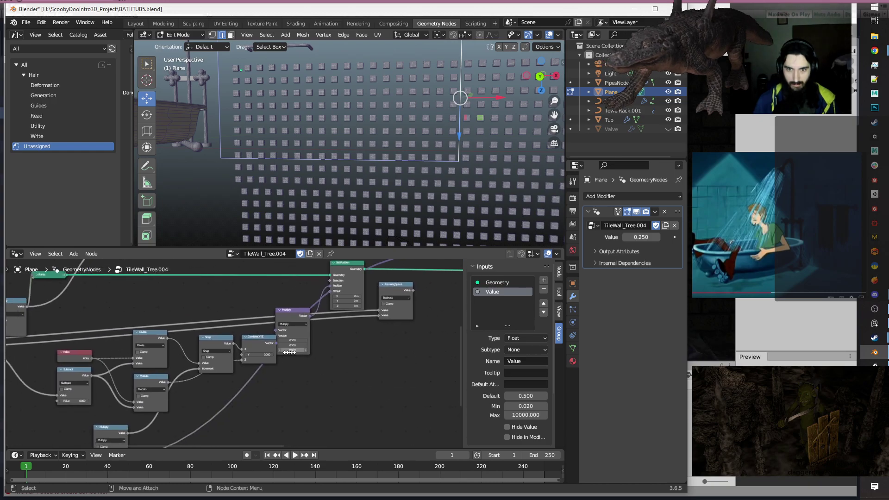
left_click_drag(260, 343, 249, 339)
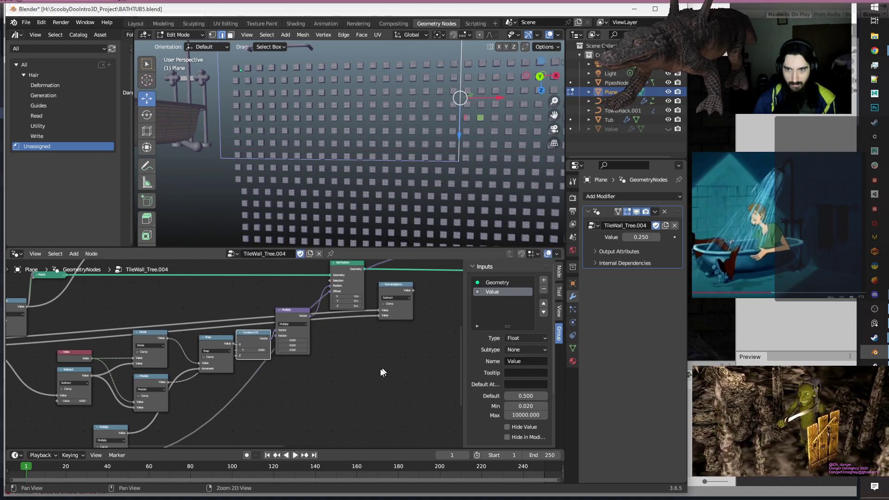
Examine the Set Position, Multiply and RemaingSpace nodes and trace the links through the rest of the tree.
middle_click_drag(382, 369, 338, 391, "alt")
scroll(400, 361, "up", 2)
middle_click_drag(400, 361, 318, 426)
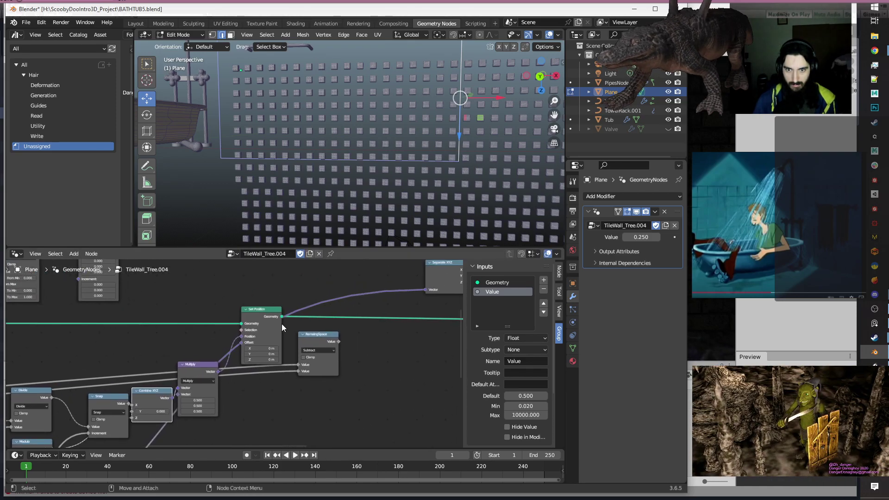
scroll(282, 327, "up", 2)
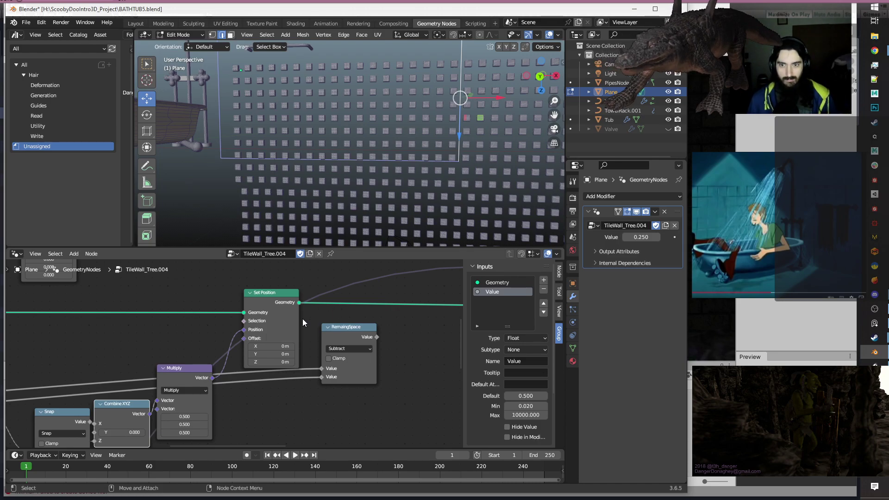
scroll(331, 150, "down", 3)
scroll(300, 306, "up", 2)
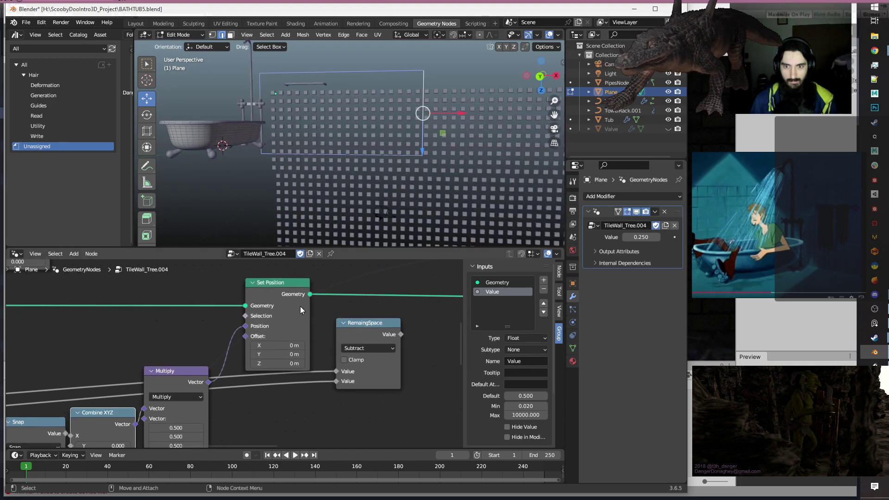
scroll(280, 356, "down", 1)
middle_click_drag(258, 424, 284, 413)
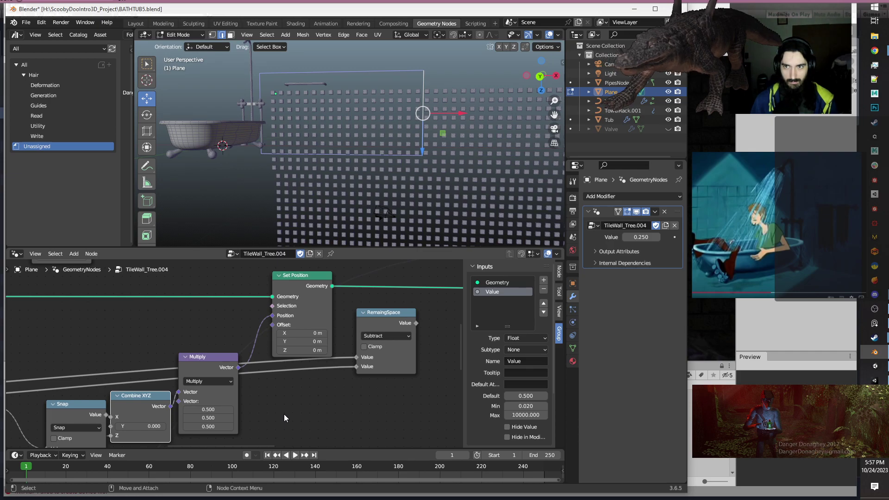
scroll(280, 414, "down", 1)
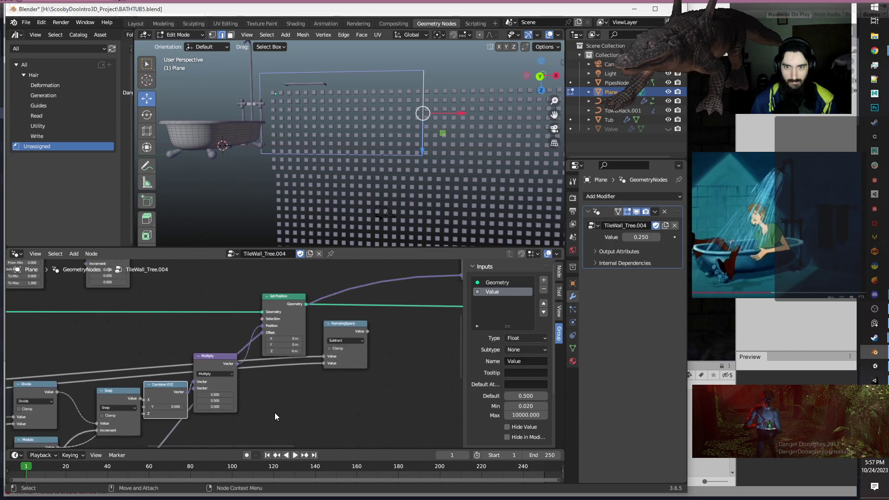
scroll(273, 412, "down", 2)
scroll(273, 409, "up", 3)
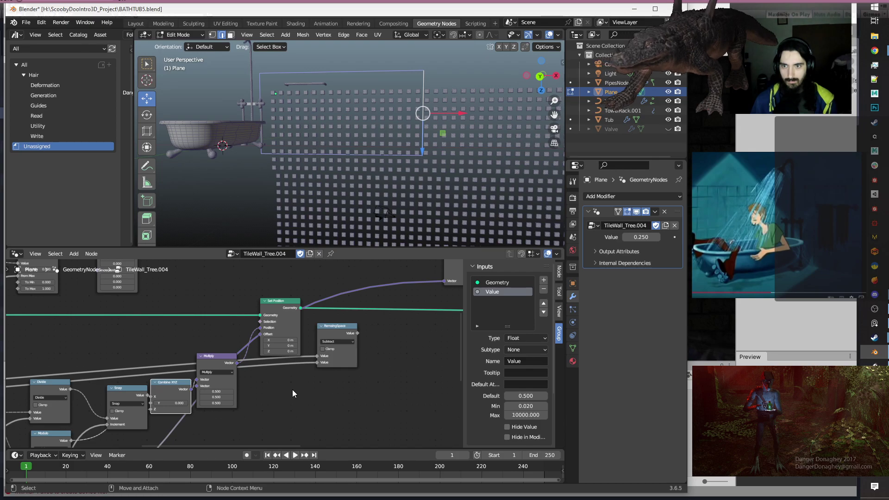
scroll(259, 388, "down", 7)
middle_click_drag(255, 390, 415, 295)
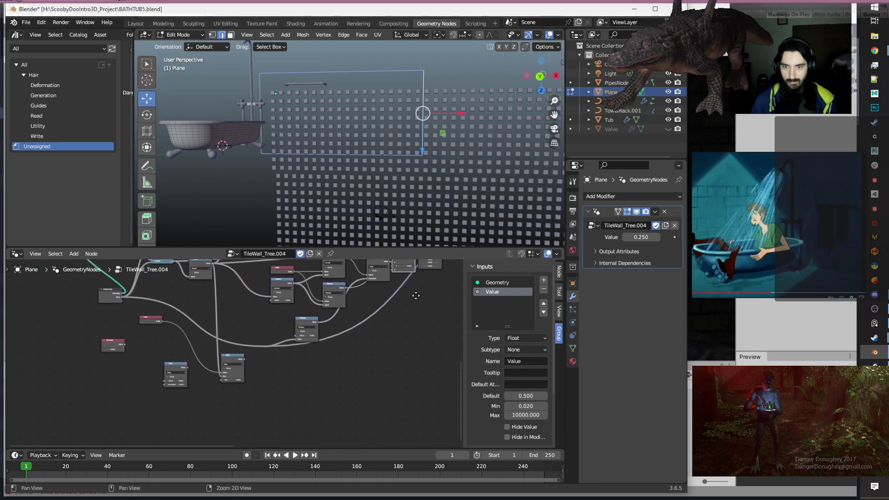
scroll(273, 347, "up", 3)
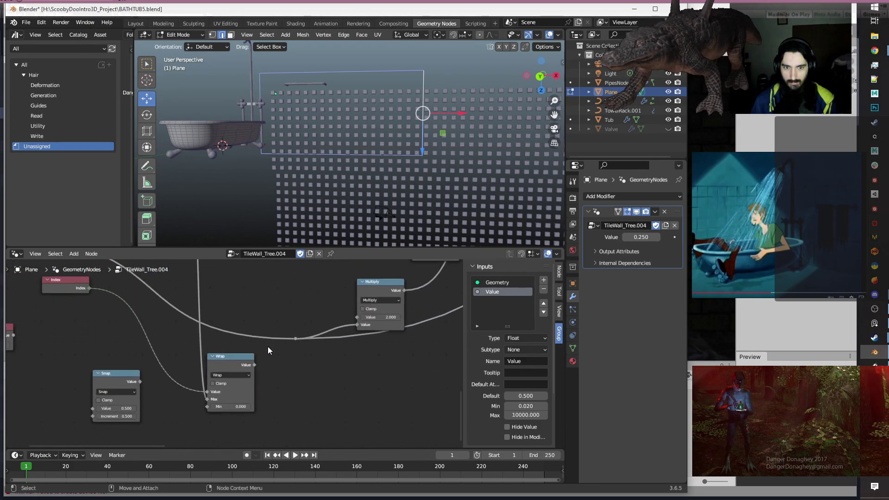
scroll(268, 348, "down", 2)
scroll(268, 346, "down", 3)
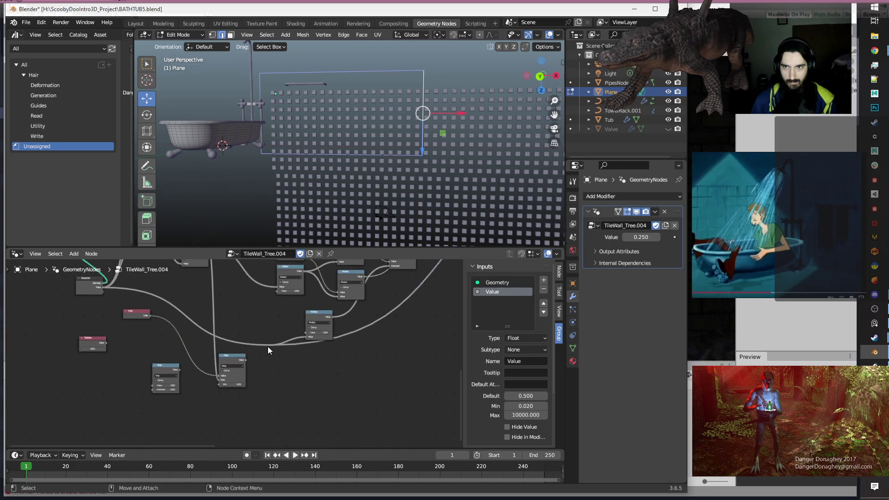
middle_click_drag(375, 351, 341, 361)
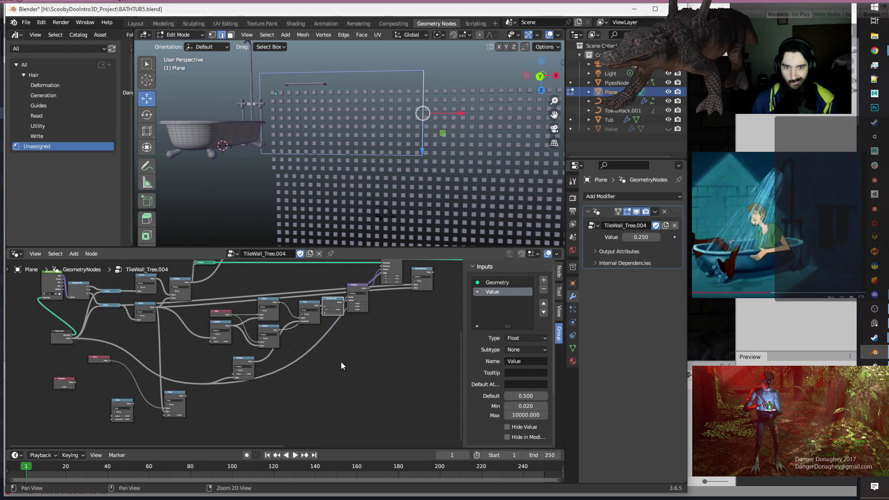
middle_click_drag(340, 362, 165, 429)
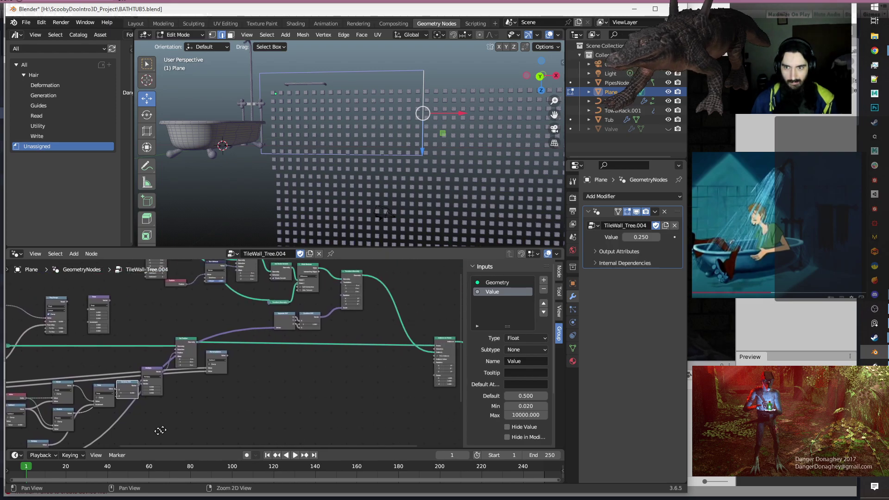
Collapse the Separate XYZ and Combine XYZ nodes and place the pair next to the Transform Geometry node's Scale input.
scroll(314, 319, "up", 4)
middle_click_drag(324, 323, 257, 406)
left_click(242, 358)
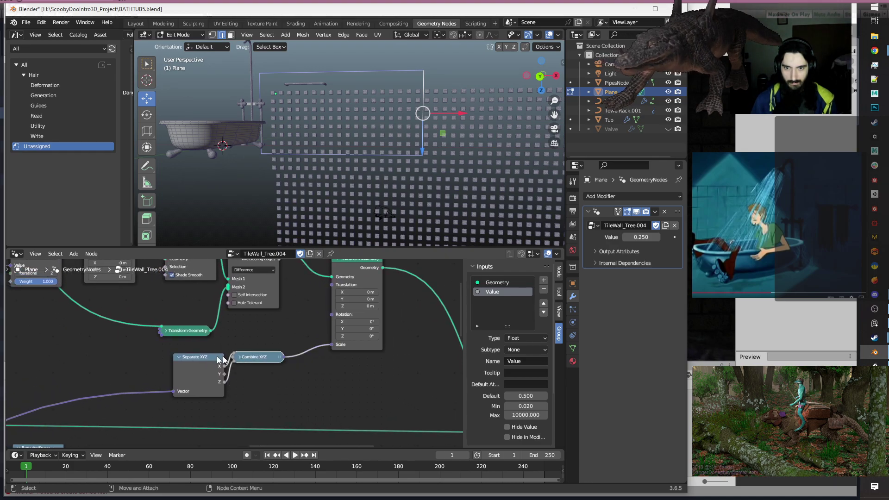
left_click(179, 357)
key("b")
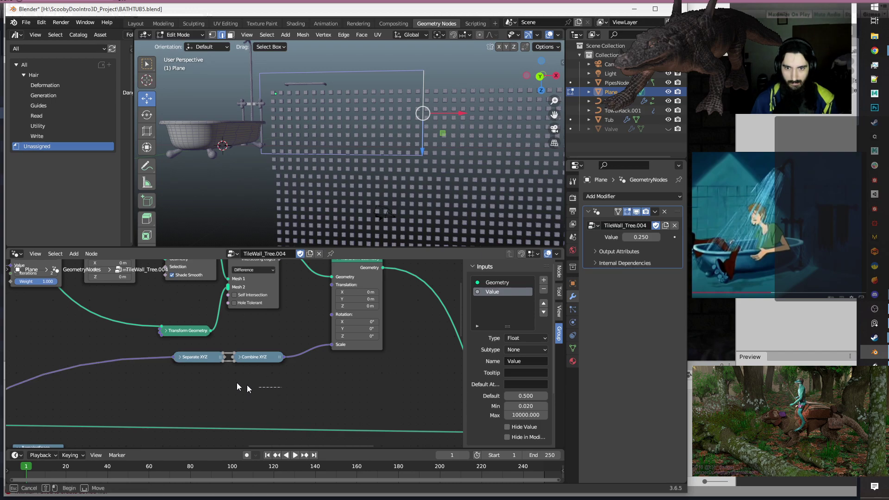
left_click_drag(259, 387, 195, 351)
left_click_drag(260, 355, 299, 344)
key("b")
left_click_drag(285, 384, 244, 343)
left_click_drag(298, 343, 301, 343)
scroll(274, 386, "down", 2)
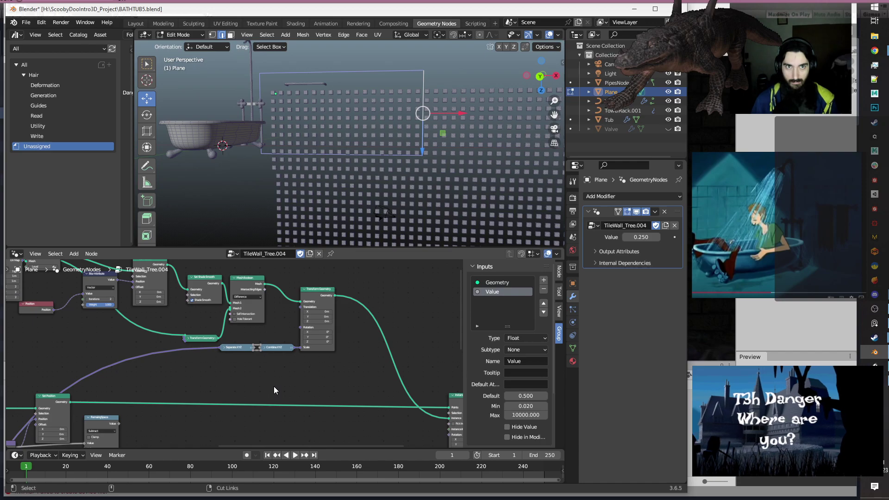
Save the file and set the modifier Value to 0.75.
key("ctrl+s")
scroll(267, 386, "down", 2)
middle_click_drag(260, 387, 299, 358)
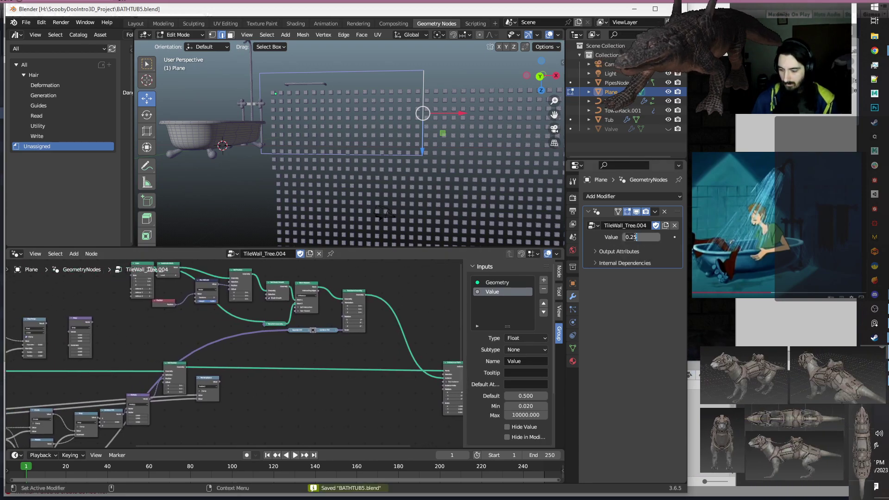
left_click(635, 237)
type(".75")
key("Return")
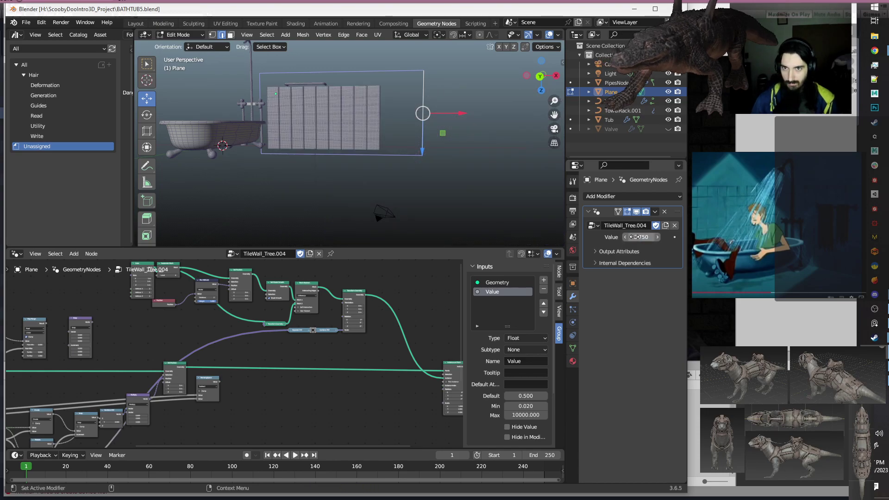
Examine the tile wall up close and the Subtract, Divide, Modulo, Snap and Combine XYZ nodes feeding the vector Multiply.
scroll(410, 94, "up", 5)
middle_click_drag(399, 86, 466, 147, "alt")
scroll(465, 147, "down", 3)
middle_click_drag(228, 397, 301, 377, "alt")
scroll(301, 360, "up", 4)
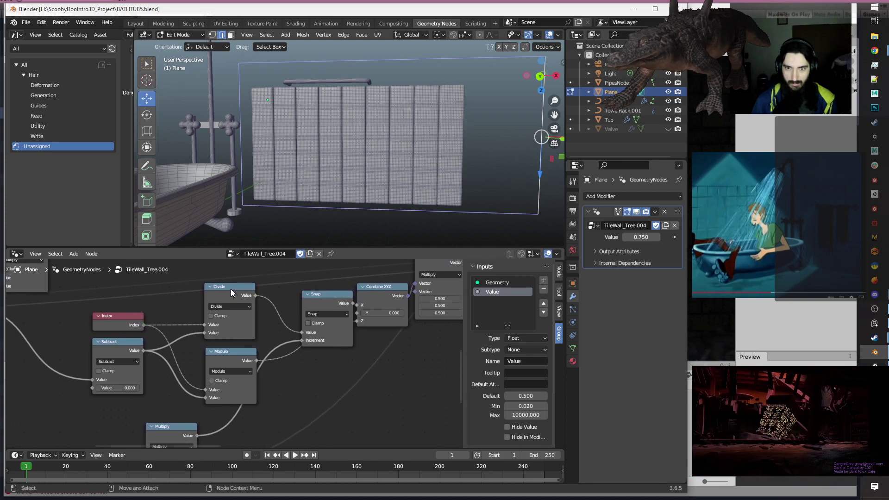
left_click(227, 358)
scroll(330, 362, "down", 2)
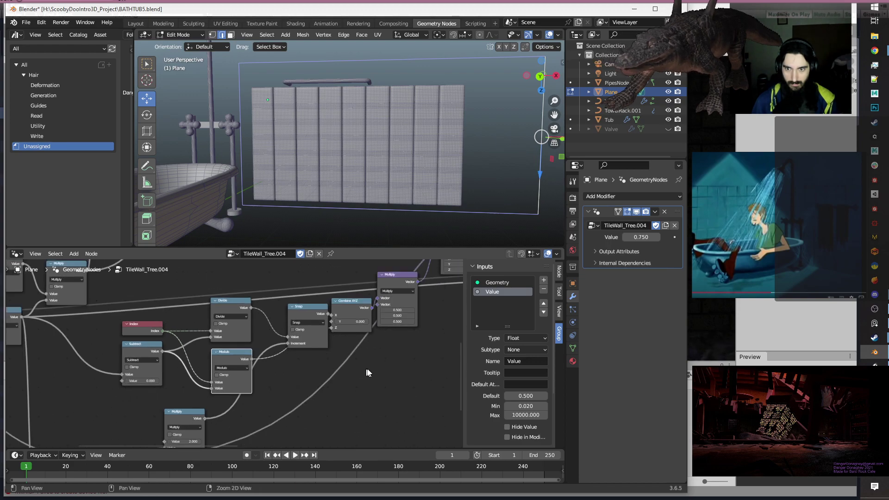
middle_click_drag(366, 368, 348, 371, "alt")
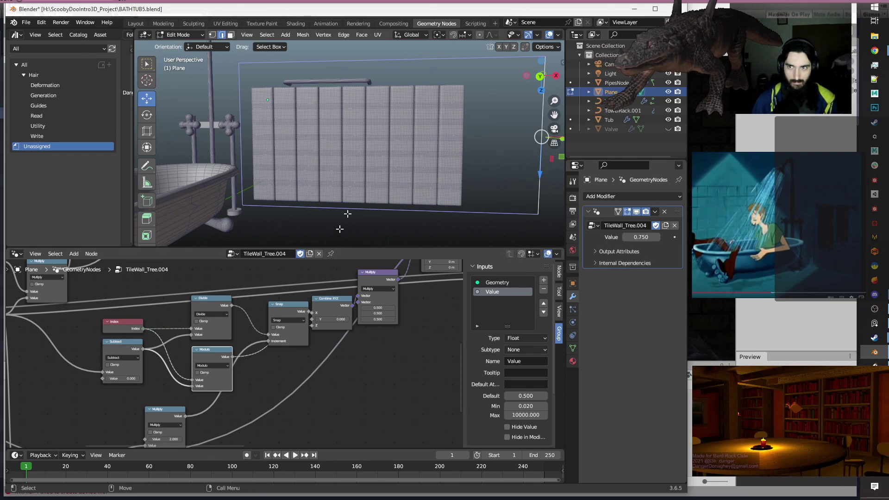
scroll(398, 127, "up", 3)
middle_click_drag(398, 127, 402, 150)
scroll(299, 385, "down", 1)
scroll(291, 383, "down", 1)
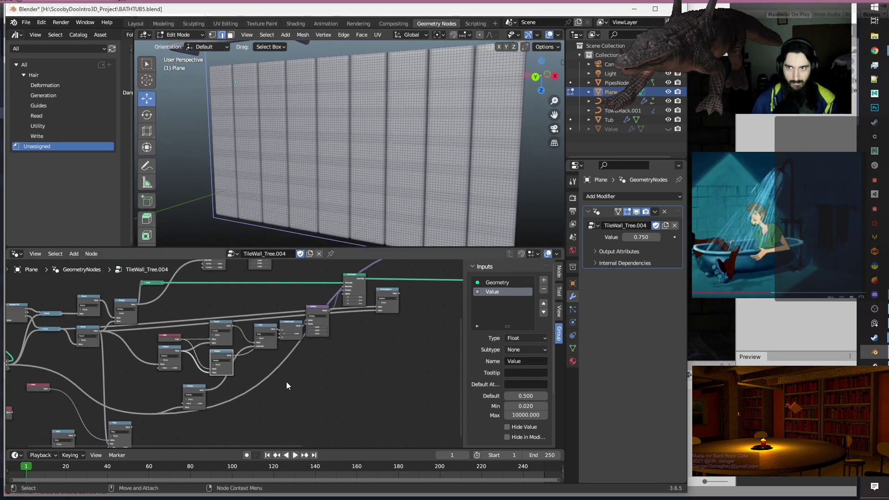
scroll(286, 383, "down", 2)
scroll(333, 166, "down", 2)
scroll(333, 166, "up", 1)
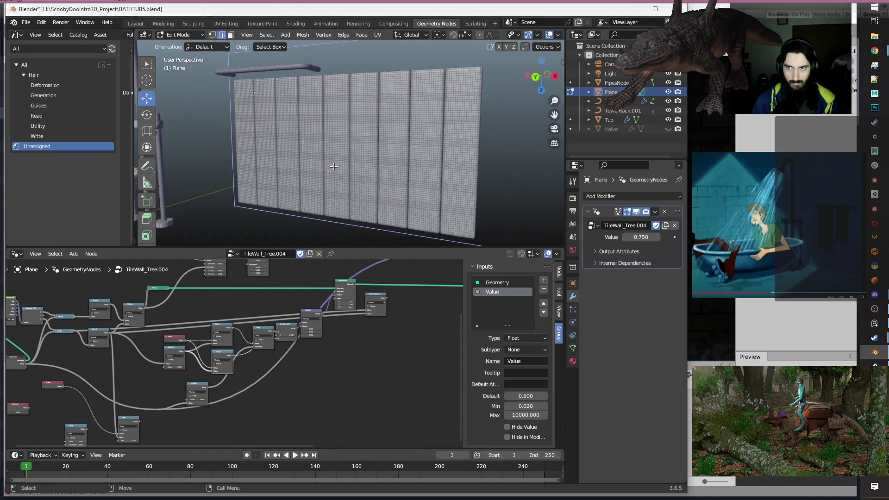
Try a second value of about -2.55 in the Subtract node and reset it to 0.
scroll(230, 357, "up", 4)
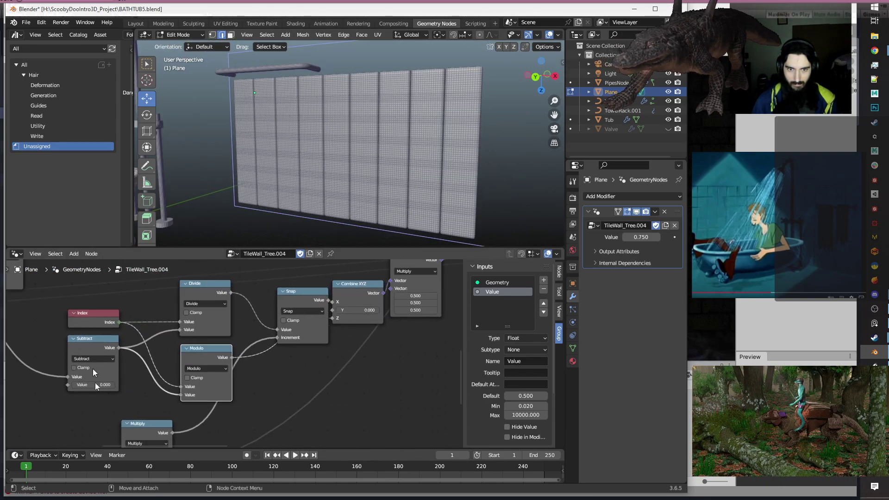
left_click_drag(100, 384, 33, 384, "shift")
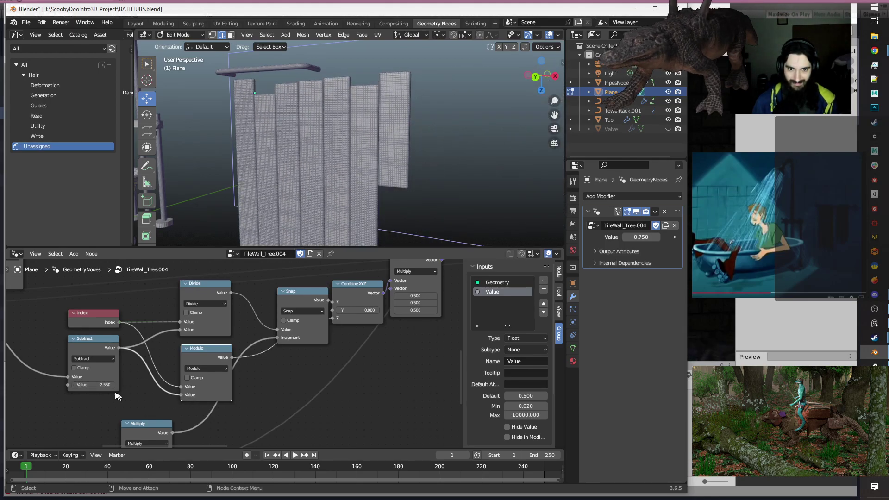
type("0")
key("Return")
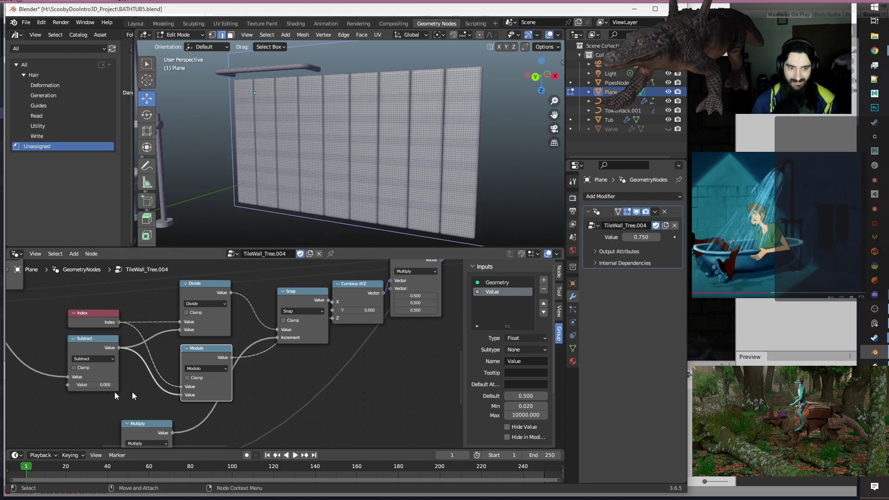
Save the file and set the modifier Value to 0.5.
key("ctrl+s")
scroll(332, 396, "down", 3)
middle_click_drag(333, 396, 362, 395)
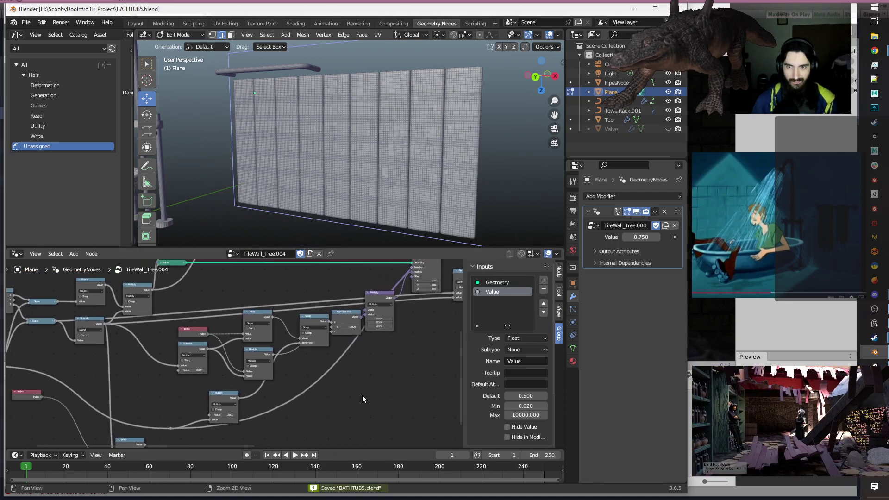
right_click_drag(362, 395, 350, 396, "alt")
middle_click_drag(353, 393, 265, 415, "alt")
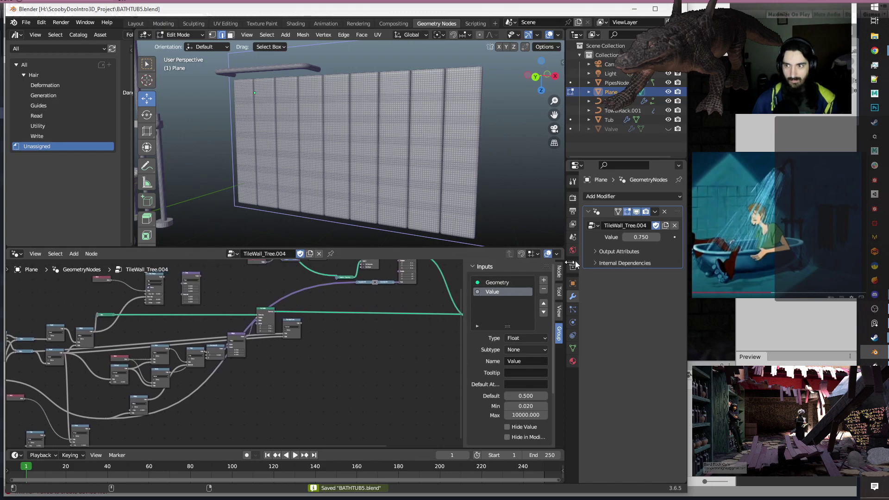
left_click(644, 237)
type(".5")
key("Return")
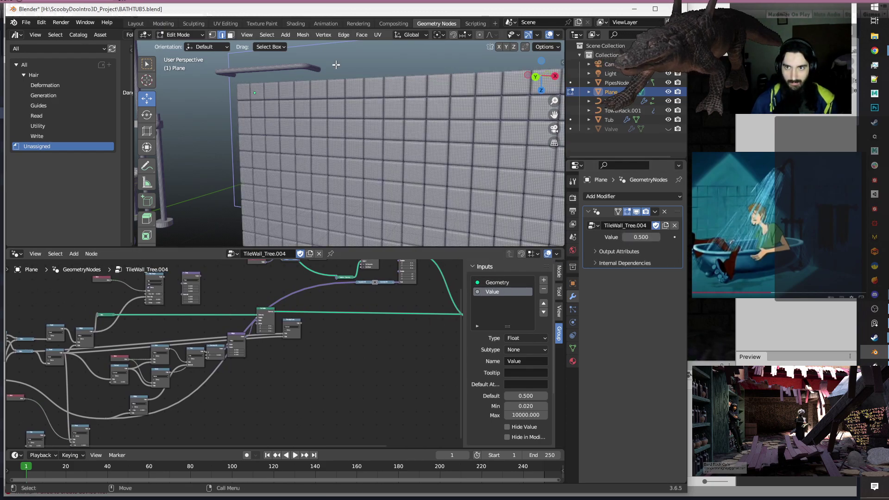
Move the plane's bottom edge about -2.33 m along Z to make the tile wall shorter.
scroll(336, 64, "down", 7)
scroll(348, 139, "up", 2)
middle_click_drag(348, 142, 372, 137)
middle_click_drag(387, 96, 342, 151)
left_click_drag(342, 151, 343, 121)
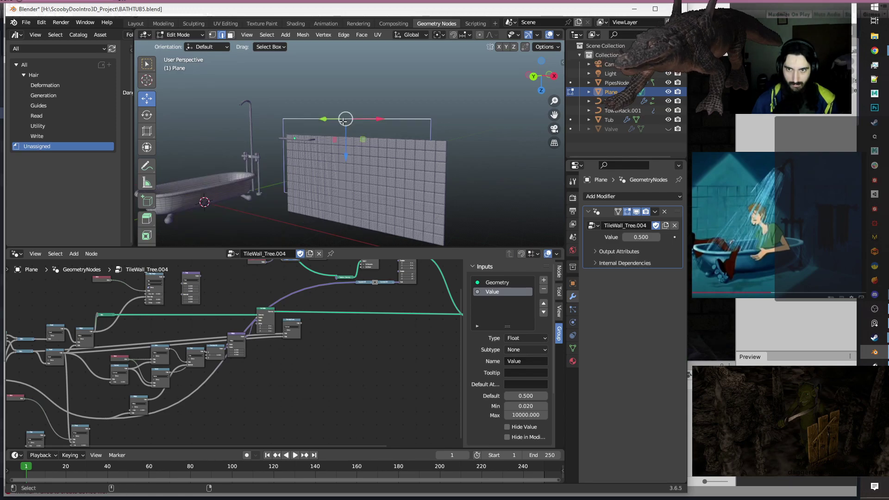
left_click(300, 194)
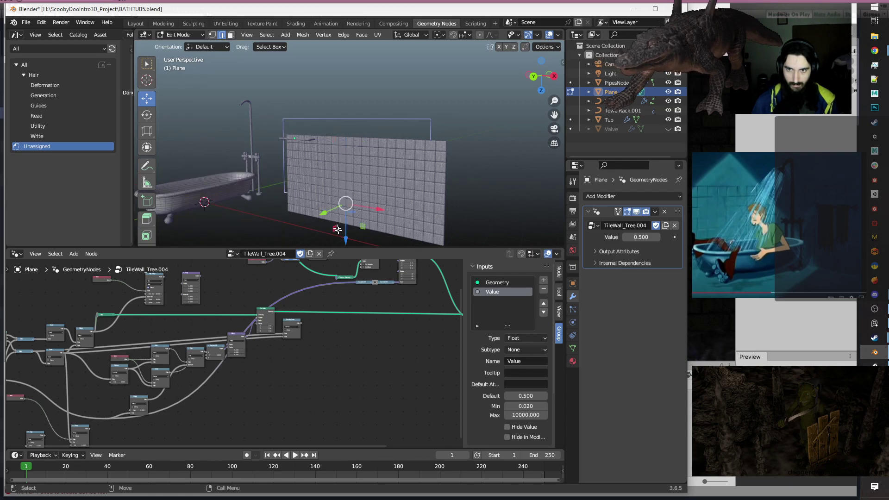
left_click_drag(344, 239, 353, 180)
Display the plane's object transform values and apply its Location in Object Mode.
left_click(574, 284)
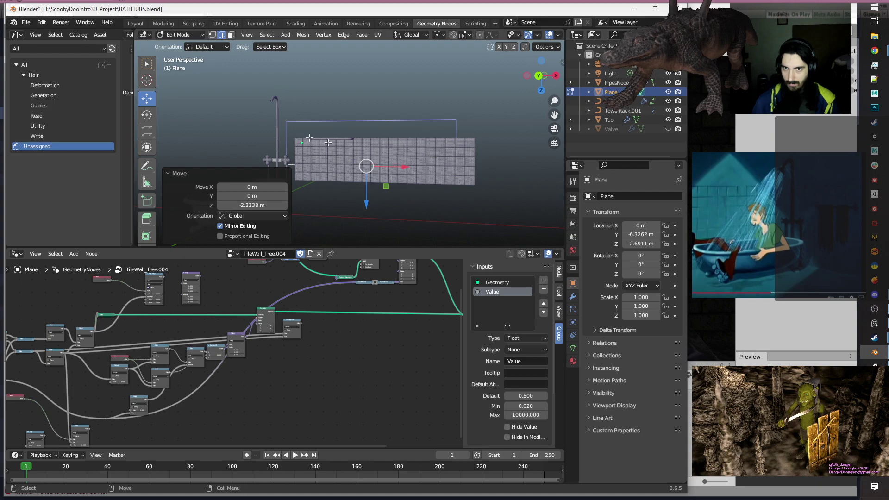
key("Tab")
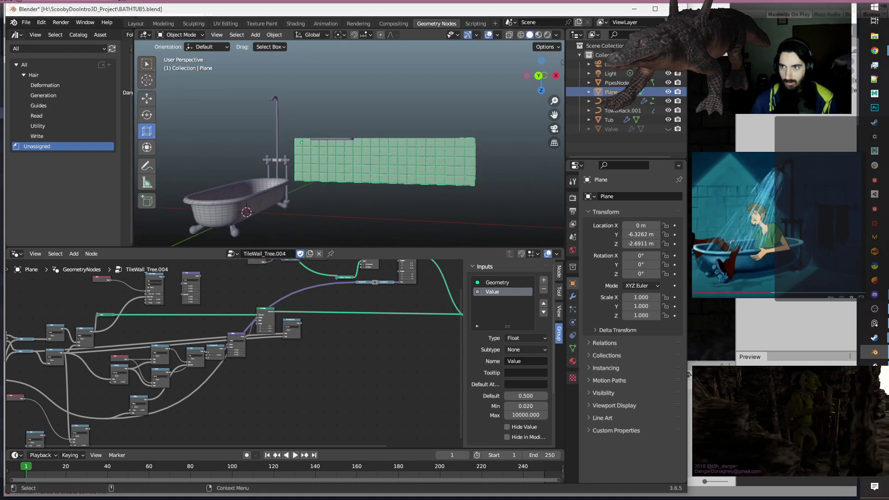
mouse_move(500, 134)
middle_mouse_down()
mouse_move(359, 157)
mouse_move(441, 147)
mouse_move(508, 123)
middle_mouse_up()
left_click(274, 35)
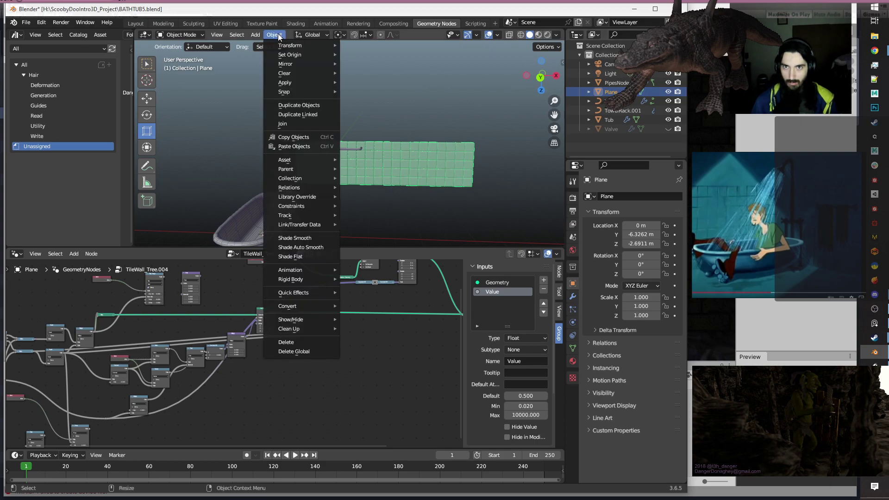
mouse_move(293, 83)
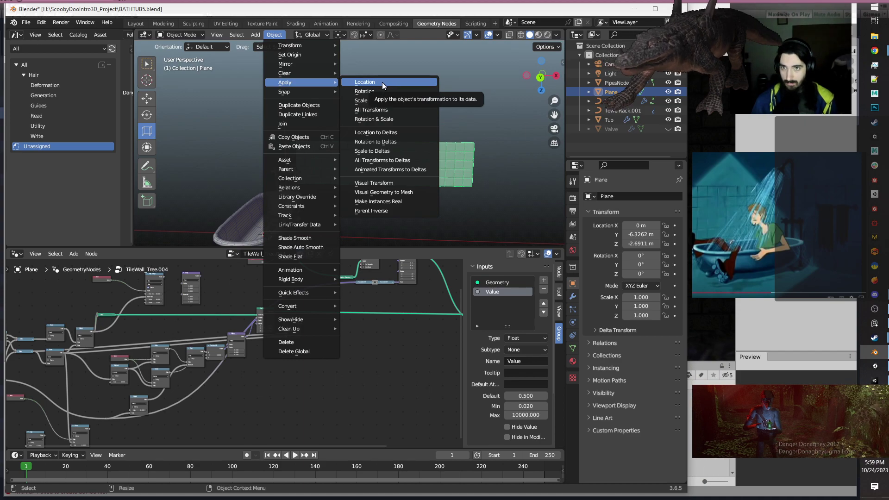
left_click(382, 82)
scroll(425, 169, "down", 4)
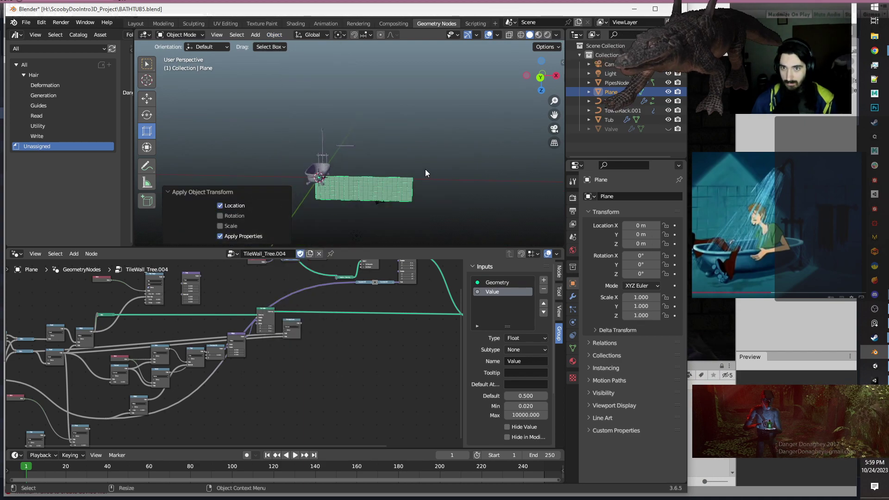
scroll(425, 169, "up", 3)
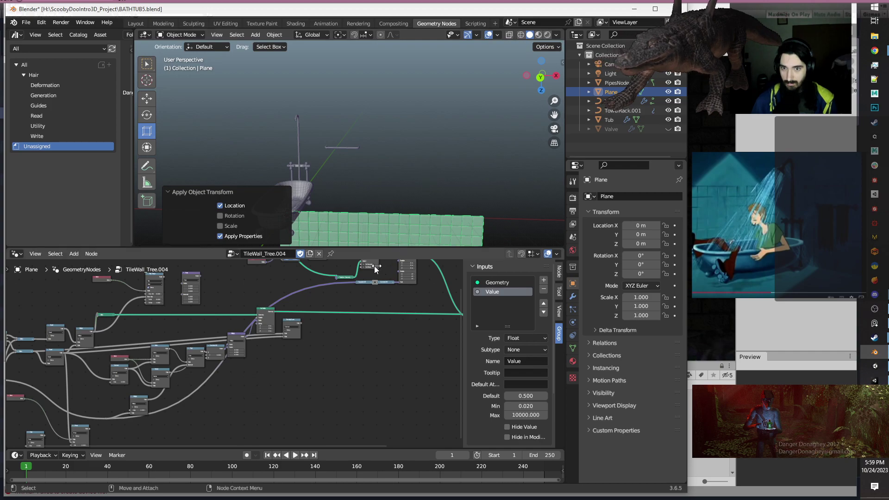
middle_click_drag(392, 198, 419, 160, "shift")
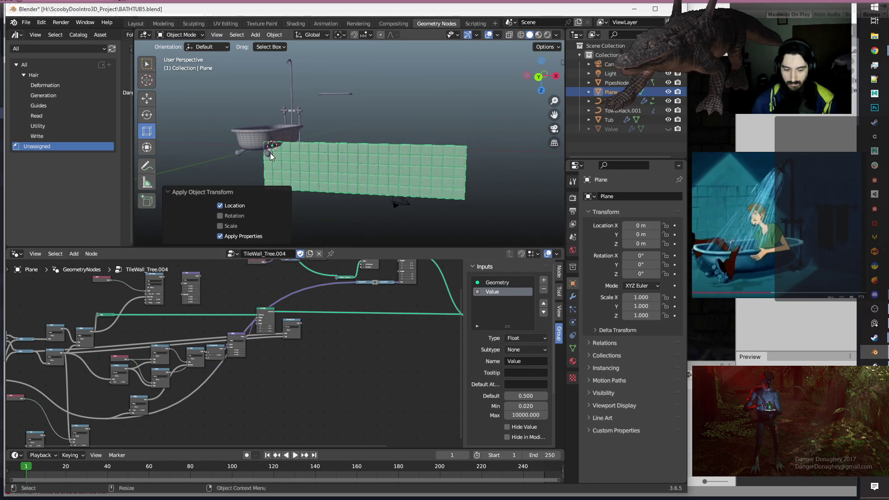
Compare the plane's outline with the tile grid in Edit Mode and undo the applied Location.
key("Tab")
middle_click_drag(278, 153, 354, 153)
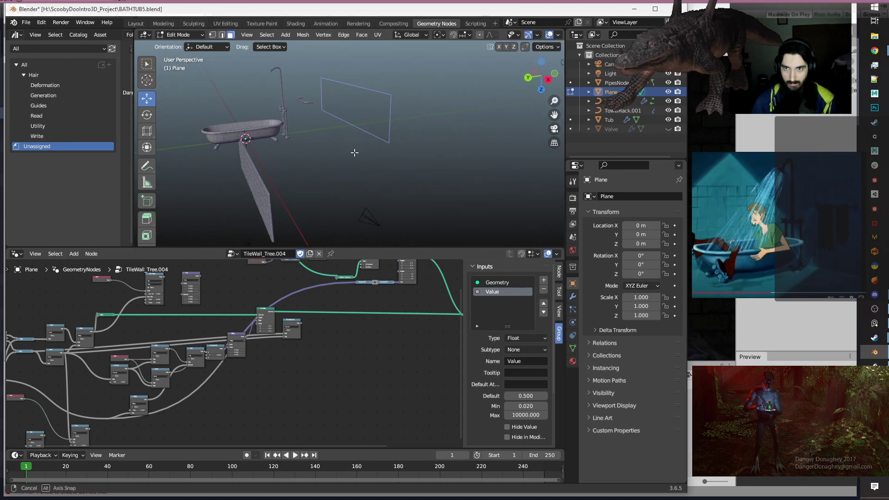
key("Tab")
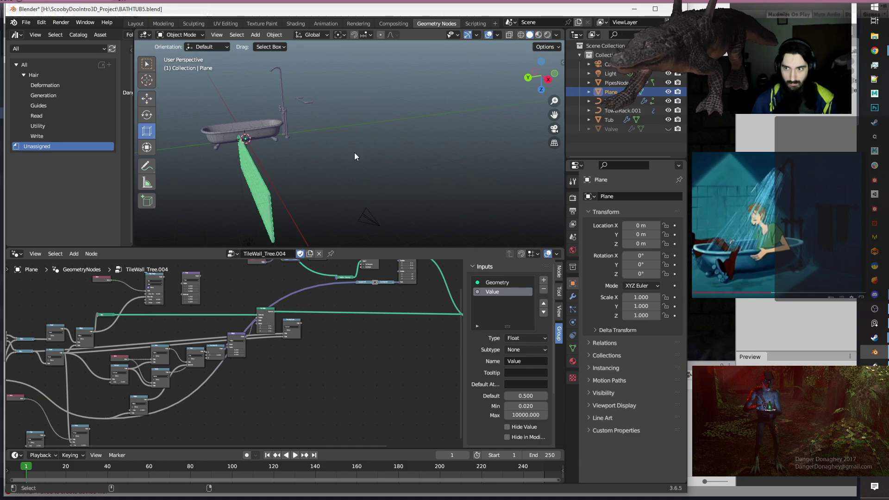
key("ctrl+z")
middle_click_drag(356, 157, 333, 171)
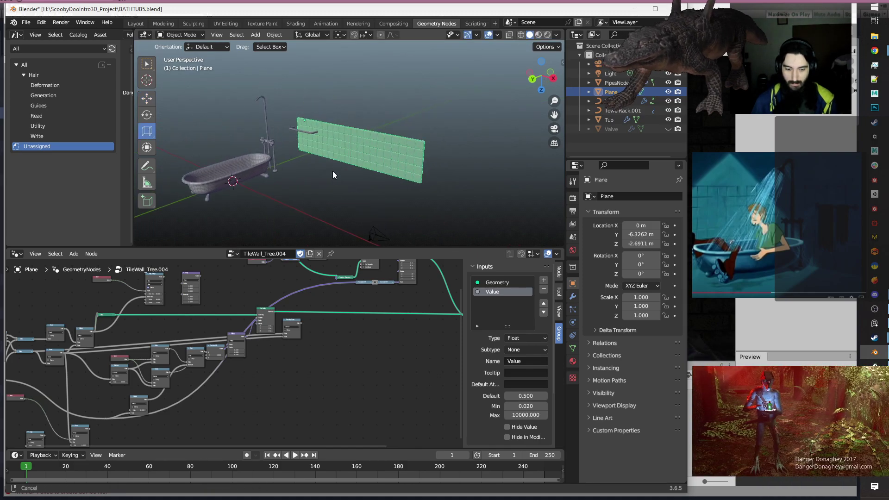
Move the whole plane mesh about 0.34 m along Y, down to the tiles along Z, and about 0.77 m along X to match the tile grid.
key("Tab")
middle_click_drag(309, 131, 357, 150)
left_click_drag(284, 114, 378, 201)
middle_click_drag(379, 201, 298, 173)
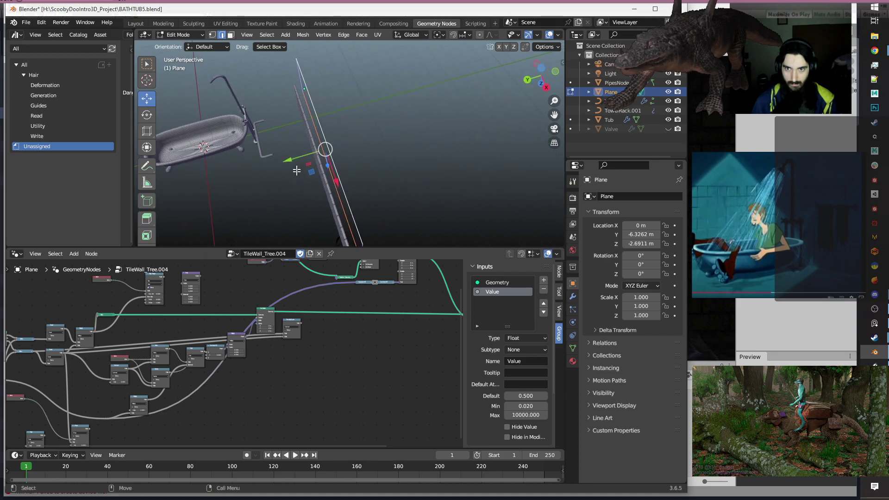
left_click_drag(286, 159, 278, 161)
middle_click_drag(294, 158, 369, 157)
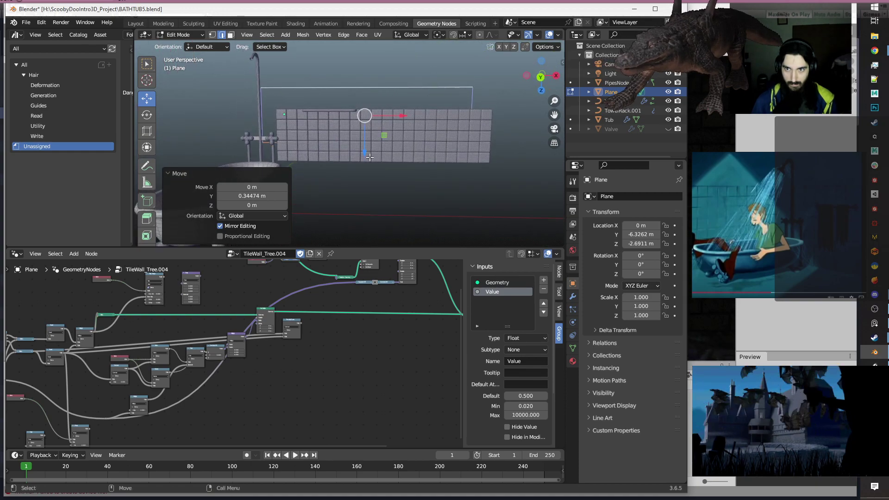
left_click_drag(369, 157, 367, 174)
left_click_drag(401, 135, 419, 135)
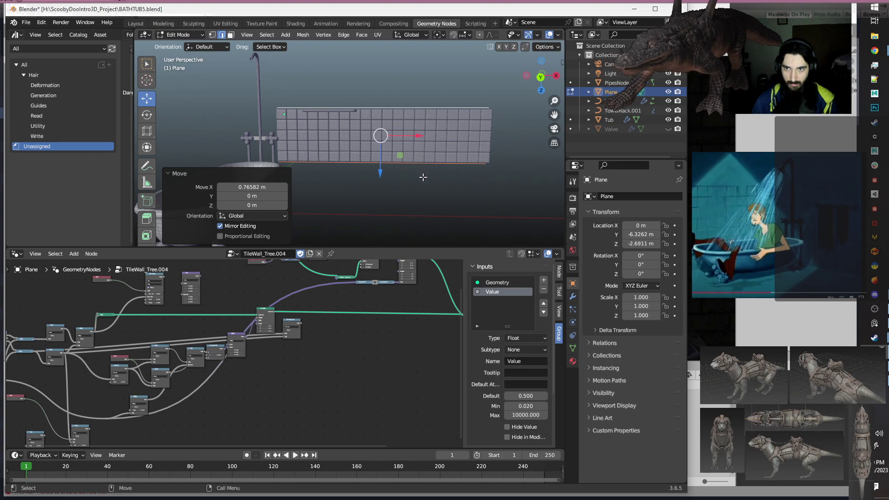
Lower the plane's bottom edge along Z to make the tile wall taller.
left_click(402, 161, "alt")
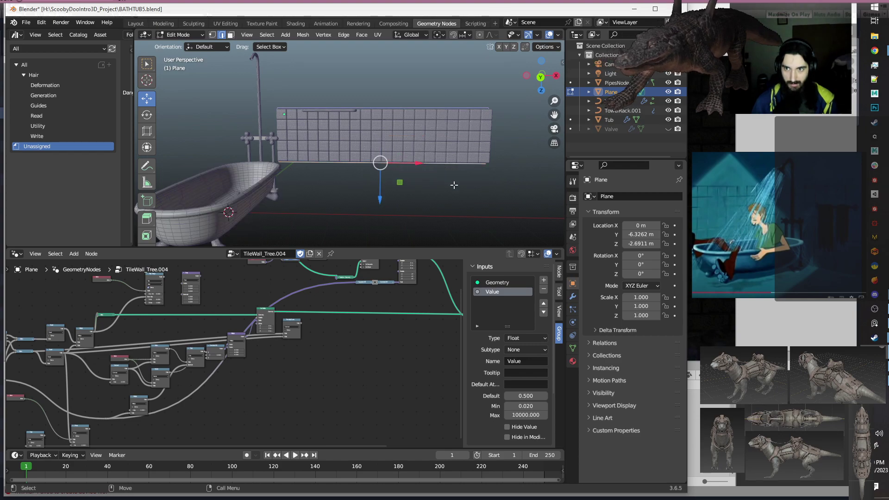
mouse_move(381, 199)
left_mouse_down()
mouse_move(381, 231)
mouse_move(380, 203)
left_mouse_up()
middle_click_drag(402, 164, 369, 187)
left_click_drag(373, 194, 387, 227)
Try moving the plane's tub-side edge along X and undo the move.
middle_click_drag(386, 227, 418, 165)
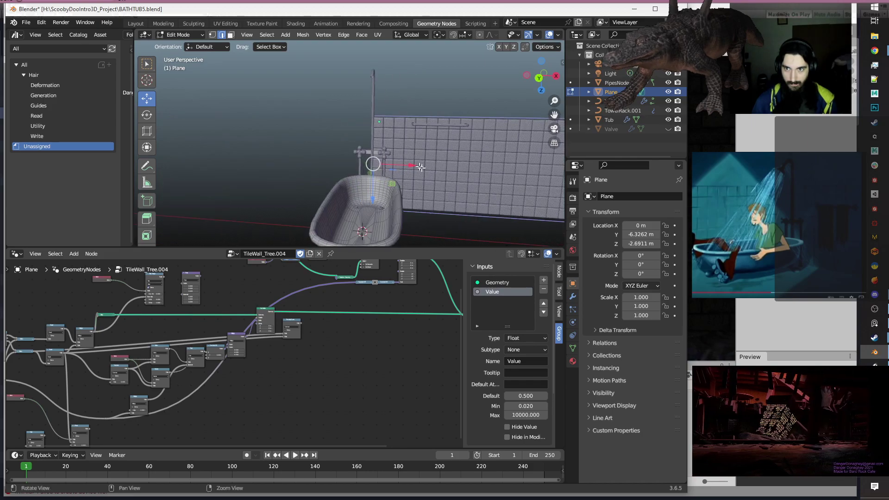
left_click_drag(412, 167, 356, 172)
middle_click_drag(427, 190, 368, 196)
key("ctrl+z")
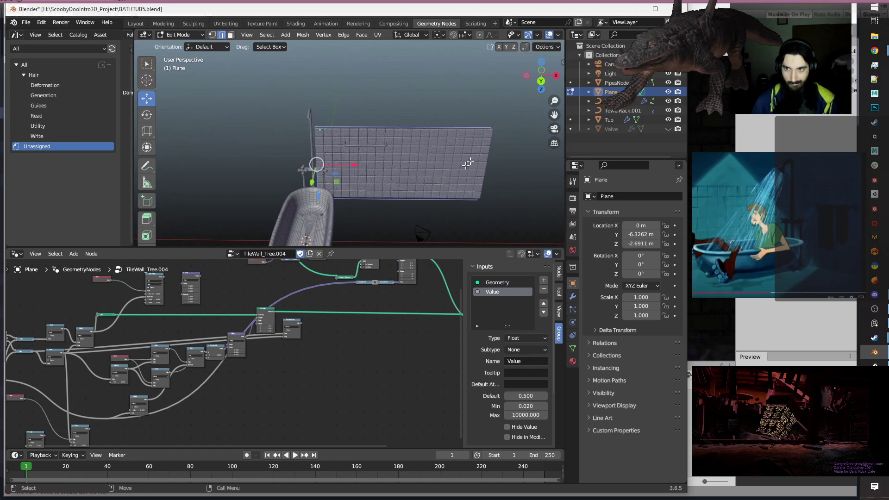
Move the plane's far vertical edge about 3.11 m along X and shift the whole plane slightly back toward the tub.
left_click(487, 139)
left_click_drag(517, 165, 567, 165)
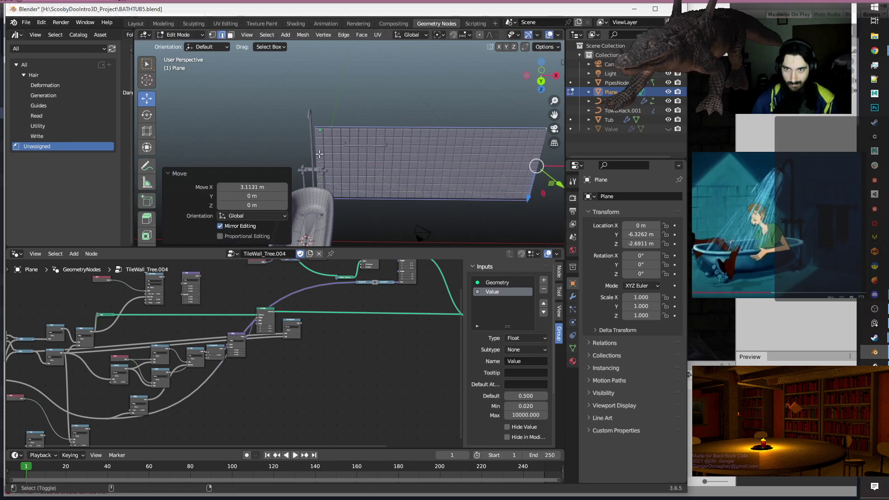
key("a")
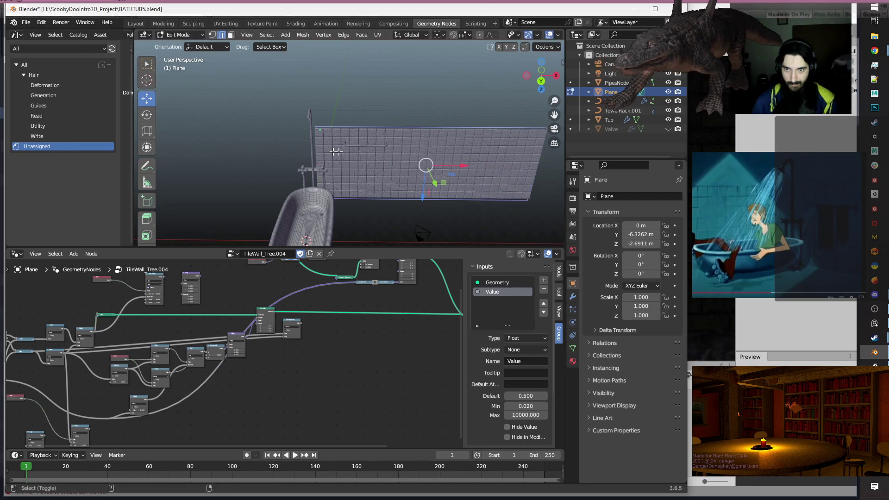
left_click_drag(454, 164, 435, 166)
middle_click_drag(435, 165, 349, 168)
Extend the tile wall by moving the plane's far vertical edge about 4.66 m along X.
left_click(449, 170)
left_click_drag(487, 163, 138, 165)
scroll(340, 165, "down", 1)
scroll(374, 131, "down", 1)
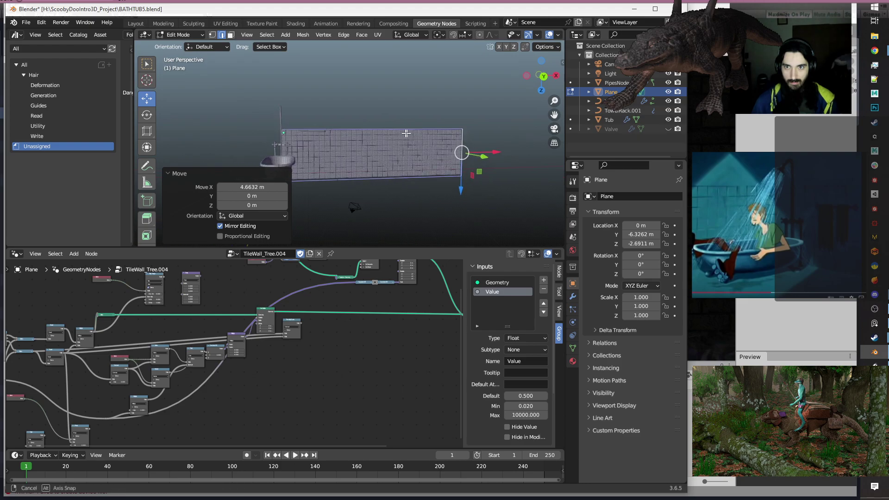
Try moving the plane's top edge along Z and undo the move.
left_click(372, 128)
left_click_drag(377, 168, 373, 156)
key("ctrl+z")
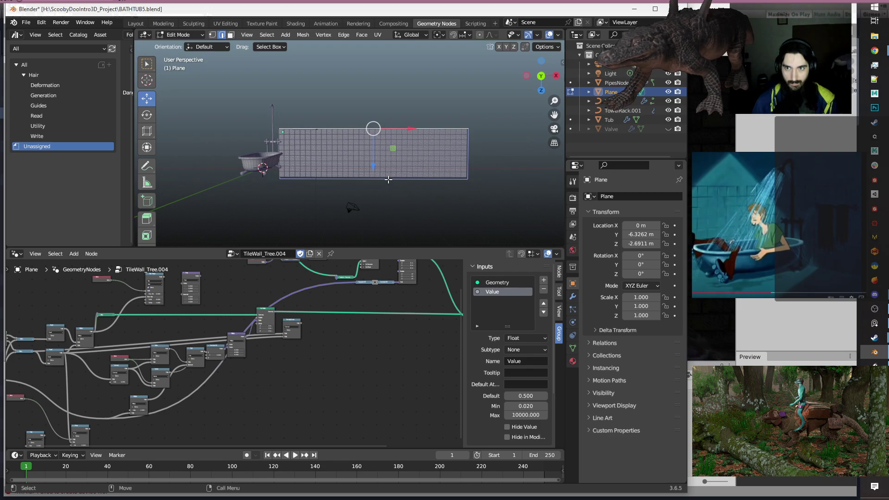
Move the plane's bottom edge about 1.74 m along Z to add more tile rows.
left_click(391, 177)
left_click_drag(374, 214, 375, 234)
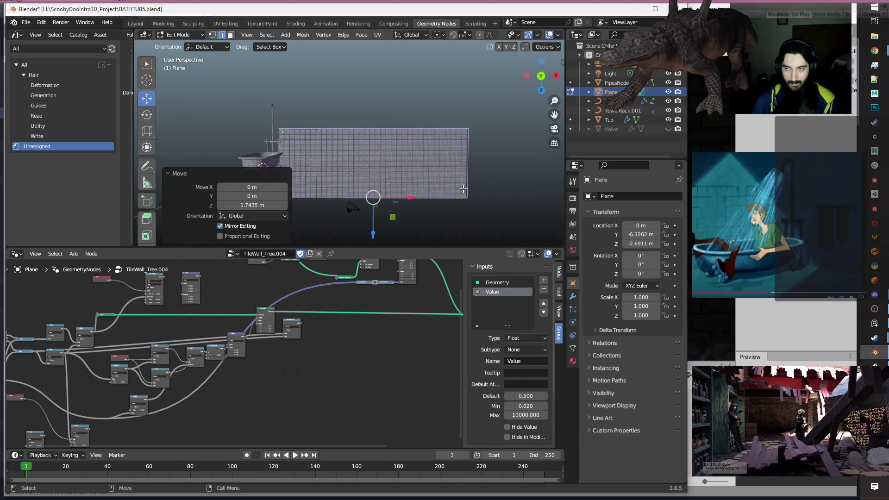
mouse_move(392, 135)
left_mouse_down("alt")
mouse_move(341, 141)
mouse_move(393, 138)
left_mouse_up("alt")
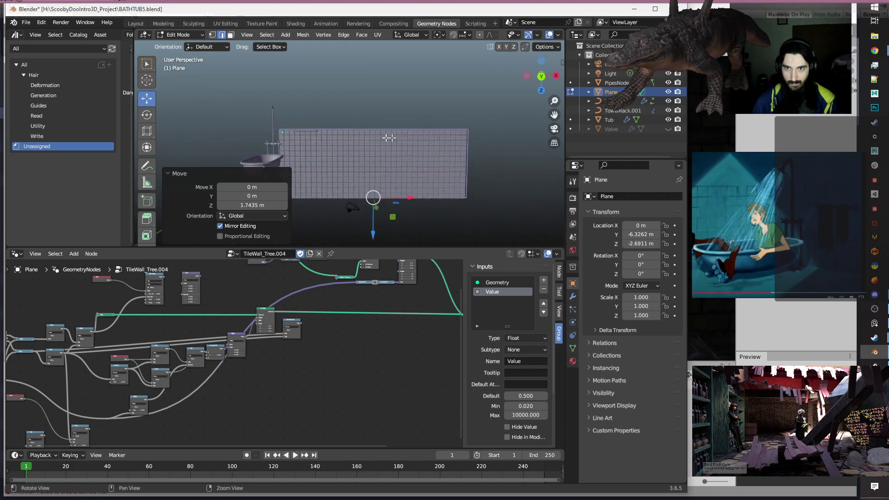
Extend the tile wall by moving the plane's far vertical edge about 1.83 m along X and return to Object Mode.
middle_click_drag(391, 138, 417, 137, "alt")
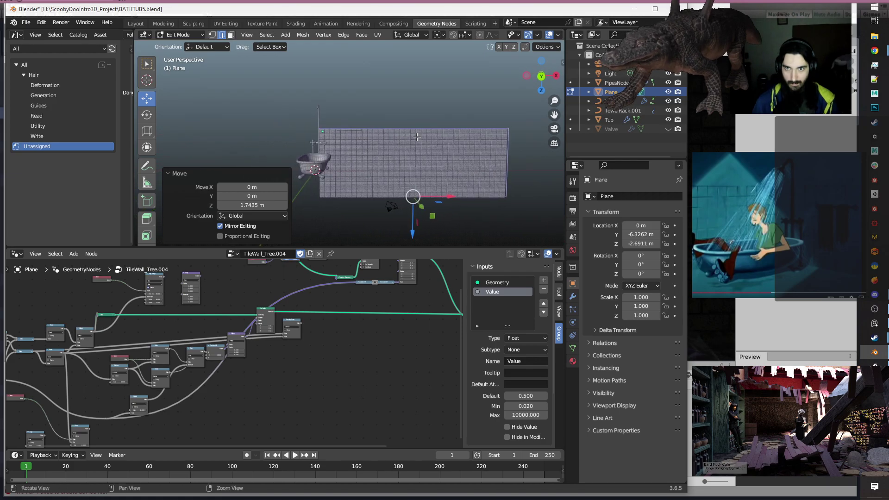
left_click(511, 162)
left_click_drag(541, 162, 558, 162)
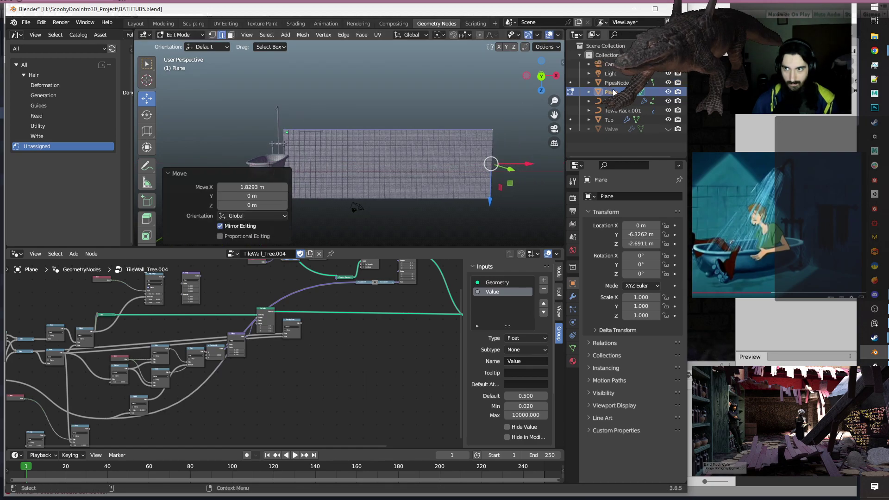
key("Tab")
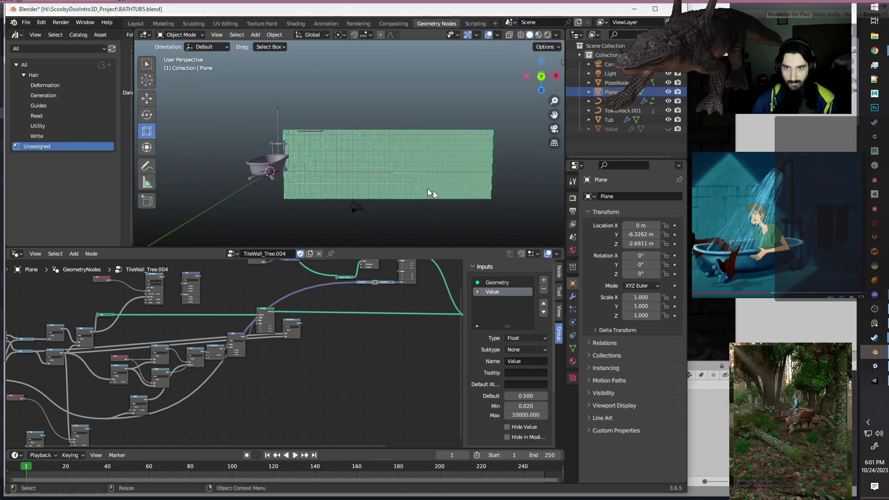
Reposition the tile wall behind the tub at about X -6.81 m, Y -4.99 m and Z -4.35 m.
key("shift+space")
key("g")
left_click_drag(328, 132, 219, 133)
middle_click_drag(359, 138, 332, 90)
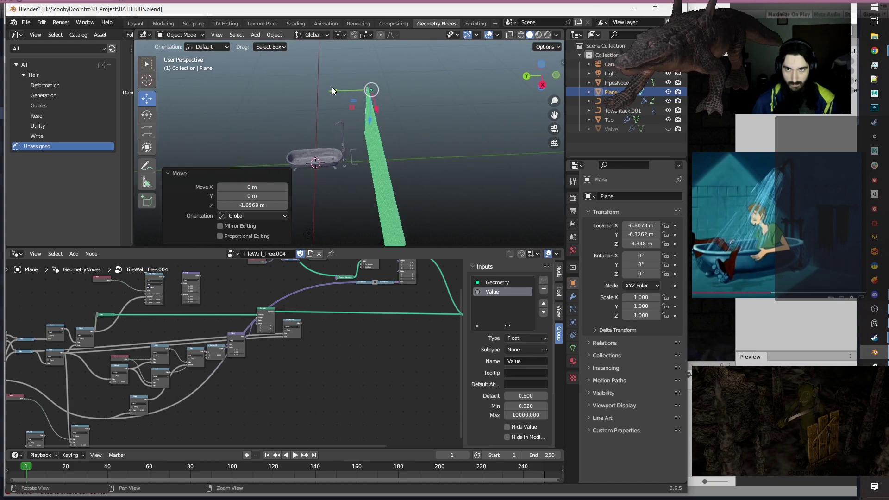
left_click_drag(336, 91, 321, 94)
middle_click_drag(322, 93, 333, 121)
Move the towel rack along Y so it sits against the tiled wall.
scroll(333, 121, "up", 5)
left_click(357, 219)
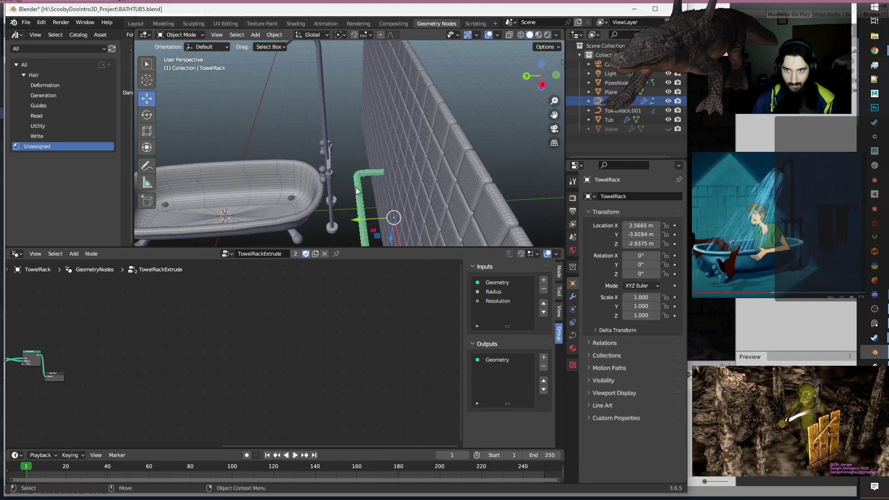
left_click_drag(357, 219, 397, 214)
scroll(377, 166, "down", 4)
left_click_drag(352, 161, 413, 137, "alt")
left_click(386, 144)
scroll(371, 155, "down", 4)
left_click_drag(351, 165, 379, 132, "alt")
Duplicate the tile wall plane, leaving the copy in place over the original.
left_click(413, 147)
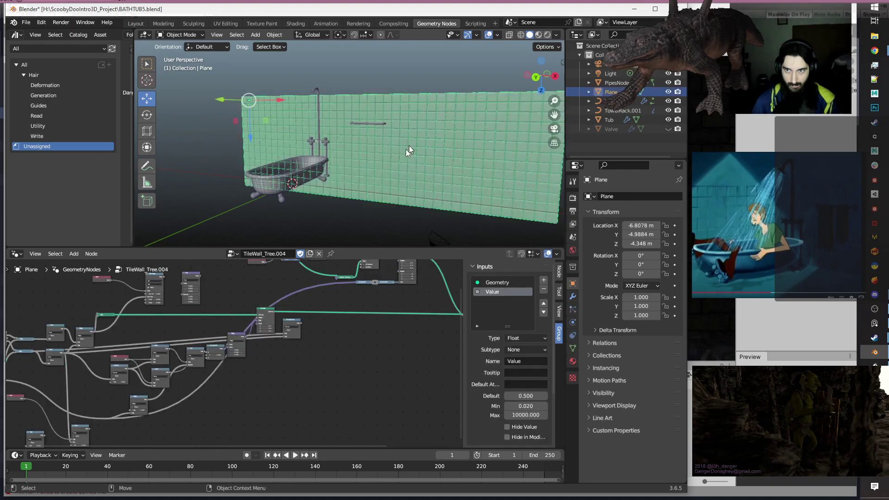
left_click_drag(327, 162, 384, 180, "alt")
scroll(343, 135, "down", 4)
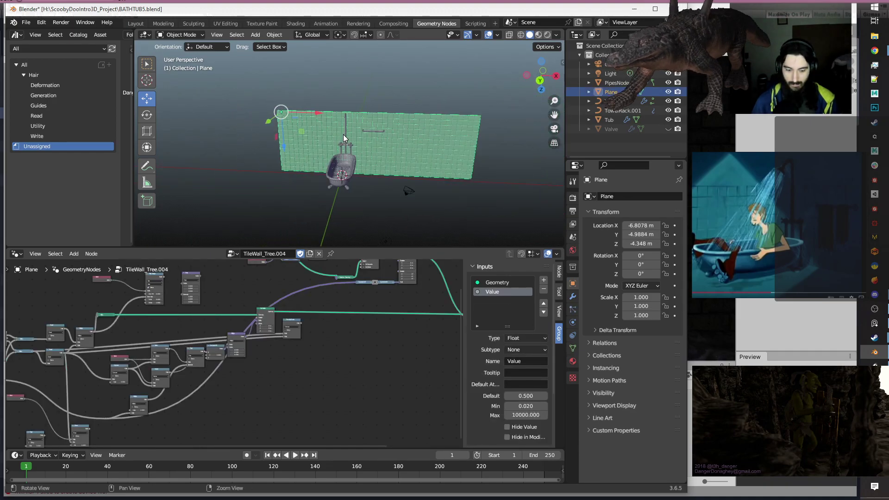
key("shift+d")
right_click(343, 135)
left_click_drag(282, 148, 296, 158, "alt")
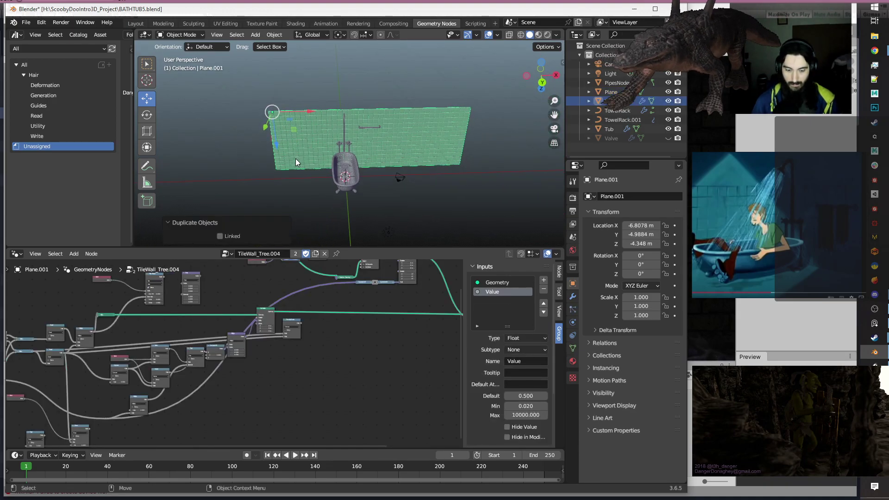
Rotate the duplicated tile wall -90° about the global Z axis.
key("shift+space")
key("r")
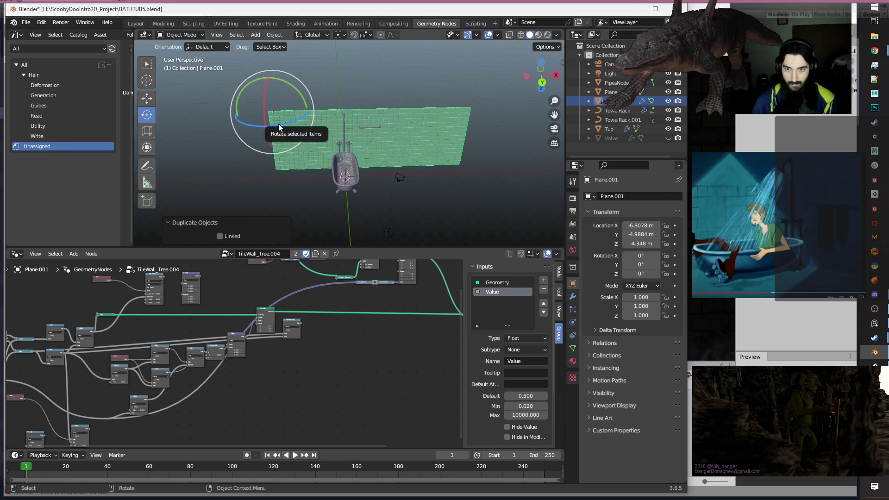
left_click_drag(279, 124, 367, 49)
Move the rotated wall along Y to about 14.83 m so it forms the bathroom's side wall, and deselect it.
key("w")
left_click_drag(388, 144, 331, 136, "alt")
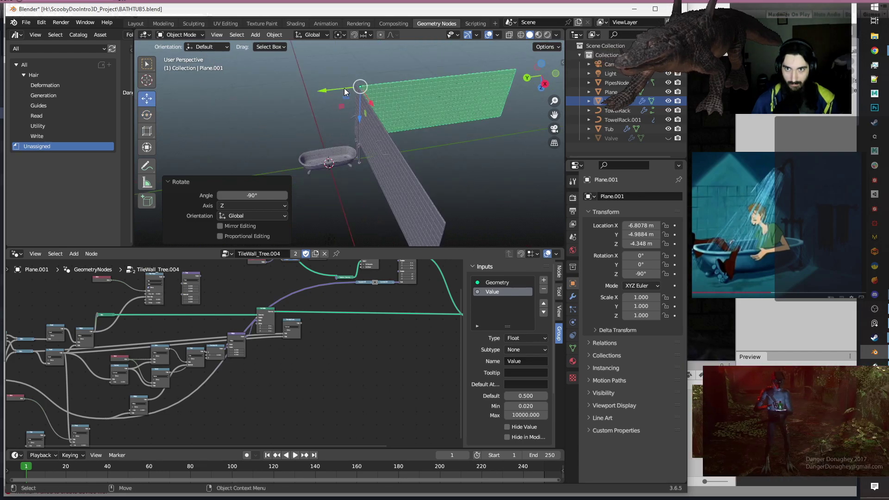
left_click_drag(326, 91, 550, 112)
left_click_drag(318, 170, 397, 141, "alt")
left_click(388, 83)
Check the two tiled walls around the tub and save BATHTUB5.blend.
middle_click_drag(376, 181, 382, 180, "alt")
scroll(383, 181, "up", 5)
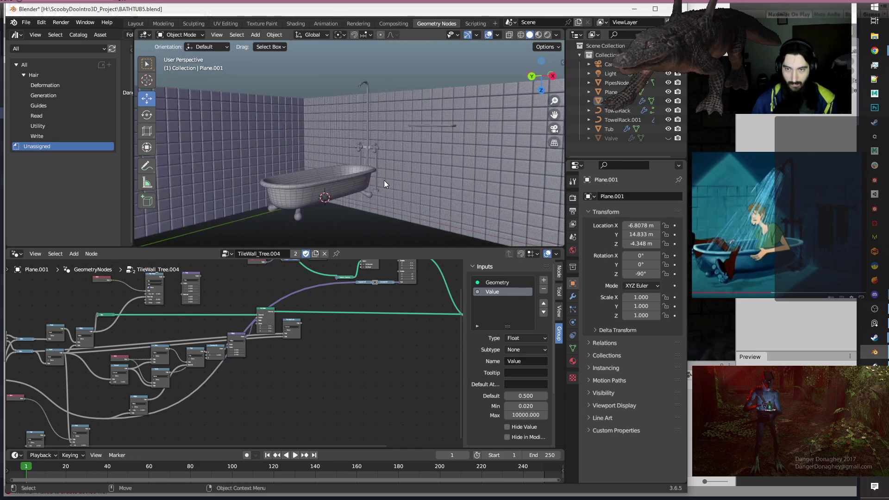
middle_click_drag(372, 201, 404, 223)
scroll(400, 169, "down", 5)
middle_click_drag(400, 168, 380, 163)
scroll(370, 148, "up", 4)
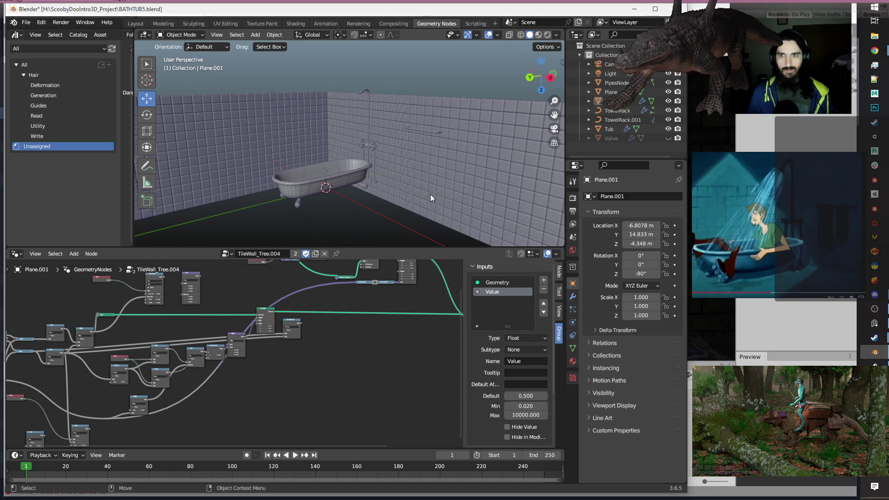
scroll(401, 202, "down", 3)
middle_click_drag(400, 201, 350, 185, "shift")
scroll(317, 191, "up", 3)
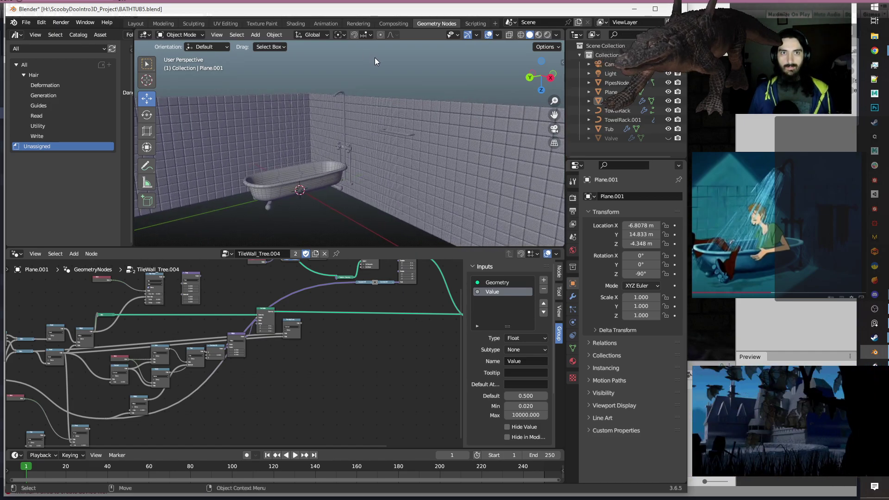
key("ctrl+s")
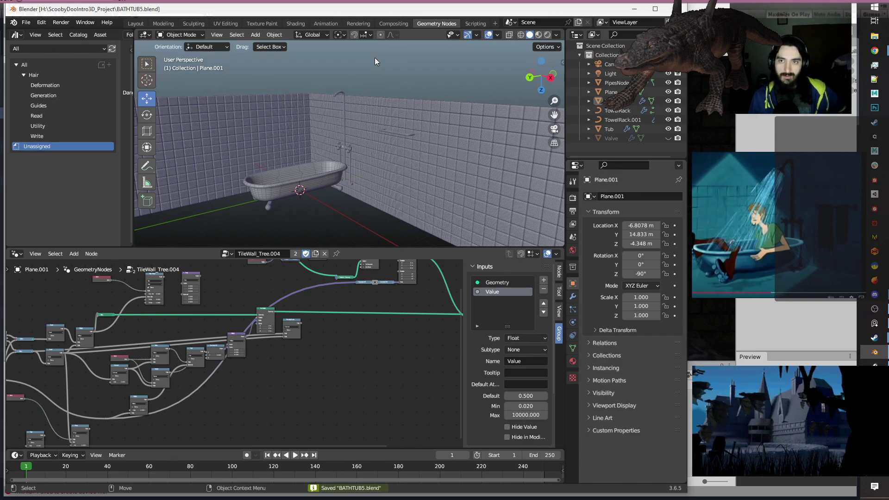